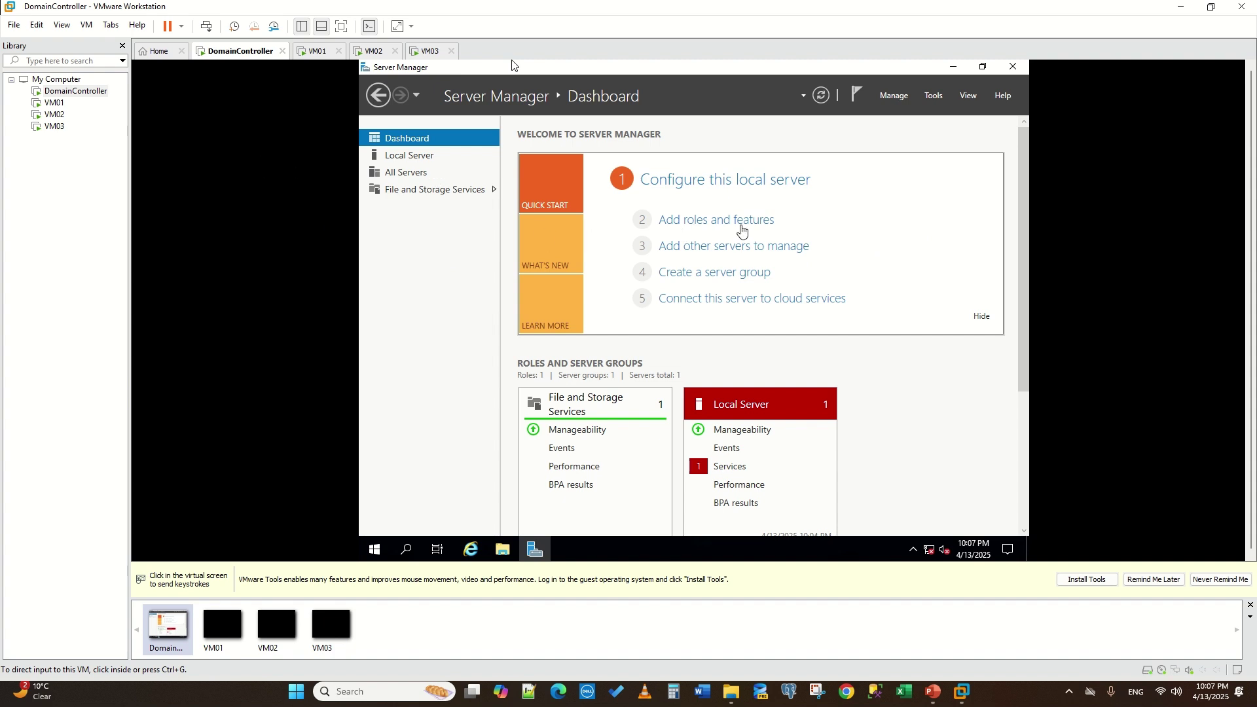
- Launch the Add Roles and Features Wizard from Server Manager on the DomainController VM
{"action": "left_click", "coordinate": [928, 555]}
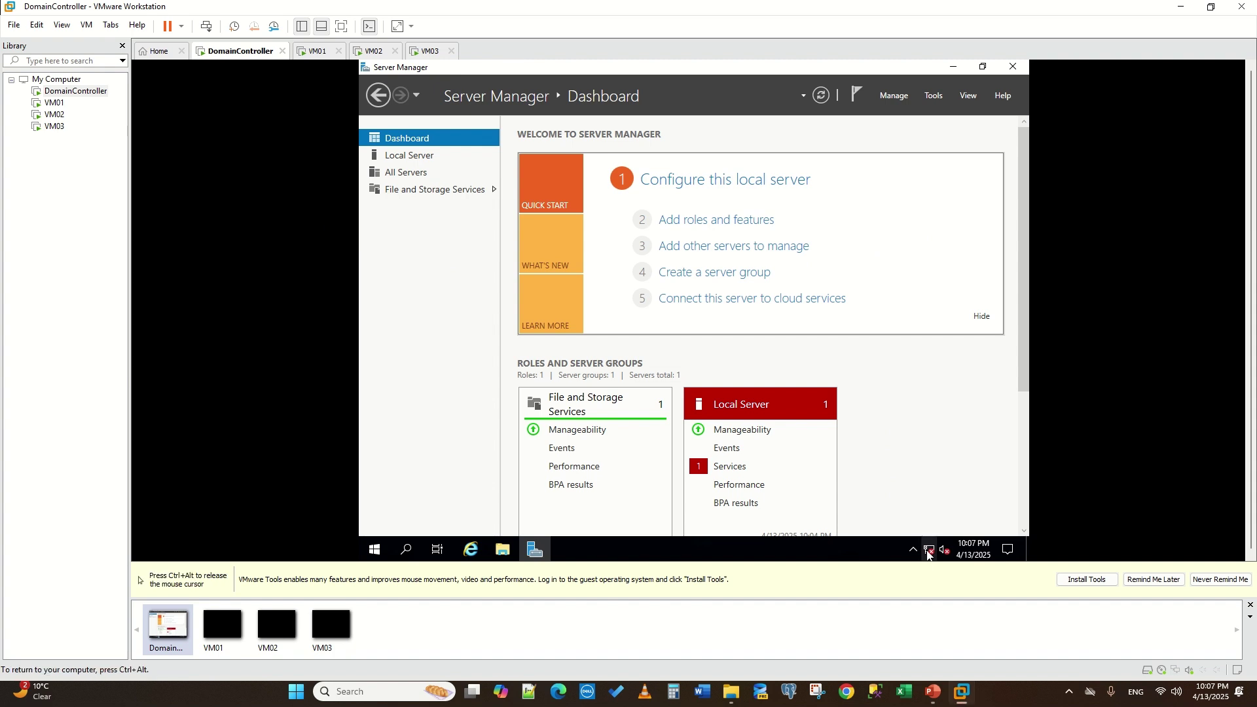
{"action": "right_click", "coordinate": [929, 550]}
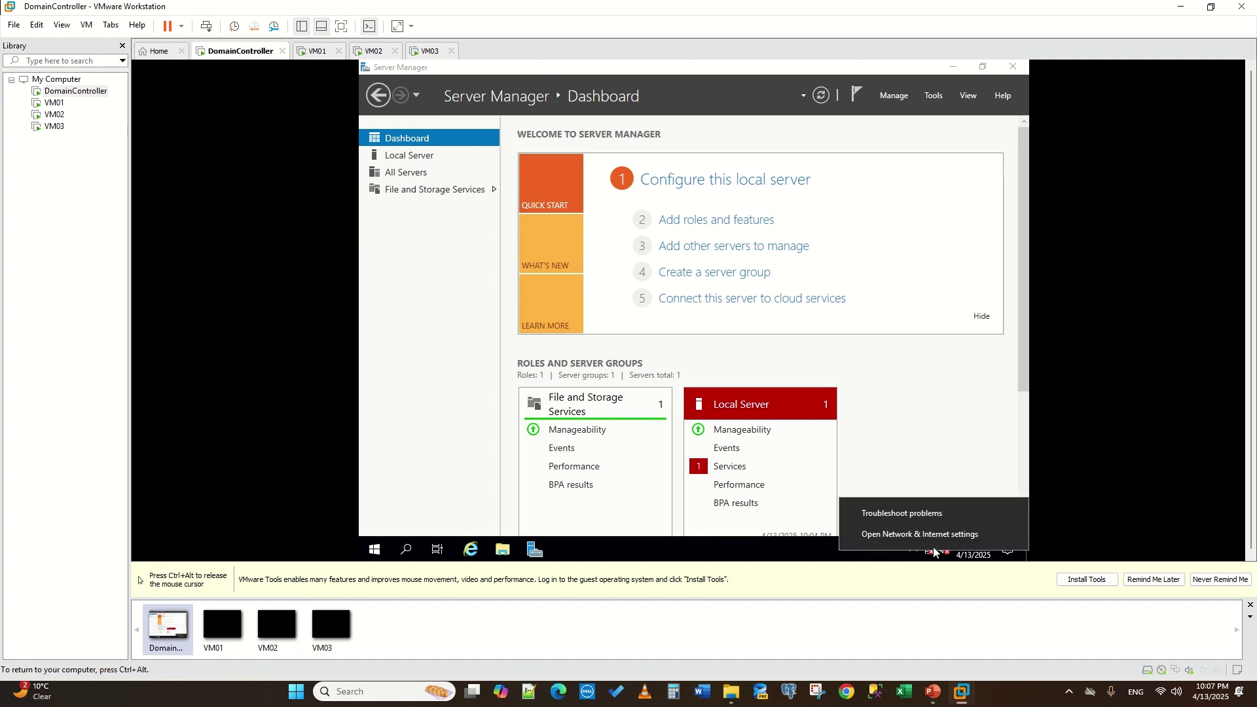
{"action": "left_click", "coordinate": [682, 219]}
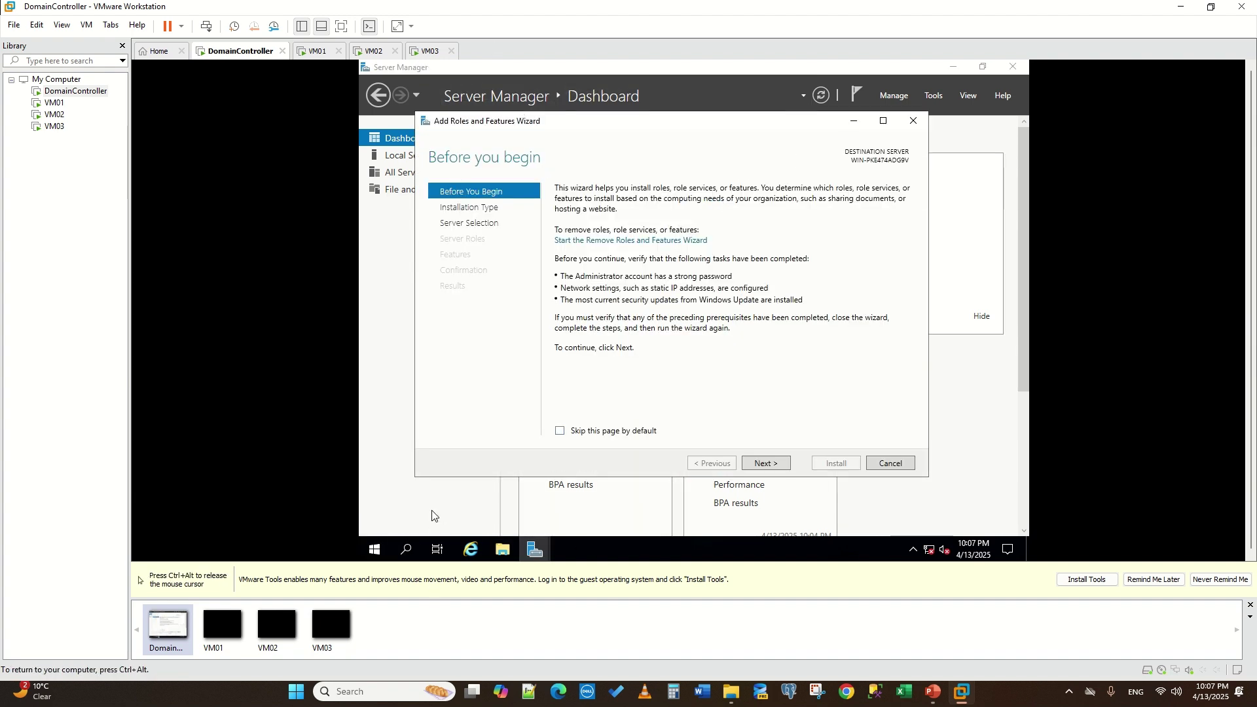
{"action": "left_click", "coordinate": [374, 549]}
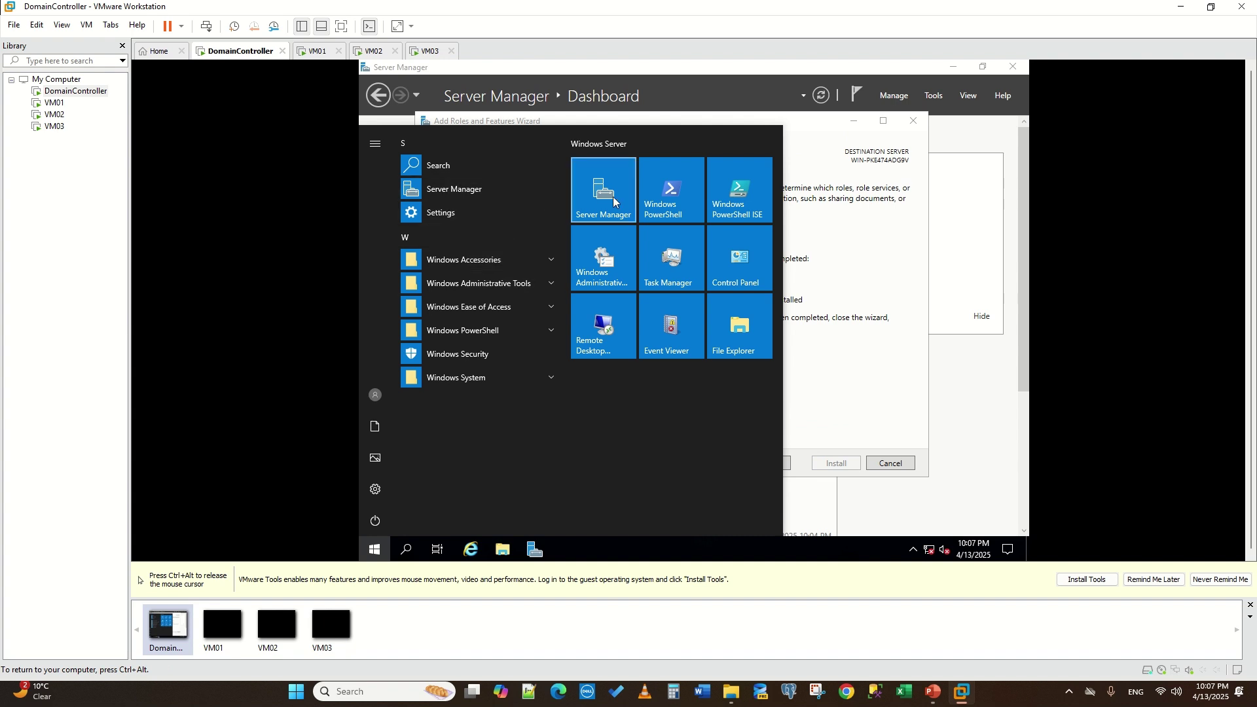
{"action": "left_click", "coordinate": [614, 201]}
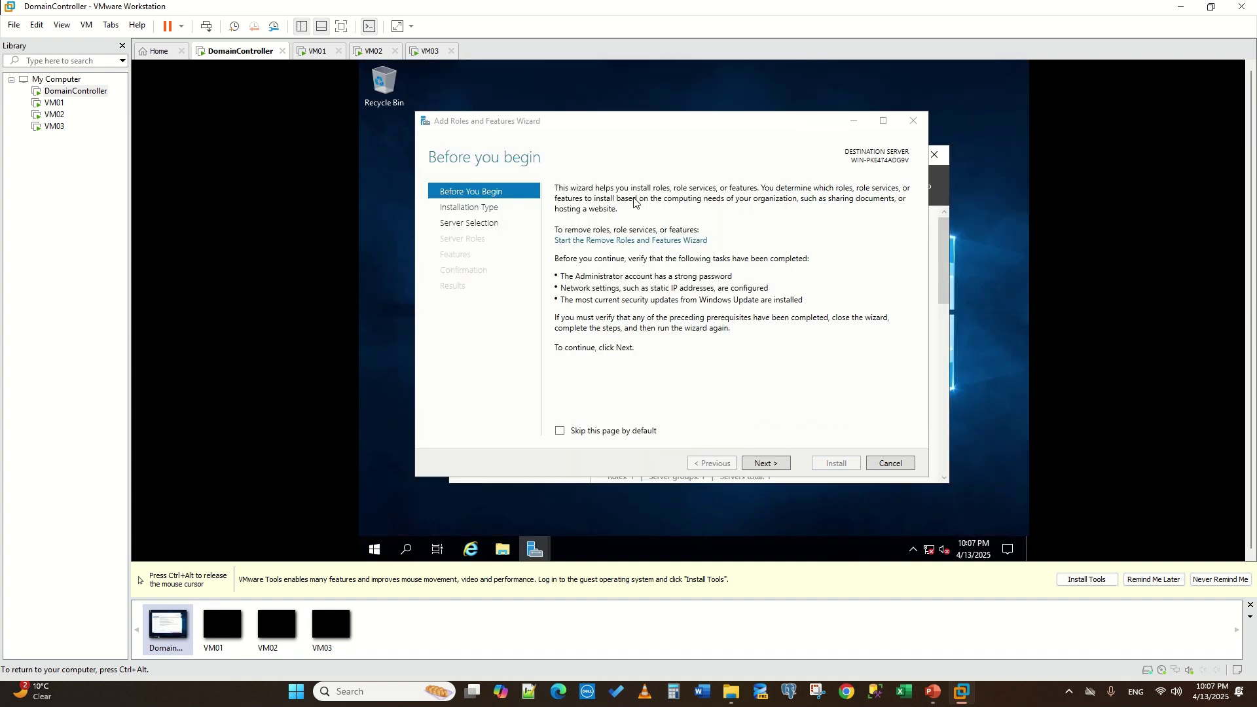
{"action": "left_click", "coordinate": [406, 550]}
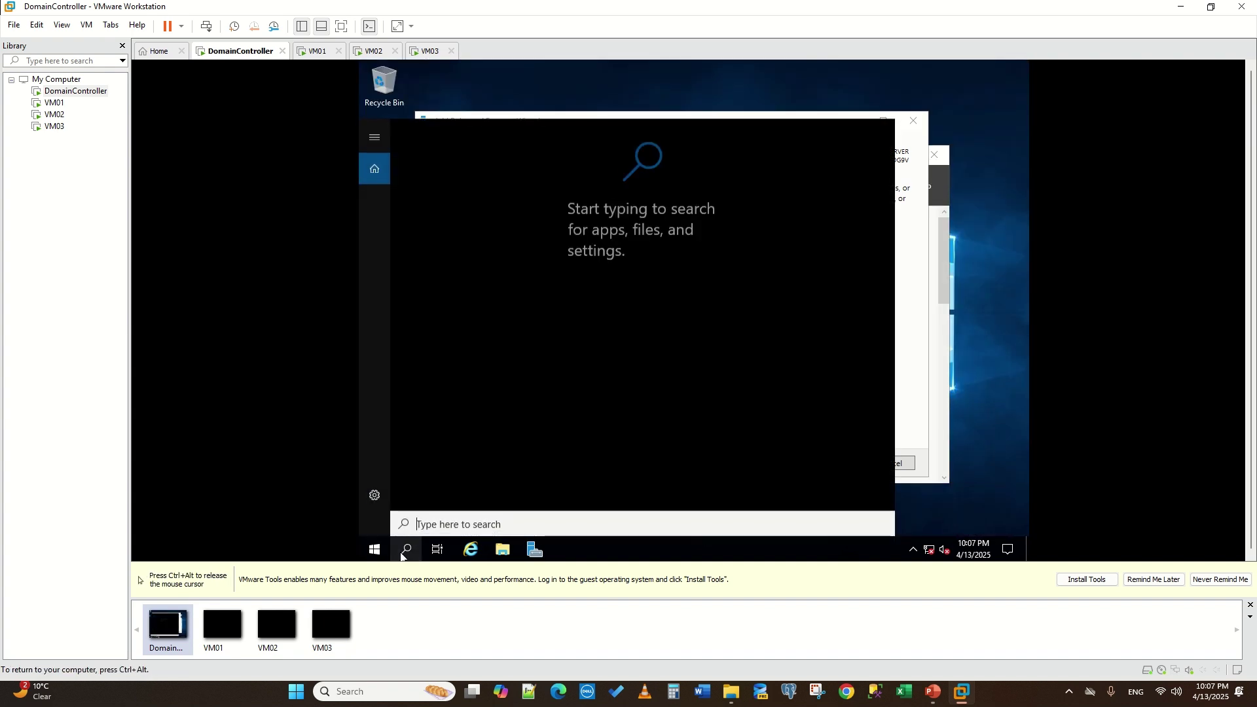
{"action": "left_click", "coordinate": [925, 343]}
- Advance the wizard with role-based installation on the local server as destination
{"action": "left_click", "coordinate": [763, 462]}
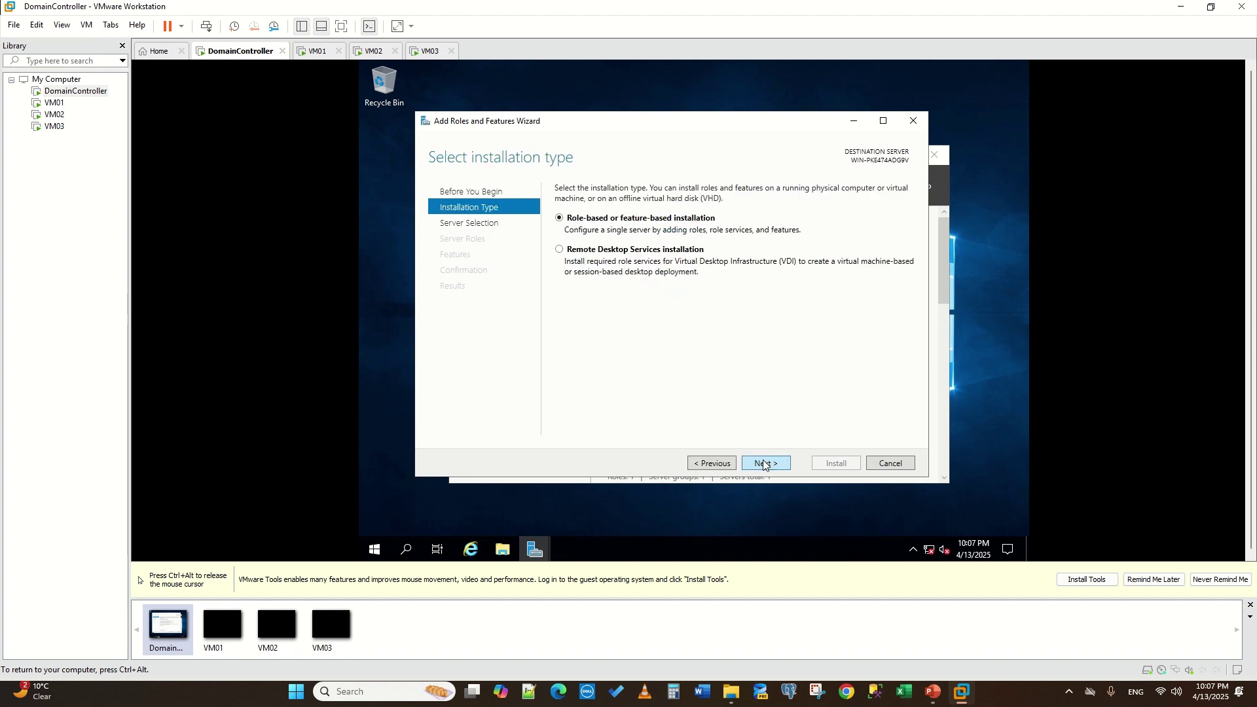
{"action": "left_click", "coordinate": [763, 464]}
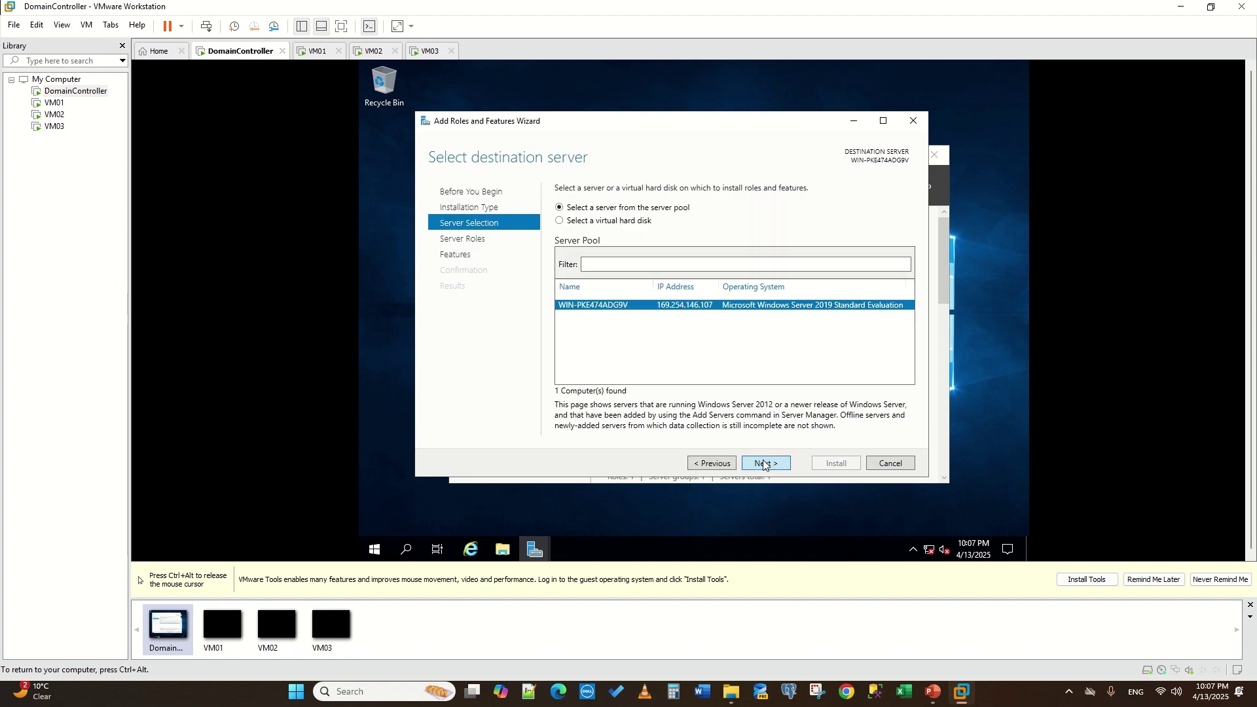
{"action": "left_click", "coordinate": [764, 464]}
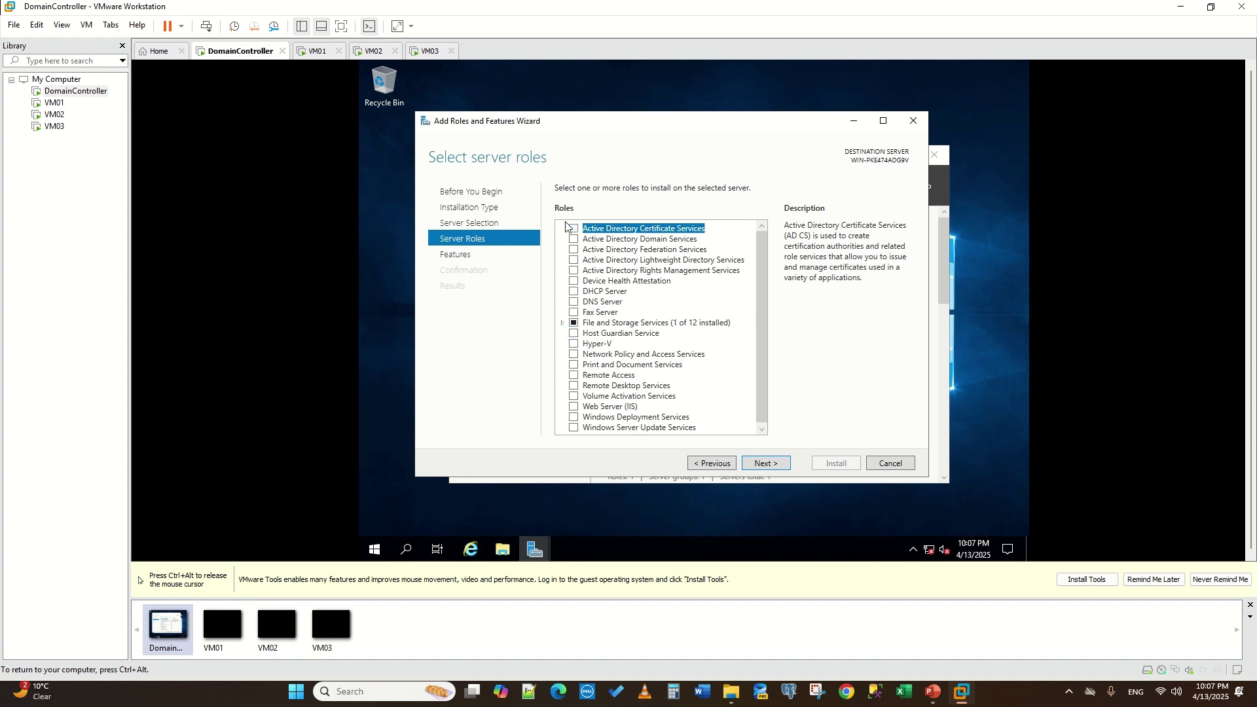
- Select the Active Directory Domain Services and DNS Server roles, adding their required features
{"action": "scroll", "coordinate": [581, 342], "scroll_direction": "down", "scroll_amount": 1}
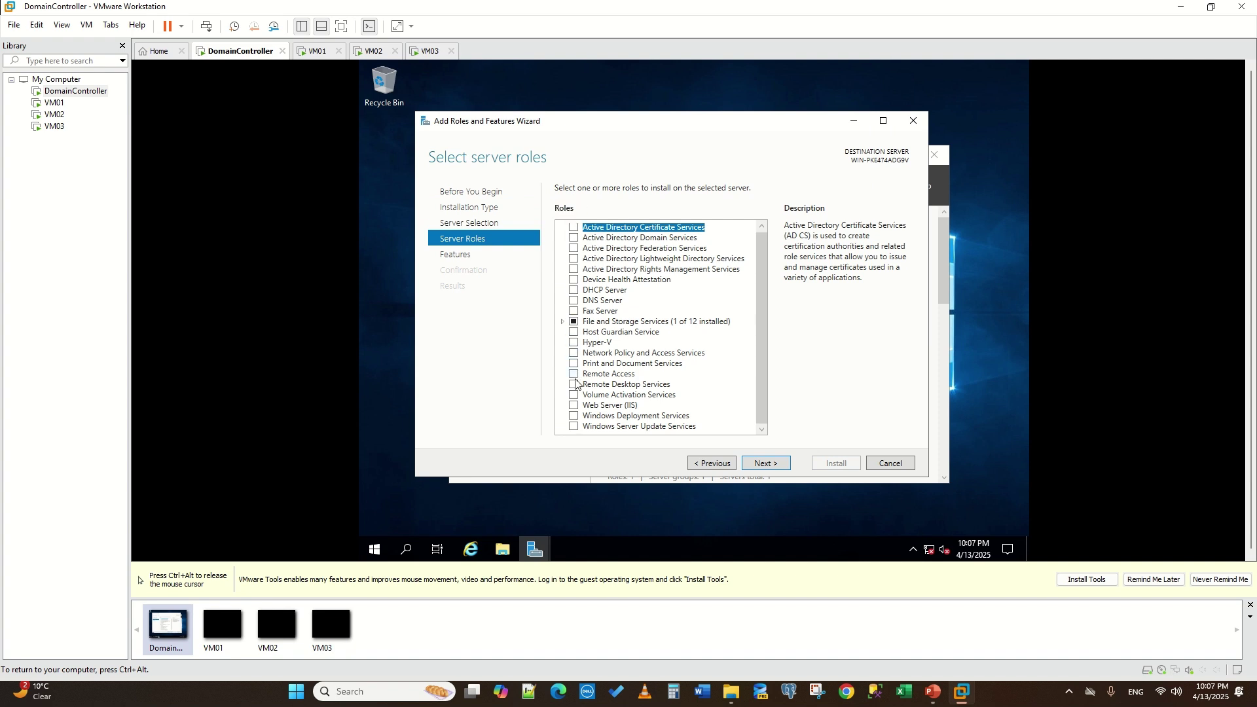
{"action": "left_click", "coordinate": [574, 240]}
{"action": "left_click", "coordinate": [721, 411]}
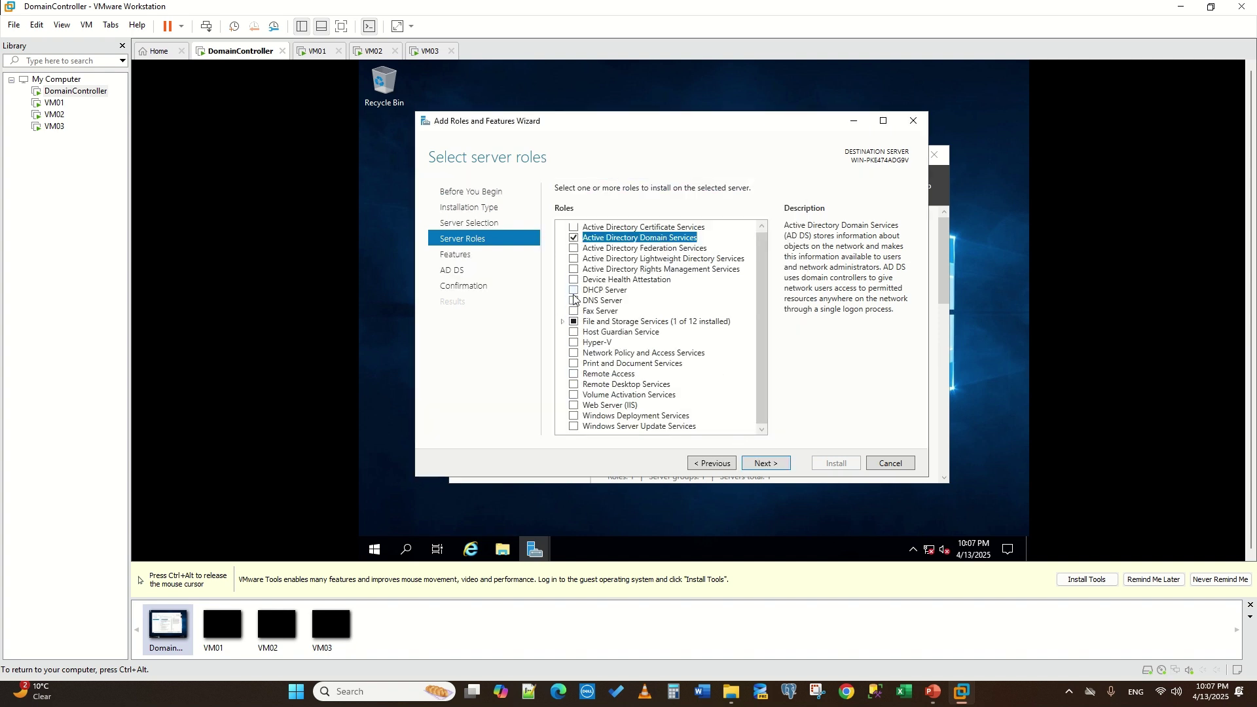
{"action": "left_click", "coordinate": [574, 300]}
{"action": "left_click", "coordinate": [714, 409]}
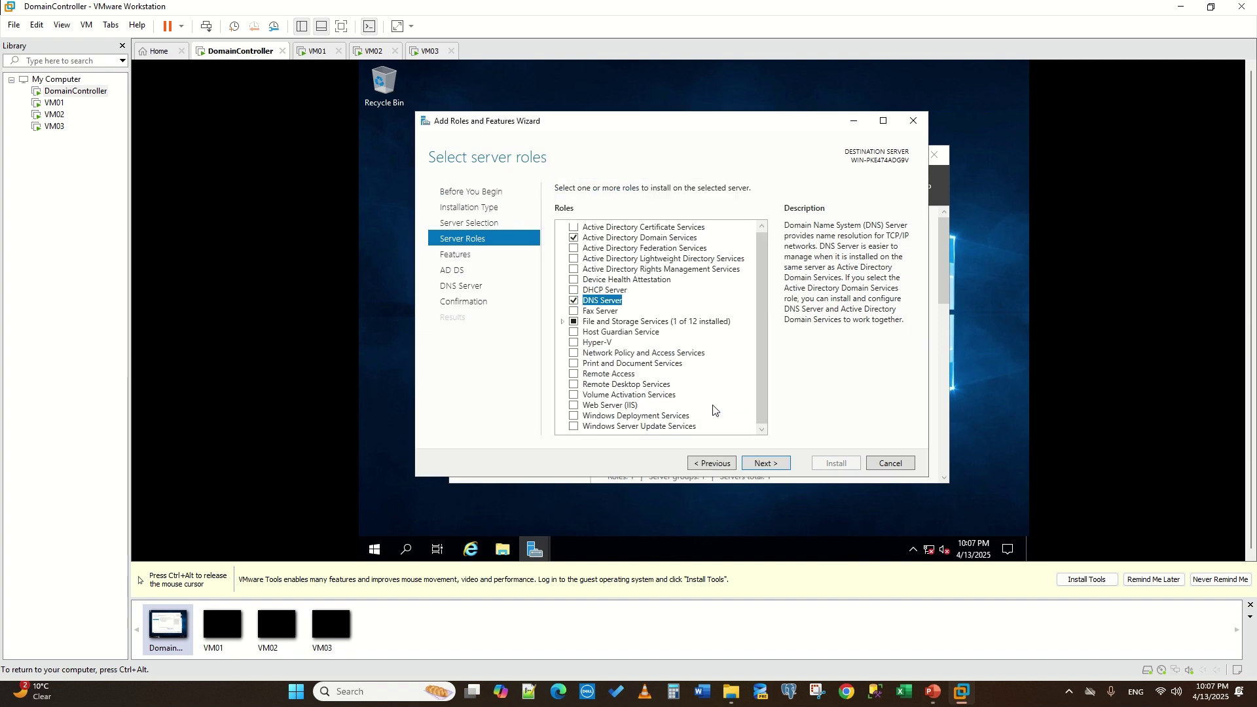
- Skip extra features, allow automatic restart, and start installing AD DS and DNS
{"action": "left_click", "coordinate": [772, 463]}
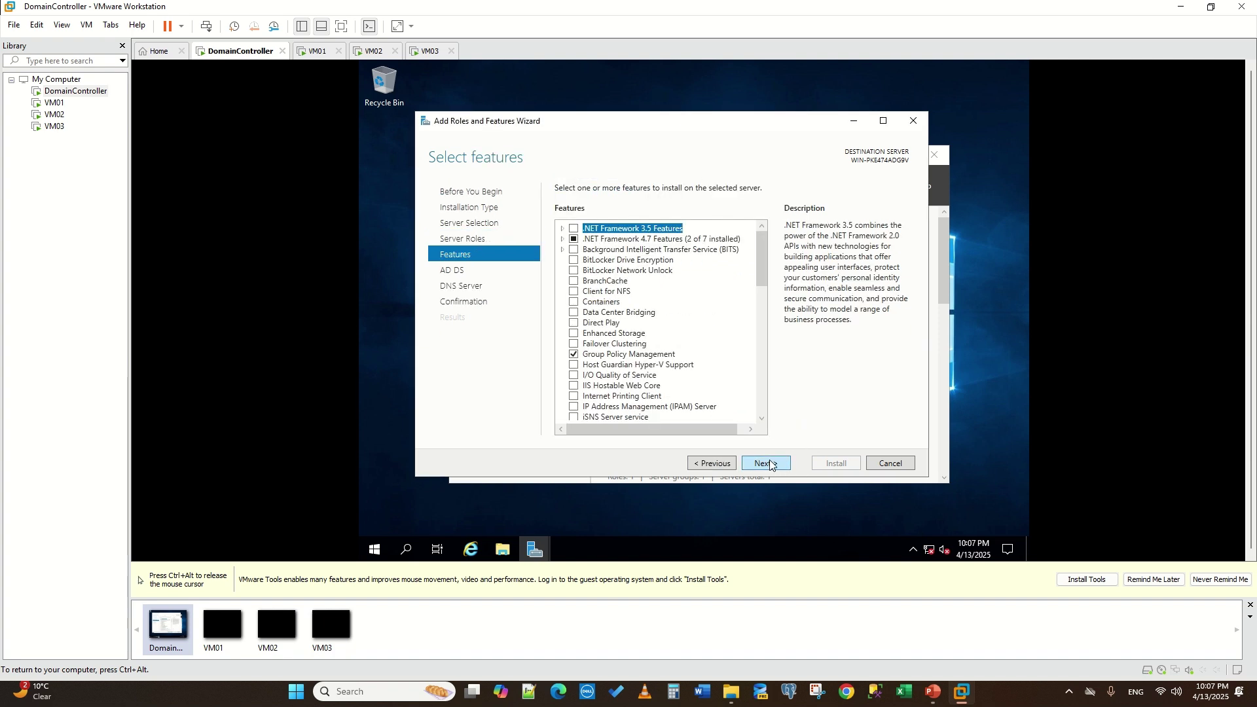
{"action": "left_click", "coordinate": [770, 465]}
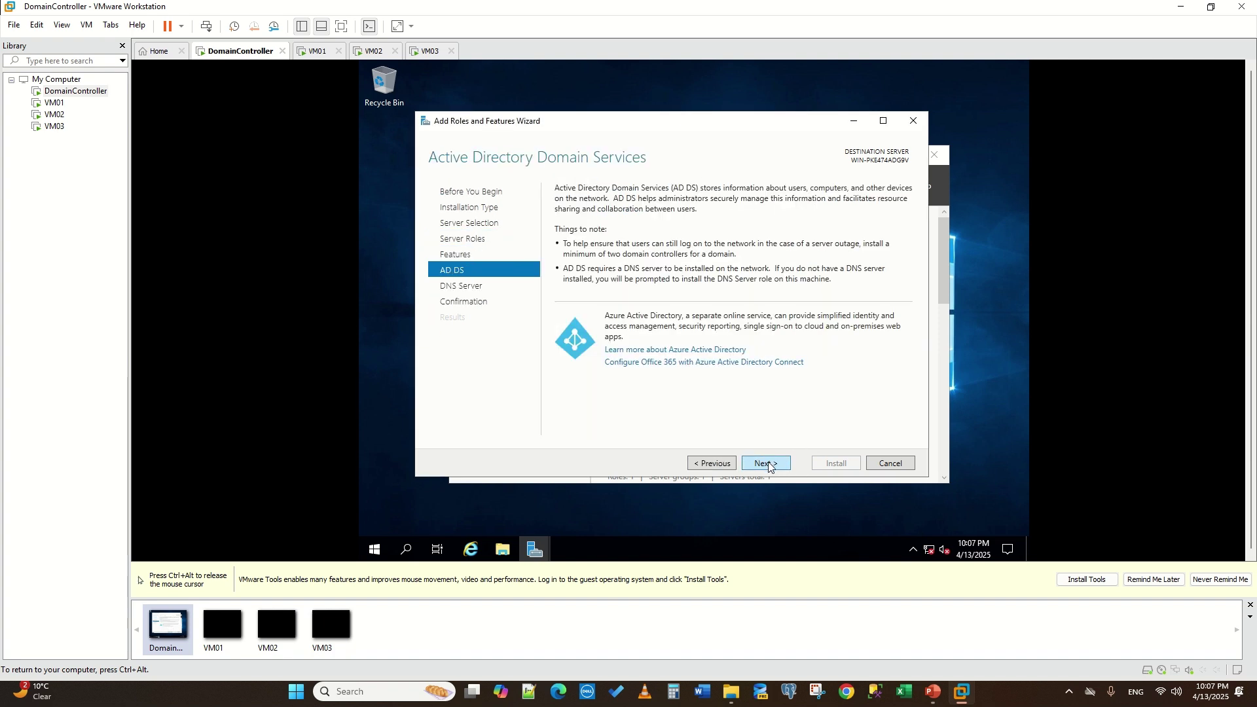
{"action": "left_click", "coordinate": [769, 466]}
{"action": "left_click", "coordinate": [769, 466]}
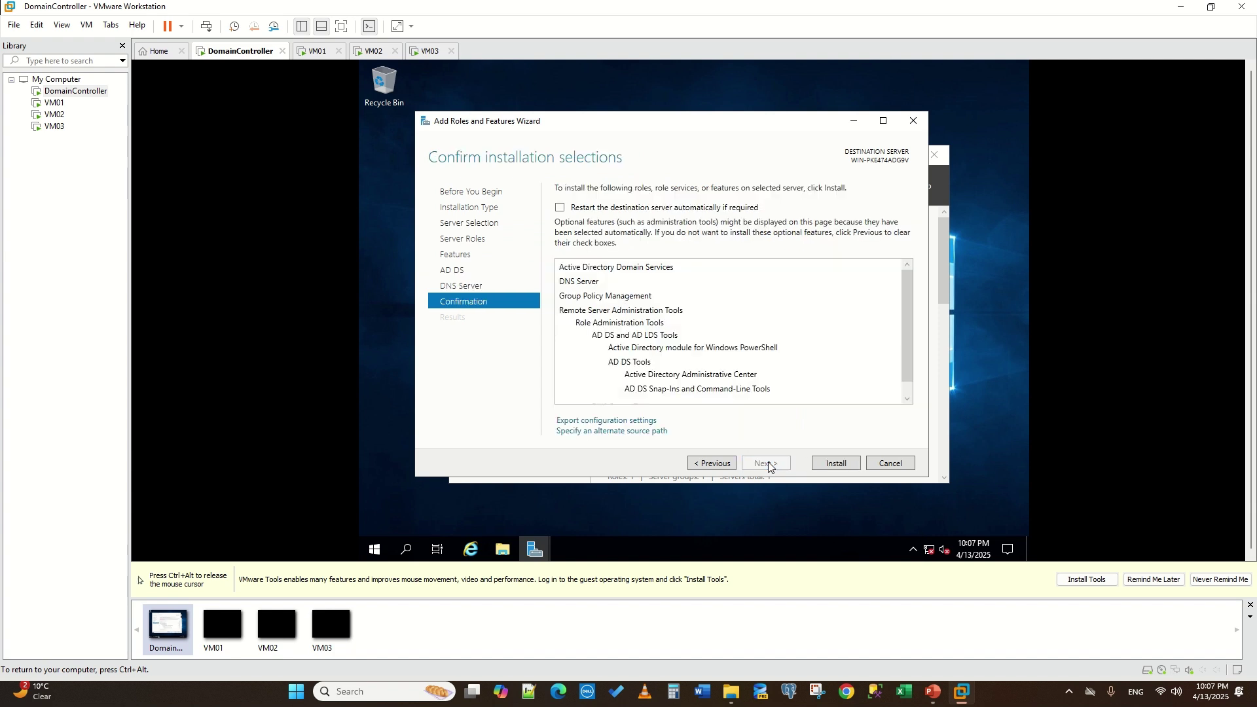
{"action": "left_click", "coordinate": [559, 208]}
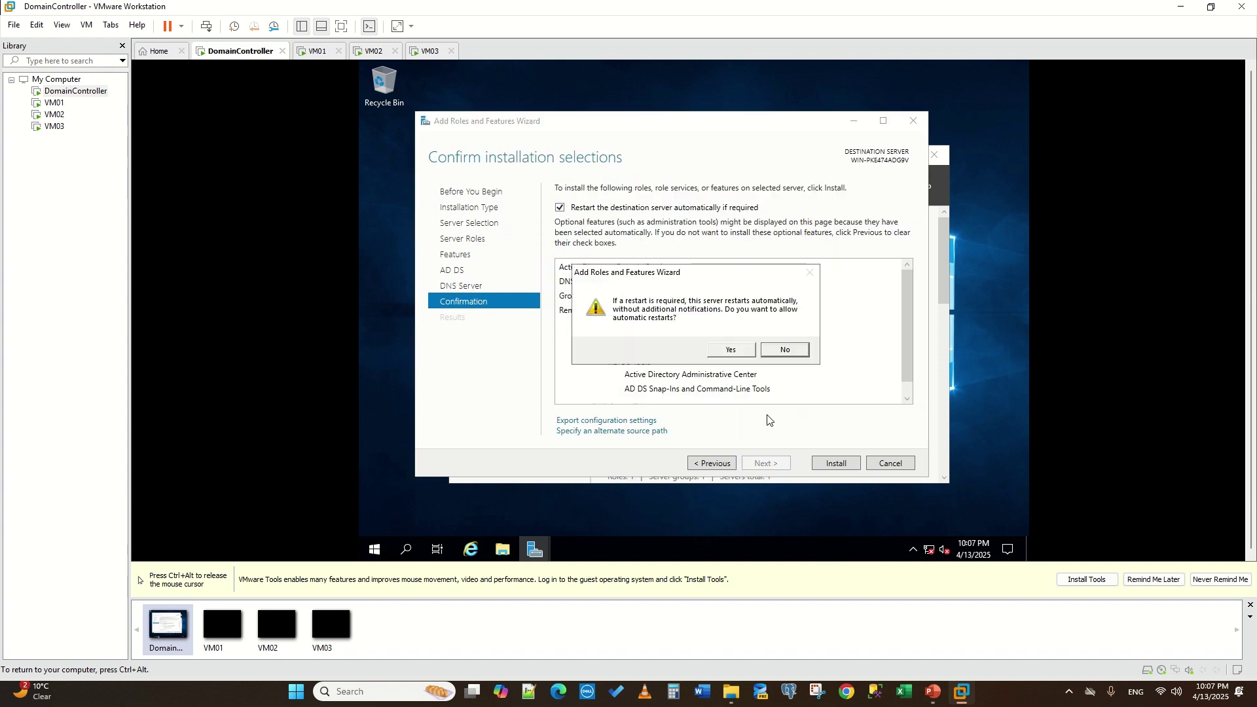
{"action": "left_click", "coordinate": [730, 347]}
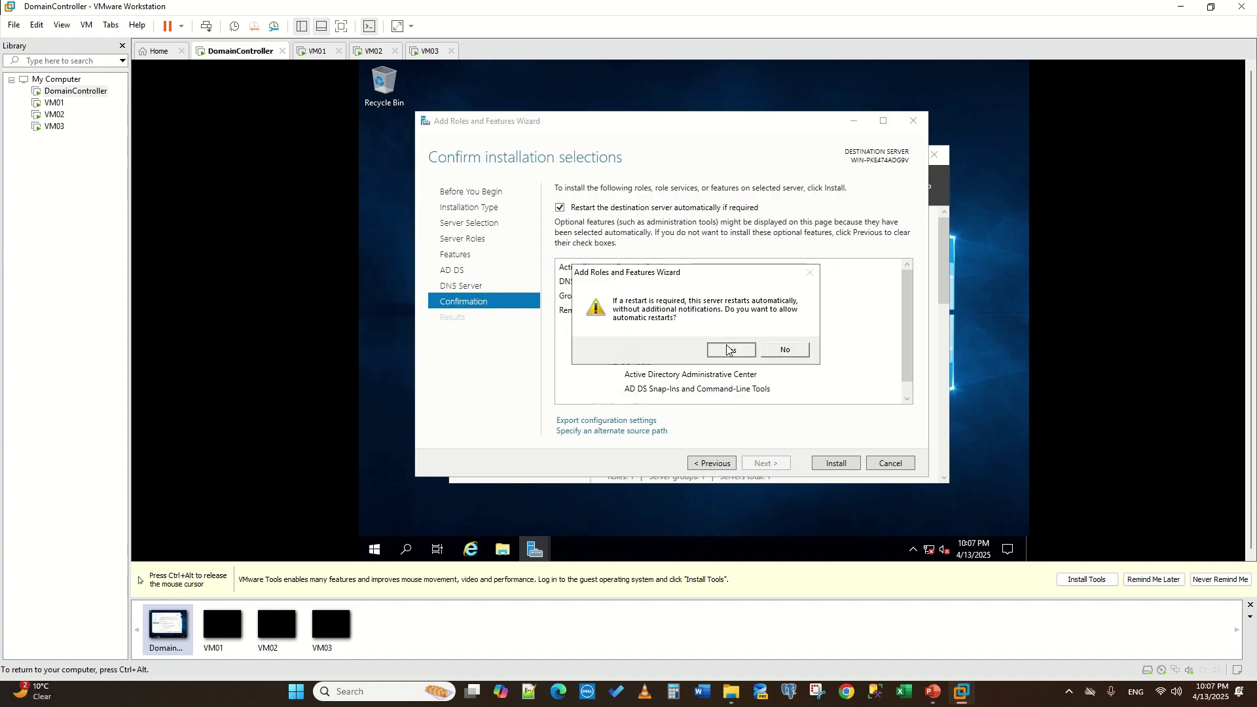
{"action": "left_click", "coordinate": [826, 465]}
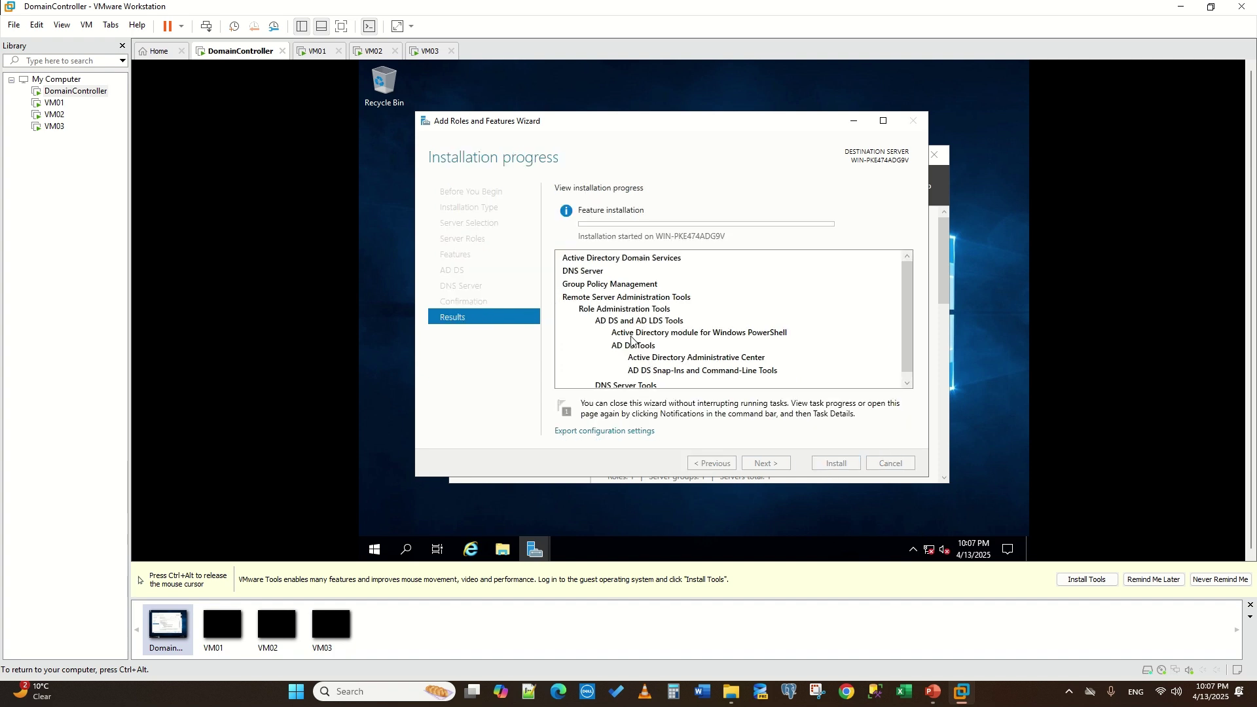
- On VM01, close the Ethernet0 Properties, Network Connections and network Settings windows
{"action": "left_click", "coordinate": [305, 52]}
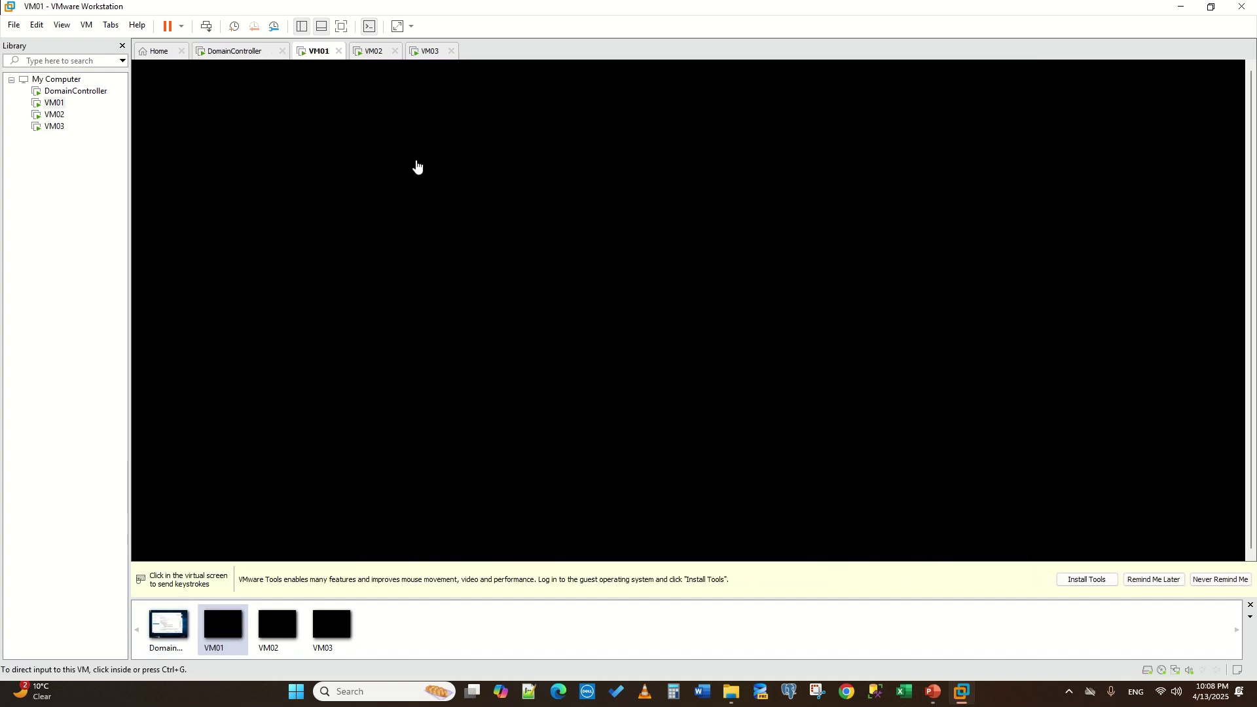
{"action": "left_click", "coordinate": [569, 238]}
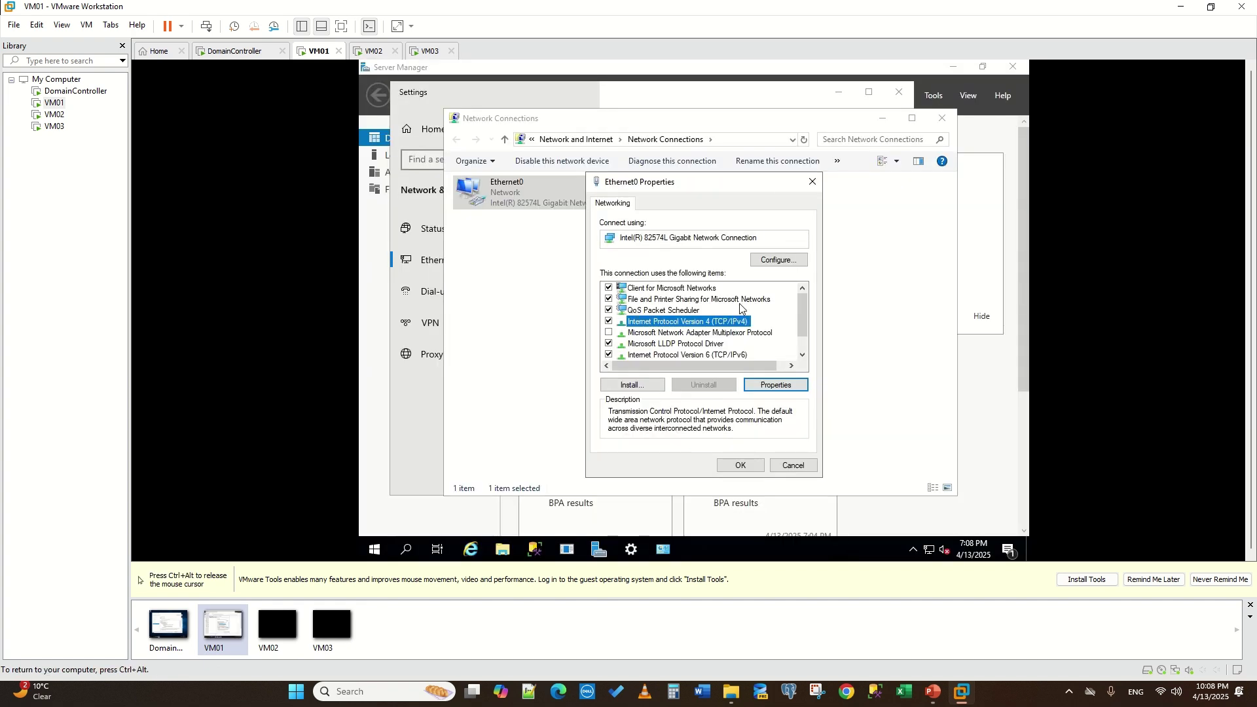
{"action": "left_click", "coordinate": [812, 181]}
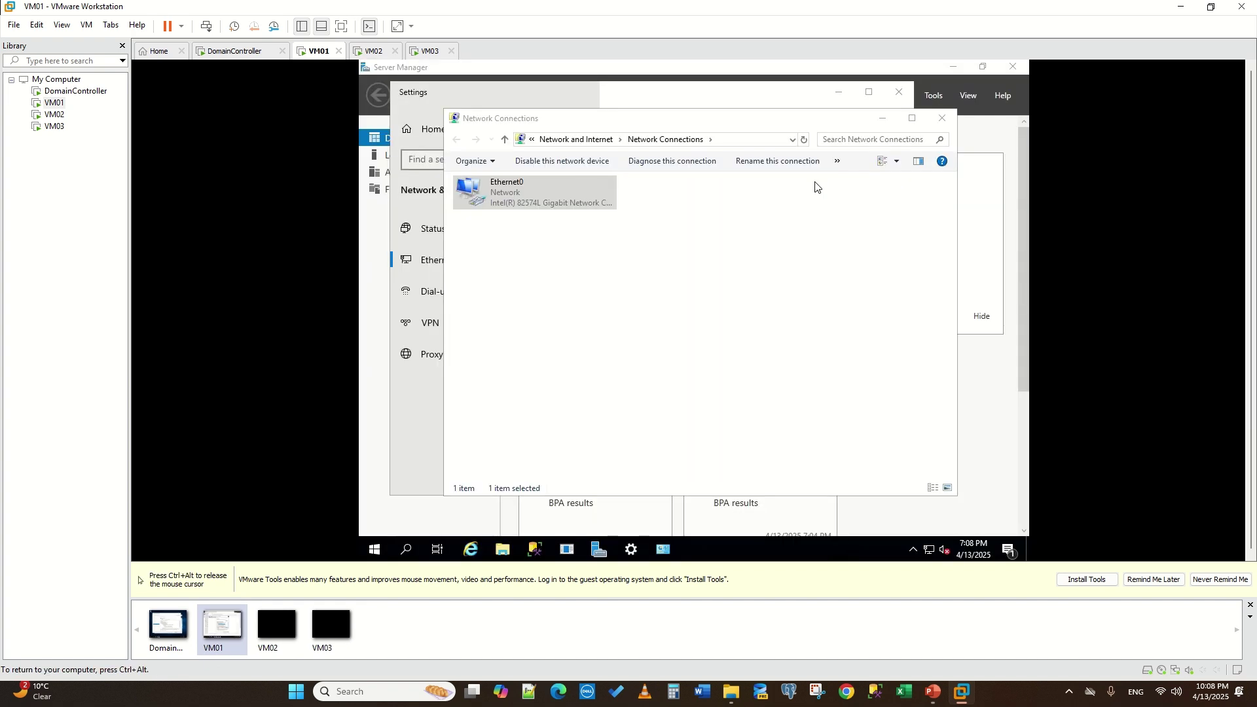
{"action": "left_click", "coordinate": [941, 123]}
{"action": "left_click", "coordinate": [898, 92]}
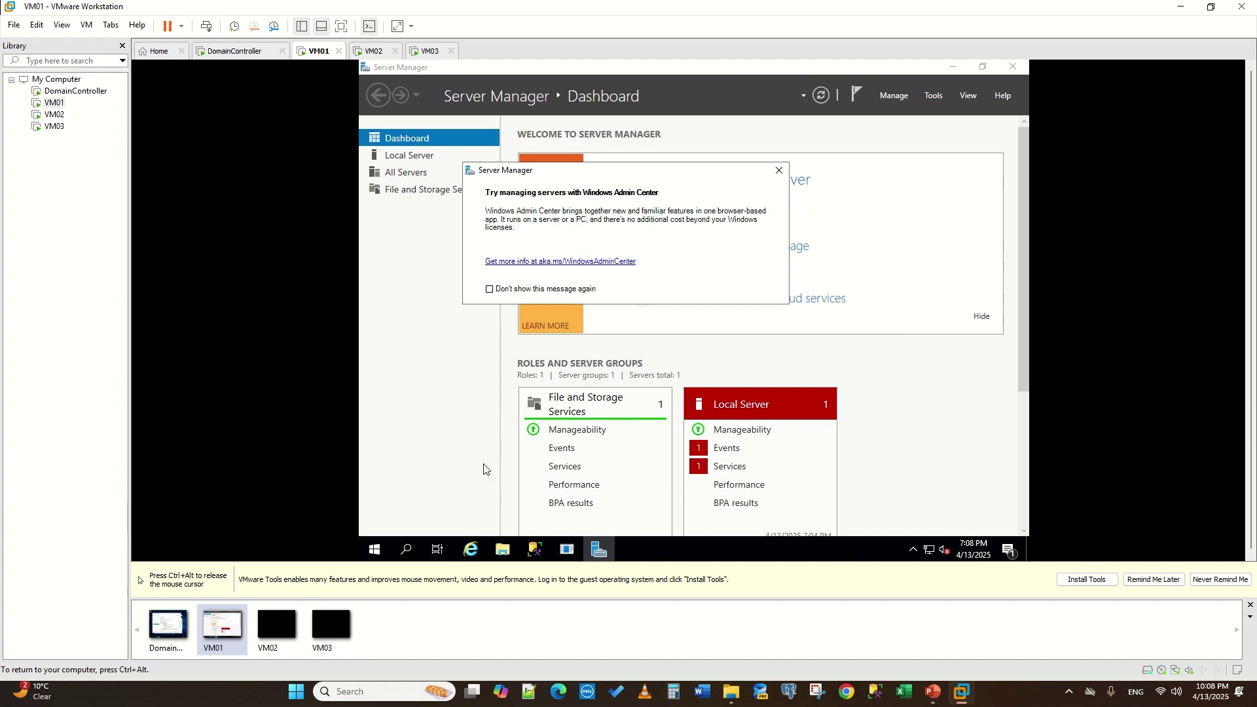
- Dismiss the Admin Center notice and shutdown event tracker, then launch Add Roles and Features
{"action": "left_click", "coordinate": [778, 170]}
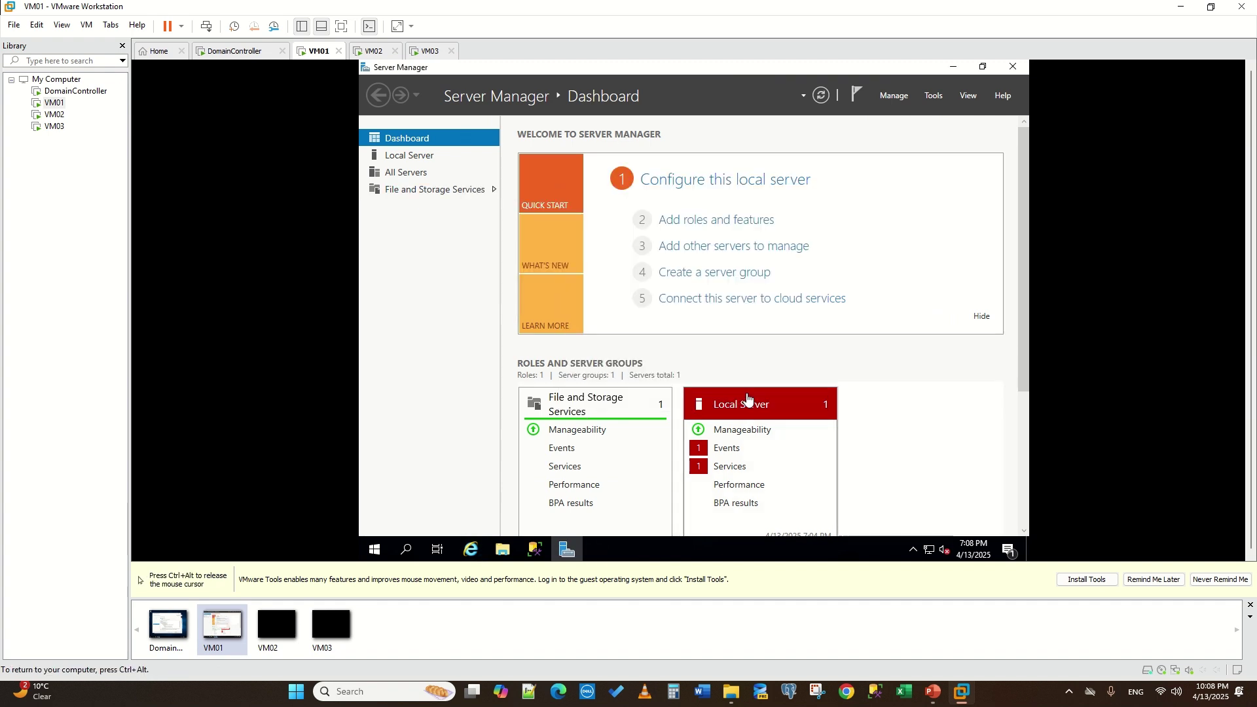
{"action": "left_click", "coordinate": [746, 393]}
{"action": "left_click", "coordinate": [670, 223]}
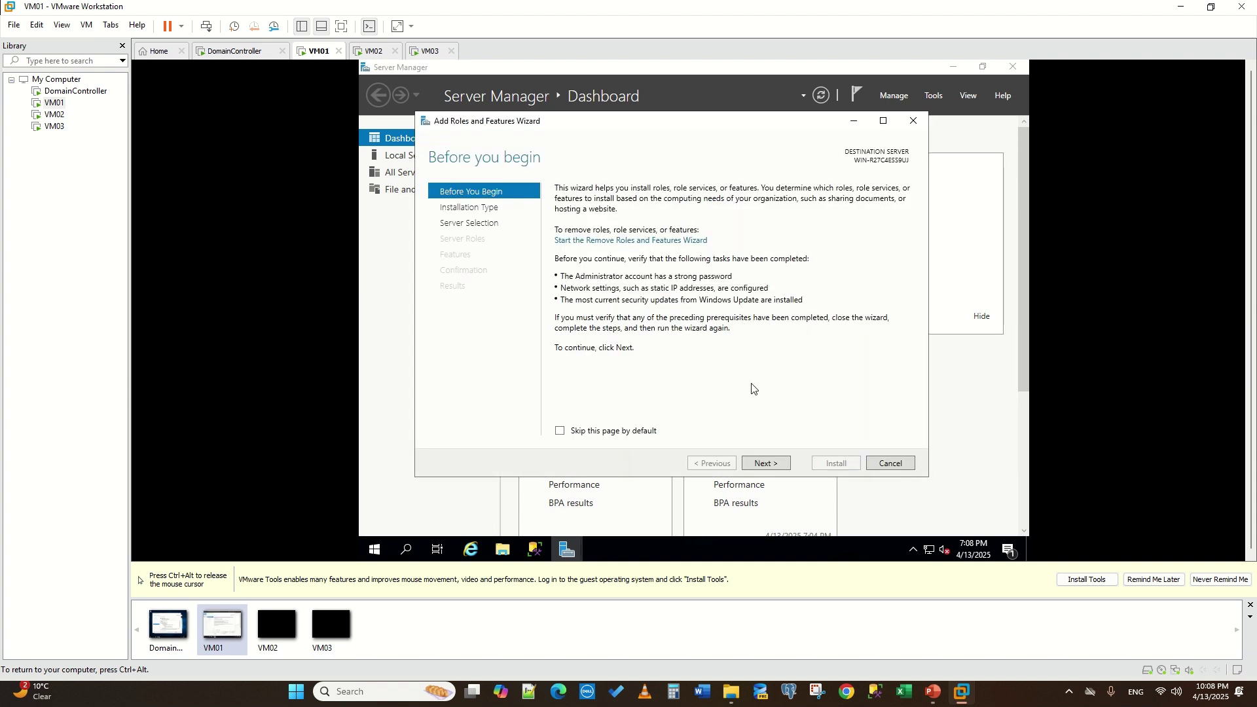
- On VM01, select the Failover Clustering feature with its management tools
{"action": "left_click", "coordinate": [764, 464]}
{"action": "left_click", "coordinate": [764, 464]}
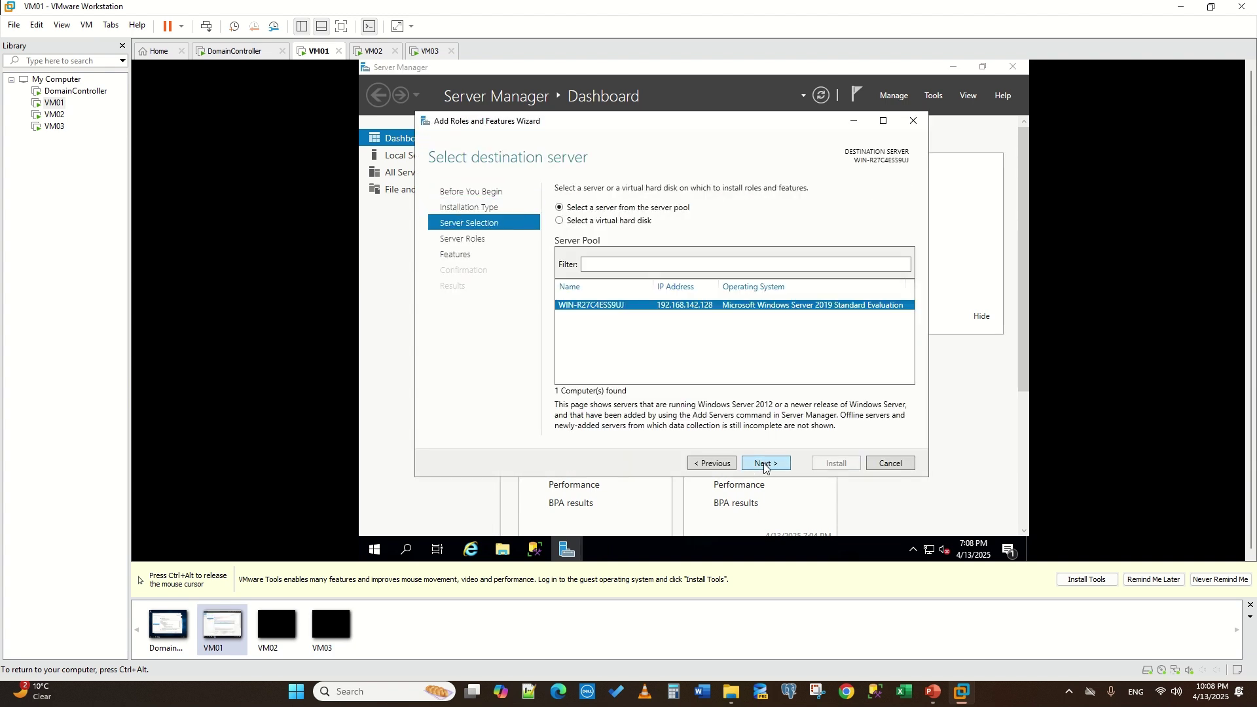
{"action": "left_click", "coordinate": [764, 464]}
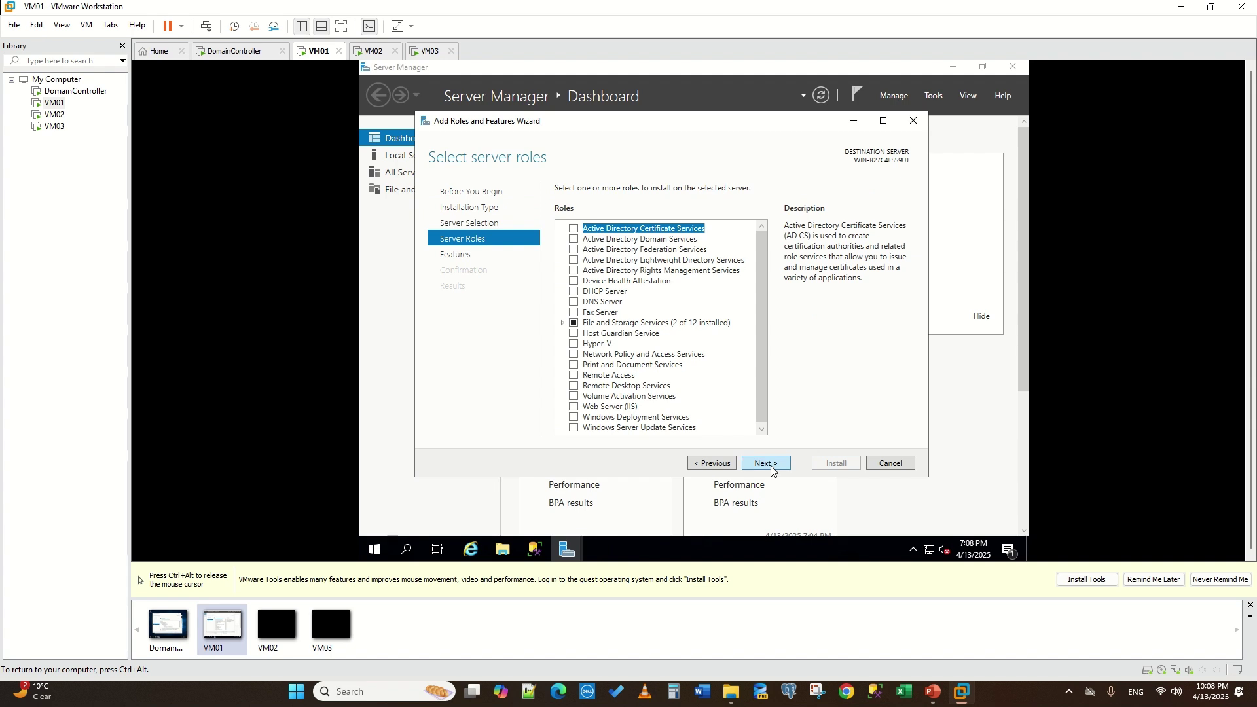
{"action": "left_click", "coordinate": [771, 464]}
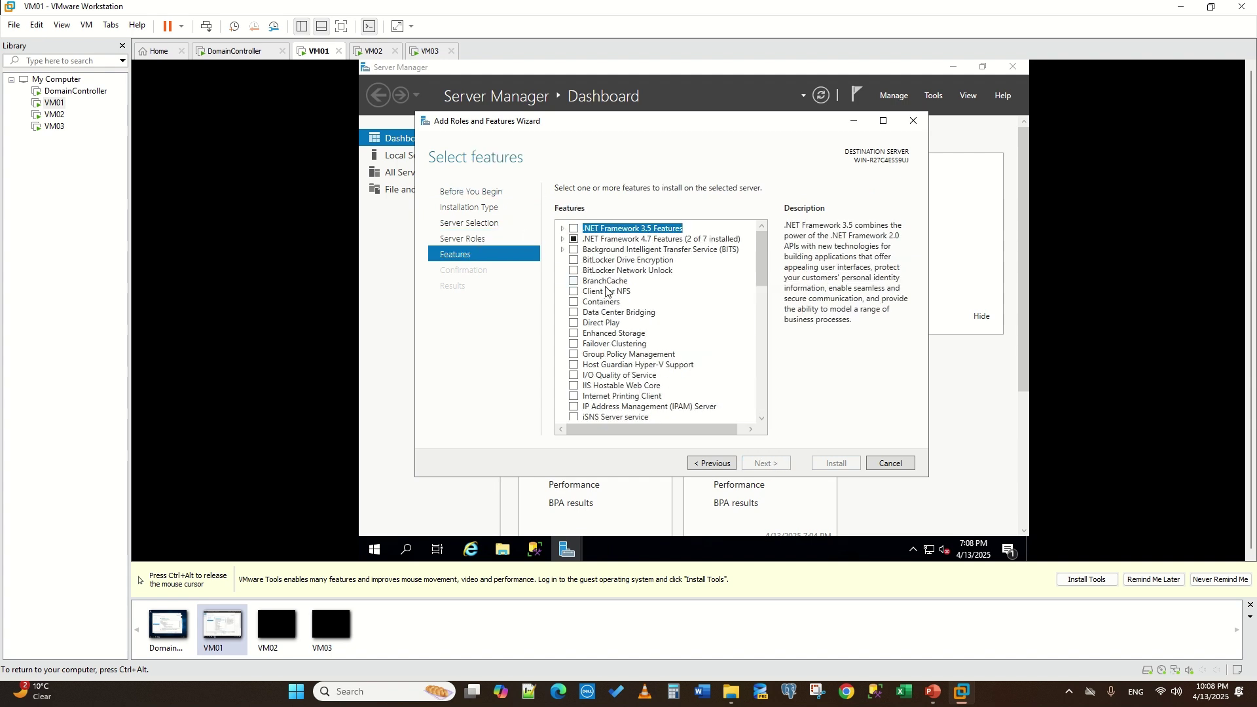
{"action": "left_click", "coordinate": [574, 344]}
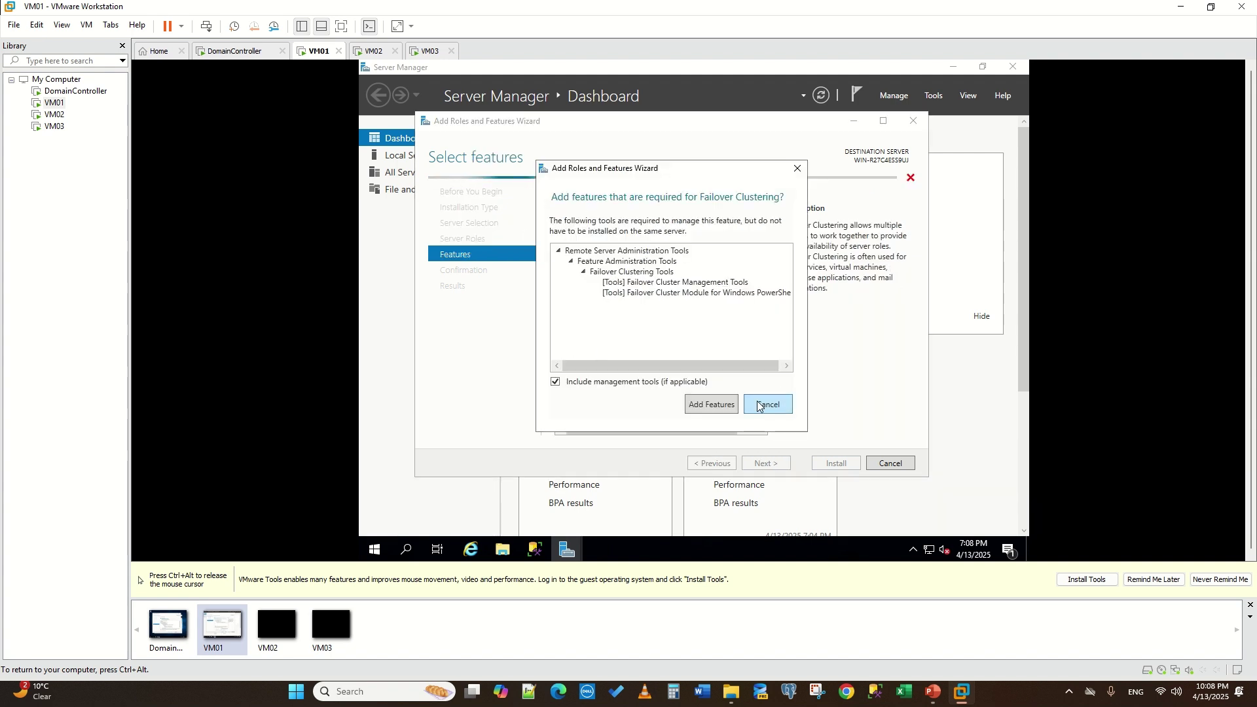
{"action": "left_click", "coordinate": [711, 401]}
- Install Failover Clustering on VM01 with automatic restart allowed, then bring up VM02
{"action": "left_click", "coordinate": [765, 464]}
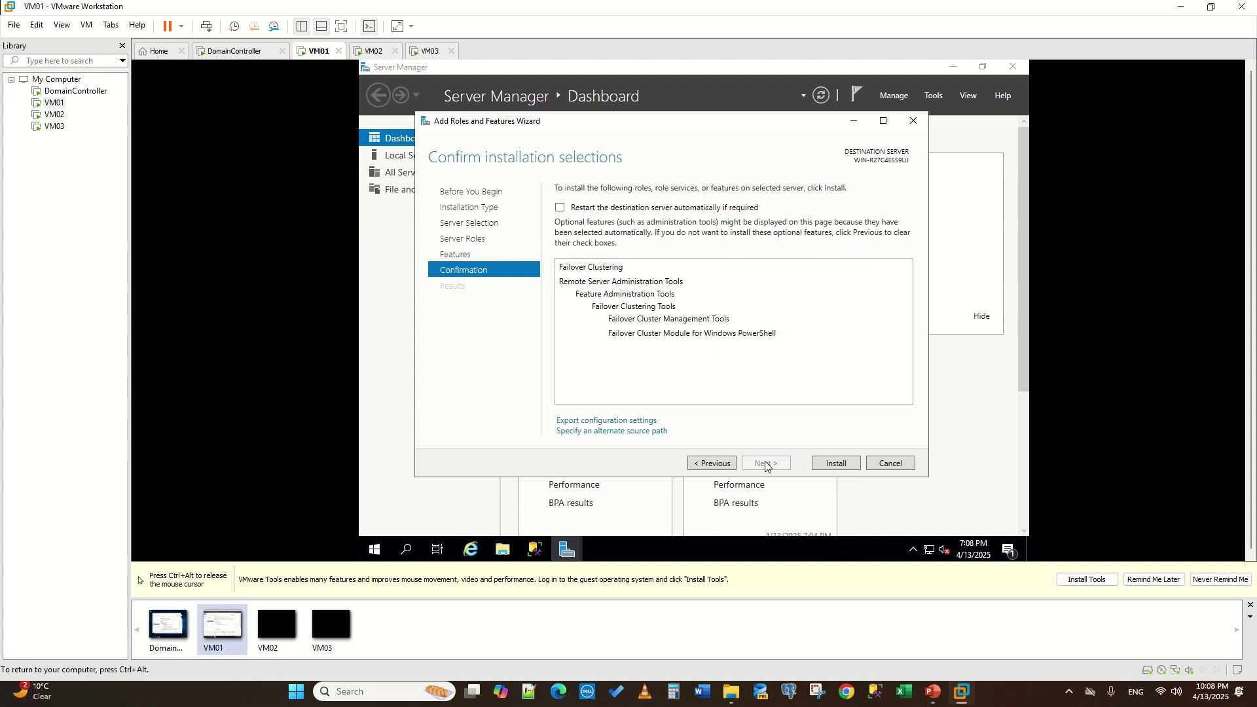
{"action": "left_click", "coordinate": [560, 207]}
{"action": "left_click", "coordinate": [729, 350]}
{"action": "left_click", "coordinate": [845, 466]}
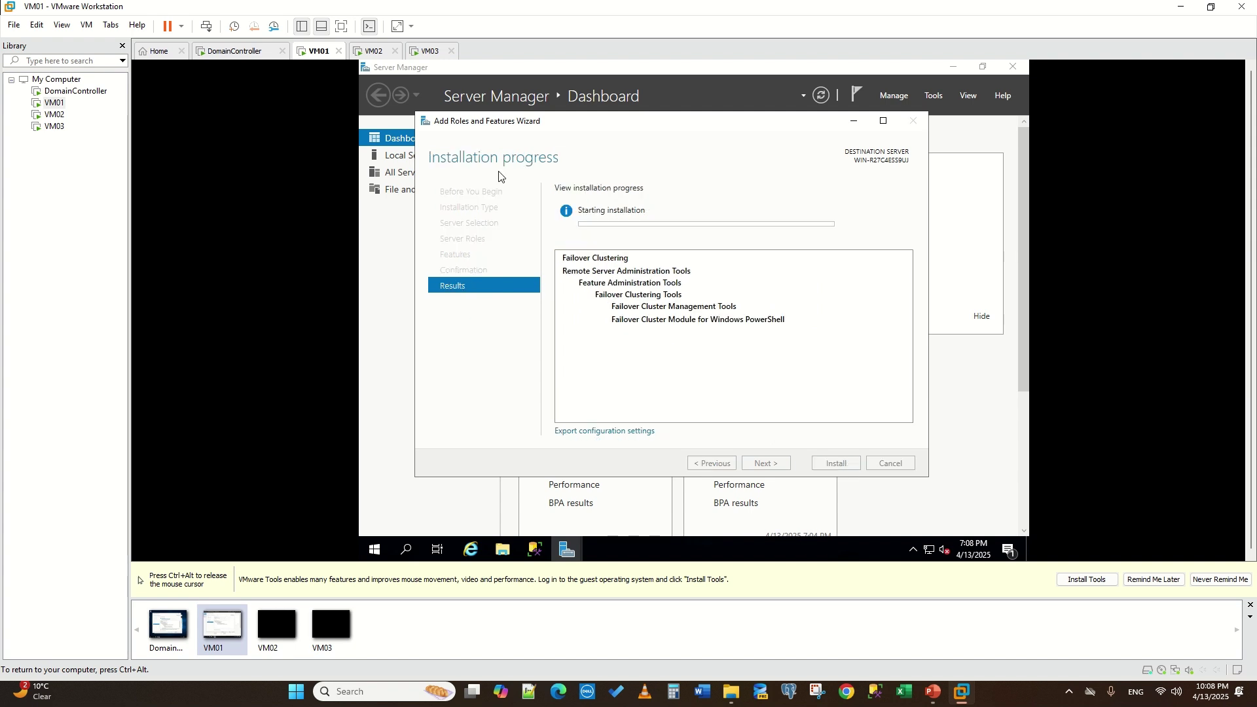
{"action": "left_click", "coordinate": [371, 51]}
{"action": "left_click", "coordinate": [446, 350]}
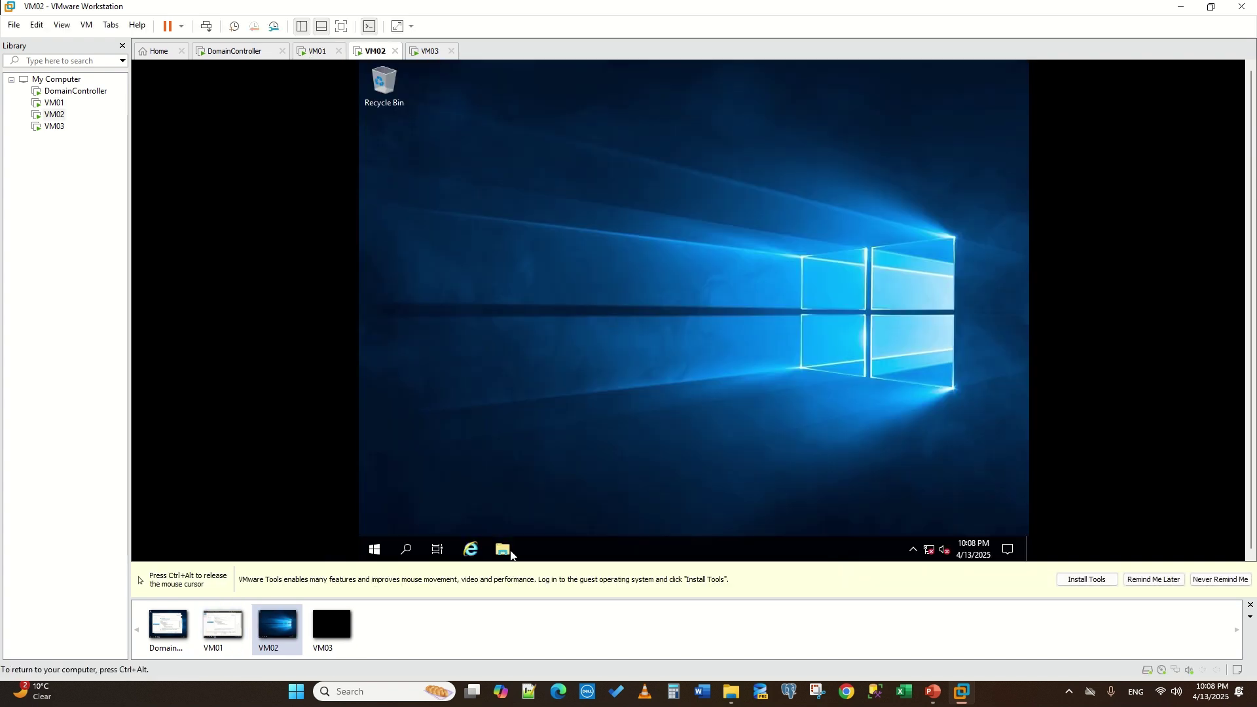
- Launch Server Manager on VM02 and dismiss the Admin Center and inventory-data messages
{"action": "left_click", "coordinate": [374, 550]}
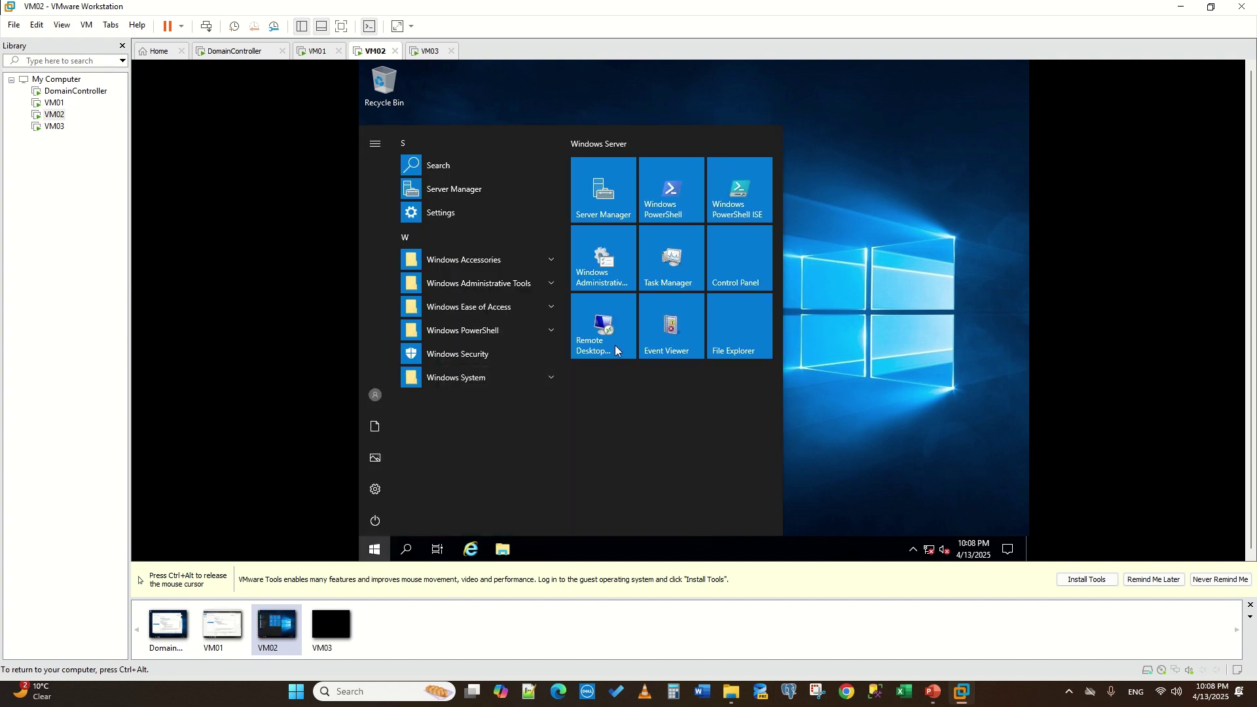
{"action": "left_click", "coordinate": [601, 195]}
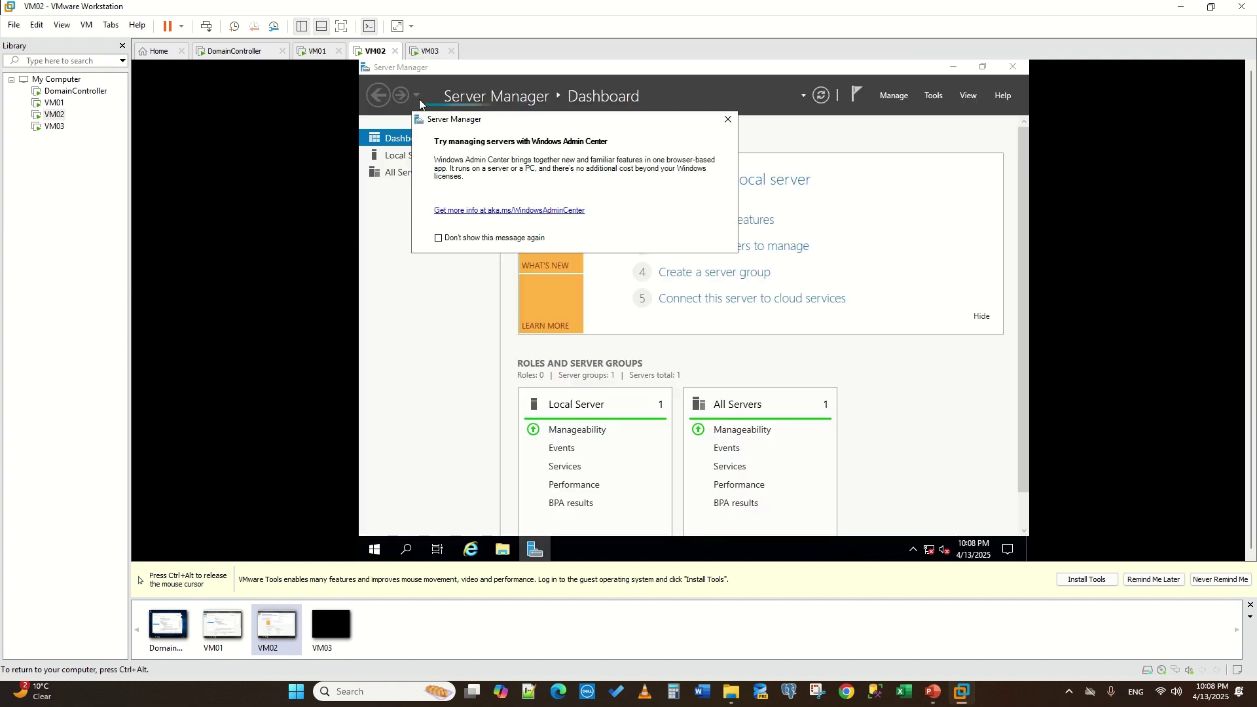
{"action": "left_click", "coordinate": [728, 119]}
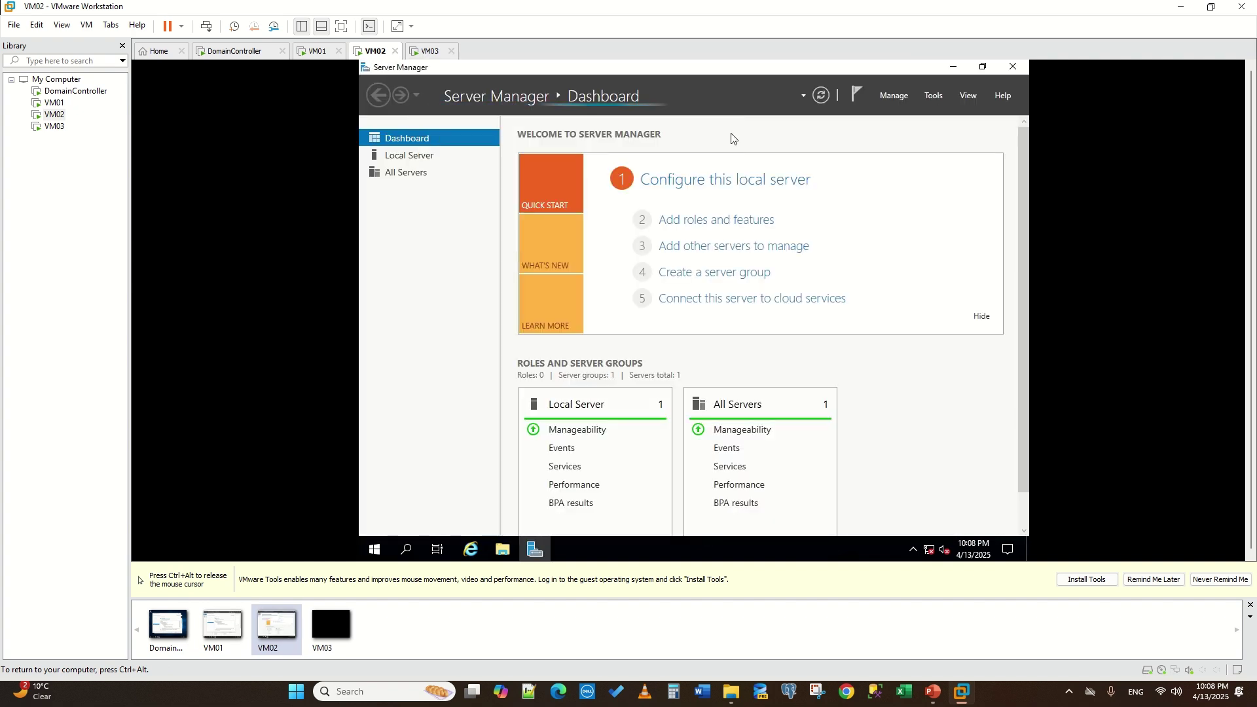
{"action": "left_click", "coordinate": [717, 221]}
{"action": "left_click", "coordinate": [794, 347]}
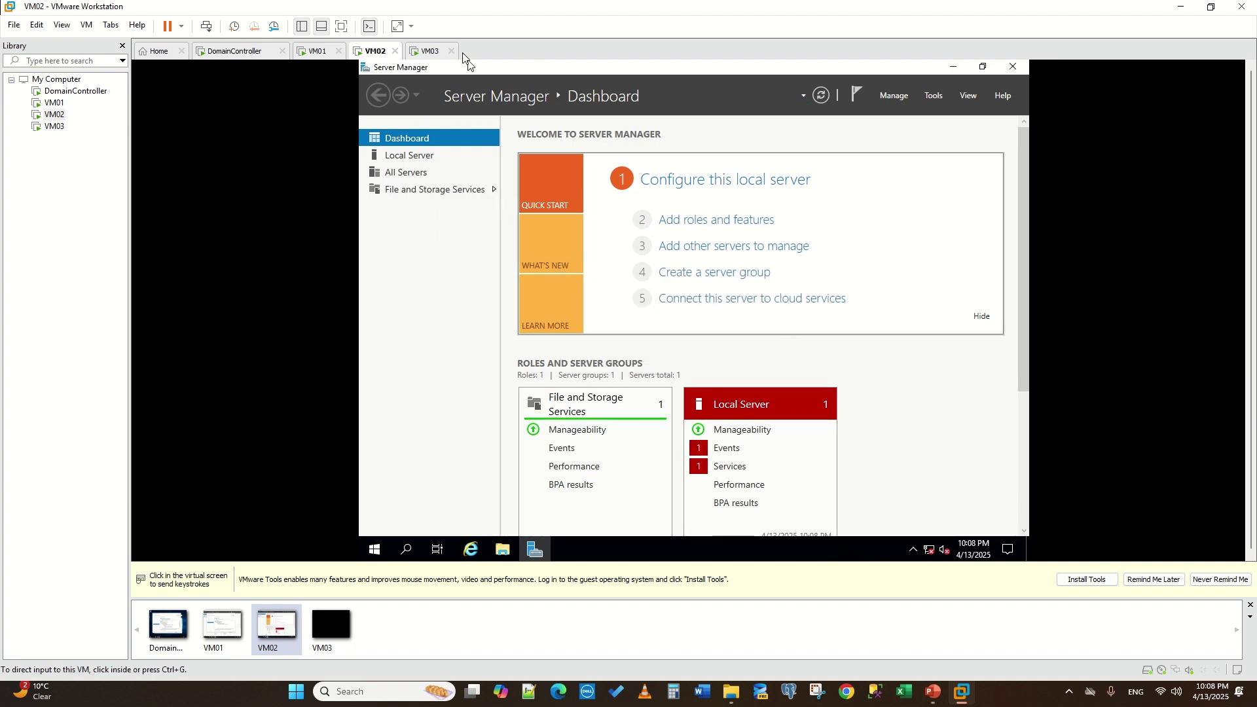
- Launch Server Manager on VM03, then return to VM02's Server Manager
{"action": "left_click", "coordinate": [429, 51]}
{"action": "left_click", "coordinate": [556, 398]}
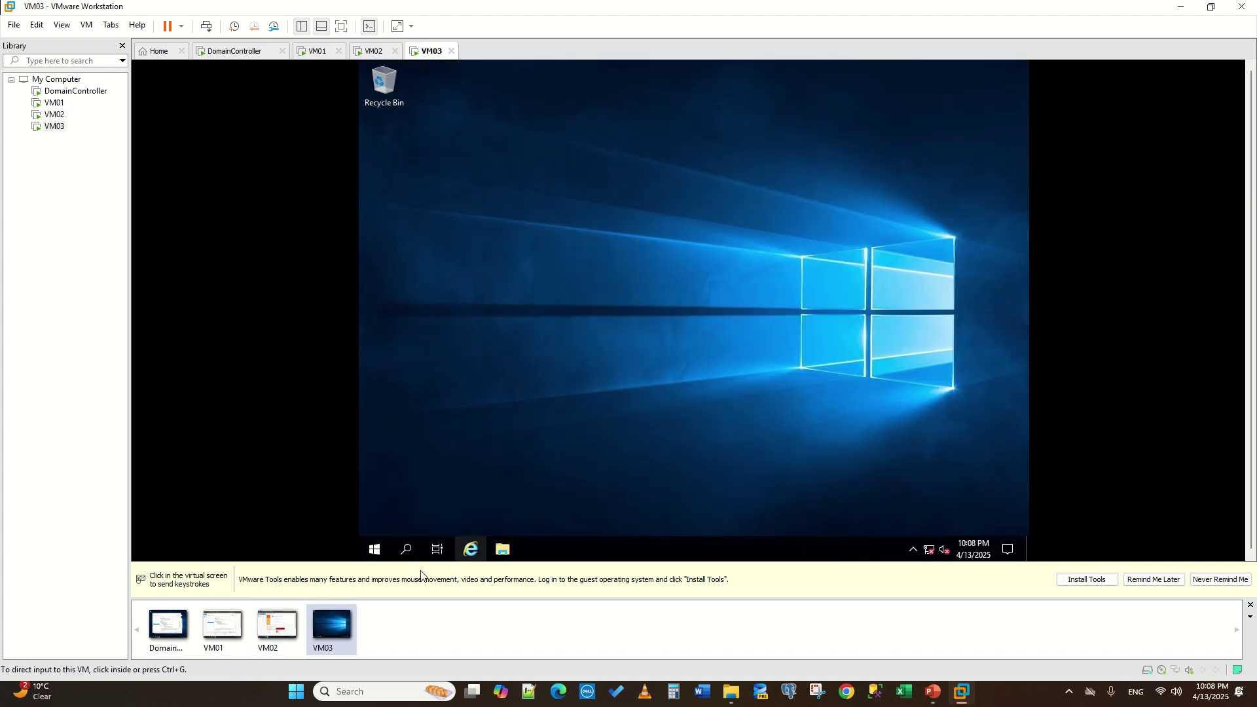
{"action": "left_click", "coordinate": [388, 555]}
{"action": "left_click", "coordinate": [601, 191]}
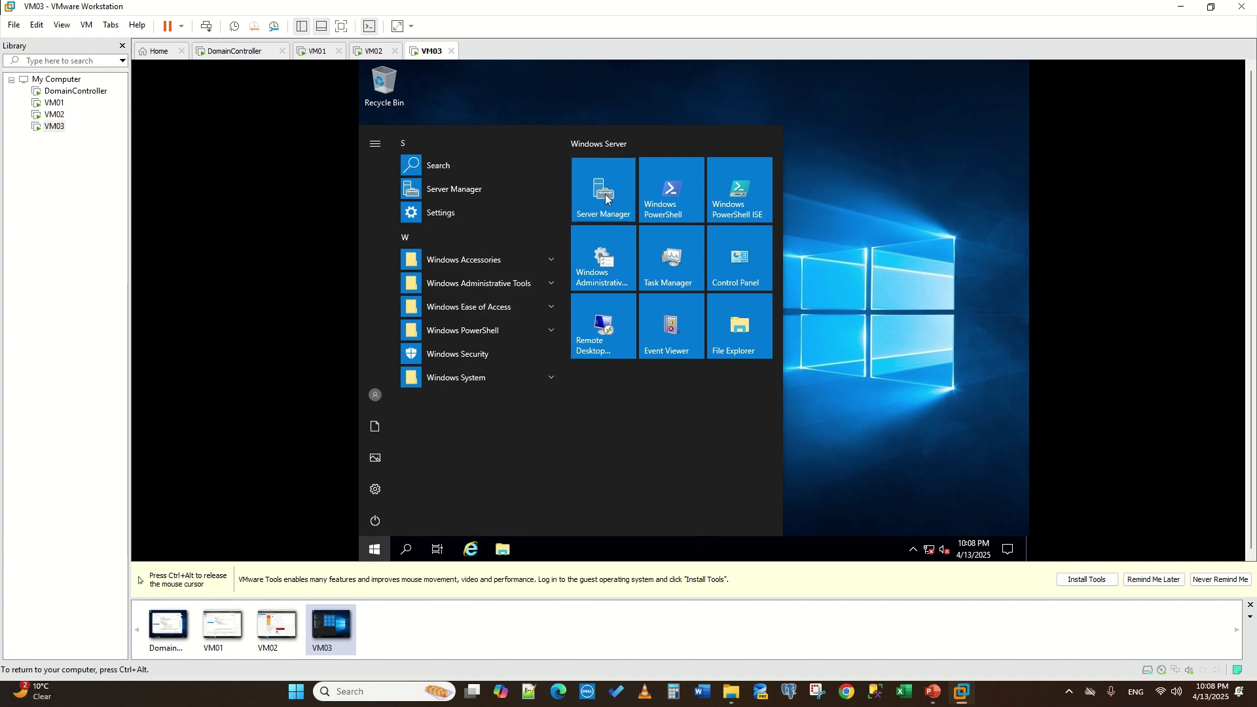
{"action": "key", "text": "ctrl+alt"}
{"action": "left_click", "coordinate": [370, 51]}
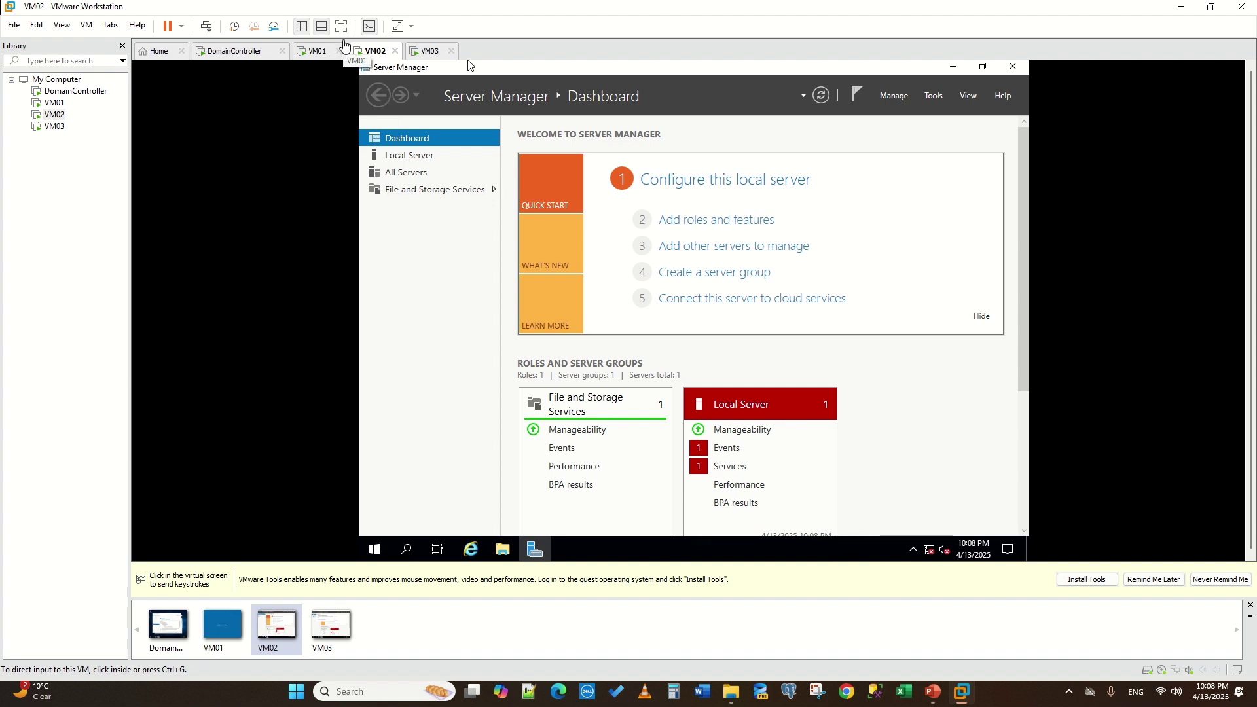
{"action": "left_click", "coordinate": [711, 222]}
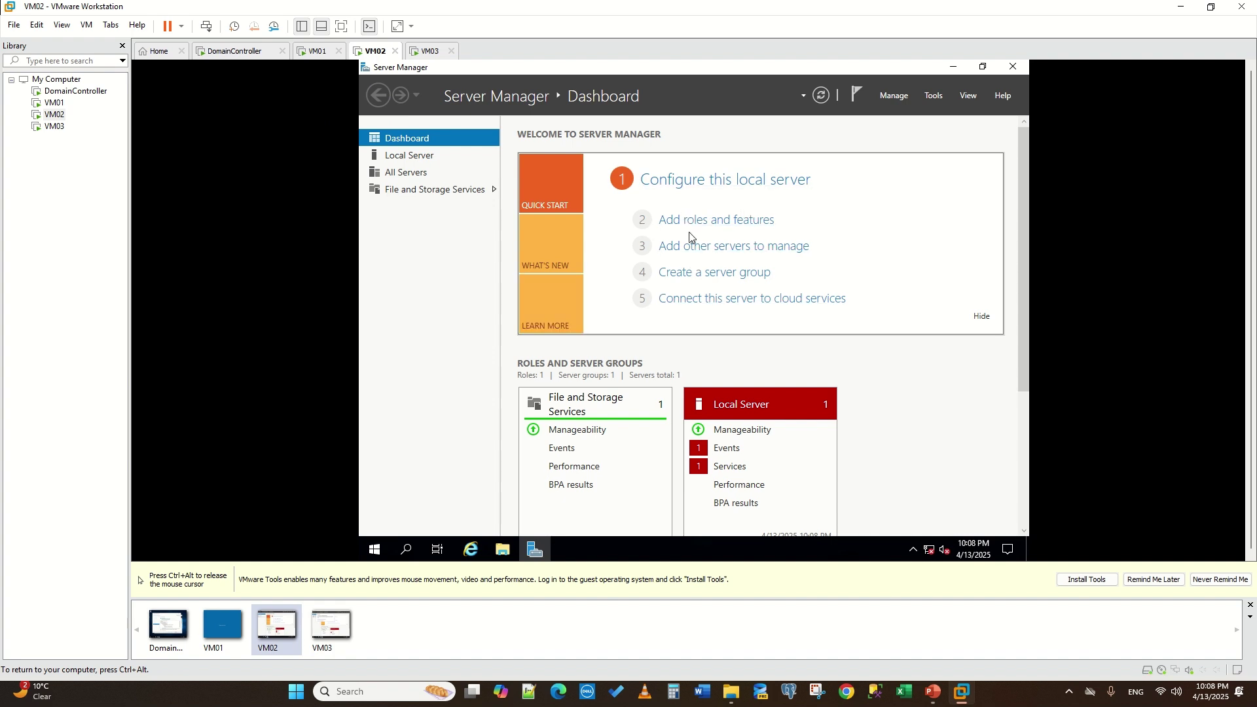
- On VM02, select the Failover Clustering feature with its management tools in Add Roles and Features
{"action": "left_click", "coordinate": [699, 223]}
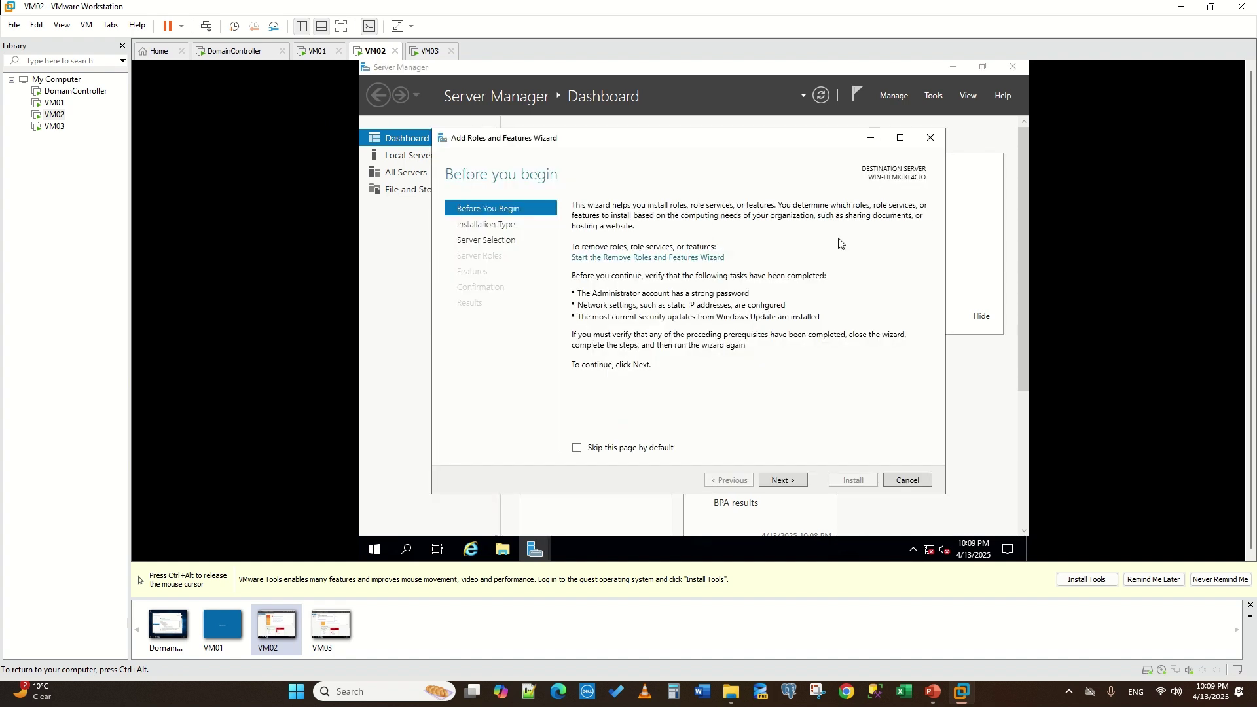
{"action": "left_click", "coordinate": [771, 472]}
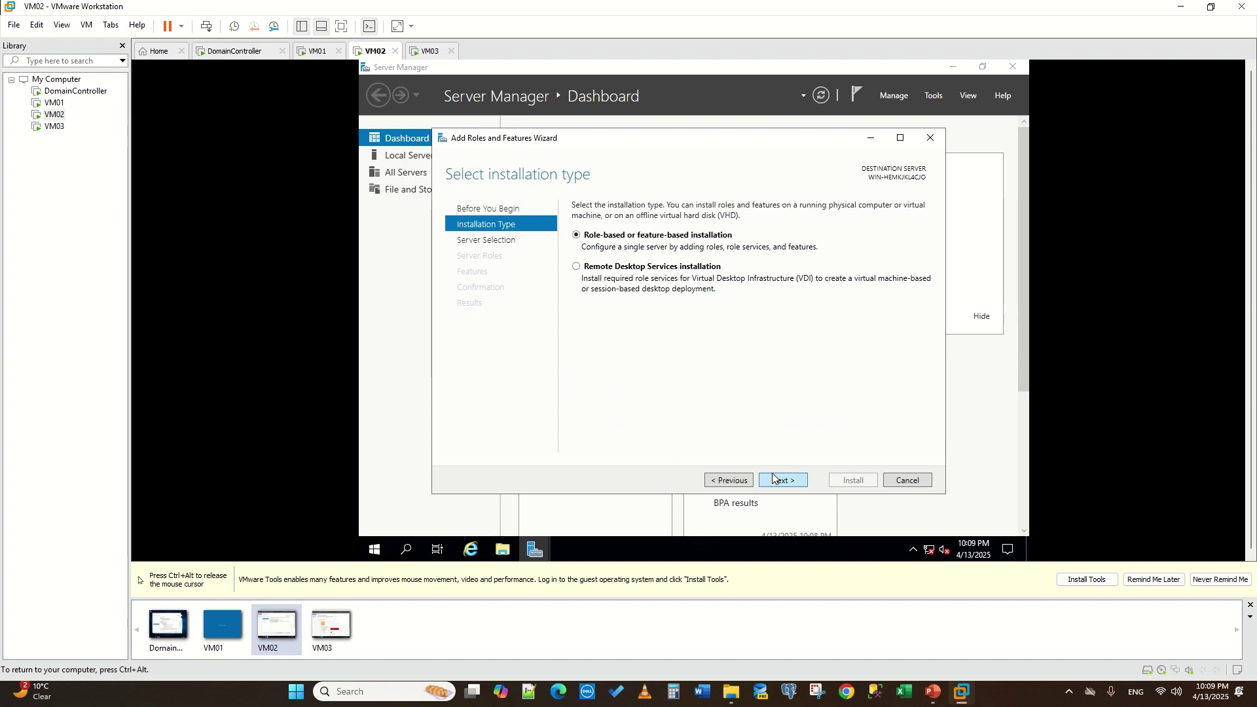
{"action": "left_click", "coordinate": [773, 475]}
{"action": "left_click", "coordinate": [776, 480]}
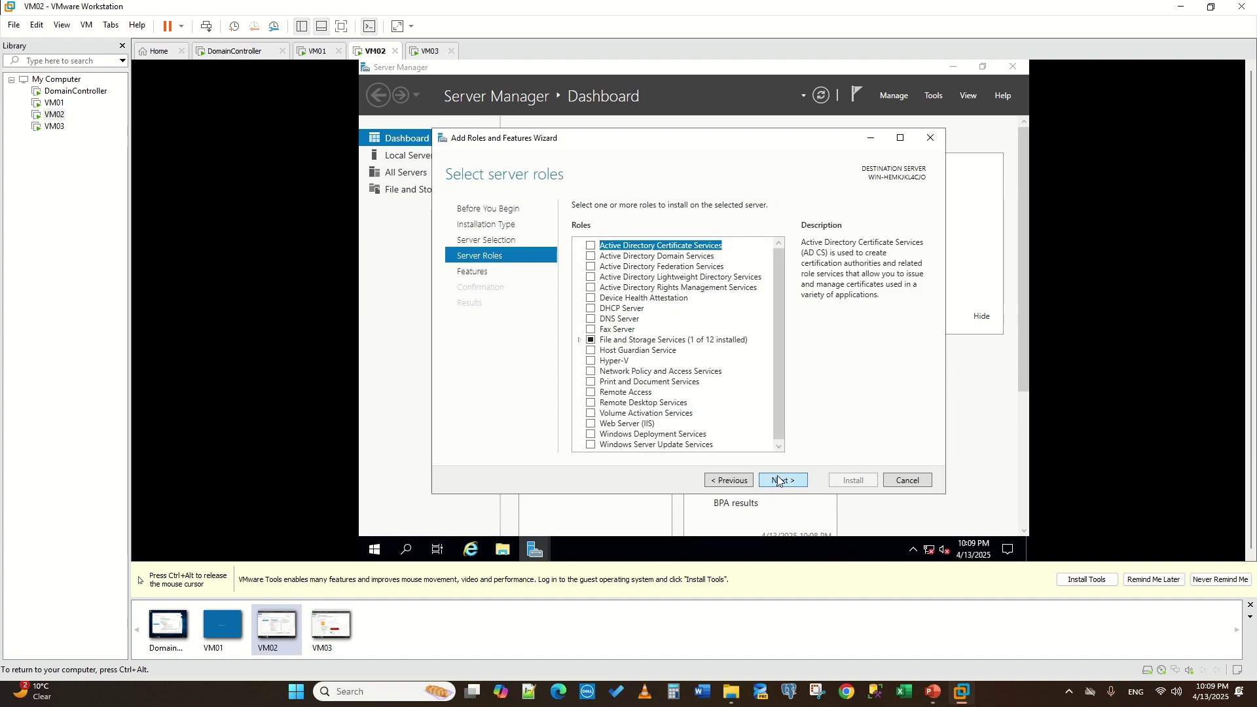
{"action": "left_click", "coordinate": [781, 476]}
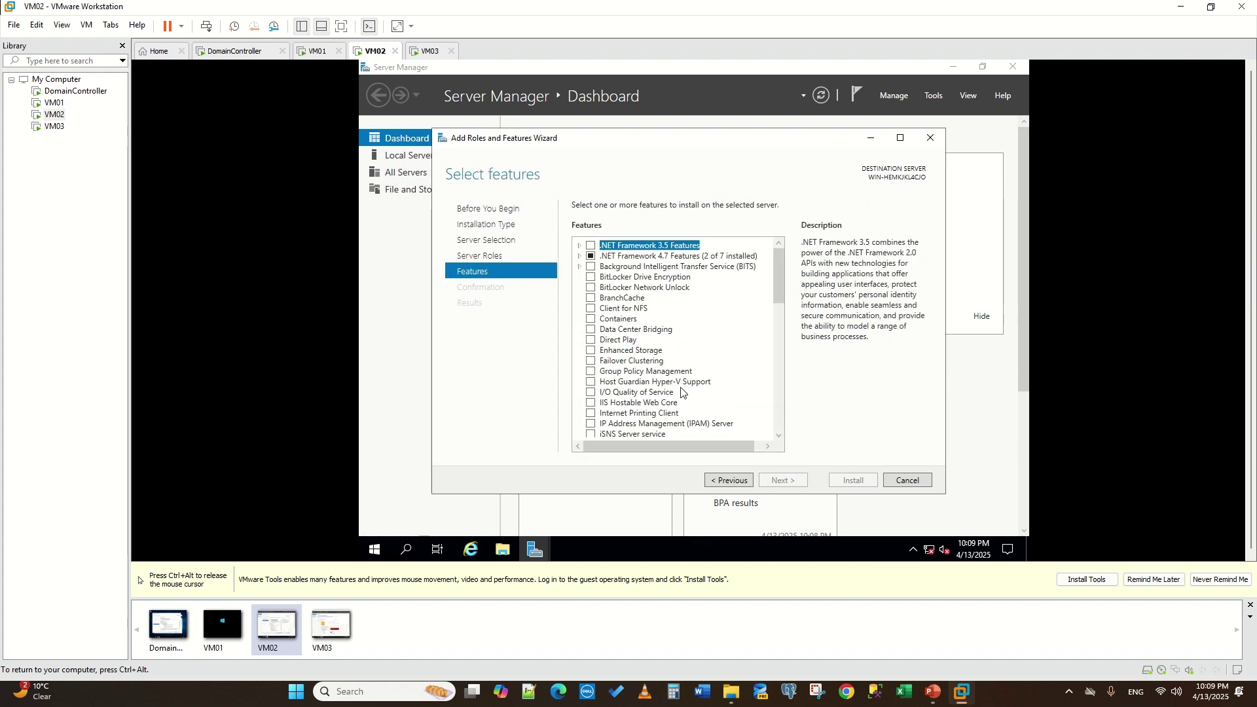
{"action": "left_click", "coordinate": [590, 361]}
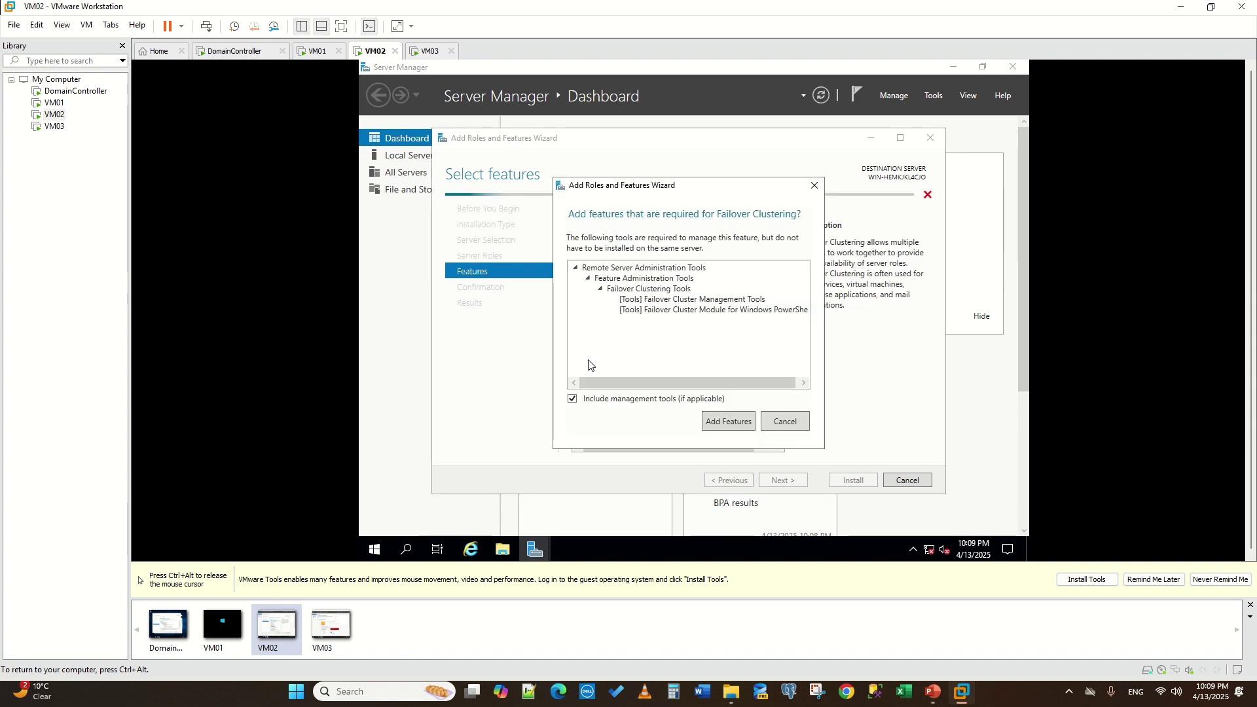
{"action": "left_click", "coordinate": [727, 422]}
- Install Failover Clustering on VM02 with automatic restart allowed, then bring up VM03
{"action": "left_click", "coordinate": [792, 483]}
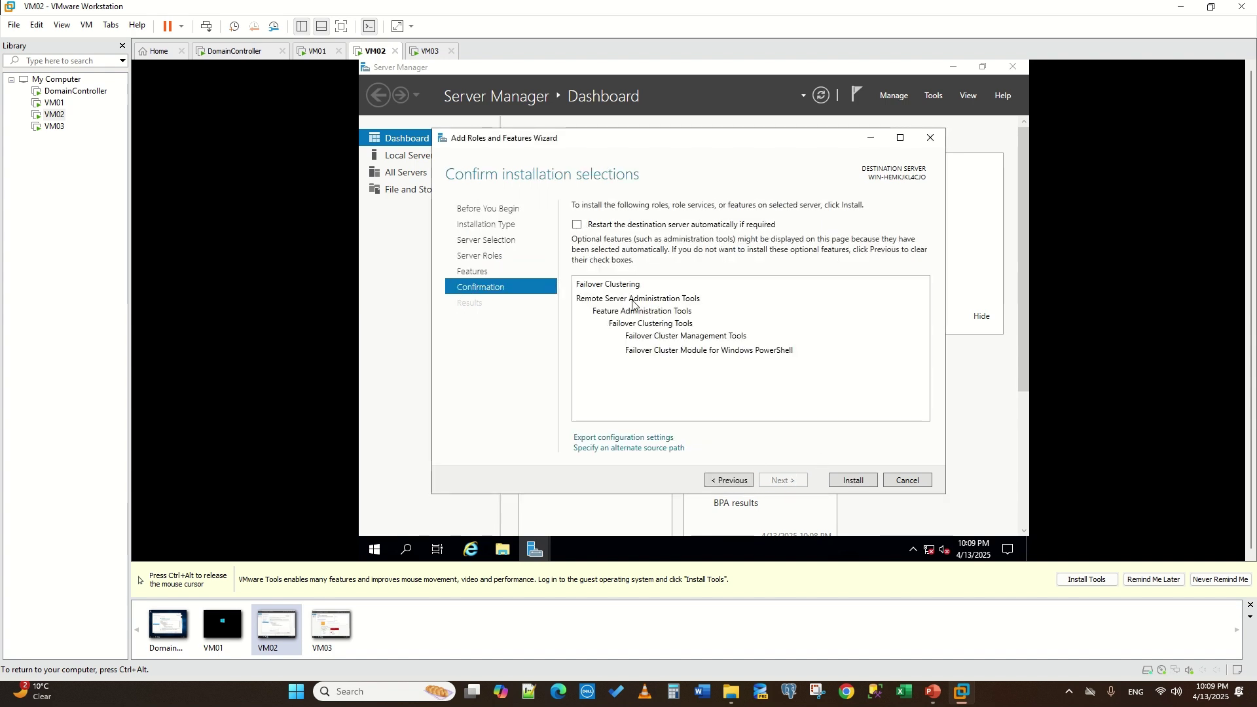
{"action": "left_click", "coordinate": [576, 224]}
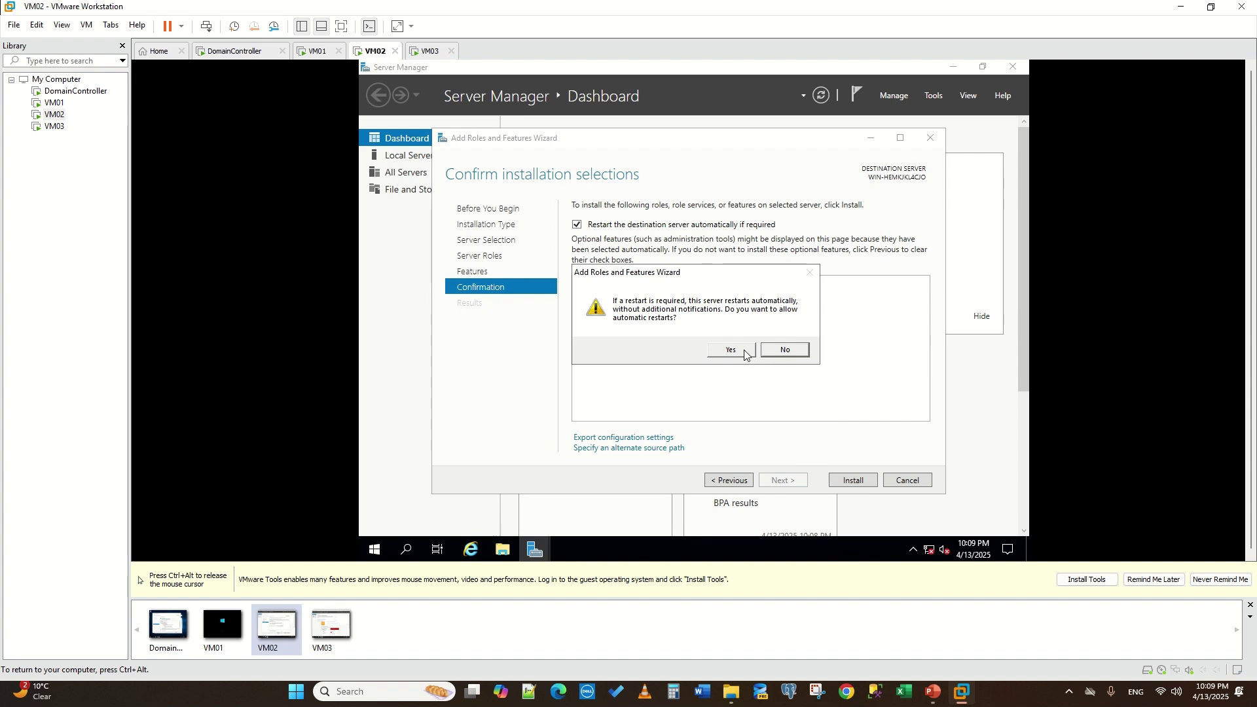
{"action": "left_click", "coordinate": [725, 348]}
{"action": "left_click", "coordinate": [846, 484]}
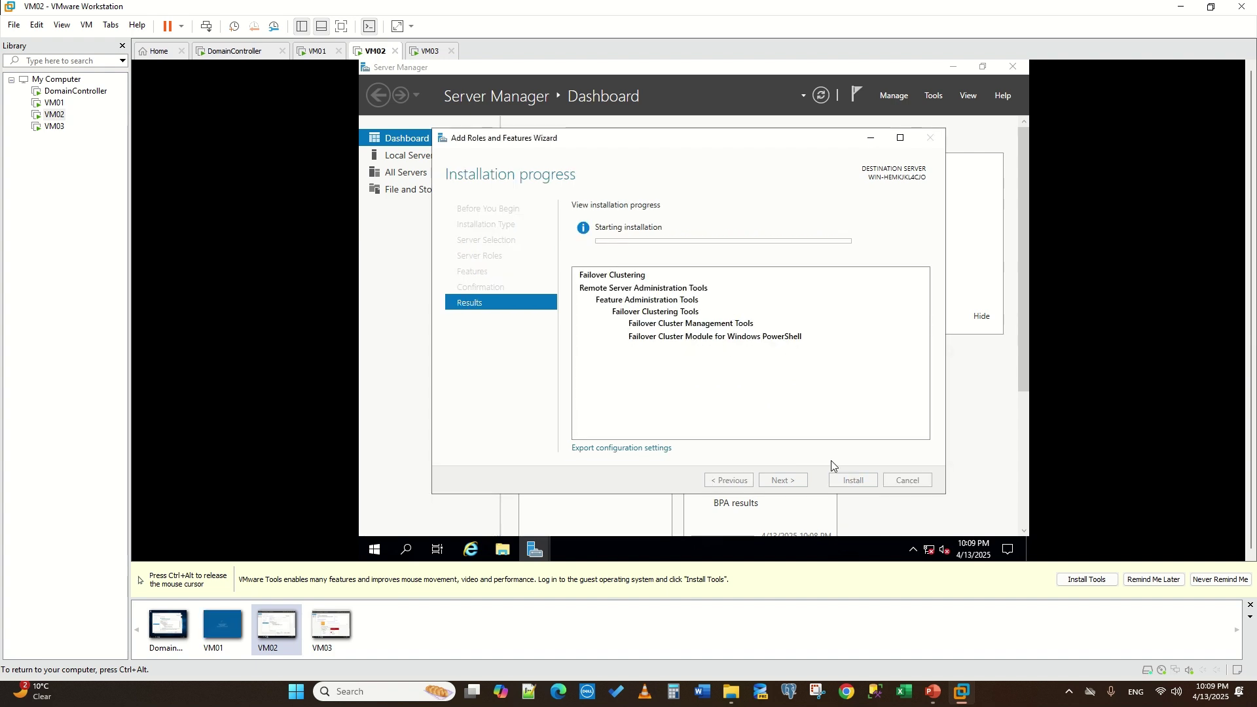
{"action": "left_click", "coordinate": [421, 57]}
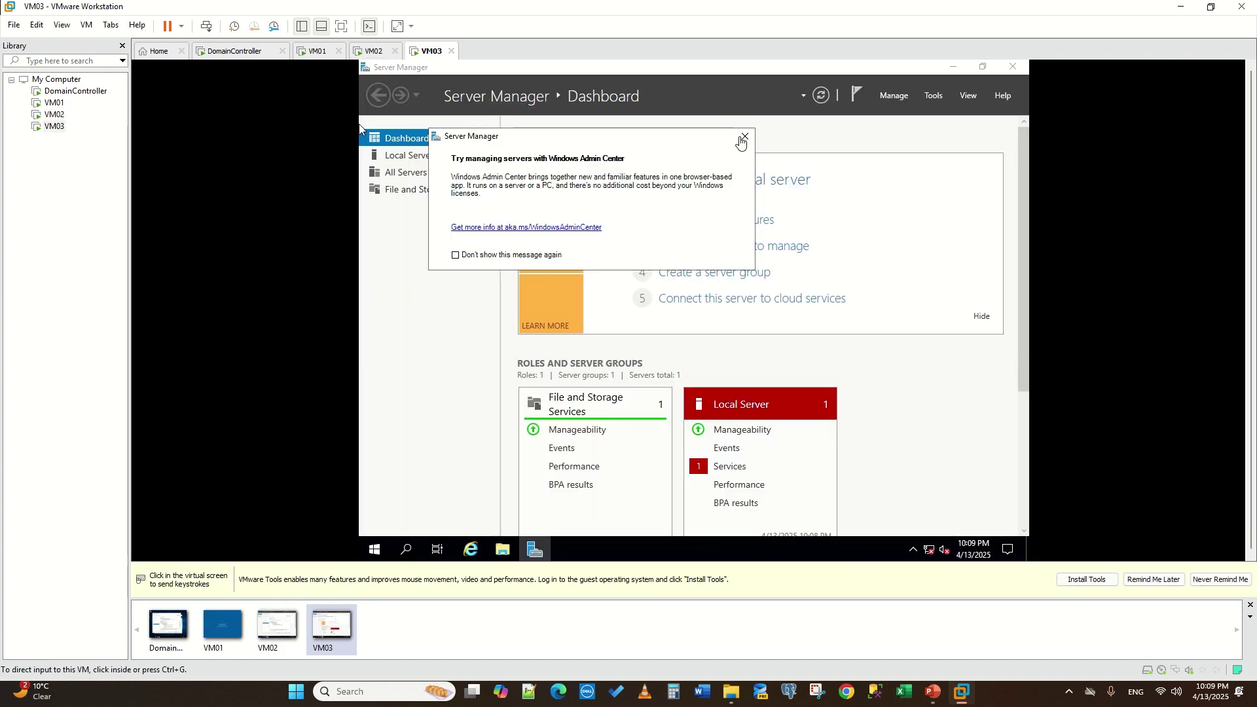
- On VM03, dismiss the Admin Center pop-up and select Failover Clustering with its management tools
{"action": "left_click", "coordinate": [744, 137]}
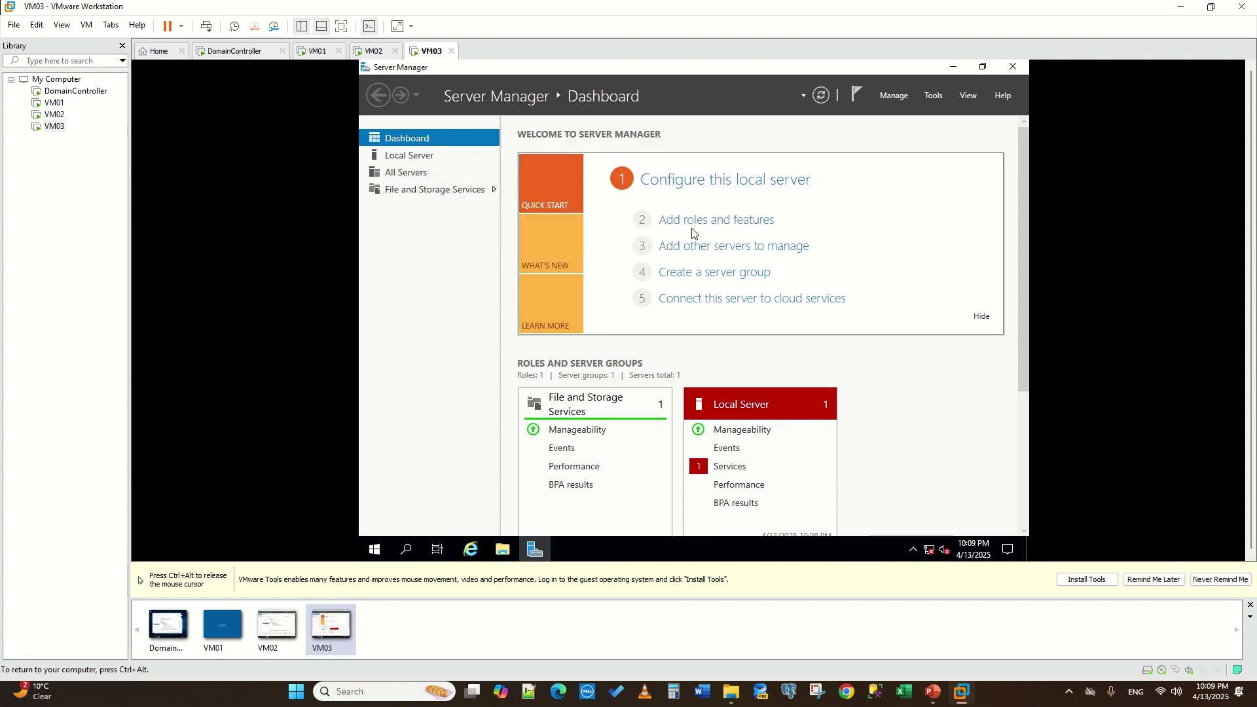
{"action": "left_click", "coordinate": [692, 224]}
{"action": "left_click", "coordinate": [818, 497]}
{"action": "left_click", "coordinate": [818, 498]}
{"action": "left_click", "coordinate": [818, 498]}
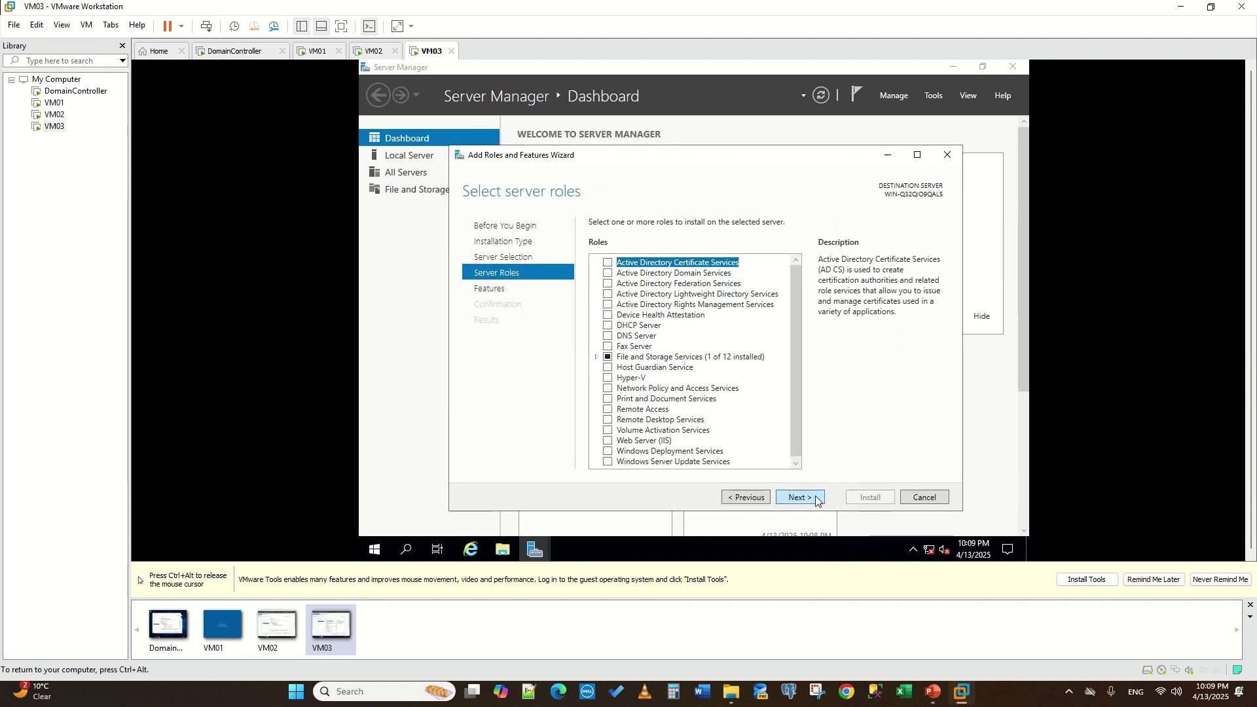
{"action": "left_click", "coordinate": [815, 497]}
{"action": "left_click", "coordinate": [607, 377]}
{"action": "left_click", "coordinate": [743, 438]}
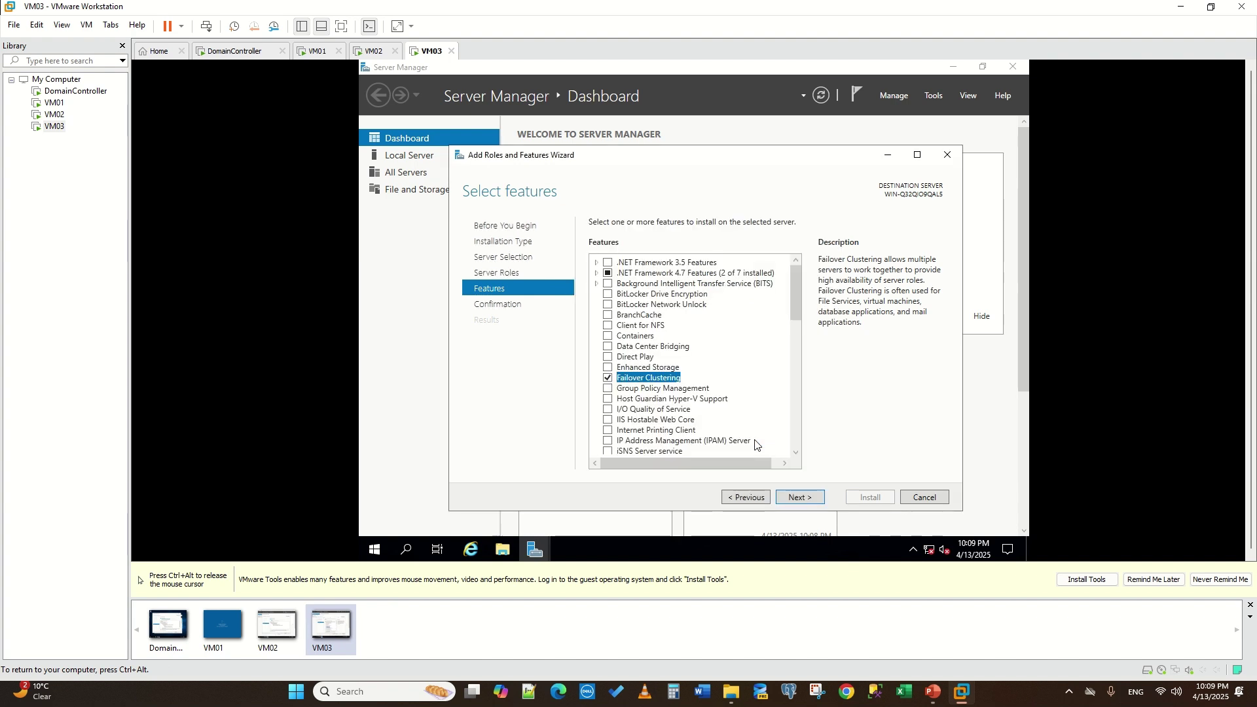
- Install Failover Clustering on VM03 with automatic restart allowed, then return to VM02
{"action": "left_click", "coordinate": [794, 498]}
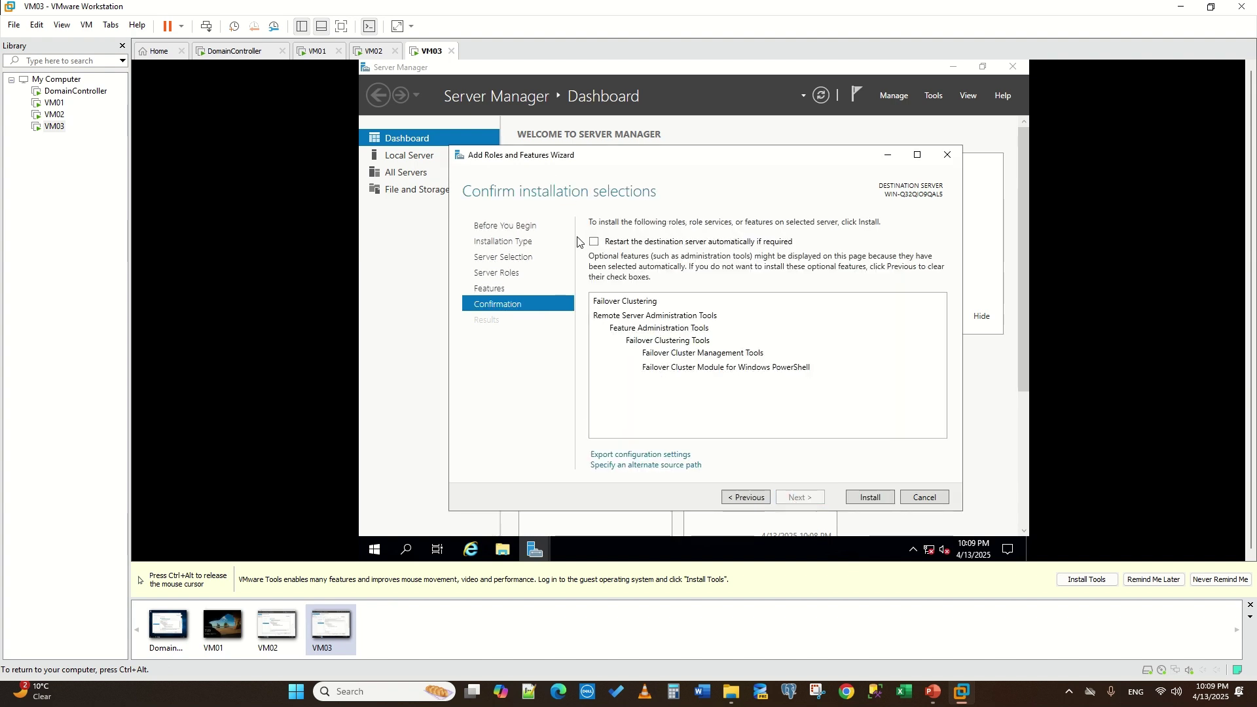
{"action": "left_click", "coordinate": [594, 242]}
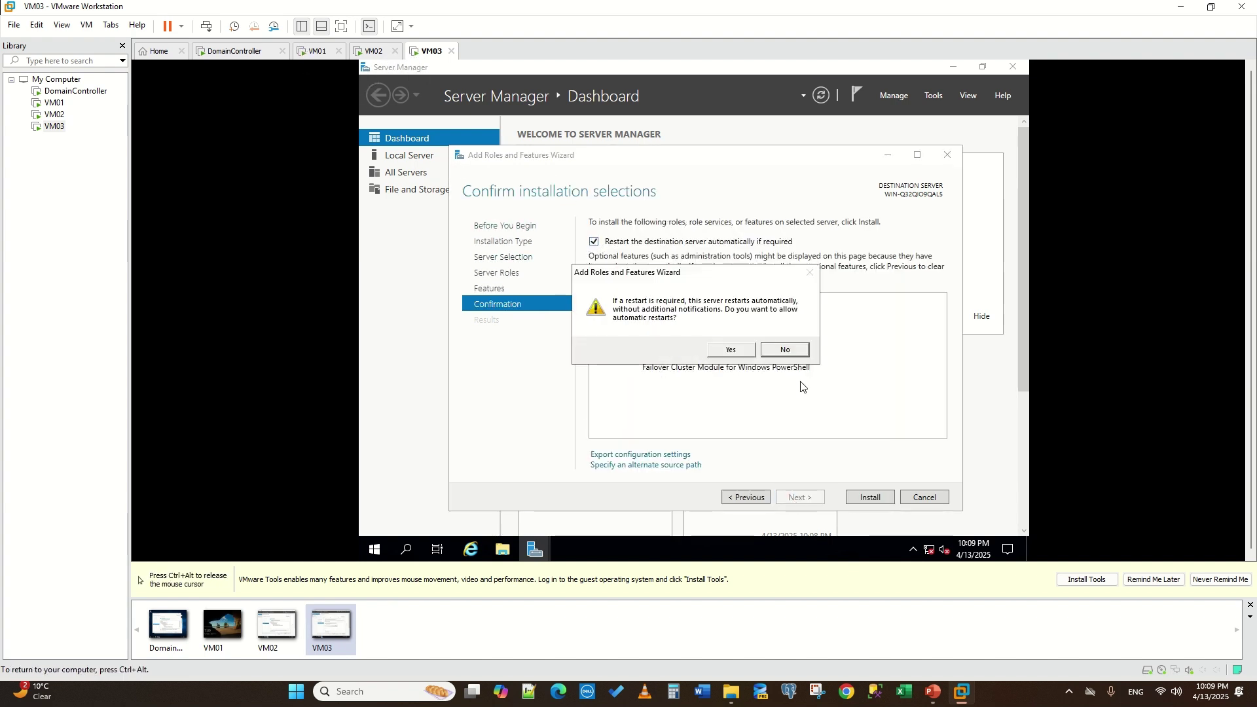
{"action": "left_click", "coordinate": [730, 351]}
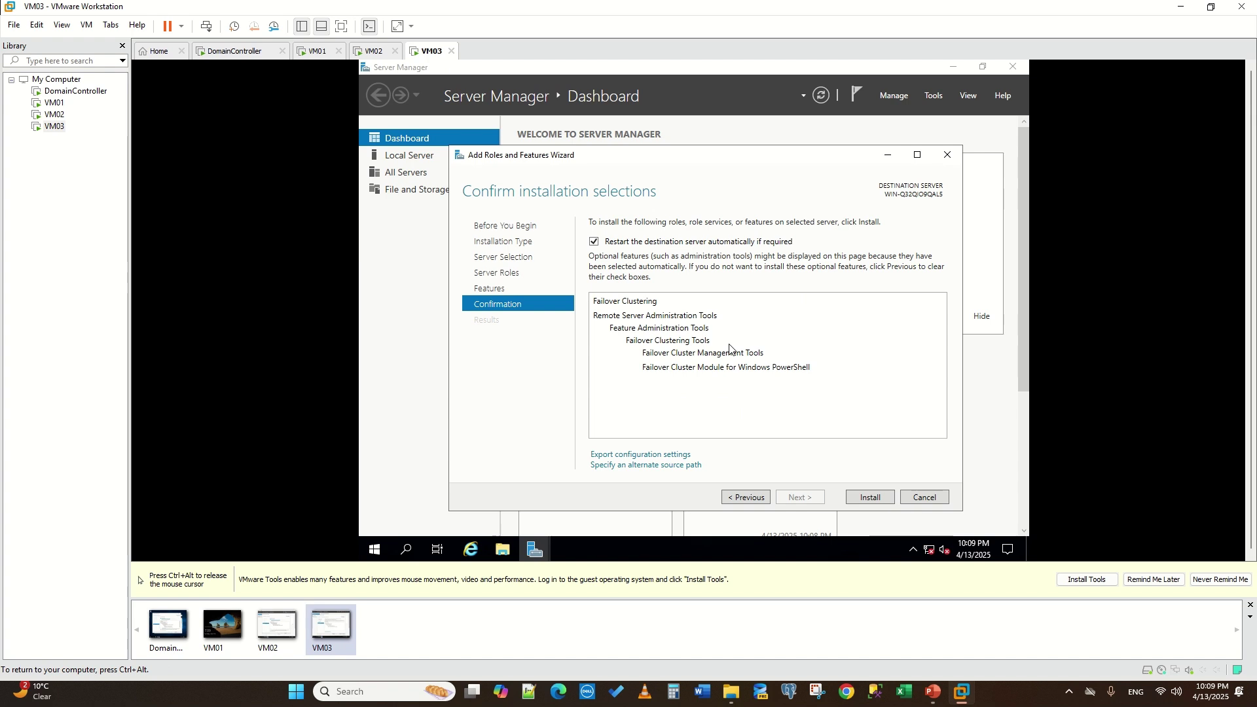
{"action": "left_click", "coordinate": [868, 499]}
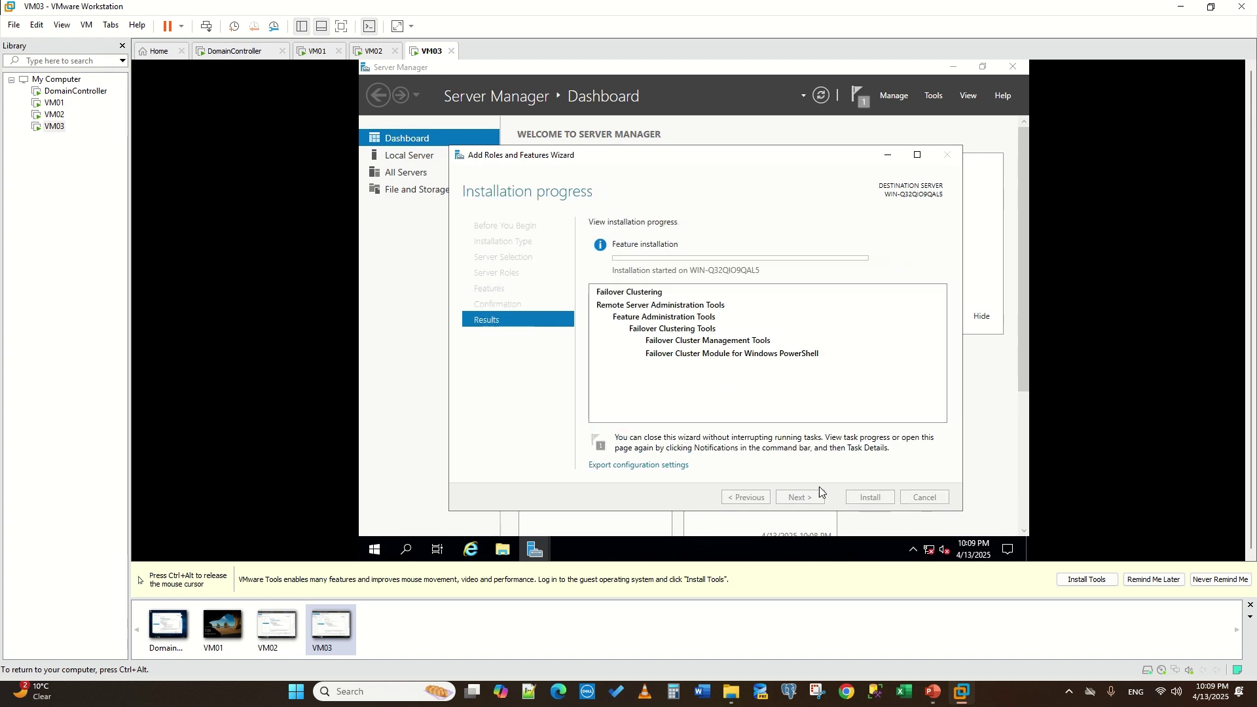
{"action": "left_click", "coordinate": [371, 51]}
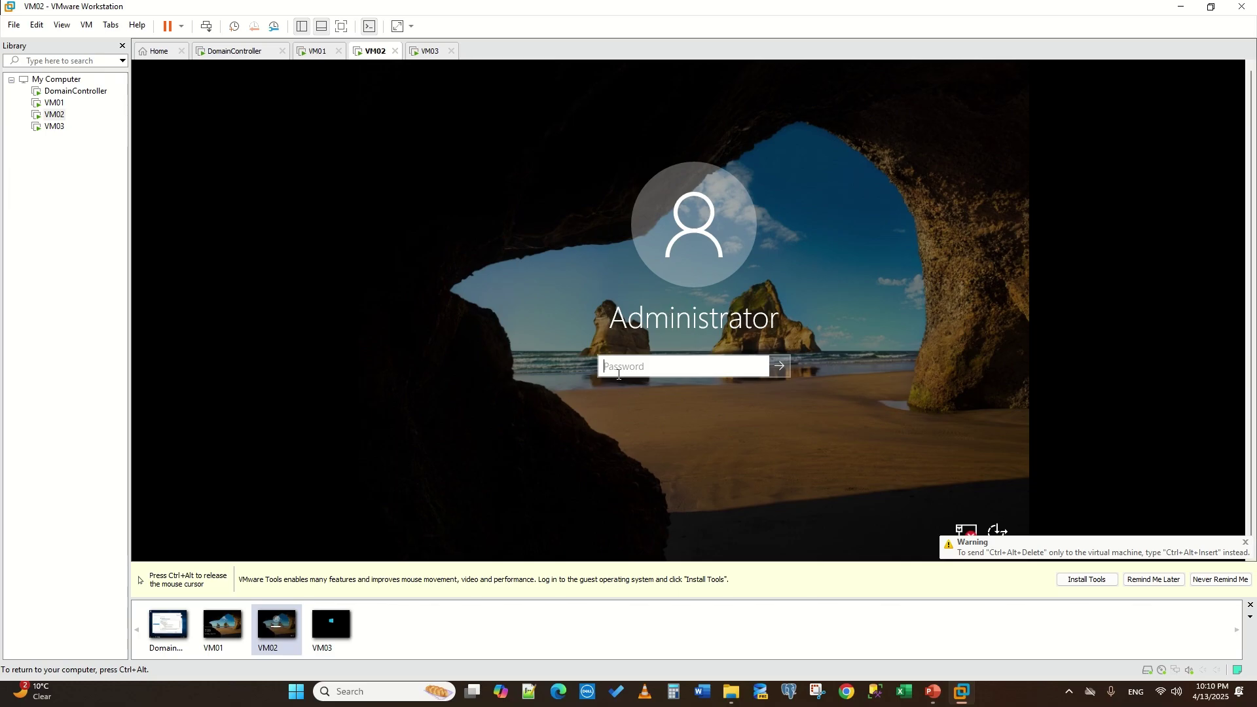
- Sign in to VM02 as Administrator, retyping the account password after incorrect attempts
{"action": "left_click", "coordinate": [625, 374]}
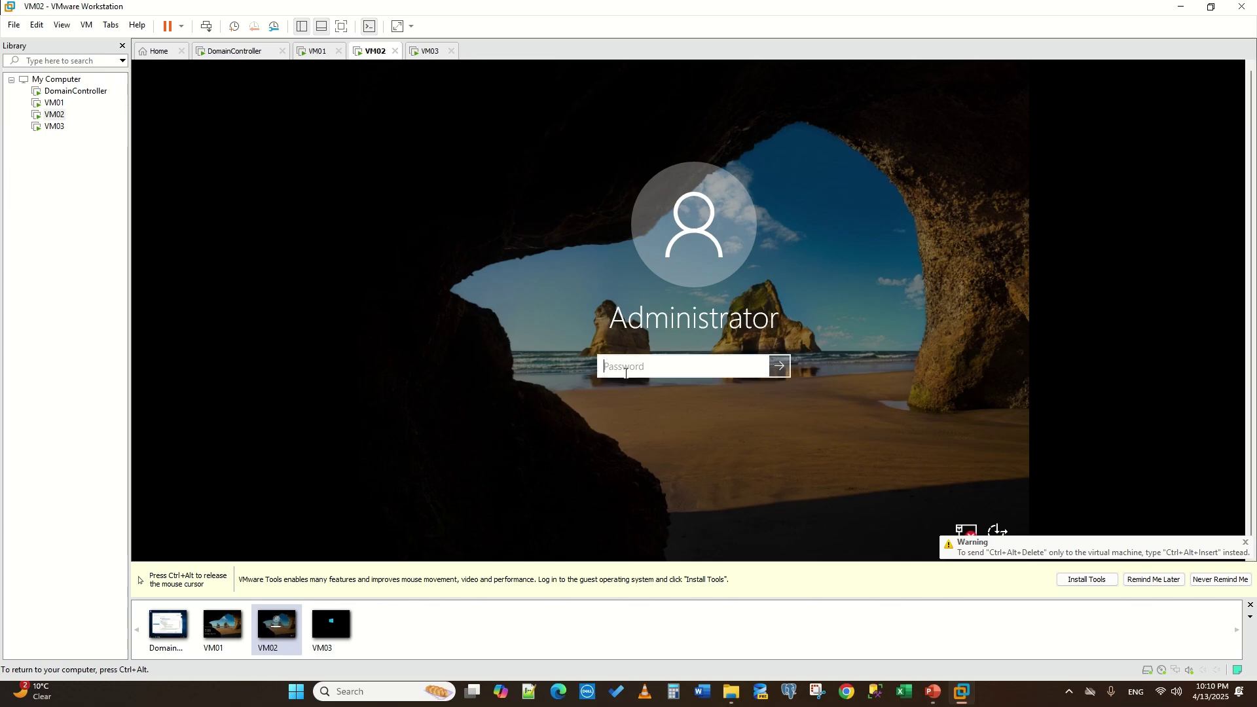
{"action": "type", "text": "P•••••••"}
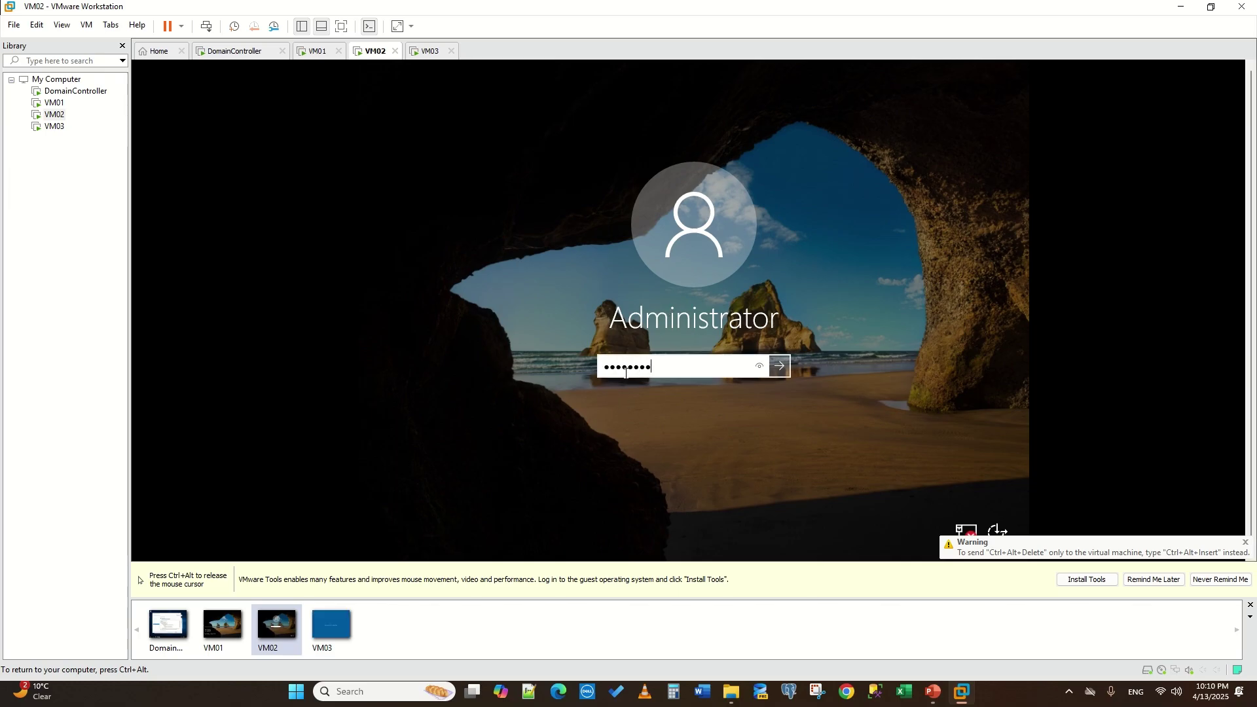
{"action": "type", "text": "•••••••"}
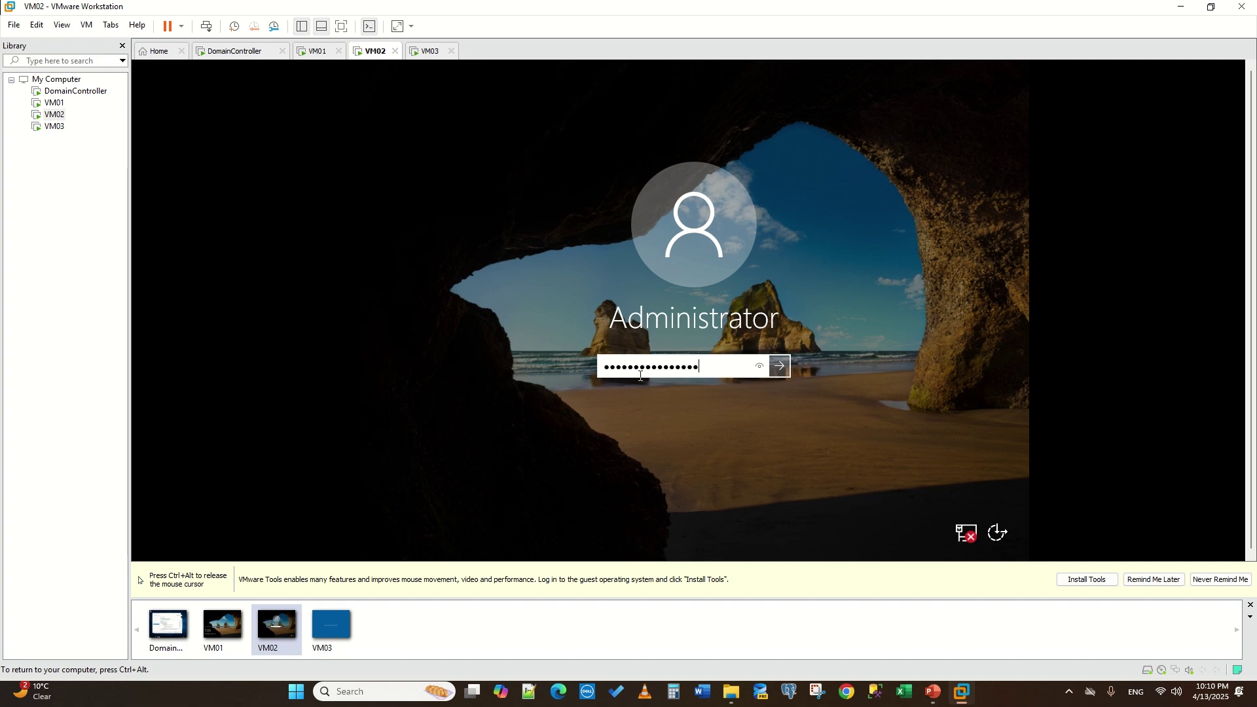
{"action": "left_click", "coordinate": [778, 363]}
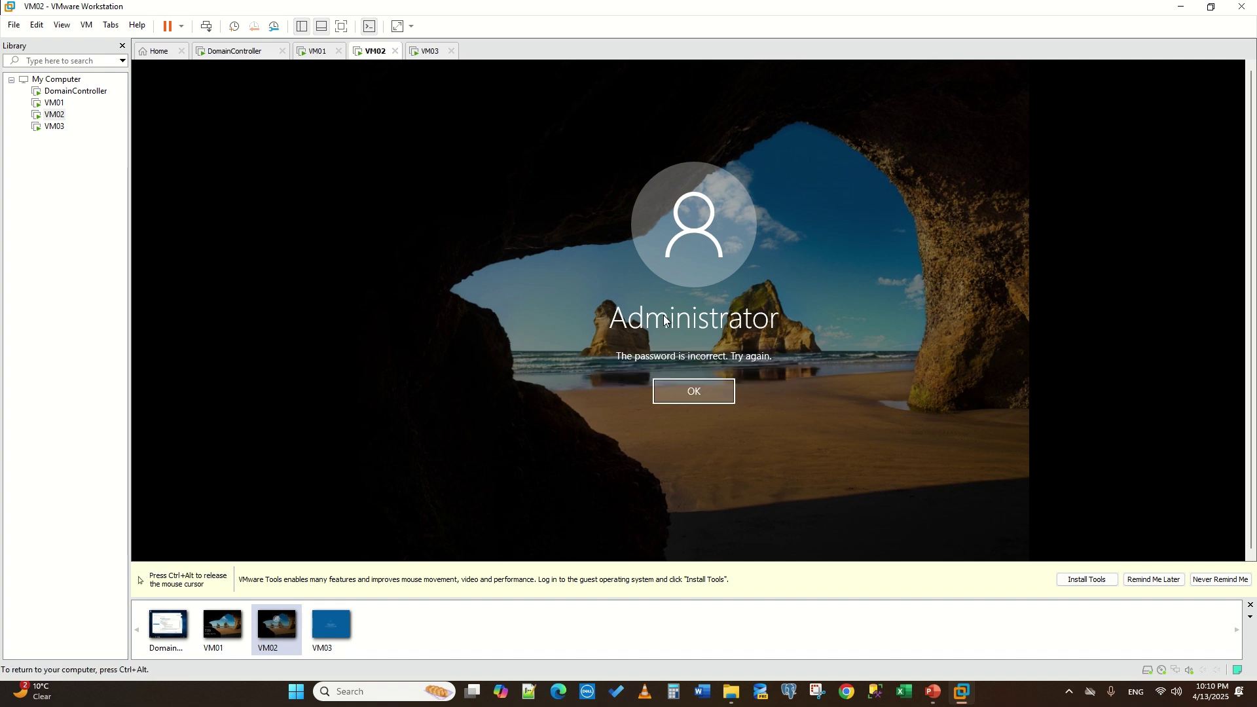
{"action": "left_click", "coordinate": [691, 401]}
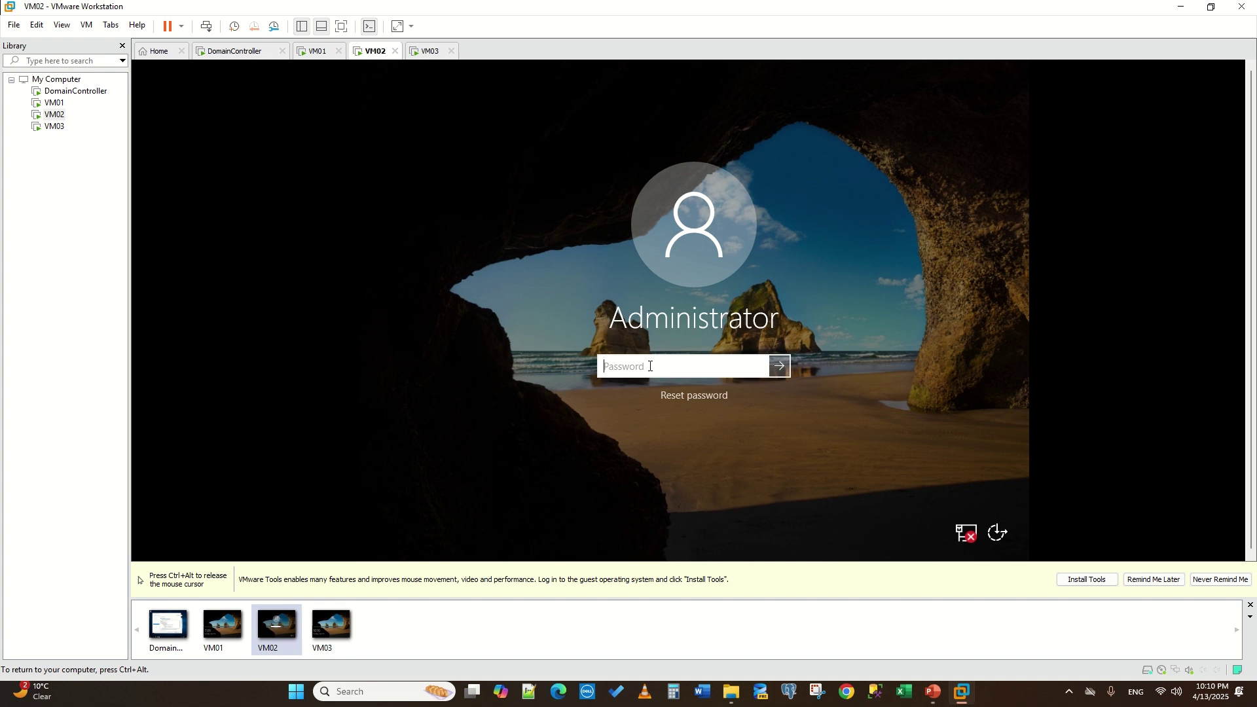
{"action": "type", "text": "••"}
{"action": "left_click", "coordinate": [779, 366]}
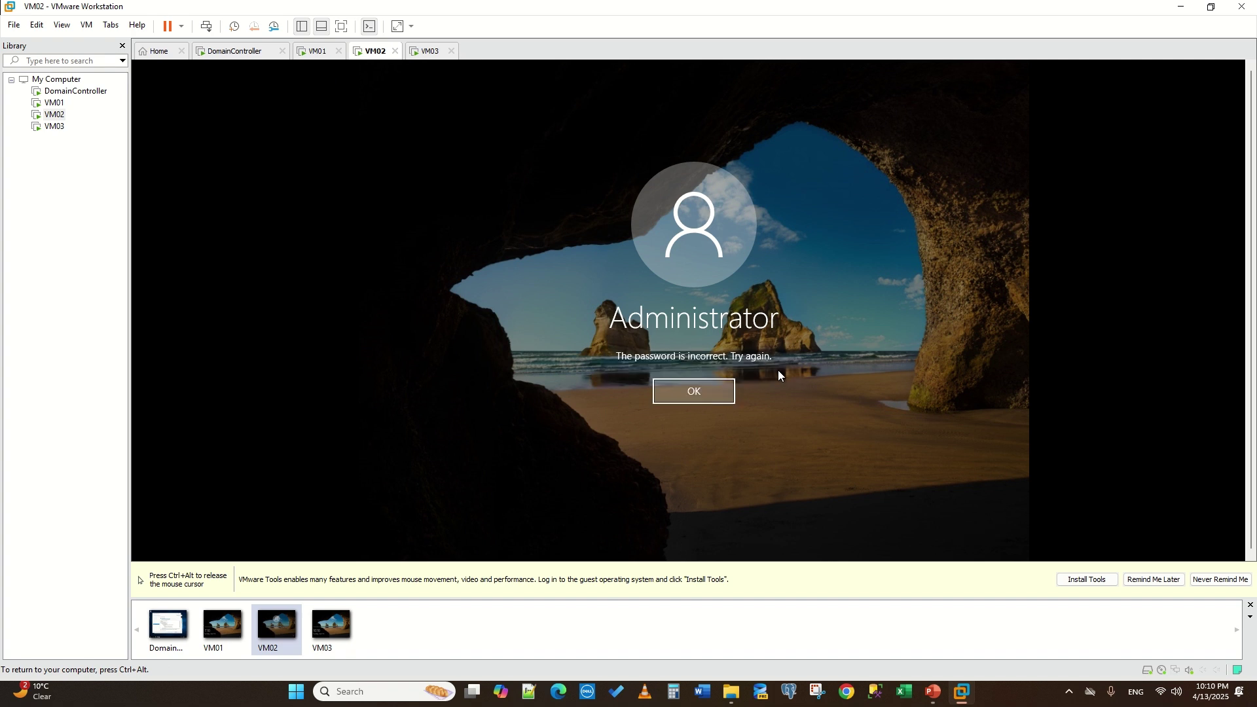
{"action": "left_click", "coordinate": [671, 390]}
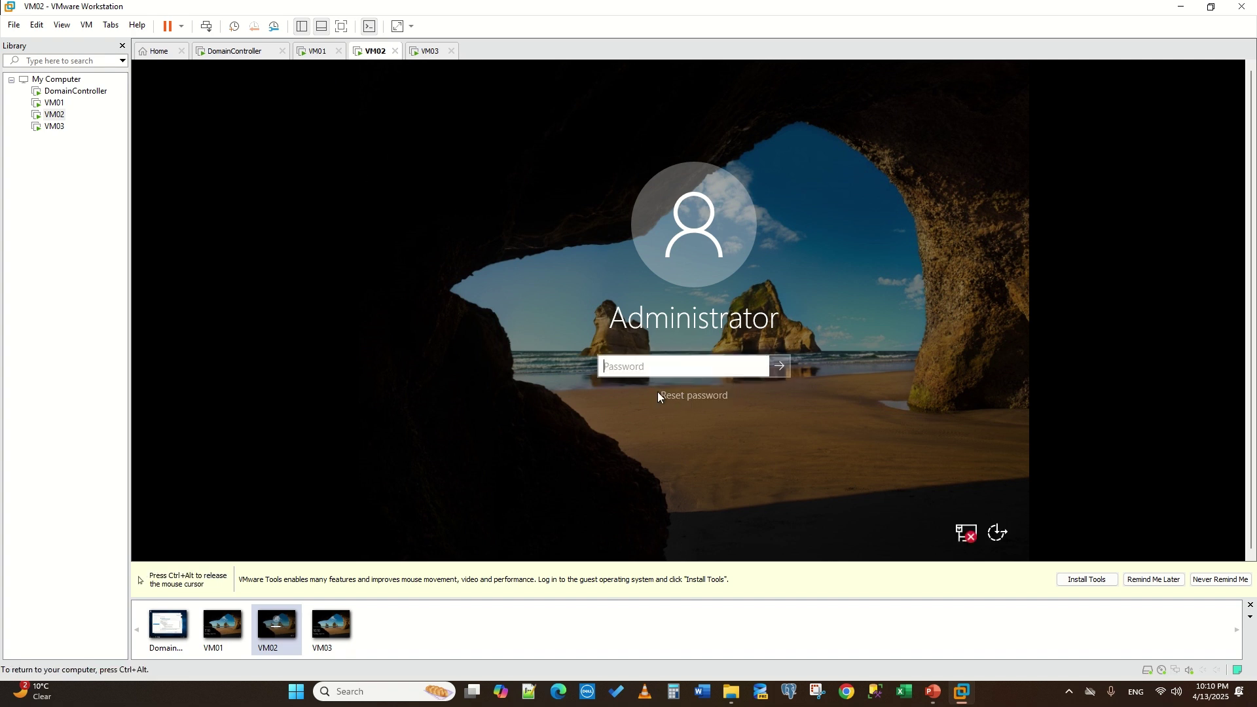
{"action": "type", "text": "P"}
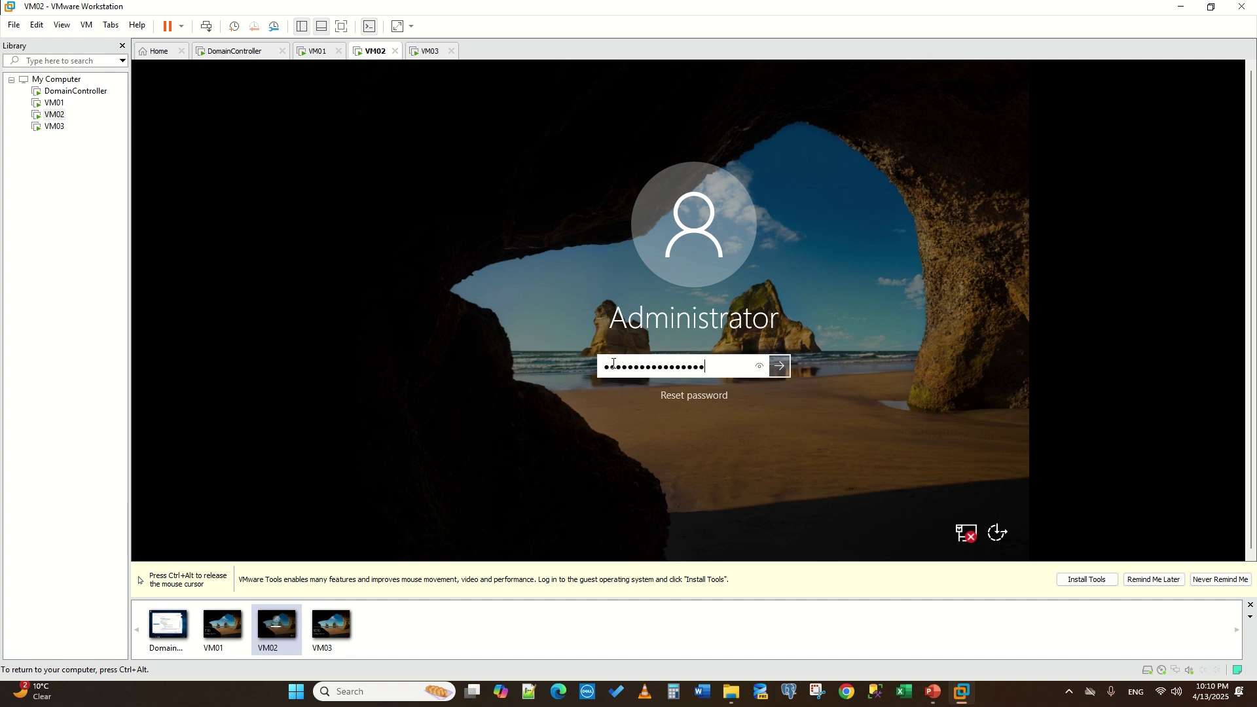
{"action": "left_click_drag", "start_coordinate": [736, 376], "coordinate": [493, 373]}
{"action": "type", "text": "P"}
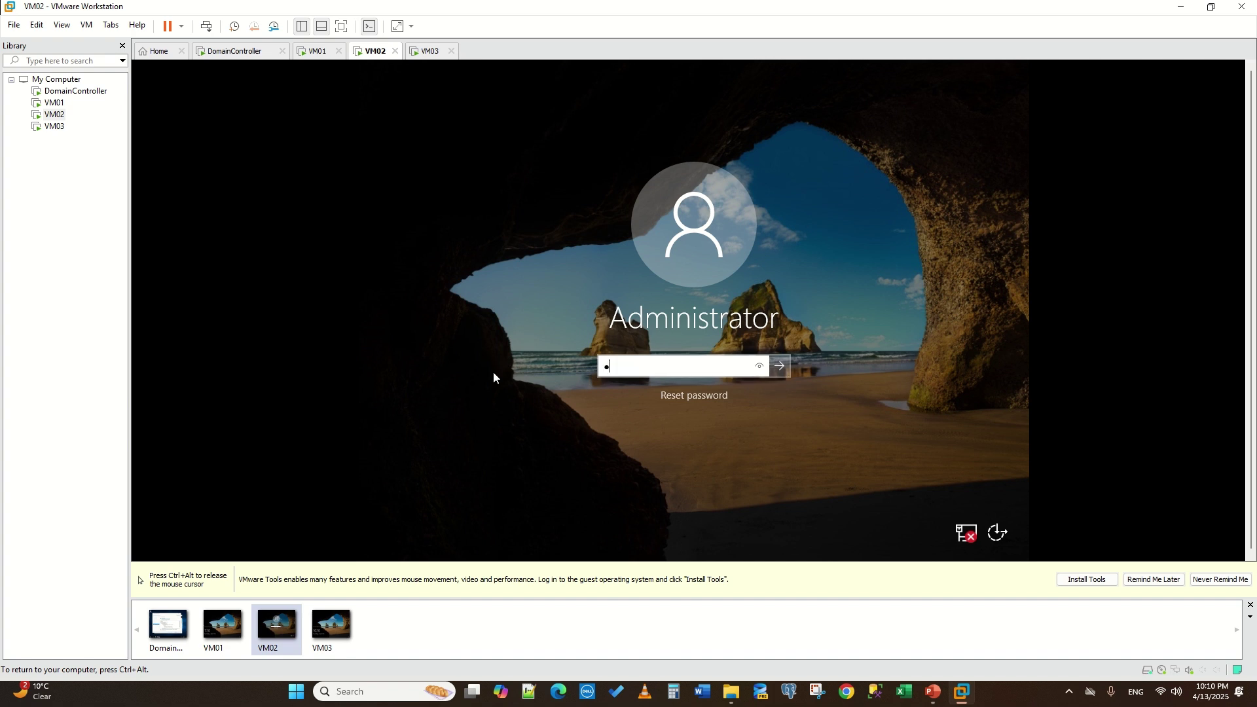
{"action": "type", "text": "a$$w0rd"}
{"action": "key", "text": "Return"}
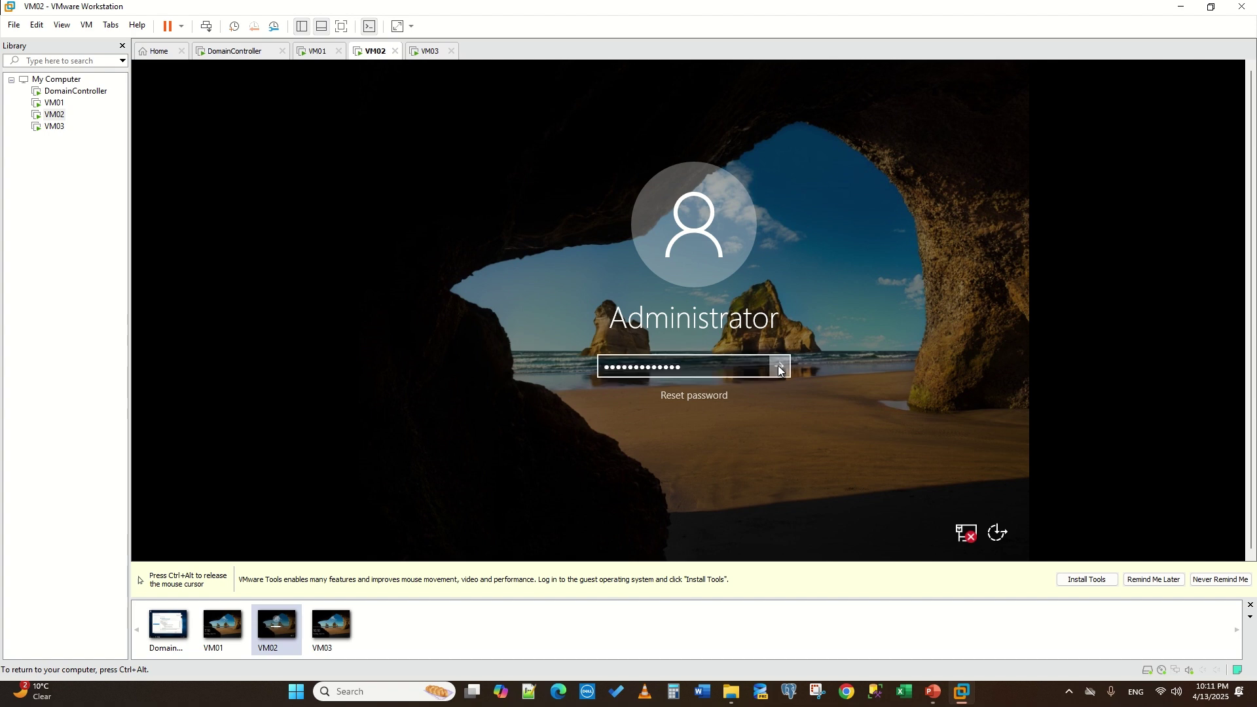
{"action": "key", "text": "ctrl+alt"}
- Sign in to VM01 and VM03 as Administrator with the account password
{"action": "left_click", "coordinate": [317, 50]}
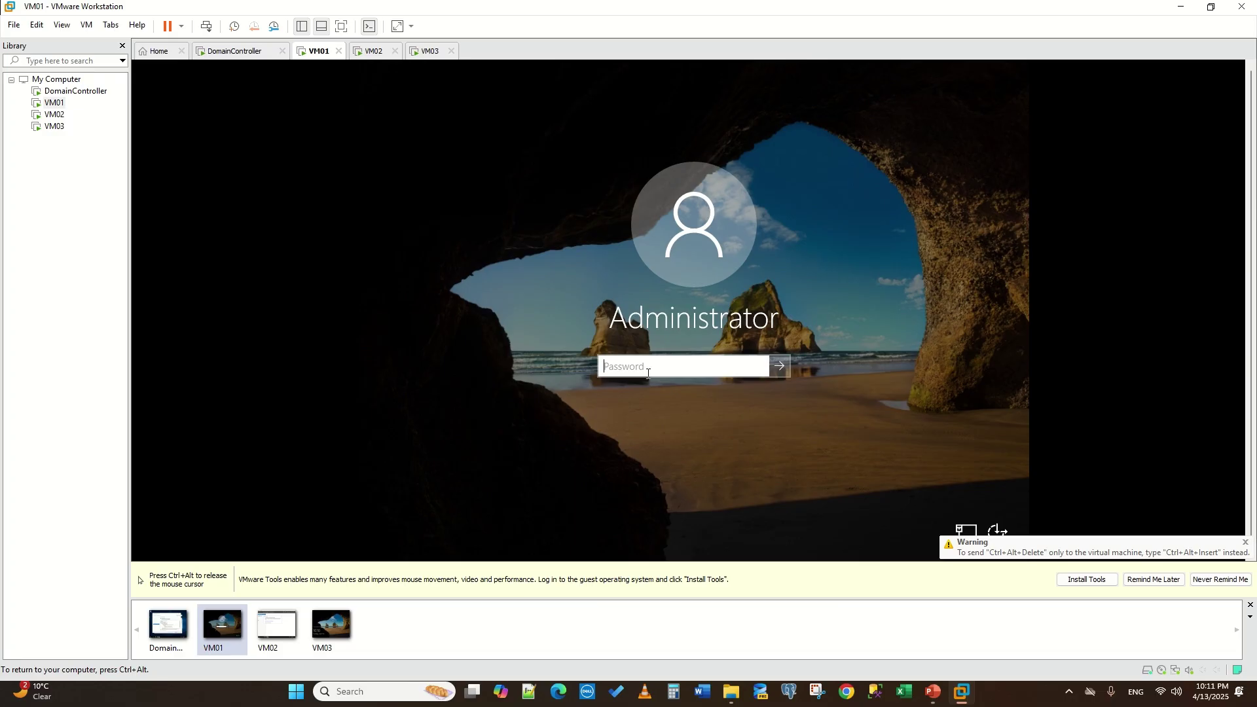
{"action": "type", "text": "•••••"}
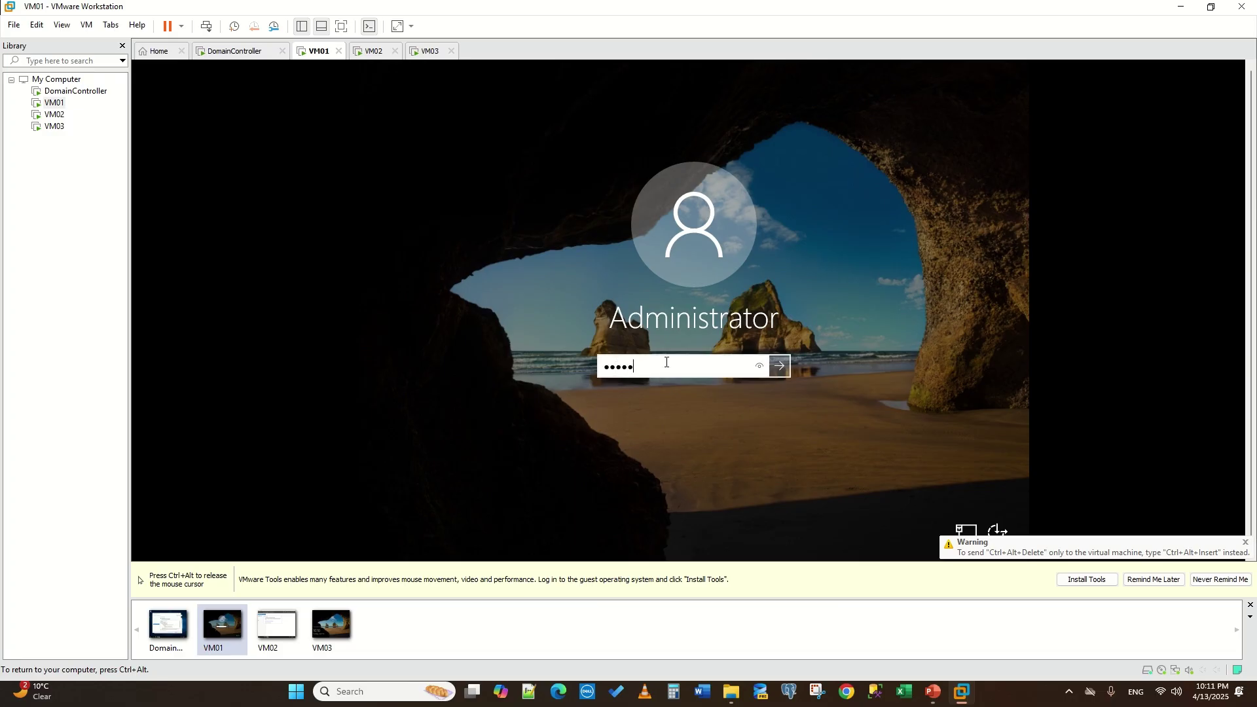
{"action": "type", "text": "••••"}
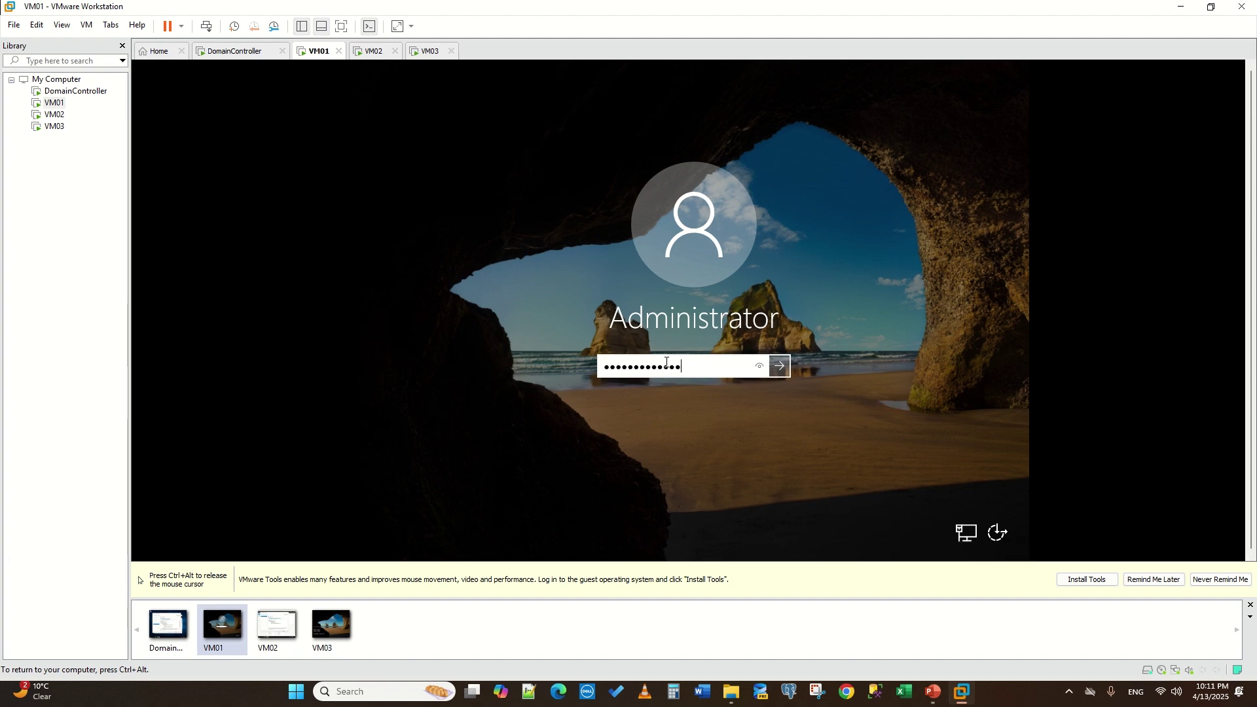
{"action": "key", "text": "Return"}
{"action": "key", "text": "ctrl+alt"}
{"action": "left_click", "coordinate": [430, 58]}
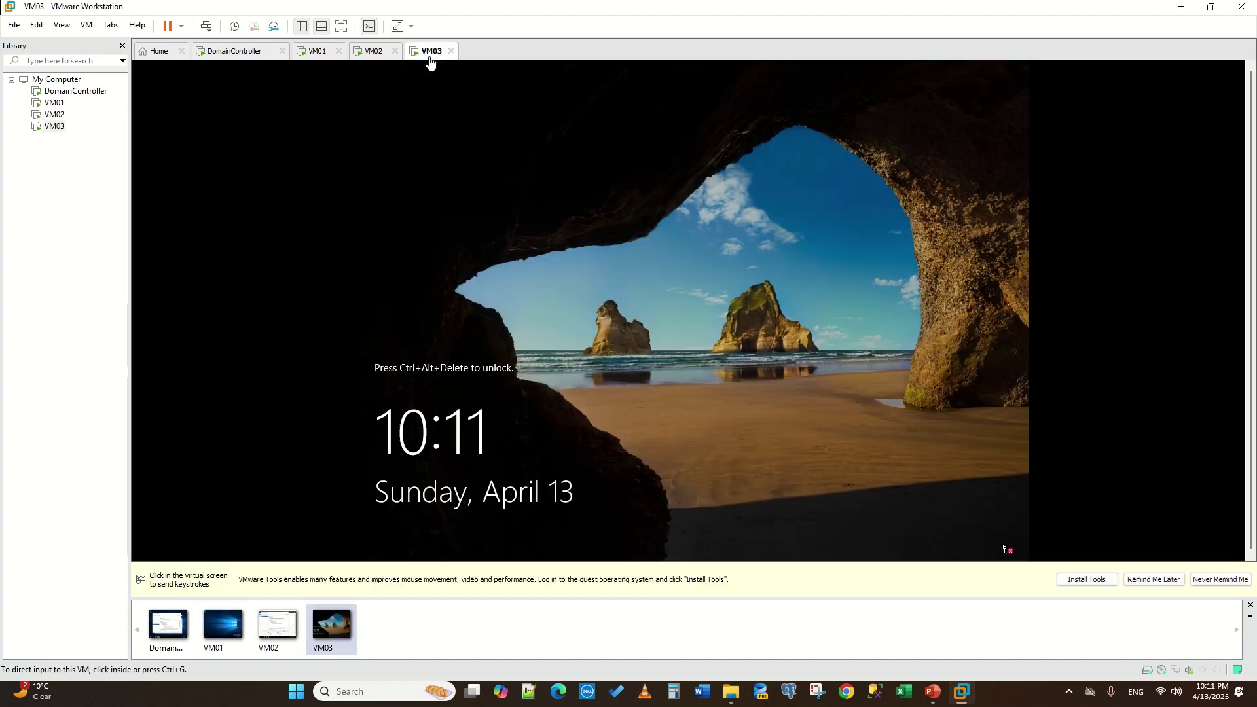
{"action": "left_click", "coordinate": [598, 389]}
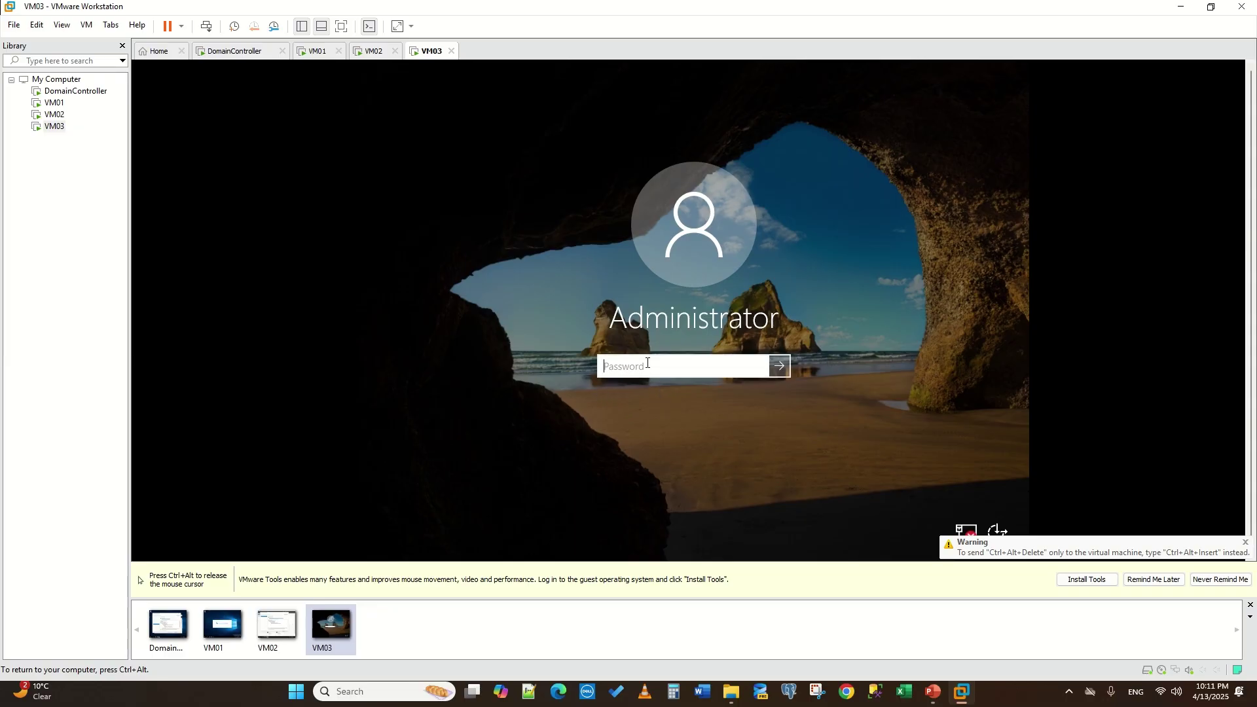
{"action": "type", "text": "••••••••••••"}
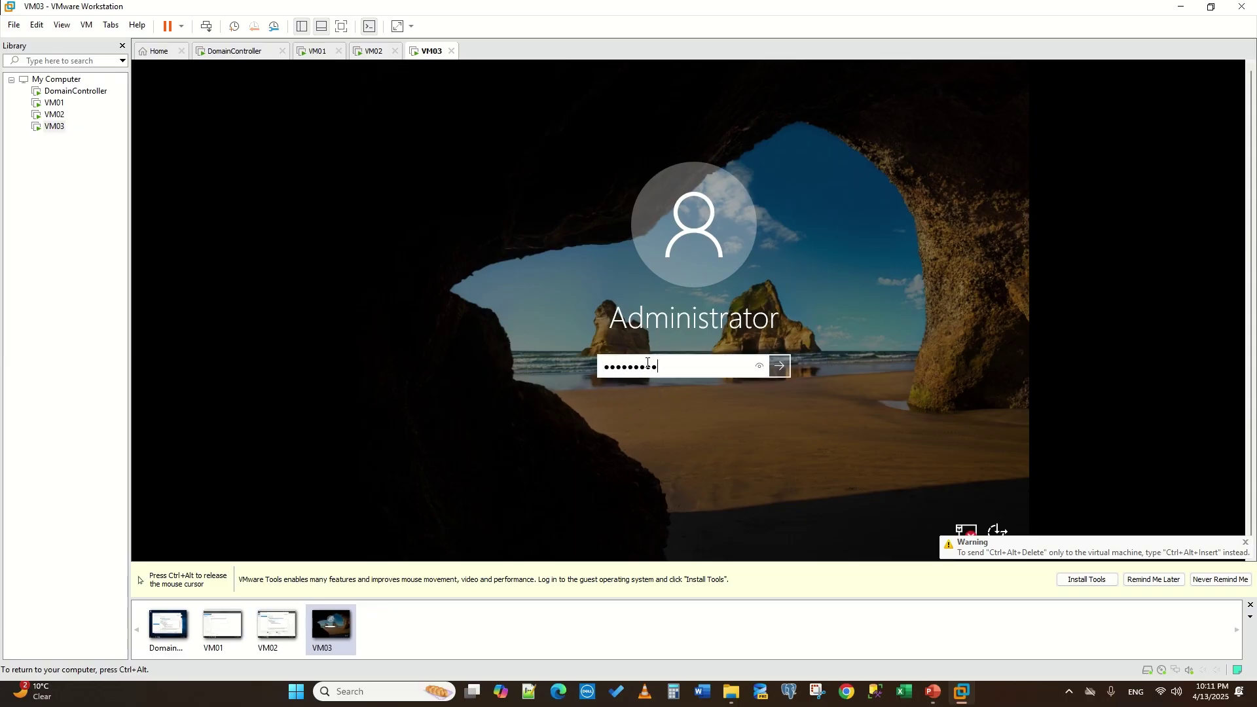
{"action": "key", "text": "Return"}
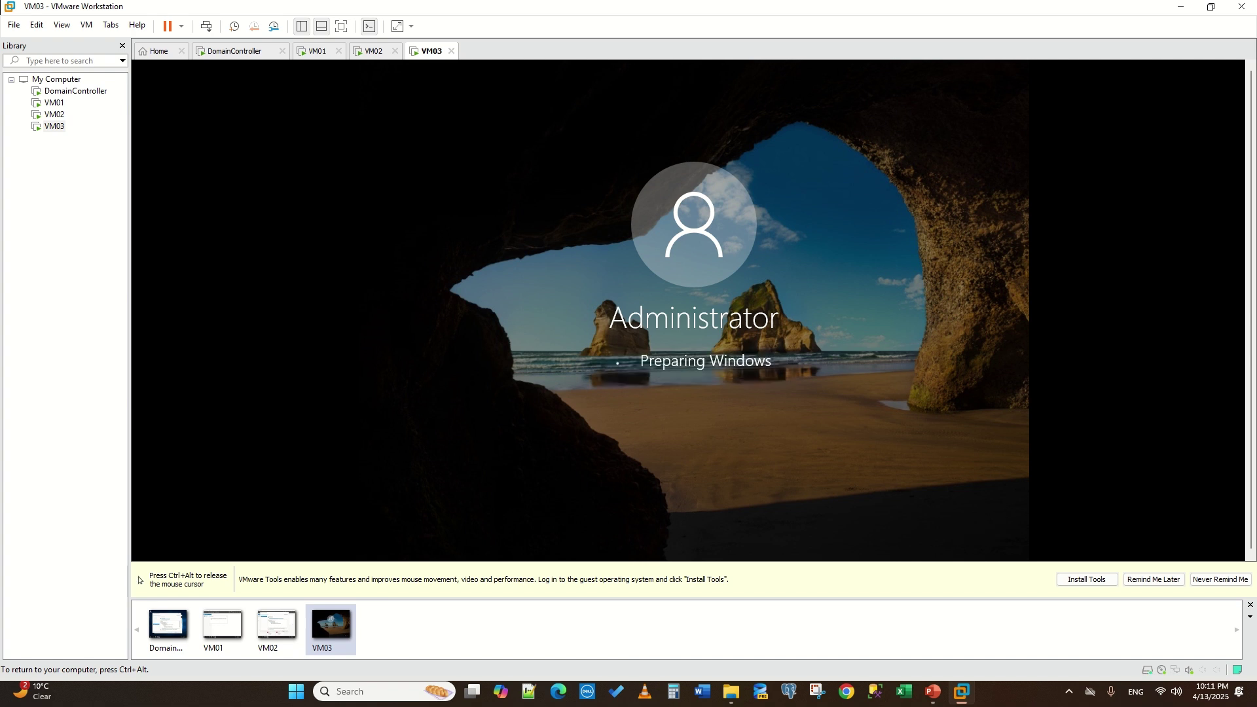
{"action": "key", "text": "ctrl+alt"}
- On DomainController, close the role installation wizard and check the notifications flag for progress
{"action": "left_click", "coordinate": [237, 51]}
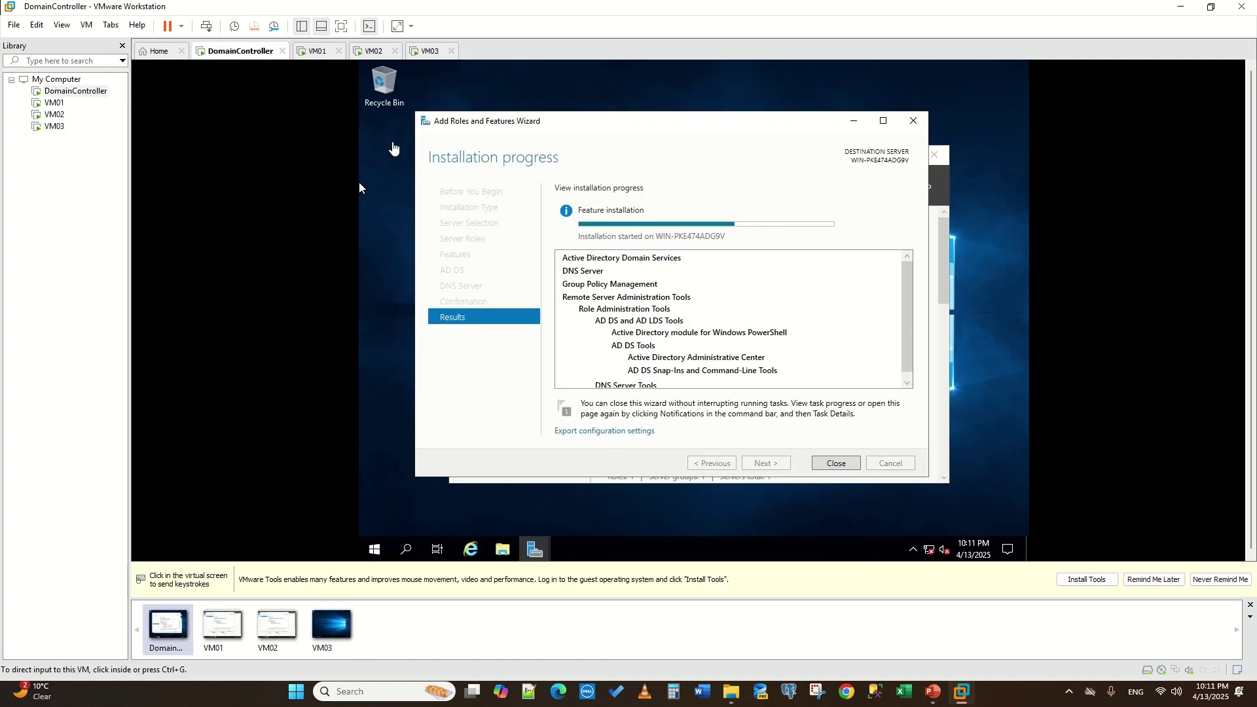
{"action": "left_click", "coordinate": [837, 464]}
{"action": "left_click", "coordinate": [837, 463]}
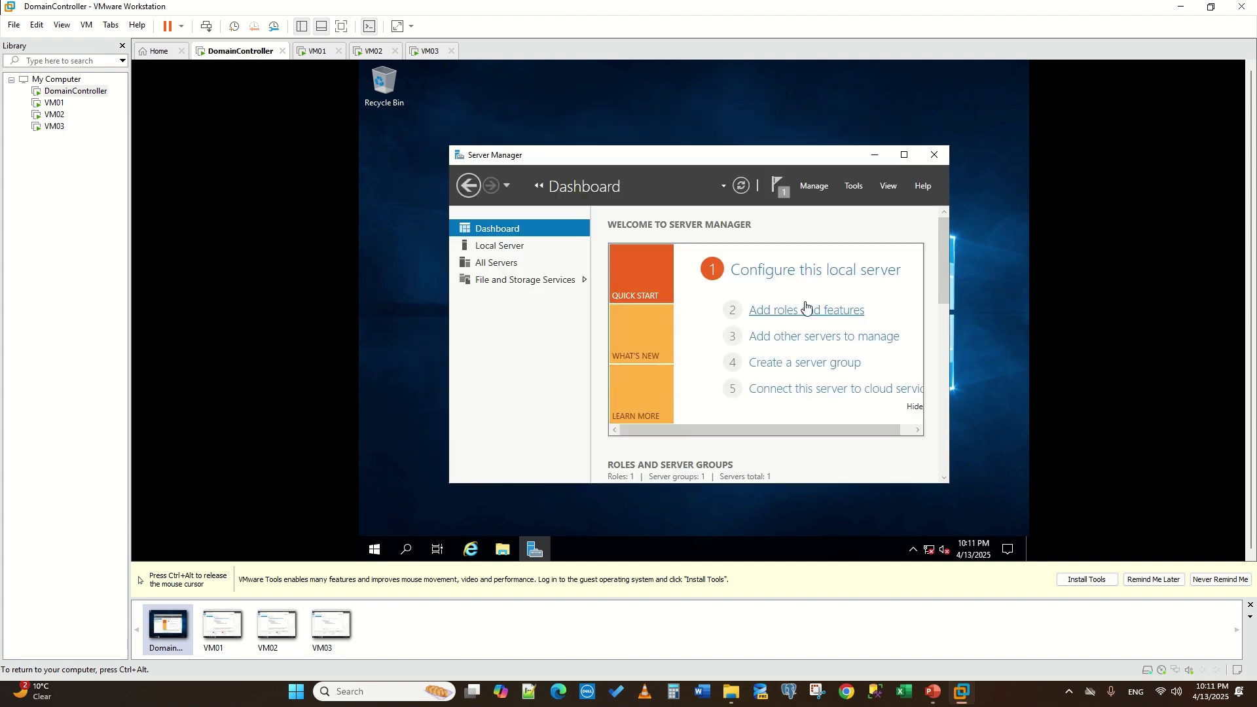
{"action": "left_click", "coordinate": [778, 191]}
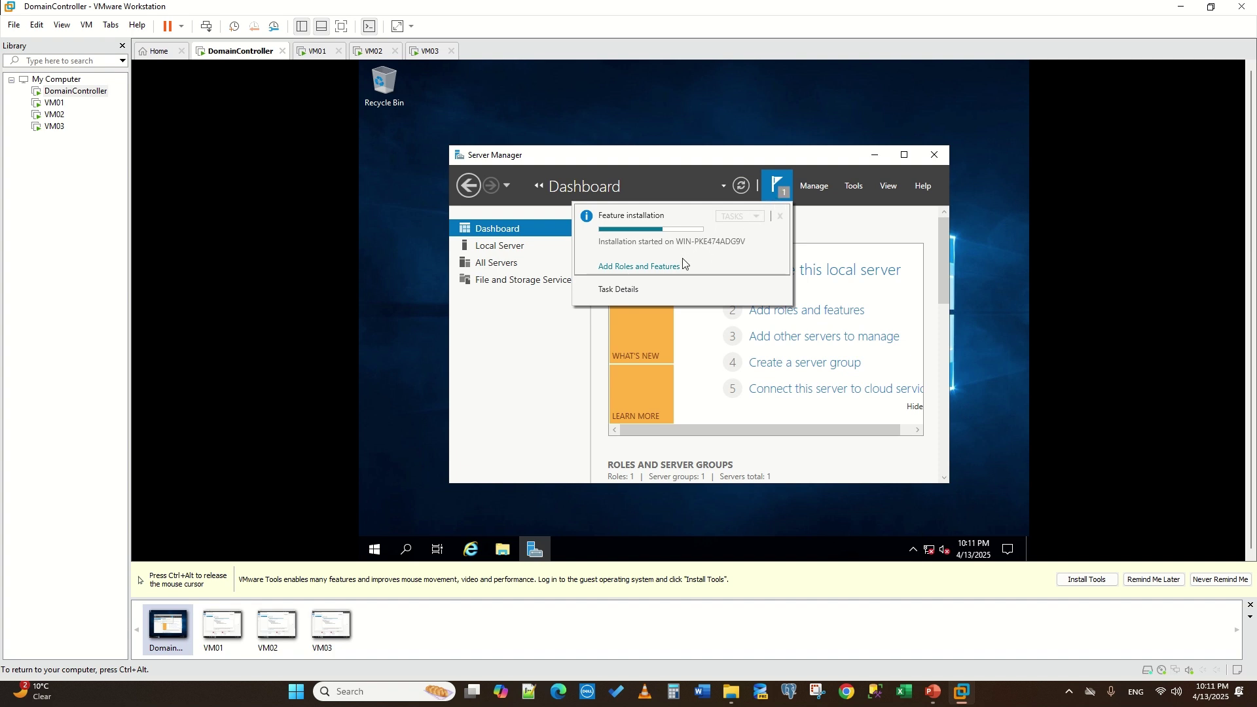
{"action": "key", "text": "ctrl+alt"}
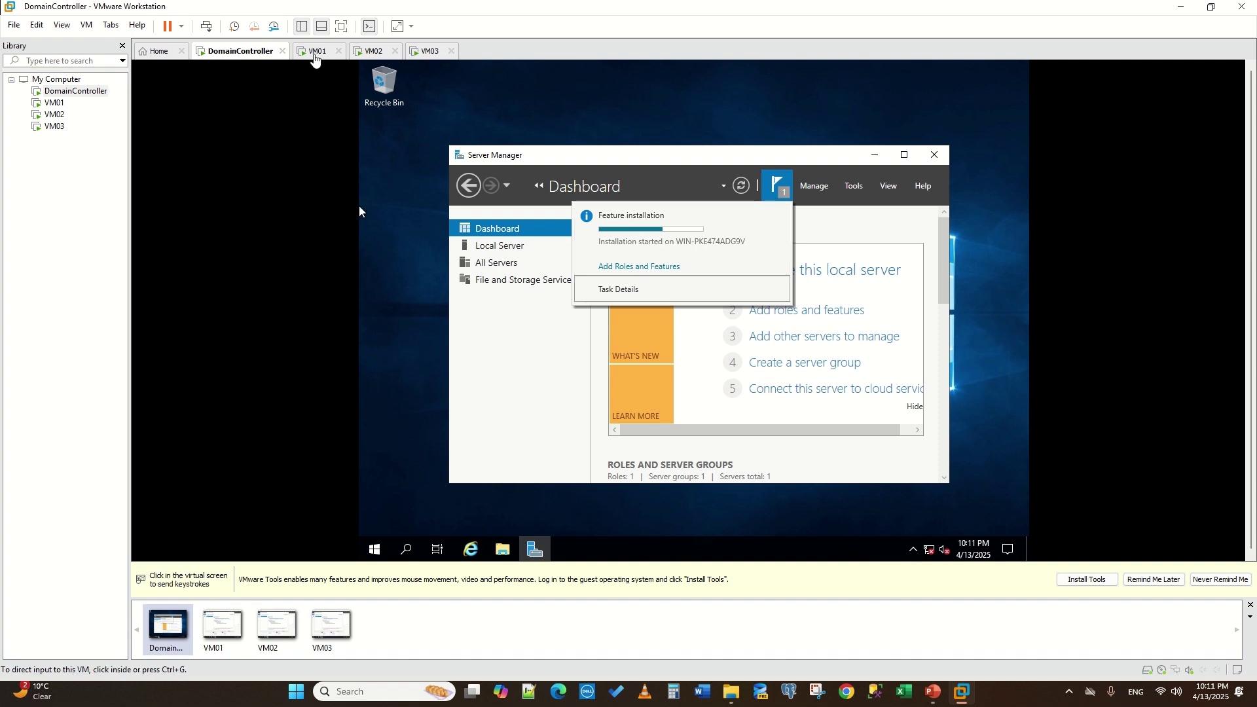
- Close the completed Failover Clustering installation wizard on VM01
{"action": "left_click", "coordinate": [316, 52]}
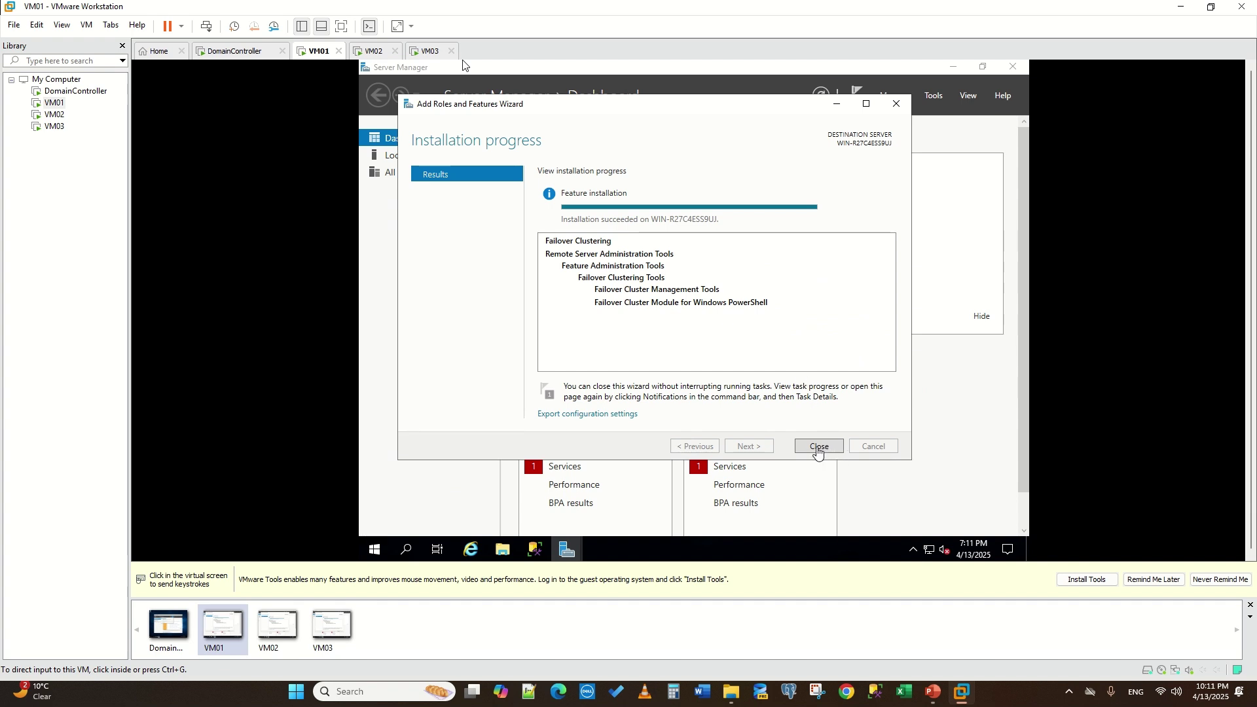
{"action": "left_click", "coordinate": [818, 451]}
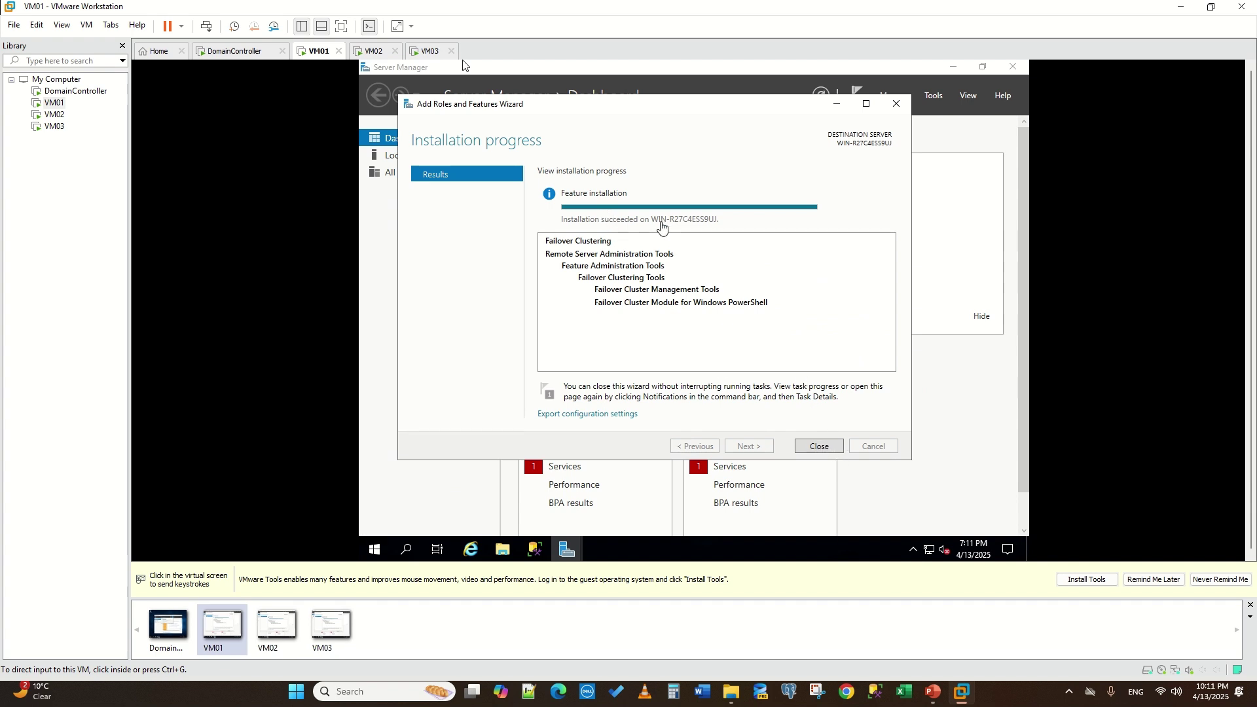
{"action": "left_click", "coordinate": [823, 447]}
{"action": "key", "text": "ctrl+alt"}
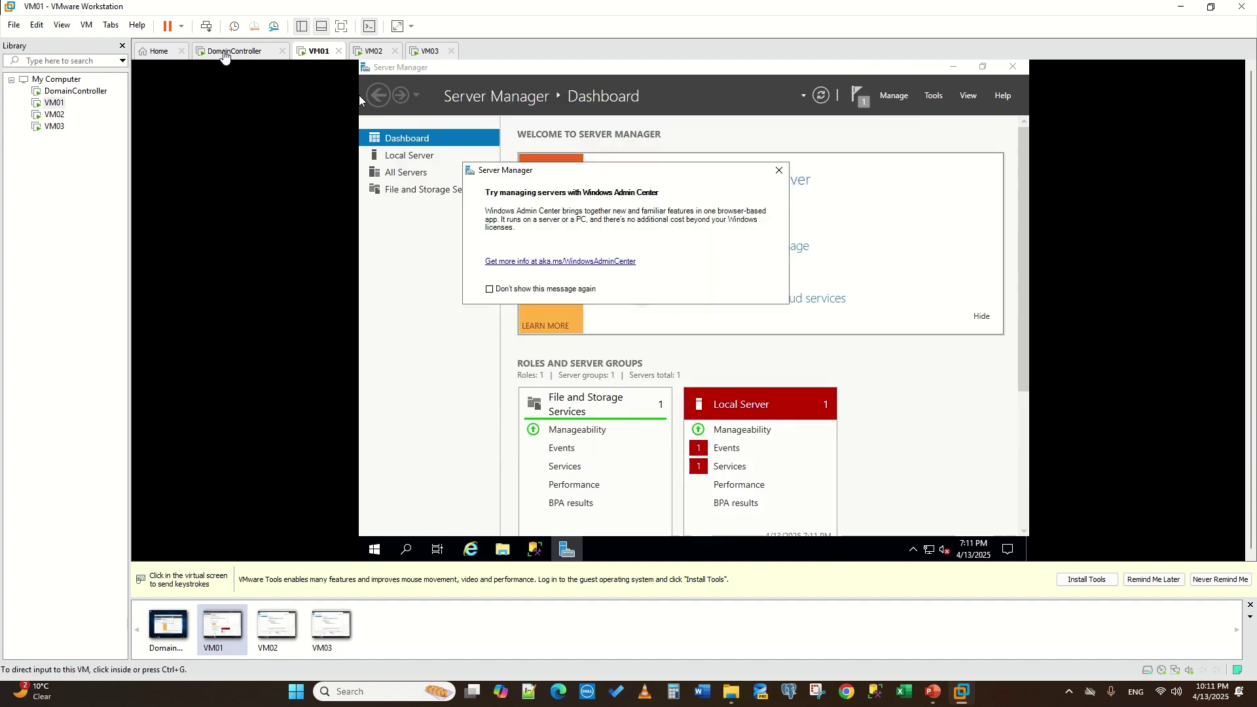
- Close the completed Failover Clustering wizards on VM02 and VM03, dismissing the Admin Center tip
{"action": "left_click", "coordinate": [368, 53]}
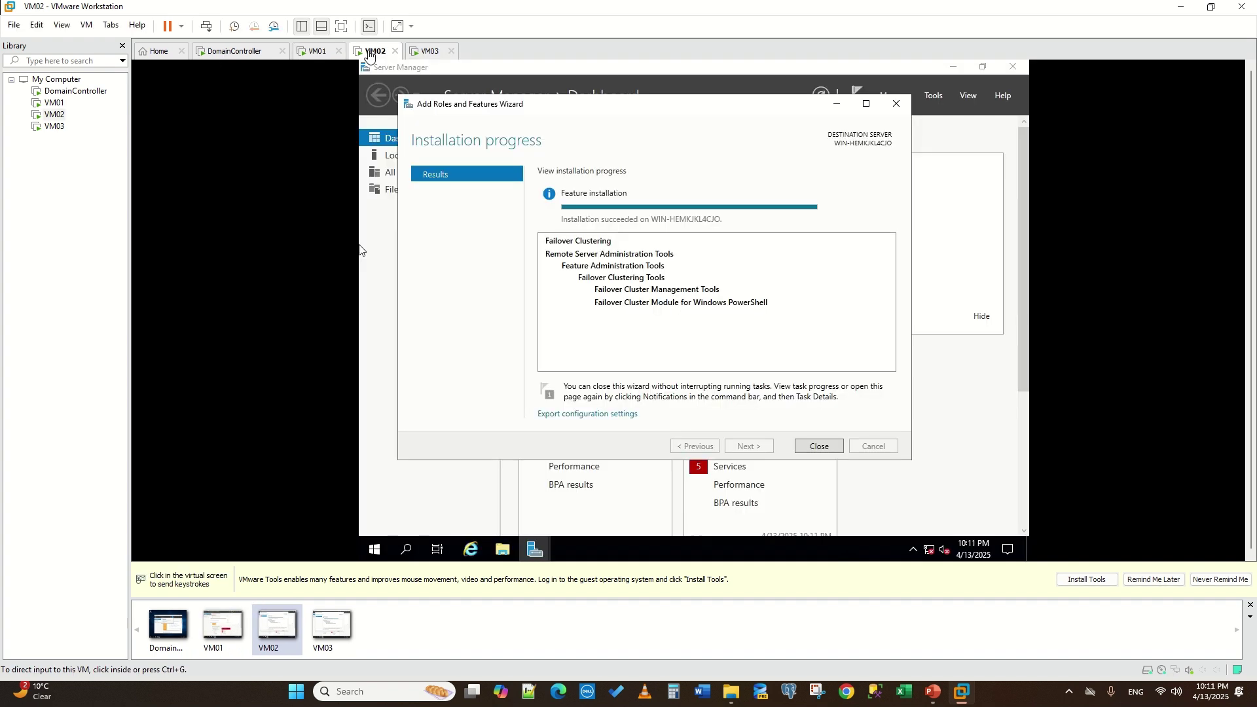
{"action": "left_click", "coordinate": [822, 442]}
{"action": "key", "text": "ctrl+alt"}
{"action": "left_click", "coordinate": [662, 215]}
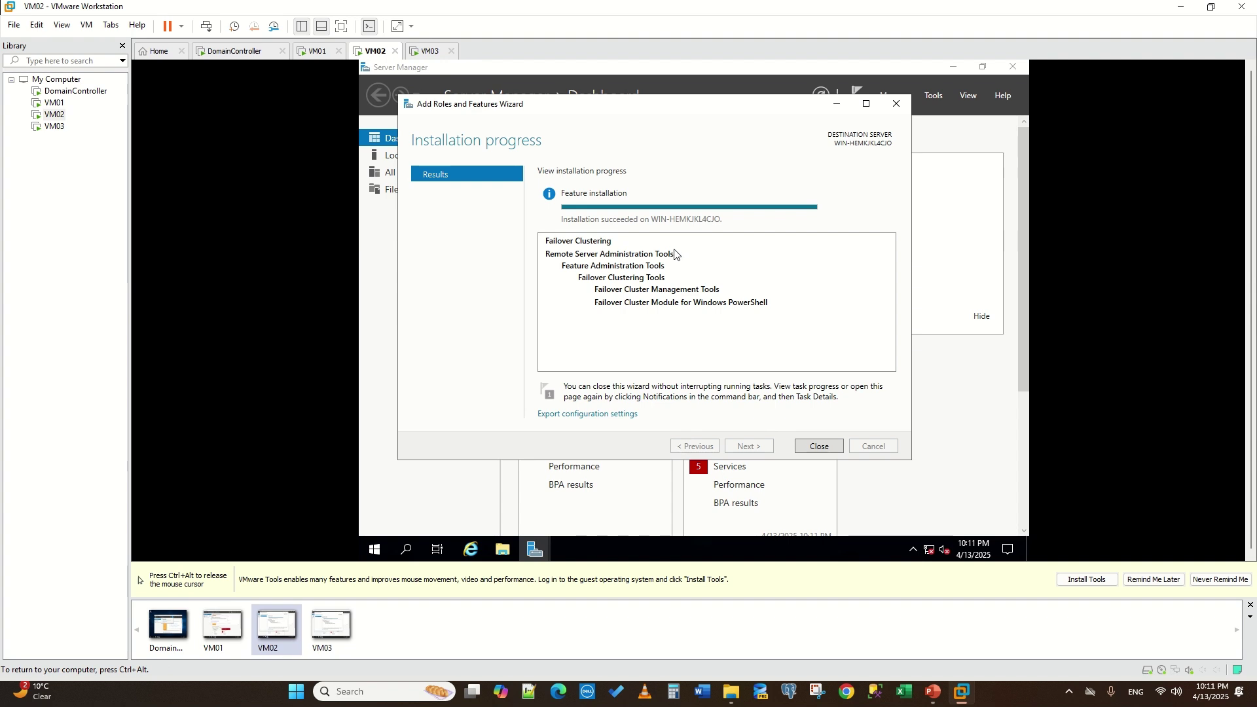
{"action": "left_click", "coordinate": [812, 447]}
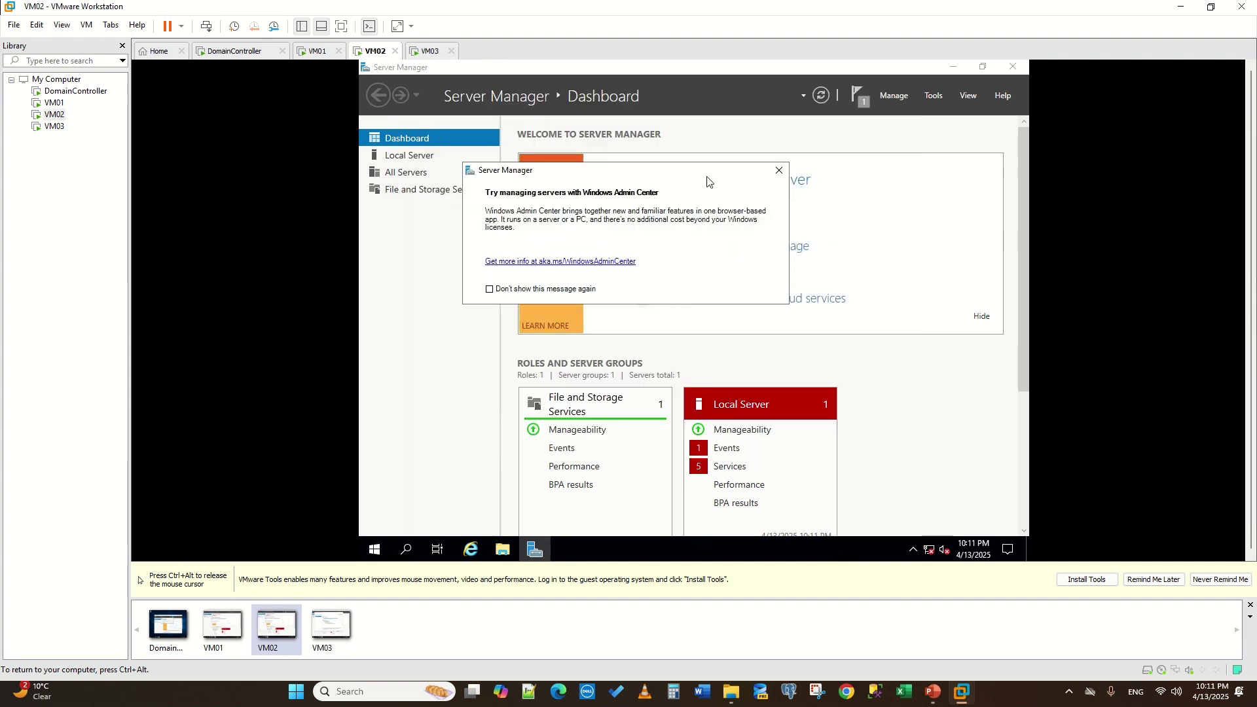
{"action": "left_click", "coordinate": [778, 169]}
{"action": "key", "text": "ctrl+alt"}
{"action": "left_click", "coordinate": [429, 51]}
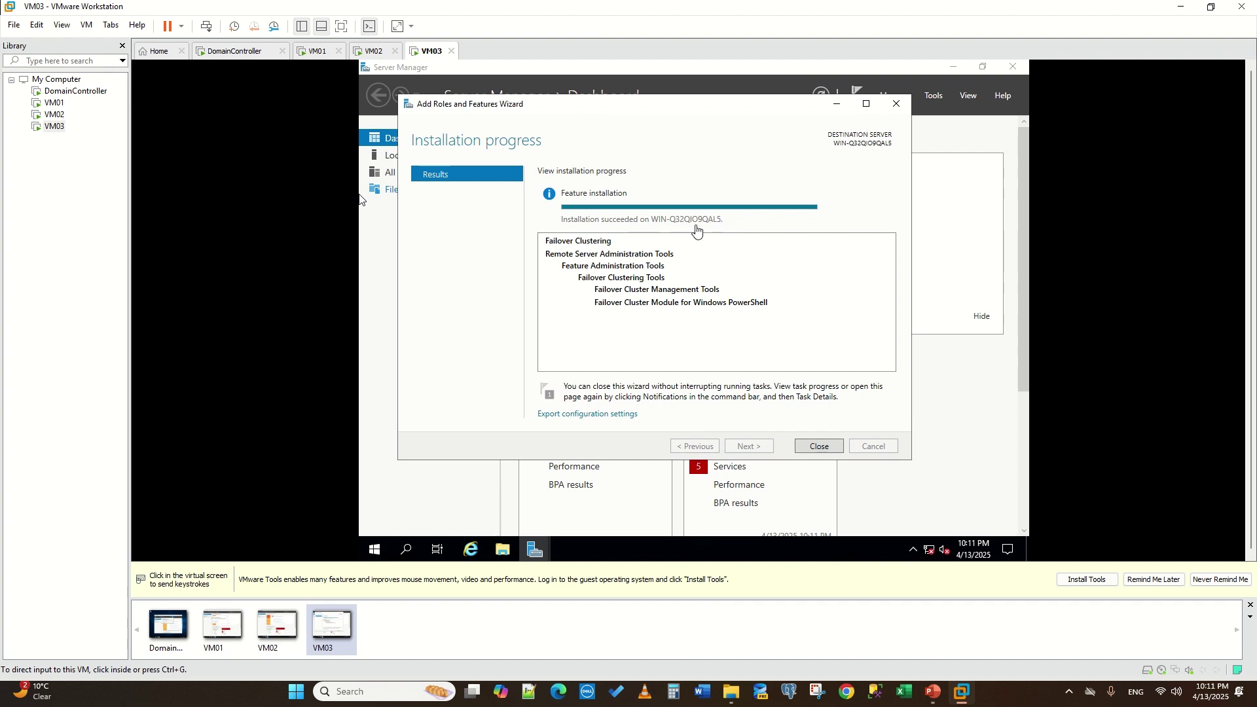
{"action": "left_click", "coordinate": [359, 199]}
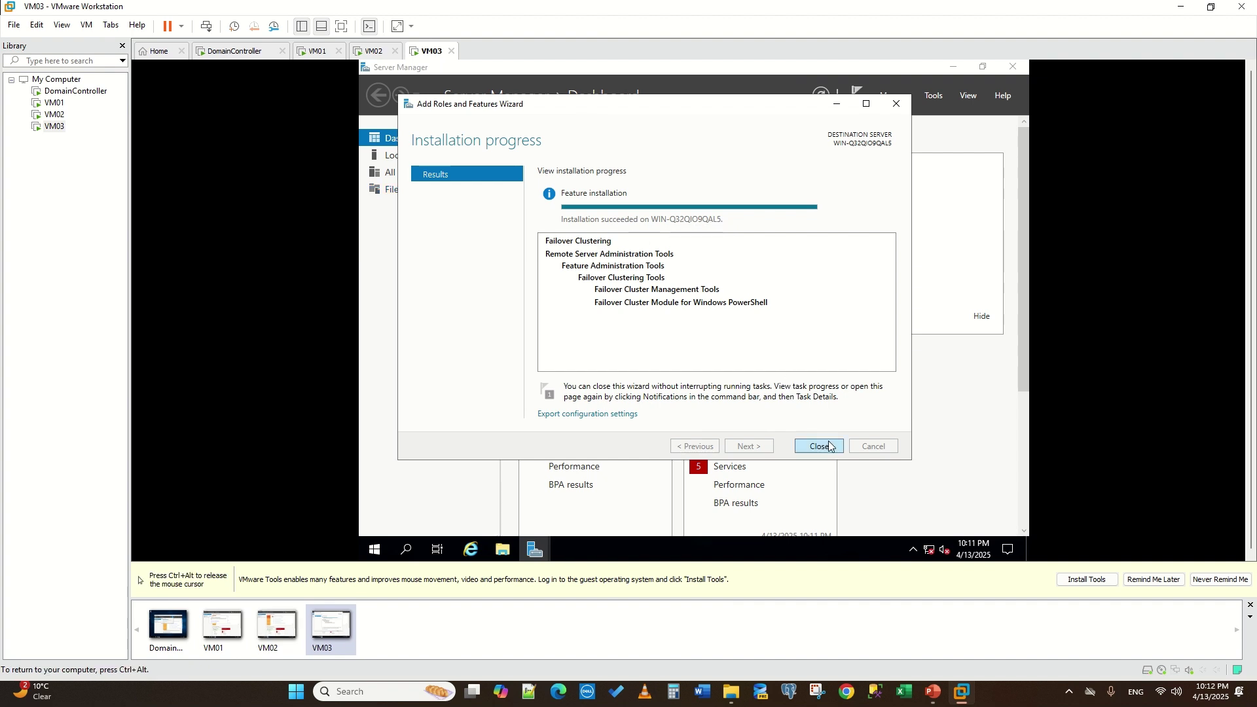
{"action": "left_click", "coordinate": [828, 446]}
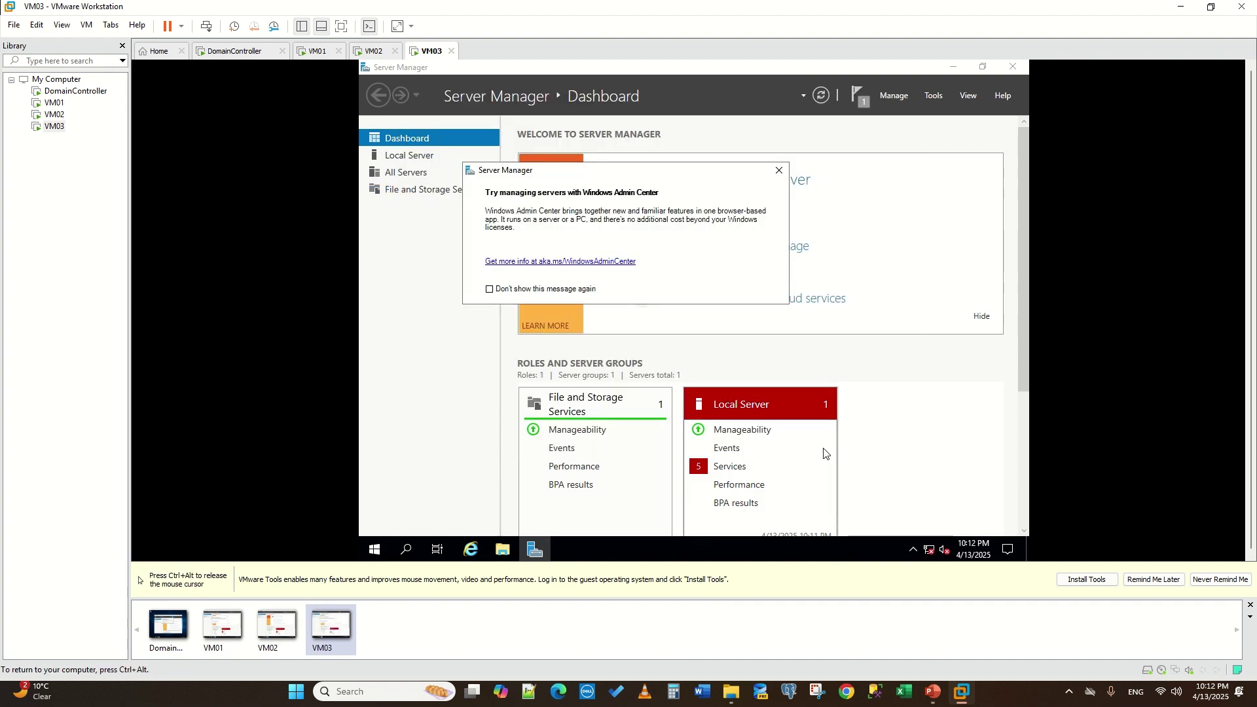
- On VM03, dismiss the Admin Center tip and open Network & Internet settings
{"action": "left_click", "coordinate": [778, 169]}
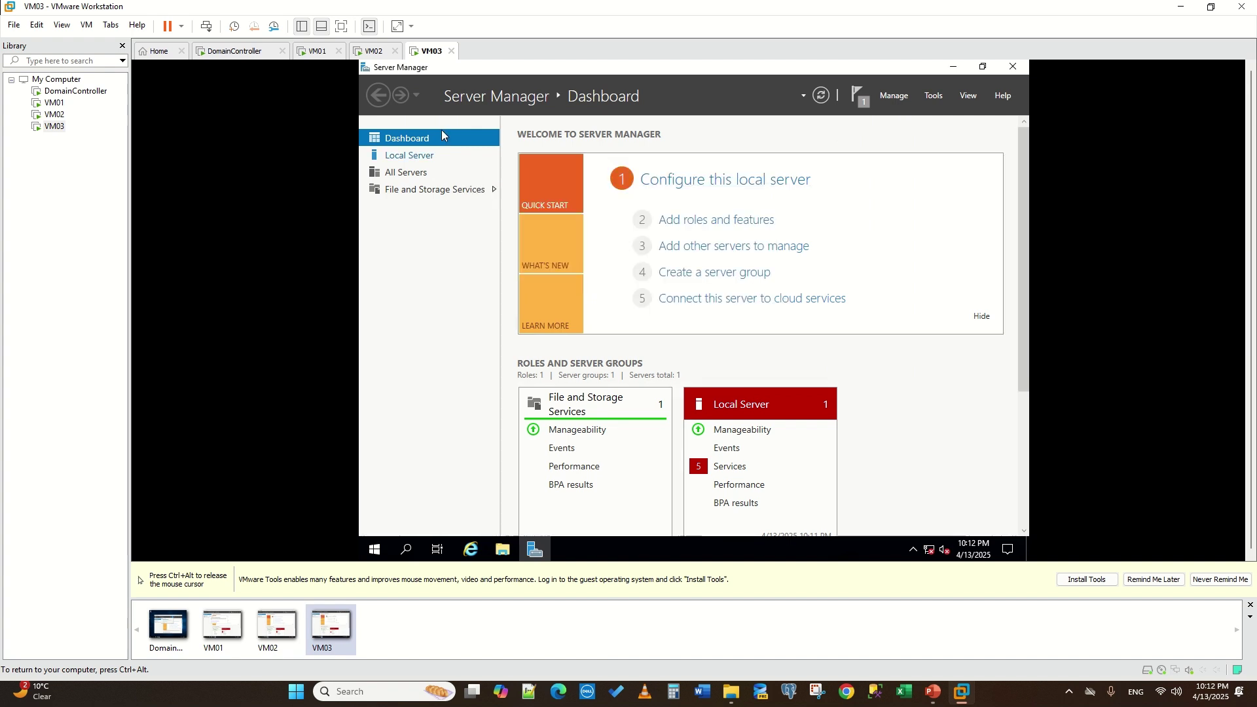
{"action": "right_click", "coordinate": [929, 555]}
{"action": "left_click", "coordinate": [905, 533]}
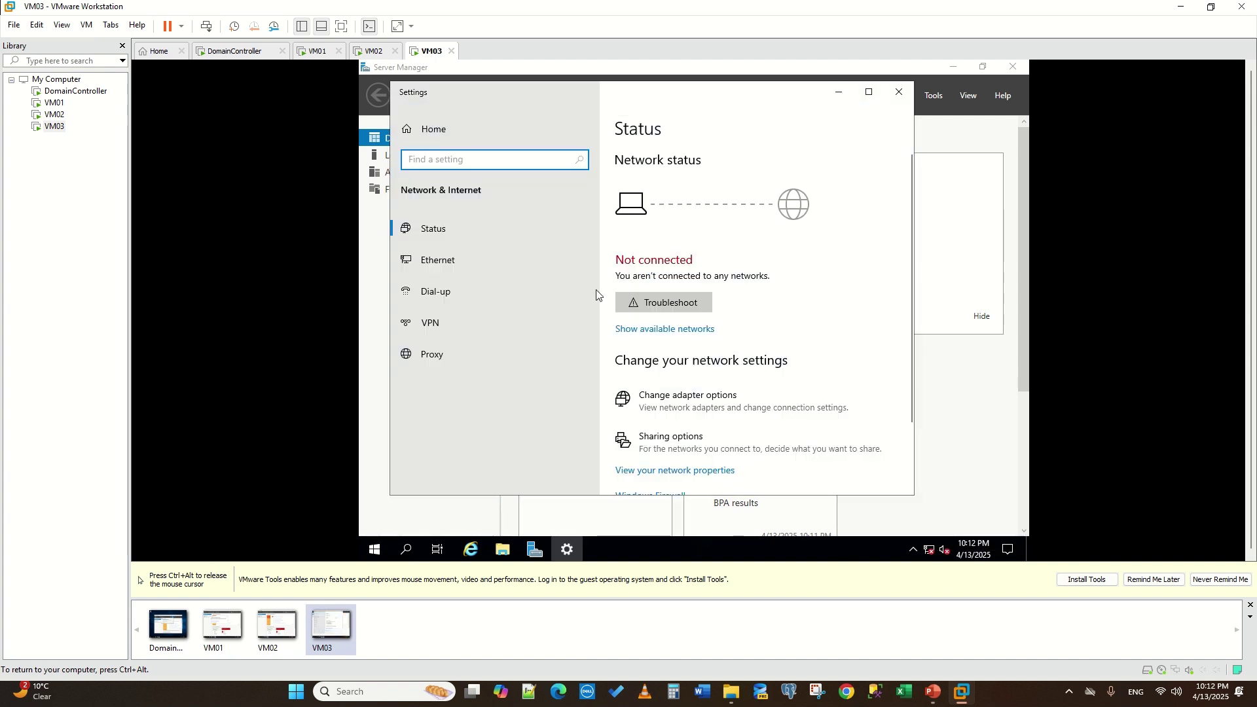
- On DomainController, open Ethernet0's IPv4 properties via Ethernet settings and adapter options
{"action": "left_click", "coordinate": [226, 52]}
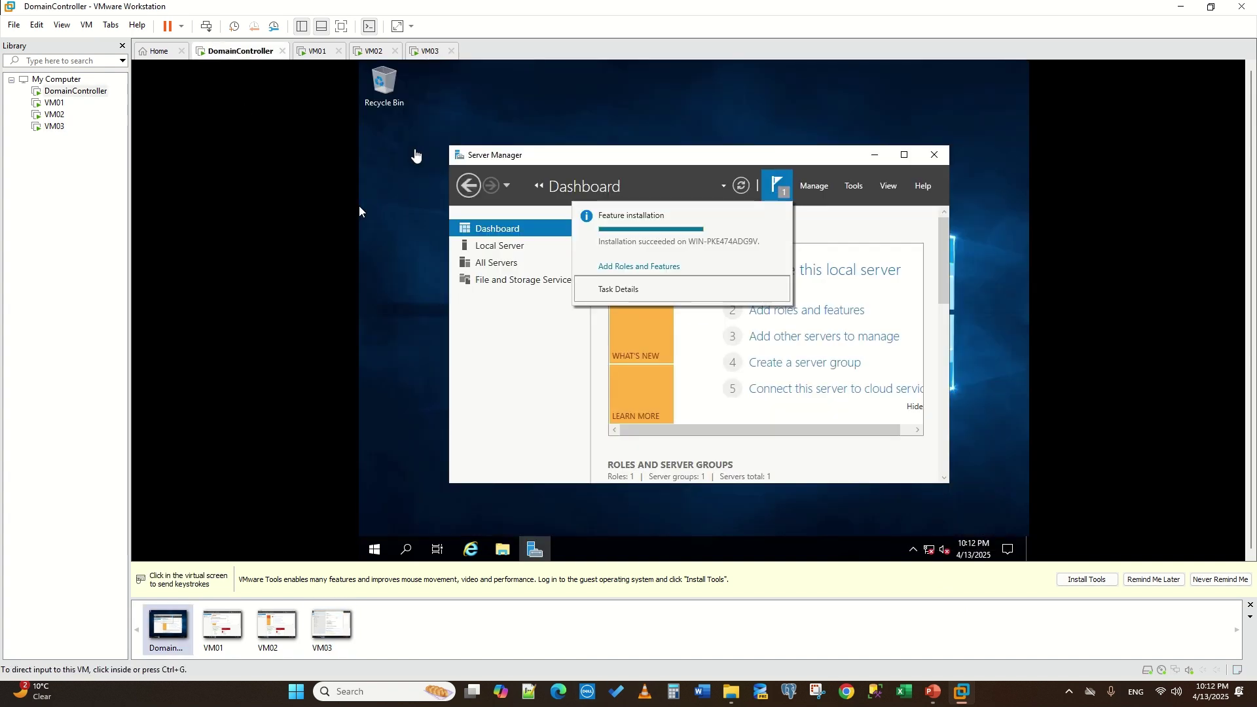
{"action": "left_click", "coordinate": [930, 563]}
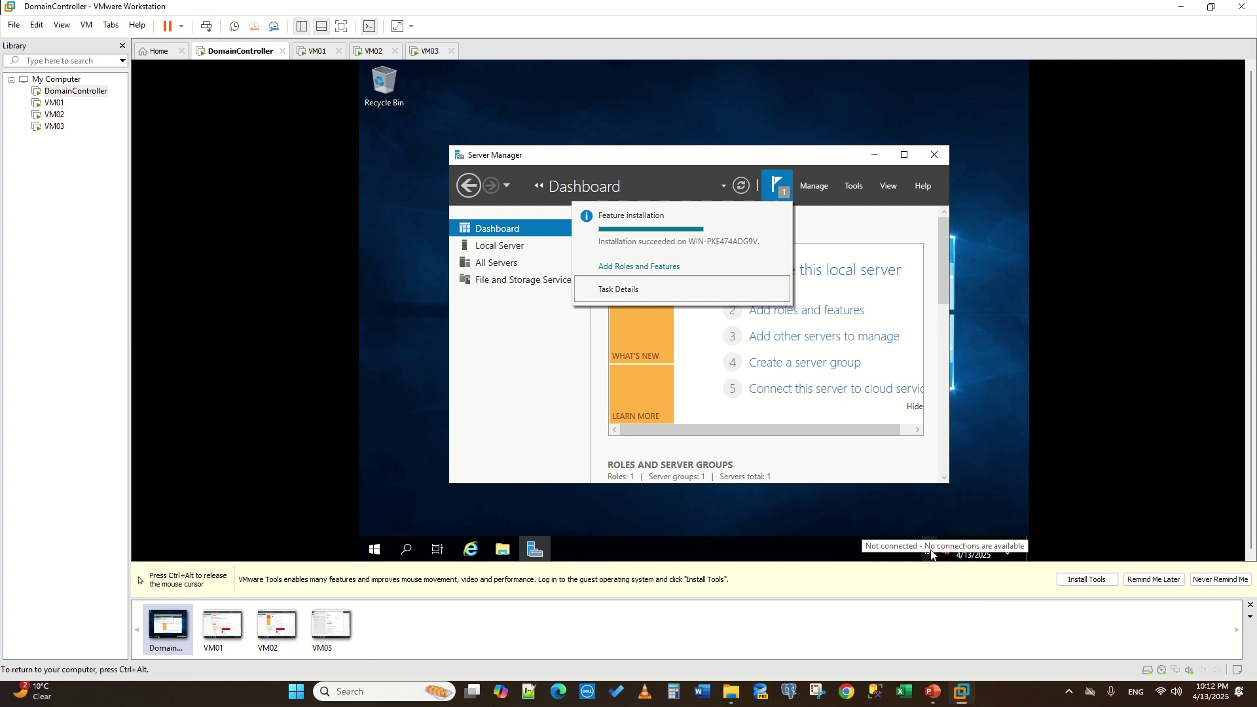
{"action": "right_click", "coordinate": [930, 553]}
{"action": "left_click", "coordinate": [929, 531]}
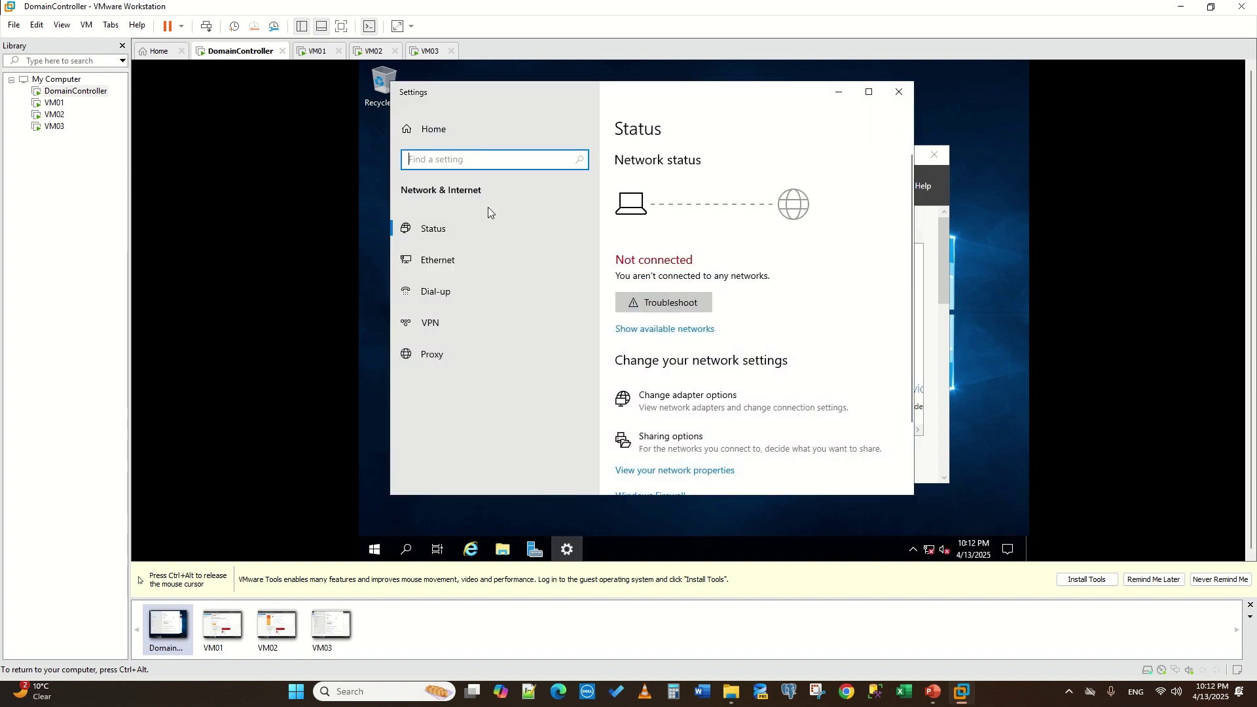
{"action": "left_click", "coordinate": [448, 265]}
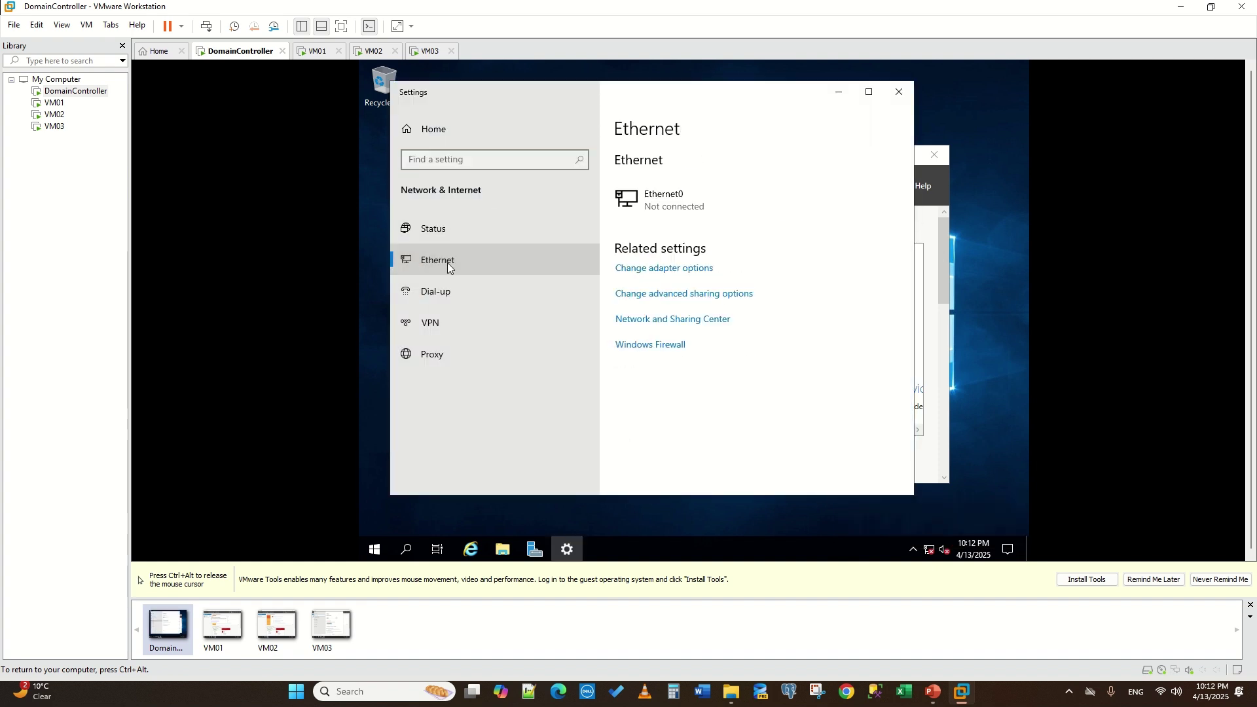
{"action": "left_click", "coordinate": [654, 269]}
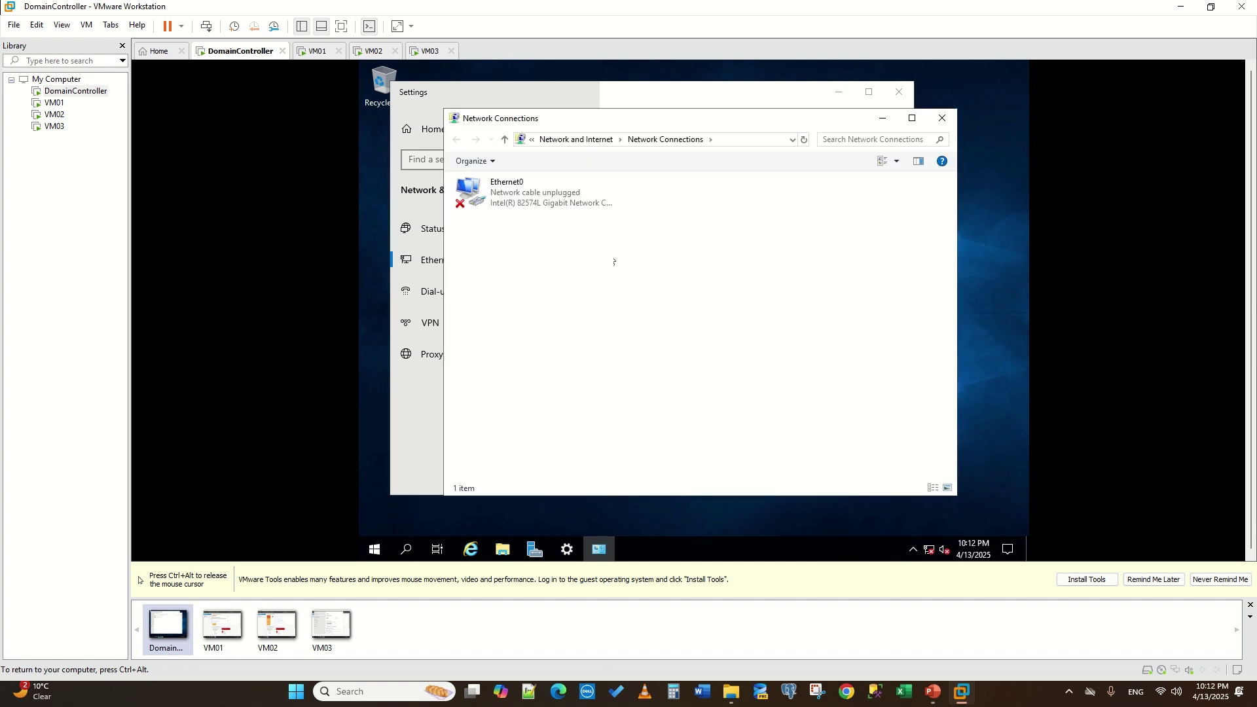
{"action": "double_click", "coordinate": [550, 200]}
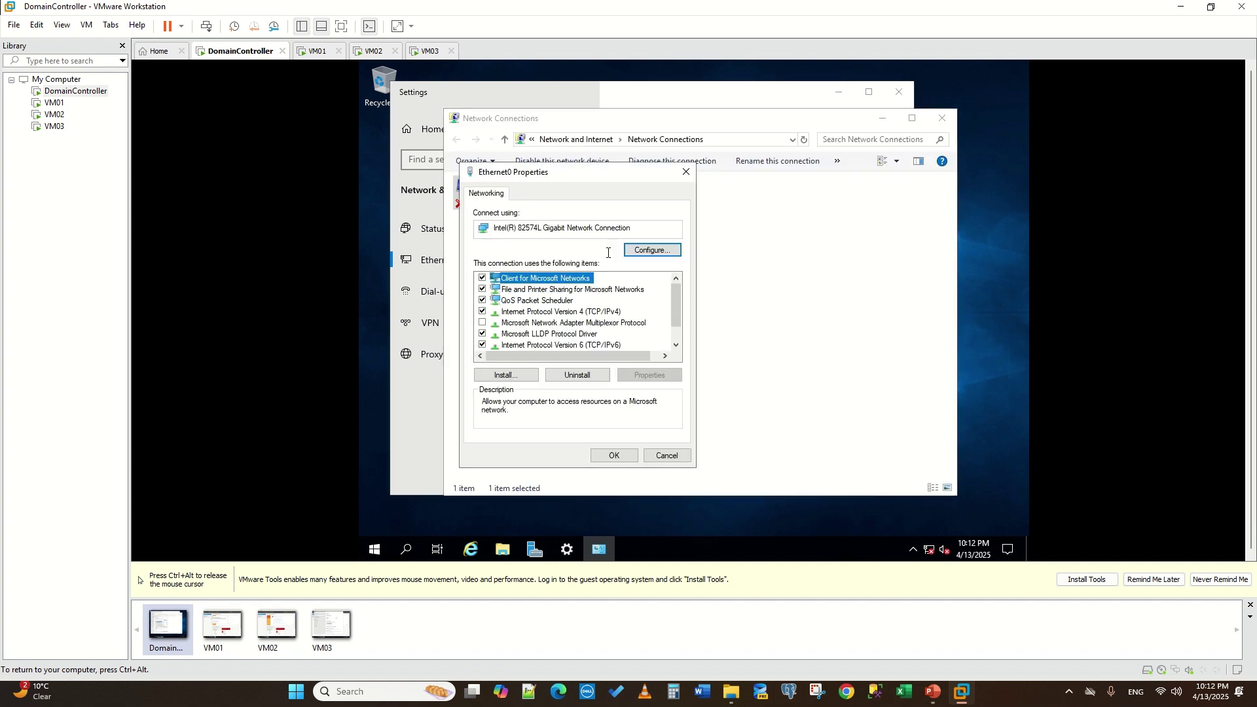
{"action": "left_click", "coordinate": [558, 314]}
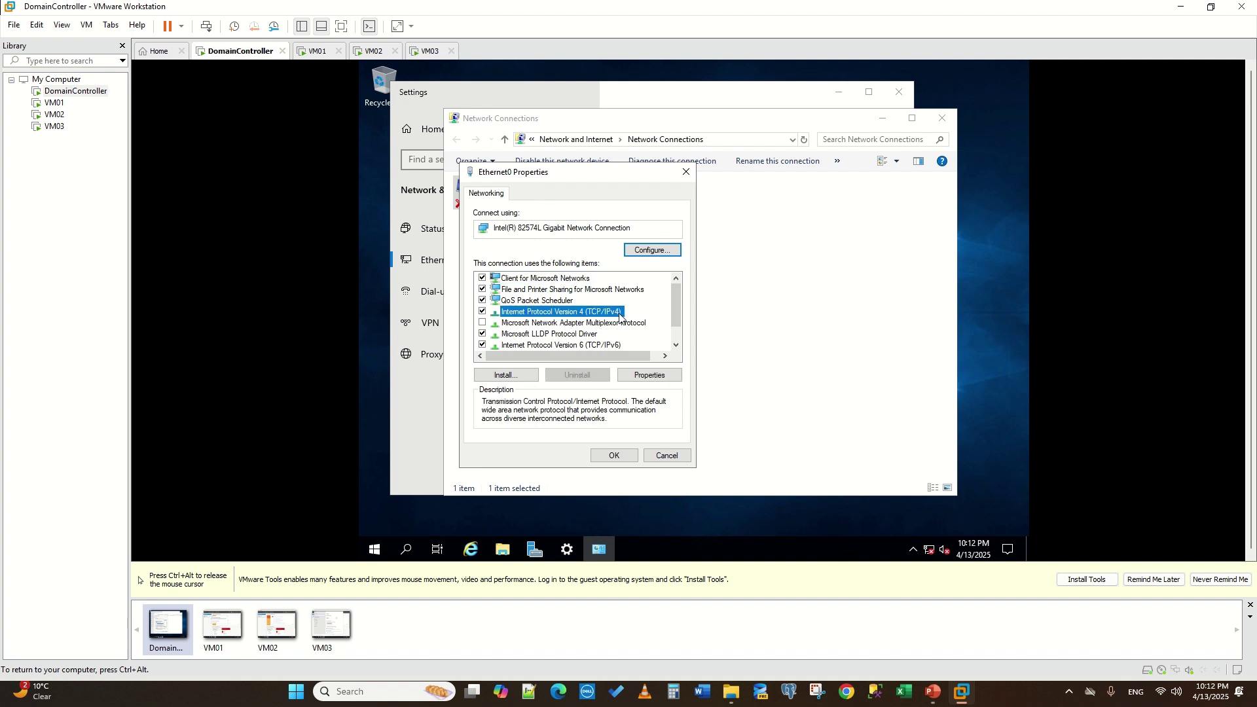
{"action": "left_click", "coordinate": [650, 376]}
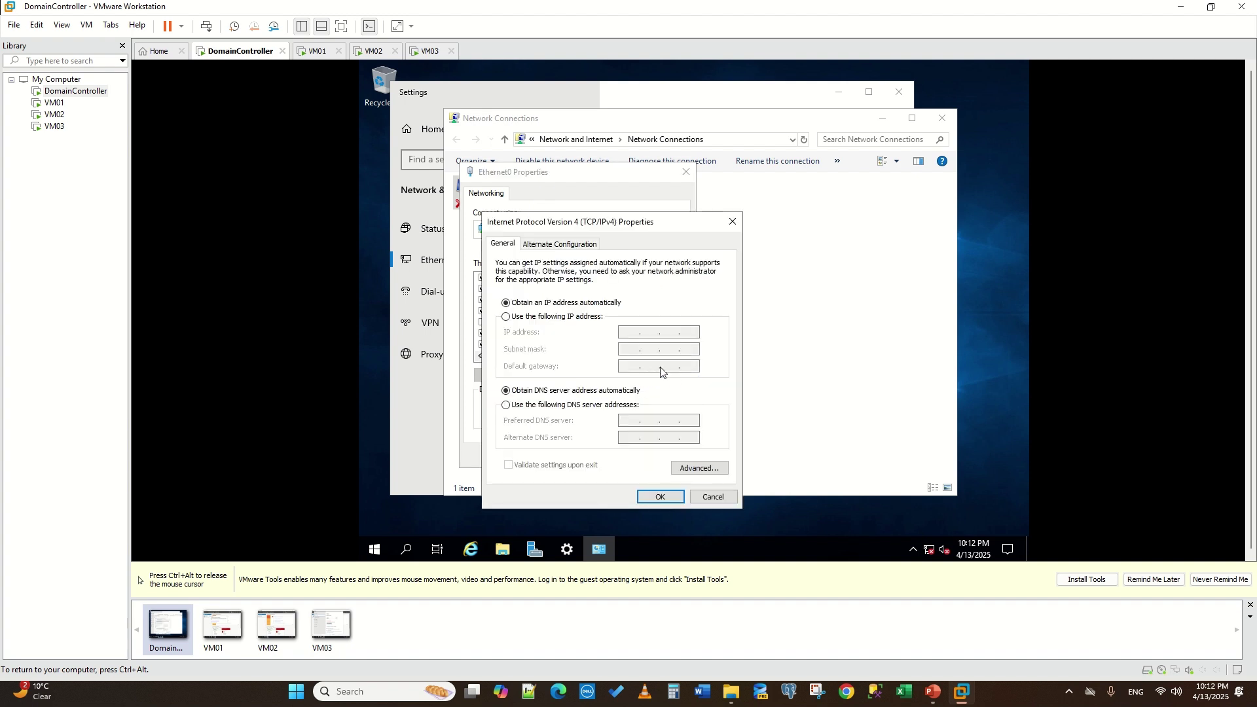
- Give DomainController's Ethernet0 static IP 192.168.1.10 with mask 255.255.255.0, accepting the empty-DNS warning
{"action": "left_click", "coordinate": [523, 317]}
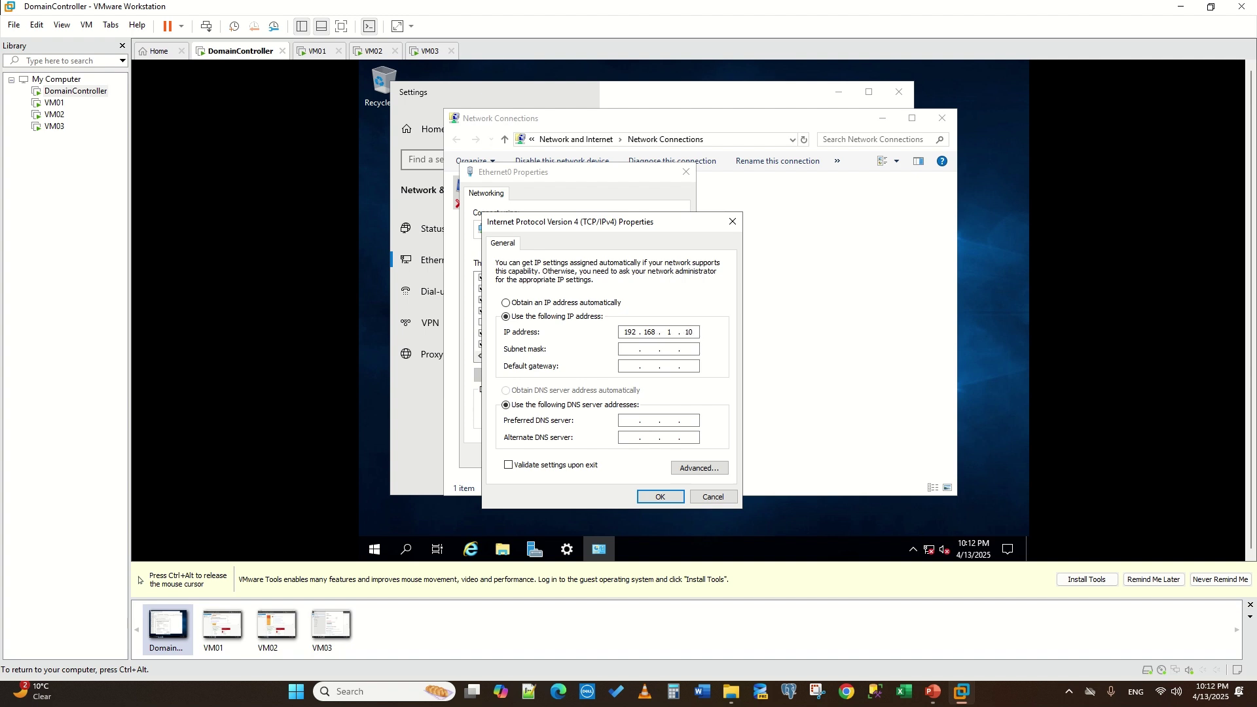
{"action": "left_click", "coordinate": [629, 349]}
{"action": "left_click_drag", "start_coordinate": [693, 331], "coordinate": [671, 331]}
{"action": "left_click", "coordinate": [653, 502]}
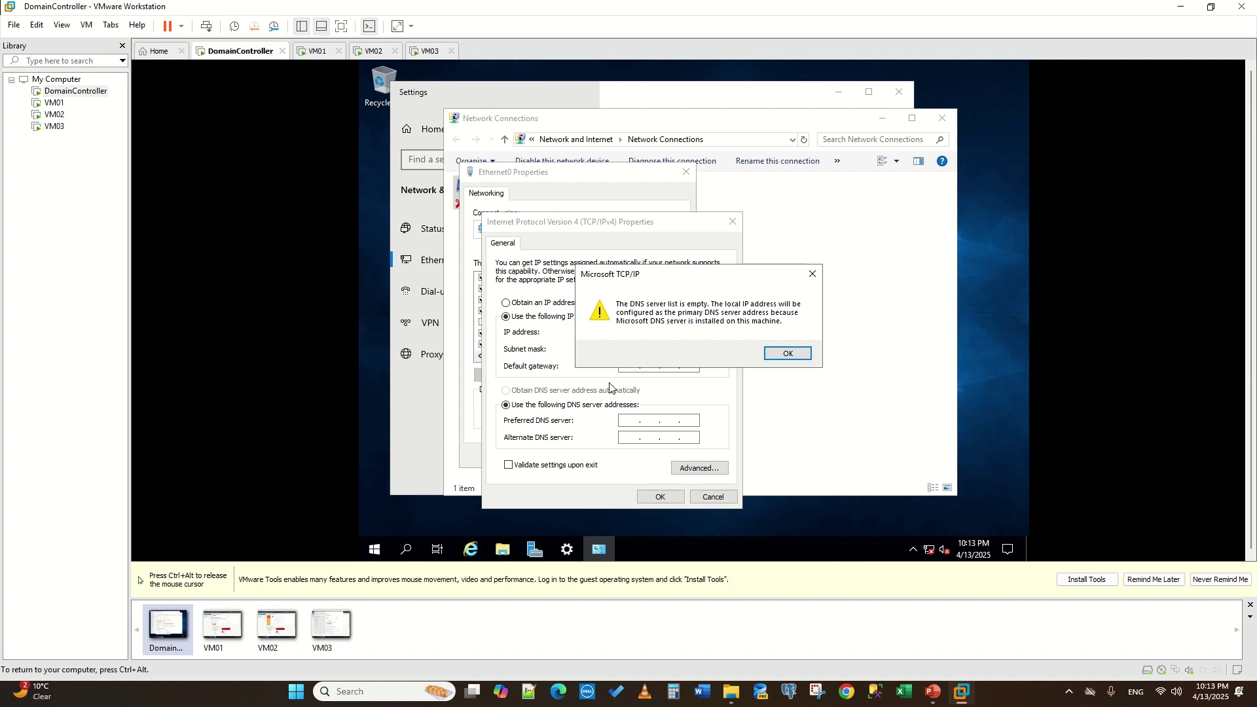
{"action": "left_click", "coordinate": [928, 555]}
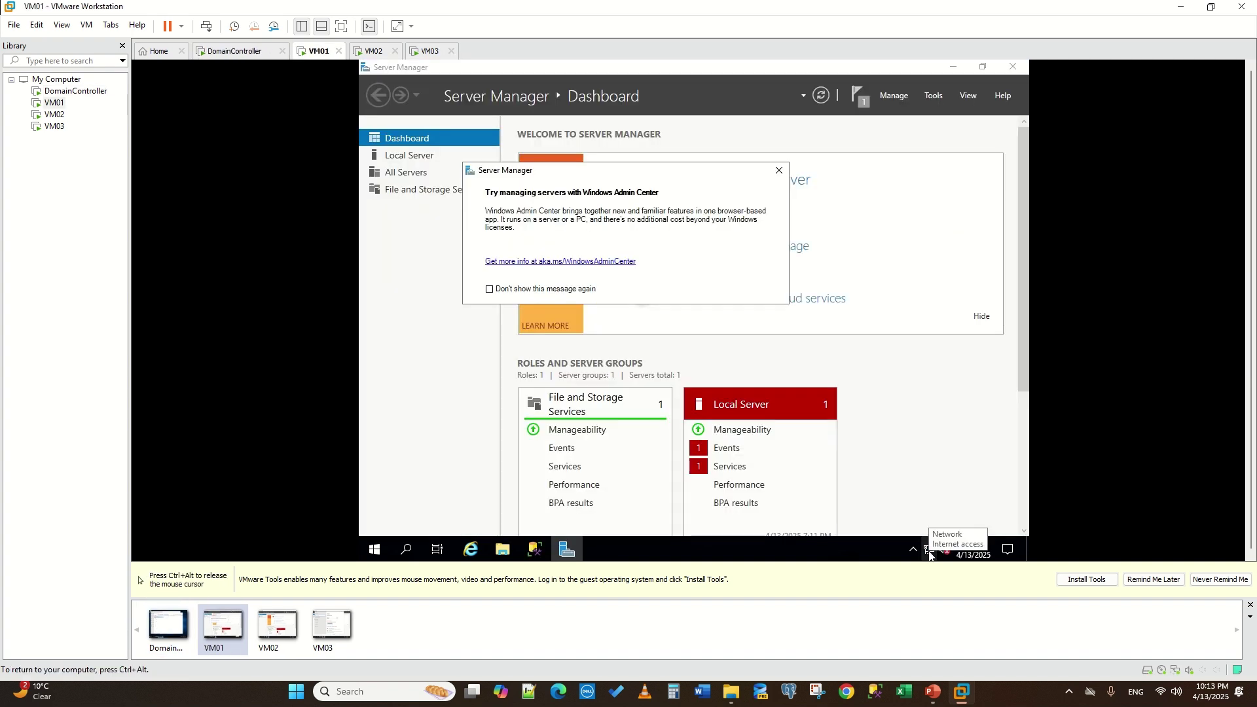
- On VM01, open the IPv4 properties of the Ethernet0 adapter
{"action": "right_click", "coordinate": [929, 555]}
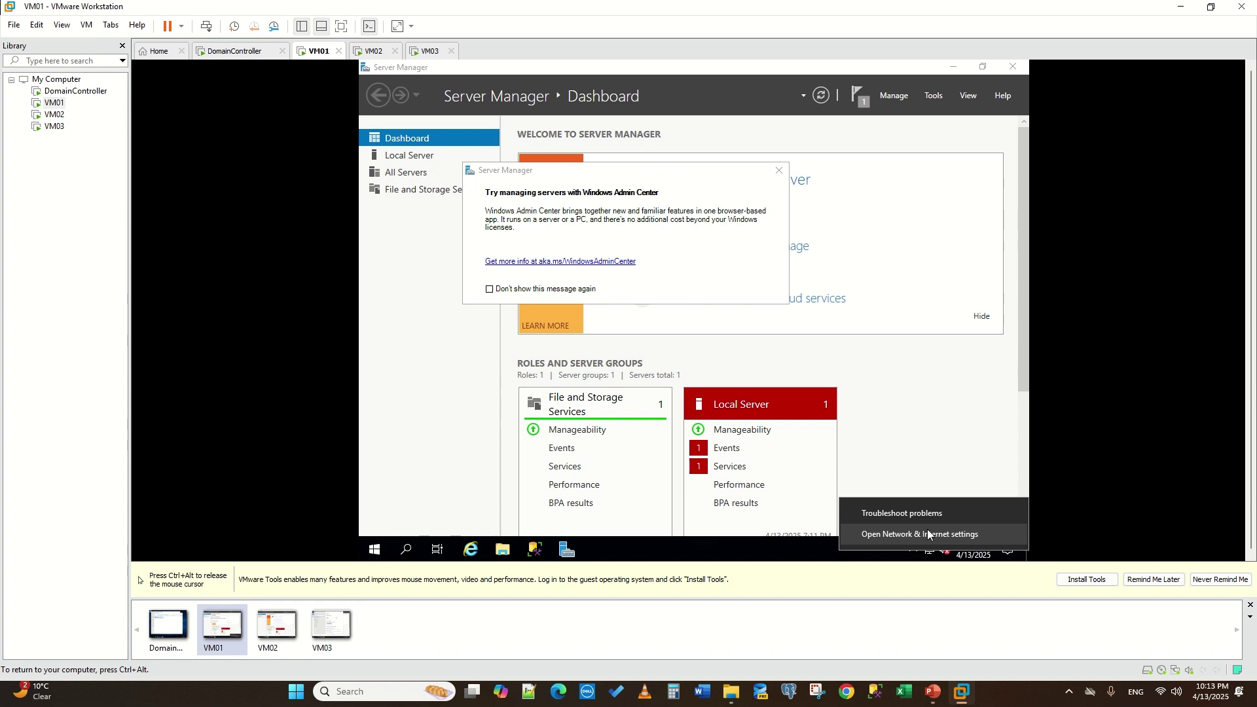
{"action": "left_click", "coordinate": [930, 535]}
{"action": "key", "text": "ctrl+alt"}
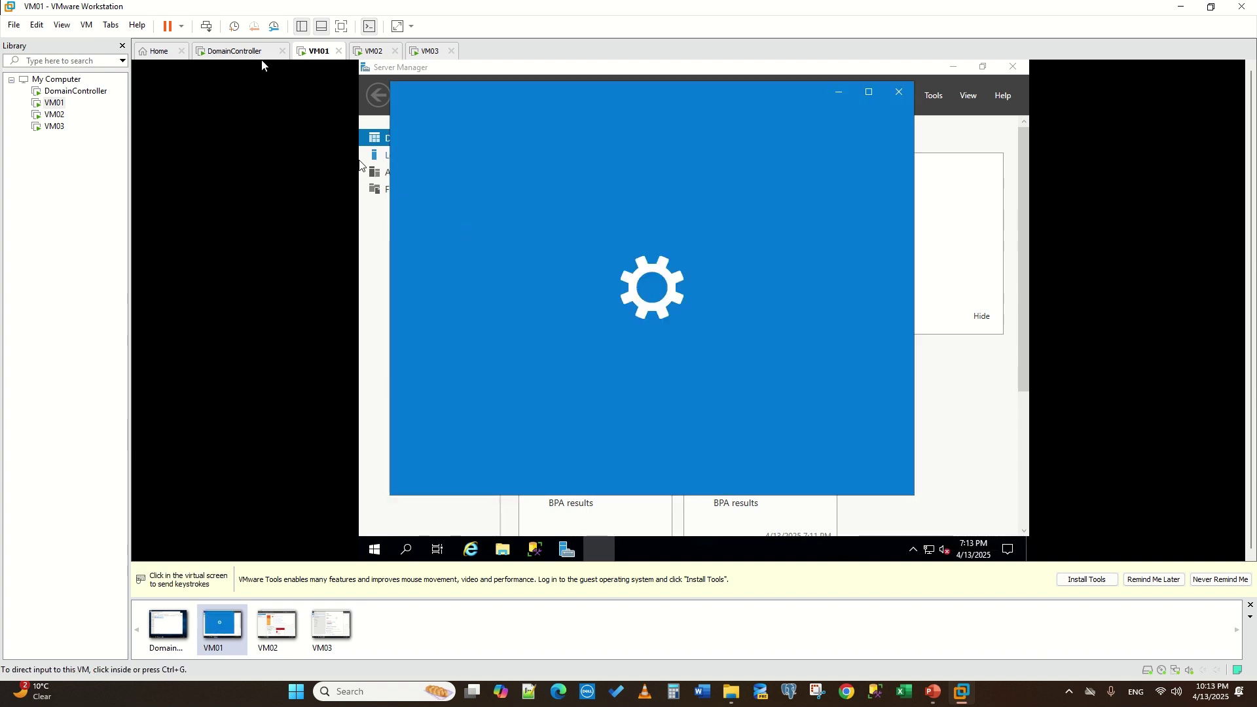
{"action": "left_click", "coordinate": [772, 254]}
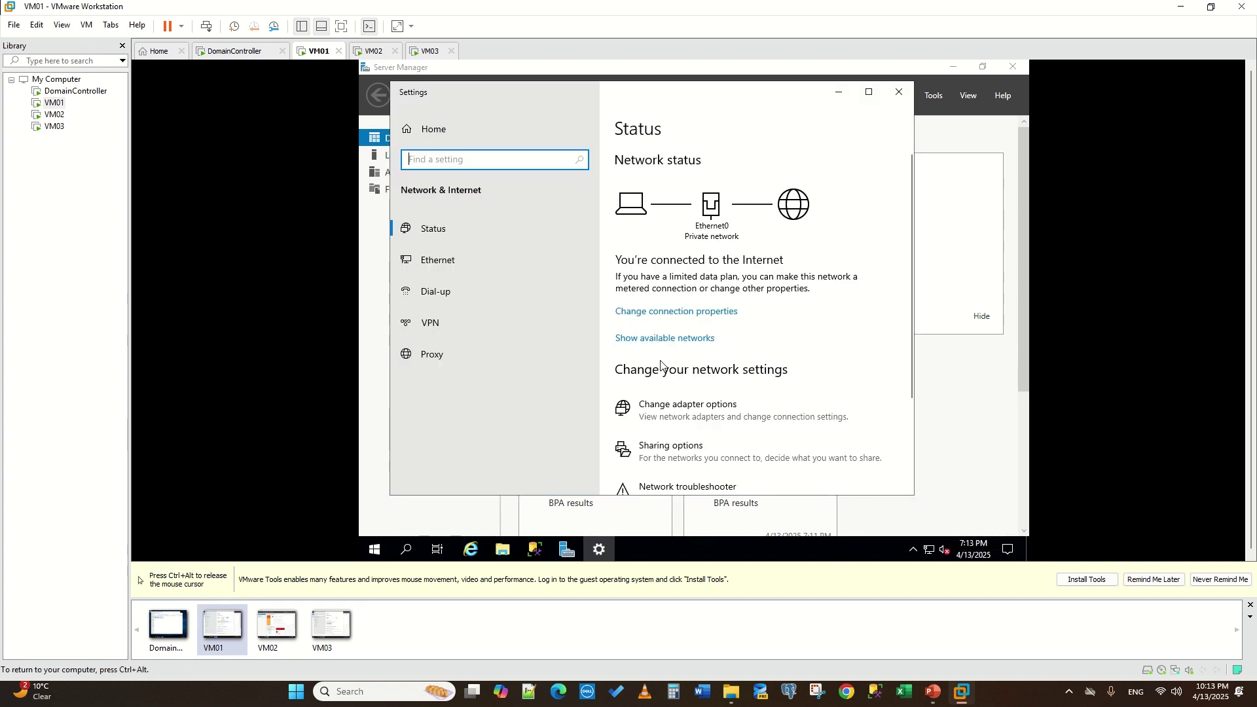
{"action": "left_click", "coordinate": [439, 261]}
{"action": "left_click", "coordinate": [657, 269]}
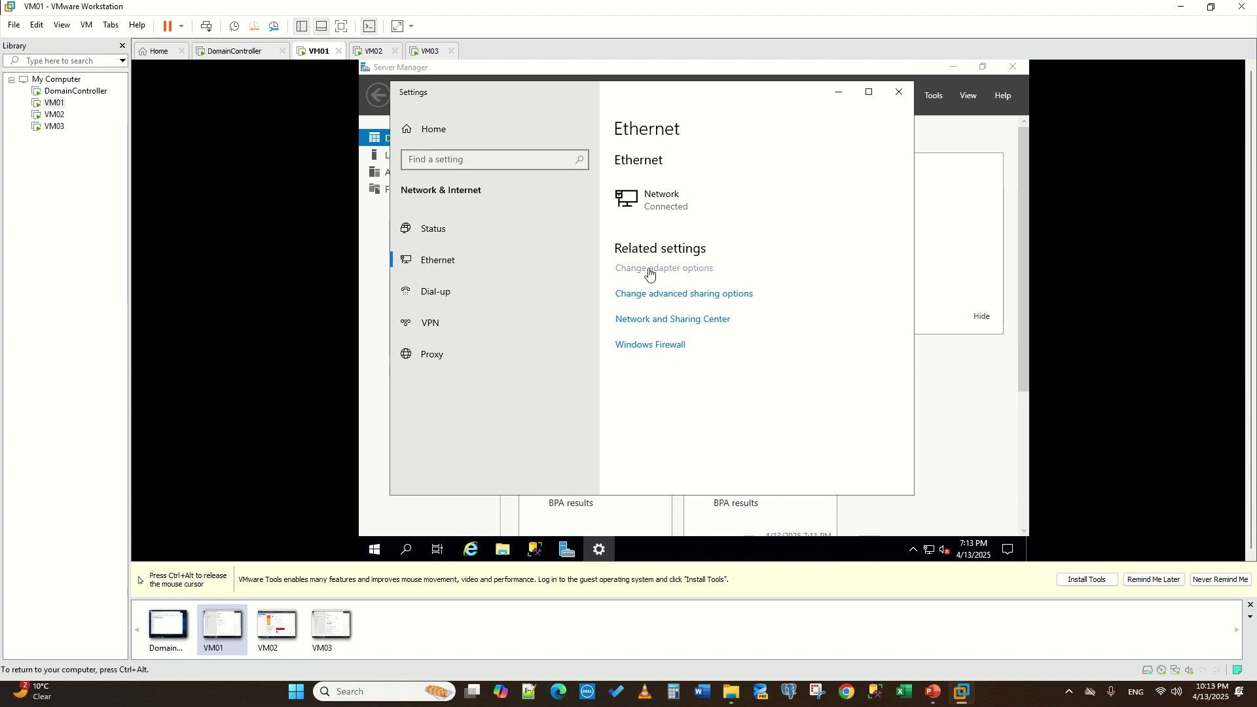
{"action": "double_click", "coordinate": [535, 204]}
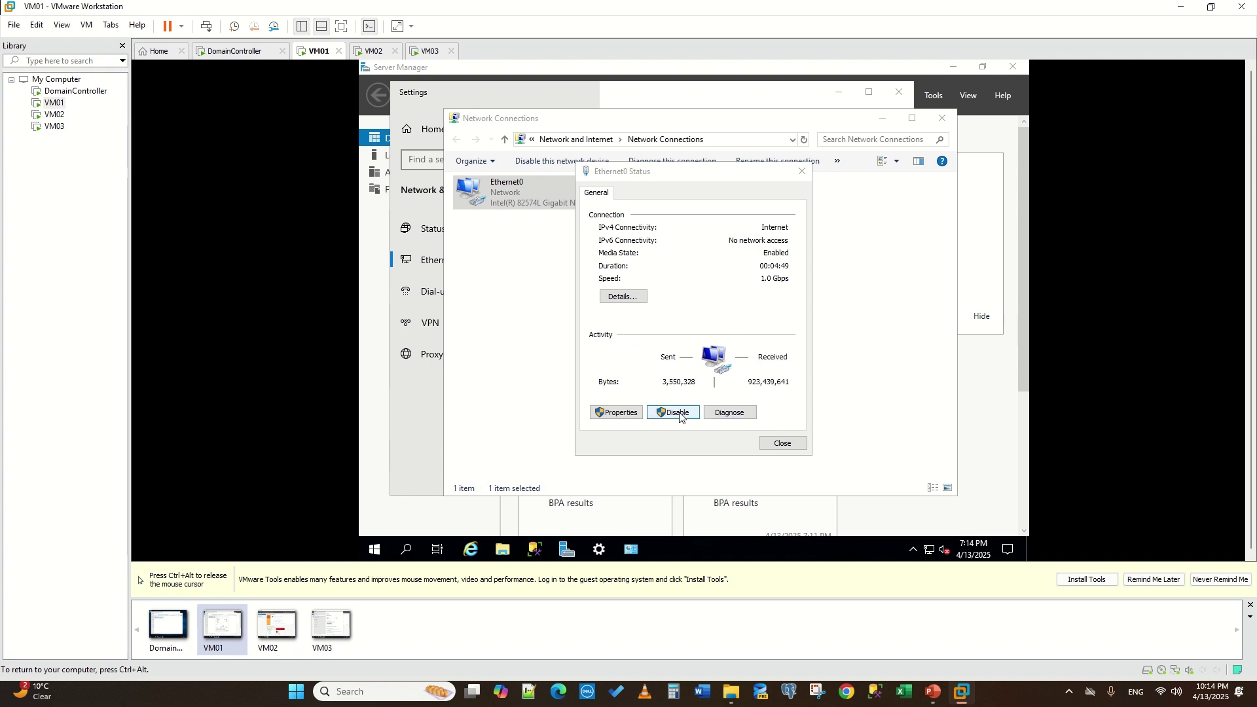
{"action": "left_click", "coordinate": [622, 413]}
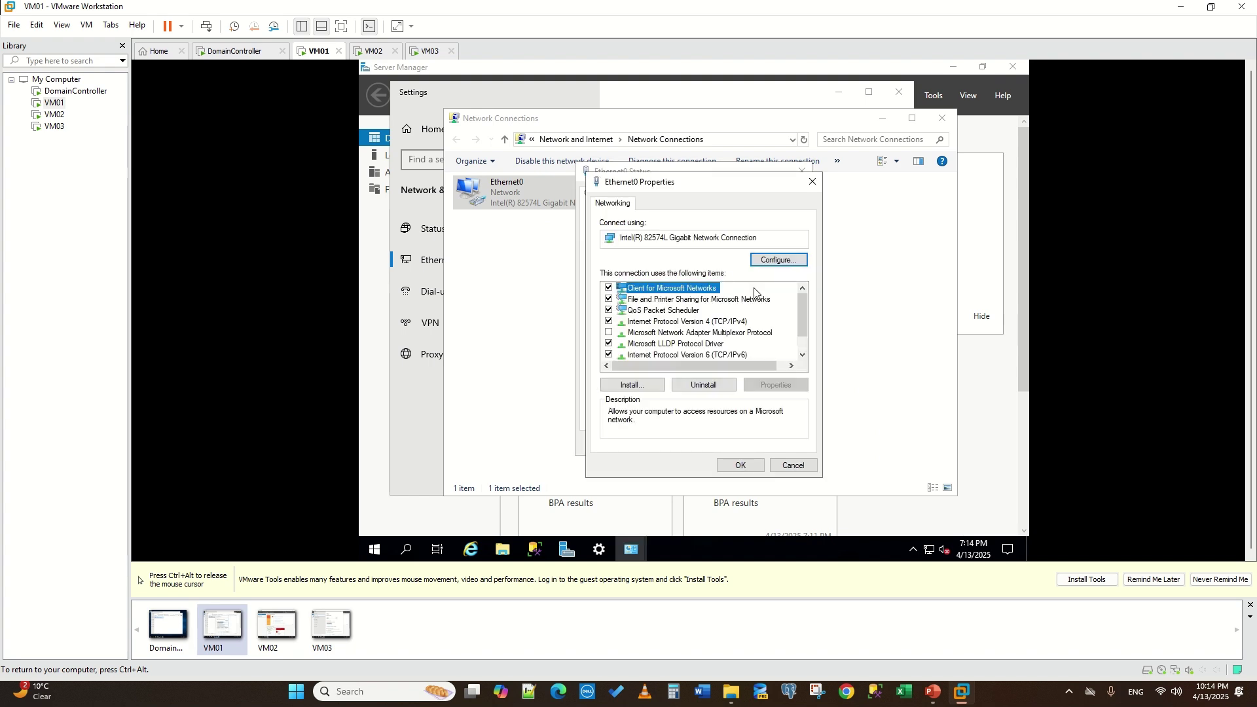
{"action": "left_click", "coordinate": [724, 323]}
{"action": "left_click", "coordinate": [759, 385]}
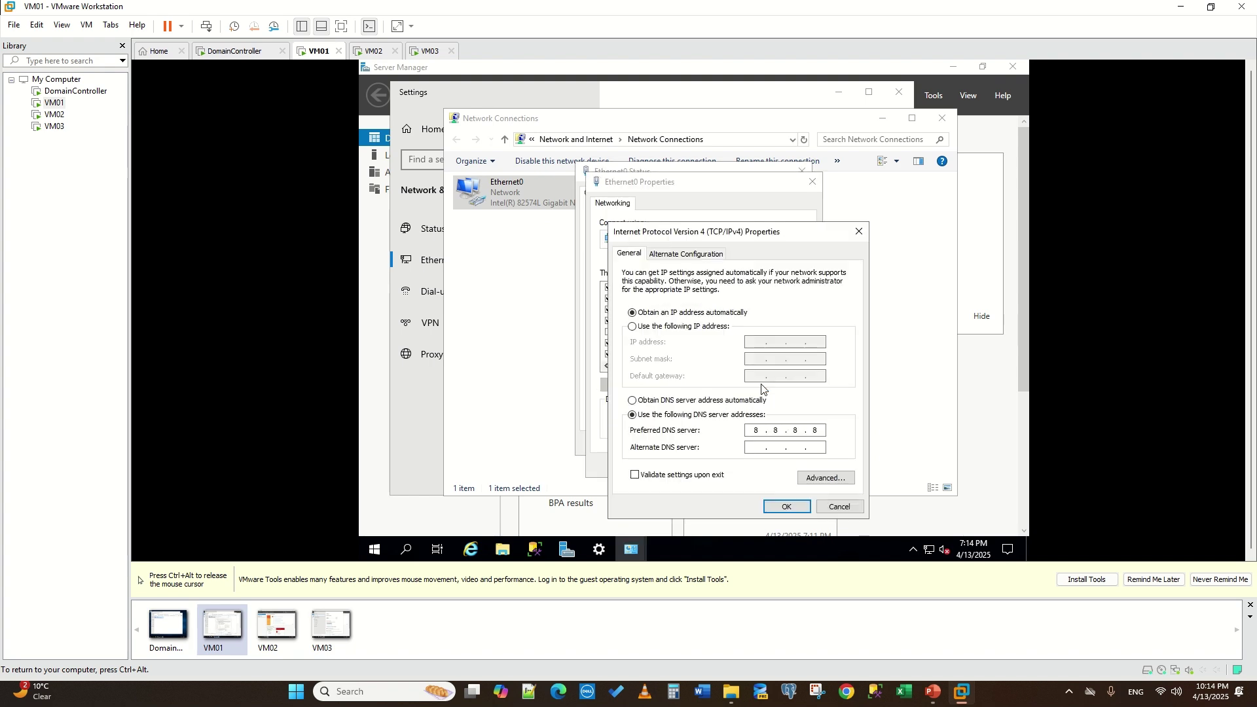
- Set VM01's IPv4 to static 192.168.1.11, mask 255.255.255.0, preferred DNS 192.168.1.10
{"action": "left_click", "coordinate": [699, 327]}
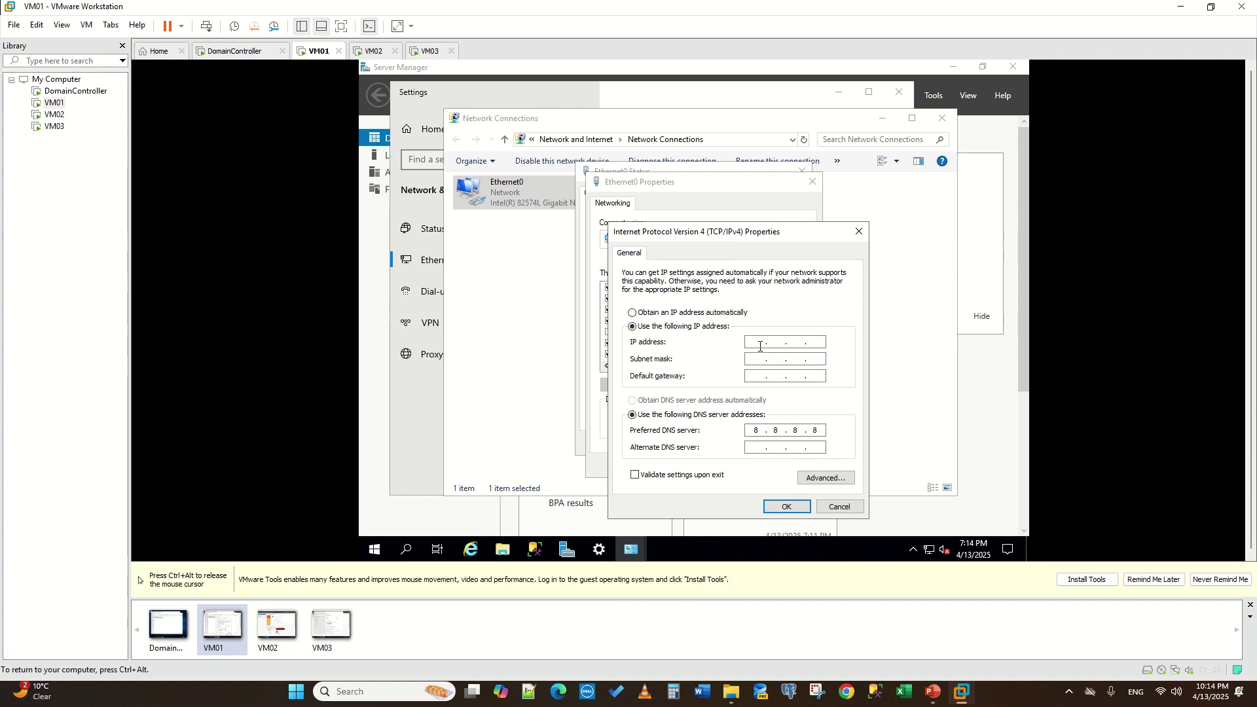
{"action": "left_click", "coordinate": [758, 345]}
{"action": "type", "text": "192 . 168 . 1 . 11"}
{"action": "left_click", "coordinate": [765, 362]}
{"action": "type", "text": "192 . 168"}
{"action": "left_click", "coordinate": [779, 508]}
- Close VM01's Ethernet0 properties and status windows and switch to VM02
{"action": "key", "text": "ctrl+alt"}
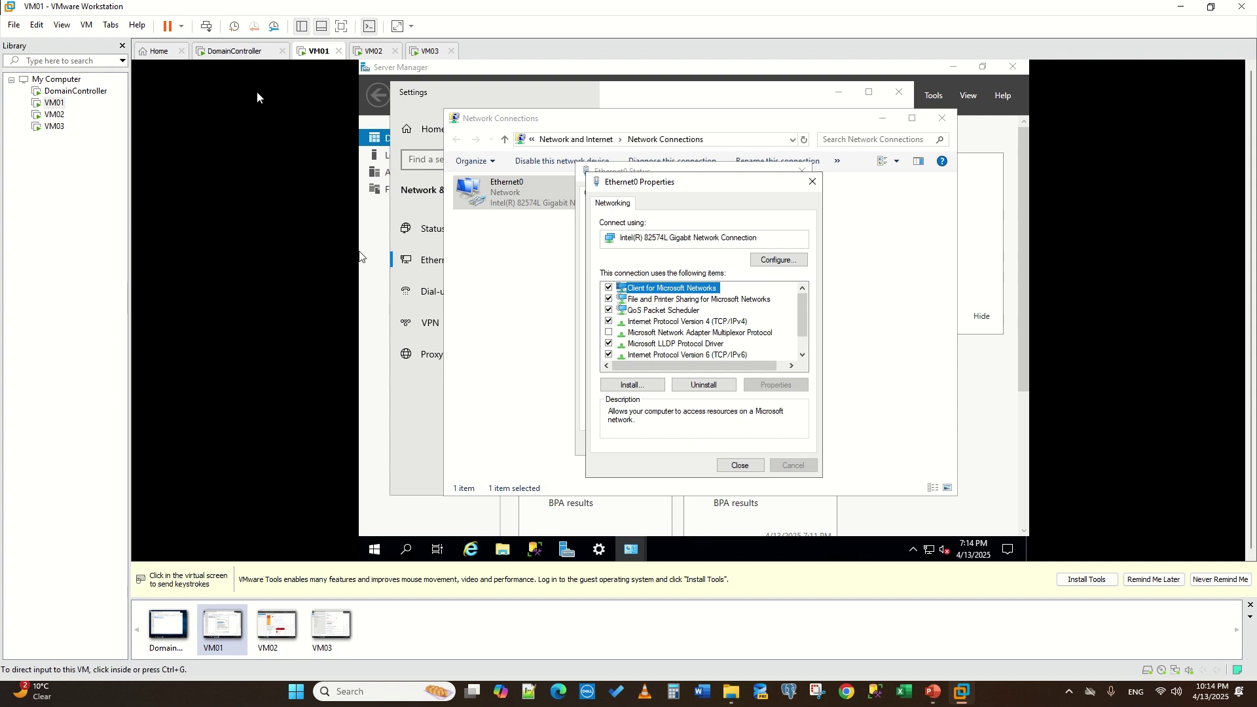
{"action": "left_click", "coordinate": [749, 410]}
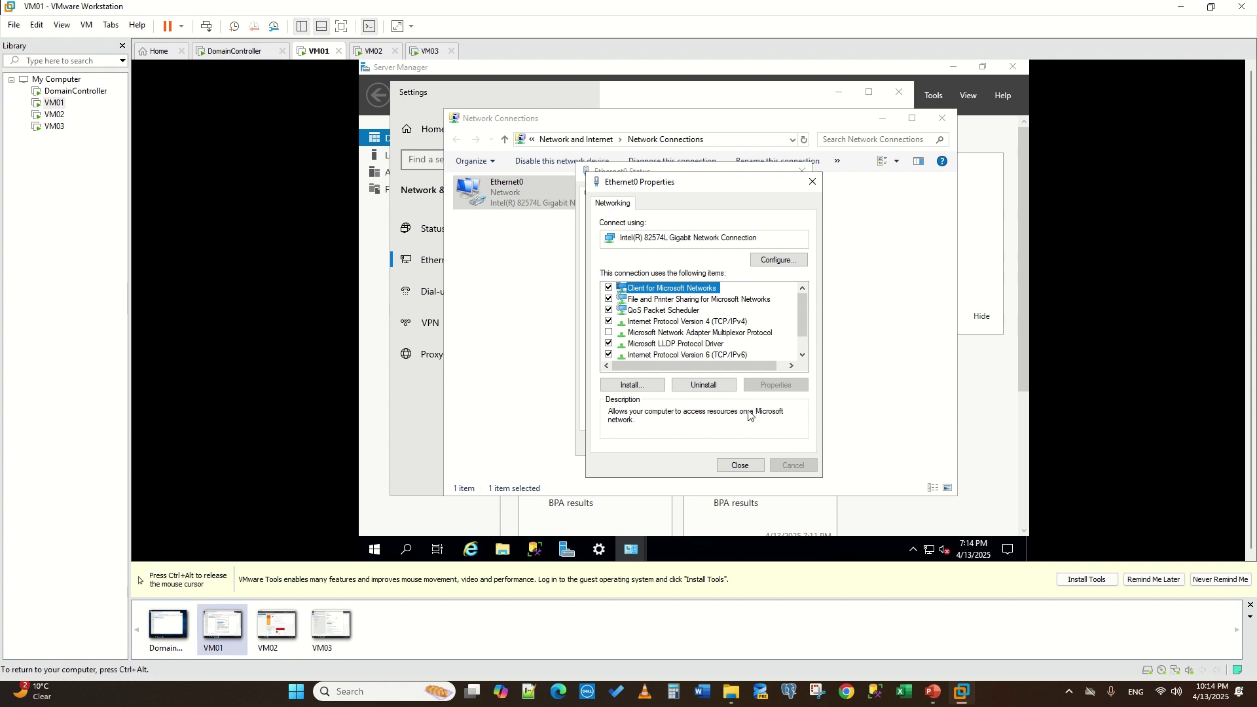
{"action": "left_click", "coordinate": [744, 471]}
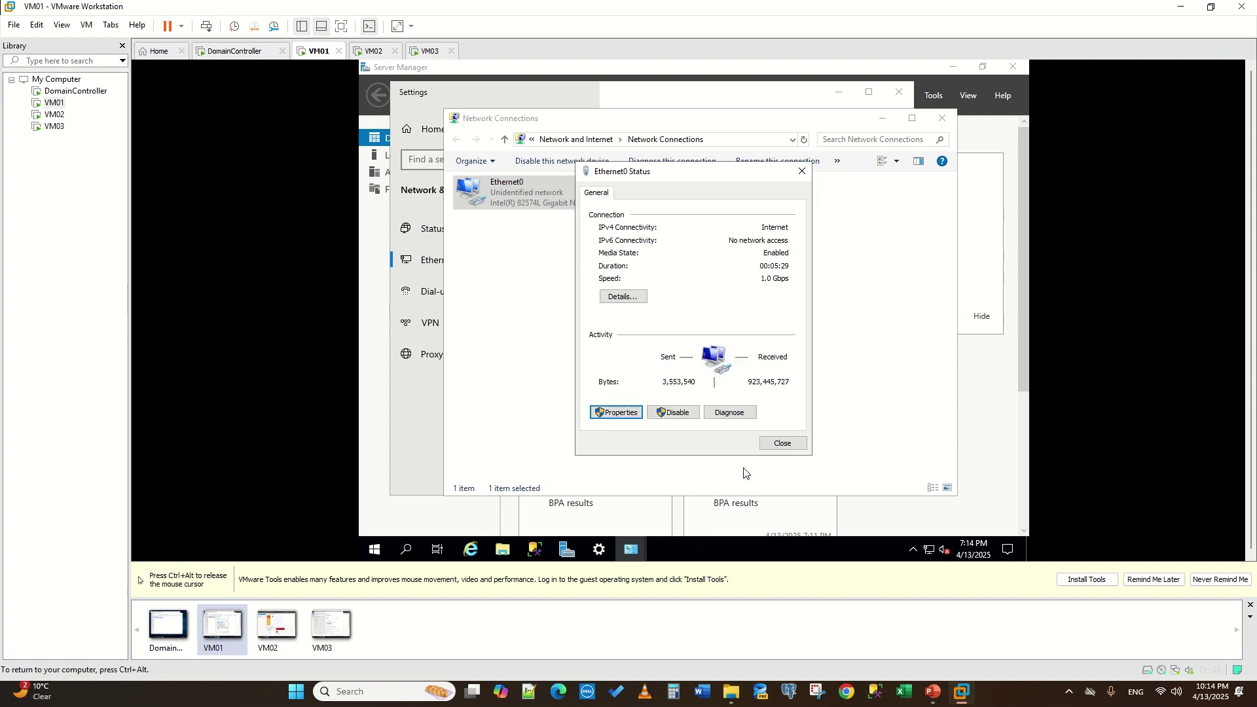
{"action": "left_click", "coordinate": [783, 444]}
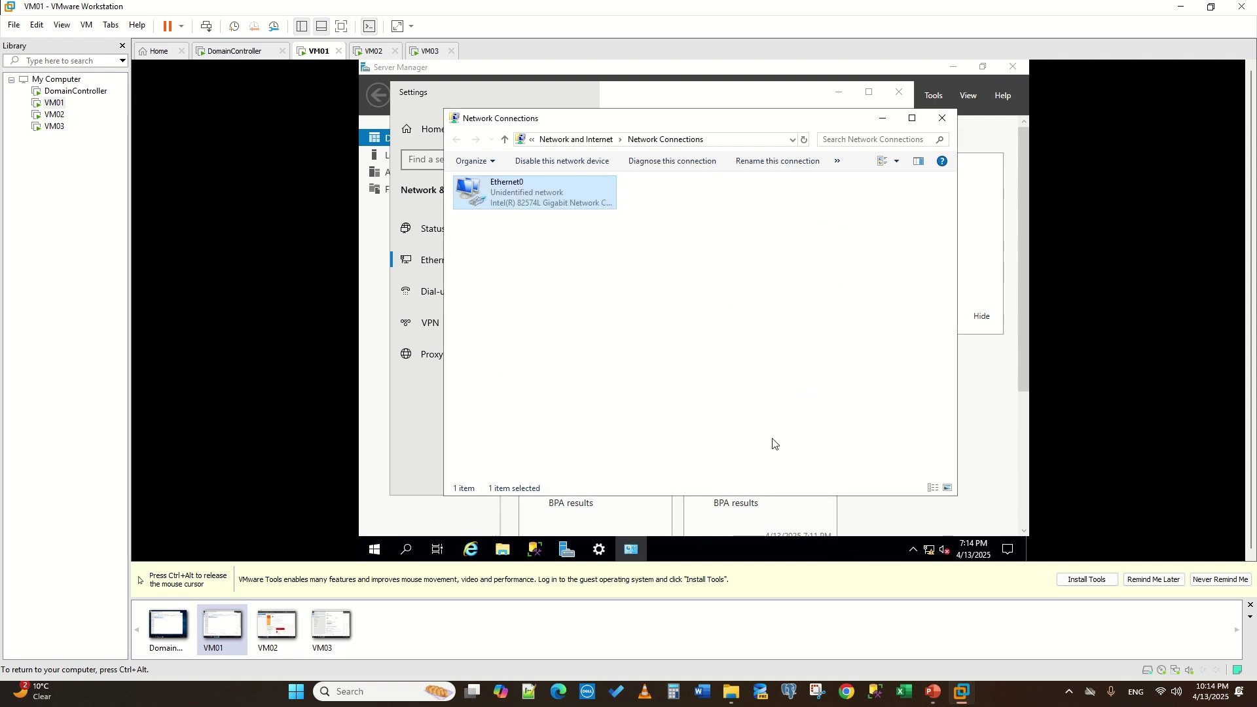
{"action": "key", "text": "ctrl+alt"}
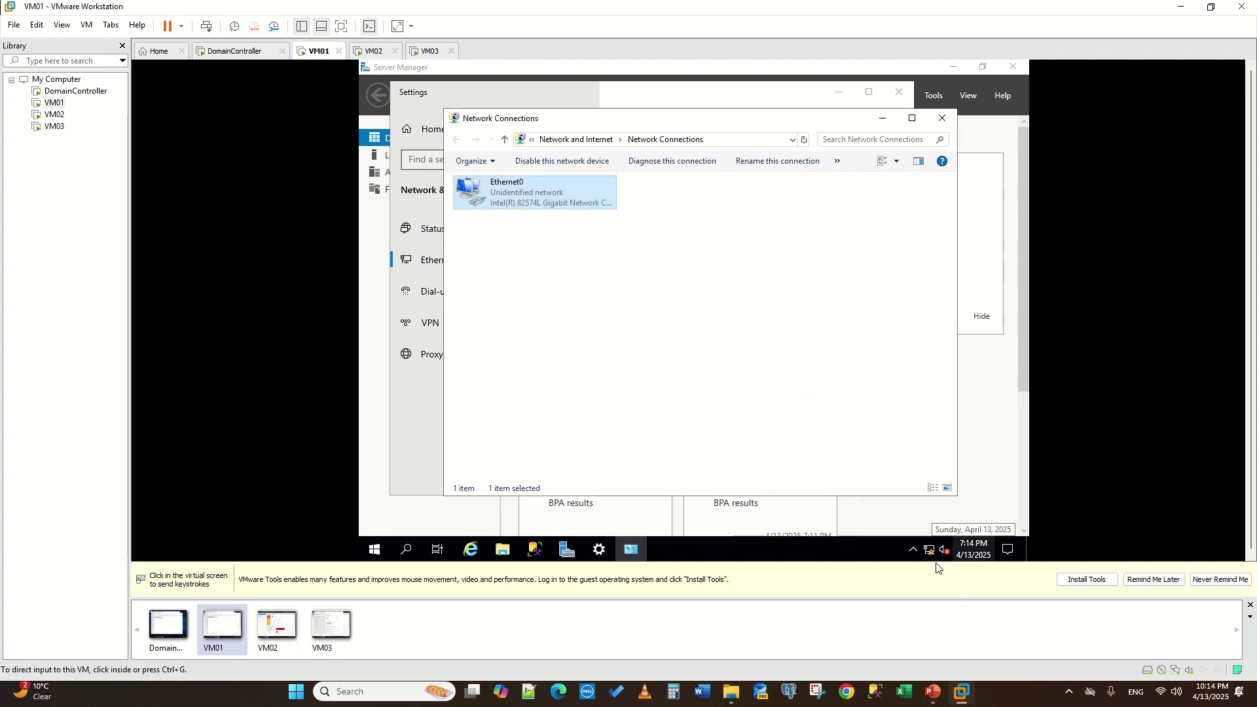
{"action": "left_click", "coordinate": [375, 51]}
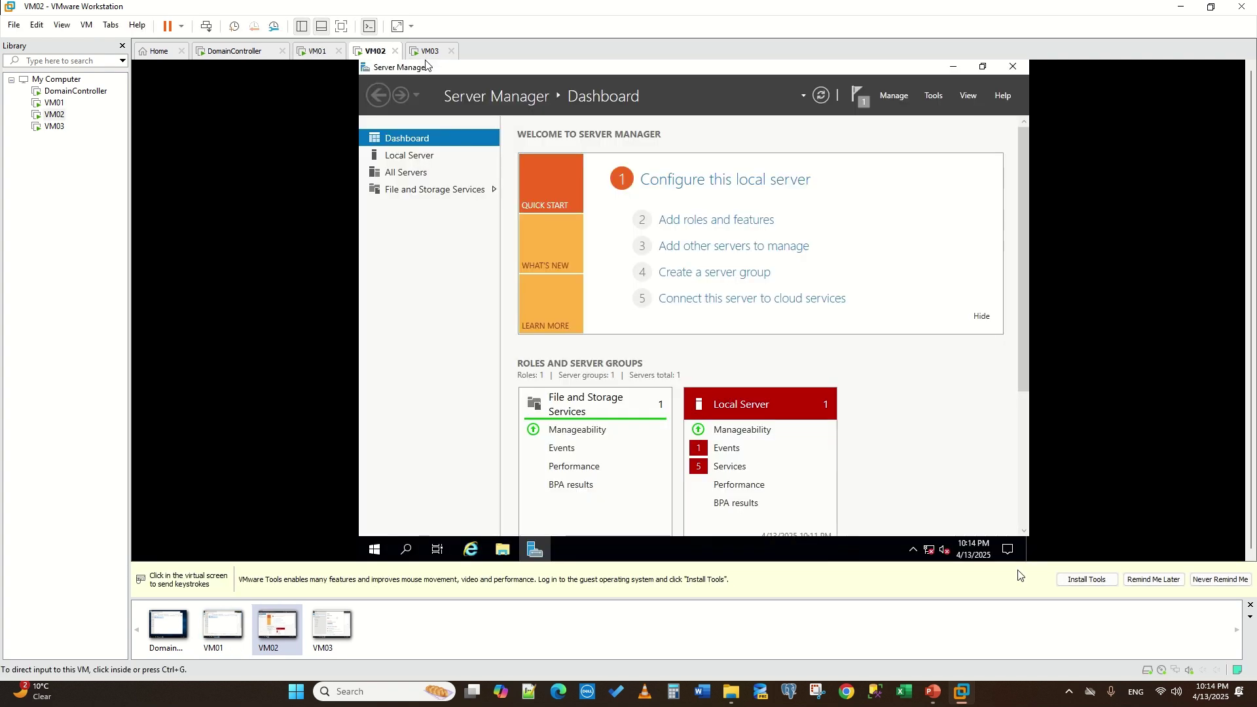
- On VM02, open the IPv4 properties of the Ethernet0 adapter
{"action": "left_click", "coordinate": [931, 552]}
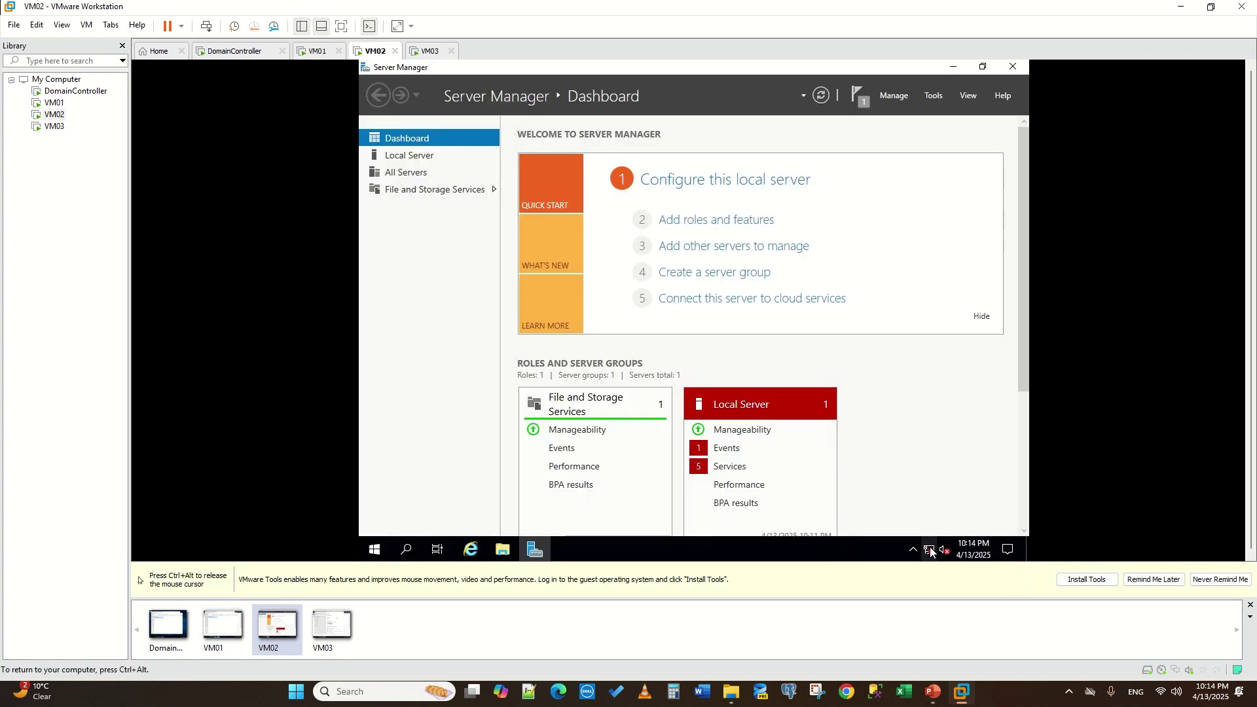
{"action": "right_click", "coordinate": [931, 552]}
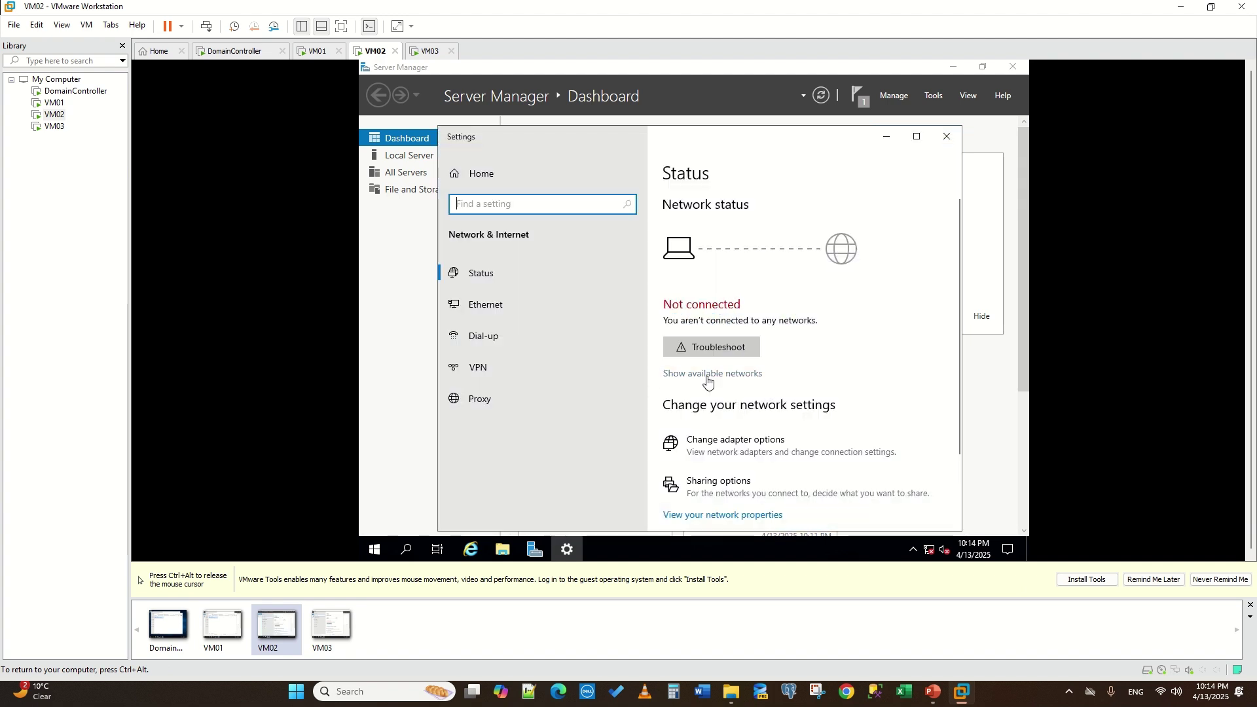
{"action": "left_click", "coordinate": [562, 305]}
{"action": "left_click", "coordinate": [744, 312]}
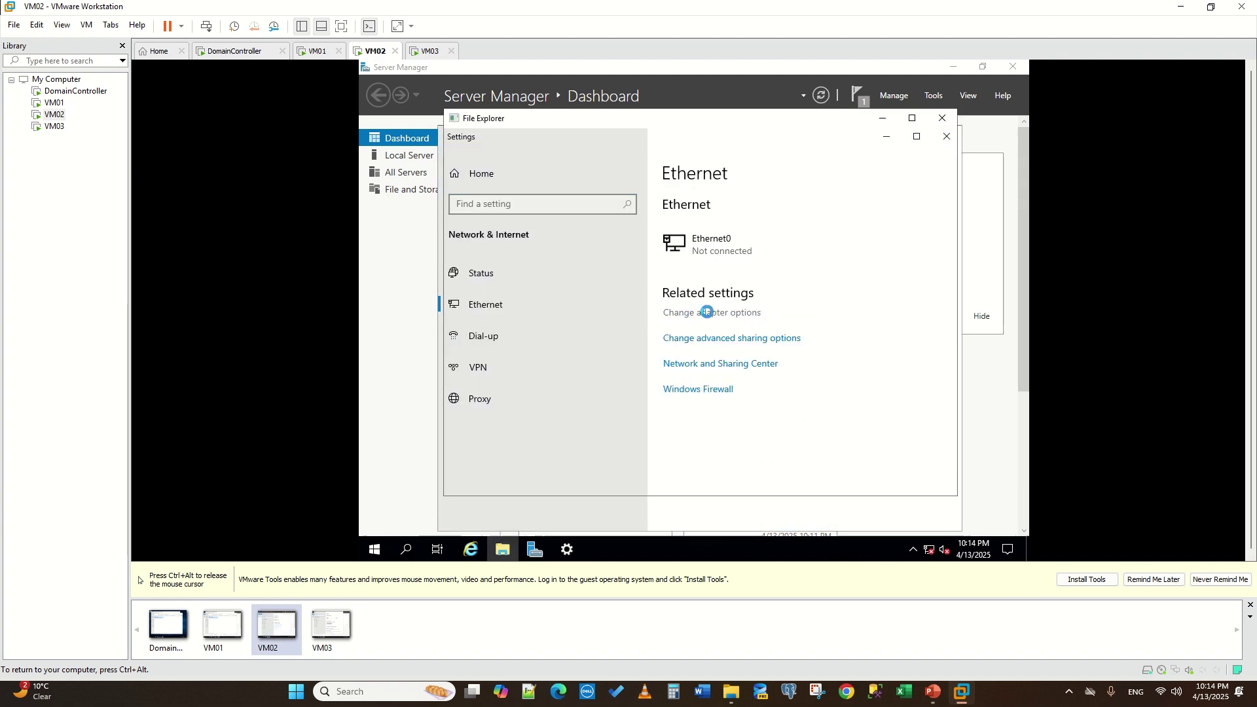
{"action": "double_click", "coordinate": [534, 173]}
{"action": "left_click", "coordinate": [549, 311]}
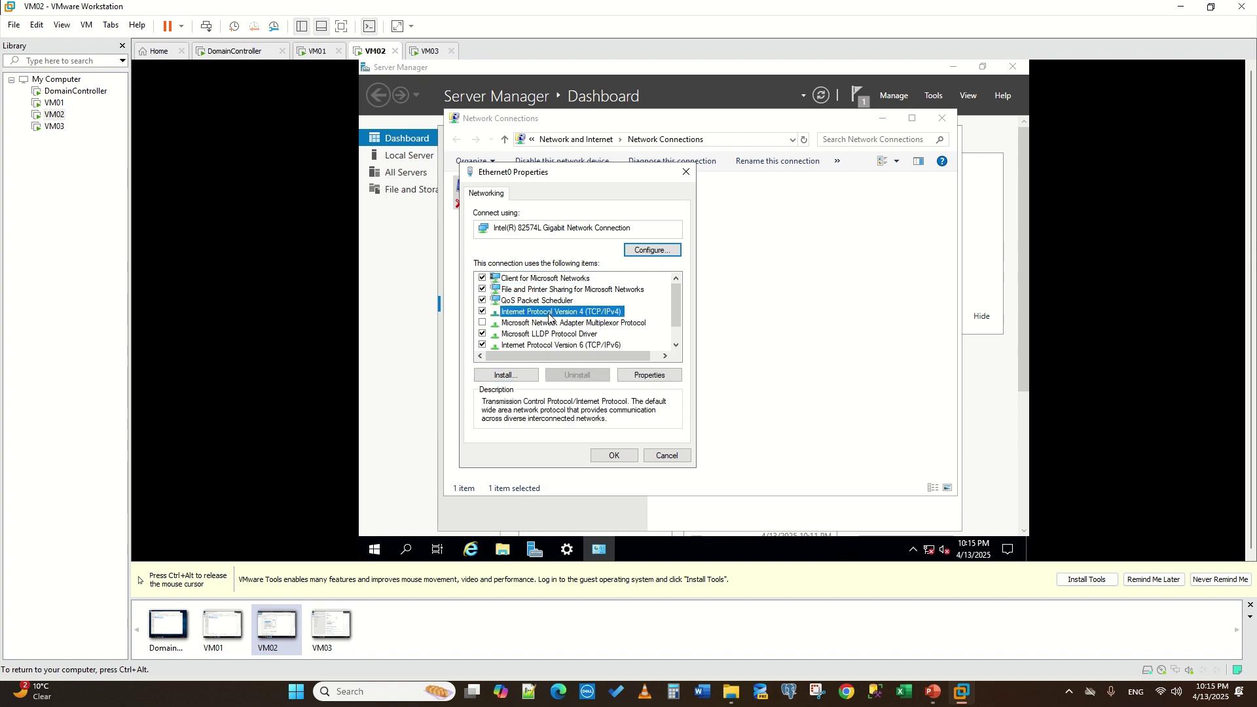
{"action": "left_click", "coordinate": [645, 374]}
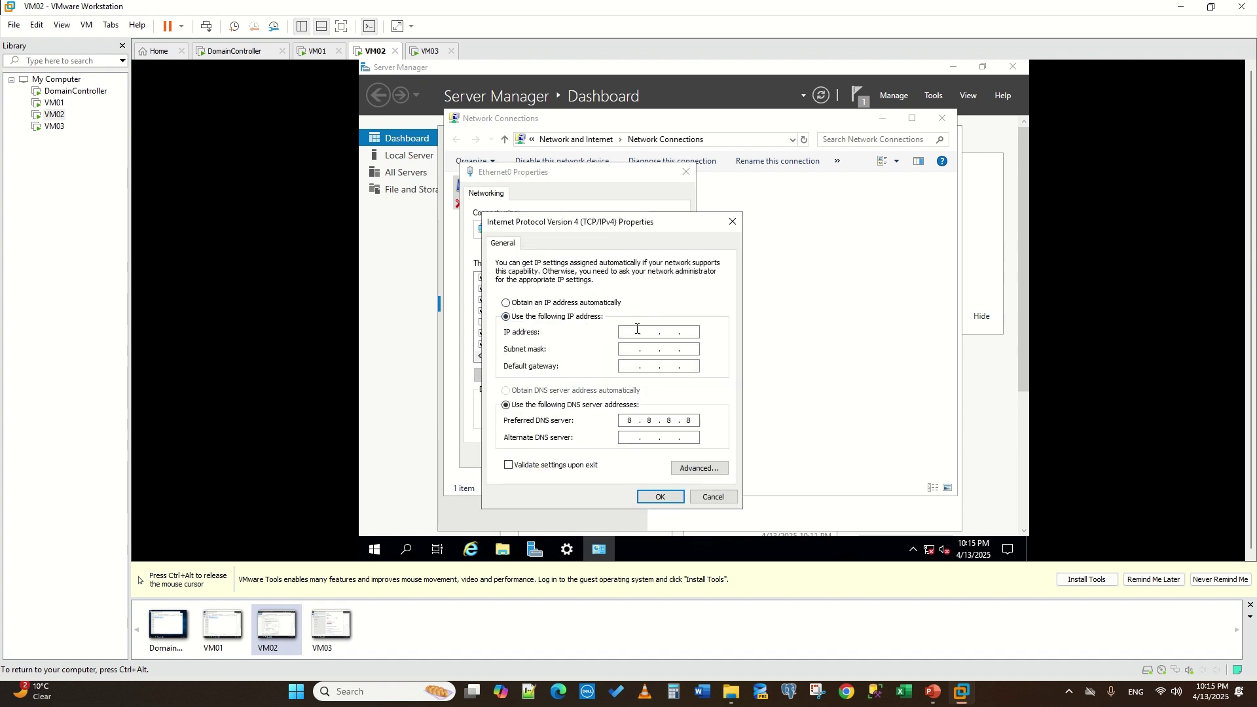
- Set VM02's static IP 192.168.1.12, mask 255.255.255.0 and DNS 192.168.1.10, then close the properties
{"action": "left_click", "coordinate": [637, 331]}
{"action": "type", "text": "192.168.1.12"}
{"action": "key", "text": "Tab"}
{"action": "double_click", "coordinate": [626, 420]}
{"action": "type", "text": "192 . "}
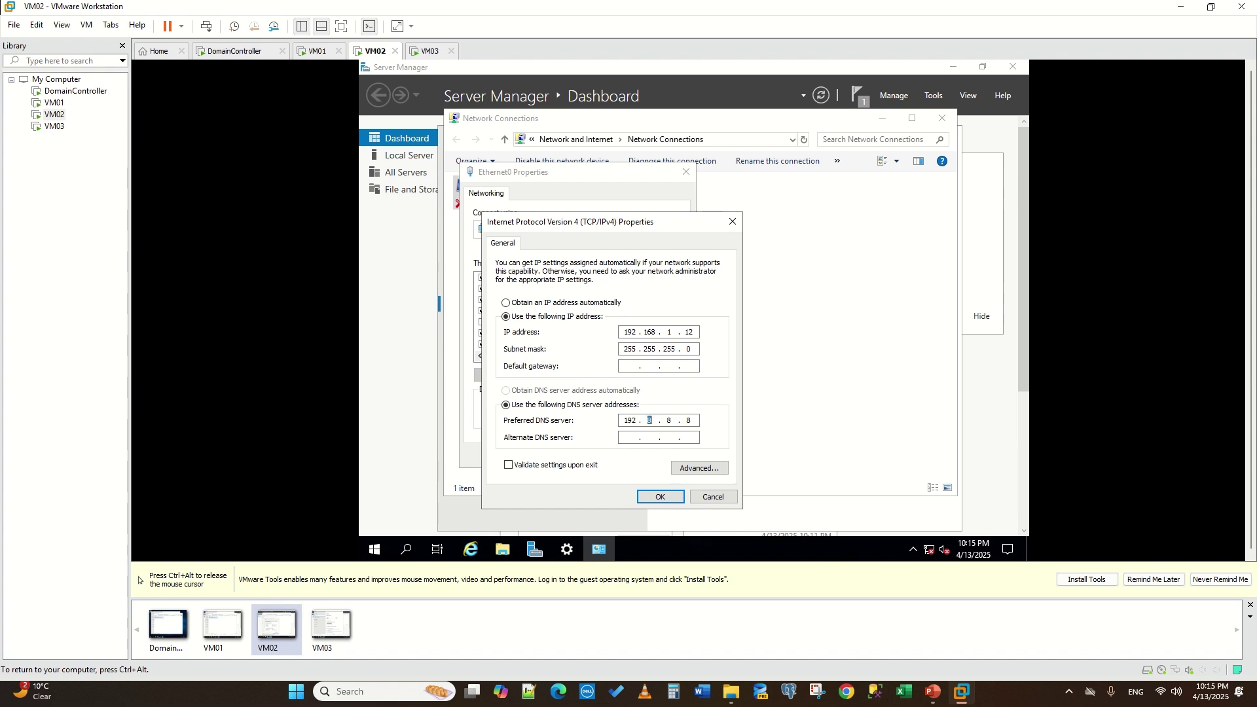
{"action": "type", "text": "168 . 1 . 10"}
{"action": "left_click", "coordinate": [660, 497]}
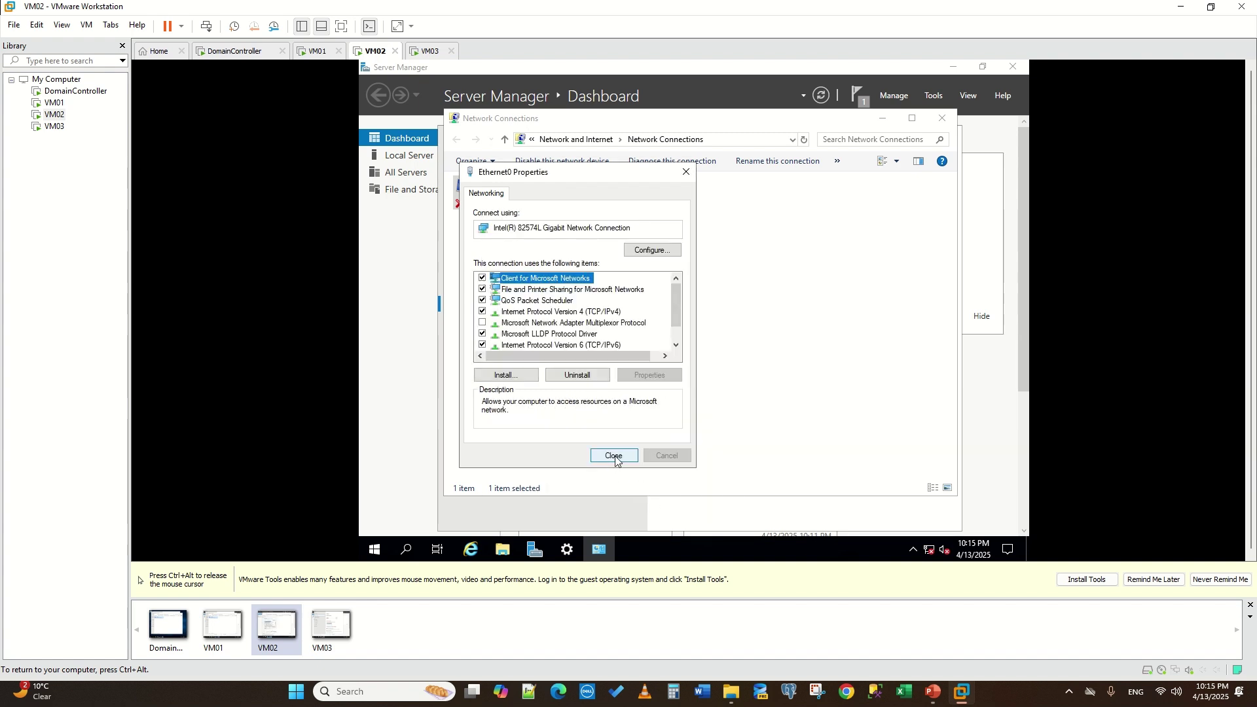
{"action": "left_click", "coordinate": [615, 457]}
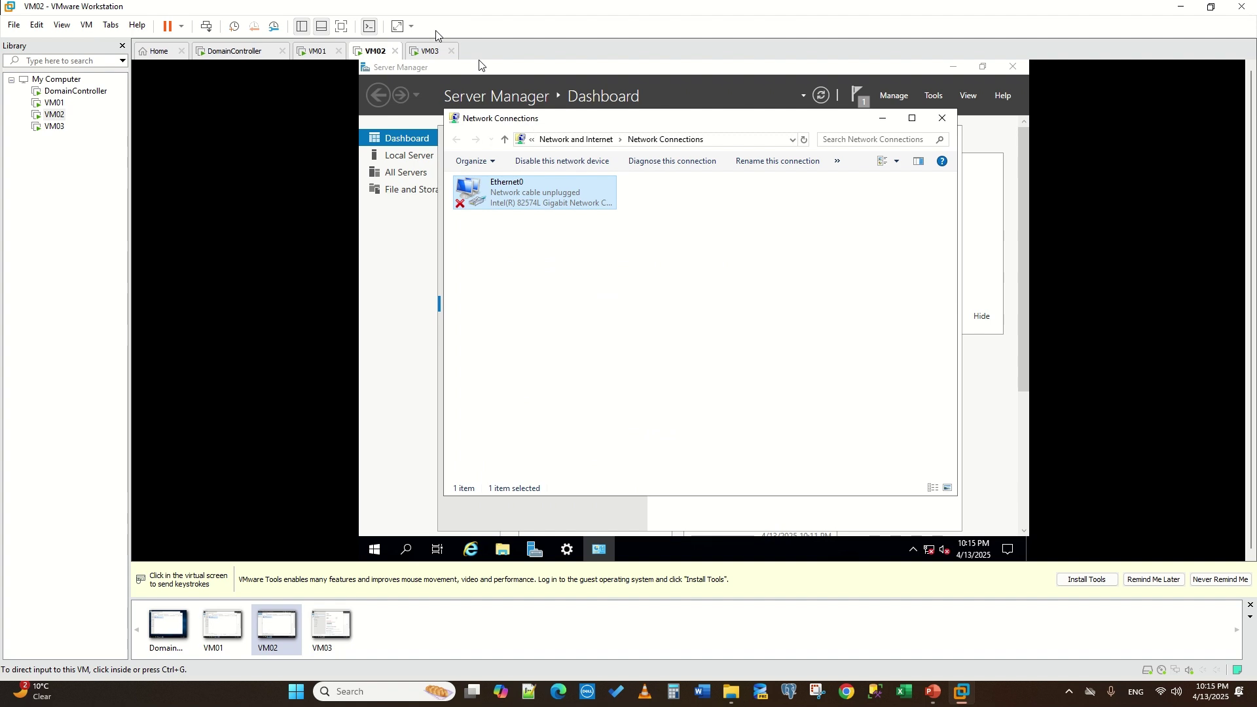
{"action": "left_click", "coordinate": [427, 51]}
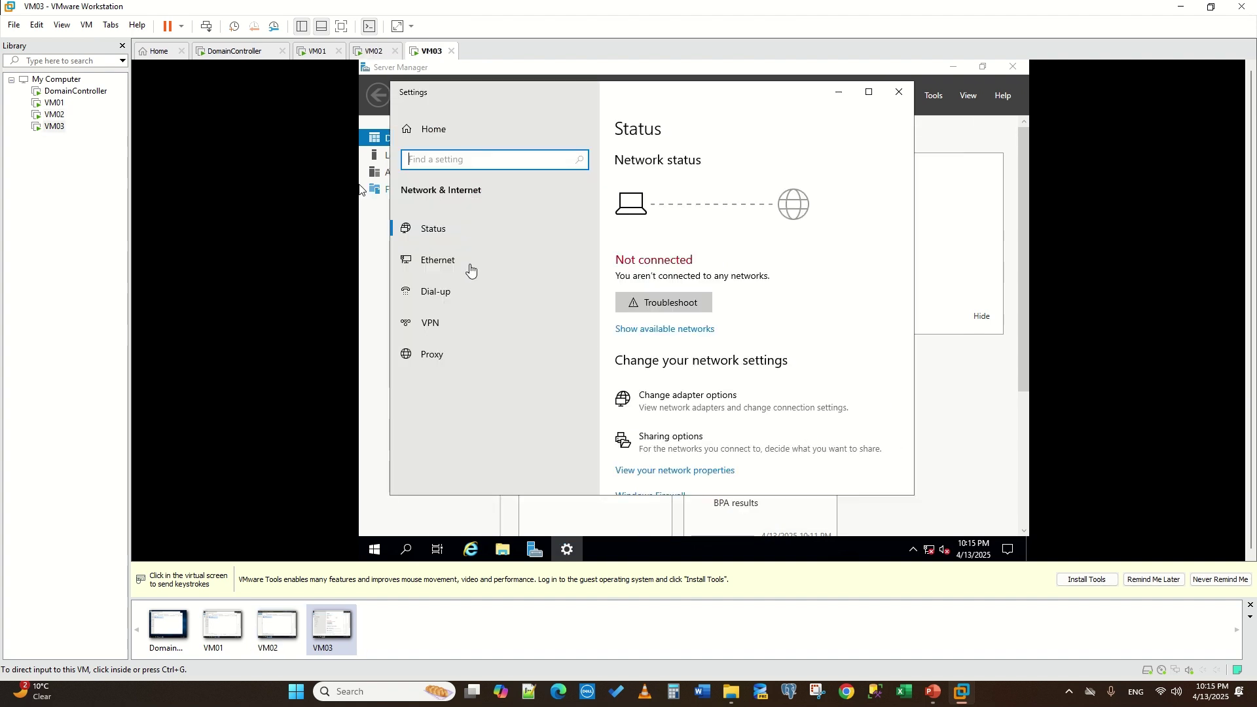
- On VM03, open Ethernet0's IPv4 properties and switch to a manually set IP address
{"action": "left_click", "coordinate": [448, 257]}
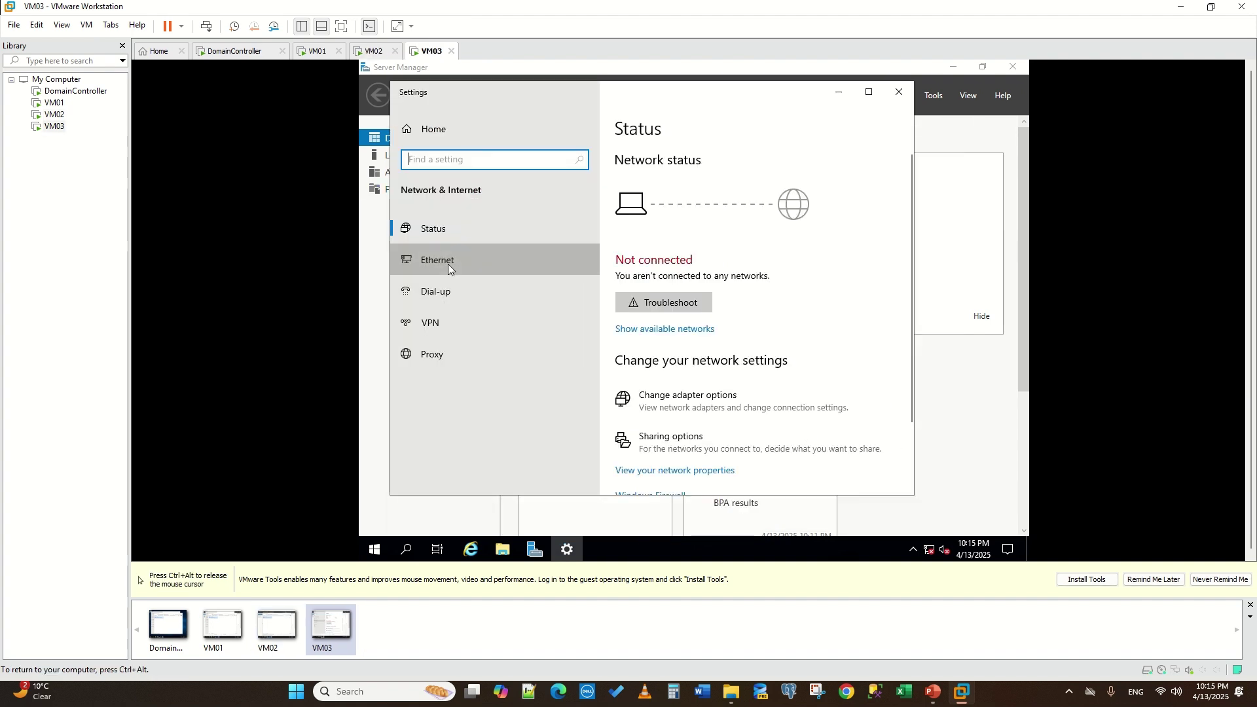
{"action": "left_click", "coordinate": [448, 264]}
{"action": "right_click", "coordinate": [929, 550]}
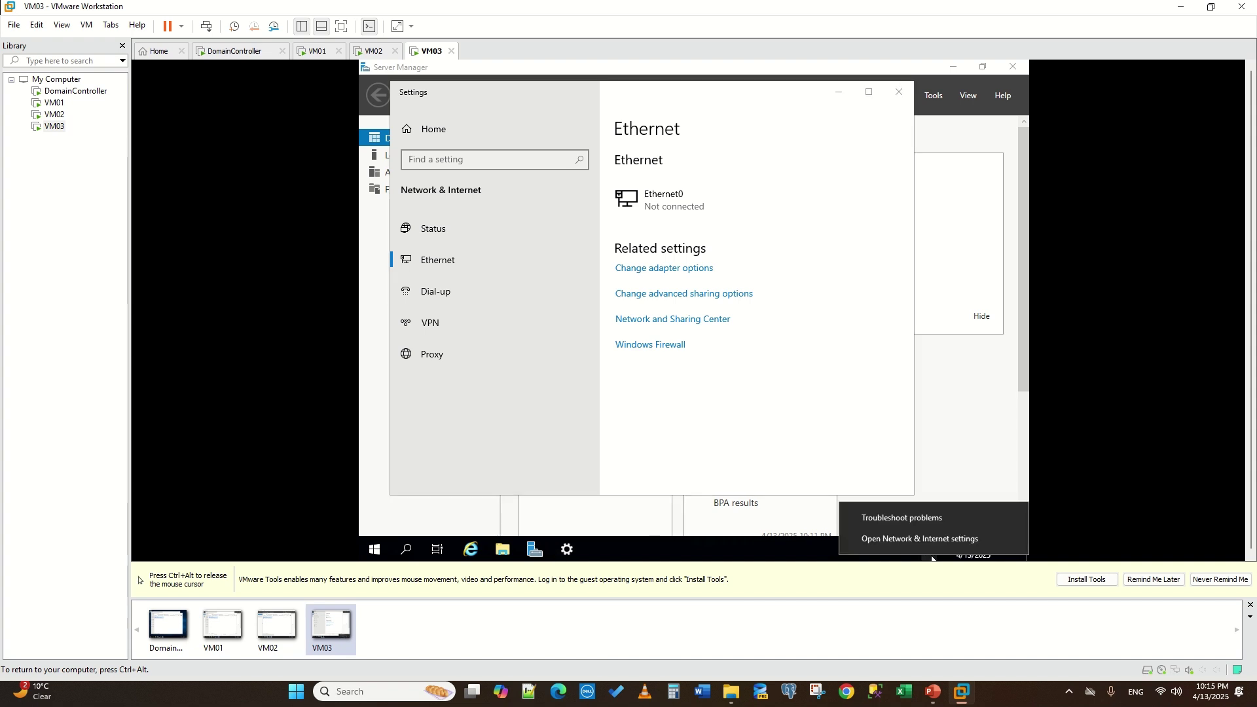
{"action": "left_click", "coordinate": [935, 538]}
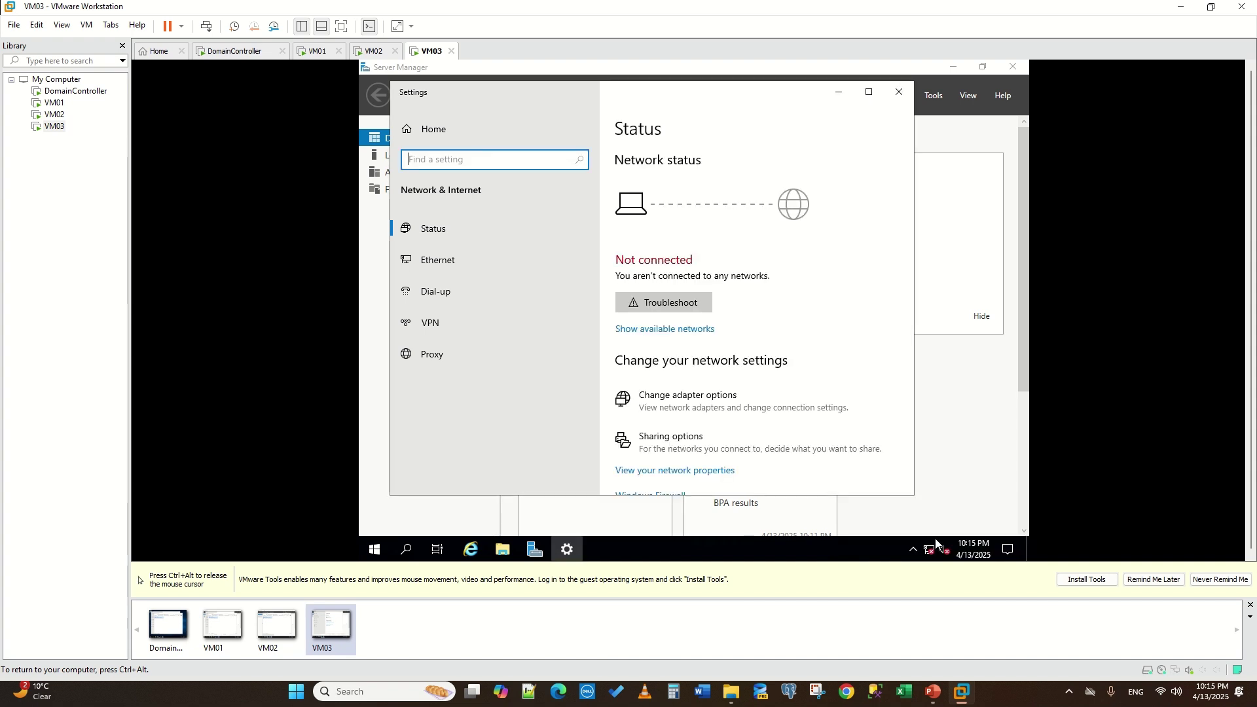
{"action": "left_click", "coordinate": [454, 262]}
{"action": "left_click", "coordinate": [659, 268]}
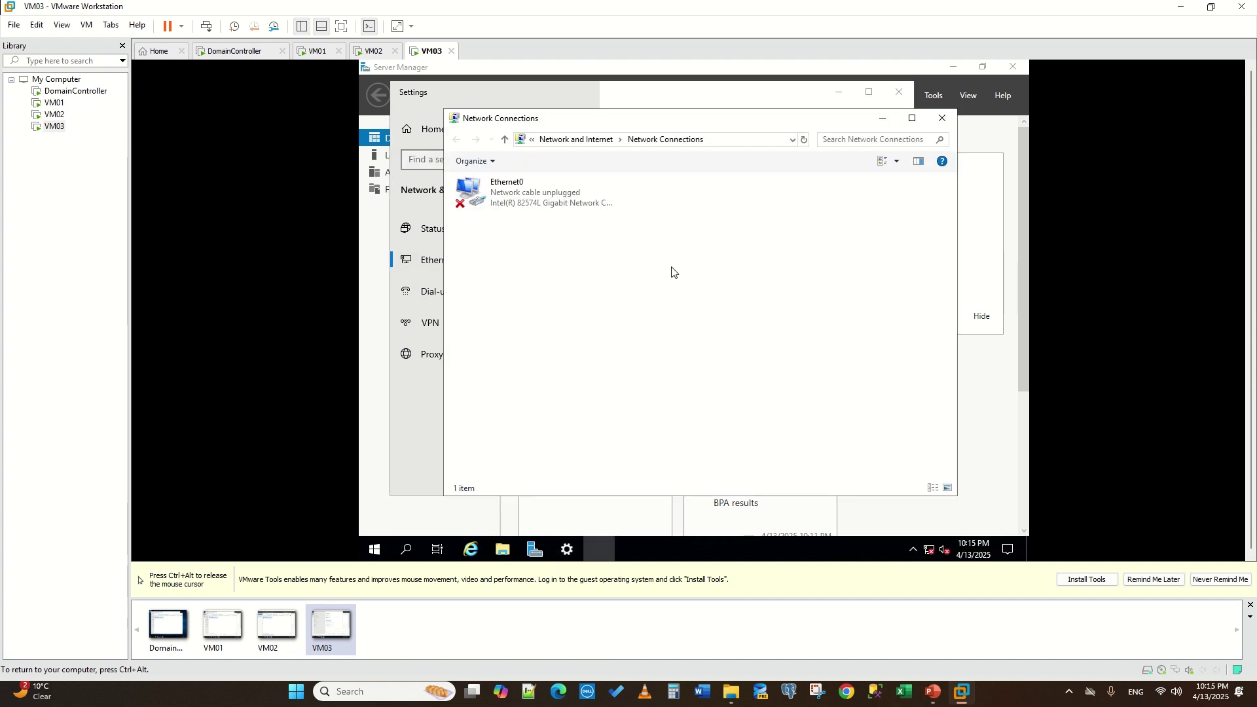
{"action": "double_click", "coordinate": [504, 197]}
{"action": "left_click", "coordinate": [597, 313]}
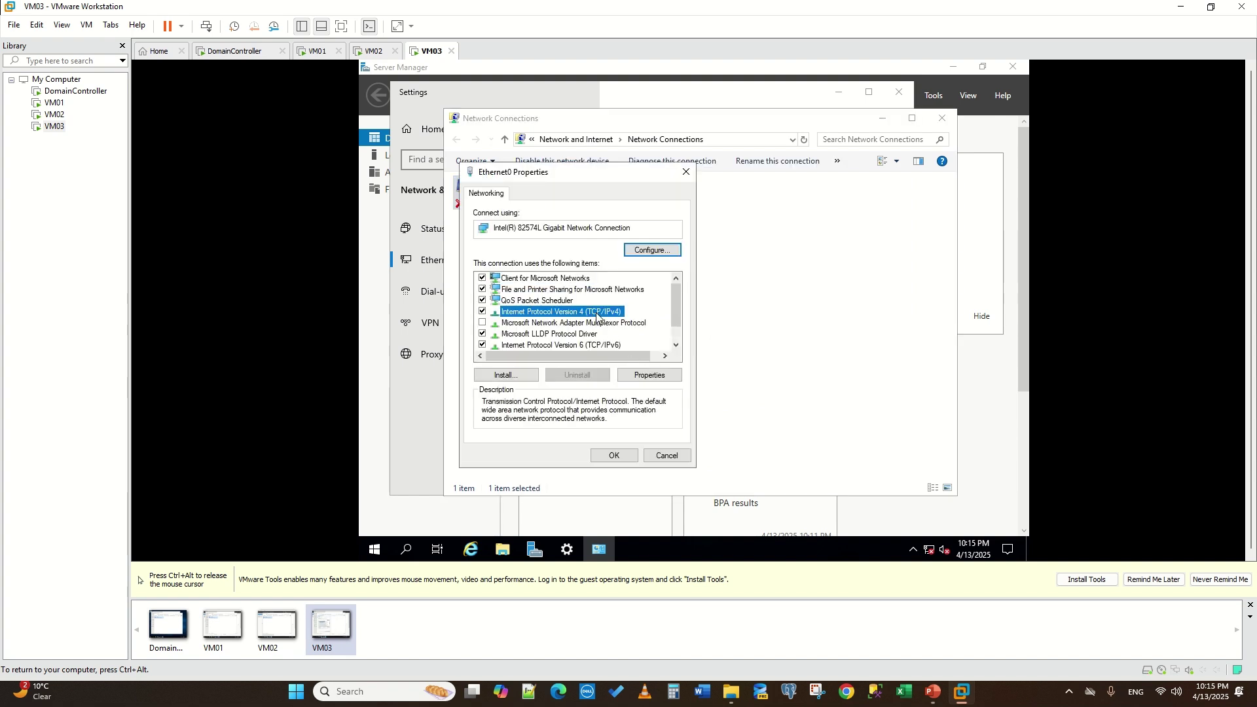
{"action": "left_click", "coordinate": [637, 378]}
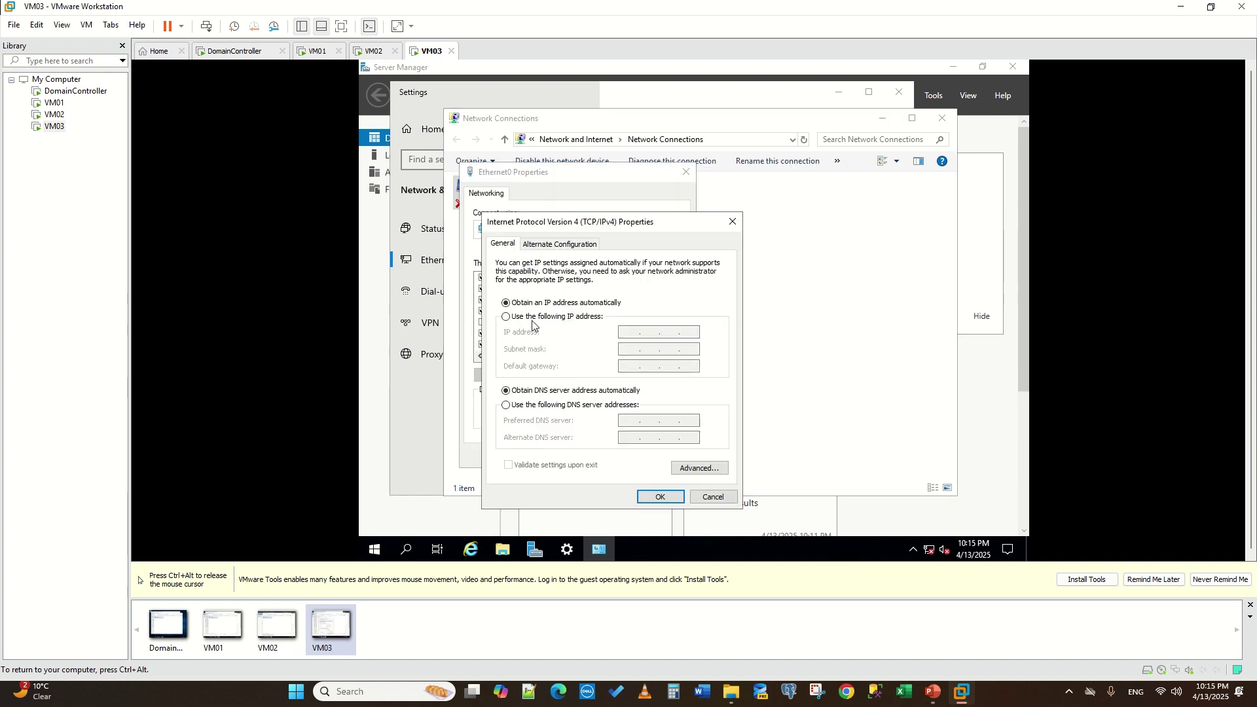
{"action": "left_click", "coordinate": [541, 317]}
{"action": "left_click", "coordinate": [627, 333]}
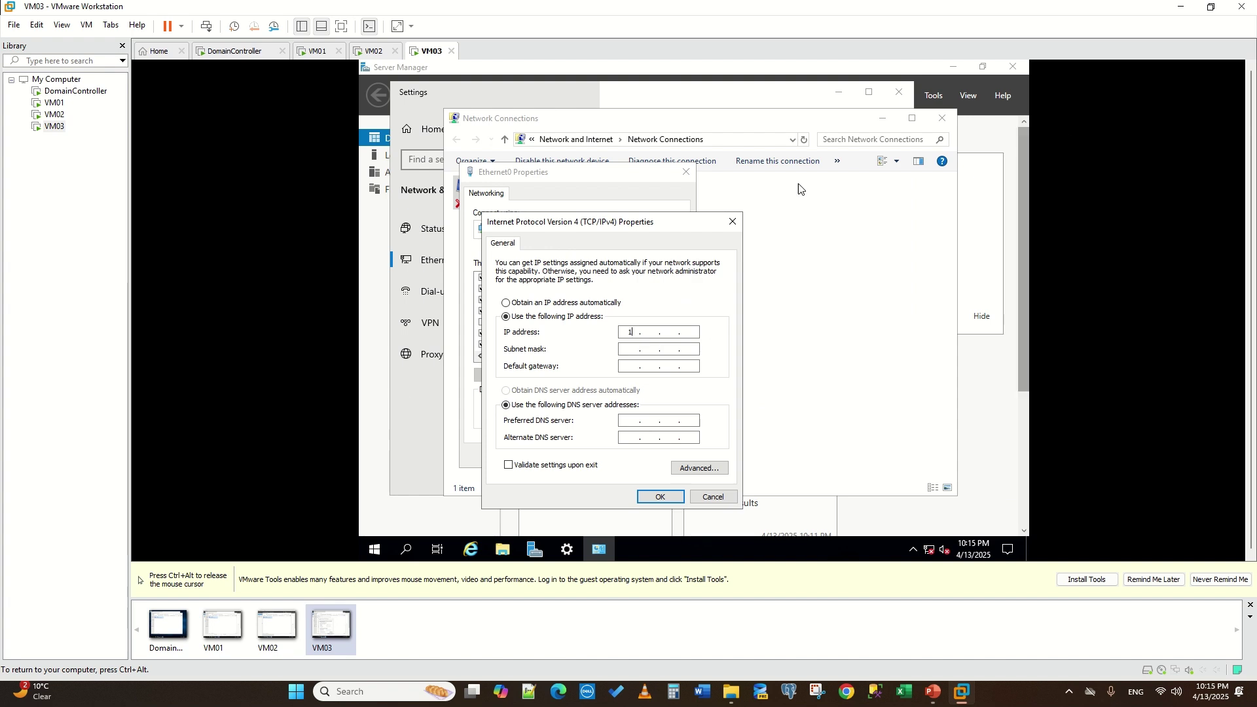
- Review VM02's Ethernet0 IPv4 settings for reference, then return to VM03
{"action": "key", "text": "ctrl+alt"}
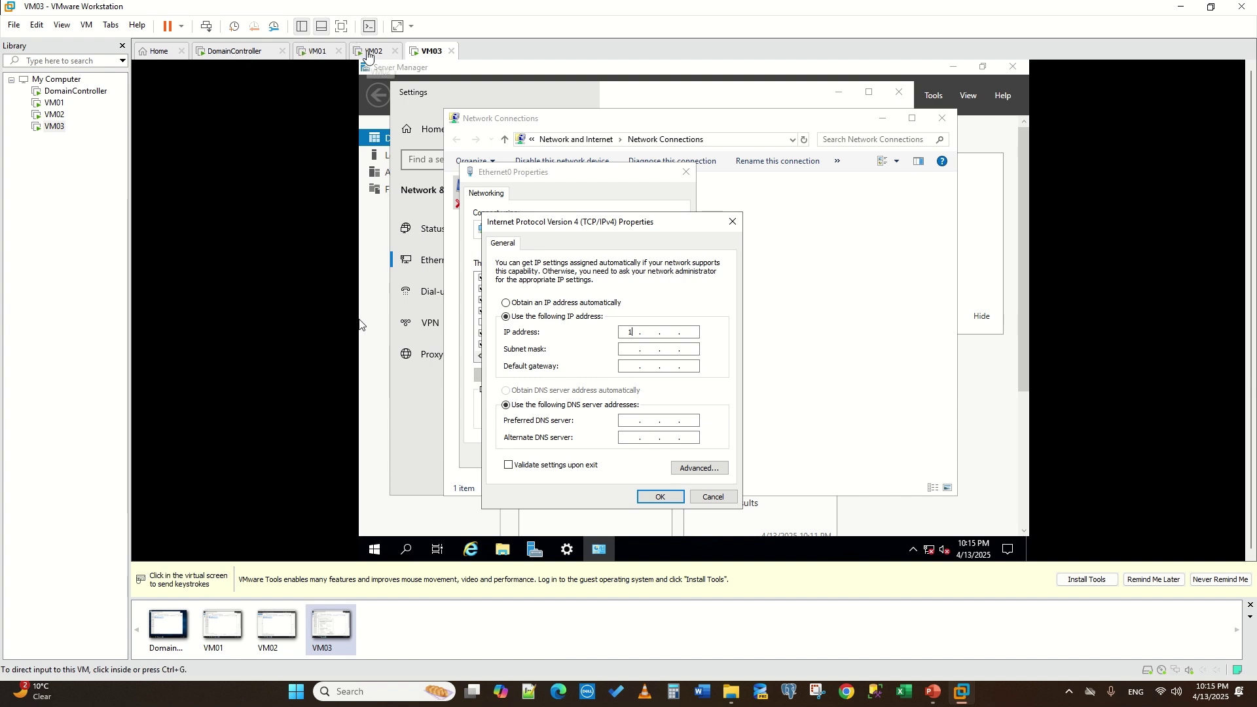
{"action": "left_click", "coordinate": [368, 51]}
{"action": "left_click", "coordinate": [478, 64]}
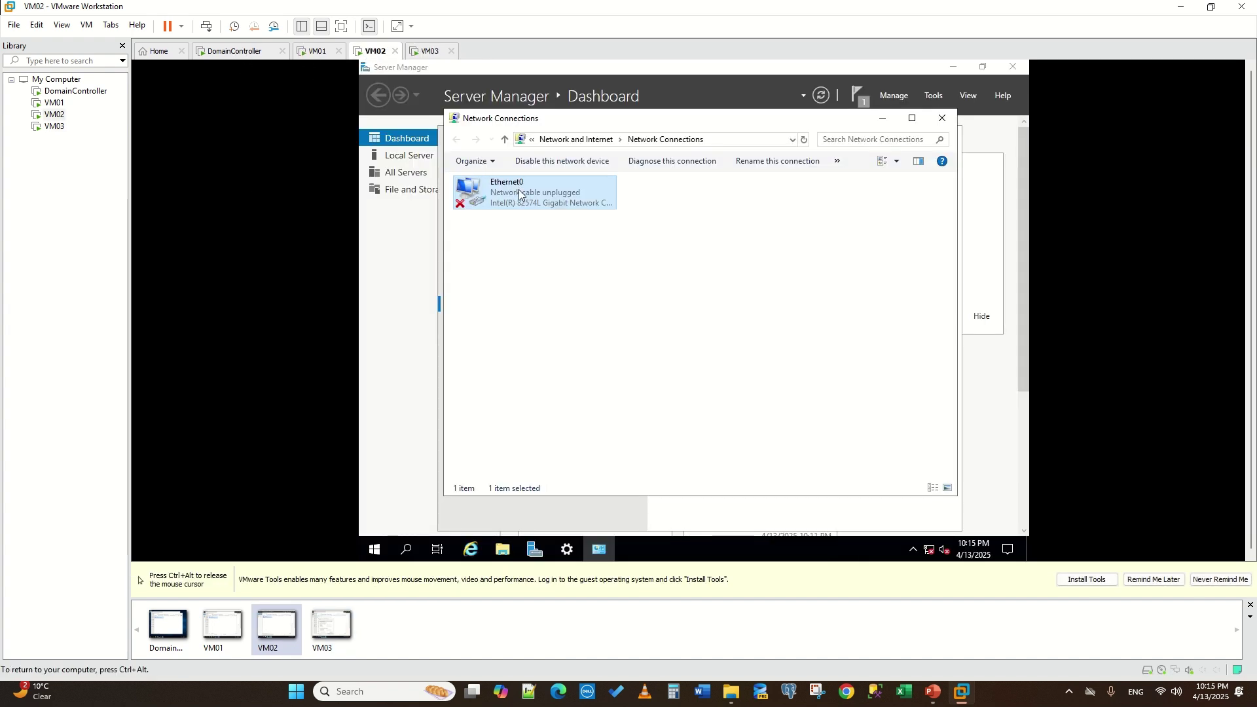
{"action": "double_click", "coordinate": [532, 197]}
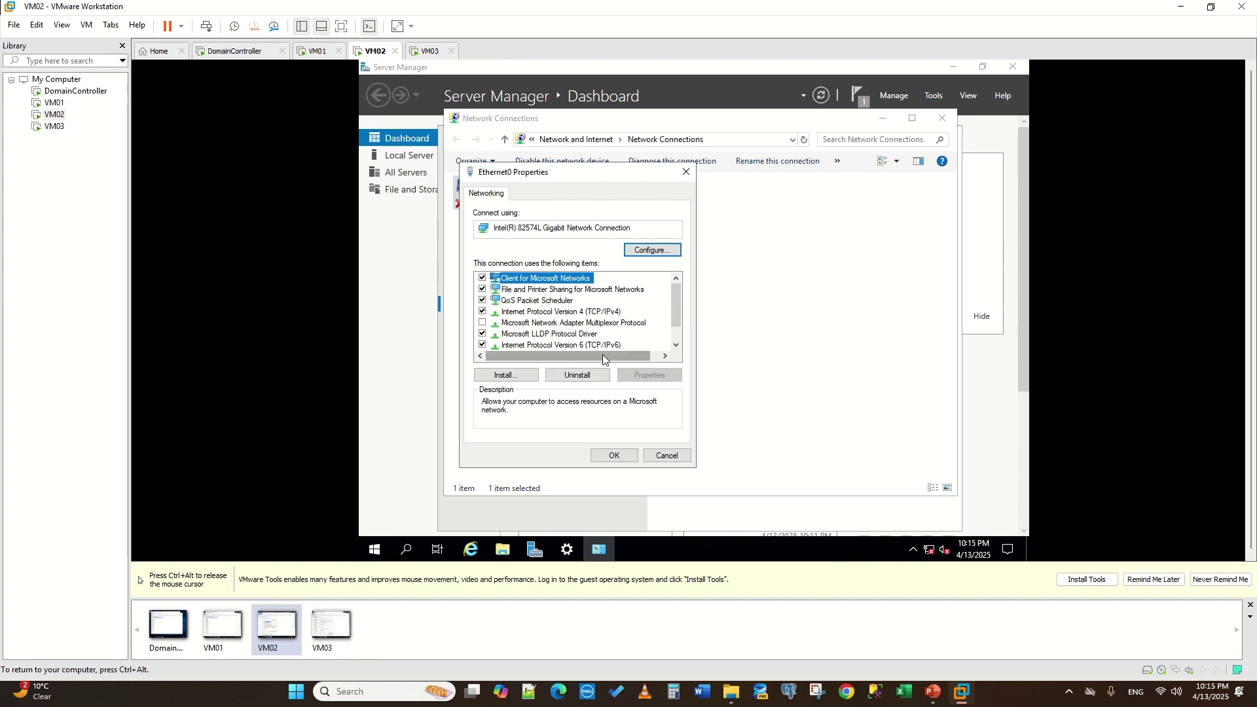
{"action": "left_click", "coordinate": [591, 312]}
{"action": "left_click", "coordinate": [650, 376]}
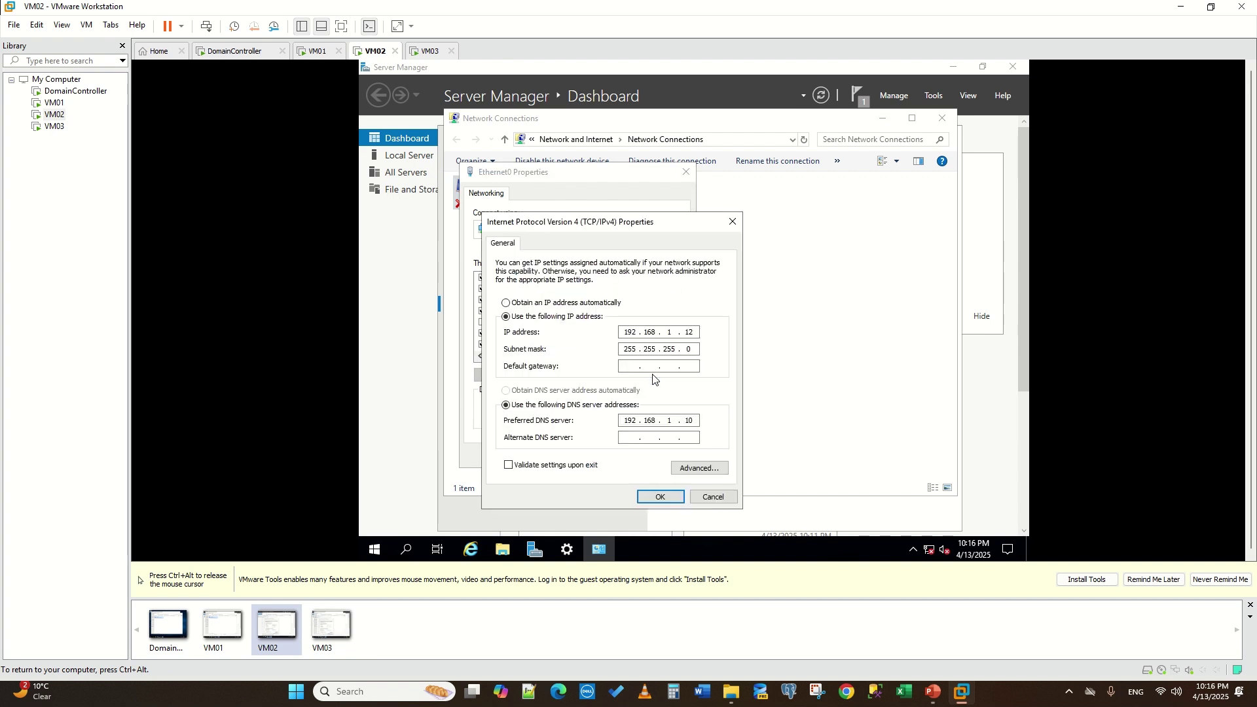
{"action": "key", "text": "ctrl+alt"}
{"action": "left_click", "coordinate": [427, 51]}
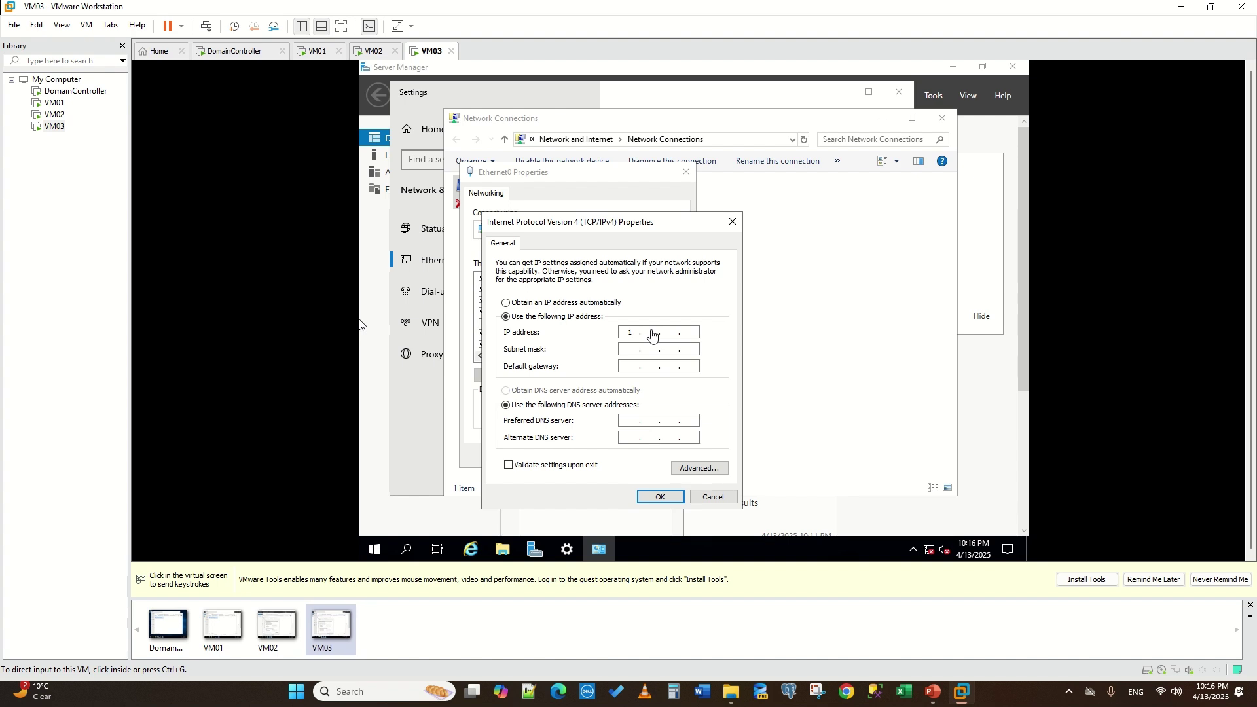
- Set VM03's static IP 192.168.1.13, mask 255.255.255.0 and DNS 192.168.1.10, then close the properties
{"action": "left_click", "coordinate": [360, 325]}
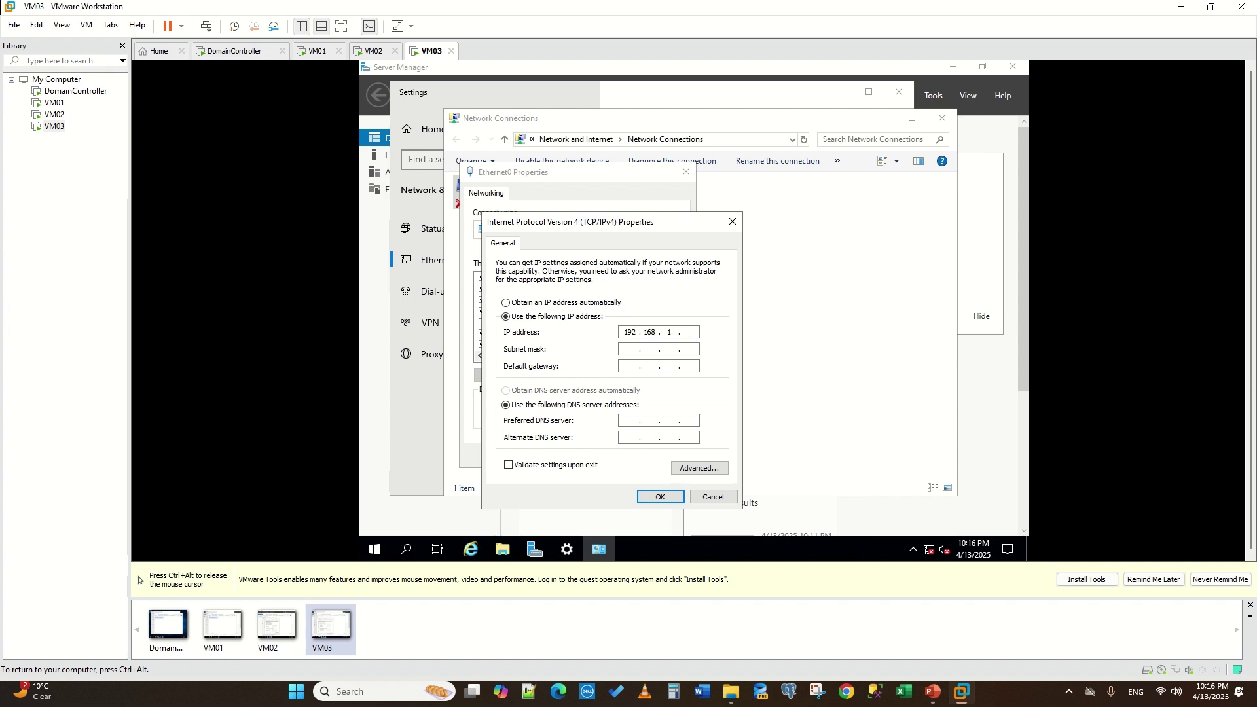
{"action": "left_click", "coordinate": [647, 348]}
{"action": "left_click", "coordinate": [626, 421]}
{"action": "type", "text": "192 . 168 . 1 . 10"}
{"action": "left_click", "coordinate": [644, 495]}
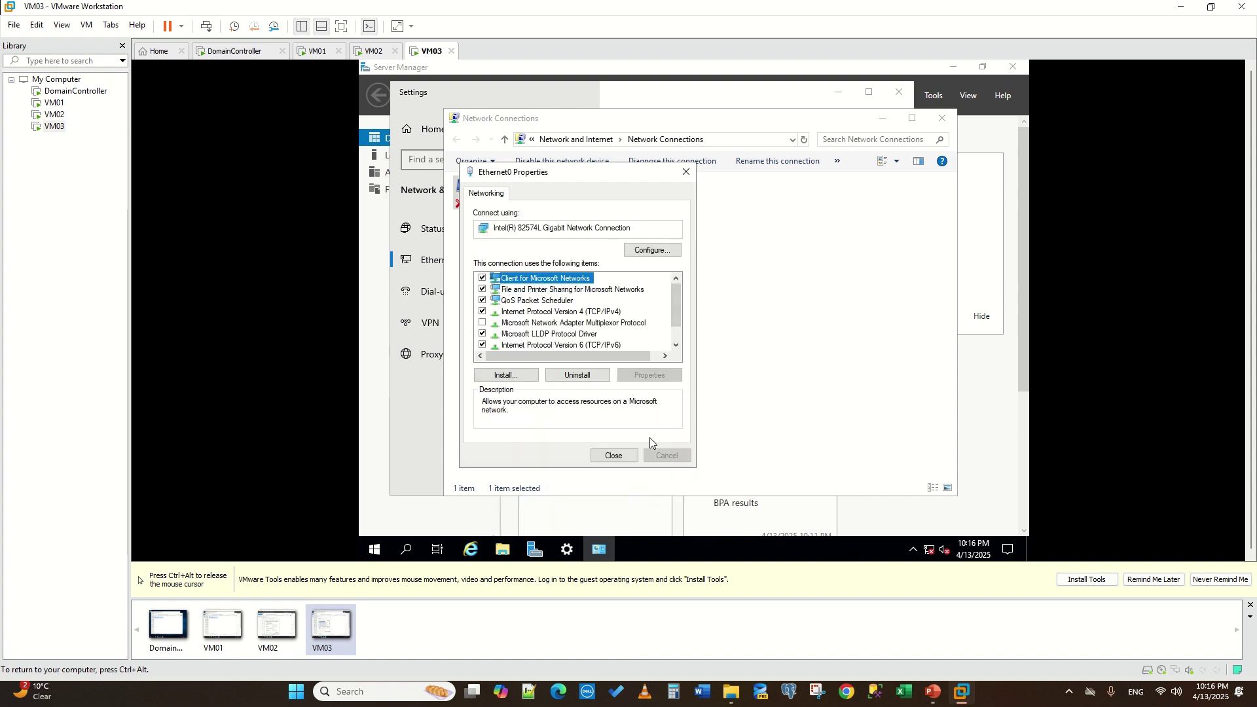
{"action": "left_click", "coordinate": [616, 458]}
{"action": "key", "text": "ctrl+alt"}
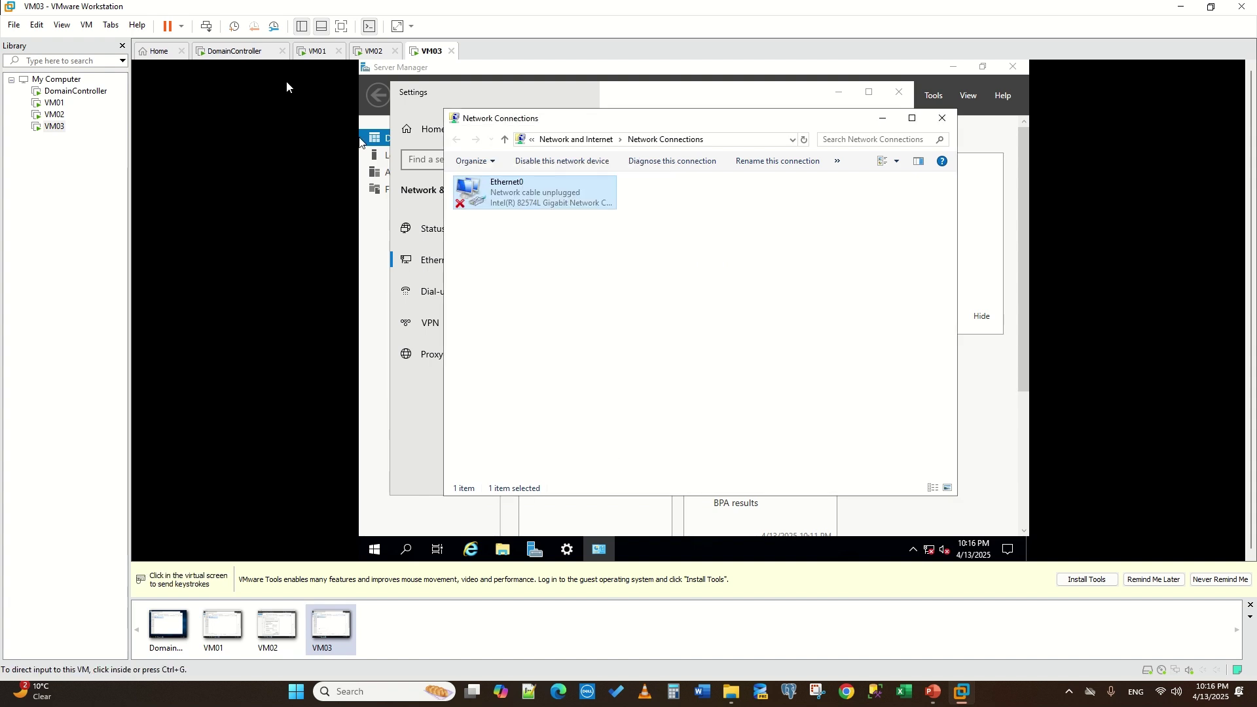
- On DomainController, close the network windows and choose 'Promote this server to a domain controller'
{"action": "left_click", "coordinate": [237, 51]}
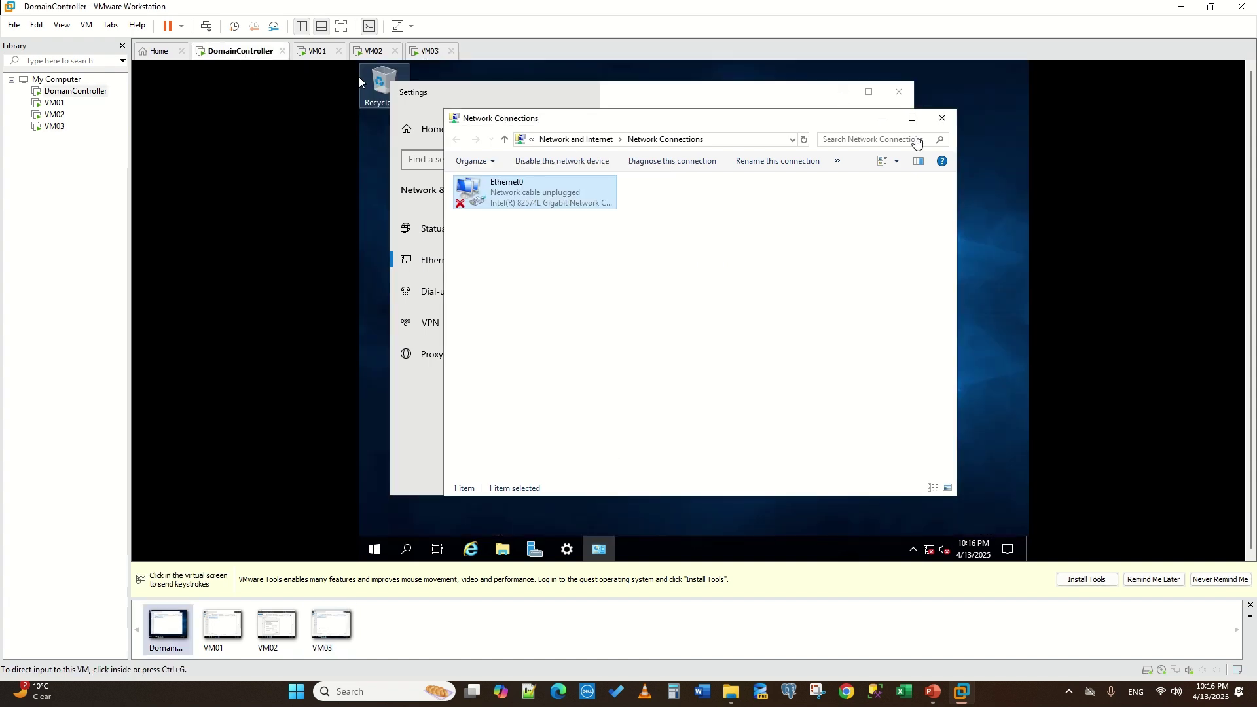
{"action": "left_click", "coordinate": [941, 121]}
{"action": "left_click", "coordinate": [942, 123]}
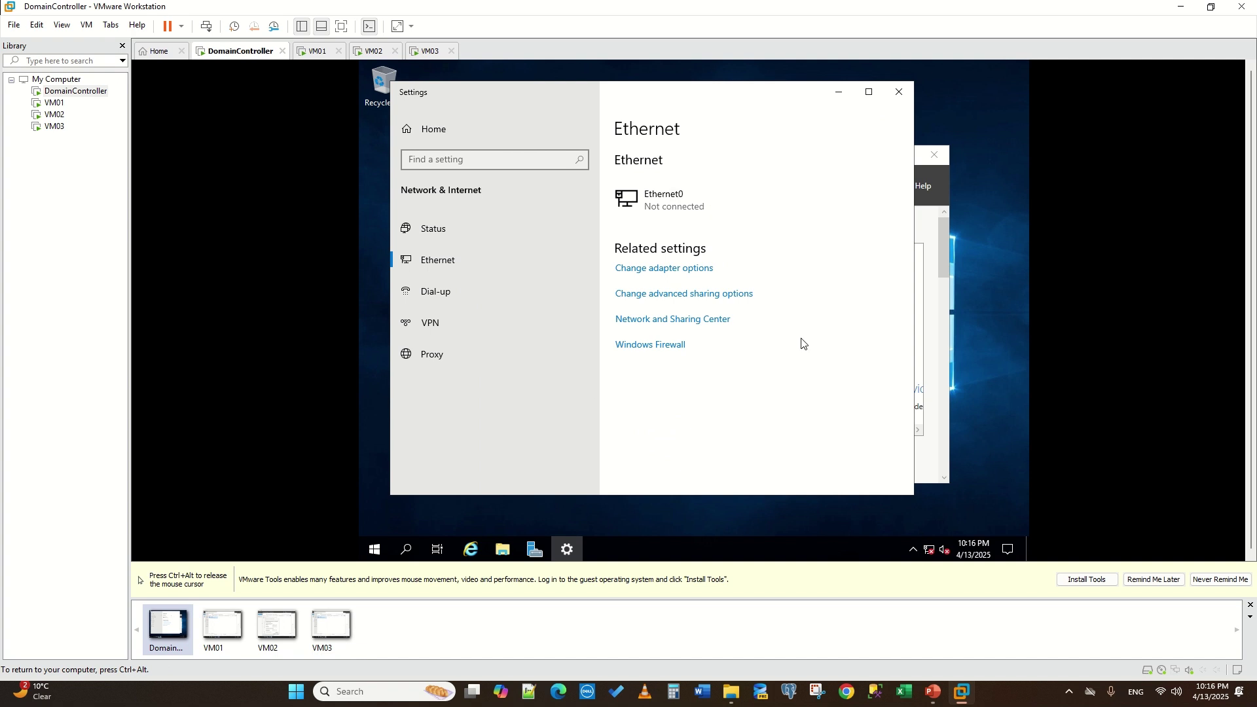
{"action": "left_click", "coordinate": [900, 93]}
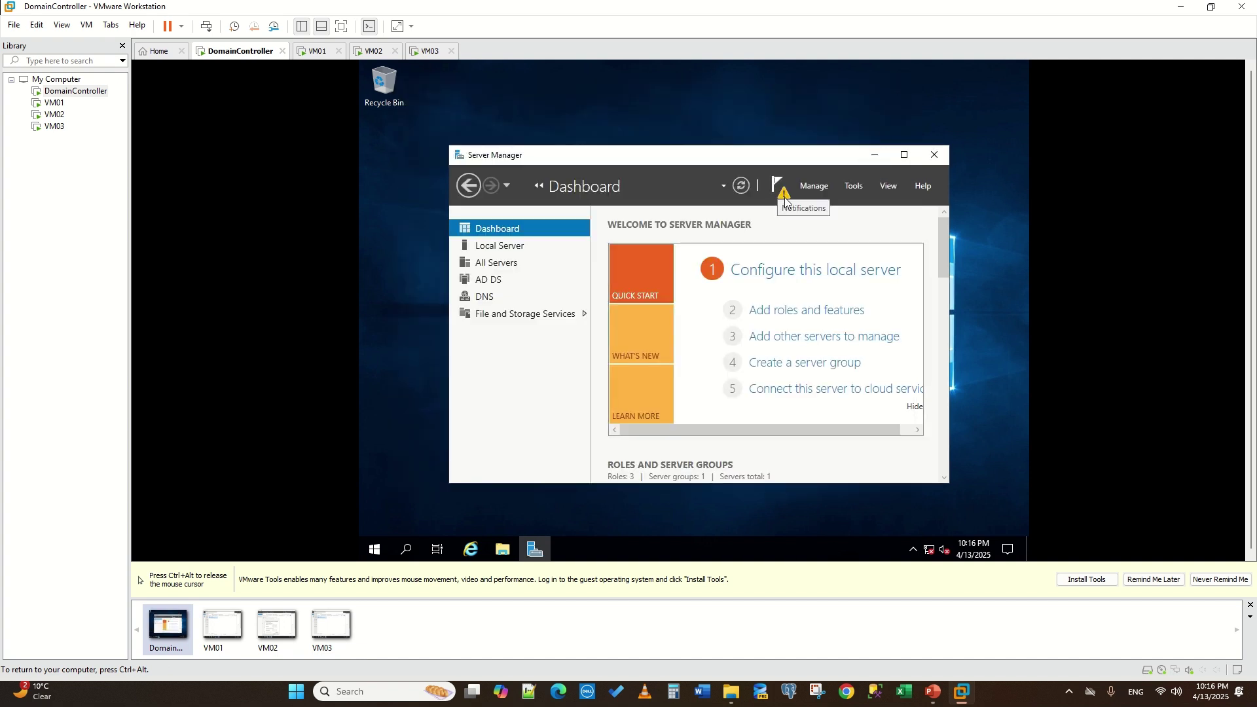
{"action": "left_click", "coordinate": [779, 199]}
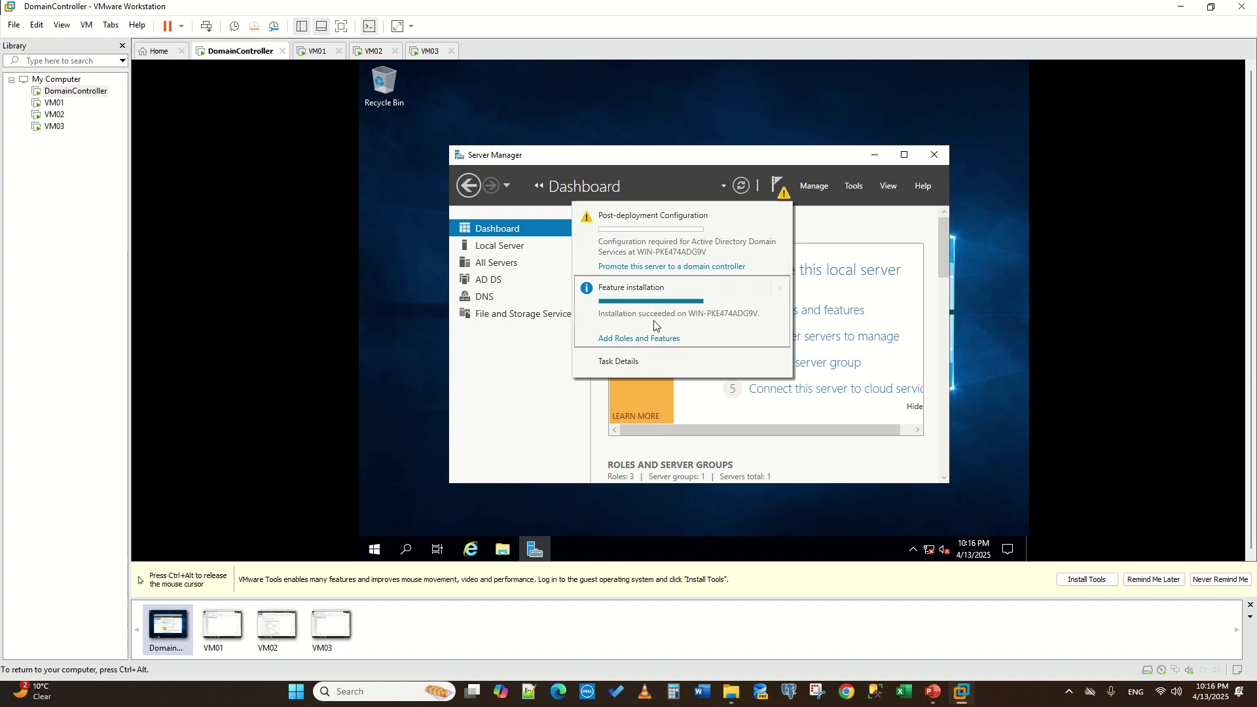
{"action": "left_click", "coordinate": [648, 267]}
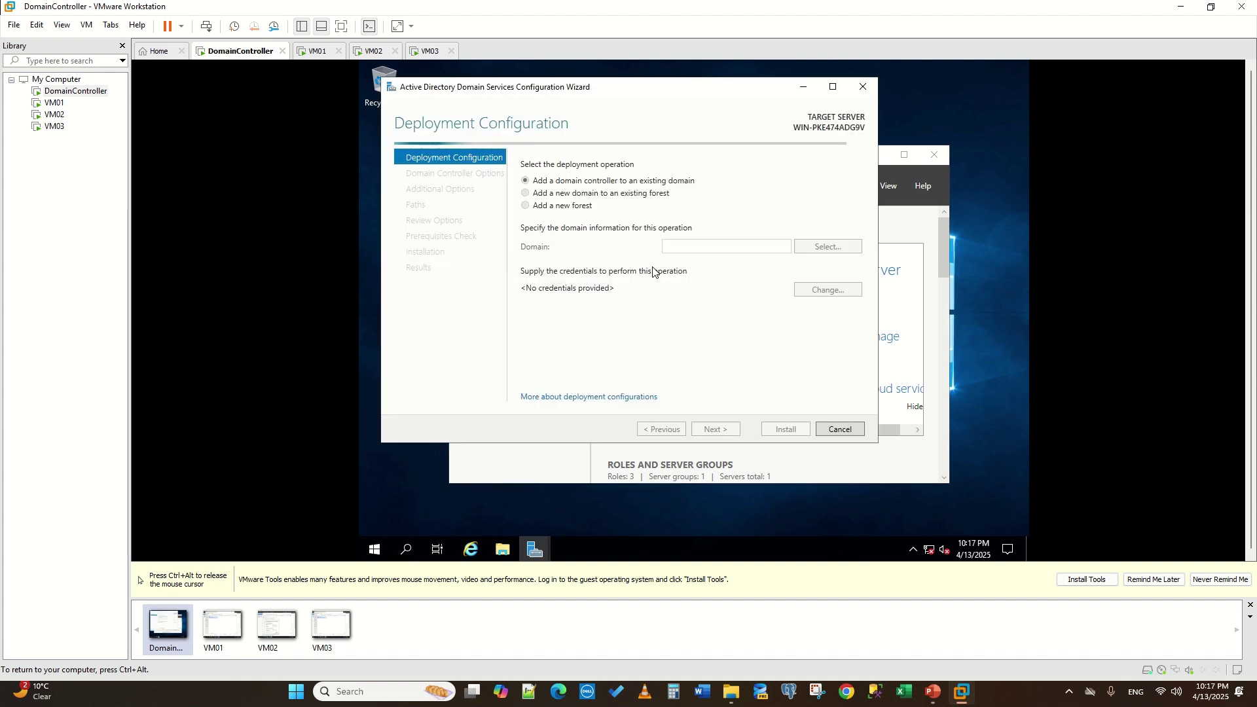
- Choose Add a new forest and submit root domain name mylab, which is rejected
{"action": "left_click", "coordinate": [526, 207]}
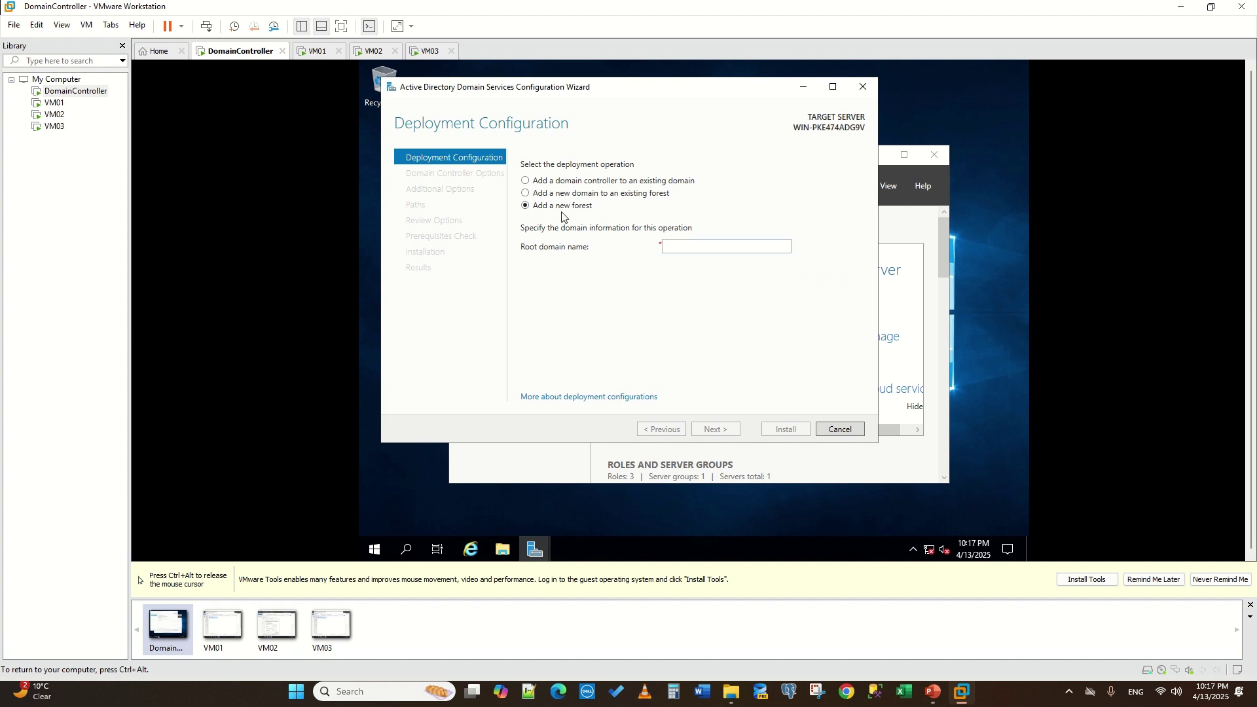
{"action": "left_click", "coordinate": [541, 182]}
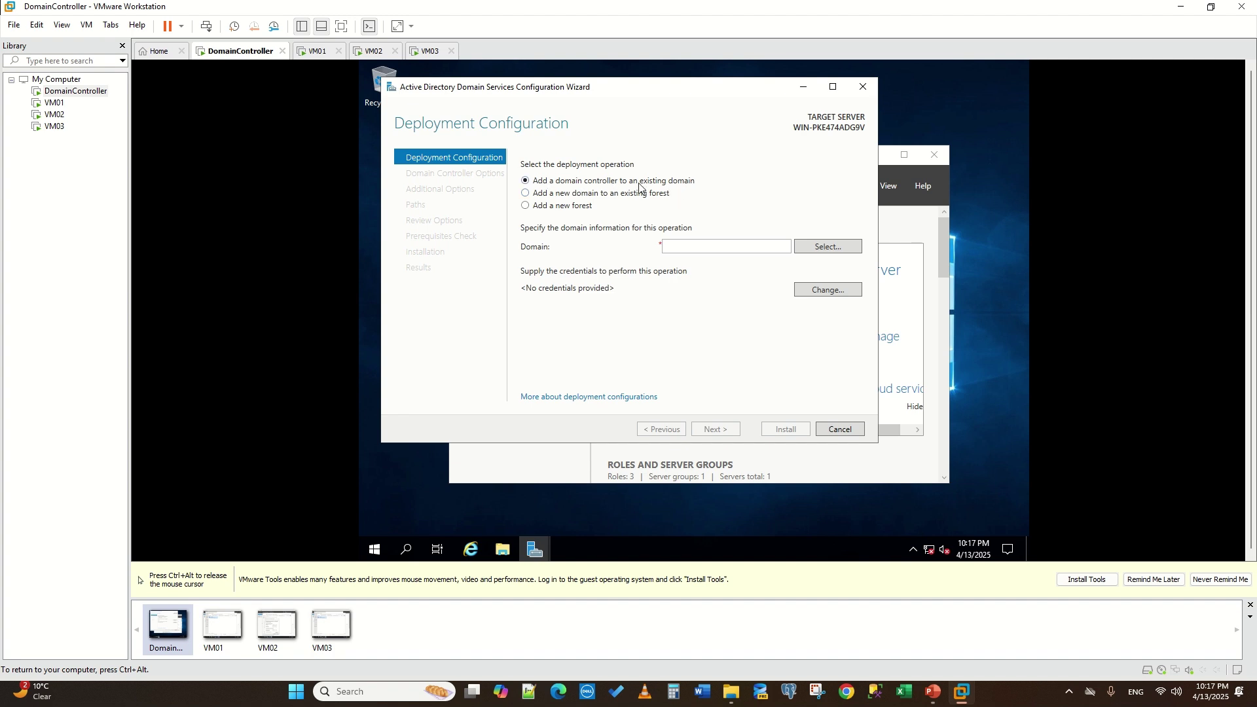
{"action": "left_click", "coordinate": [527, 206]}
{"action": "left_click", "coordinate": [699, 248]}
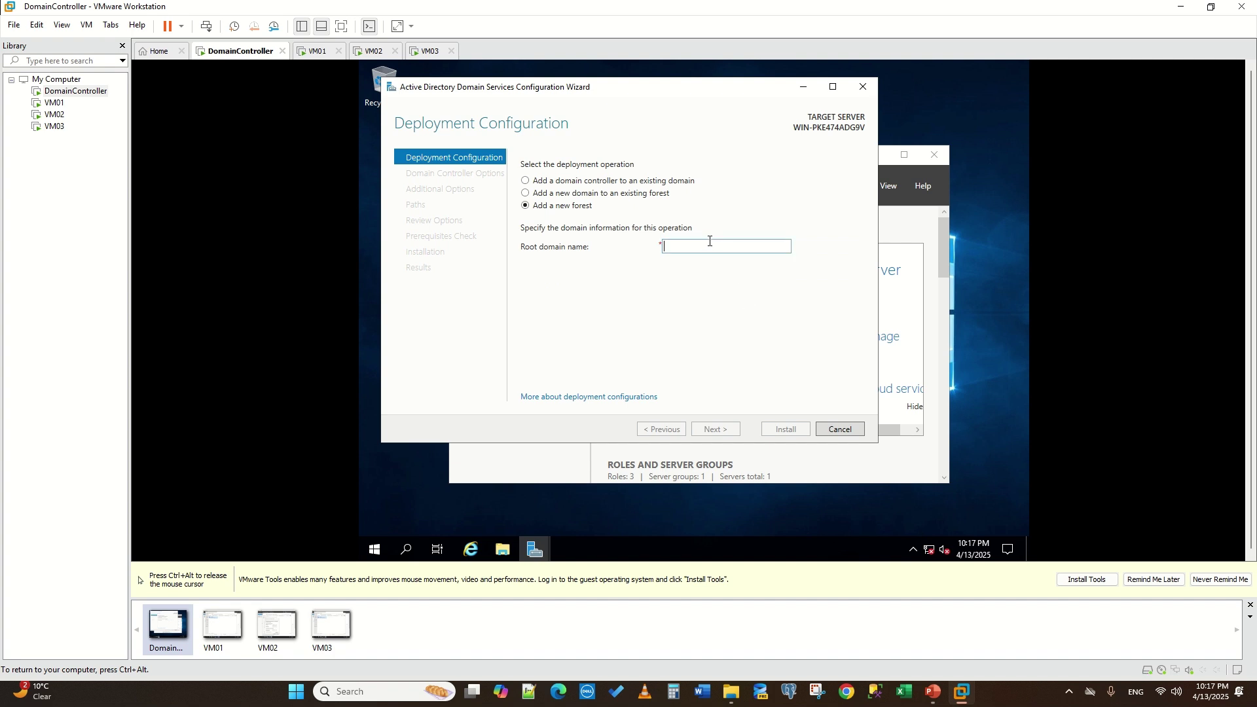
{"action": "type", "text": "mylab"}
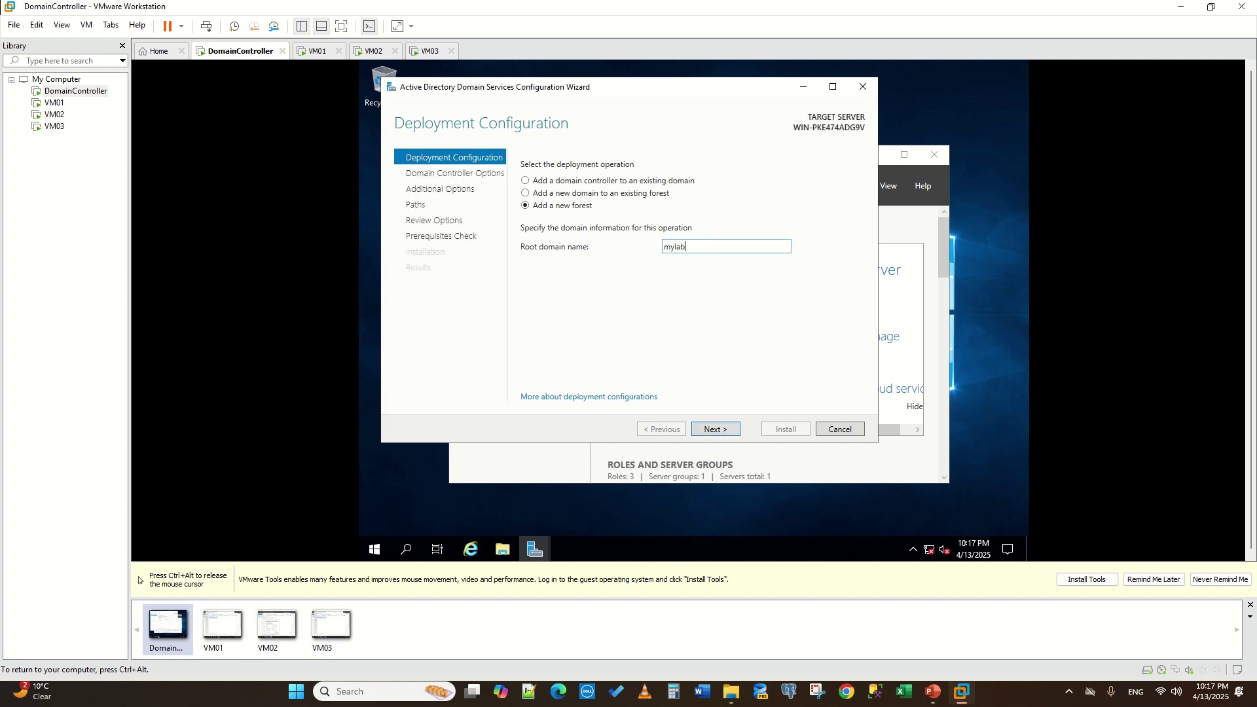
{"action": "left_click", "coordinate": [717, 427]}
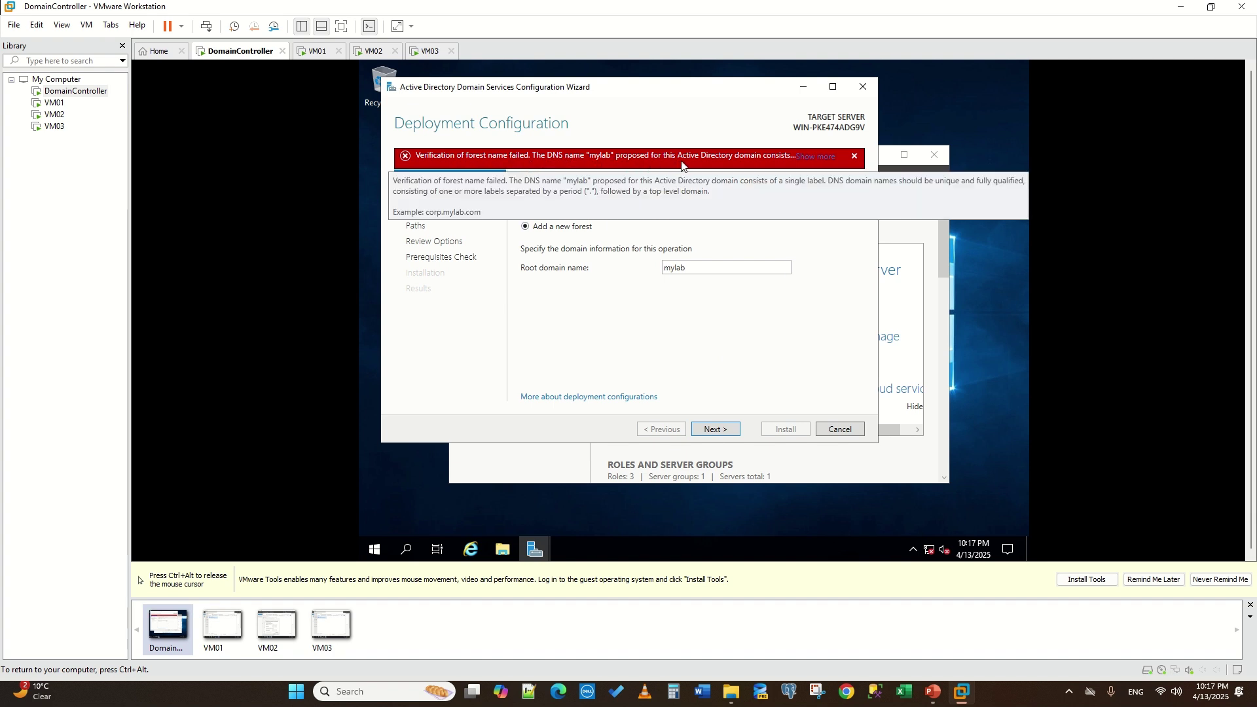
{"action": "left_click", "coordinate": [818, 158]}
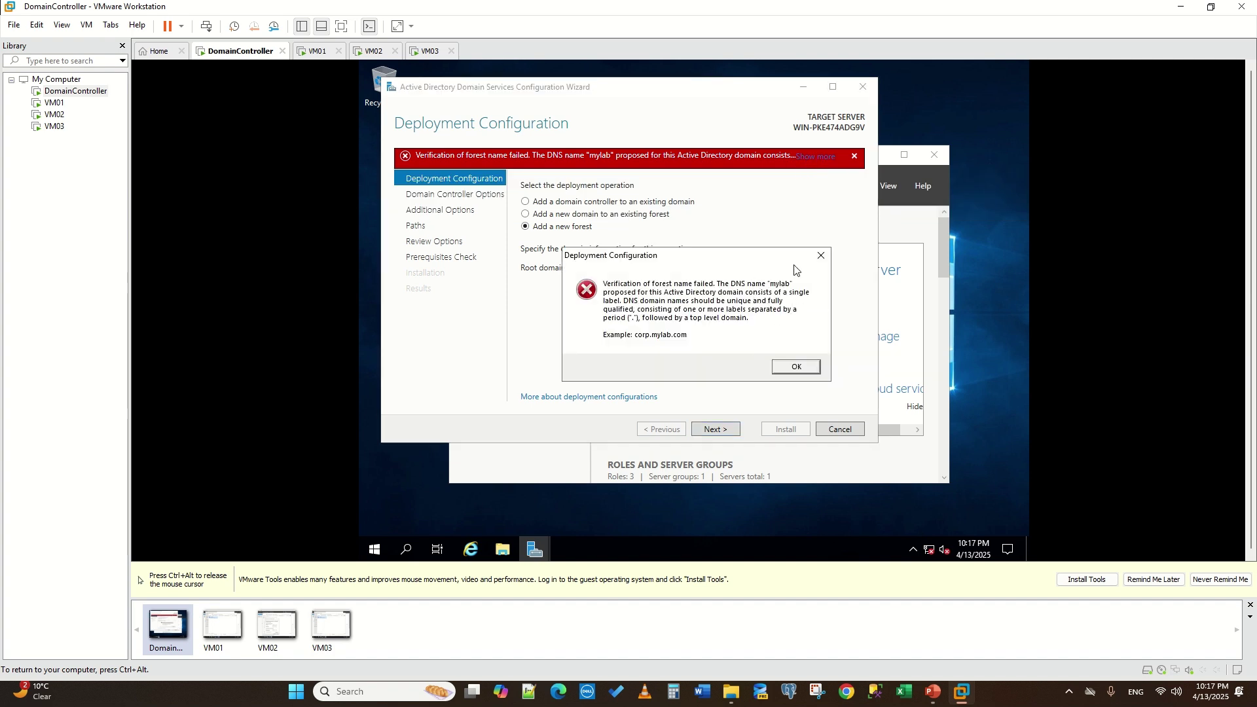
{"action": "left_click", "coordinate": [822, 255]}
- Correct the root domain name to mylab.com, removing the doubled dot, and continue
{"action": "double_click", "coordinate": [718, 262]}
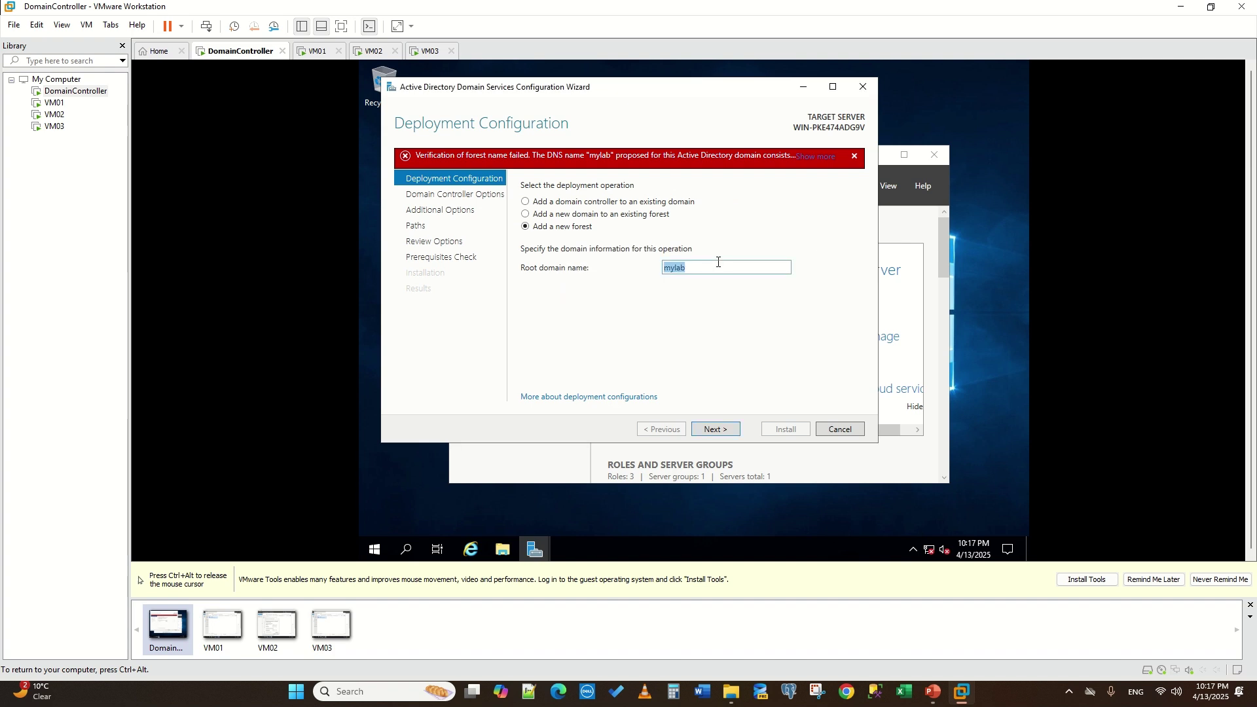
{"action": "left_click", "coordinate": [718, 262]}
{"action": "type", "text": ".com"}
{"action": "left_click", "coordinate": [727, 430]}
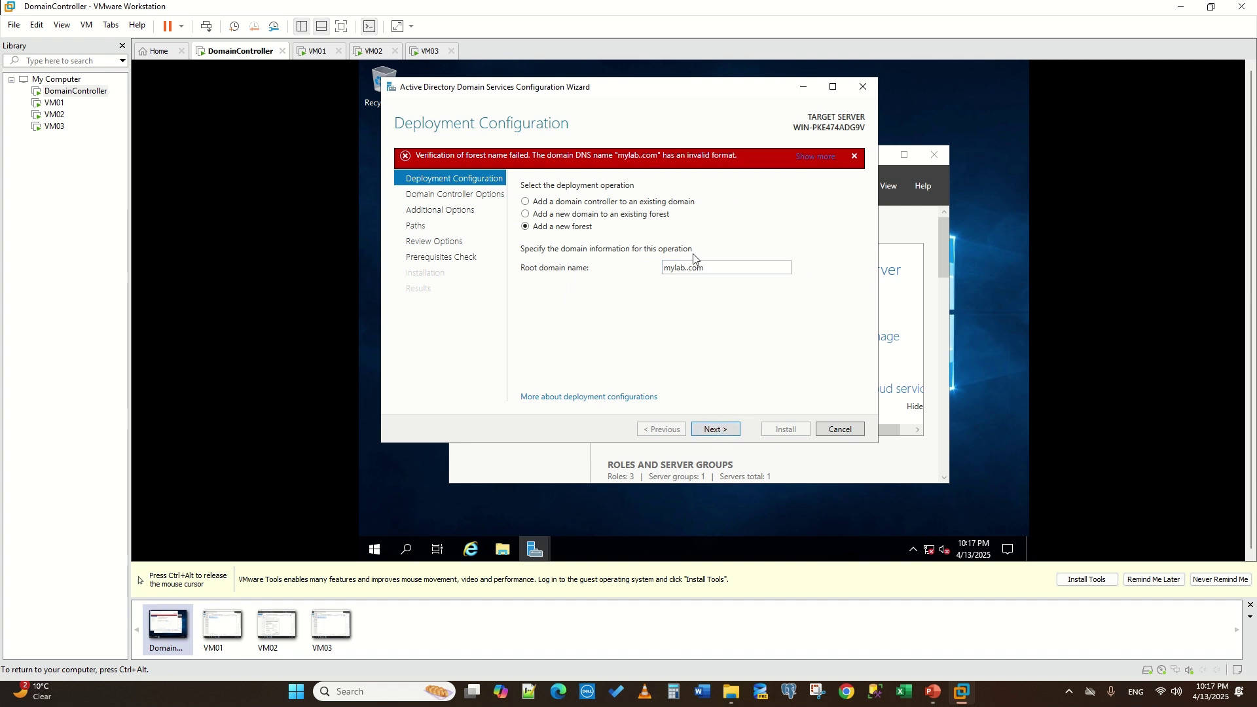
{"action": "left_click", "coordinate": [816, 157]}
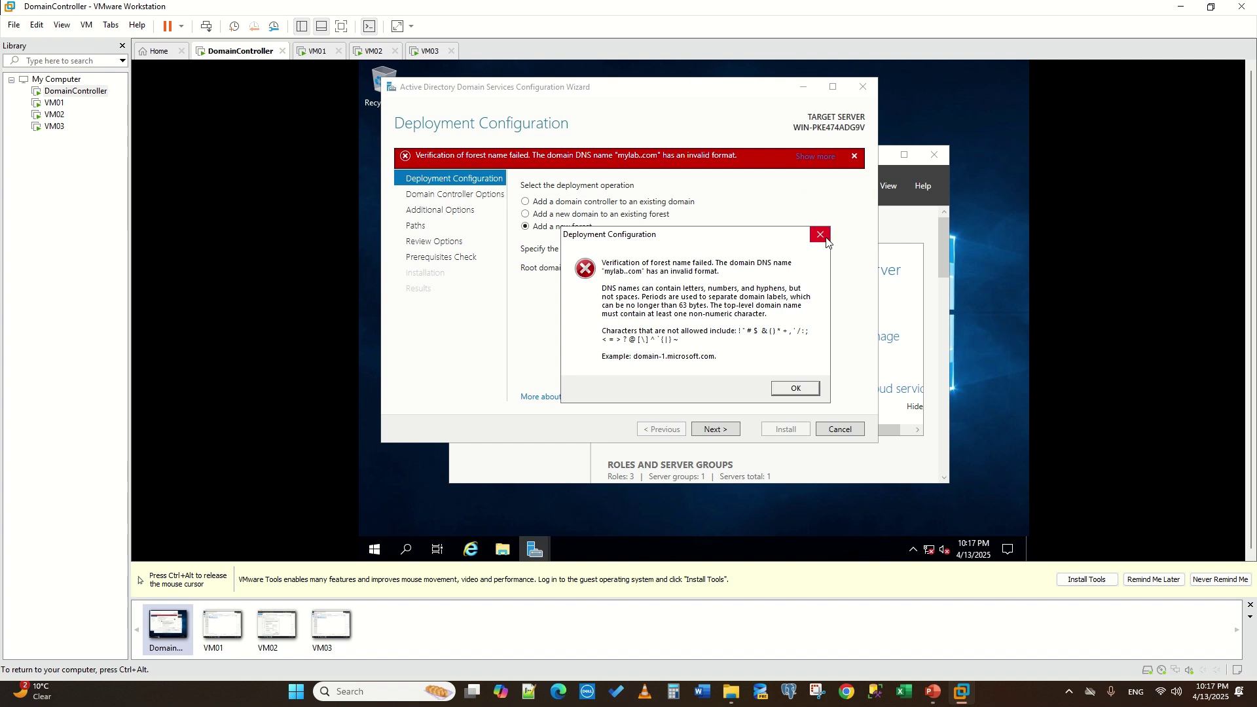
{"action": "left_click", "coordinate": [821, 235]}
{"action": "double_click", "coordinate": [687, 269]}
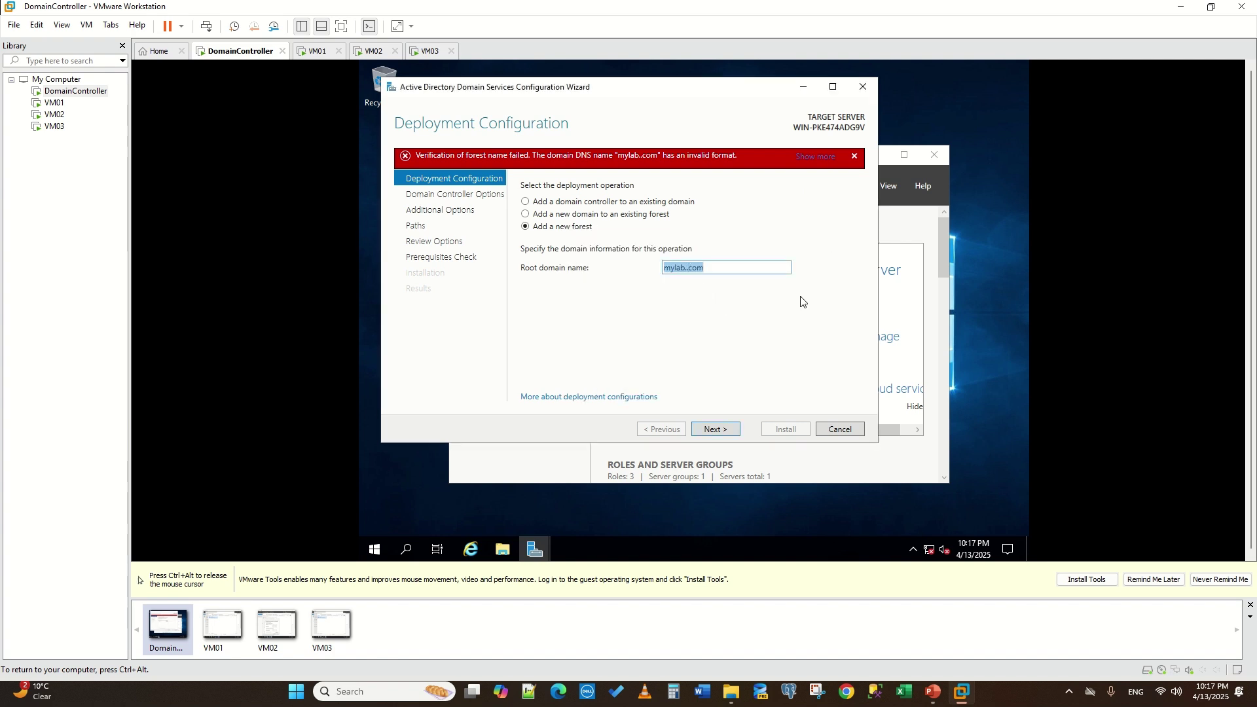
{"action": "left_click", "coordinate": [690, 271]}
{"action": "key", "text": "BackSpace"}
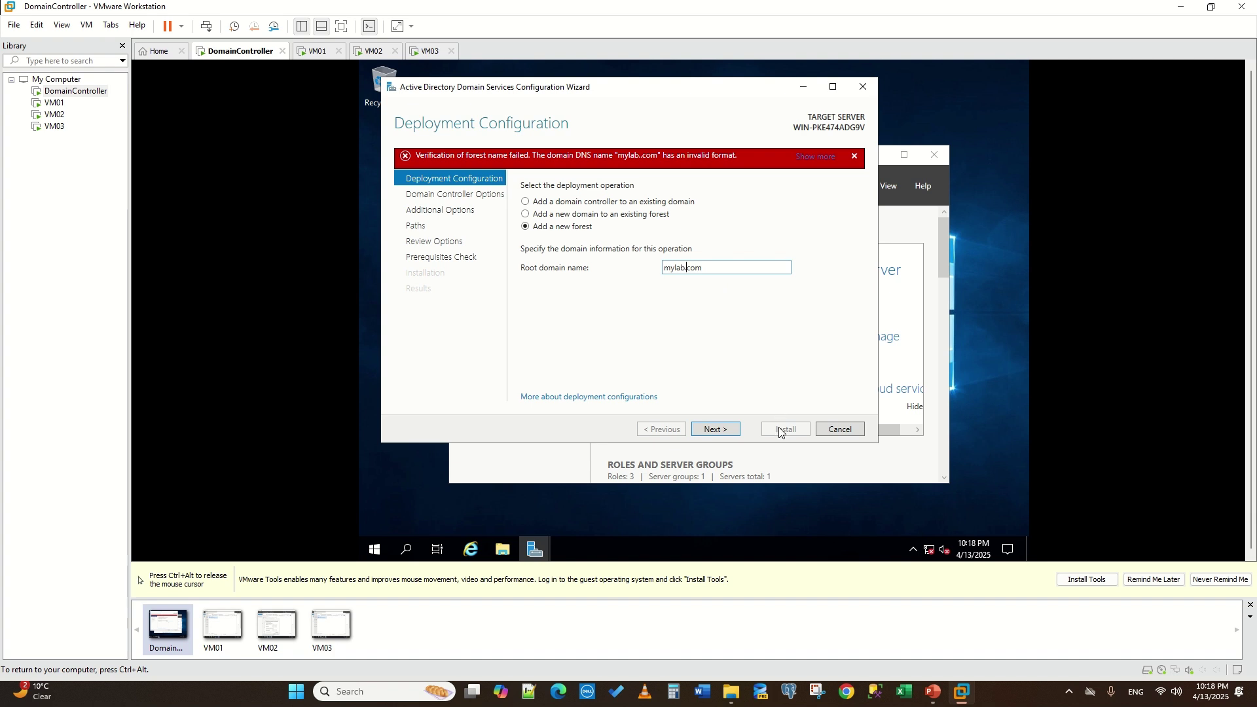
{"action": "left_click", "coordinate": [714, 432]}
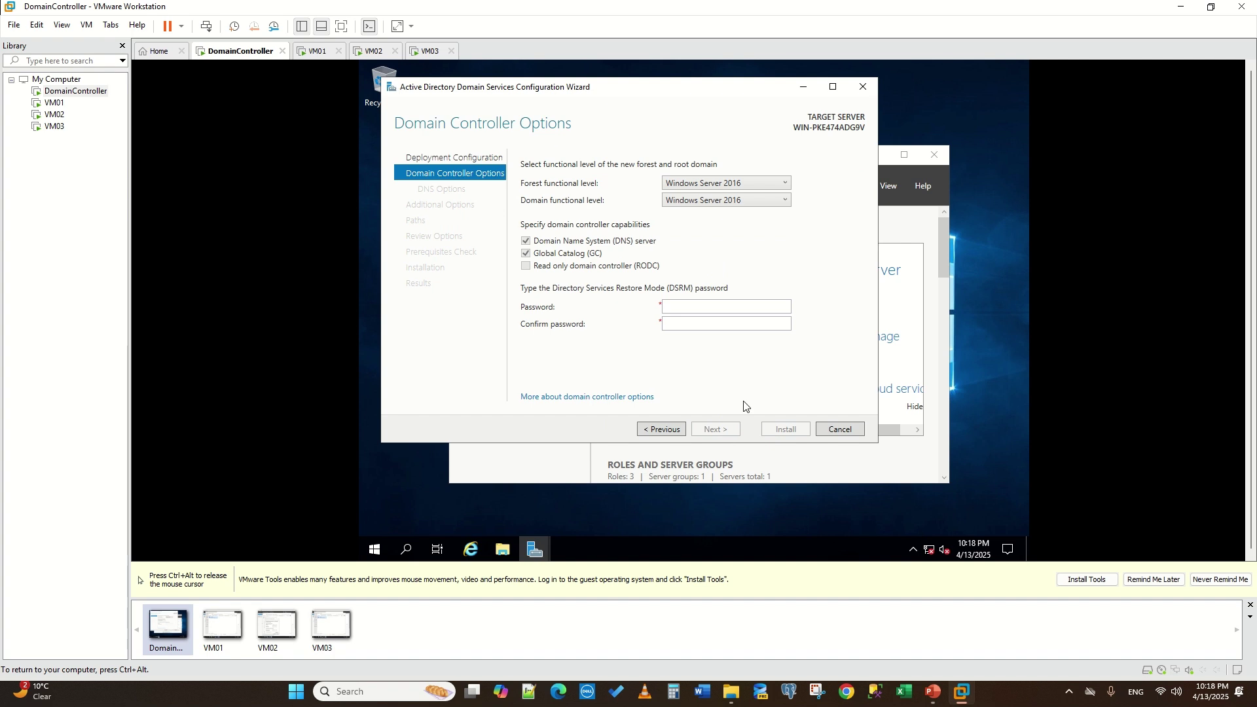
- Enter and confirm the DSRM password in Domain Controller Options
{"action": "left_click", "coordinate": [702, 307]}
{"action": "type", "text": "•••••••••••••••••"}
{"action": "key", "text": "Tab"}
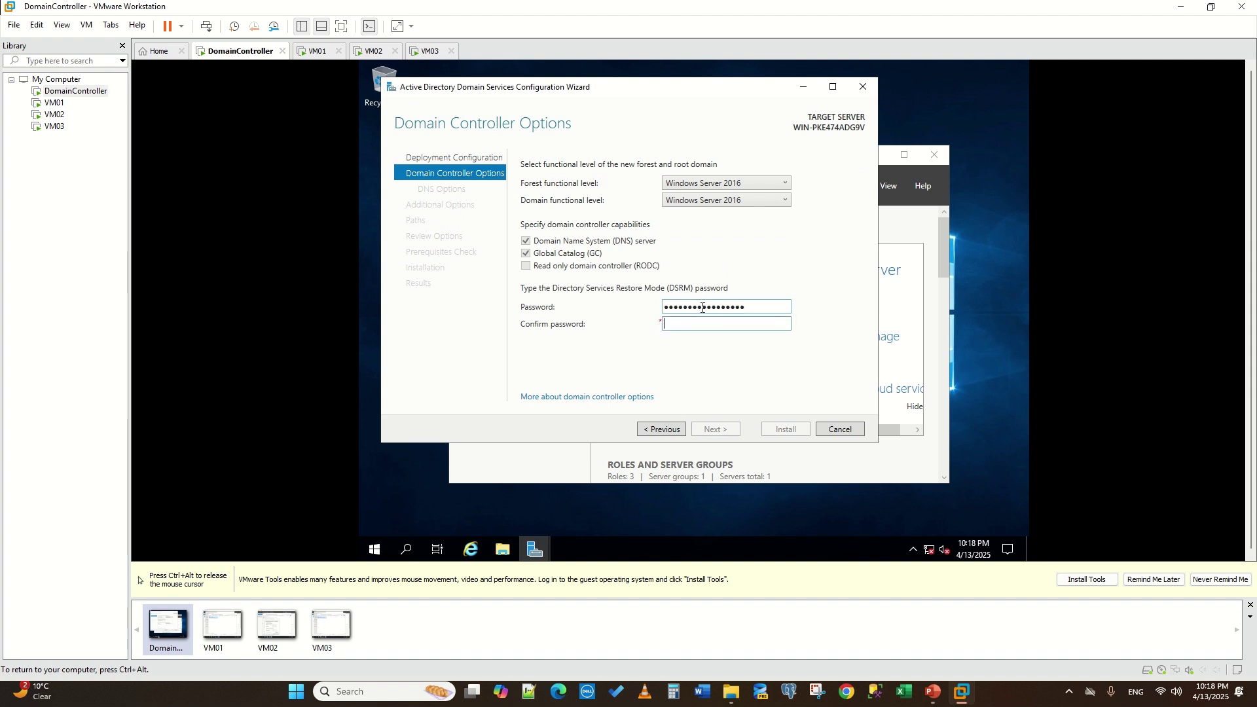
{"action": "type", "text": "••••••••"}
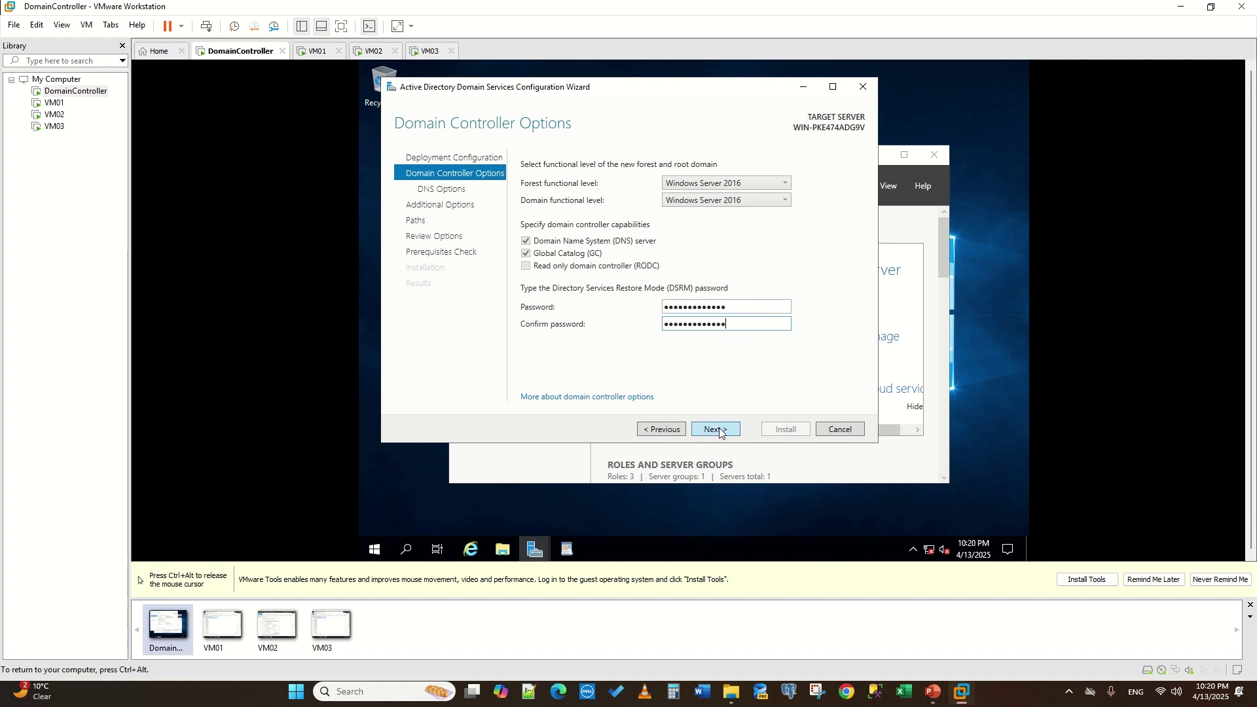
{"action": "left_click", "coordinate": [718, 432]}
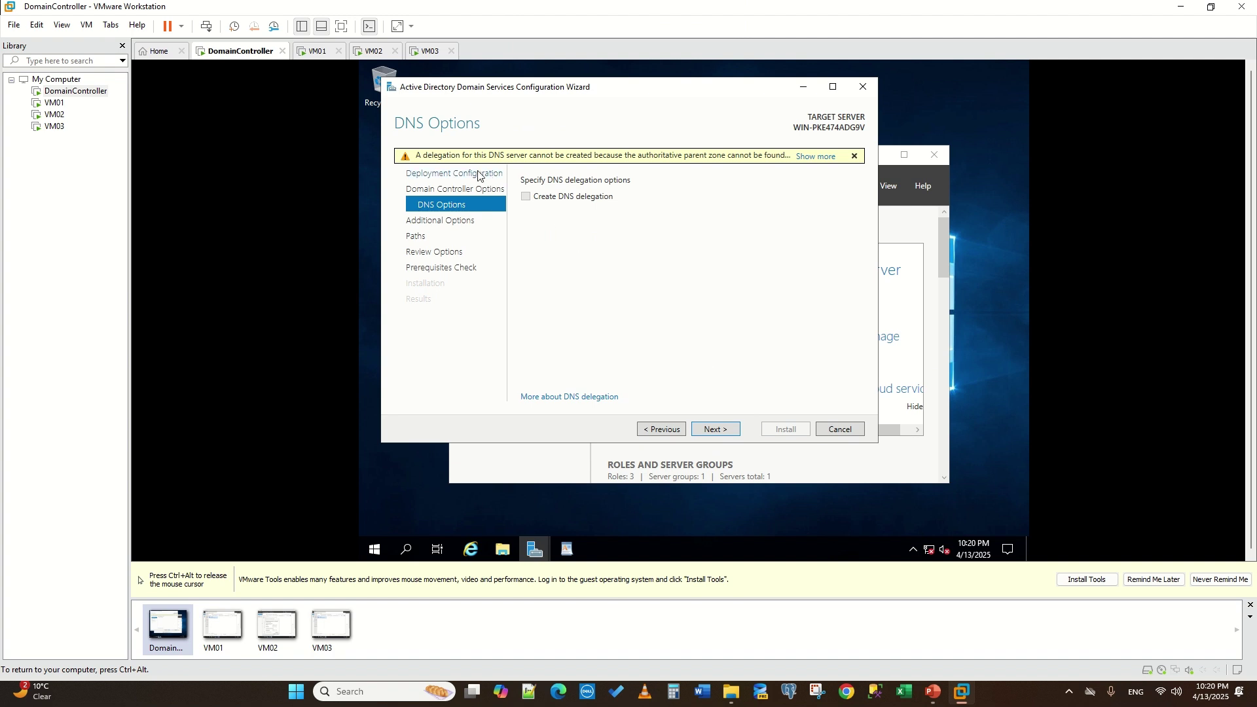
- Accept no DNS delegation, NetBIOS name MYLAB and default folders, then run the prerequisites check
{"action": "left_click", "coordinate": [716, 428]}
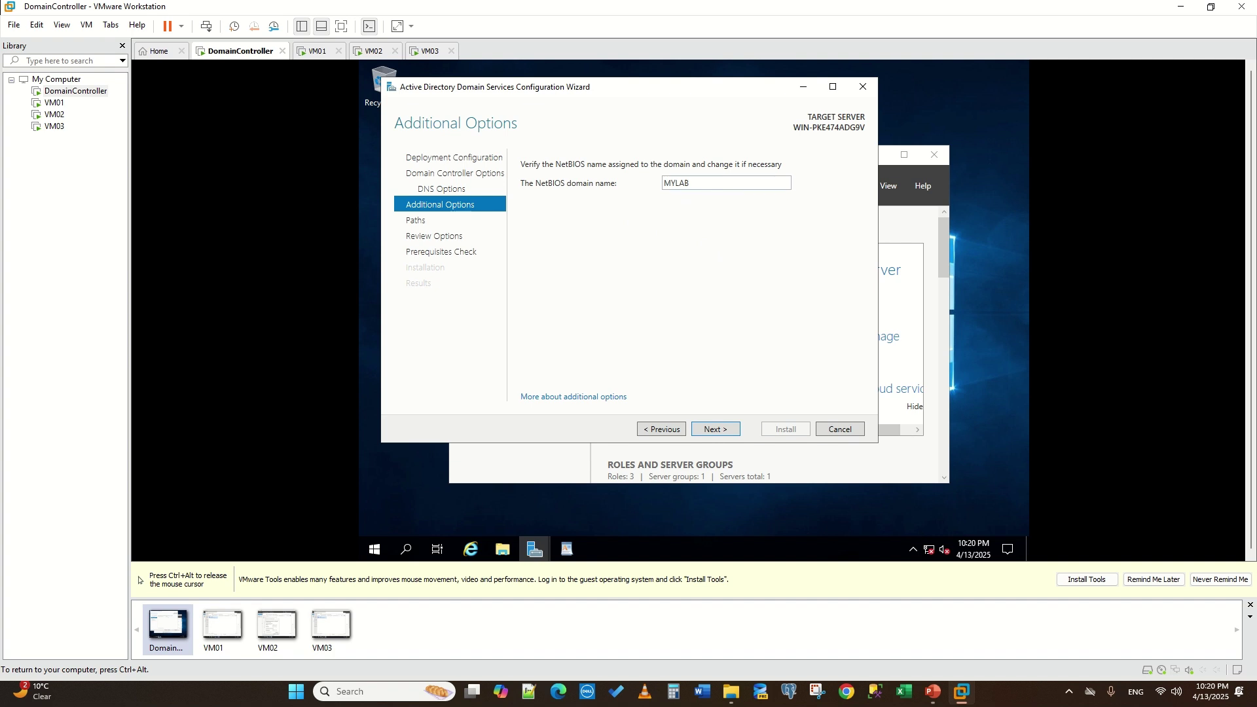
{"action": "left_click", "coordinate": [718, 436]}
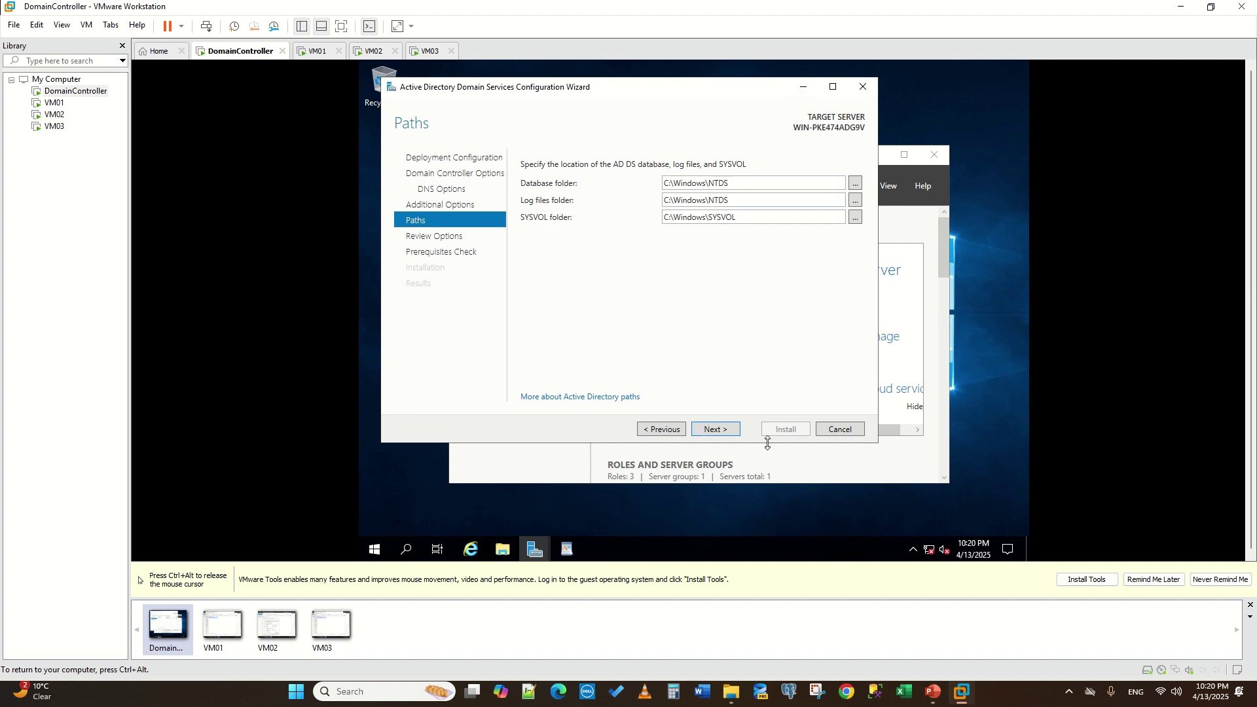
{"action": "left_click", "coordinate": [716, 430]}
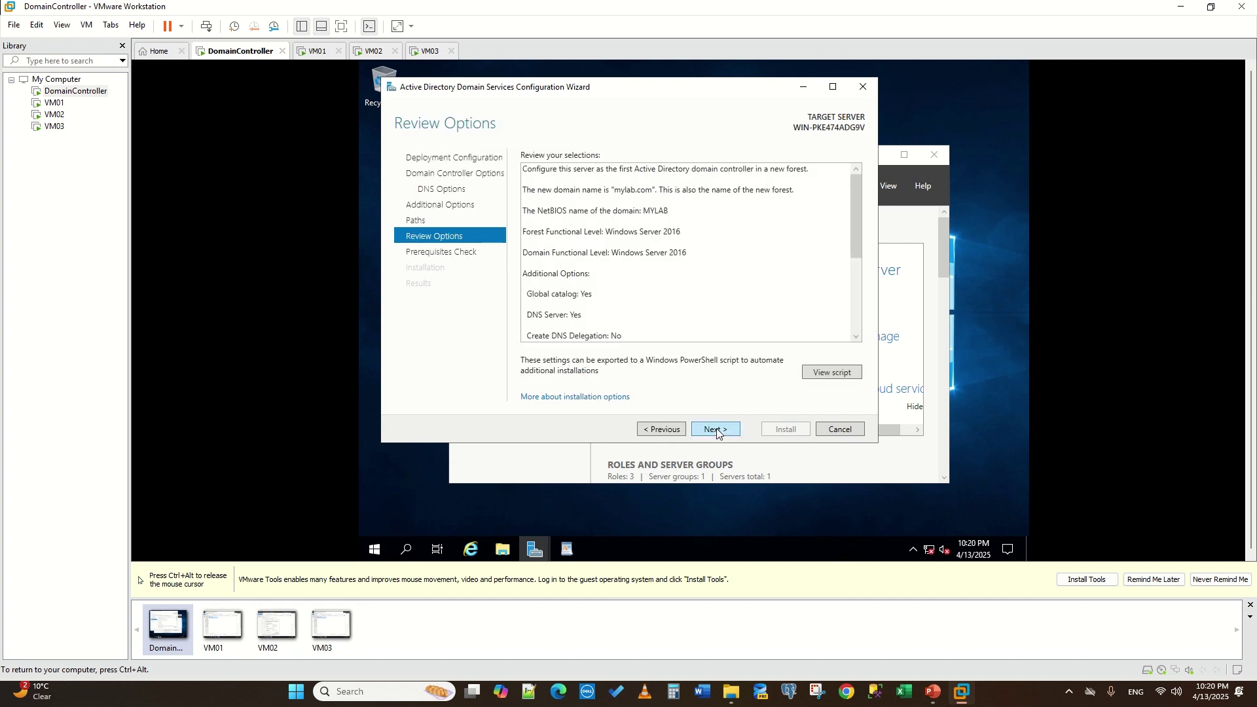
{"action": "left_click", "coordinate": [717, 429]}
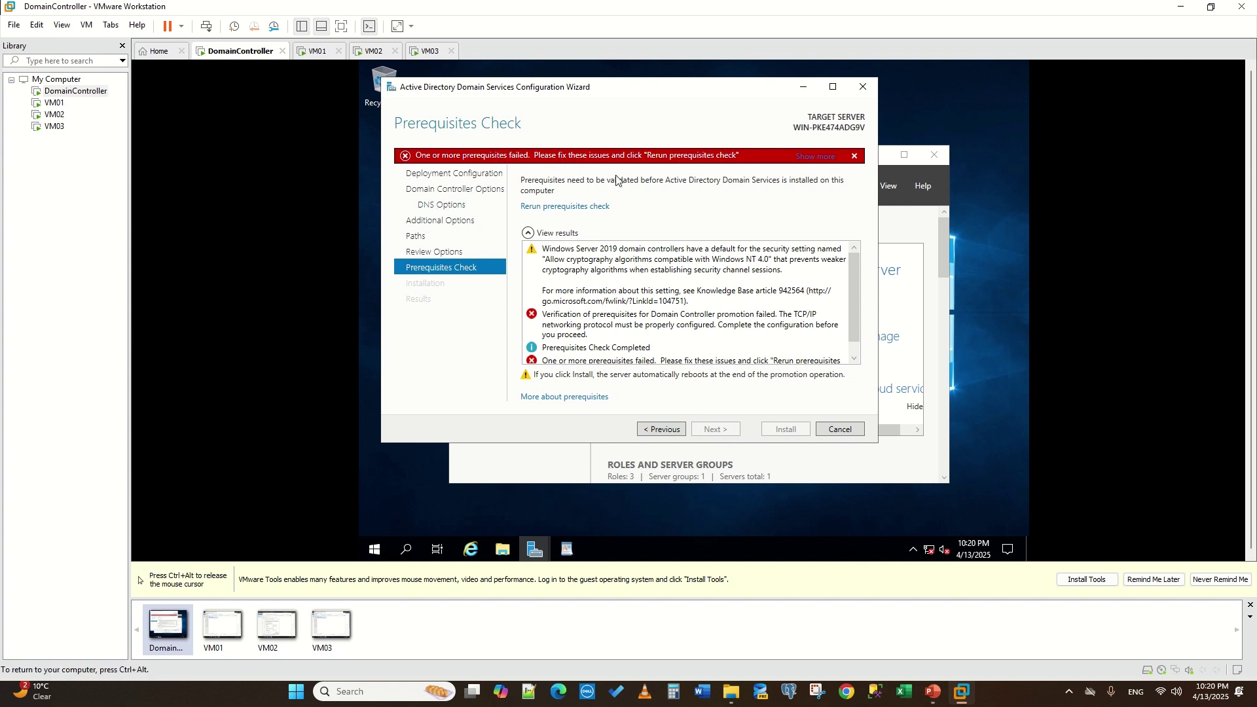
{"action": "scroll", "coordinate": [688, 282], "scroll_direction": "down", "scroll_amount": 1}
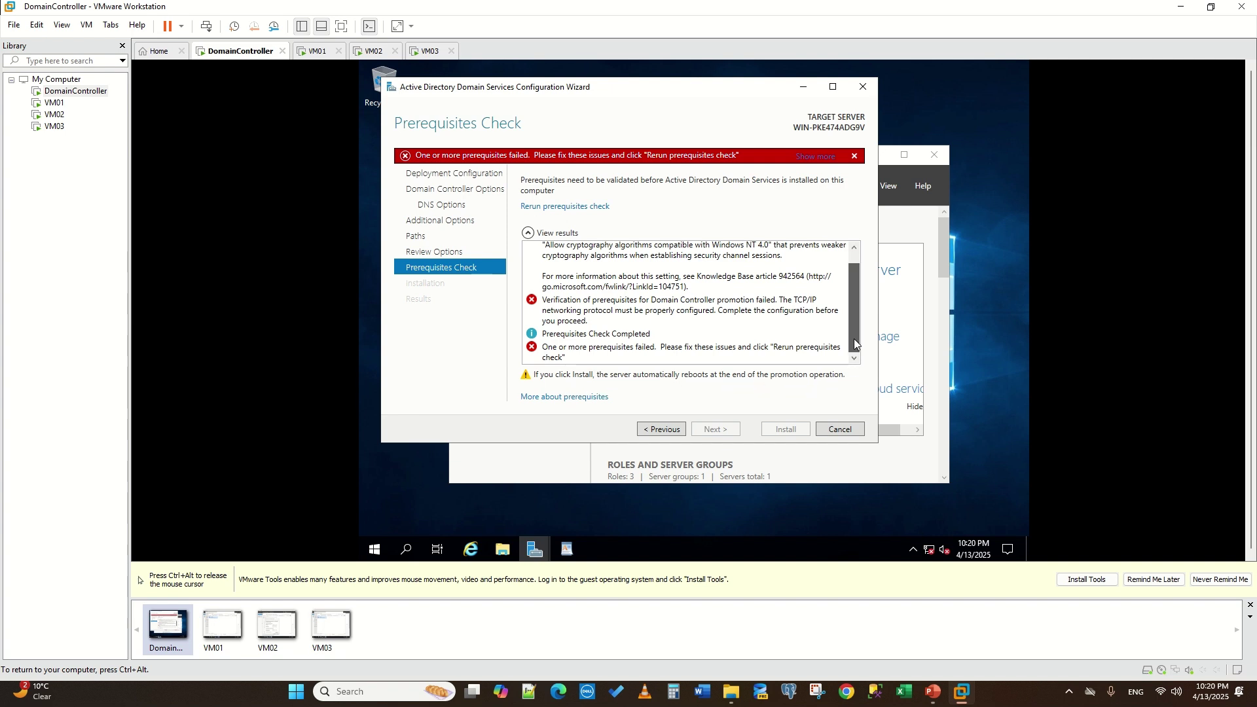
{"action": "left_click_drag", "start_coordinate": [853, 339], "coordinate": [849, 254]}
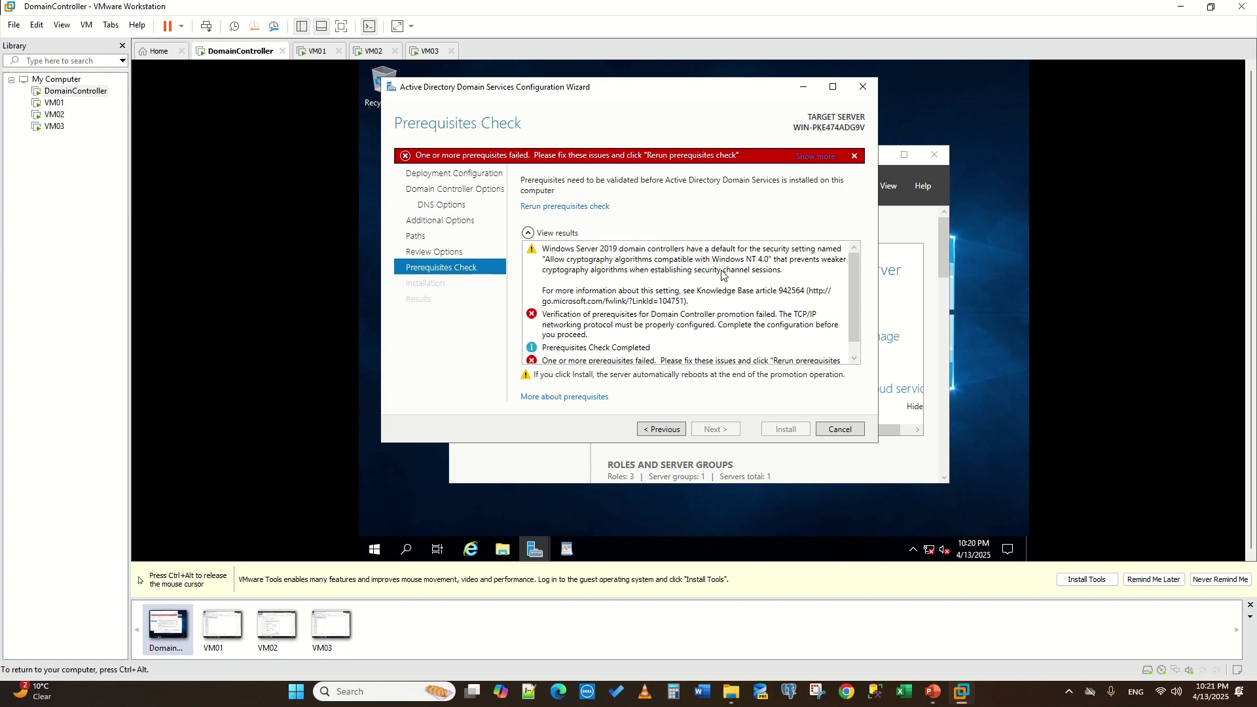
{"action": "scroll", "coordinate": [722, 274], "scroll_direction": "down", "scroll_amount": 1}
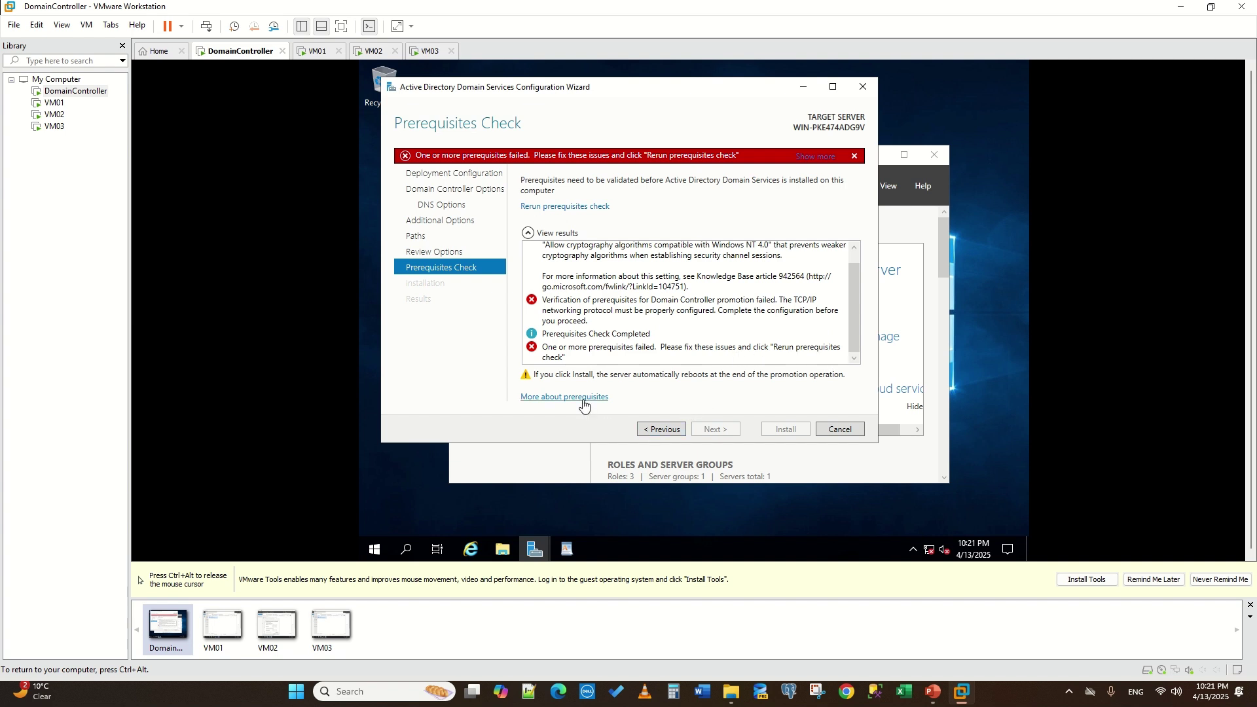
{"action": "left_click", "coordinate": [580, 208]}
- Run the guest's network troubleshooter from Network & Internet settings and close the results
{"action": "key", "text": "ctrl+alt"}
{"action": "mouse_move", "coordinate": [528, 39]}
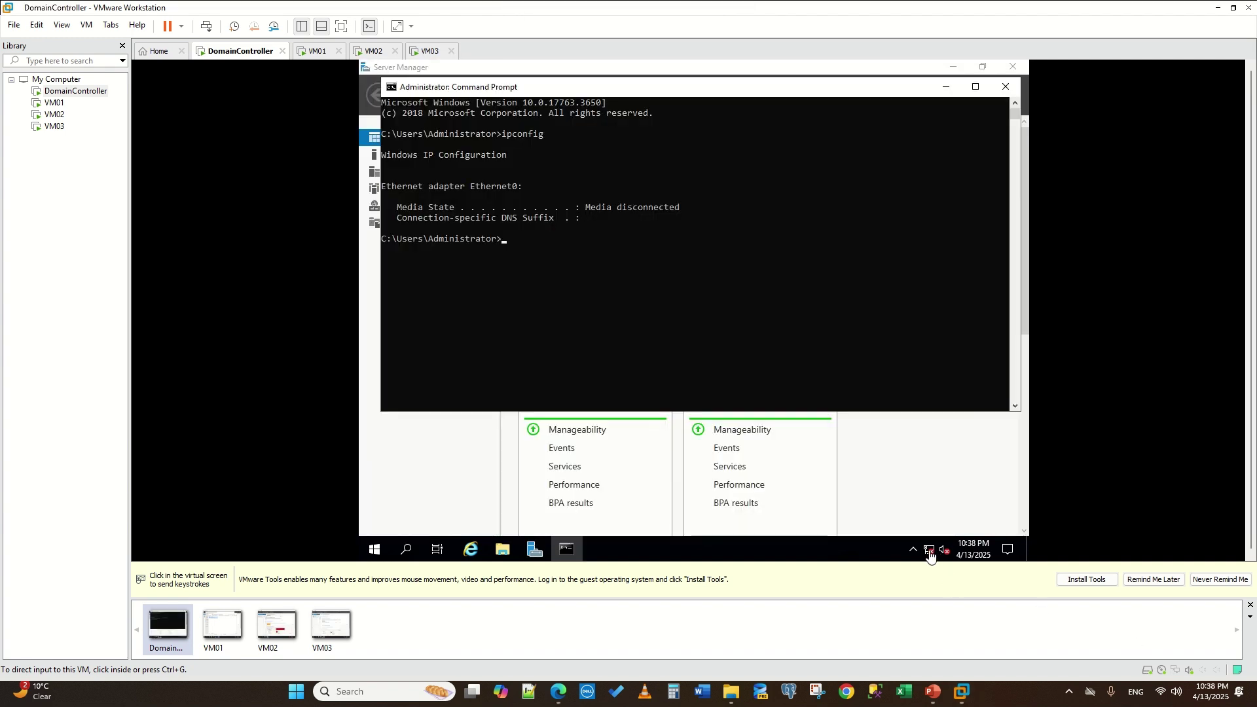
{"action": "left_click", "coordinate": [930, 555]}
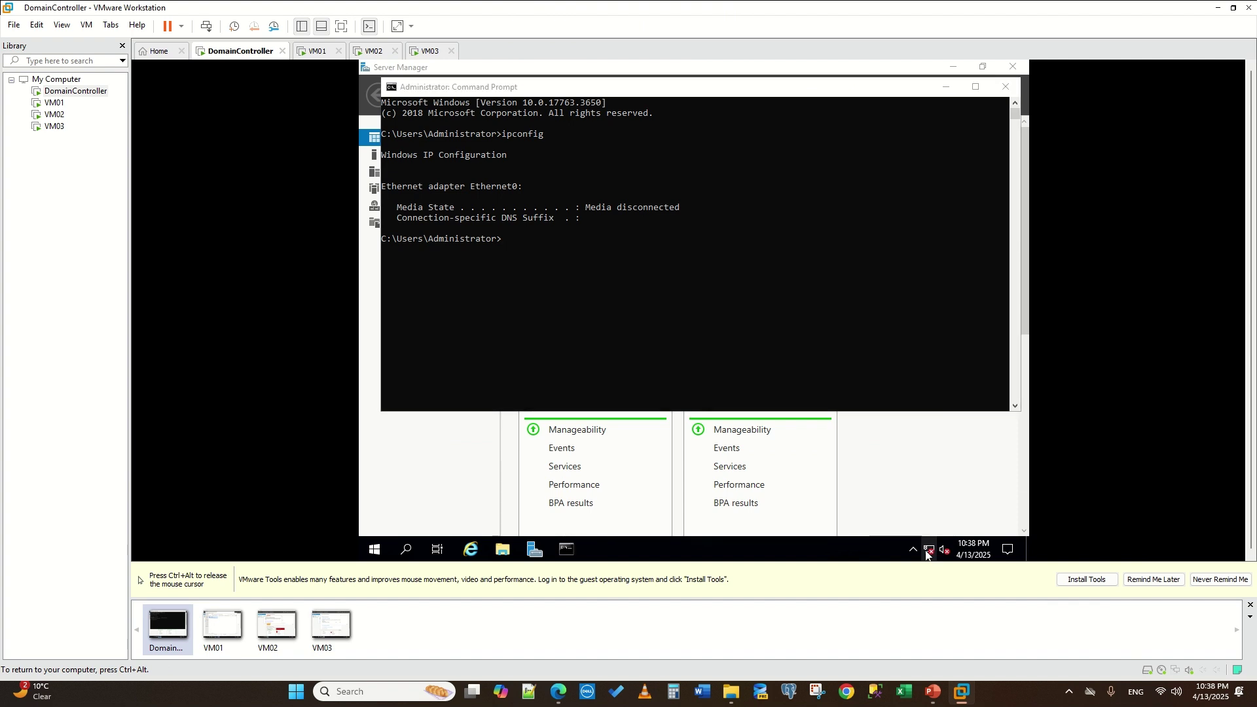
{"action": "right_click", "coordinate": [928, 554]}
{"action": "left_click", "coordinate": [934, 534]}
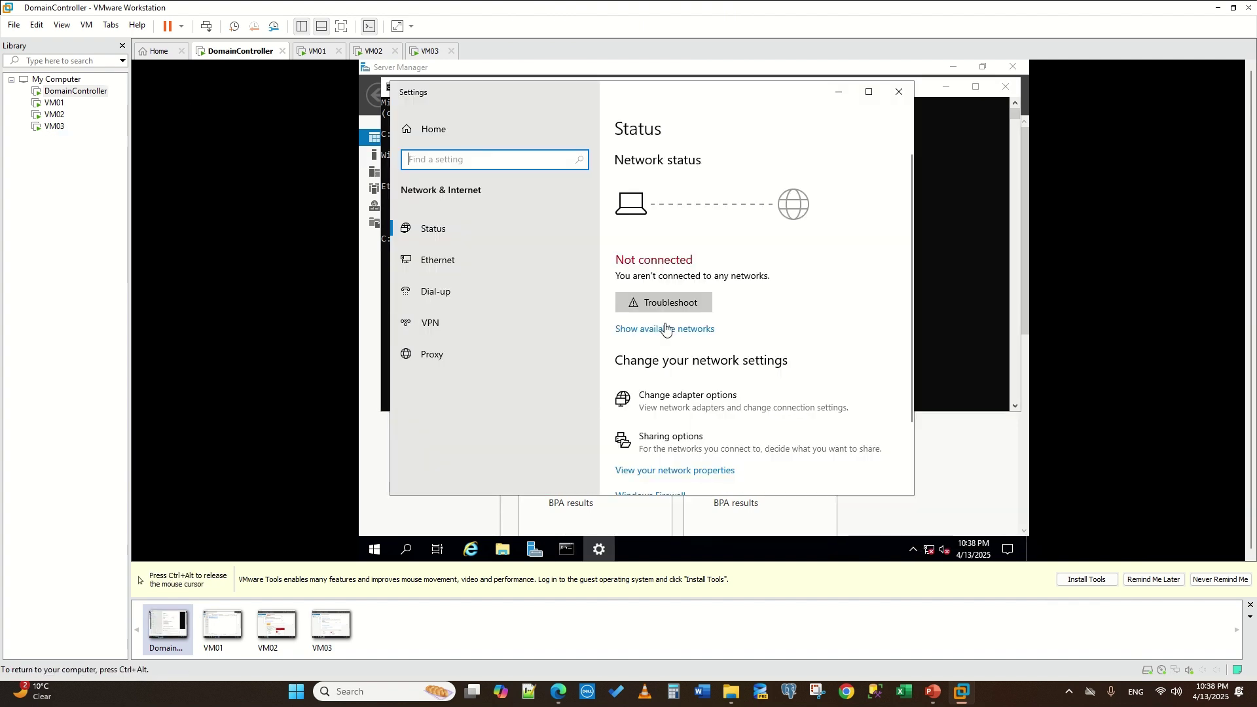
{"action": "left_click", "coordinate": [673, 301]}
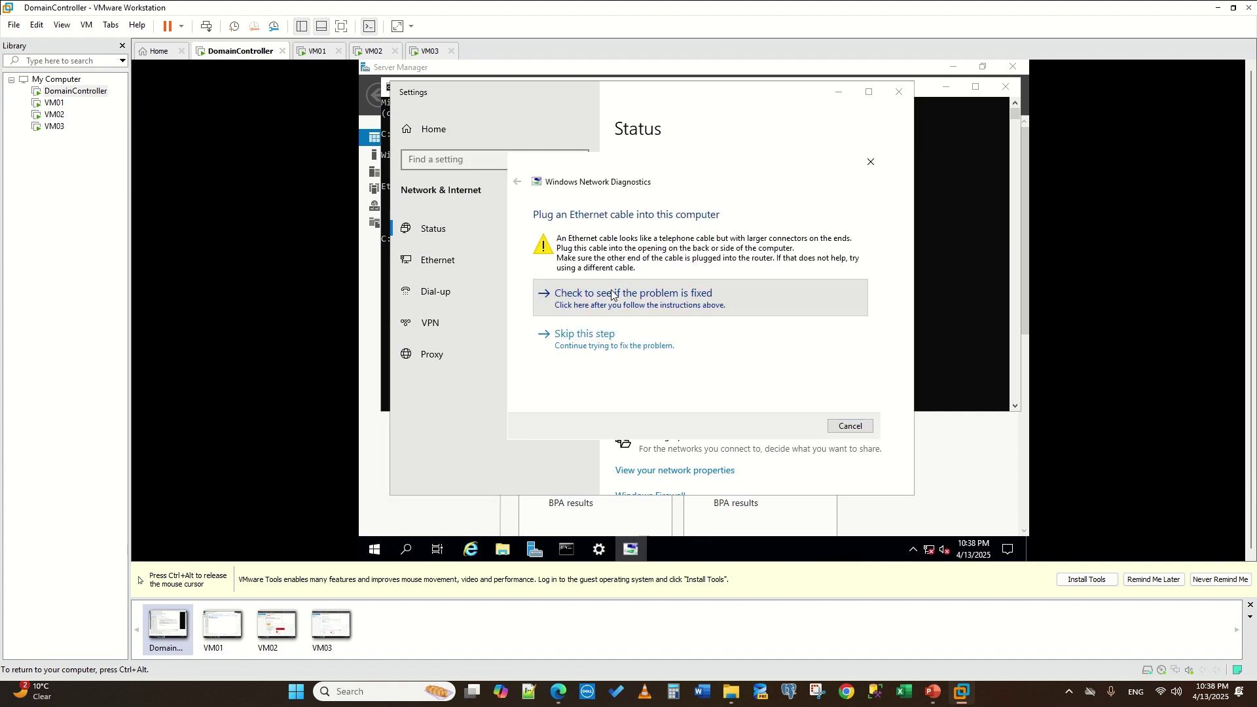
{"action": "left_click", "coordinate": [603, 292]}
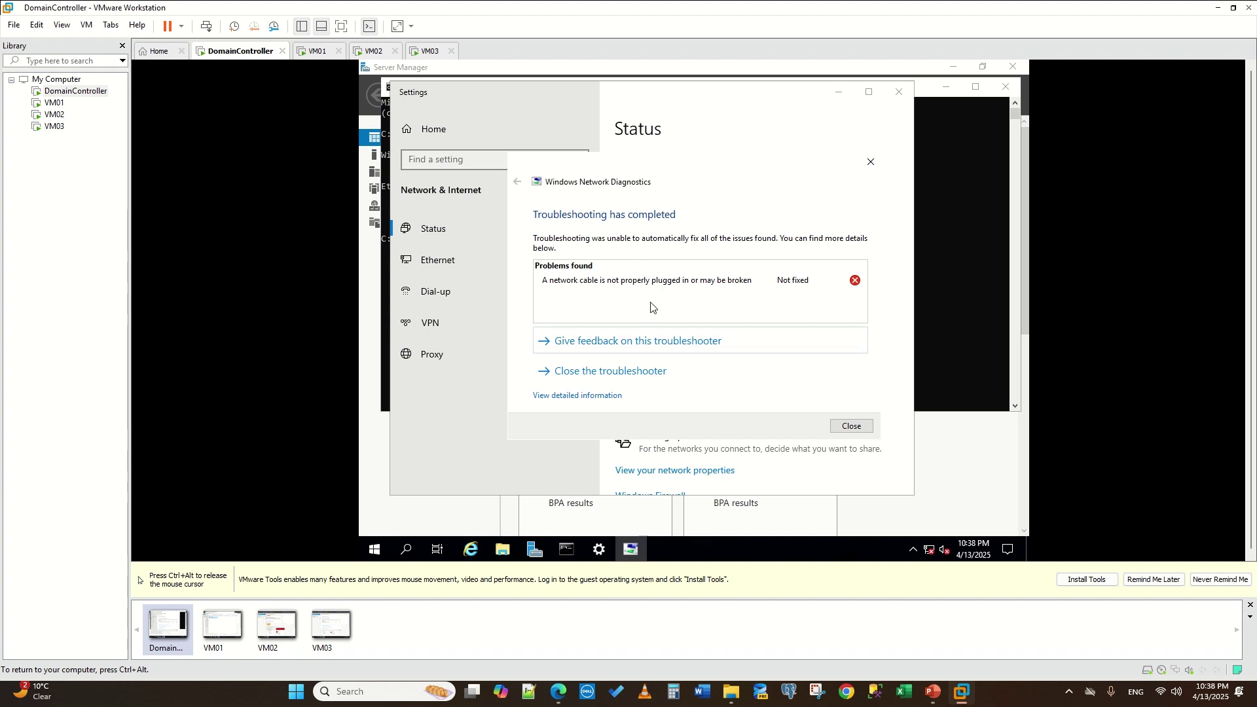
{"action": "left_click", "coordinate": [850, 426]}
- Mark the DomainController VM's network adapter as Connected in its VM settings
{"action": "key", "text": "ctrl+alt"}
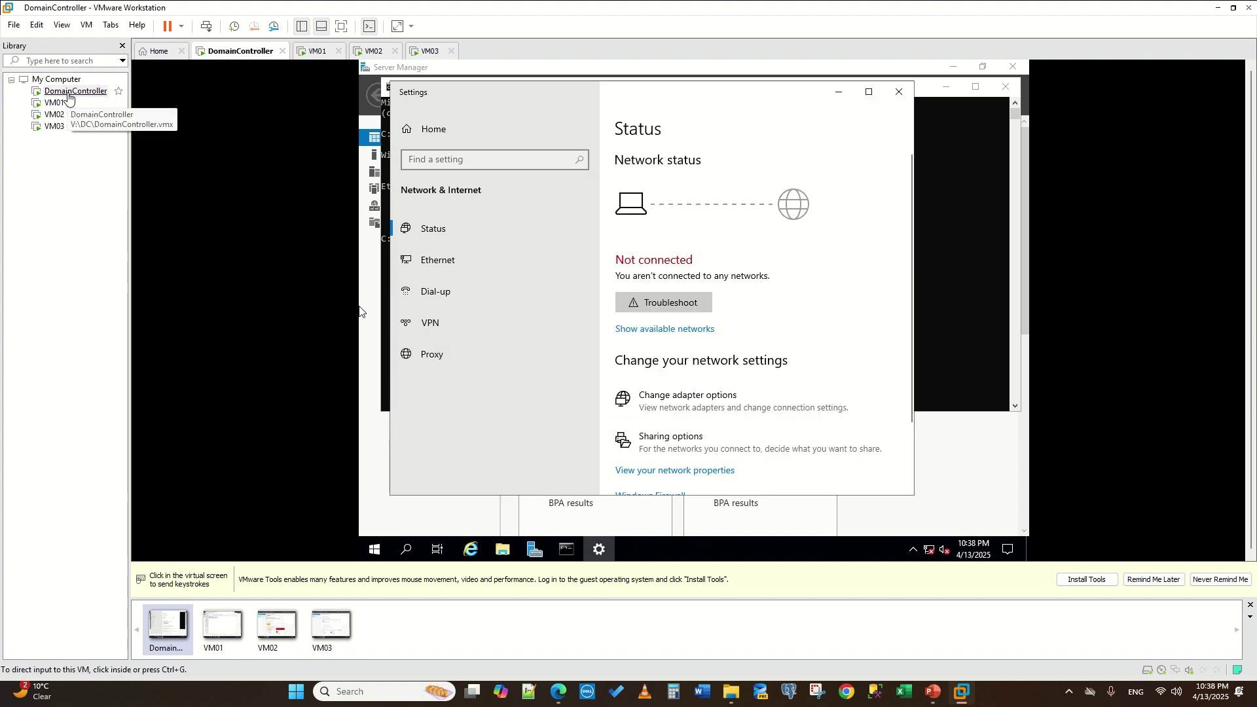
{"action": "right_click", "coordinate": [68, 94]}
{"action": "left_click", "coordinate": [117, 337]}
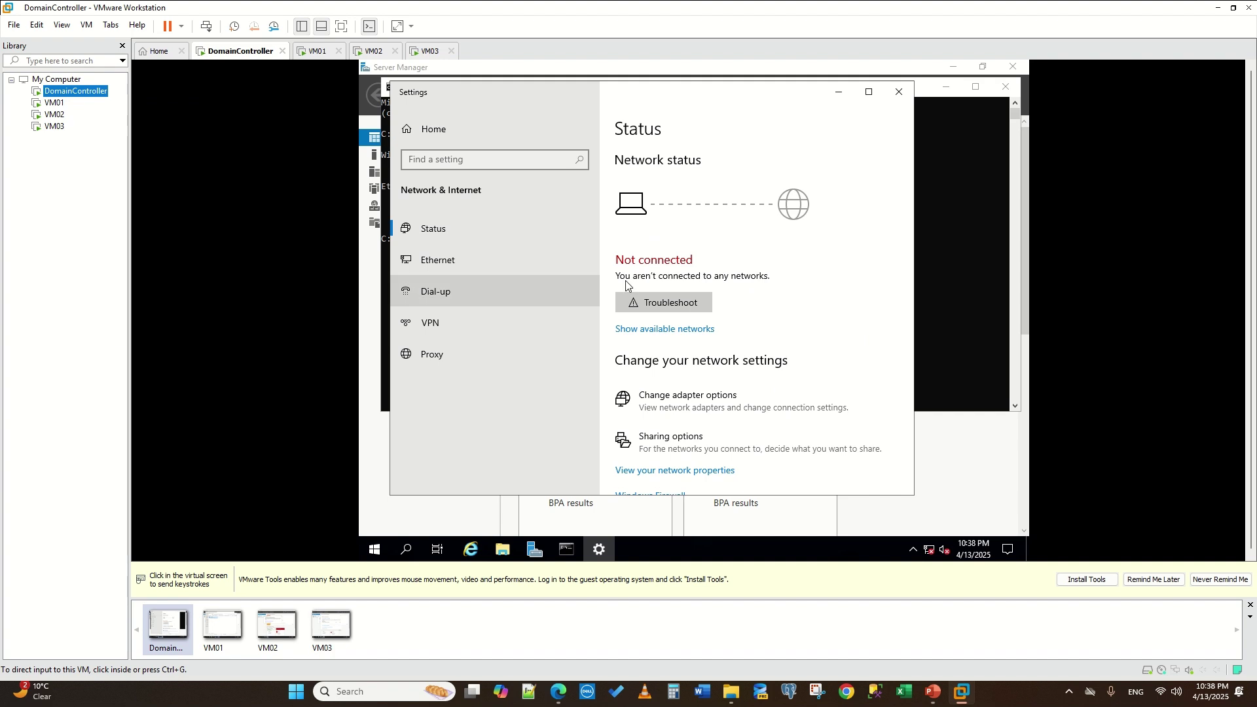
{"action": "left_click", "coordinate": [437, 209]}
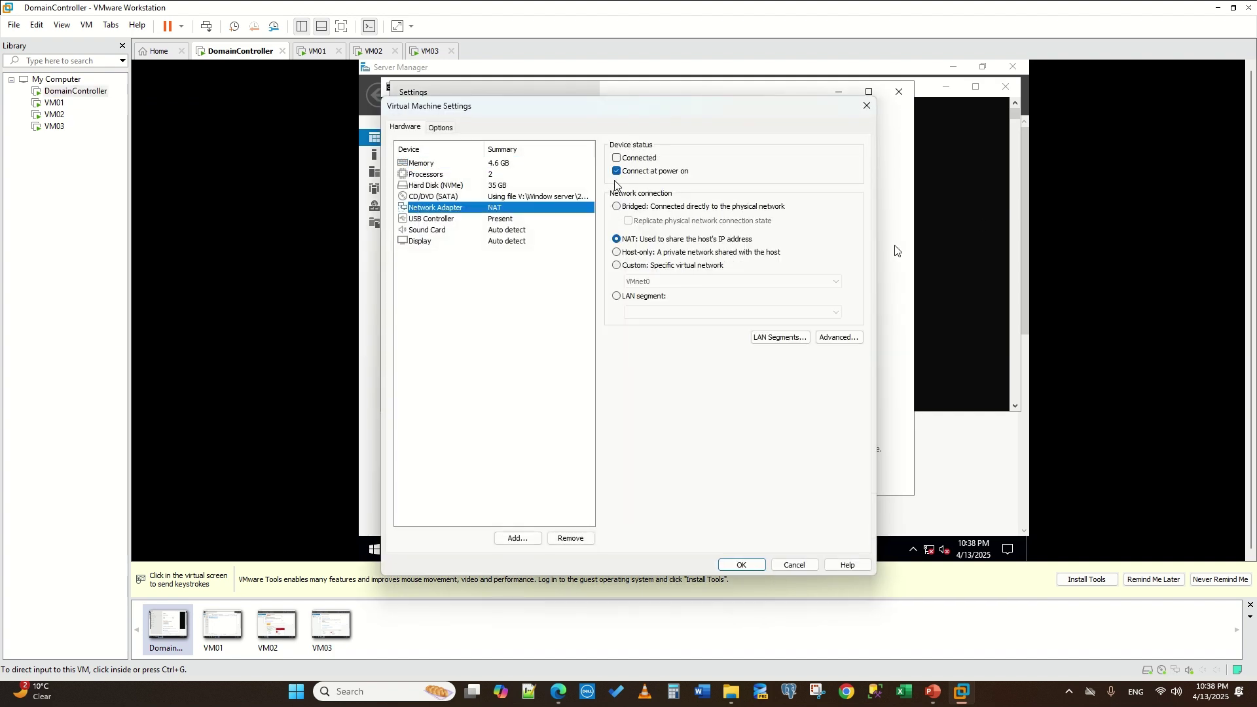
{"action": "left_click", "coordinate": [620, 159]}
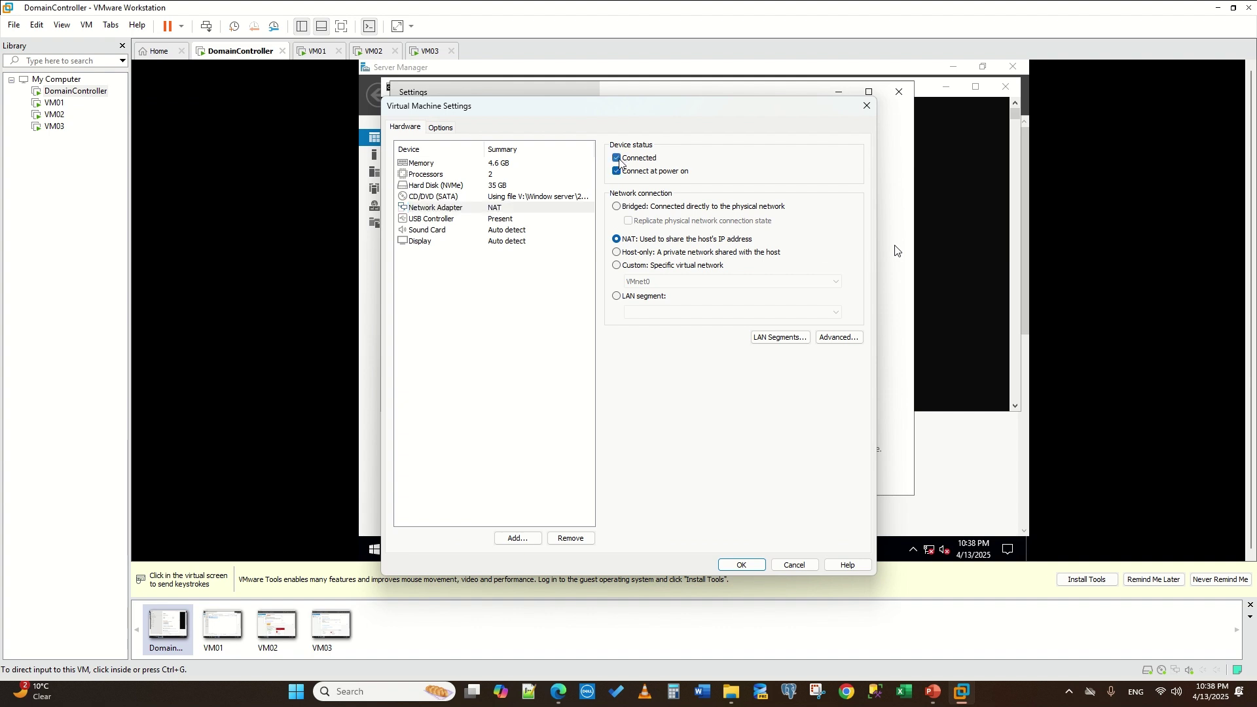
{"action": "left_click", "coordinate": [744, 564]}
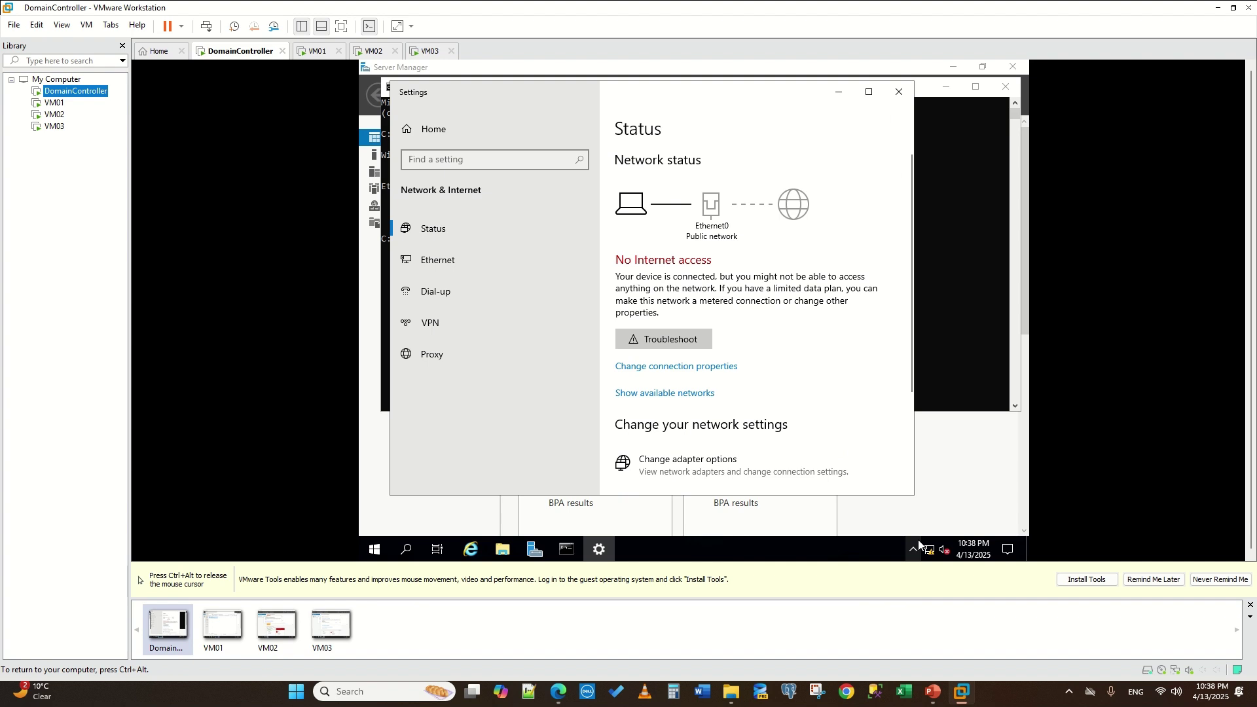
- Rerun the guest troubleshooter, apply its fix, allow network discovery and close Settings
{"action": "left_click", "coordinate": [679, 343]}
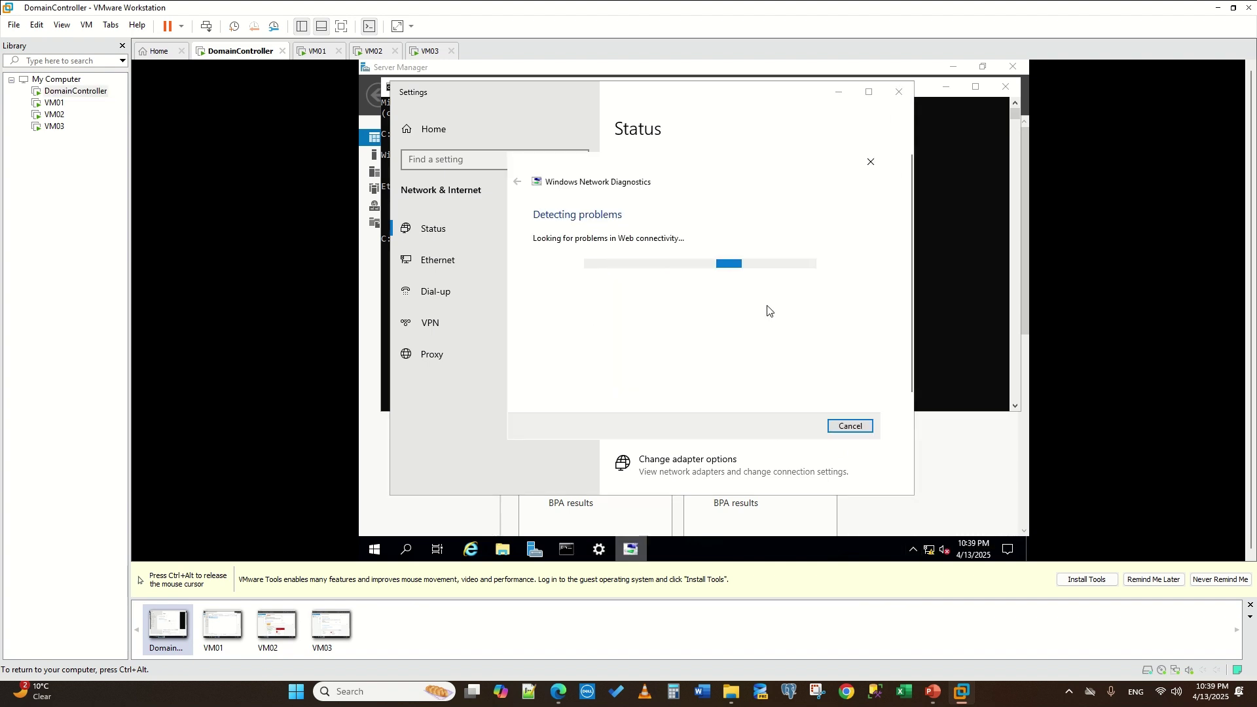
{"action": "left_click", "coordinate": [602, 296]}
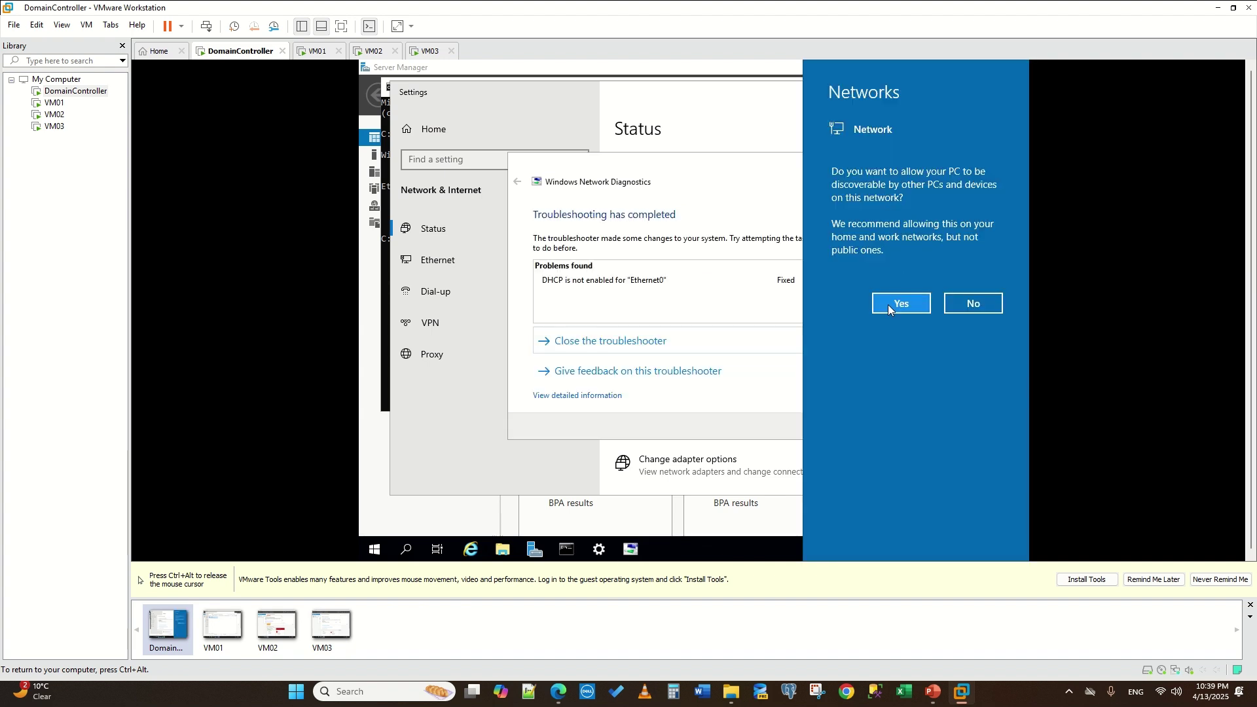
{"action": "left_click", "coordinate": [887, 304]}
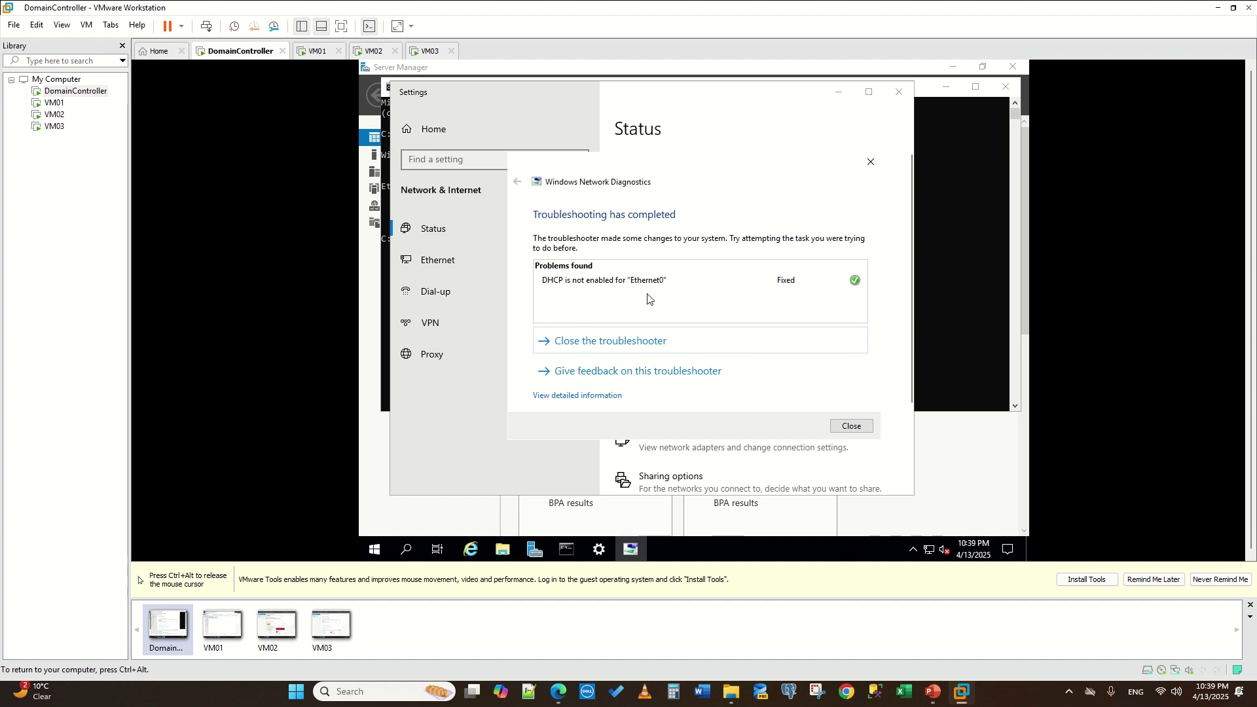
{"action": "left_click", "coordinate": [870, 162]}
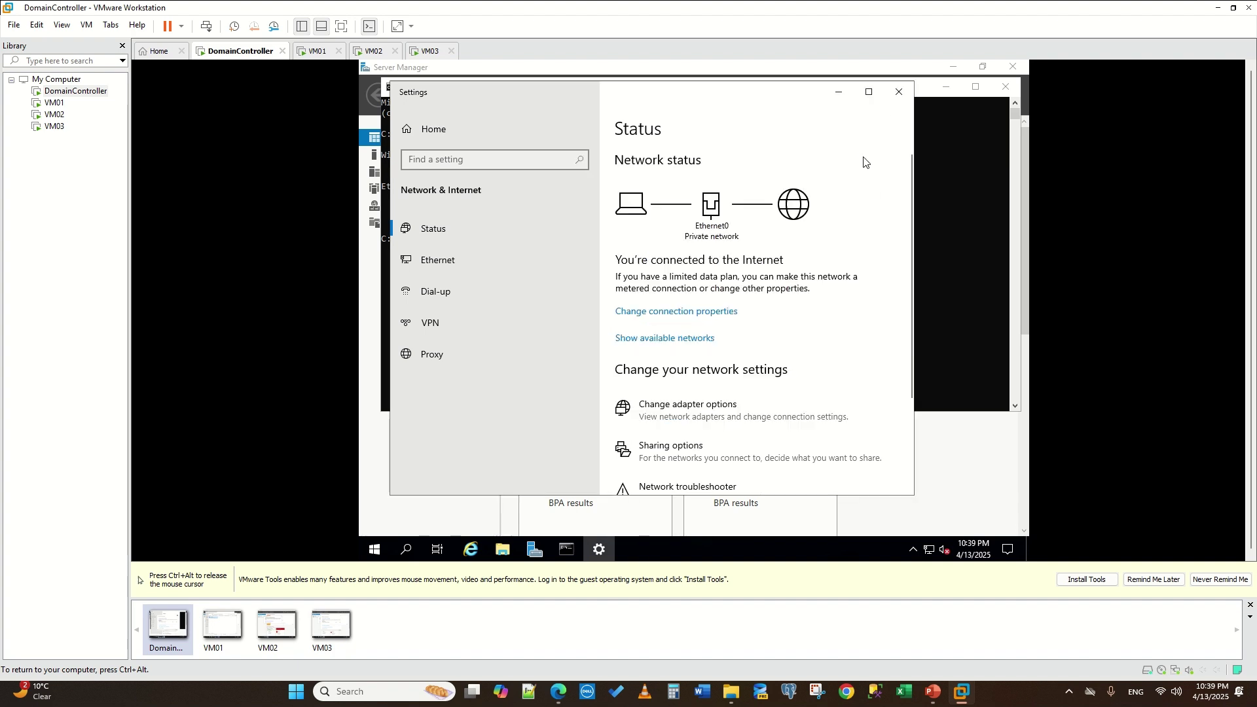
{"action": "left_click", "coordinate": [890, 93]}
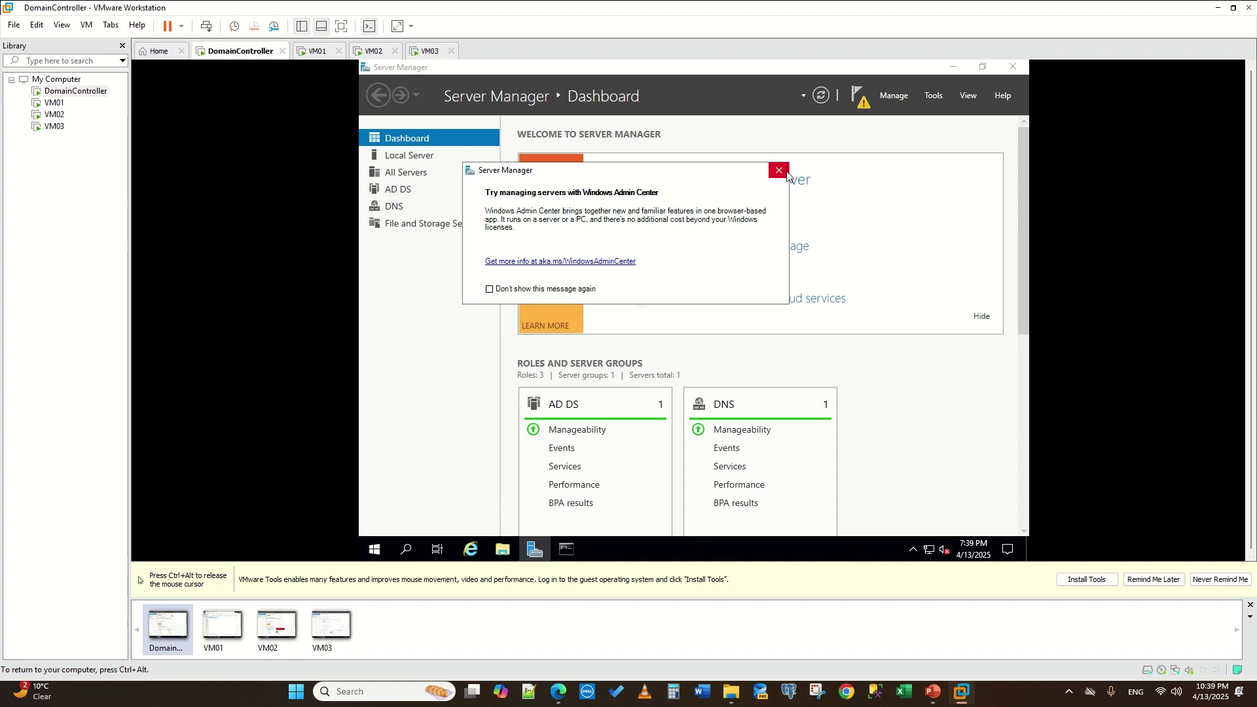
- Relaunch domain controller promotion as a new forest with root domain name mylab
{"action": "left_click", "coordinate": [778, 170]}
{"action": "left_click", "coordinate": [857, 100]}
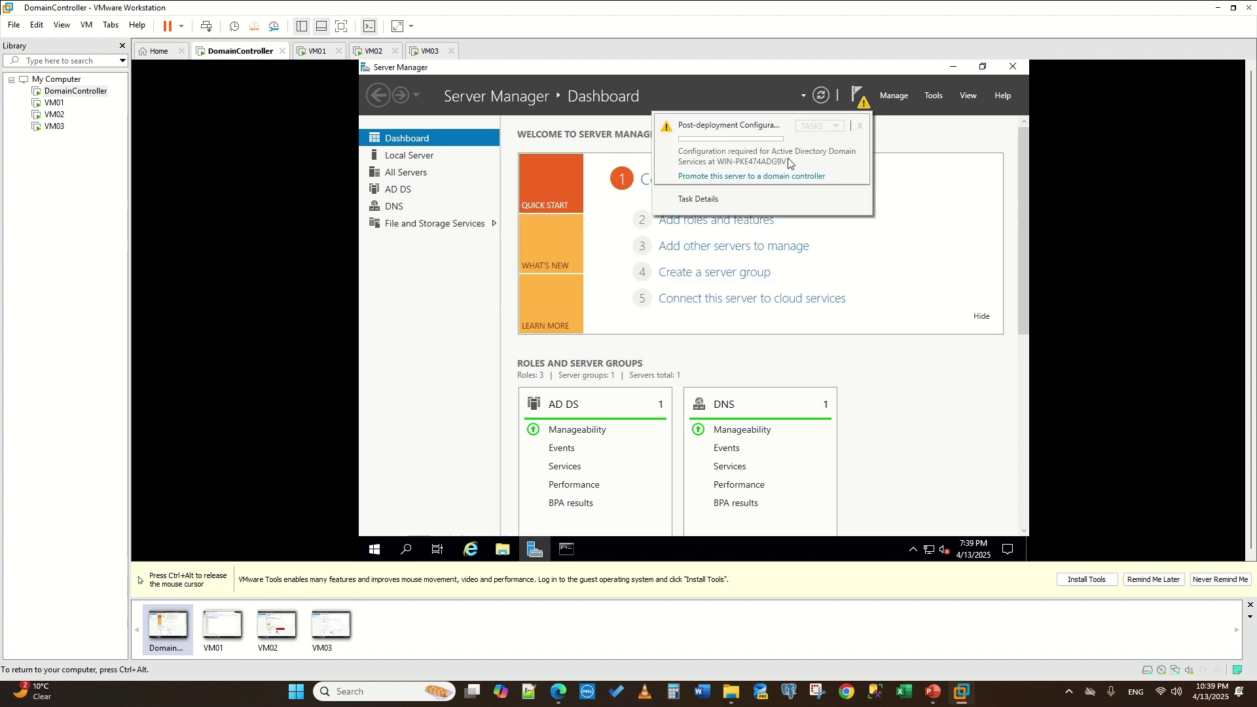
{"action": "left_click", "coordinate": [724, 175]}
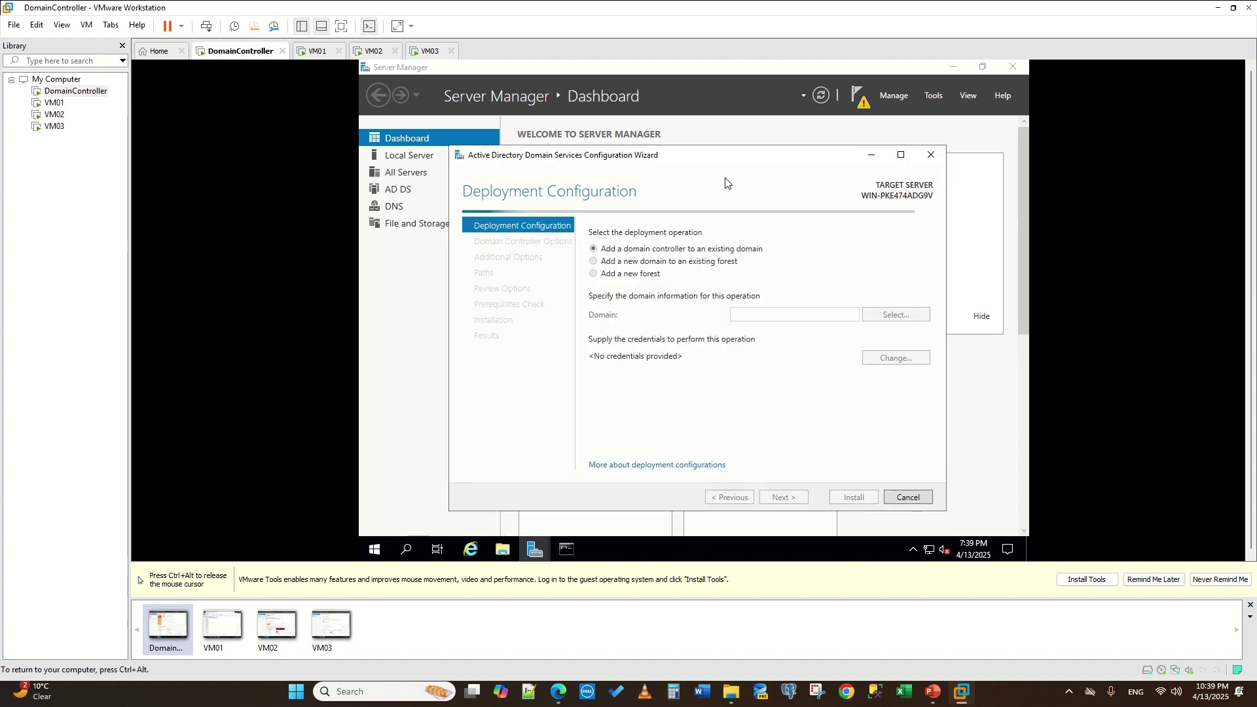
{"action": "left_click", "coordinate": [594, 274]}
{"action": "left_click", "coordinate": [807, 318]}
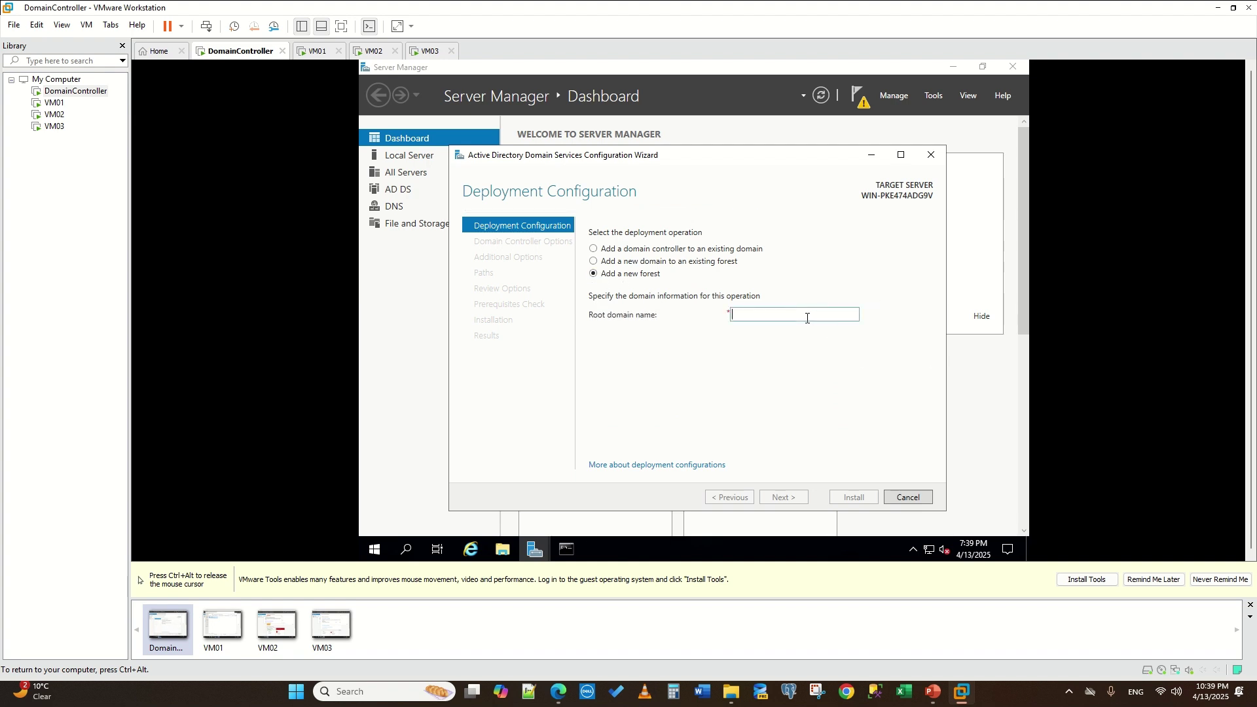
{"action": "type", "text": "mylab.com"}
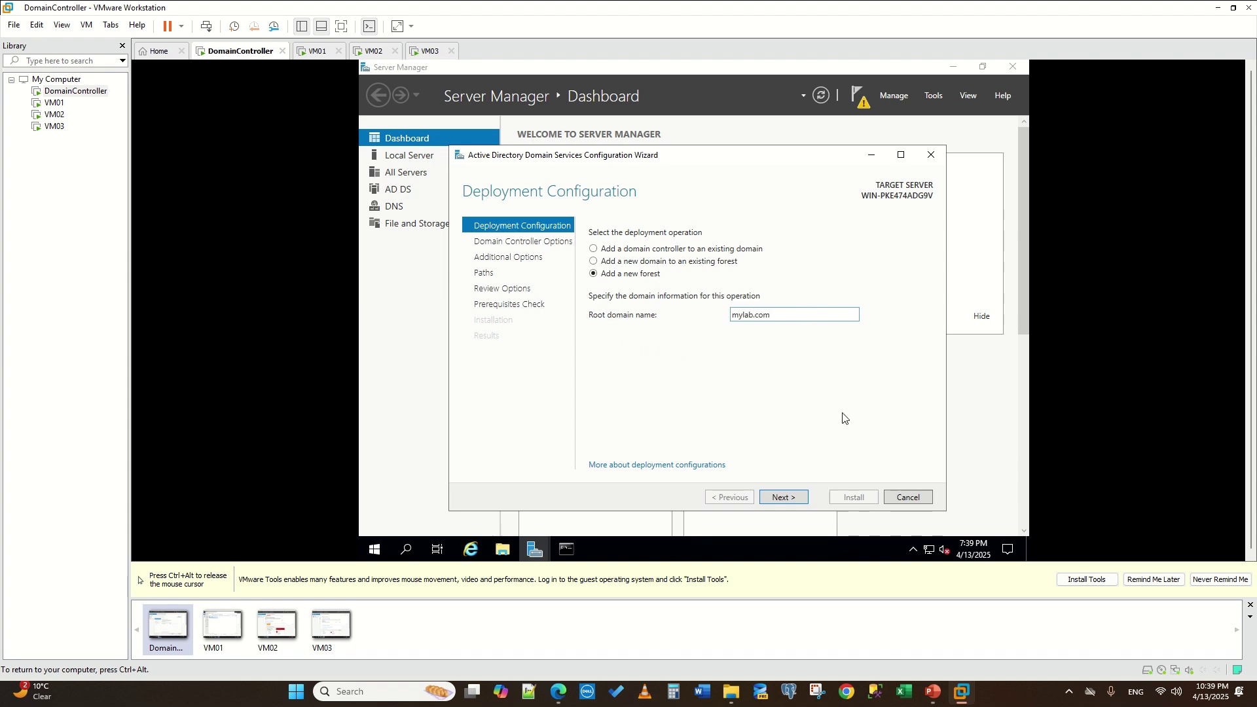
{"action": "left_click", "coordinate": [783, 497]}
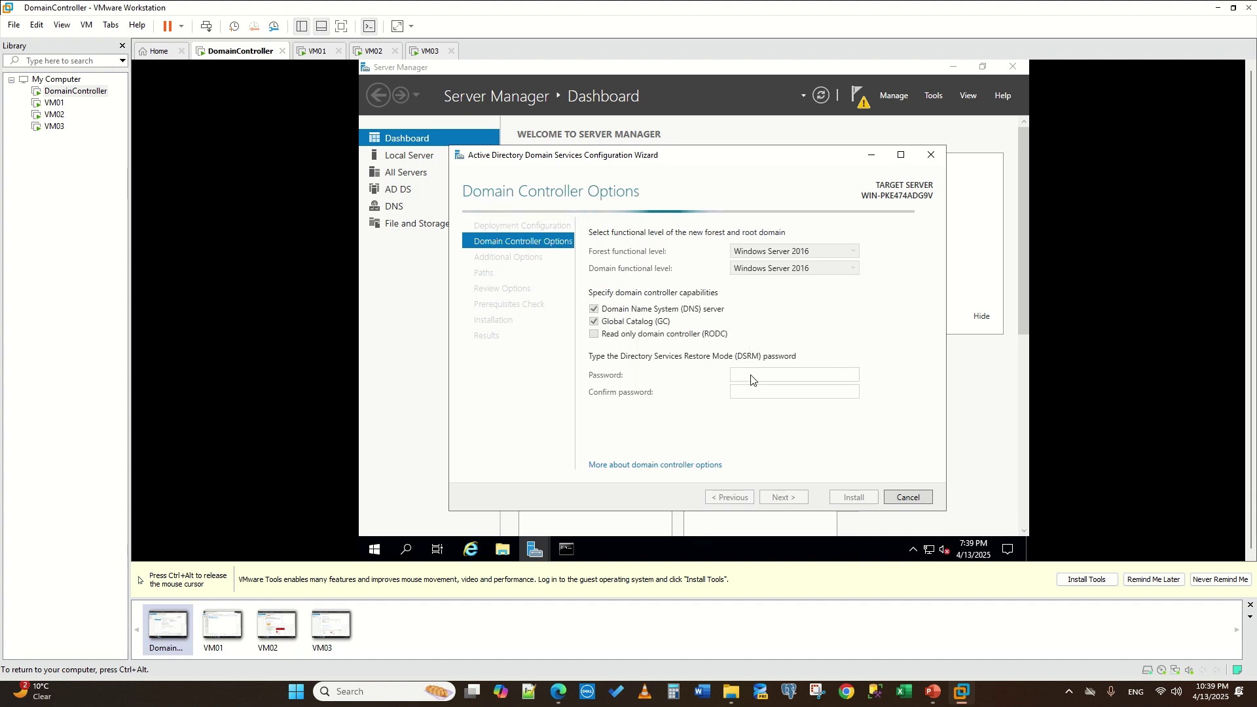
- Enter and confirm the DSRM password and advance past DNS Options to Additional Options
{"action": "left_click", "coordinate": [742, 375]}
{"action": "type", "text": "●"}
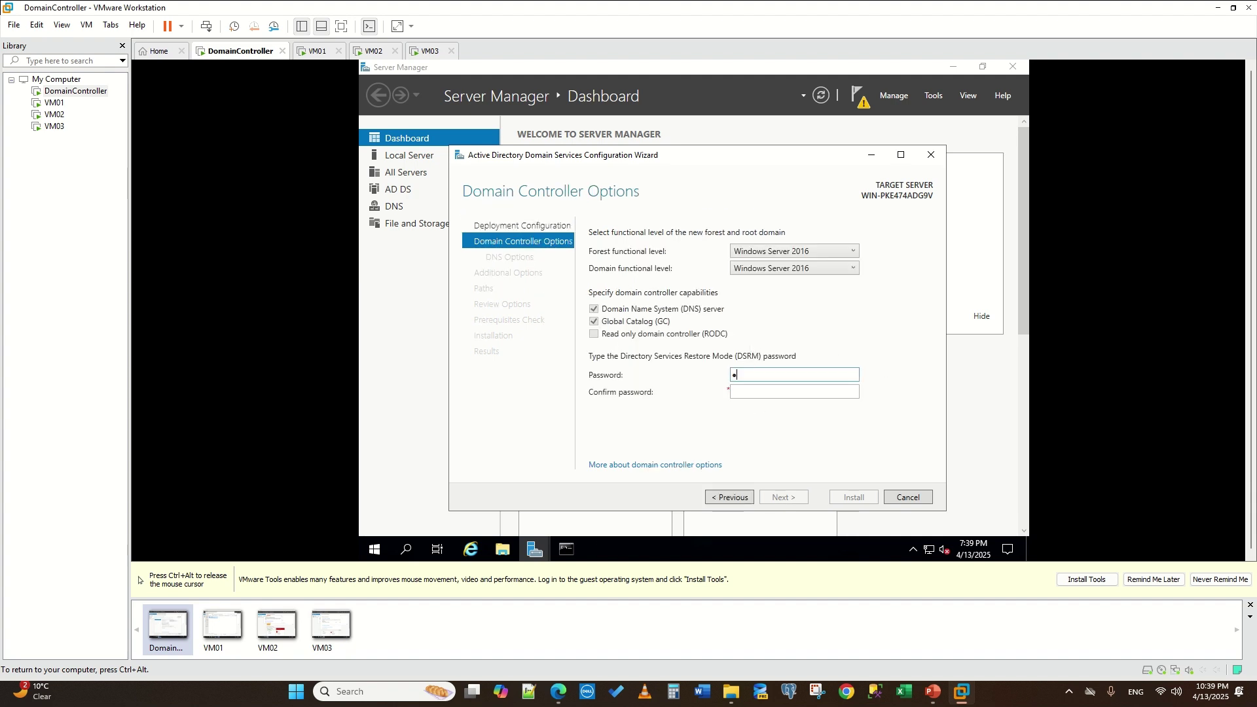
{"action": "type", "text": "●●"}
{"action": "key", "text": "Tab"}
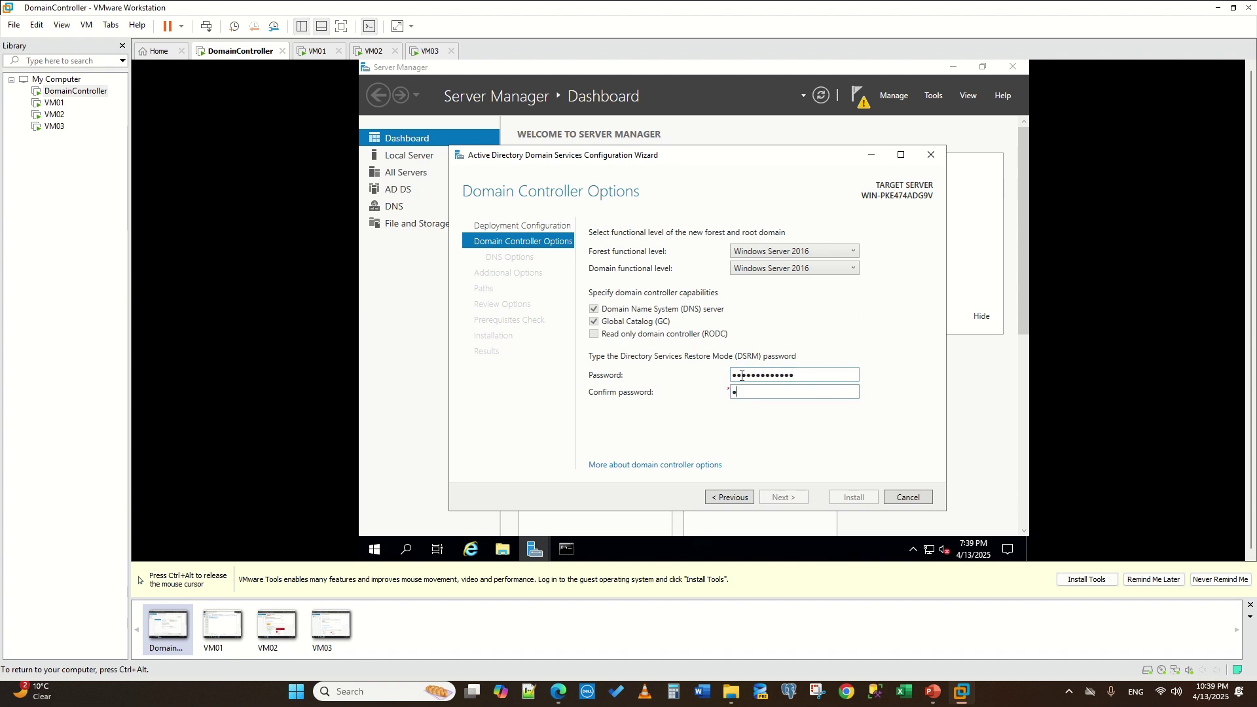
{"action": "type", "text": "●●●●●●●●●●●●●"}
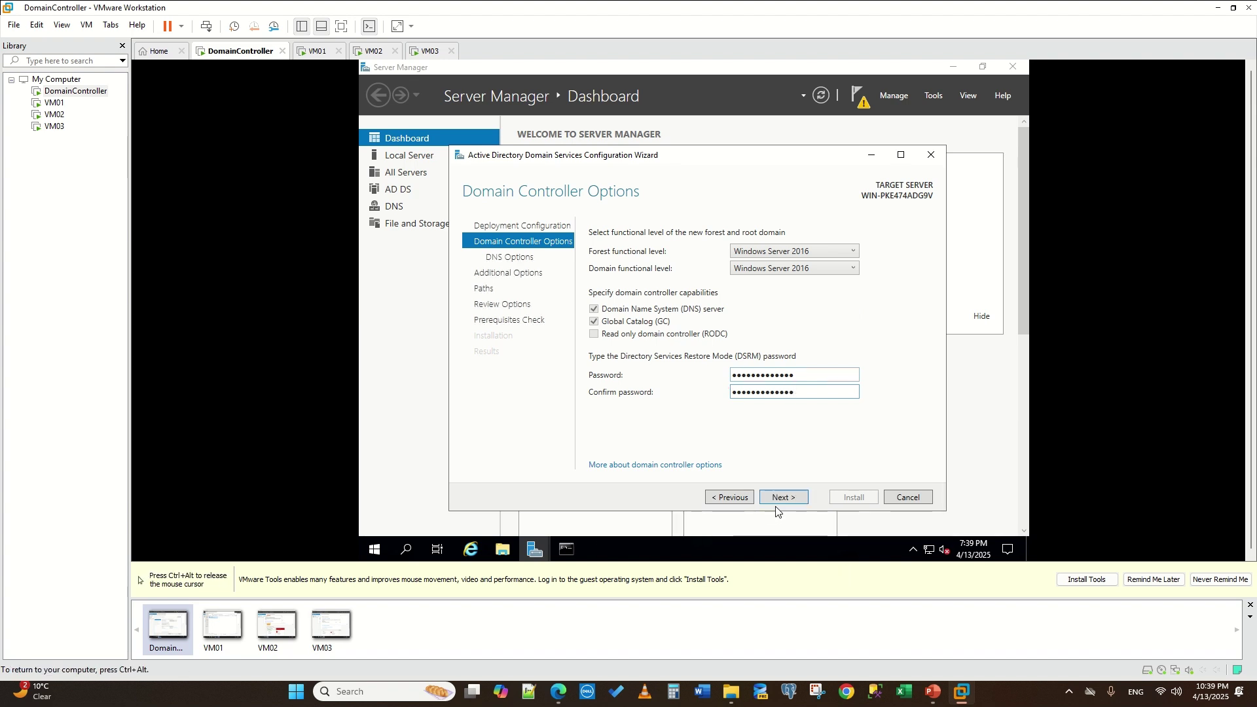
{"action": "left_click", "coordinate": [780, 499]}
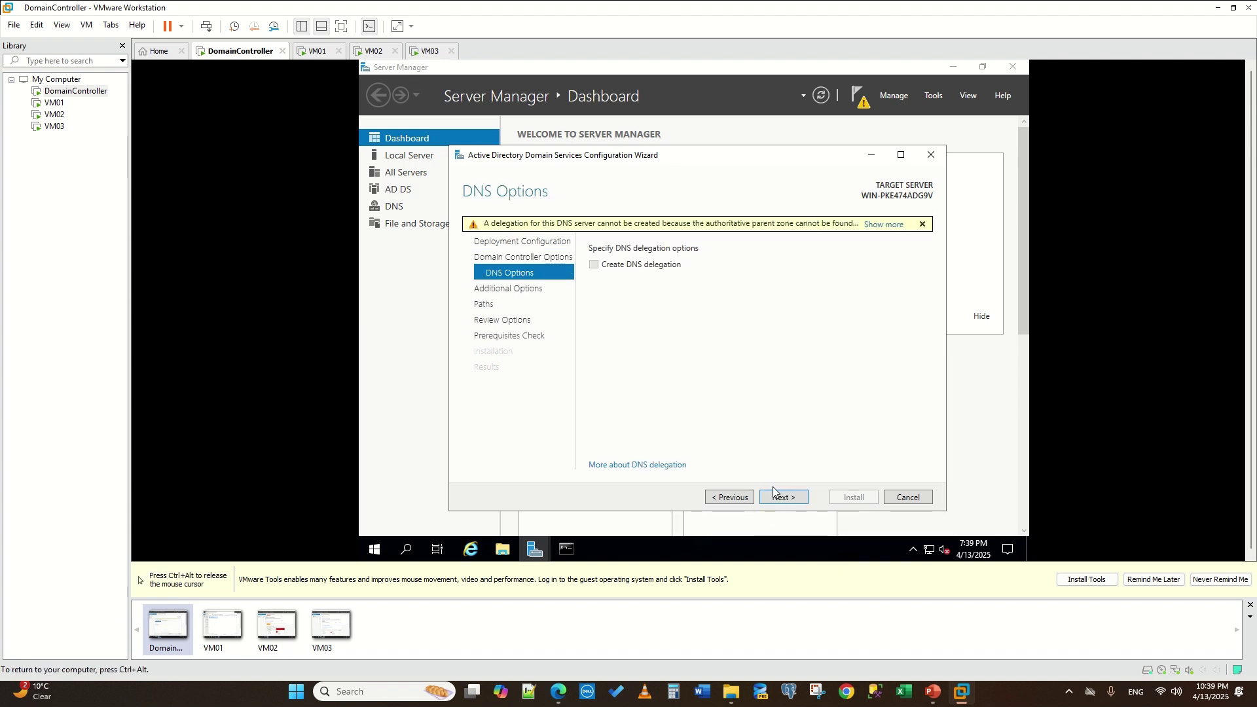
{"action": "left_click", "coordinate": [780, 498]}
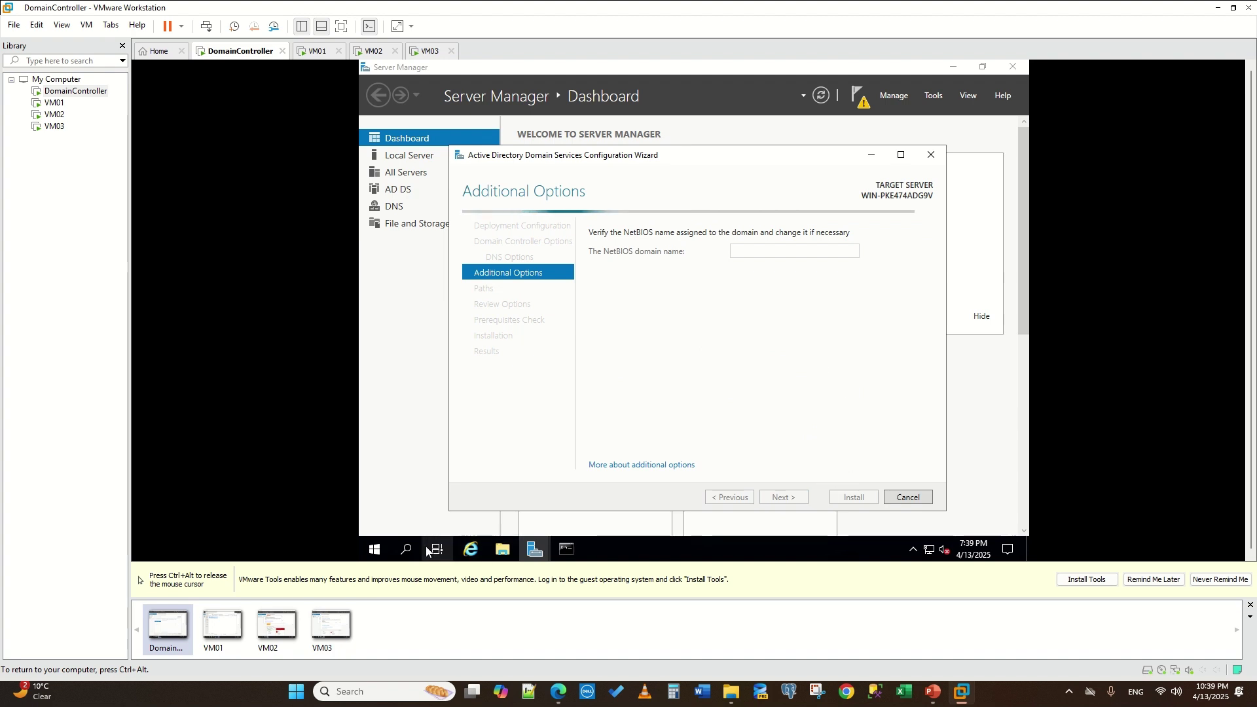
- Open the DomainController's Ethernet0 IPv4 properties through the Network & Internet settings
{"action": "right_click", "coordinate": [934, 551]}
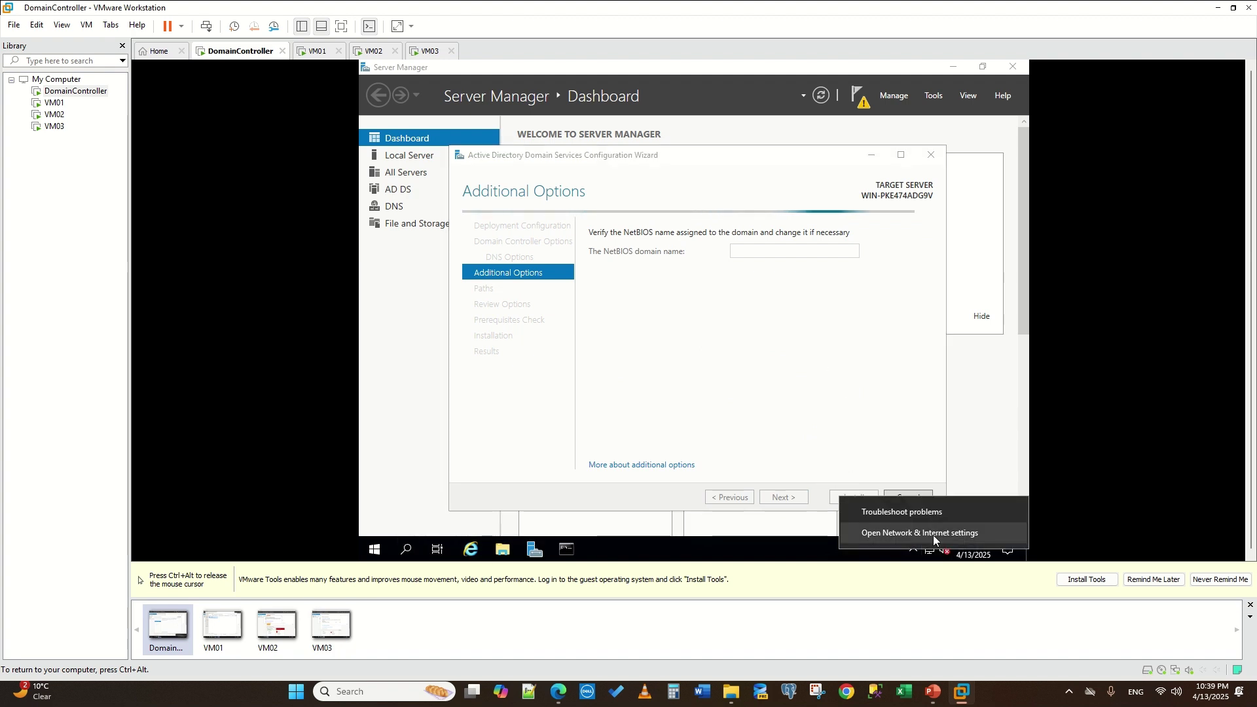
{"action": "left_click", "coordinate": [932, 536]}
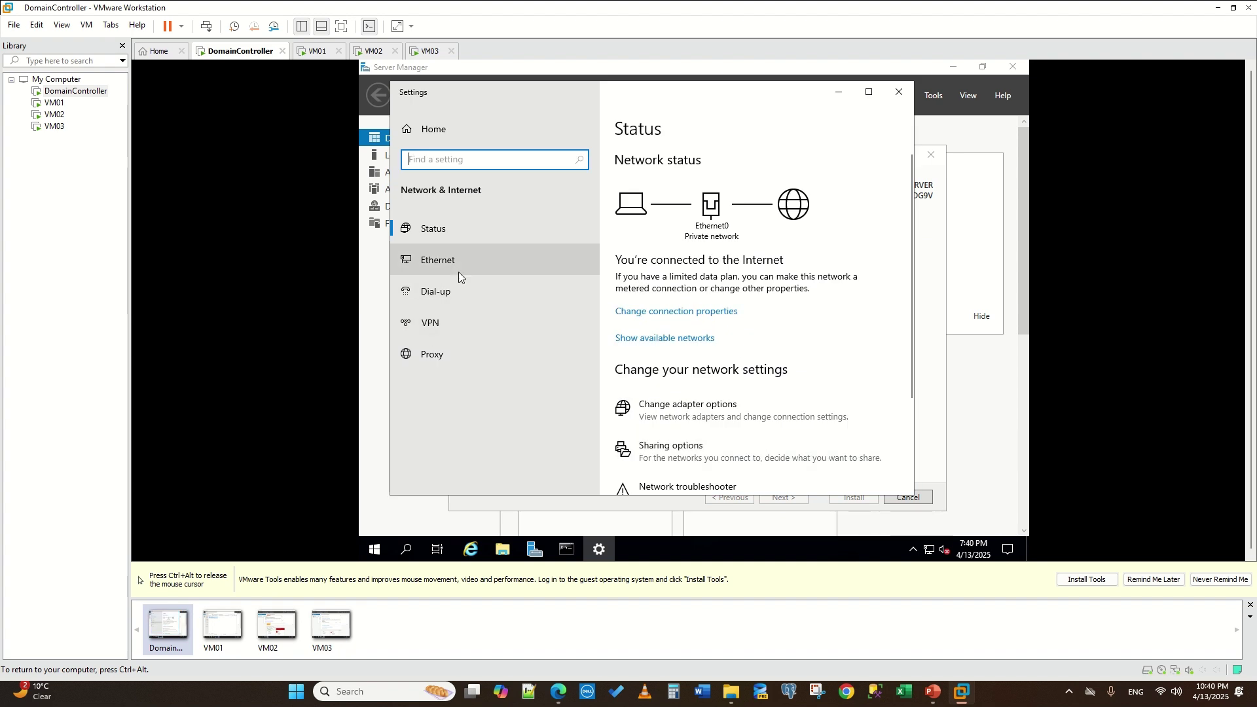
{"action": "left_click", "coordinate": [458, 269]}
{"action": "left_click", "coordinate": [678, 277]}
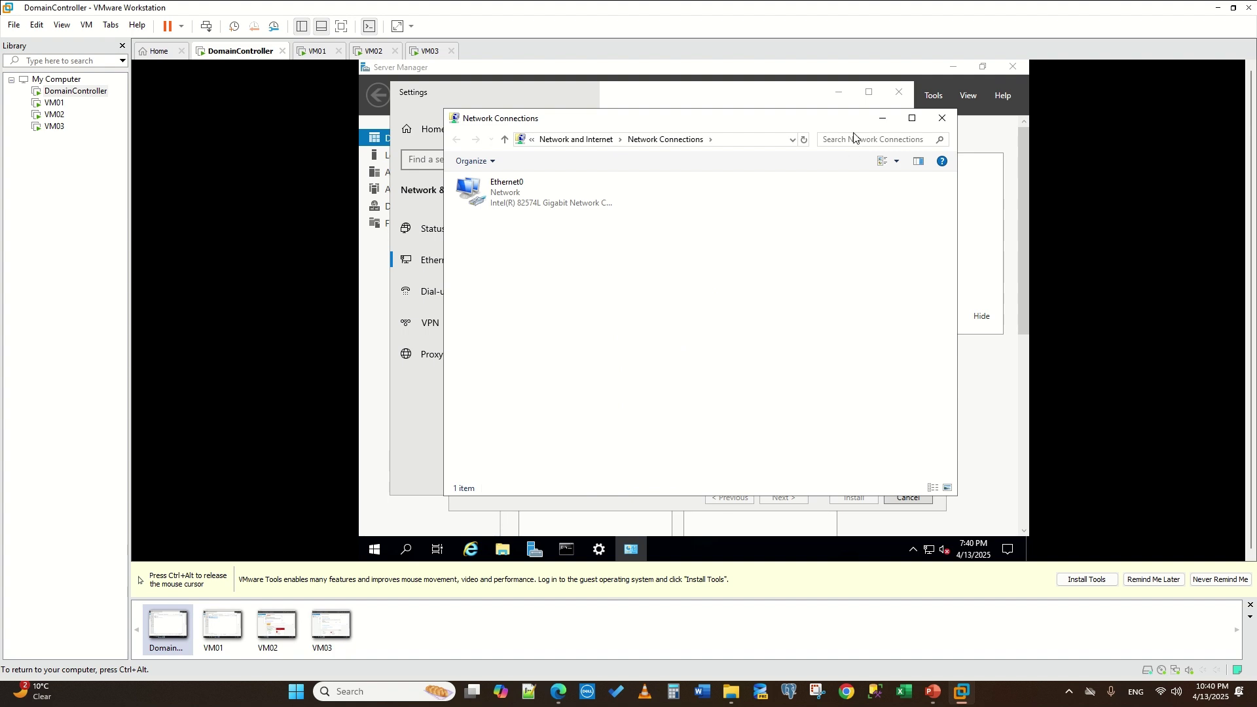
{"action": "double_click", "coordinate": [531, 208]}
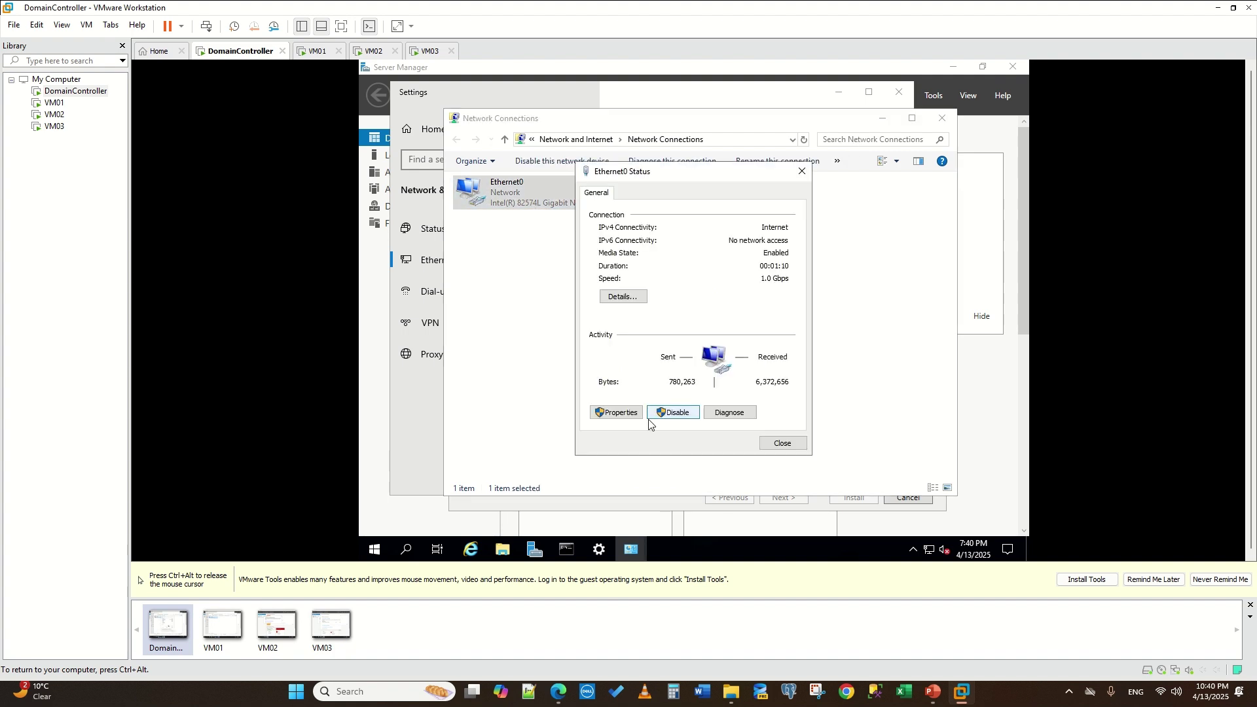
{"action": "left_click", "coordinate": [620, 417]}
{"action": "left_click", "coordinate": [700, 321]}
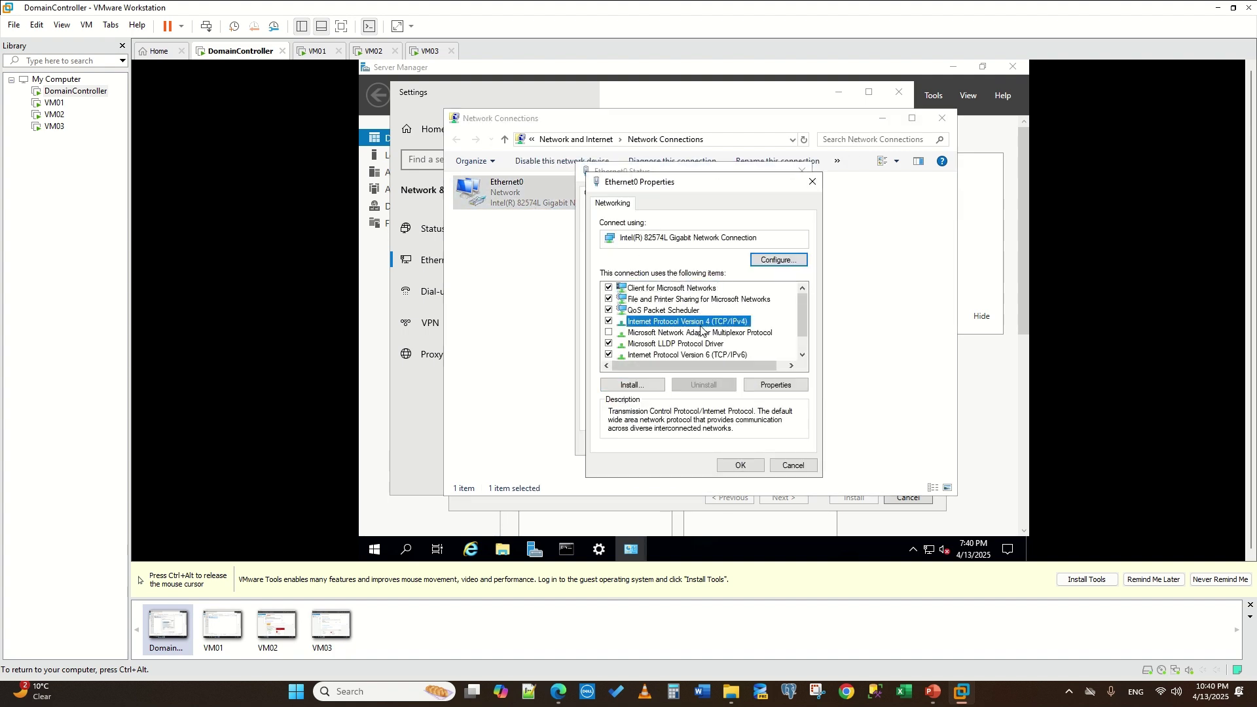
{"action": "left_click", "coordinate": [789, 385]}
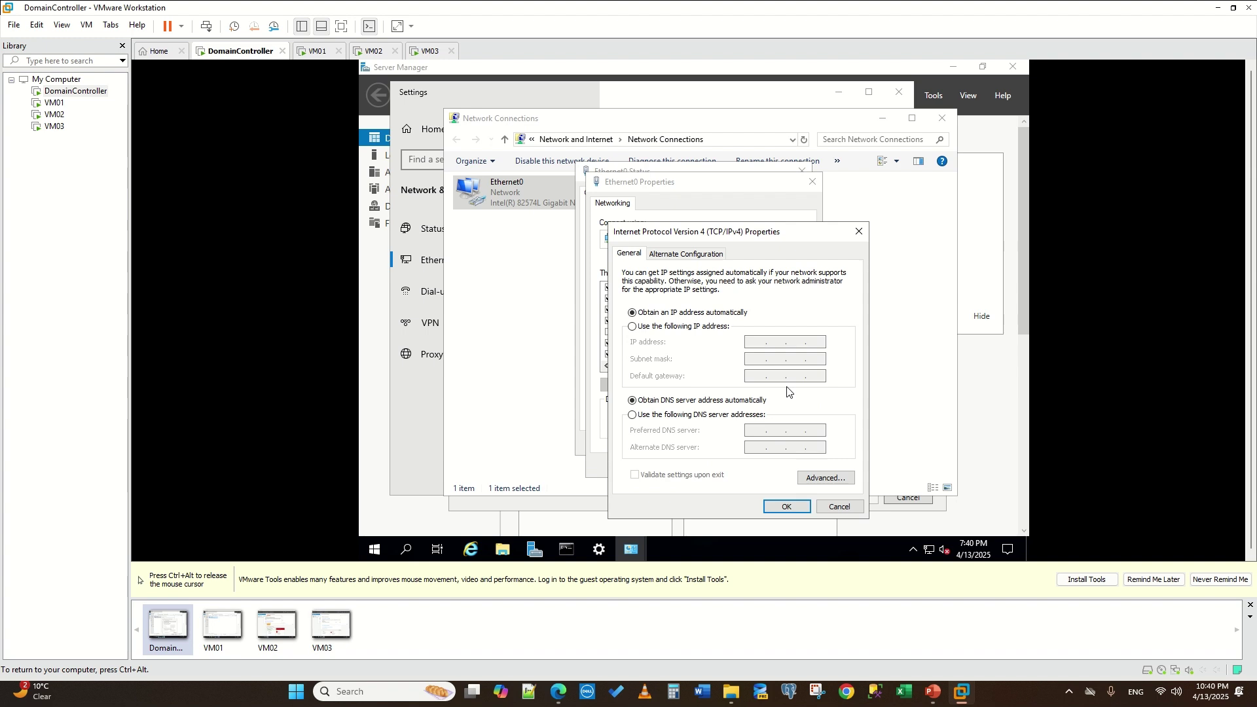
- Assign static IP 192.168.1.10 with mask 255.255.255.0 and accept the empty-DNS warning
{"action": "left_click", "coordinate": [633, 327]}
{"action": "left_click", "coordinate": [765, 343]}
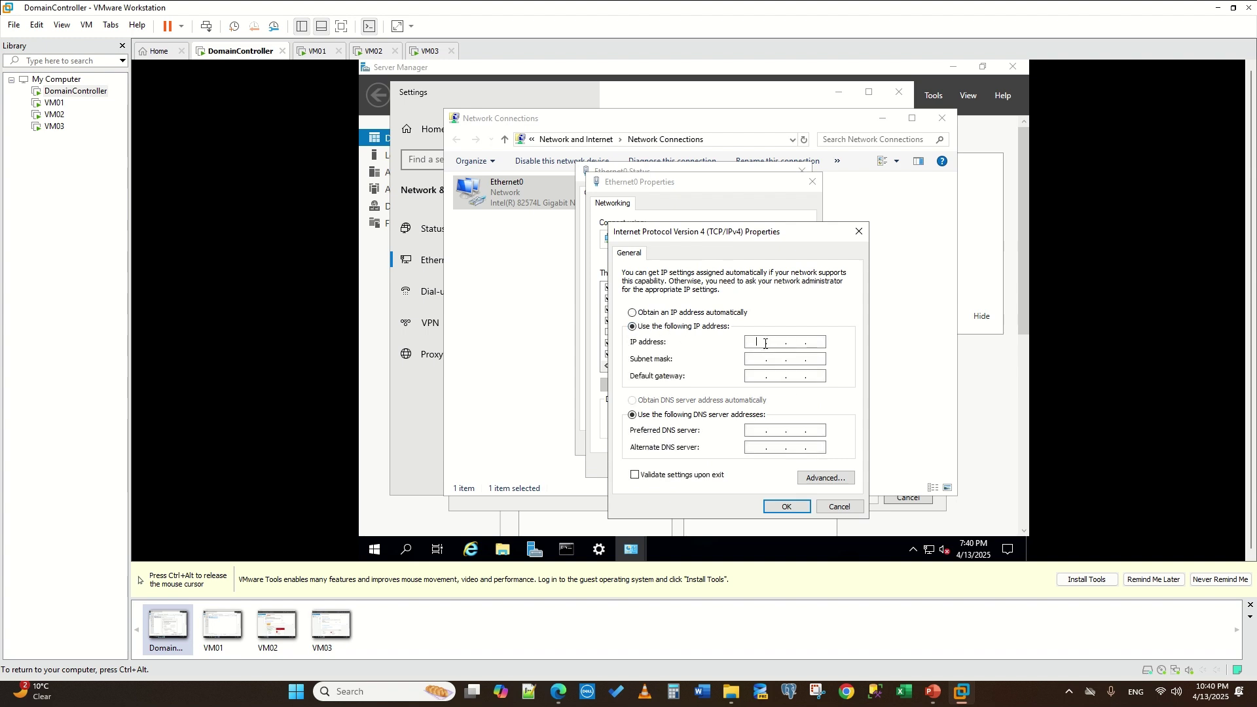
{"action": "type", "text": "192.168.1.10"}
{"action": "left_click", "coordinate": [758, 356]}
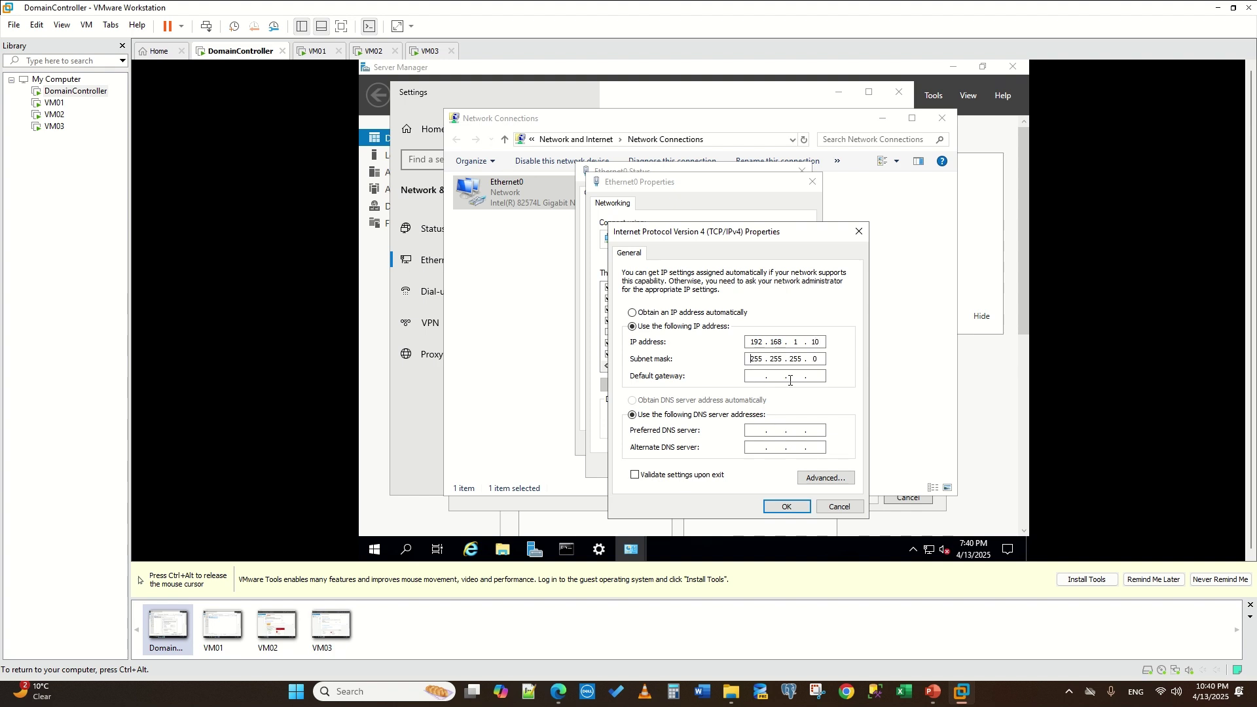
{"action": "left_click", "coordinate": [783, 507]}
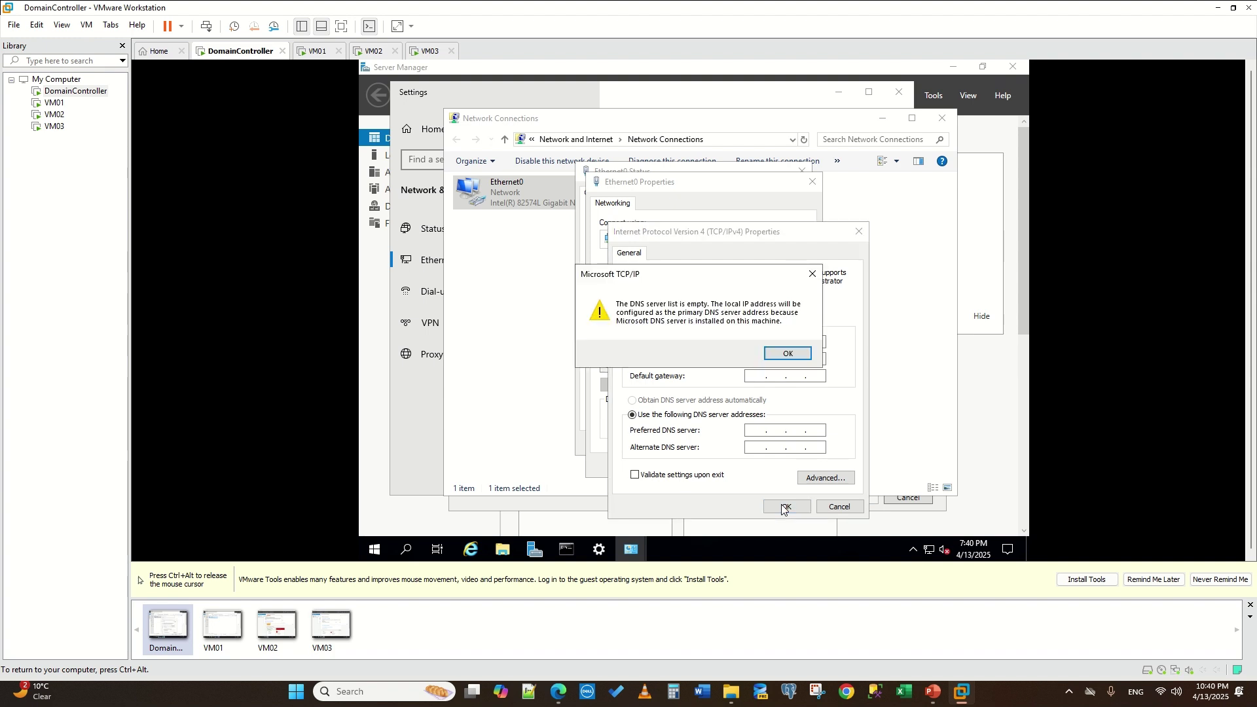
{"action": "left_click", "coordinate": [789, 360]}
- Recheck and re-save the IPv4 settings, close the Ethernet0 windows, and return to the wizard
{"action": "left_click", "coordinate": [713, 322]}
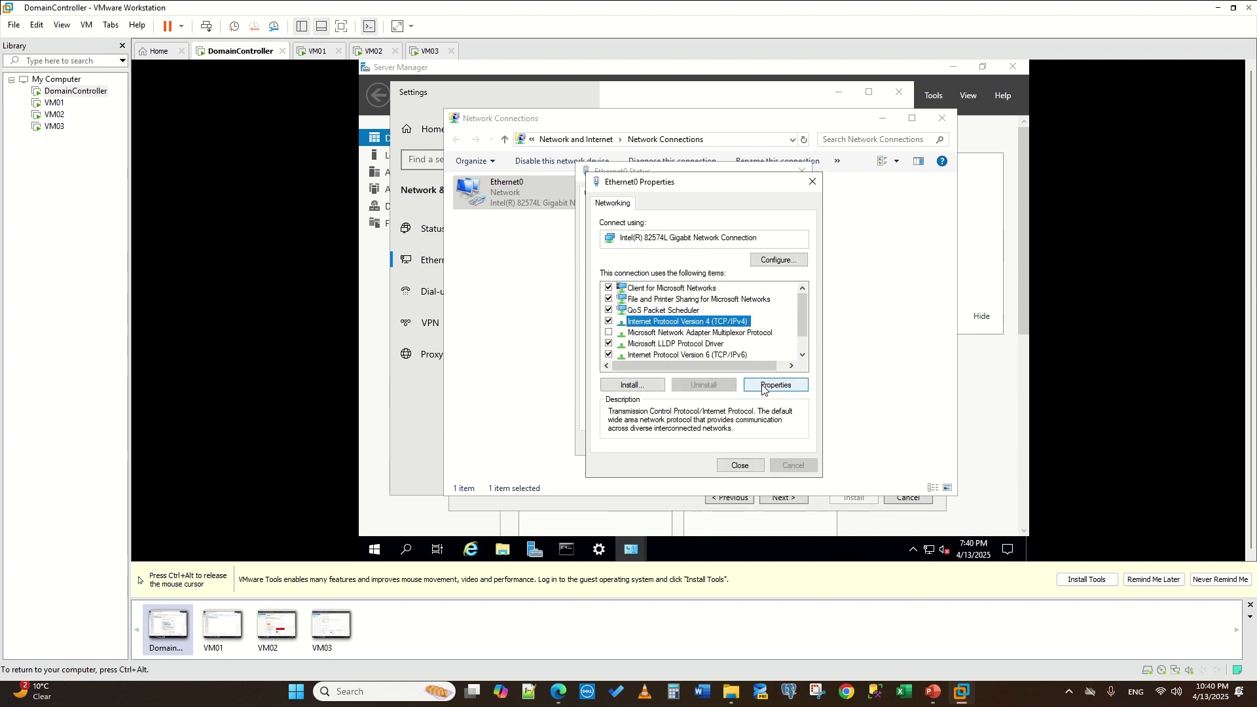
{"action": "left_click", "coordinate": [767, 387]}
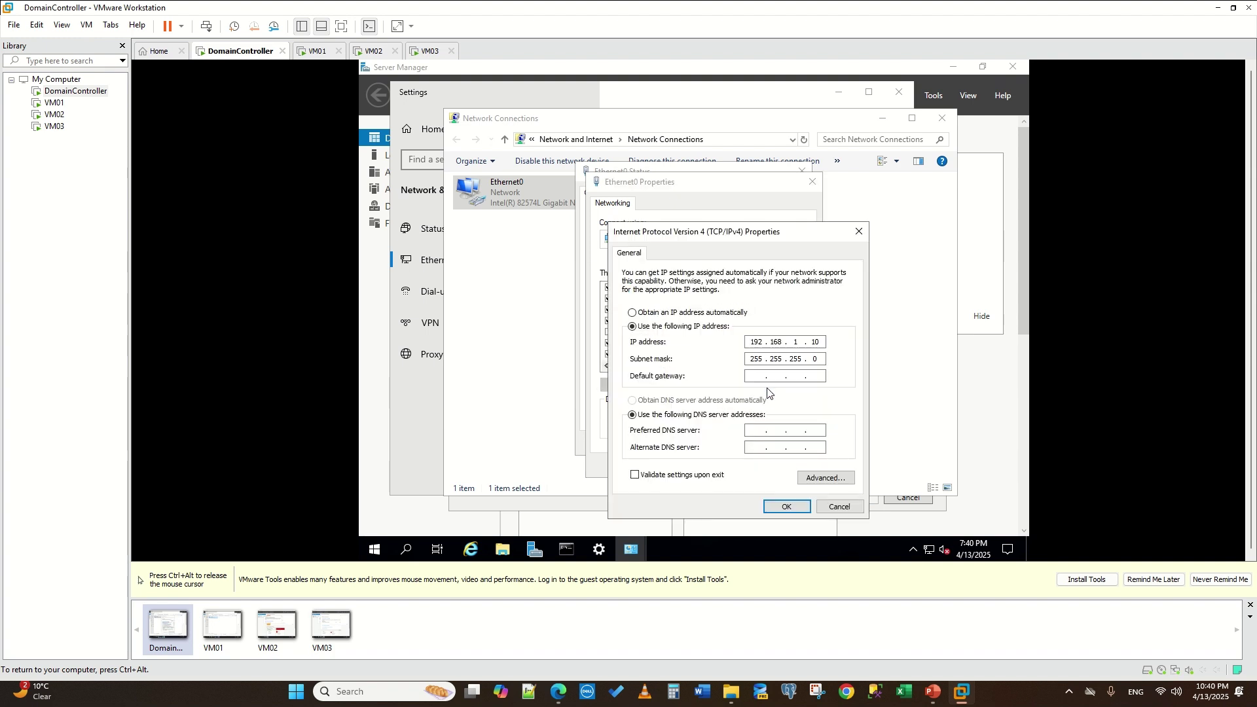
{"action": "left_click", "coordinate": [789, 507]}
{"action": "left_click", "coordinate": [785, 354]}
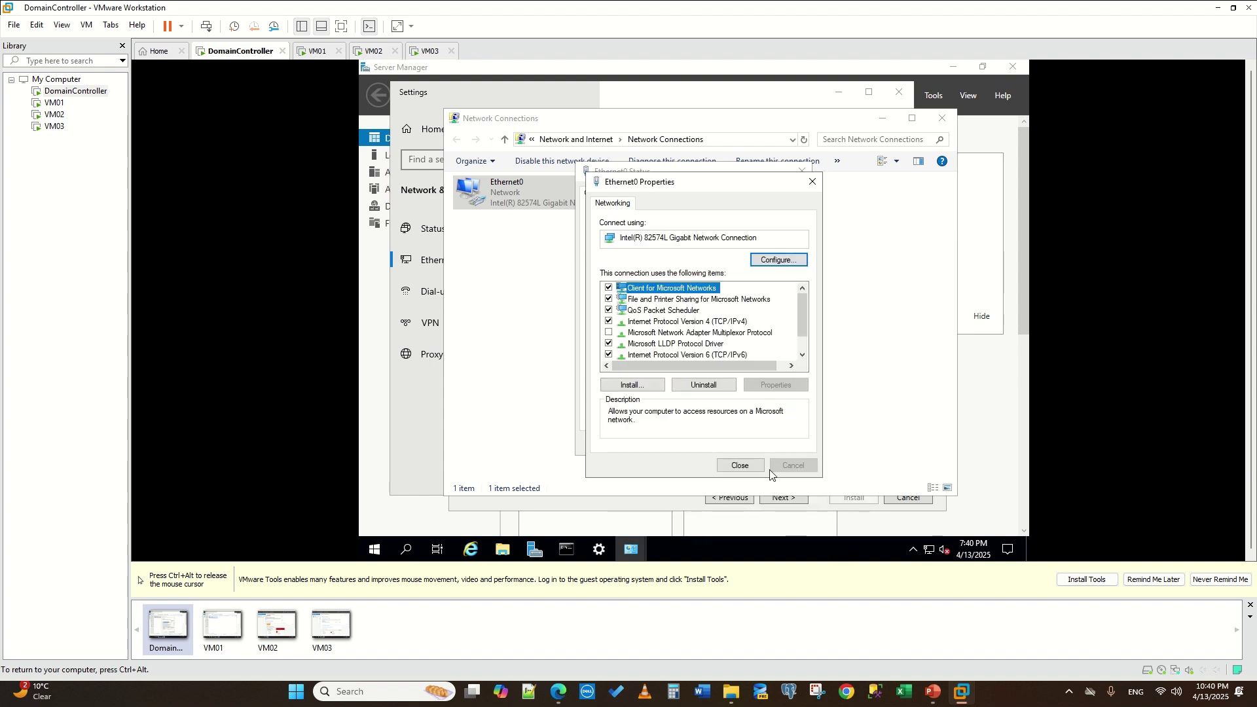
{"action": "left_click", "coordinate": [740, 464]}
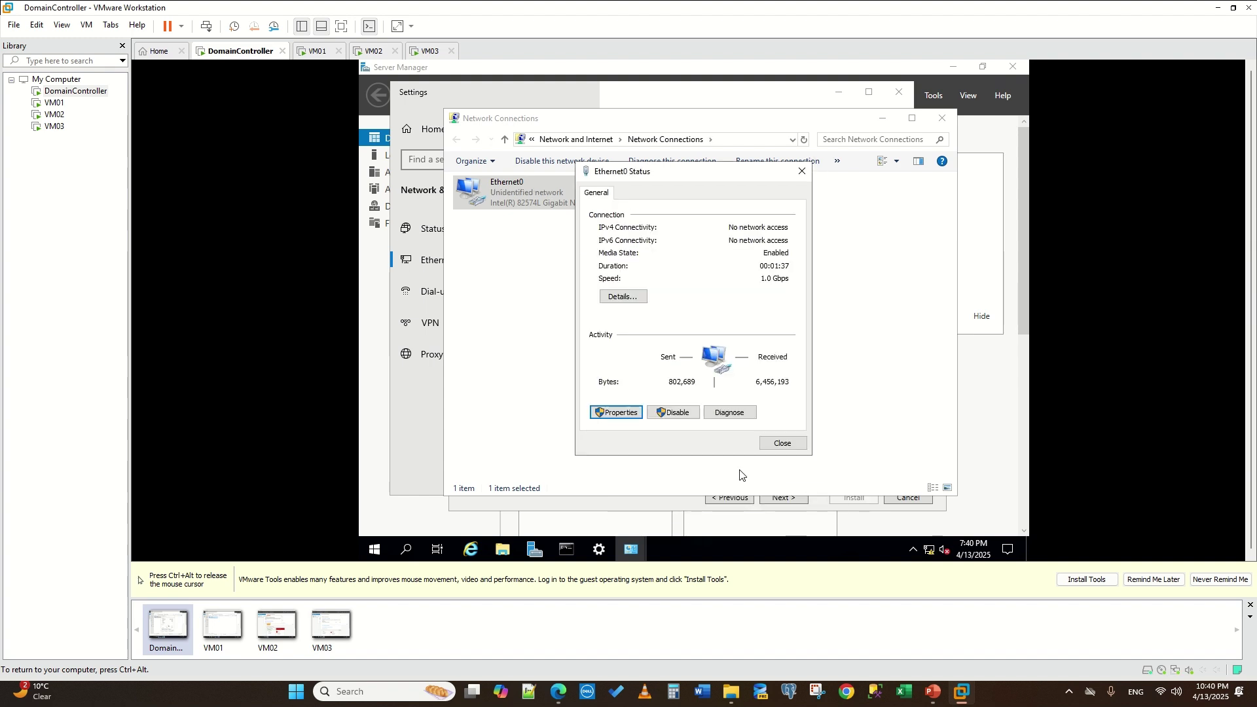
{"action": "left_click", "coordinate": [783, 445]}
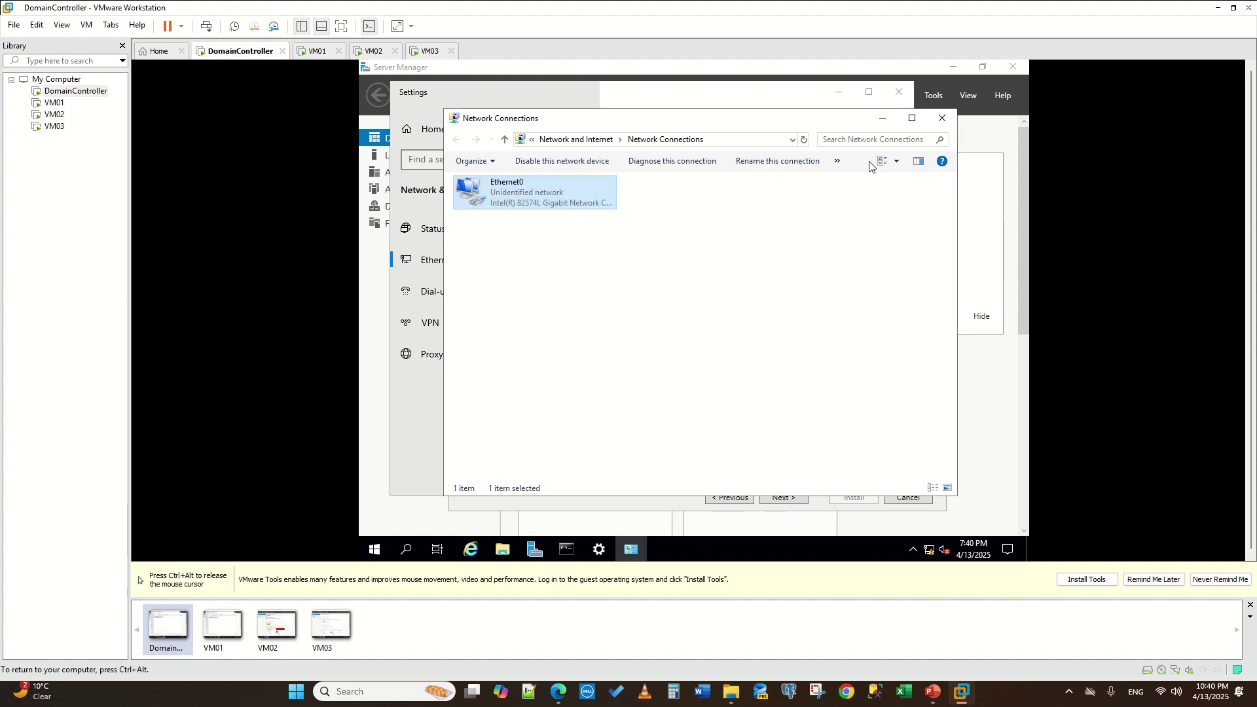
{"action": "left_click", "coordinate": [885, 123]}
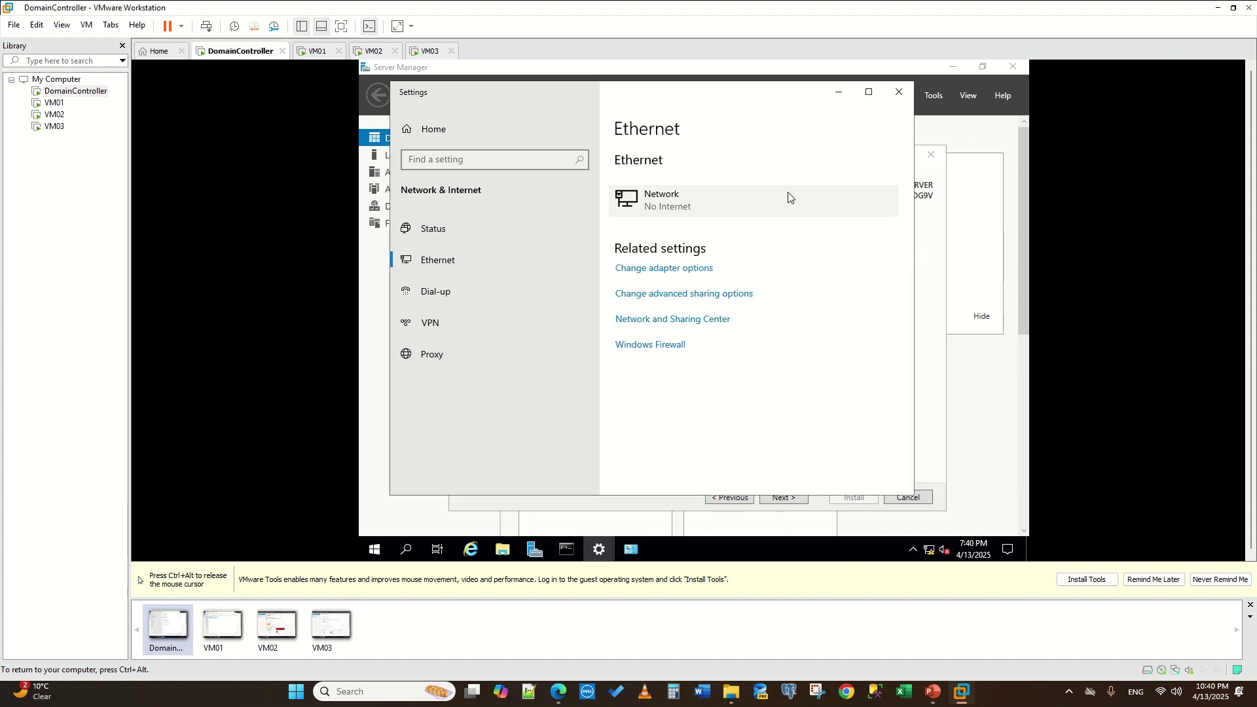
{"action": "left_click", "coordinate": [838, 92]}
- Advance past Additional Options, Paths and Review Options, then start the AD DS installation
{"action": "left_click", "coordinate": [784, 495]}
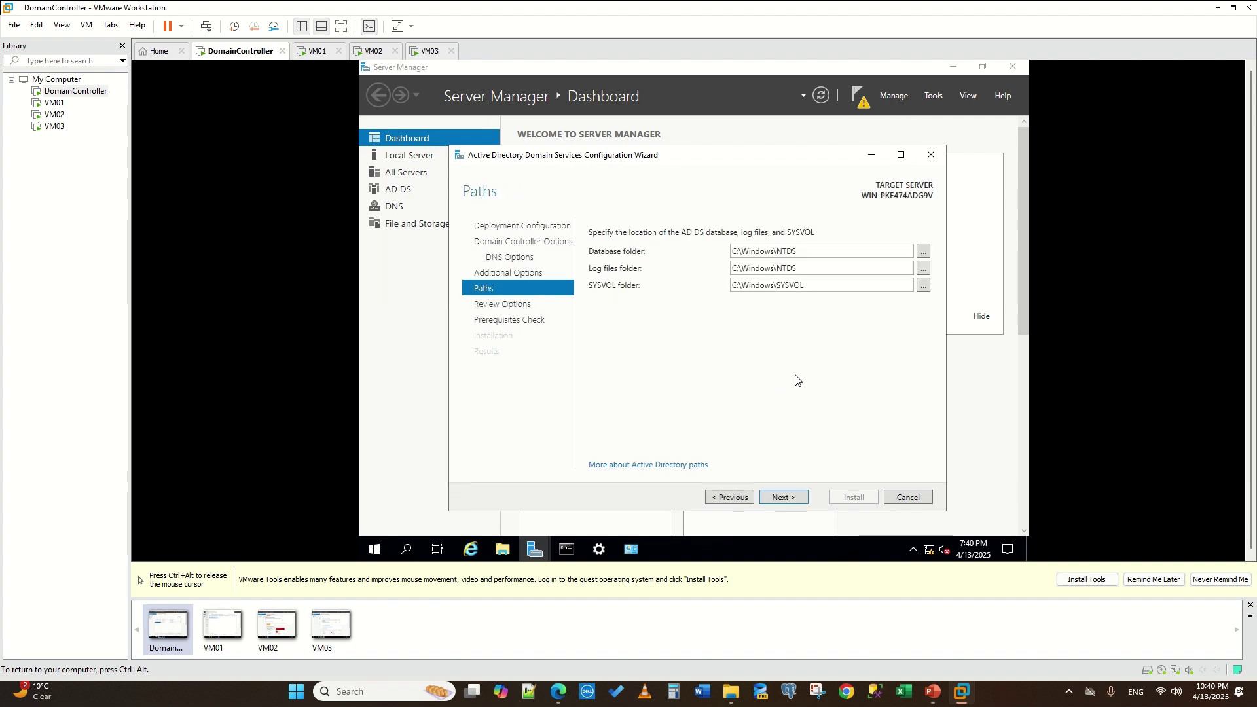
{"action": "left_click", "coordinate": [781, 494]}
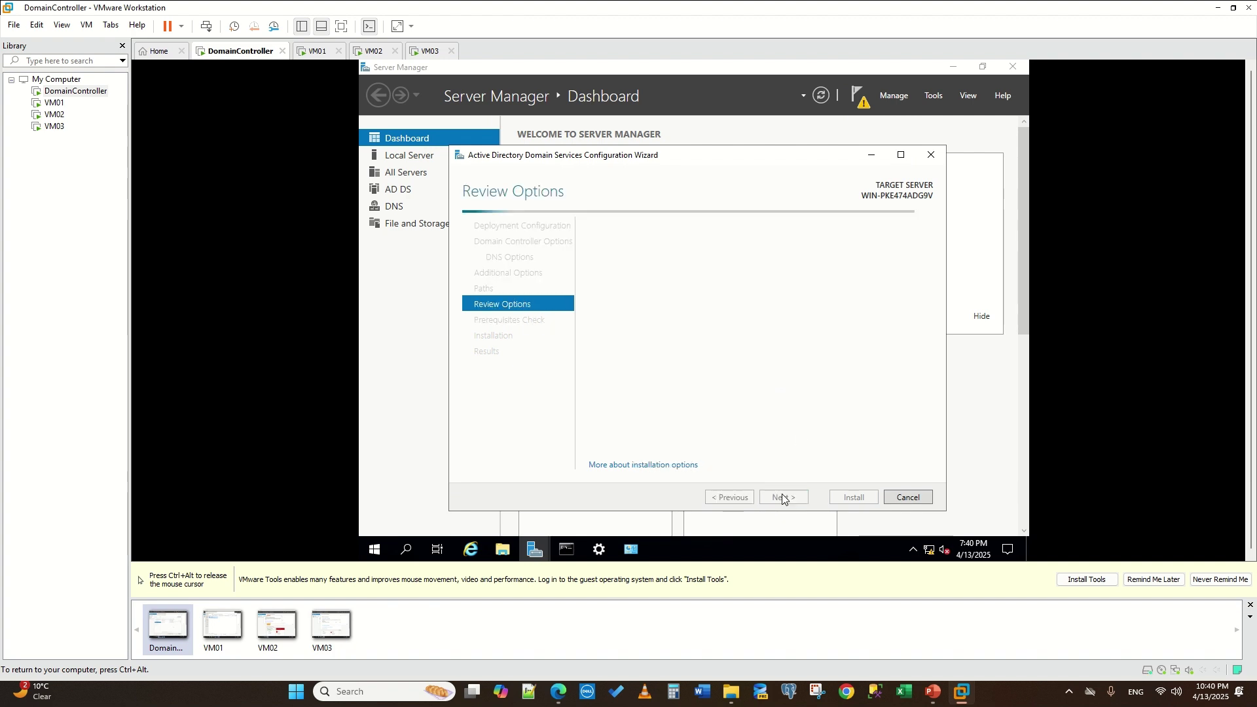
{"action": "left_click", "coordinate": [782, 493]}
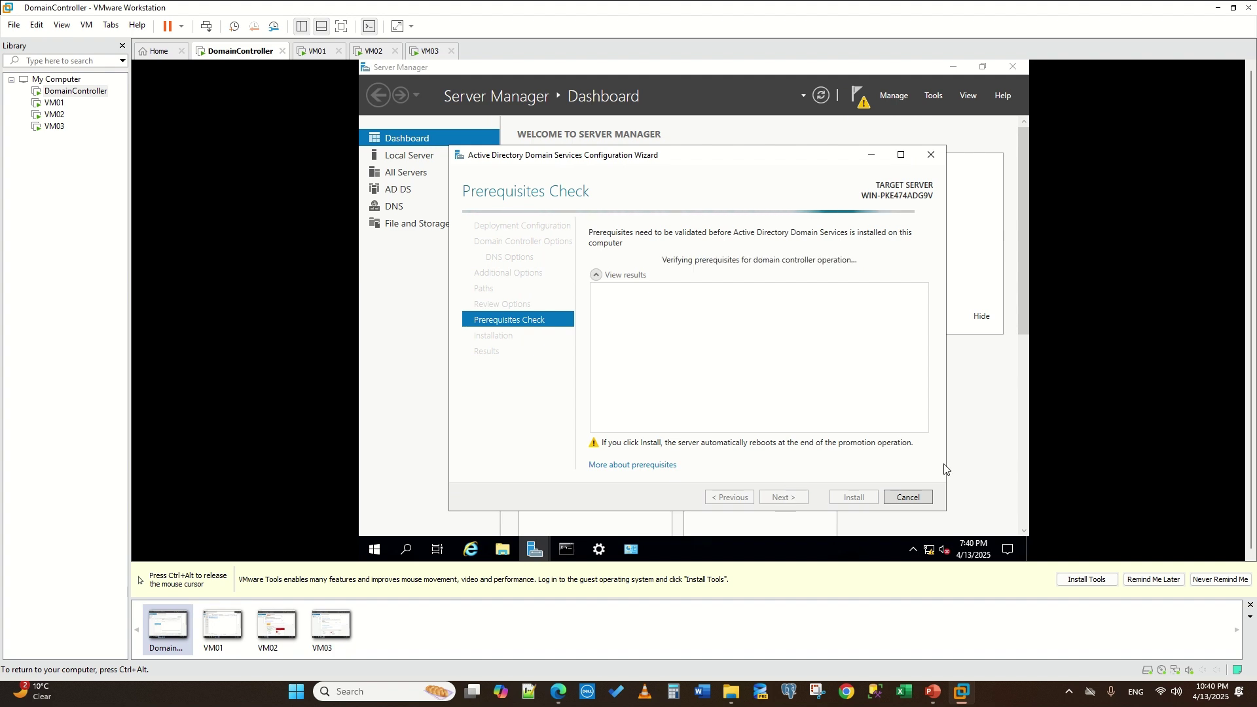
{"action": "key", "text": "ctrl+alt"}
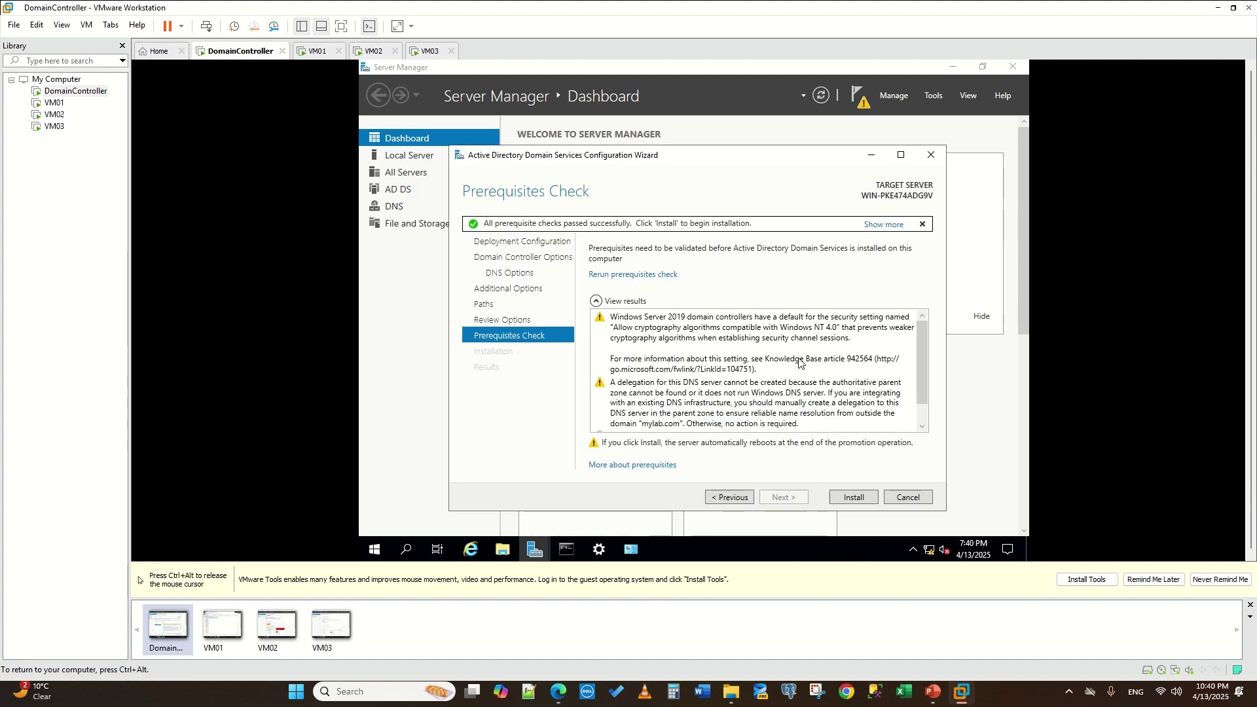
{"action": "scroll", "coordinate": [711, 342], "scroll_direction": "down", "scroll_amount": 1}
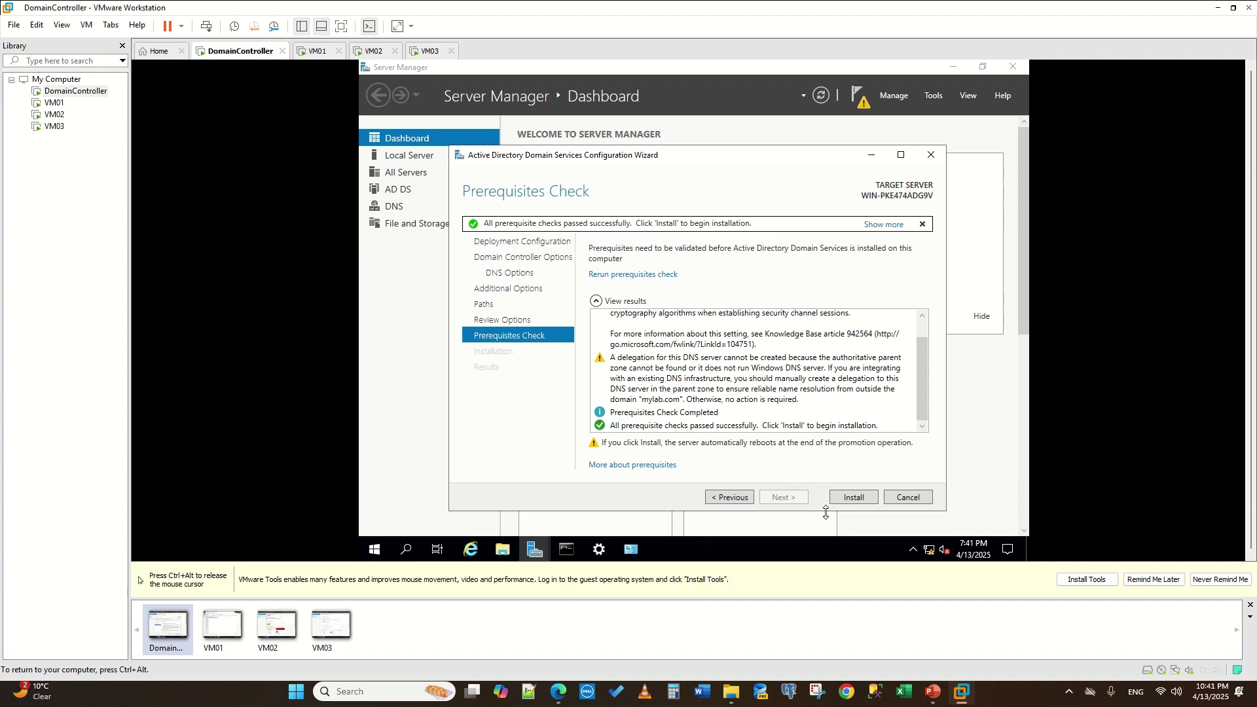
{"action": "left_click", "coordinate": [848, 495]}
{"action": "key", "text": "ctrl+alt"}
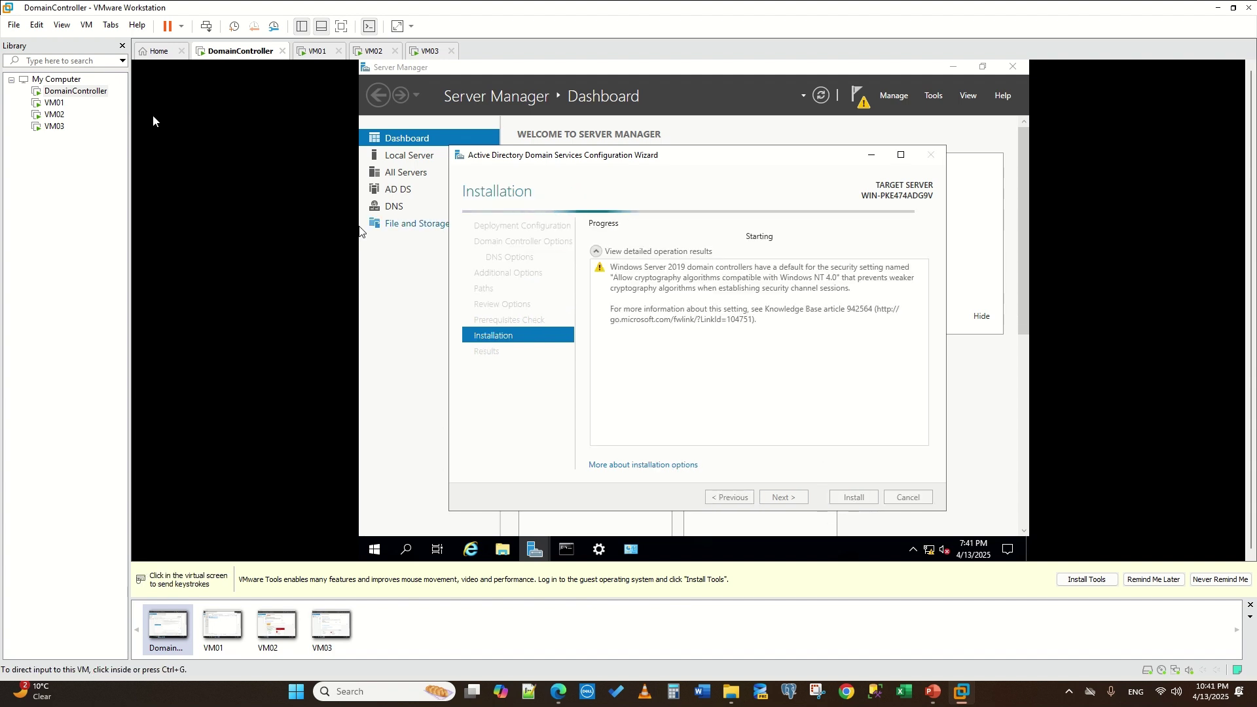
- On VM01, confirm Ethernet0's IPv4 settings (192.168.1.11, DNS 192.168.1.10) and close the adapter dialogs
{"action": "left_click", "coordinate": [312, 55]}
{"action": "left_click", "coordinate": [519, 189]}
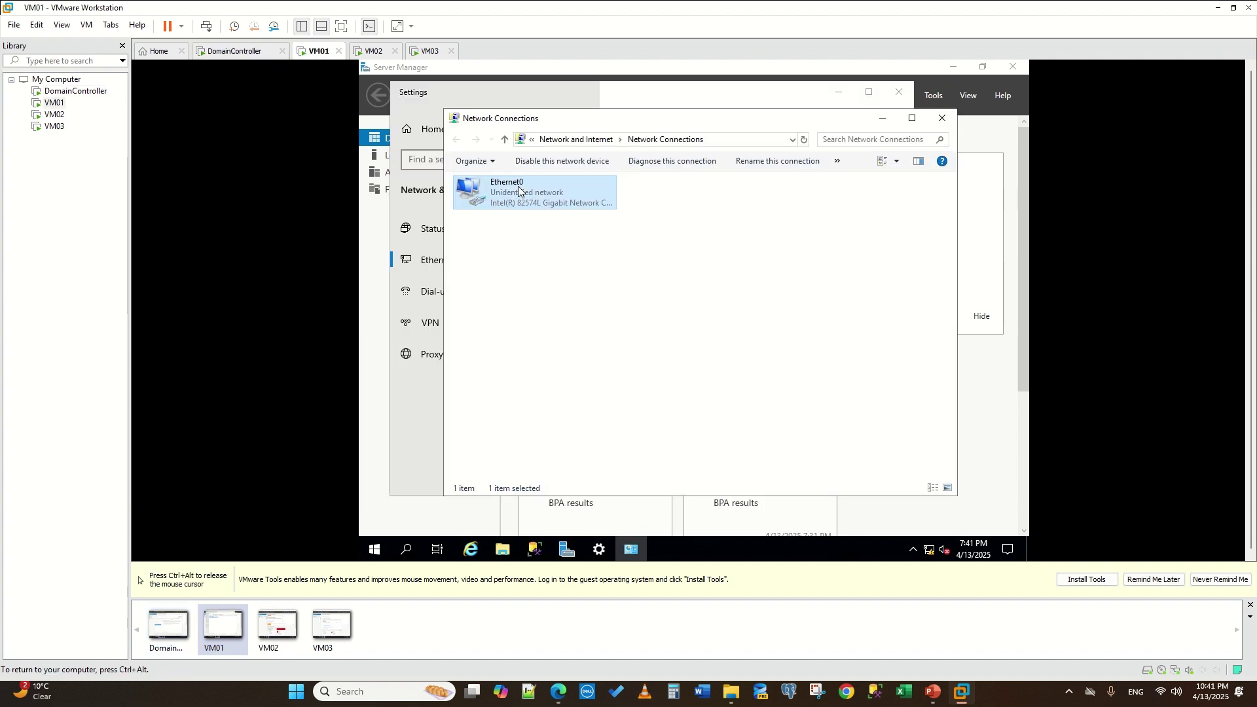
{"action": "key", "text": "F2"}
{"action": "double_click", "coordinate": [553, 200]}
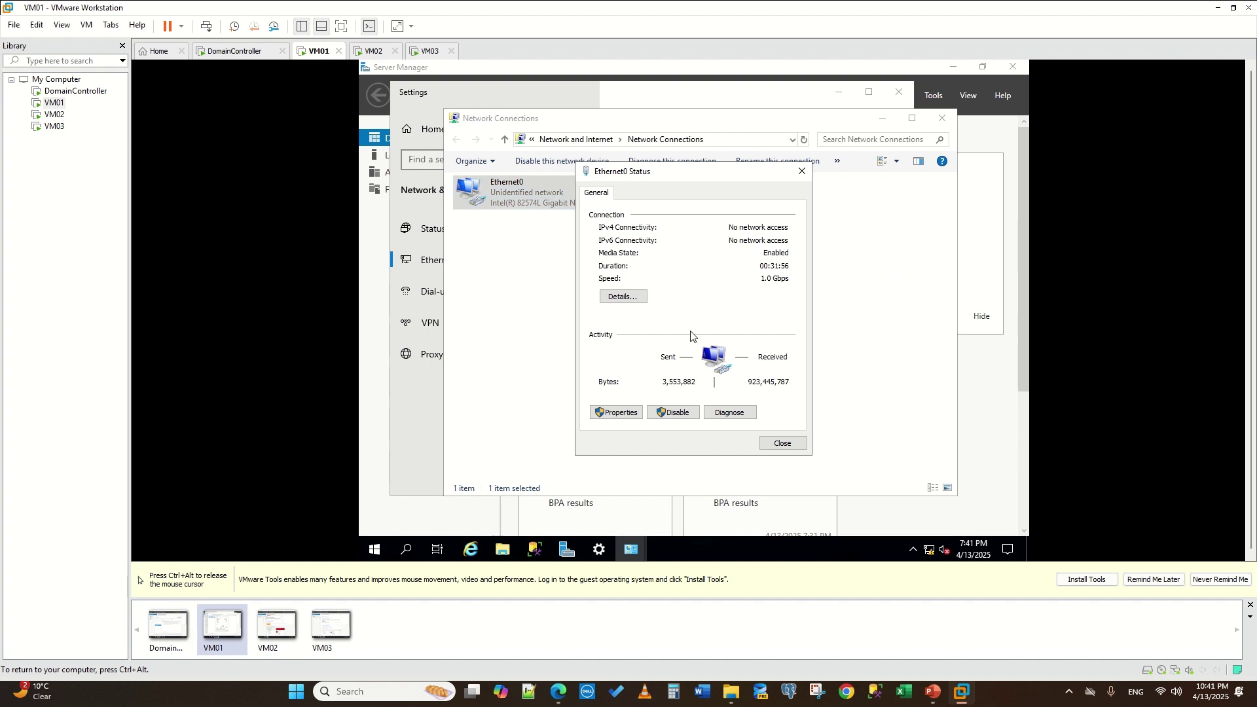
{"action": "left_click", "coordinate": [613, 413]}
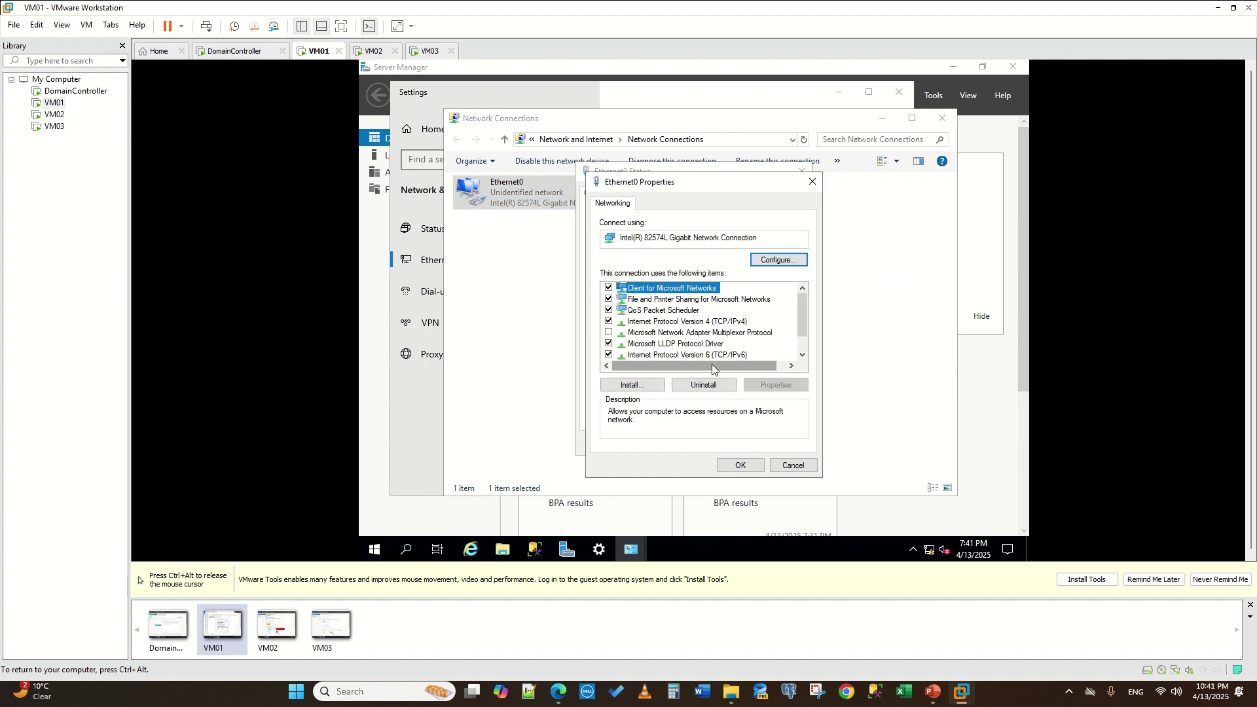
{"action": "left_click", "coordinate": [728, 321]}
{"action": "left_click", "coordinate": [776, 385]}
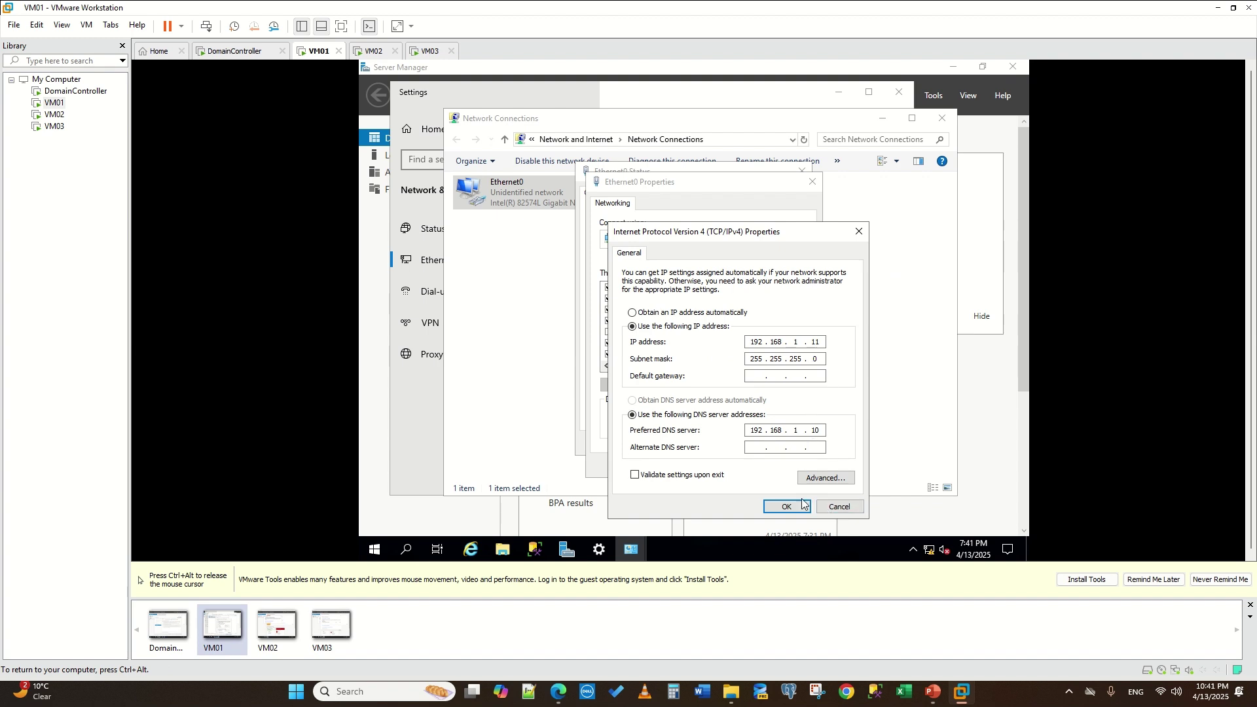
{"action": "left_click", "coordinate": [832, 503]}
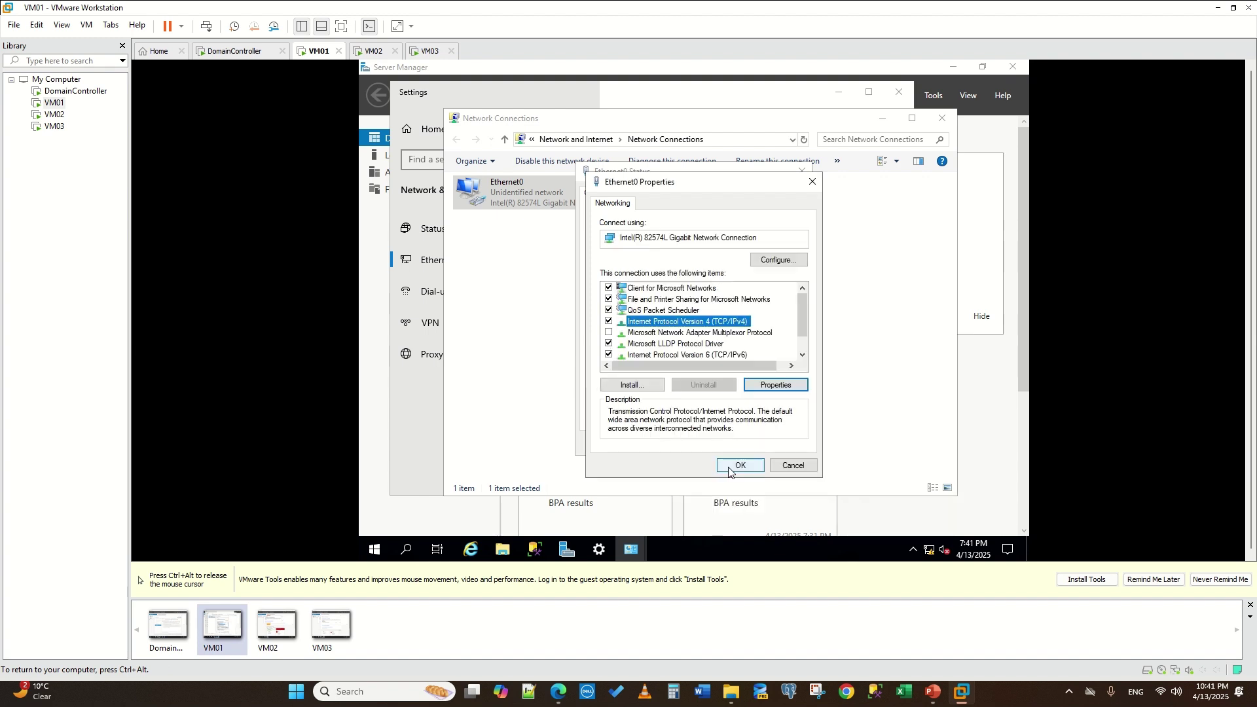
{"action": "left_click", "coordinate": [794, 465]}
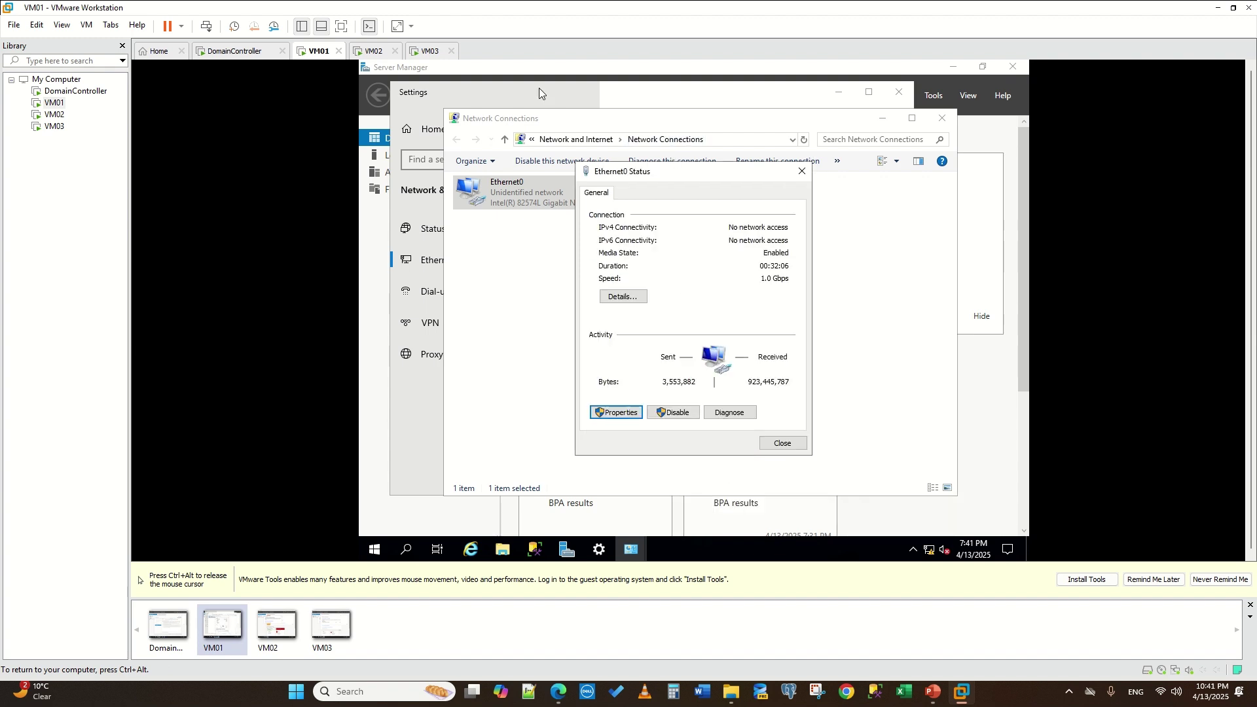
{"action": "left_click", "coordinate": [575, 553]}
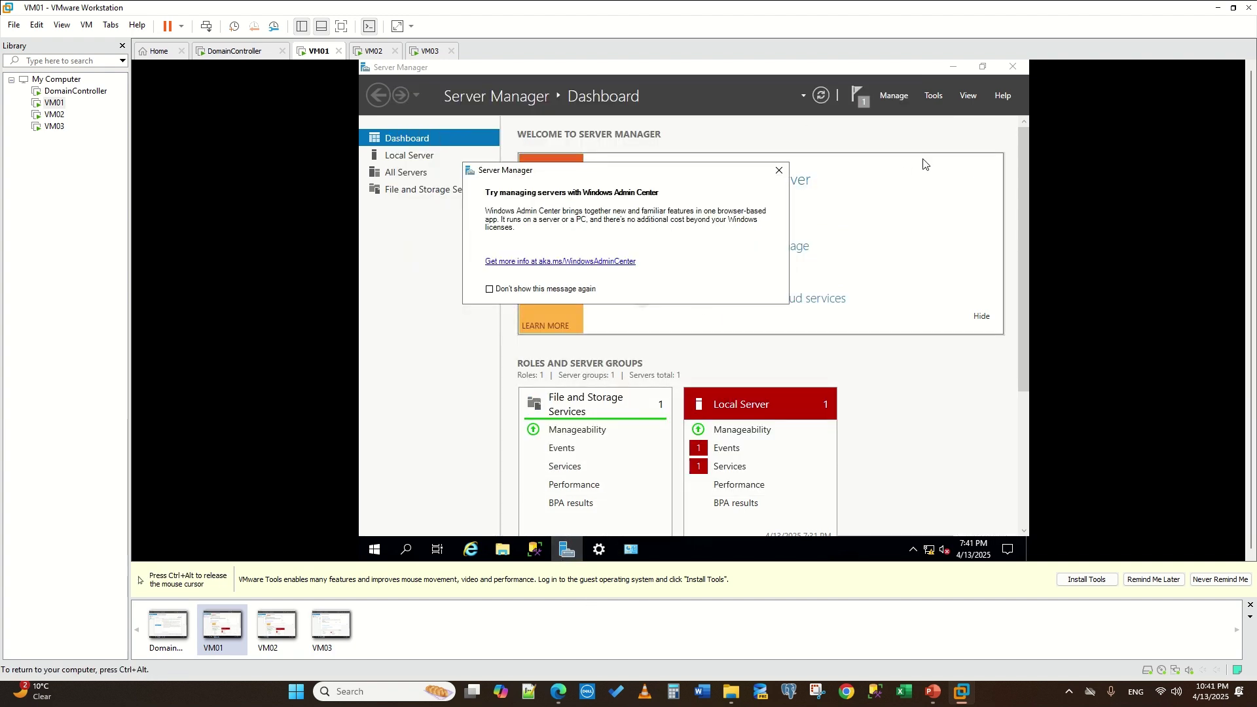
- On VM01, clear the feature notification and launch Failover Cluster Manager, dismissing the Admin Center pop-up
{"action": "left_click", "coordinate": [856, 108]}
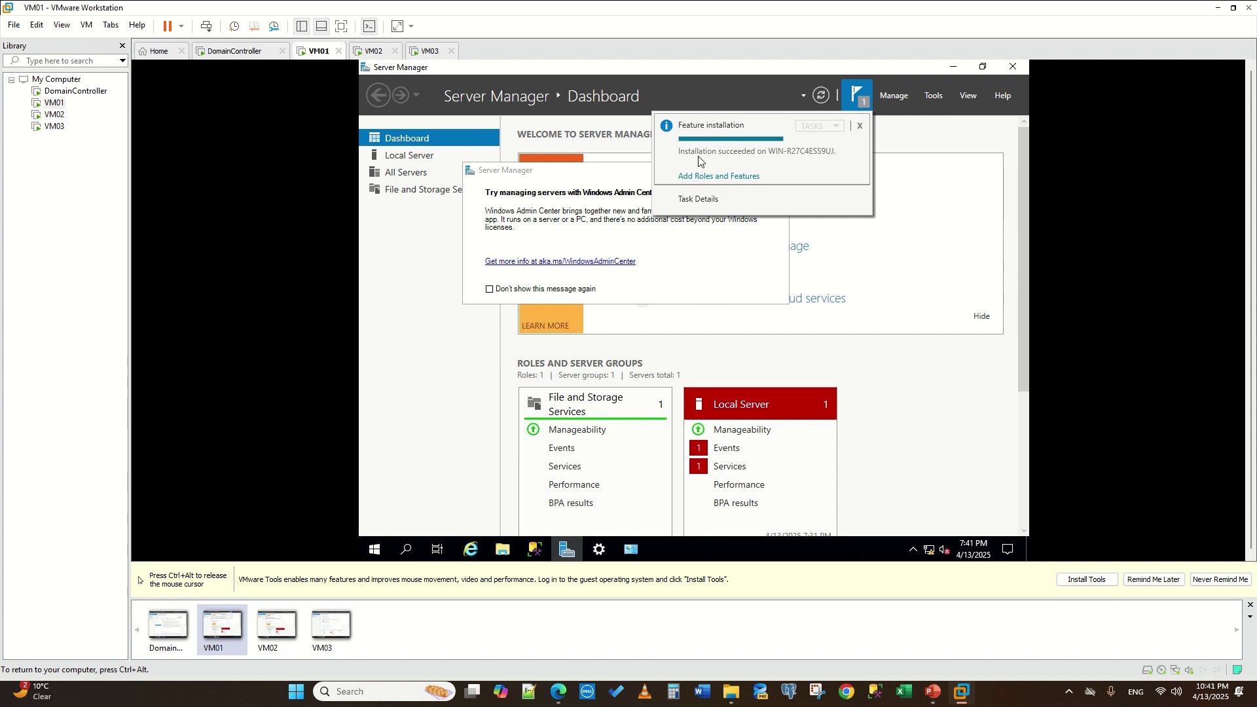
{"action": "left_click", "coordinate": [860, 125]}
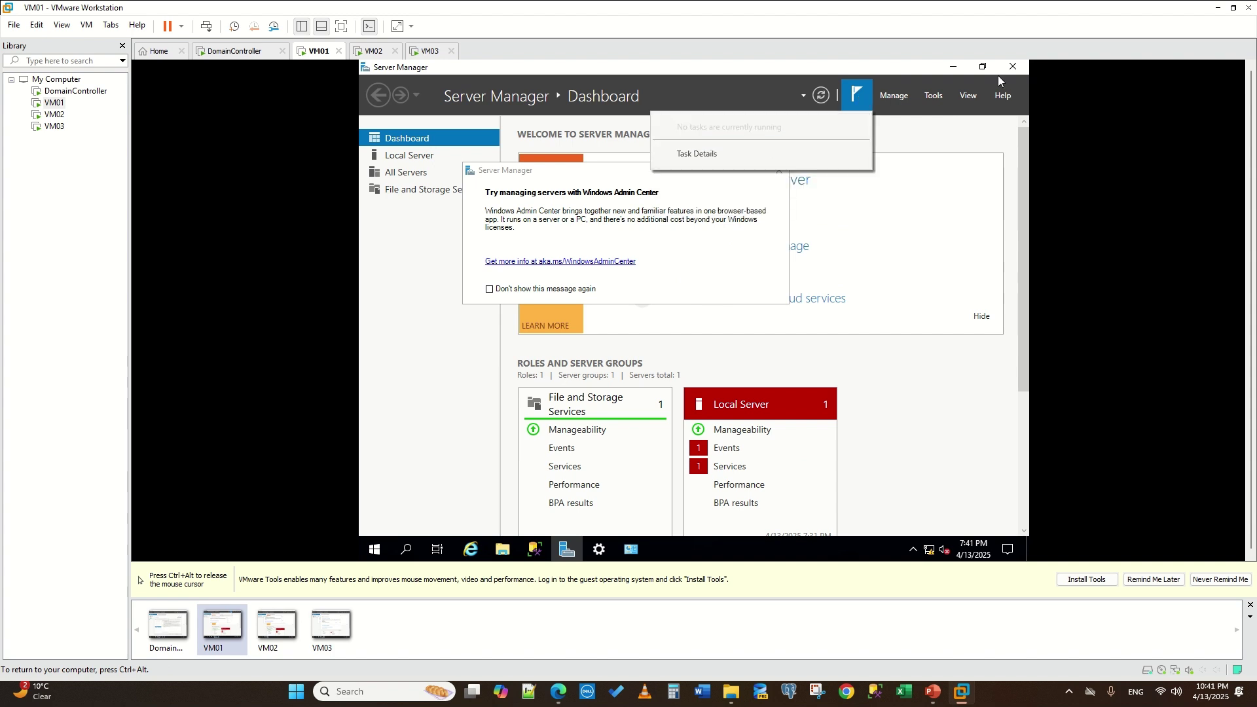
{"action": "left_click", "coordinate": [933, 96]}
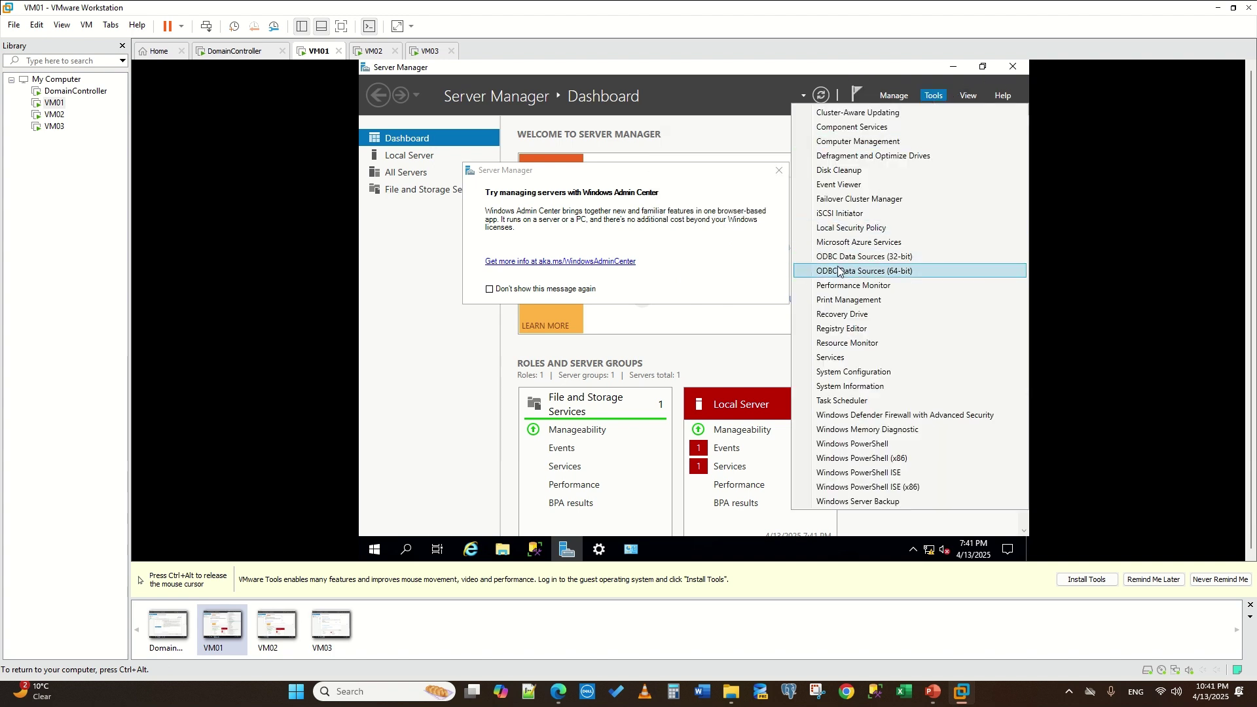
{"action": "left_click", "coordinate": [857, 200]}
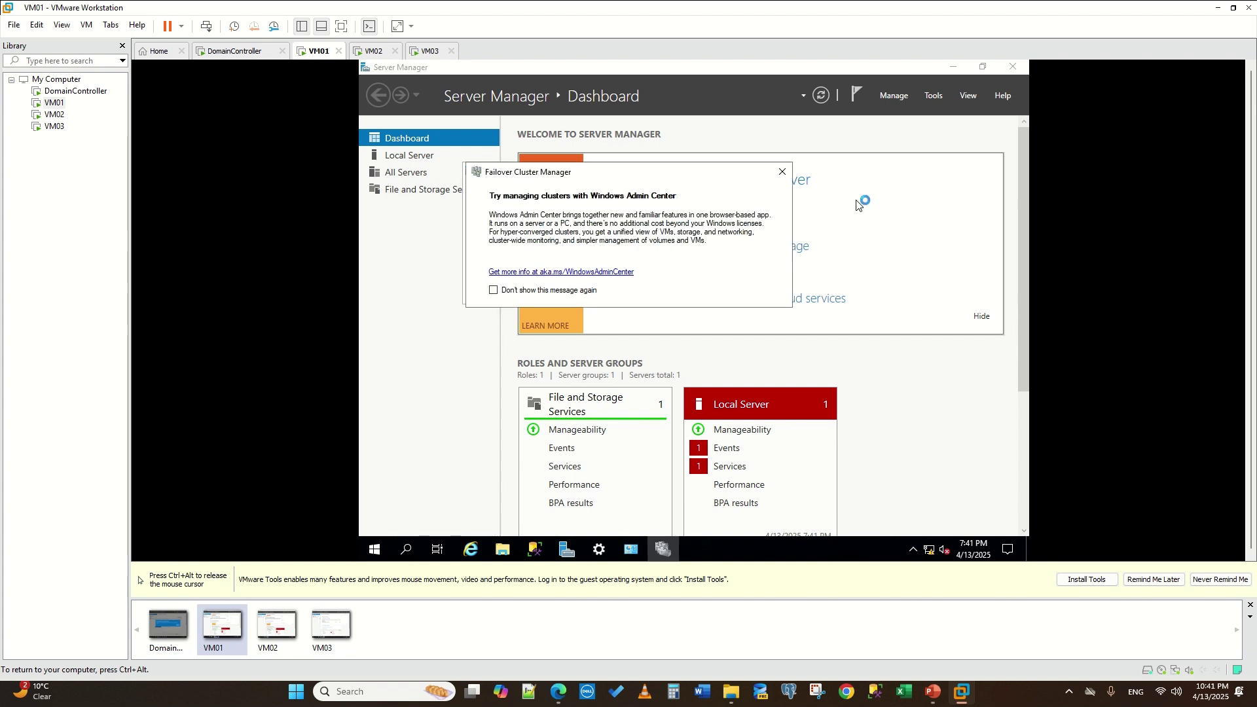
{"action": "left_click", "coordinate": [783, 172]}
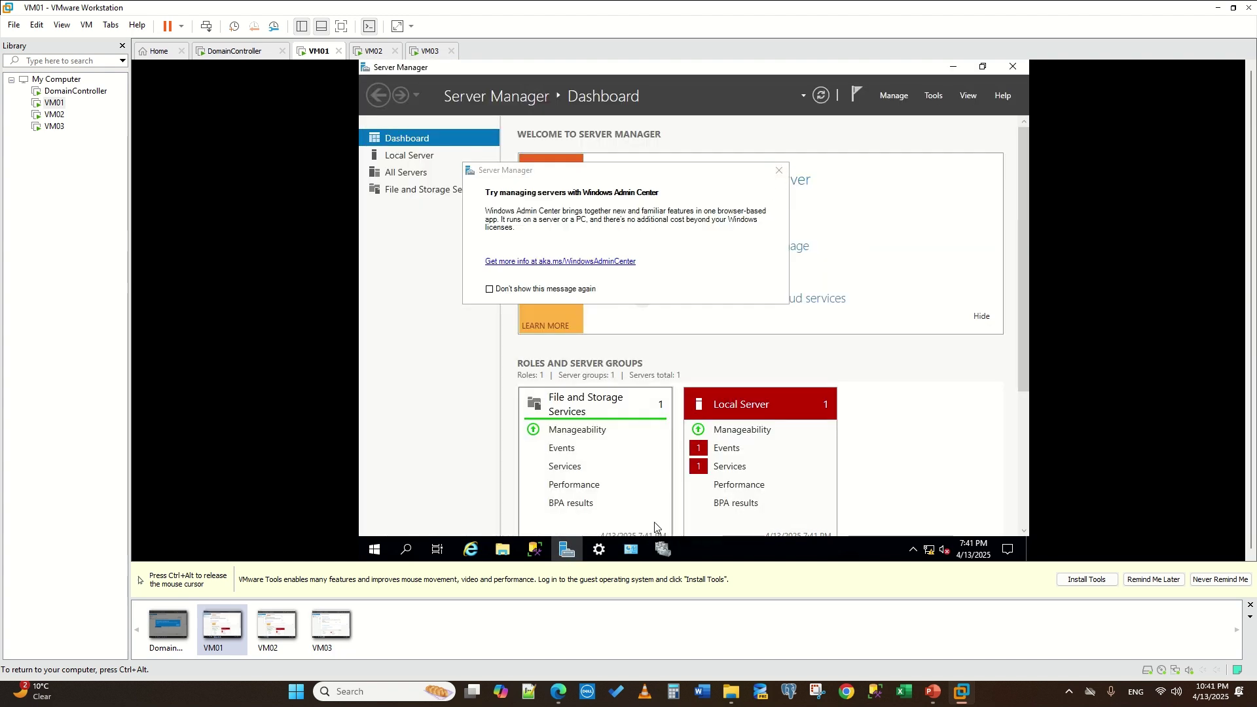
{"action": "left_click", "coordinate": [662, 550]}
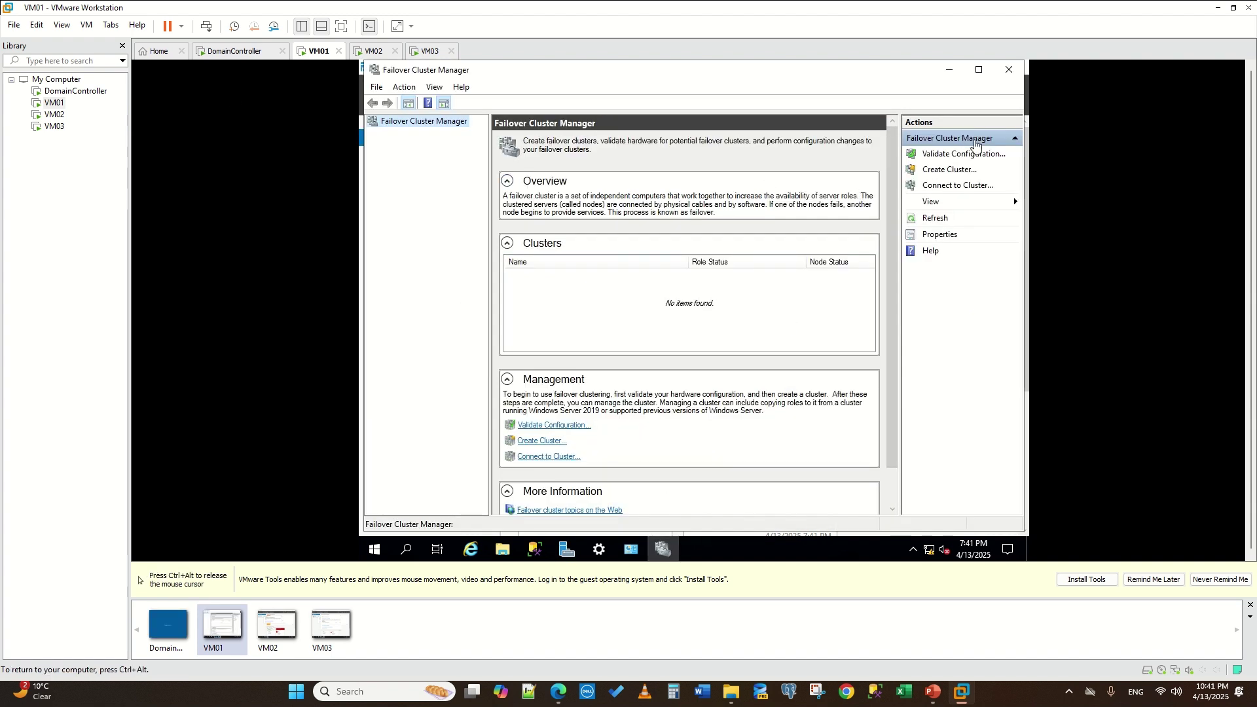
{"action": "key", "text": "ctrl+alt"}
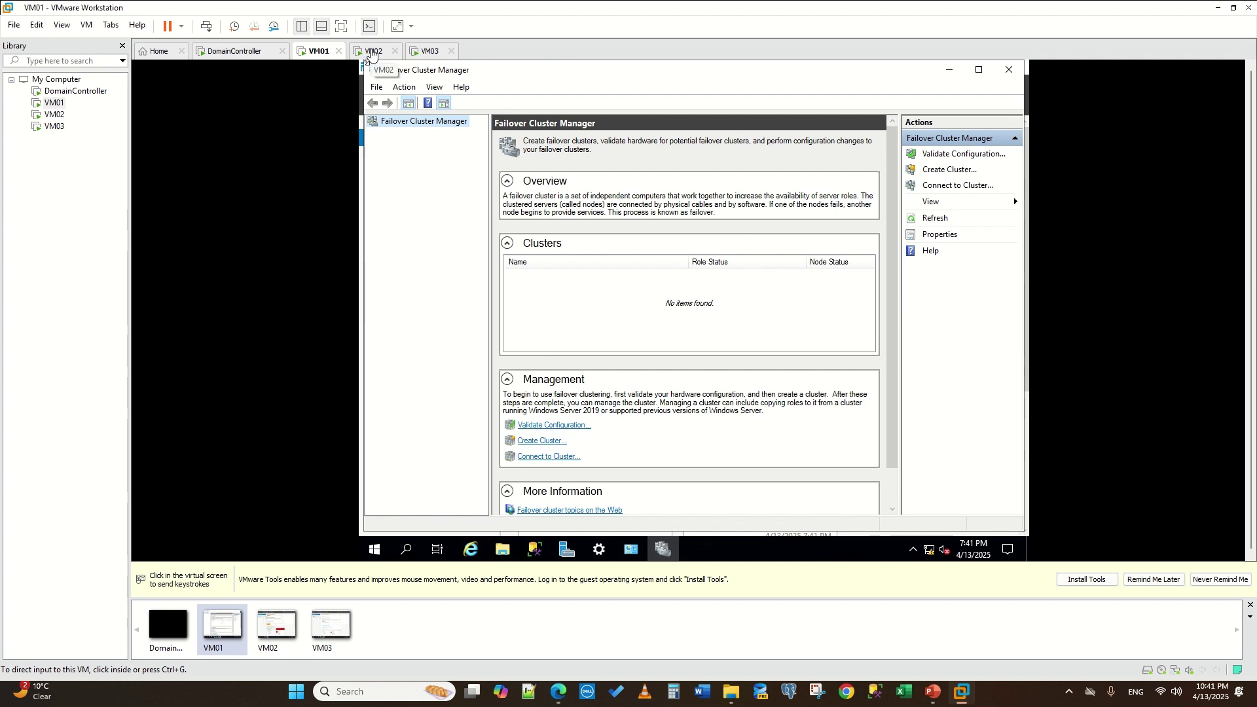
- Connect VM02's virtual network adapter in its VM settings and close the Windows Admin Center prompt
{"action": "left_click", "coordinate": [368, 52]}
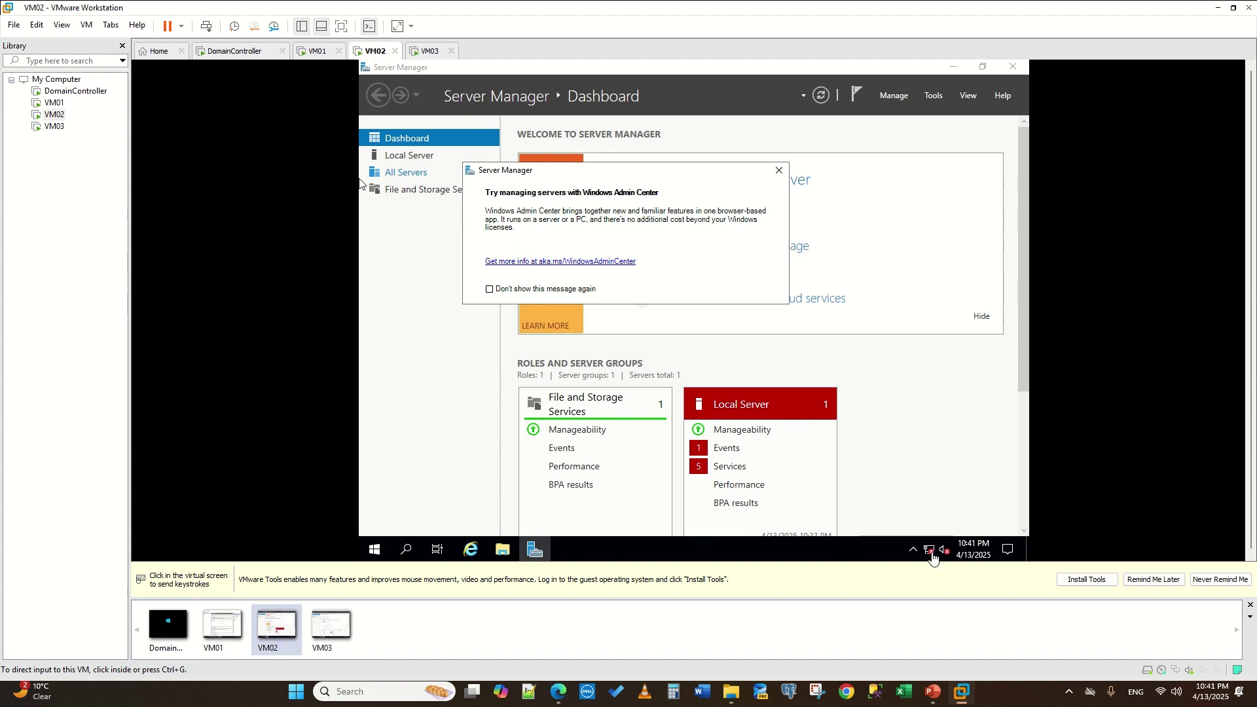
{"action": "right_click", "coordinate": [47, 117]}
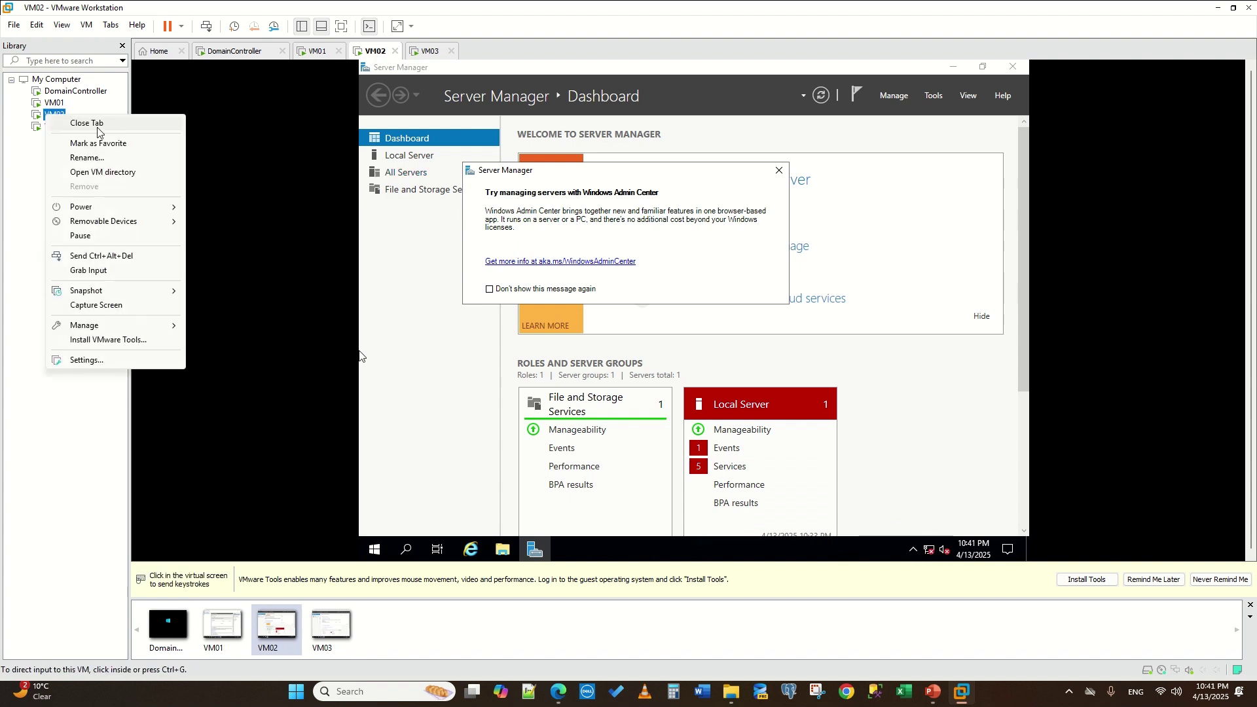
{"action": "left_click", "coordinate": [85, 362]}
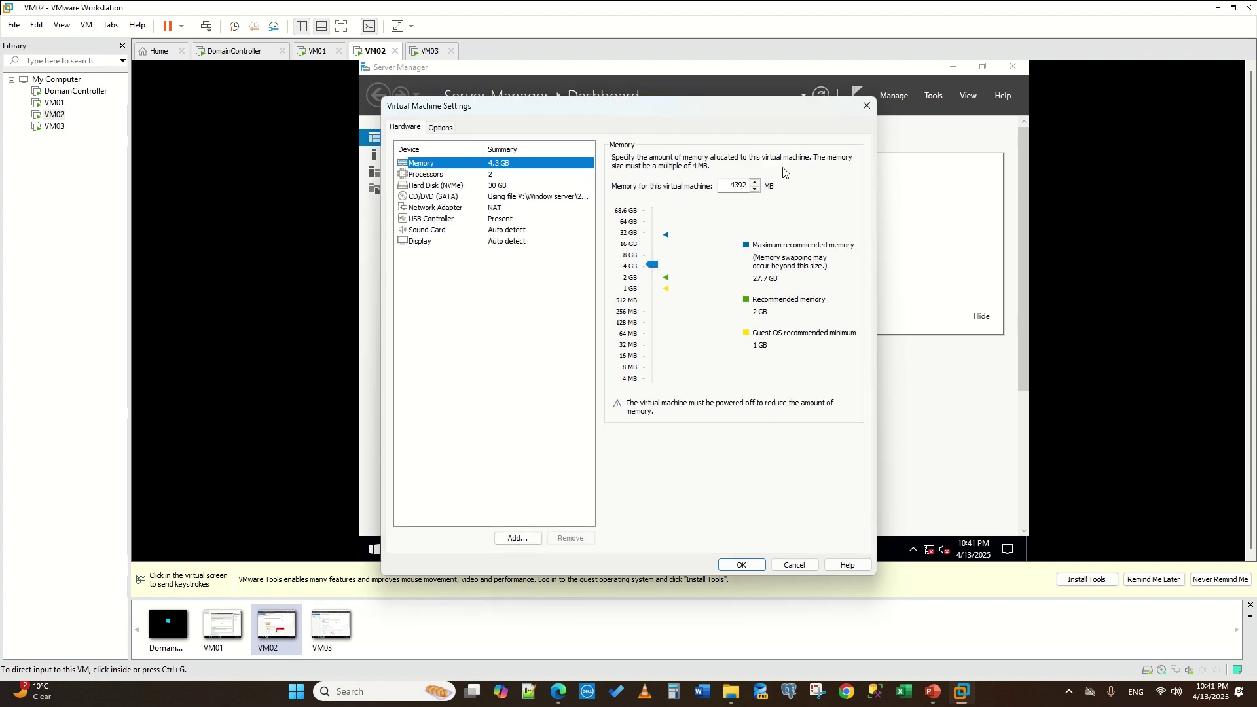
{"action": "left_click", "coordinate": [426, 208]}
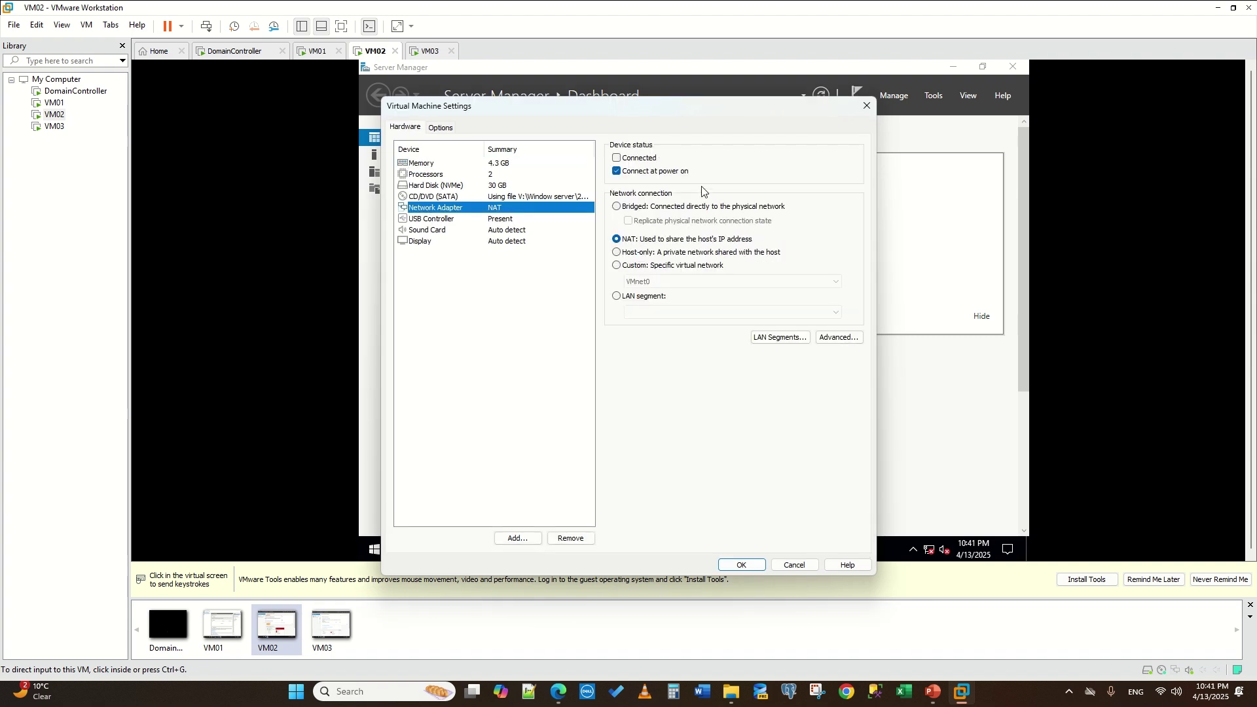
{"action": "left_click", "coordinate": [617, 158]}
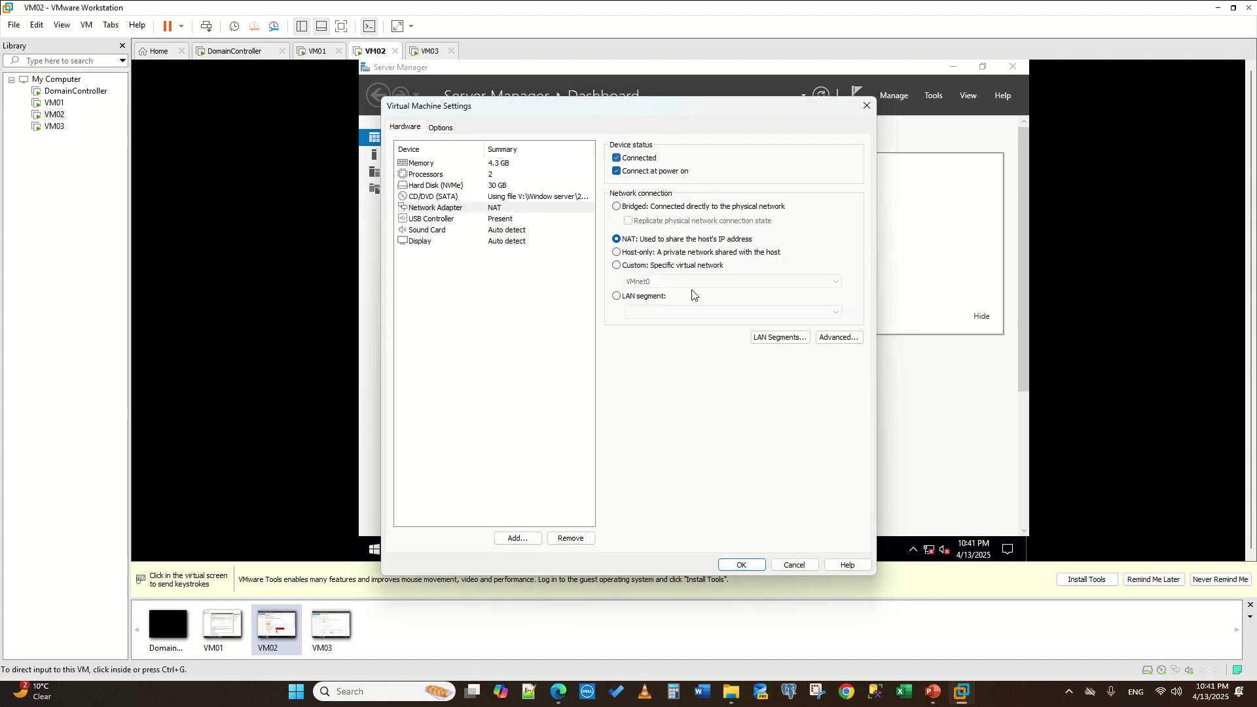
{"action": "left_click", "coordinate": [751, 563]}
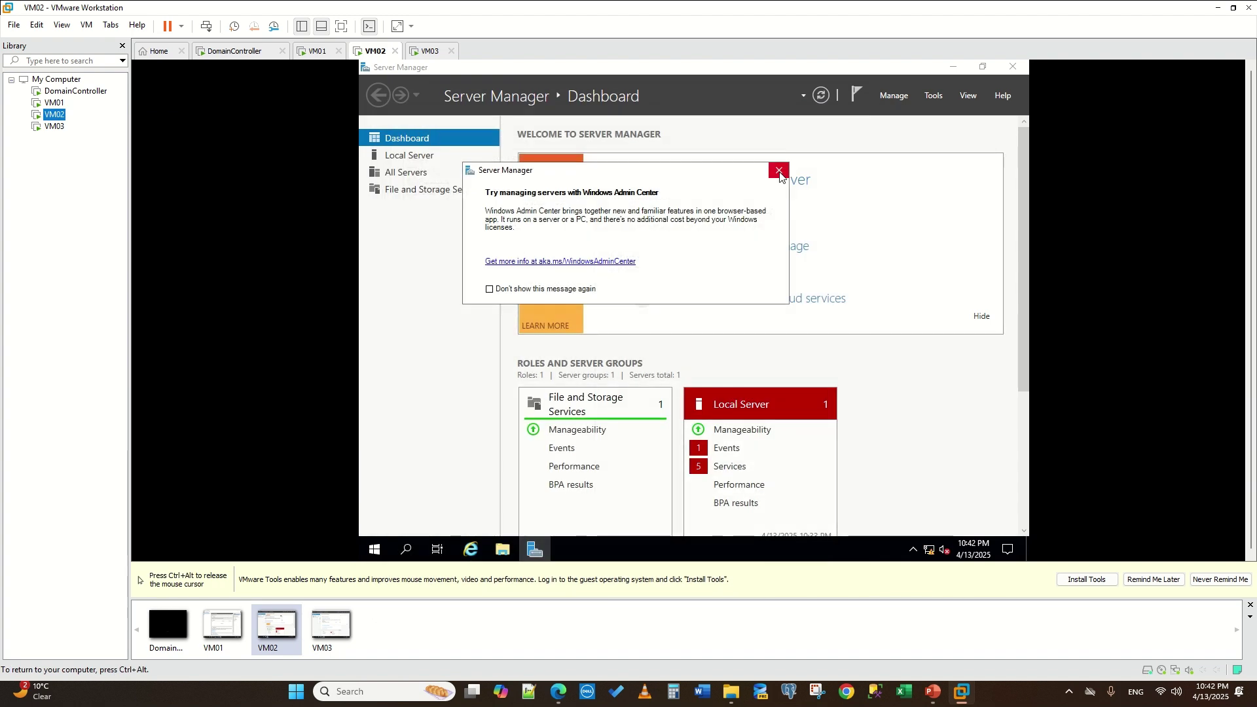
{"action": "left_click", "coordinate": [778, 171]}
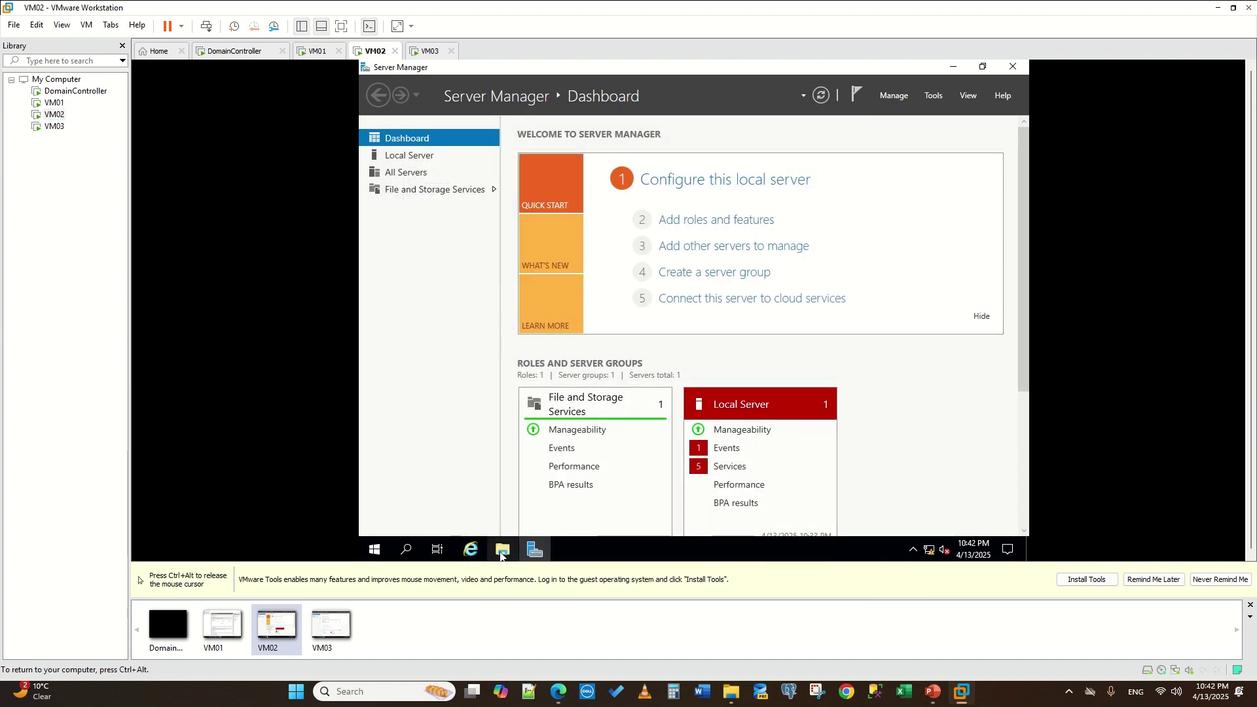
- On VM02, open the Ethernet network settings and view the unidentified network's properties
{"action": "right_click", "coordinate": [928, 550]}
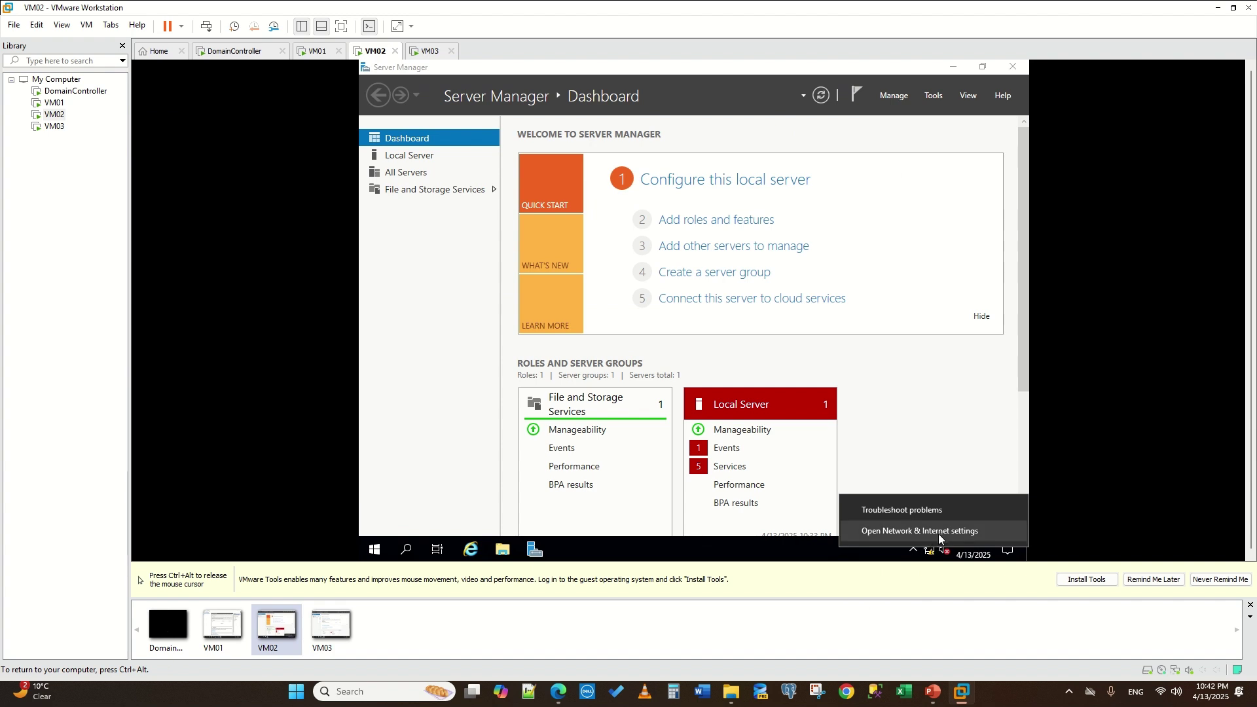
{"action": "left_click", "coordinate": [930, 530]}
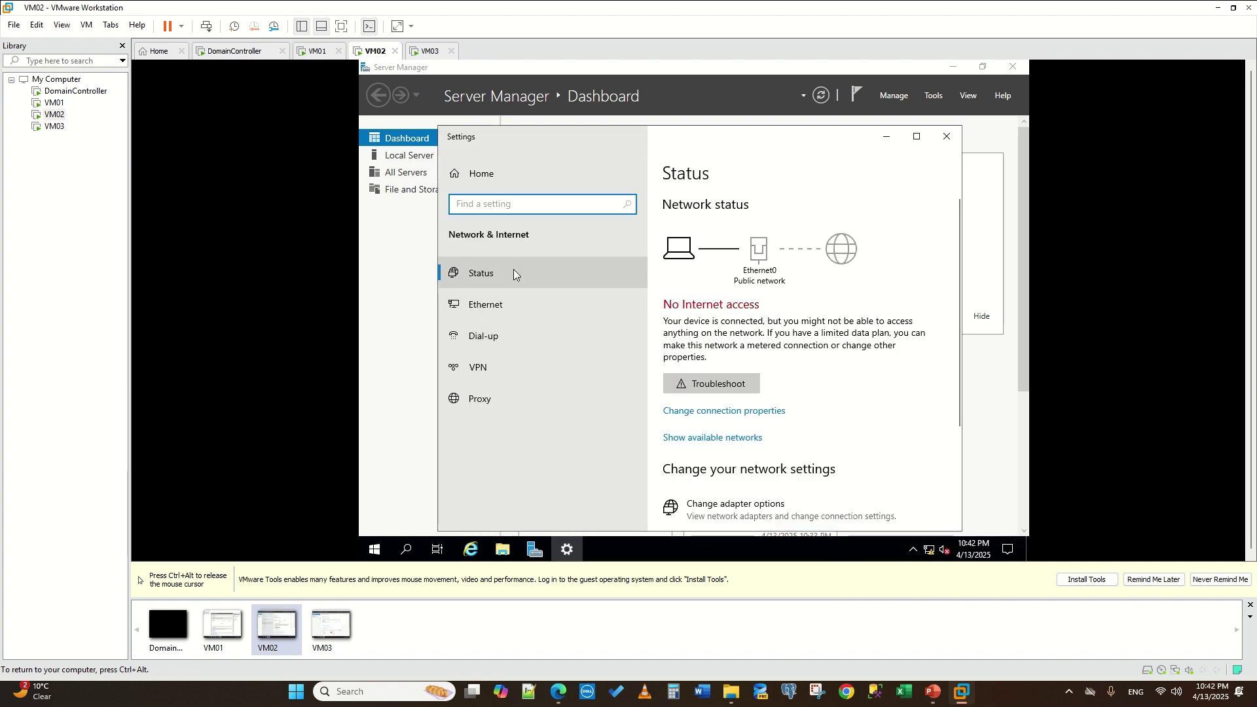
{"action": "key", "text": "ctrl+alt"}
{"action": "left_click", "coordinate": [694, 400]}
{"action": "left_click", "coordinate": [483, 305]}
{"action": "left_click", "coordinate": [703, 261]}
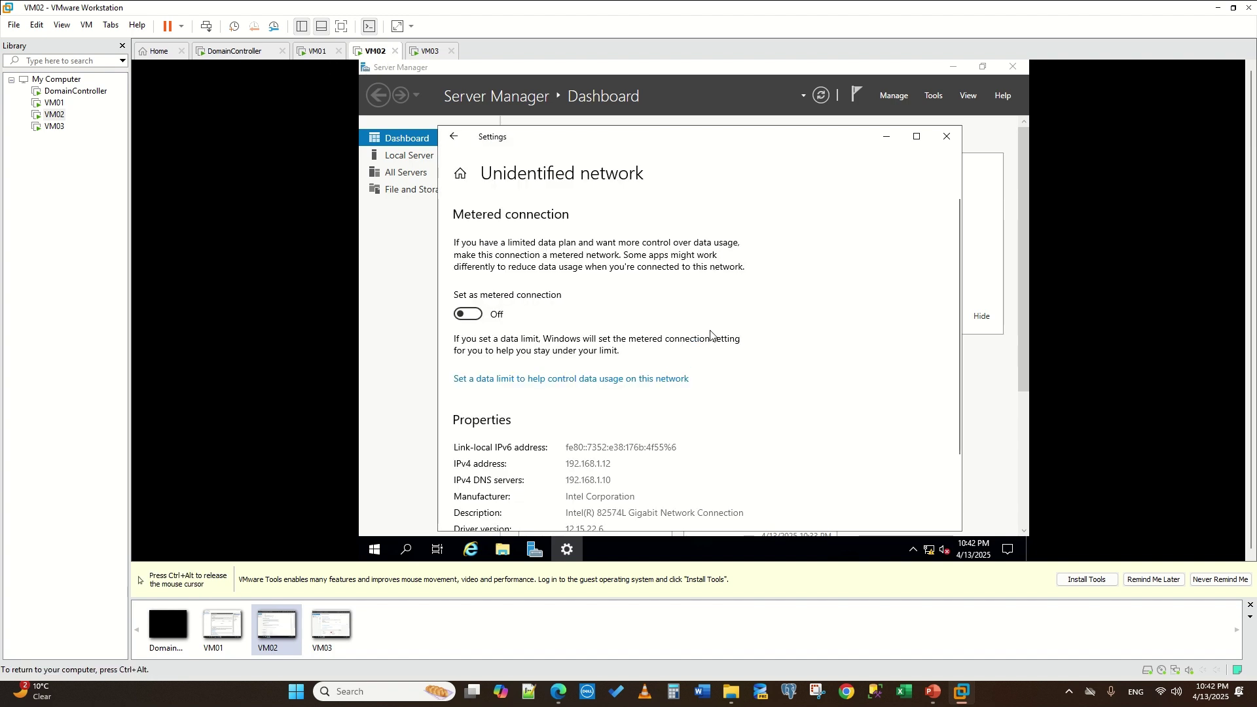
{"action": "left_click", "coordinate": [457, 145]}
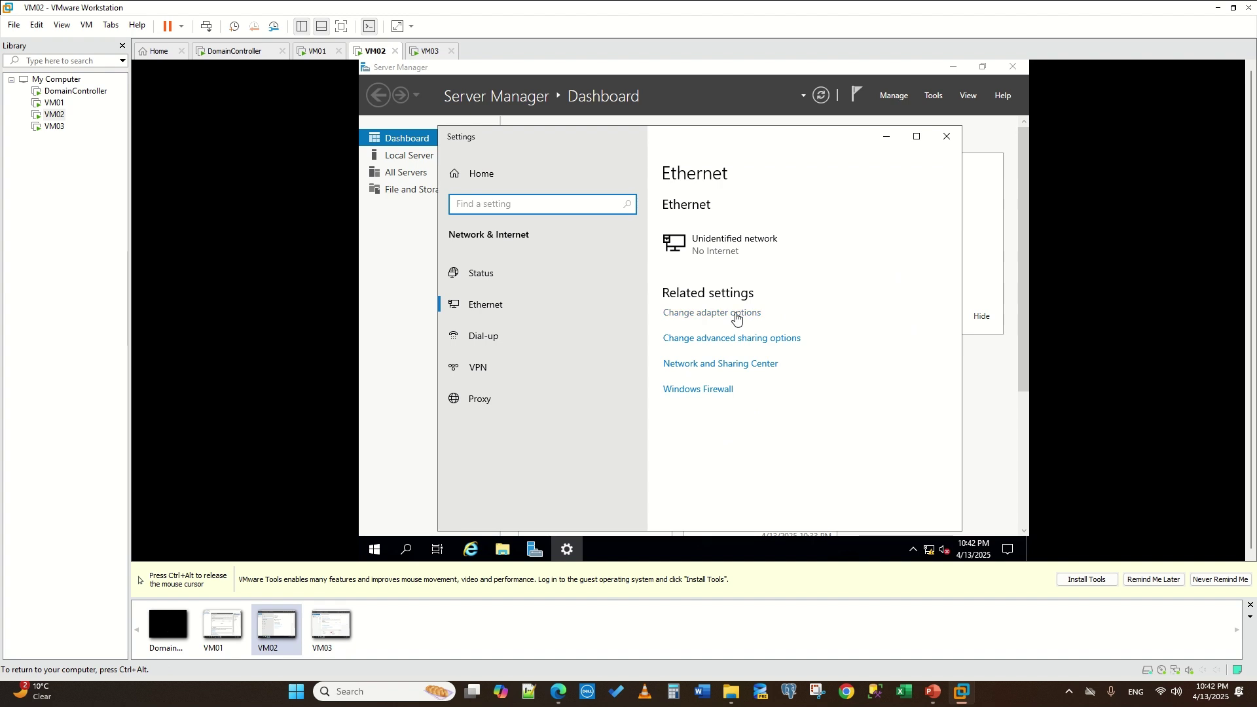
- Check Ethernet0's IPv4 settings show 192.168.1.12 with DNS 192.168.1.10, then close them
{"action": "left_click", "coordinate": [714, 313]}
{"action": "double_click", "coordinate": [523, 198]}
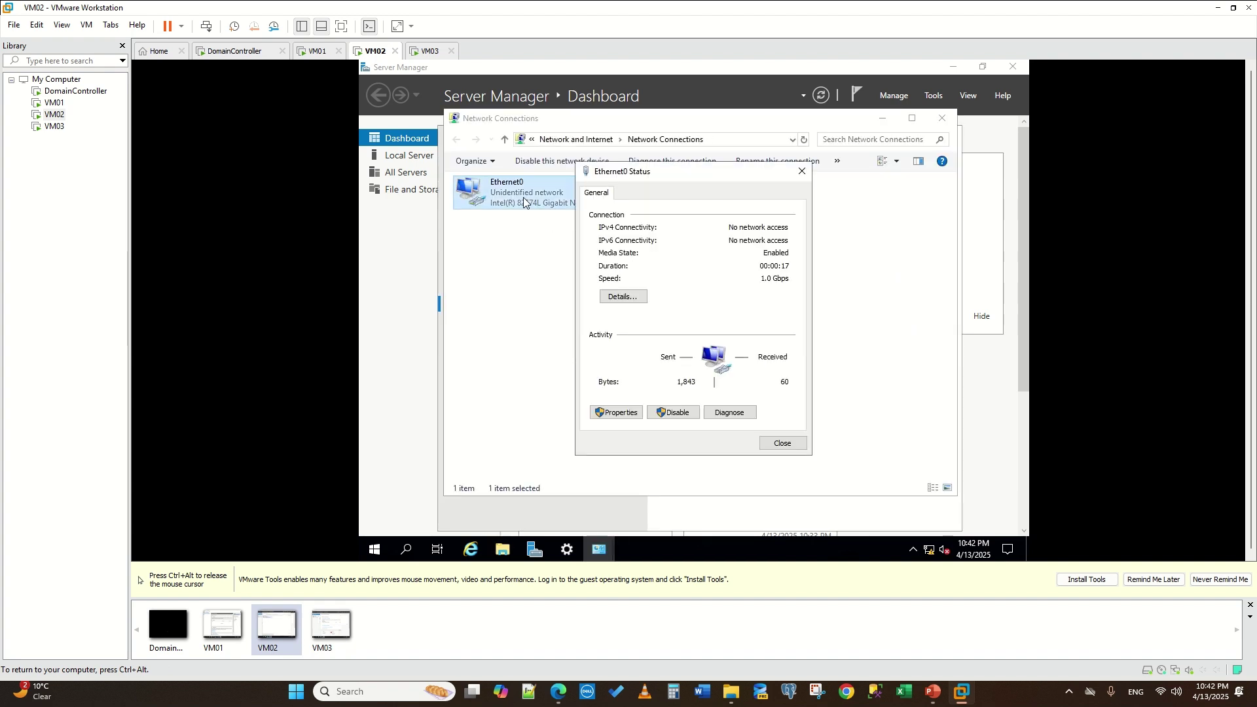
{"action": "left_click", "coordinate": [627, 415]}
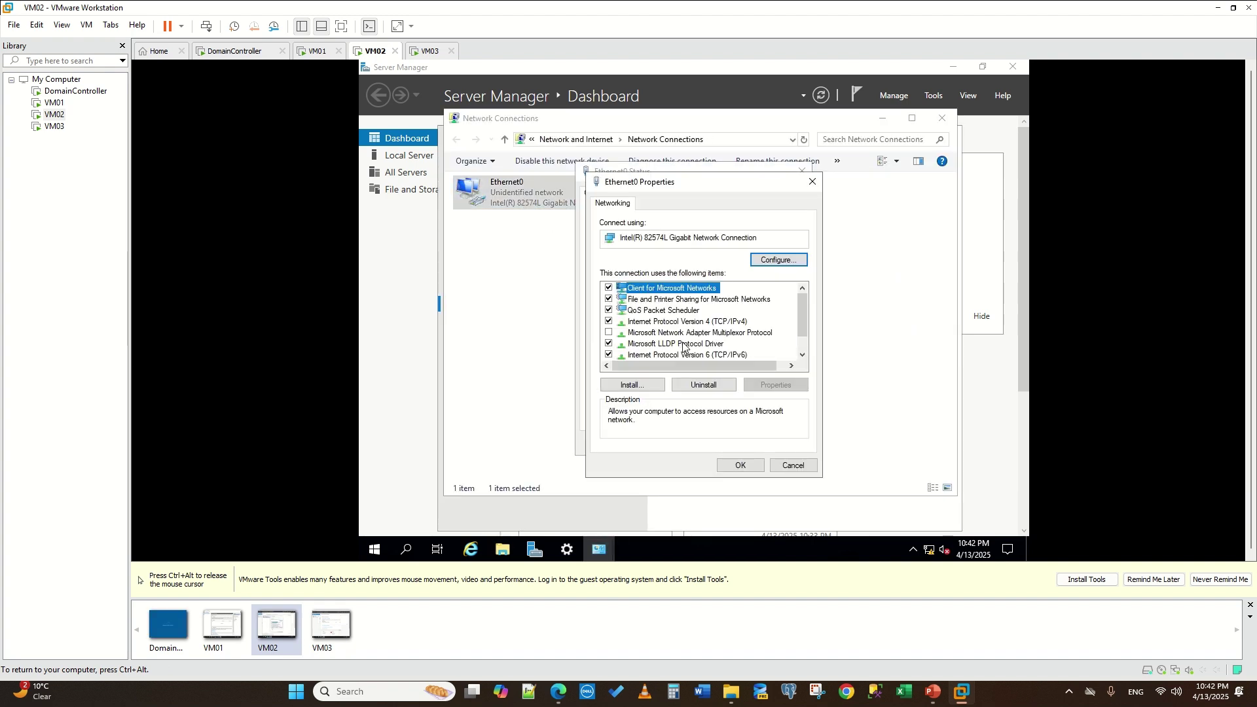
{"action": "left_click", "coordinate": [699, 321]}
{"action": "left_click", "coordinate": [753, 385]}
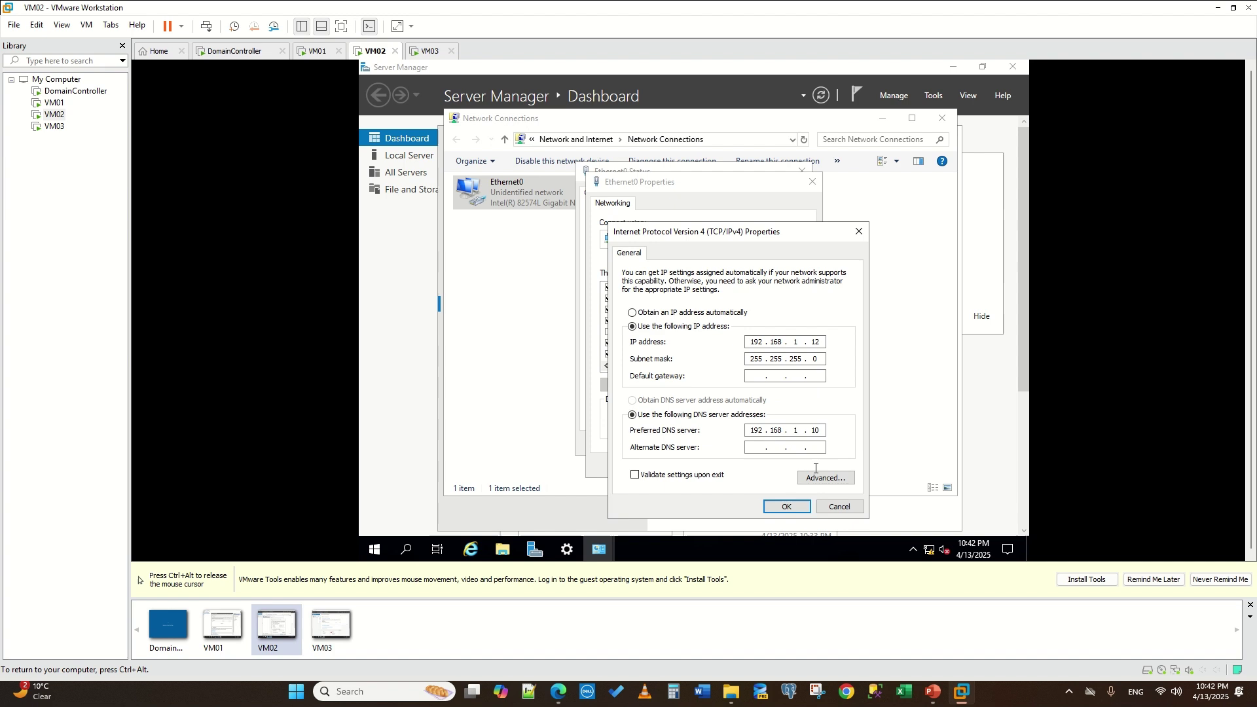
{"action": "left_click", "coordinate": [785, 506]}
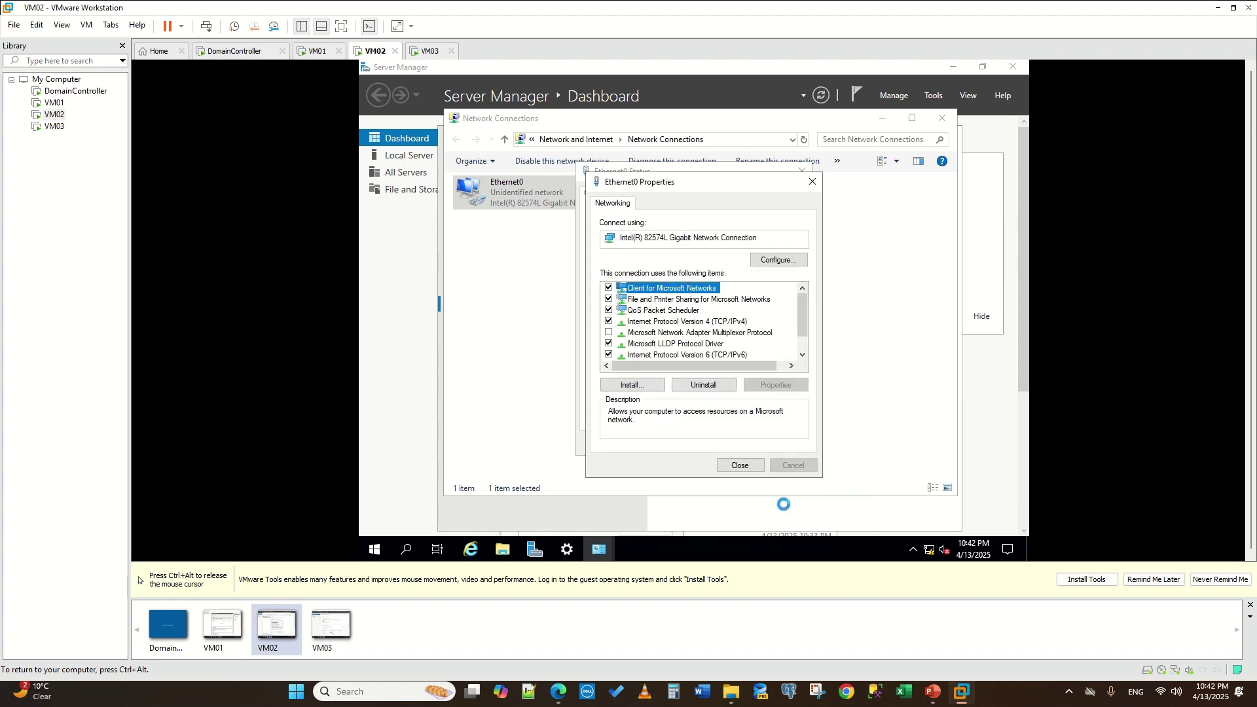
{"action": "left_click", "coordinate": [738, 465]}
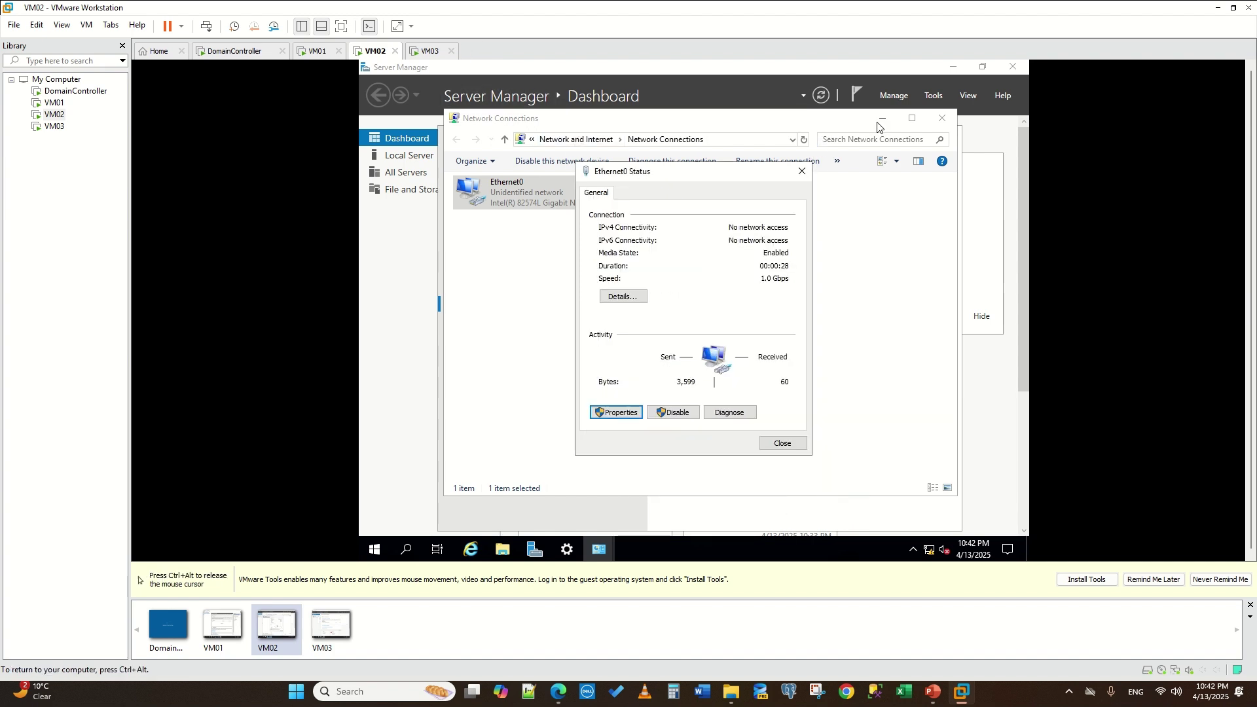
- Bring up Server Manager's Tools menu on VM02, then switch to the VM03 machine
{"action": "left_click", "coordinate": [743, 97]}
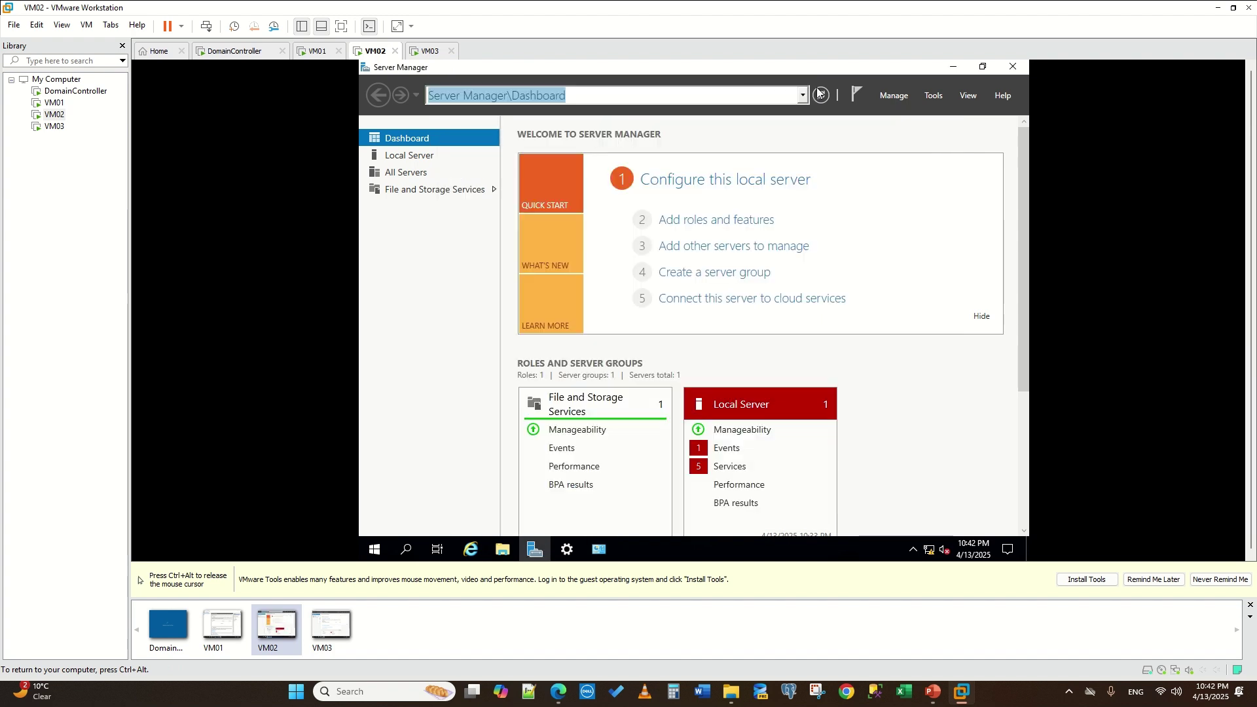
{"action": "left_click", "coordinate": [913, 224]}
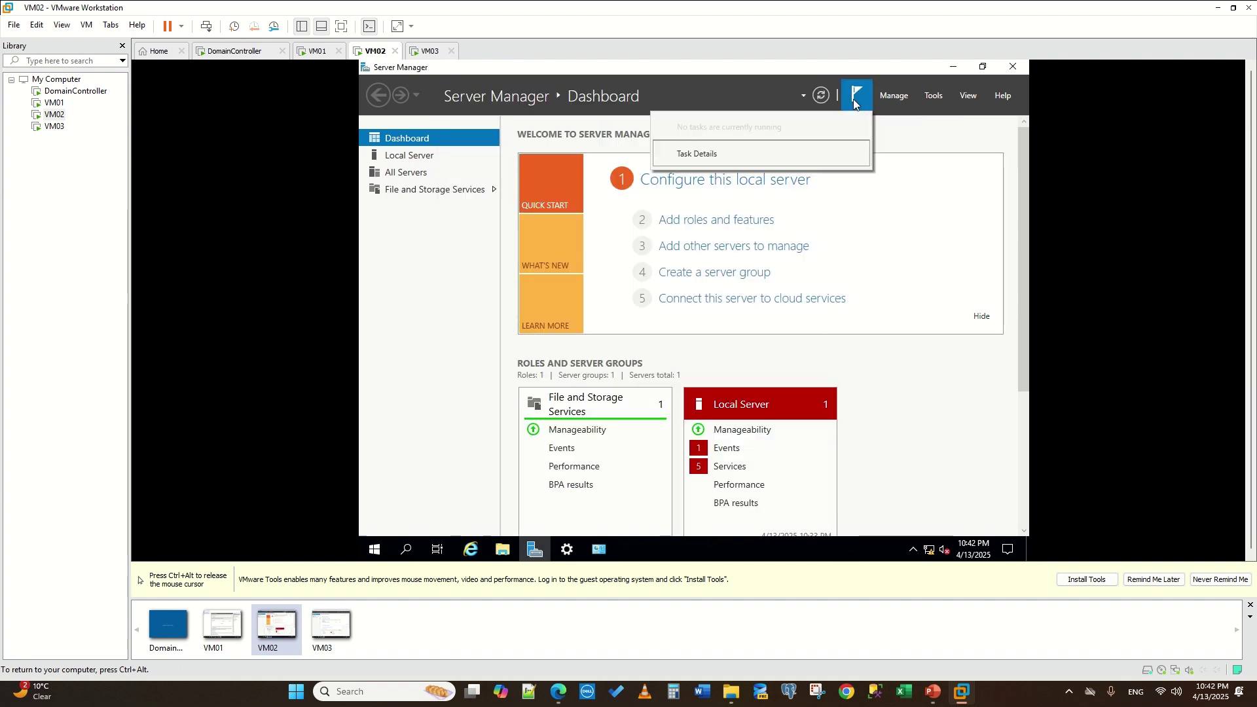
{"action": "left_click", "coordinate": [936, 96]}
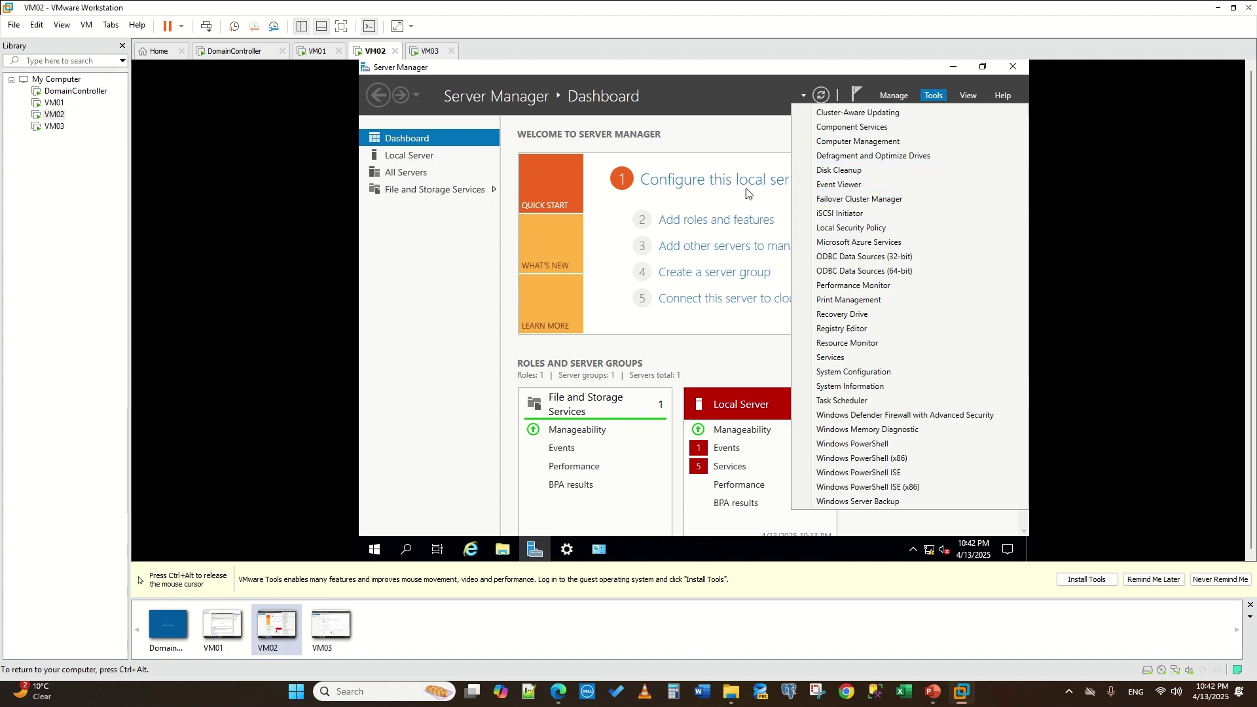
{"action": "key", "text": "ctrl+alt"}
{"action": "left_click", "coordinate": [430, 51]}
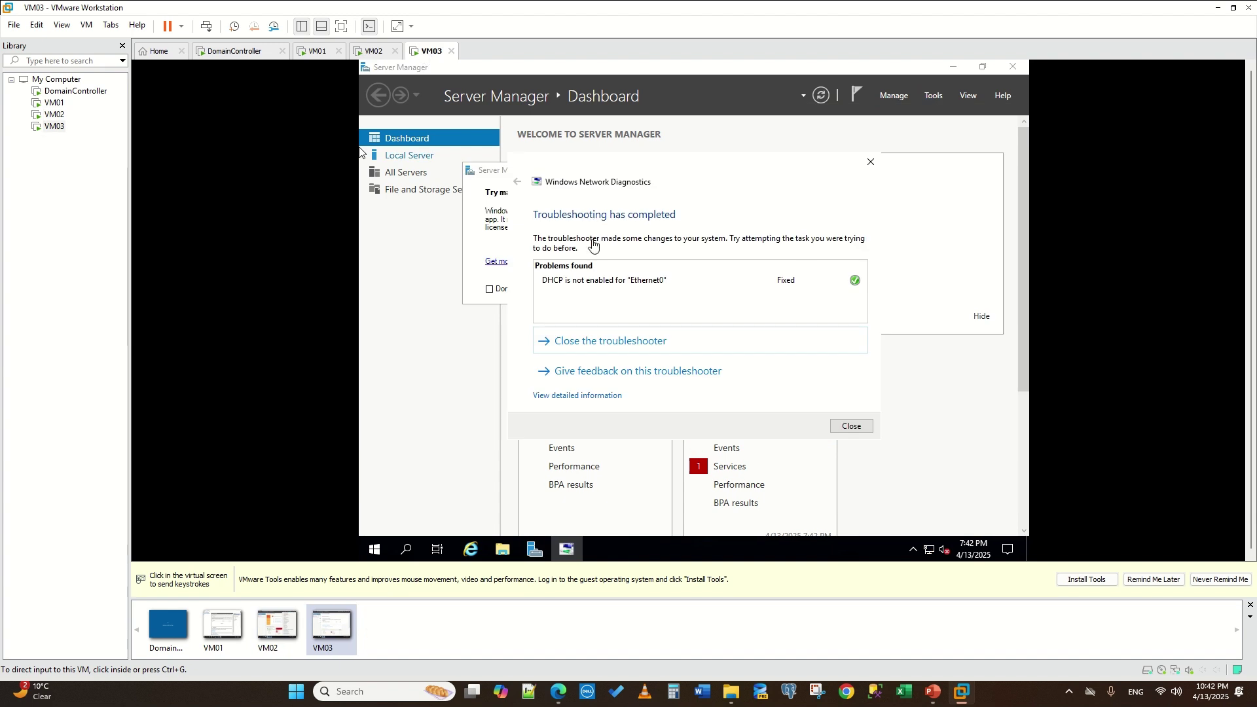
- On VM03, close the diagnostics results and set Ethernet0's IPv4 properties to manual addressing
{"action": "left_click", "coordinate": [360, 152]}
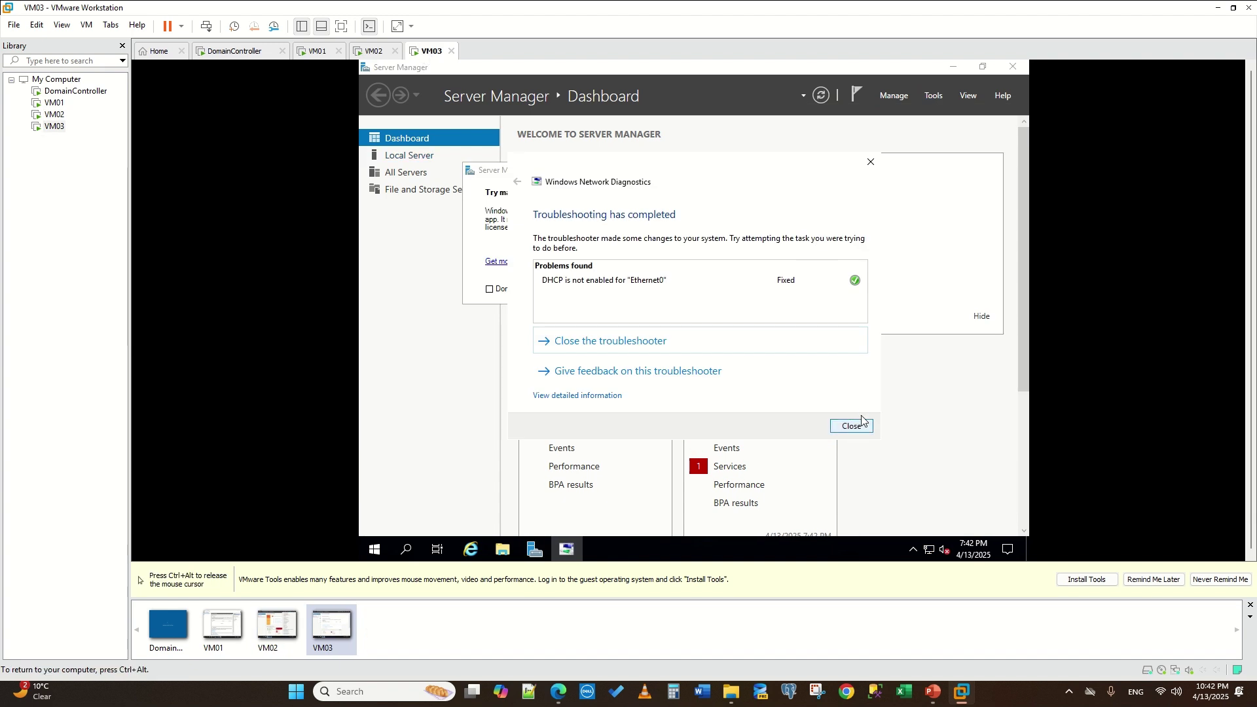
{"action": "left_click", "coordinate": [850, 426]}
{"action": "right_click", "coordinate": [930, 550]}
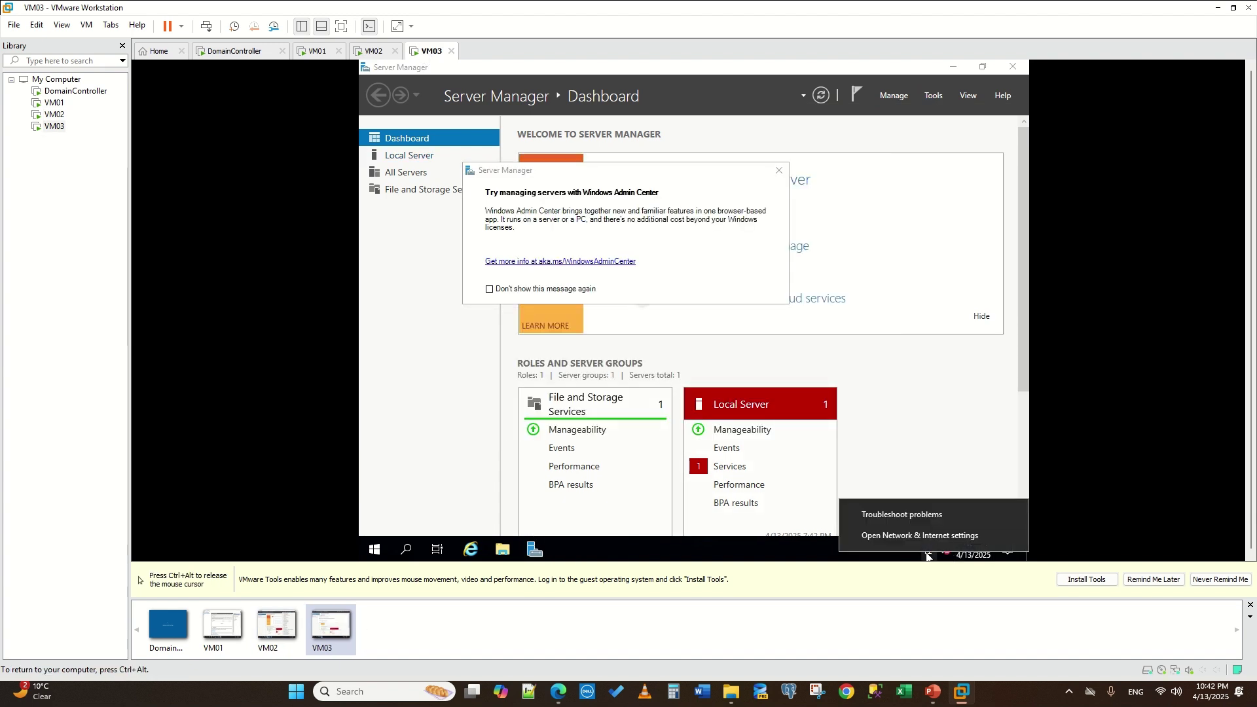
{"action": "left_click", "coordinate": [936, 537]}
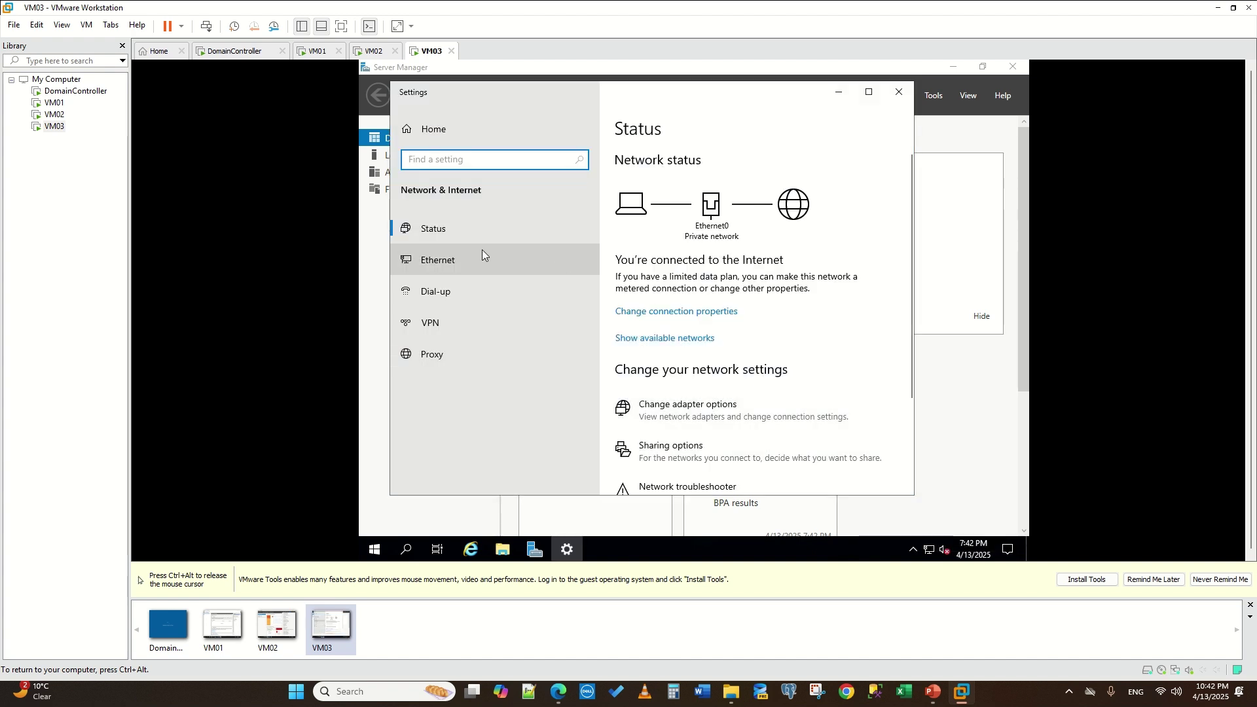
{"action": "left_click", "coordinate": [482, 257]}
{"action": "left_click", "coordinate": [654, 268]}
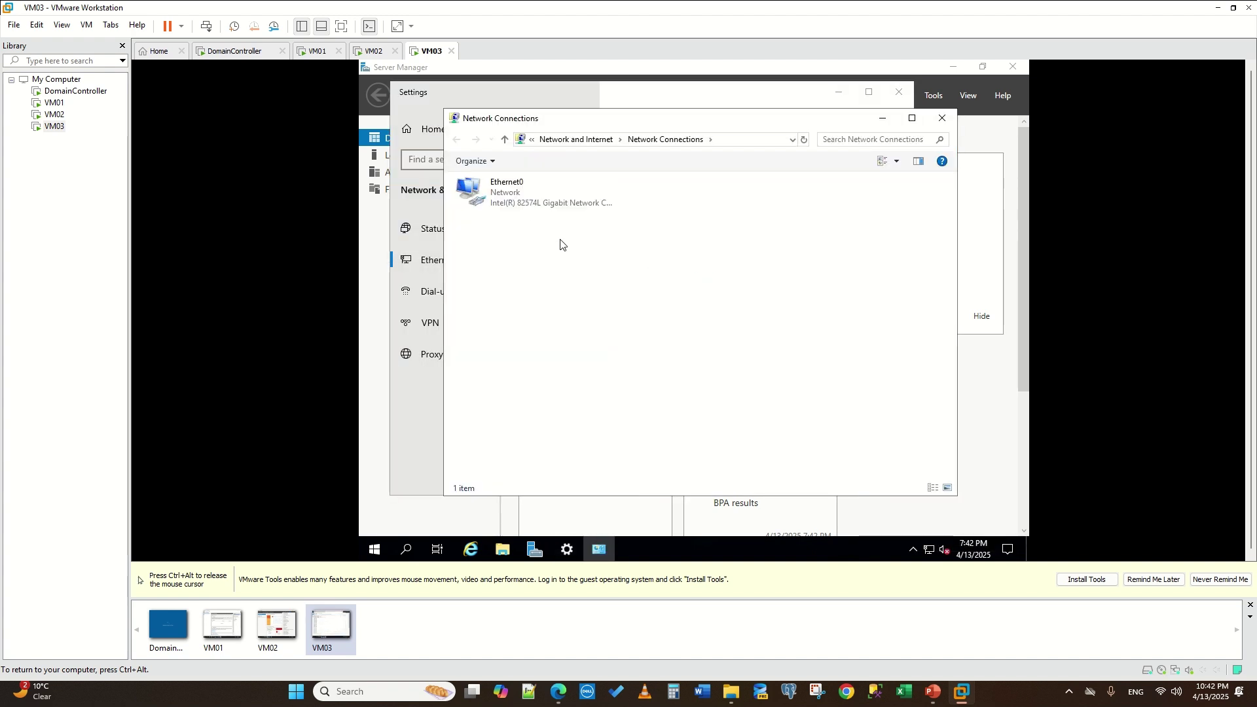
{"action": "left_click", "coordinate": [522, 198]}
{"action": "double_click", "coordinate": [522, 199]}
{"action": "left_click", "coordinate": [618, 413]}
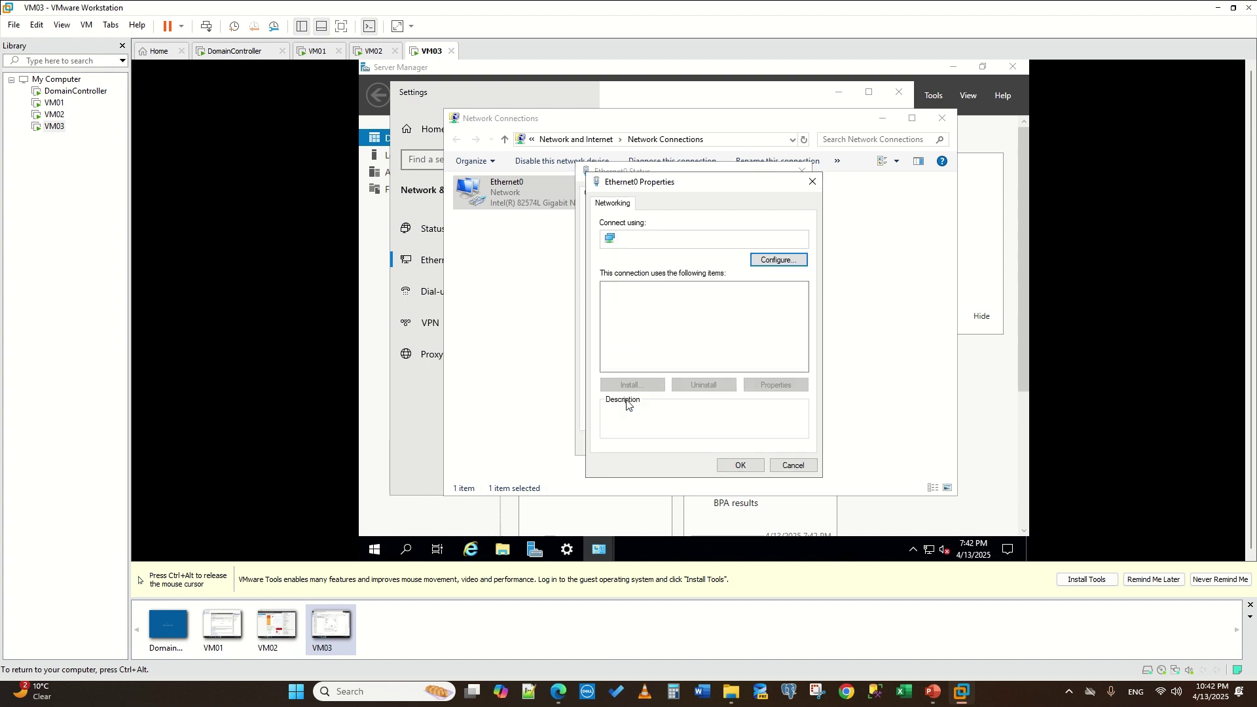
{"action": "left_click", "coordinate": [700, 321]}
{"action": "left_click", "coordinate": [776, 385]}
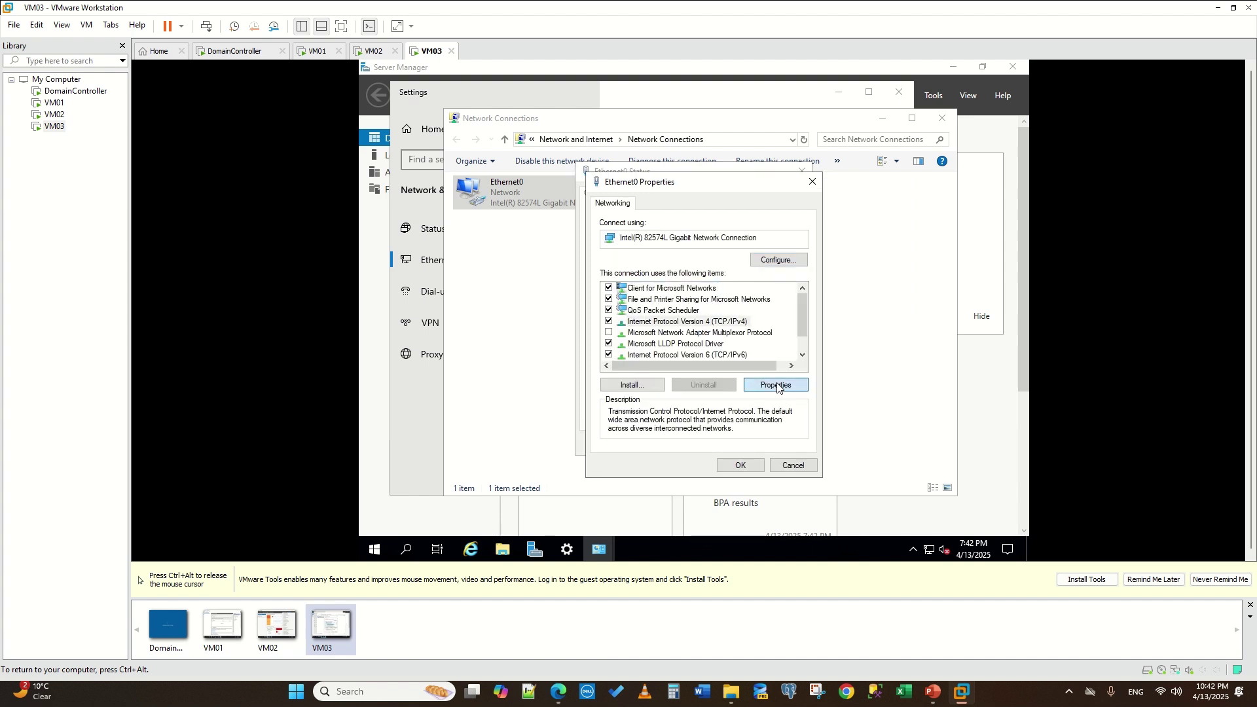
{"action": "left_click", "coordinate": [676, 326]}
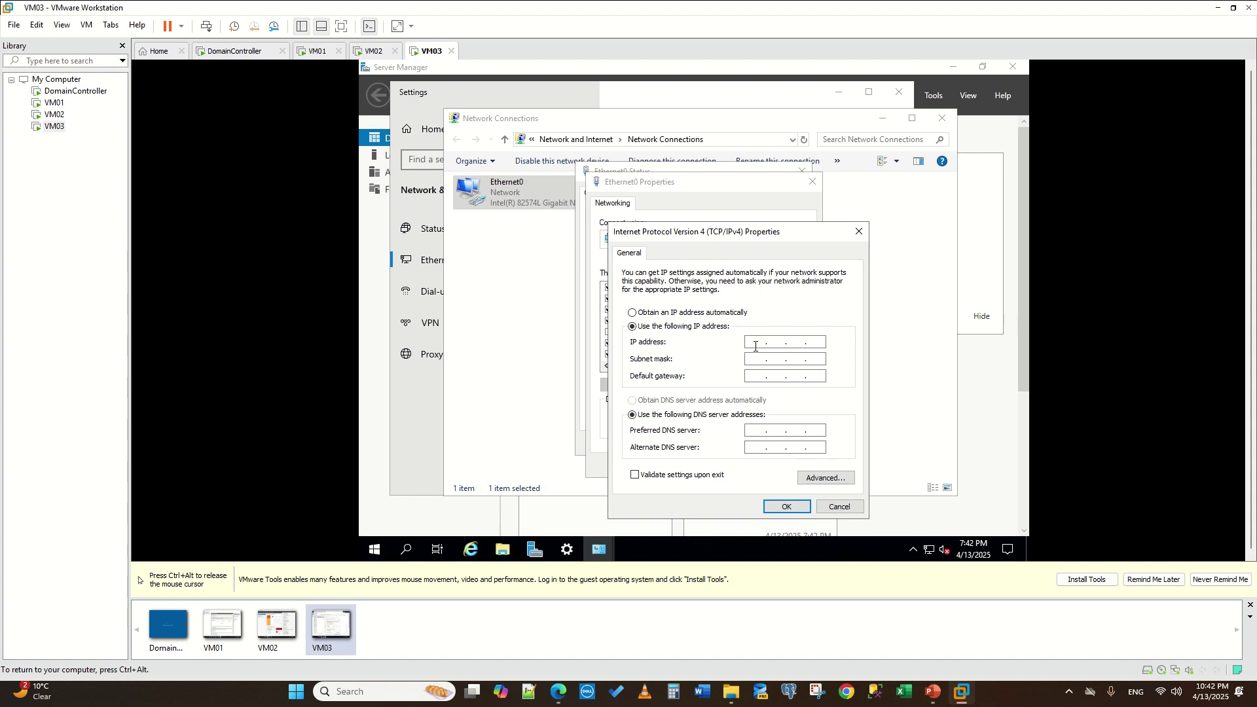
- Enter IP 192.168.1.13 after clearing an invalid-octet error, fill mask 255.255.255.0, then select Preferred DNS
{"action": "left_click", "coordinate": [768, 344]}
{"action": "type", "text": "192192"}
{"action": "type", "text": "8"}
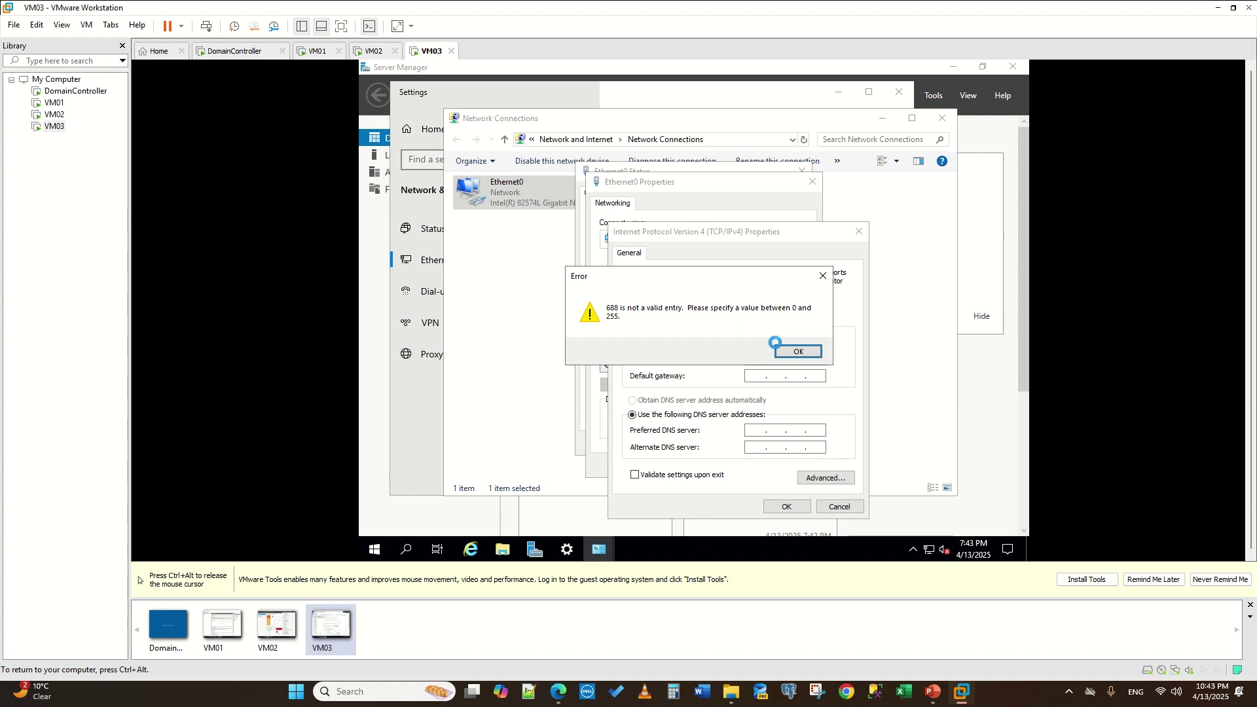
{"action": "left_click", "coordinate": [796, 352]}
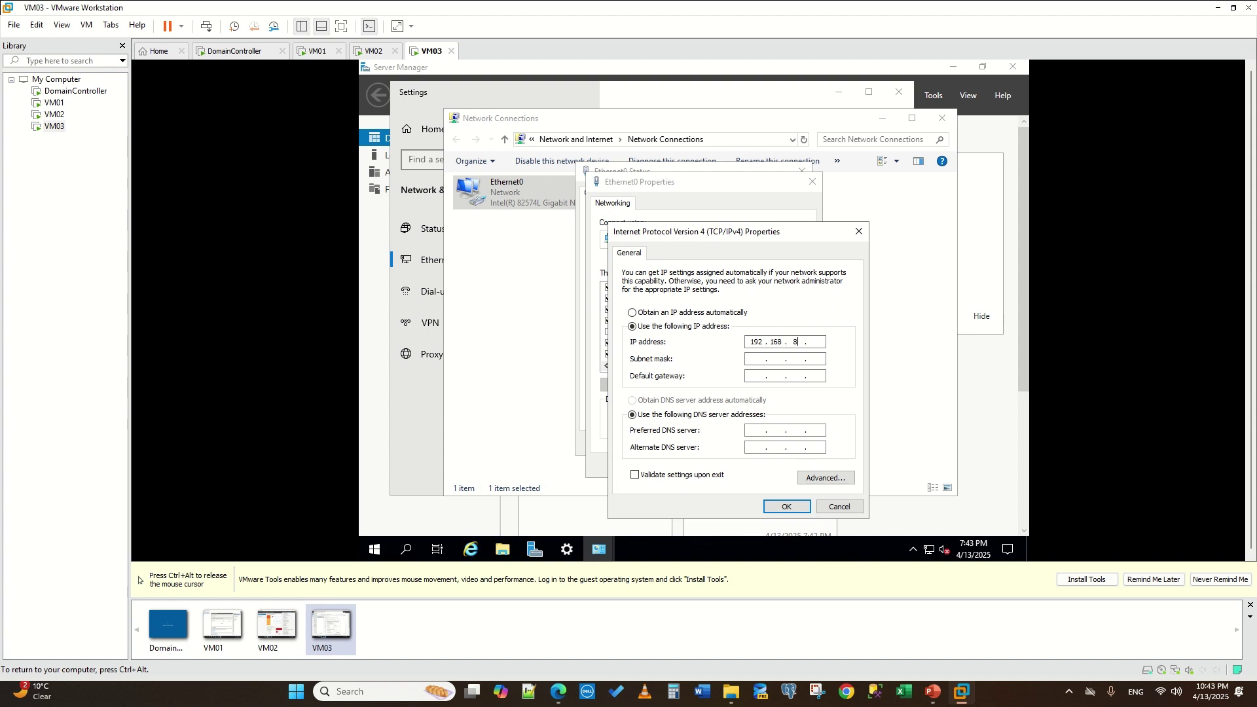
{"action": "type", "text": "1"}
{"action": "left_click", "coordinate": [759, 358]}
{"action": "left_click", "coordinate": [761, 430]}
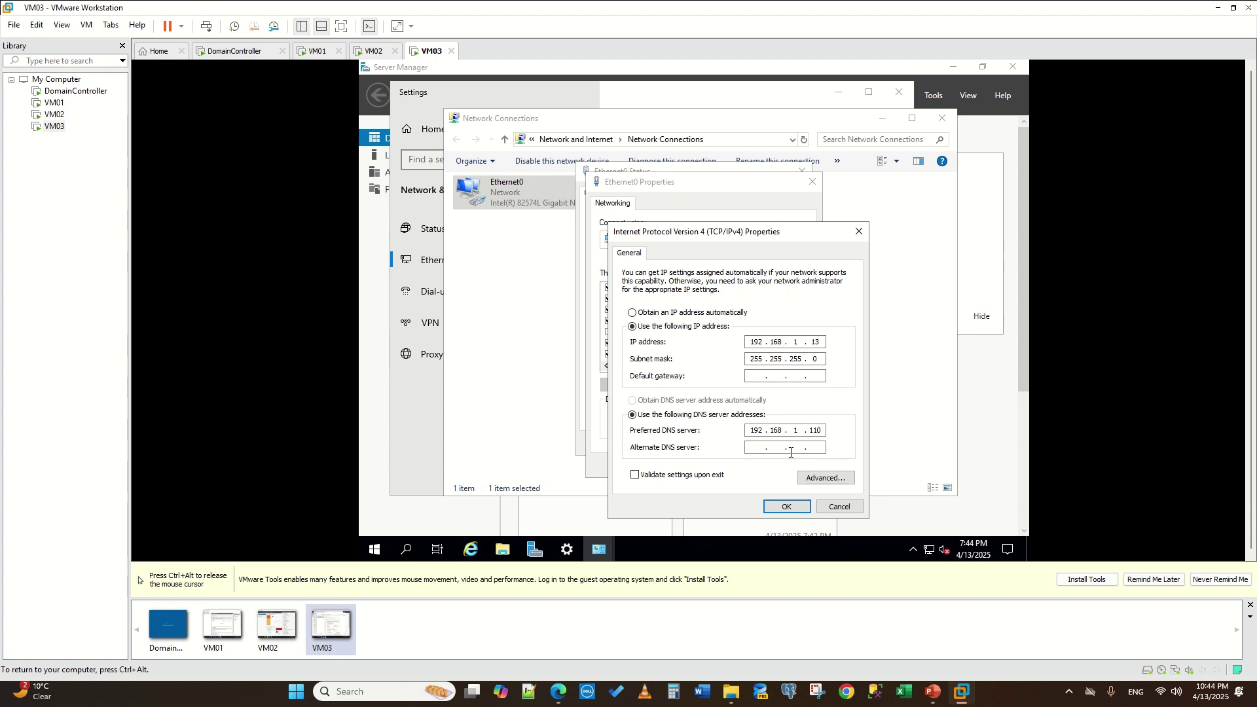
- Apply VM03's 192.168.1.10 DNS setting and close the Ethernet0 properties, status and Network Connections windows
{"action": "key", "text": "BackSpace"}
{"action": "key", "text": "BackSpace"}
{"action": "left_click", "coordinate": [786, 508]}
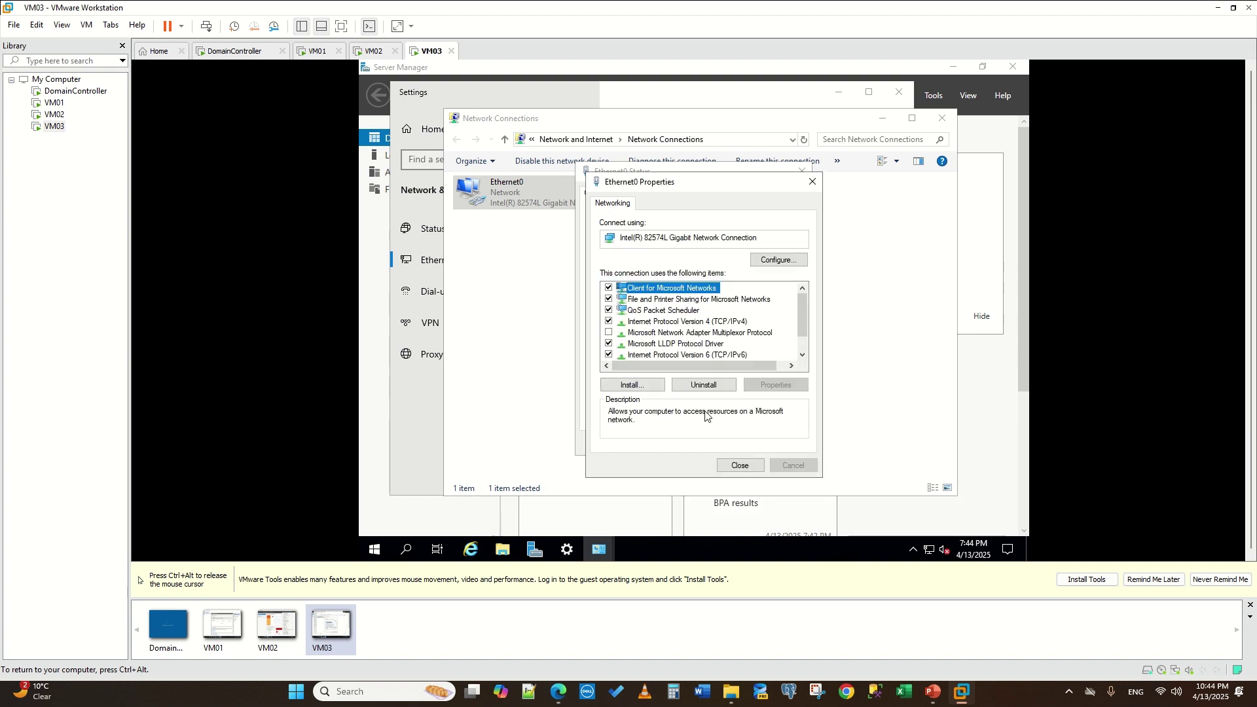
{"action": "left_click", "coordinate": [739, 465]}
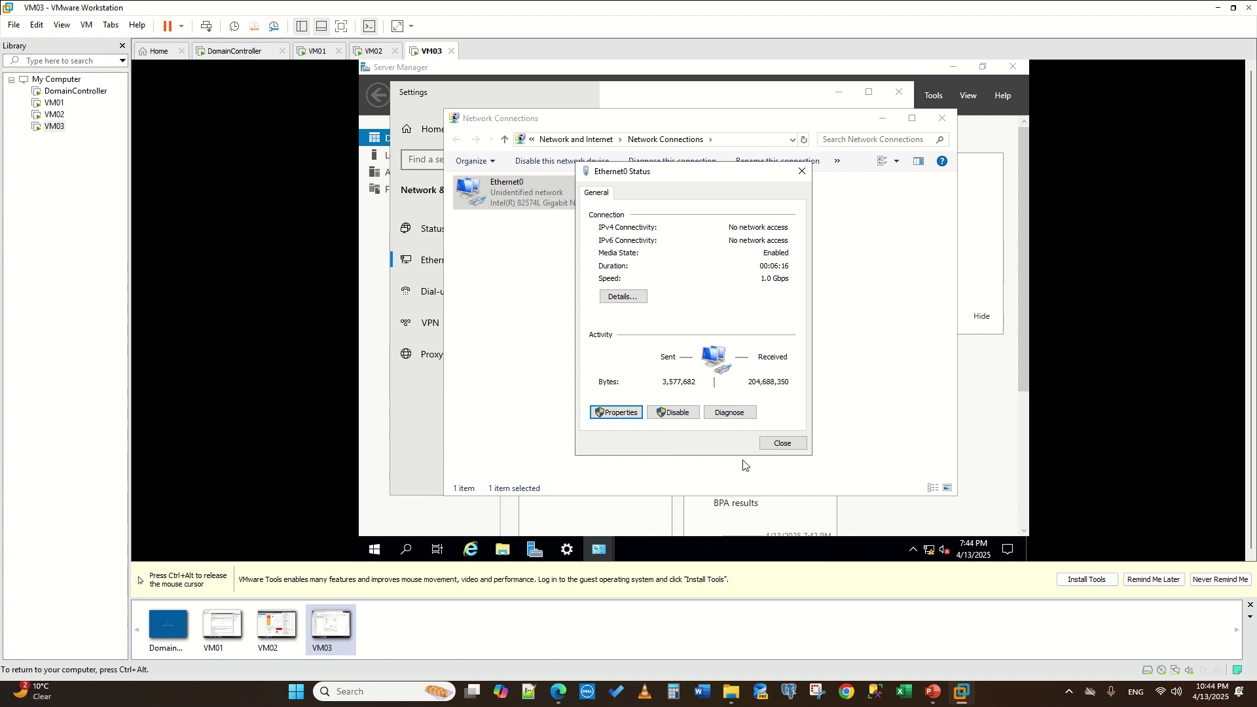
{"action": "left_click", "coordinate": [783, 443]}
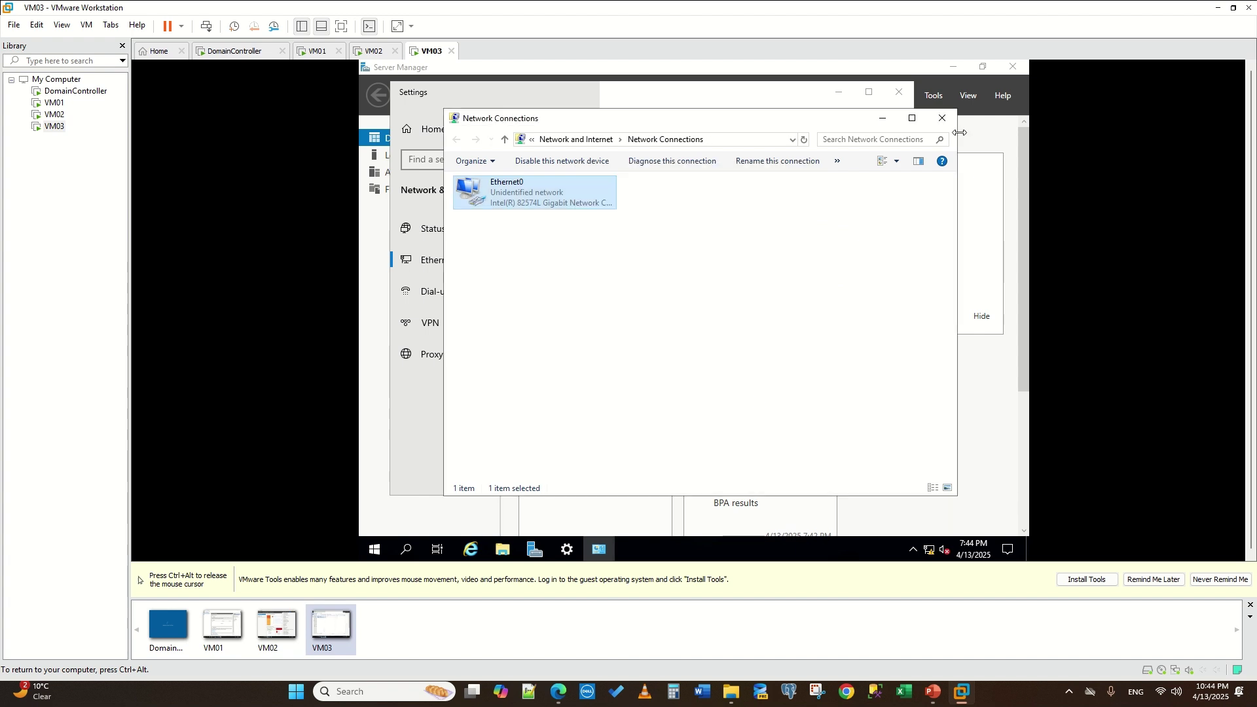
{"action": "left_click", "coordinate": [943, 120]}
- Close VM03's network settings and launch Failover Cluster Manager from Server Manager's Tools
{"action": "left_click", "coordinate": [898, 91]}
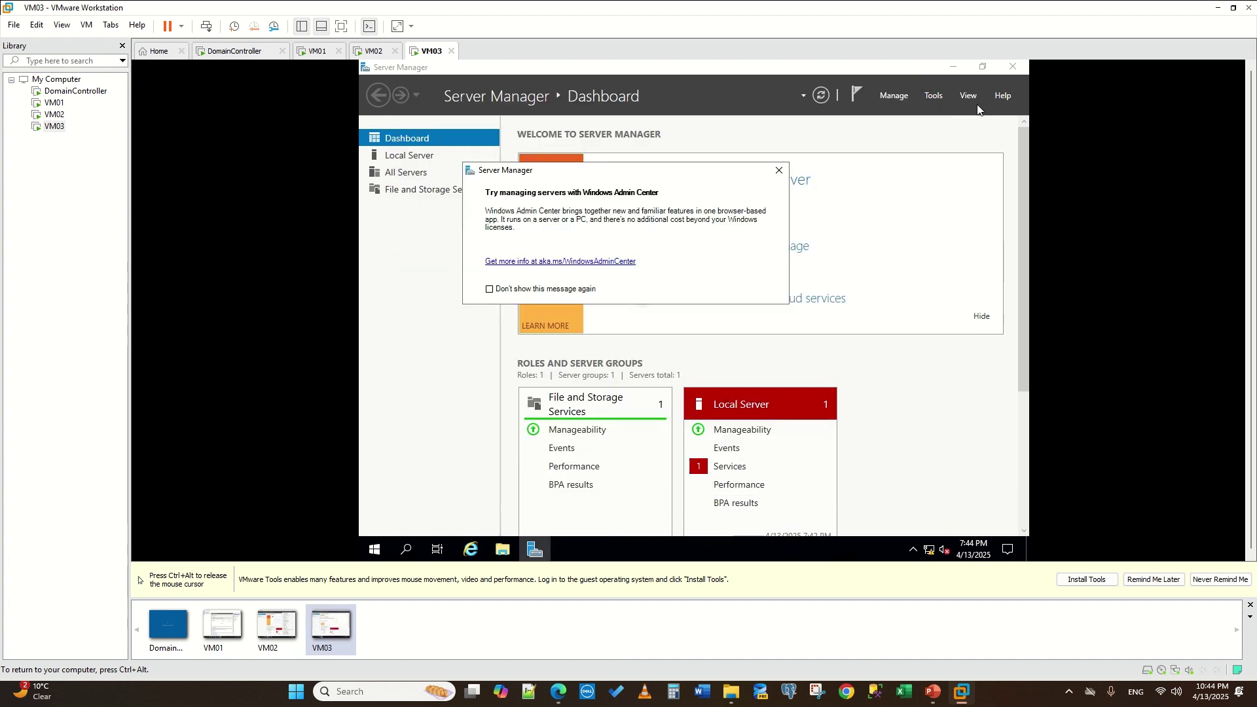
{"action": "left_click", "coordinate": [930, 93]}
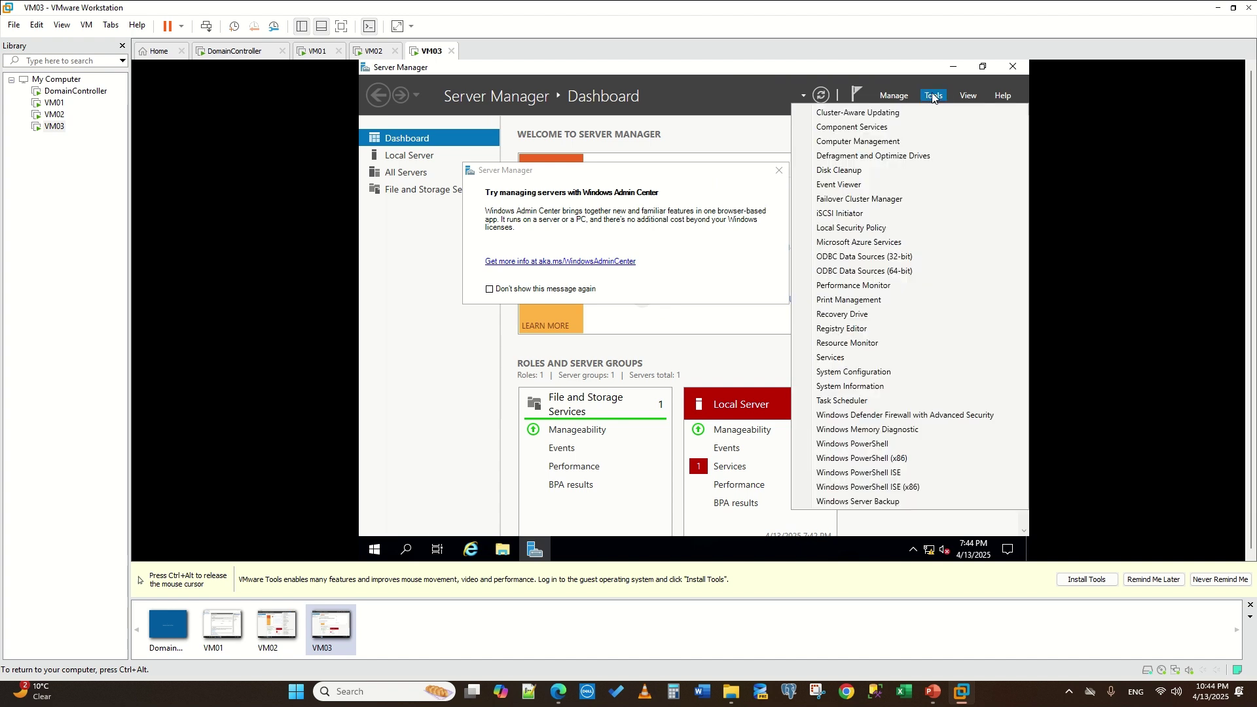
{"action": "left_click", "coordinate": [891, 205]}
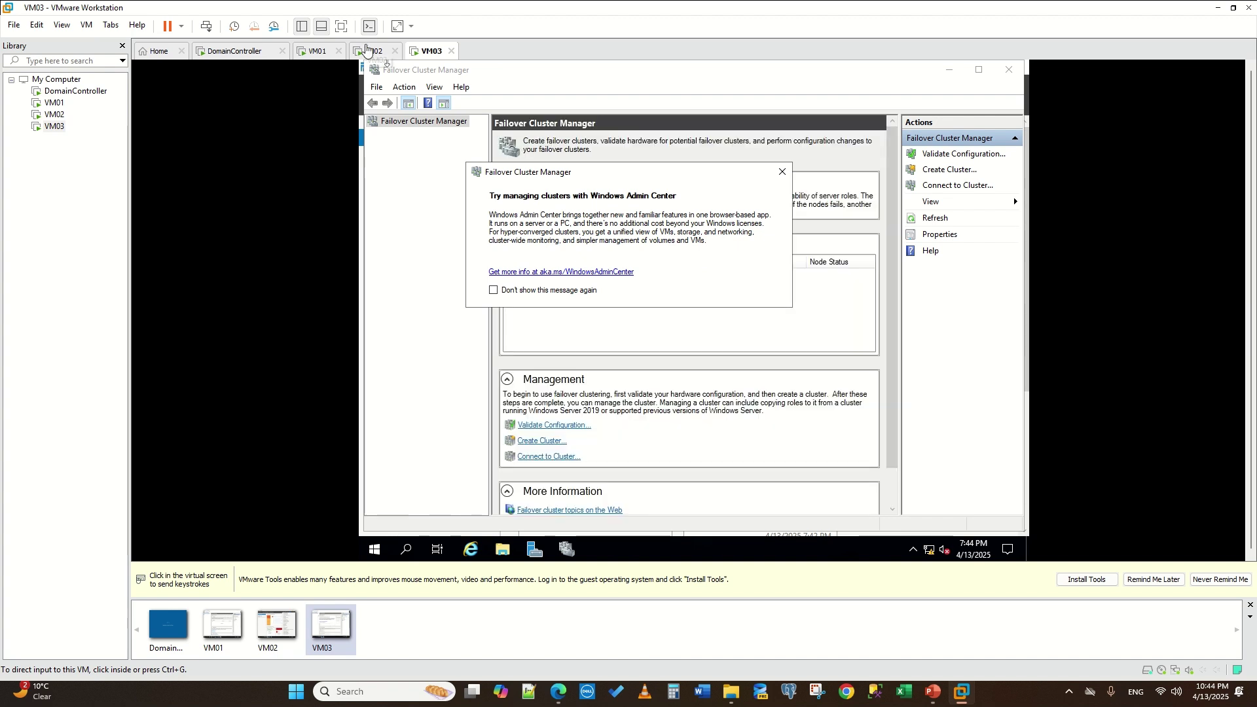
- Launch Failover Cluster Manager on VM02, then switch to the DomainController machine
{"action": "left_click", "coordinate": [373, 50]}
{"action": "left_click", "coordinate": [875, 202]}
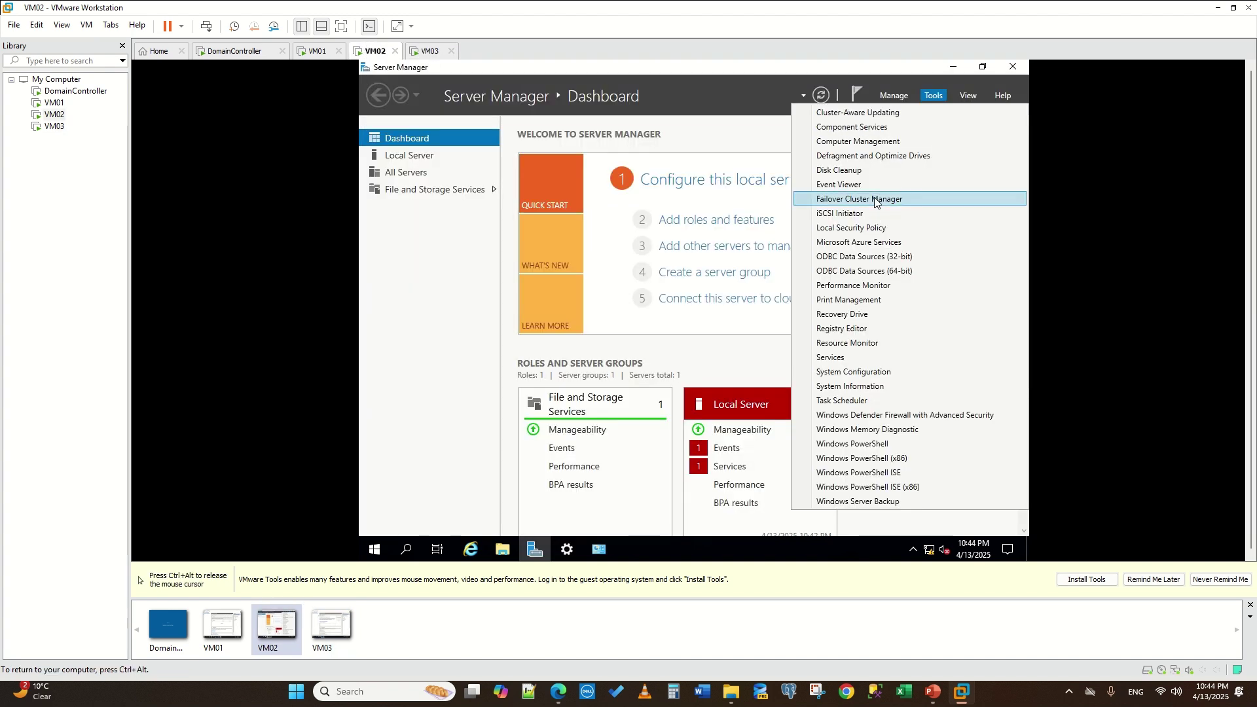
{"action": "left_click", "coordinate": [875, 202]}
{"action": "key", "text": "ctrl+alt"}
{"action": "left_click", "coordinate": [240, 50]}
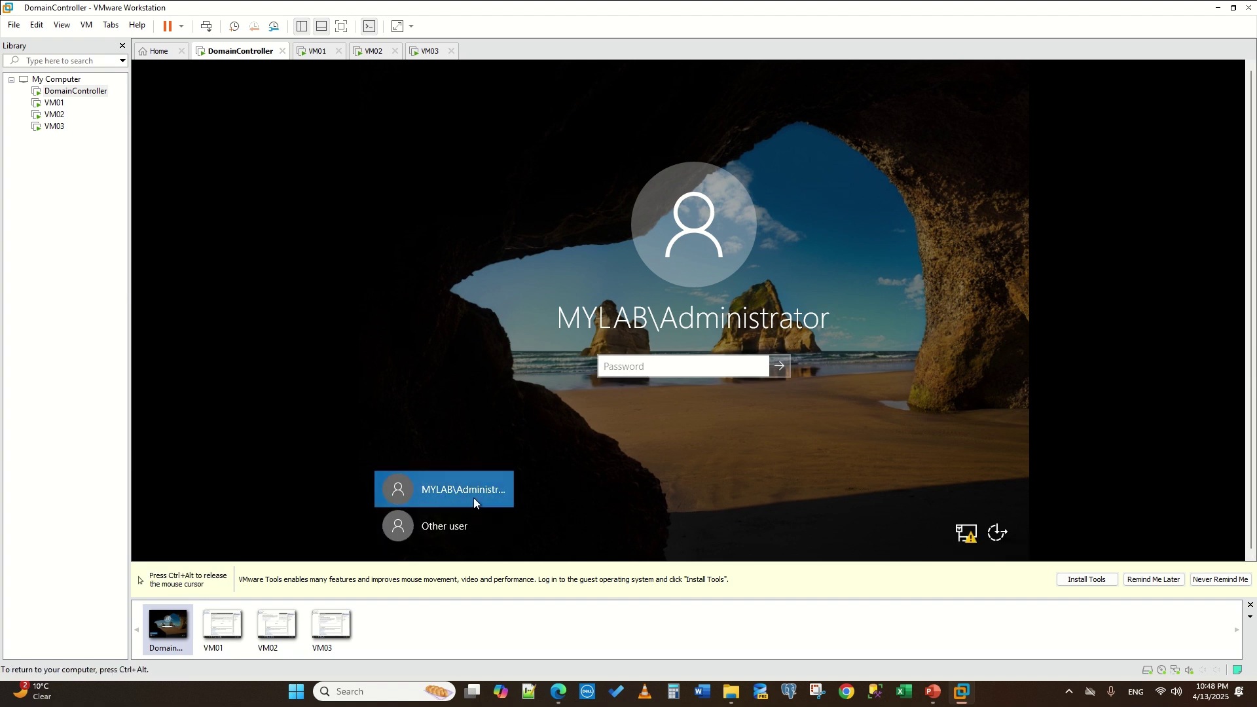
- Sign in to DomainController with the administrator password, retyping it once
{"action": "type", "text": "••••••••••••••••••"}
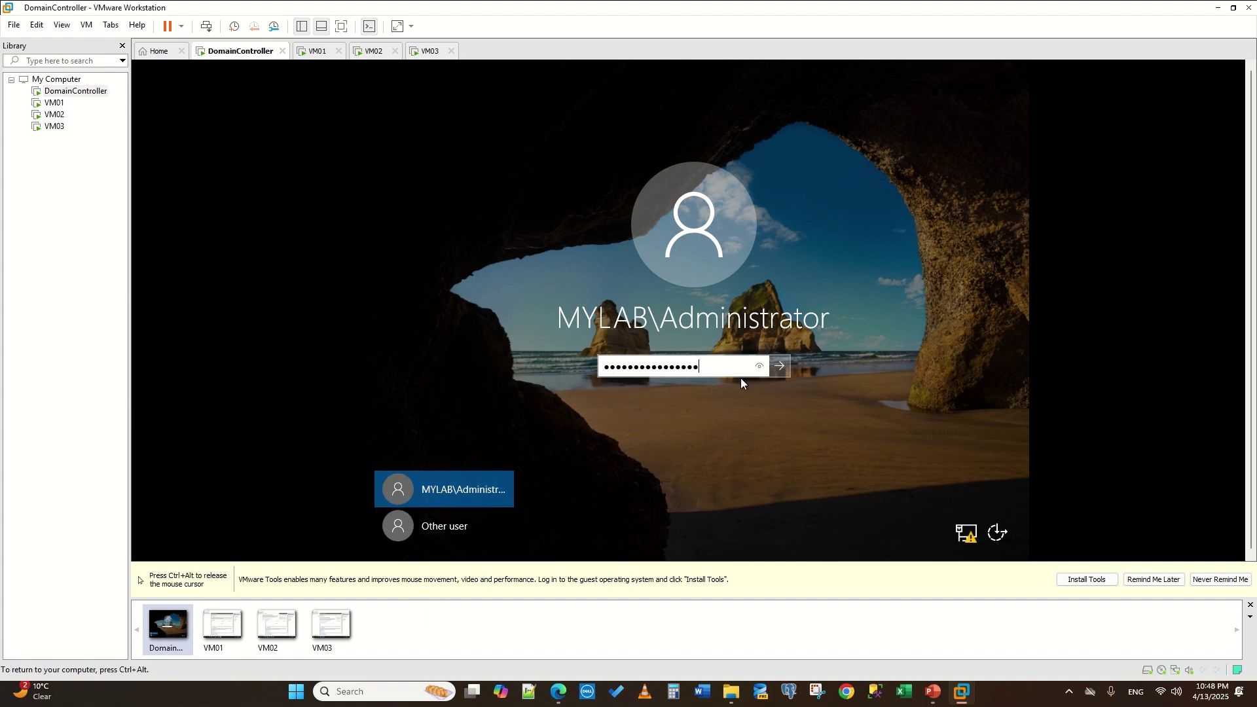
{"action": "left_click_drag", "start_coordinate": [721, 367], "coordinate": [521, 368]}
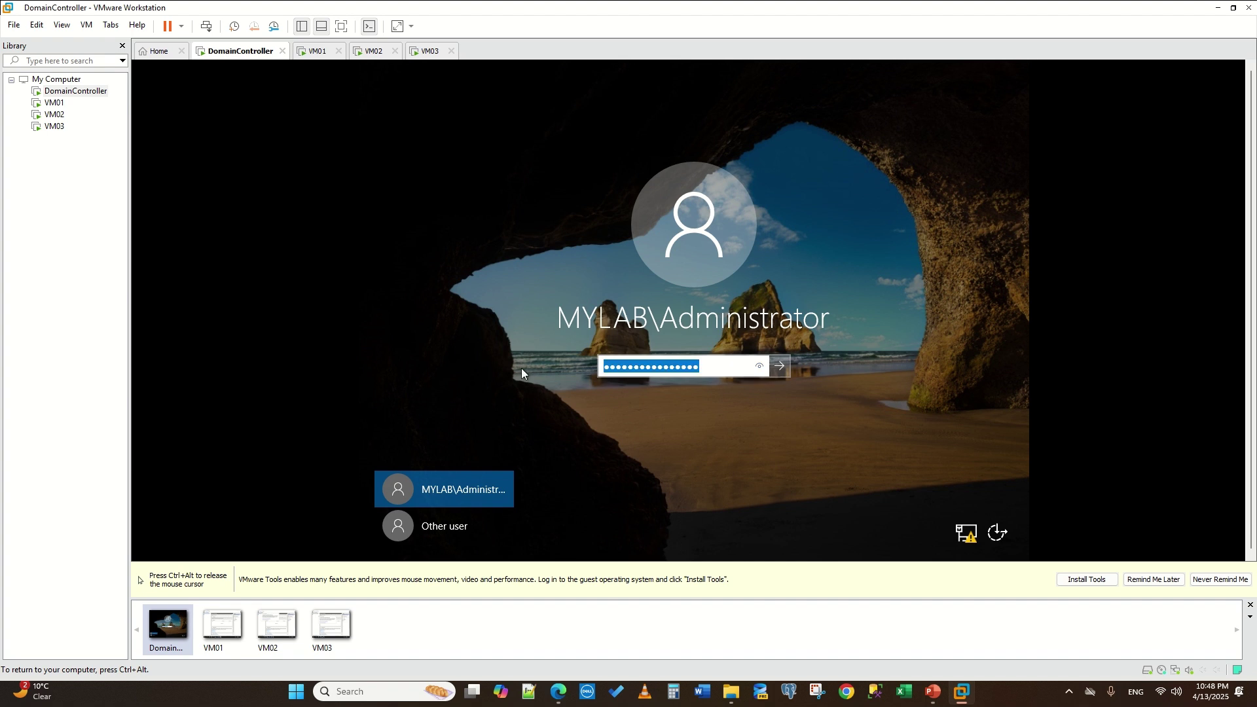
{"action": "type", "text": "••••••••"}
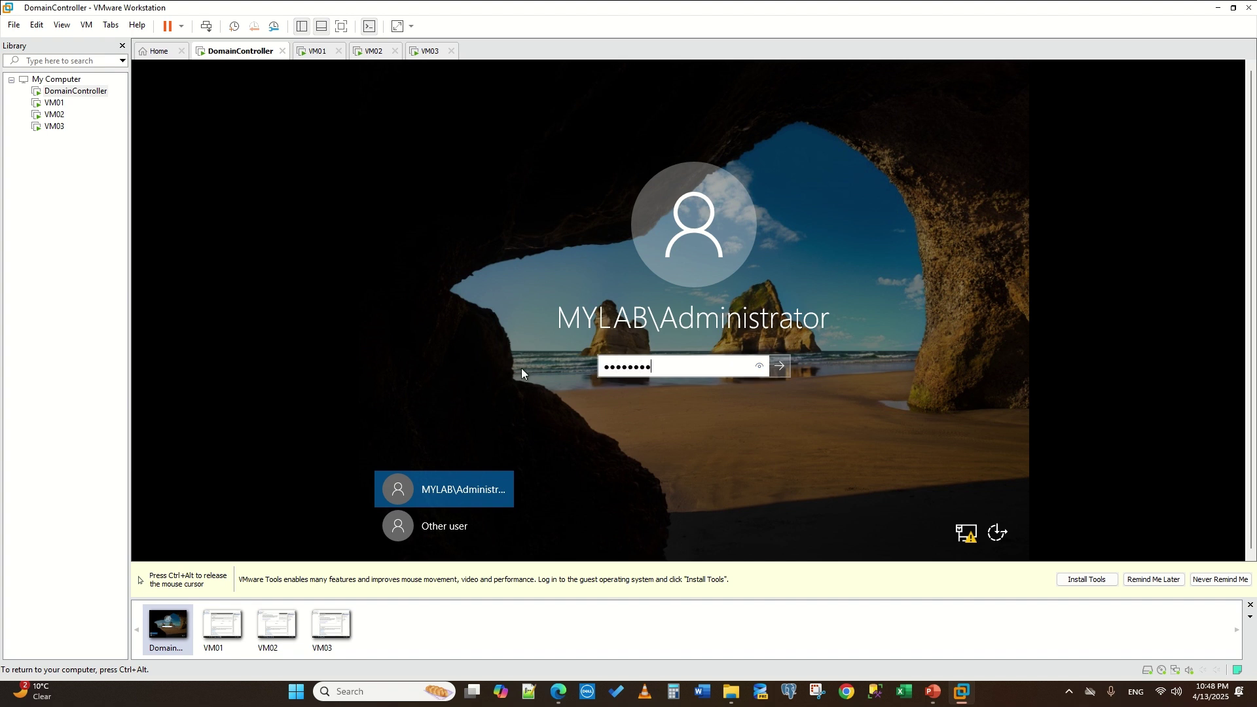
{"action": "type", "text": "••••••"}
{"action": "left_click", "coordinate": [778, 367]}
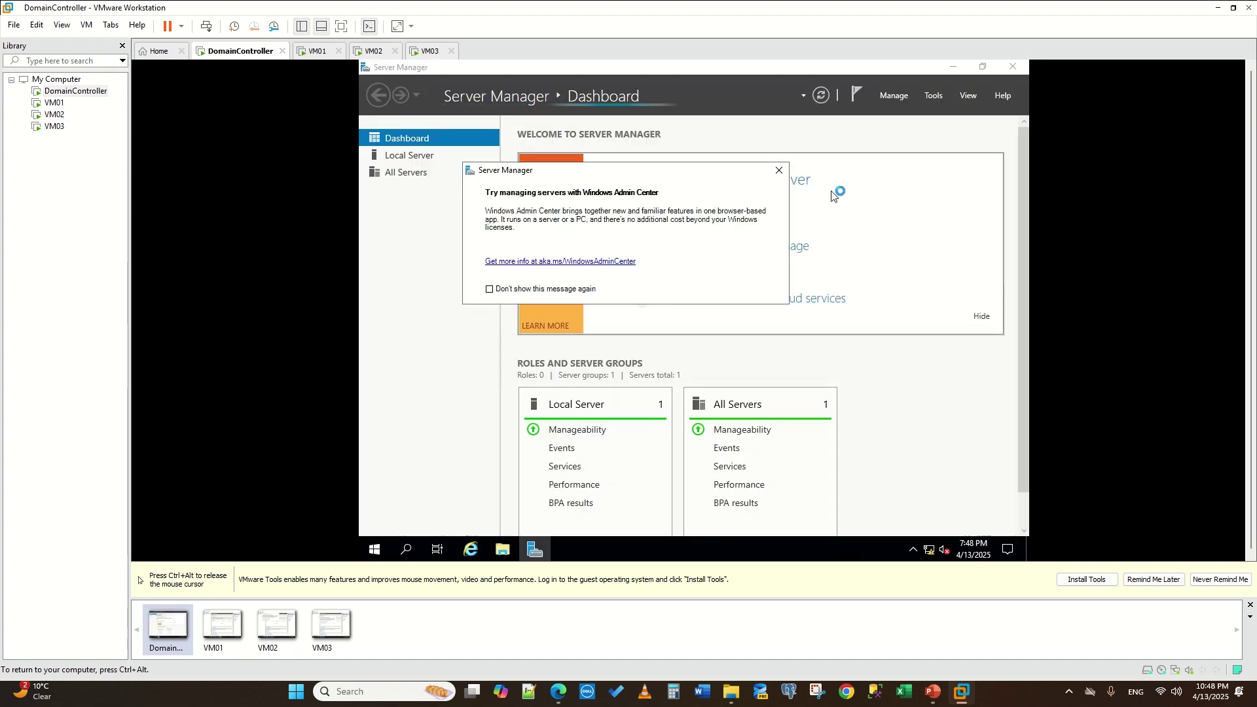
- Dismiss the Admin Center notice, check Local Server shows domain mylab.com, then switch to VM01
{"action": "left_click", "coordinate": [778, 170]}
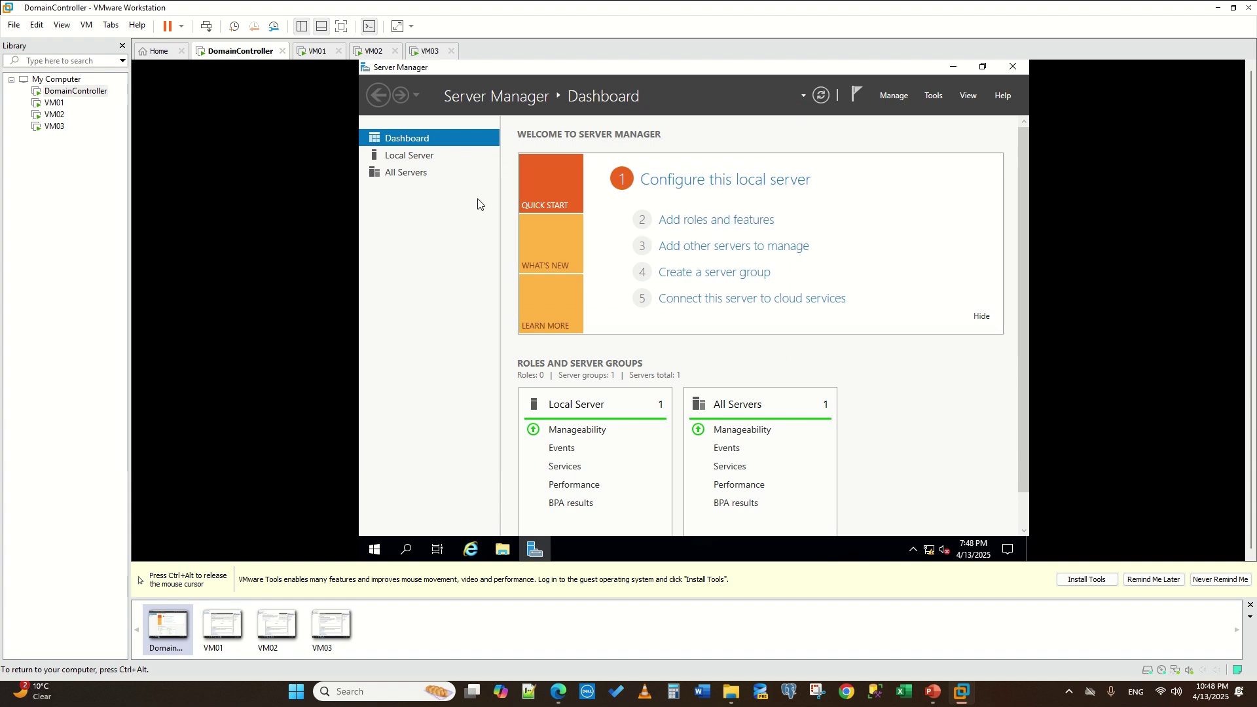
{"action": "left_click", "coordinate": [412, 158]}
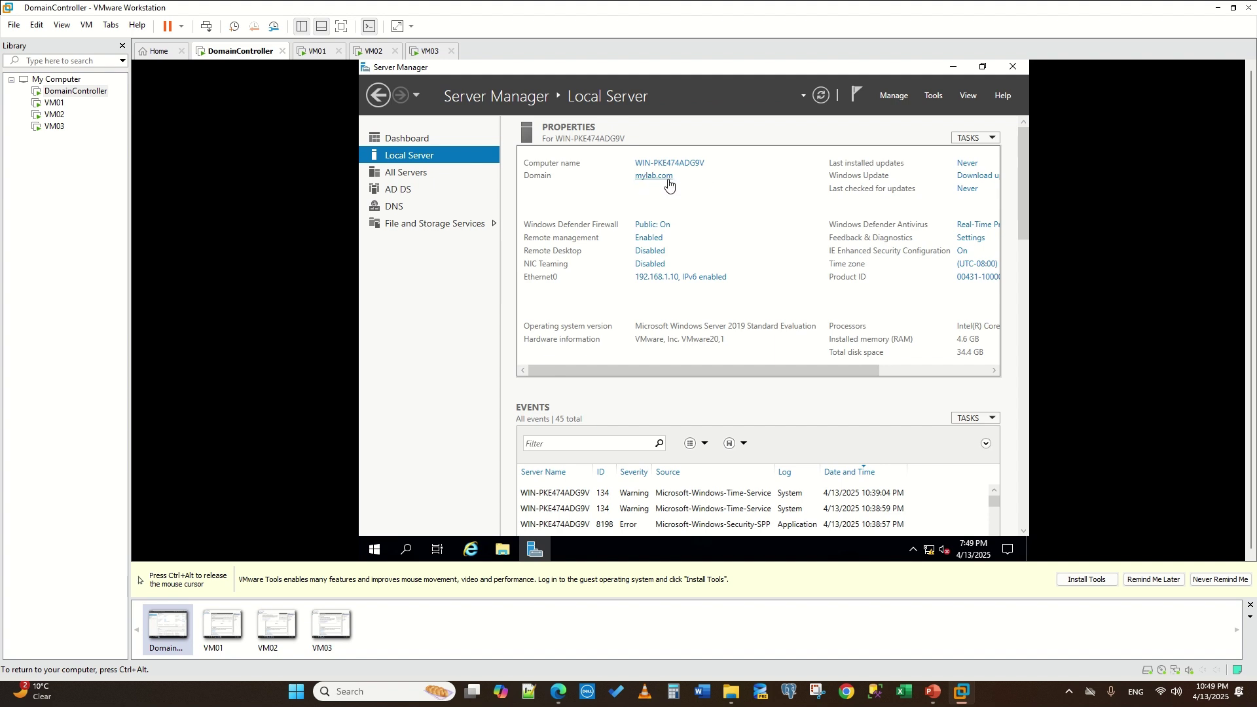
{"action": "key", "text": "ctrl+alt"}
{"action": "left_click", "coordinate": [317, 53]}
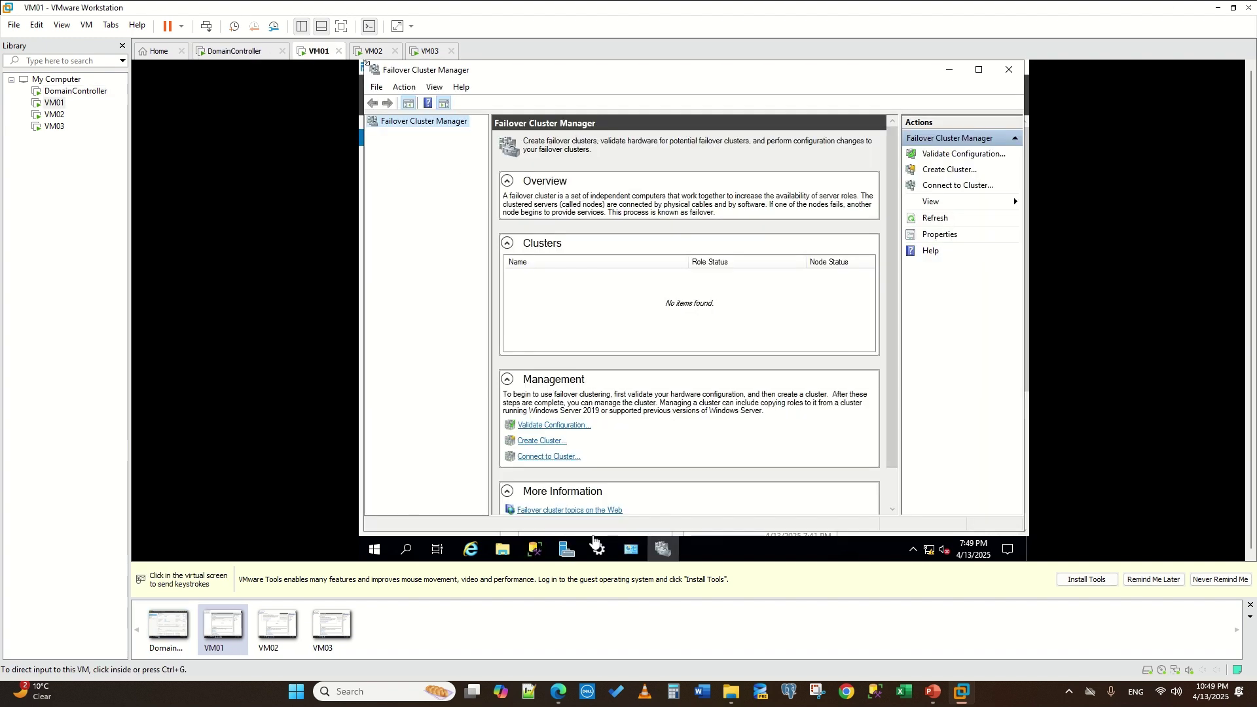
- Open VM01's Local Server page in Server Manager, dismissing the Admin Center notice
{"action": "left_click", "coordinate": [566, 548]}
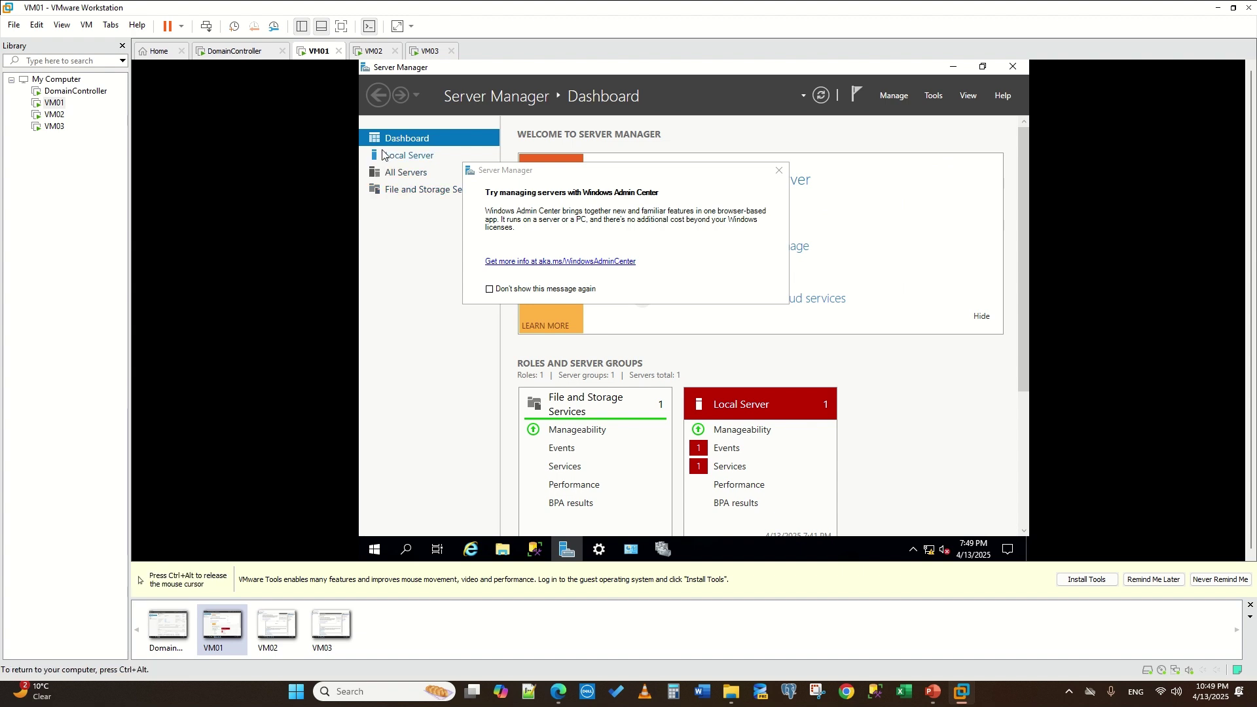
{"action": "left_click", "coordinate": [383, 154]}
{"action": "left_click", "coordinate": [778, 170]}
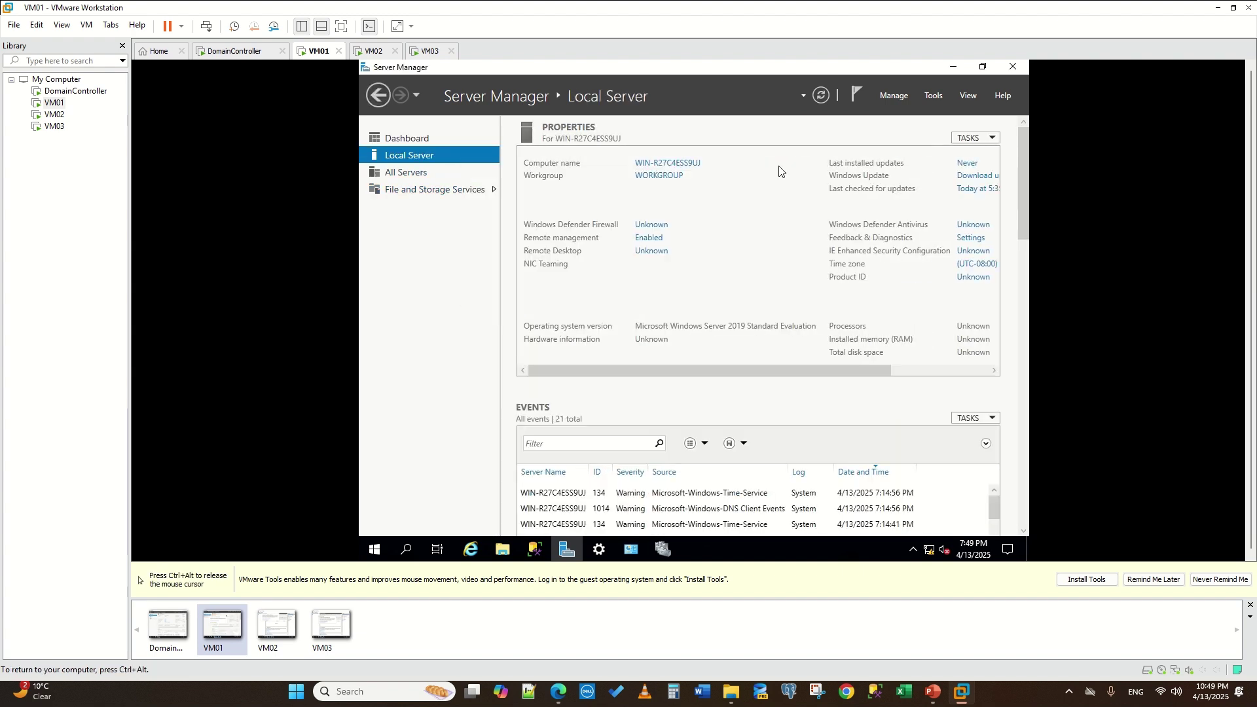
{"action": "left_click", "coordinate": [665, 182]}
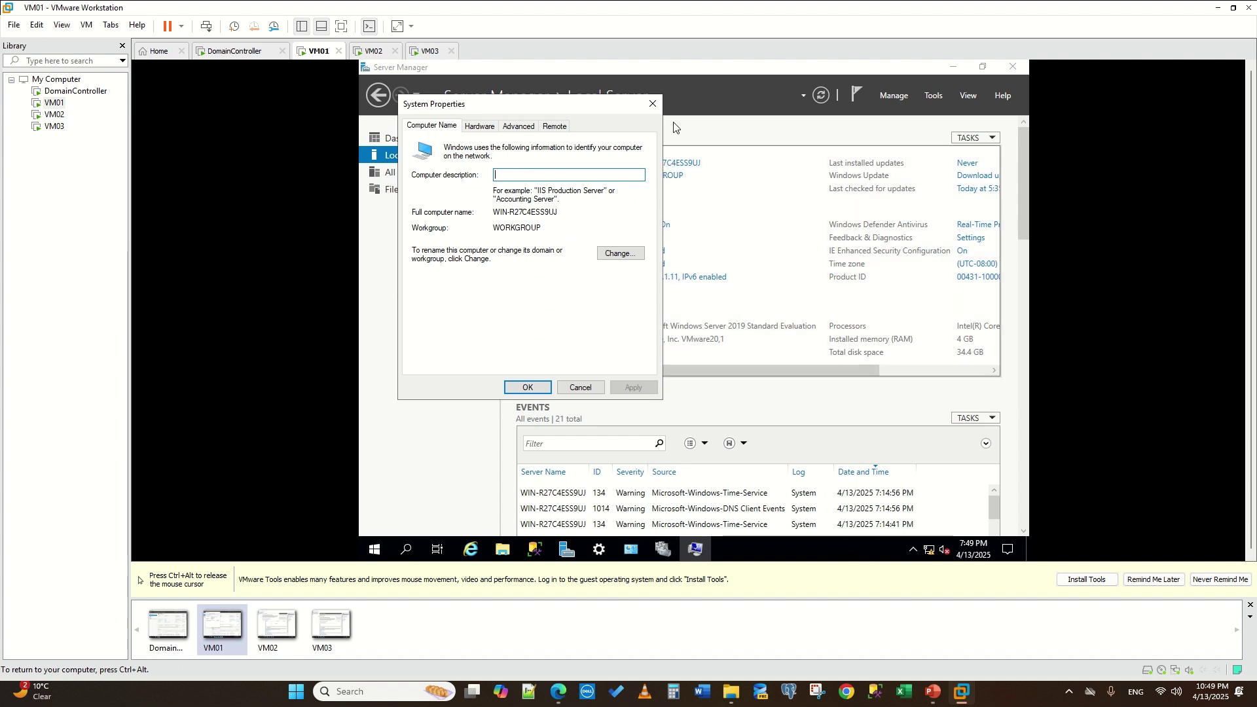
{"action": "left_click", "coordinate": [652, 103]}
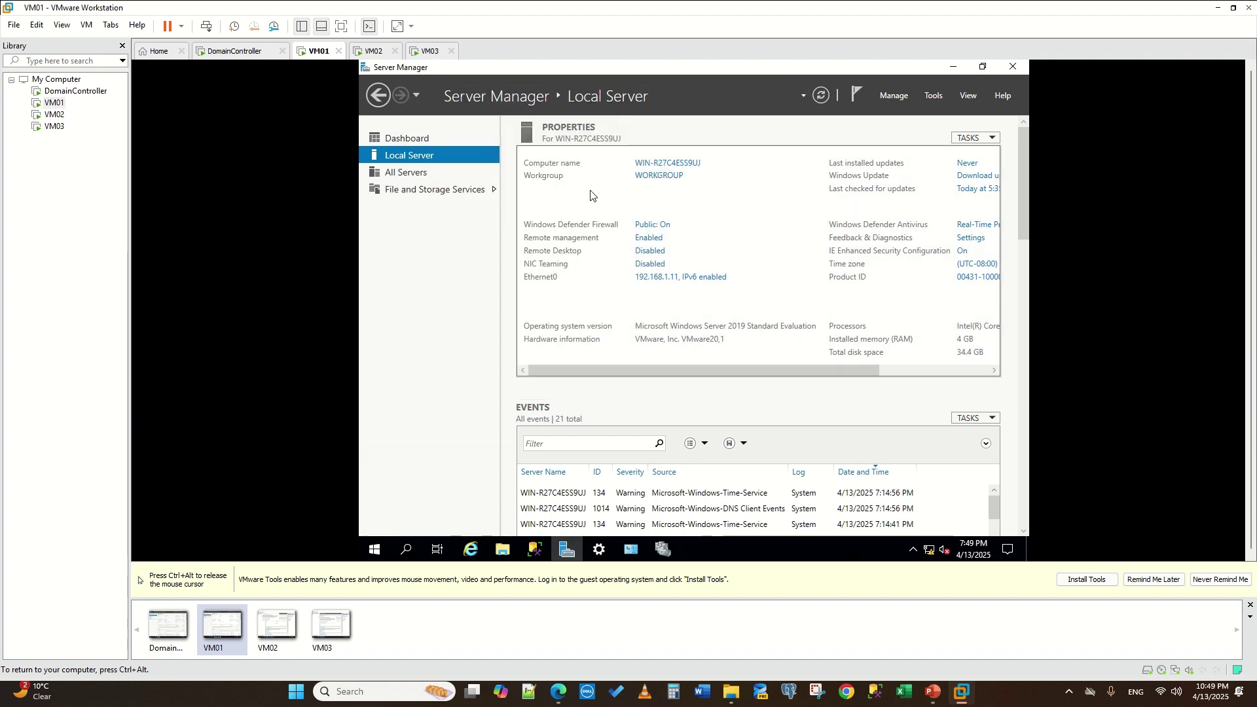
- Turn off Windows Defender Firewall for VM01's domain and private networks
{"action": "left_click", "coordinate": [652, 224]}
{"action": "left_click", "coordinate": [497, 204]}
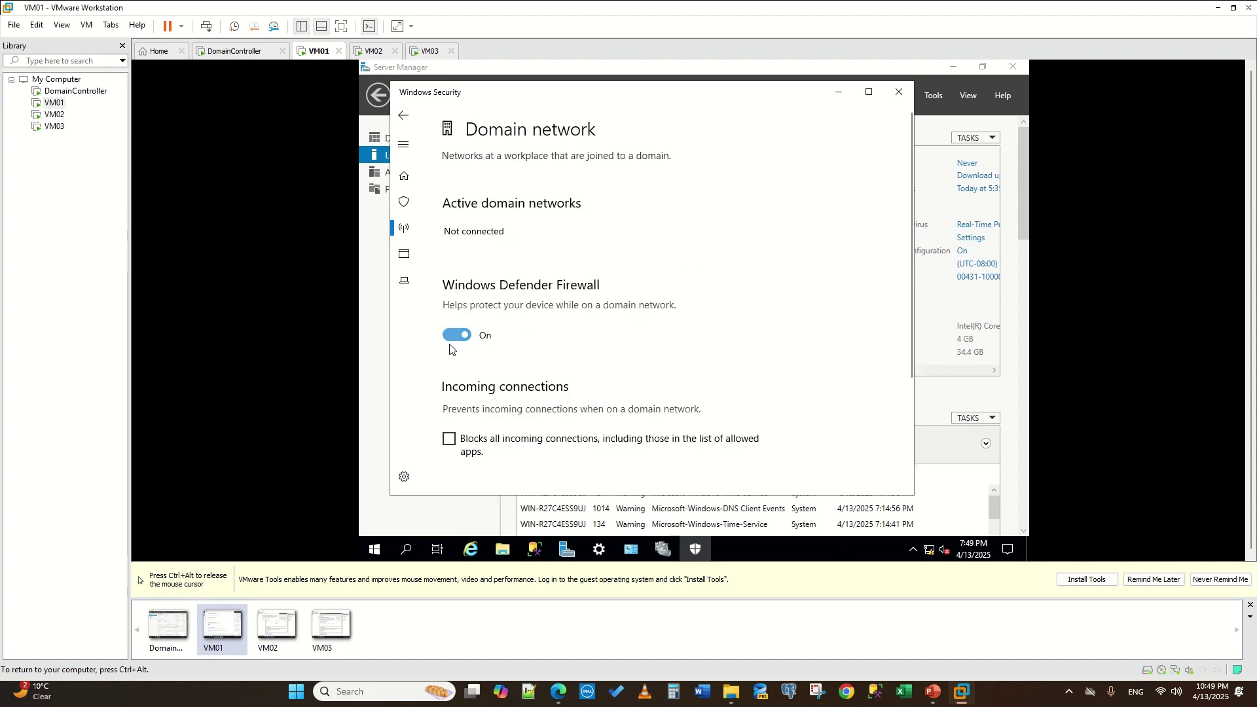
{"action": "left_click", "coordinate": [450, 342]}
{"action": "left_click", "coordinate": [449, 342]}
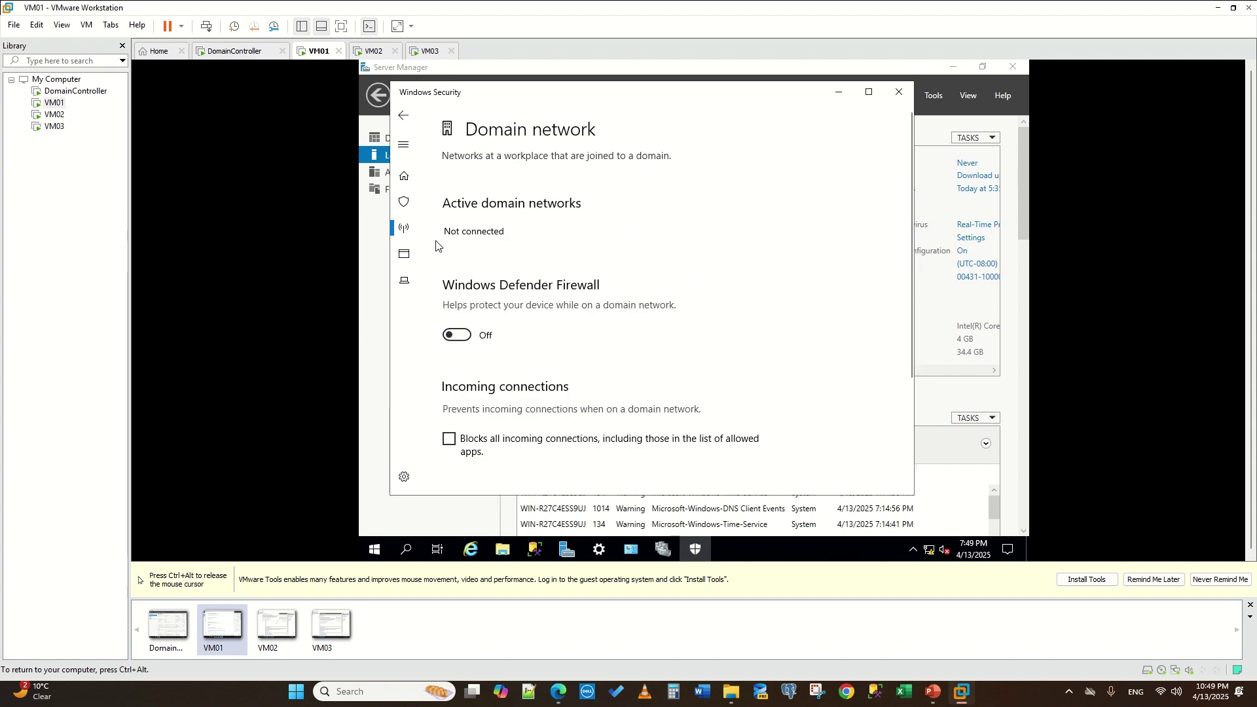
{"action": "left_click", "coordinate": [404, 115]}
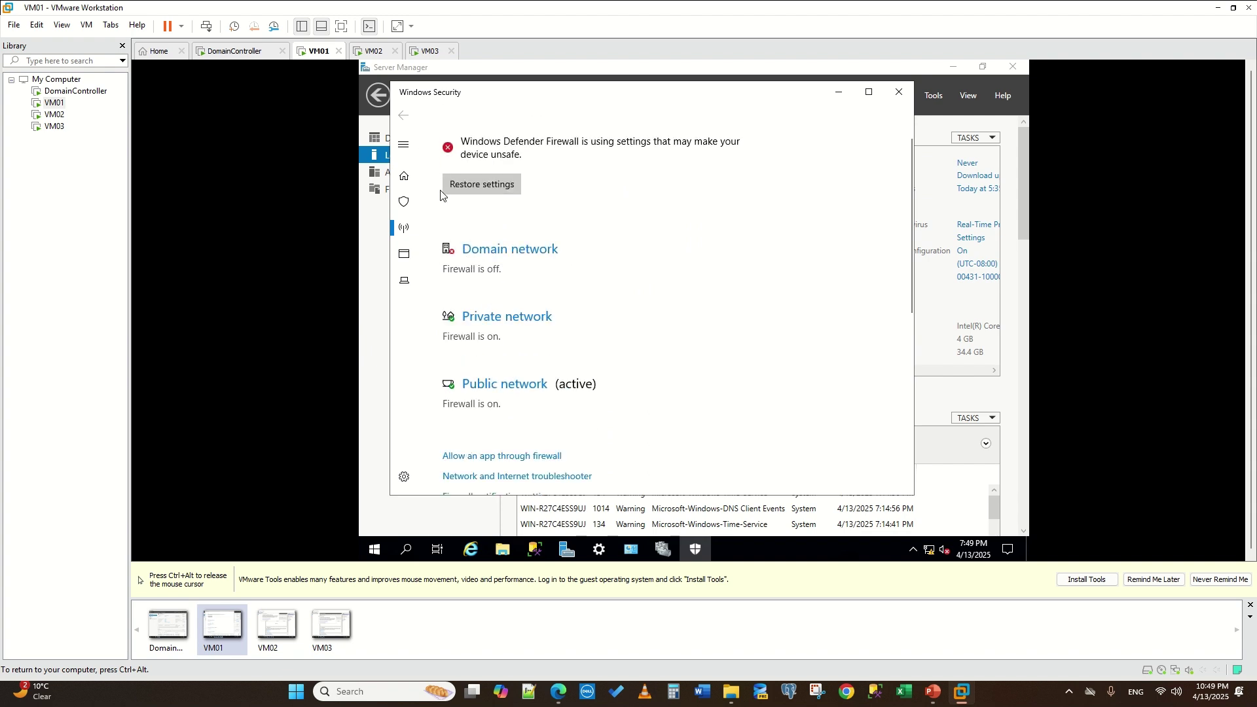
{"action": "left_click", "coordinate": [494, 316]}
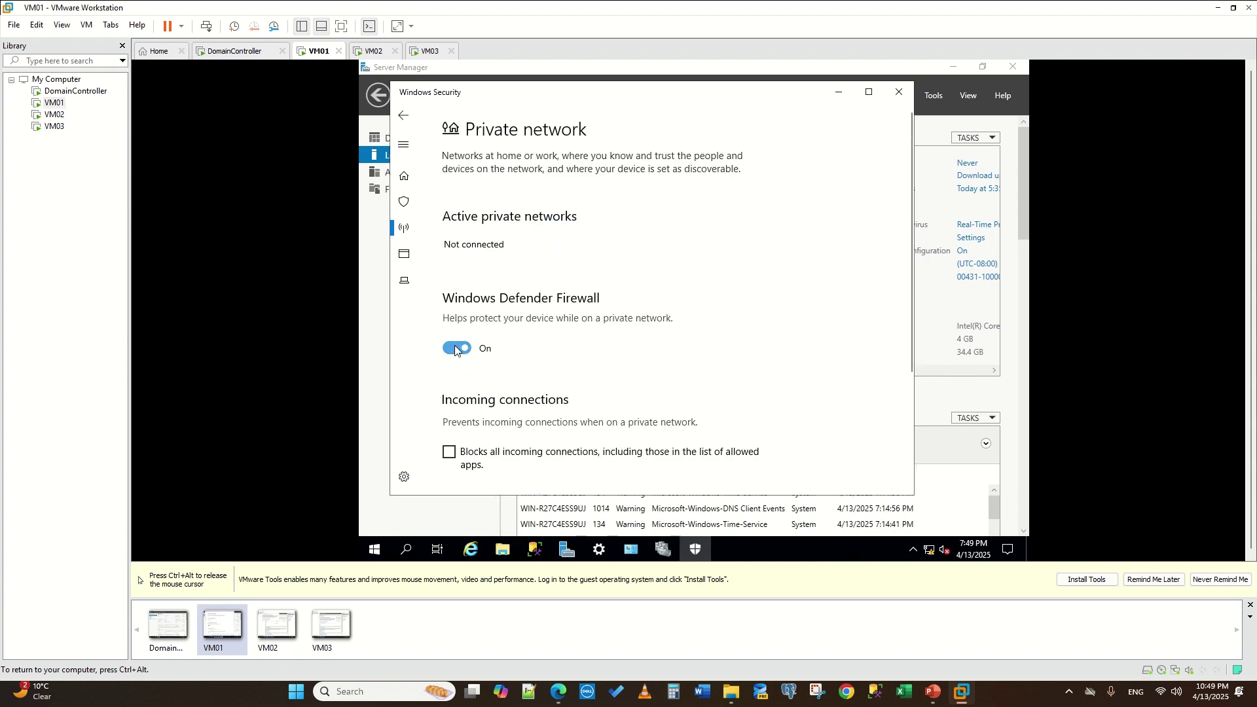
{"action": "left_click", "coordinate": [449, 350]}
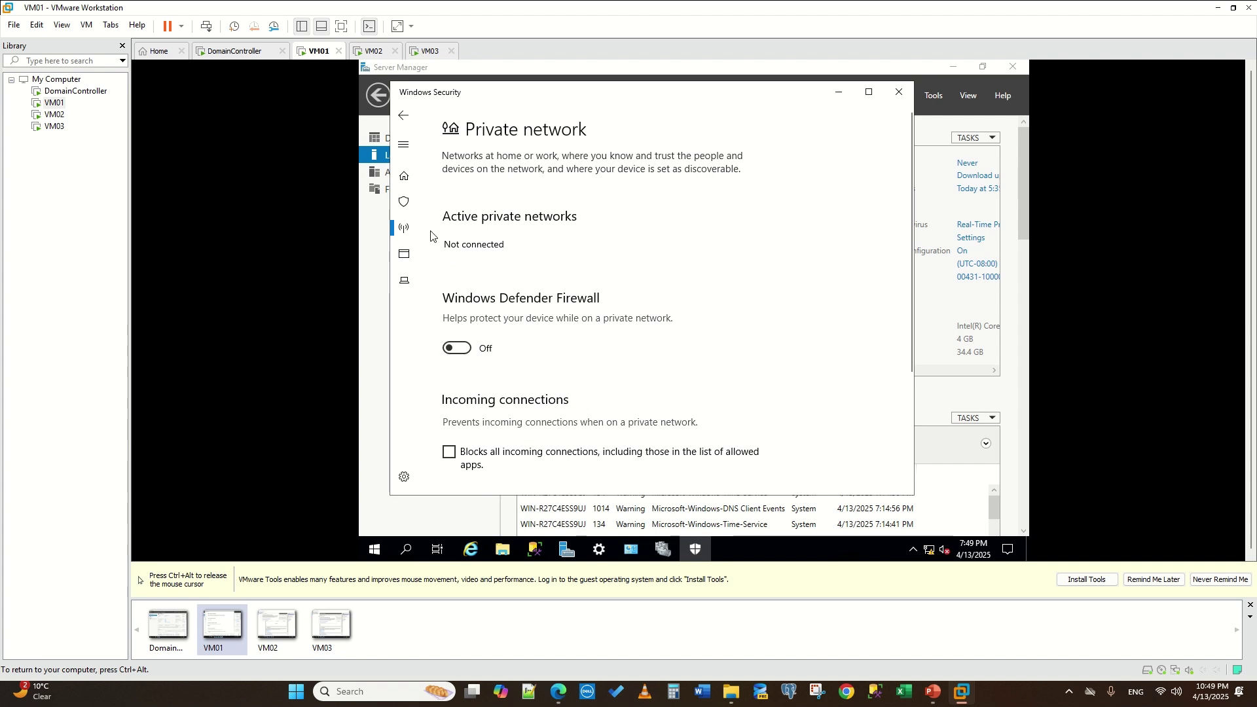
{"action": "left_click", "coordinate": [404, 115]}
- Turn off the public network firewall, recheck the domain firewall, and close Windows Security
{"action": "scroll", "coordinate": [511, 320], "scroll_direction": "down", "scroll_amount": 3}
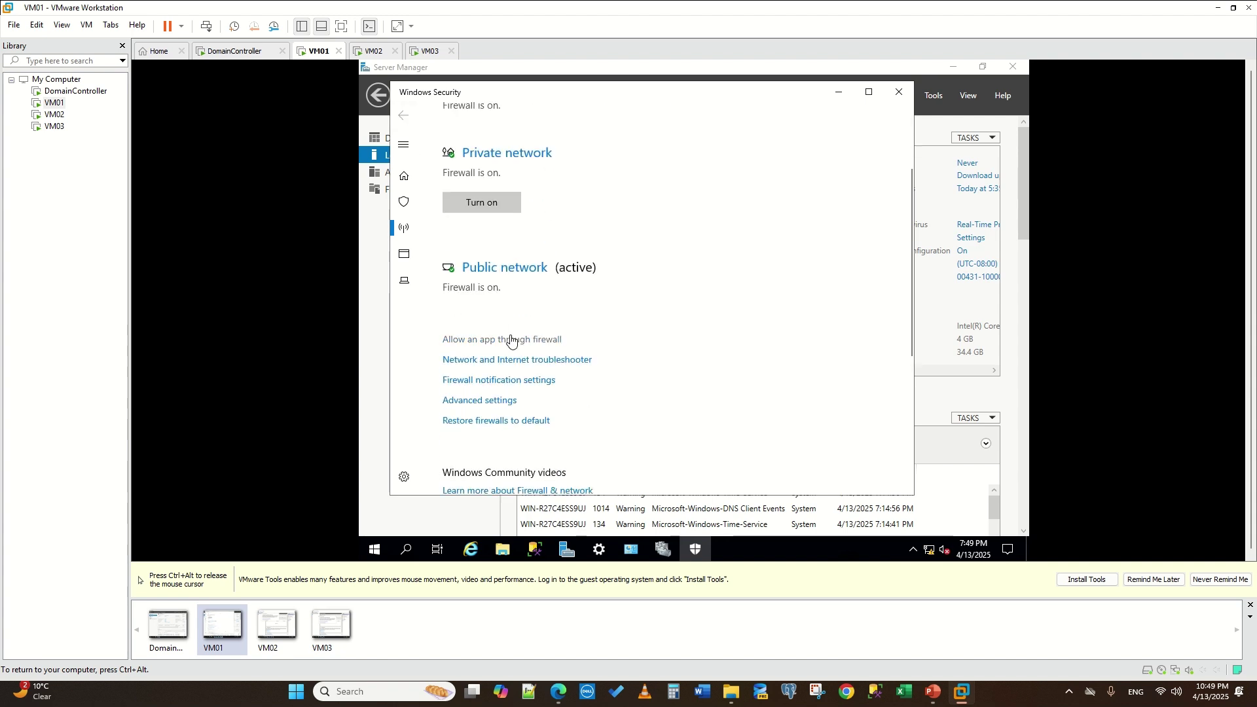
{"action": "left_click", "coordinate": [508, 269]}
{"action": "left_click", "coordinate": [455, 351]}
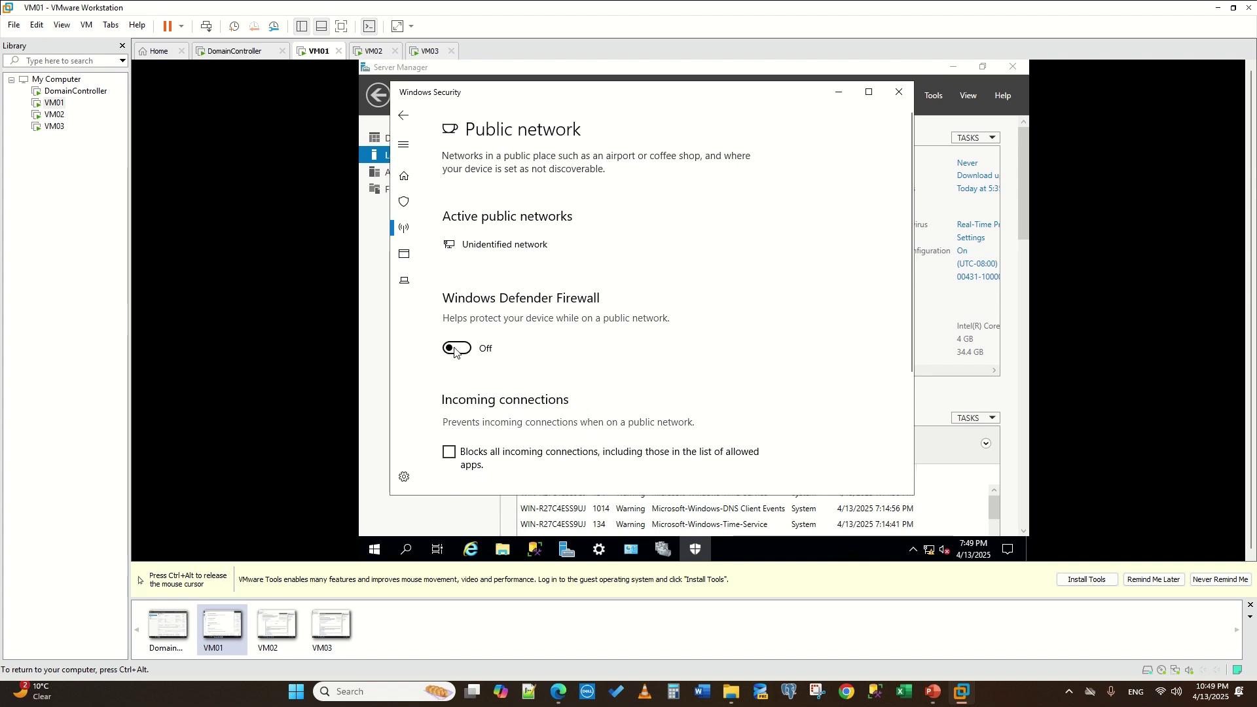
{"action": "left_click", "coordinate": [403, 115]}
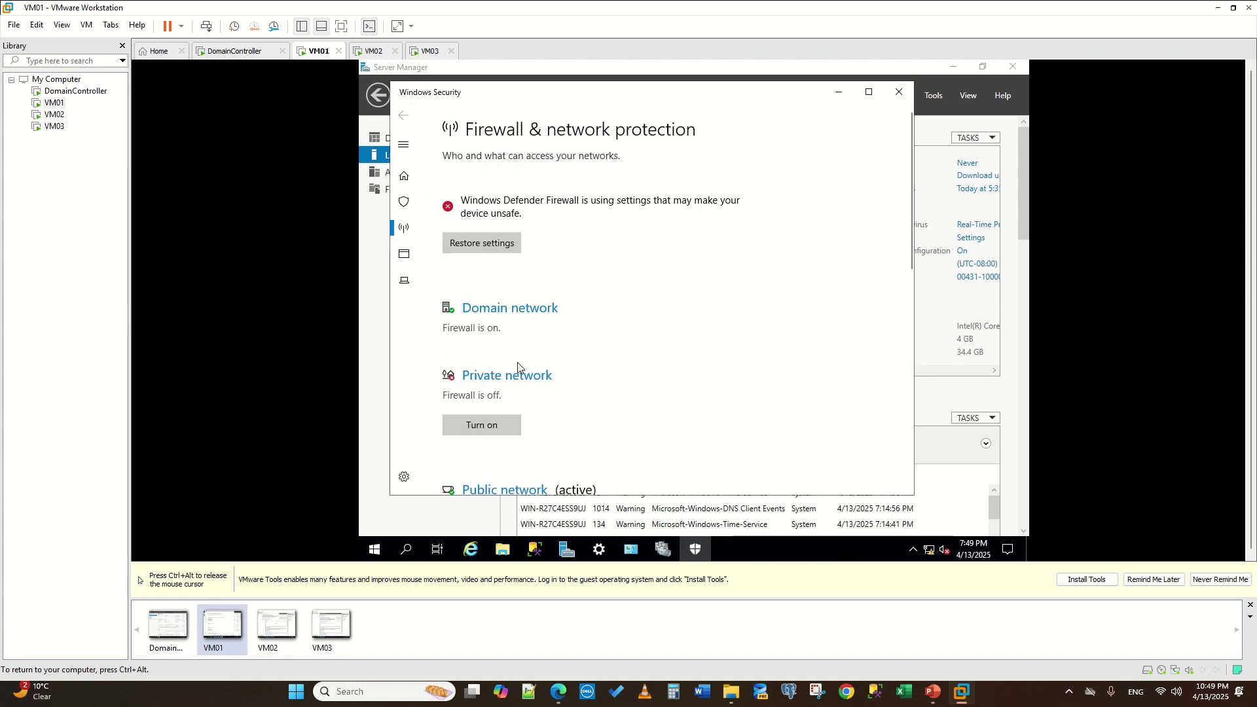
{"action": "scroll", "coordinate": [521, 368], "scroll_direction": "down", "scroll_amount": 2}
{"action": "left_click", "coordinate": [501, 248]}
{"action": "left_click", "coordinate": [468, 334]}
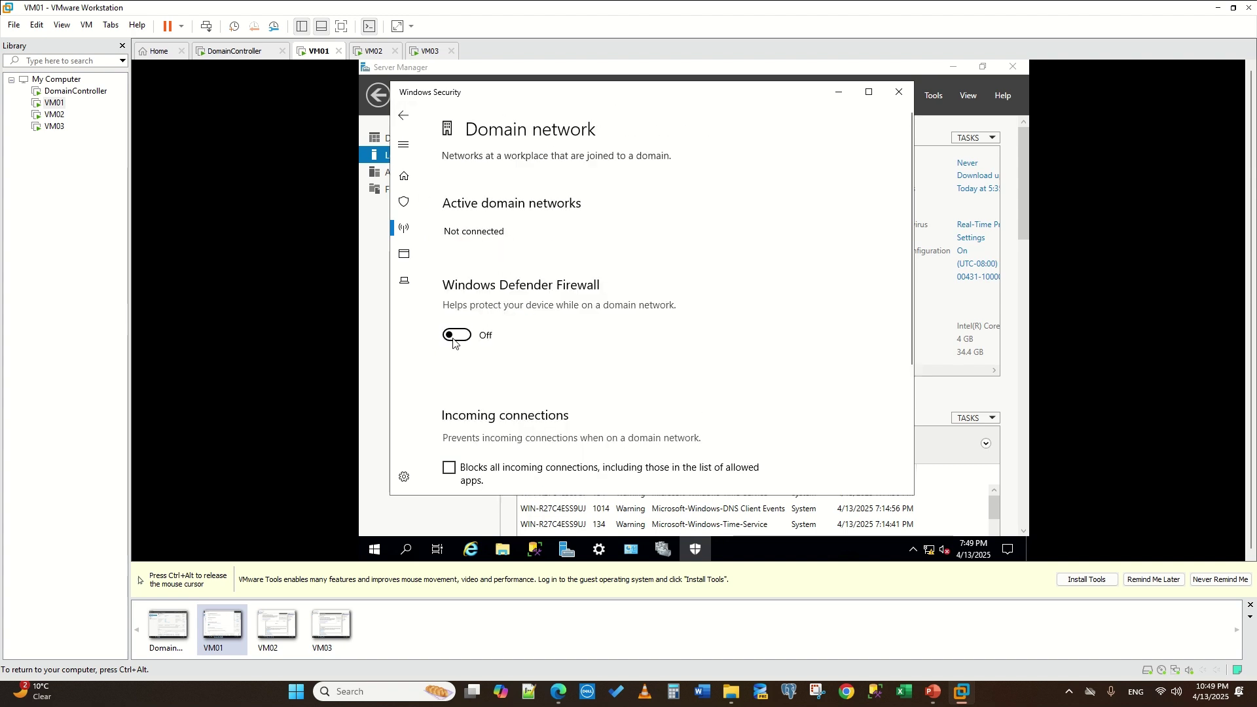
{"action": "left_click", "coordinate": [403, 115]}
{"action": "scroll", "coordinate": [599, 275], "scroll_direction": "down", "scroll_amount": 4}
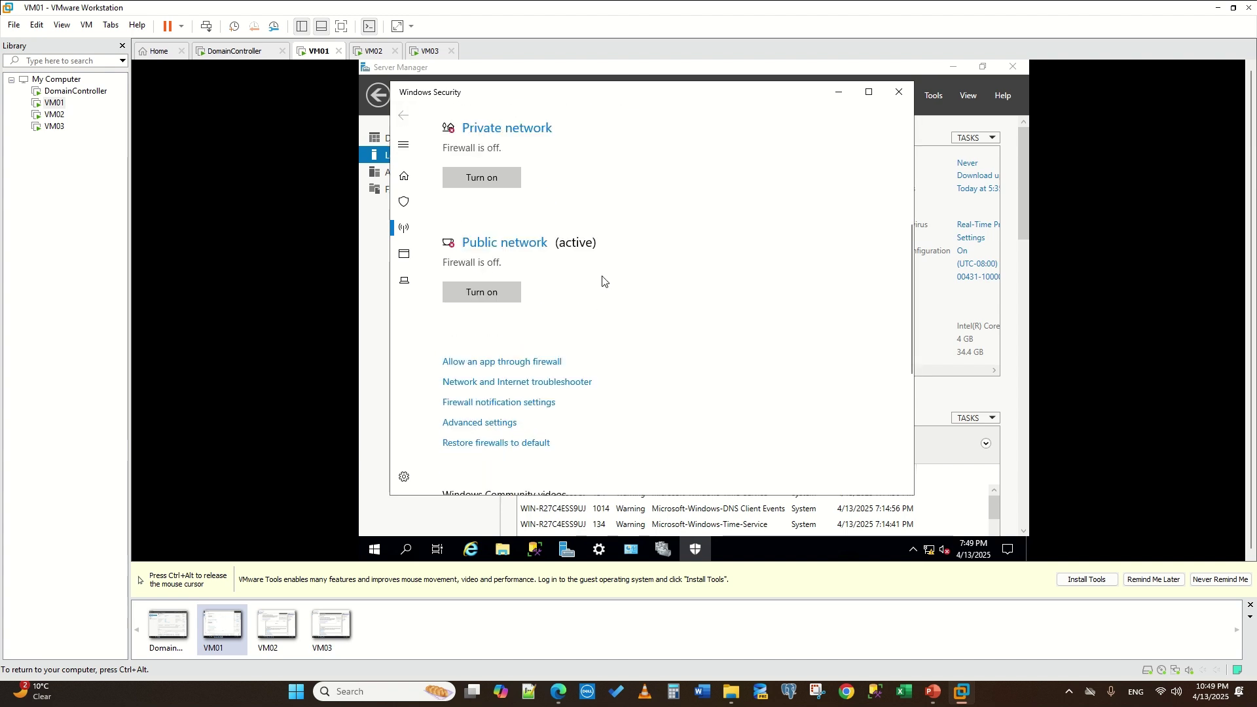
{"action": "scroll", "coordinate": [578, 286], "scroll_direction": "up", "scroll_amount": 5}
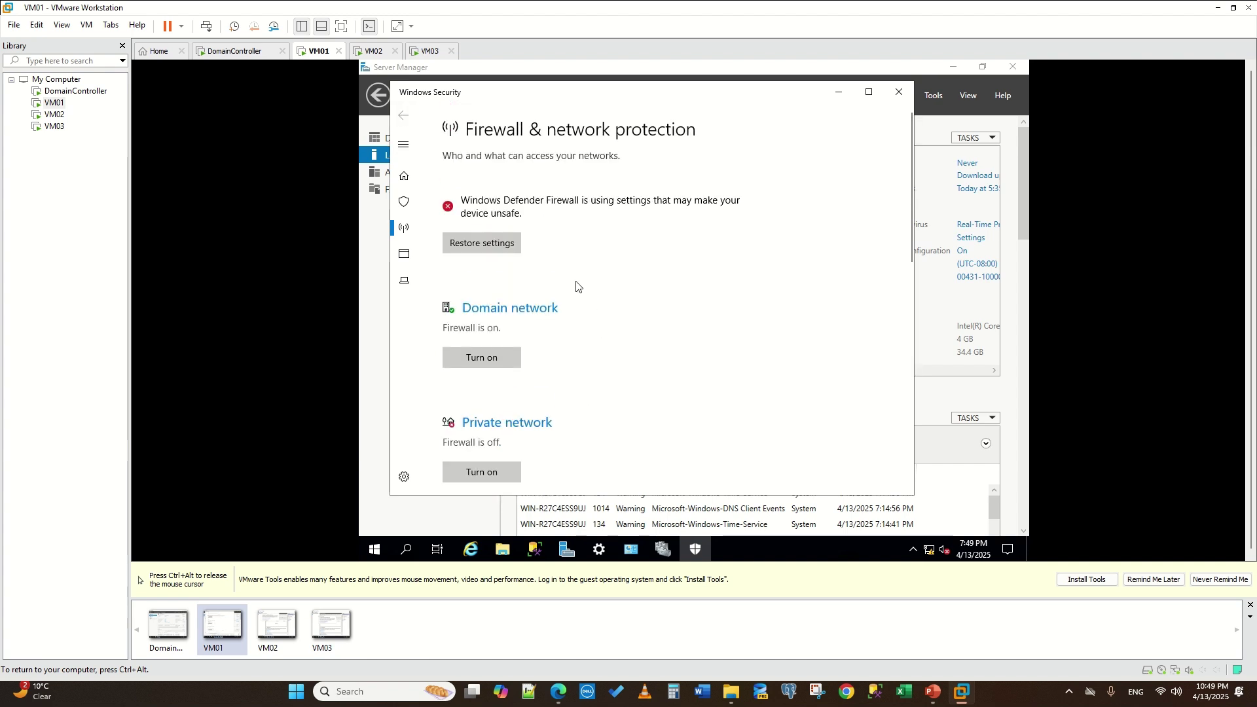
{"action": "left_click", "coordinate": [898, 92]}
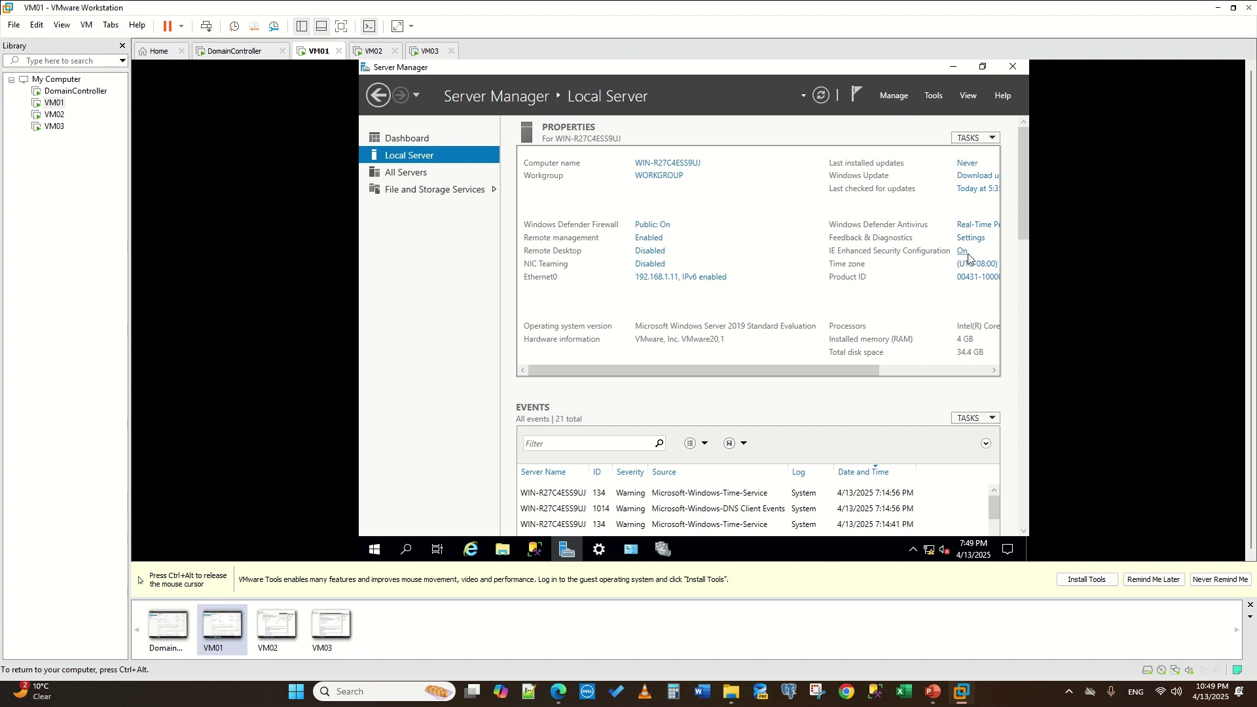
- Set IE Enhanced Security Configuration to Off for Administrators and Users and confirm
{"action": "left_click", "coordinate": [961, 251]}
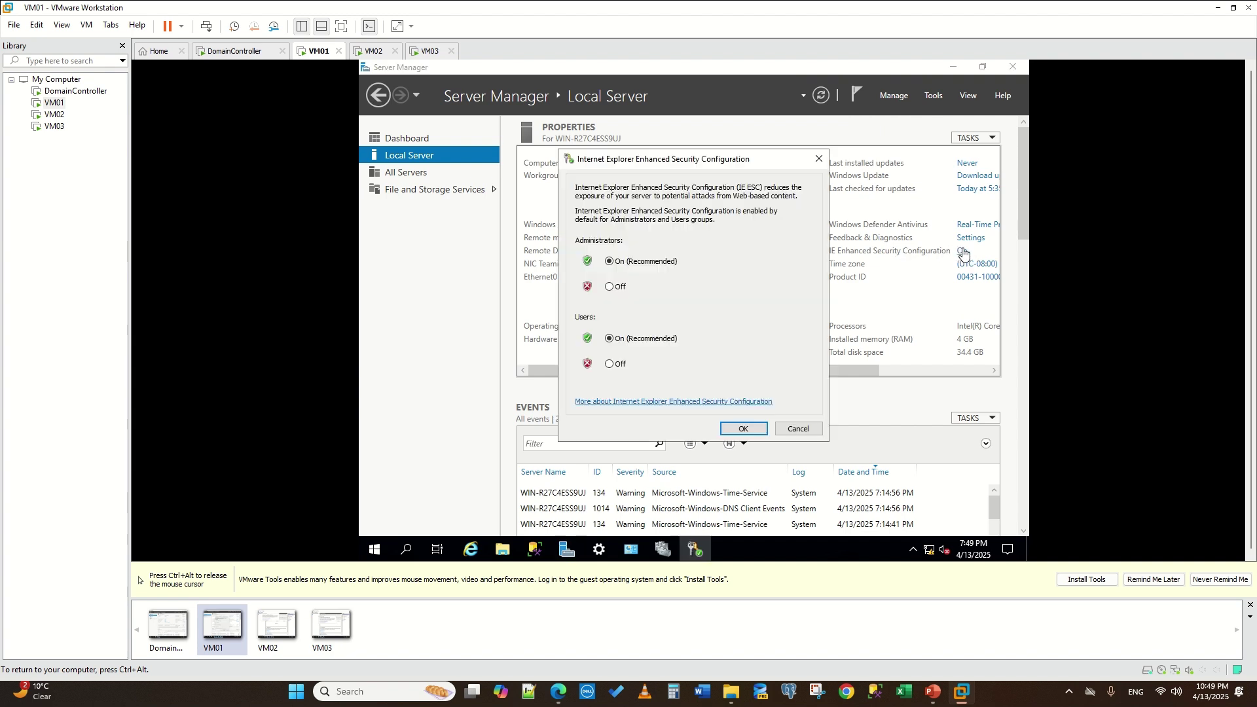
{"action": "left_click", "coordinate": [617, 290]}
{"action": "left_click", "coordinate": [618, 364]}
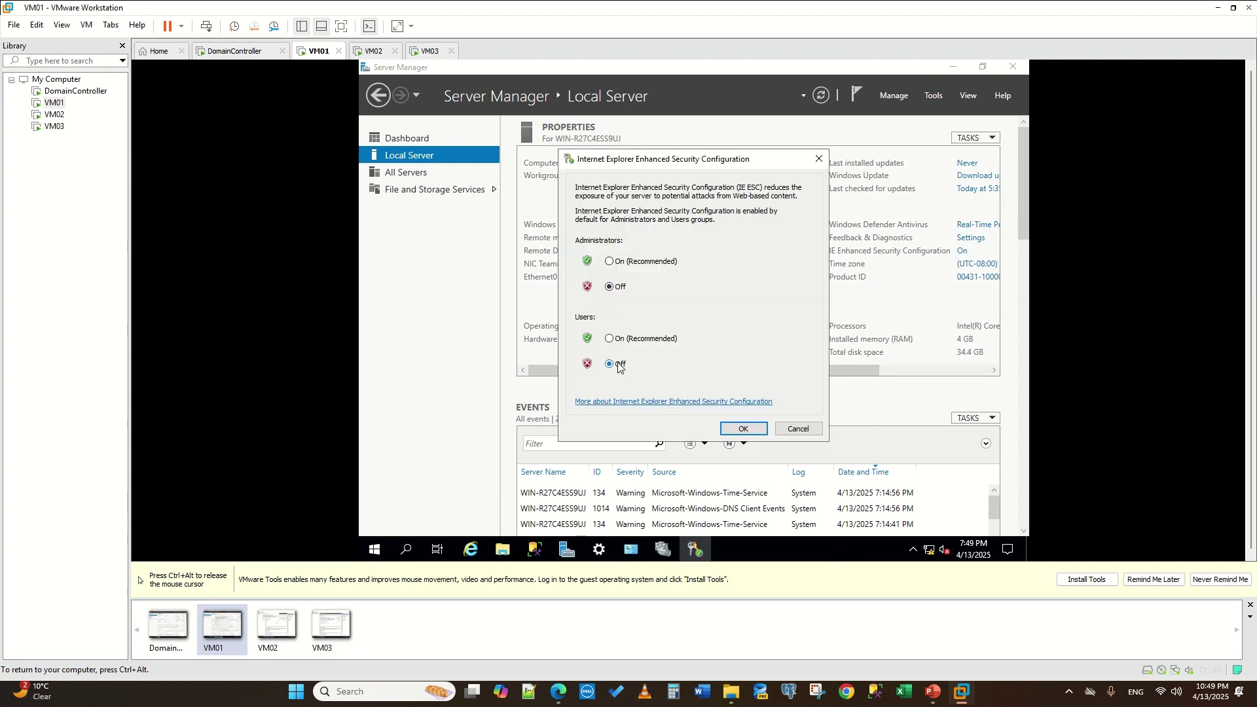
{"action": "left_click", "coordinate": [743, 429]}
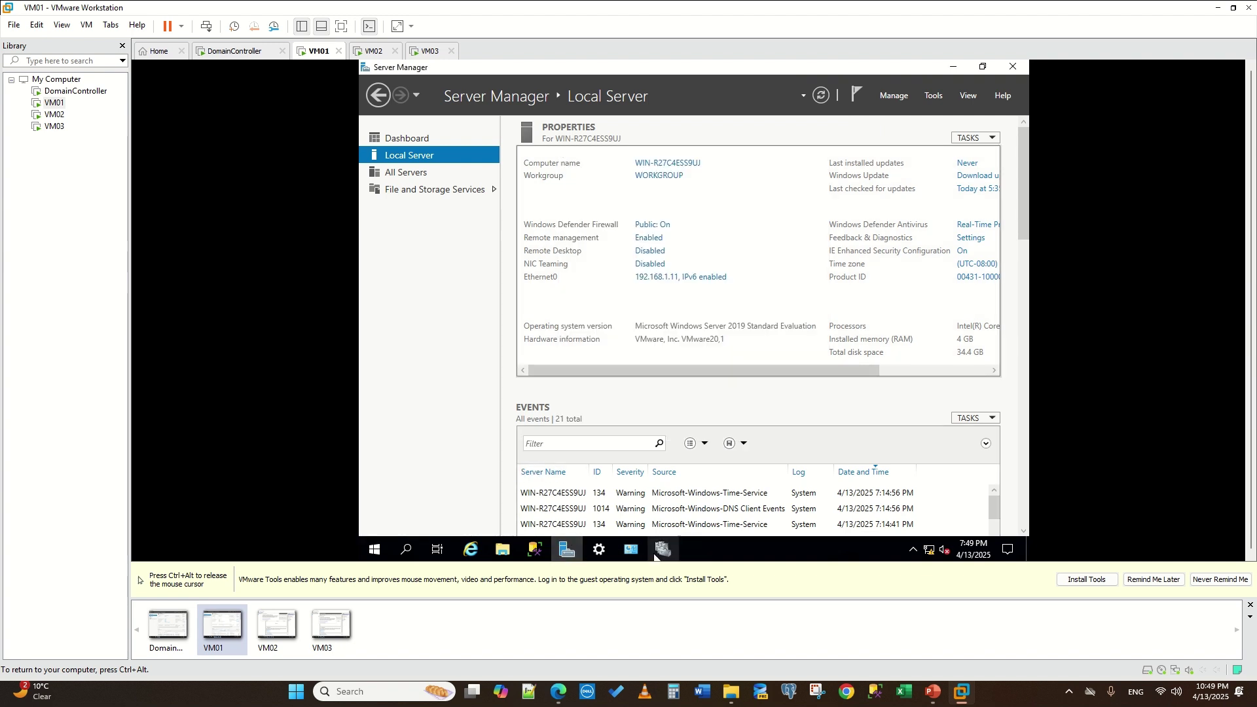
- Release and recapture input to regain control inside VM01
{"action": "mouse_move", "coordinate": [662, 555]}
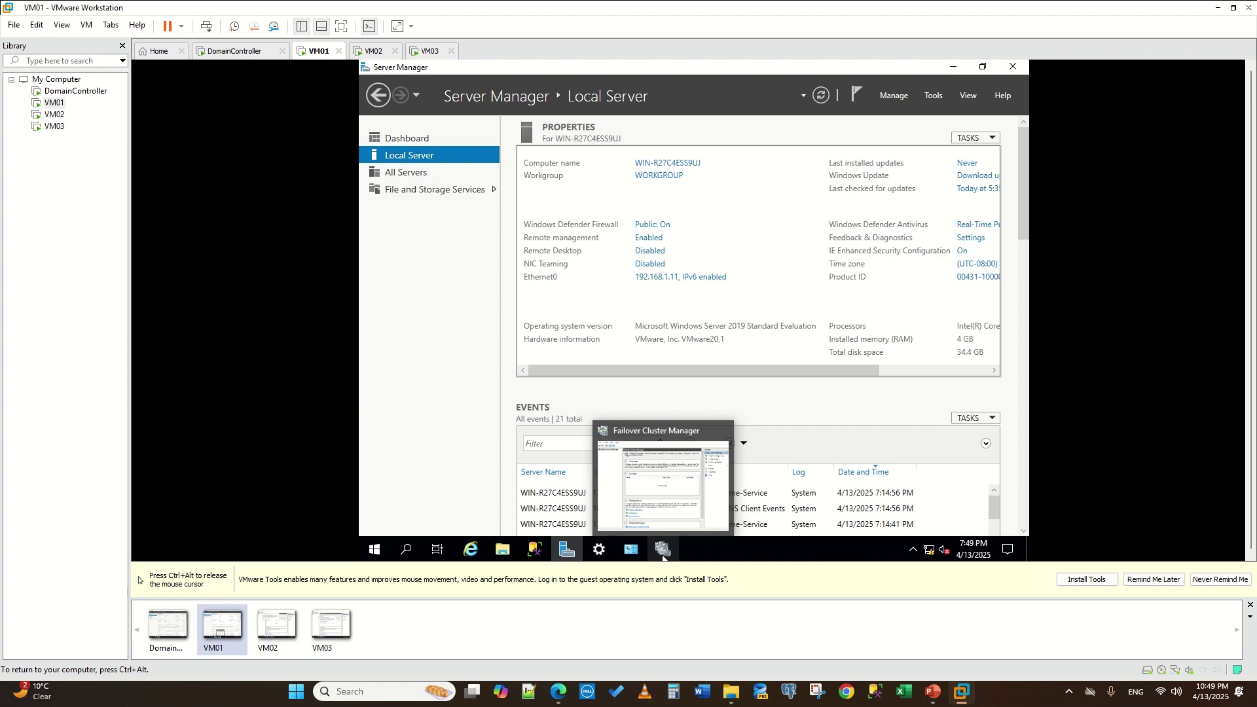
{"action": "key", "text": "ctrl+alt"}
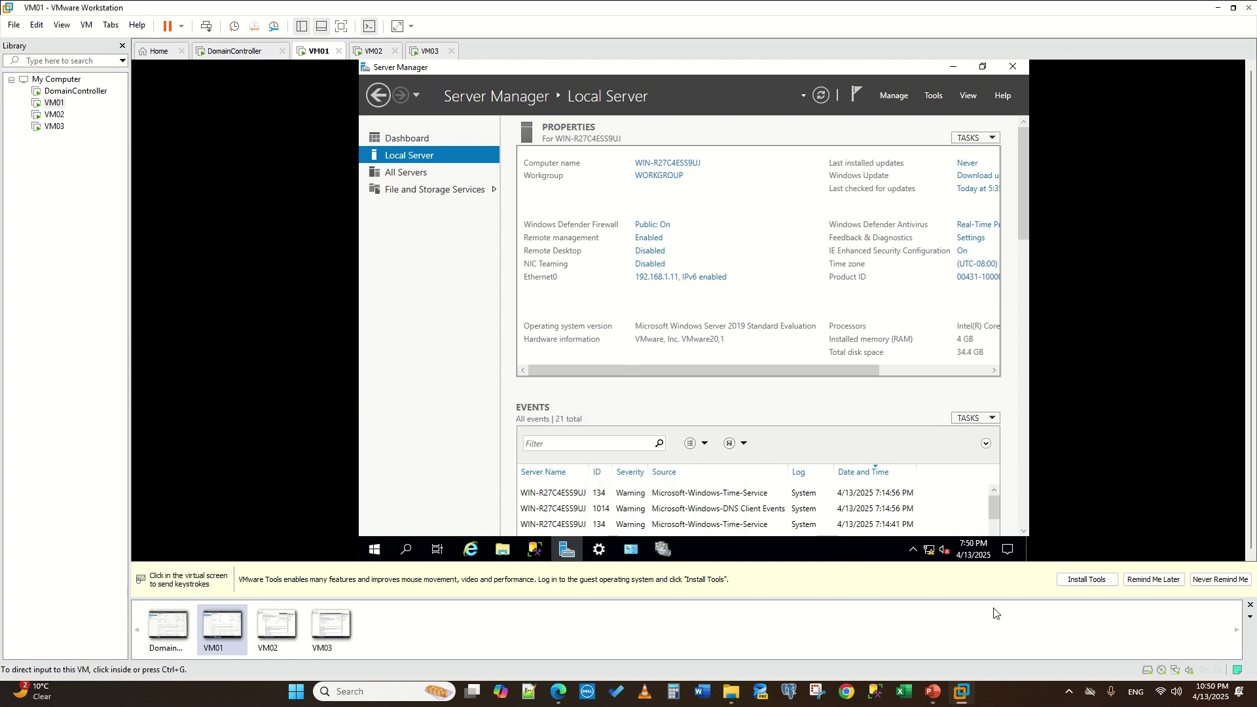
{"action": "left_click", "coordinate": [936, 554]}
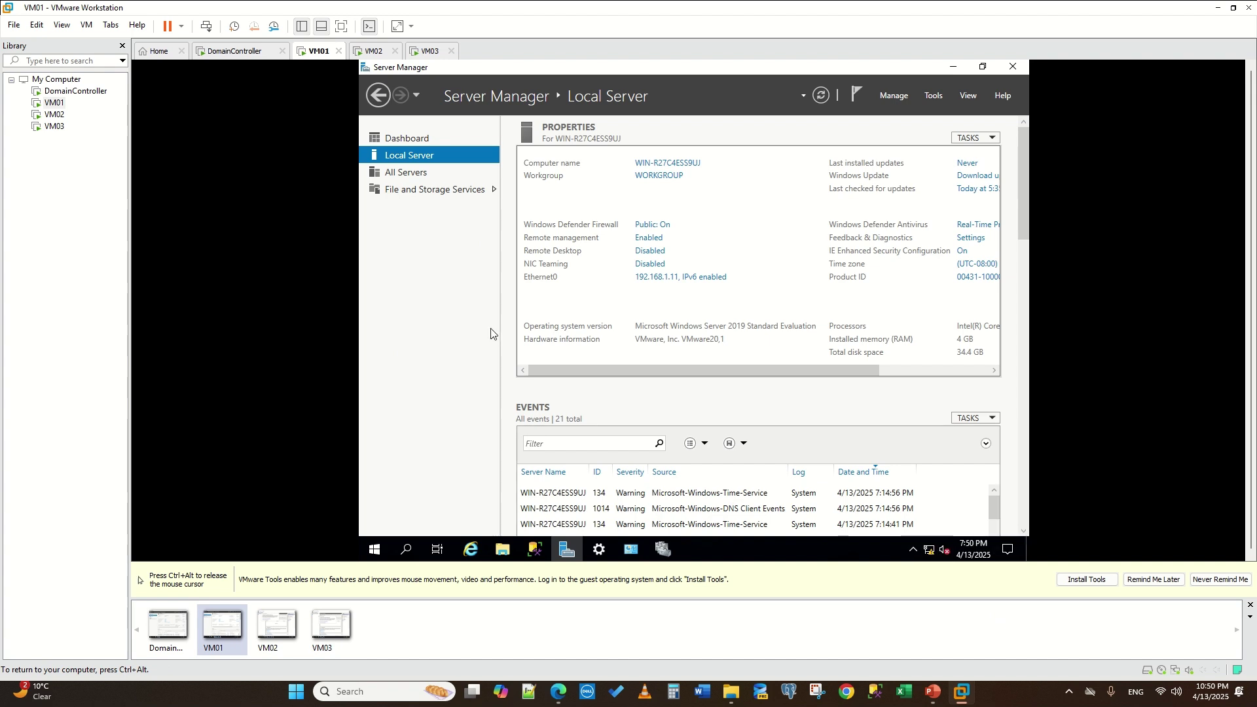
{"action": "key", "text": "ctrl+alt"}
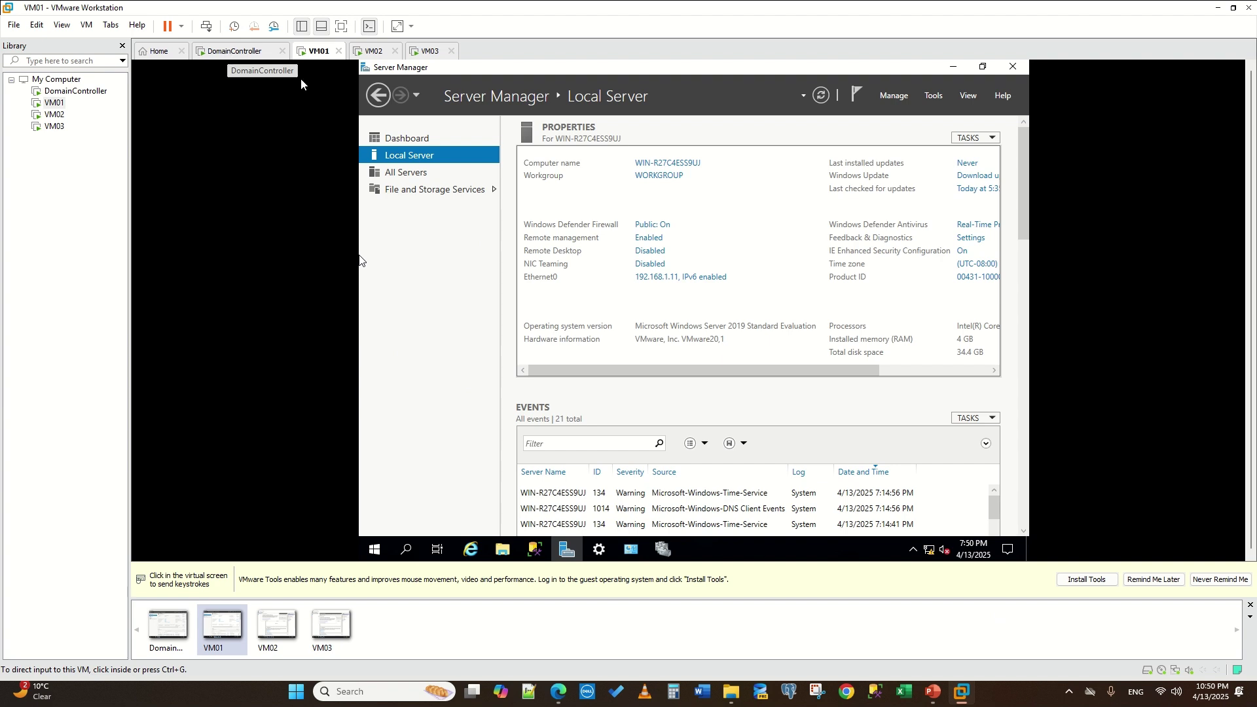
{"action": "left_click", "coordinate": [403, 120]}
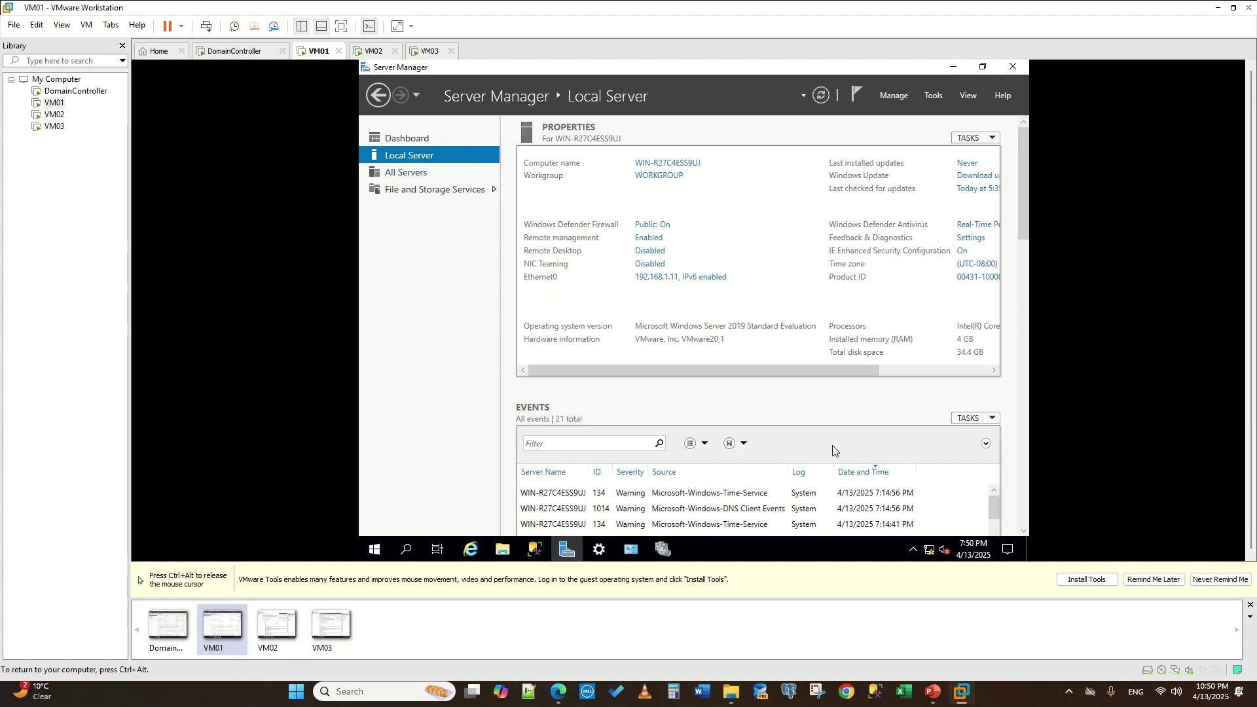
{"action": "key", "text": "ctrl+alt"}
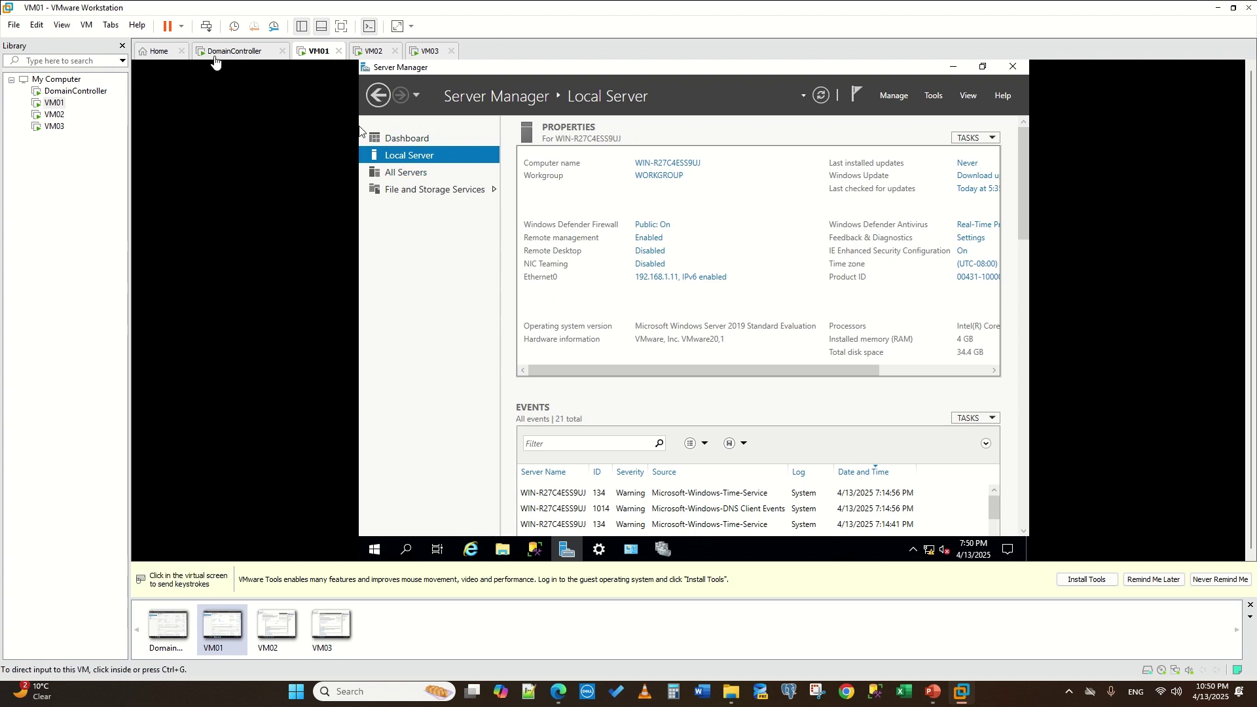
{"action": "left_click", "coordinate": [326, 80]}
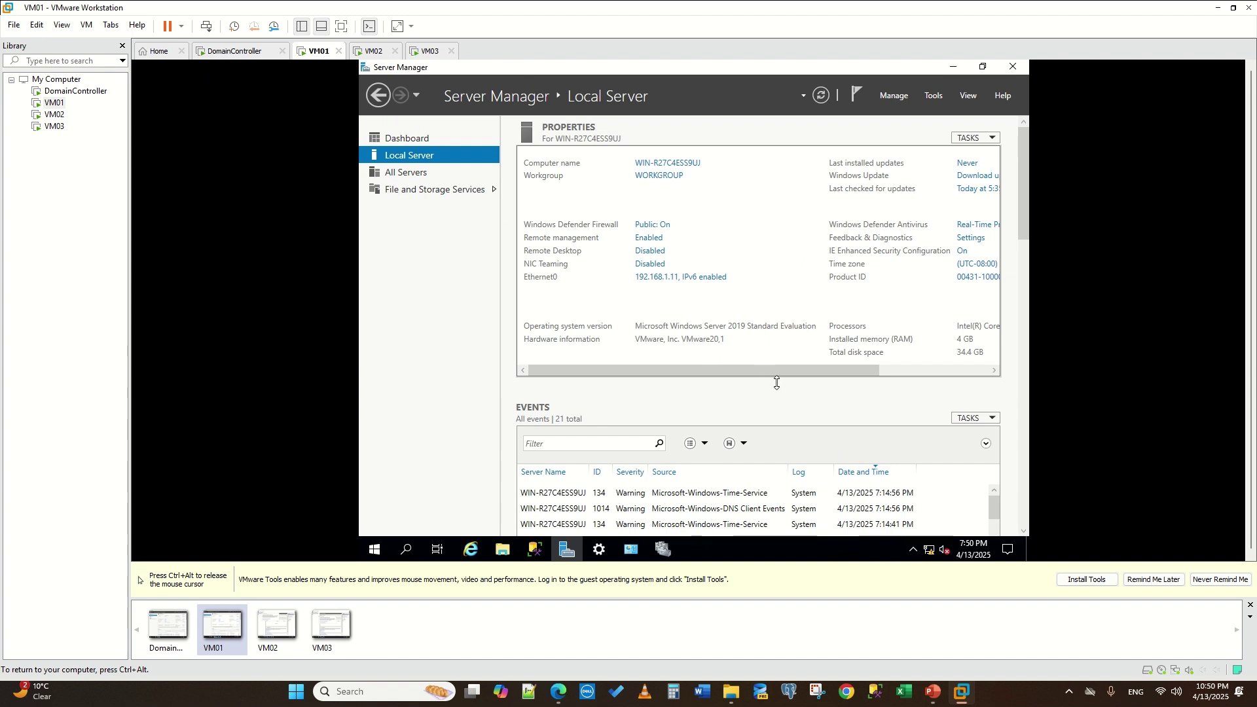
- Change VM01's membership from WORKGROUP to domain mylab.com and submit
{"action": "left_click", "coordinate": [665, 183]}
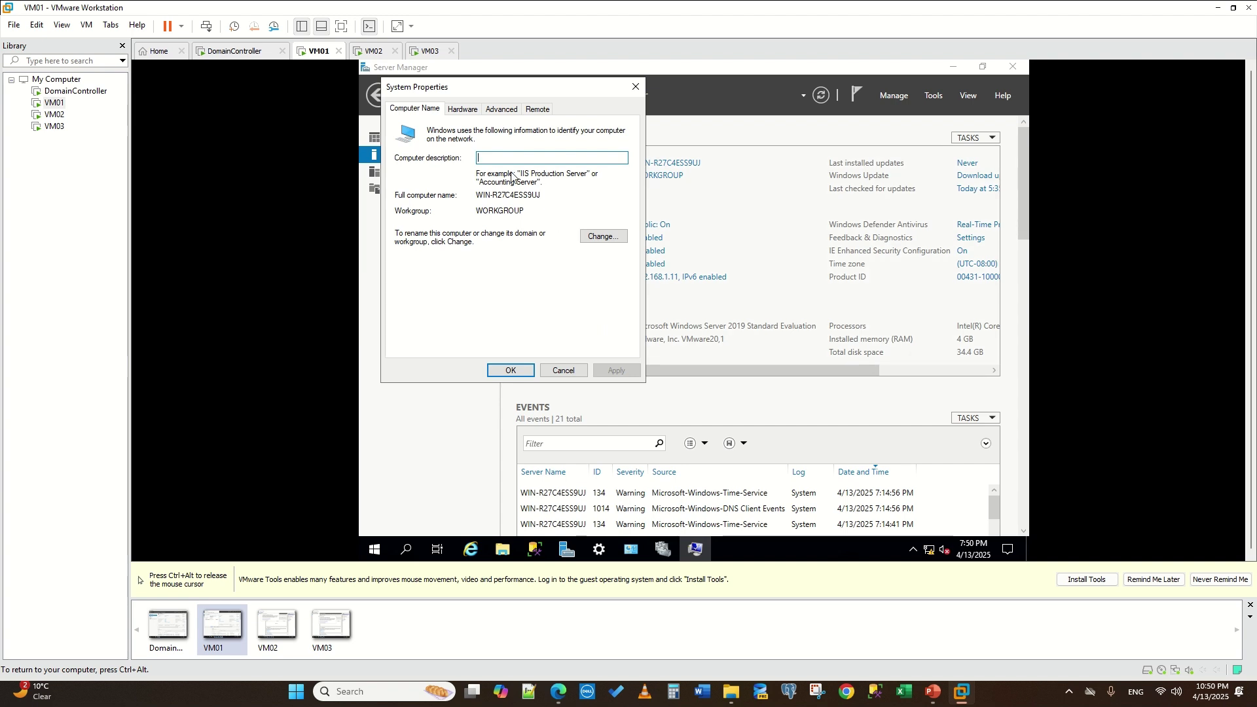
{"action": "left_click", "coordinate": [606, 240]}
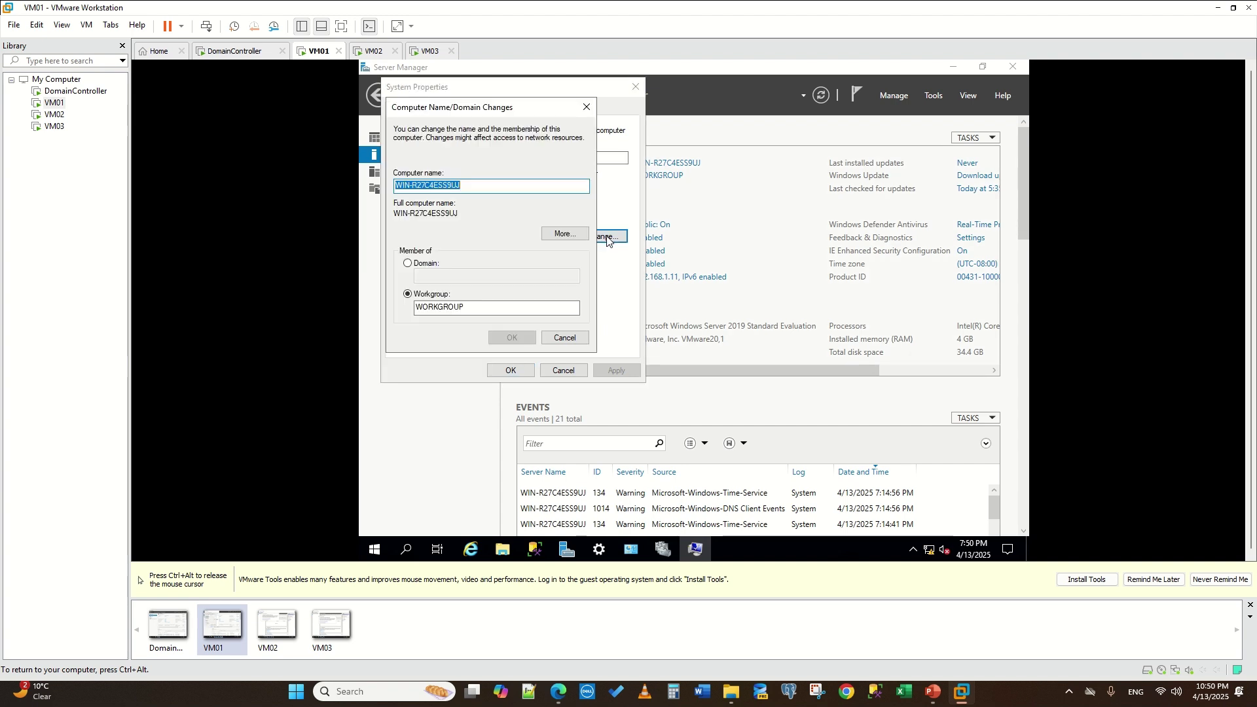
{"action": "left_click", "coordinate": [412, 263]}
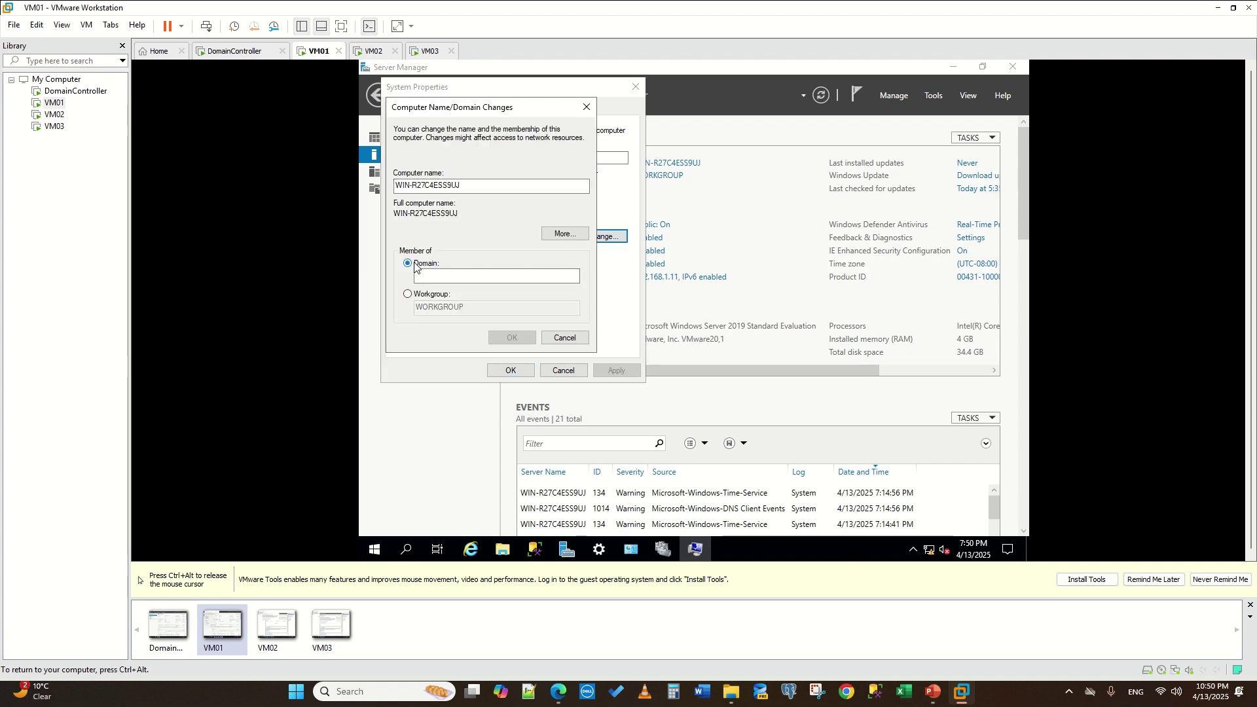
{"action": "left_click", "coordinate": [445, 278]}
{"action": "type", "text": "mylab.com"}
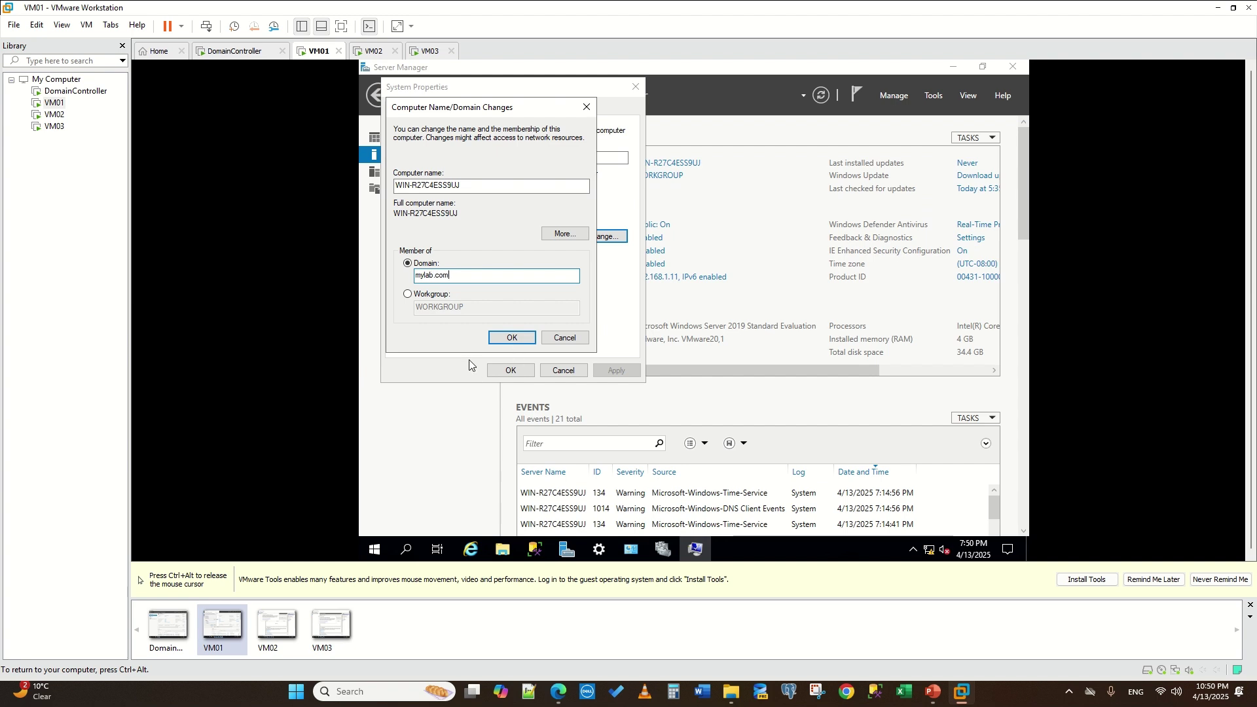
{"action": "left_click", "coordinate": [511, 337]}
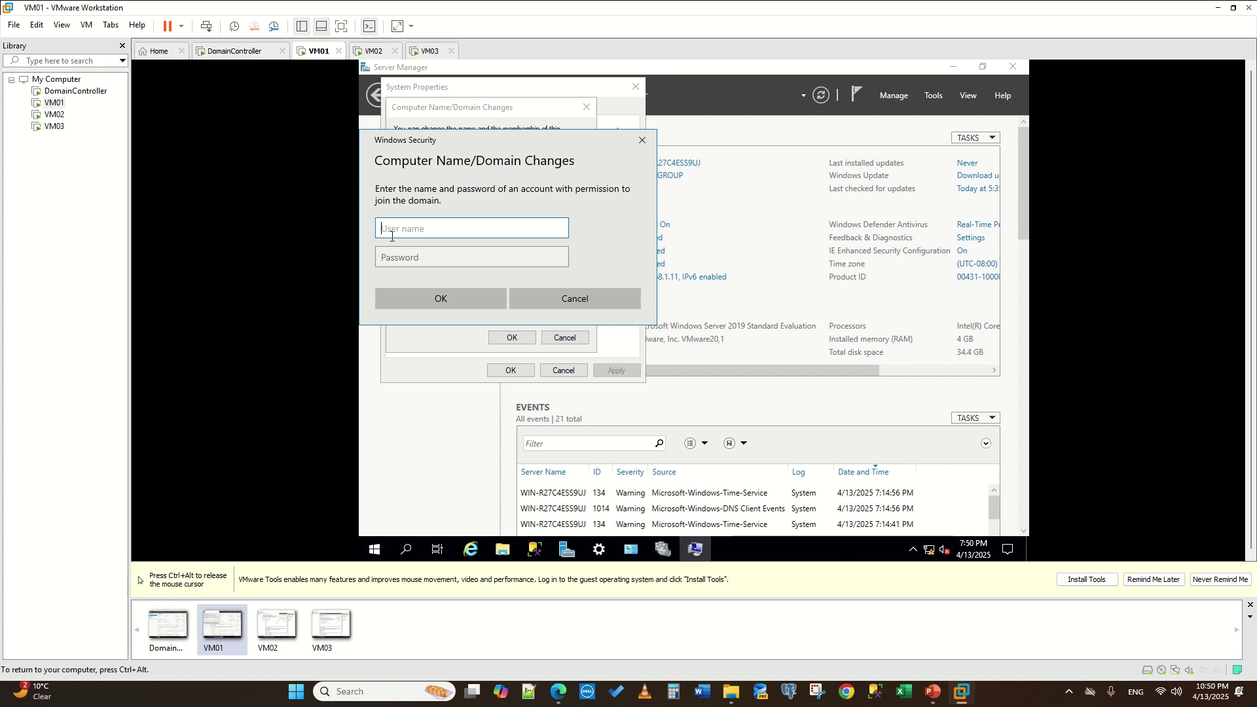
- Enter the domain administrator user name and password to join VM01 to mylab.com
{"action": "type", "text": "Addmini"}
{"action": "key", "text": "BackSpace"}
{"action": "key", "text": "BackSpace"}
{"action": "key", "text": "ctrl+alt"}
{"action": "mouse_move", "coordinate": [545, 30]}
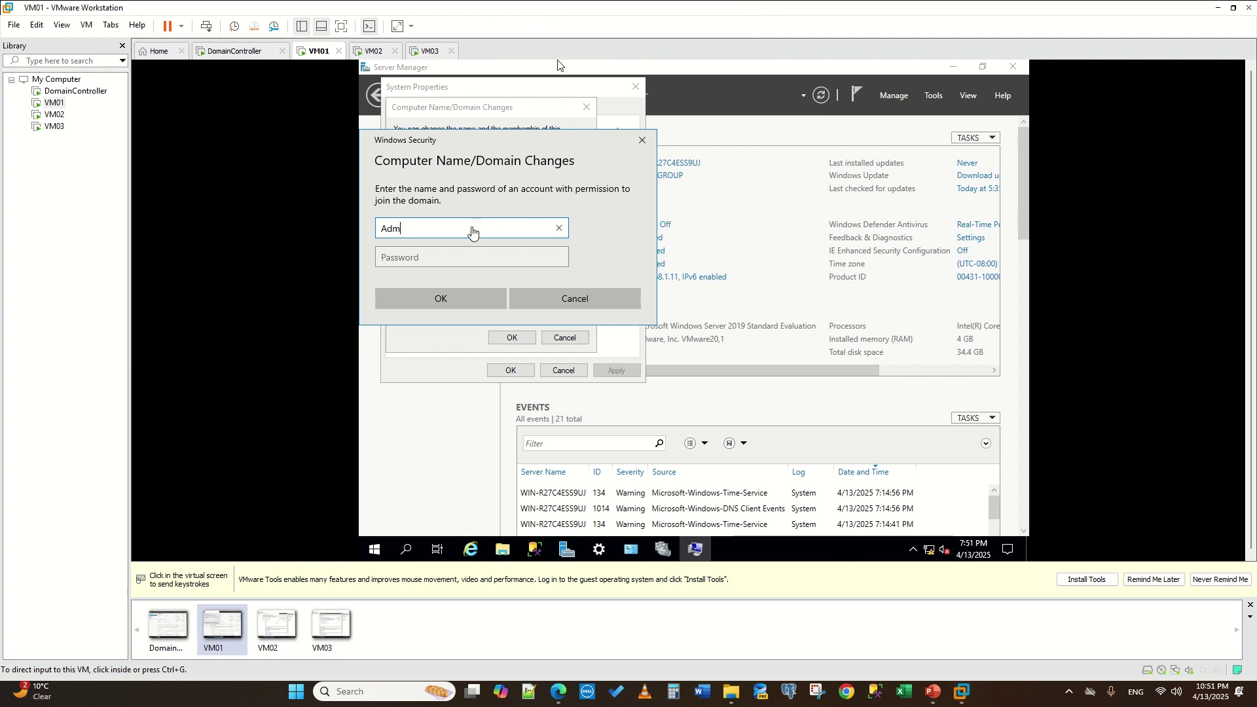
{"action": "left_click", "coordinate": [472, 227]}
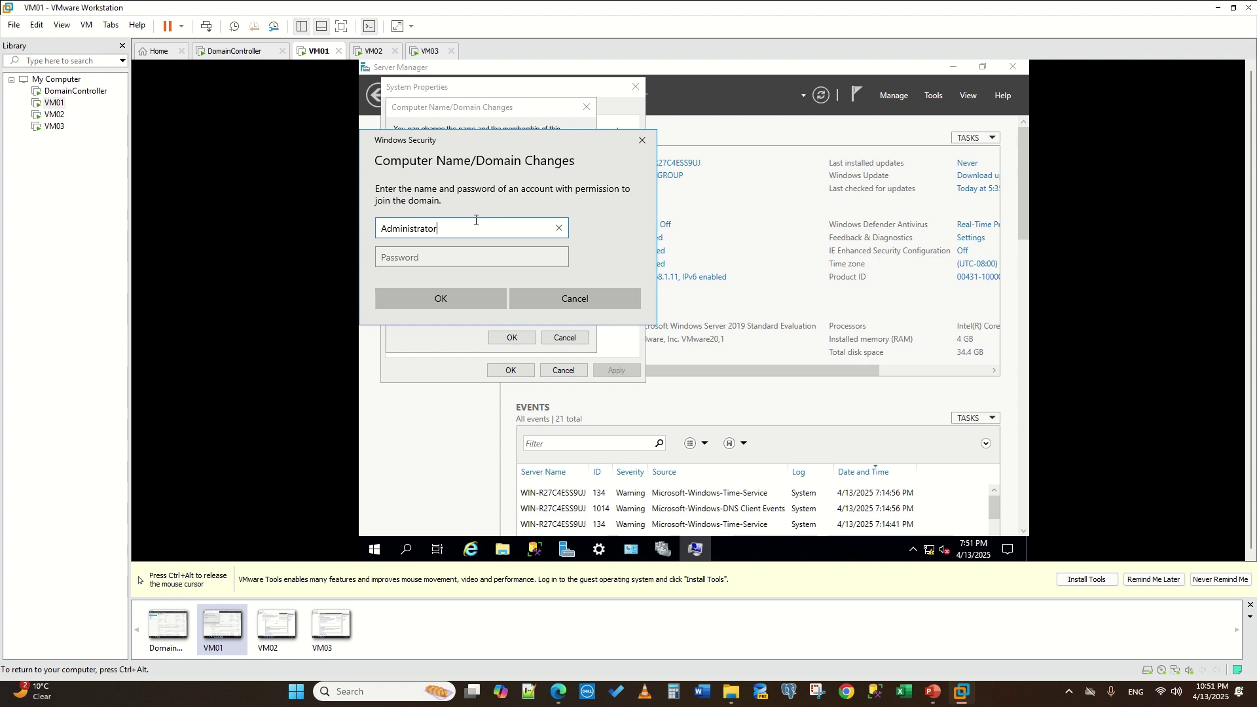
{"action": "key", "text": "Tab"}
{"action": "type", "text": "P"}
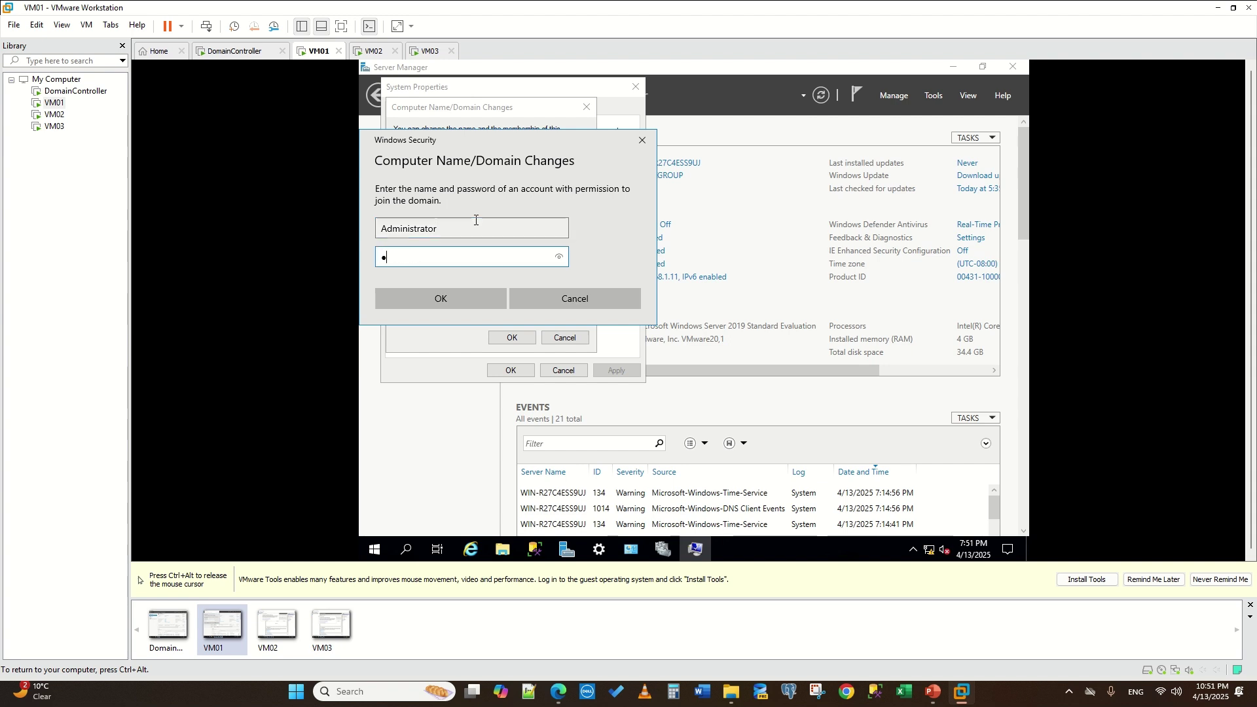
{"action": "type", "text": "assw0rd12345"}
{"action": "key", "text": "ctrl+alt"}
{"action": "mouse_move", "coordinate": [544, 33]}
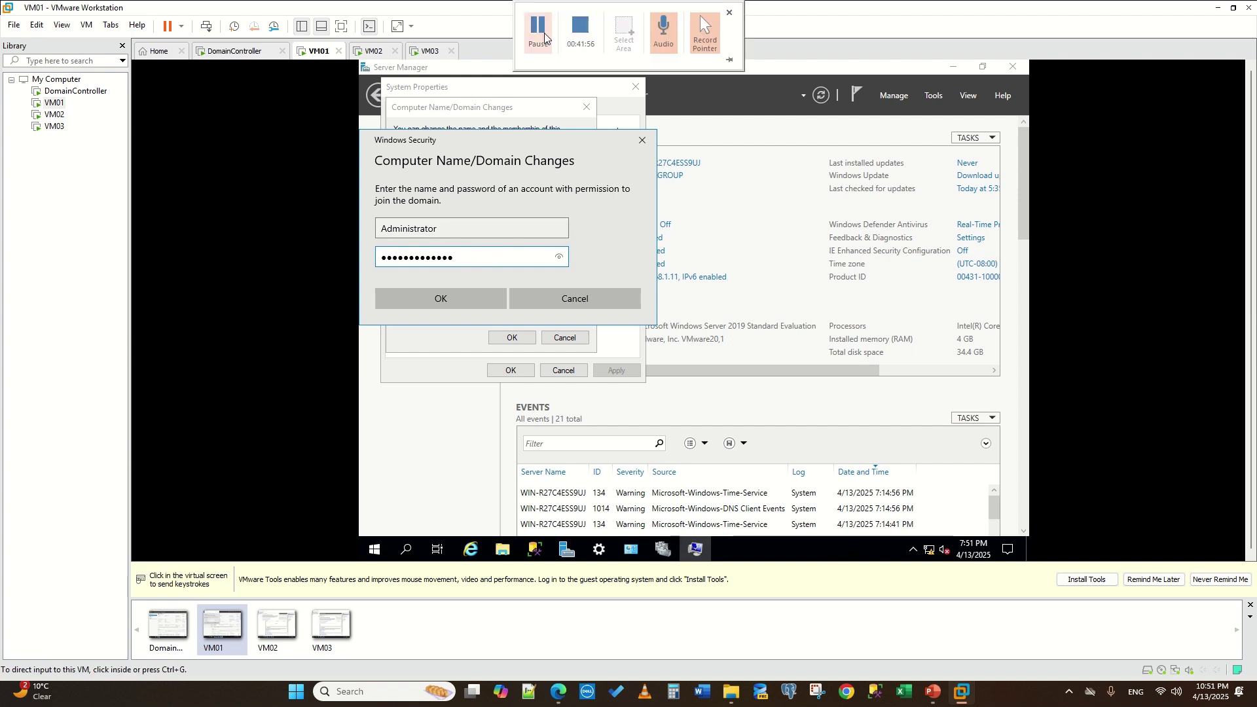
{"action": "left_click", "coordinate": [493, 179]}
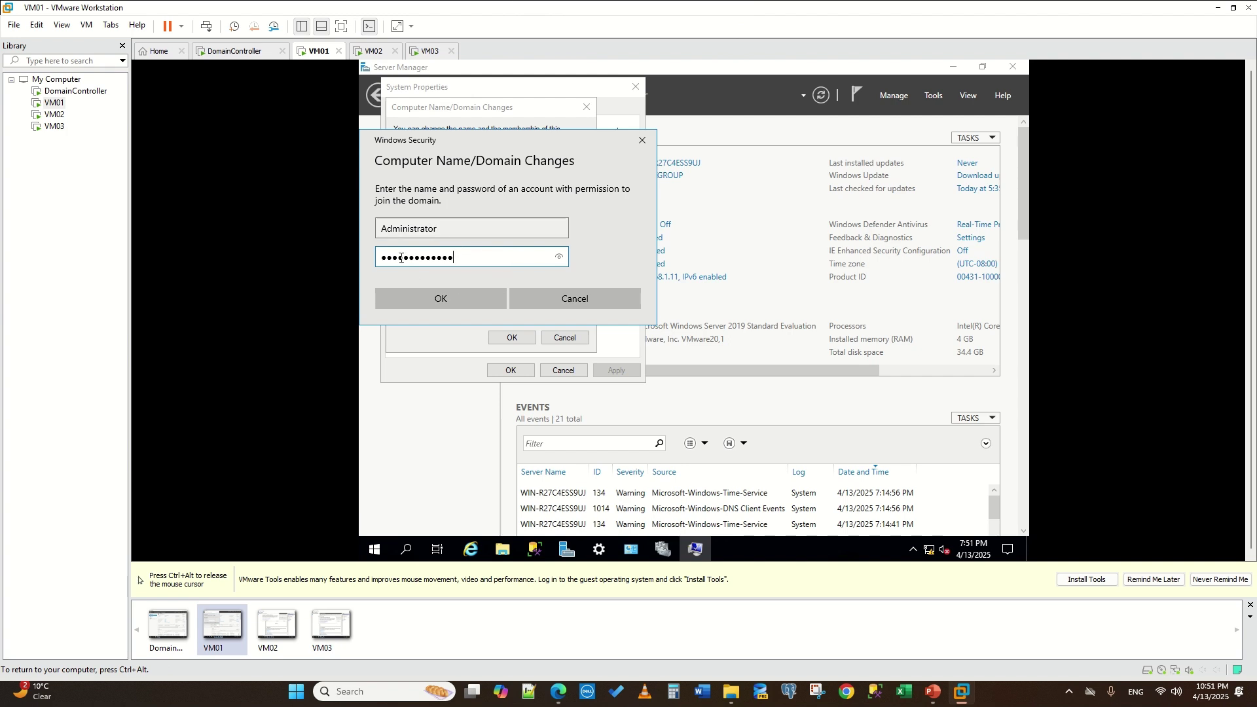
{"action": "left_click", "coordinate": [446, 294]}
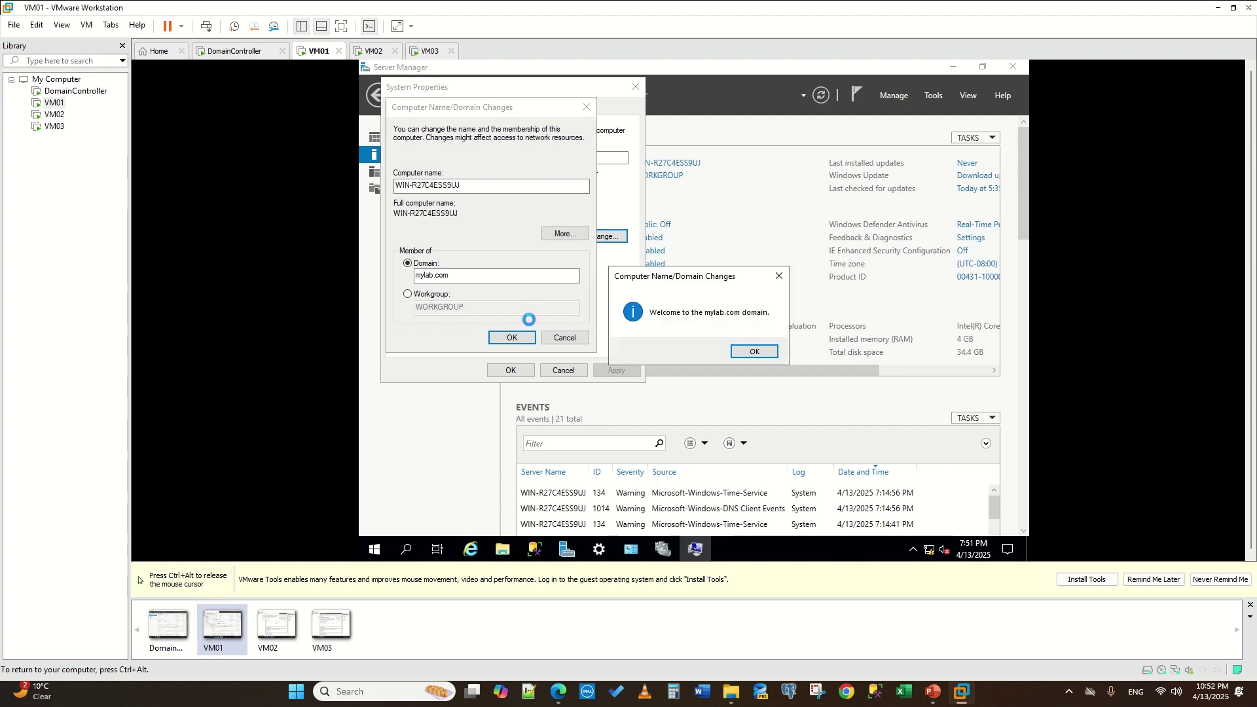
- Acknowledge the welcome and restart notices, close System Properties, then switch to VM02
{"action": "left_click", "coordinate": [757, 353]}
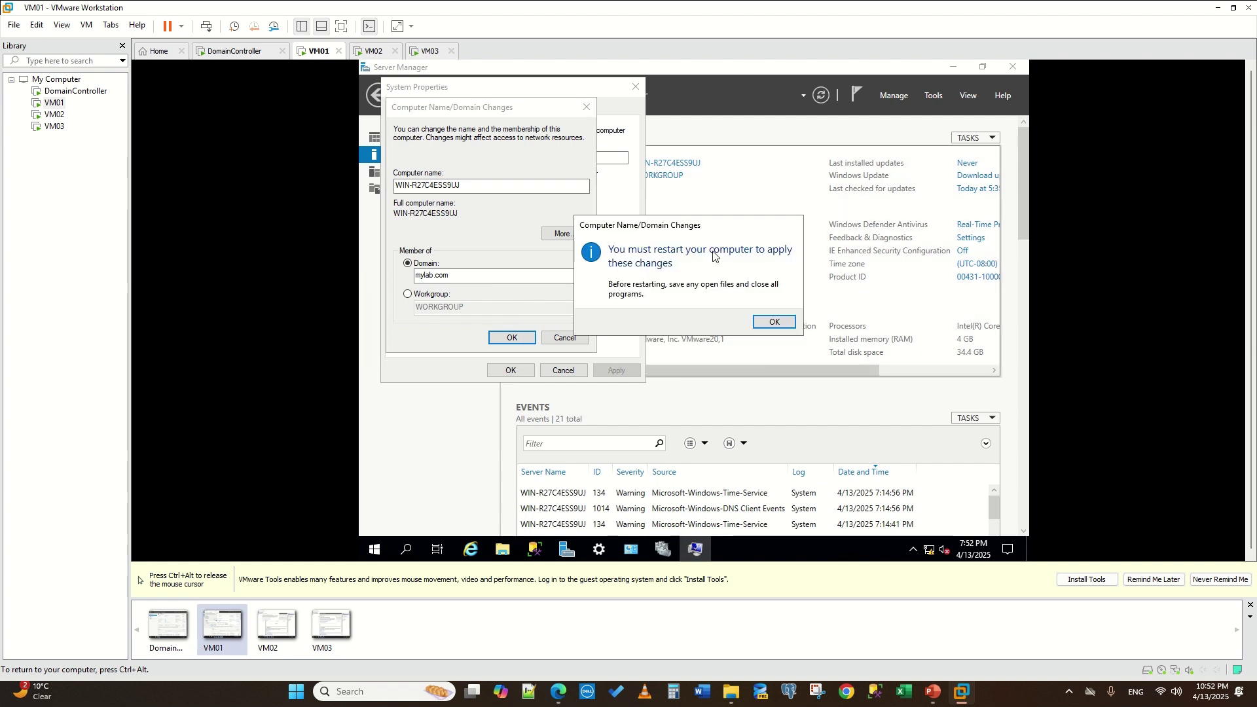
{"action": "left_click", "coordinate": [774, 321]}
{"action": "left_click", "coordinate": [510, 370]}
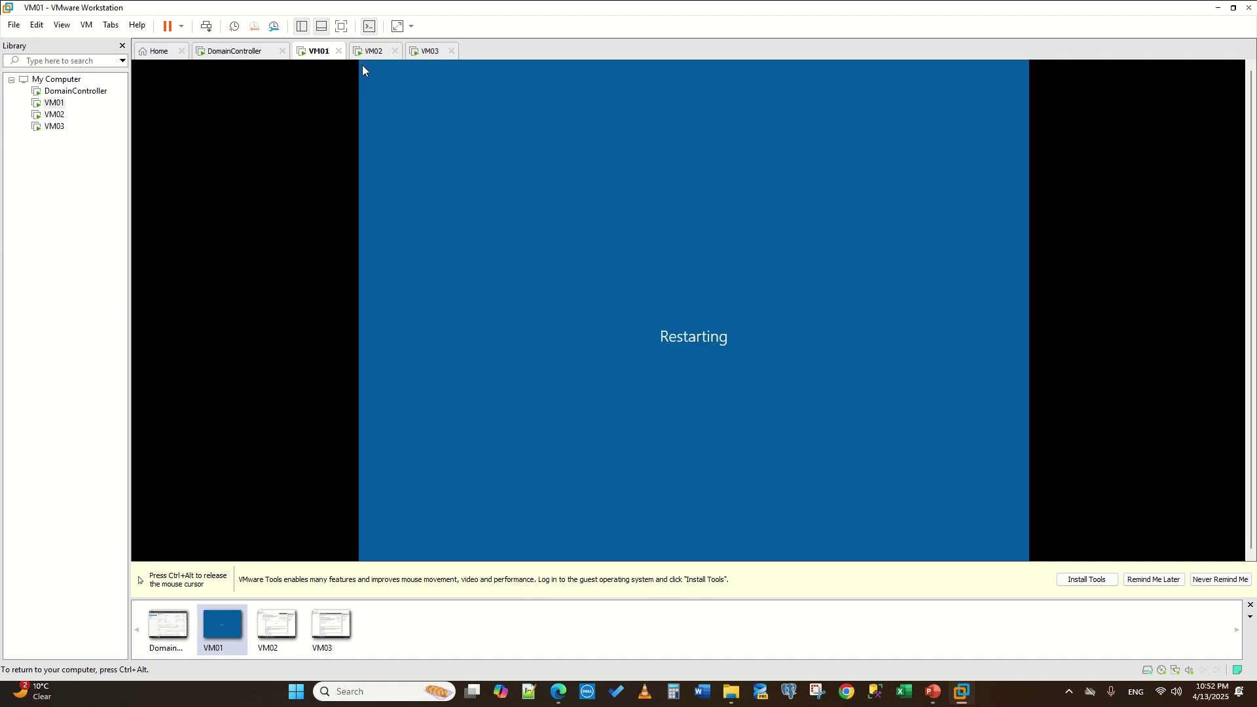
{"action": "left_click", "coordinate": [374, 51]}
- On VM02's Local Server page, change its membership to domain mylab.com
{"action": "left_click", "coordinate": [730, 120]}
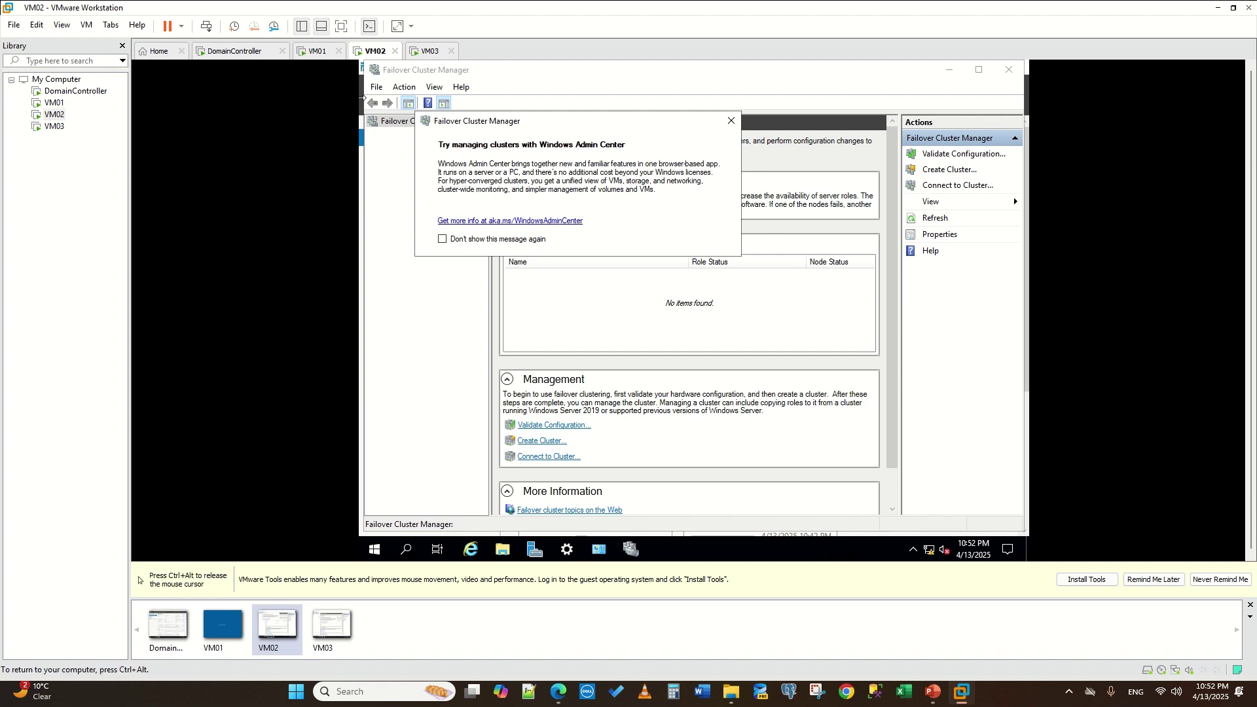
{"action": "left_click", "coordinate": [731, 121]}
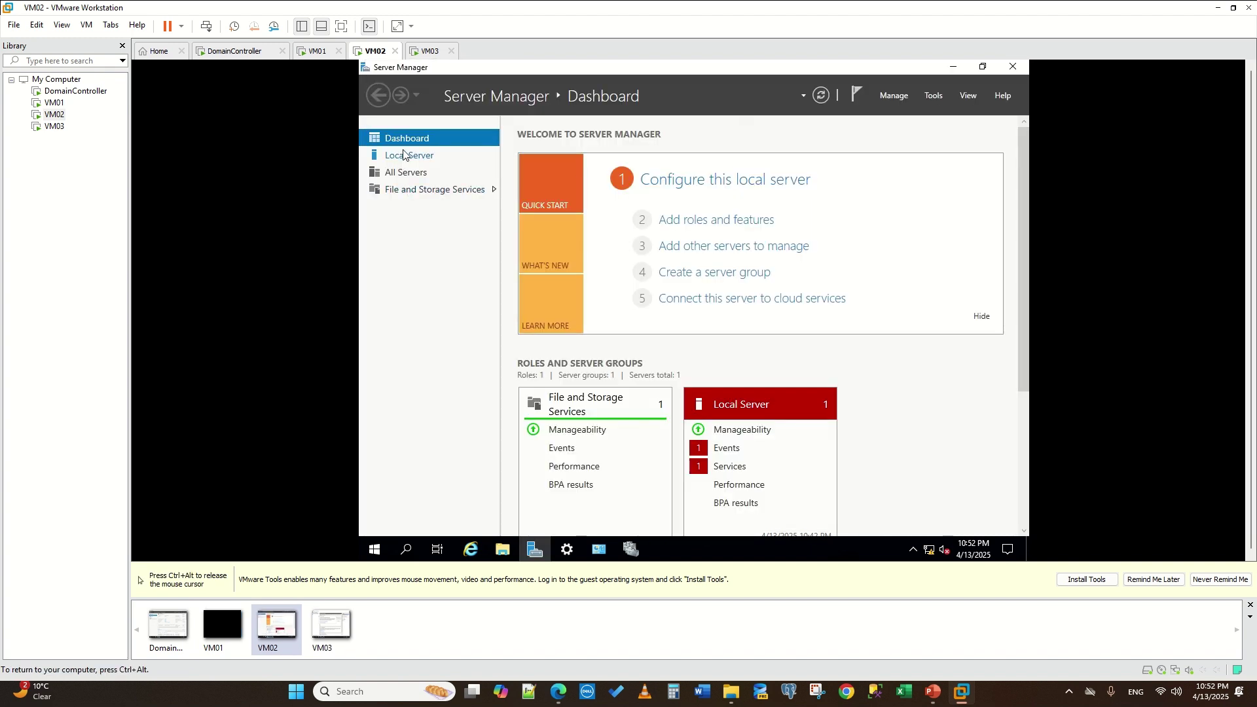
{"action": "left_click", "coordinate": [404, 155]}
{"action": "left_click", "coordinate": [658, 175]}
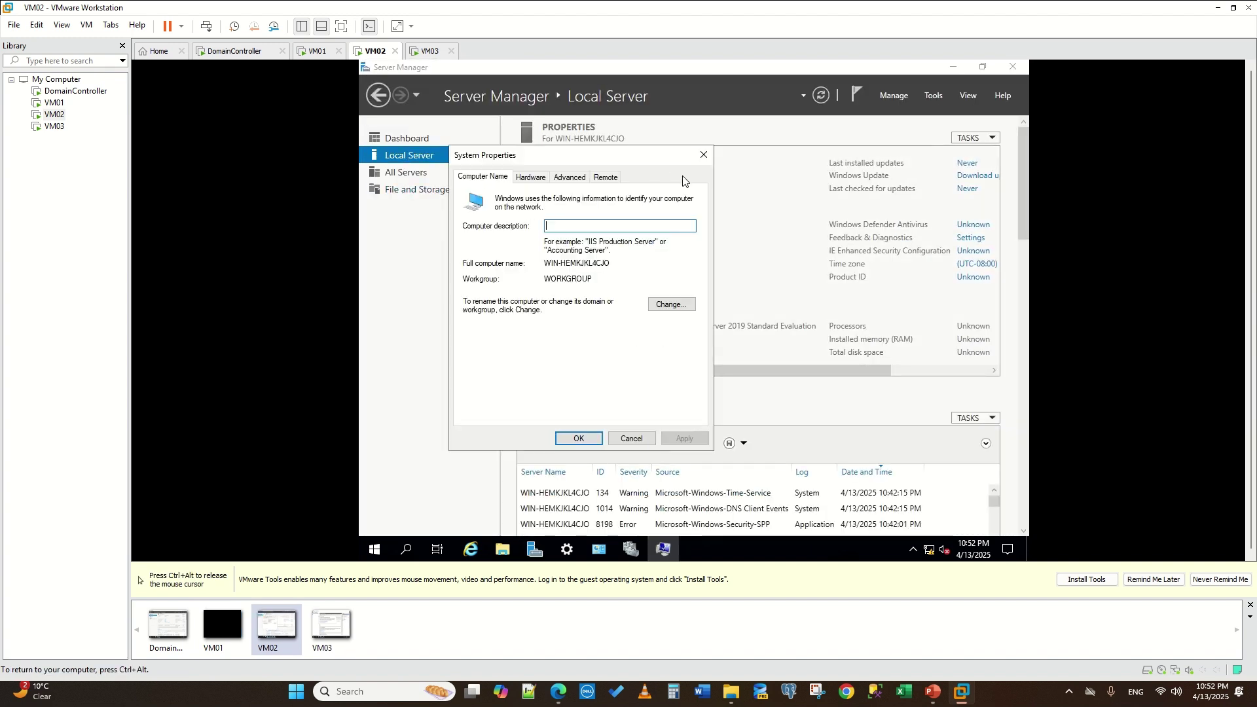
{"action": "left_click", "coordinate": [674, 304]}
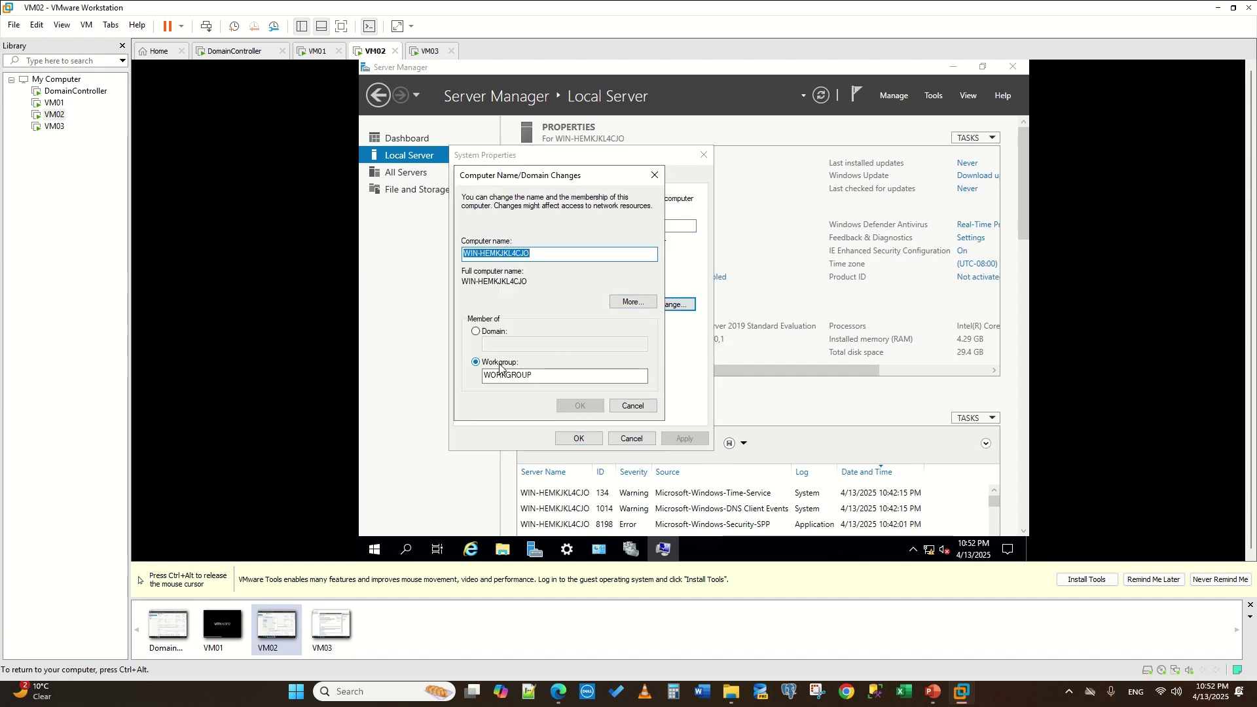
{"action": "left_click", "coordinate": [476, 331]}
{"action": "left_click", "coordinate": [504, 344]}
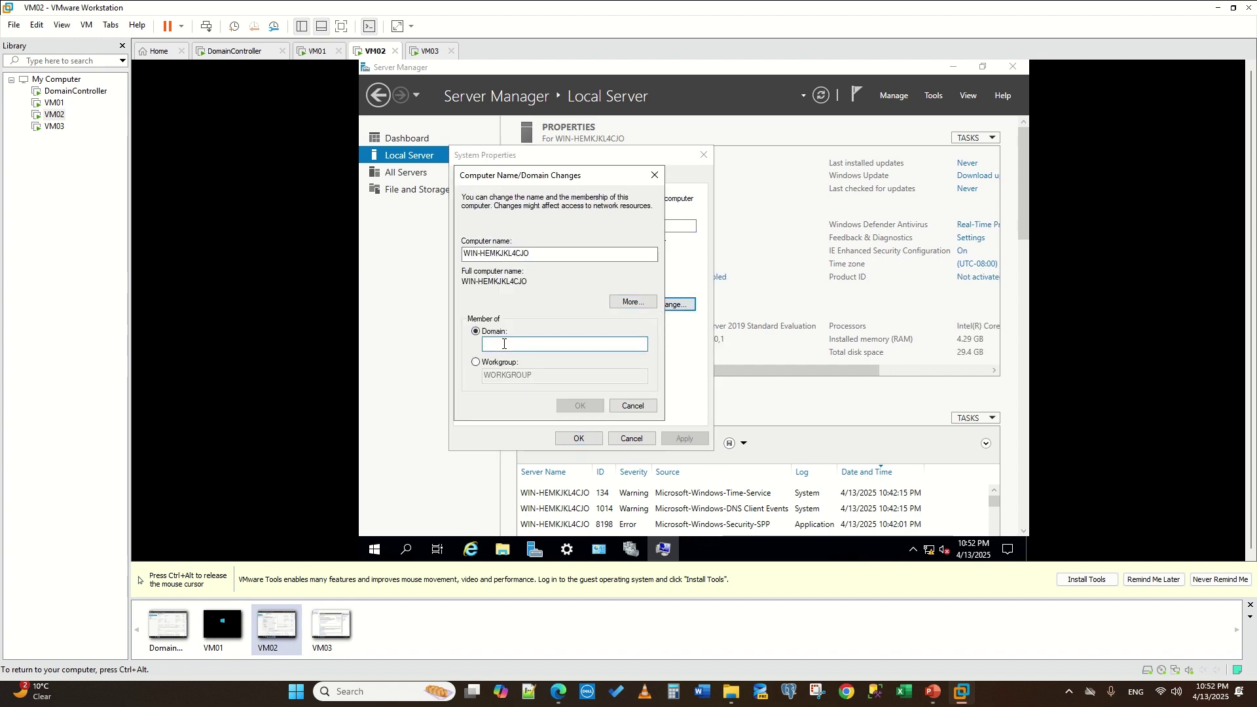
{"action": "type", "text": "mylab.com"}
{"action": "left_click", "coordinate": [580, 405]}
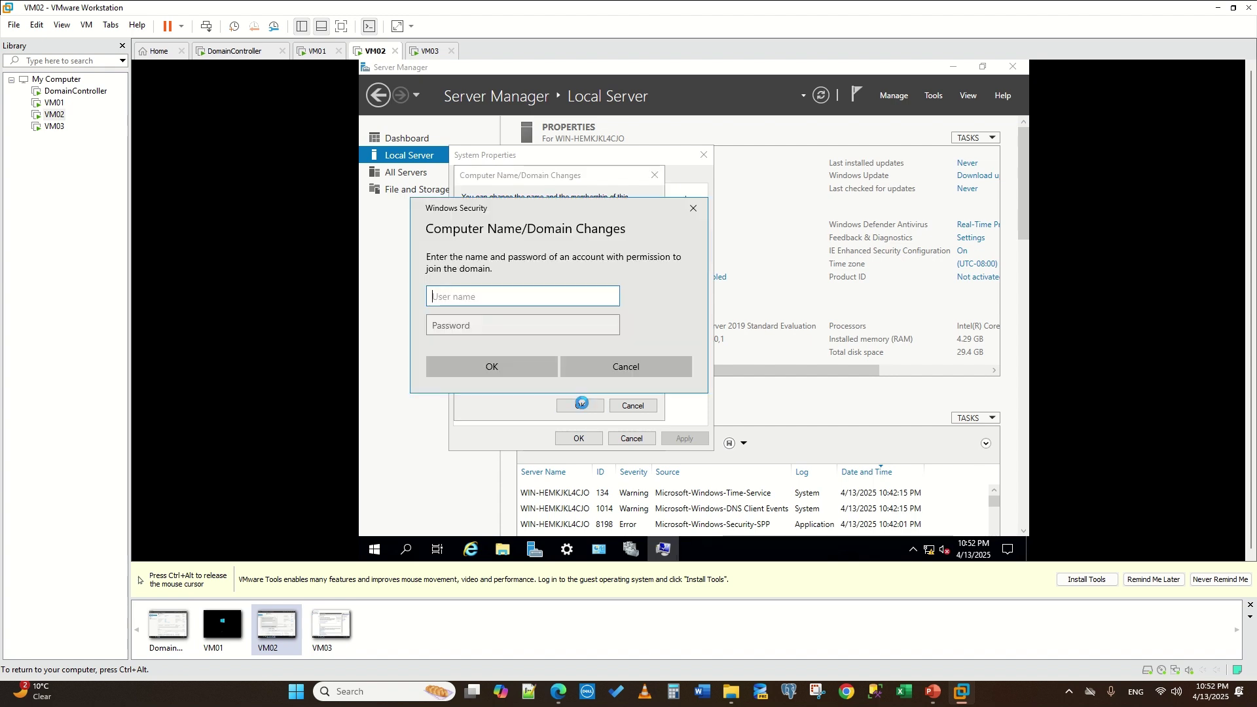
- Enter Administrator domain credentials, acknowledge the welcome and restart notices, and restart VM02
{"action": "type", "text": "A"}
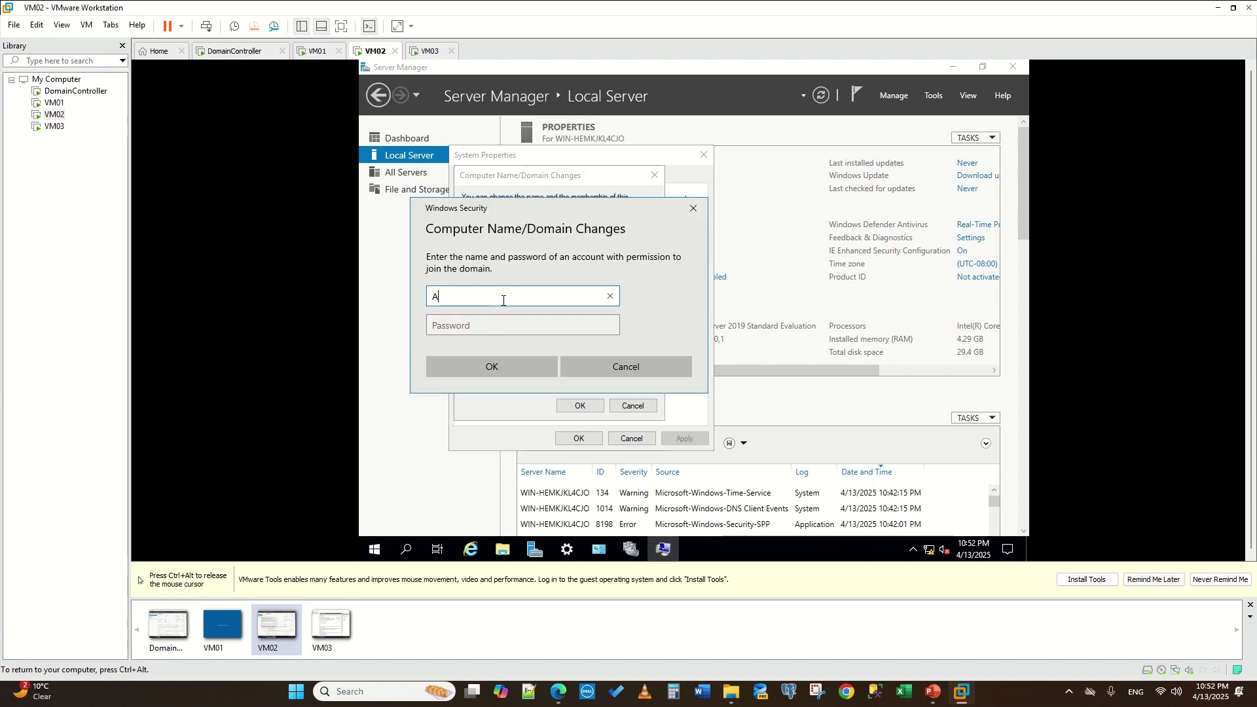
{"action": "type", "text": "dministrator"}
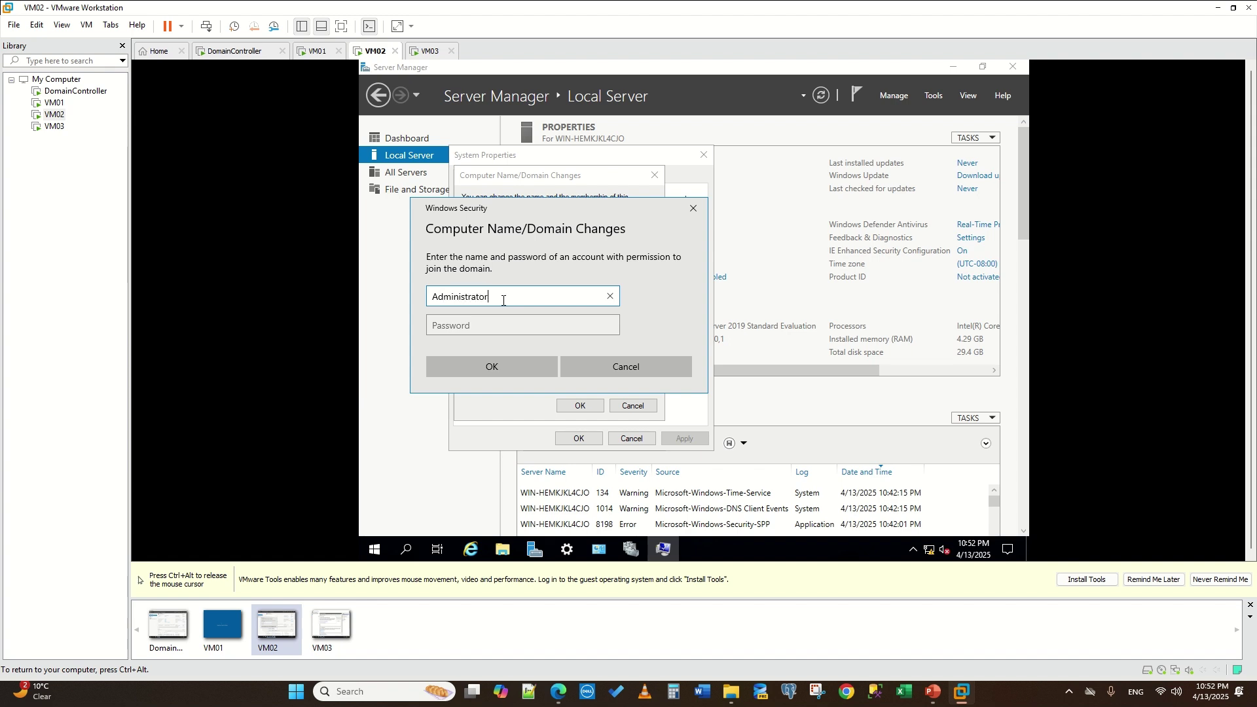
{"action": "left_click", "coordinate": [488, 327]}
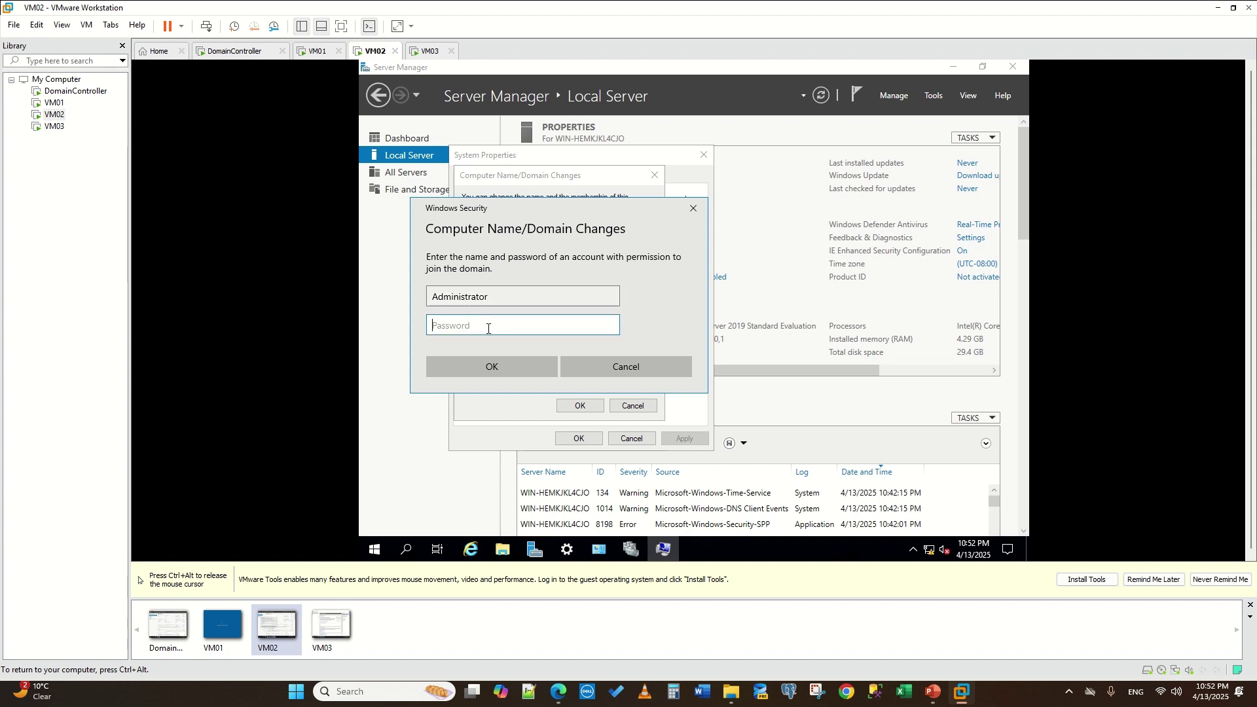
{"action": "type", "text": "P"}
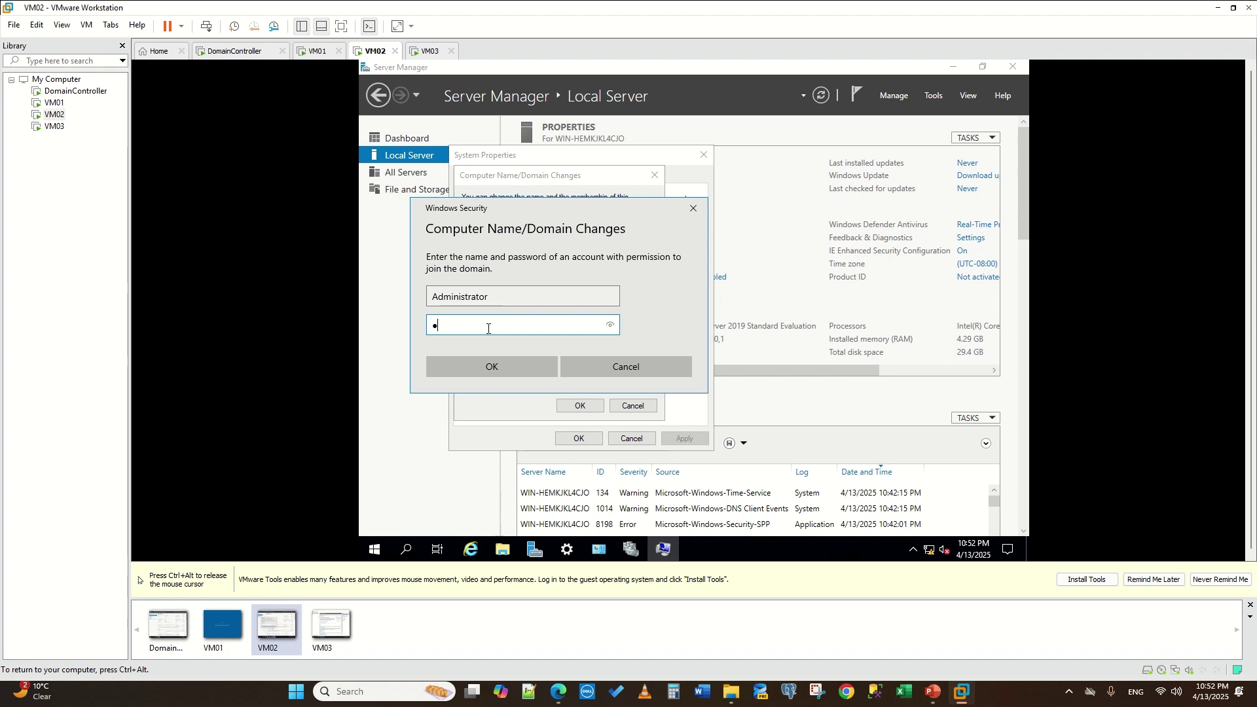
{"action": "type", "text": "••••••••••••"}
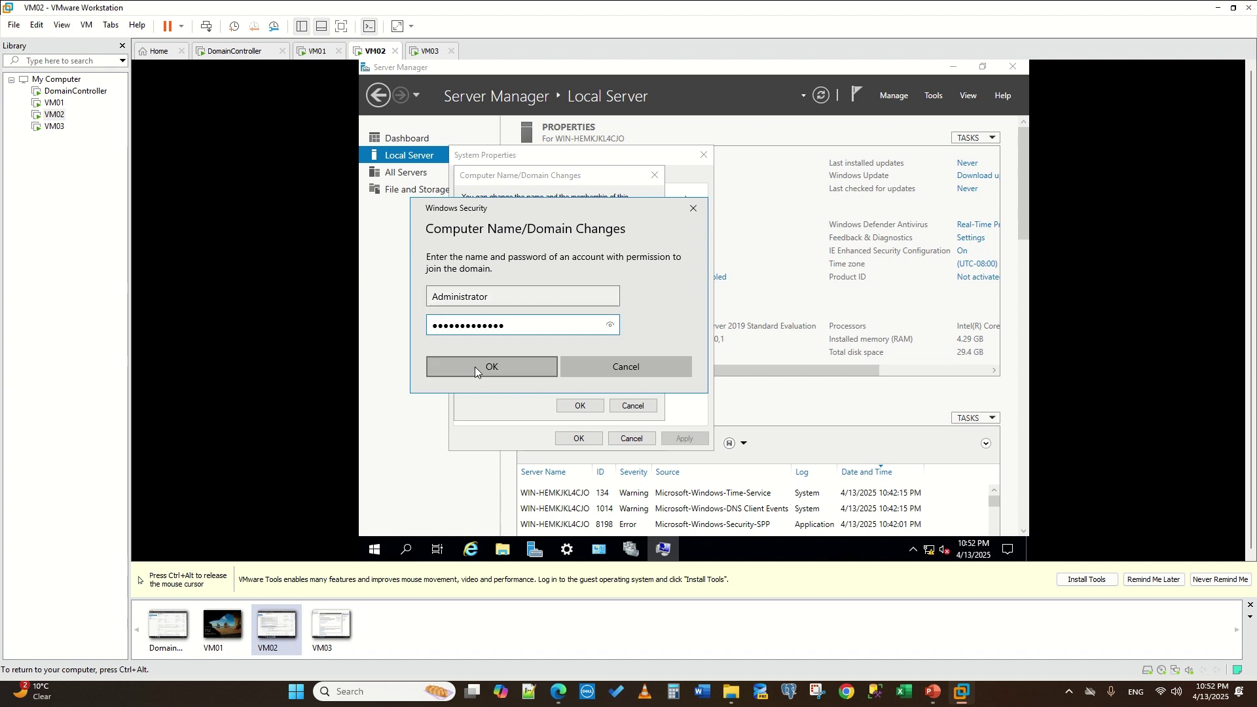
{"action": "left_click", "coordinate": [476, 372]}
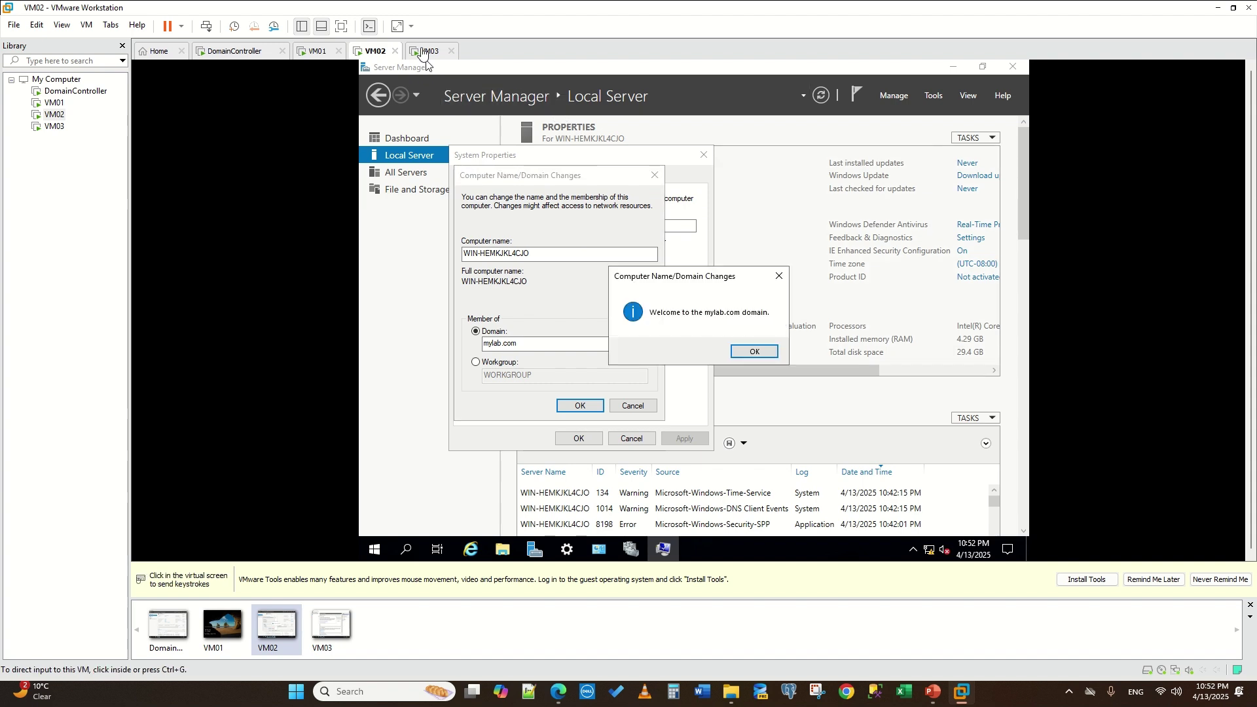
{"action": "left_click", "coordinate": [756, 351]}
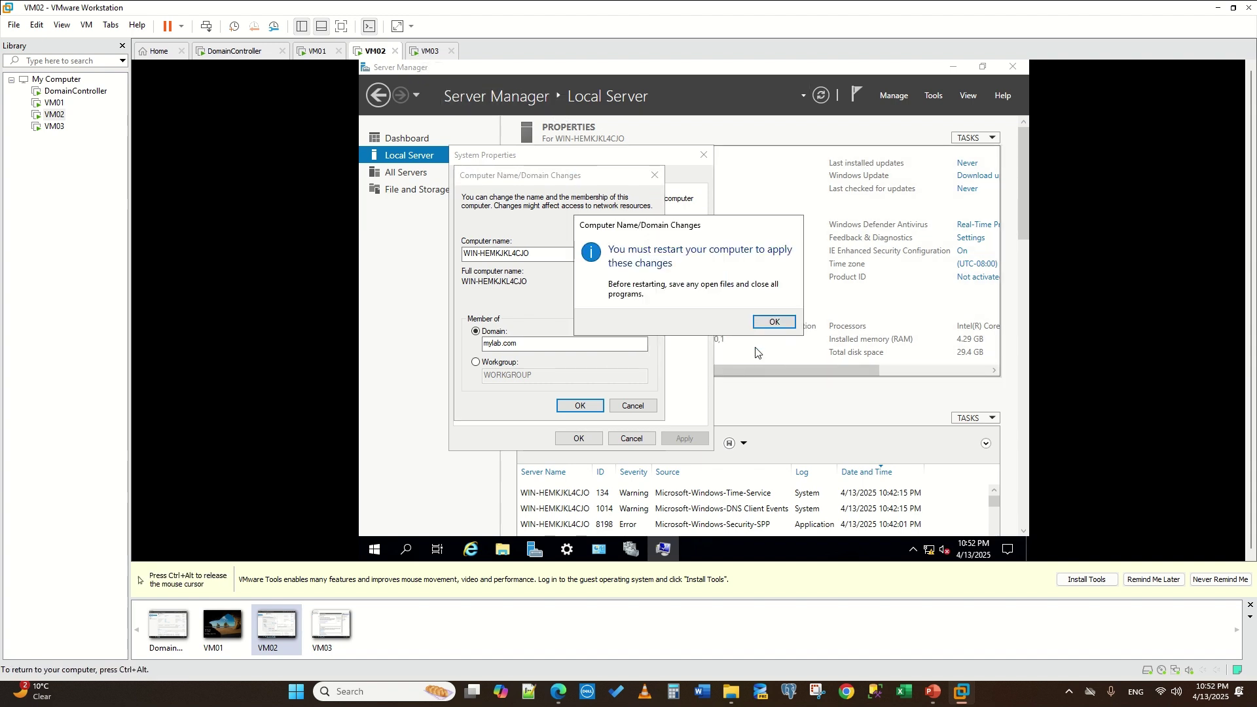
{"action": "left_click", "coordinate": [783, 328]}
{"action": "left_click", "coordinate": [597, 437]}
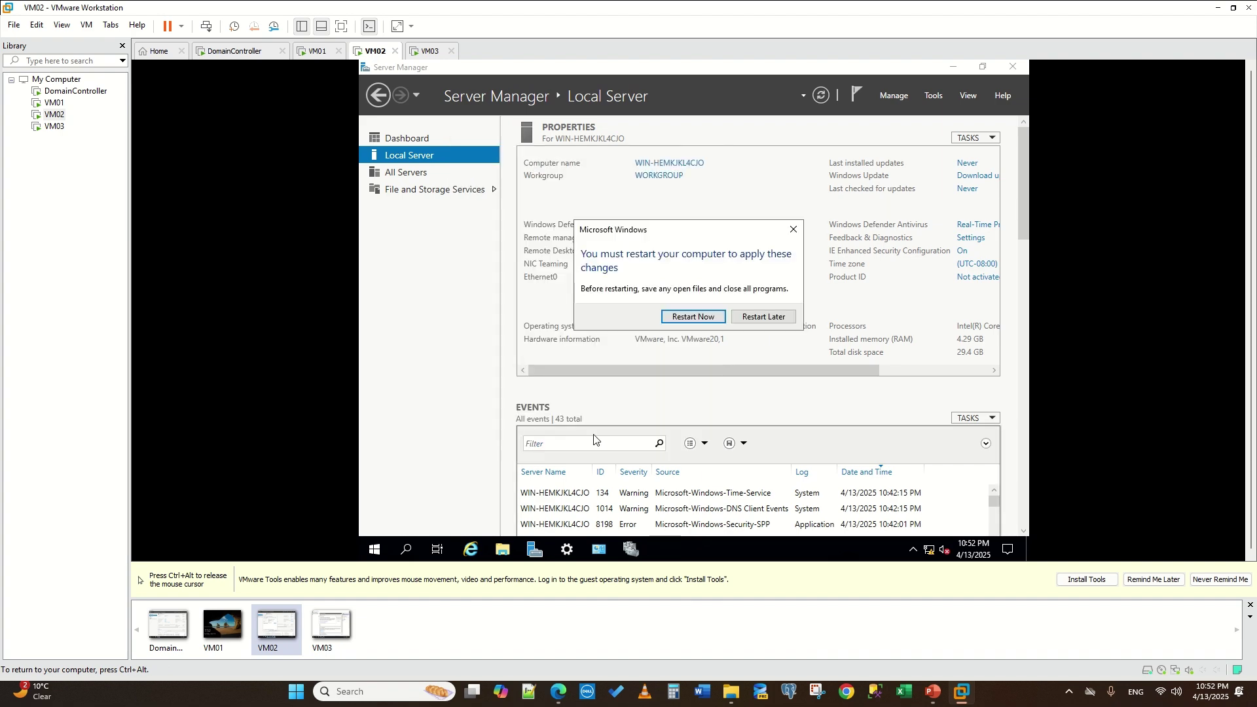
{"action": "left_click", "coordinate": [692, 316]}
- Switch to VM03 and change its membership to domain mylab.com from Local Server
{"action": "left_click", "coordinate": [432, 52]}
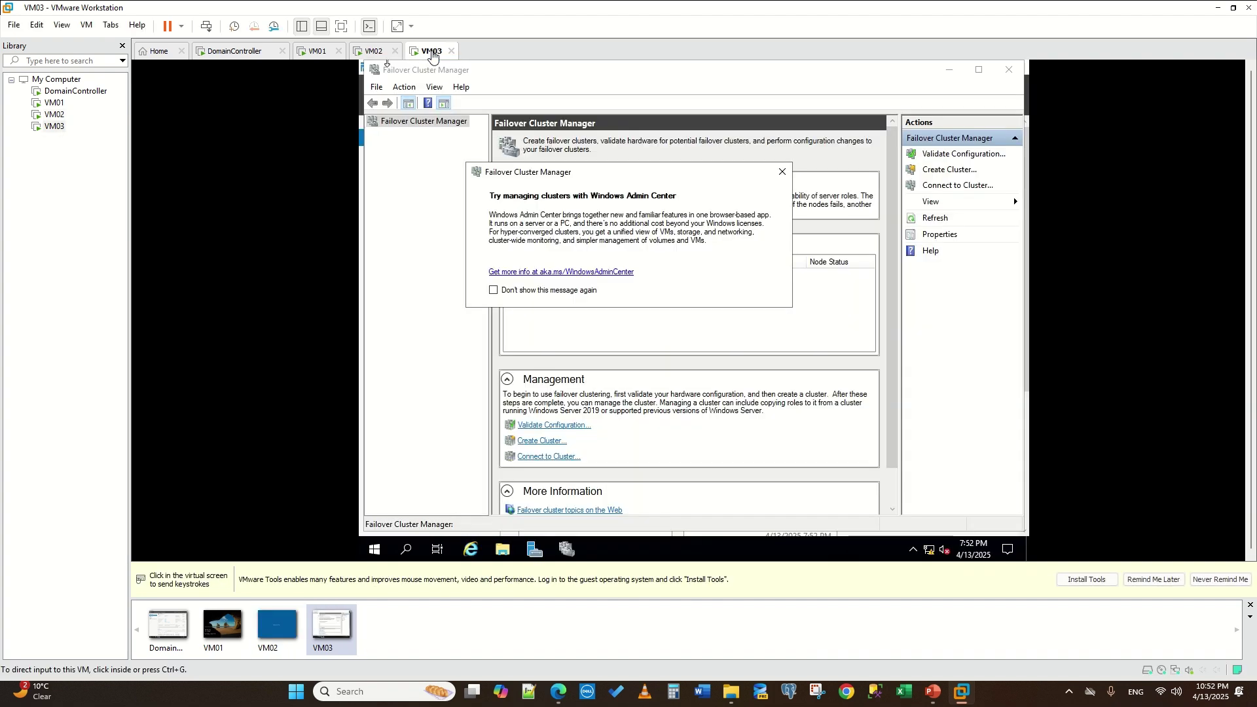
{"action": "left_click", "coordinate": [781, 172]}
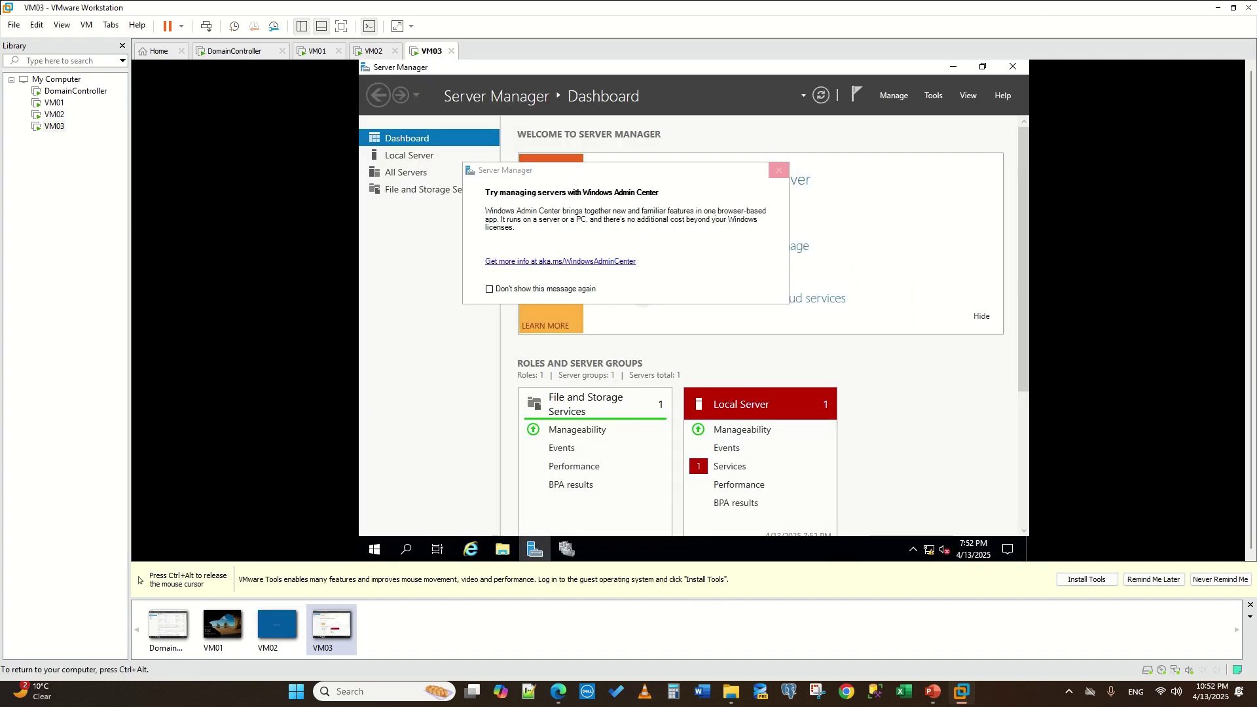
{"action": "left_click", "coordinate": [779, 171]}
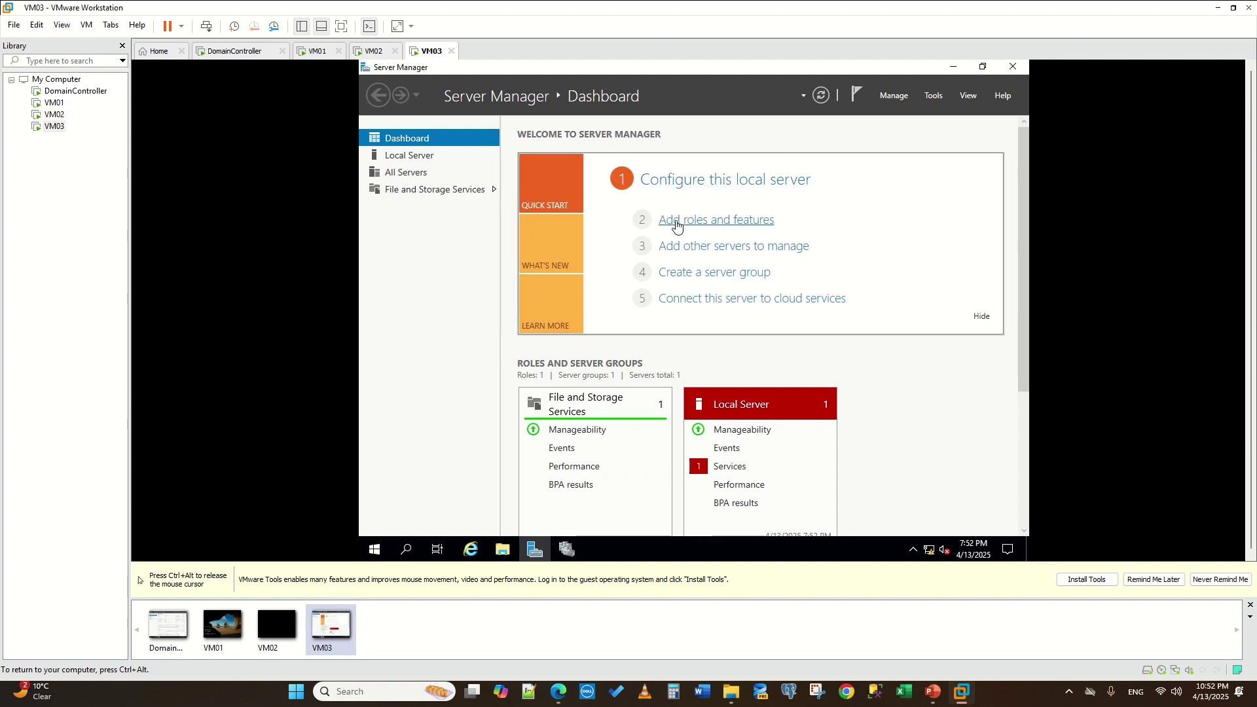
{"action": "left_click", "coordinate": [411, 157]}
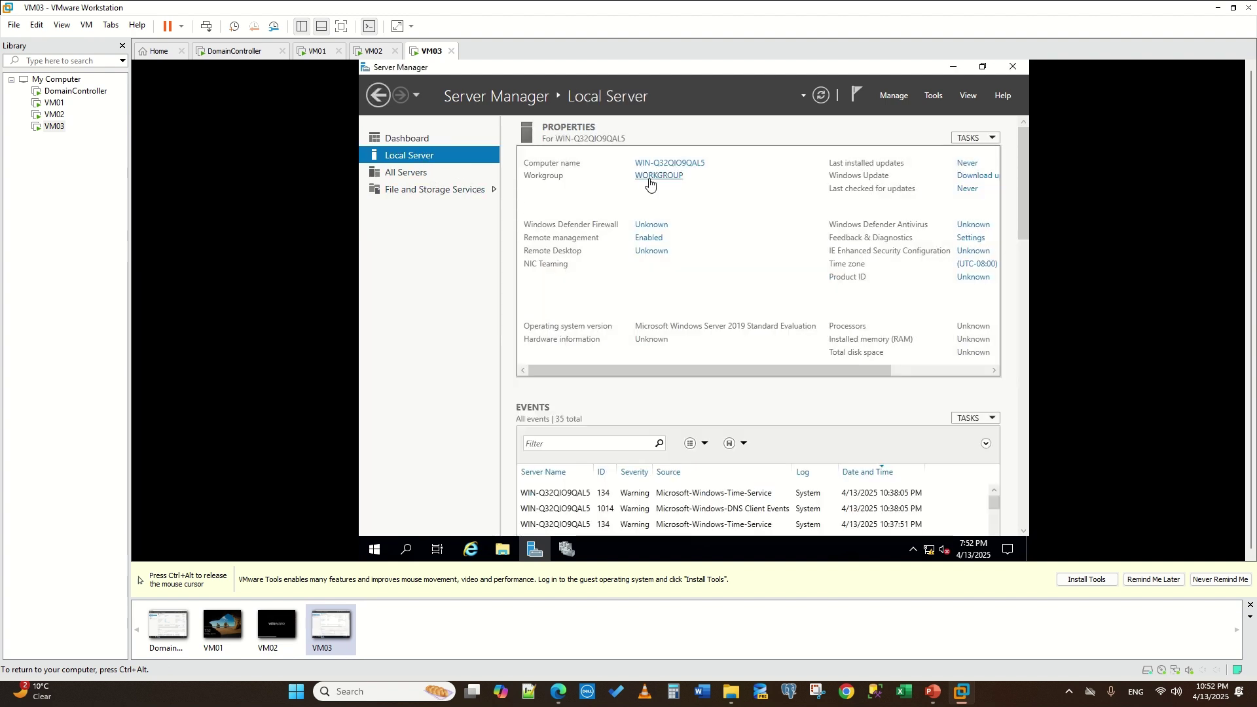
{"action": "left_click", "coordinate": [649, 177]}
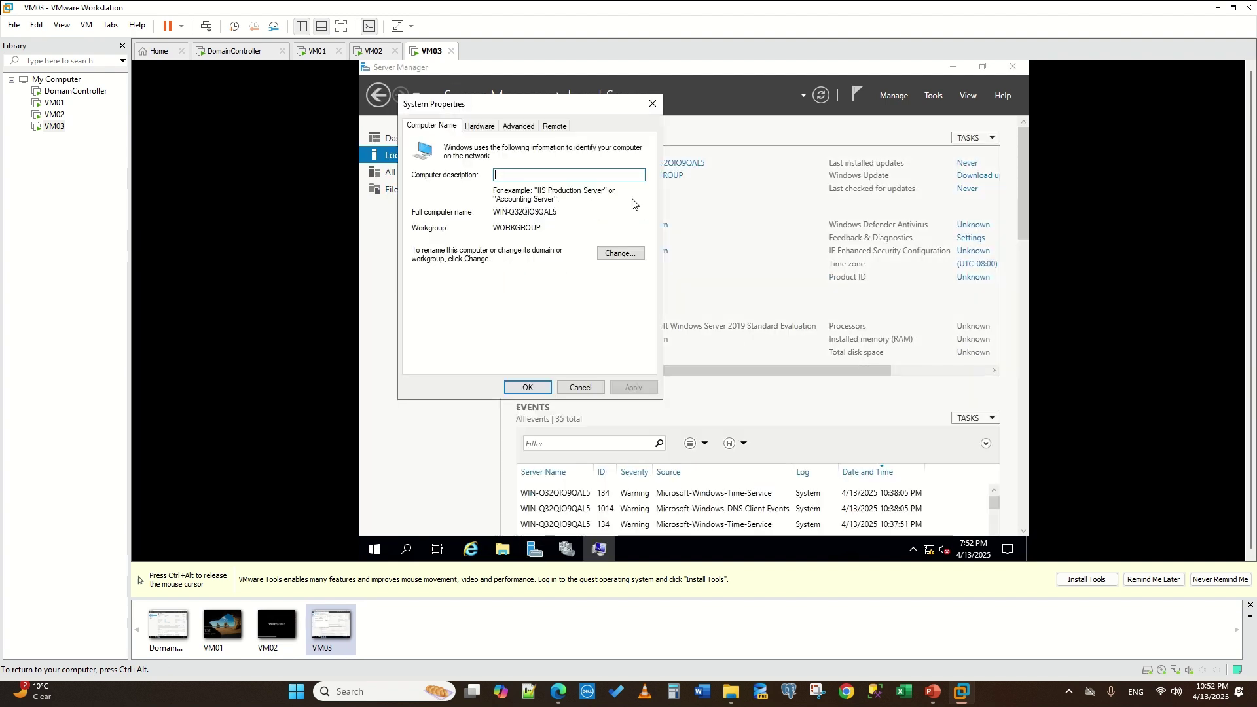
{"action": "left_click", "coordinate": [618, 254]}
{"action": "left_click", "coordinate": [449, 282]}
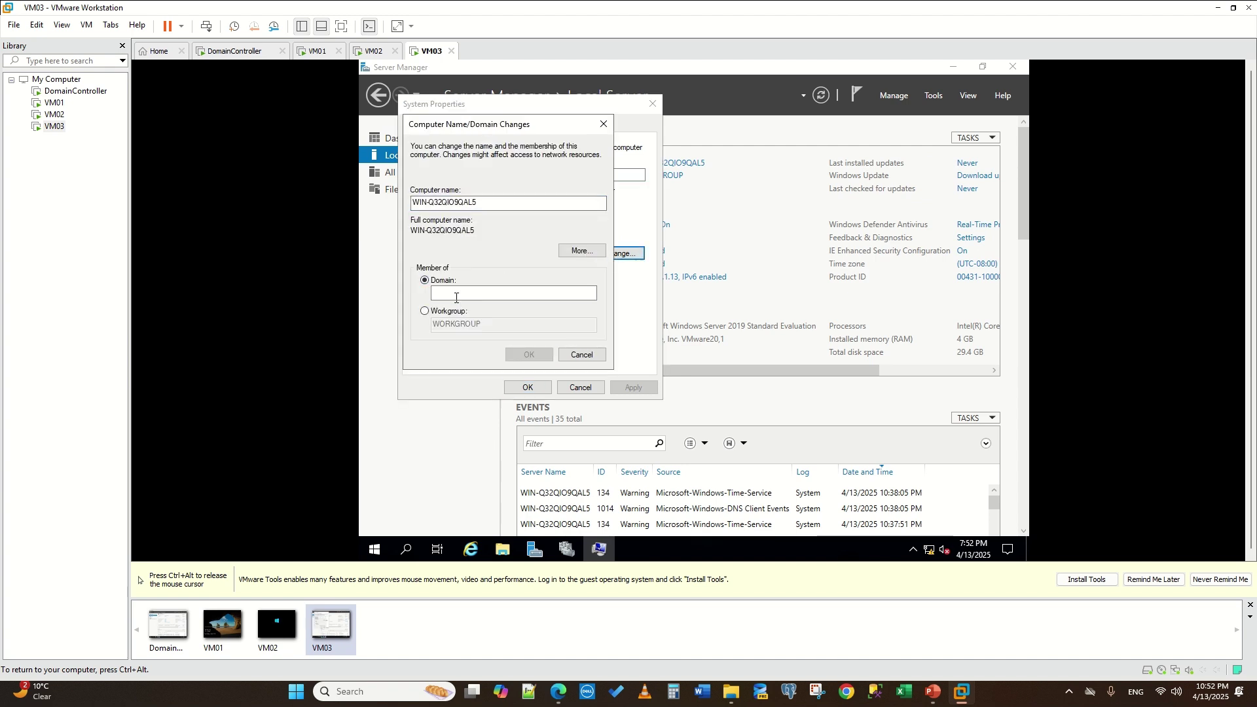
{"action": "type", "text": "ma"}
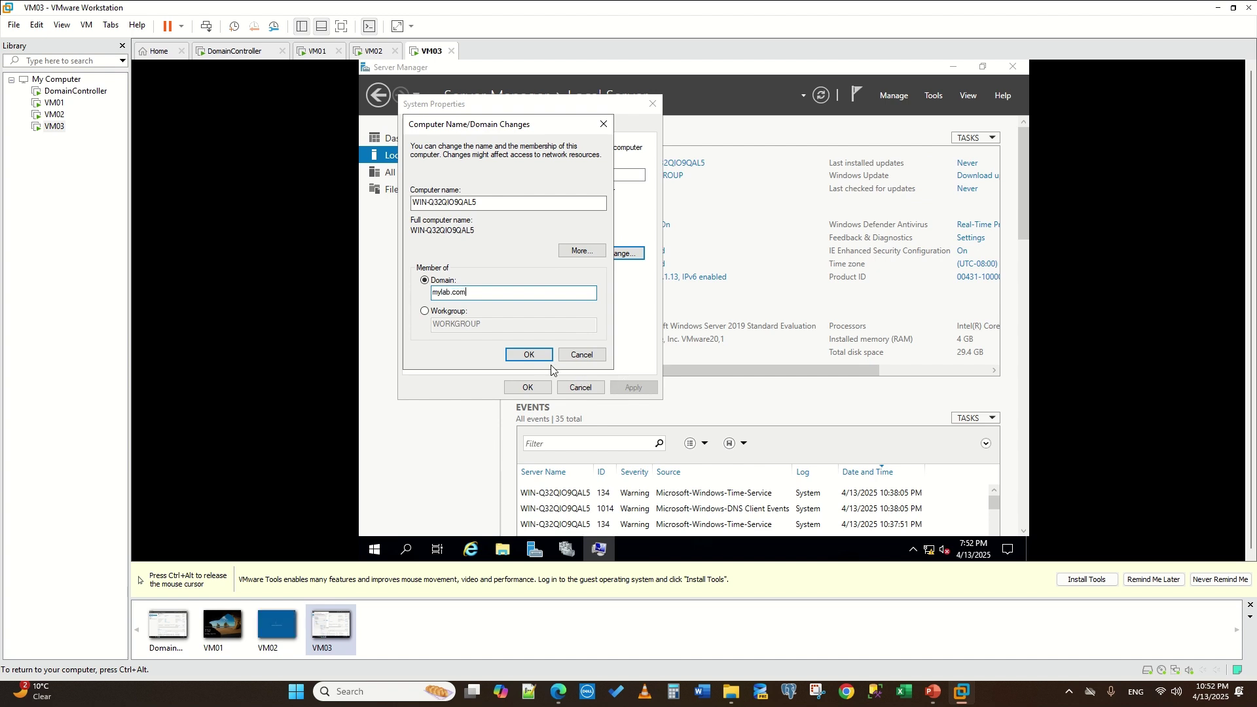
{"action": "left_click", "coordinate": [530, 355]}
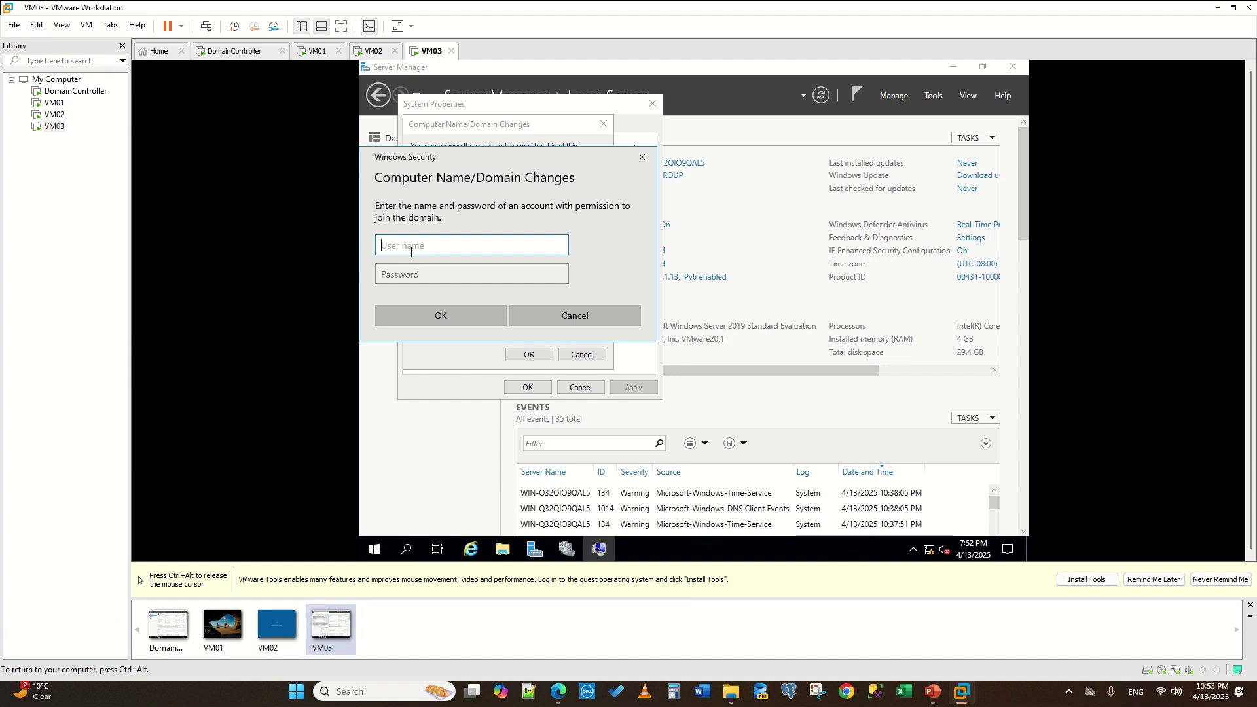
- Enter Administrator domain credentials, acknowledge the notices, and restart VM03
{"action": "type", "text": "Ami"}
{"action": "type", "text": "inistrator"}
{"action": "key", "text": "Tab"}
{"action": "type", "text": "P"}
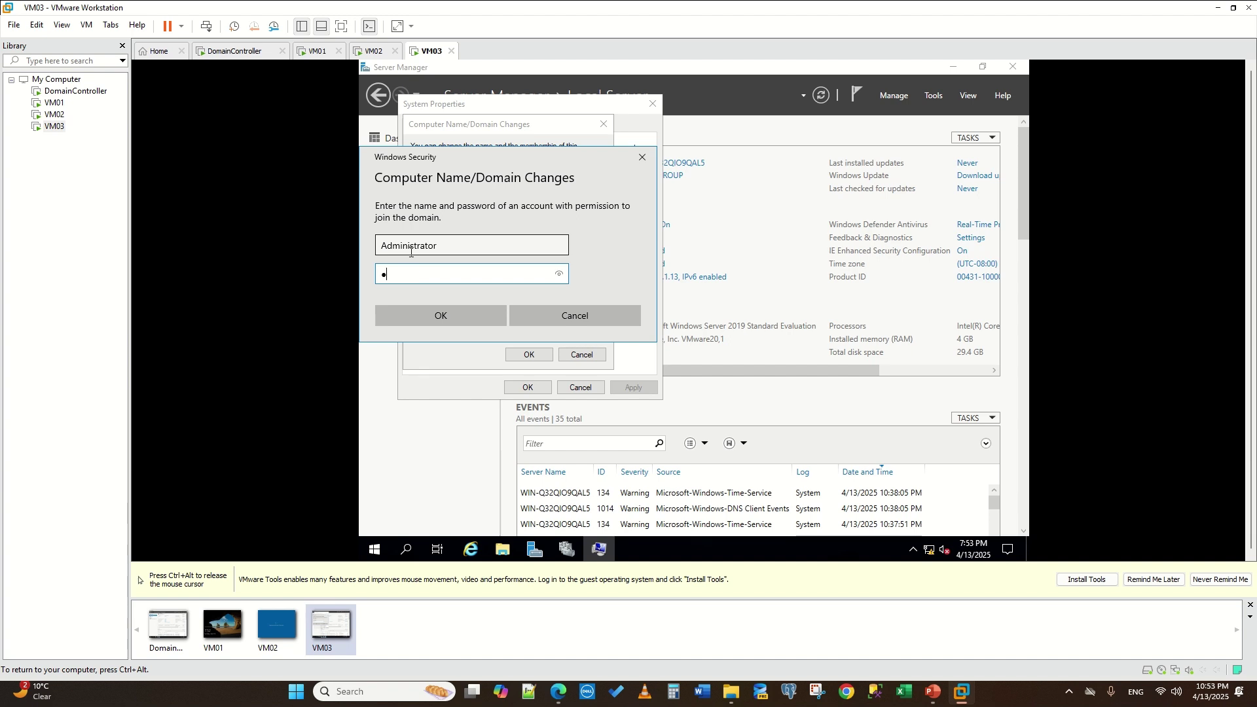
{"action": "type", "text": "@ssw0"}
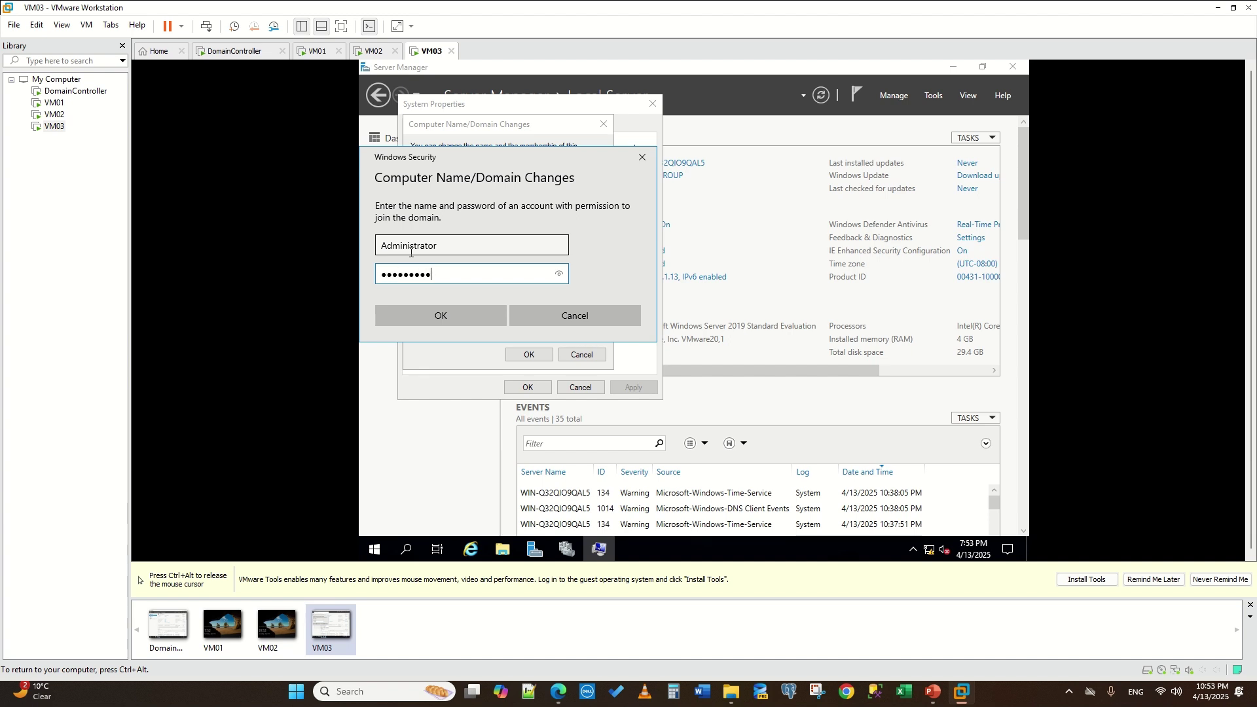
{"action": "key", "text": "Return"}
{"action": "type", "text": "P@ssw0r••••••"}
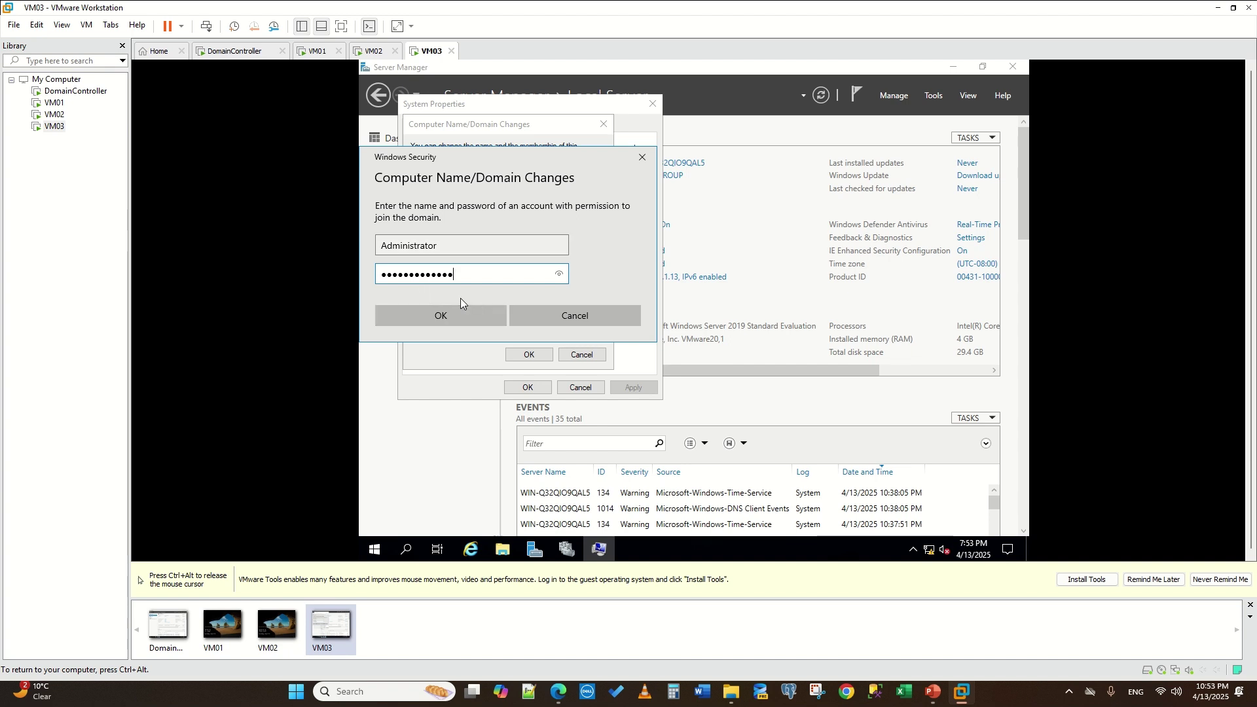
{"action": "left_click", "coordinate": [450, 317]}
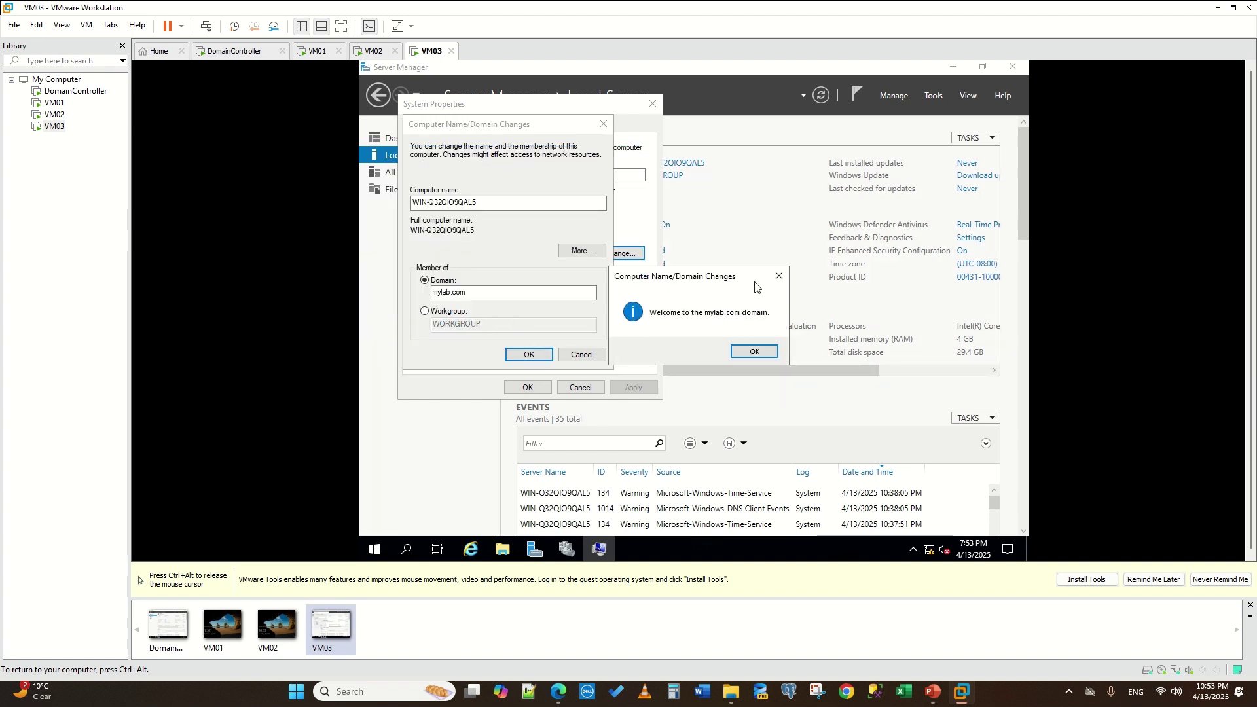
{"action": "left_click", "coordinate": [752, 352]}
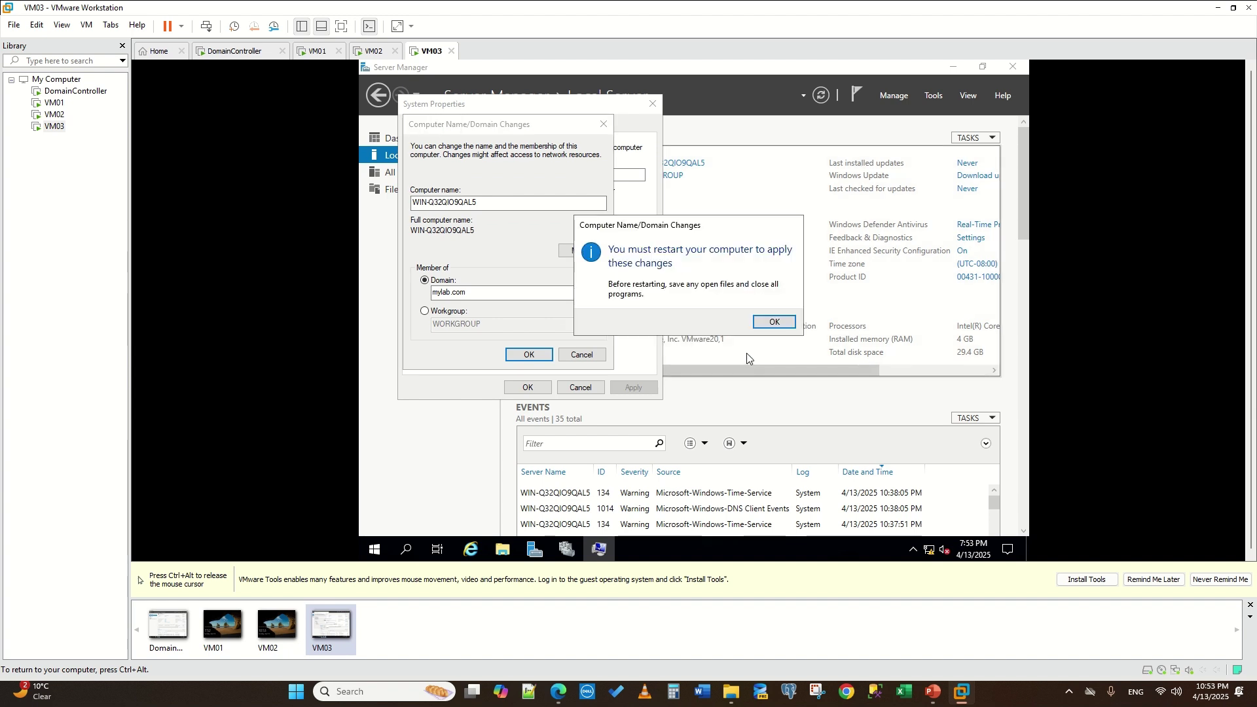
{"action": "left_click", "coordinate": [767, 323]}
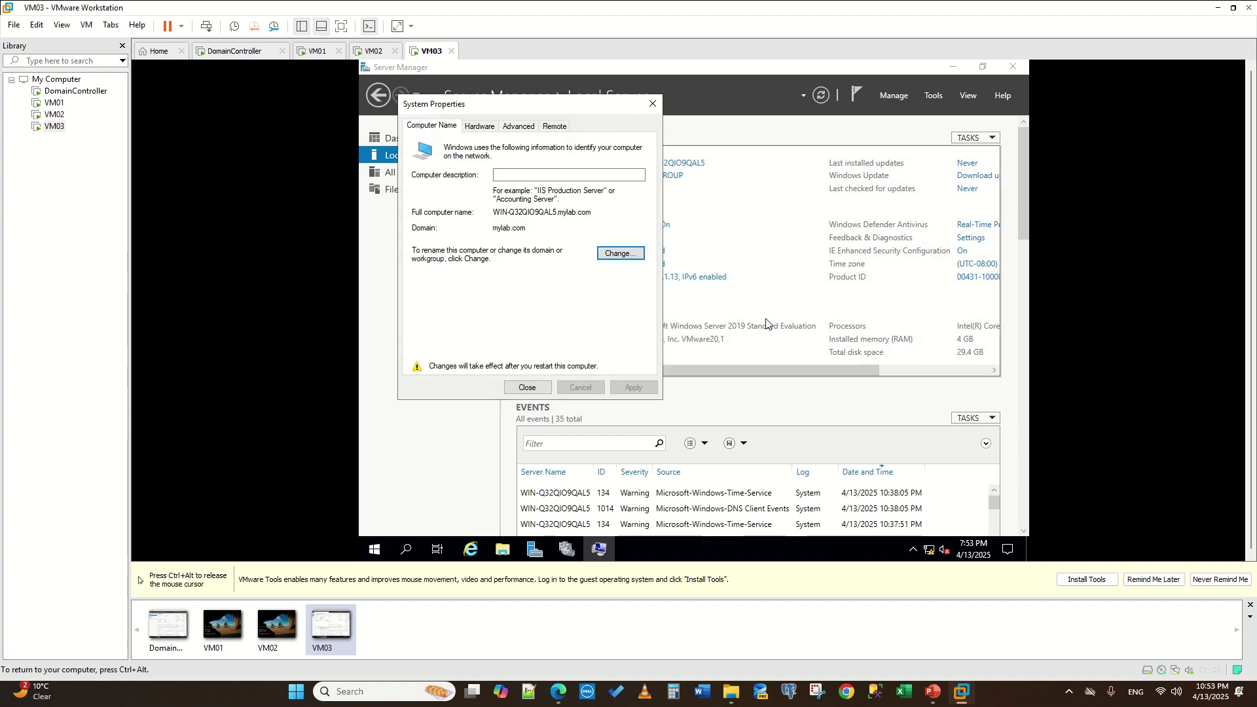
{"action": "left_click", "coordinate": [534, 387]}
{"action": "left_click", "coordinate": [694, 318]}
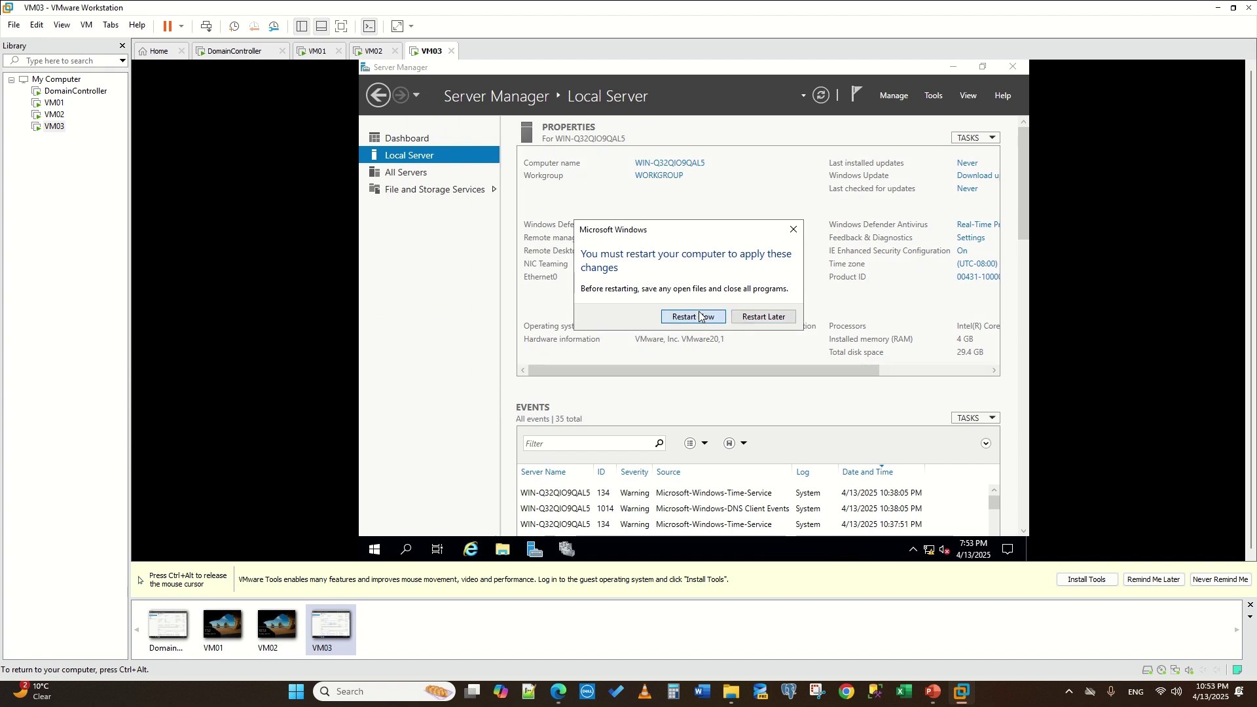
{"action": "key", "text": "ctrl+alt"}
- Sign in to VM01 with the administrator password, then bring up VM02's lock screen
{"action": "left_click", "coordinate": [317, 52]}
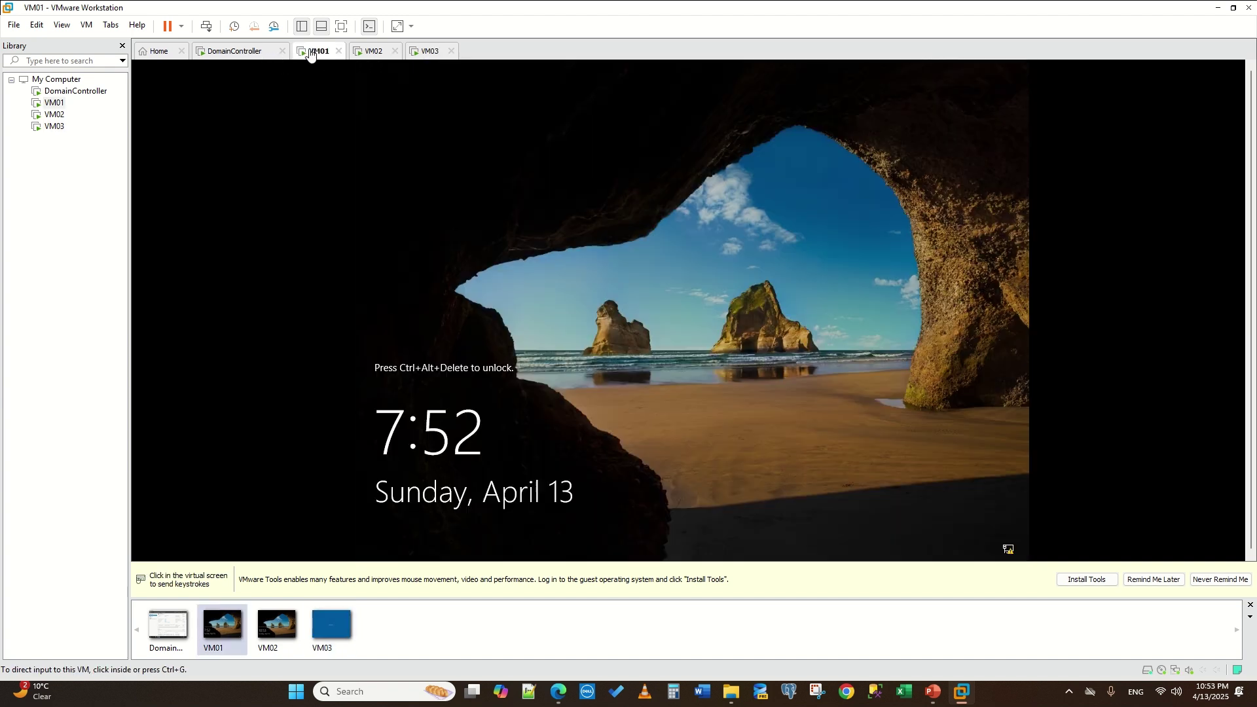
{"action": "left_click", "coordinate": [421, 121]}
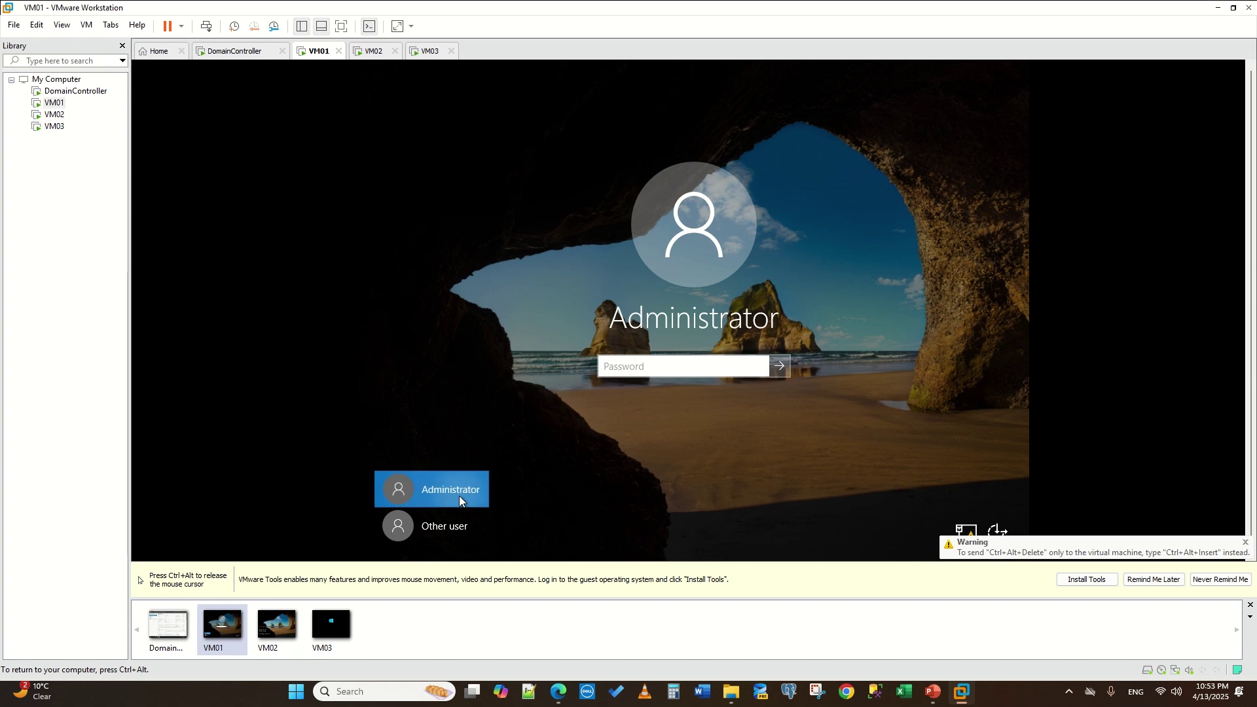
{"action": "left_click", "coordinate": [651, 367]}
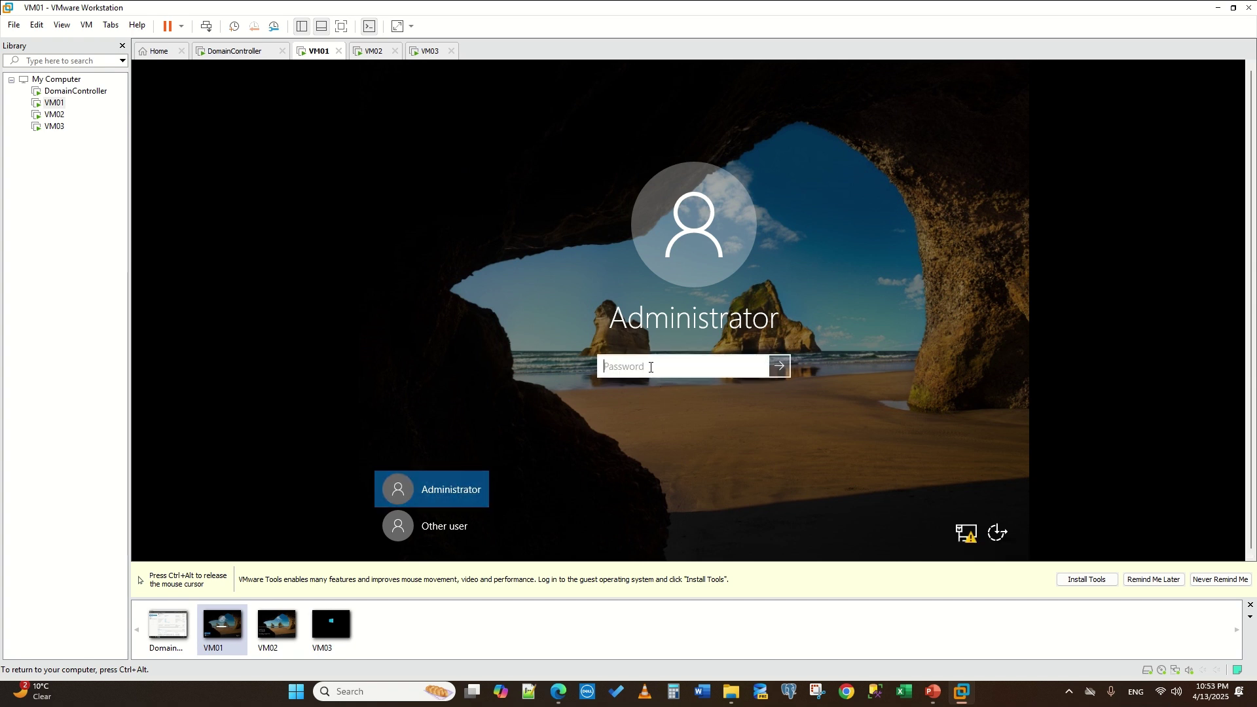
{"action": "type", "text": "•••••••••••"}
{"action": "key", "text": "Return"}
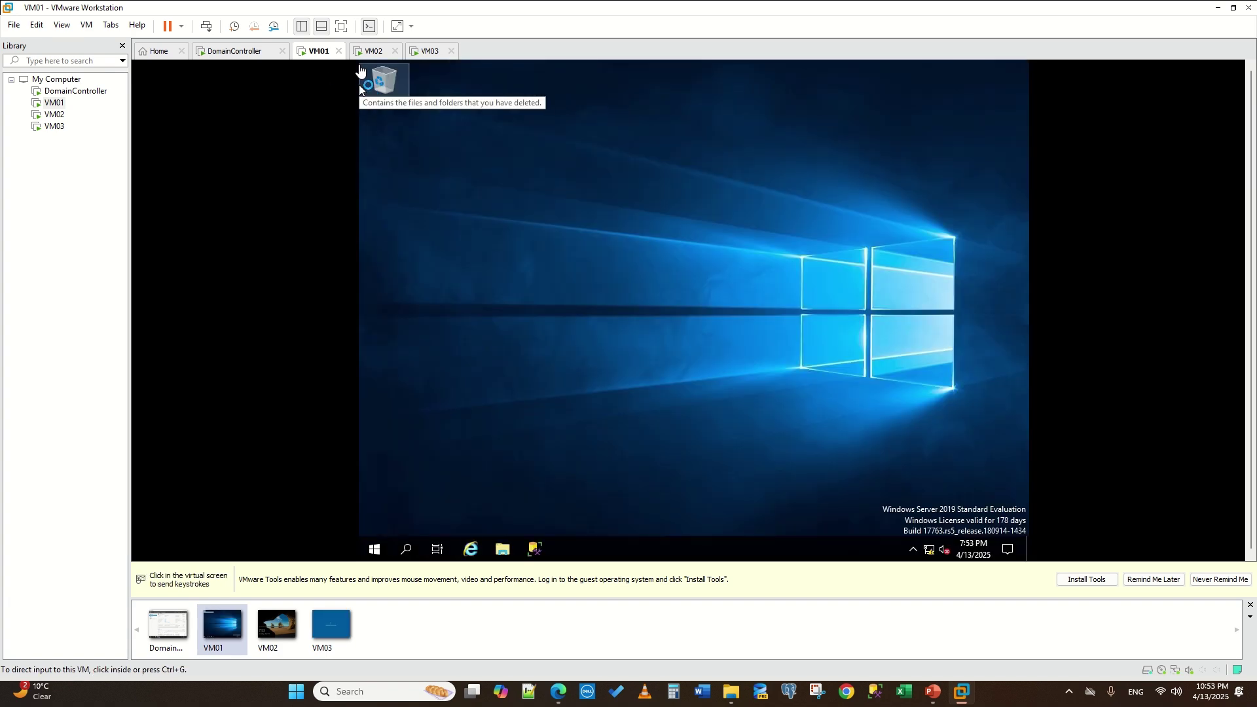
{"action": "left_click", "coordinate": [373, 50]}
{"action": "left_click", "coordinate": [677, 373]}
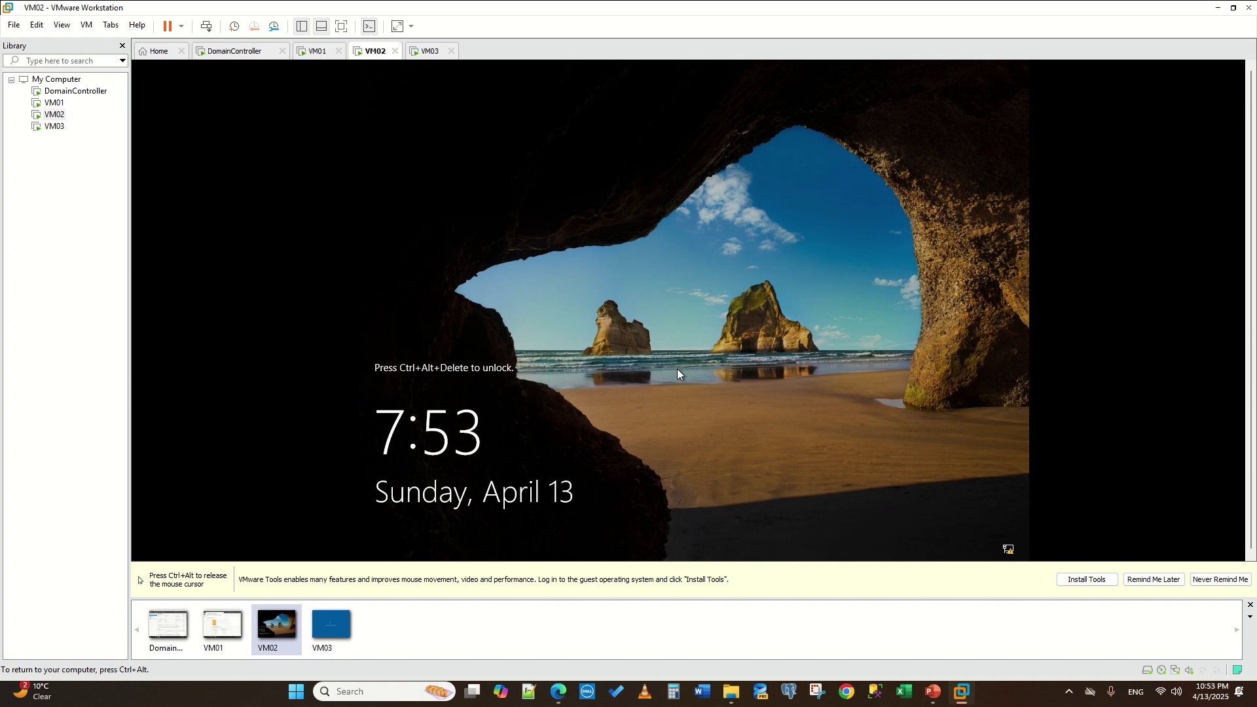
- Sign in to VM02 with the Administrator password, then move on to VM03's console
{"action": "key", "text": "ctrl+alt+Delete"}
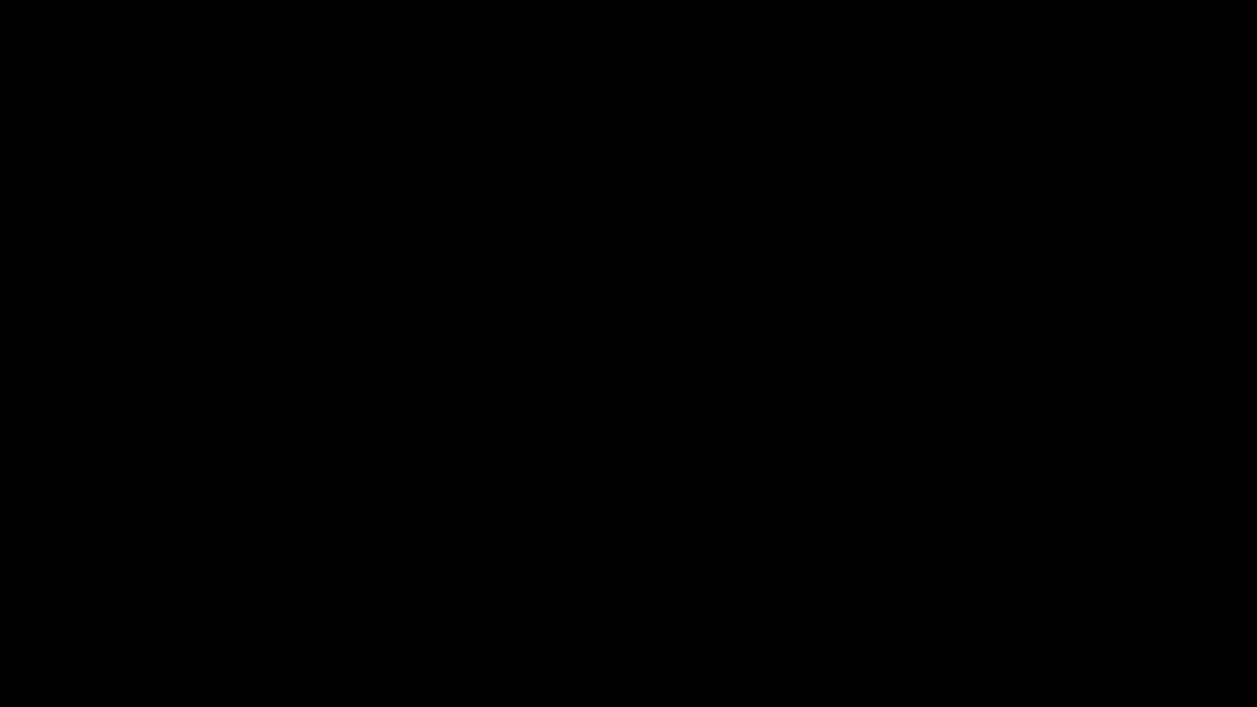
{"action": "key", "text": "Escape"}
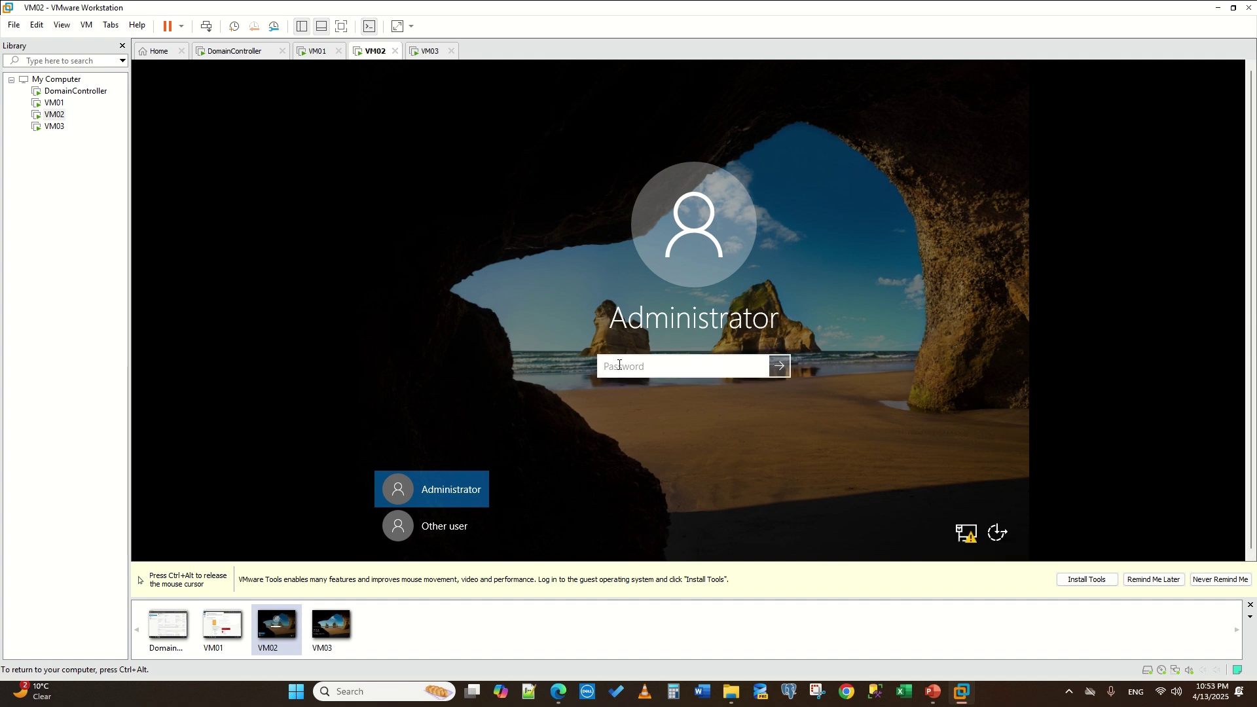
{"action": "type", "text": "************"}
{"action": "left_click", "coordinate": [779, 365]}
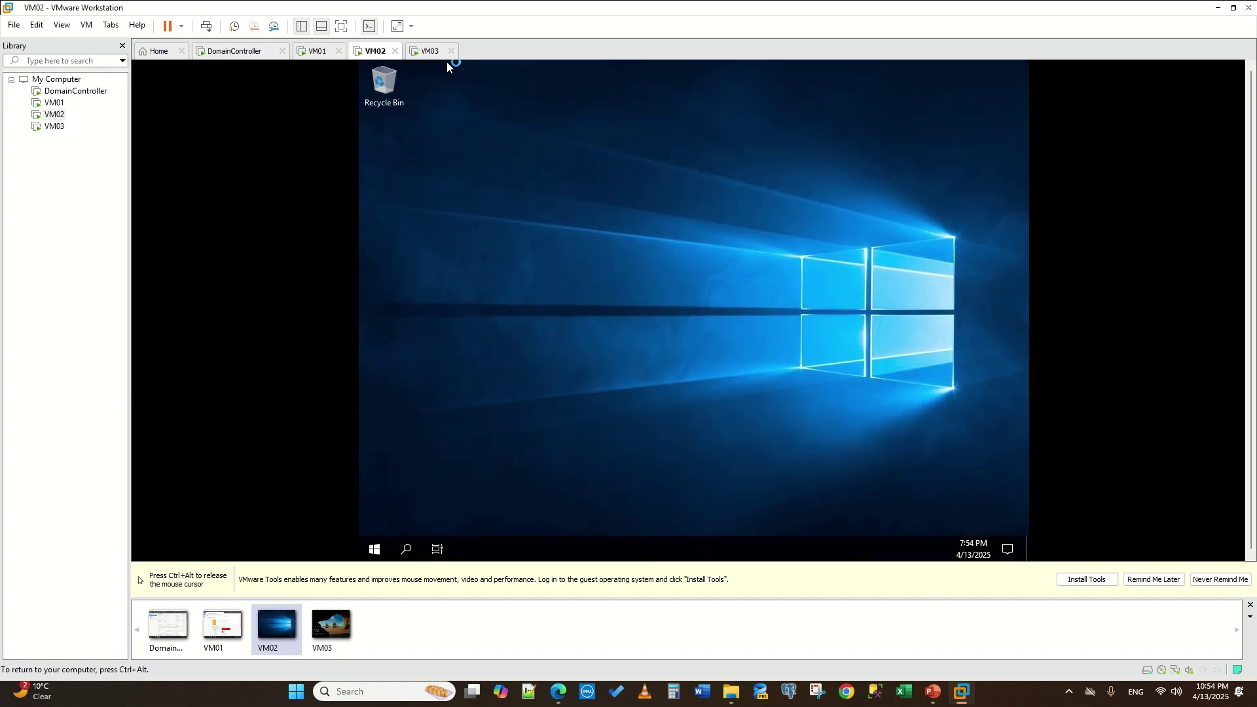
{"action": "left_click", "coordinate": [438, 52]}
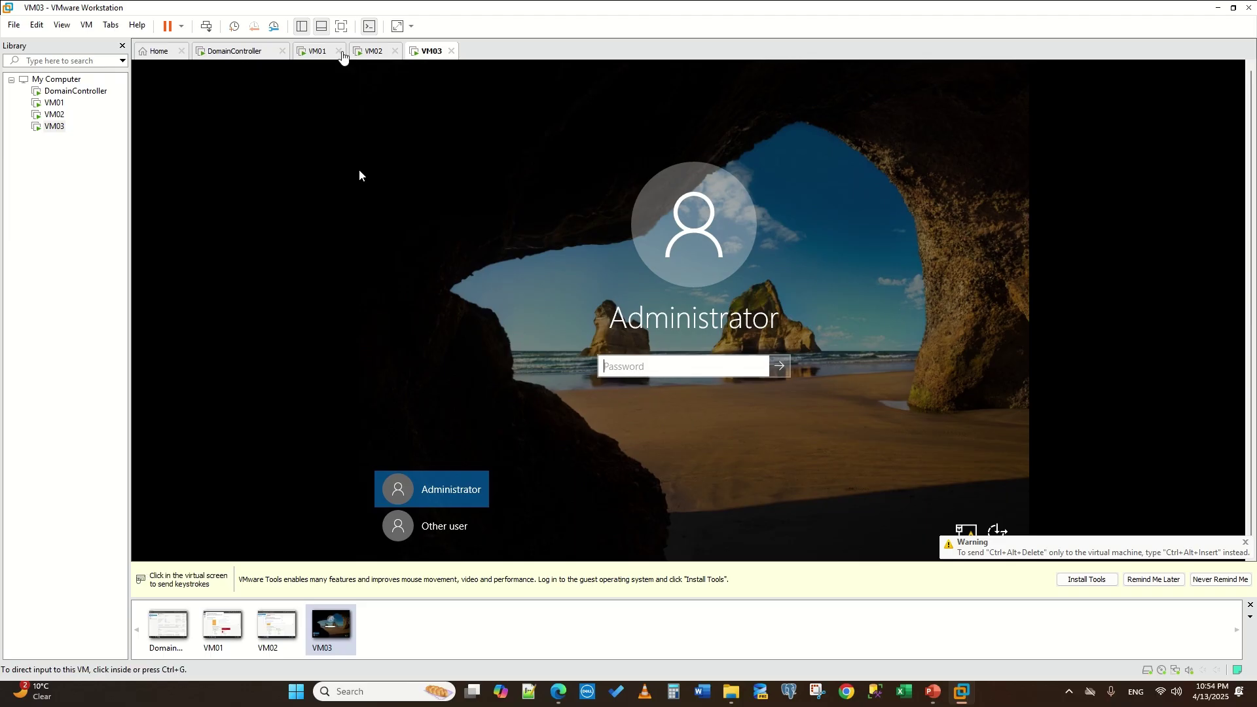
- On VM01, dismiss the Admin Center prompts and launch Failover Cluster Manager from Tools
{"action": "left_click", "coordinate": [318, 52]}
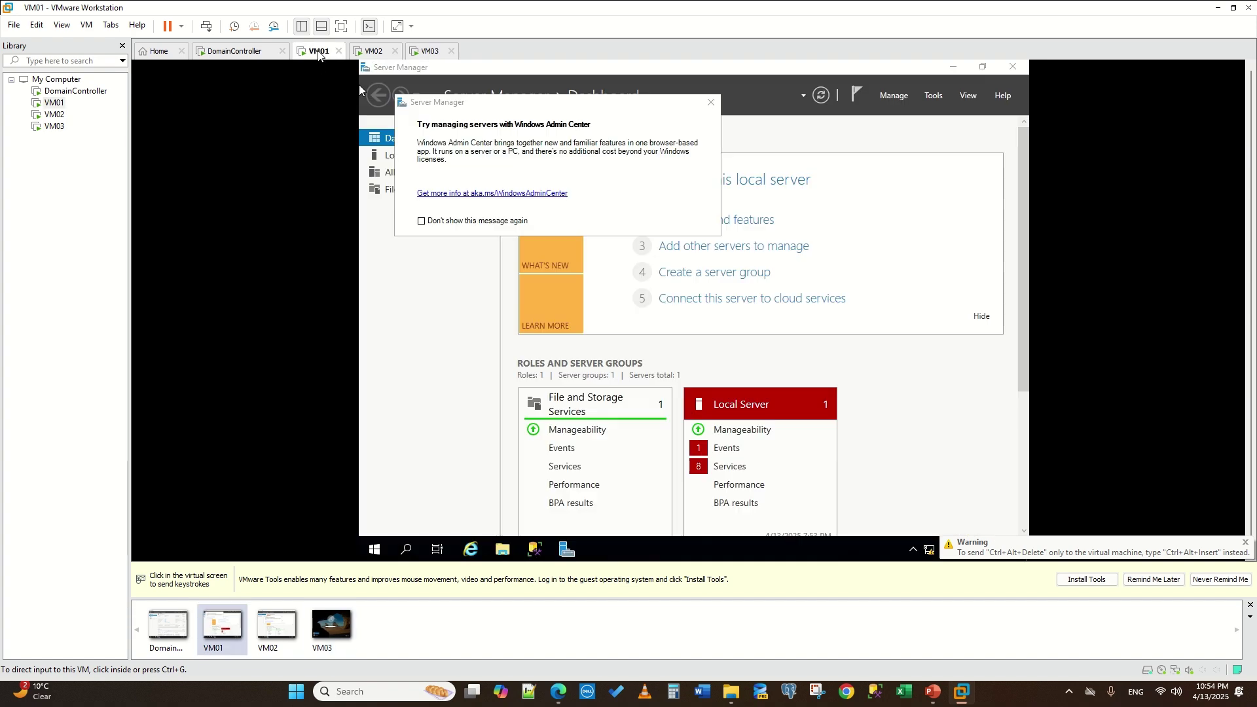
{"action": "left_click", "coordinate": [705, 106]}
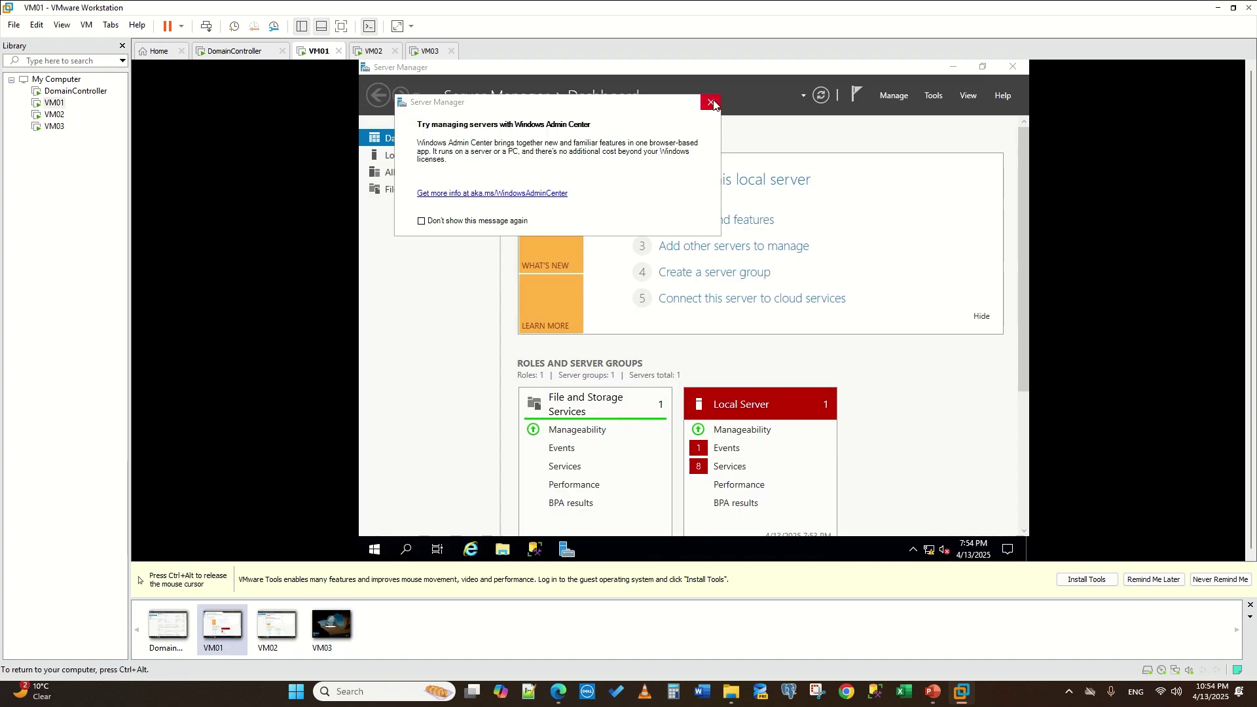
{"action": "left_click", "coordinate": [713, 103]}
{"action": "left_click", "coordinate": [929, 96]}
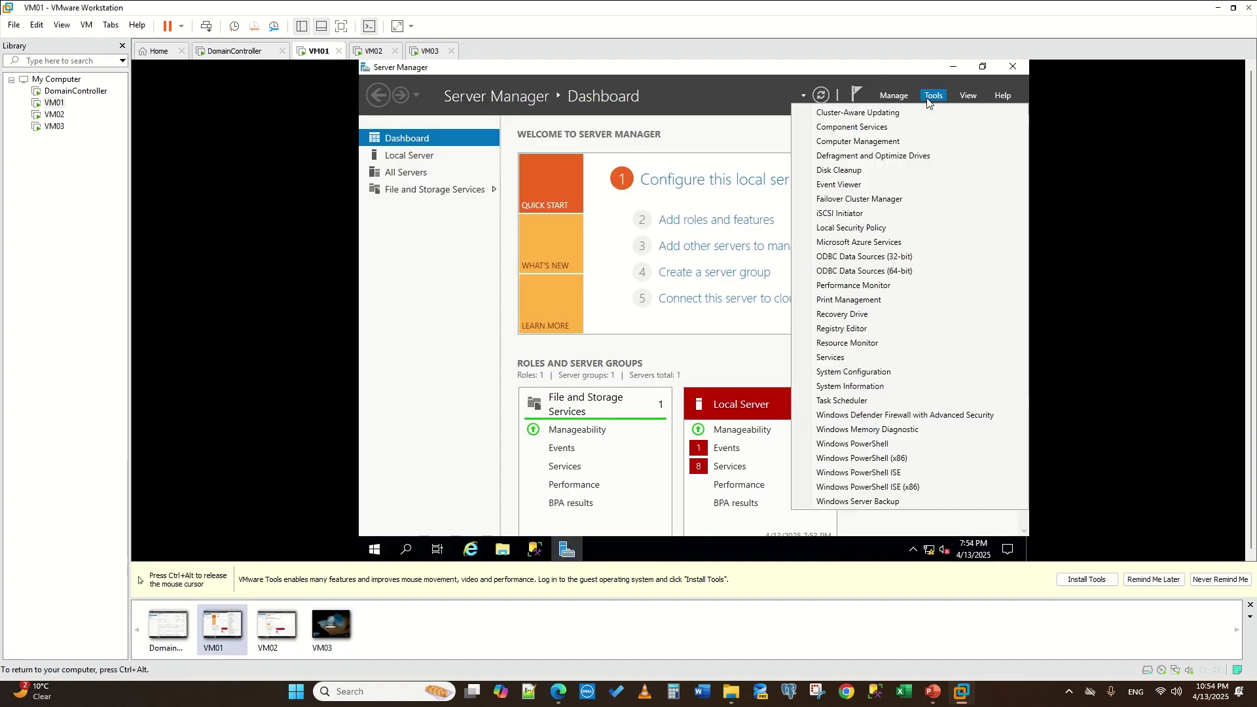
{"action": "left_click", "coordinate": [896, 198]}
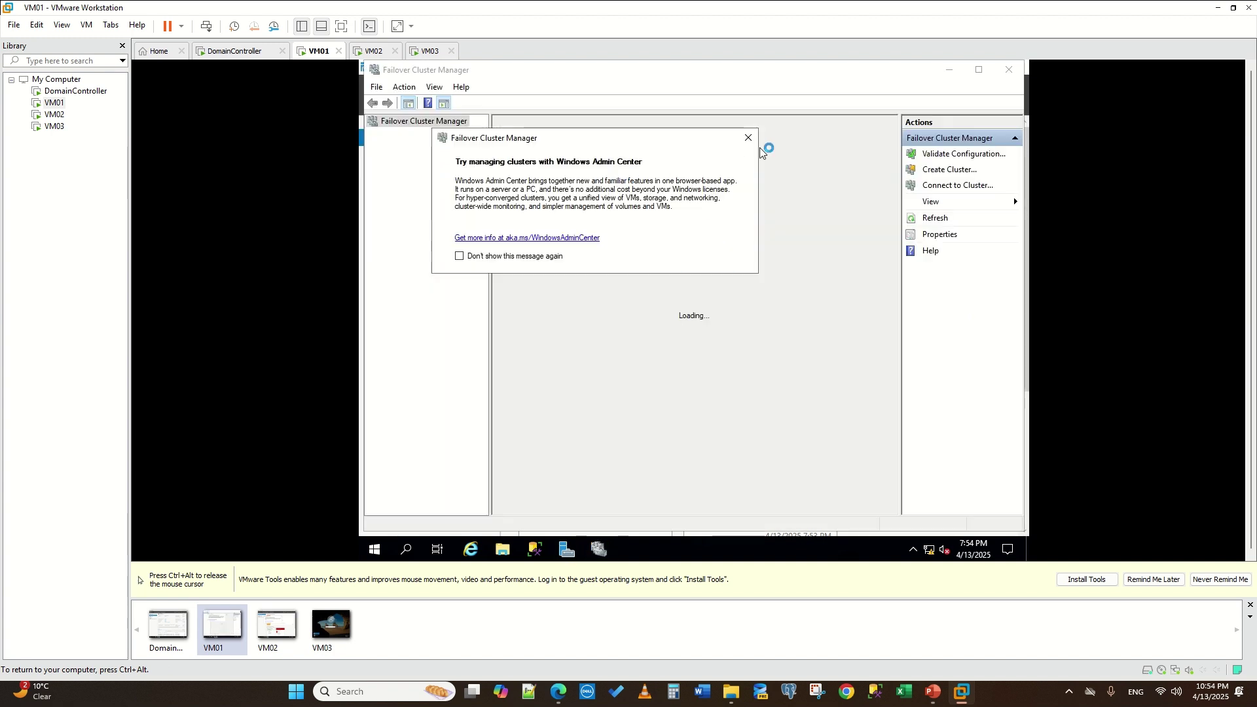
{"action": "left_click", "coordinate": [748, 137]}
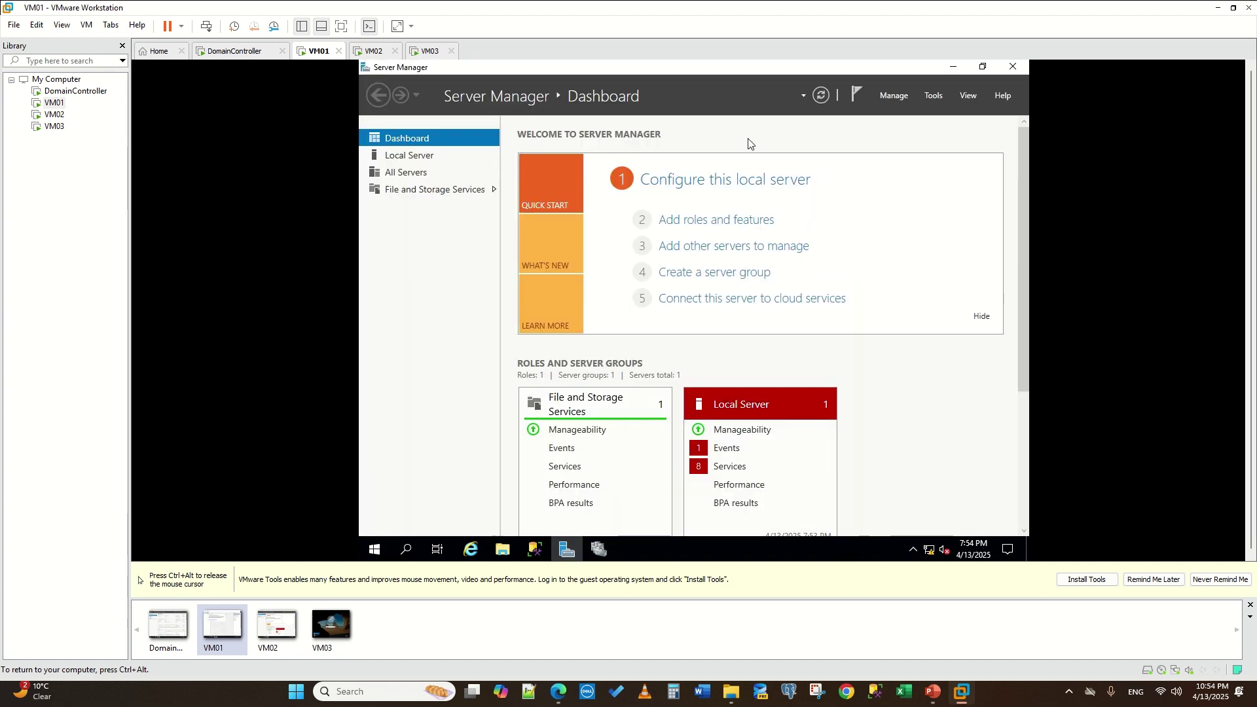
{"action": "left_click", "coordinate": [596, 548]}
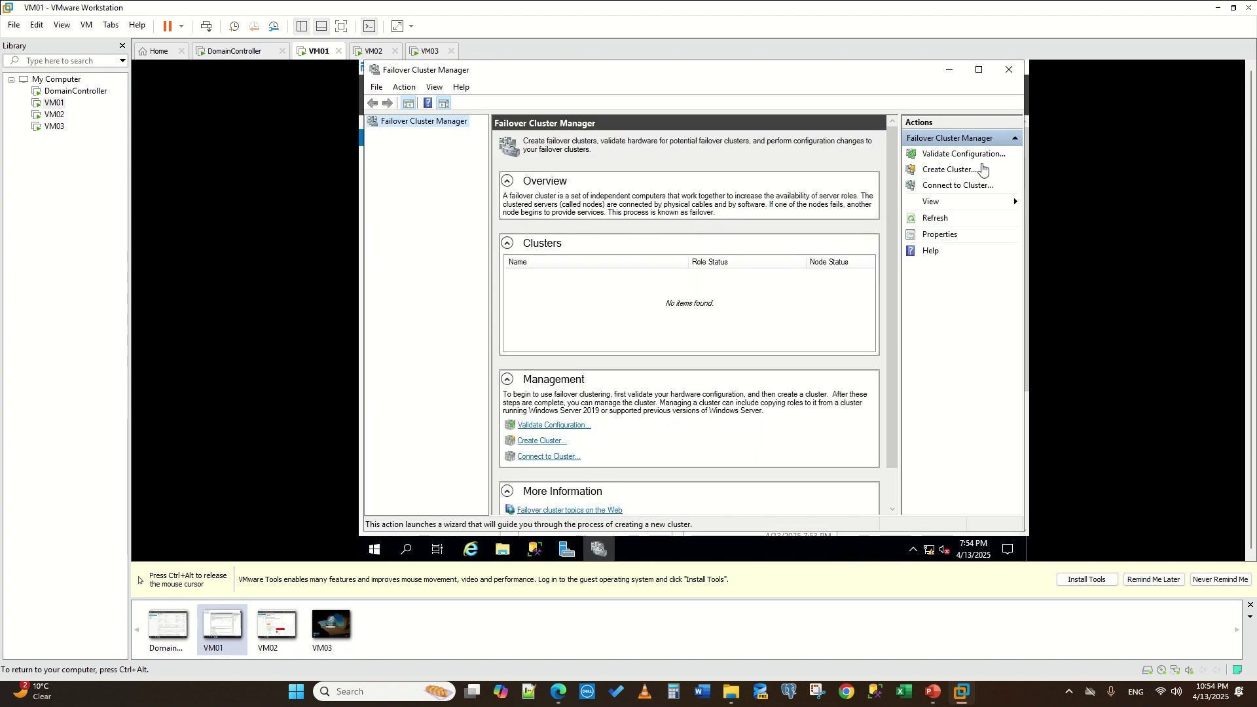
- Start Validate Configuration, look up vm0 with Check Names, and supply the domain Administrator credentials
{"action": "left_click", "coordinate": [969, 157]}
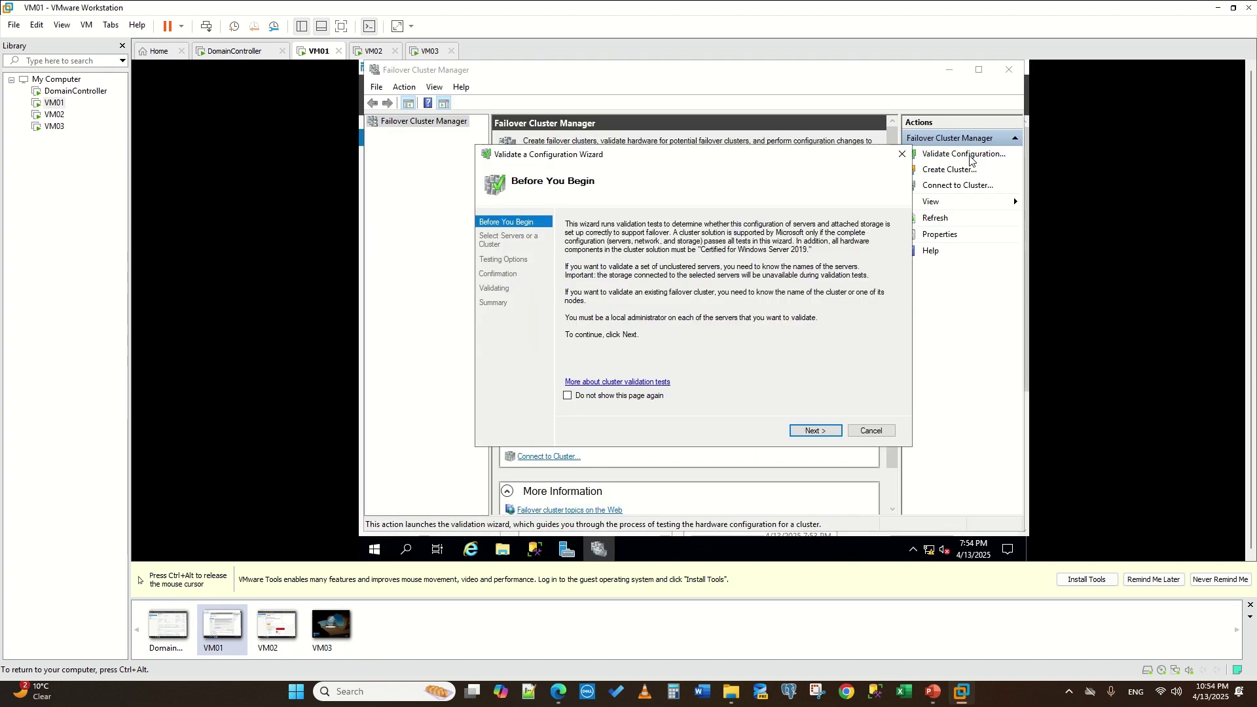
{"action": "left_click", "coordinate": [818, 430]}
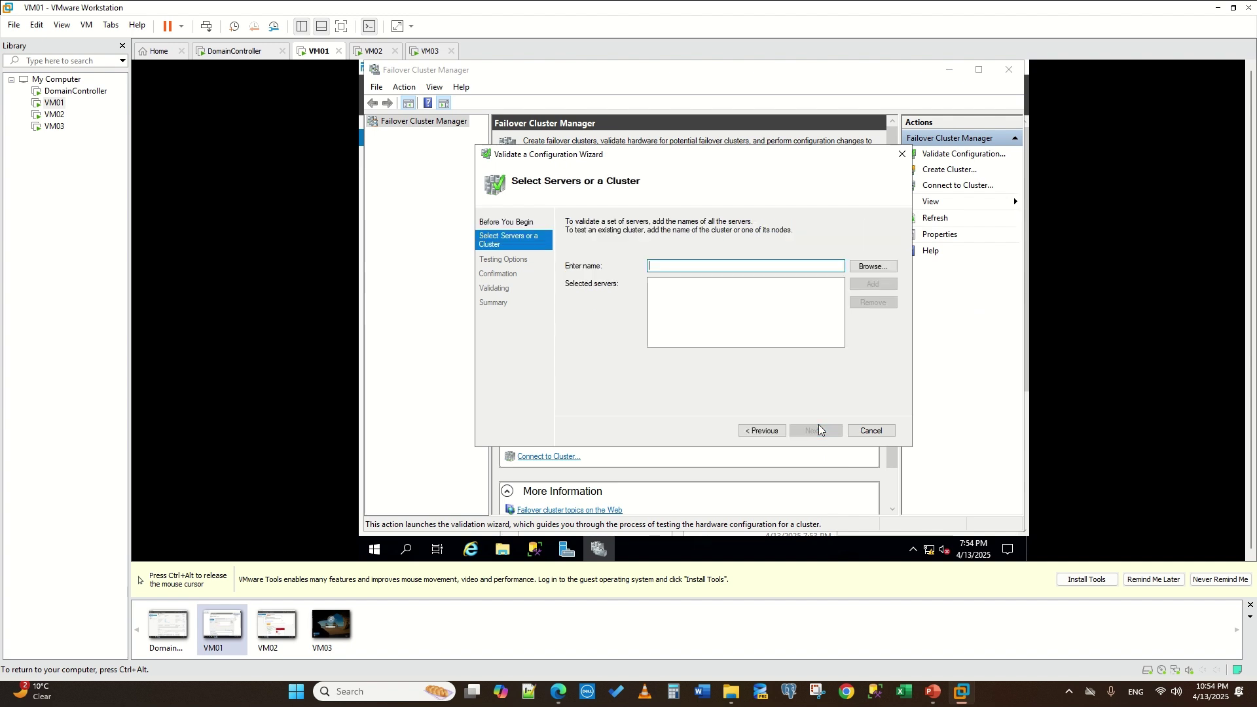
{"action": "left_click", "coordinate": [871, 274]}
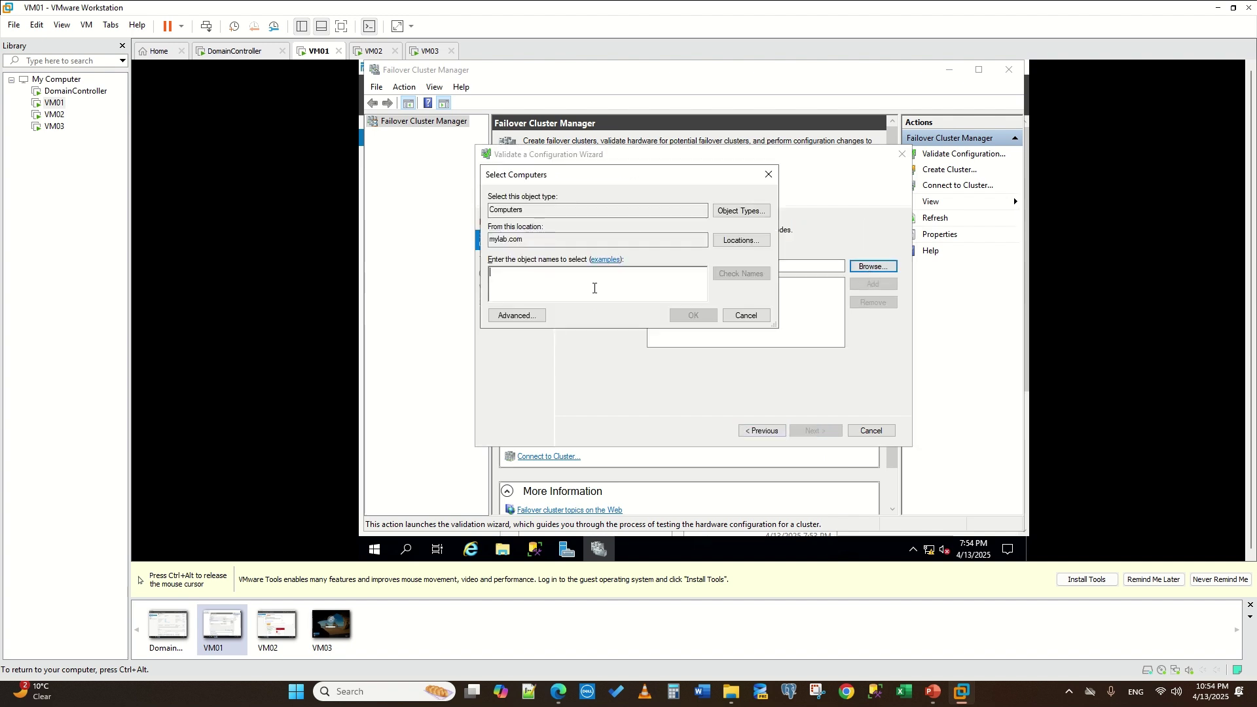
{"action": "type", "text": "vm01"}
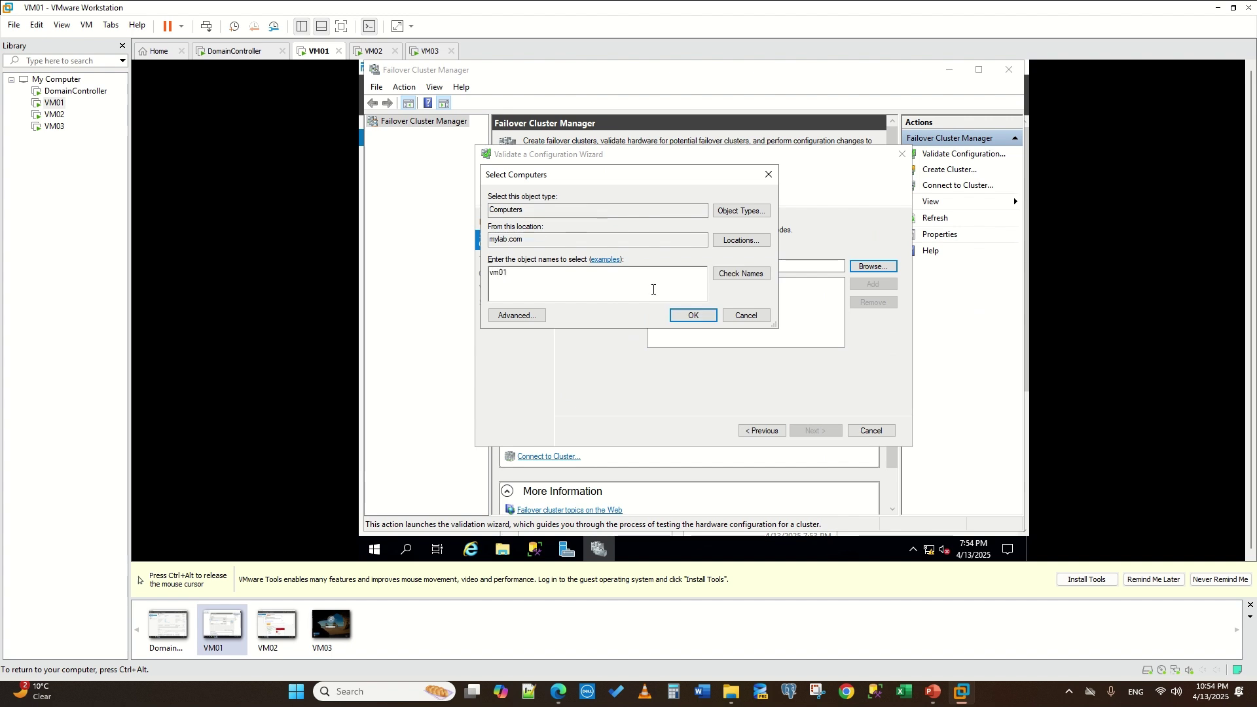
{"action": "left_click", "coordinate": [740, 275]}
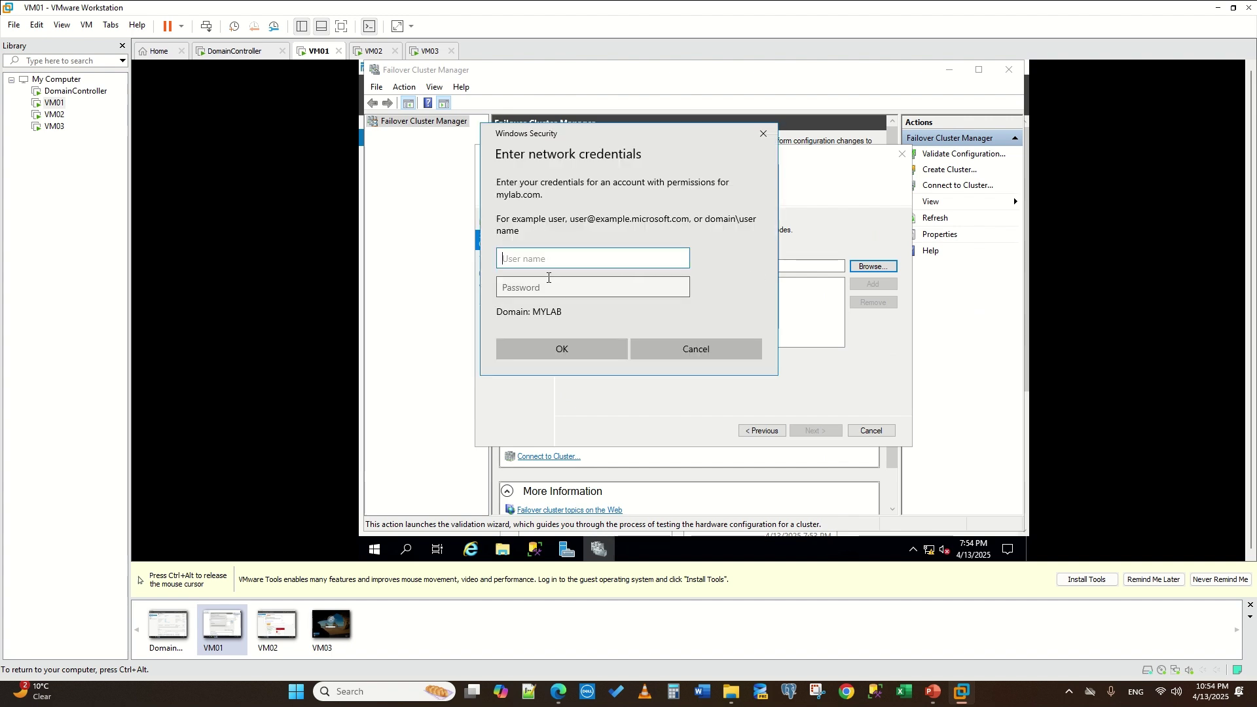
{"action": "type", "text": "Administ"}
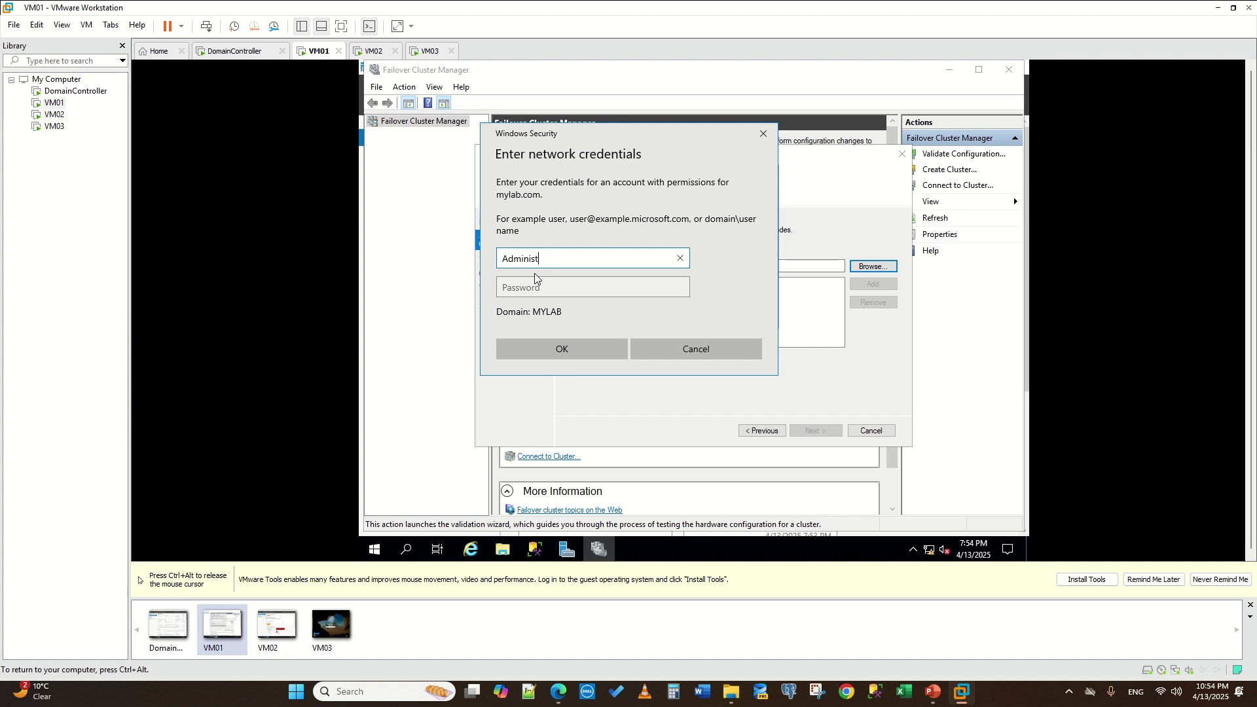
{"action": "type", "text": "rator"}
{"action": "key", "text": "Tab"}
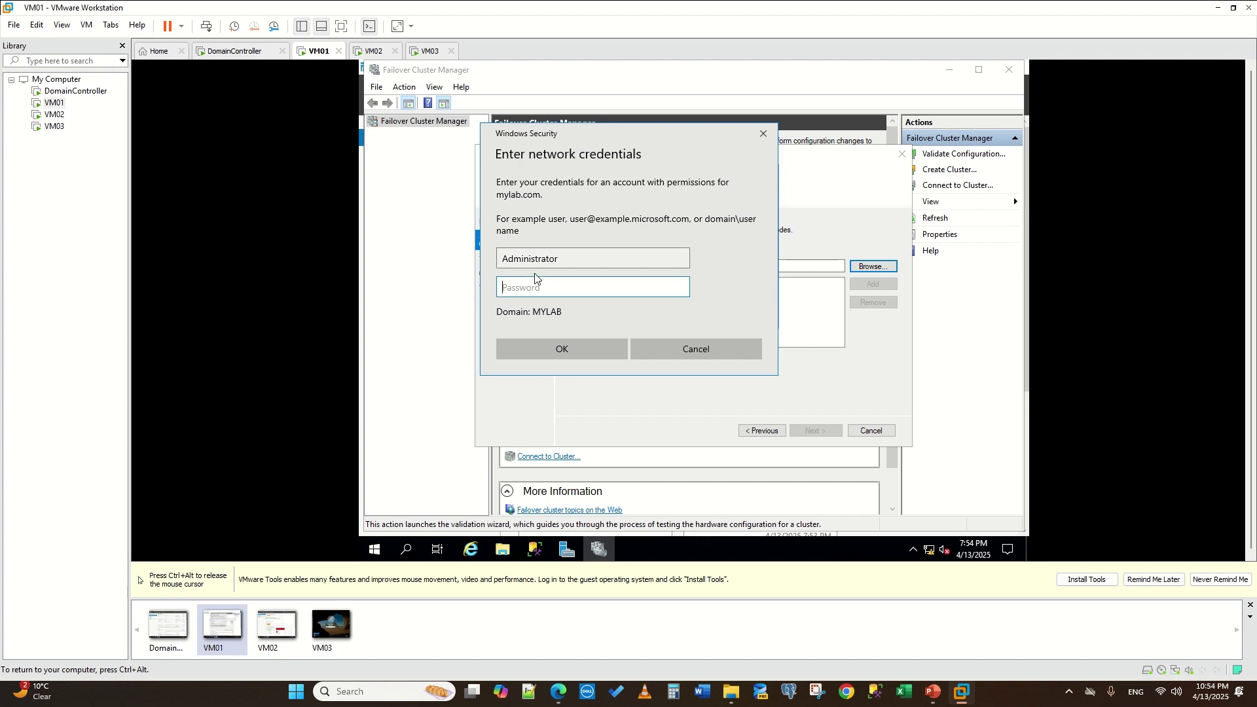
{"action": "type", "text": "•••••"}
{"action": "key", "text": "BackSpace"}
{"action": "key", "text": "BackSpace"}
{"action": "key", "text": "BackSpace"}
{"action": "key", "text": "BackSpace"}
{"action": "type", "text": "••••••••••••"}
{"action": "left_click", "coordinate": [589, 355]}
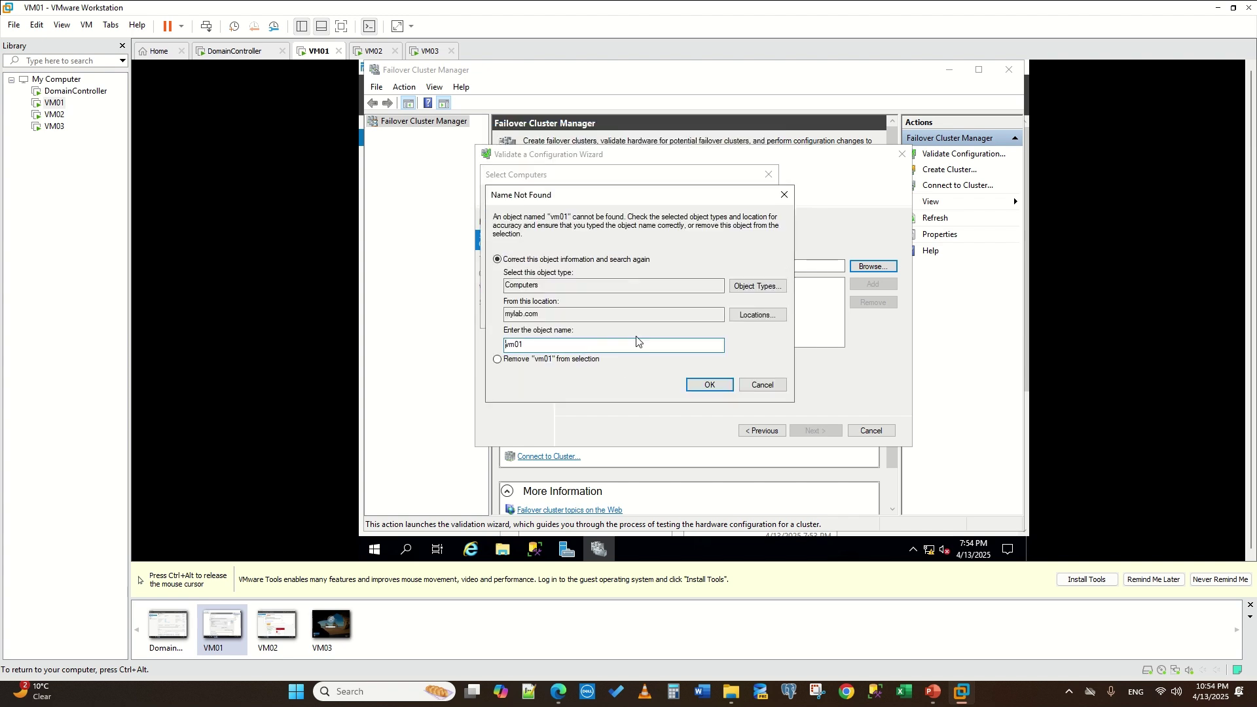
- Review Object Types and Locations, keep mylab.com as the location, and clear the vm01 name
{"action": "left_click", "coordinate": [759, 314]}
{"action": "left_click", "coordinate": [786, 374]}
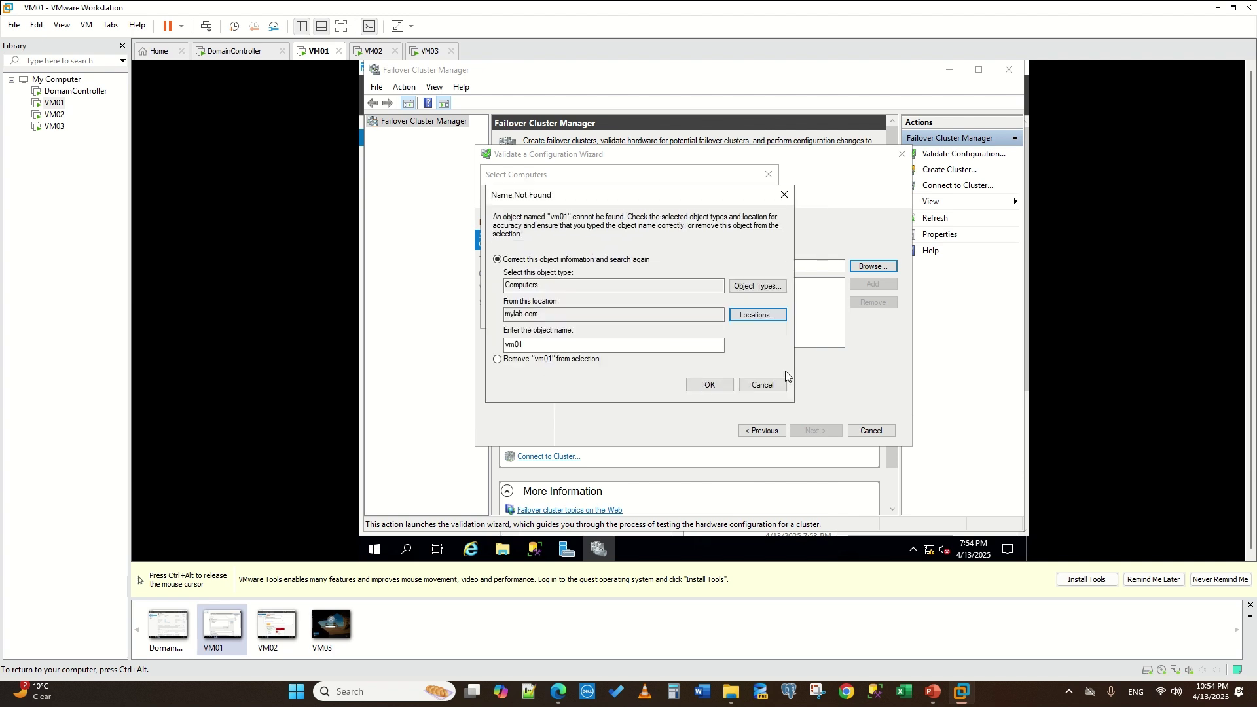
{"action": "left_click", "coordinate": [740, 285]}
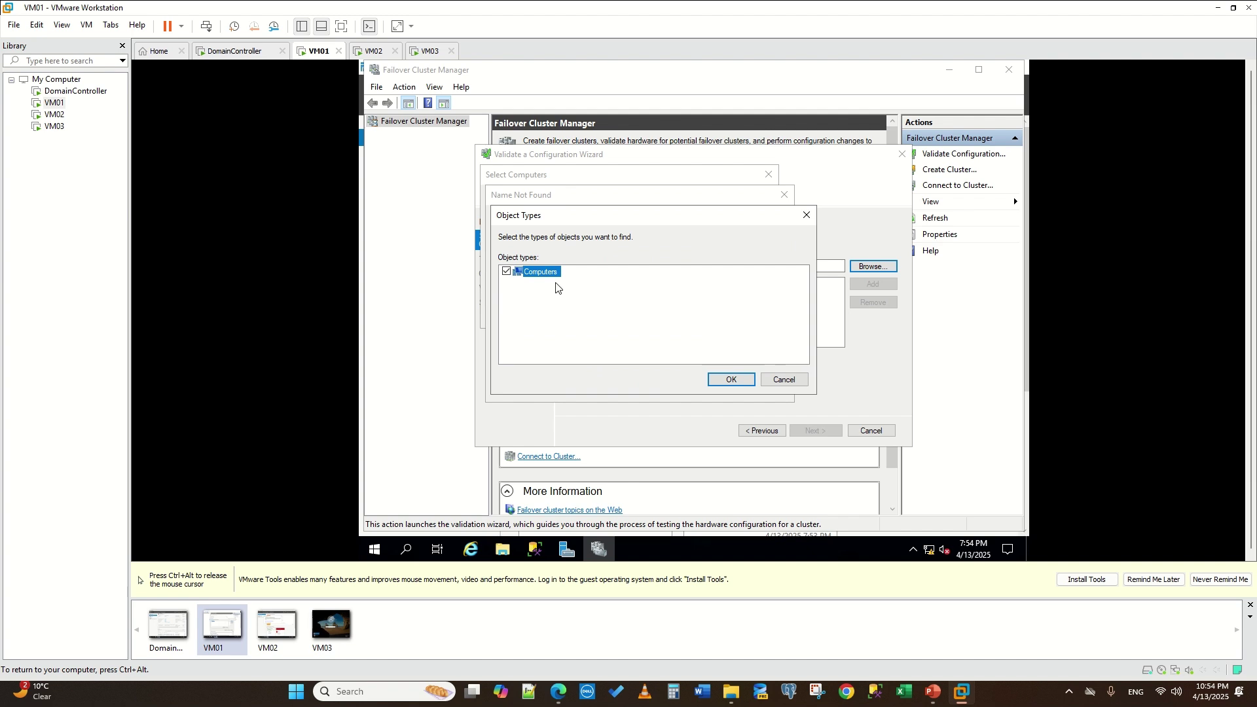
{"action": "left_click", "coordinate": [784, 379]}
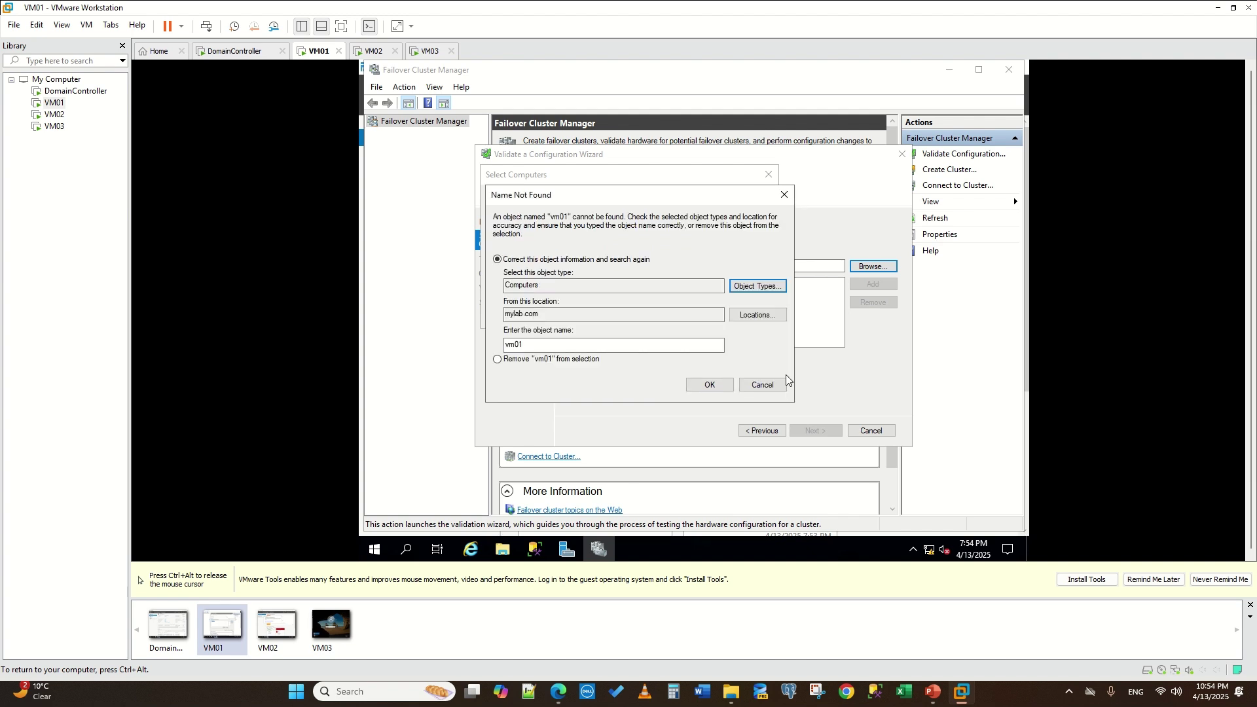
{"action": "left_click", "coordinate": [759, 312]}
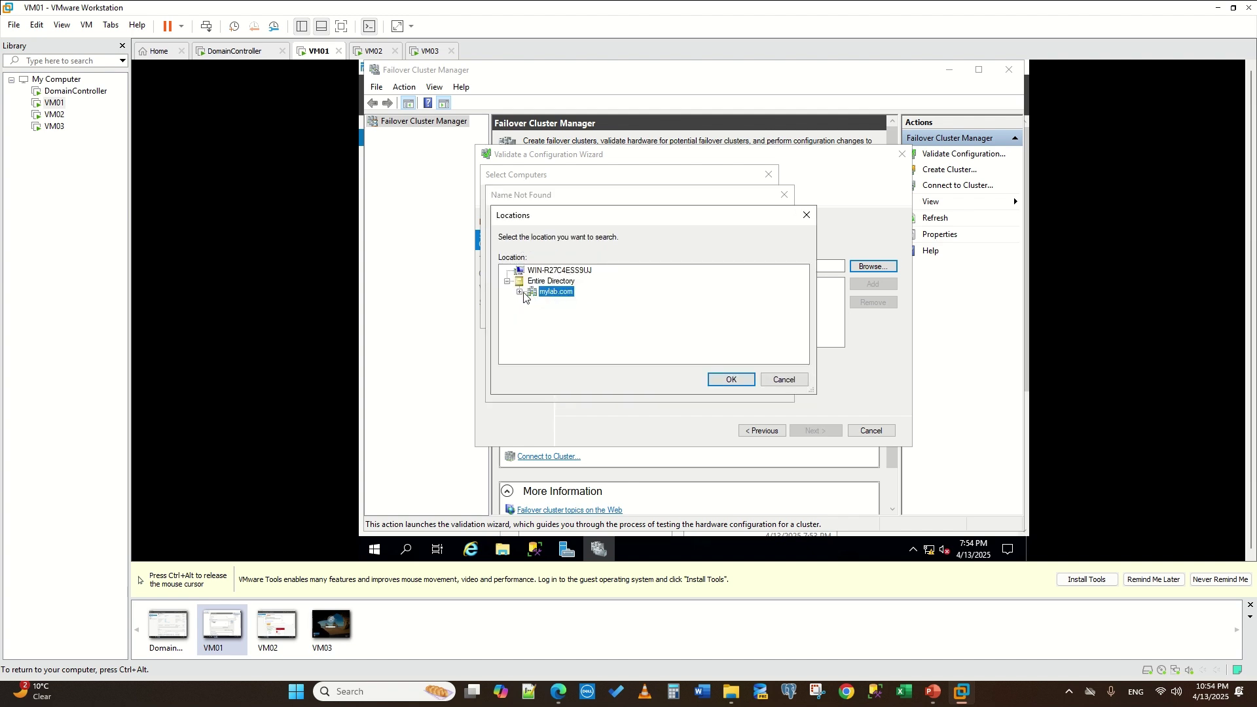
{"action": "left_click", "coordinate": [523, 293]}
{"action": "scroll", "coordinate": [540, 280], "scroll_direction": "up", "scroll_amount": 1}
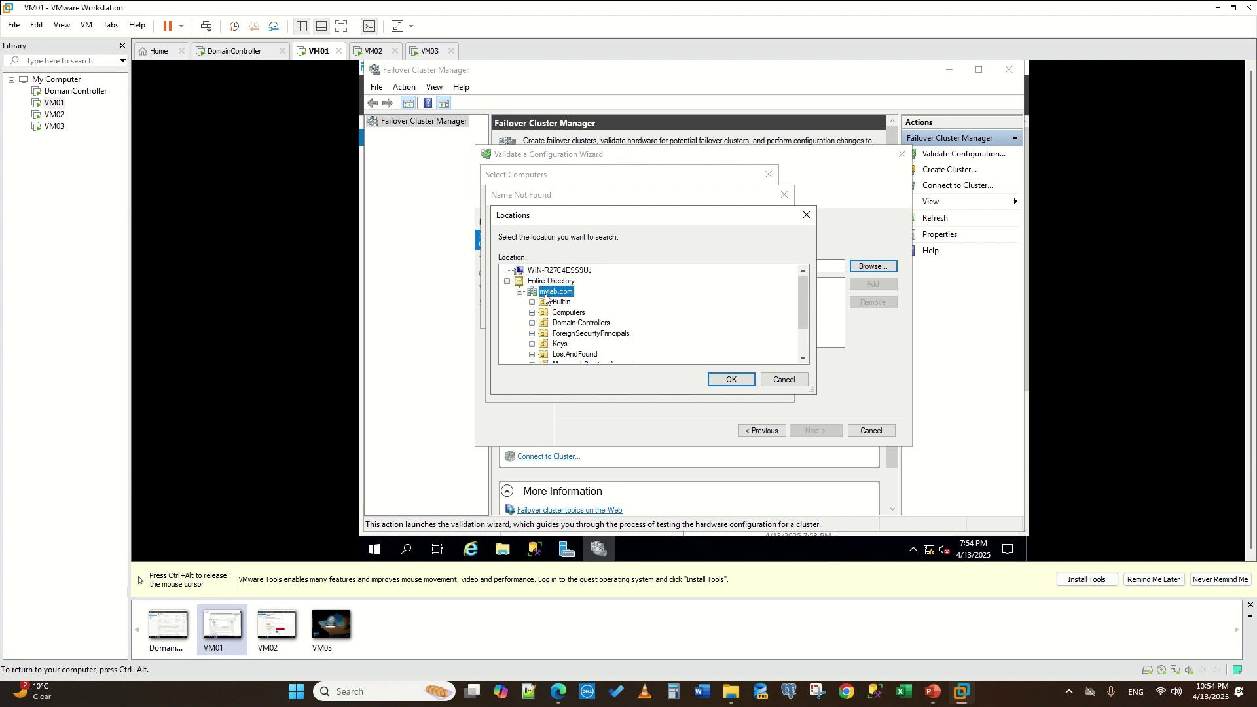
{"action": "left_click", "coordinate": [732, 379]}
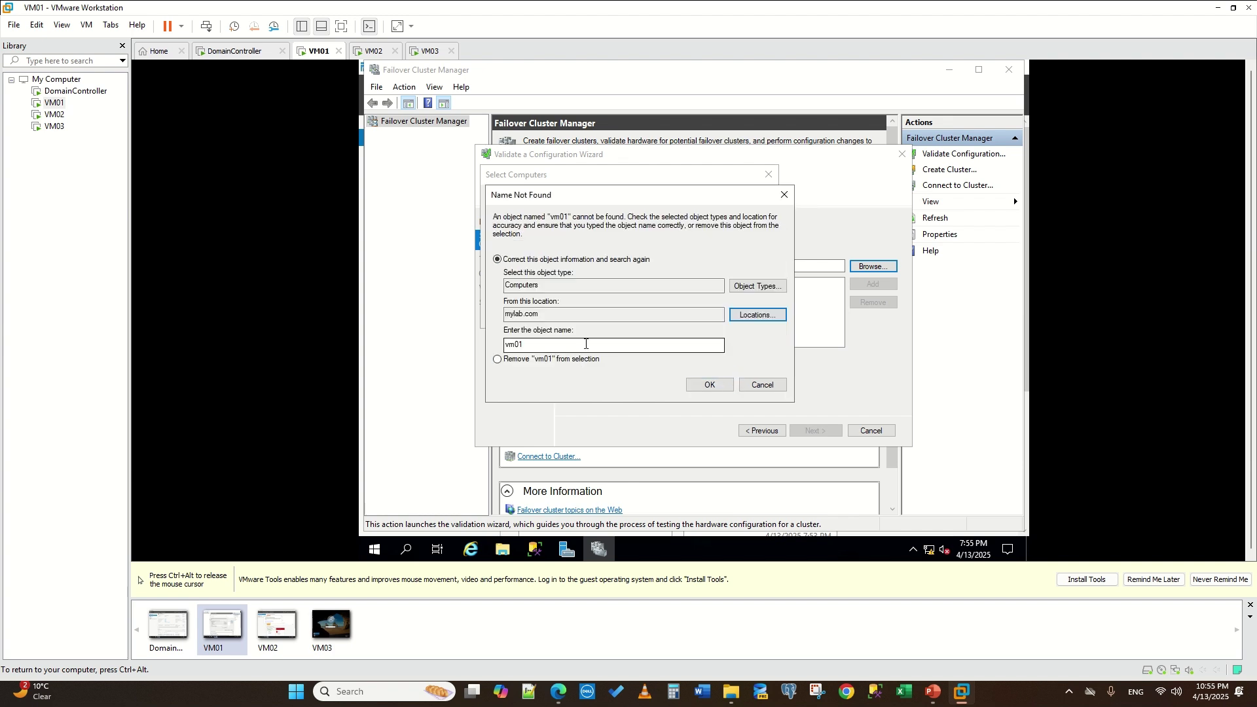
{"action": "key", "text": "Tab"}
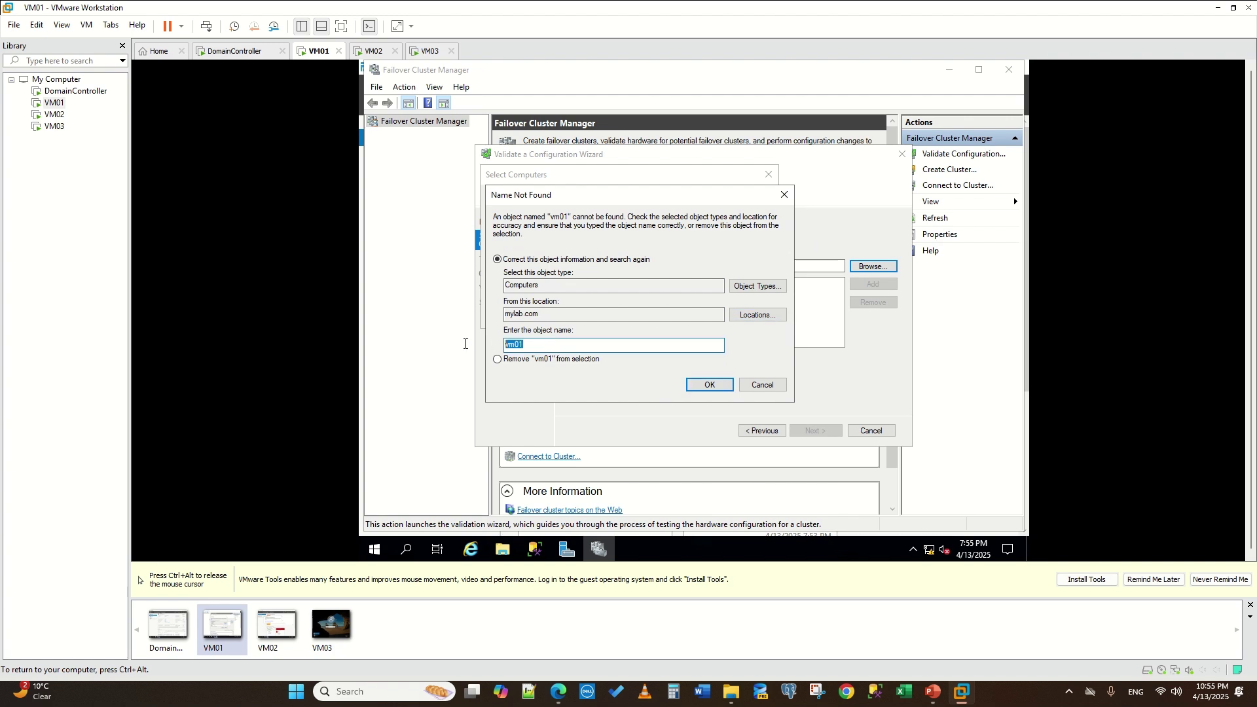
{"action": "key", "text": "BackSpace"}
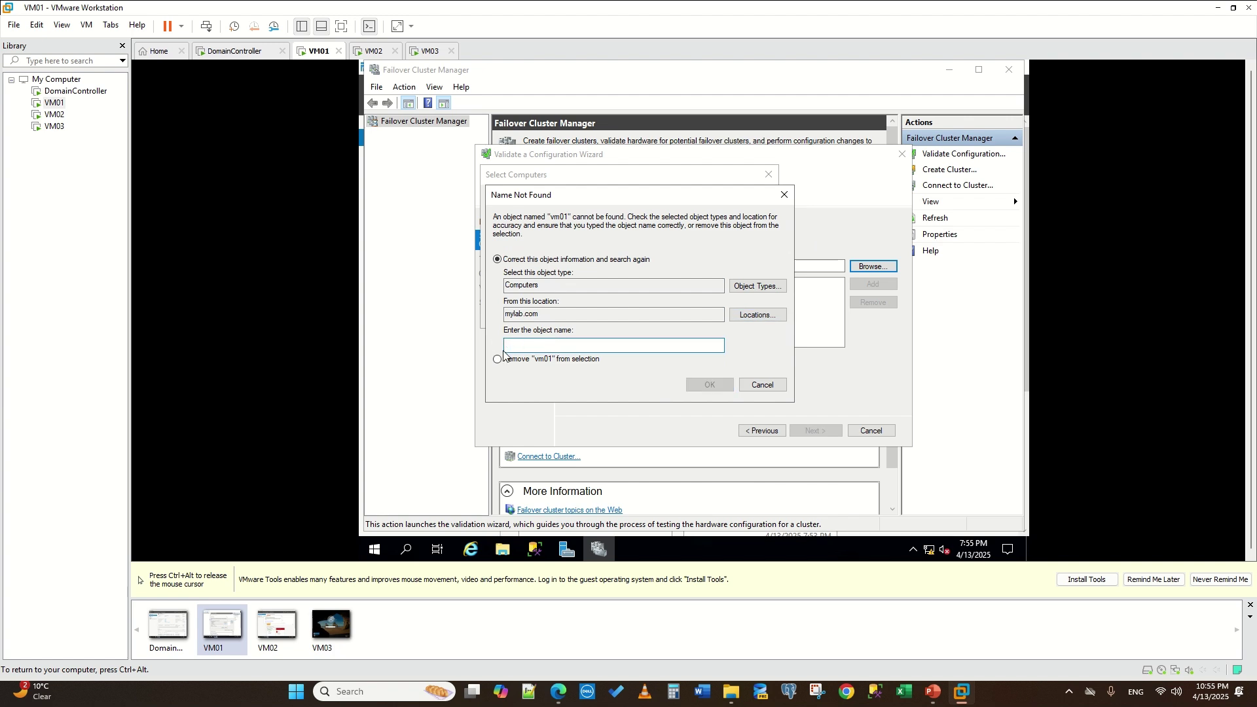
- Back out of Name Not Found and open the advanced Select Computers search
{"action": "left_click", "coordinate": [756, 386]}
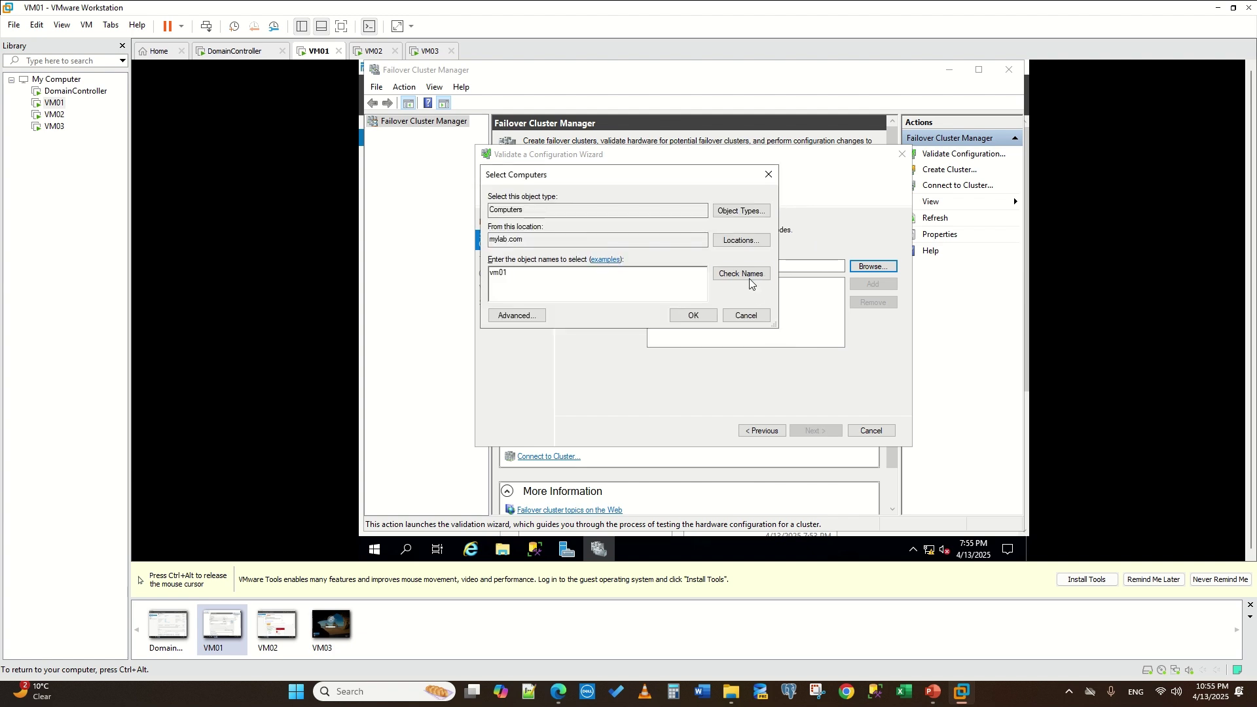
{"action": "left_click", "coordinate": [518, 315]}
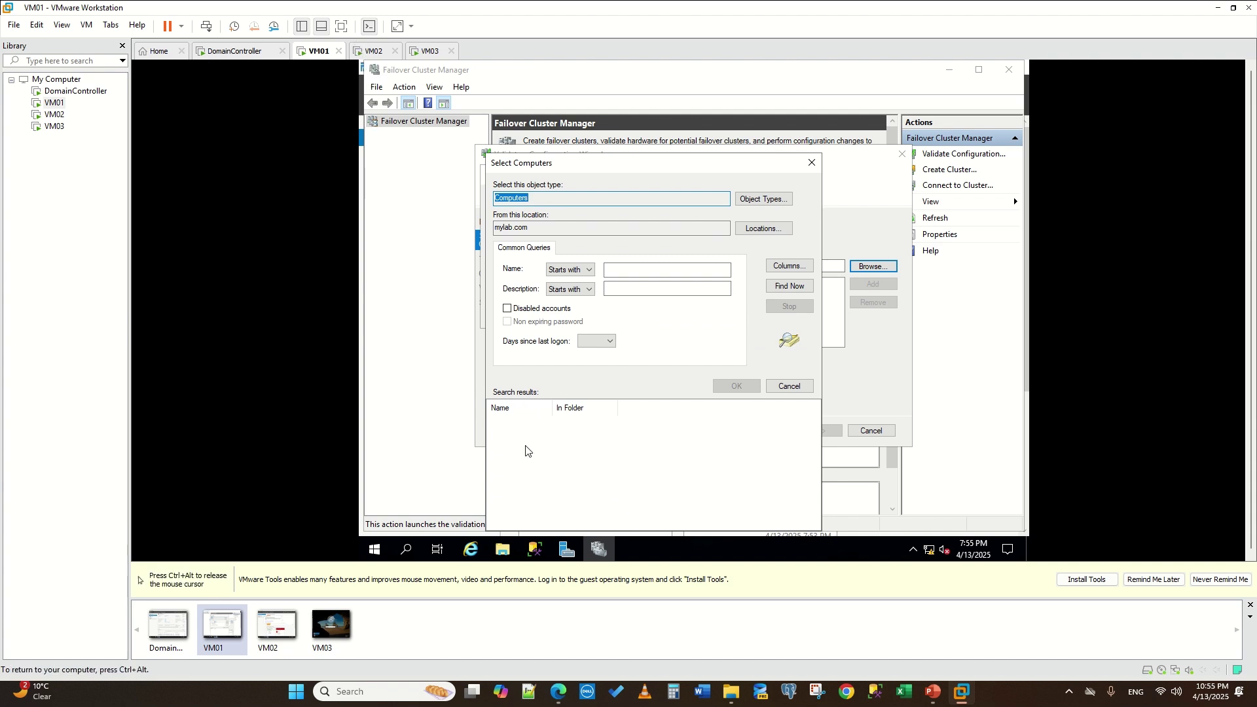
{"action": "key", "text": "ctrl+alt"}
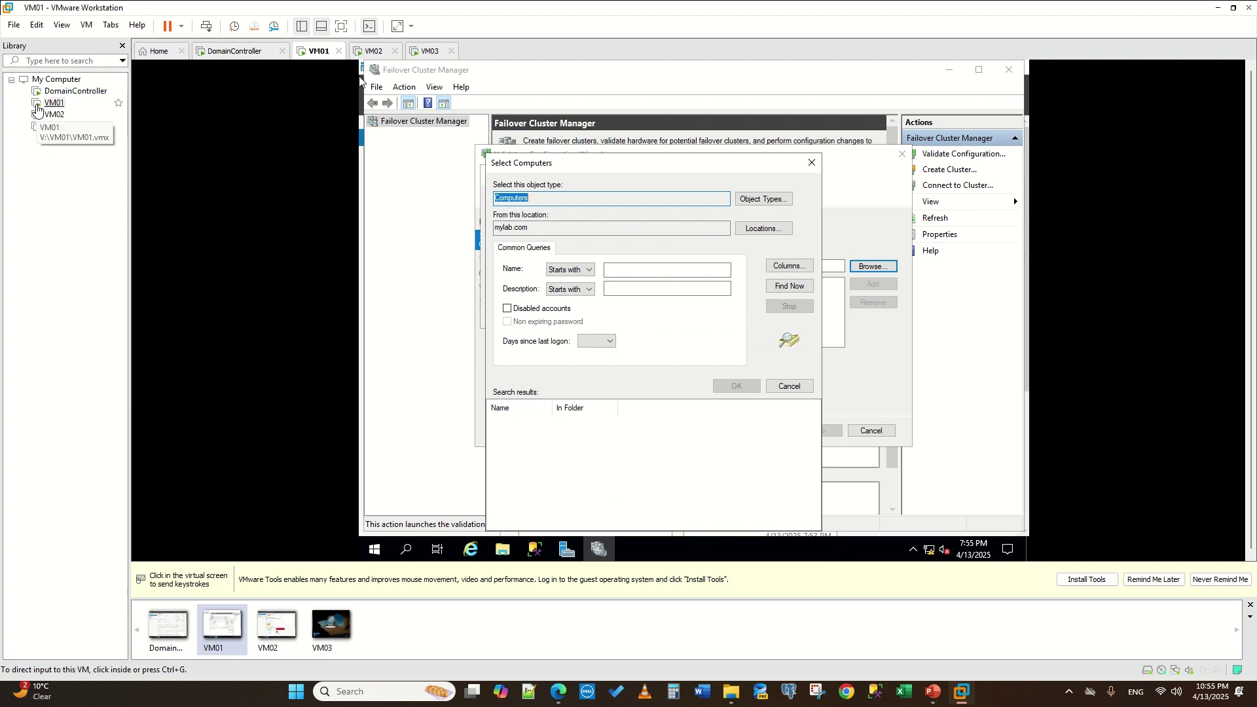
{"action": "left_click", "coordinate": [570, 142]}
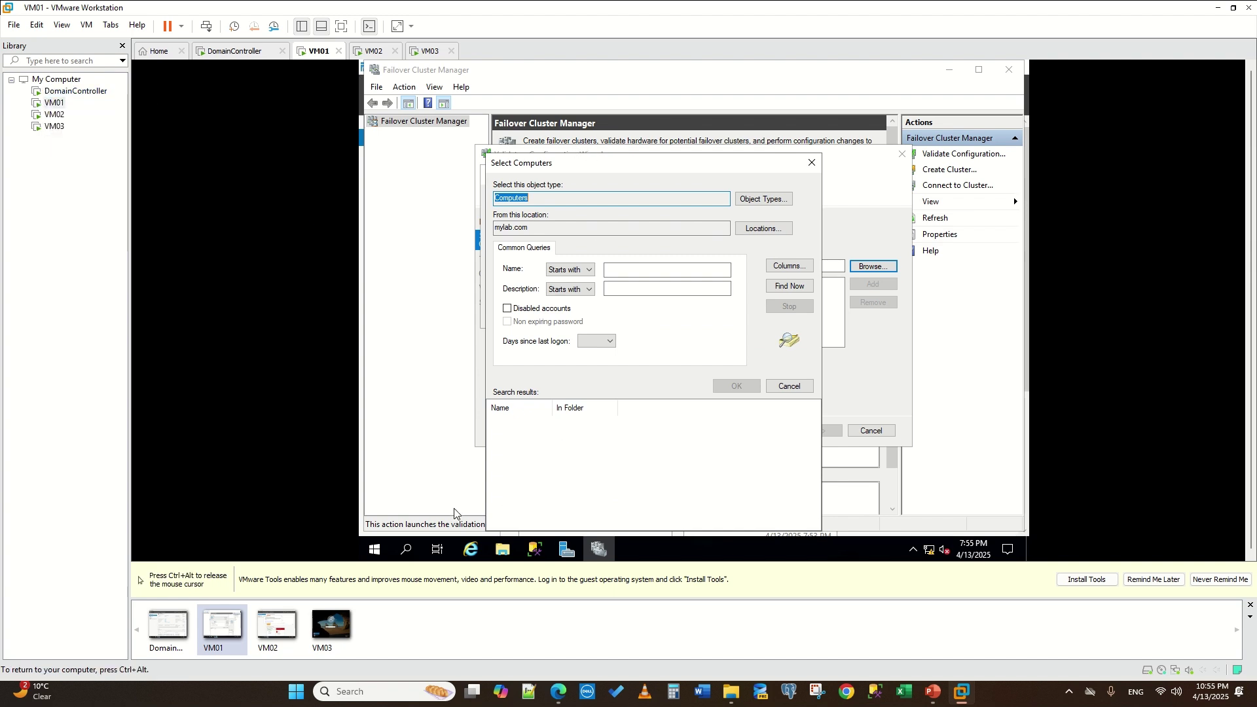
- Check VM01's actual computer name in This PC's system properties, then return to the computer selection
{"action": "left_click", "coordinate": [406, 549]}
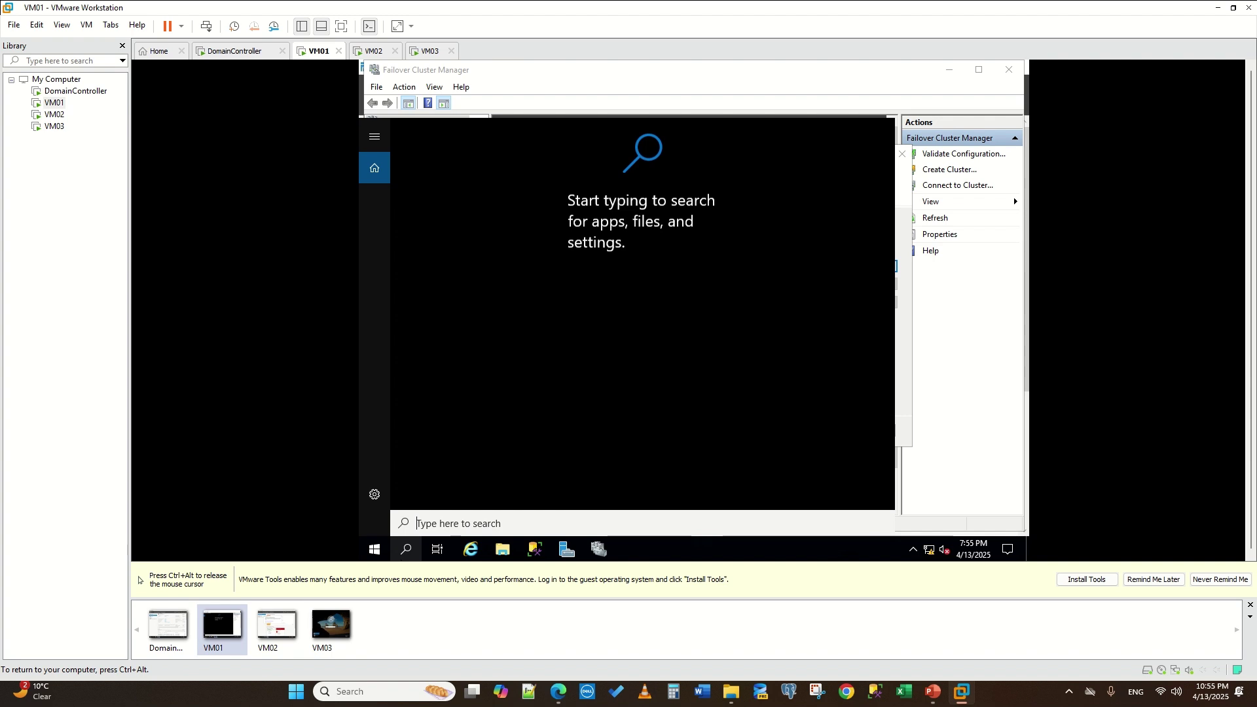
{"action": "type", "text": "mypc"}
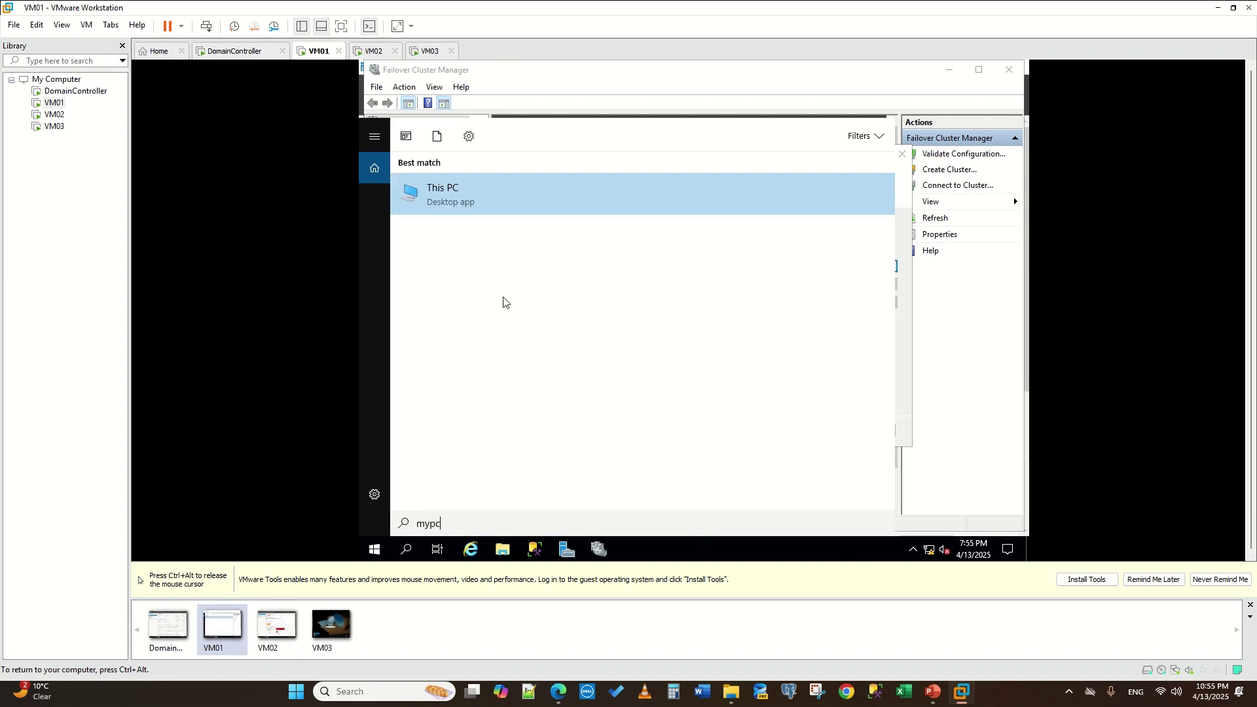
{"action": "left_click", "coordinate": [500, 194]}
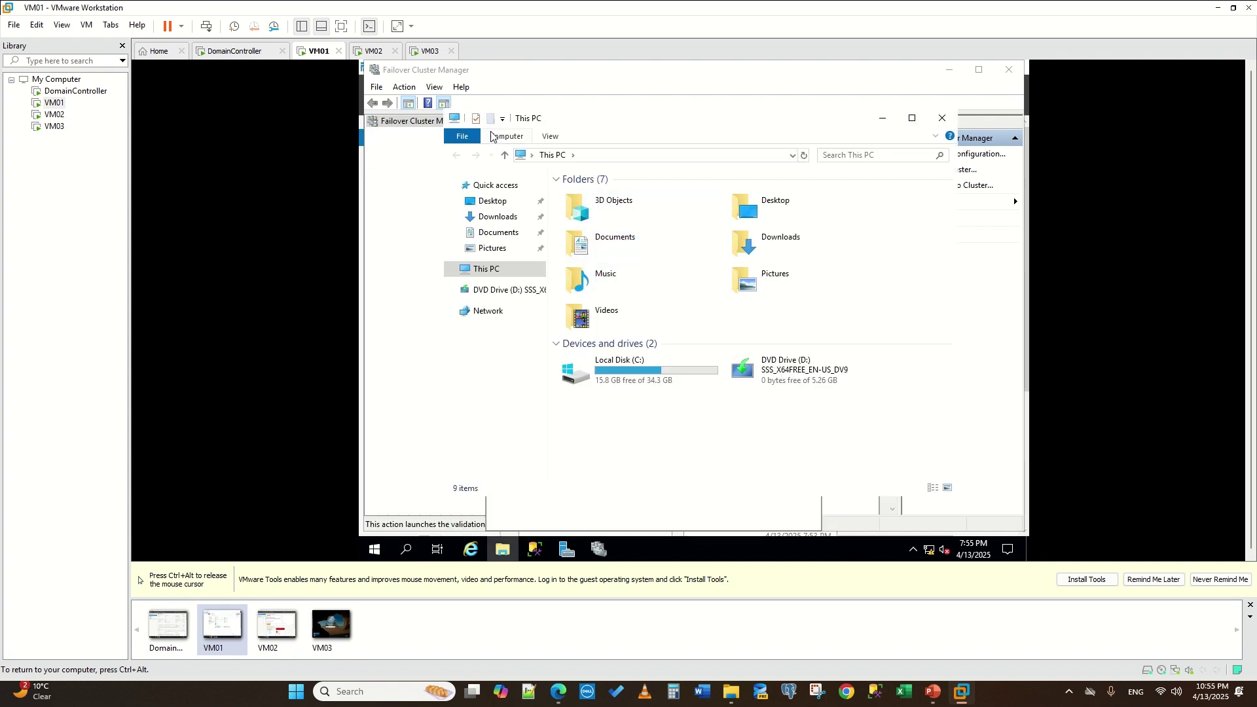
{"action": "left_click", "coordinate": [476, 118]}
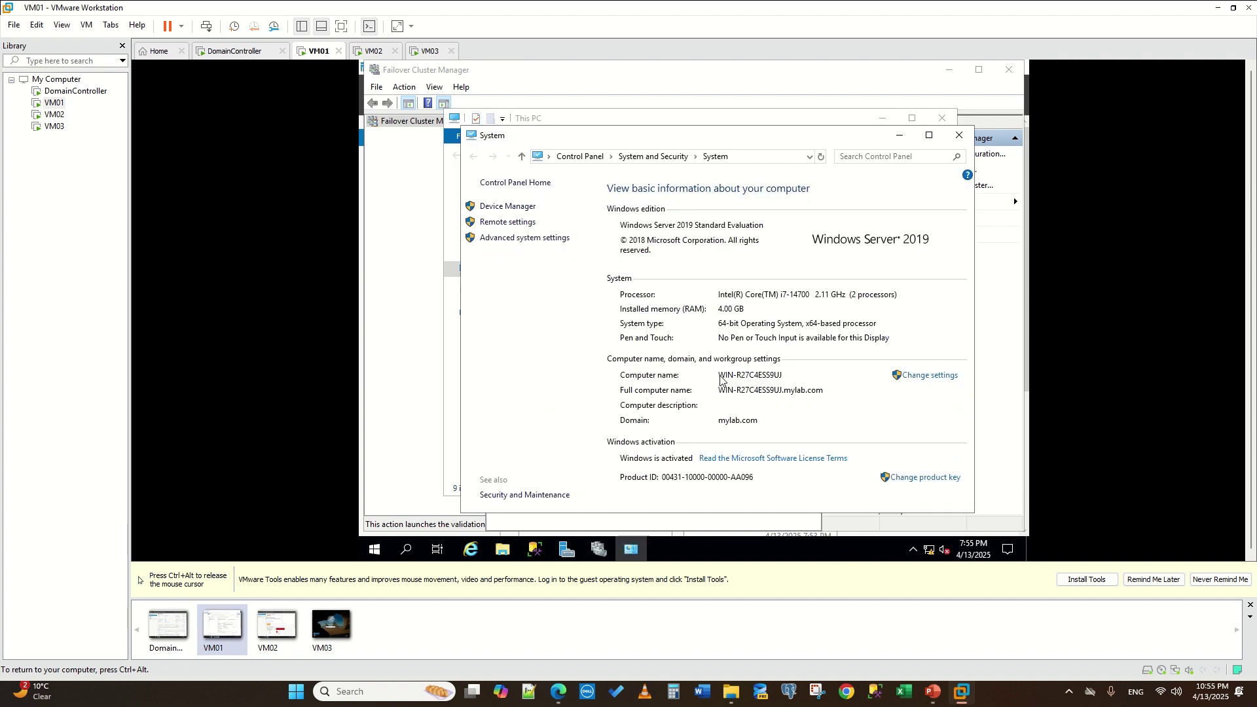
{"action": "left_click", "coordinate": [1011, 335]}
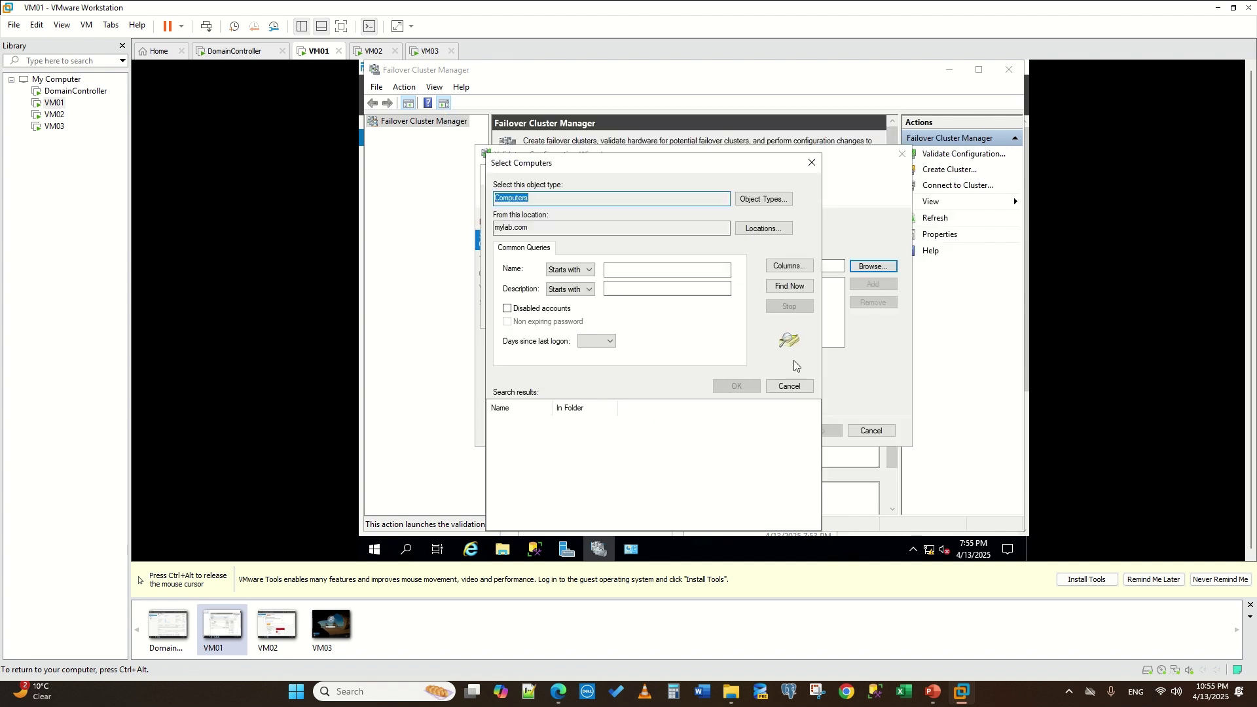
- Replace the computer name with 'win' and run Check Names to list matching servers
{"action": "left_click", "coordinate": [790, 386]}
{"action": "left_click_drag", "start_coordinate": [579, 281], "coordinate": [408, 281]}
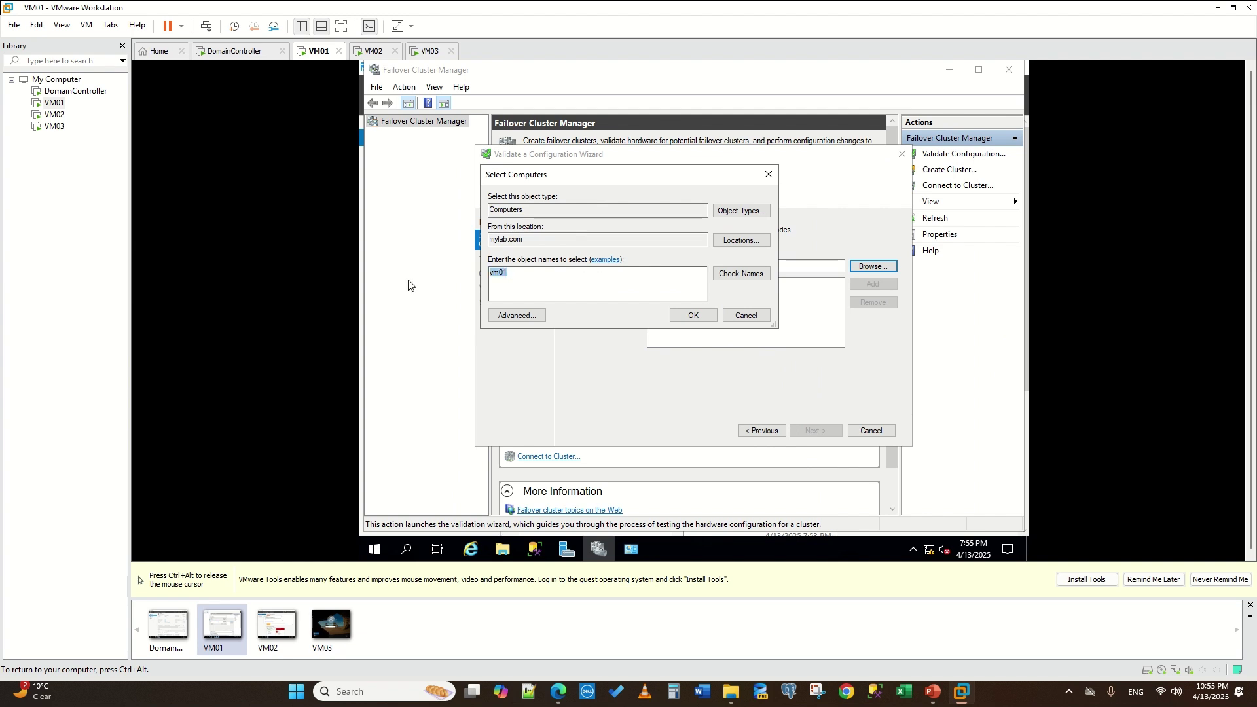
{"action": "type", "text": "win-"}
{"action": "left_click", "coordinate": [738, 273]}
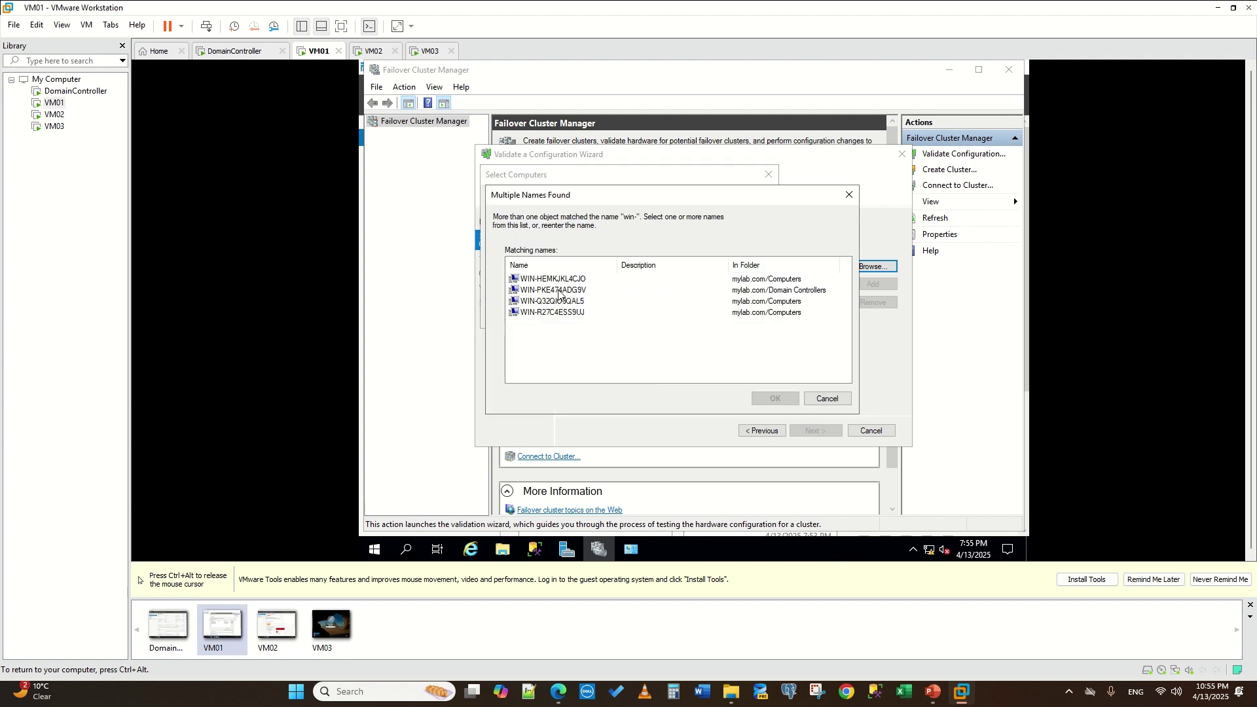
{"action": "left_click_drag", "start_coordinate": [612, 264], "coordinate": [648, 264]}
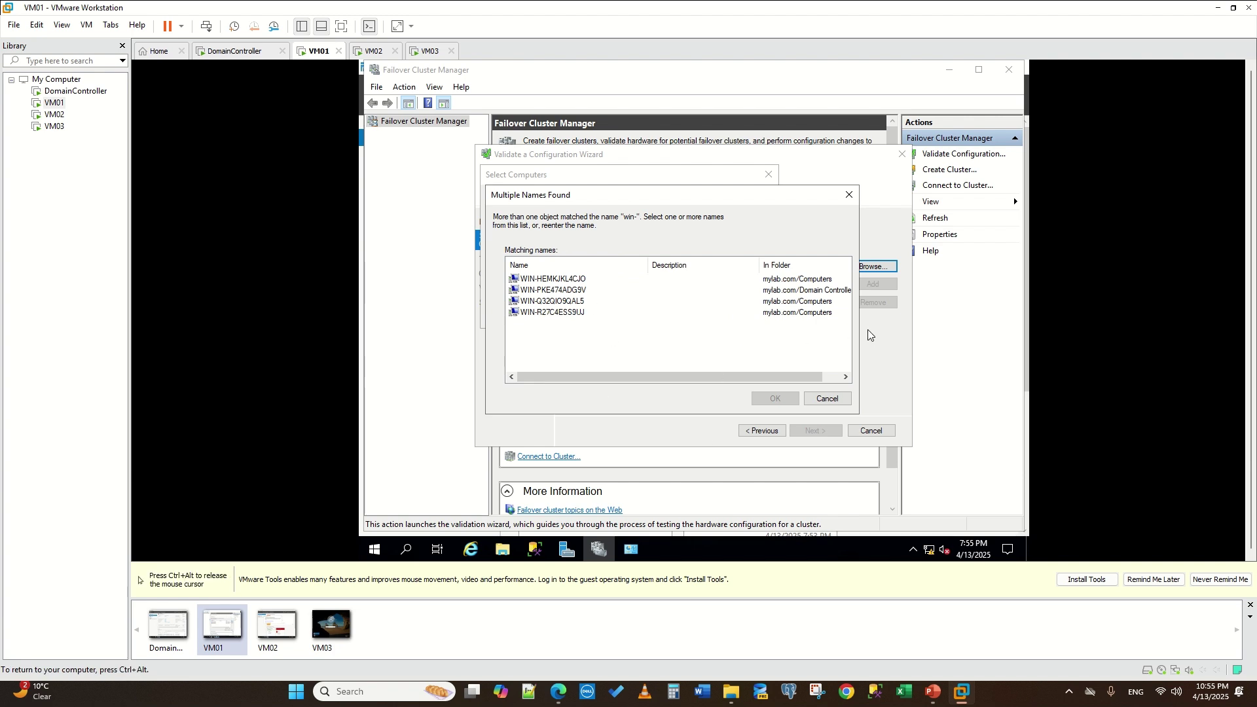
{"action": "left_click", "coordinate": [822, 292]}
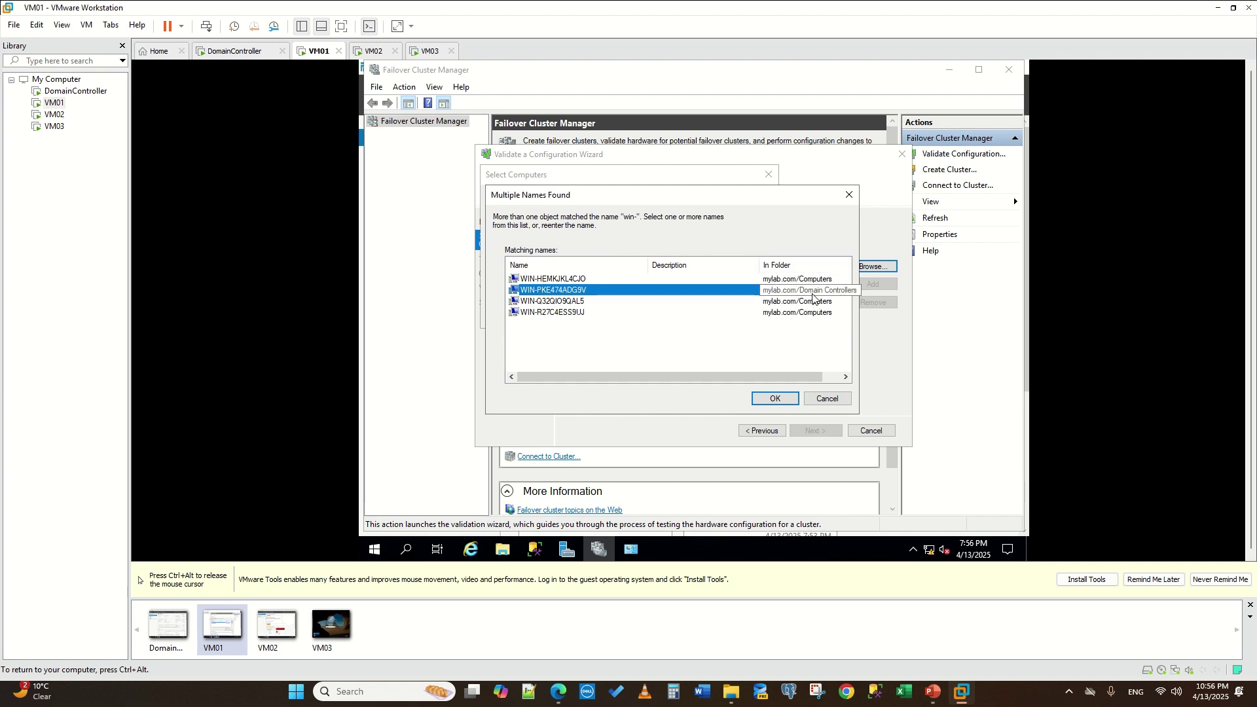
- Add WIN-HEMKJKL4CJO, WIN-Q32QIO9QAL5 and WIN-R27C4ESS9UJ as the servers to validate
{"action": "left_click", "coordinate": [563, 280]}
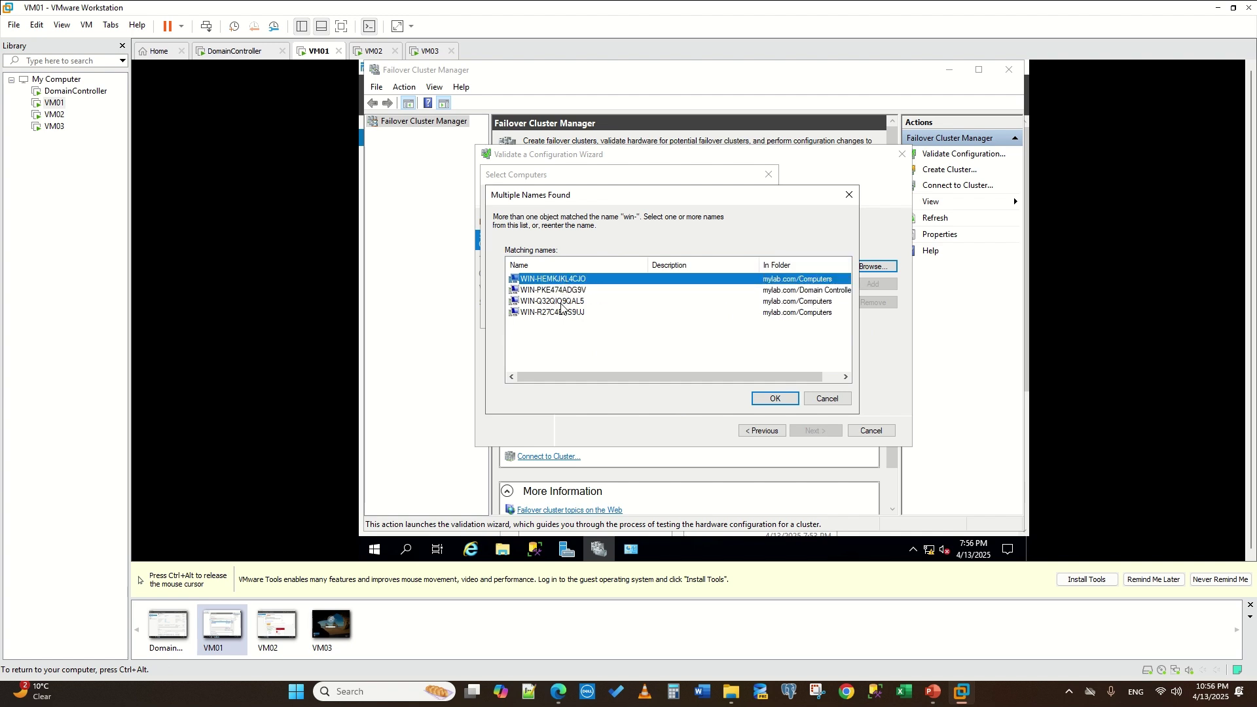
{"action": "left_click", "coordinate": [559, 302], "text": "ctrl"}
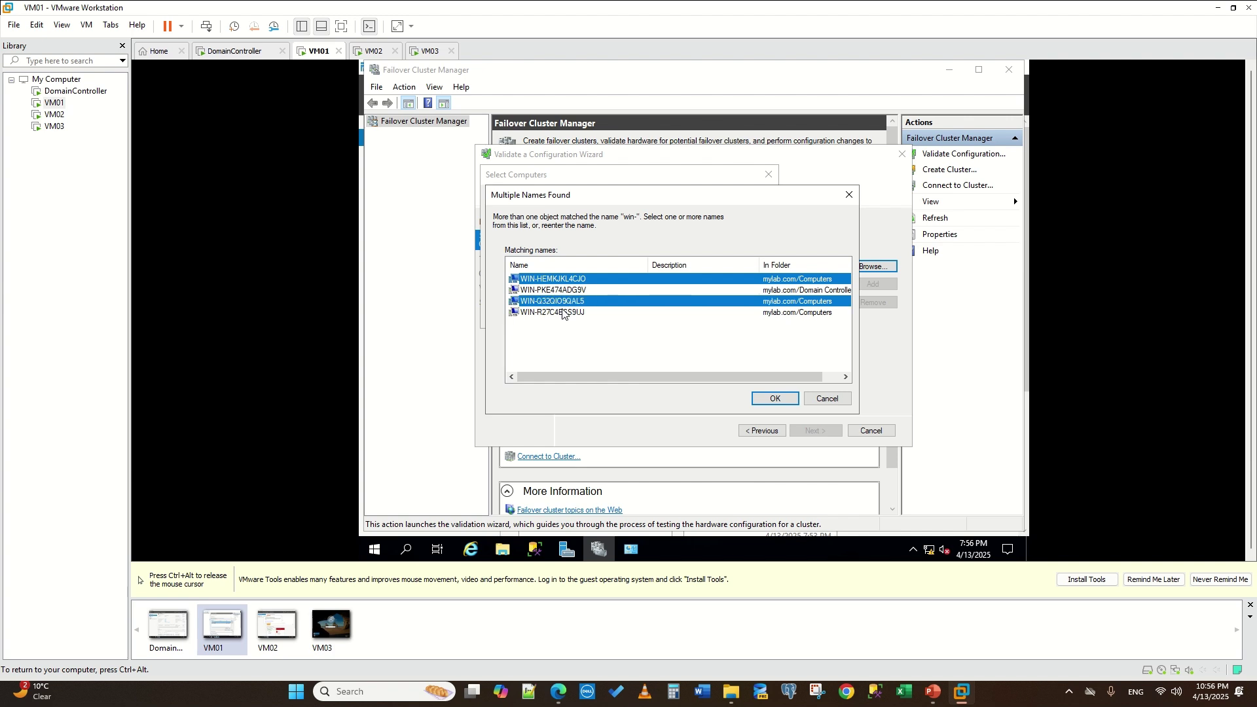
{"action": "left_click", "coordinate": [557, 313], "text": "ctrl"}
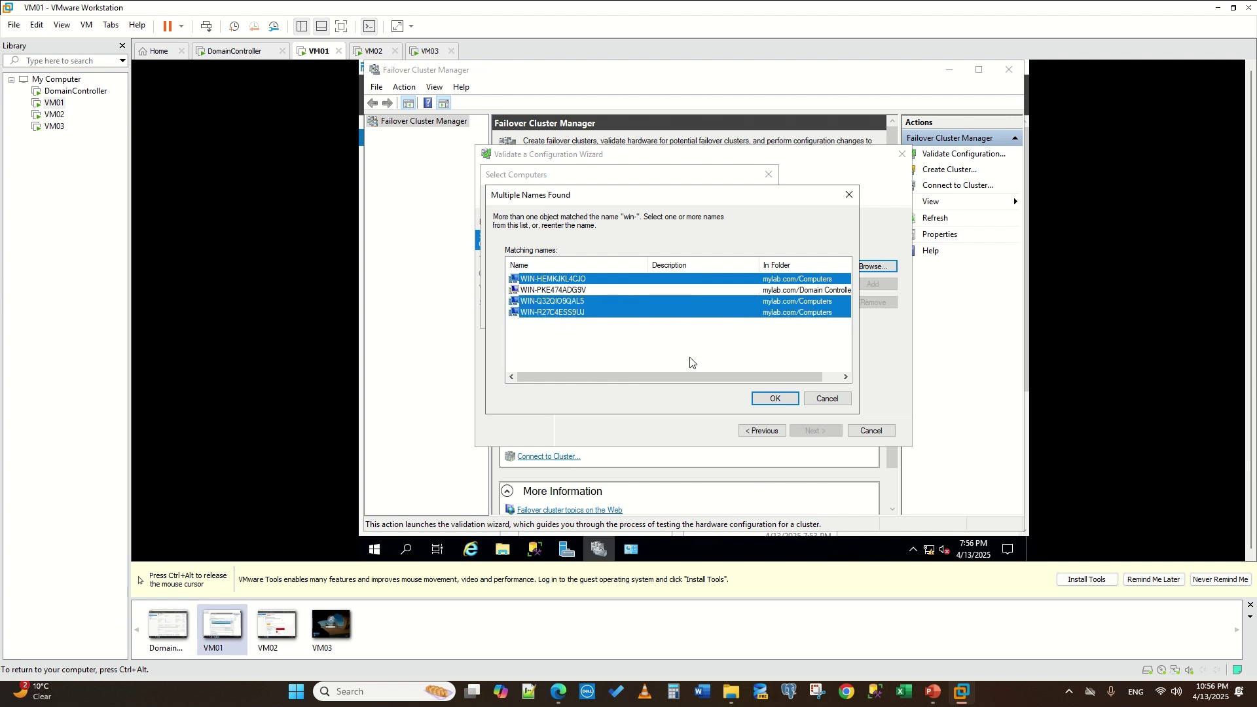
{"action": "left_click", "coordinate": [773, 399]}
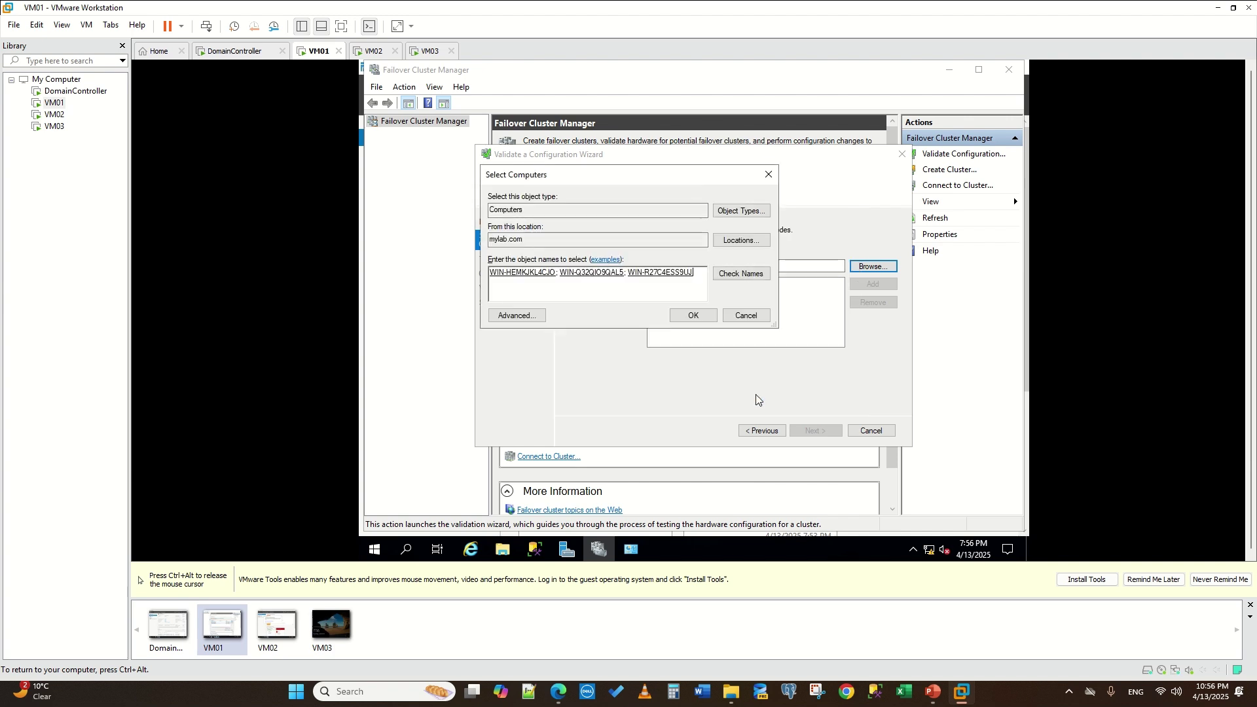
{"action": "left_click", "coordinate": [693, 316]}
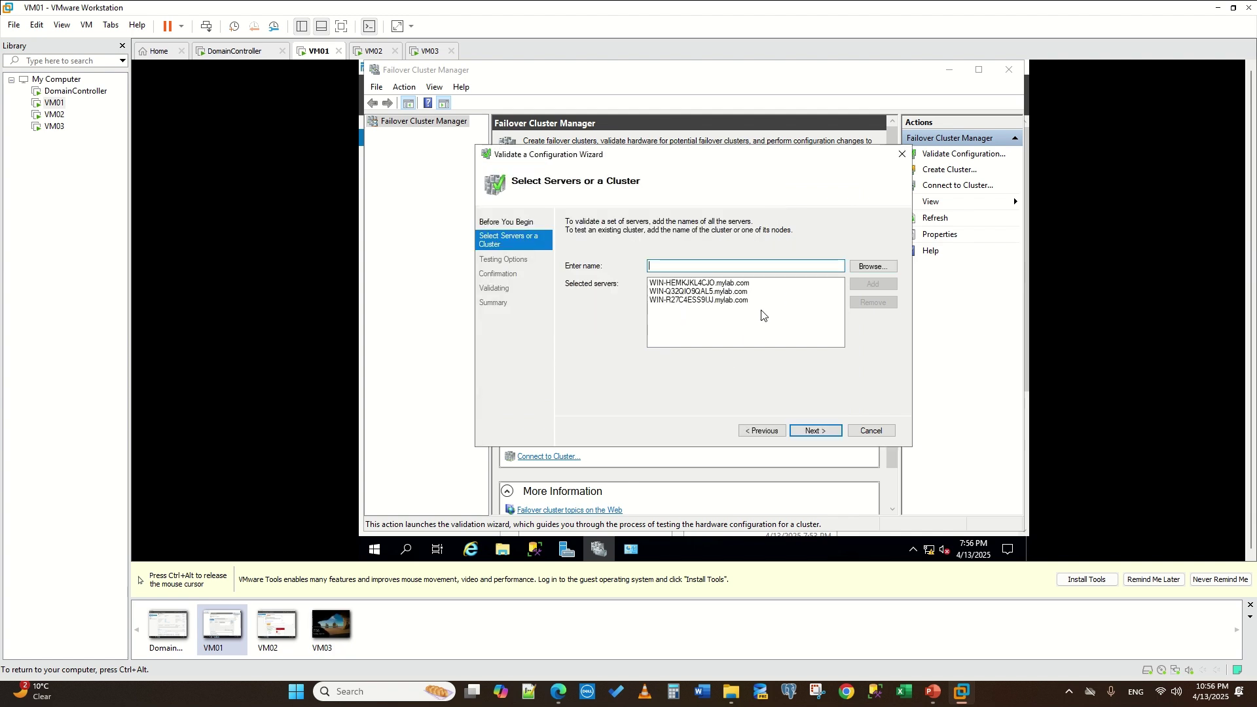
- Keep Run all tests and proceed through Confirmation to start validation
{"action": "left_click", "coordinate": [827, 430]}
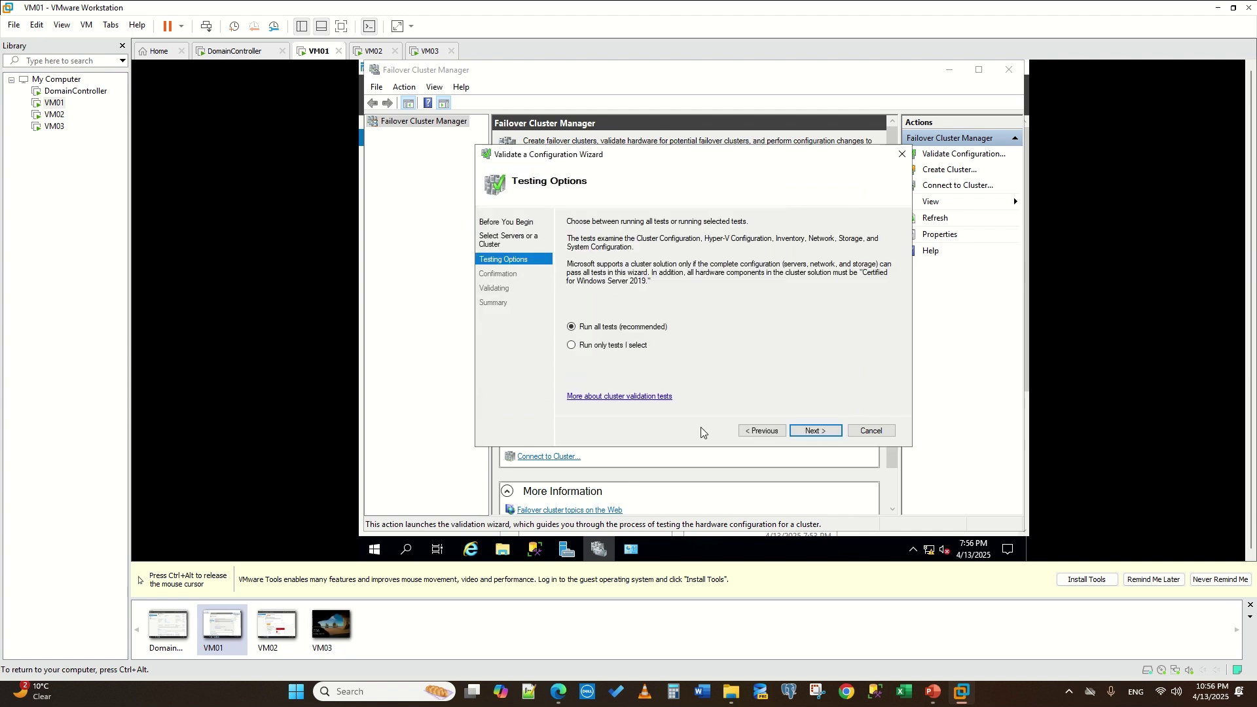
{"action": "left_click", "coordinate": [811, 431]}
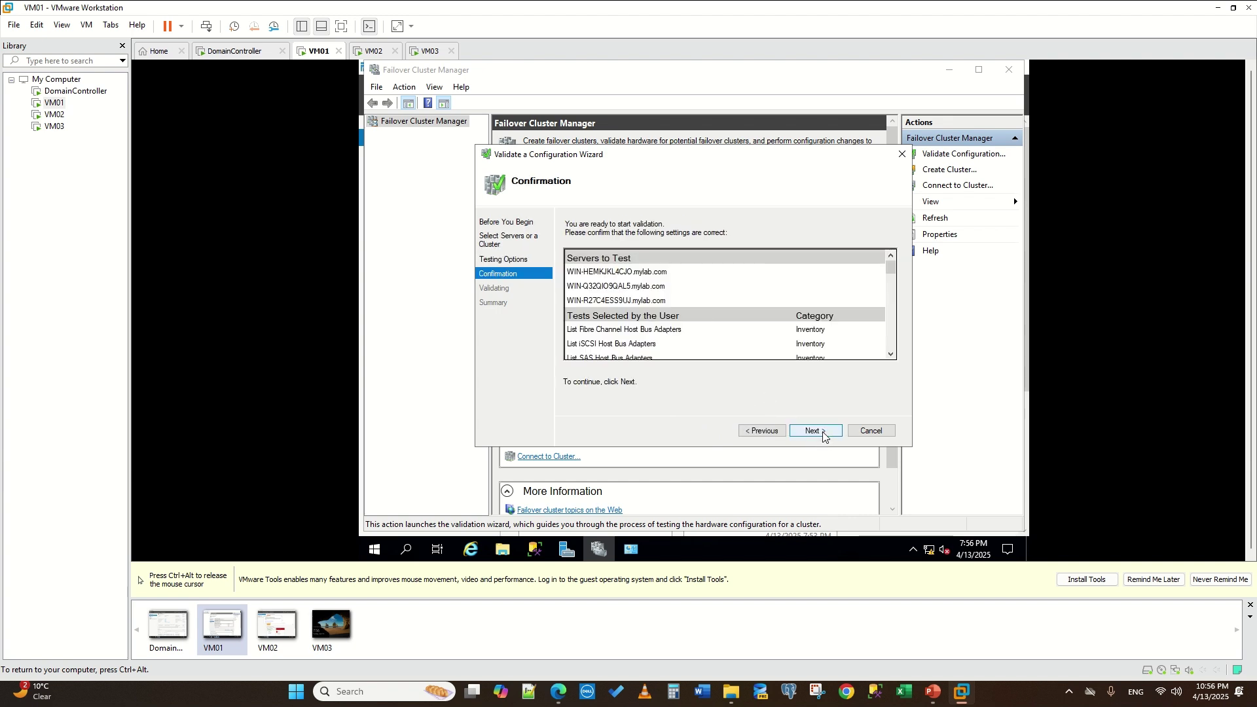
{"action": "left_click", "coordinate": [815, 431]}
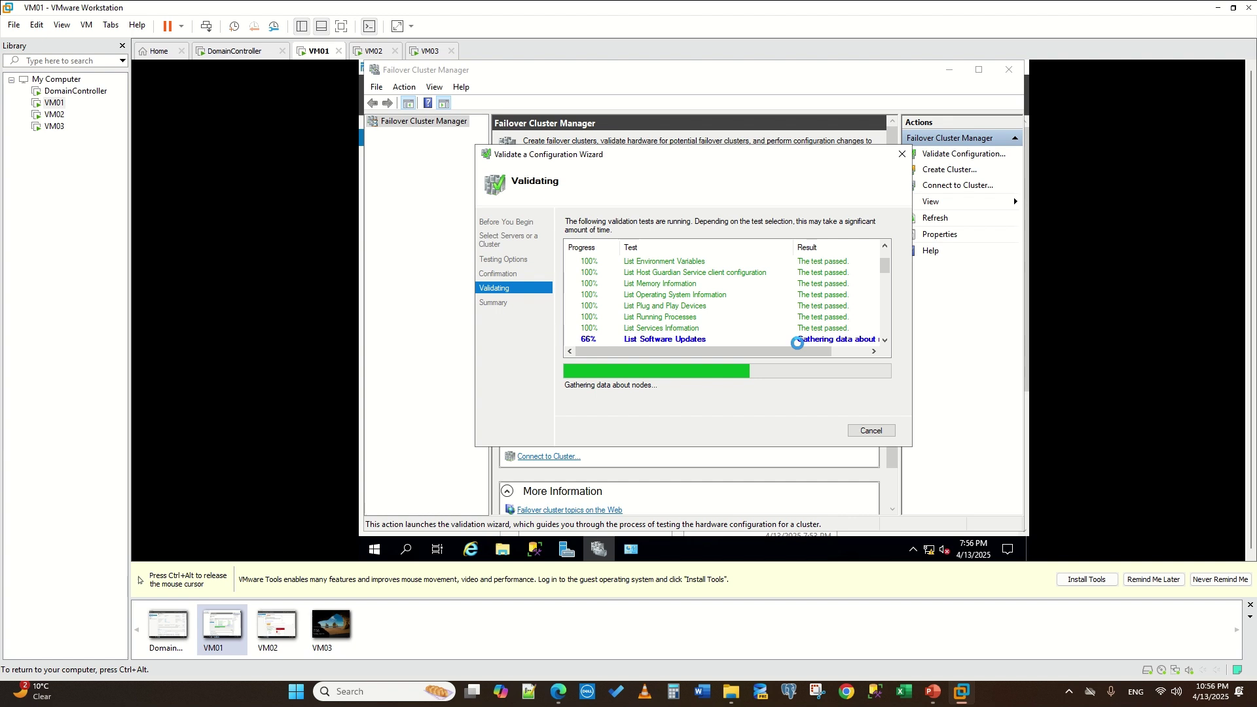
- Let the validation tests finish and review the summary showing all three nodes validated
{"action": "scroll", "coordinate": [797, 343], "scroll_direction": "down", "scroll_amount": 2}
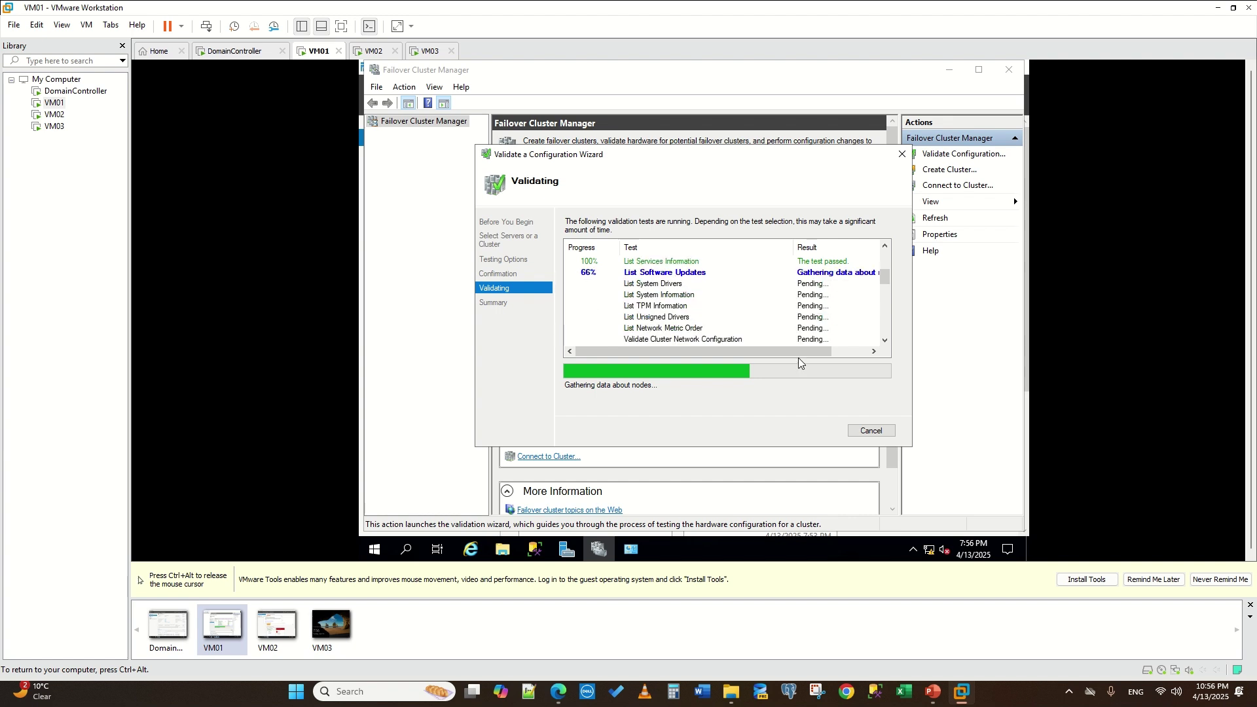
{"action": "scroll", "coordinate": [808, 347], "scroll_direction": "up", "scroll_amount": 3}
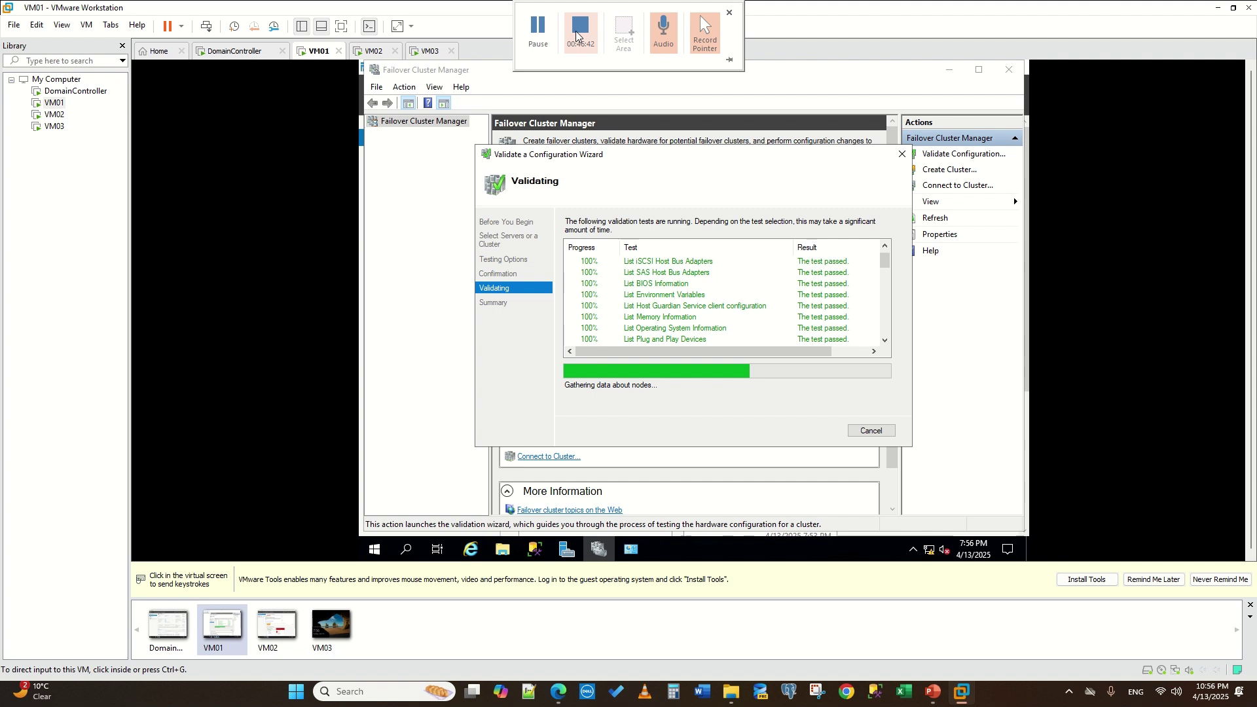
{"action": "left_click", "coordinate": [551, 44]}
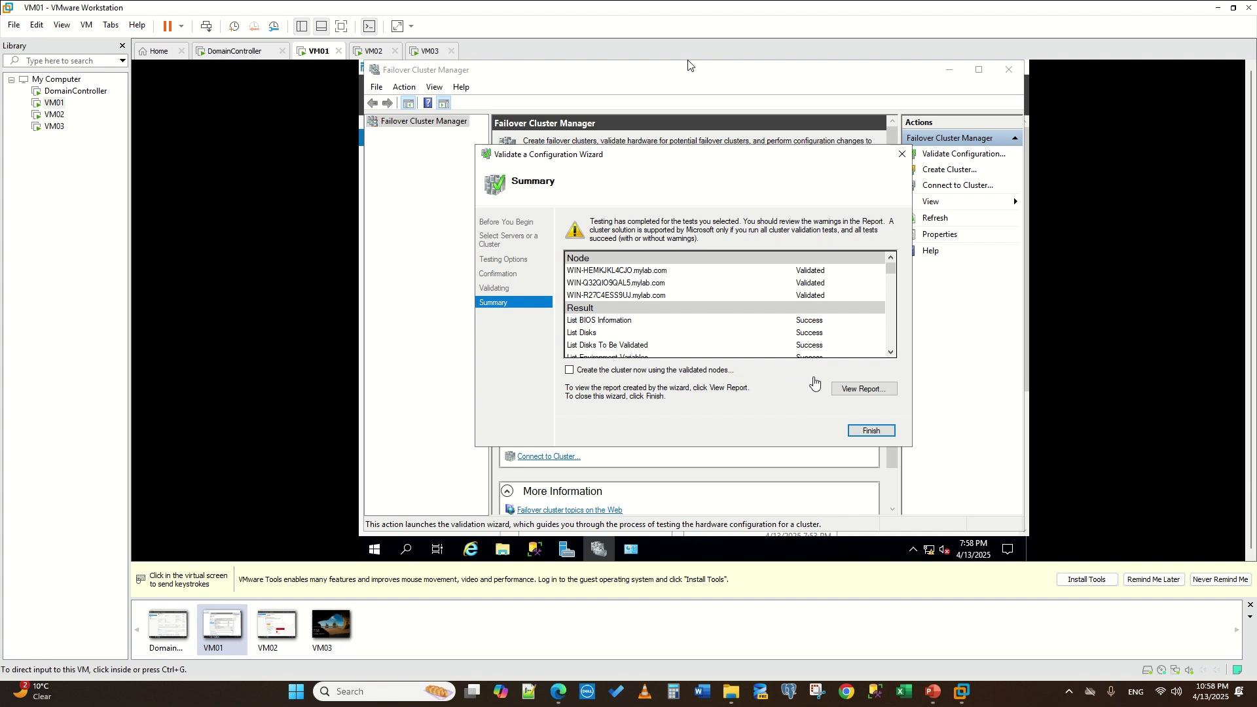
{"action": "left_click", "coordinate": [867, 393]}
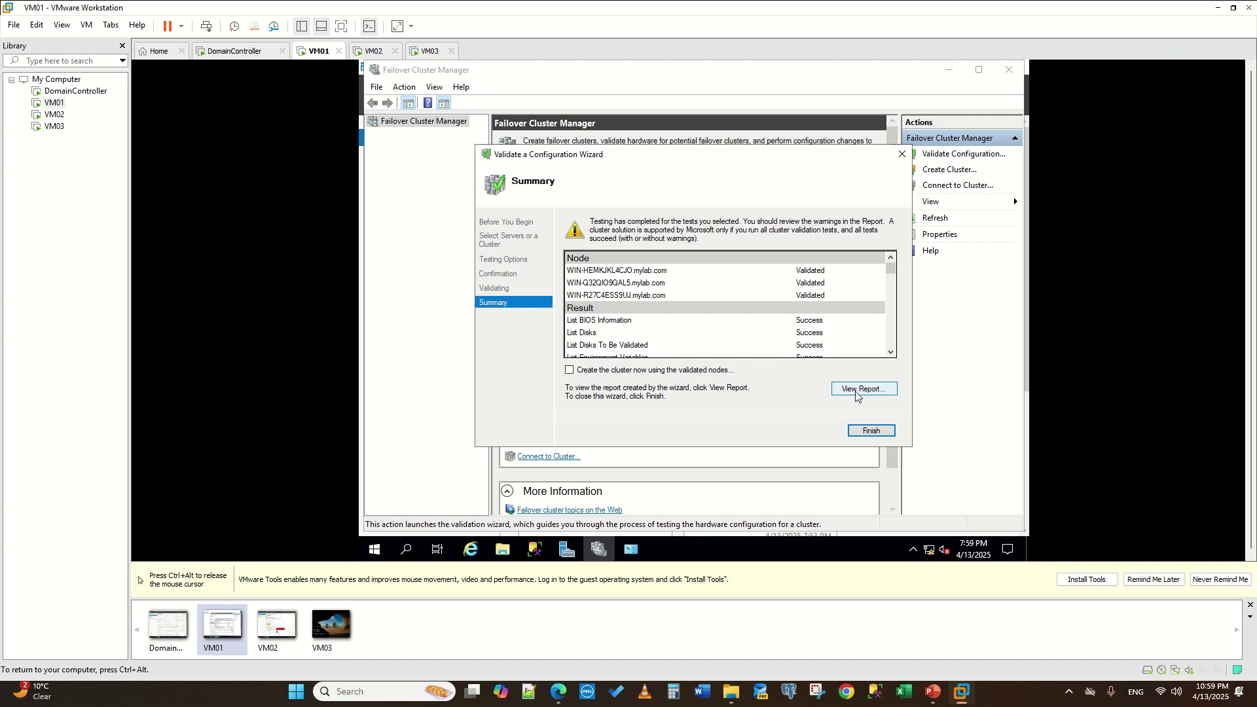
{"action": "left_click", "coordinate": [856, 393]}
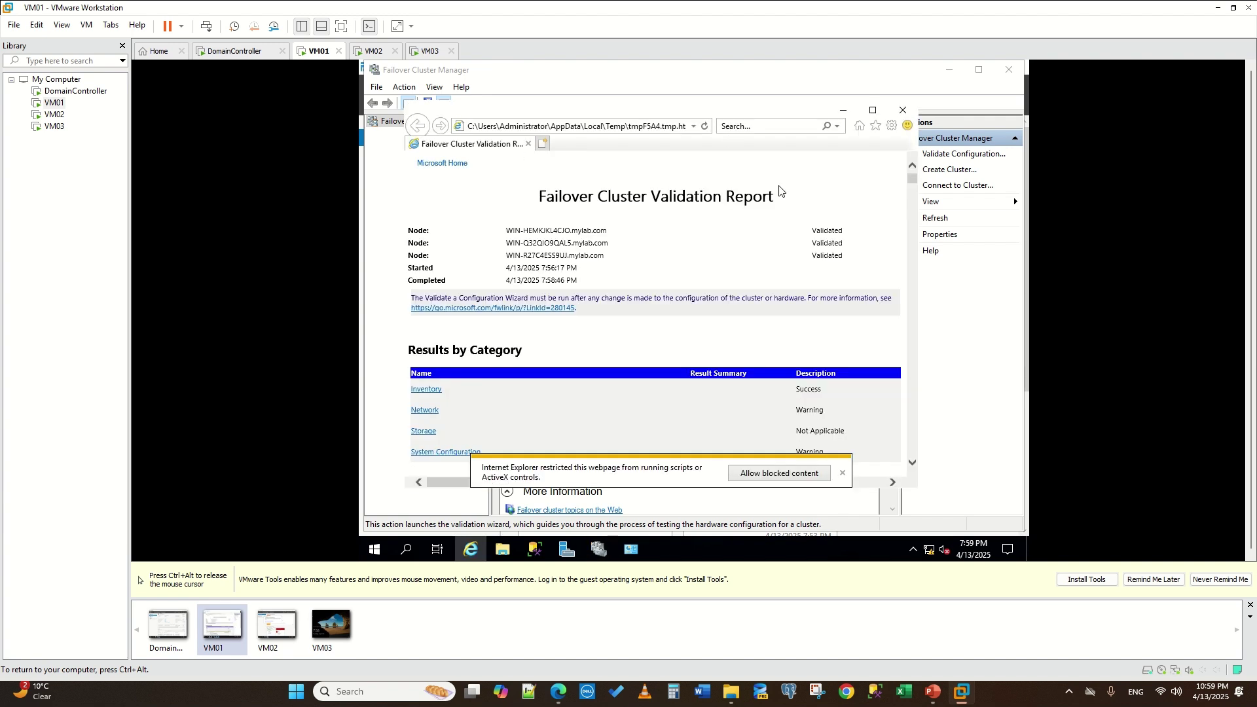
{"action": "left_click", "coordinate": [873, 110]}
{"action": "scroll", "coordinate": [795, 272], "scroll_direction": "down", "scroll_amount": 15}
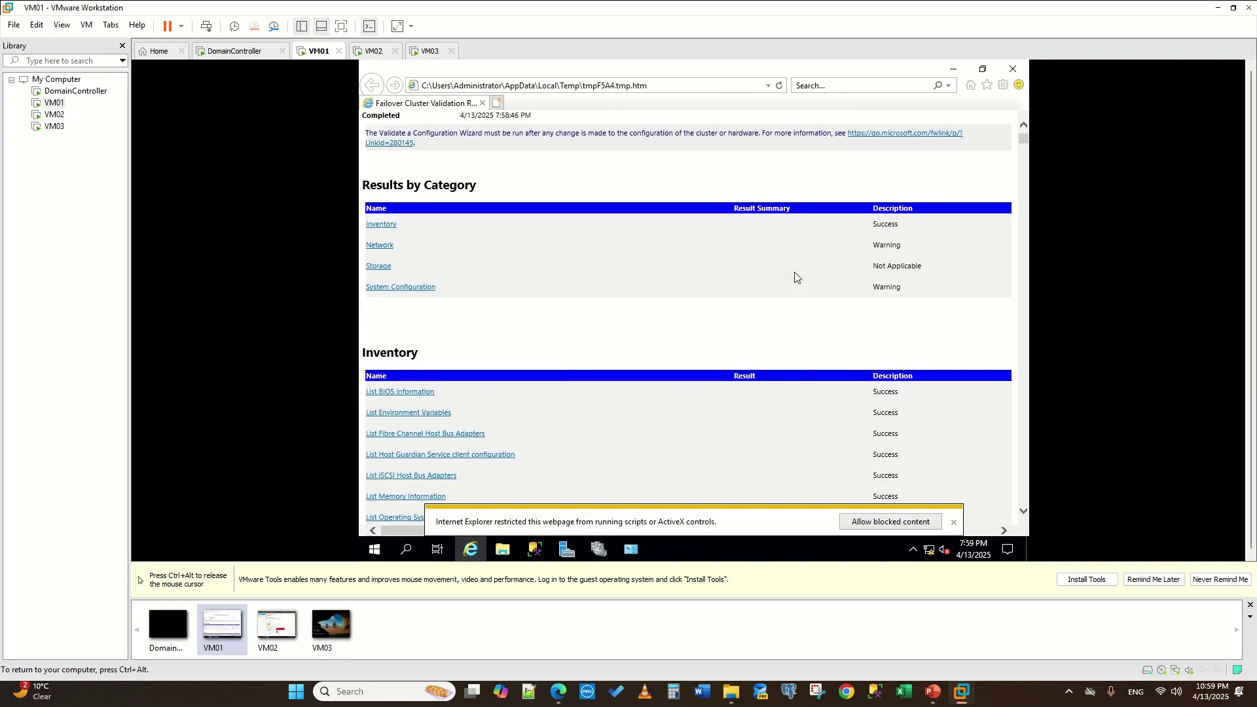
{"action": "scroll", "coordinate": [798, 269], "scroll_direction": "up", "scroll_amount": 13}
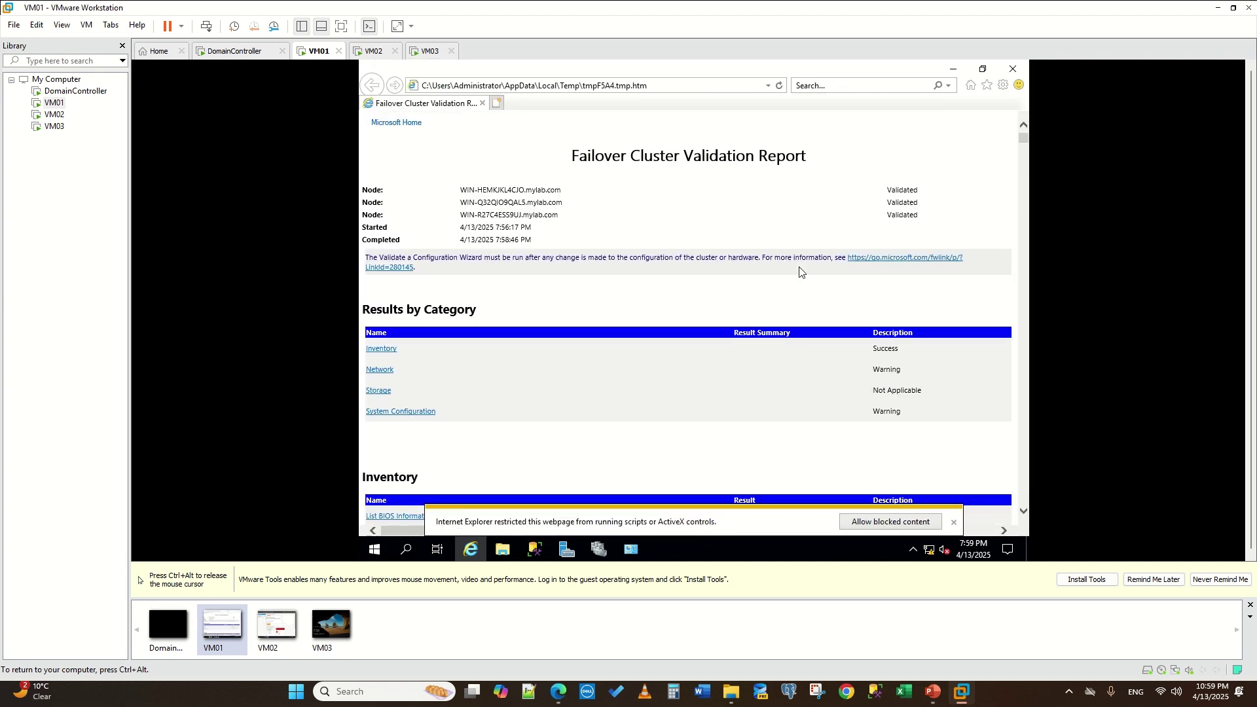
{"action": "scroll", "coordinate": [799, 270], "scroll_direction": "down", "scroll_amount": 10}
{"action": "scroll", "coordinate": [798, 274], "scroll_direction": "down", "scroll_amount": 10}
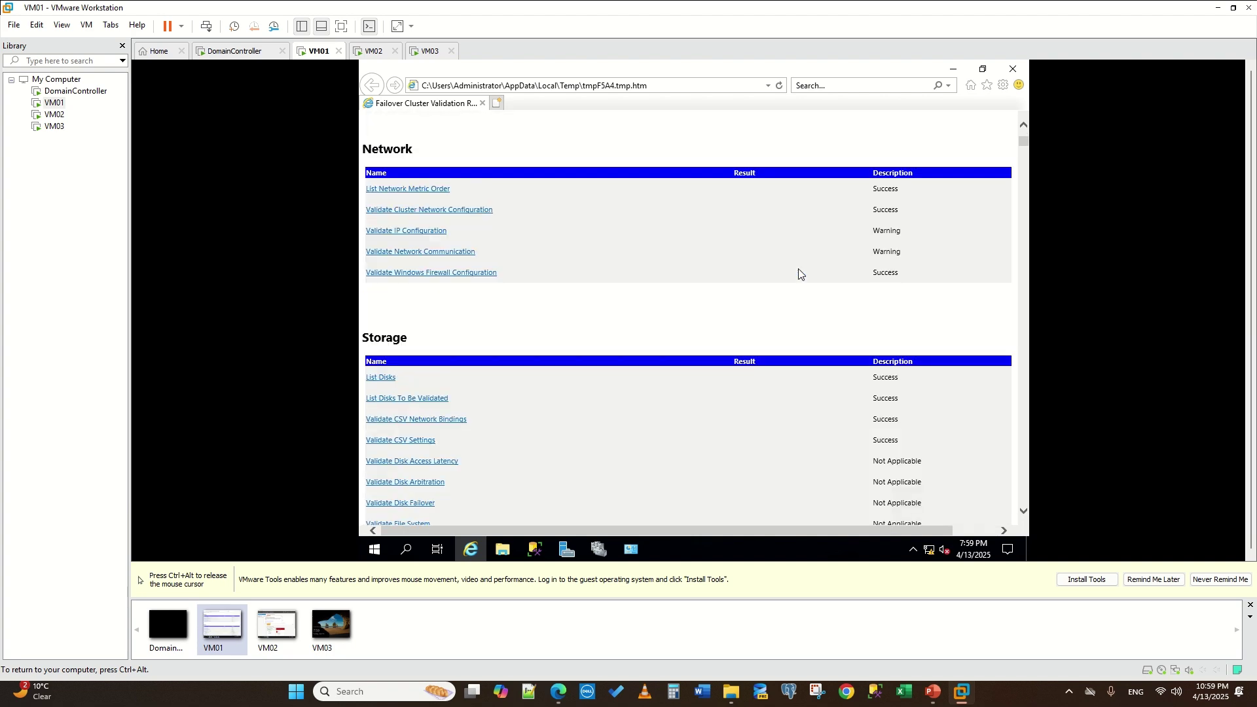
{"action": "scroll", "coordinate": [798, 273], "scroll_direction": "down", "scroll_amount": 10}
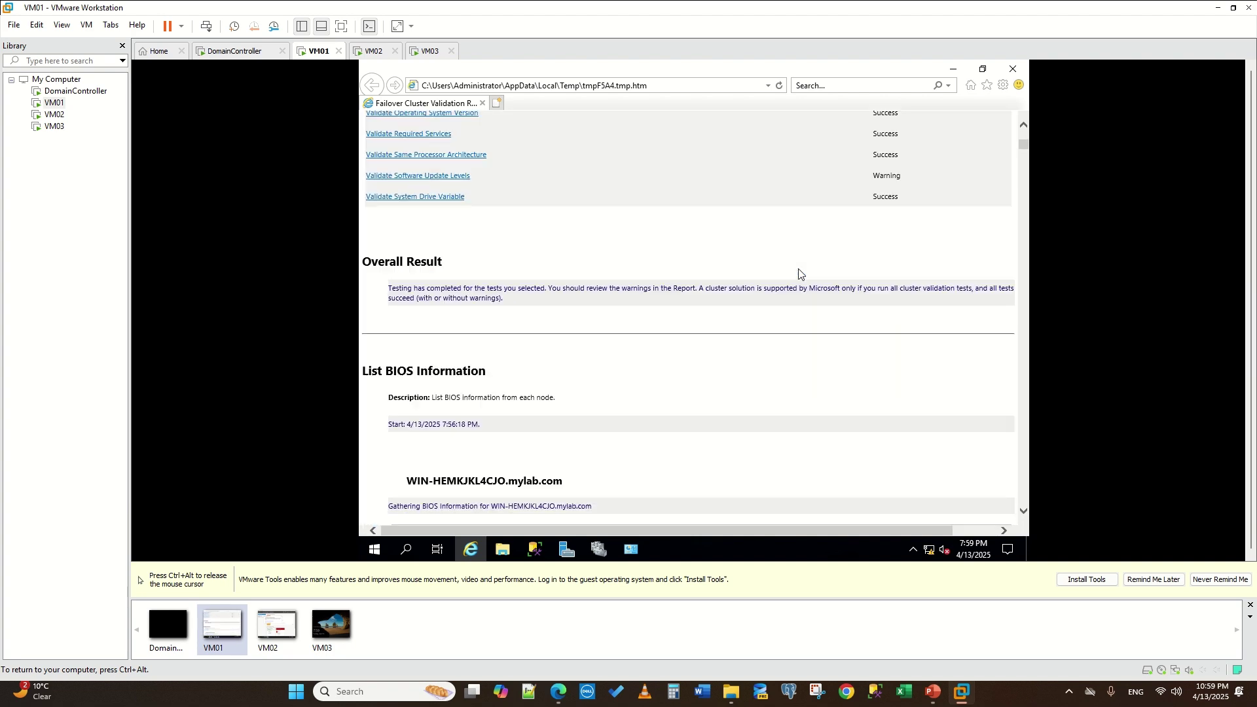
{"action": "scroll", "coordinate": [798, 275], "scroll_direction": "down", "scroll_amount": 10}
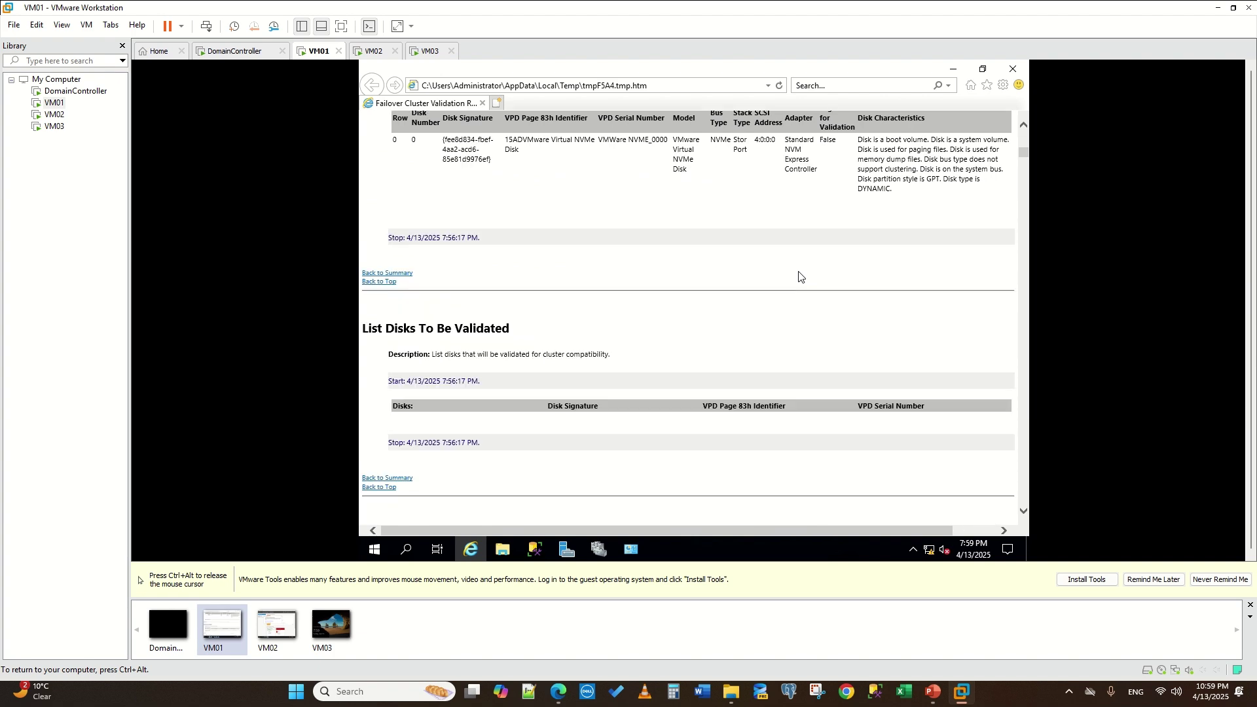
{"action": "scroll", "coordinate": [798, 278], "scroll_direction": "down", "scroll_amount": 10}
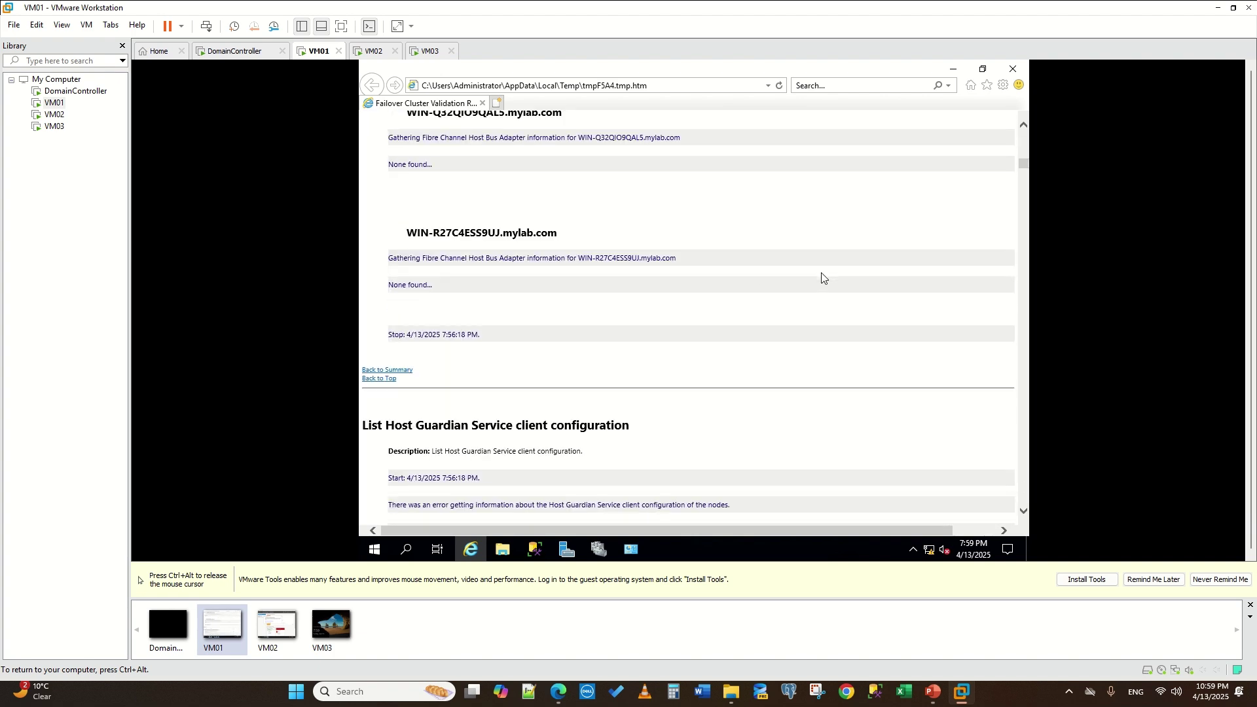
{"action": "scroll", "coordinate": [913, 334], "scroll_direction": "down", "scroll_amount": 15}
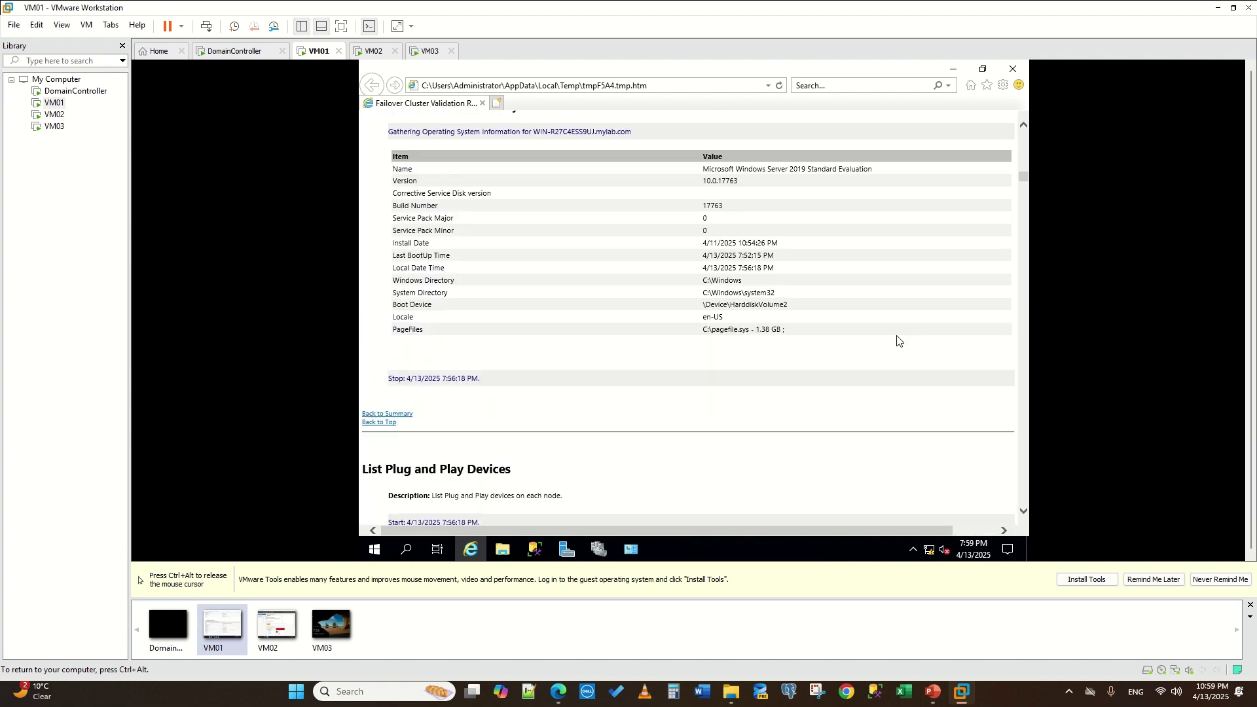
{"action": "scroll", "coordinate": [860, 337], "scroll_direction": "down", "scroll_amount": 10}
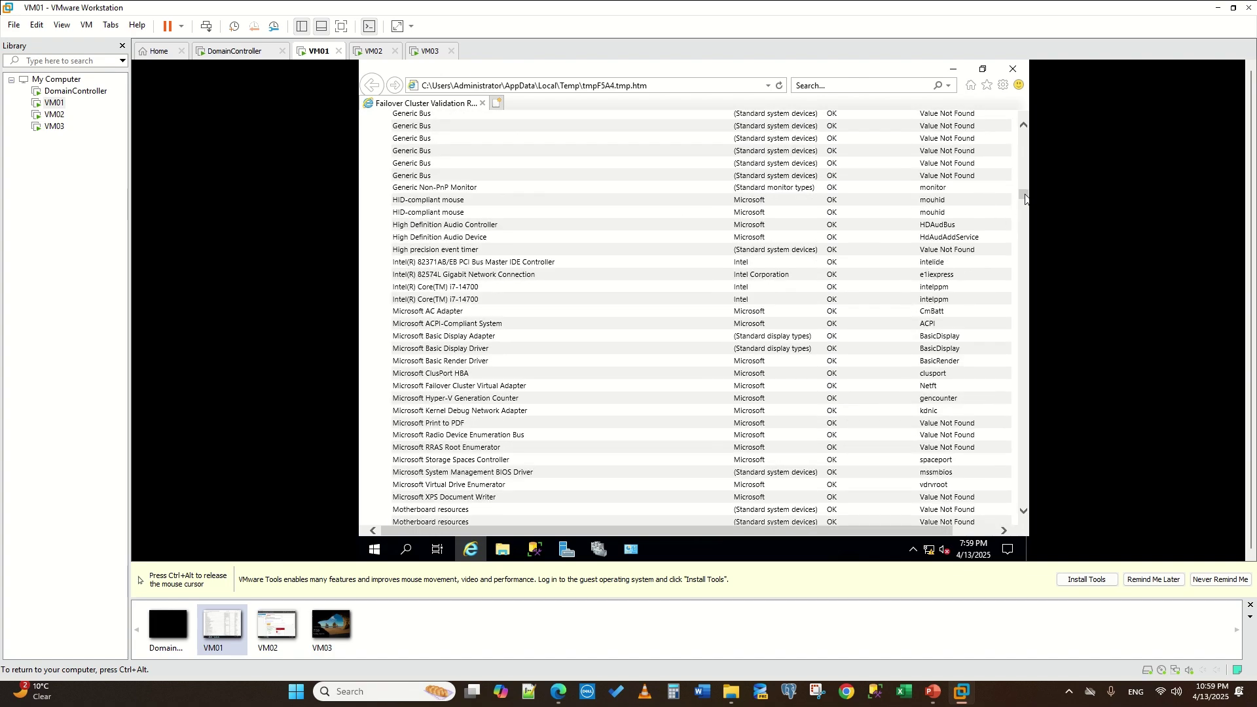
{"action": "left_click_drag", "start_coordinate": [1025, 199], "coordinate": [1025, 480]}
{"action": "scroll", "coordinate": [877, 415], "scroll_direction": "down", "scroll_amount": 3}
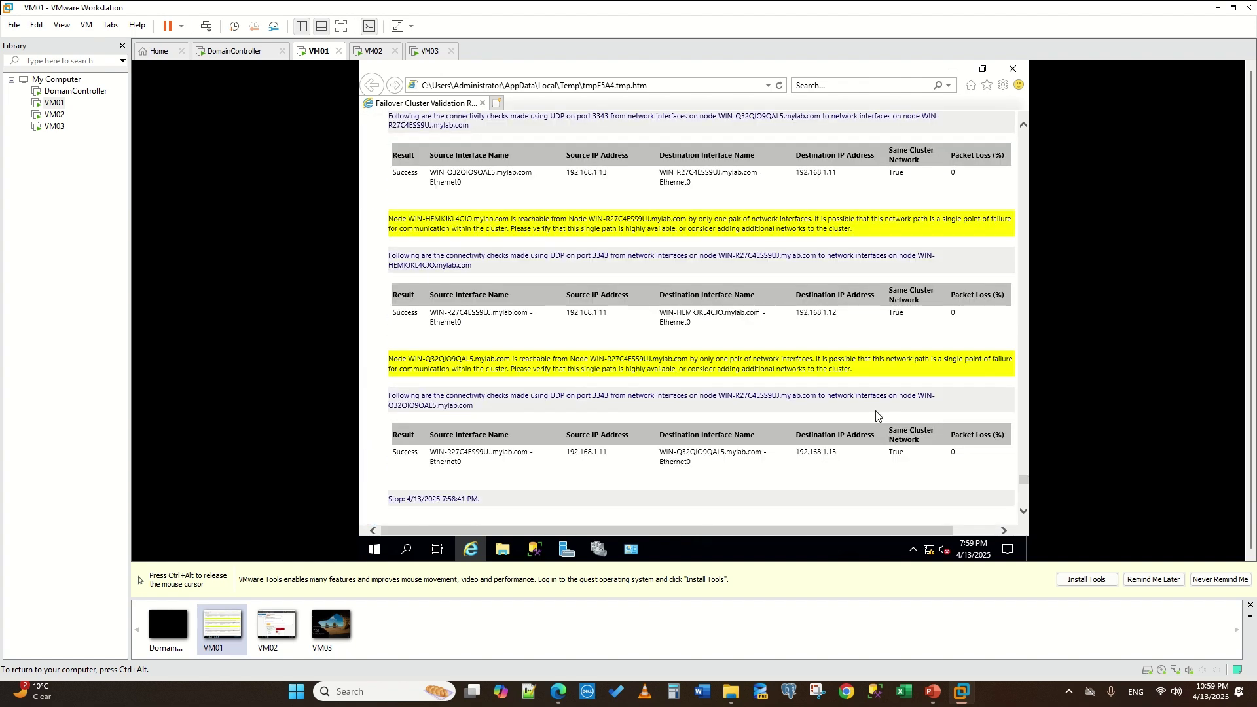
{"action": "scroll", "coordinate": [876, 411], "scroll_direction": "down", "scroll_amount": 20}
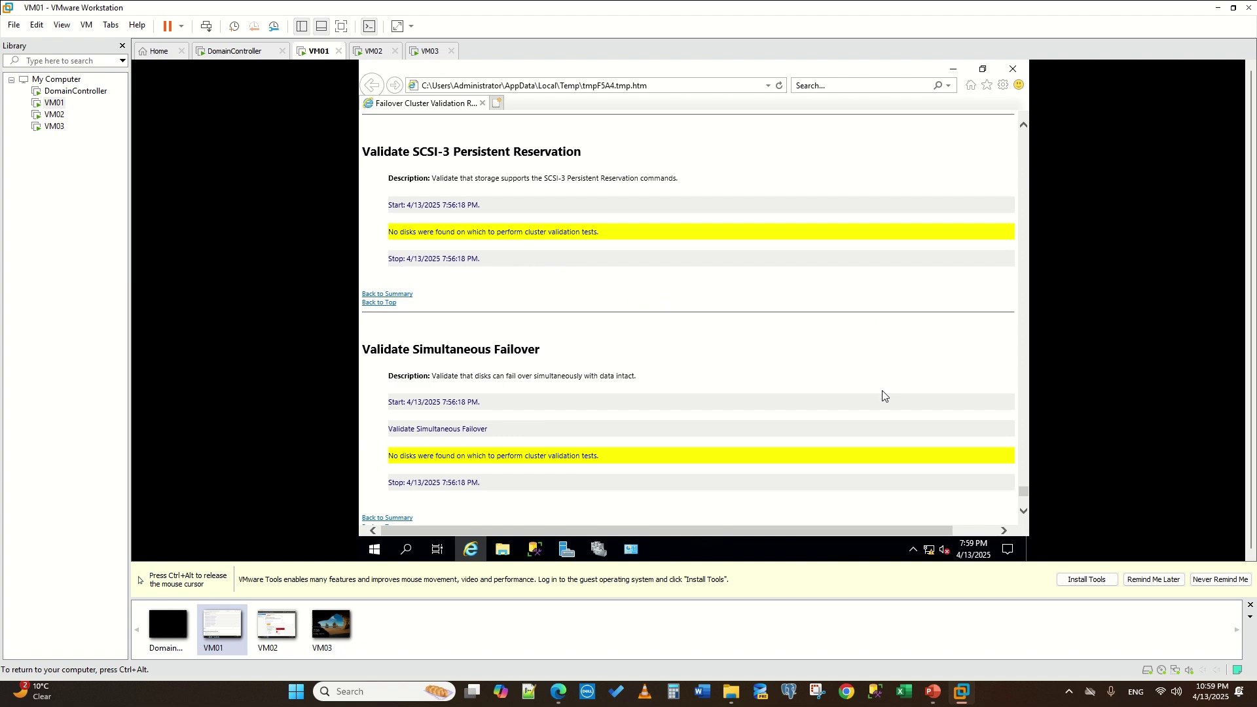
{"action": "scroll", "coordinate": [882, 391], "scroll_direction": "down", "scroll_amount": 15}
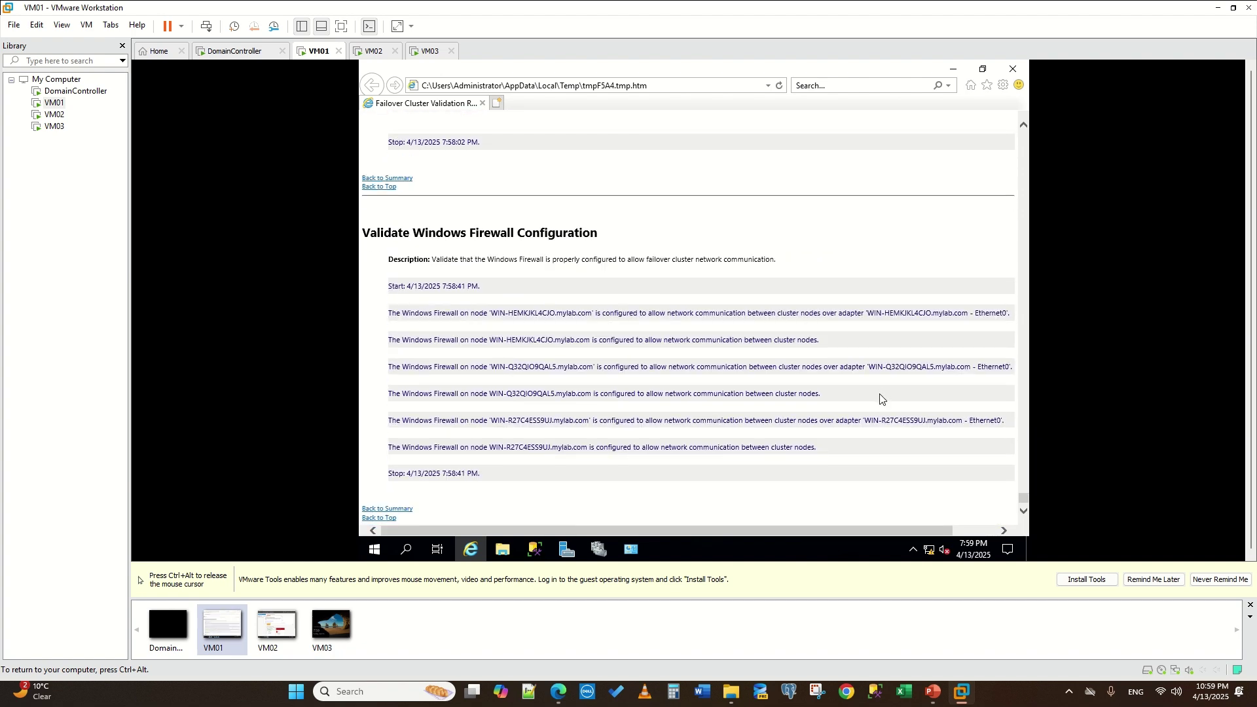
{"action": "scroll", "coordinate": [881, 397], "scroll_direction": "up", "scroll_amount": 10}
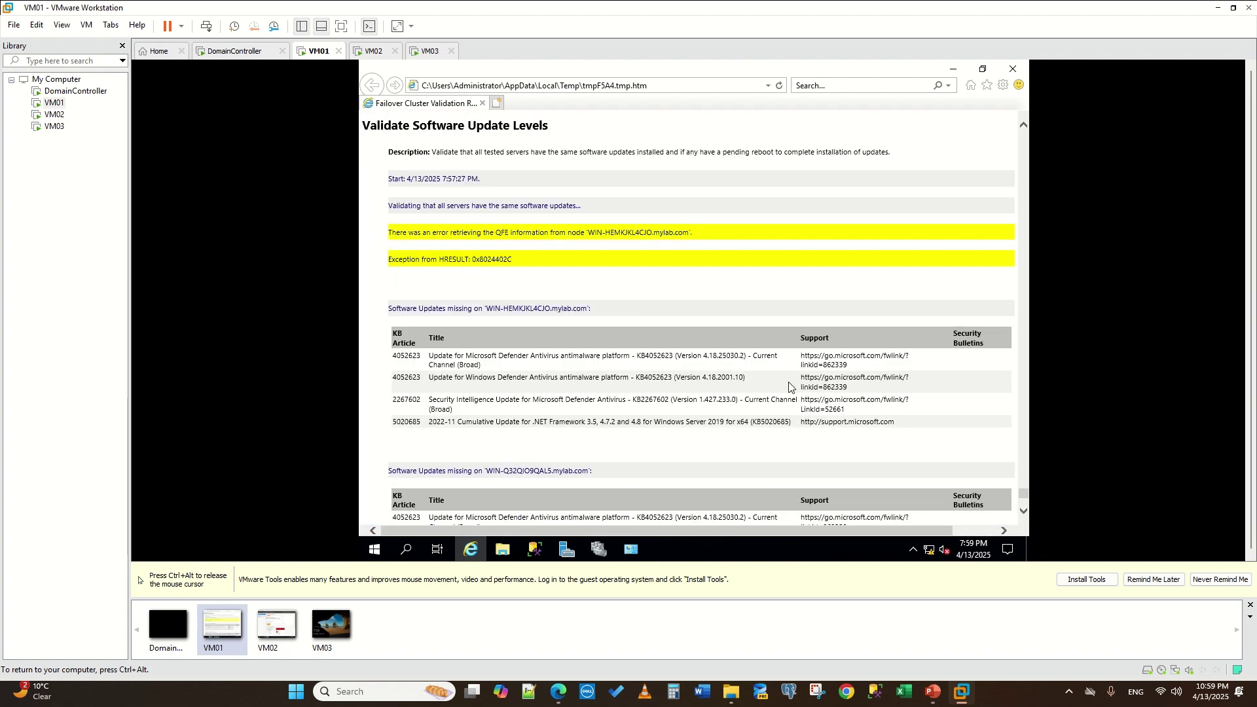
{"action": "left_click", "coordinate": [466, 560]}
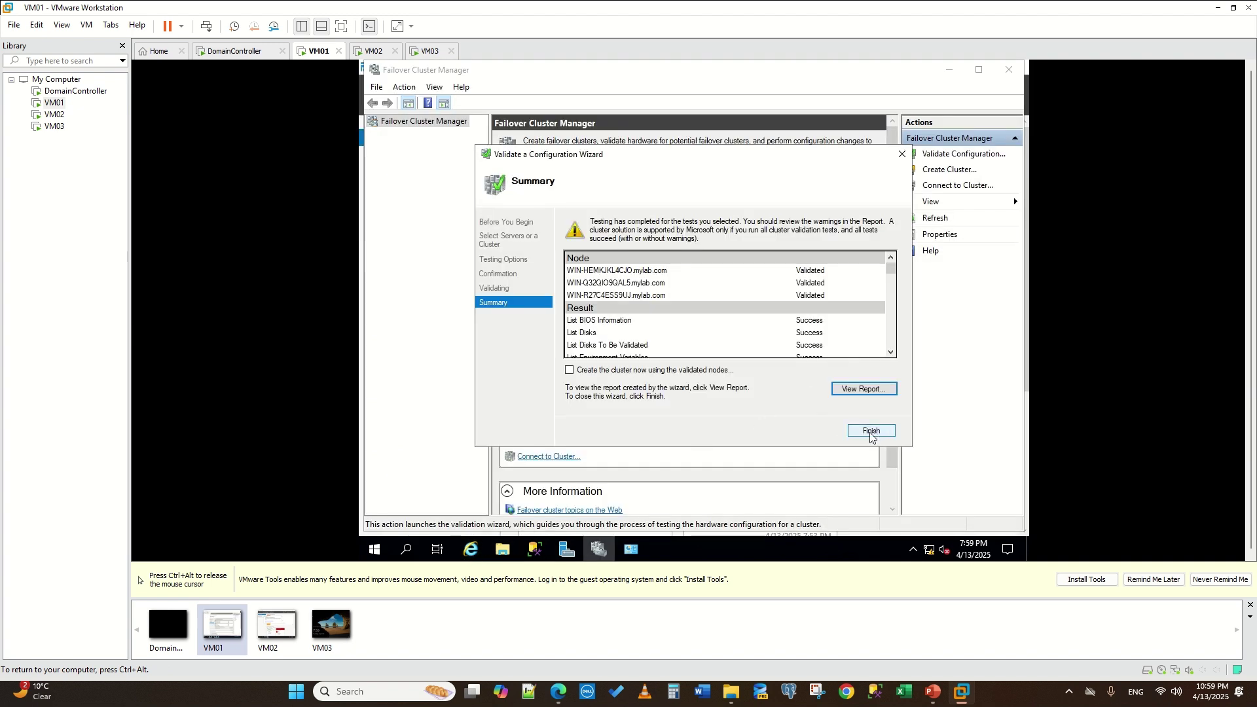
- Close the validation wizard, start Create Cluster to Select Servers, and bring back the validation report
{"action": "left_click", "coordinate": [858, 435]}
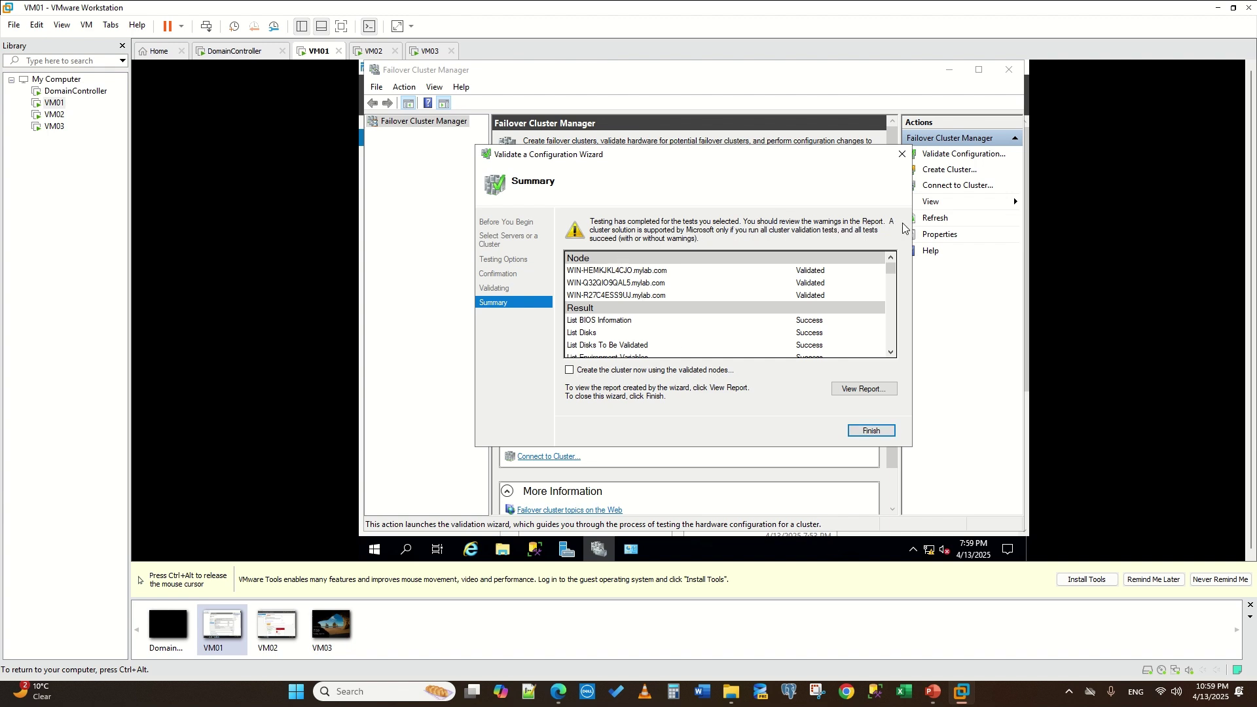
{"action": "left_click", "coordinate": [875, 430]}
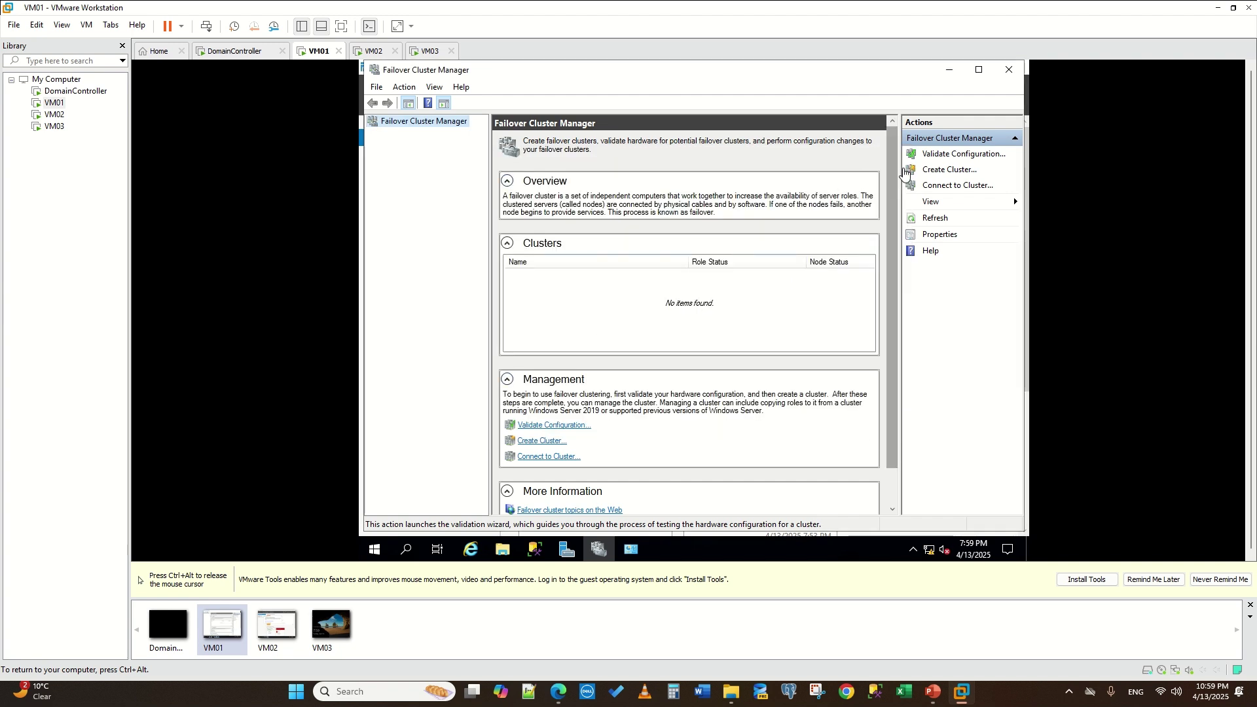
{"action": "left_click", "coordinate": [939, 170]}
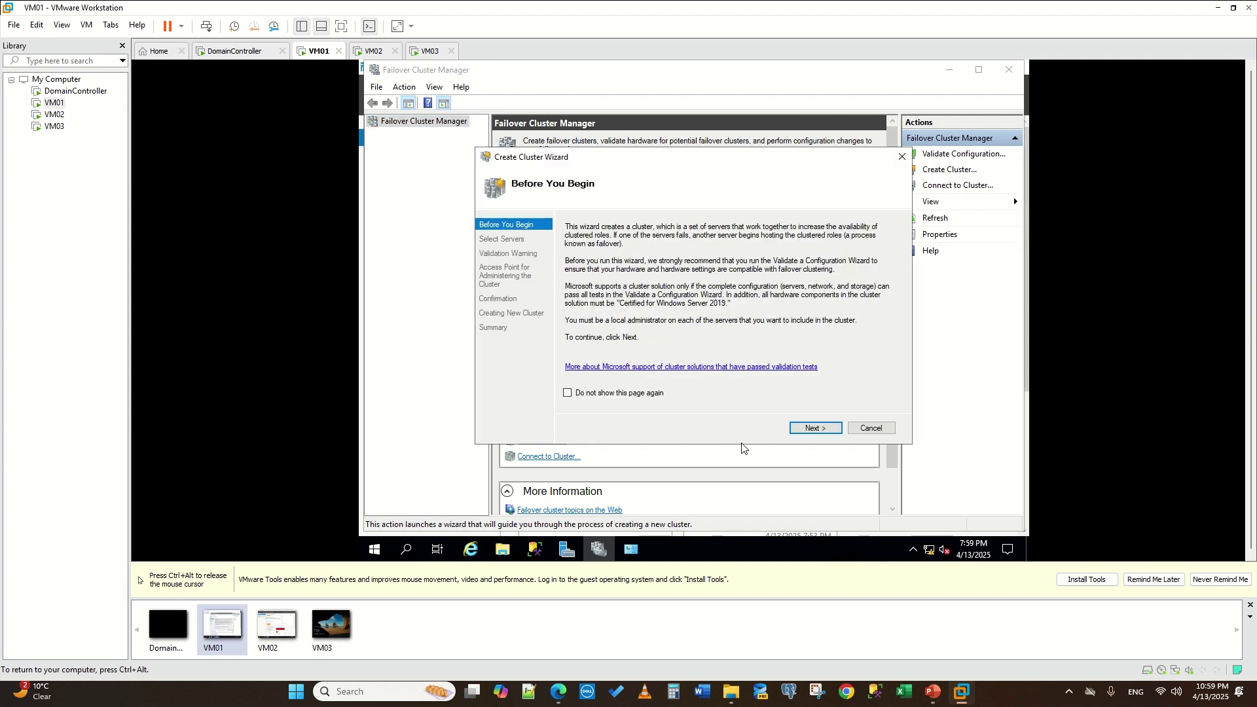
{"action": "left_click", "coordinate": [805, 427]}
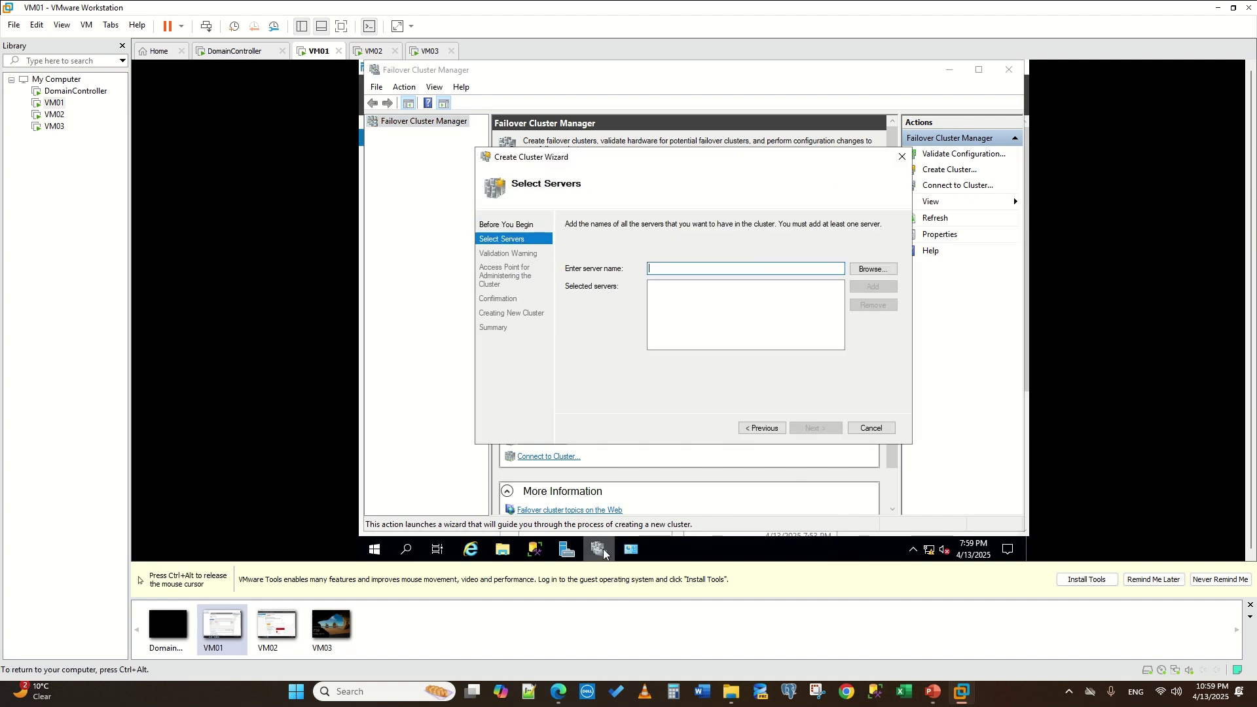
{"action": "left_click", "coordinate": [470, 549]}
{"action": "scroll", "coordinate": [607, 348], "scroll_direction": "down", "scroll_amount": 15}
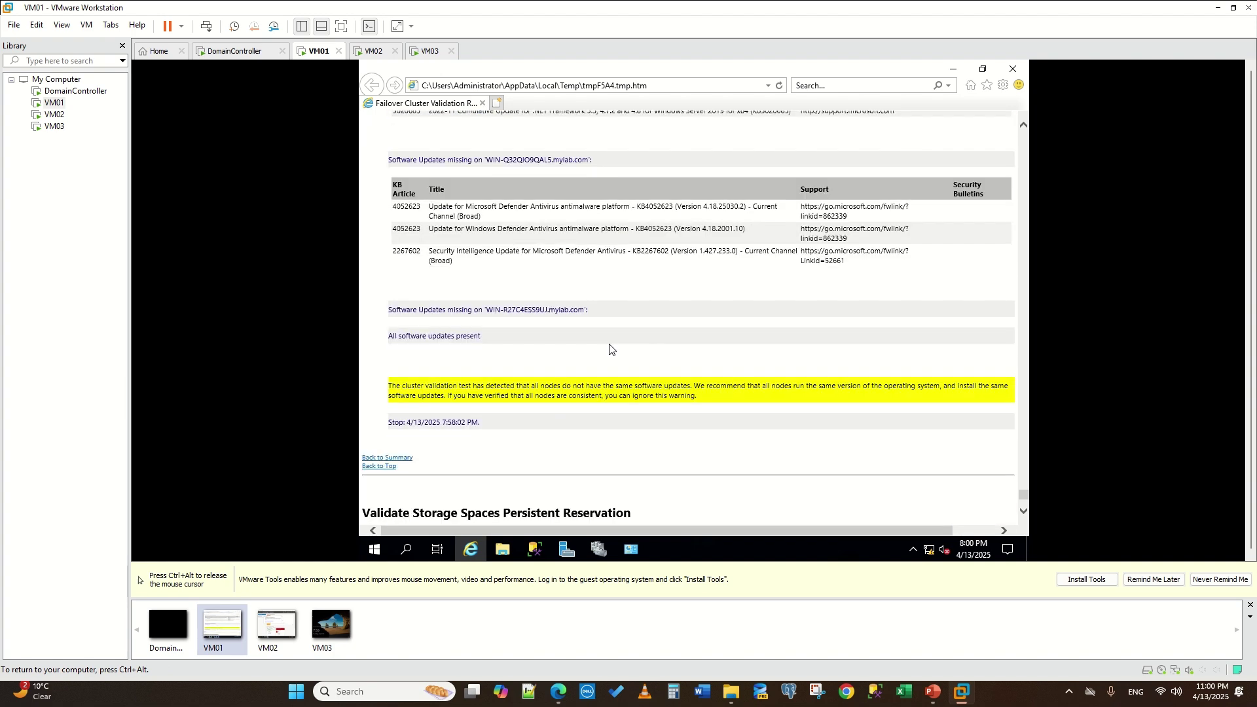
{"action": "scroll", "coordinate": [613, 337], "scroll_direction": "up", "scroll_amount": 6}
{"action": "scroll", "coordinate": [612, 334], "scroll_direction": "up", "scroll_amount": 6}
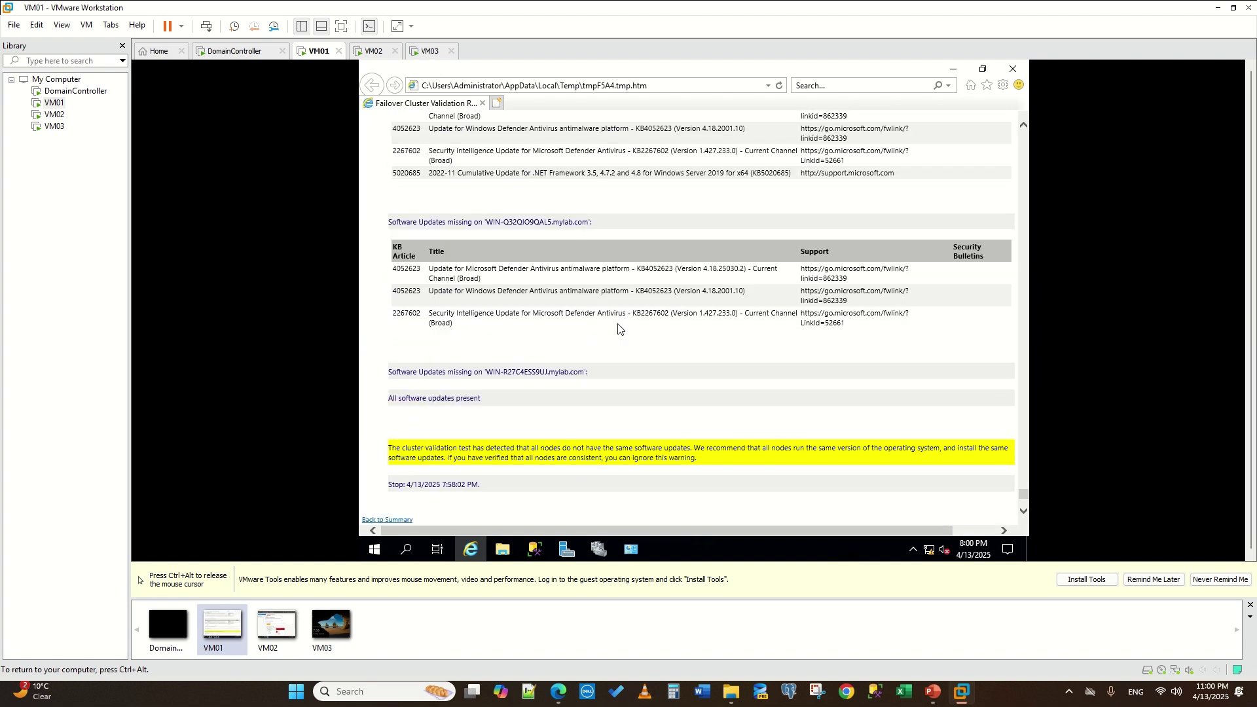
{"action": "scroll", "coordinate": [606, 324], "scroll_direction": "up", "scroll_amount": 15}
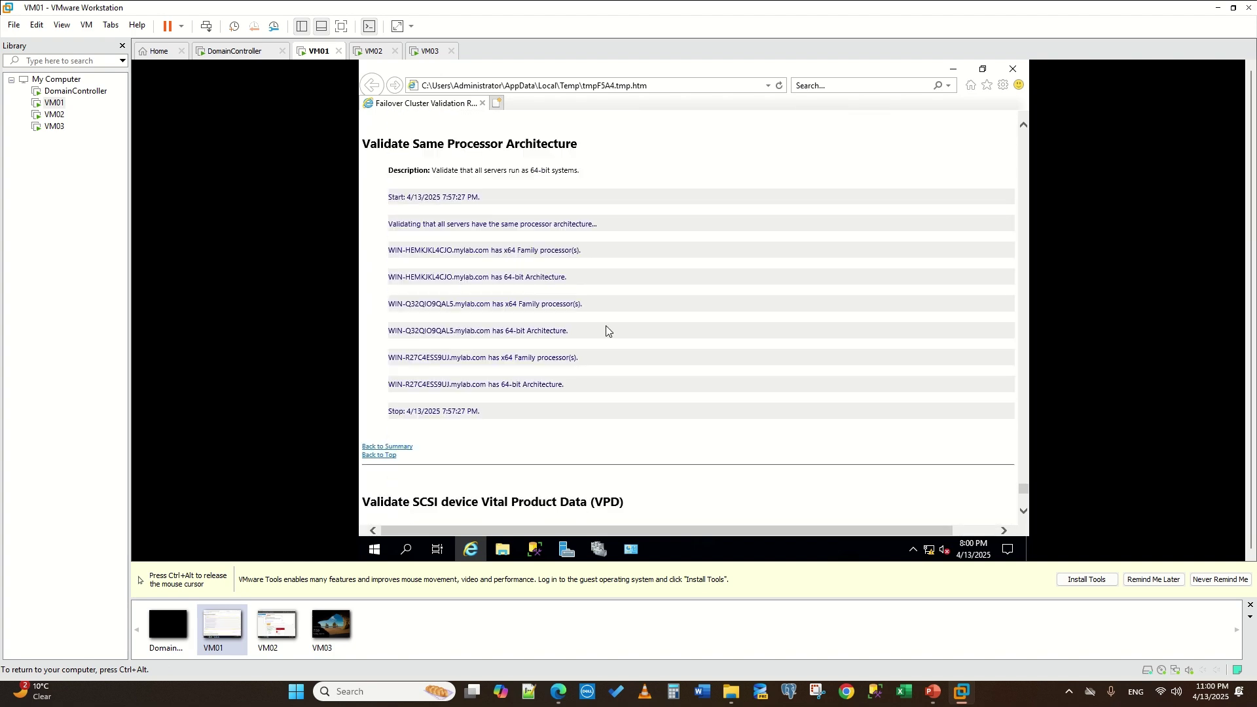
{"action": "scroll", "coordinate": [584, 305], "scroll_direction": "up", "scroll_amount": 15}
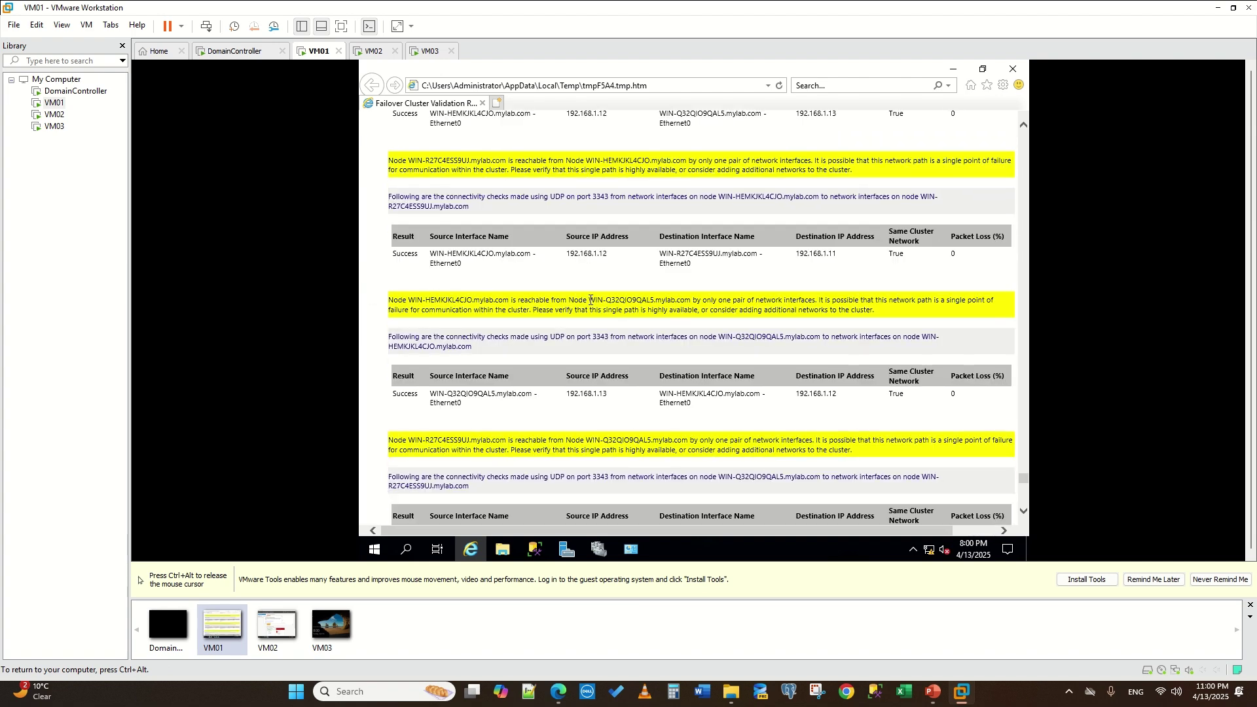
{"action": "scroll", "coordinate": [589, 308], "scroll_direction": "down", "scroll_amount": 5}
{"action": "scroll", "coordinate": [595, 314], "scroll_direction": "up", "scroll_amount": 10}
{"action": "scroll", "coordinate": [609, 311], "scroll_direction": "up", "scroll_amount": 15}
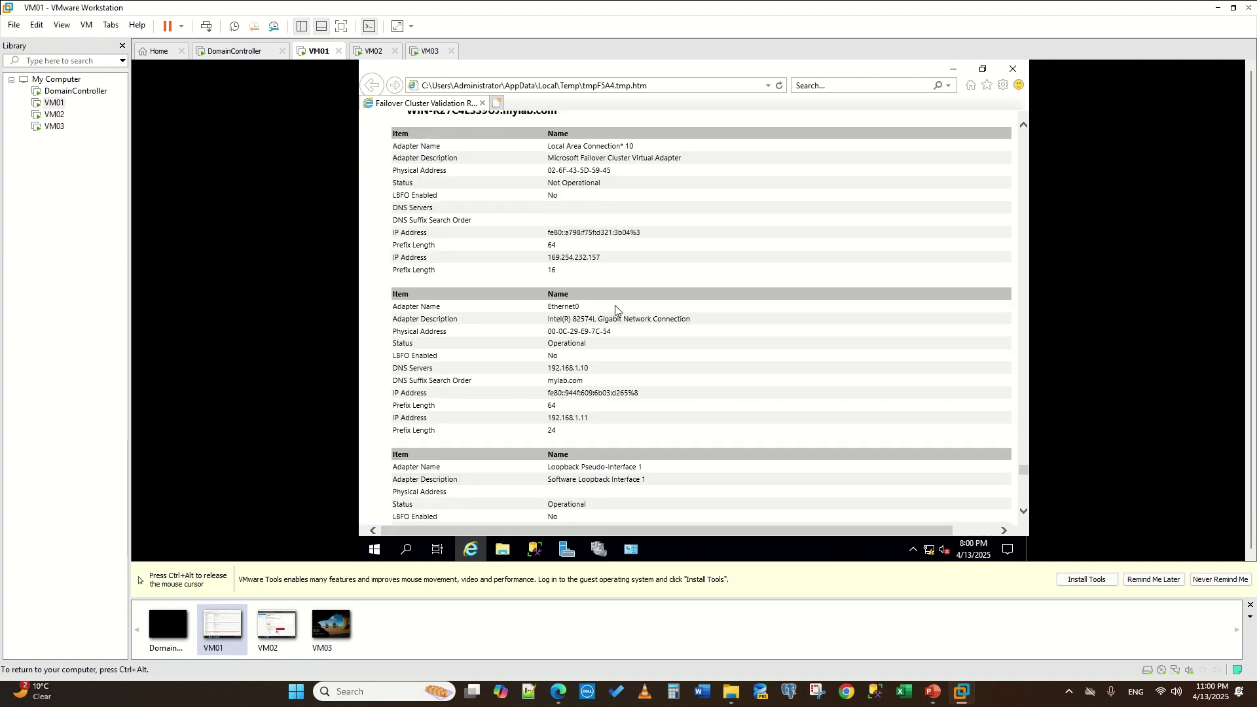
{"action": "scroll", "coordinate": [884, 288], "scroll_direction": "up", "scroll_amount": 15}
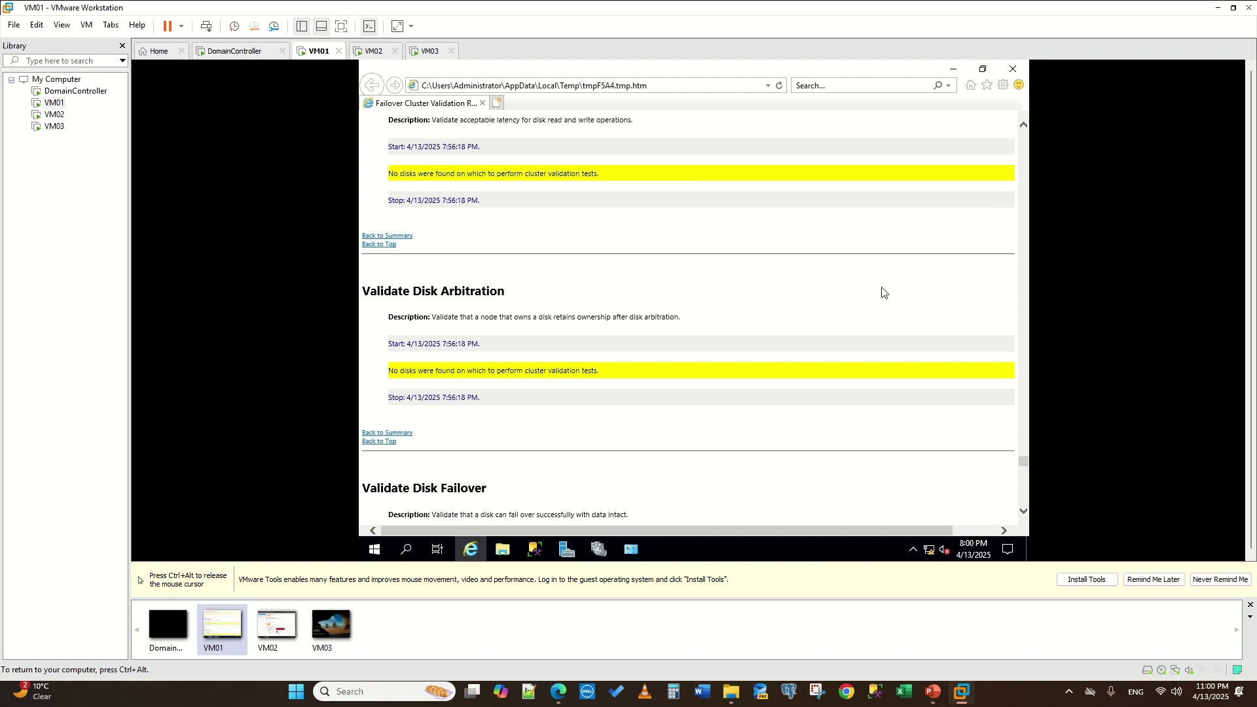
{"action": "scroll", "coordinate": [987, 315], "scroll_direction": "up", "scroll_amount": 3}
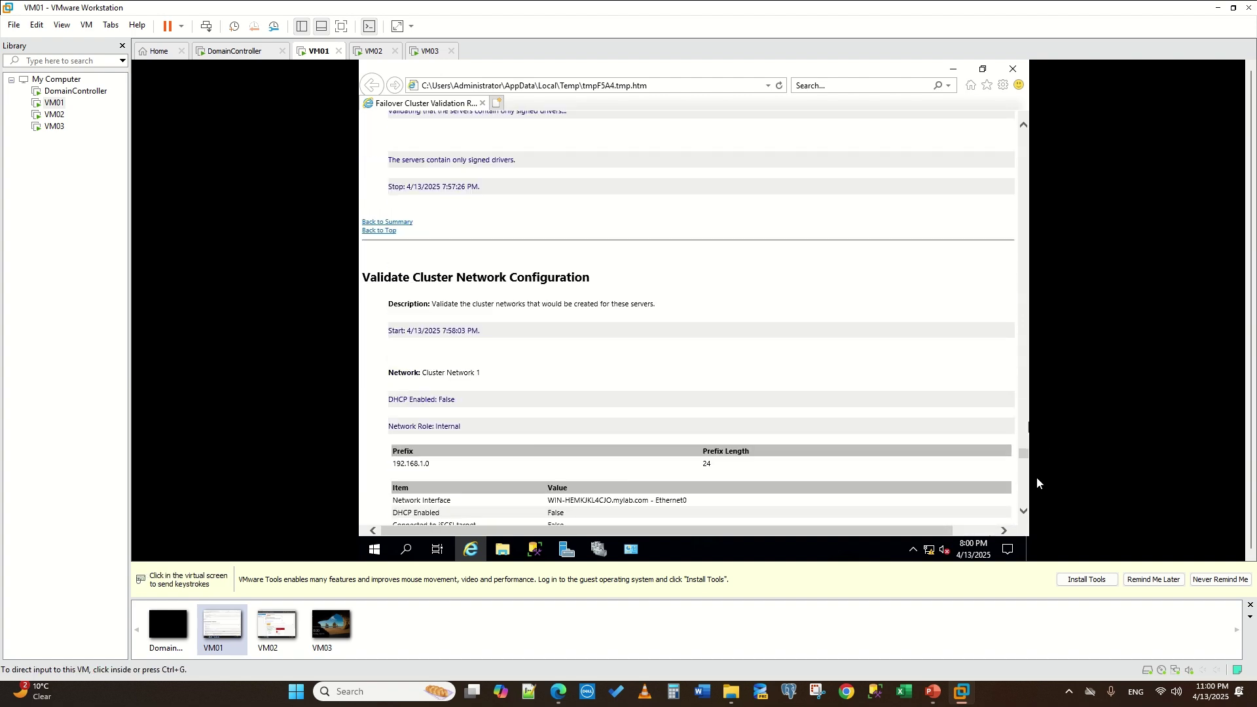
{"action": "left_click_drag", "start_coordinate": [1023, 454], "coordinate": [987, 155]}
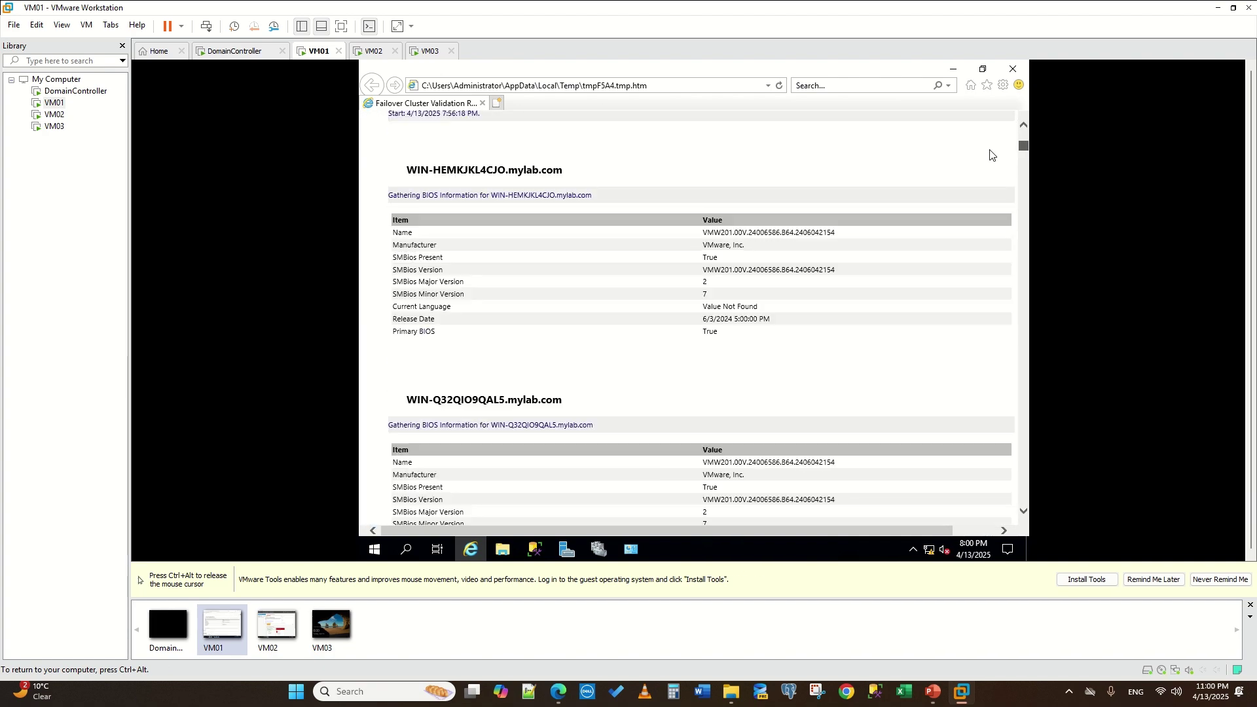
- Open an administrator Command Prompt on VM01 via a cmd search
{"action": "left_click", "coordinate": [408, 551]}
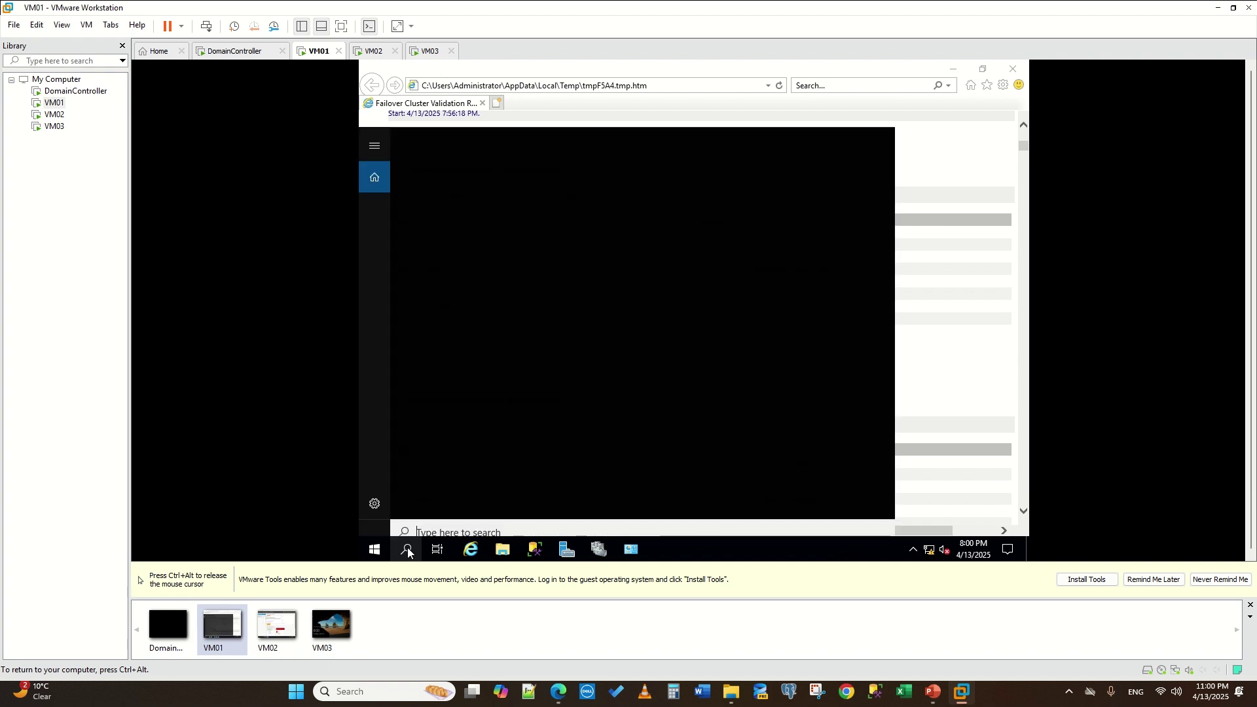
{"action": "type", "text": "cmd"}
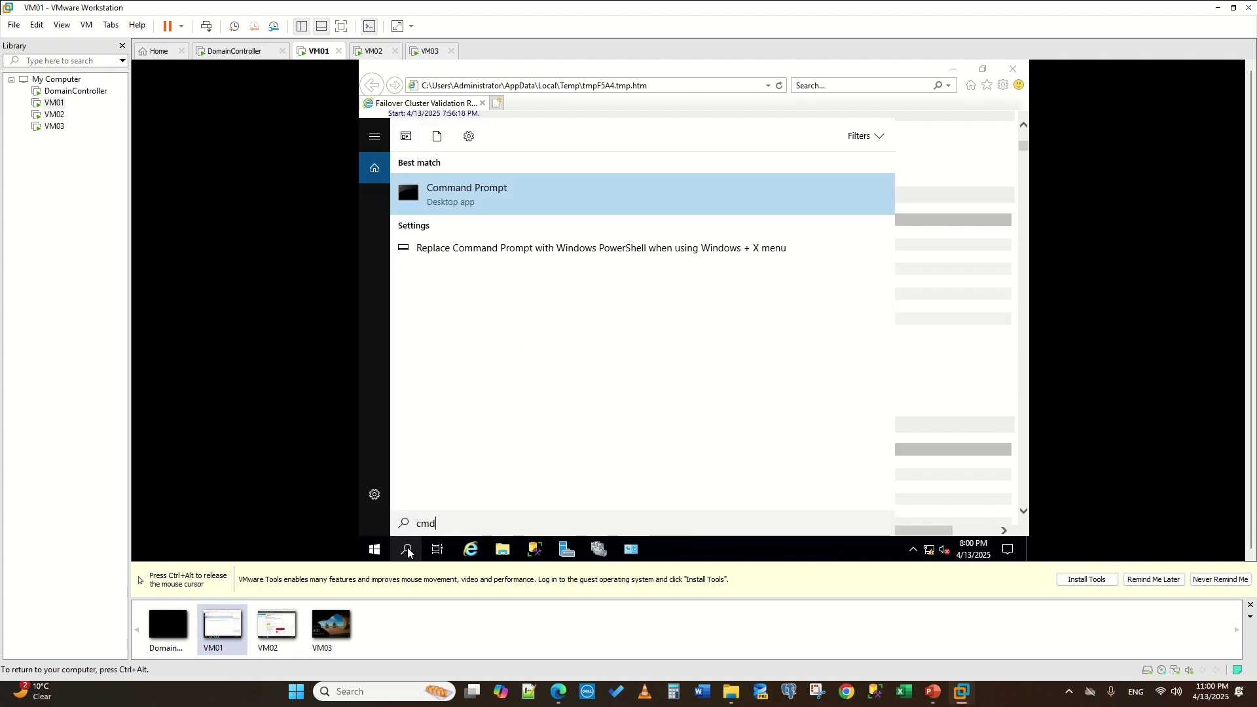
{"action": "key", "text": "Return"}
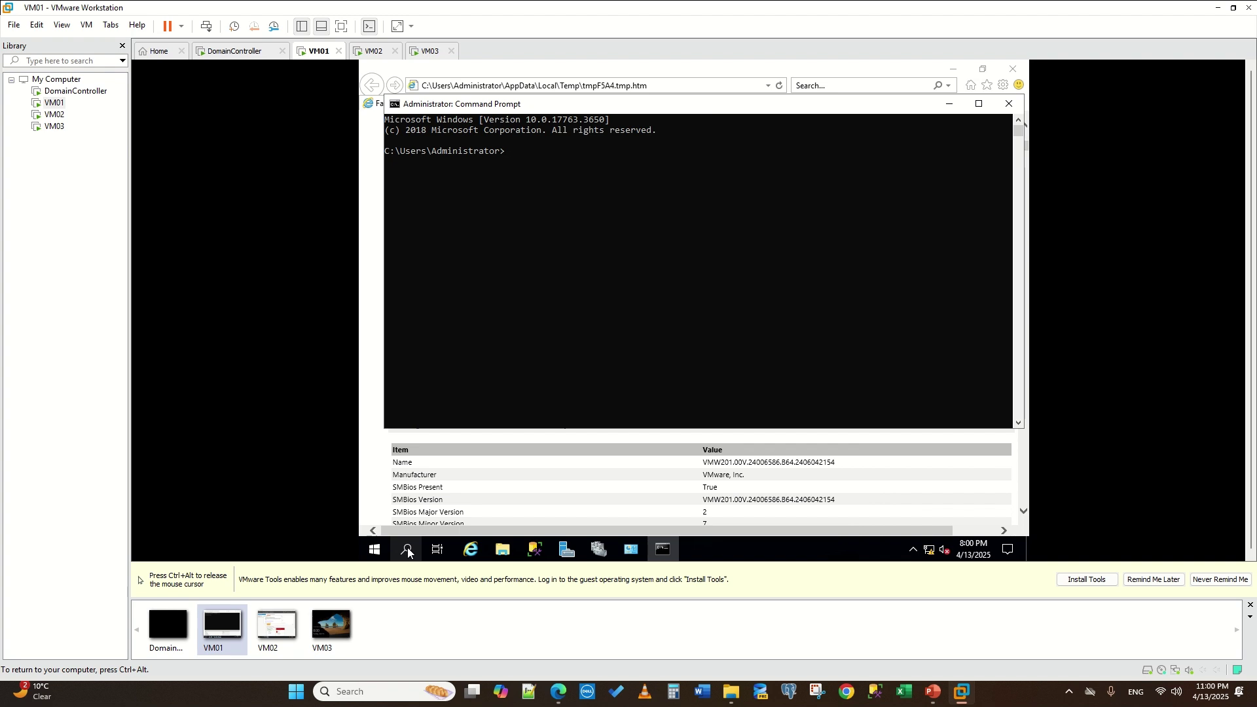
- Switch to VM03 and send Ctrl+Alt+Delete to its lock screen
{"action": "key", "text": "ctrl+alt"}
{"action": "left_click", "coordinate": [430, 51]}
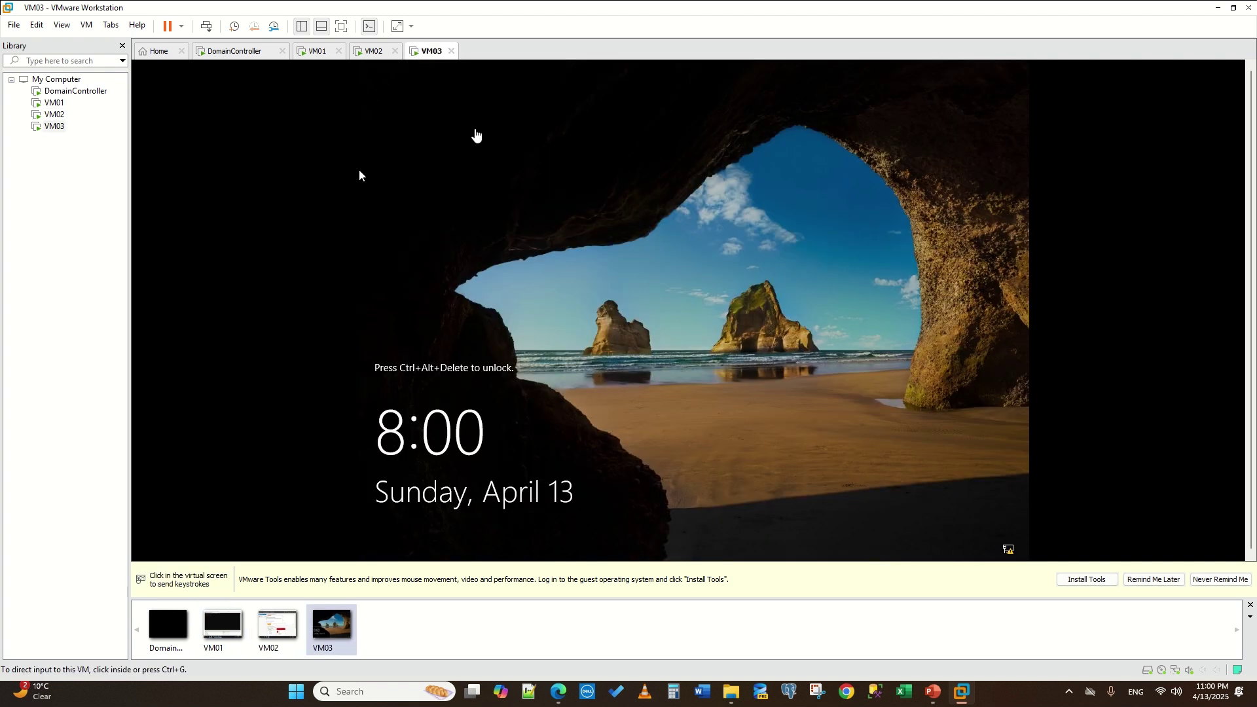
{"action": "left_click", "coordinate": [359, 171]}
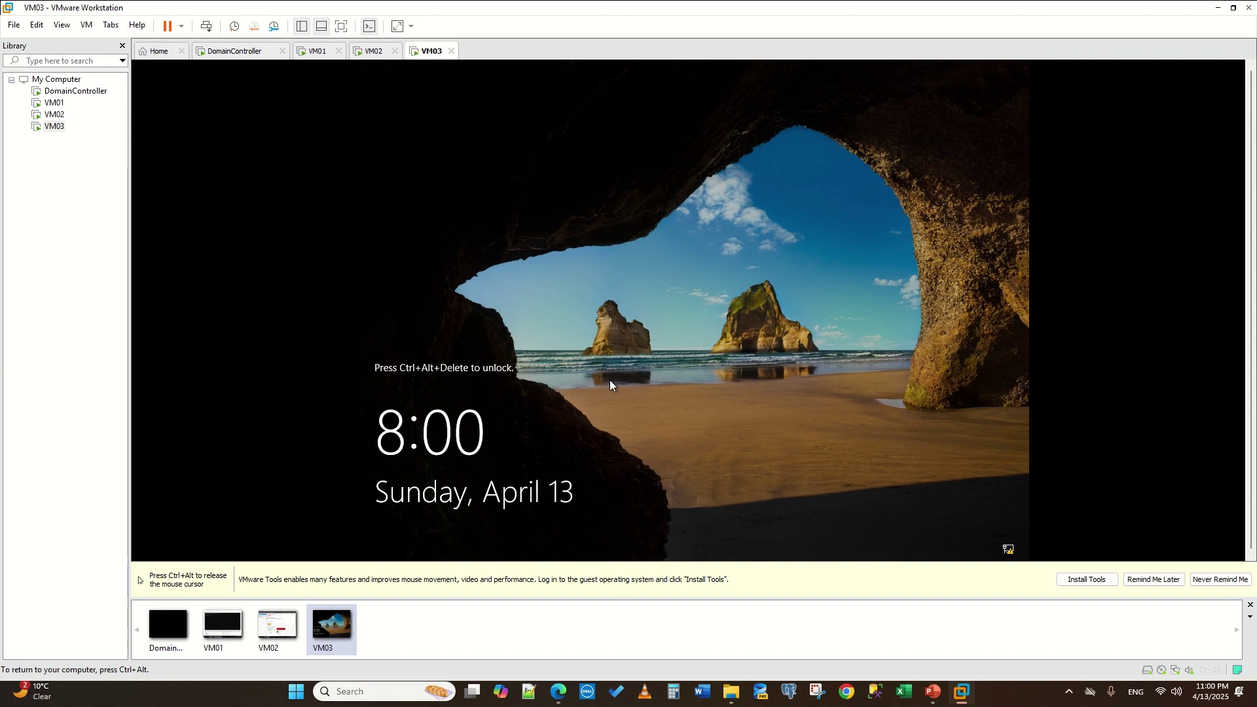
{"action": "key", "text": "ctrl+alt+Delete"}
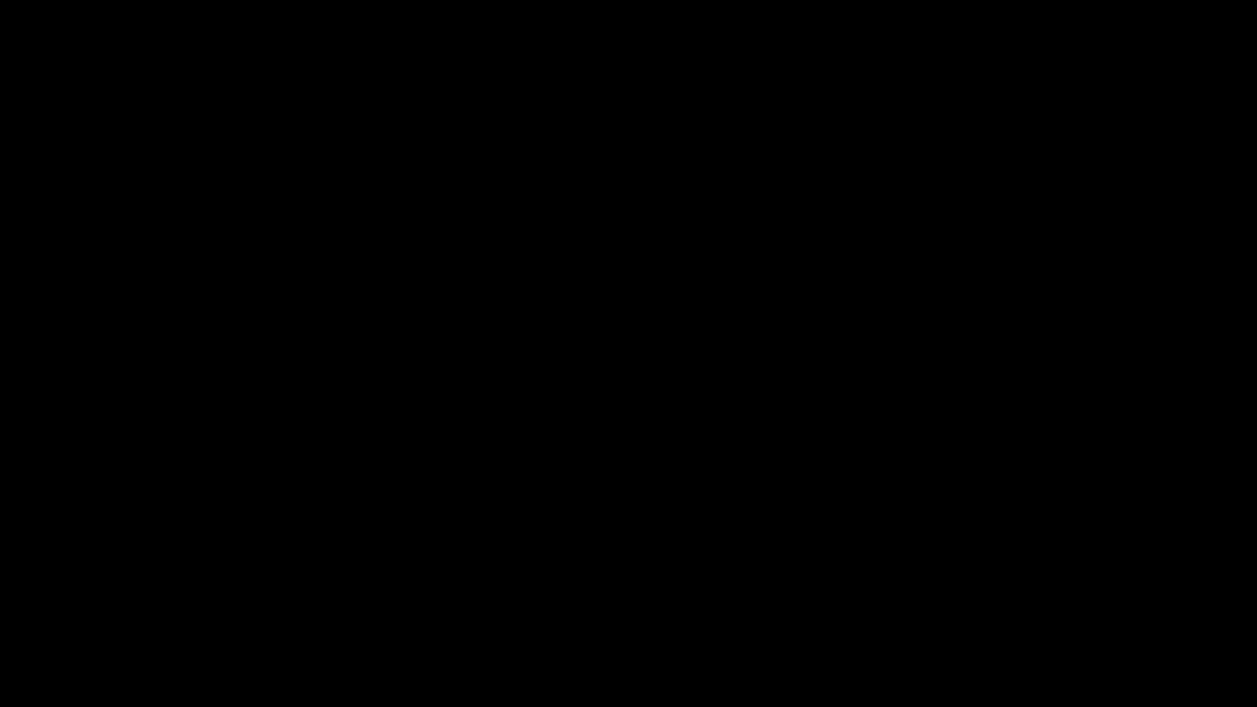
- Sign in to VM03 as Administrator, then return to VM01's Command Prompt
{"action": "key", "text": "Escape"}
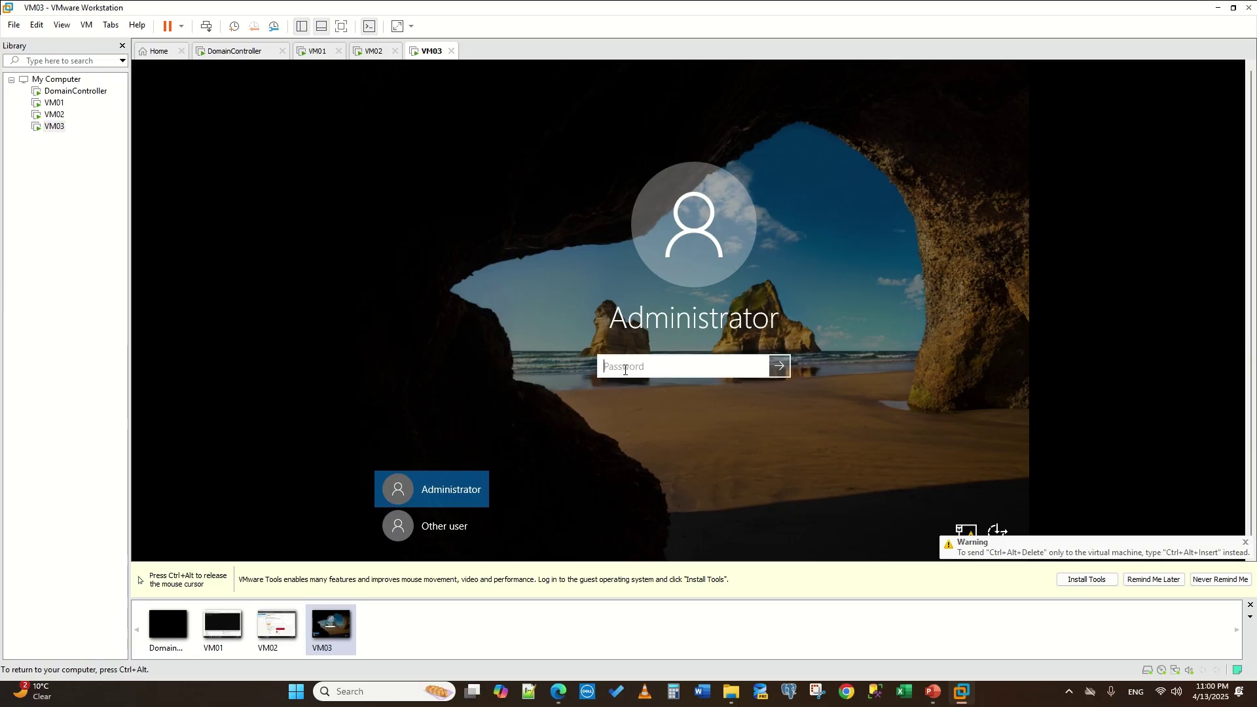
{"action": "type", "text": "•"}
{"action": "key", "text": "BackSpace"}
{"action": "type", "text": "••"}
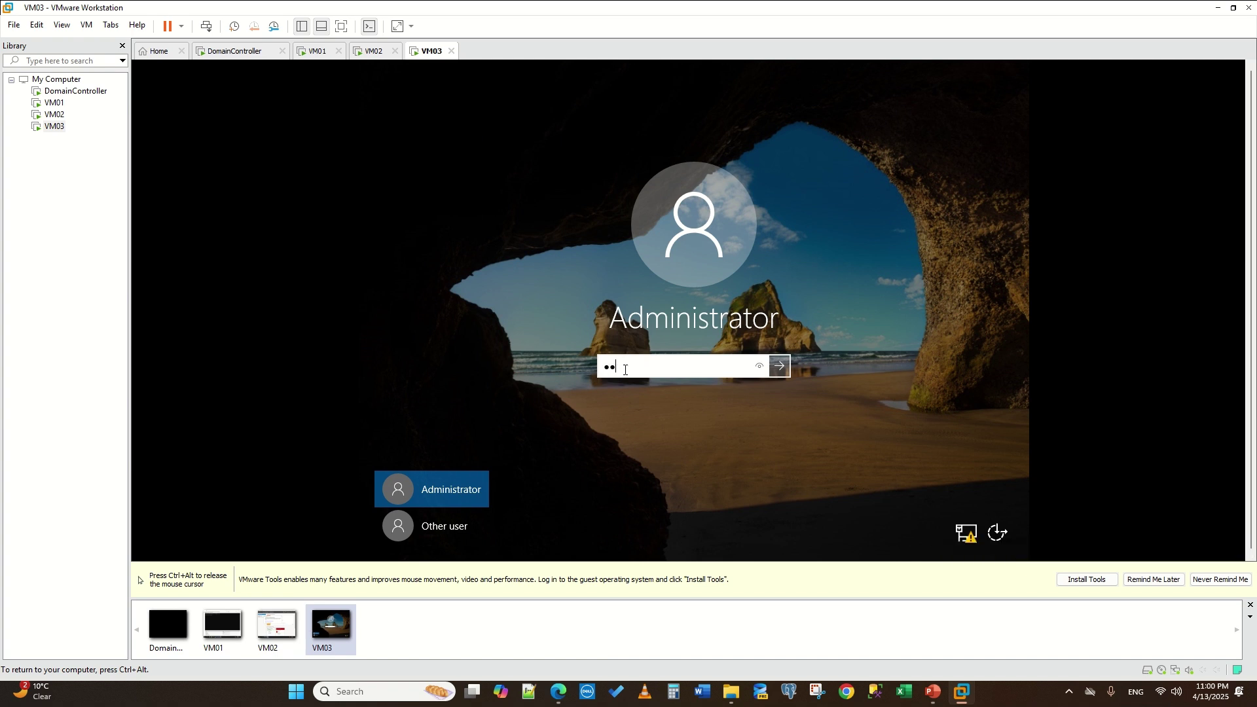
{"action": "type", "text": "••••••••••"}
{"action": "key", "text": "Return"}
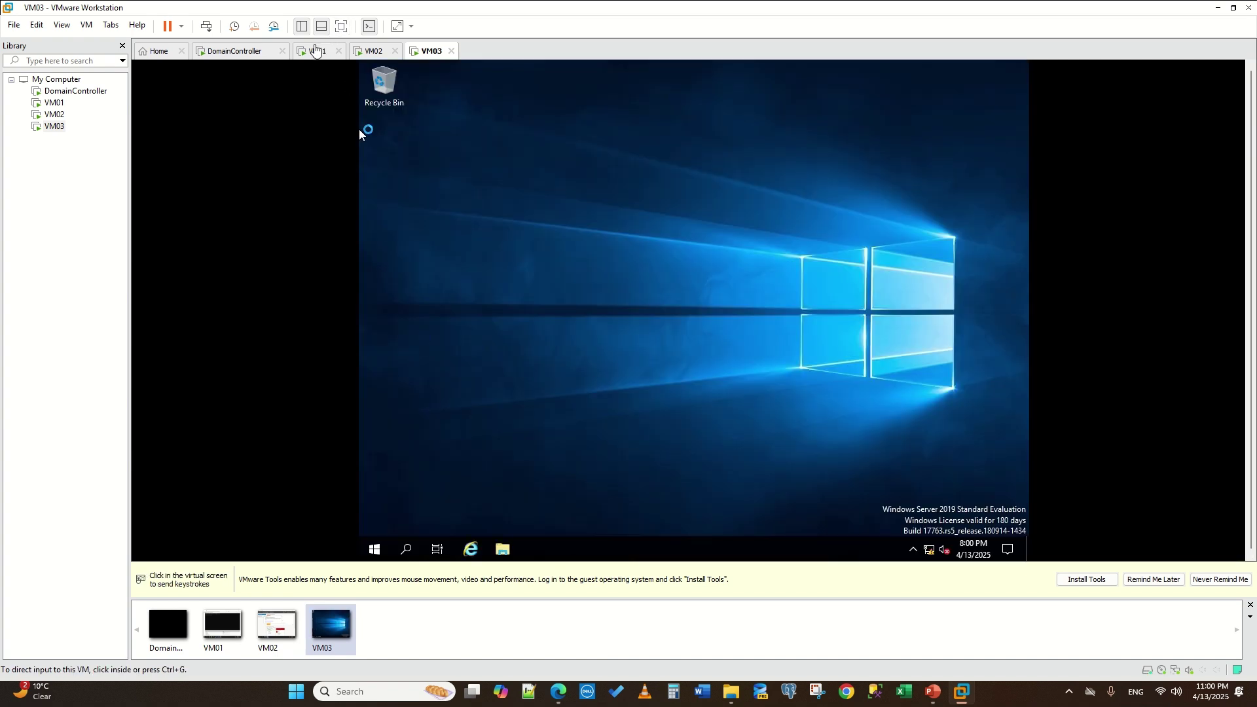
{"action": "left_click", "coordinate": [318, 51]}
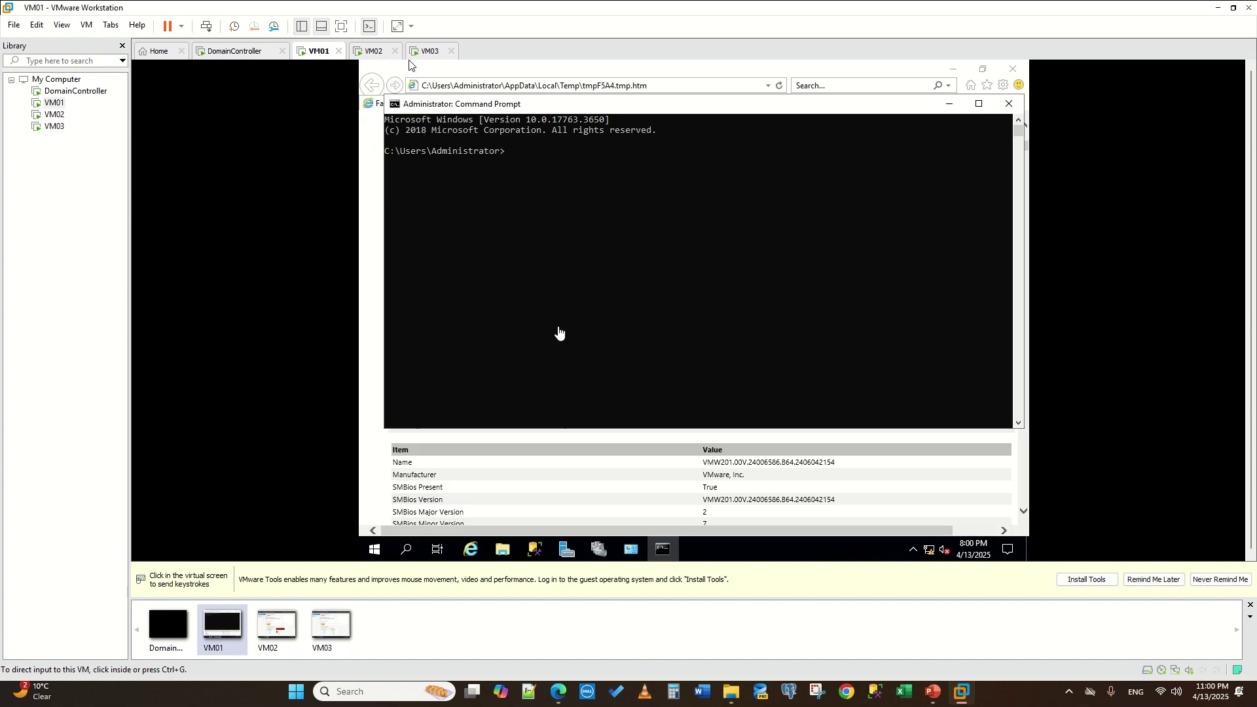
- Ping 192.168.1.10 and 192.168.1.11 from VM01's Command Prompt
{"action": "left_click", "coordinate": [590, 209]}
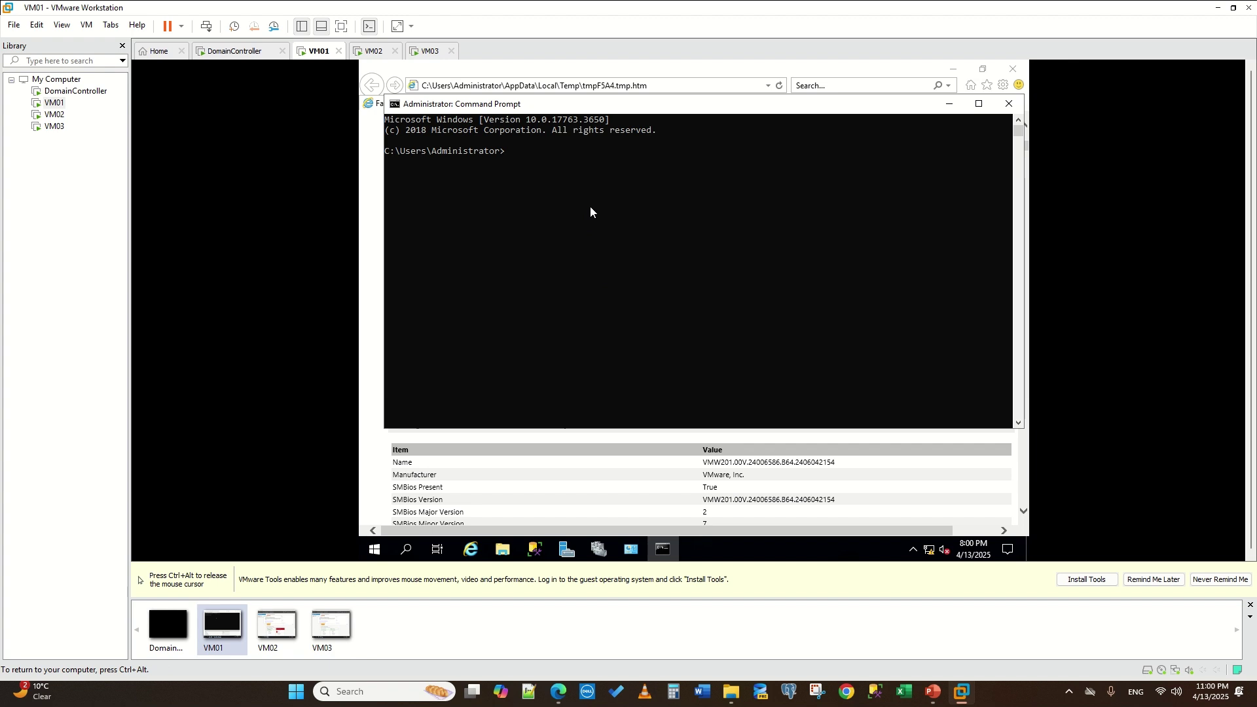
{"action": "type", "text": "ping 192.168.1.10"}
{"action": "key", "text": "Return"}
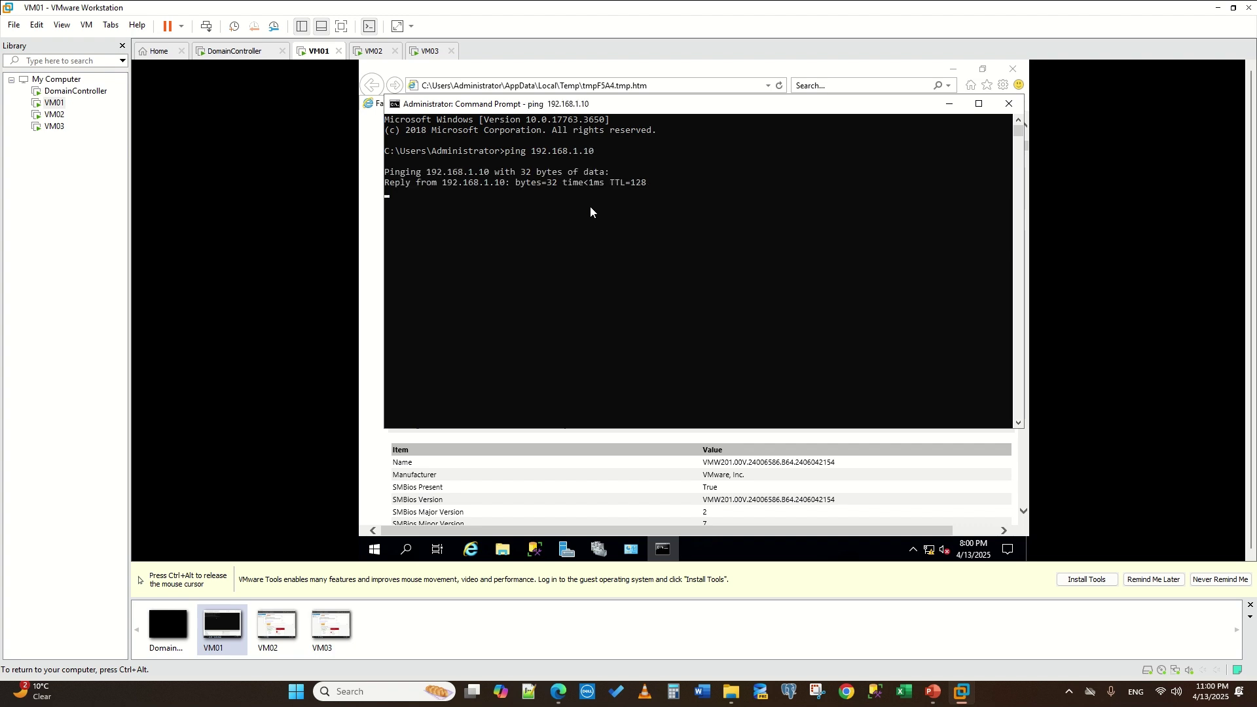
{"action": "left_click_drag", "start_coordinate": [617, 147], "coordinate": [507, 152]}
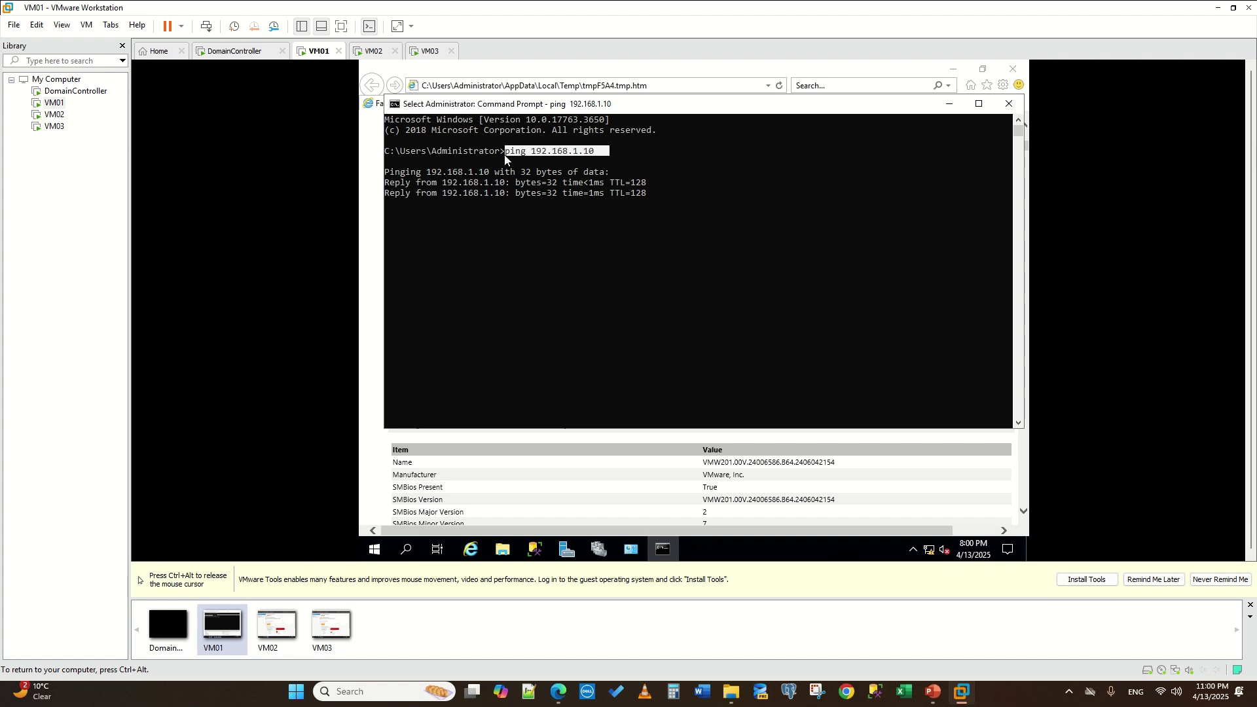
{"action": "right_click", "coordinate": [549, 160]}
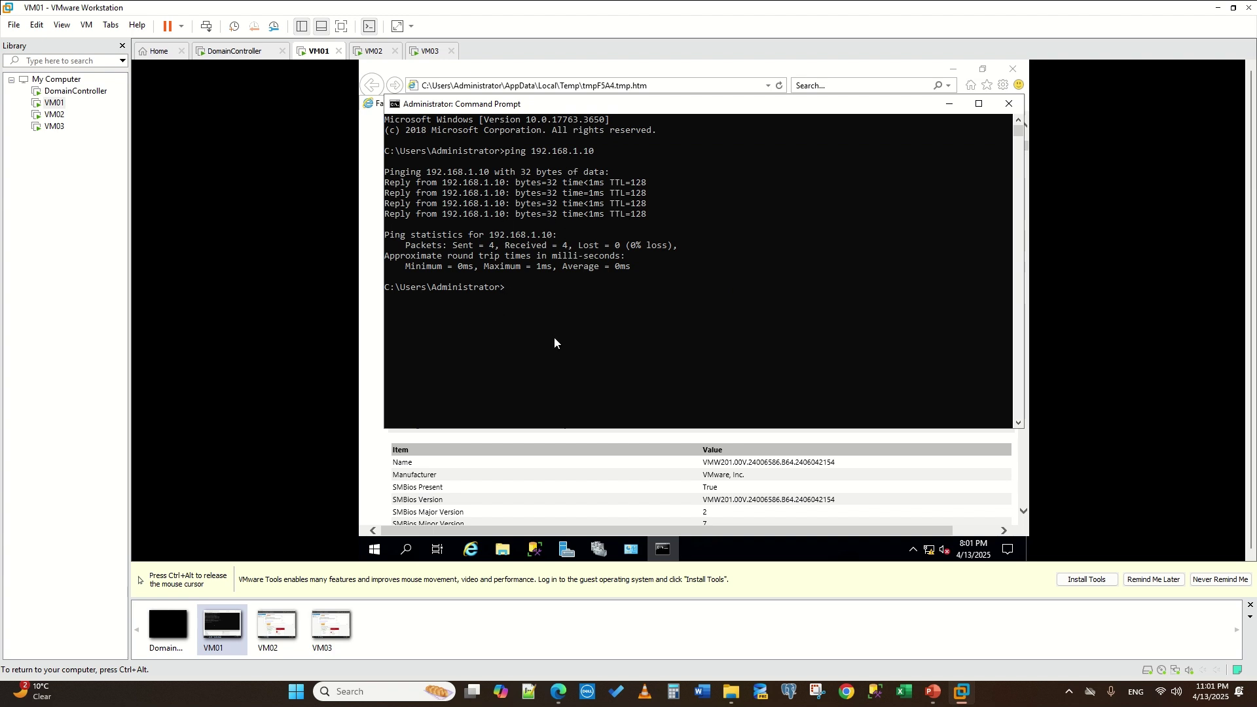
{"action": "right_click", "coordinate": [551, 296]}
{"action": "key", "text": "BackSpace"}
{"action": "type", "text": "192.168.1.11"}
{"action": "key", "text": "Return"}
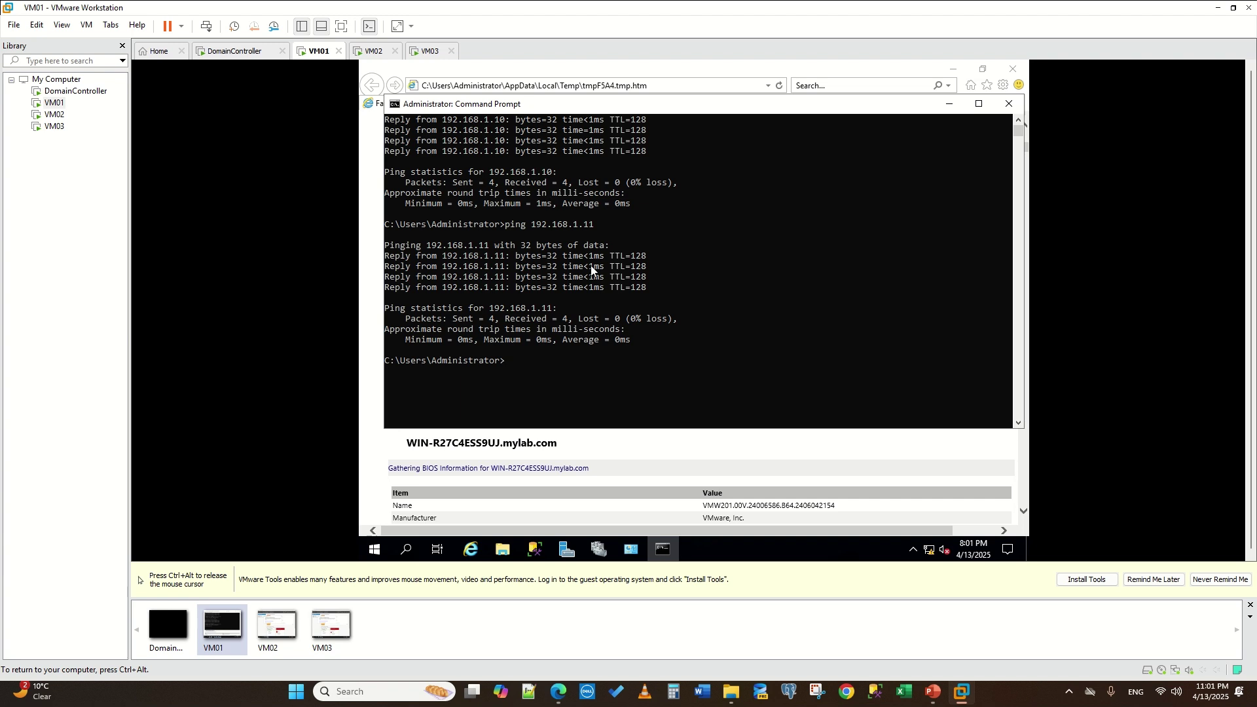
- Ping 192.168.1.12 and 192.168.1.13, then minimize the Command Prompt to show the report
{"action": "key", "text": "Up"}
{"action": "key", "text": "Up"}
{"action": "key", "text": "BackSpace"}
{"action": "type", "text": "2"}
{"action": "key", "text": "Return"}
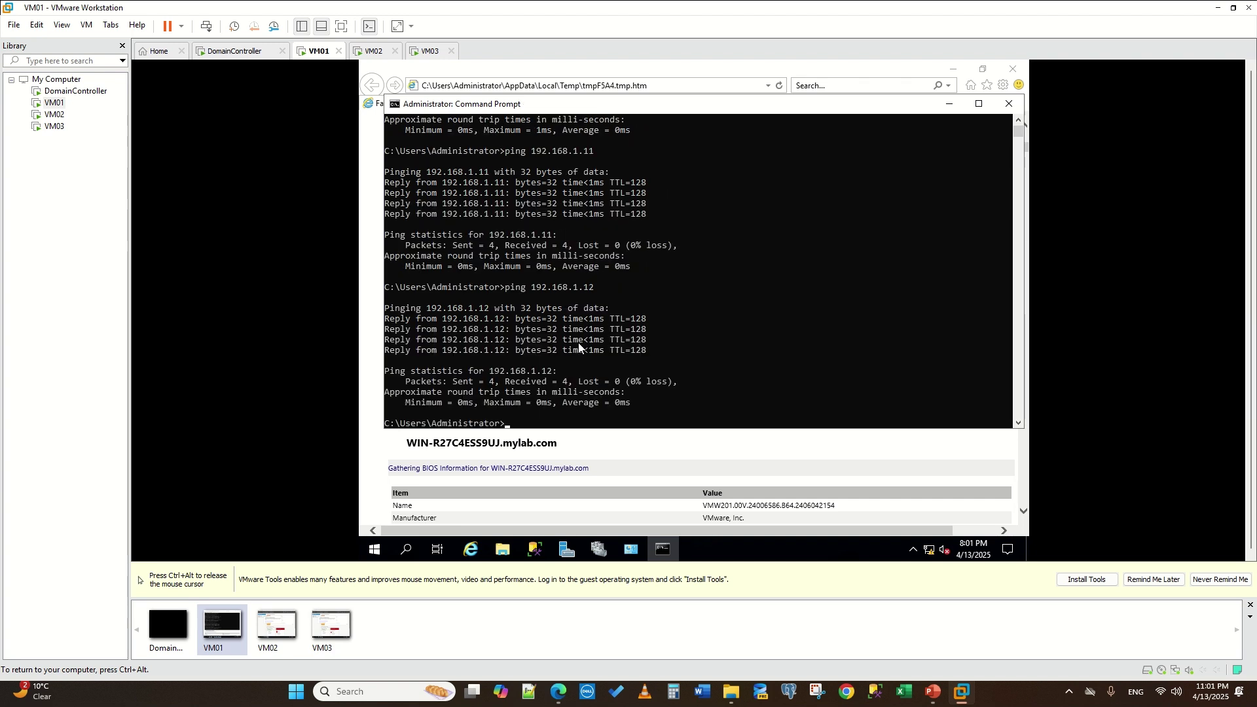
{"action": "scroll", "coordinate": [578, 344], "scroll_direction": "down", "scroll_amount": 2}
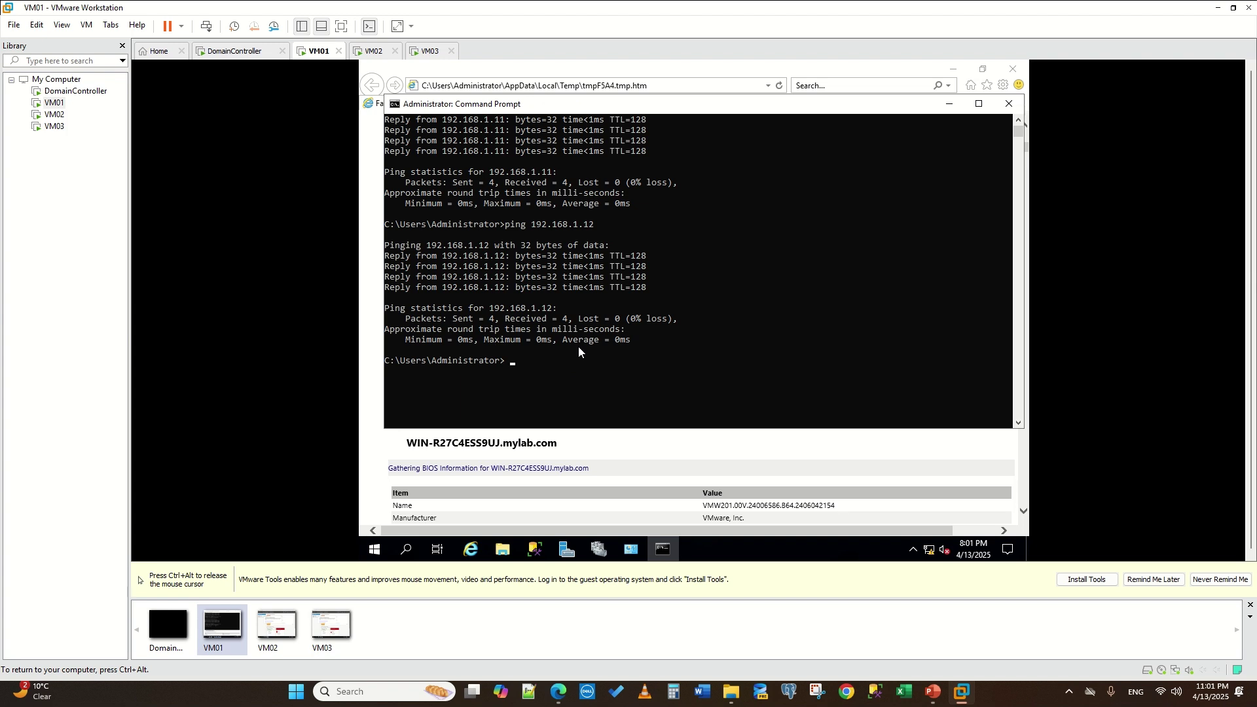
{"action": "type", "text": "ping 192.168.1.10"}
{"action": "key", "text": "BackSpace"}
{"action": "type", "text": "3"}
{"action": "key", "text": "Return"}
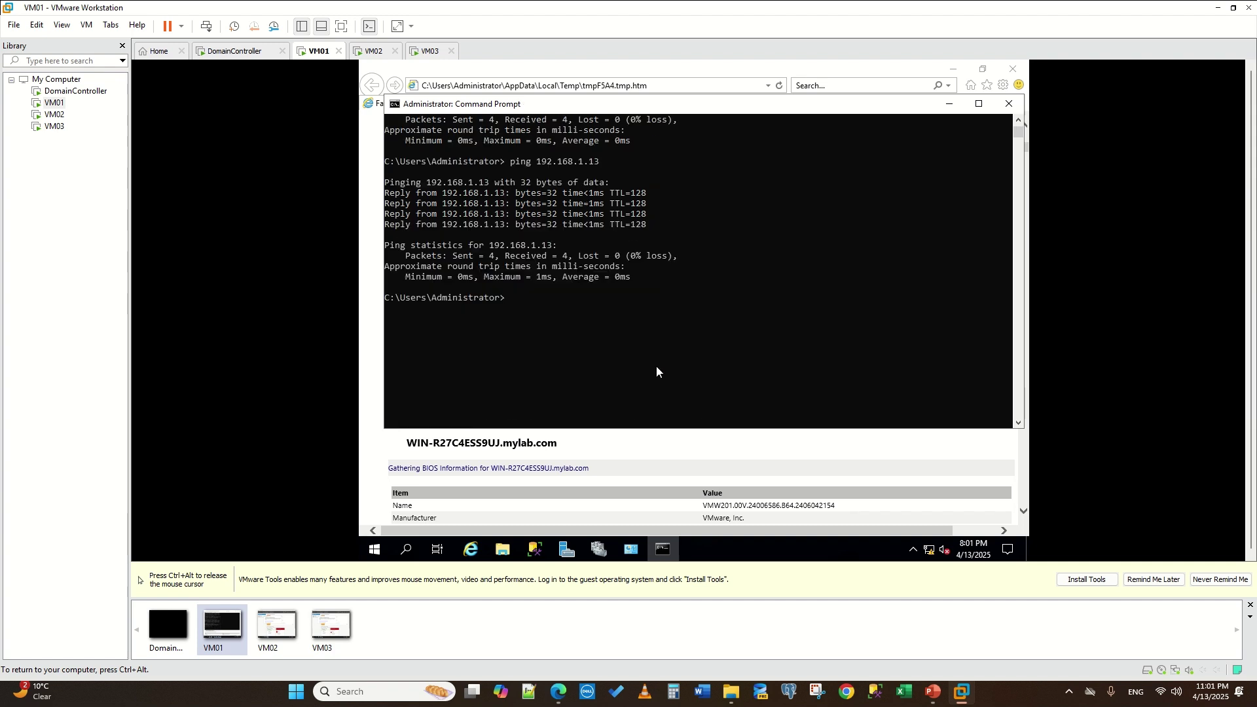
{"action": "left_click", "coordinate": [662, 549]}
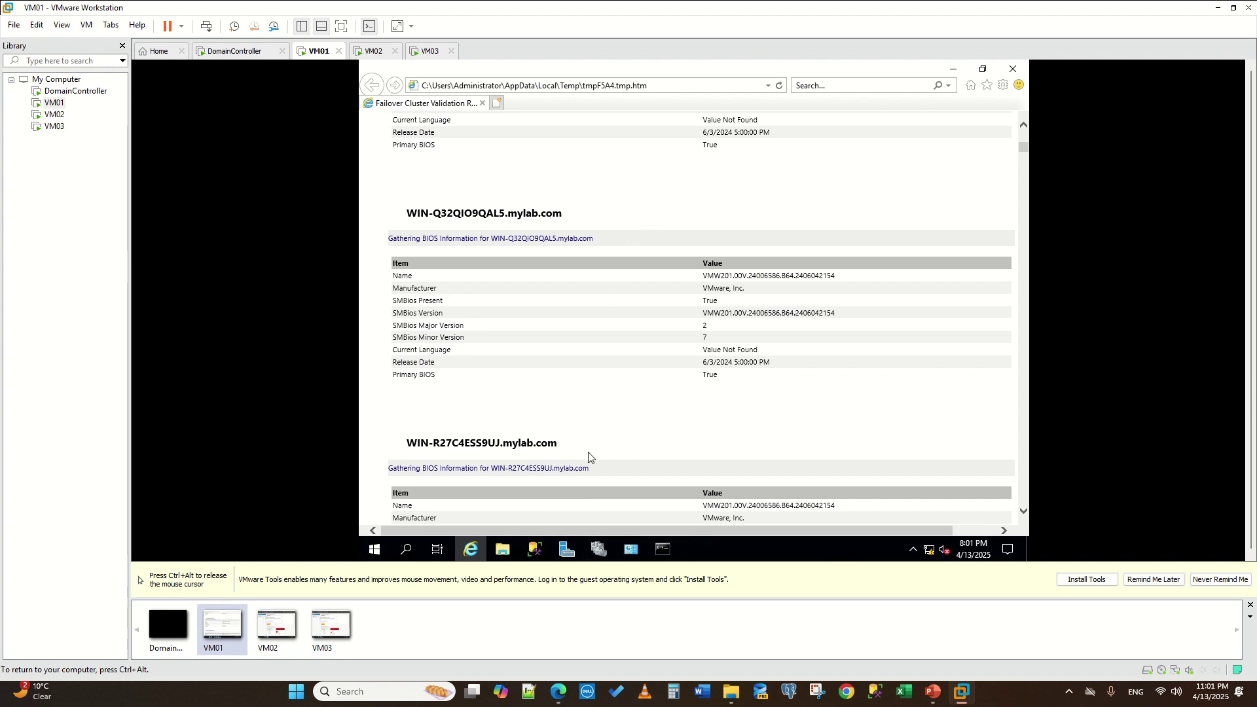
- Search the domain for computers named 'win-', authenticating with the domain administrator credentials
{"action": "left_click", "coordinate": [599, 553]}
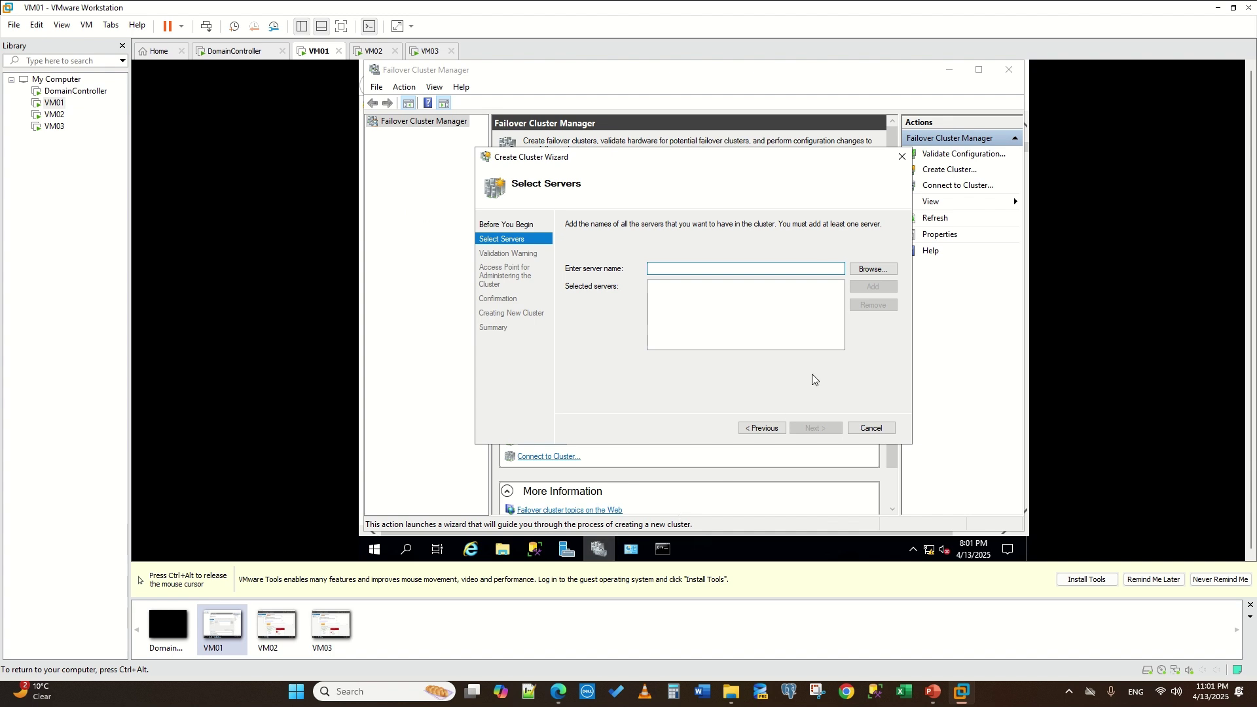
{"action": "left_click", "coordinate": [882, 269]}
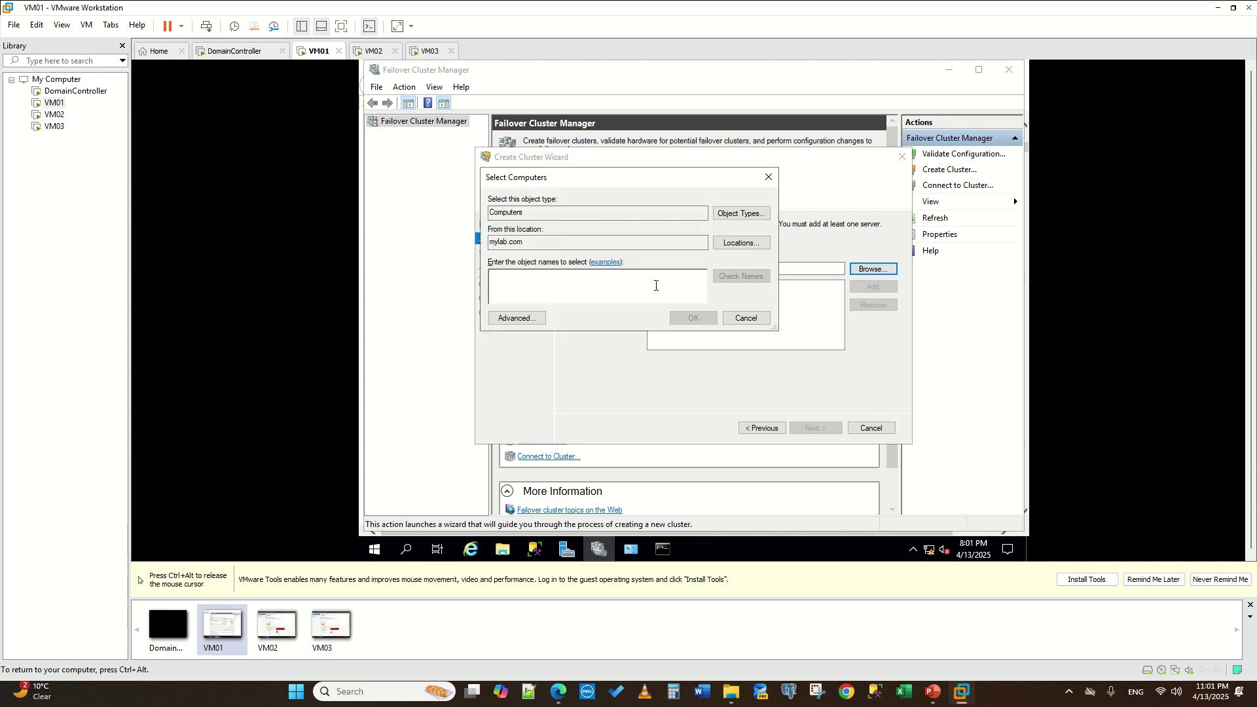
{"action": "type", "text": "win"}
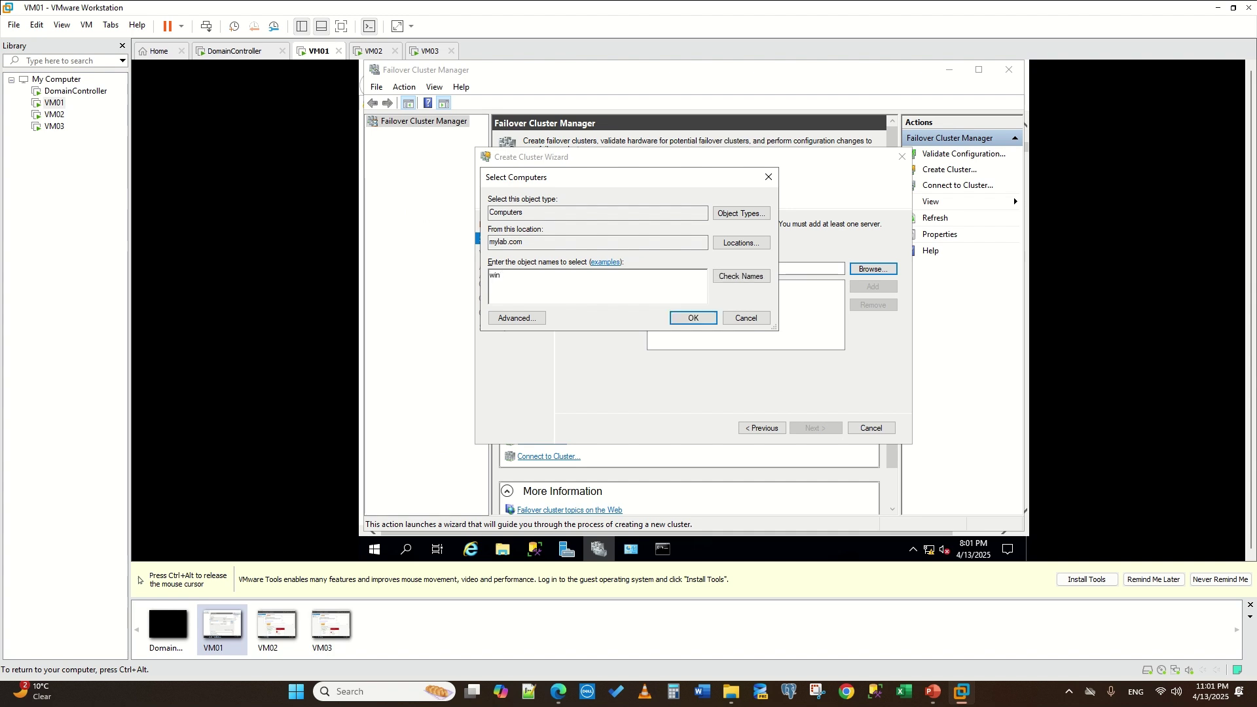
{"action": "type", "text": "-"}
{"action": "left_click", "coordinate": [746, 275]}
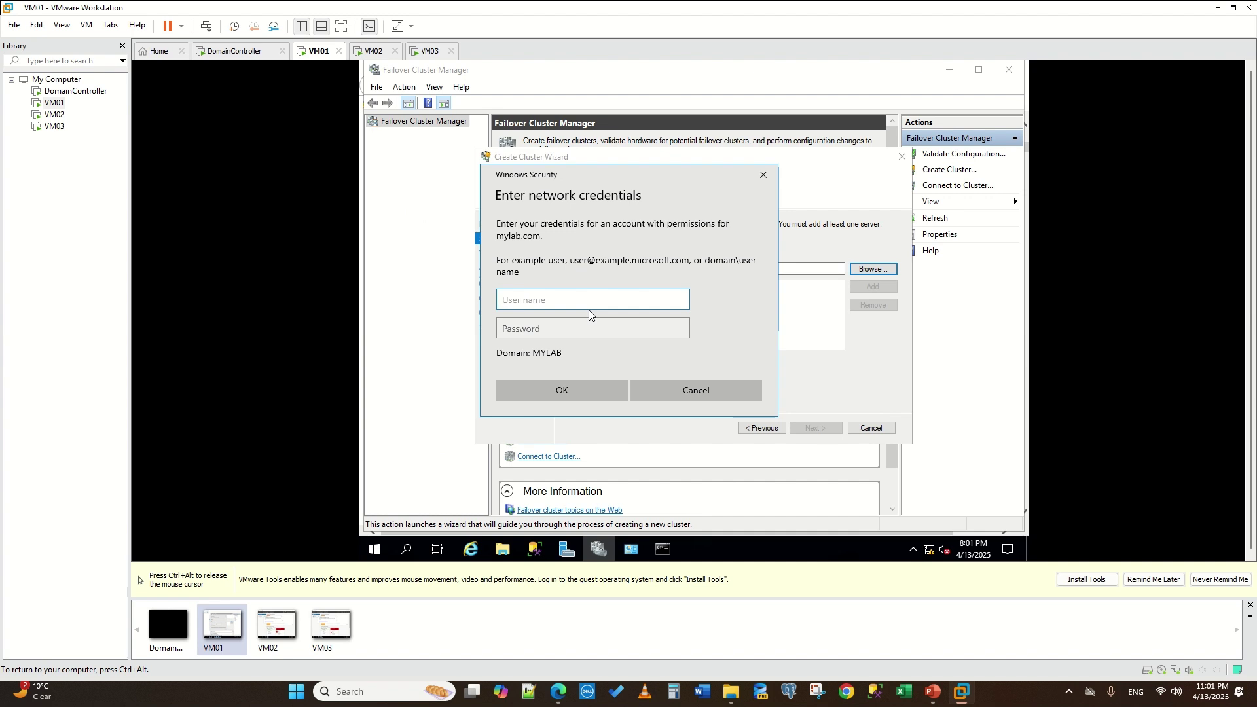
{"action": "type", "text": "Administrator"}
{"action": "key", "text": "Tab"}
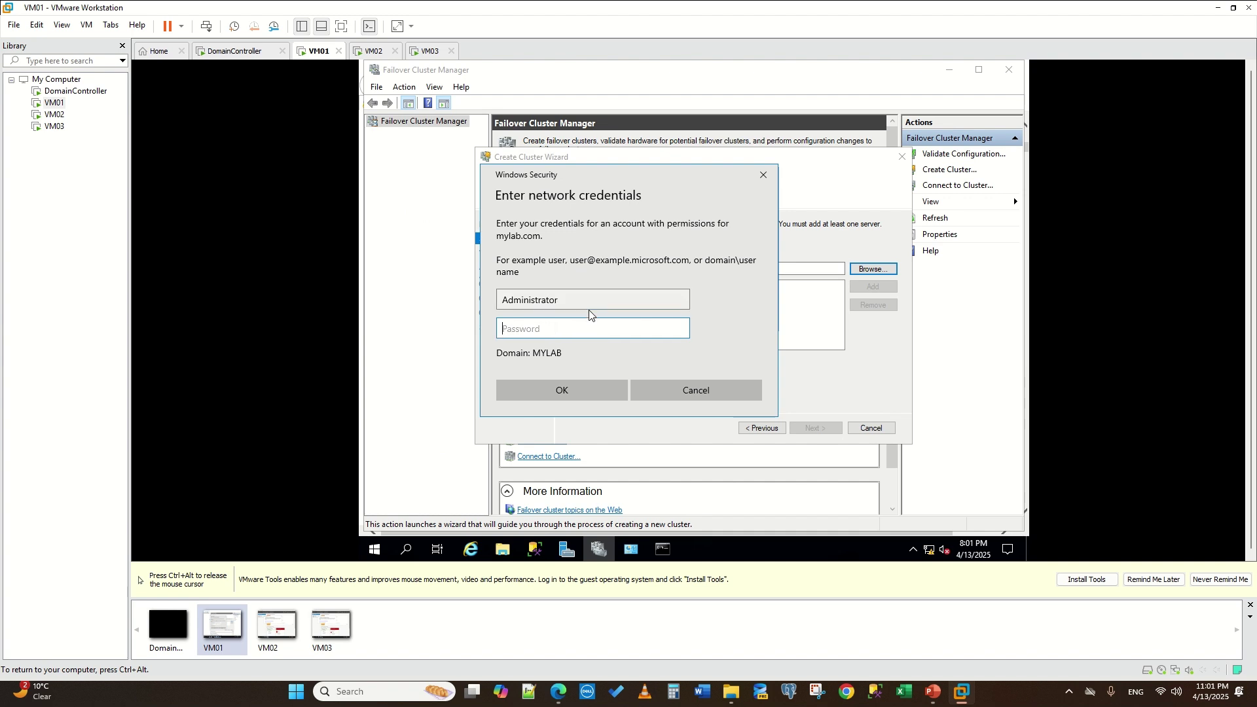
{"action": "type", "text": "P"}
{"action": "key", "text": "BackSpace"}
{"action": "type", "text": "P@ssw0rd12345"}
{"action": "key", "text": "BackSpace"}
{"action": "key", "text": "BackSpace"}
{"action": "key", "text": "BackSpace"}
{"action": "key", "text": "BackSpace"}
{"action": "key", "text": "BackSpace"}
{"action": "key", "text": "BackSpace"}
{"action": "key", "text": "BackSpace"}
{"action": "key", "text": "BackSpace"}
{"action": "key", "text": "BackSpace"}
{"action": "key", "text": "BackSpace"}
{"action": "key", "text": "BackSpace"}
{"action": "key", "text": "BackSpace"}
{"action": "key", "text": "BackSpace"}
{"action": "type", "text": "P@ssw0rd123"}
{"action": "key", "text": "Return"}
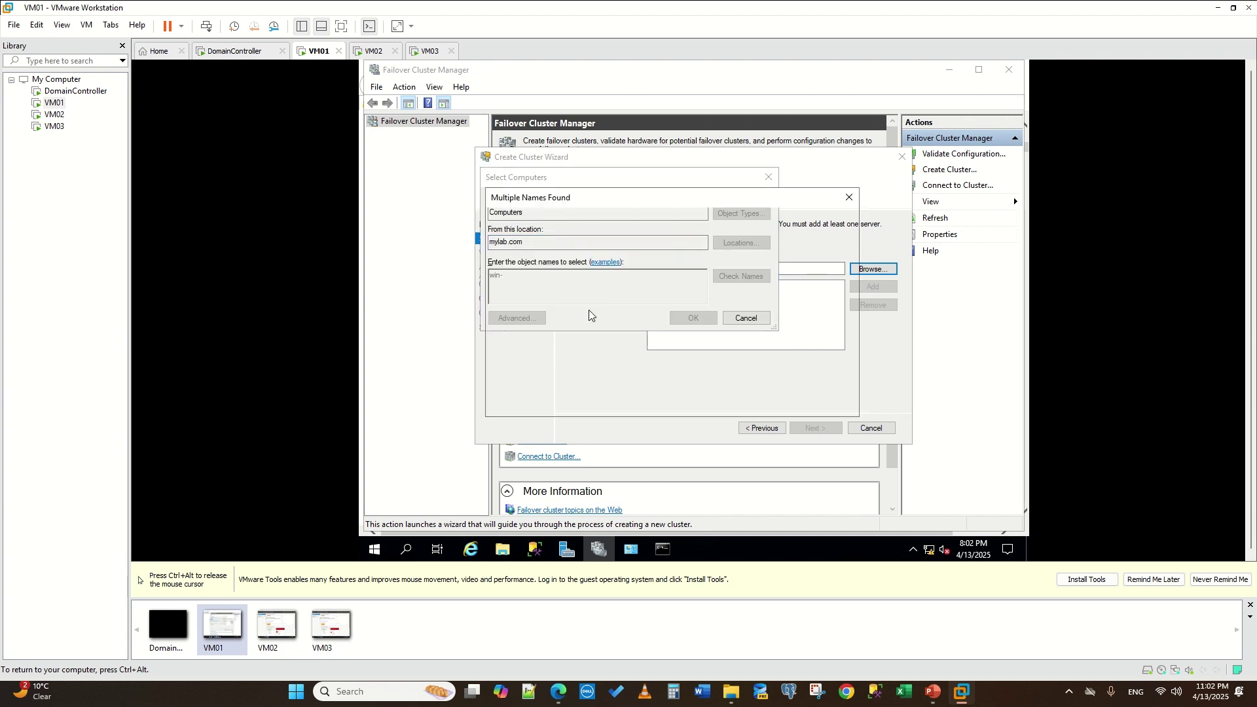
- Add the three member servers, excluding the domain controller, as cluster servers
{"action": "left_click", "coordinate": [582, 316], "text": "shift"}
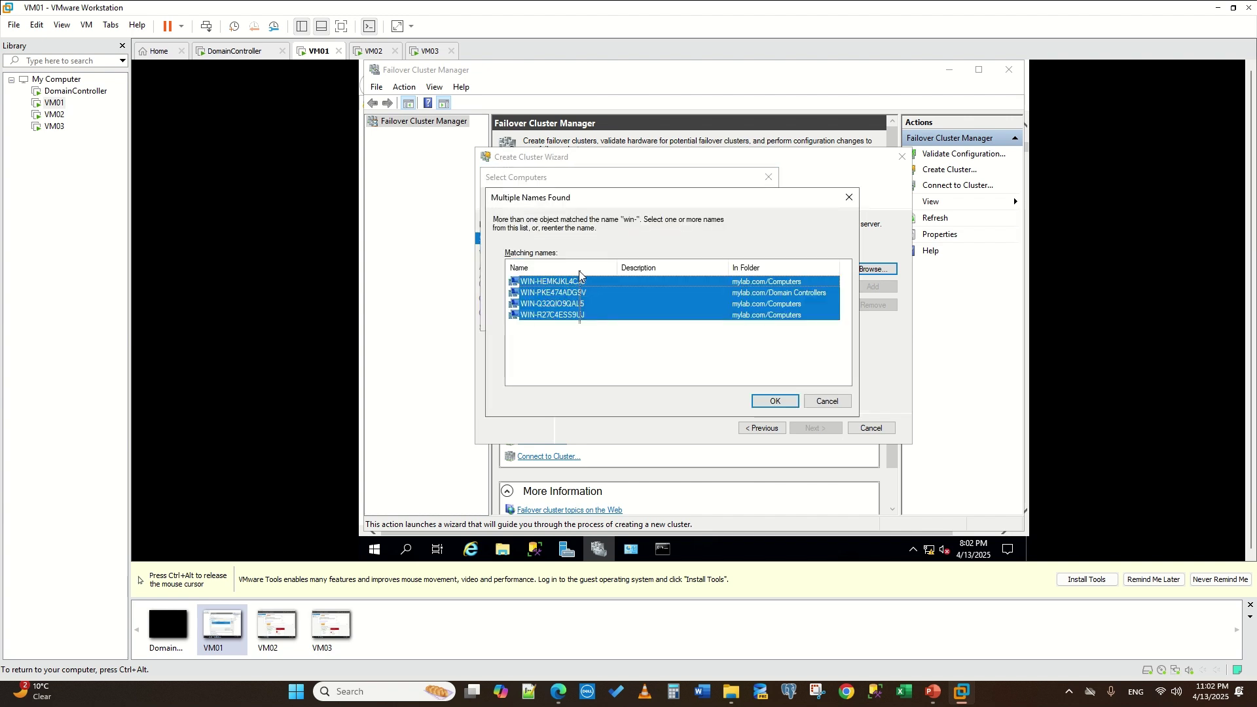
{"action": "left_click", "coordinate": [580, 293], "text": "ctrl"}
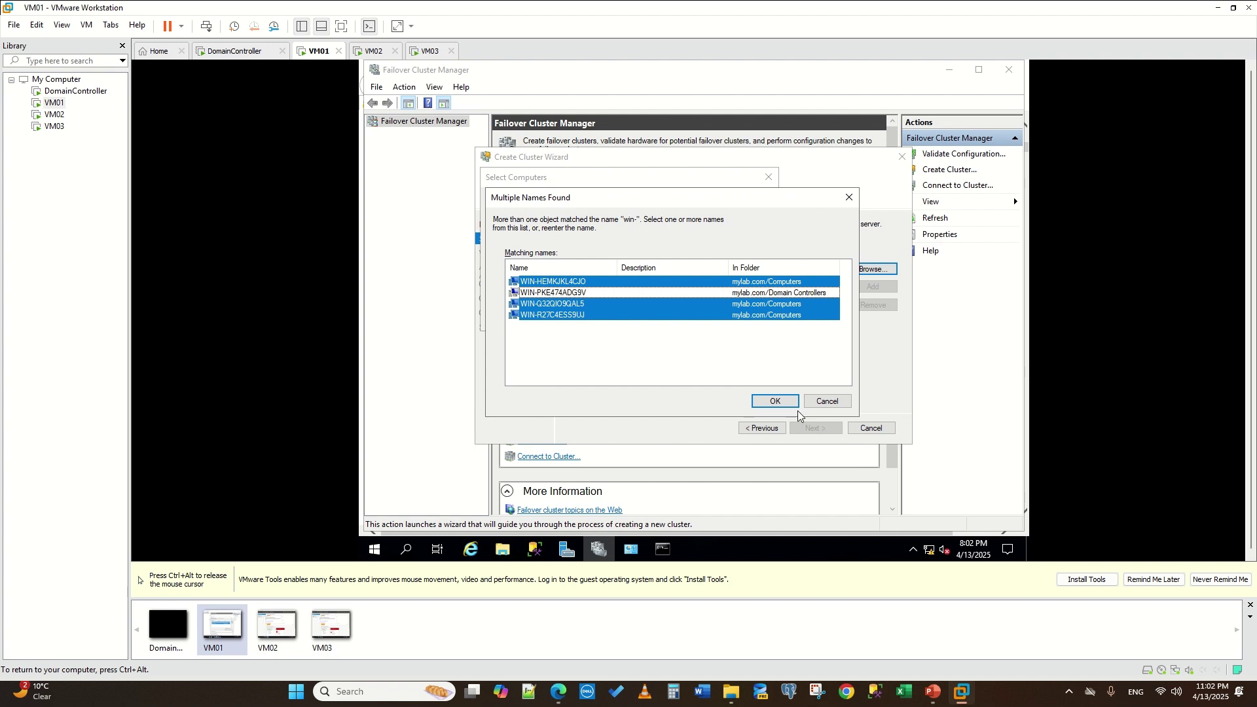
{"action": "left_click", "coordinate": [781, 400]}
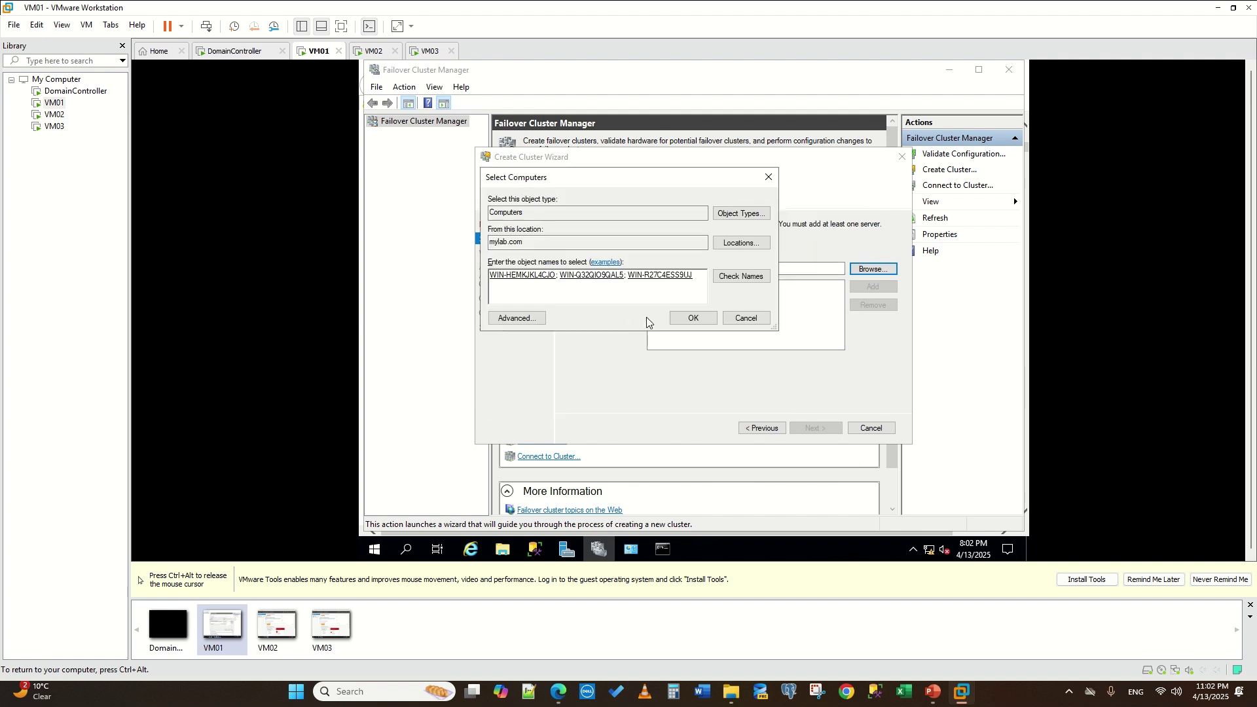
{"action": "left_click", "coordinate": [691, 320]}
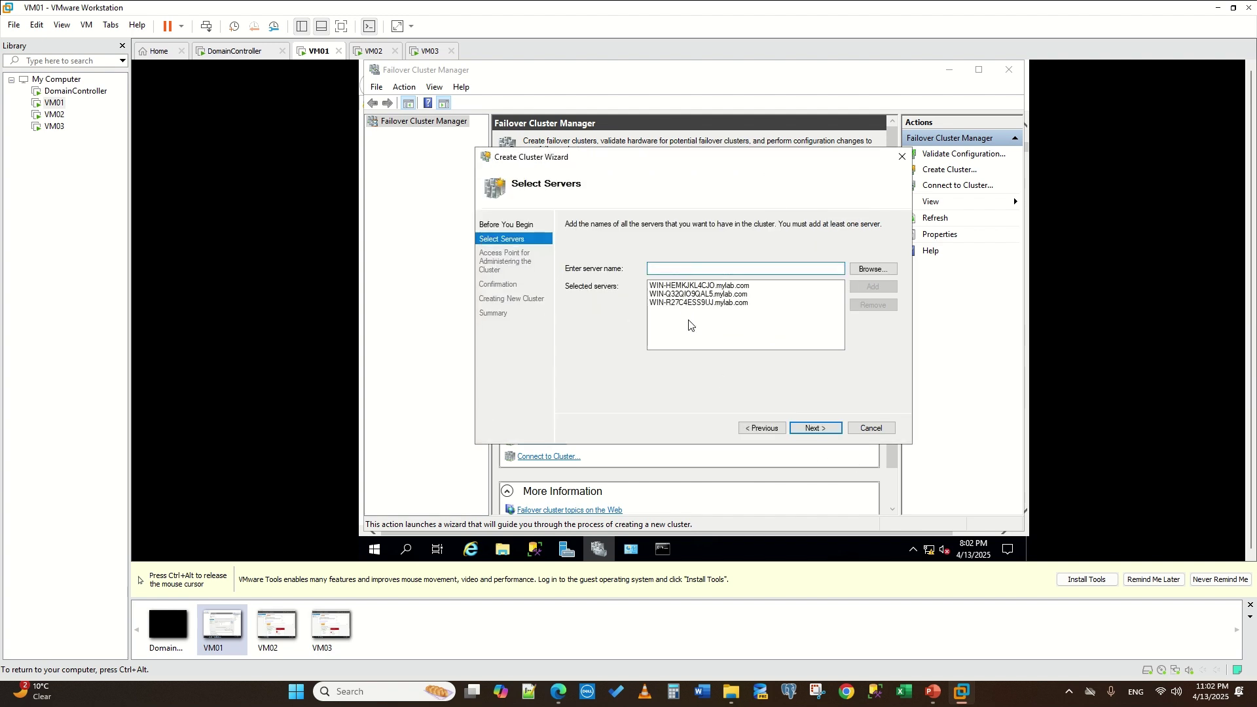
{"action": "left_click", "coordinate": [816, 428]}
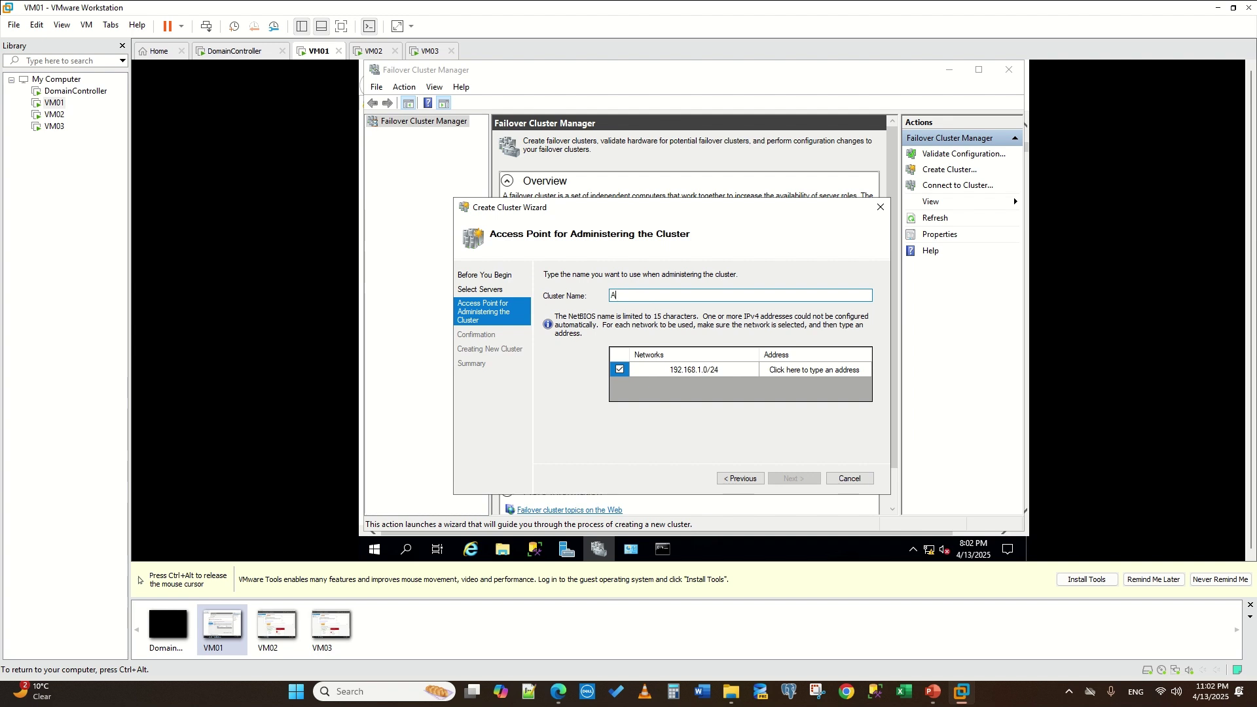
- Name the cluster mylabAG with address 192.168.1.20 on the 192.168.1.0/24 network
{"action": "type", "text": "ylabAG"}
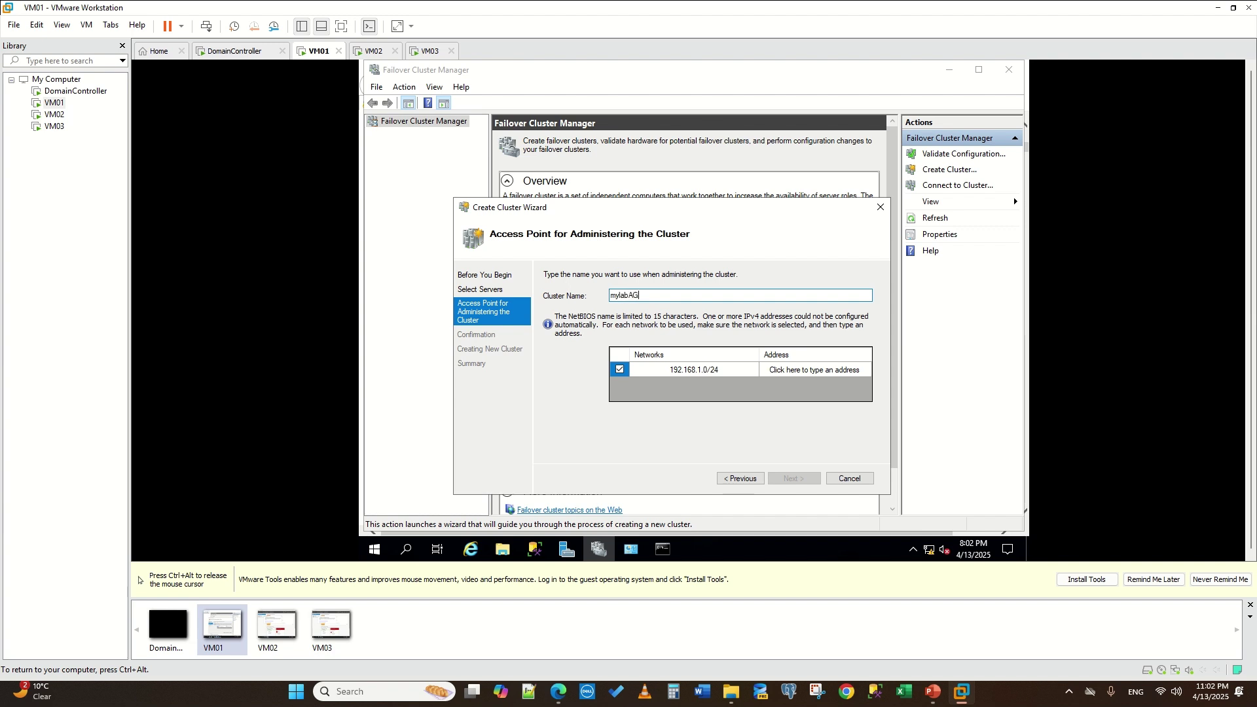
{"action": "left_click", "coordinate": [705, 367]}
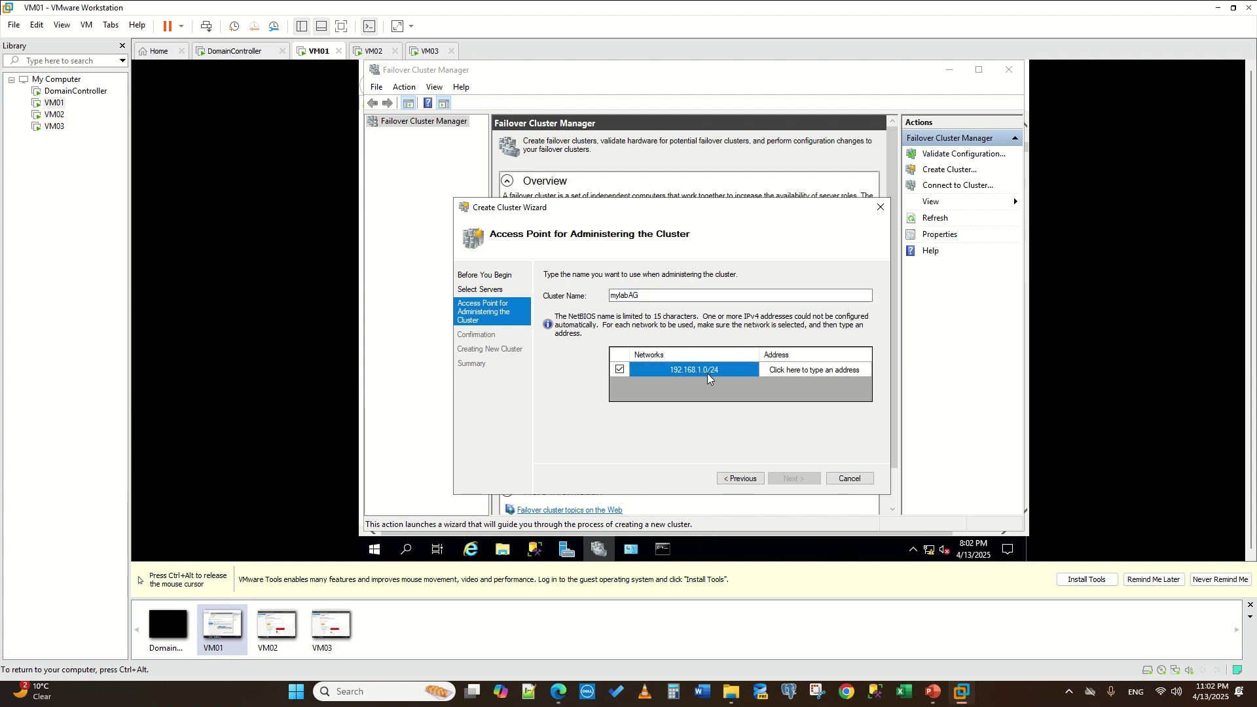
{"action": "left_click", "coordinate": [782, 375]}
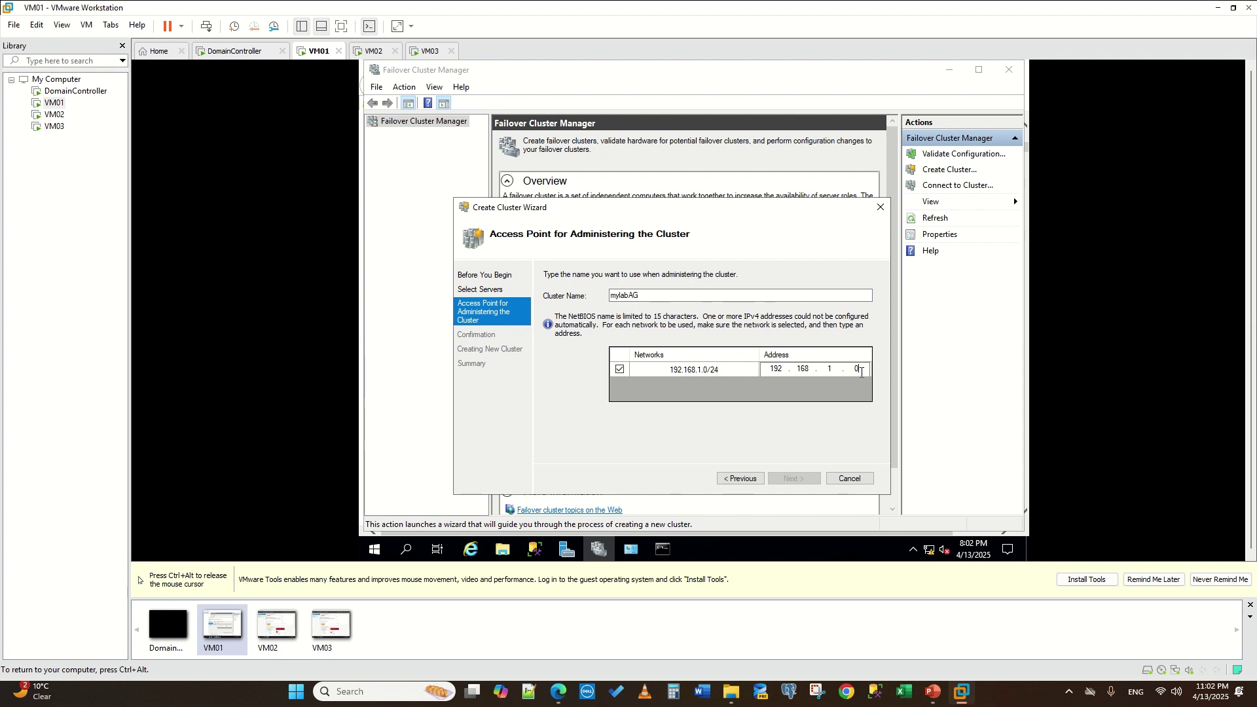
{"action": "left_click_drag", "start_coordinate": [859, 371], "coordinate": [771, 369]}
{"action": "type", "text": "20"}
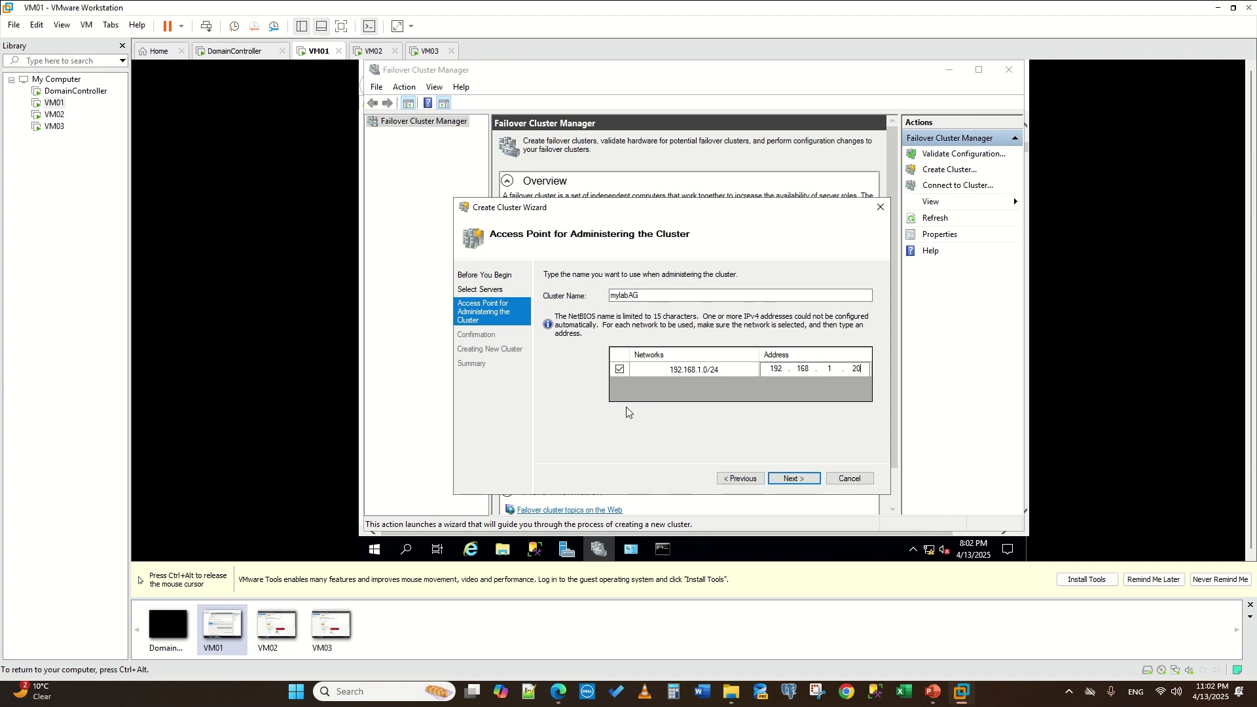
{"action": "left_click", "coordinate": [785, 479]}
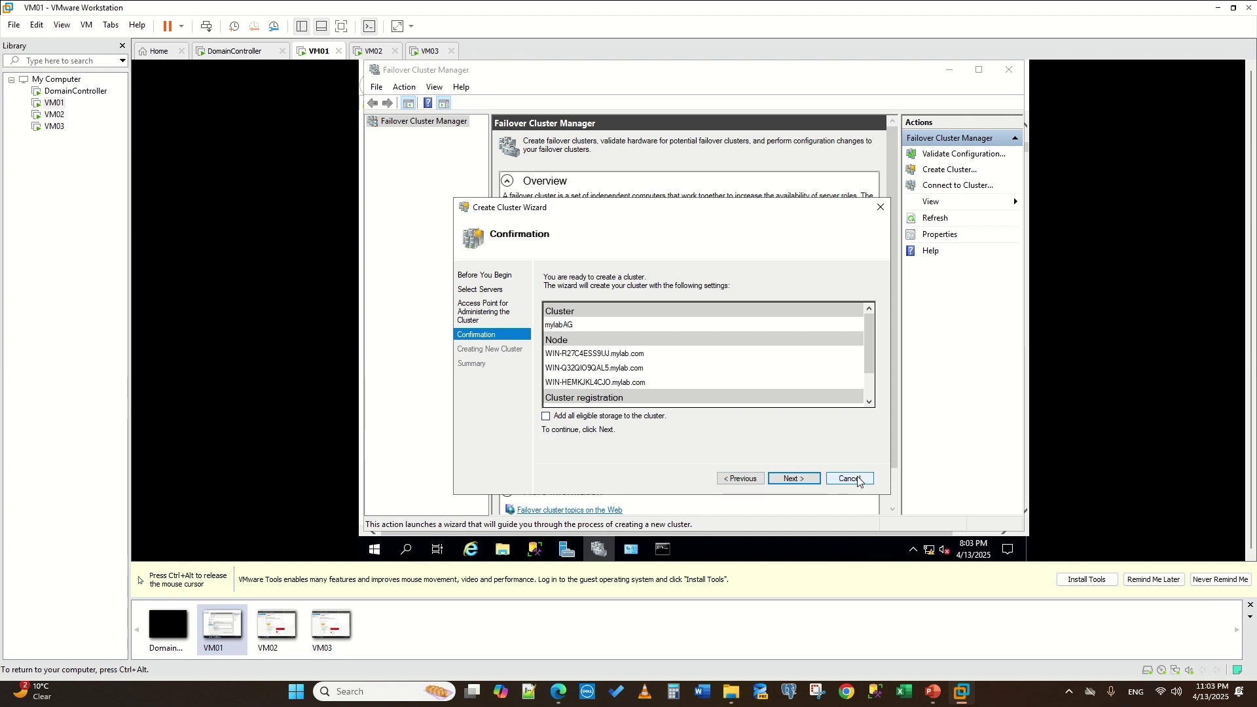
- Create the cluster, finish the wizard, and select mylabAG.mylab.com in the tree
{"action": "left_click", "coordinate": [794, 478]}
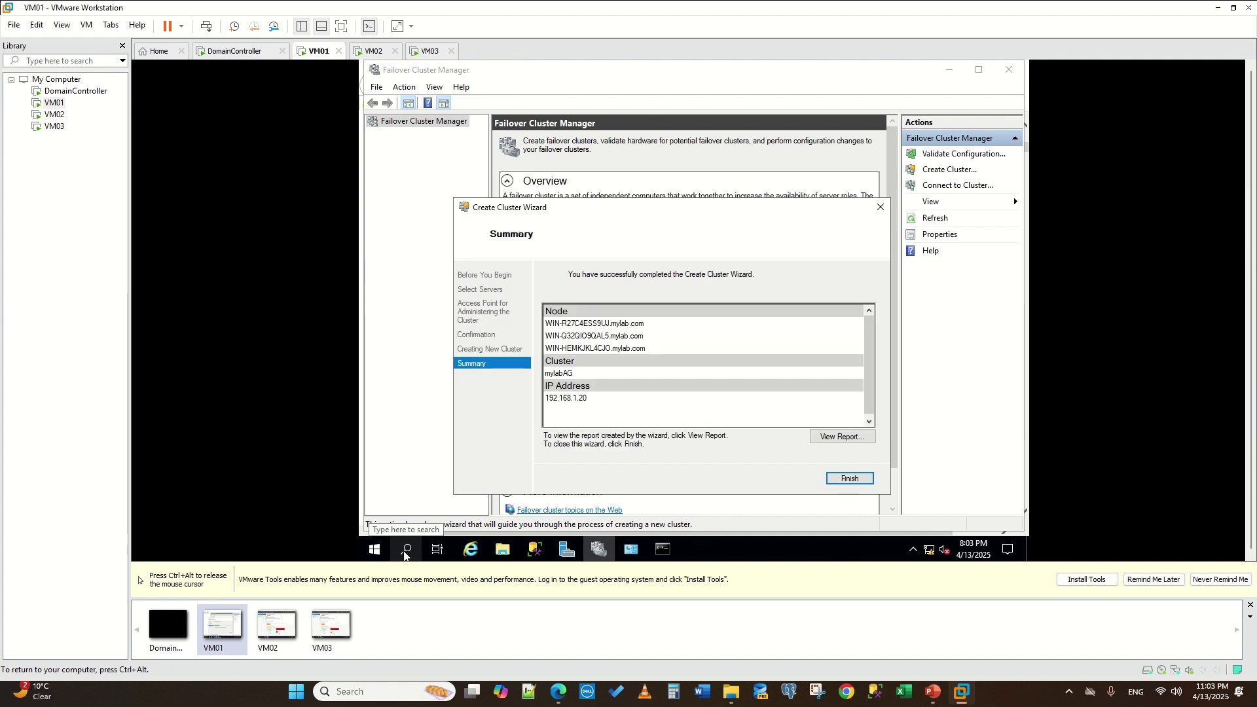
{"action": "left_click", "coordinate": [854, 478]}
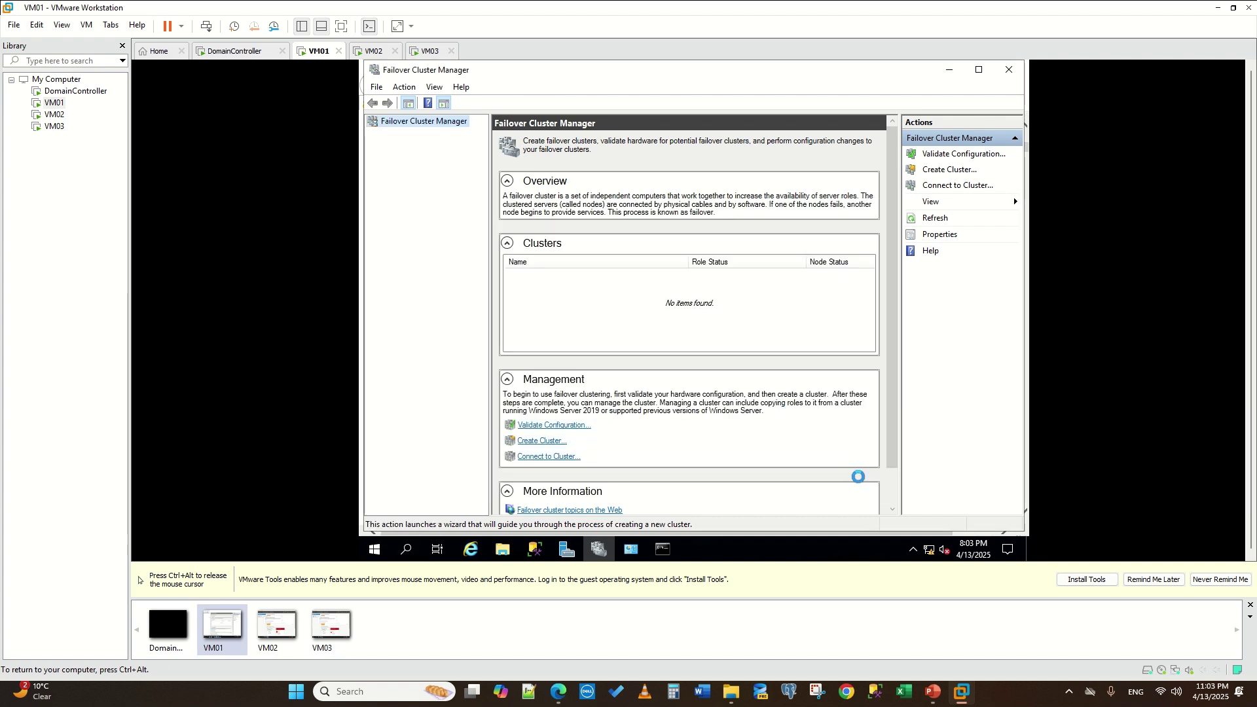
{"action": "left_click", "coordinate": [409, 134]}
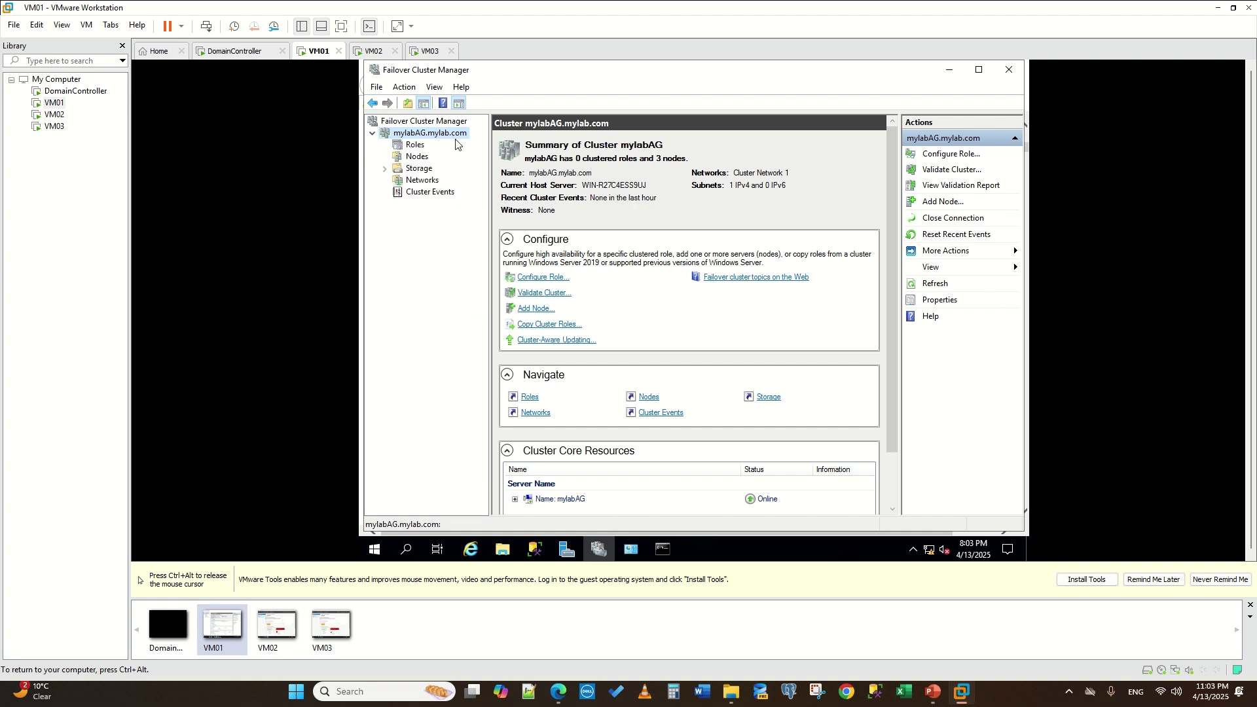
- Browse the cluster's Roles, Nodes, Storage and Networks views, ending on Roles
{"action": "left_click", "coordinate": [415, 145]}
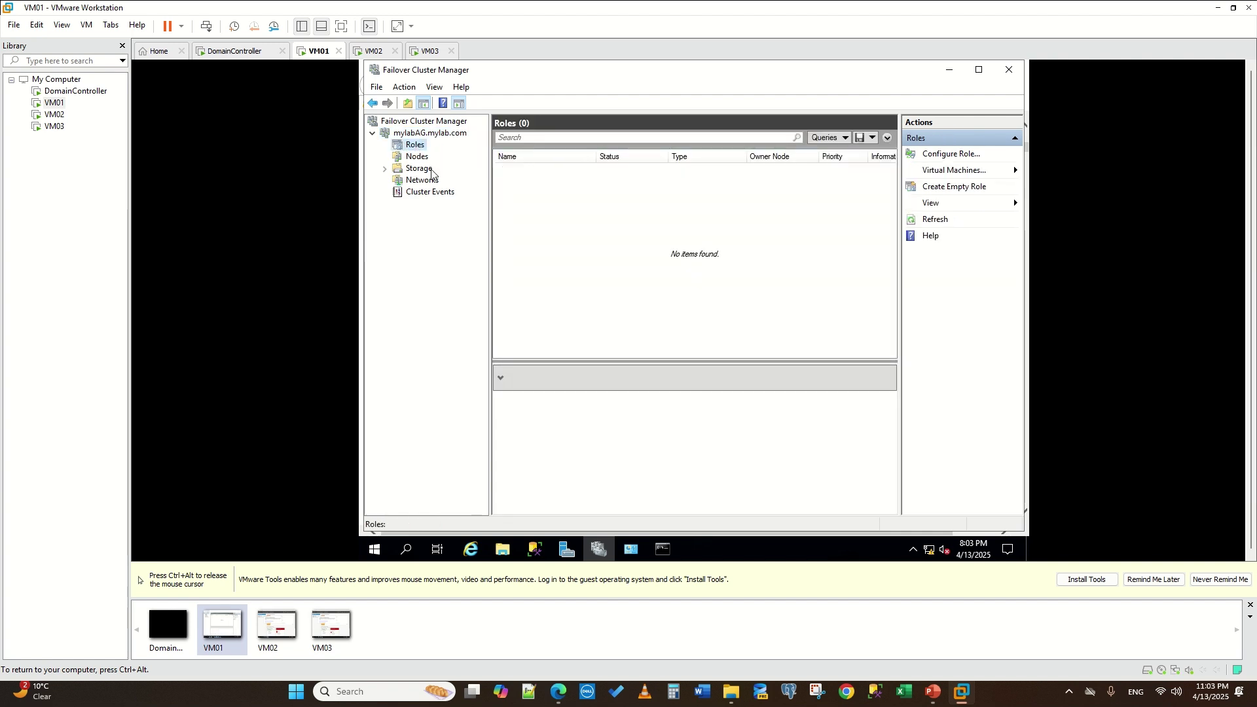
{"action": "left_click", "coordinate": [416, 157]}
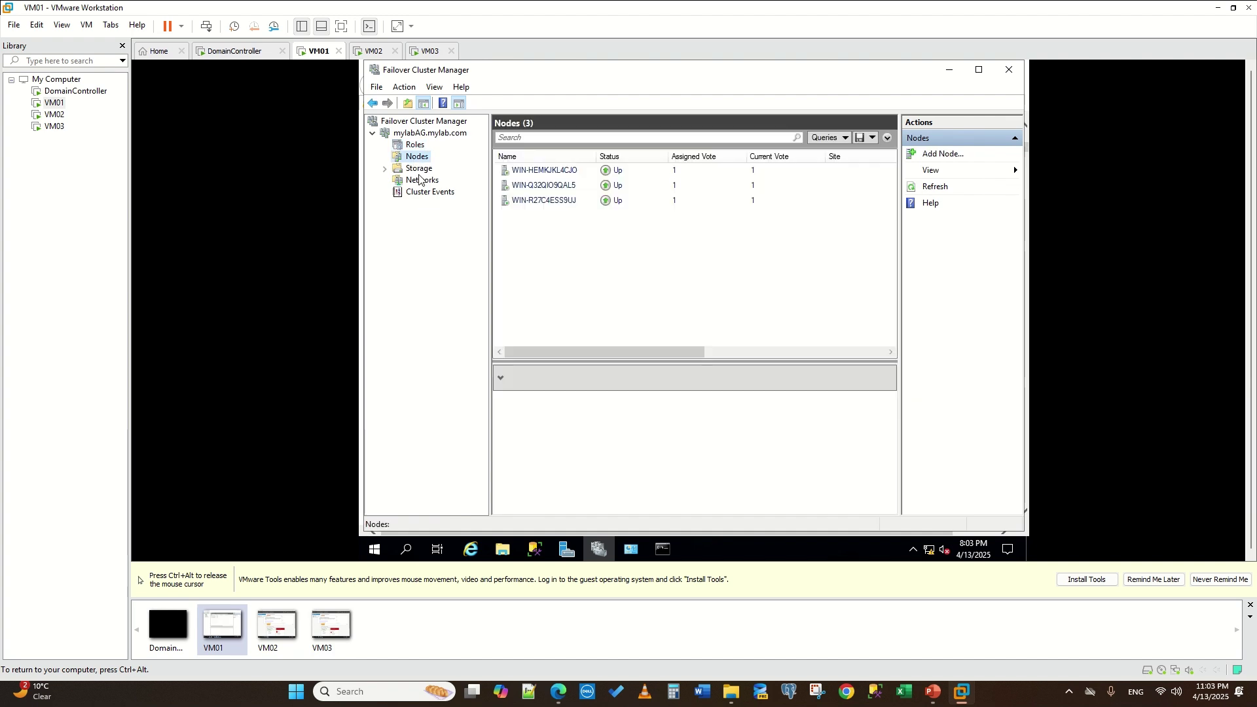
{"action": "left_click", "coordinate": [418, 169]}
{"action": "left_click", "coordinate": [424, 180]}
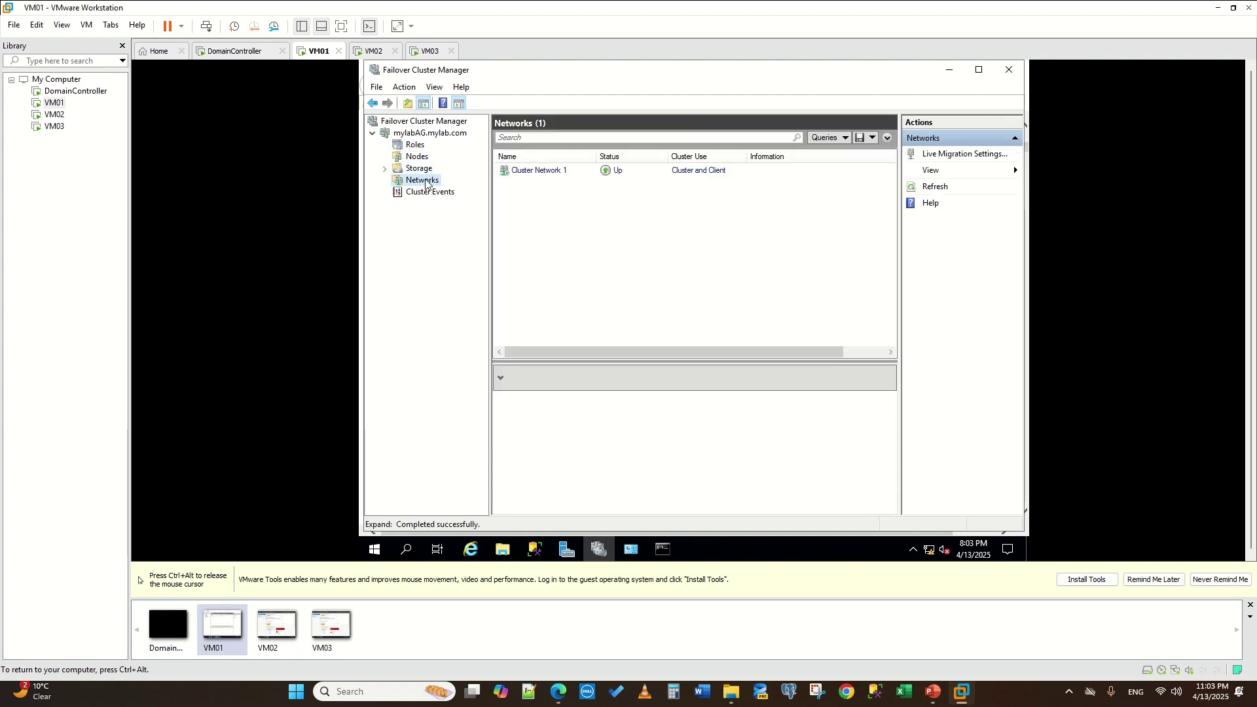
{"action": "left_click", "coordinate": [418, 146]}
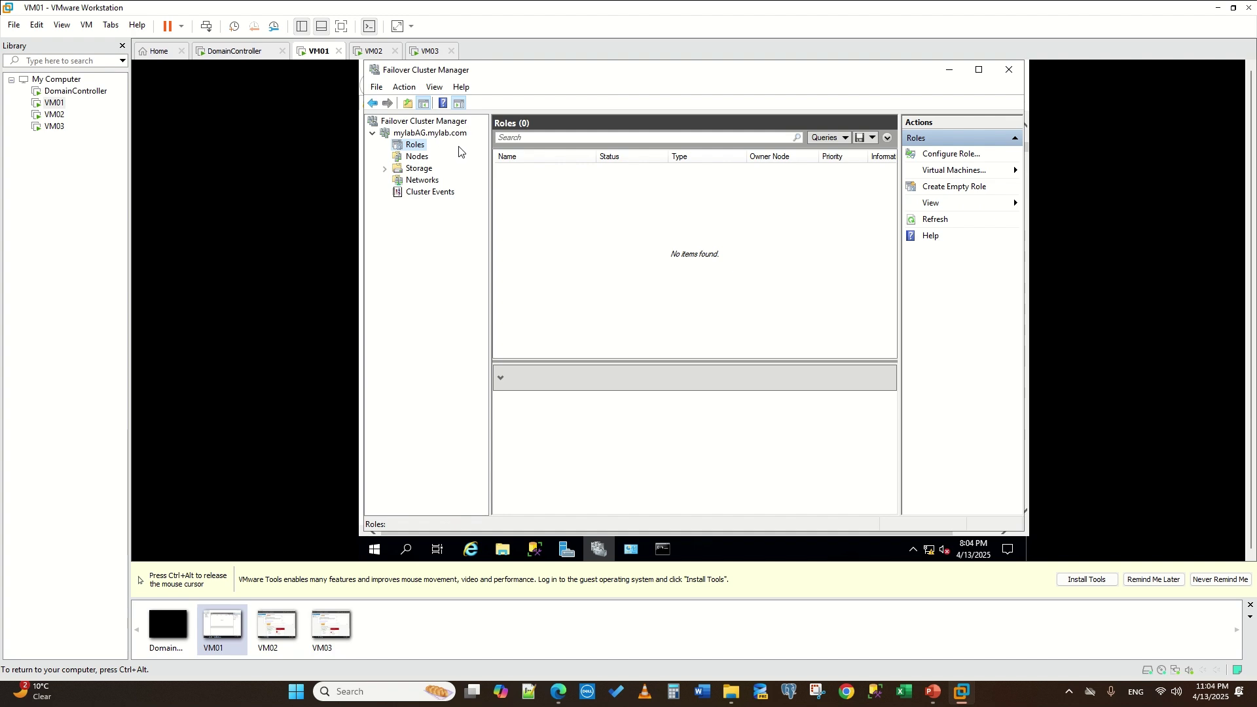
- Show the Nodes view listing the three cluster nodes, all Up
{"action": "key", "text": "ctrl+alt"}
{"action": "left_click", "coordinate": [255, 77]}
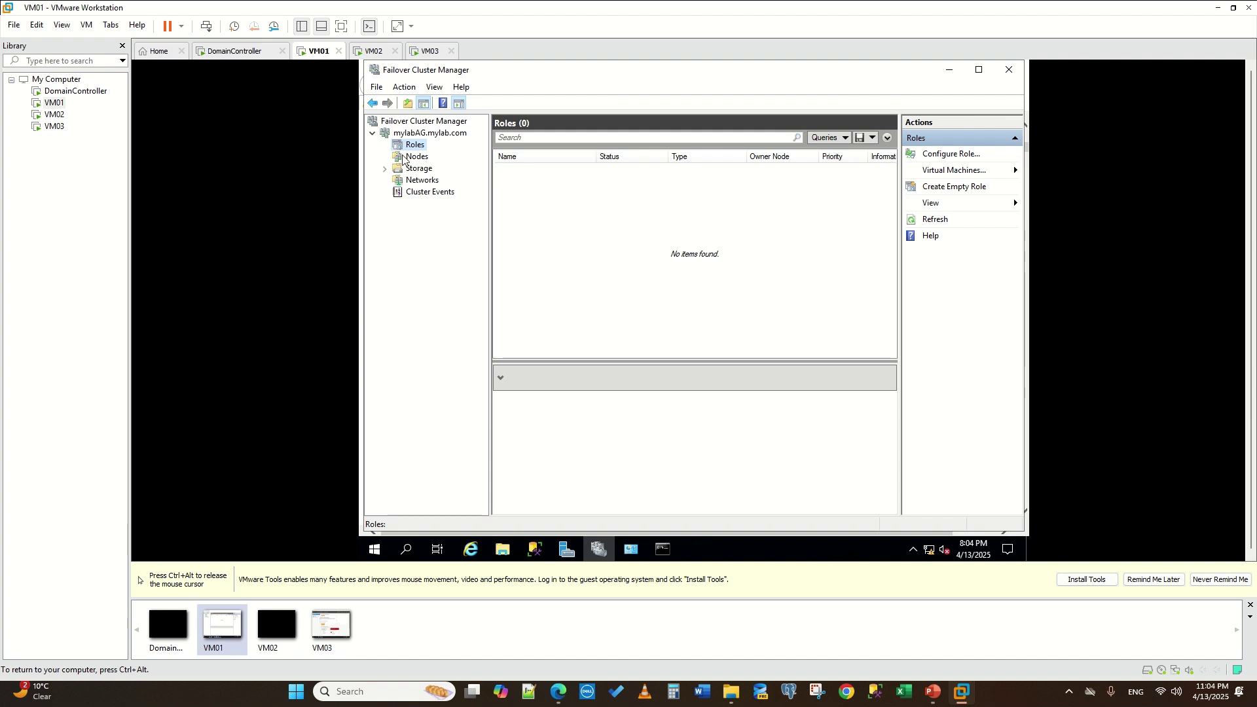
{"action": "key", "text": "ctrl+alt"}
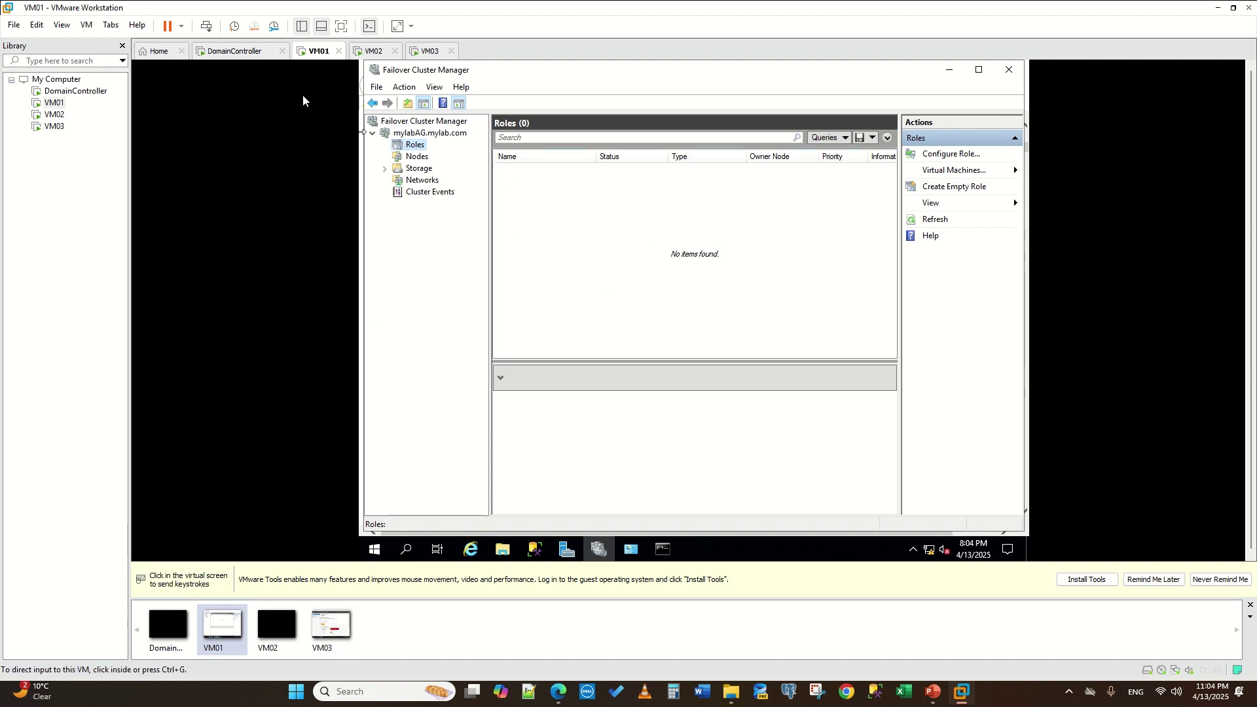
{"action": "left_click", "coordinate": [302, 100]}
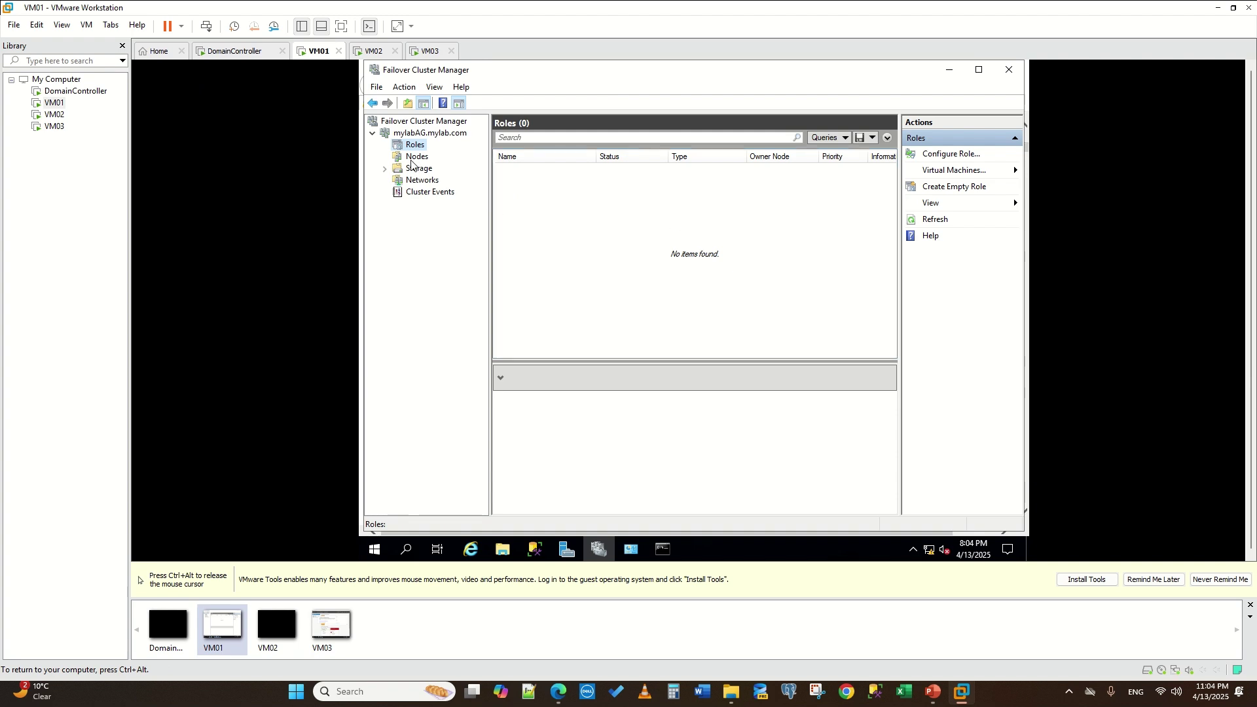
{"action": "left_click", "coordinate": [413, 159]}
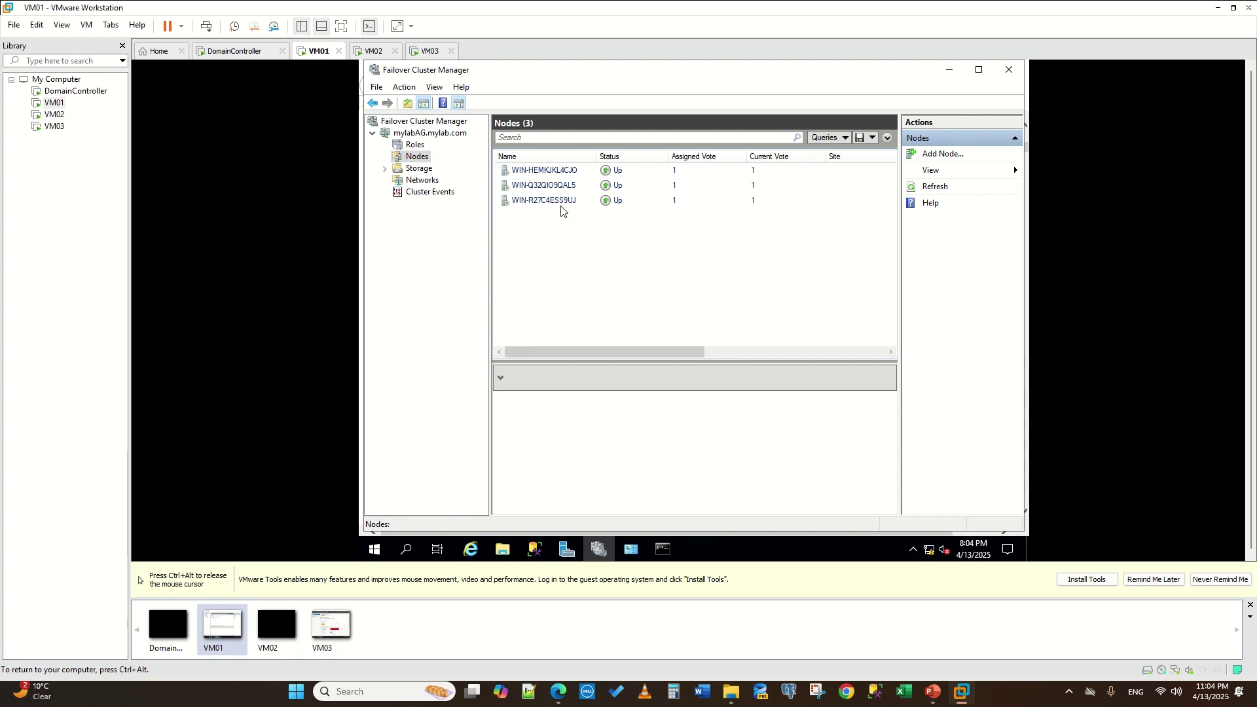
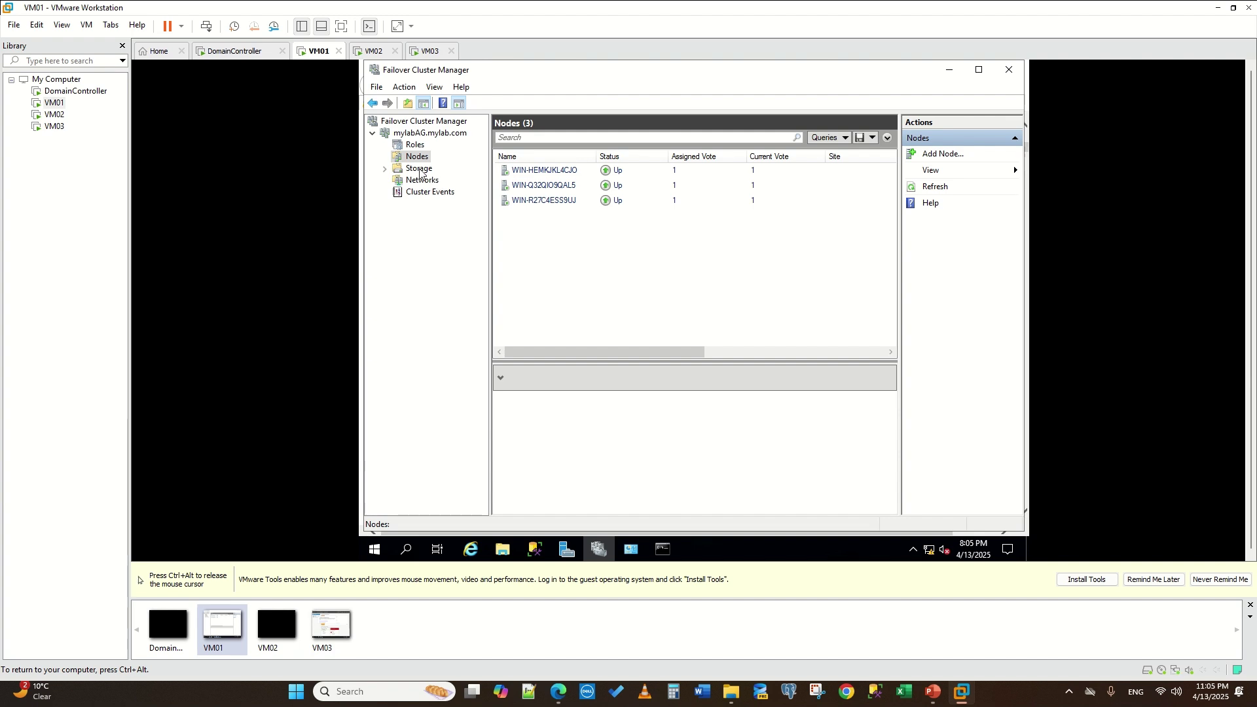
- Check the cluster's Storage and Nodes views, then open the mylabAG.mylab.com summary: 3 nodes, 0 roles
{"action": "left_click", "coordinate": [419, 169]}
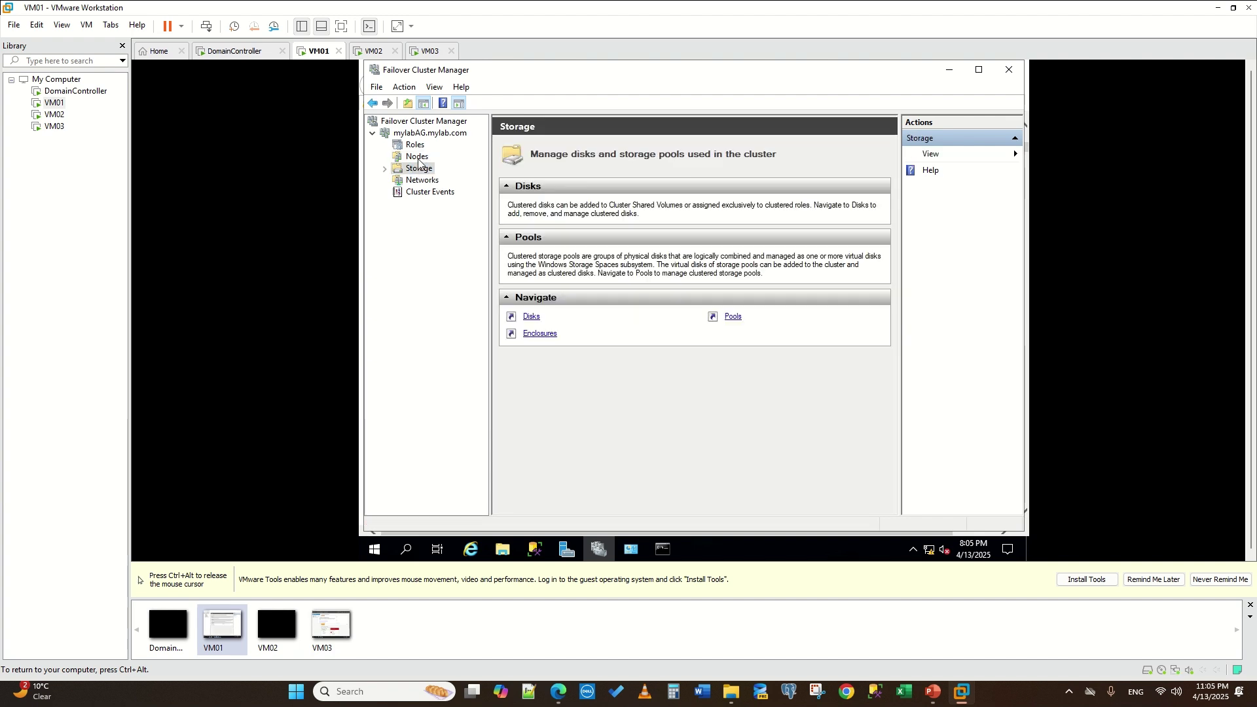
{"action": "left_click", "coordinate": [417, 156]}
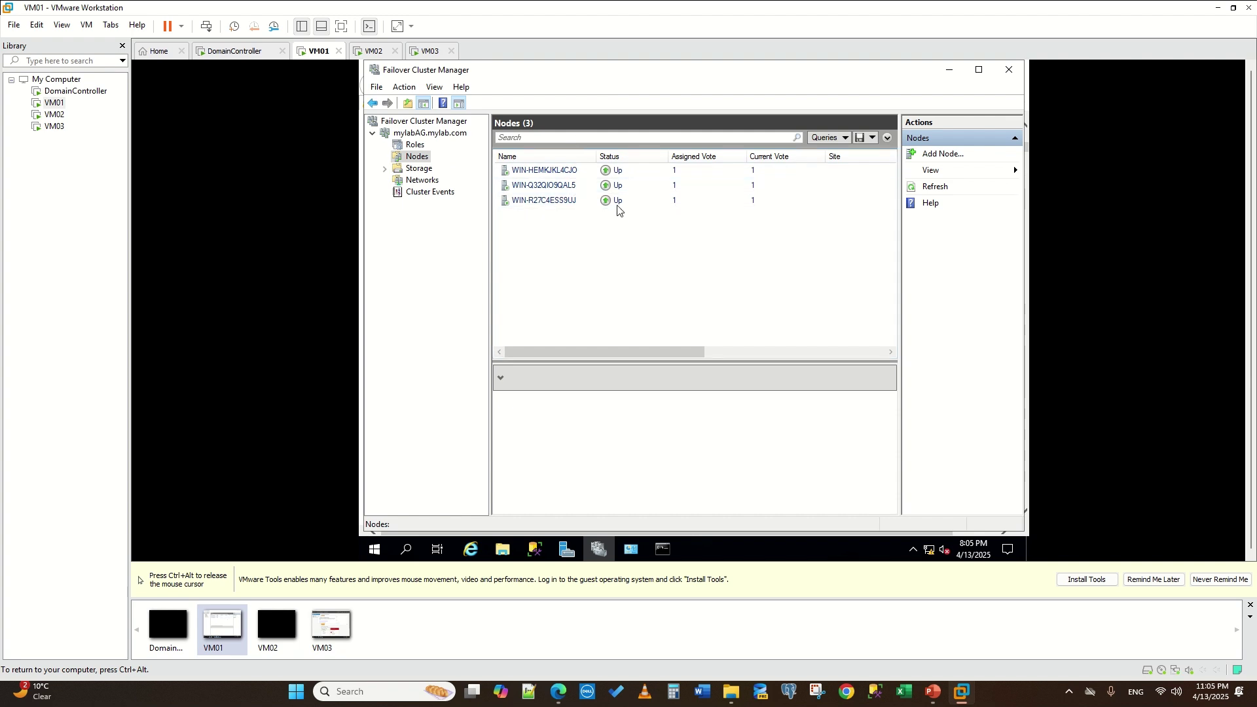
{"action": "key", "text": "ctrl+alt"}
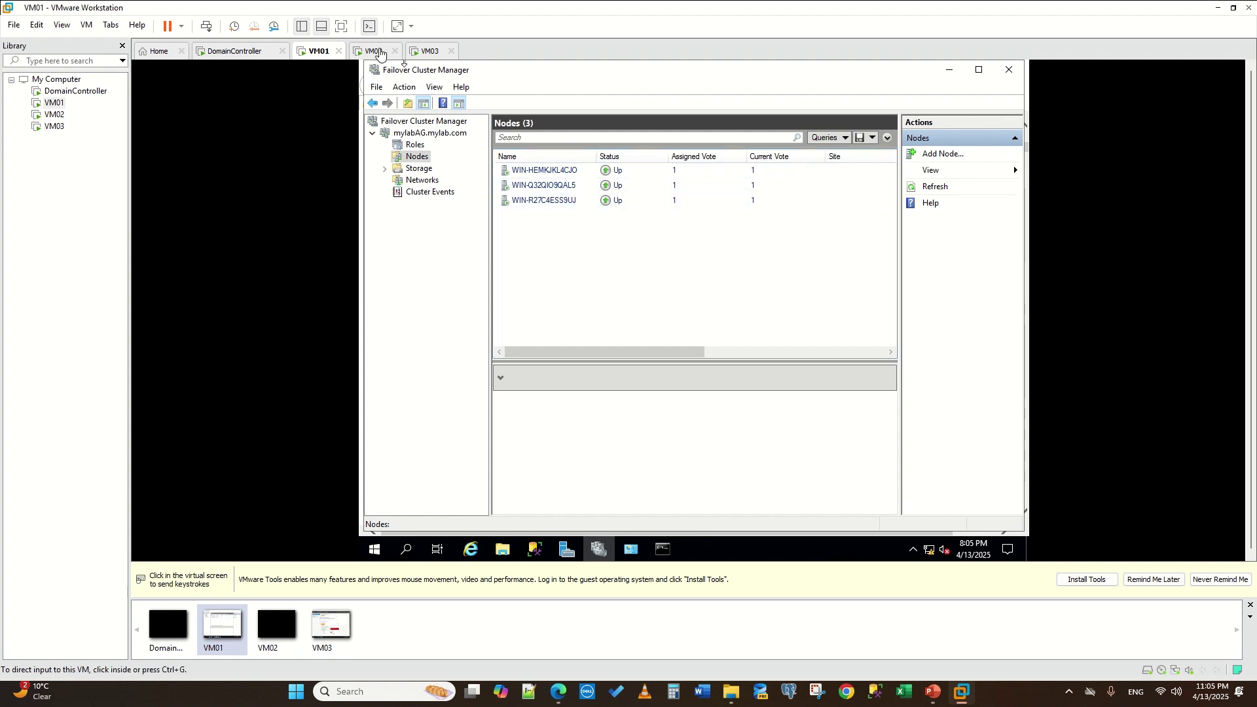
{"action": "left_click", "coordinate": [396, 71]}
{"action": "key", "text": "ctrl+alt"}
{"action": "left_click", "coordinate": [395, 71]}
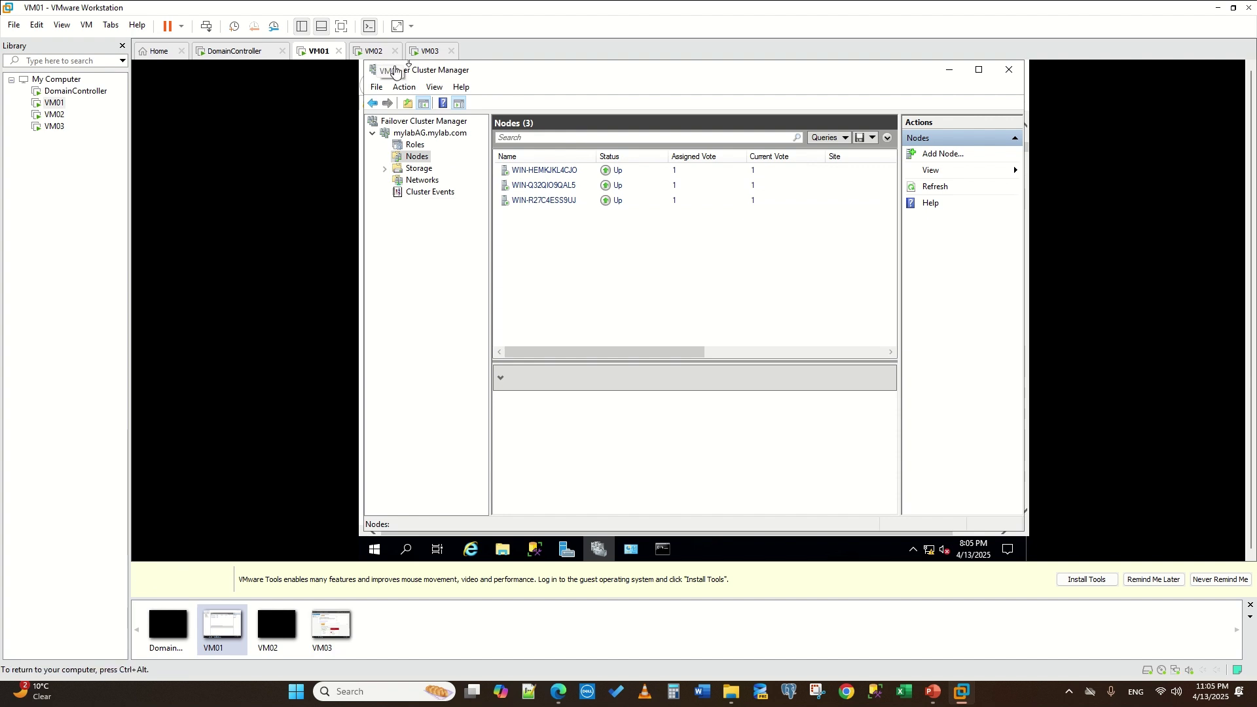
{"action": "key", "text": "ctrl+alt"}
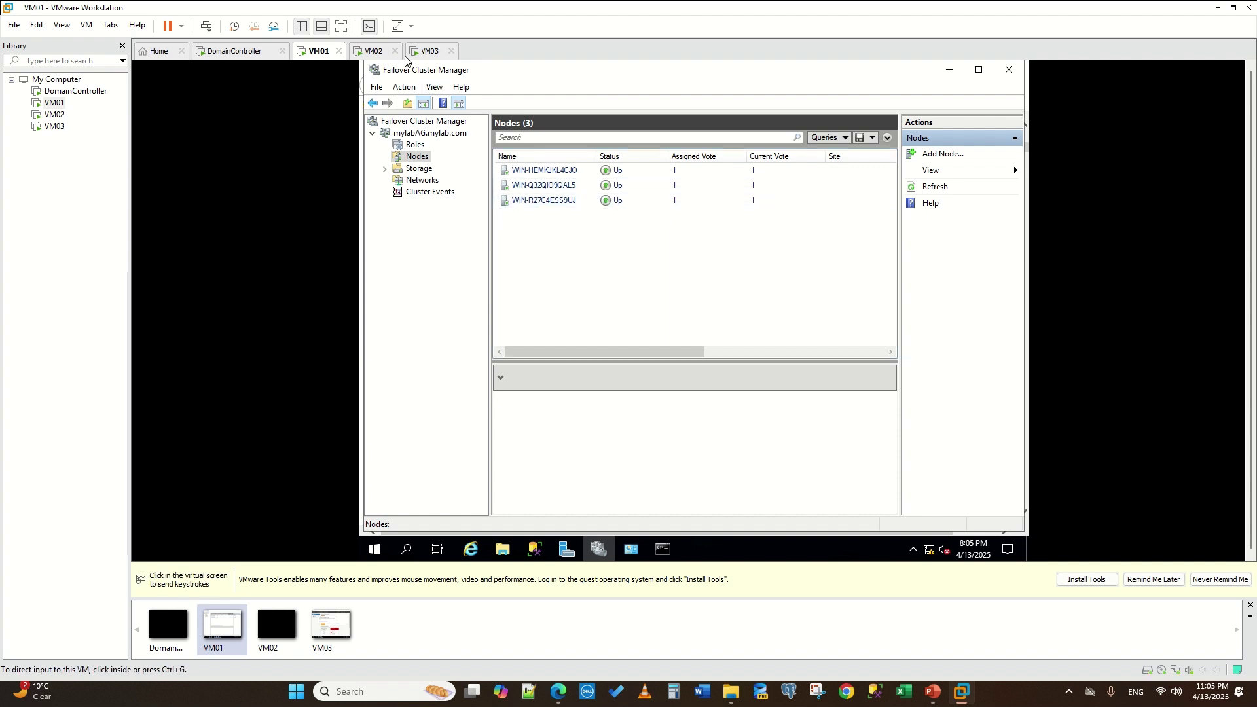
{"action": "left_click", "coordinate": [419, 168]}
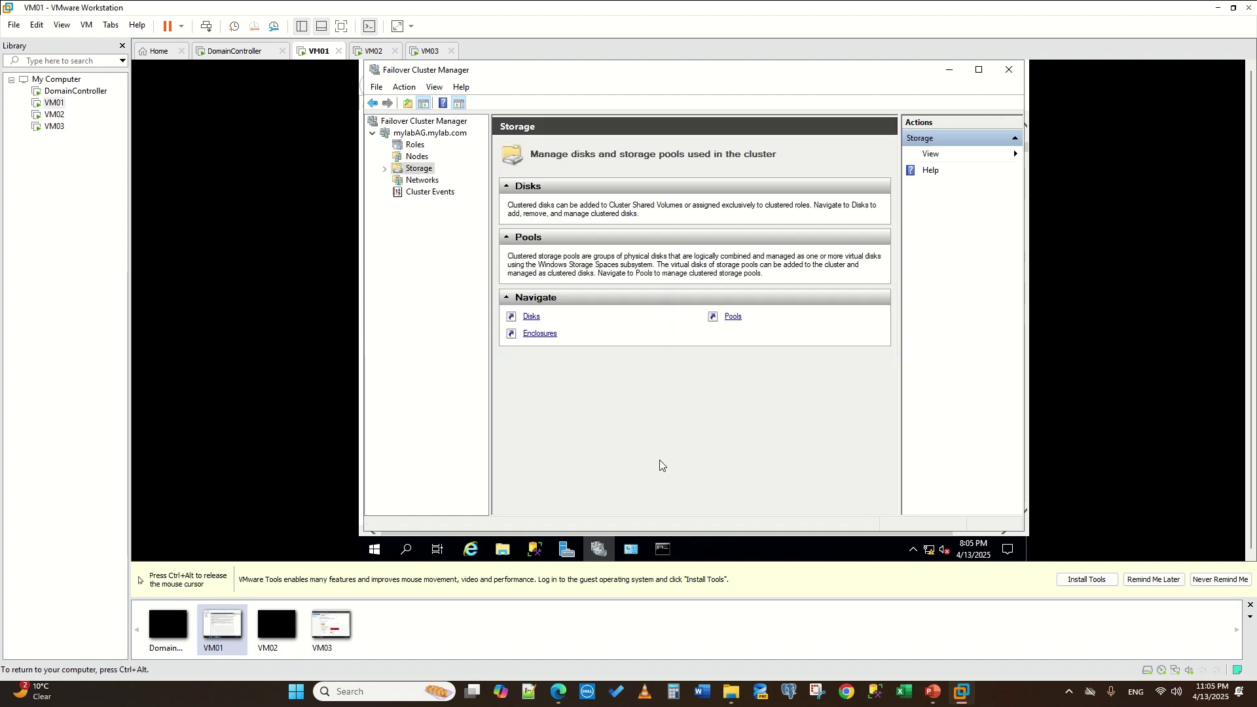
{"action": "key", "text": "ctrl+alt"}
{"action": "left_click", "coordinate": [428, 132]}
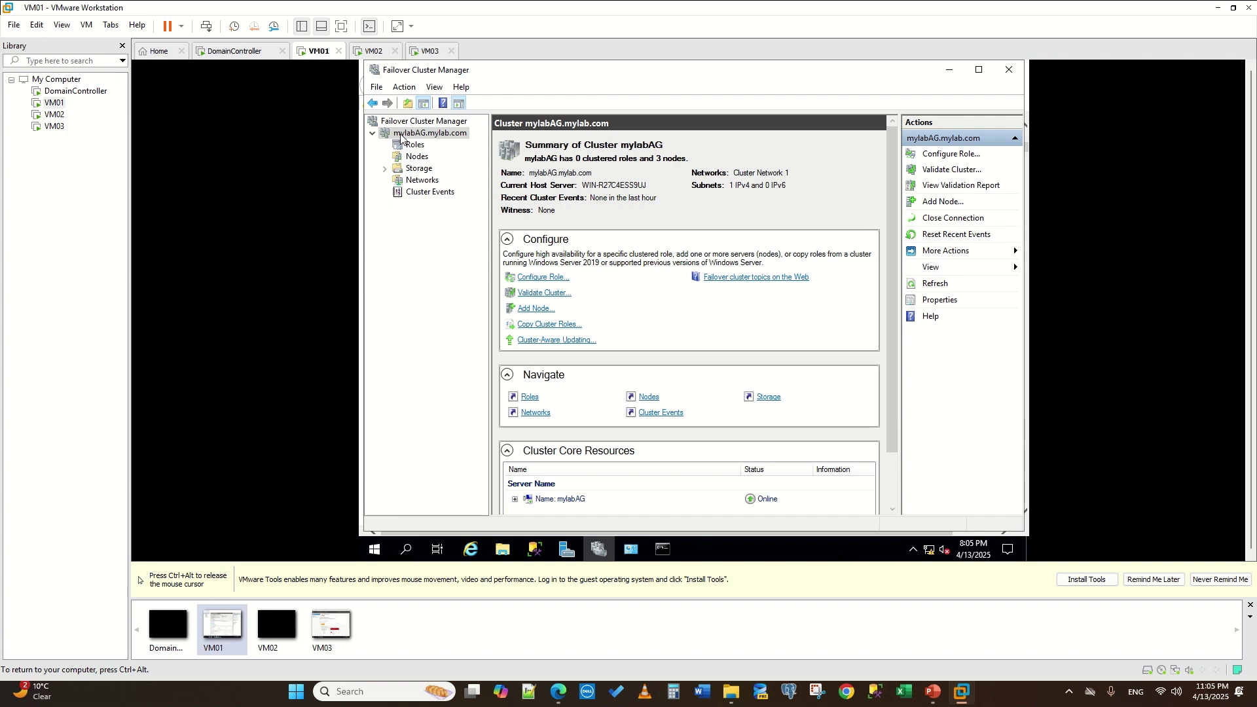
- Open File Explorer on VM01 and browse to C:\Apps
{"action": "left_click", "coordinate": [503, 550]}
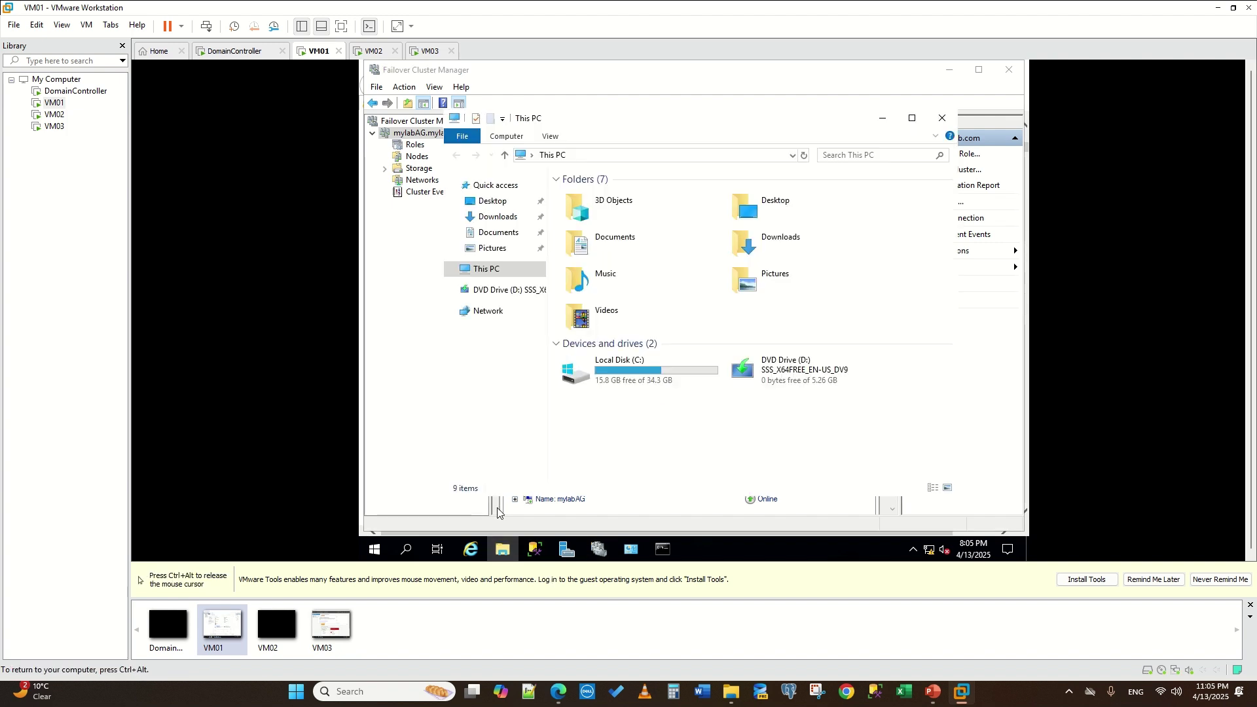
{"action": "double_click", "coordinate": [627, 381]}
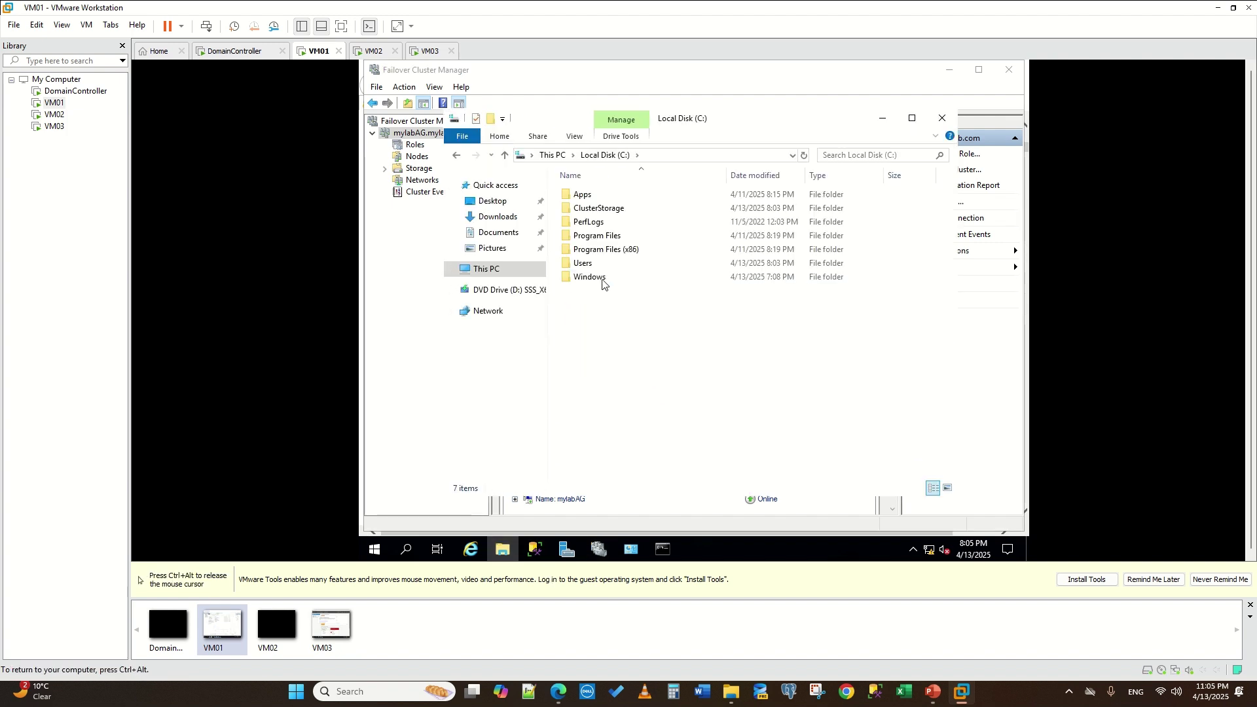
{"action": "double_click", "coordinate": [591, 200]}
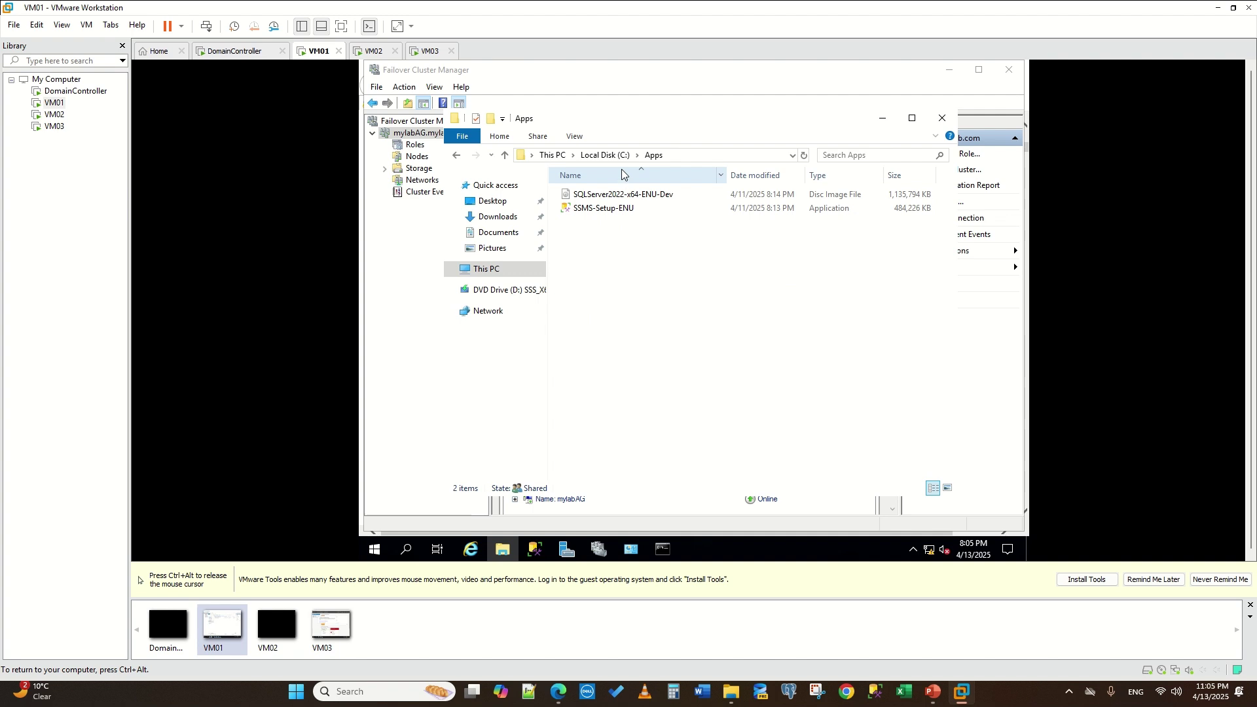
- Search 'ssm' to launch SQL Server Management Studio 20, then return Explorer to Local Disk (C:)
{"action": "left_click", "coordinate": [405, 551]}
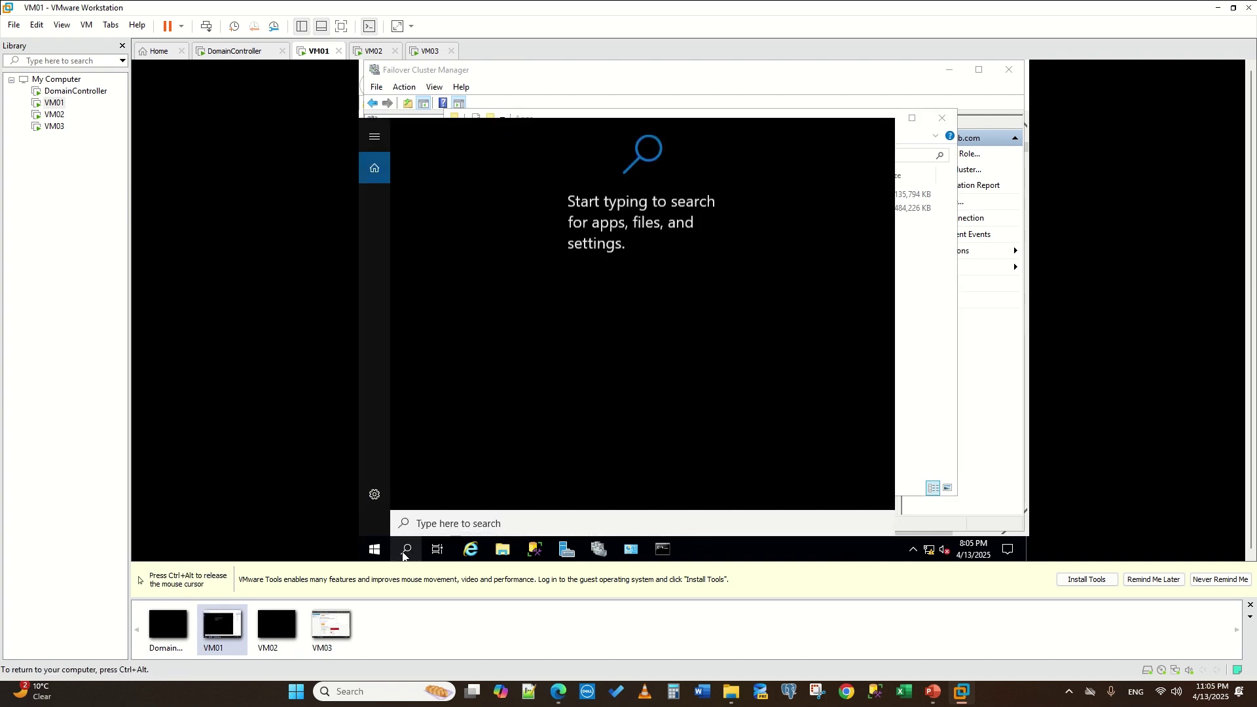
{"action": "type", "text": "ssm"}
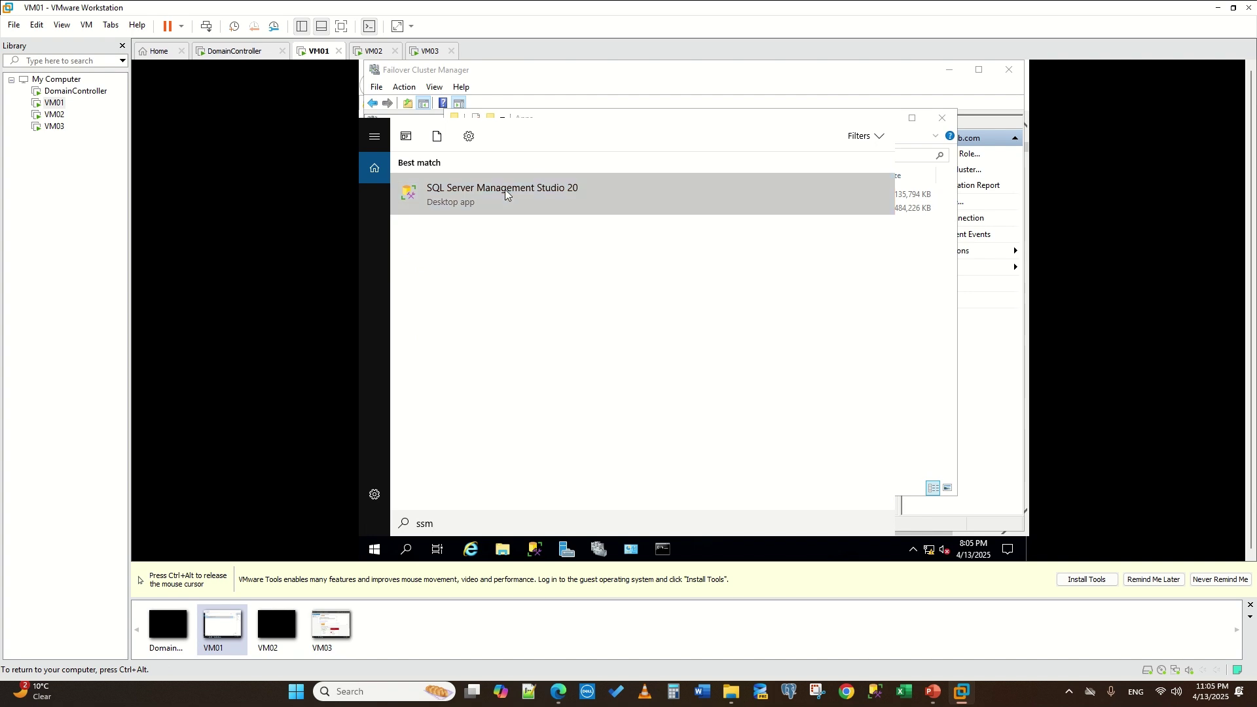
{"action": "left_click", "coordinate": [505, 189]}
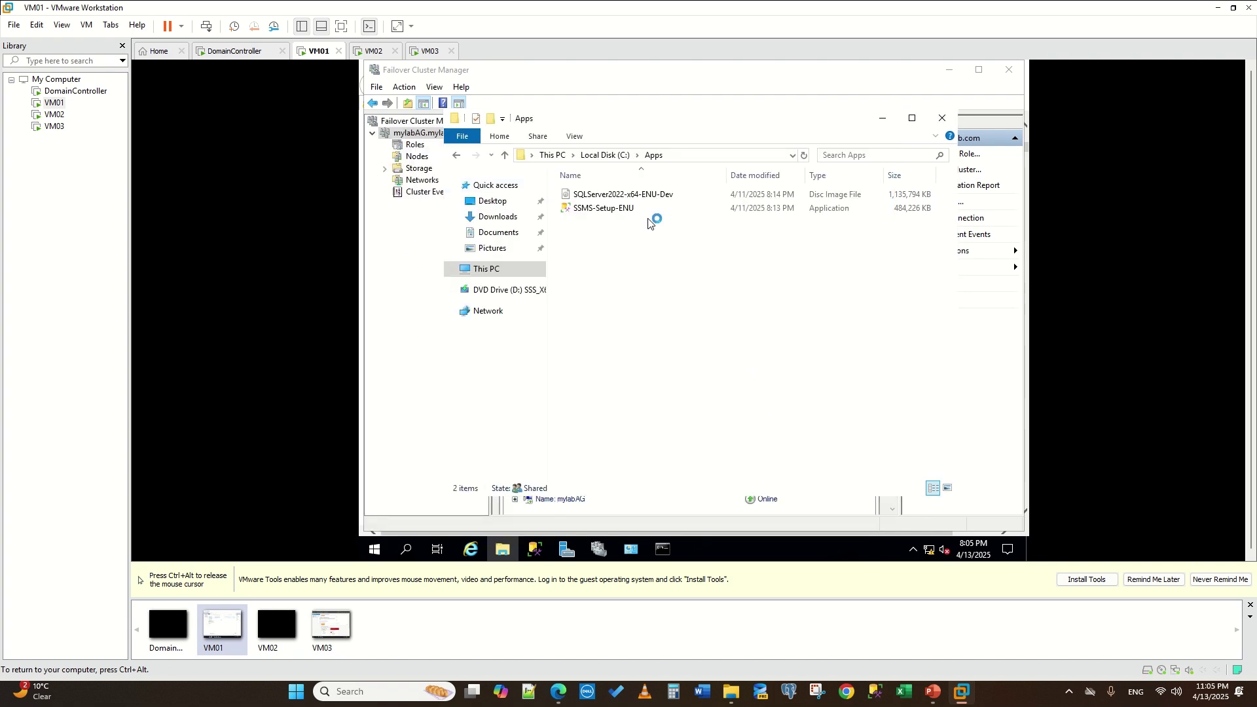
{"action": "left_click", "coordinate": [604, 155]}
- Share VM01's Apps folder with network users from its Properties Sharing tab
{"action": "right_click", "coordinate": [584, 195]}
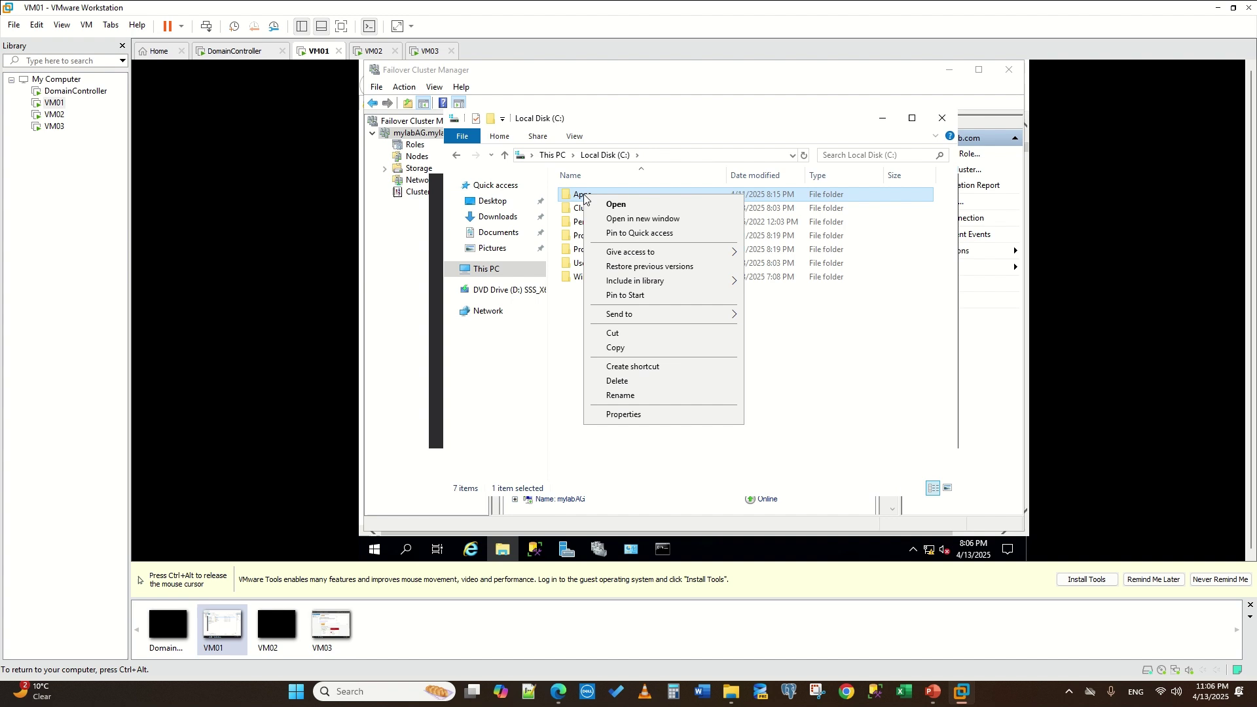
{"action": "left_click", "coordinate": [648, 419]}
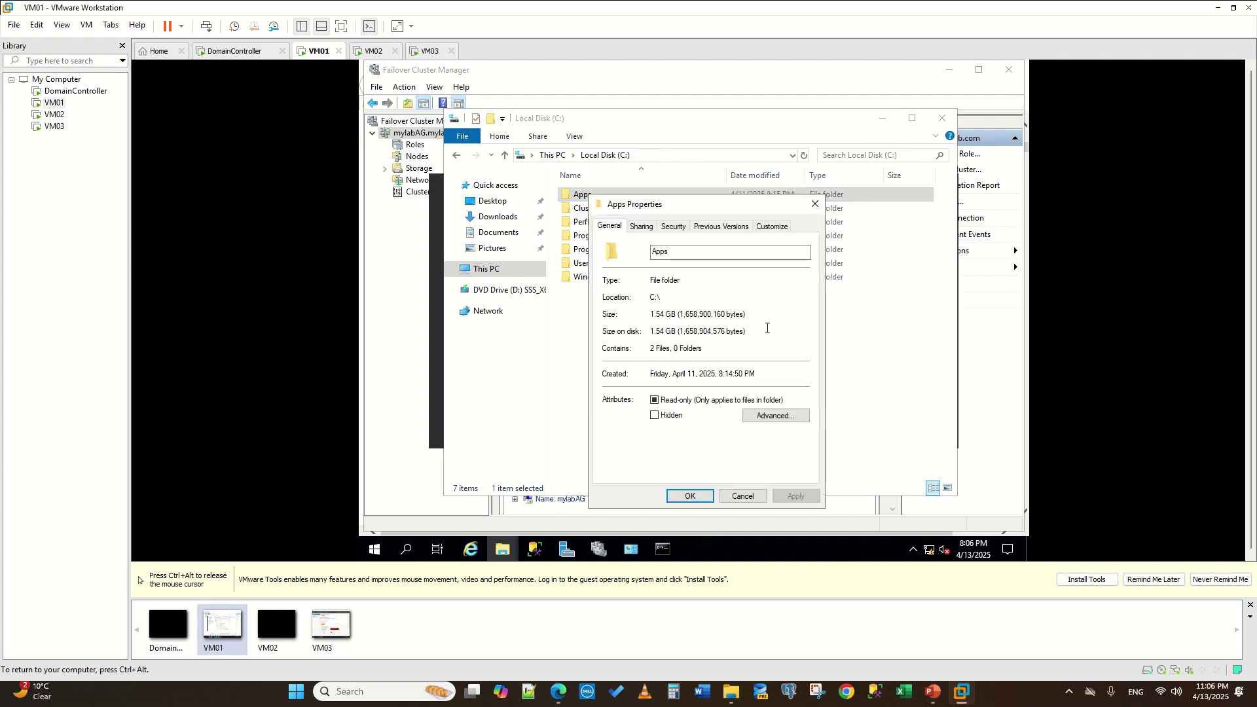
{"action": "left_click", "coordinate": [642, 227]}
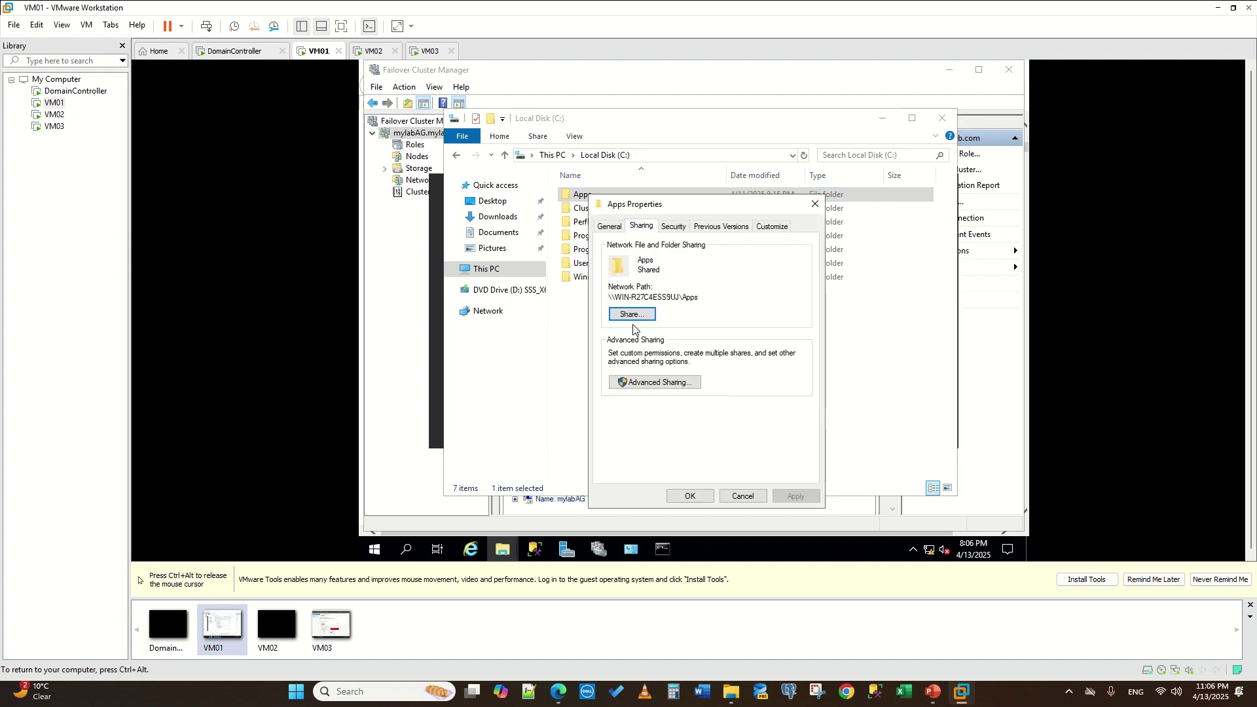
{"action": "left_click", "coordinate": [632, 315]}
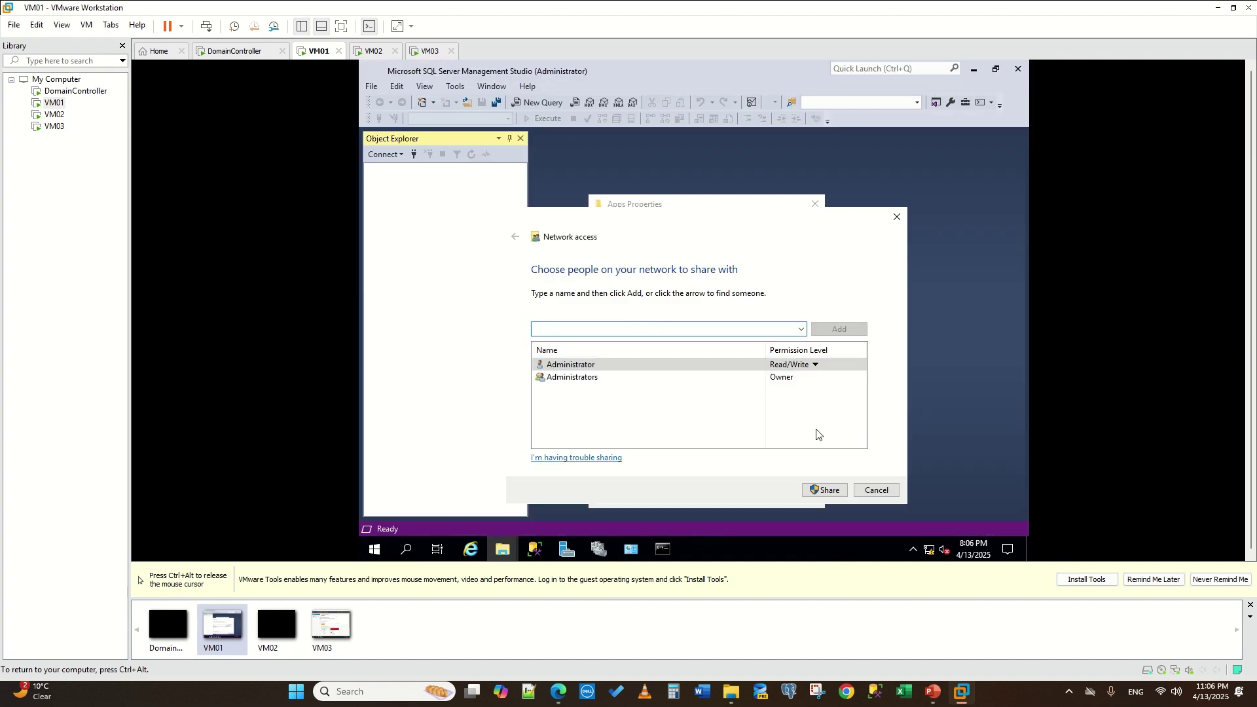
{"action": "left_click", "coordinate": [876, 496]}
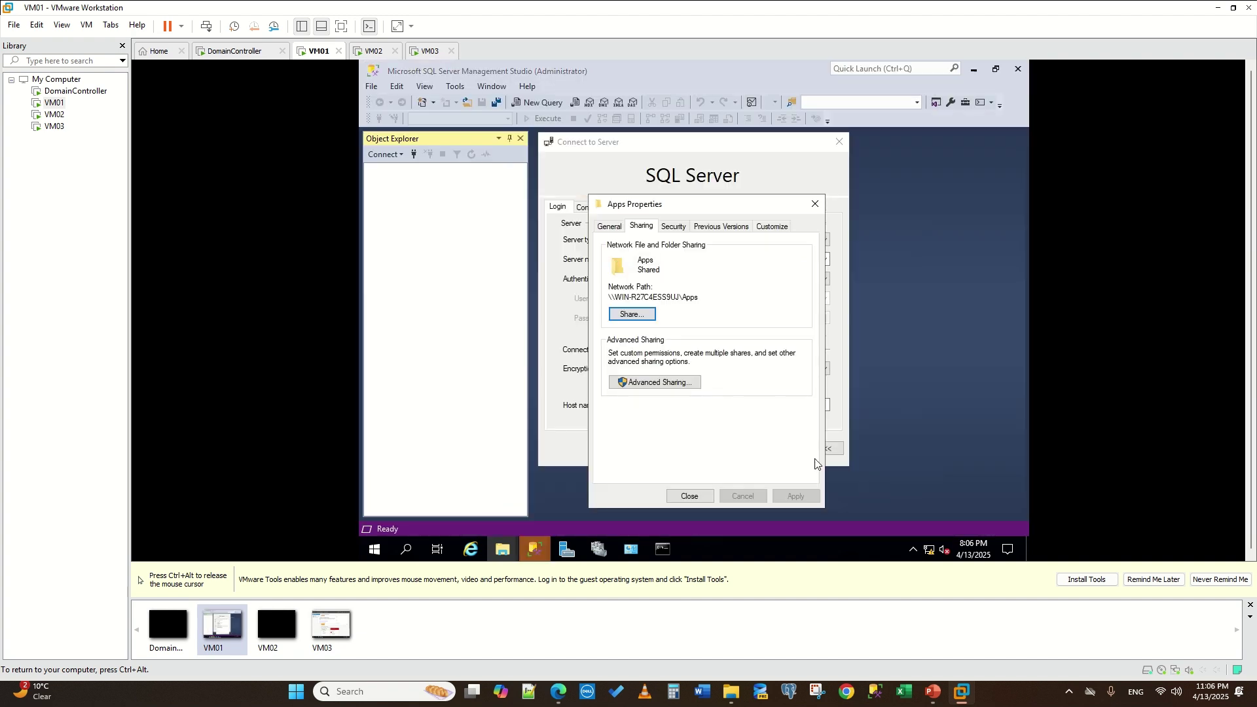
- Review the Apps folder's Advanced Sharing and share permissions, leaving them unchanged
{"action": "left_click", "coordinate": [654, 382]}
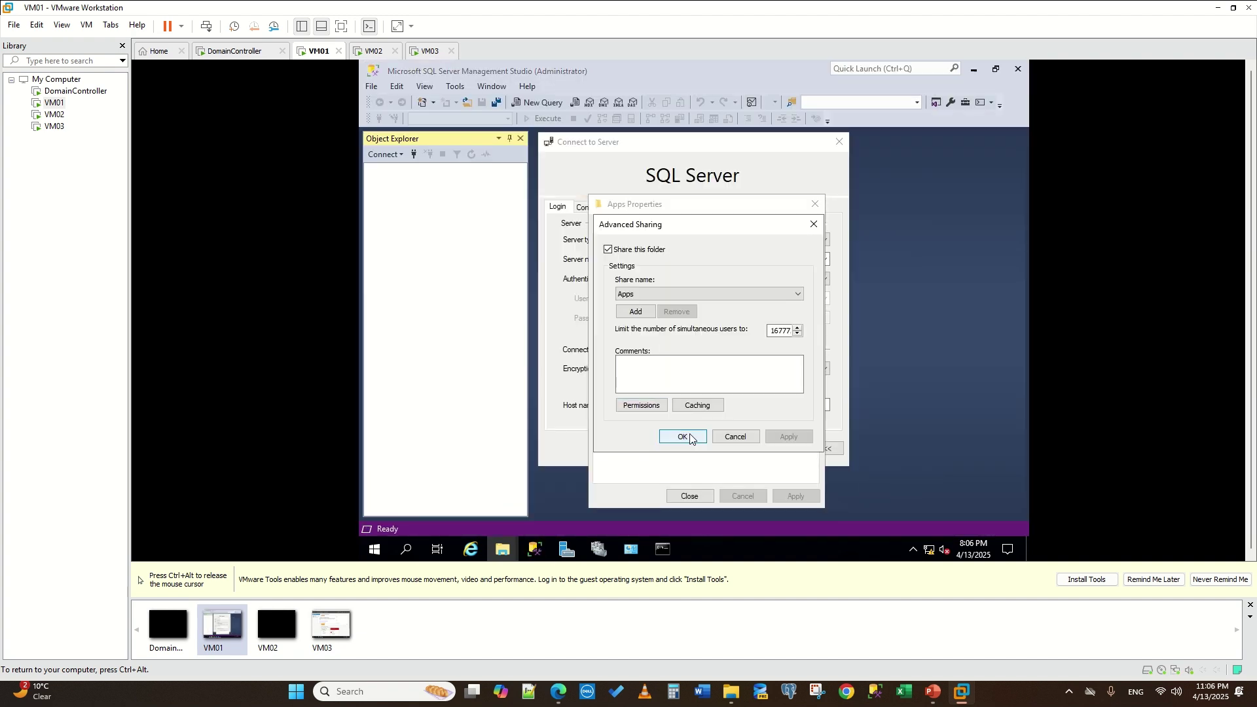
{"action": "left_click", "coordinate": [636, 313]}
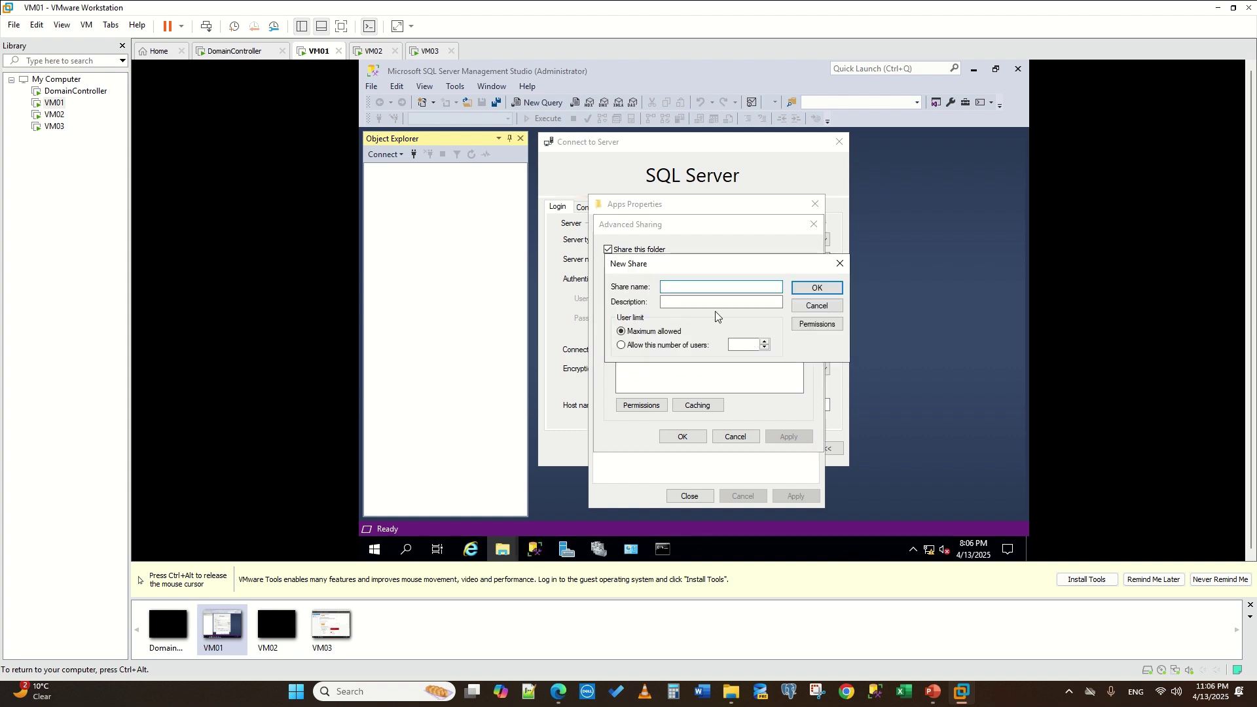
{"action": "left_click", "coordinate": [845, 263]}
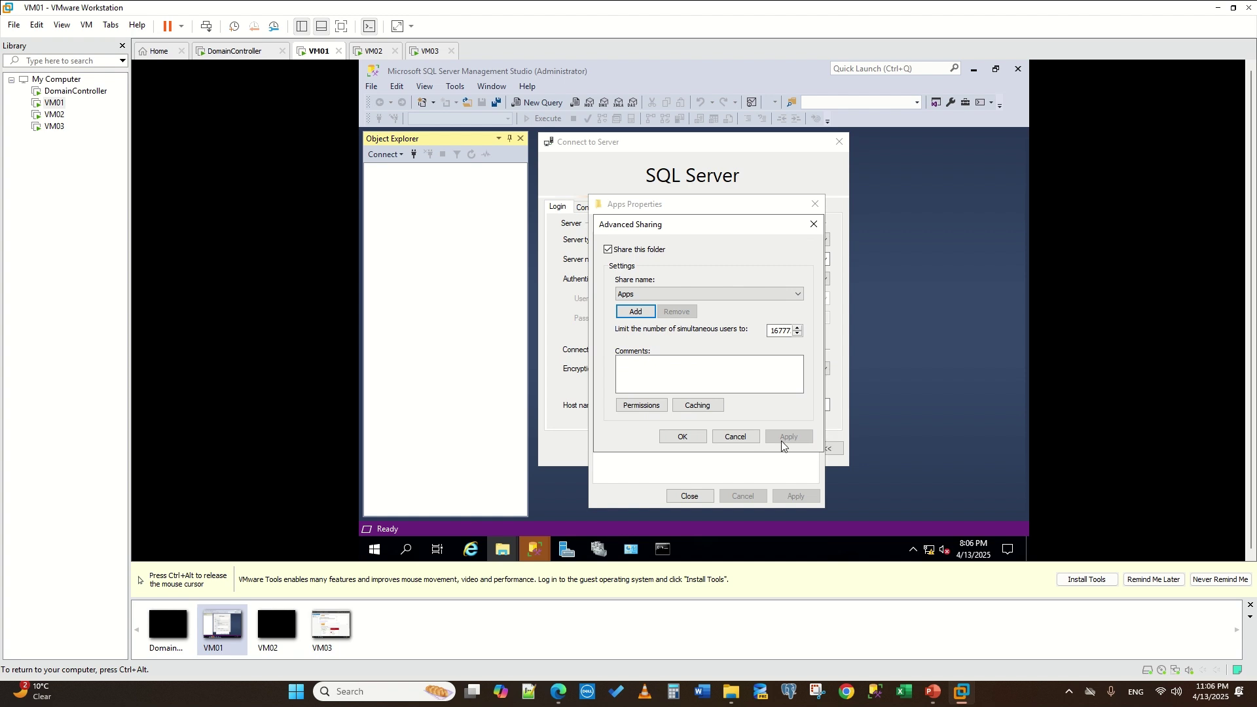
{"action": "left_click", "coordinate": [642, 405]}
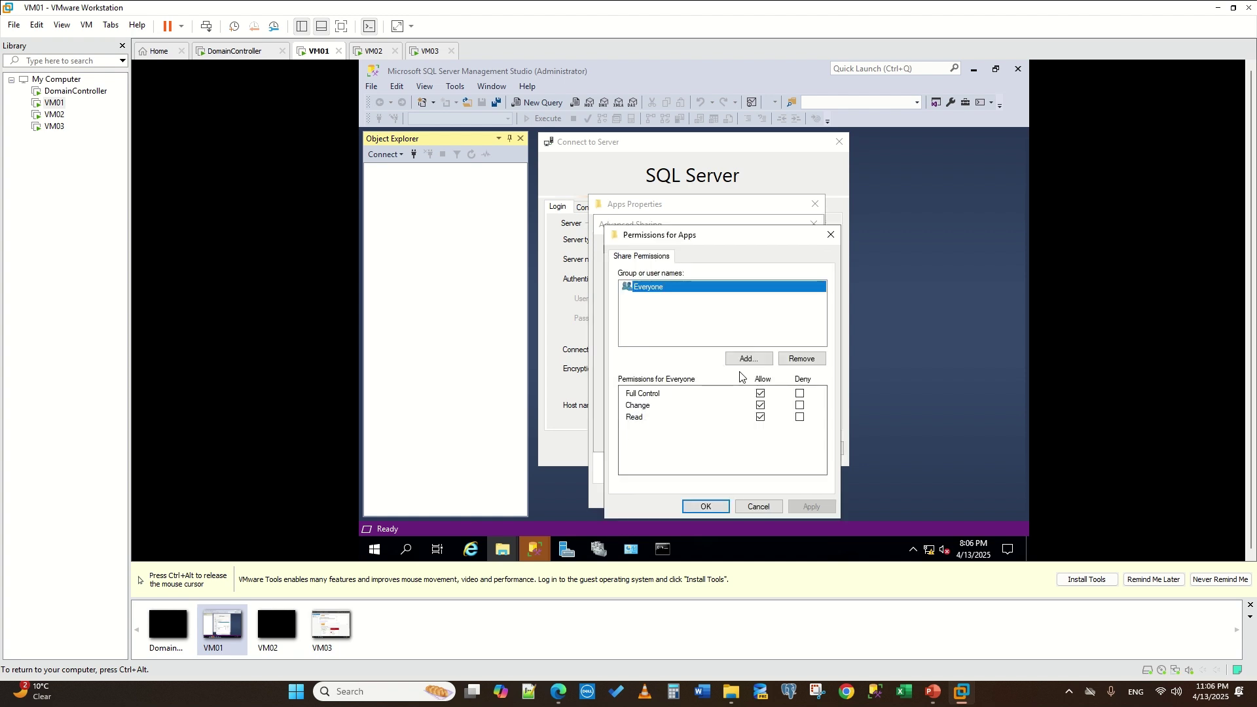
{"action": "left_click", "coordinate": [756, 502]}
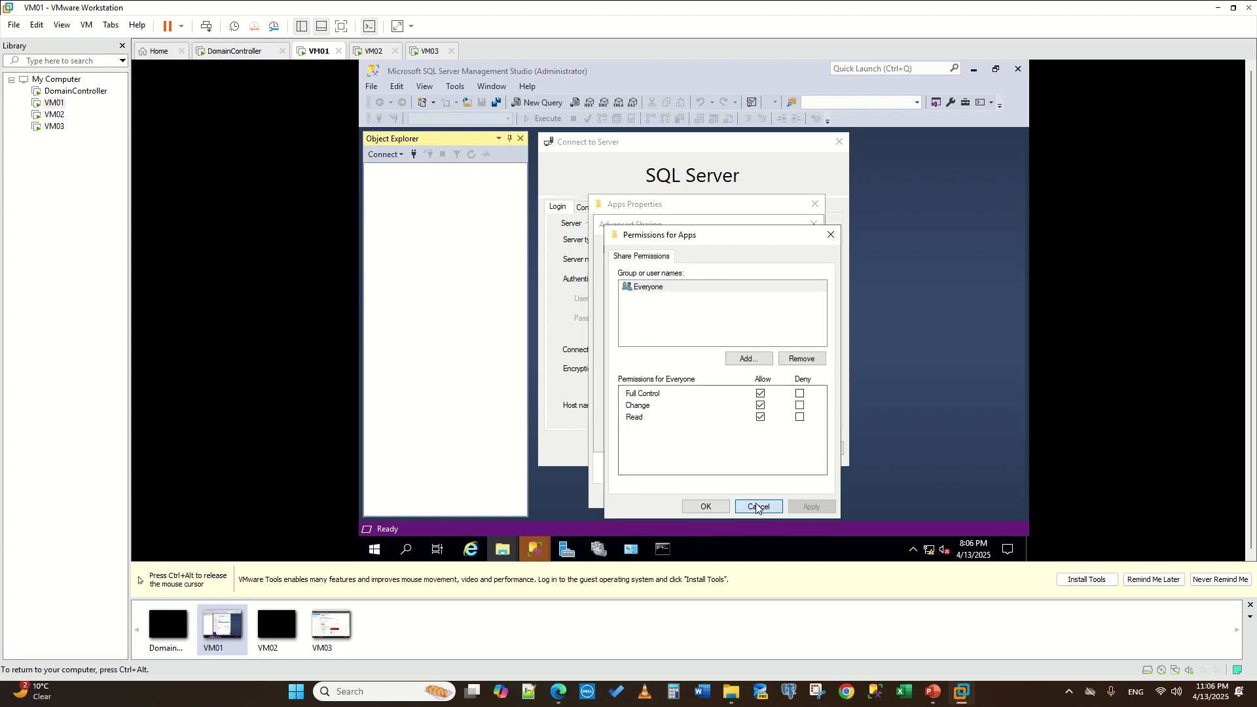
{"action": "left_click", "coordinate": [736, 436]}
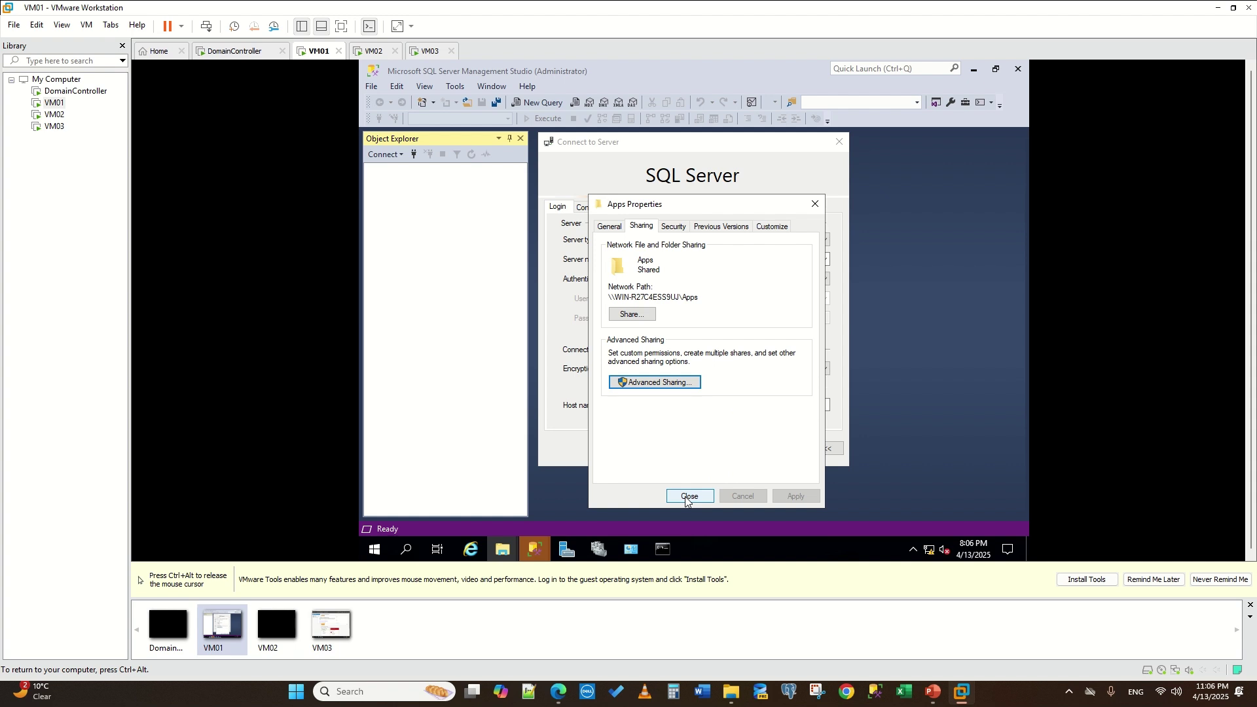
- Copy the network path \\WIN-R27C4ESS9UJ\Apps and switch to VM02
{"action": "left_click_drag", "start_coordinate": [699, 297], "coordinate": [595, 297]}
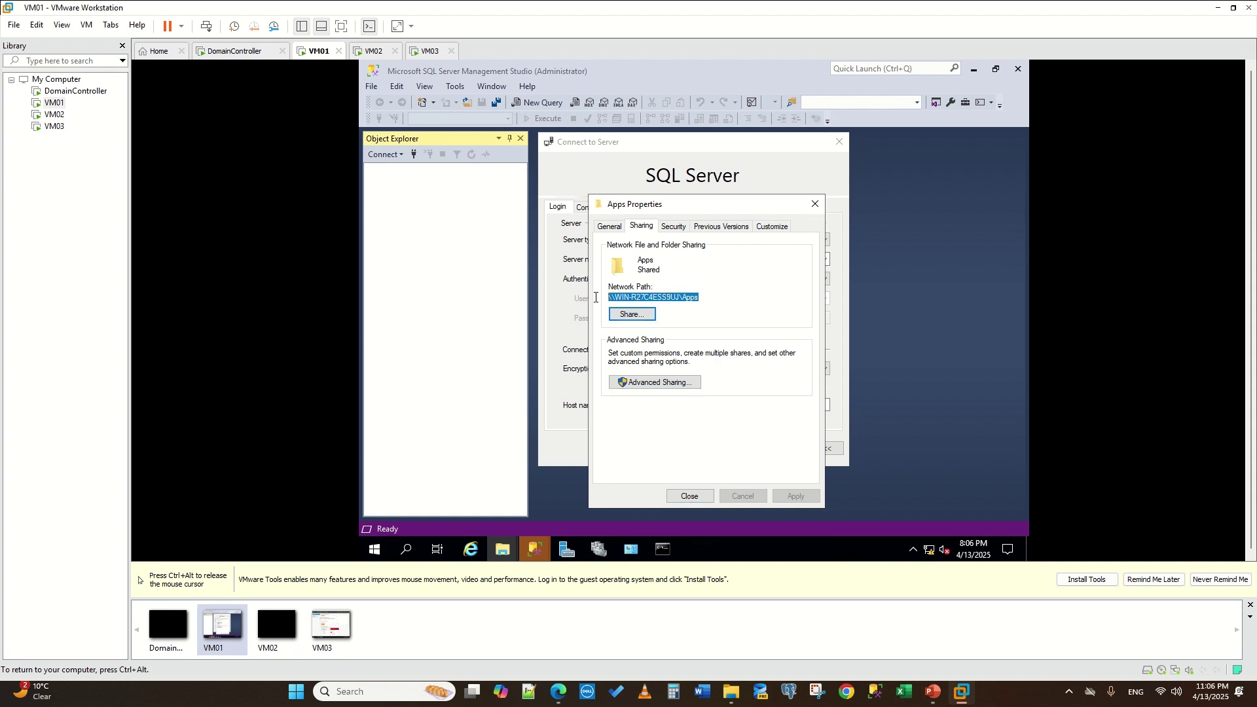
{"action": "right_click", "coordinate": [645, 299]}
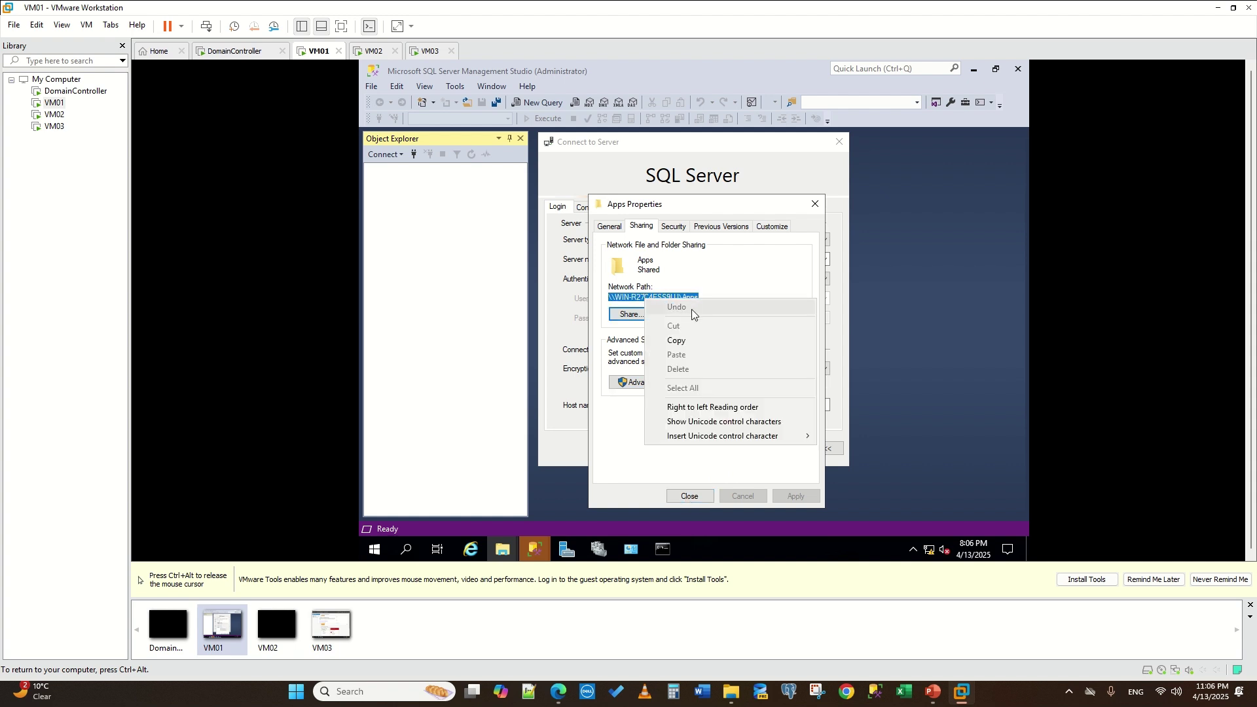
{"action": "left_click", "coordinate": [676, 341]}
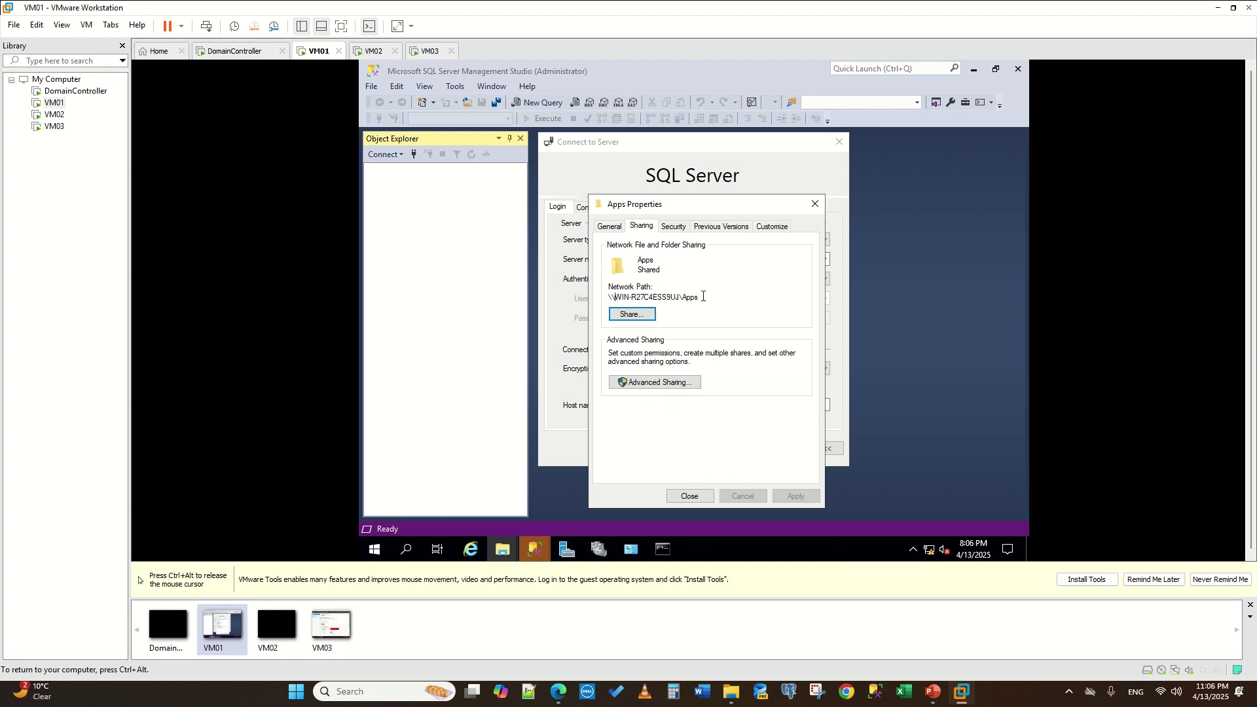
{"action": "left_click", "coordinate": [368, 50]}
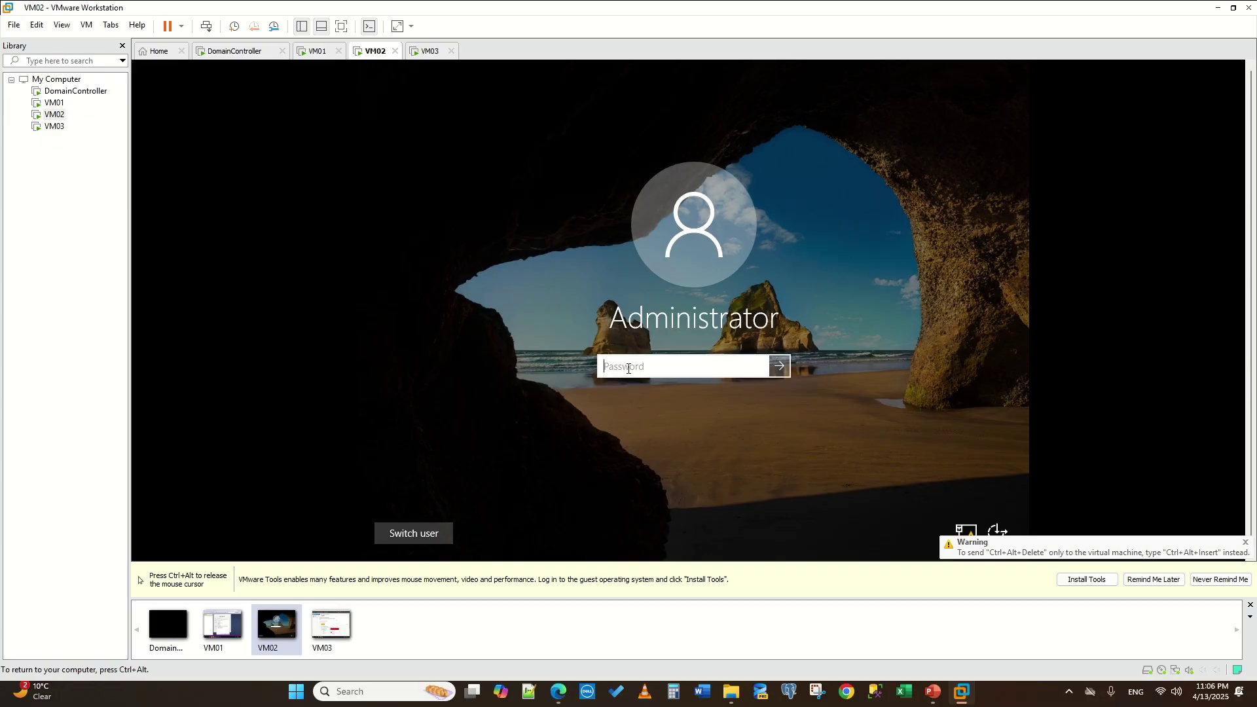
- Sign in to VM02 with the account password and start typing the server path in File Explorer
{"action": "type", "text": "•"}
{"action": "type", "text": "••••••••"}
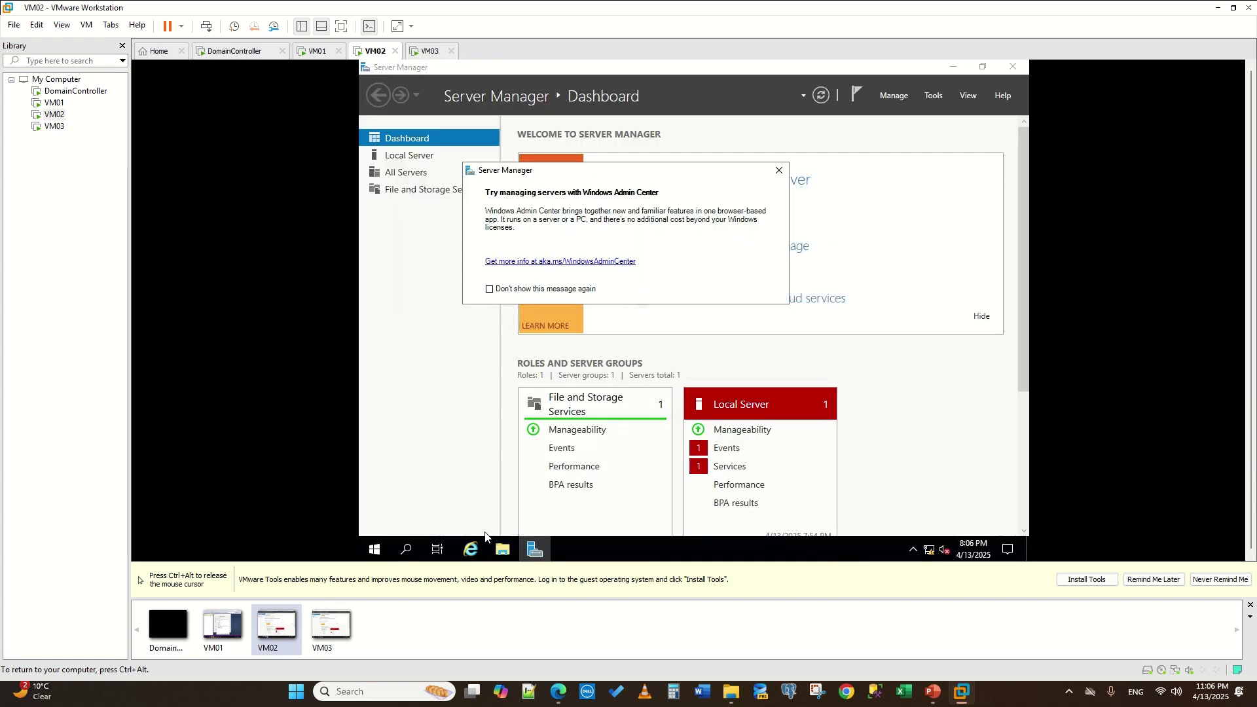
{"action": "left_click", "coordinate": [505, 554]}
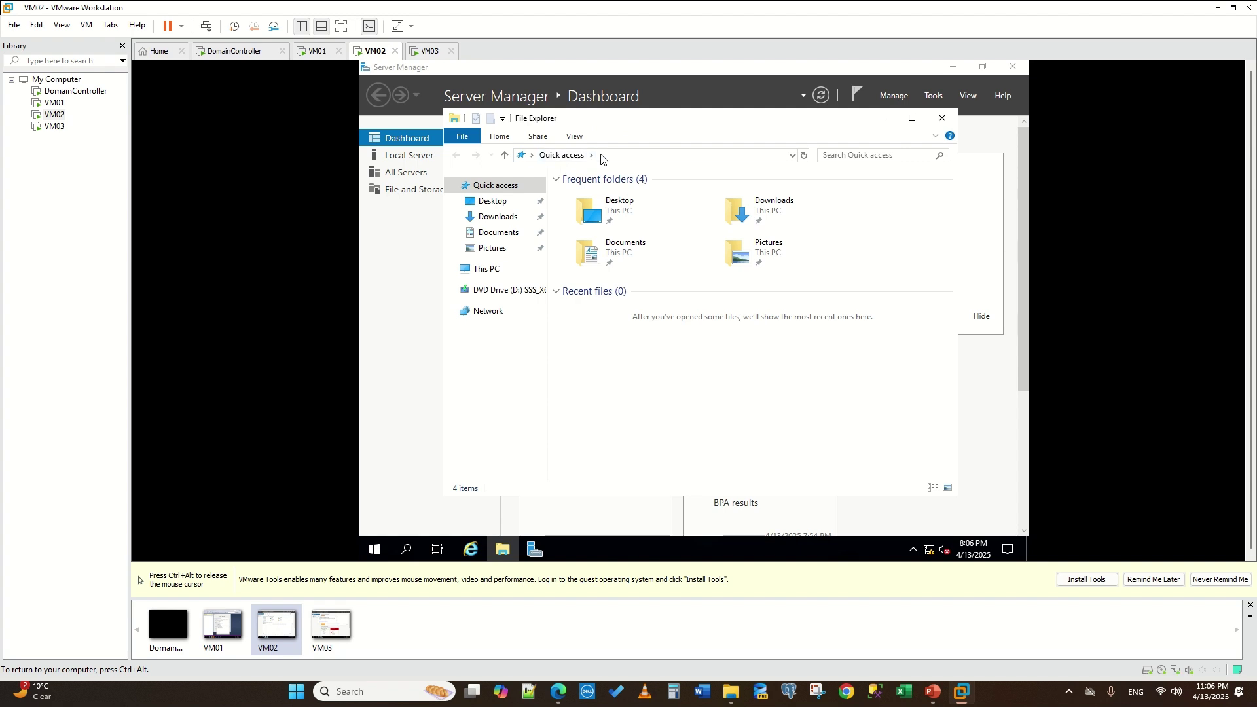
{"action": "left_click", "coordinate": [649, 156]}
{"action": "left_click_drag", "start_coordinate": [650, 156], "coordinate": [360, 158]}
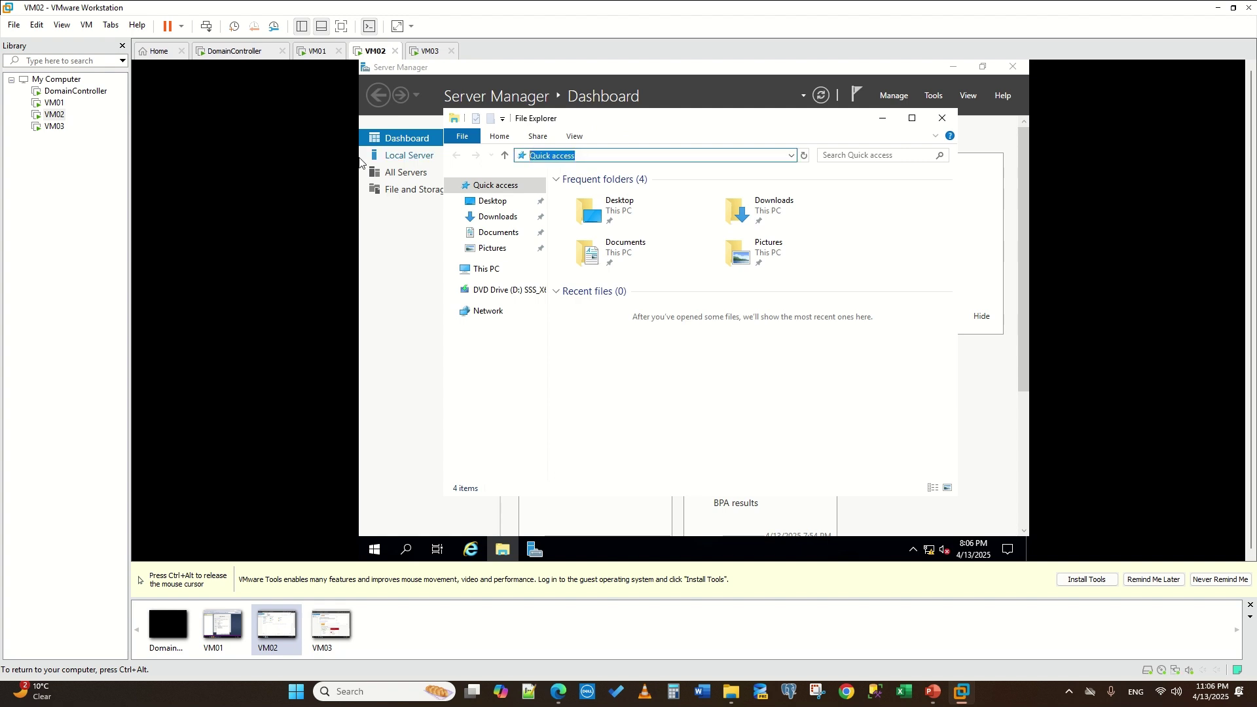
{"action": "type", "text": "\\\\w"}
{"action": "type", "text": "k \\\\"}
{"action": "key", "text": "BackSpace"}
{"action": "key", "text": "BackSpace"}
{"action": "key", "text": "BackSpace"}
{"action": "key", "text": "BackSpace"}
{"action": "type", "text": "in"}
- Check VM01's server name and continue typing \\win-r27c4ess9uj\ in the address bar
{"action": "key", "text": "ctrl+alt"}
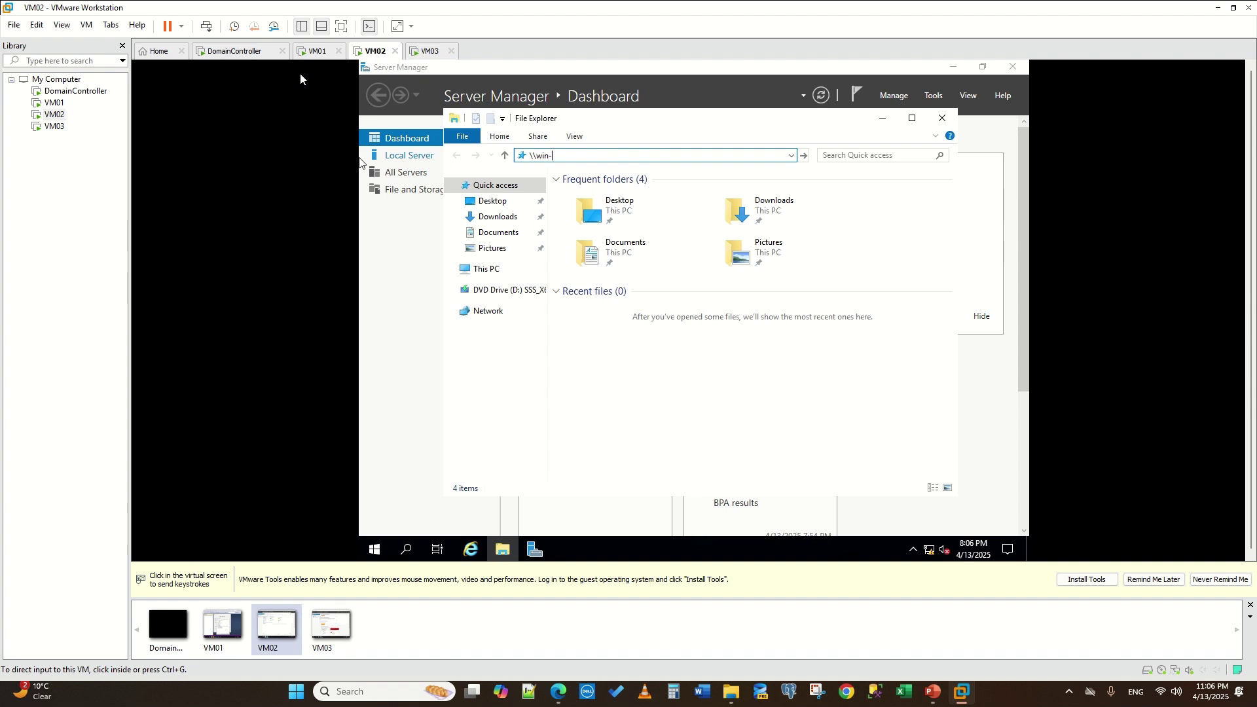
{"action": "left_click", "coordinate": [303, 55]}
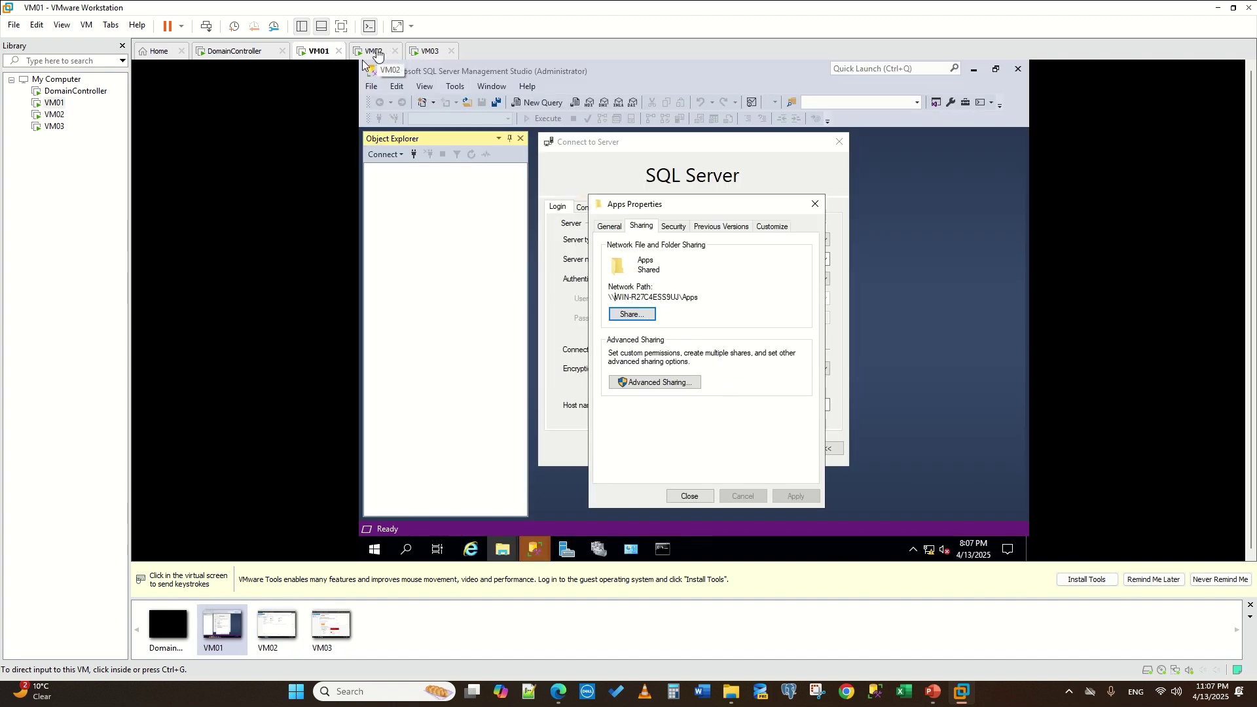
{"action": "left_click", "coordinate": [375, 52]}
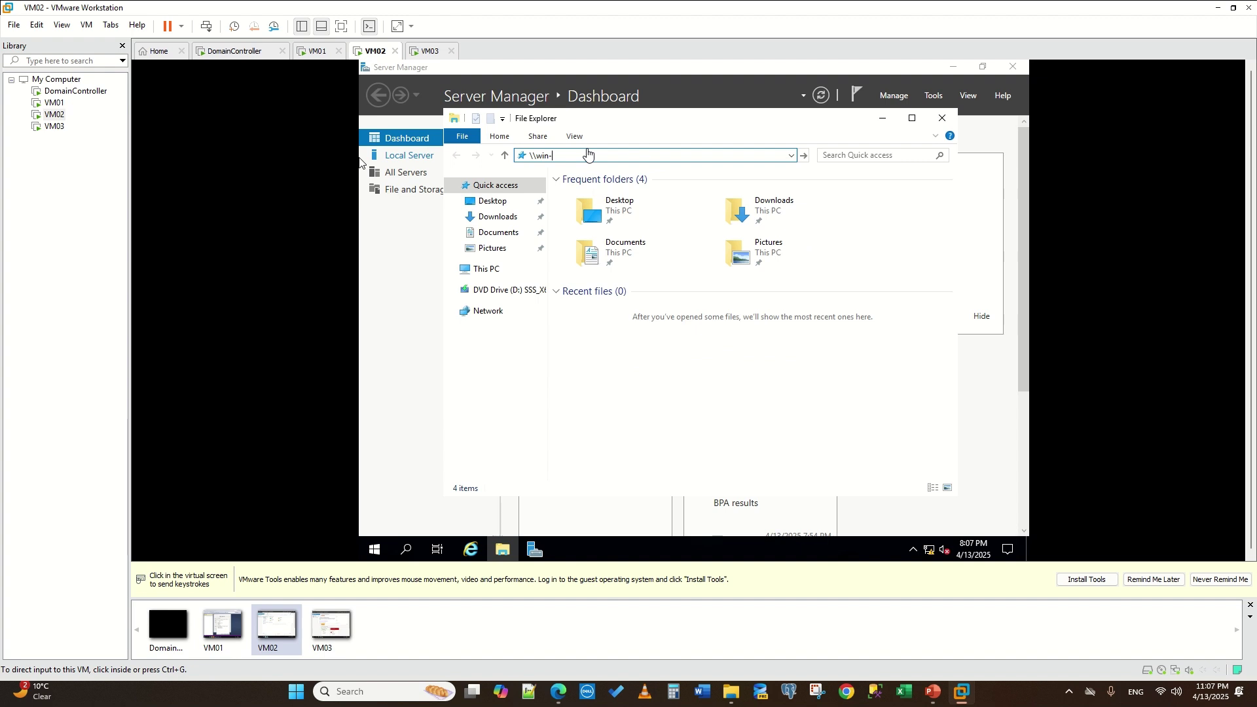
{"action": "left_click", "coordinate": [361, 162]}
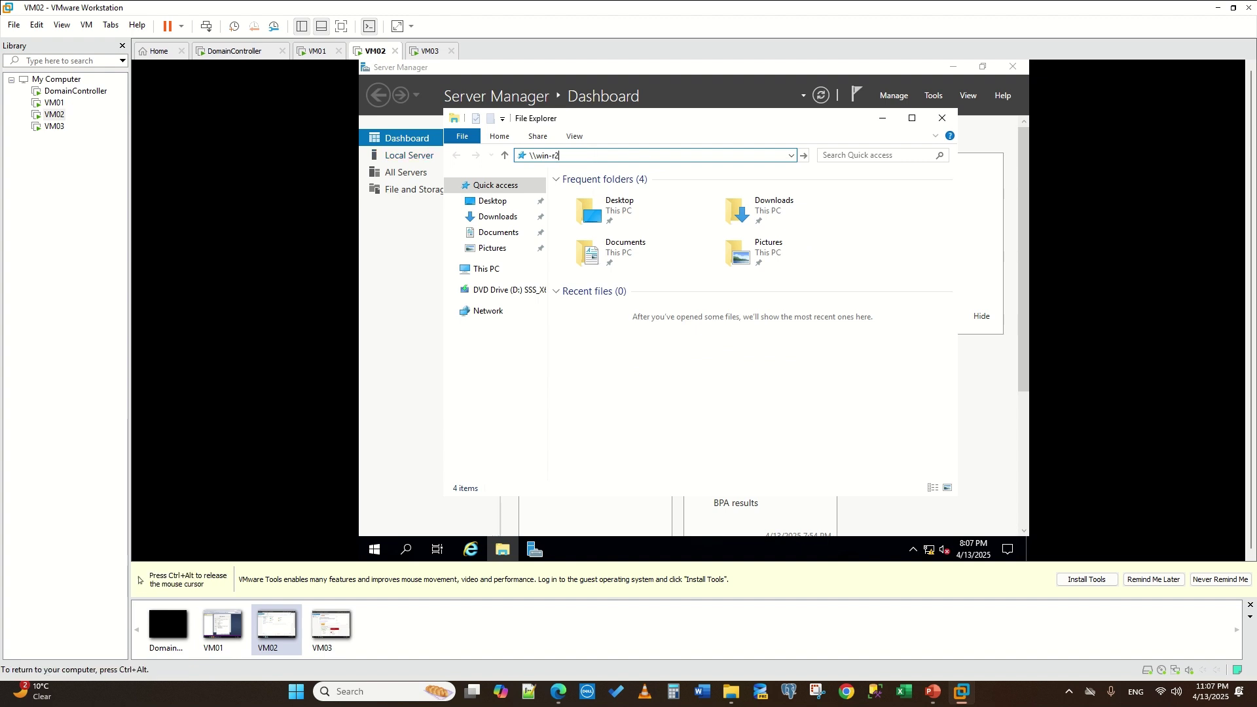
{"action": "type", "text": "7c"}
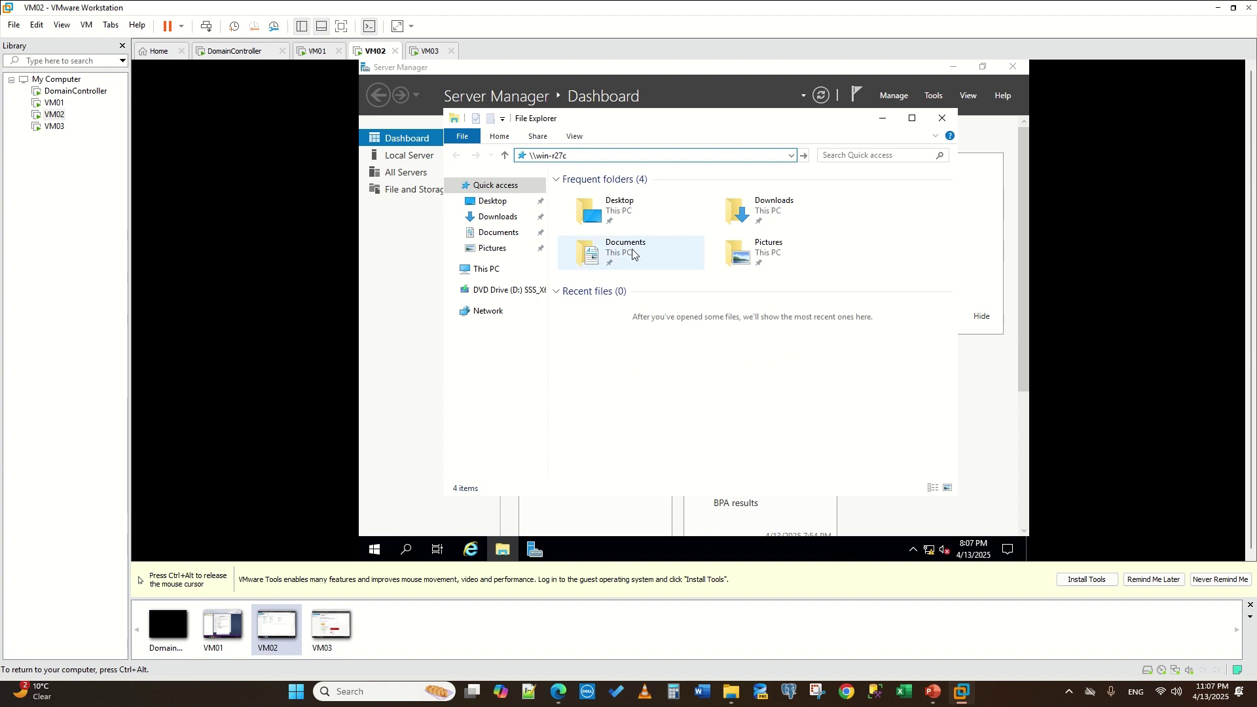
{"action": "key", "text": "ctrl+alt"}
{"action": "left_click", "coordinate": [312, 51]}
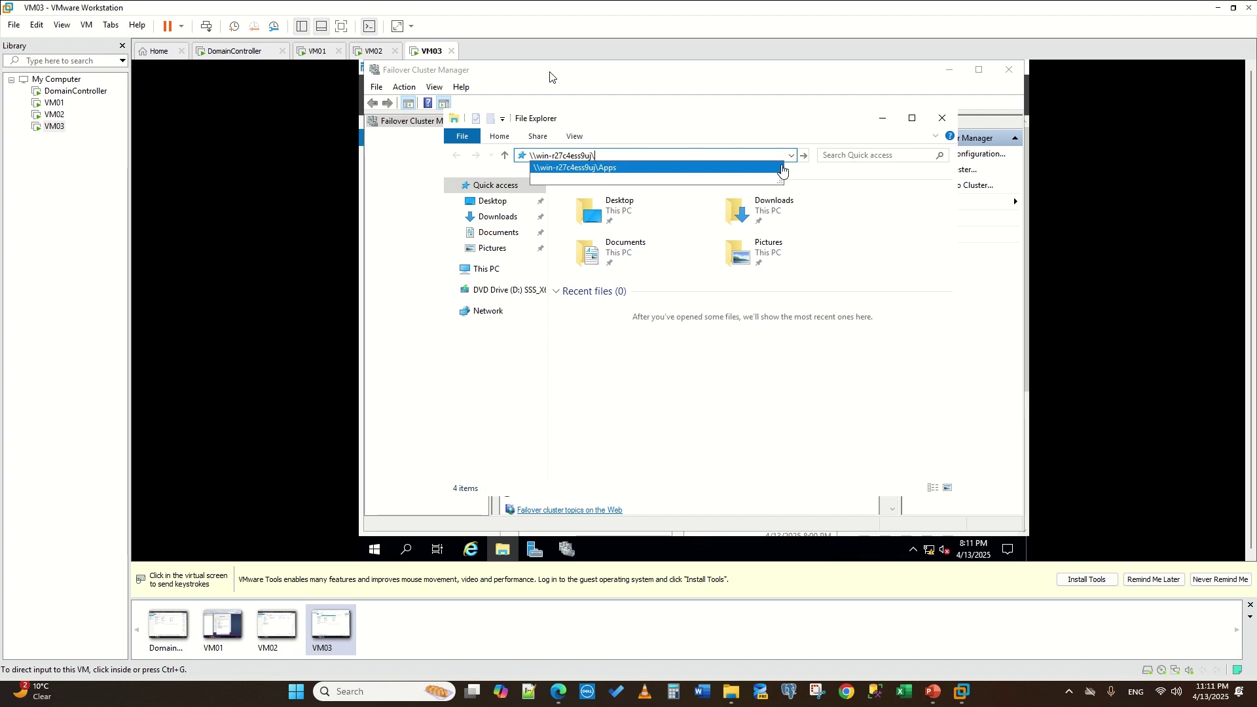
- On VM03, open \\win-r27c4ess9uj\apps, listing the SQL Server 2022 image and SSMS setup
{"action": "left_click", "coordinate": [671, 155]}
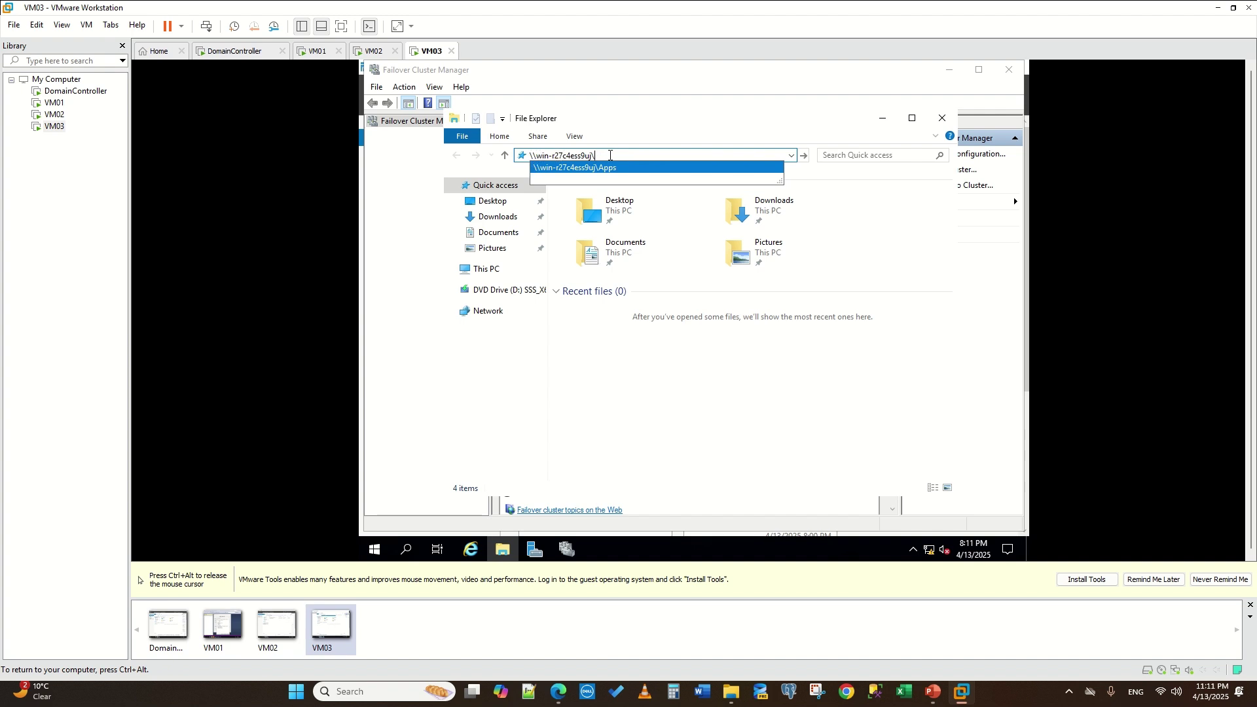
{"action": "type", "text": "apps"}
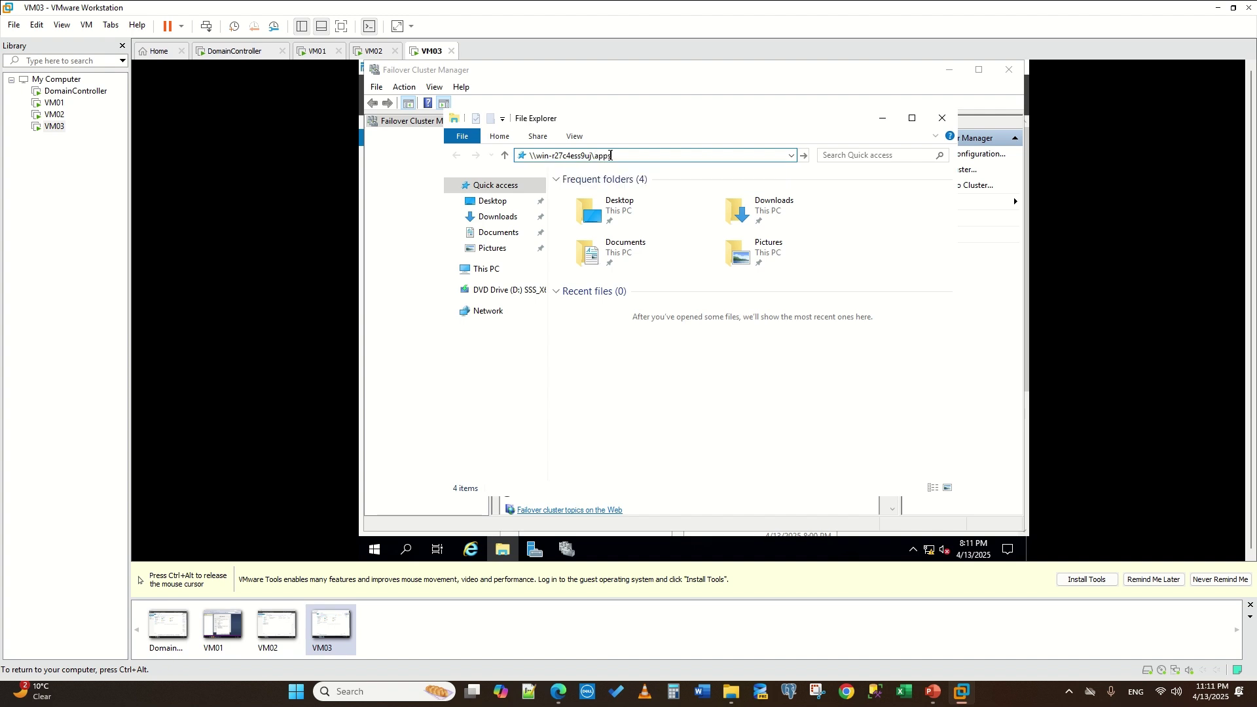
{"action": "key", "text": "Return"}
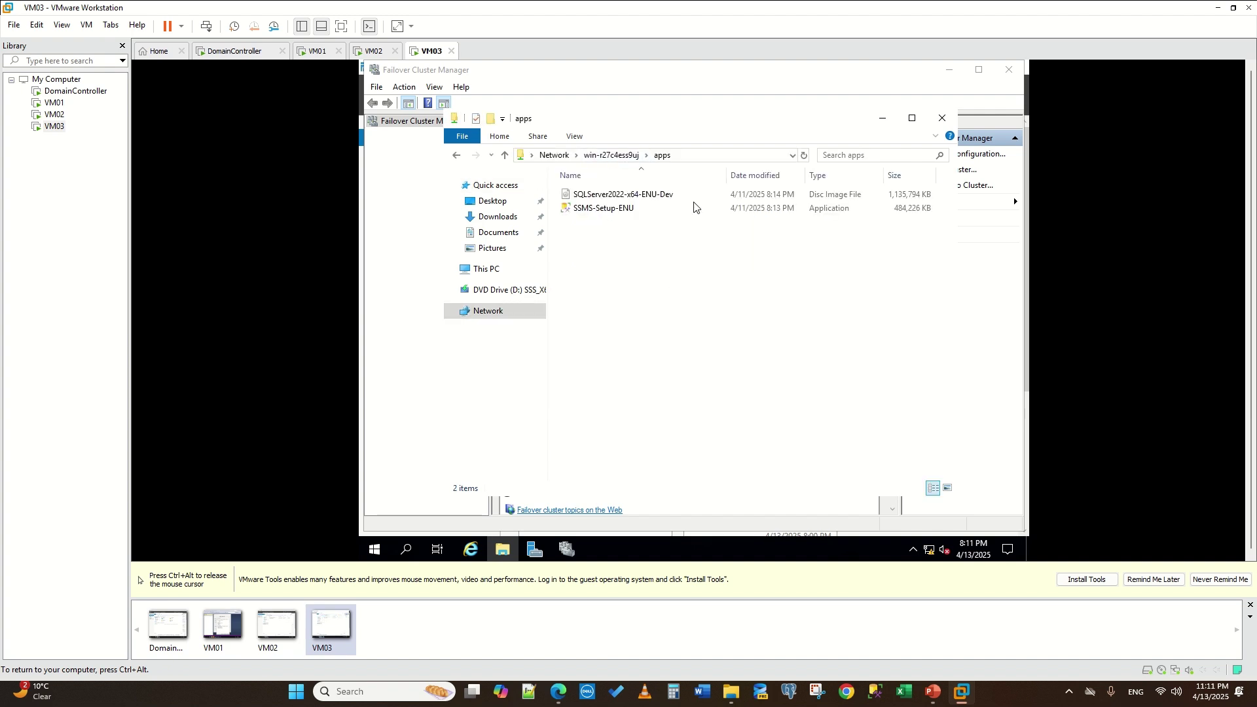
{"action": "left_click", "coordinate": [695, 159]}
{"action": "key", "text": "ctrl+c"}
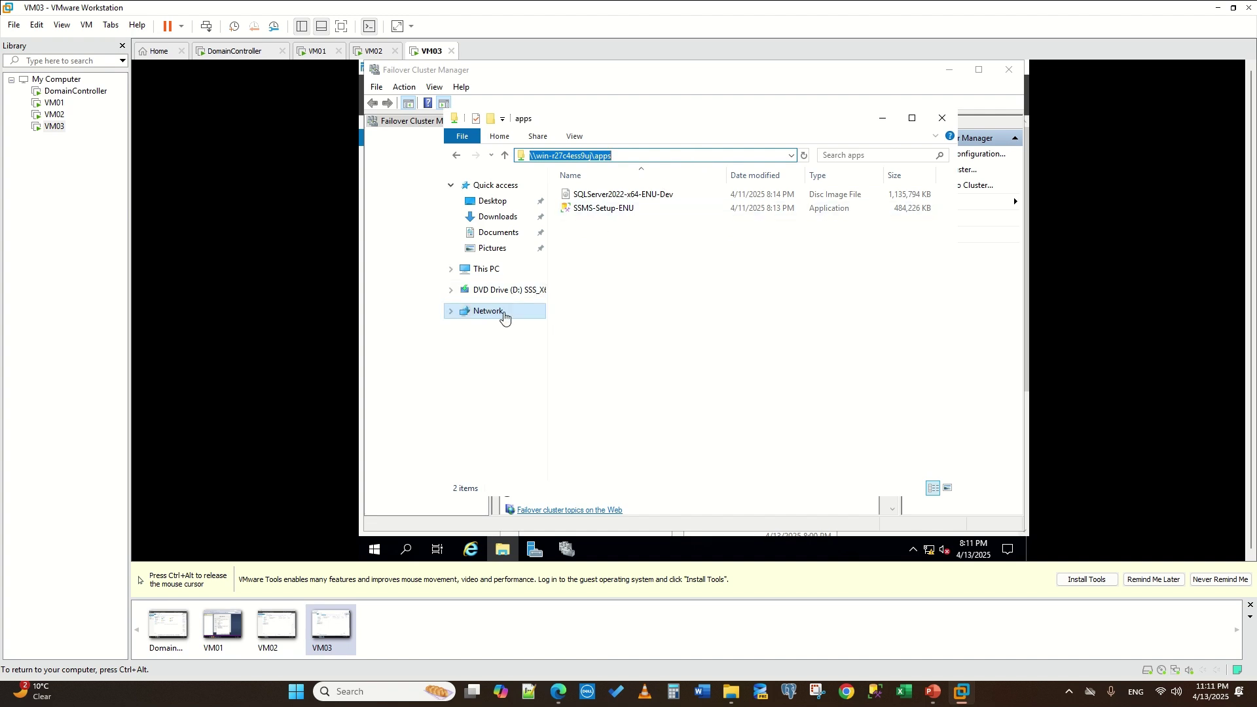
{"action": "right_click", "coordinate": [499, 313]}
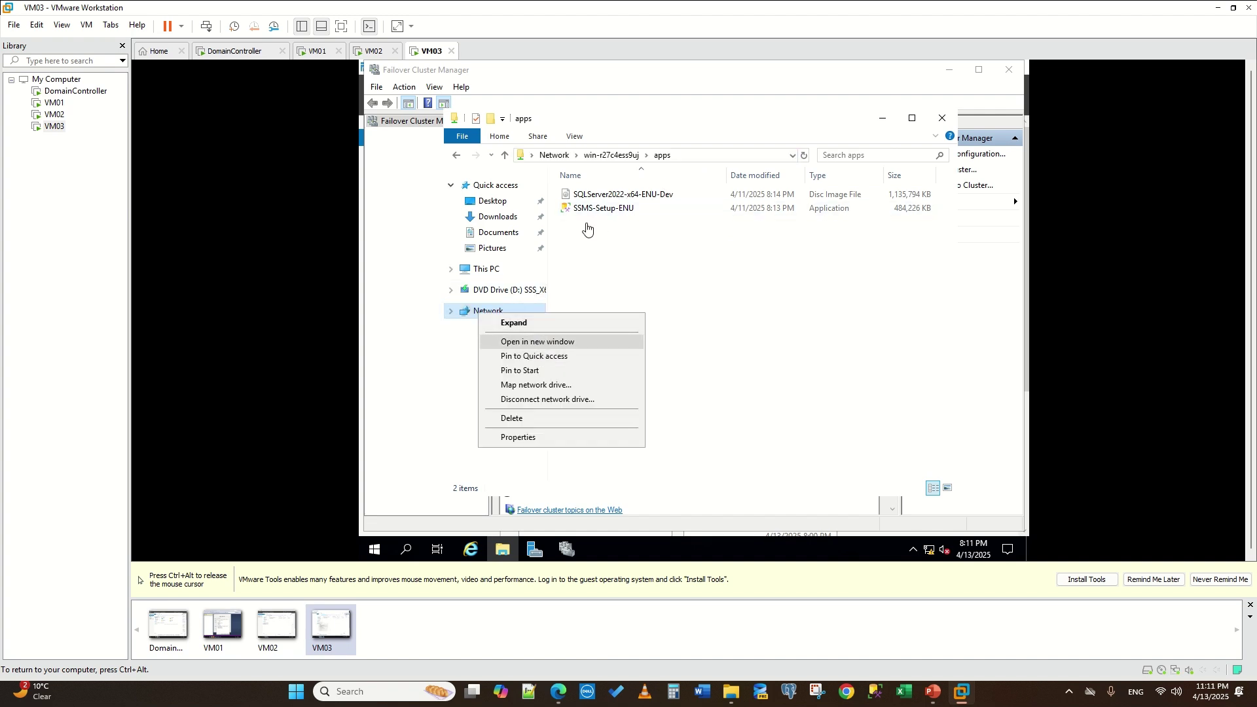
- Map the pasted apps share path as drive Z: on VM03 and confirm it in This PC
{"action": "left_click", "coordinate": [532, 386]}
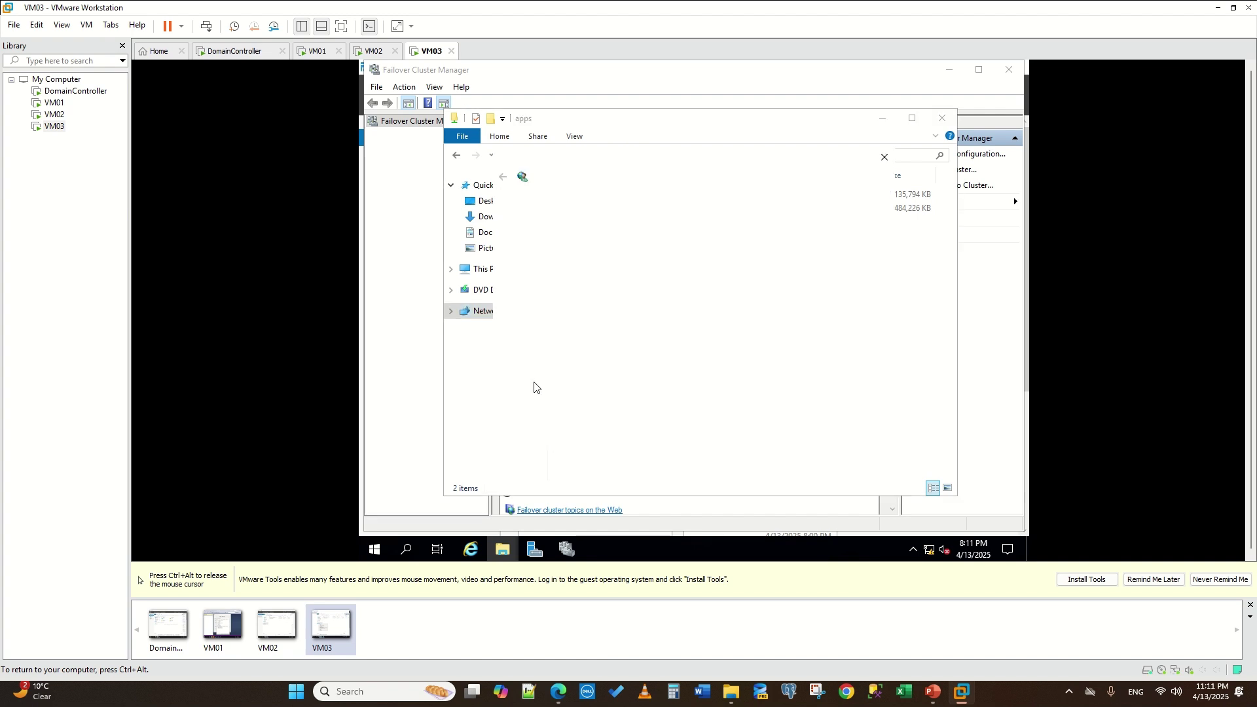
{"action": "key", "text": "ctrl+v"}
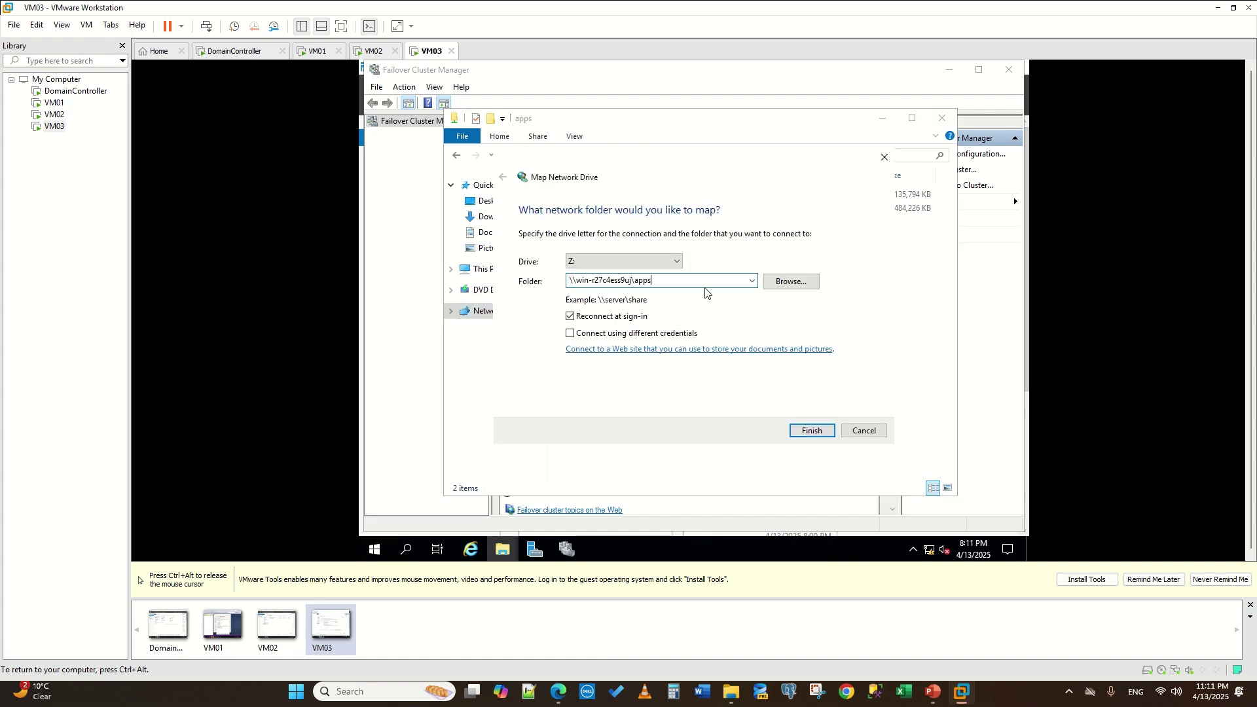
{"action": "left_click", "coordinate": [811, 432]}
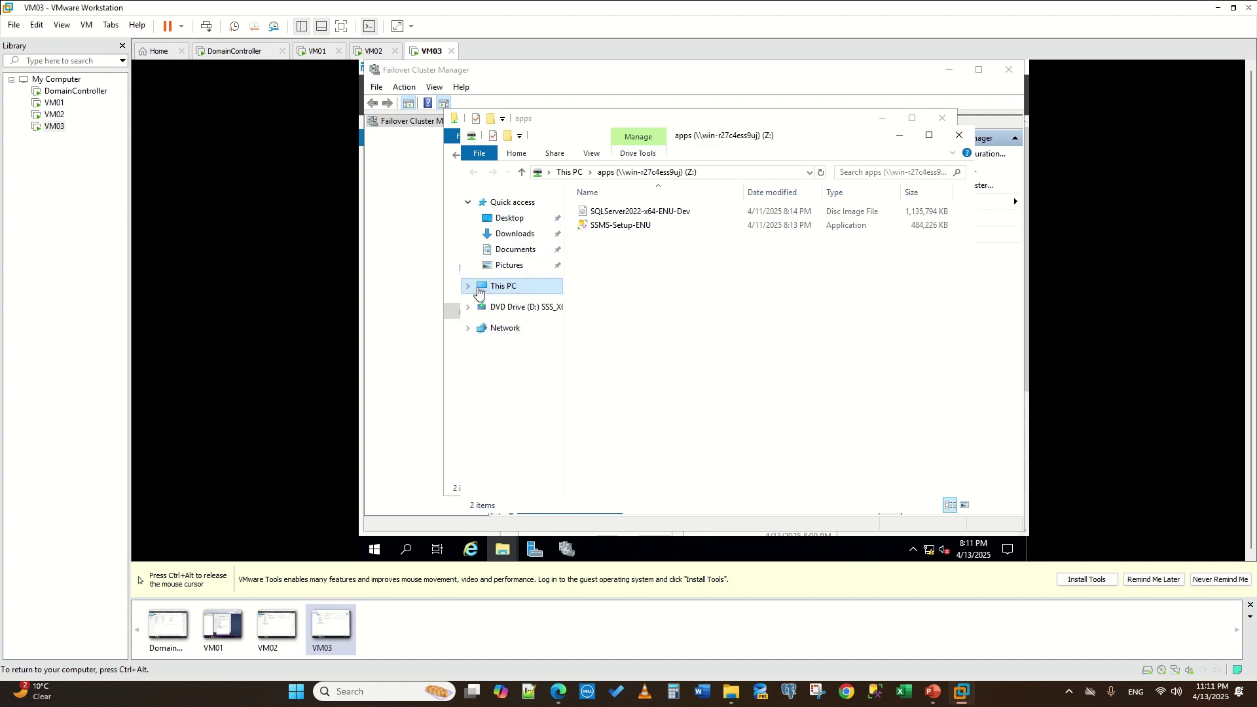
{"action": "left_click", "coordinate": [478, 292]}
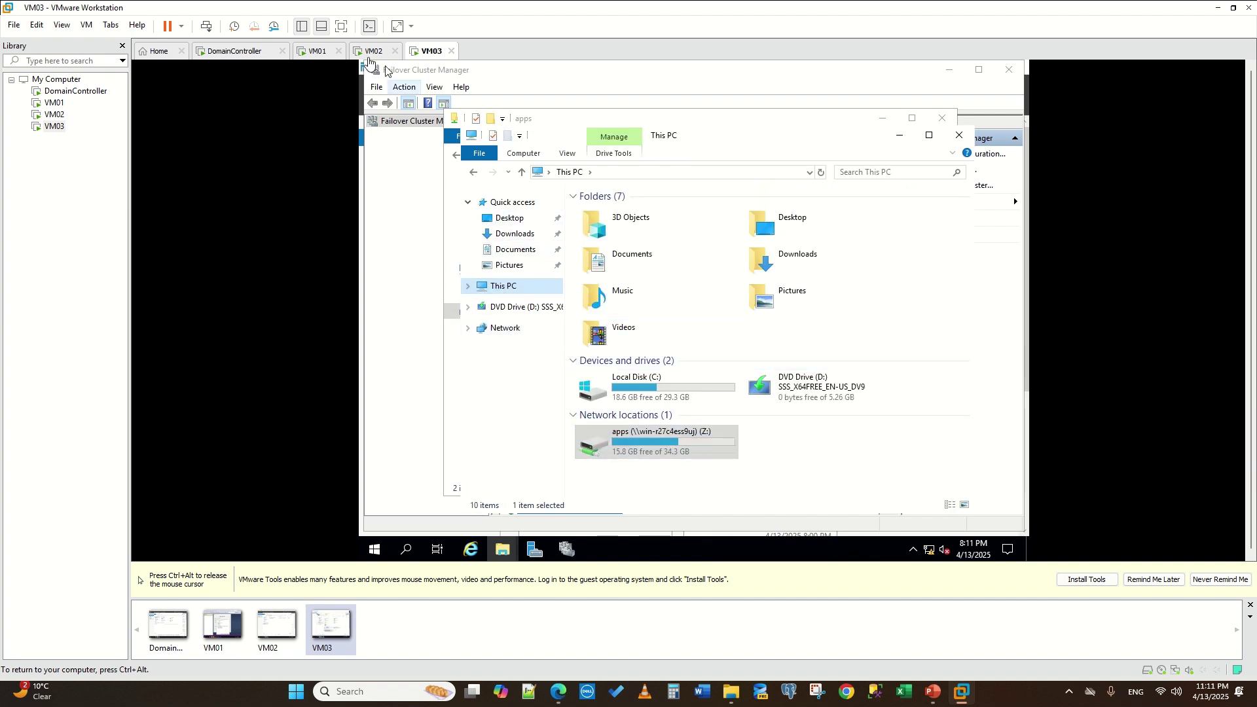
- On VM02, copy the Apps share path and map it as drive Z: as well
{"action": "left_click", "coordinate": [373, 50]}
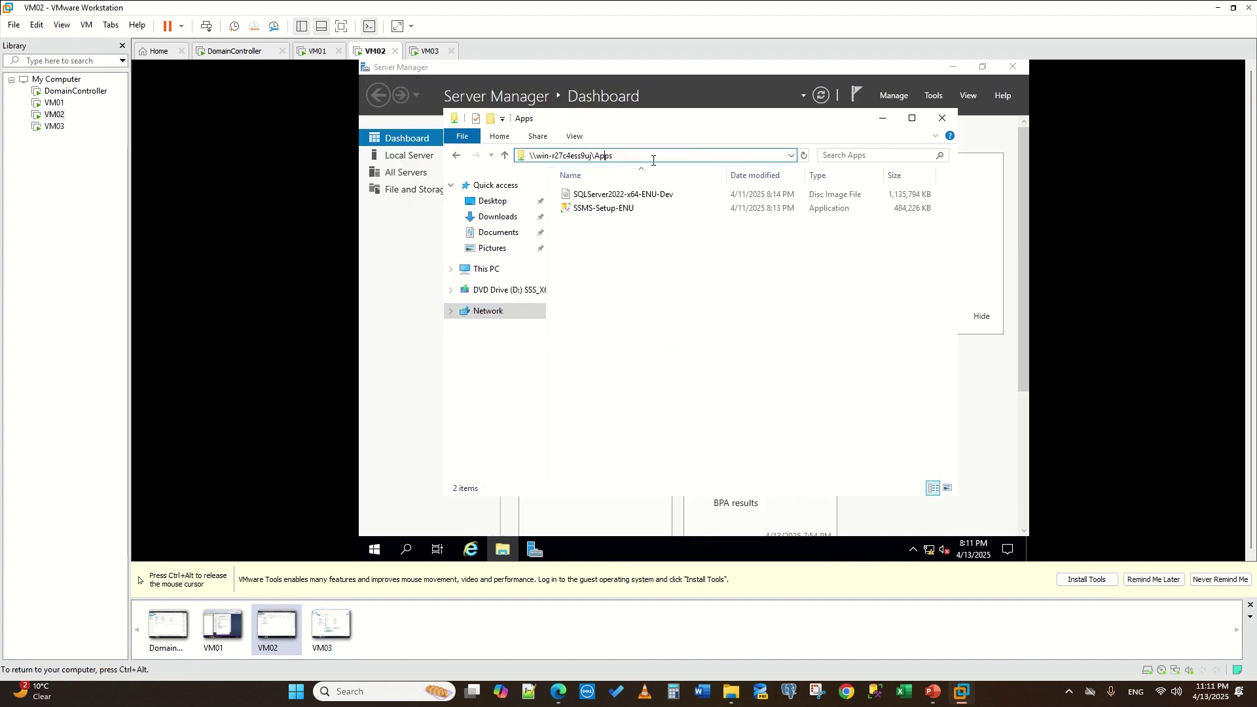
{"action": "left_click_drag", "start_coordinate": [651, 157], "coordinate": [549, 159]}
{"action": "right_click", "coordinate": [568, 161]}
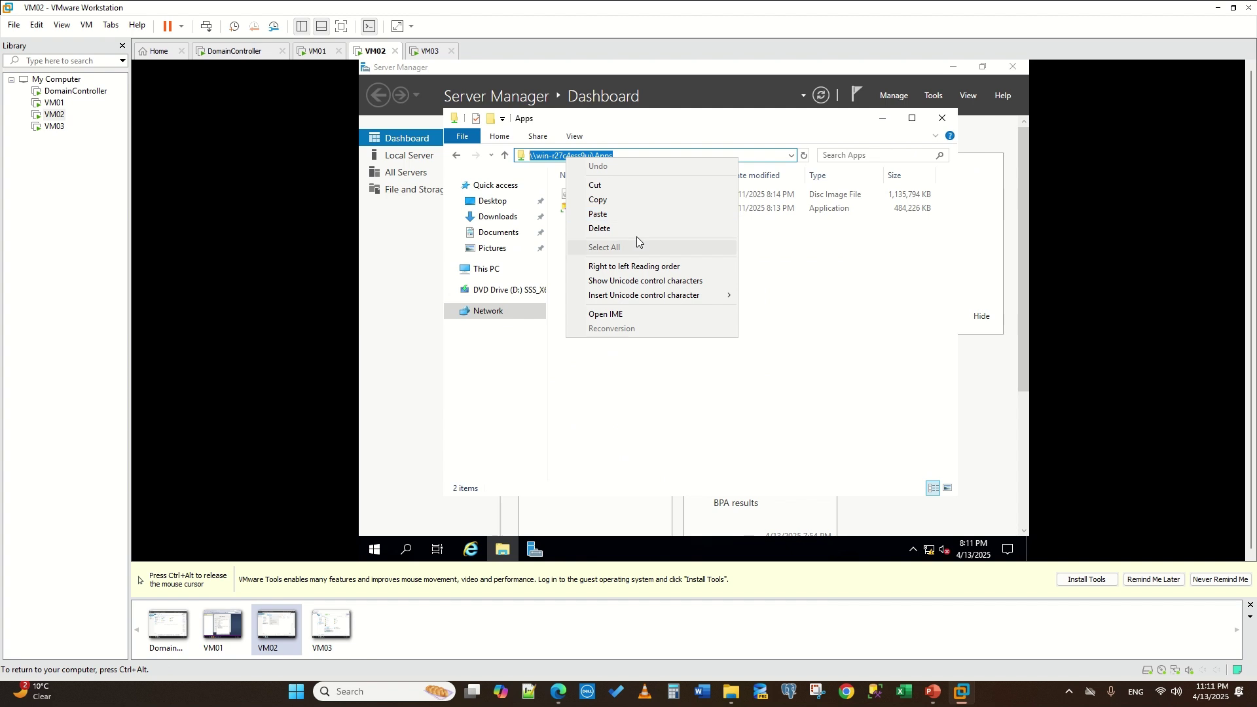
{"action": "left_click", "coordinate": [625, 197]}
{"action": "left_click", "coordinate": [493, 313]}
{"action": "right_click", "coordinate": [493, 313]}
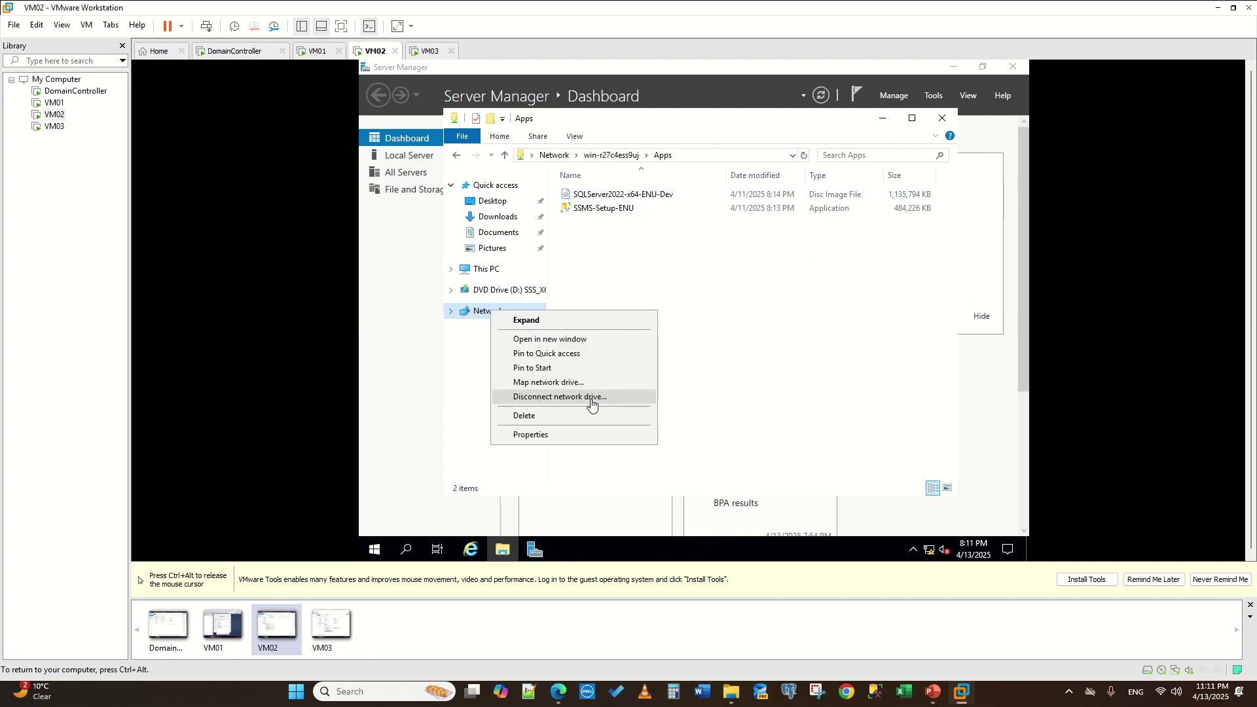
{"action": "left_click", "coordinate": [562, 382]}
{"action": "key", "text": "ctrl+v"}
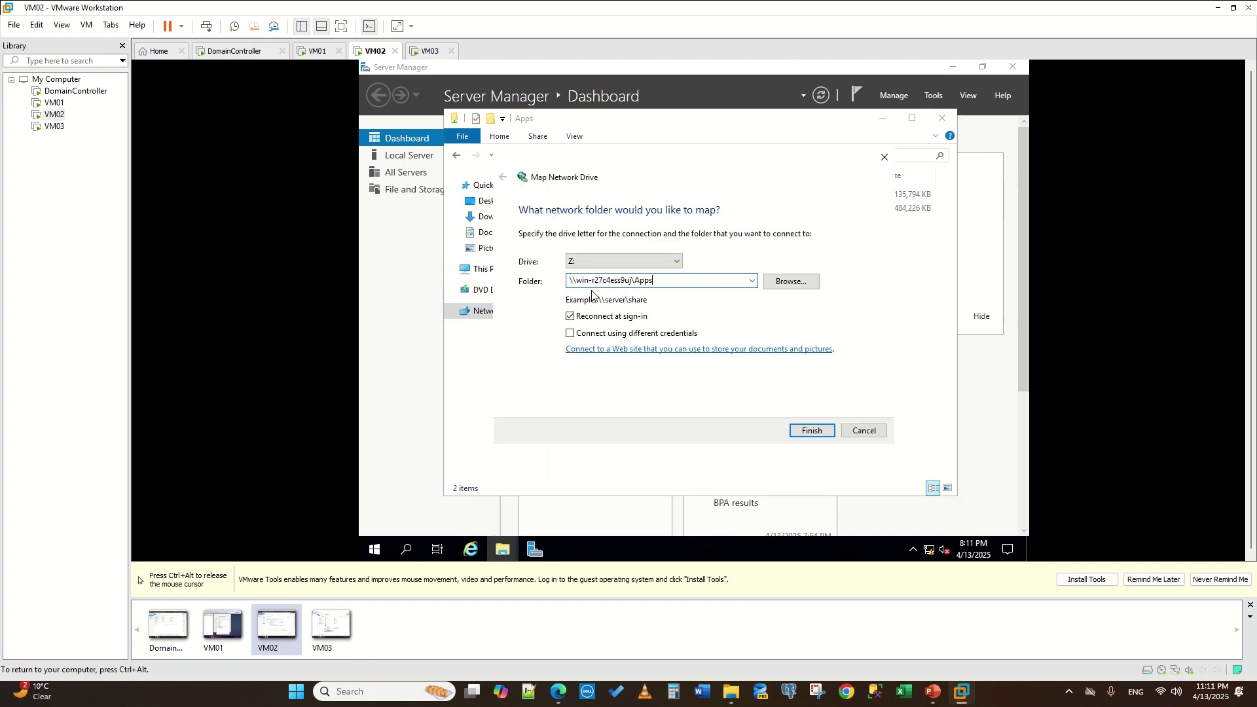
{"action": "left_click", "coordinate": [814, 430]}
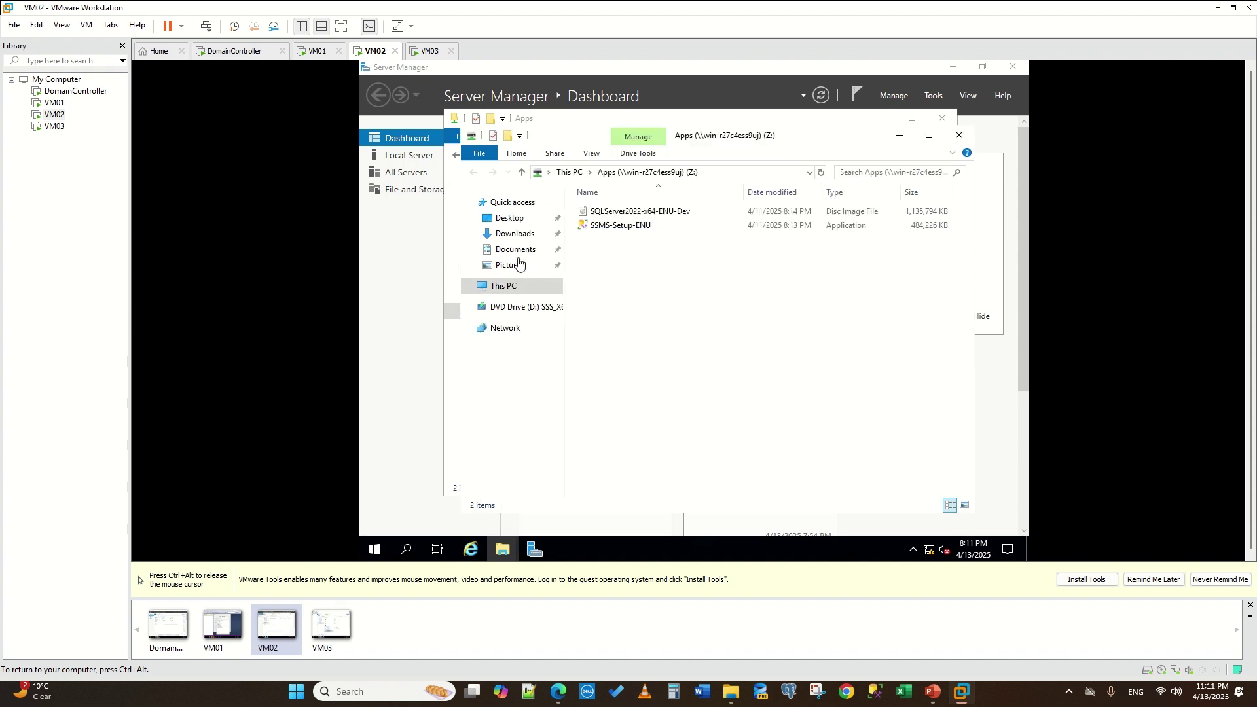
{"action": "left_click", "coordinate": [622, 212]}
- Mount the SQLServer2022 disc image on VM02 and launch SQL Server setup
{"action": "right_click", "coordinate": [621, 215]}
{"action": "left_click", "coordinate": [668, 226]}
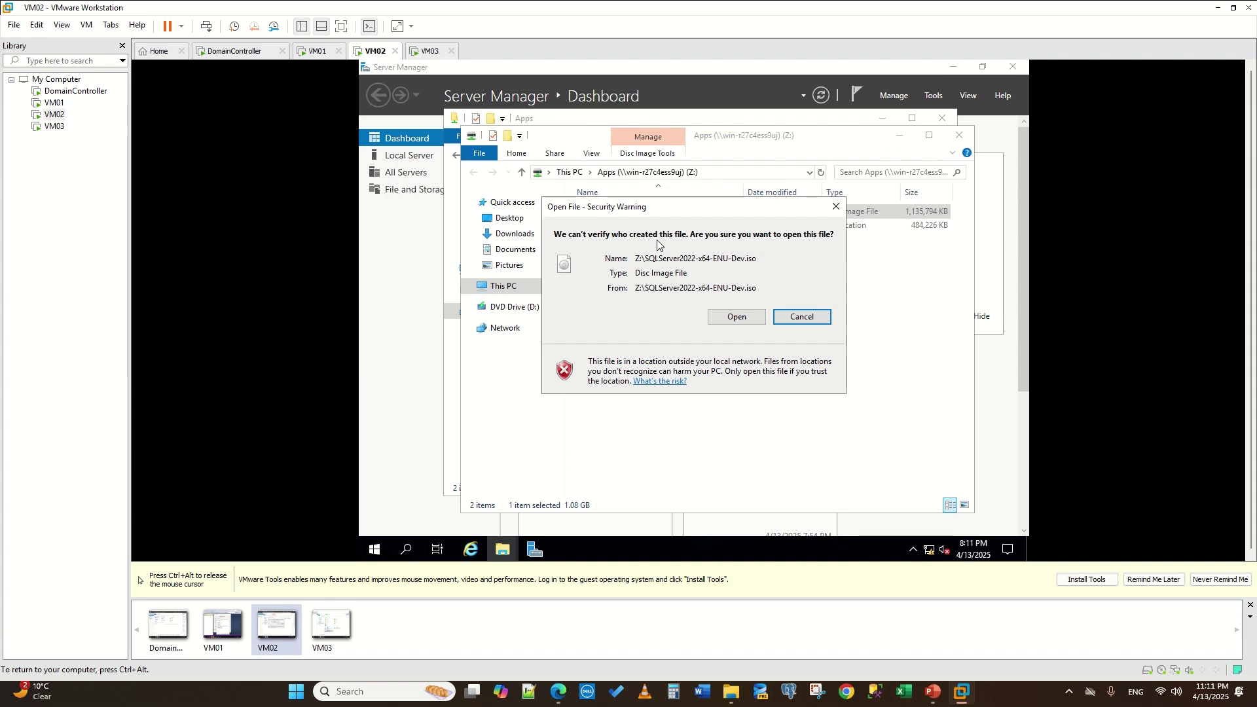
{"action": "left_click", "coordinate": [741, 317]}
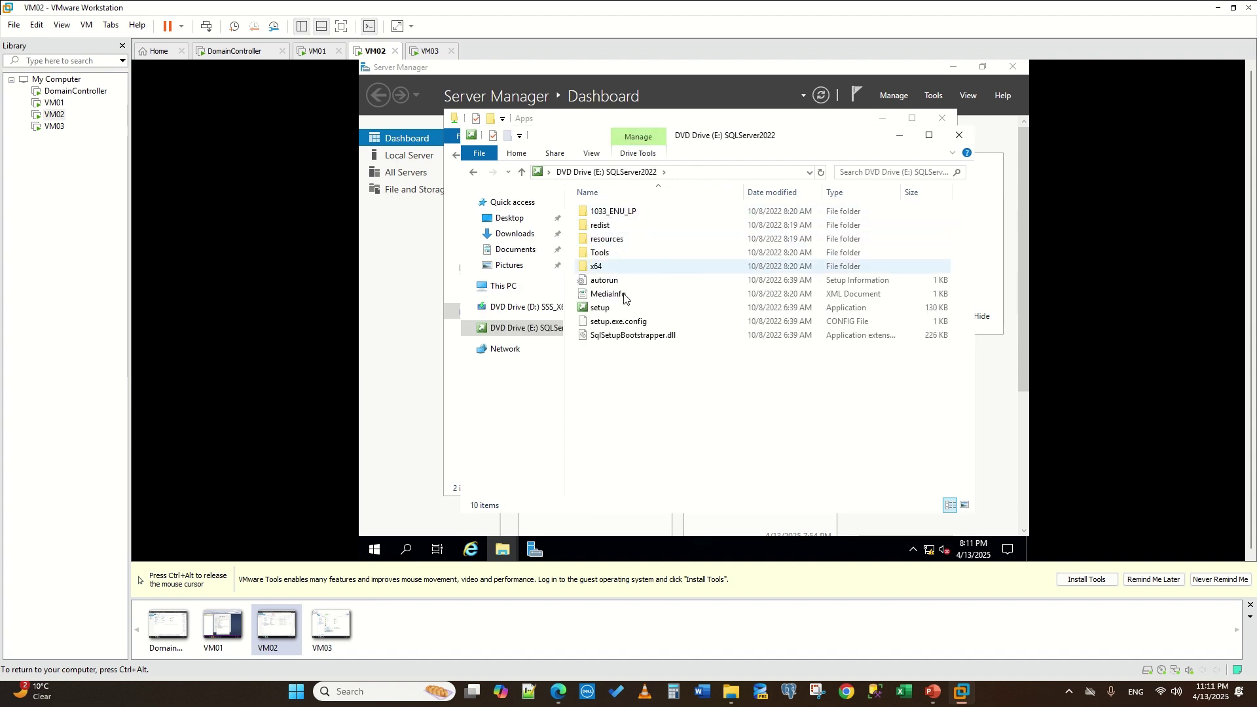
{"action": "right_click", "coordinate": [609, 310]}
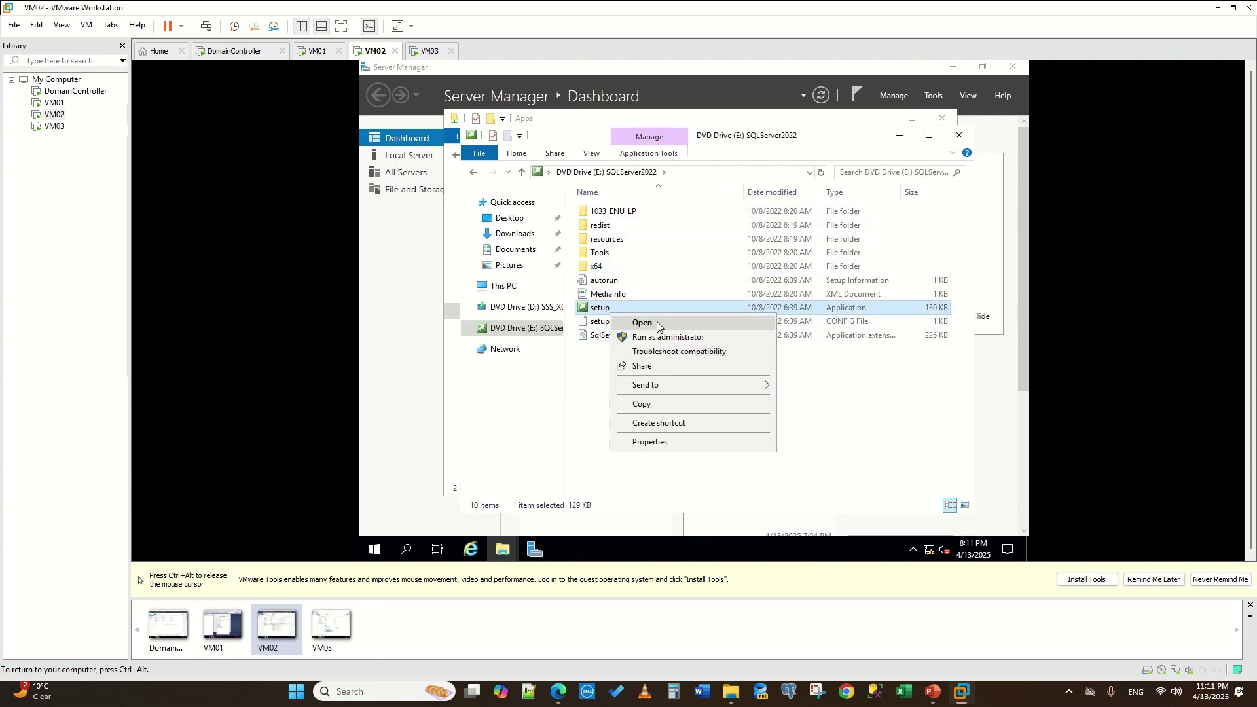
{"action": "left_click", "coordinate": [657, 324]}
- On VM03, open drive Z:, mount the SQLServer2022 image and launch SQL Server setup
{"action": "left_click", "coordinate": [418, 53]}
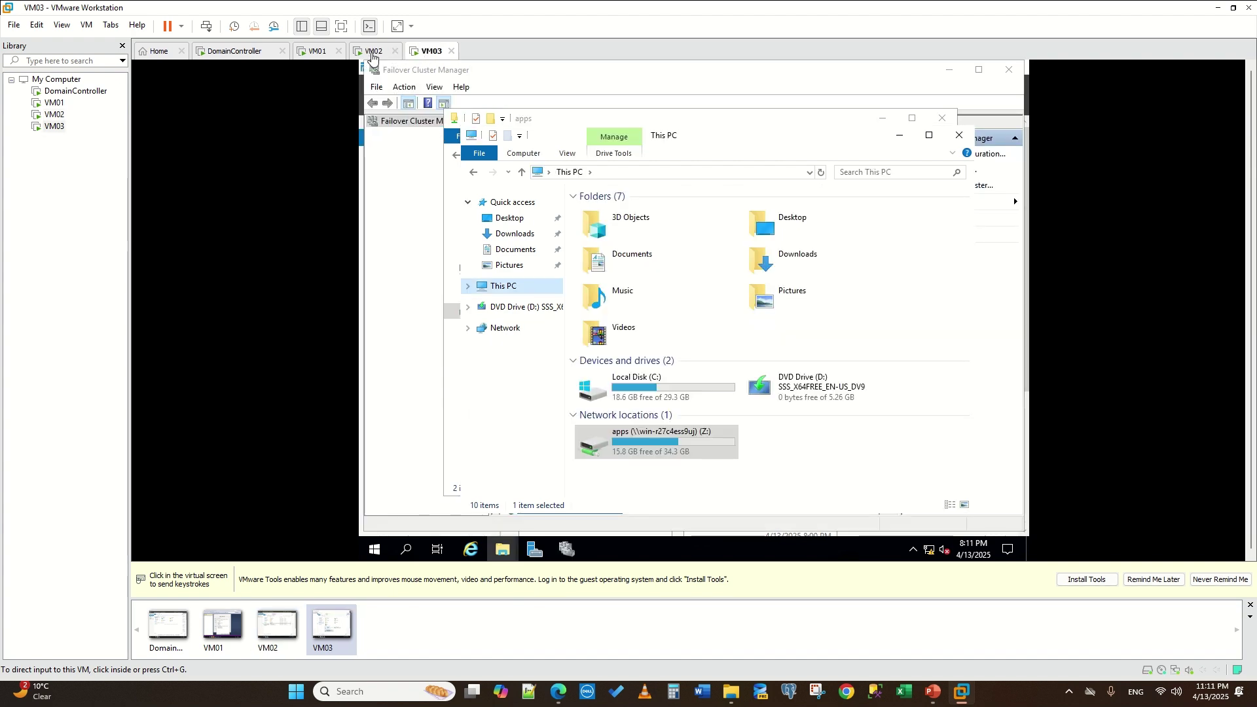
{"action": "left_click", "coordinate": [659, 449]}
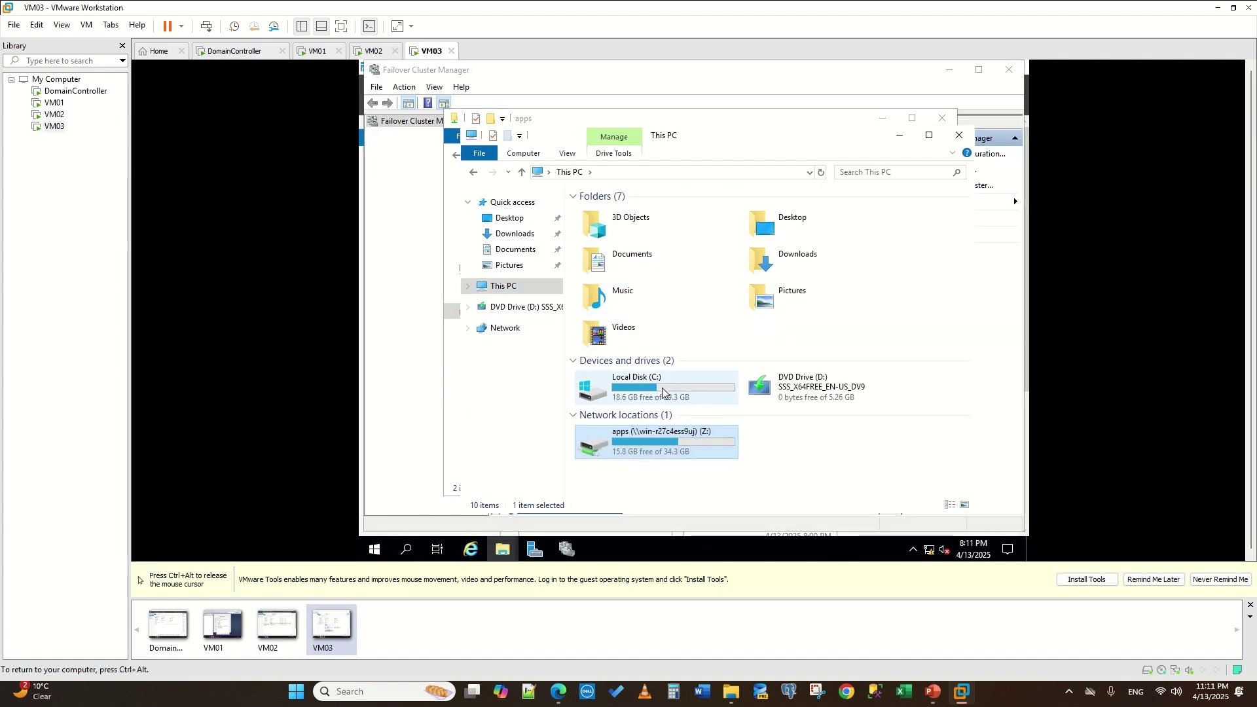
{"action": "double_click", "coordinate": [660, 449]}
{"action": "right_click", "coordinate": [619, 216]}
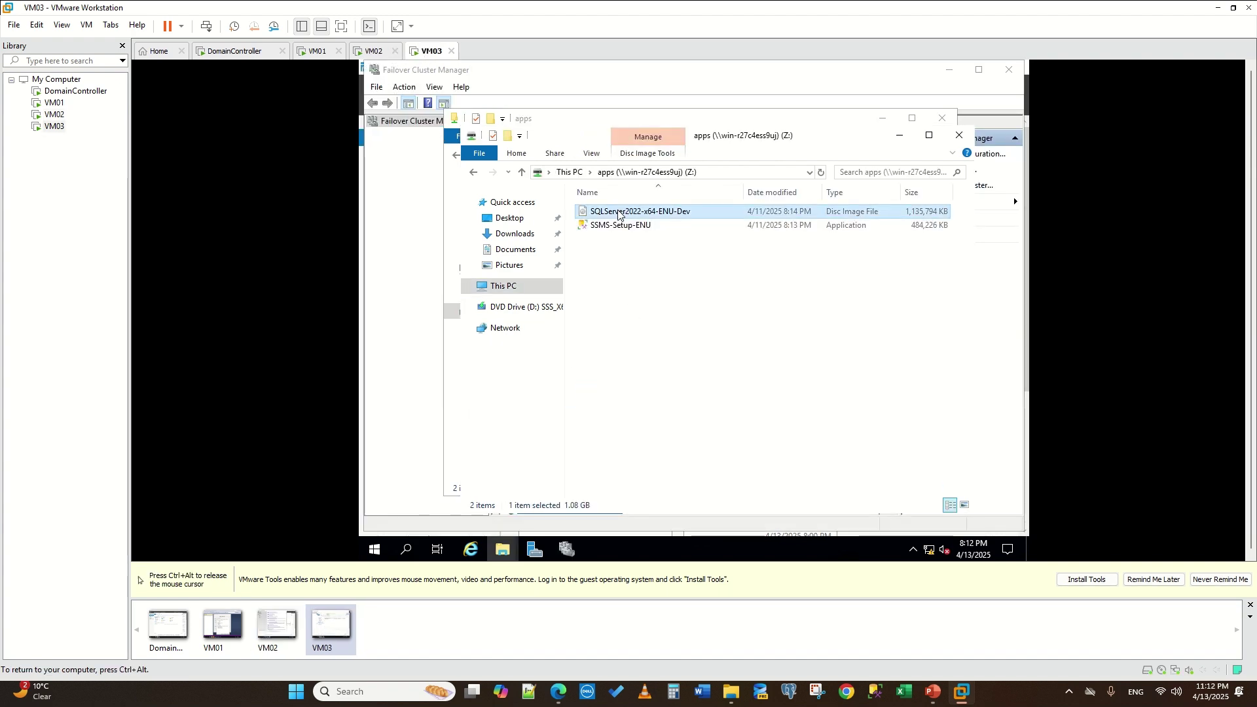
{"action": "left_click", "coordinate": [656, 221]}
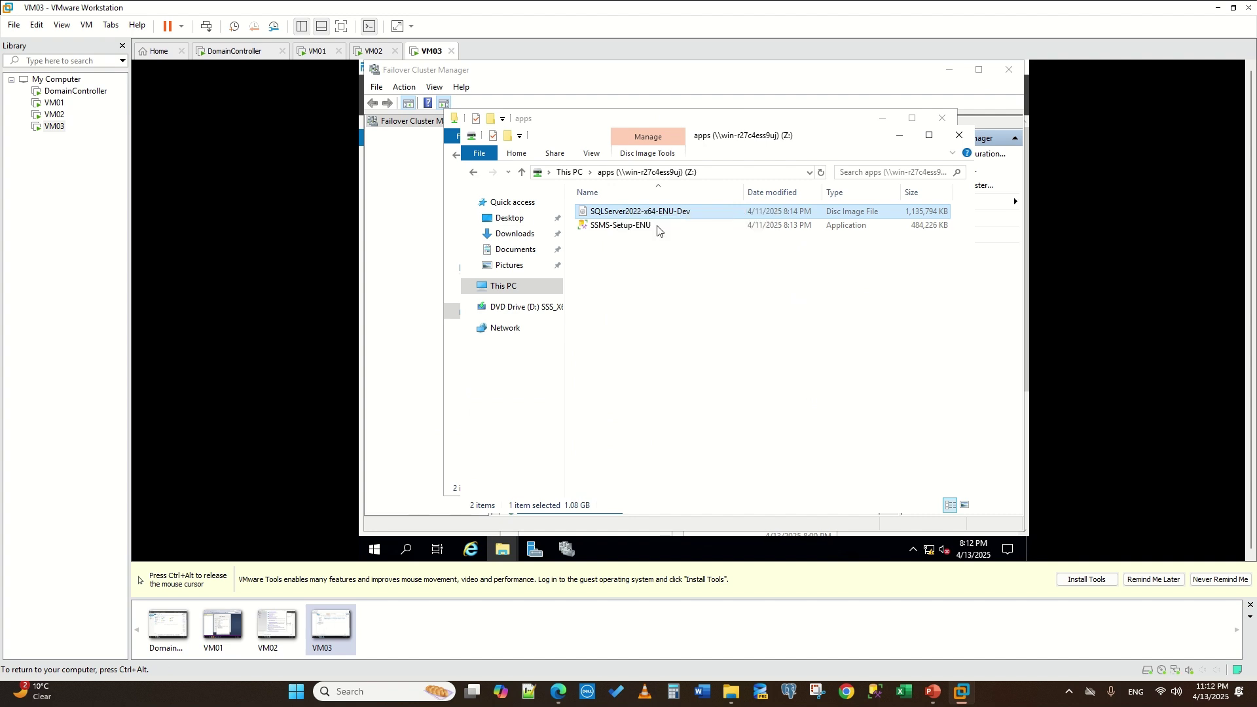
{"action": "left_click", "coordinate": [736, 318]}
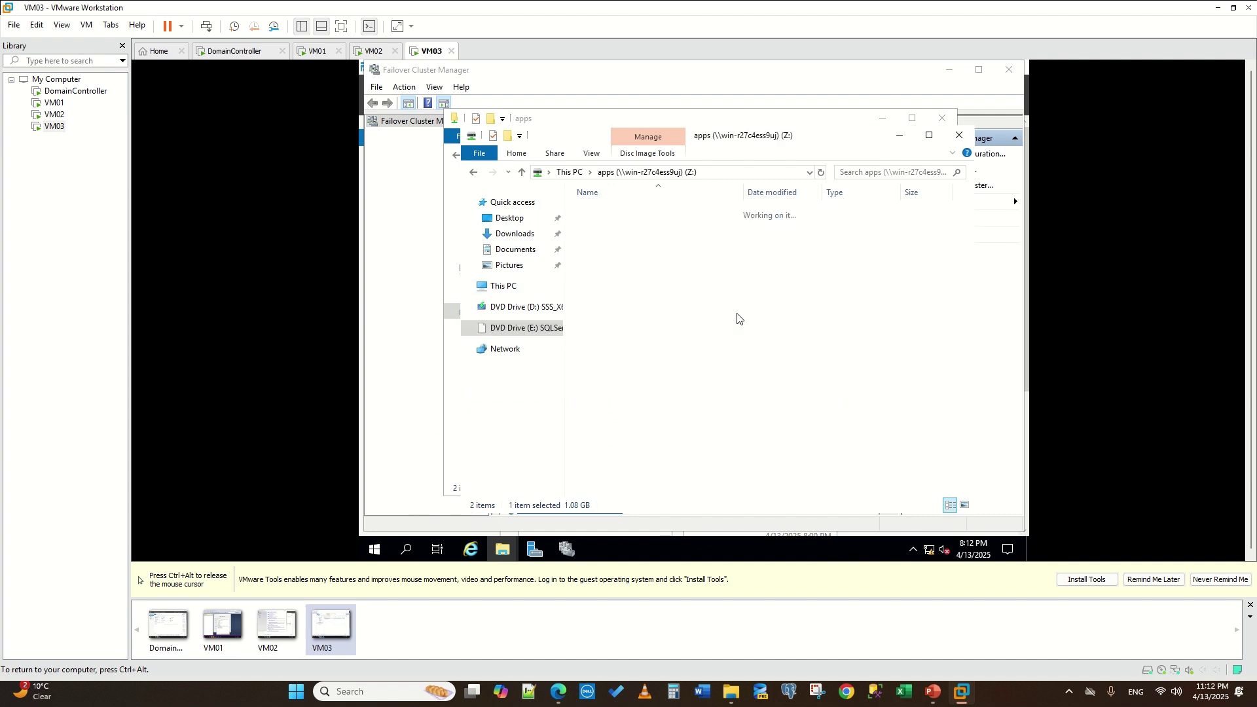
{"action": "left_click", "coordinate": [605, 310]}
{"action": "right_click", "coordinate": [606, 310]}
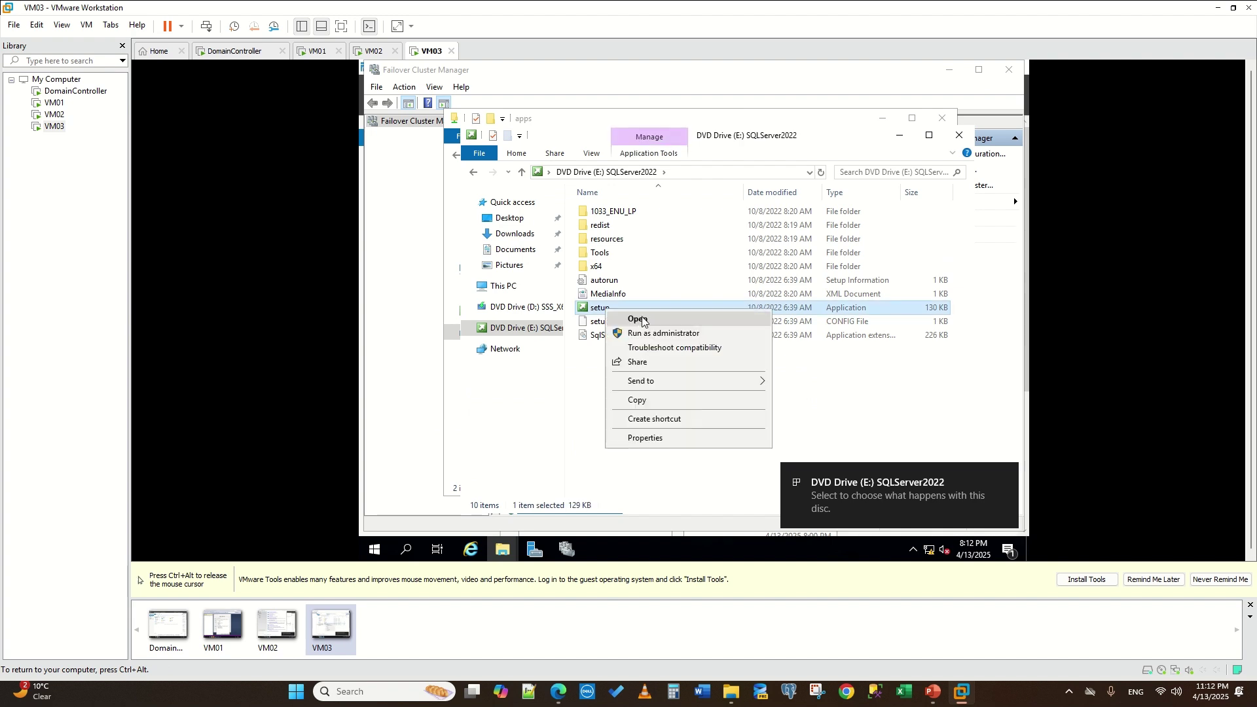
{"action": "left_click", "coordinate": [644, 321]}
- Start a new SQL Server standalone installation from VM02's Installation Center
{"action": "key", "text": "ctrl+alt"}
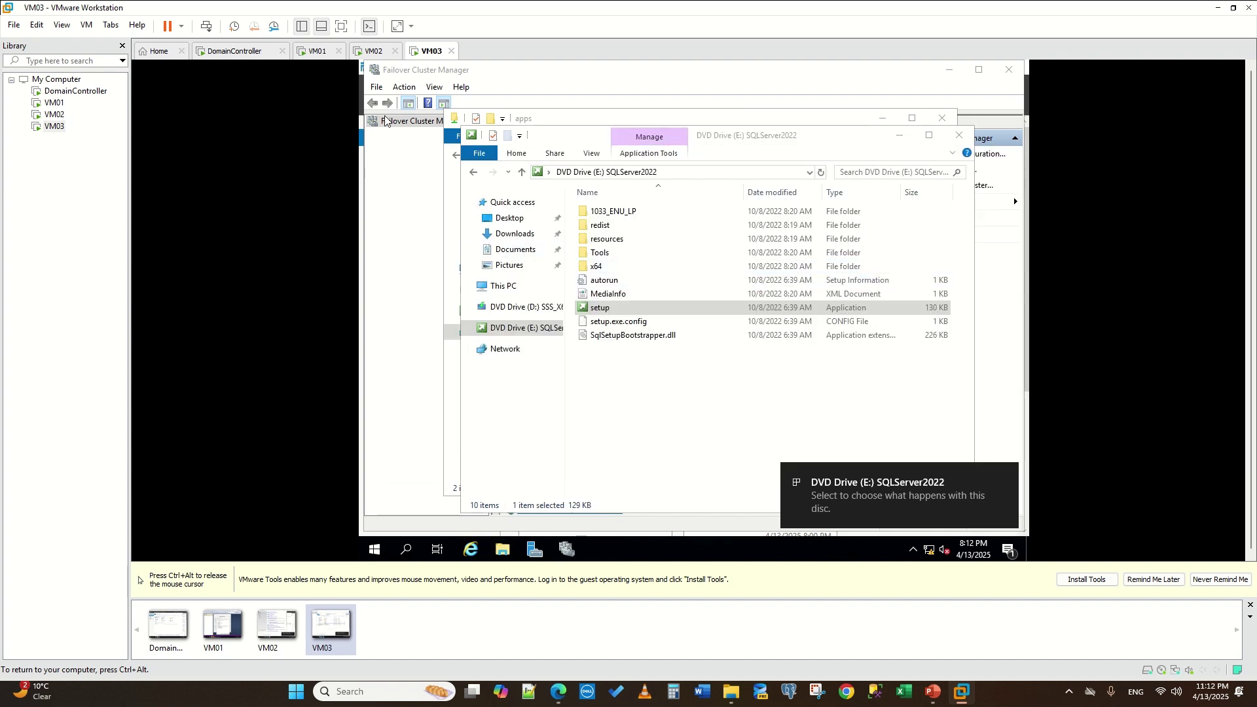
{"action": "left_click", "coordinate": [375, 51]}
{"action": "left_click", "coordinate": [495, 144]}
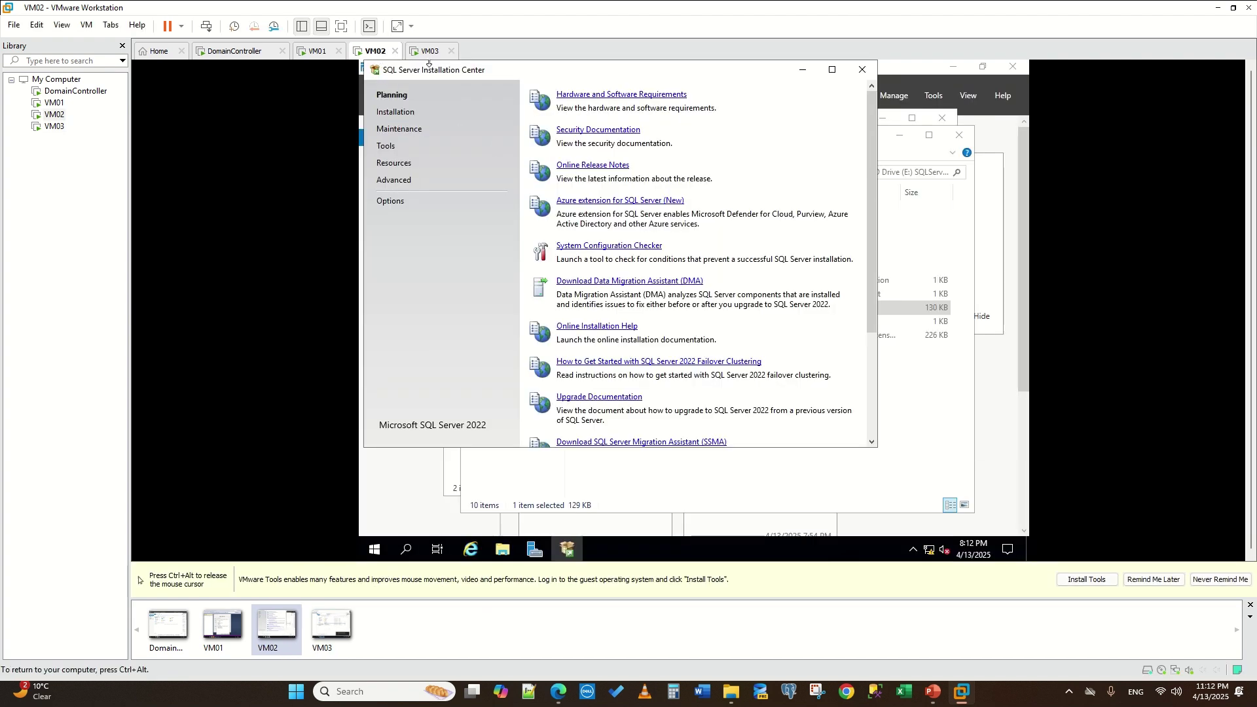
{"action": "left_click", "coordinate": [397, 112]}
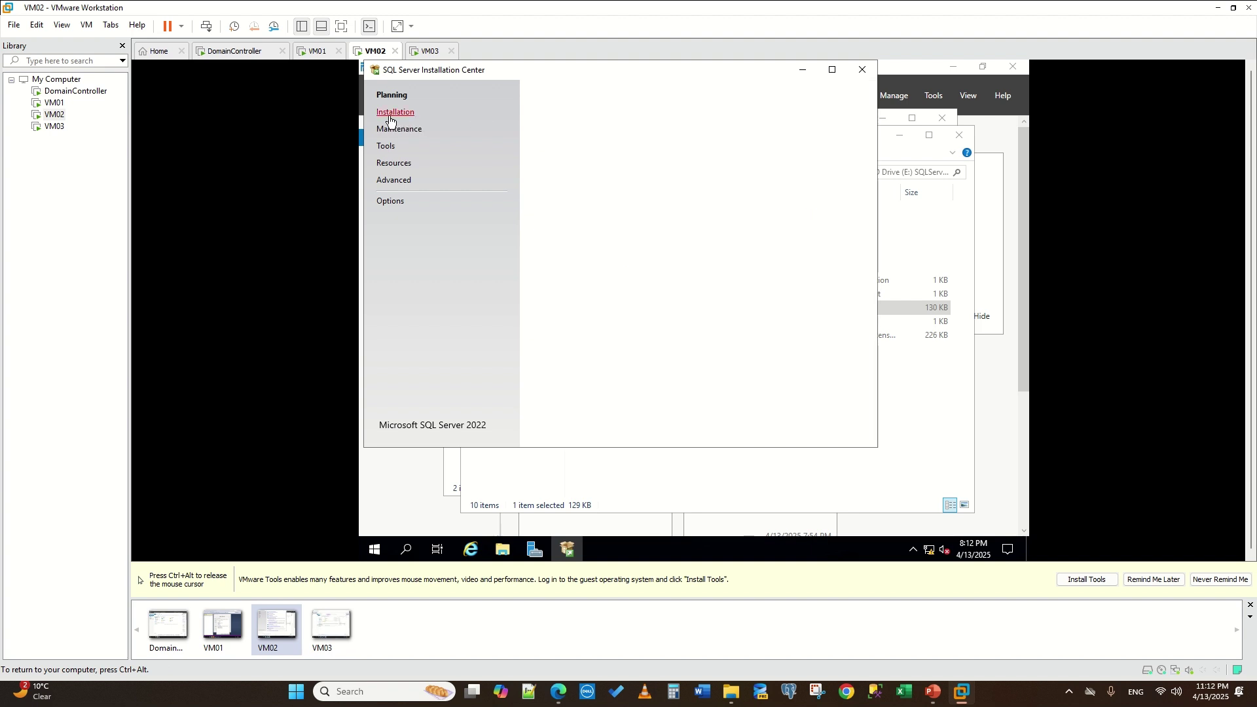
{"action": "left_click", "coordinate": [629, 94]}
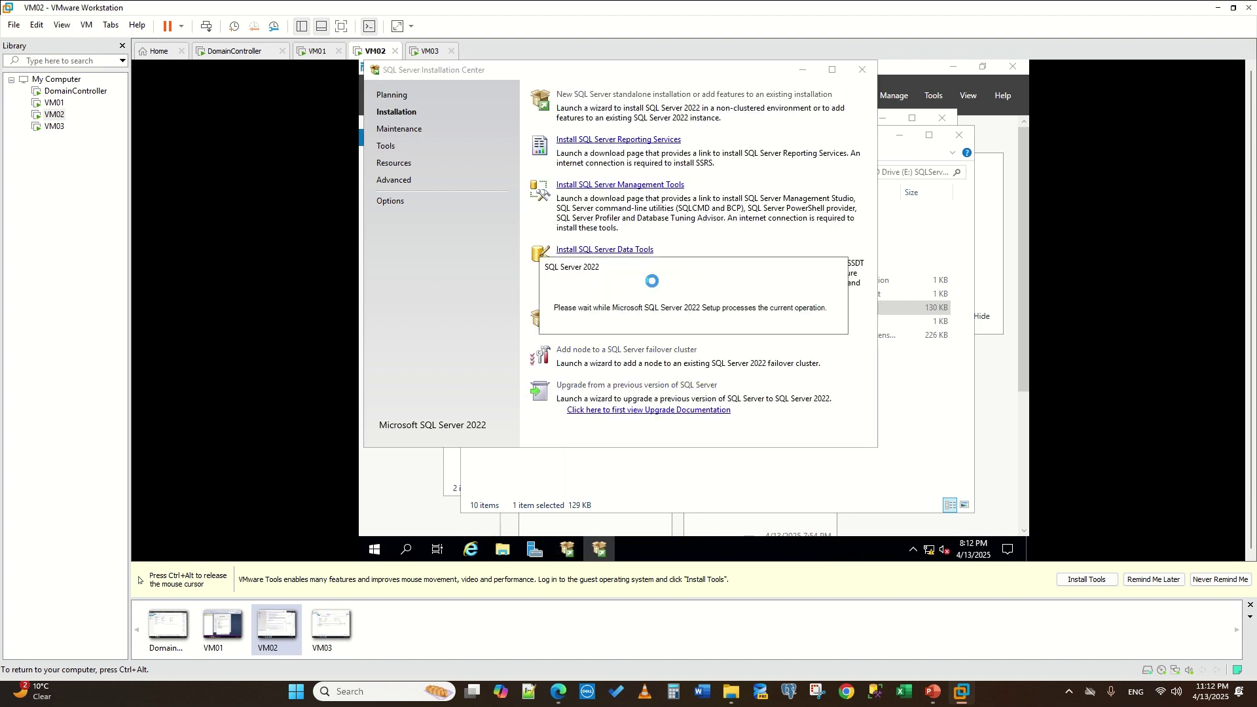
{"action": "key", "text": "ctrl+alt"}
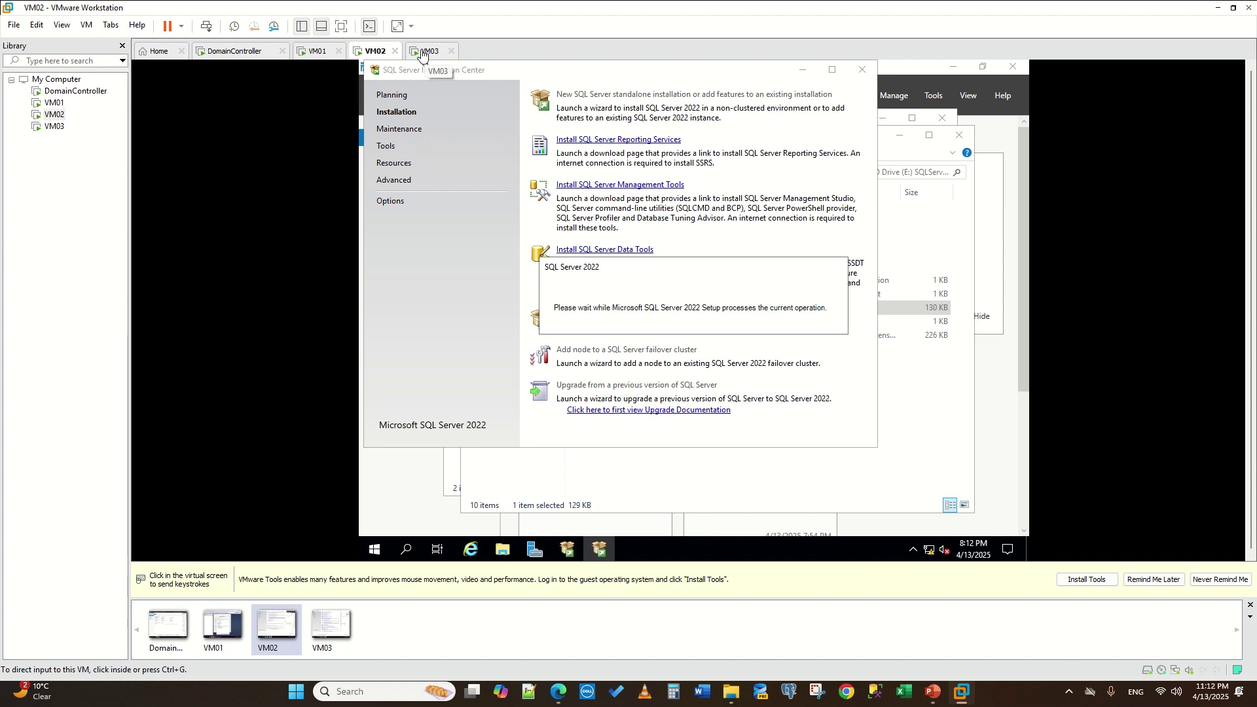
- Start a new SQL Server standalone installation on VM03, then return to VM01
{"action": "left_click", "coordinate": [422, 56]}
{"action": "left_click", "coordinate": [396, 114]}
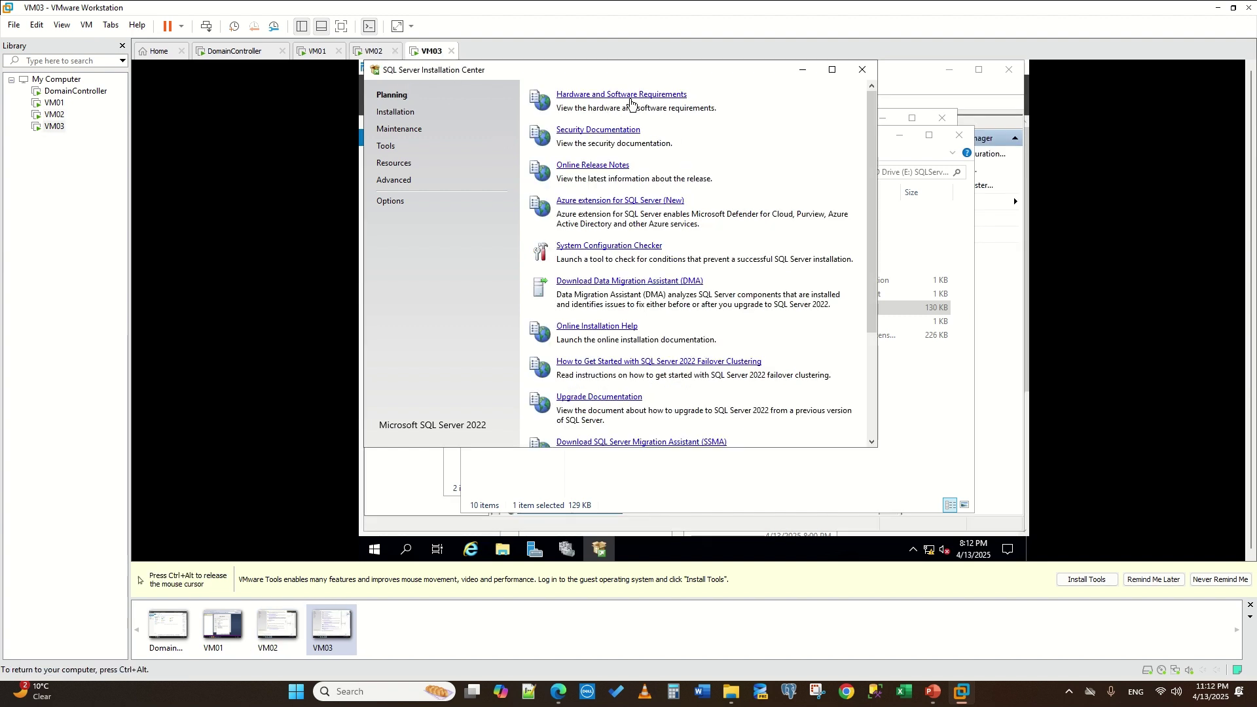
{"action": "left_click", "coordinate": [396, 112]}
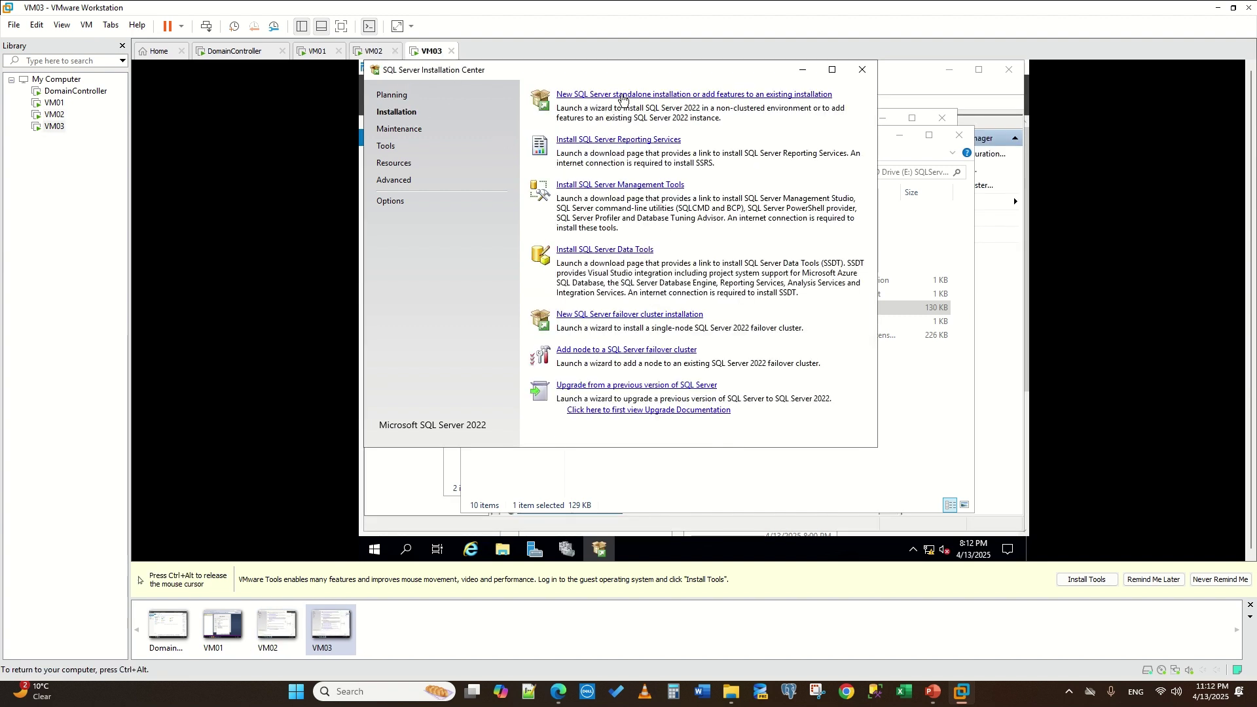
{"action": "left_click", "coordinate": [622, 99]}
{"action": "key", "text": "ctrl+alt"}
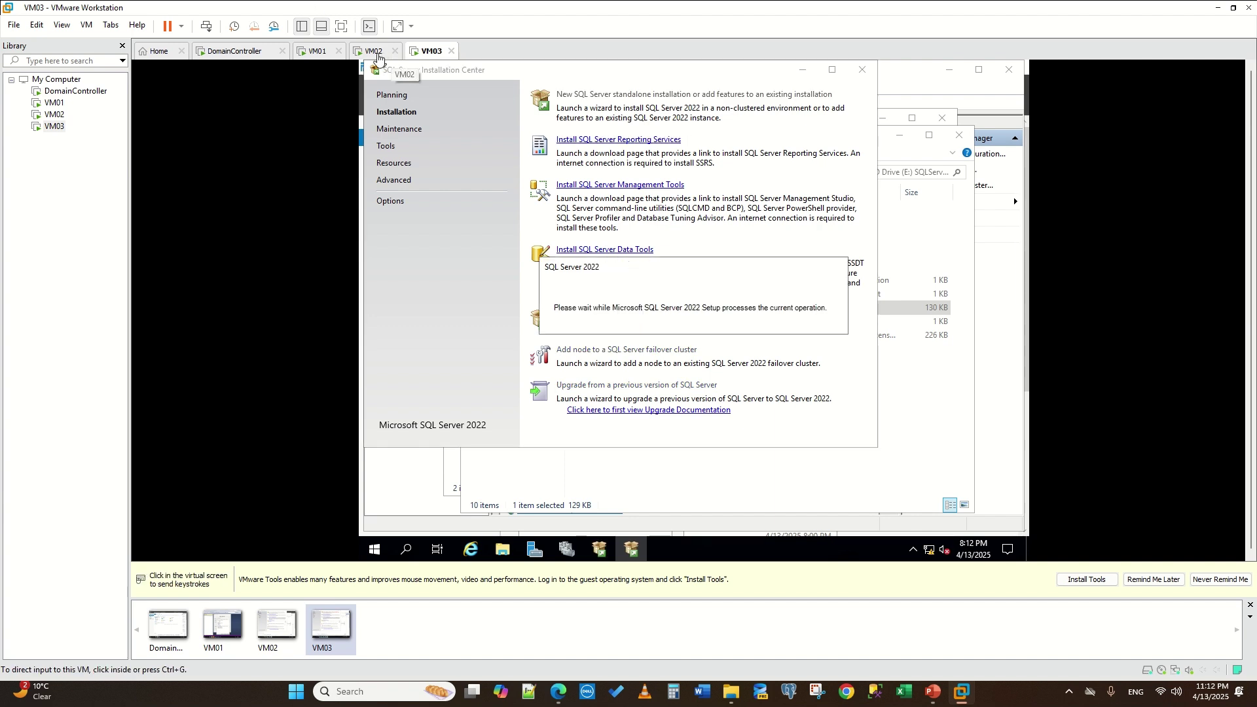
{"action": "left_click", "coordinate": [378, 55]}
{"action": "left_click", "coordinate": [313, 47]}
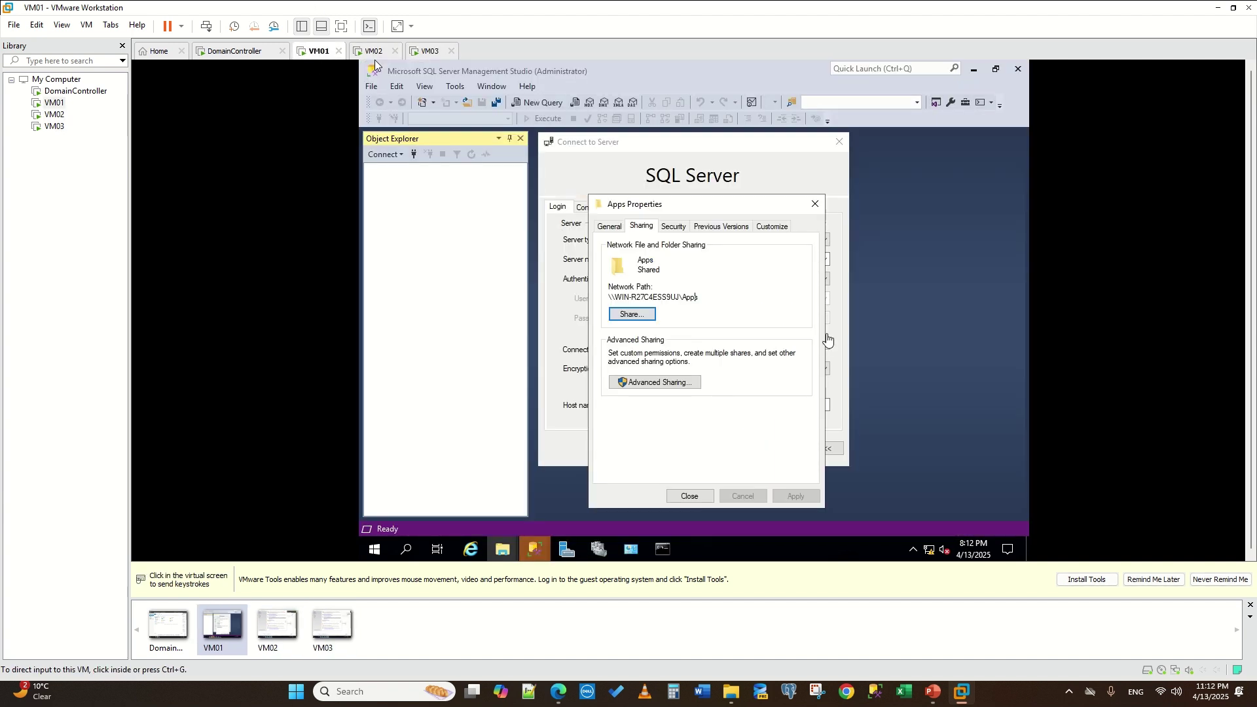
- Close the Apps Properties and connect SSMS to the local SQL Server
{"action": "left_click", "coordinate": [815, 205]}
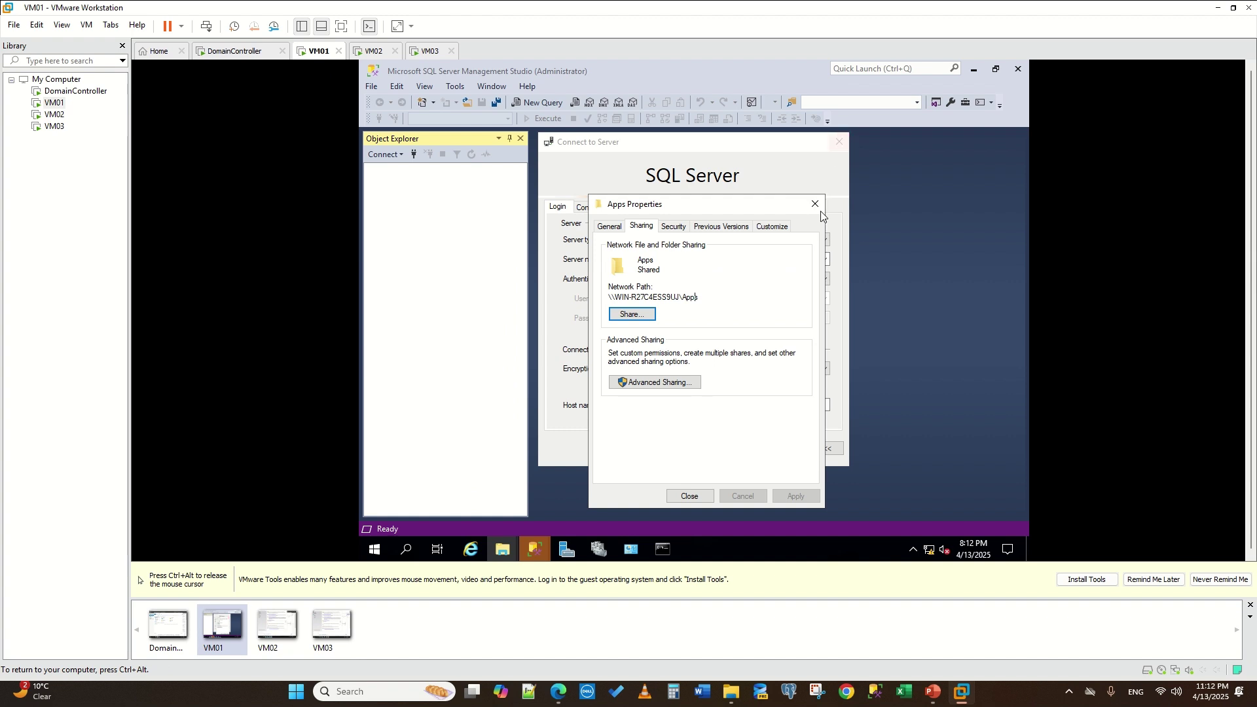
{"action": "left_click", "coordinate": [819, 208]}
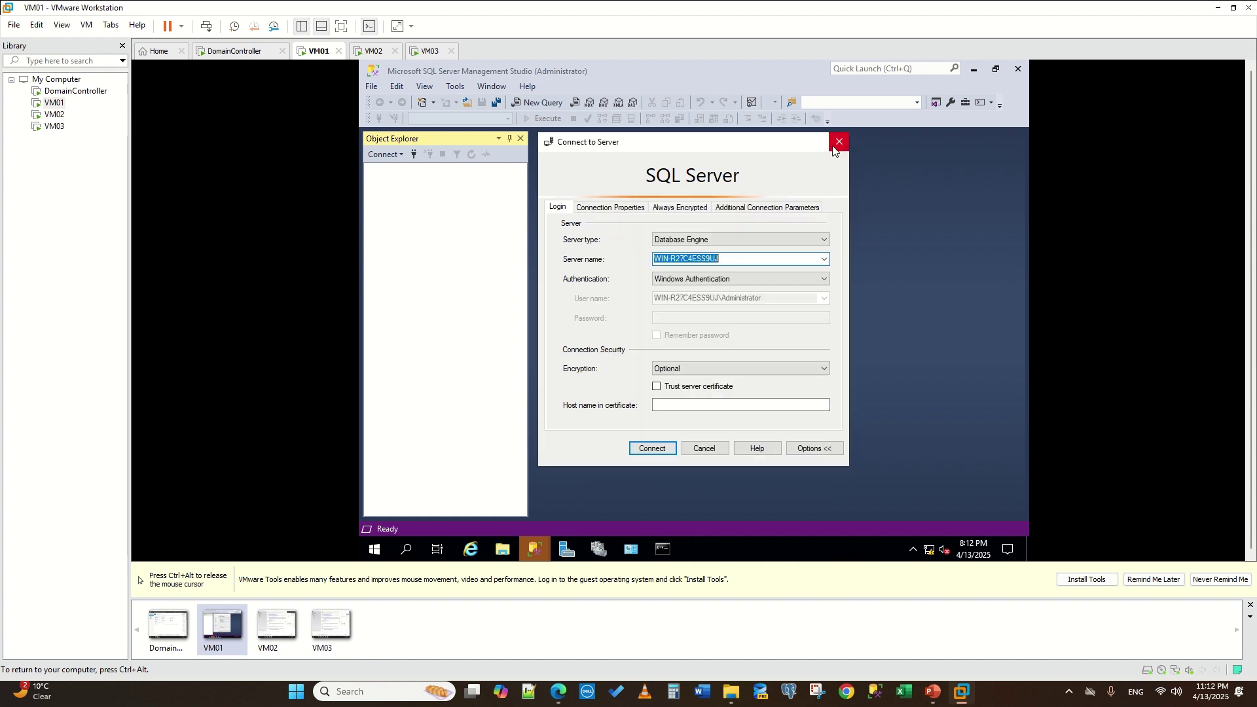
{"action": "left_click", "coordinate": [655, 449]}
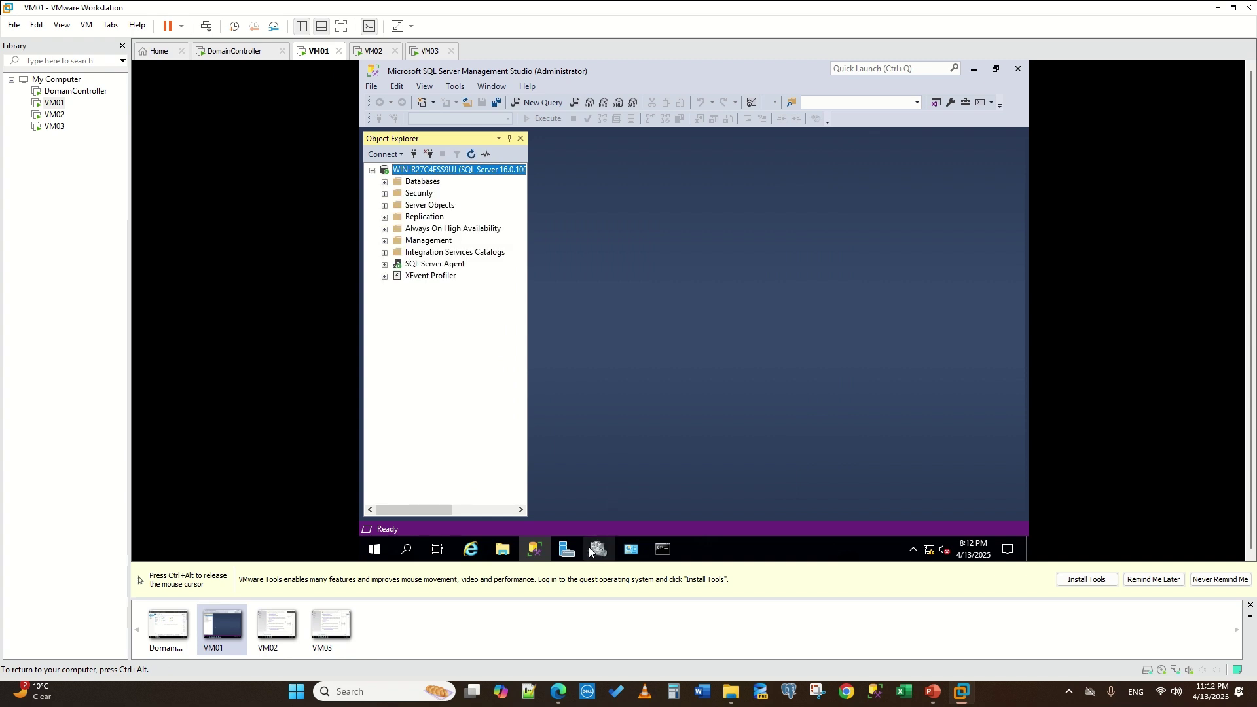
- Check the ping result in Command Prompt, then bring Failover Cluster Manager forward
{"action": "key", "text": "ctrl+alt"}
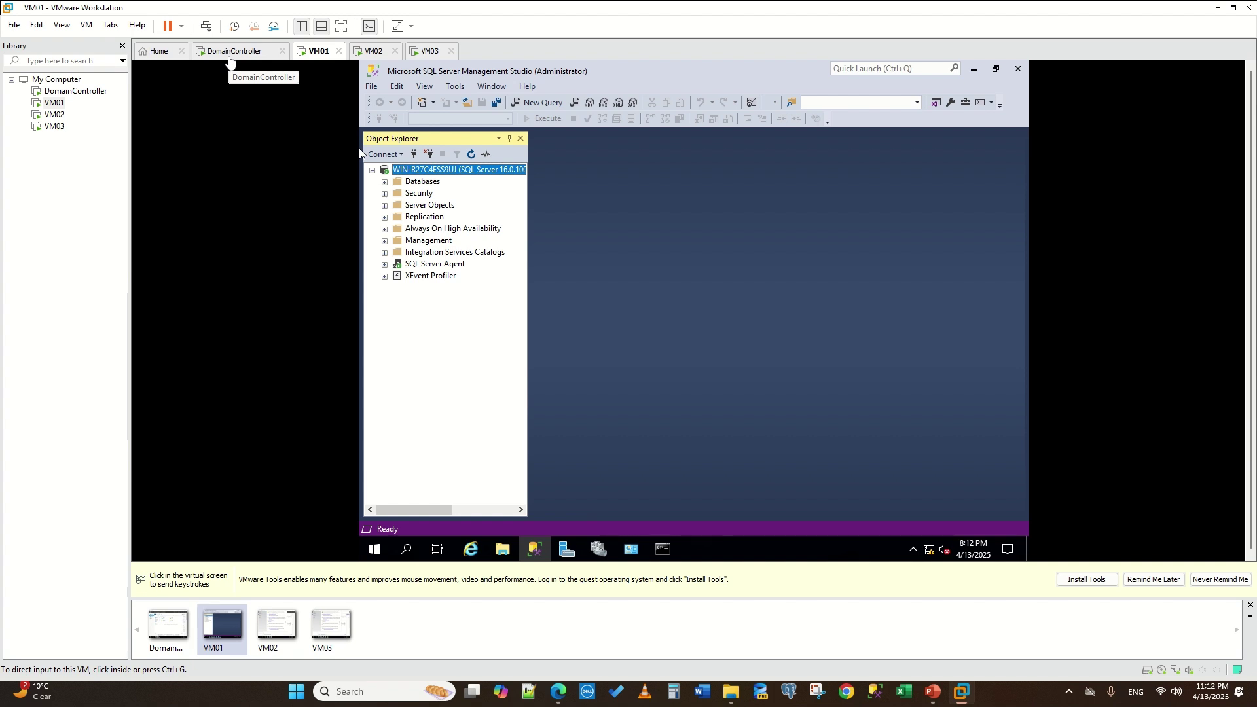
{"action": "left_click", "coordinate": [906, 556]}
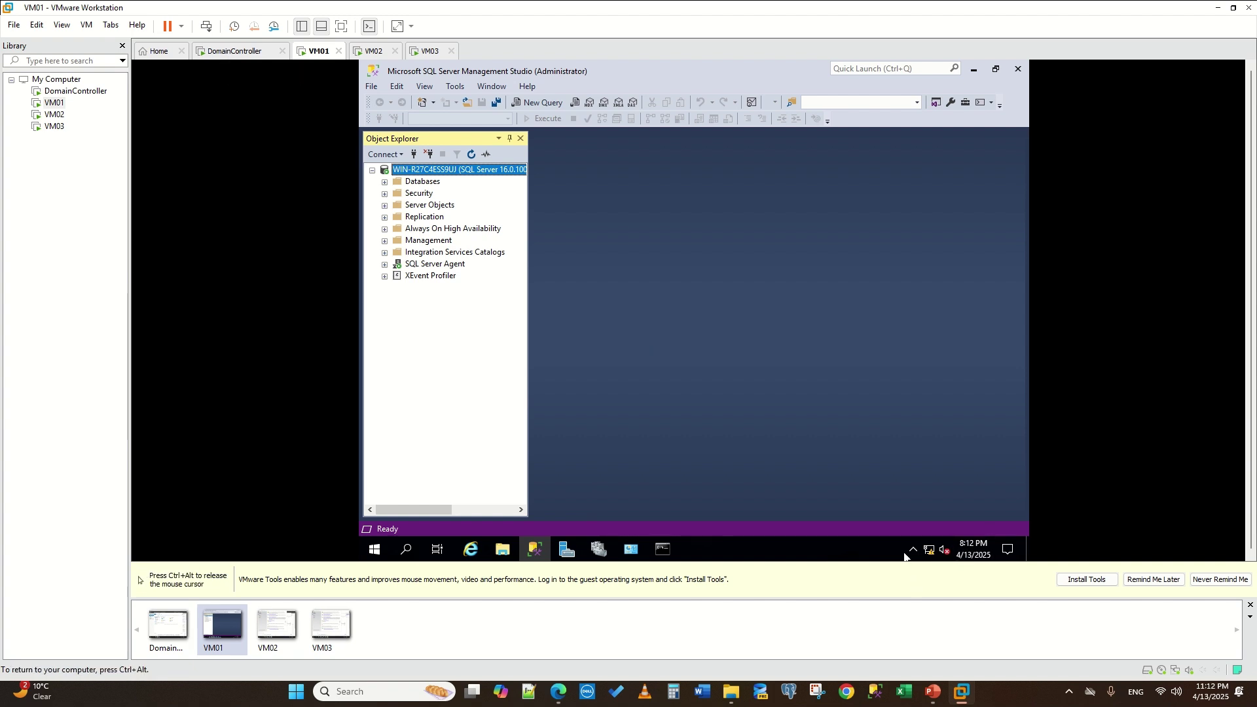
{"action": "left_click", "coordinate": [662, 550]}
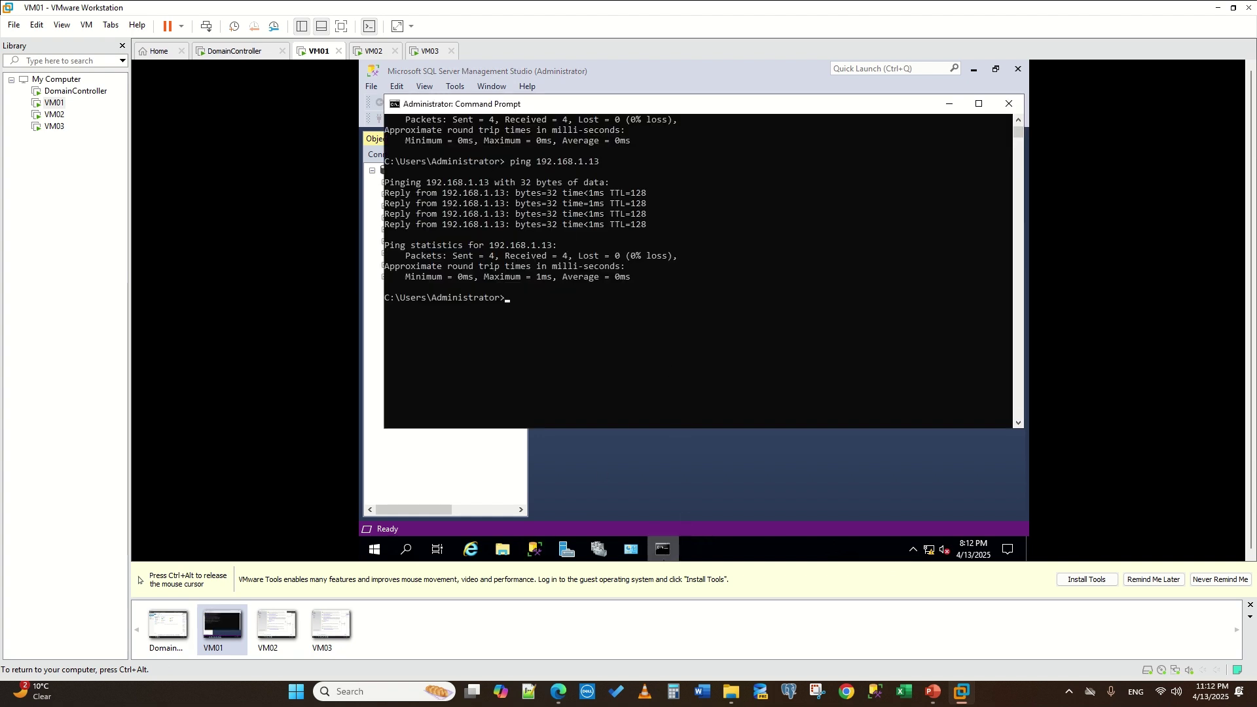
{"action": "mouse_move", "coordinate": [664, 531]}
{"action": "left_click", "coordinate": [659, 551]}
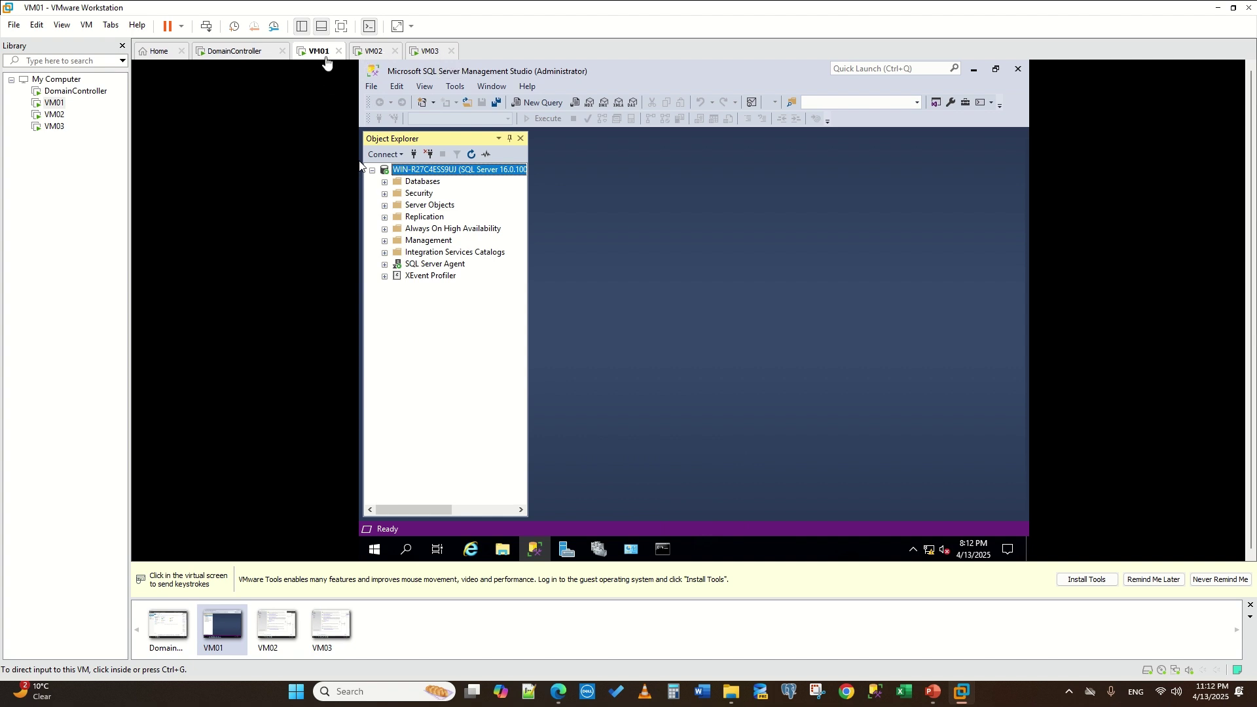
{"action": "left_click", "coordinate": [635, 483]}
{"action": "left_click", "coordinate": [587, 552]}
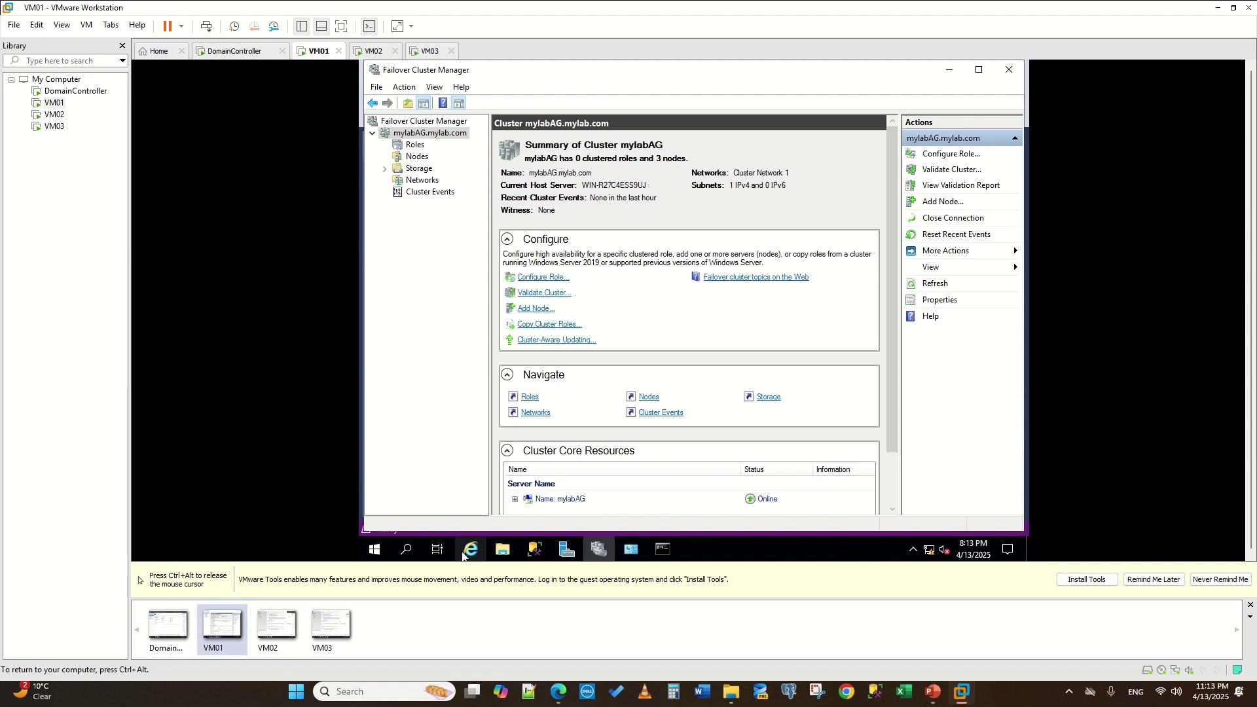
- Expand Always On High Availability in SSMS and dismiss the not-enabled error
{"action": "left_click", "coordinate": [406, 550]}
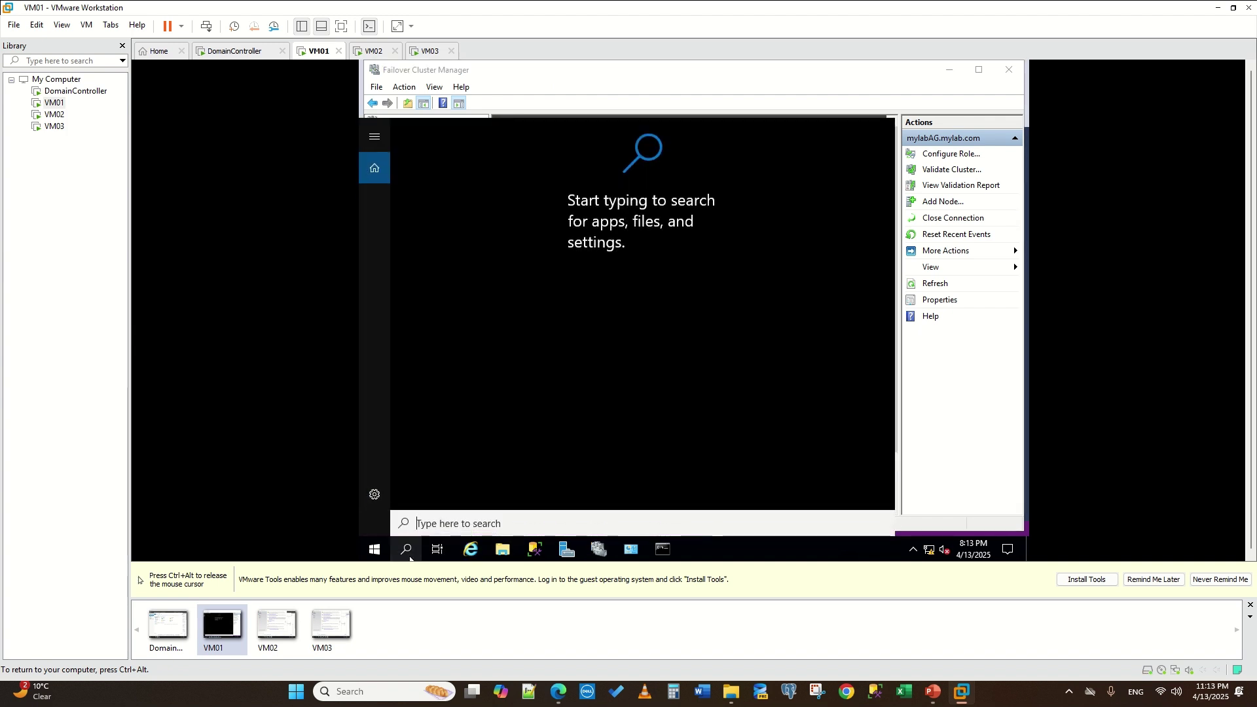
{"action": "left_click", "coordinate": [535, 550]}
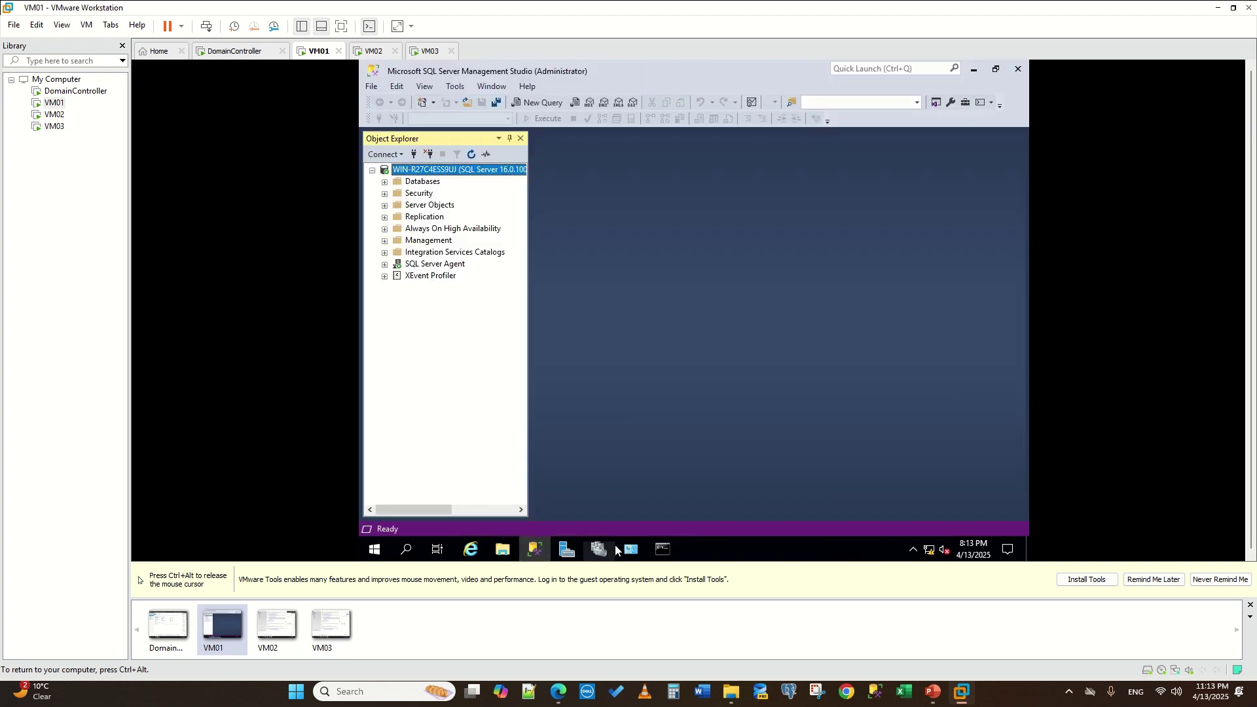
{"action": "left_click", "coordinate": [383, 230]}
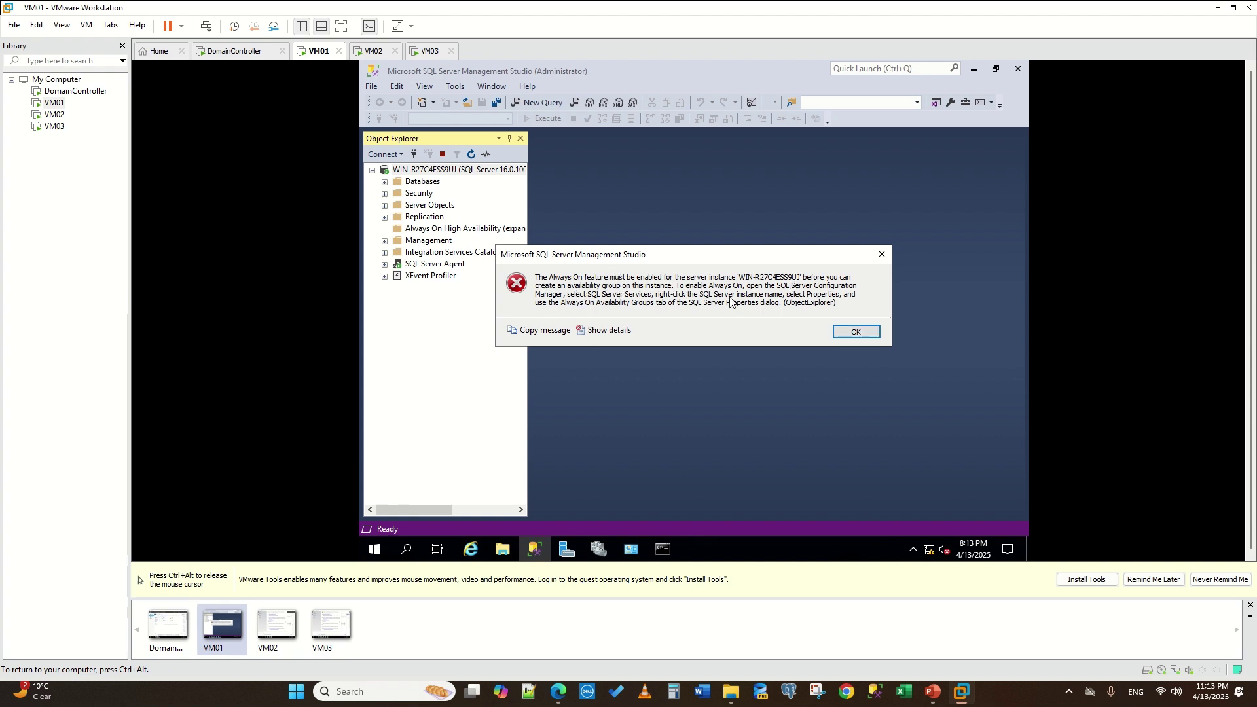
{"action": "left_click", "coordinate": [857, 334]}
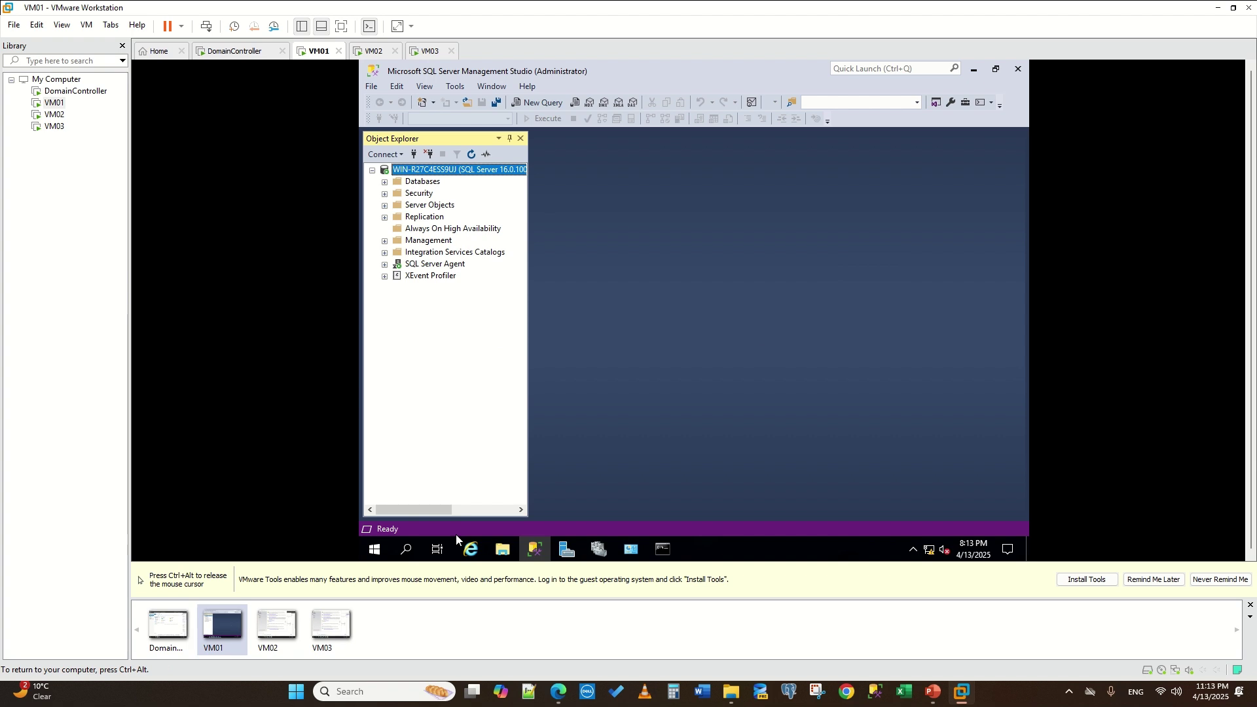
- Search 'configurat' to launch SQL Server 2022 Configuration Manager
{"action": "left_click", "coordinate": [407, 553]}
{"action": "type", "text": "confi"}
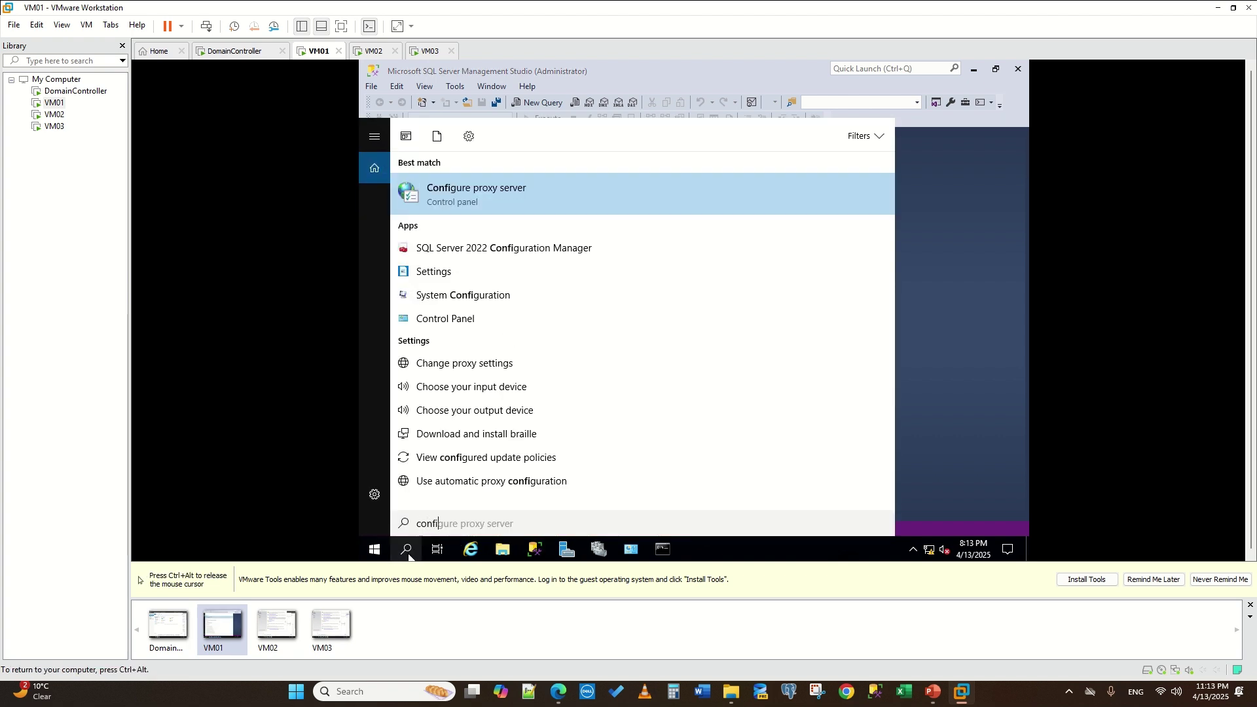
{"action": "type", "text": "gurat"}
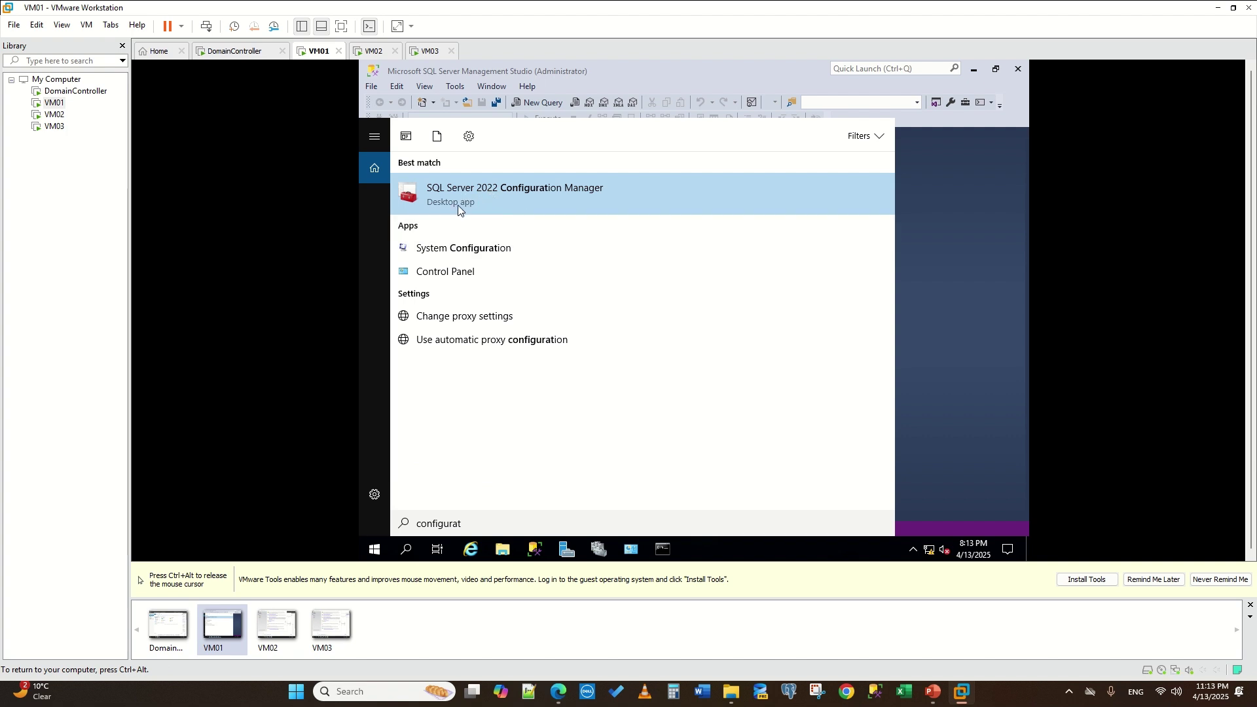
{"action": "left_click", "coordinate": [503, 203]}
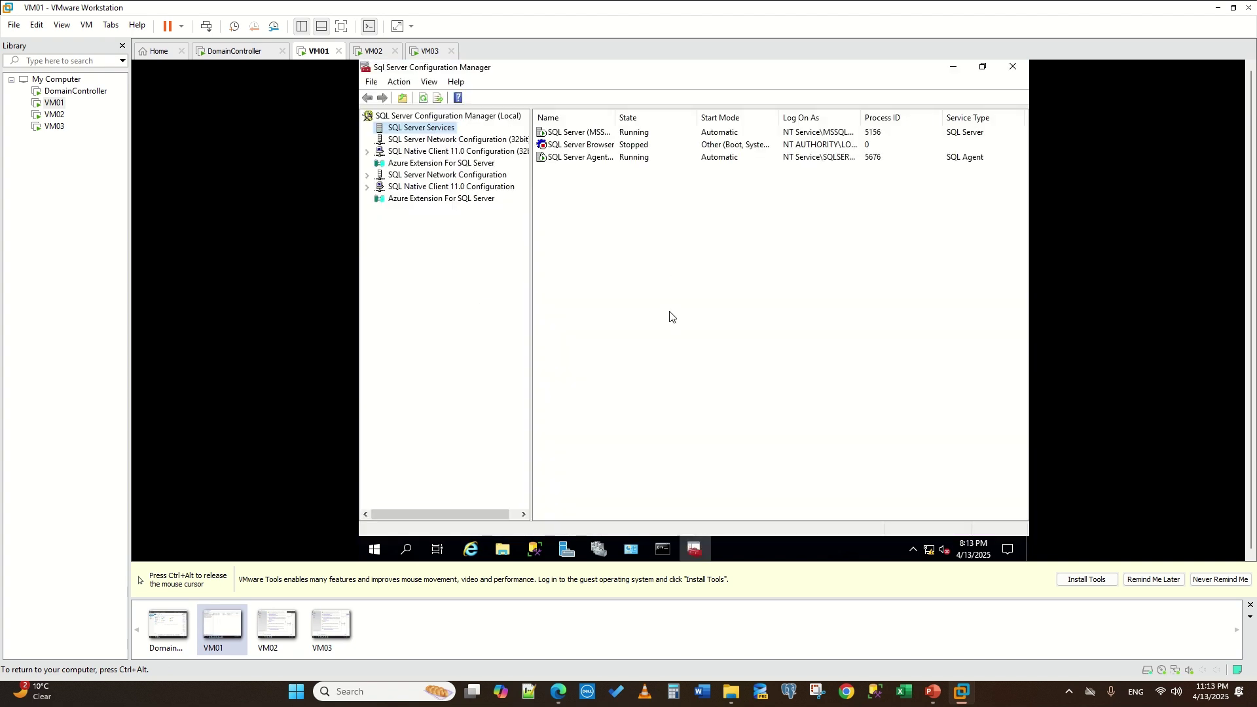
{"action": "key", "text": "ctrl+alt"}
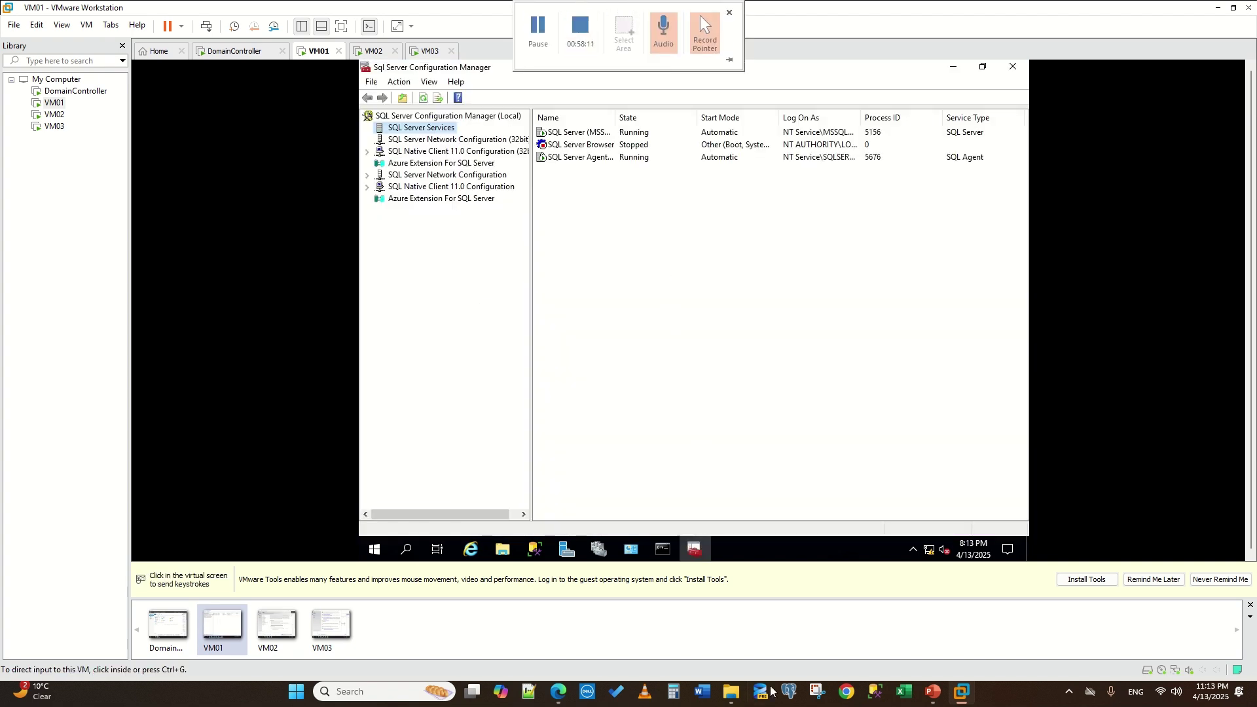
{"action": "left_click", "coordinate": [608, 289]}
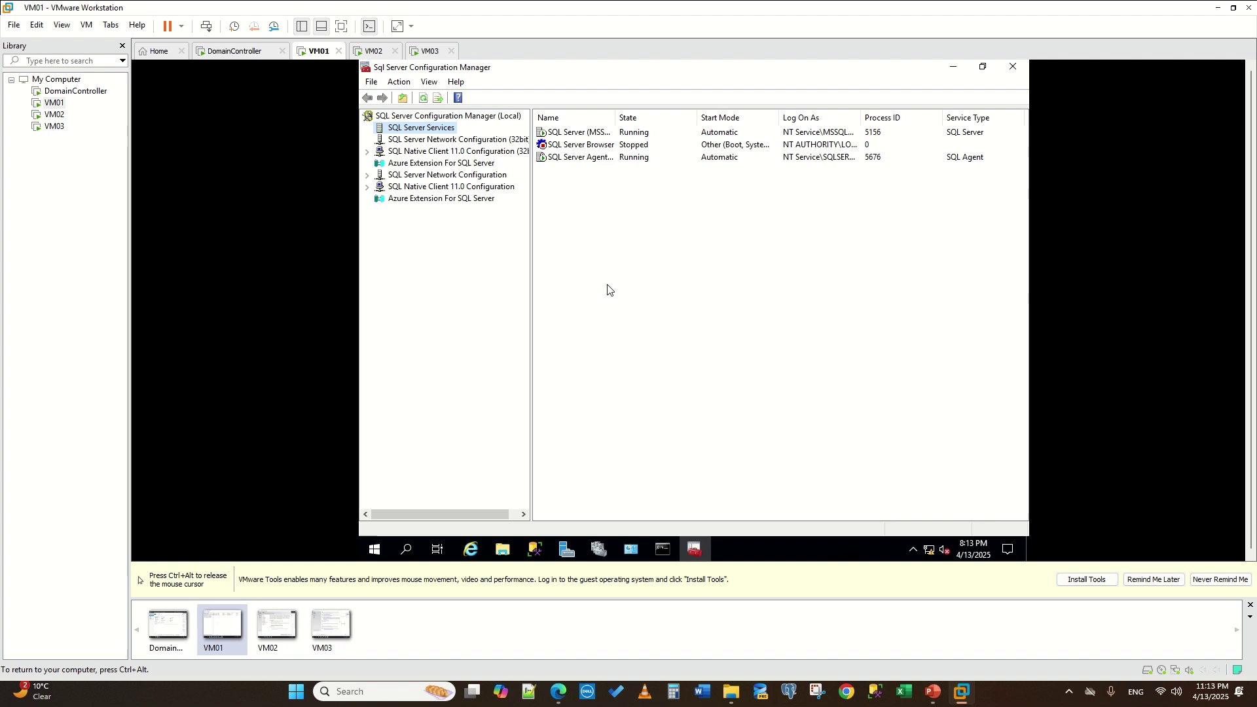
- Open the SQL Server (MSSQLSERVER) service properties under SQL Server Services
{"action": "right_click", "coordinate": [401, 128]}
{"action": "left_click", "coordinate": [382, 130]}
{"action": "right_click", "coordinate": [384, 136]}
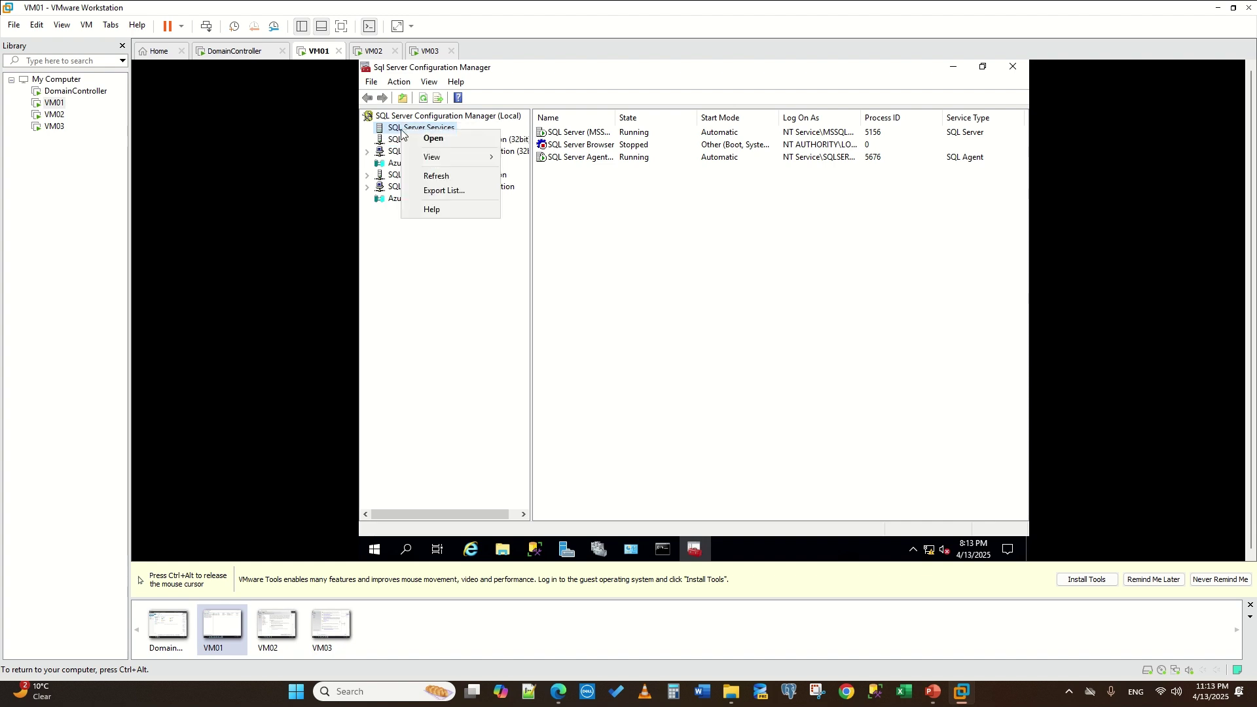
{"action": "left_click", "coordinate": [578, 133]}
{"action": "left_click_drag", "start_coordinate": [615, 130], "coordinate": [737, 130]}
{"action": "right_click", "coordinate": [577, 133]}
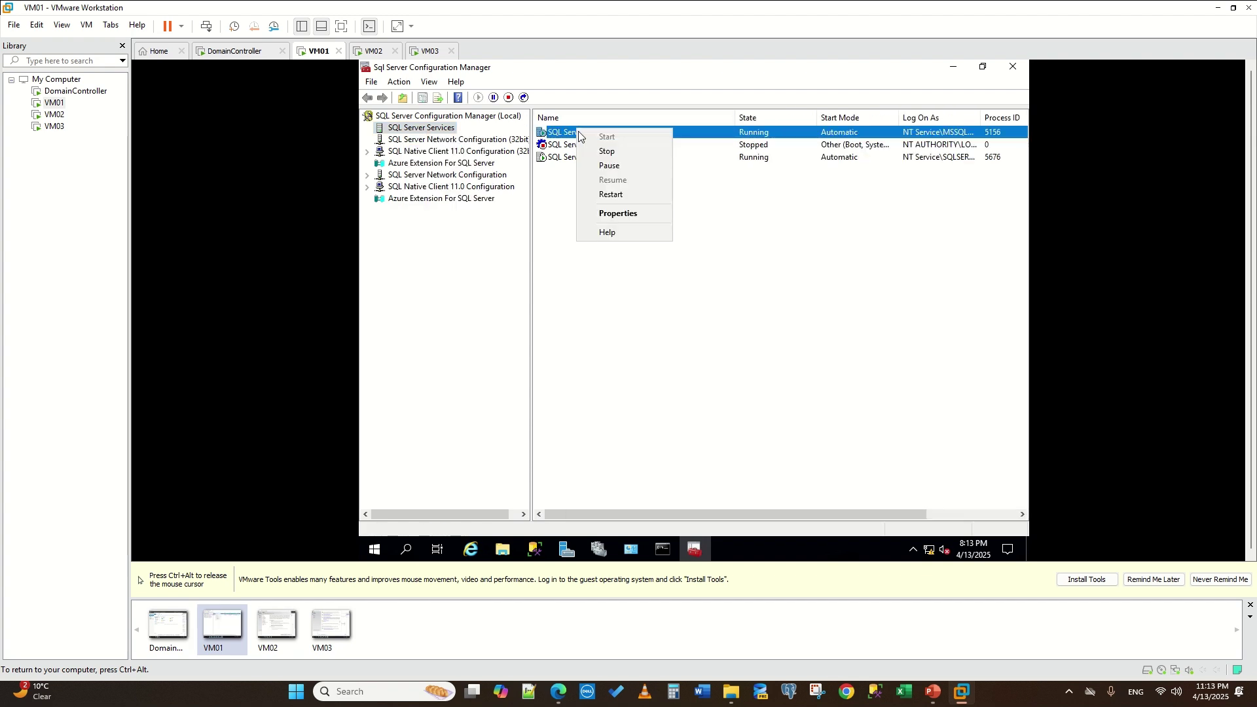
{"action": "left_click", "coordinate": [611, 212]}
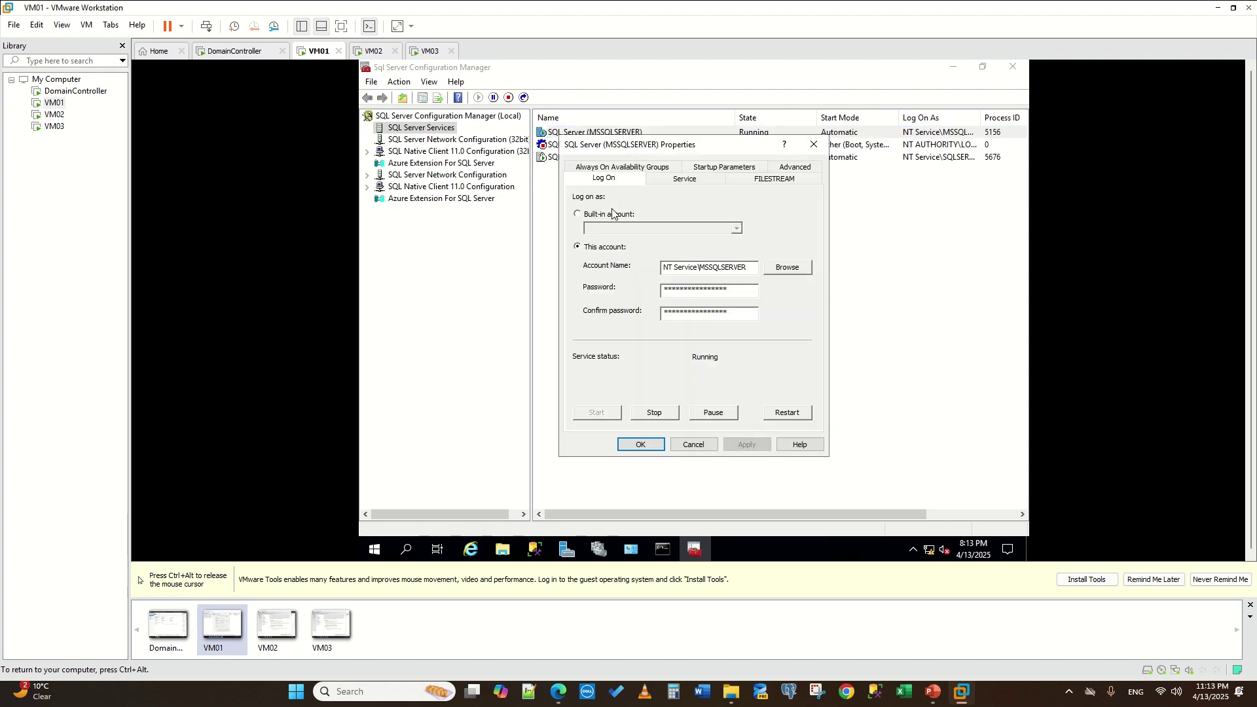
- Enable Always On Availability Groups, apply it and acknowledge the service restart warning
{"action": "left_click", "coordinate": [616, 167]}
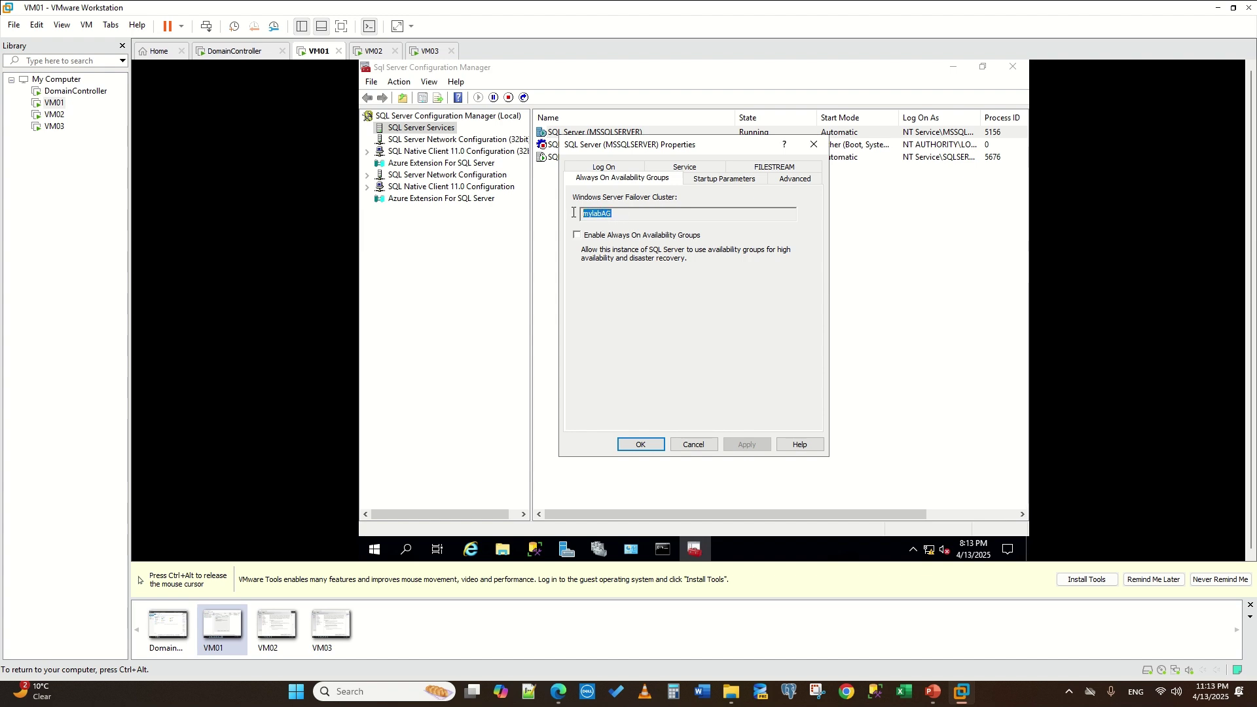
{"action": "key", "text": "Escape"}
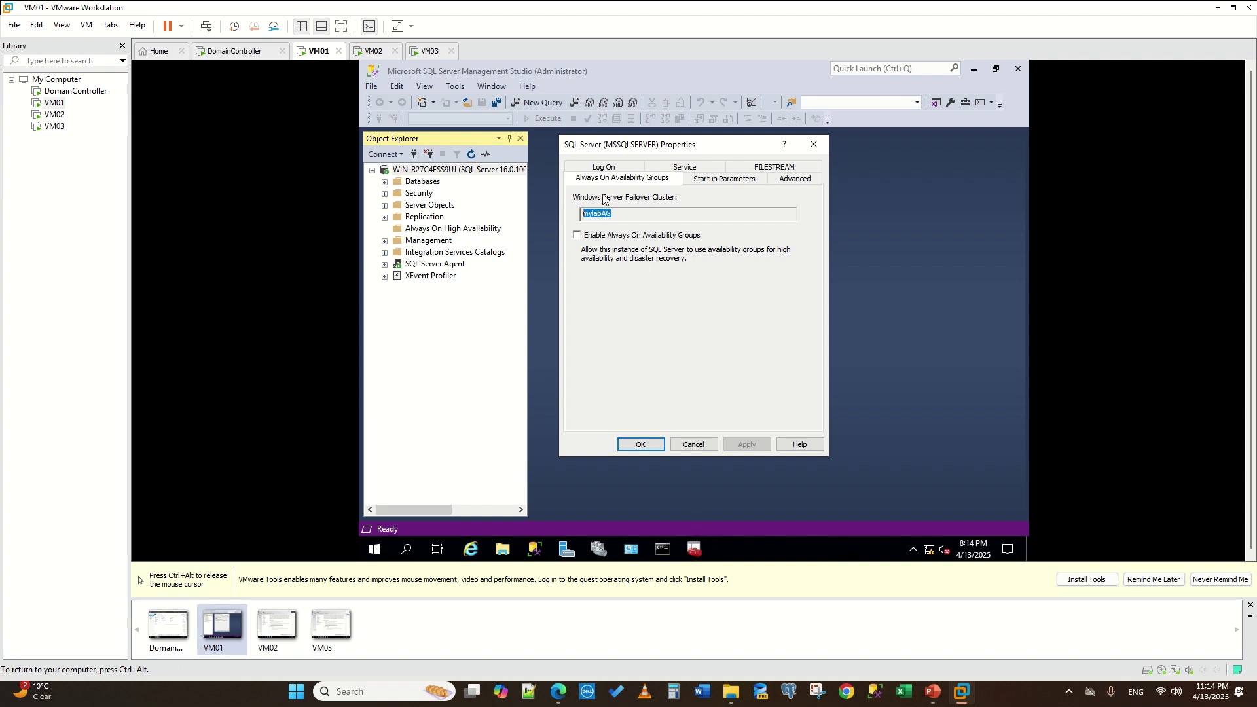
{"action": "left_click", "coordinate": [579, 236]}
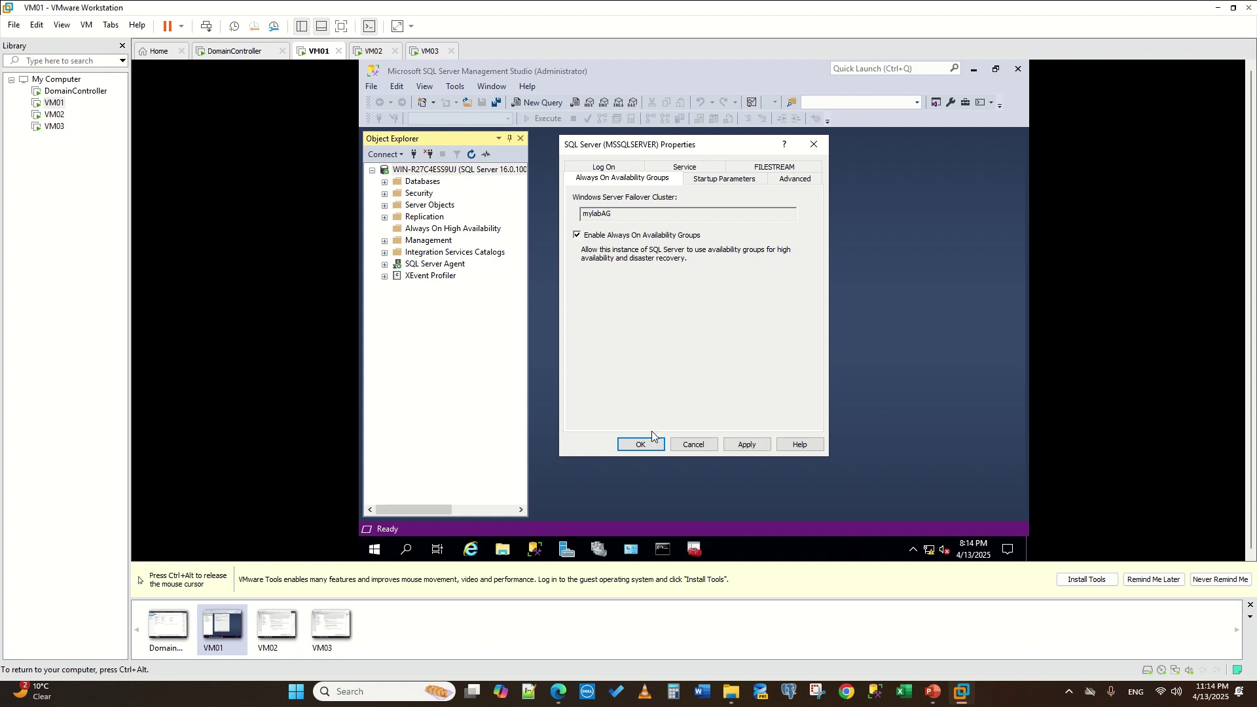
{"action": "left_click", "coordinate": [746, 444]}
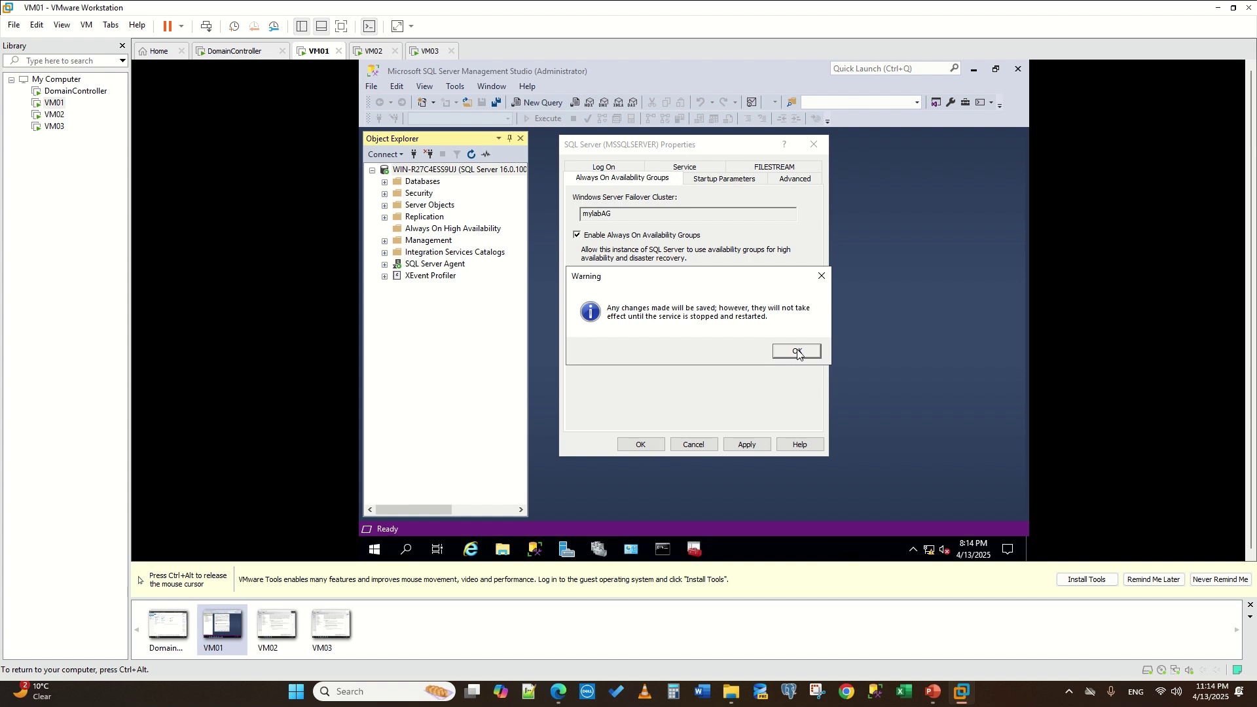
{"action": "left_click", "coordinate": [797, 353]}
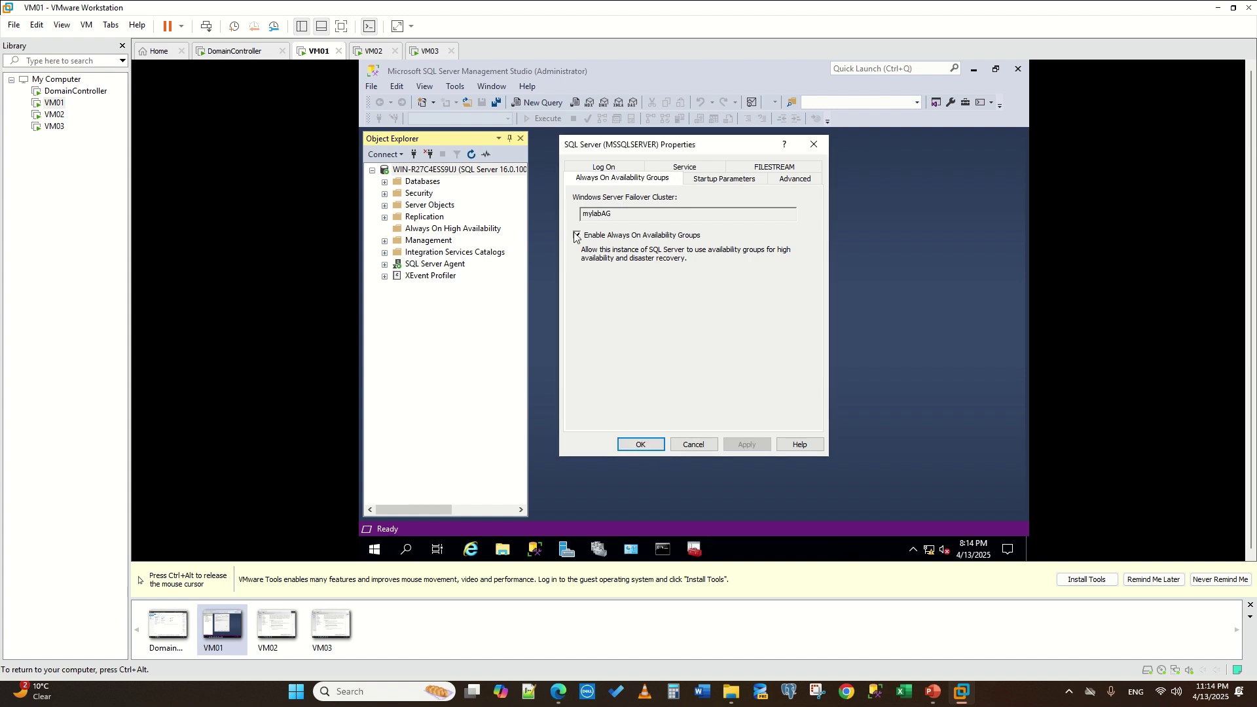
{"action": "left_click", "coordinate": [635, 444]}
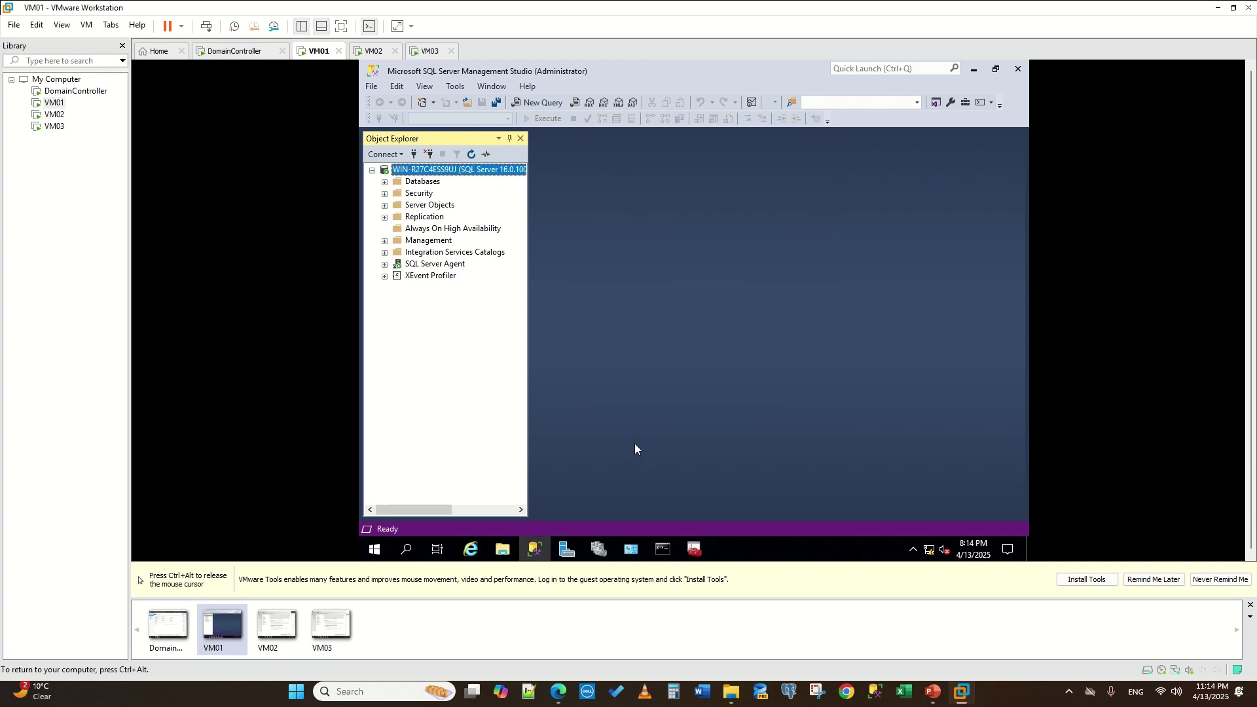
{"action": "left_click", "coordinate": [374, 50]}
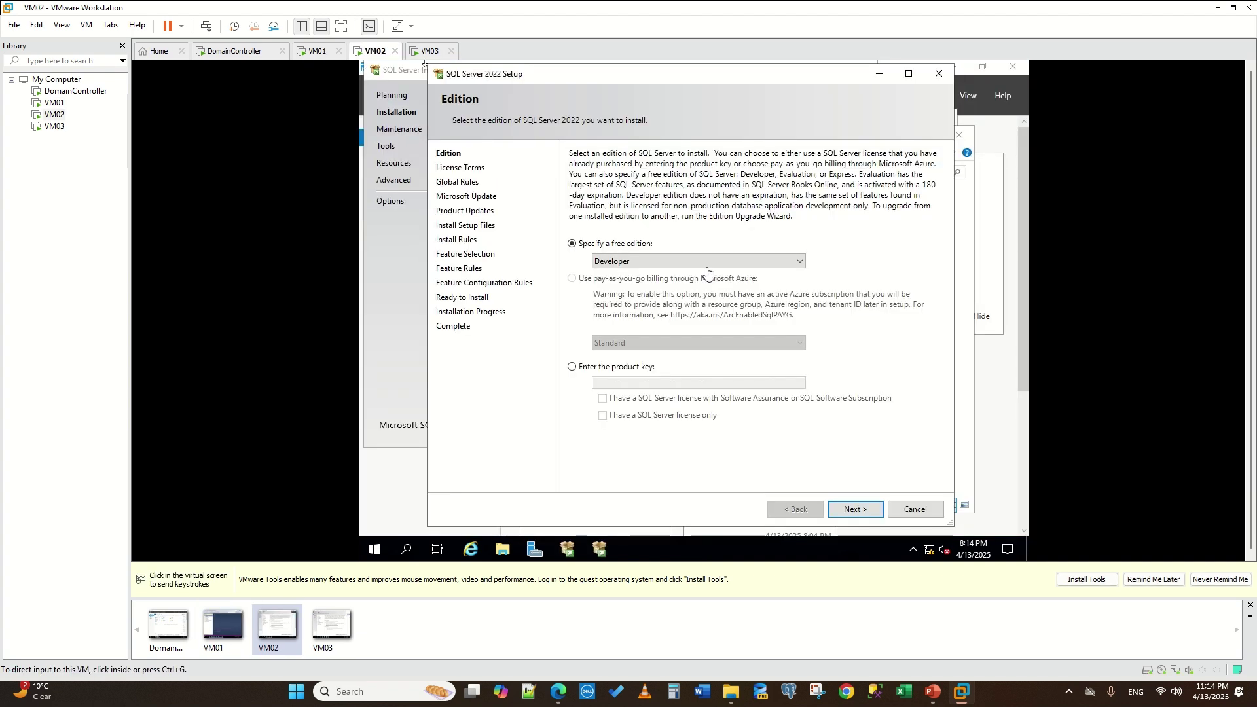
- Keep the Developer edition and accept the licence on VM02 and VM03, skipping VM03's update error
{"action": "left_click", "coordinate": [859, 512]}
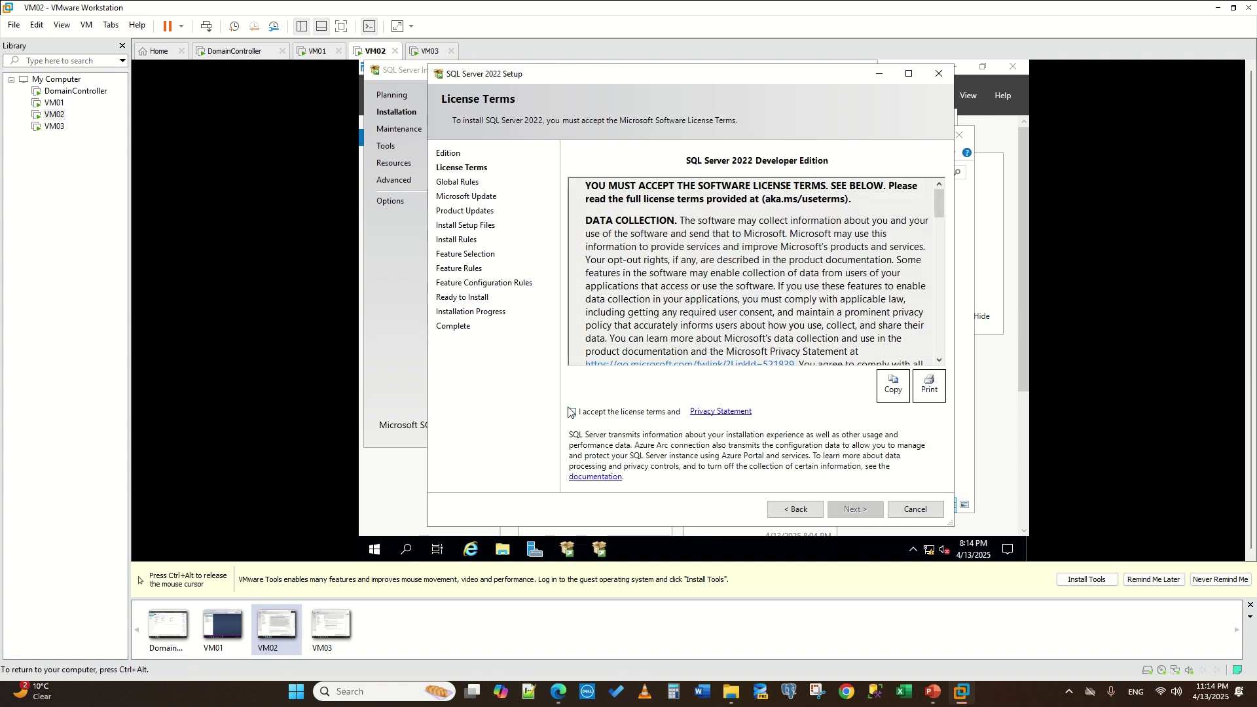
{"action": "left_click", "coordinate": [571, 411]}
{"action": "left_click", "coordinate": [849, 510]}
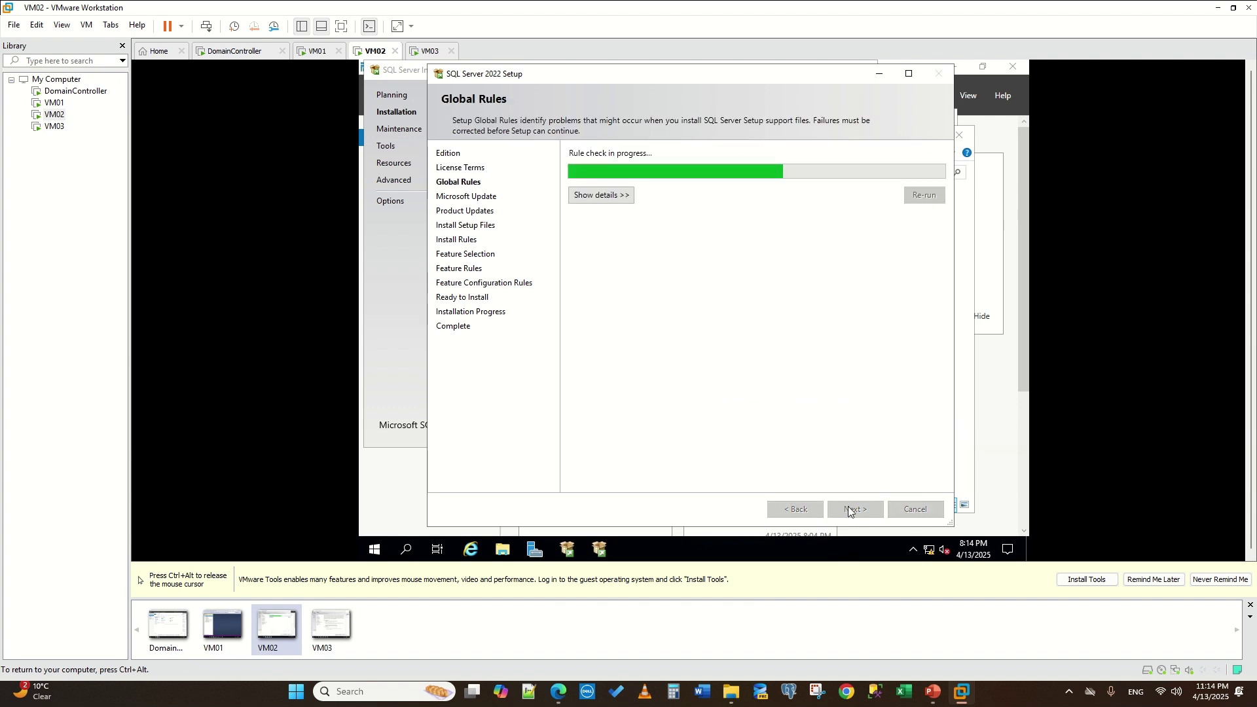
{"action": "key", "text": "ctrl+alt"}
{"action": "left_click", "coordinate": [427, 52]}
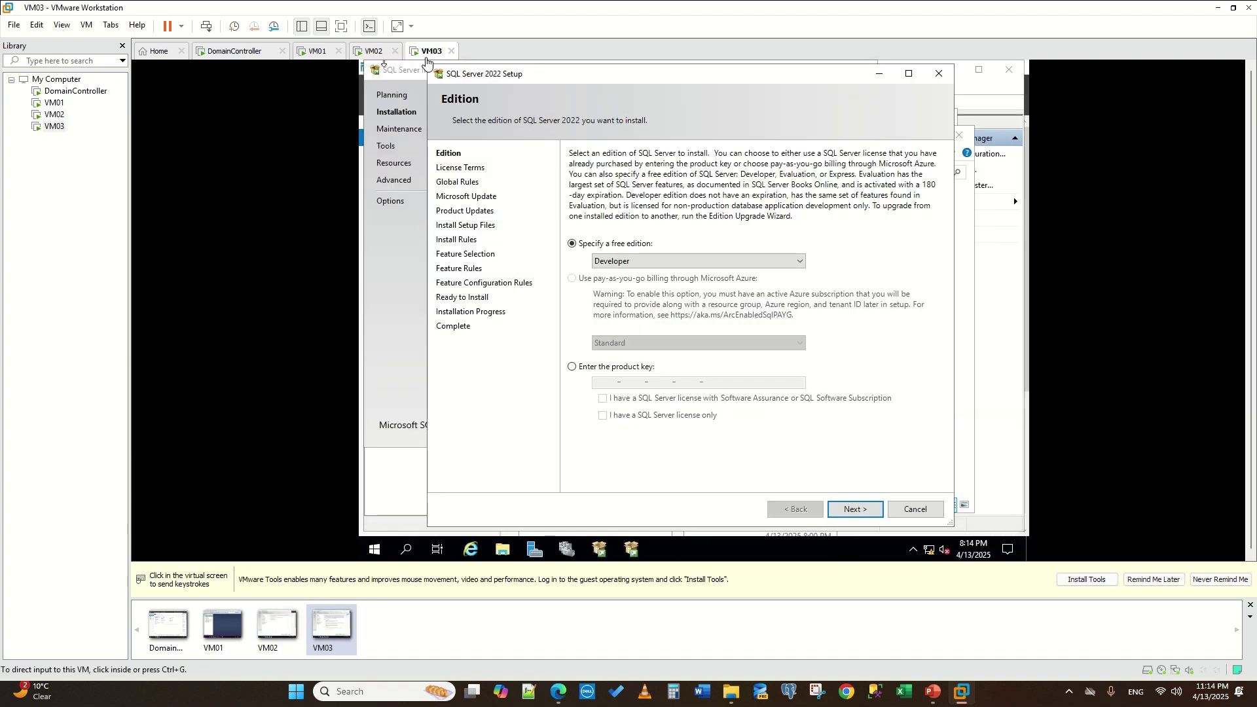
{"action": "left_click", "coordinate": [849, 510]}
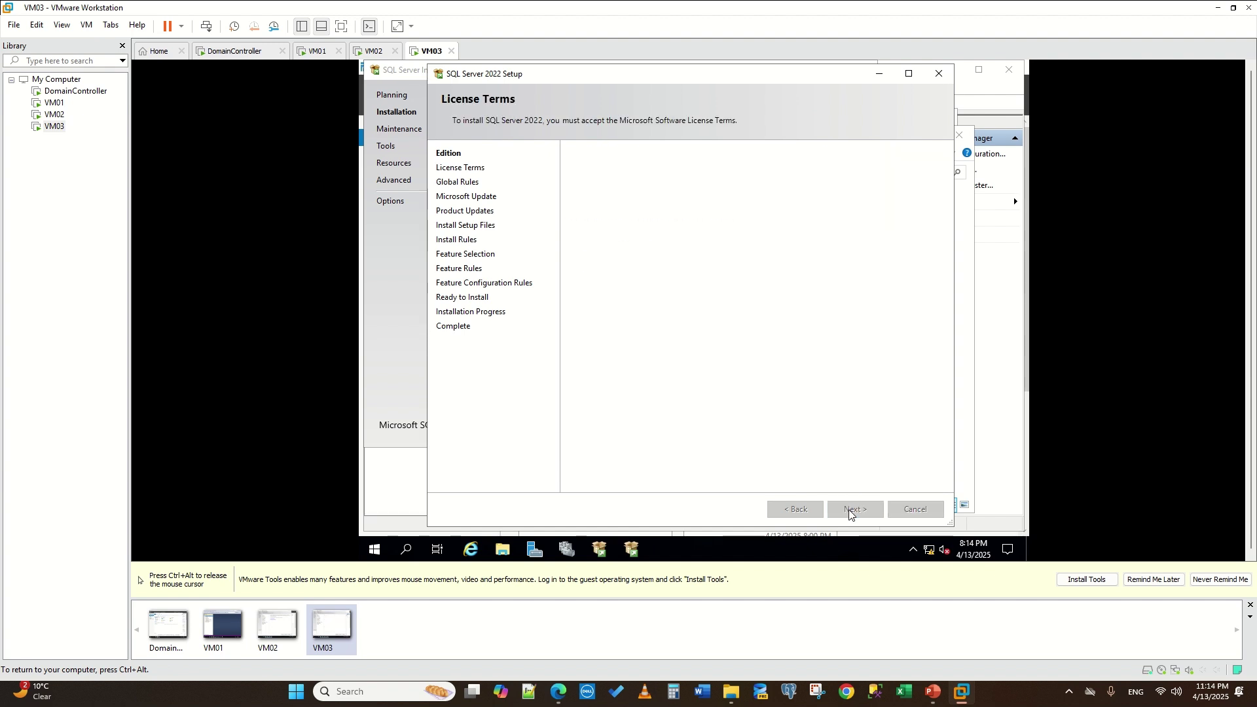
{"action": "left_click", "coordinate": [576, 418]}
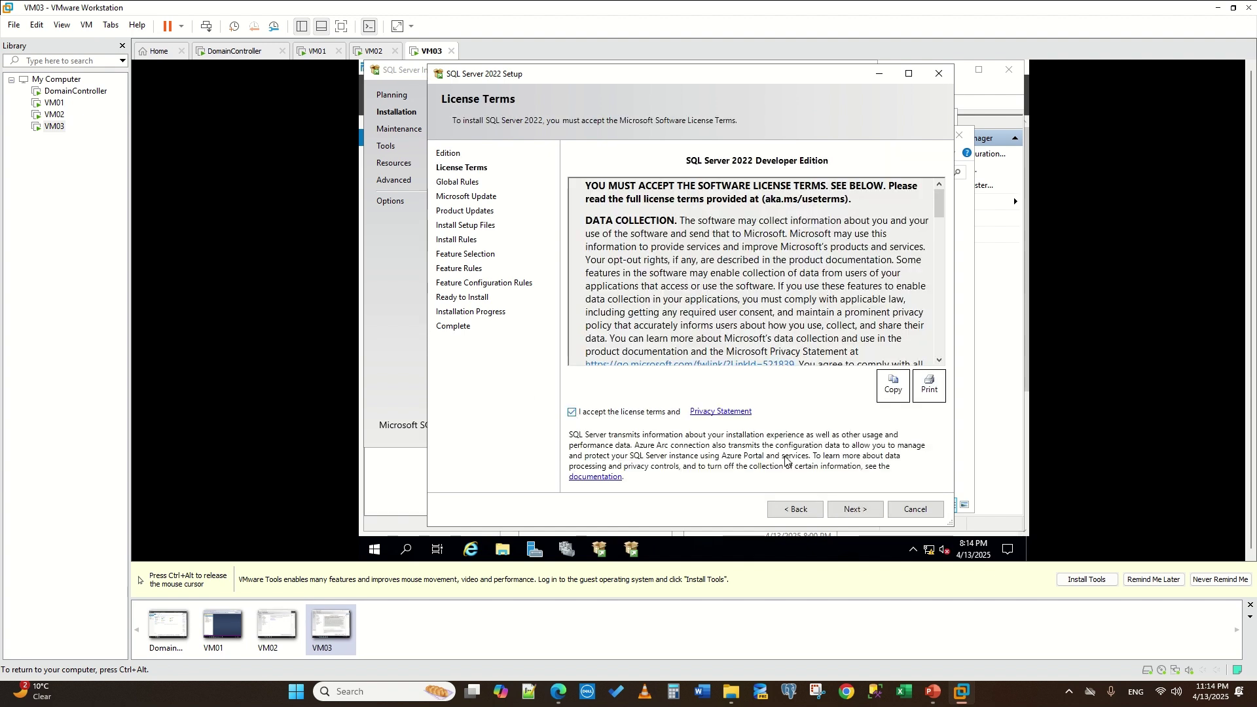
{"action": "left_click", "coordinate": [838, 508]}
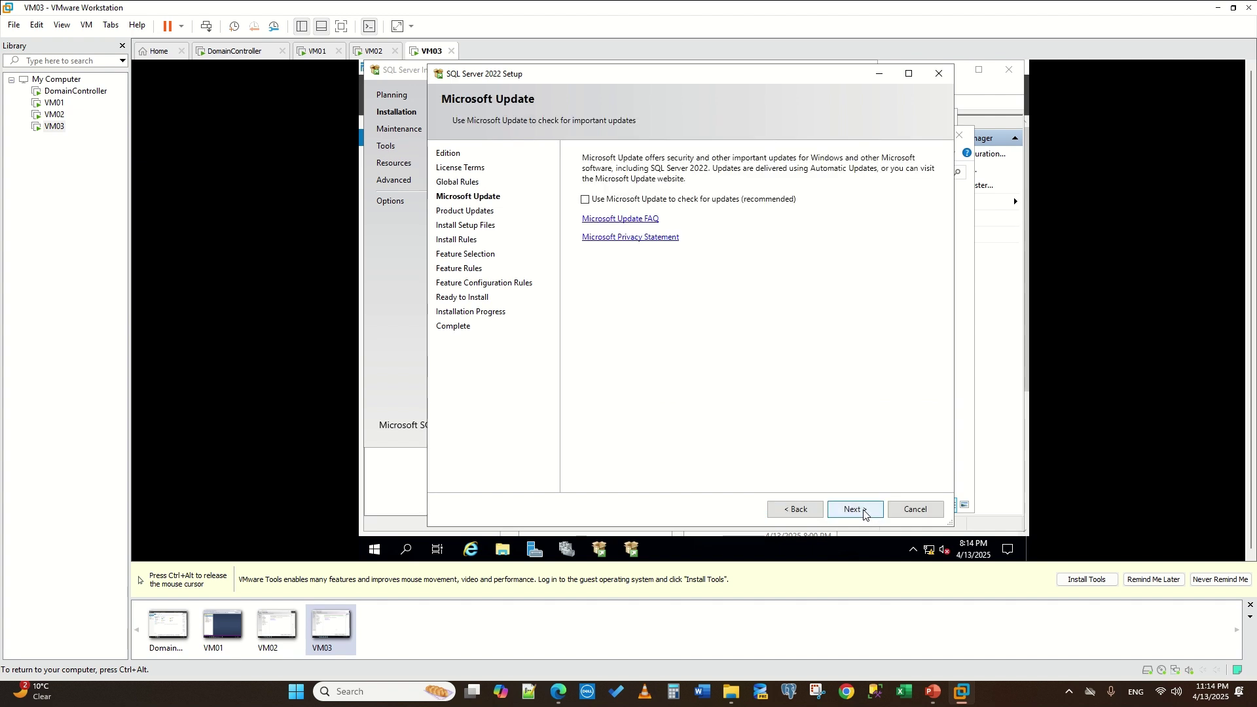
{"action": "left_click", "coordinate": [863, 513]}
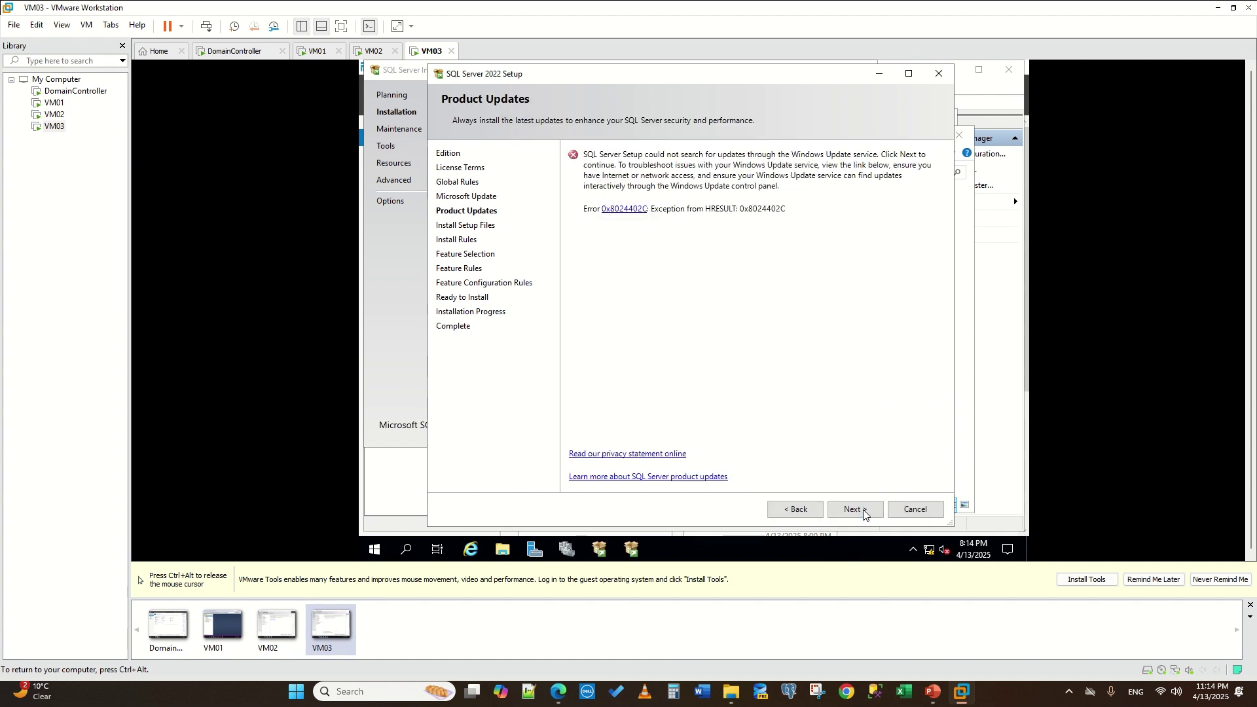
{"action": "left_click", "coordinate": [796, 510]}
{"action": "left_click", "coordinate": [847, 516]}
{"action": "left_click", "coordinate": [857, 509]}
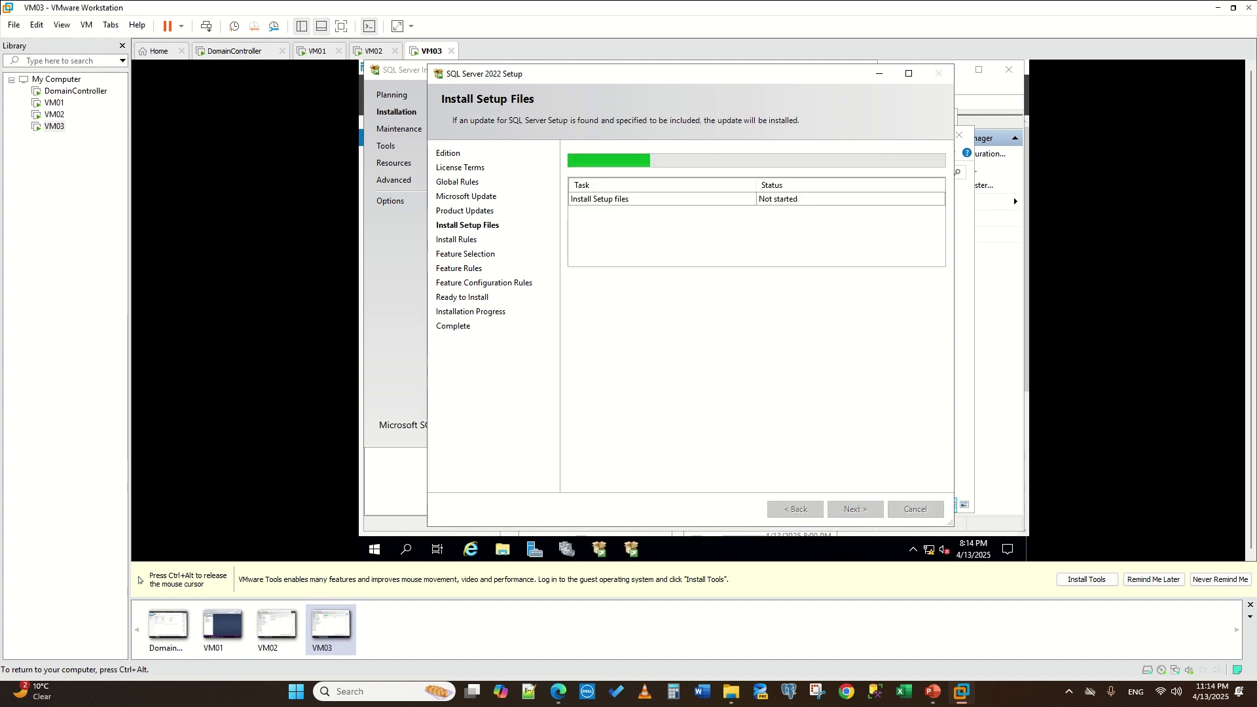
- On VM02, pass the Microsoft Update page and skip the update error to install setup files
{"action": "key", "text": "ctrl+alt"}
{"action": "left_click", "coordinate": [367, 50]}
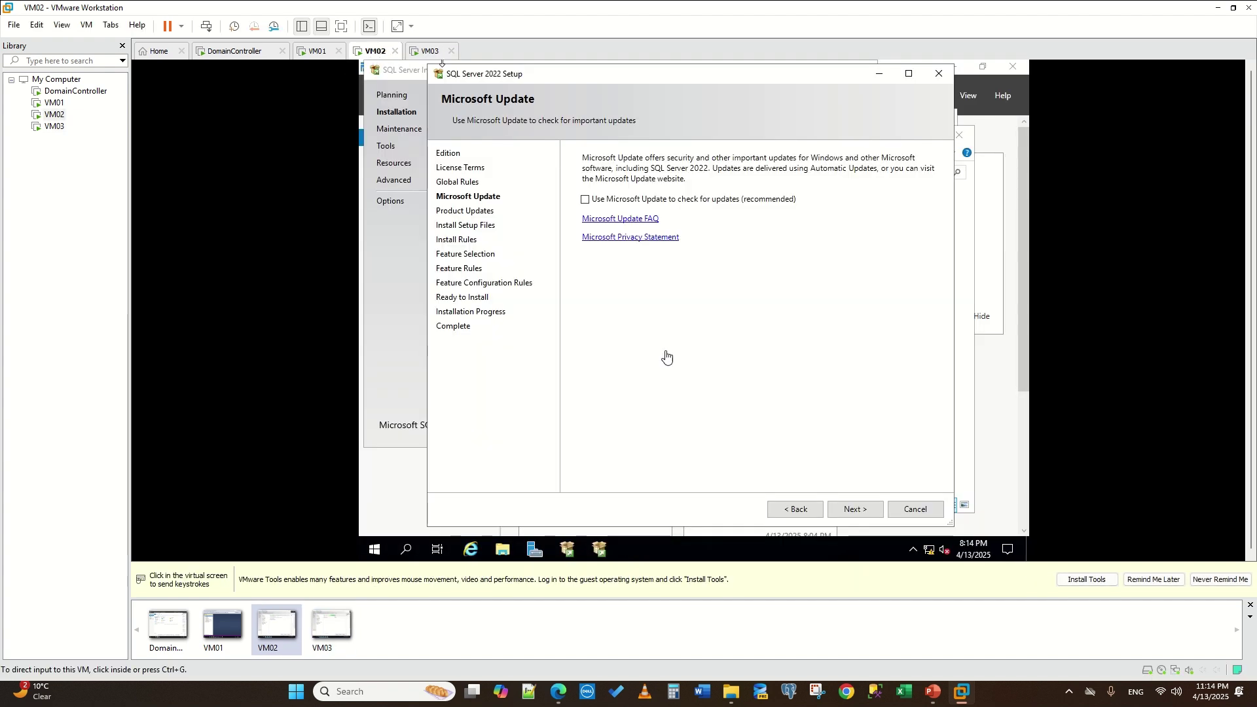
{"action": "left_click", "coordinate": [833, 505]}
{"action": "left_click", "coordinate": [863, 510]}
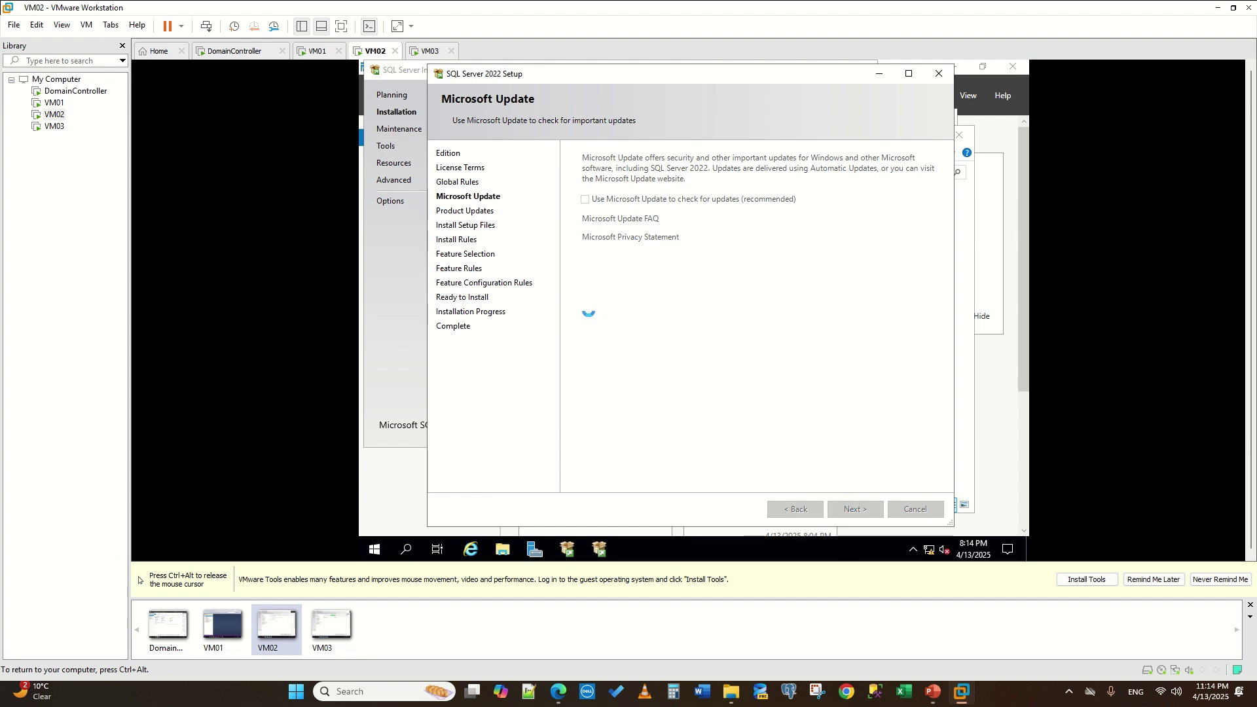
{"action": "key", "text": "ctrl+alt"}
{"action": "left_click", "coordinate": [640, 149]}
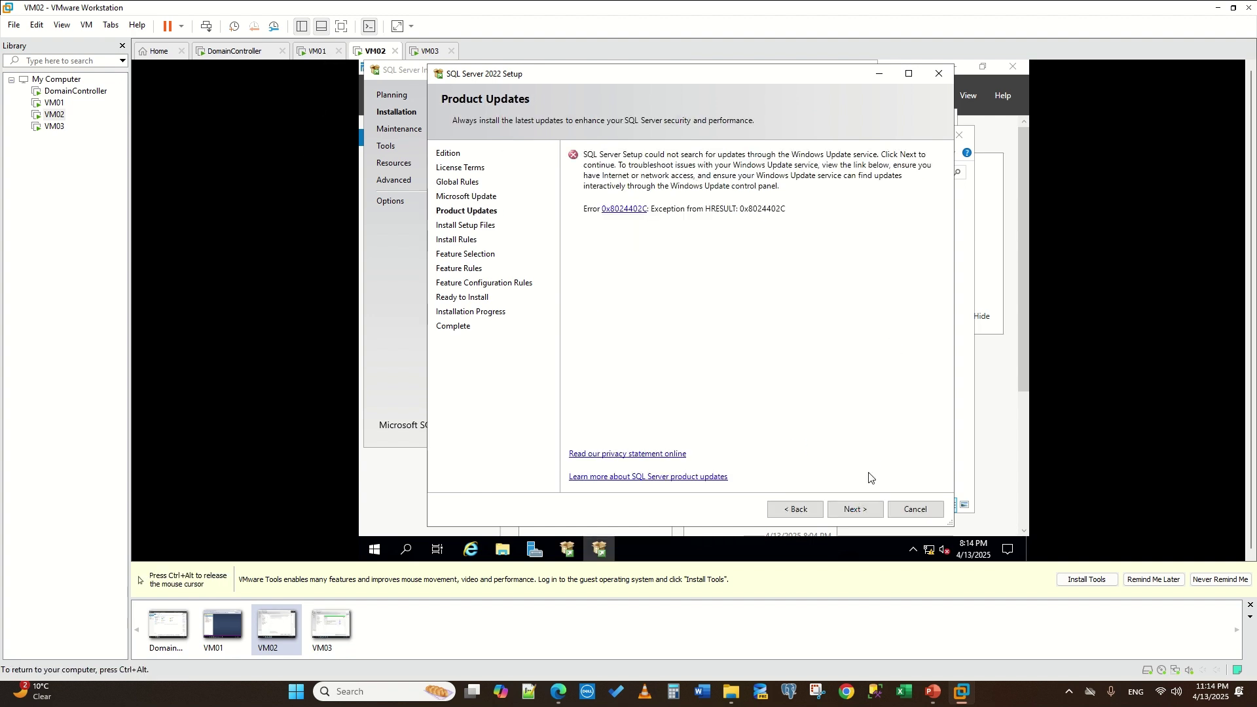
{"action": "left_click", "coordinate": [854, 509]}
{"action": "key", "text": "ctrl+alt"}
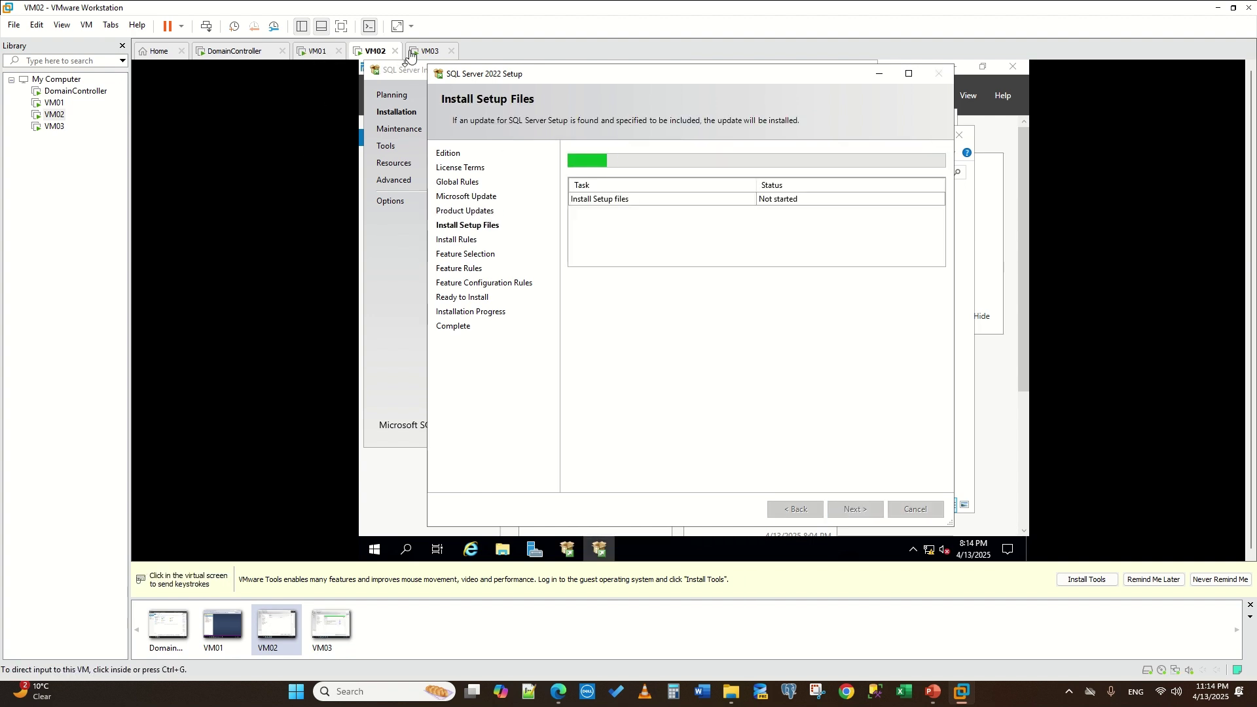
- On VM03, select Database Engine Services and keep the default MSSQLSERVER instance
{"action": "left_click", "coordinate": [413, 53]}
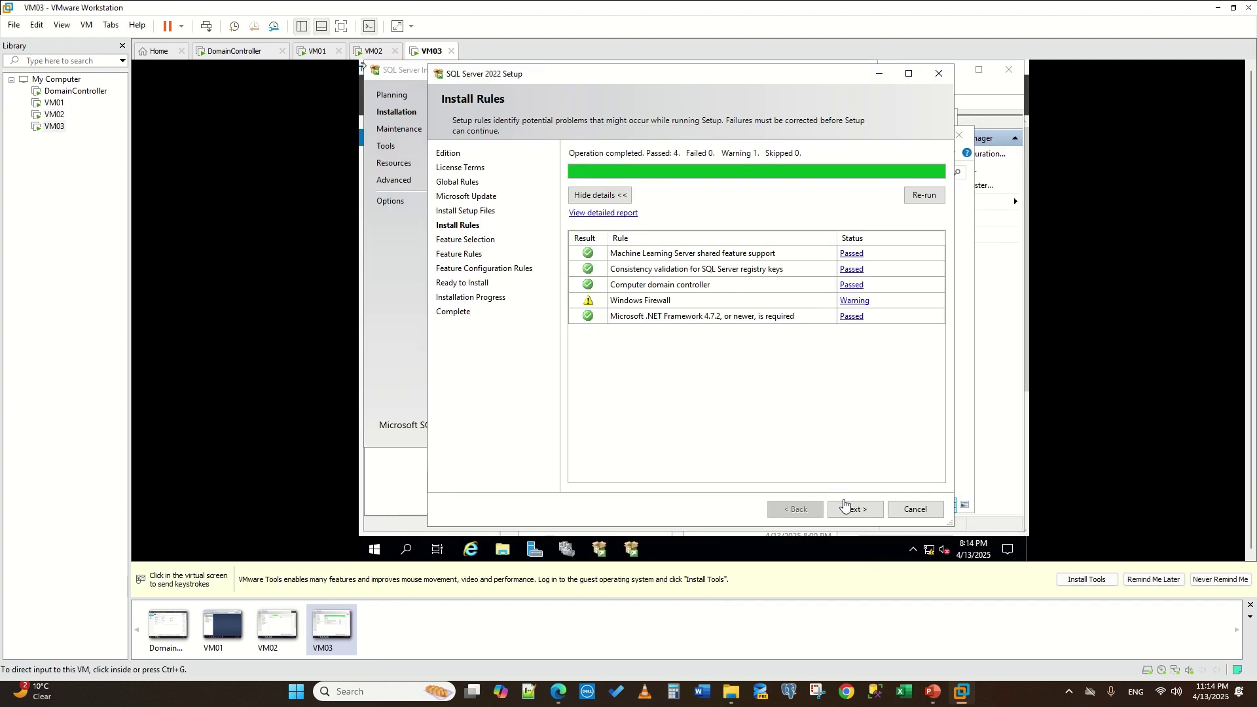
{"action": "left_click", "coordinate": [845, 504]}
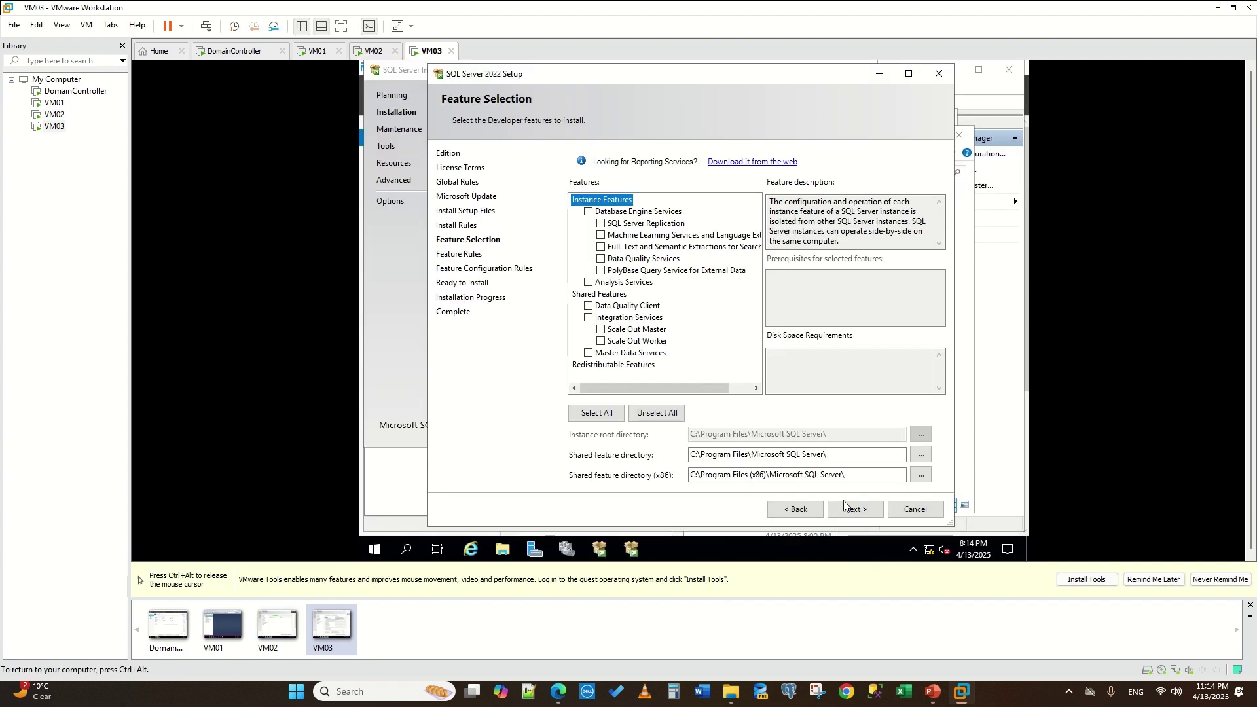
{"action": "left_click", "coordinate": [587, 213]}
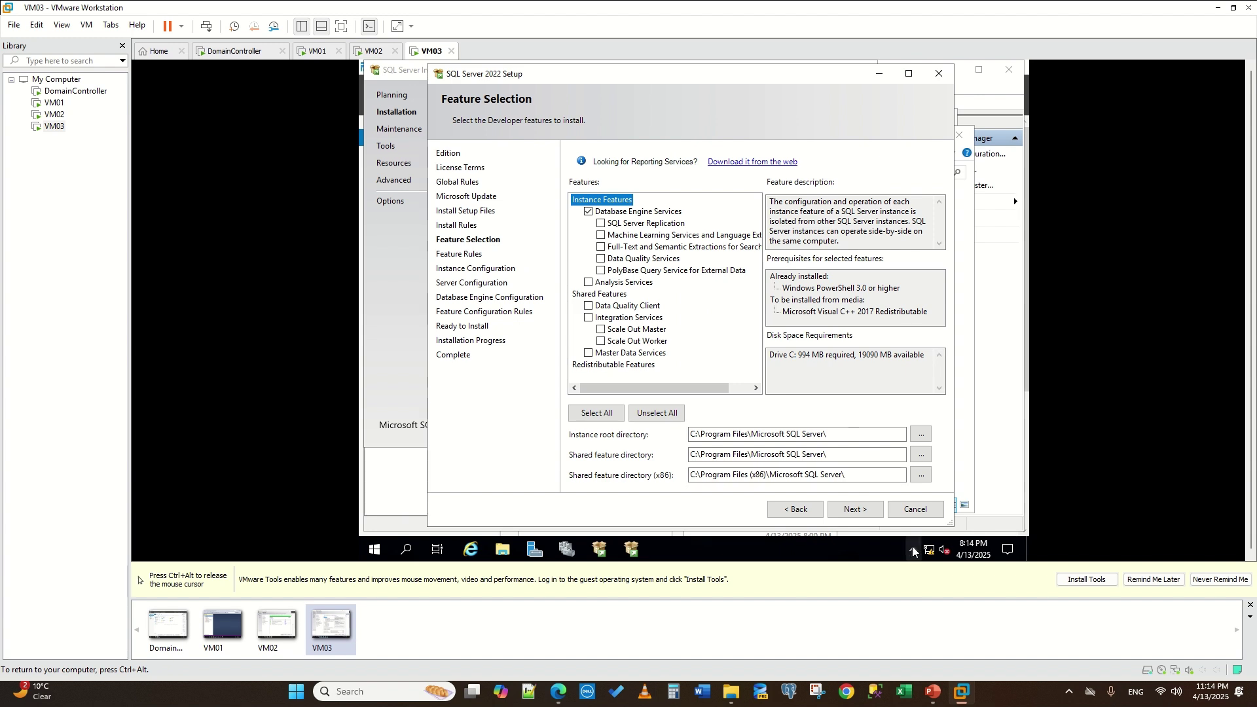
{"action": "left_click", "coordinate": [859, 511]}
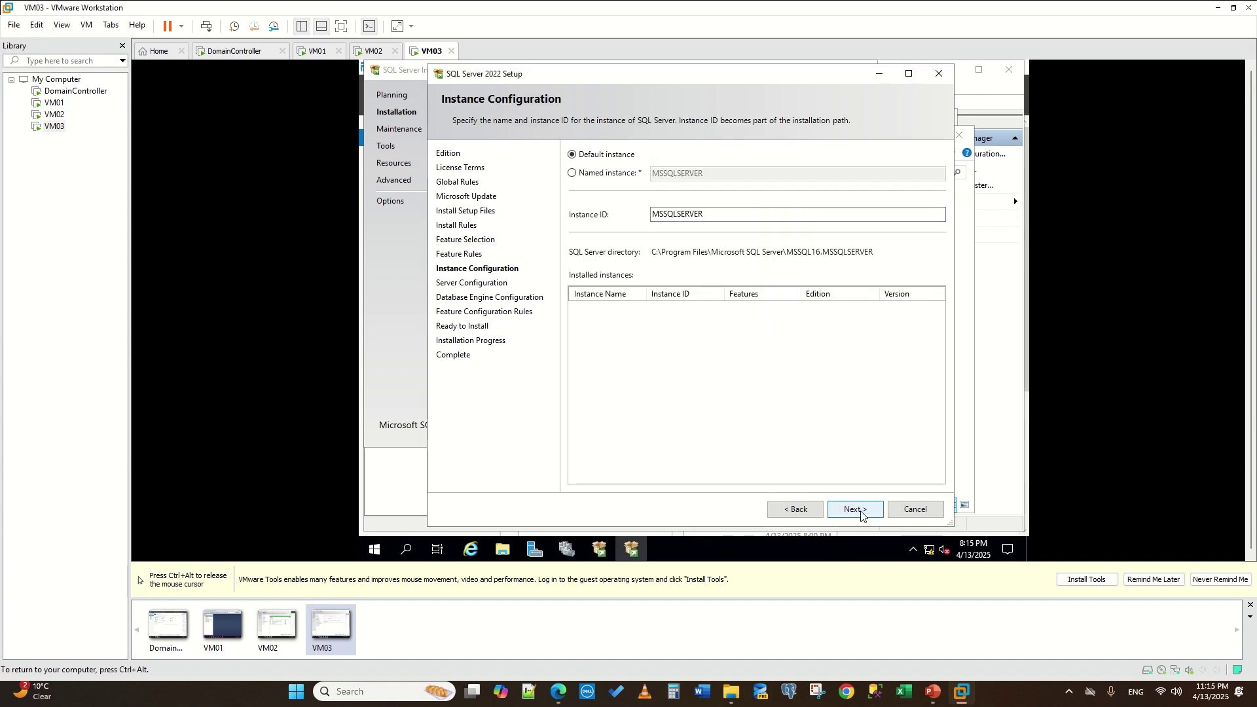
{"action": "left_click", "coordinate": [858, 510]}
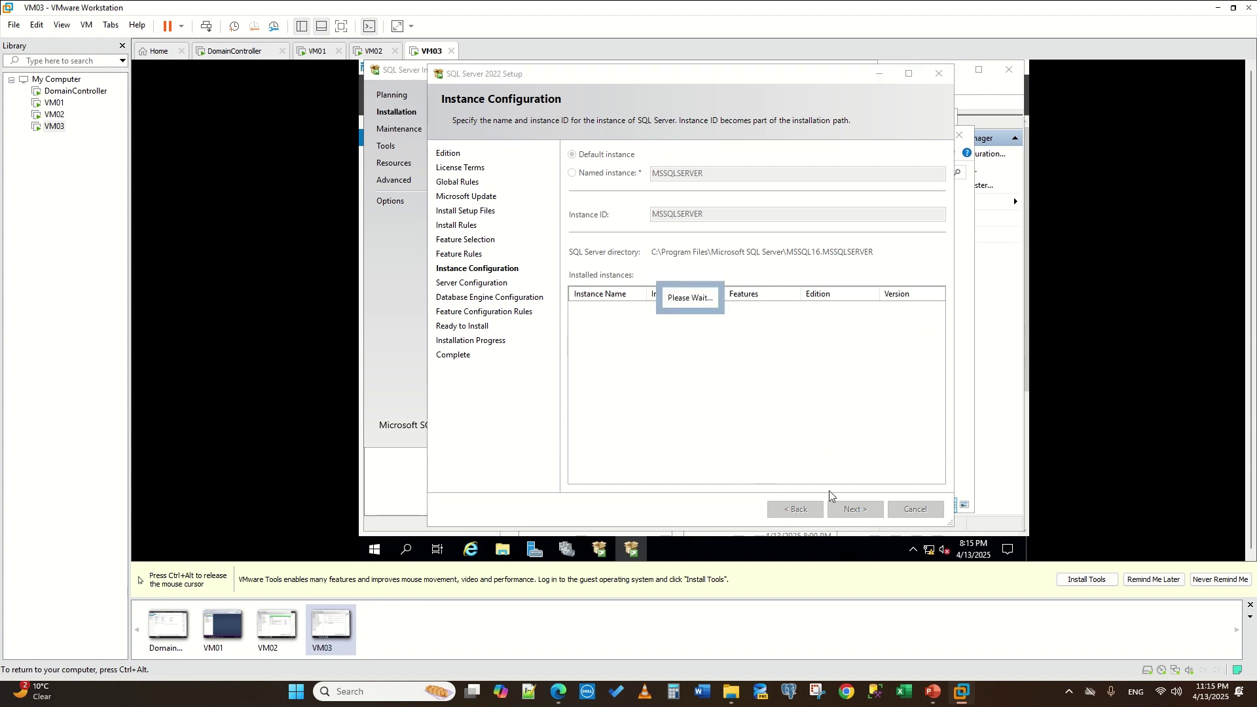
- On VM02, move past the install rules and select Database Engine Services
{"action": "key", "text": "ctrl+alt"}
{"action": "left_click", "coordinate": [367, 53]}
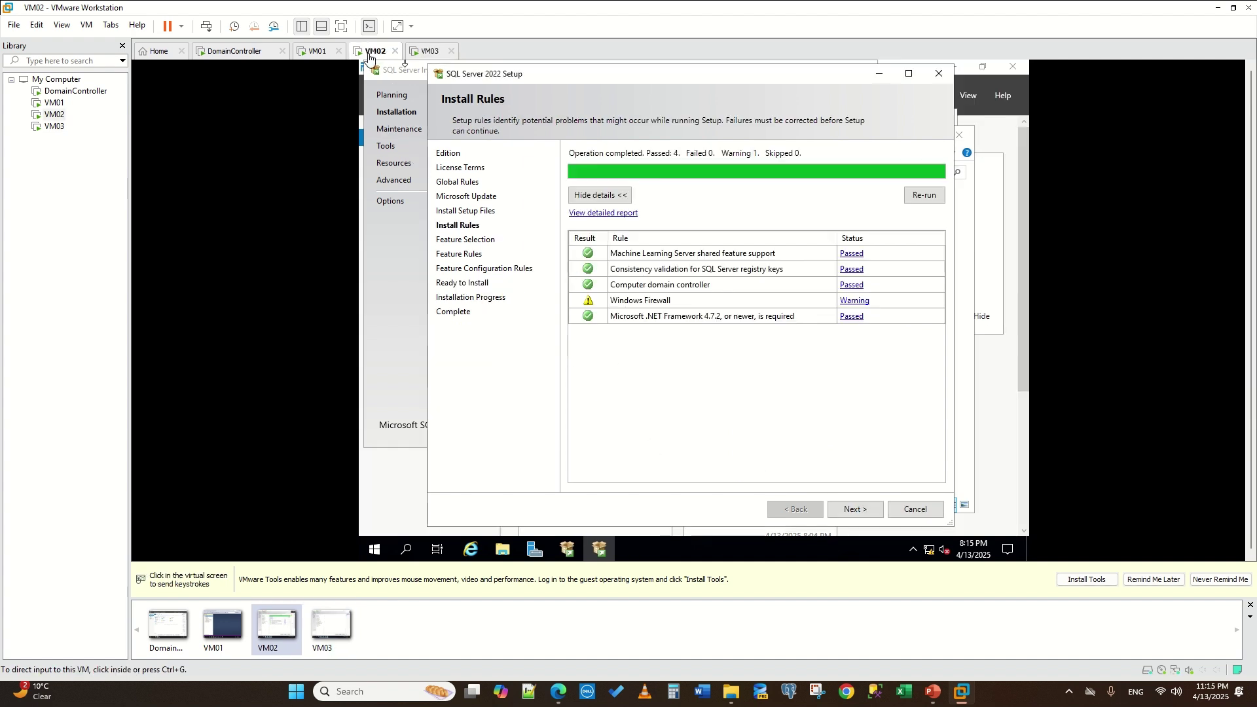
{"action": "left_click", "coordinate": [865, 510]}
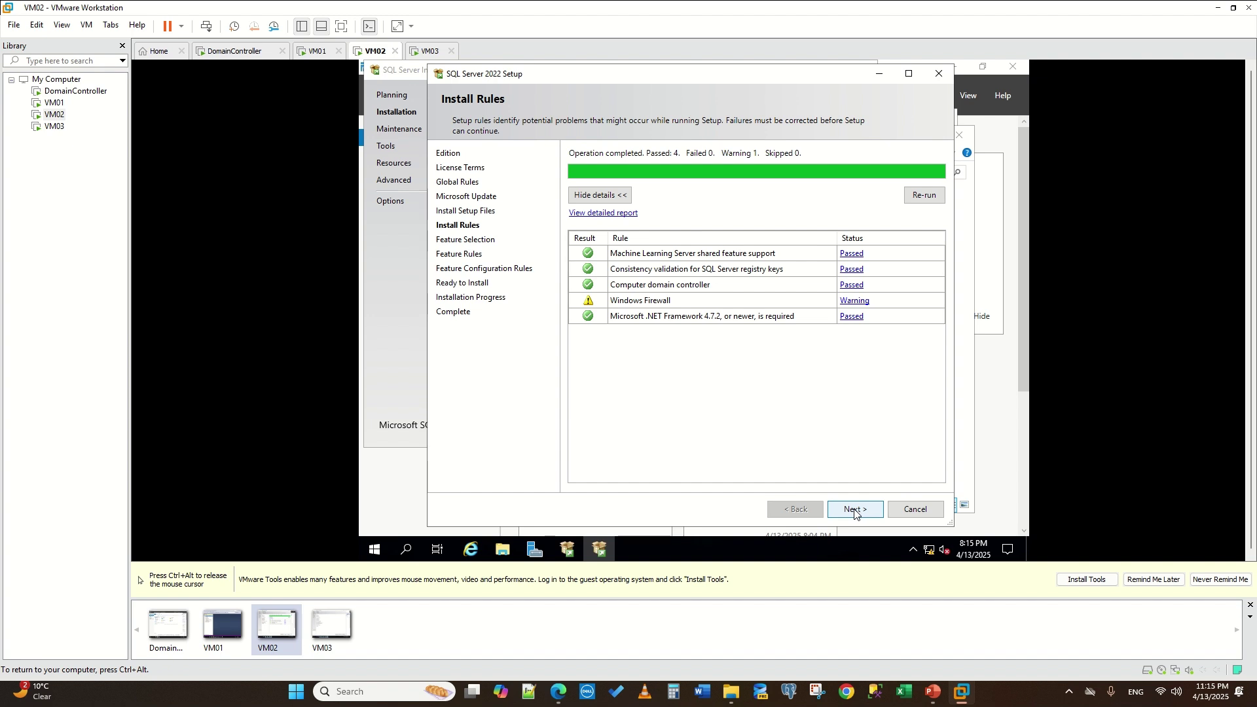
{"action": "left_click", "coordinate": [850, 510]}
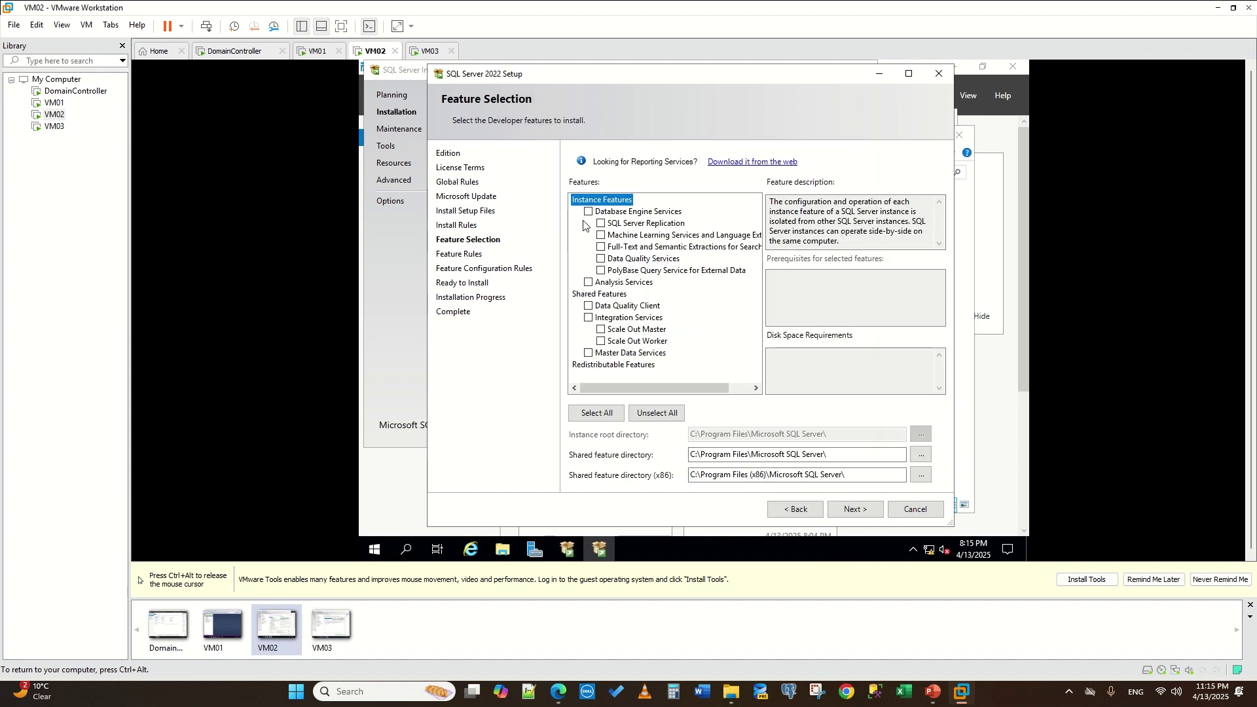
{"action": "left_click", "coordinate": [587, 212]}
{"action": "key", "text": "ctrl+alt"}
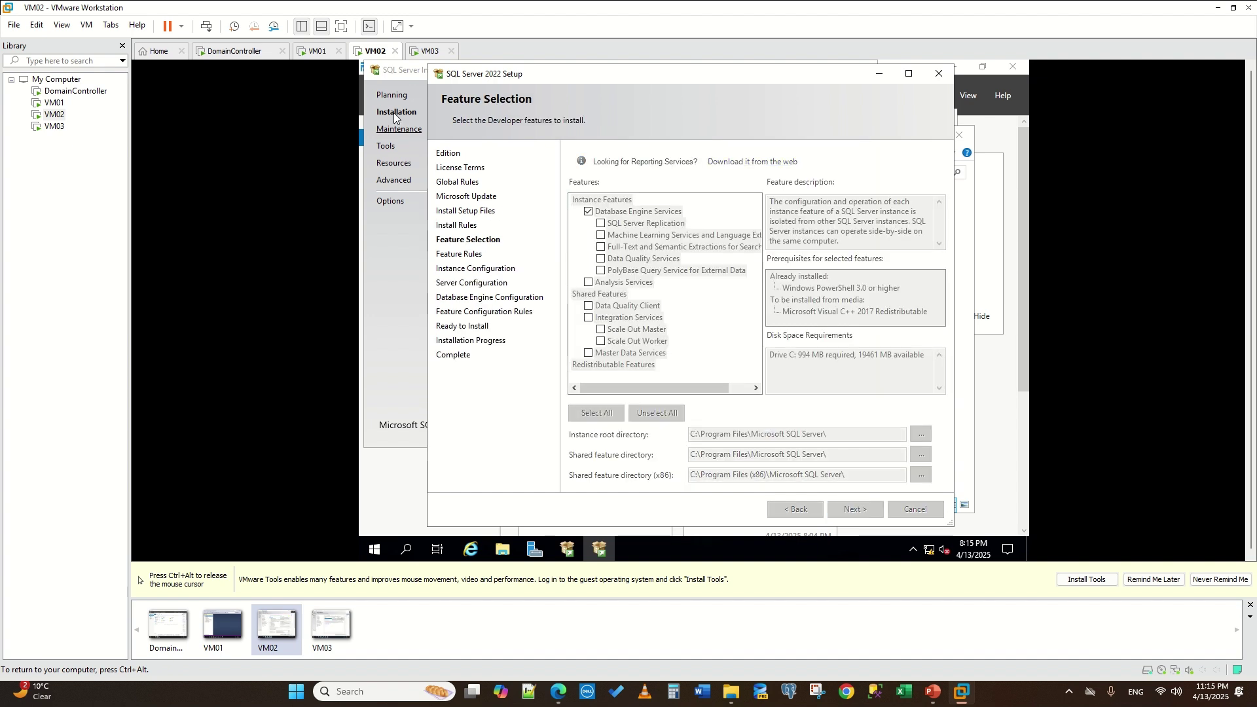
{"action": "left_click", "coordinate": [427, 51]}
- On VM03, keep the default service accounts, add the current user as SQL administrator, and install
{"action": "left_click", "coordinate": [859, 506]}
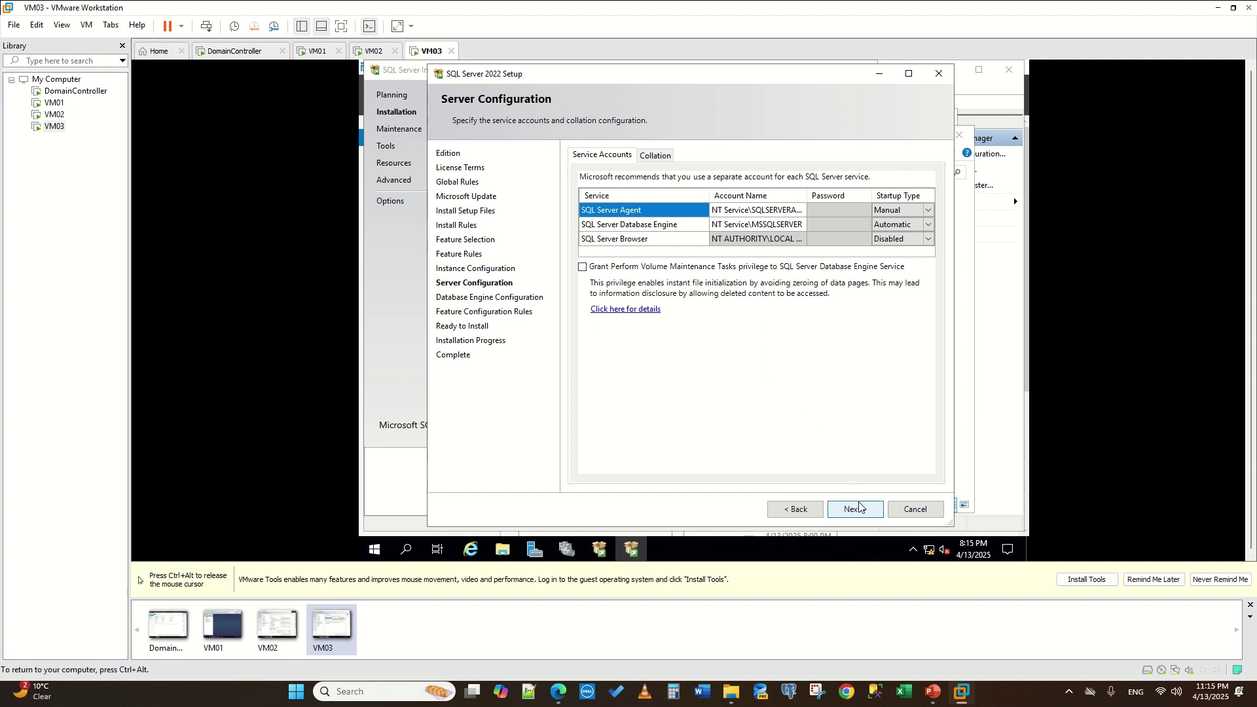
{"action": "left_click", "coordinate": [857, 507]}
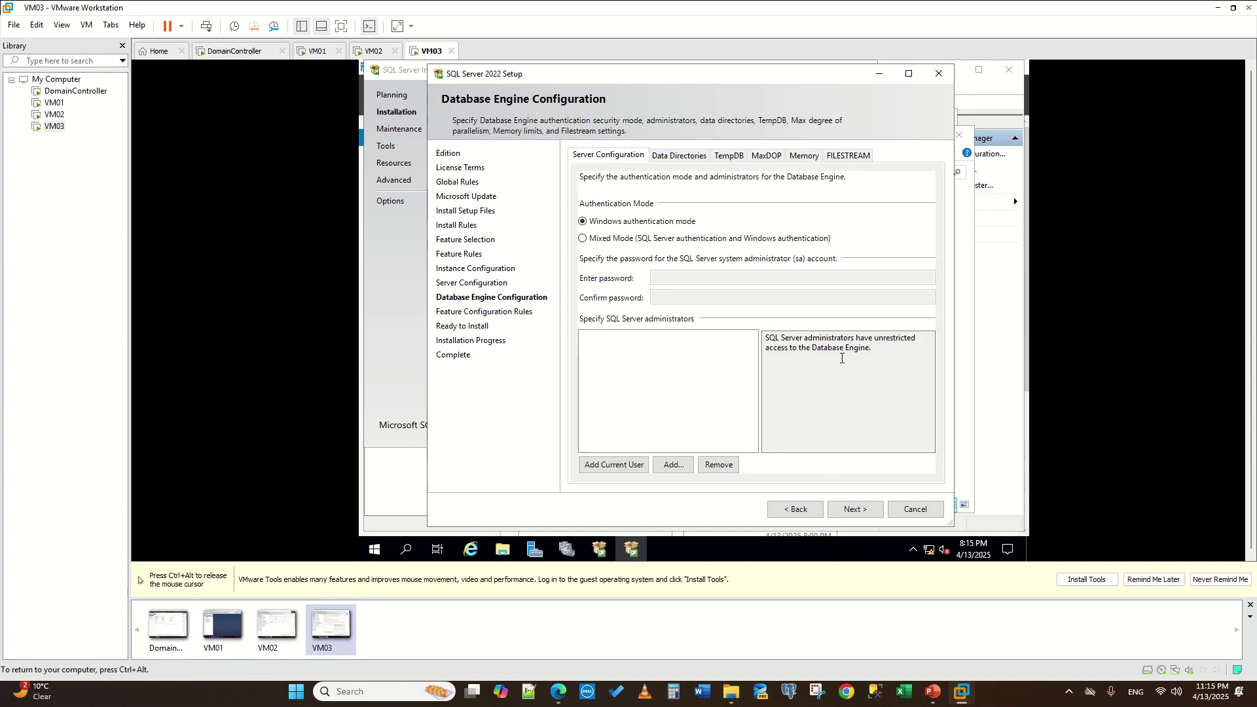
{"action": "left_click", "coordinate": [615, 464]}
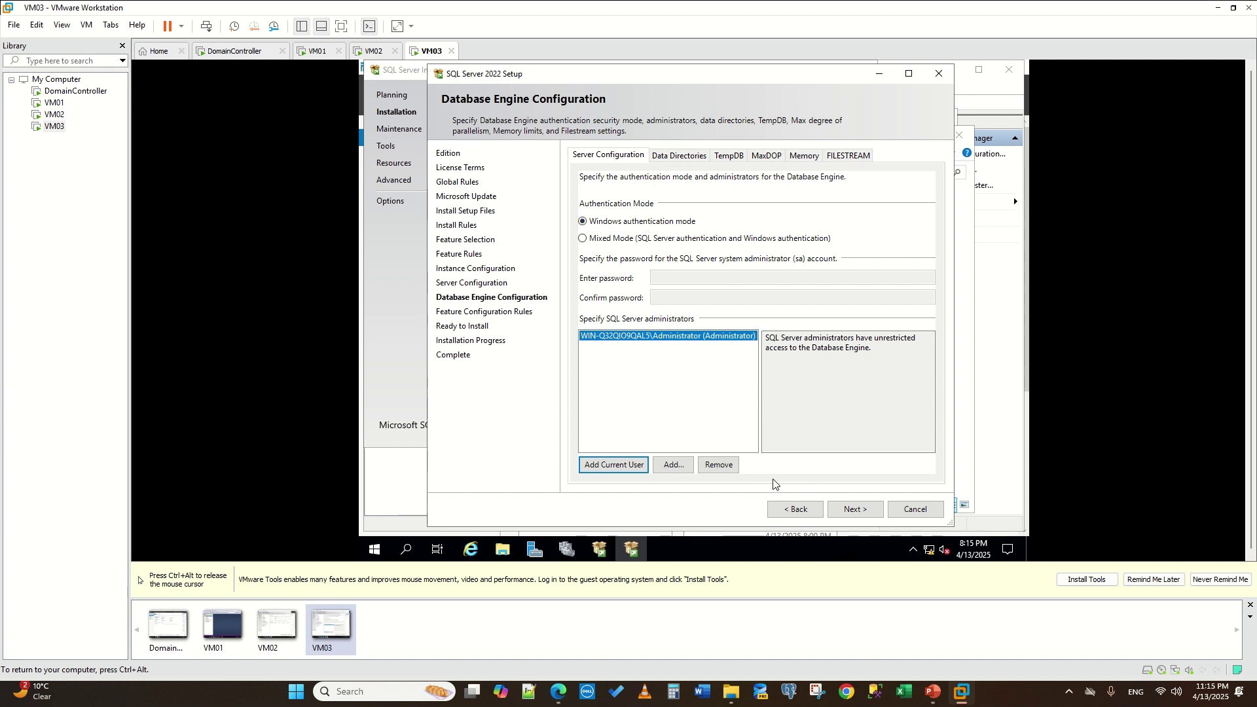
{"action": "left_click", "coordinate": [855, 509]}
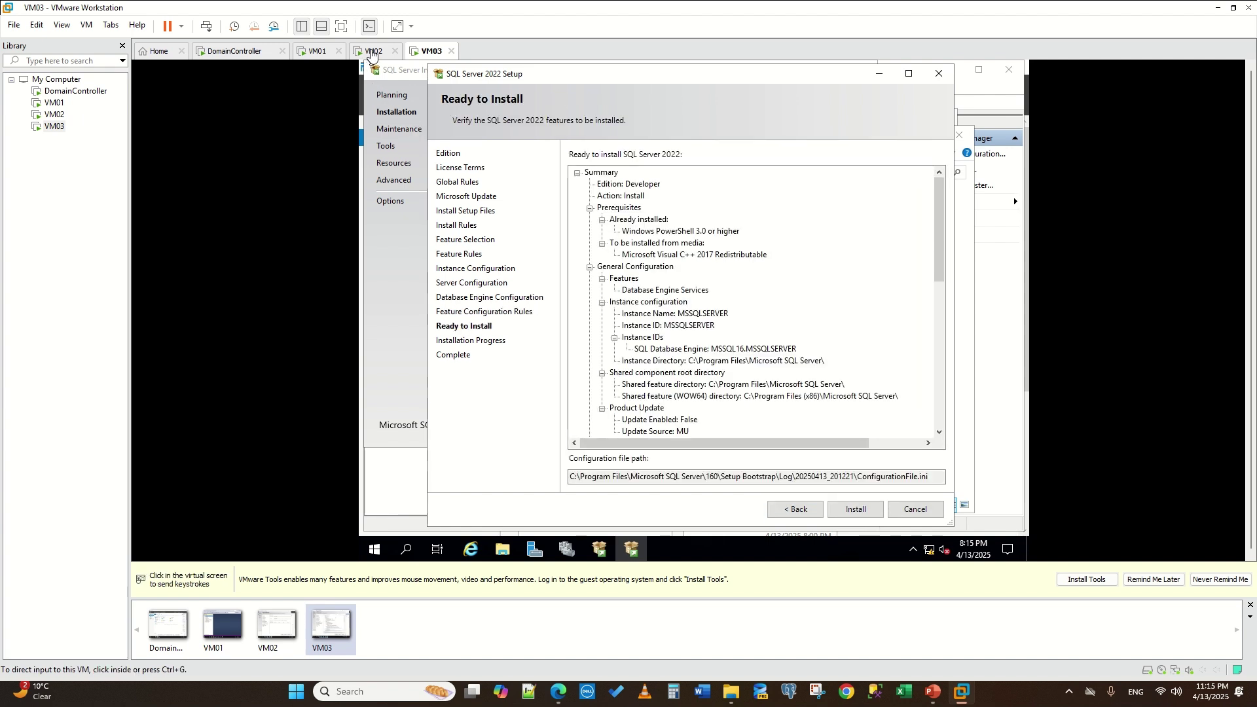
{"action": "left_click", "coordinate": [855, 509]}
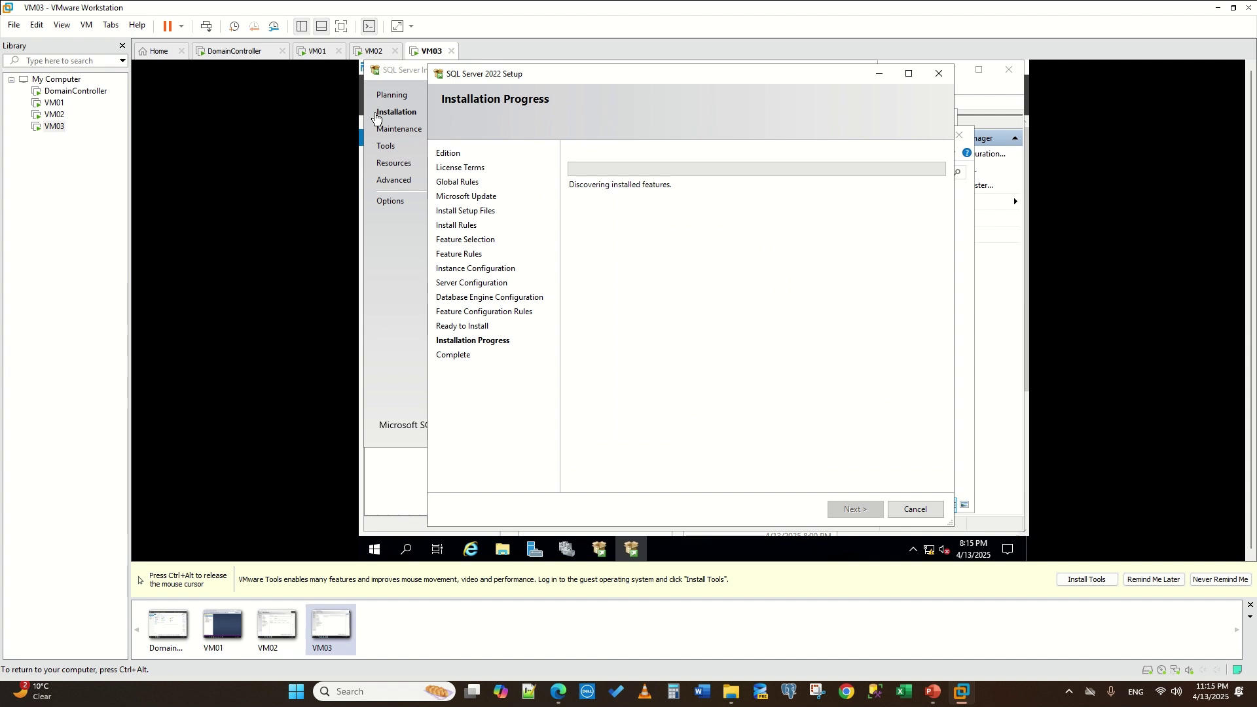
- On VM02, accept the MSSQLSERVER instance and default accounts, then start the SQL Server installation
{"action": "left_click", "coordinate": [377, 50]}
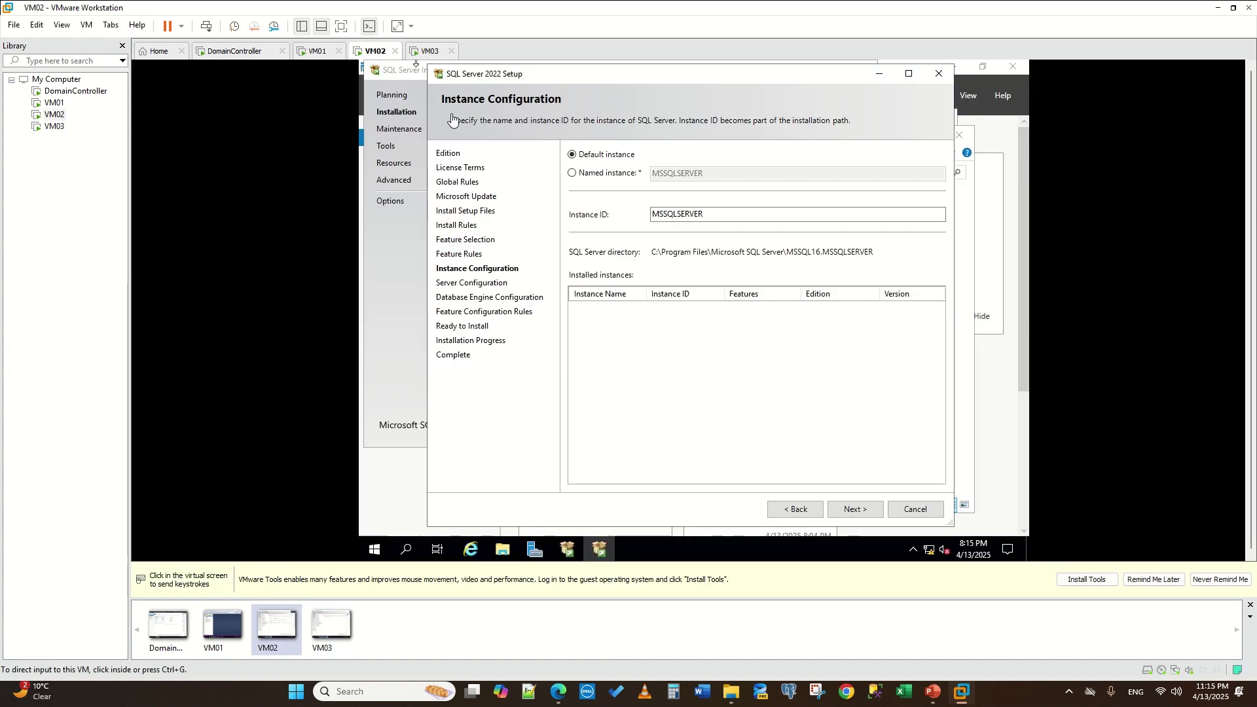
{"action": "left_click", "coordinate": [853, 509]}
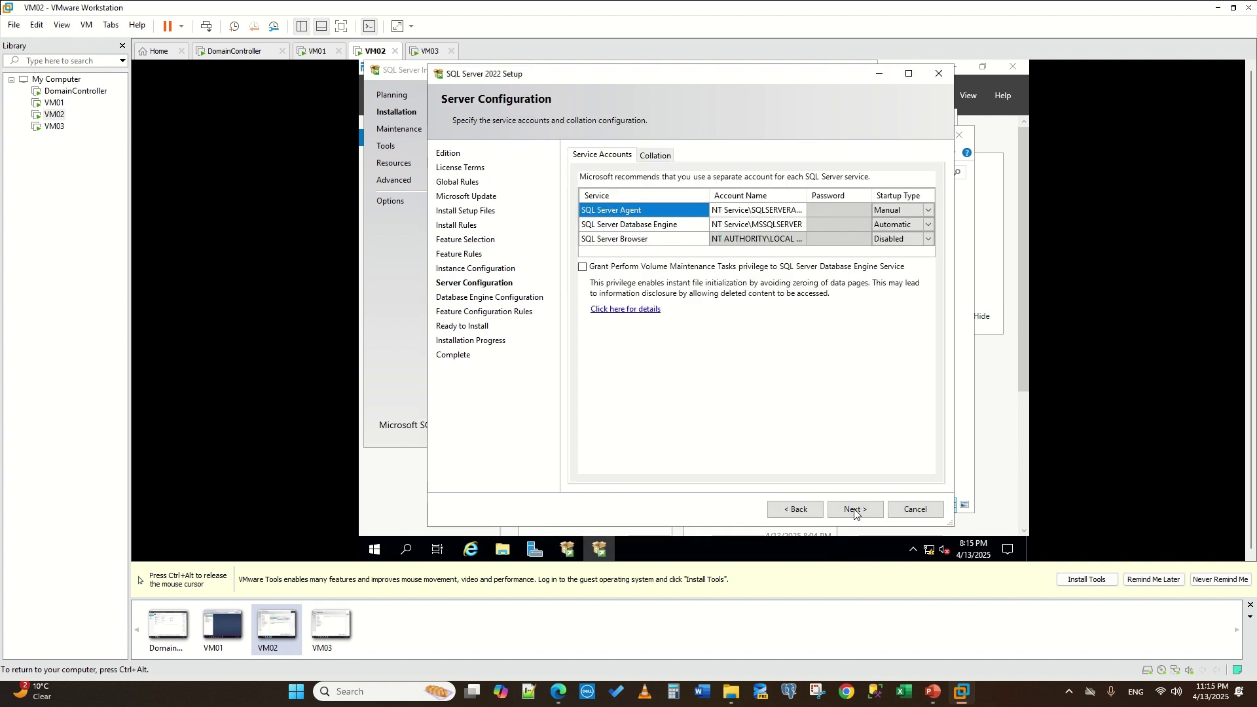
{"action": "left_click", "coordinate": [854, 509]}
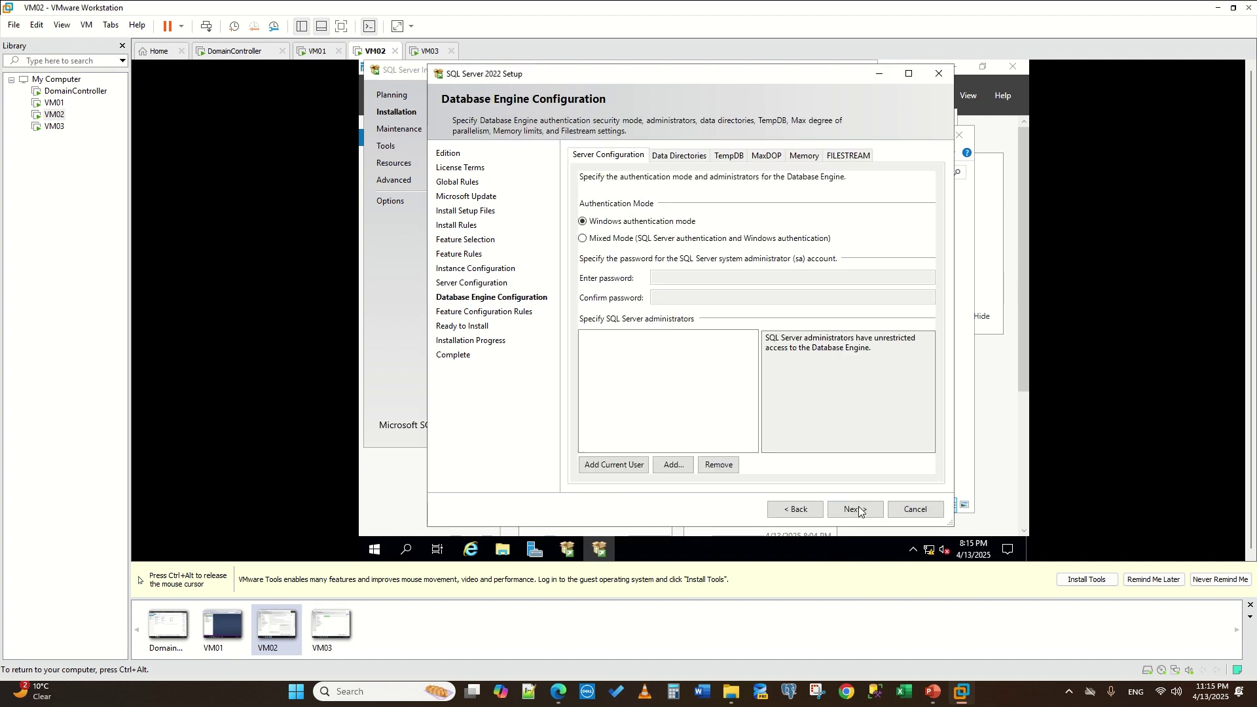
{"action": "left_click", "coordinate": [857, 510]}
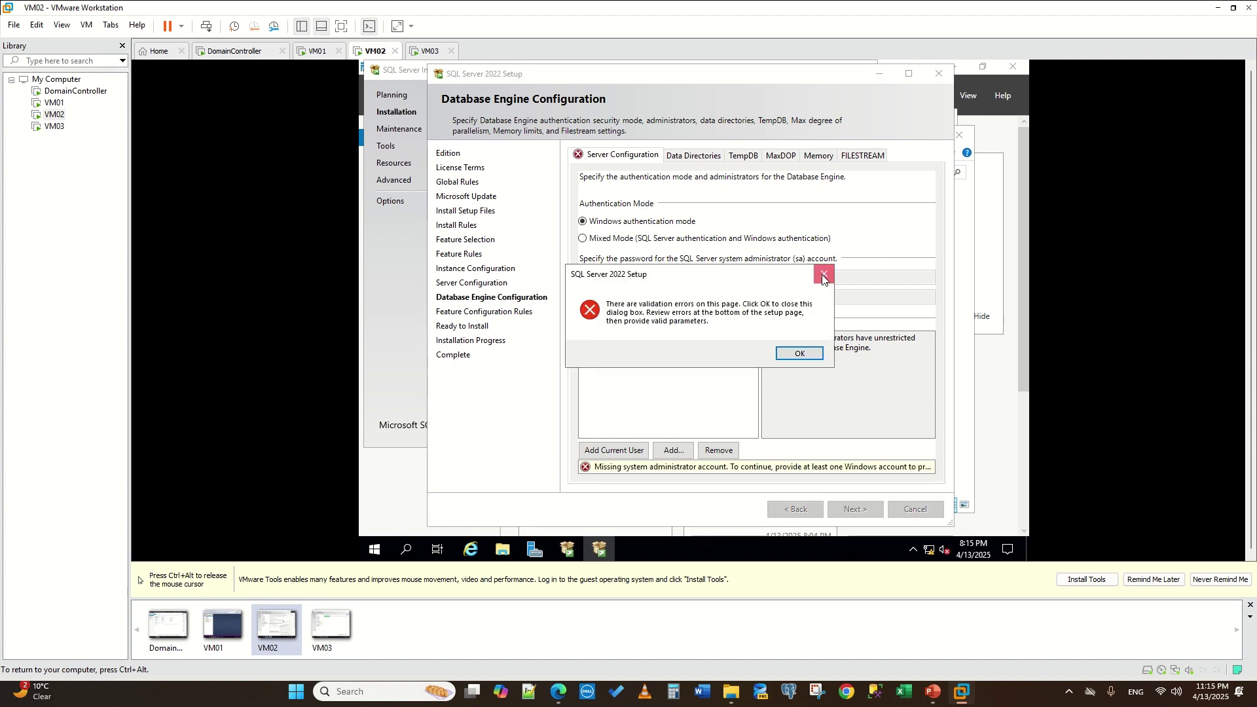
{"action": "left_click", "coordinate": [799, 353]}
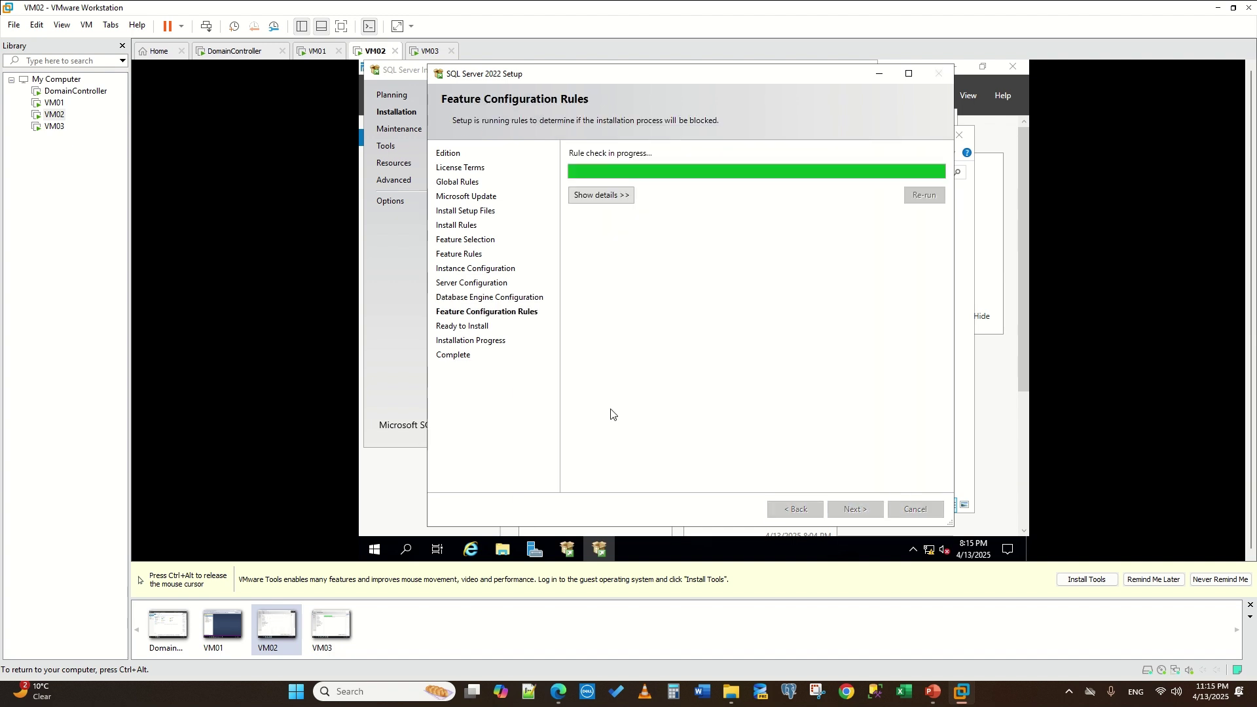
{"action": "left_click", "coordinate": [857, 511]}
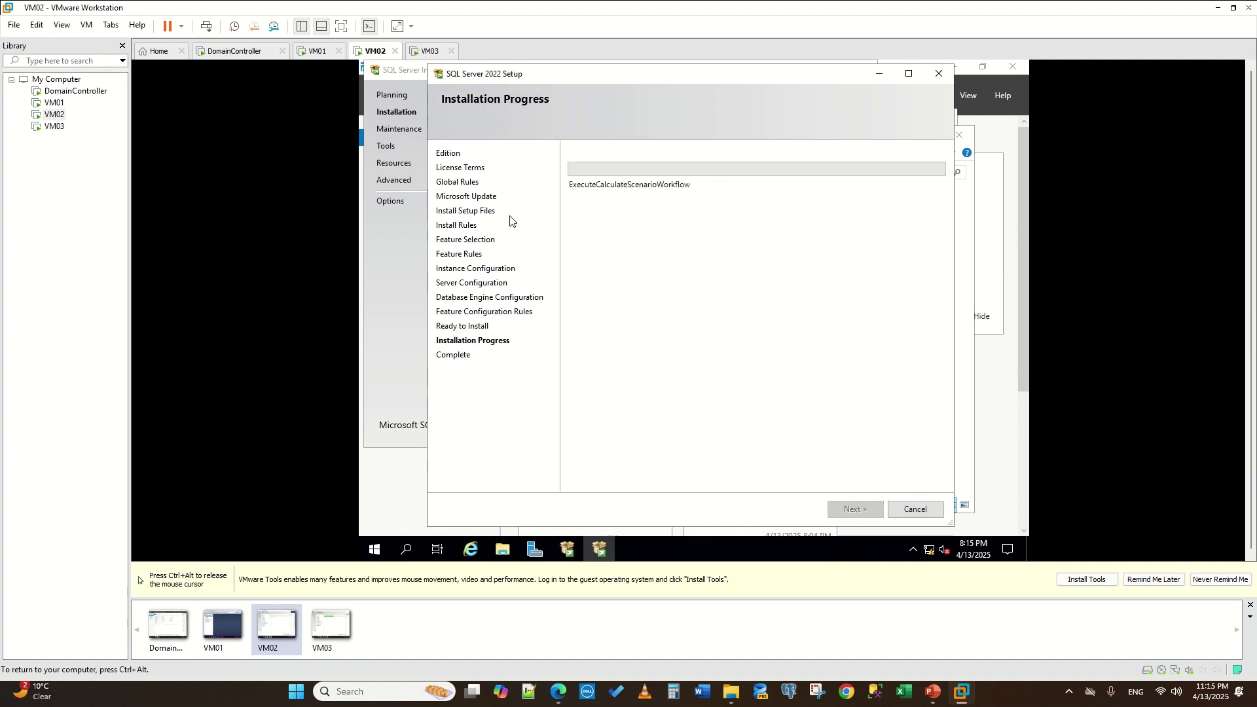
{"action": "key", "text": "ctrl+alt"}
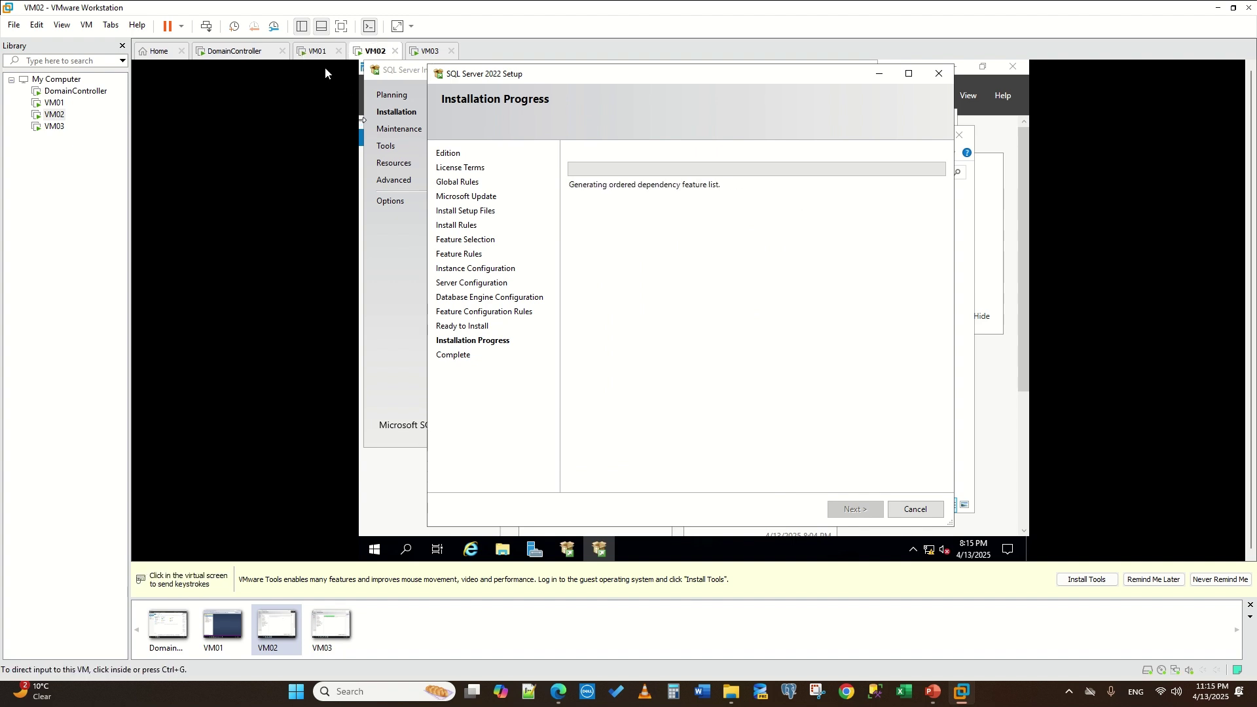
{"action": "left_click", "coordinate": [318, 51]}
- Set VM01's server security to SQL Server and Windows Authentication mode
{"action": "left_click", "coordinate": [368, 60]}
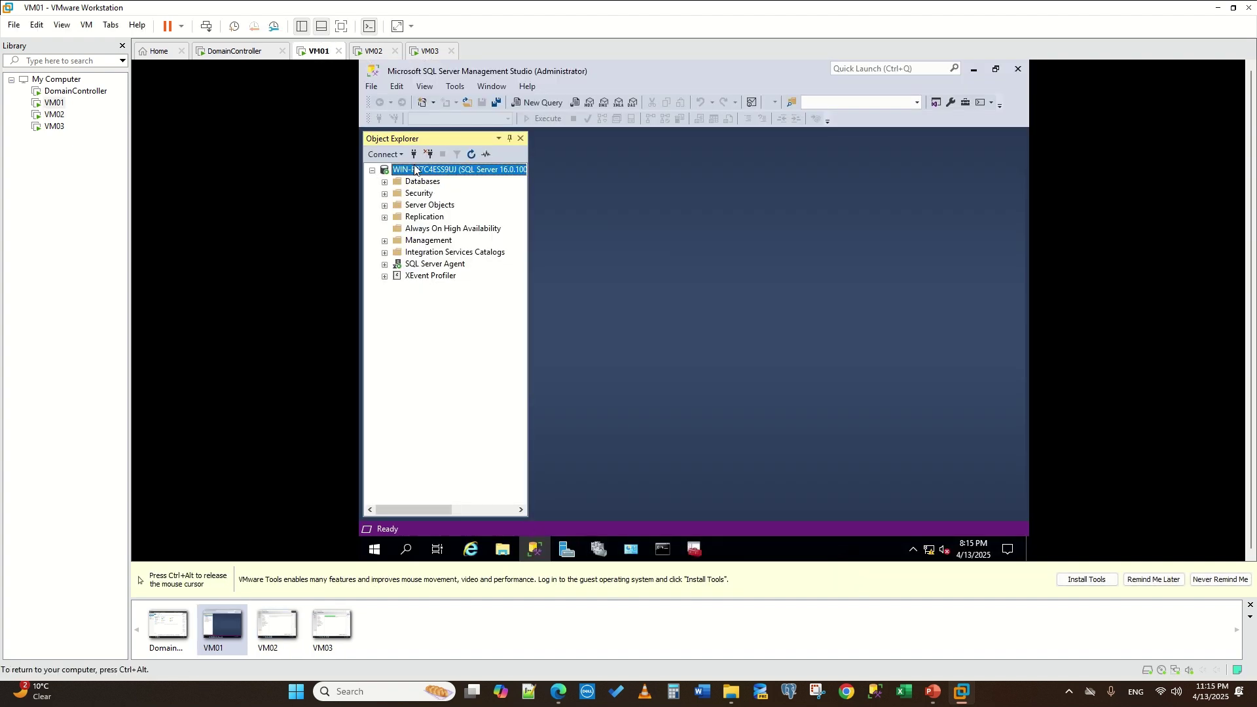
{"action": "right_click", "coordinate": [412, 172]}
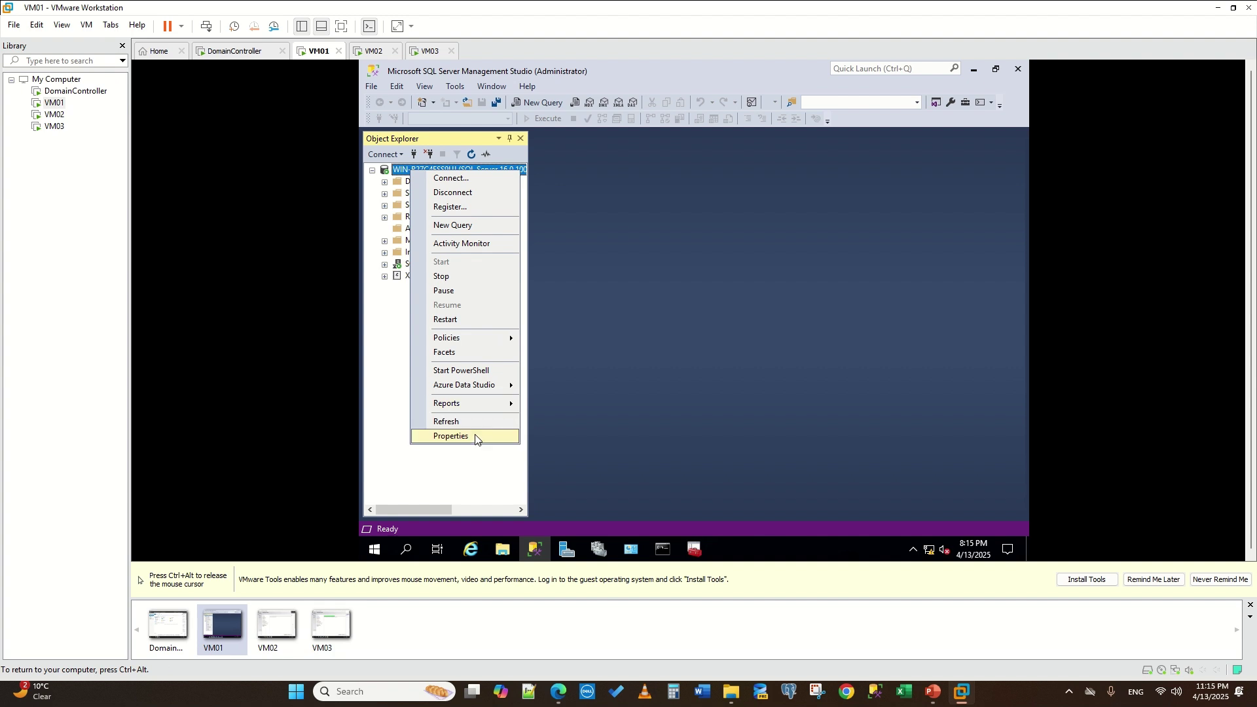
{"action": "left_click", "coordinate": [475, 436]}
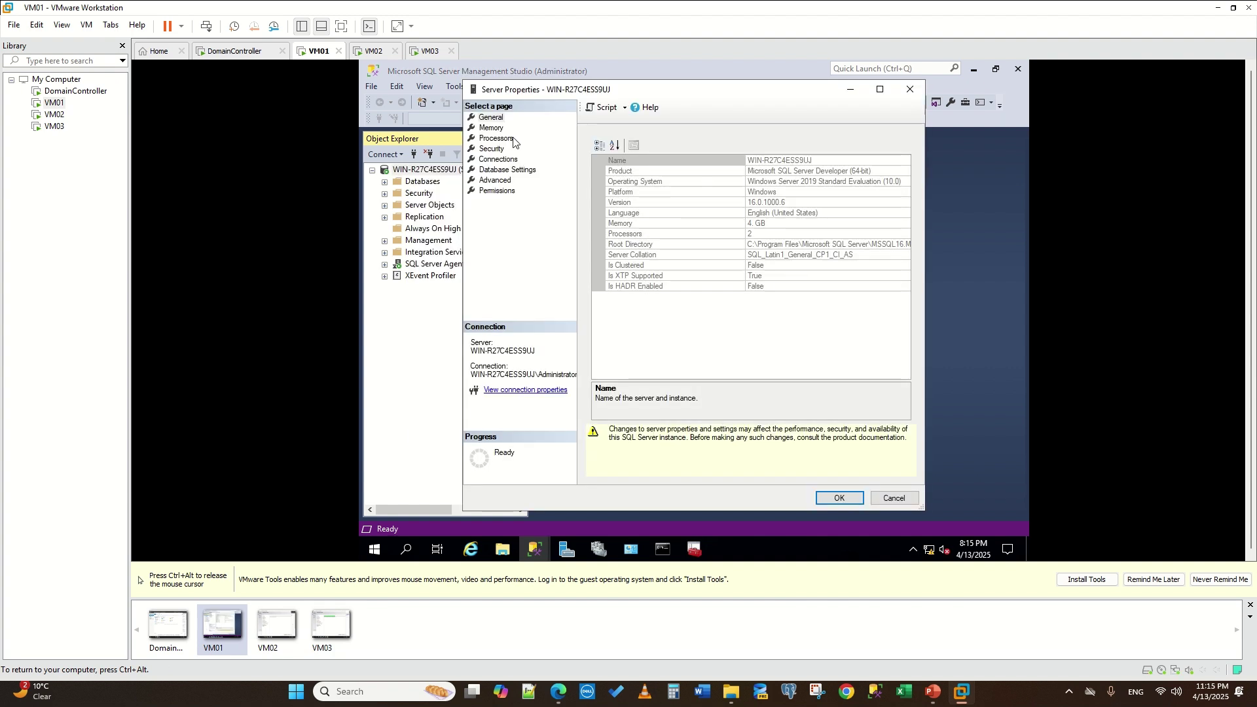
{"action": "left_click", "coordinate": [495, 149]}
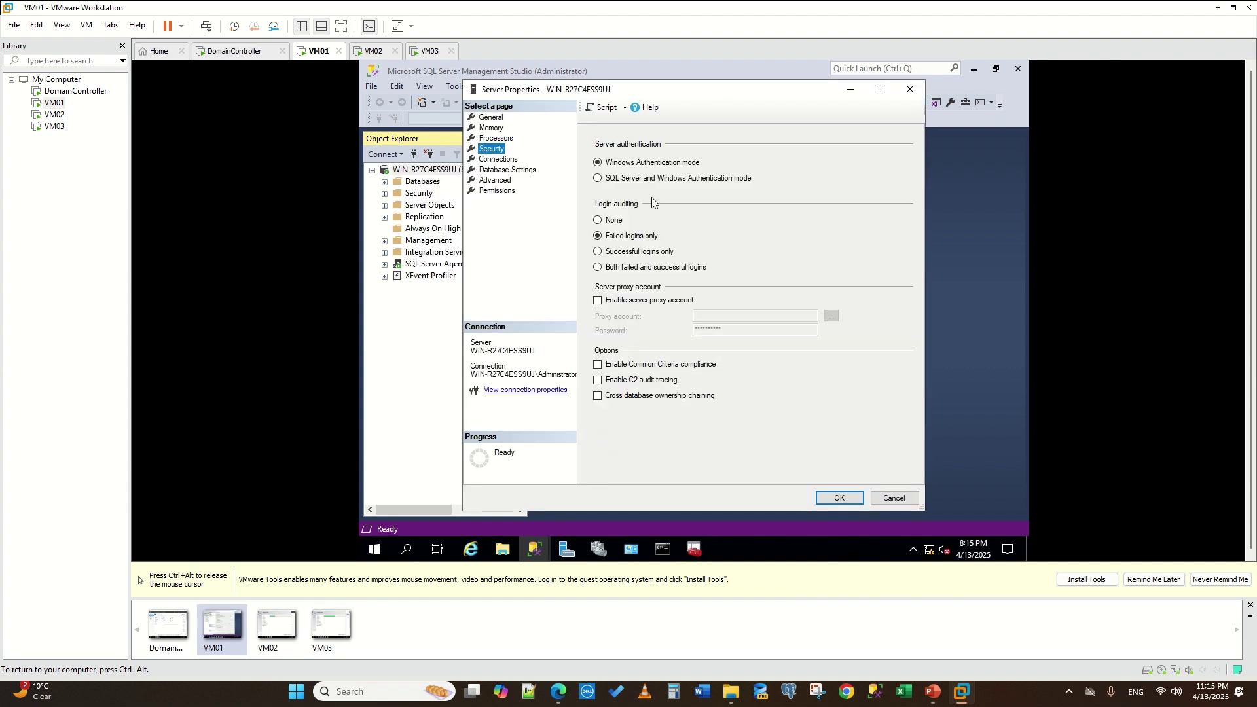
{"action": "left_click", "coordinate": [598, 179]}
{"action": "left_click", "coordinate": [837, 498]}
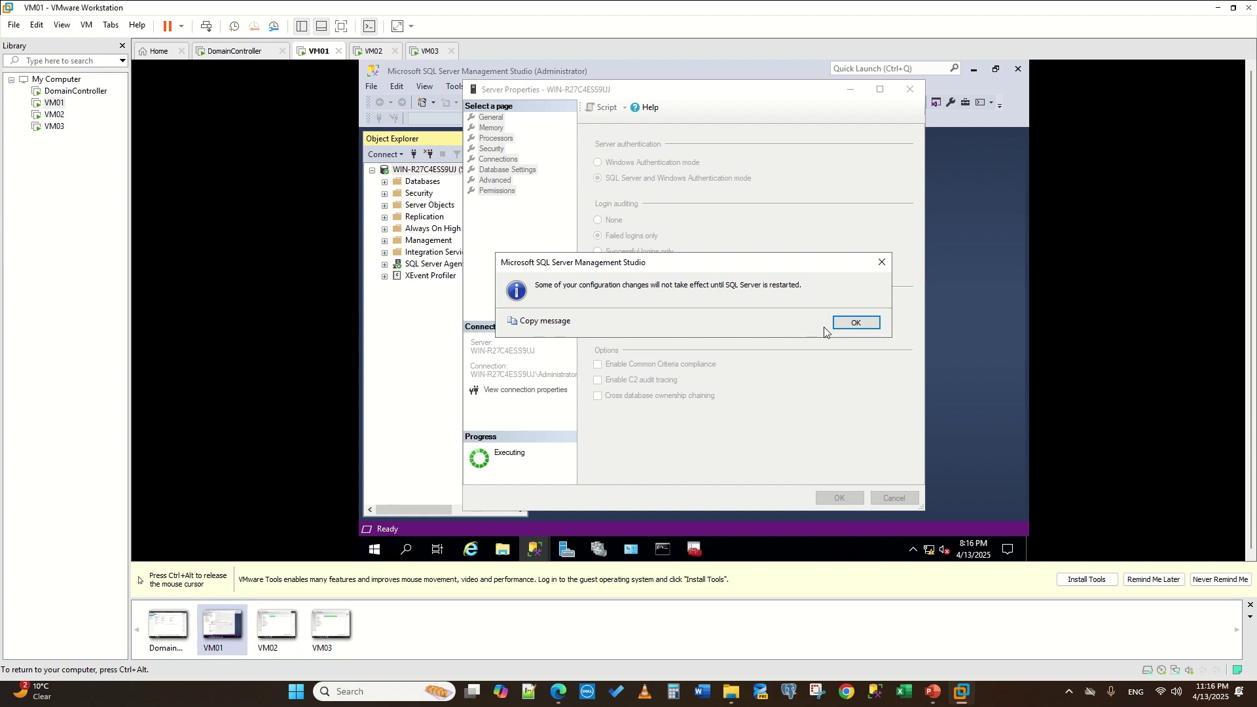
{"action": "left_click", "coordinate": [848, 322]}
- Restart the MSSQLSERVER service, agreeing to also stop SQL Server Agent
{"action": "right_click", "coordinate": [412, 171]}
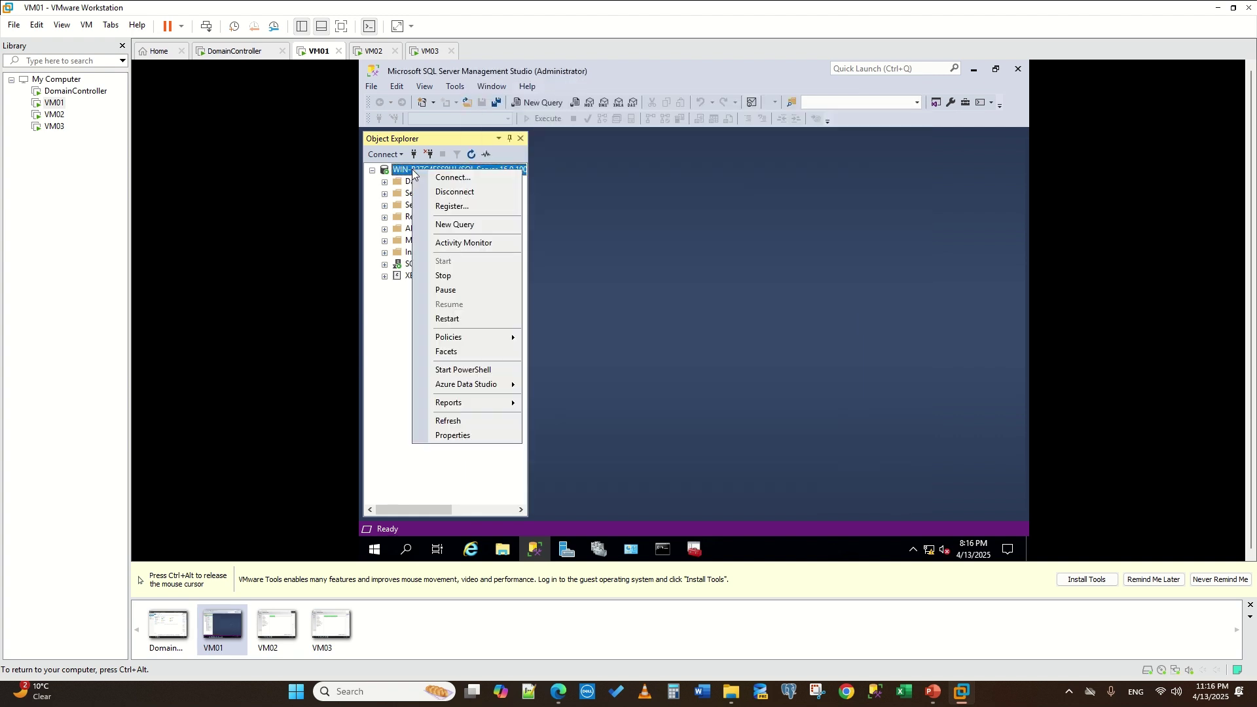
{"action": "left_click", "coordinate": [481, 318]}
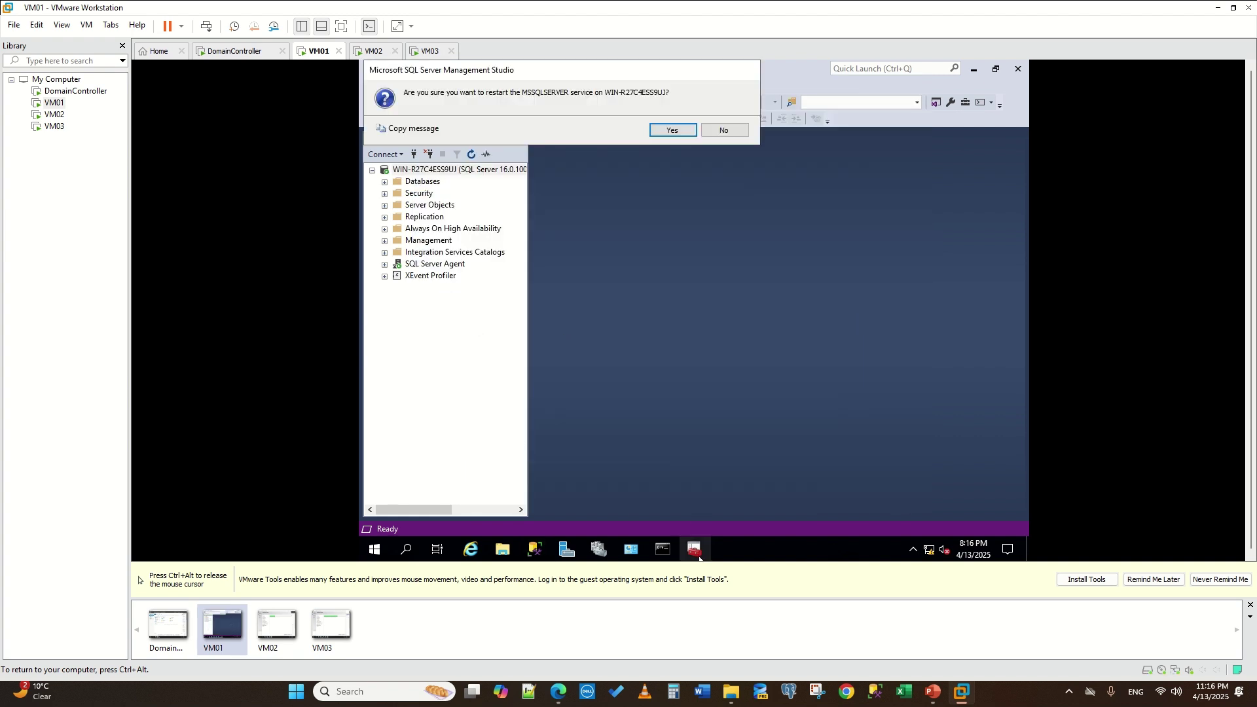
{"action": "left_click", "coordinate": [674, 130]}
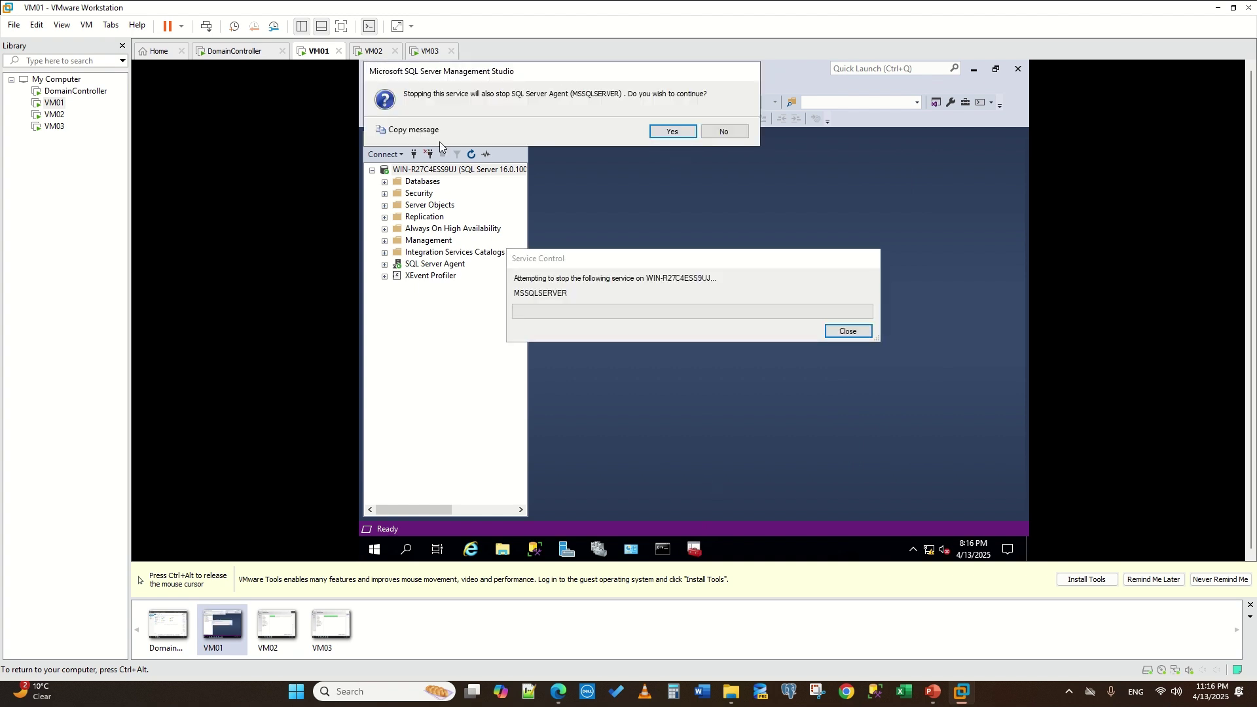
{"action": "left_click", "coordinate": [662, 130]}
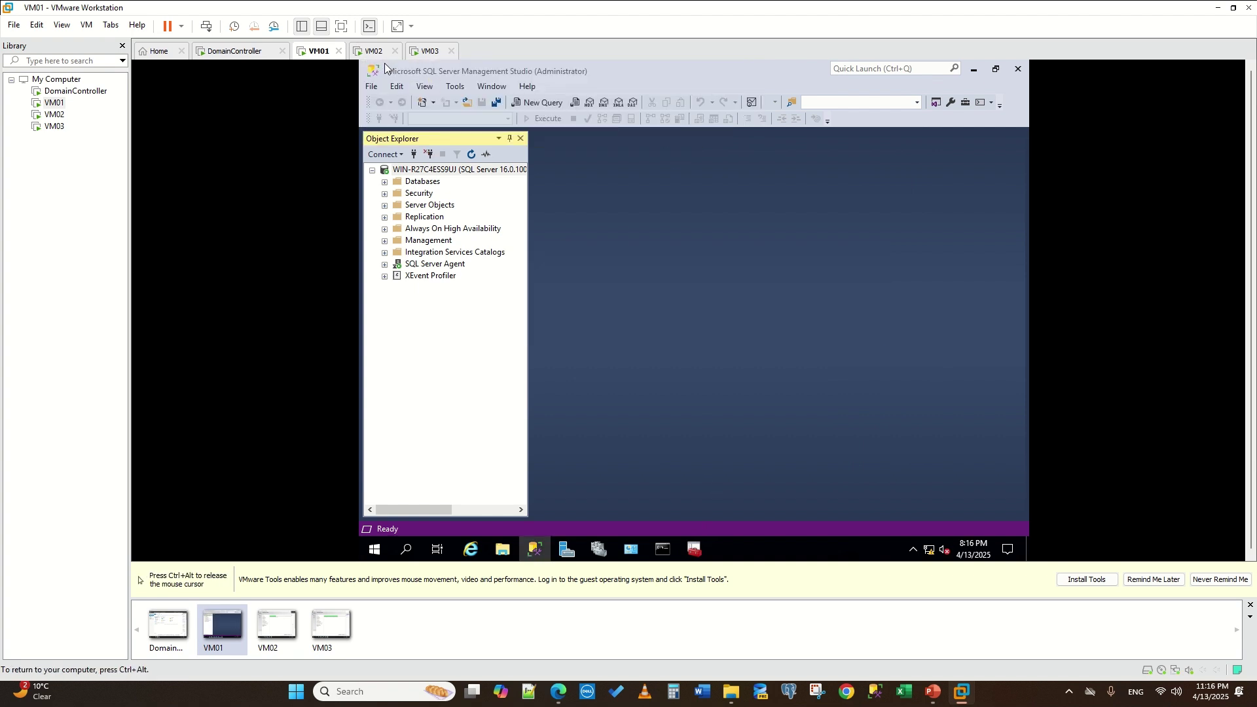
{"action": "left_click", "coordinate": [428, 51]}
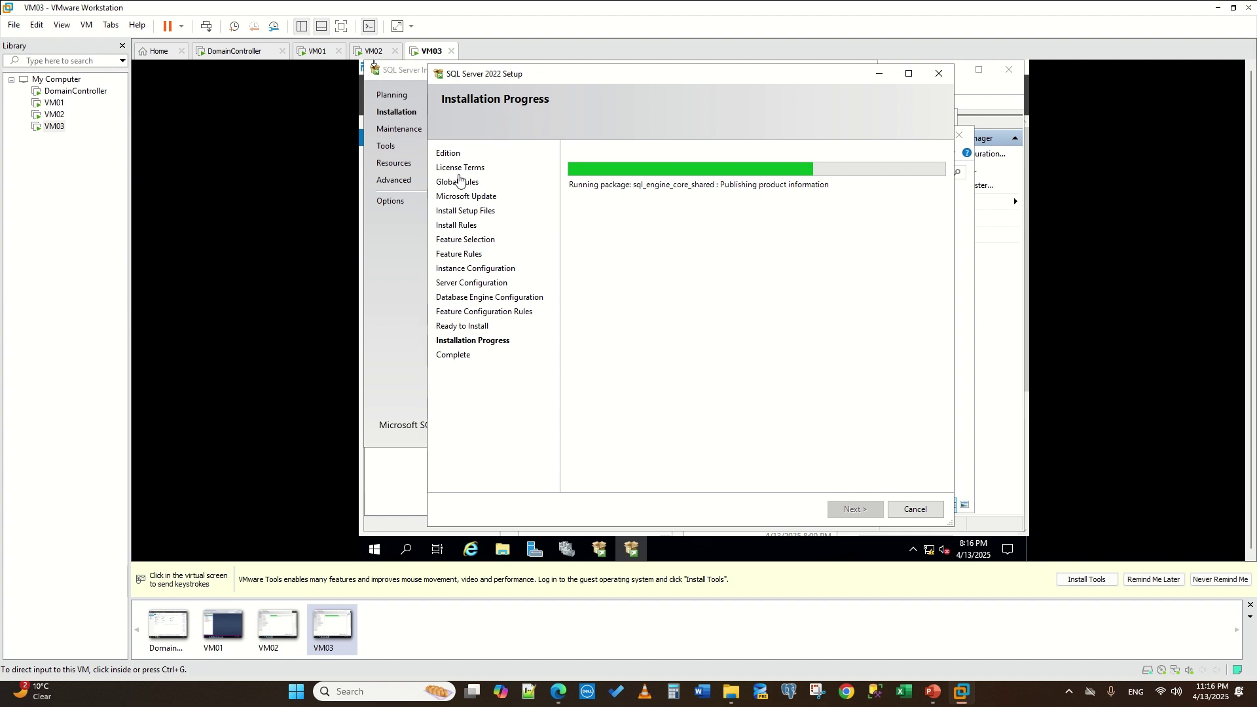
- On VM03, bring the apps folder forward and select the SQL Server 2022 disc image
{"action": "left_click", "coordinate": [511, 551]}
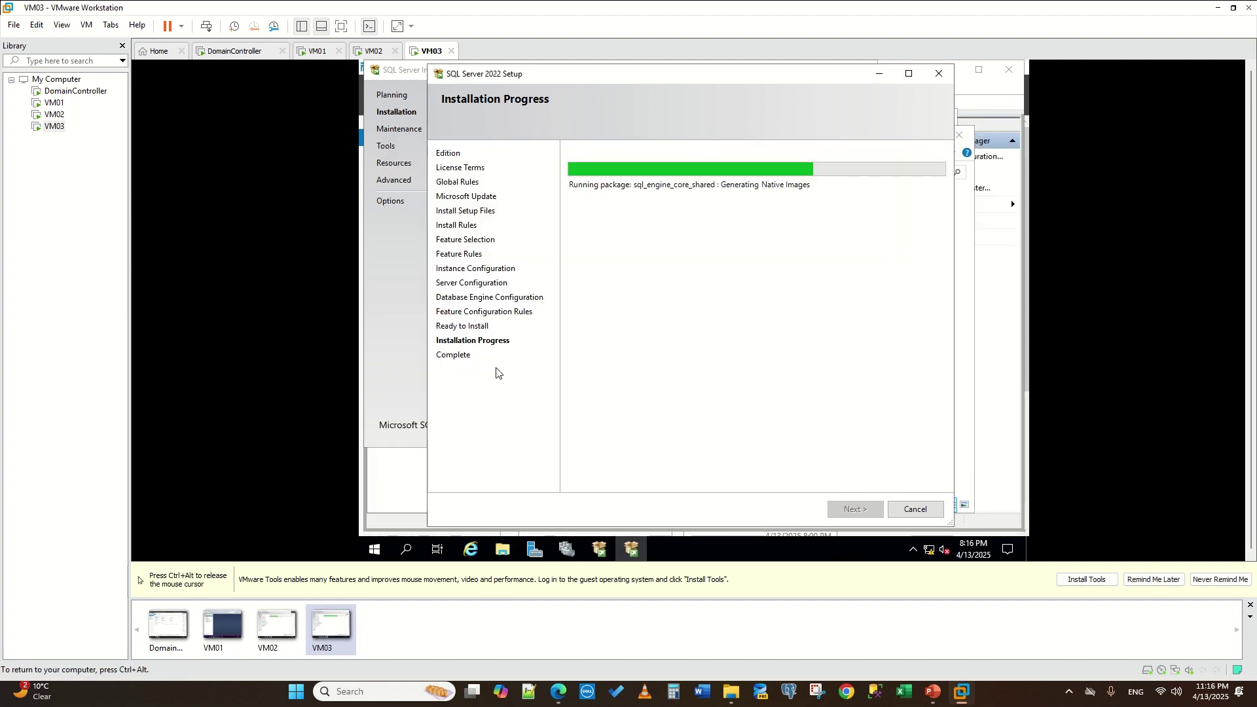
{"action": "left_click", "coordinate": [503, 550]}
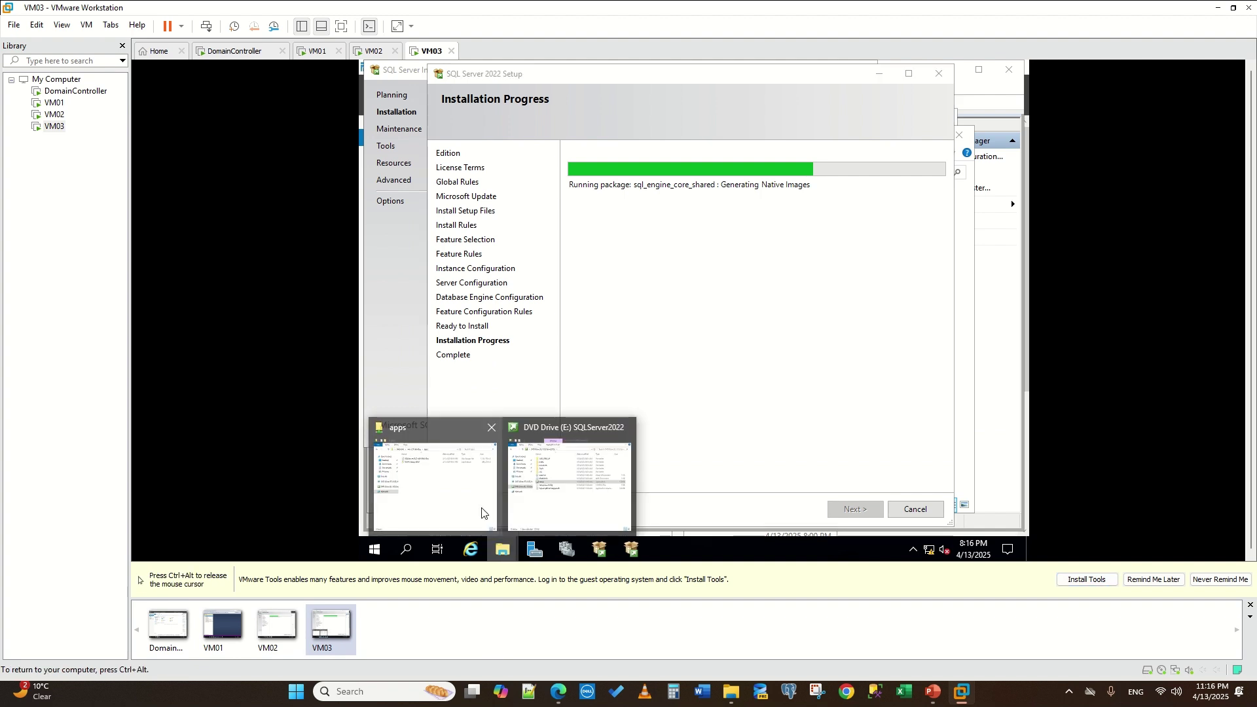
{"action": "left_click", "coordinate": [468, 496]}
{"action": "left_click", "coordinate": [610, 194]}
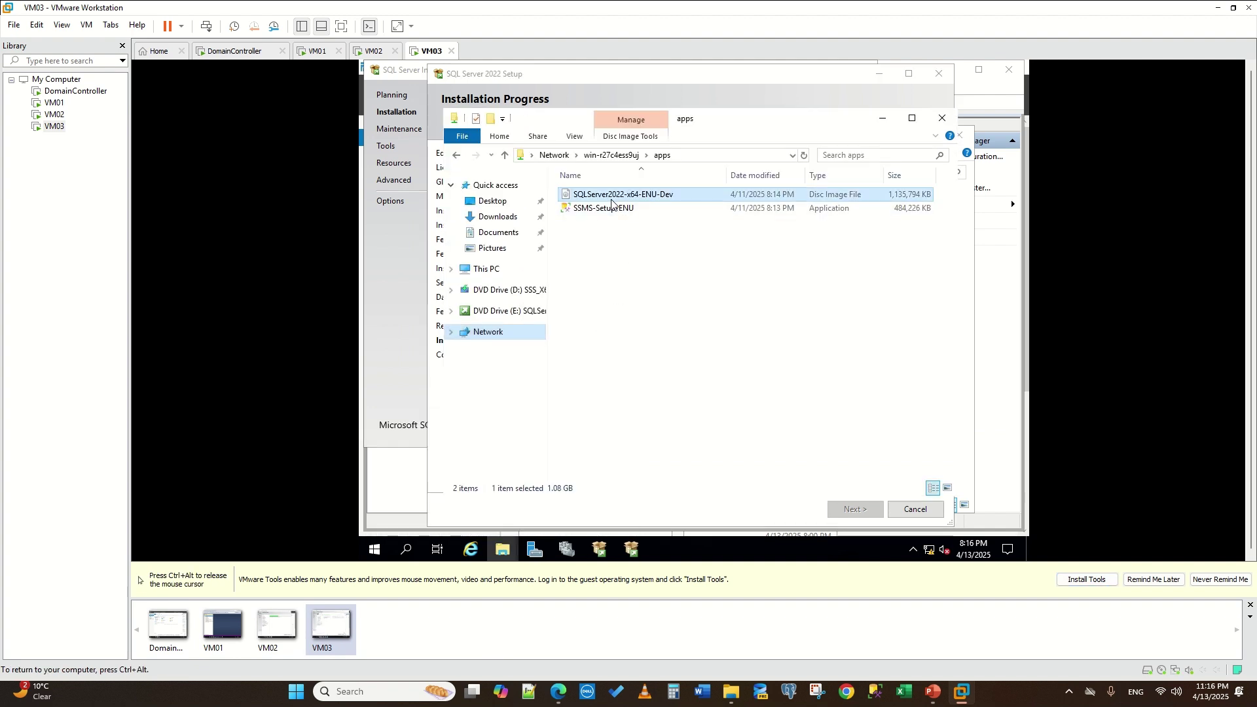
{"action": "key", "text": "ctrl+alt"}
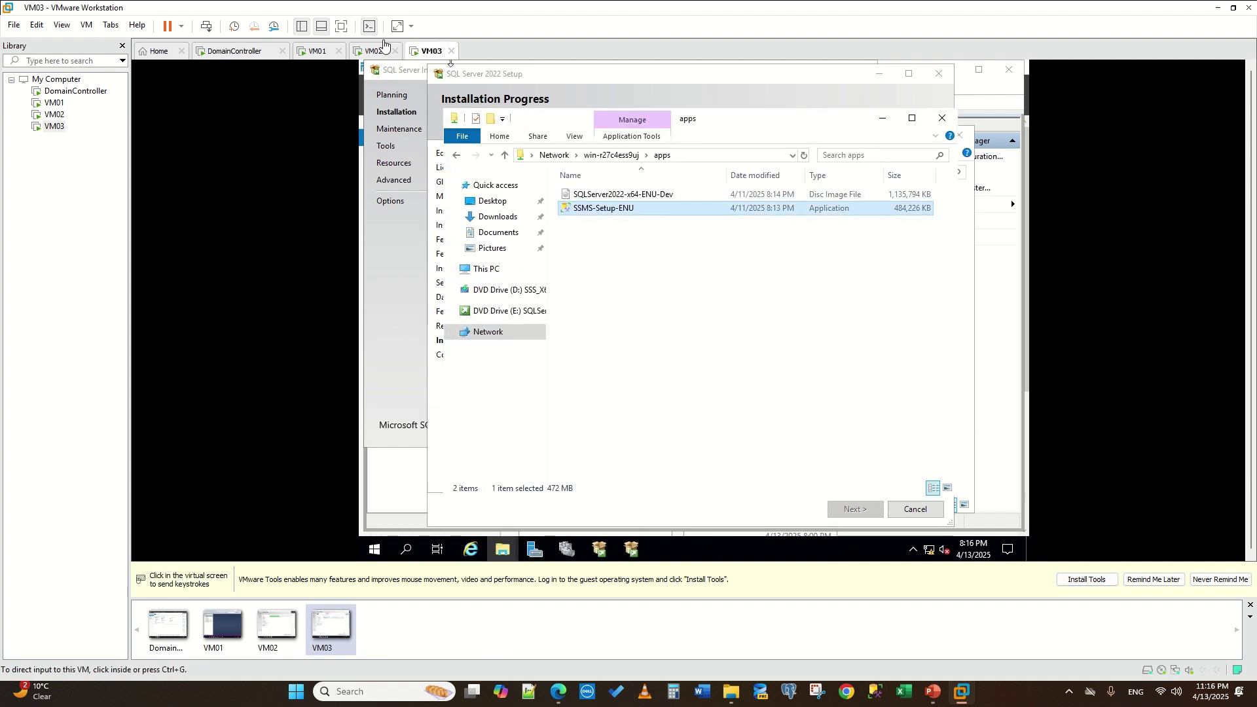
- On VM02, close the DVD Drive window and return to the SQL Server setup progress
{"action": "left_click", "coordinate": [375, 52]}
{"action": "left_click", "coordinate": [503, 550]}
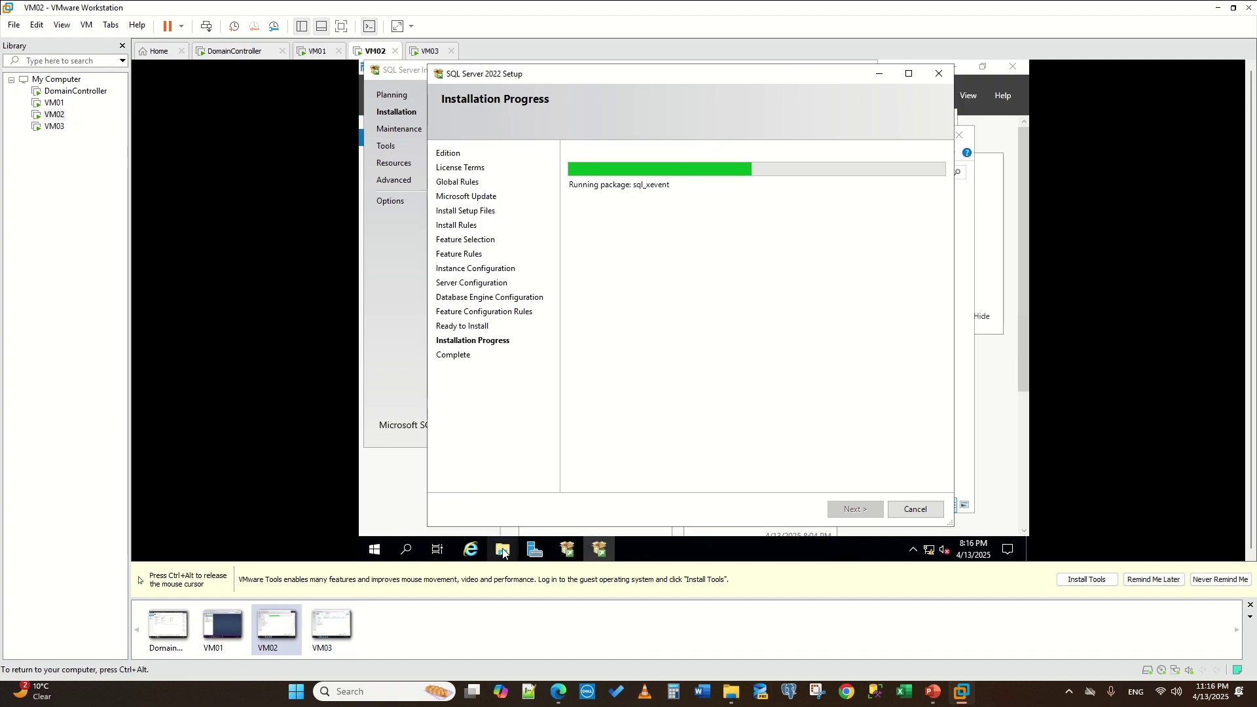
{"action": "left_click", "coordinate": [536, 492]}
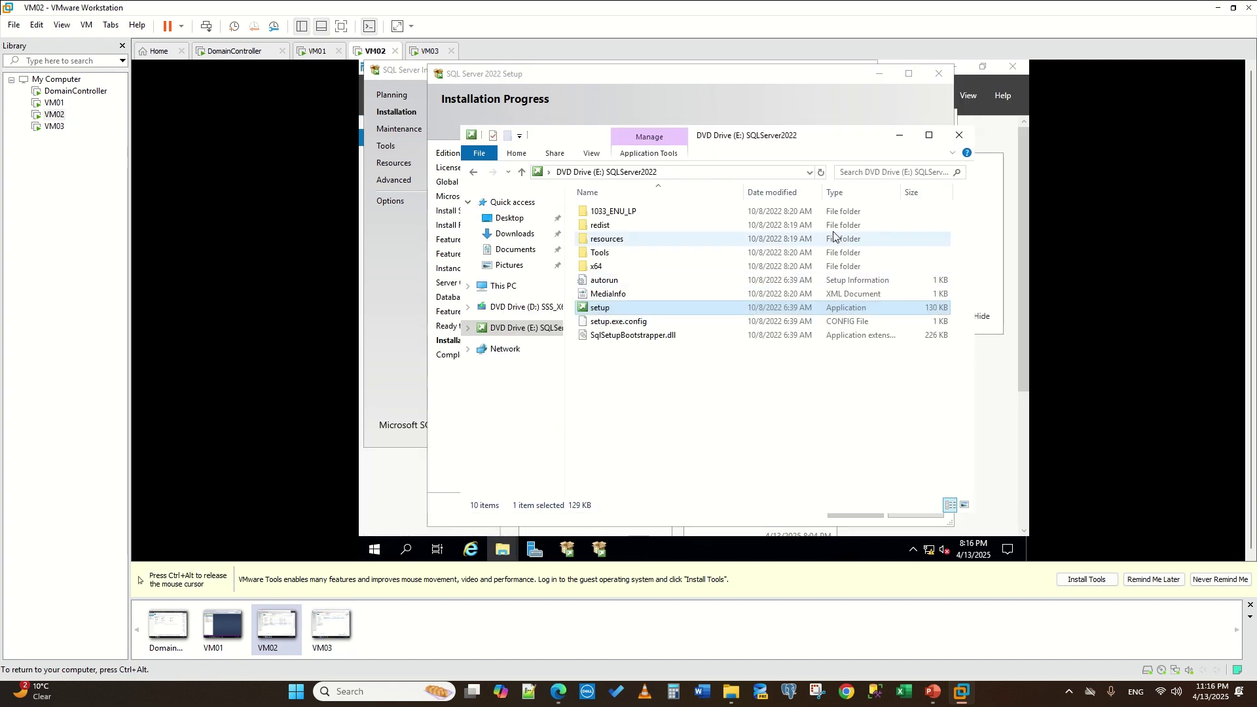
{"action": "left_click", "coordinate": [958, 136]}
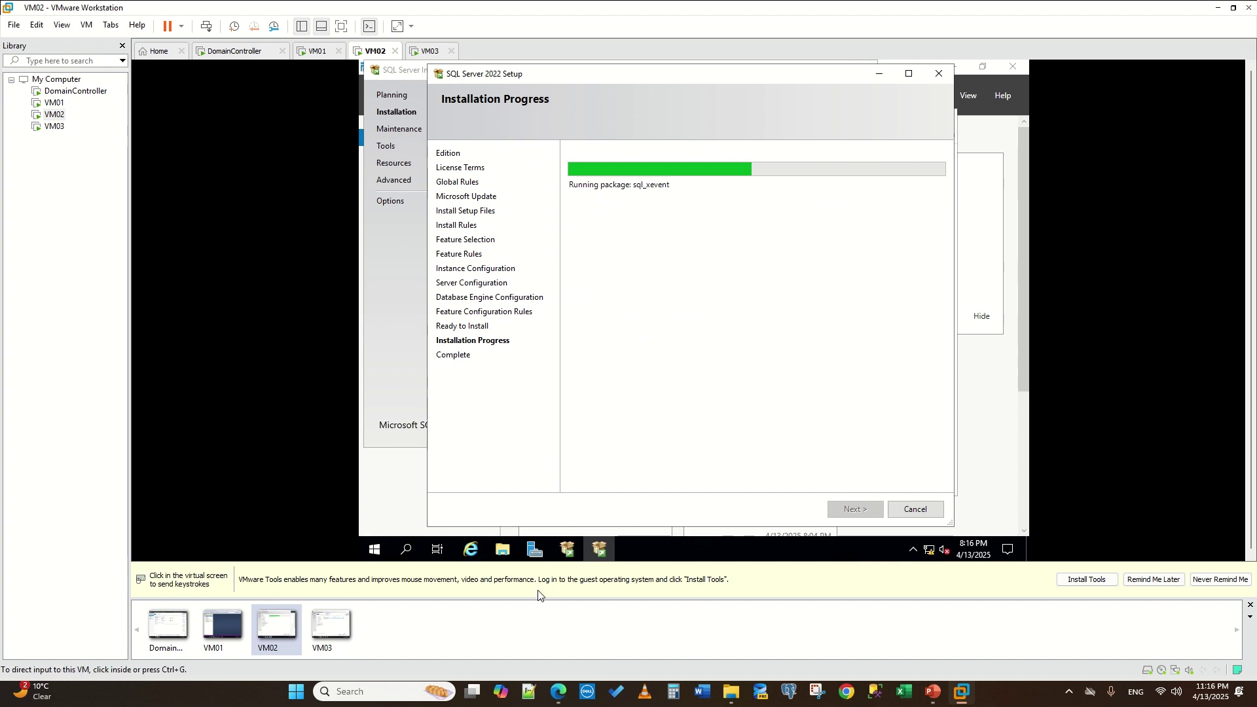
{"action": "left_click", "coordinate": [502, 550]}
{"action": "right_click", "coordinate": [606, 210]}
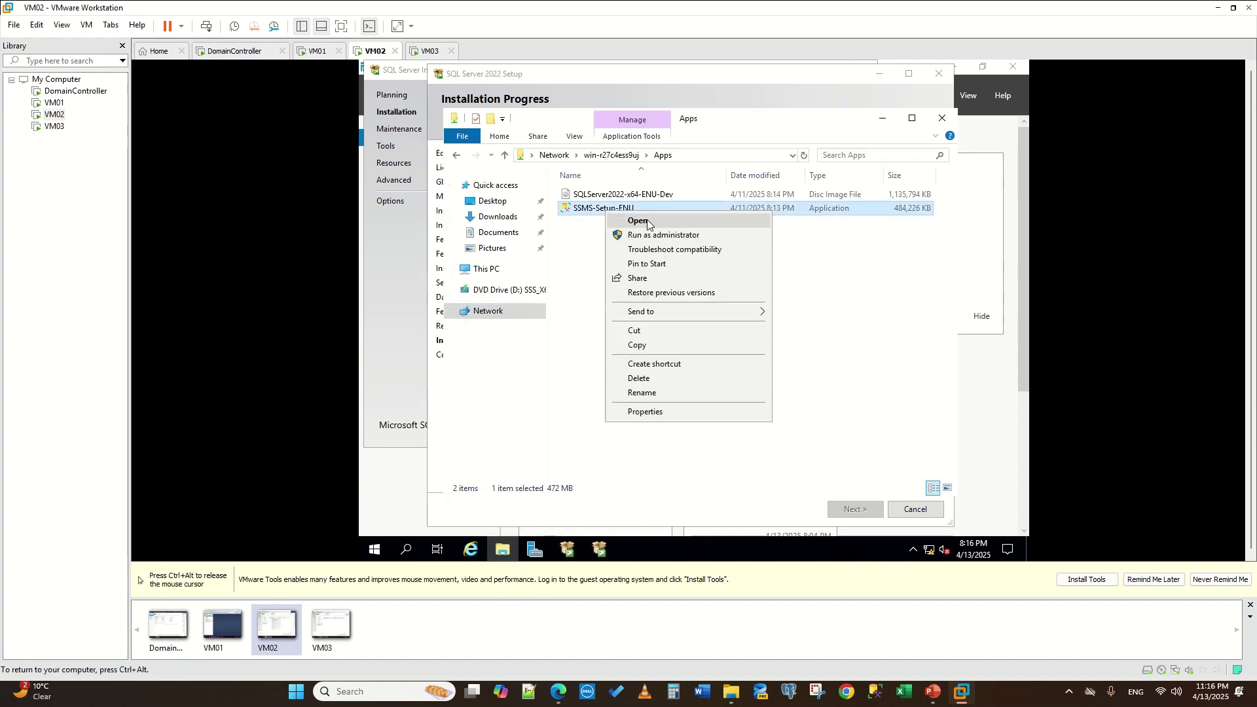
{"action": "left_click", "coordinate": [600, 550]}
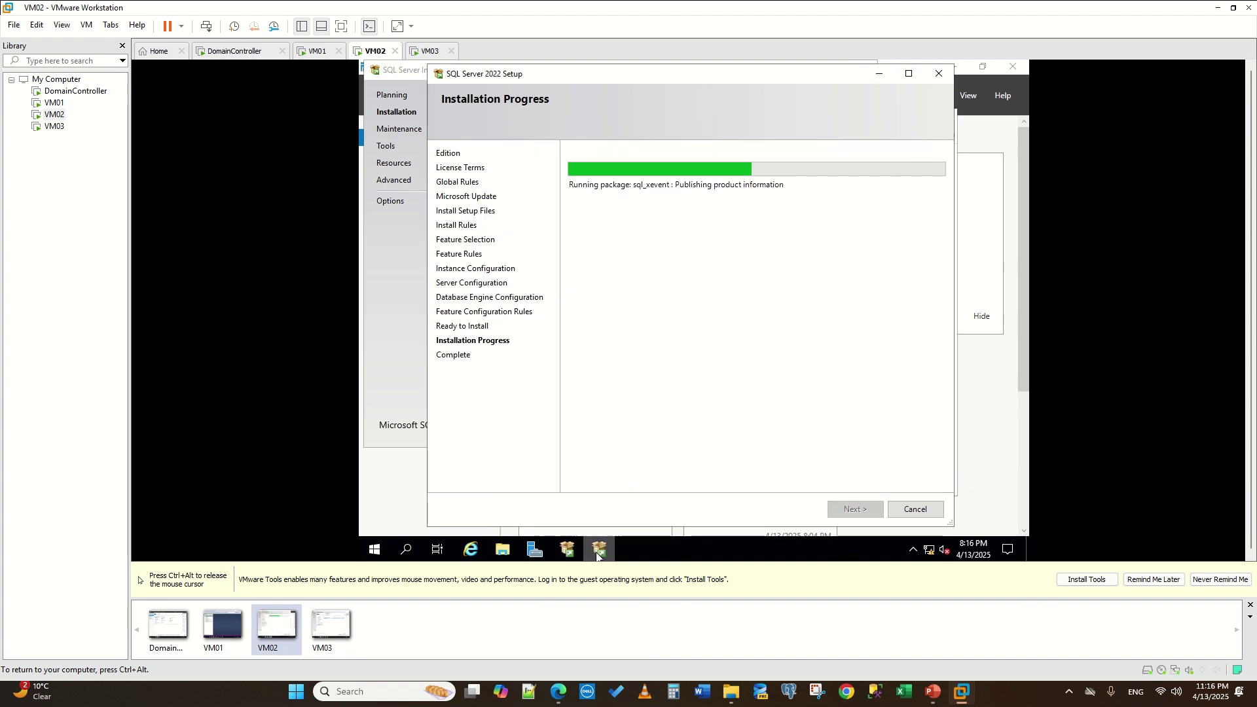
- Bring VM03's SQL Server Setup window forward to see the completed installation
{"action": "left_click", "coordinate": [426, 52]}
{"action": "left_click", "coordinate": [632, 550]}
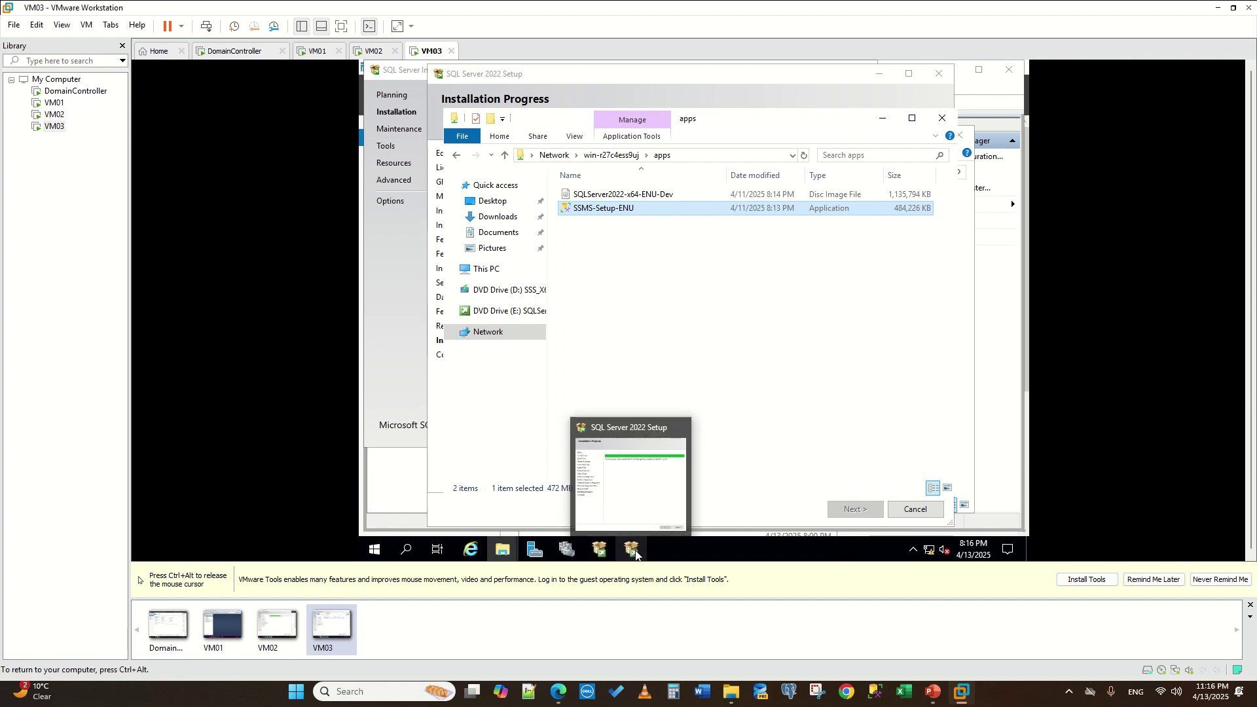
{"action": "left_click", "coordinate": [632, 550]}
{"action": "key", "text": "ctrl+alt"}
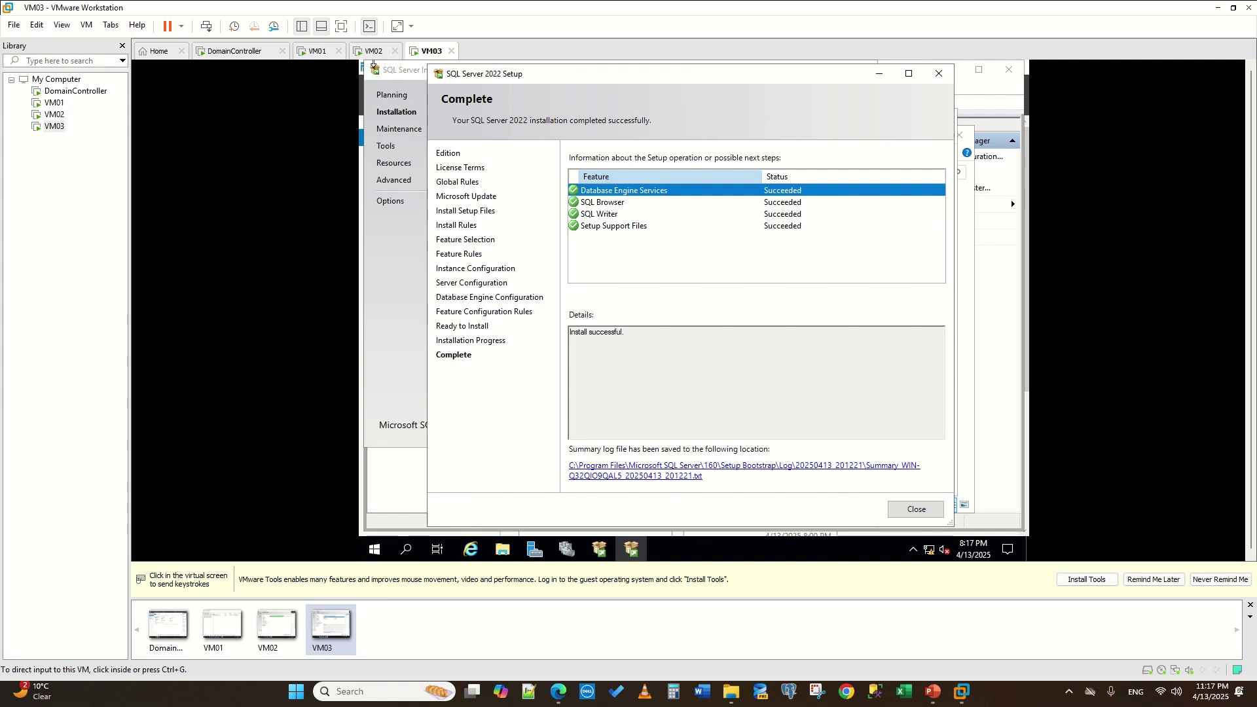
{"action": "left_click", "coordinate": [921, 510]}
- Close the finished setup wizard and launch SSMS-Setup-ENU on VM03
{"action": "left_click", "coordinate": [909, 515]}
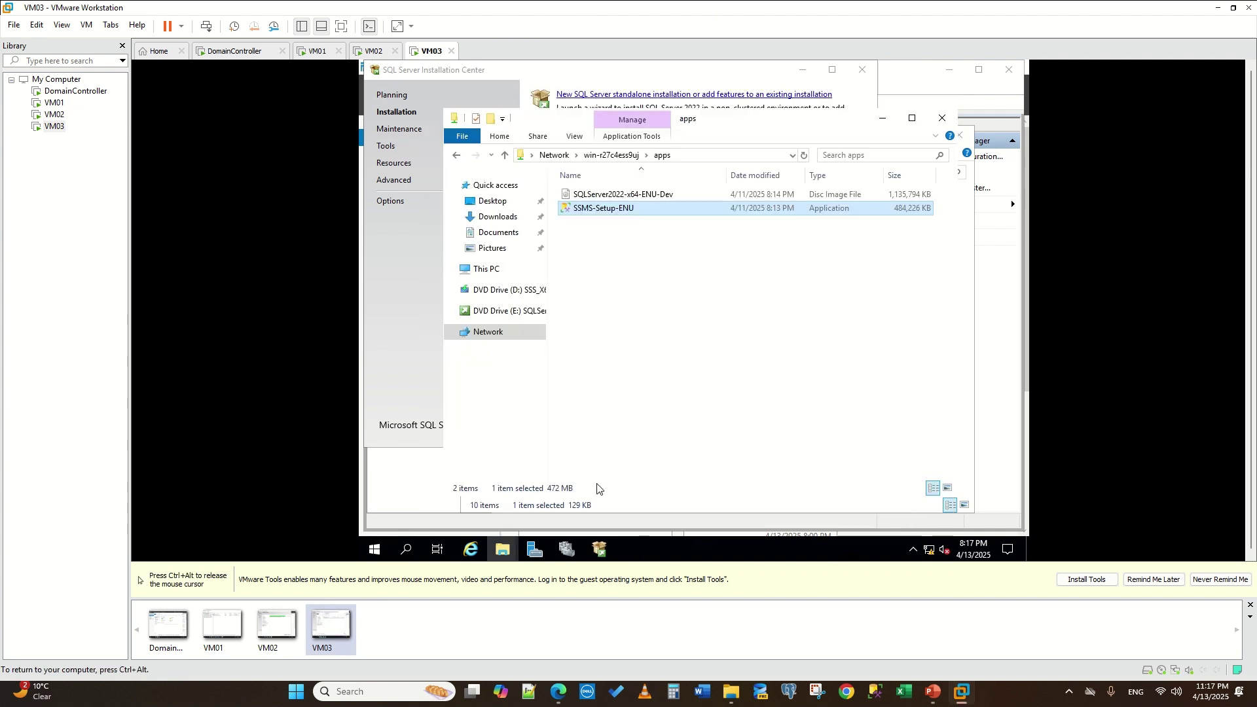
{"action": "right_click", "coordinate": [594, 208]}
{"action": "left_click", "coordinate": [633, 217]}
- Search 'configura' and open SQL Server 2022 Configuration Manager
{"action": "key", "text": "ctrl+alt"}
{"action": "left_click", "coordinate": [405, 552]}
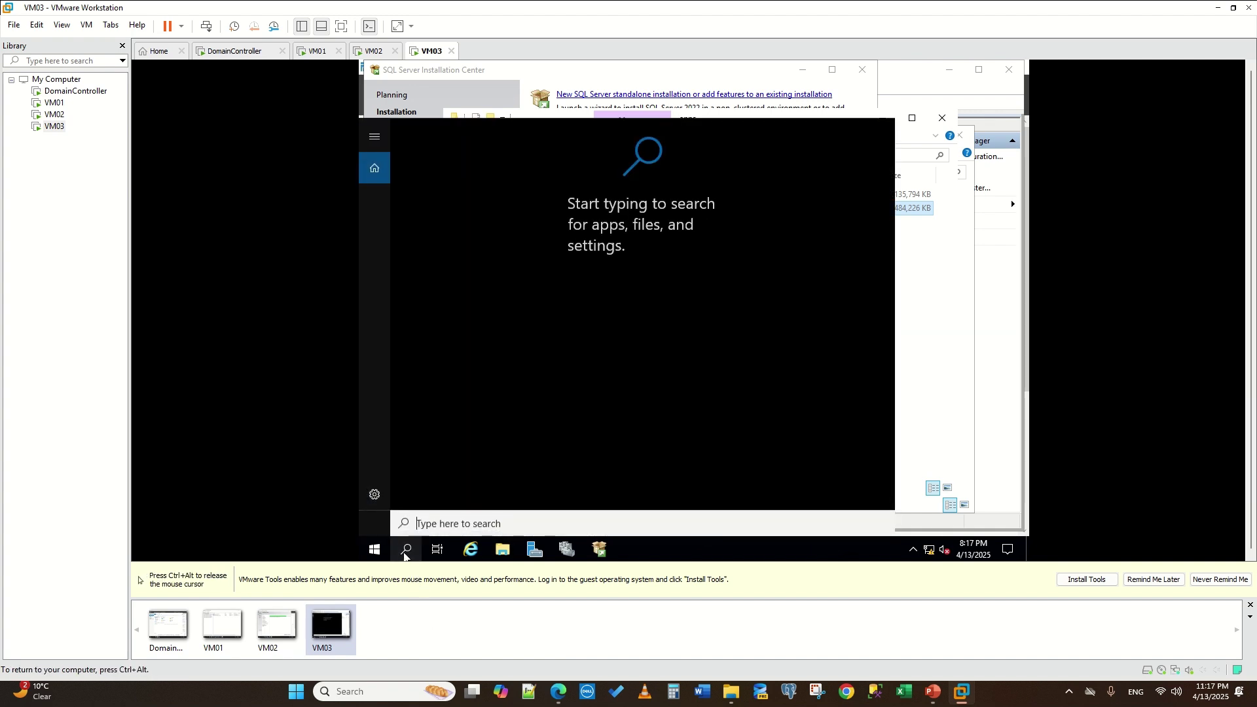
{"action": "type", "text": "configura"}
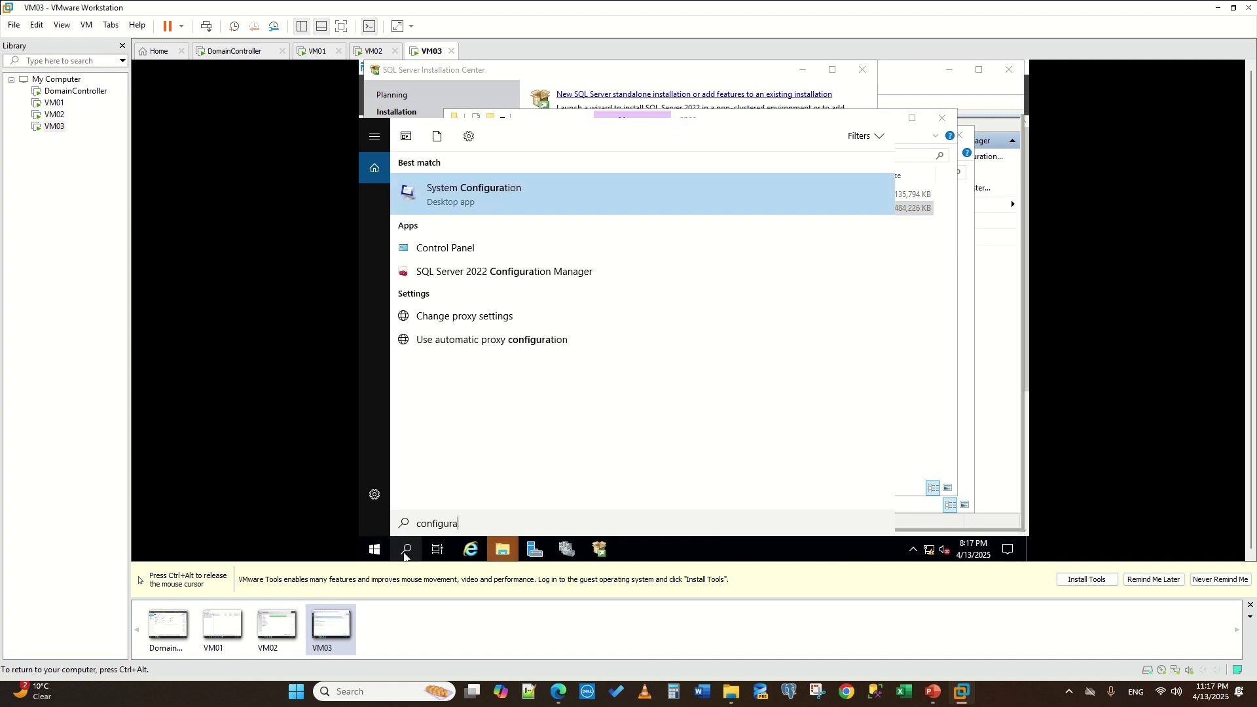
{"action": "left_click", "coordinate": [483, 272]}
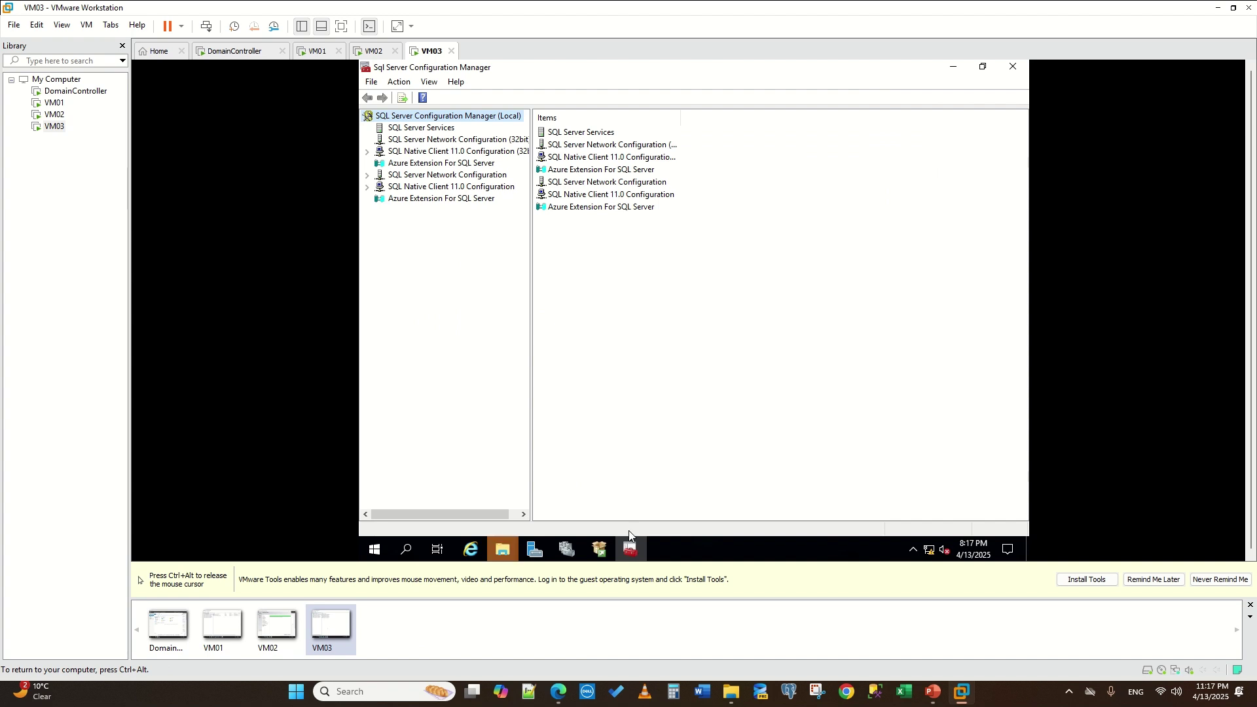
- Allow the SSMS installer to run and start installing Management Studio
{"action": "left_click", "coordinate": [502, 550]}
{"action": "left_click", "coordinate": [735, 318]}
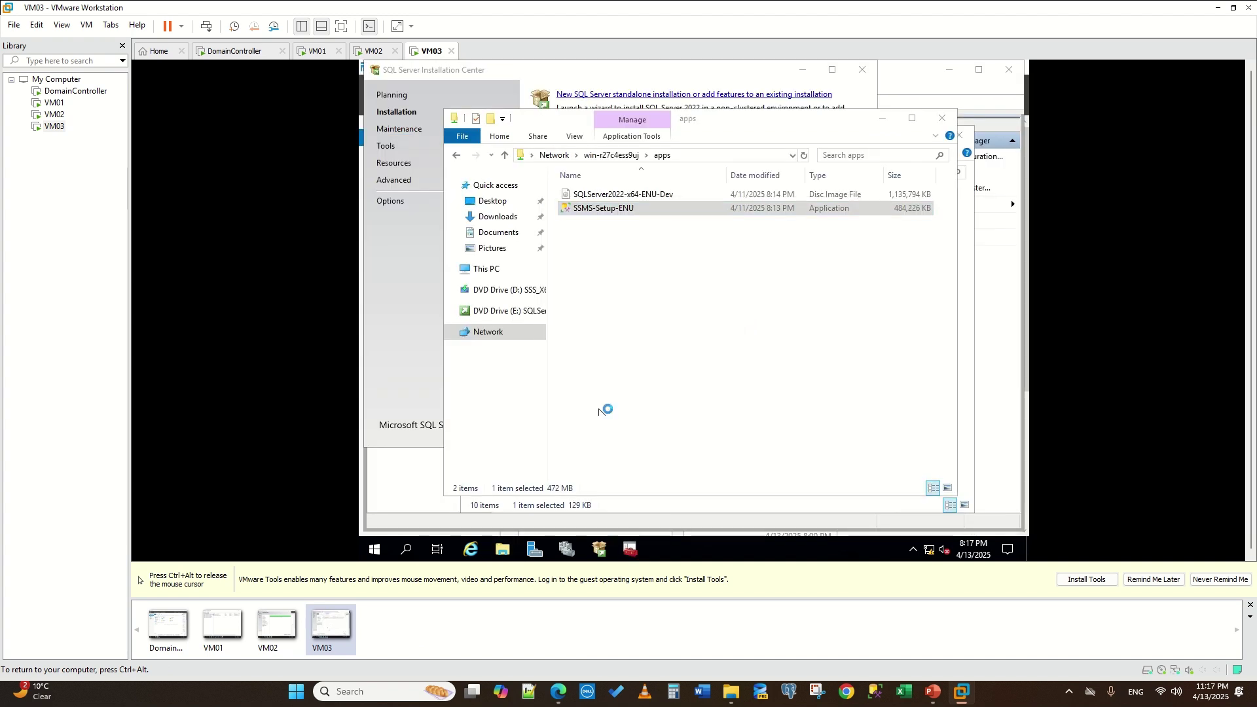
{"action": "left_click", "coordinate": [648, 460]}
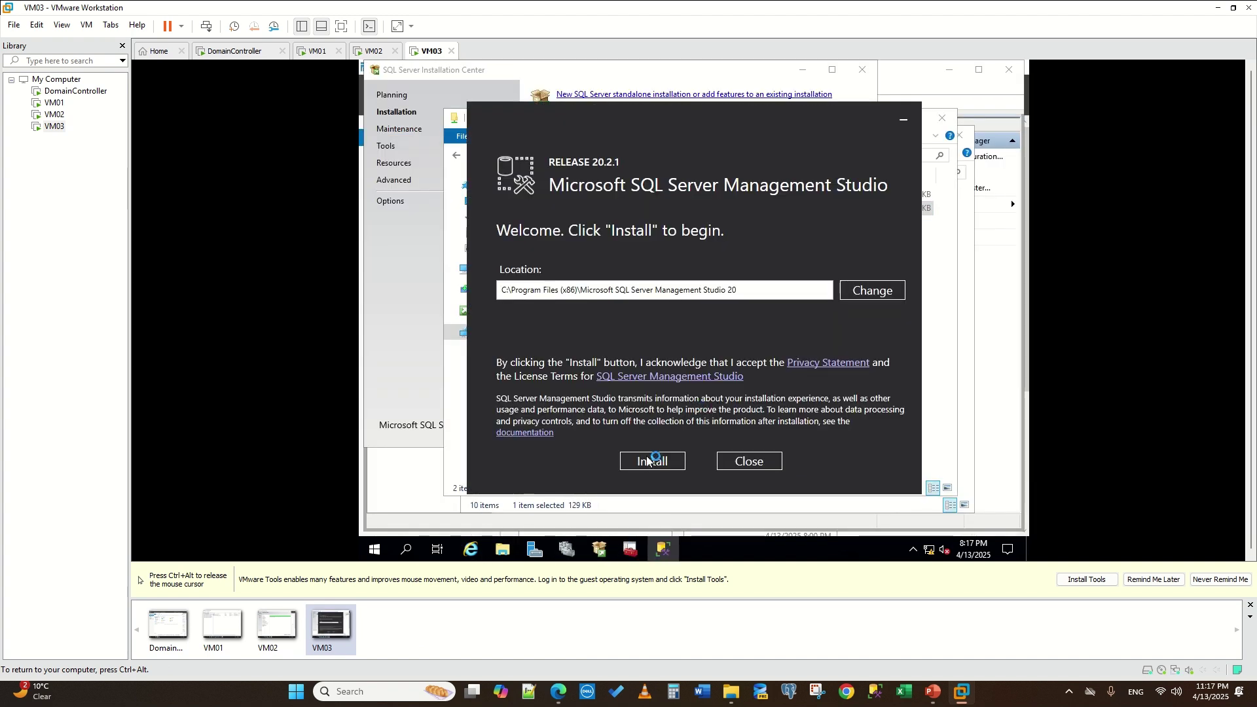
{"action": "left_click", "coordinate": [632, 551]}
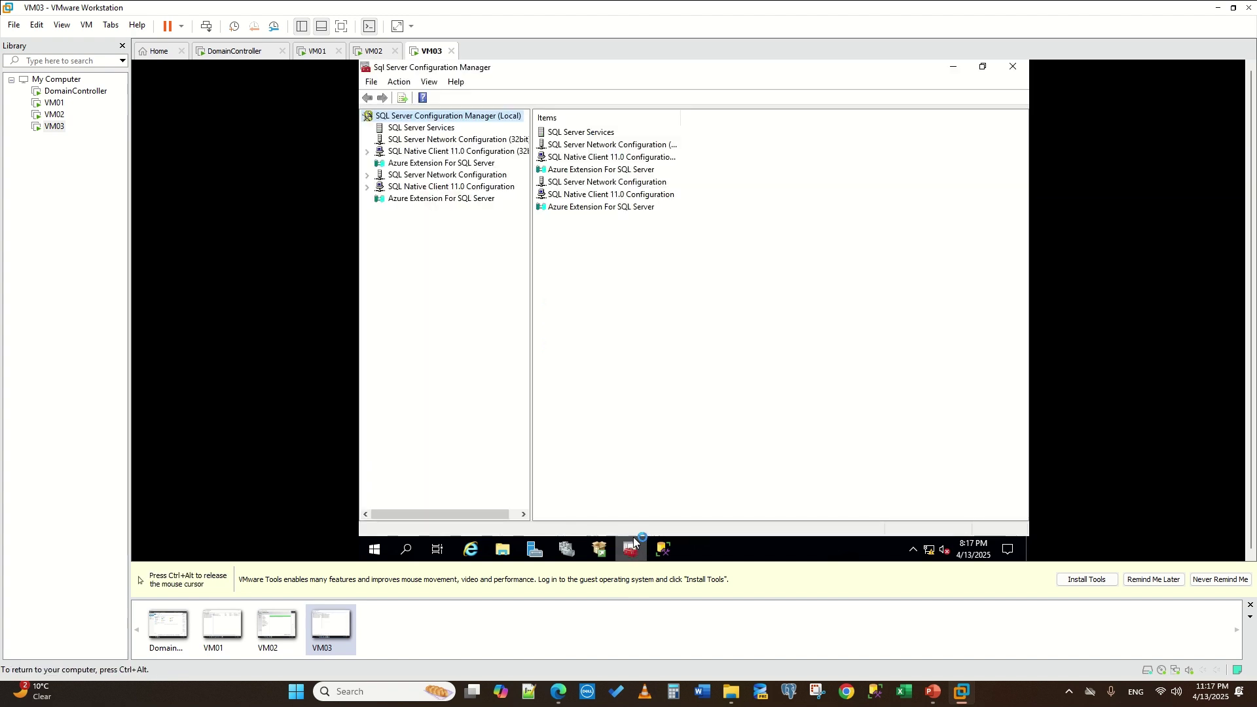
- List the SQL Server services, close the Browser properties, and refresh the services list
{"action": "left_click", "coordinate": [421, 129]}
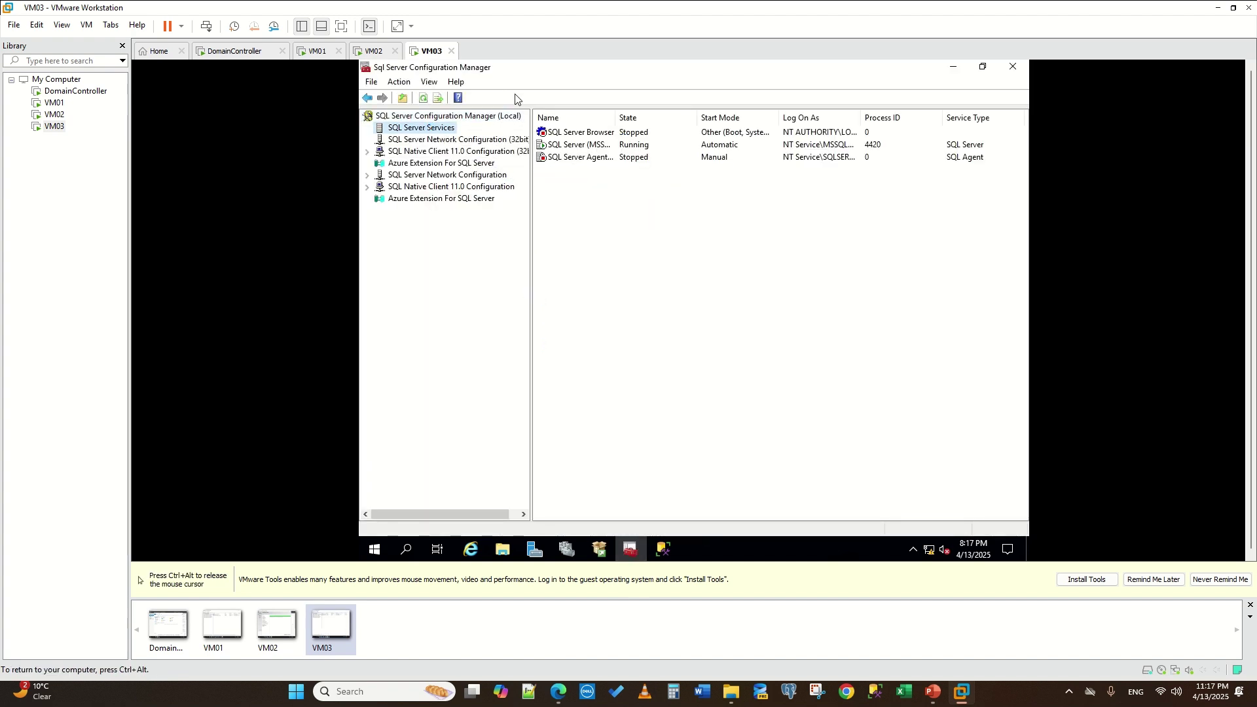
{"action": "right_click", "coordinate": [566, 134]}
{"action": "left_click", "coordinate": [627, 220]}
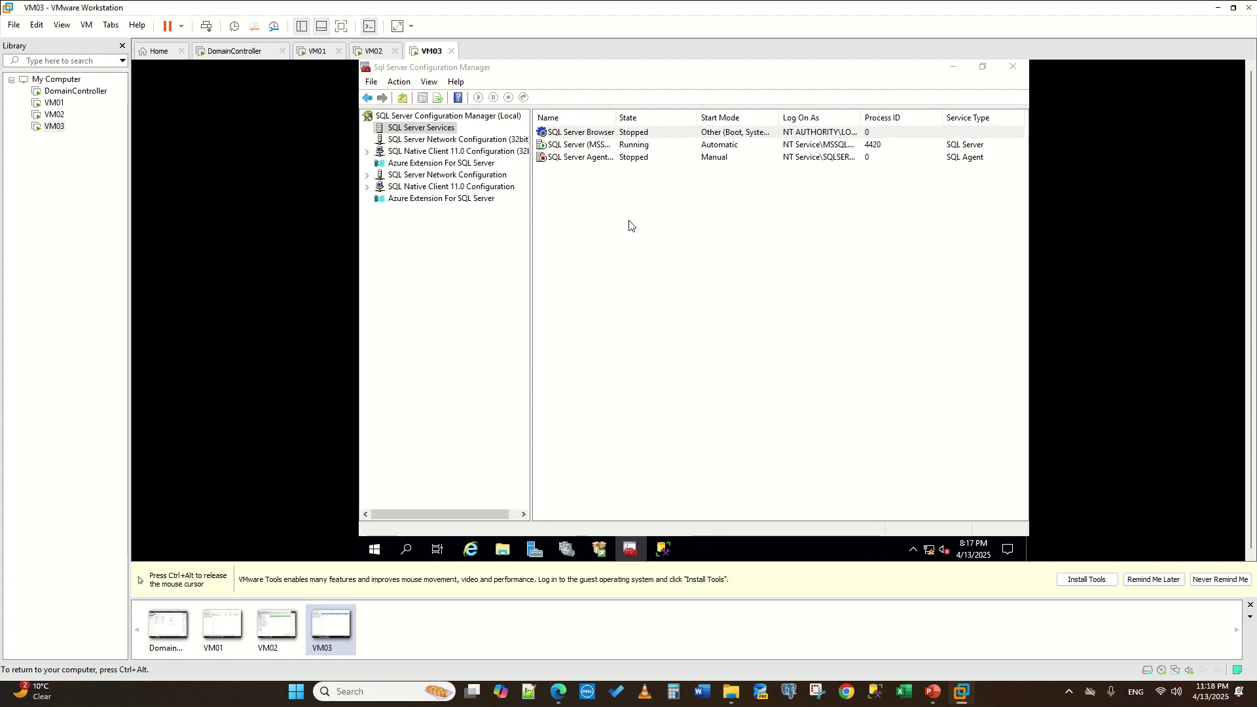
{"action": "left_click", "coordinate": [813, 150]}
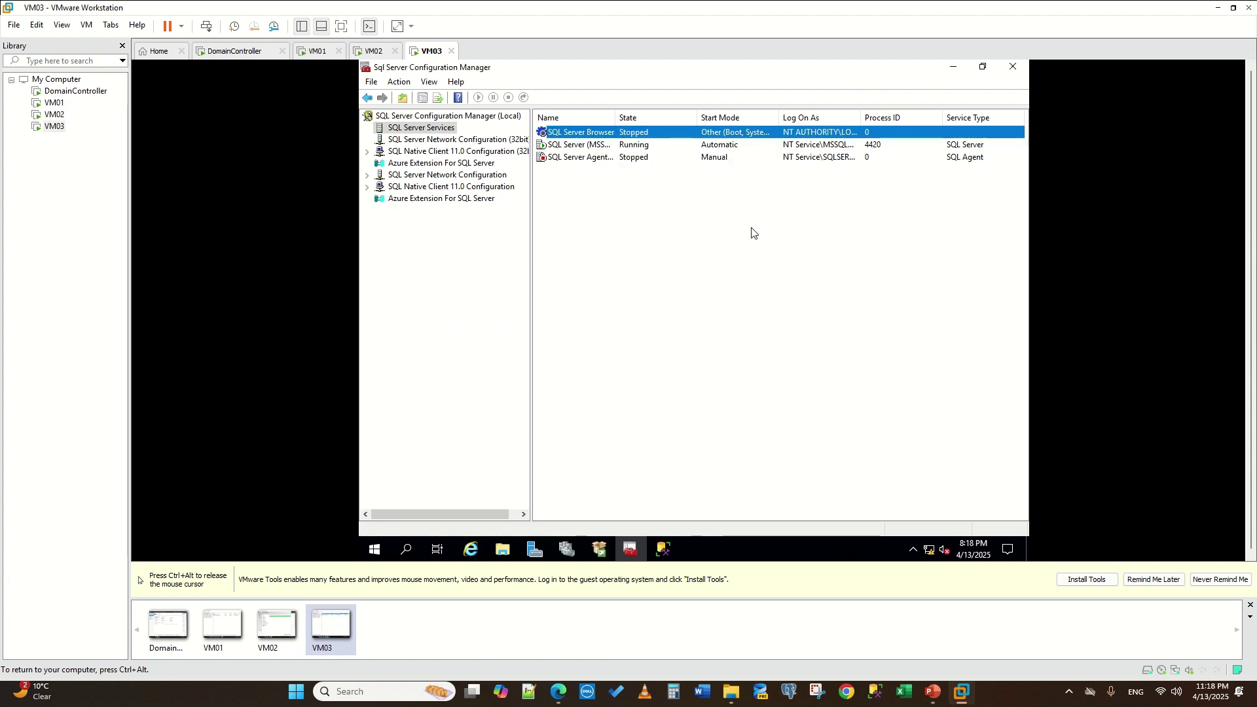
{"action": "right_click", "coordinate": [718, 239]}
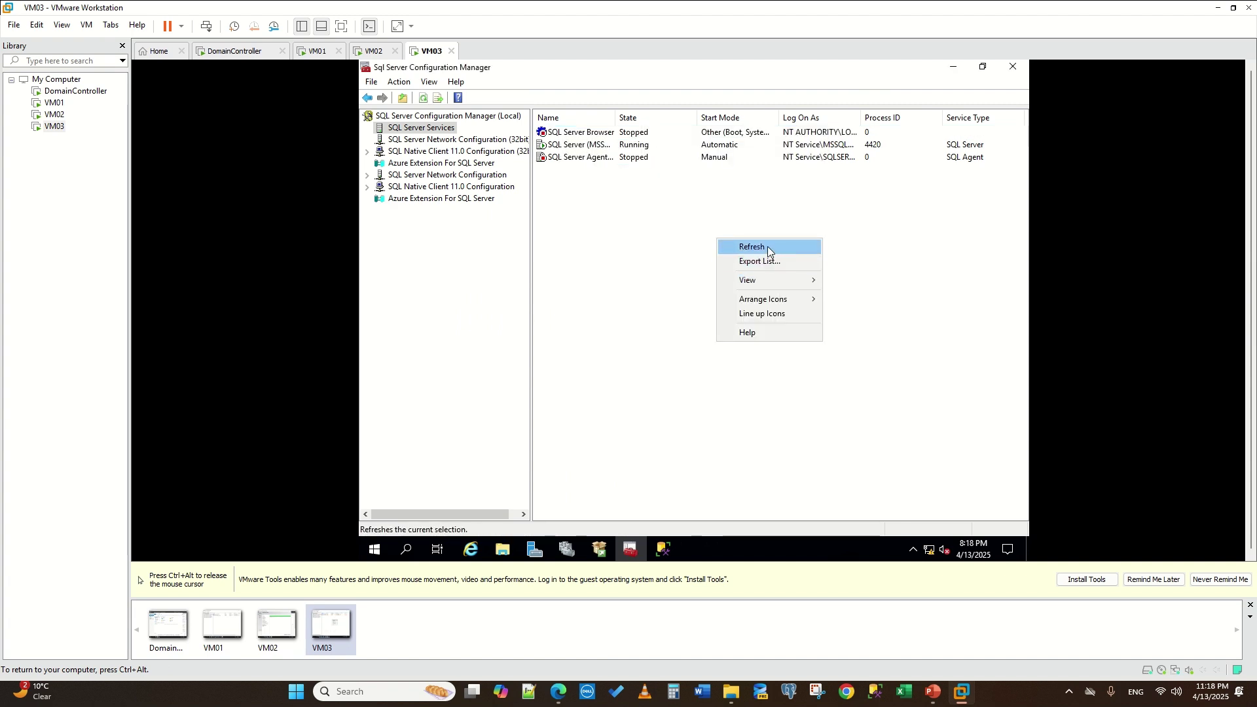
{"action": "left_click", "coordinate": [767, 246]}
{"action": "right_click", "coordinate": [561, 134]}
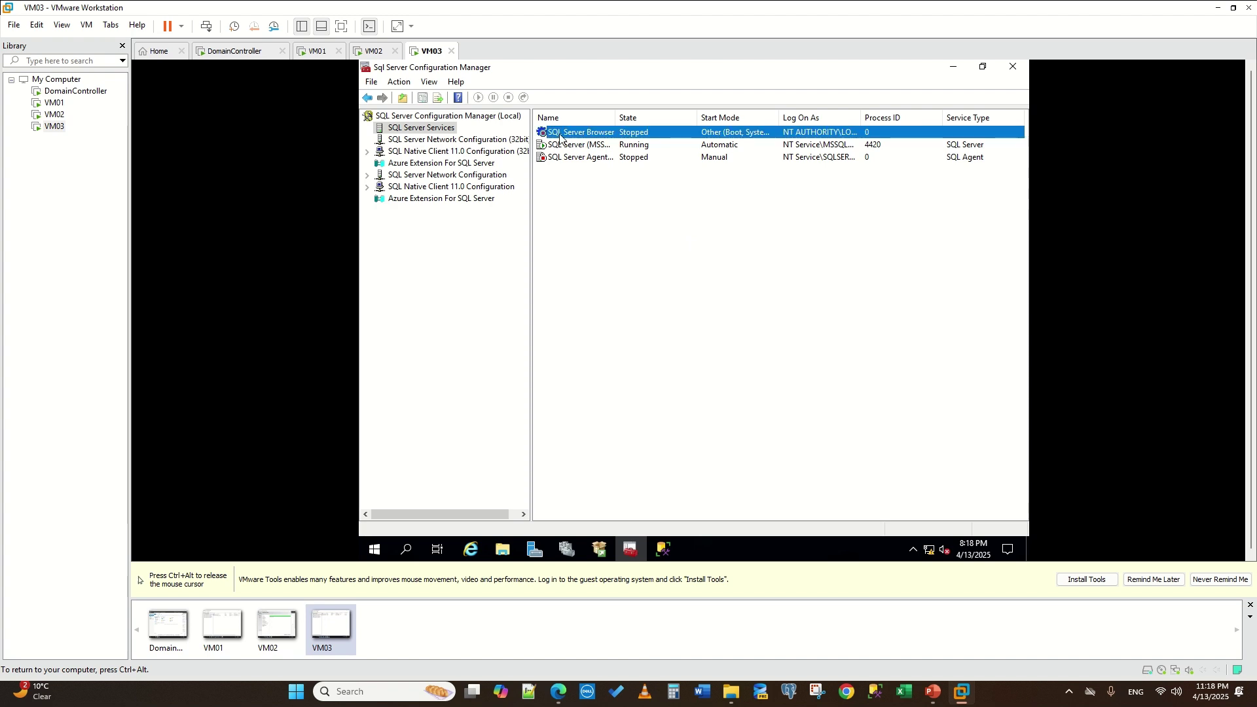
{"action": "left_click", "coordinate": [765, 284]}
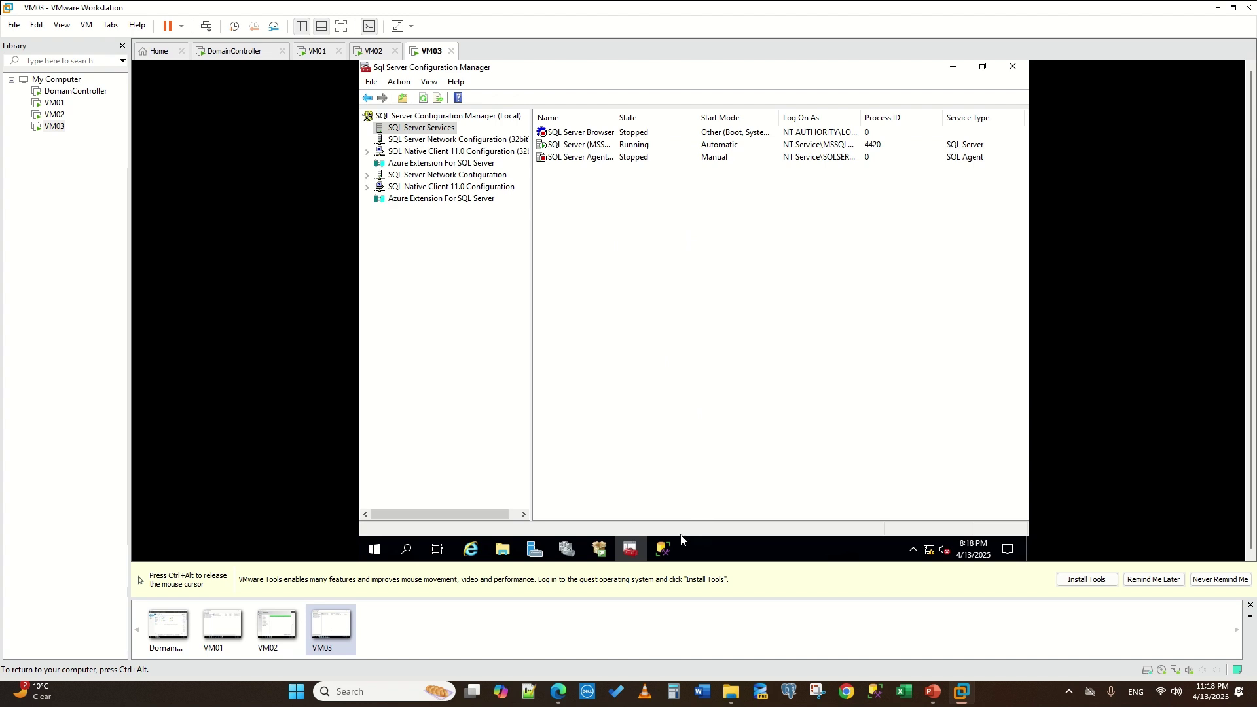
- Check the SSMS installer and VM02 setup progress, then return to VM03's services list
{"action": "left_click", "coordinate": [666, 553]}
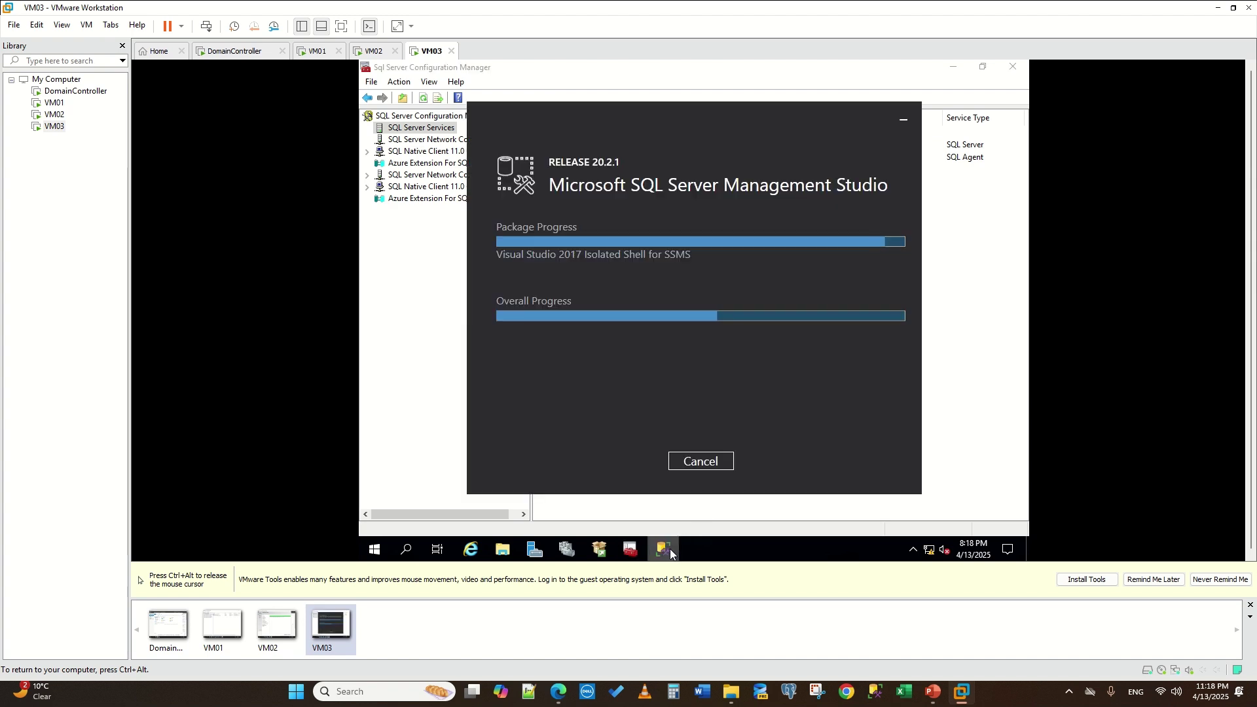
{"action": "key", "text": "ctrl+alt"}
{"action": "left_click", "coordinate": [370, 49]}
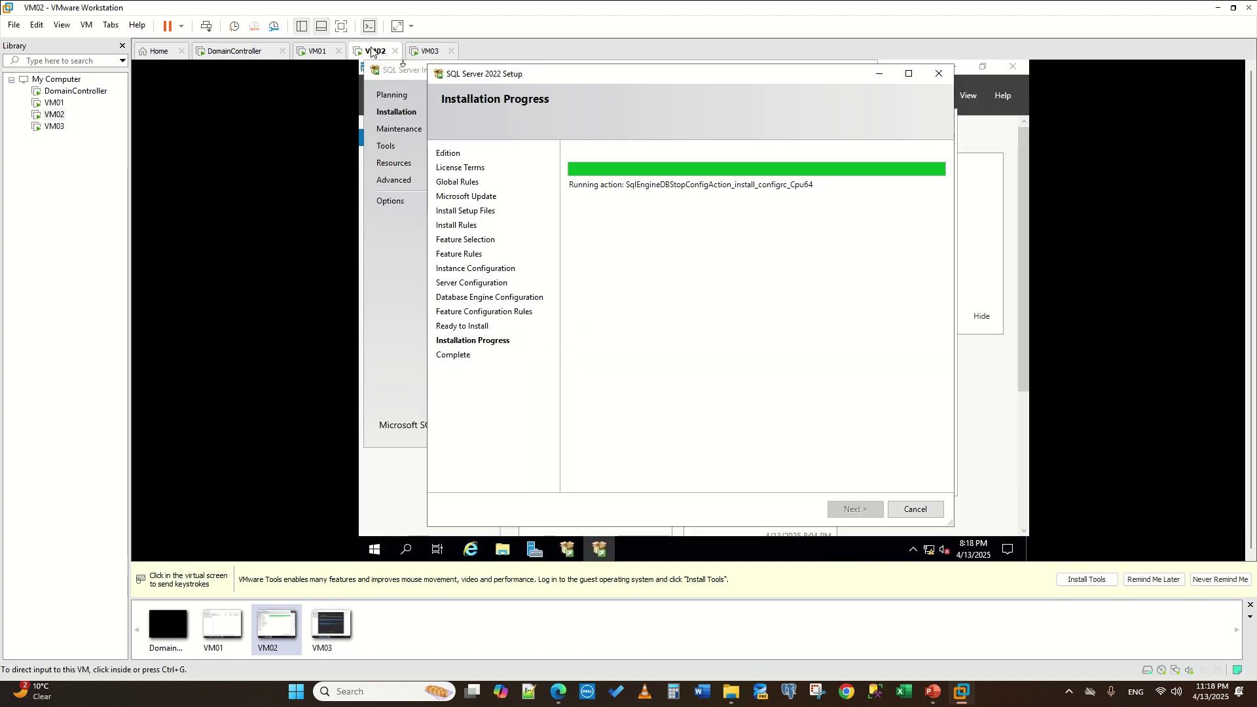
{"action": "left_click", "coordinate": [427, 57]}
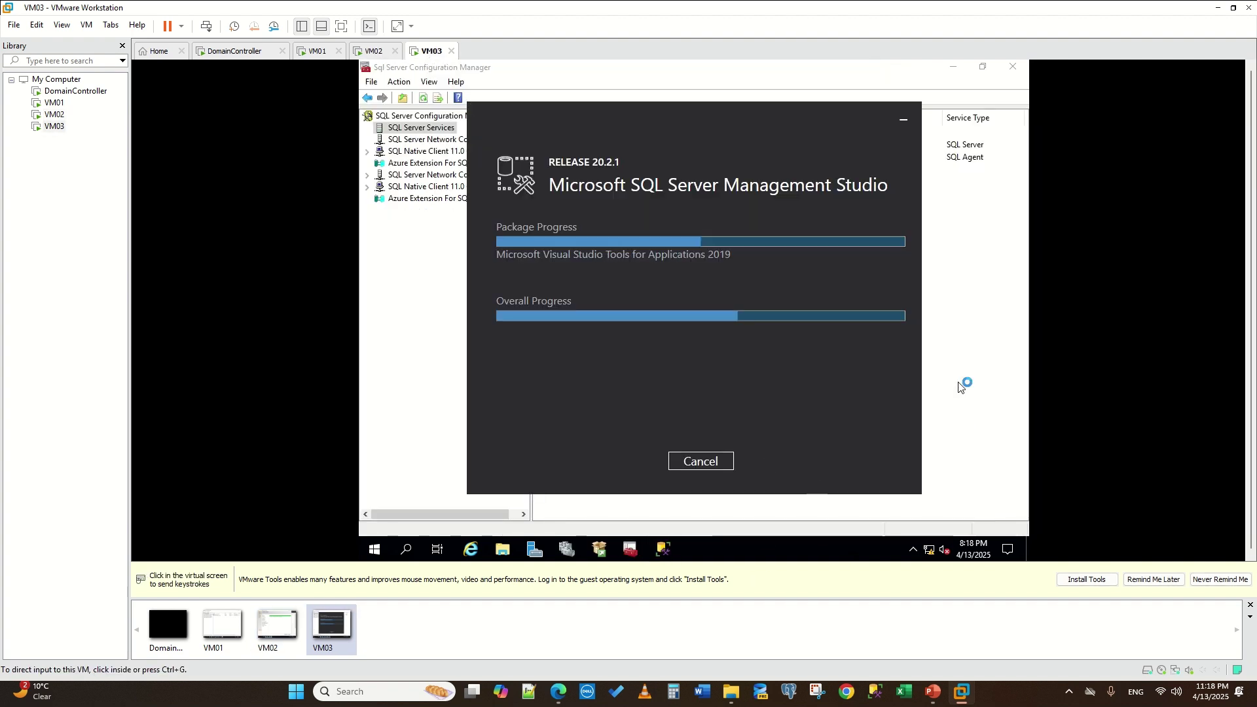
{"action": "left_click", "coordinate": [422, 98]}
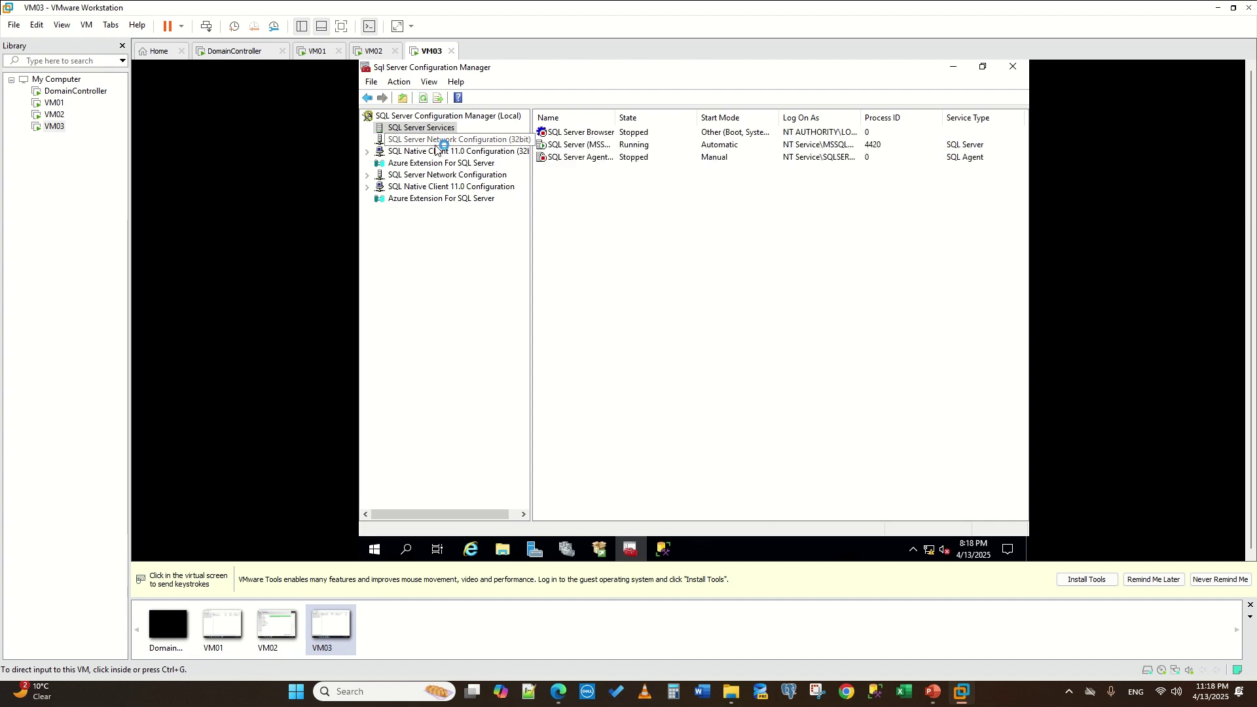
{"action": "left_click", "coordinate": [610, 144]}
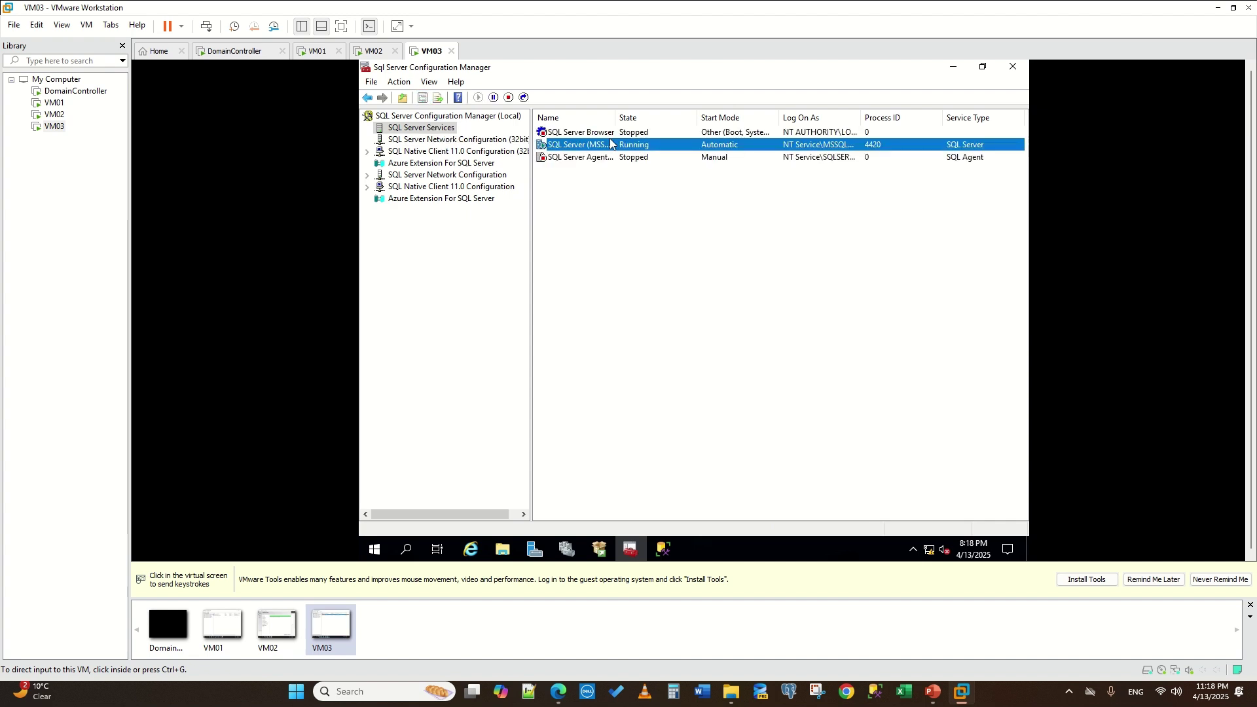
{"action": "left_click", "coordinate": [586, 133]}
- On VM03, set the SQL Server Browser service start mode to Automatic
{"action": "right_click", "coordinate": [585, 134]}
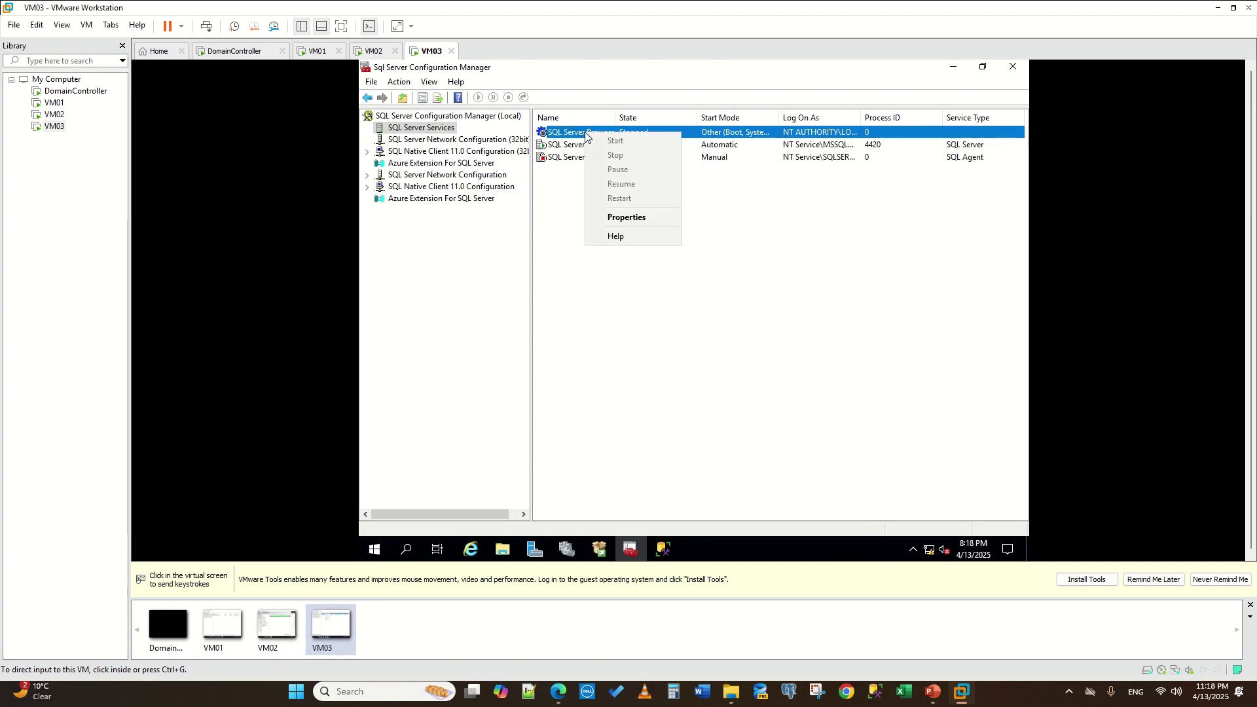
{"action": "left_click", "coordinate": [650, 219]}
{"action": "left_click", "coordinate": [608, 173]}
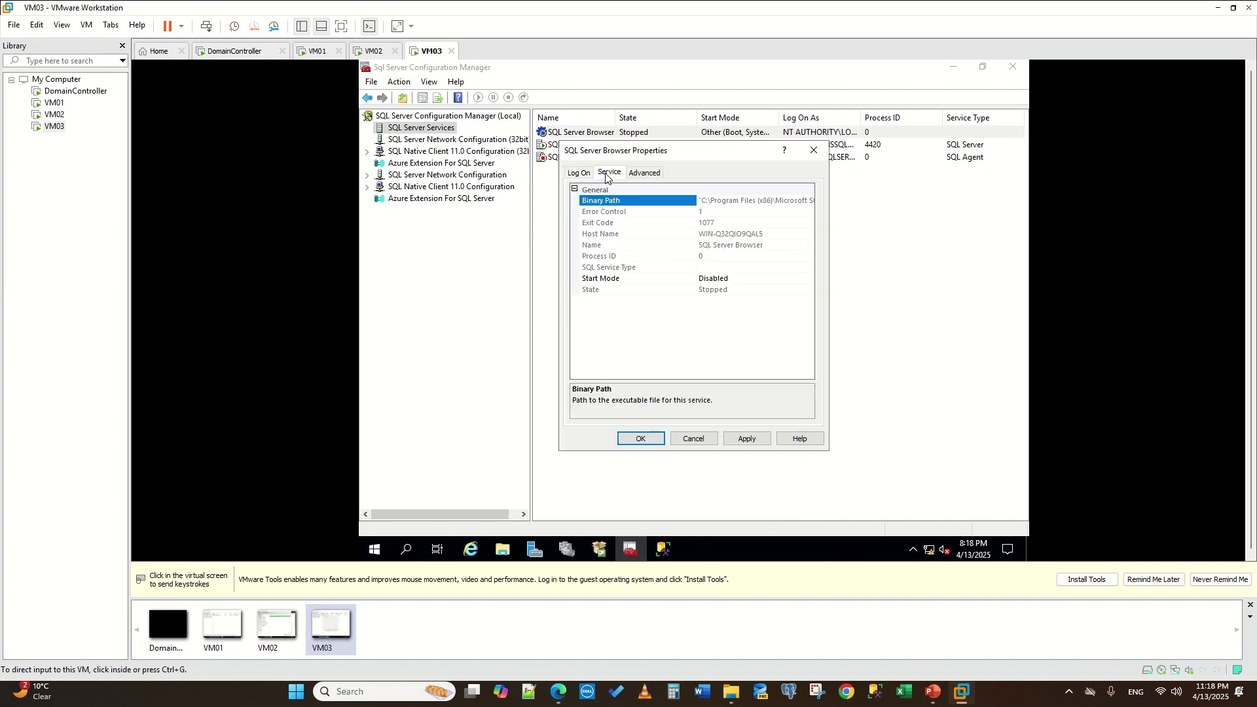
{"action": "left_click", "coordinate": [662, 178]}
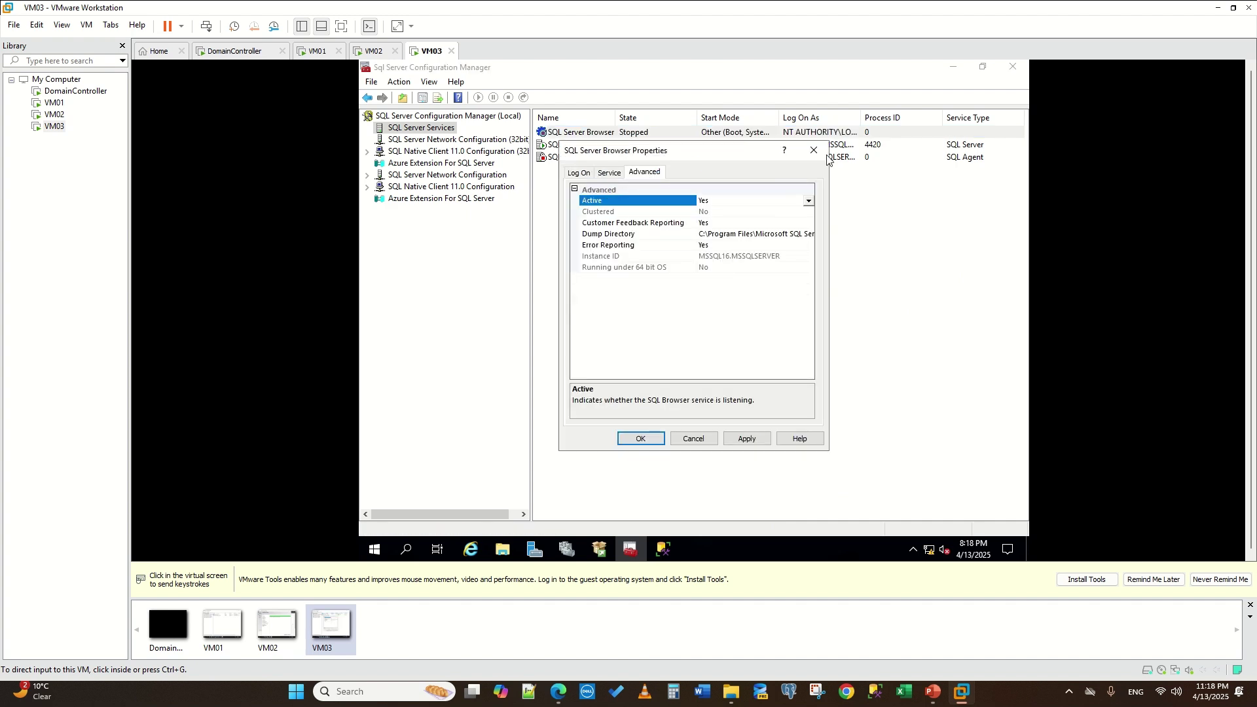
{"action": "left_click", "coordinate": [611, 175]}
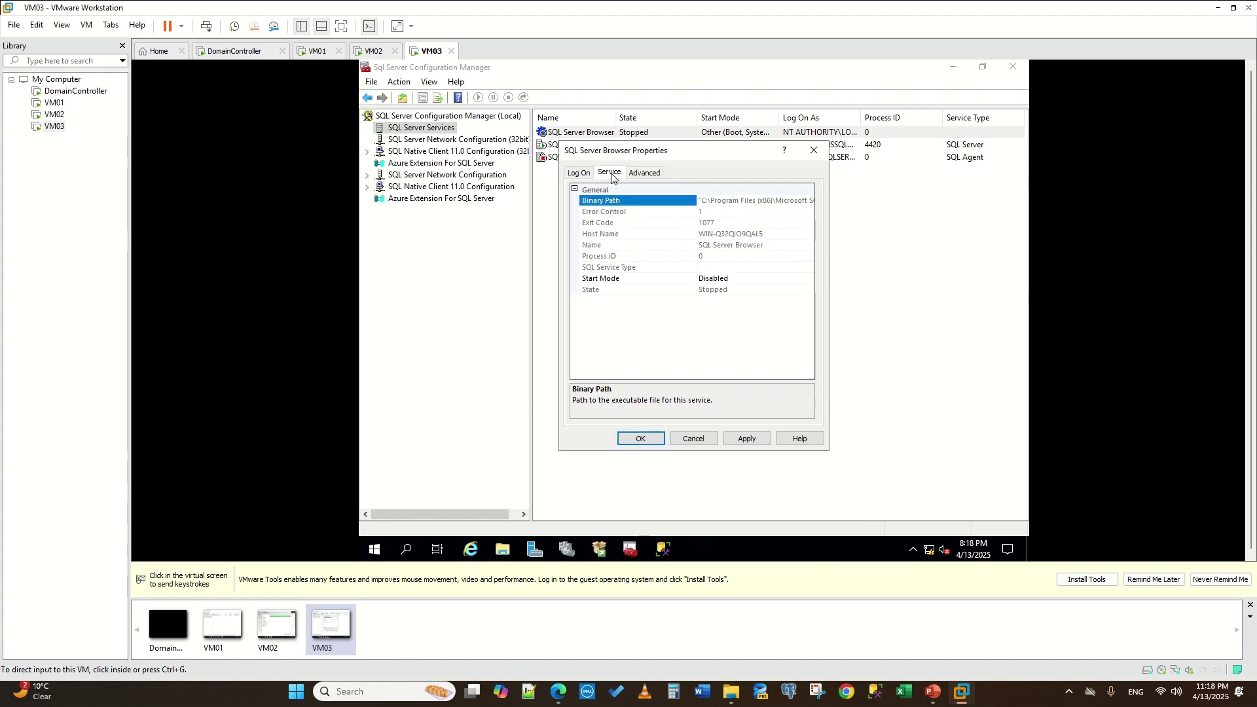
{"action": "left_click", "coordinate": [753, 281]}
{"action": "left_click", "coordinate": [760, 294]}
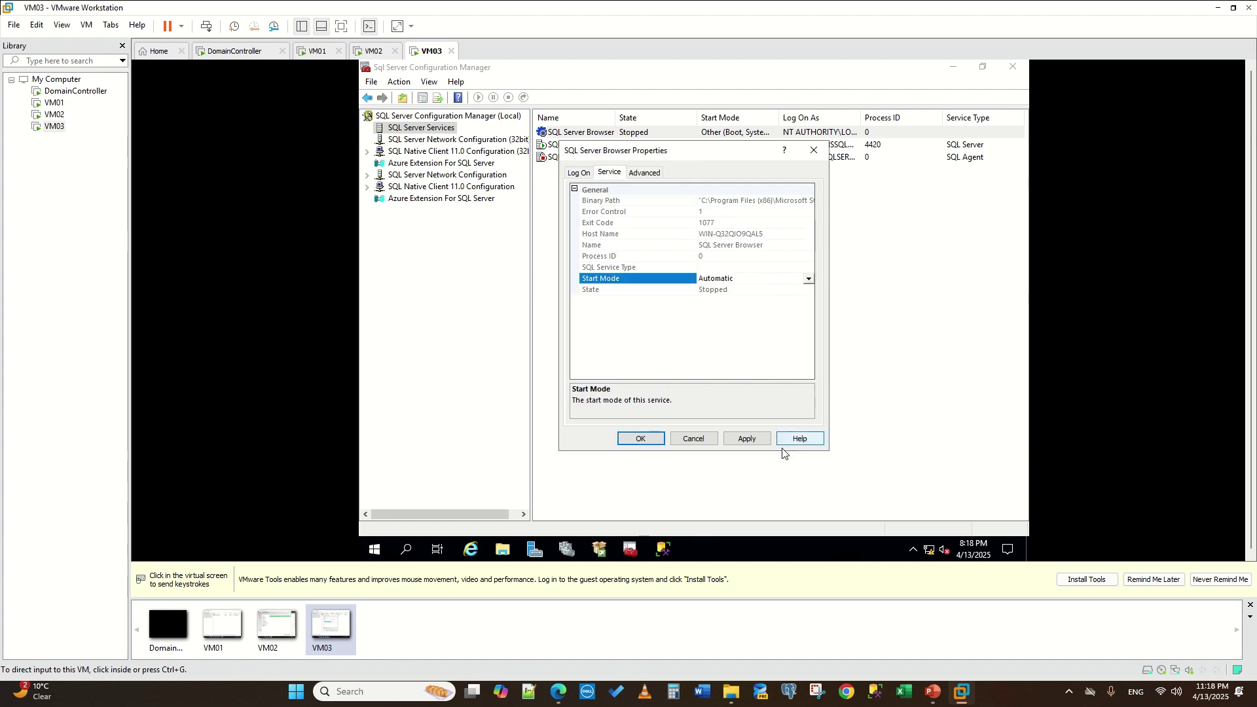
{"action": "left_click", "coordinate": [747, 439]}
{"action": "left_click", "coordinate": [627, 440]}
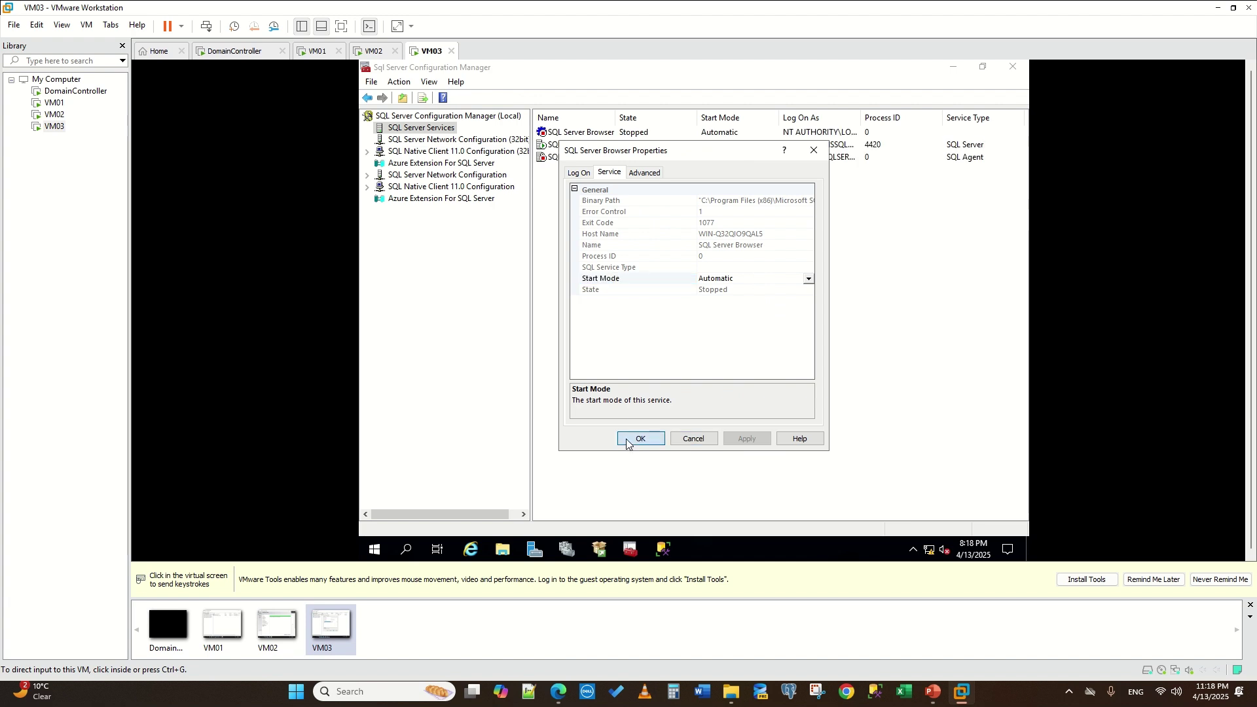
- Set the SQL Server Agent service start mode to Automatic
{"action": "right_click", "coordinate": [567, 148]}
{"action": "right_click", "coordinate": [564, 159]}
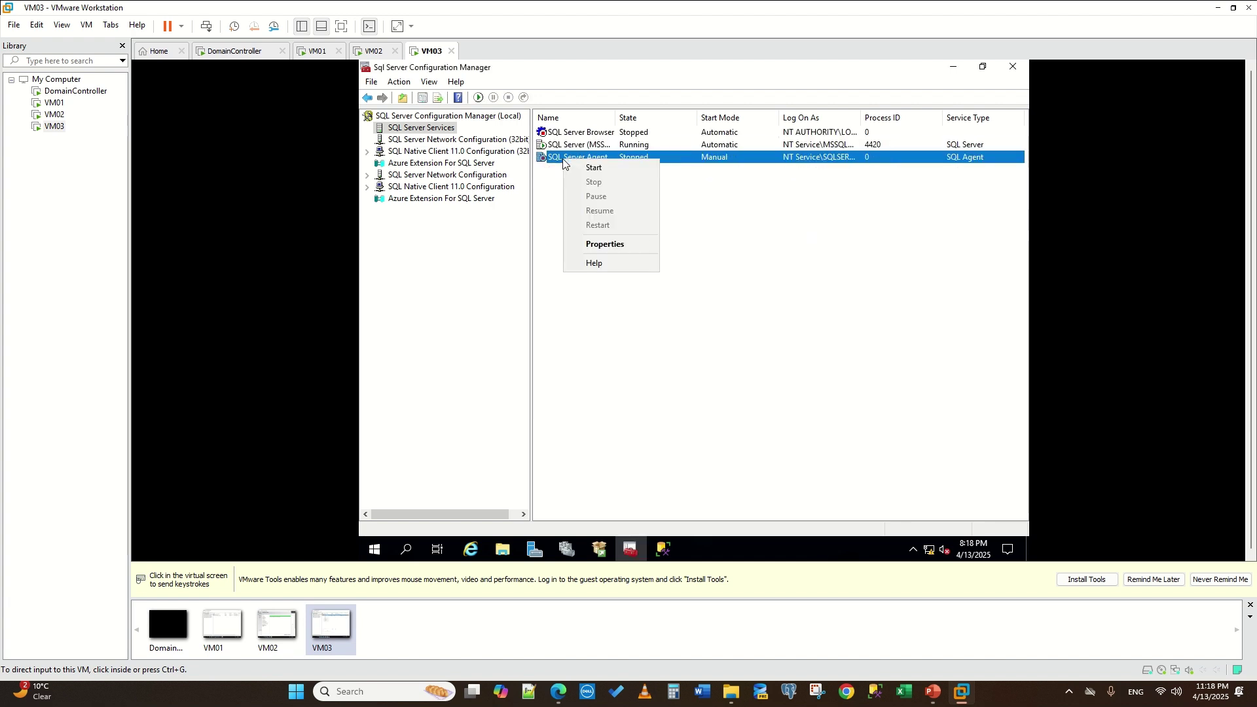
{"action": "left_click", "coordinate": [623, 245]}
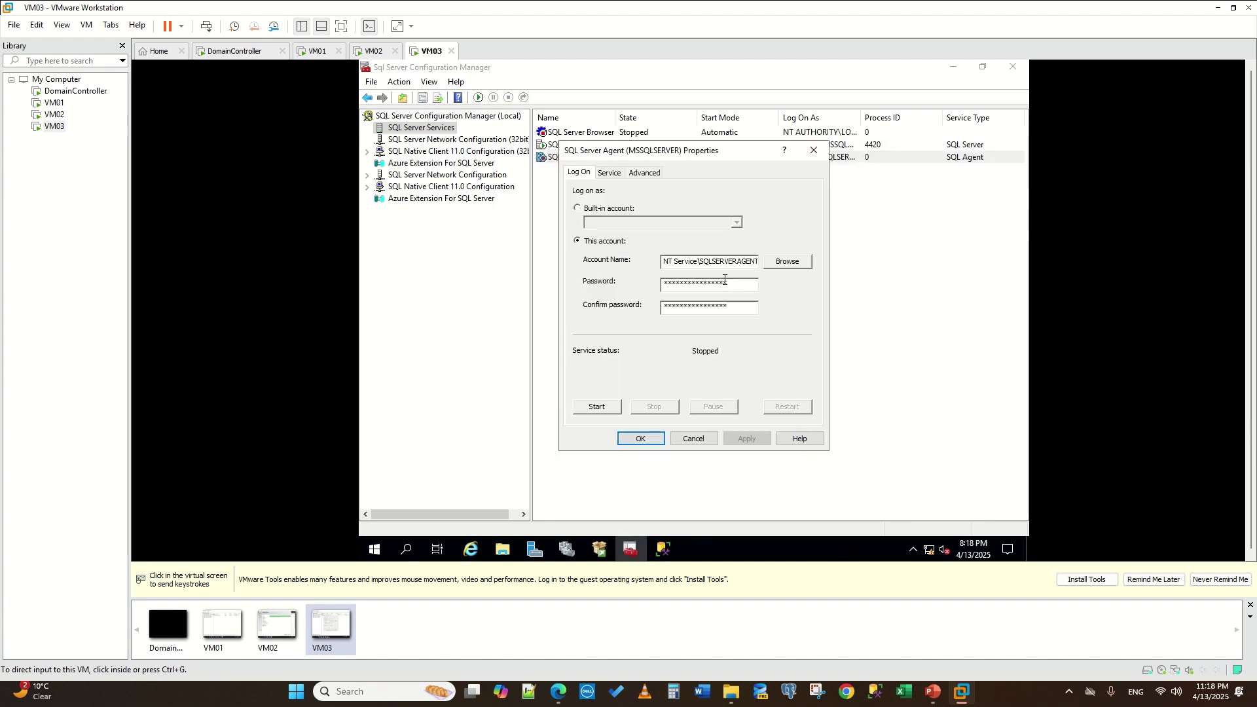
{"action": "left_click", "coordinate": [609, 173]}
{"action": "left_click", "coordinate": [737, 280]}
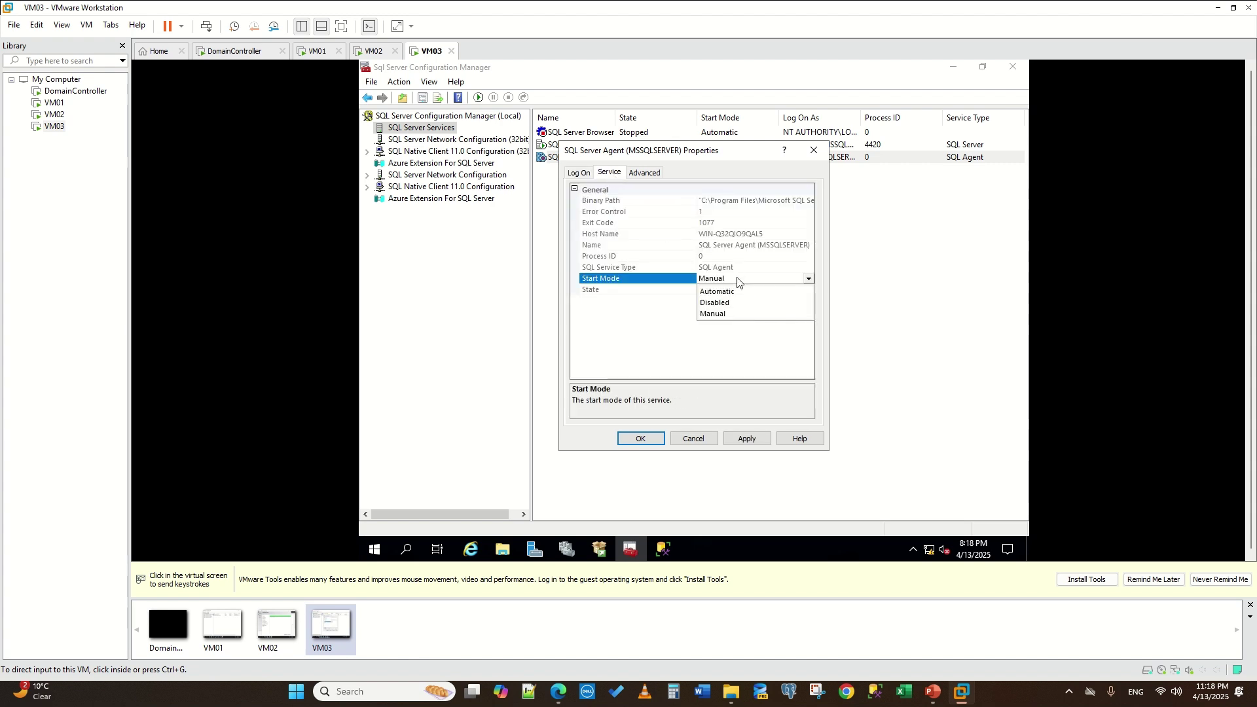
{"action": "left_click", "coordinate": [741, 292]}
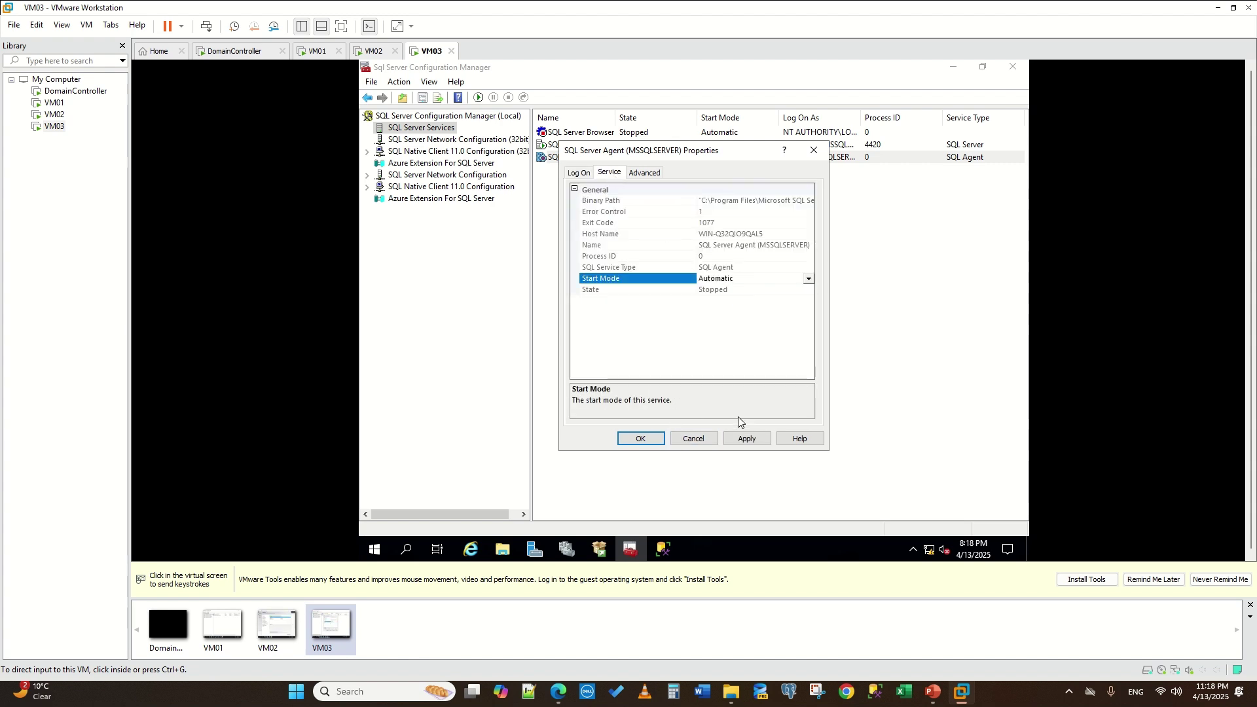
{"action": "left_click", "coordinate": [749, 437]}
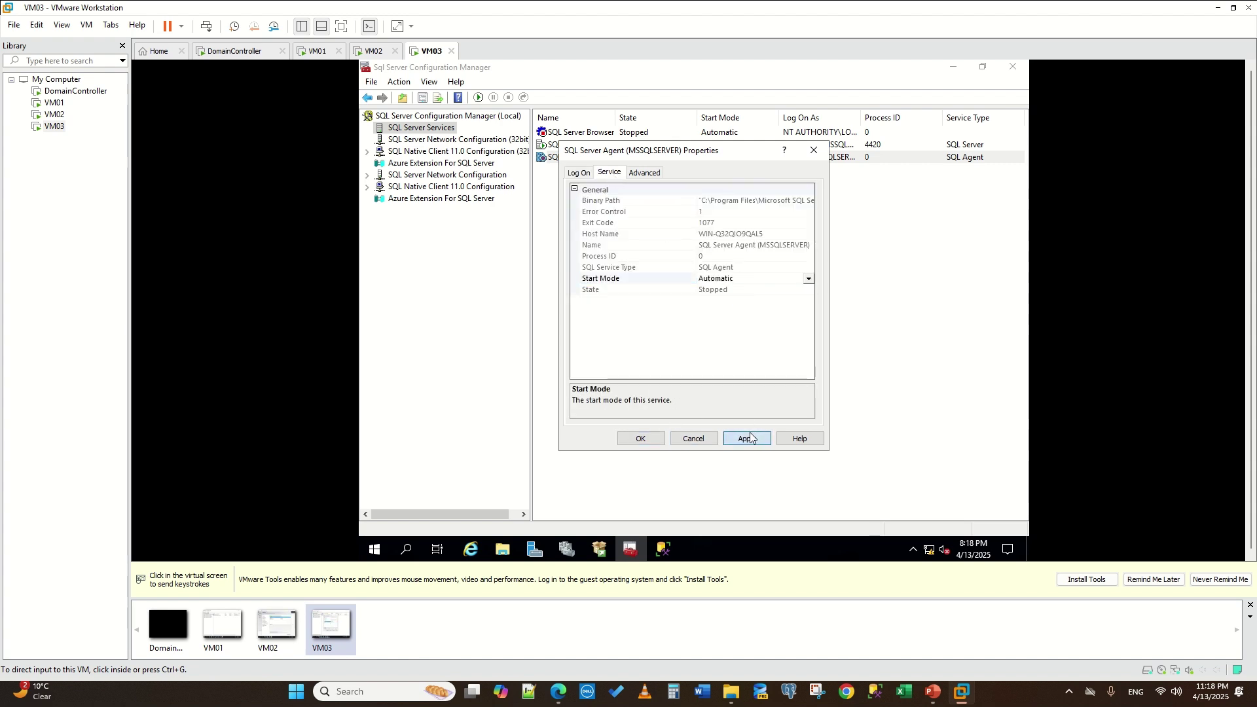
{"action": "left_click", "coordinate": [641, 438]}
- Reopen the SQL Server Agent properties to verify its service settings
{"action": "mouse_move", "coordinate": [540, 38]}
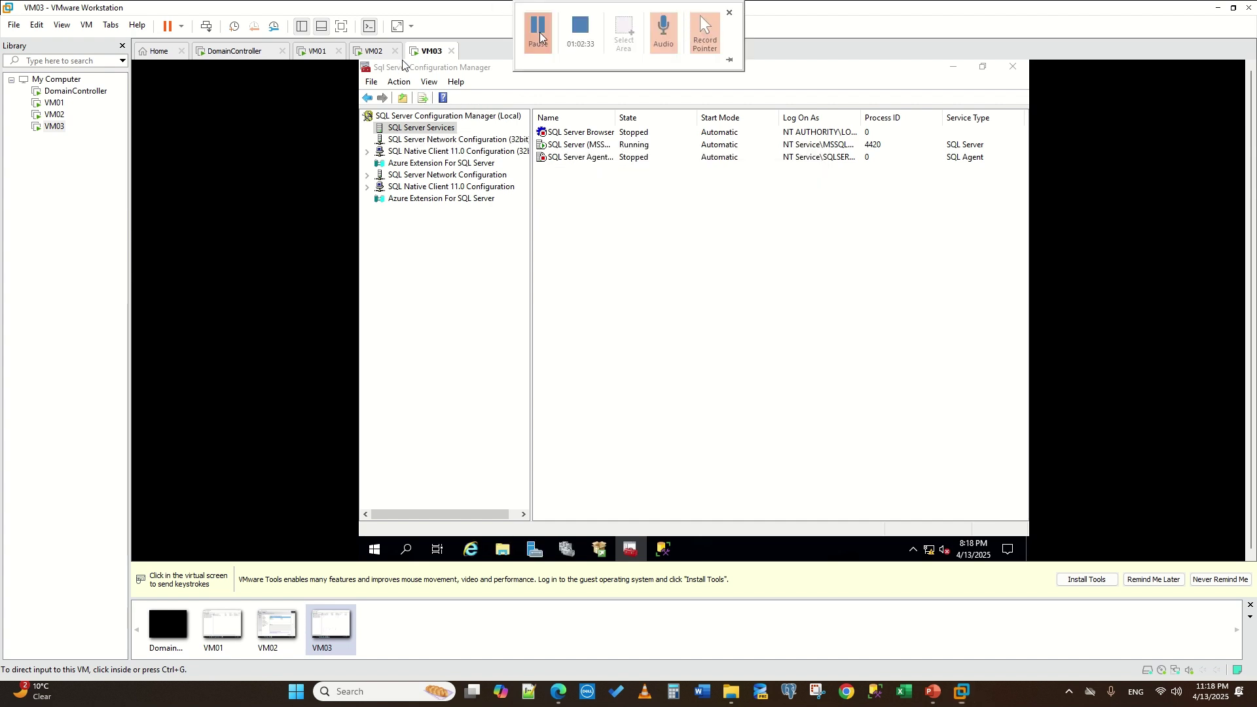
{"action": "left_click", "coordinate": [577, 160]}
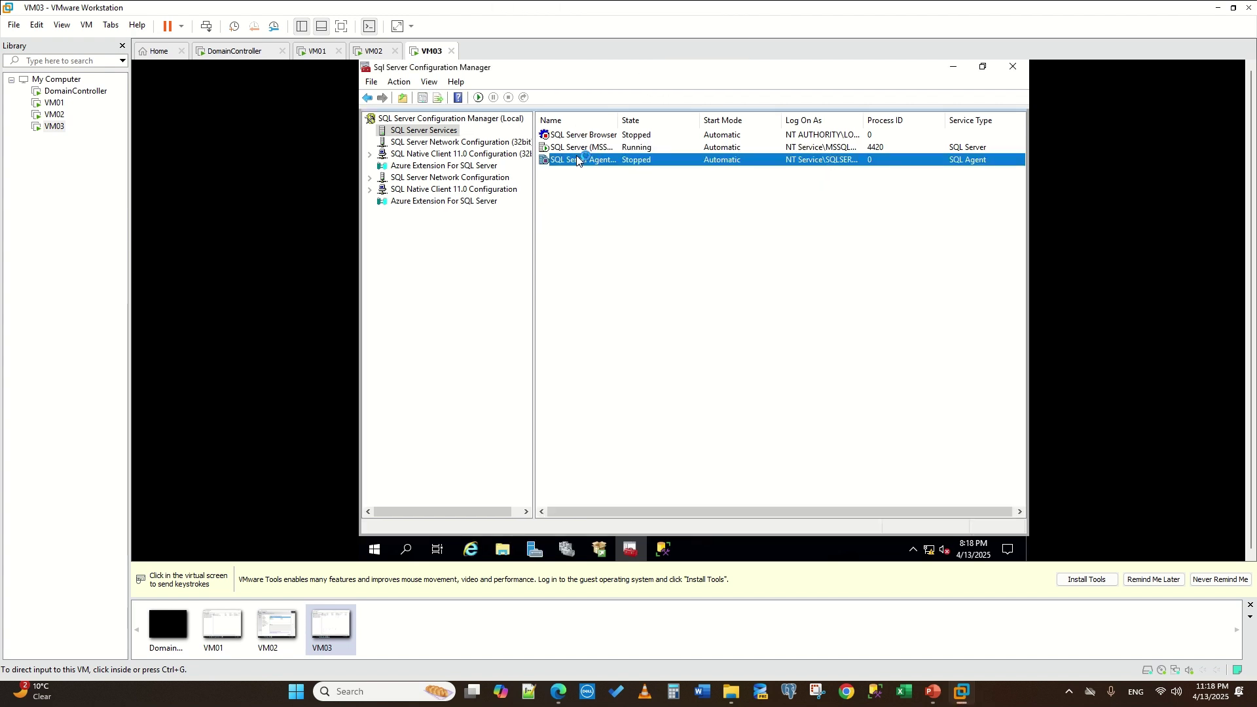
{"action": "right_click", "coordinate": [576, 160]}
{"action": "left_click", "coordinate": [652, 246]}
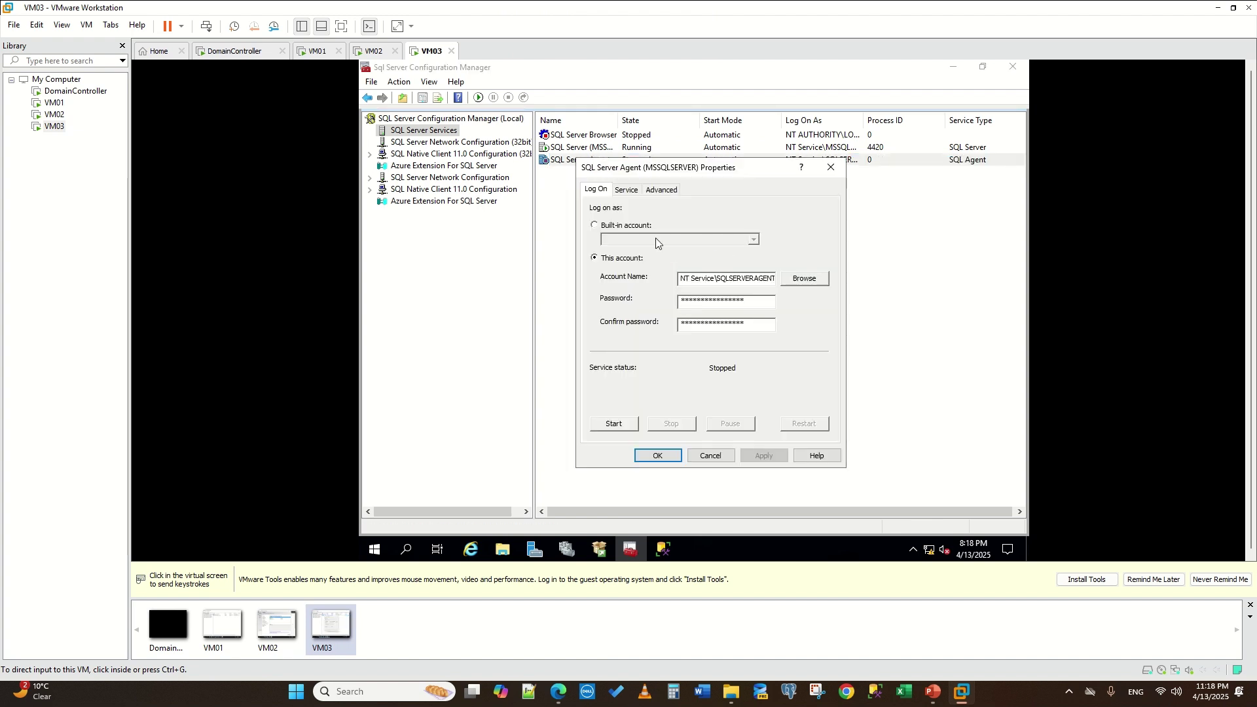
{"action": "left_click", "coordinate": [626, 189]}
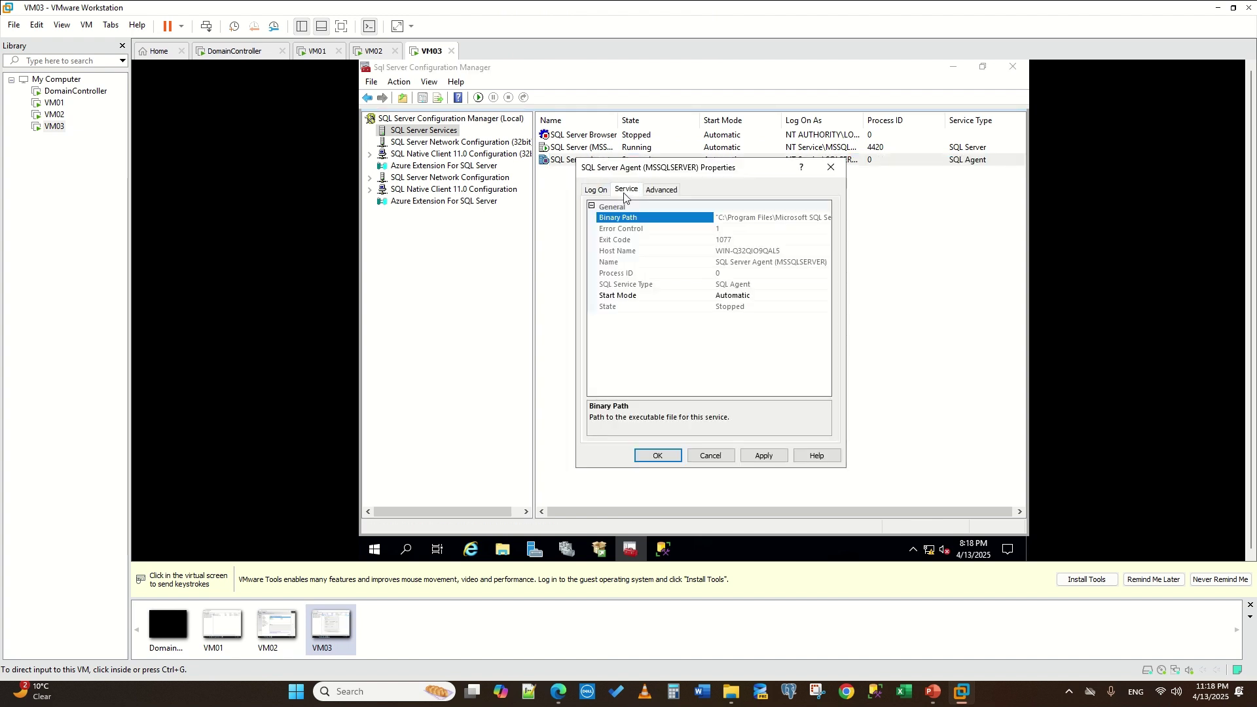
{"action": "left_click", "coordinate": [662, 457]}
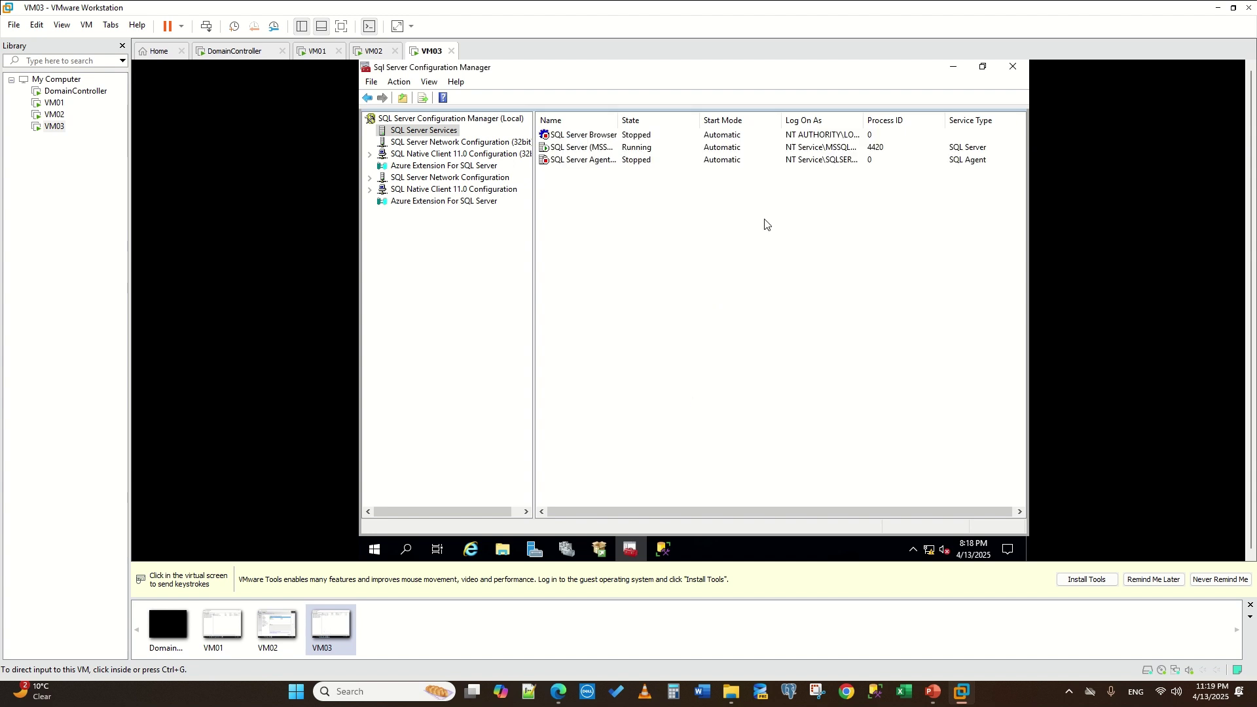
- Start the SQL Server Browser and SQL Server Agent services
{"action": "right_click", "coordinate": [558, 141]}
{"action": "left_click", "coordinate": [580, 155]}
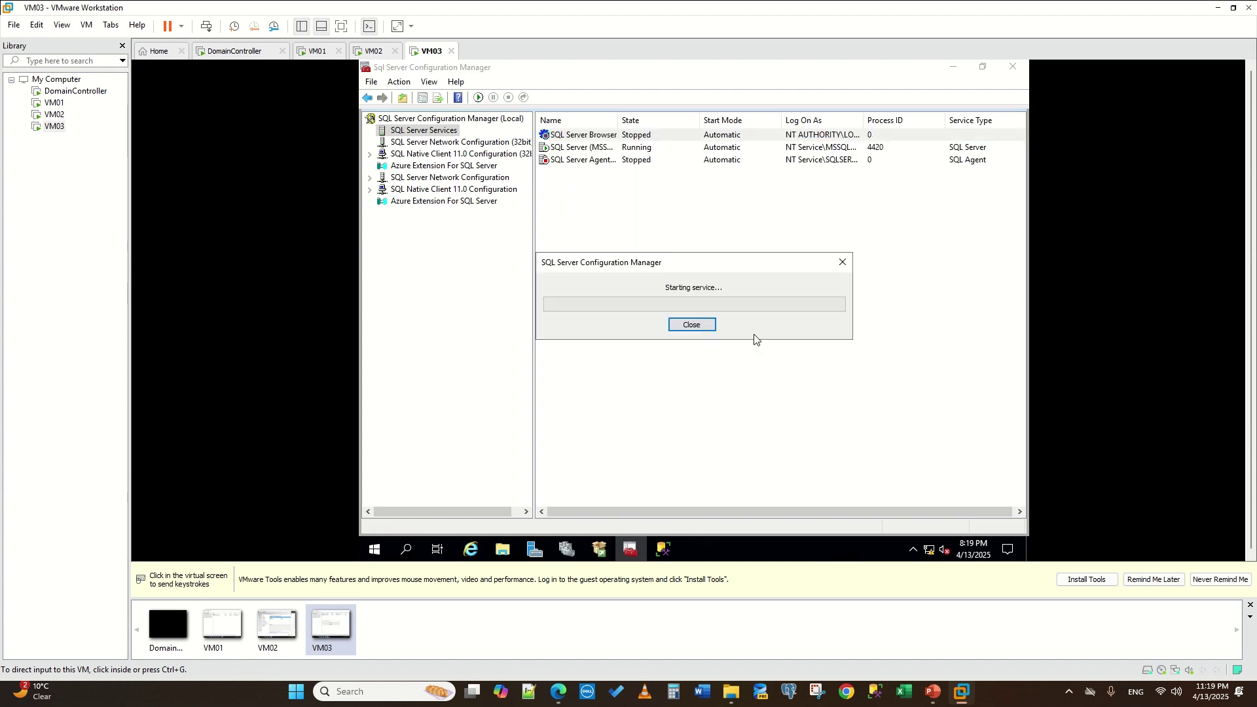
{"action": "right_click", "coordinate": [580, 161]}
{"action": "left_click", "coordinate": [606, 171]}
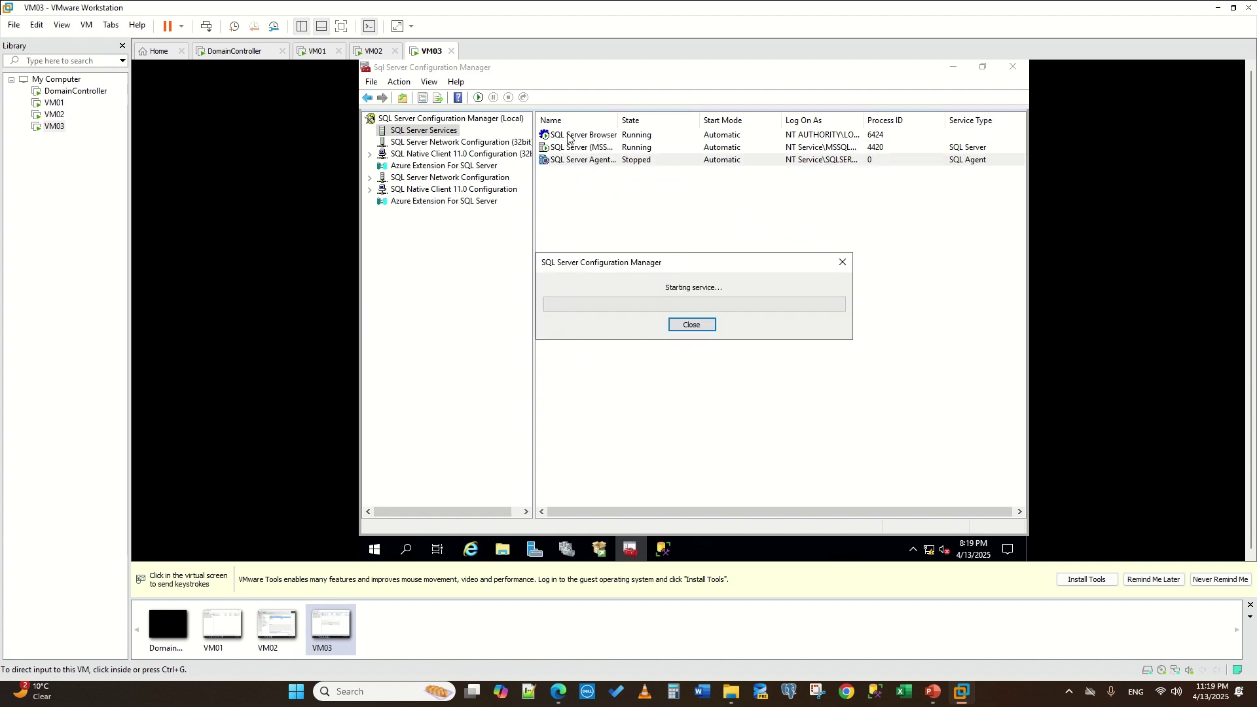
- Recheck the Agent properties and browse the Configuration Manager tree back to SQL Server Services
{"action": "right_click", "coordinate": [556, 139]}
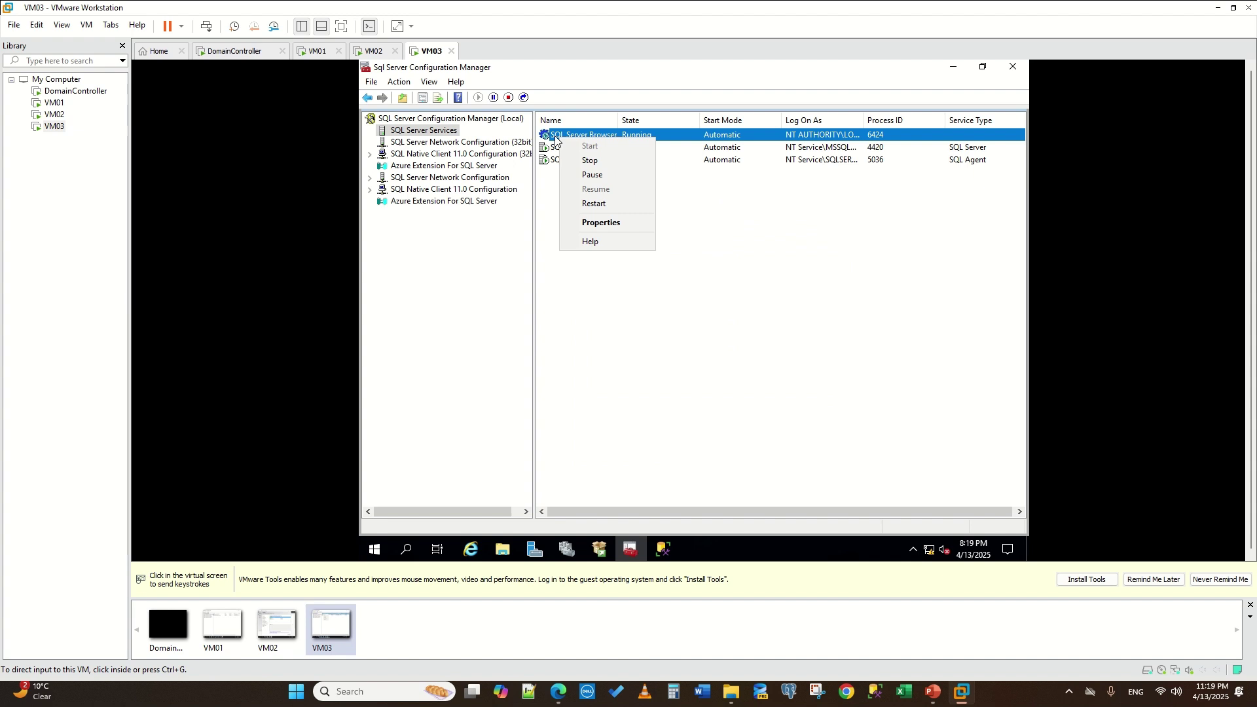
{"action": "left_click", "coordinate": [604, 222]}
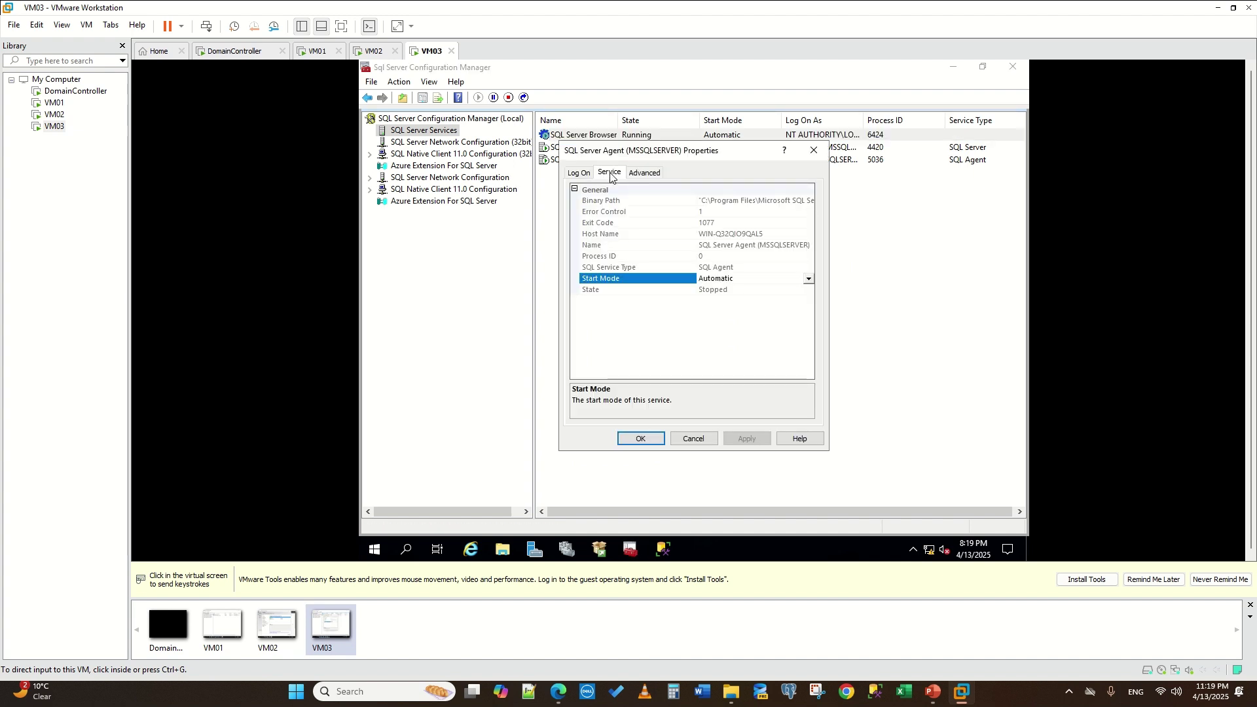
{"action": "left_click", "coordinate": [694, 438]}
{"action": "right_click", "coordinate": [717, 290]}
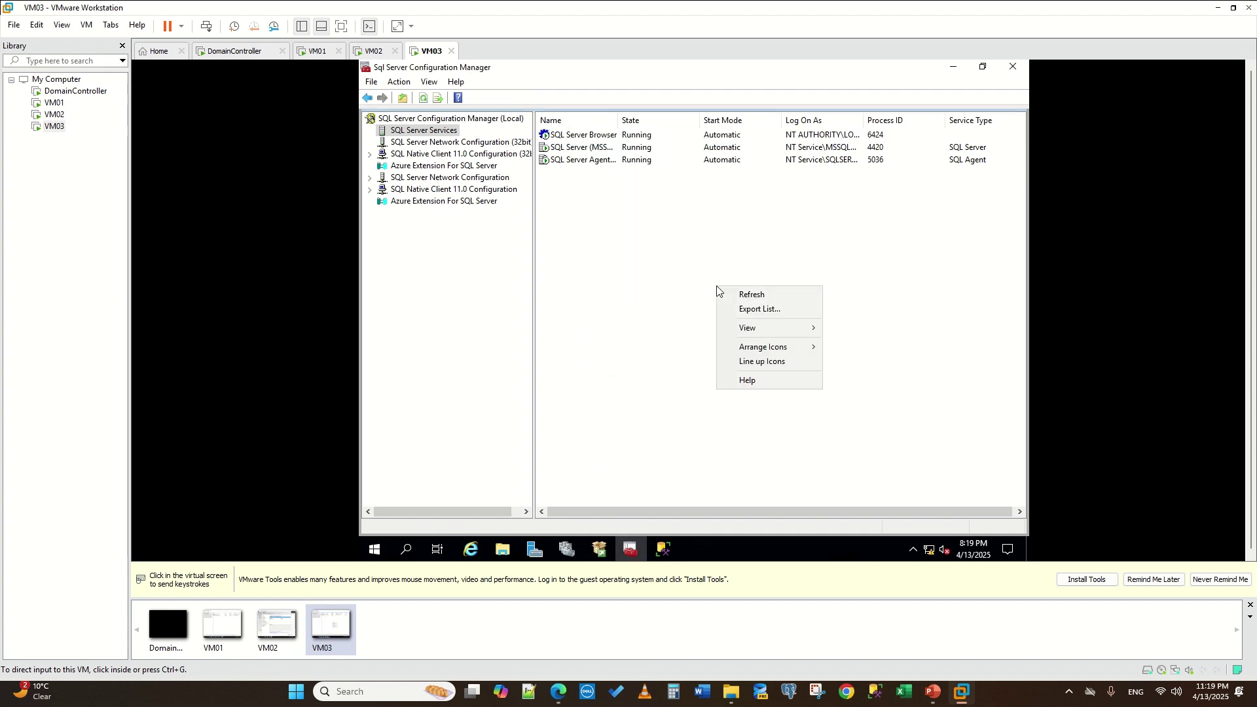
{"action": "left_click", "coordinate": [476, 157]}
{"action": "left_click", "coordinate": [402, 142]}
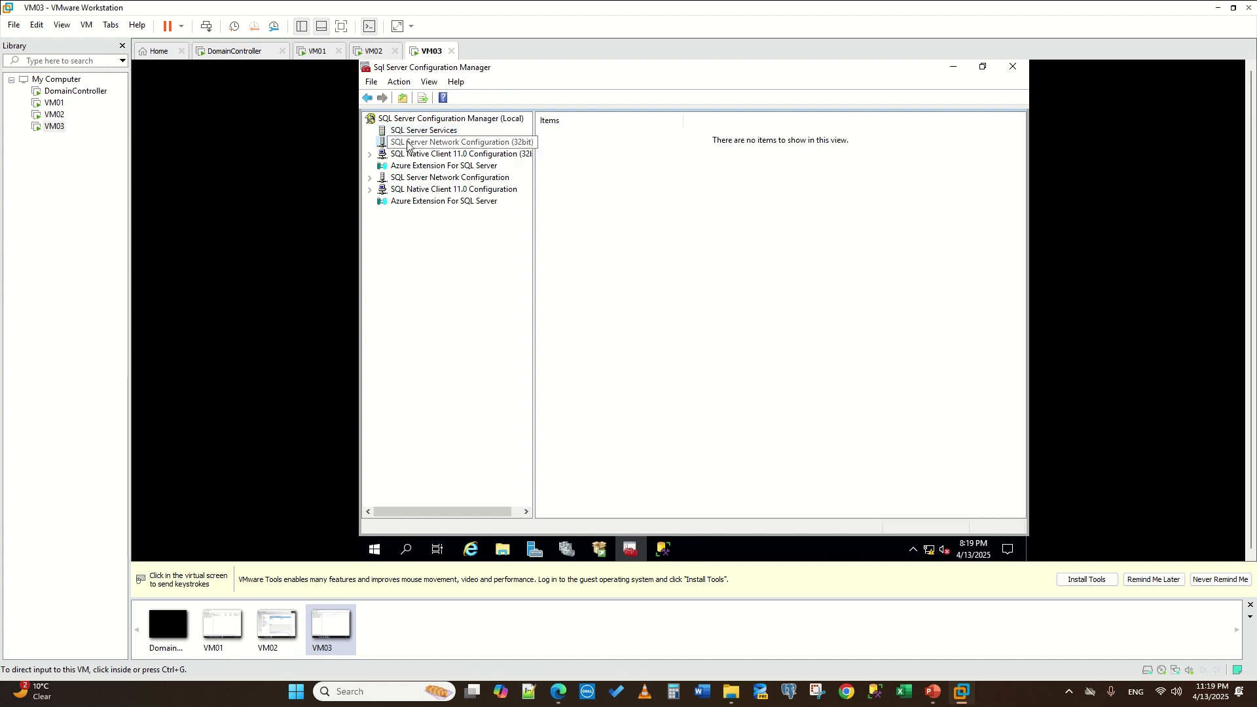
{"action": "left_click", "coordinate": [401, 131]}
{"action": "left_click", "coordinate": [403, 121]}
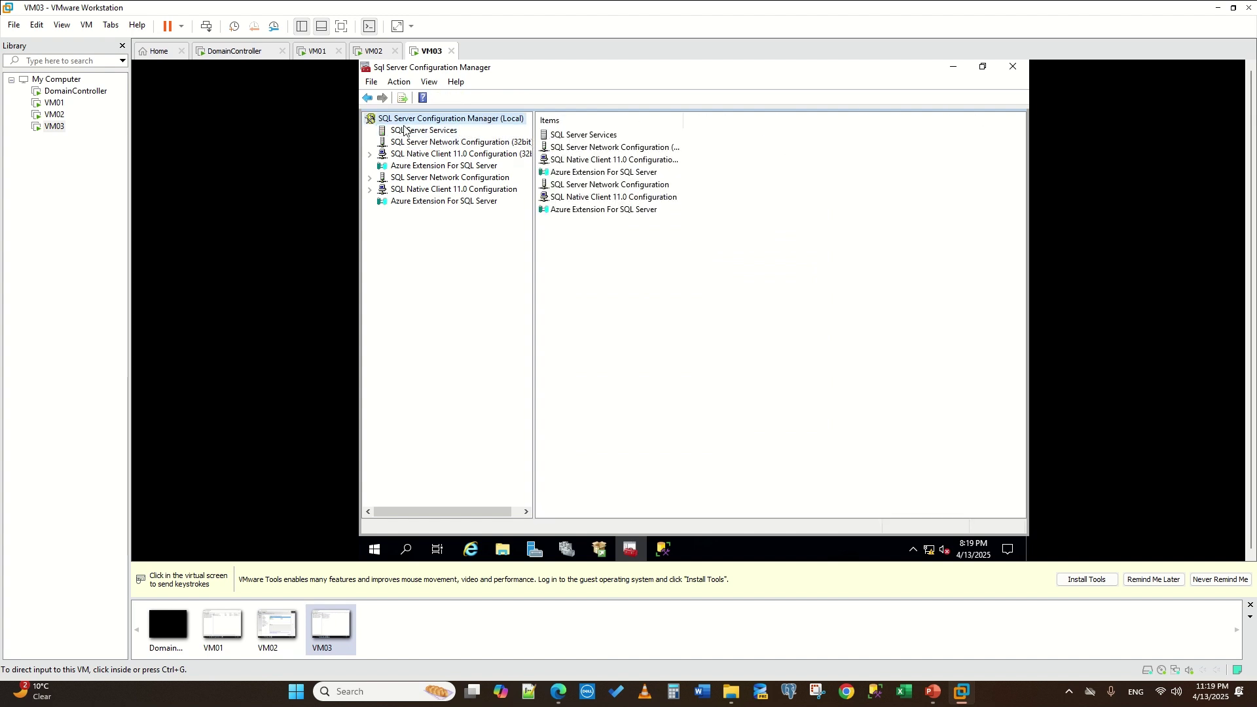
{"action": "left_click", "coordinate": [400, 131]}
- Check the SQL Server Browser properties unchanged, then move over to VM02
{"action": "right_click", "coordinate": [592, 131]}
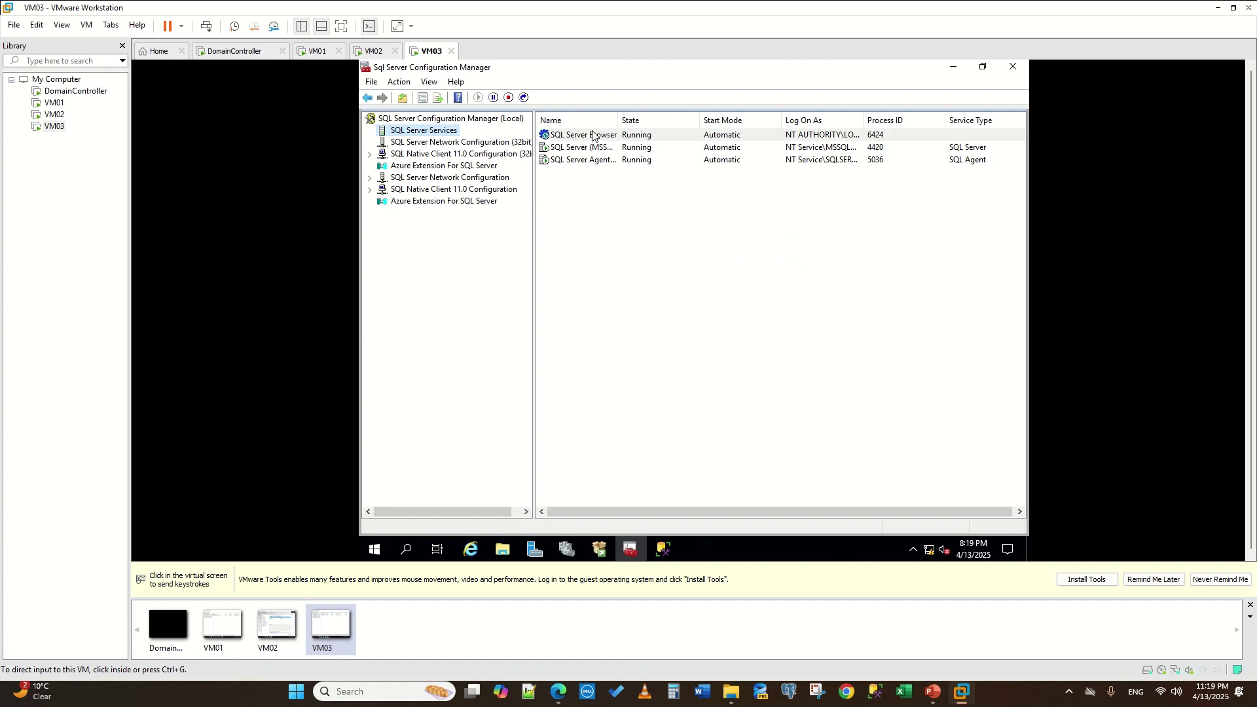
{"action": "left_click", "coordinate": [554, 135]}
{"action": "right_click", "coordinate": [554, 135]}
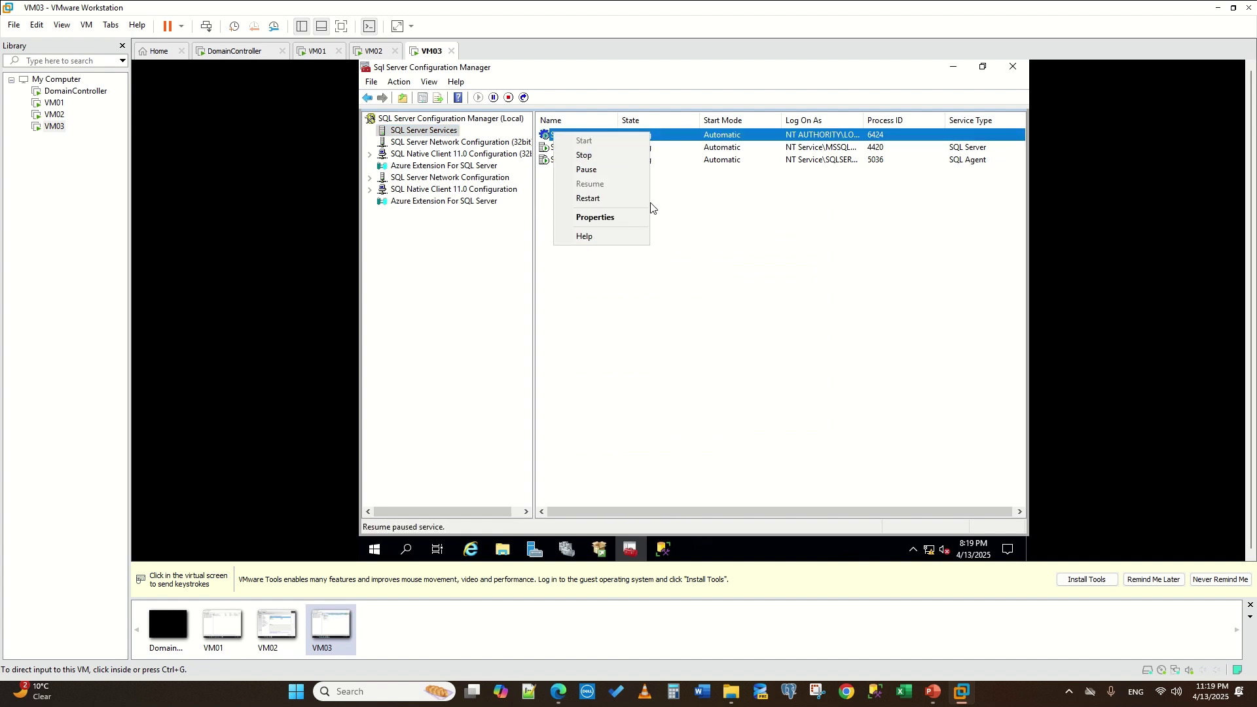
{"action": "left_click", "coordinate": [609, 221]}
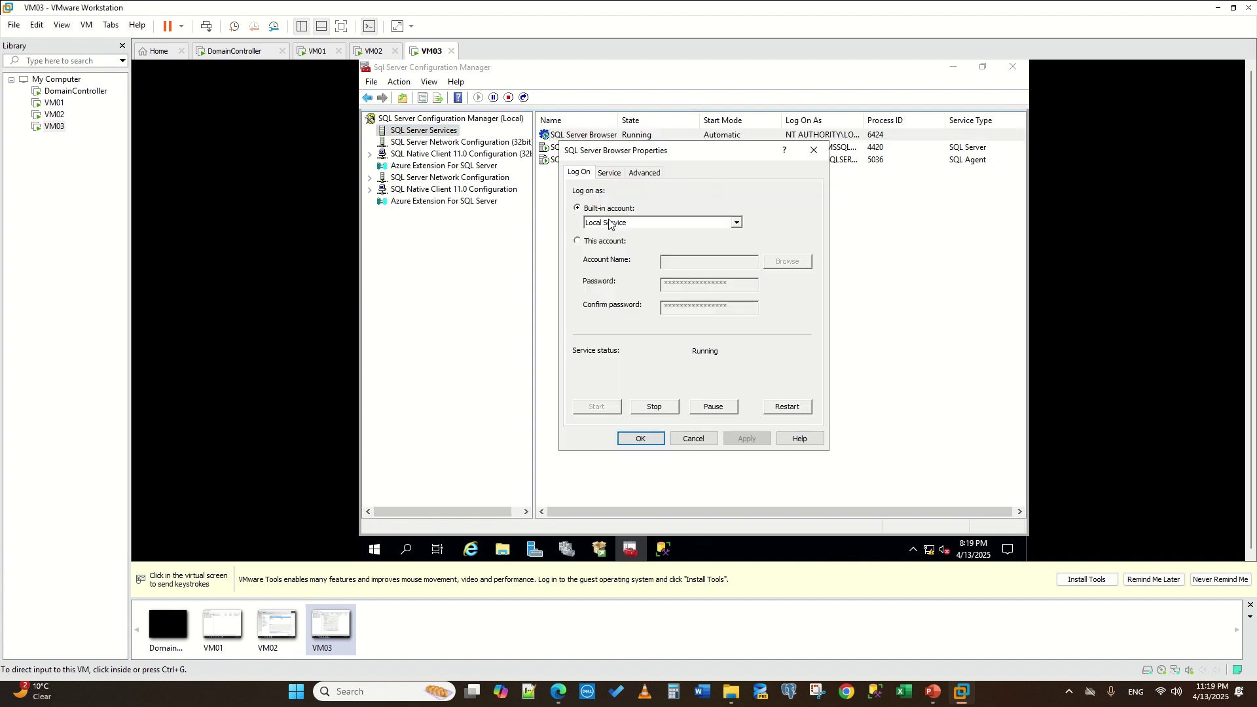
{"action": "left_click", "coordinate": [814, 150]}
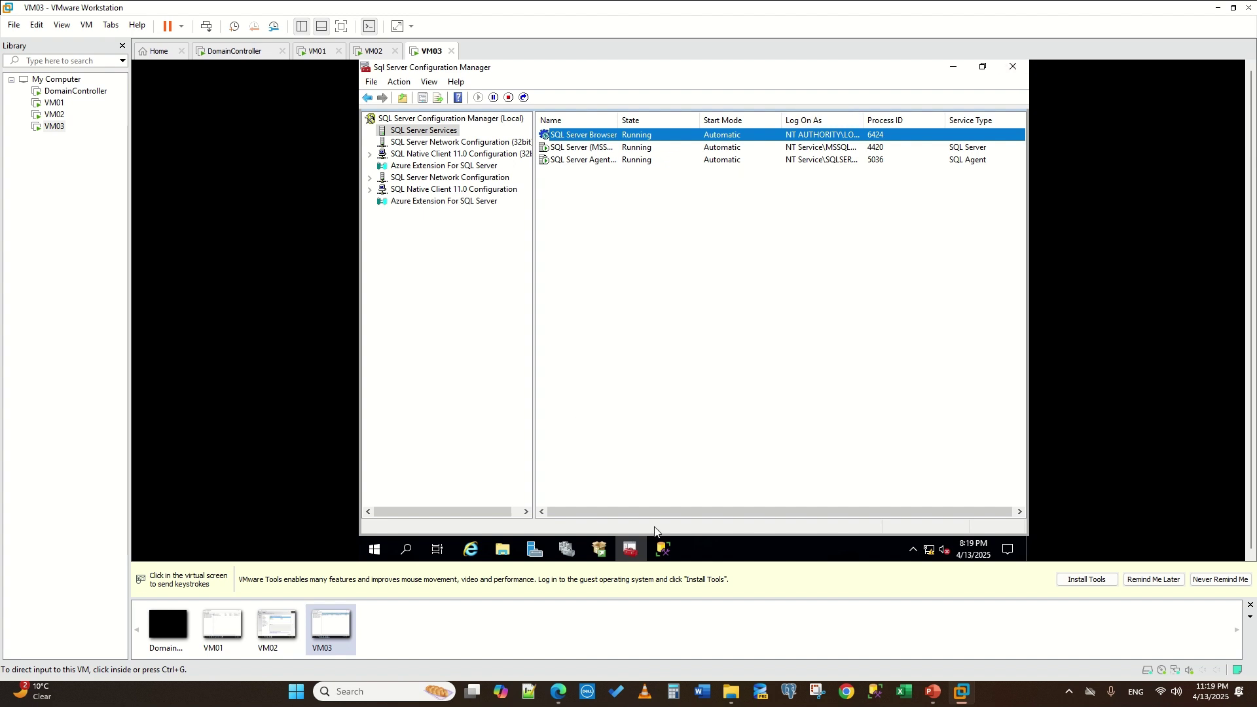
{"action": "left_click", "coordinate": [374, 52]}
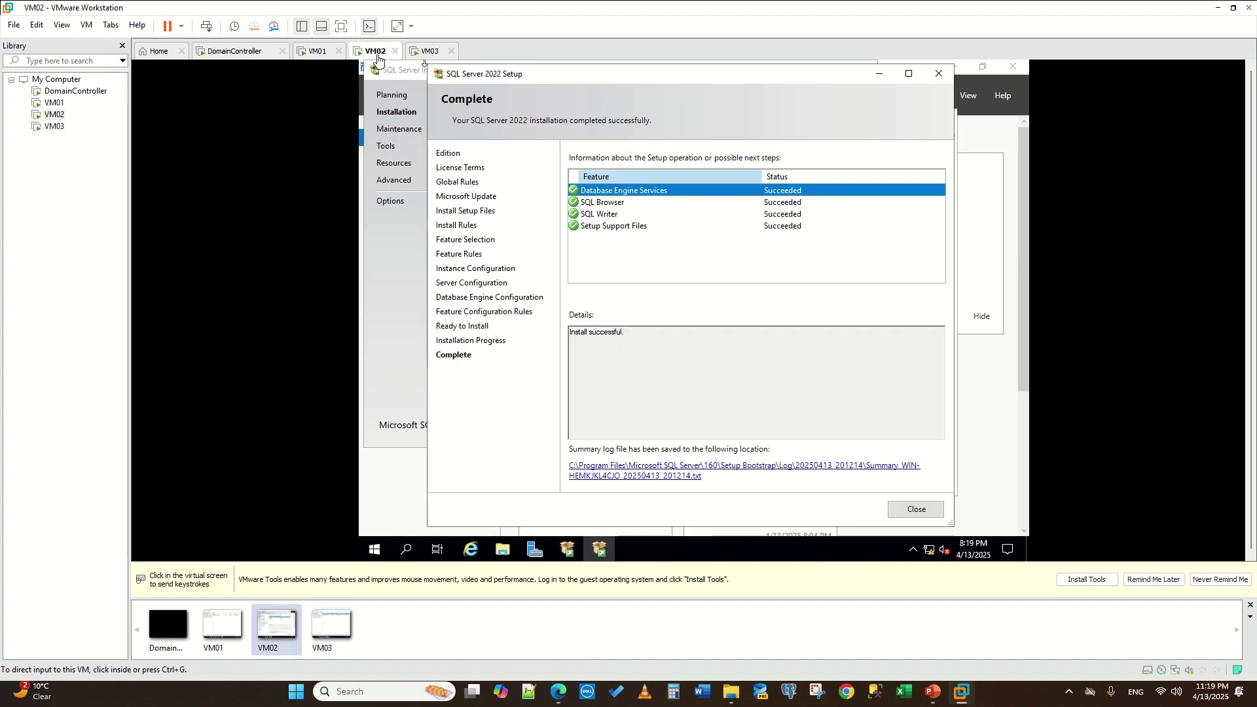
- On VM02, close SQL Server setup and Installation Center, and run SSMS-Setup-ENU as administrator
{"action": "left_click", "coordinate": [908, 512]}
{"action": "left_click", "coordinate": [908, 511]}
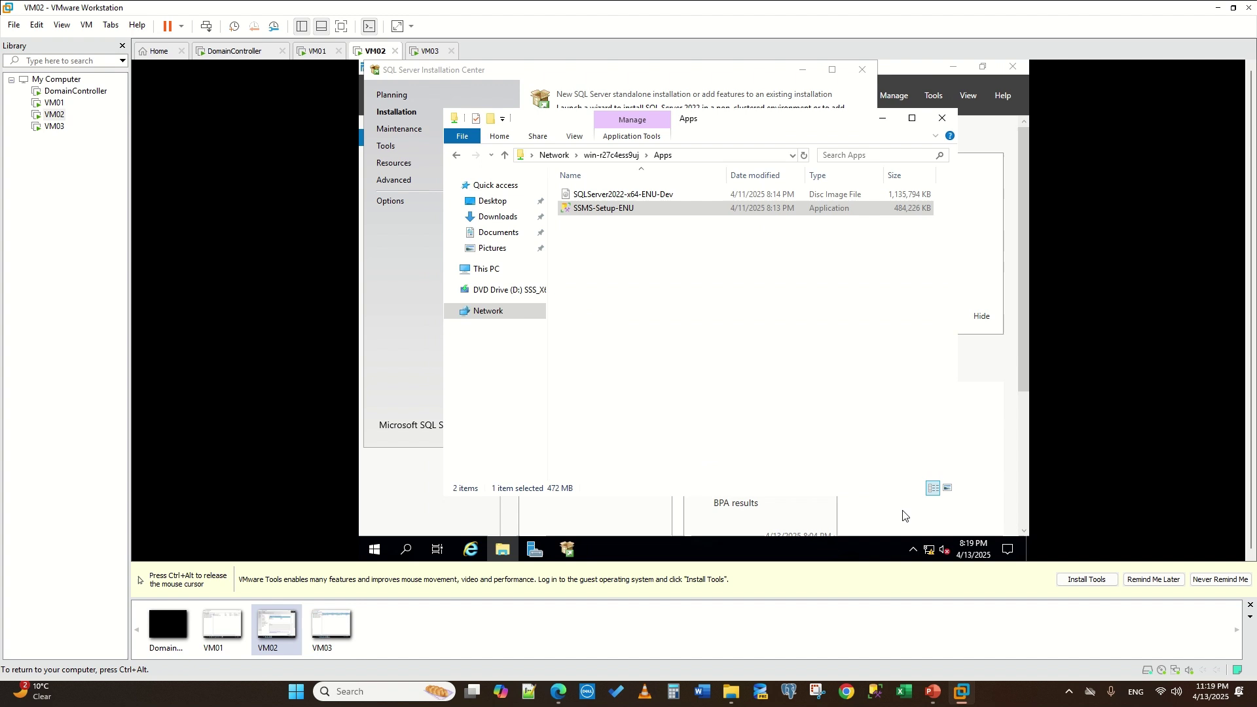
{"action": "left_click", "coordinate": [567, 549]}
{"action": "left_click", "coordinate": [863, 70]}
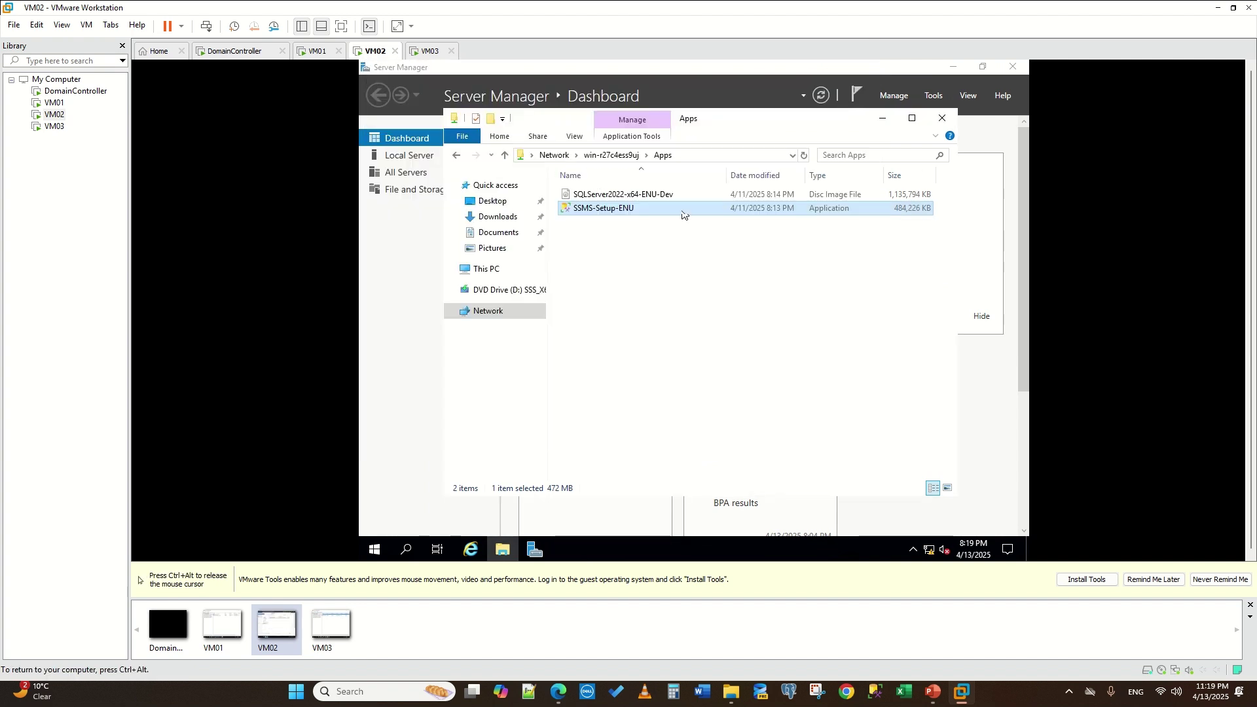
{"action": "right_click", "coordinate": [598, 213]}
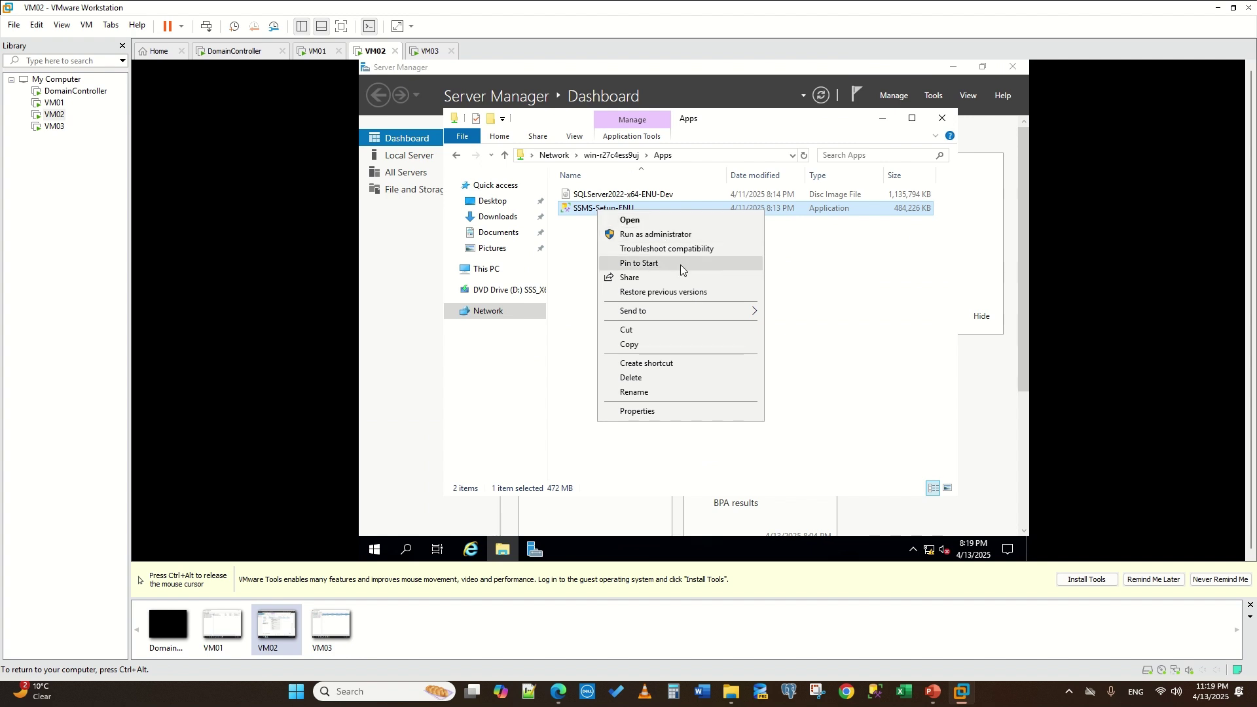
{"action": "left_click", "coordinate": [653, 225]}
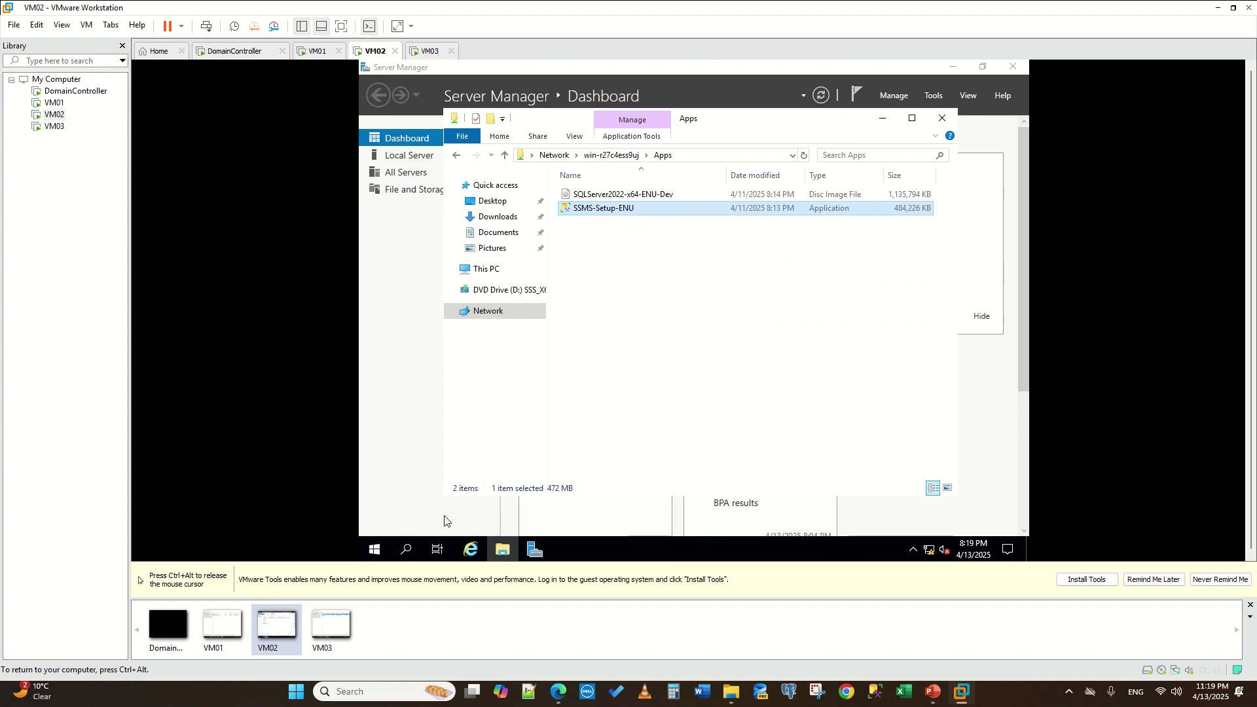
- Search for 'ssm', close the Windows Admin Center pop-up, and minimize Server Manager
{"action": "left_click", "coordinate": [406, 551]}
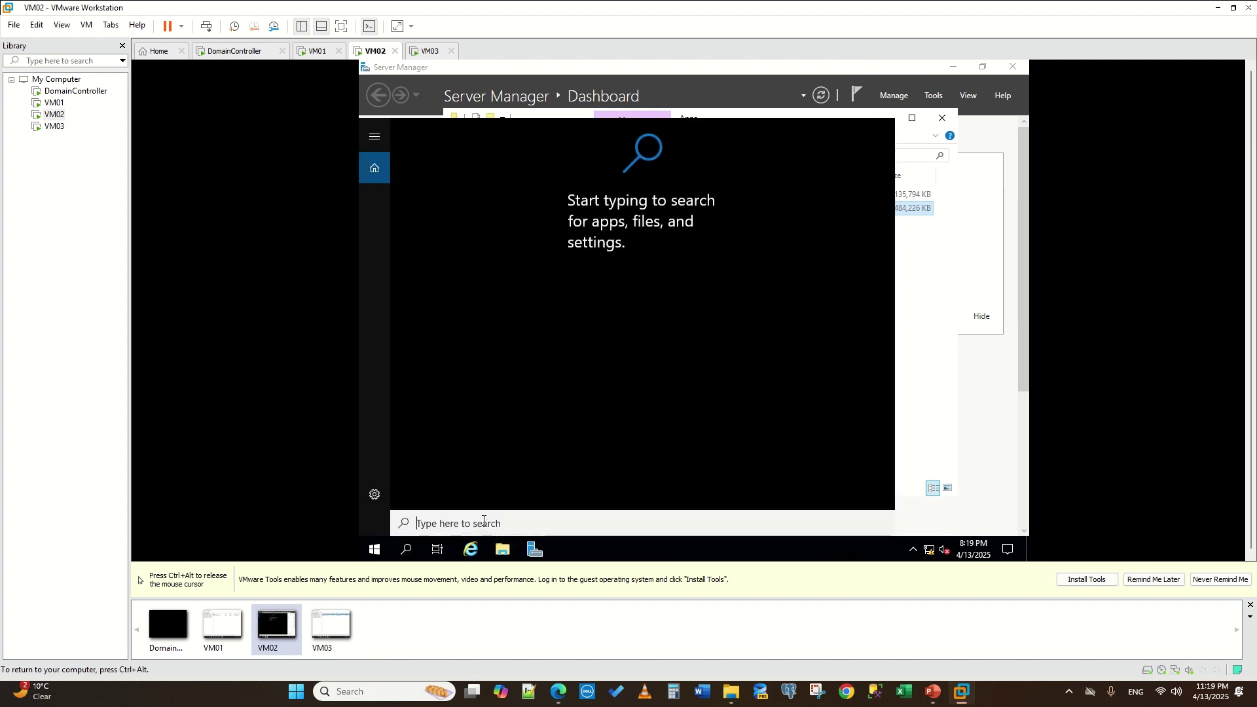
{"action": "type", "text": "ssm"}
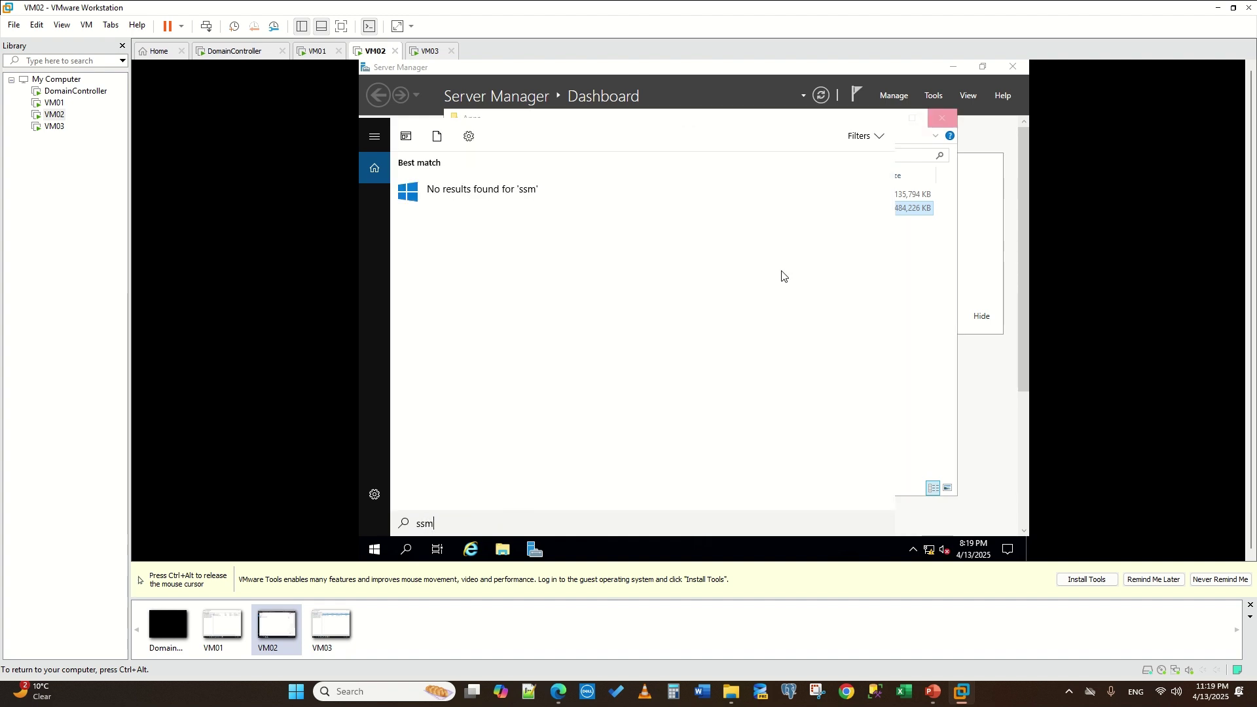
{"action": "left_click", "coordinate": [1006, 426]}
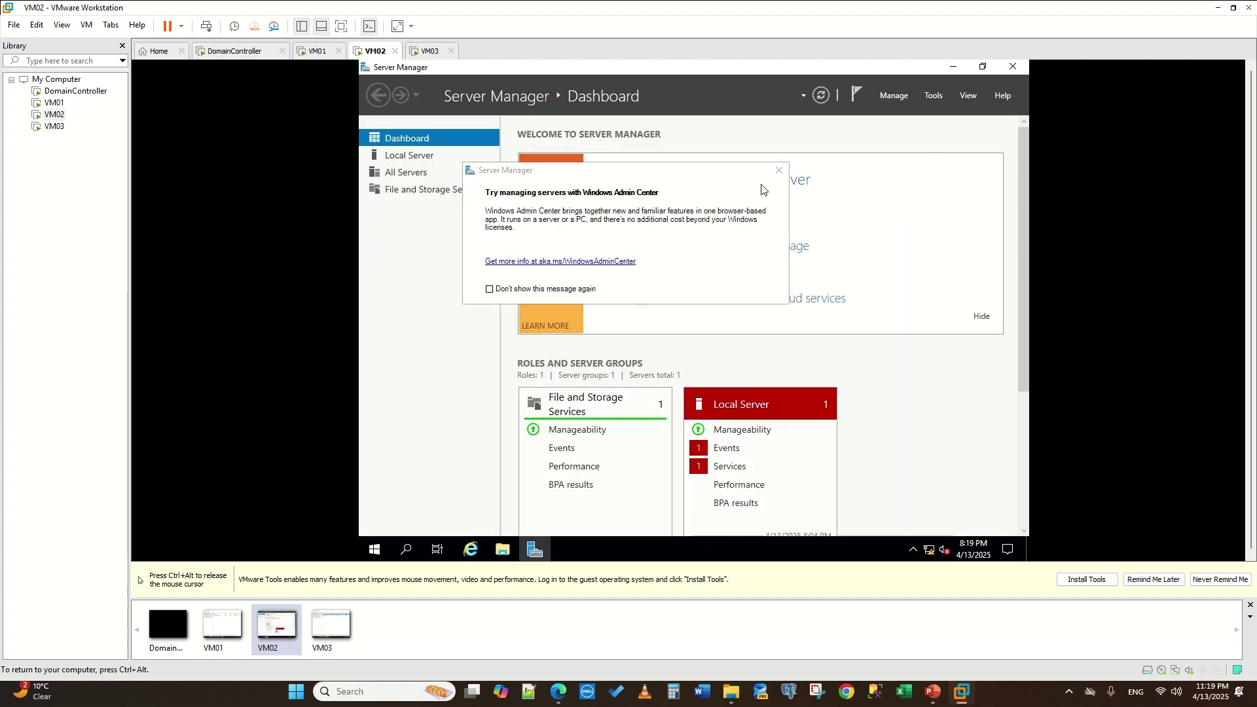
{"action": "left_click", "coordinate": [782, 168]}
{"action": "left_click", "coordinate": [535, 549]}
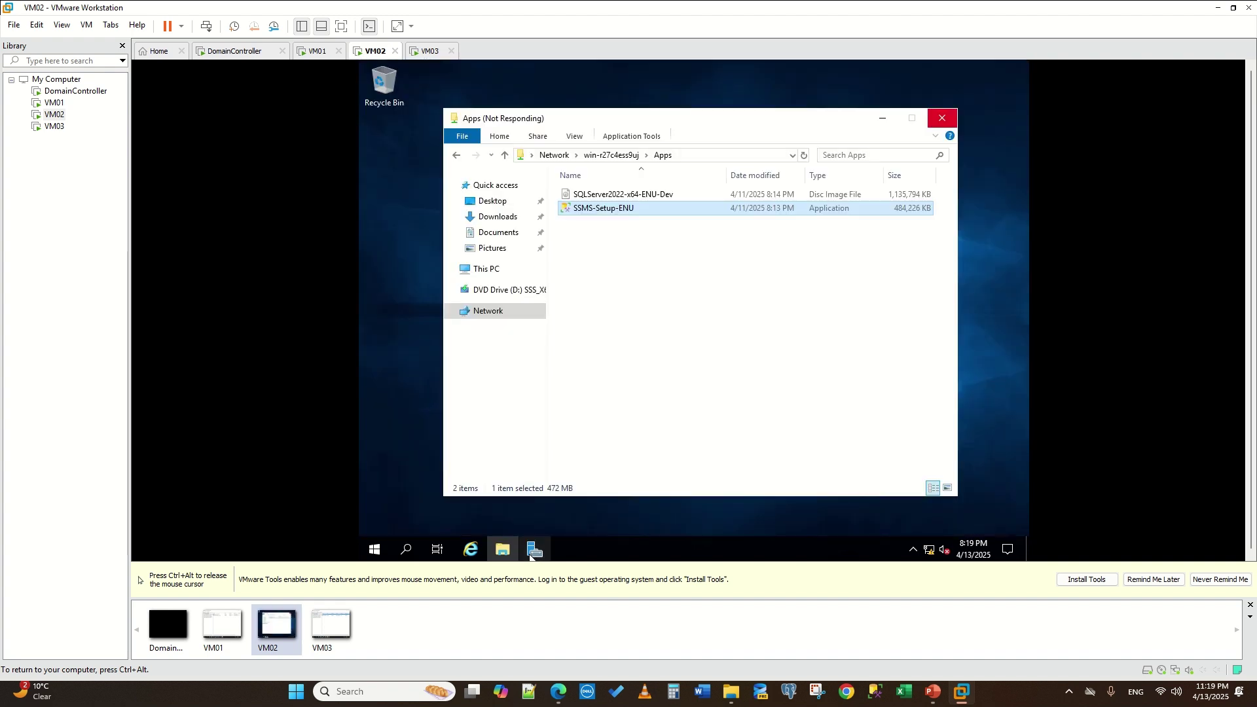
- On VM03, close the SSMS setup completed window and bring up the Start menu
{"action": "left_click", "coordinate": [430, 53]}
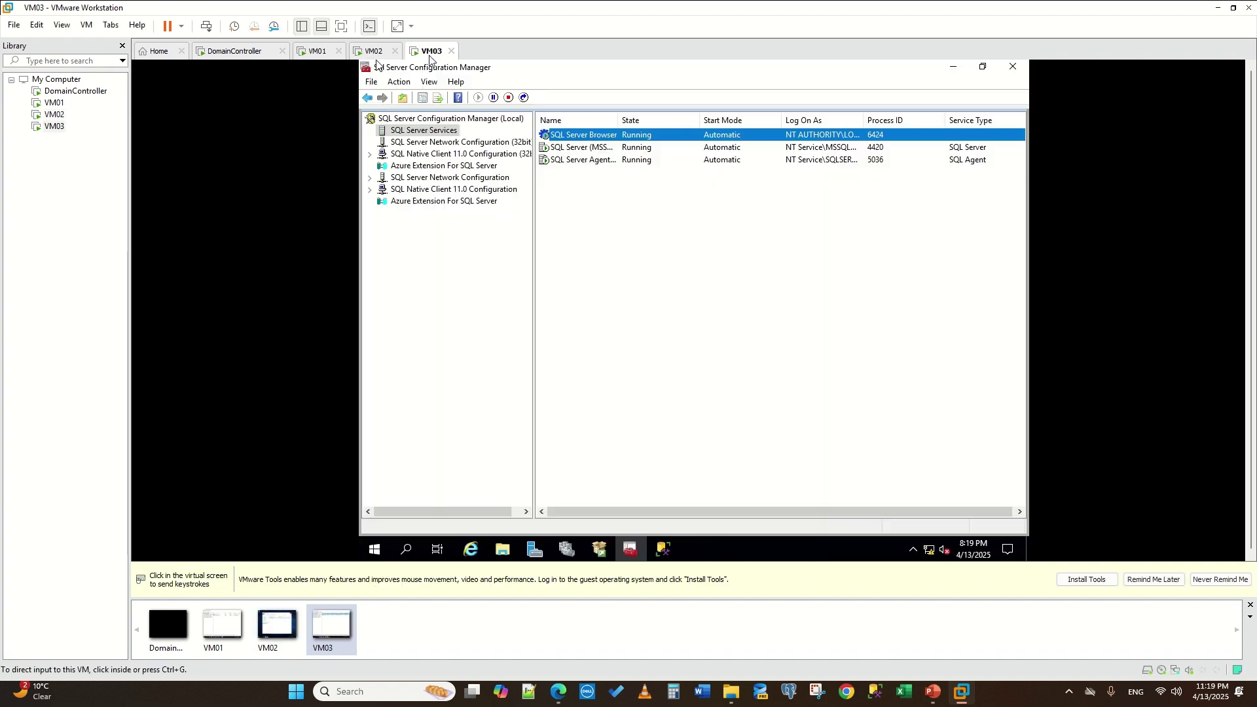
{"action": "left_click", "coordinate": [657, 336]}
{"action": "left_click", "coordinate": [663, 550]}
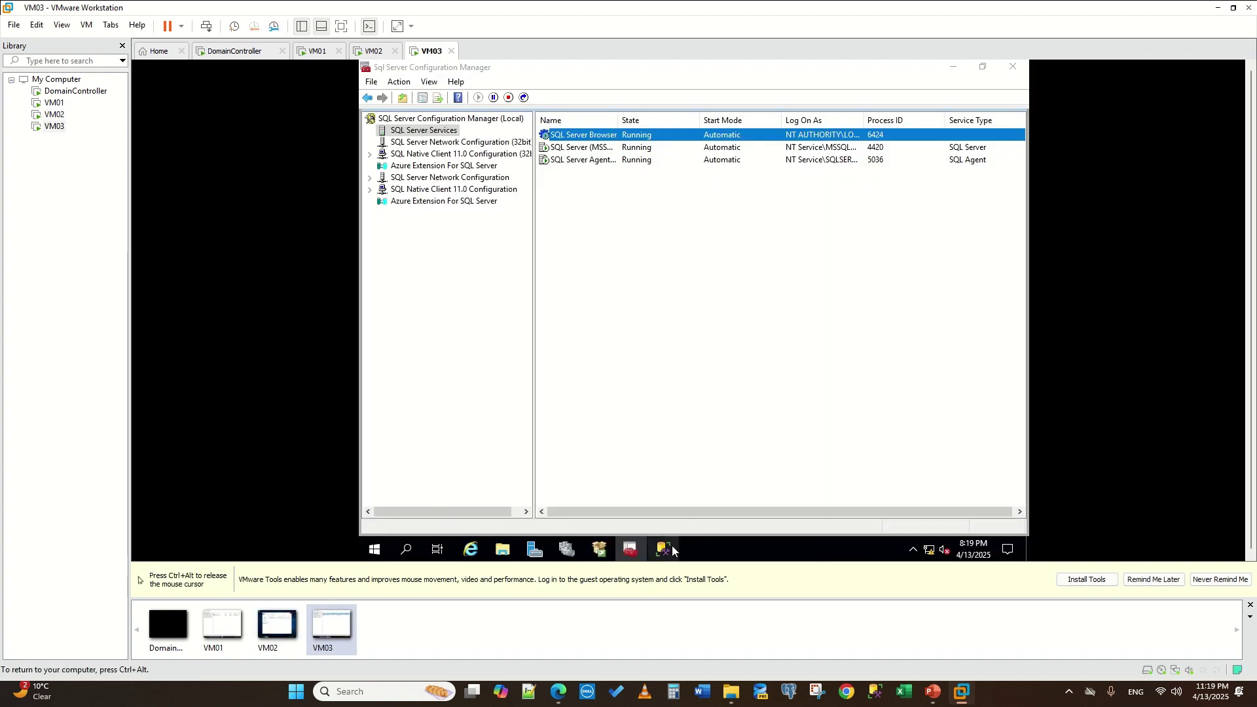
{"action": "left_click", "coordinate": [703, 460]}
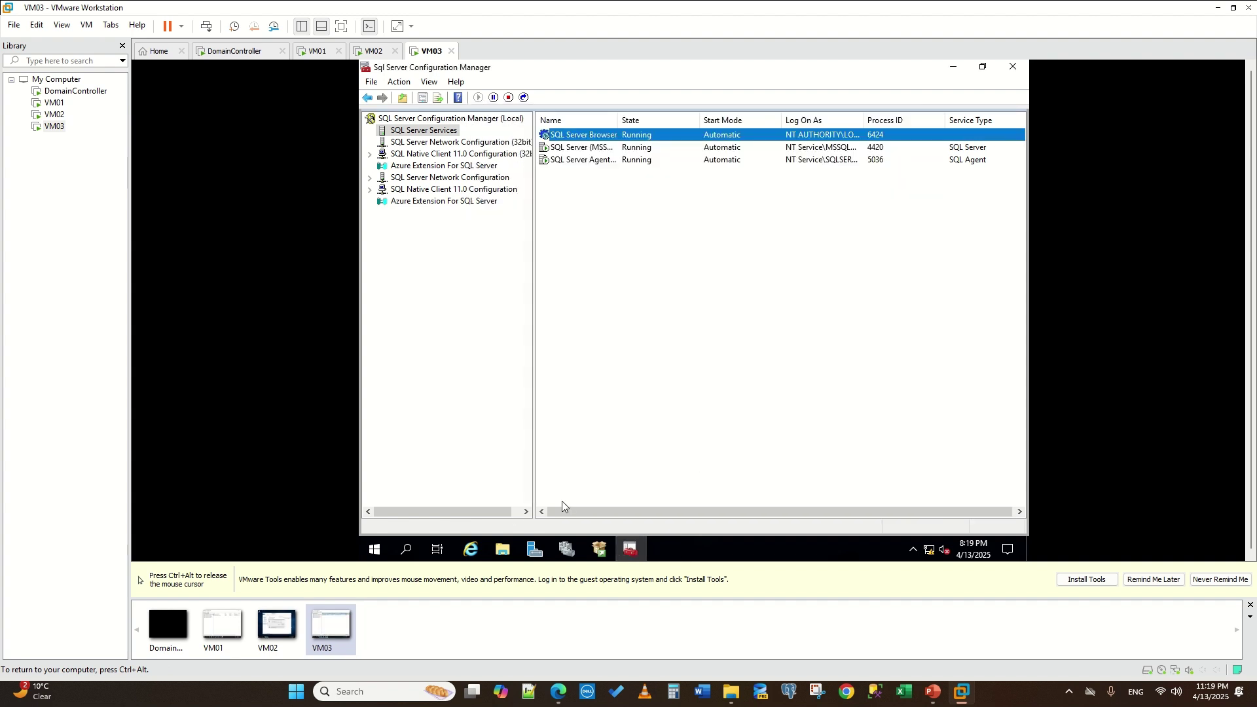
{"action": "left_click", "coordinate": [383, 546]}
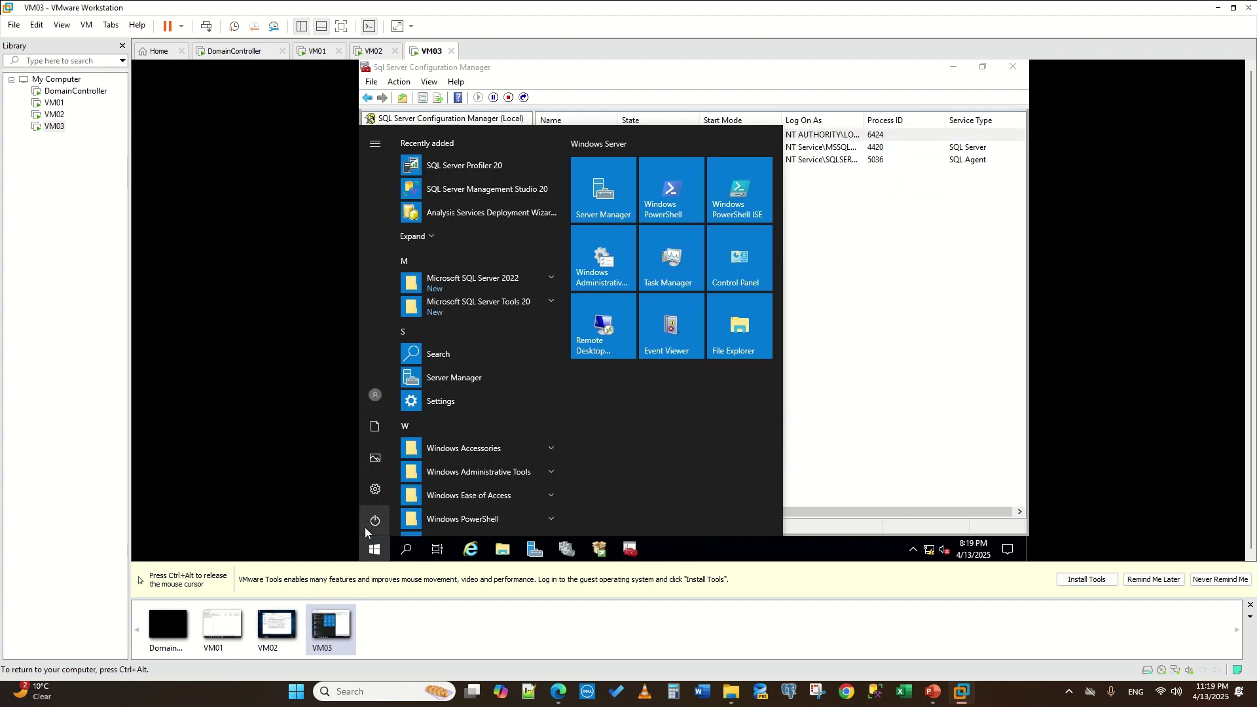
- Restart the VM03 guest with the default reason
{"action": "left_click", "coordinate": [375, 521]}
{"action": "left_click", "coordinate": [419, 487]}
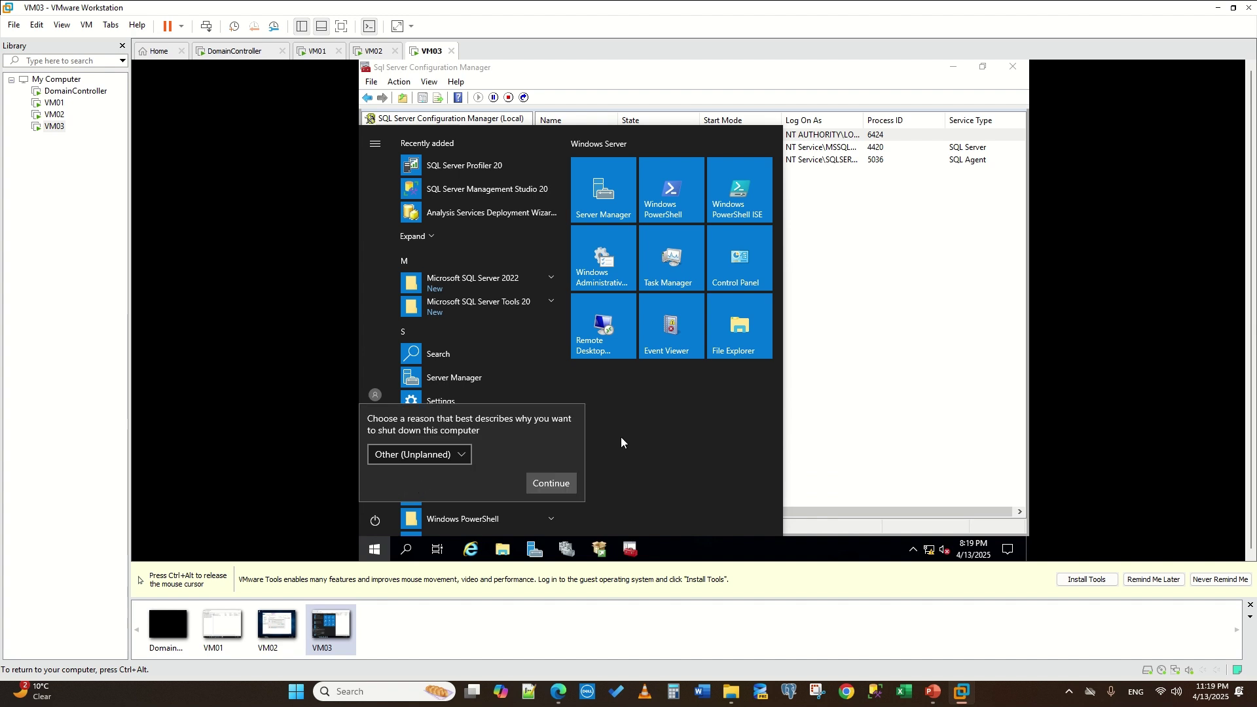
{"action": "left_click", "coordinate": [550, 483]}
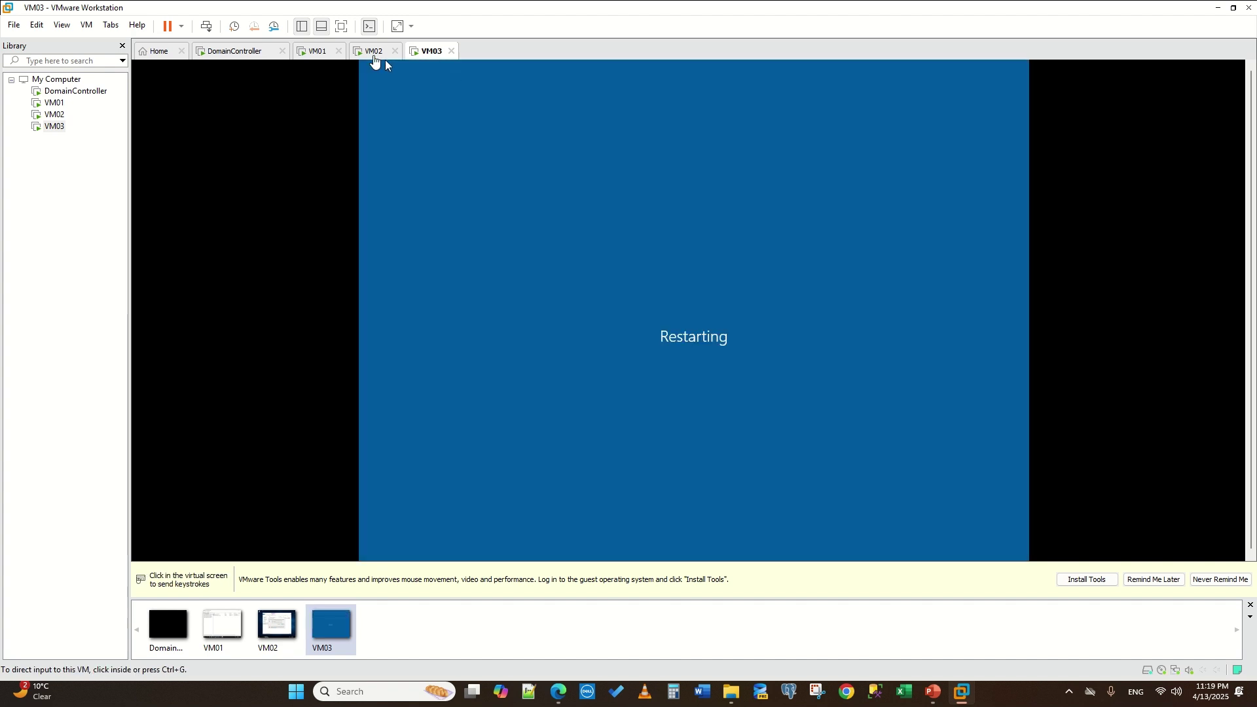
- On VM02, allow the SSMS installer and begin the installation, then return to VM03
{"action": "left_click", "coordinate": [372, 53]}
{"action": "left_click", "coordinate": [739, 317]}
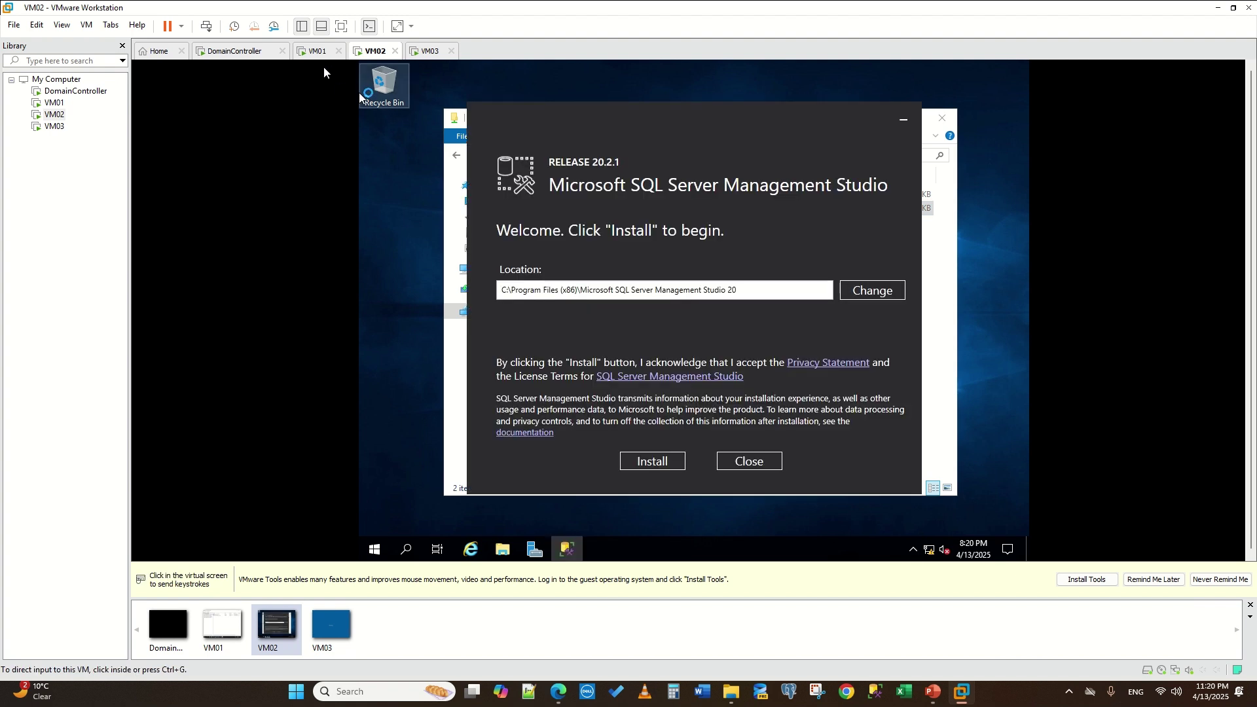
{"action": "left_click", "coordinate": [652, 462]}
{"action": "key", "text": "ctrl+alt"}
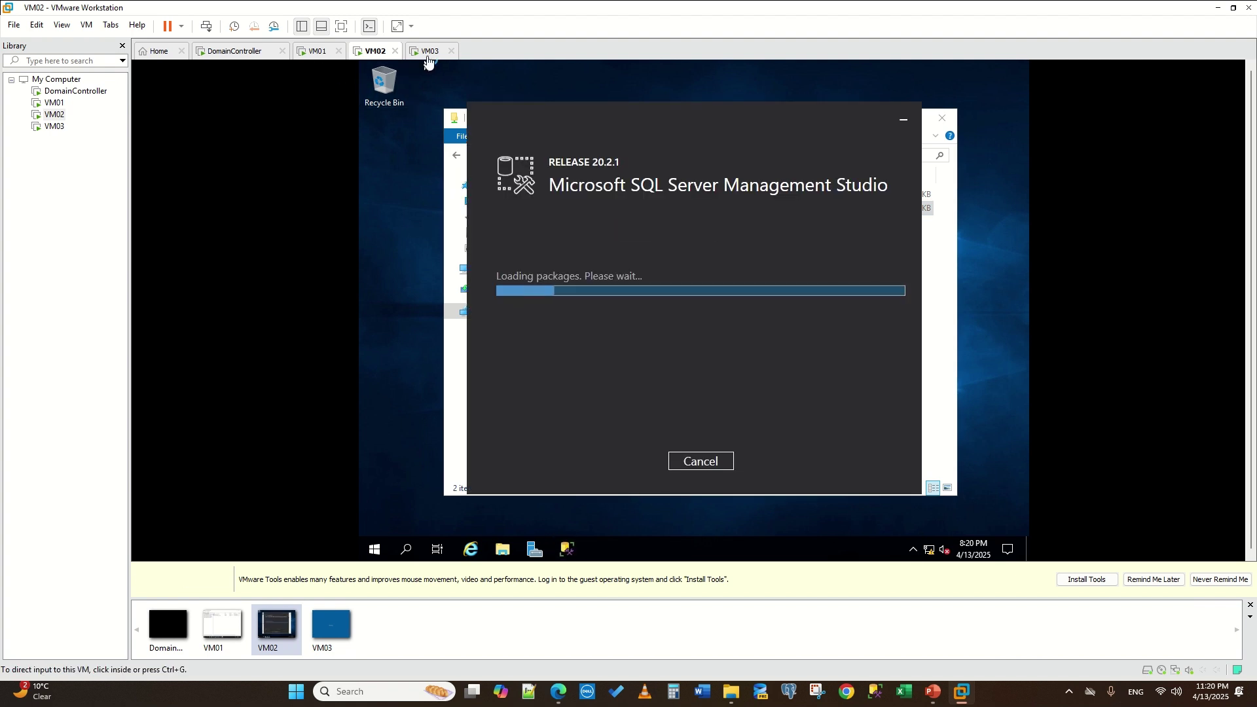
{"action": "left_click", "coordinate": [429, 53]}
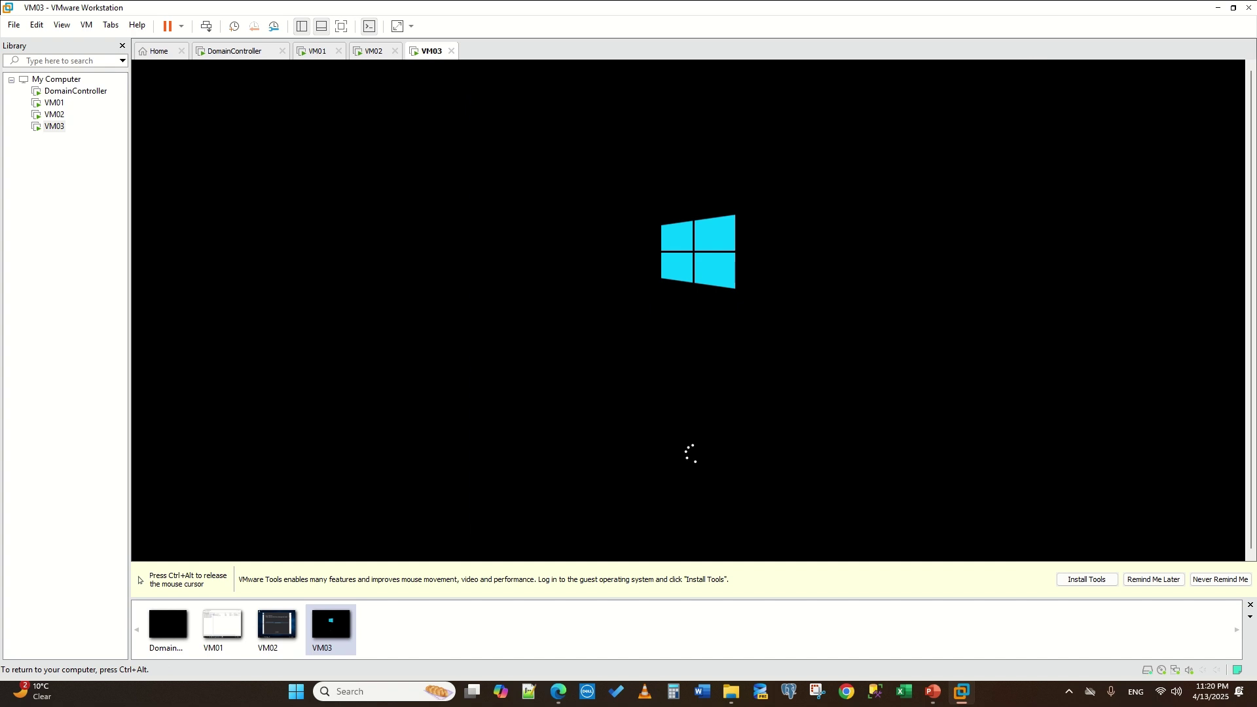
- On VM01, enable Always On Availability Groups in the SQL Server (MSSQLSERVER) properties
{"action": "left_click", "coordinate": [314, 52]}
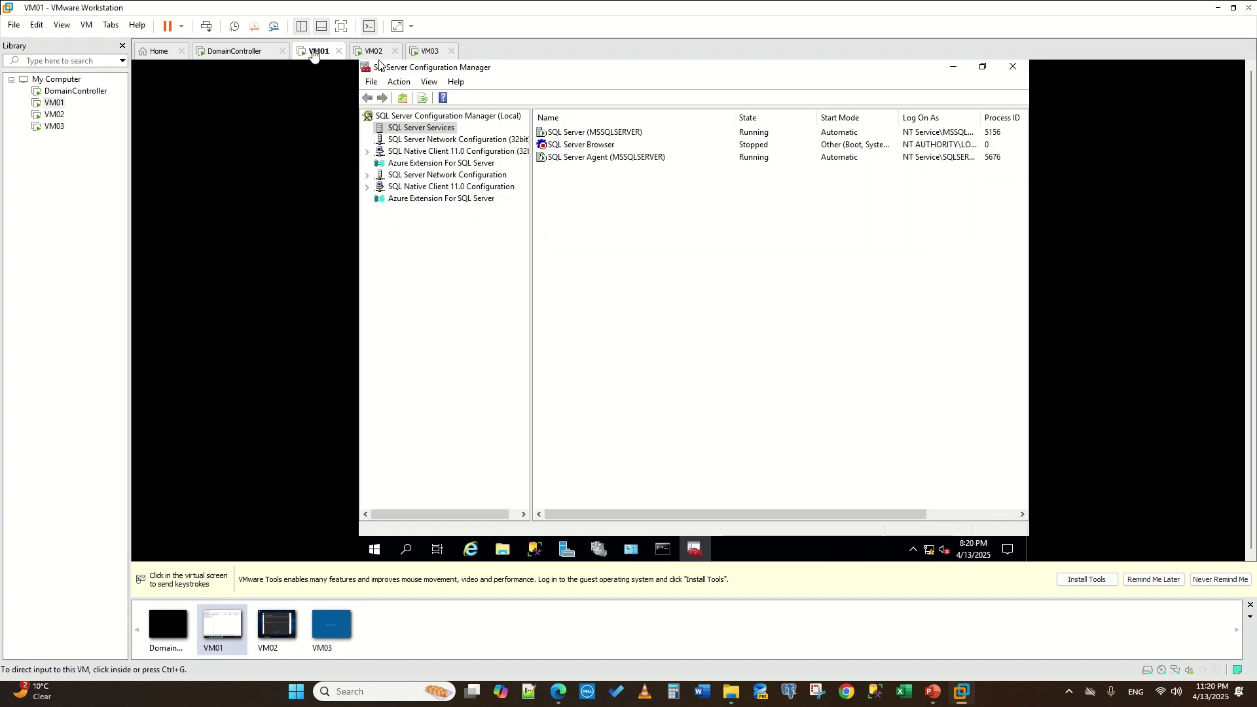
{"action": "right_click", "coordinate": [577, 132]}
{"action": "left_click", "coordinate": [630, 219]}
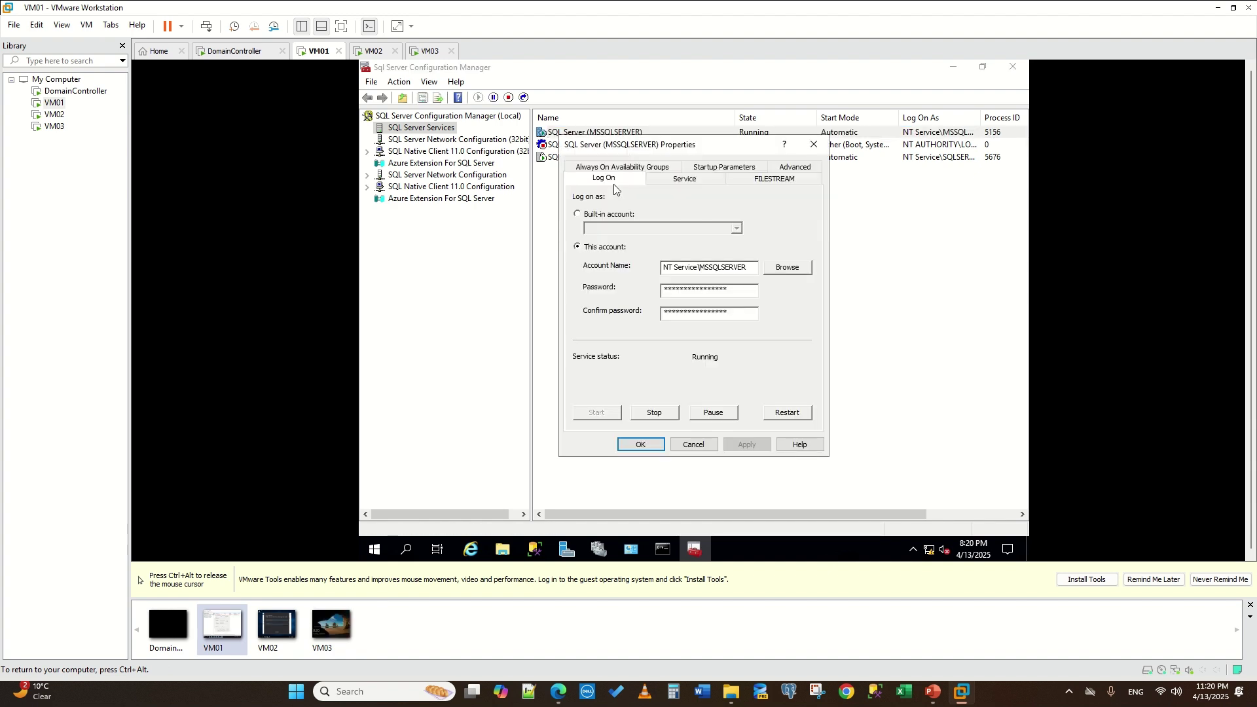
{"action": "left_click", "coordinate": [619, 168]}
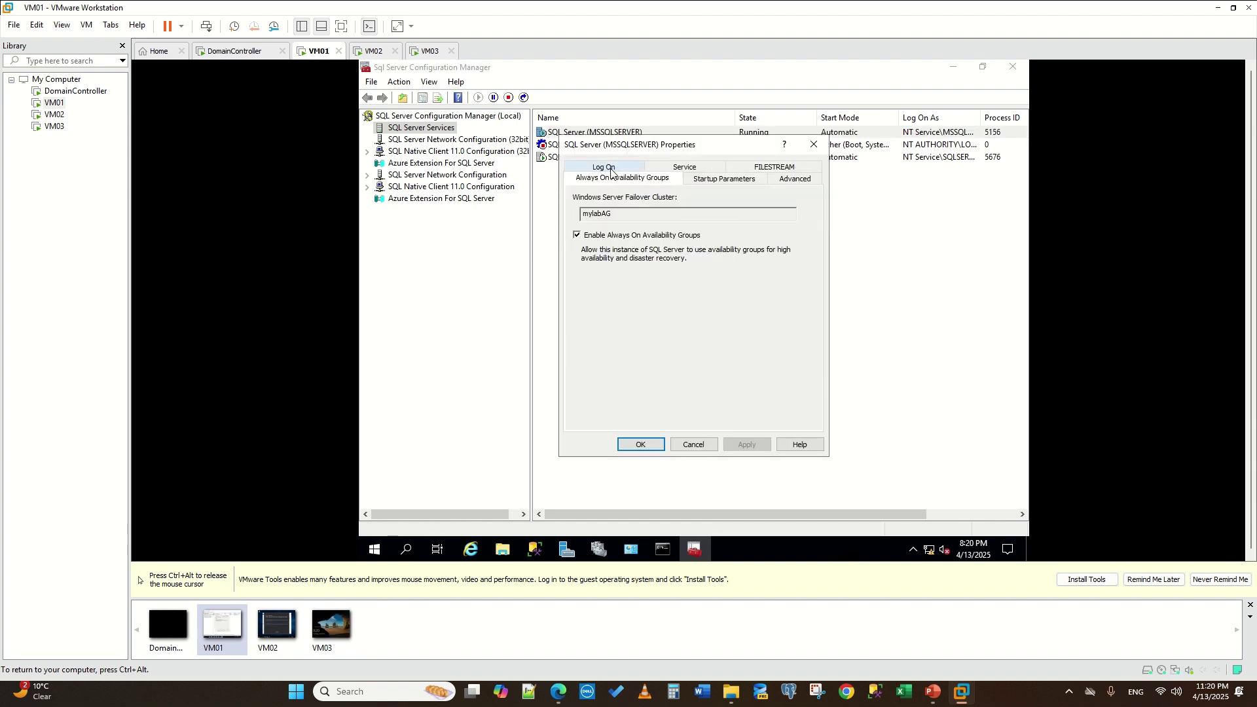
{"action": "left_click", "coordinate": [640, 445]}
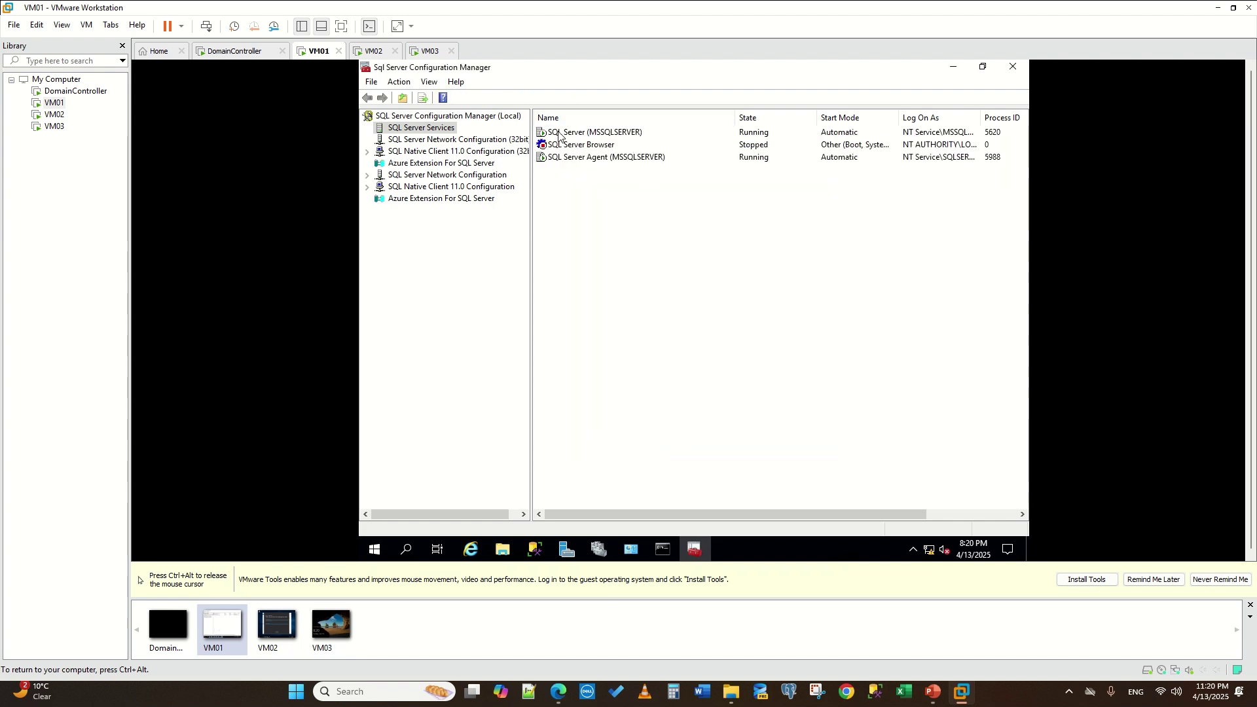
- Restart the SQL Server (MSSQLSERVER) service and bring Management Studio forward
{"action": "right_click", "coordinate": [558, 134]}
{"action": "left_click", "coordinate": [608, 199]}
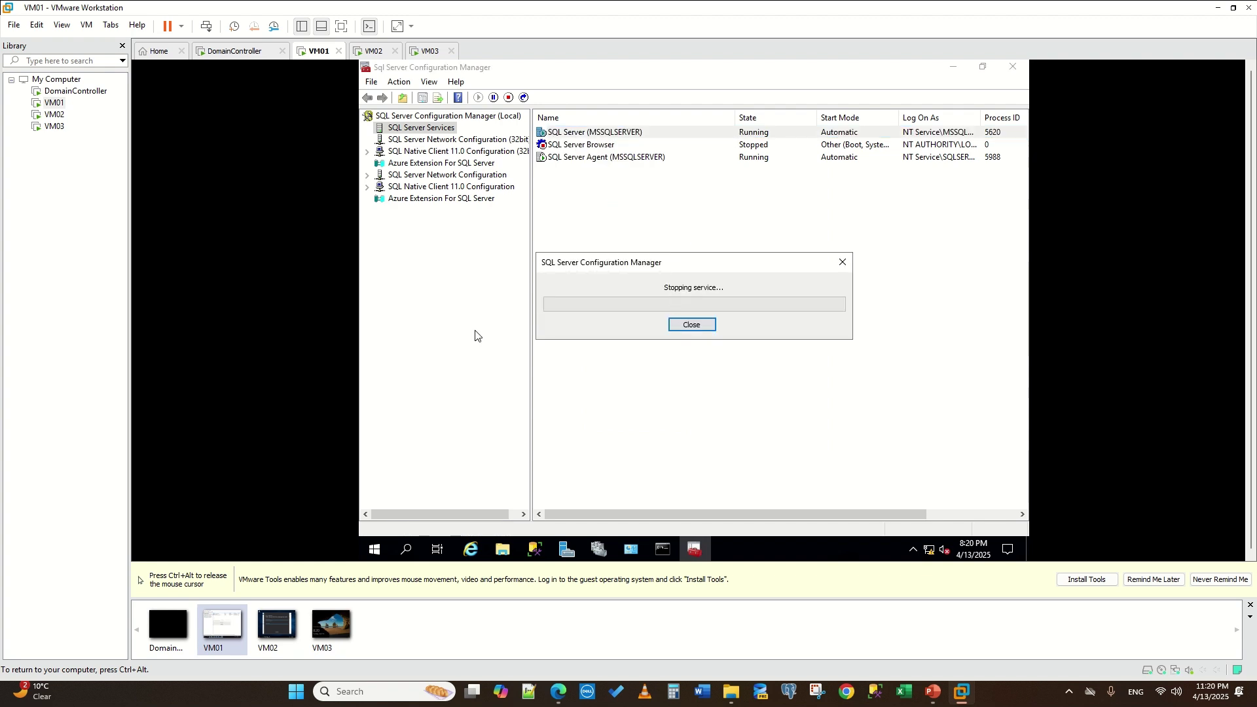
{"action": "left_click", "coordinate": [535, 550]}
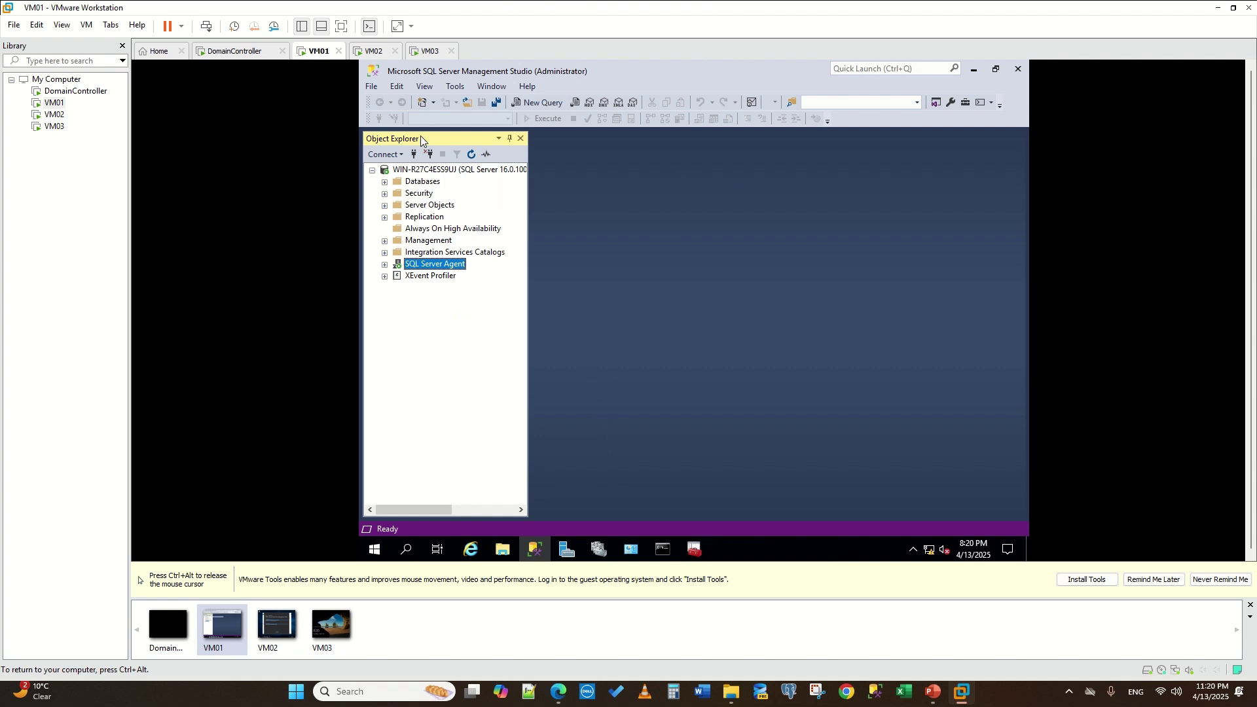
- Move the console from VM01 over to the VM03 virtual machine
{"action": "left_click", "coordinate": [370, 51]}
{"action": "left_click", "coordinate": [430, 52]}
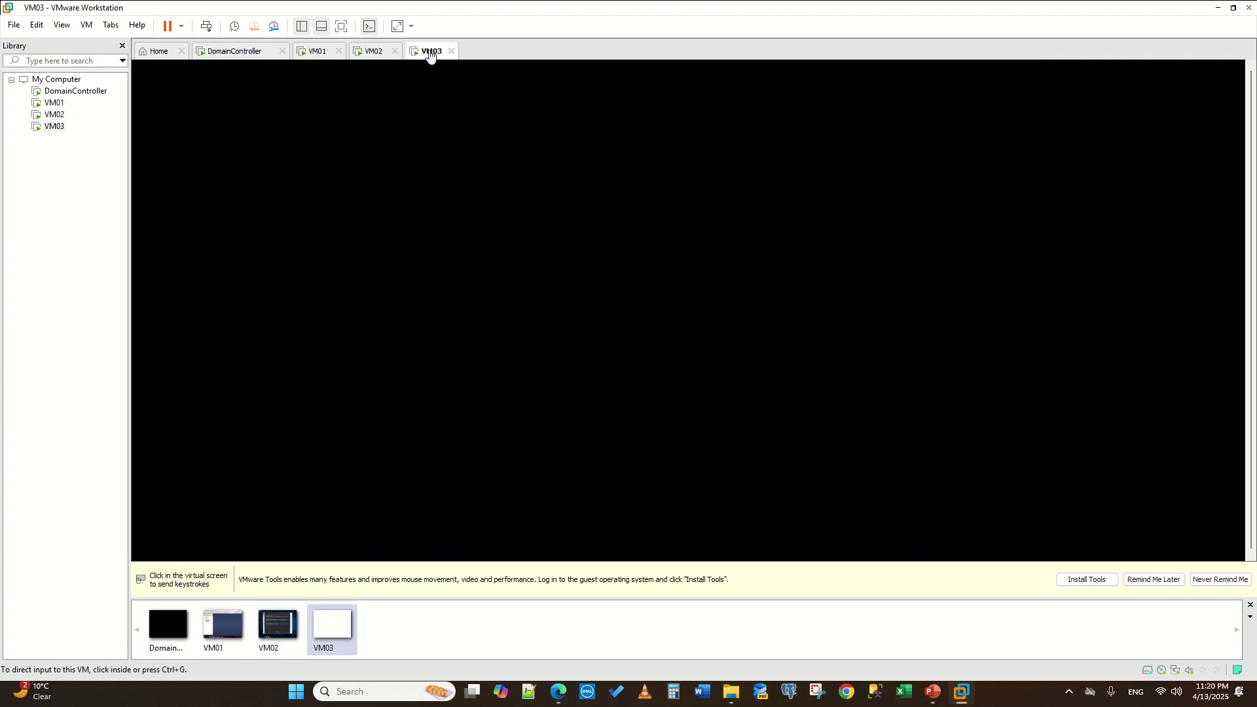
- Sign in to VM03 as Administrator and search 'configura' for SQL Server Configuration Manager
{"action": "left_click", "coordinate": [629, 328]}
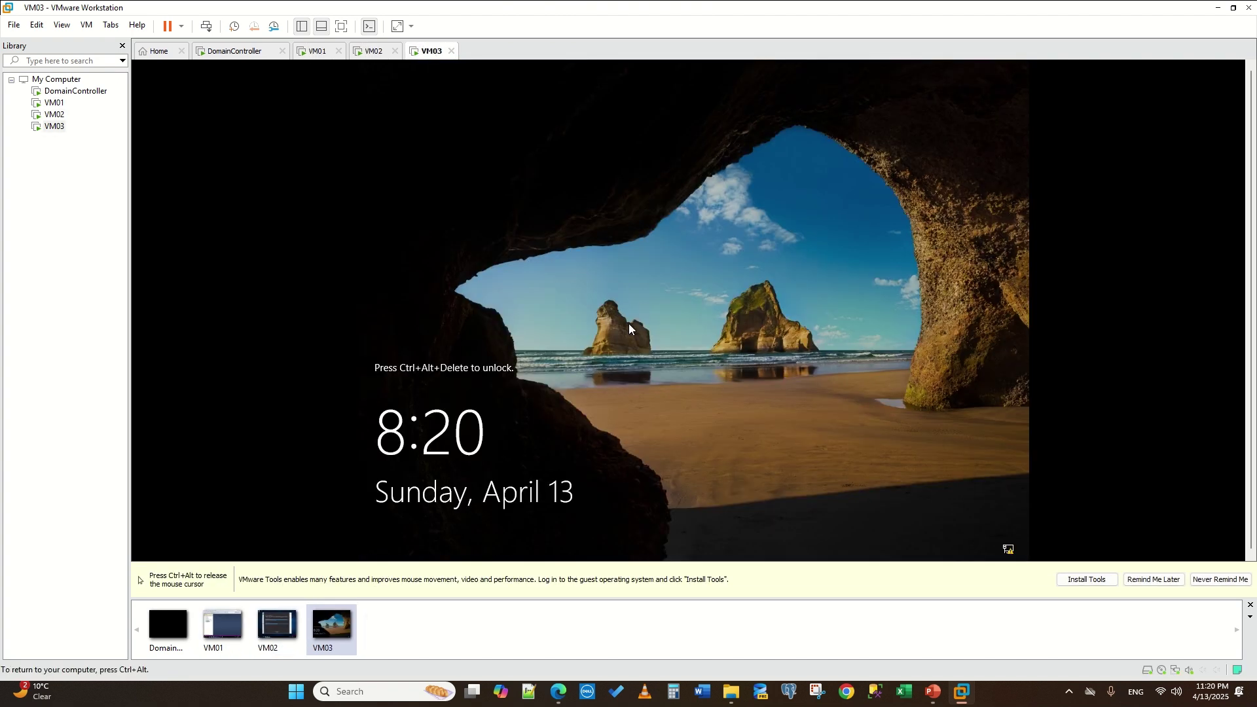
{"action": "key", "text": "ctrl+alt+Delete"}
{"action": "left_click", "coordinate": [622, 410]}
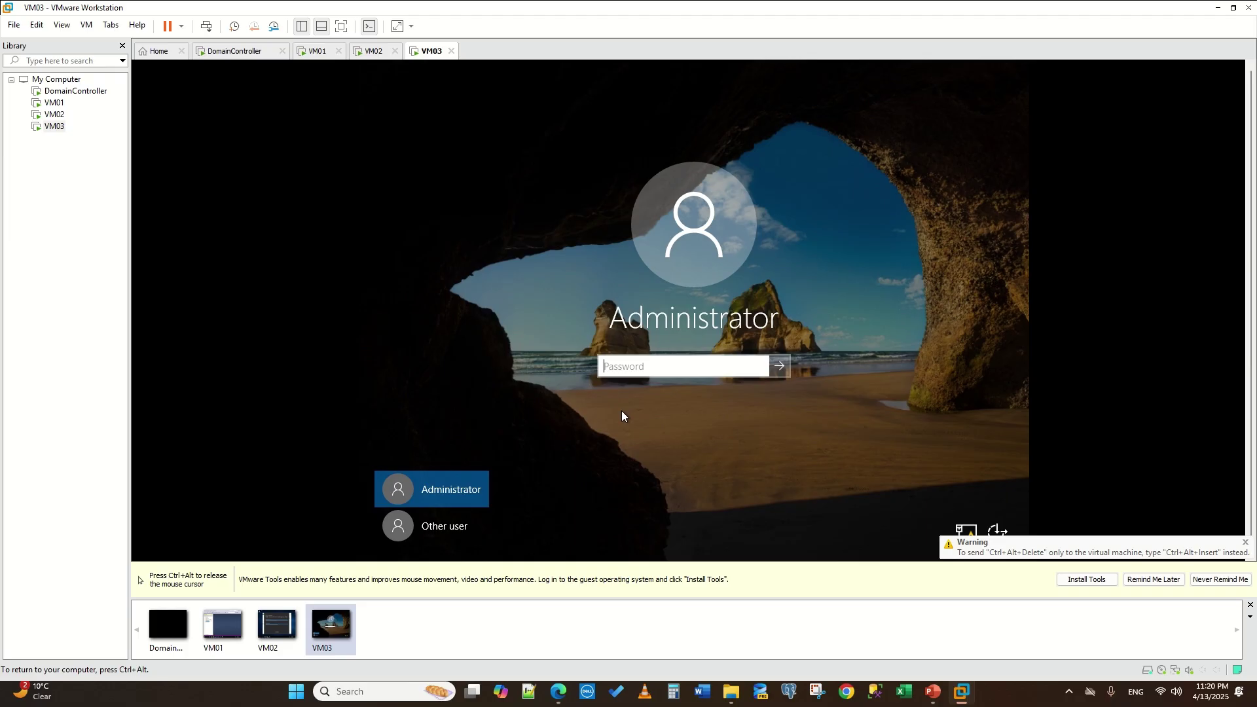
{"action": "left_click", "coordinate": [633, 371]}
{"action": "type", "text": "P"}
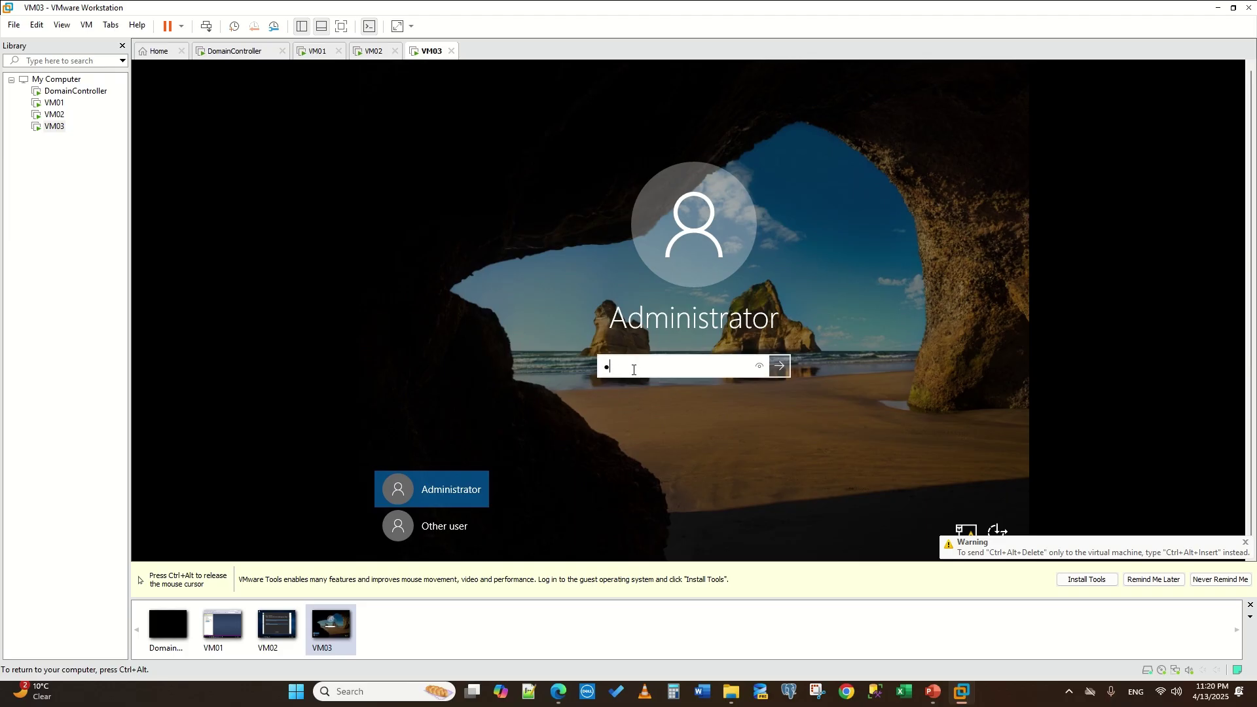
{"action": "key", "text": "BackSpace"}
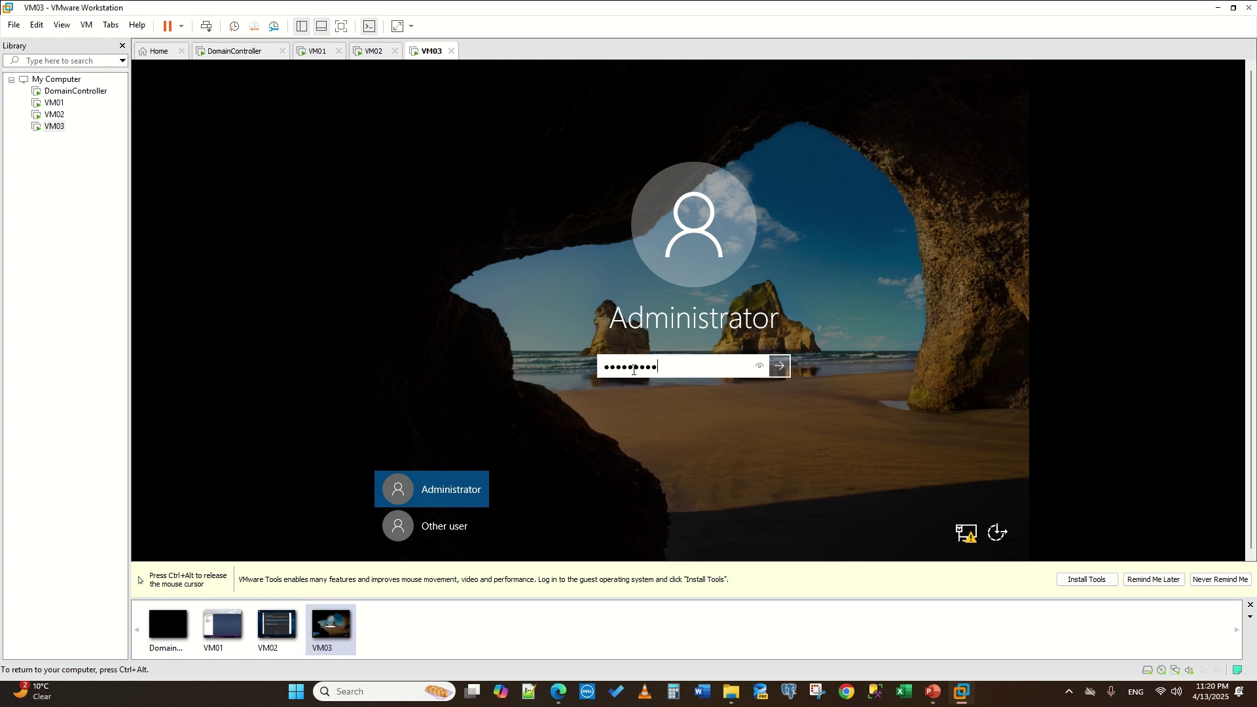
{"action": "key", "text": "Return"}
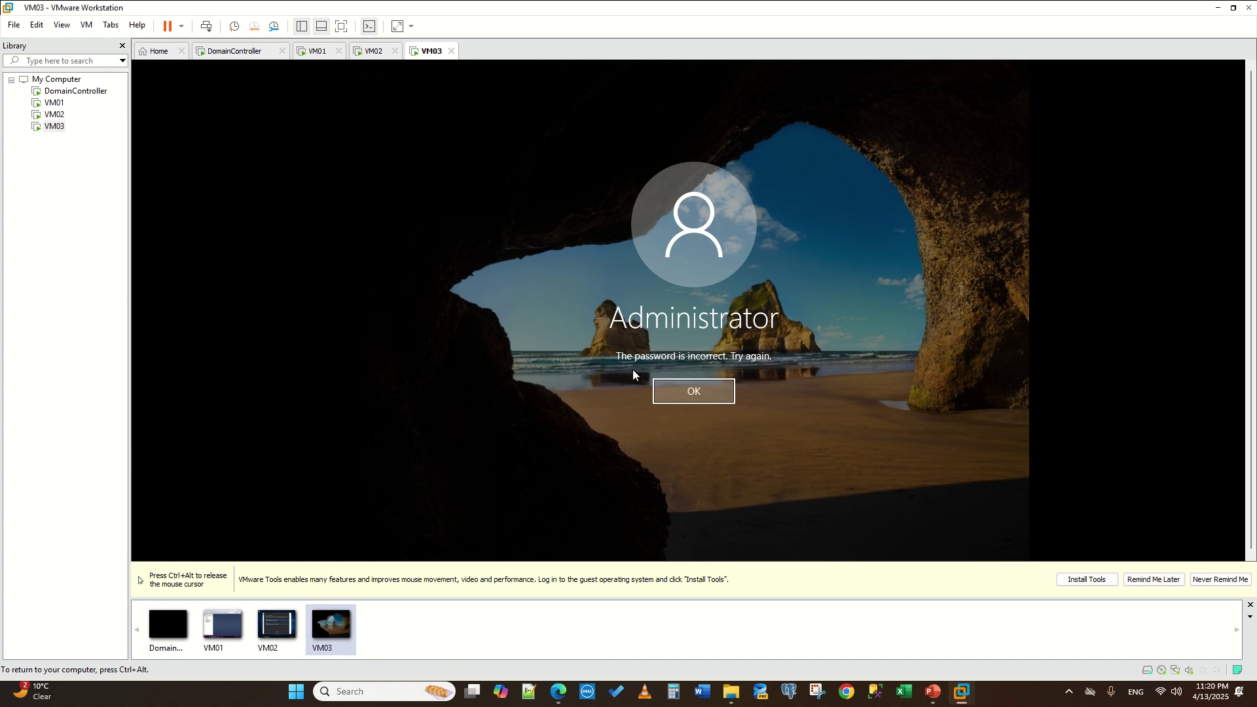
{"action": "left_click", "coordinate": [686, 399]}
{"action": "type", "text": "P"}
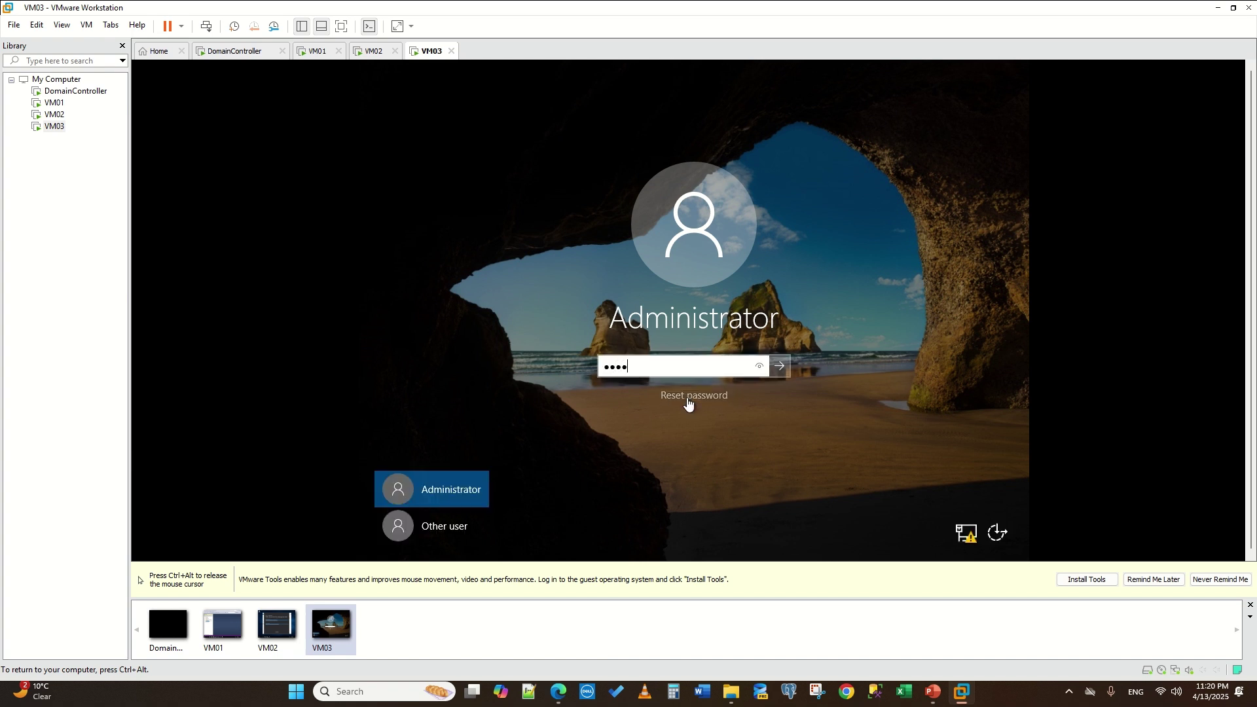
{"action": "key", "text": "Return"}
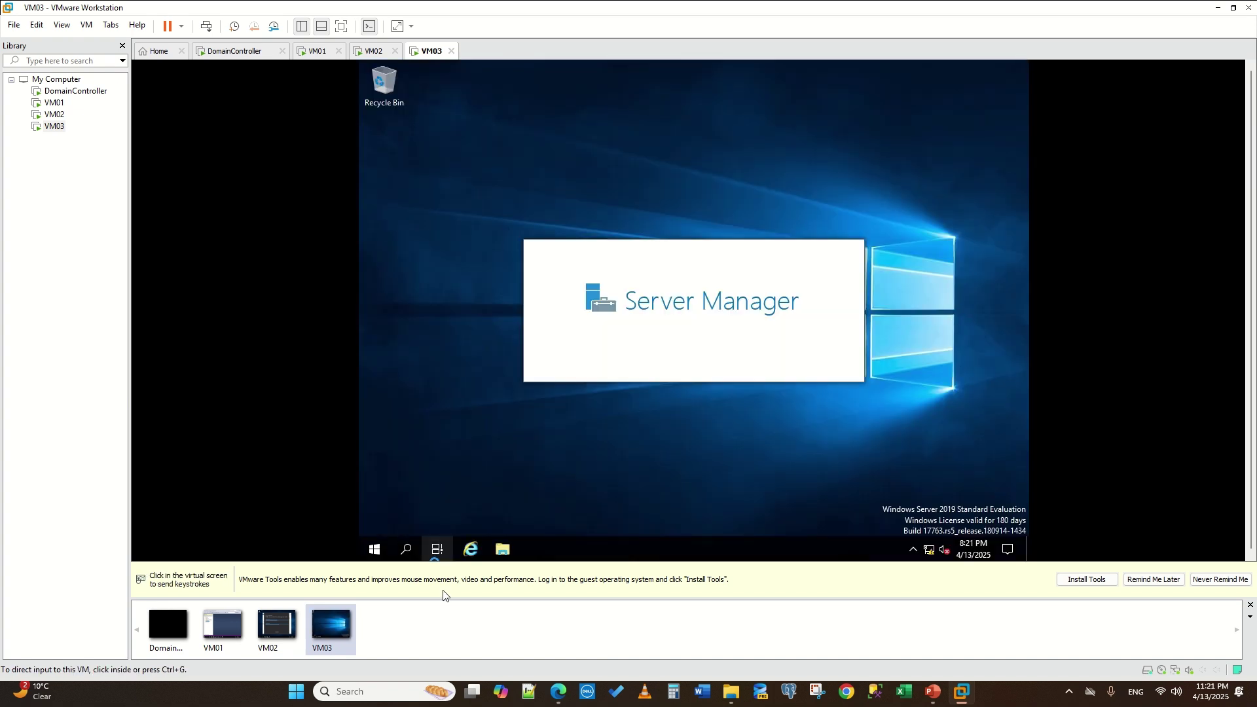
{"action": "left_click", "coordinate": [407, 551]}
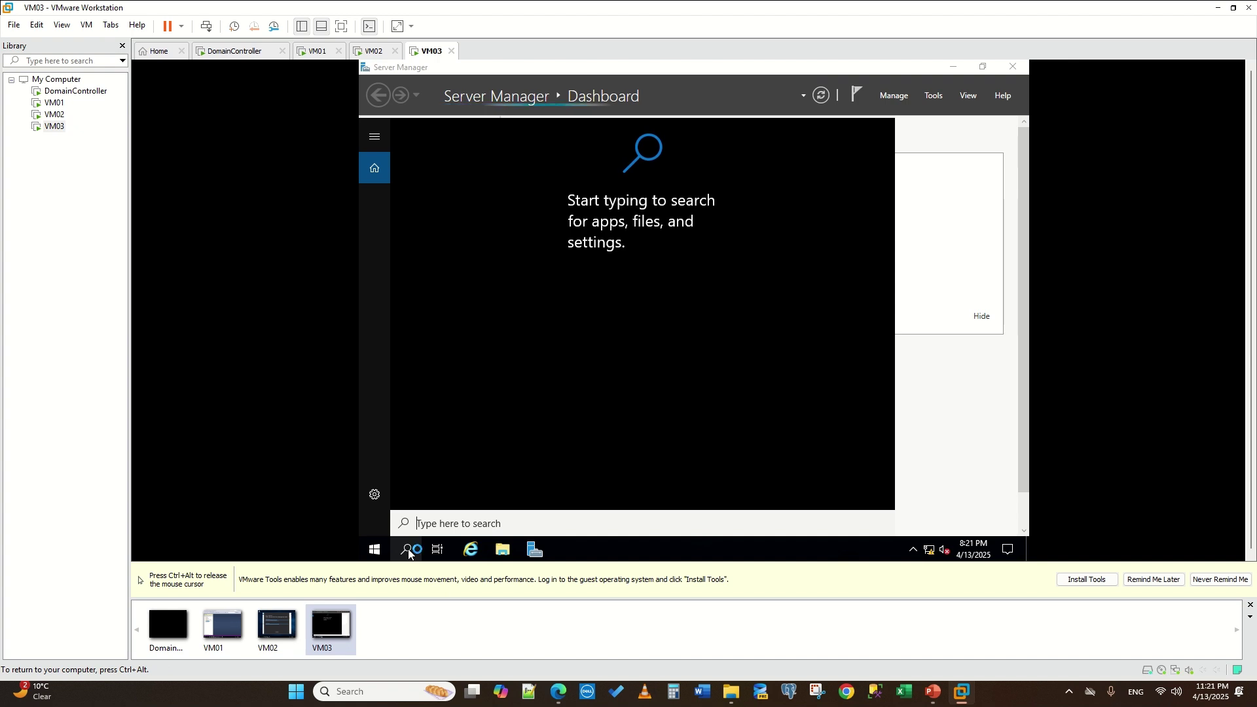
{"action": "type", "text": "configura"}
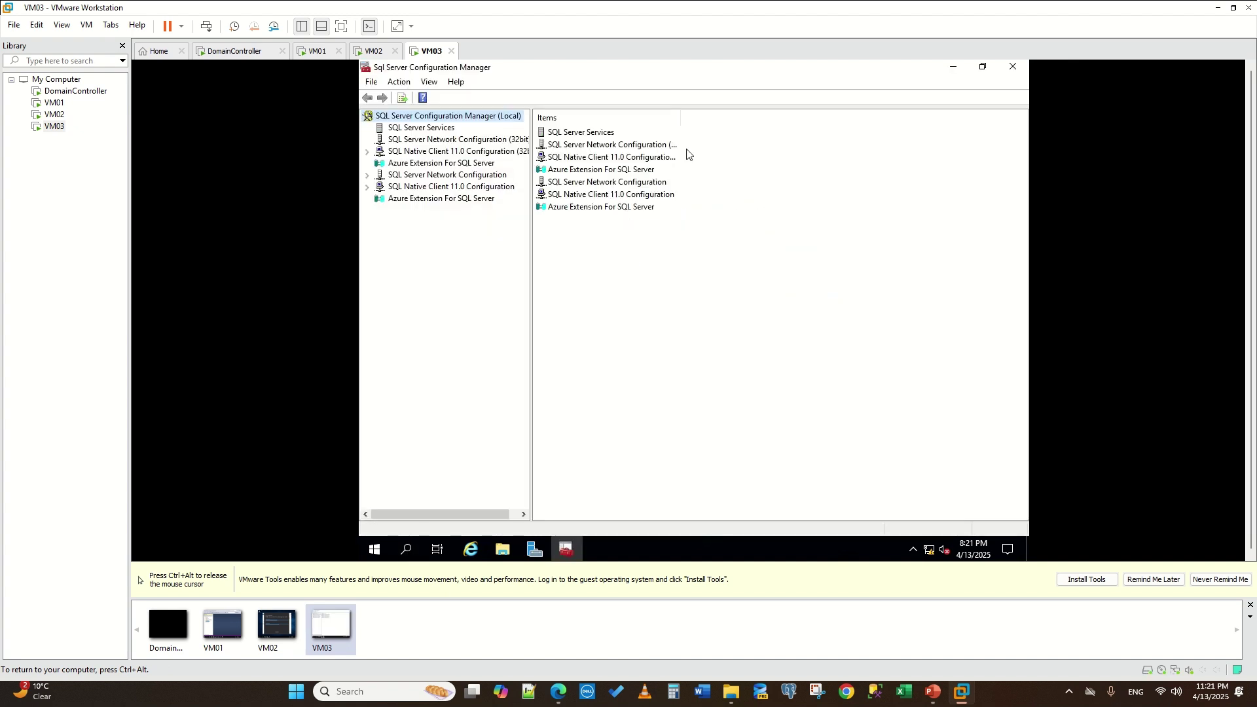
- Enable Always On Availability Groups in VM03's SQL Server (MSSQLSERVER) properties
{"action": "left_click", "coordinate": [431, 129]}
{"action": "right_click", "coordinate": [571, 132]}
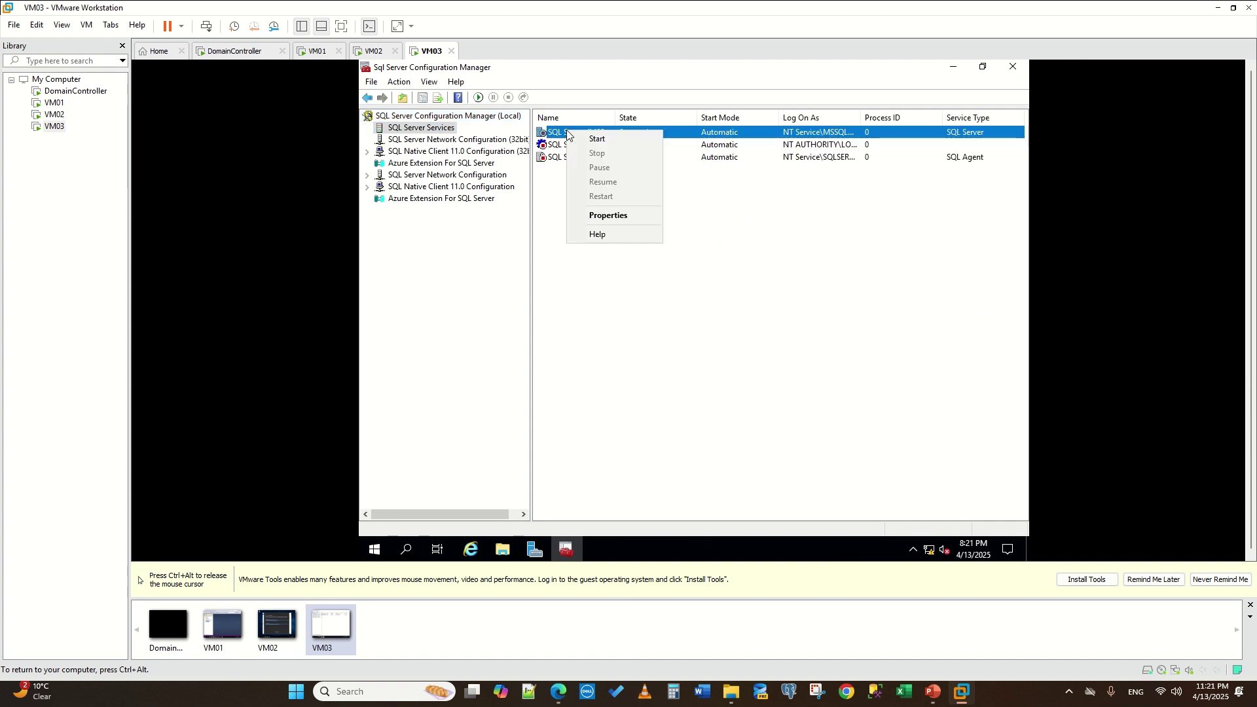
{"action": "left_click", "coordinate": [614, 220]}
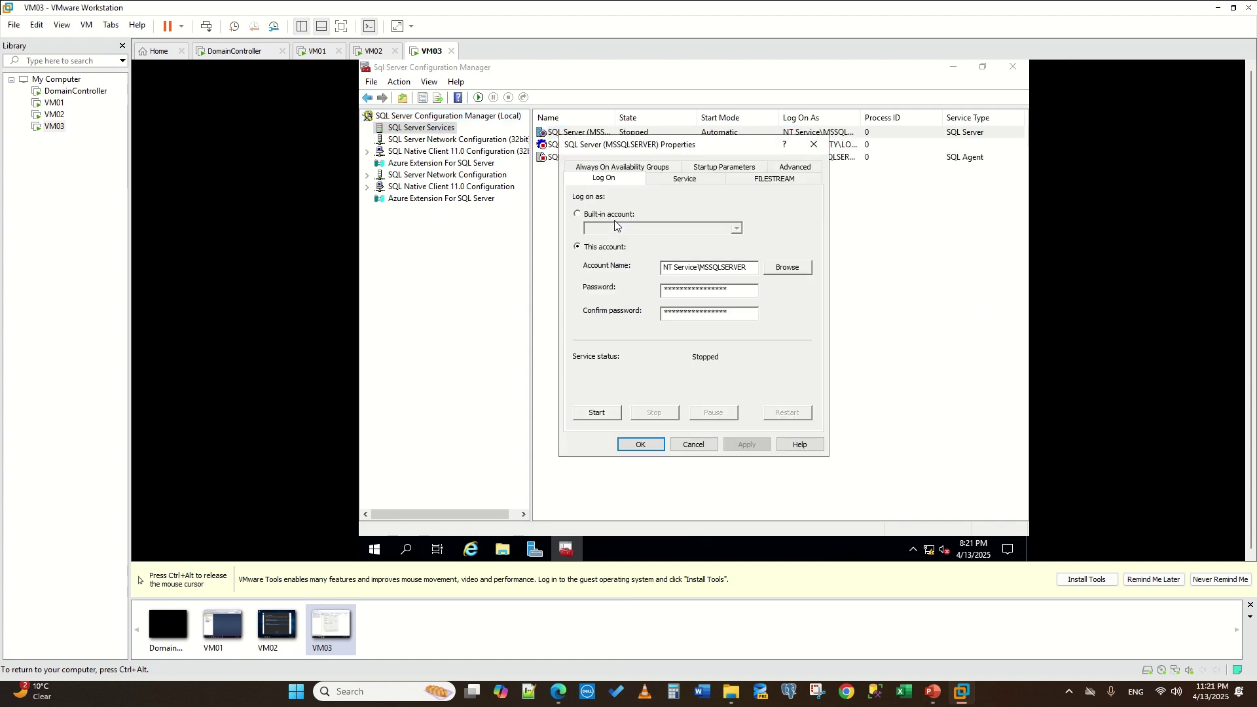
{"action": "left_click", "coordinate": [633, 167]}
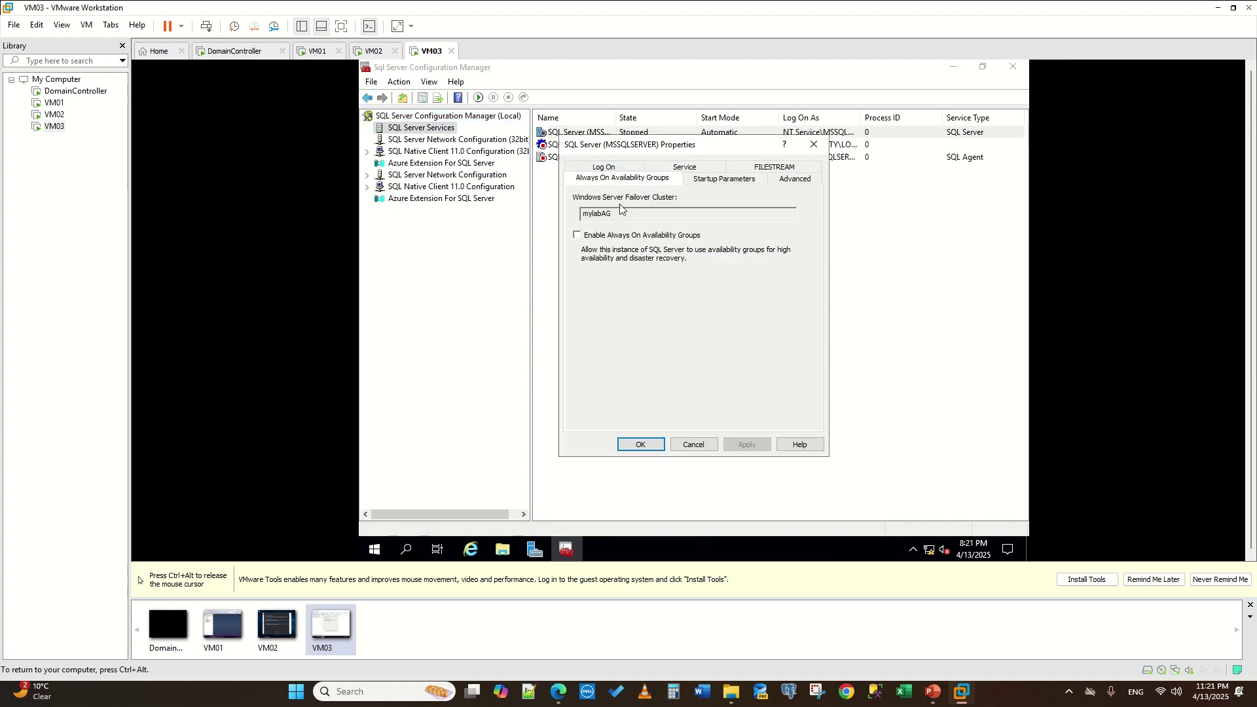
{"action": "left_click", "coordinate": [576, 235]}
{"action": "left_click", "coordinate": [751, 447]}
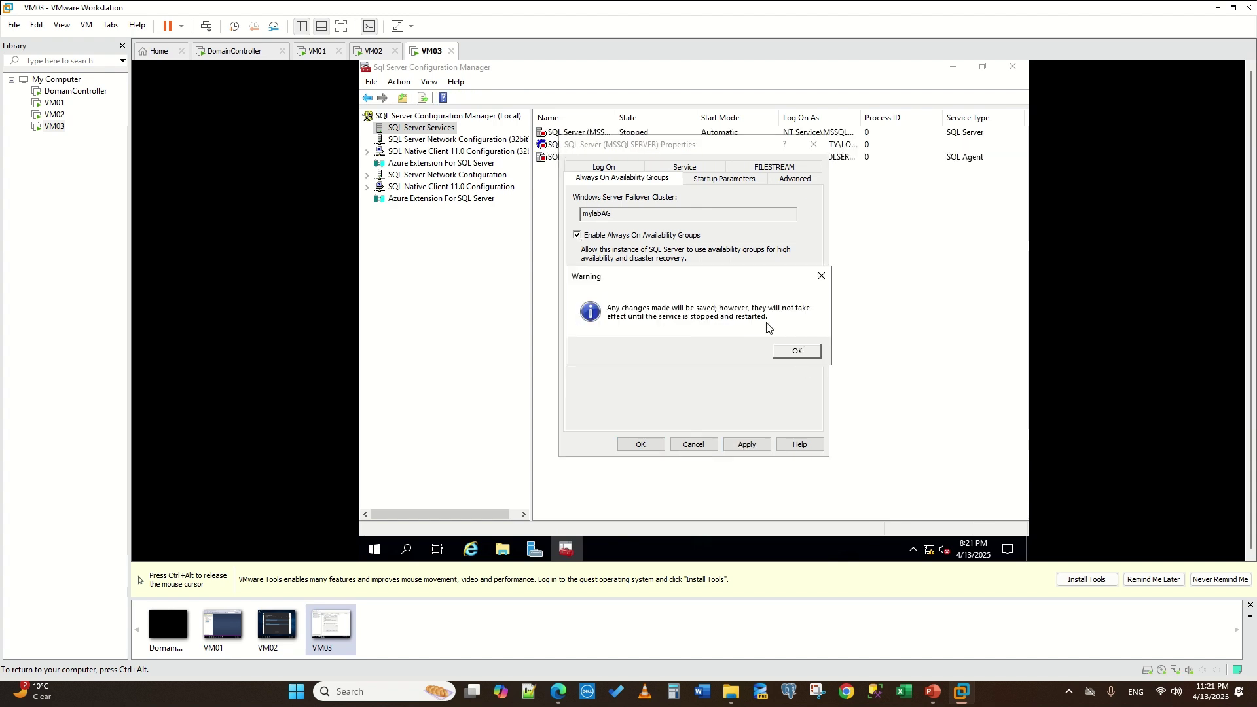
{"action": "left_click", "coordinate": [795, 354]}
{"action": "left_click", "coordinate": [641, 445]}
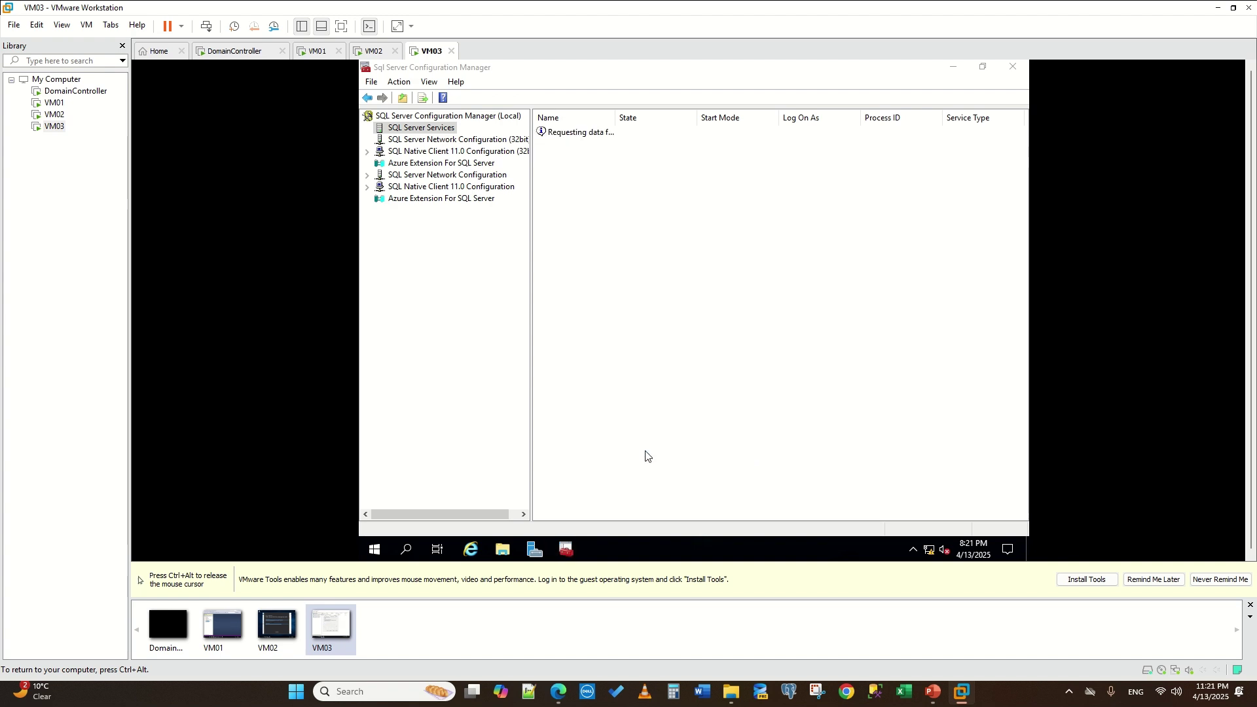
- Start VM03's SQL Server and SQL Server Agent services, then switch to VM02
{"action": "right_click", "coordinate": [562, 140]}
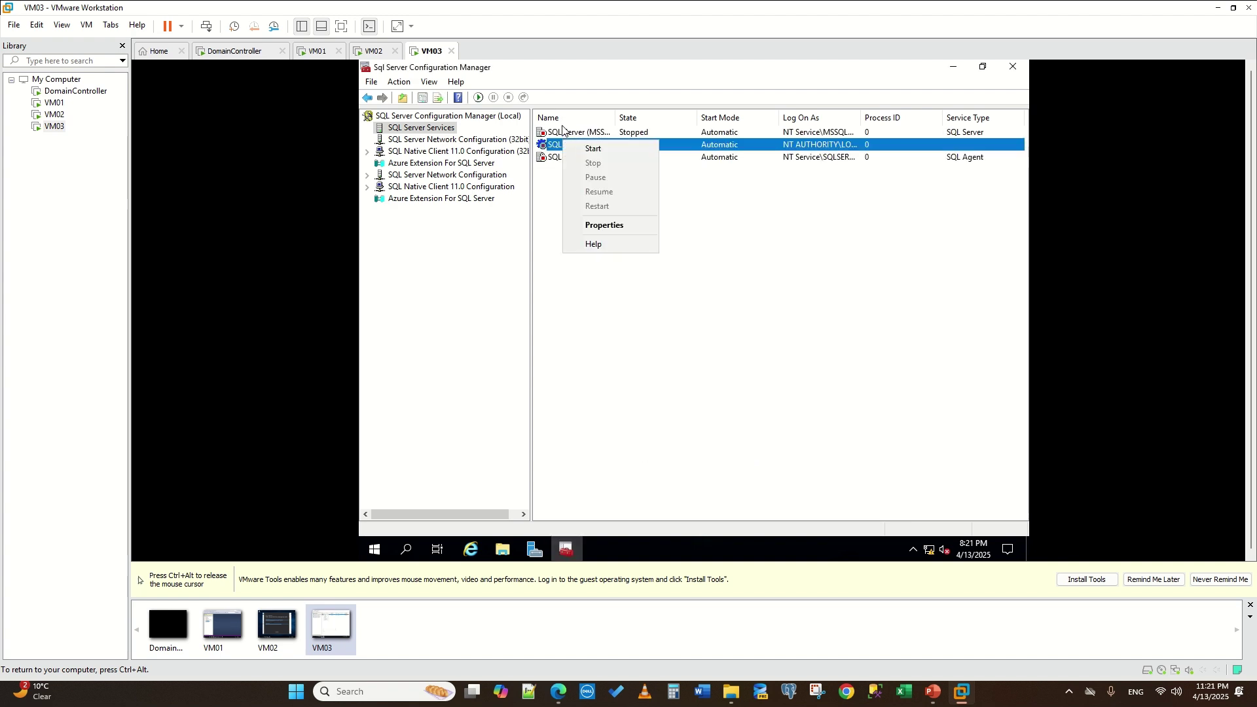
{"action": "left_click", "coordinate": [563, 125]}
{"action": "right_click", "coordinate": [554, 134]}
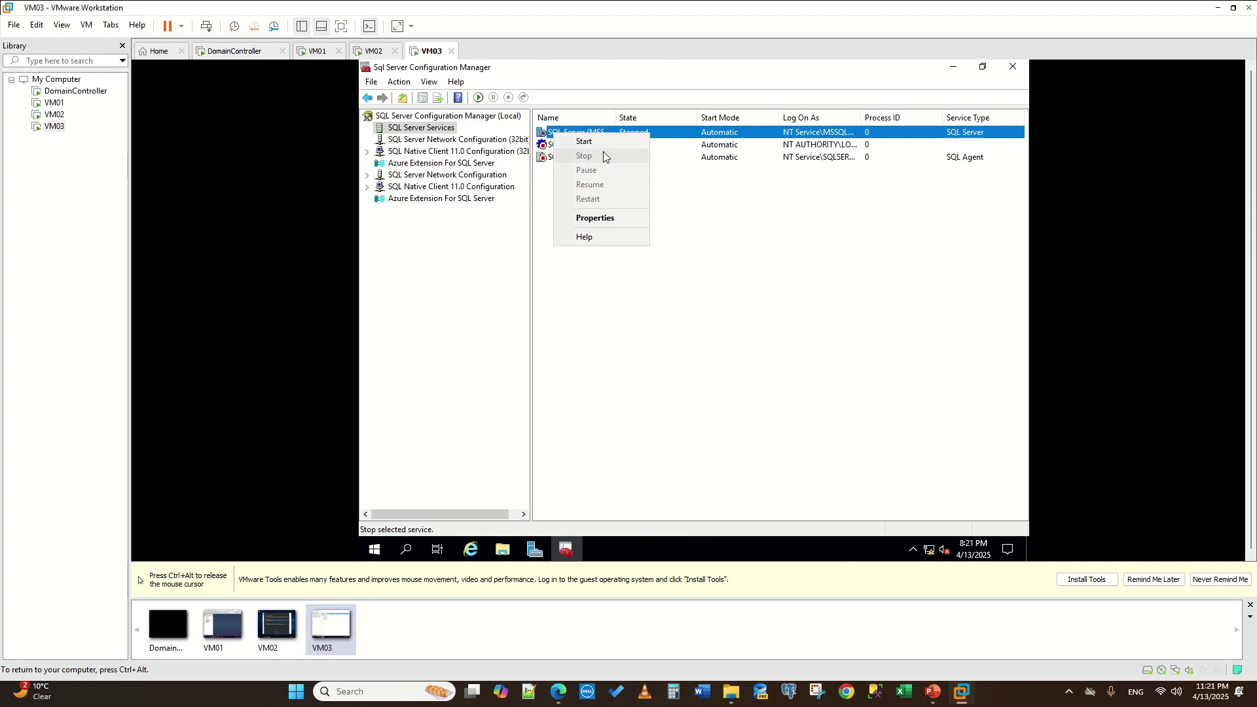
{"action": "left_click", "coordinate": [598, 147]}
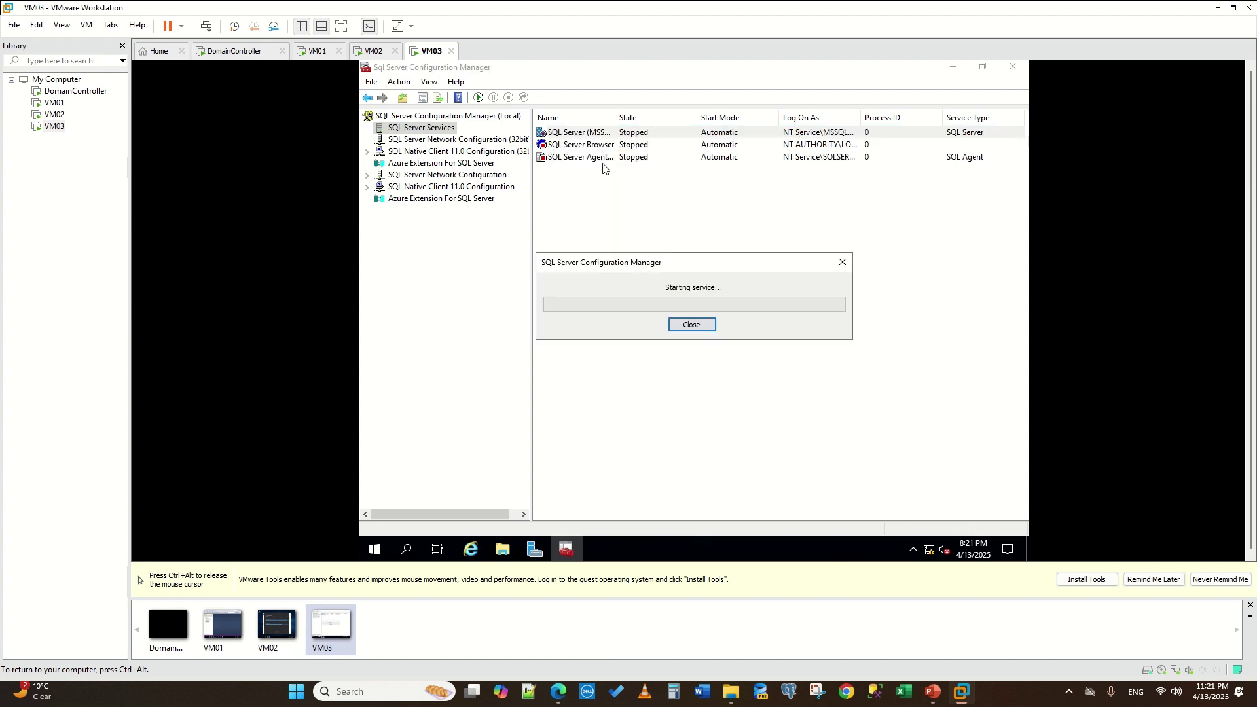
{"action": "right_click", "coordinate": [569, 159]}
{"action": "left_click", "coordinate": [614, 168]}
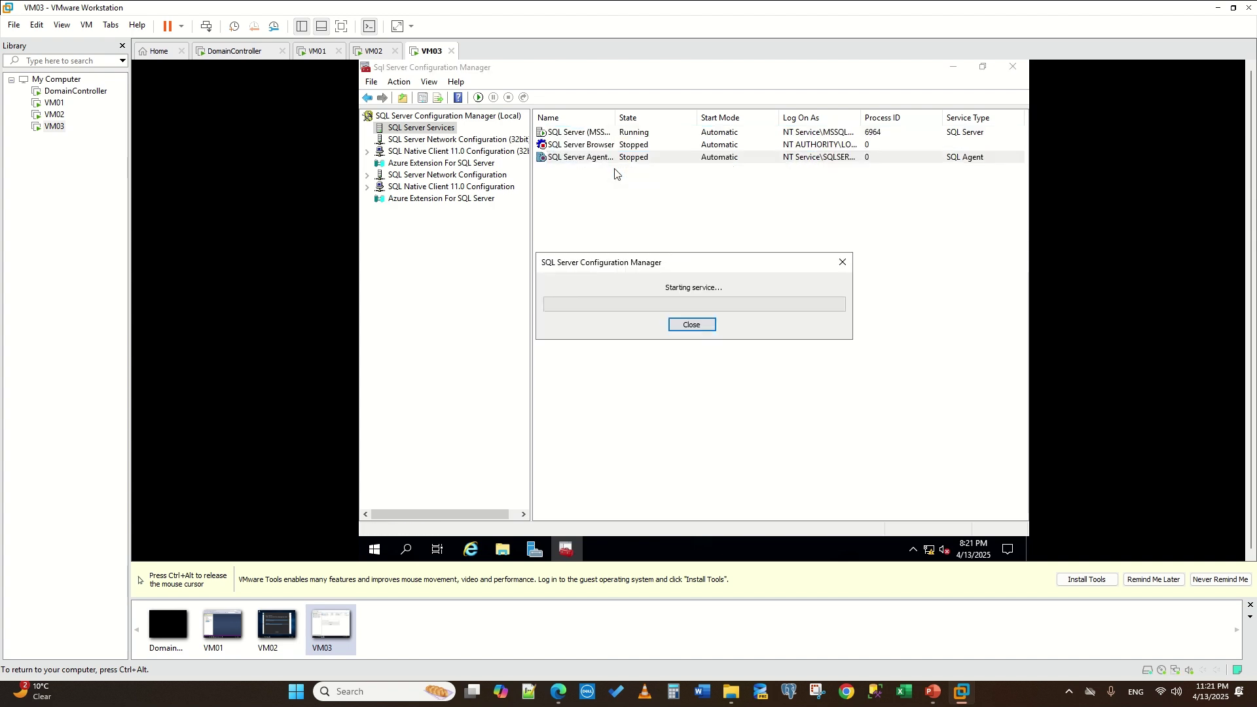
{"action": "key", "text": "ctrl+alt"}
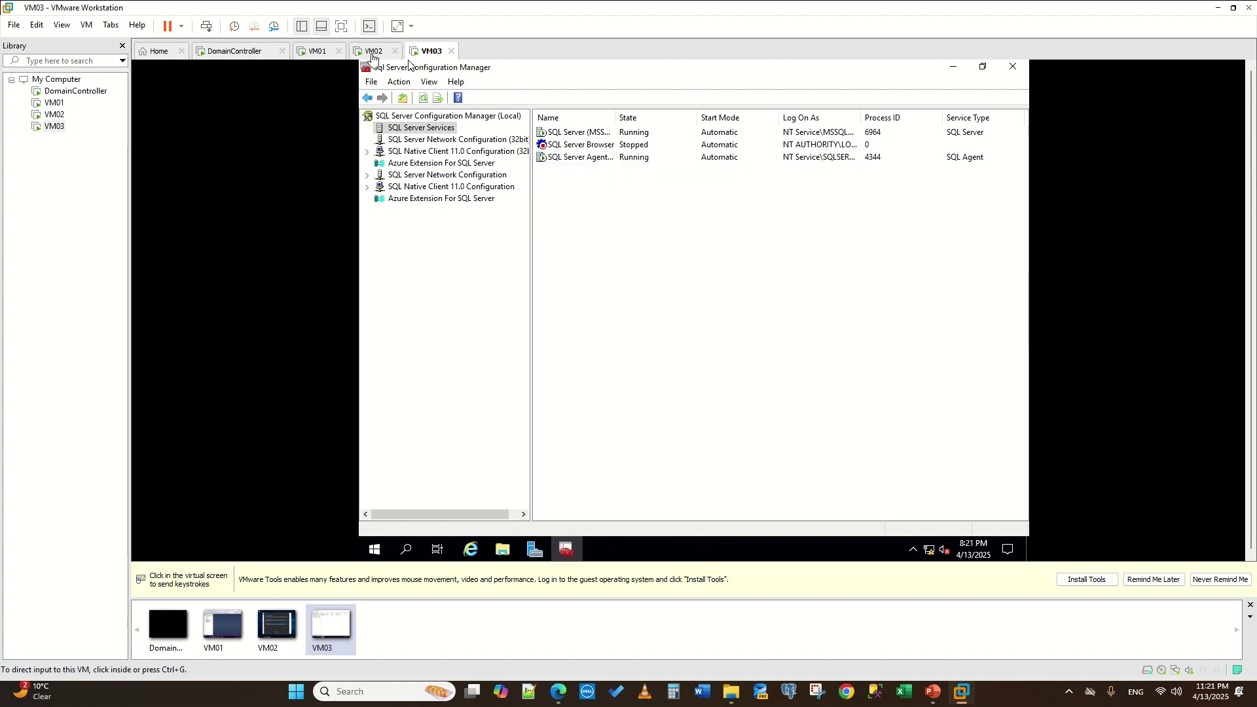
{"action": "left_click", "coordinate": [373, 51]}
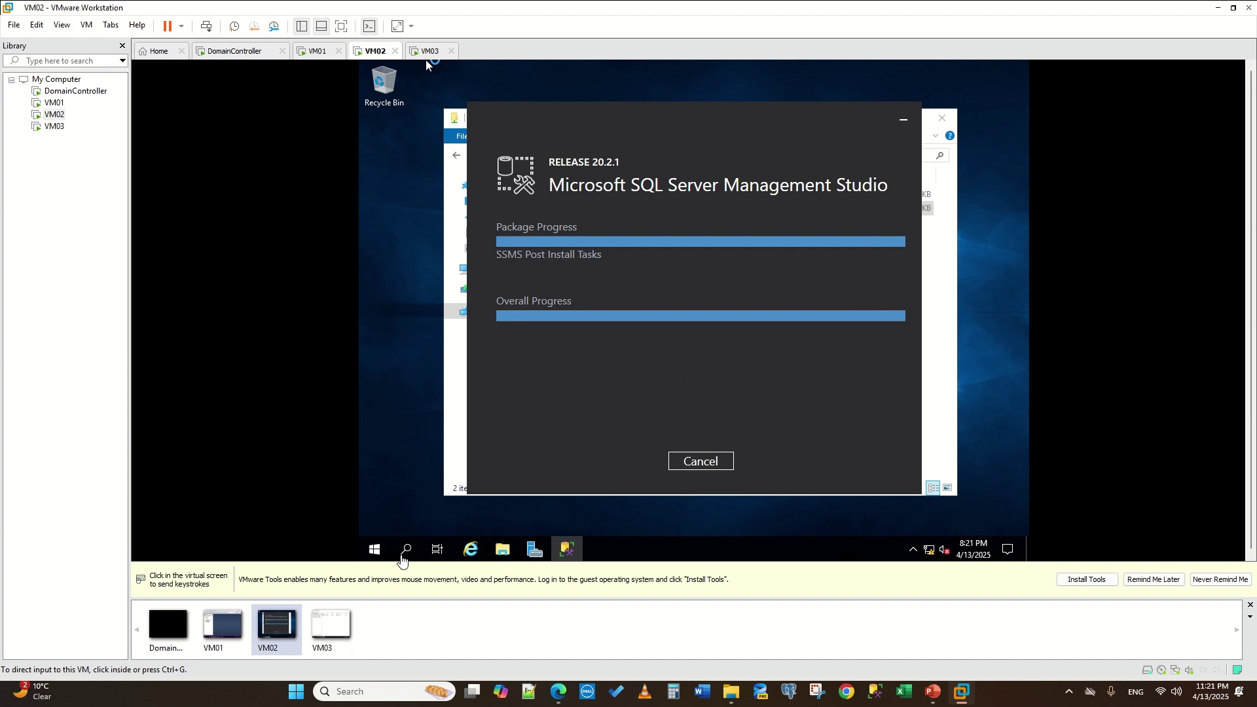
- On VM02, search 'configu' and launch SQL Server 2022 Configuration Manager
{"action": "left_click", "coordinate": [406, 553]}
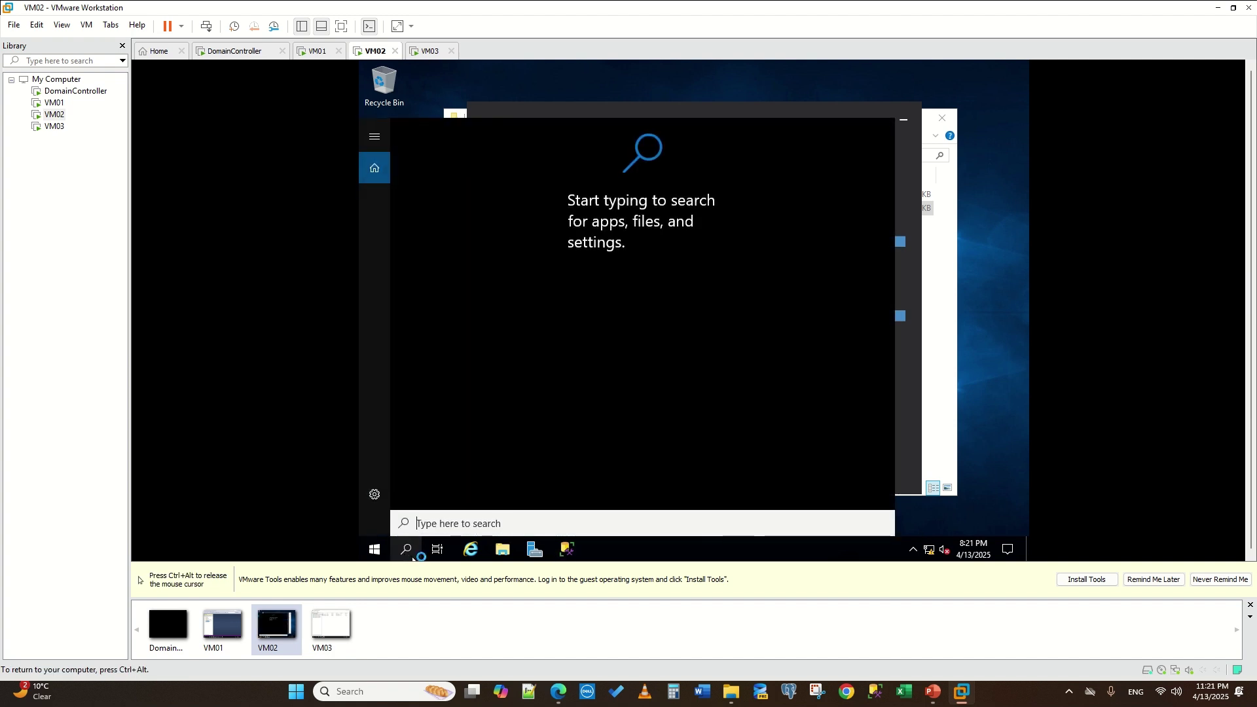
{"action": "type", "text": "configu"}
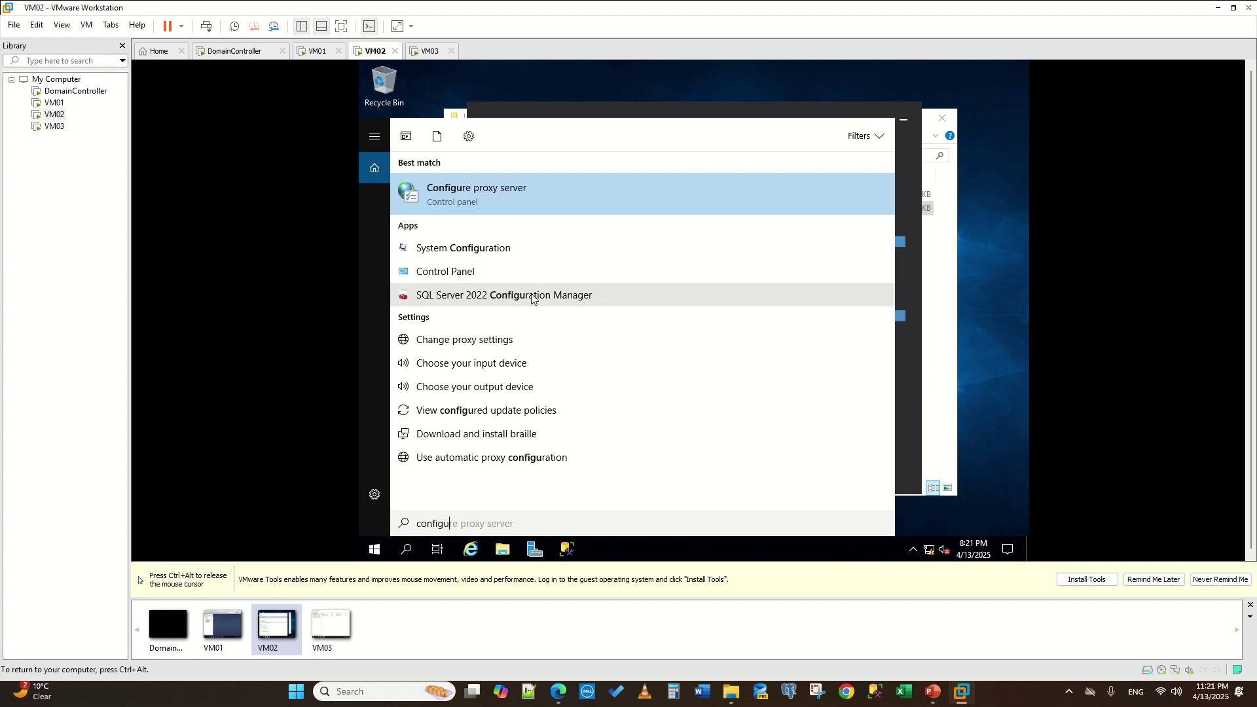
{"action": "left_click", "coordinate": [537, 295]}
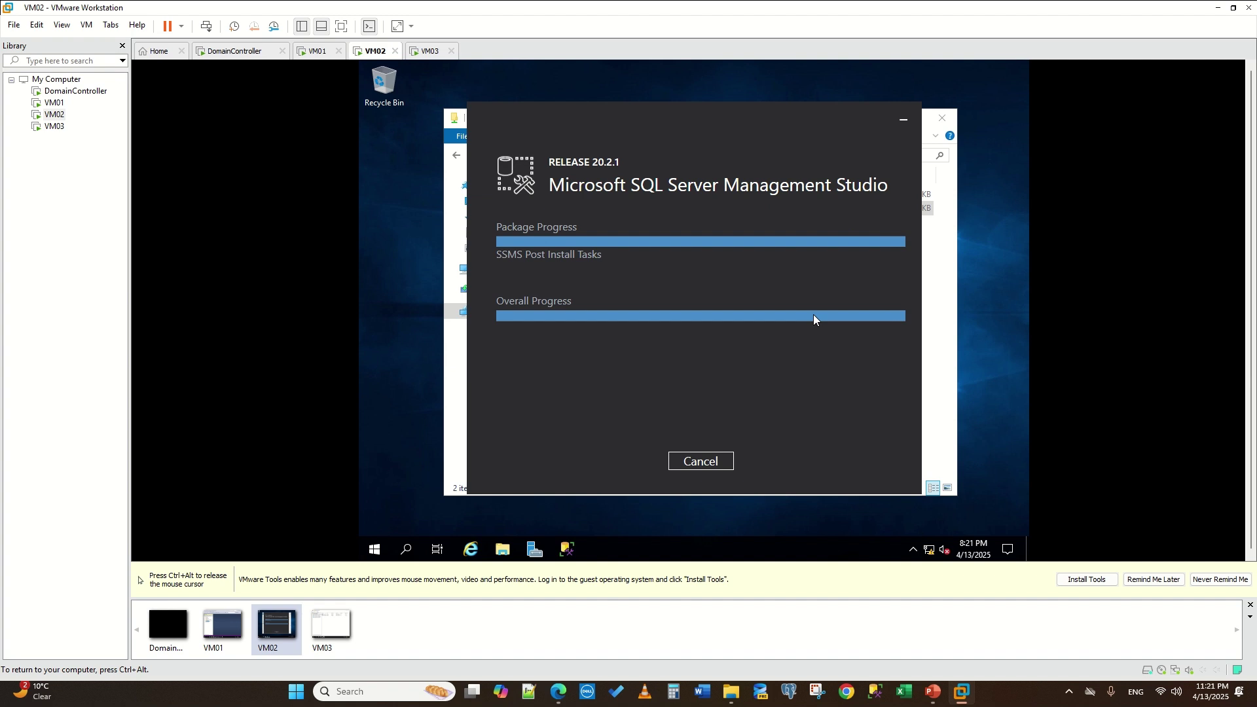
- Restart VM03's SQL Server service so Always On takes effect, then return to VM02
{"action": "left_click", "coordinate": [429, 50]}
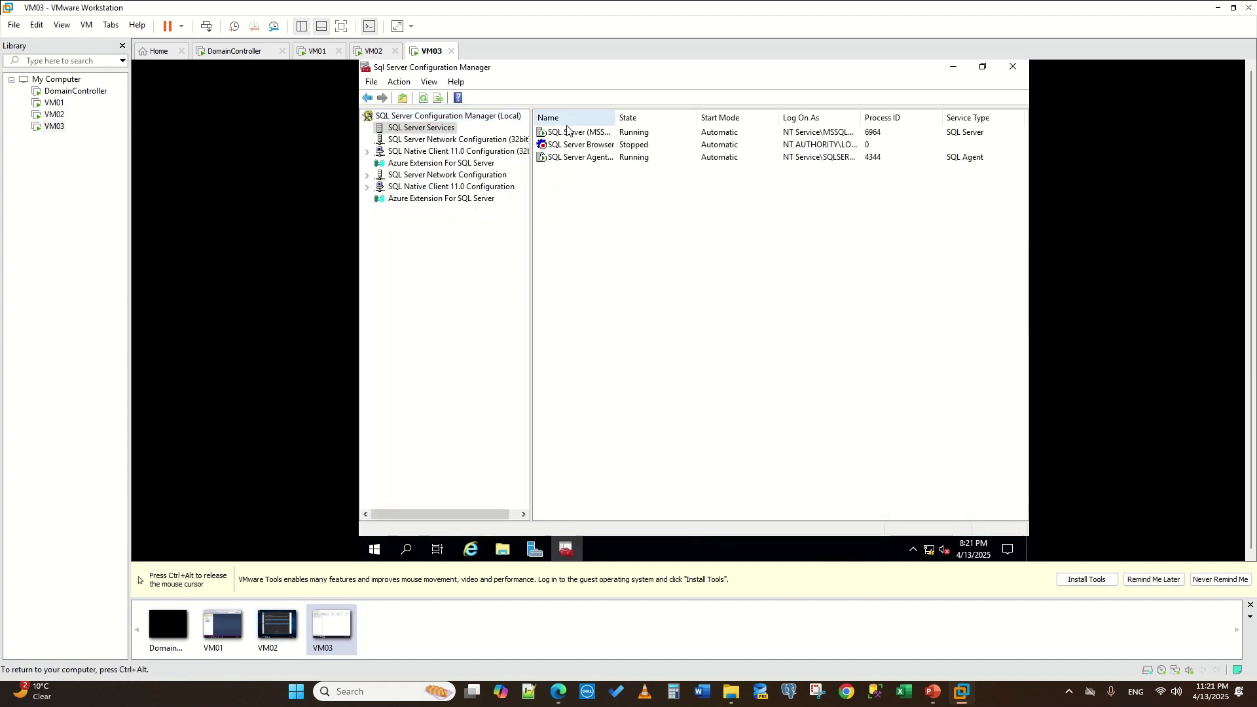
{"action": "right_click", "coordinate": [568, 134]}
{"action": "left_click", "coordinate": [639, 196]}
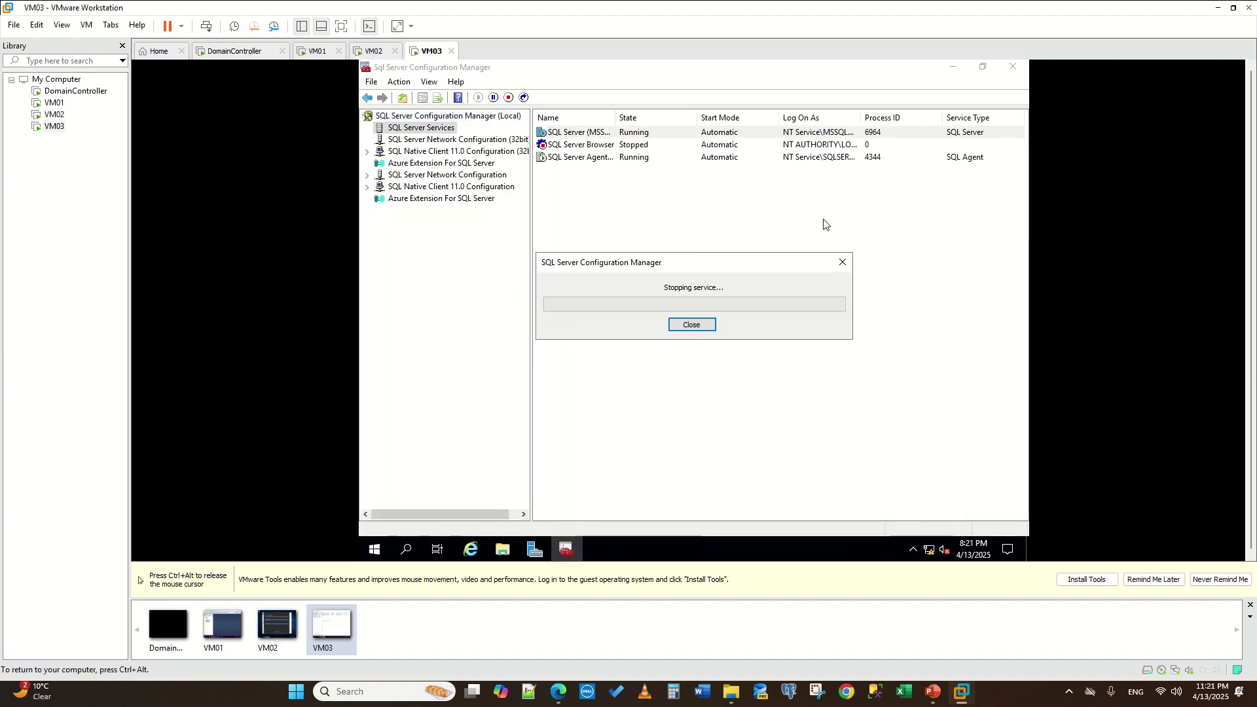
{"action": "key", "text": "ctrl+alt"}
{"action": "left_click", "coordinate": [375, 50]}
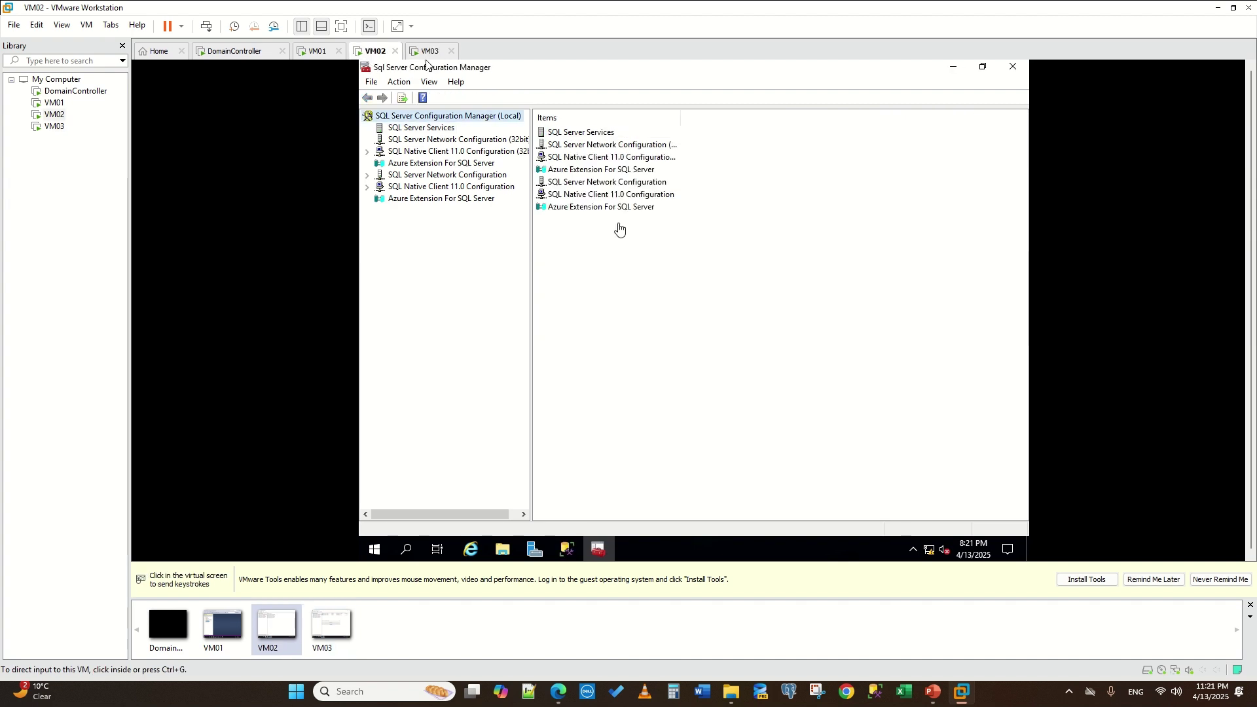
- Set VM02's SQL Server Browser service start mode to Automatic
{"action": "left_click", "coordinate": [432, 129]}
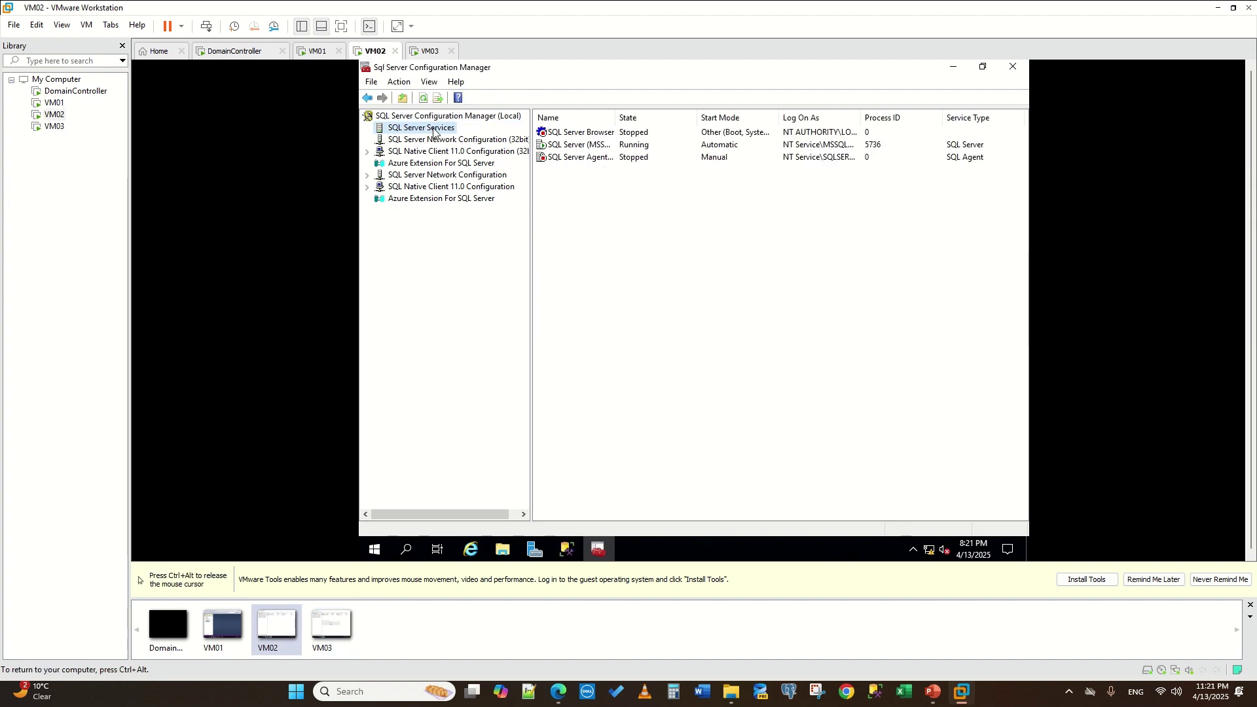
{"action": "right_click", "coordinate": [573, 143]}
{"action": "right_click", "coordinate": [570, 132]}
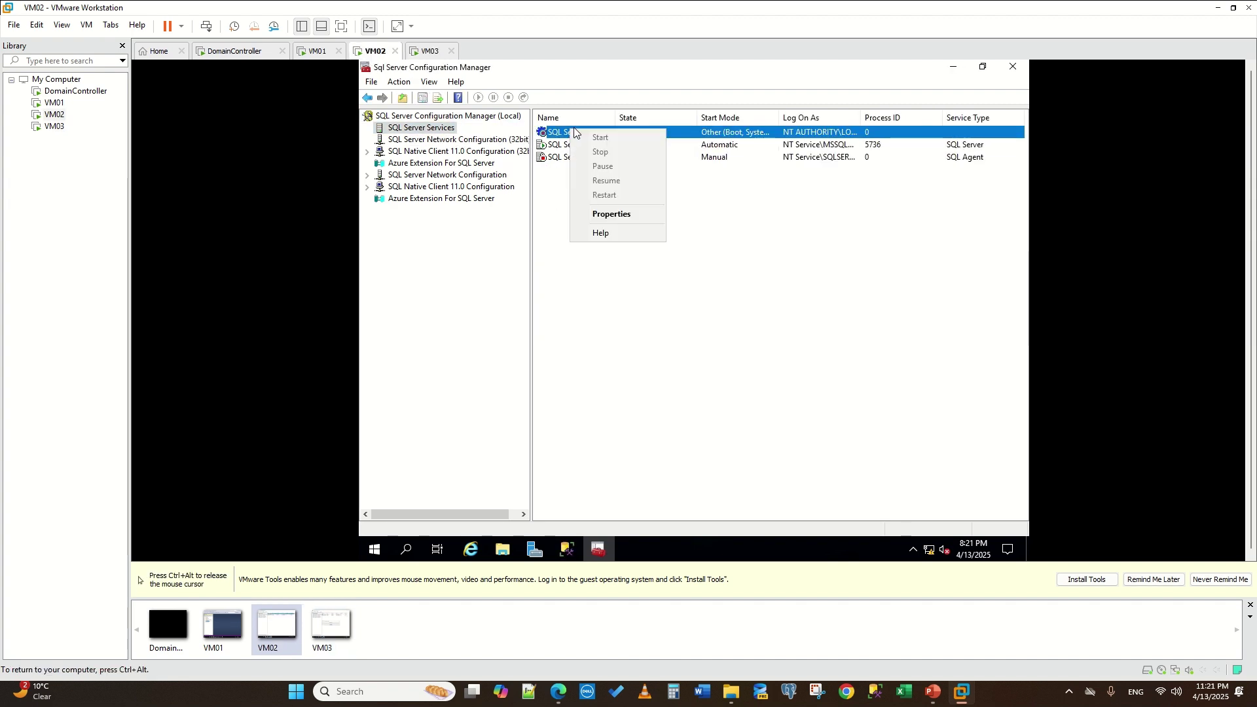
{"action": "left_click", "coordinate": [629, 214]}
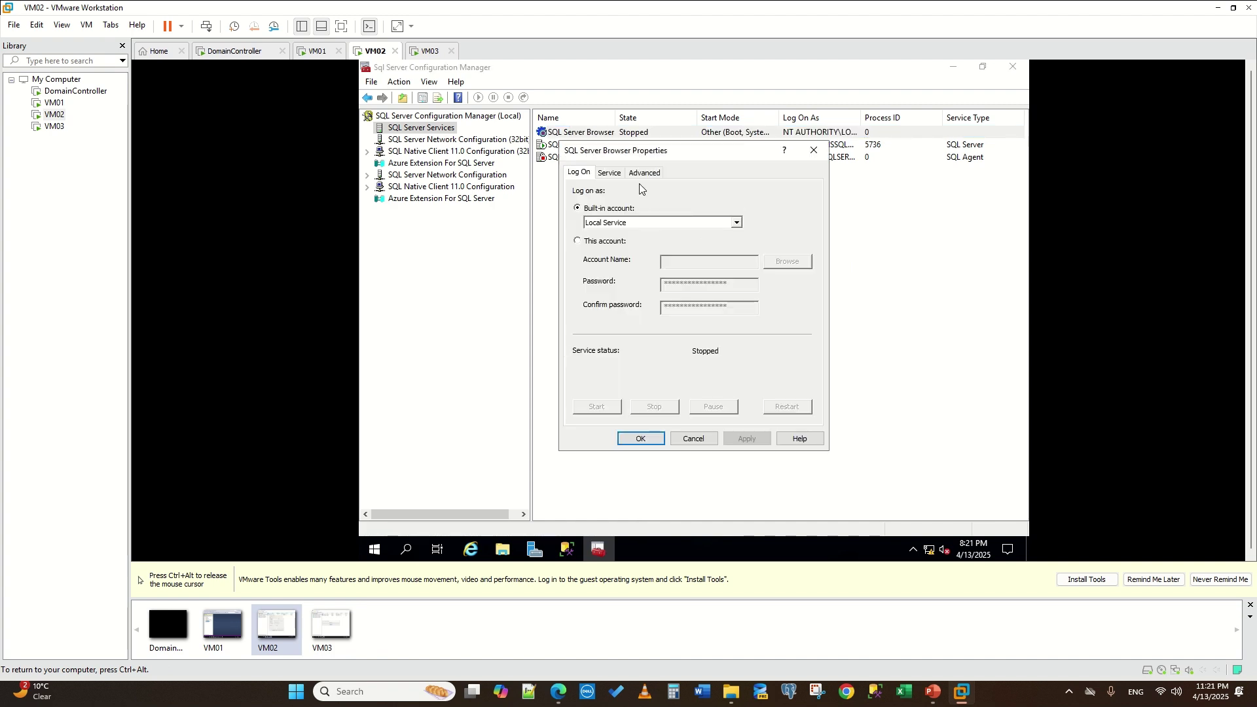
{"action": "left_click", "coordinate": [609, 172]}
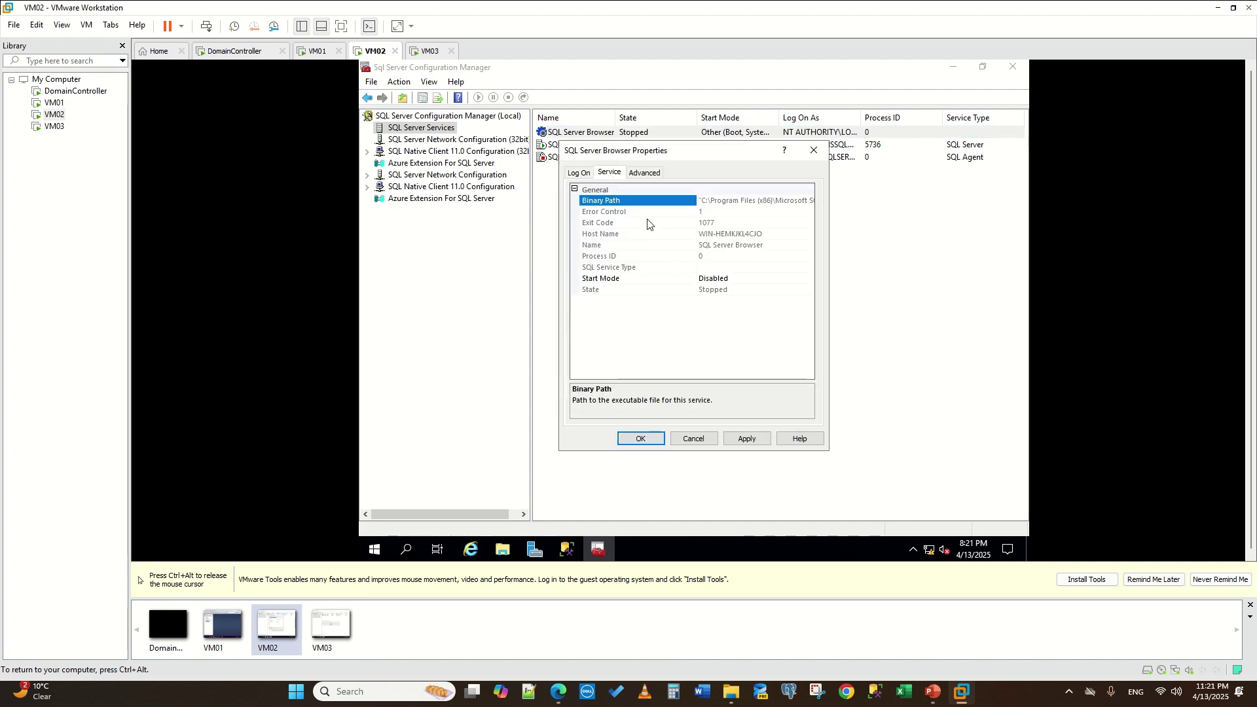
{"action": "left_click", "coordinate": [732, 280]}
{"action": "left_click", "coordinate": [733, 295]}
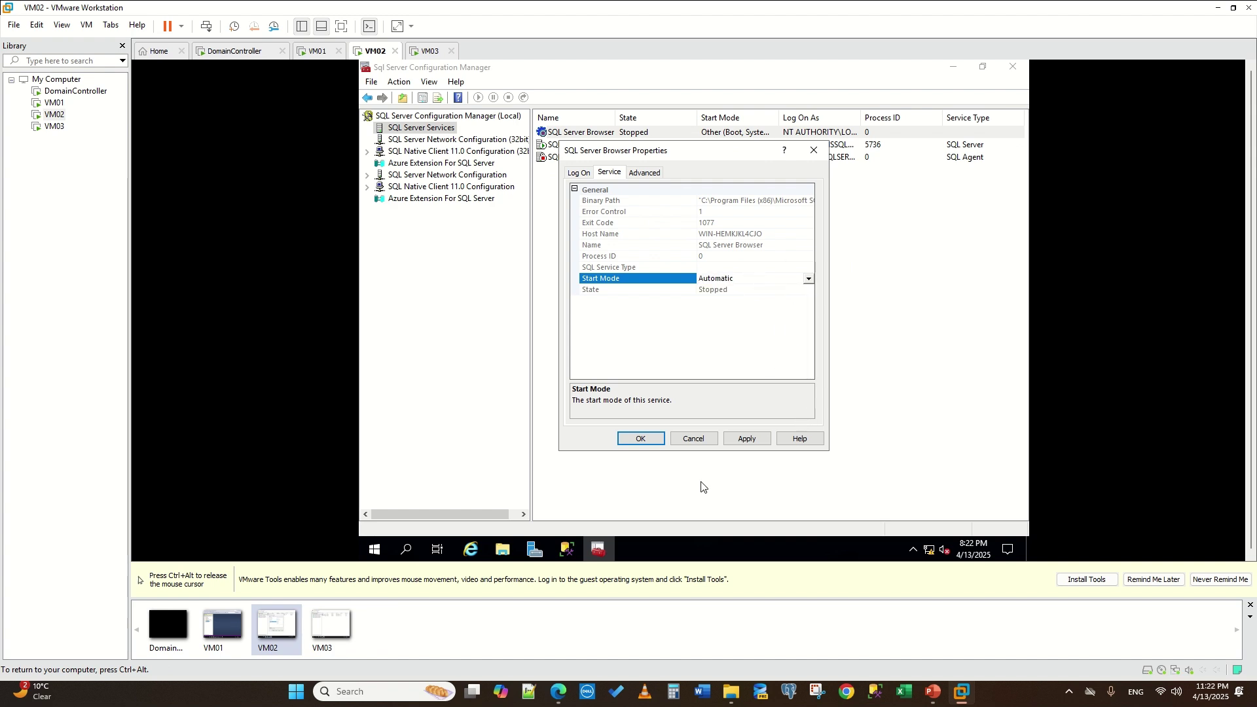
{"action": "left_click", "coordinate": [745, 439]}
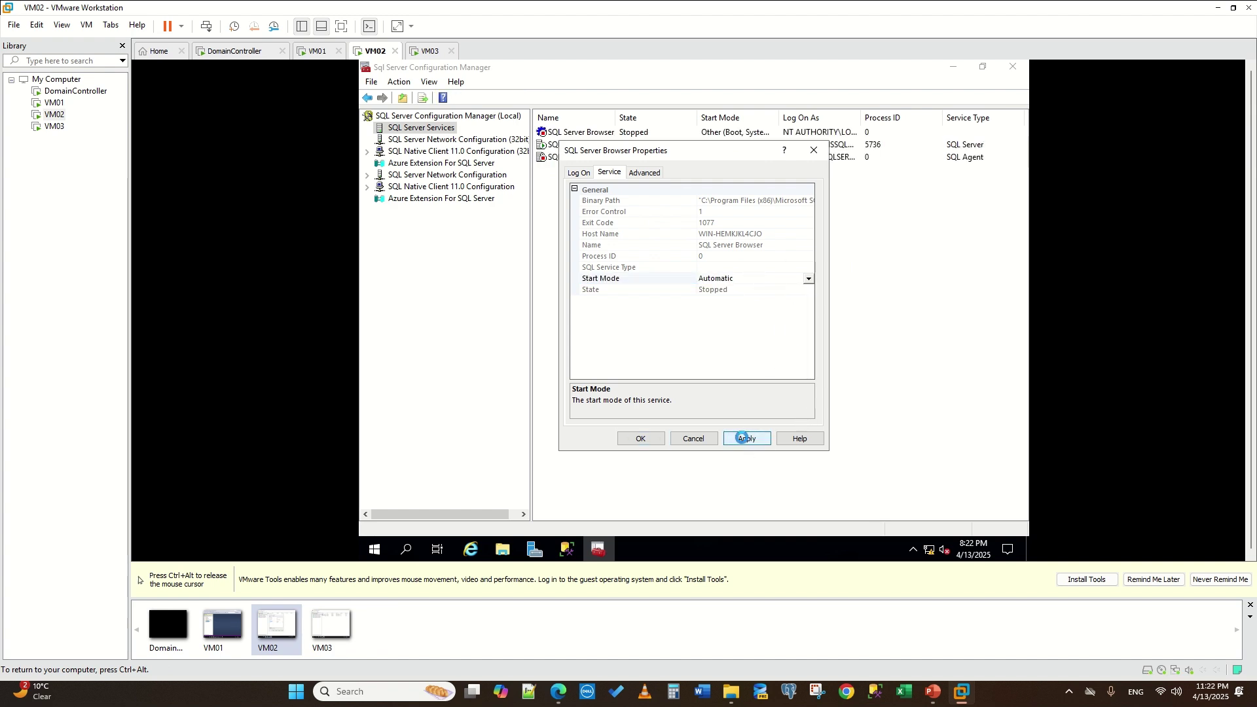
{"action": "left_click", "coordinate": [639, 439]}
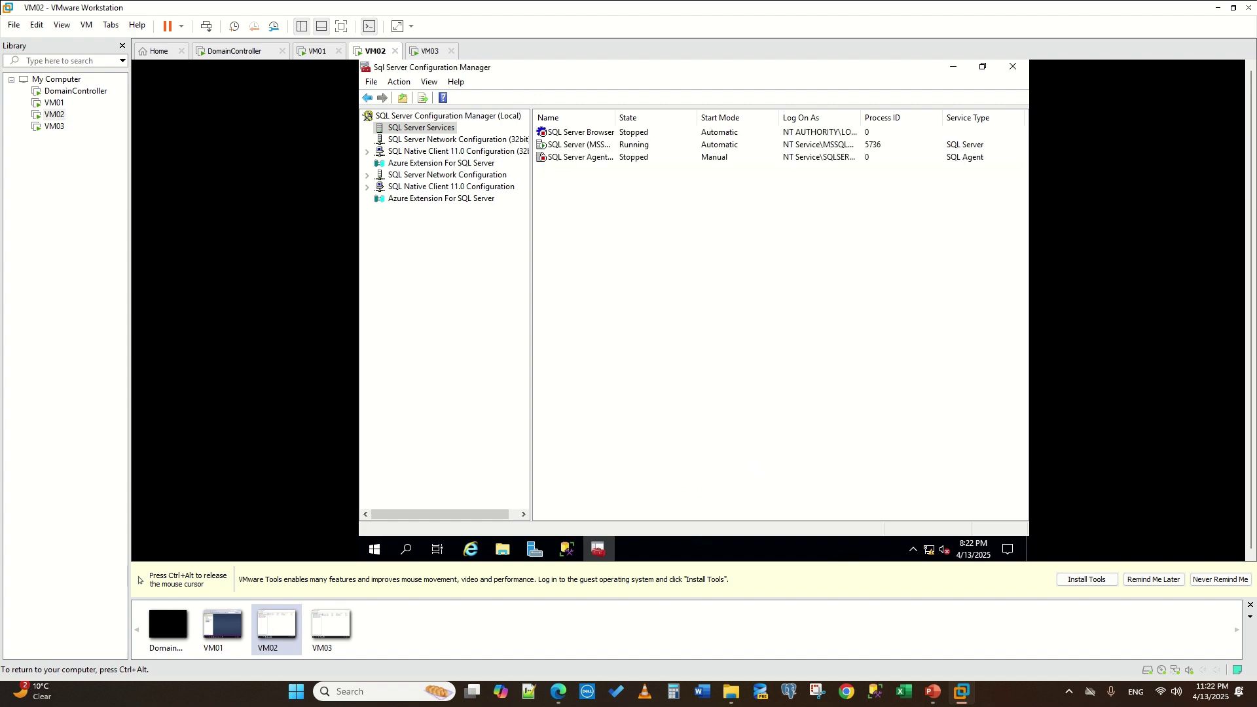
- Set the SQL Server Agent service start mode to Automatic
{"action": "right_click", "coordinate": [568, 157]}
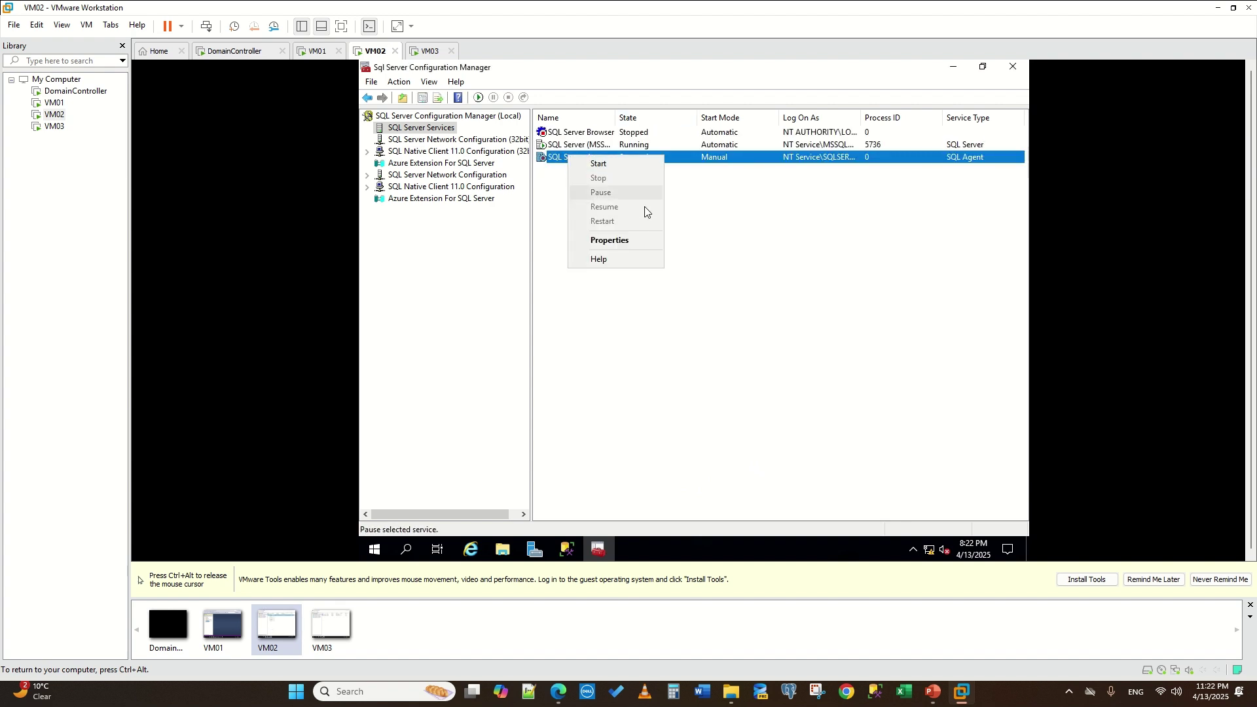
{"action": "left_click", "coordinate": [627, 240]}
{"action": "left_click", "coordinate": [608, 172]}
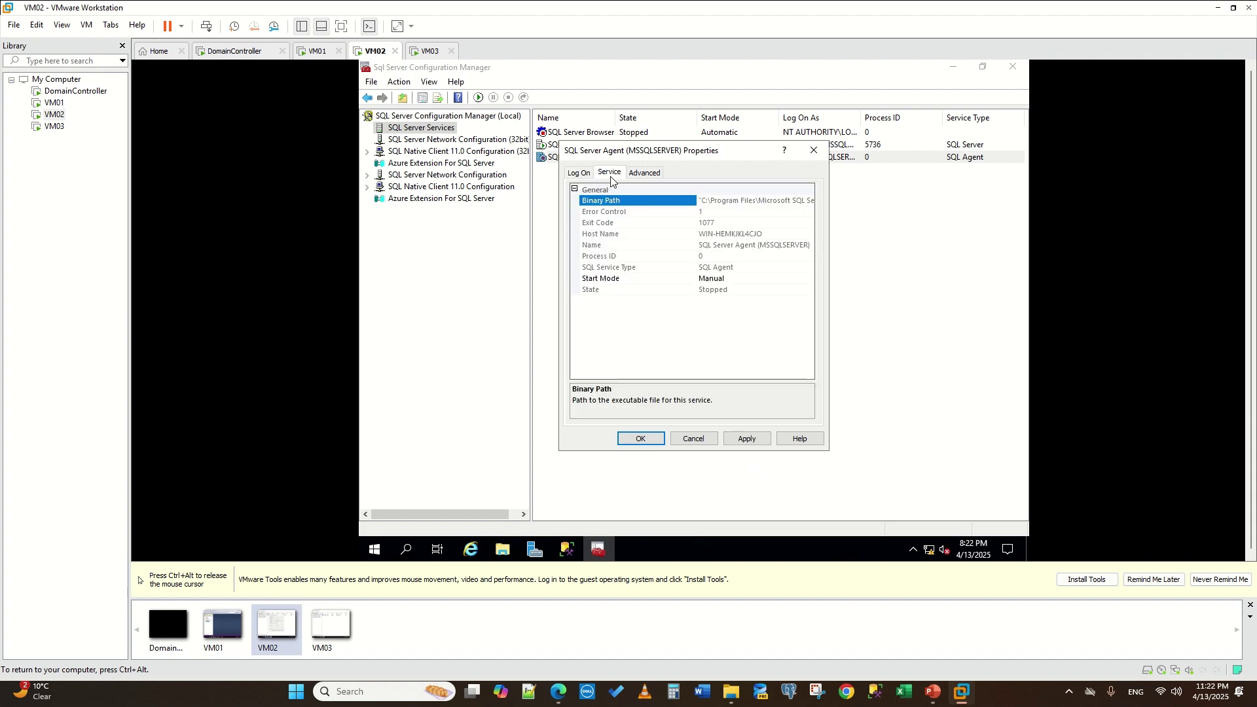
{"action": "left_click", "coordinate": [742, 279]}
{"action": "left_click", "coordinate": [748, 297]}
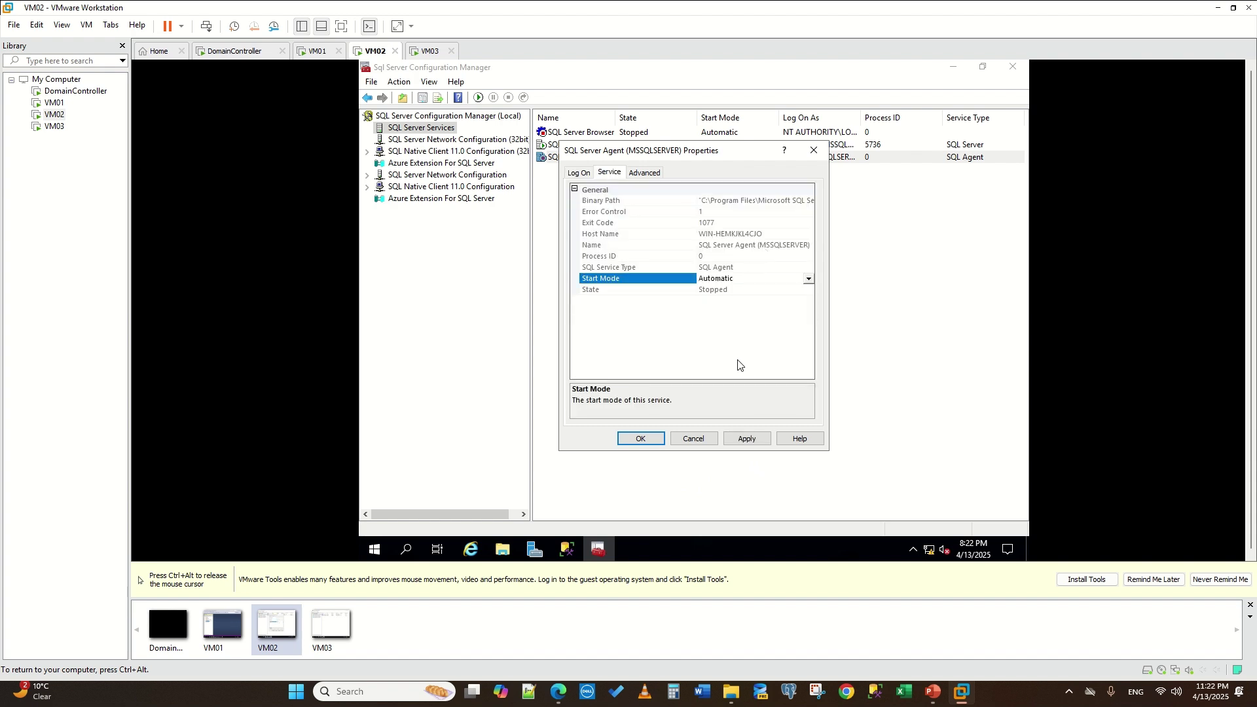
{"action": "left_click", "coordinate": [746, 438]}
{"action": "left_click", "coordinate": [641, 438]}
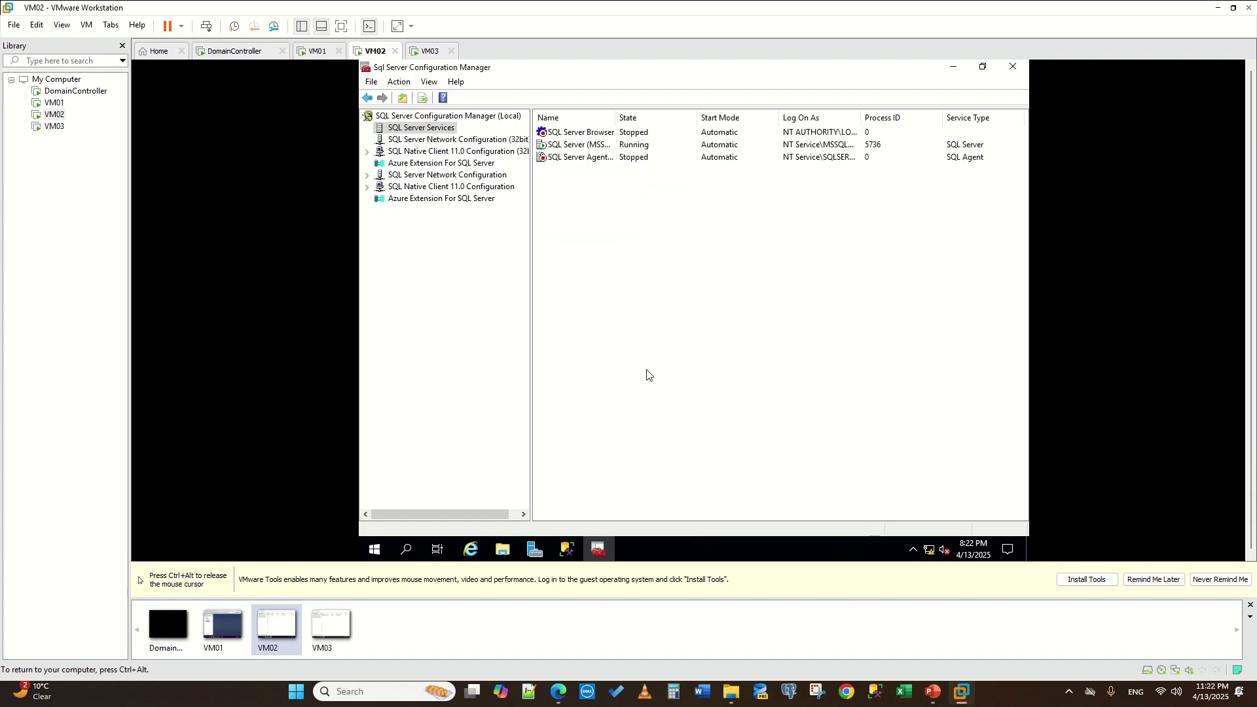
- Start the SQL Server Browser and SQL Server Agent services and refresh the services list
{"action": "right_click", "coordinate": [583, 132]}
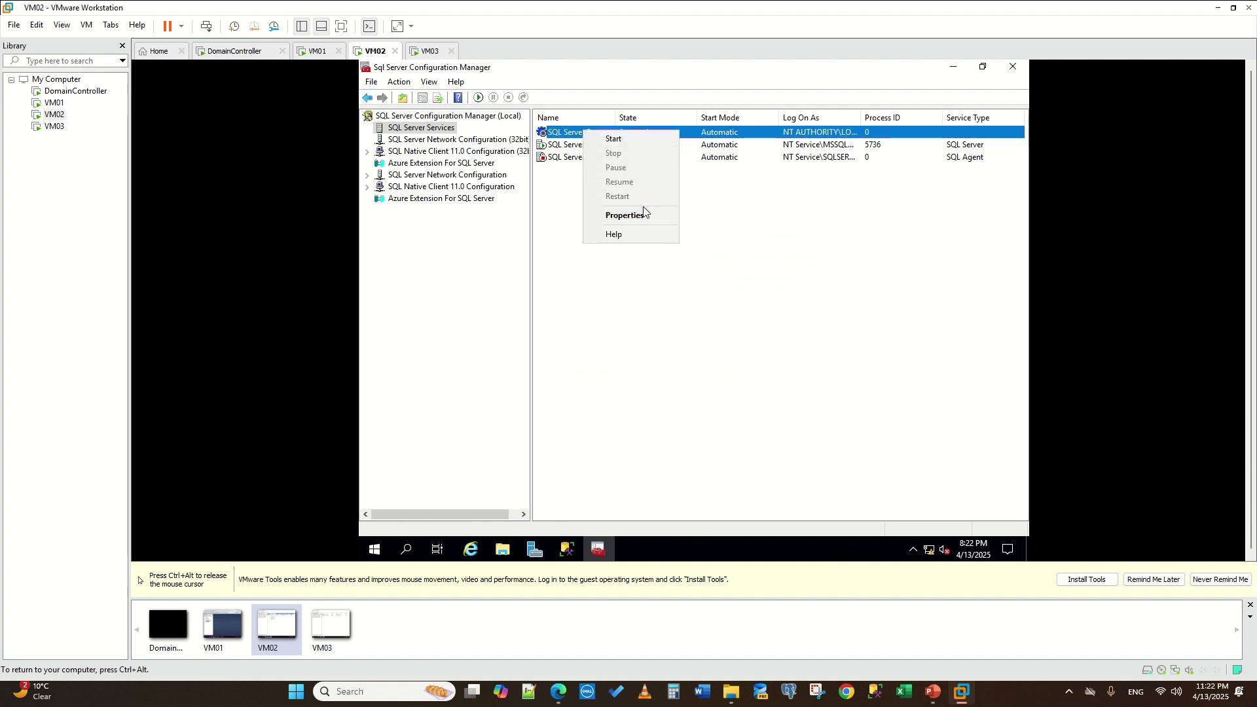
{"action": "left_click", "coordinate": [619, 140]}
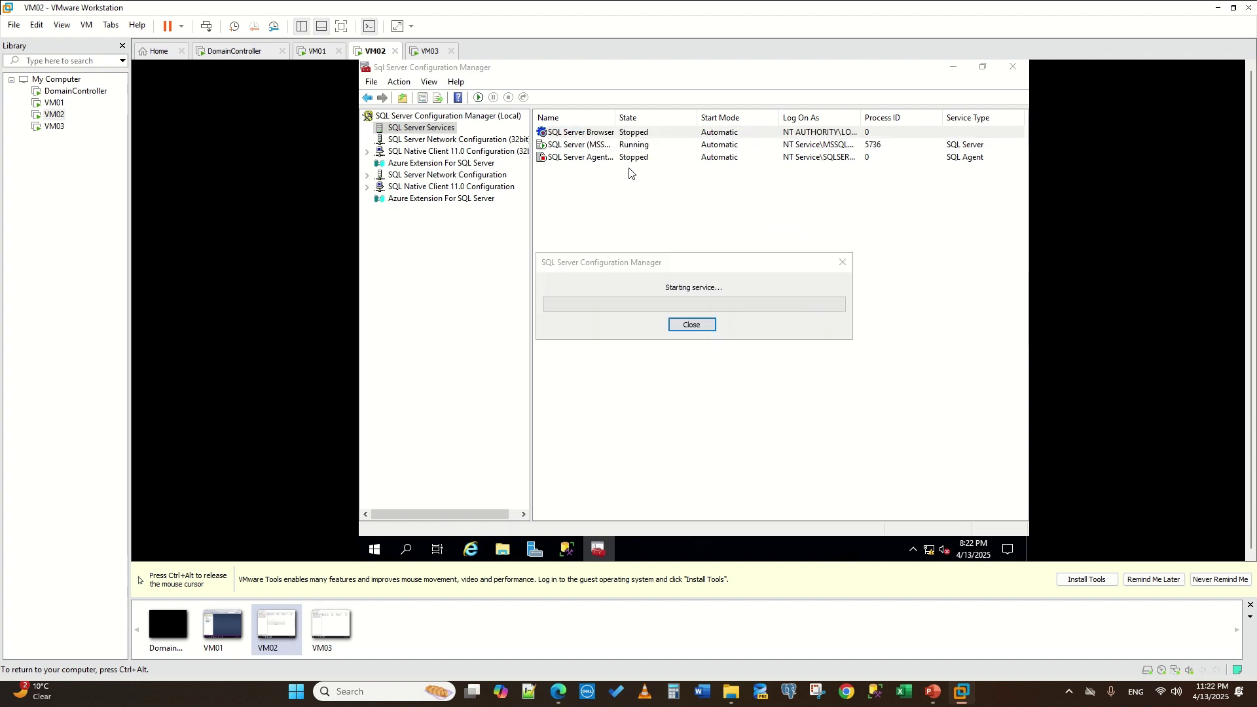
{"action": "right_click", "coordinate": [582, 157]}
{"action": "left_click", "coordinate": [569, 157]}
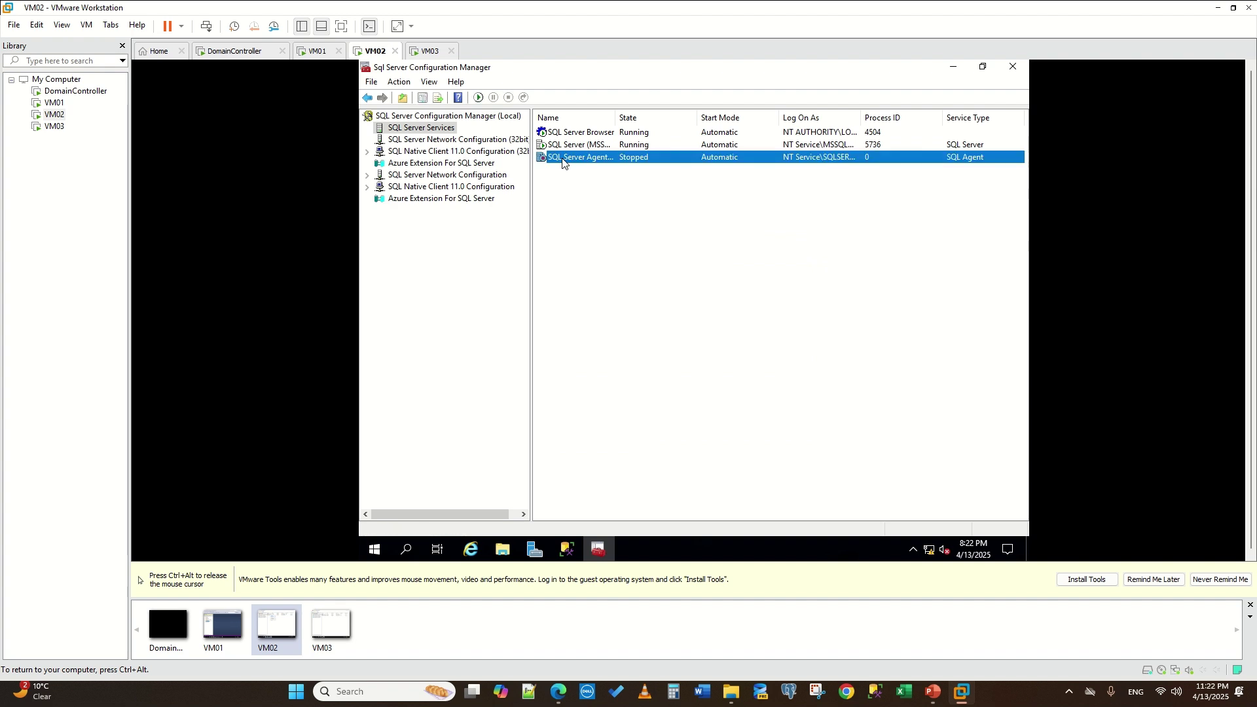
{"action": "right_click", "coordinate": [570, 158]}
{"action": "left_click", "coordinate": [603, 169]}
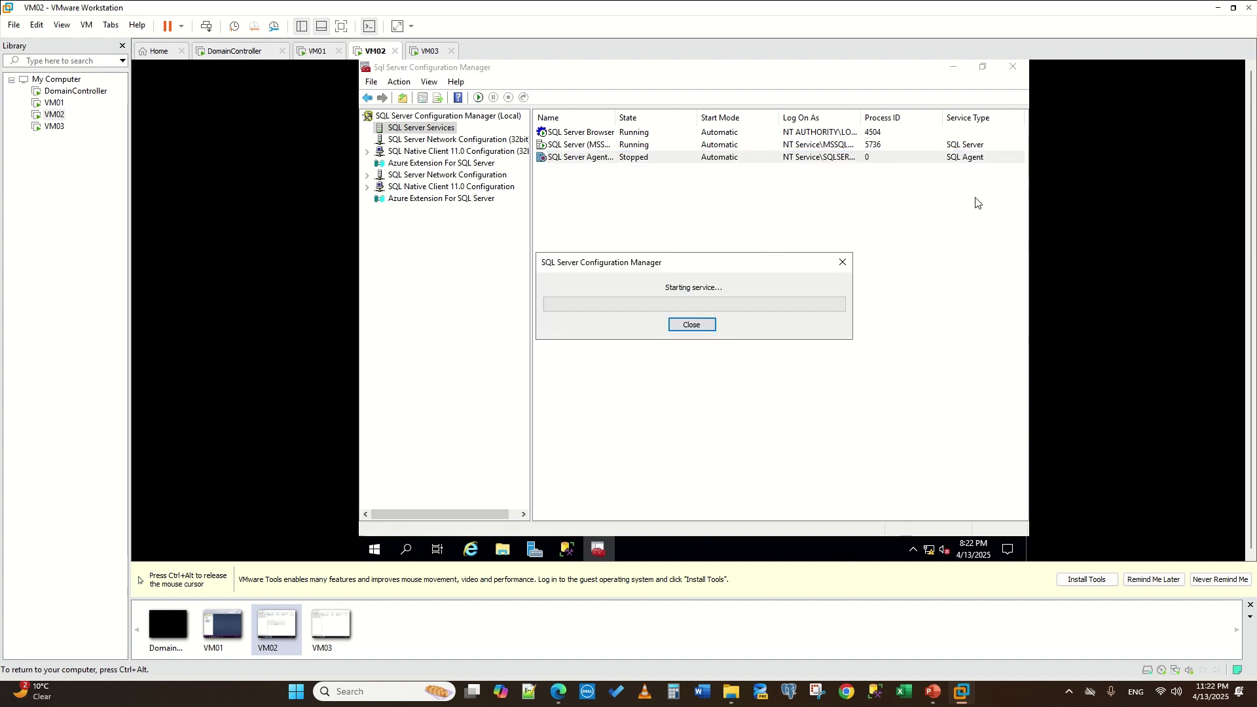
{"action": "right_click", "coordinate": [947, 222]}
{"action": "left_click", "coordinate": [960, 230]}
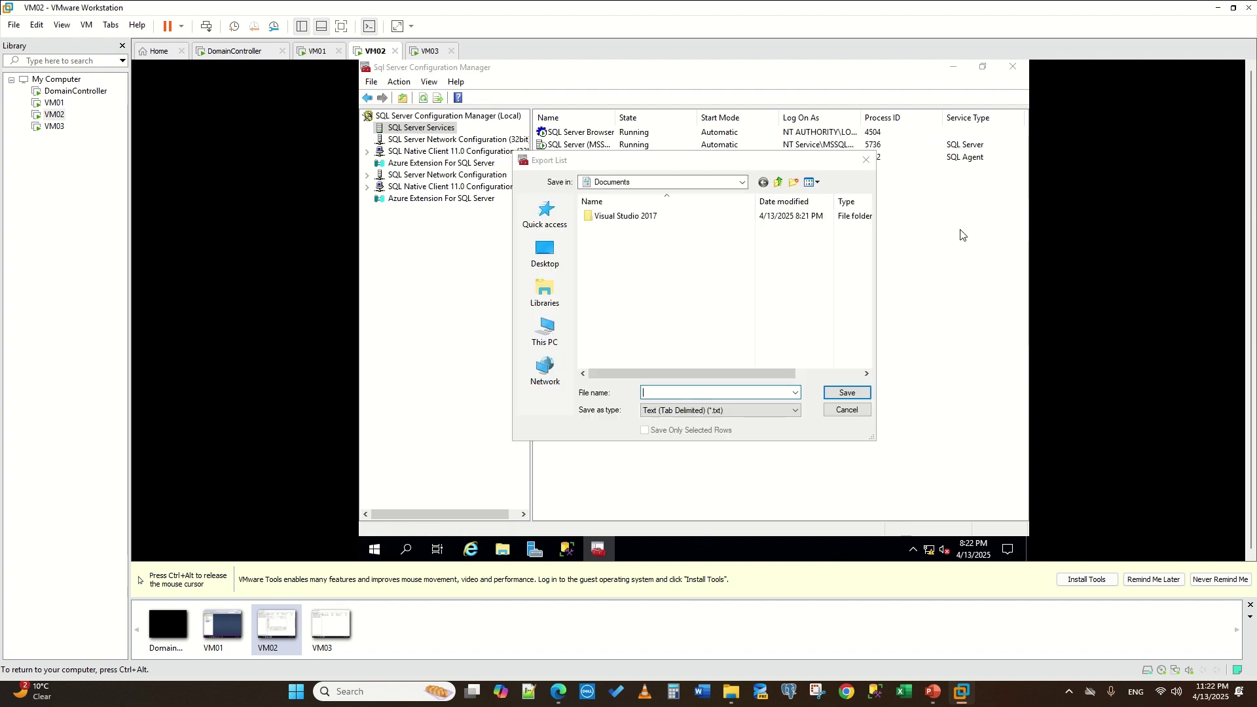
{"action": "left_click", "coordinate": [845, 410]}
{"action": "right_click", "coordinate": [910, 302]}
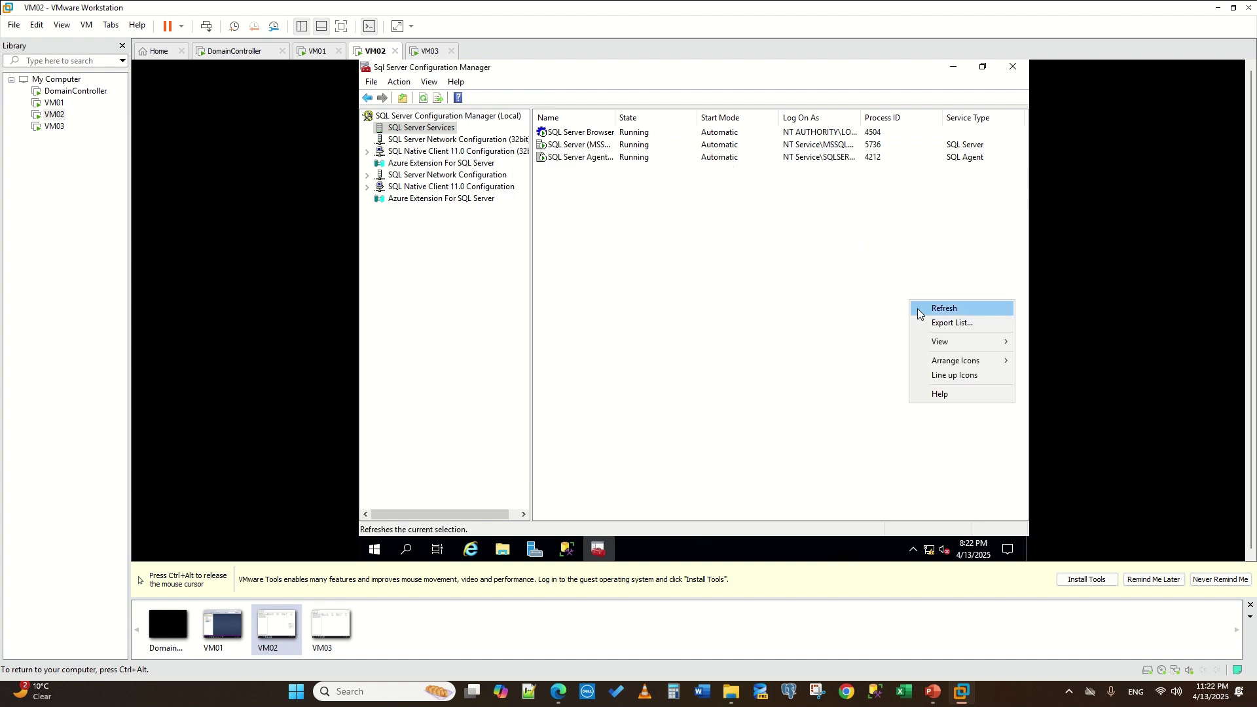
{"action": "left_click", "coordinate": [946, 309]}
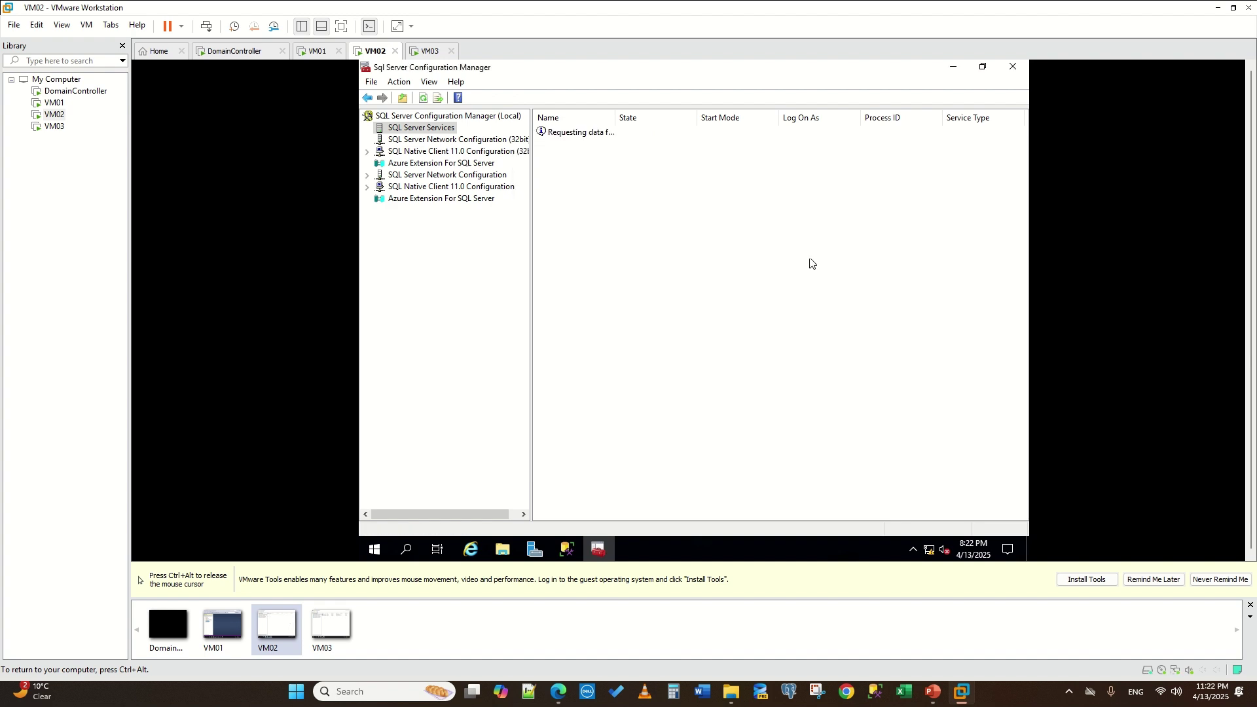
- Refresh VM02's services list and widen the Name column to show full service names
{"action": "left_click", "coordinate": [424, 100]}
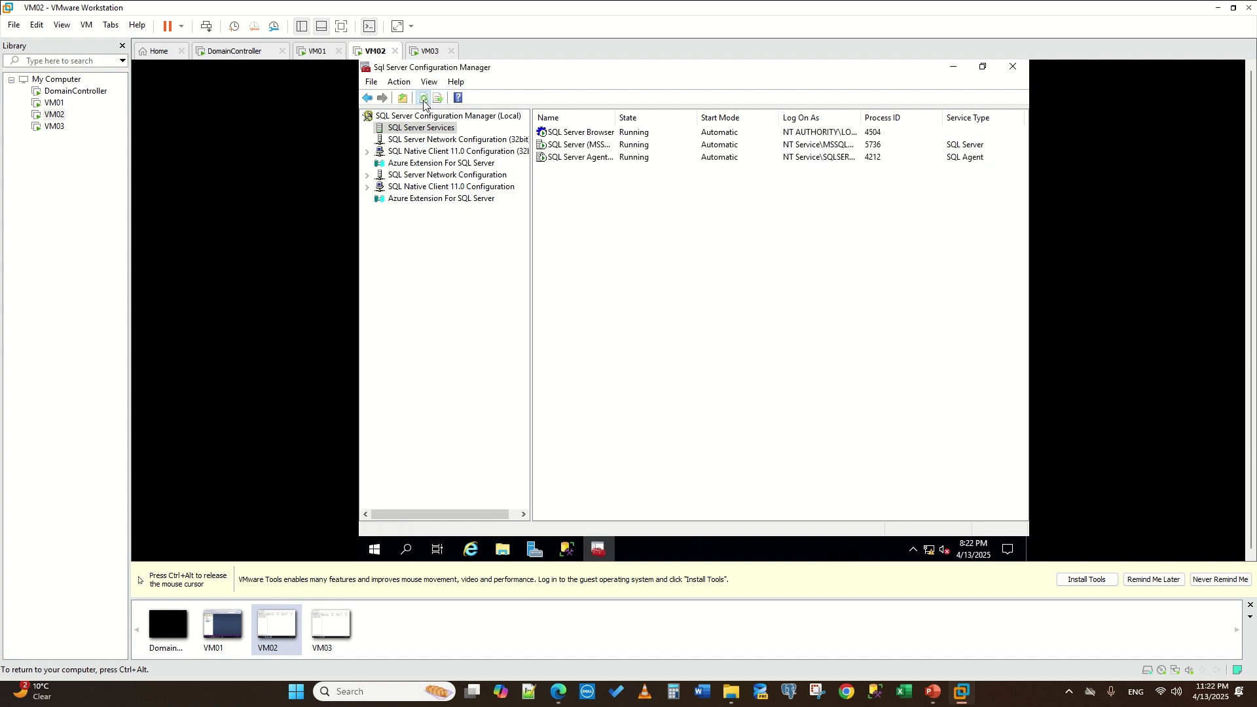
{"action": "right_click", "coordinate": [560, 134]}
{"action": "left_click", "coordinate": [574, 311]}
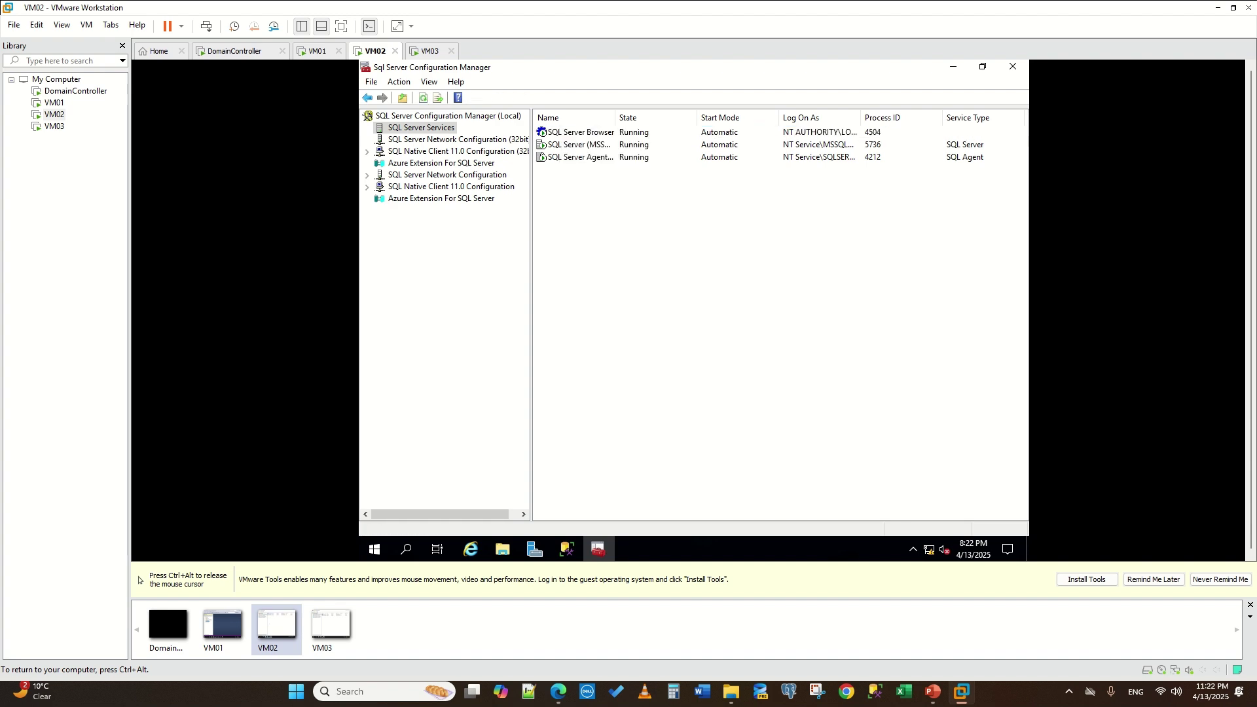
{"action": "left_click", "coordinate": [575, 147]}
{"action": "right_click", "coordinate": [575, 146]}
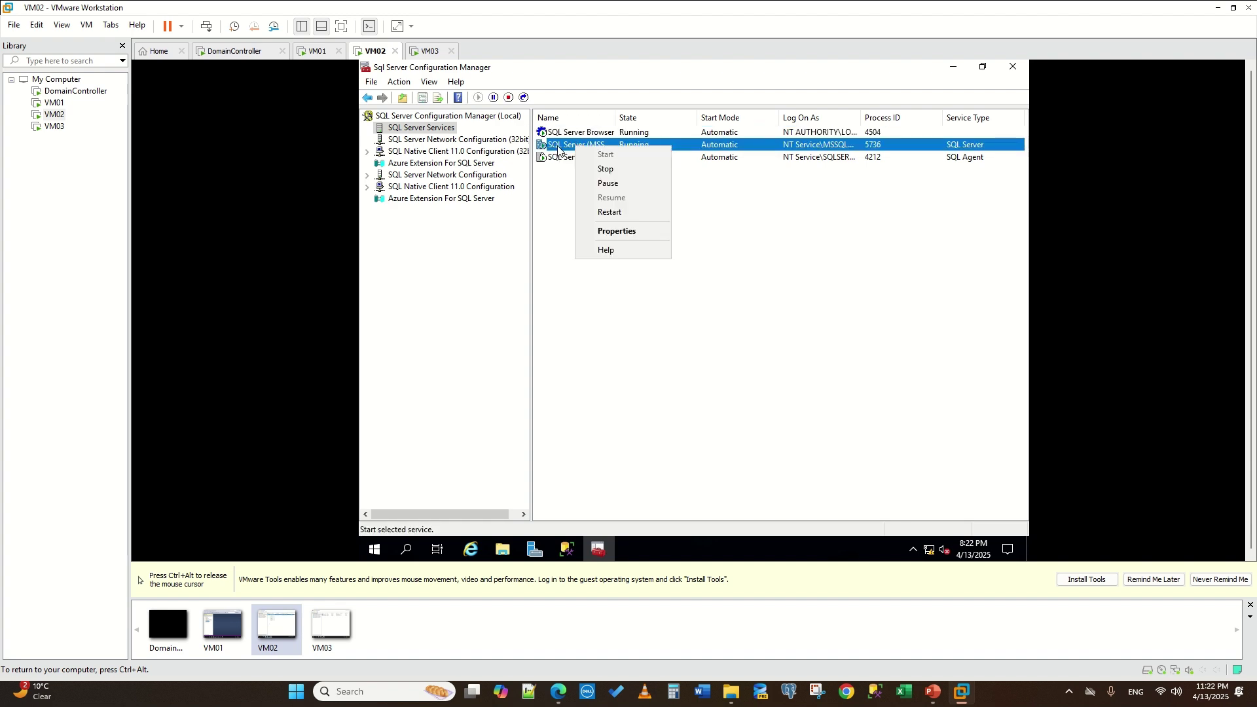
{"action": "left_click", "coordinate": [613, 119]}
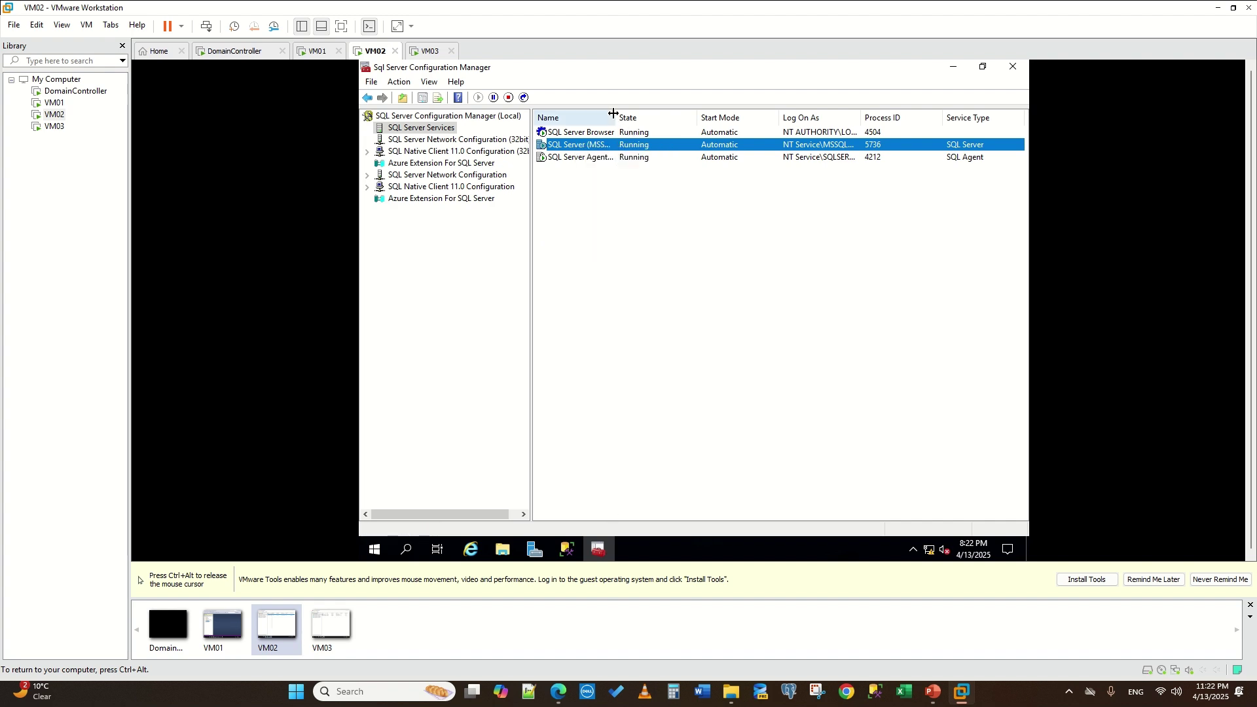
{"action": "left_click_drag", "start_coordinate": [616, 118], "coordinate": [654, 118]}
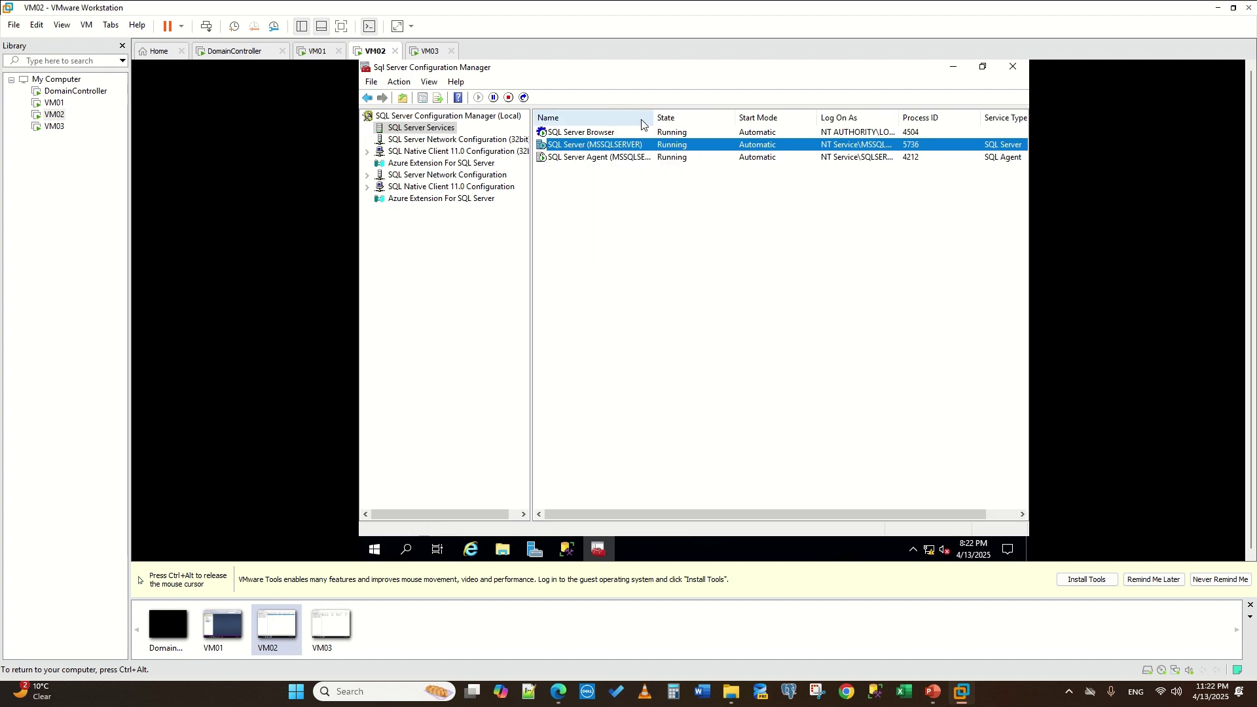
- Enable Always On Availability Groups on SQL Server (MSSQLSERVER) and stop SQL Server Browser
{"action": "right_click", "coordinate": [603, 147]}
{"action": "left_click", "coordinate": [668, 226]}
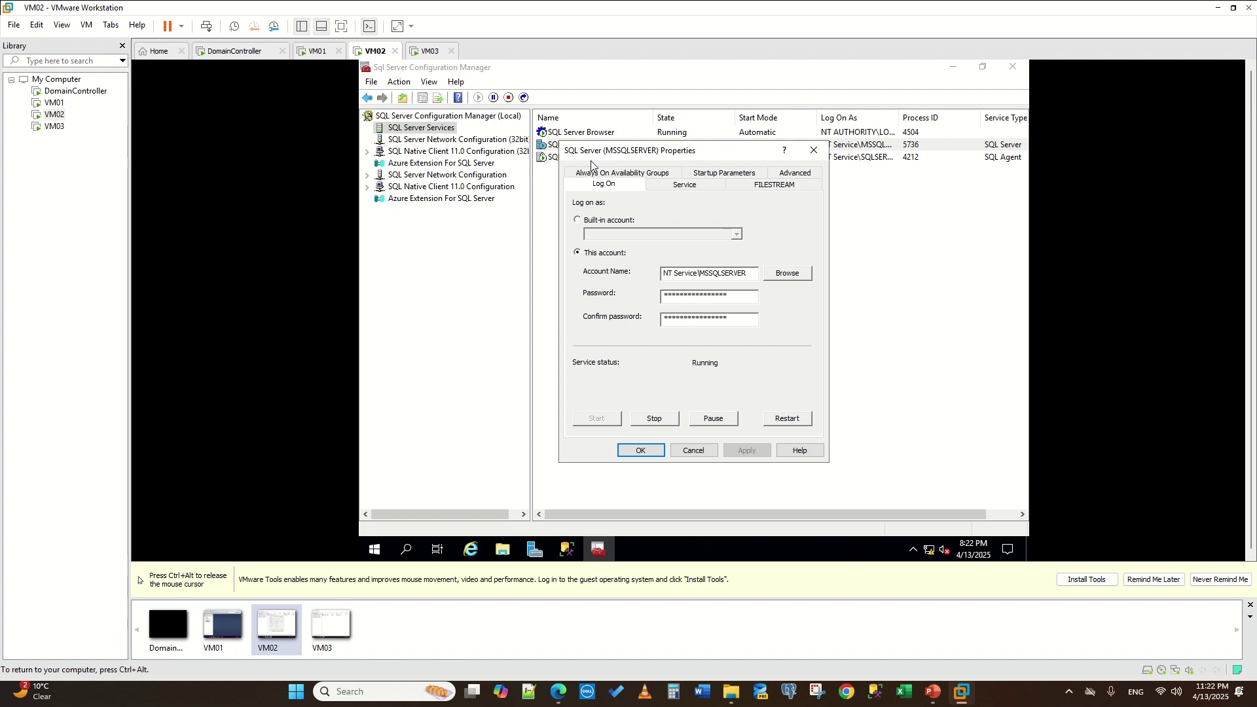
{"action": "left_click", "coordinate": [603, 174]}
{"action": "left_click", "coordinate": [575, 241]}
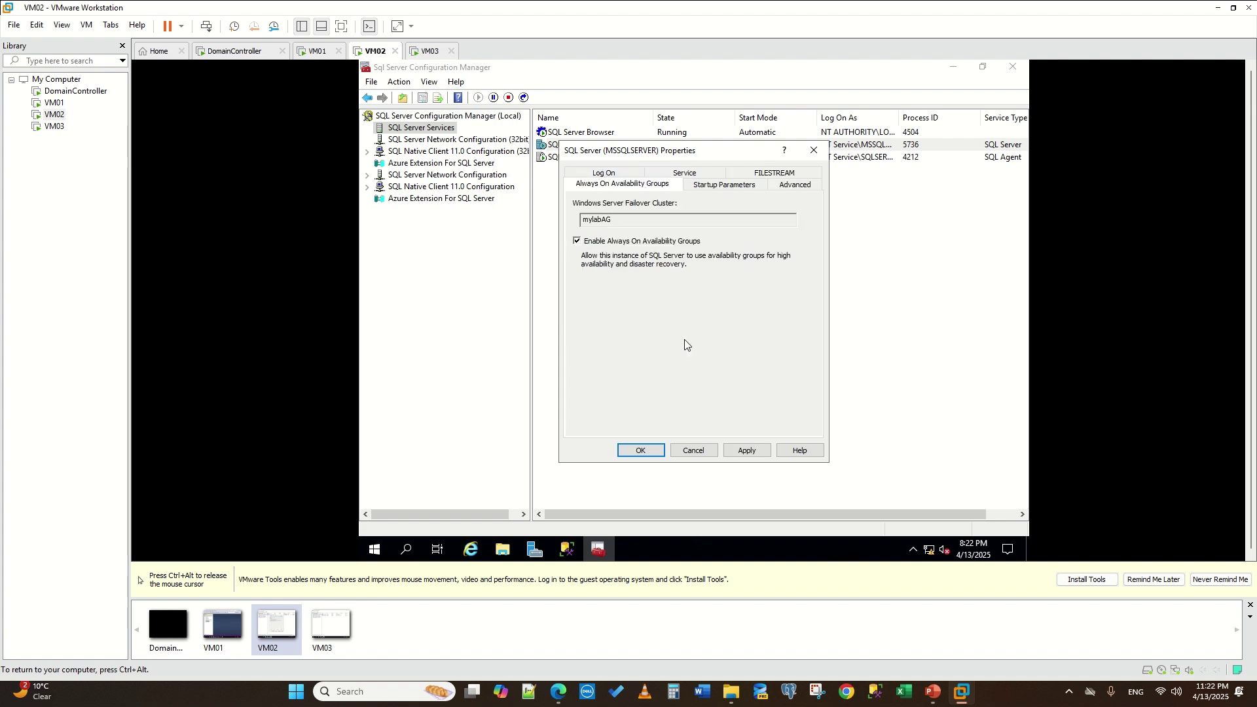
{"action": "left_click", "coordinate": [747, 451]}
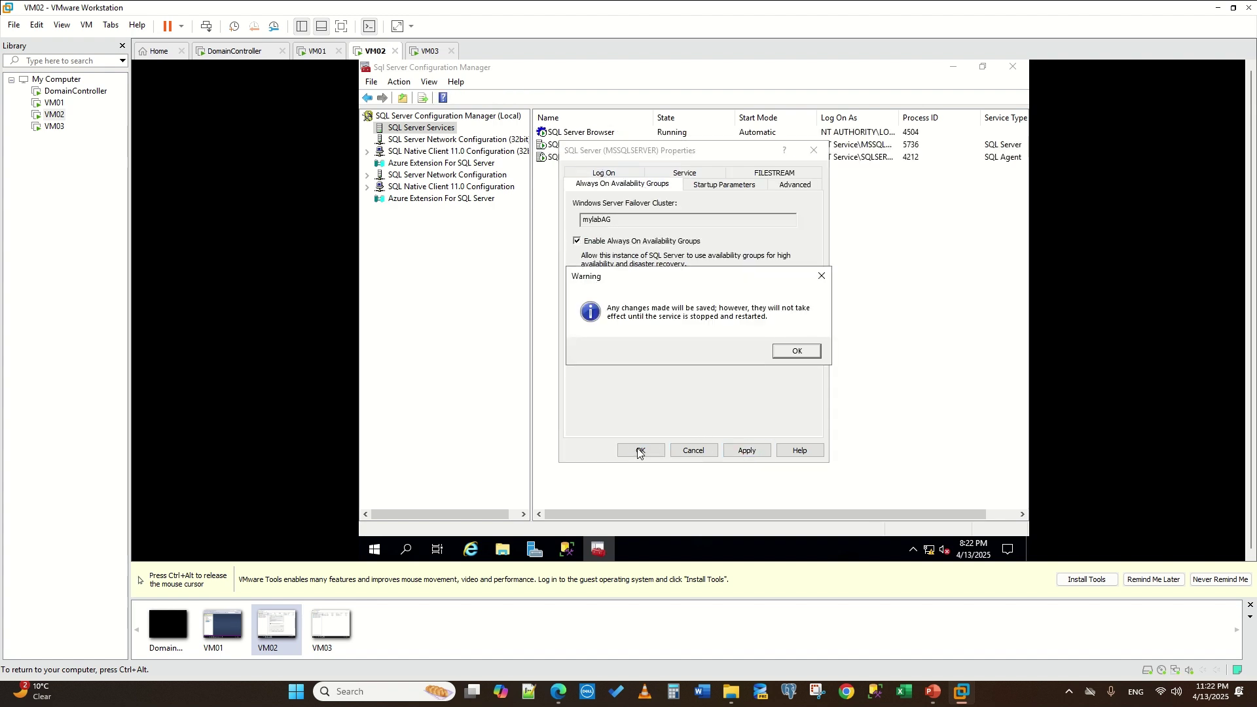
{"action": "left_click", "coordinate": [797, 352]}
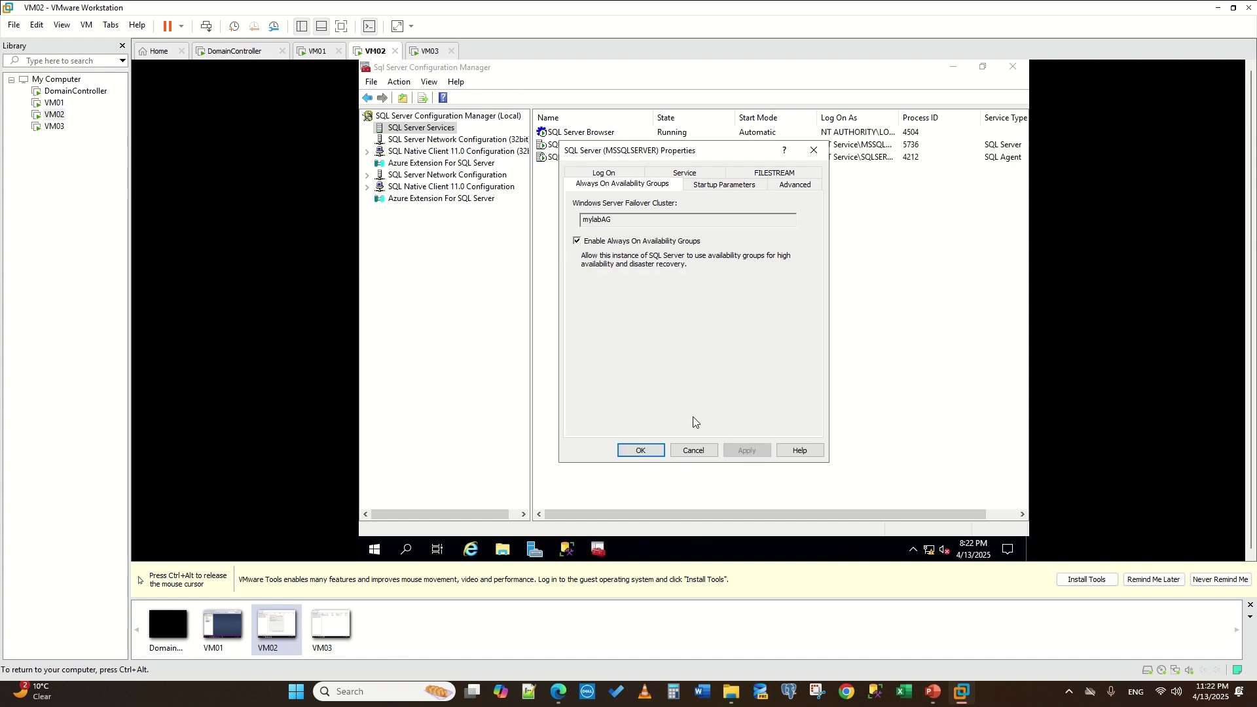
{"action": "left_click", "coordinate": [641, 450]}
{"action": "right_click", "coordinate": [586, 135]}
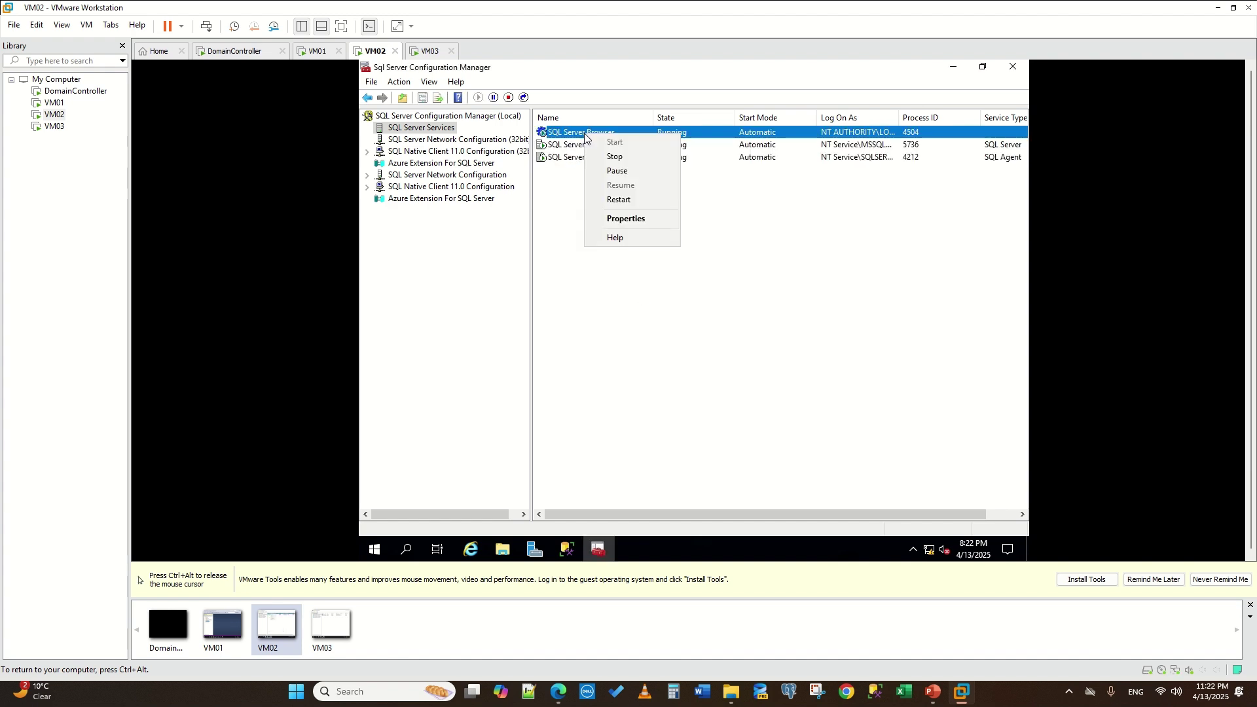
{"action": "left_click", "coordinate": [635, 160]}
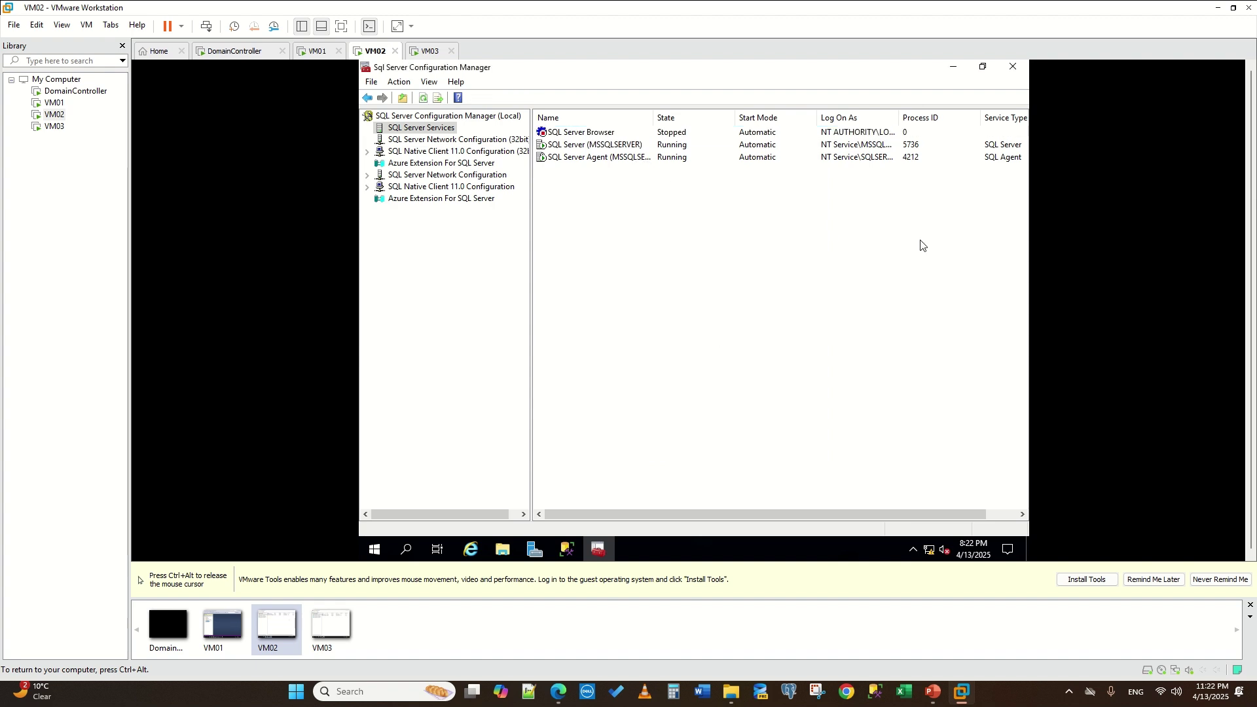
- Restart VM02's SQL Server (MSSQLSERVER) service, then move over to VM01 by way of VM03
{"action": "left_click", "coordinate": [598, 150]}
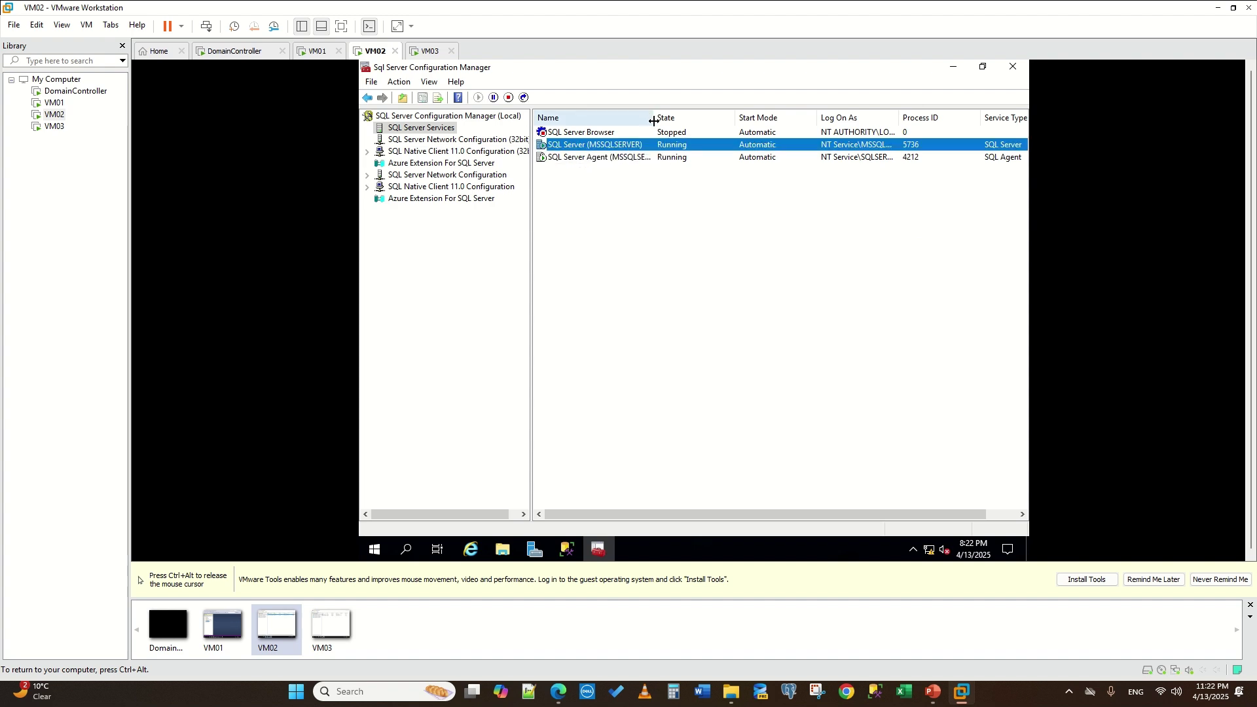
{"action": "left_click_drag", "start_coordinate": [653, 121], "coordinate": [679, 121]}
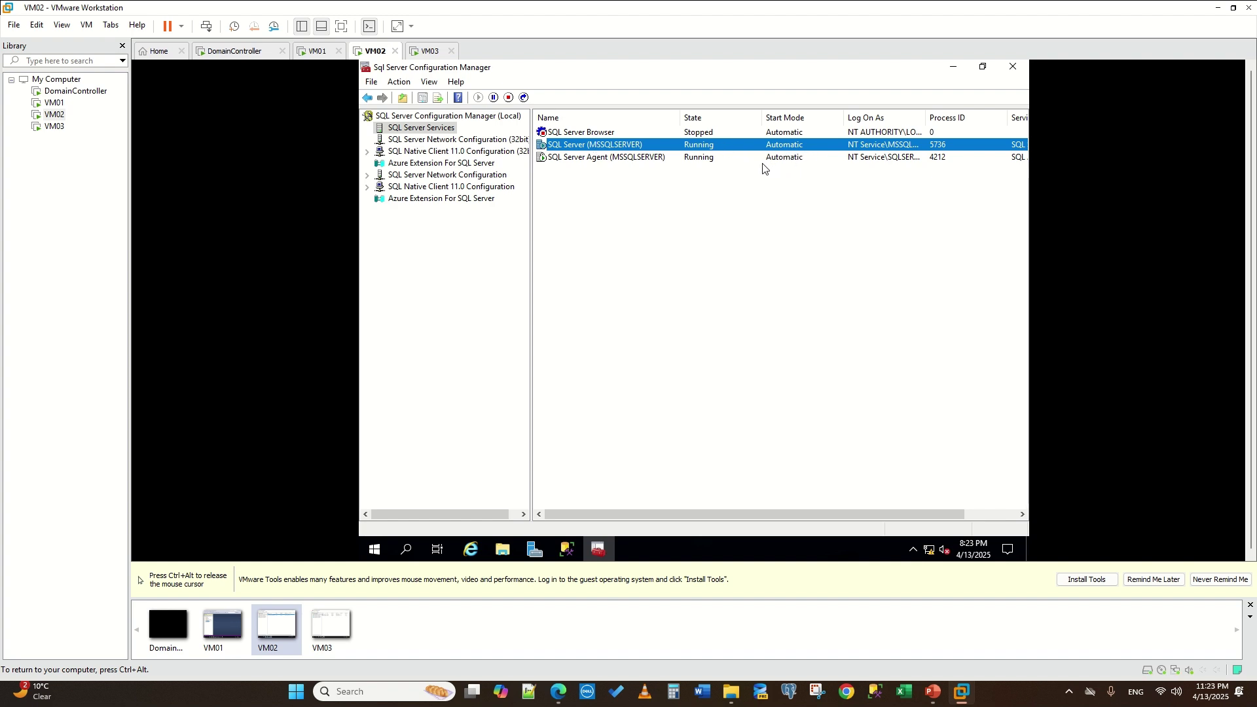
{"action": "right_click", "coordinate": [560, 150]}
{"action": "left_click", "coordinate": [603, 211]}
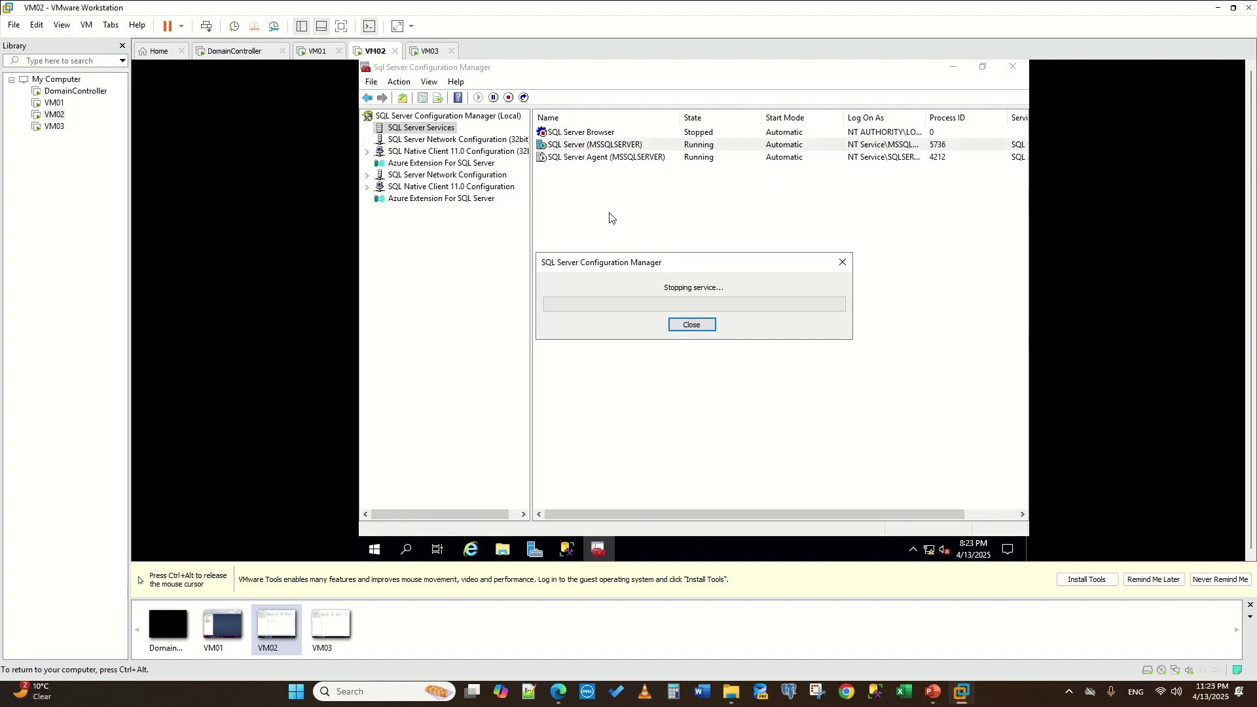
{"action": "left_click", "coordinate": [422, 51]}
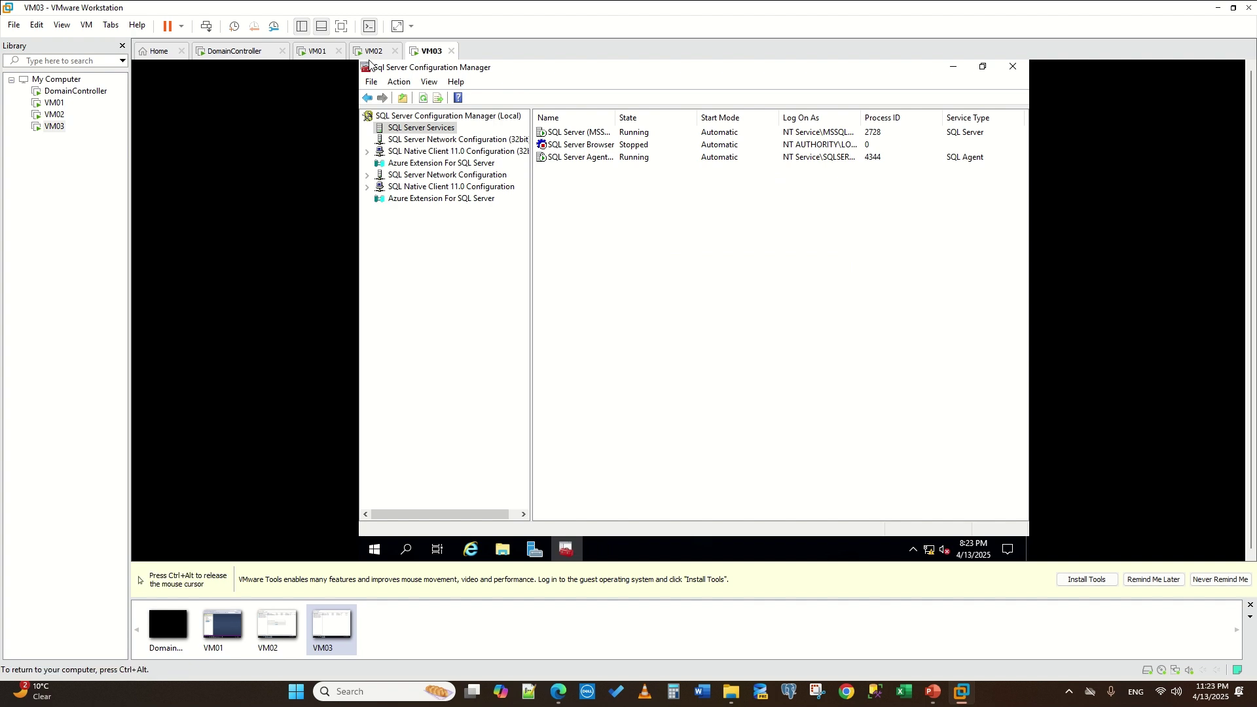
{"action": "left_click", "coordinate": [316, 52]}
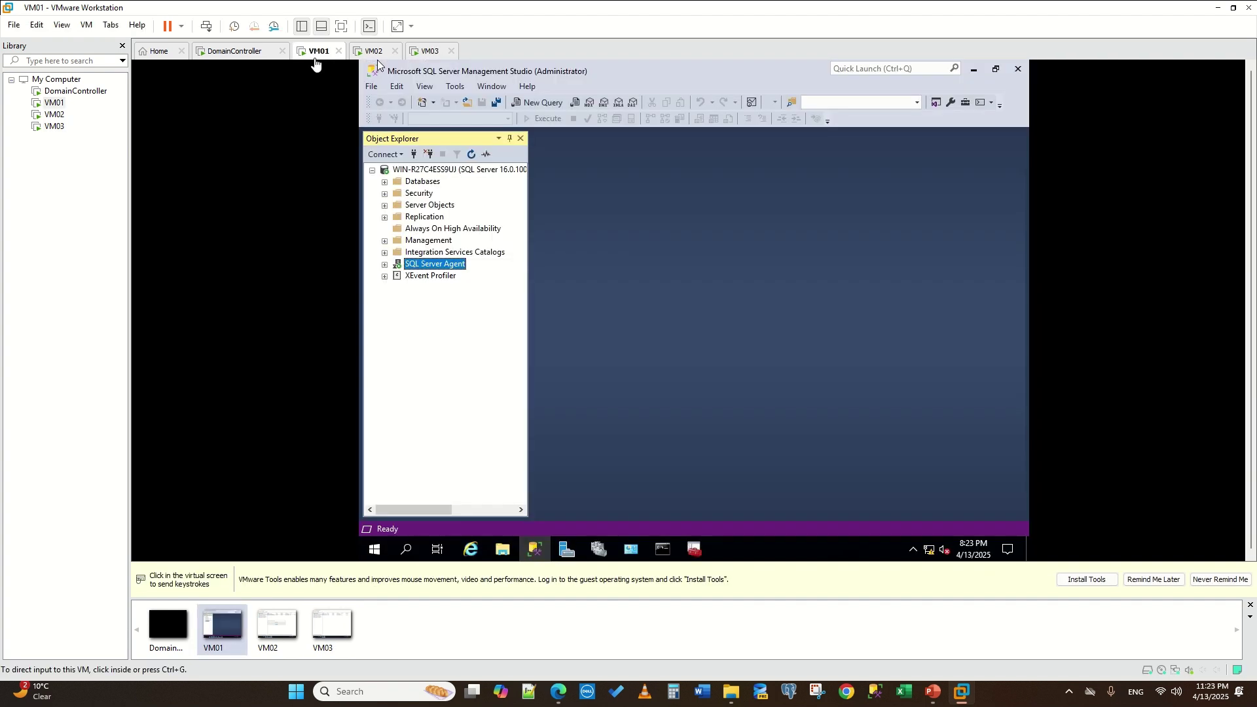
- Disconnect and reconnect VM01's Object Explorer to the SQL Server instance
{"action": "left_click", "coordinate": [410, 227]}
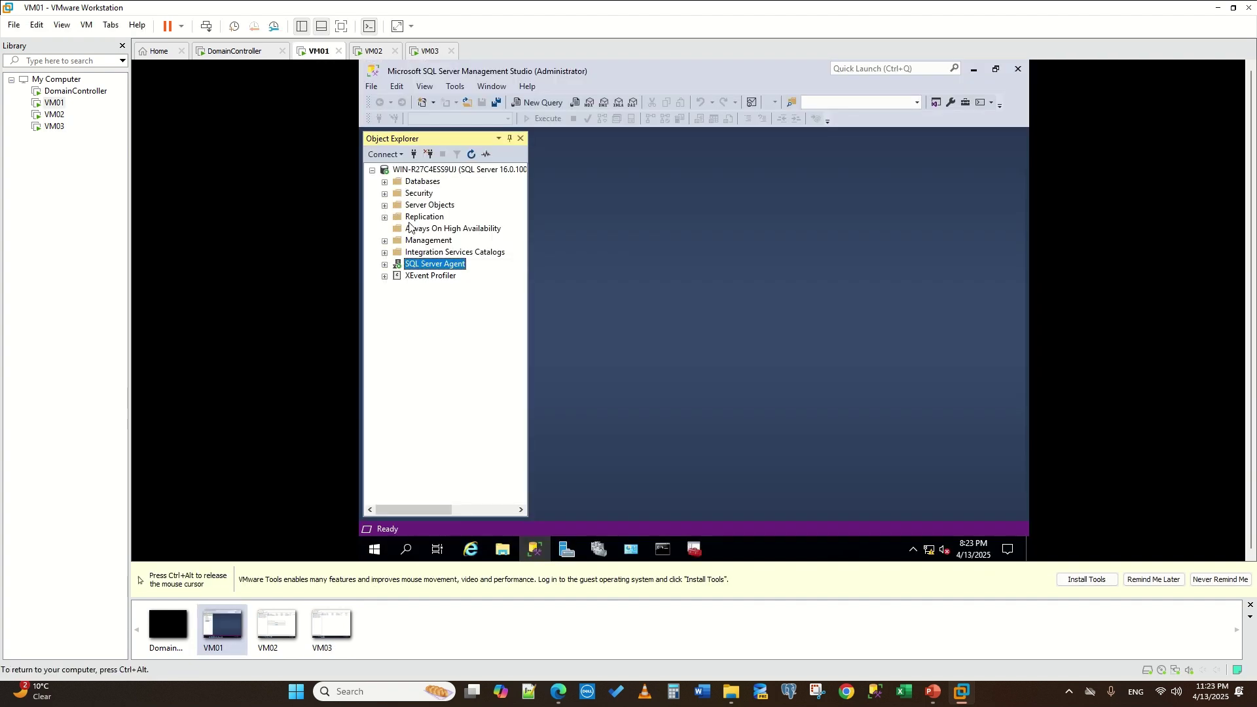
{"action": "left_click", "coordinate": [434, 229]}
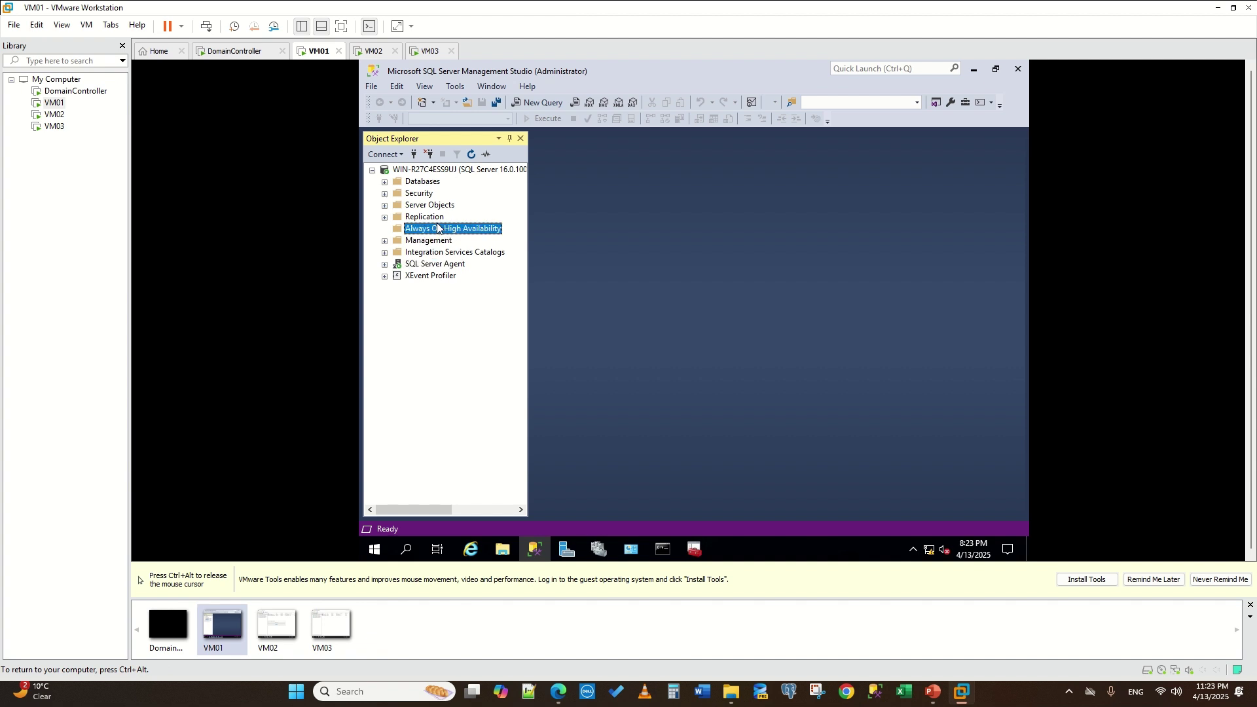
{"action": "left_click", "coordinate": [471, 154]}
{"action": "left_click", "coordinate": [429, 155]}
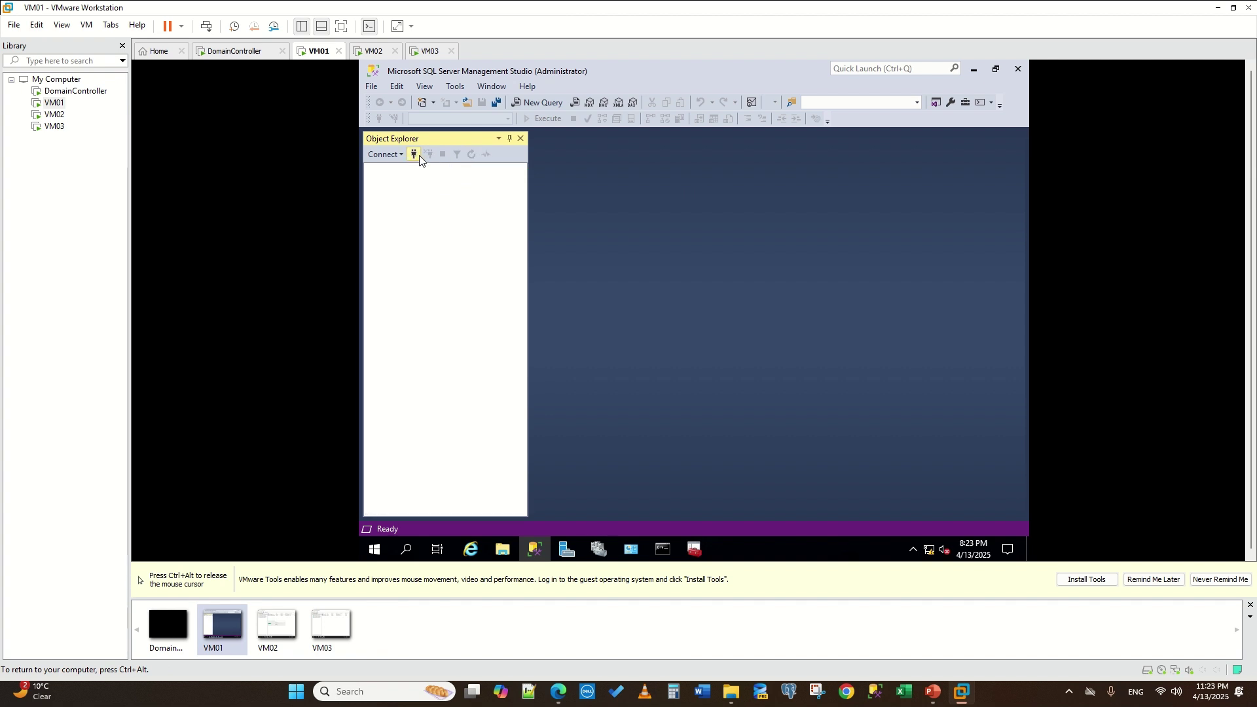
{"action": "left_click", "coordinate": [414, 155]}
{"action": "left_click", "coordinate": [650, 448]}
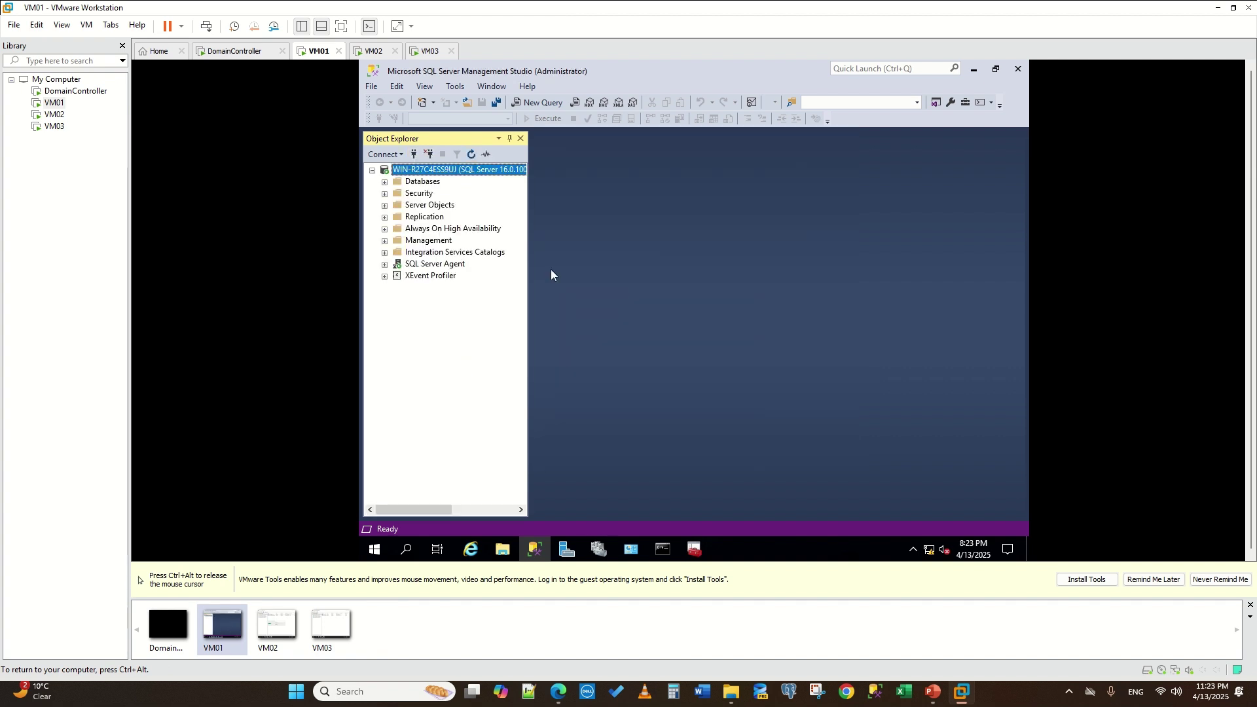
- Expand Always On High Availability and launch the New Availability Group wizard
{"action": "left_click", "coordinate": [385, 230]}
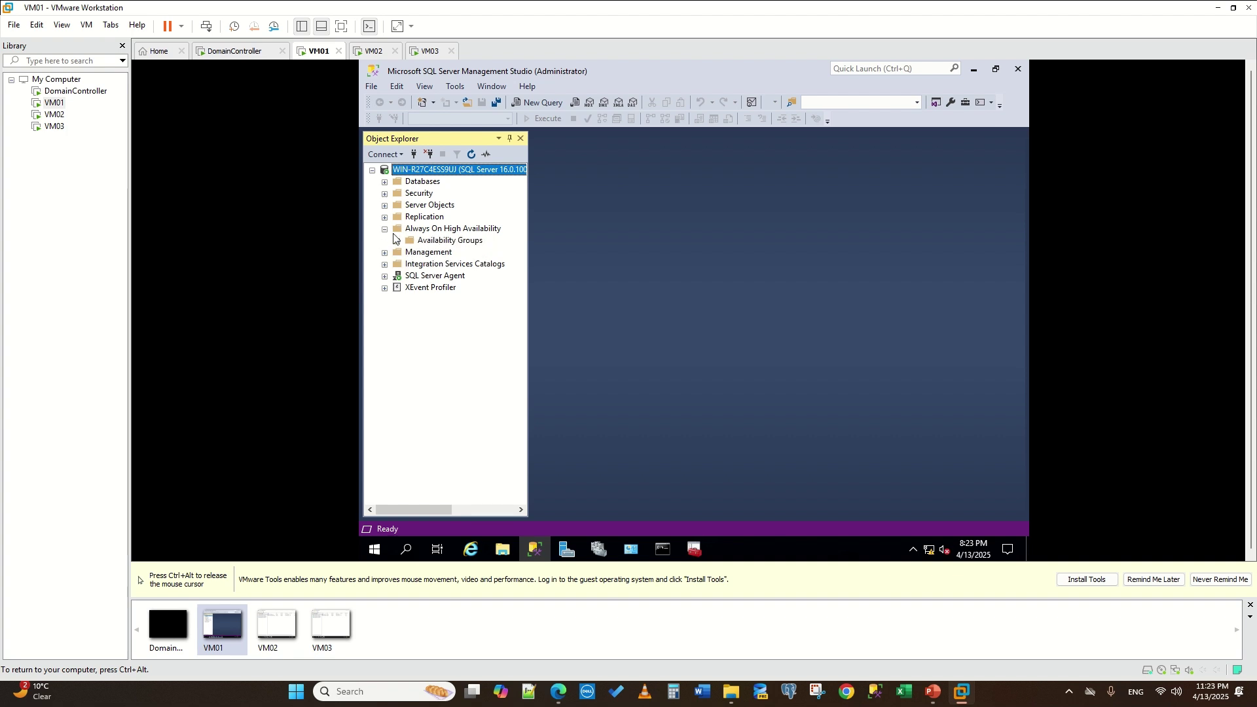
{"action": "right_click", "coordinate": [439, 241]}
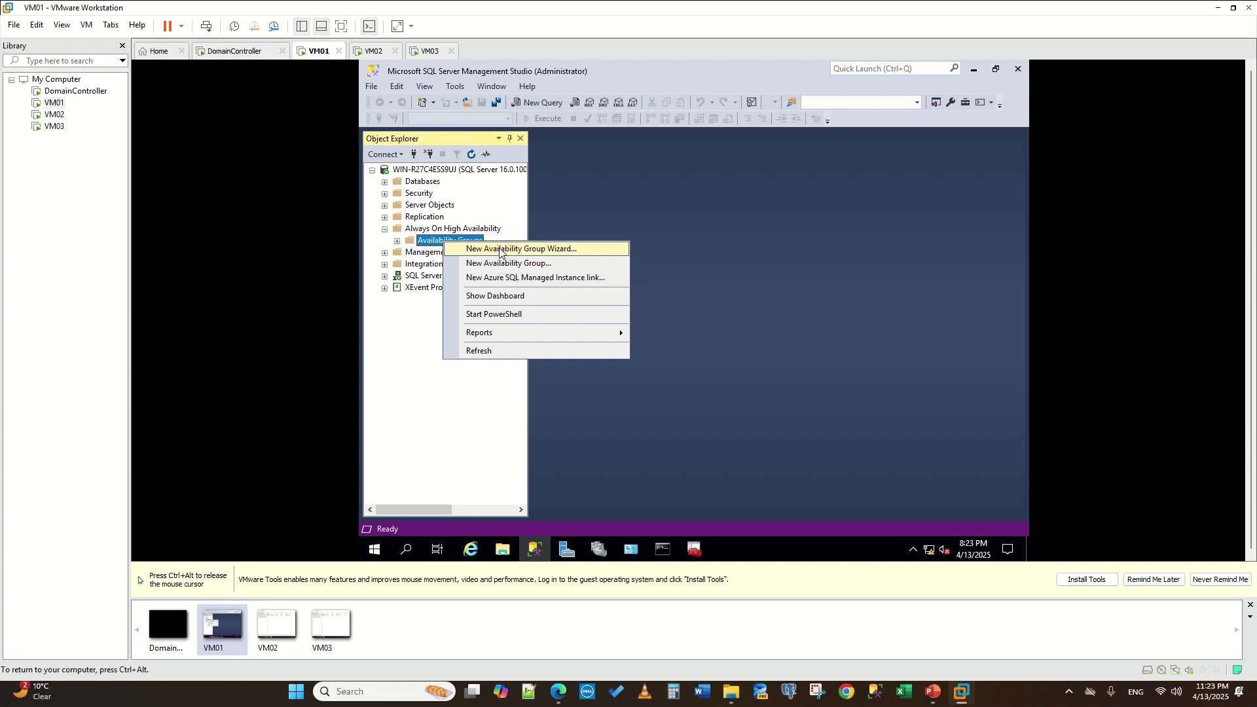
{"action": "left_click", "coordinate": [514, 249]}
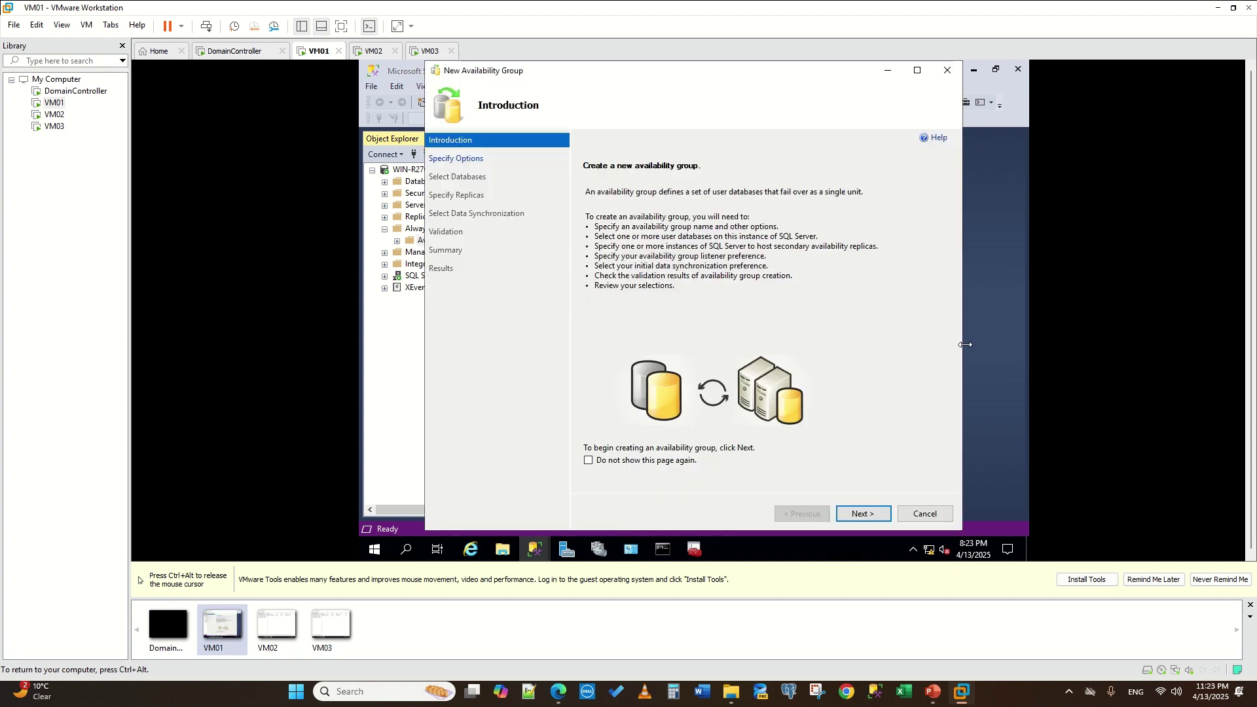
- Move past the wizard introduction and enter myAG as the availability group name
{"action": "left_click", "coordinate": [868, 516]}
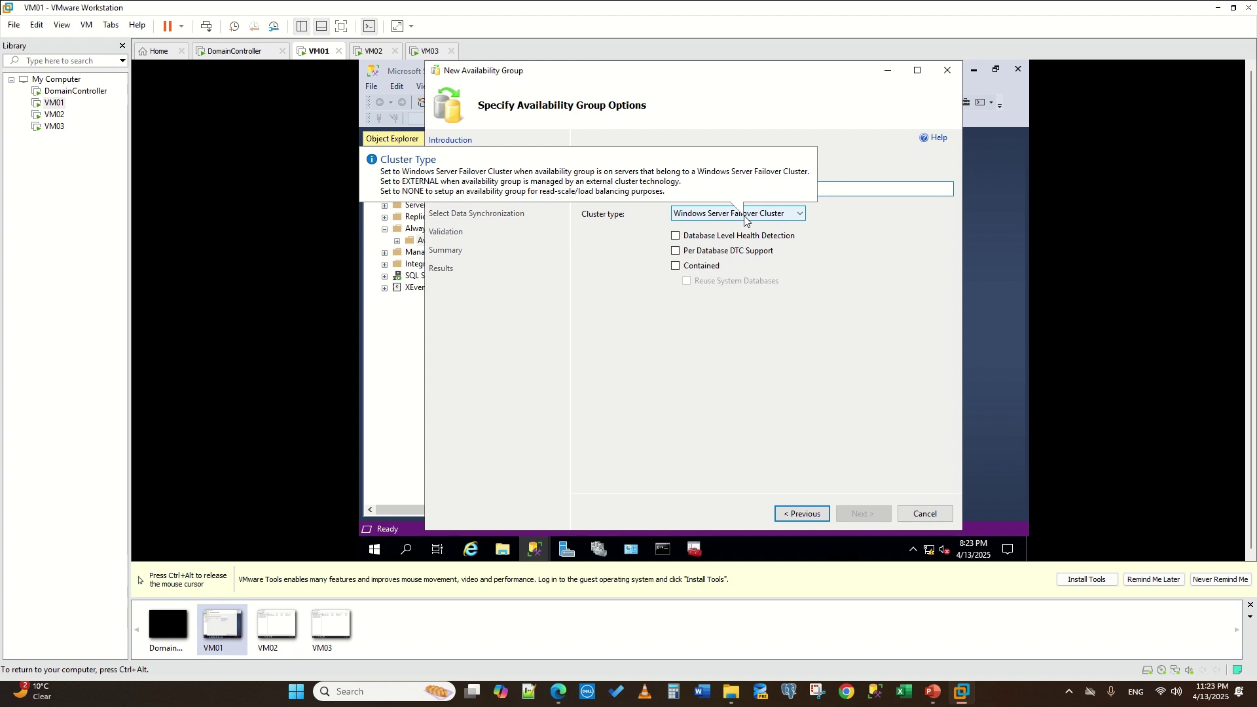
{"action": "type", "text": "A"}
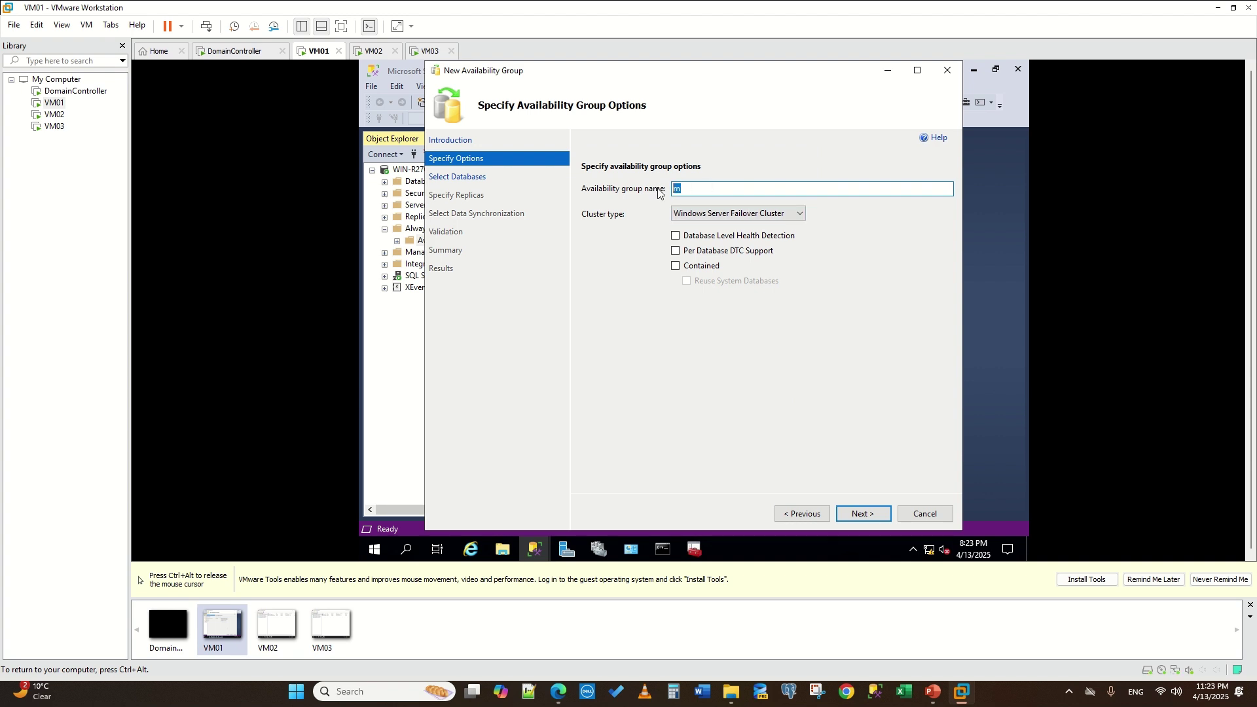
{"action": "type", "text": "m"}
{"action": "left_click", "coordinate": [596, 558]}
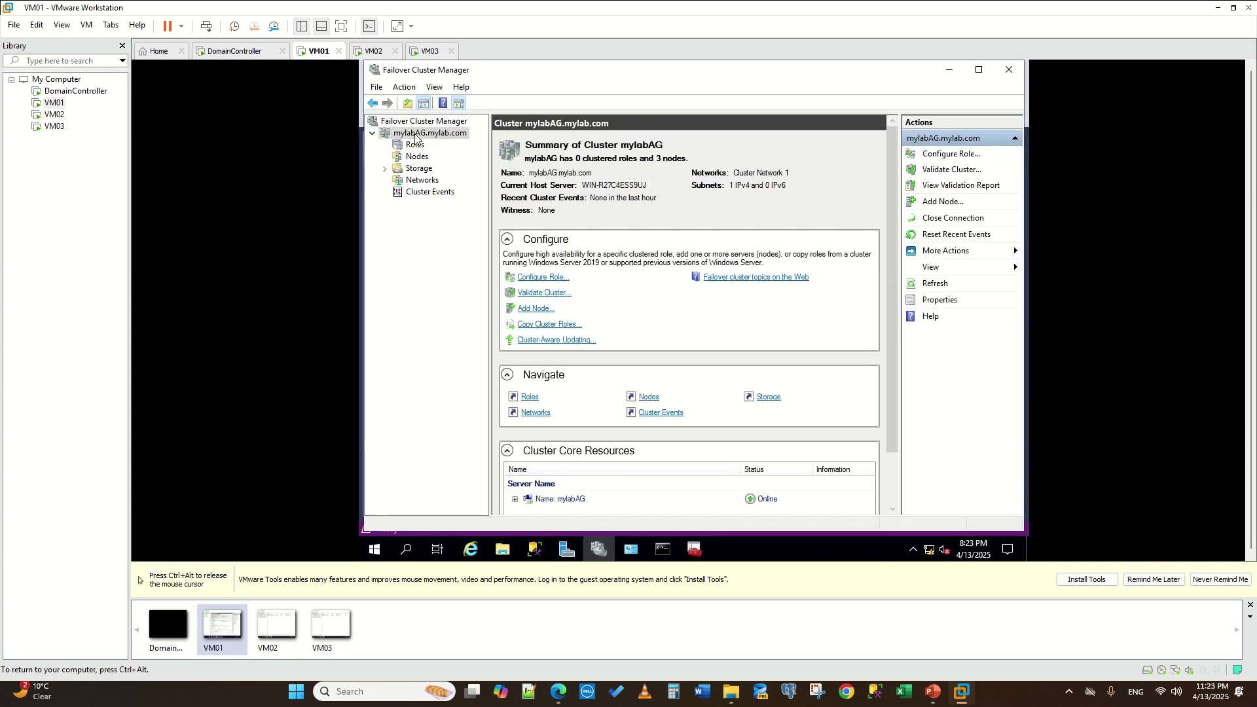
{"action": "left_click", "coordinate": [696, 552]}
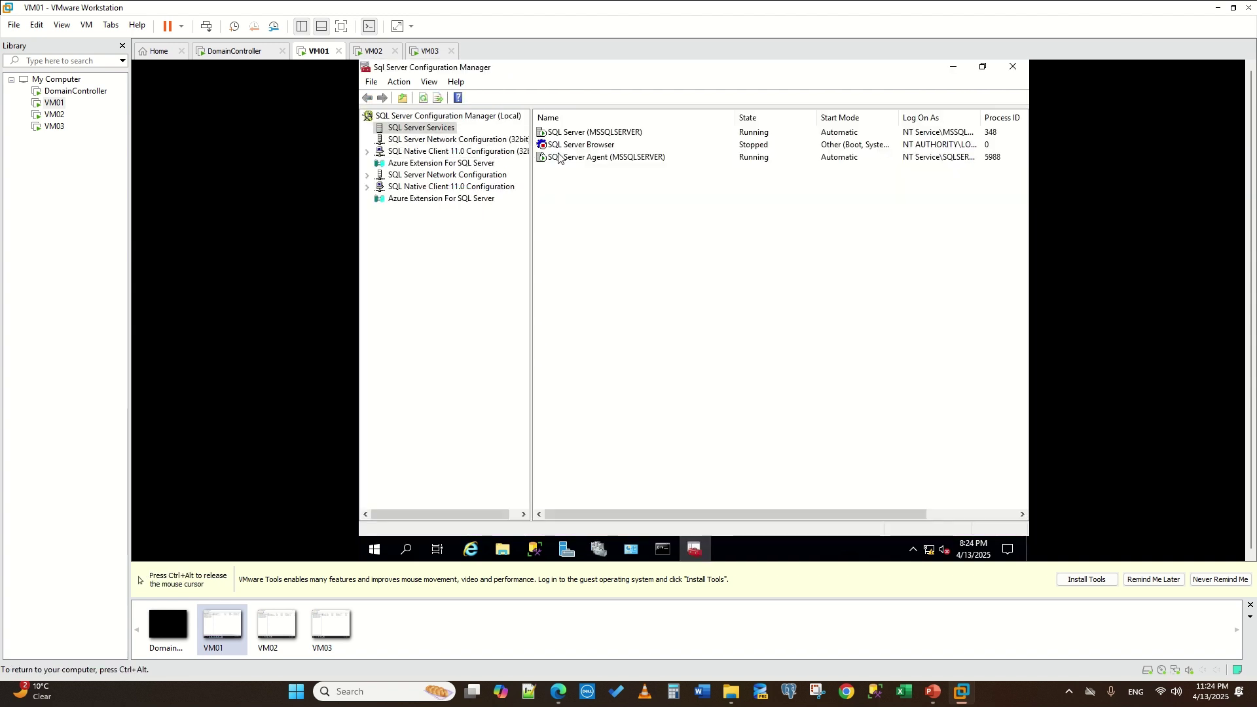
{"action": "left_click", "coordinate": [693, 550]}
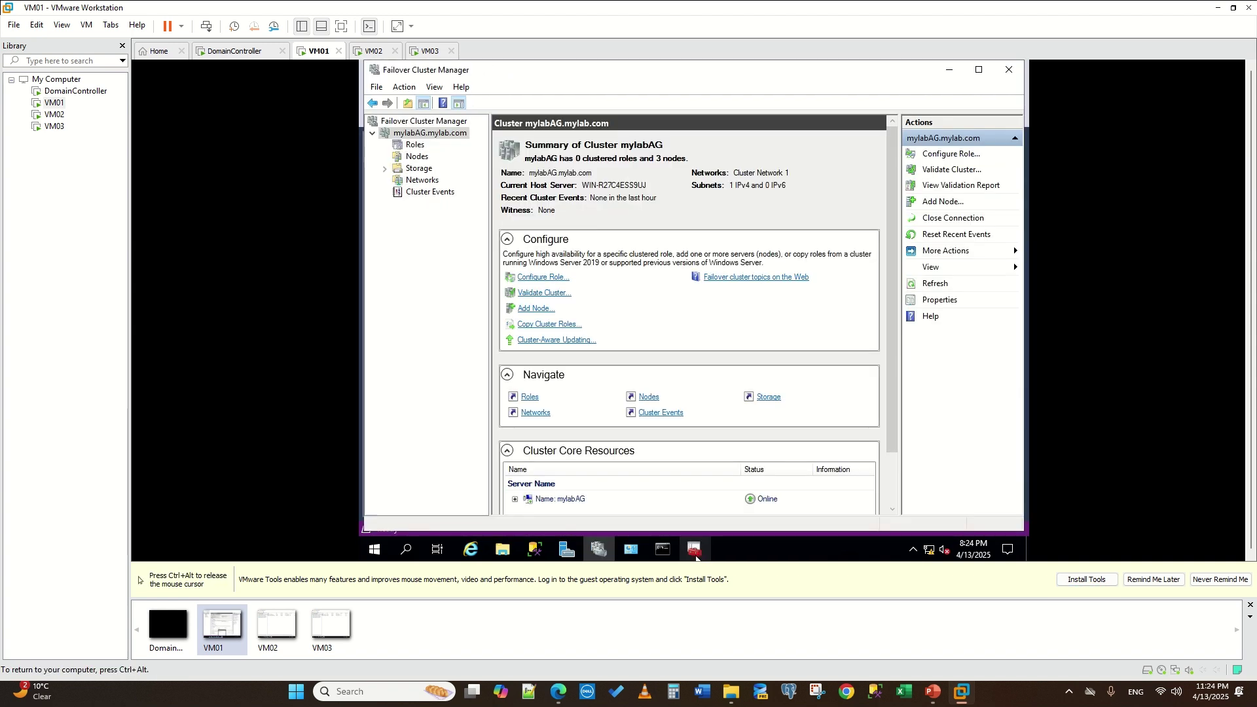
{"action": "mouse_move", "coordinate": [535, 553]}
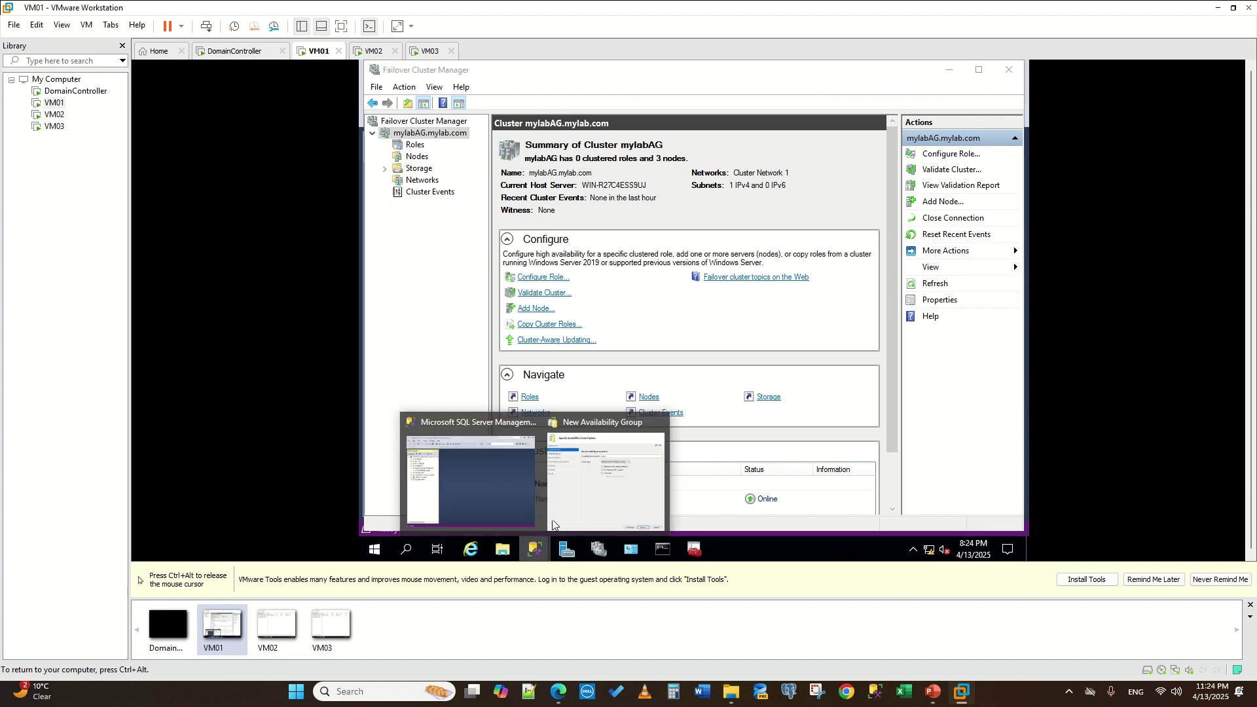
{"action": "left_click", "coordinate": [626, 458]}
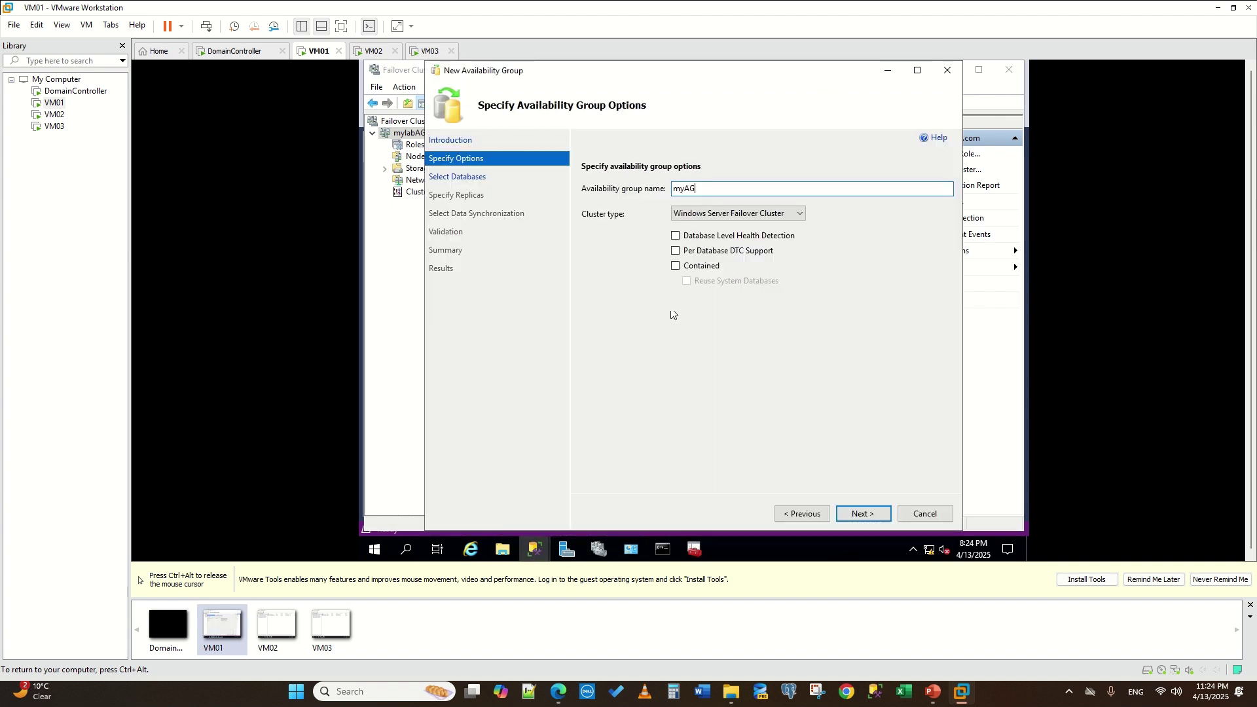
- Keep Windows Server Failover Cluster as cluster type, advance, and refresh the empty database list
{"action": "left_click", "coordinate": [760, 212]}
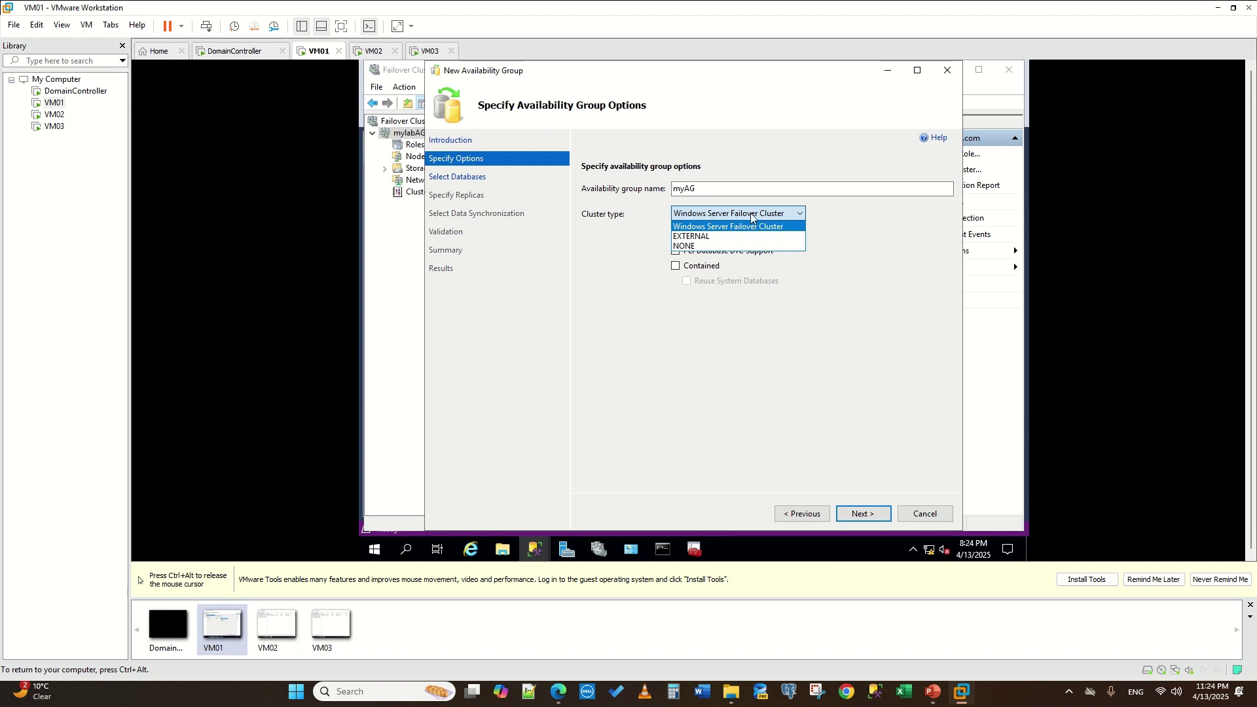
{"action": "left_click", "coordinate": [889, 231]}
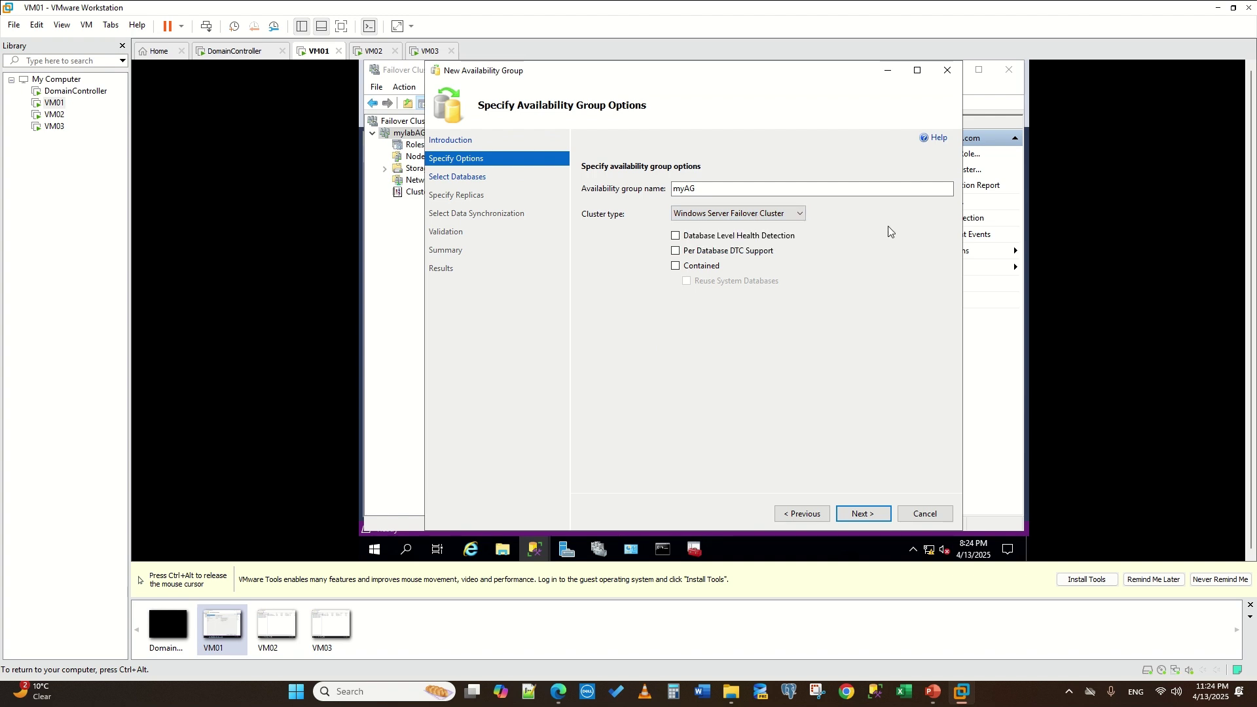
{"action": "left_click", "coordinate": [704, 187]}
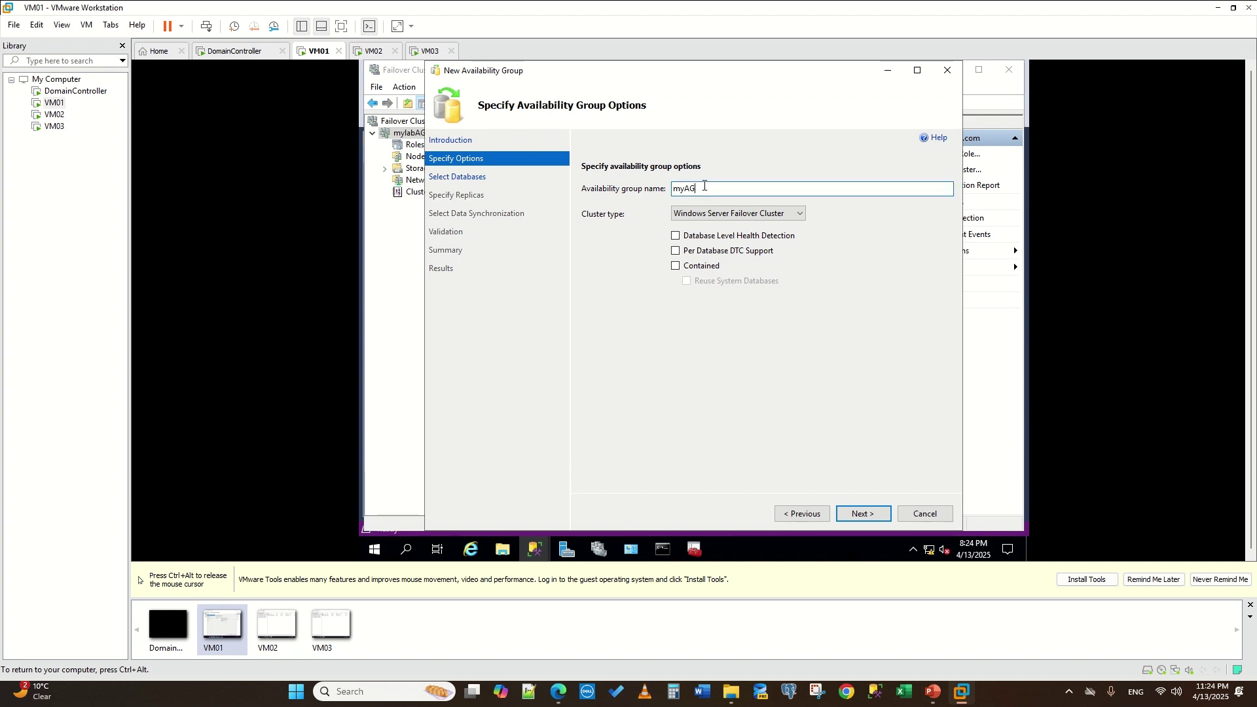
{"action": "left_click", "coordinate": [692, 552]}
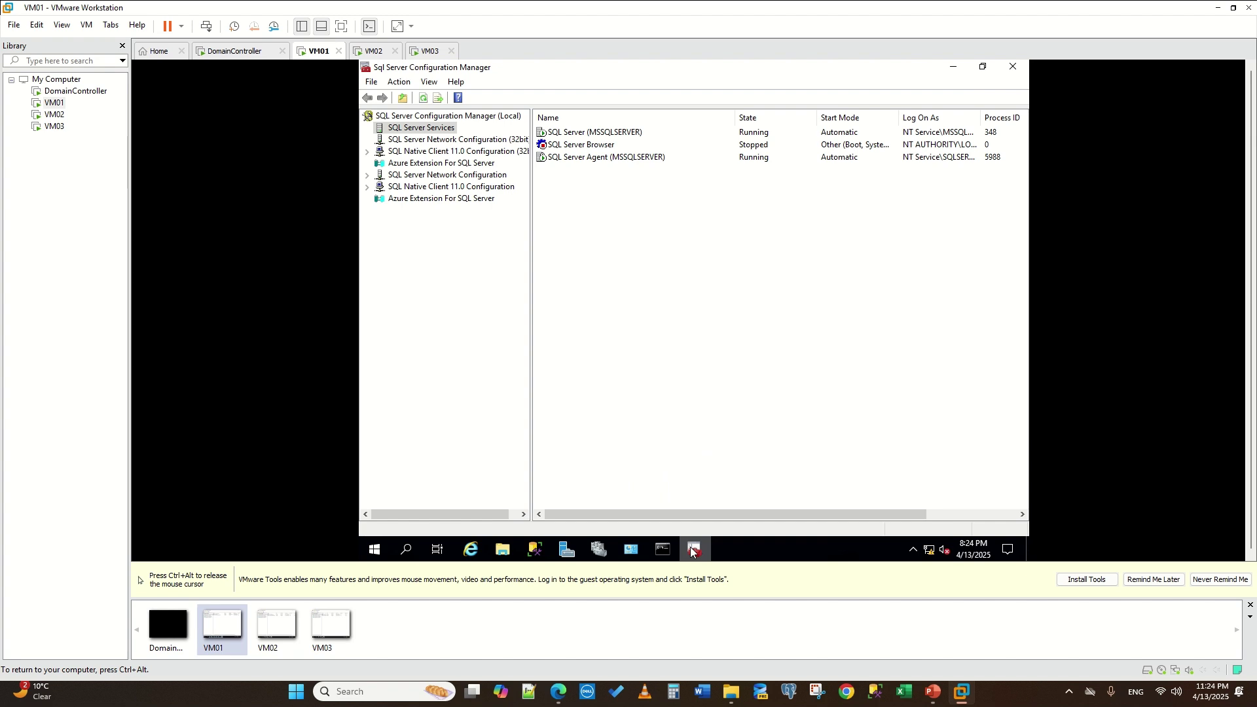
{"action": "left_click", "coordinate": [692, 552]}
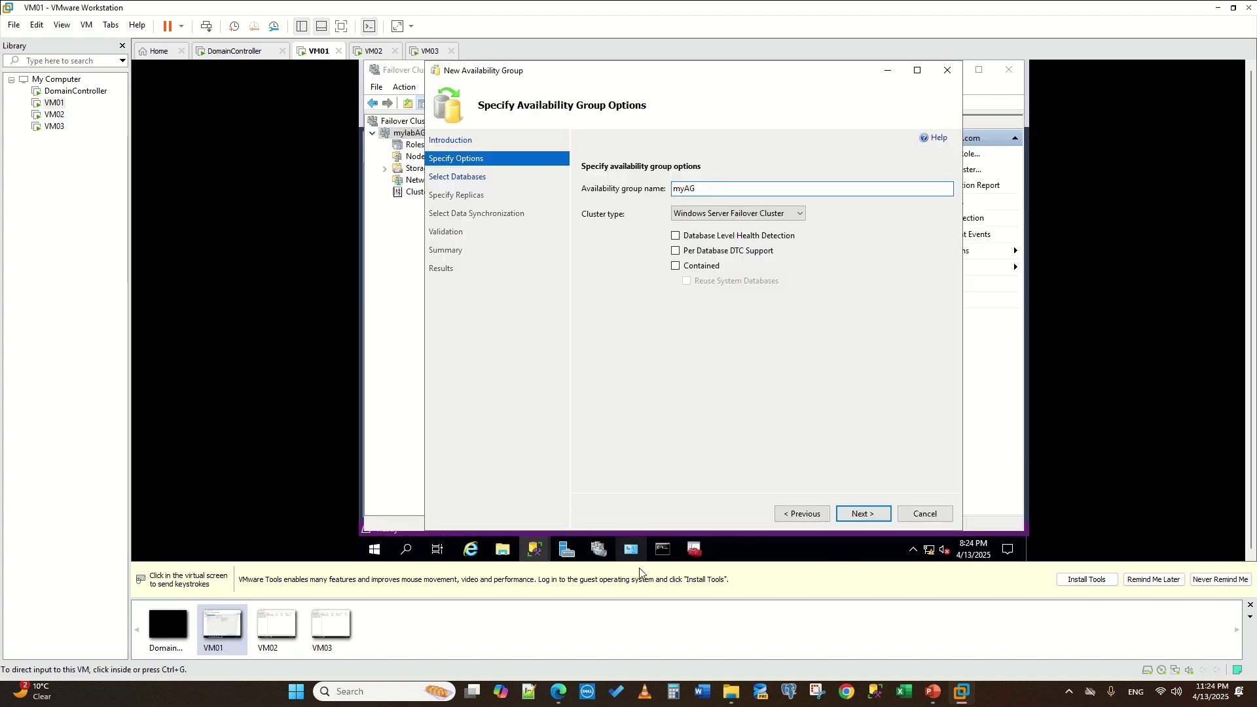
{"action": "left_click", "coordinate": [874, 512]}
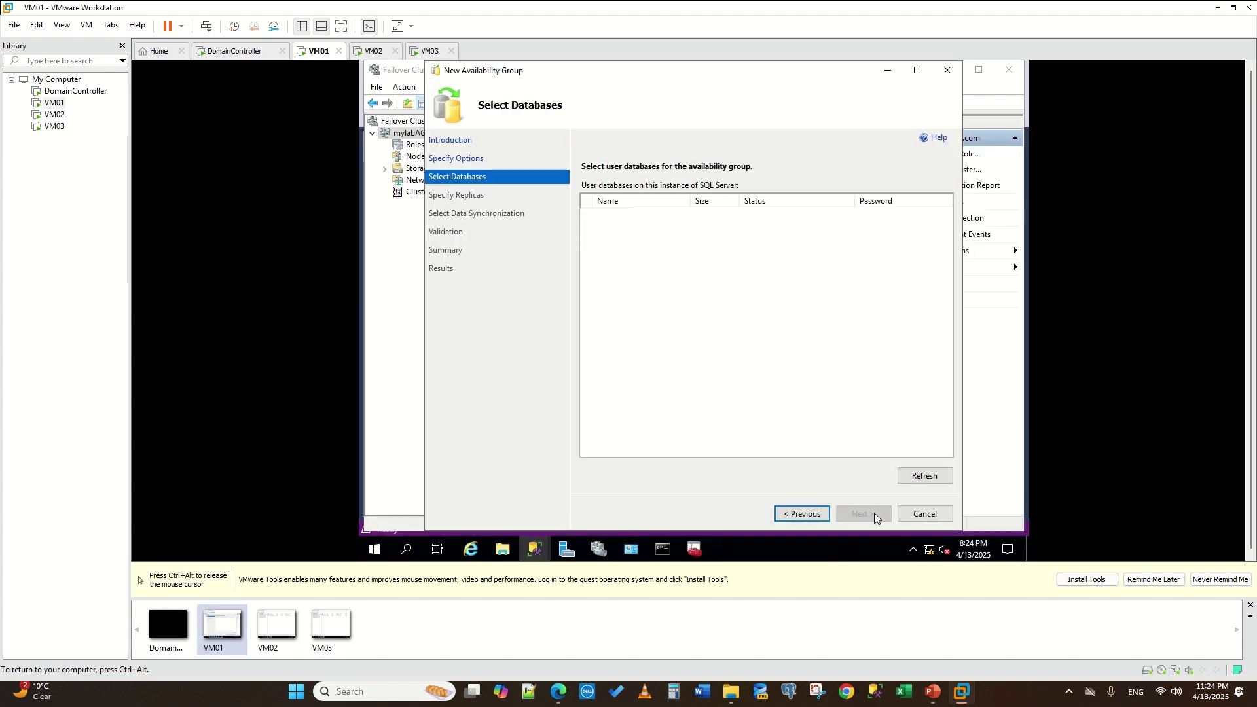
{"action": "left_click", "coordinate": [918, 477]}
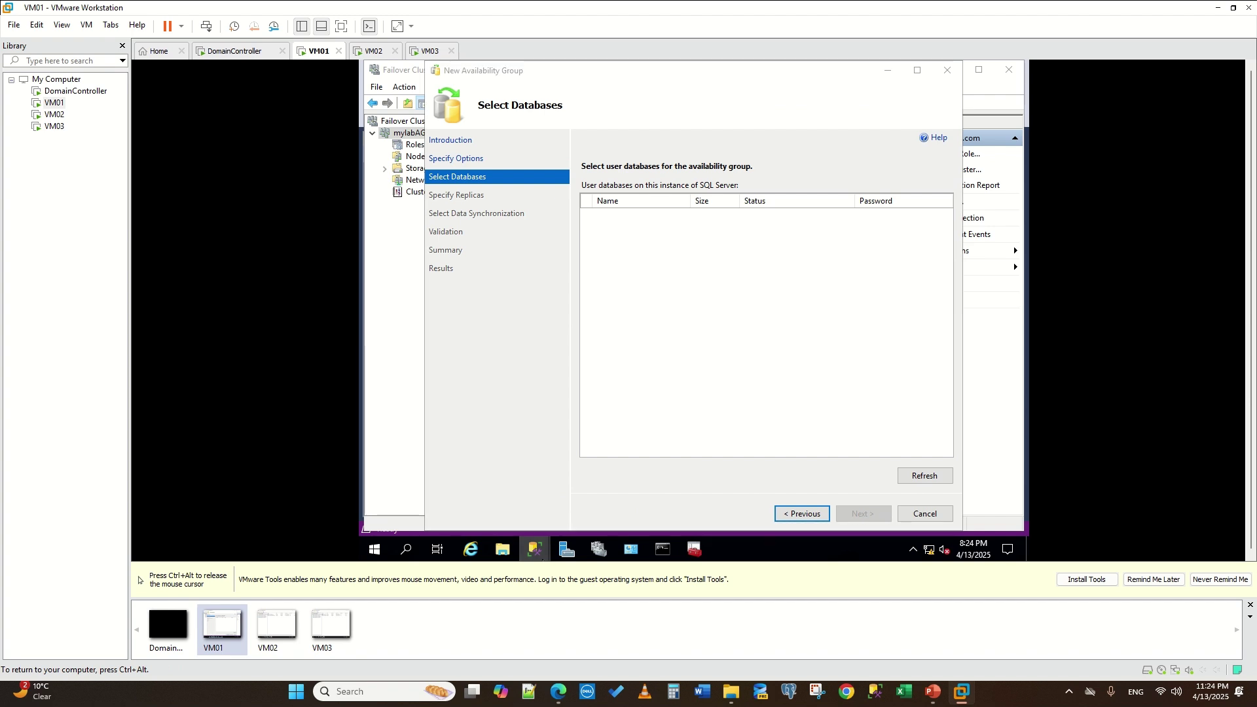
{"action": "mouse_move", "coordinate": [534, 549]}
{"action": "left_click", "coordinate": [497, 477]}
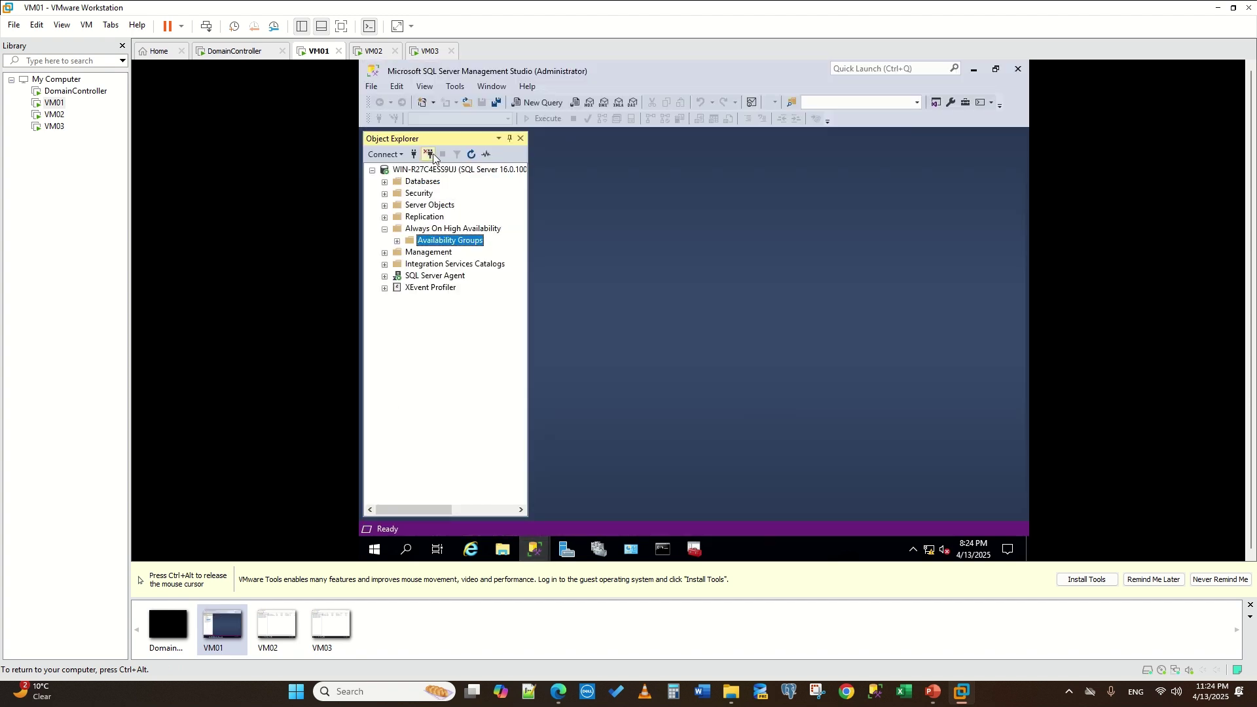
- Reconnect, run CREATE DATABASE AGtest, and expand Databases to confirm AGtest exists
{"action": "left_click", "coordinate": [413, 155]}
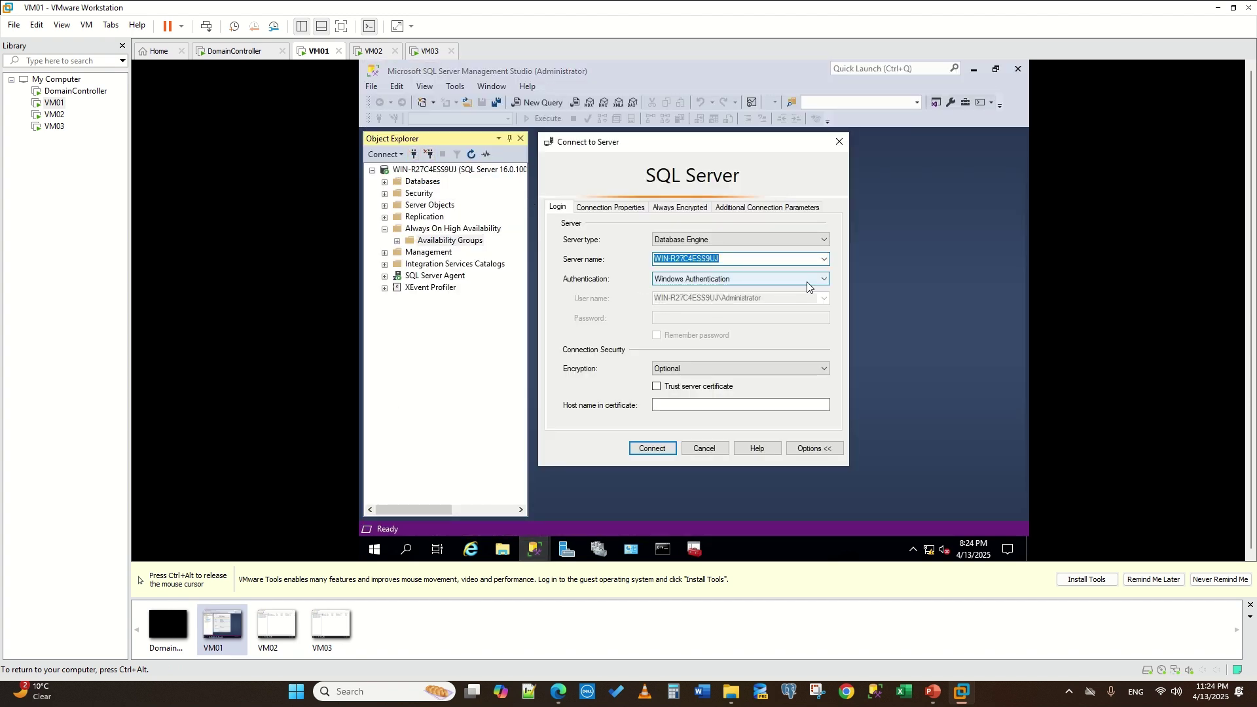
{"action": "left_click", "coordinate": [700, 445]}
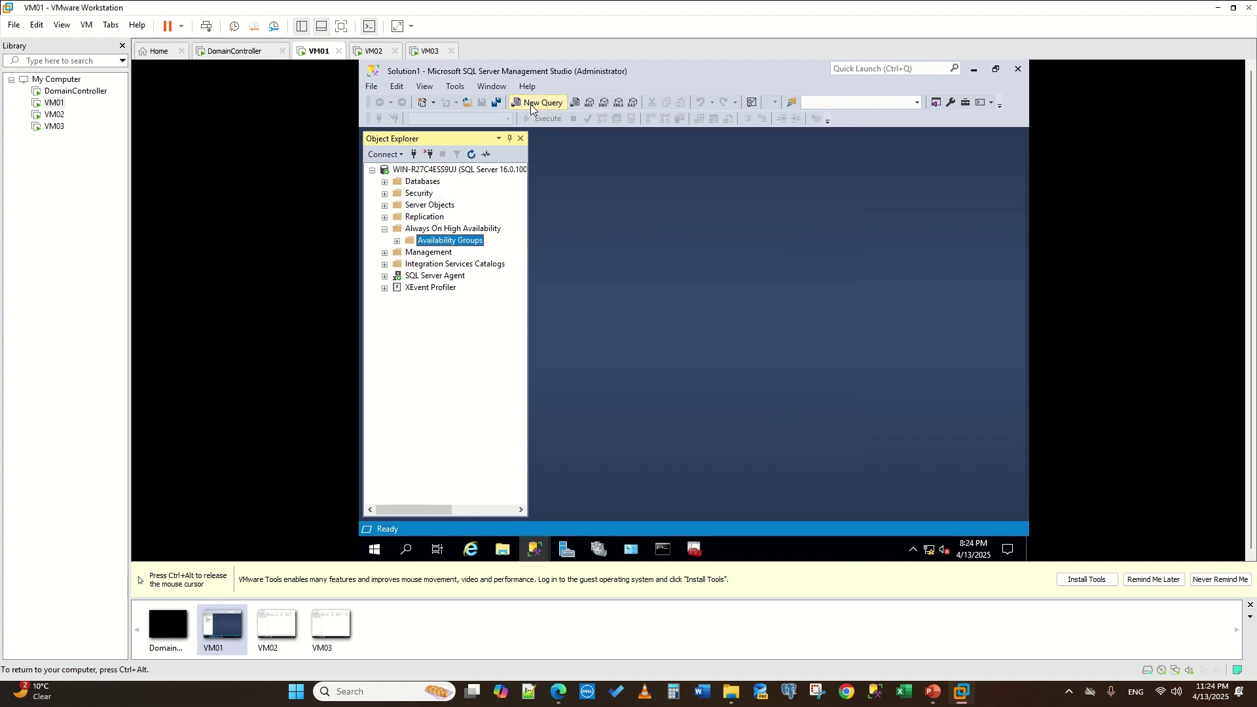
{"action": "type", "text": "create"}
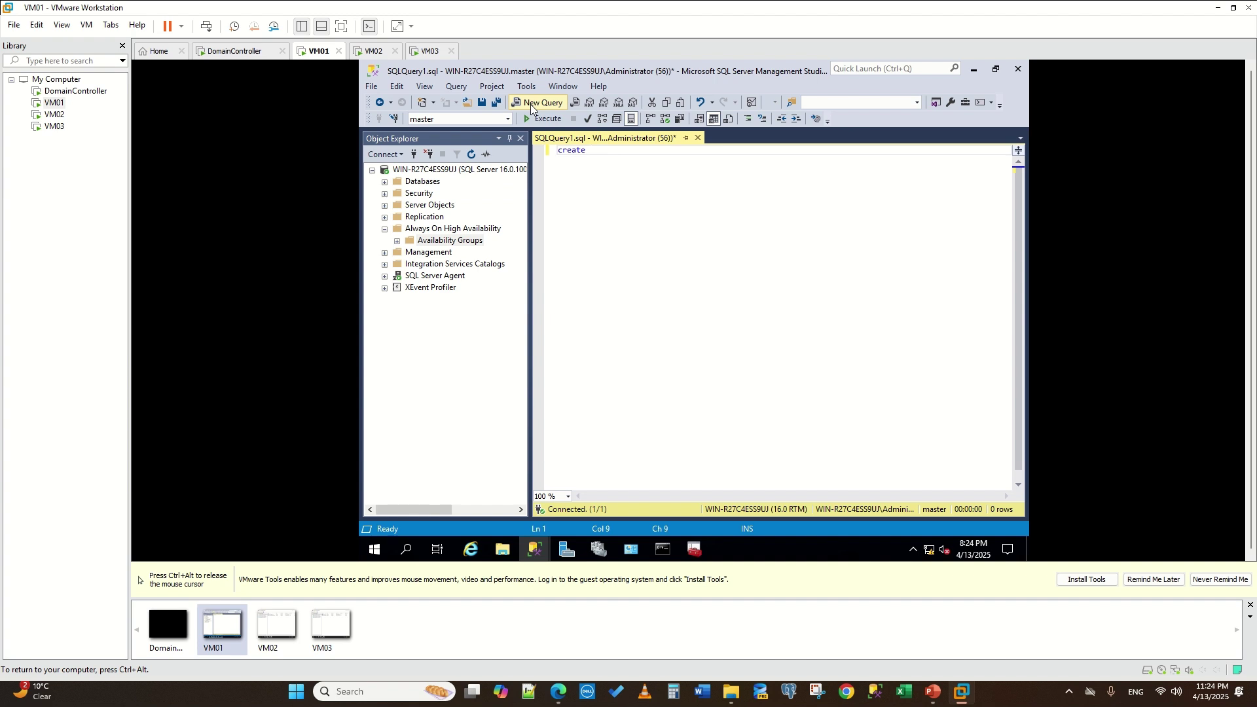
{"action": "type", "text": " database AGtesst"}
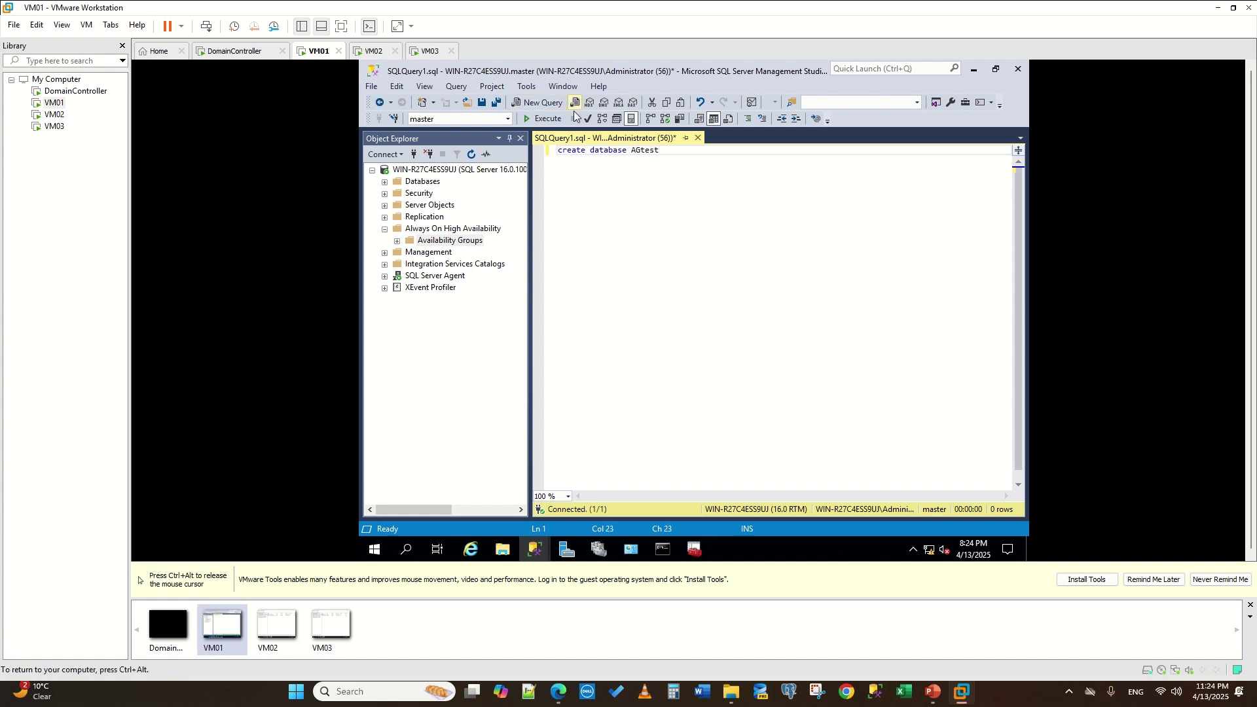
{"action": "left_click", "coordinate": [545, 119]}
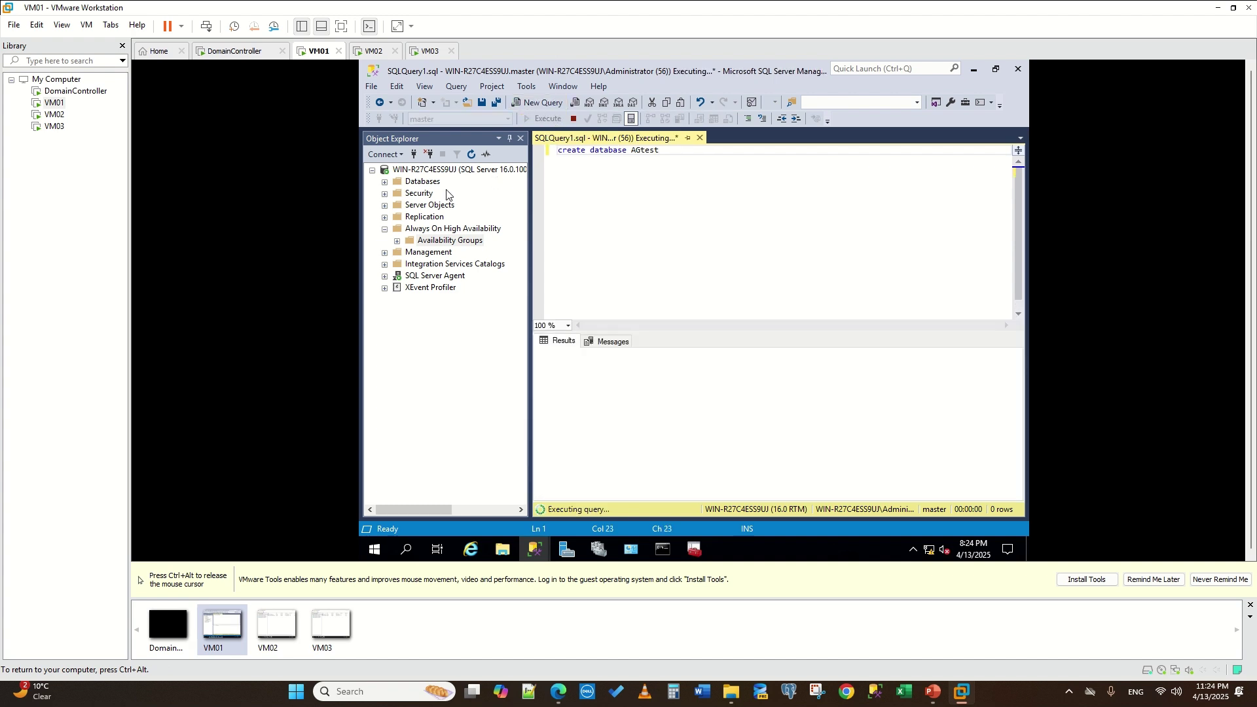
{"action": "left_click", "coordinate": [426, 185]}
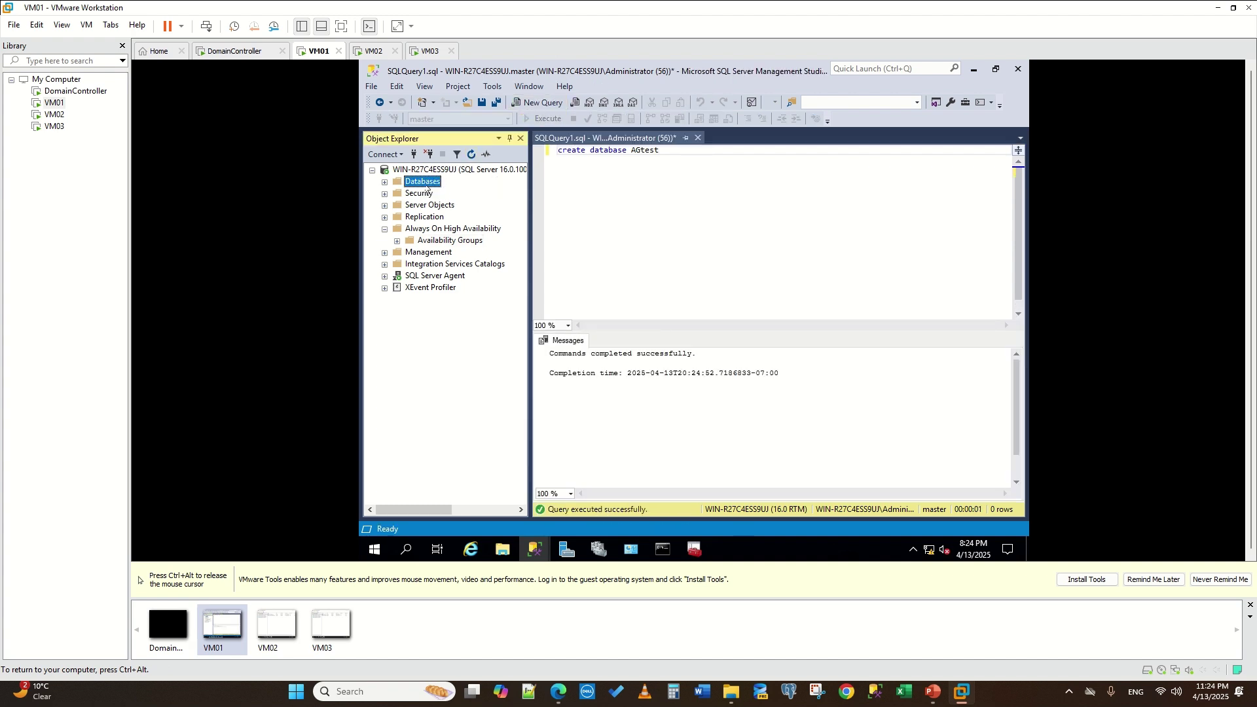
{"action": "left_click", "coordinate": [384, 183]}
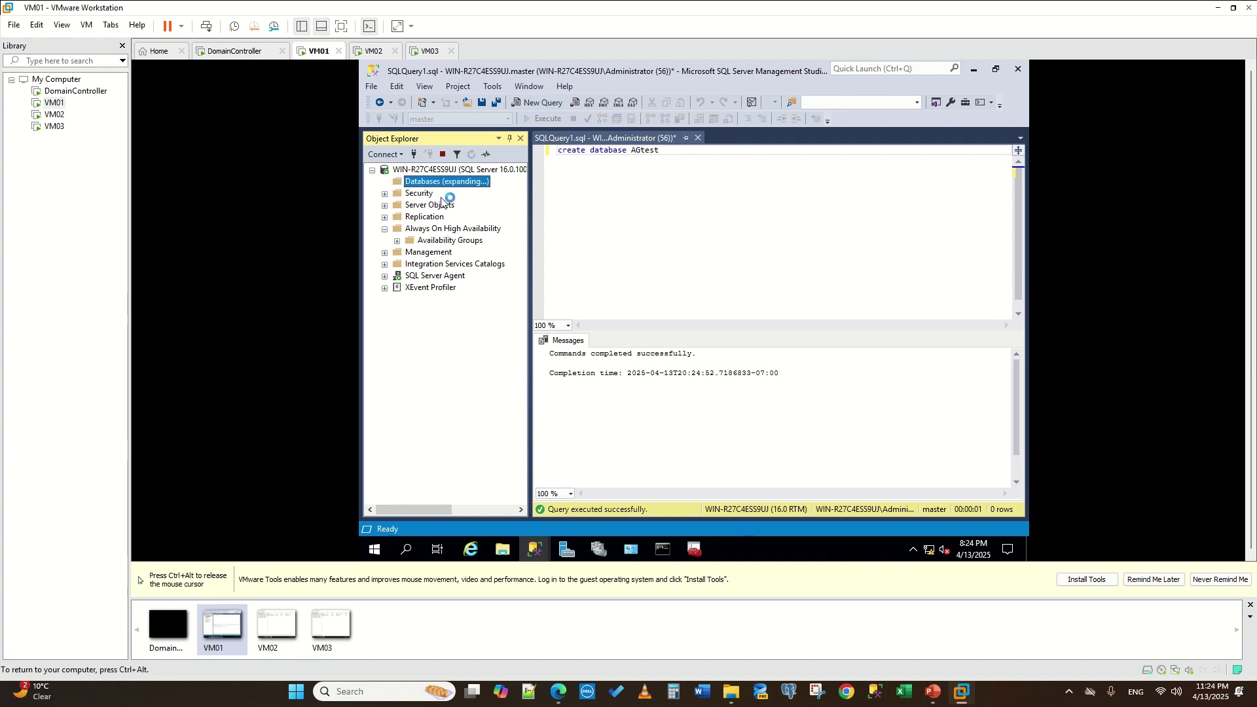
- Start a full backup of AGtest and remove its default backup destination
{"action": "right_click", "coordinate": [424, 219]}
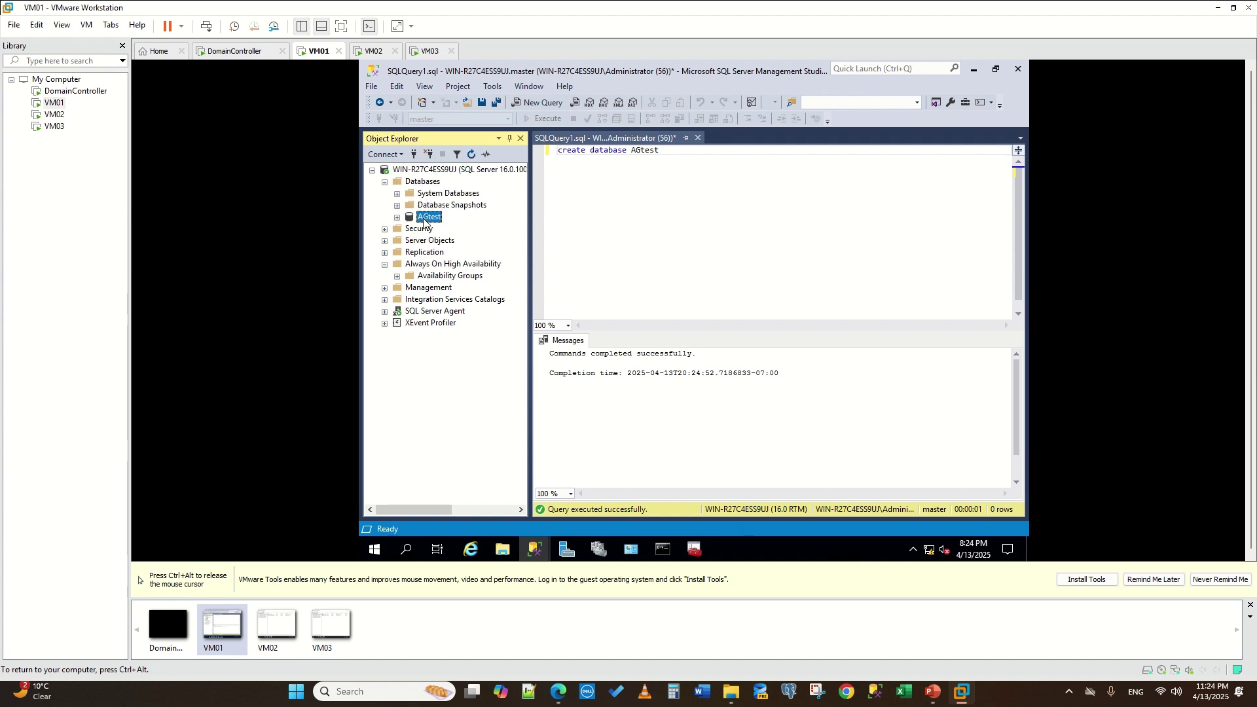
{"action": "mouse_move", "coordinate": [491, 274]}
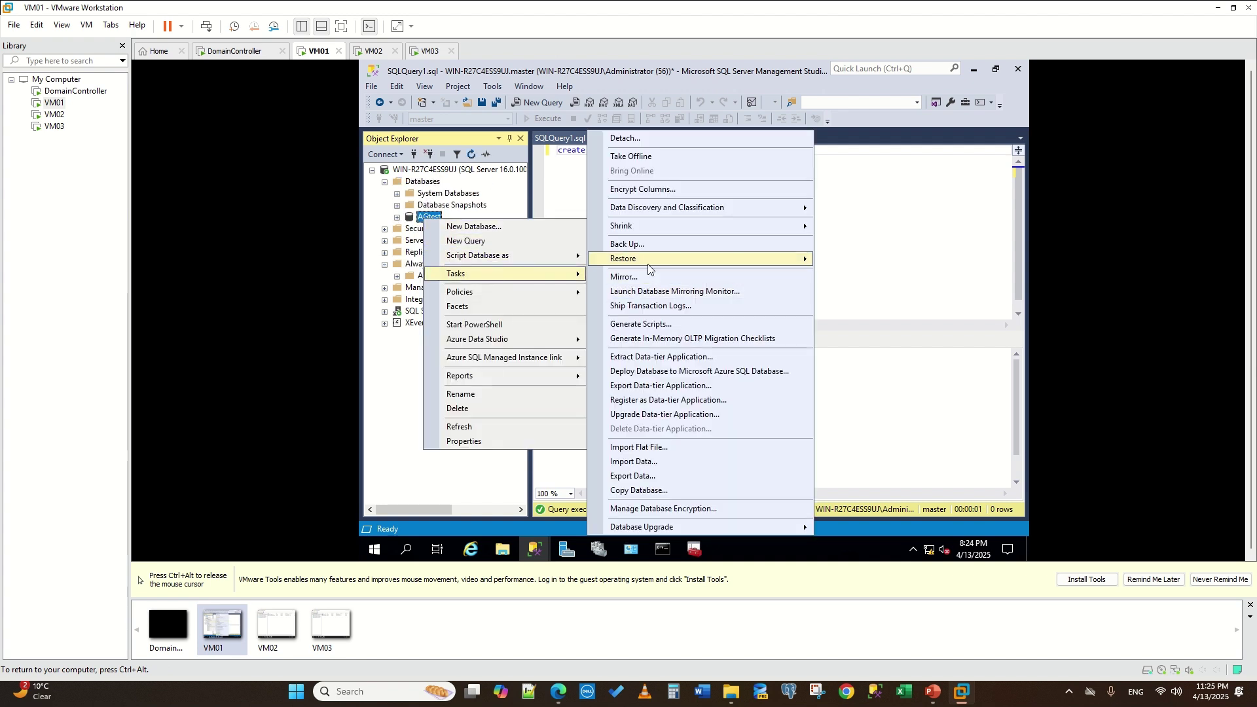
{"action": "mouse_move", "coordinate": [656, 261]}
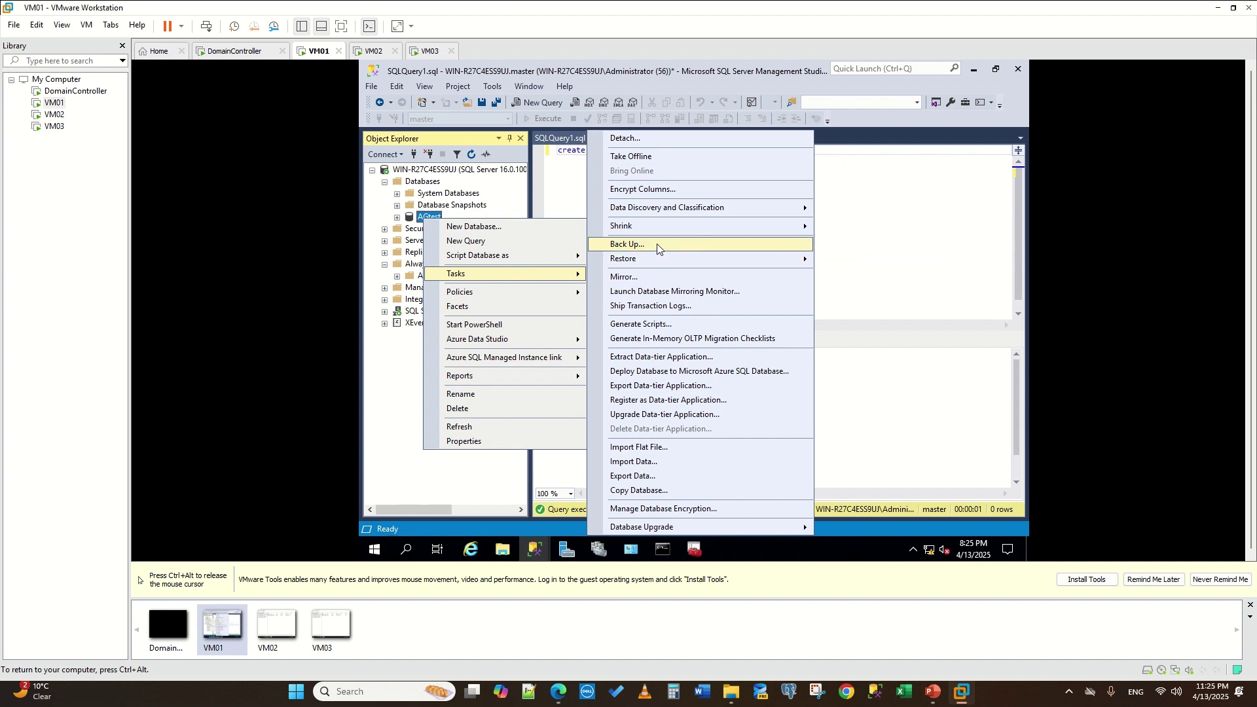
{"action": "left_click", "coordinate": [657, 246]}
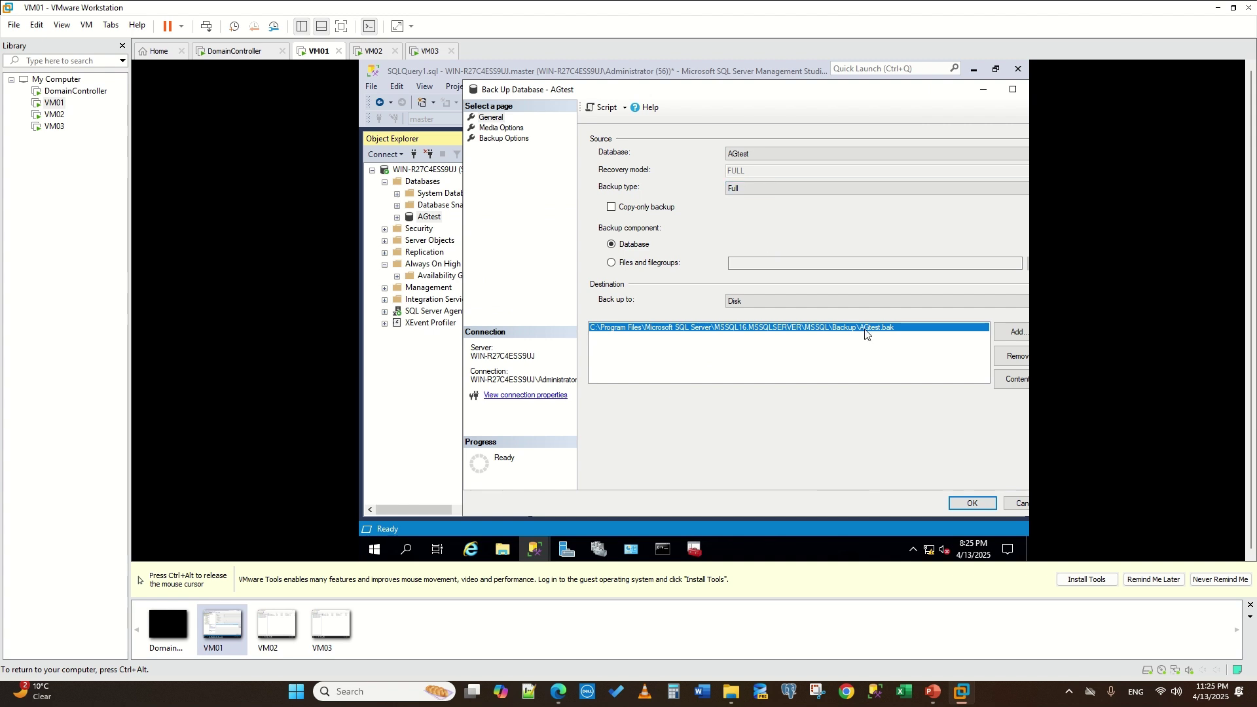
{"action": "left_click", "coordinate": [1026, 356]}
{"action": "left_click", "coordinate": [1017, 332]}
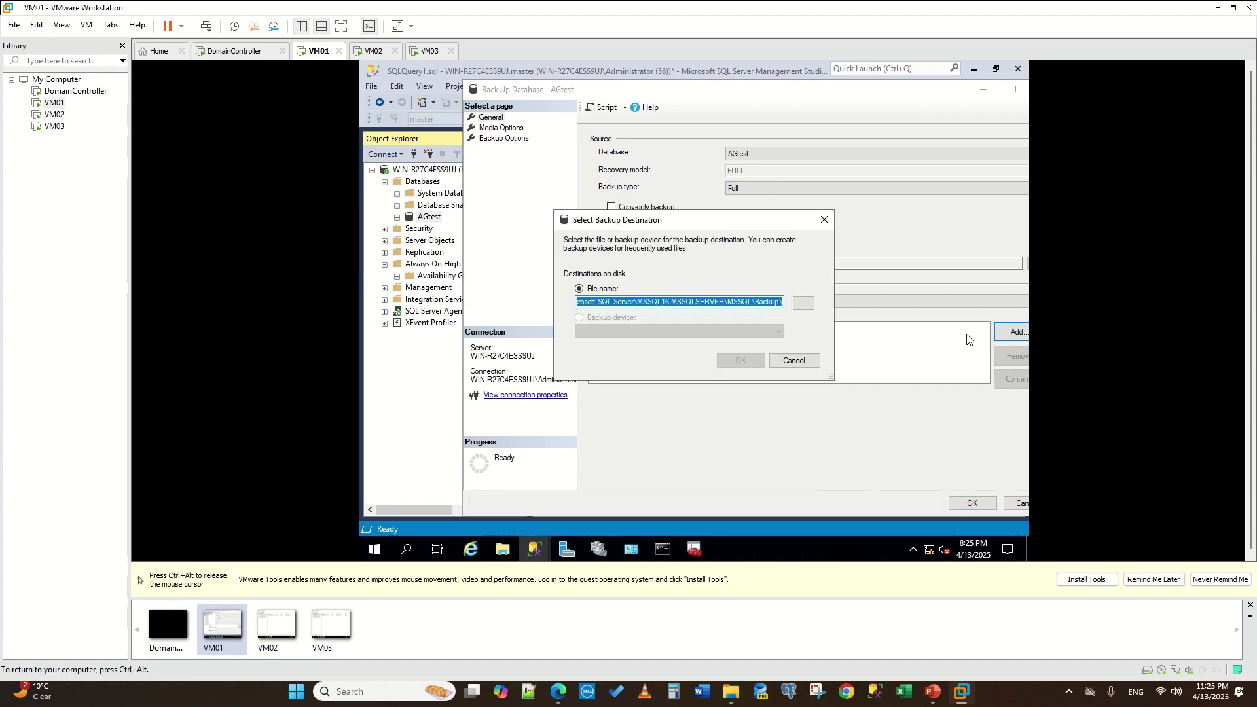
{"action": "left_click", "coordinate": [803, 305]}
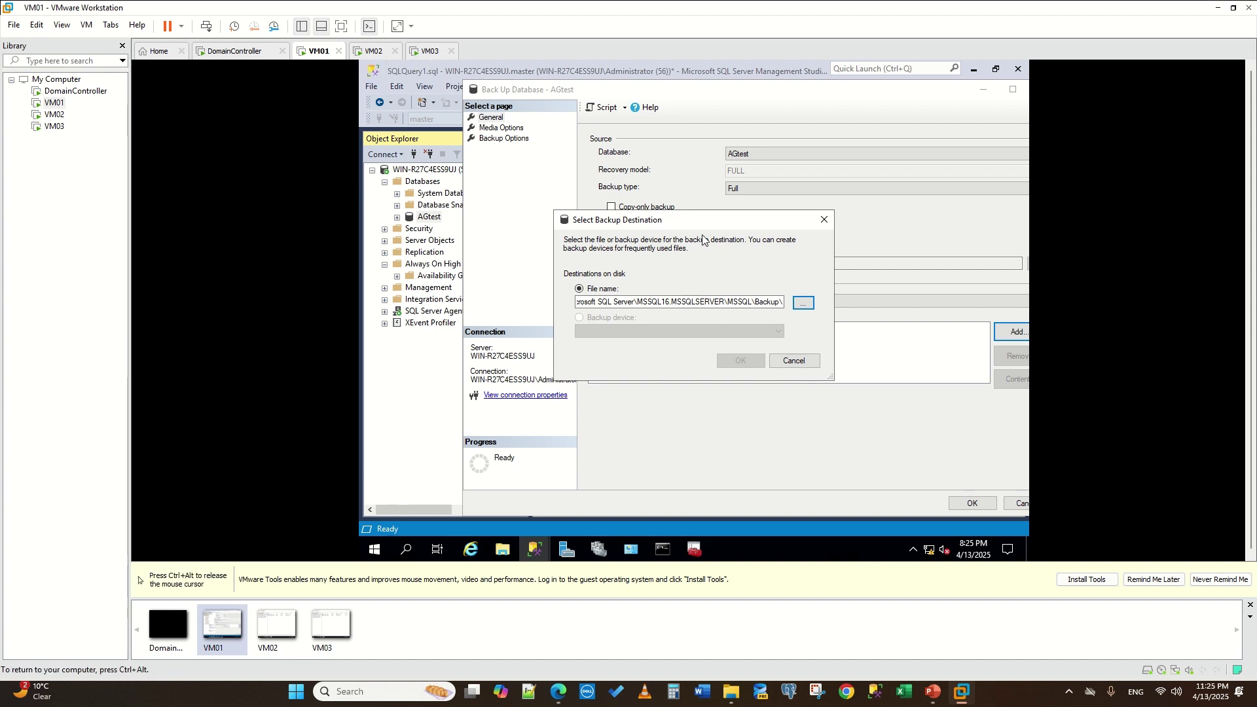
- Regain control of the VM01 guest and cancel the backup file-location browser
{"action": "key", "text": "ctrl+alt"}
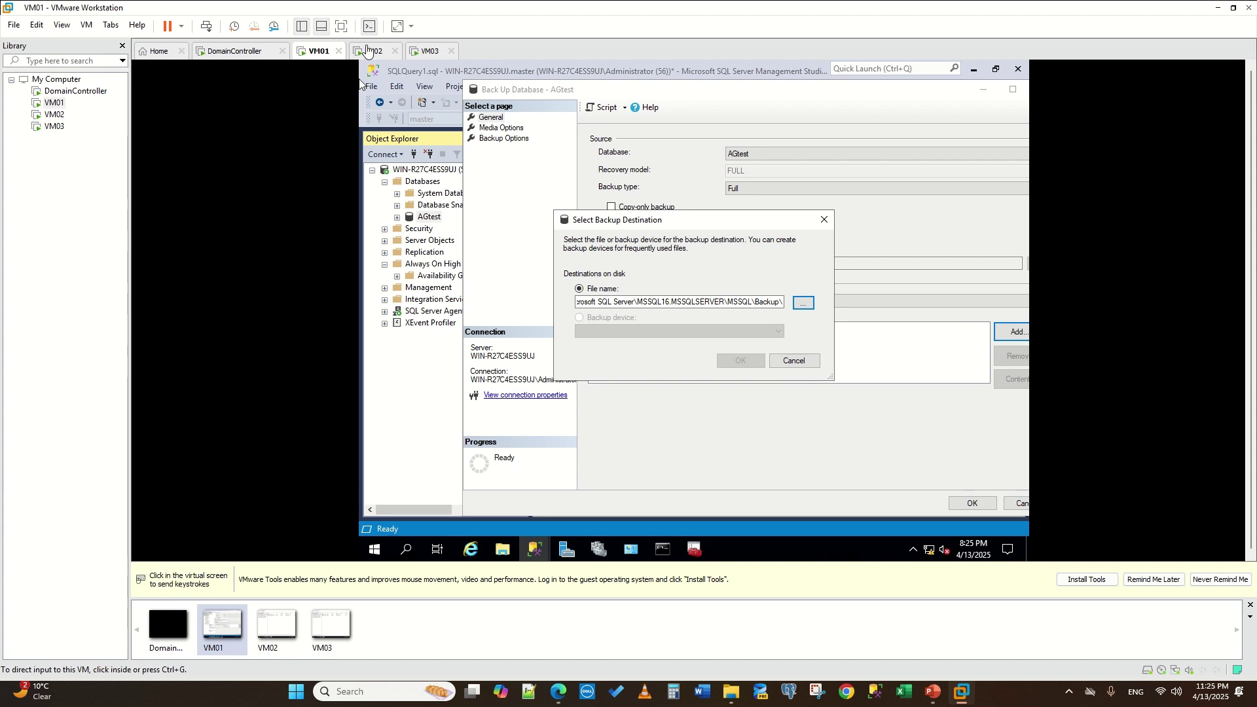
{"action": "left_click", "coordinate": [372, 77]}
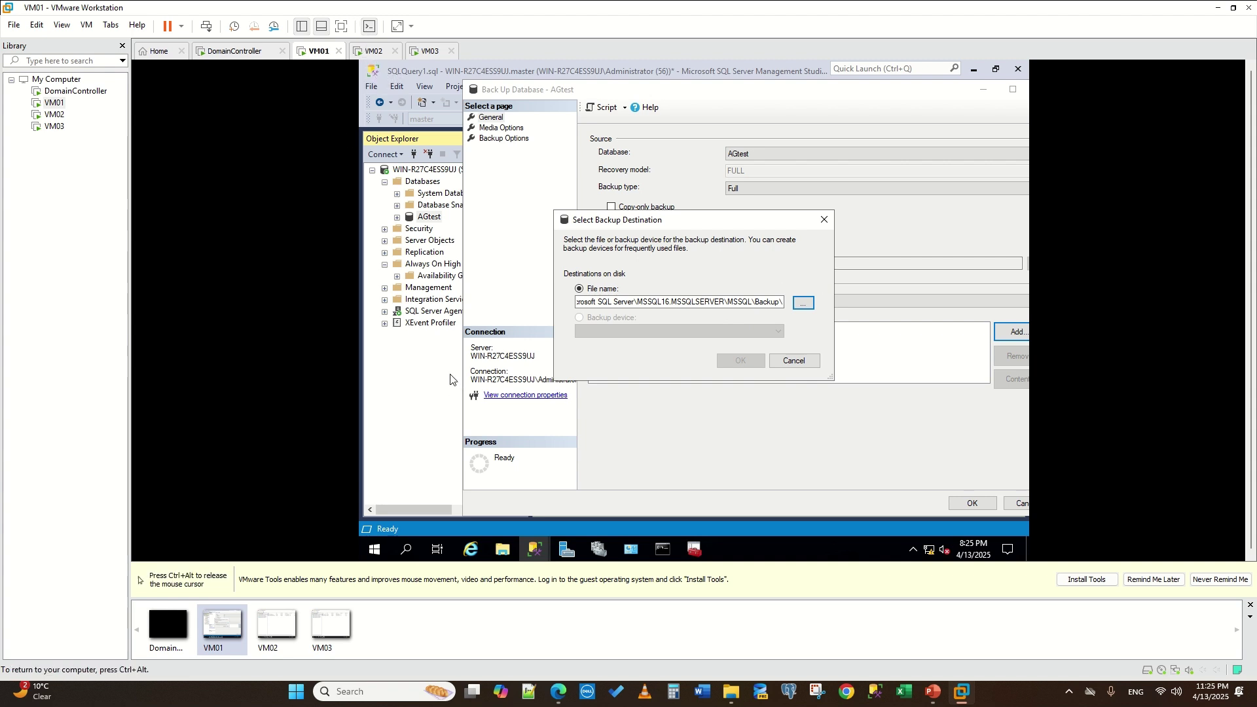
{"action": "key", "text": "ctrl+alt"}
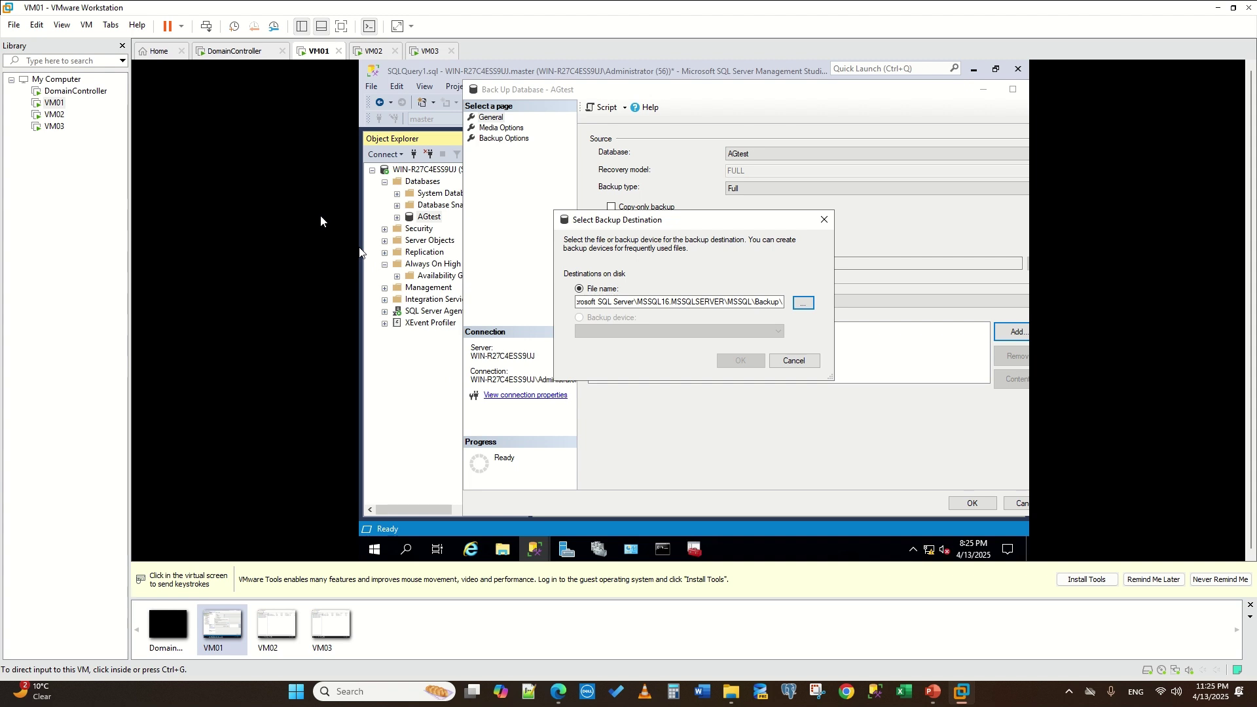
{"action": "left_click", "coordinate": [289, 245]}
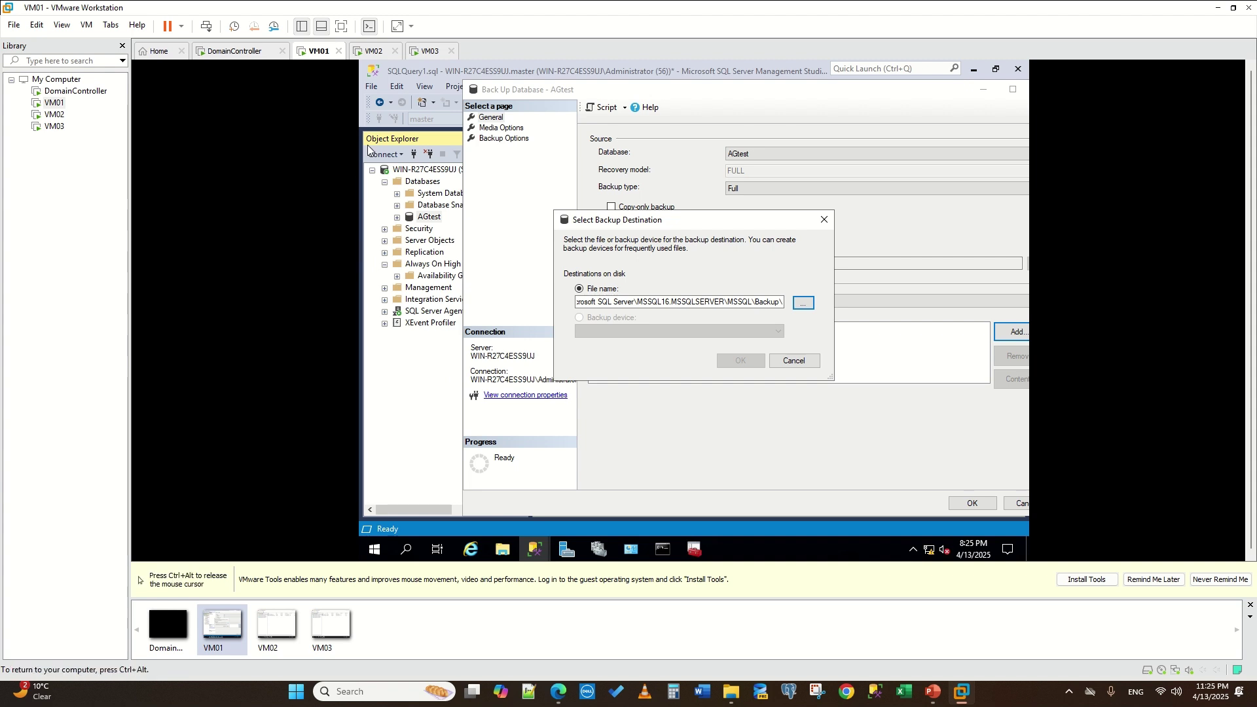
{"action": "key", "text": "ctrl+alt"}
{"action": "left_click", "coordinate": [347, 89]}
{"action": "key", "text": "ctrl+alt"}
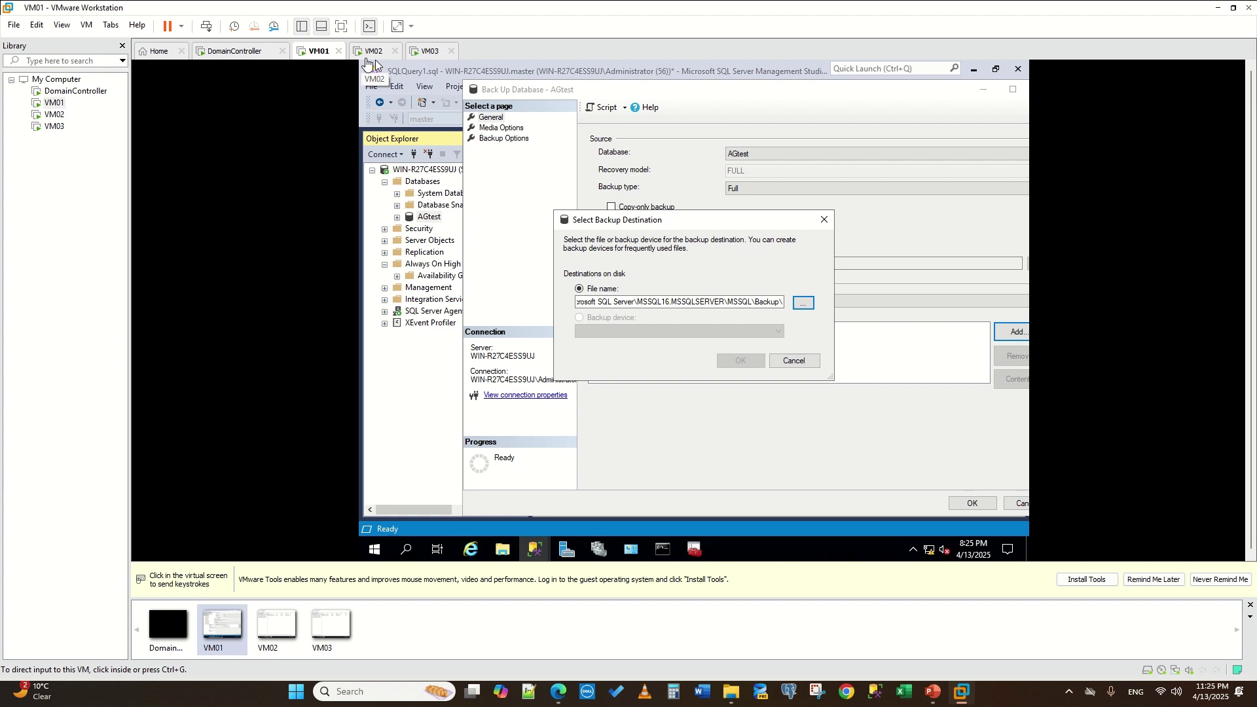
{"action": "left_click", "coordinate": [348, 93]}
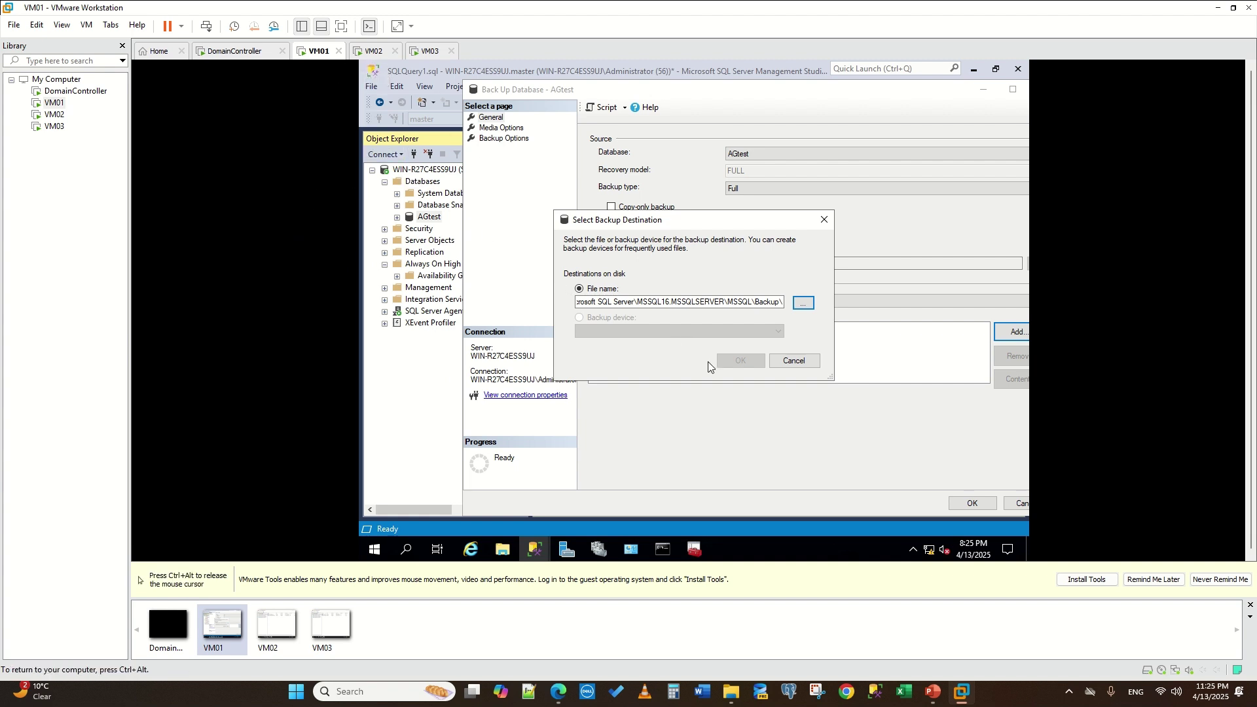
{"action": "left_click", "coordinate": [786, 364]}
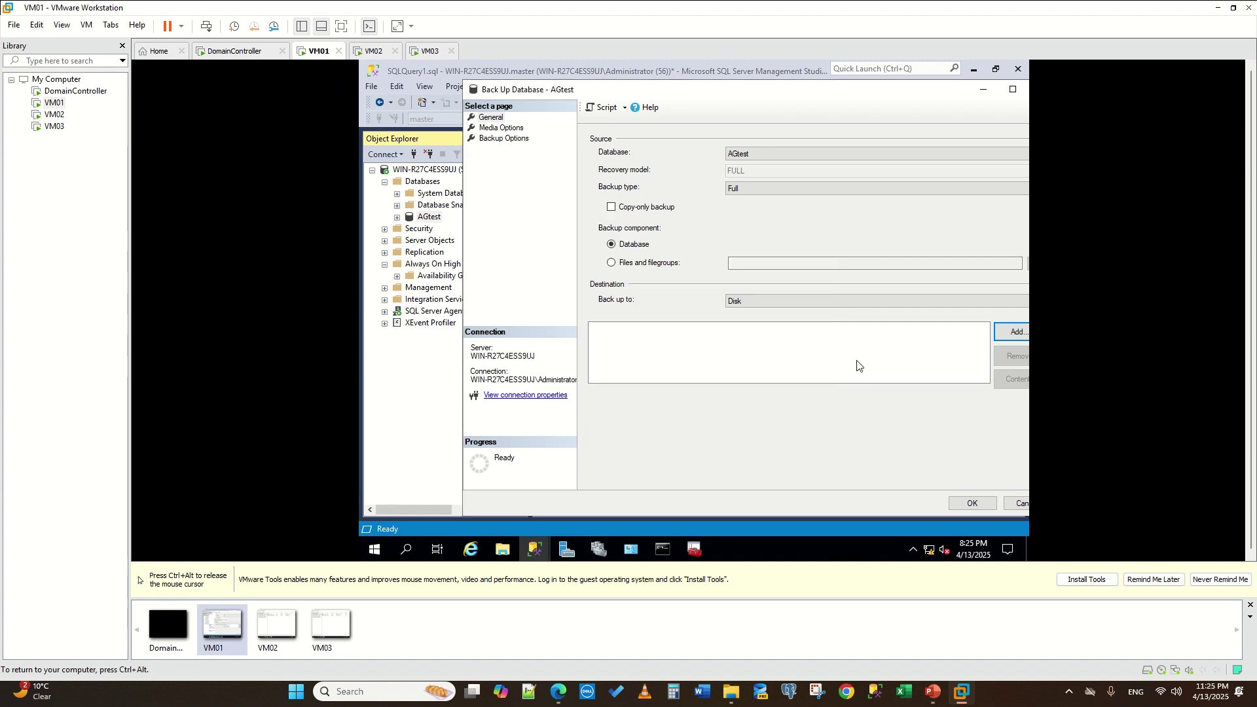
- Add a destination ending in 'agtest' in the Backup folder and complete the backup
{"action": "left_click", "coordinate": [1007, 337]}
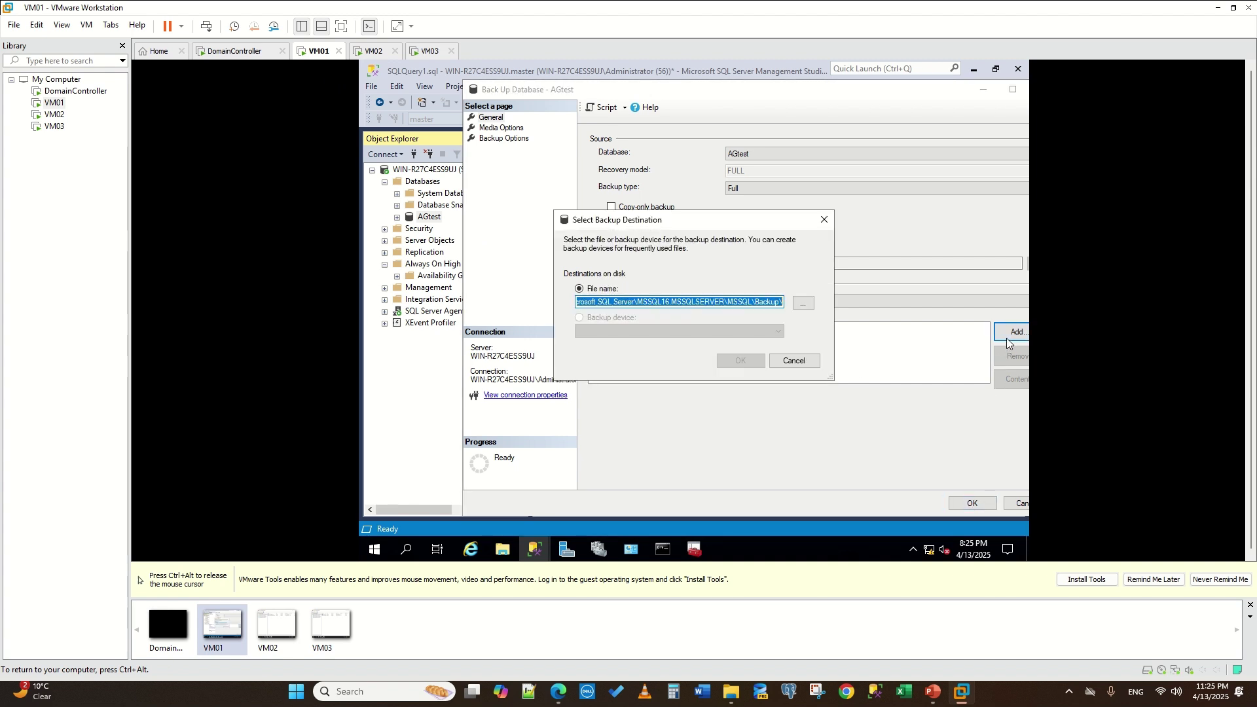
{"action": "left_click", "coordinate": [773, 301]}
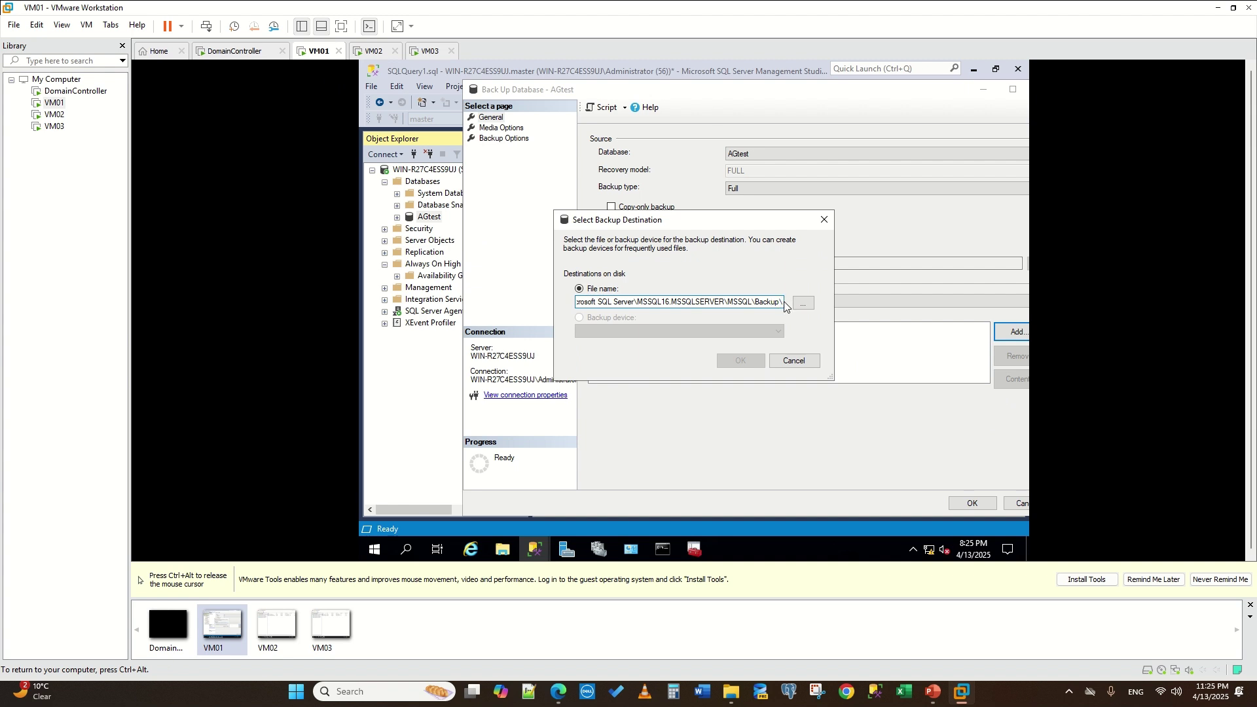
{"action": "type", "text": "agtest"}
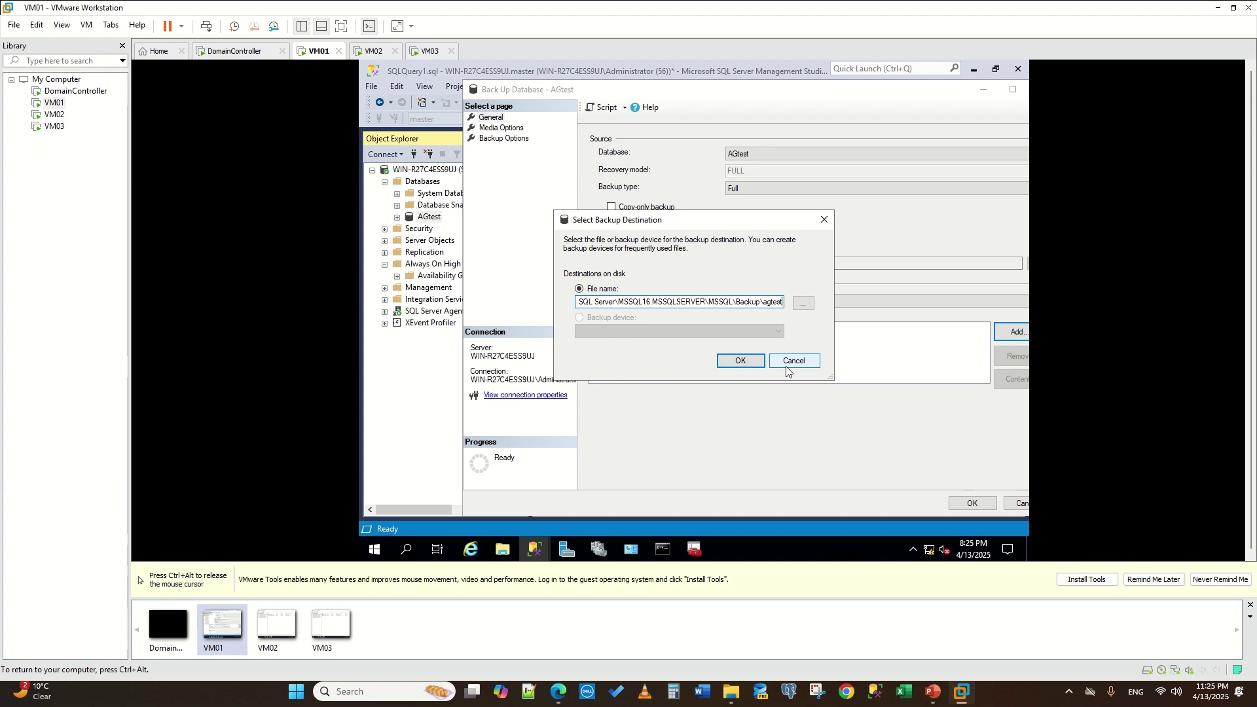
{"action": "left_click", "coordinate": [743, 364]}
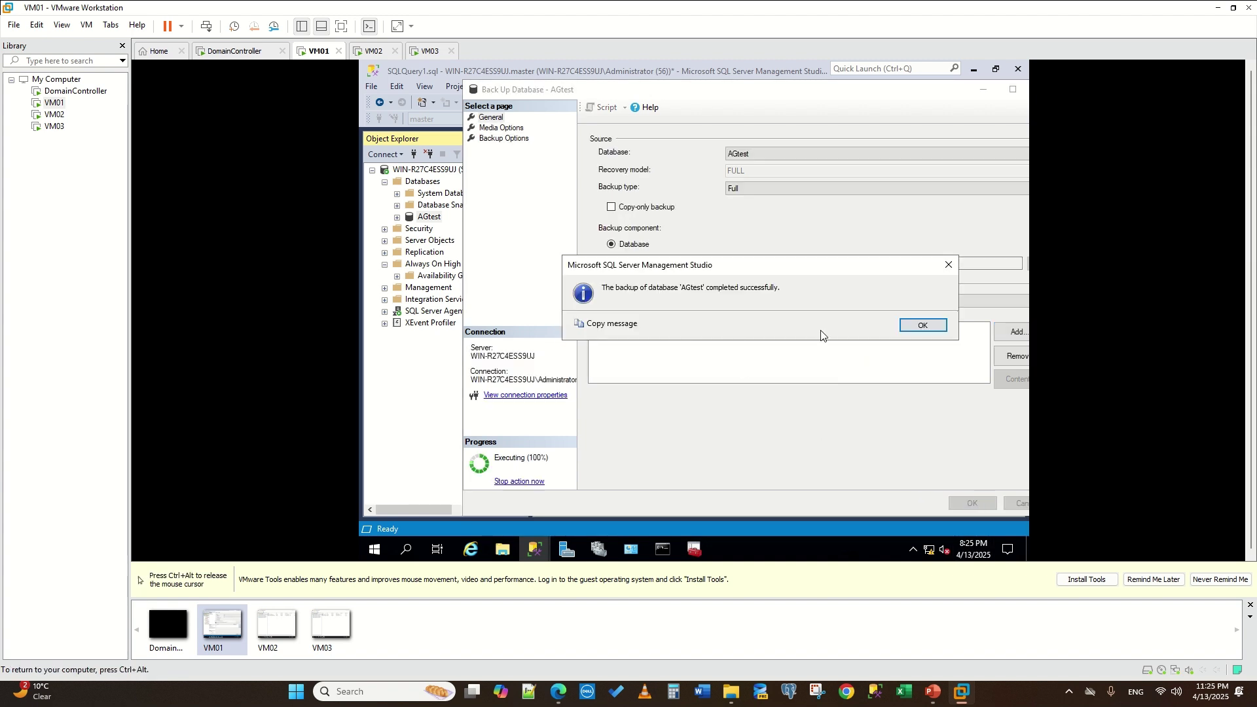
{"action": "left_click", "coordinate": [919, 329]}
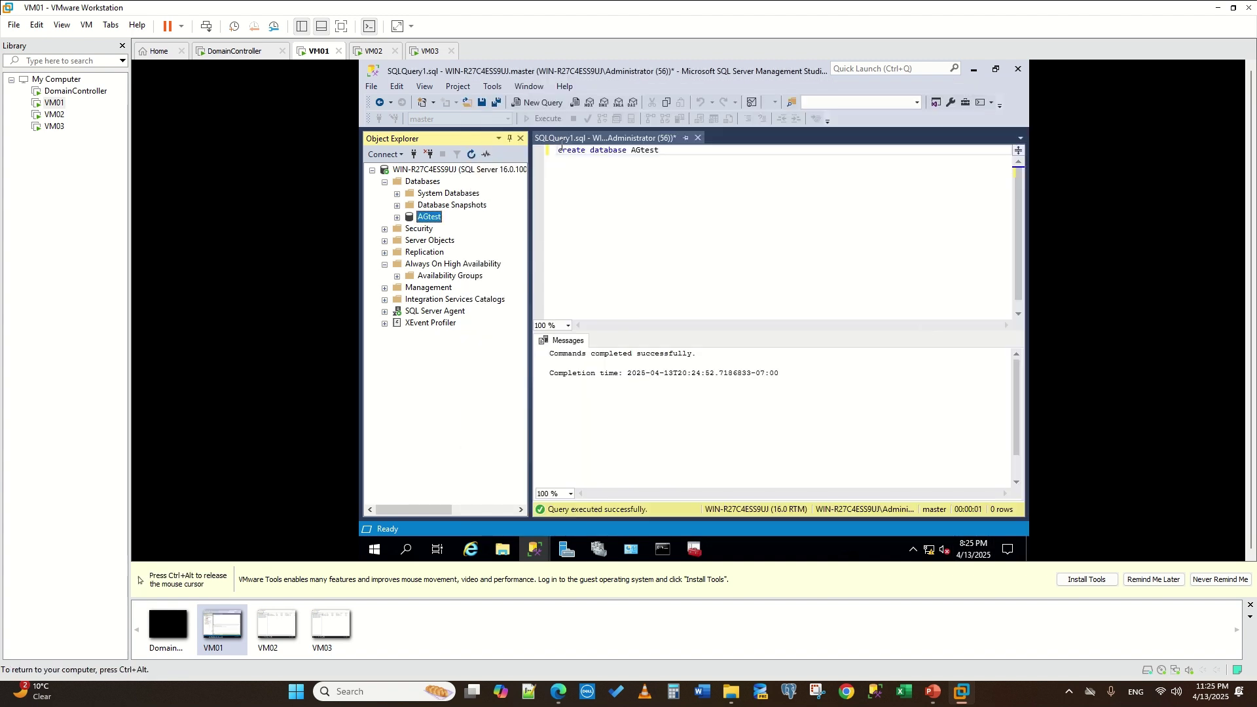
- In the New Availability Group wizard, refresh the database list, select AGtest and continue to replicas
{"action": "left_click", "coordinate": [653, 187]}
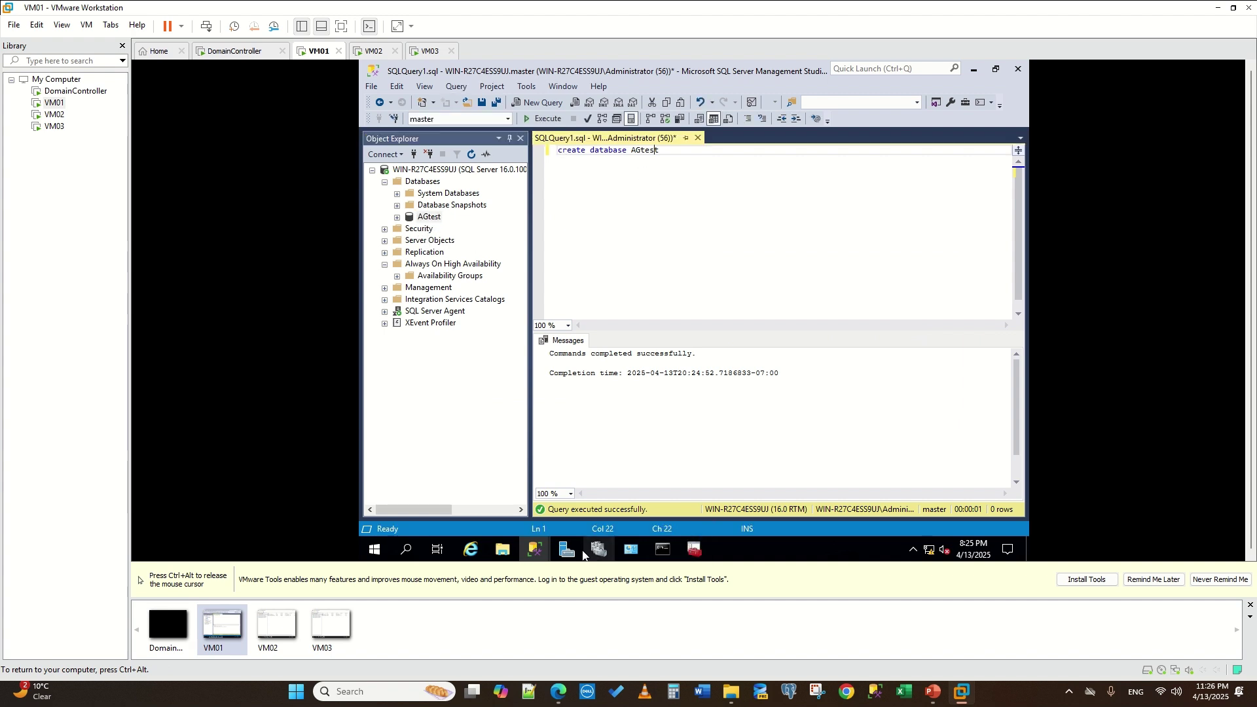
{"action": "mouse_move", "coordinate": [534, 550]}
{"action": "left_click", "coordinate": [610, 513]}
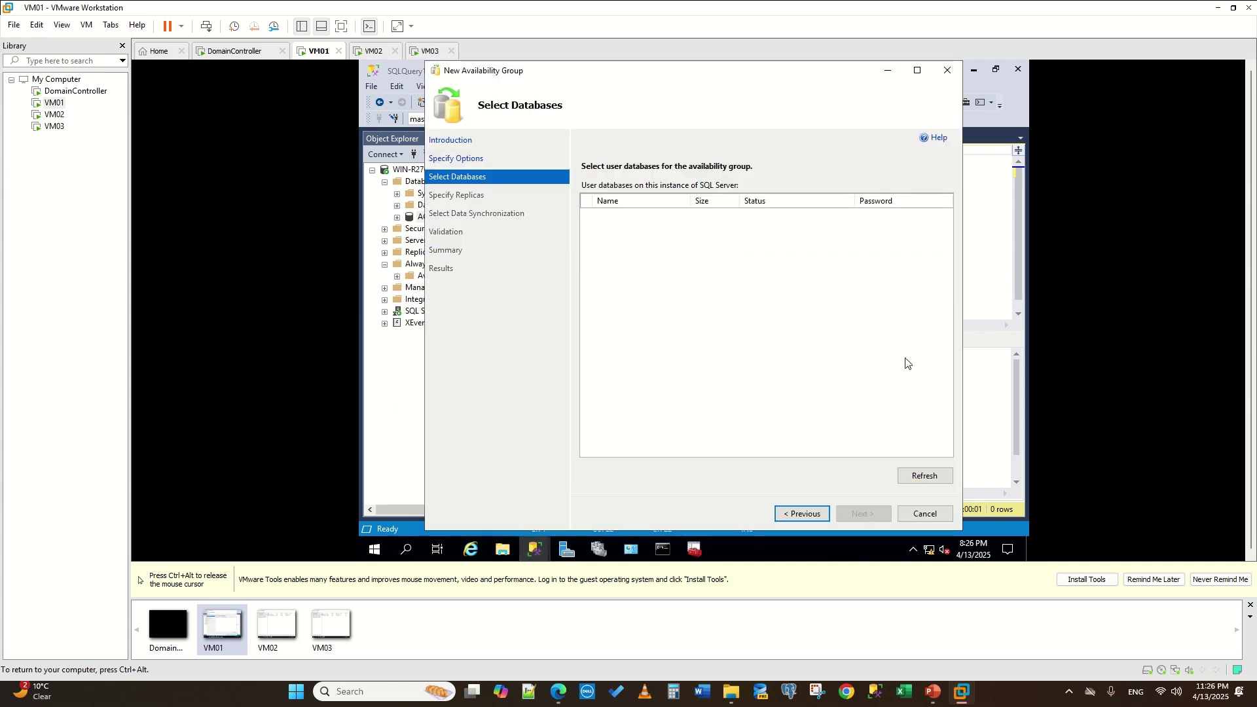
{"action": "left_click", "coordinate": [916, 481]}
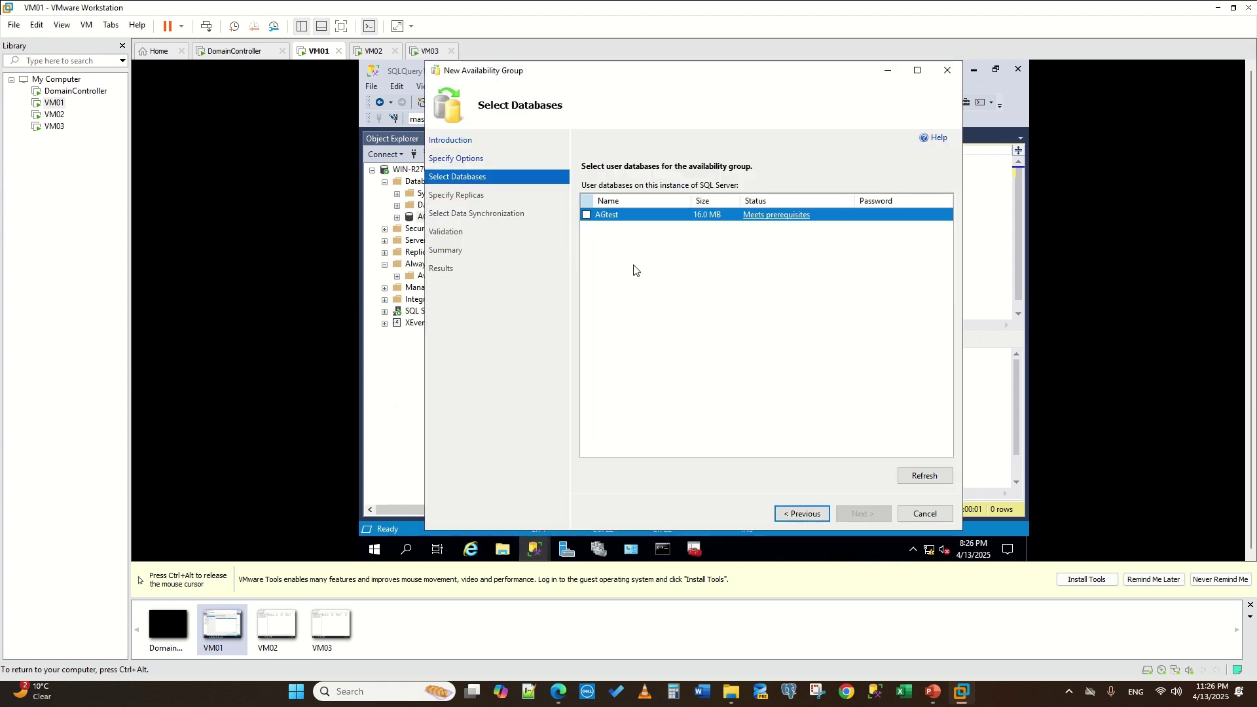
{"action": "left_click", "coordinate": [588, 216]}
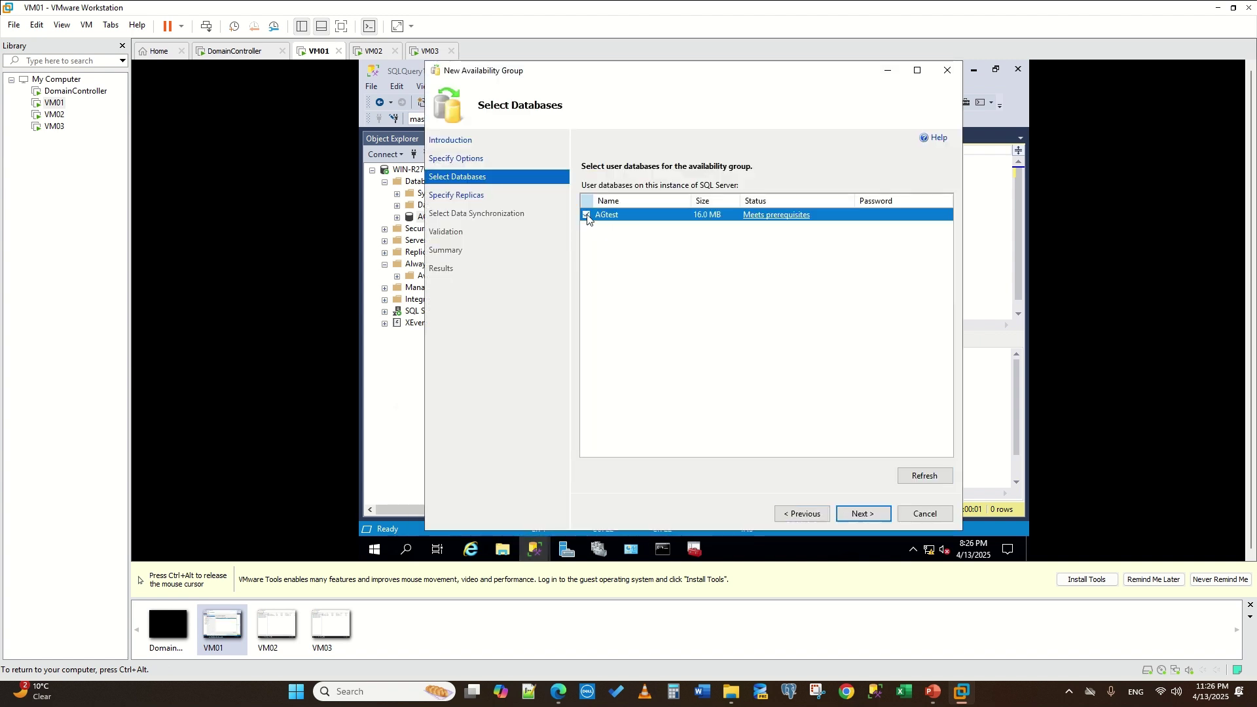
{"action": "left_click", "coordinate": [854, 510]}
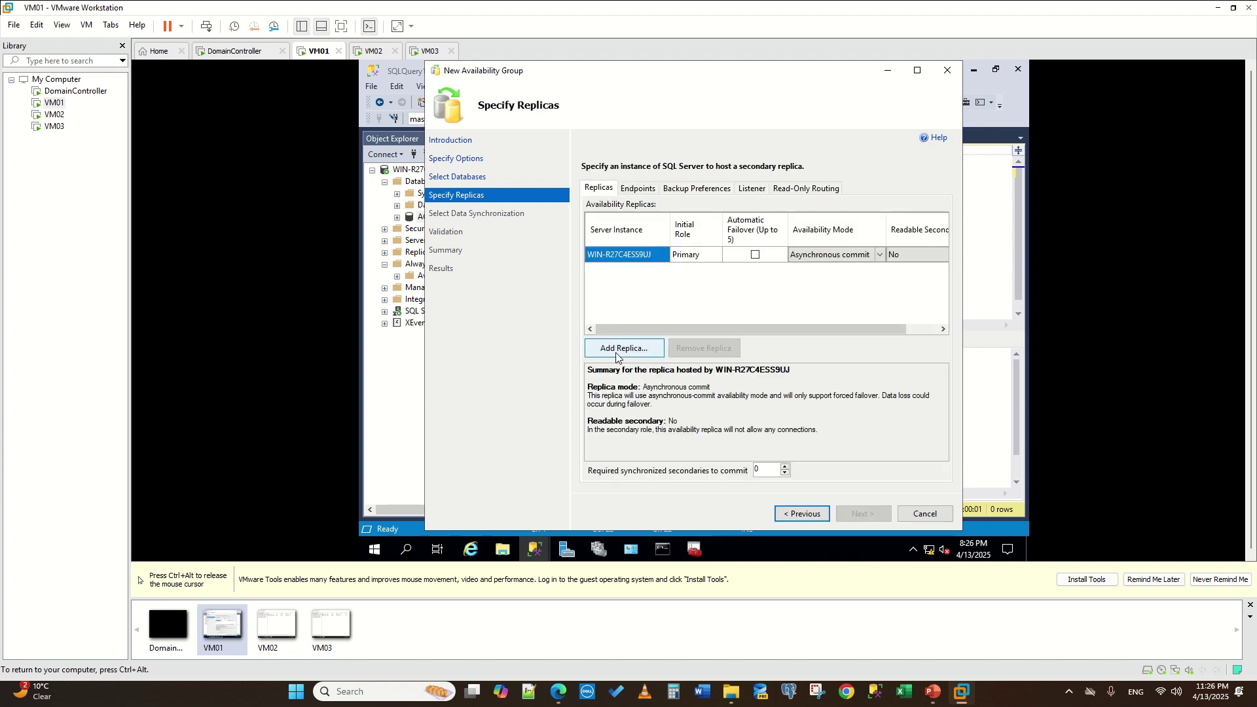
- Begin adding a replica, check the server name list, then switch to VM02
{"action": "left_click", "coordinate": [614, 353]}
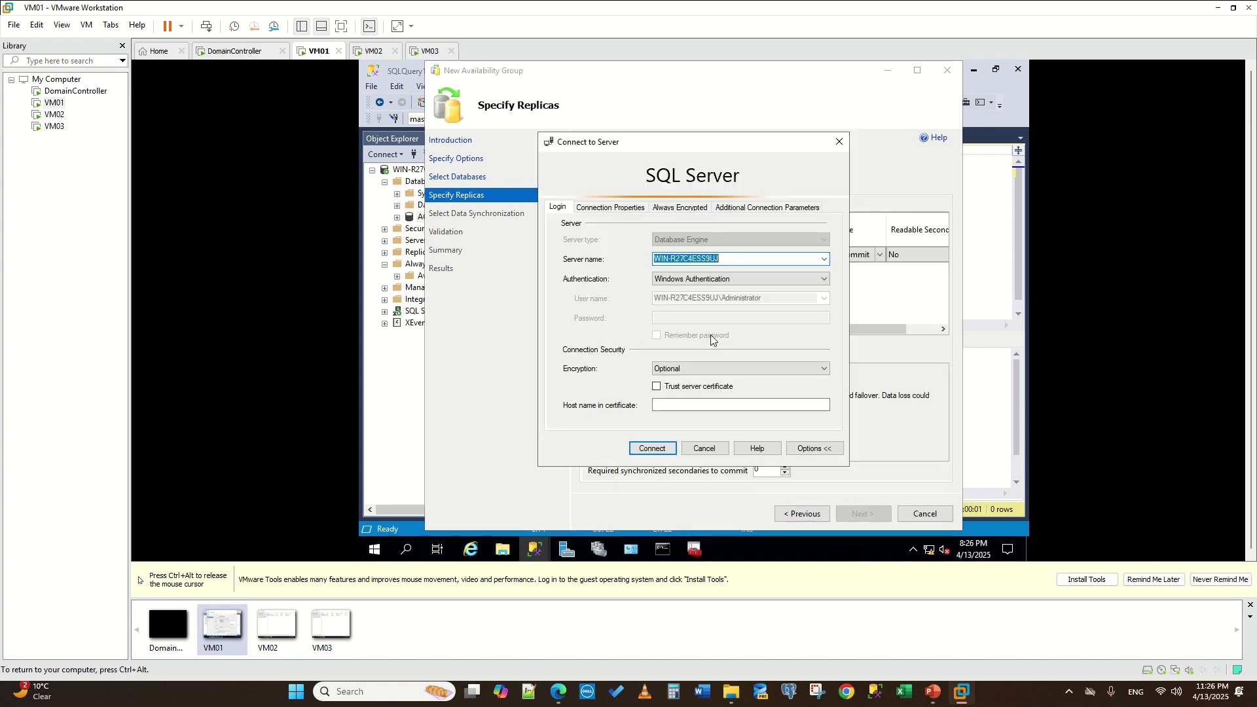
{"action": "left_click", "coordinate": [822, 259]}
{"action": "left_click", "coordinate": [823, 260]}
{"action": "left_click", "coordinate": [373, 51]}
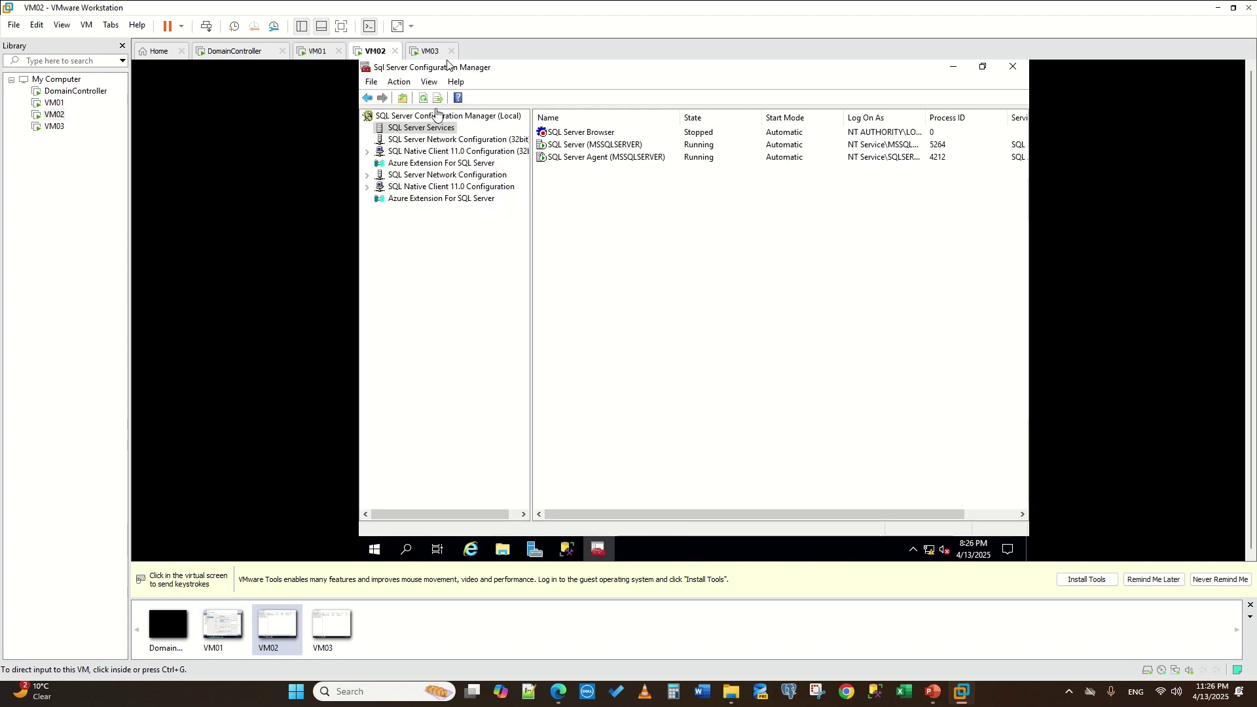
- Close the finished Management Studio setup window on VM02 and open the shared Apps folder
{"action": "left_click", "coordinate": [564, 540]}
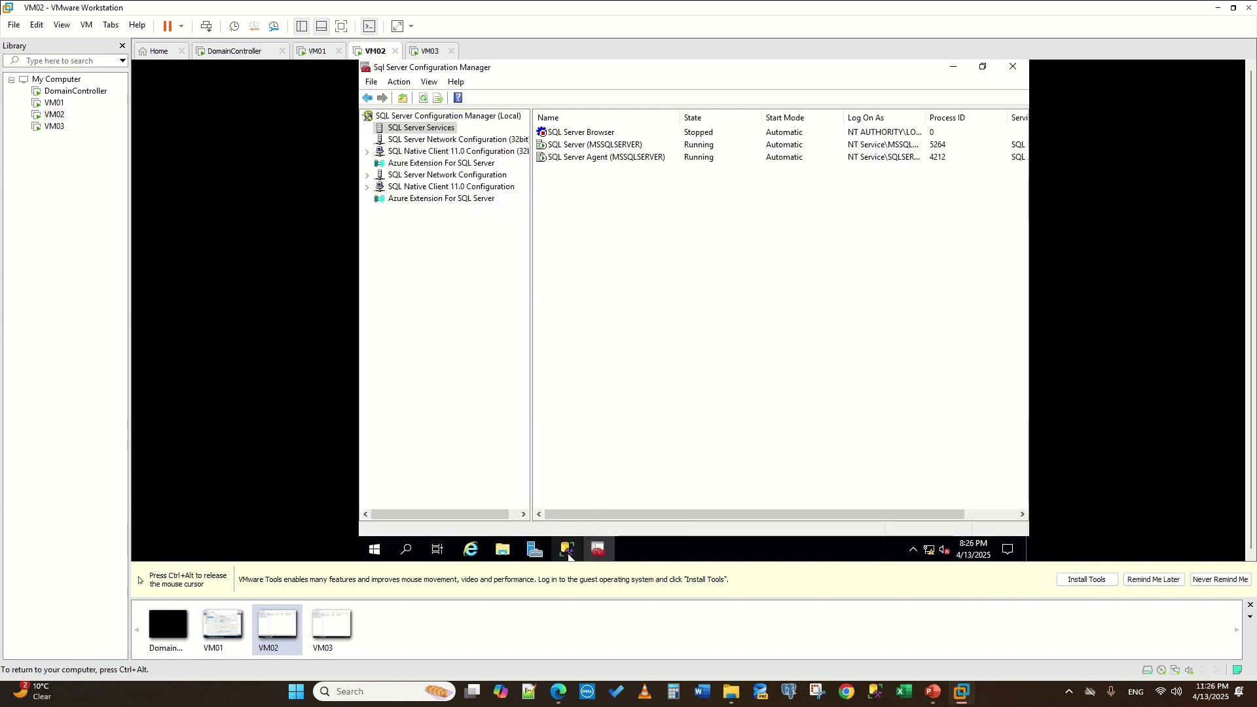
{"action": "mouse_move", "coordinate": [568, 555]}
{"action": "left_click", "coordinate": [573, 521]}
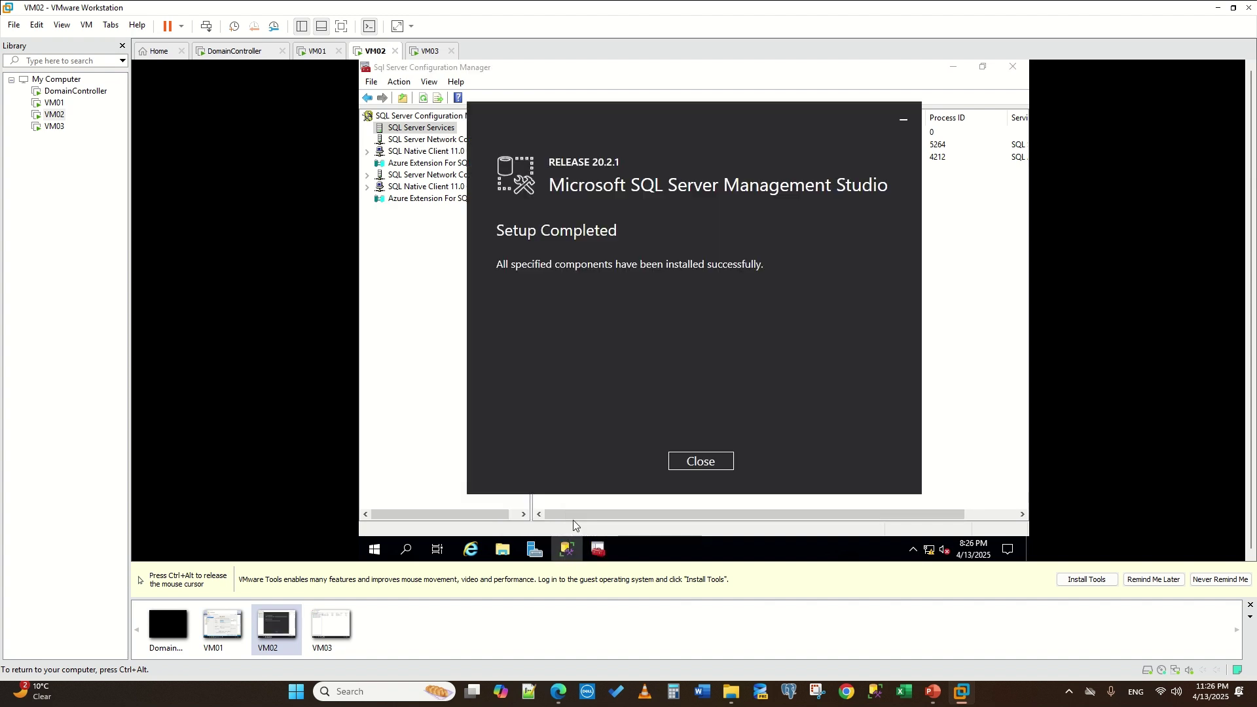
{"action": "left_click", "coordinate": [680, 468]}
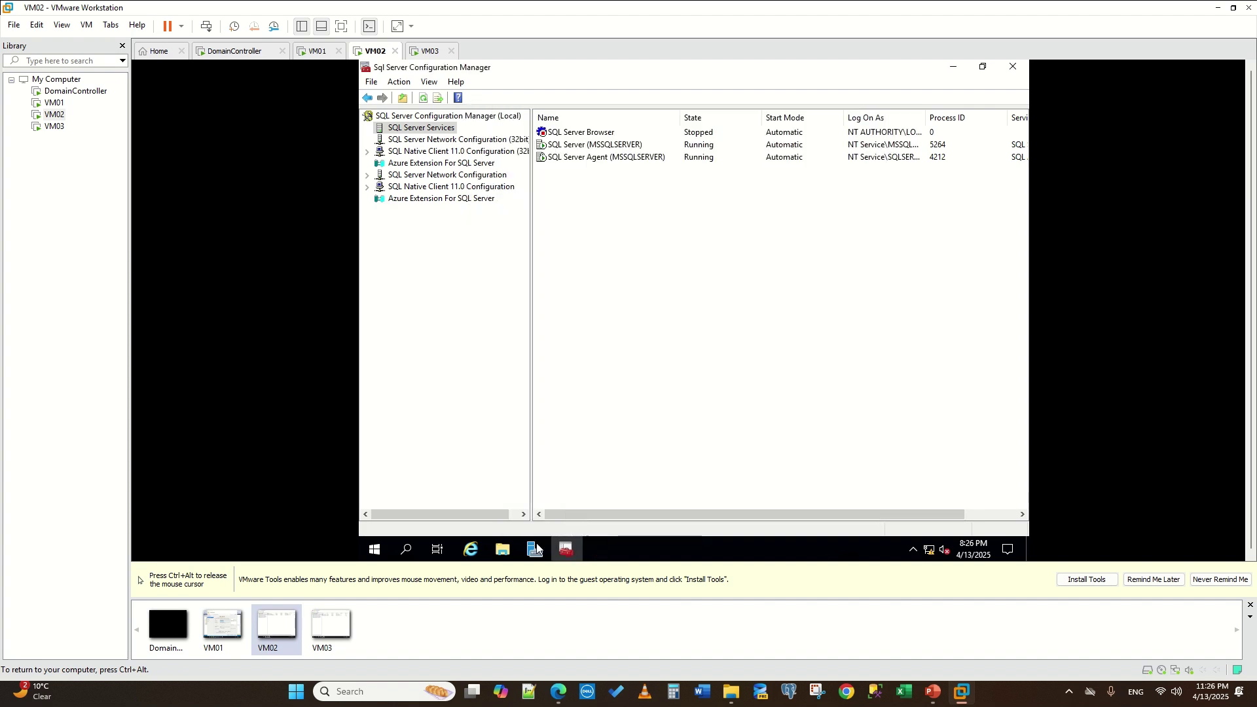
{"action": "left_click", "coordinate": [404, 551]}
{"action": "type", "text": "sms"}
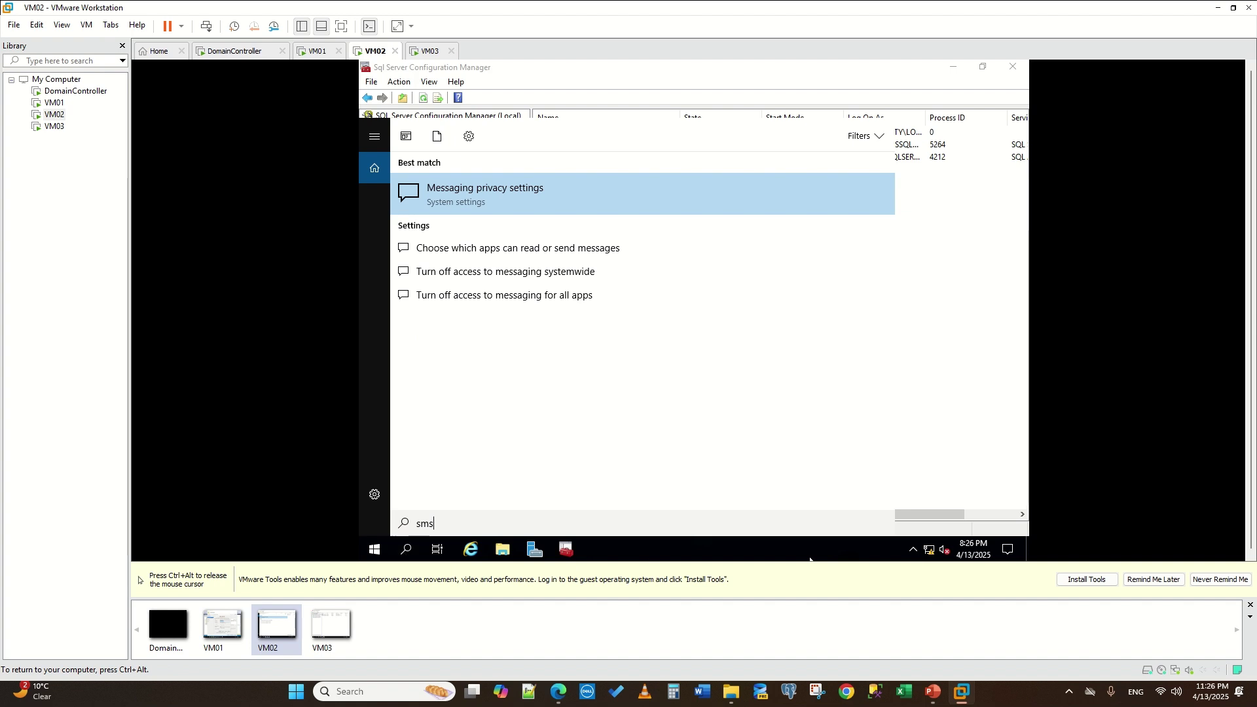
{"action": "type", "text": "s"}
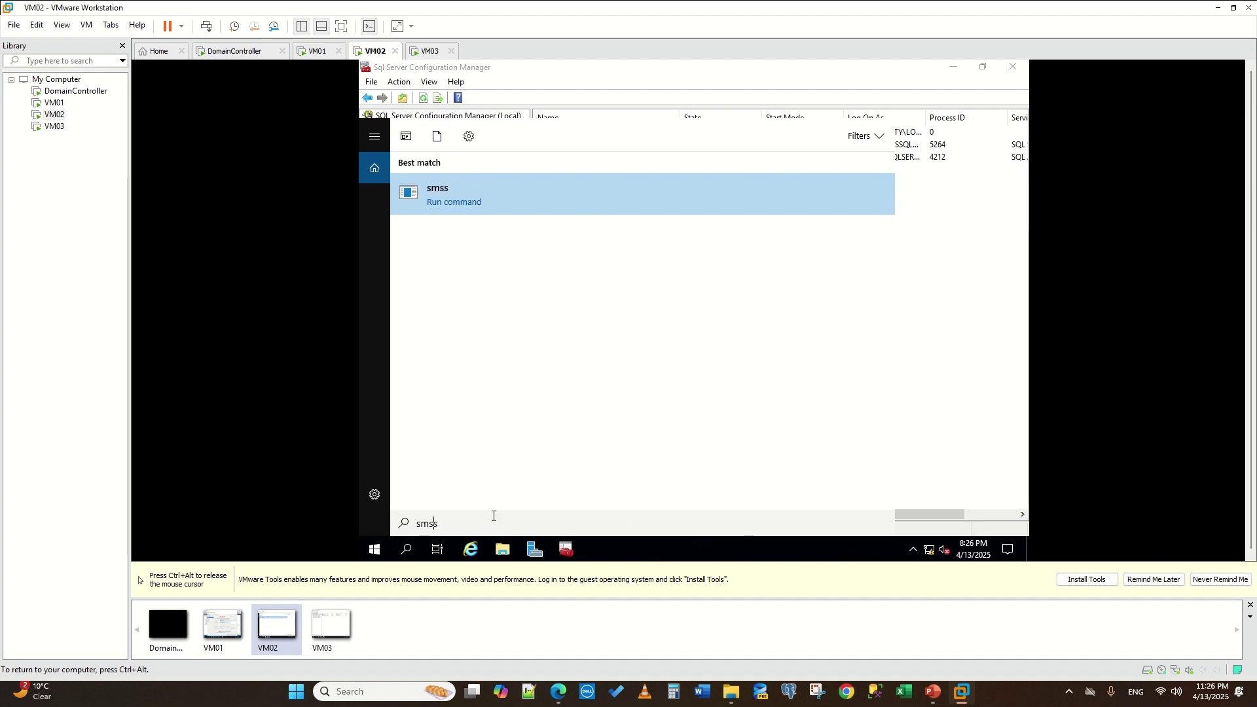
{"action": "left_click", "coordinate": [502, 550]}
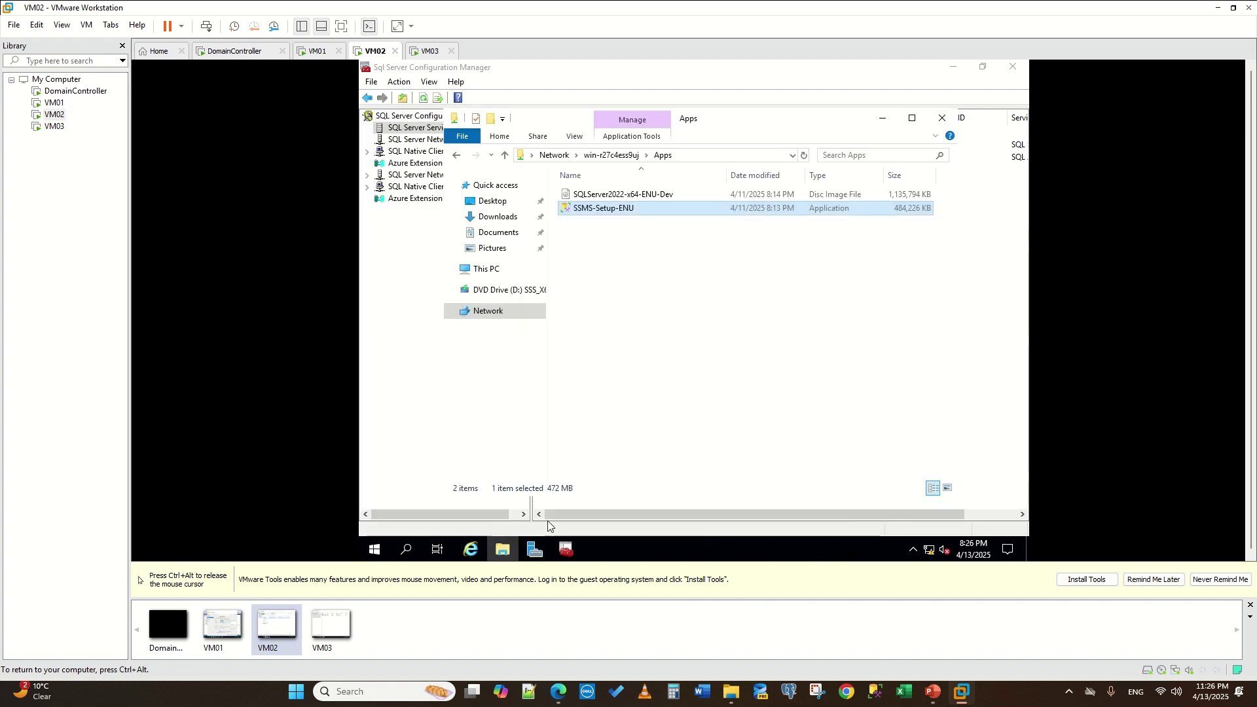
- Create a new text document named 'names' in the Apps folder and open it in Notepad
{"action": "right_click", "coordinate": [662, 303]}
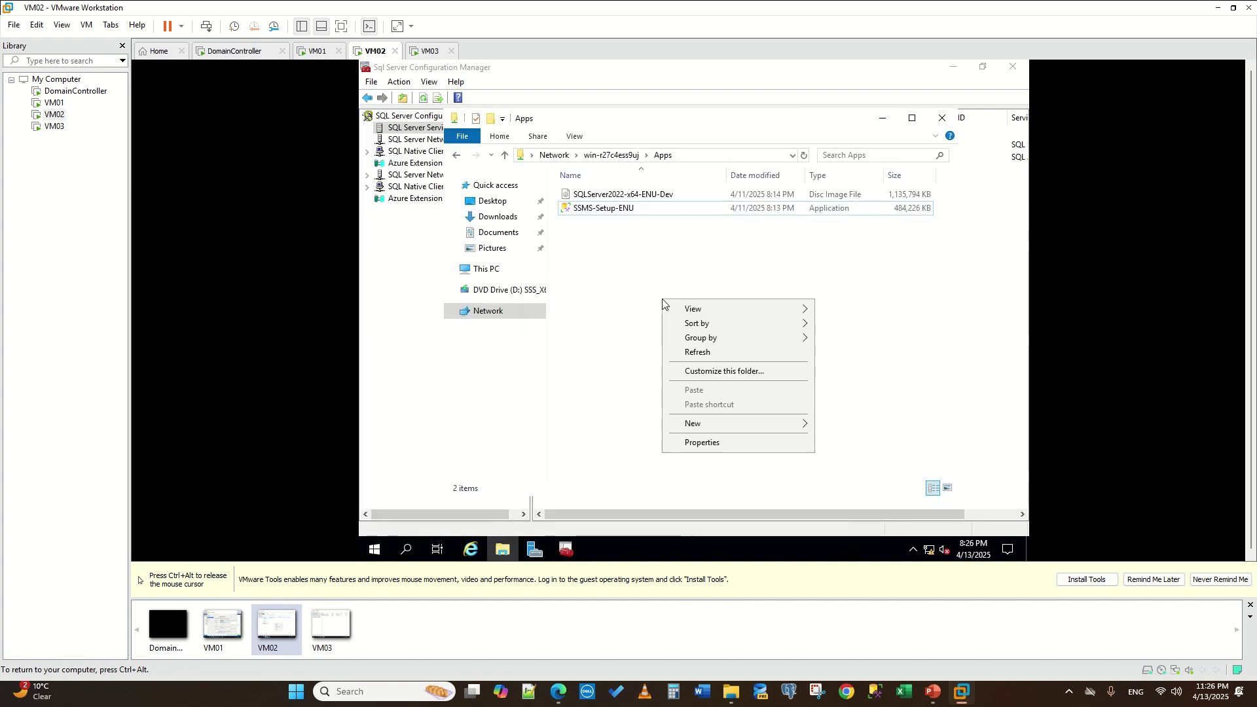
{"action": "left_click", "coordinate": [699, 352]}
{"action": "right_click", "coordinate": [668, 331]}
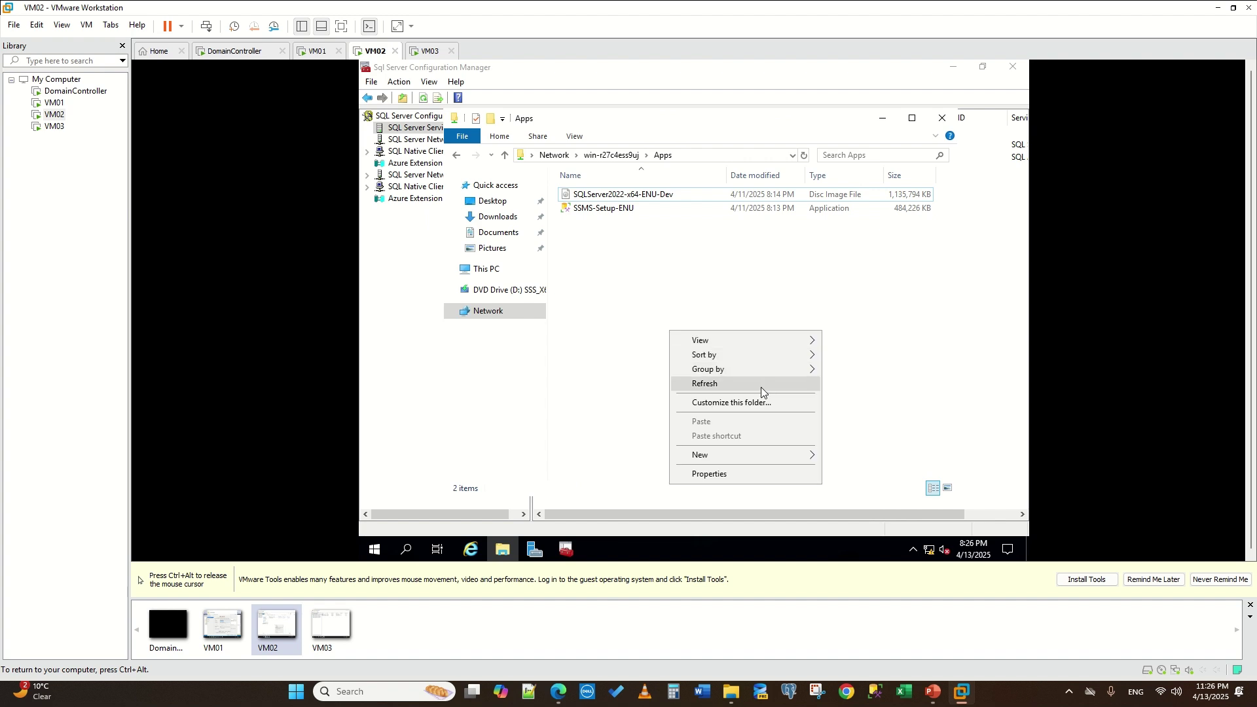
{"action": "mouse_move", "coordinate": [735, 454]}
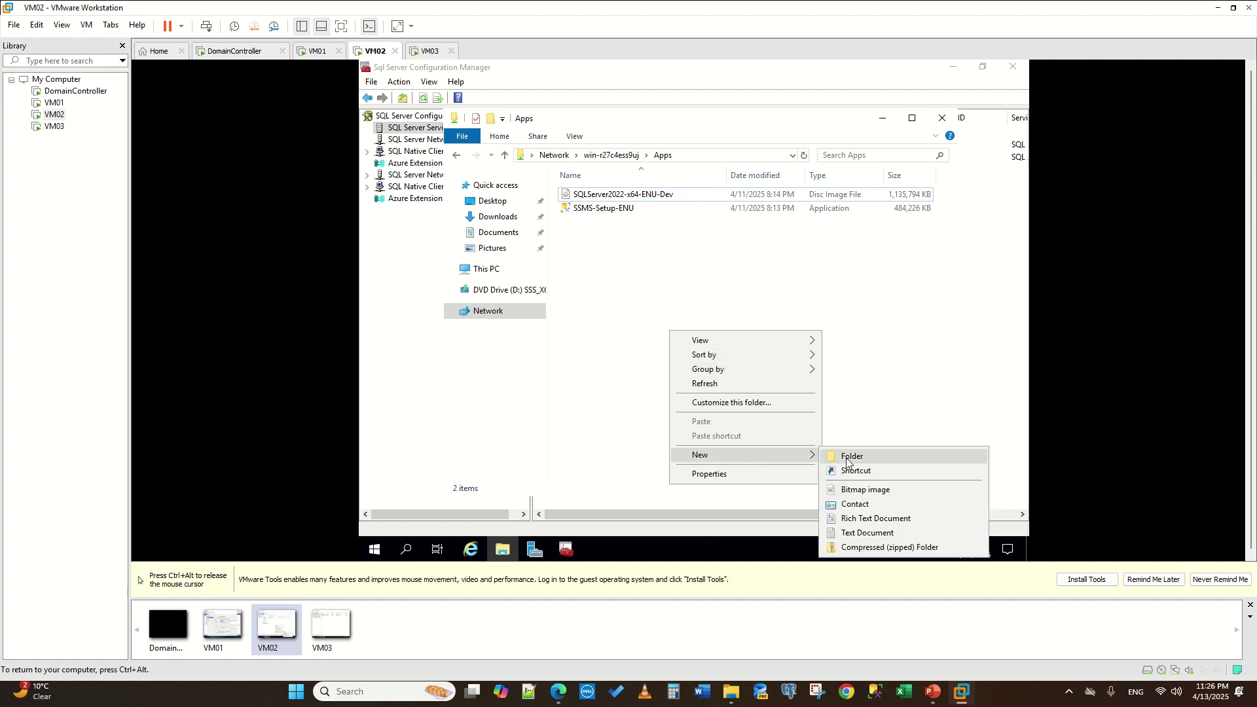
{"action": "left_click", "coordinate": [883, 531]}
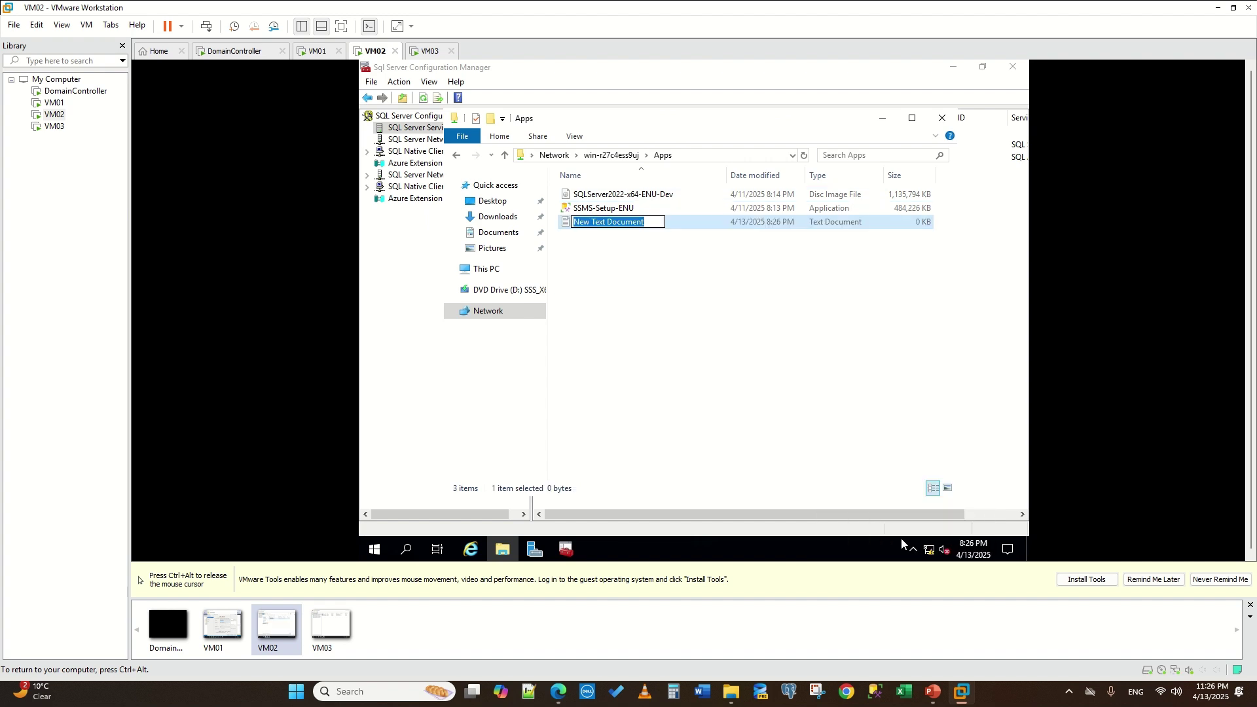
{"action": "type", "text": "nam"}
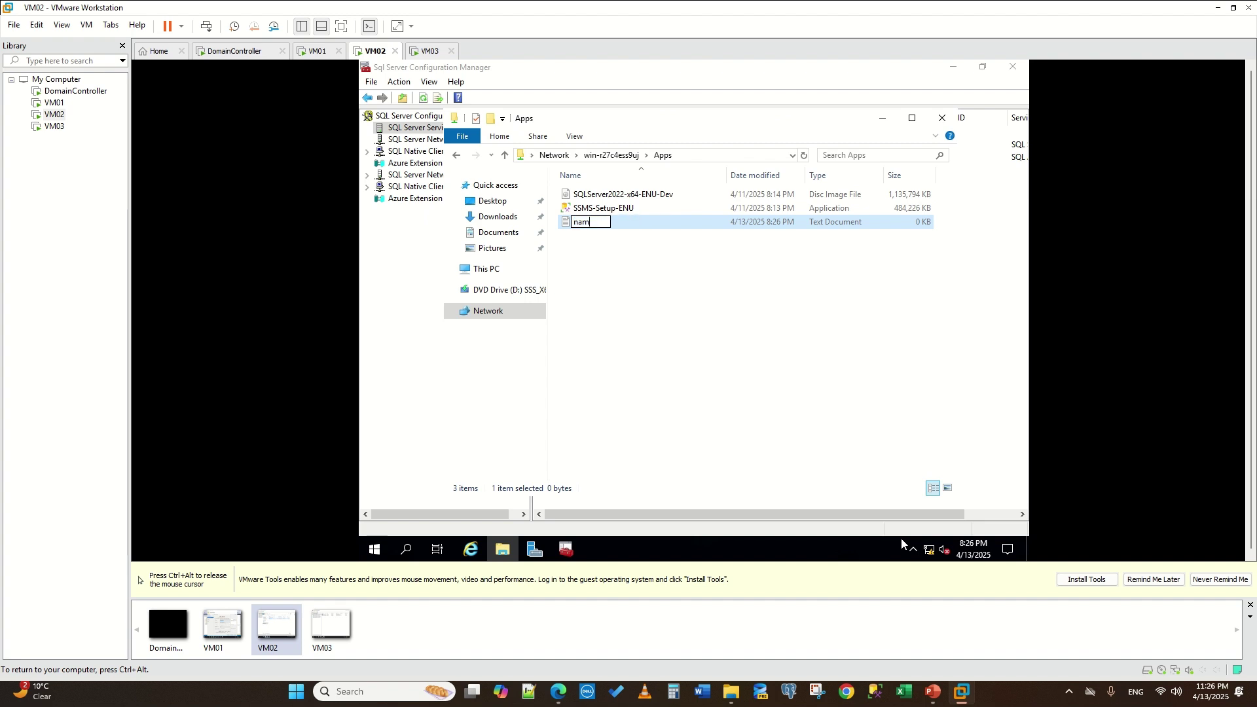
{"action": "type", "text": "es"}
{"action": "key", "text": "Return"}
{"action": "key", "text": "Return"}
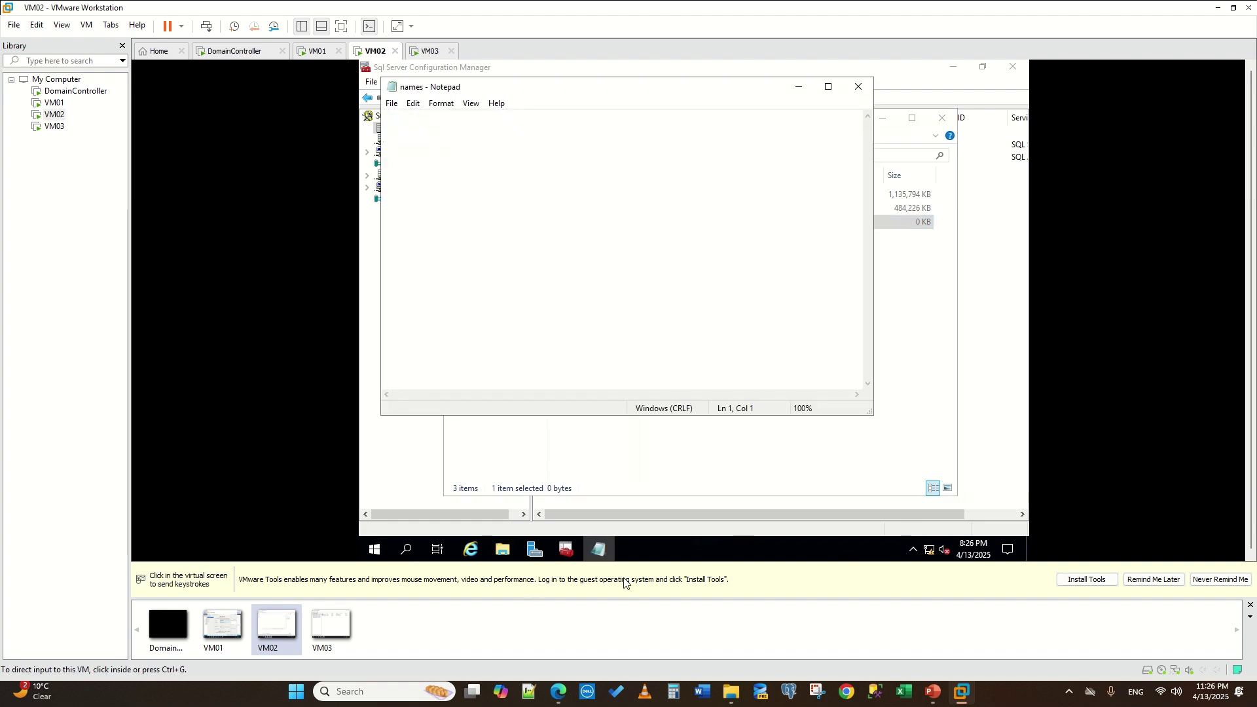
{"action": "left_click", "coordinate": [407, 549]}
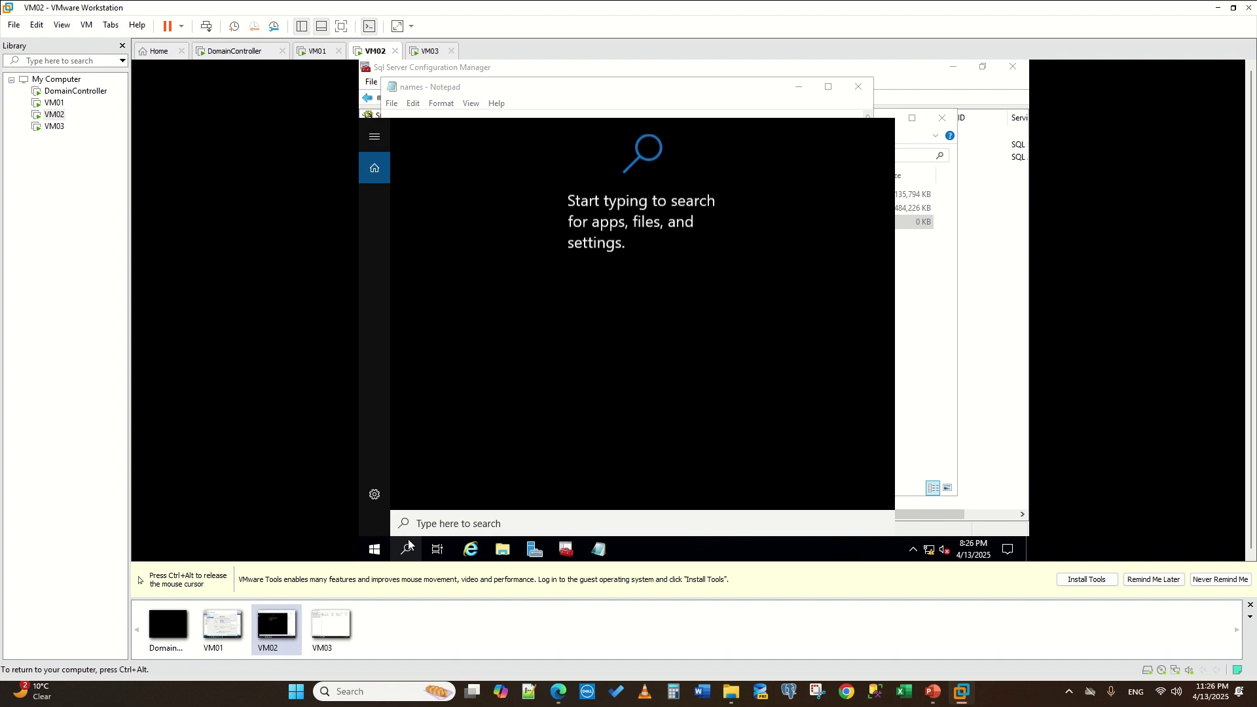
- Launch SQL Server Management Studio on VM02 via 'ssms' search, then switch to VM03
{"action": "type", "text": "ssms"}
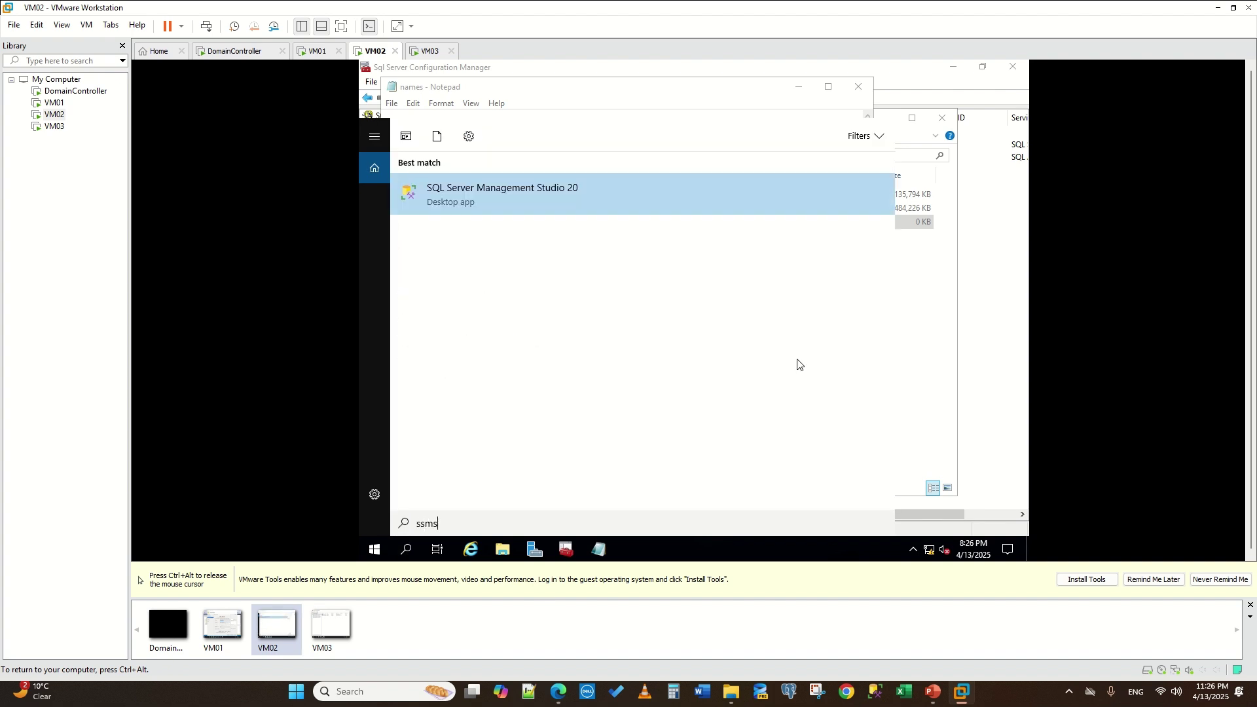
{"action": "left_click", "coordinate": [544, 188]}
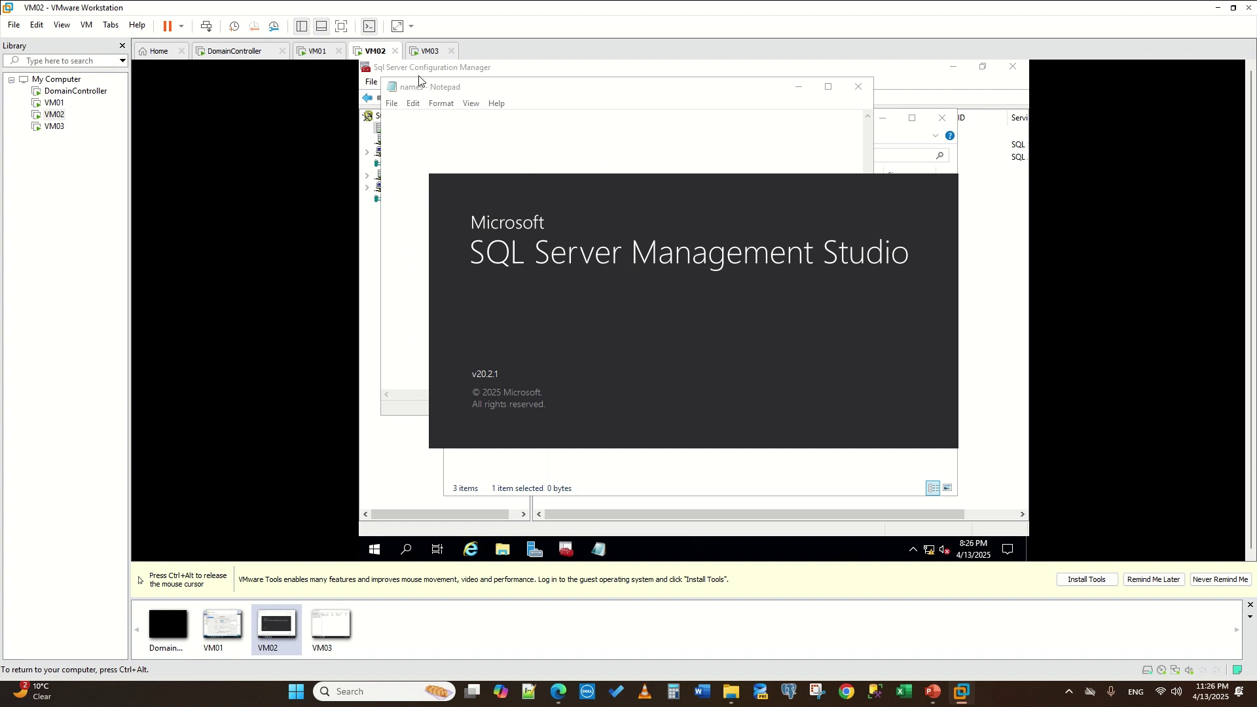
{"action": "left_click", "coordinate": [424, 52]}
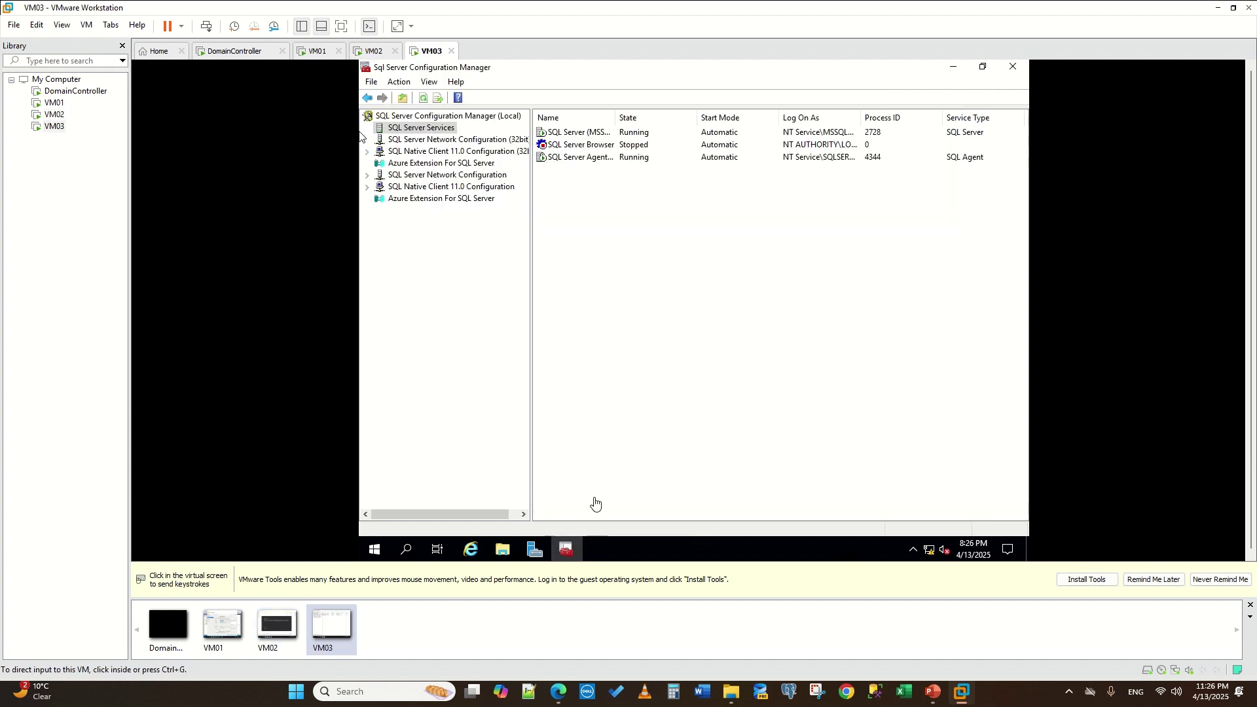
{"action": "left_click", "coordinate": [513, 555]}
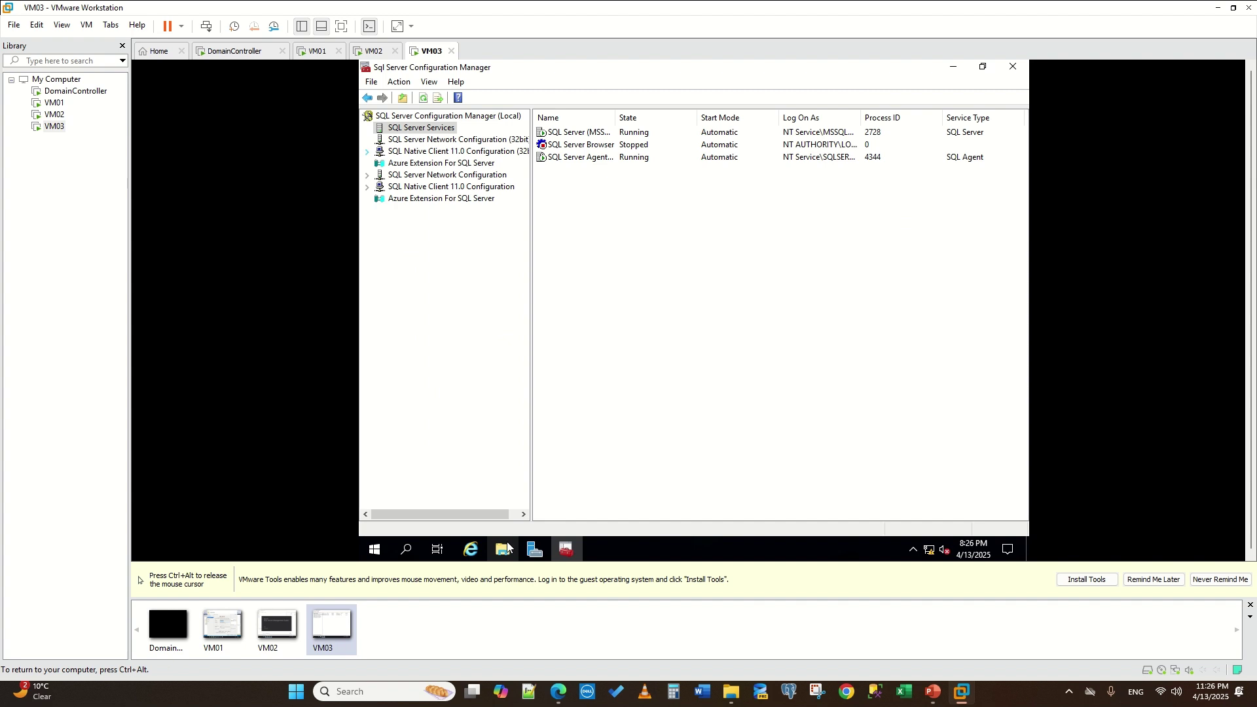
- Search 'ssms' on VM03 and launch SQL Server Management Studio 20
{"action": "left_click", "coordinate": [405, 550]}
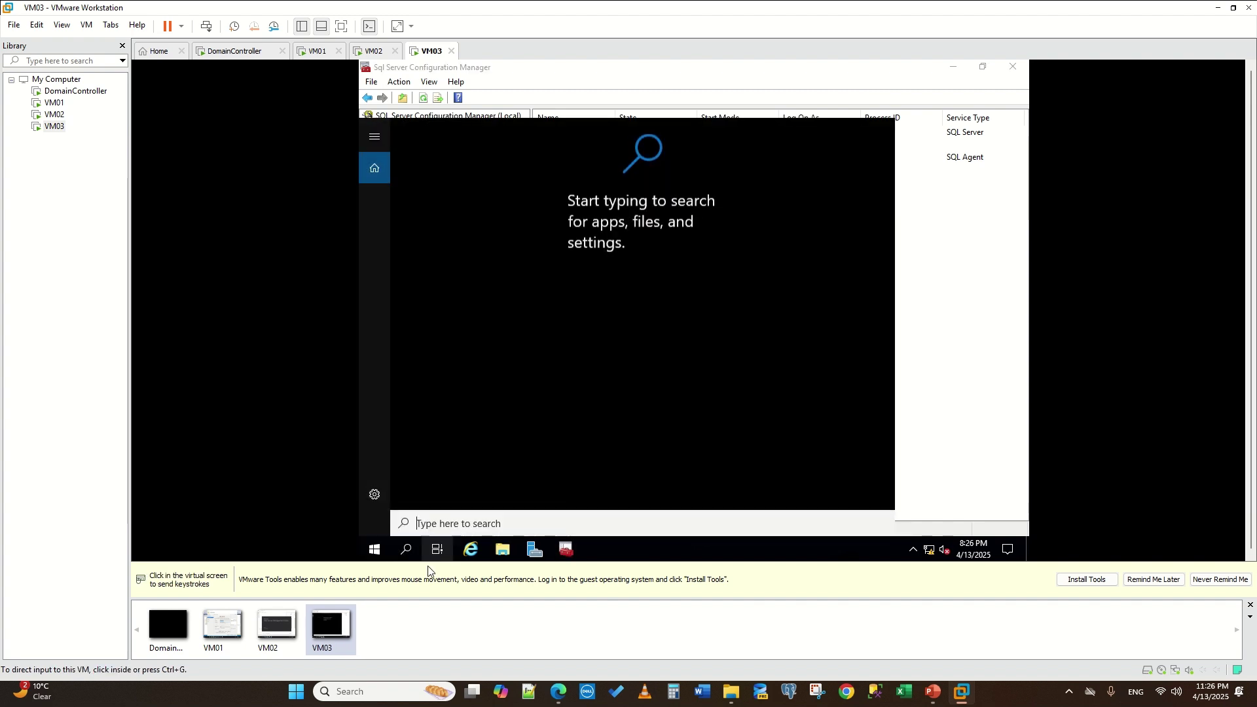
{"action": "left_click", "coordinate": [473, 526]}
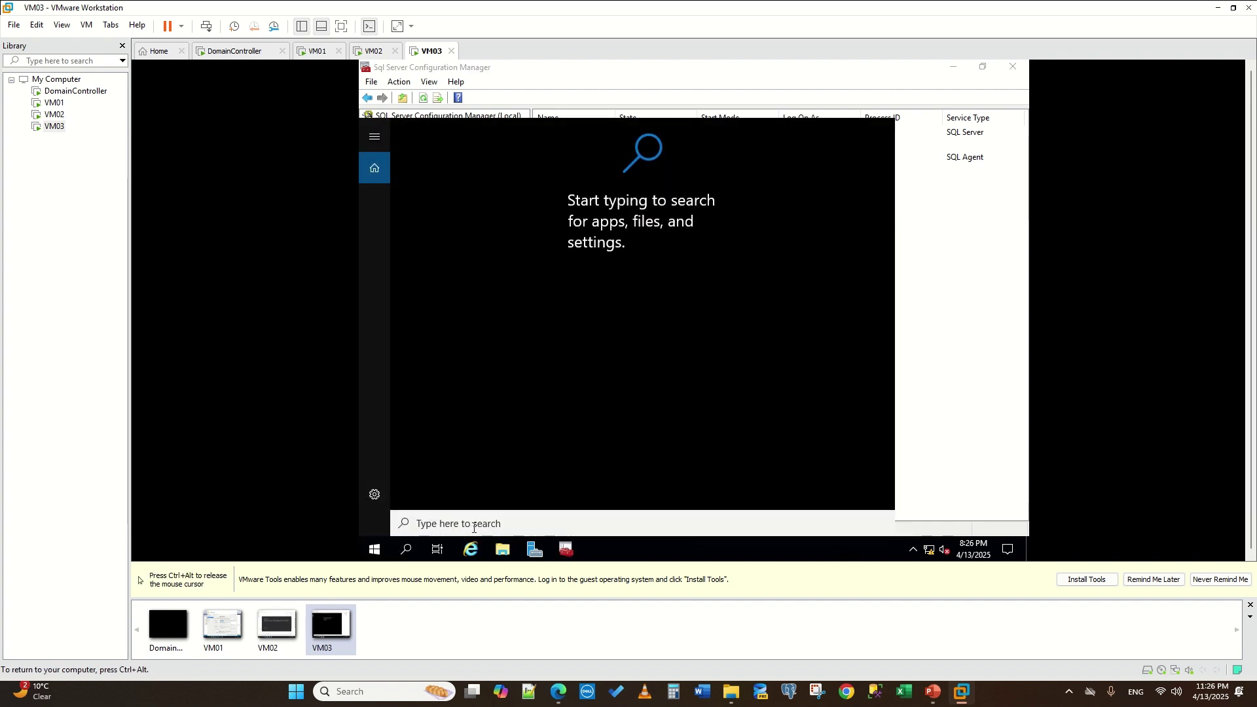
{"action": "type", "text": "ssms"}
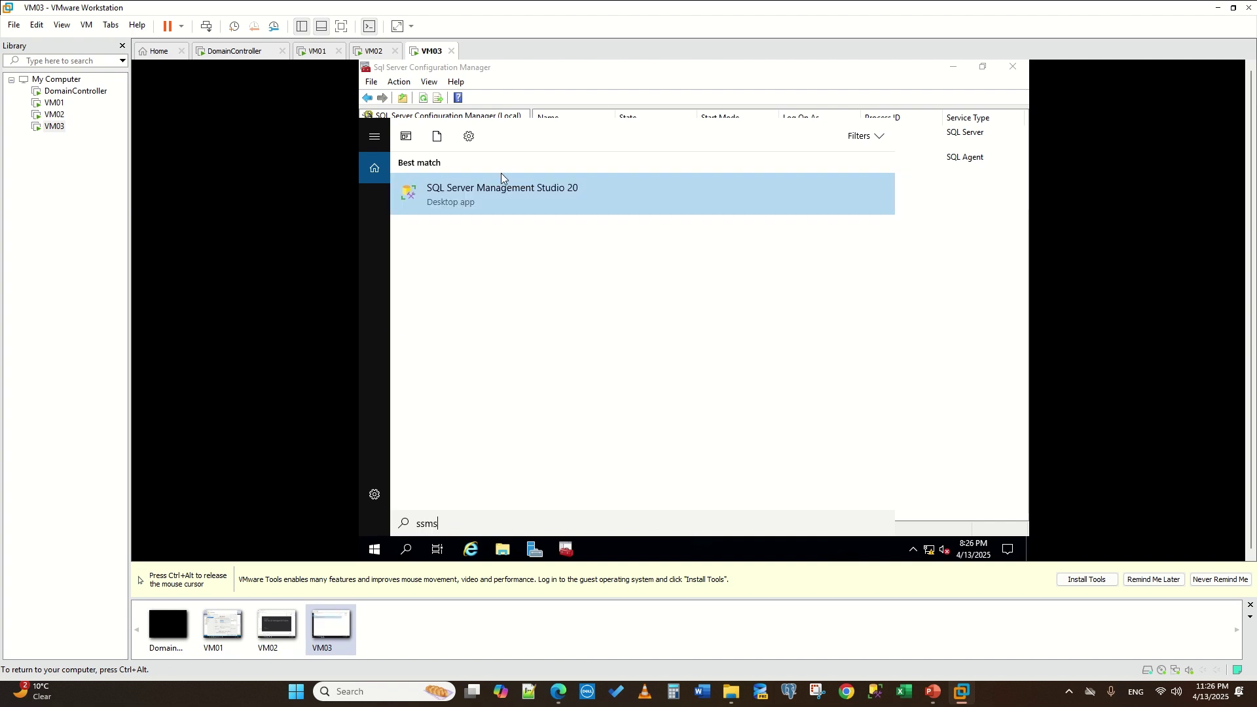
{"action": "left_click", "coordinate": [500, 188]}
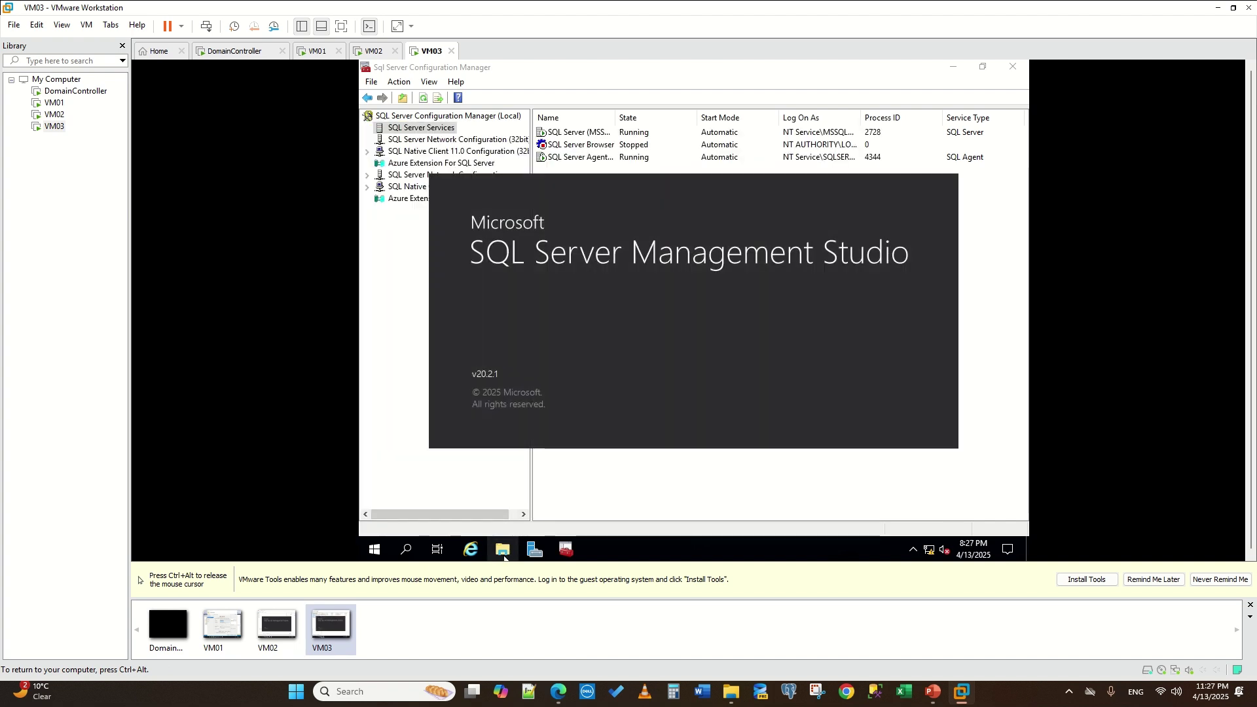
- On VM03, open the names file from the Z: apps drive in Notepad
{"action": "left_click", "coordinate": [503, 549]}
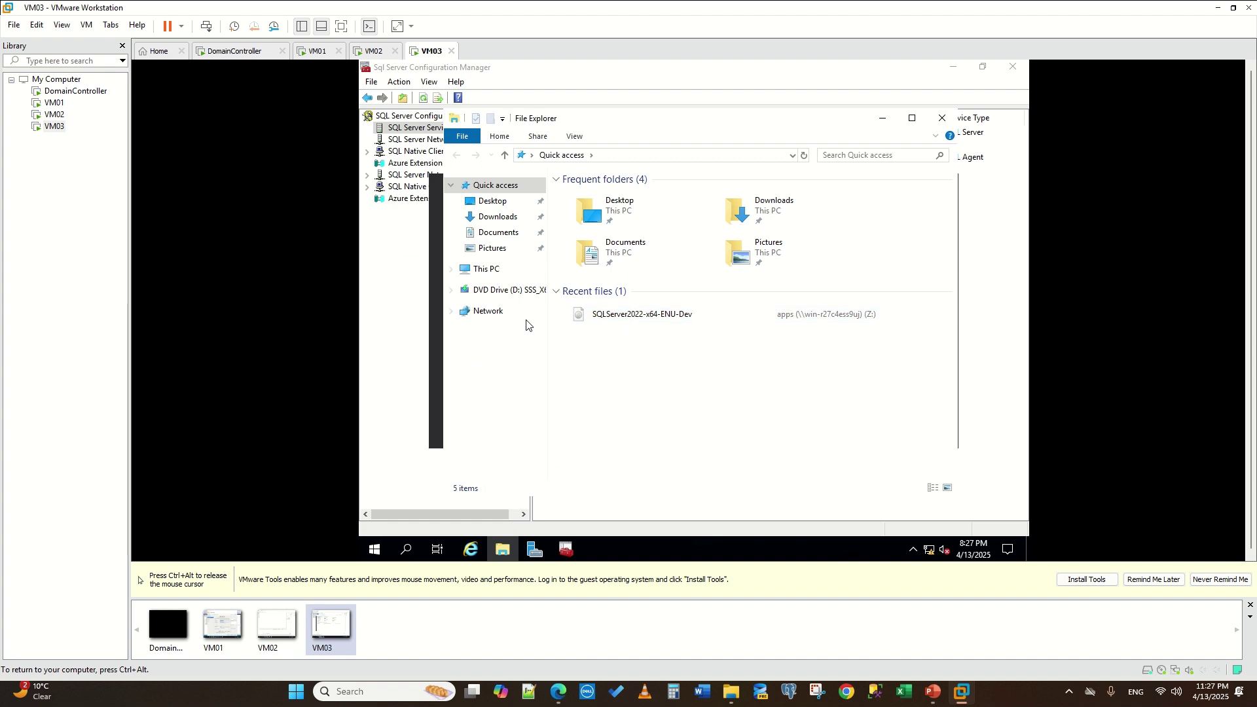
{"action": "left_click", "coordinate": [484, 269]}
{"action": "double_click", "coordinate": [631, 426]}
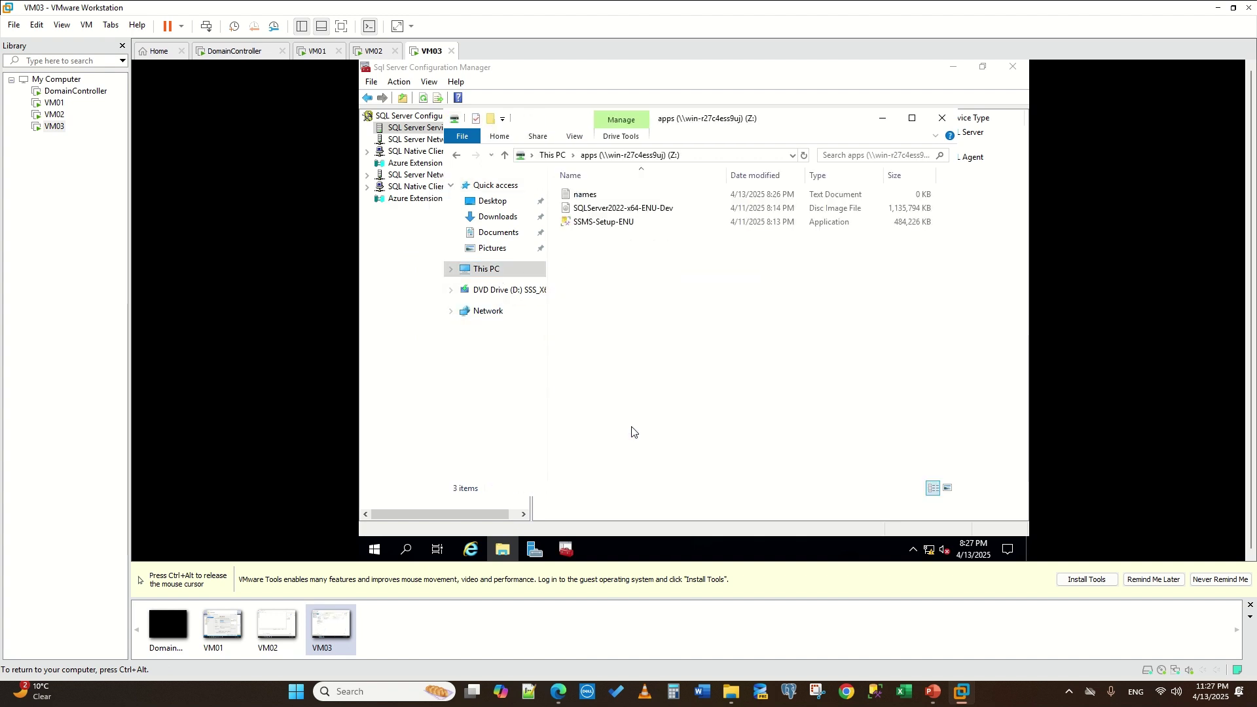
{"action": "double_click", "coordinate": [584, 195]}
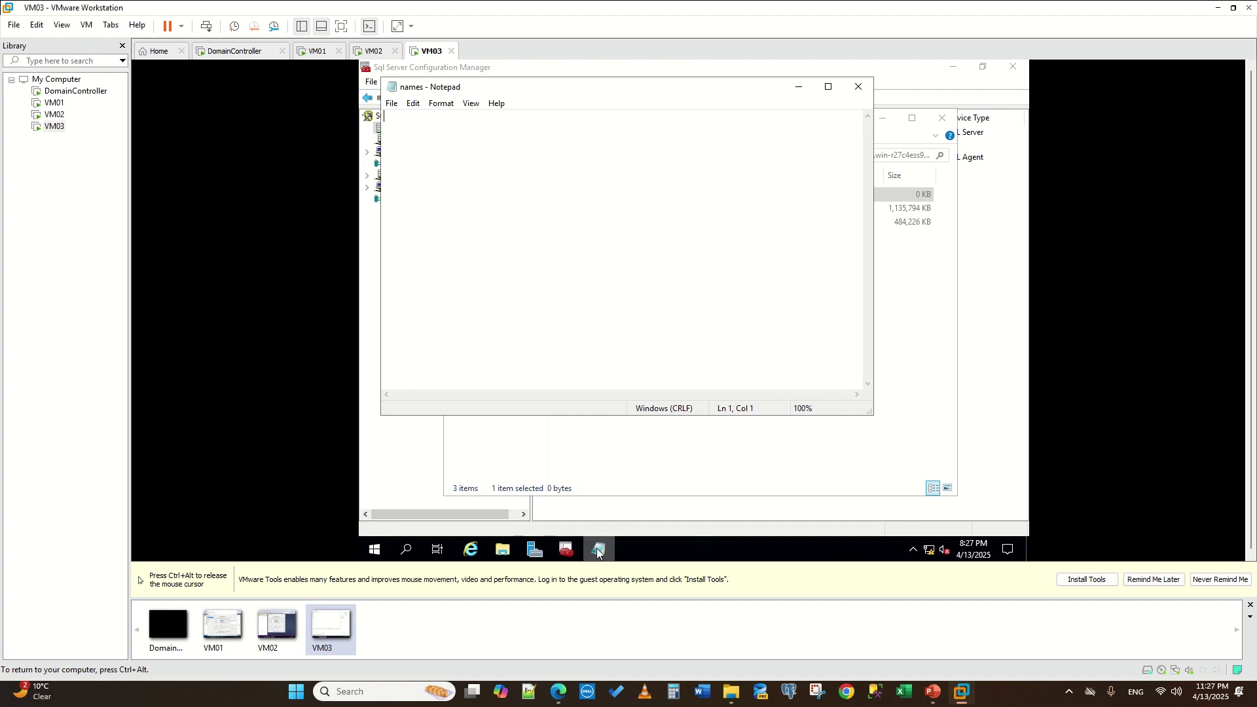
- Copy VM02's server name WIN-HEMKJKL4CJO into its names file and close Notepad
{"action": "key", "text": "ctrl+alt"}
{"action": "left_click", "coordinate": [373, 51]}
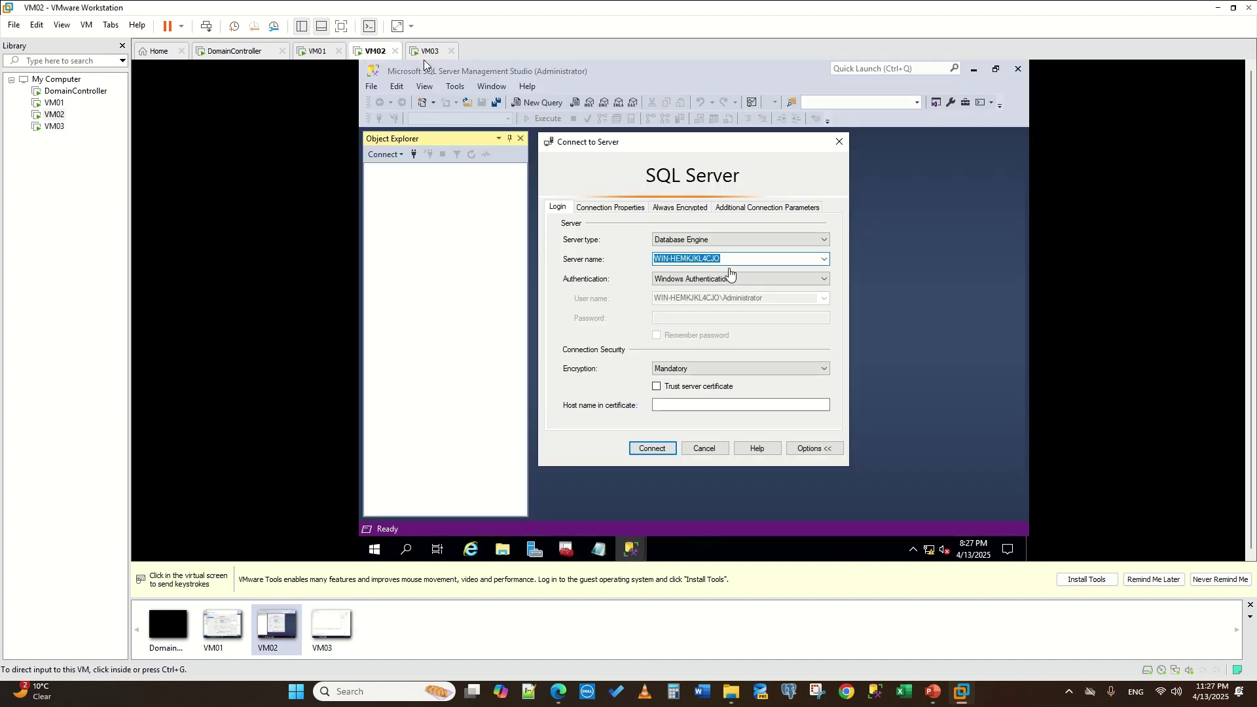
{"action": "left_click", "coordinate": [423, 60]}
{"action": "right_click", "coordinate": [713, 260]}
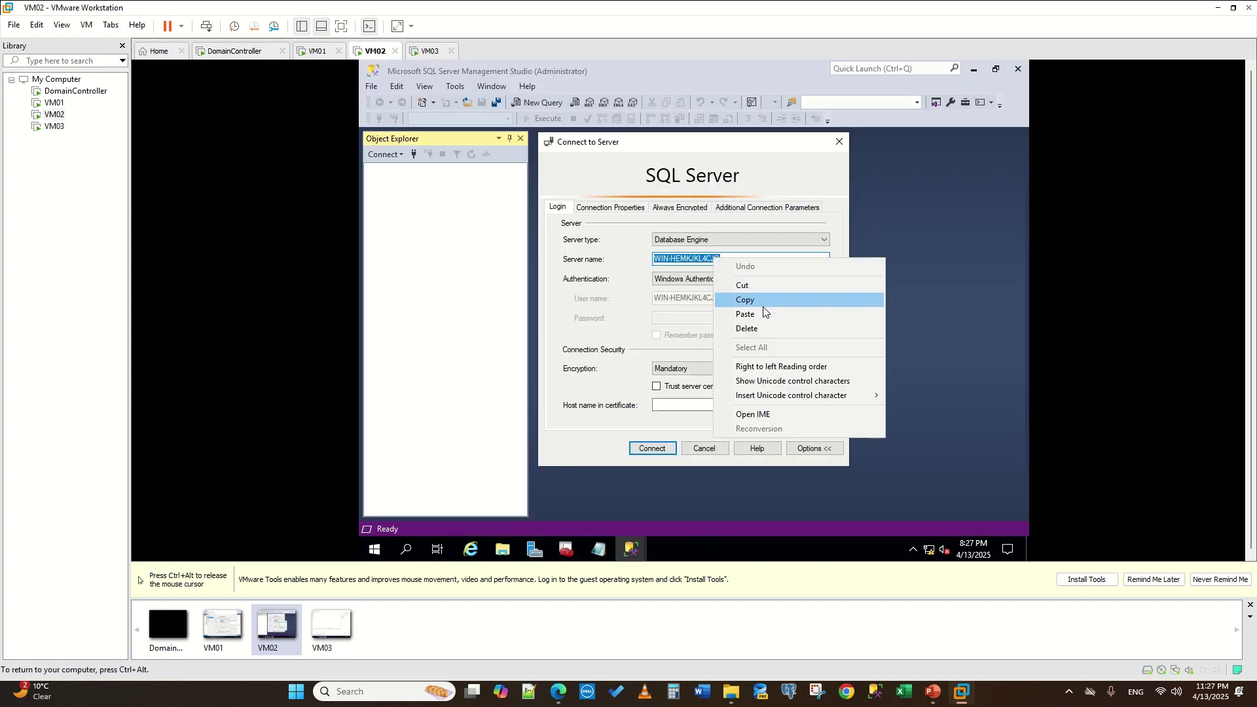
{"action": "left_click", "coordinate": [761, 300]}
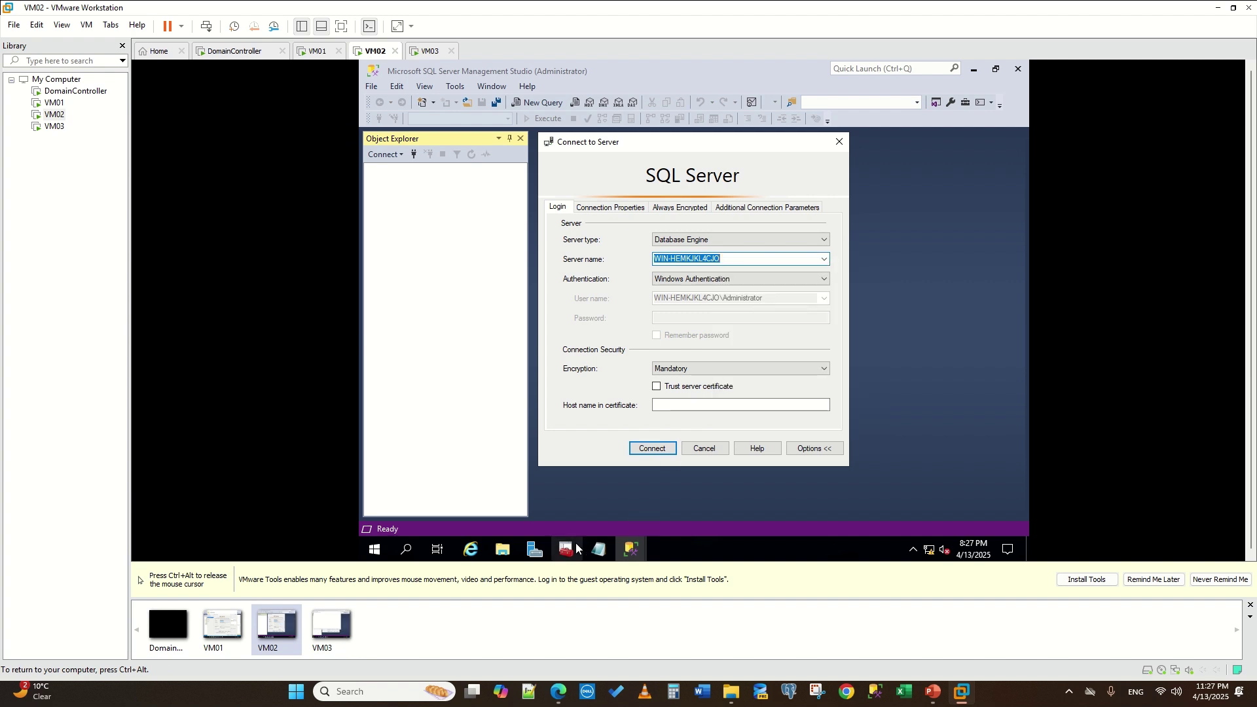
{"action": "left_click", "coordinate": [598, 549]}
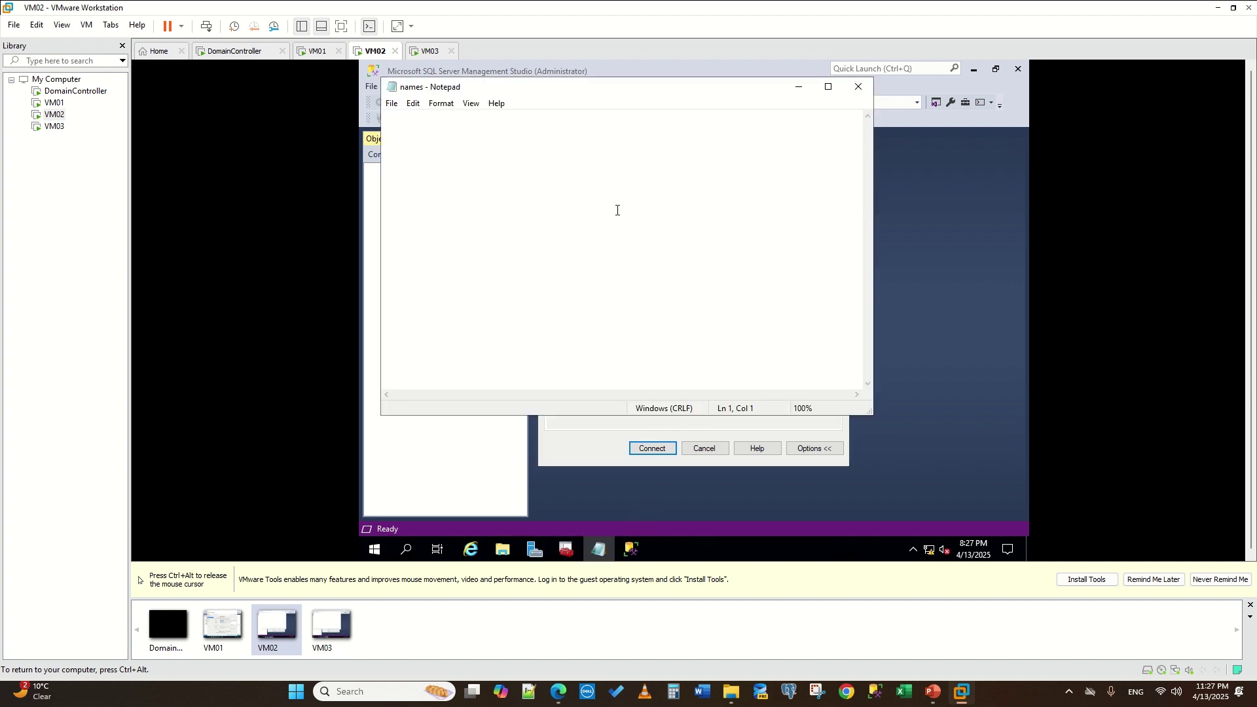
{"action": "key", "text": "ctrl+v"}
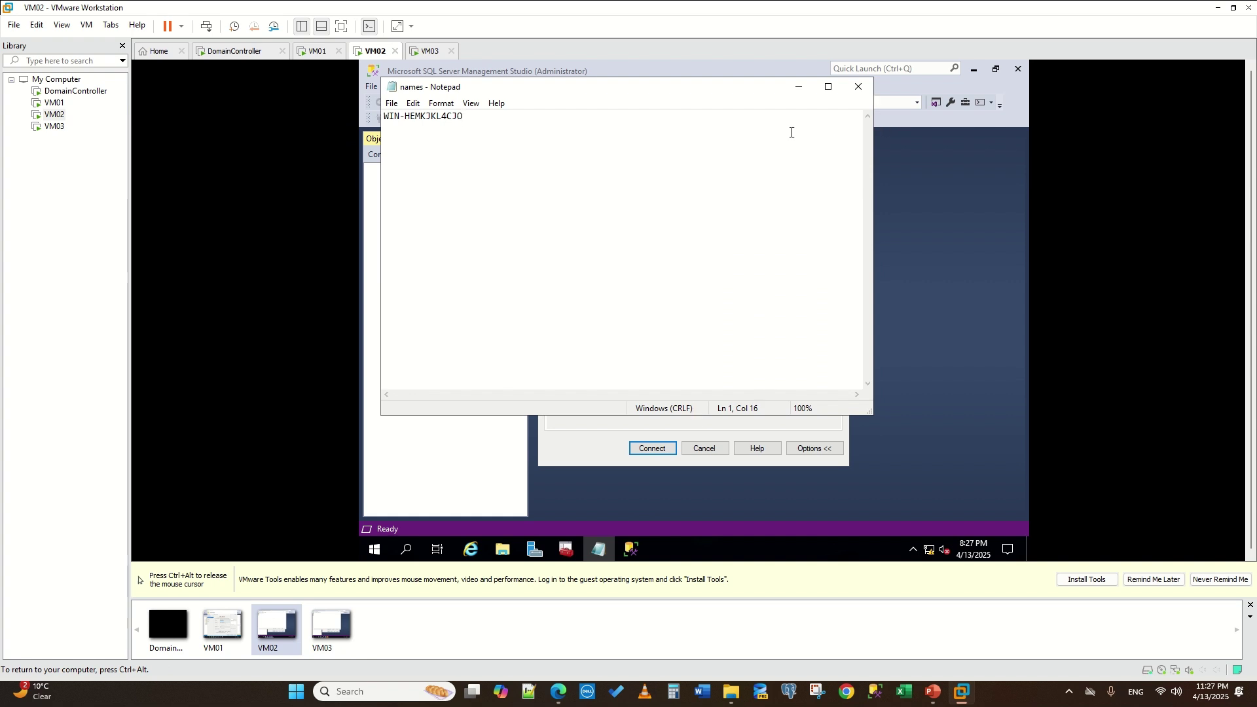
{"action": "left_click", "coordinate": [859, 86]}
{"action": "key", "text": "ctrl+alt"}
{"action": "left_click", "coordinate": [424, 52]}
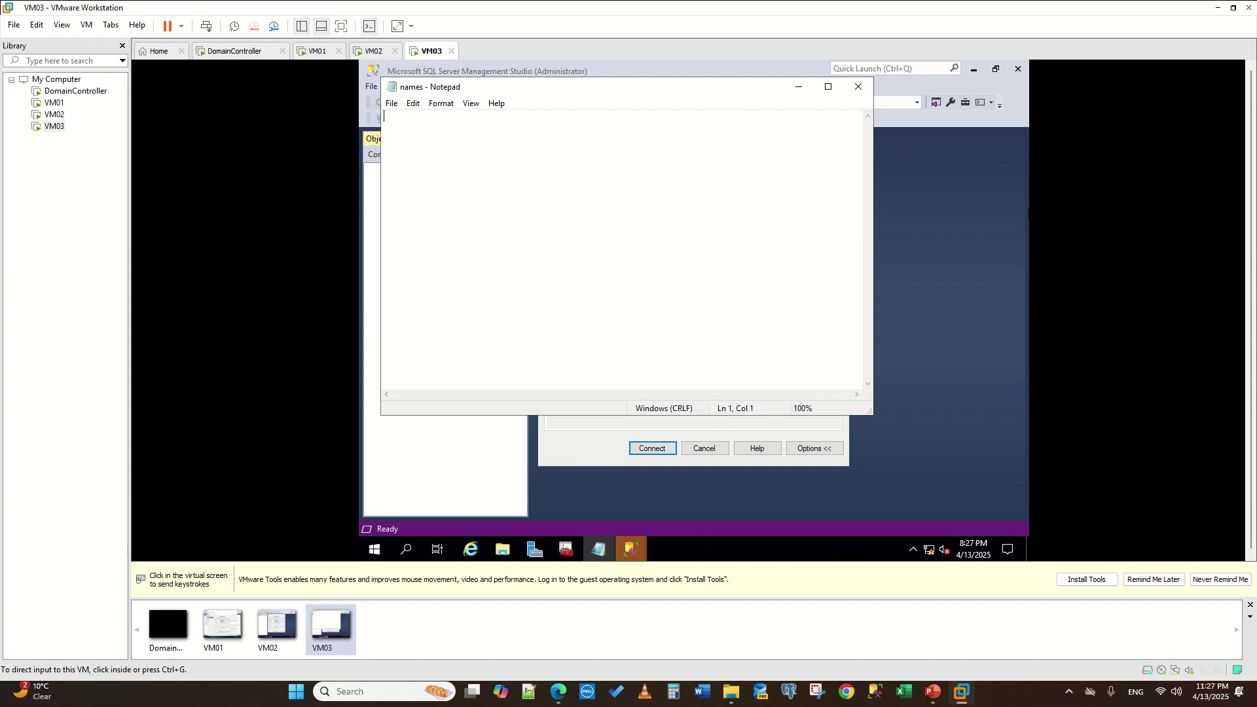
- Move Notepad aside and copy VM03's server name WIN-Q32QIO9QAL5 from Connect to Server
{"action": "left_click_drag", "start_coordinate": [707, 86], "coordinate": [917, 278]}
{"action": "left_click", "coordinate": [1010, 279]}
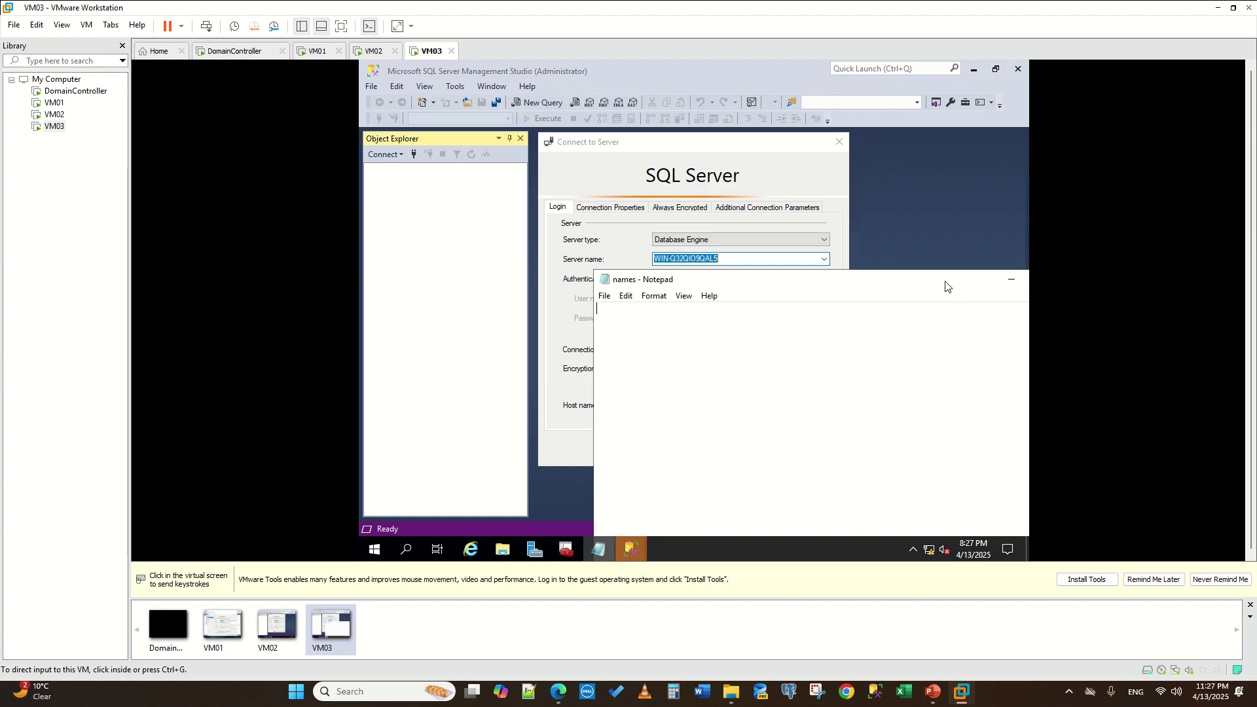
{"action": "left_click", "coordinate": [788, 258]}
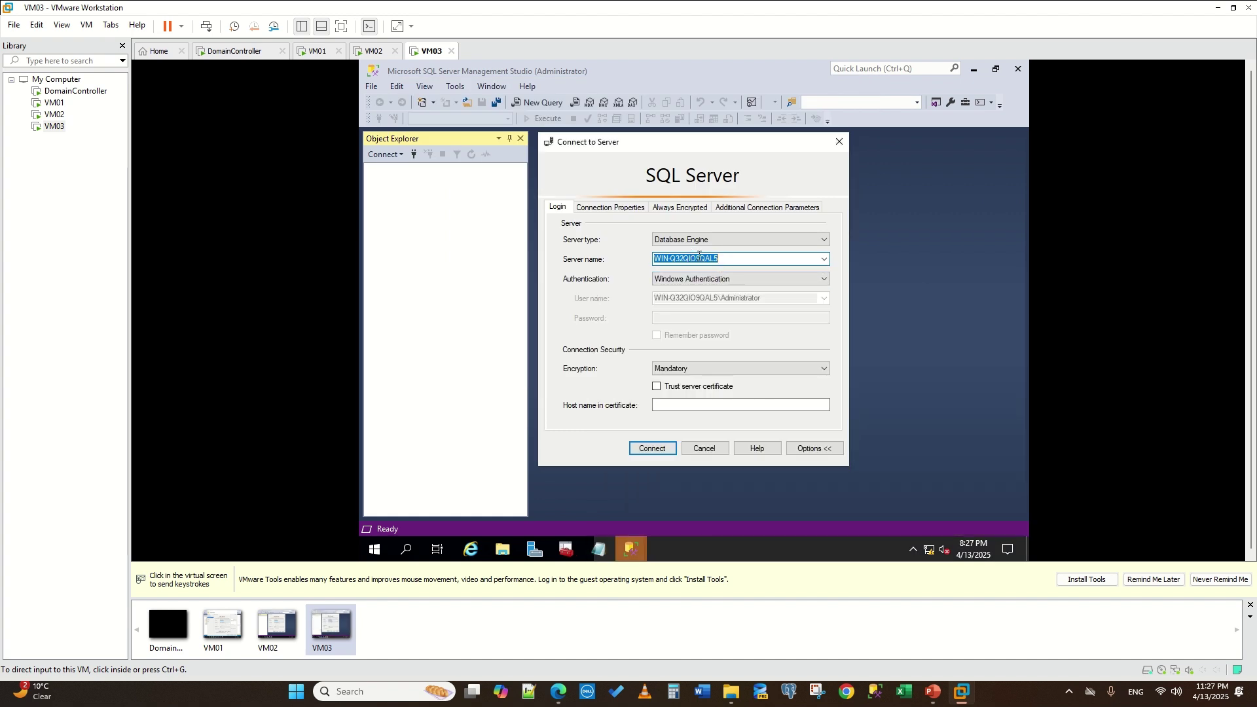
{"action": "right_click", "coordinate": [675, 255]}
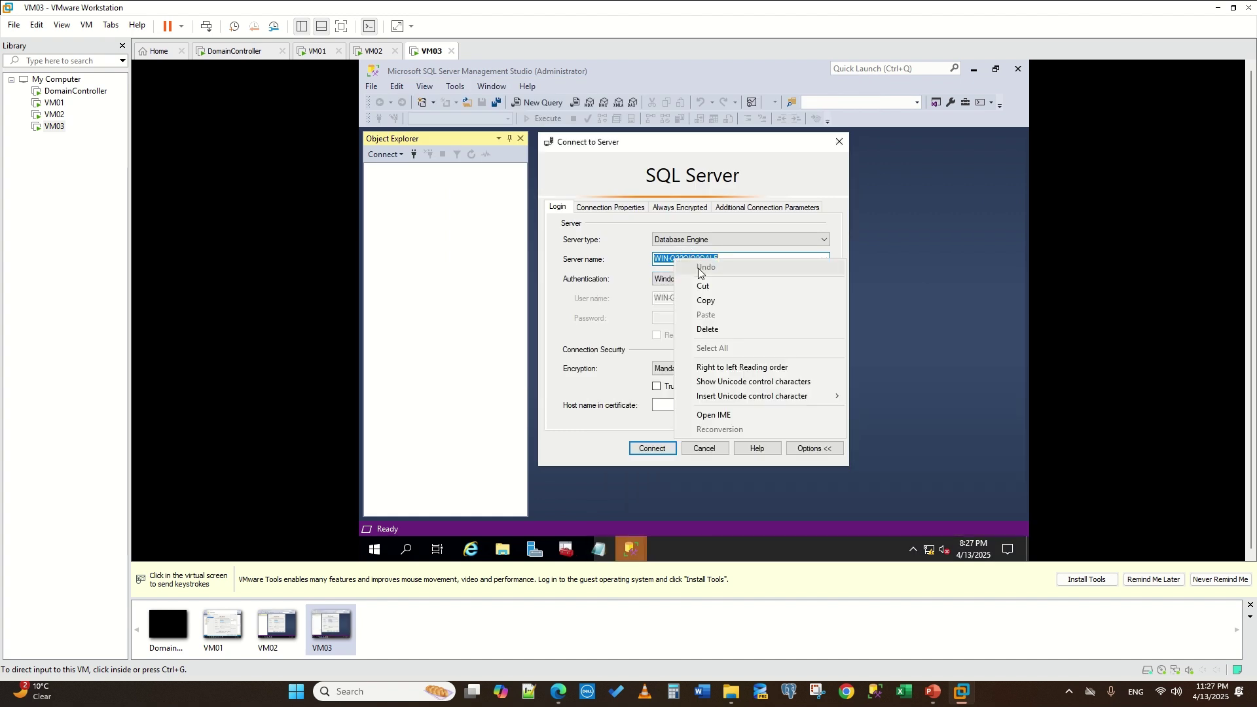
{"action": "left_click", "coordinate": [725, 301]}
- Reopen the names file and paste WIN-Q32QIO9QAL5 on a new line below the first name
{"action": "left_click", "coordinate": [597, 551]}
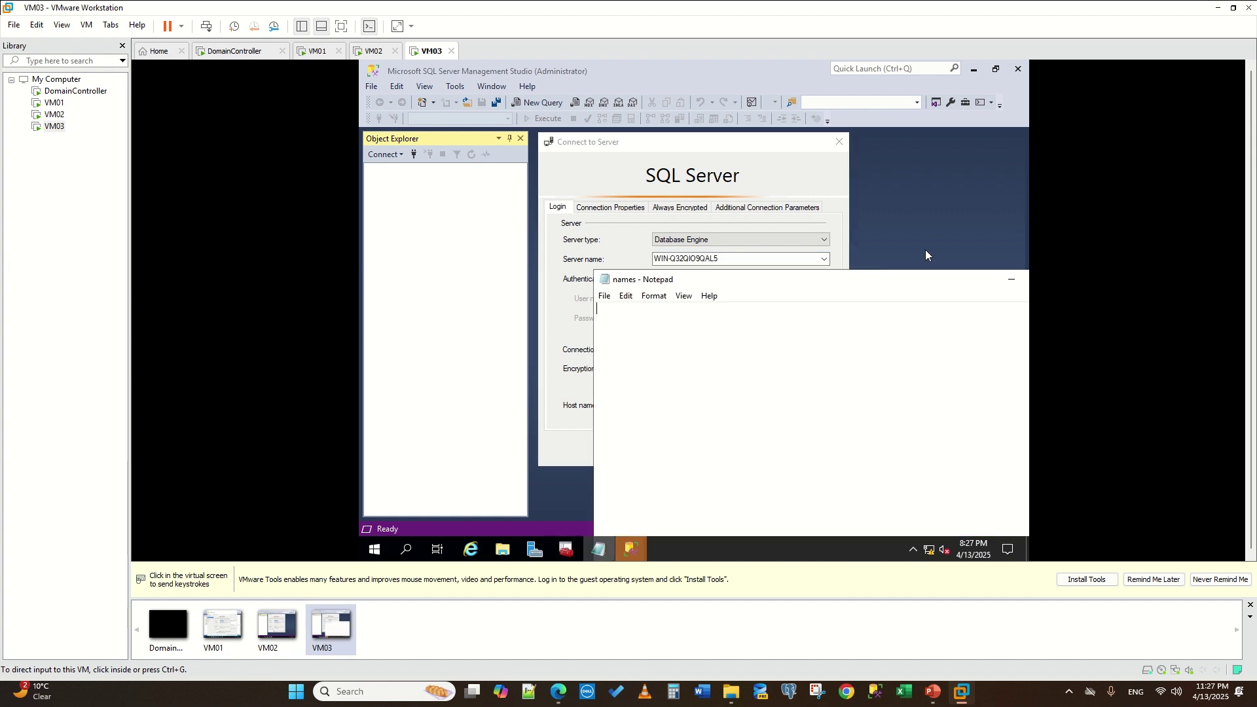
{"action": "left_click", "coordinate": [894, 279]}
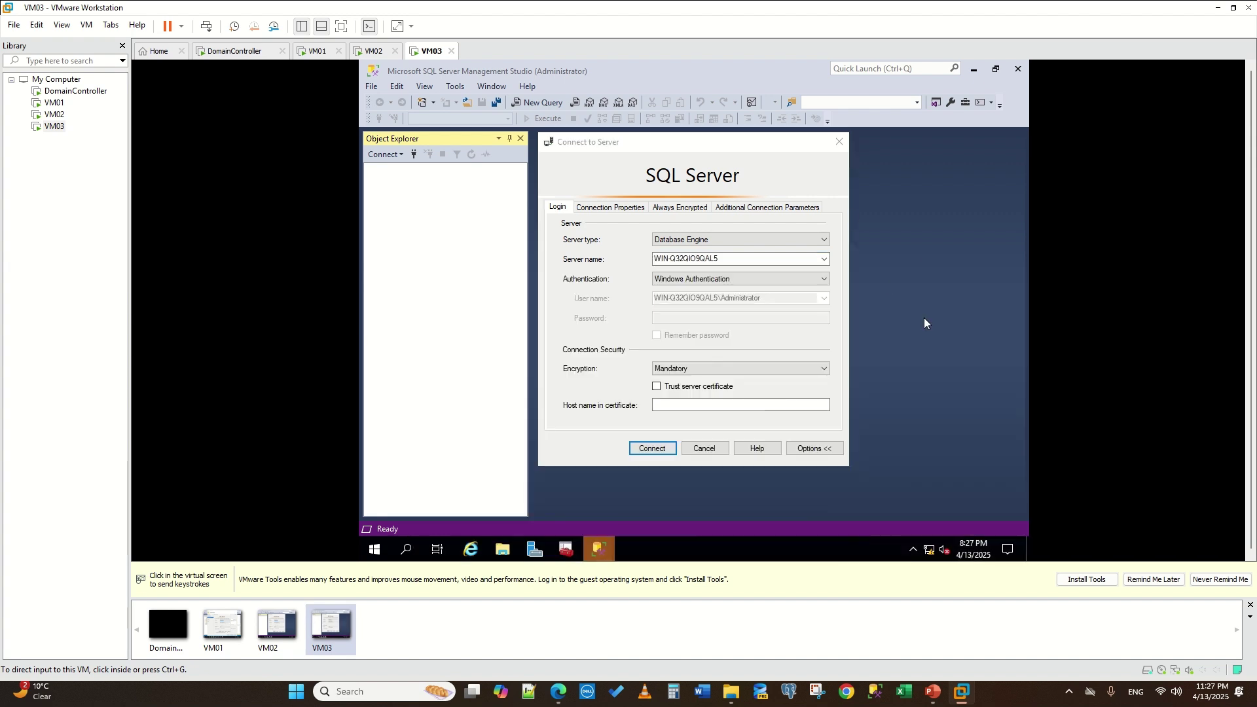
{"action": "left_click", "coordinate": [502, 550]}
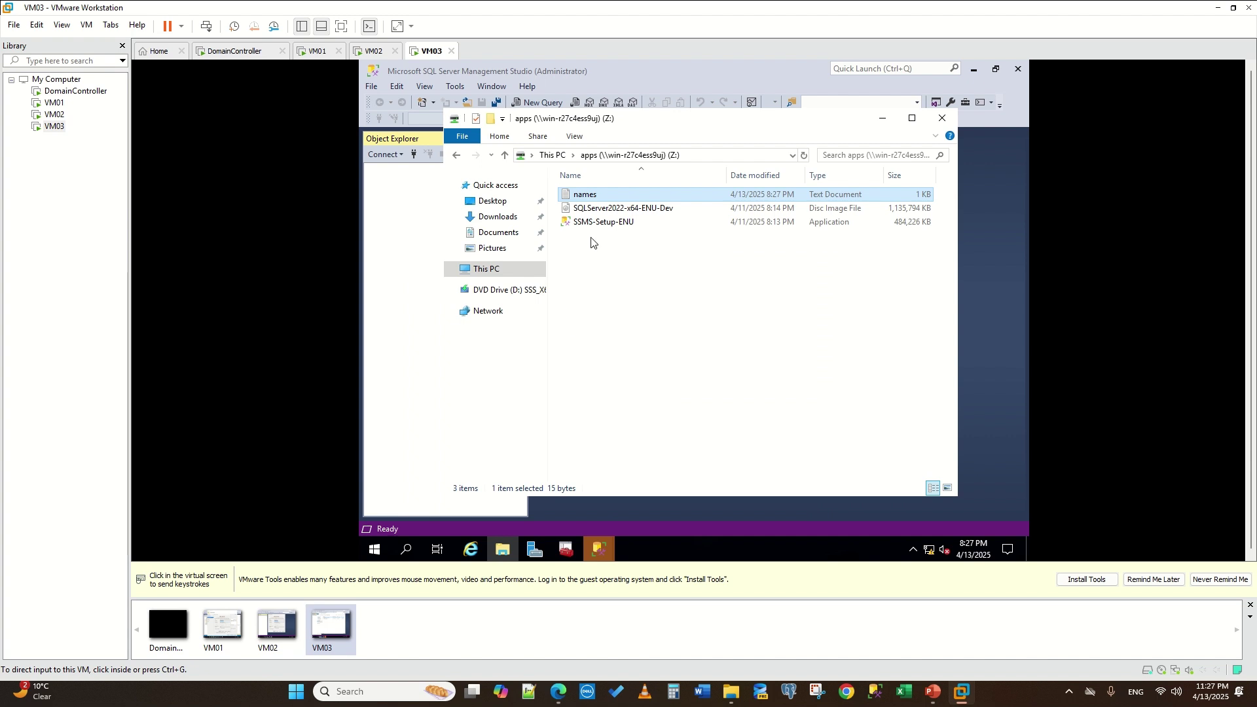
{"action": "double_click", "coordinate": [596, 196]}
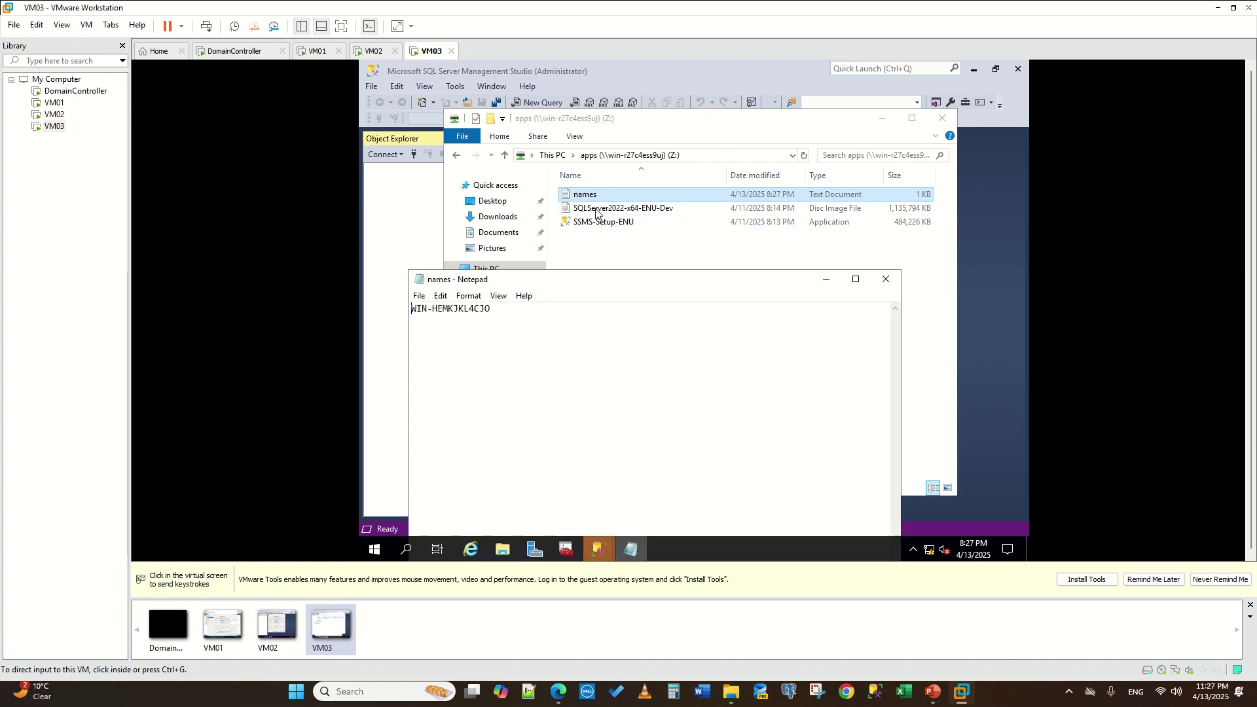
{"action": "key", "text": "Return"}
{"action": "key", "text": "ctrl+v"}
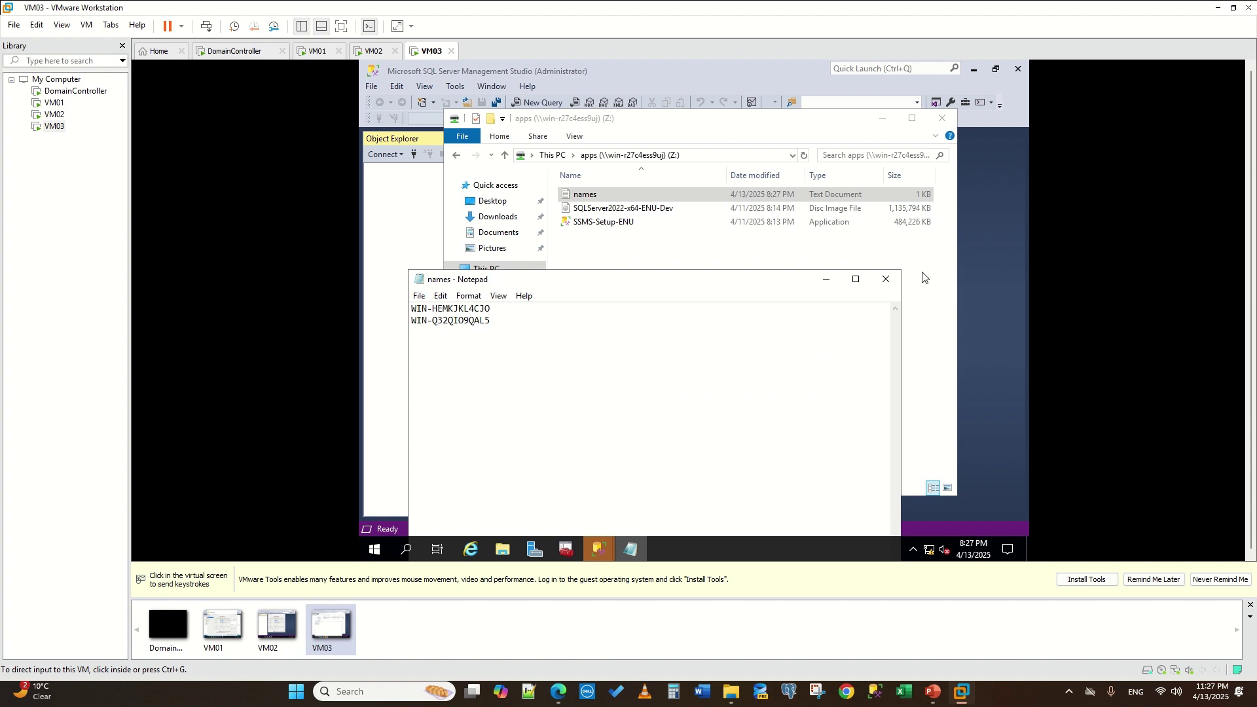
{"action": "left_click", "coordinate": [315, 51]}
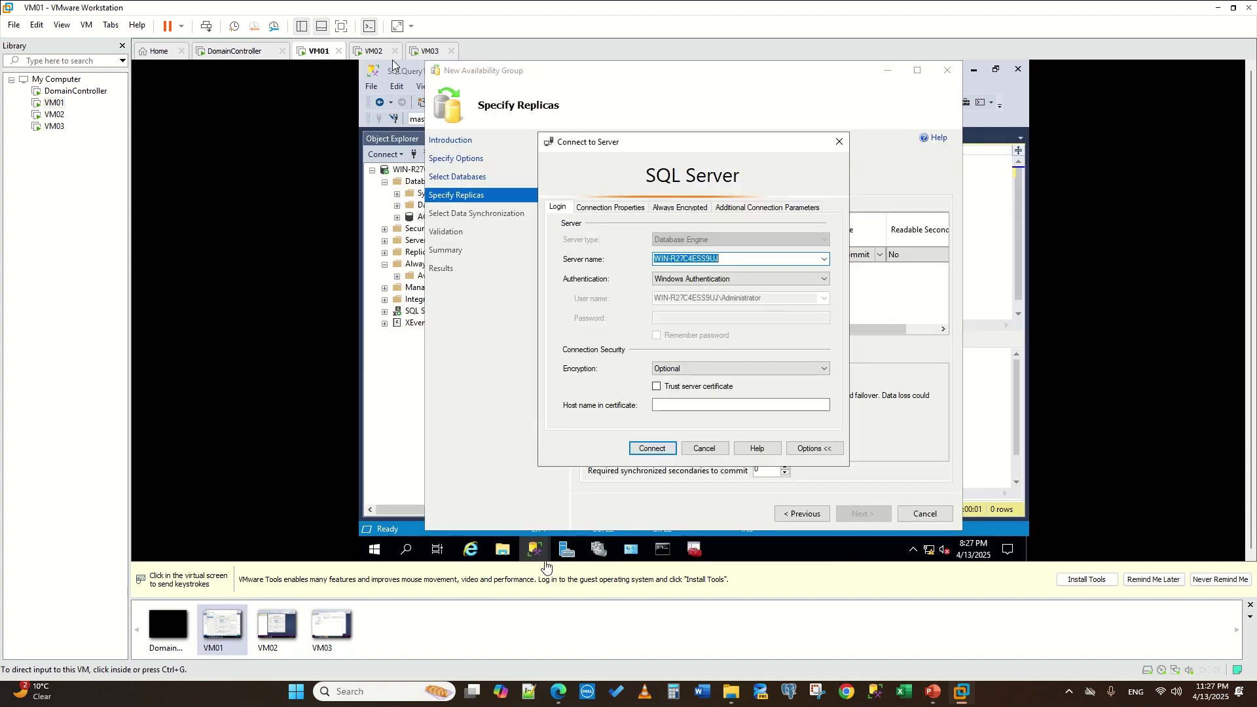
- On VM01, open C:\Apps\names and select VM02's server name WIN-HEMKJKL4CJO
{"action": "left_click", "coordinate": [391, 60]}
{"action": "left_click", "coordinate": [528, 466]}
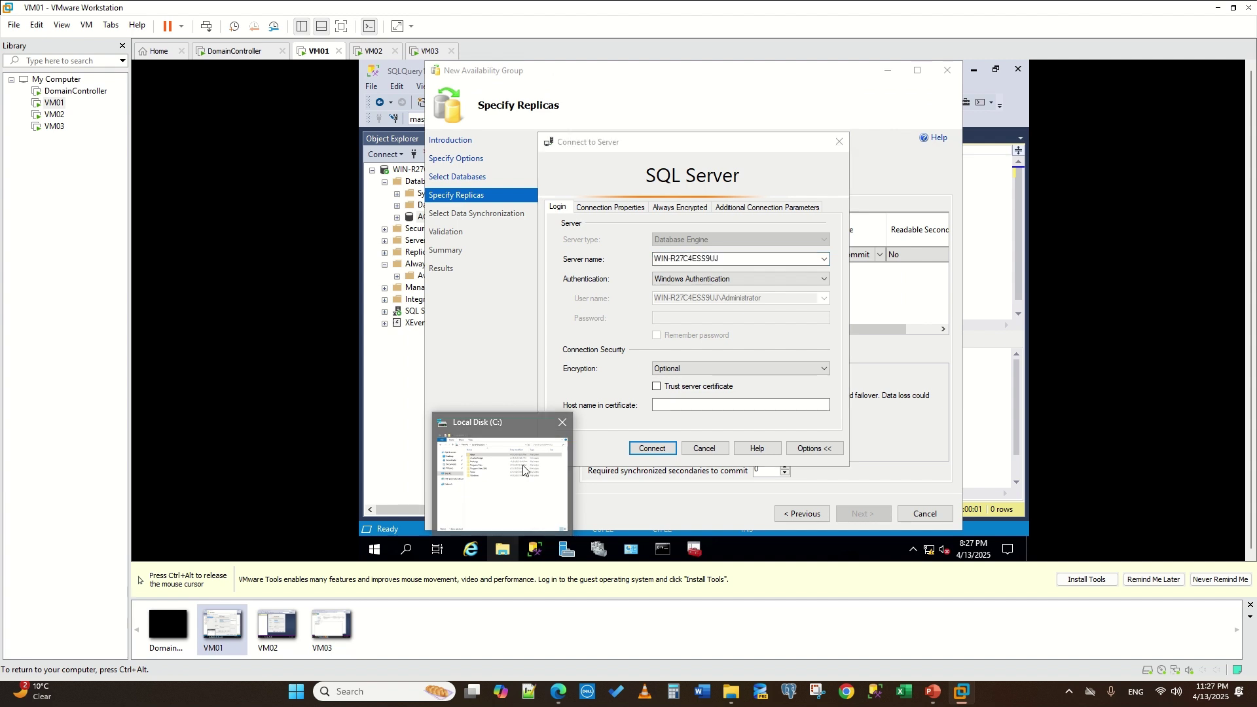
{"action": "double_click", "coordinate": [596, 195]}
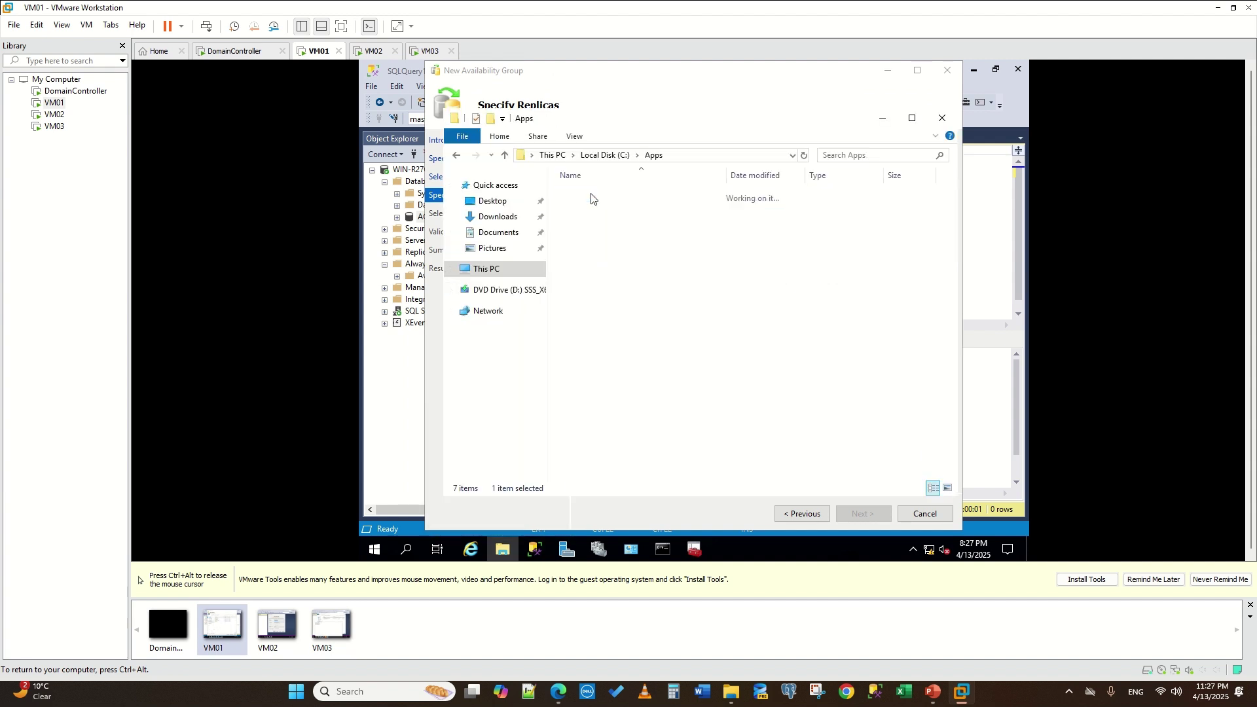
{"action": "double_click", "coordinate": [597, 194]}
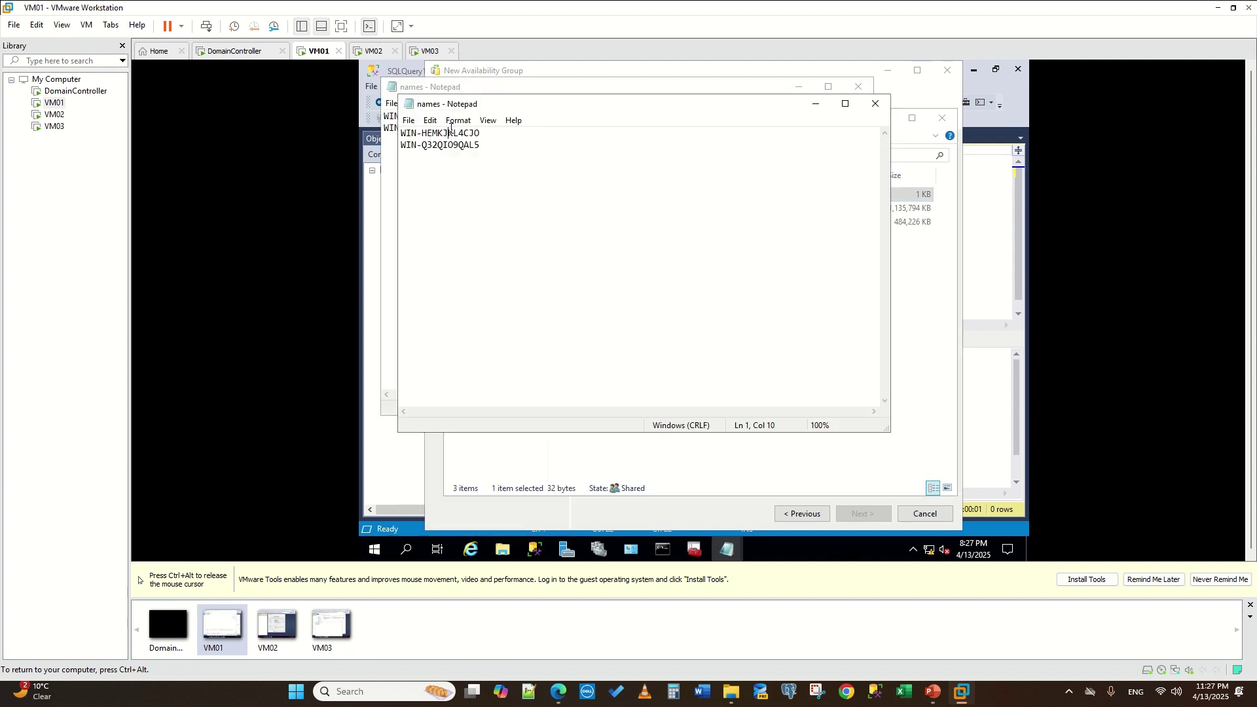
{"action": "double_click", "coordinate": [450, 130]}
{"action": "left_click_drag", "start_coordinate": [494, 132], "coordinate": [362, 133]}
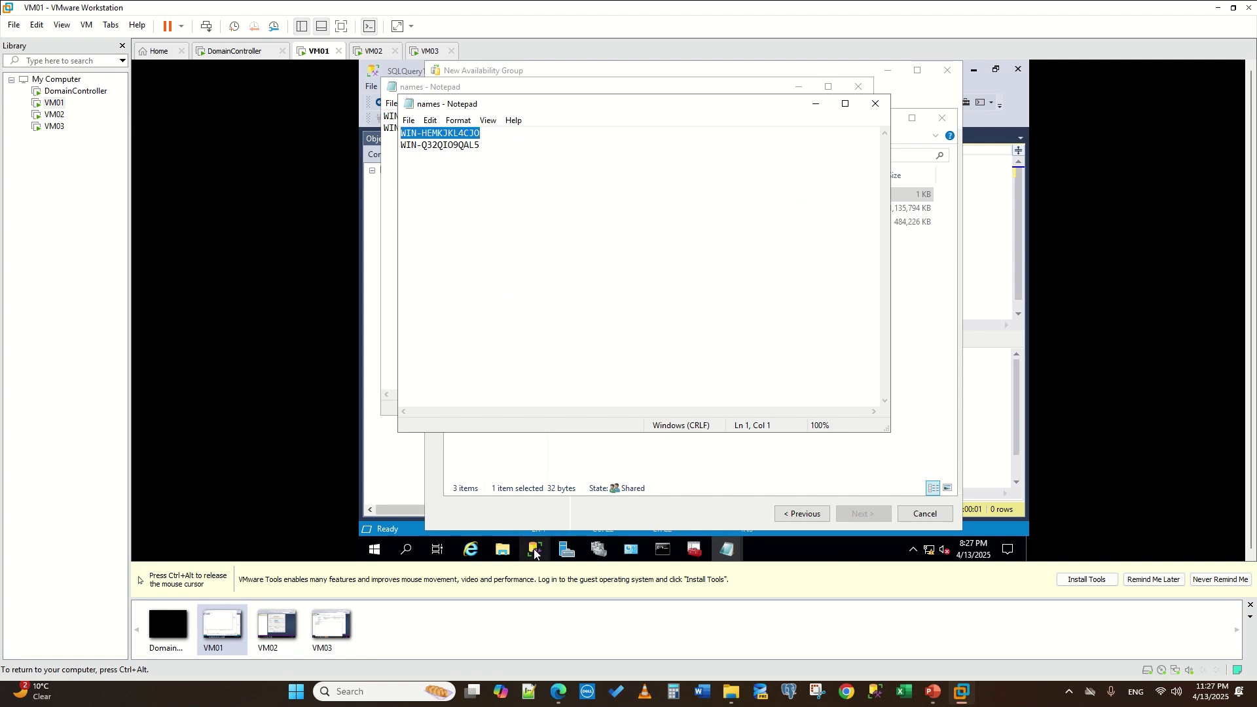
- Paste WIN-HEMKJKL4CJO into the replica Server name field and connect
{"action": "mouse_move", "coordinate": [534, 549]}
{"action": "left_click", "coordinate": [619, 490]}
{"action": "key", "text": "ctrl+v"}
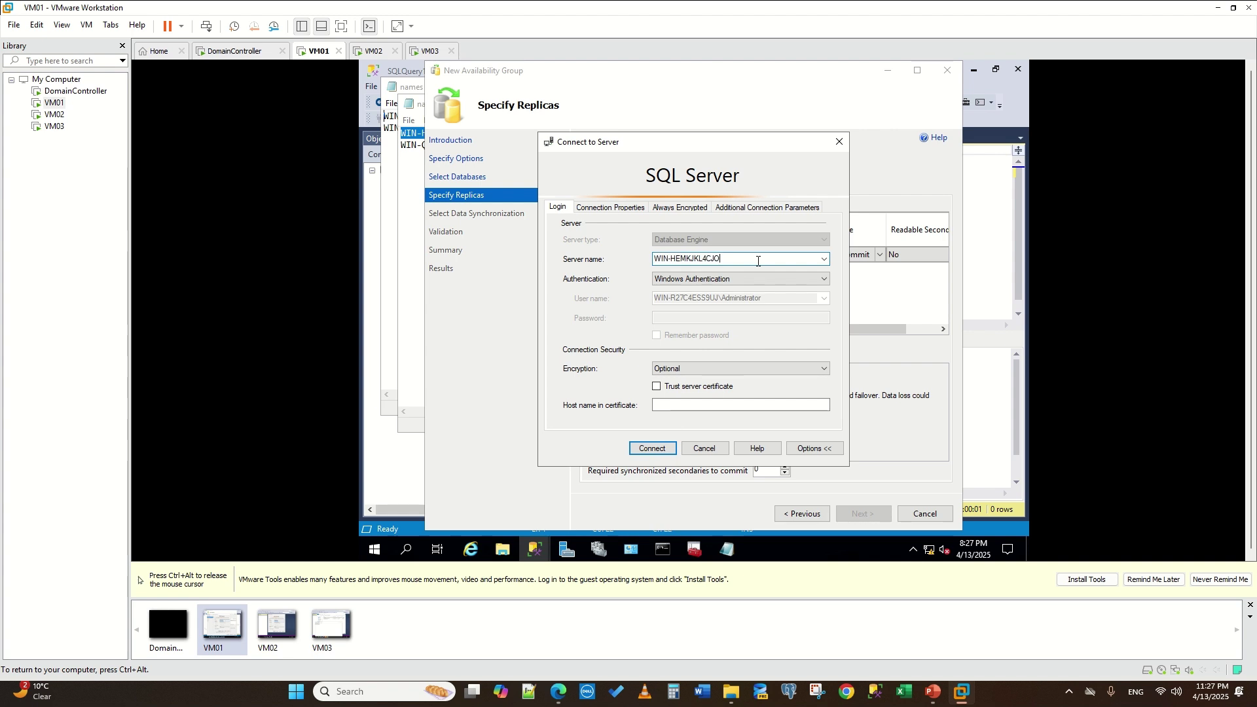
{"action": "left_click", "coordinate": [647, 447]}
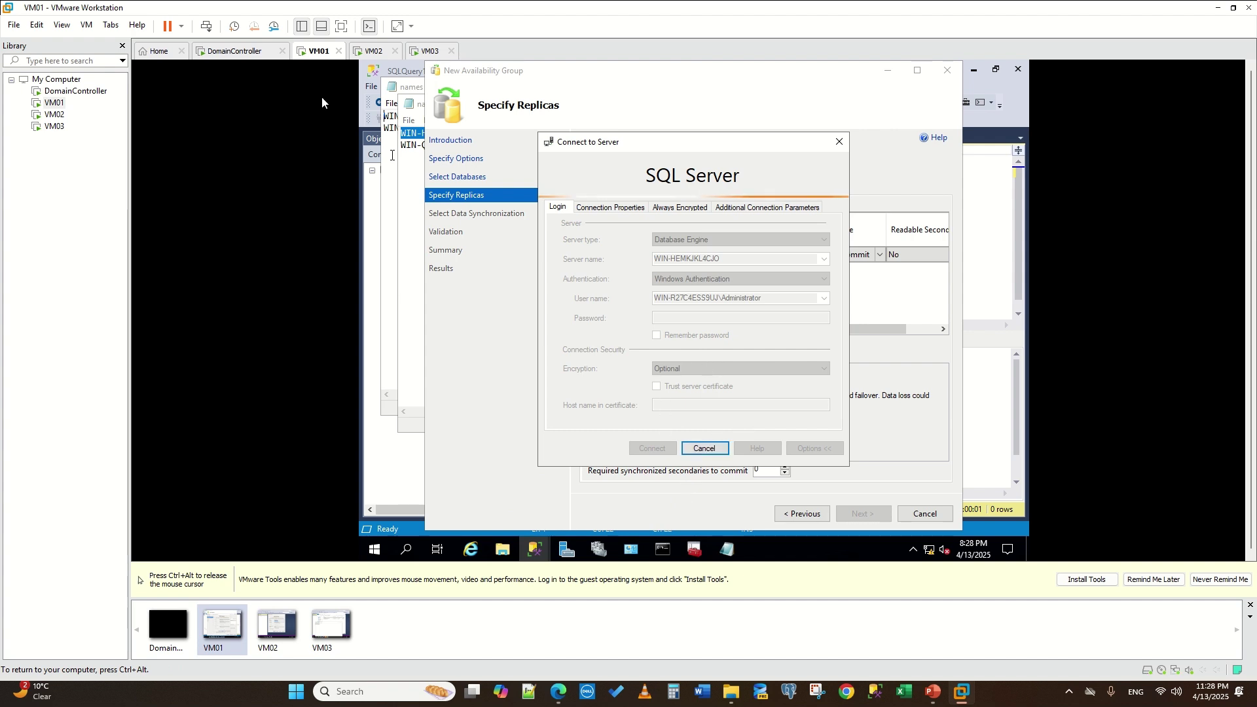
{"action": "key", "text": "ctrl+alt"}
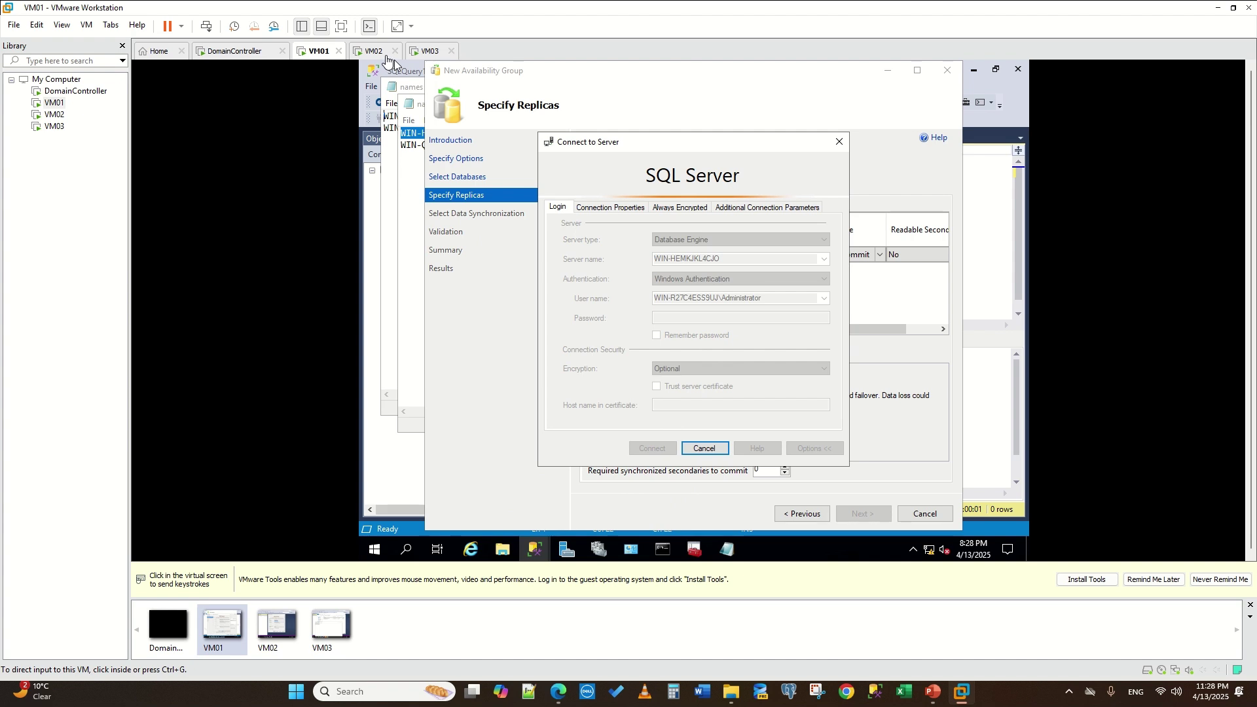
- Bring up SQL Server Configuration Manager on VM02 and browse its service and network configuration nodes
{"action": "left_click", "coordinate": [374, 53]}
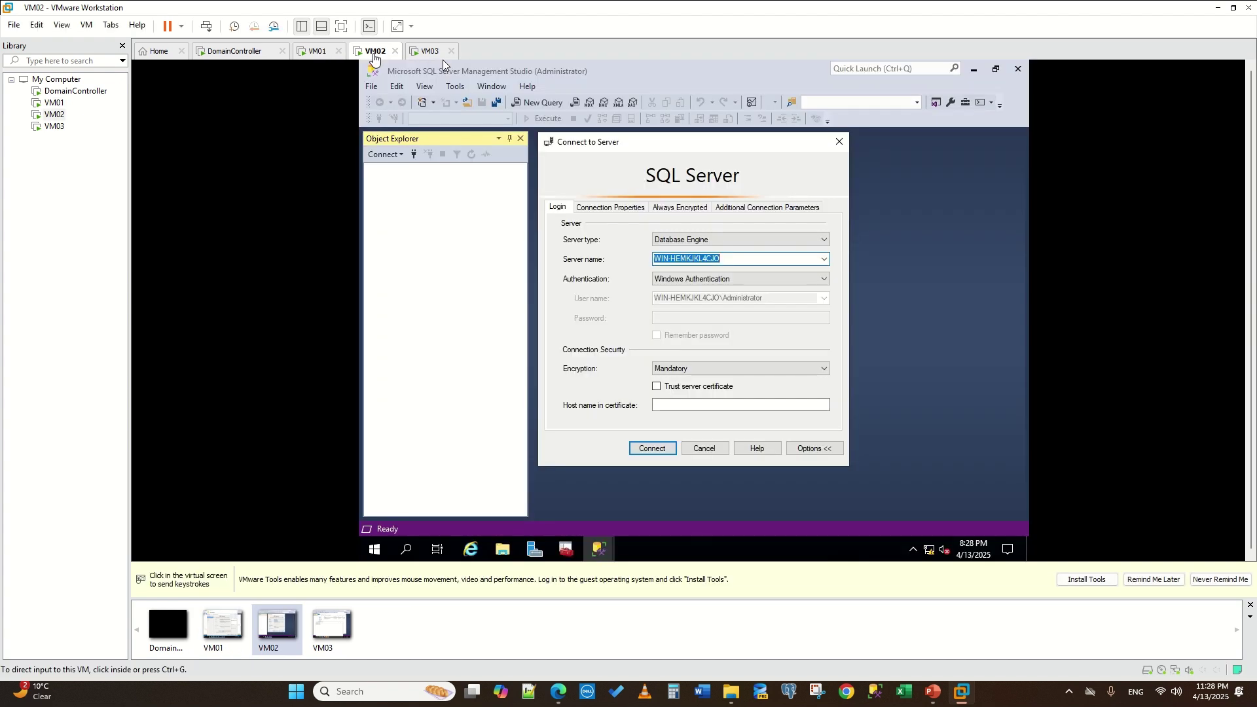
{"action": "left_click", "coordinate": [563, 556]}
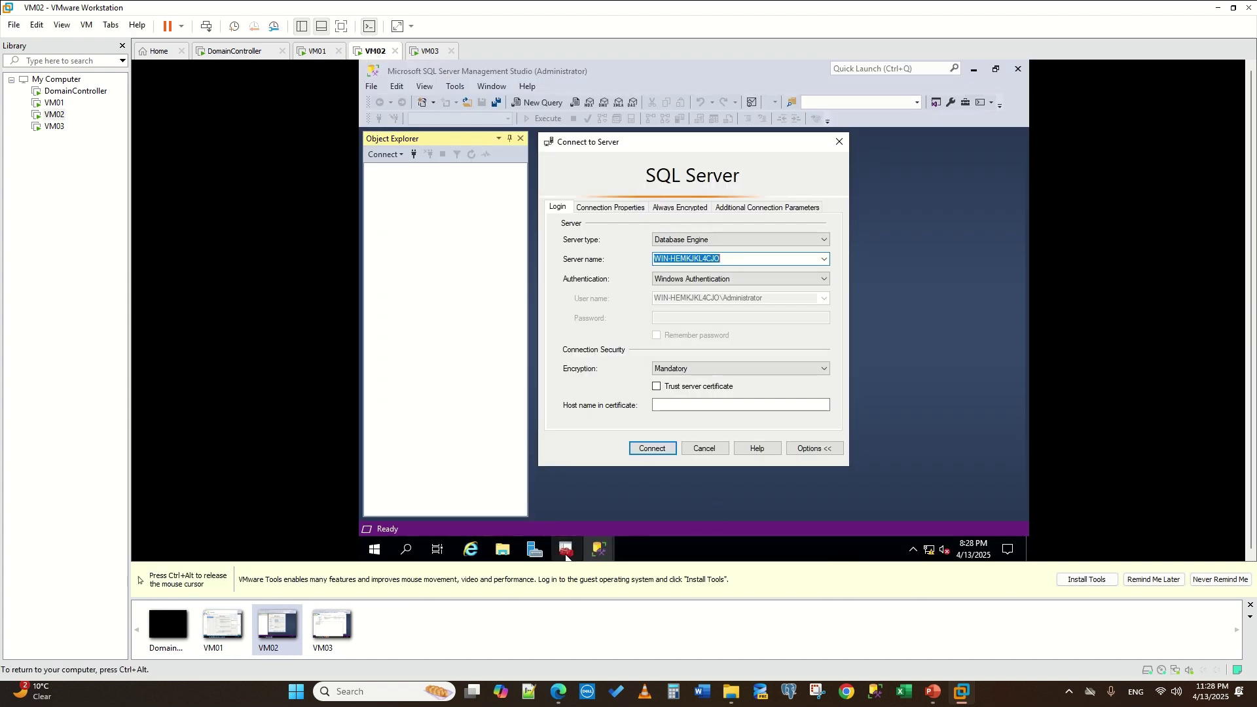
{"action": "left_click", "coordinate": [562, 555]}
{"action": "left_click", "coordinate": [563, 556]}
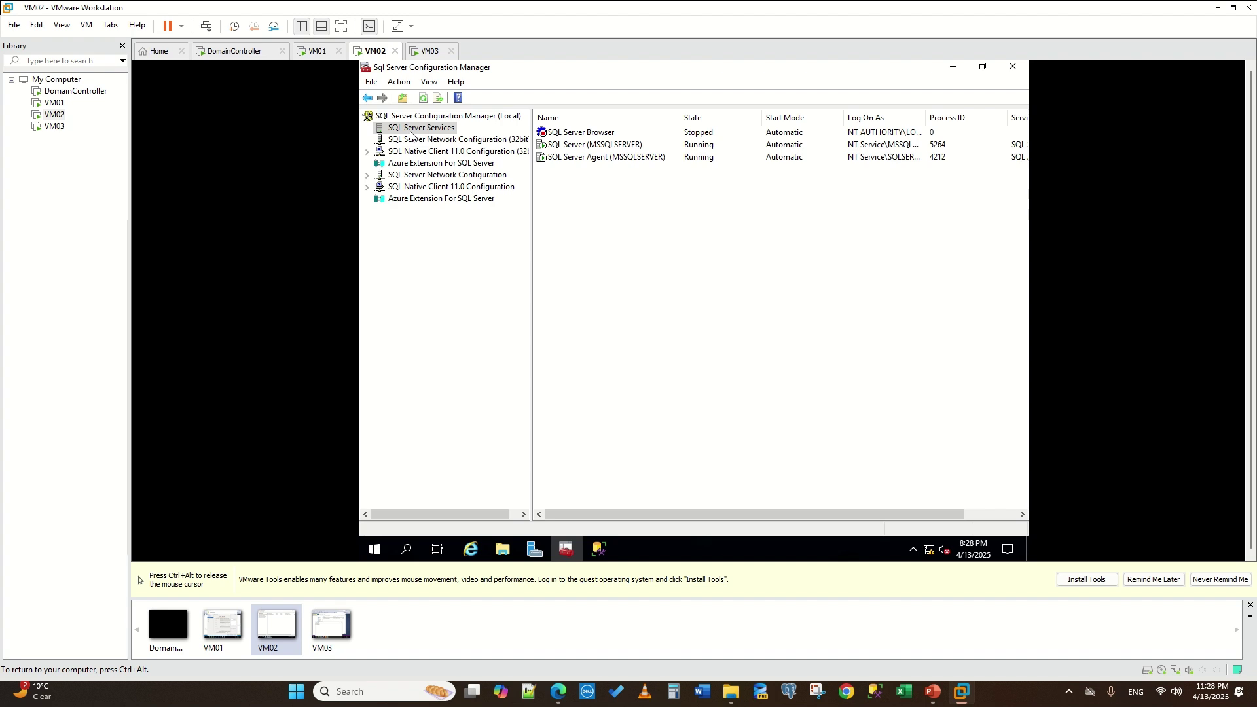
{"action": "right_click", "coordinate": [411, 135]}
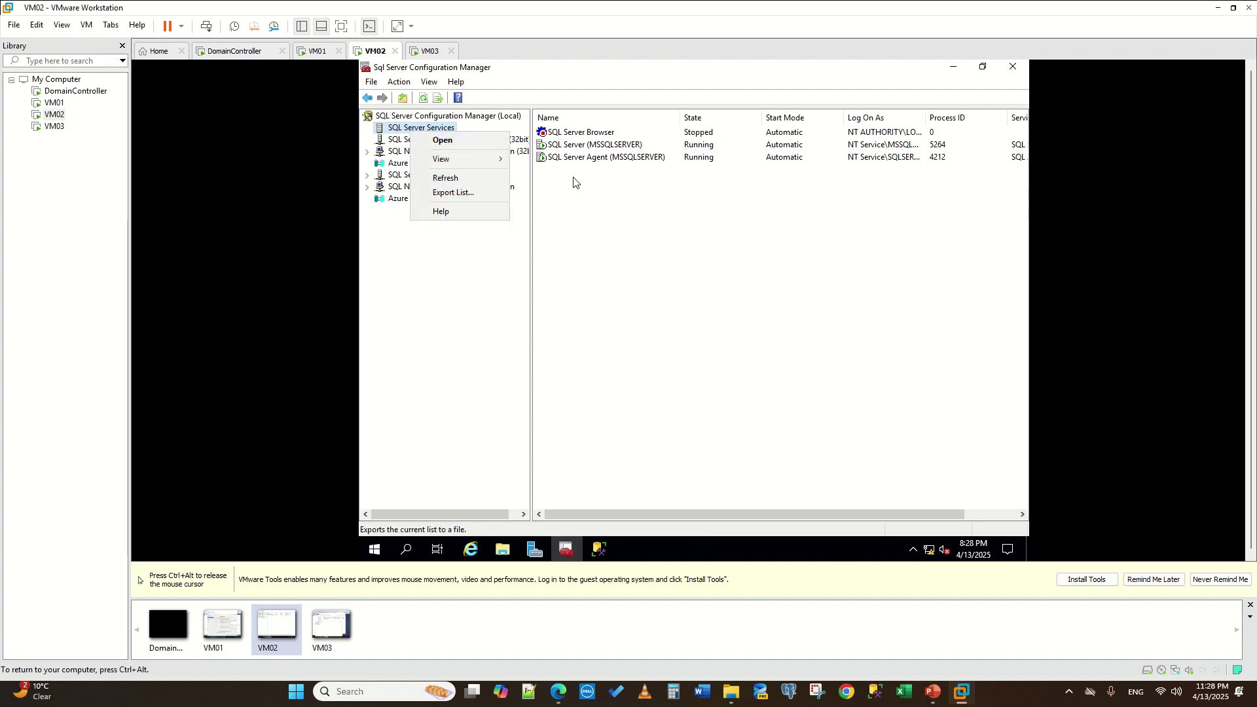
{"action": "left_click", "coordinate": [601, 169]}
{"action": "right_click", "coordinate": [578, 142]}
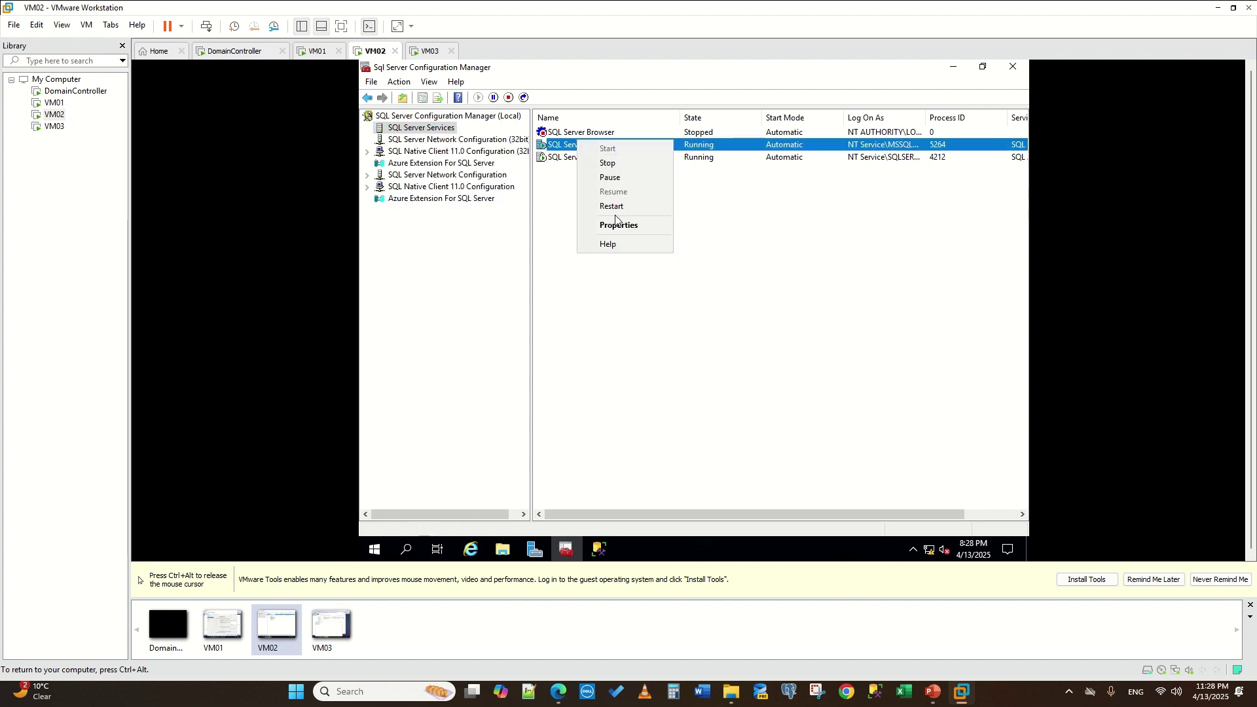
{"action": "left_click", "coordinate": [616, 227]}
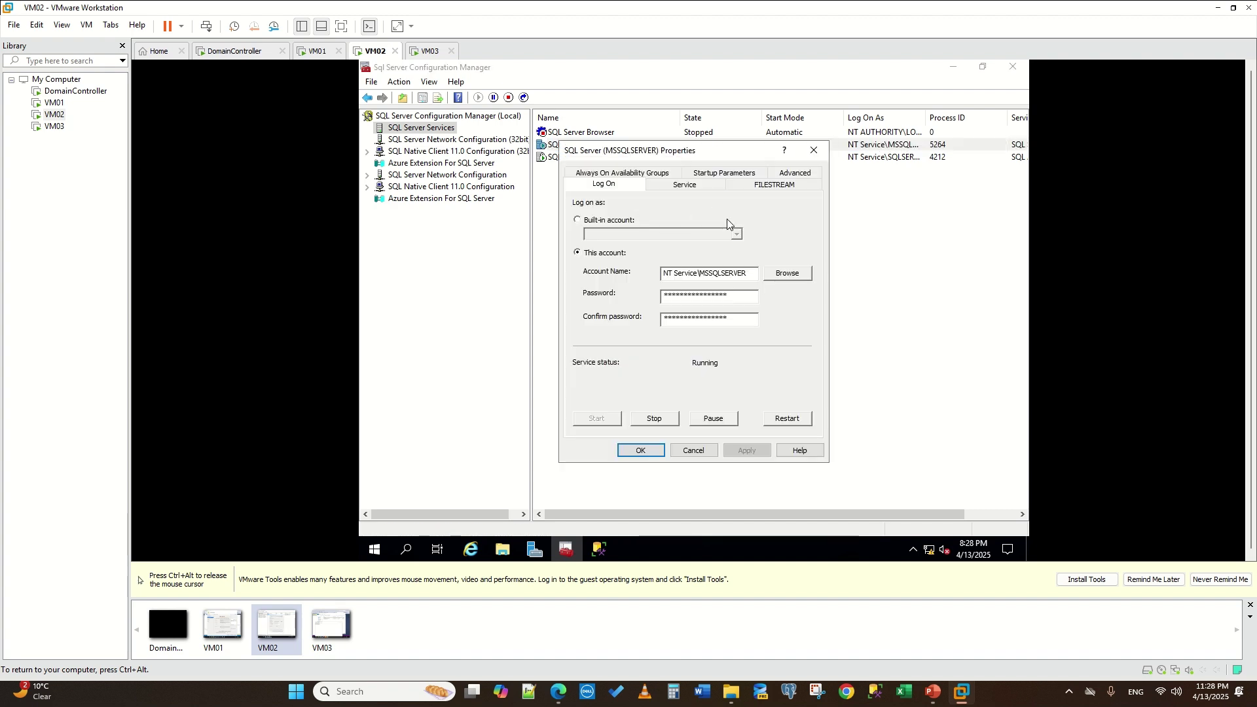
{"action": "left_click", "coordinate": [813, 150]}
{"action": "left_click", "coordinate": [404, 140]}
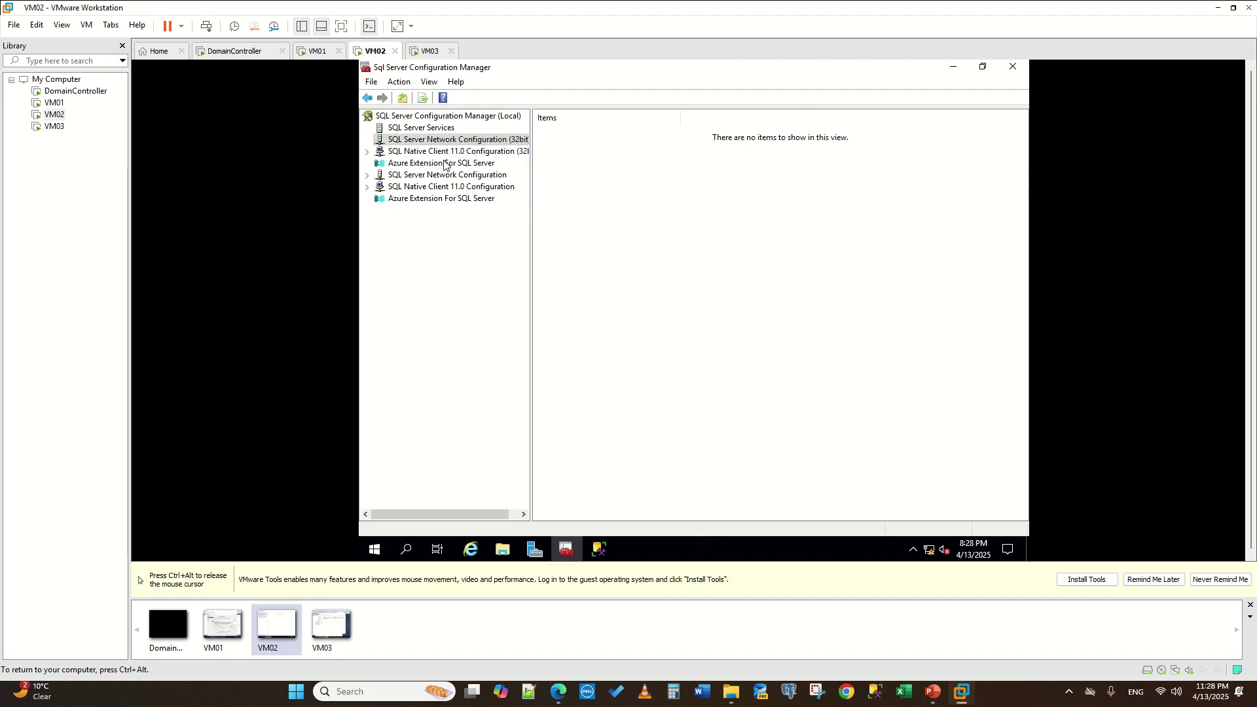
{"action": "left_click", "coordinate": [419, 152]}
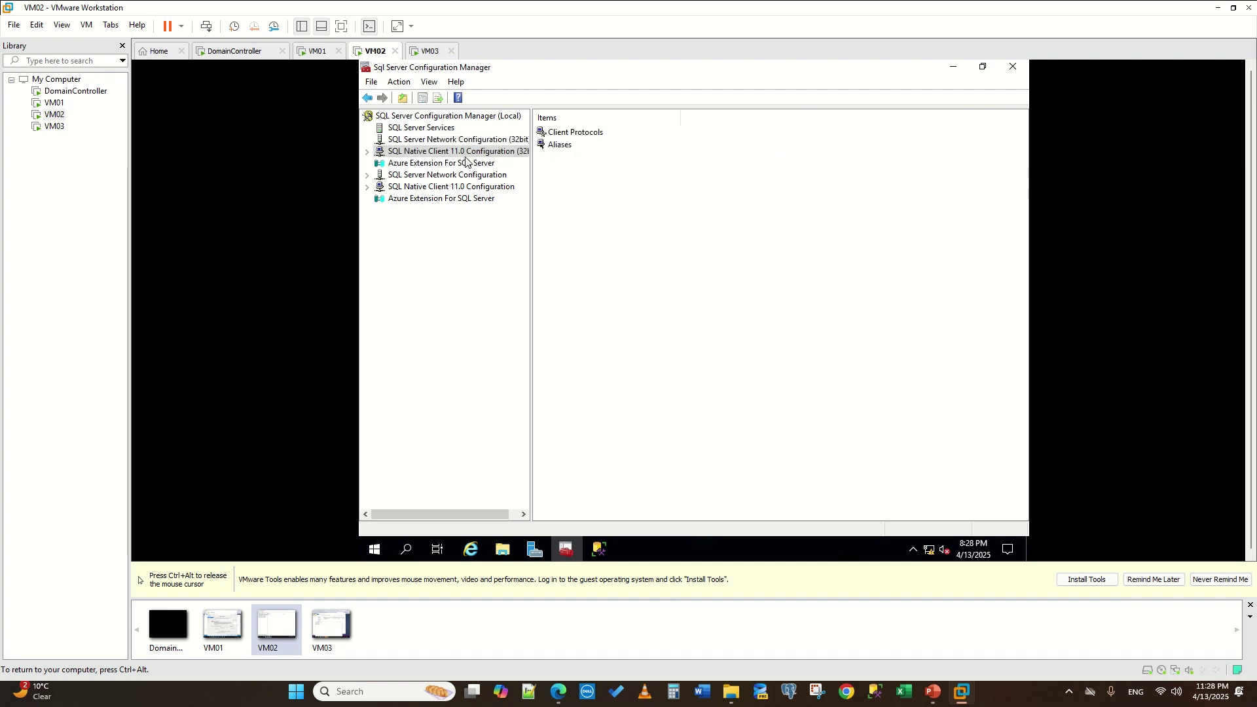
{"action": "left_click", "coordinate": [399, 186]}
{"action": "left_click", "coordinate": [400, 176]}
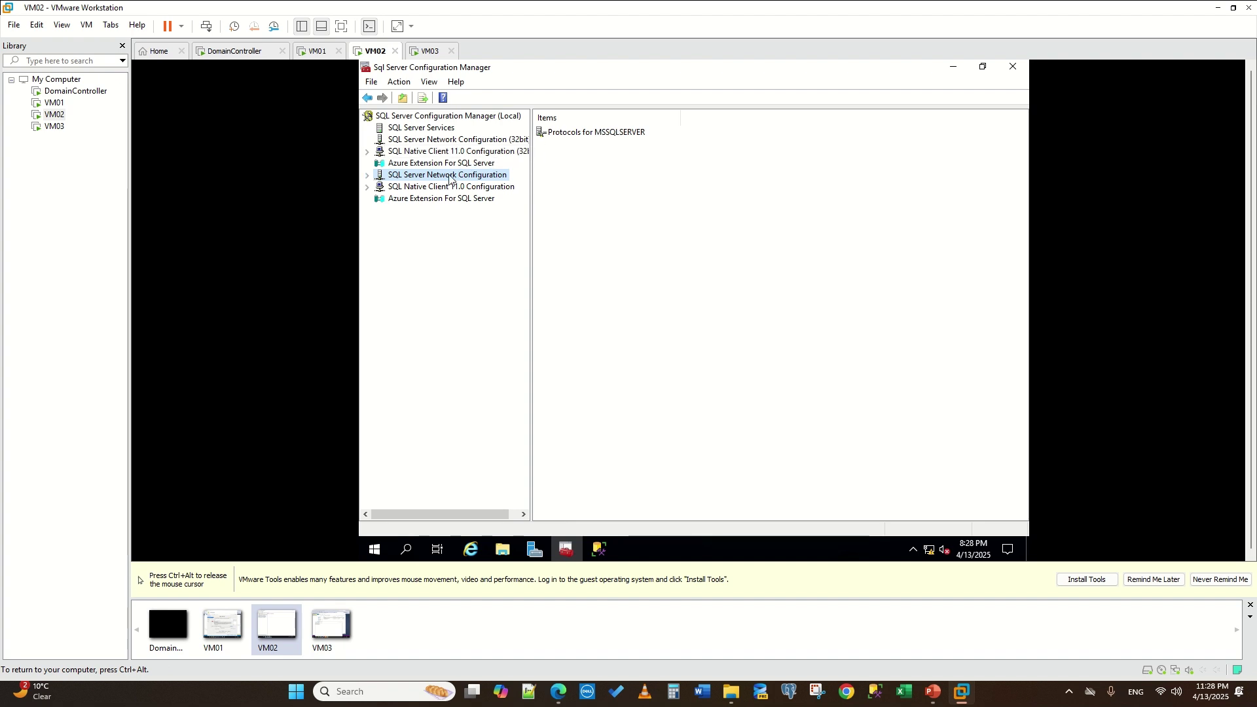
- Enable the TCP/IP protocol for MSSQLSERVER on VM02
{"action": "double_click", "coordinate": [601, 132]}
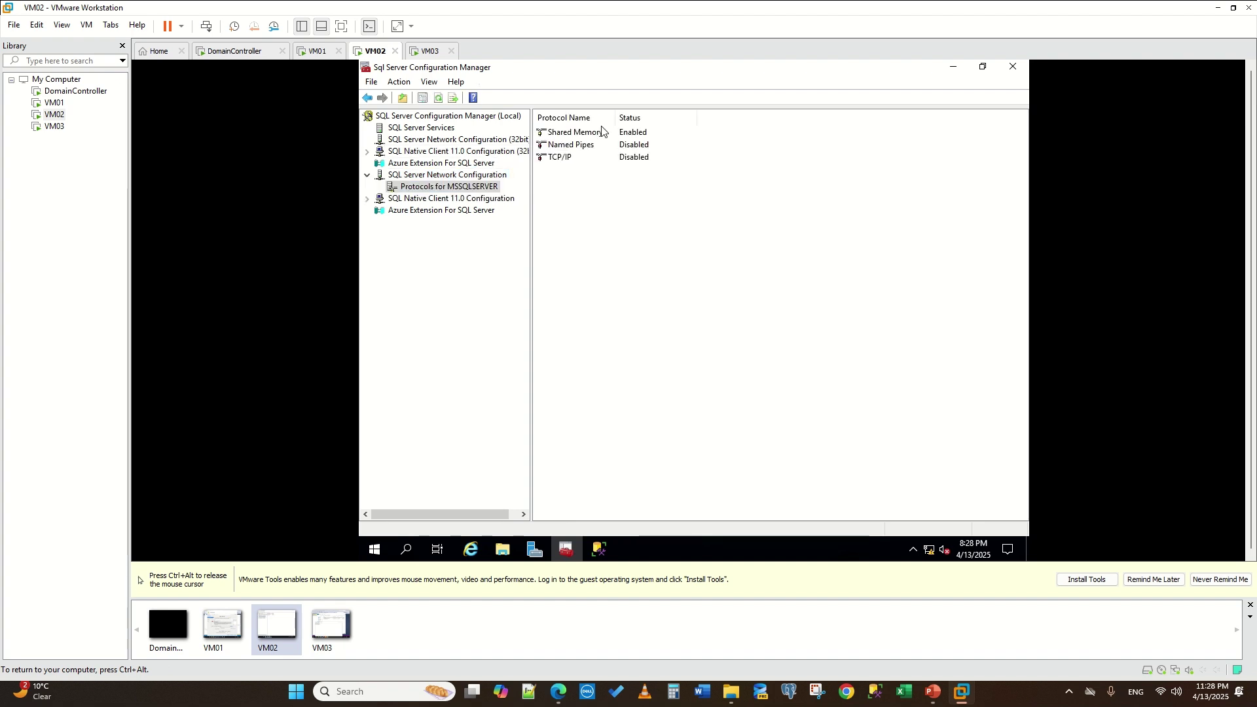
{"action": "left_click", "coordinate": [568, 159]}
{"action": "right_click", "coordinate": [647, 159]}
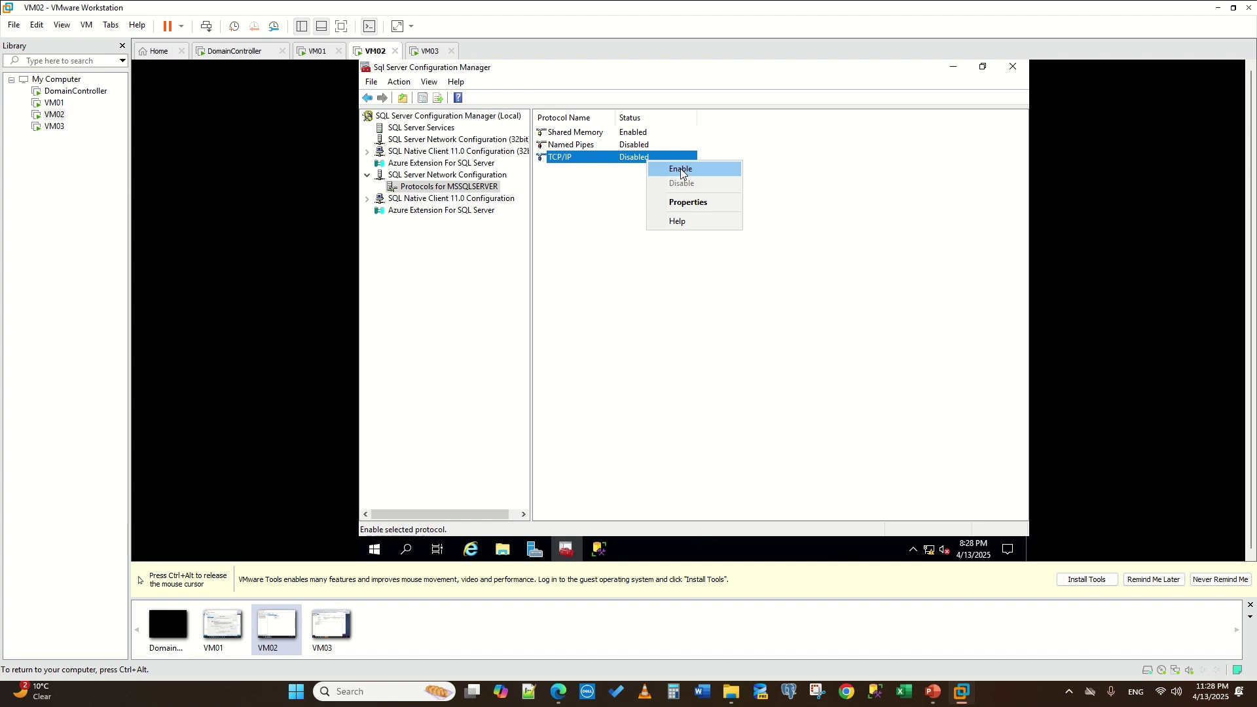
{"action": "left_click", "coordinate": [682, 172]}
{"action": "left_click", "coordinate": [787, 335]}
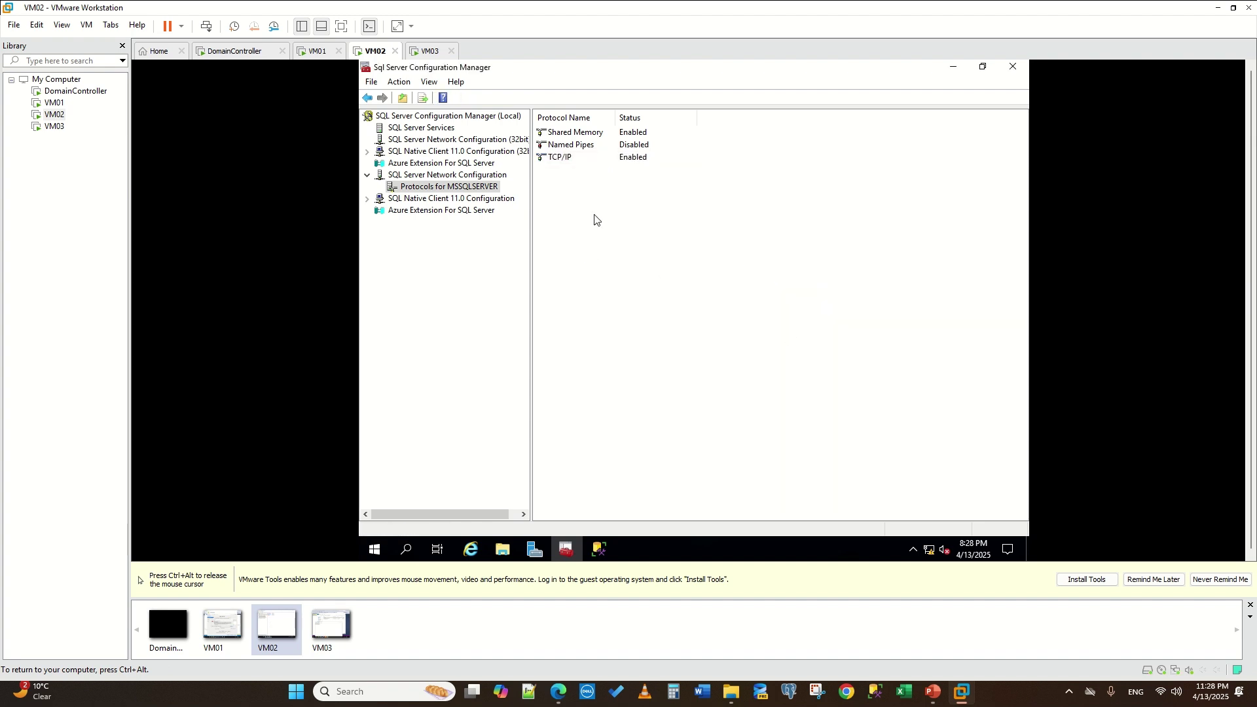
- Restart the SQL Server (MSSQLSERVER) service on VM02
{"action": "left_click", "coordinate": [451, 129]}
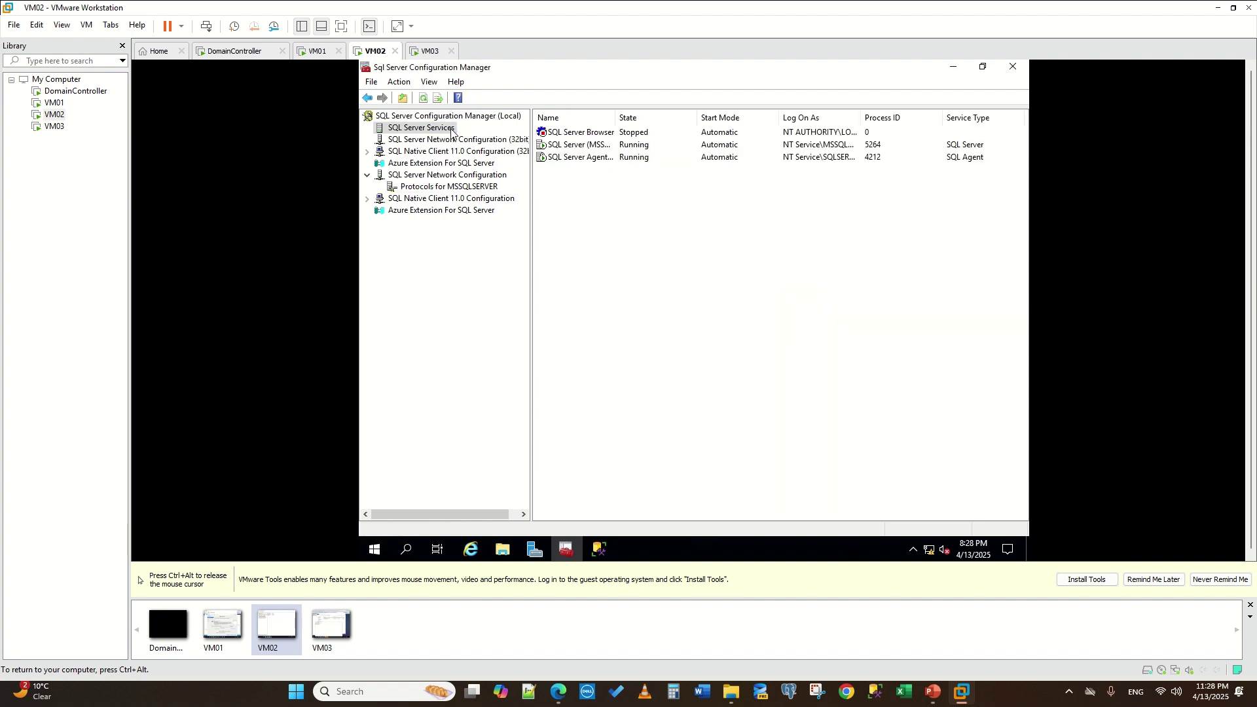
{"action": "right_click", "coordinate": [576, 146]}
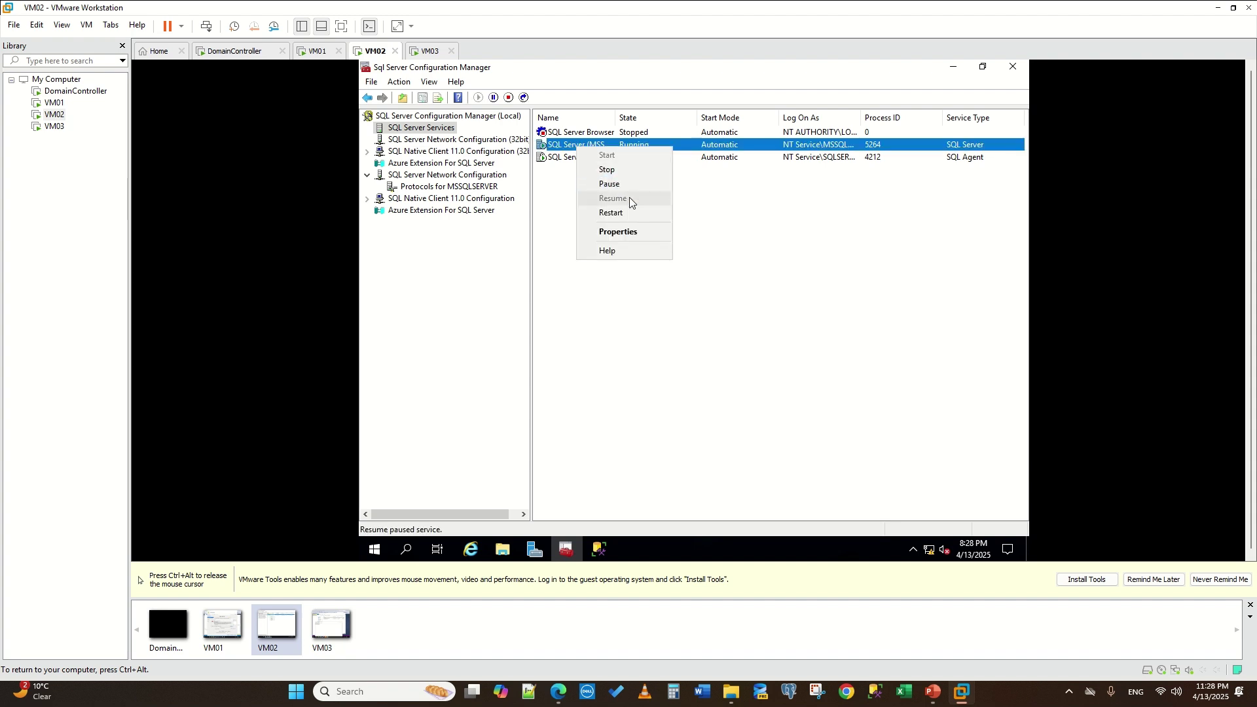
{"action": "left_click", "coordinate": [625, 213]}
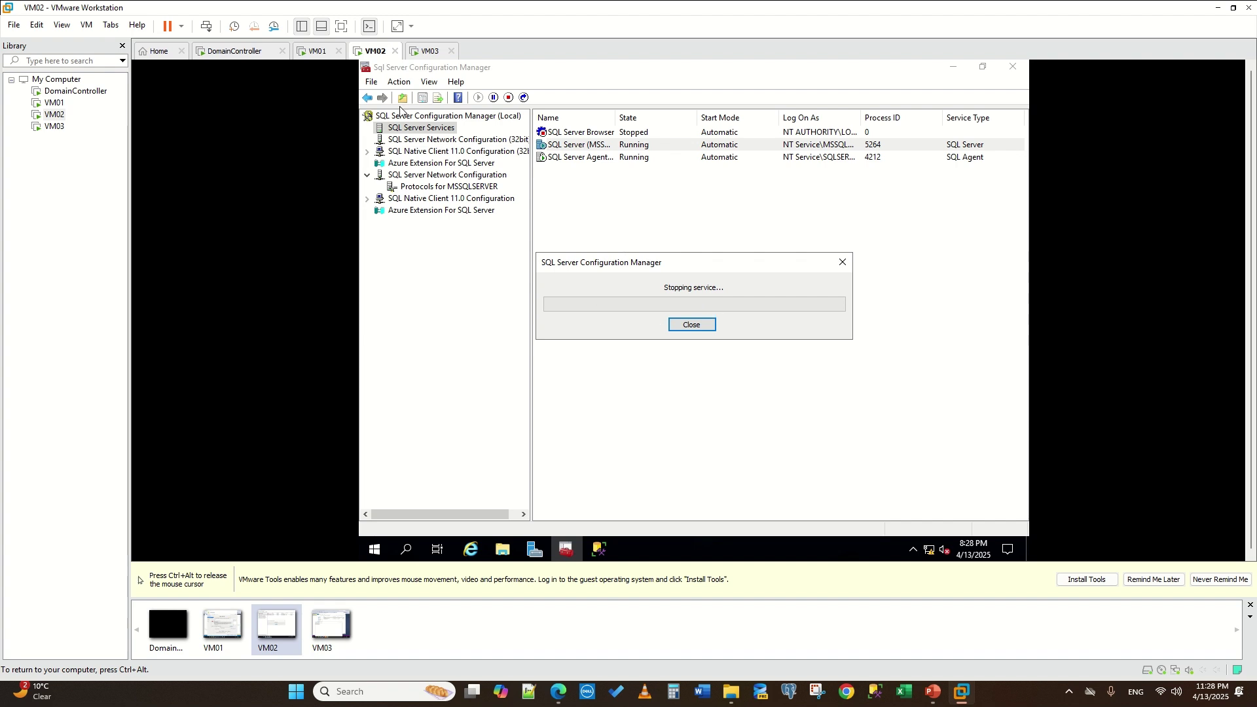
{"action": "key", "text": "ctrl+alt"}
{"action": "left_click", "coordinate": [424, 52]}
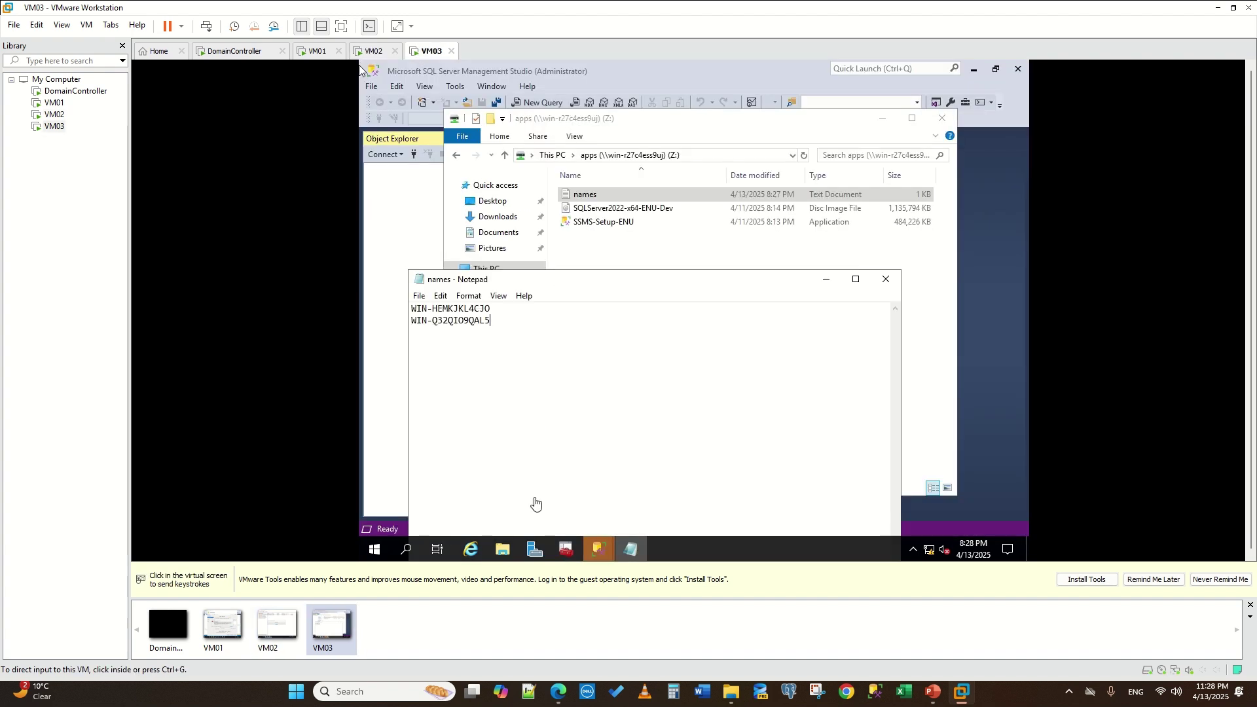
- Enable TCP/IP under Protocols for MSSQLSERVER on VM03
{"action": "left_click", "coordinate": [566, 550]}
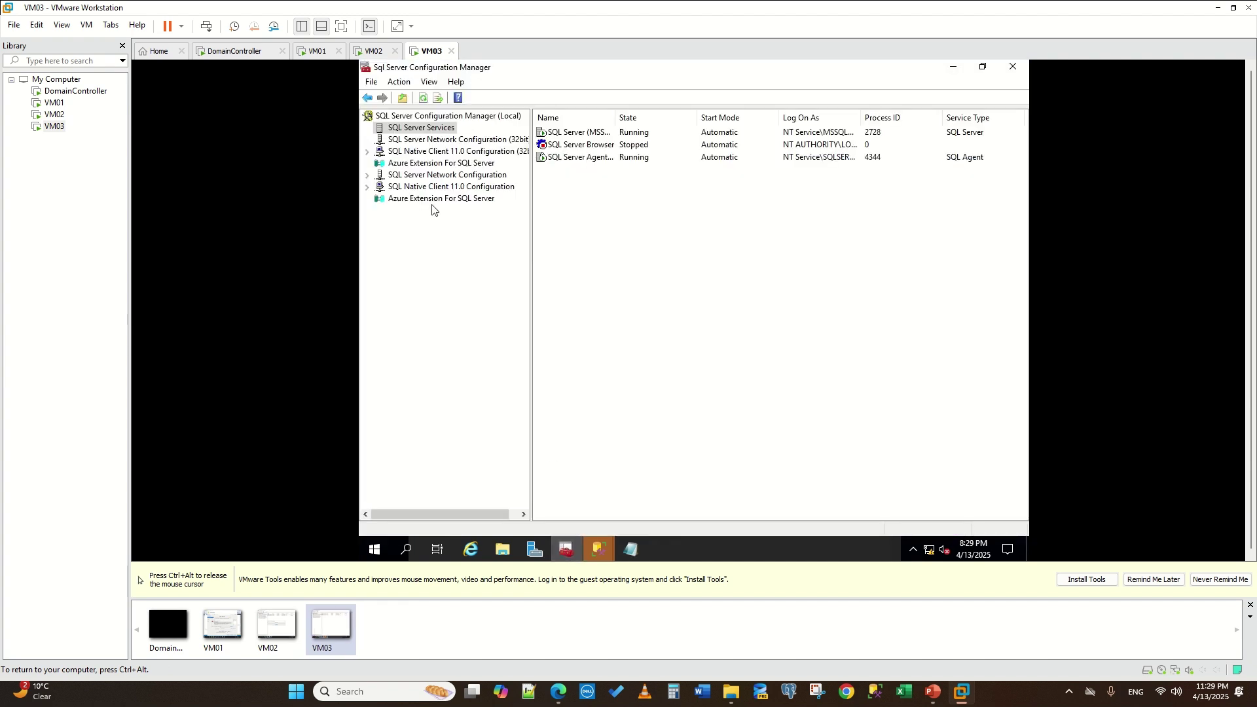
{"action": "left_click", "coordinate": [447, 175]}
{"action": "right_click", "coordinate": [586, 131]}
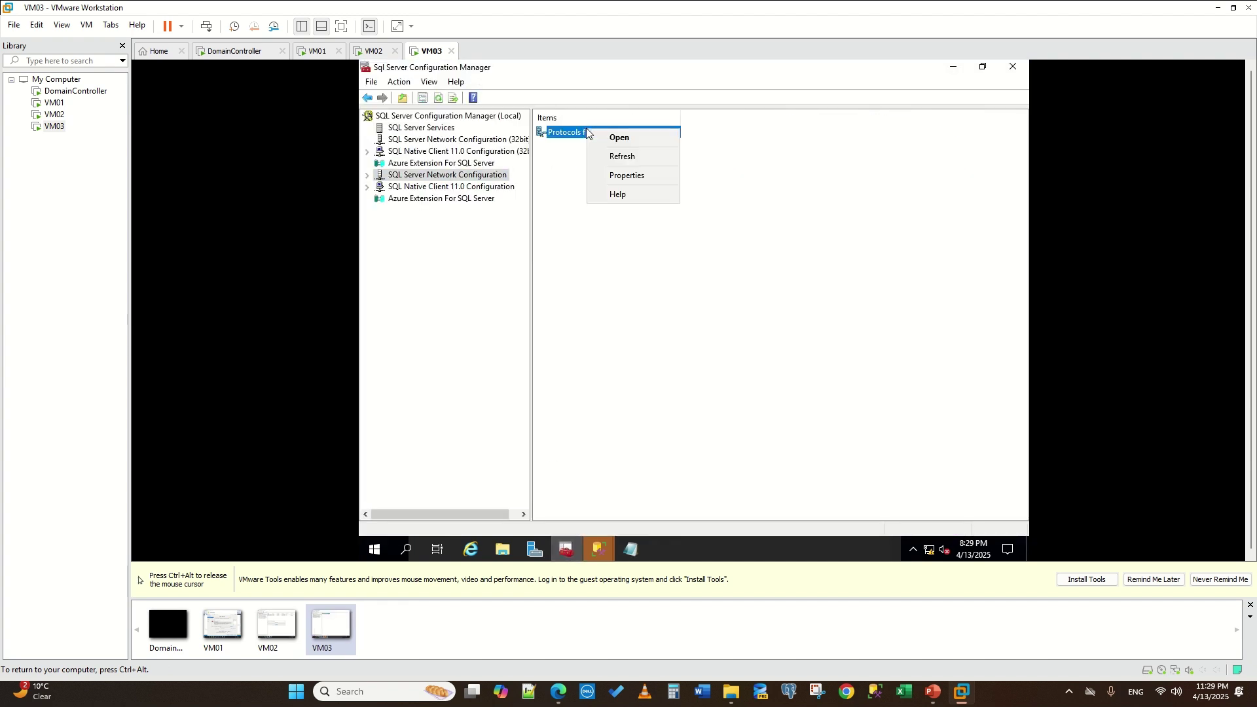
{"action": "left_click", "coordinate": [594, 135]}
{"action": "right_click", "coordinate": [572, 160]}
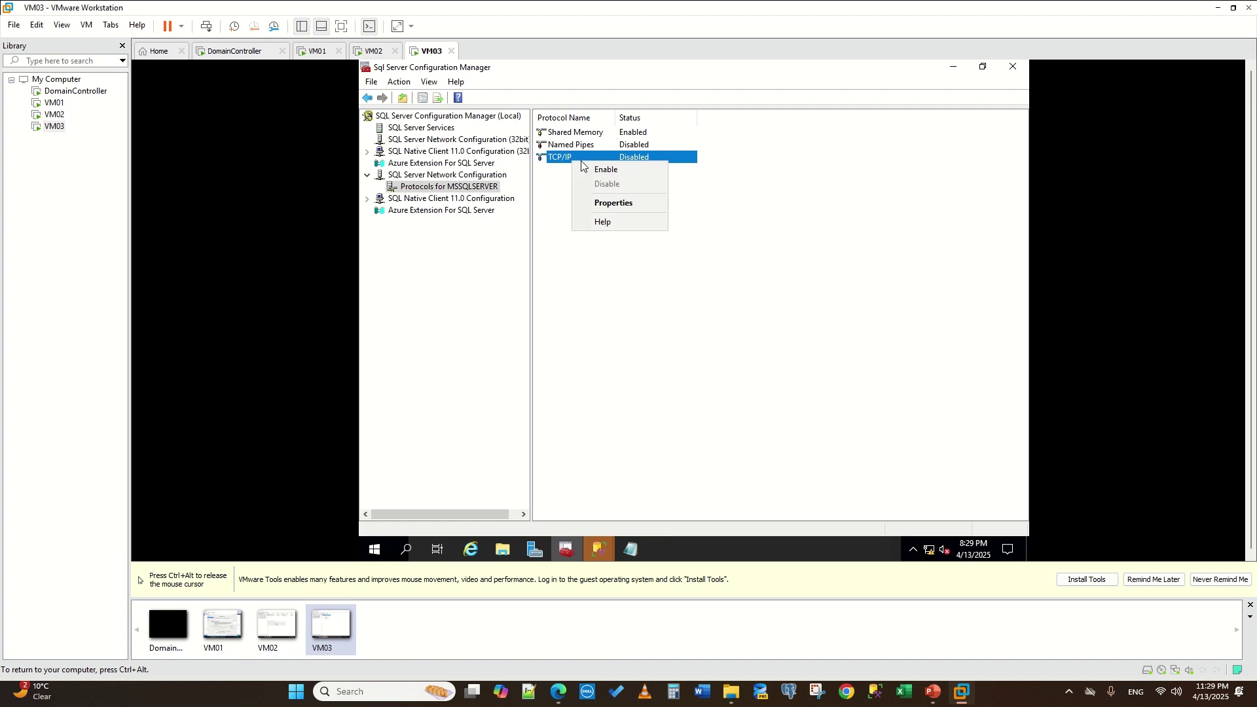
{"action": "left_click", "coordinate": [615, 169]}
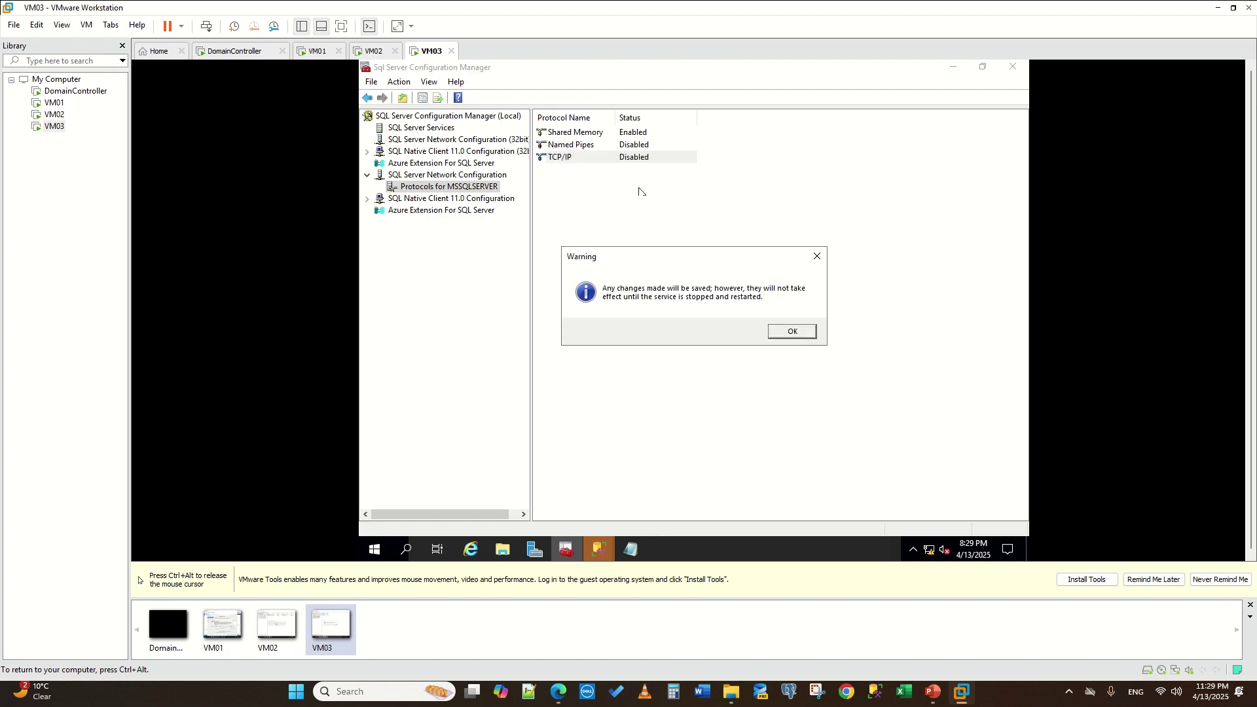
{"action": "left_click", "coordinate": [788, 331]}
- Restart the SQL Server (MSSQLSERVER) service on VM03
{"action": "right_click", "coordinate": [425, 188]}
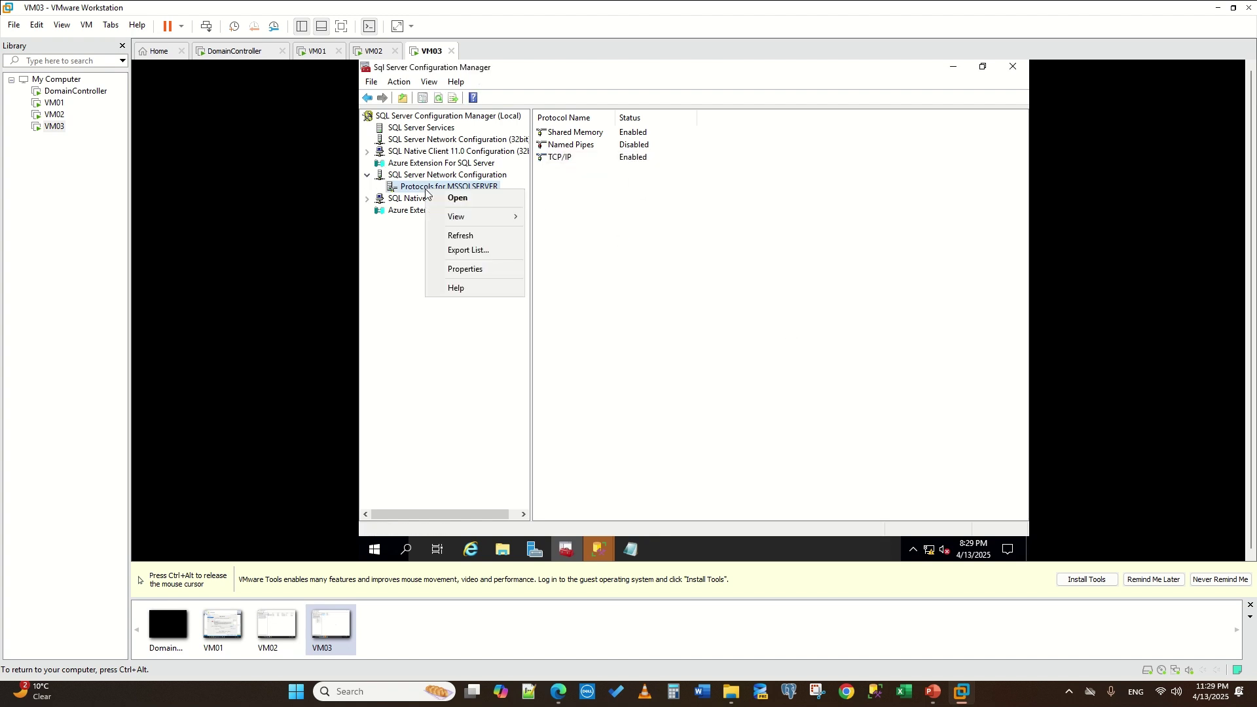
{"action": "left_click", "coordinate": [412, 129]}
{"action": "left_click", "coordinate": [603, 134]}
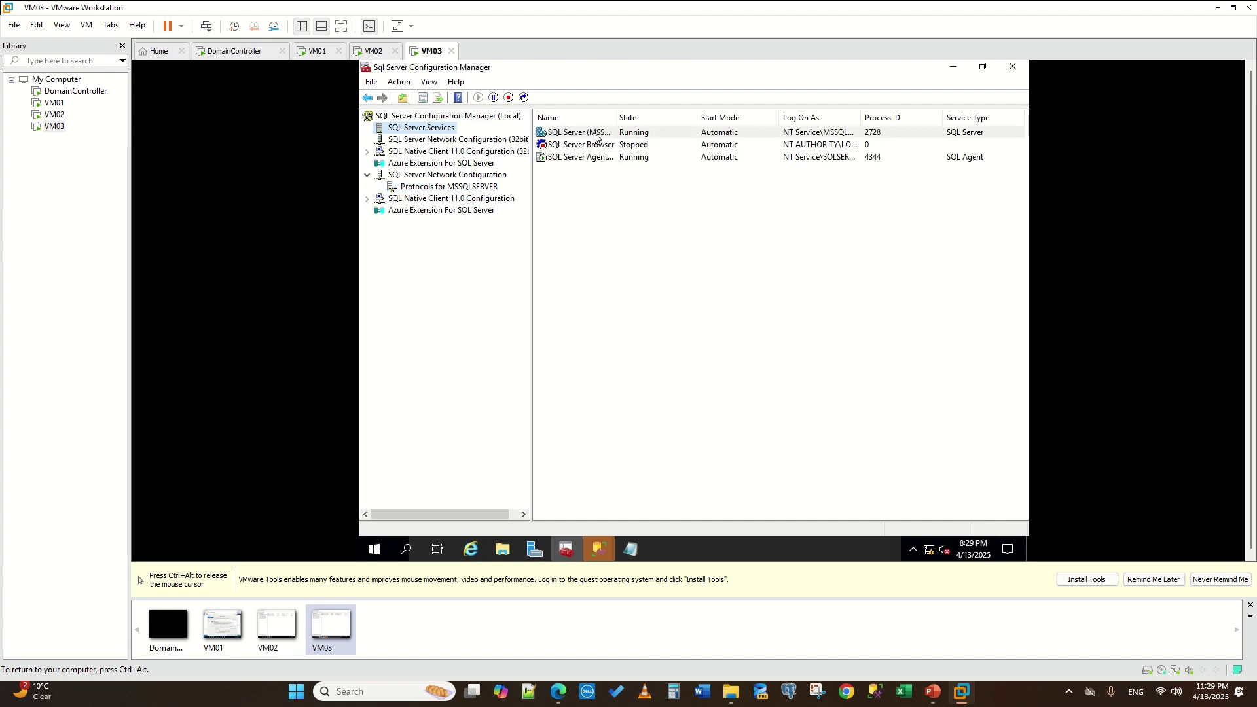
{"action": "right_click", "coordinate": [595, 133]}
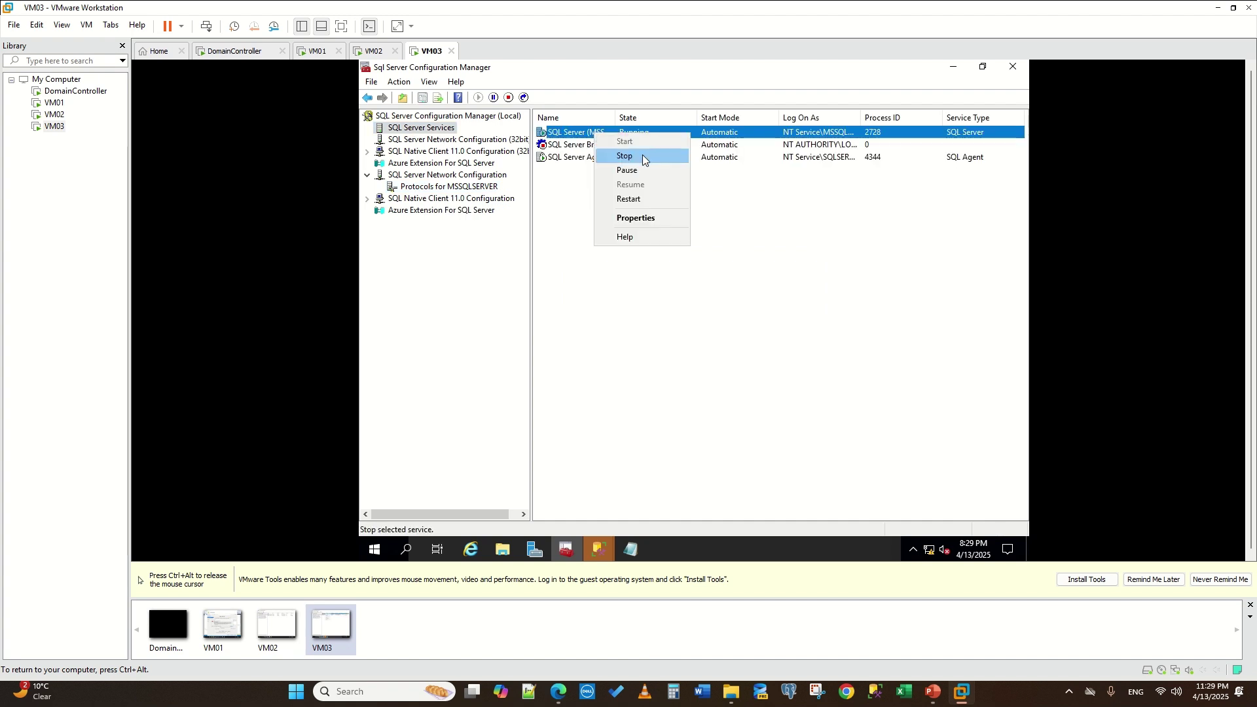
{"action": "left_click", "coordinate": [631, 199]}
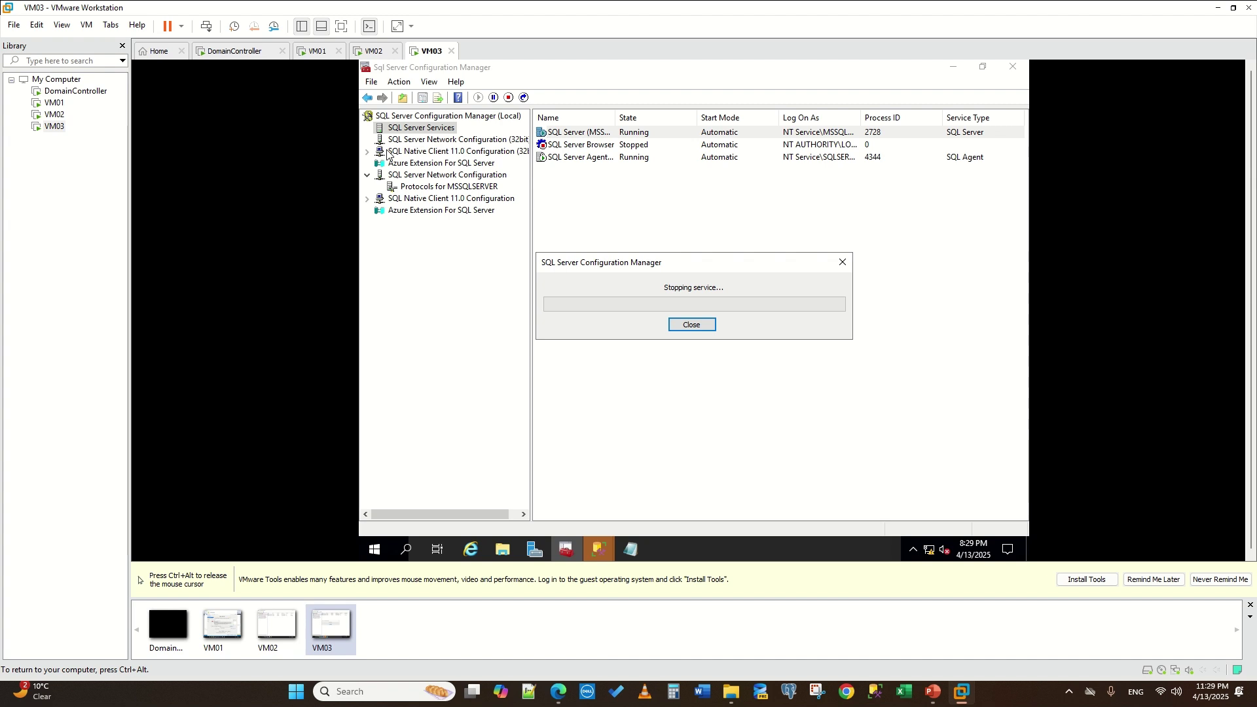
{"action": "key", "text": "ctrl+alt"}
{"action": "left_click", "coordinate": [318, 51]}
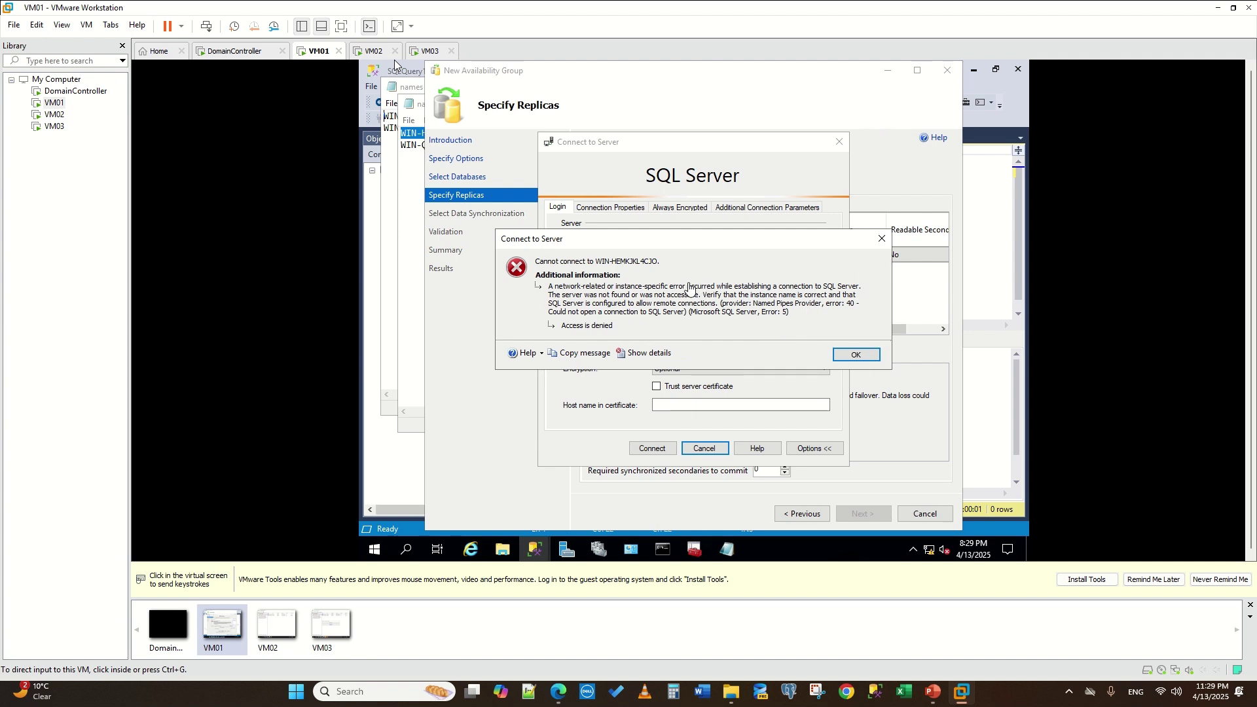
- Dismiss the cannot-connect error on VM01 and retry connecting to the replica
{"action": "left_click", "coordinate": [395, 63]}
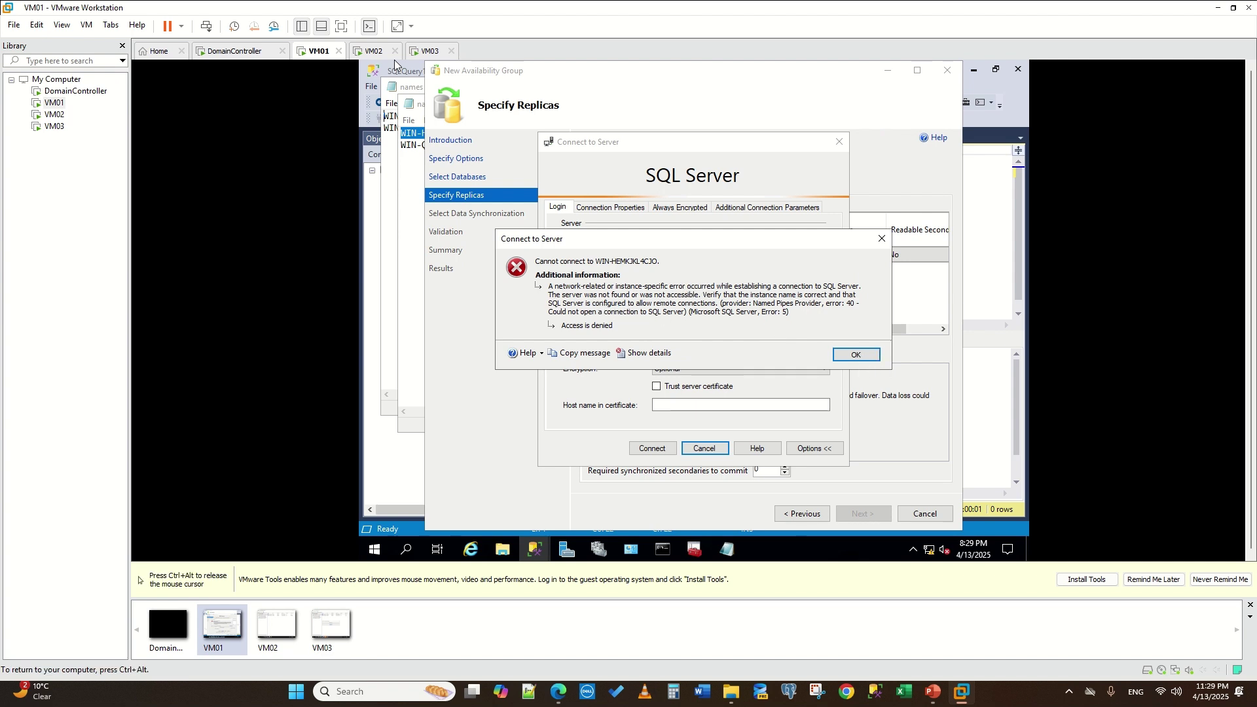
{"action": "left_click", "coordinate": [857, 355]}
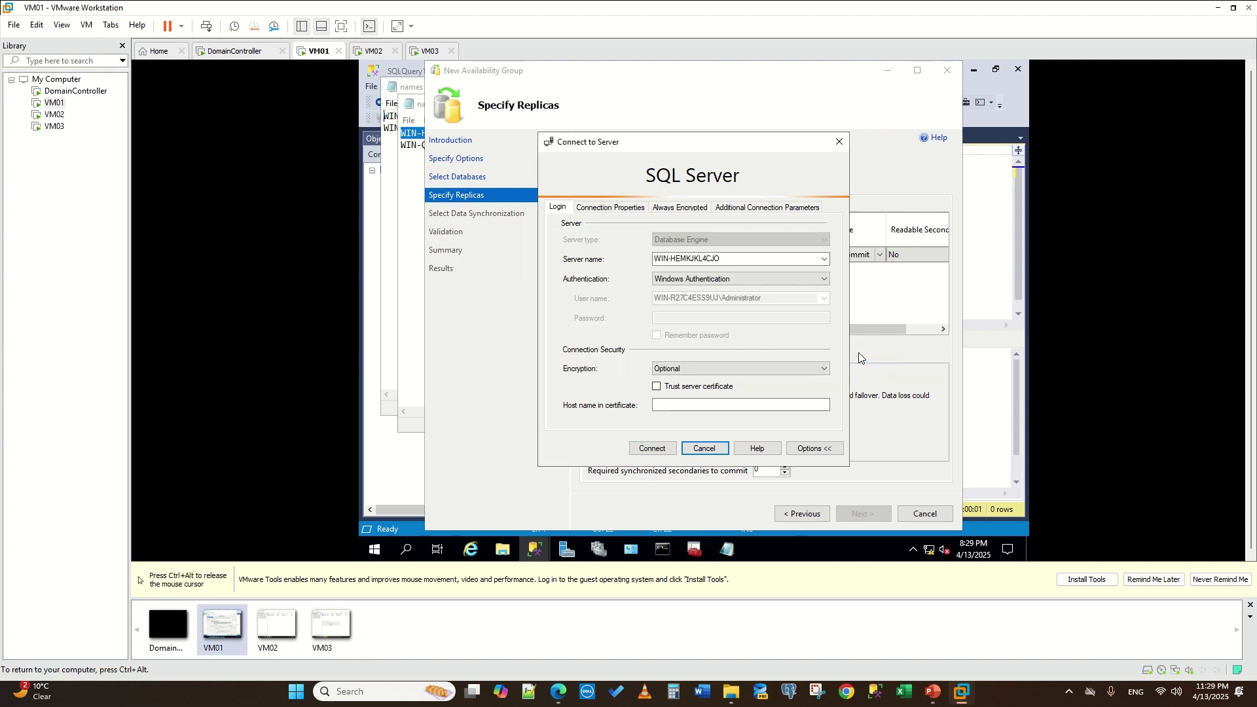
{"action": "left_click", "coordinate": [658, 450]}
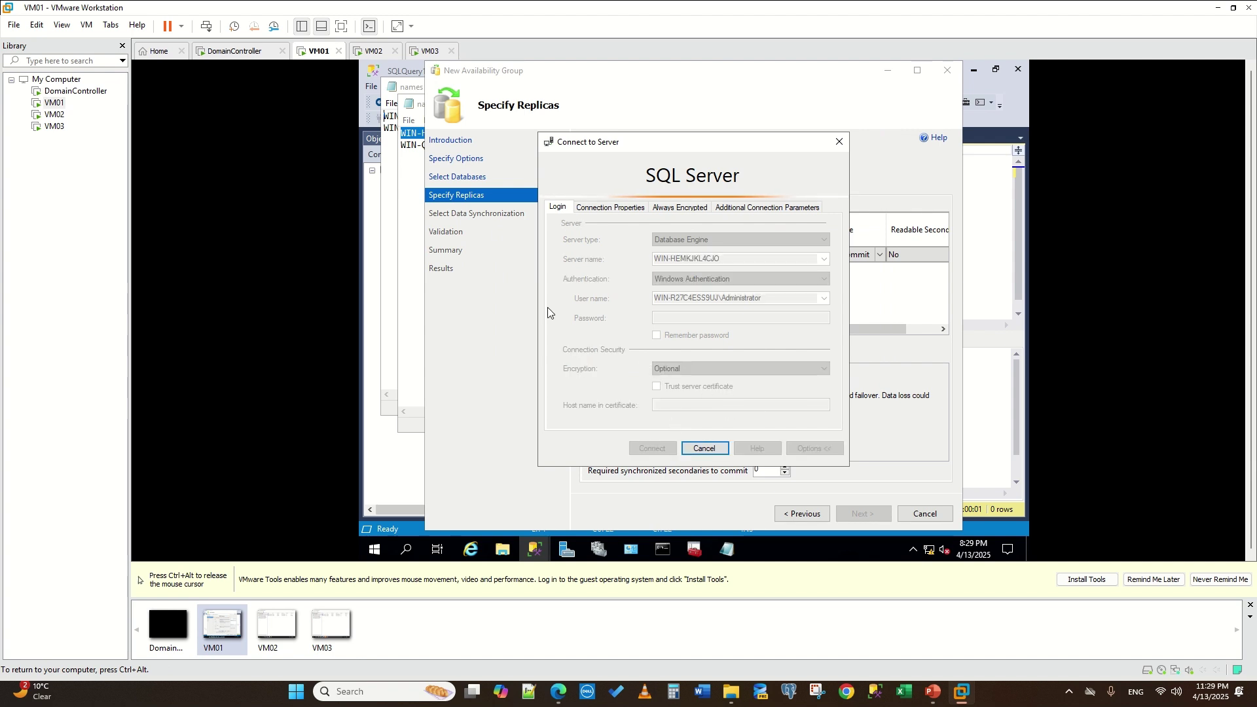
{"action": "key", "text": "ctrl+alt"}
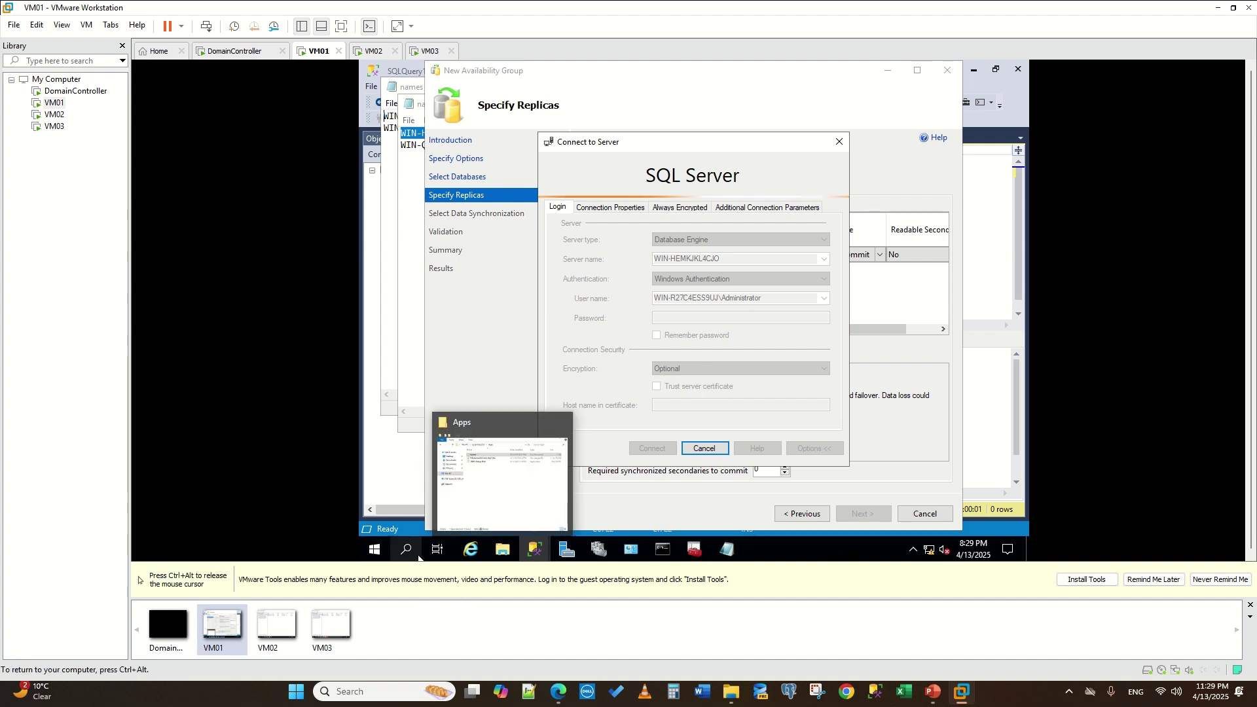
- Search for 'fire' and open Windows Defender Firewall with Advanced Security on VM01
{"action": "left_click", "coordinate": [418, 553]}
{"action": "type", "text": "configura"}
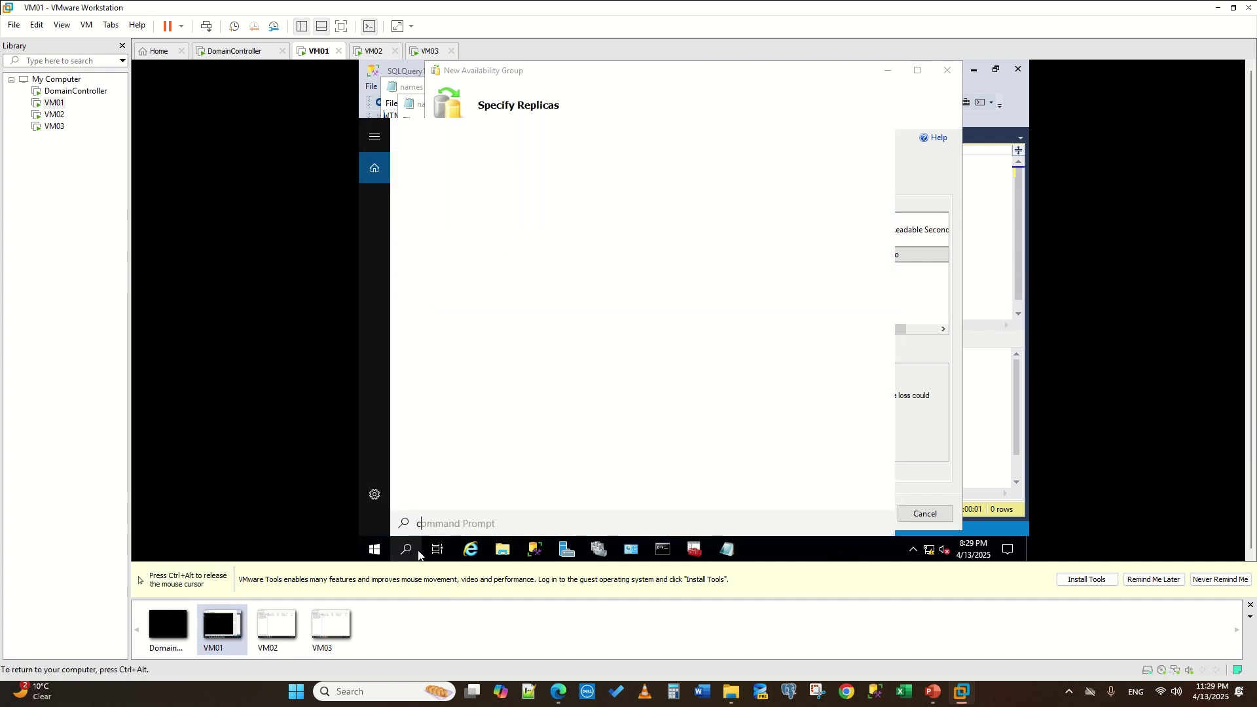
{"action": "type", "text": "tion"}
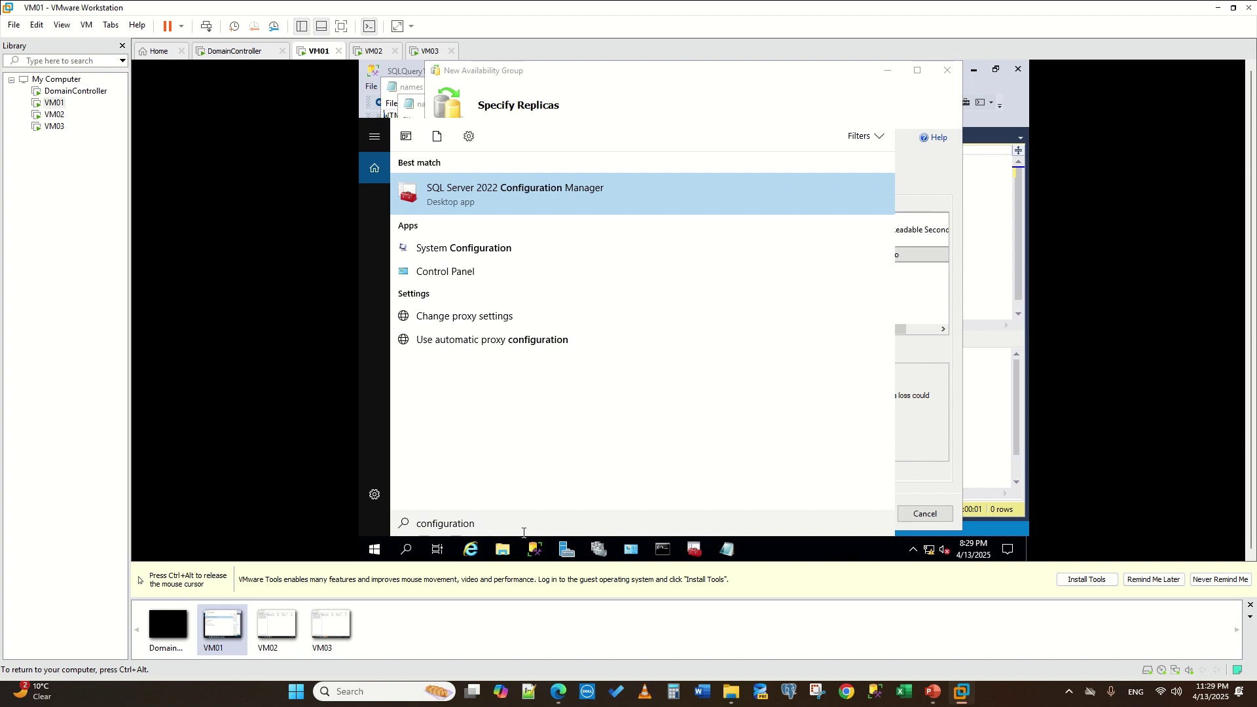
{"action": "key", "text": "ctrl+a"}
{"action": "key", "text": "ctrl+alt"}
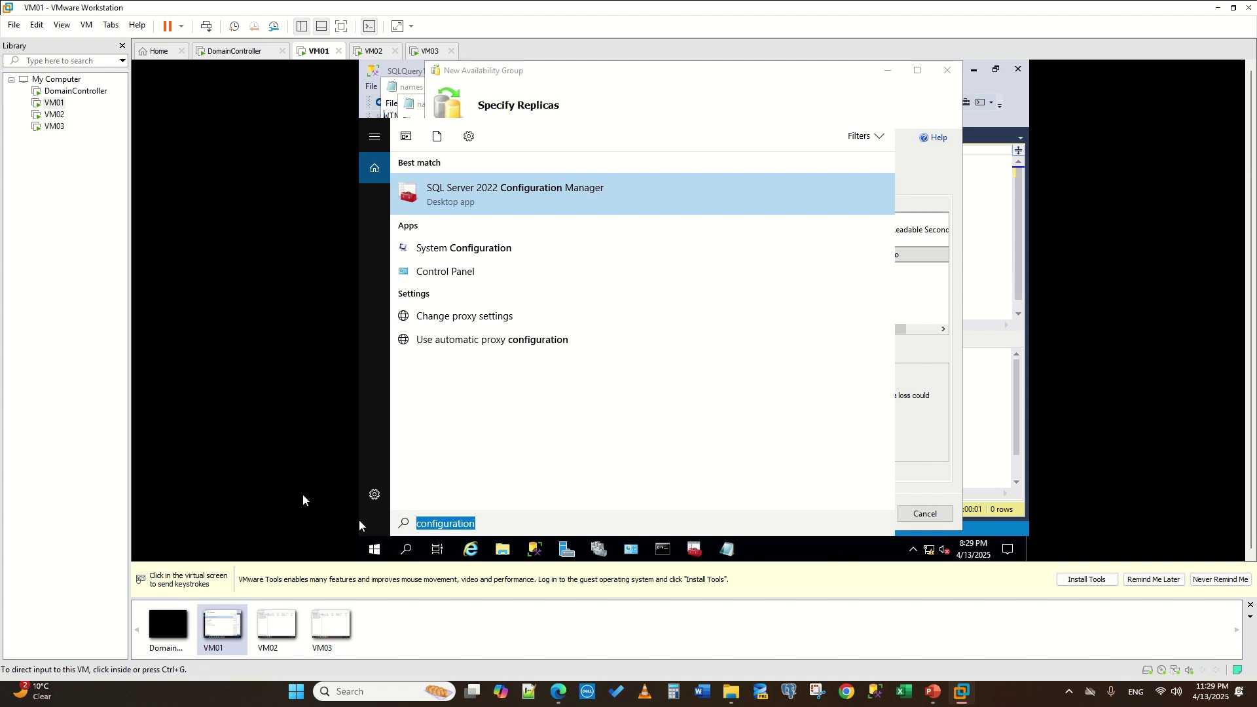
{"action": "left_click", "coordinate": [519, 520]}
{"action": "key", "text": "ctrl+a"}
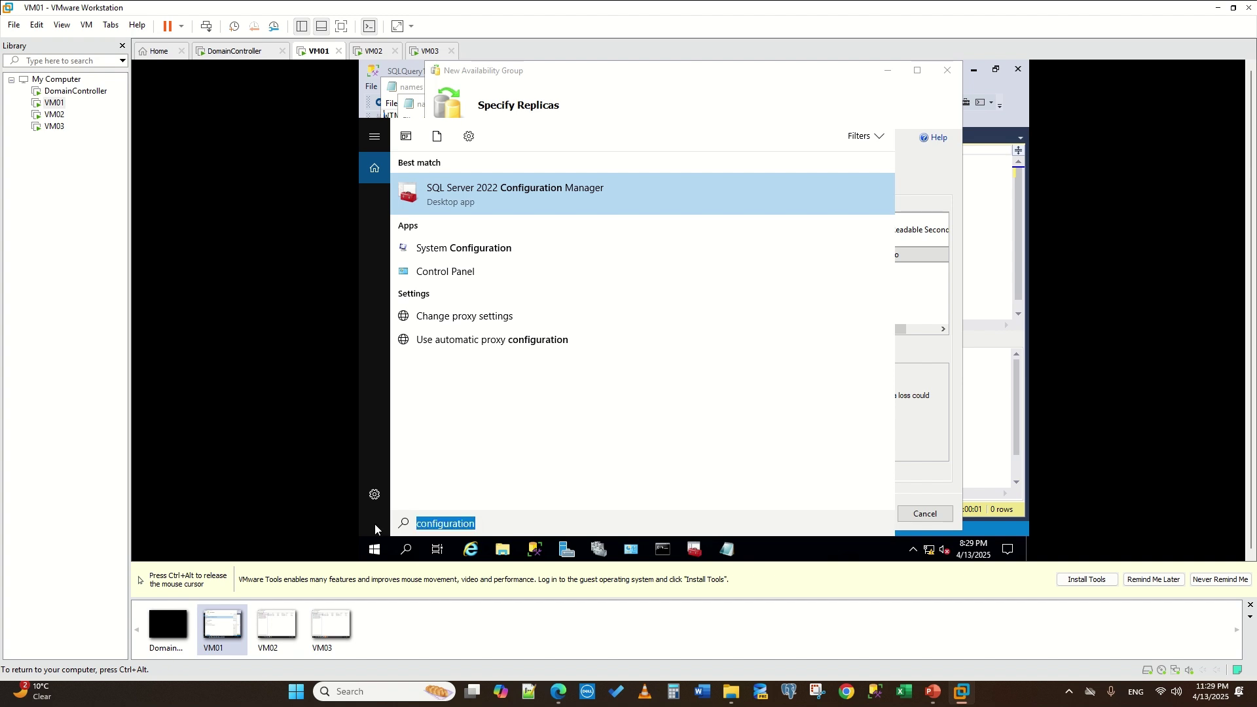
{"action": "type", "text": "fire"}
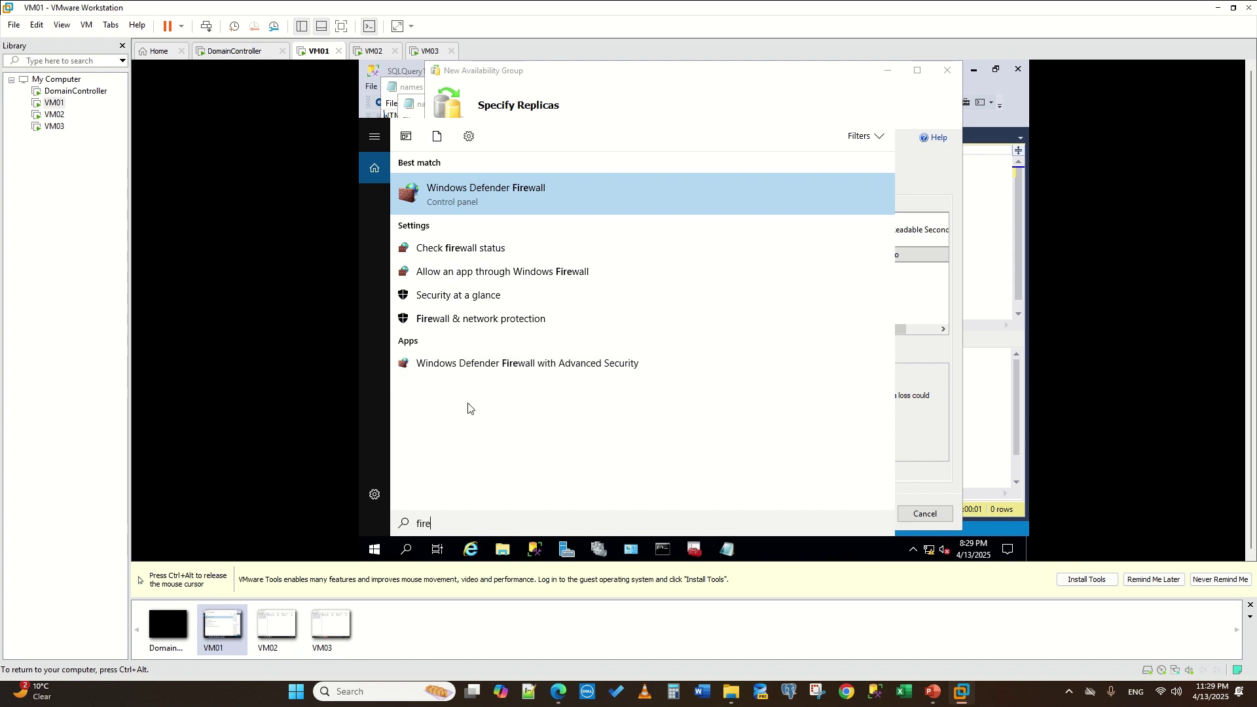
{"action": "left_click", "coordinate": [609, 368]}
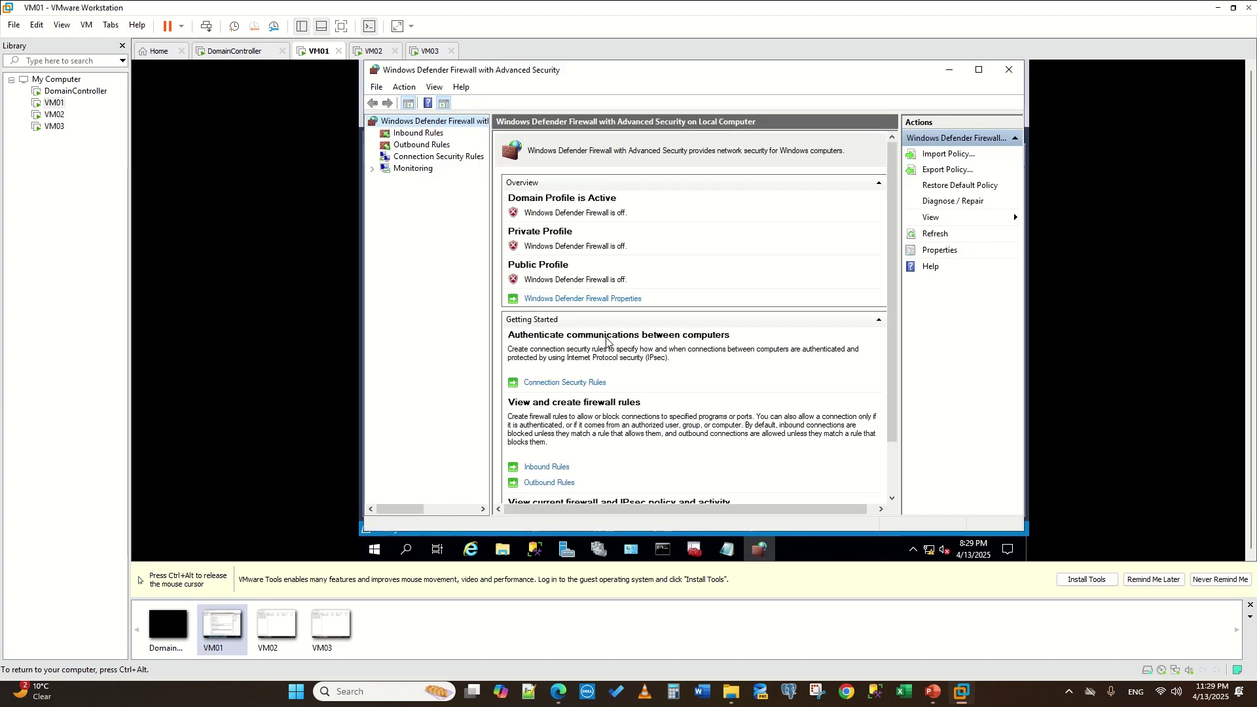
- On VM01, create inbound port rule TCPIP allowing TCP 1433, 1434 and 5022 on all profiles
{"action": "left_click", "coordinate": [416, 133]}
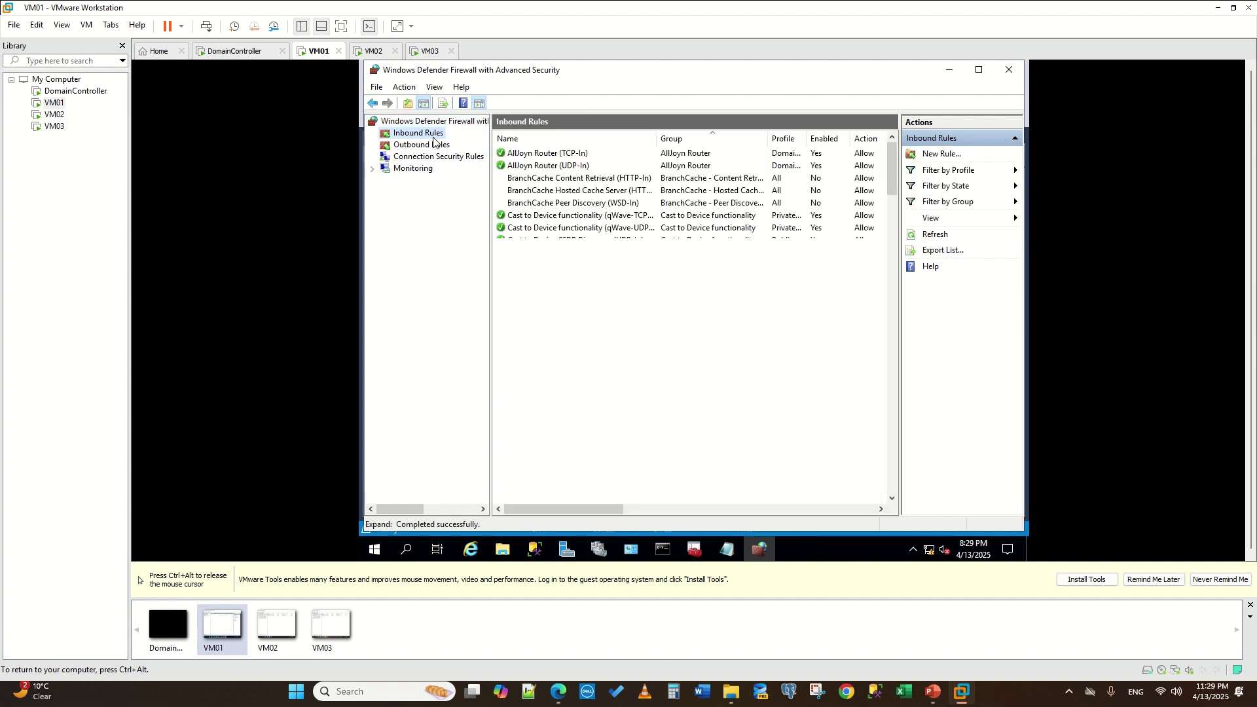
{"action": "left_click", "coordinate": [944, 154]}
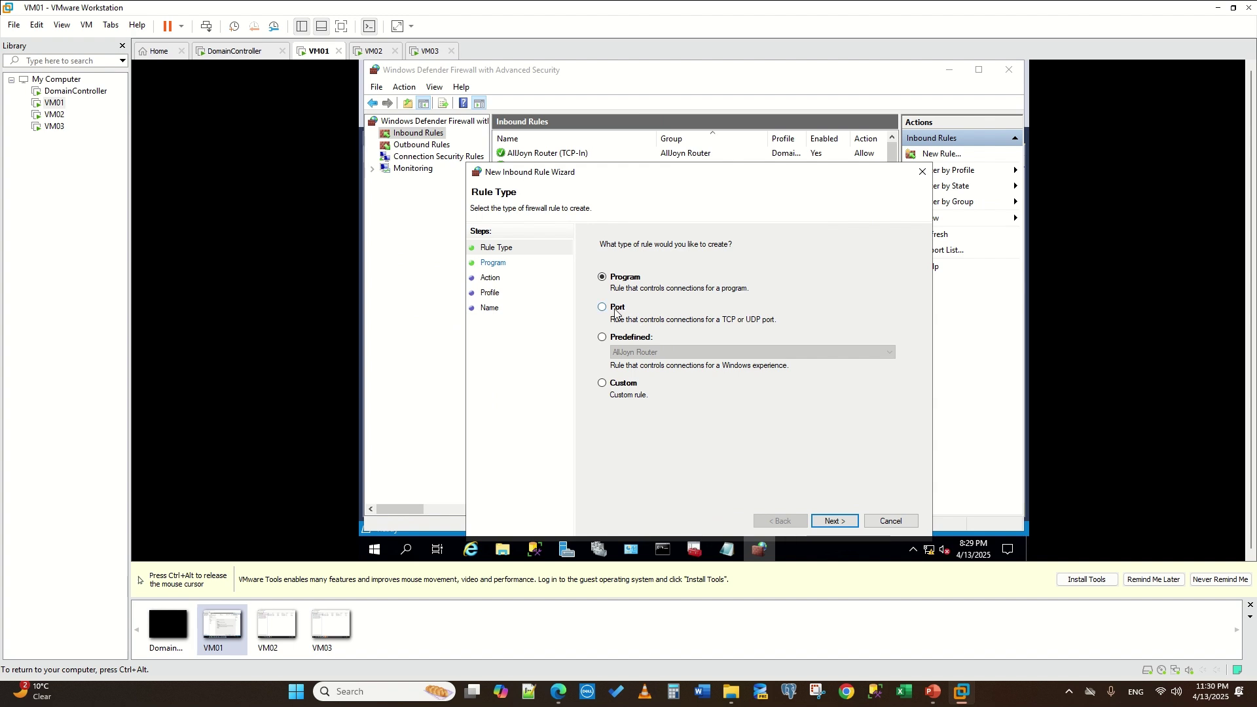
{"action": "left_click", "coordinate": [616, 310]}
{"action": "left_click", "coordinate": [828, 521]}
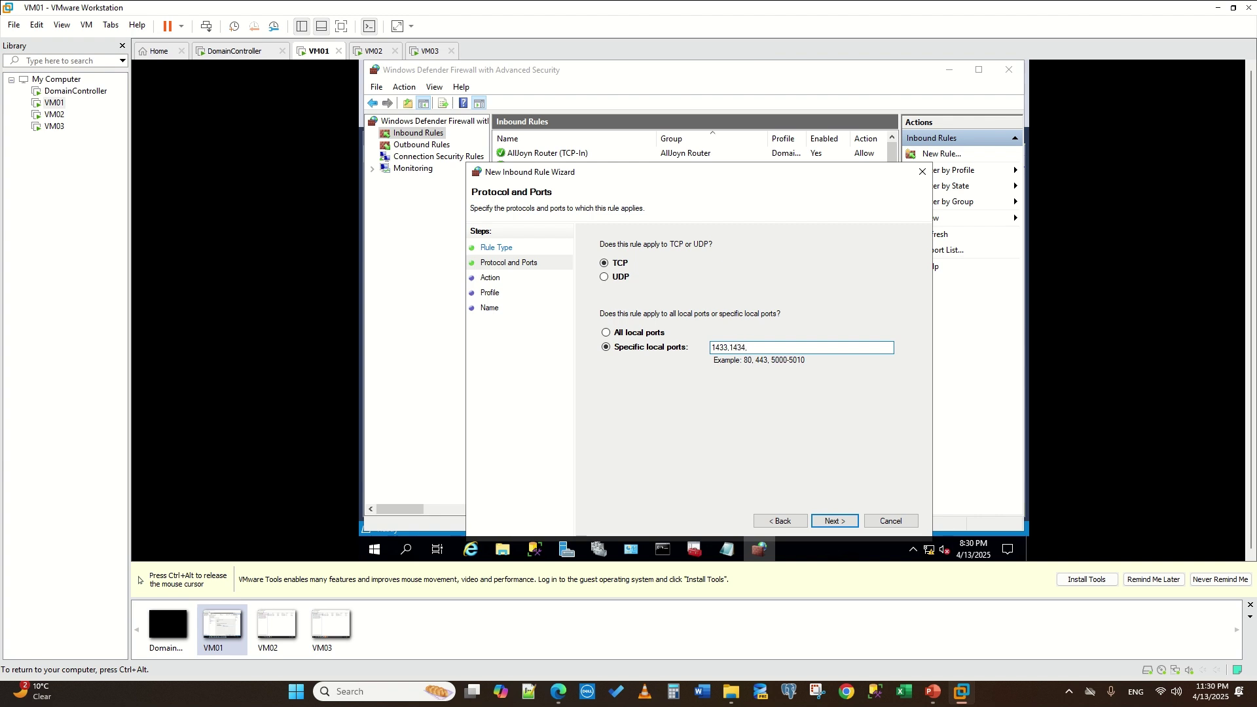
{"action": "type", "text": "2"}
{"action": "key", "text": "ctrl+alt"}
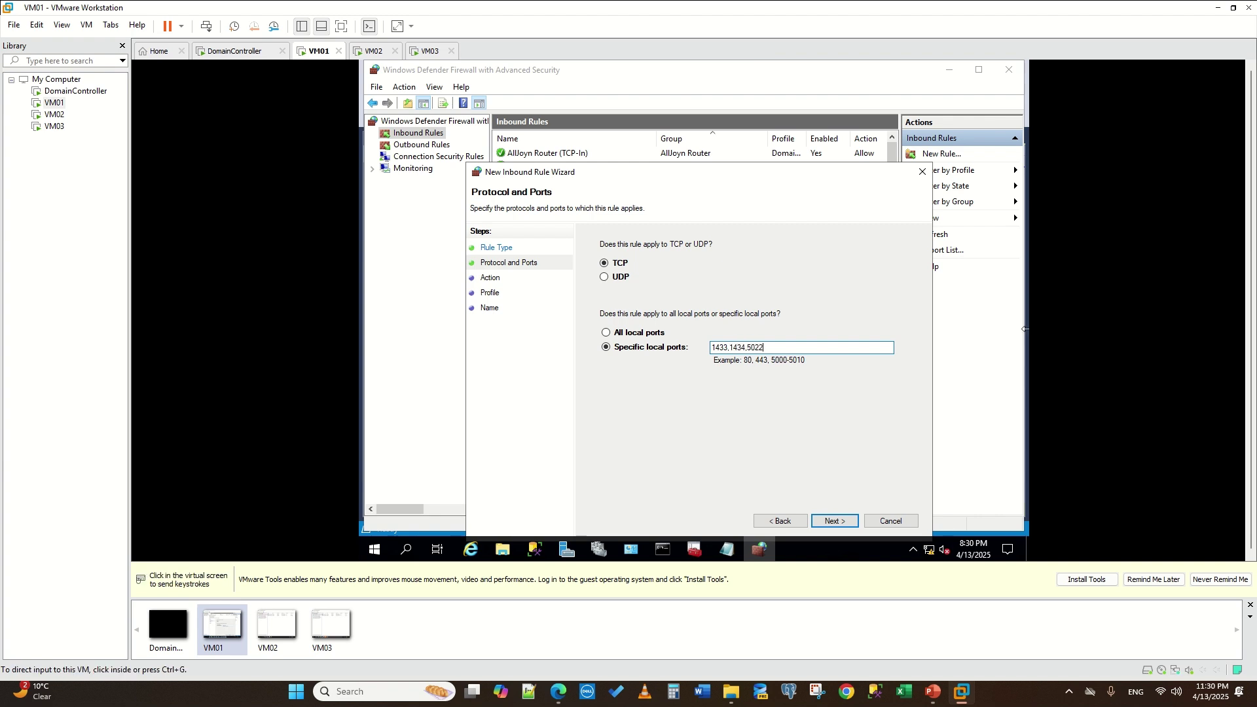
{"action": "left_click", "coordinate": [836, 523]}
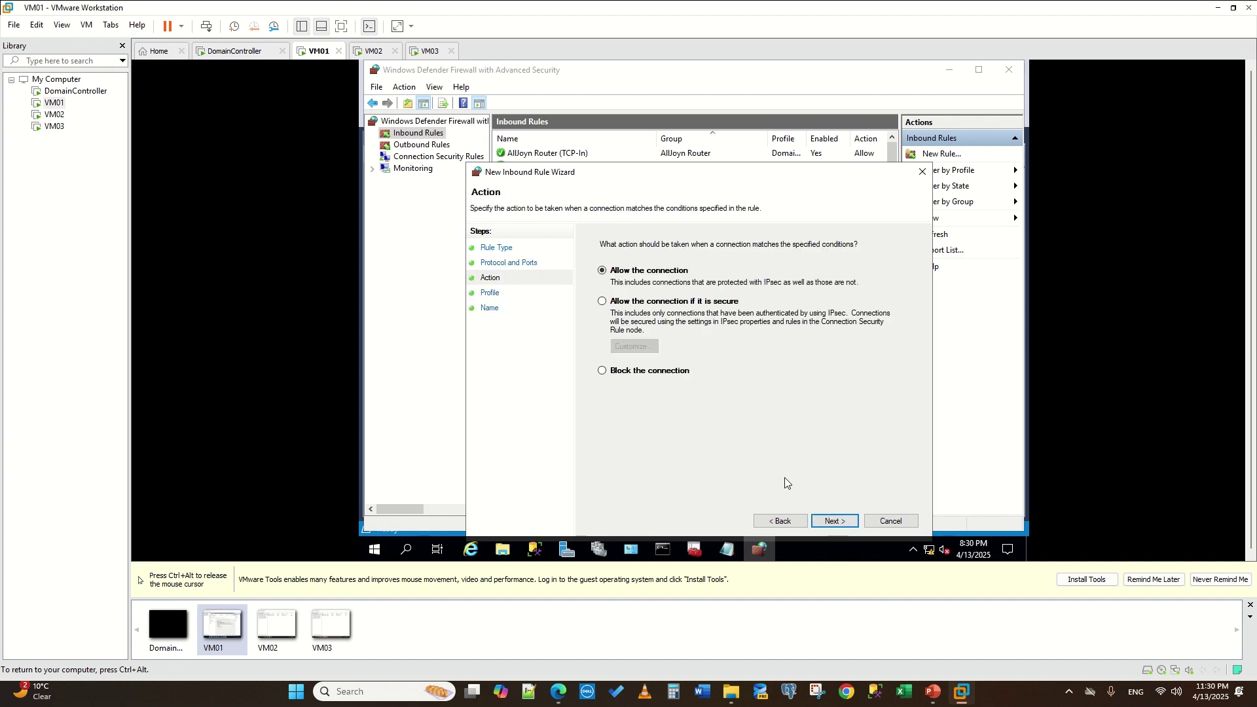
{"action": "left_click", "coordinate": [836, 522]}
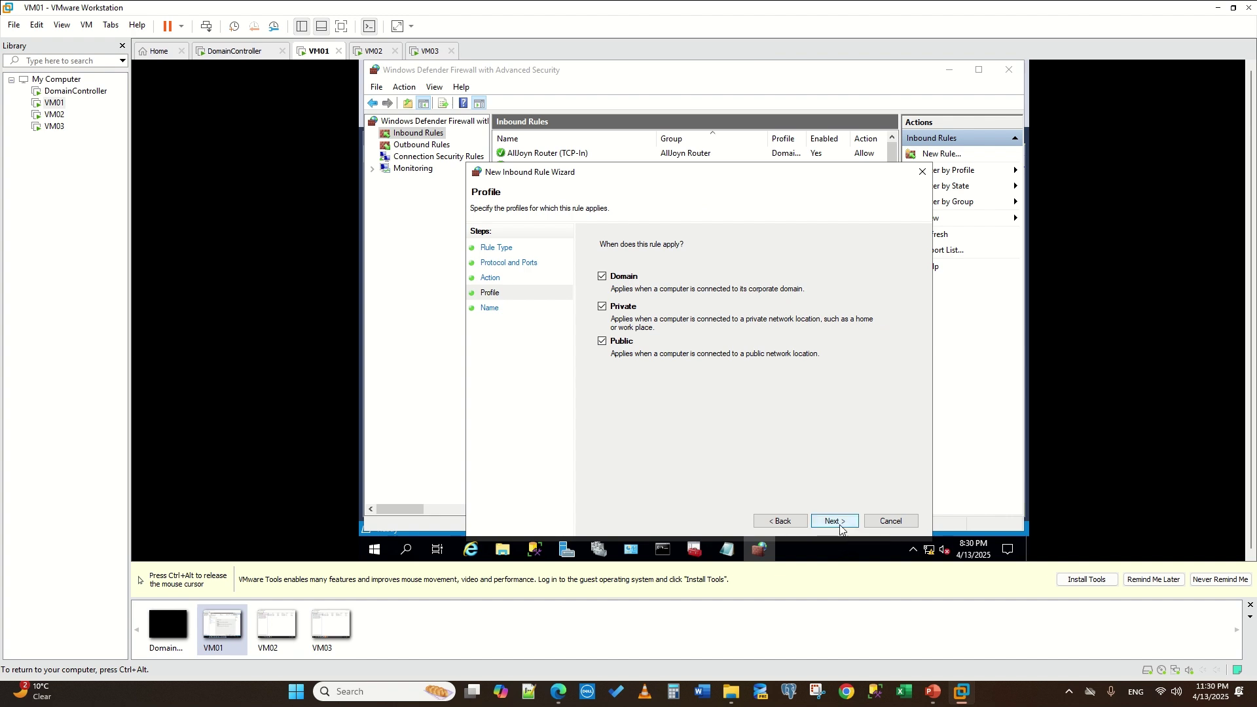
{"action": "left_click", "coordinate": [835, 521]}
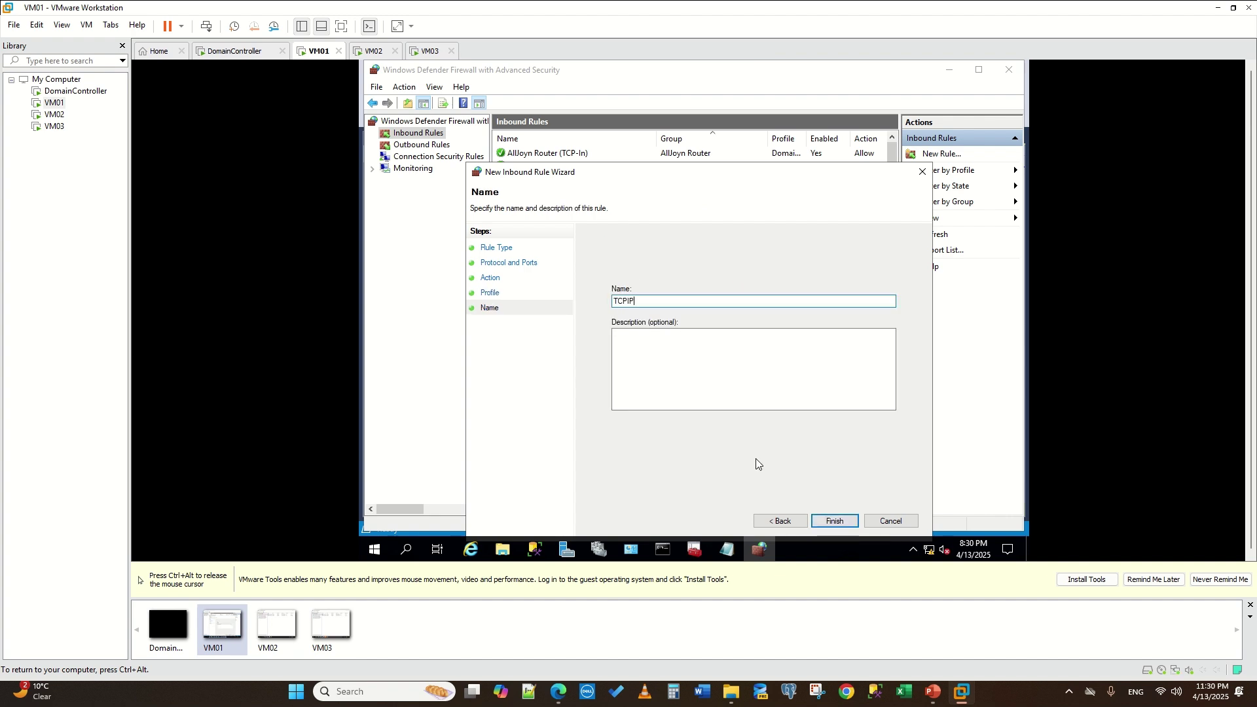
{"action": "left_click", "coordinate": [828, 521]}
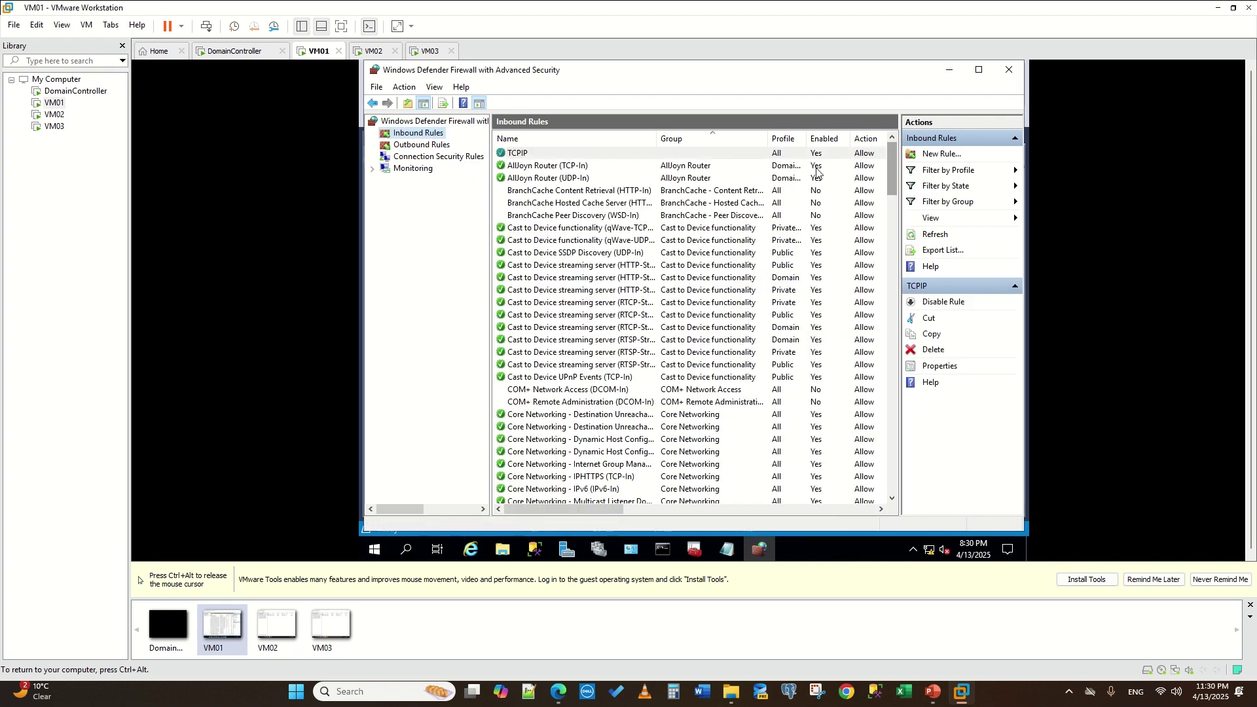
{"action": "left_click", "coordinate": [422, 145]}
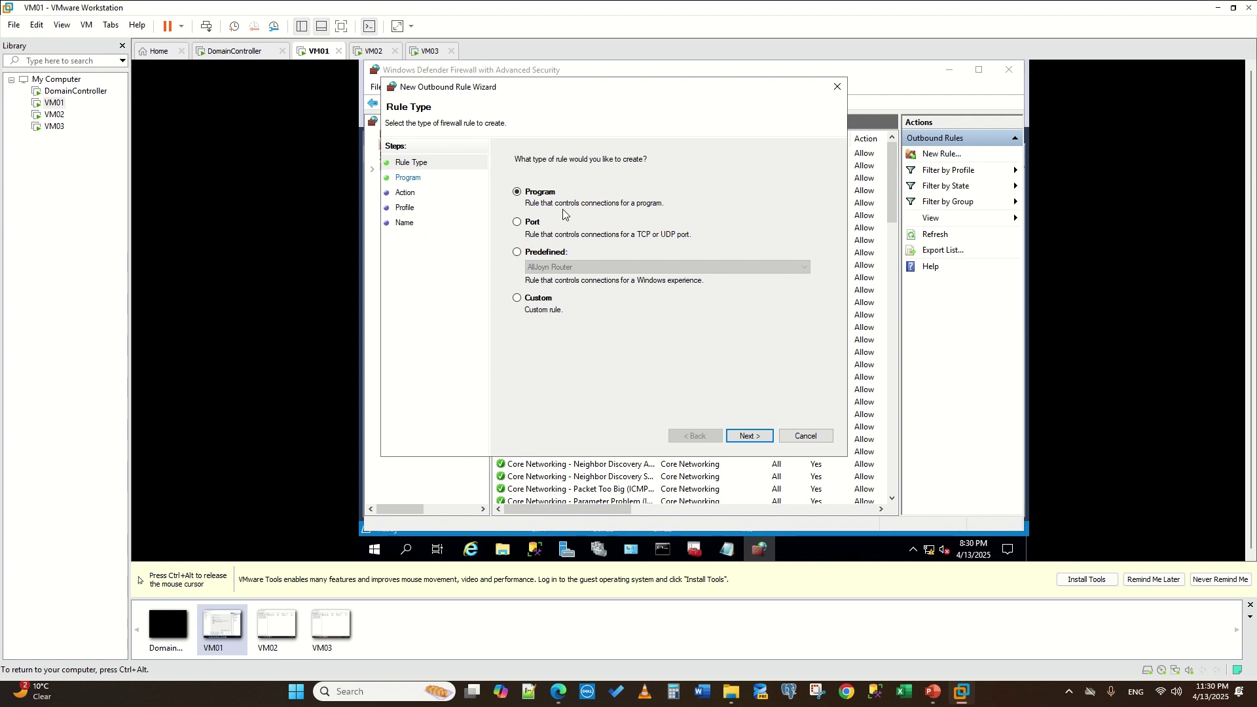
- Complete VM01's outbound TCP port rule TCPIP allowing the connection, then switch to VM02
{"action": "left_click", "coordinate": [526, 230]}
{"action": "left_click", "coordinate": [751, 436]}
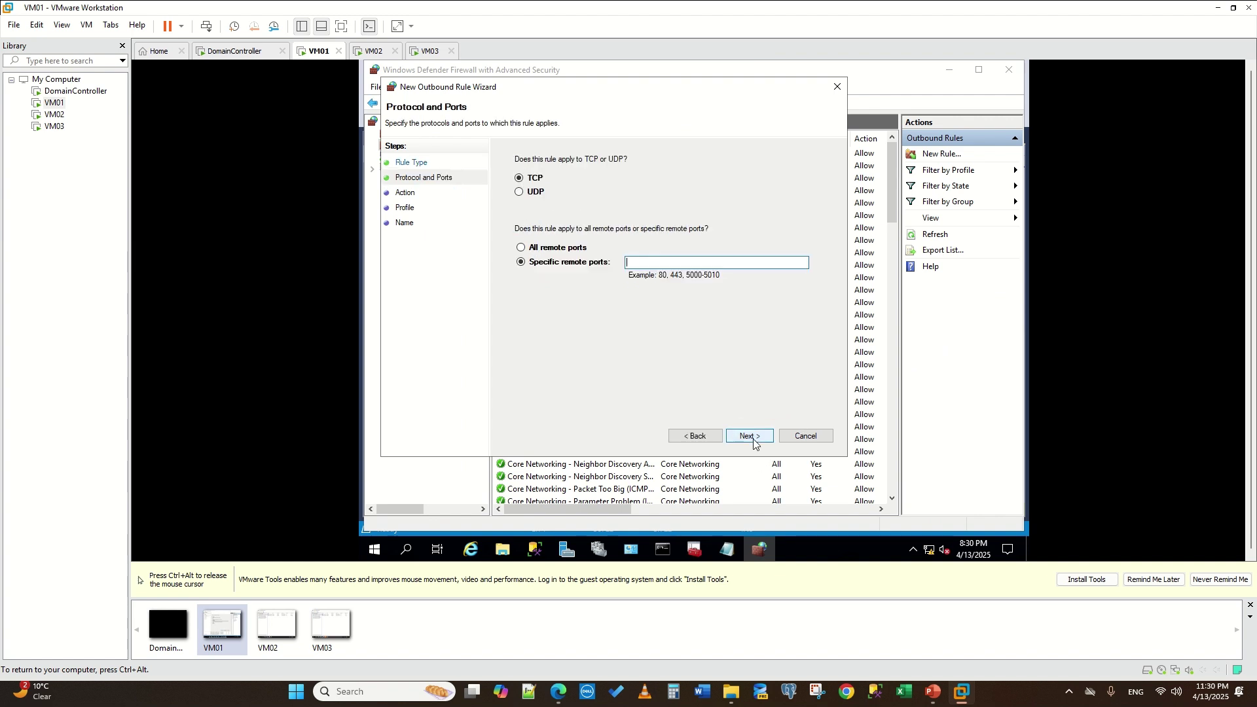
{"action": "type", "text": "24"}
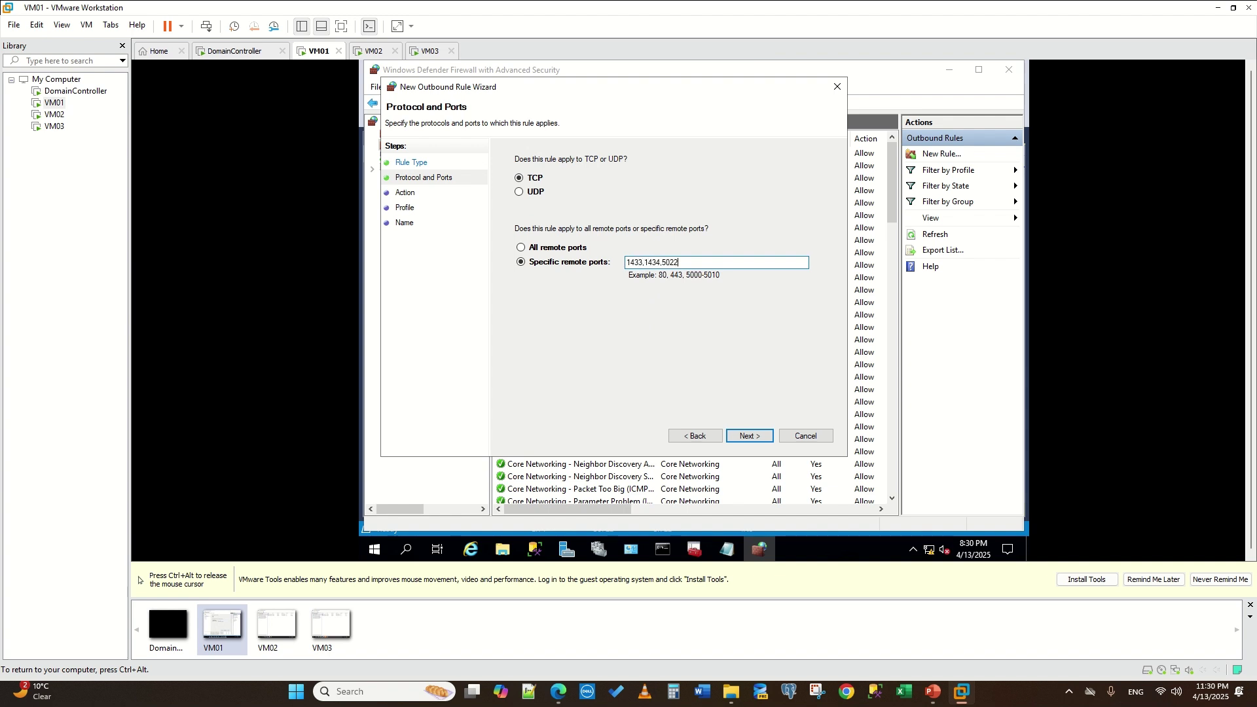
{"action": "left_click", "coordinate": [750, 436]}
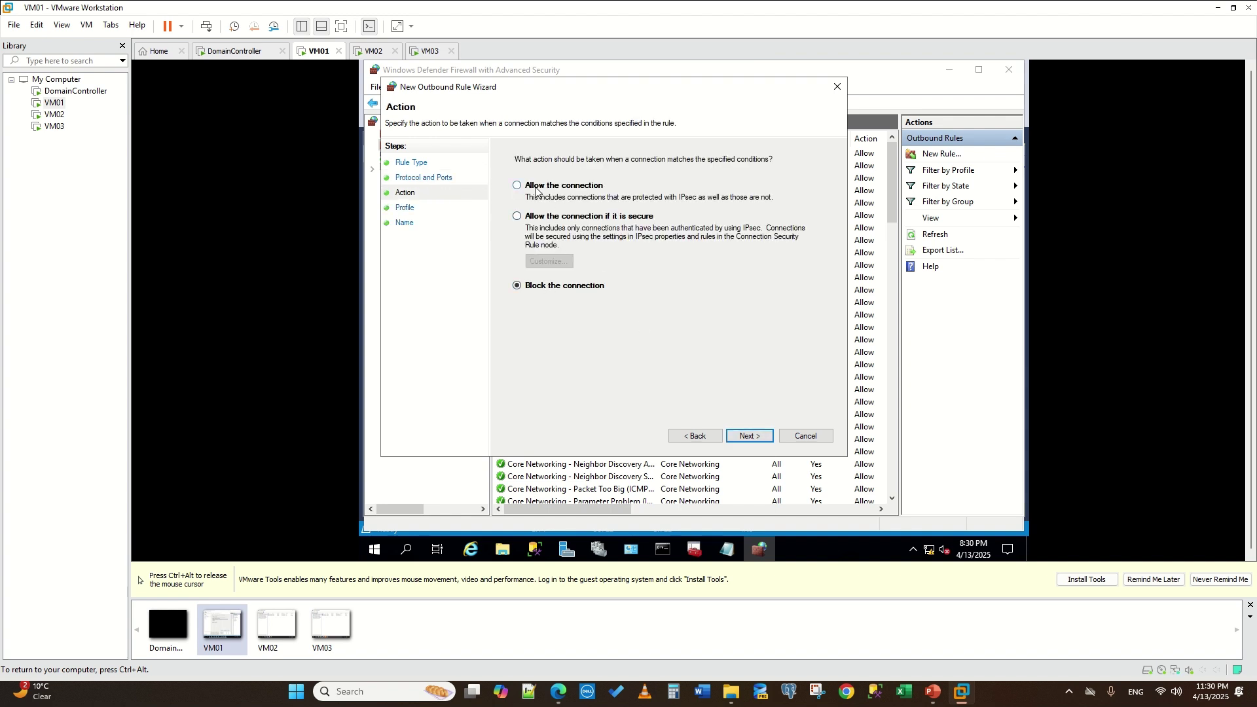
{"action": "left_click", "coordinate": [749, 436]}
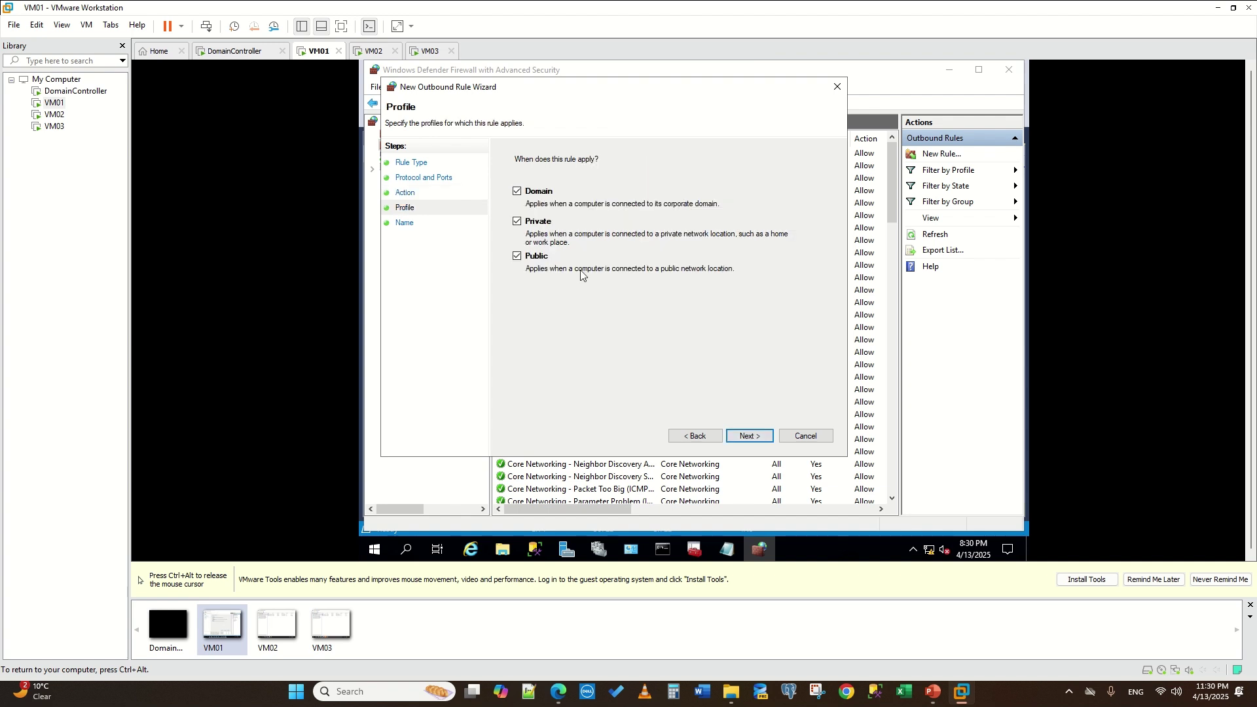
{"action": "left_click", "coordinate": [696, 436]}
{"action": "left_click", "coordinate": [735, 436]}
{"action": "left_click", "coordinate": [751, 437]}
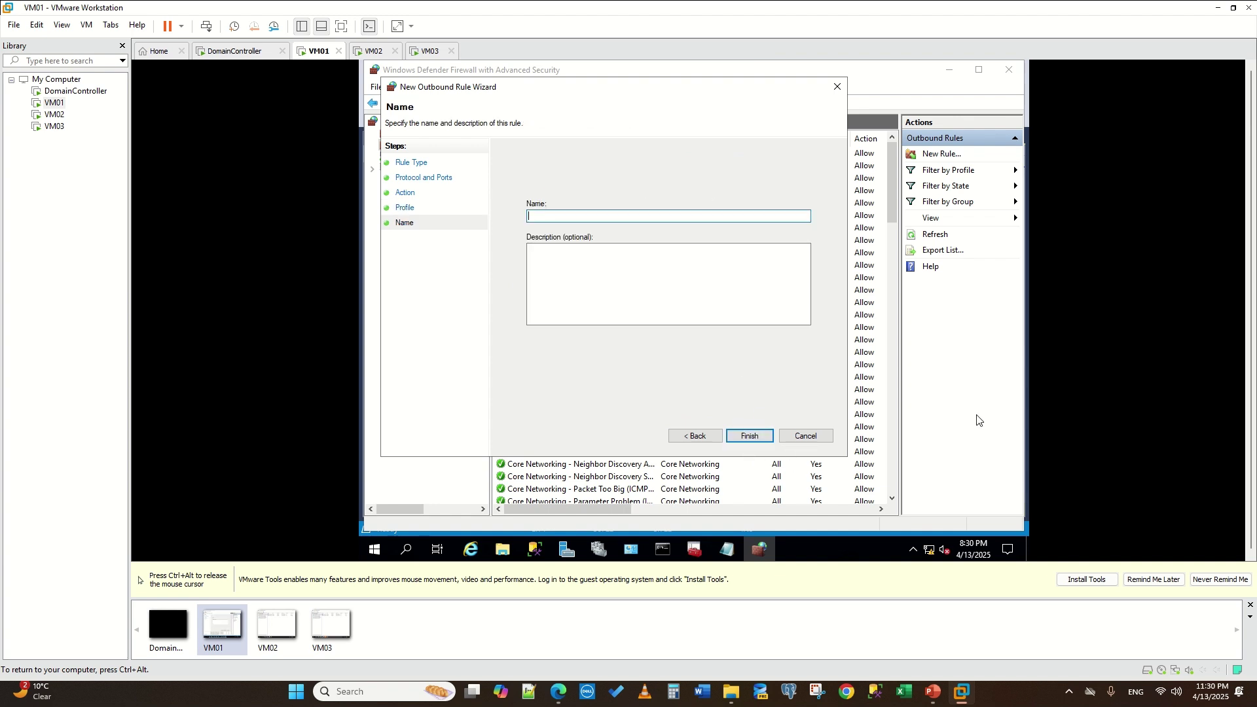
{"action": "type", "text": "TCPIP"}
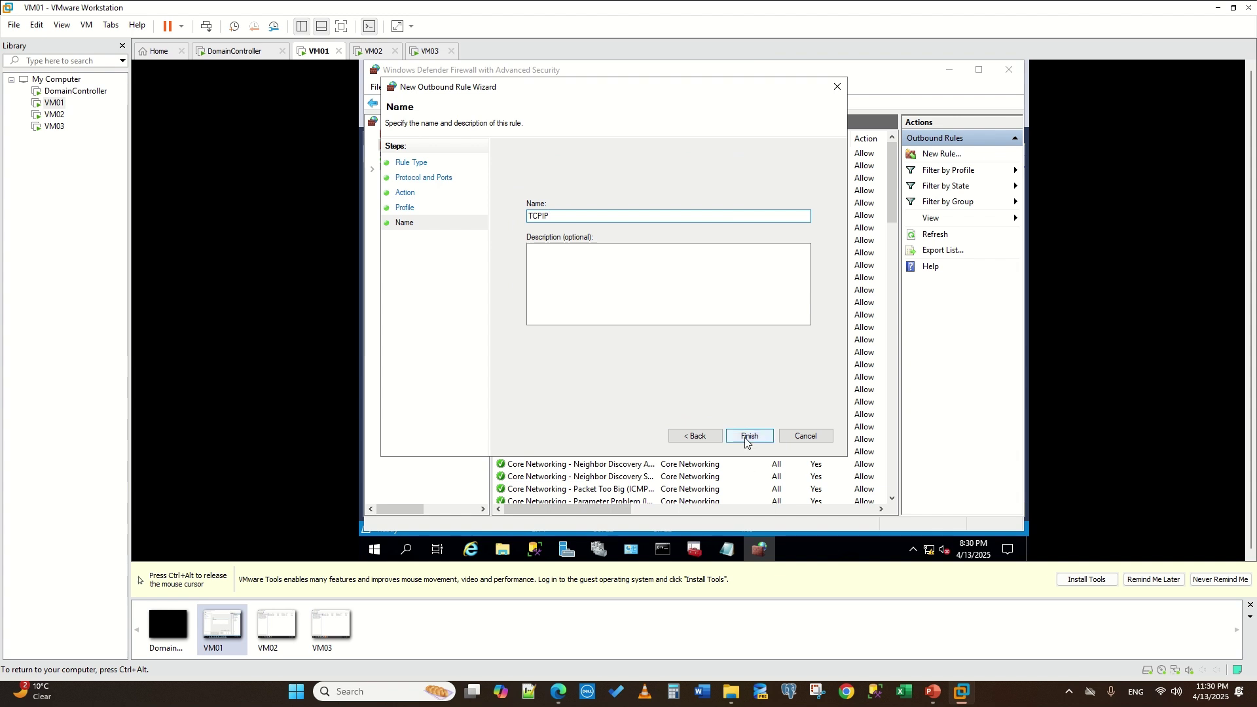
{"action": "left_click", "coordinate": [749, 436]}
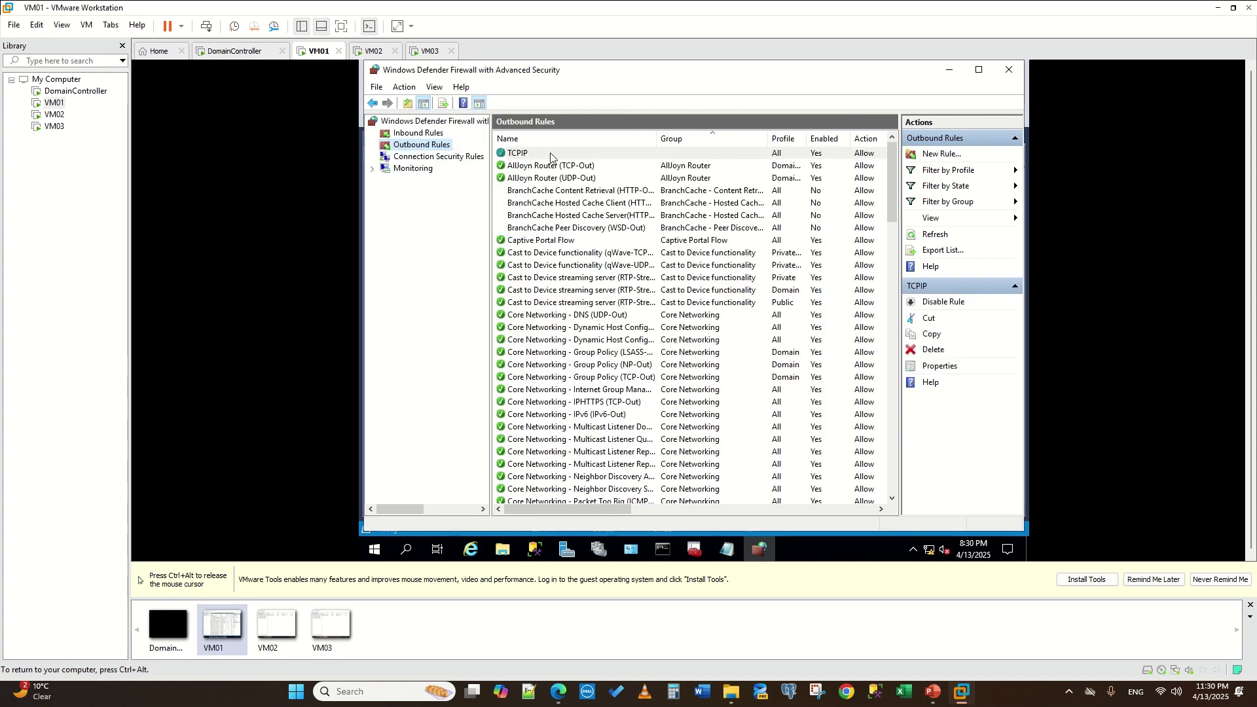
{"action": "key", "text": "ctrl+alt"}
{"action": "left_click", "coordinate": [367, 52]}
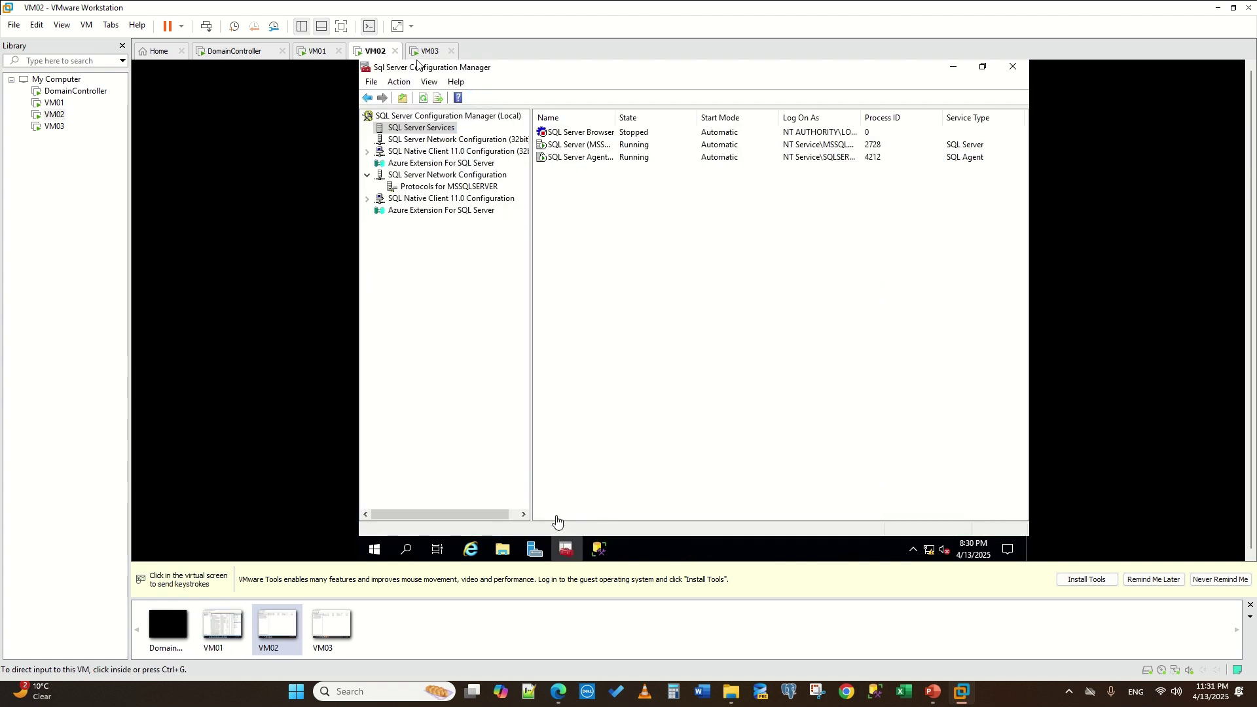
- On VM02, open Windows Defender Firewall and add allowing inbound TCP port rule TCPIP for 1433 and 1434
{"action": "left_click", "coordinate": [405, 550]}
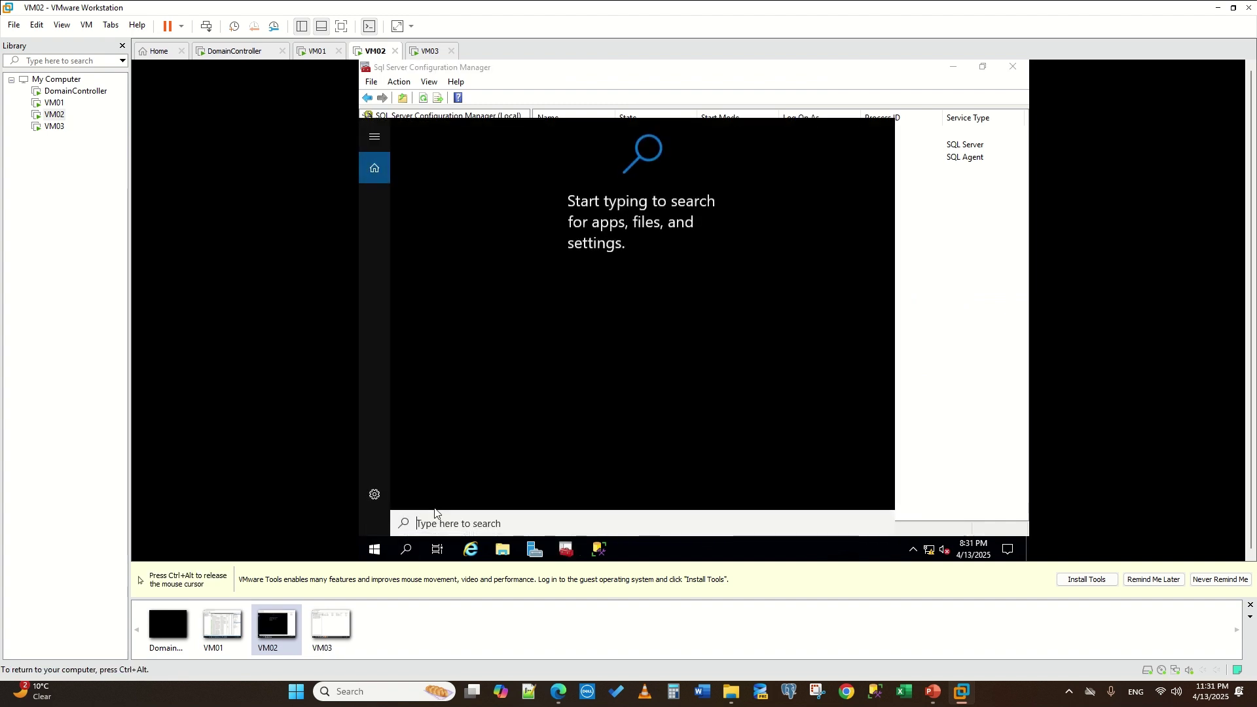
{"action": "type", "text": "fire"}
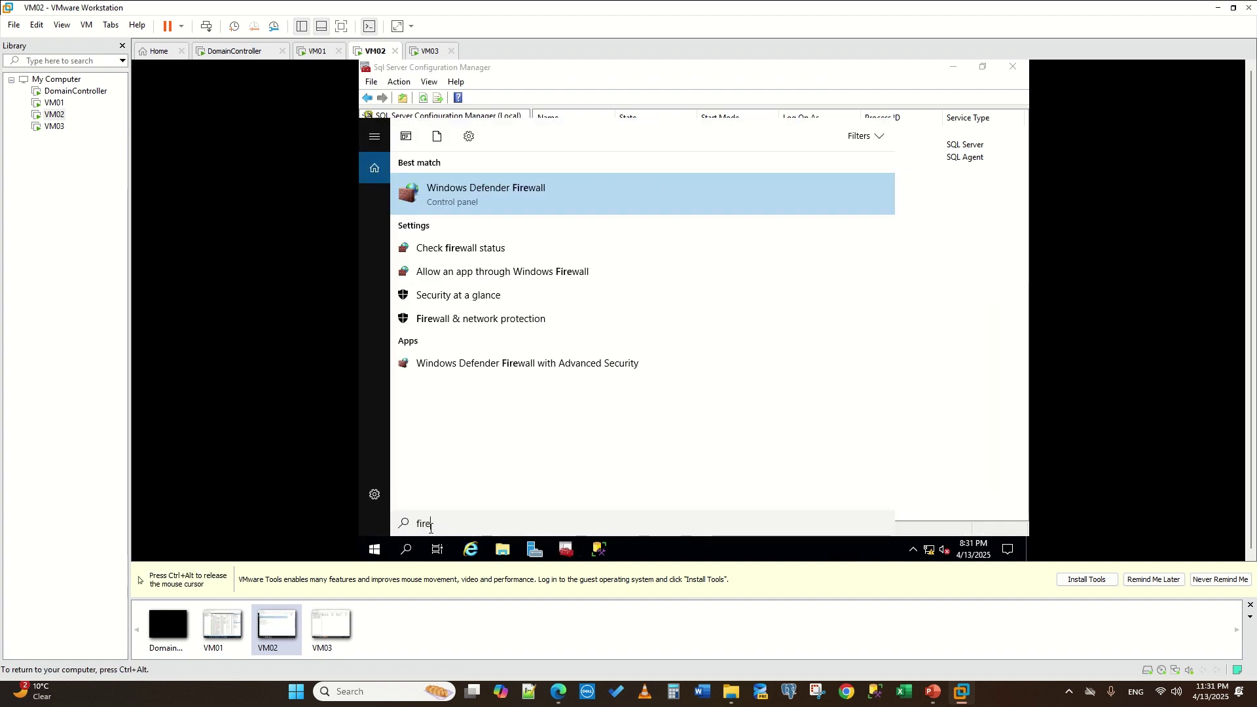
{"action": "type", "text": "wall"}
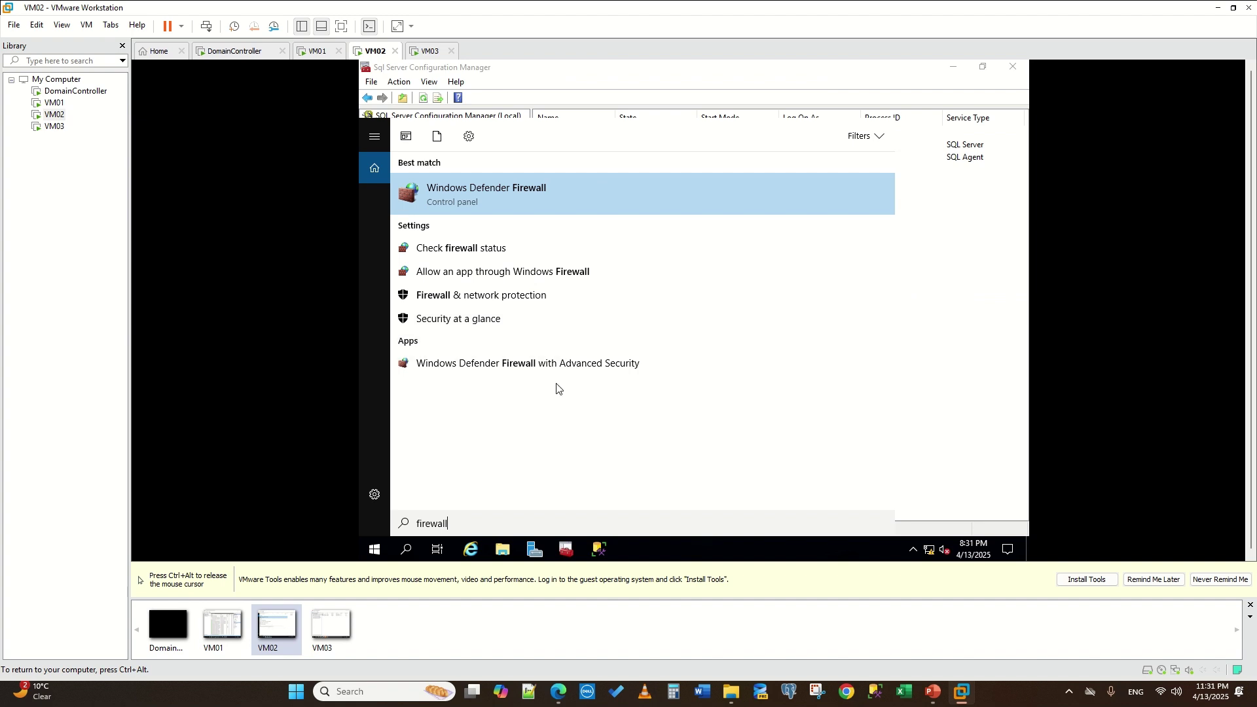
{"action": "left_click", "coordinate": [561, 363]}
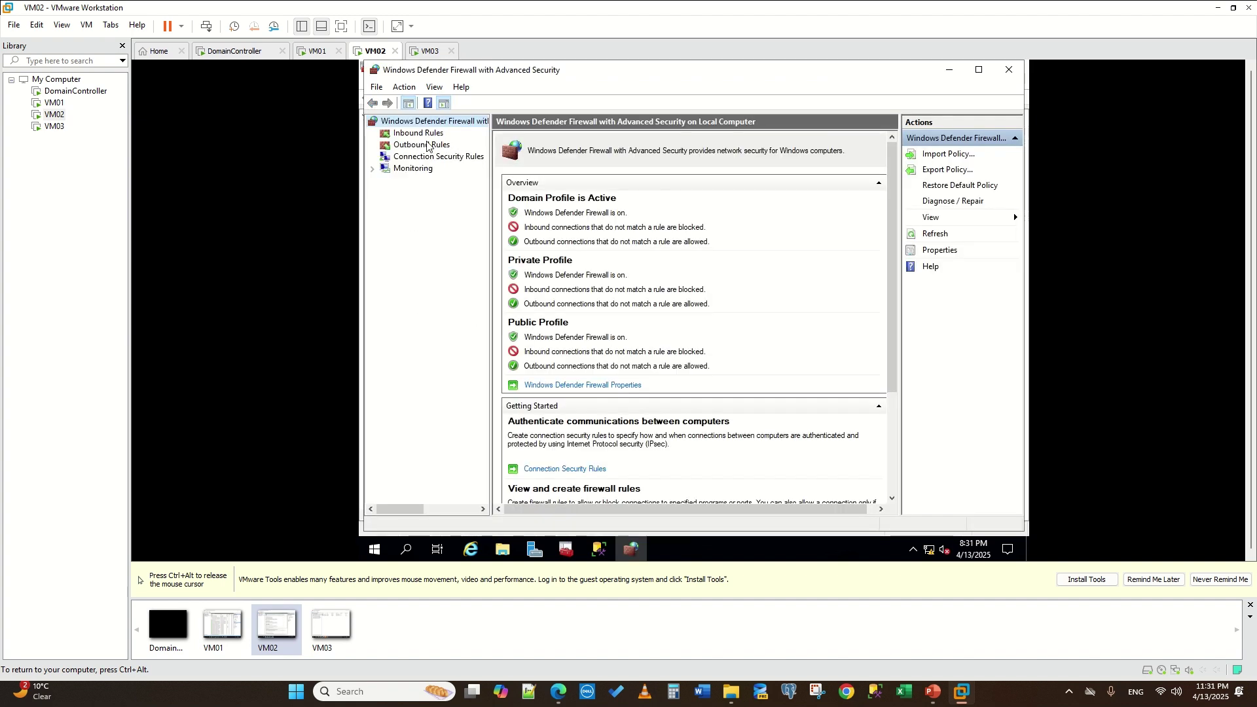
{"action": "left_click", "coordinate": [419, 133]}
{"action": "left_click", "coordinate": [925, 155]}
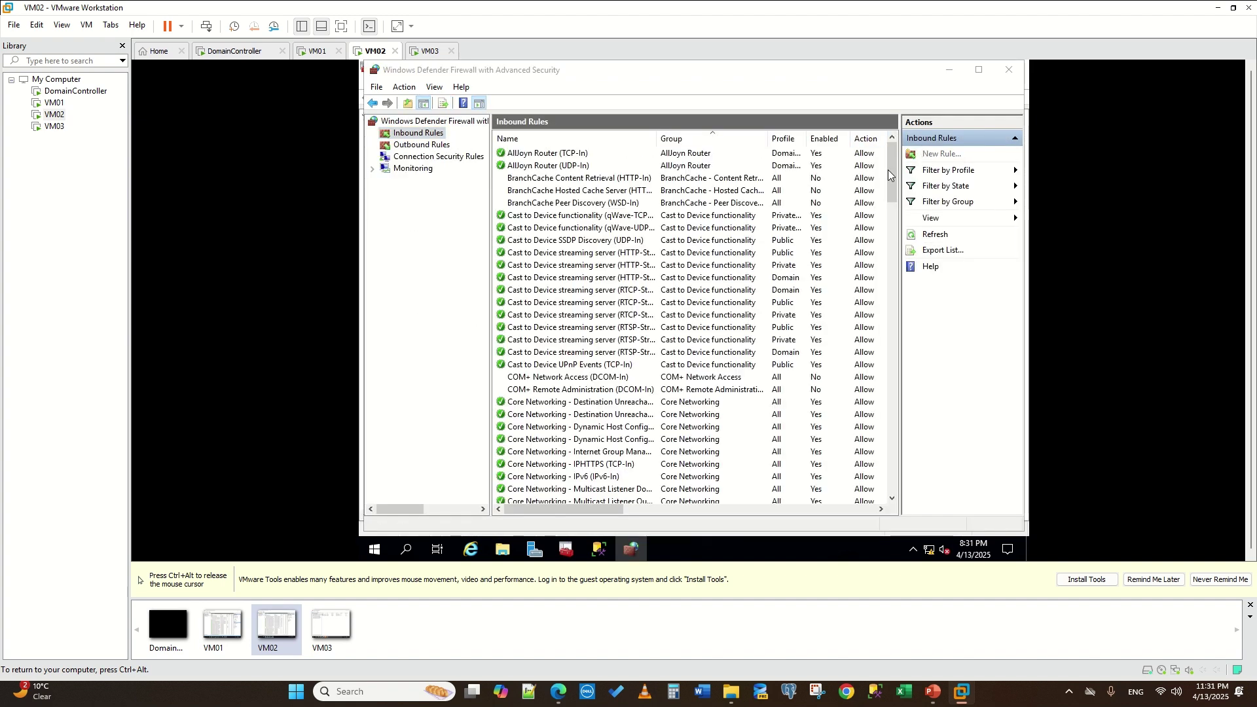
{"action": "left_click", "coordinate": [531, 221]}
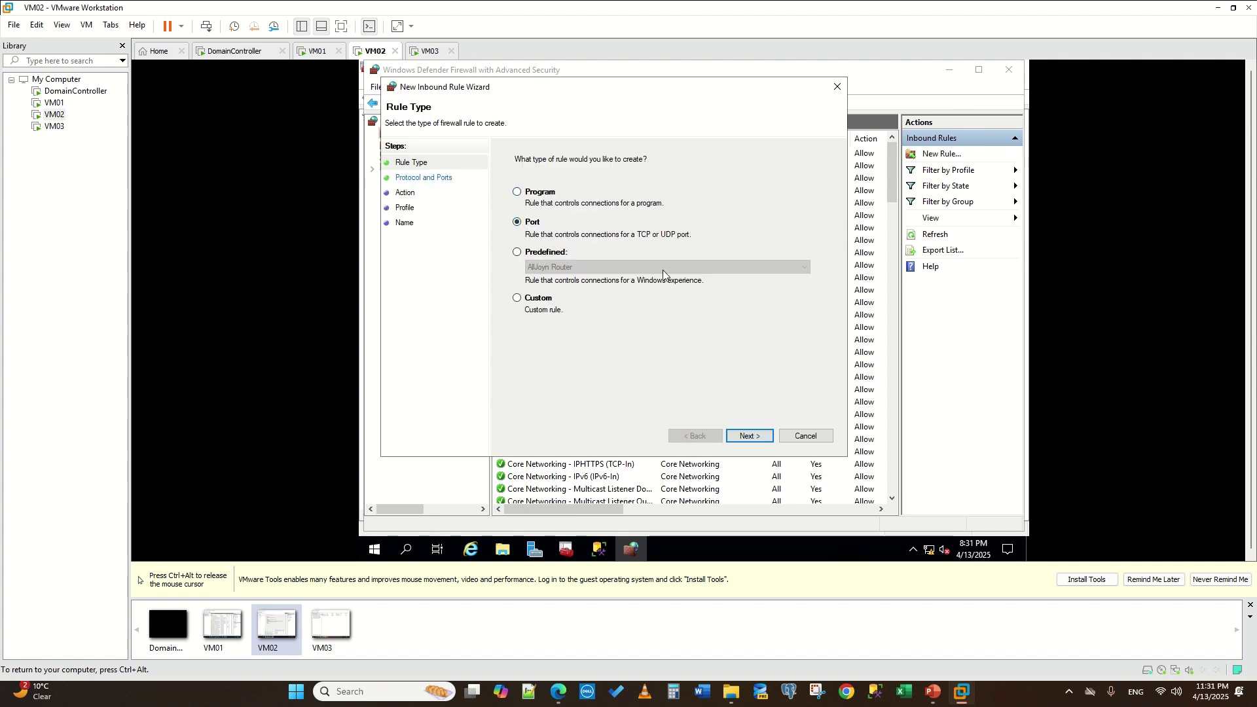
{"action": "left_click", "coordinate": [748, 436]}
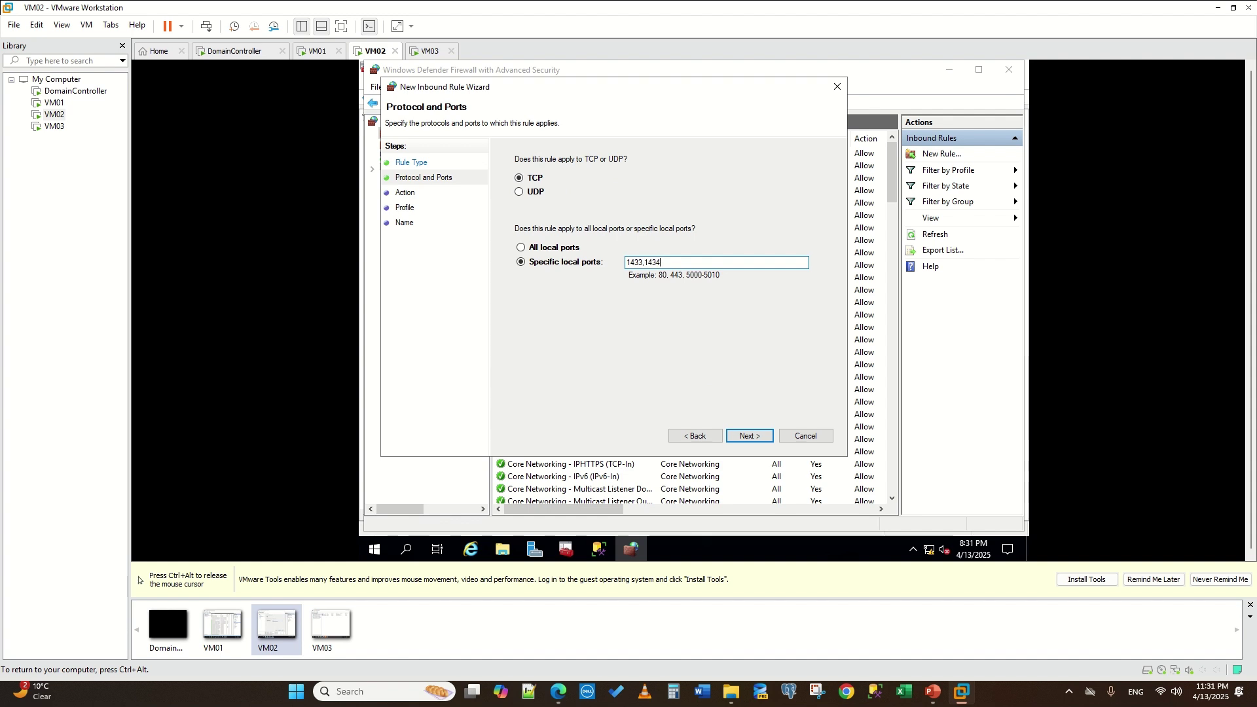
{"action": "type", "text": ", "}
{"action": "type", "text": "5922"}
{"action": "left_click", "coordinate": [750, 436]}
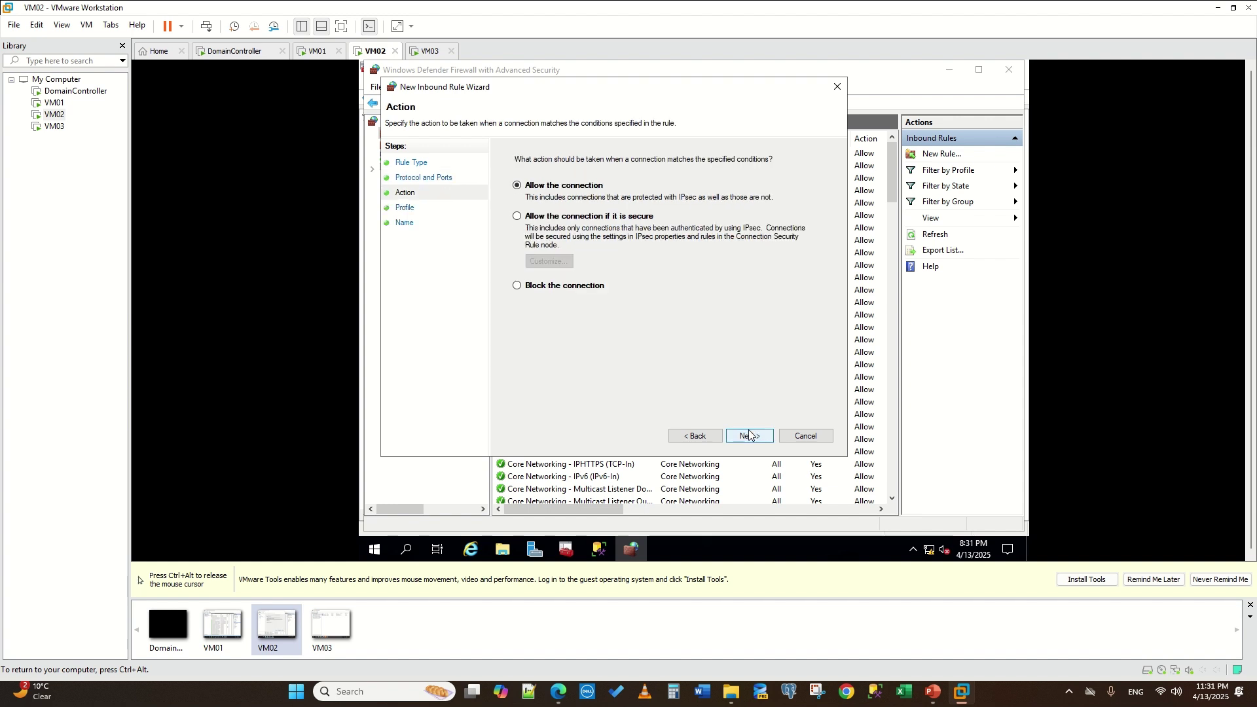
{"action": "left_click", "coordinate": [749, 436]}
{"action": "left_click", "coordinate": [746, 435]}
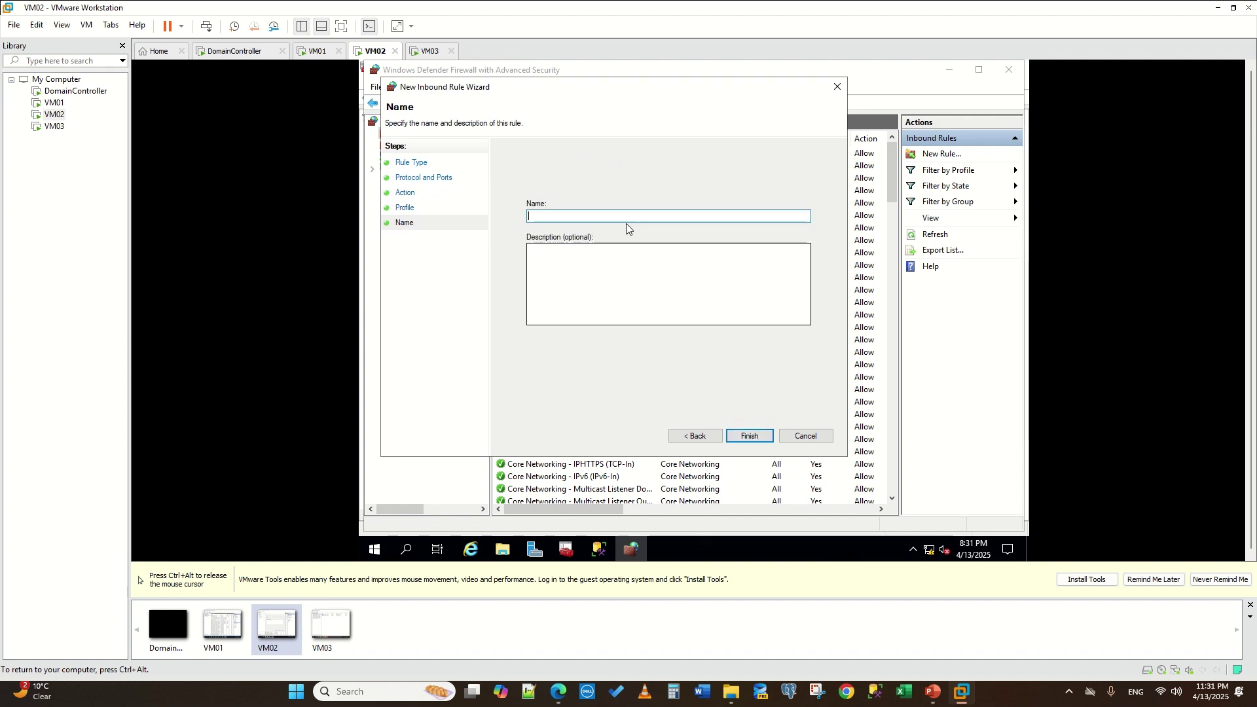
{"action": "type", "text": "TCPIP"}
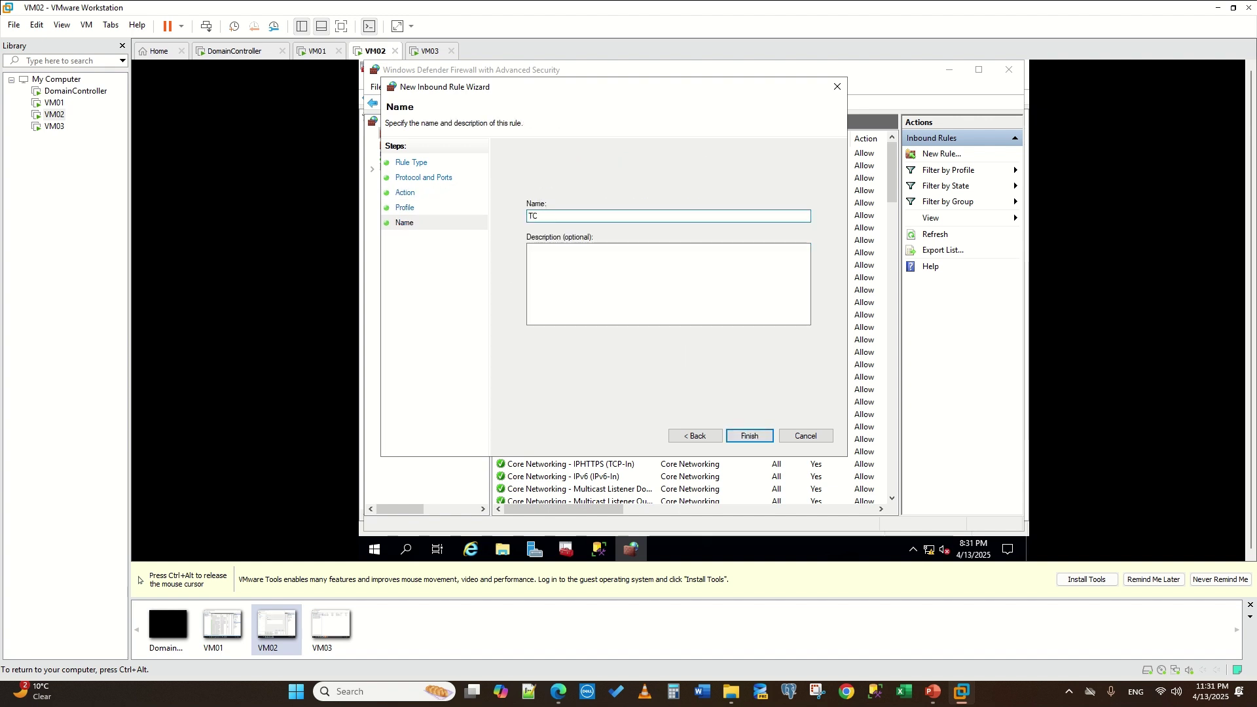
{"action": "left_click", "coordinate": [750, 435]}
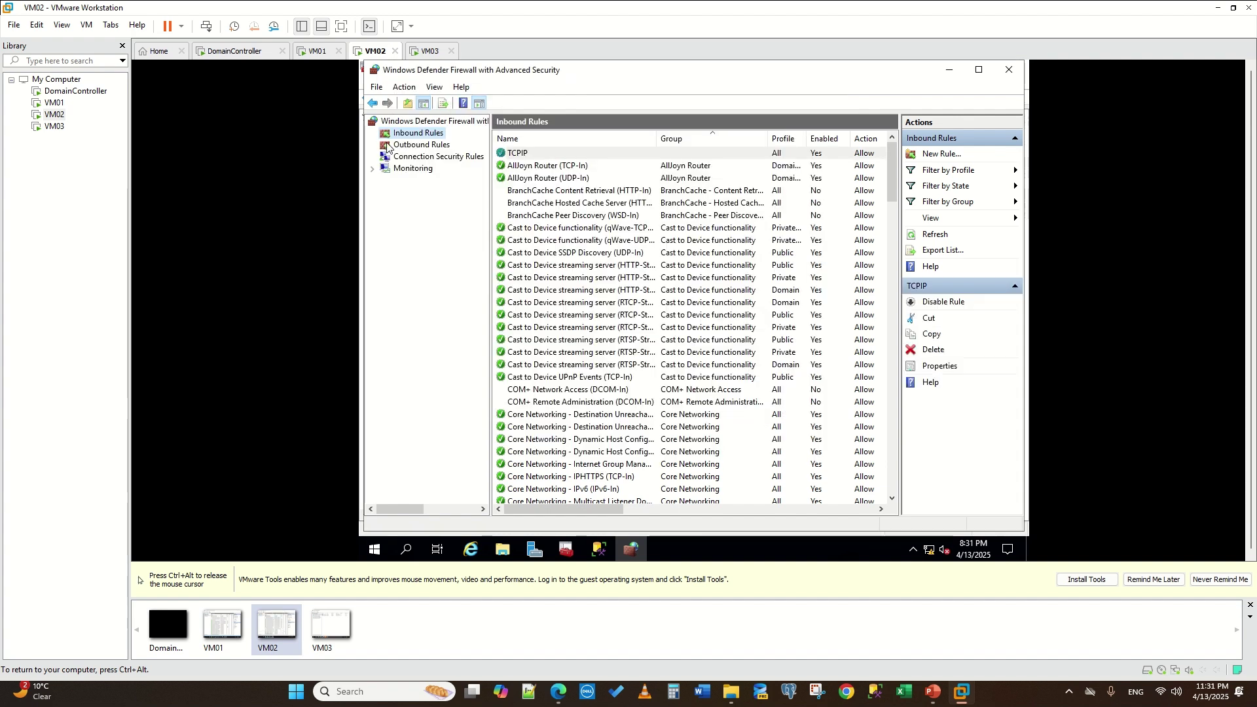
- Add outbound TCP port rule TCPIP allowing 1433, 1434 and 5022, then switch to VM03
{"action": "left_click", "coordinate": [401, 146]}
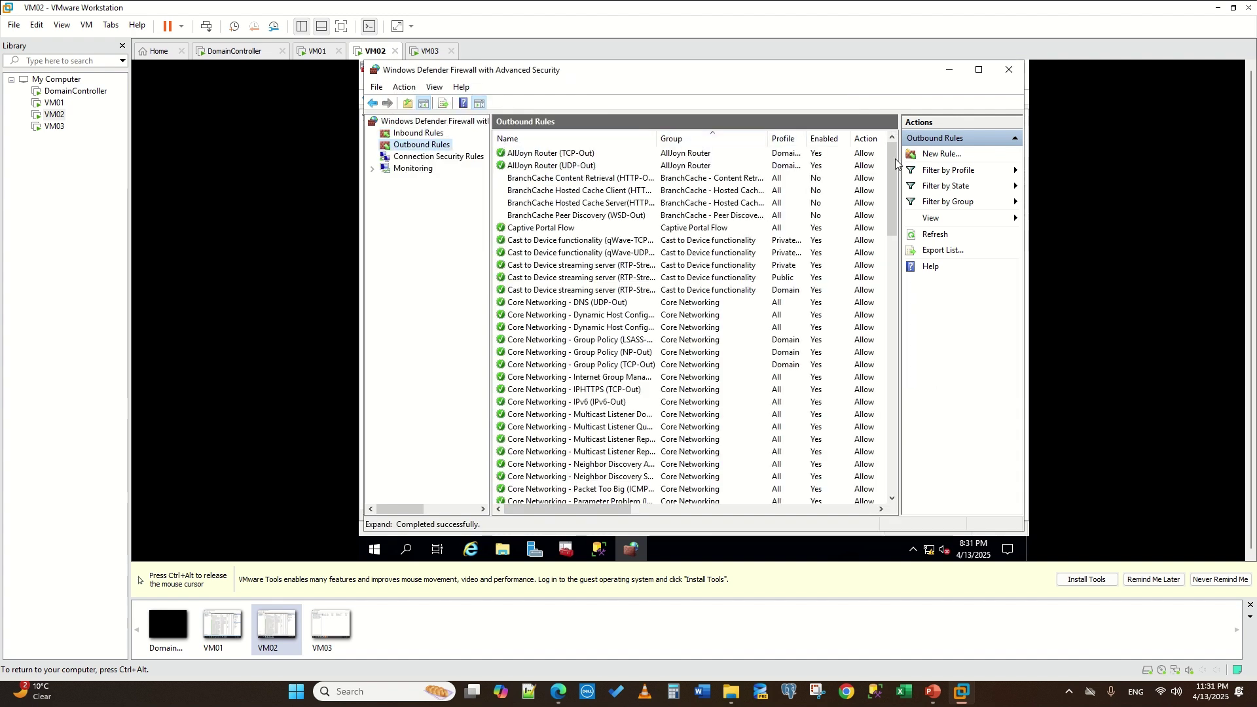
{"action": "left_click", "coordinate": [939, 154]}
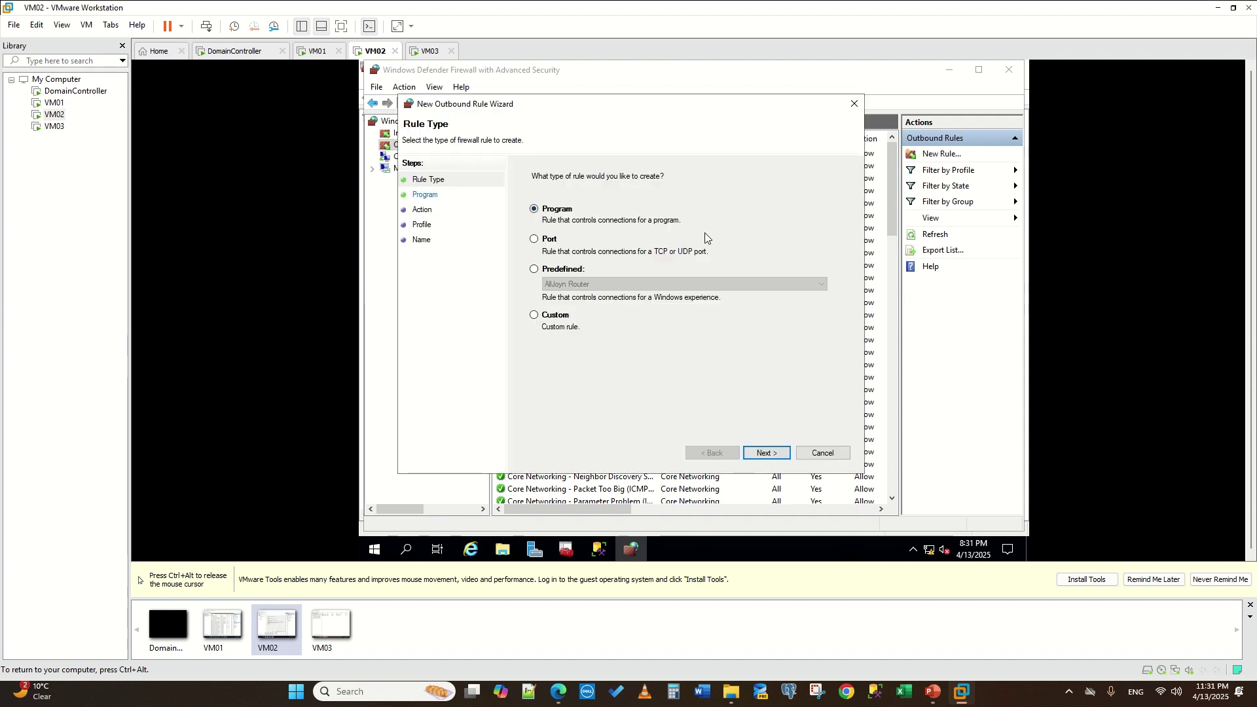
{"action": "left_click", "coordinate": [550, 243]}
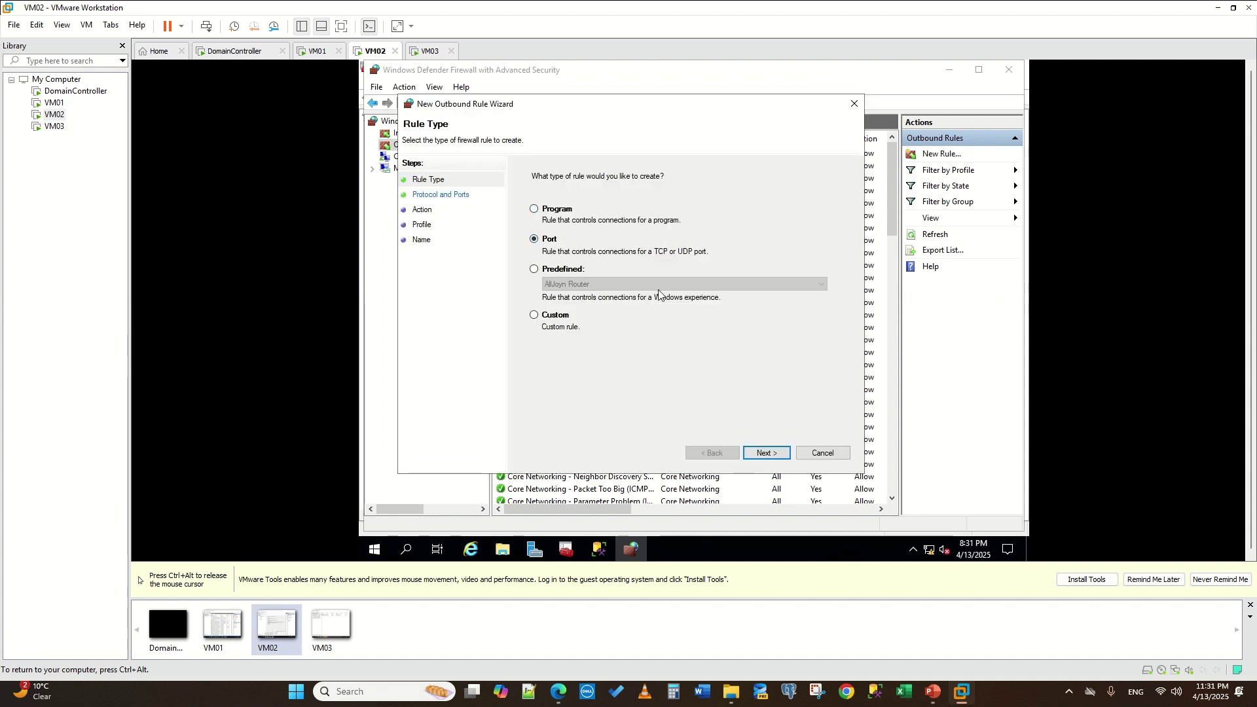
{"action": "left_click", "coordinate": [765, 454]}
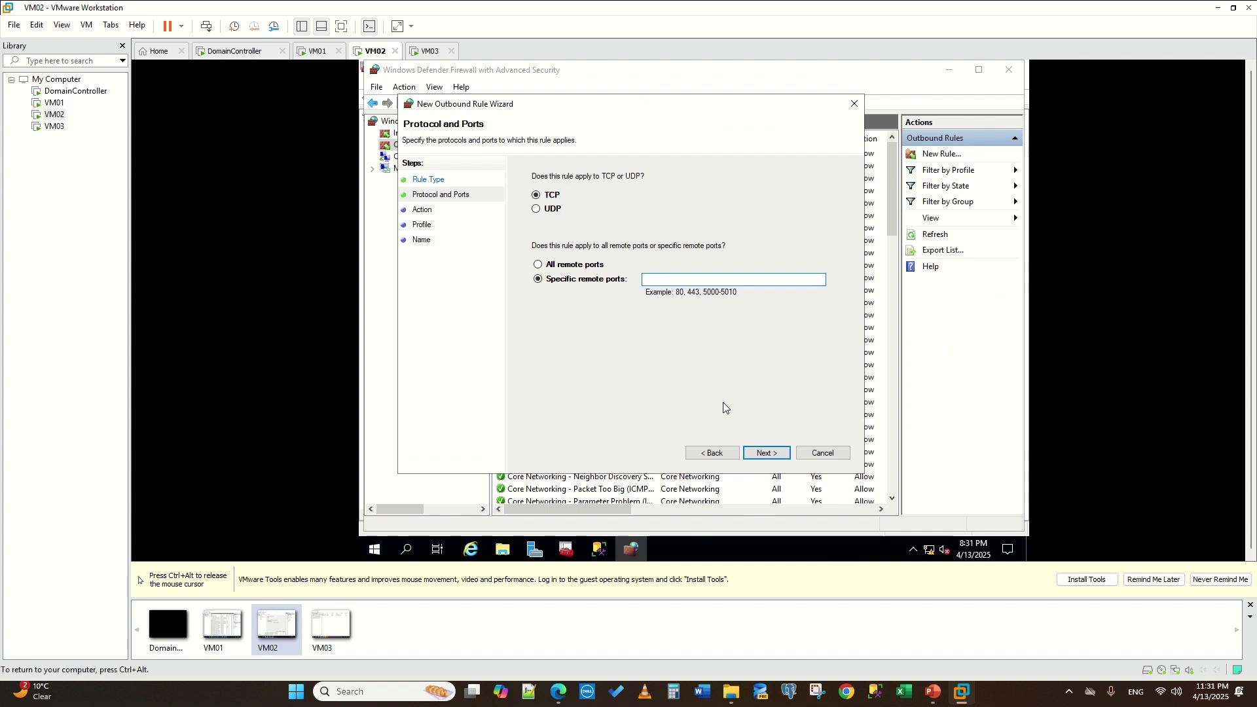
{"action": "type", "text": "1434,5022"}
{"action": "left_click", "coordinate": [780, 453]}
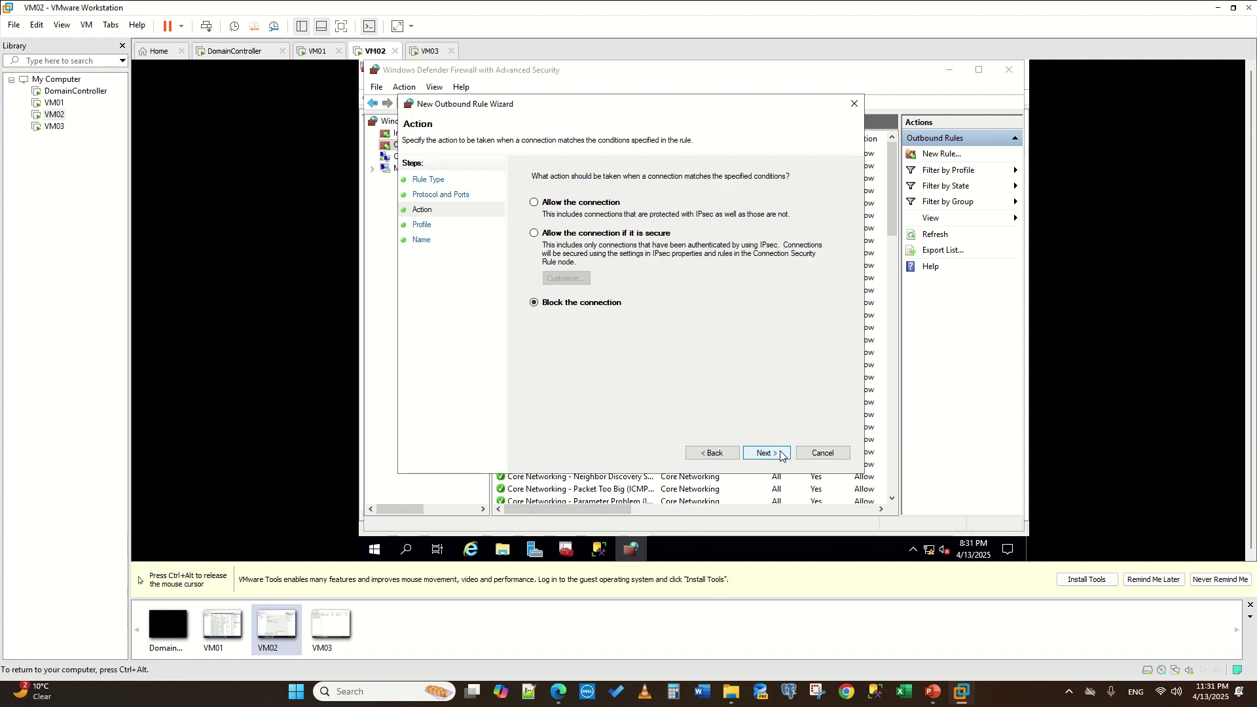
{"action": "left_click", "coordinate": [534, 202]}
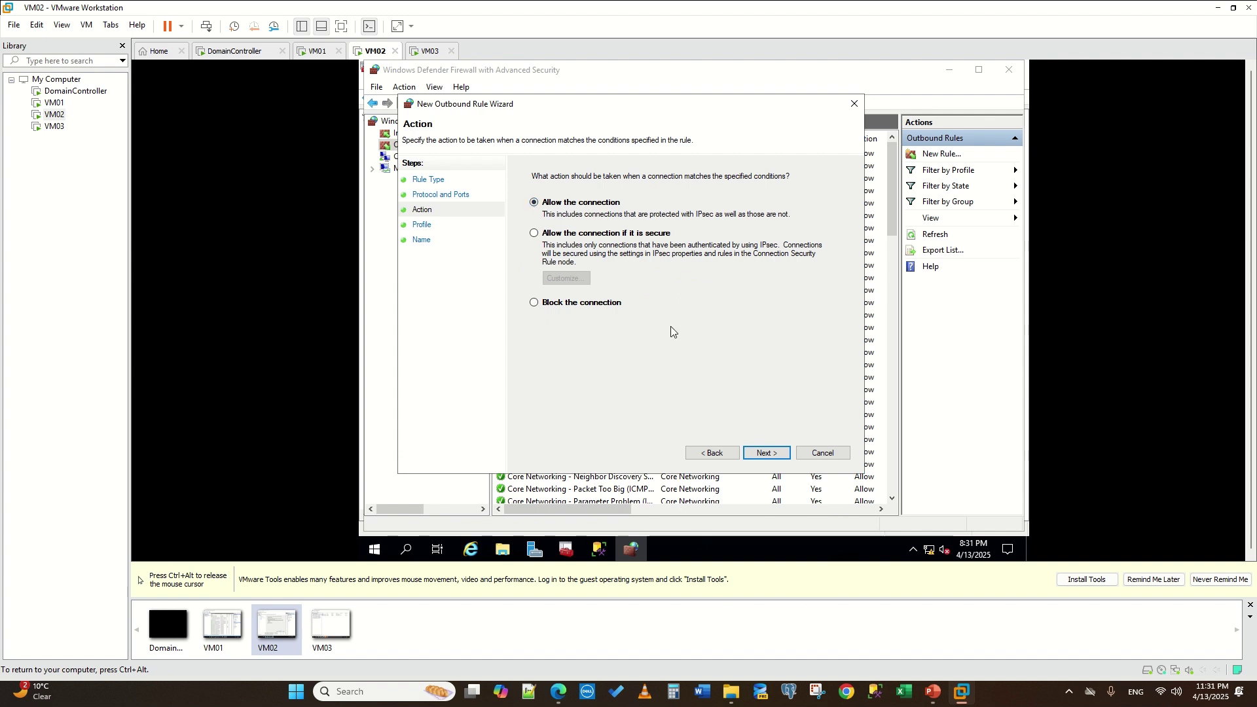
{"action": "left_click", "coordinate": [765, 452]}
{"action": "left_click", "coordinate": [765, 455]}
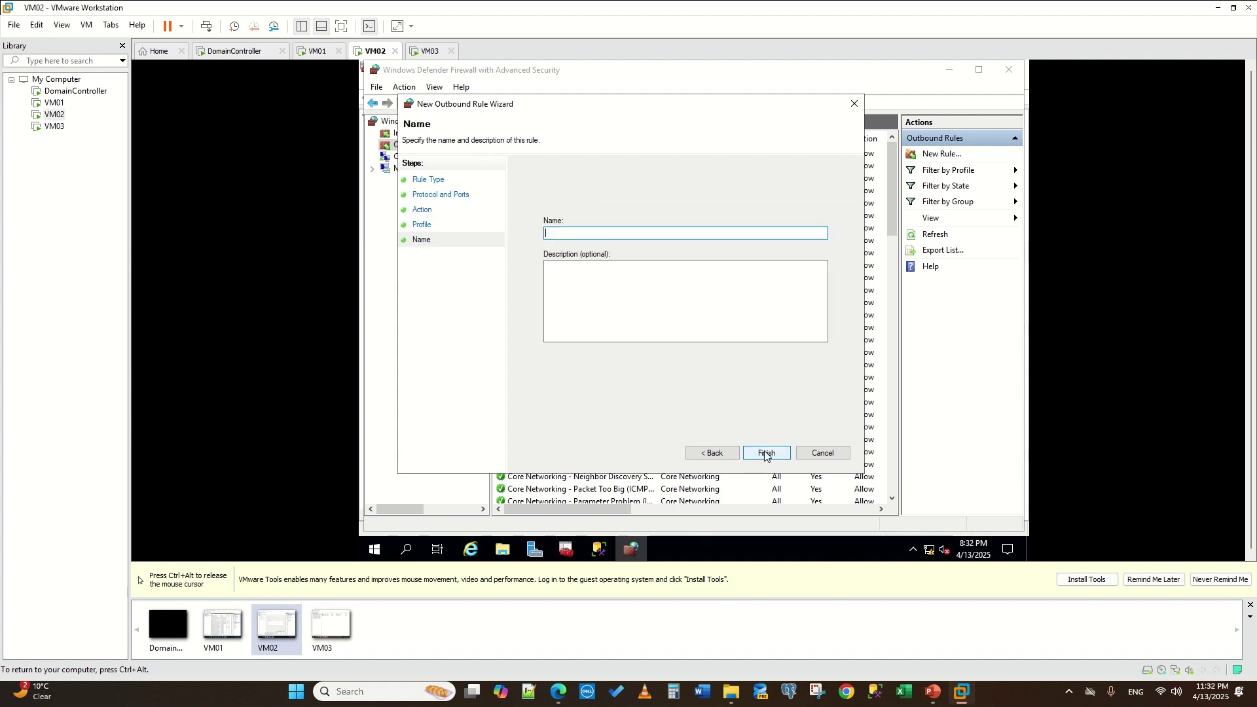
{"action": "type", "text": "TCP"}
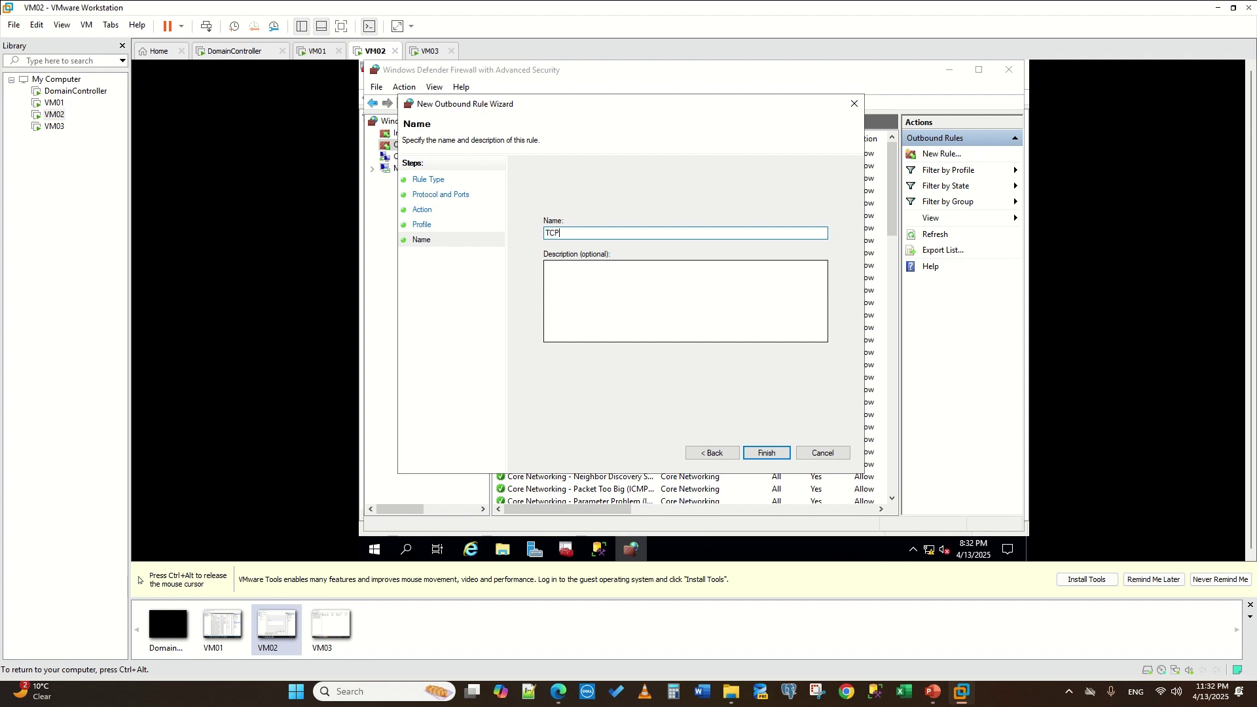
{"action": "type", "text": "IP"}
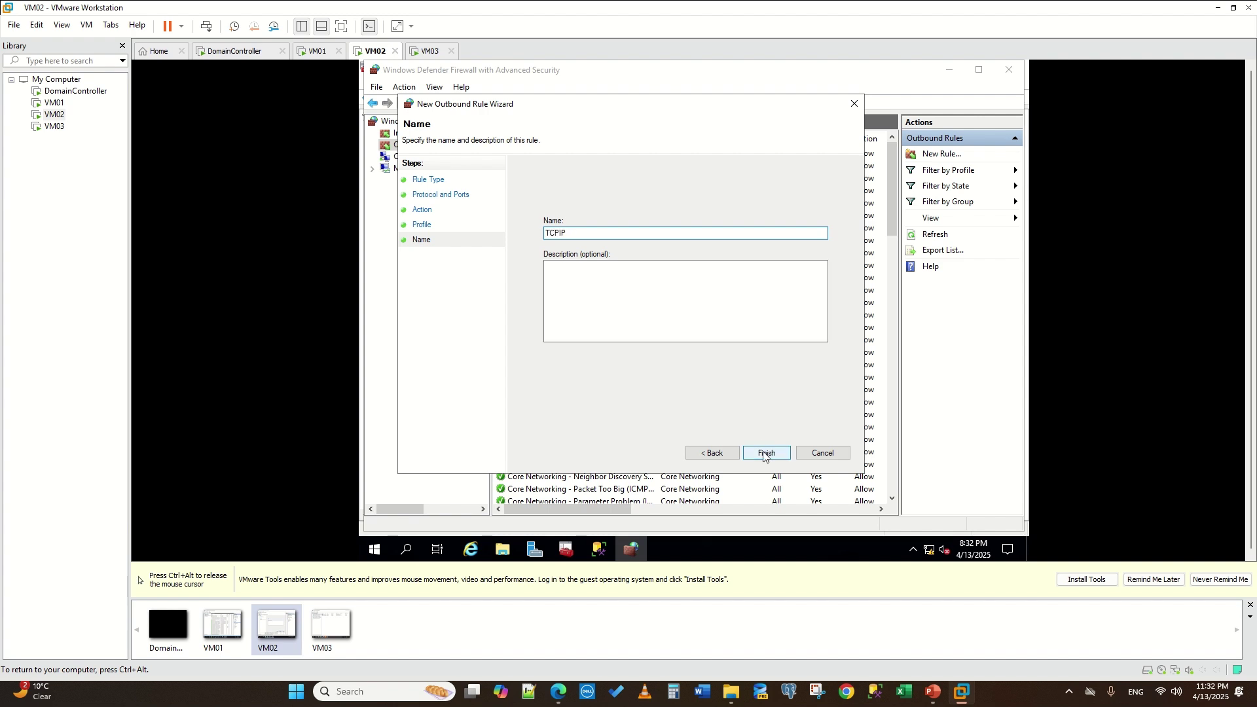
{"action": "left_click", "coordinate": [763, 453]}
{"action": "key", "text": "ctrl+alt"}
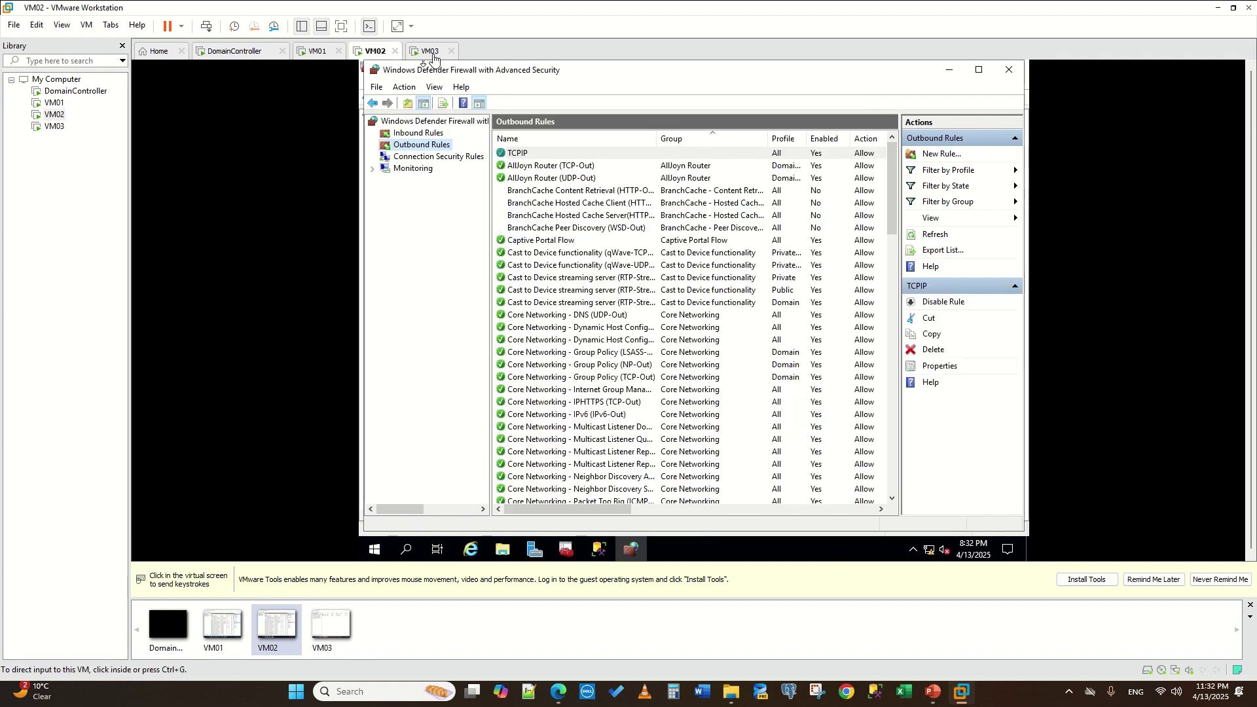
{"action": "left_click", "coordinate": [431, 52]}
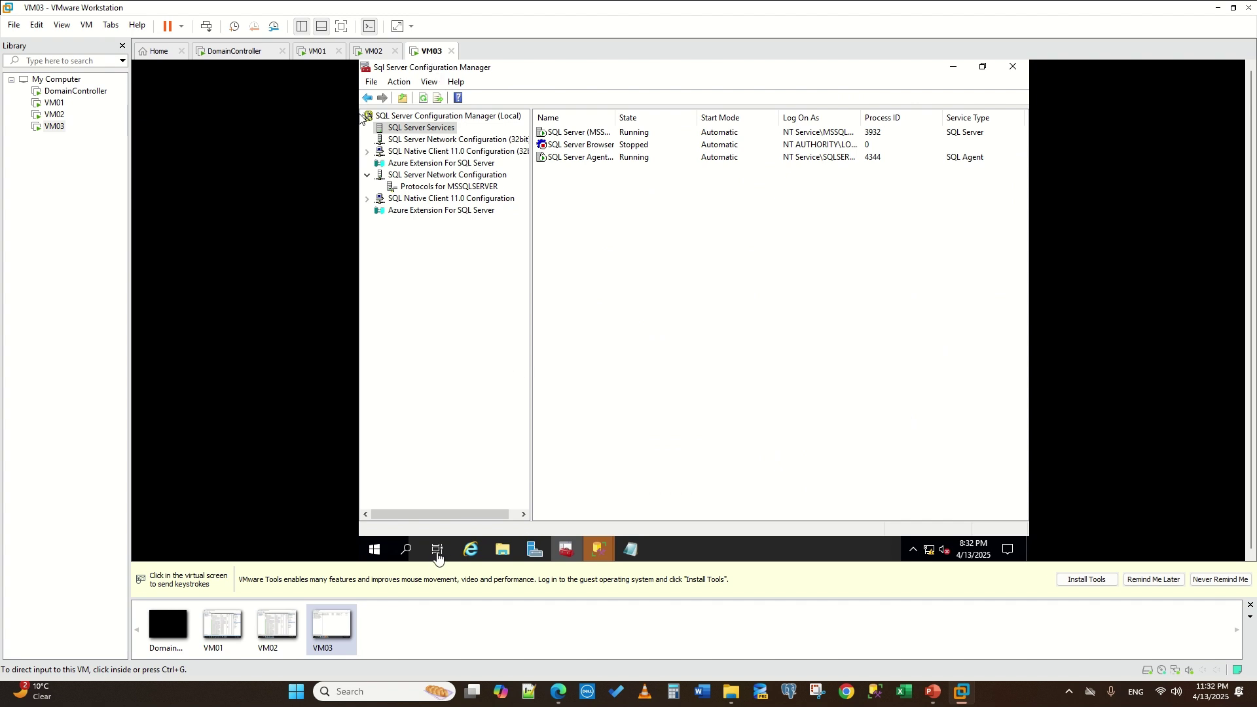
- On VM03, open Windows Defender Firewall with Advanced Security at its inbound rules
{"action": "left_click", "coordinate": [407, 553]}
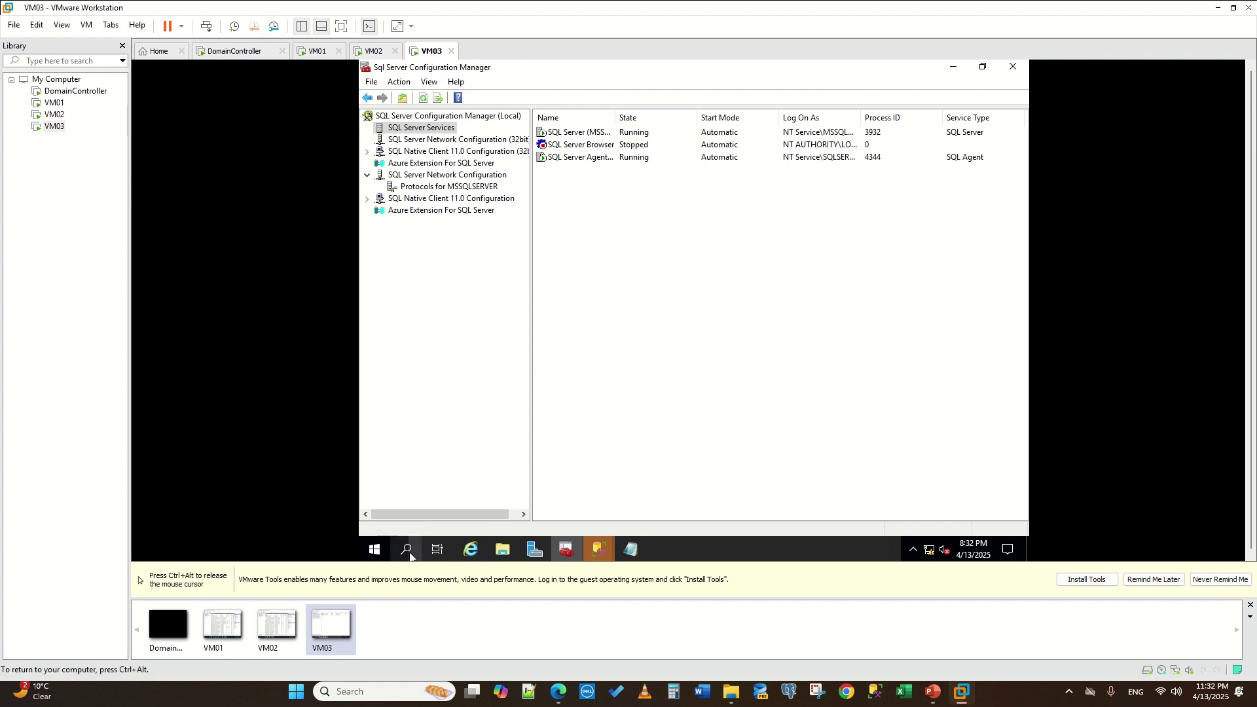
{"action": "type", "text": "ad"}
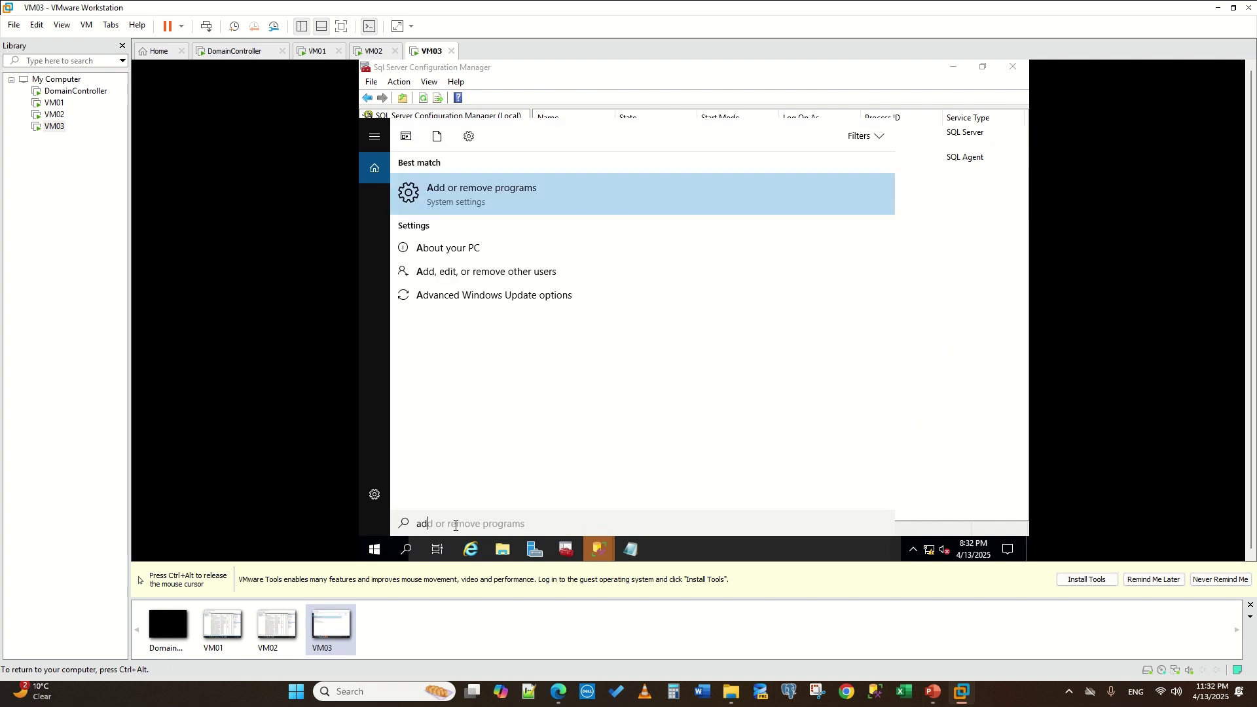
{"action": "type", "text": "vance"}
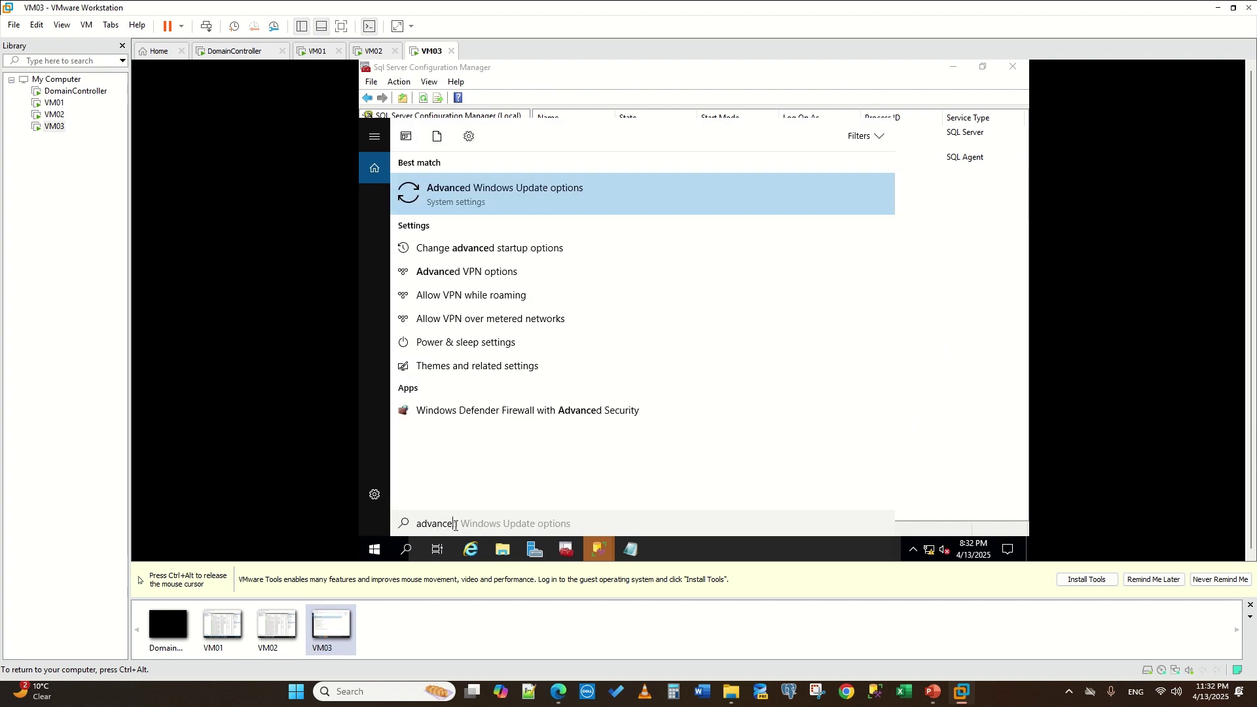
{"action": "left_click", "coordinate": [586, 412]}
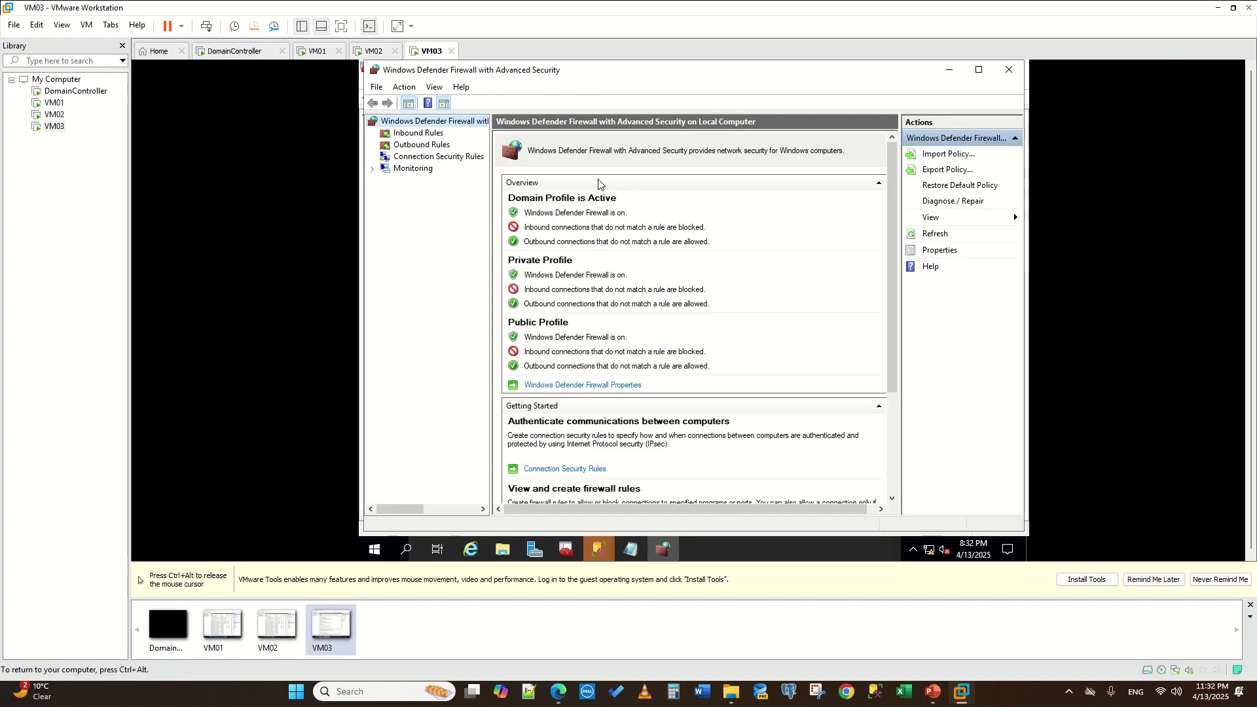
{"action": "left_click", "coordinate": [418, 133]}
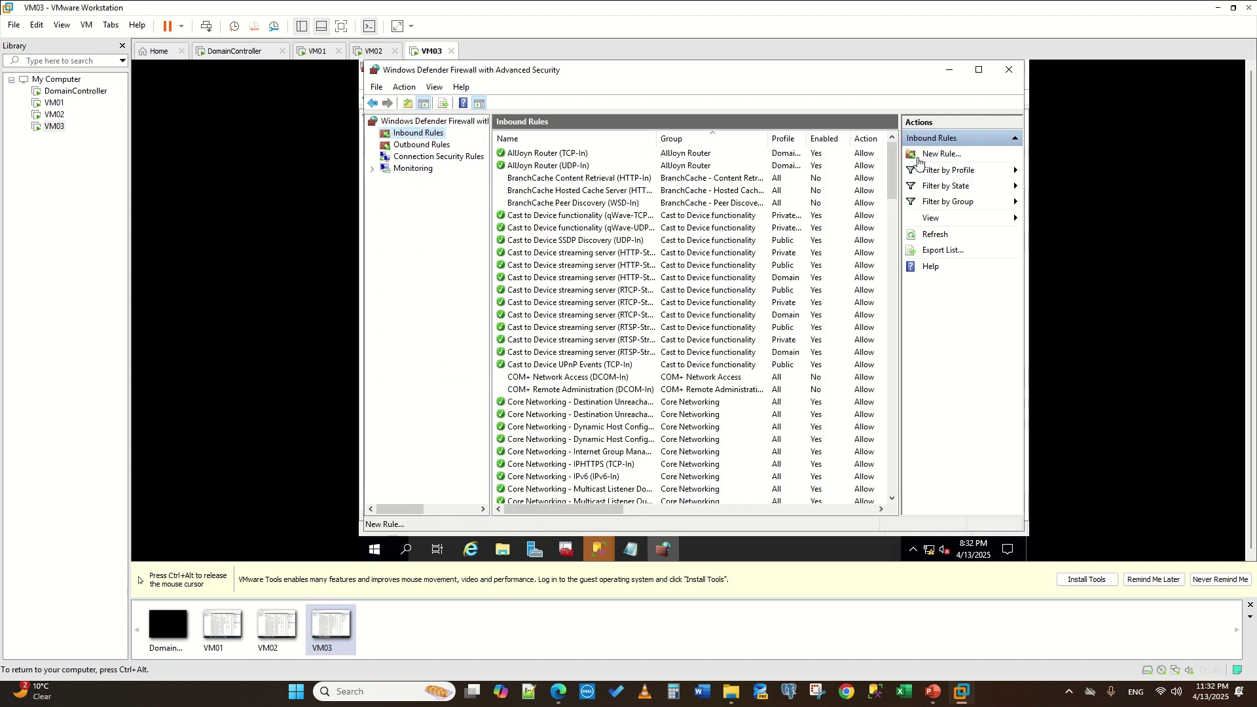
- Create inbound port rule TCP allowing TCP 1433, 1434 and 5022 on all profiles
{"action": "left_click", "coordinate": [918, 161]}
{"action": "left_click", "coordinate": [561, 255]}
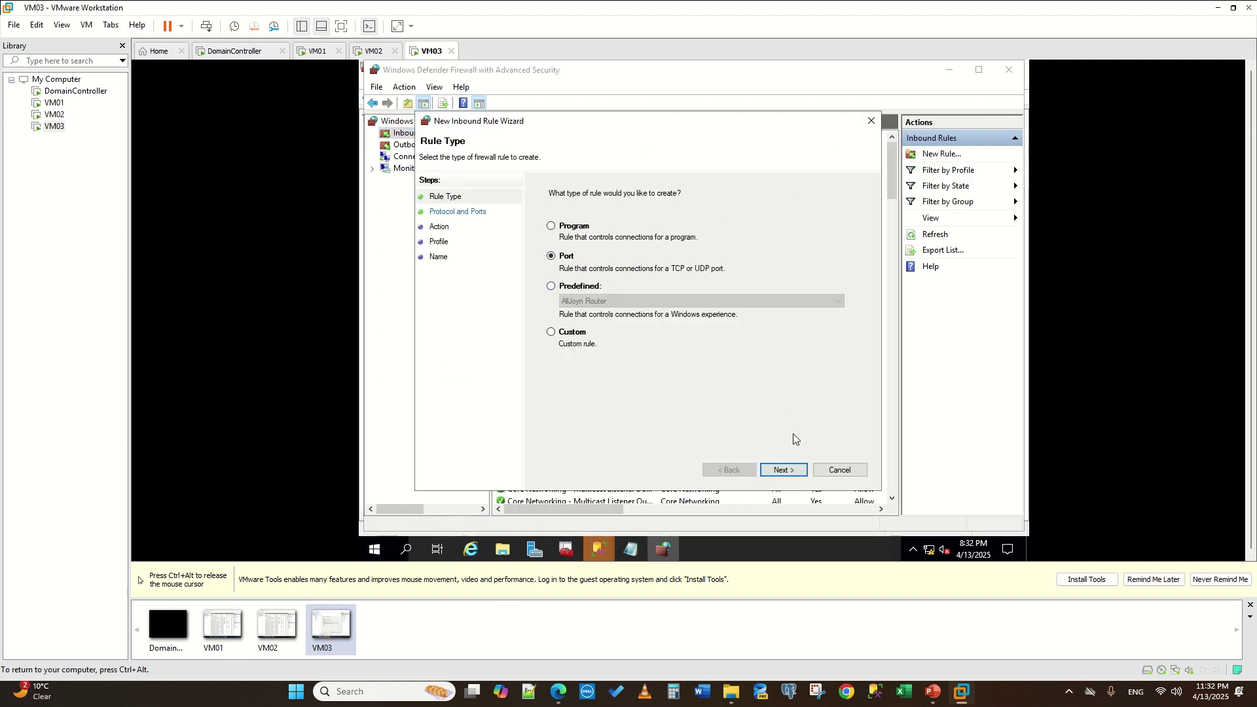
{"action": "left_click", "coordinate": [784, 469]}
{"action": "left_click", "coordinate": [683, 294]}
{"action": "type", "text": "1433,1434,5022"}
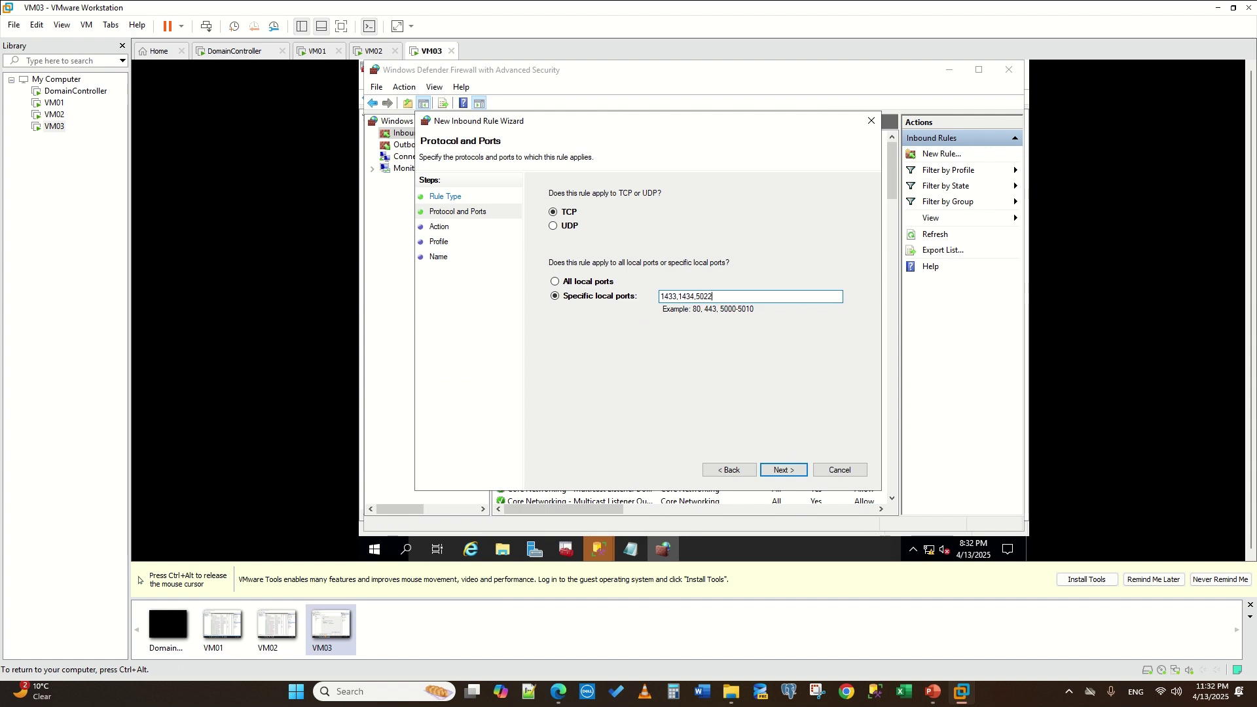
{"action": "left_click", "coordinate": [790, 470]}
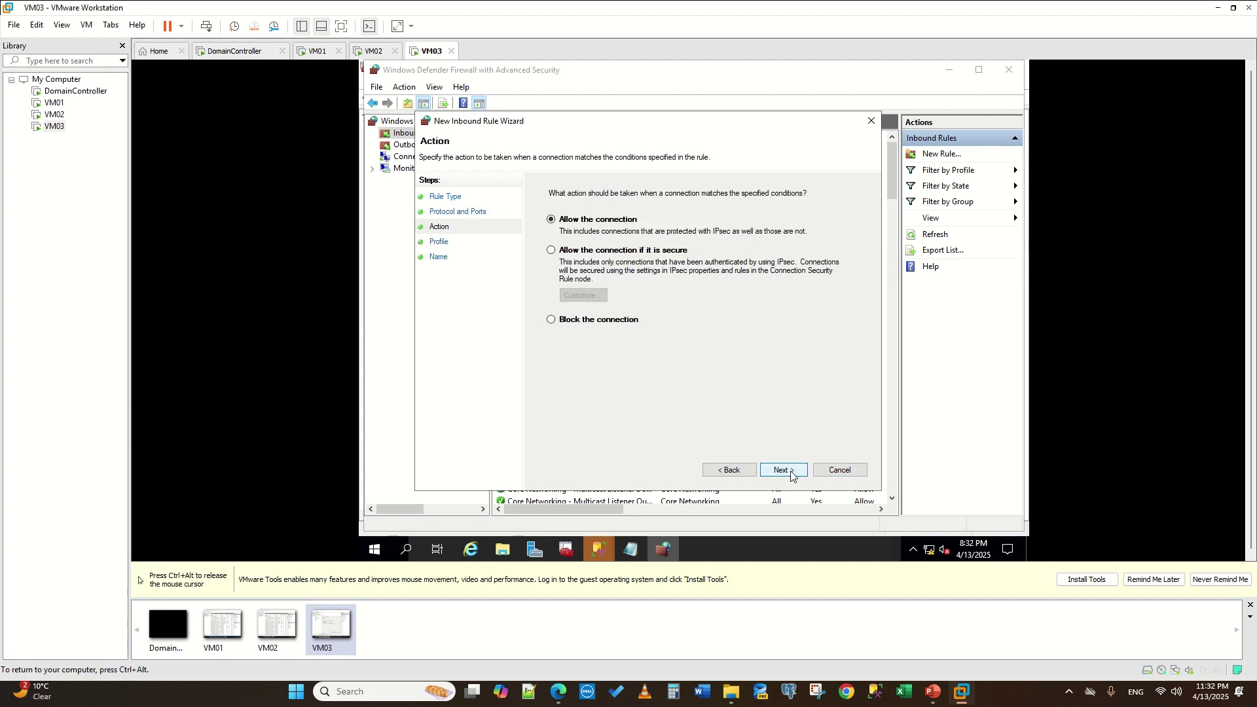
{"action": "left_click", "coordinate": [789, 470]}
{"action": "left_click", "coordinate": [789, 470]}
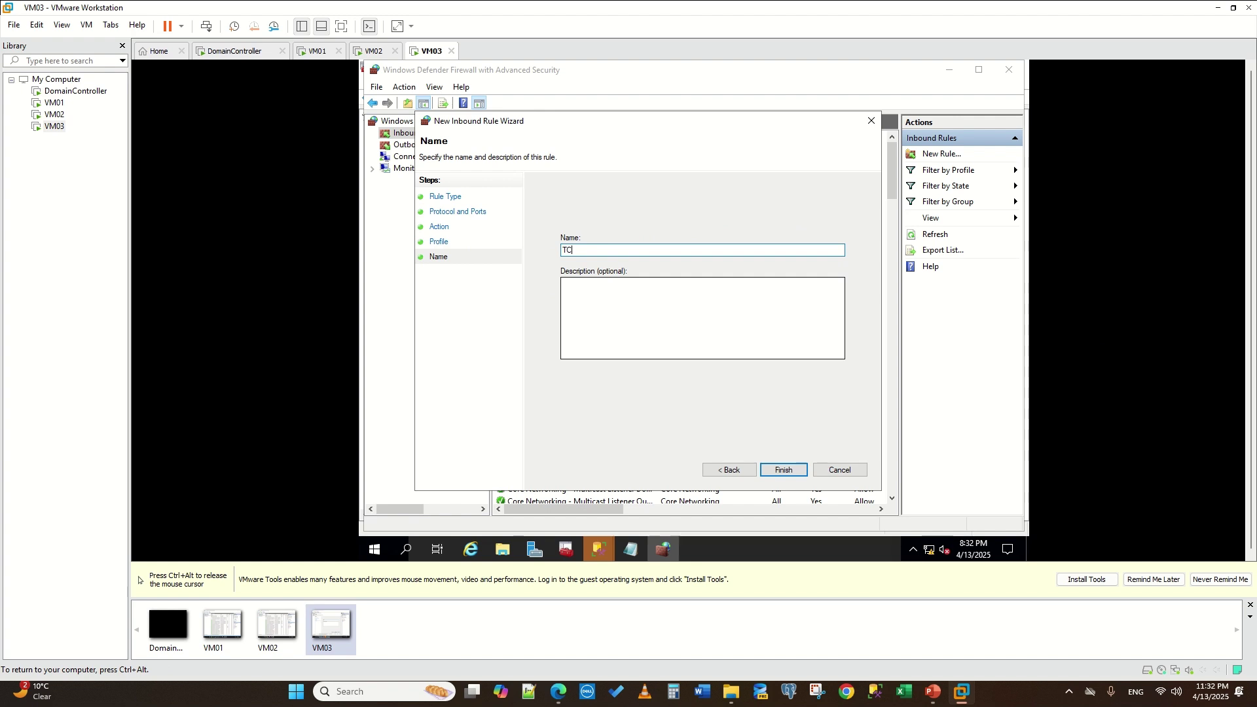
{"action": "left_click", "coordinate": [785, 470]}
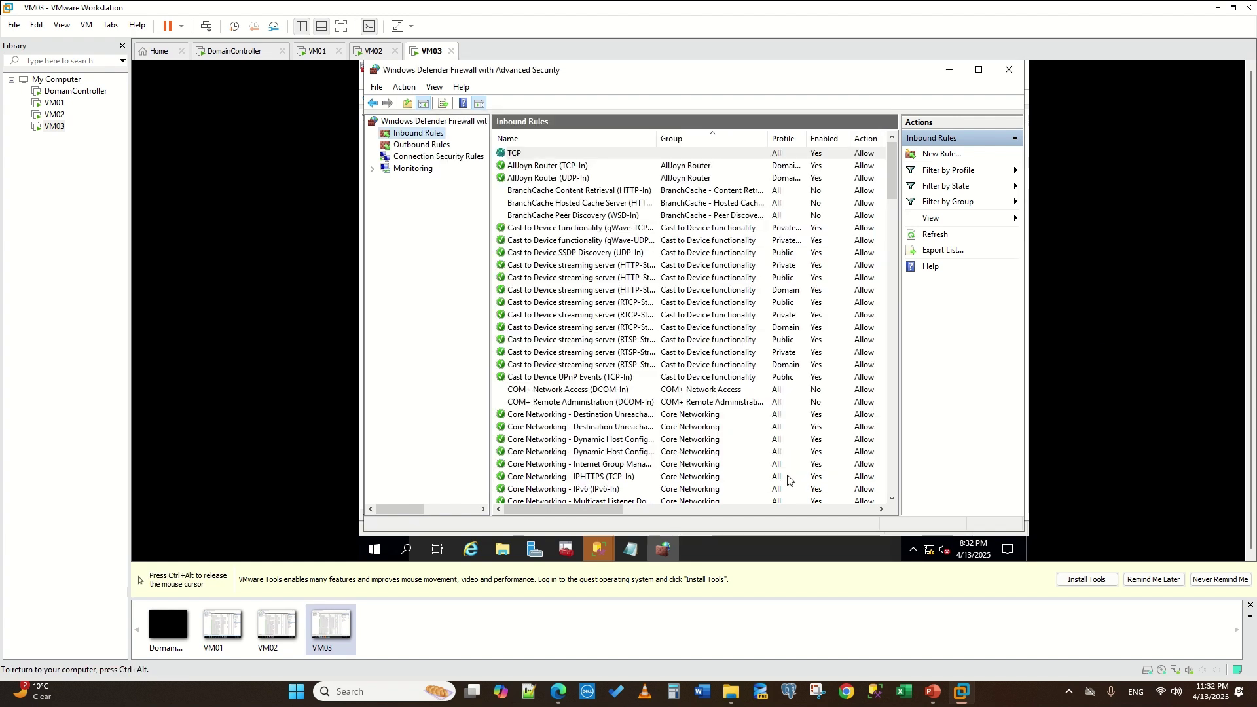
{"action": "left_click", "coordinate": [396, 156]}
- Start a VM03 outbound TCP port rule for remote ports 1433,1434,5022, correcting dots to commas
{"action": "left_click", "coordinate": [397, 144]}
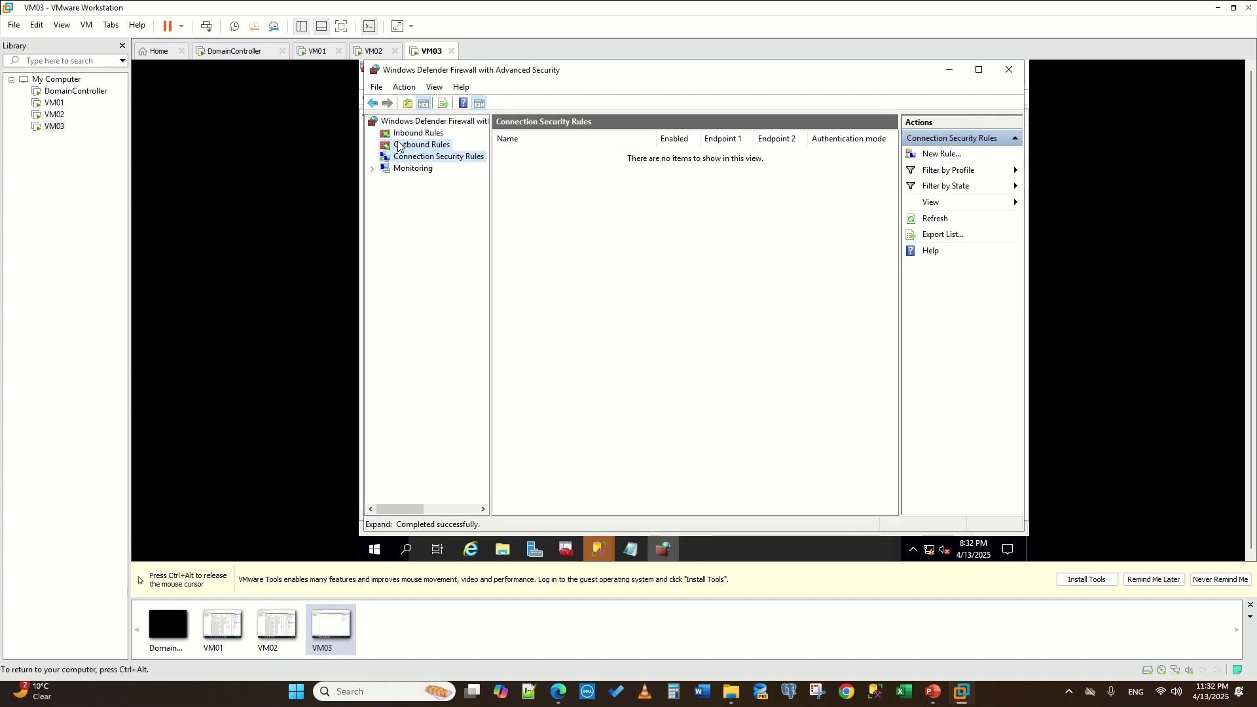
{"action": "left_click", "coordinate": [941, 155]}
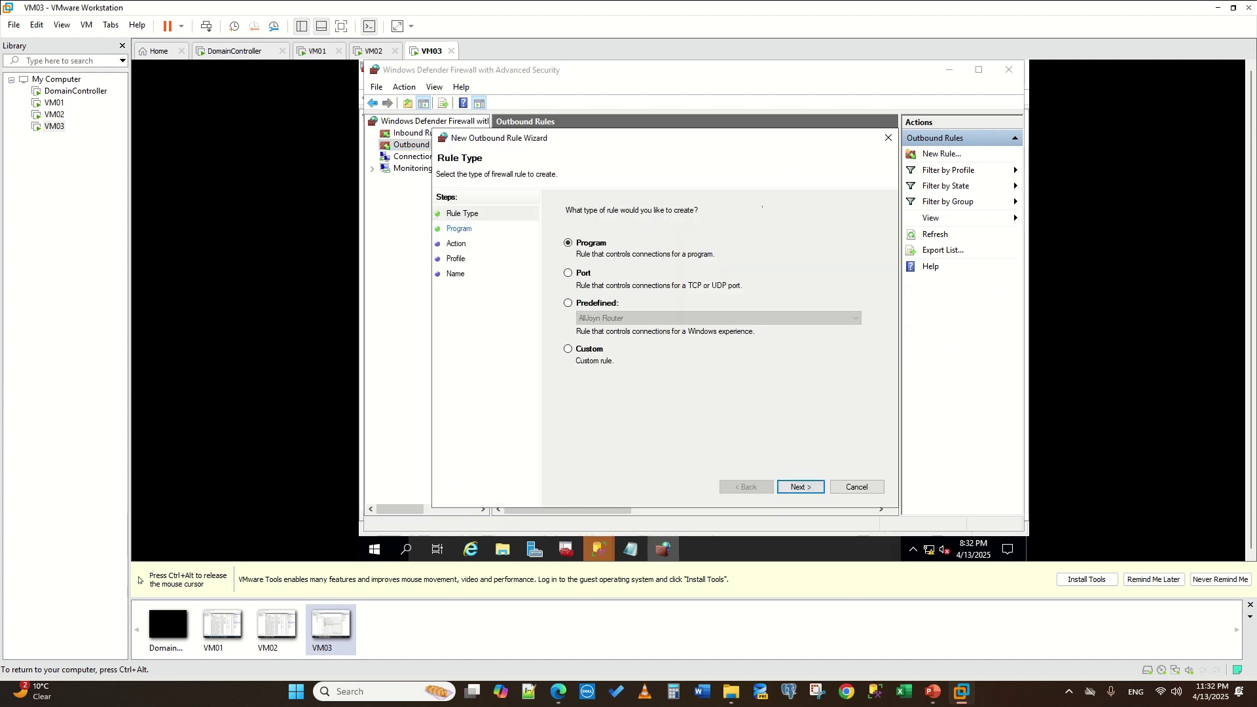
{"action": "left_click", "coordinate": [582, 275]}
{"action": "left_click", "coordinate": [802, 487]}
{"action": "type", "text": "1433.1434.5022"}
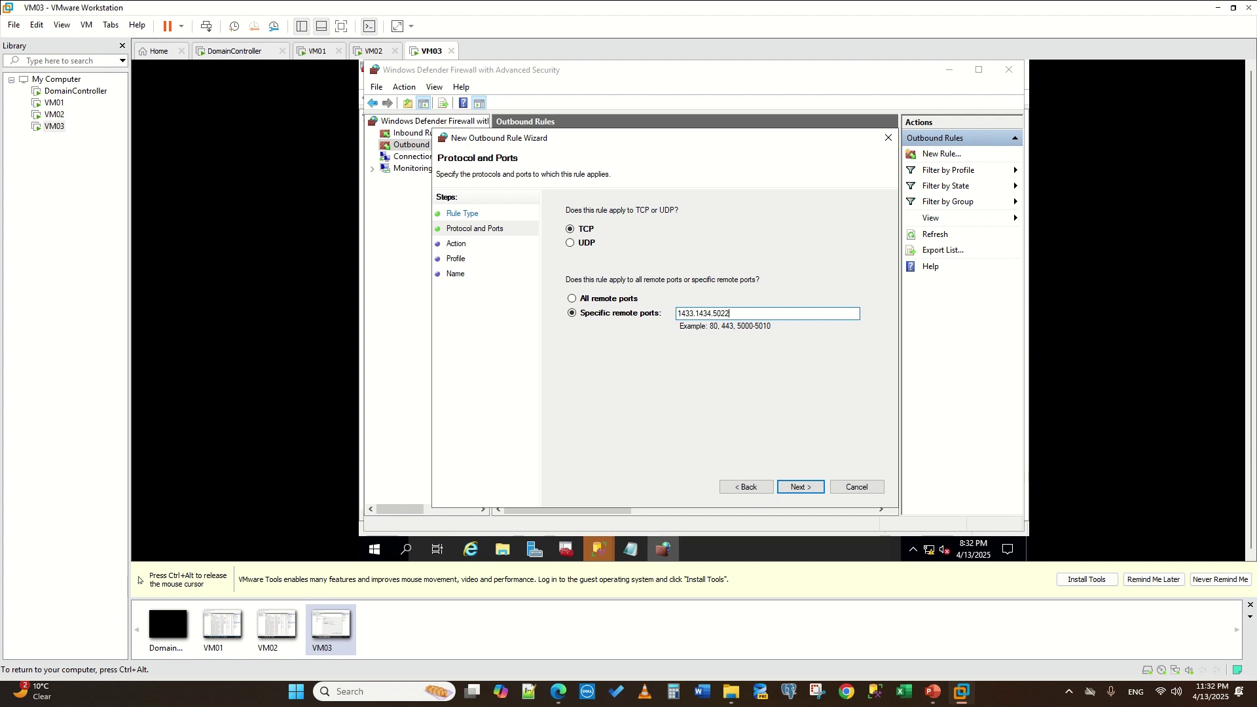
{"action": "left_click", "coordinate": [790, 489]}
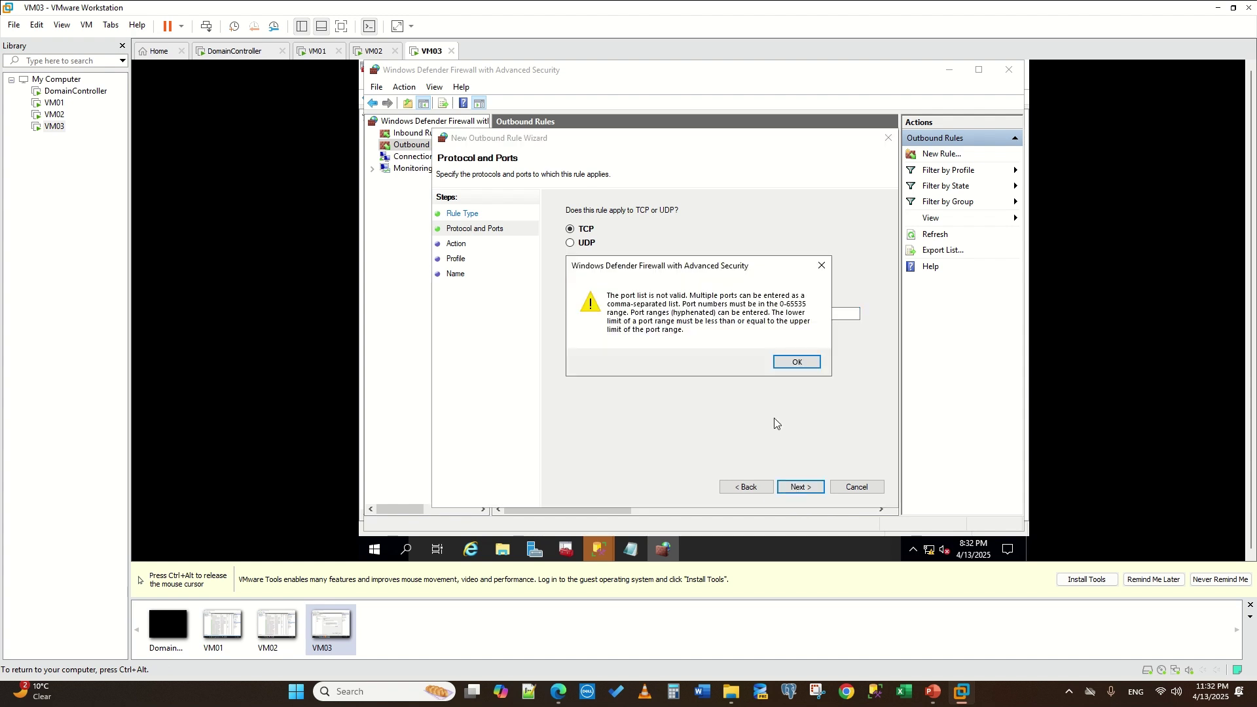
{"action": "left_click", "coordinate": [794, 362]}
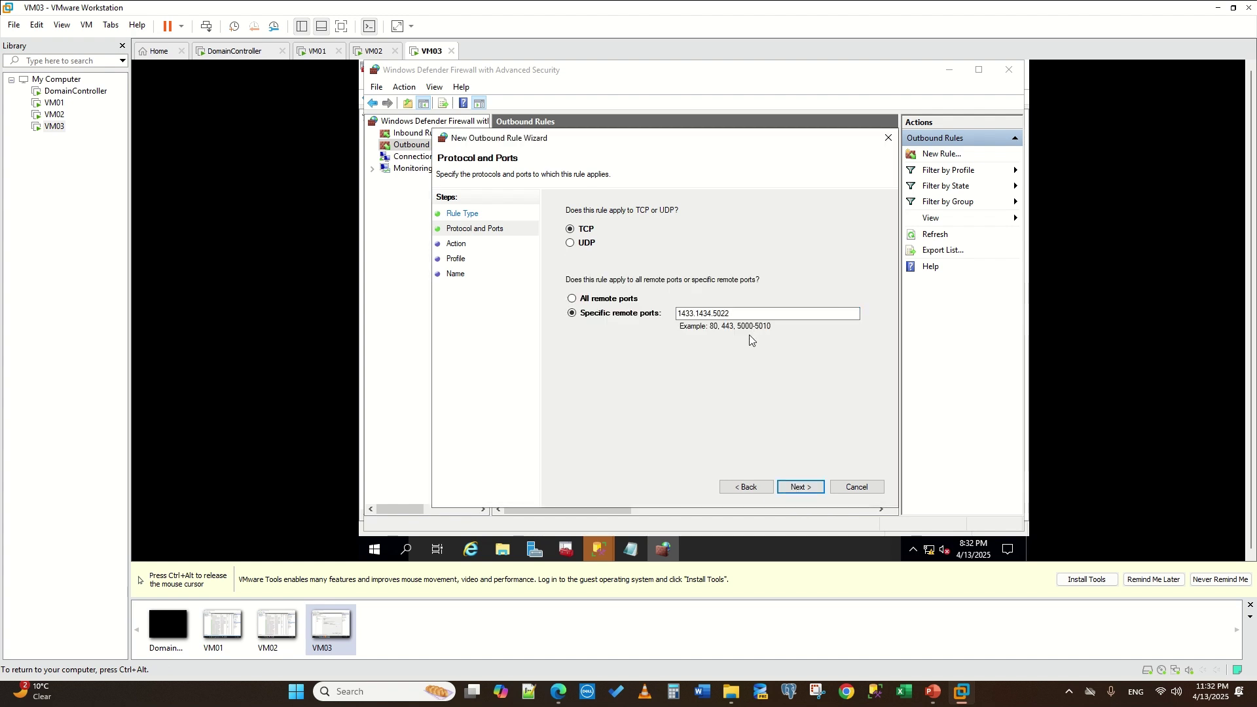
{"action": "left_click", "coordinate": [693, 312]}
{"action": "type", "text": ","}
{"action": "left_click", "coordinate": [801, 487]}
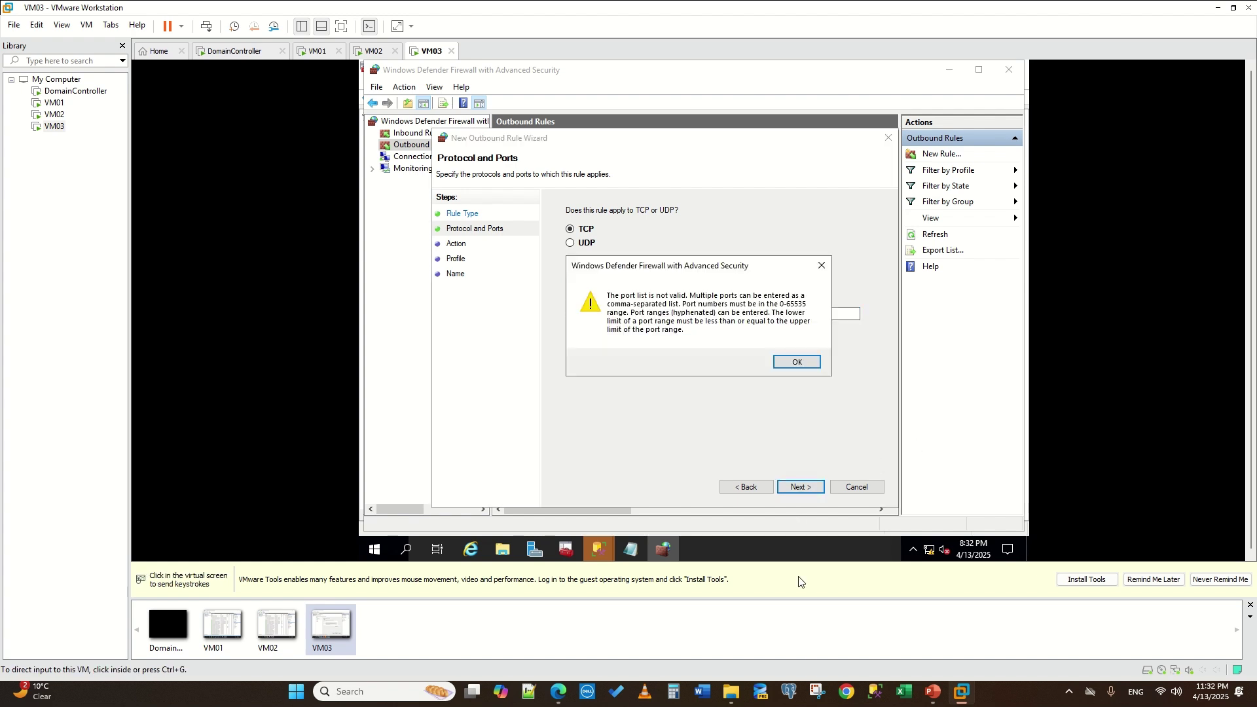
{"action": "left_click", "coordinate": [798, 362]}
{"action": "left_click", "coordinate": [712, 315]}
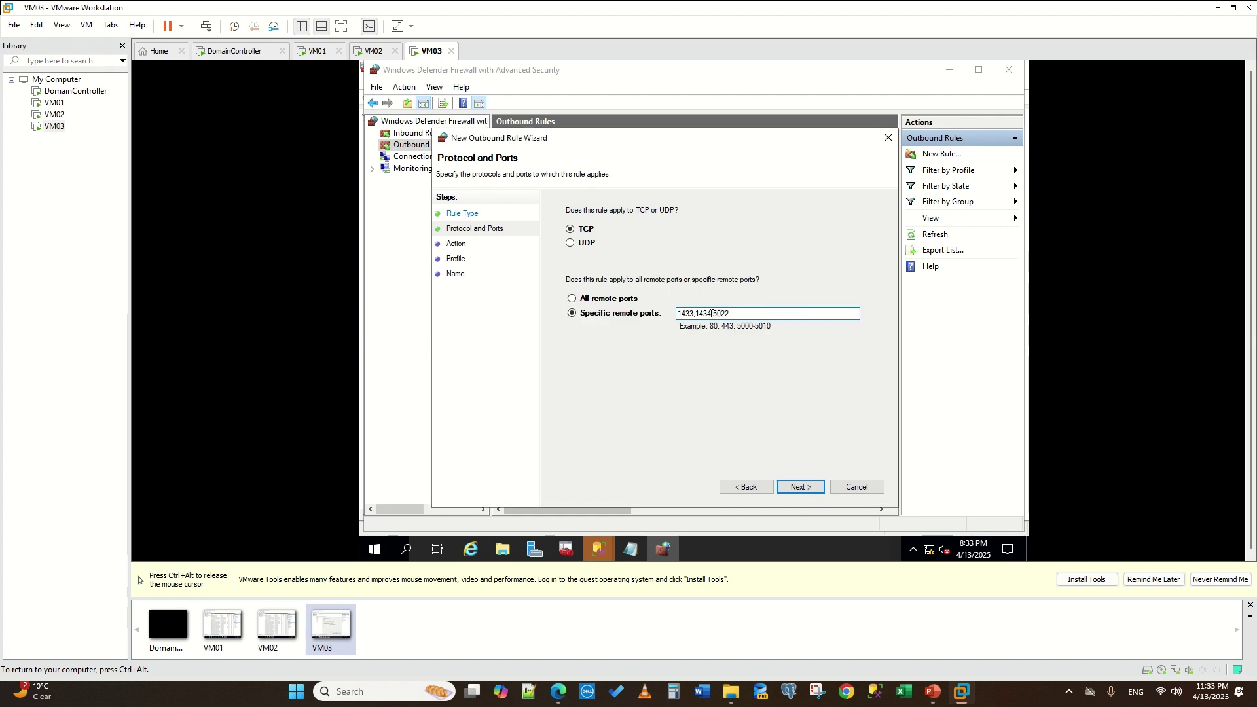
{"action": "key", "text": "BackSpace"}
{"action": "type", "text": ","}
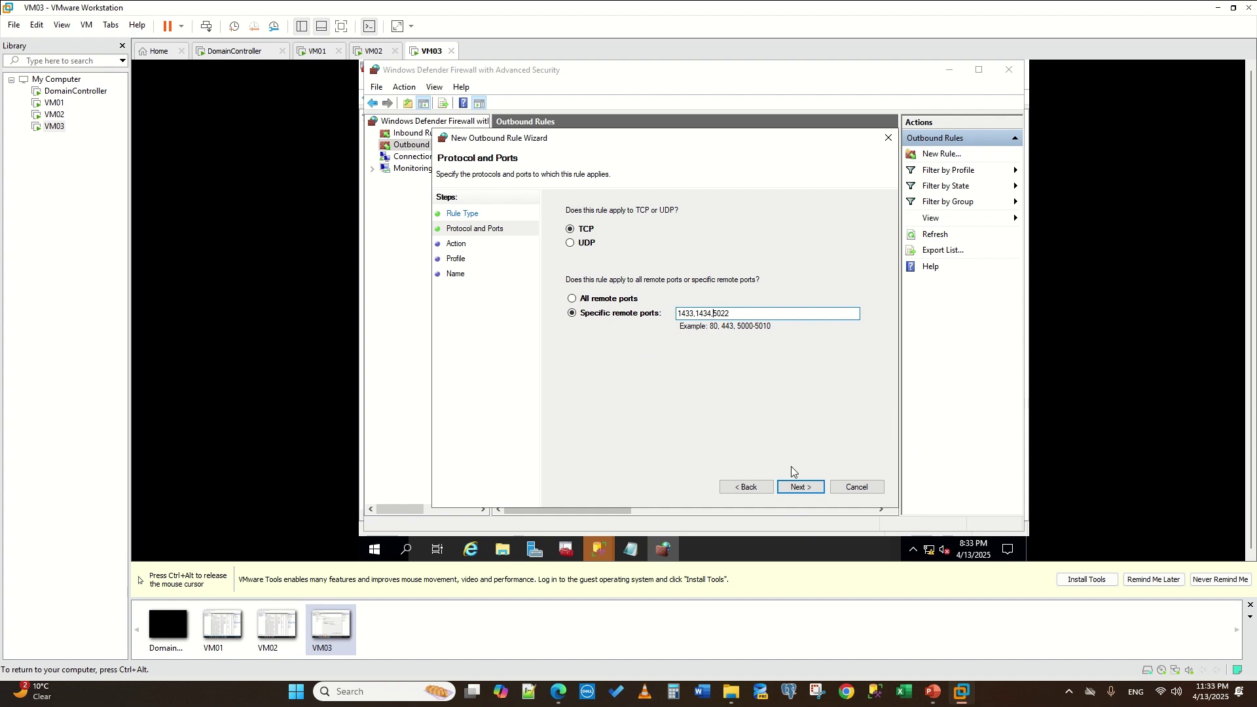
{"action": "left_click", "coordinate": [797, 485]}
- Allow the connection on all profiles, name the rule TCPIP, and switch to VM01
{"action": "left_click", "coordinate": [568, 236]}
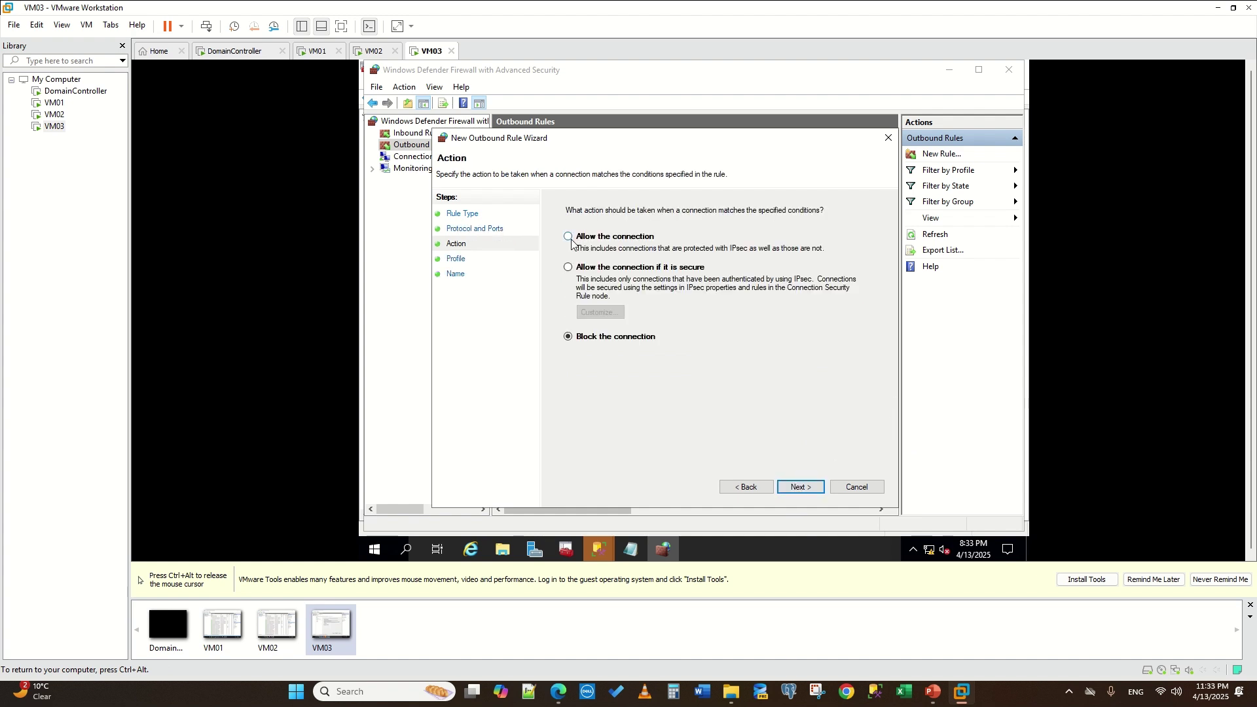
{"action": "left_click", "coordinate": [792, 486]}
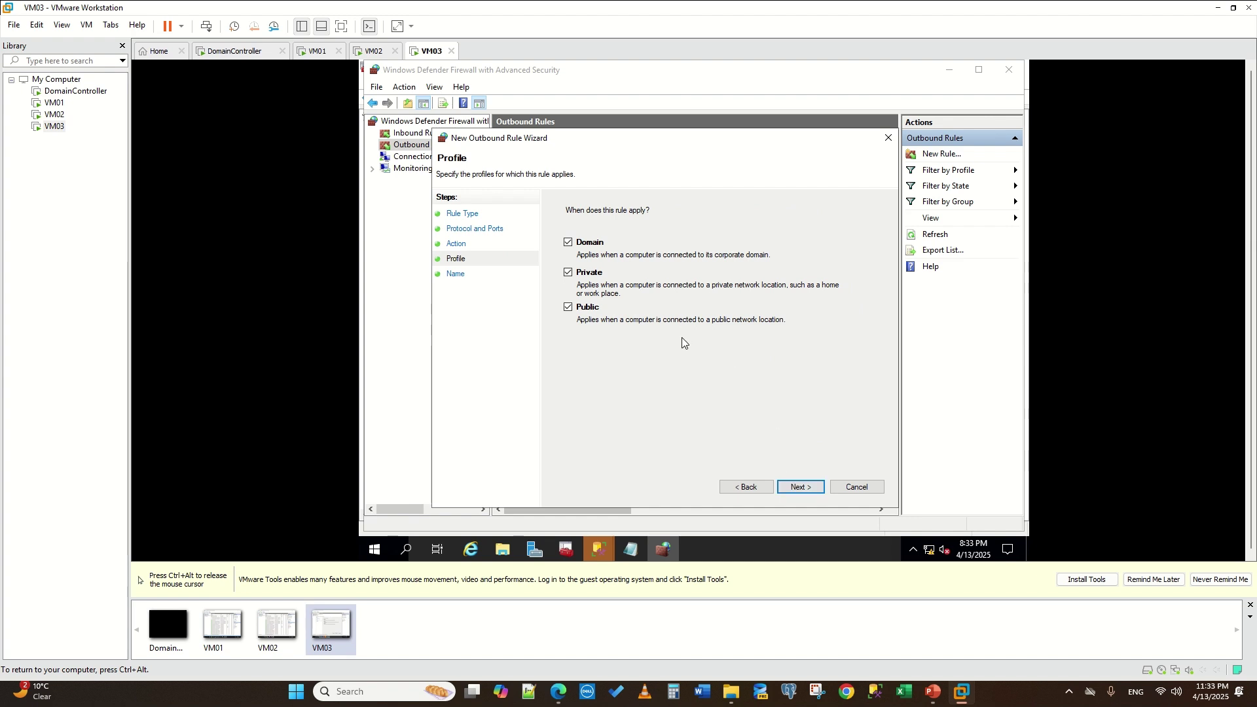
{"action": "left_click", "coordinate": [790, 485]}
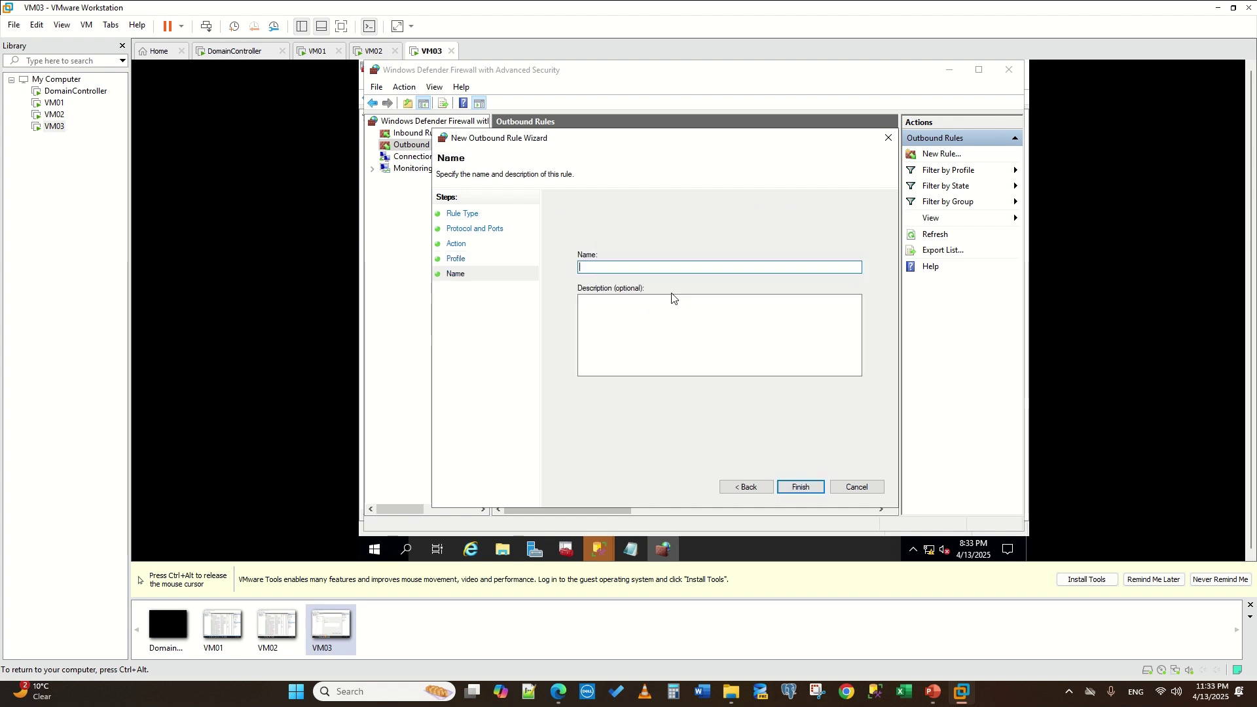
{"action": "type", "text": "TCPIP"}
{"action": "left_click", "coordinate": [783, 490]}
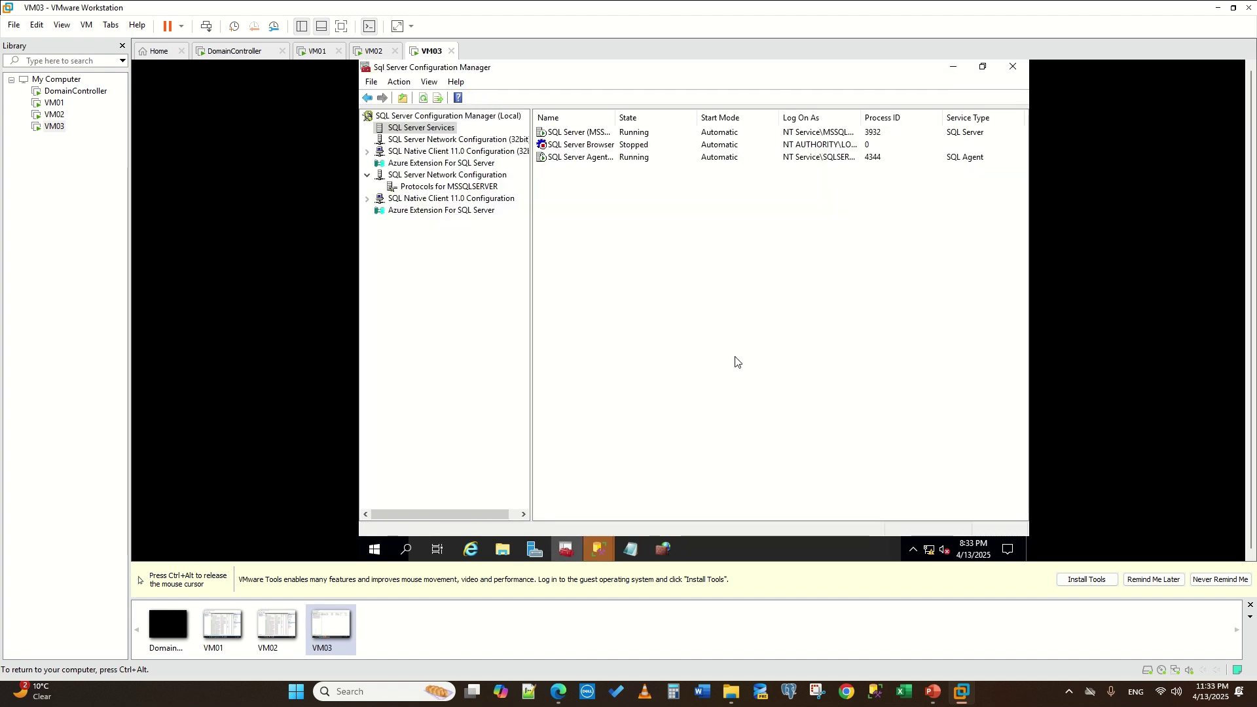
{"action": "key", "text": "ctrl+alt"}
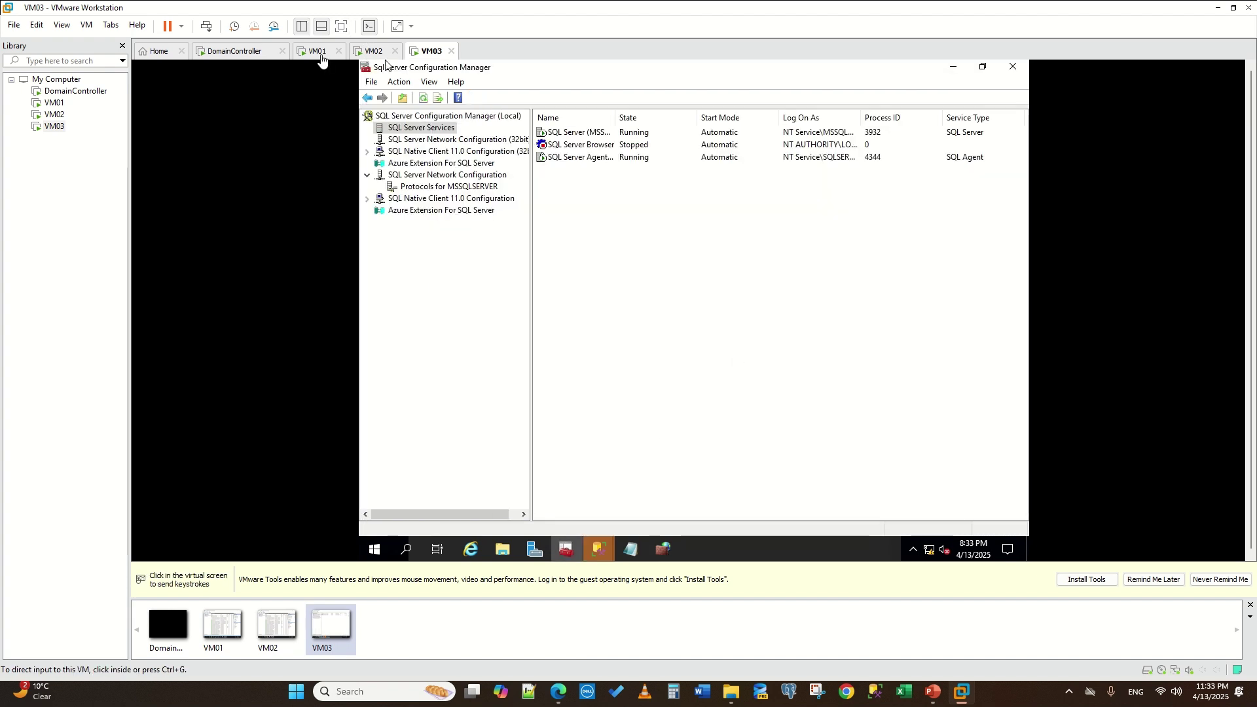
{"action": "left_click", "coordinate": [318, 51]}
- Bring VM01's New Availability Group wizard forward and dismiss the connection error
{"action": "left_click", "coordinate": [535, 552]}
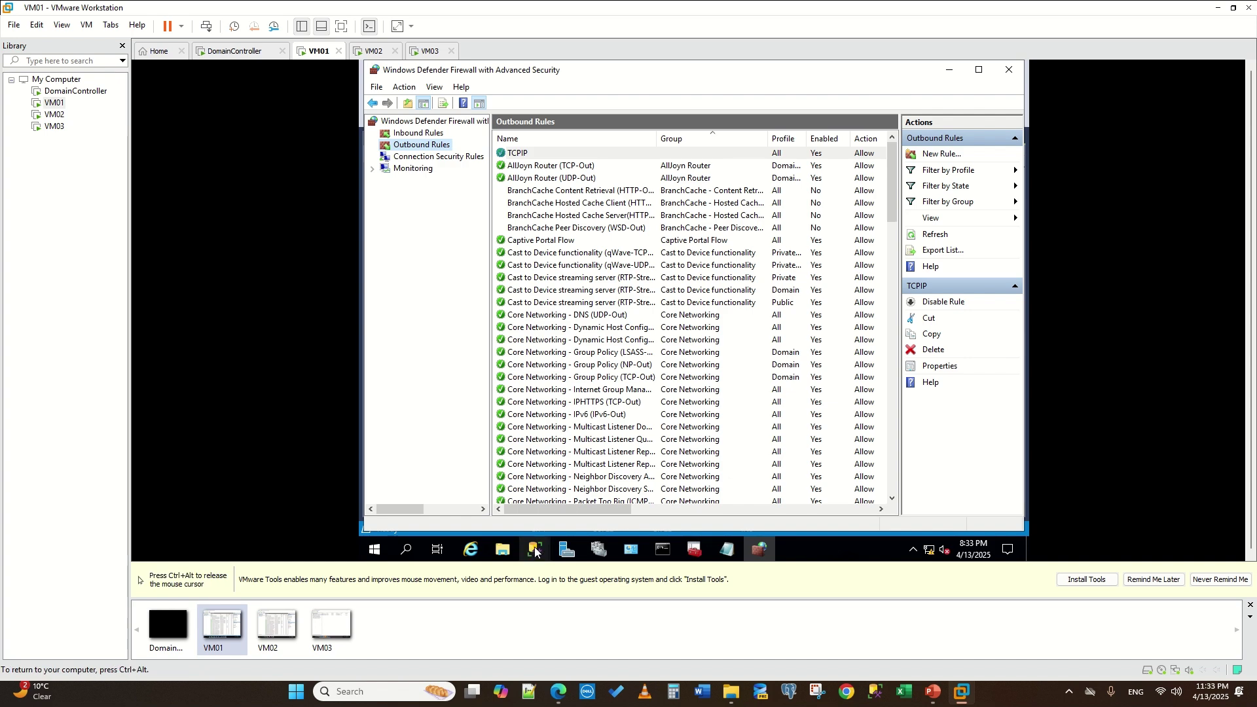
{"action": "left_click", "coordinate": [619, 504]}
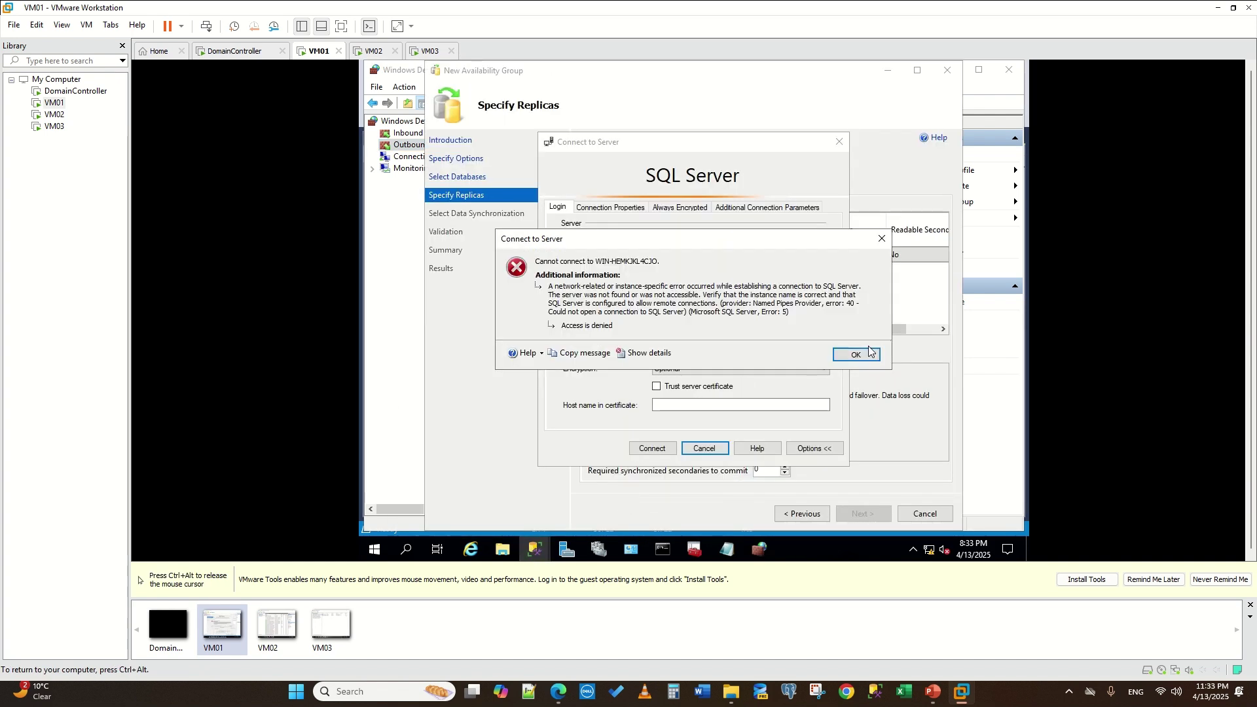
{"action": "left_click", "coordinate": [855, 354]}
{"action": "left_click", "coordinate": [645, 452]}
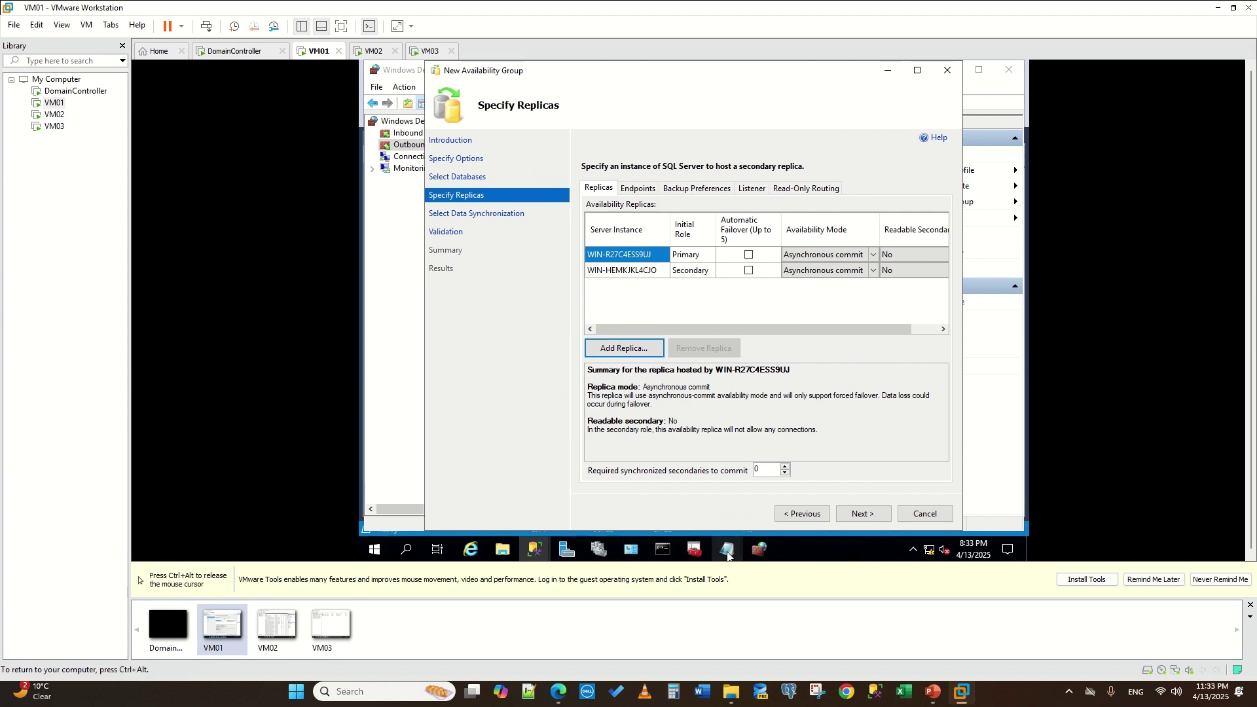
- Copy the host name WIN-Q32QIO9QAL5 from the names Notepad file
{"action": "mouse_move", "coordinate": [726, 551]}
{"action": "left_click", "coordinate": [764, 461]}
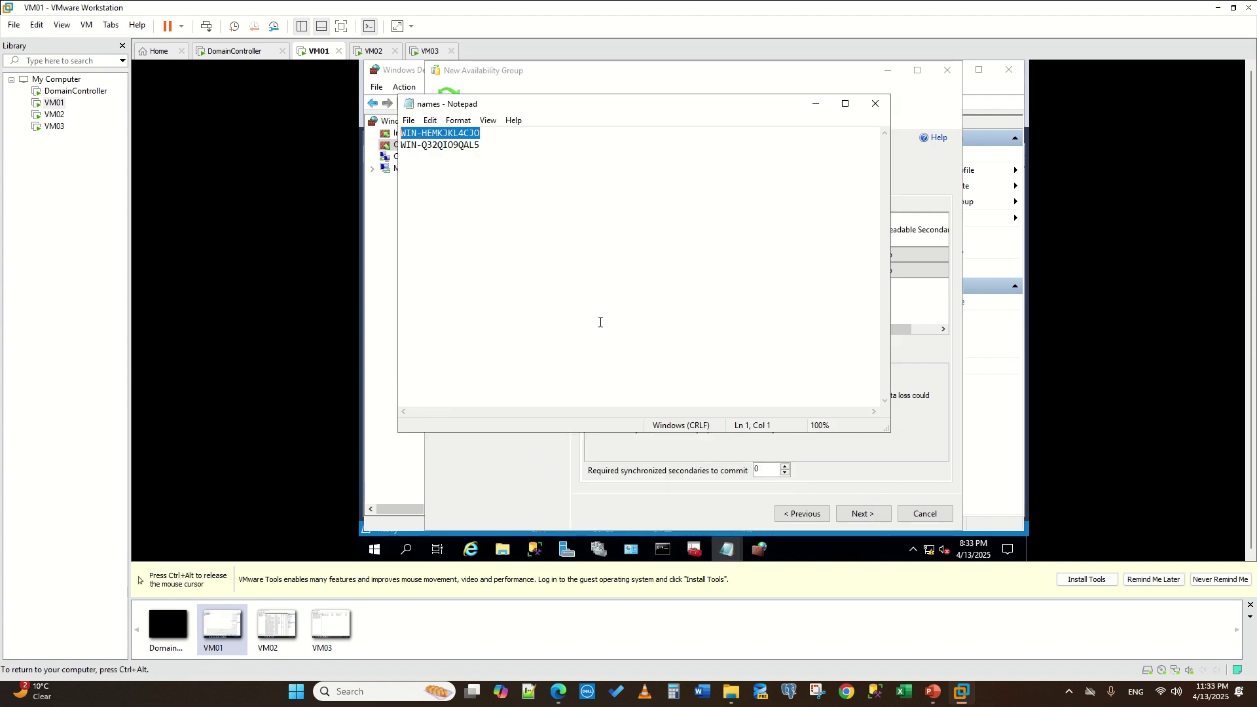
{"action": "double_click", "coordinate": [450, 145]}
{"action": "left_click_drag", "start_coordinate": [513, 148], "coordinate": [401, 146]}
{"action": "key", "text": "ctrl+c"}
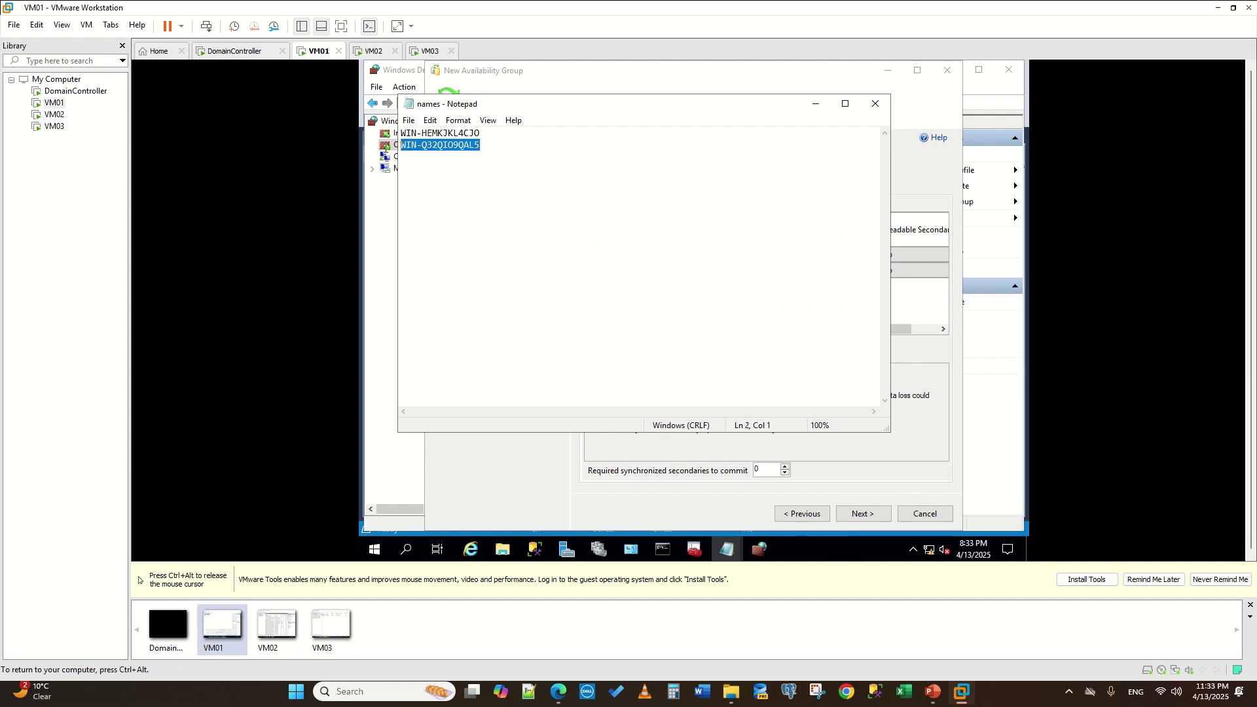
{"action": "left_click", "coordinate": [726, 549]}
{"action": "left_click", "coordinate": [717, 437]}
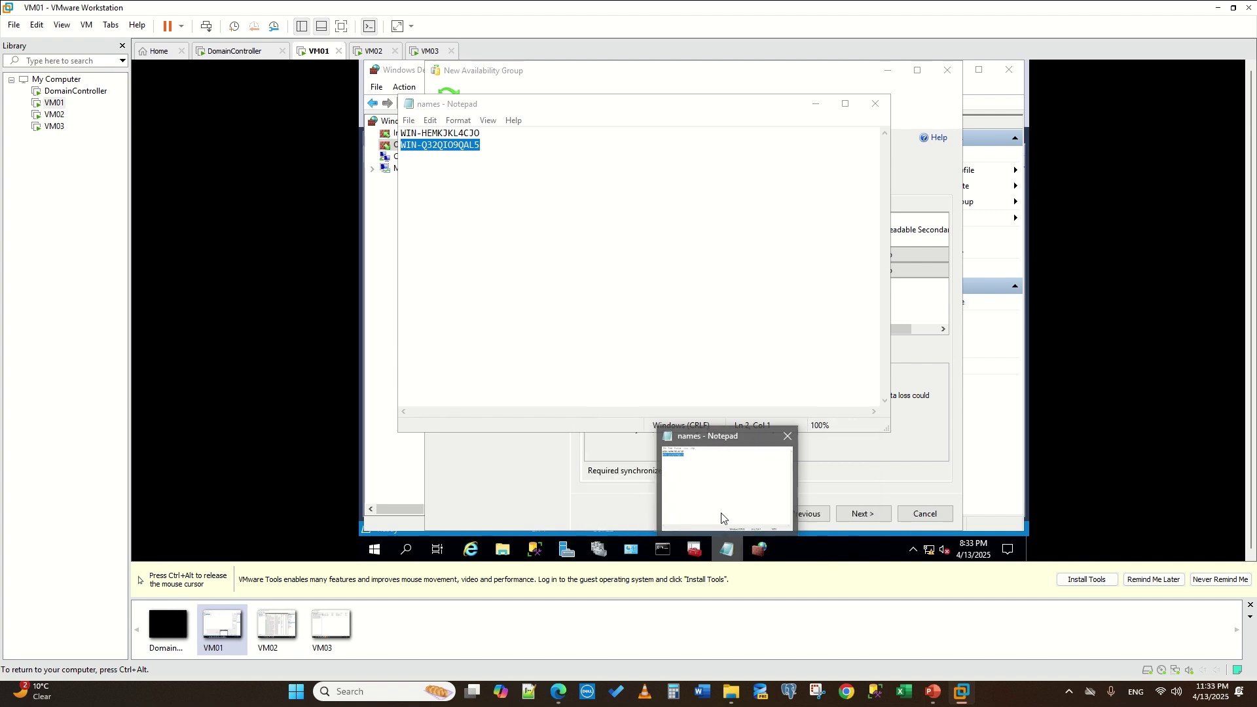
{"action": "left_click", "coordinate": [721, 504]}
{"action": "left_click", "coordinate": [727, 550]}
{"action": "left_click", "coordinate": [728, 555]}
{"action": "left_click", "coordinate": [728, 555]}
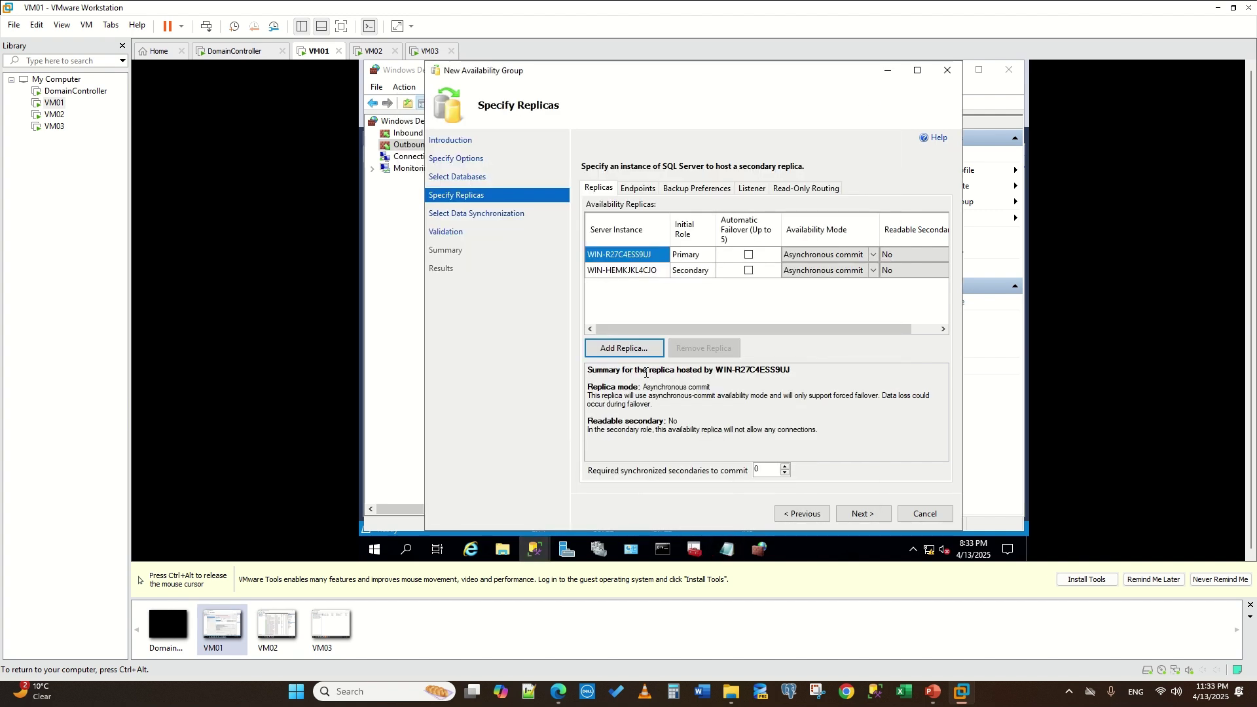
- Add WIN-Q32QIO9QAL5 as third replica; enable automatic failover for primary and WIN-HEMKJKL4CJO
{"action": "left_click", "coordinate": [625, 350]}
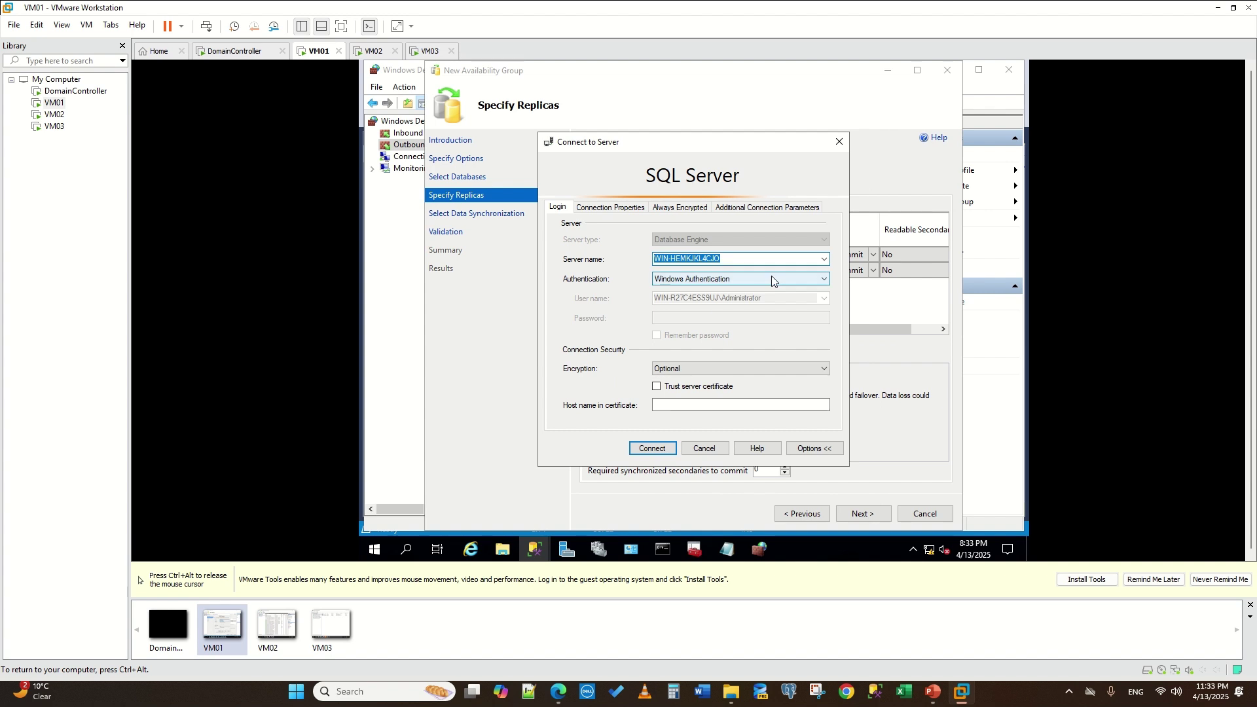
{"action": "key", "text": "ctrl+v"}
{"action": "left_click", "coordinate": [650, 448]}
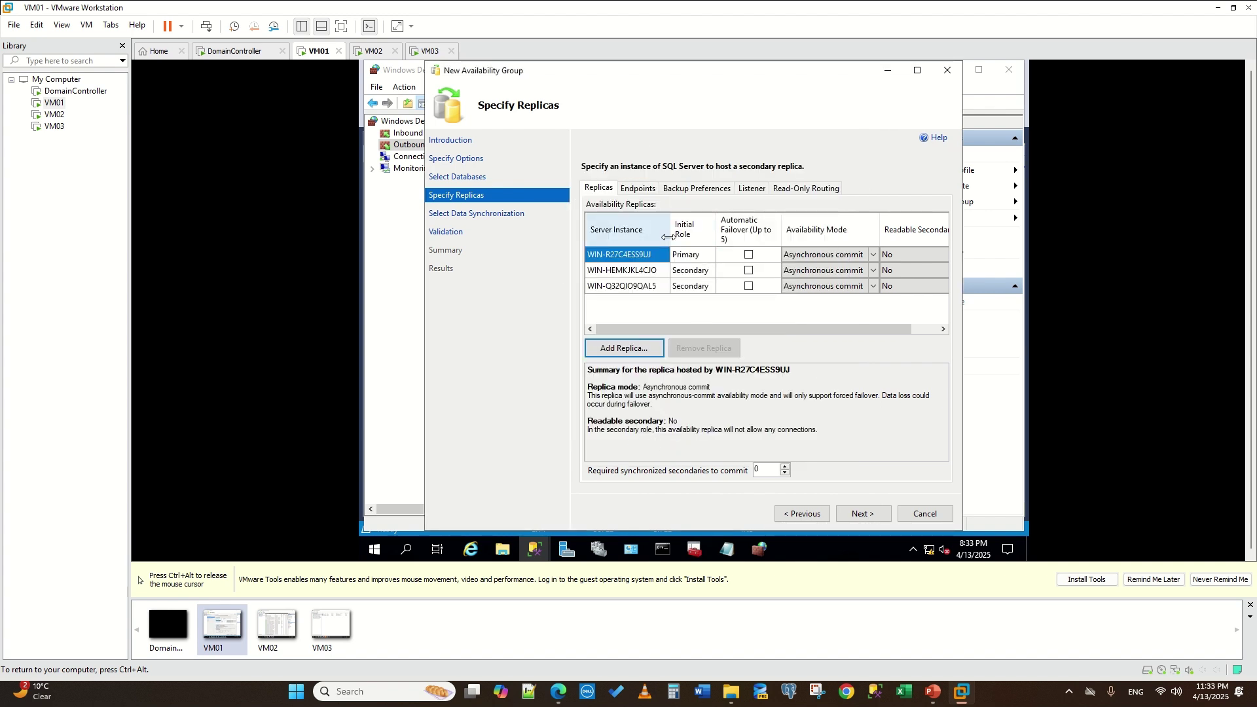
{"action": "key", "text": "ctrl+alt"}
{"action": "left_click", "coordinate": [412, 361]}
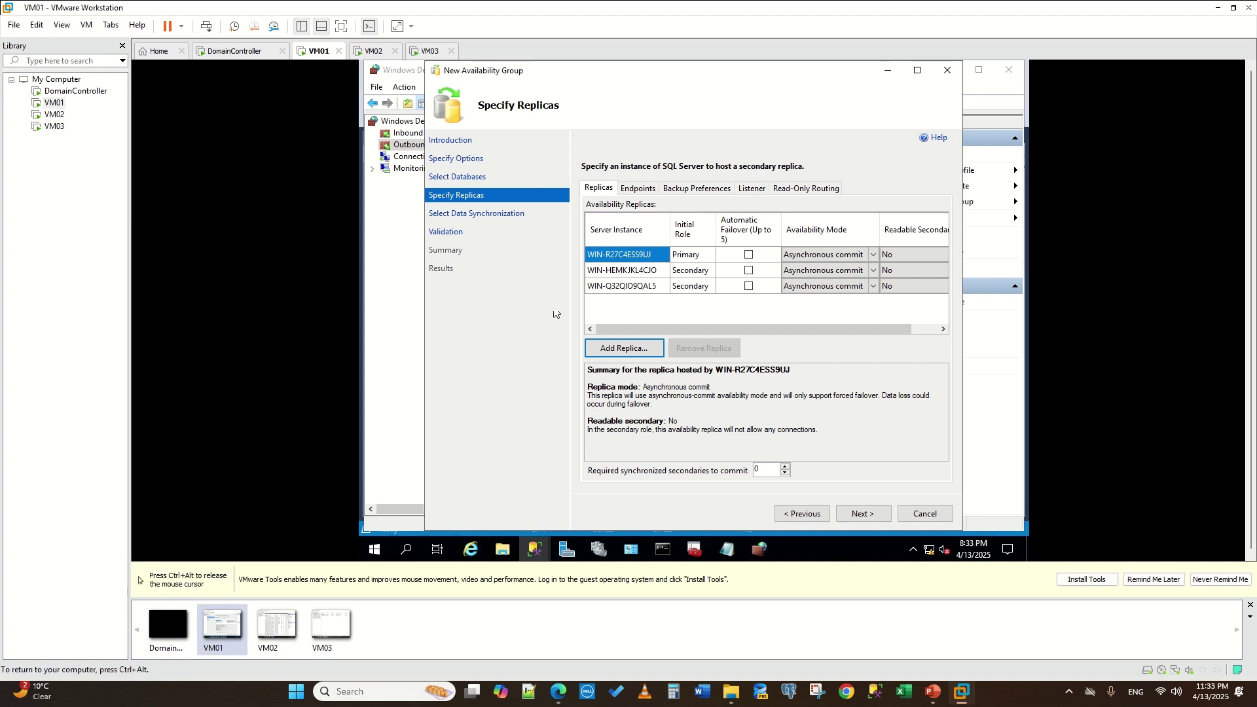
{"action": "left_click", "coordinate": [749, 254]}
{"action": "left_click", "coordinate": [750, 270]}
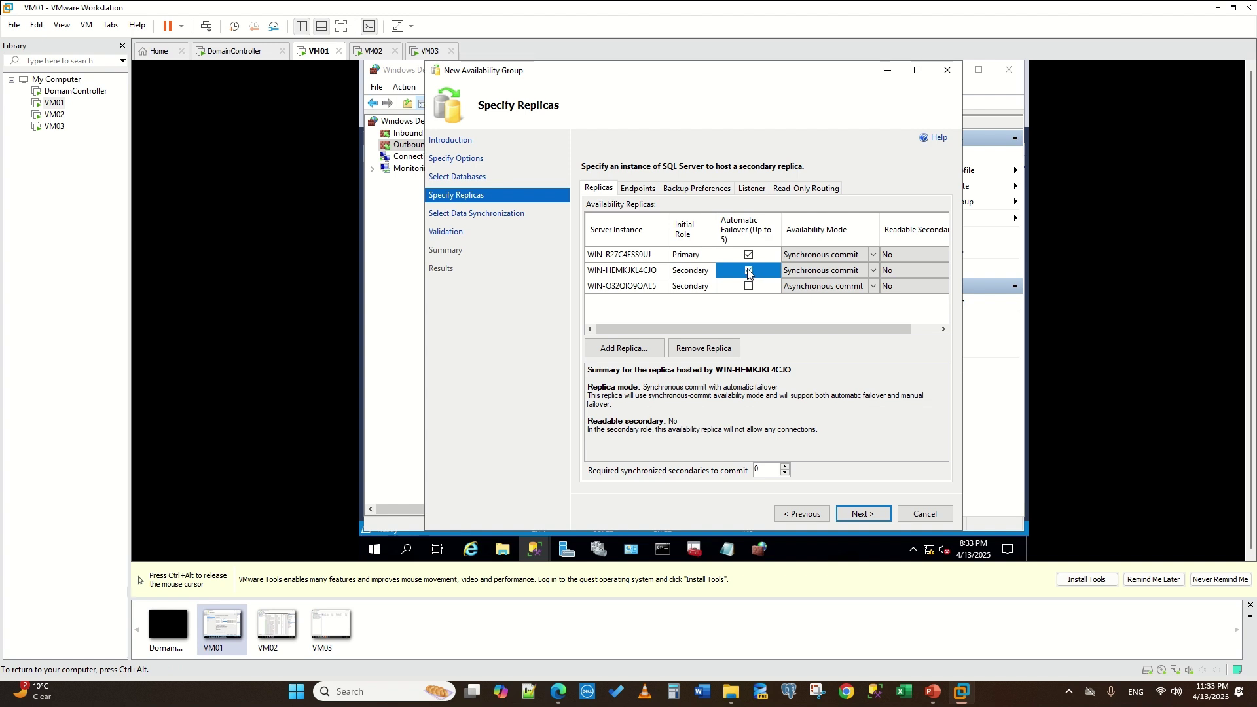
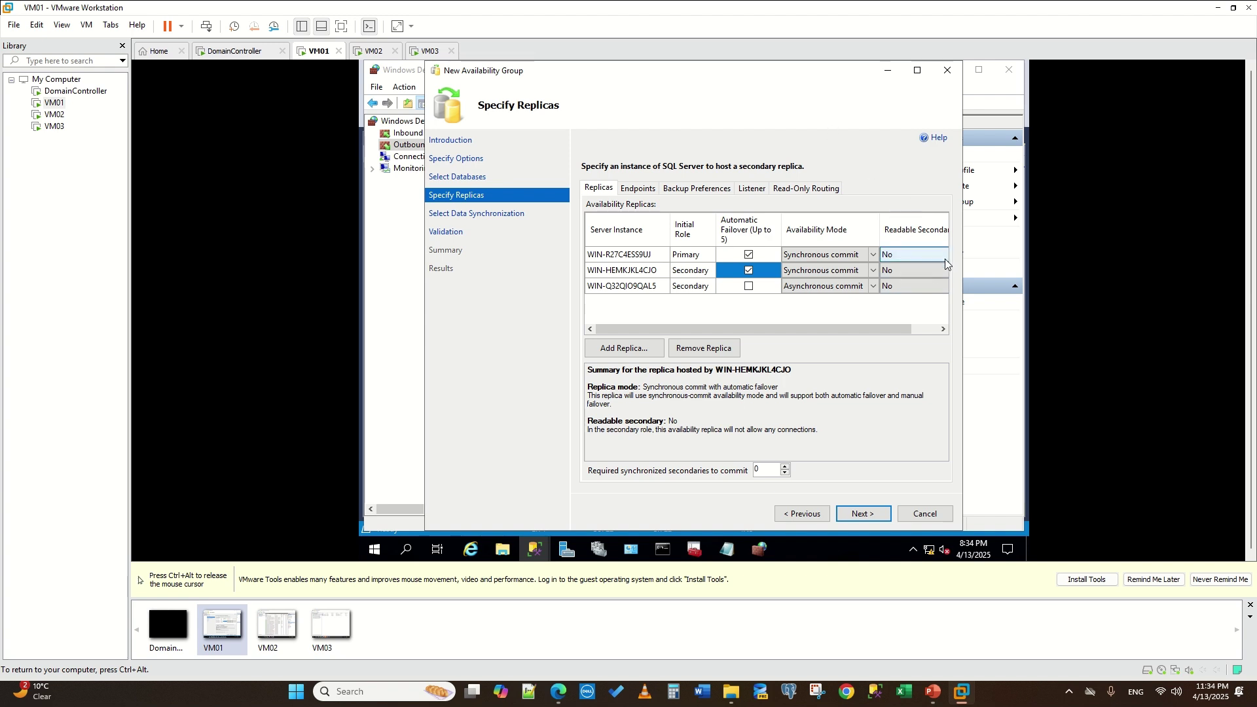
- Keep the second replica non-readable and review the Endpoints and Backup Preferences before reaching the Listener settings
{"action": "left_click", "coordinate": [921, 269]}
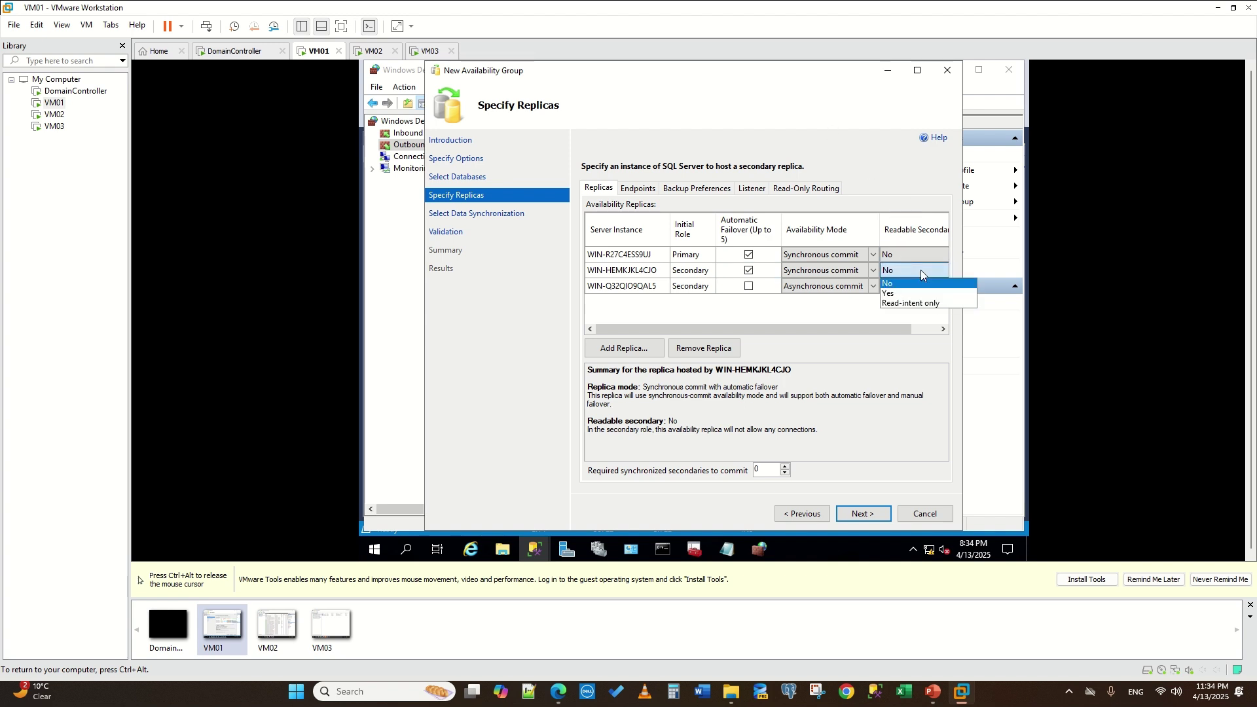
{"action": "left_click", "coordinate": [921, 270]}
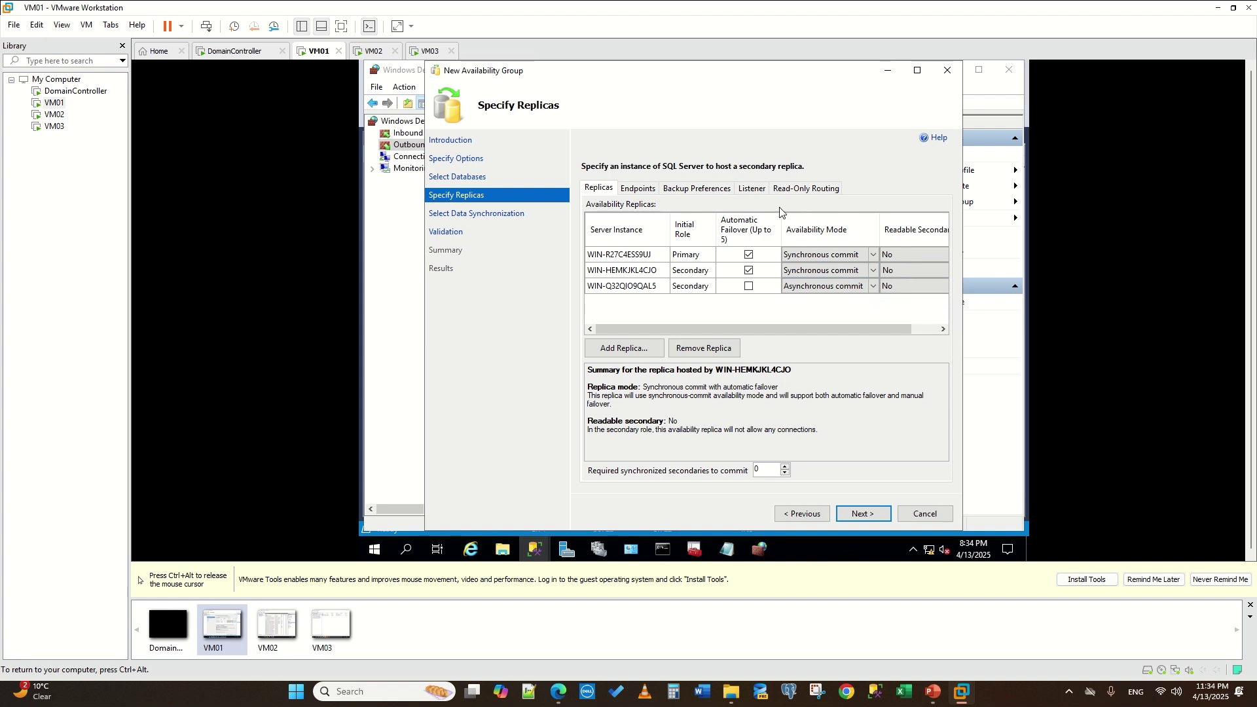
{"action": "left_click", "coordinate": [641, 192]}
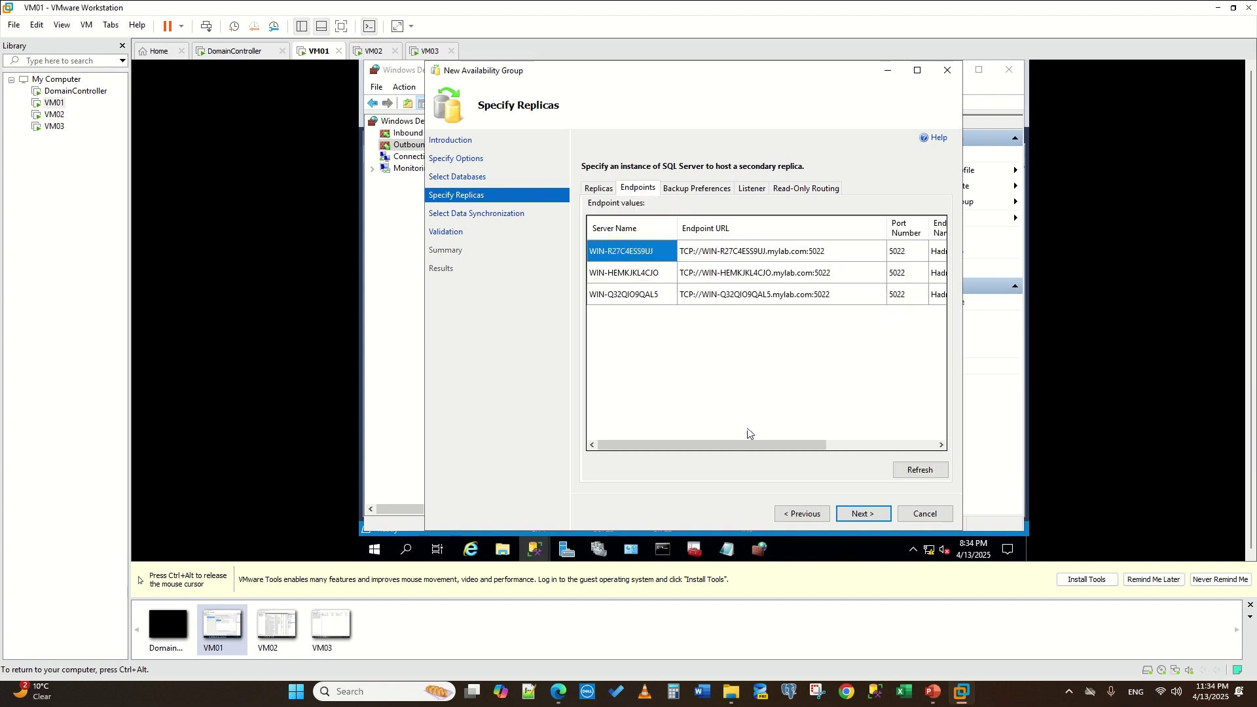
{"action": "left_click_drag", "start_coordinate": [740, 445], "coordinate": [818, 446]}
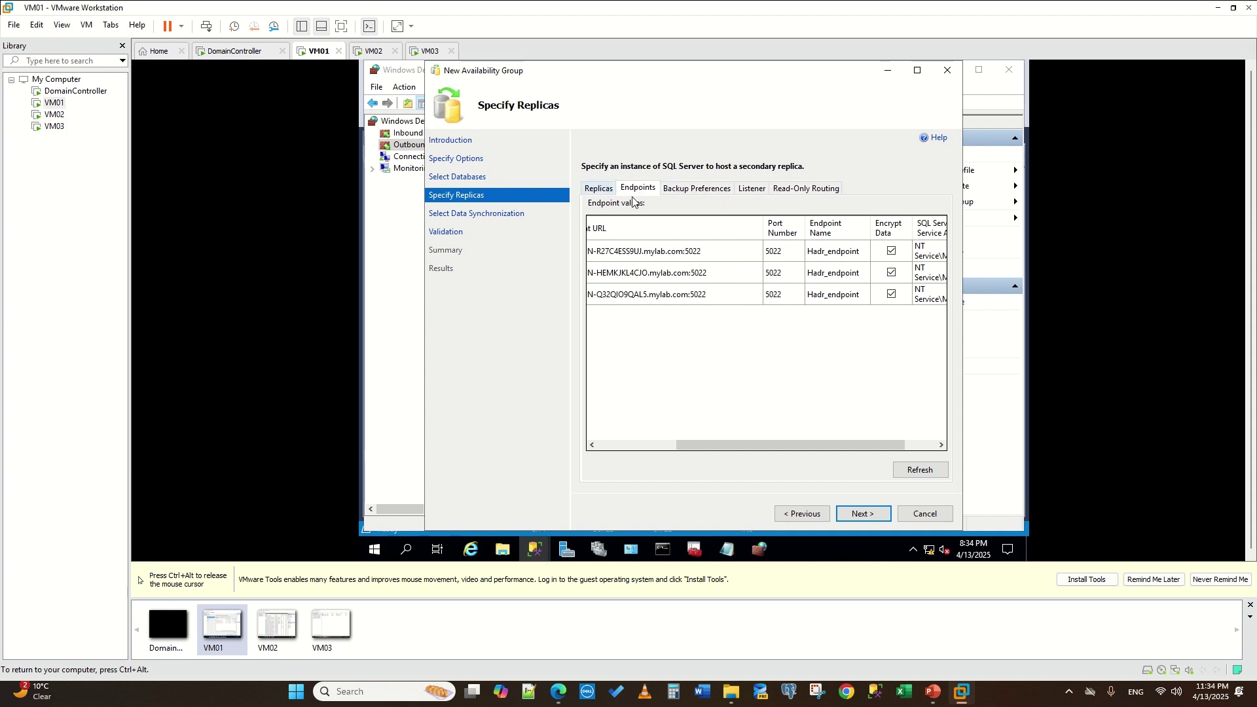
{"action": "left_click_drag", "start_coordinate": [750, 446], "coordinate": [671, 445]}
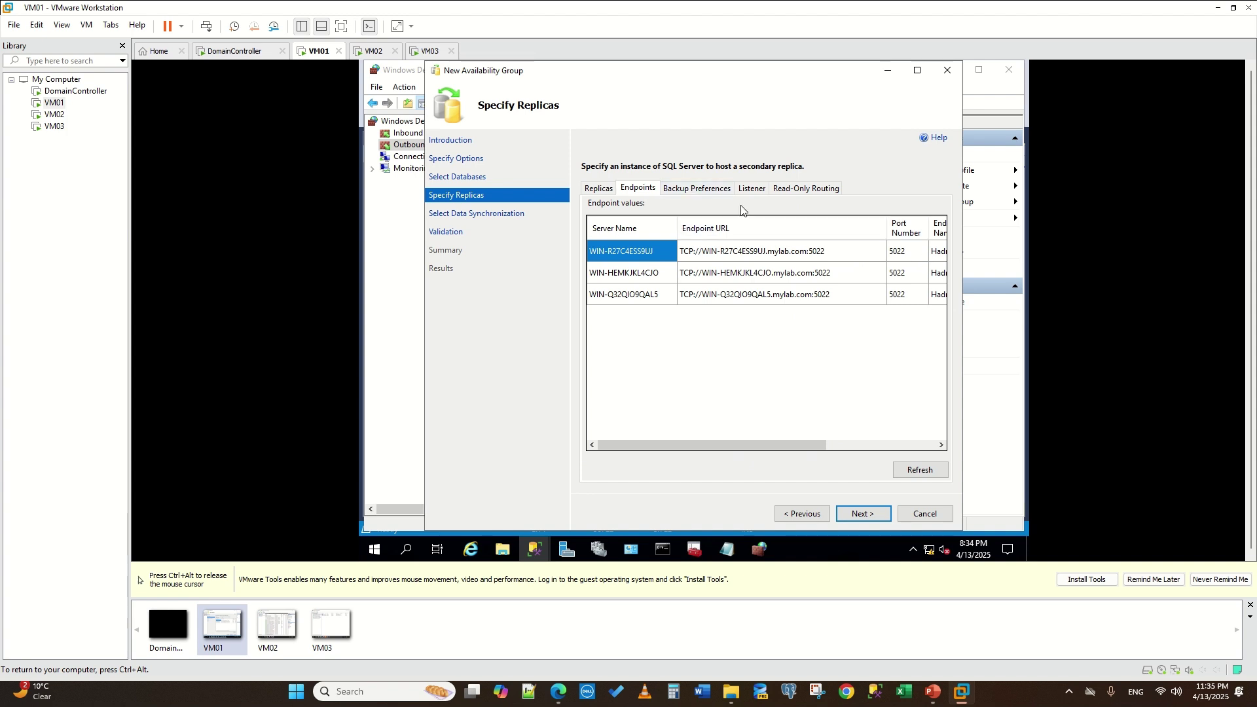
{"action": "left_click", "coordinate": [707, 189]}
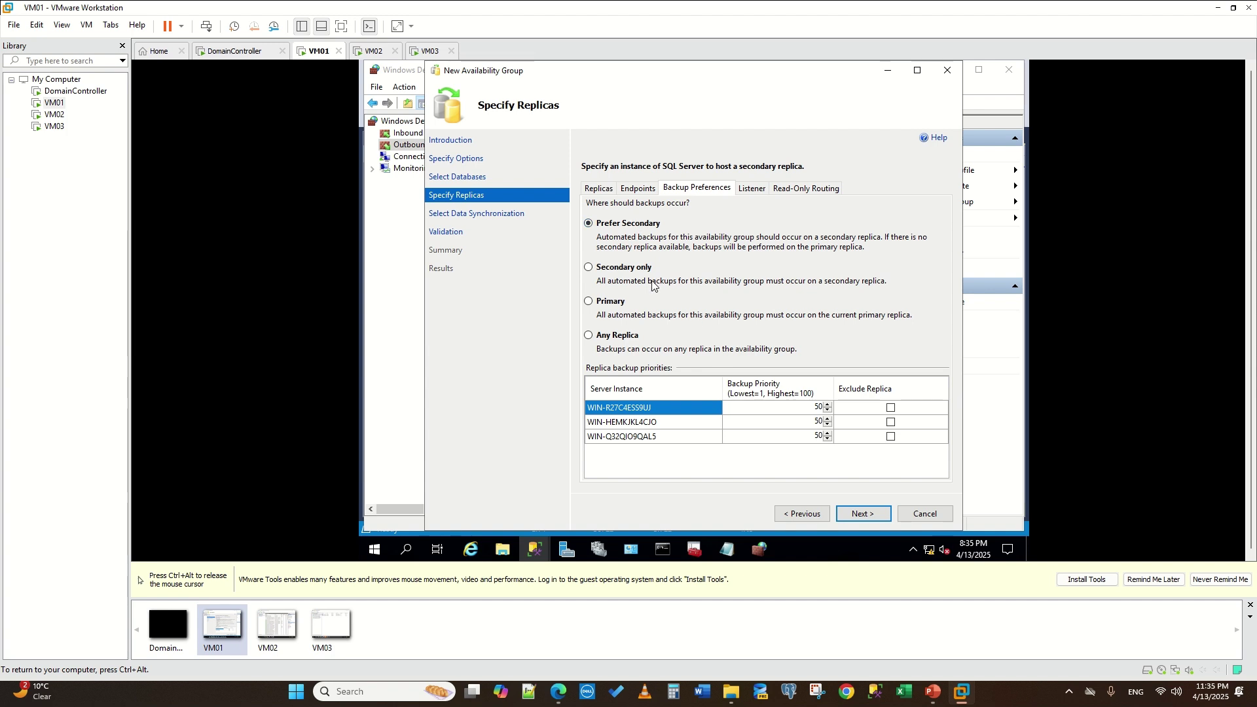
{"action": "left_click", "coordinate": [751, 189]}
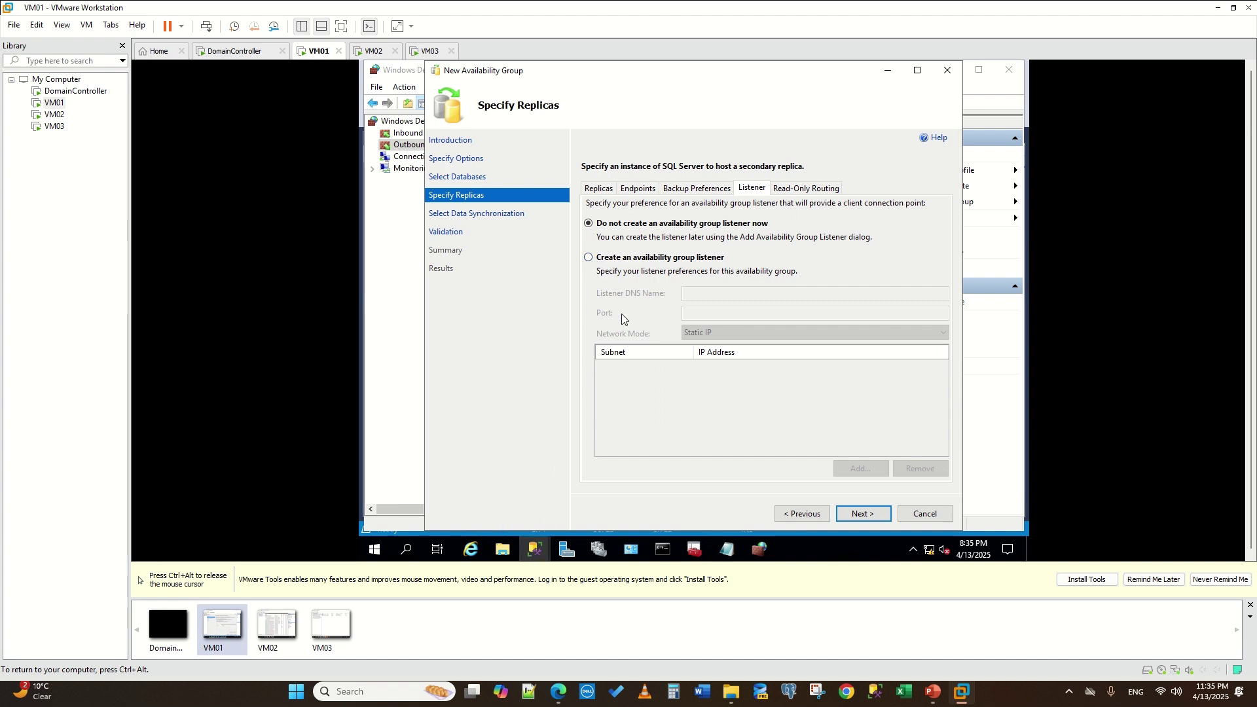
- Choose to create a listener, then check AGtest in Management Studio and Failover Cluster Manager
{"action": "left_click", "coordinate": [589, 258]}
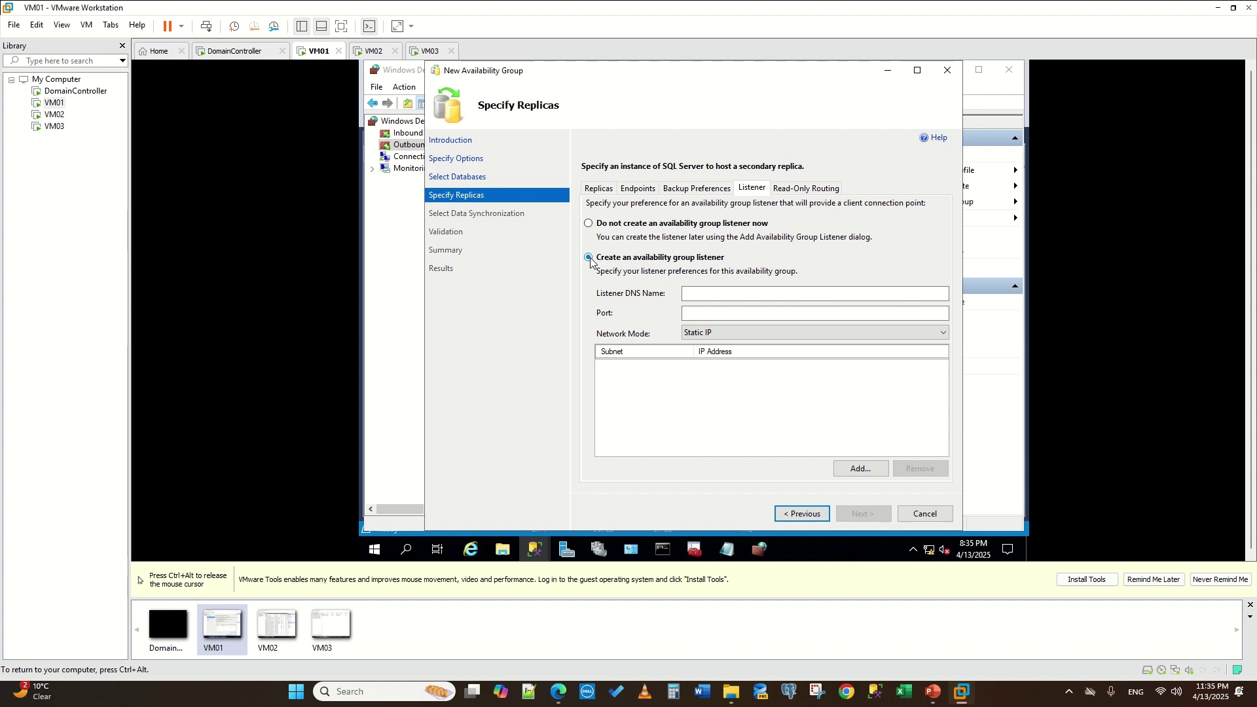
{"action": "mouse_move", "coordinate": [535, 549]}
{"action": "left_click", "coordinate": [447, 441]}
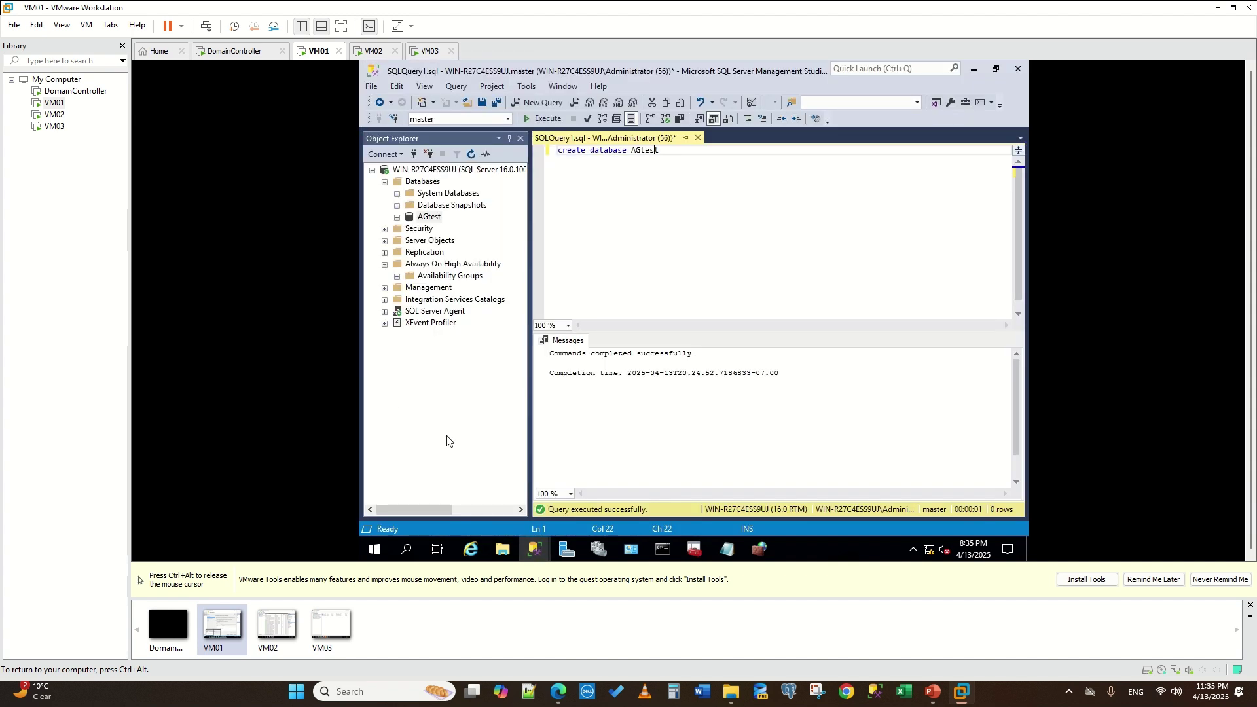
{"action": "left_click", "coordinate": [396, 276]}
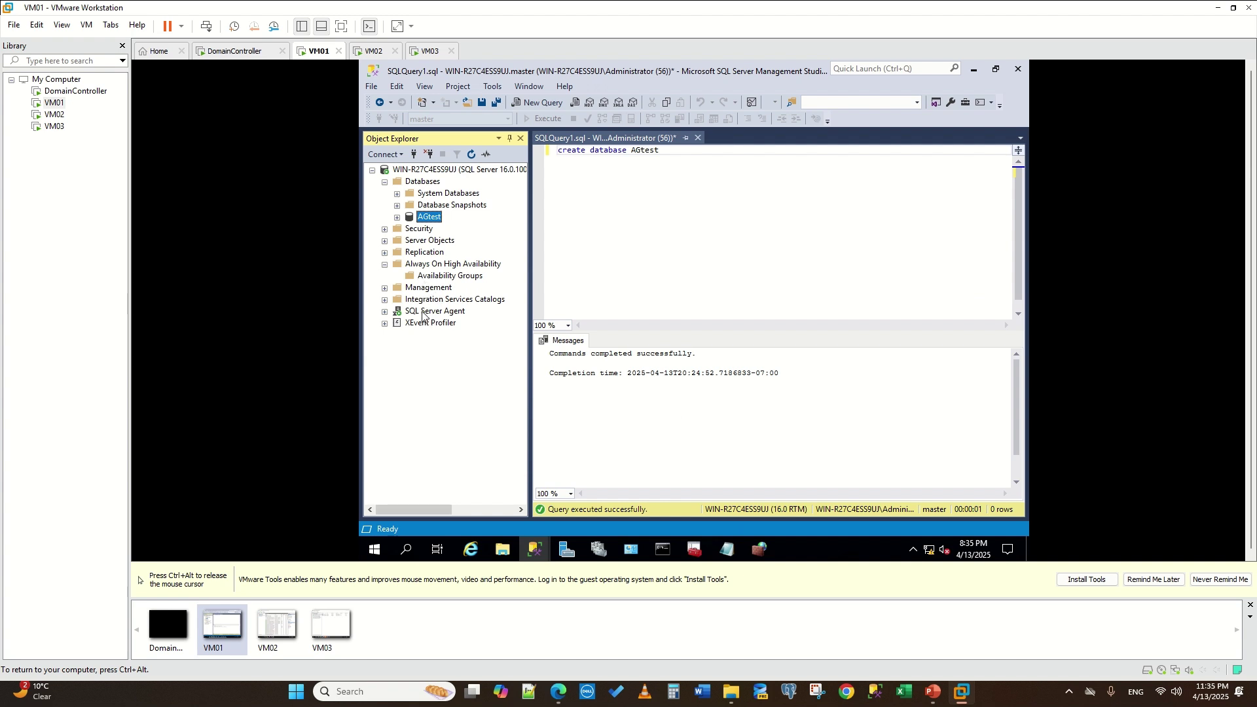
{"action": "left_click", "coordinate": [598, 552]}
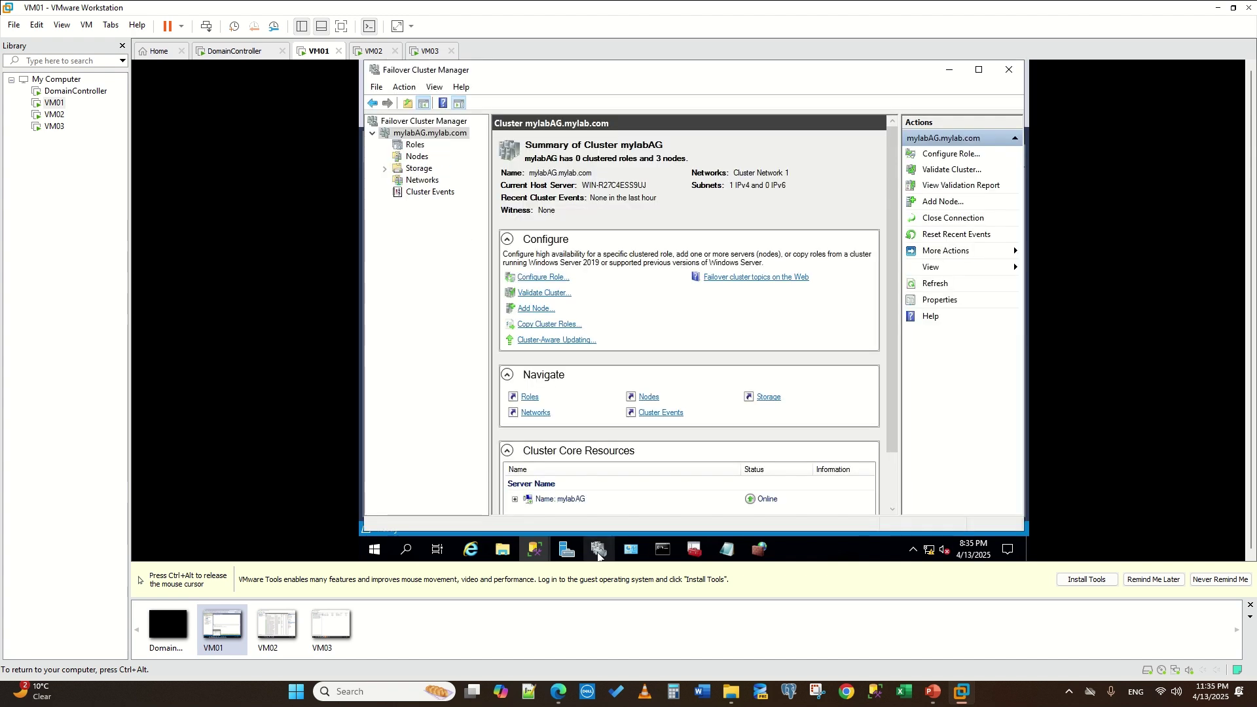
{"action": "left_click", "coordinate": [534, 552]}
{"action": "mouse_move", "coordinate": [535, 551]}
{"action": "left_click", "coordinate": [592, 486]}
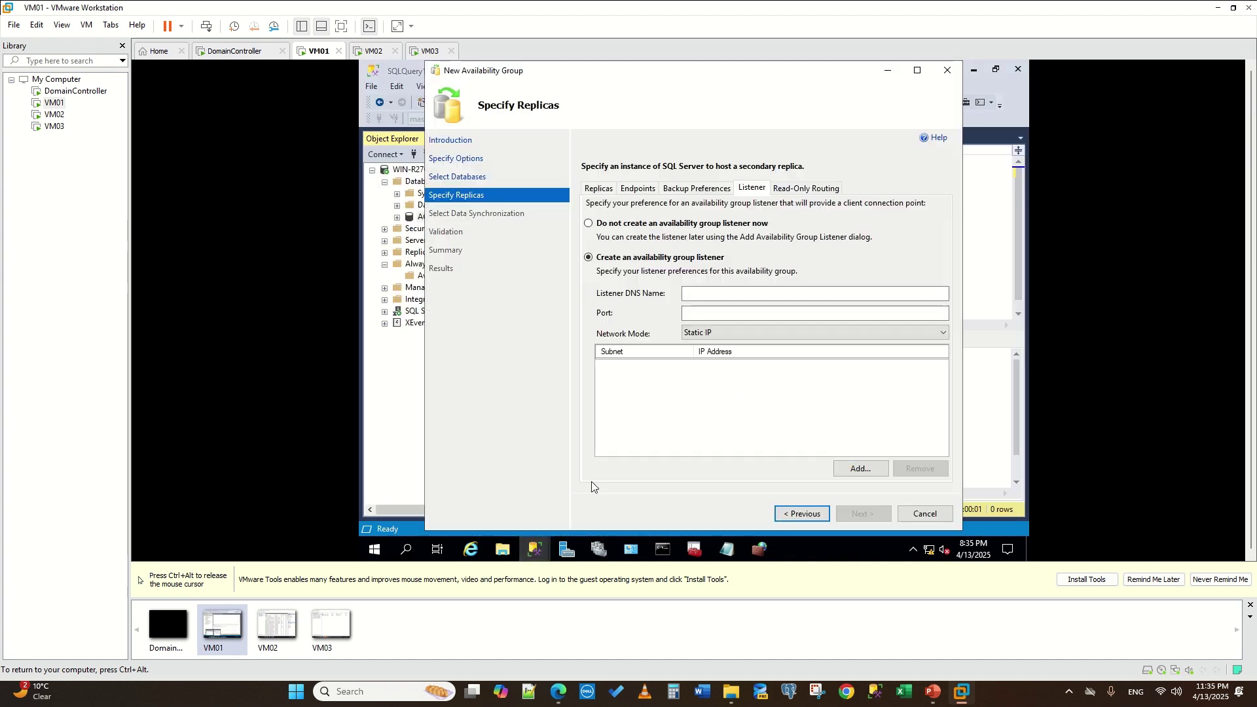
- Enter AGLISTENER as the listener DNS name, correcting typos along the way
{"action": "left_click", "coordinate": [726, 292]}
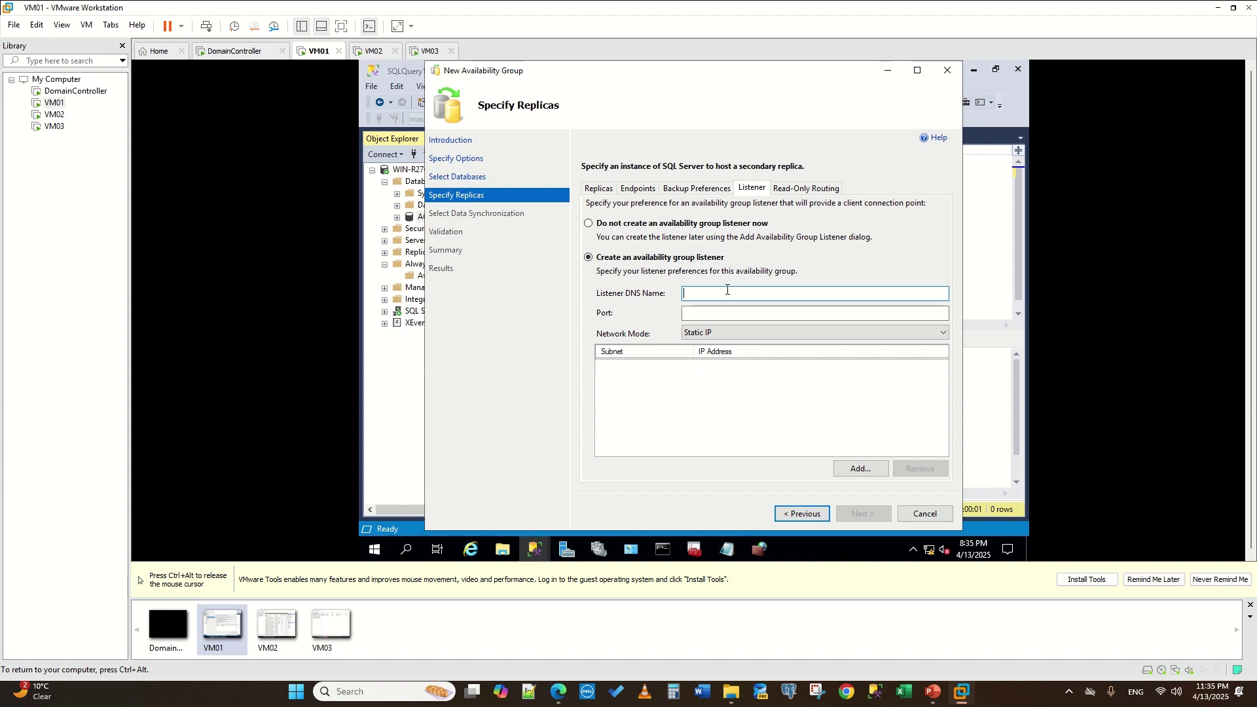
{"action": "type", "text": "AGLISTNER"}
{"action": "right_click", "coordinate": [727, 292]}
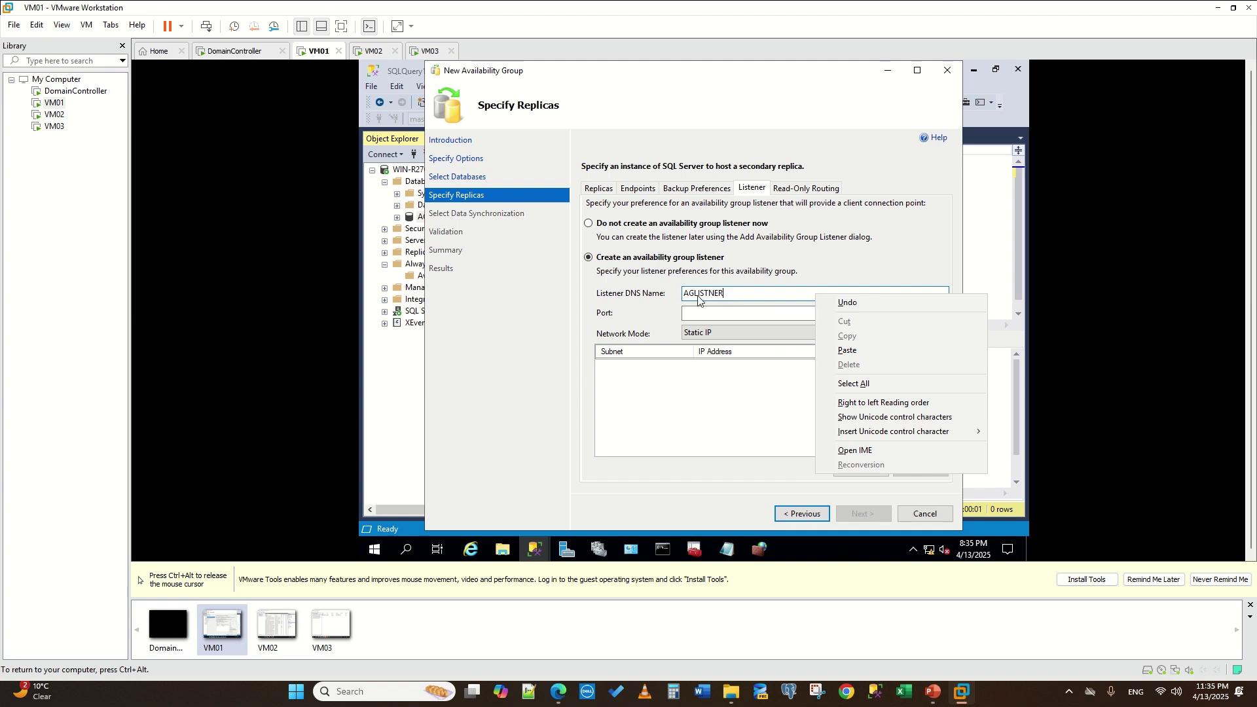
{"action": "left_click", "coordinate": [714, 294]}
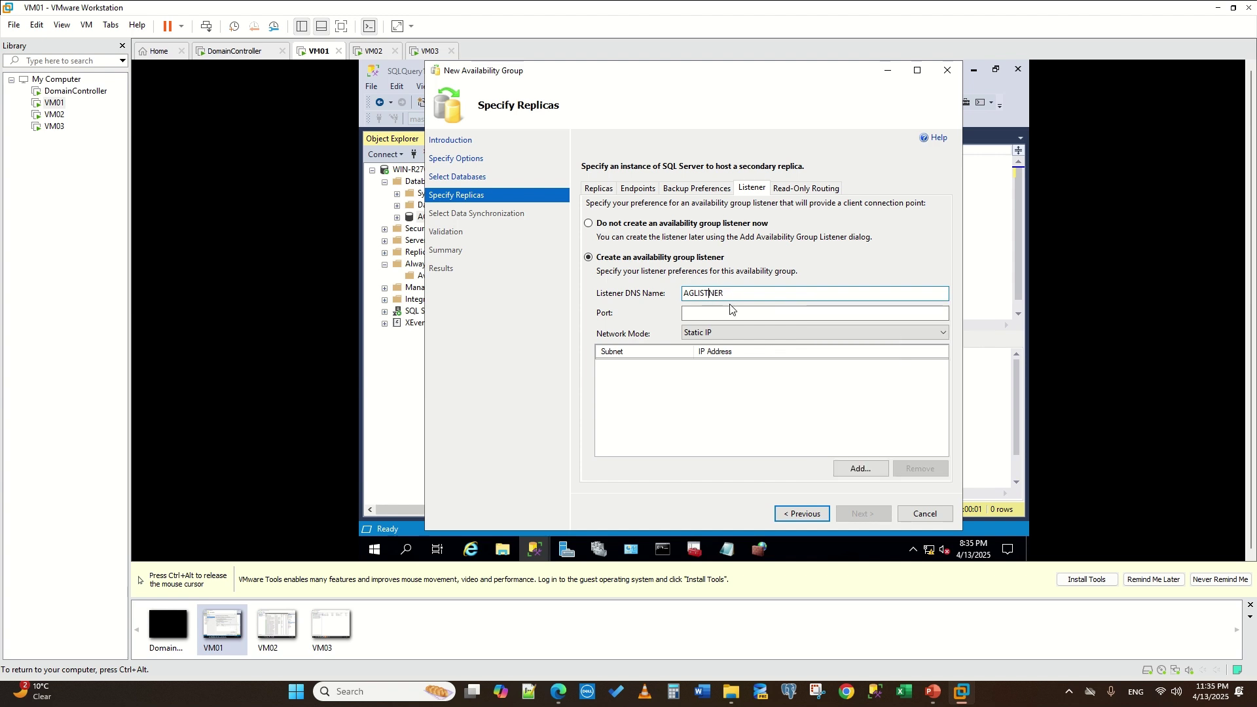
{"action": "type", "text": "E"}
{"action": "left_click", "coordinate": [765, 311]}
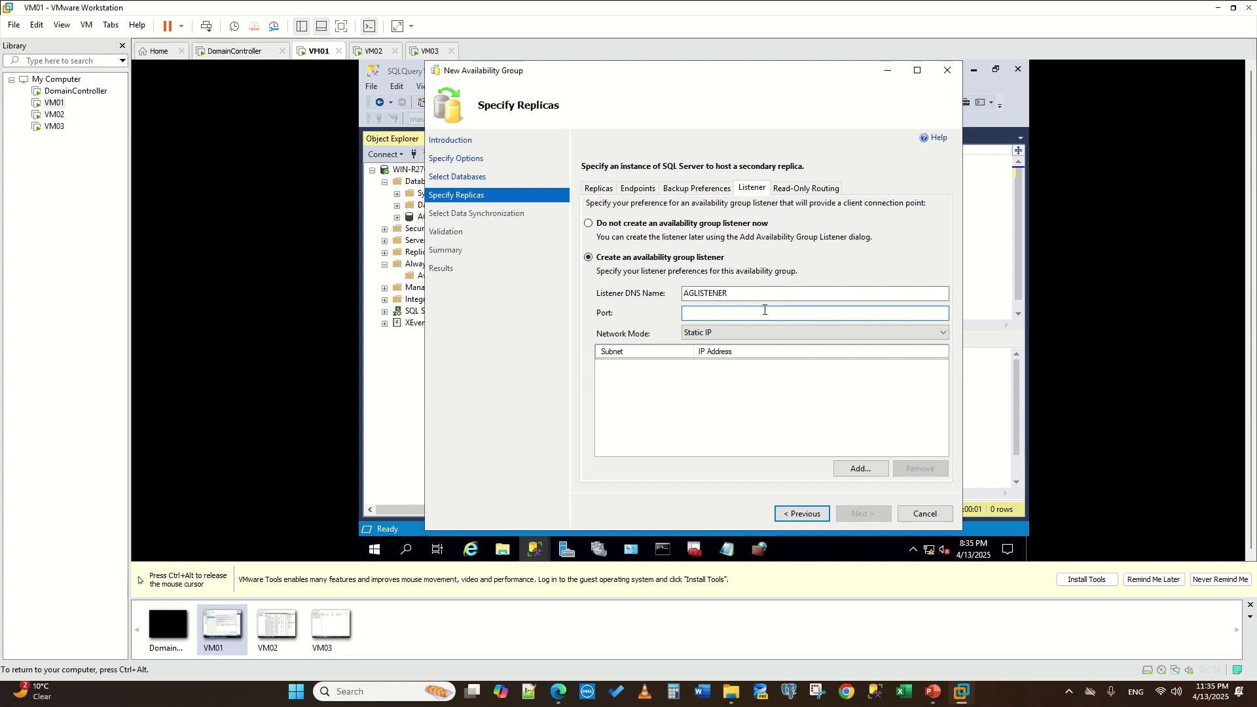
- Set listener port 1433 and add static IP 192.168.1.25 on subnet 192.168.1.0/24
{"action": "type", "text": "1433"}
{"action": "left_click", "coordinate": [864, 470]}
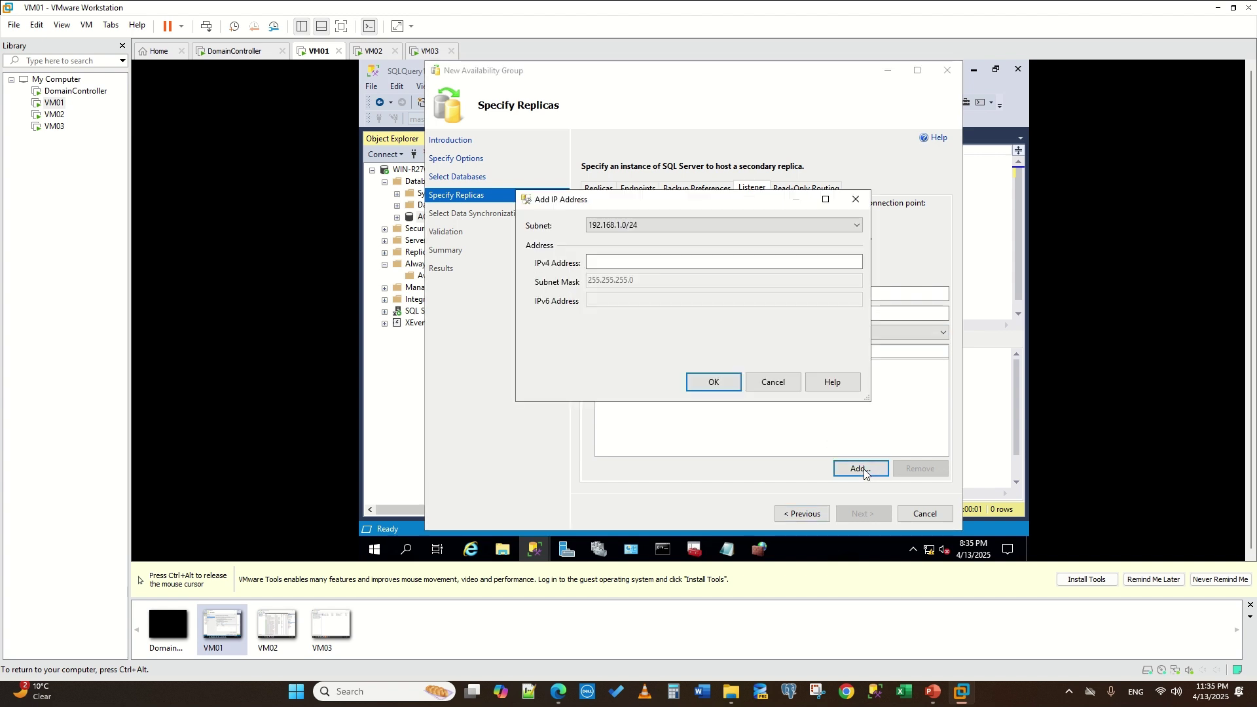
{"action": "left_click", "coordinate": [618, 262]}
{"action": "type", "text": "192"}
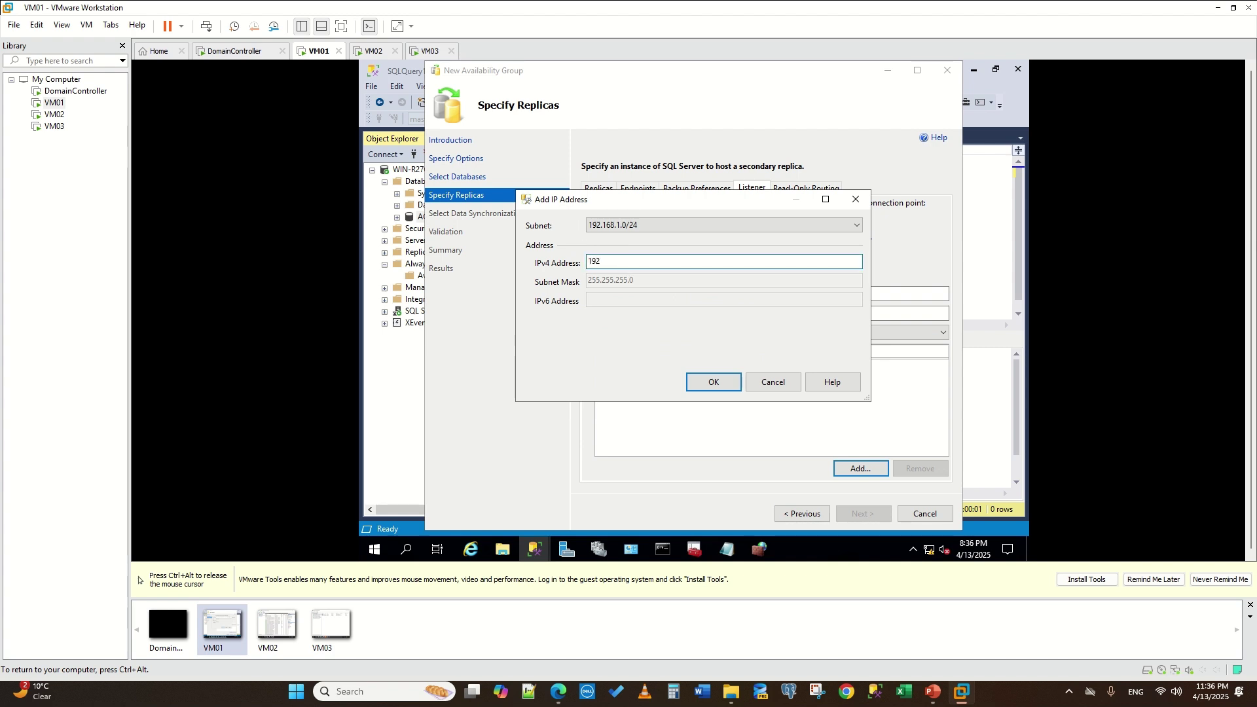
{"action": "type", "text": ".168.1"}
{"action": "type", "text": ".25"}
{"action": "left_click", "coordinate": [719, 386]}
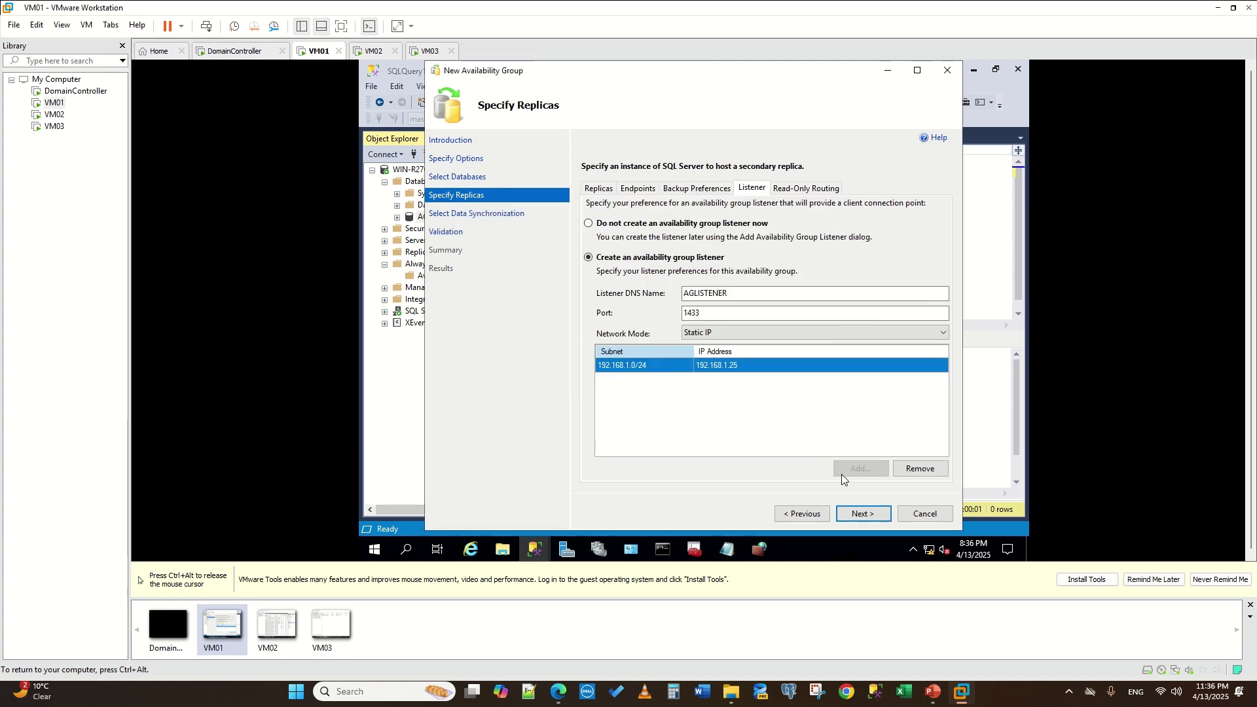
{"action": "left_click", "coordinate": [873, 519]}
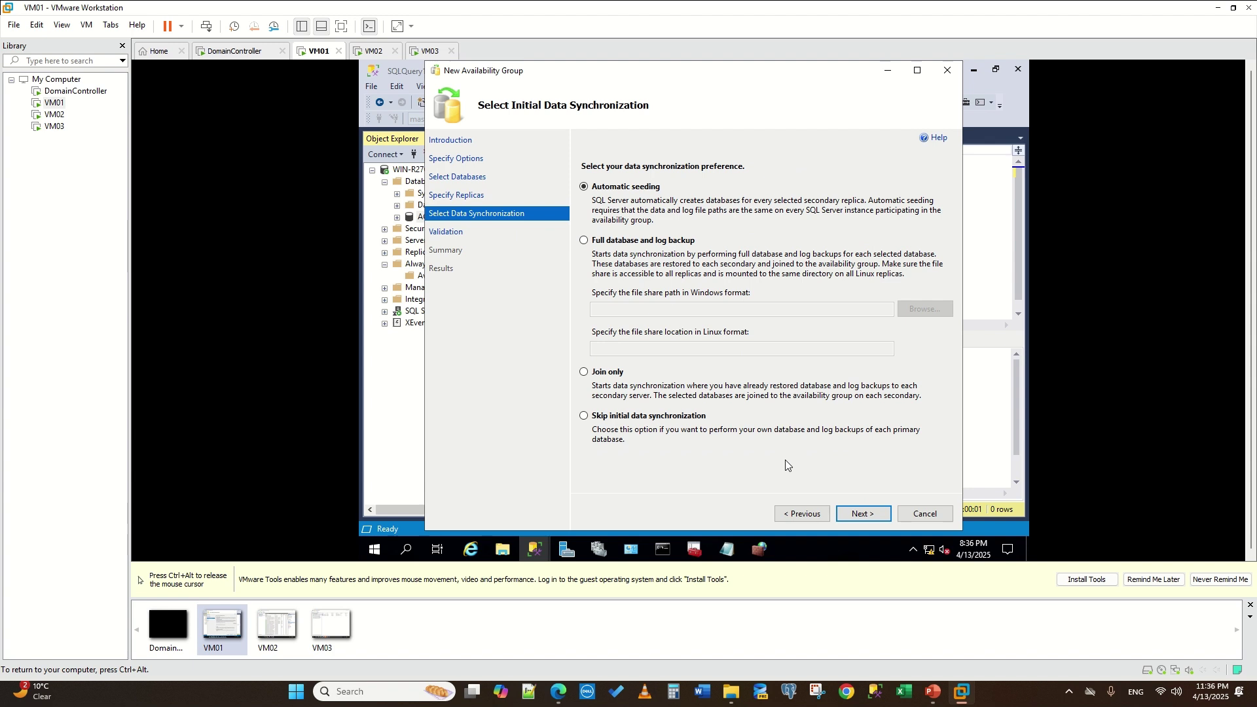
- Keep automatic seeding, pass validation, and start creating the availability group from the summary
{"action": "left_click", "coordinate": [862, 517]}
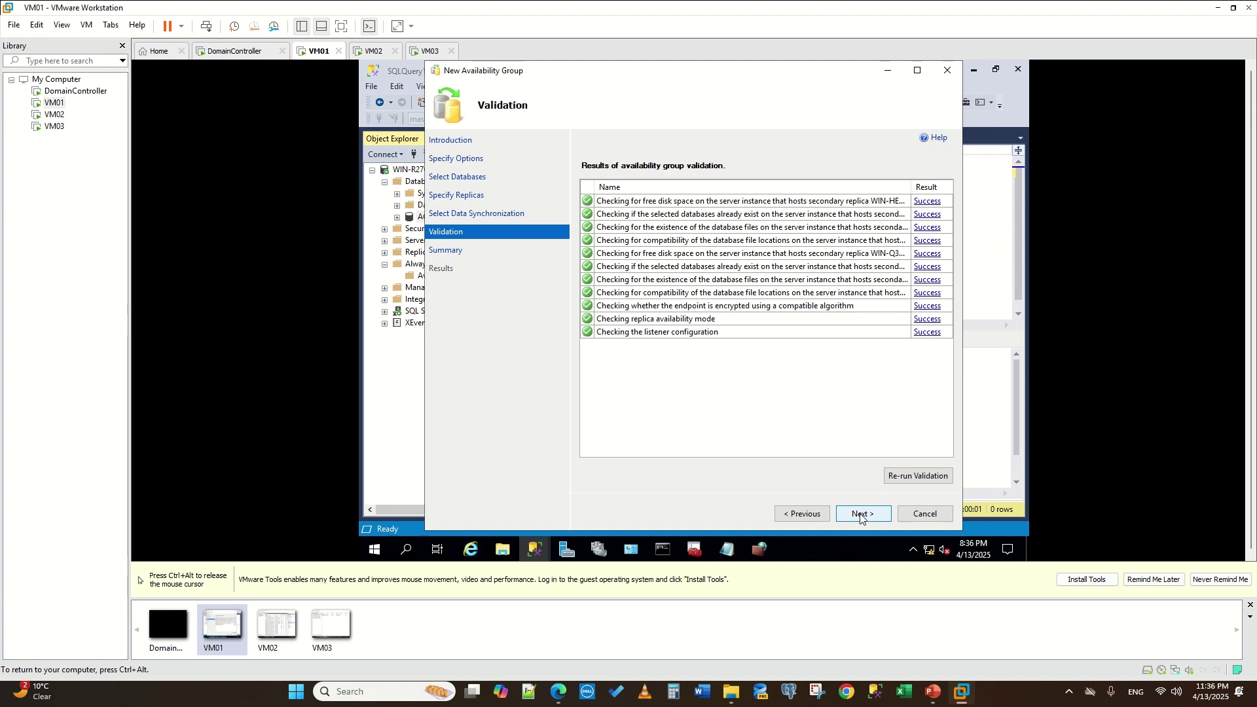
{"action": "left_click", "coordinate": [860, 514]}
{"action": "left_click", "coordinate": [860, 514]}
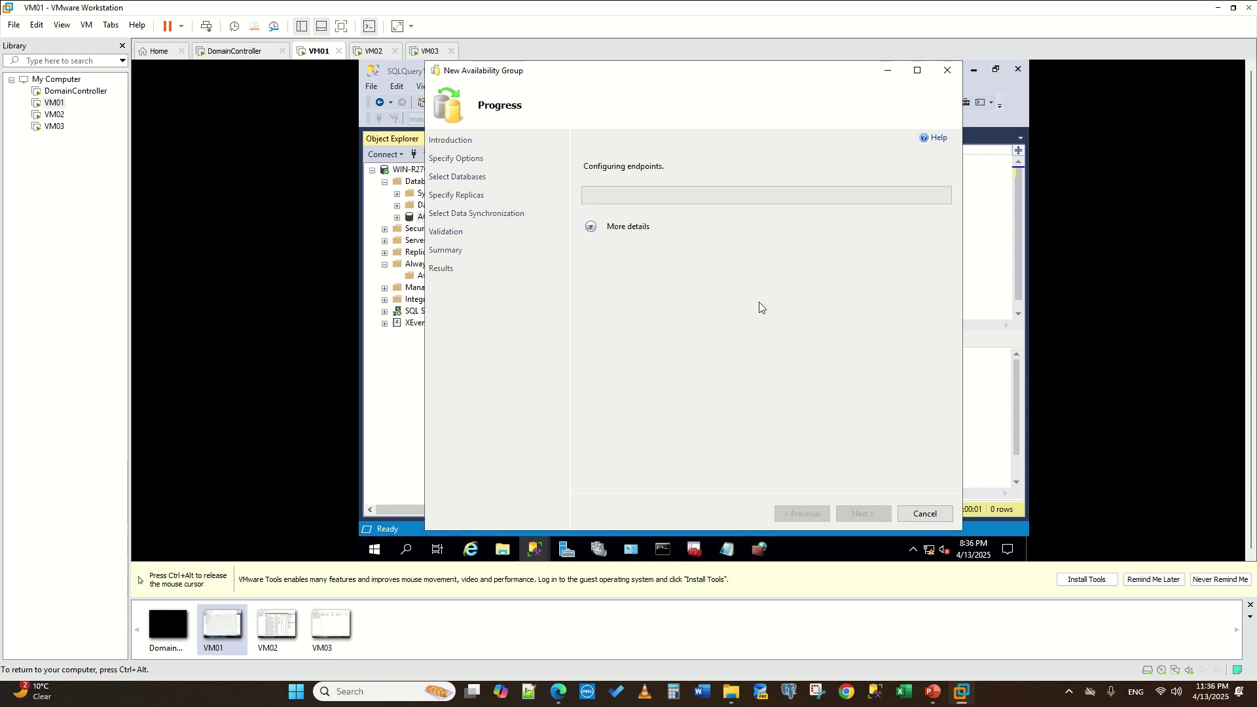
- Watch the detailed creation progress of myAG and AGLISTENER, then close the finished wizard
{"action": "left_click", "coordinate": [592, 229]}
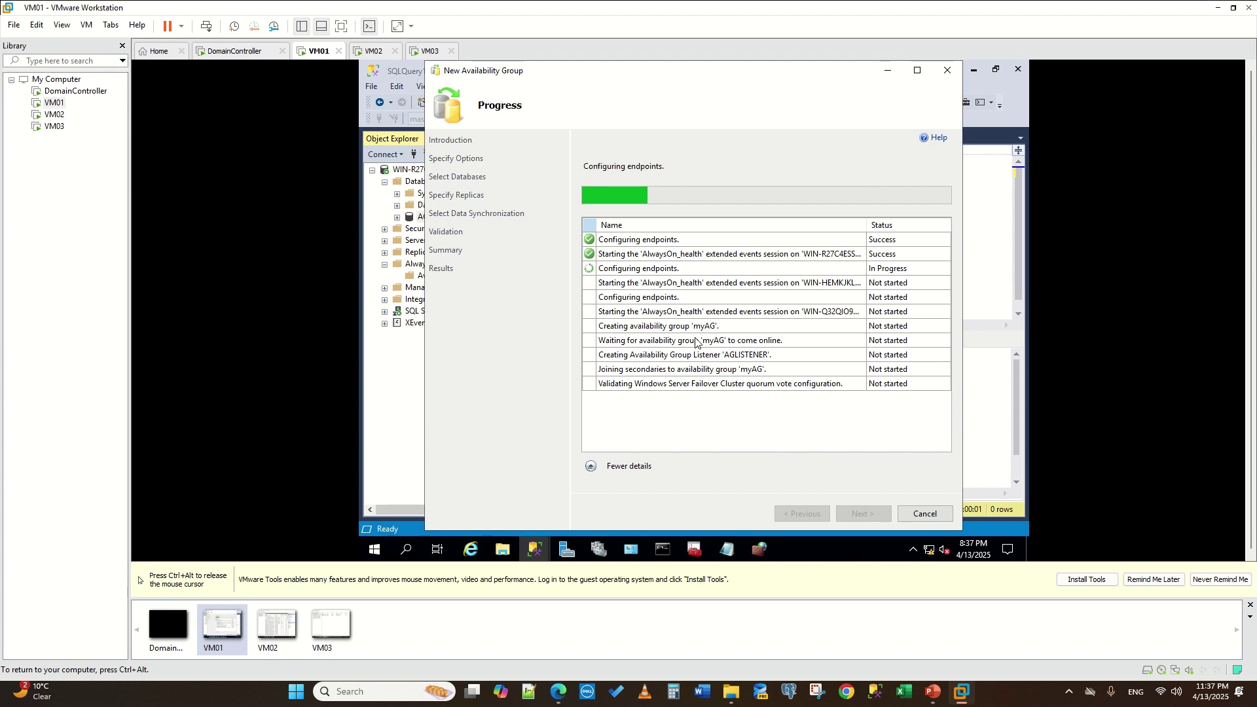
{"action": "mouse_move", "coordinate": [703, 1]}
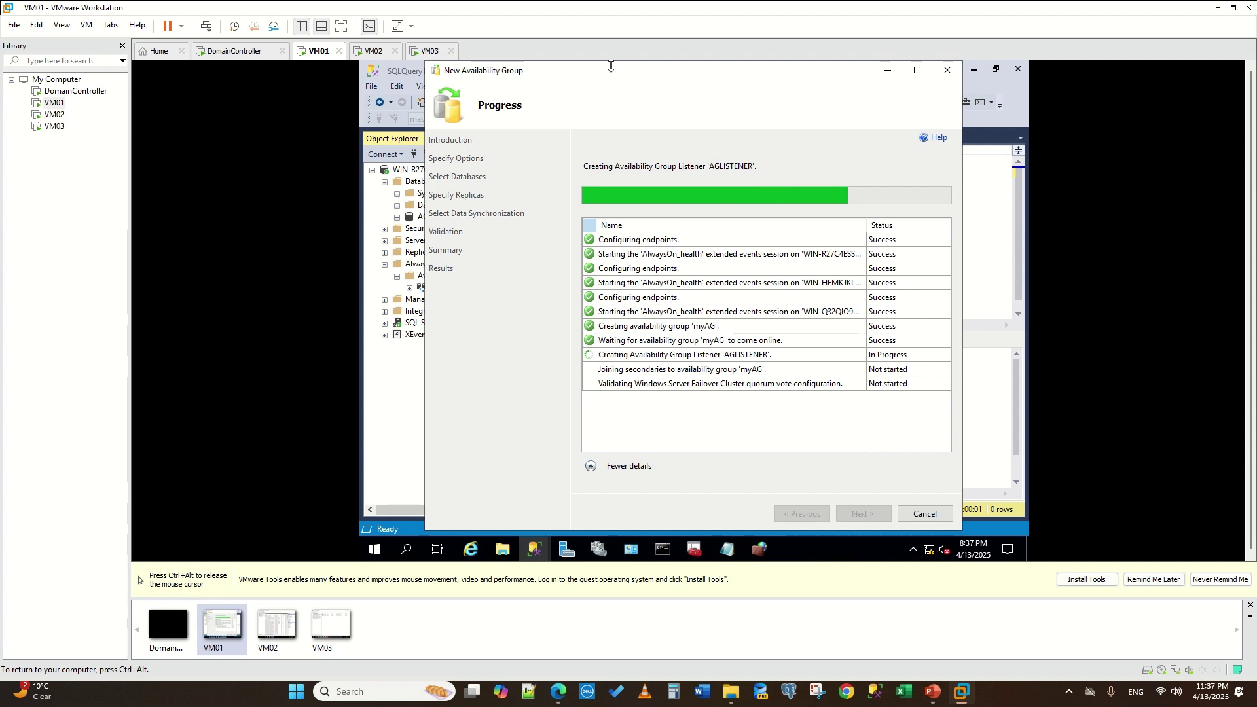
{"action": "left_click_drag", "start_coordinate": [611, 81], "coordinate": [750, 78]}
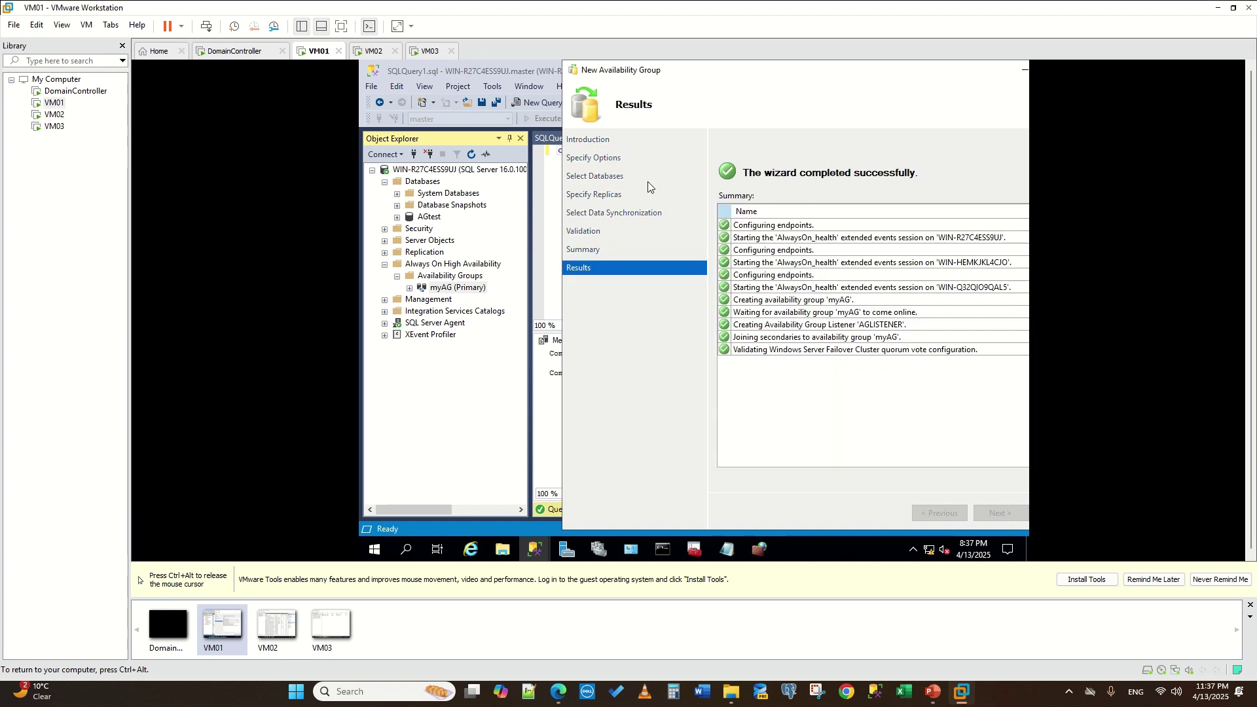
{"action": "left_click_drag", "start_coordinate": [836, 77], "coordinate": [563, 71]}
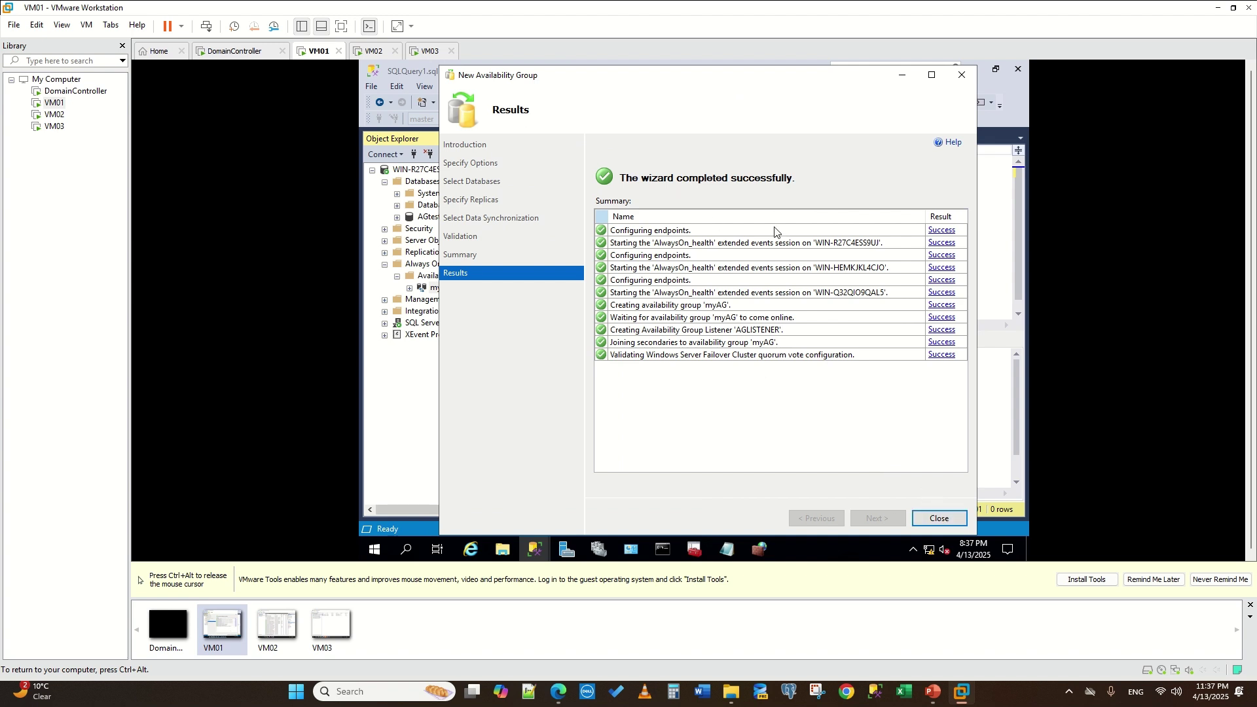
{"action": "left_click", "coordinate": [939, 518]}
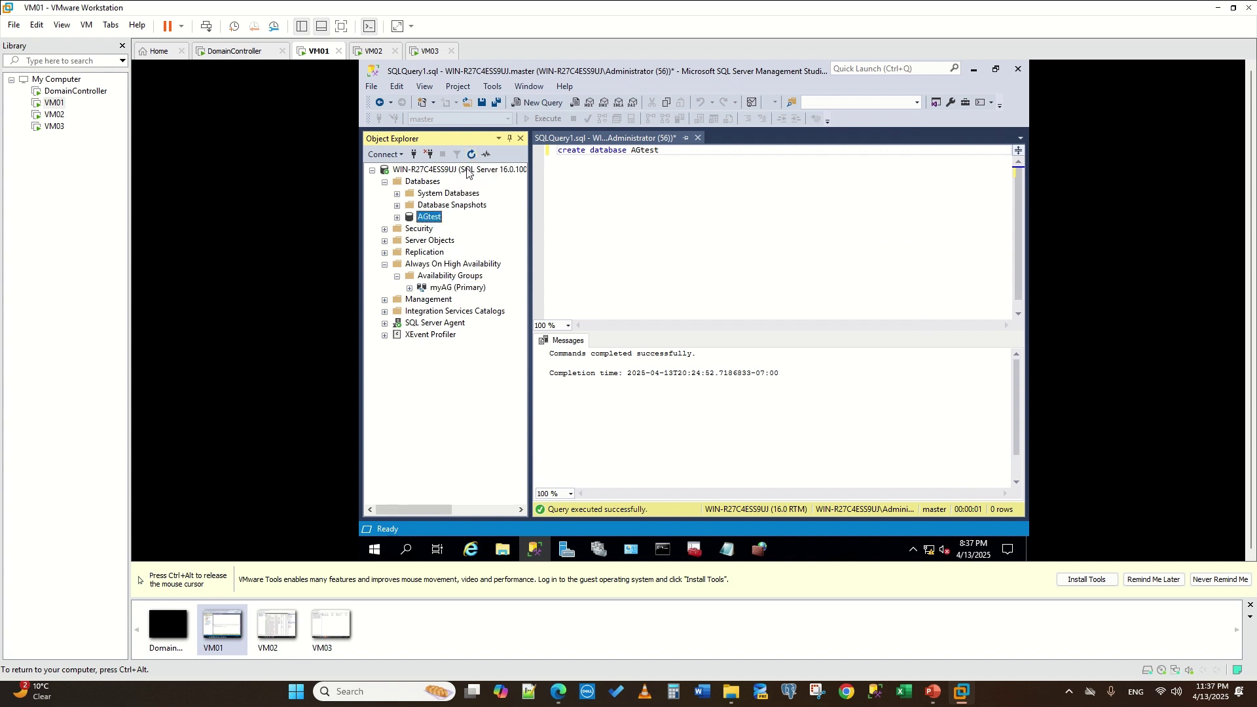
- Refresh Object Explorer and expand myAG to show its three replicas and the AGtest database
{"action": "left_click", "coordinate": [470, 155]}
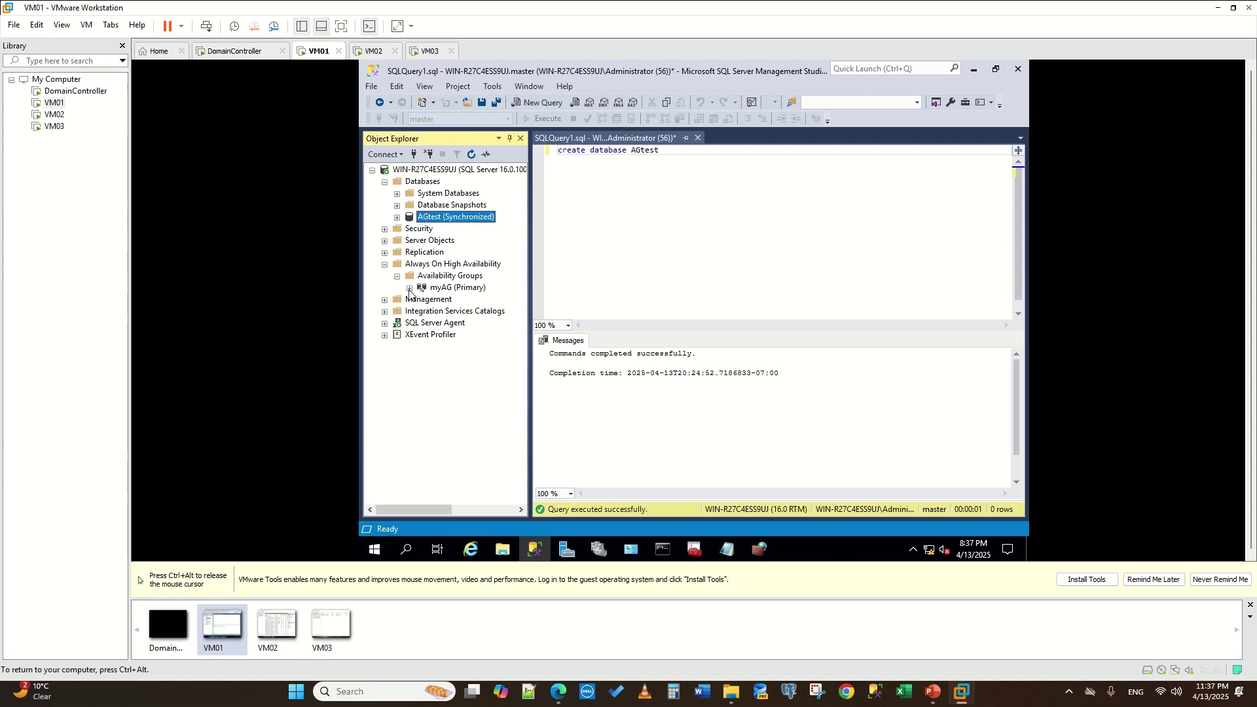
{"action": "left_click", "coordinate": [426, 290]}
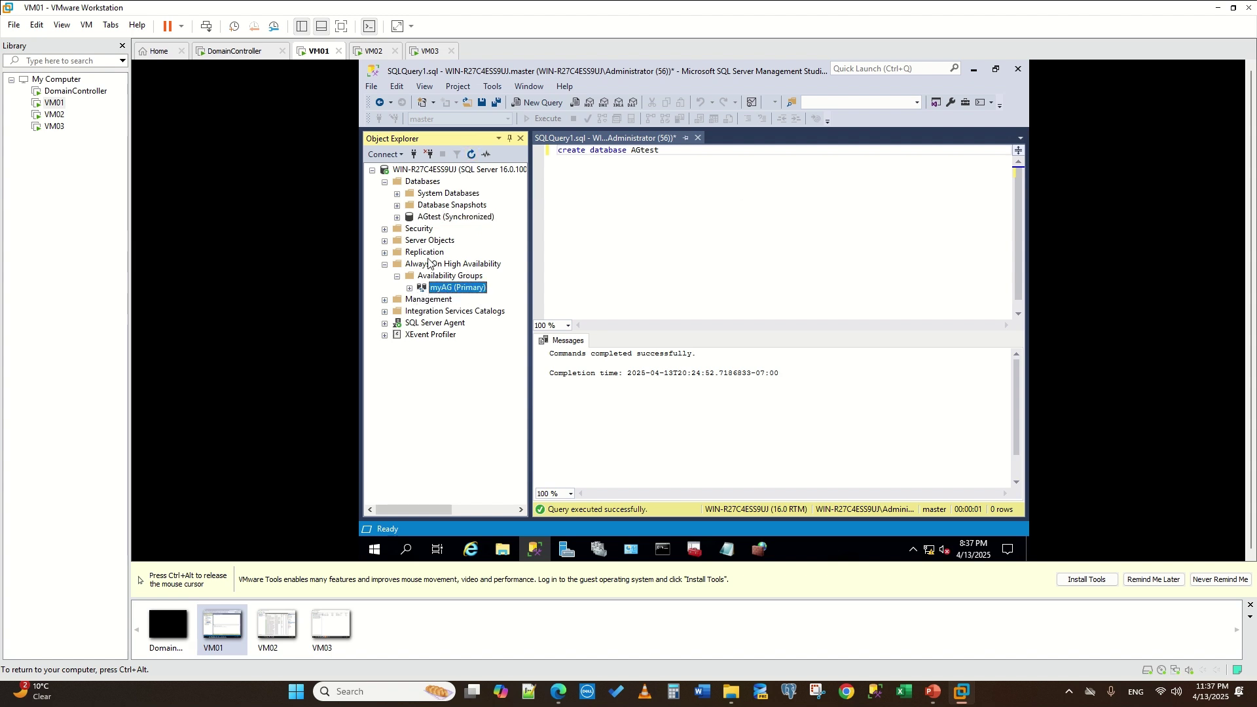
{"action": "left_click", "coordinate": [409, 288]}
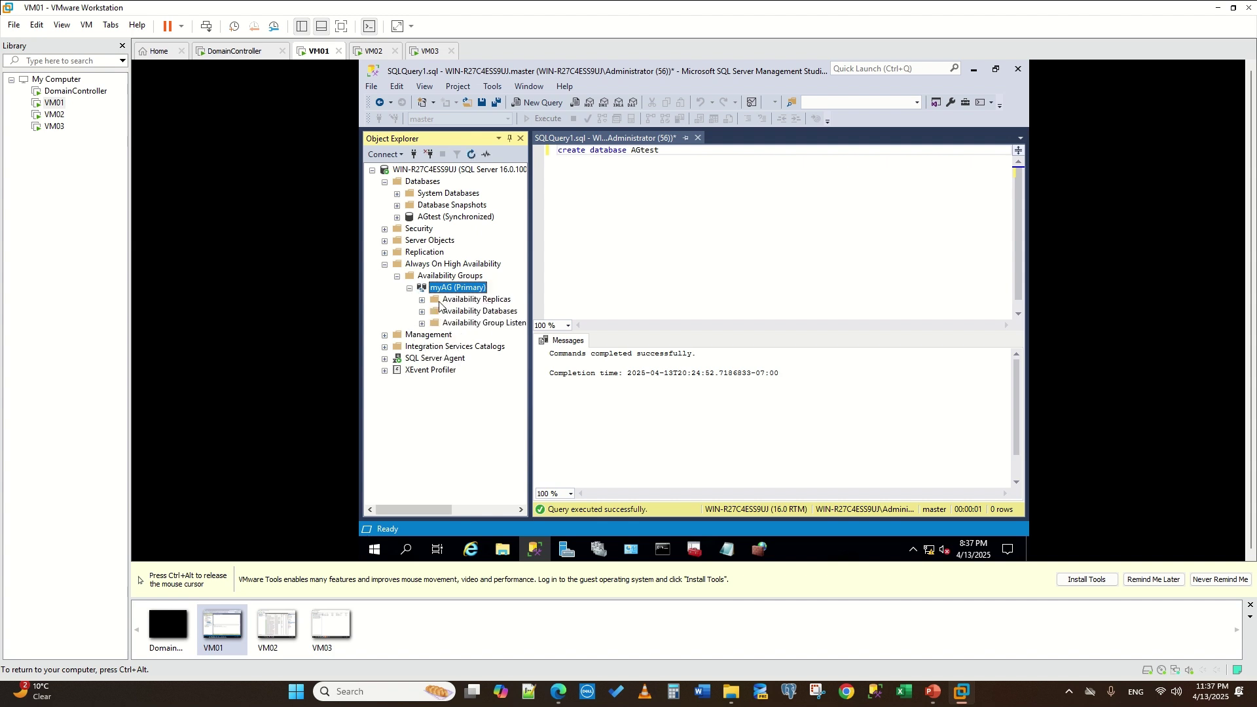
{"action": "key", "text": "Down"}
{"action": "left_click", "coordinate": [422, 300]}
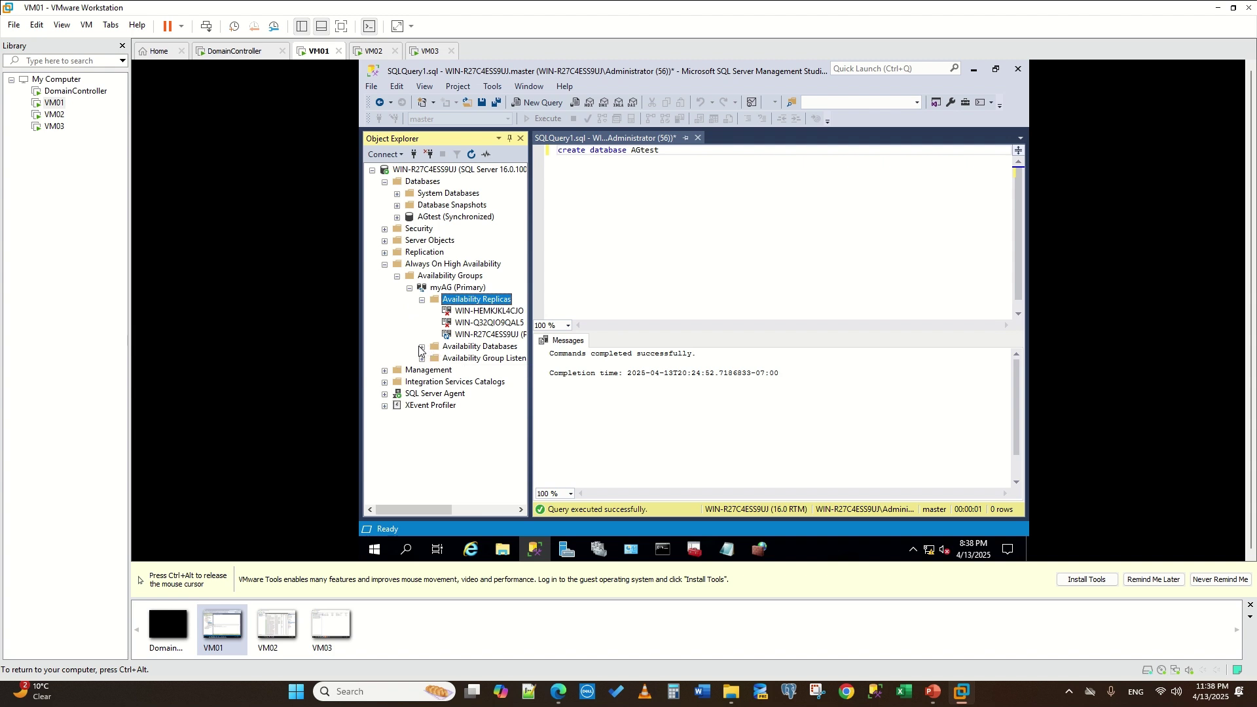
{"action": "left_click", "coordinate": [422, 348]}
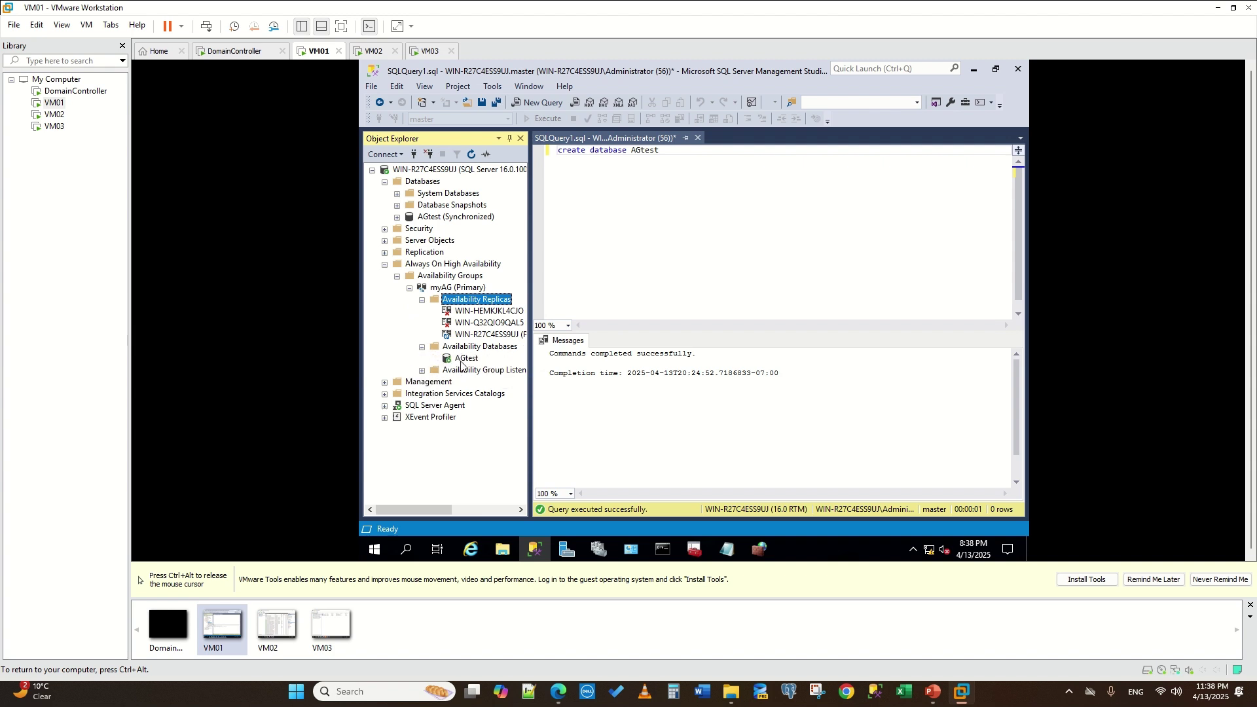
{"action": "left_click", "coordinate": [463, 360]}
- Open AGLISTENER's properties under Availability Group Listeners and close them unchanged
{"action": "left_click", "coordinate": [421, 371]}
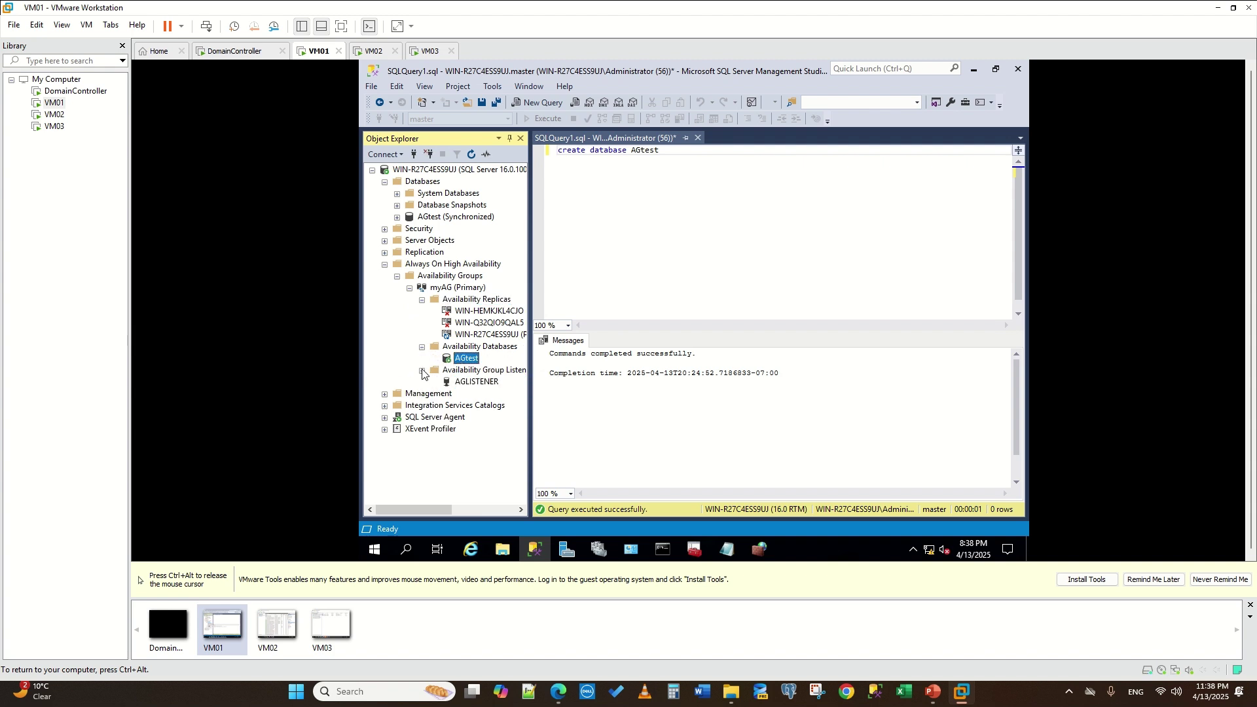
{"action": "right_click", "coordinate": [472, 386]}
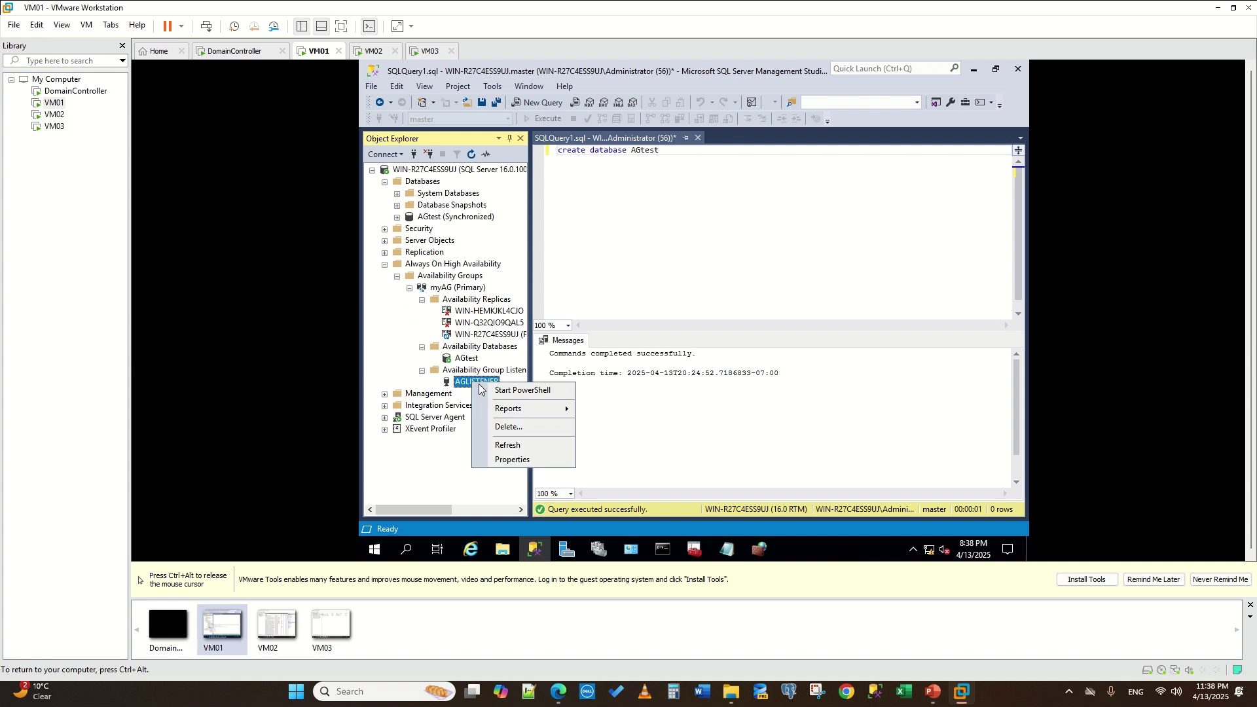
{"action": "left_click", "coordinate": [537, 466]}
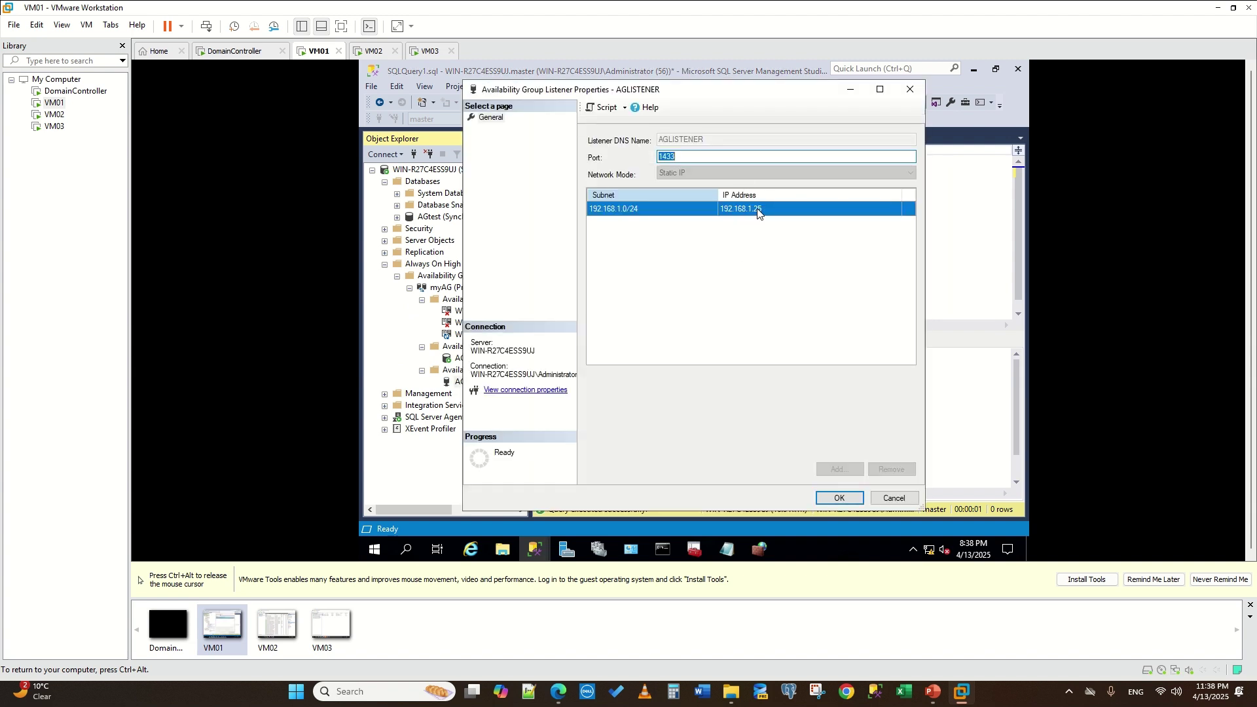
{"action": "left_click", "coordinate": [901, 91]}
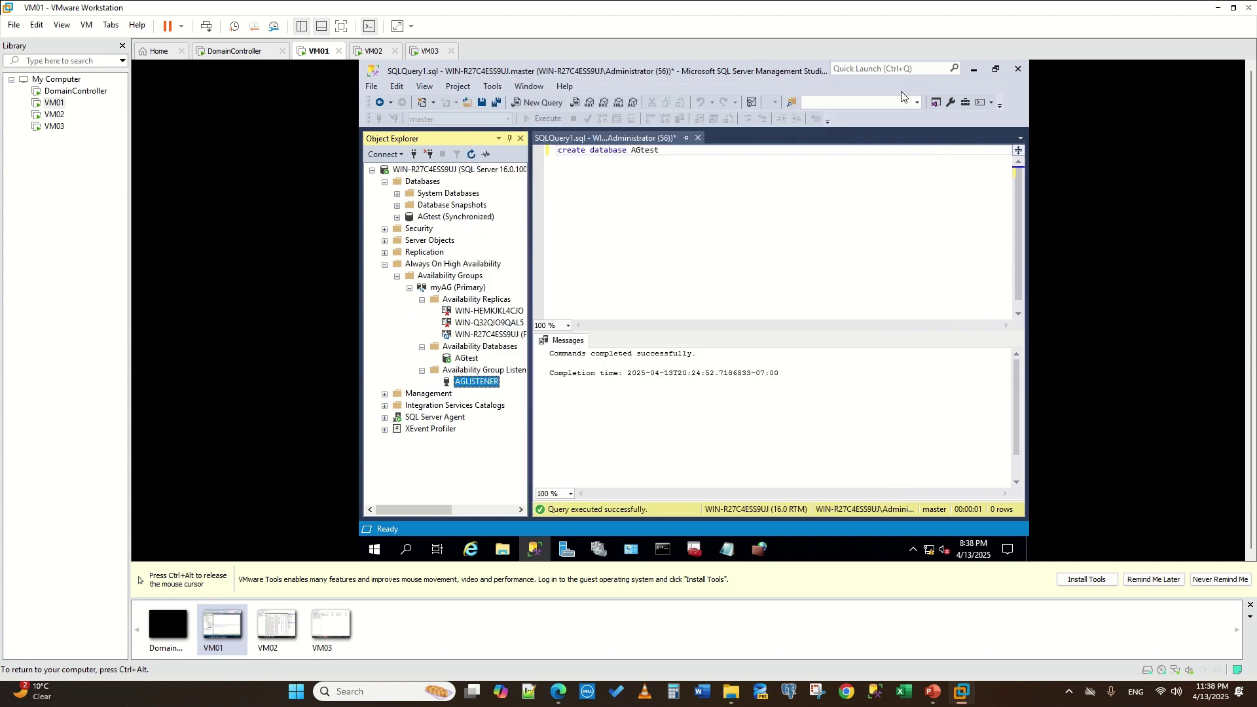
- Connect Object Explorer to servers WIN-Q32QIO9QAL5 and WIN-HEMKJKL4CJO
{"action": "left_click", "coordinate": [373, 171]}
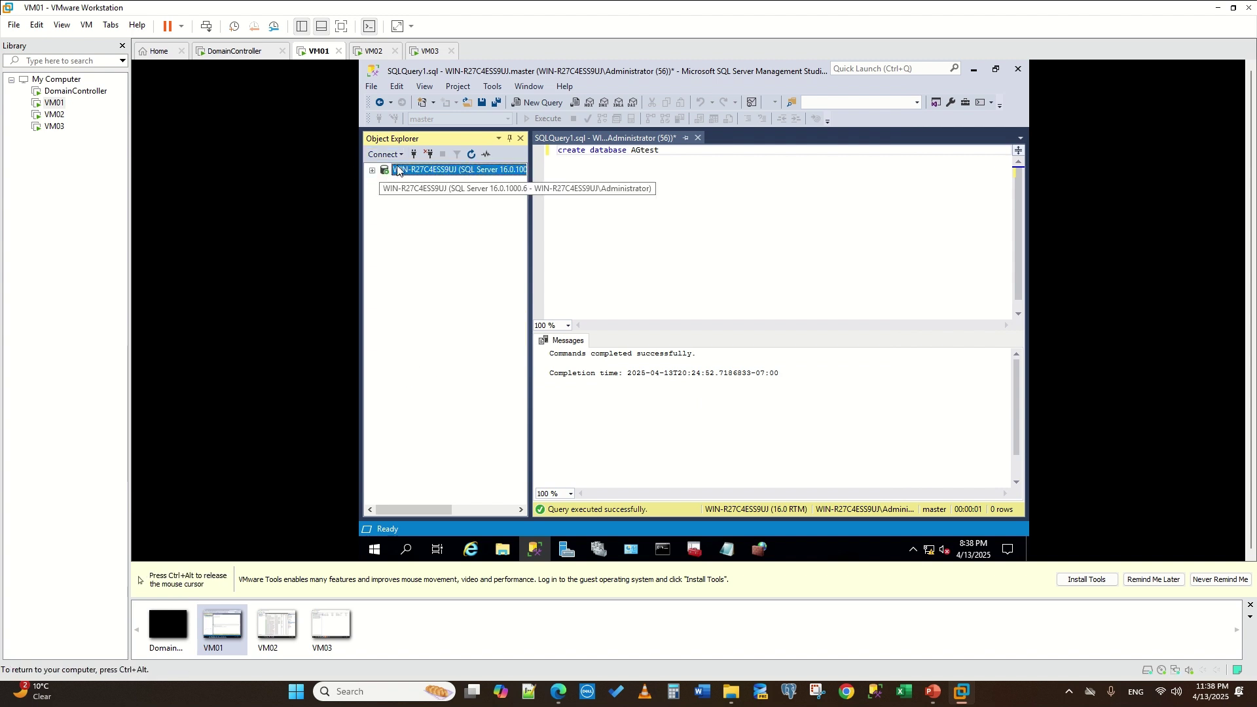
{"action": "left_click", "coordinate": [412, 154]}
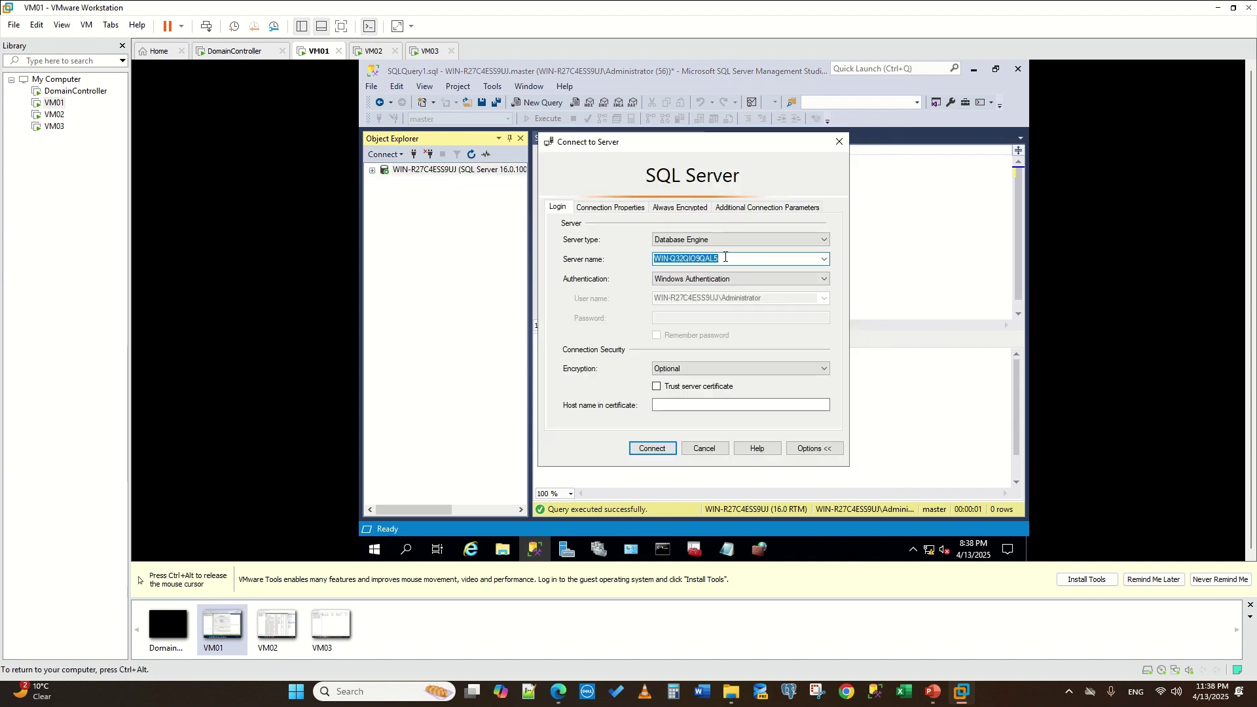
{"action": "left_click", "coordinate": [661, 448]}
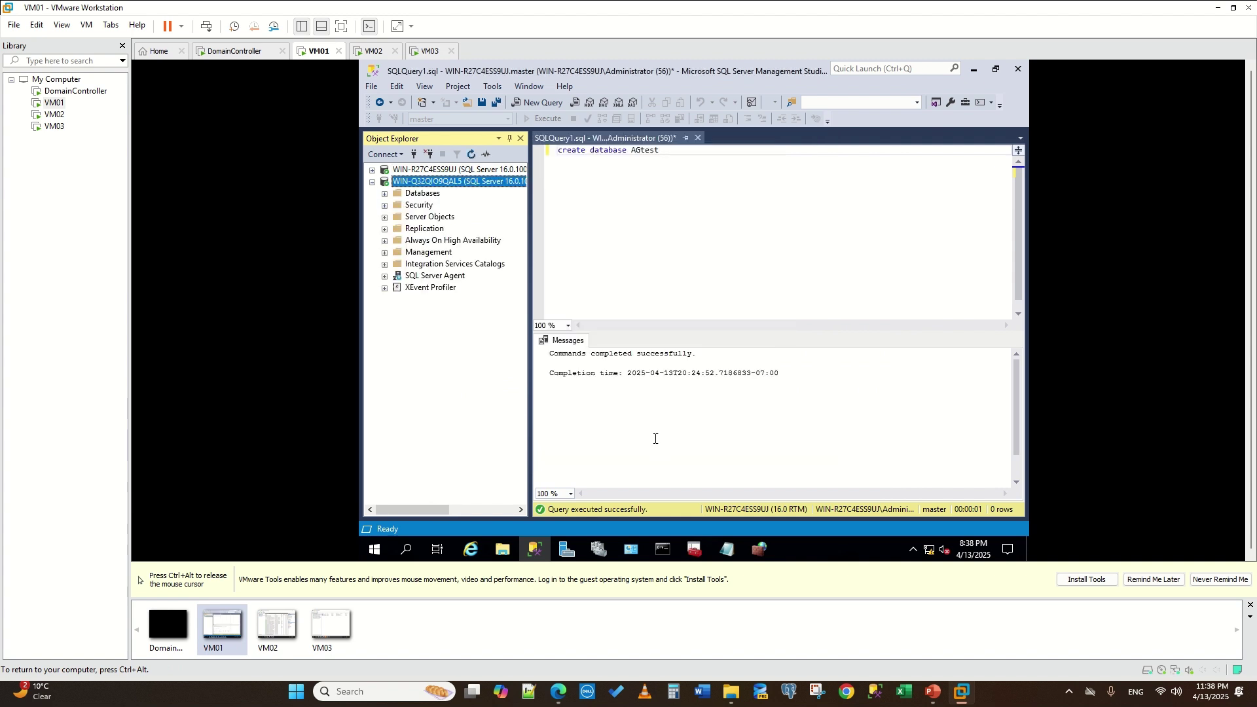
{"action": "left_click", "coordinate": [413, 155]}
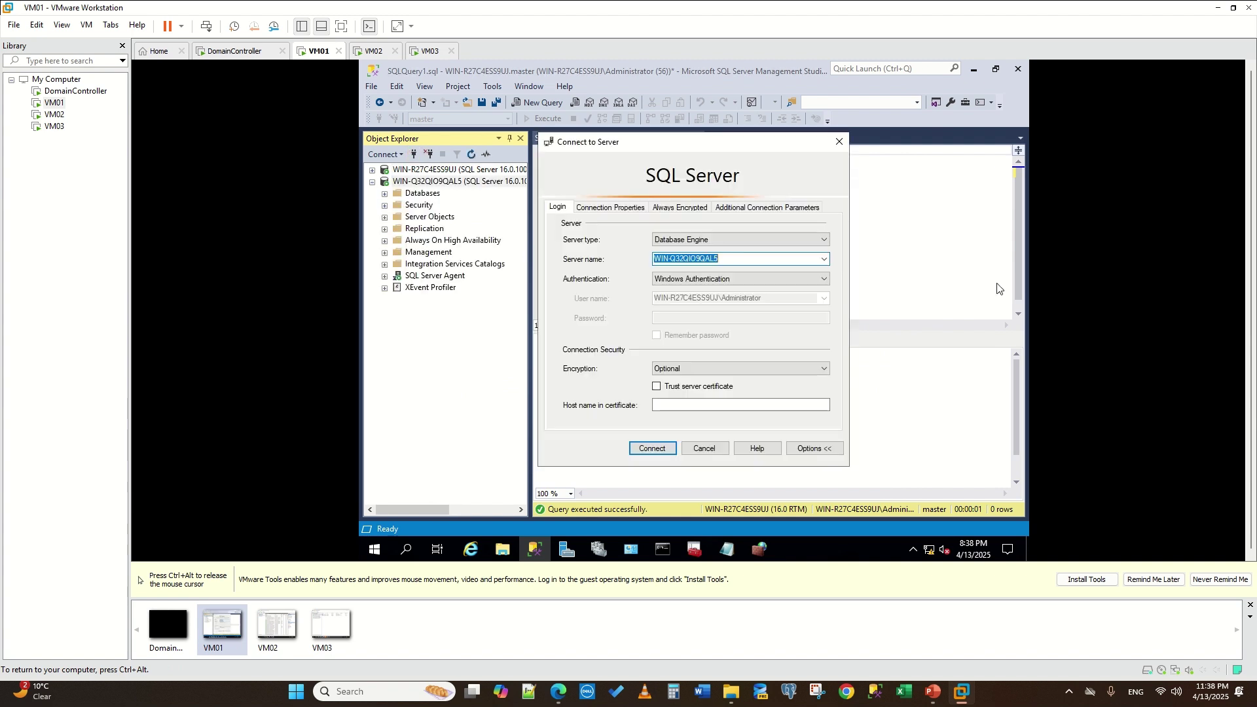
{"action": "left_click", "coordinate": [822, 259]}
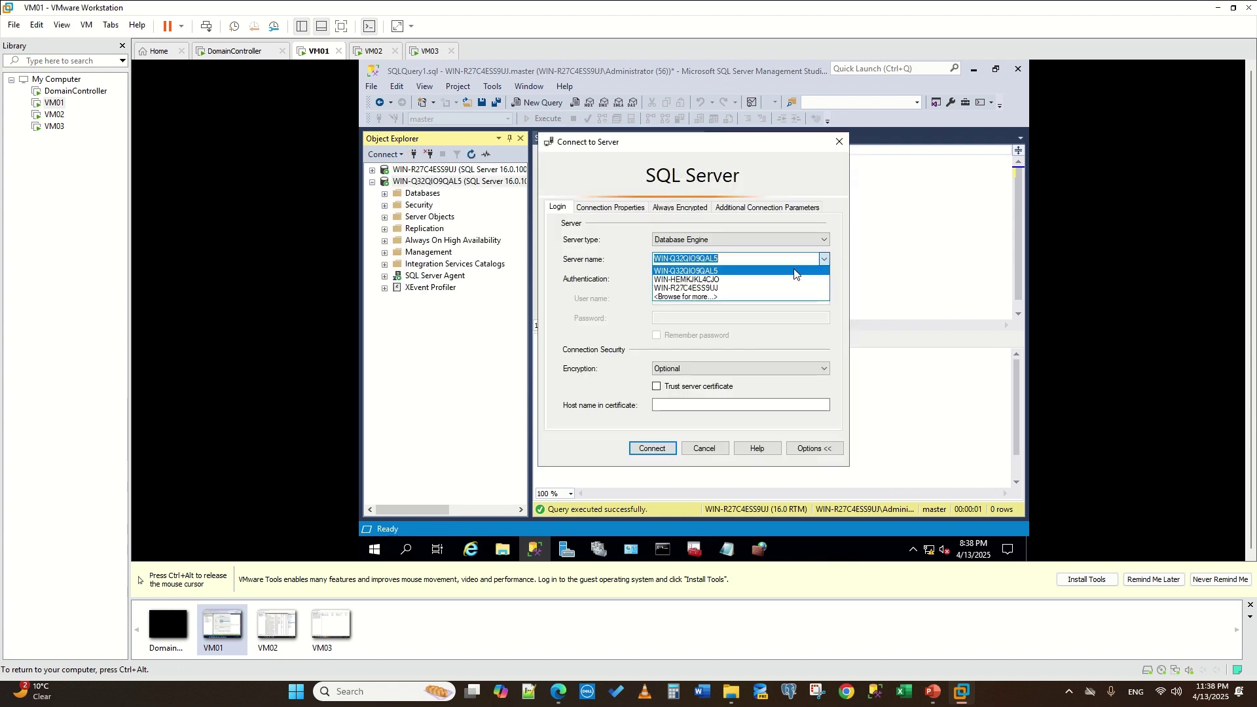
{"action": "left_click", "coordinate": [756, 280]}
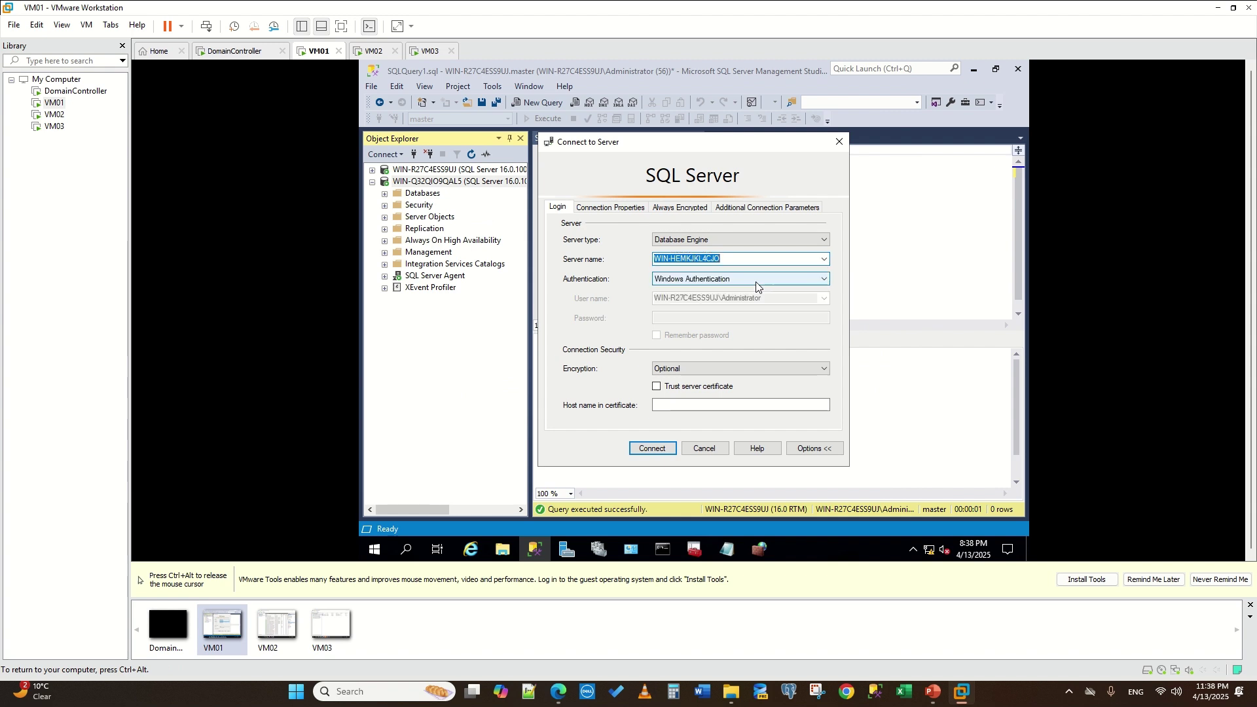
{"action": "left_click", "coordinate": [649, 449]}
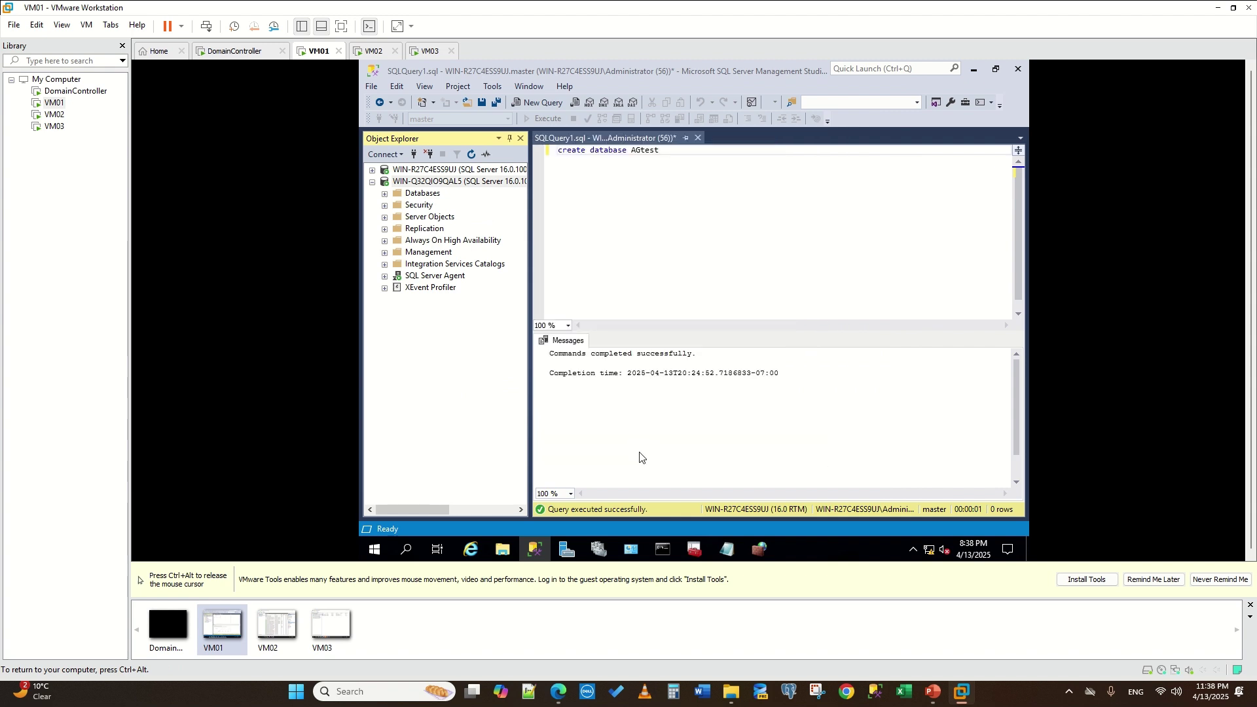
- Browse both new servers' databases, then expand the primary server WIN-R27C4ESS9UJ and widen Object Explorer
{"action": "left_click", "coordinate": [384, 194]}
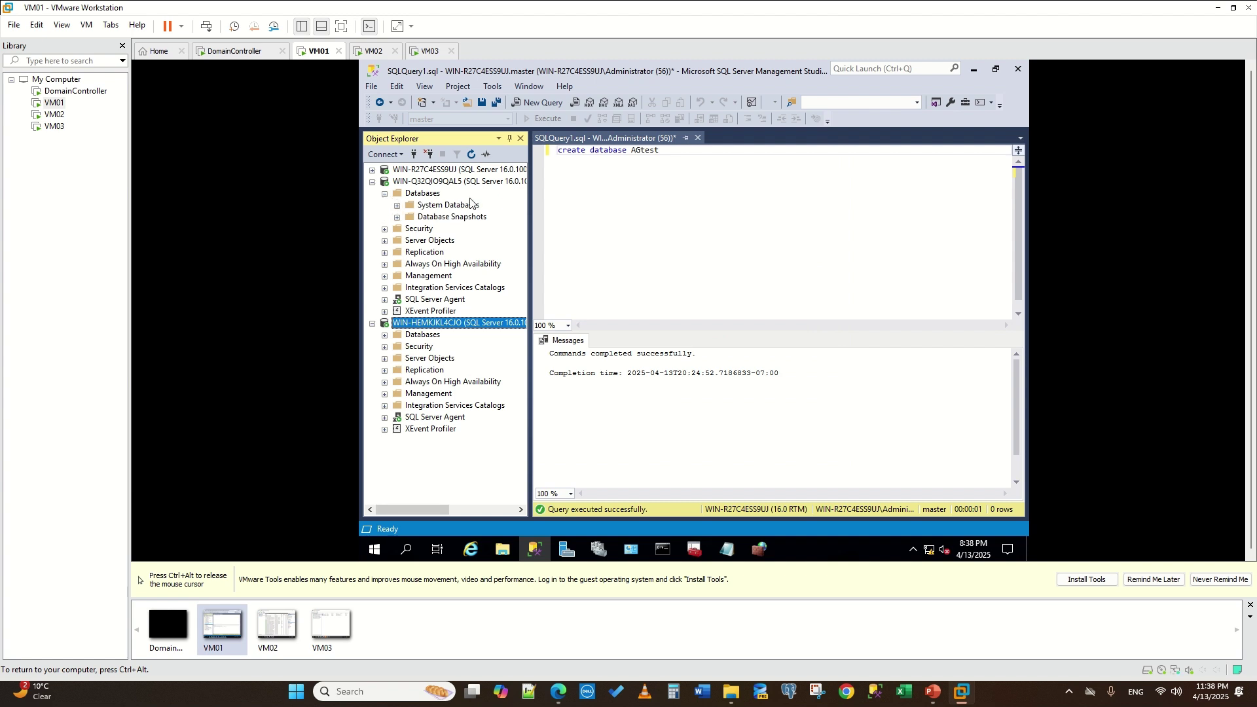
{"action": "left_click", "coordinate": [435, 194]}
{"action": "left_click", "coordinate": [472, 155]}
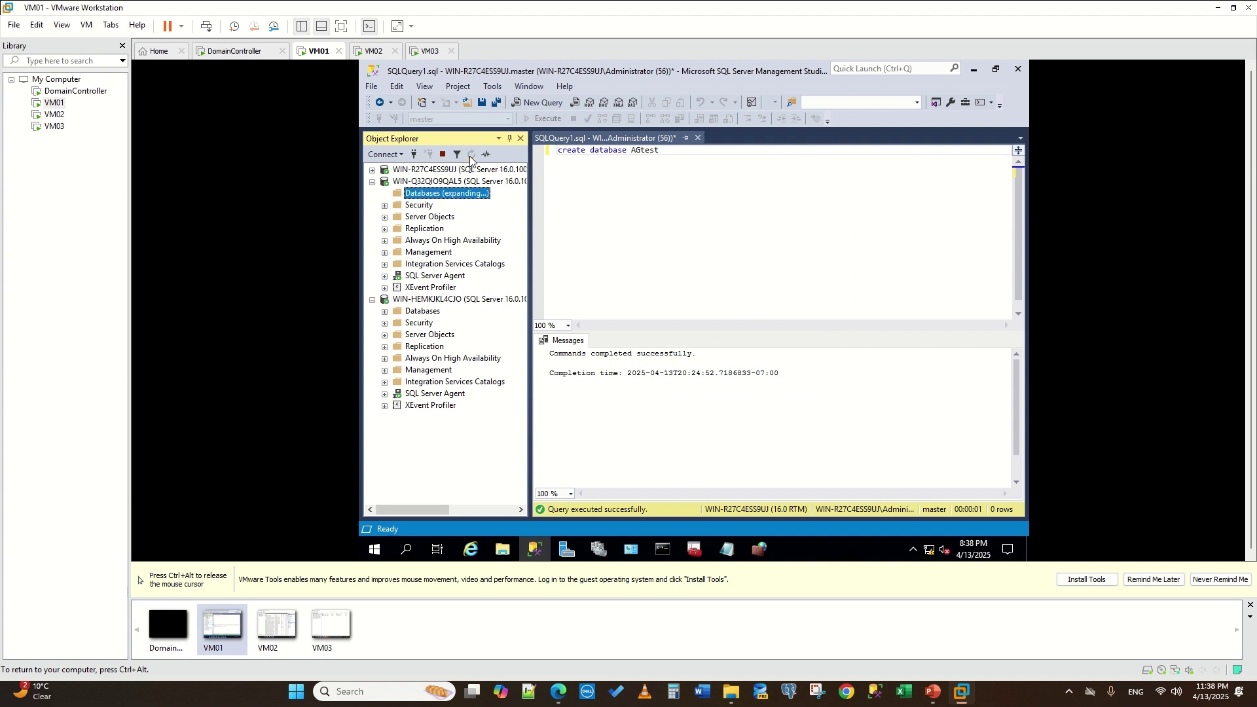
{"action": "left_click", "coordinate": [372, 183]}
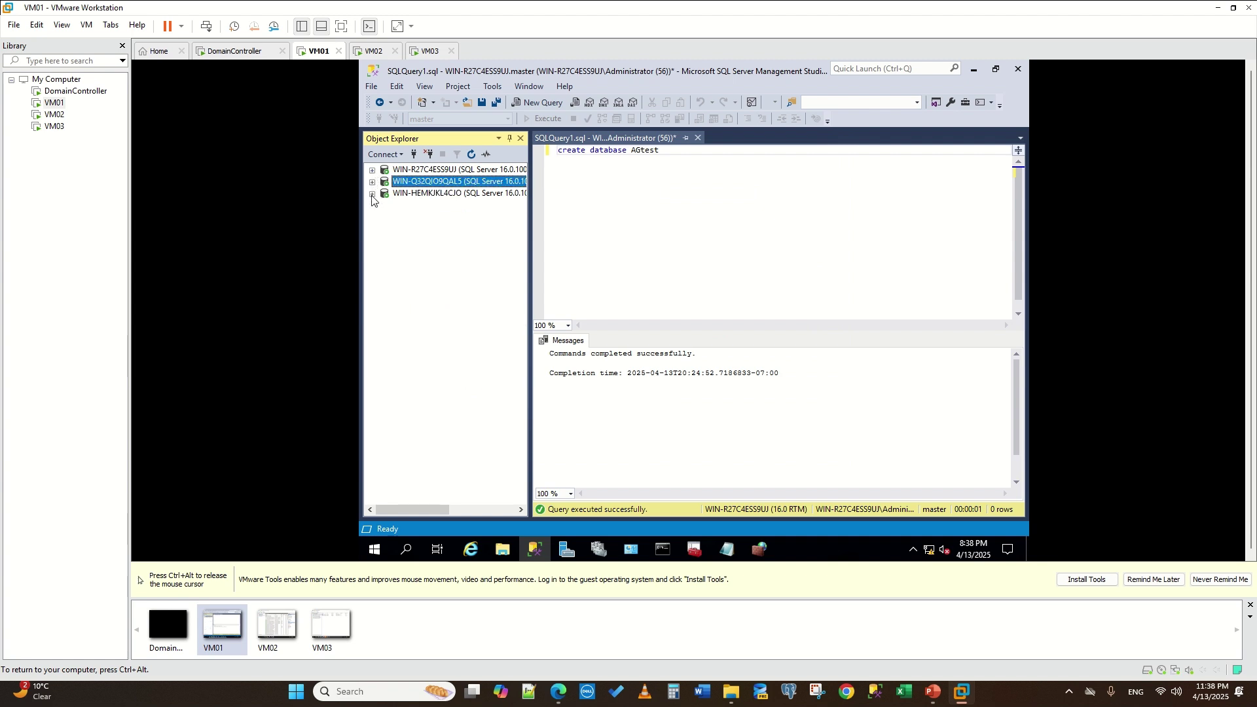
{"action": "left_click", "coordinate": [385, 205]}
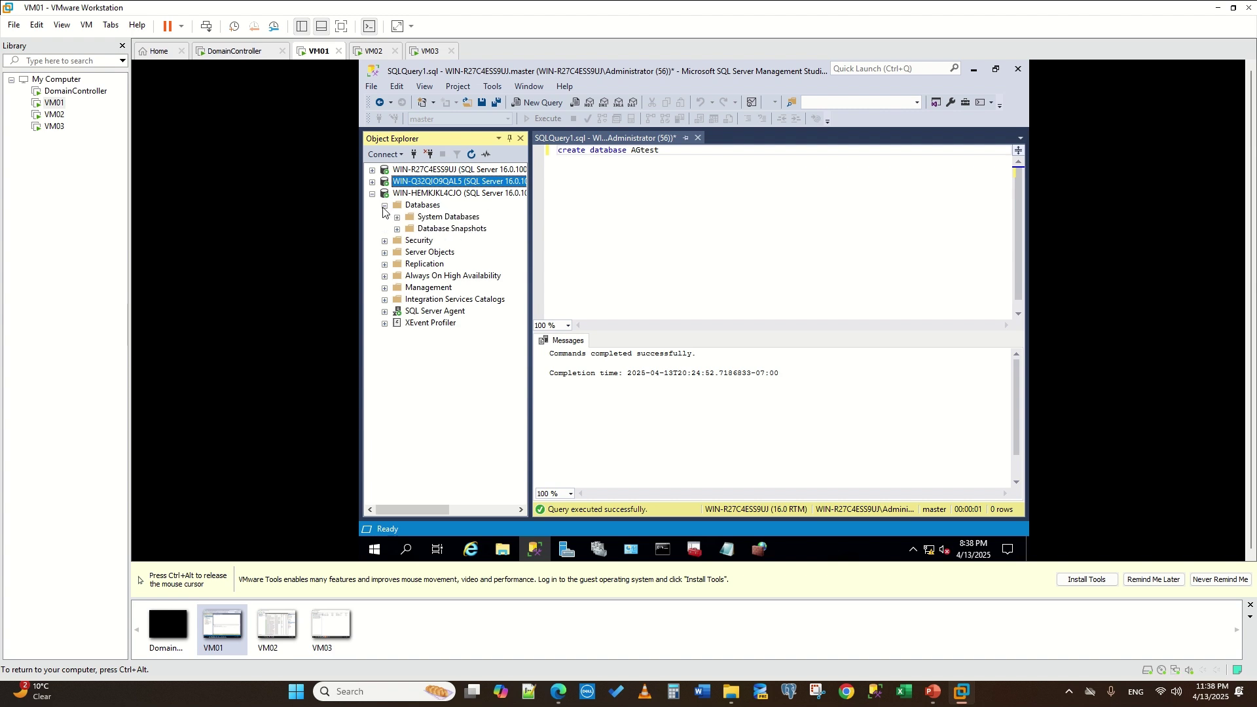
{"action": "left_click", "coordinate": [373, 194]}
{"action": "left_click", "coordinate": [373, 170]}
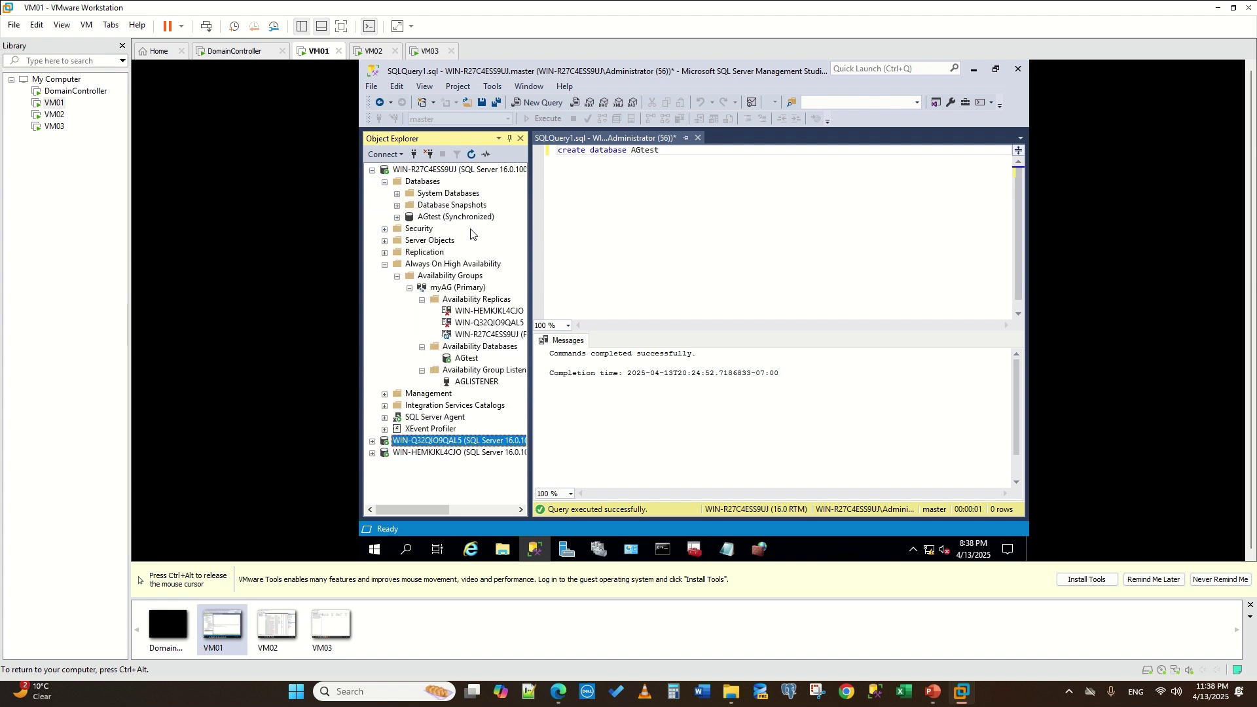
{"action": "left_click_drag", "start_coordinate": [529, 270], "coordinate": [578, 268]}
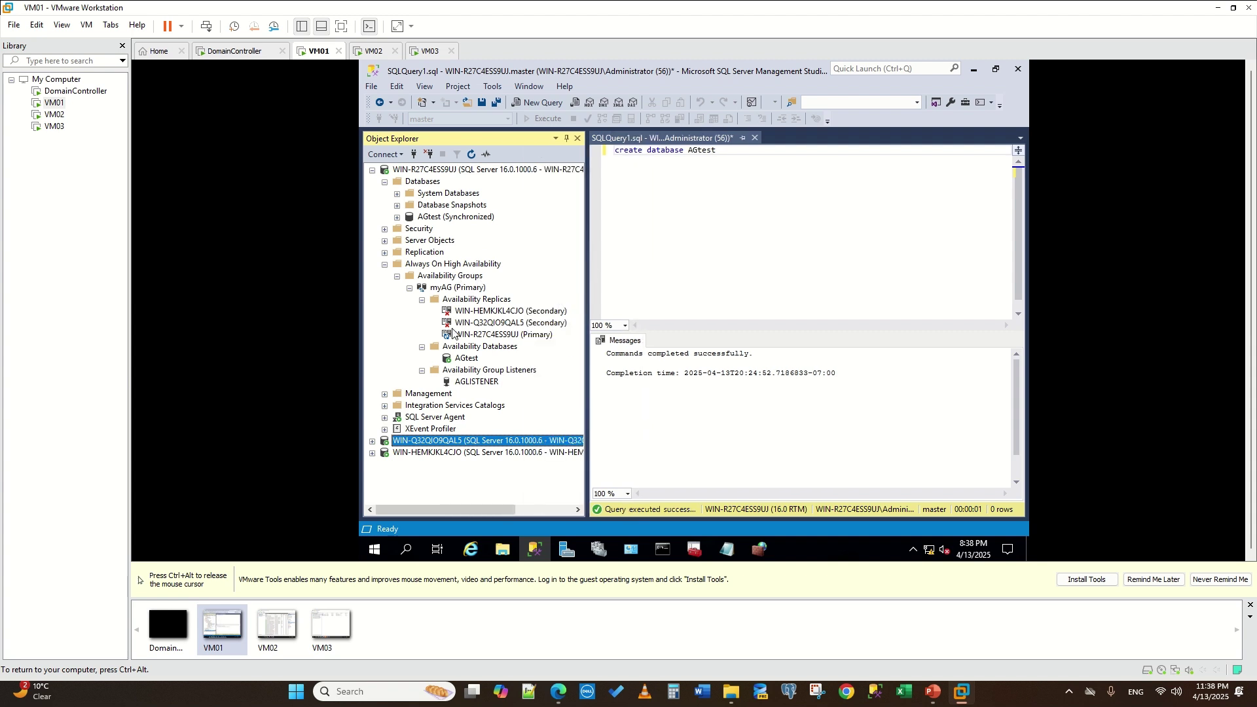
- Connect to replica WIN-HEMKJKL4CJO from the primary's tree, then disconnect it again
{"action": "right_click", "coordinate": [469, 310]}
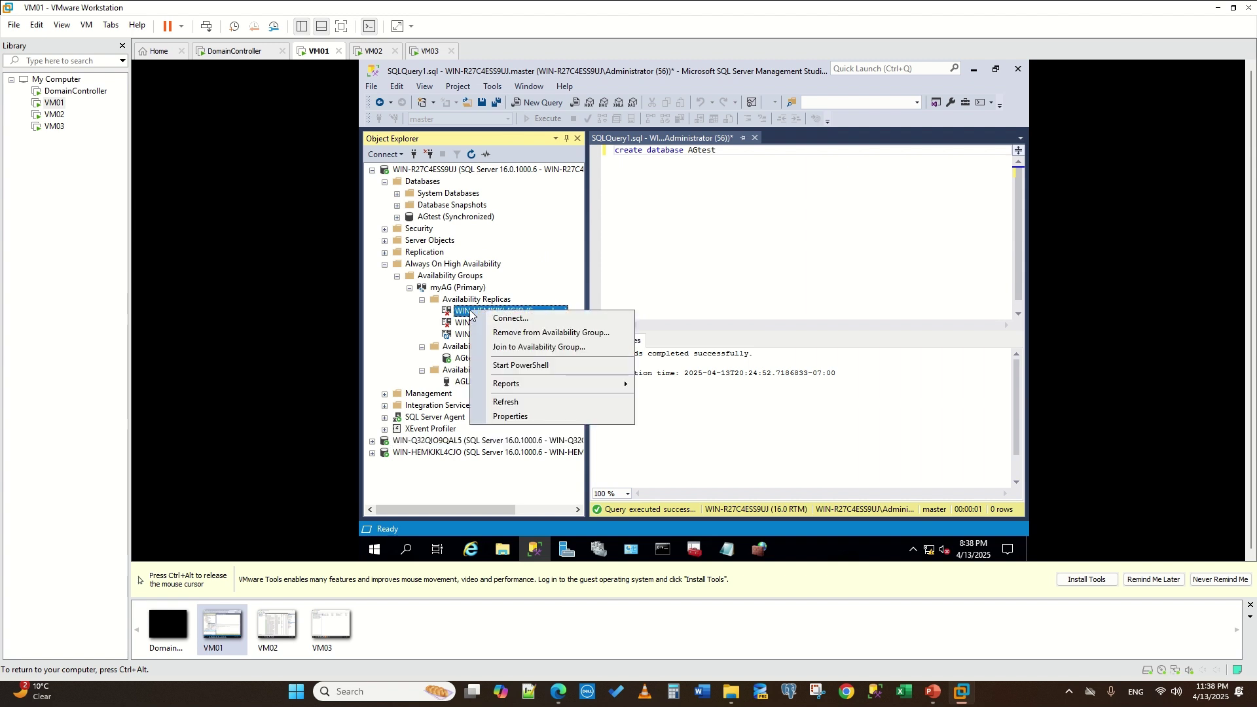
{"action": "left_click", "coordinate": [512, 318]}
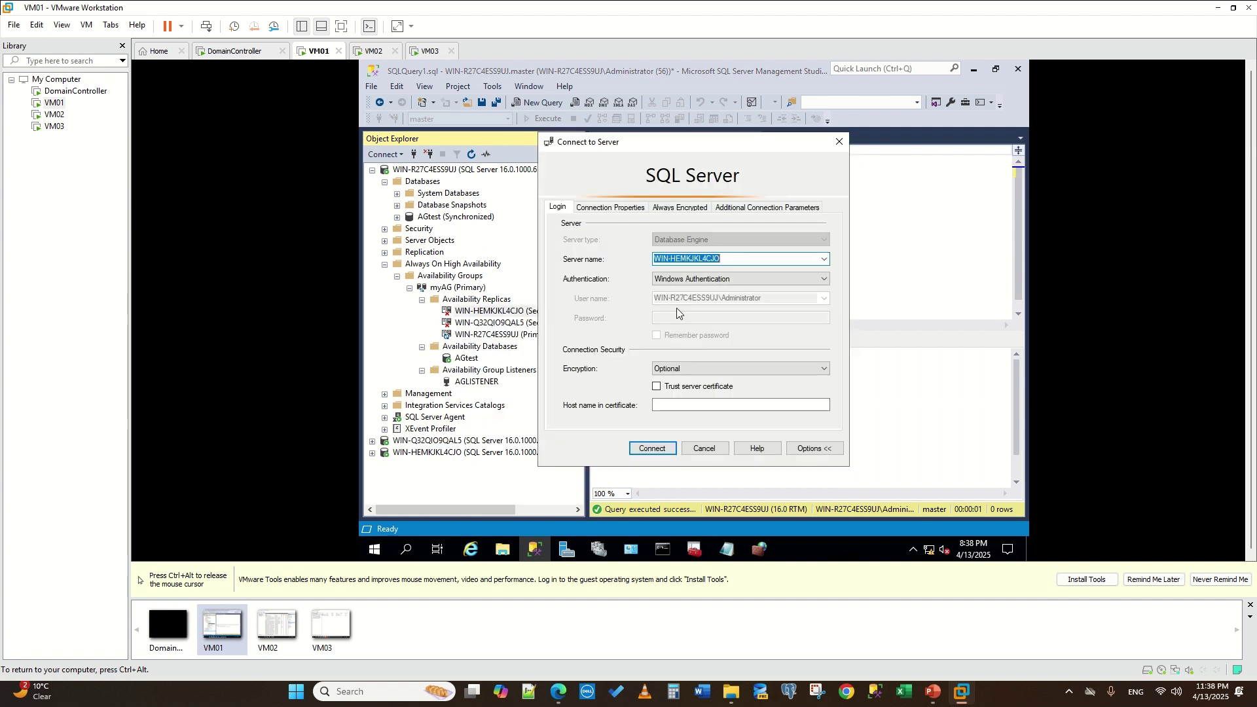
{"action": "left_click", "coordinate": [651, 449]}
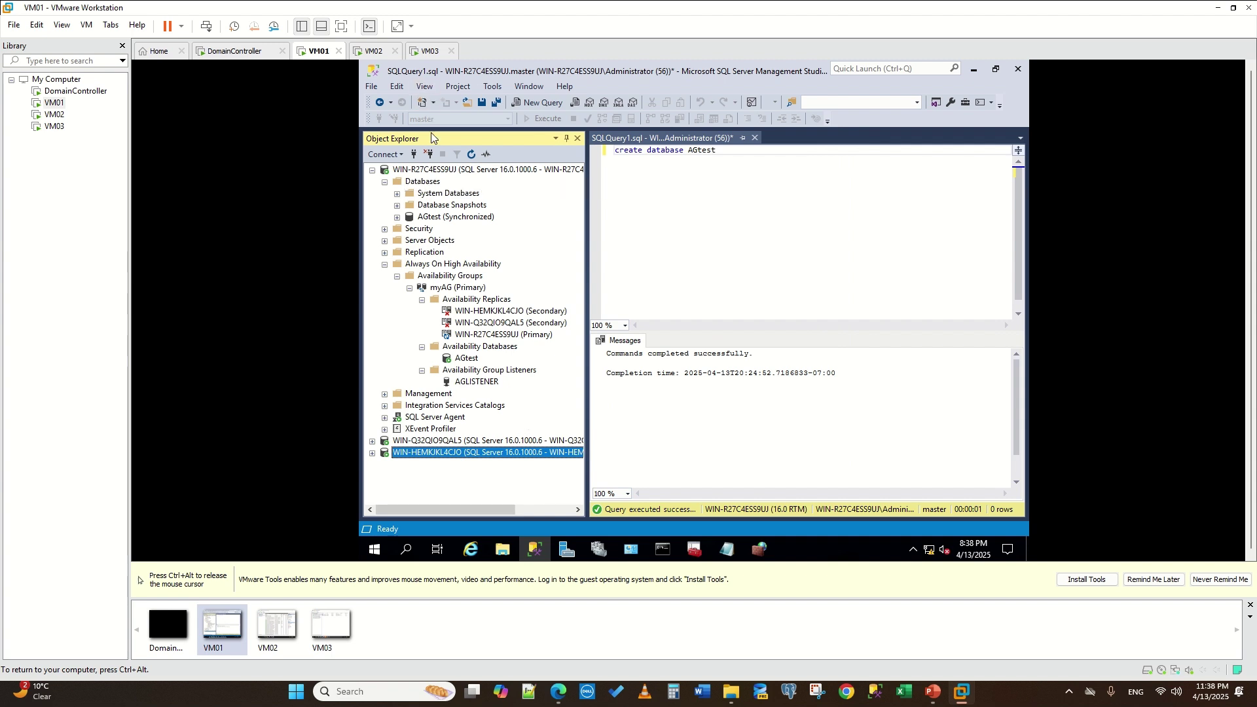
{"action": "left_click", "coordinate": [429, 155]}
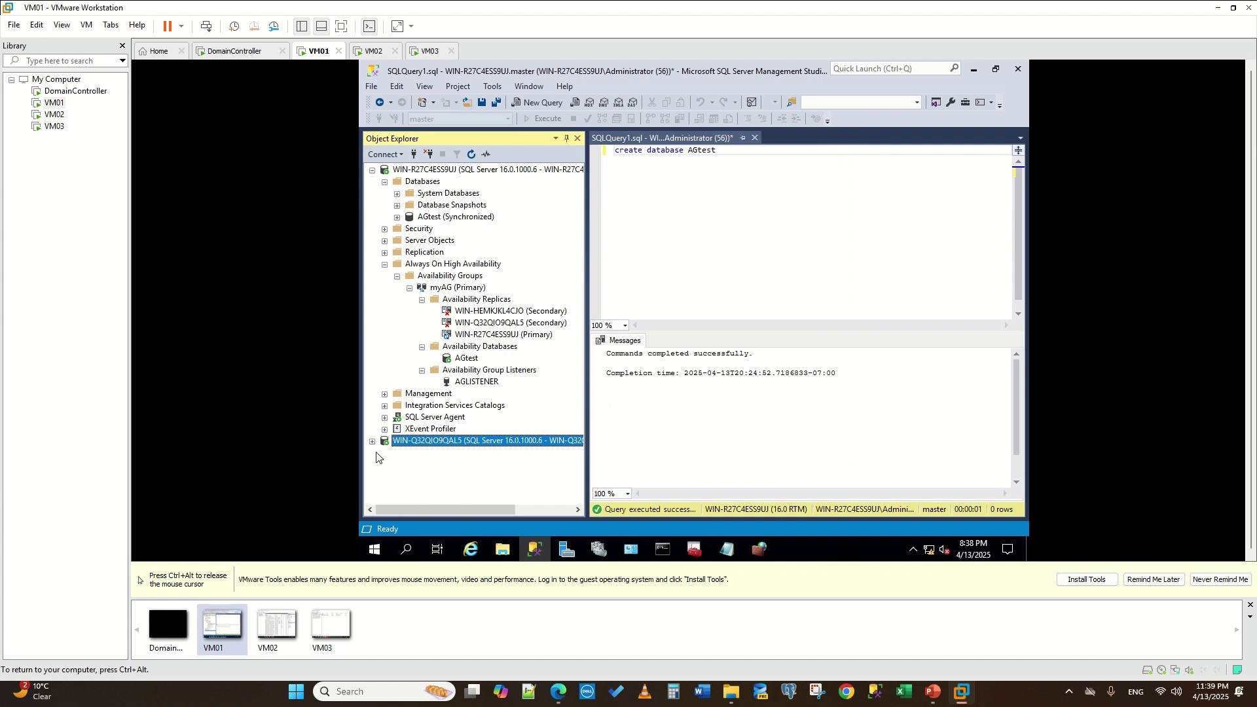
{"action": "left_click", "coordinate": [372, 171]}
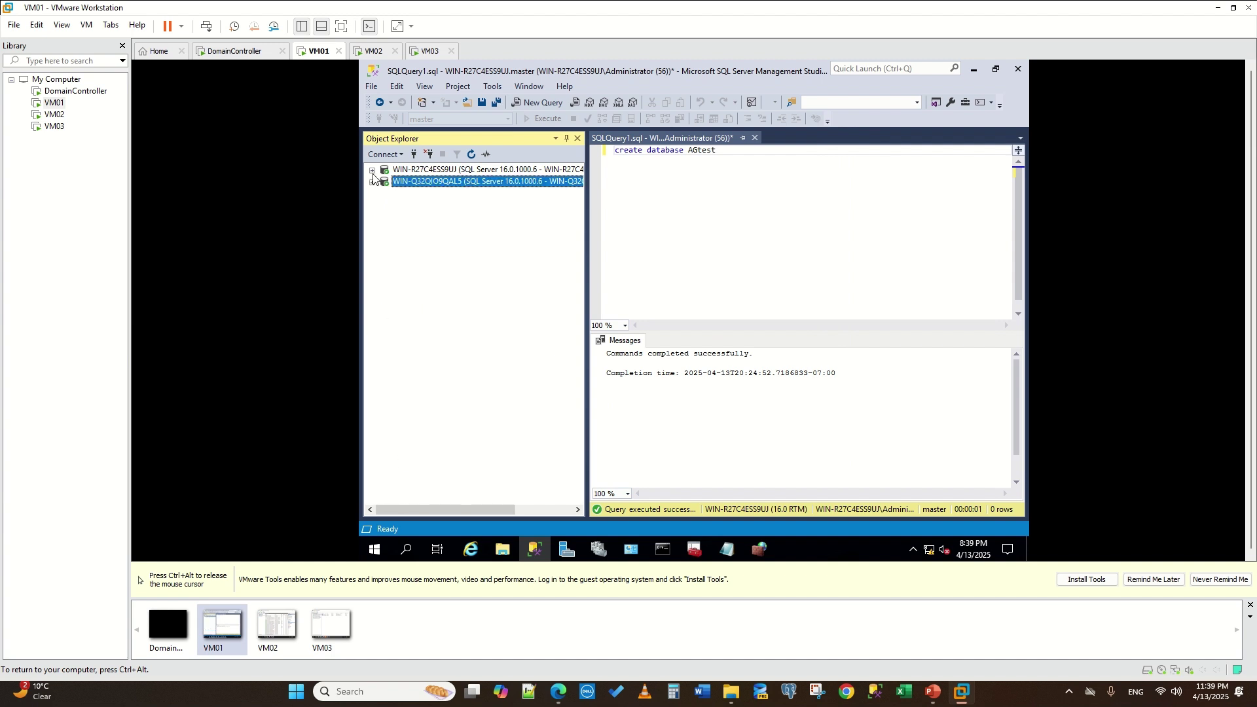
{"action": "left_click", "coordinate": [372, 171]}
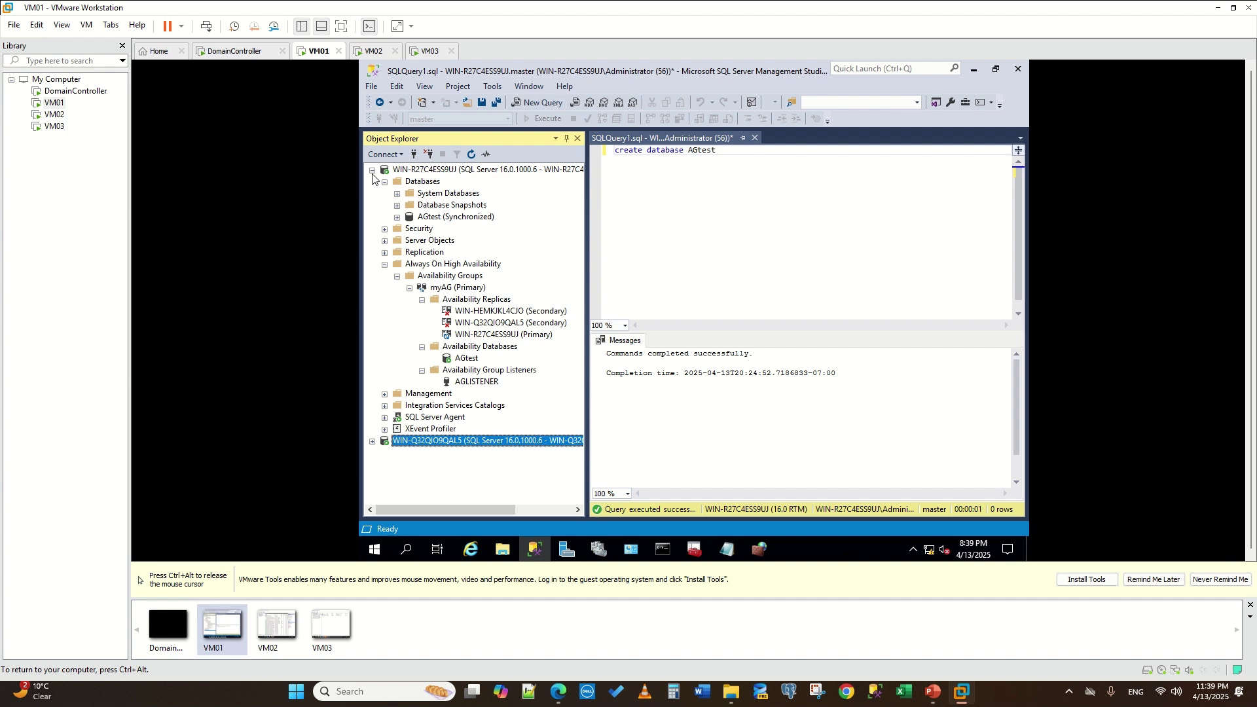
- Reconnect to WIN-HEMKJKL4CJO and open its current log under Management > SQL Server Logs
{"action": "right_click", "coordinate": [499, 313]}
{"action": "left_click", "coordinate": [527, 320]}
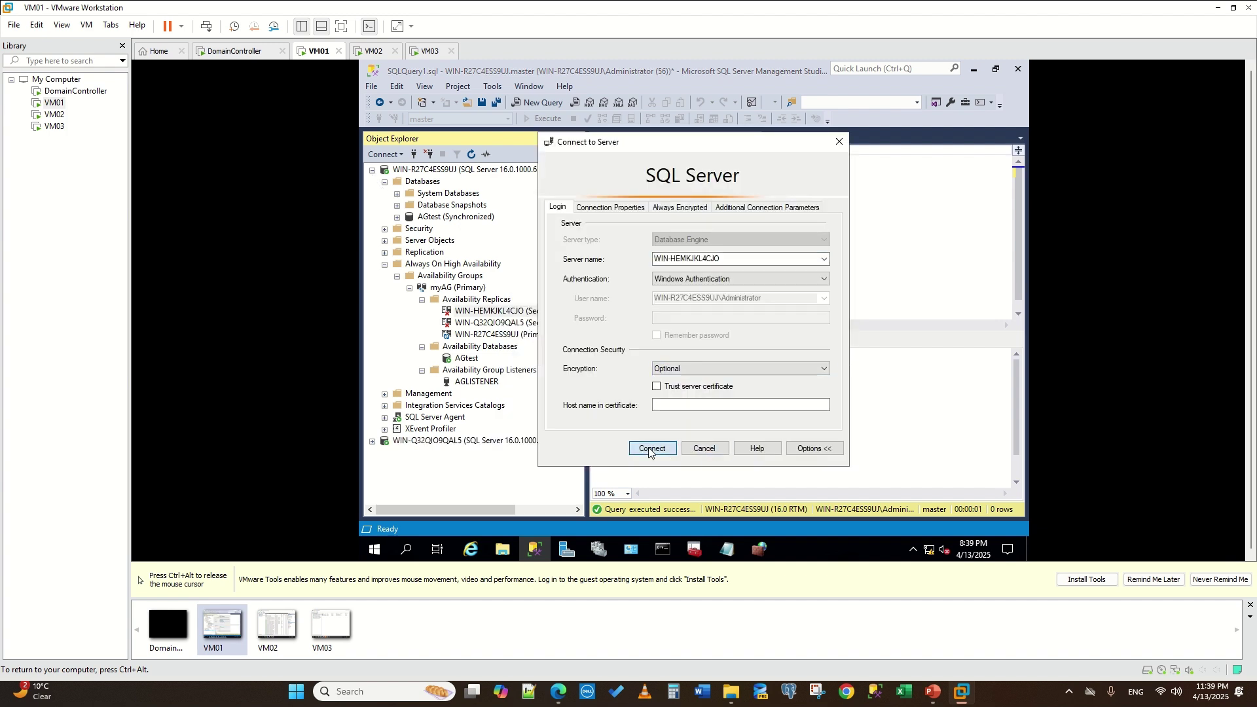
{"action": "left_click", "coordinate": [651, 449]}
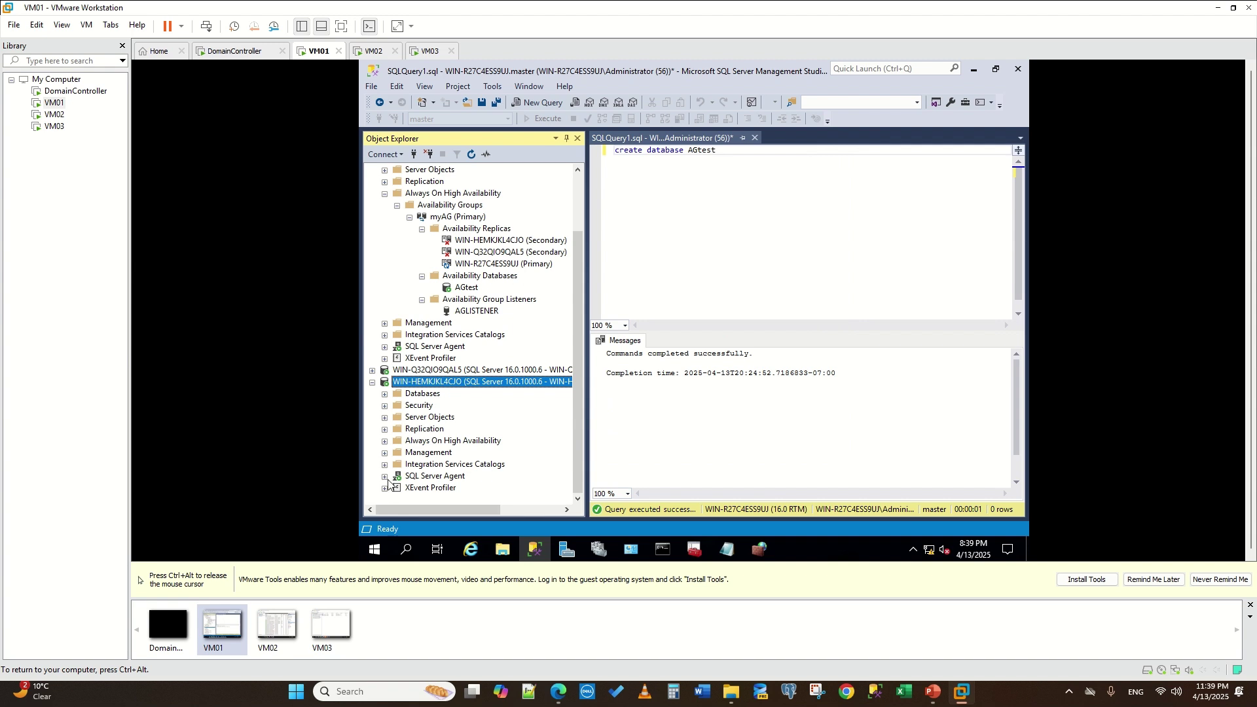
{"action": "left_click", "coordinate": [385, 453]}
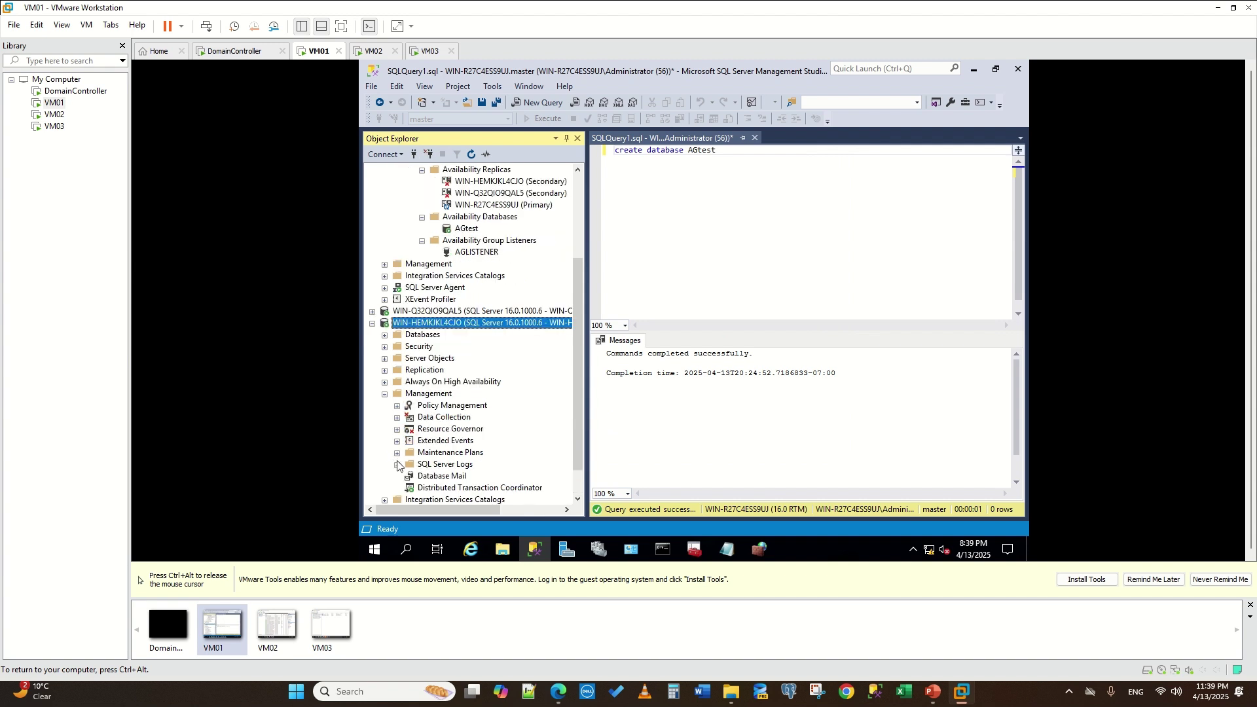
{"action": "scroll", "coordinate": [398, 465], "scroll_direction": "down", "scroll_amount": 1}
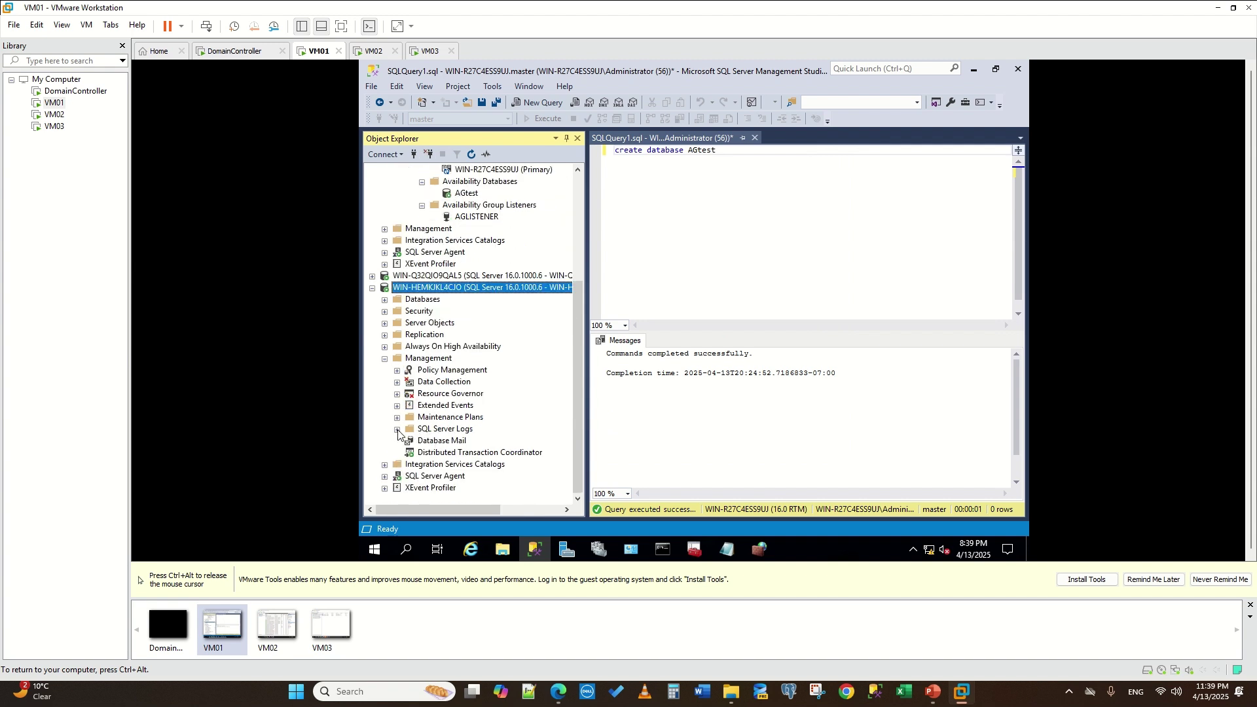
{"action": "left_click", "coordinate": [398, 429]}
{"action": "double_click", "coordinate": [445, 440]}
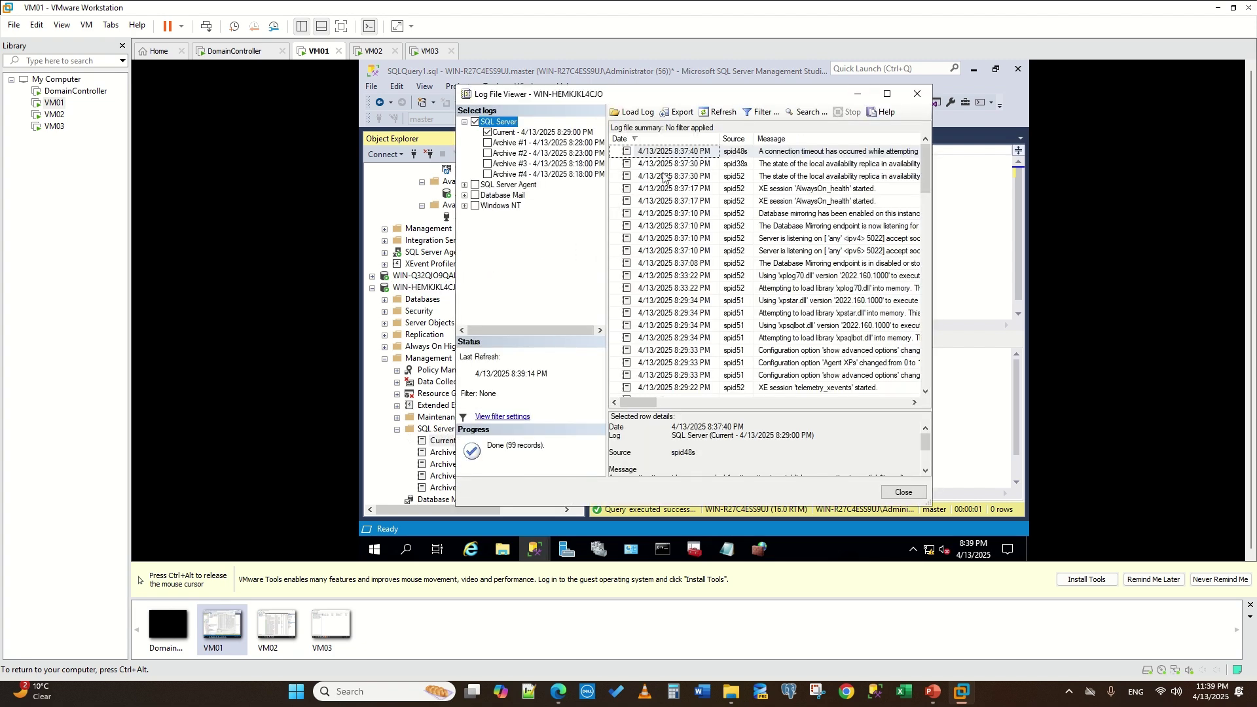
{"action": "left_click", "coordinate": [885, 95]}
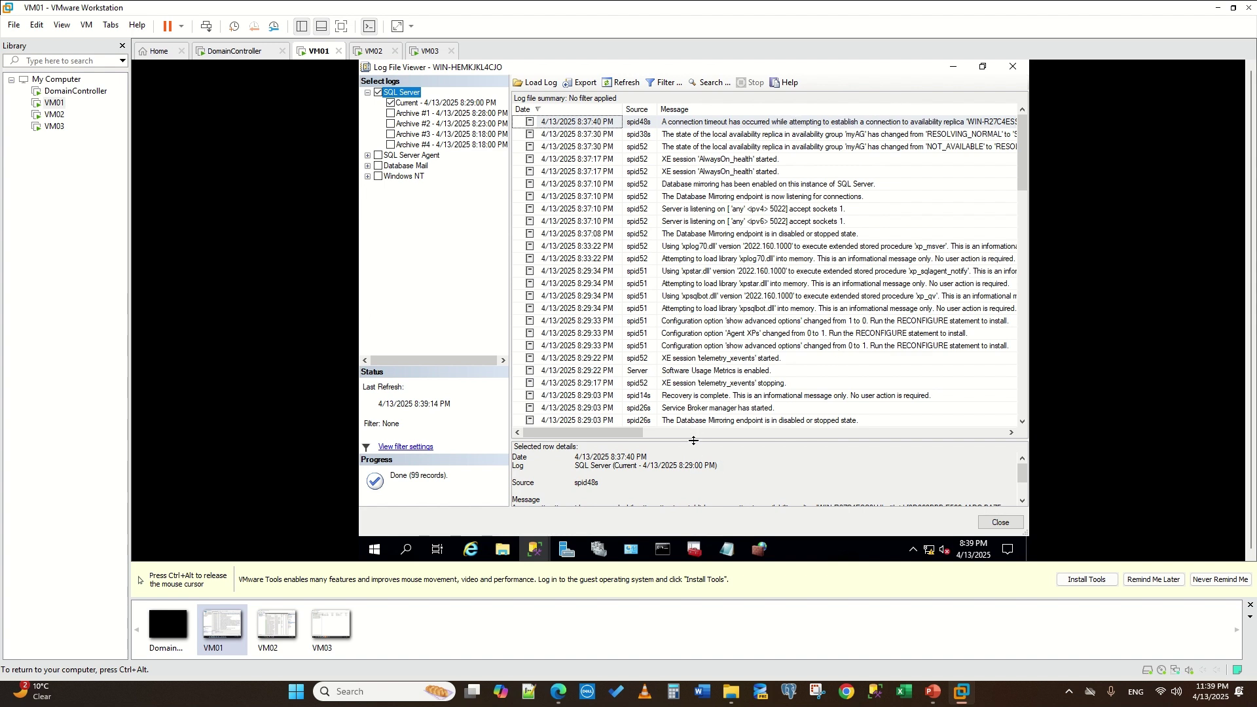
{"action": "left_click_drag", "start_coordinate": [693, 440], "coordinate": [678, 286]}
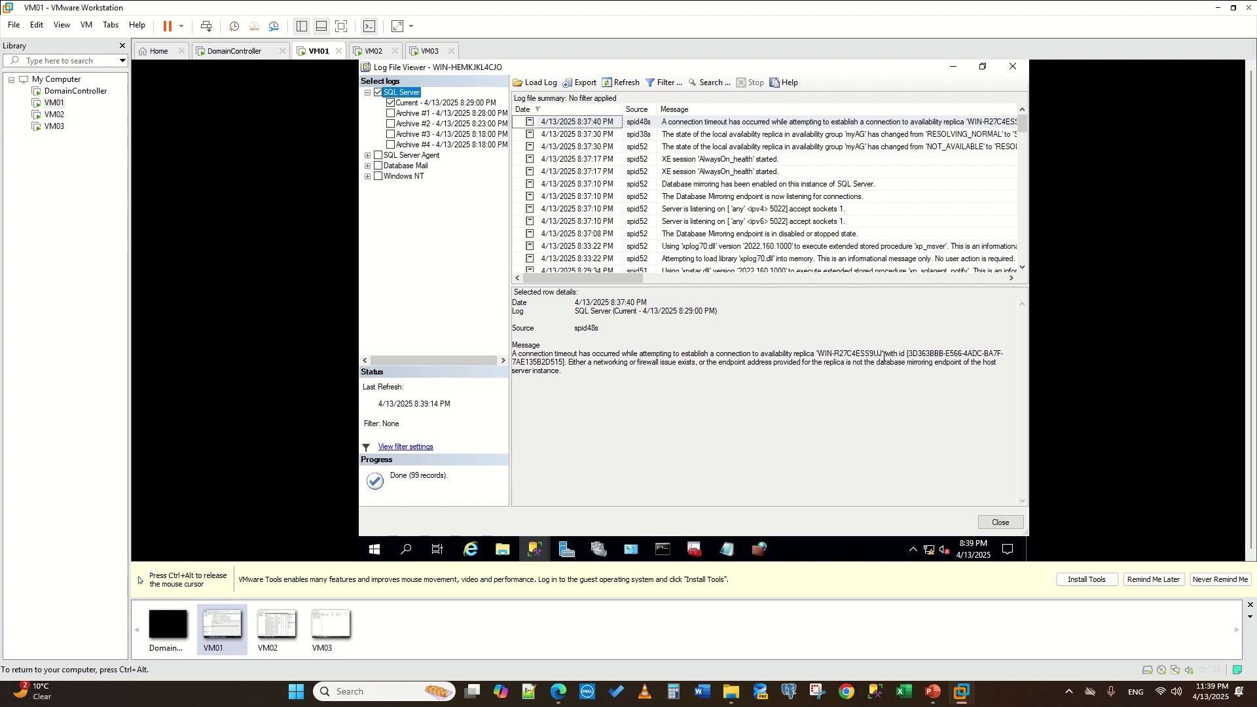
{"action": "key", "text": "ctrl+alt"}
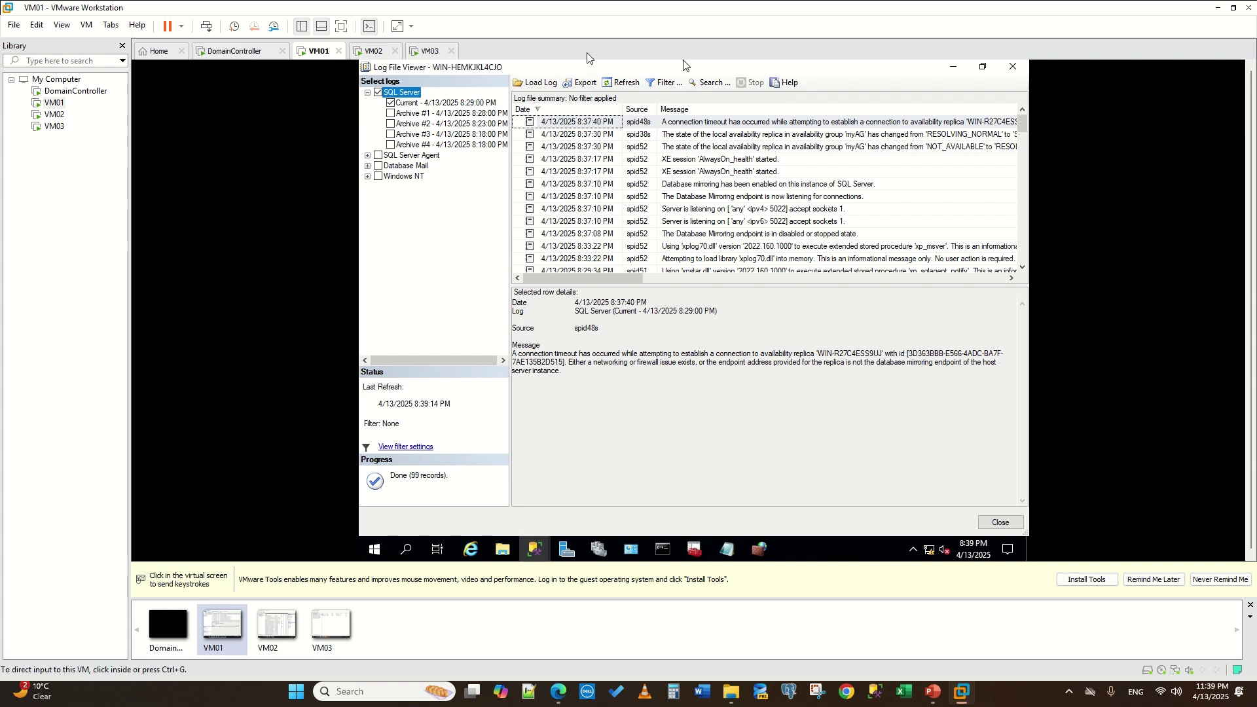
{"action": "left_click", "coordinate": [589, 66]}
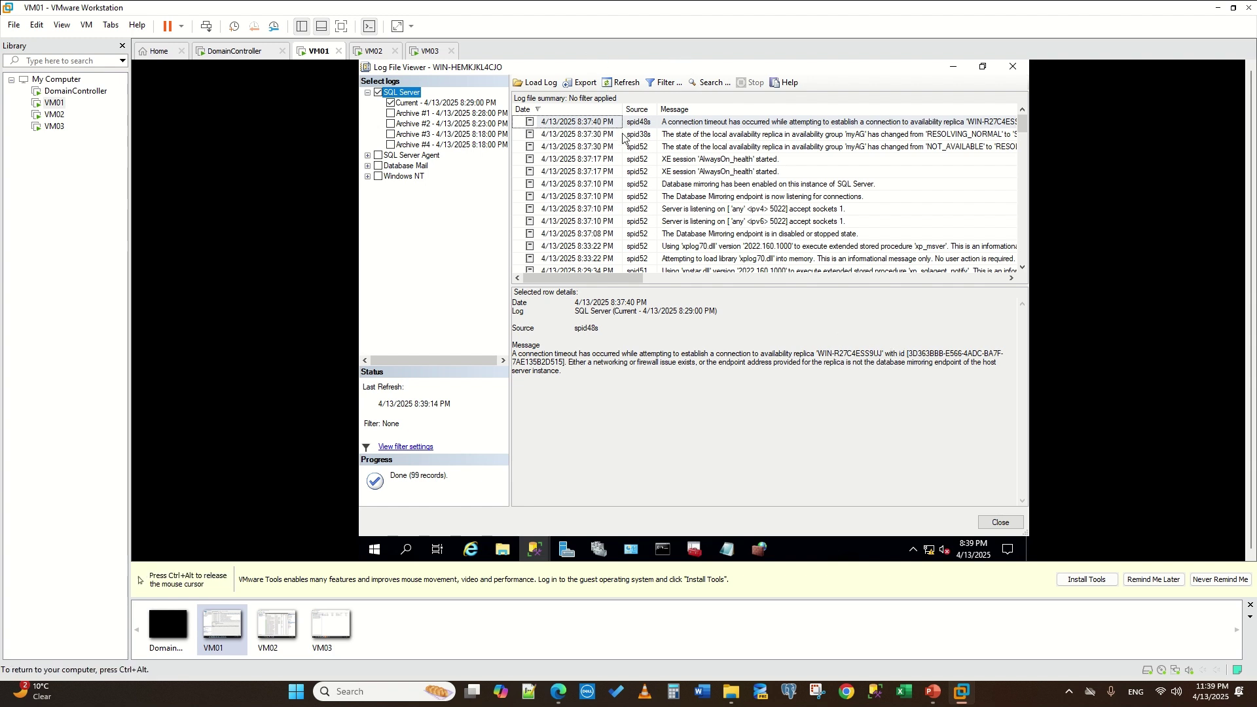
{"action": "left_click", "coordinate": [535, 549]}
{"action": "left_click", "coordinate": [496, 499]}
{"action": "scroll", "coordinate": [555, 379], "scroll_direction": "up", "scroll_amount": 5}
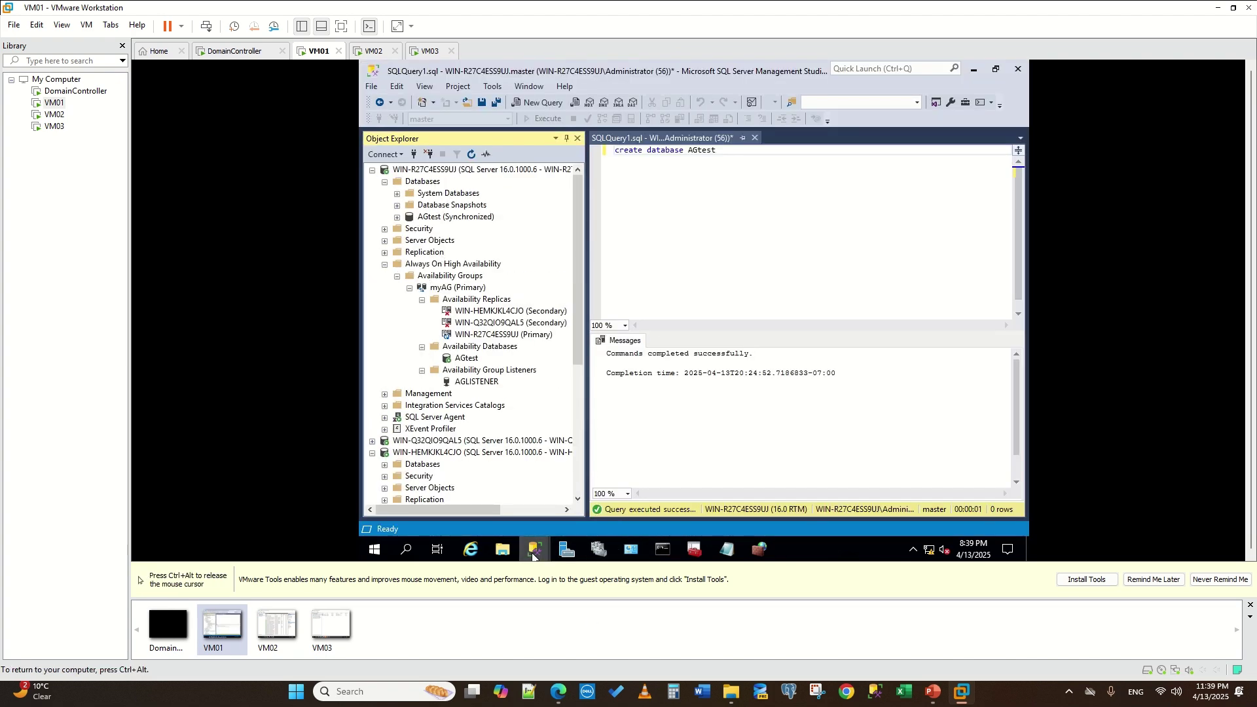
{"action": "left_click", "coordinate": [534, 553]}
{"action": "left_click", "coordinate": [634, 496]}
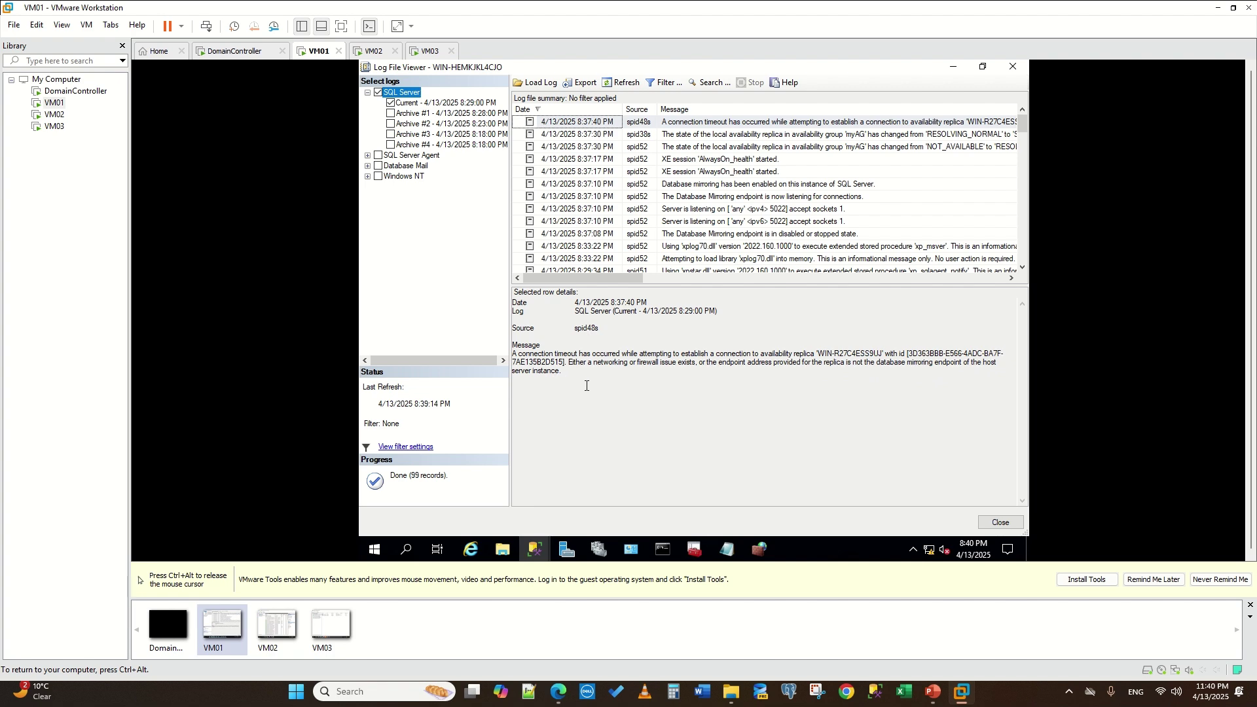
{"action": "key", "text": "ctrl+alt"}
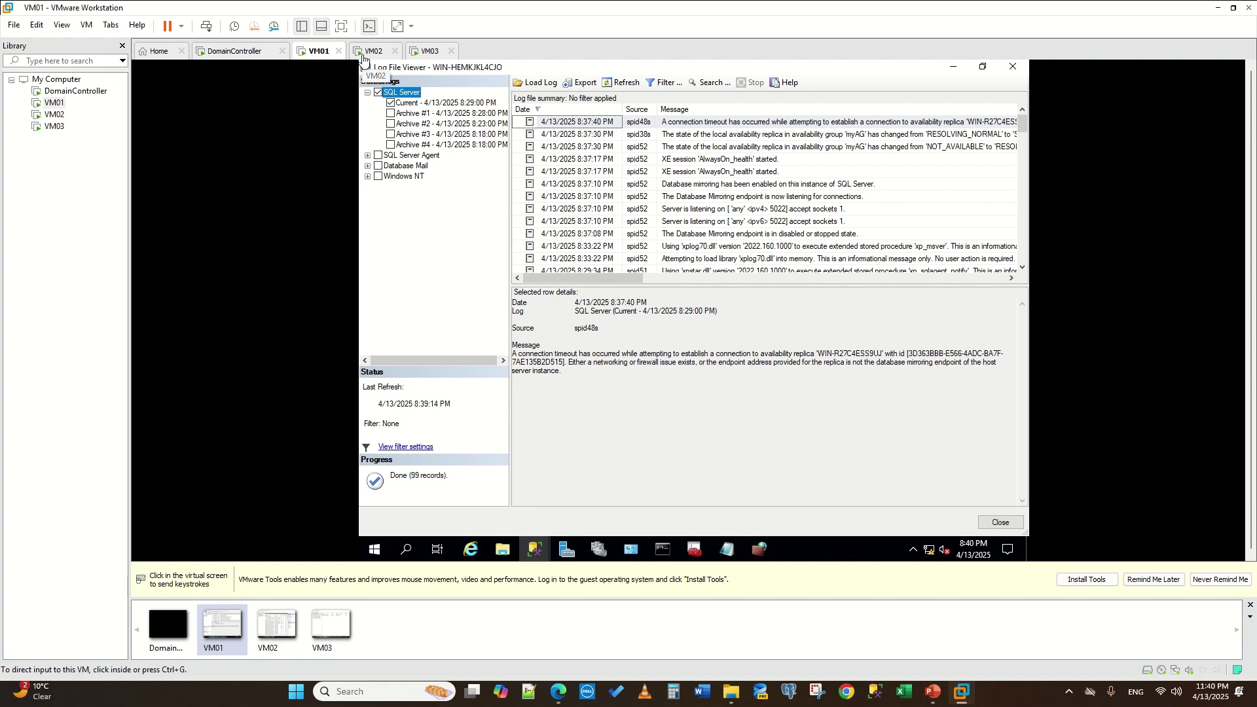
- On VM02, restore the firewall rules window, launch a Command Prompt via 'cmd', and minimize it
{"action": "left_click", "coordinate": [364, 57]}
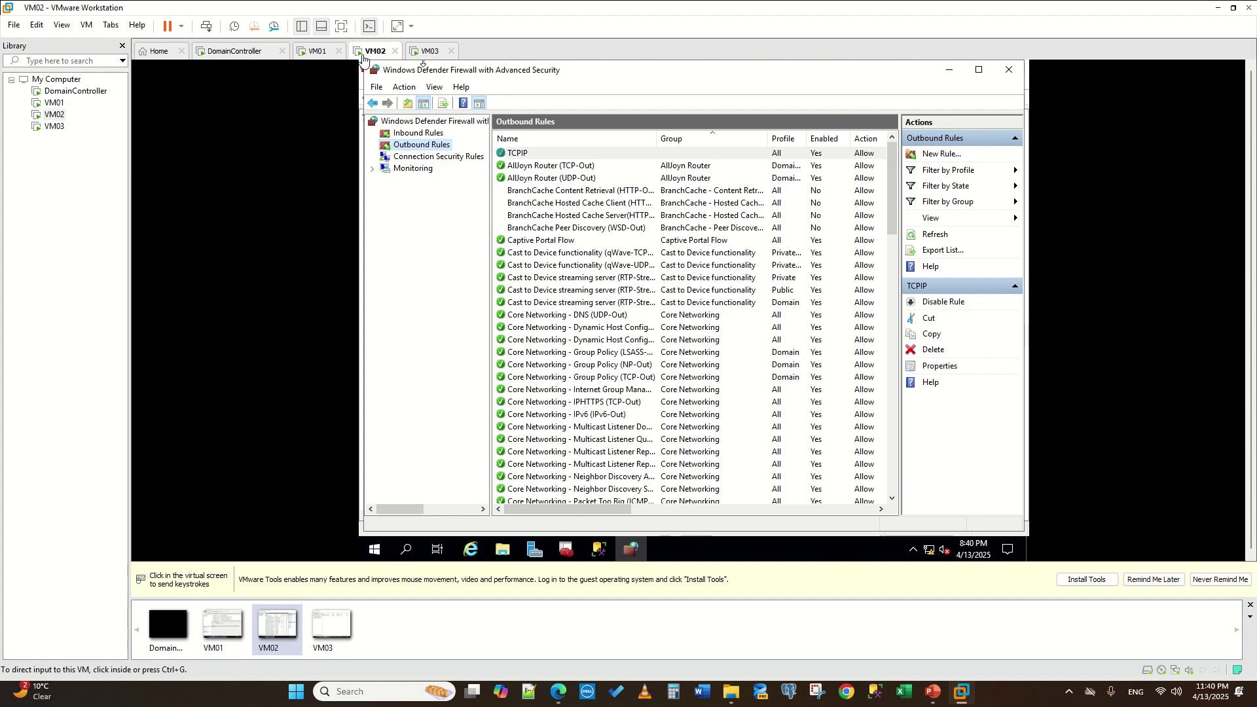
{"action": "left_click", "coordinate": [635, 552]}
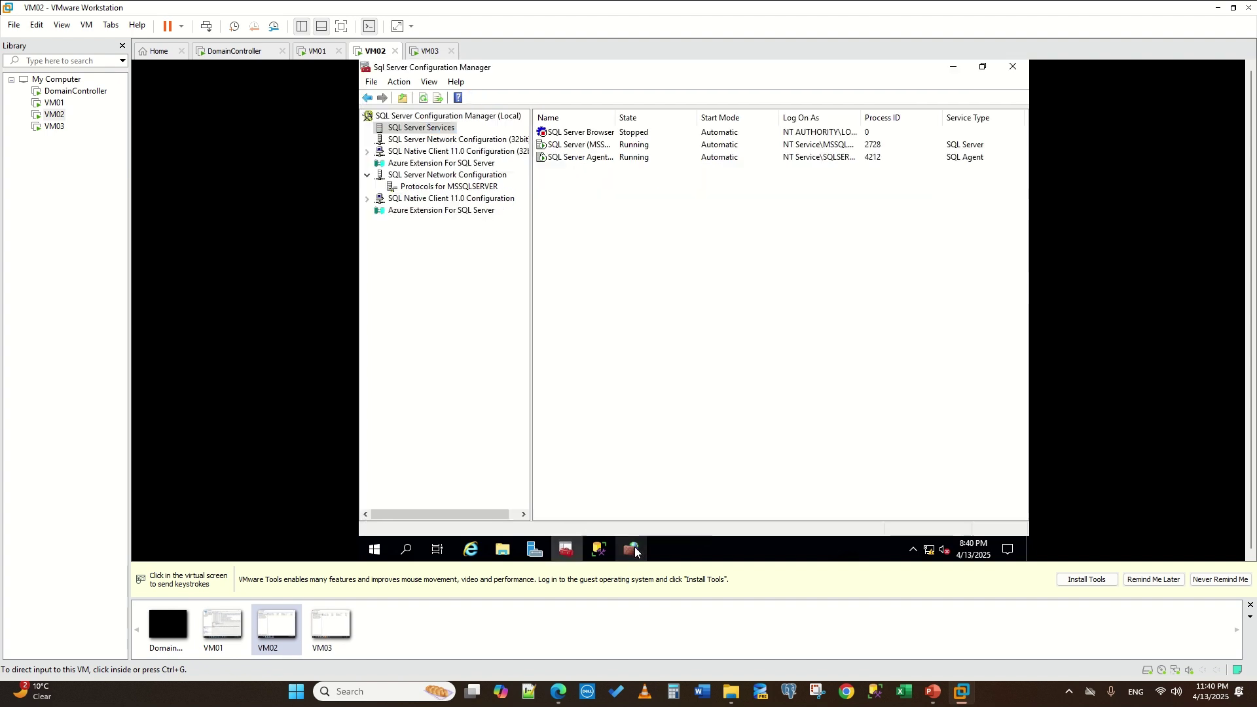
{"action": "left_click", "coordinate": [633, 551]}
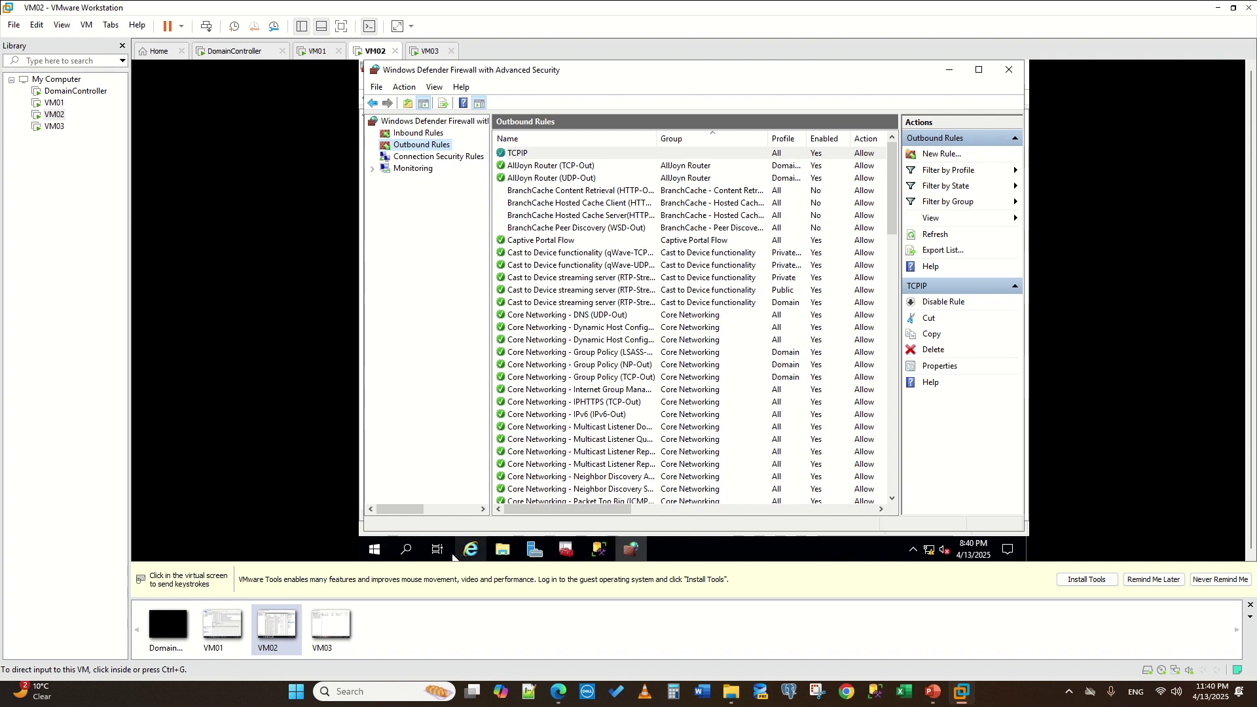
{"action": "left_click", "coordinate": [399, 555]}
{"action": "type", "text": "cmd"}
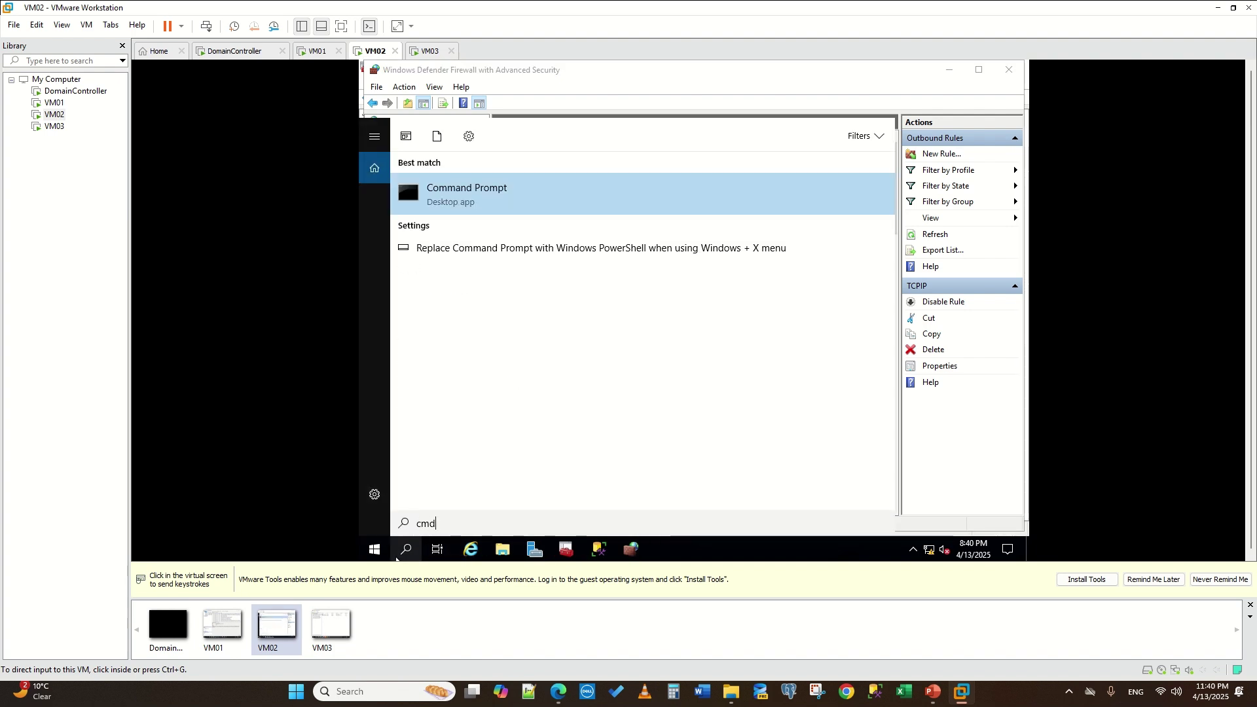
{"action": "key", "text": "Return"}
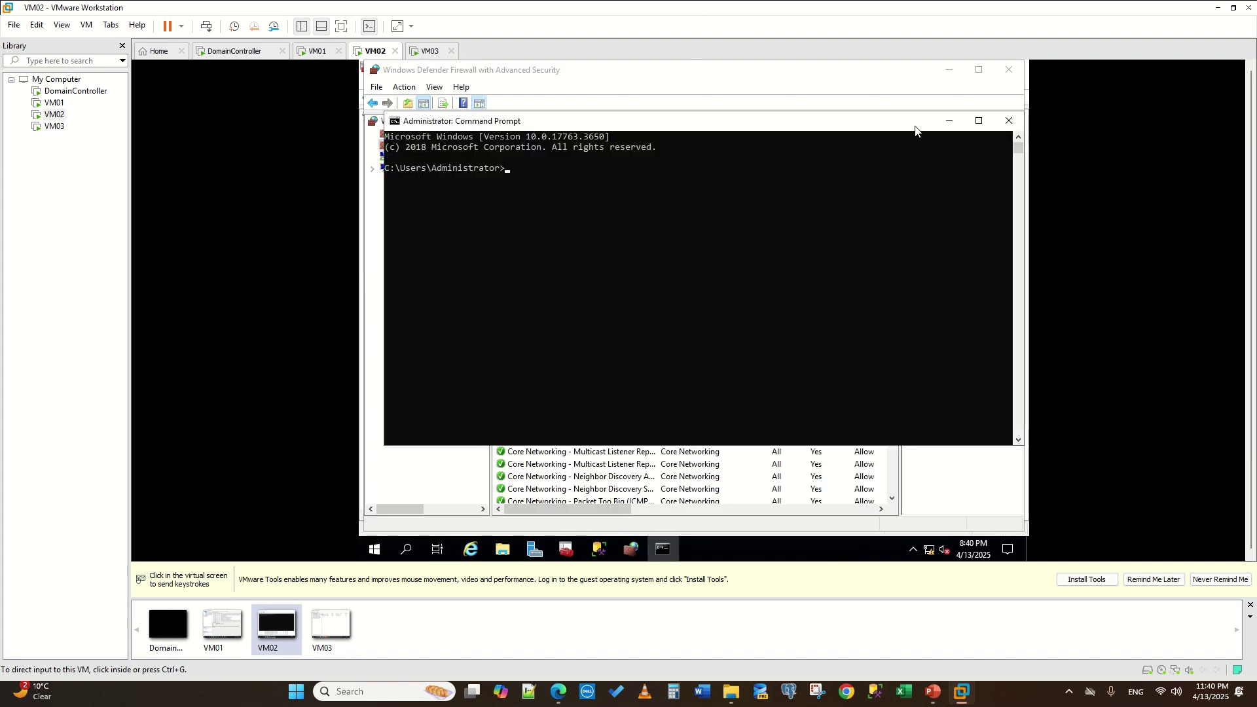
{"action": "left_click", "coordinate": [946, 121]}
{"action": "mouse_move", "coordinate": [694, 10]}
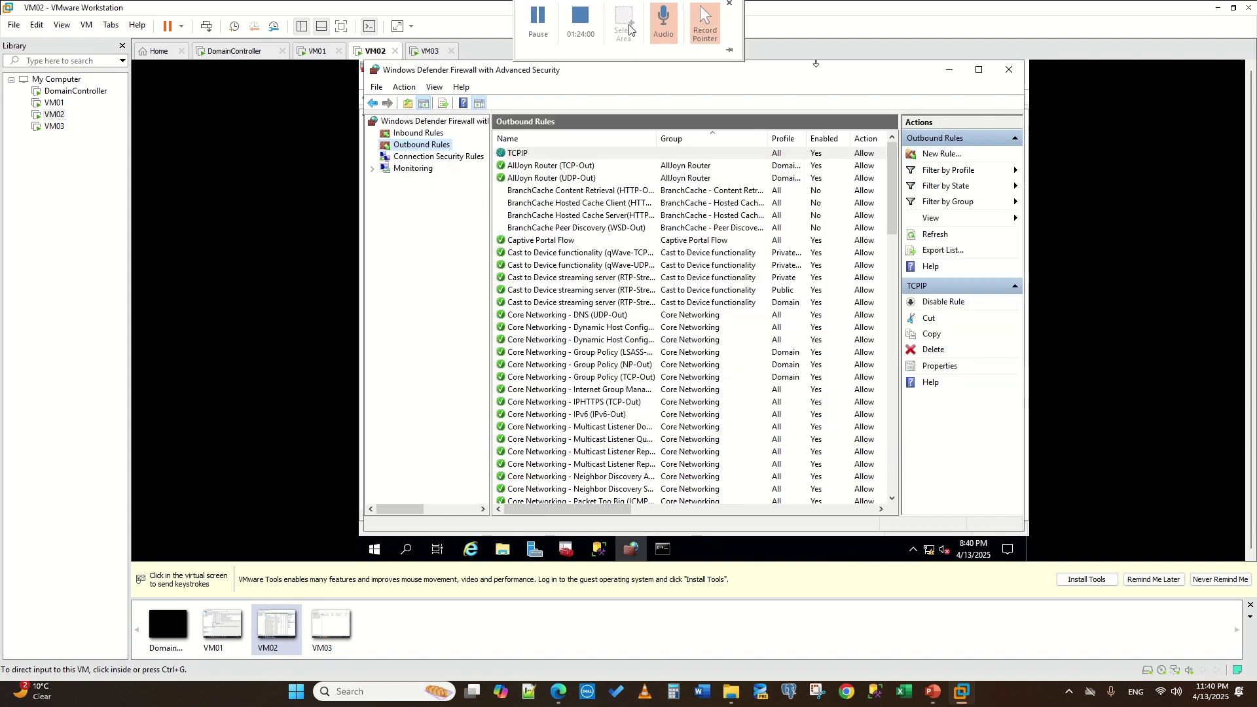
{"action": "left_click", "coordinate": [540, 29]}
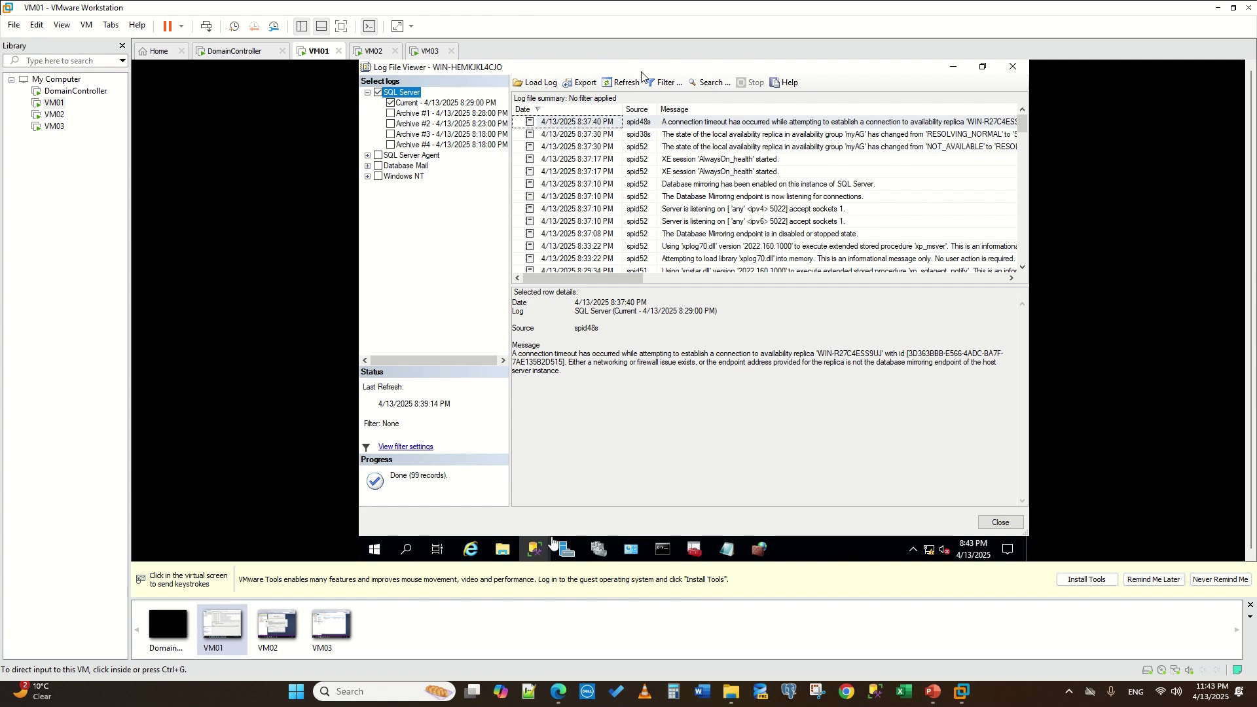
- Look up VM01's computer name WIN-R27C4ESS9UJ in System properties via a 'mypc' search
{"action": "left_click", "coordinate": [535, 547]}
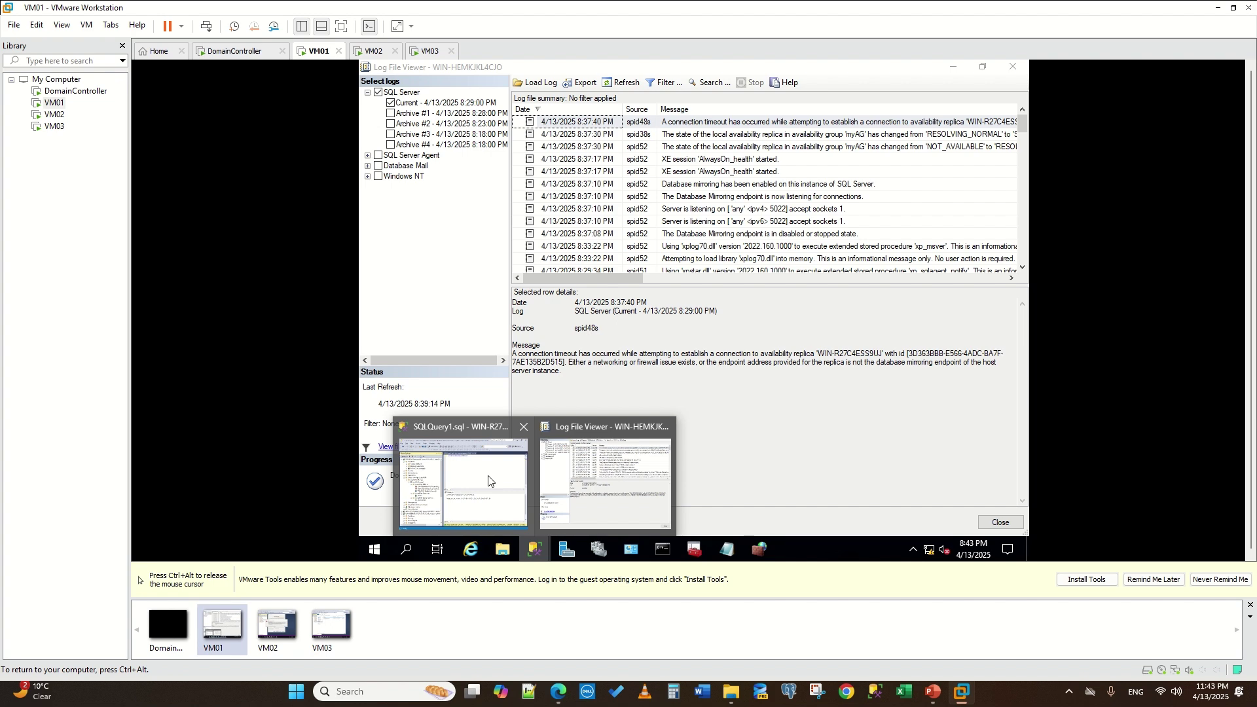
{"action": "left_click", "coordinate": [407, 550]}
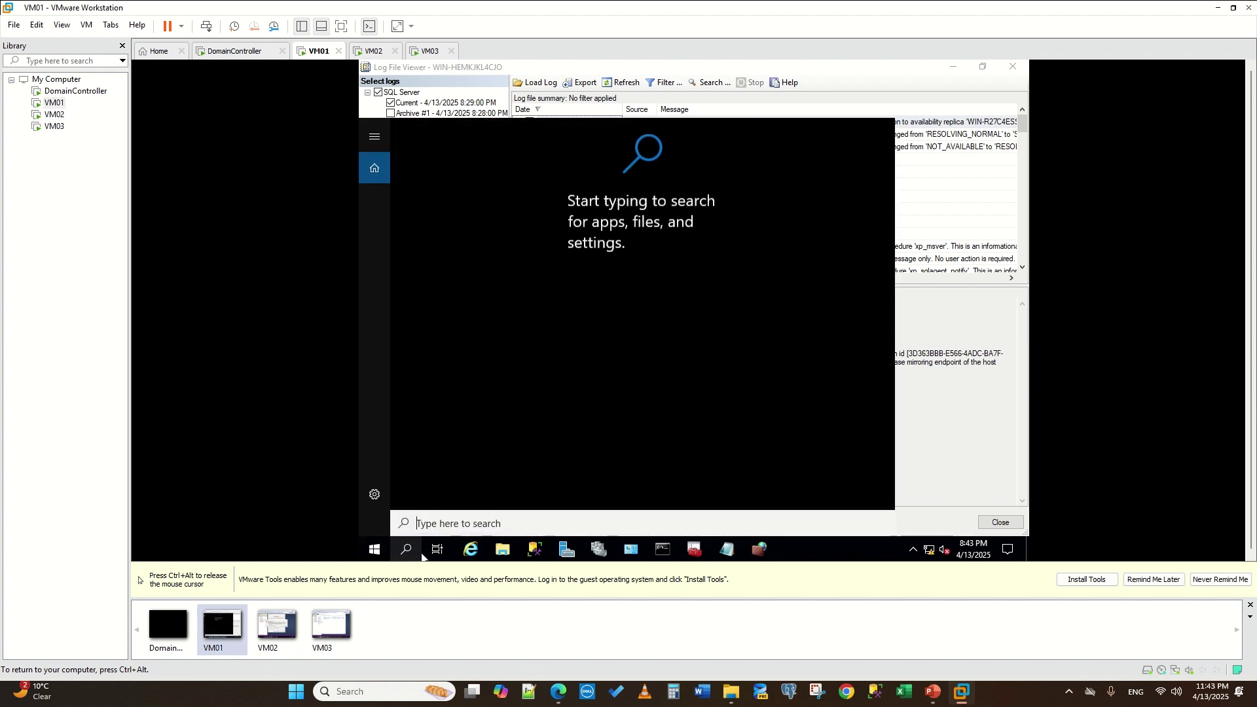
{"action": "type", "text": "mypc"}
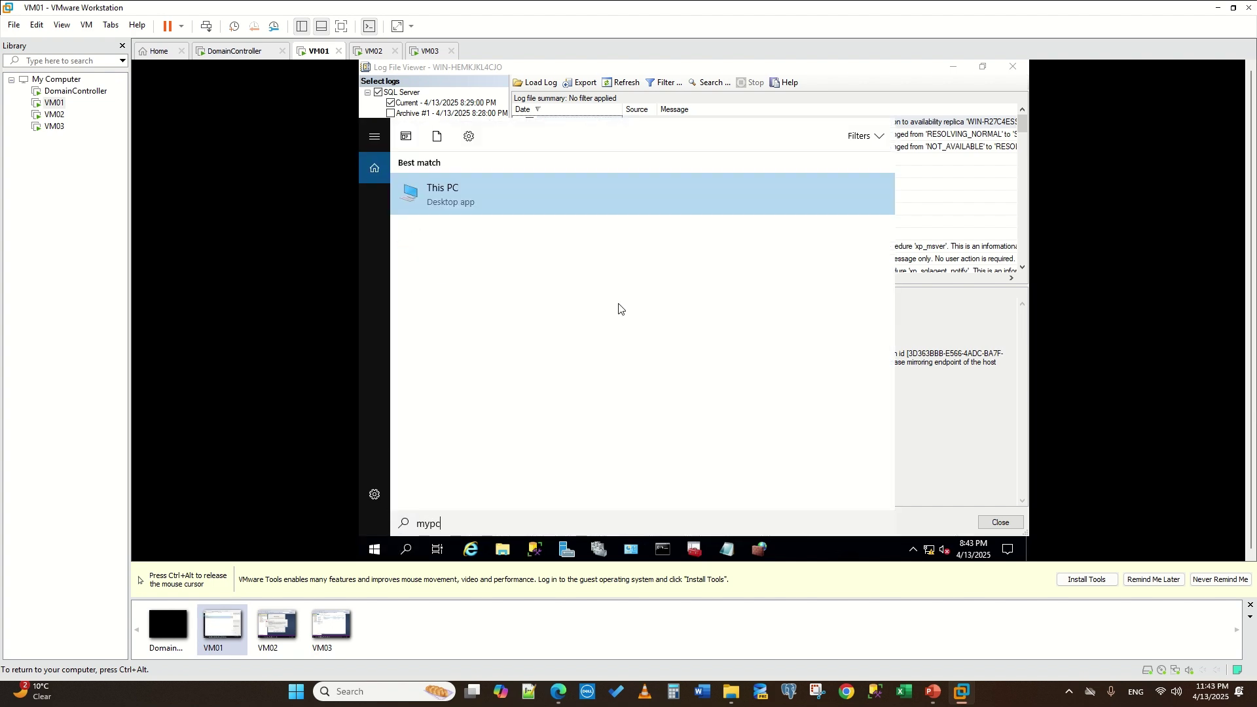
{"action": "key", "text": "Return"}
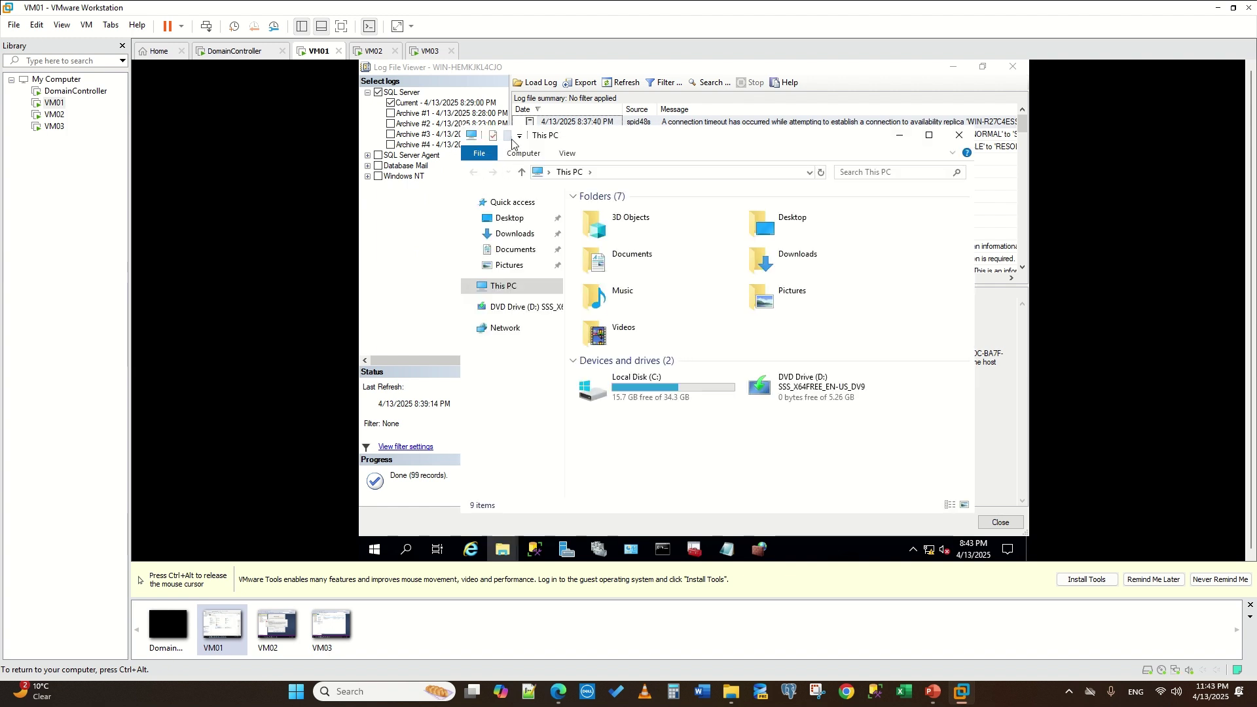
{"action": "left_click", "coordinate": [493, 136]}
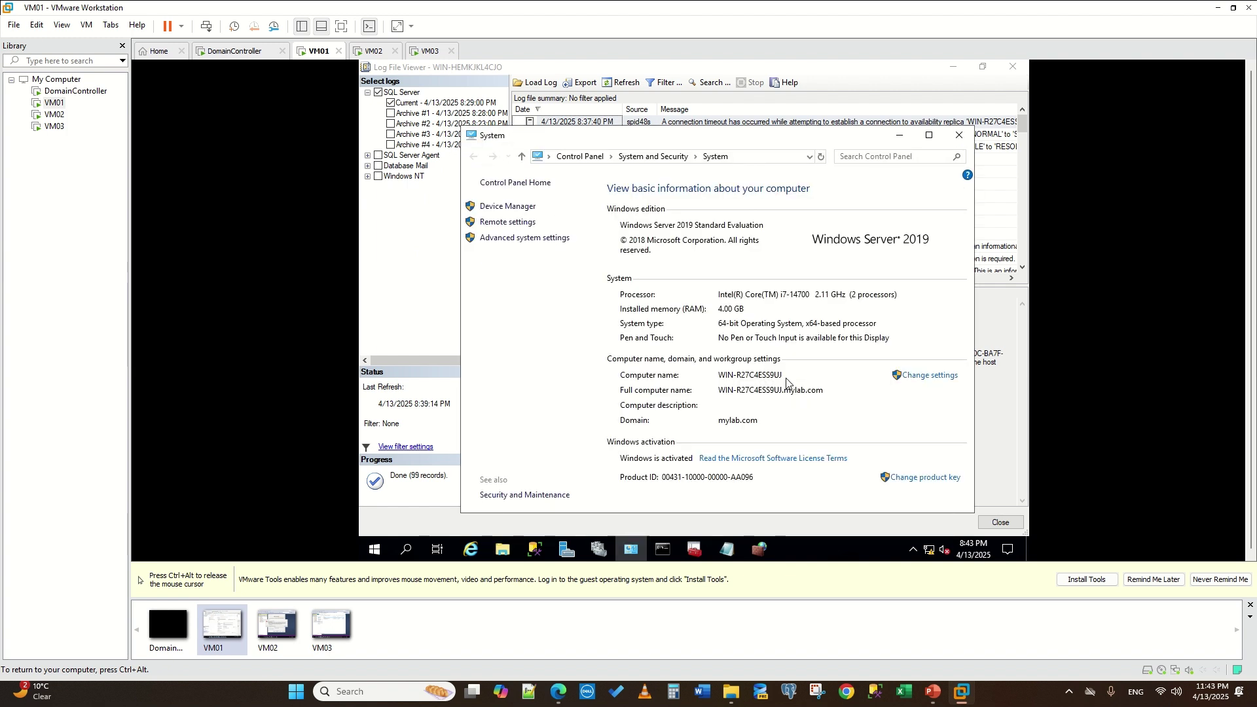
{"action": "key", "text": "ctrl+alt"}
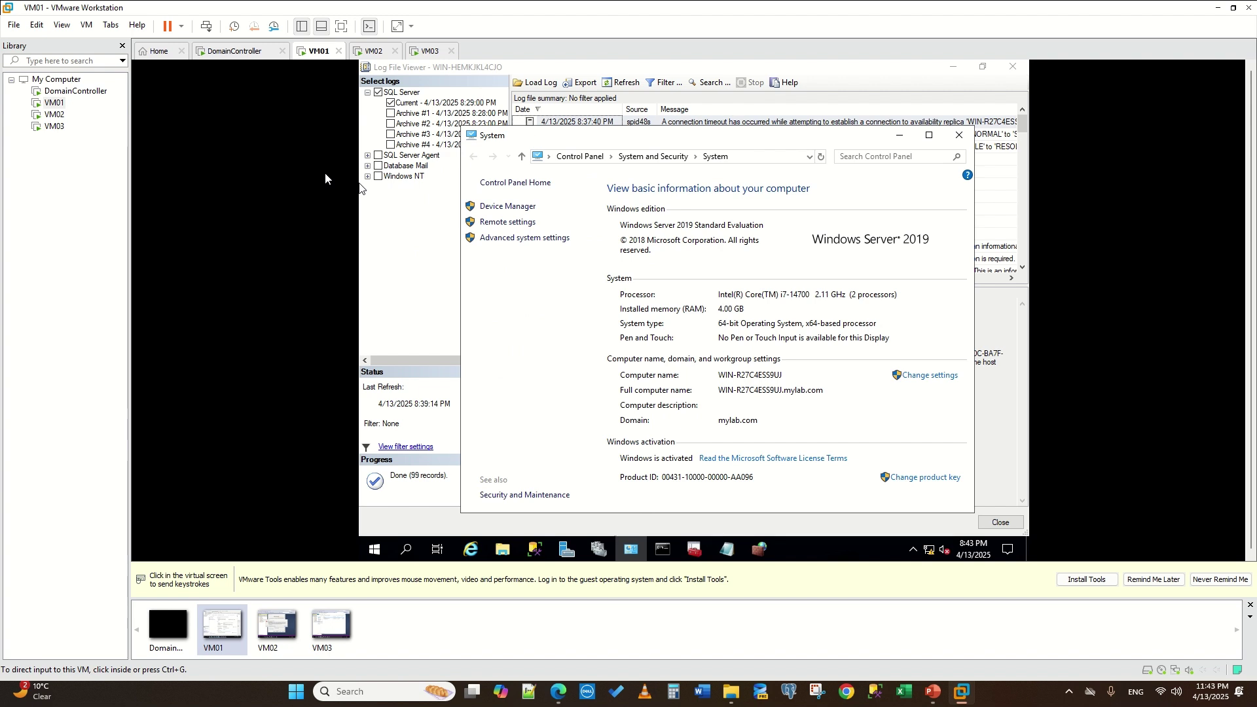
{"action": "left_click", "coordinate": [370, 52]}
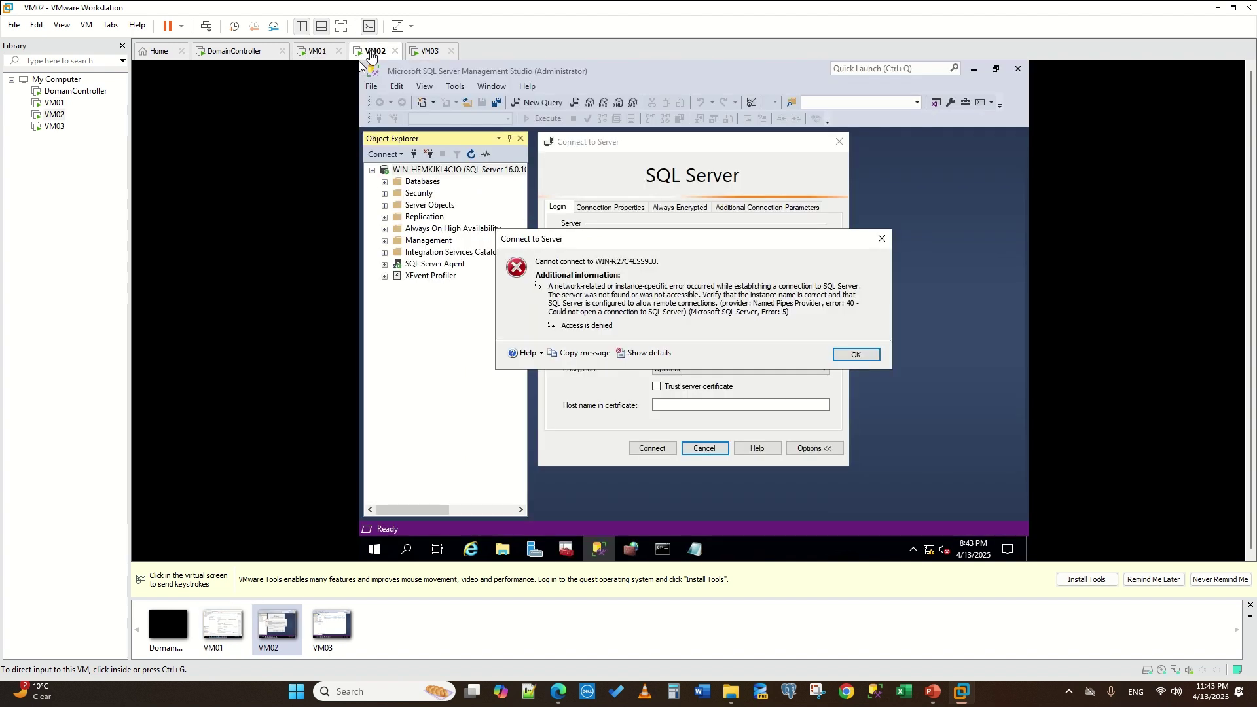
- Retry VM02's connection to WIN-R27C4ESS9UJ, then bring up VM01's SQL Server Configuration Manager
{"action": "left_click", "coordinate": [856, 354]}
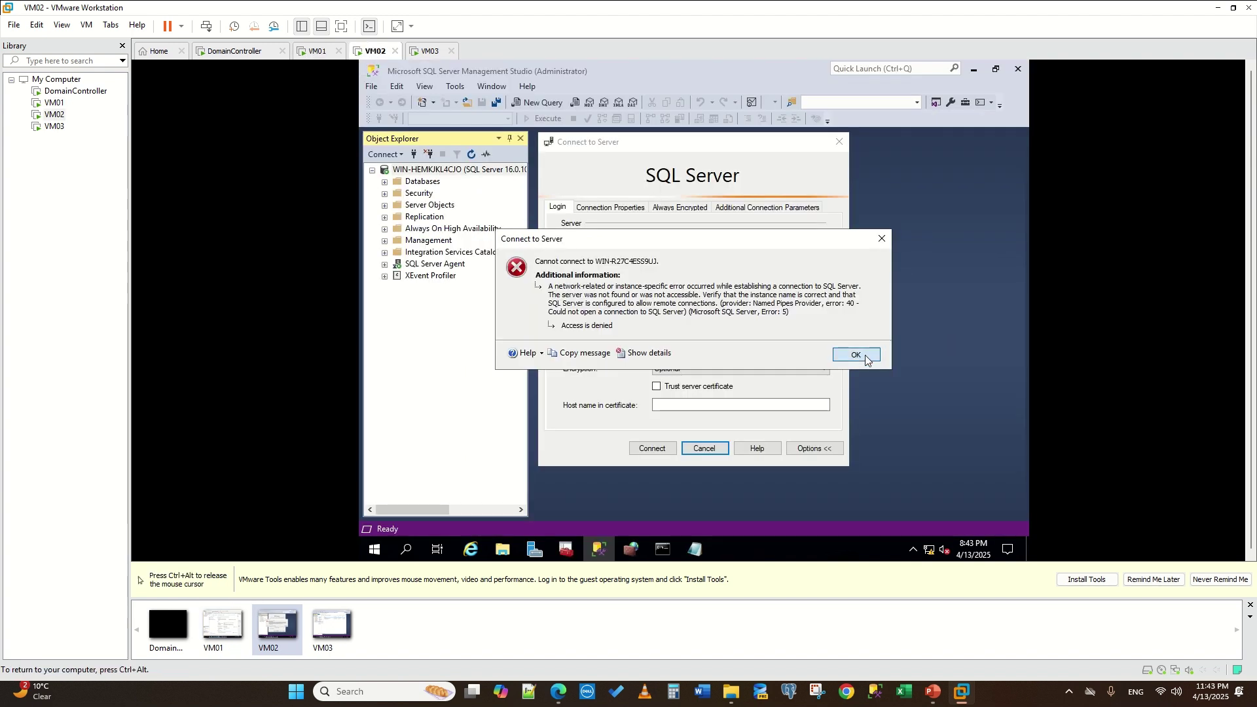
{"action": "left_click", "coordinate": [651, 449]}
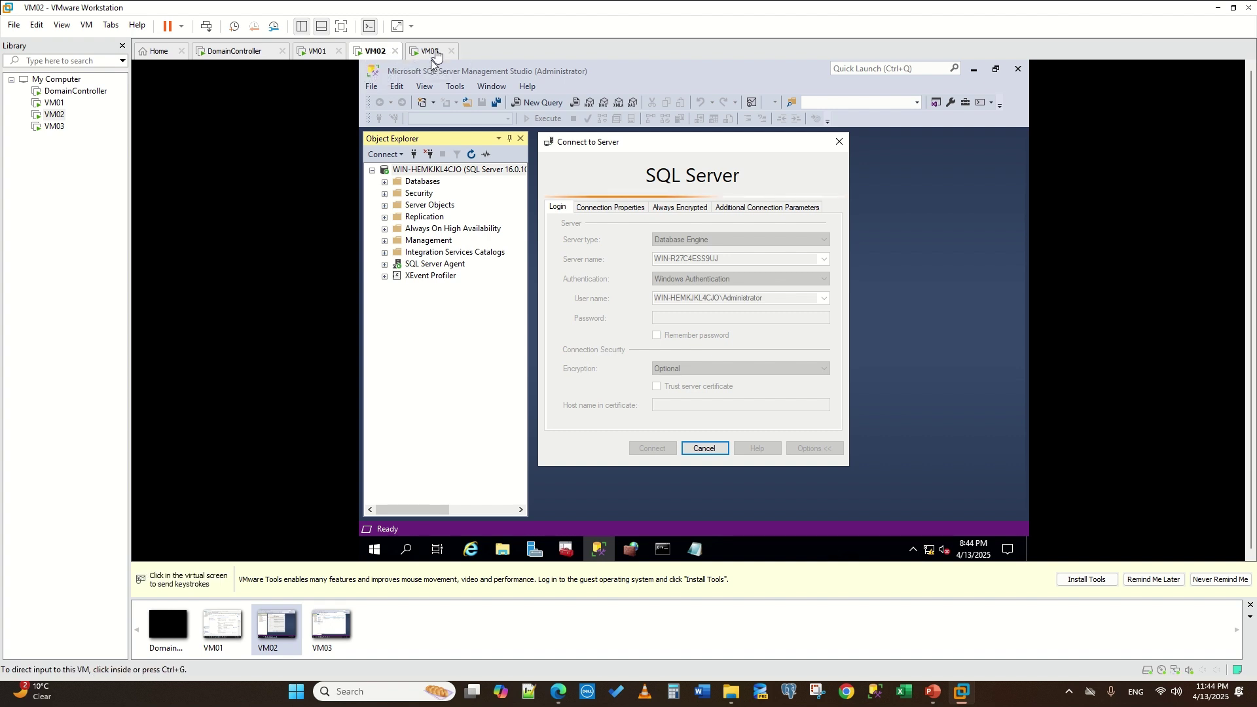
{"action": "left_click", "coordinate": [341, 56]}
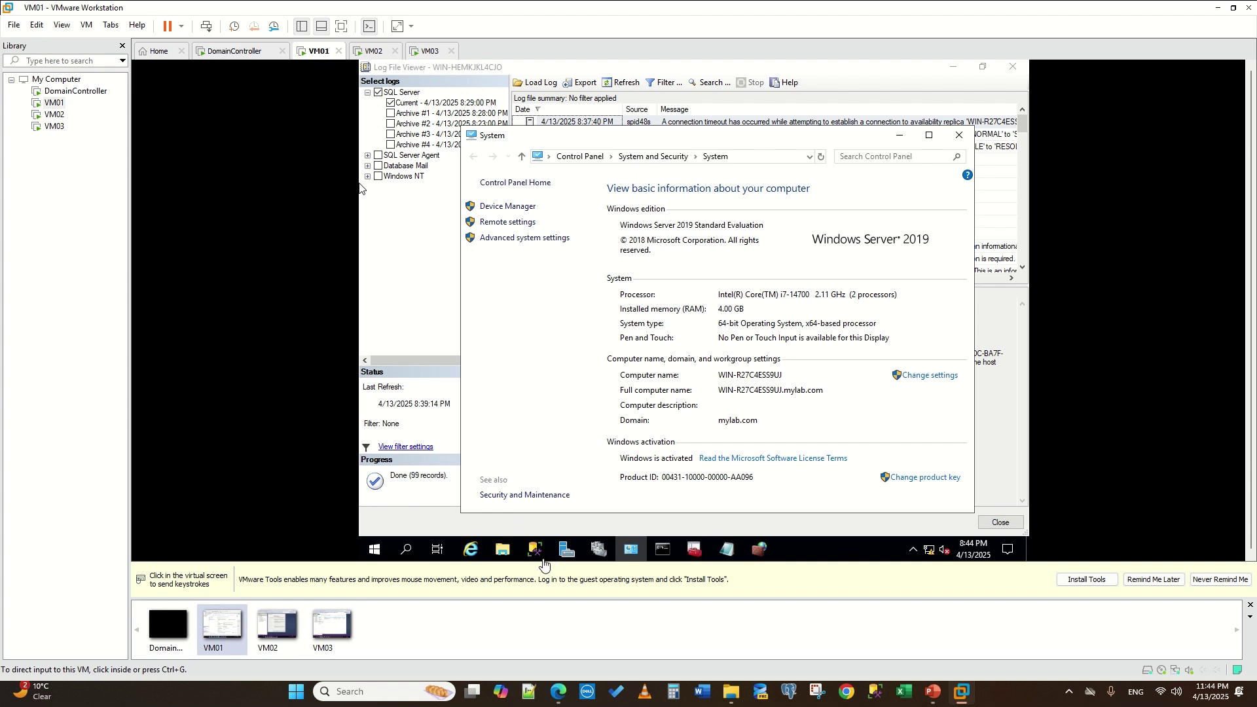
{"action": "left_click", "coordinate": [696, 552]}
{"action": "left_click", "coordinate": [694, 551]}
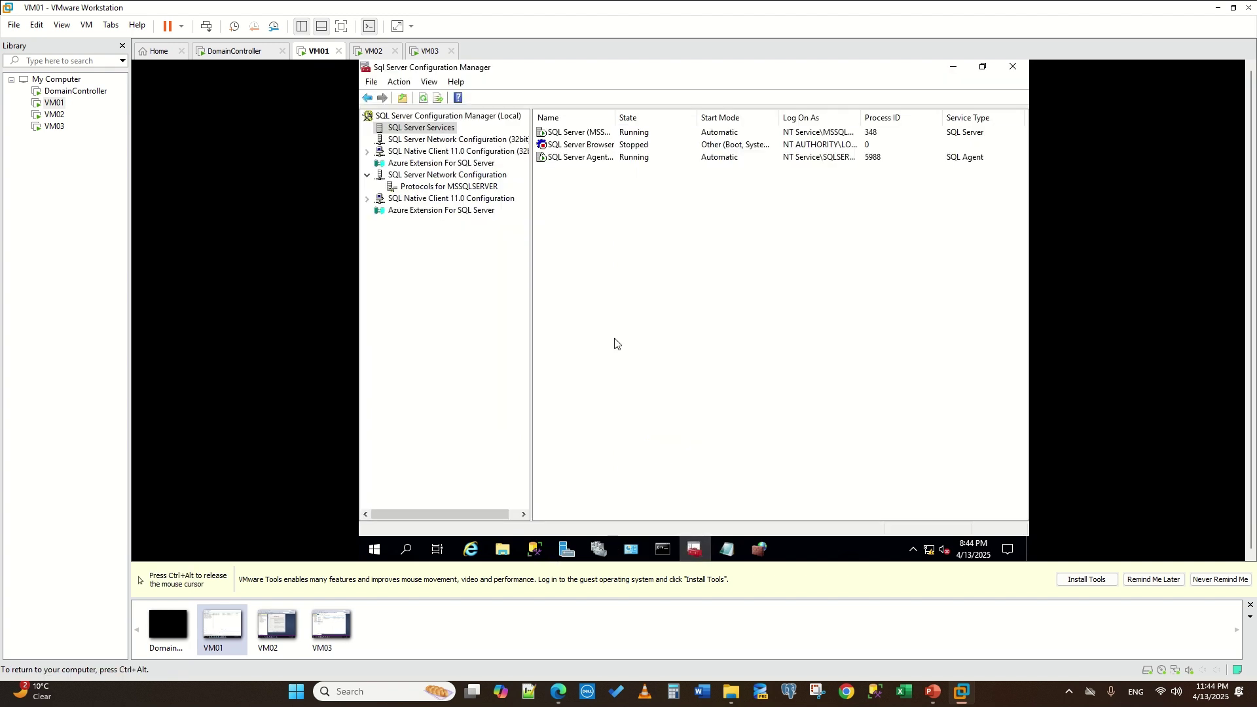
{"action": "left_click", "coordinate": [373, 51]}
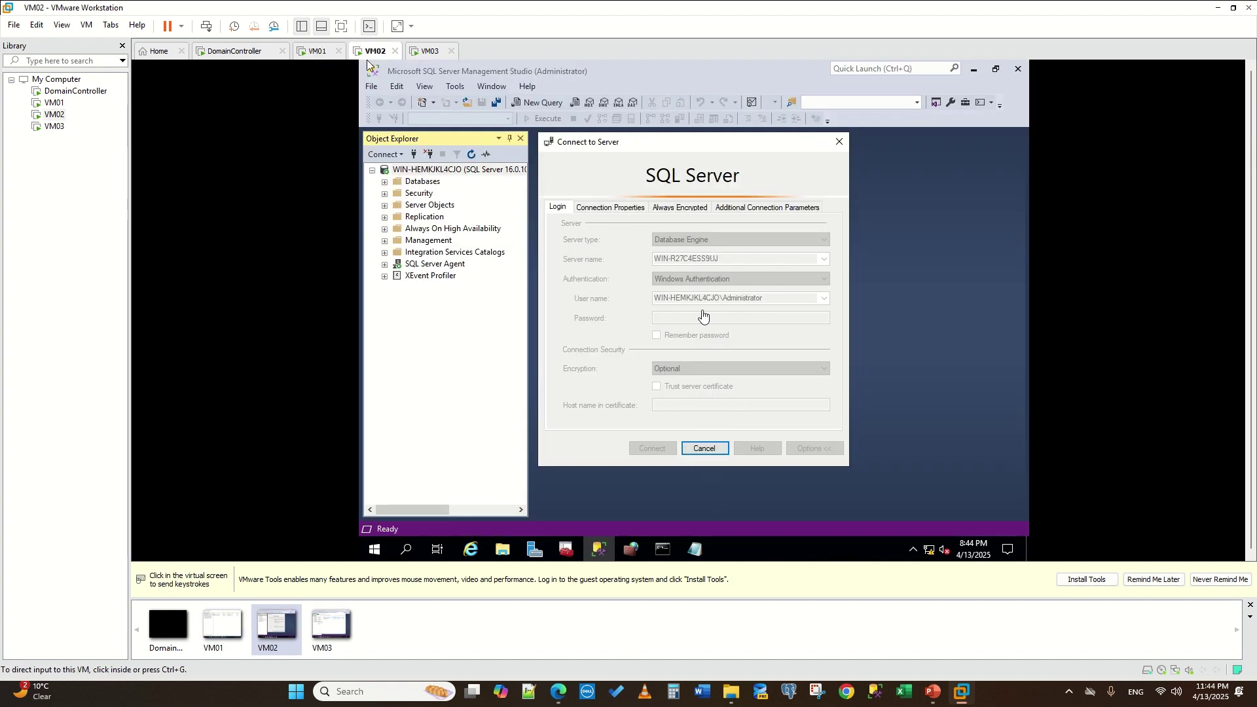
{"action": "left_click", "coordinate": [313, 53]}
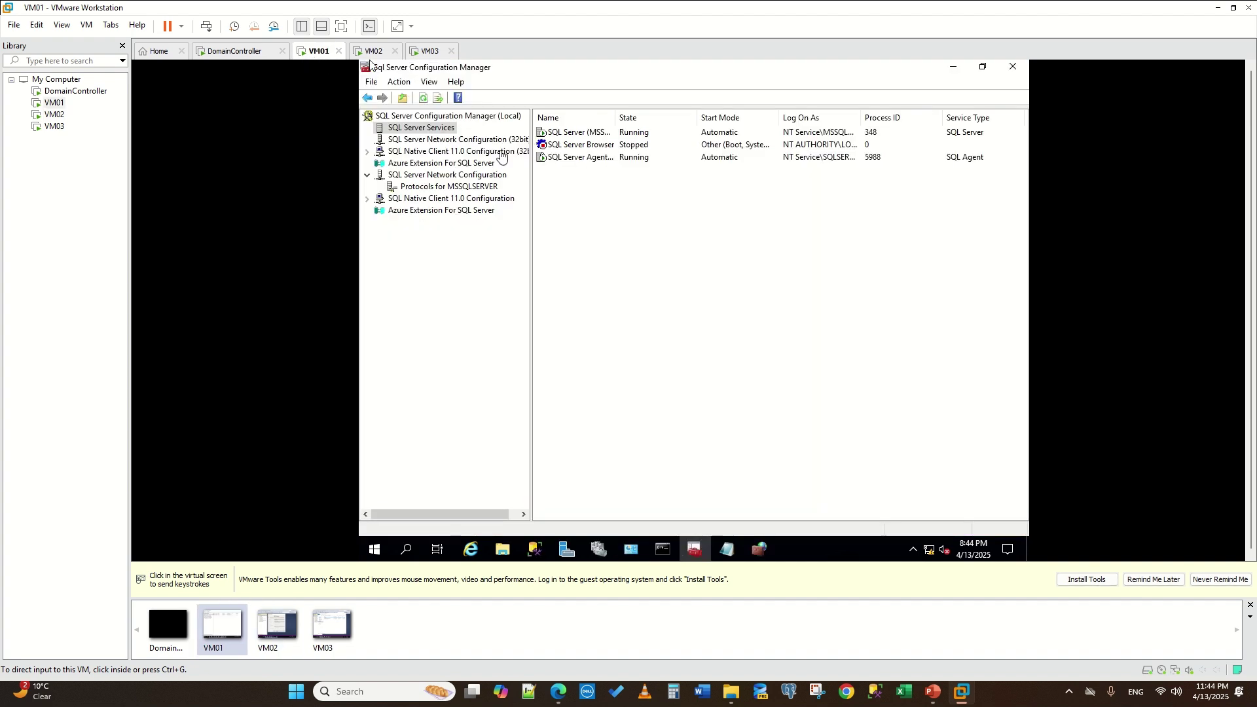
{"action": "left_click", "coordinate": [432, 192]}
- Enable the TCP/IP protocol for MSSQLSERVER and acknowledge the restart-required warning
{"action": "left_click", "coordinate": [449, 189]}
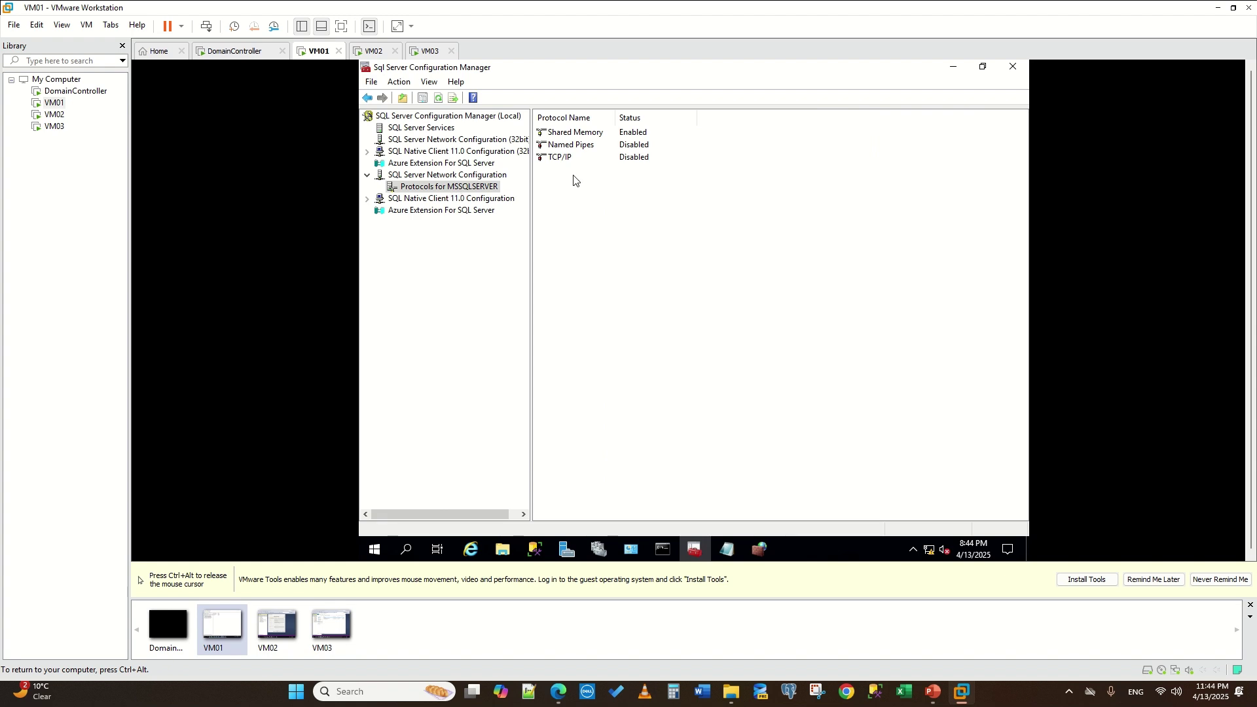
{"action": "left_click", "coordinate": [639, 161]}
{"action": "right_click", "coordinate": [640, 161]}
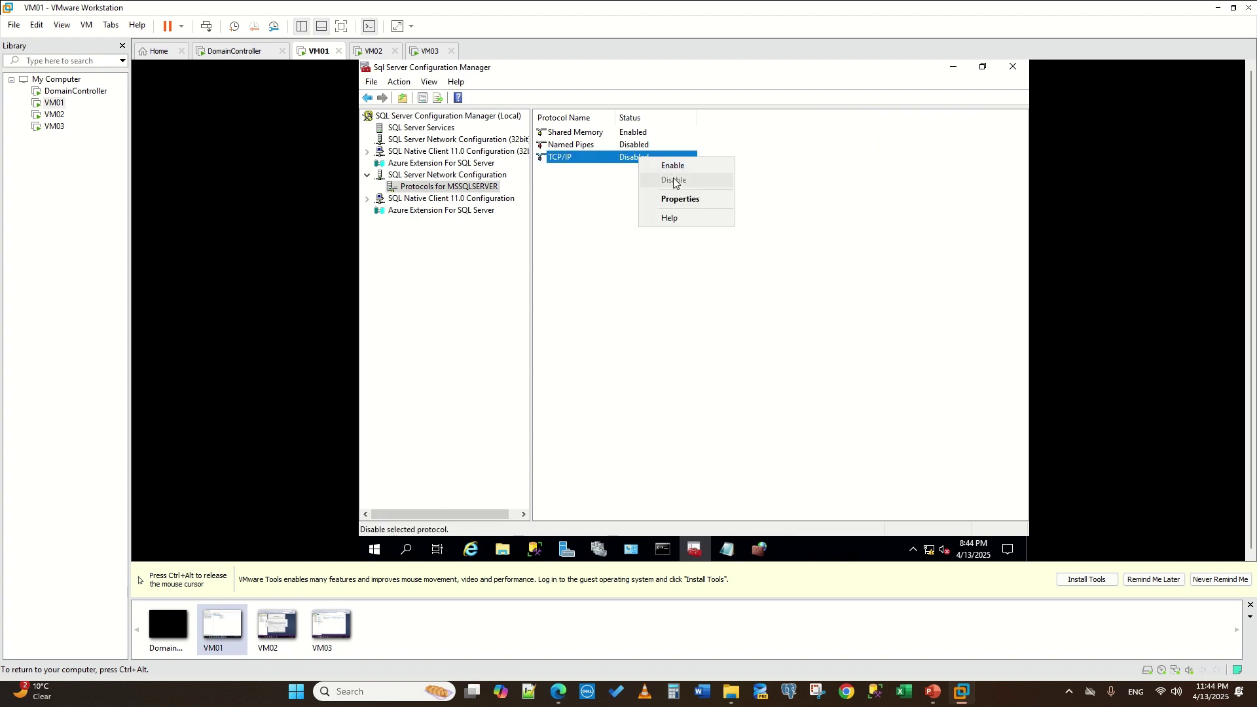
{"action": "left_click", "coordinate": [670, 167]}
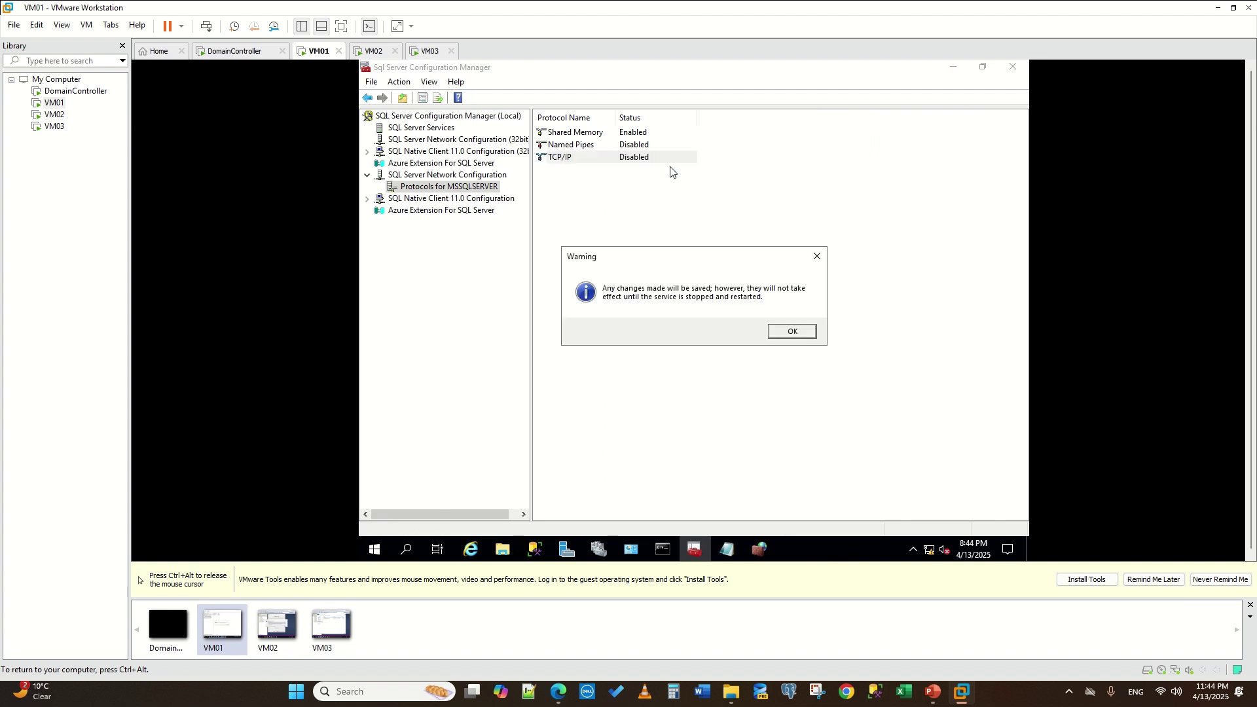
{"action": "left_click", "coordinate": [794, 331]}
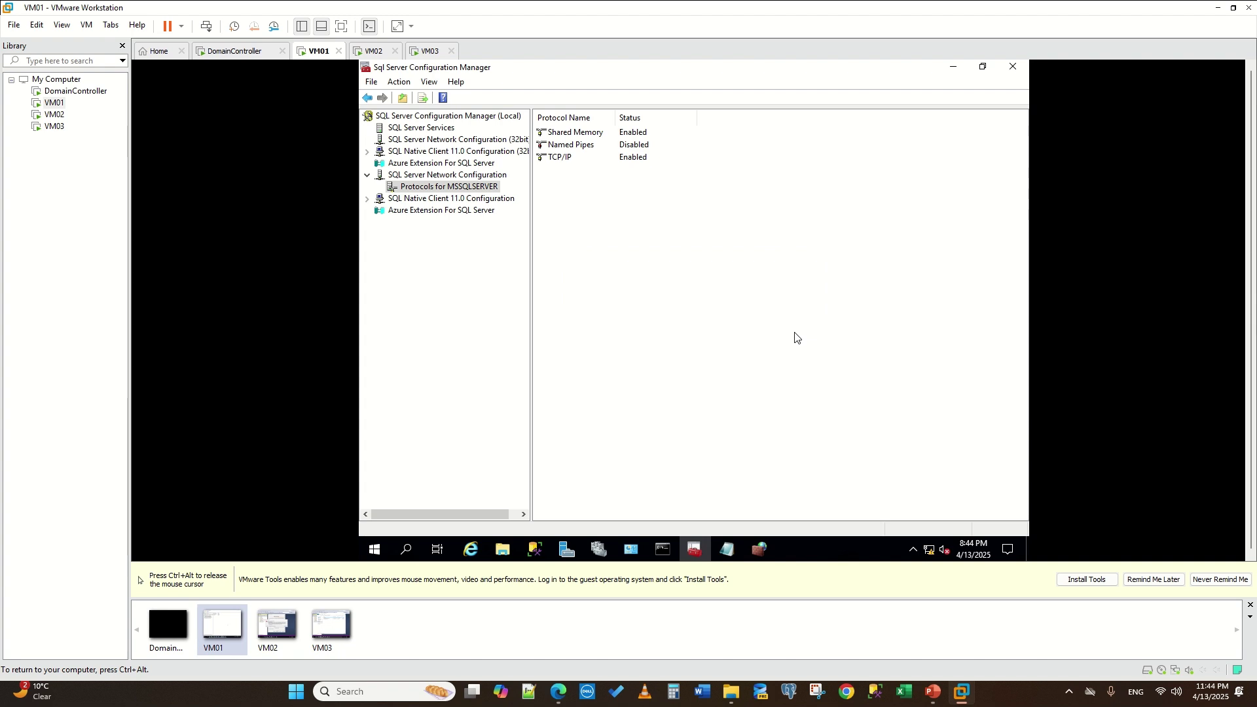
{"action": "key", "text": "ctrl+alt"}
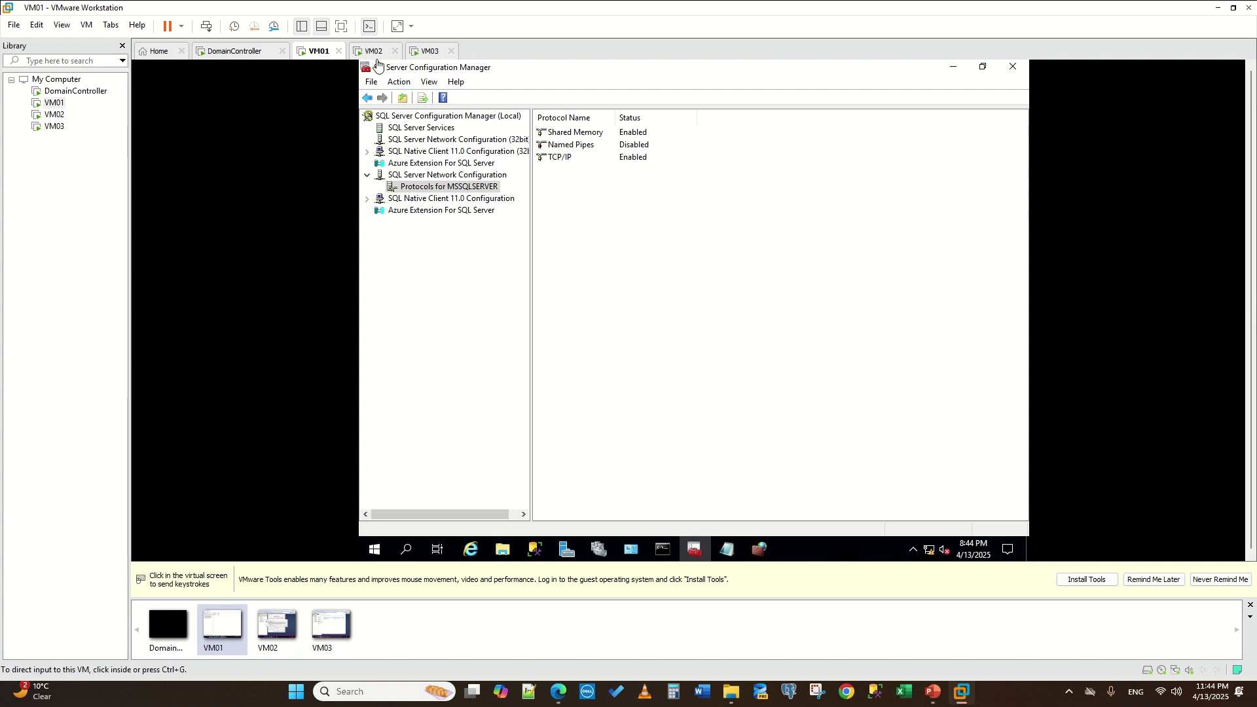
- On VM02, dismiss the error and retry connecting to WIN-R27C4ESS9UJ, then return to VM01
{"action": "left_click", "coordinate": [365, 51]}
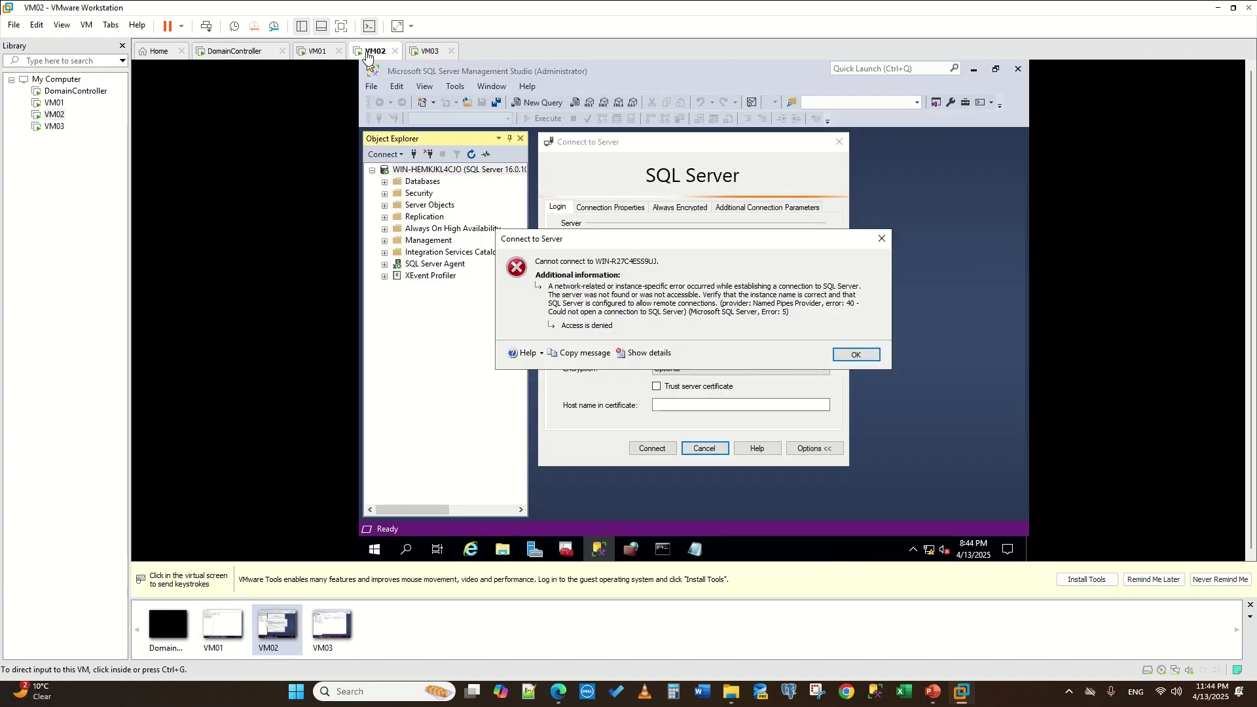
{"action": "left_click", "coordinate": [855, 356]}
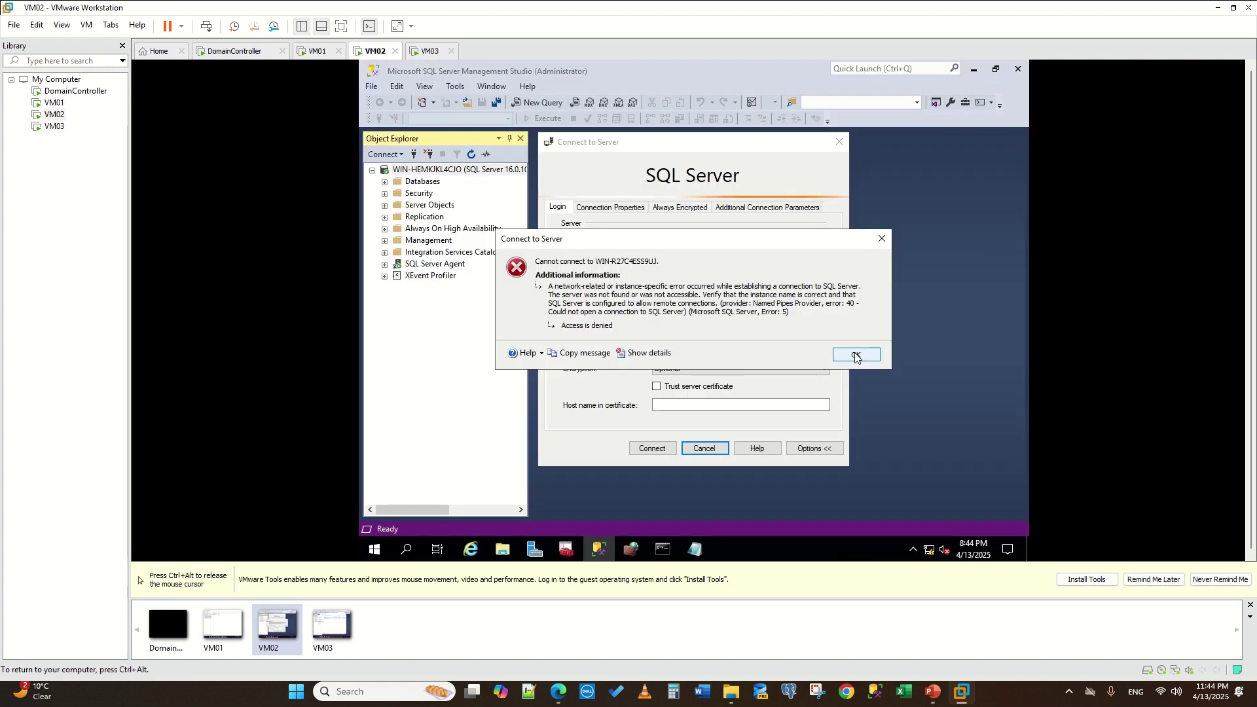
{"action": "left_click", "coordinate": [855, 354]}
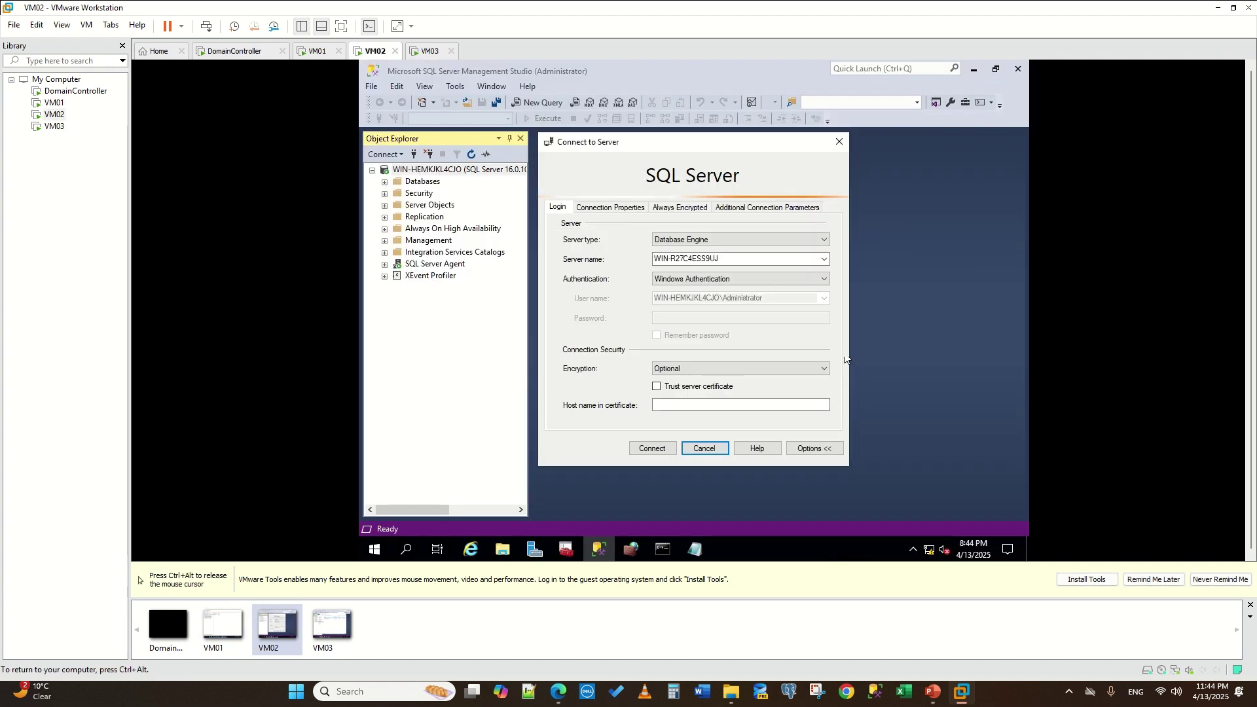
{"action": "left_click", "coordinate": [645, 449]}
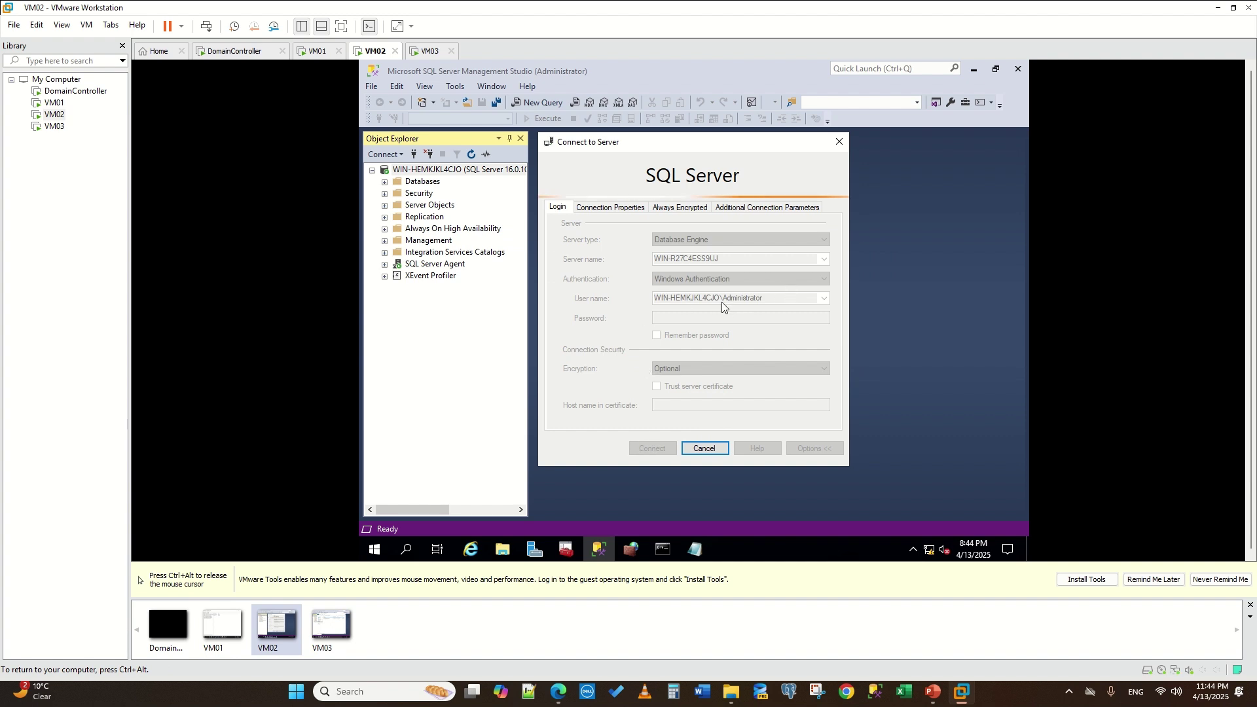
{"action": "key", "text": "ctrl+alt"}
{"action": "left_click", "coordinate": [317, 51]}
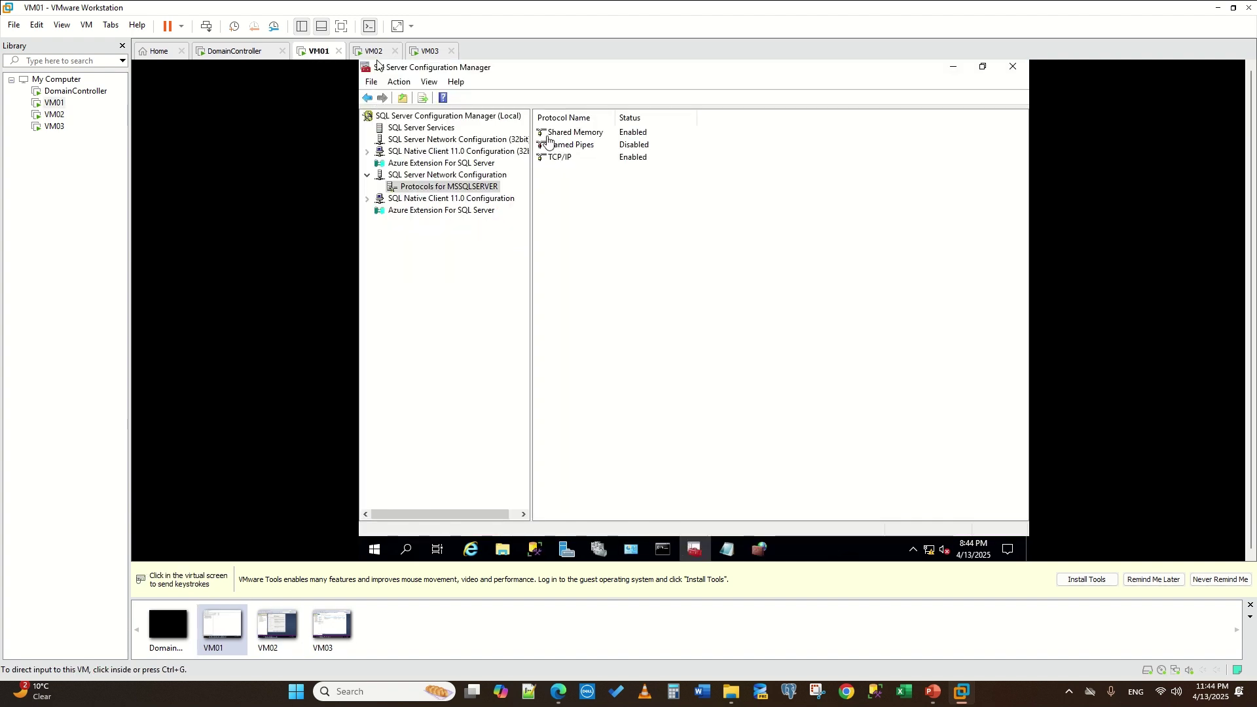
{"action": "left_click", "coordinate": [437, 131]}
- Restart VM01's SQL Server (MSSQLSERVER) service so it runs again under process ID 2044
{"action": "left_click", "coordinate": [425, 129]}
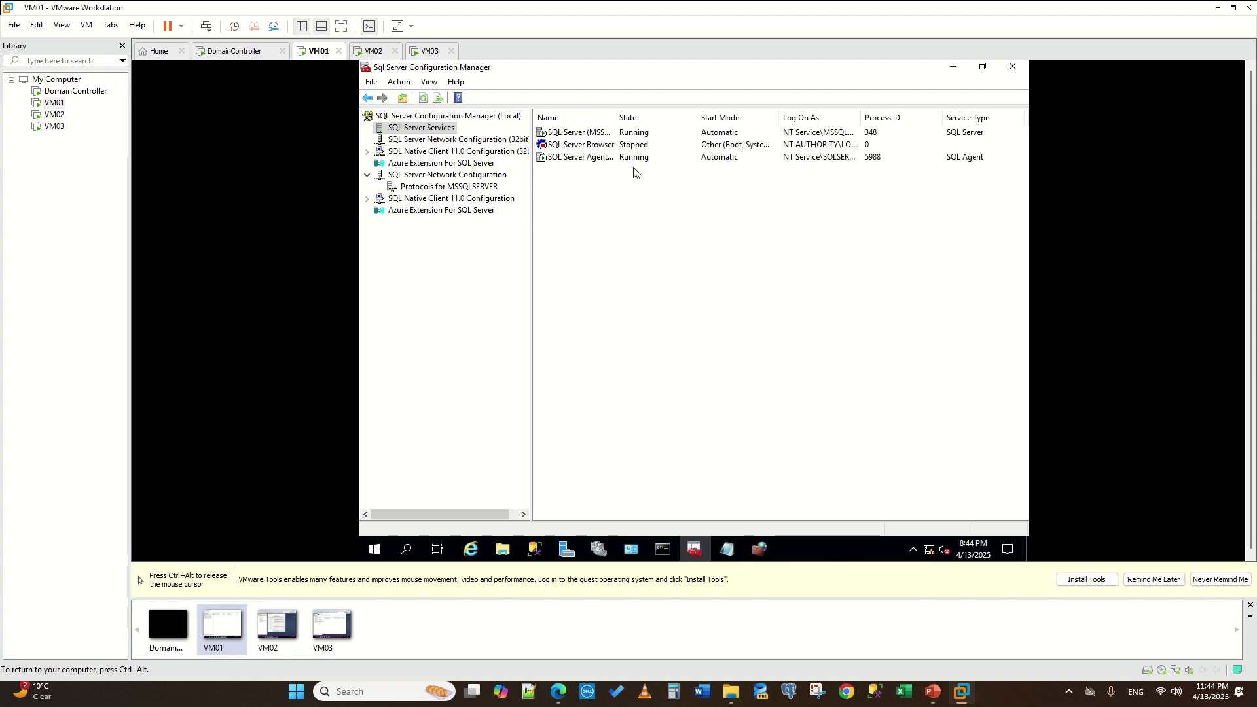
{"action": "right_click", "coordinate": [568, 134]}
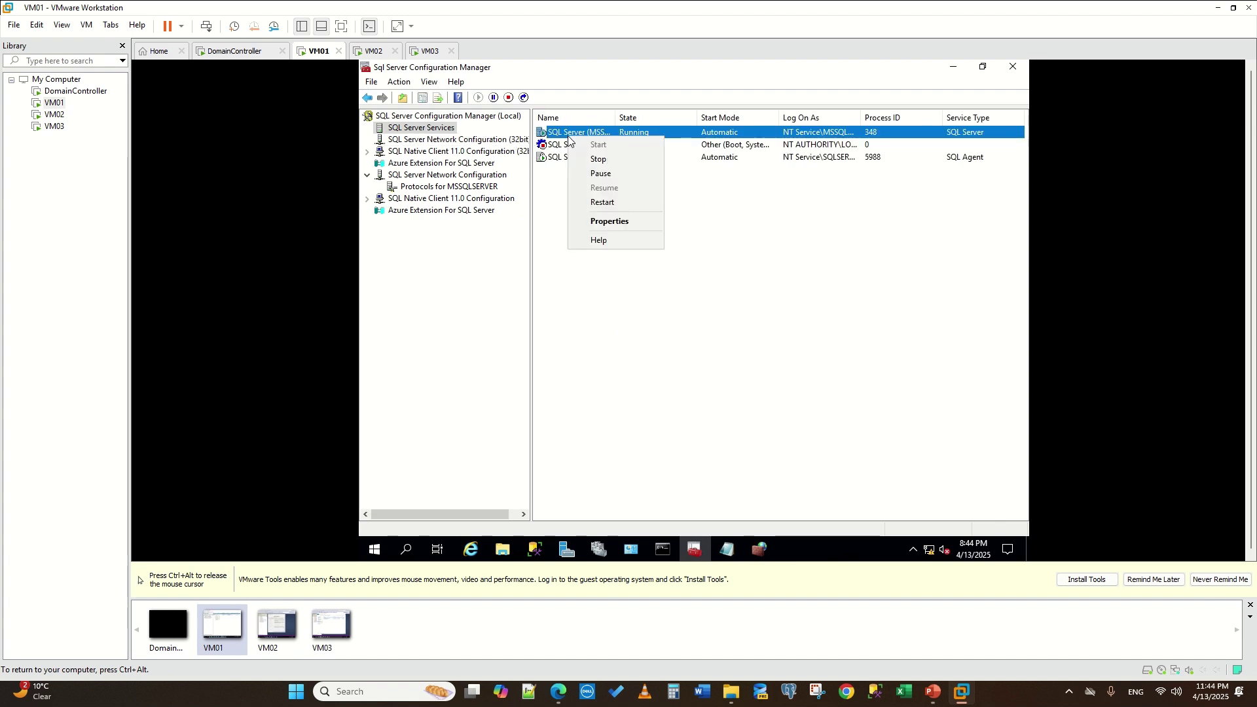
{"action": "left_click", "coordinate": [614, 206]}
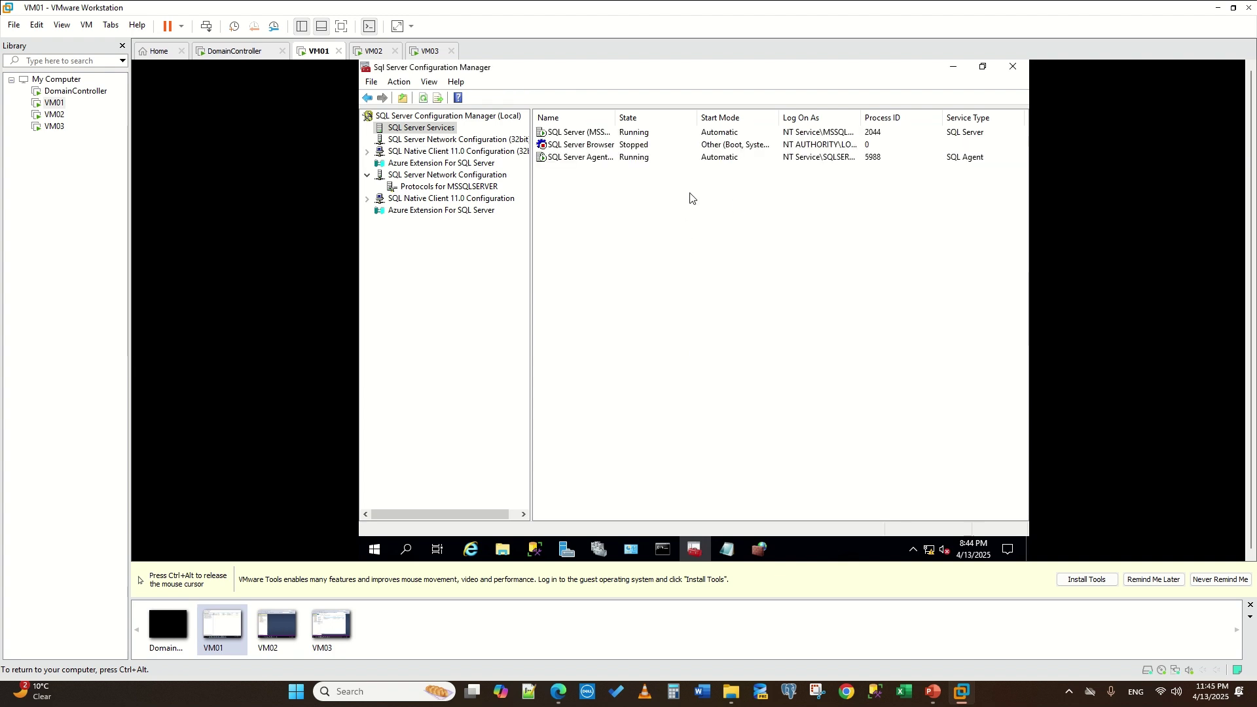
{"action": "key", "text": "ctrl+alt"}
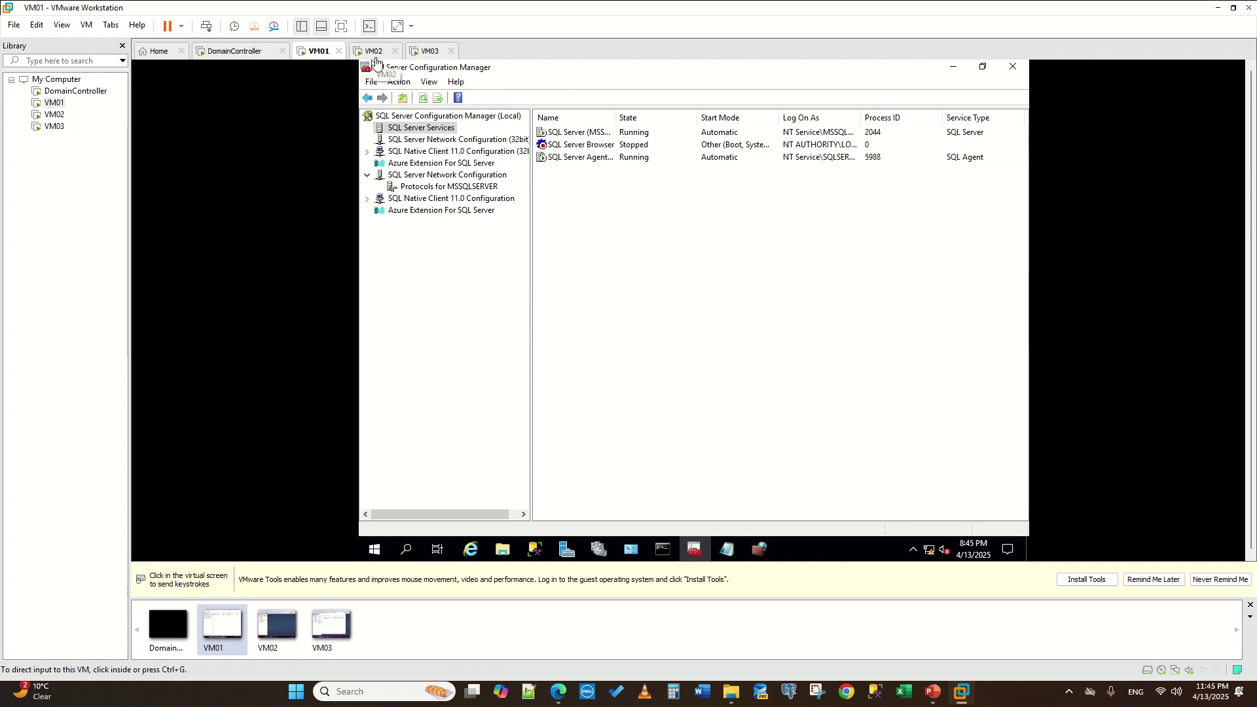
- Bring VM01's Management Studio forward and dismiss its server connection dialog
{"action": "mouse_move", "coordinate": [535, 549]}
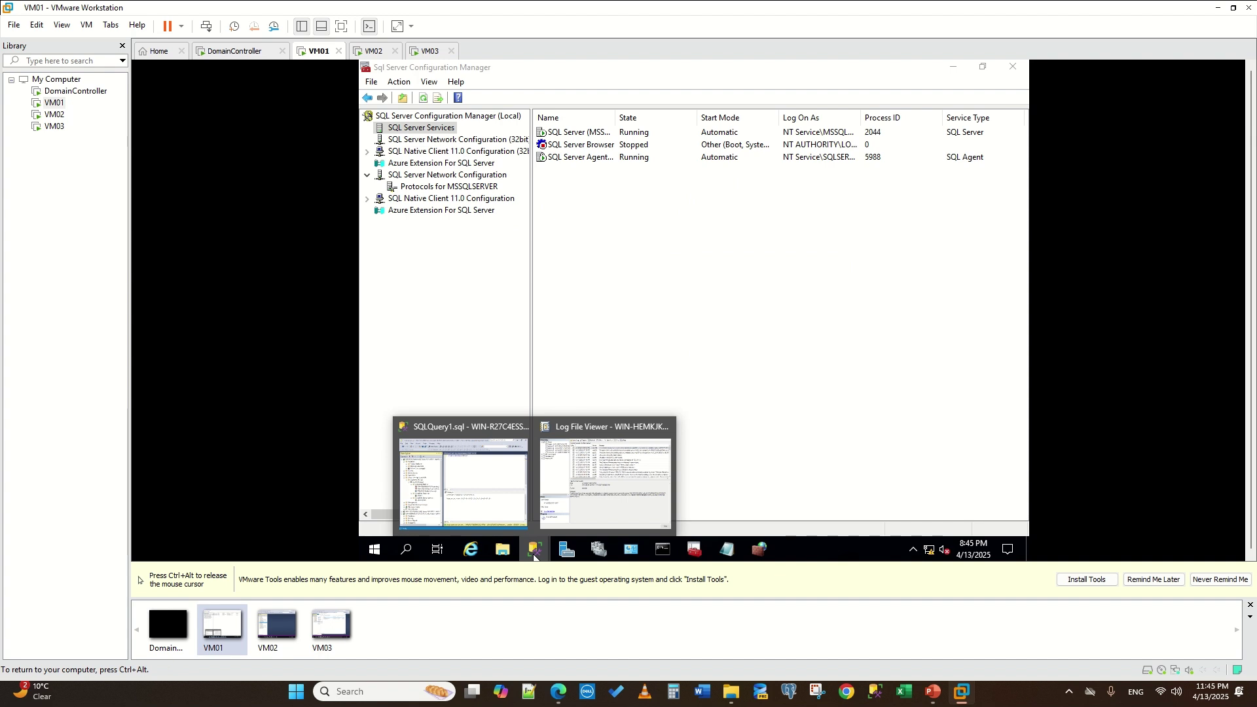
{"action": "left_click", "coordinate": [498, 488]}
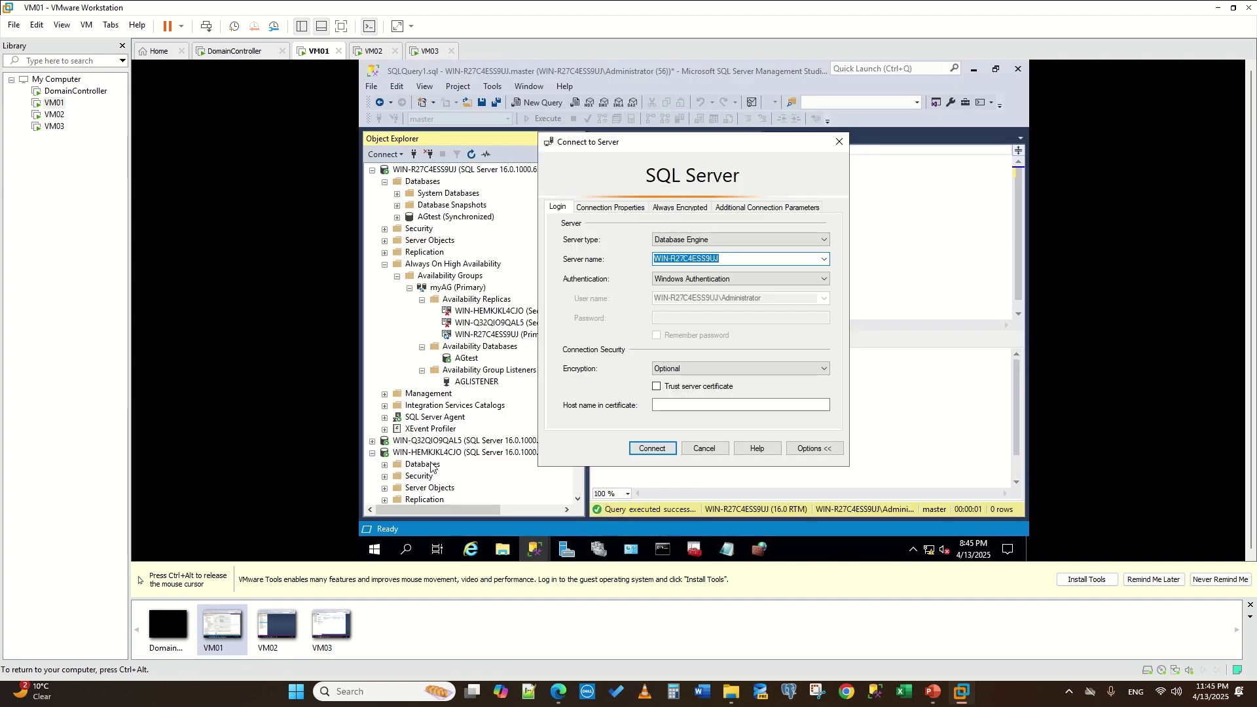
{"action": "left_click", "coordinate": [387, 465]}
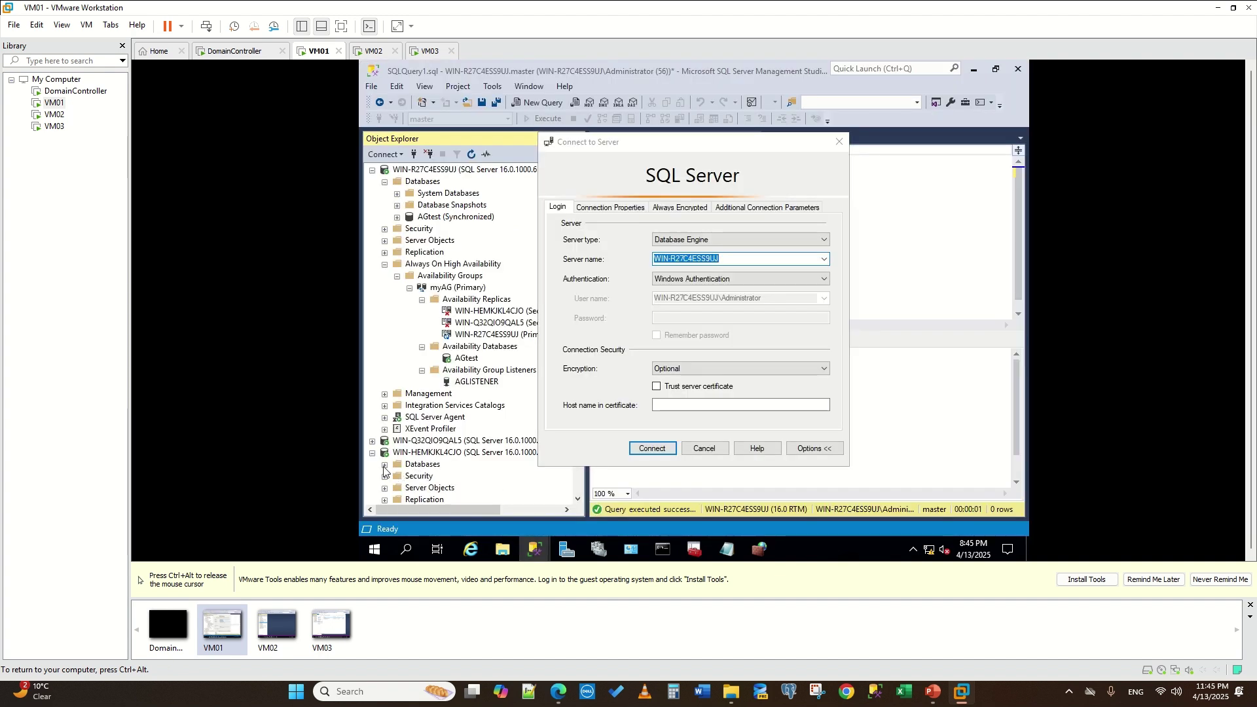
{"action": "left_click", "coordinate": [696, 445]}
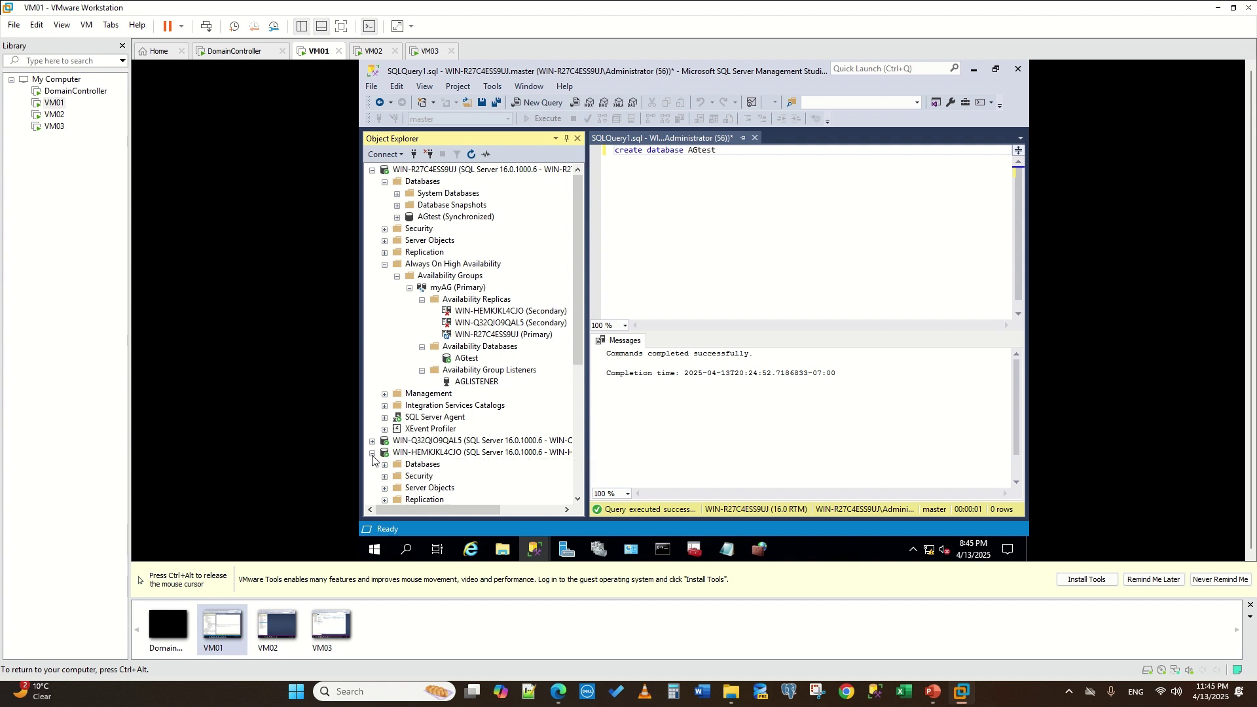
{"action": "key", "text": "ctrl+alt"}
- On VM03, start a Database Engine connection and copy WIN-R27C4ESS9UJ from names.txt
{"action": "left_click", "coordinate": [373, 51]}
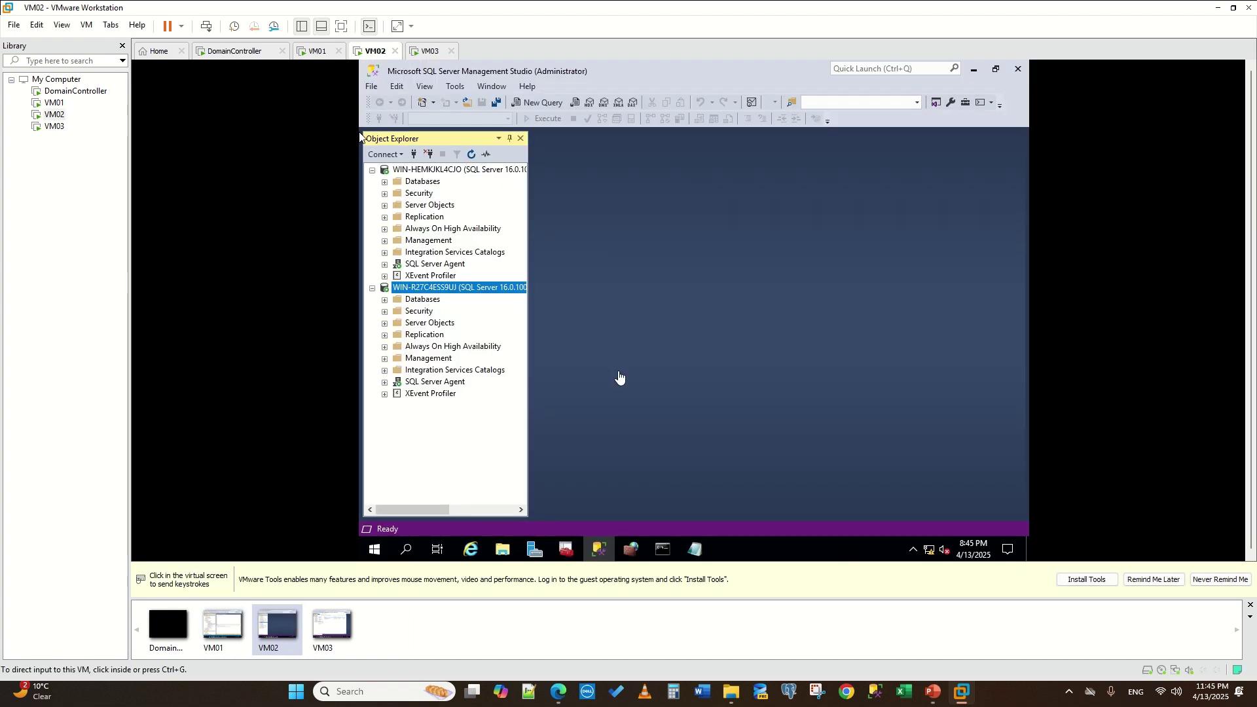
{"action": "left_click", "coordinate": [417, 52]}
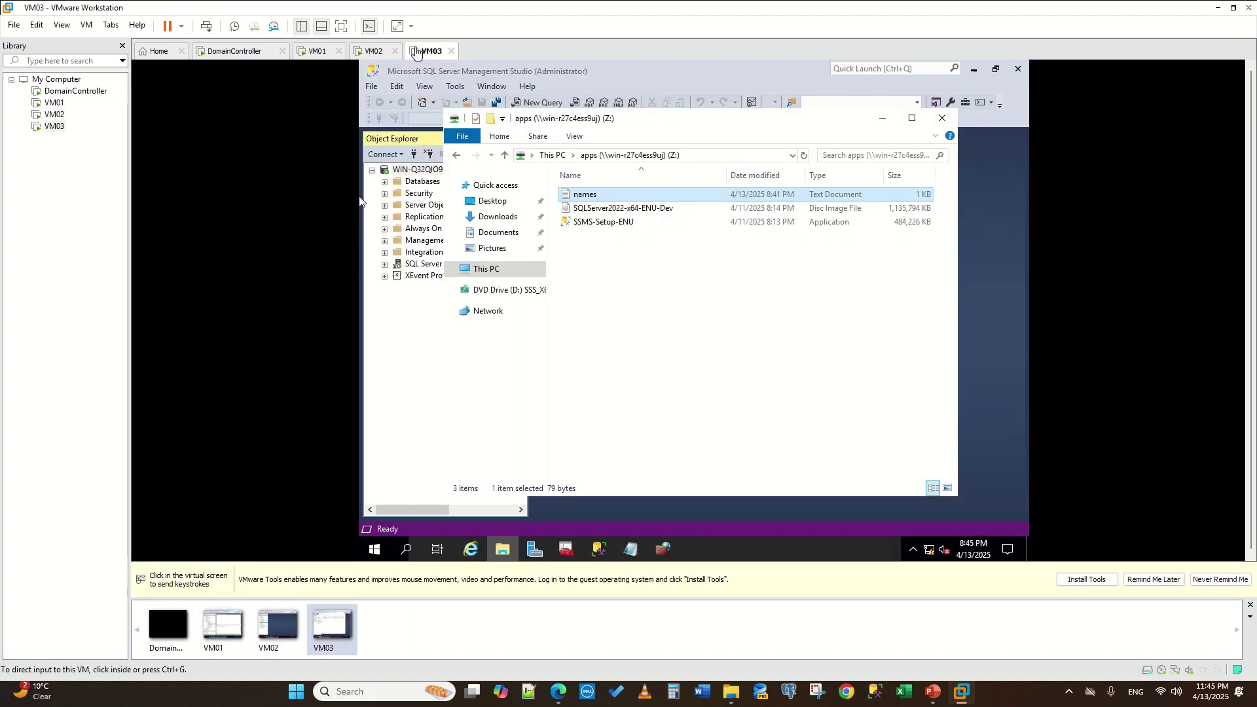
{"action": "left_click", "coordinate": [411, 154]}
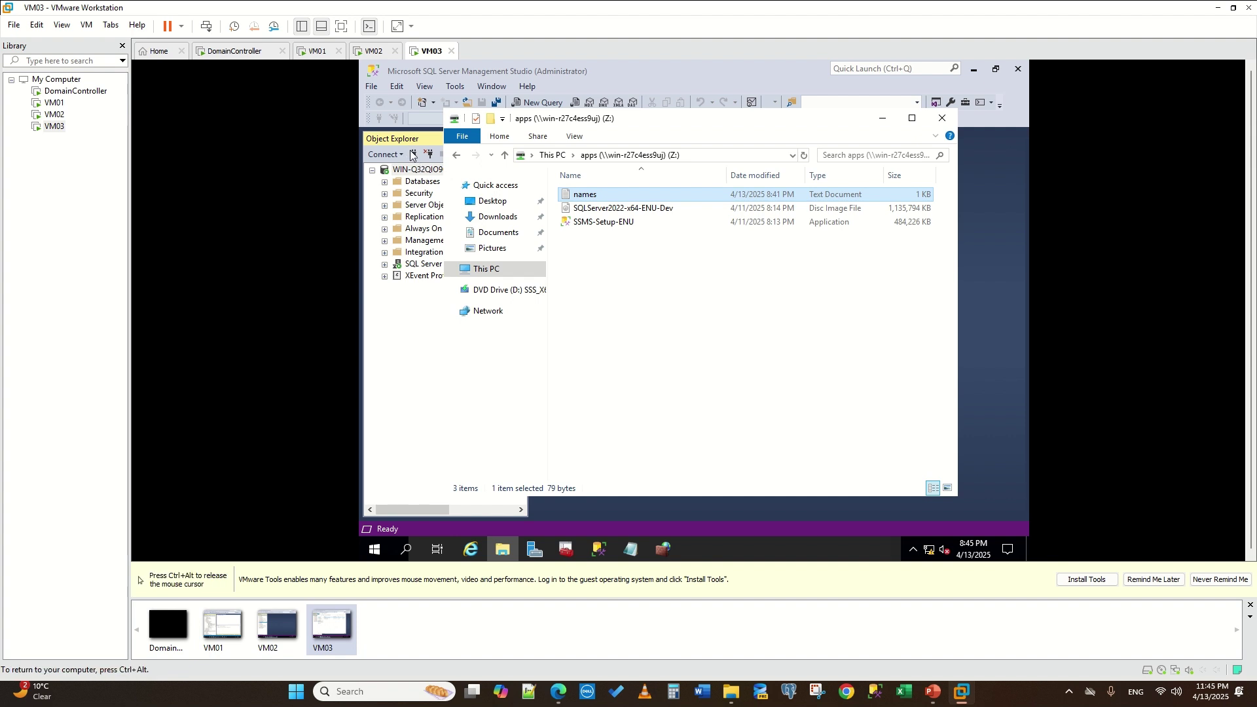
{"action": "left_click", "coordinate": [411, 155]}
{"action": "left_click", "coordinate": [630, 550]}
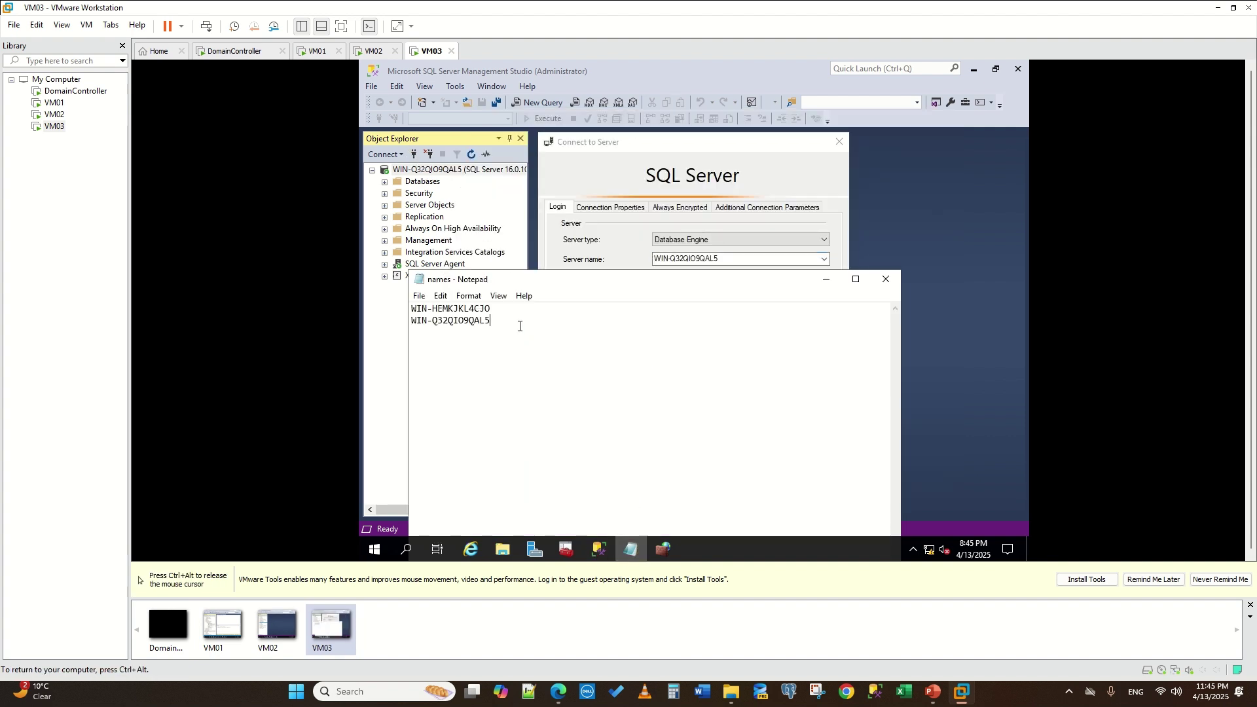
{"action": "left_click", "coordinate": [886, 279]}
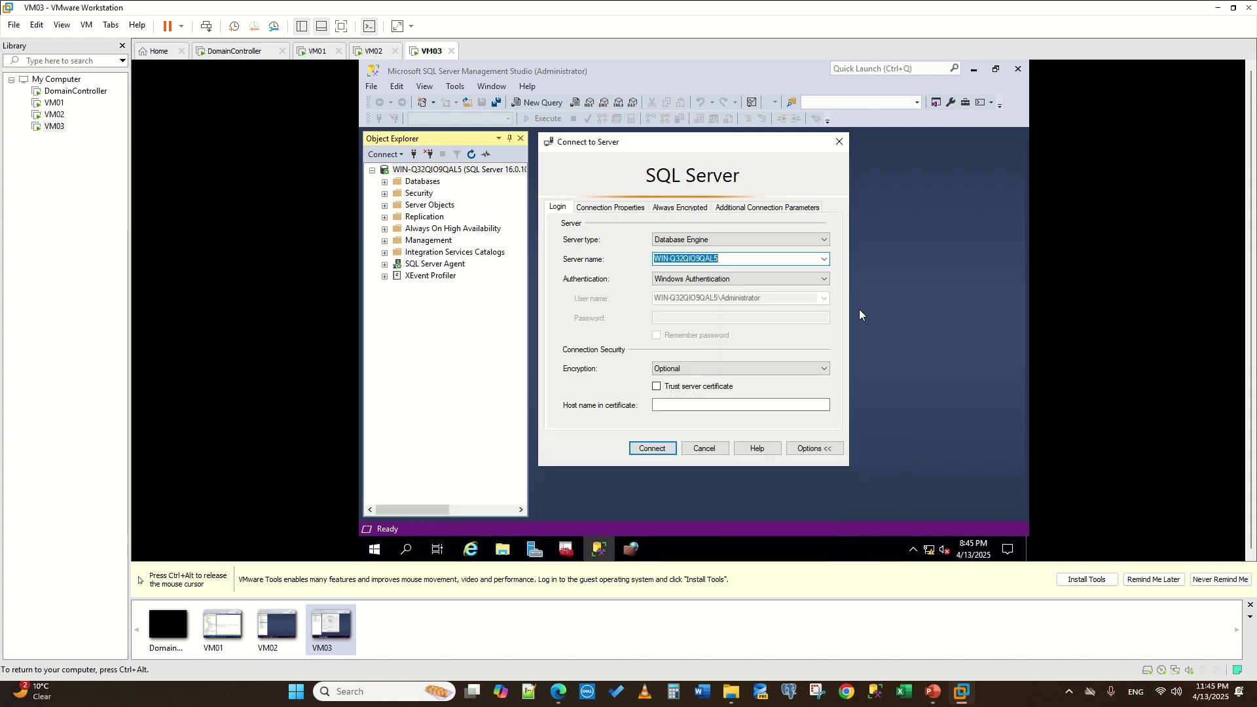
{"action": "left_click", "coordinate": [502, 550]}
{"action": "double_click", "coordinate": [601, 201]}
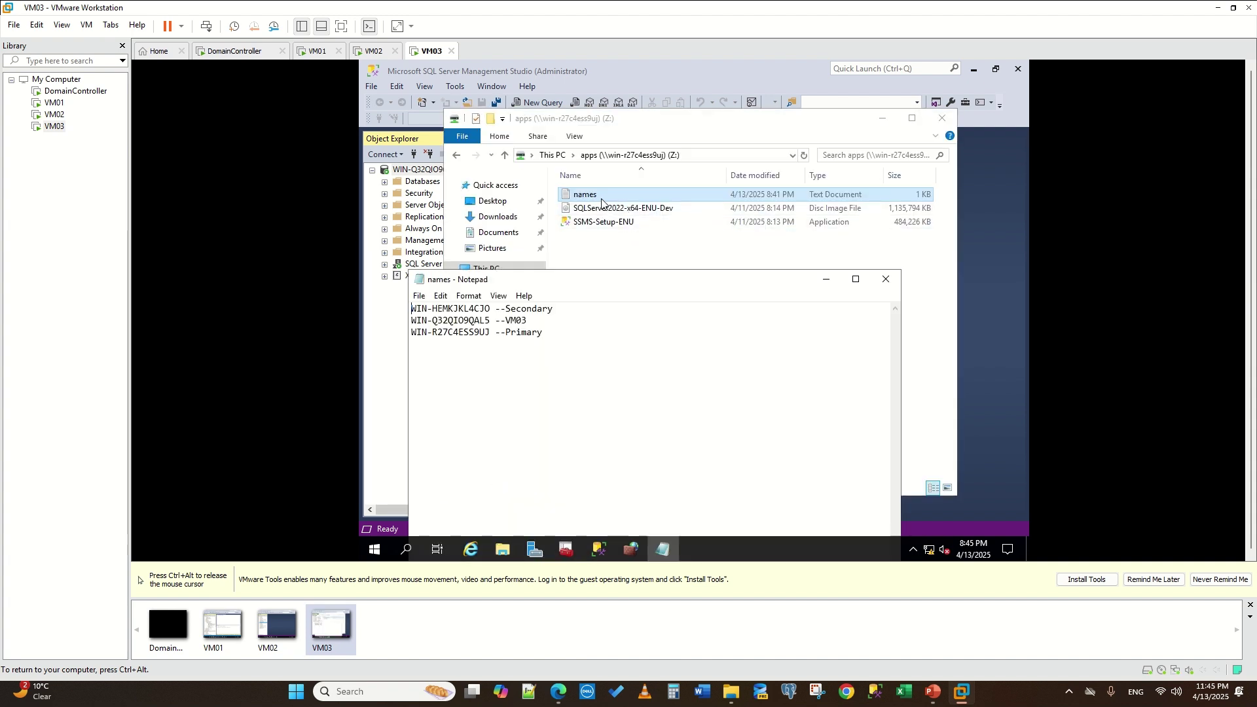
{"action": "left_click_drag", "start_coordinate": [492, 335], "coordinate": [385, 330]}
{"action": "key", "text": "ctrl+c"}
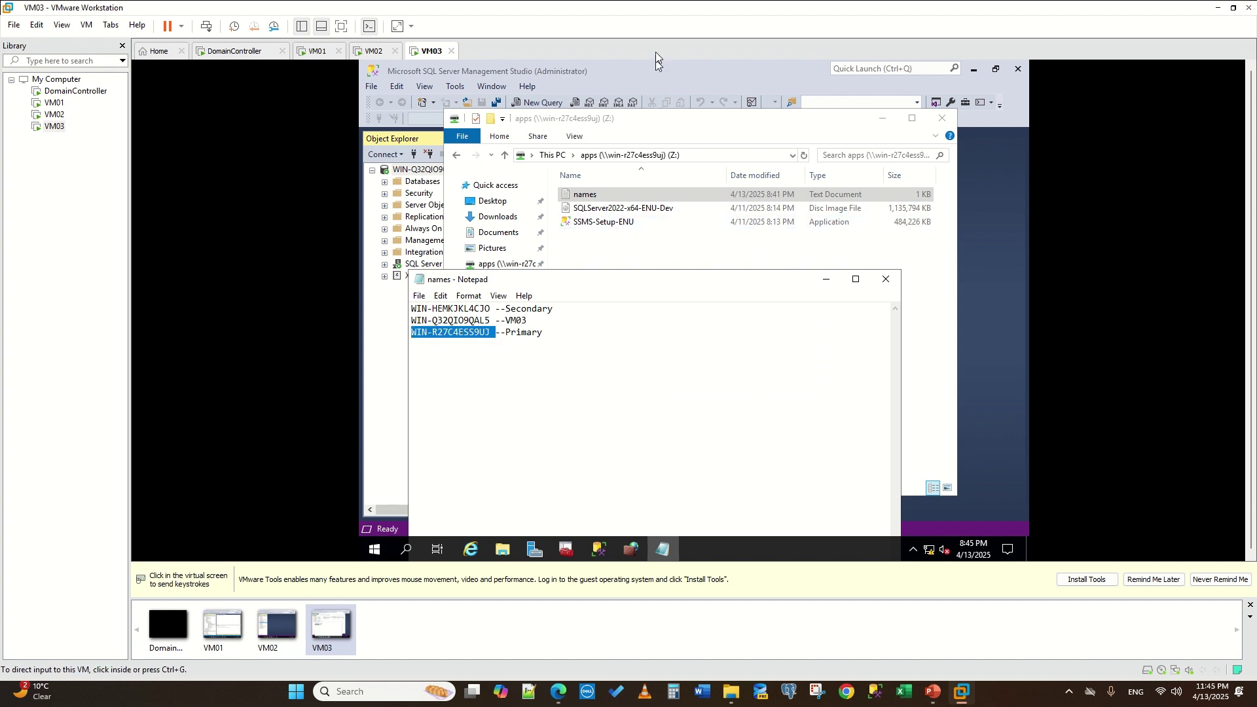
- Connect VM03's Management Studio to WIN-R27C4ESS9UJ, then return to VM01
{"action": "left_click", "coordinate": [1007, 245]}
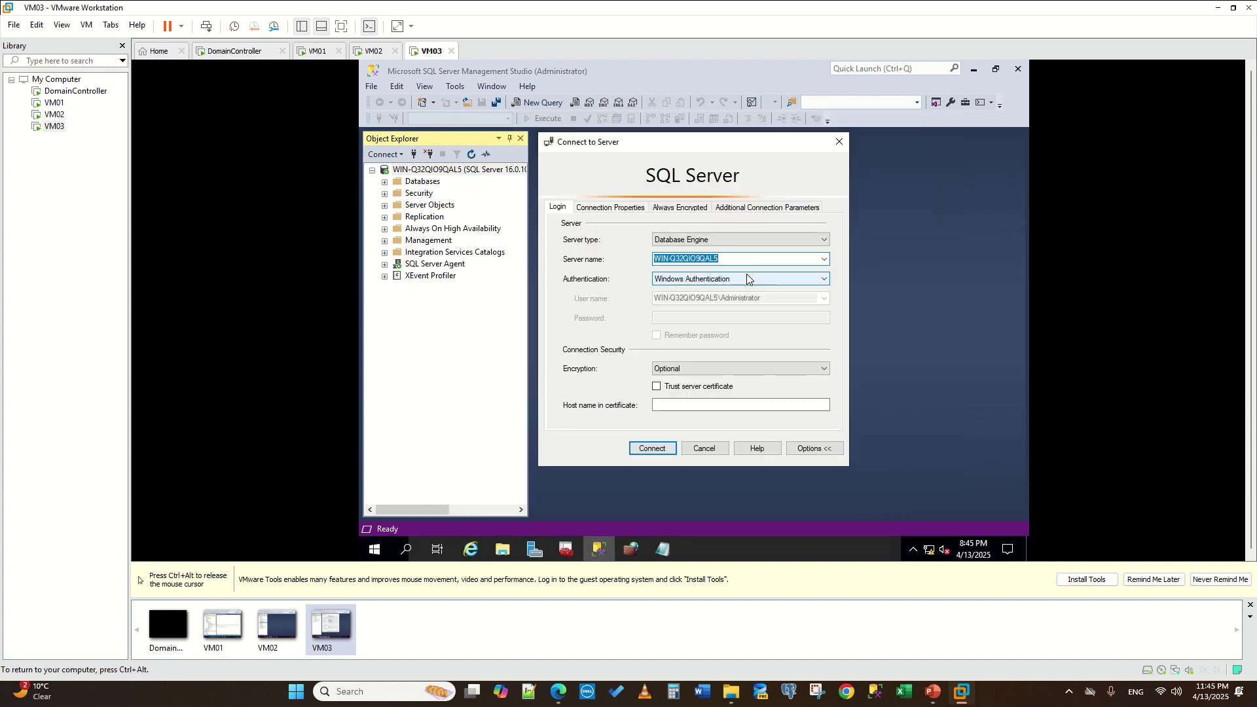
{"action": "key", "text": "ctrl+v"}
{"action": "left_click", "coordinate": [646, 450]}
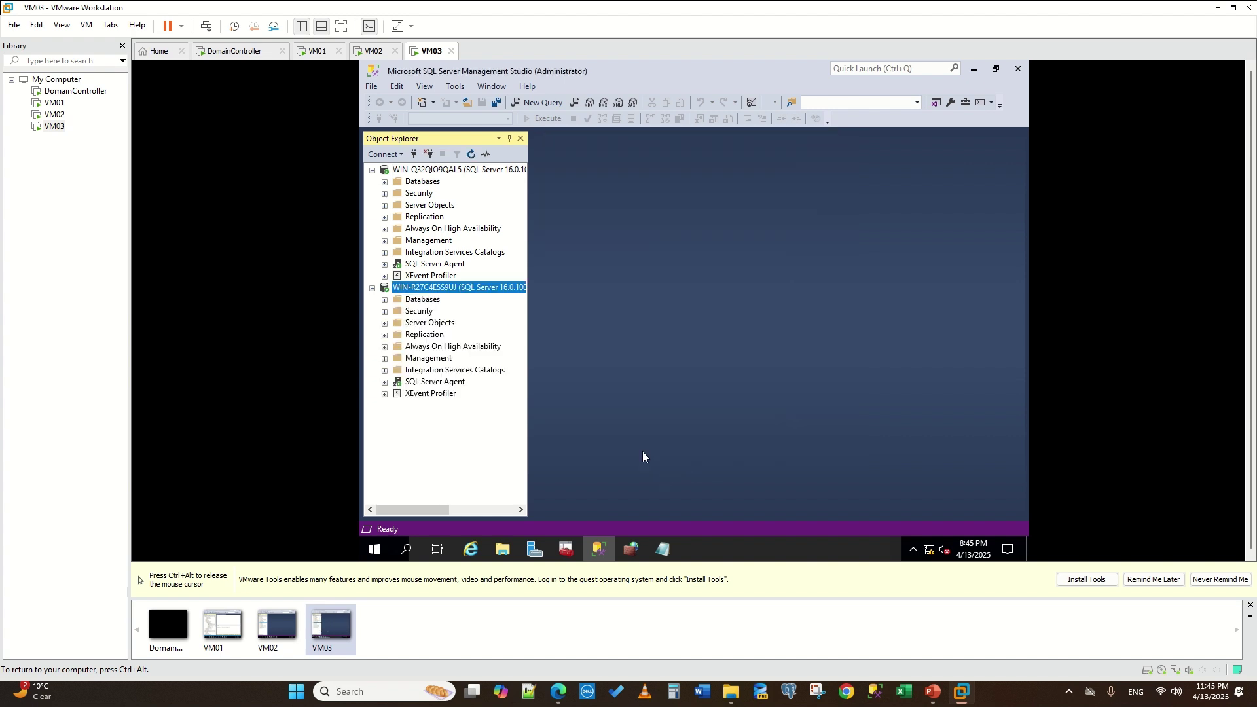
{"action": "left_click", "coordinate": [313, 52]}
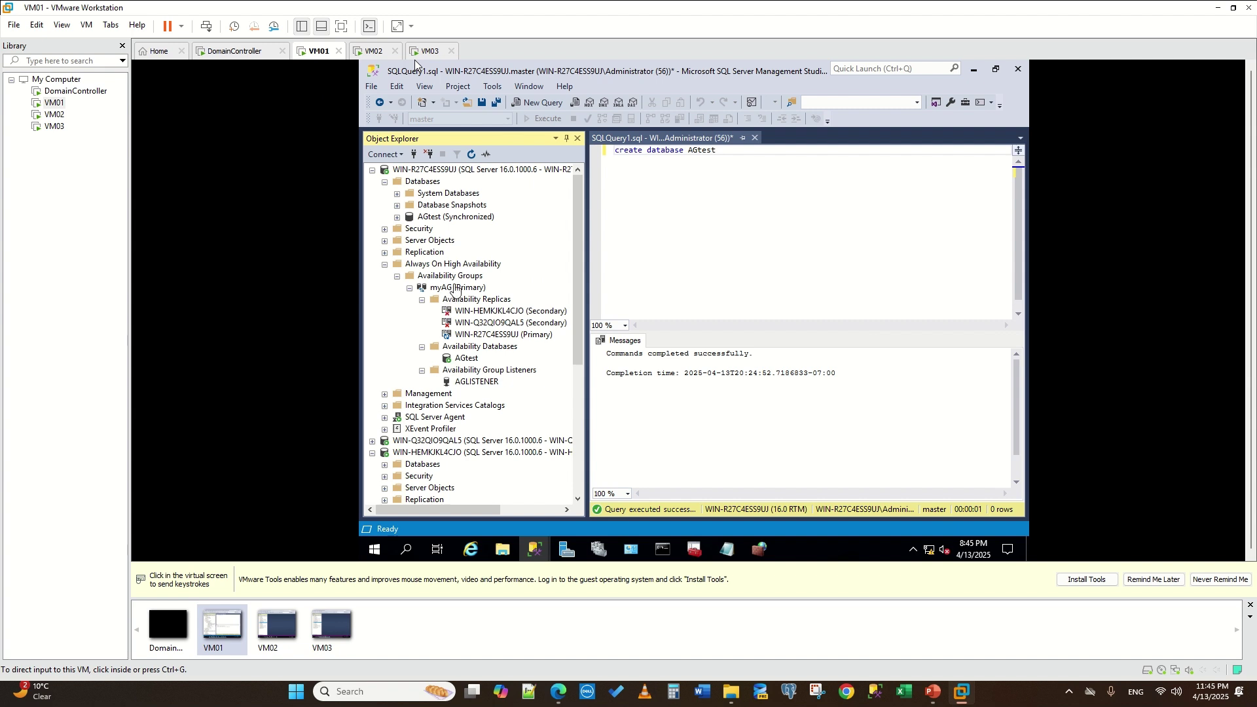
- Select myAG's Availability Replicas on VM01 and refresh the server tree
{"action": "left_click", "coordinate": [414, 61]}
{"action": "right_click", "coordinate": [447, 292]}
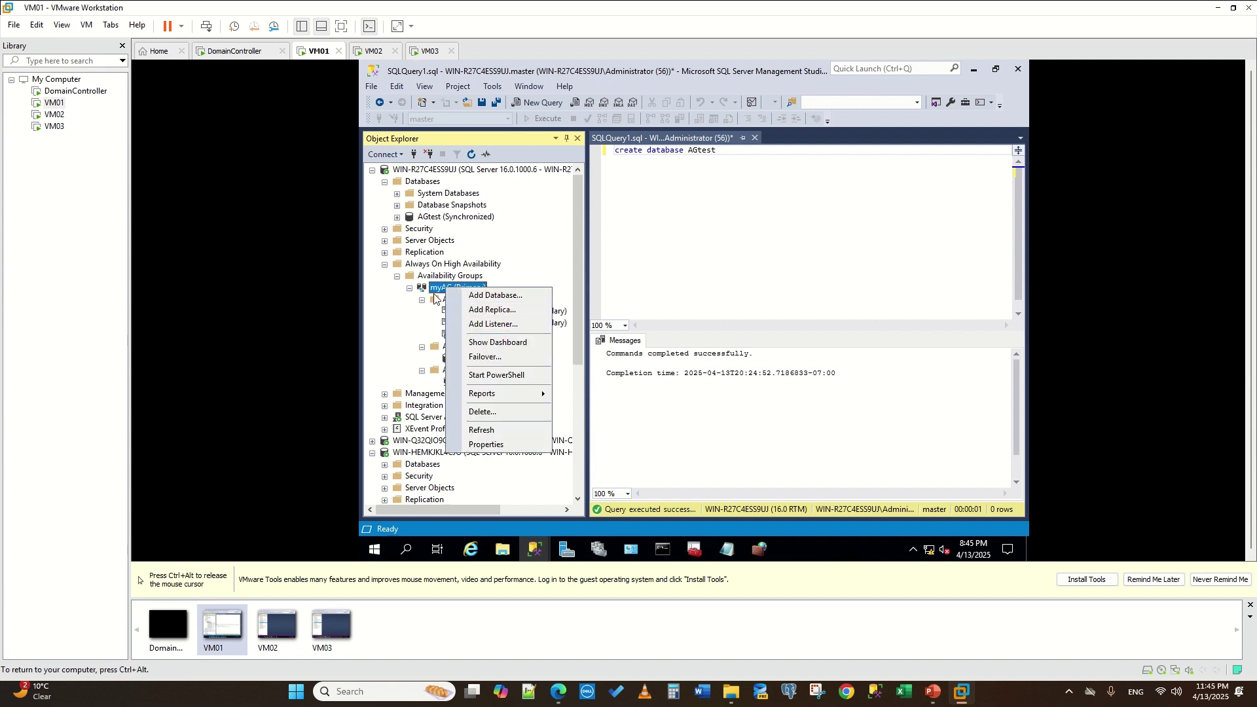
{"action": "left_click", "coordinate": [444, 301]}
{"action": "left_click", "coordinate": [444, 301]}
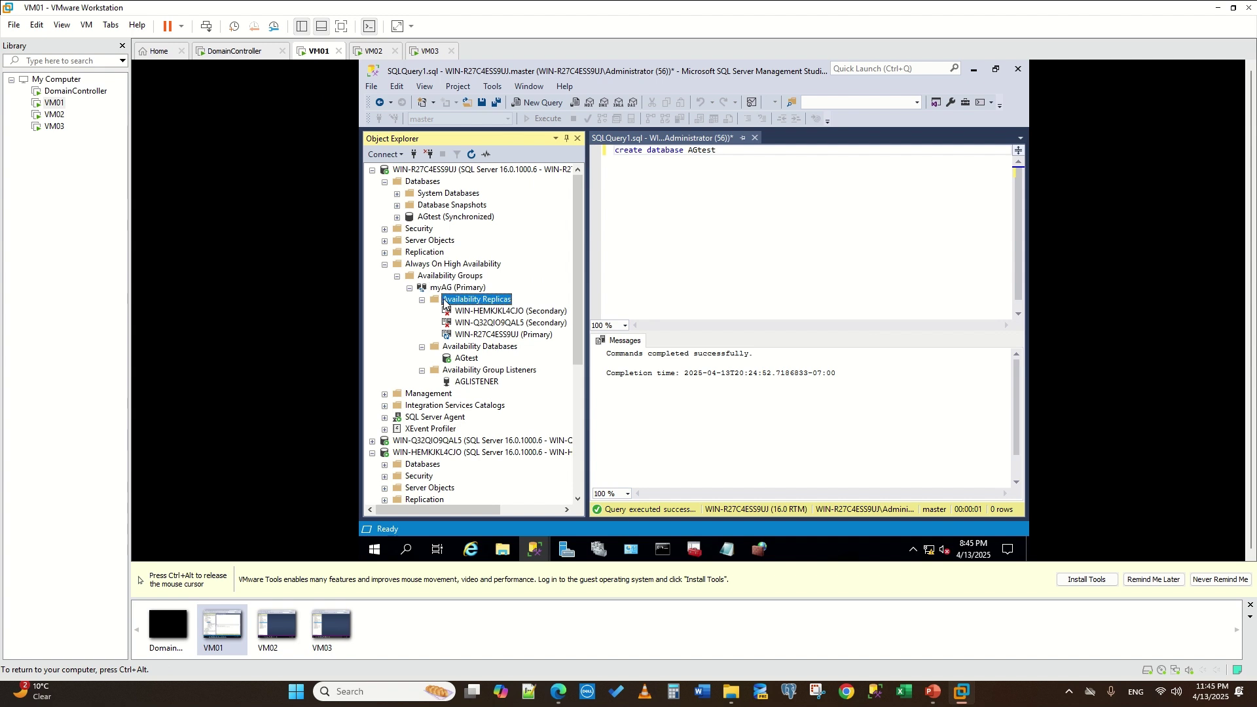
{"action": "left_click", "coordinate": [472, 154]}
- Connect Object Explorer to the replica server WIN-HEMKJKL4CJO
{"action": "right_click", "coordinate": [489, 312]}
{"action": "left_click", "coordinate": [531, 332]}
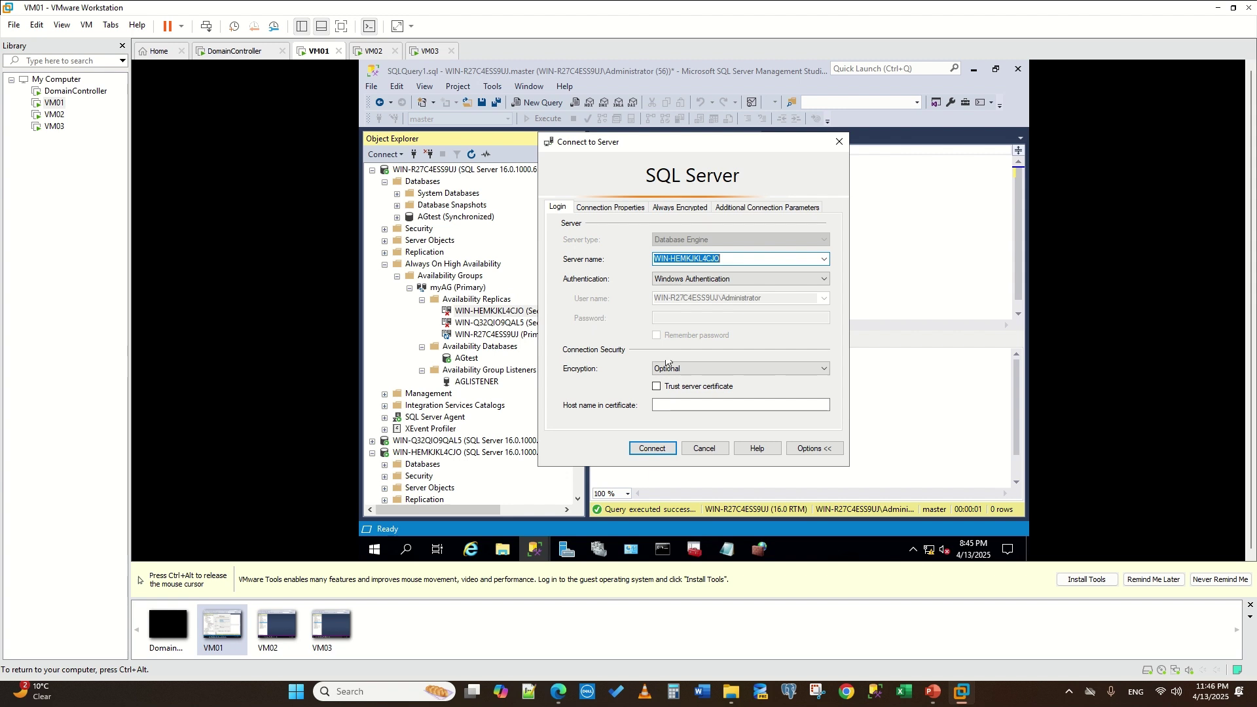
{"action": "left_click", "coordinate": [650, 449]}
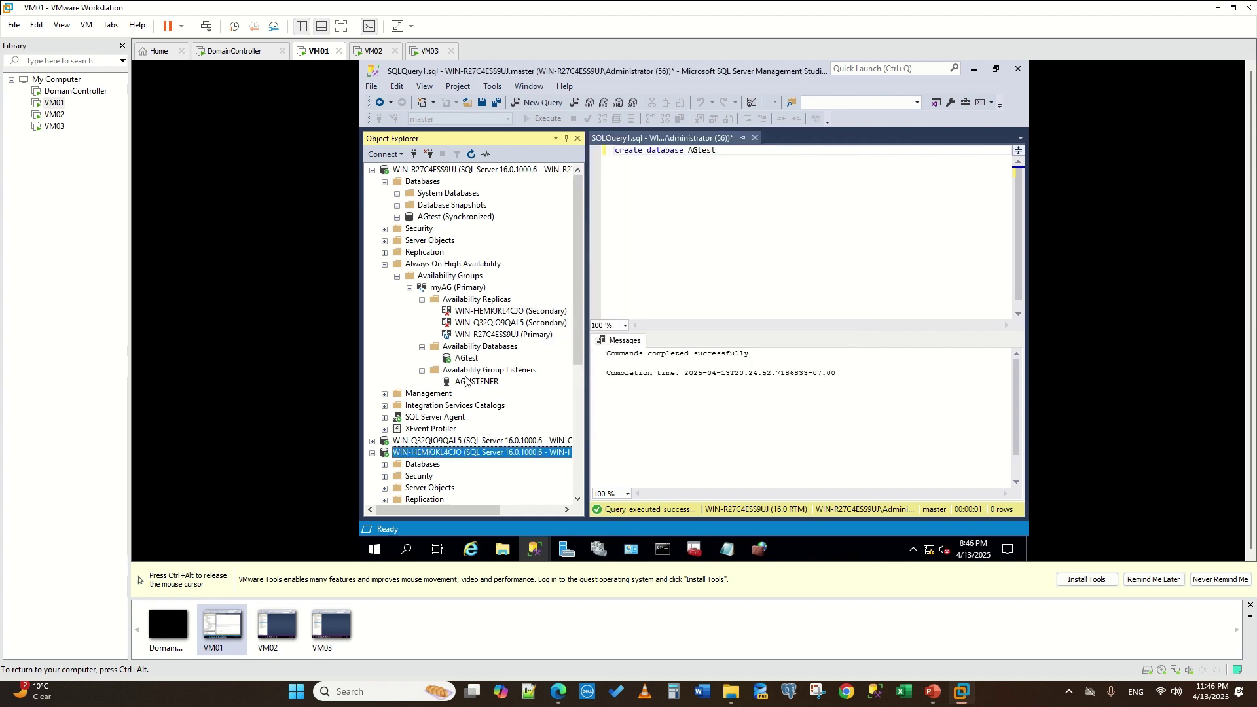
{"action": "right_click", "coordinate": [426, 216]}
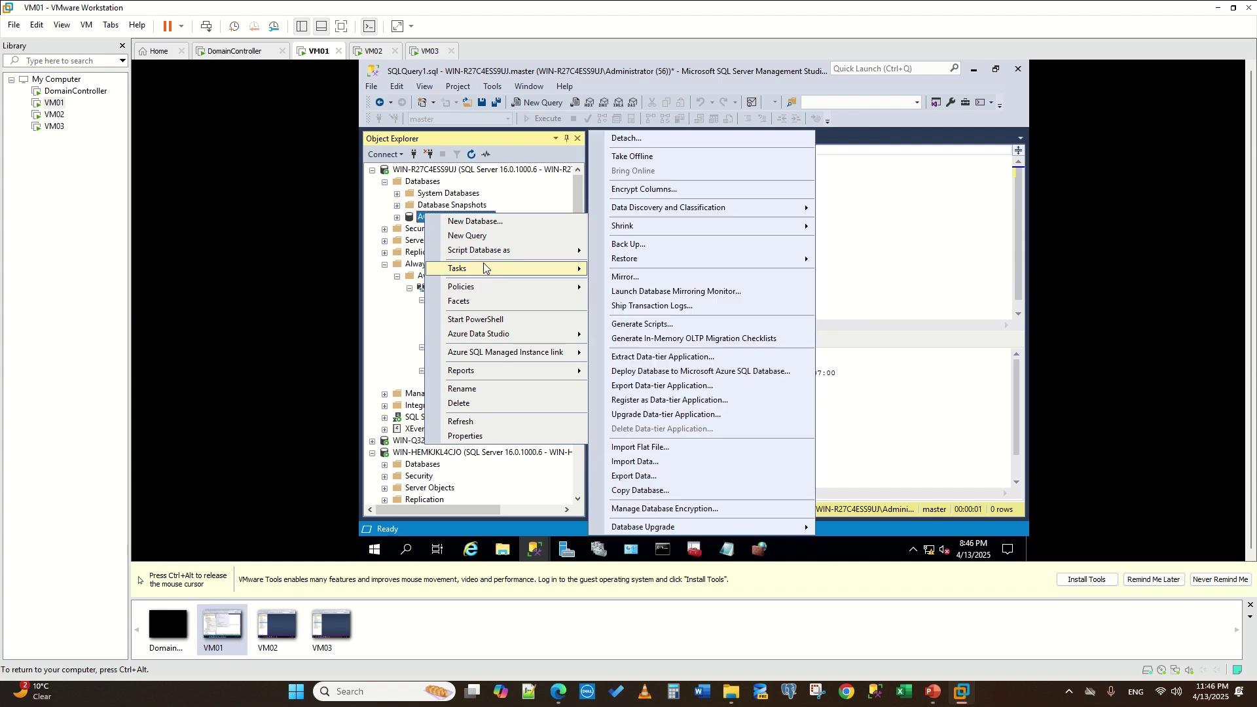
{"action": "key", "text": "ctrl+alt"}
{"action": "left_click", "coordinate": [344, 391]}
{"action": "left_click", "coordinate": [417, 365]}
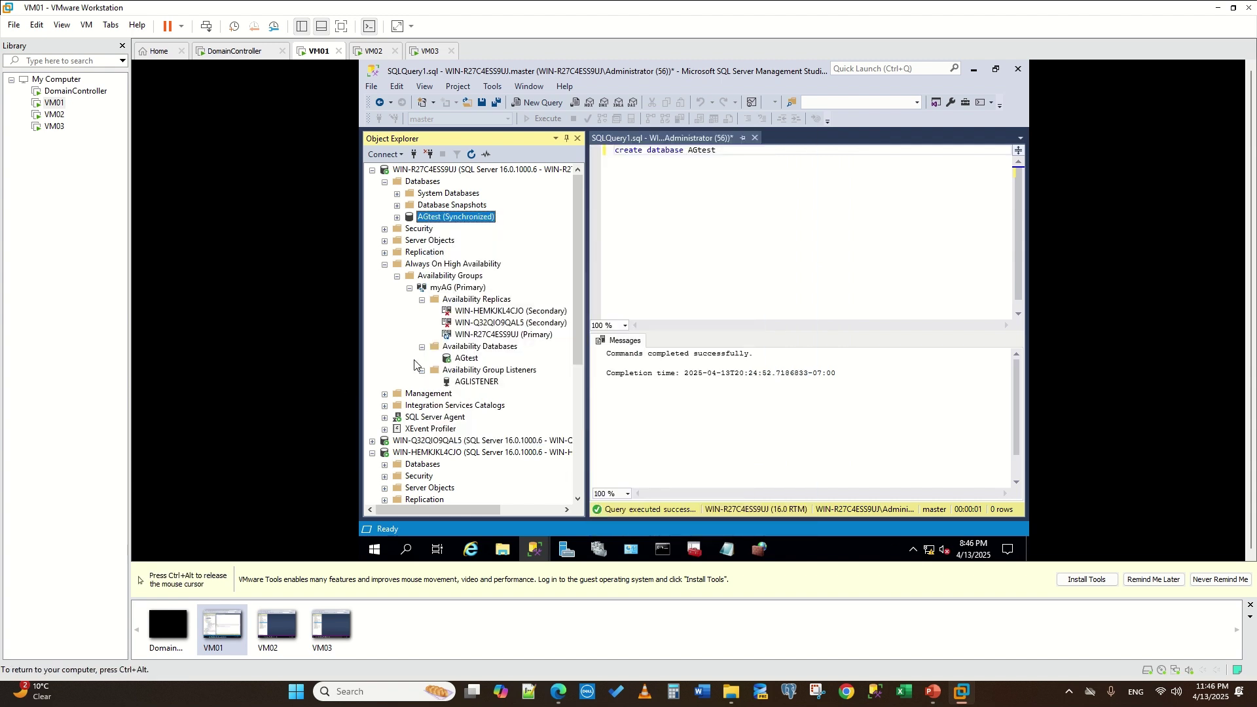
- Remove replicas WIN-HEMKJKL4CJO and WIN-Q32QIO9QAL5 from availability group myAG
{"action": "right_click", "coordinate": [470, 313]}
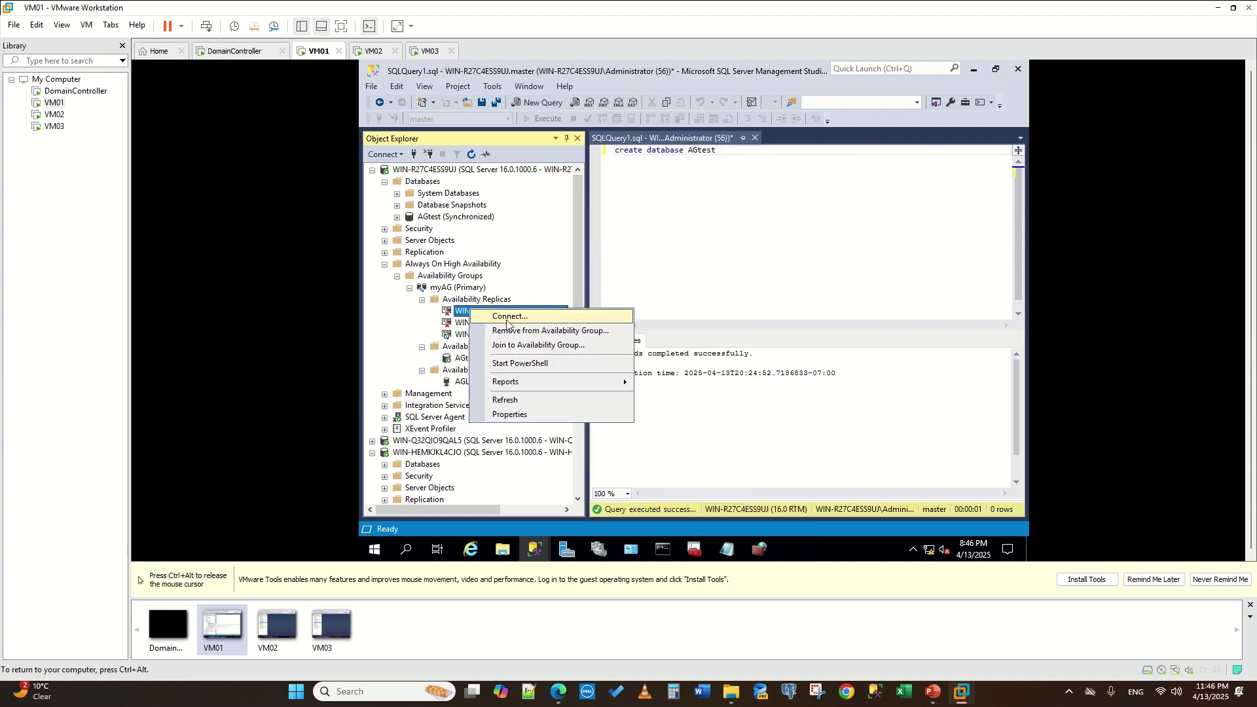
{"action": "left_click", "coordinate": [514, 331]}
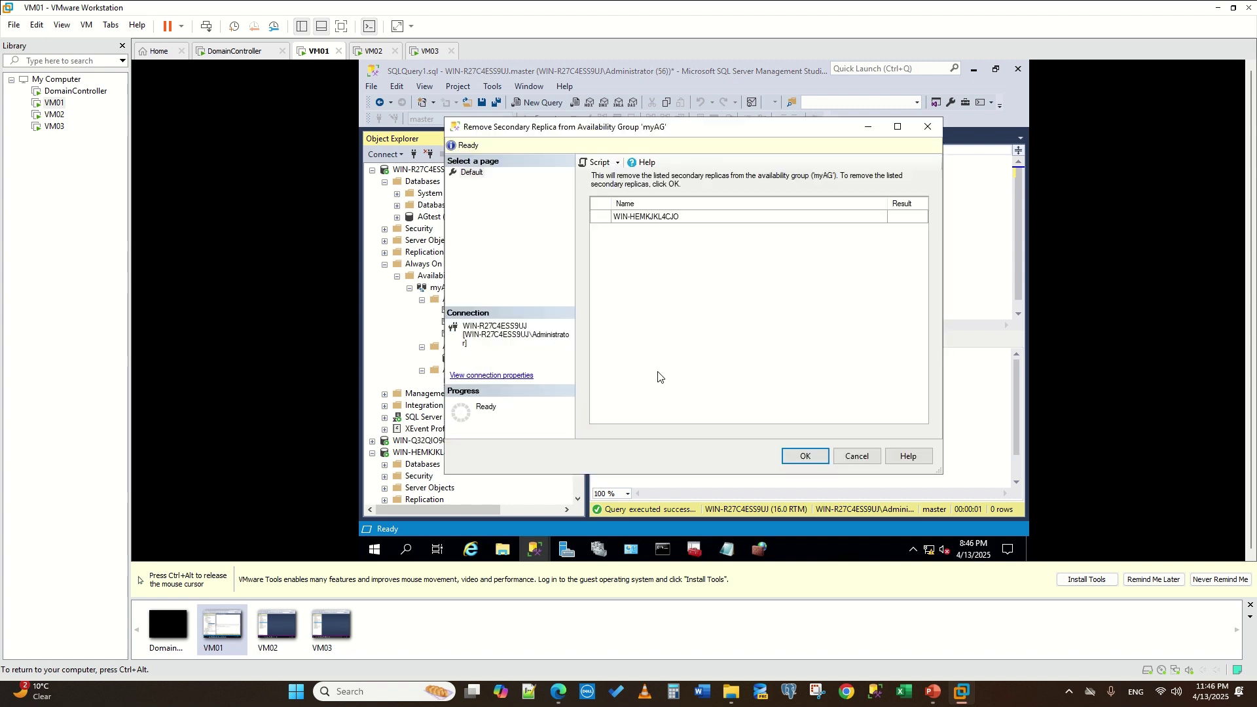
{"action": "left_click", "coordinate": [805, 455]}
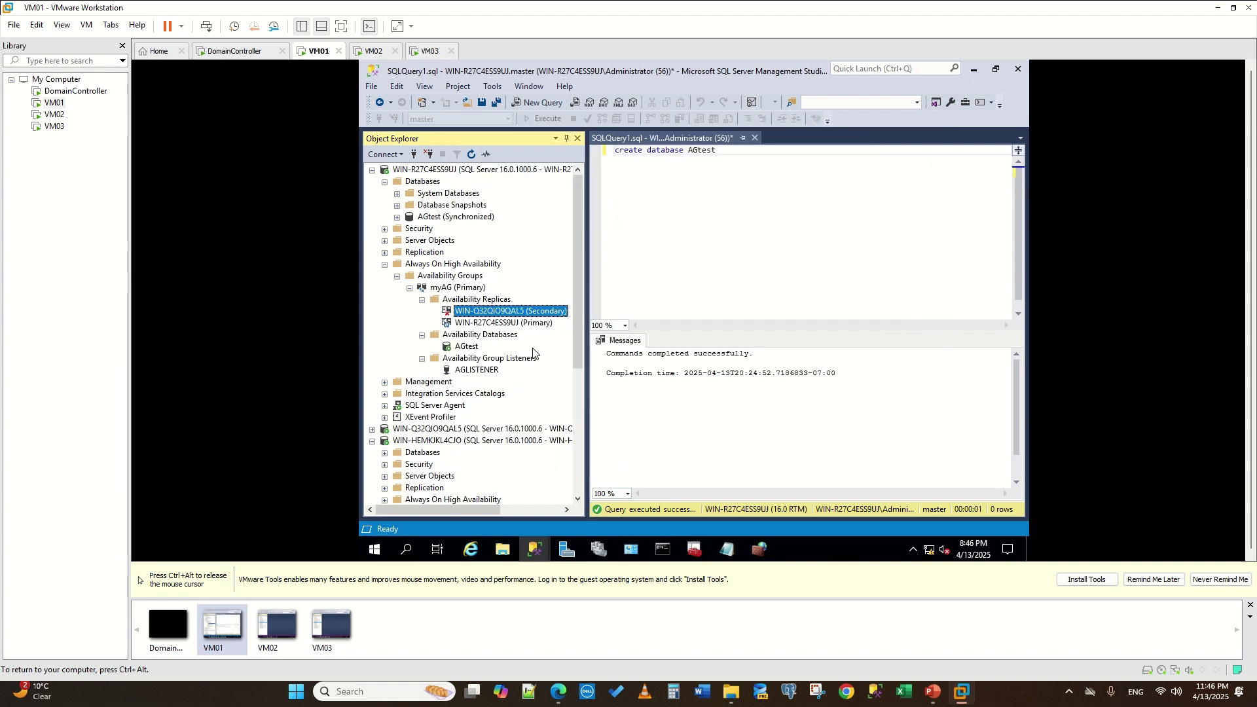
{"action": "right_click", "coordinate": [471, 311]}
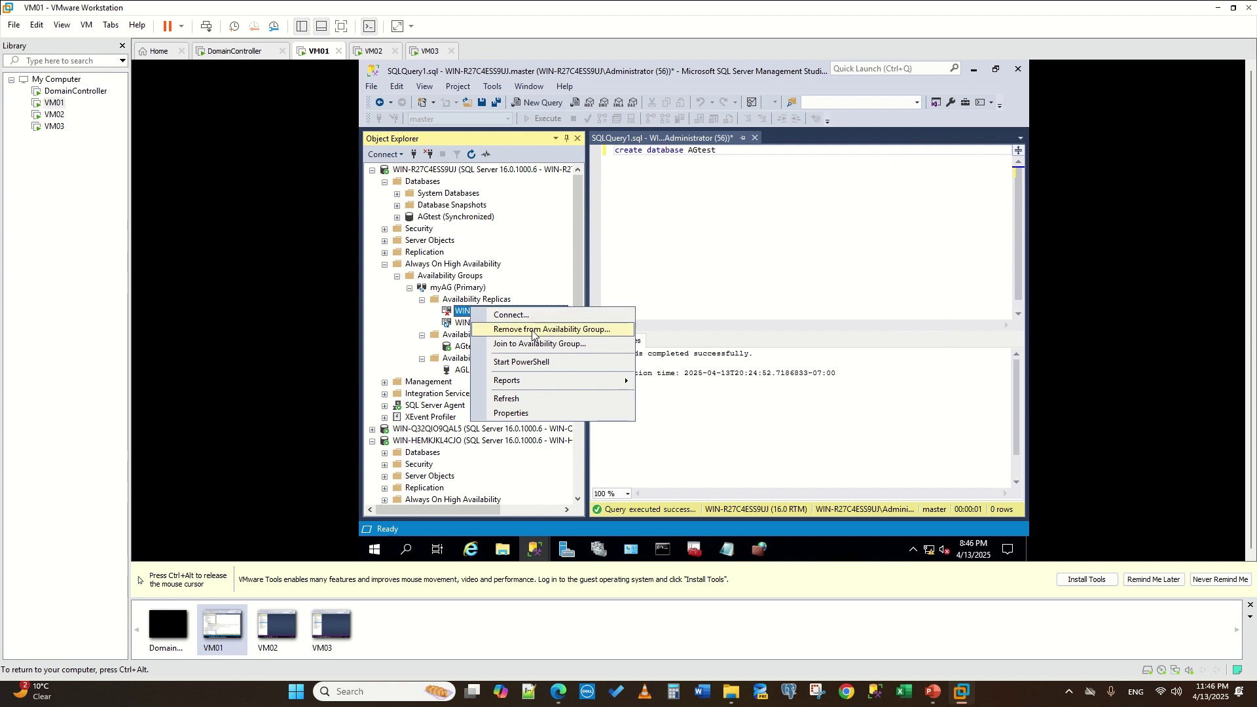
{"action": "left_click", "coordinate": [532, 331]}
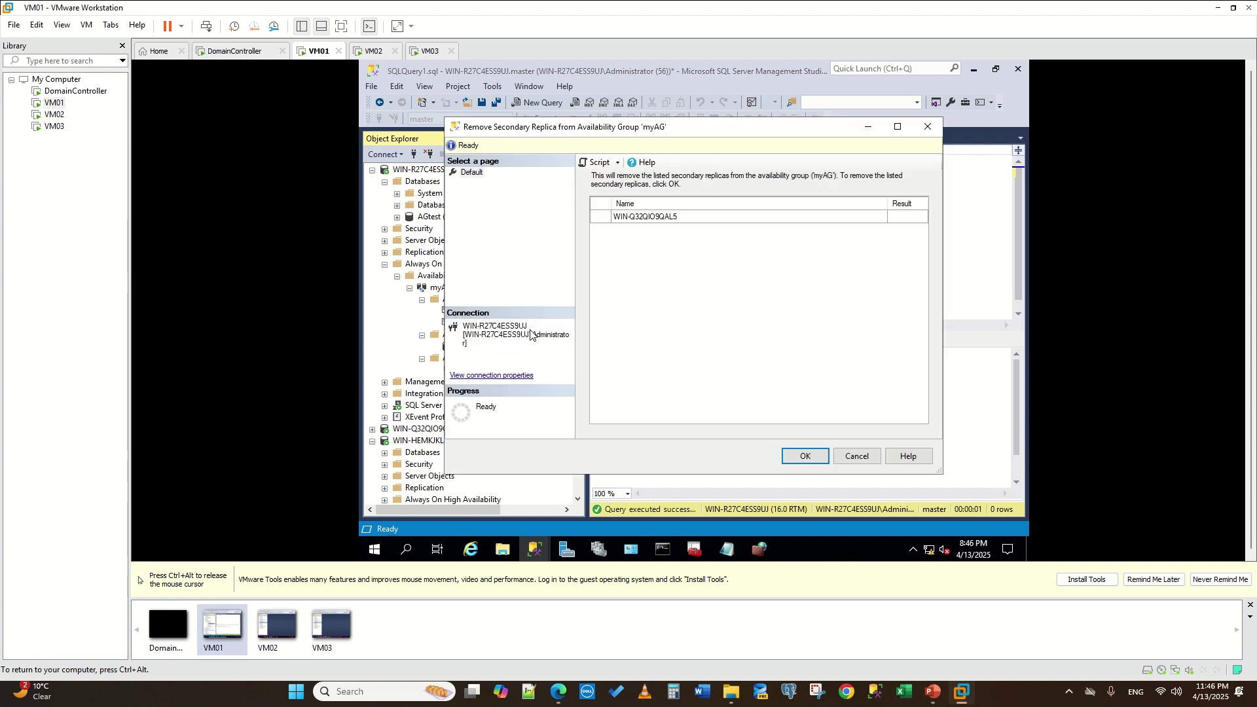
{"action": "left_click", "coordinate": [802, 457]}
- Remove AGtest from myAG and refresh Databases to confirm it is no longer synchronized
{"action": "right_click", "coordinate": [460, 337]}
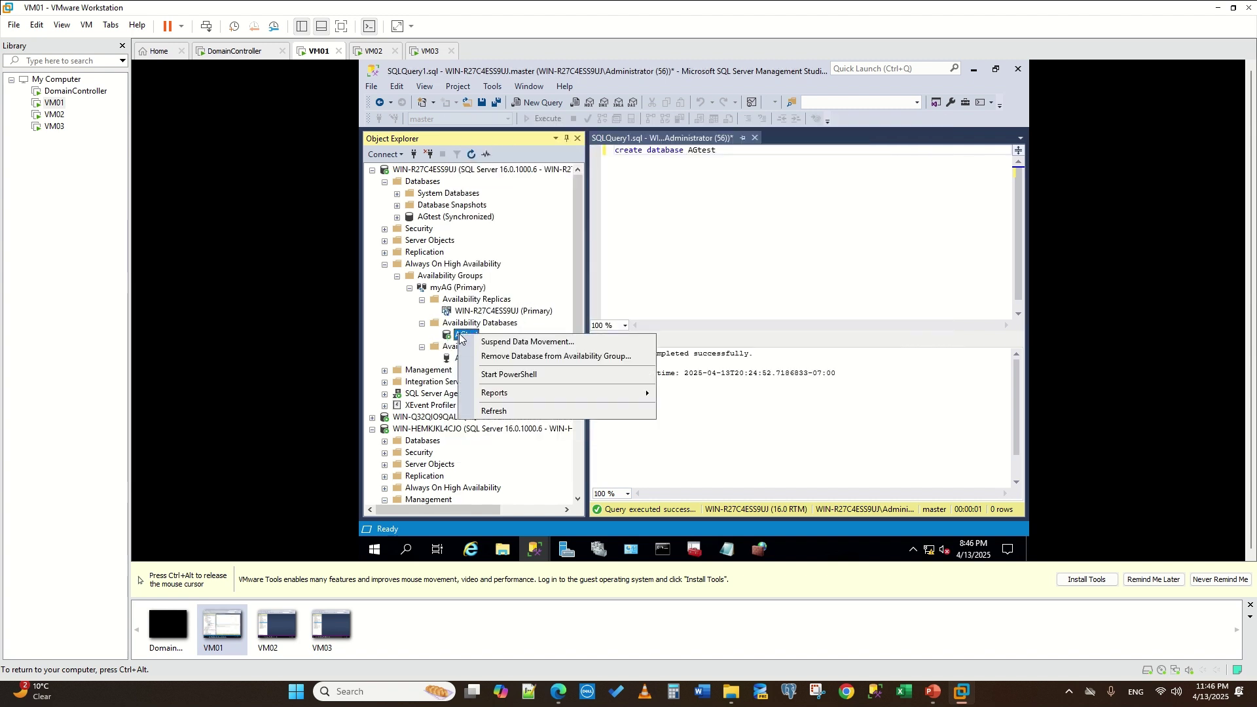
{"action": "left_click", "coordinate": [525, 357]}
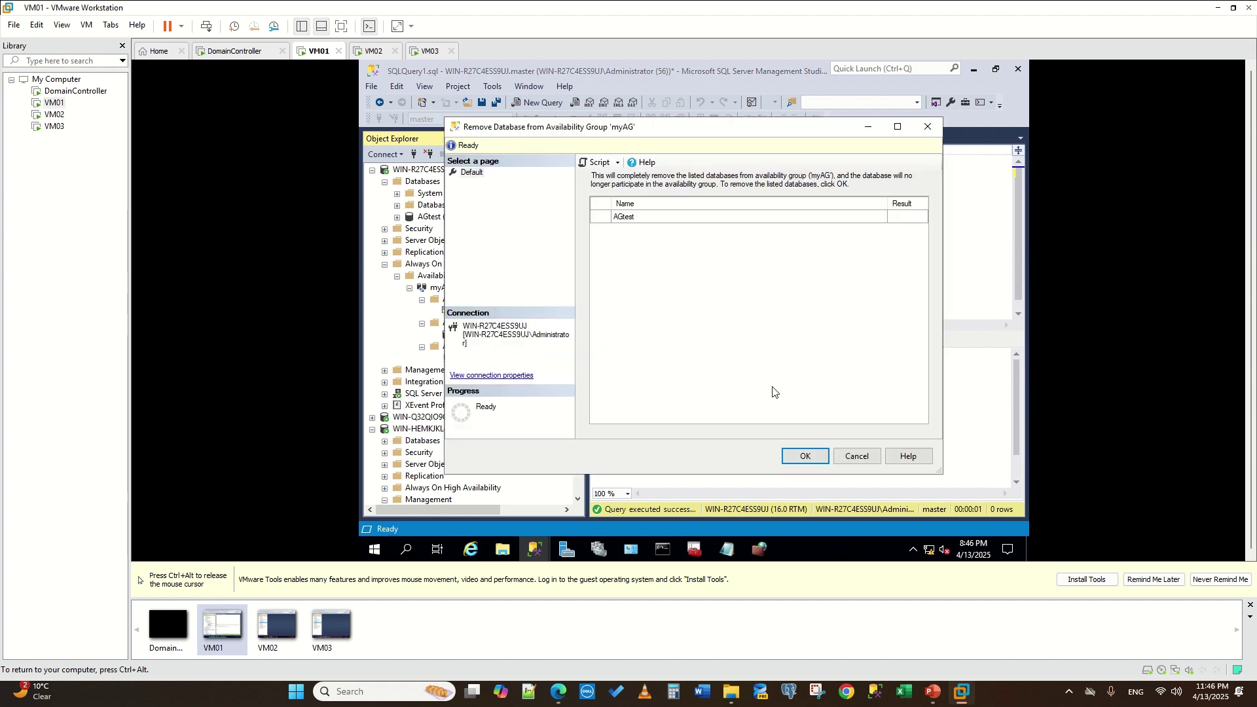
{"action": "left_click", "coordinate": [804, 455]}
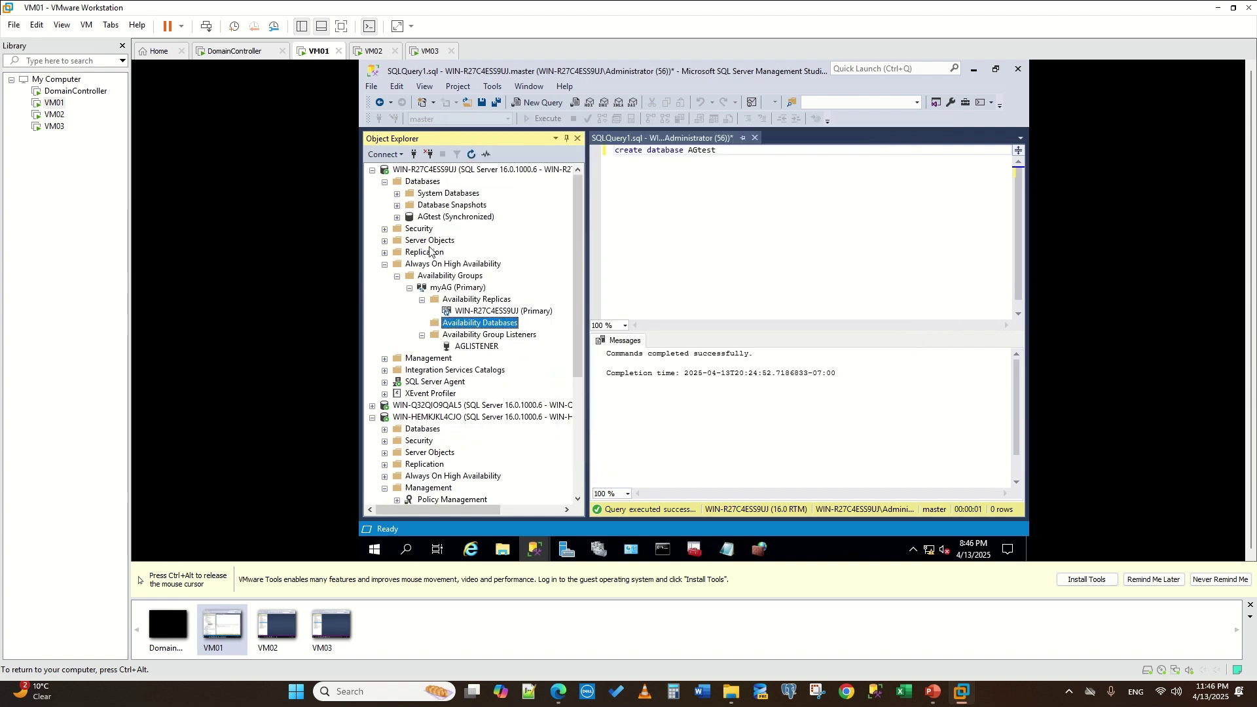
{"action": "left_click", "coordinate": [421, 182]}
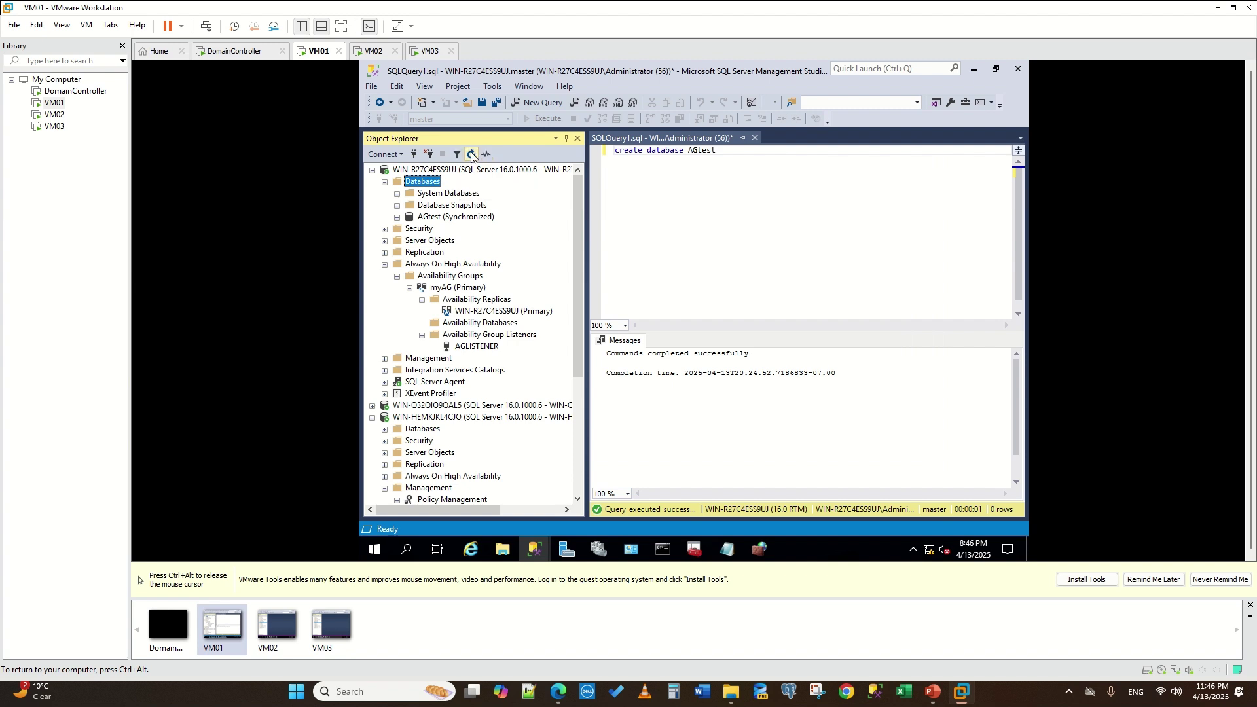
{"action": "left_click", "coordinate": [472, 154]}
{"action": "left_click", "coordinate": [430, 219]}
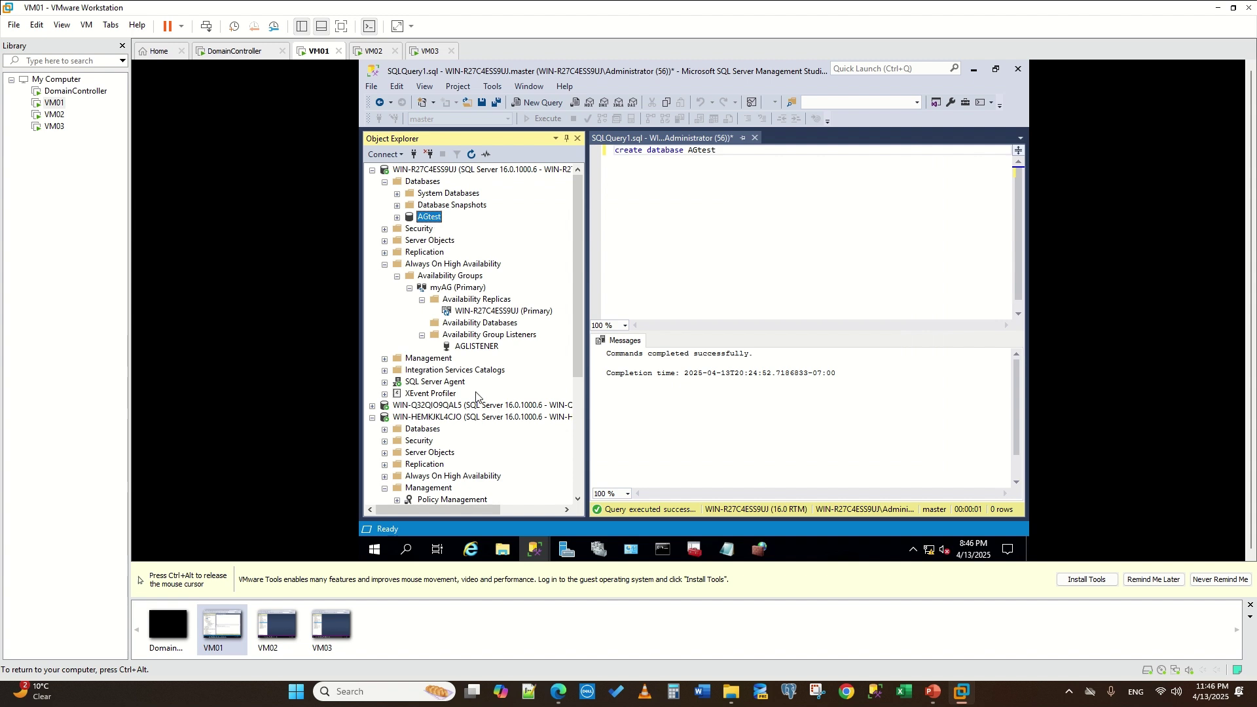
{"action": "right_click", "coordinate": [458, 299]}
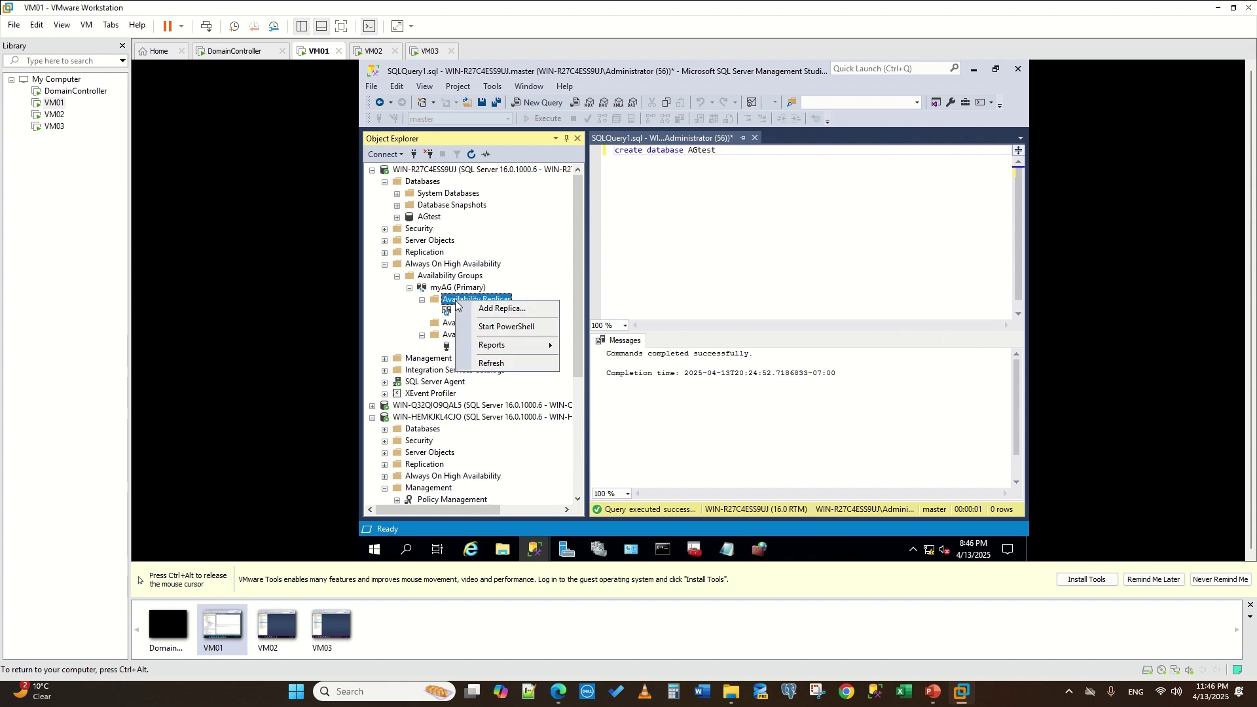
- In myAG's Add Replica wizard, add WIN-HEMKJKL4CJO as a secondary replica
{"action": "left_click", "coordinate": [512, 313]}
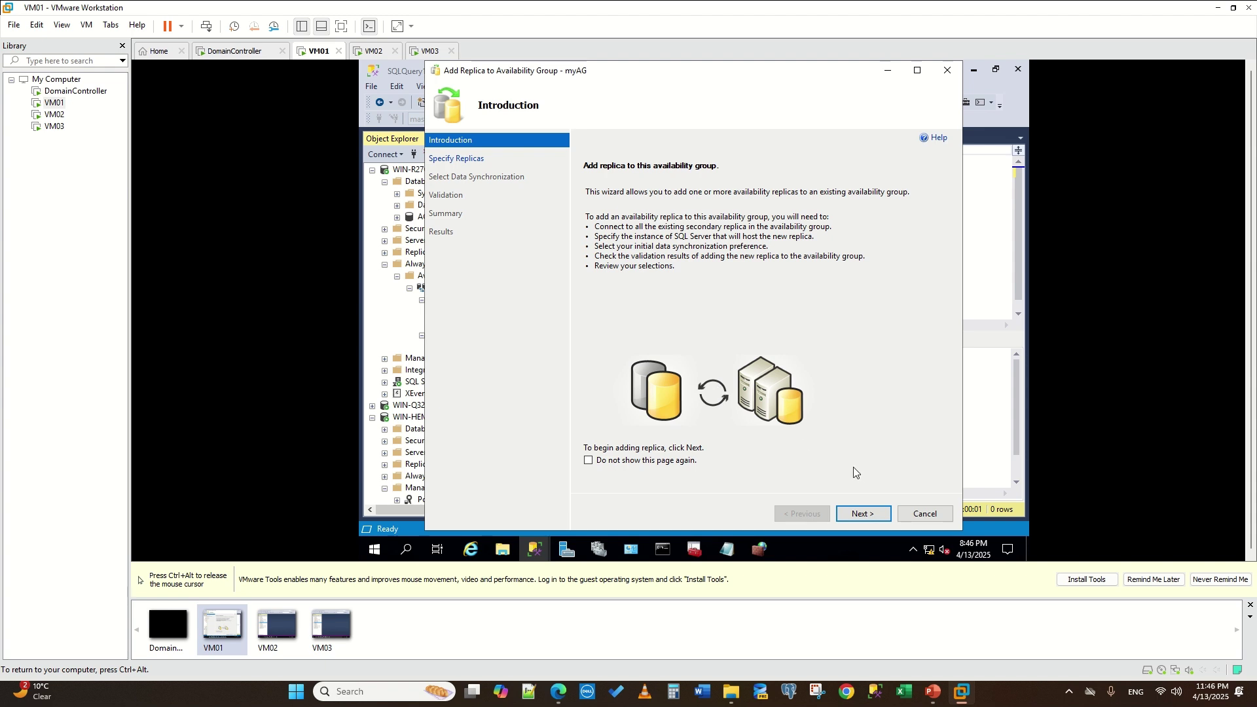
{"action": "left_click", "coordinate": [863, 514]}
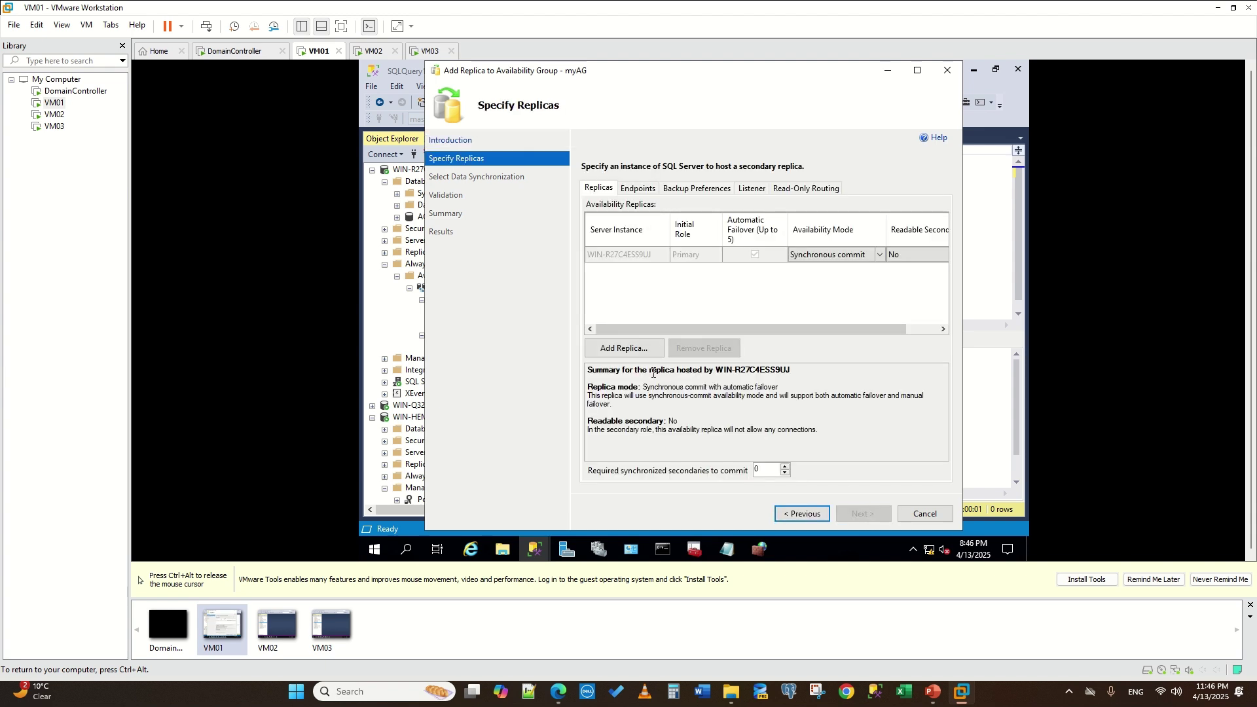
{"action": "left_click", "coordinate": [623, 348]}
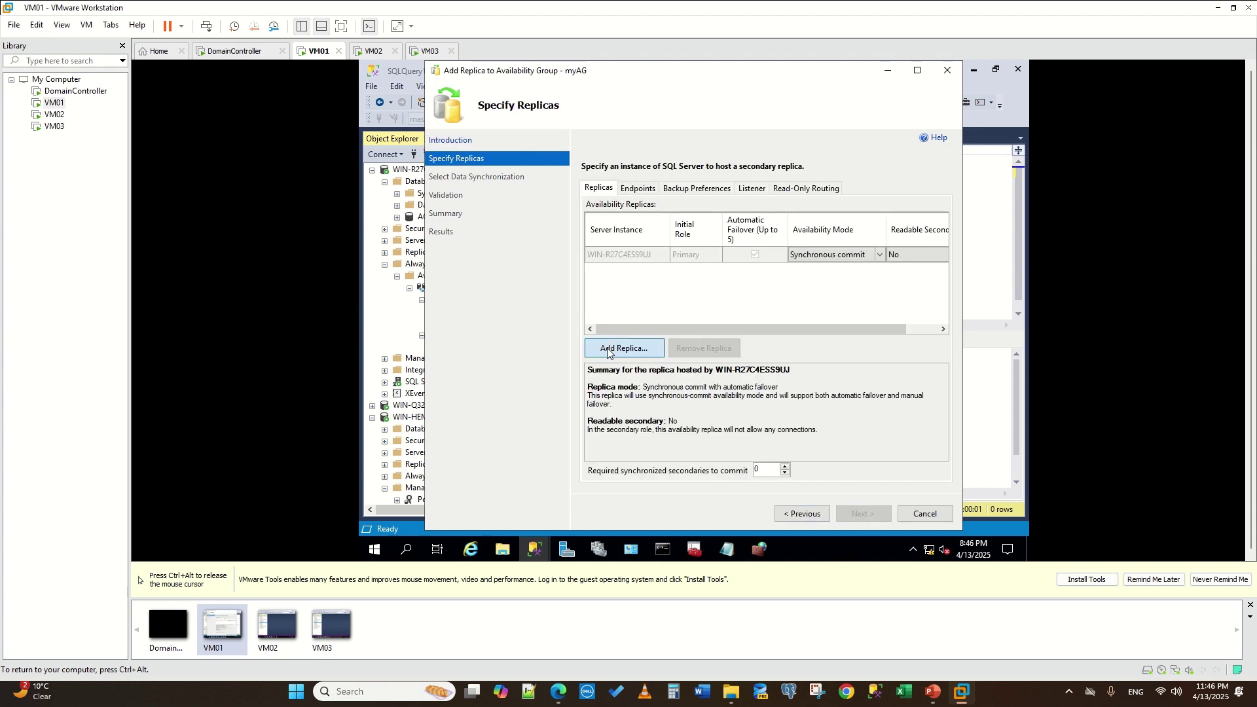
{"action": "left_click", "coordinate": [734, 552]}
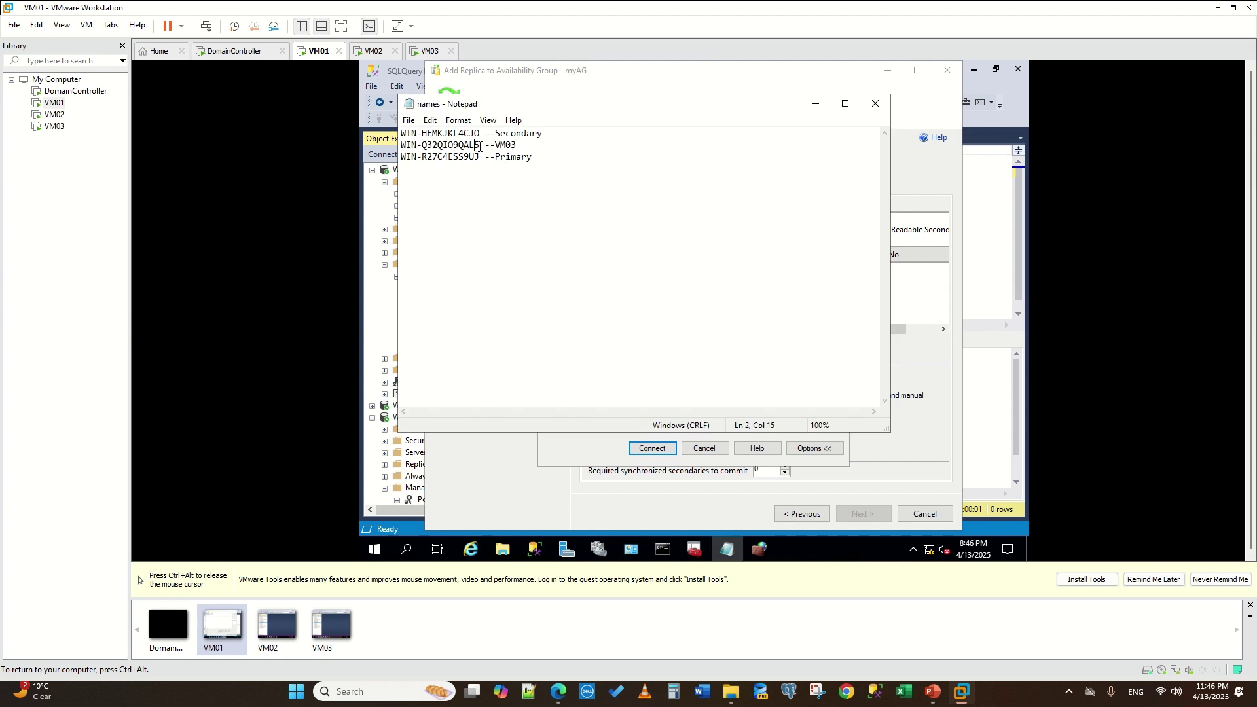
{"action": "left_click_drag", "start_coordinate": [480, 146], "coordinate": [388, 145]}
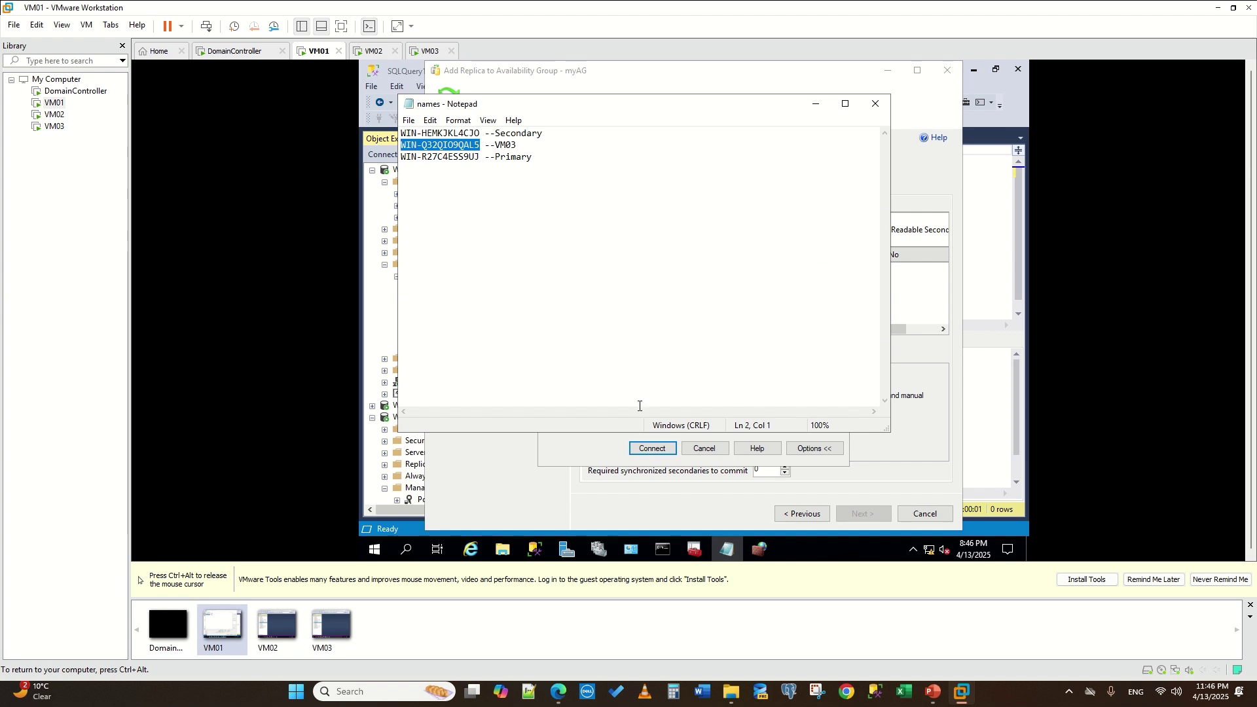
{"action": "left_click", "coordinate": [480, 133]}
{"action": "left_click_drag", "start_coordinate": [481, 133], "coordinate": [361, 132]}
{"action": "key", "text": "ctrl+c"}
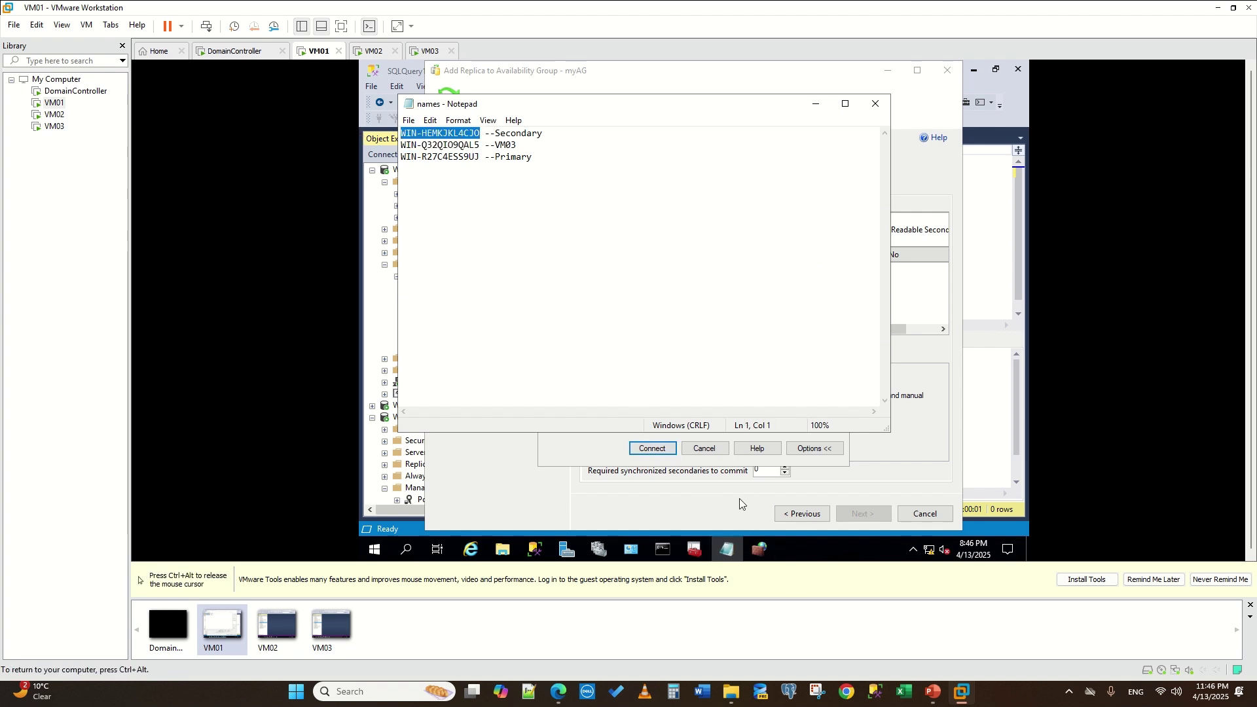
{"action": "key", "text": "alt+Tab"}
{"action": "key", "text": "ctrl+v"}
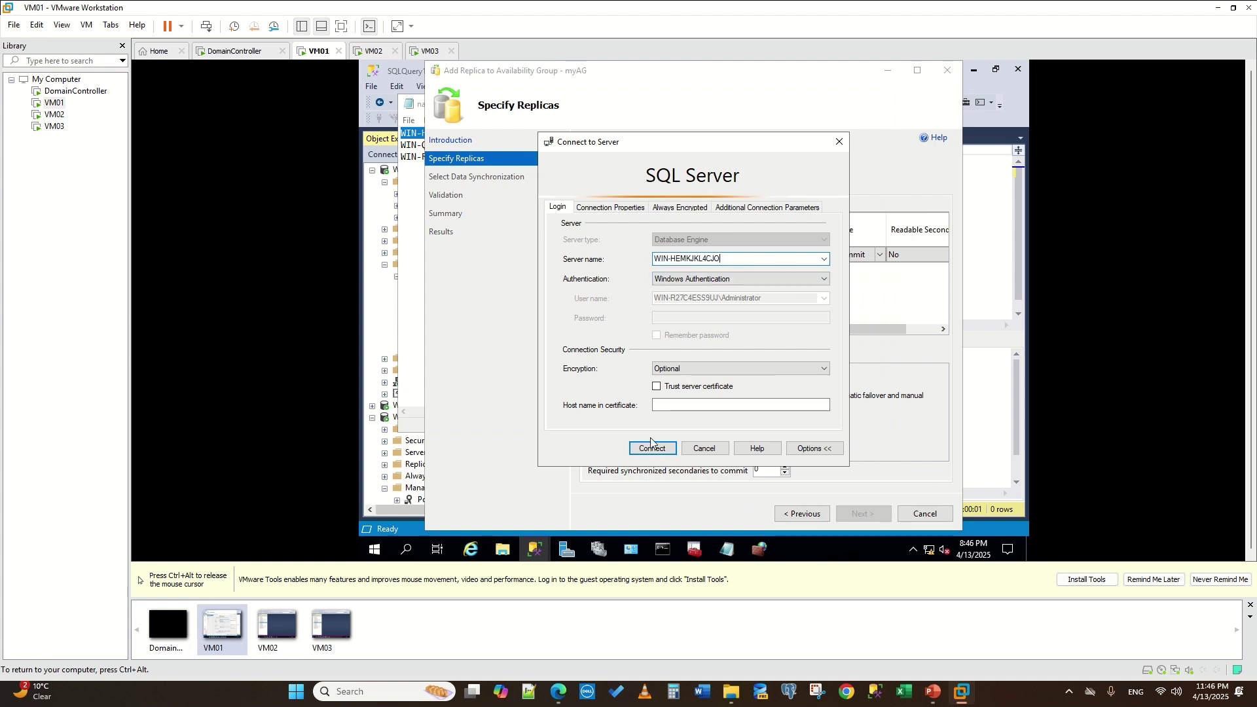
{"action": "left_click", "coordinate": [651, 448]}
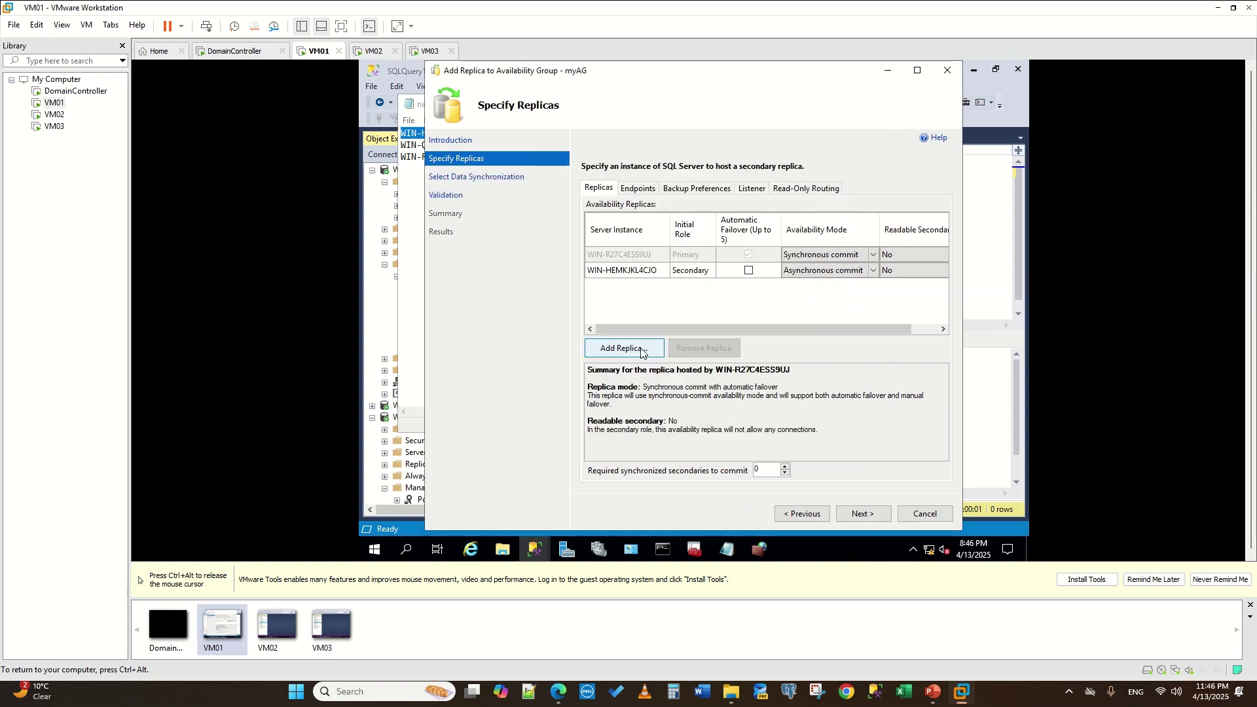
- Begin adding WIN-Q32QIO9QAL5 as a second replica, entering its server name
{"action": "left_click", "coordinate": [641, 350]}
{"action": "left_click", "coordinate": [727, 553]}
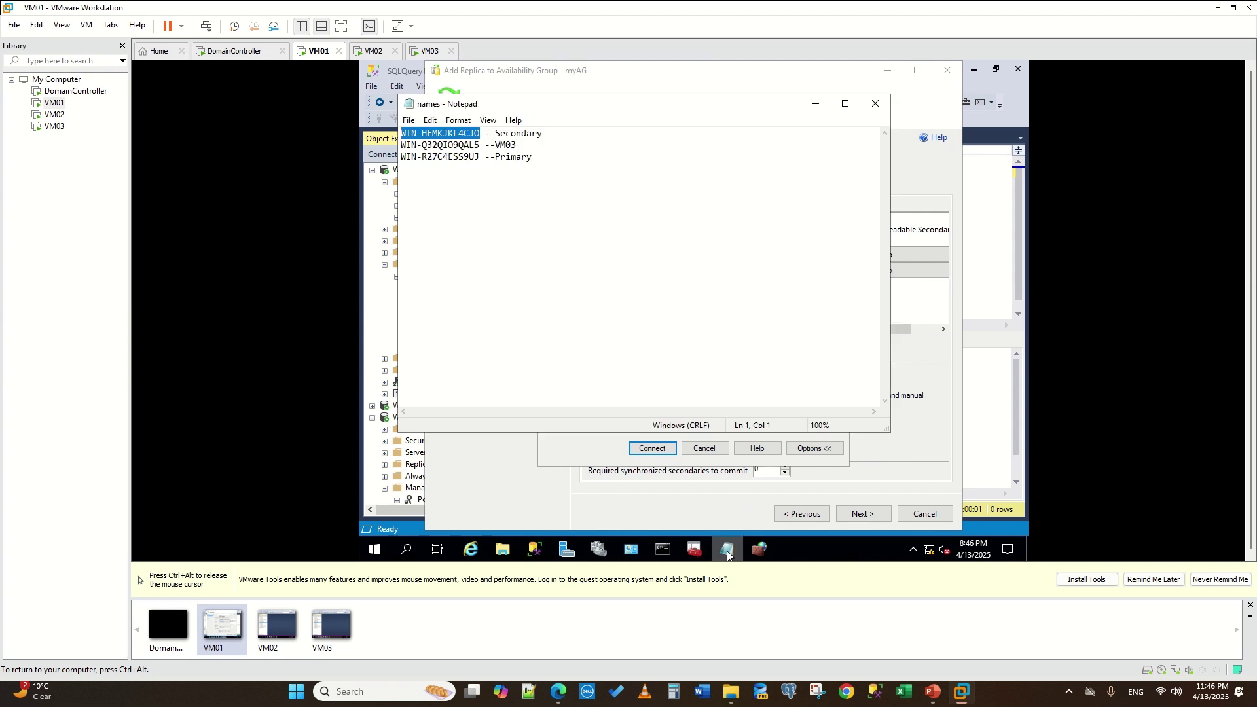
{"action": "left_click_drag", "start_coordinate": [481, 145], "coordinate": [368, 141]}
{"action": "key", "text": "ctrl+c"}
{"action": "left_click", "coordinate": [587, 509]}
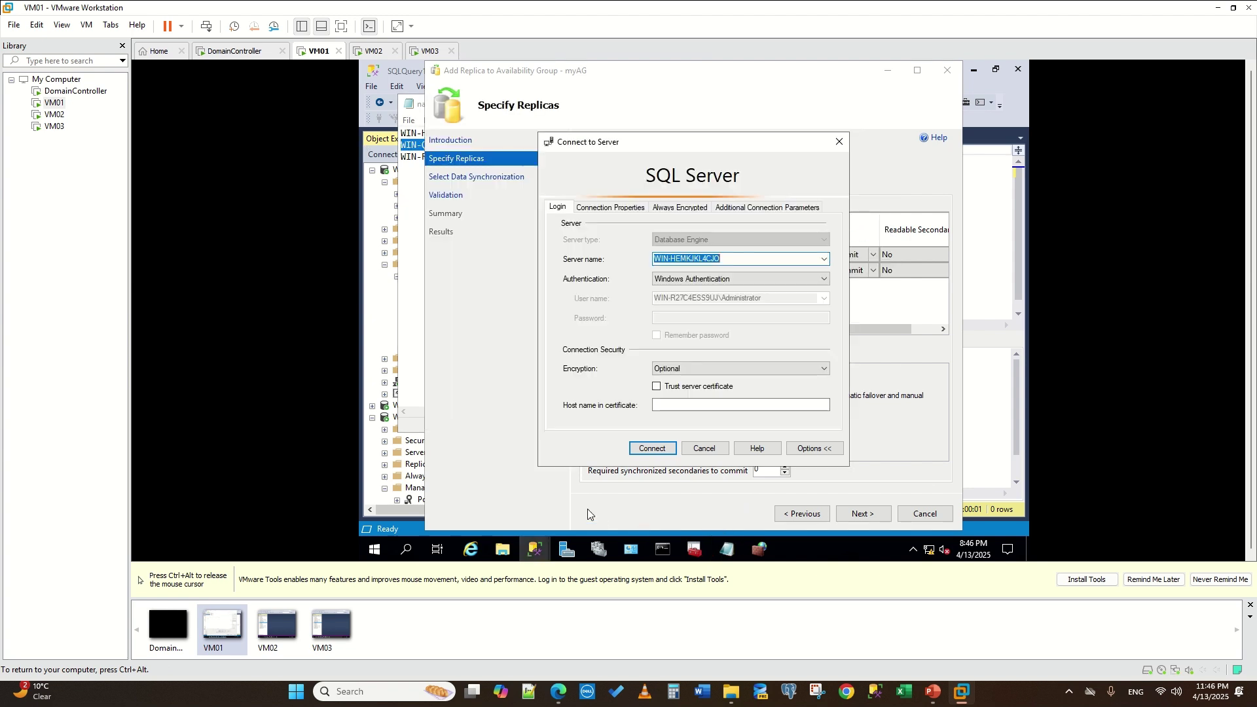
{"action": "key", "text": "ctrl+v"}
- Add WIN-Q32QIO9QAL5 and give WIN-HEMKJKL4CJO automatic failover with Readable Secondary set to Yes
{"action": "left_click", "coordinate": [660, 447]}
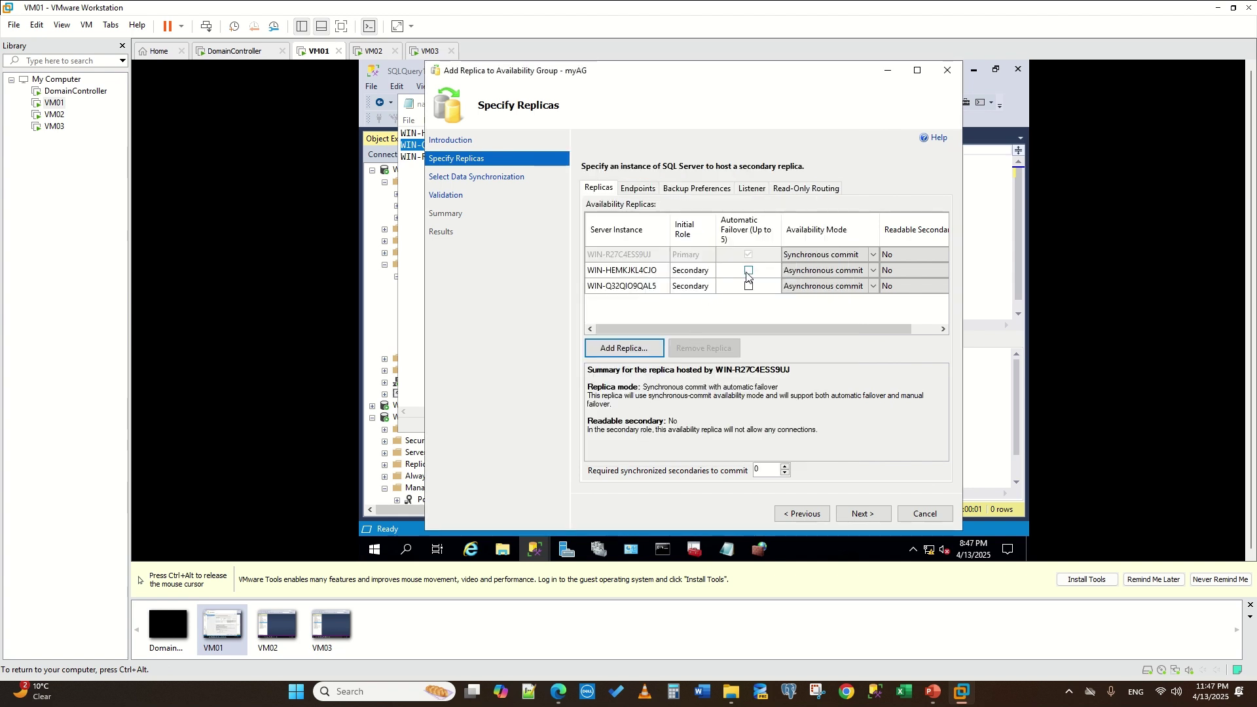
{"action": "left_click", "coordinate": [747, 272]}
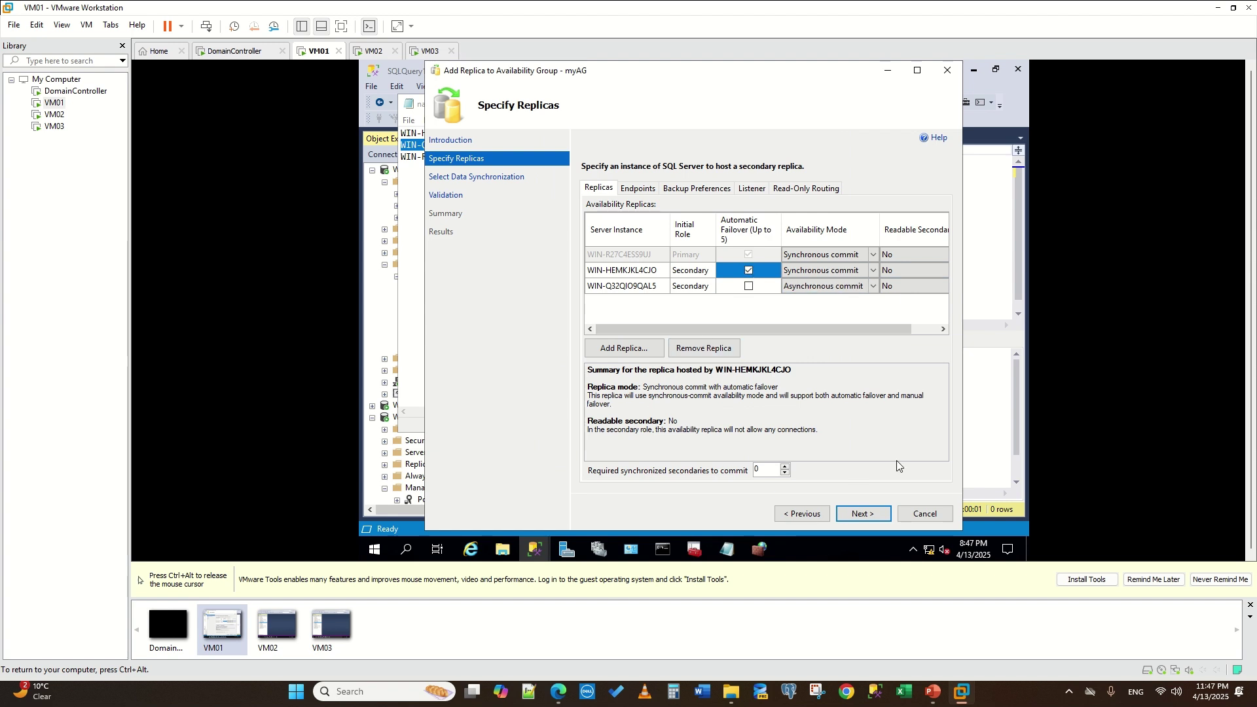
{"action": "left_click", "coordinate": [933, 267]}
{"action": "left_click", "coordinate": [929, 269]}
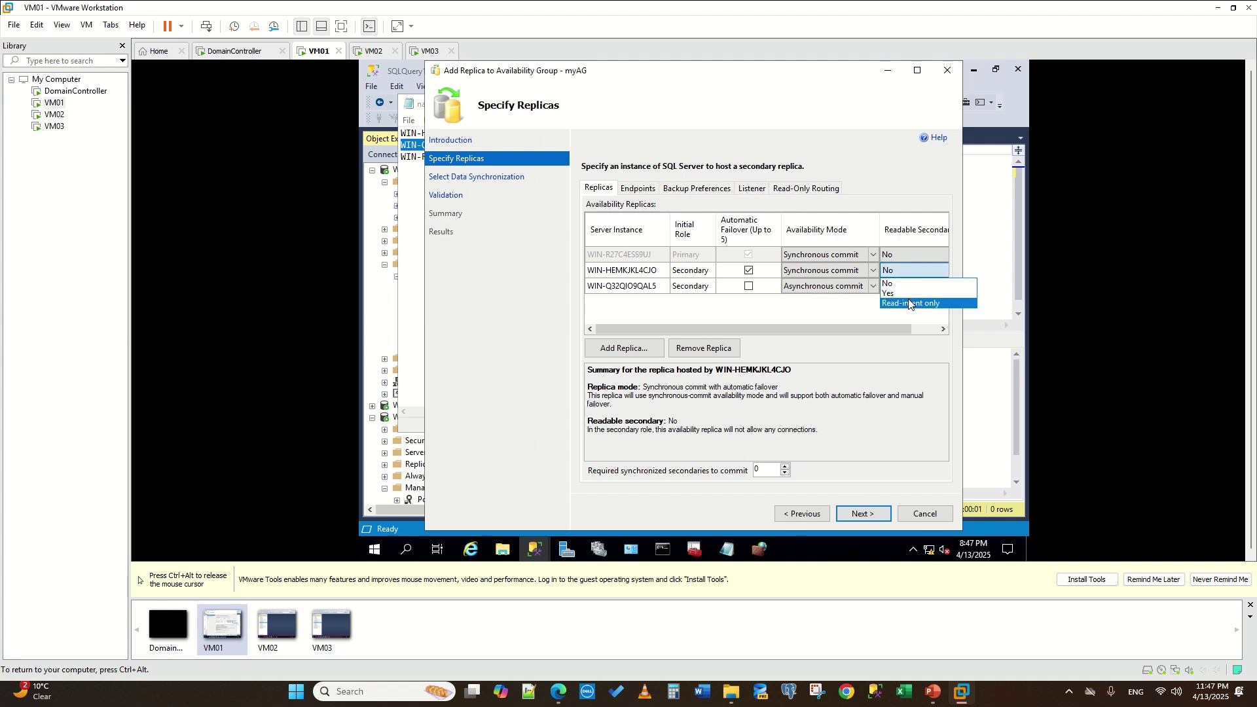
{"action": "left_click", "coordinate": [911, 293]}
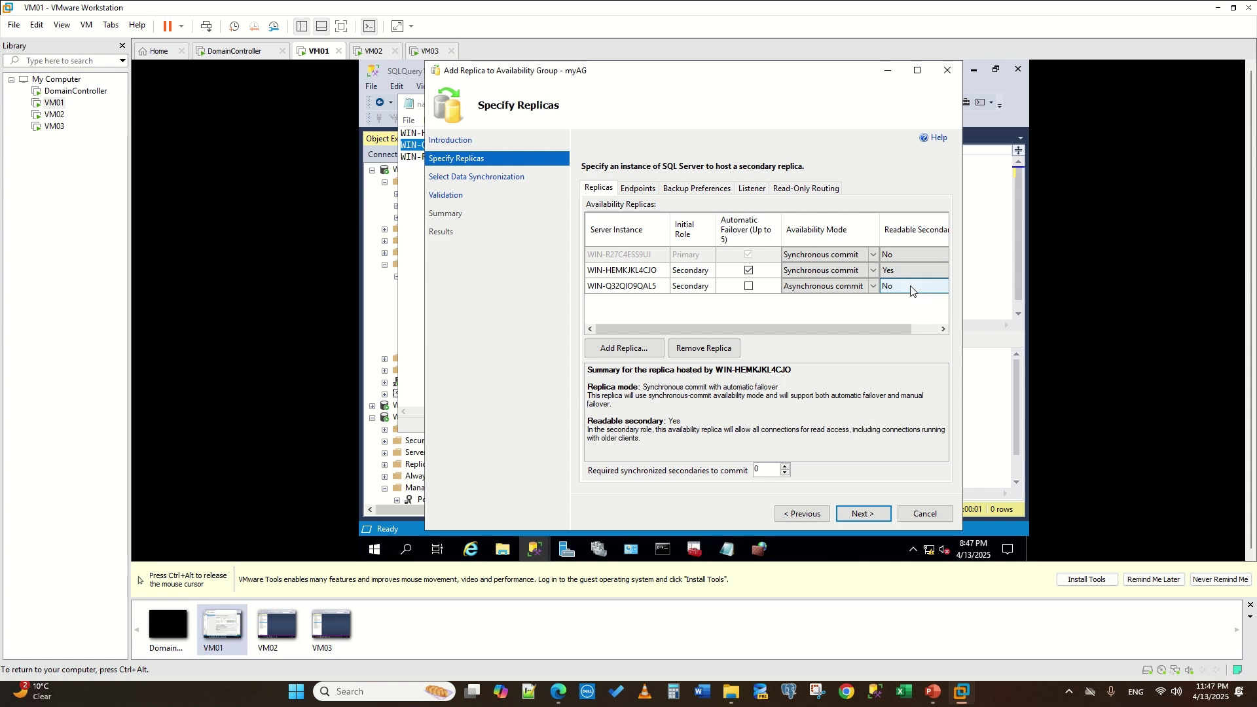
{"action": "left_click", "coordinate": [910, 257]}
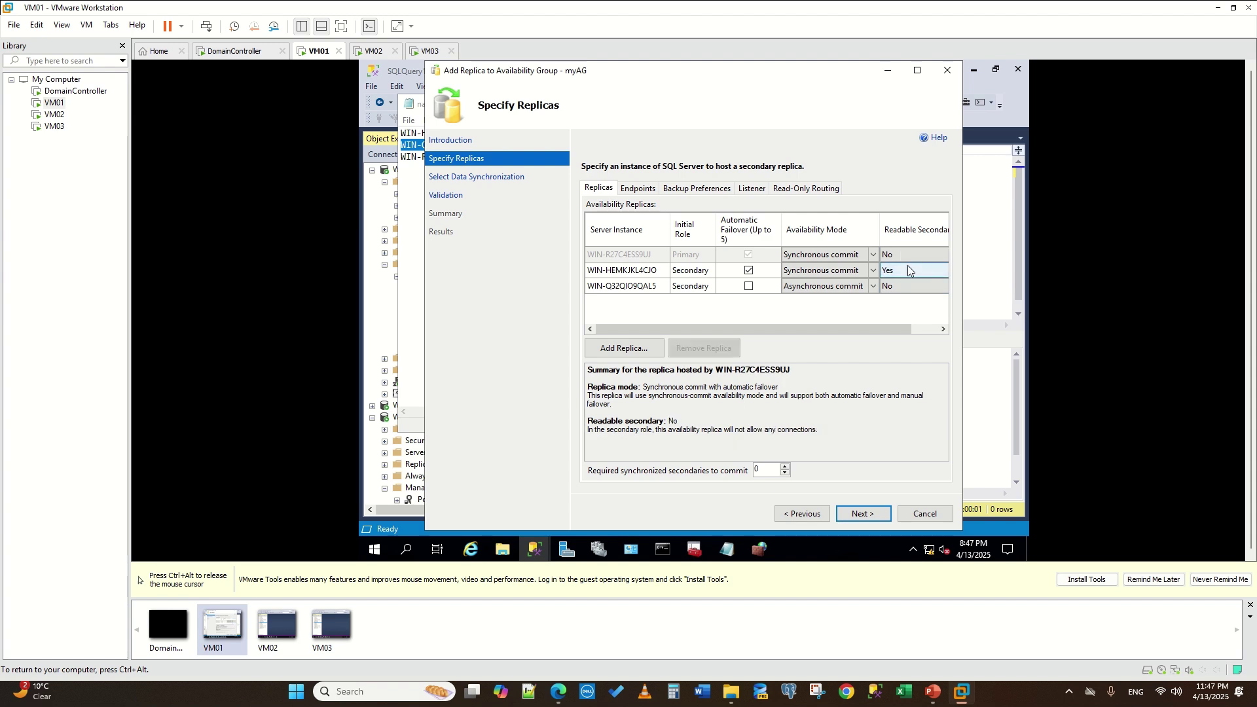
- Keep automatic seeding, pass validation, and finish adding both replicas to myAG
{"action": "left_click", "coordinate": [862, 515]}
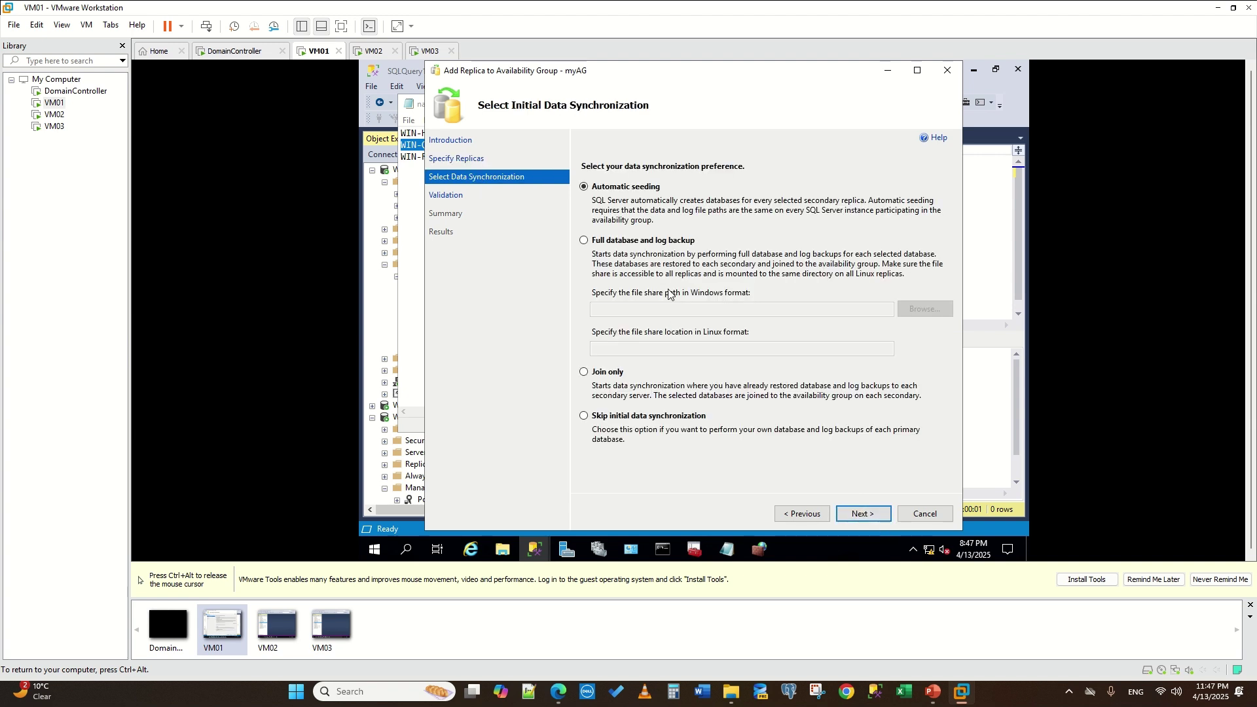
{"action": "left_click", "coordinate": [862, 514]}
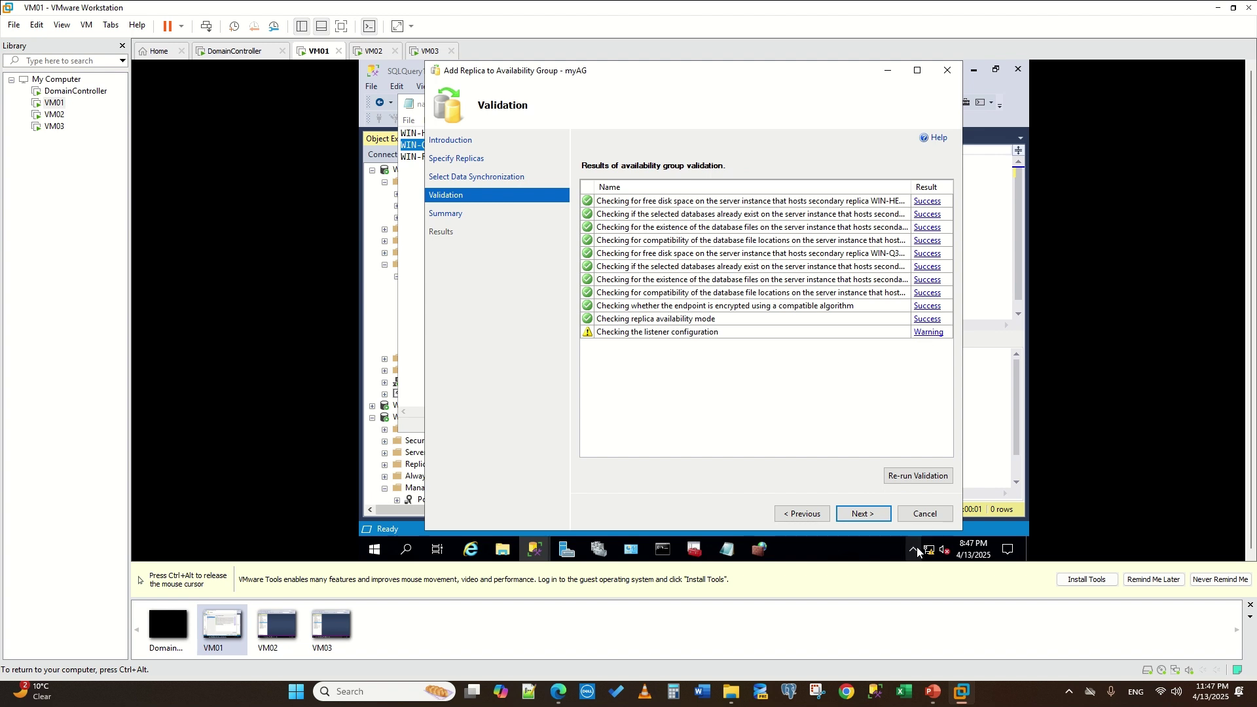
{"action": "left_click", "coordinate": [880, 517]}
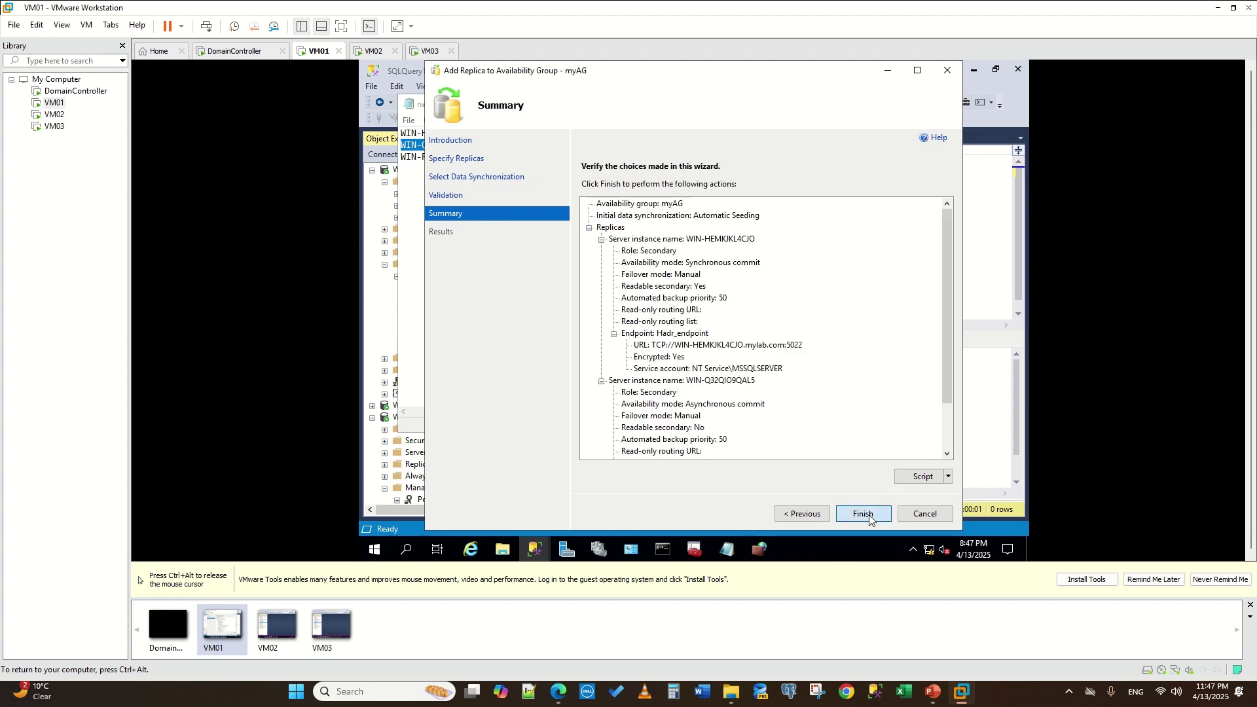
{"action": "left_click", "coordinate": [869, 514]}
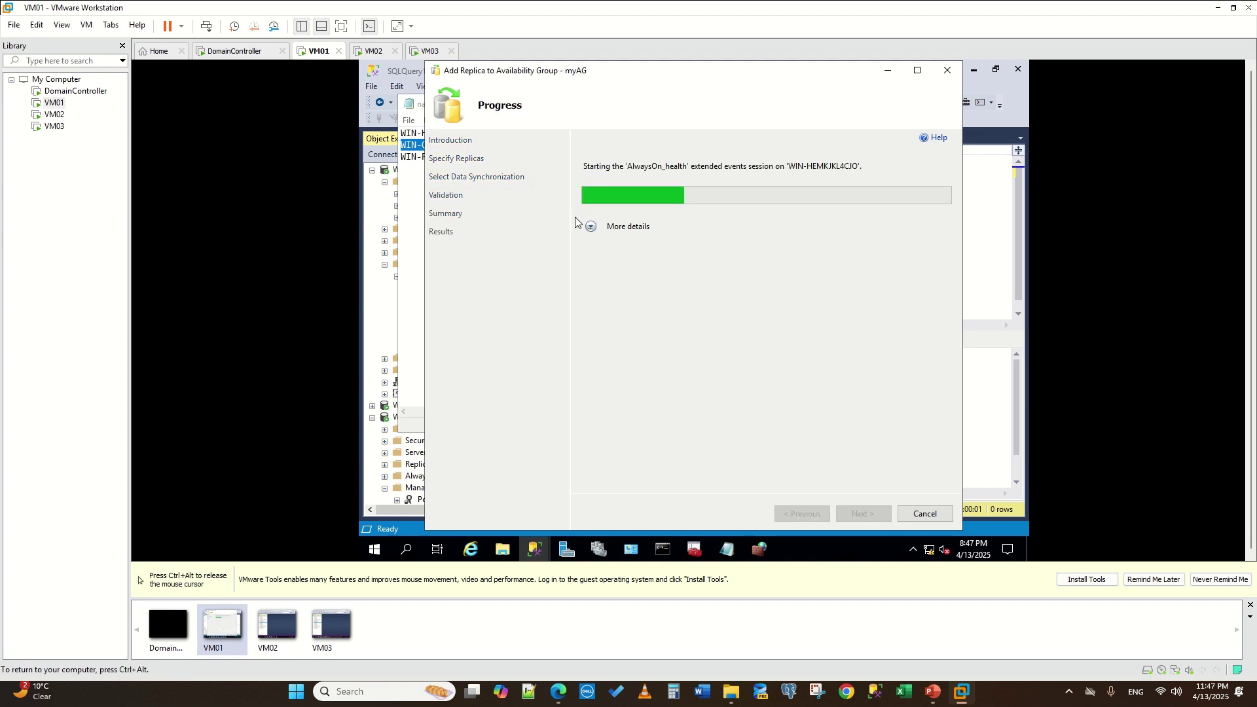
{"action": "left_click", "coordinate": [591, 227]}
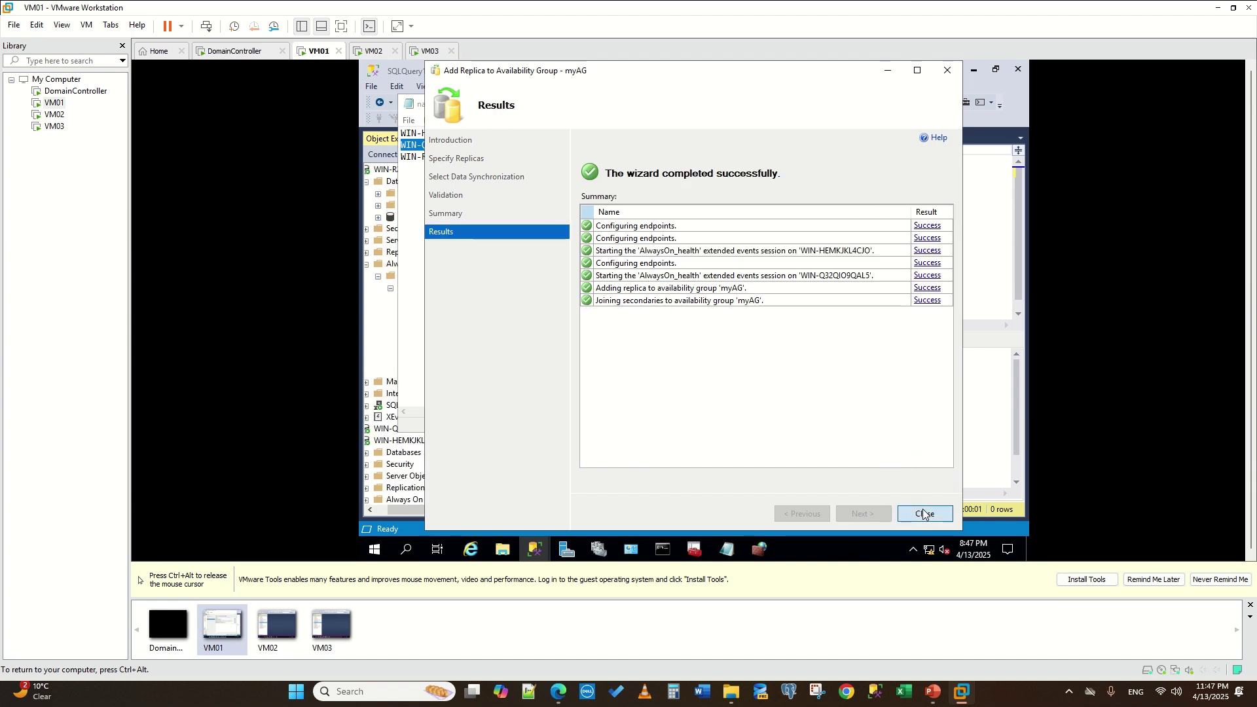
{"action": "left_click", "coordinate": [921, 514]}
- Refresh myAG's replicas and WIN-HEMKJKL4CJO's server objects to inspect its databases
{"action": "left_click", "coordinate": [815, 103]}
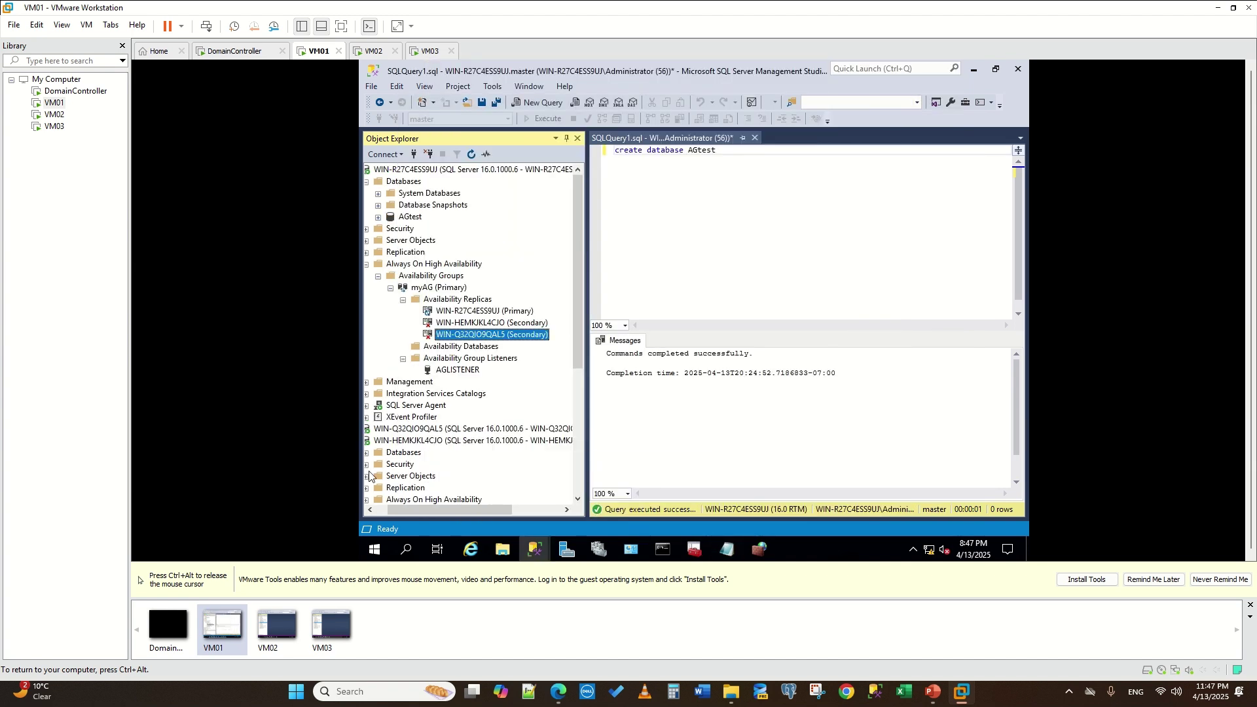
{"action": "left_click", "coordinate": [366, 452]}
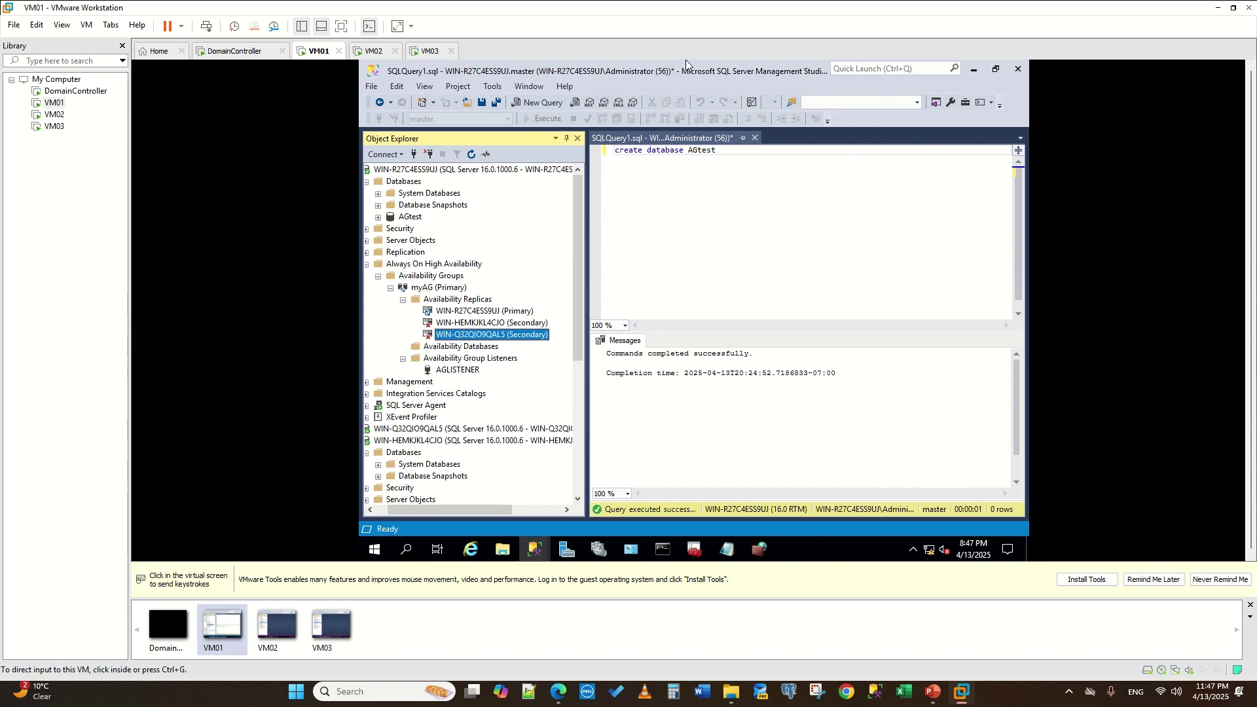
{"action": "left_click", "coordinate": [439, 300]}
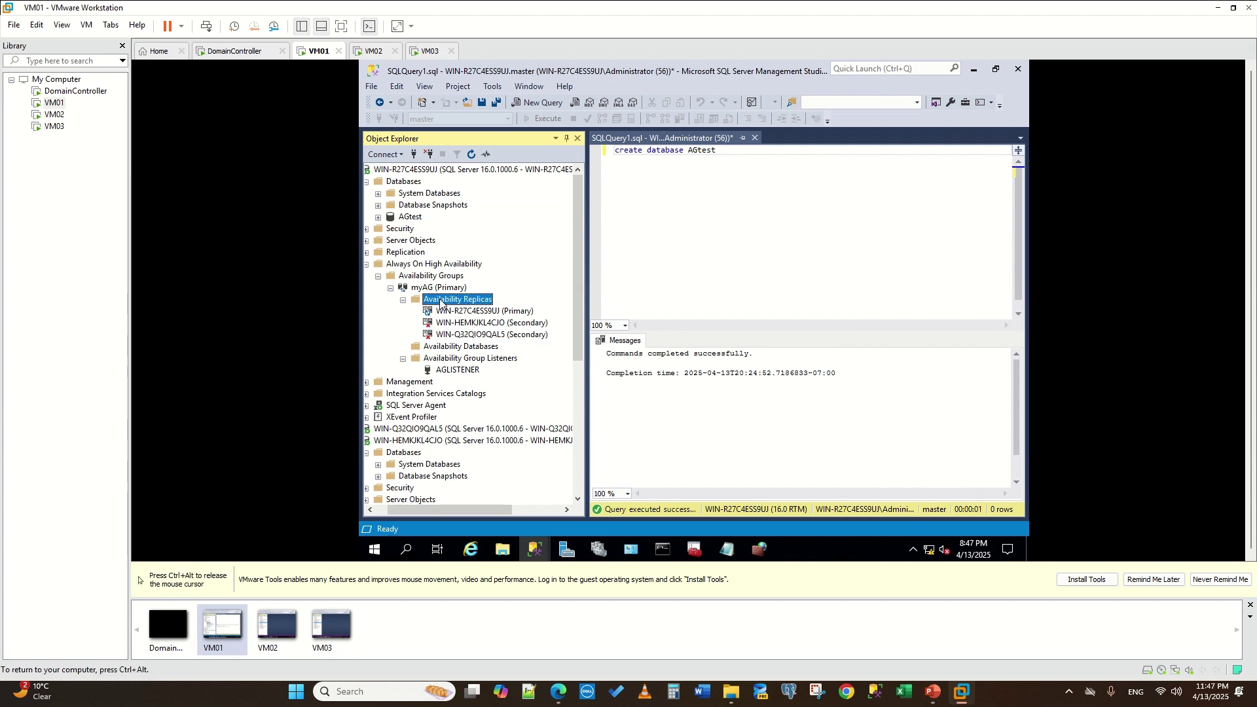
{"action": "left_click", "coordinate": [472, 155]}
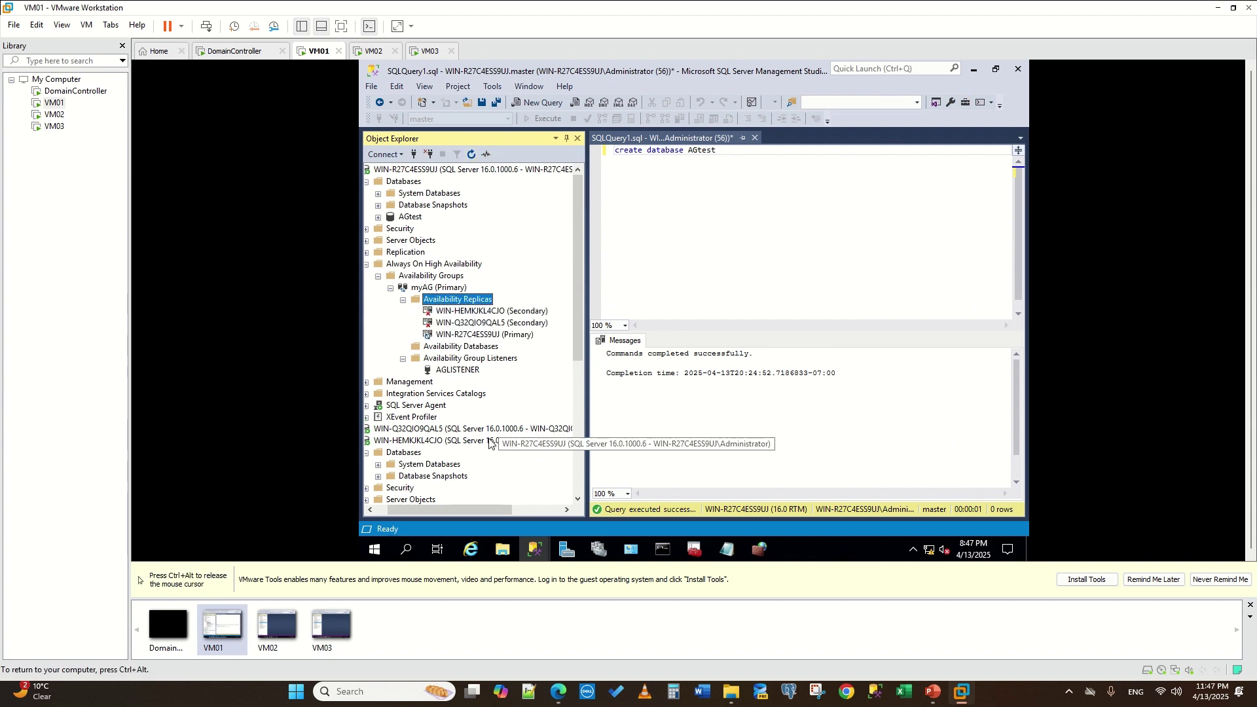
{"action": "left_click_drag", "start_coordinate": [465, 508], "coordinate": [383, 508]}
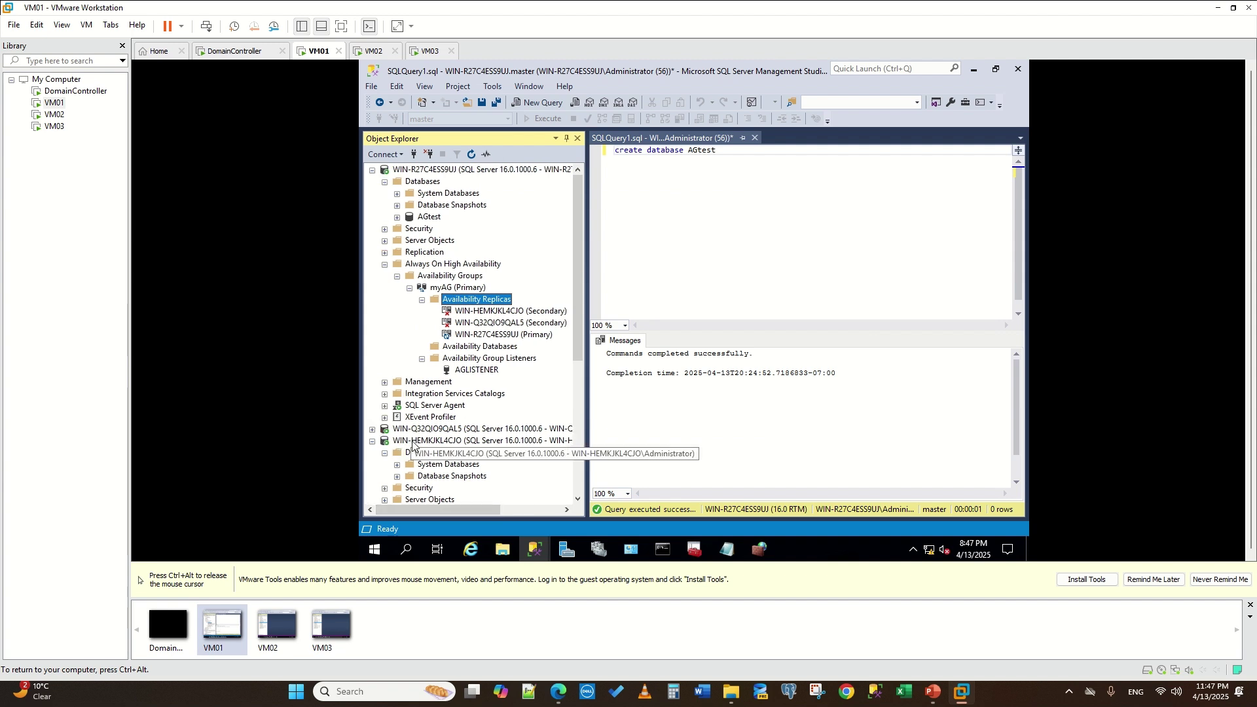
{"action": "left_click", "coordinate": [432, 441]}
{"action": "left_click", "coordinate": [472, 154]}
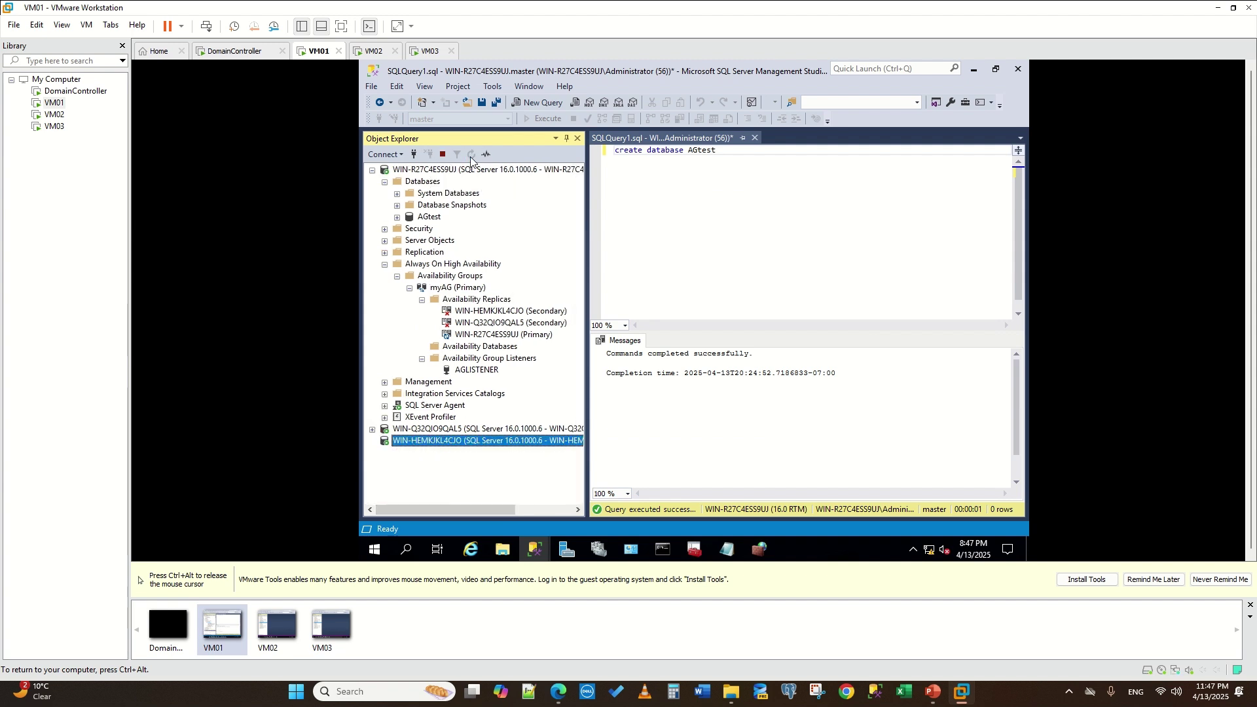
{"action": "left_click", "coordinate": [385, 394]}
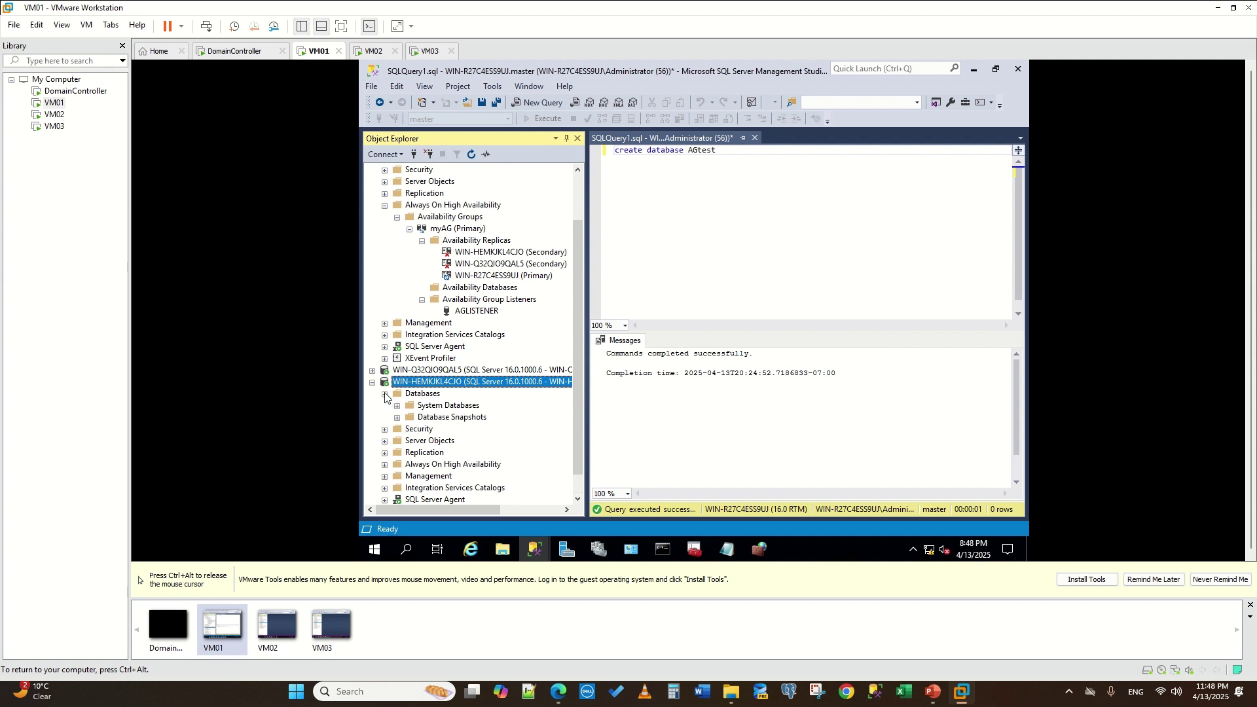
- Refresh the primary server's Databases folder so AGtest is listed
{"action": "scroll", "coordinate": [408, 212], "scroll_direction": "up", "scroll_amount": 2}
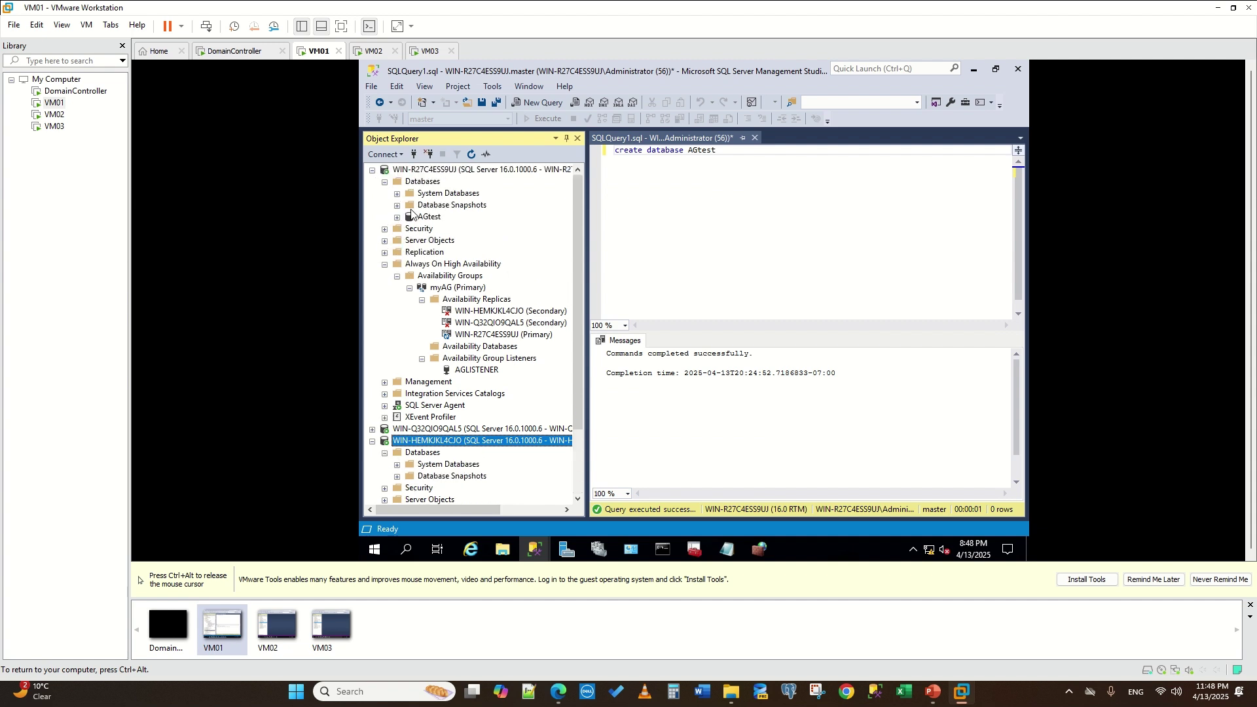
{"action": "left_click", "coordinate": [385, 182]}
{"action": "left_click", "coordinate": [385, 181]}
{"action": "left_click", "coordinate": [424, 184]}
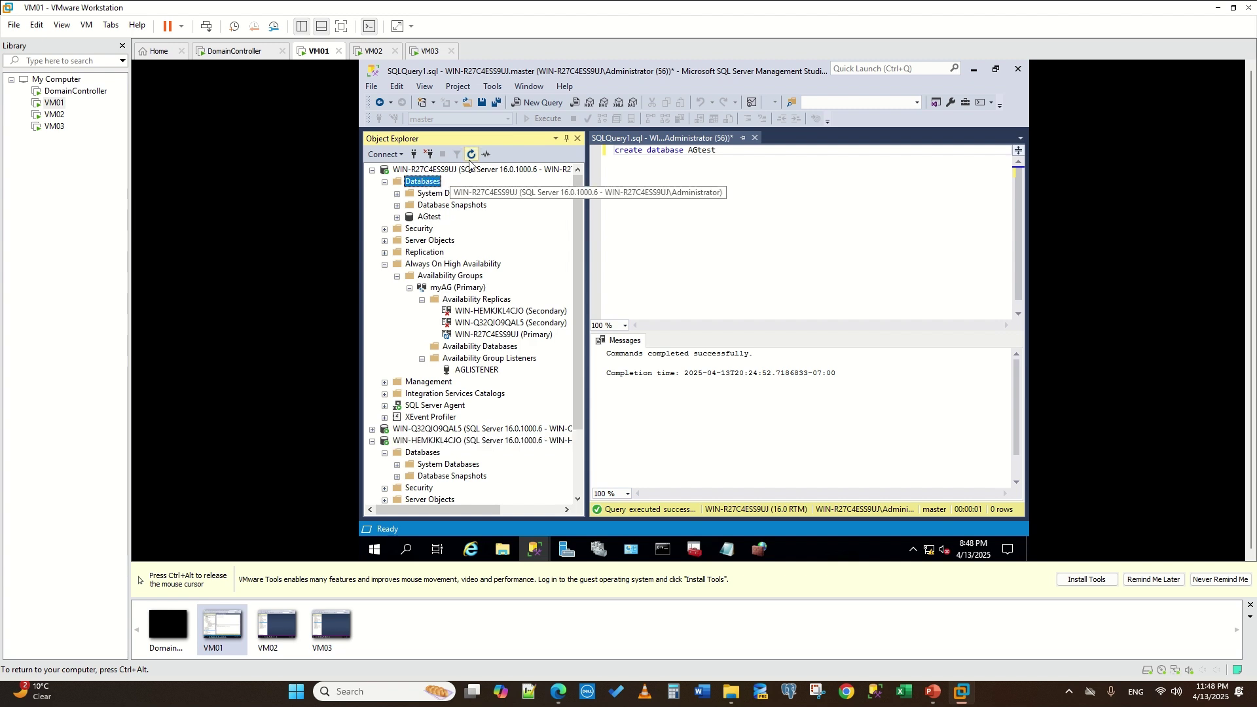
{"action": "left_click", "coordinate": [471, 155]}
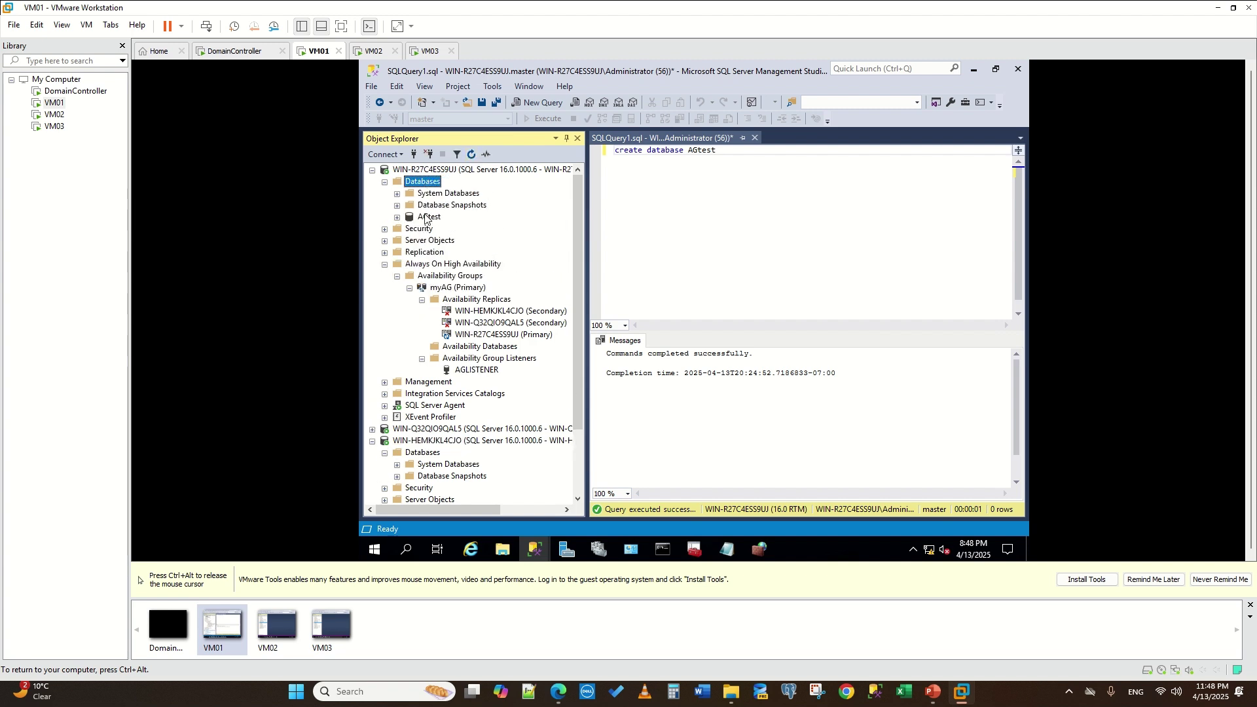
- Open myAG's Add Database wizard, then cancel it
{"action": "right_click", "coordinate": [458, 346]}
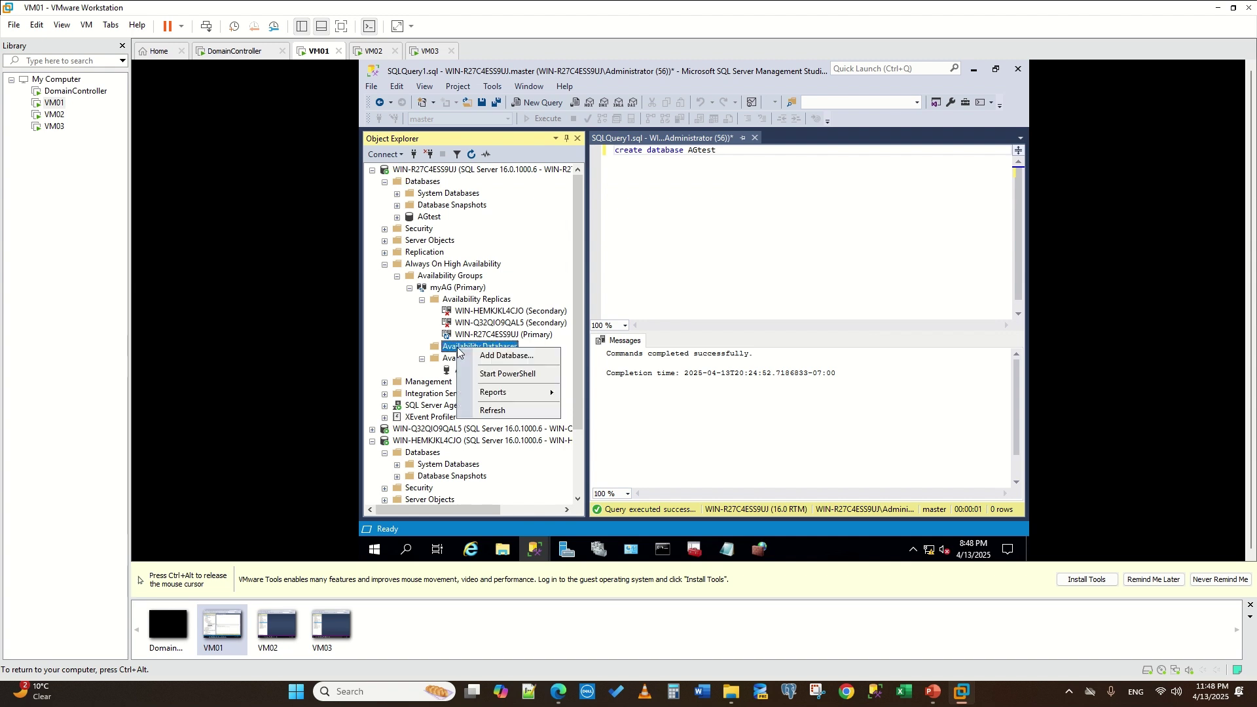
{"action": "left_click", "coordinate": [493, 356]}
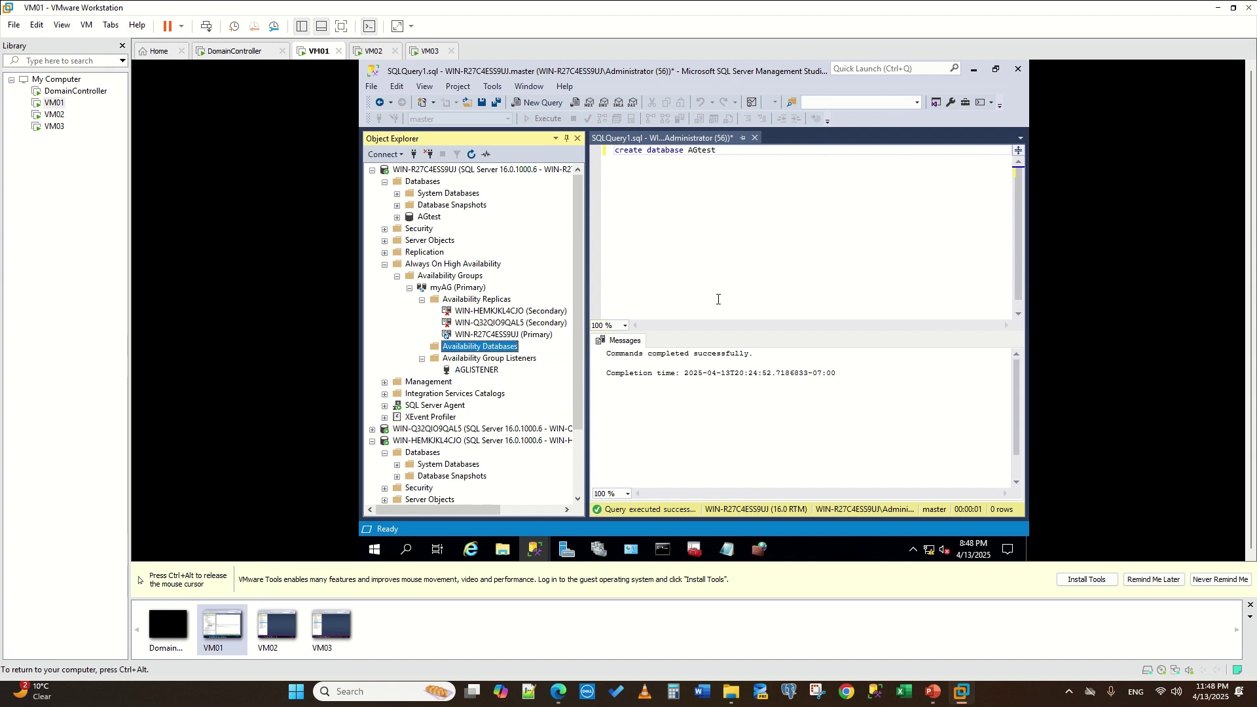
{"action": "left_click", "coordinate": [862, 515]}
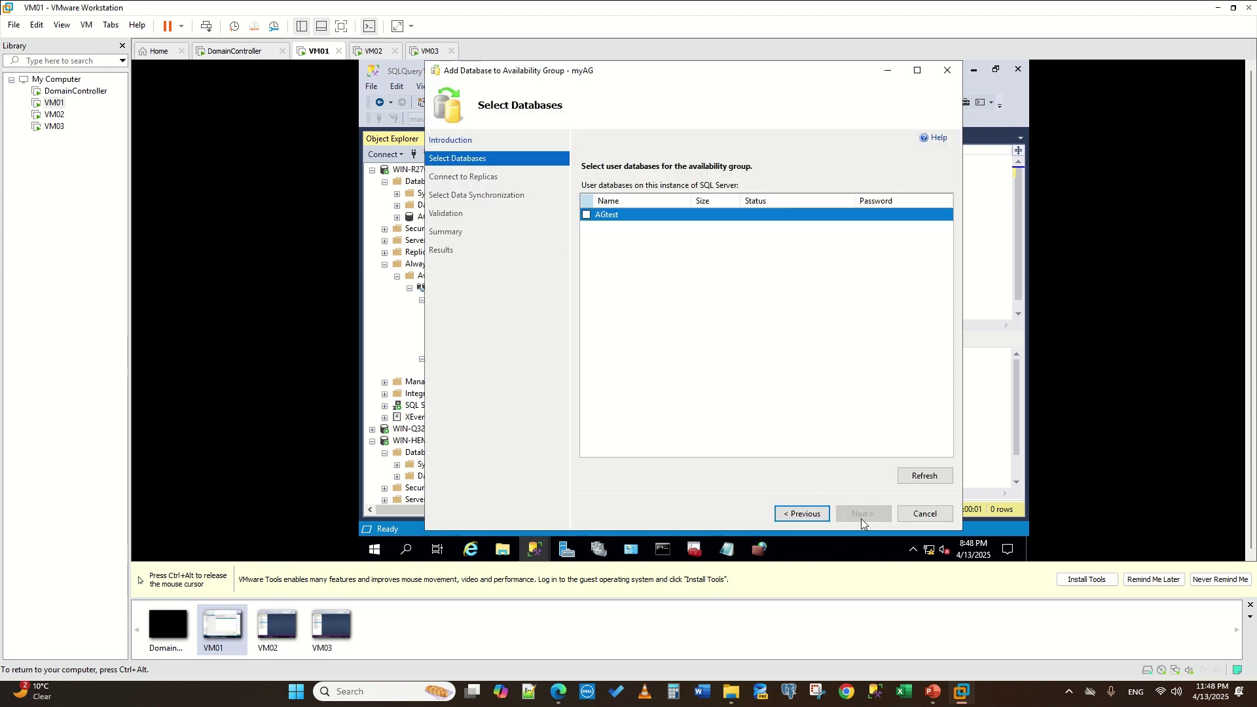
{"action": "left_click", "coordinate": [925, 513]}
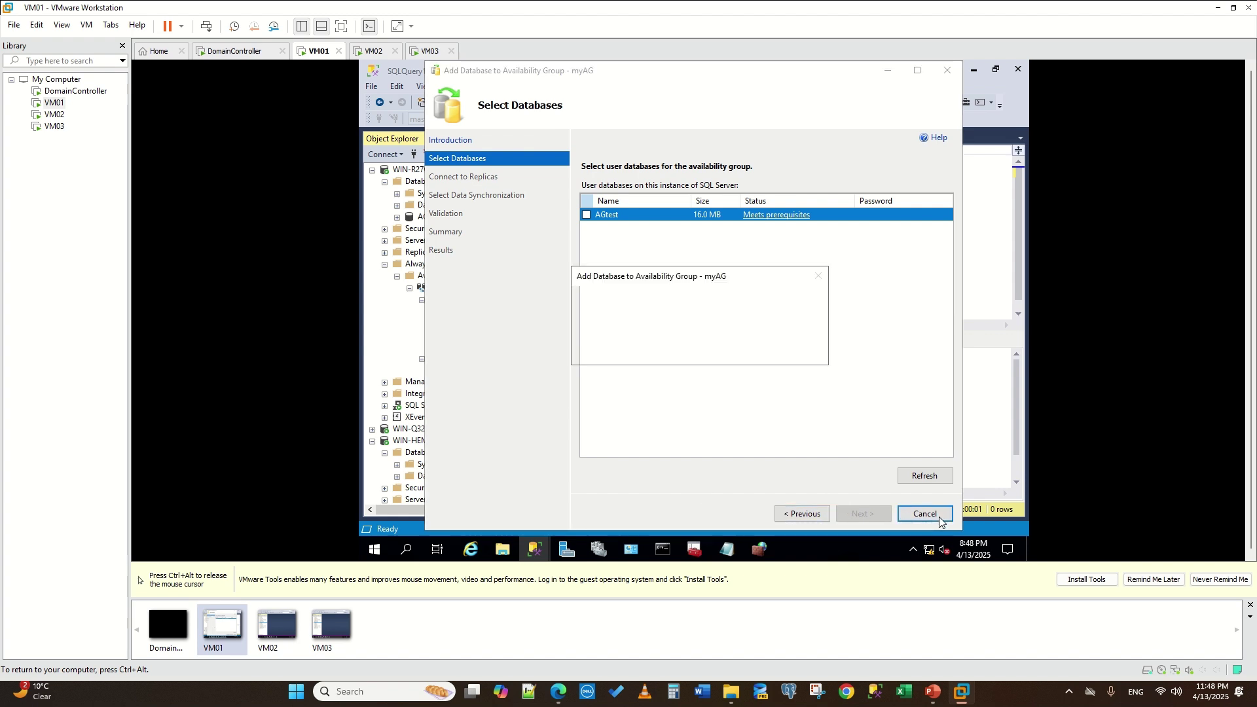
{"action": "left_click", "coordinate": [728, 357]}
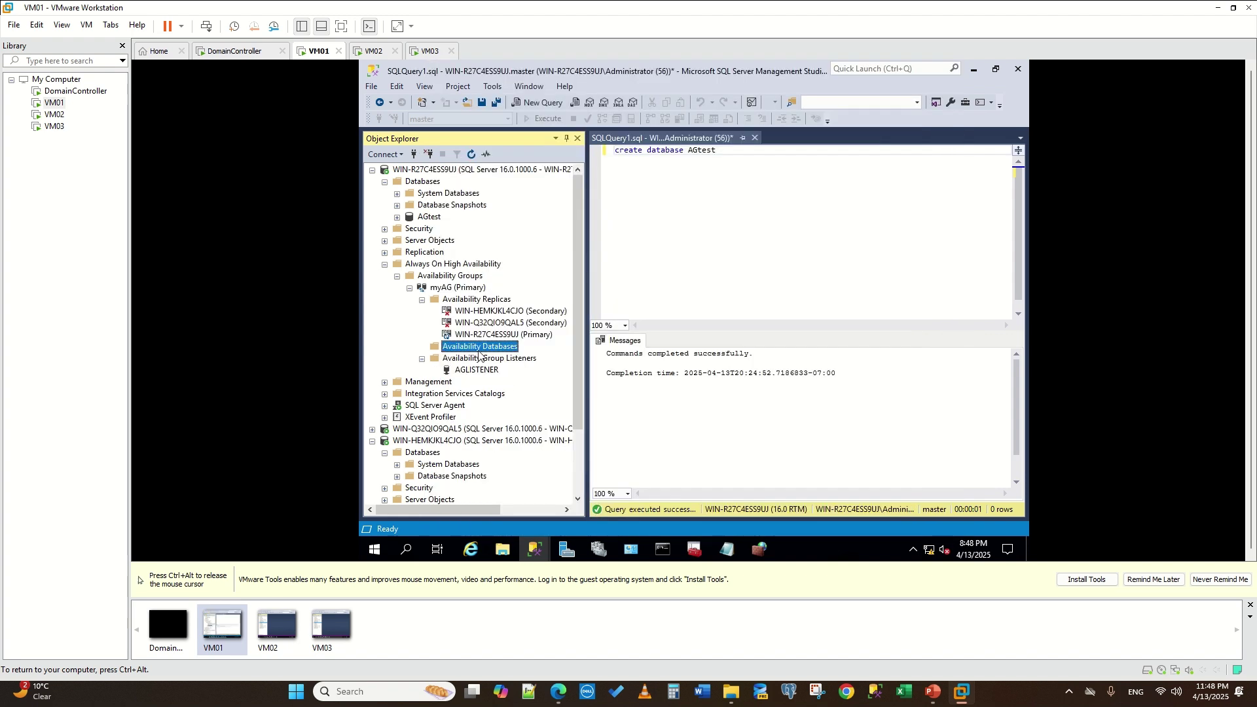
- Restart Add Database, tick AGtest, and connect secondaries WIN-HEMKJKL4CJO and WIN-Q32QIO9QAL5
{"action": "right_click", "coordinate": [475, 348]}
{"action": "left_click", "coordinate": [511, 361]}
{"action": "left_click", "coordinate": [856, 510]}
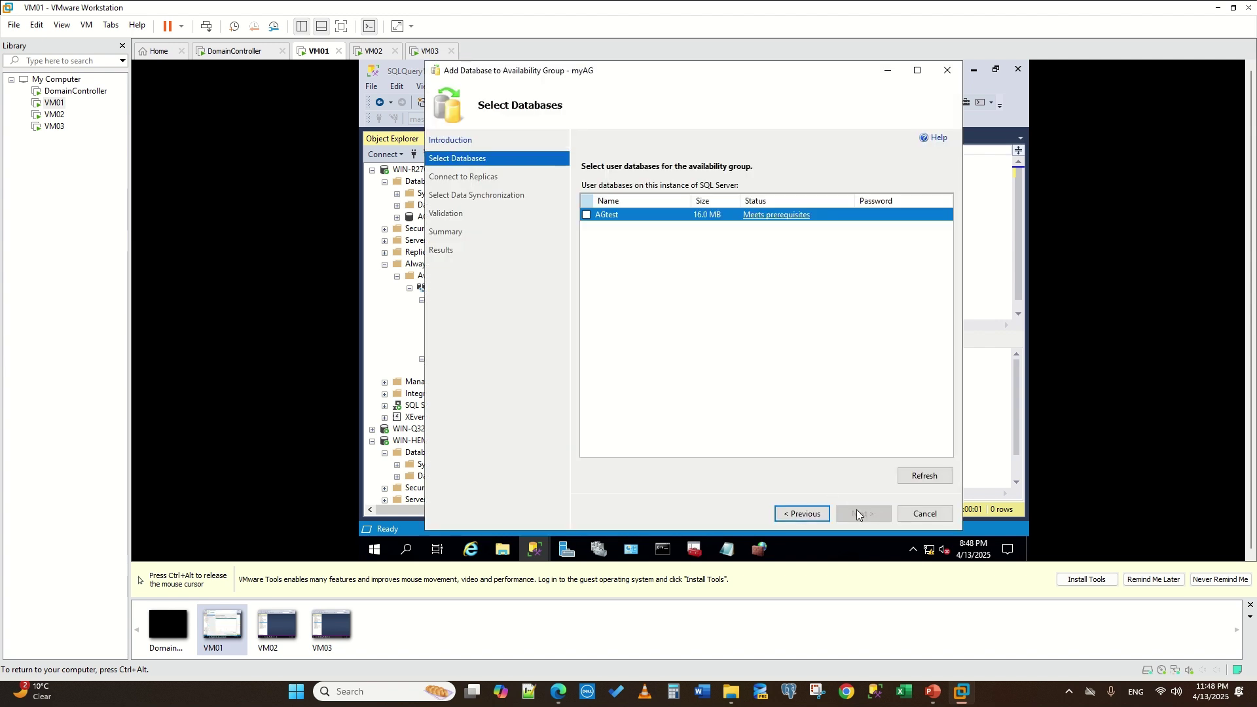
{"action": "left_click", "coordinate": [585, 215]}
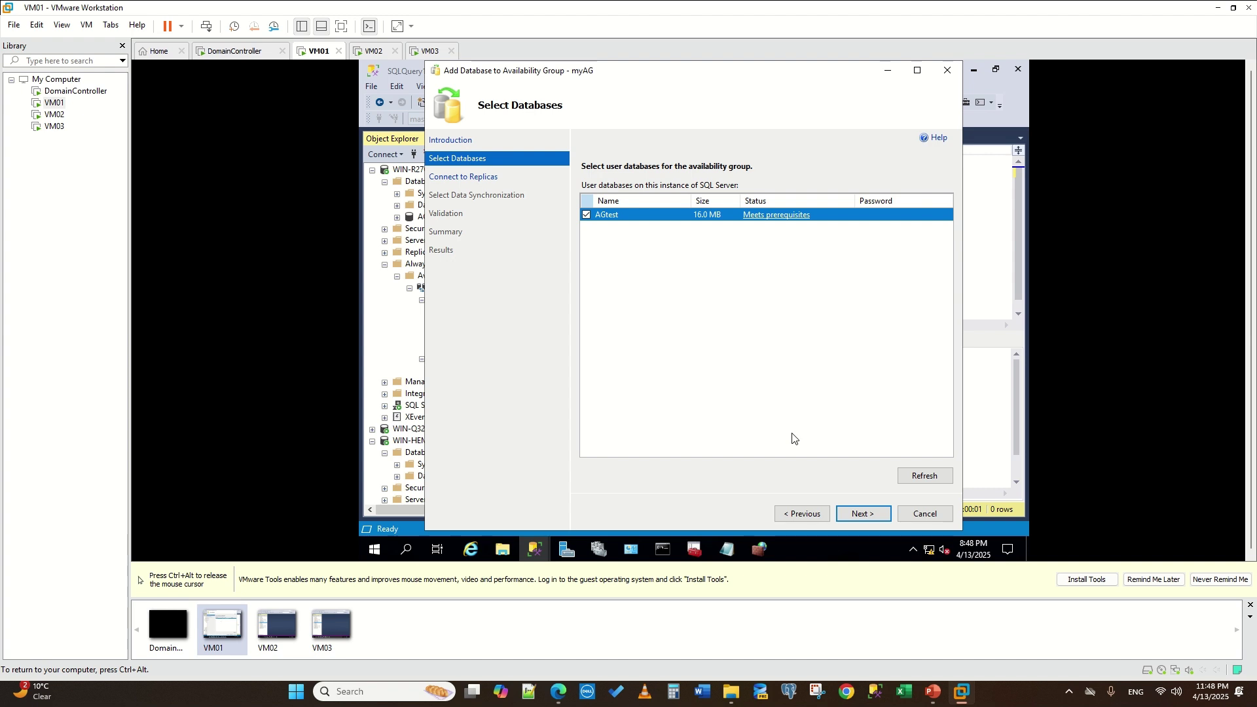
{"action": "left_click", "coordinate": [861, 514]}
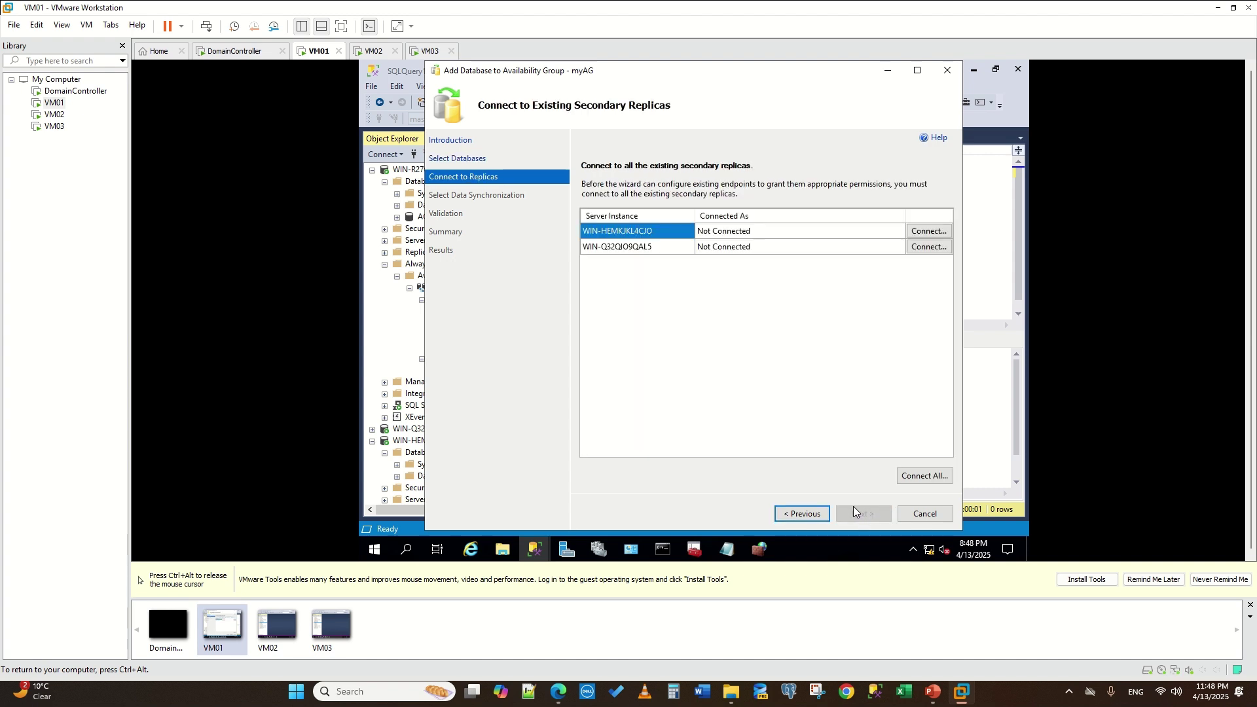
{"action": "left_click", "coordinate": [921, 232]}
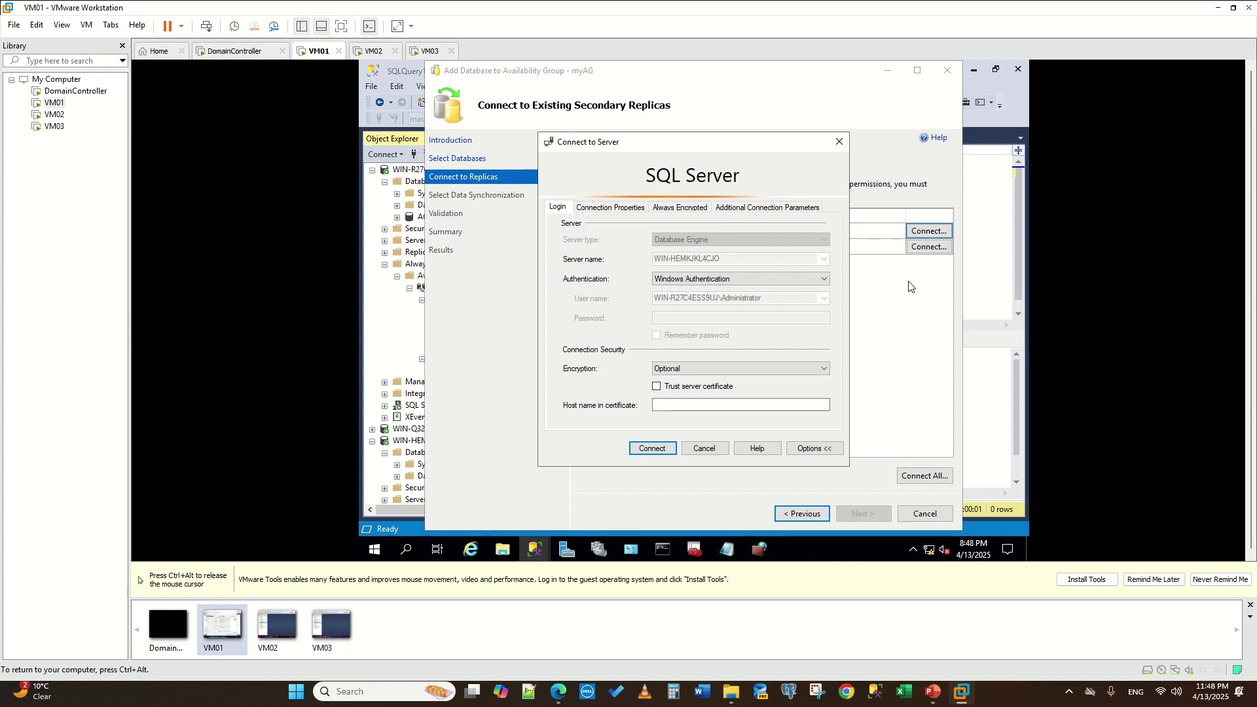
{"action": "left_click", "coordinate": [651, 449]}
{"action": "left_click", "coordinate": [928, 247]}
{"action": "left_click", "coordinate": [651, 449]}
- Keep automatic seeding, pass validation, and finish adding AGtest to myAG
{"action": "left_click", "coordinate": [861, 514]}
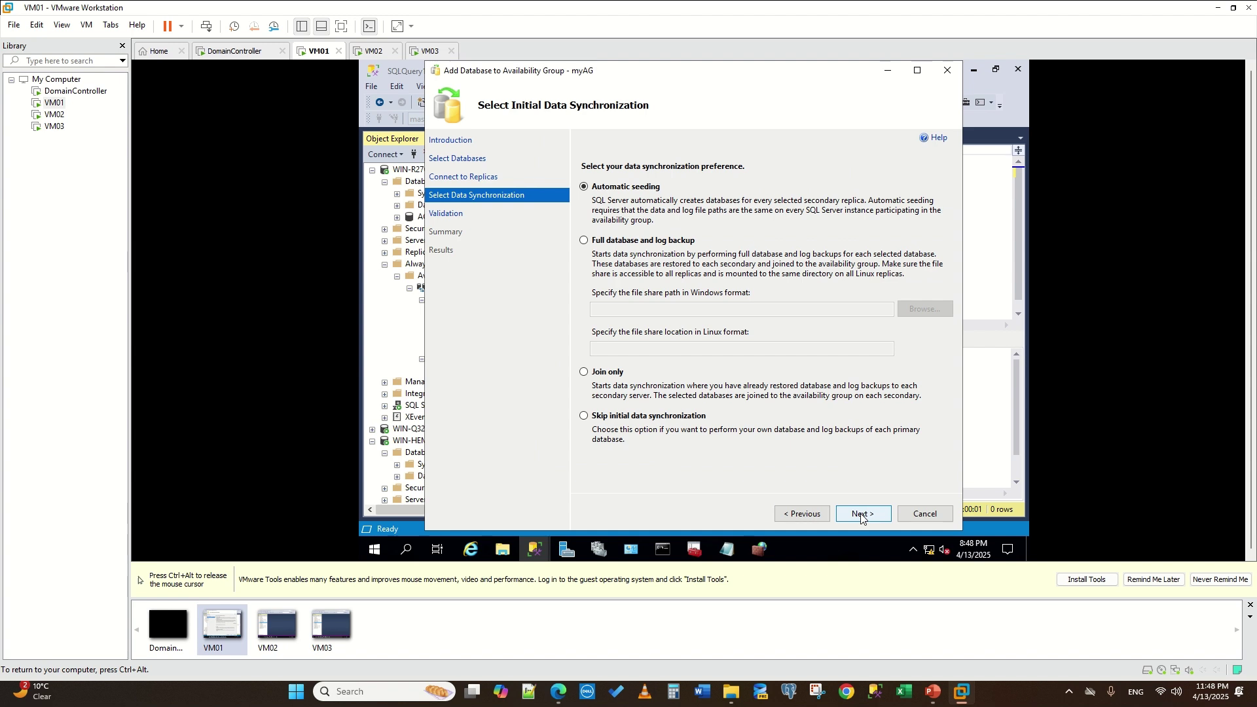
{"action": "left_click", "coordinate": [861, 515]}
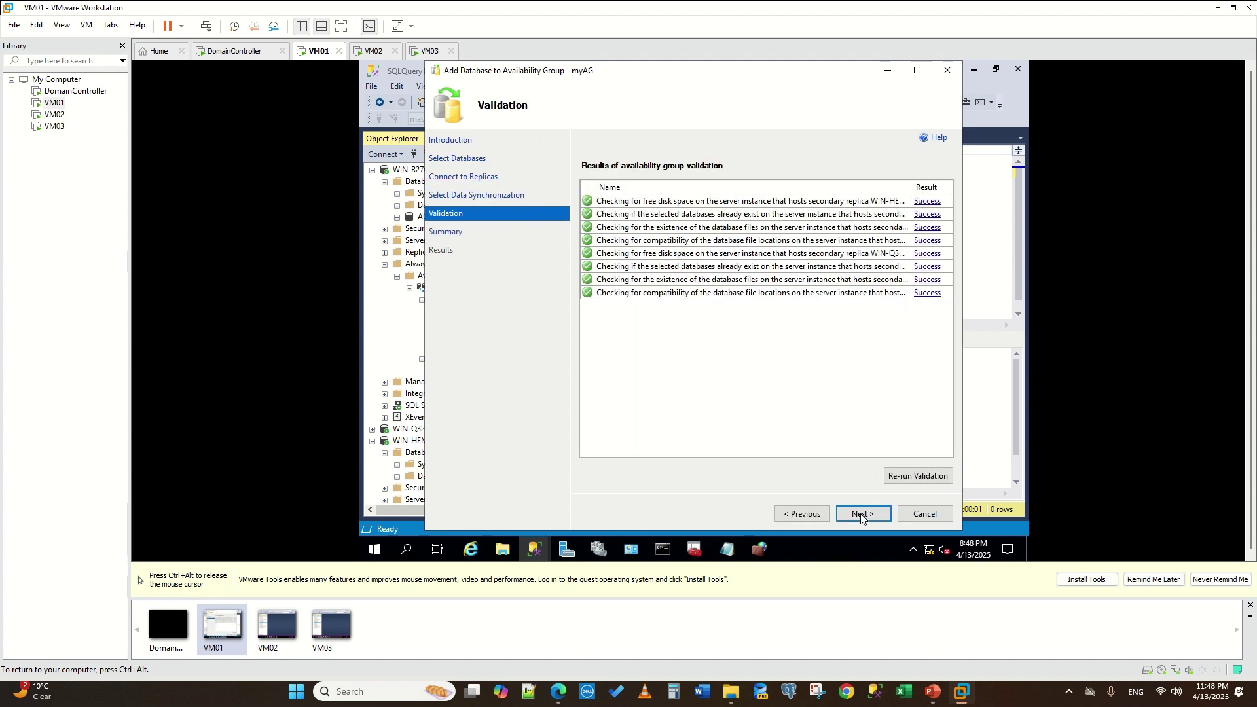
{"action": "left_click", "coordinate": [861, 514]}
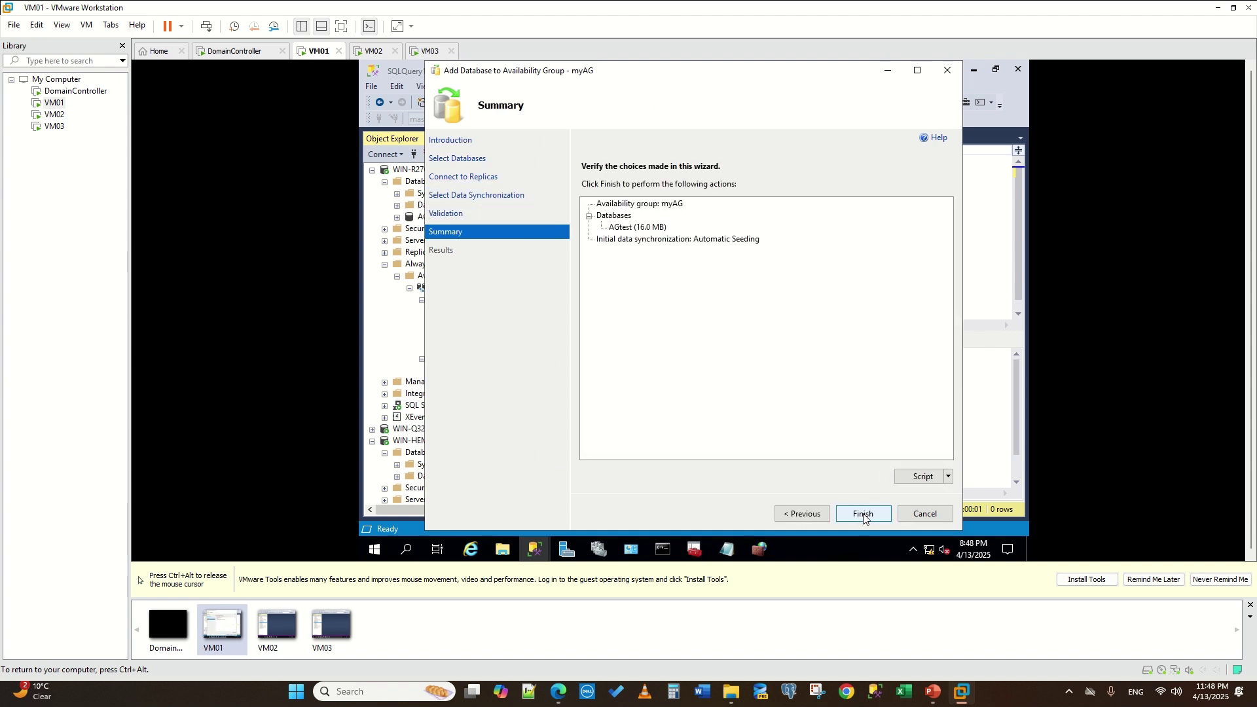
{"action": "left_click", "coordinate": [864, 515]}
{"action": "left_click", "coordinate": [591, 227]}
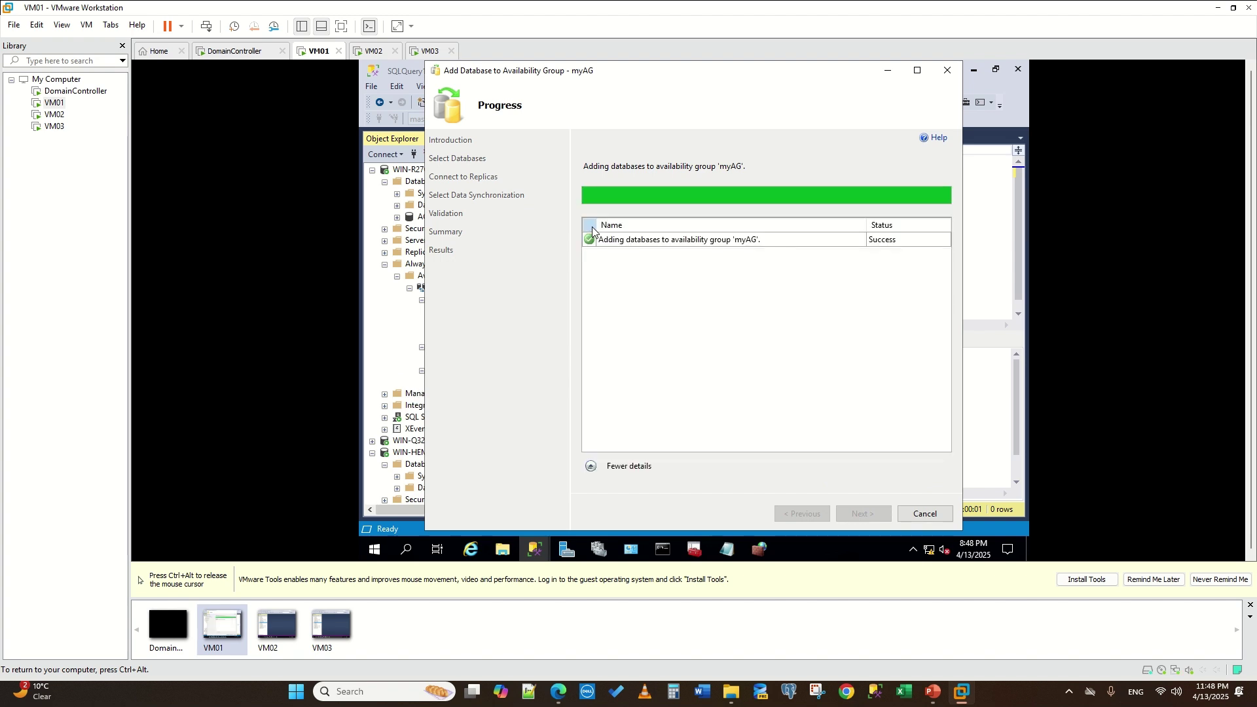
- Close the wizard and expand Management > SQL Server Logs on WIN-HEMKJKL4CJO
{"action": "left_click", "coordinate": [928, 520]}
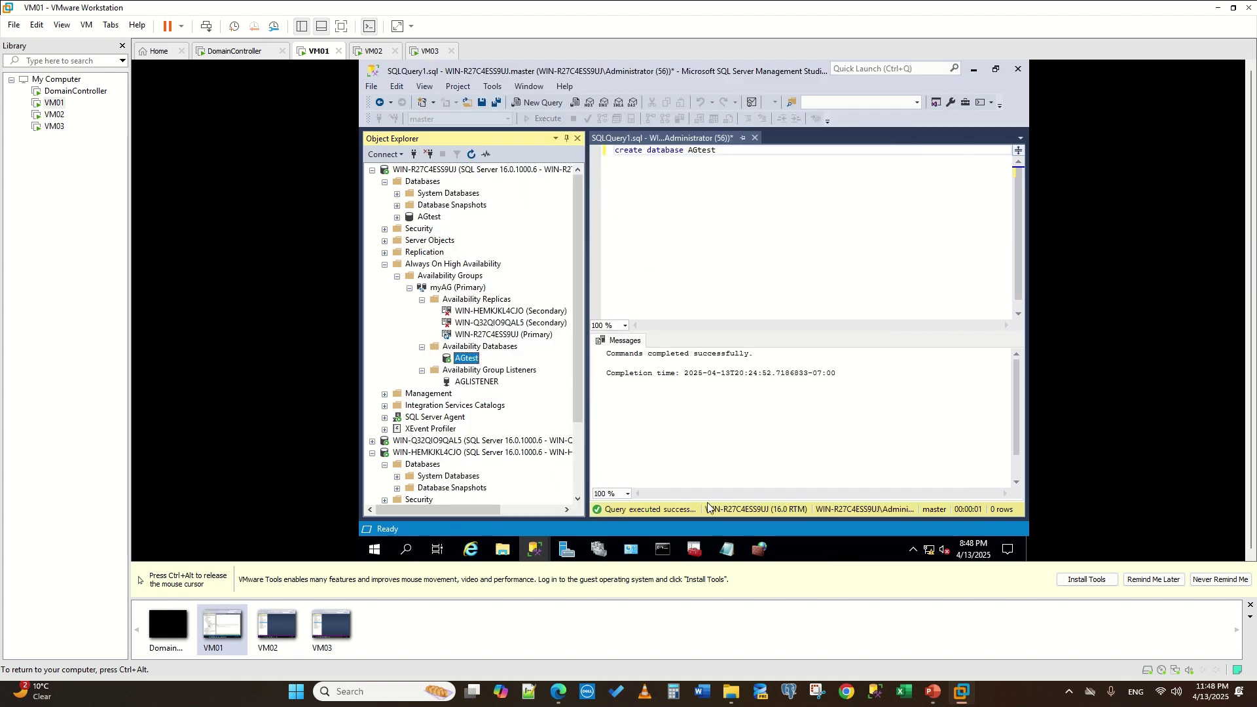
{"action": "left_click", "coordinate": [423, 464]}
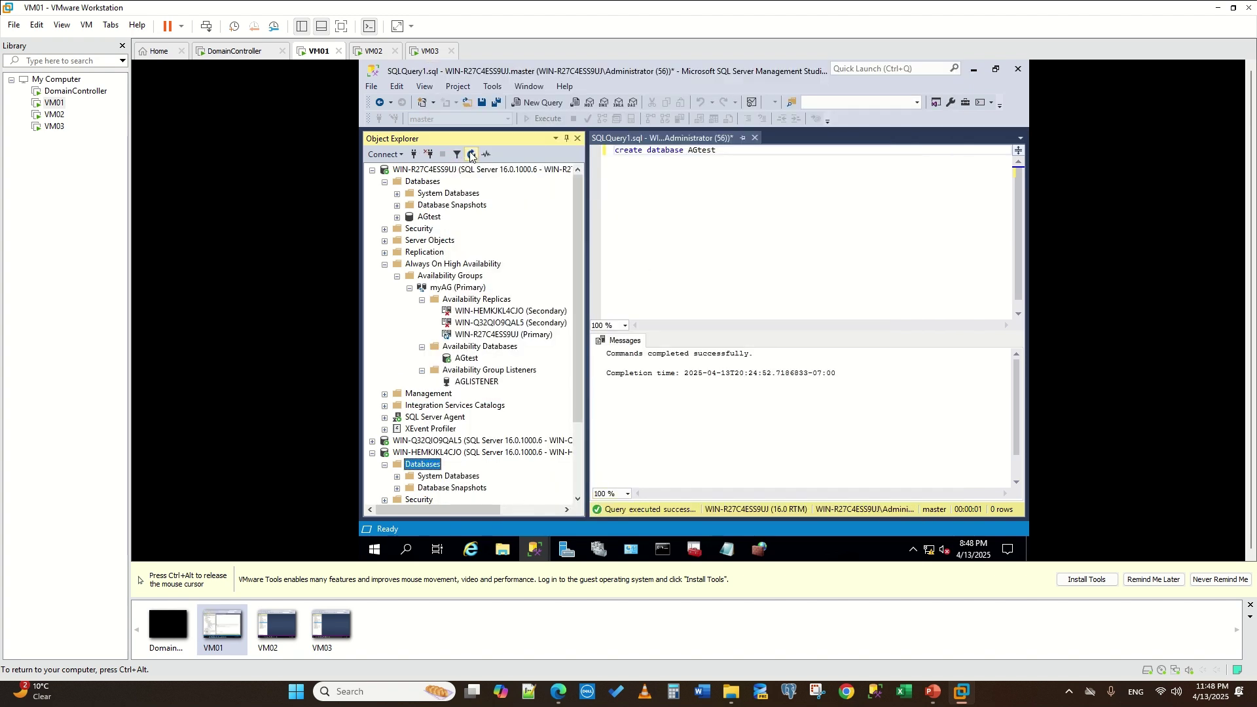
{"action": "scroll", "coordinate": [490, 445], "scroll_direction": "down", "scroll_amount": 3}
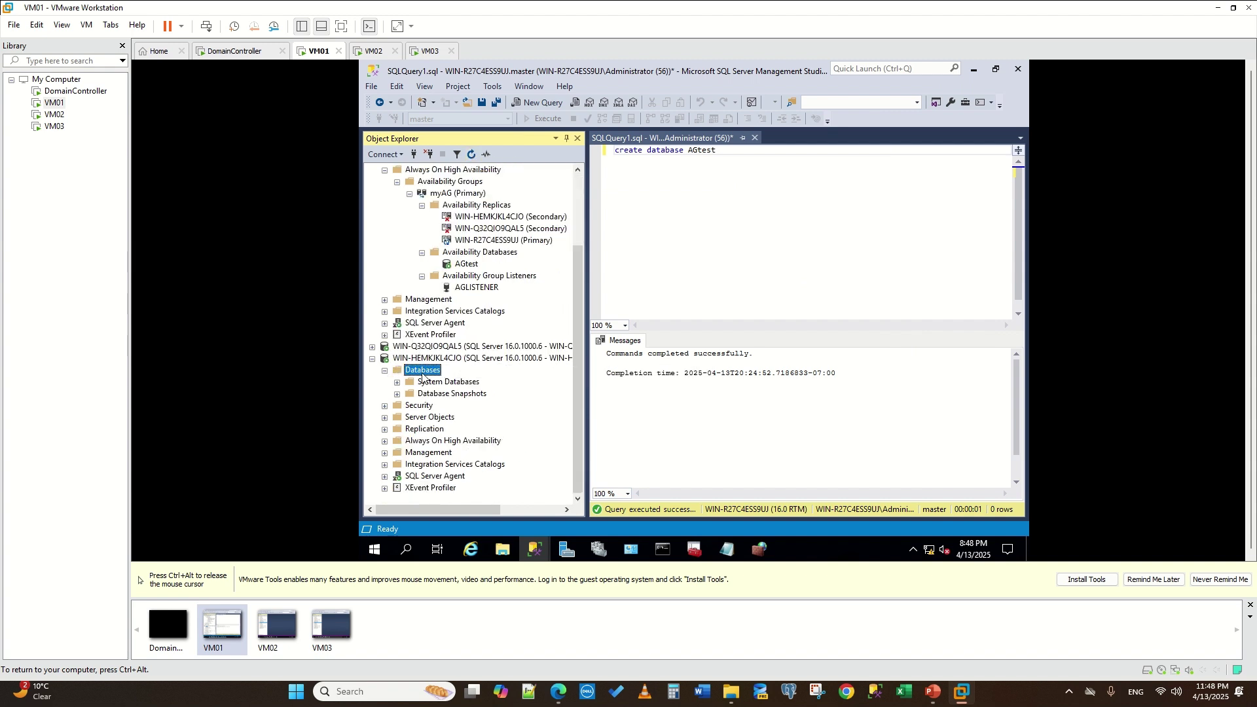
{"action": "scroll", "coordinate": [473, 167], "scroll_direction": "up", "scroll_amount": 1}
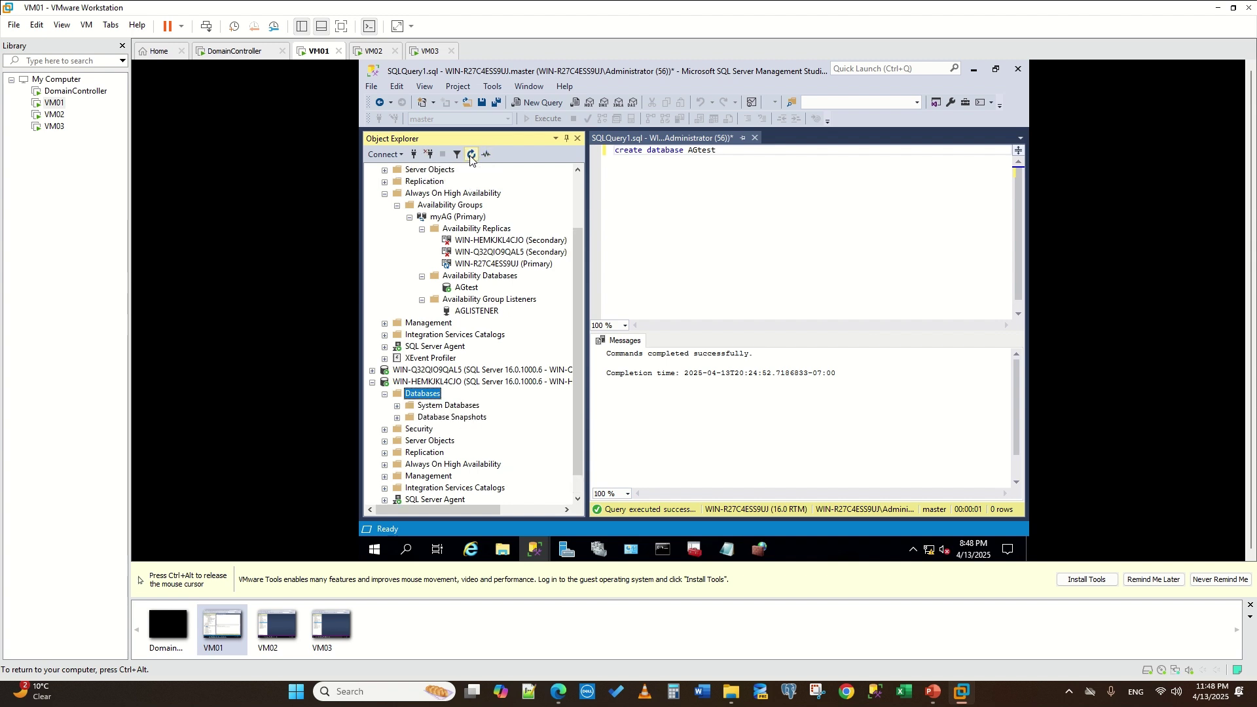
{"action": "scroll", "coordinate": [403, 448], "scroll_direction": "down", "scroll_amount": 1}
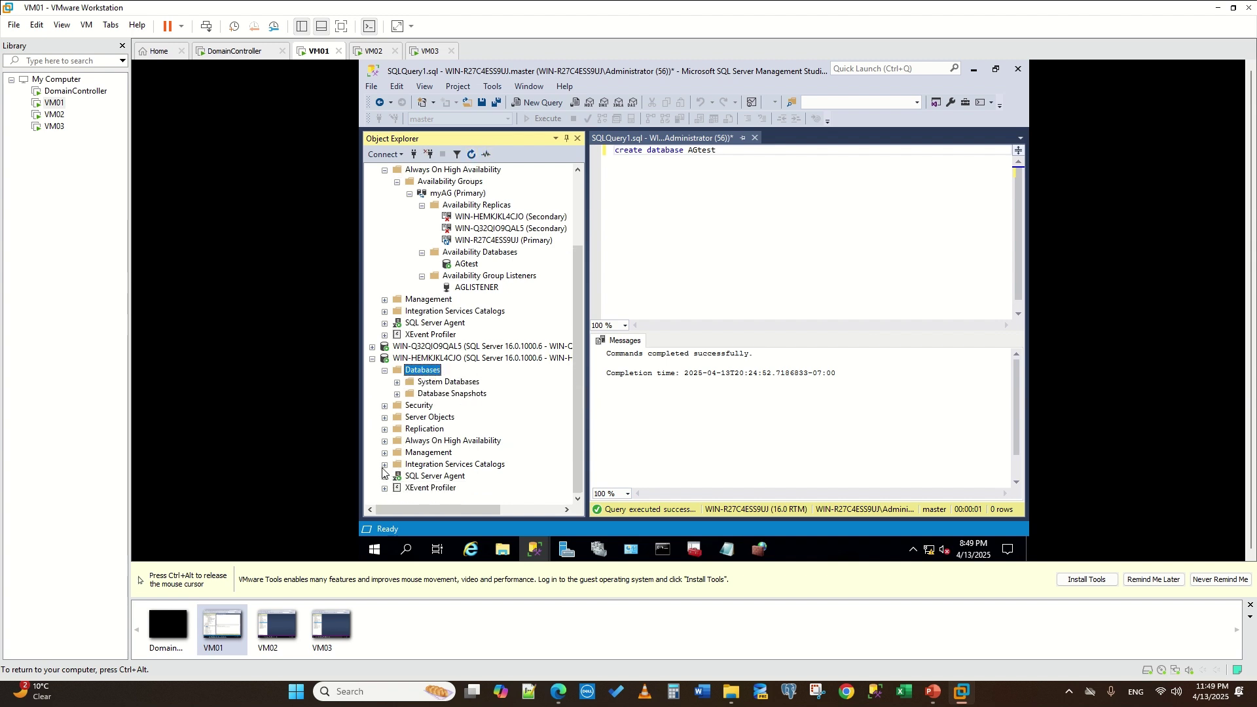
{"action": "left_click", "coordinate": [384, 452]}
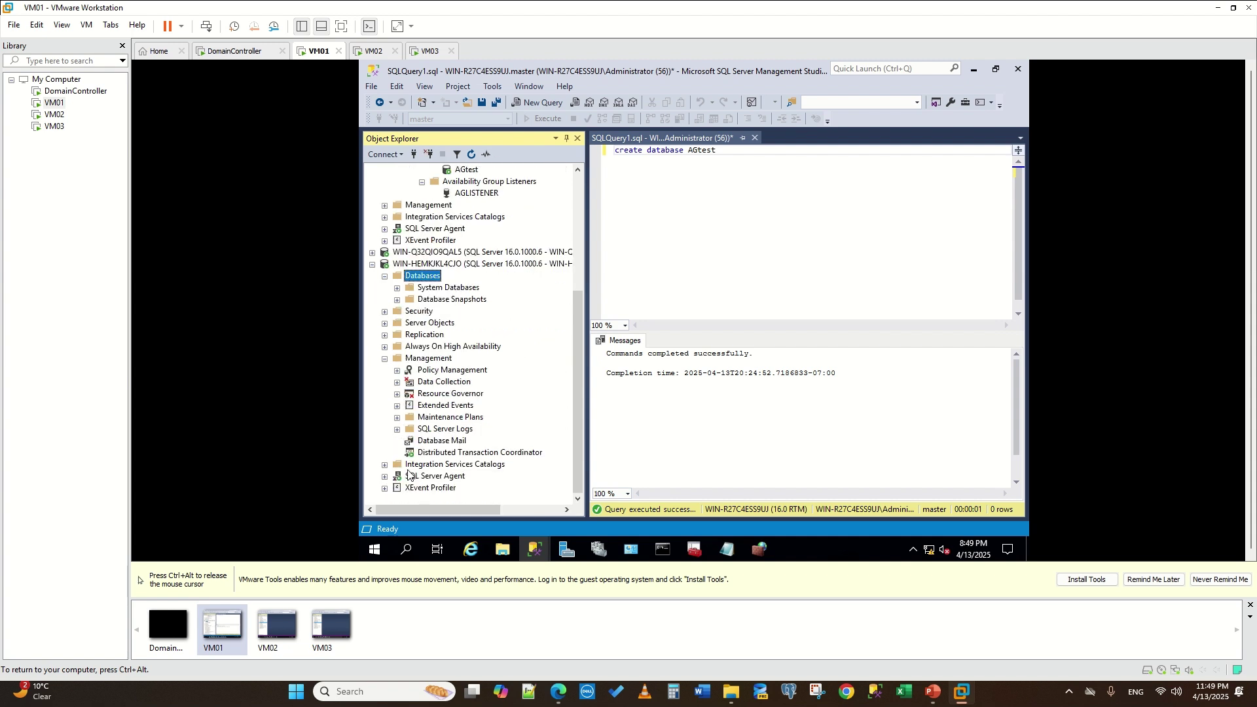
{"action": "left_click", "coordinate": [397, 430]}
- Review WIN-HEMKJKL4CJO's Current log in Log File Viewer after refreshing, then close it
{"action": "double_click", "coordinate": [458, 442]}
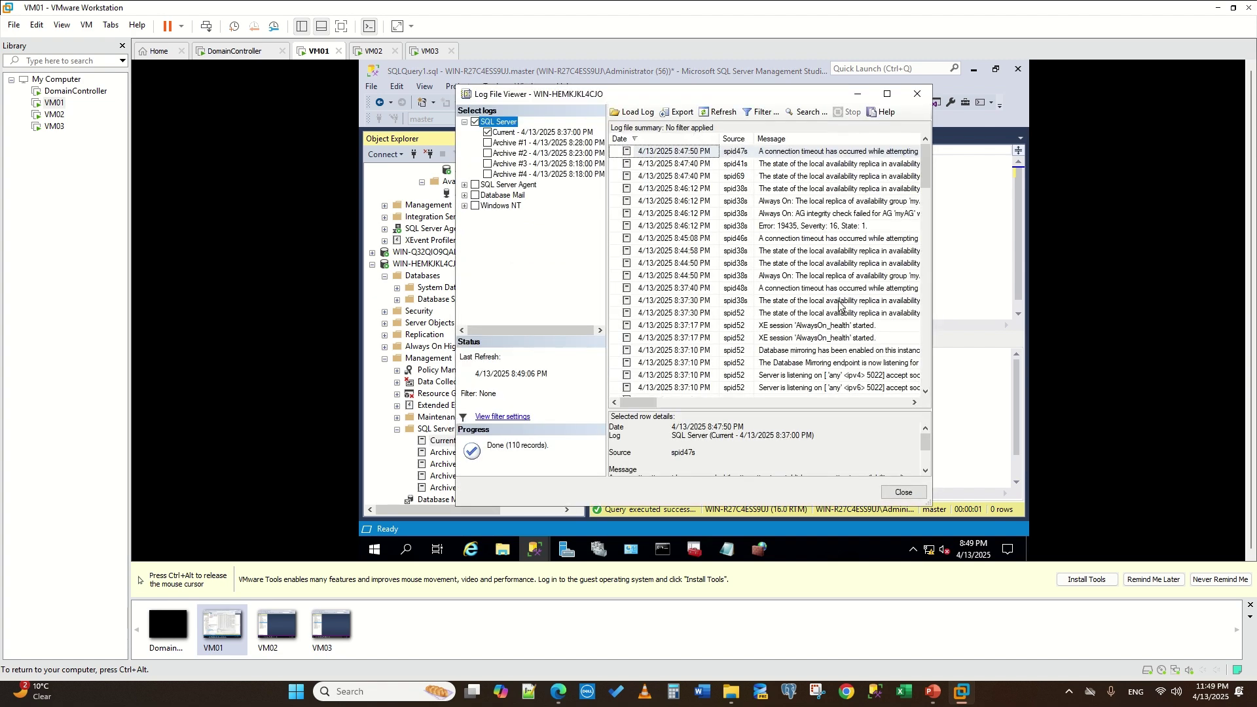
{"action": "left_click", "coordinate": [887, 93]}
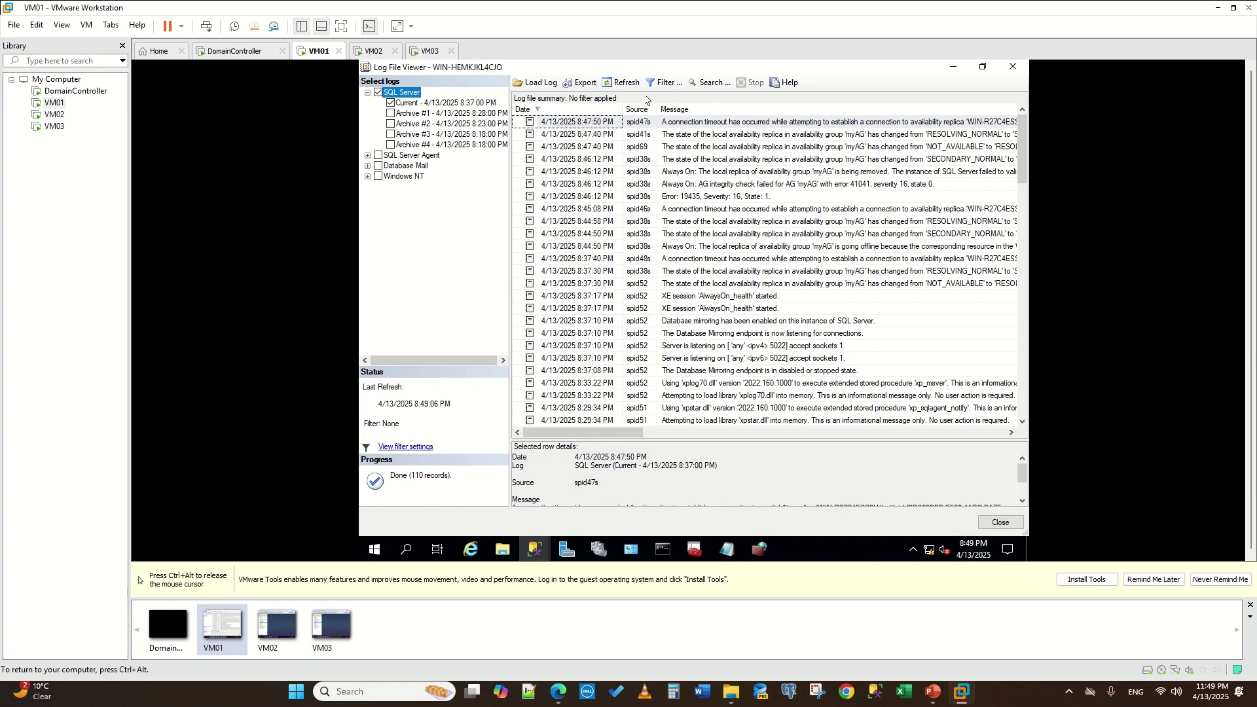
{"action": "left_click", "coordinate": [622, 84]}
{"action": "scroll", "coordinate": [661, 295], "scroll_direction": "down", "scroll_amount": 1}
{"action": "scroll", "coordinate": [694, 489], "scroll_direction": "down", "scroll_amount": 2}
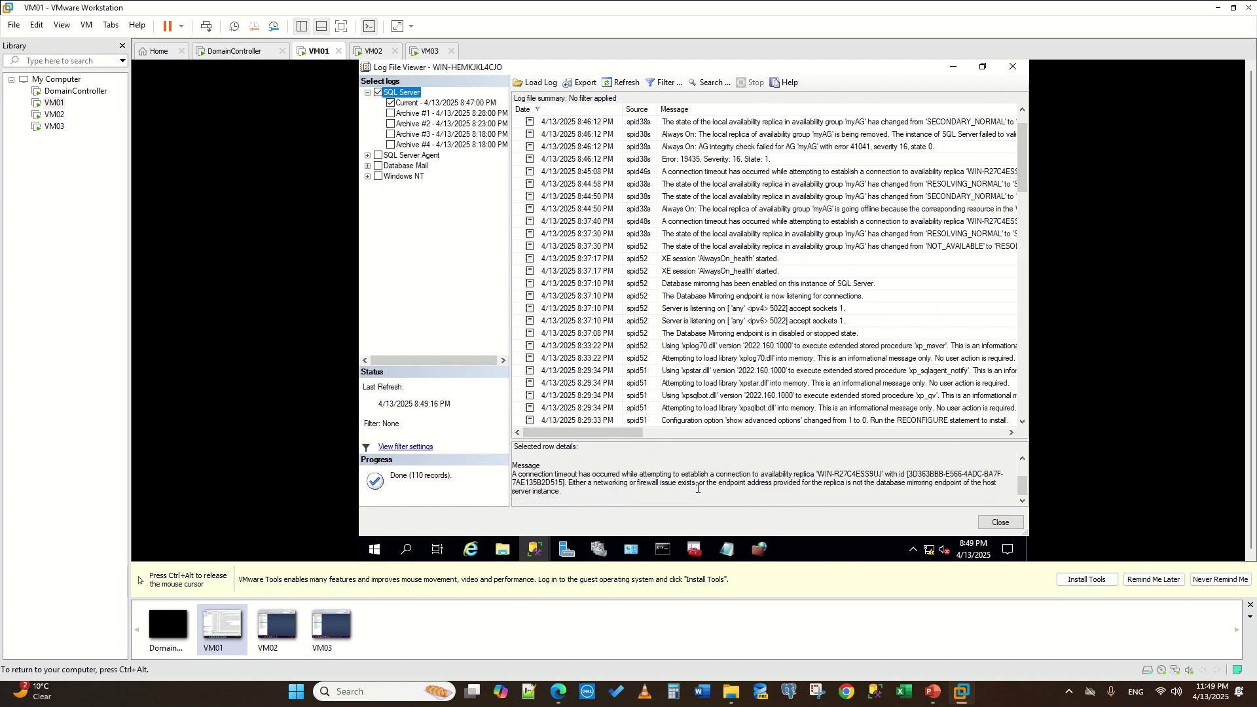
{"action": "left_click", "coordinate": [1013, 66]}
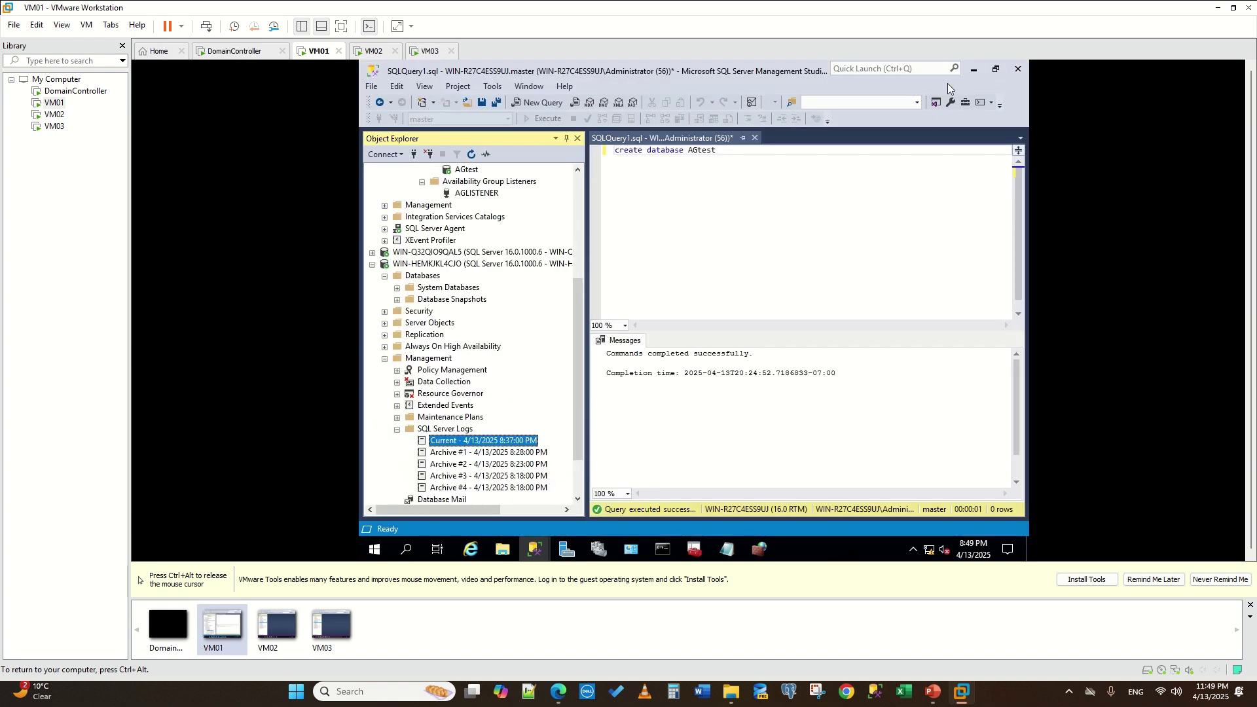
- Delete availability group myAG
{"action": "scroll", "coordinate": [531, 324], "scroll_direction": "up", "scroll_amount": 5}
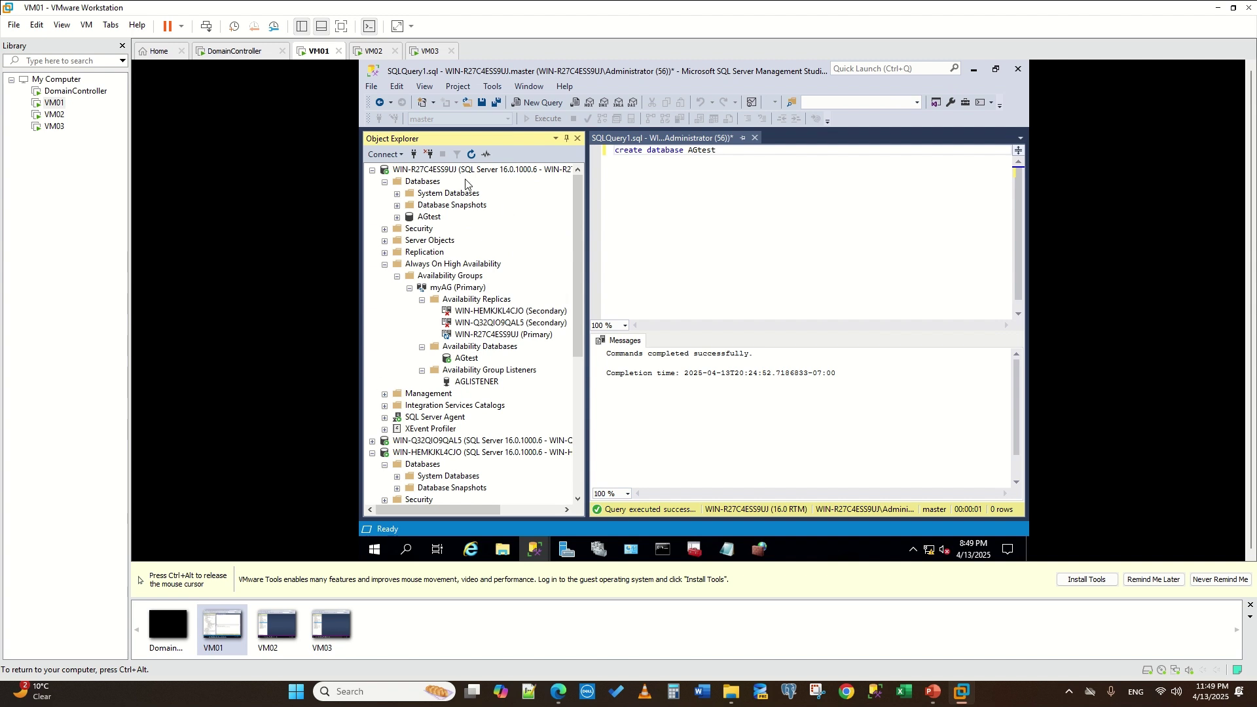
{"action": "right_click", "coordinate": [447, 288]}
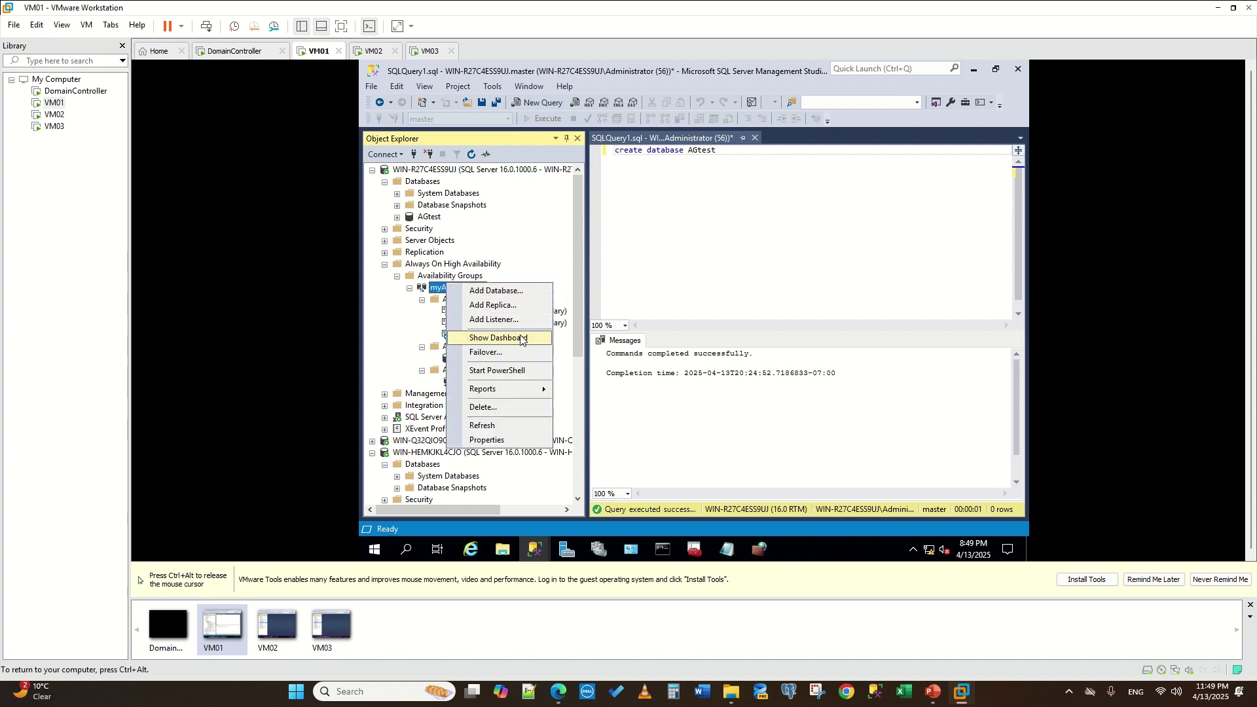
{"action": "left_click", "coordinate": [501, 407]}
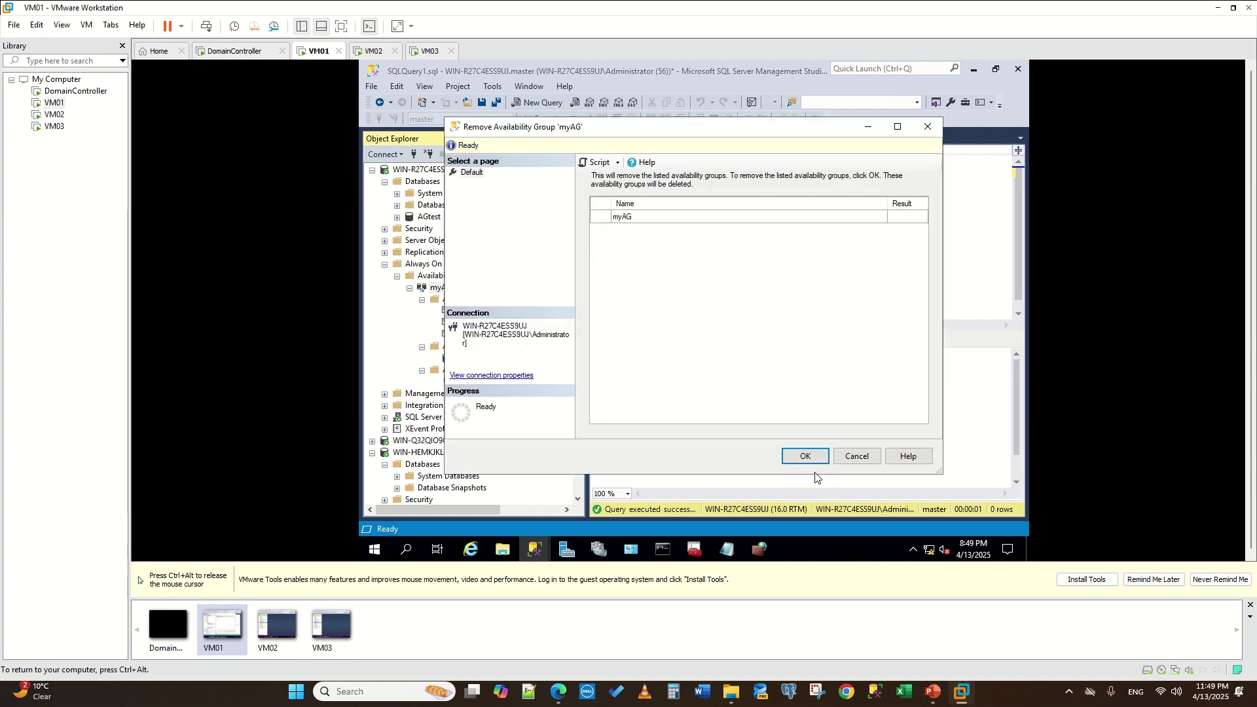
{"action": "left_click", "coordinate": [805, 456]}
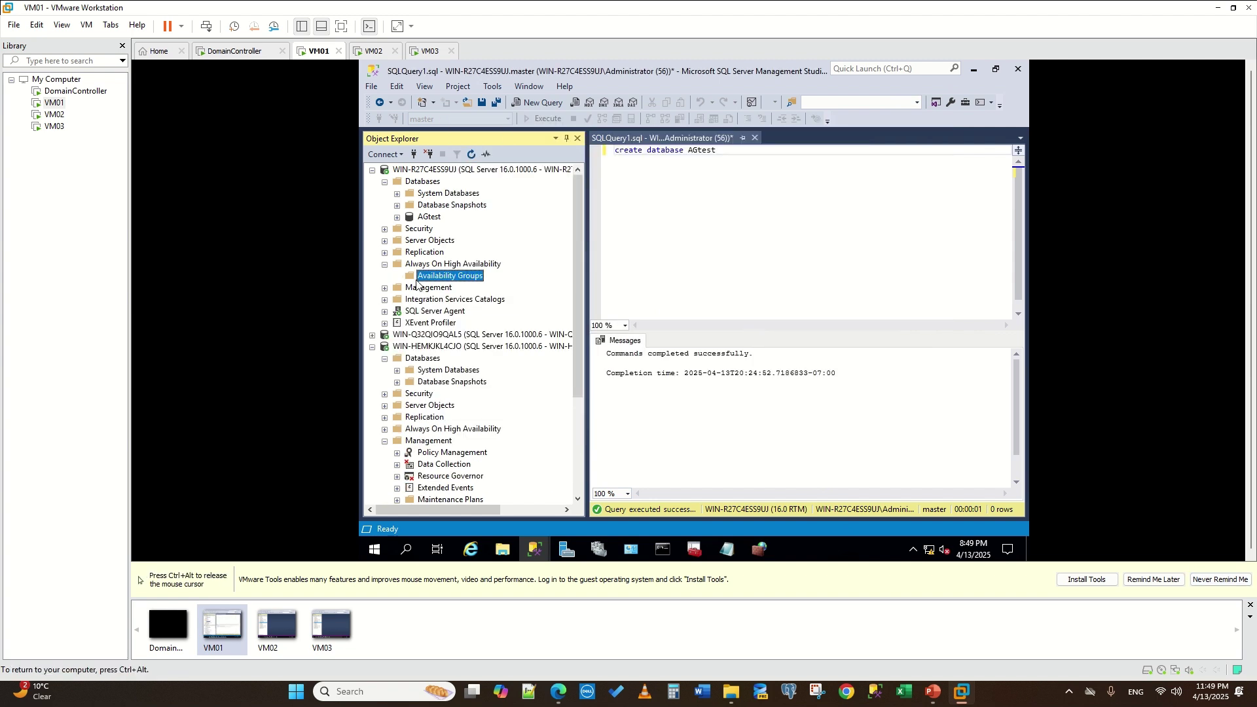
- Refresh the tree and verify WIN-HEMKJKL4CJO's Availability Groups folder is empty
{"action": "left_click", "coordinate": [423, 181]}
{"action": "left_click", "coordinate": [472, 154]}
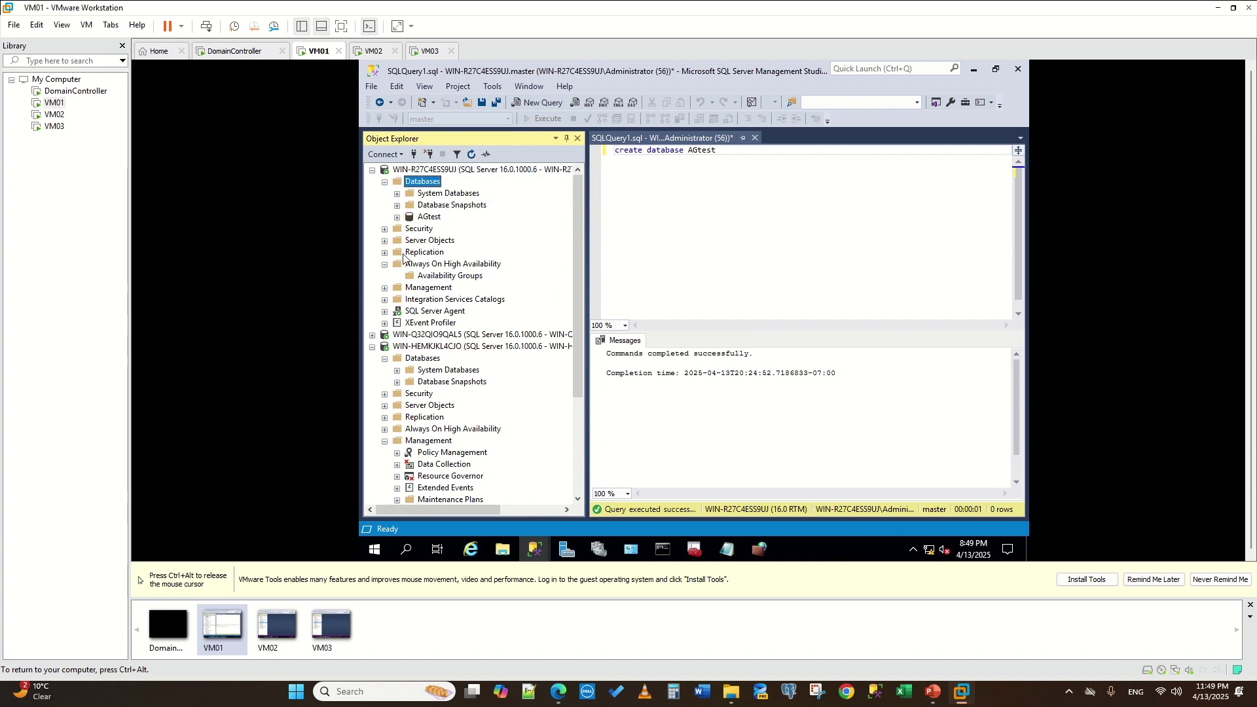
{"action": "left_click", "coordinate": [423, 265]}
{"action": "left_click", "coordinate": [472, 154]}
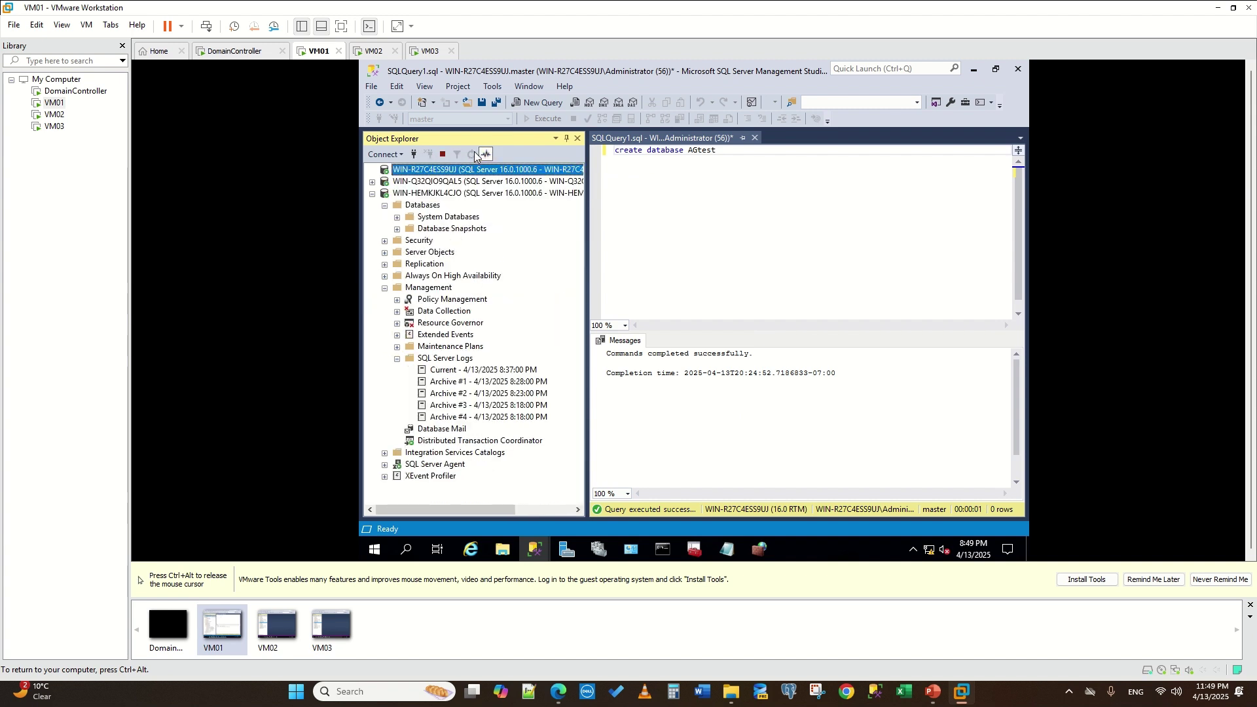
{"action": "scroll", "coordinate": [436, 330], "scroll_direction": "down", "scroll_amount": 3}
{"action": "scroll", "coordinate": [436, 329], "scroll_direction": "up", "scroll_amount": 1}
{"action": "scroll", "coordinate": [435, 334], "scroll_direction": "down", "scroll_amount": 1}
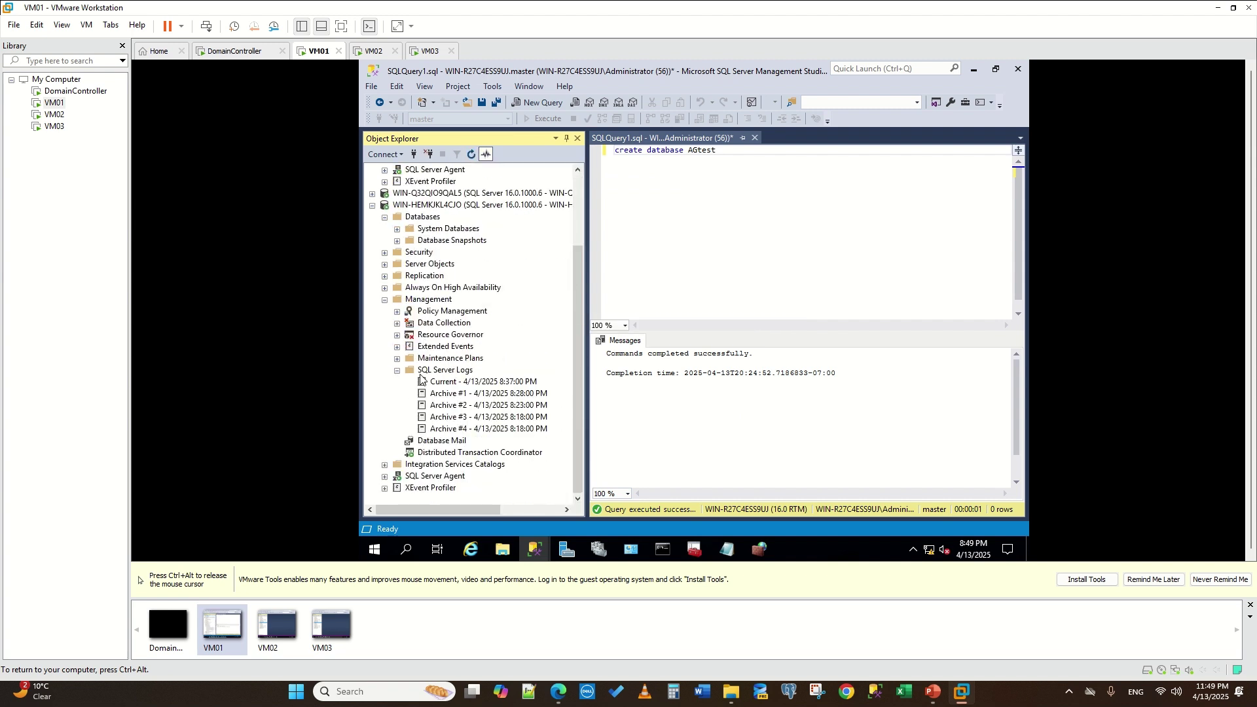
{"action": "left_click", "coordinate": [385, 288]}
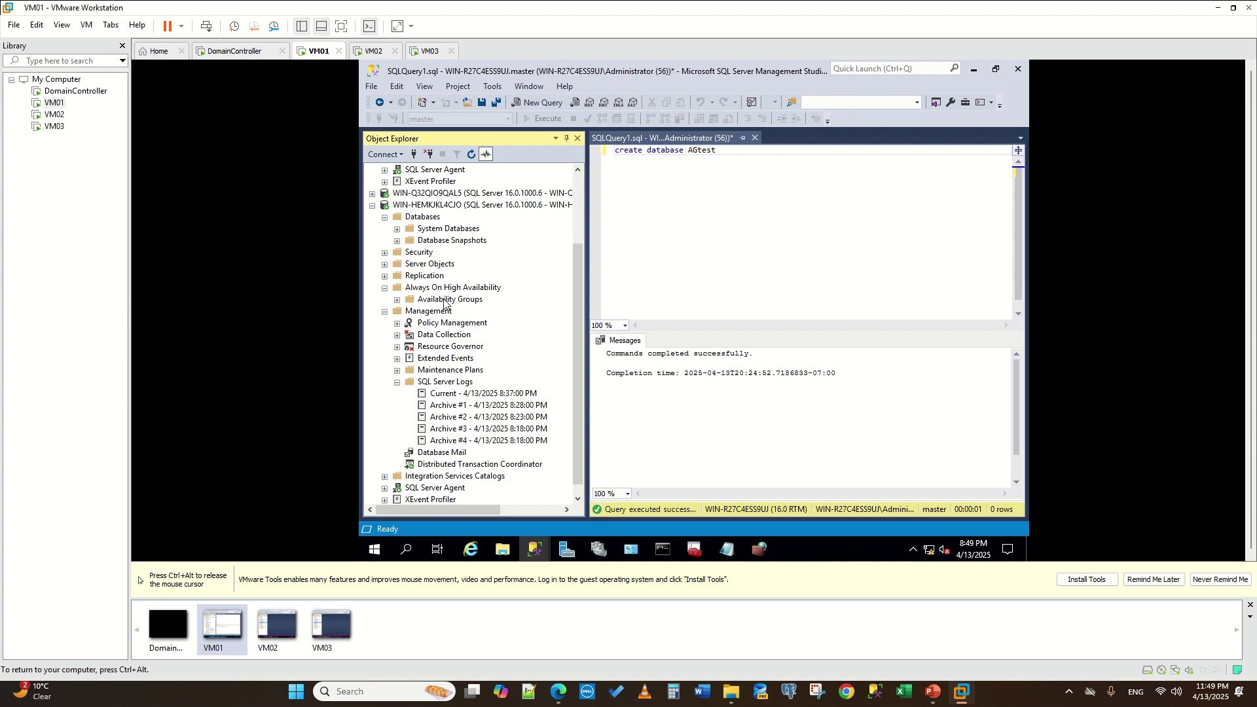
{"action": "left_click", "coordinate": [449, 299]}
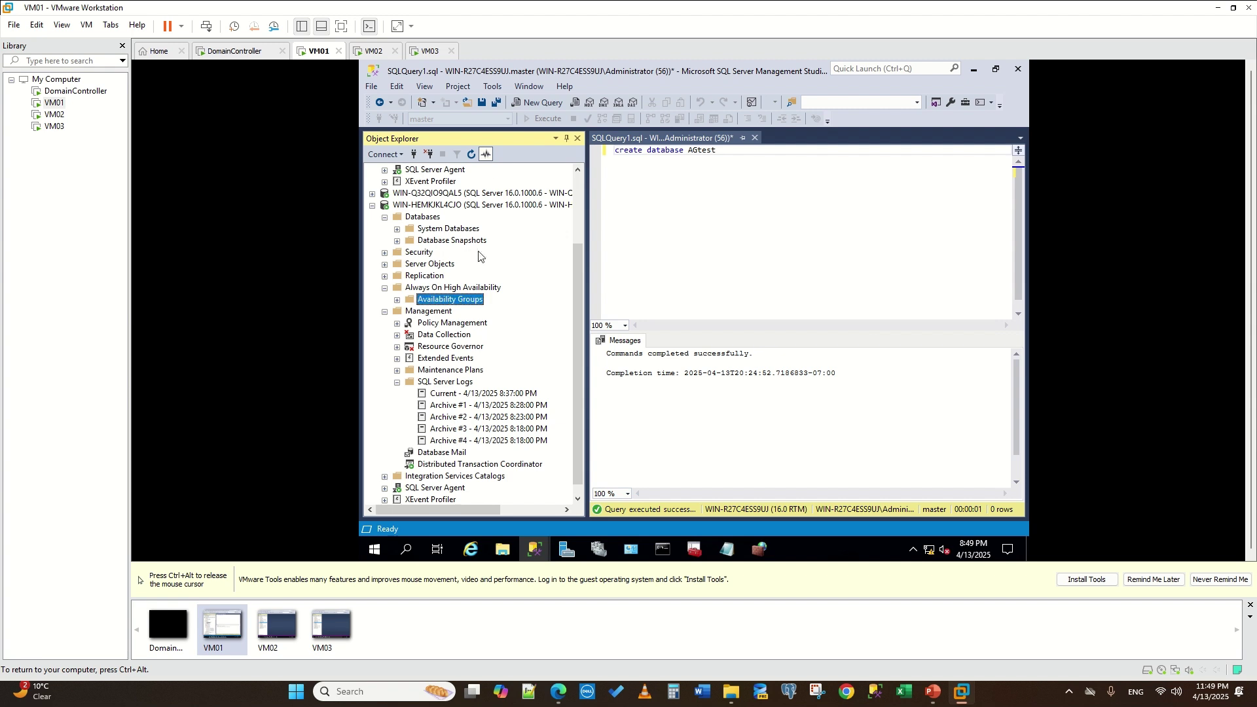
{"action": "left_click", "coordinate": [397, 300]}
{"action": "scroll", "coordinate": [461, 293], "scroll_direction": "up", "scroll_amount": 3}
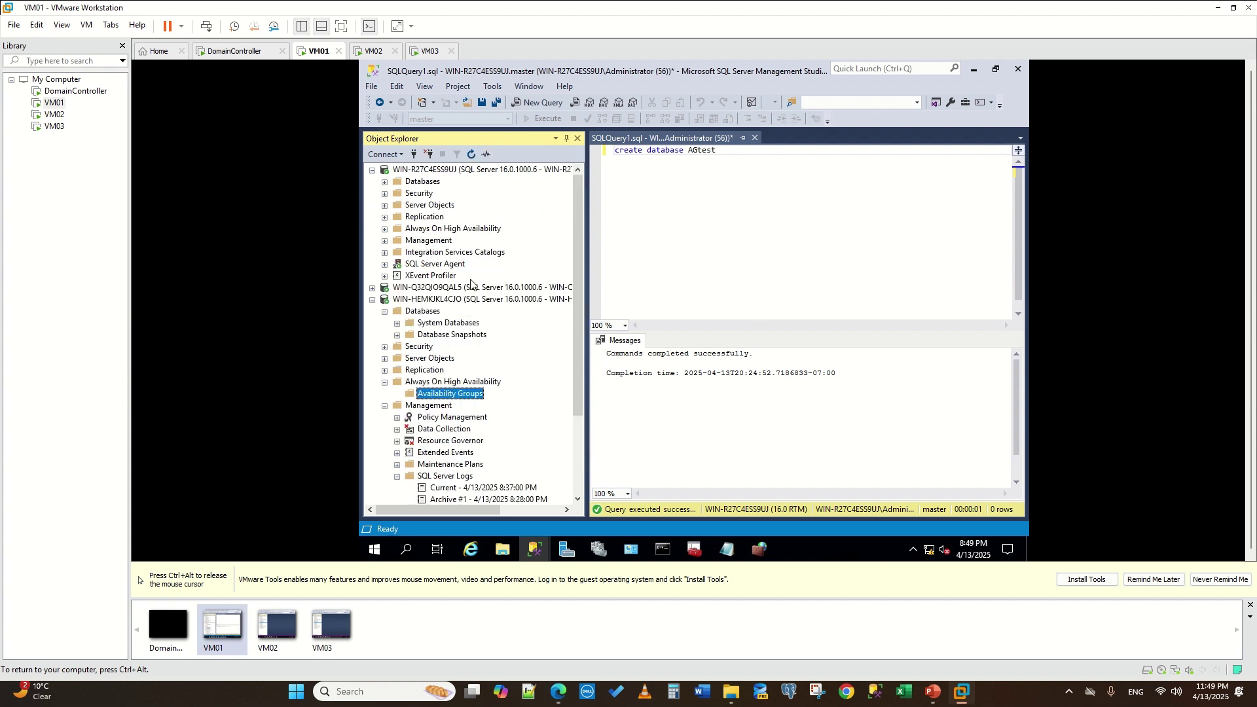
- Launch the New Availability Group Wizard, name the group myAGNew, and include the AGtest database
{"action": "right_click", "coordinate": [425, 230]}
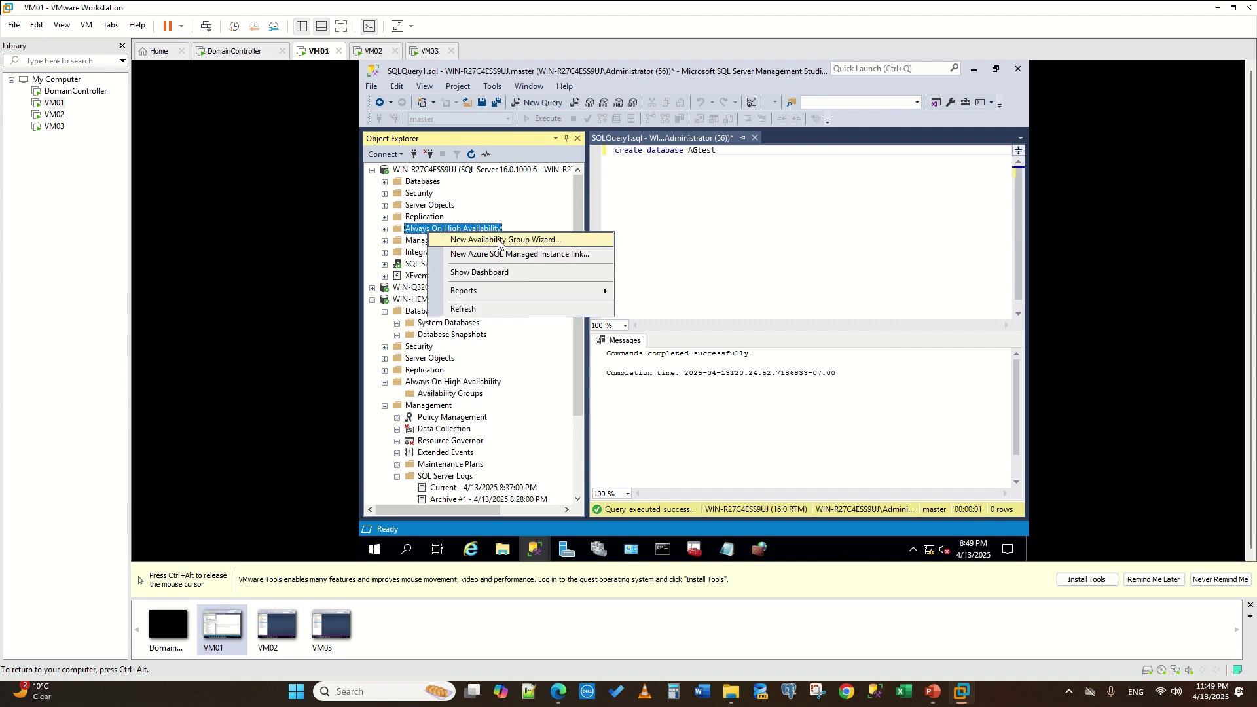
{"action": "left_click", "coordinate": [499, 244]}
{"action": "left_click", "coordinate": [863, 517]}
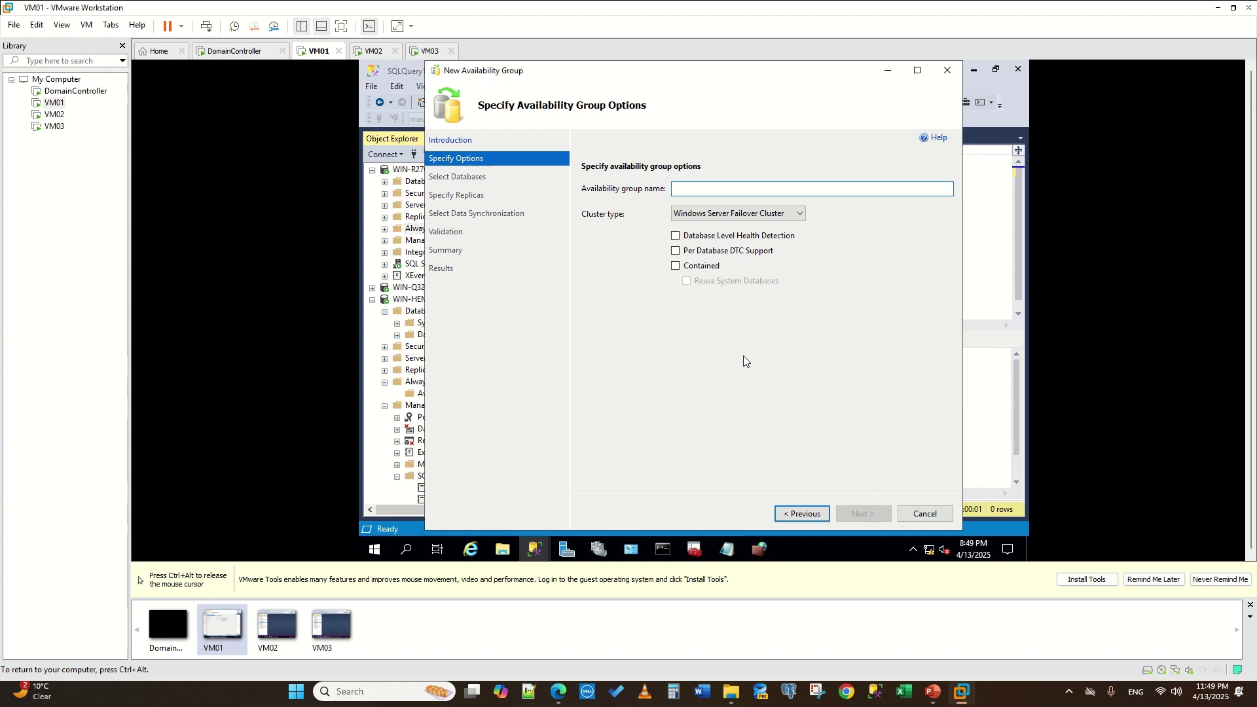
{"action": "type", "text": "myAGNew"}
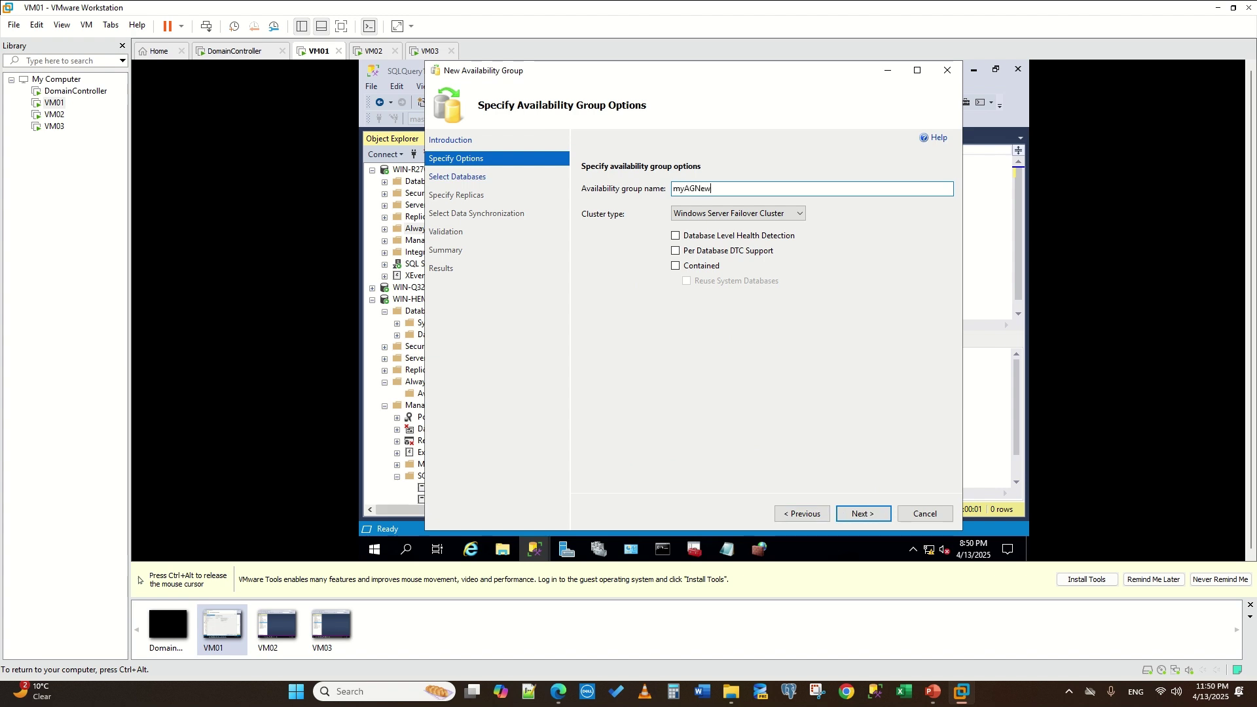
{"action": "left_click", "coordinate": [854, 511]}
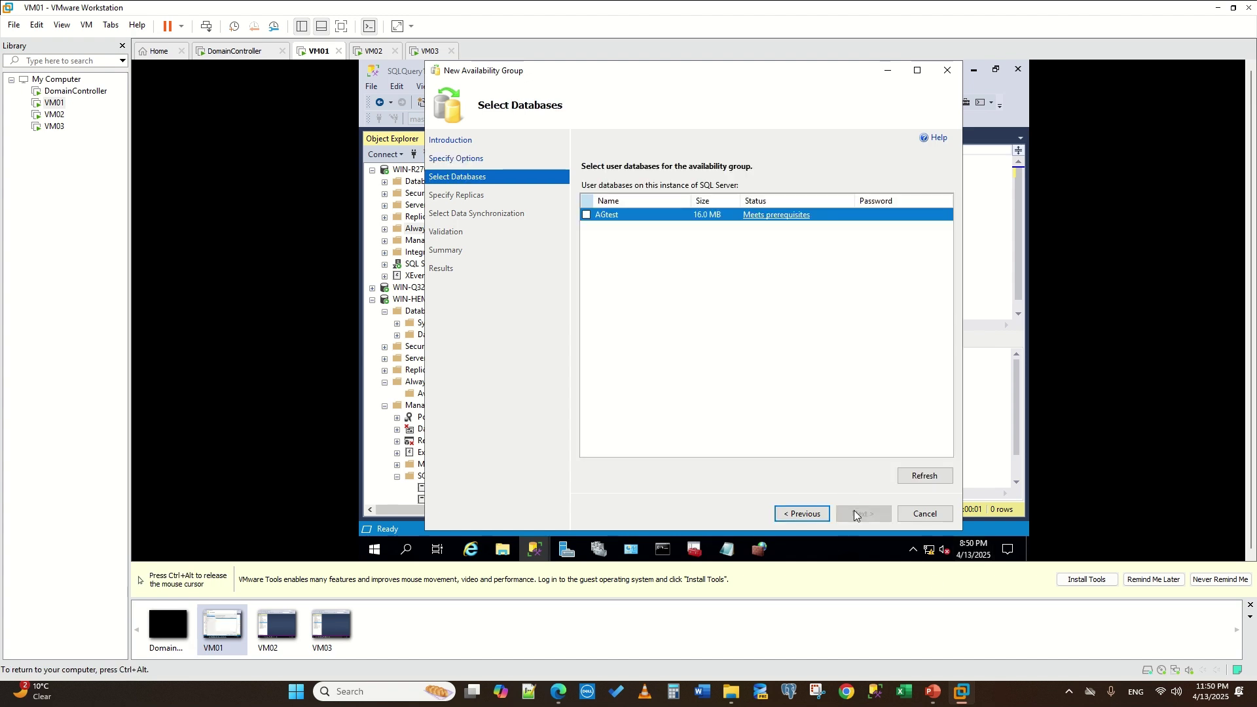
{"action": "left_click", "coordinate": [587, 215]}
{"action": "left_click", "coordinate": [866, 514]}
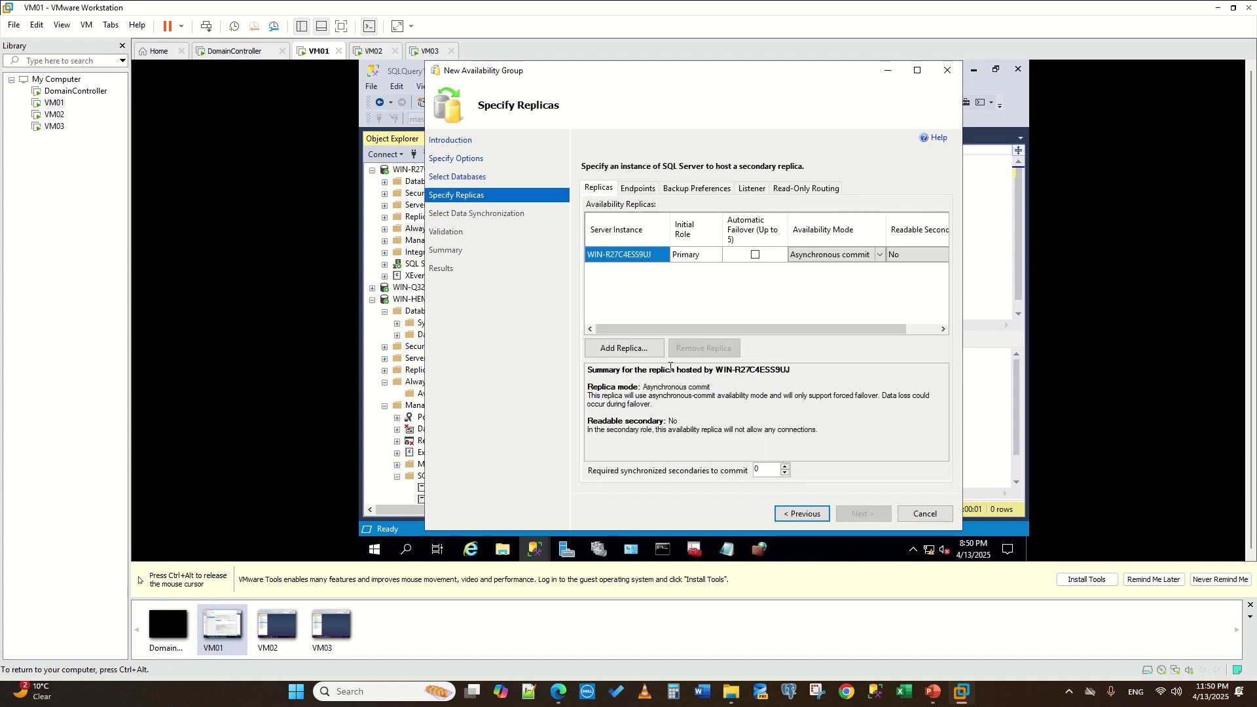
- Add WIN-Q32QIO9QAL5 and WIN-HEMKJKL4CJO as secondary replicas
{"action": "left_click", "coordinate": [611, 356]}
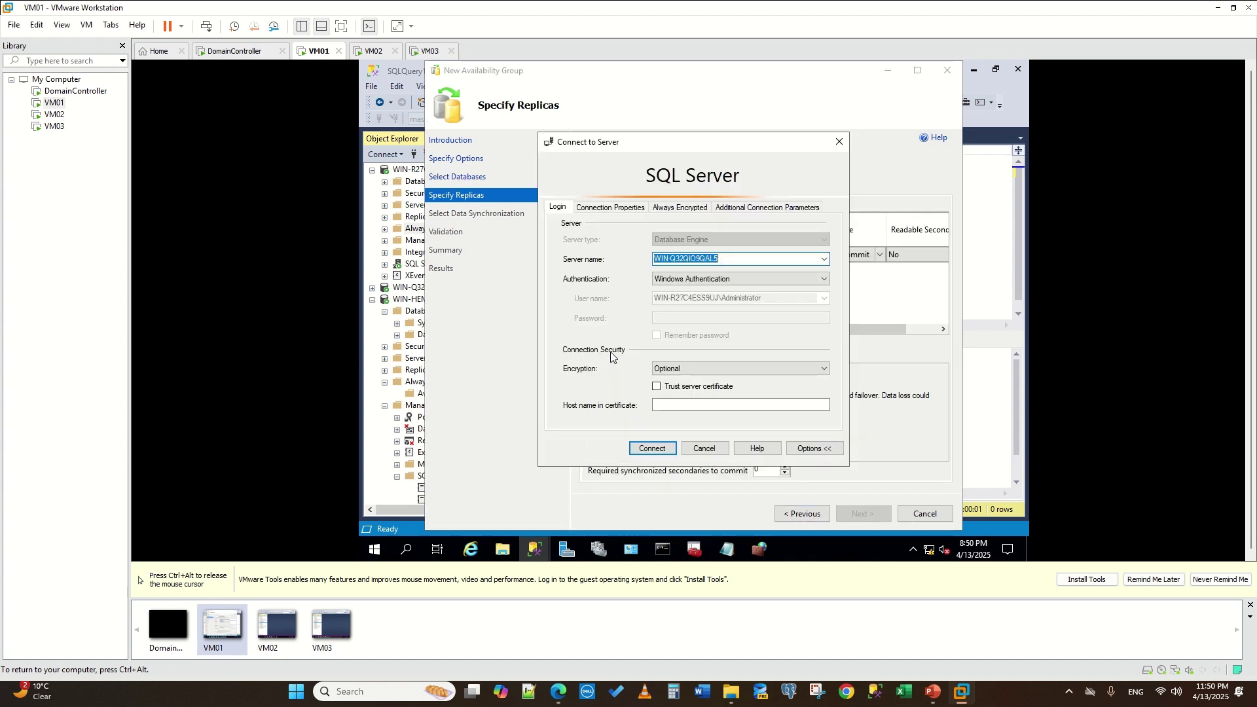
{"action": "left_click", "coordinate": [724, 558]}
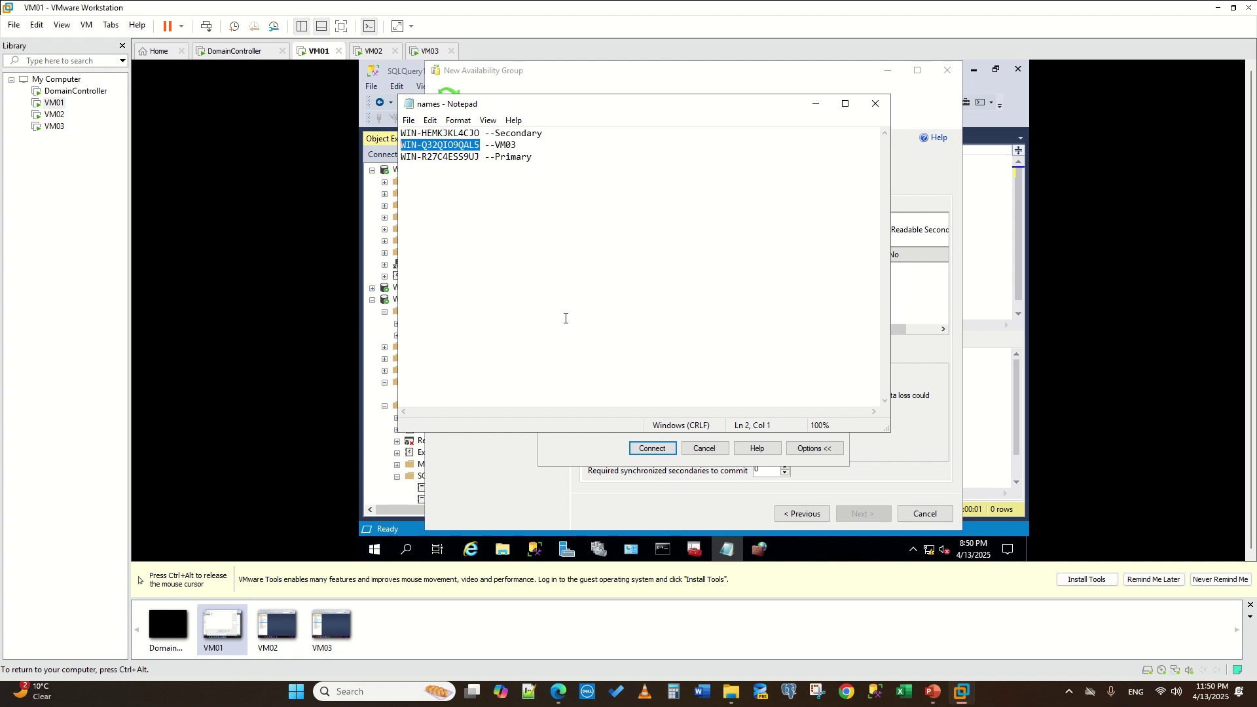
{"action": "left_click", "coordinate": [728, 553]}
{"action": "type", "text": "WIN-Q32QIO9QAL5"}
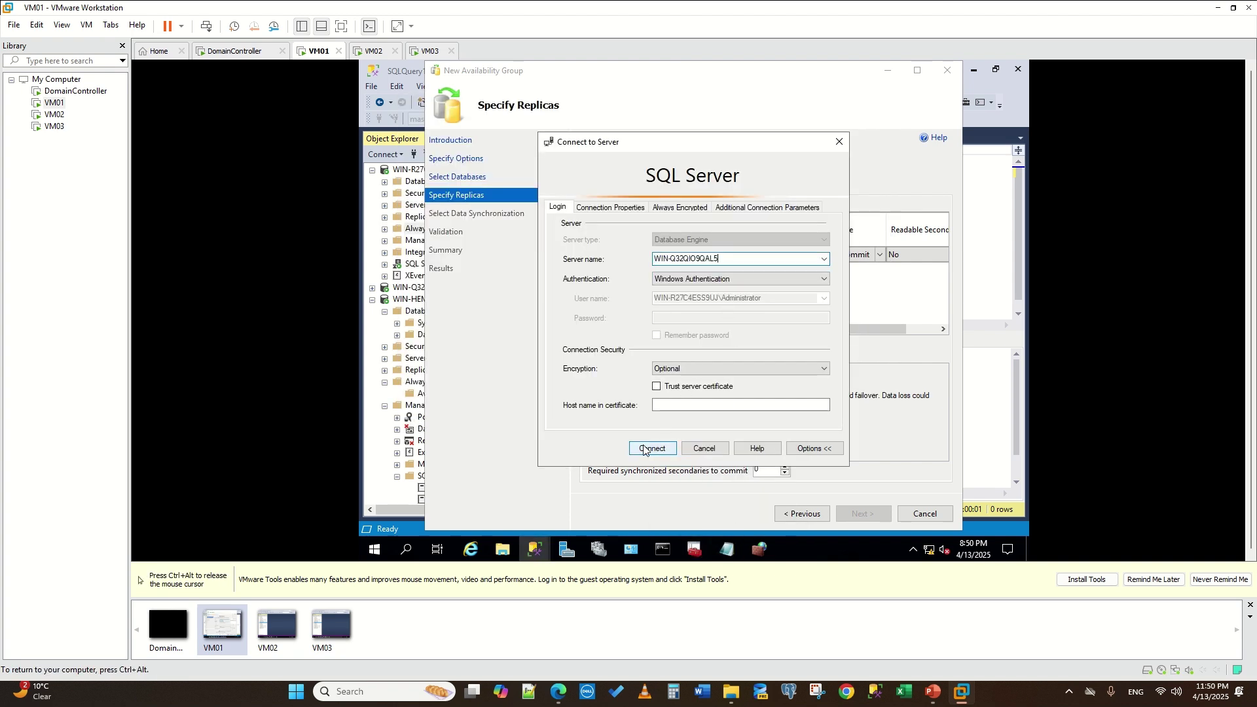
{"action": "left_click", "coordinate": [644, 449]}
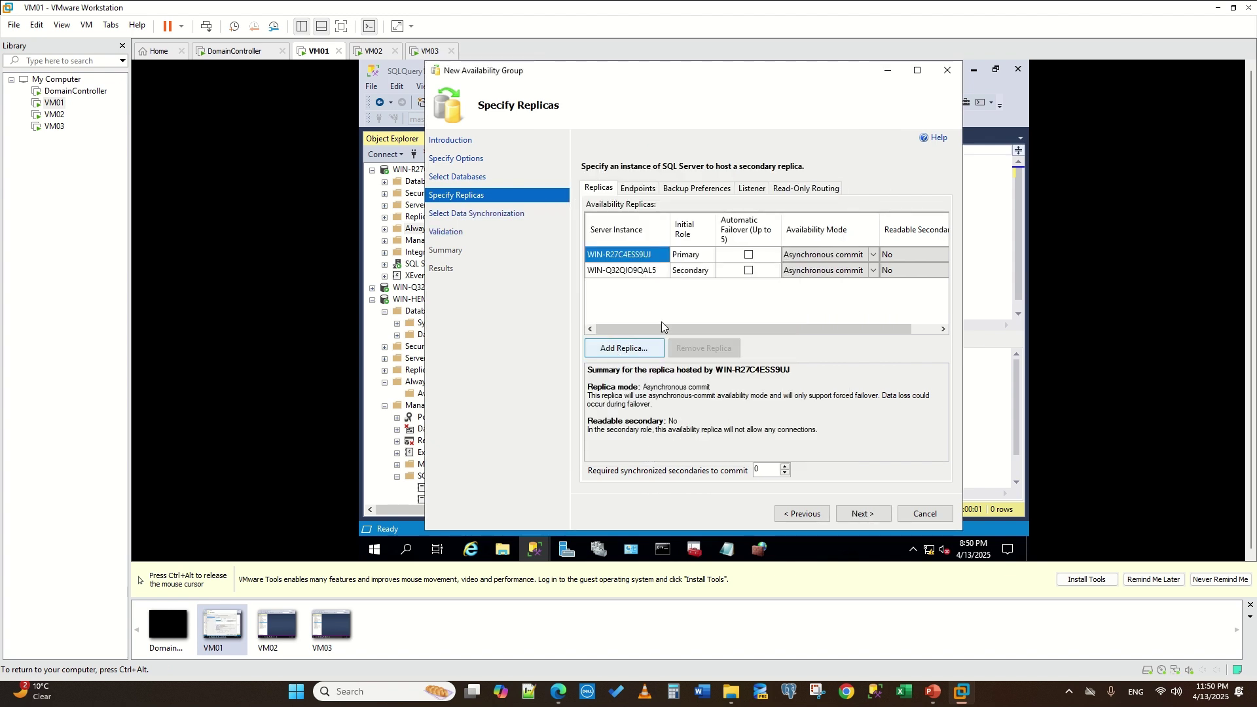
{"action": "left_click", "coordinate": [655, 347]}
{"action": "left_click", "coordinate": [823, 259]}
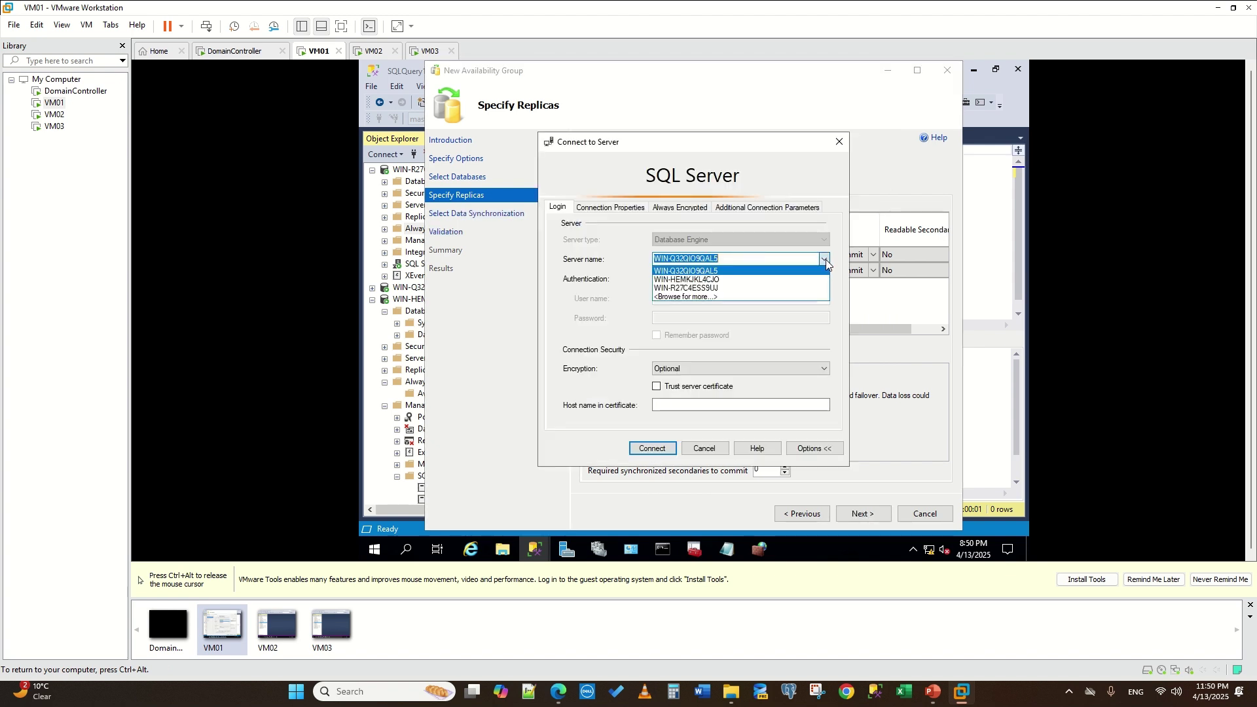
{"action": "left_click", "coordinate": [769, 280]}
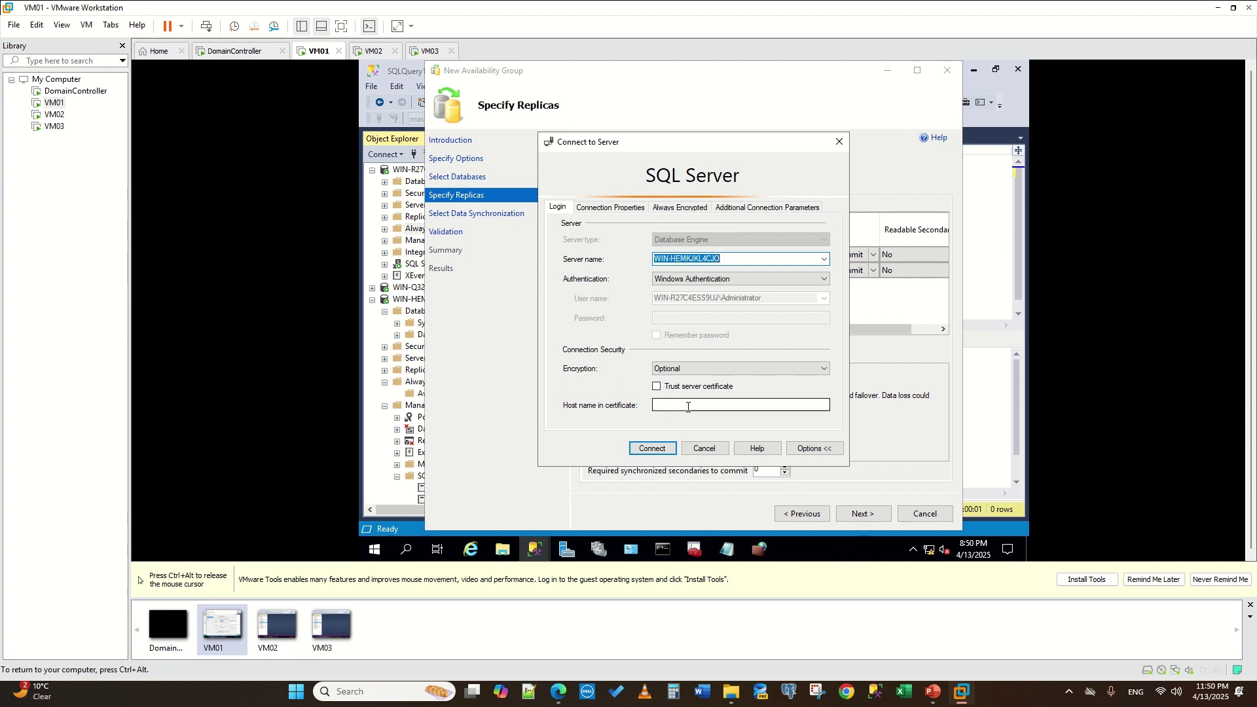
{"action": "left_click", "coordinate": [653, 448]}
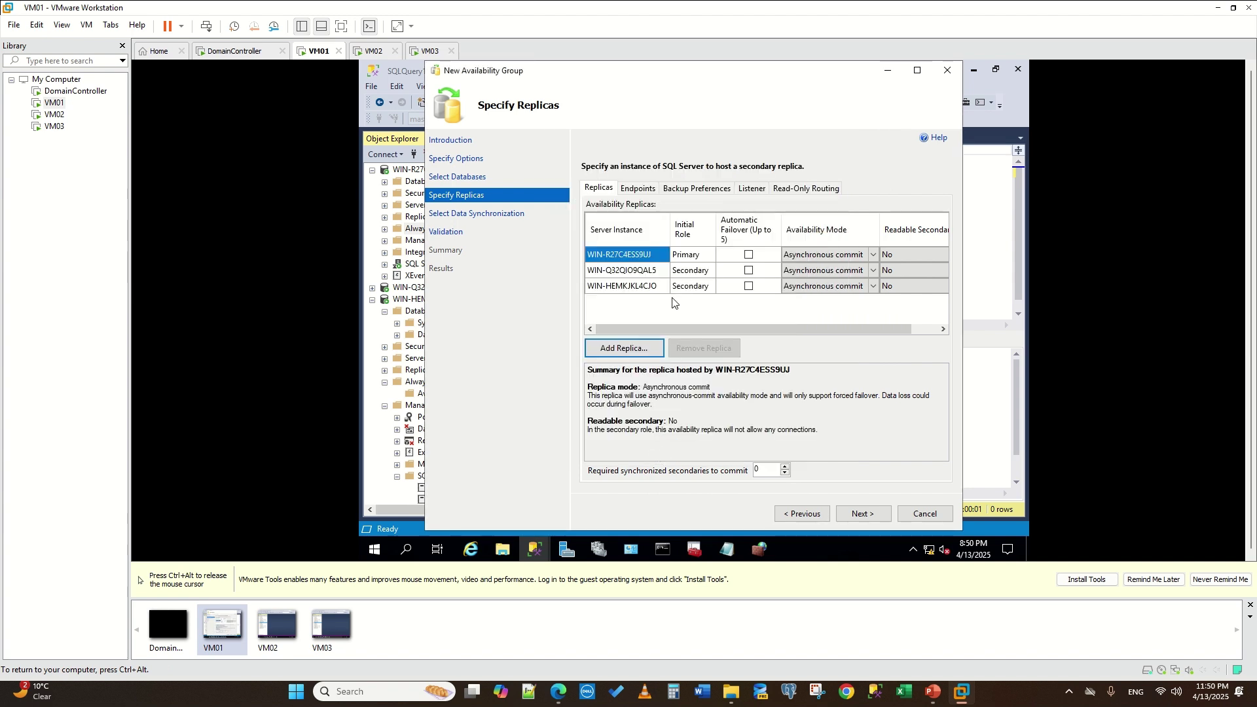
- Enable automatic failover for the primary and WIN-HEMKJKL4CJO, making WIN-HEMKJKL4CJO read-intent-only readable
{"action": "left_click", "coordinate": [749, 287]}
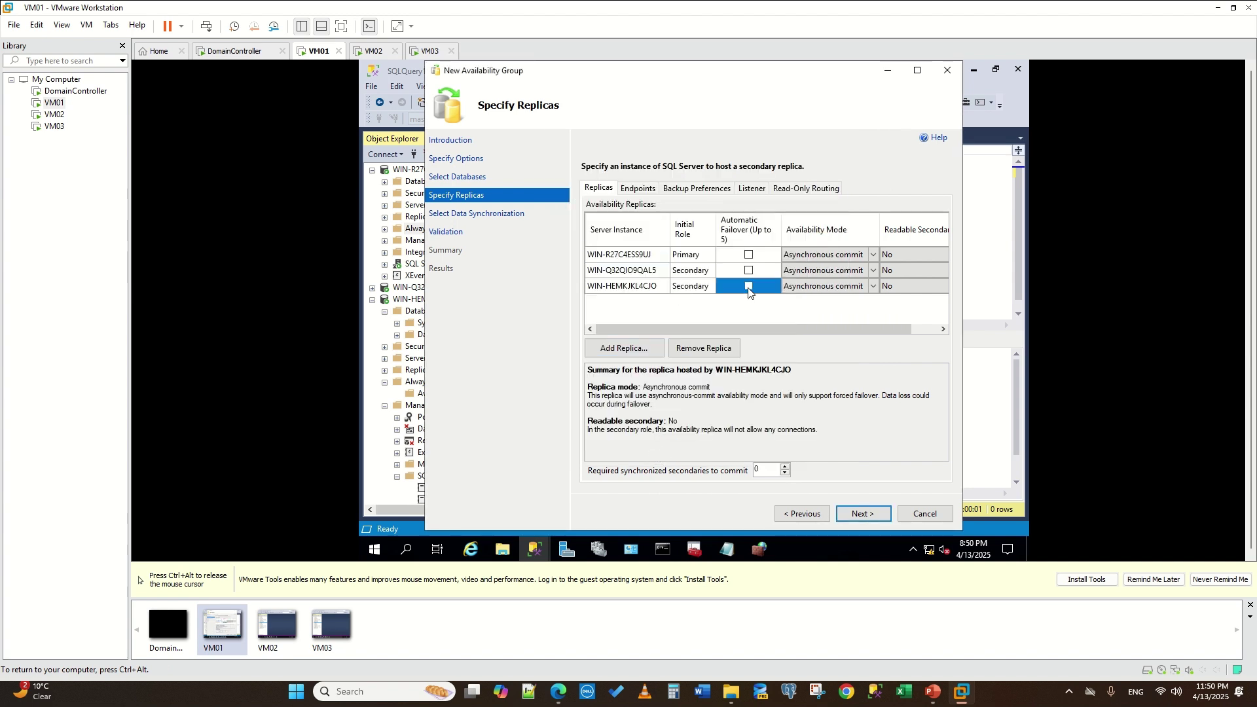
{"action": "left_click", "coordinate": [749, 255]}
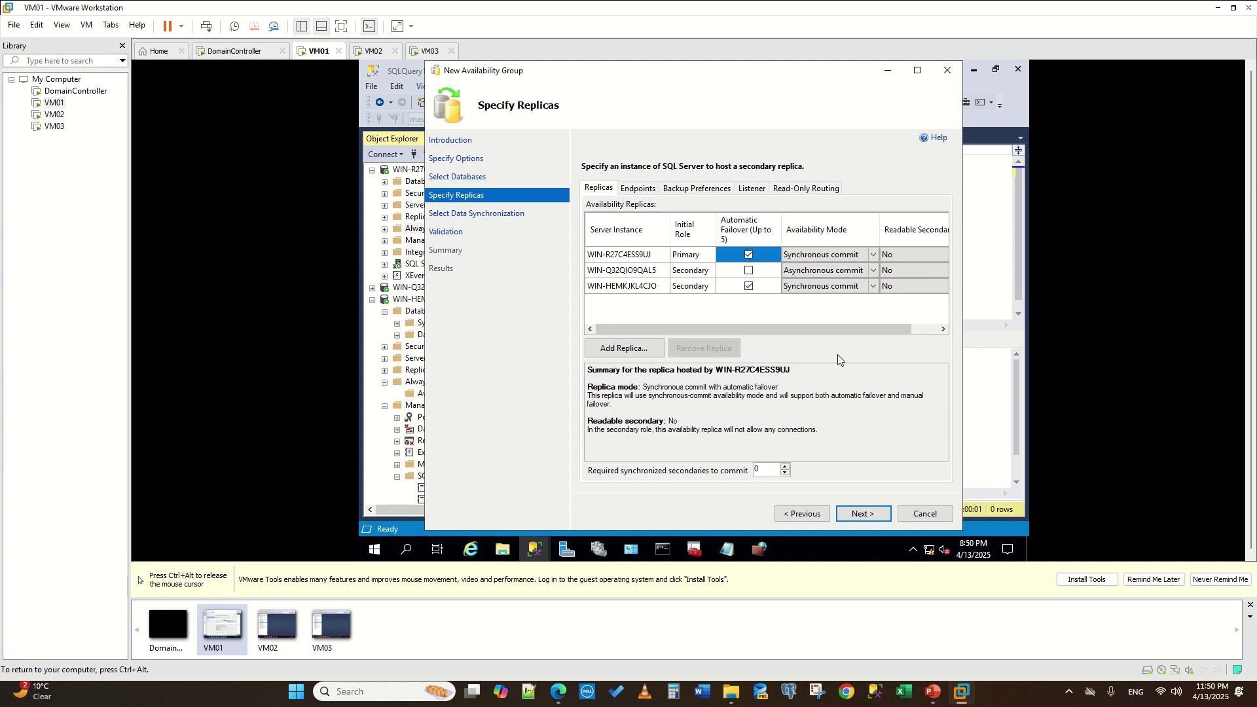
{"action": "left_click", "coordinate": [933, 274]}
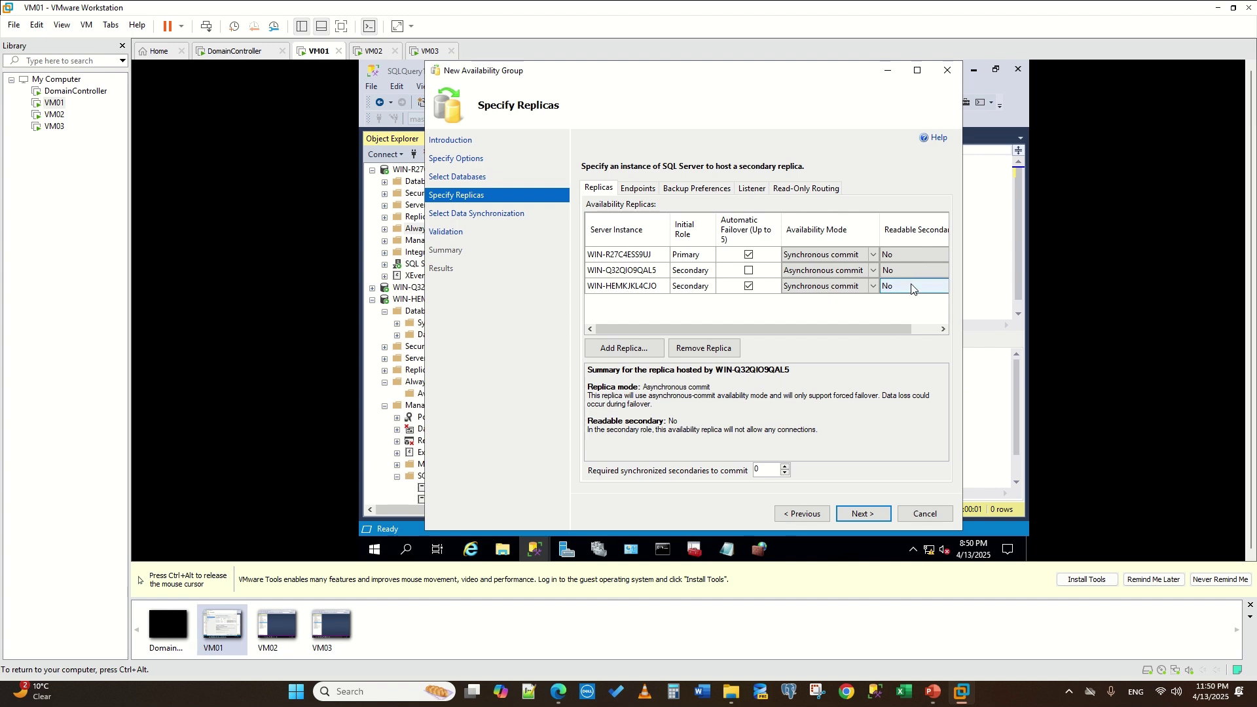
{"action": "left_click", "coordinate": [911, 288]}
{"action": "left_click", "coordinate": [906, 291]}
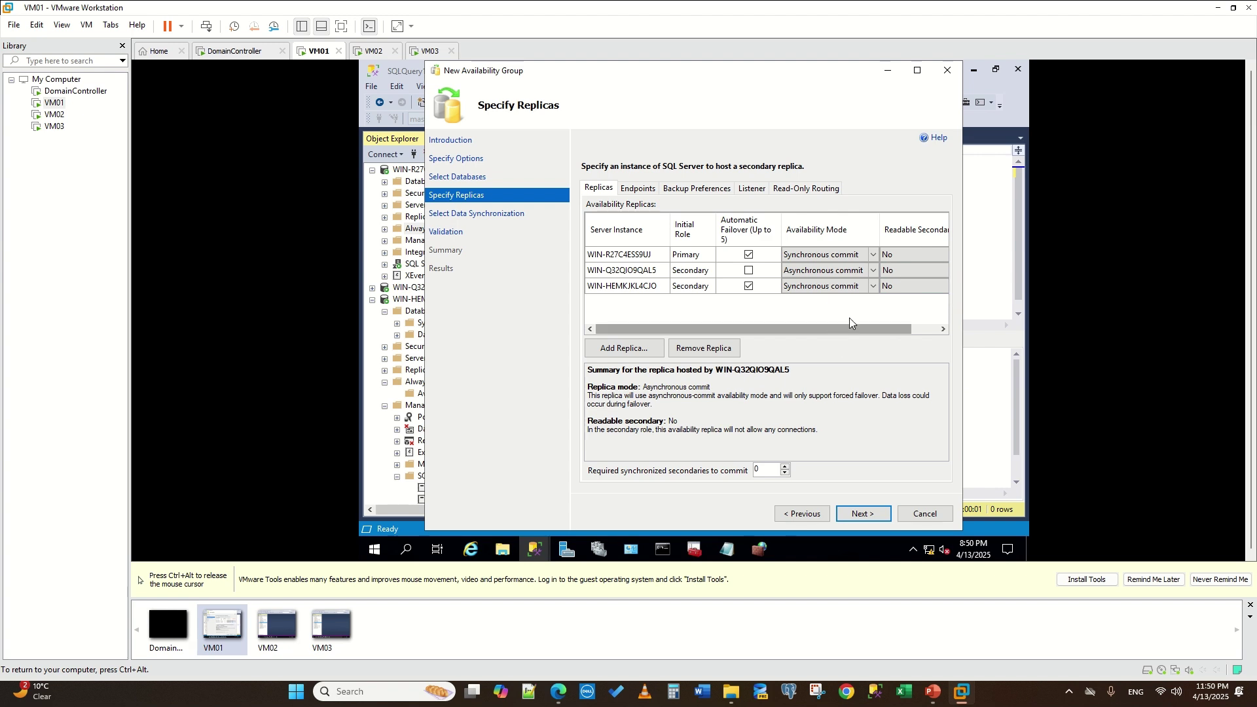
{"action": "left_click", "coordinate": [907, 291]}
{"action": "left_click", "coordinate": [902, 322]}
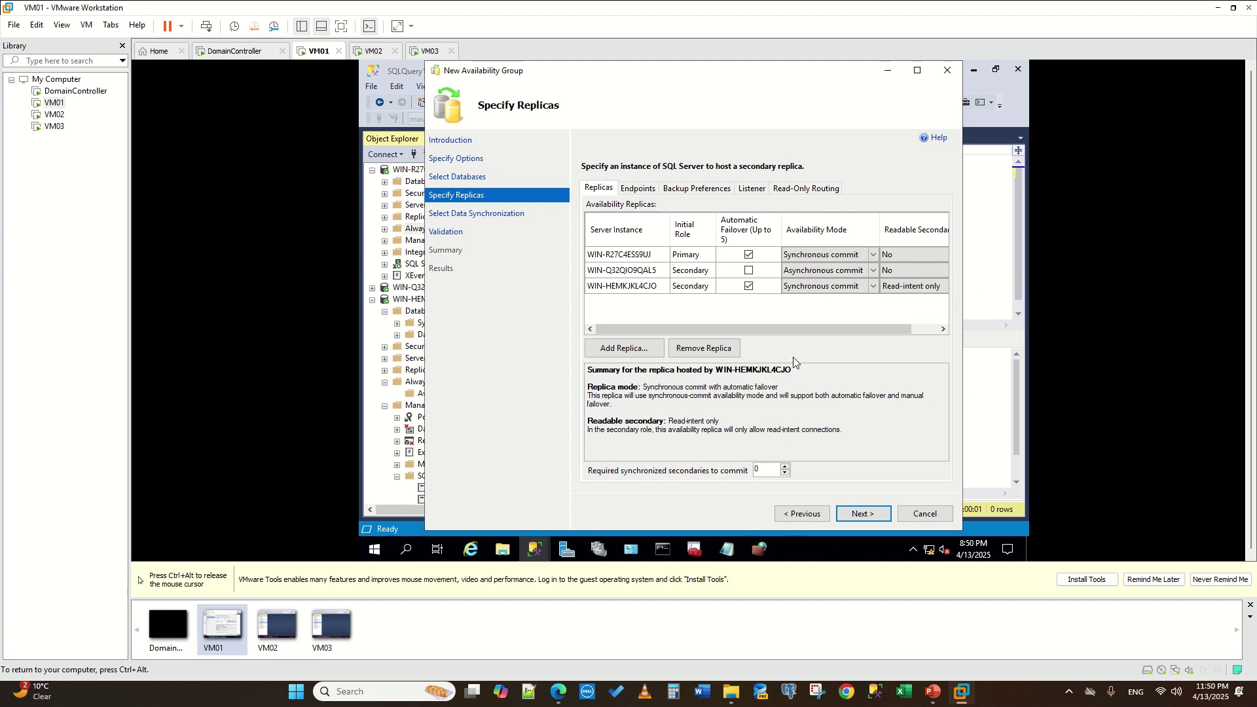
{"action": "left_click", "coordinate": [758, 190]}
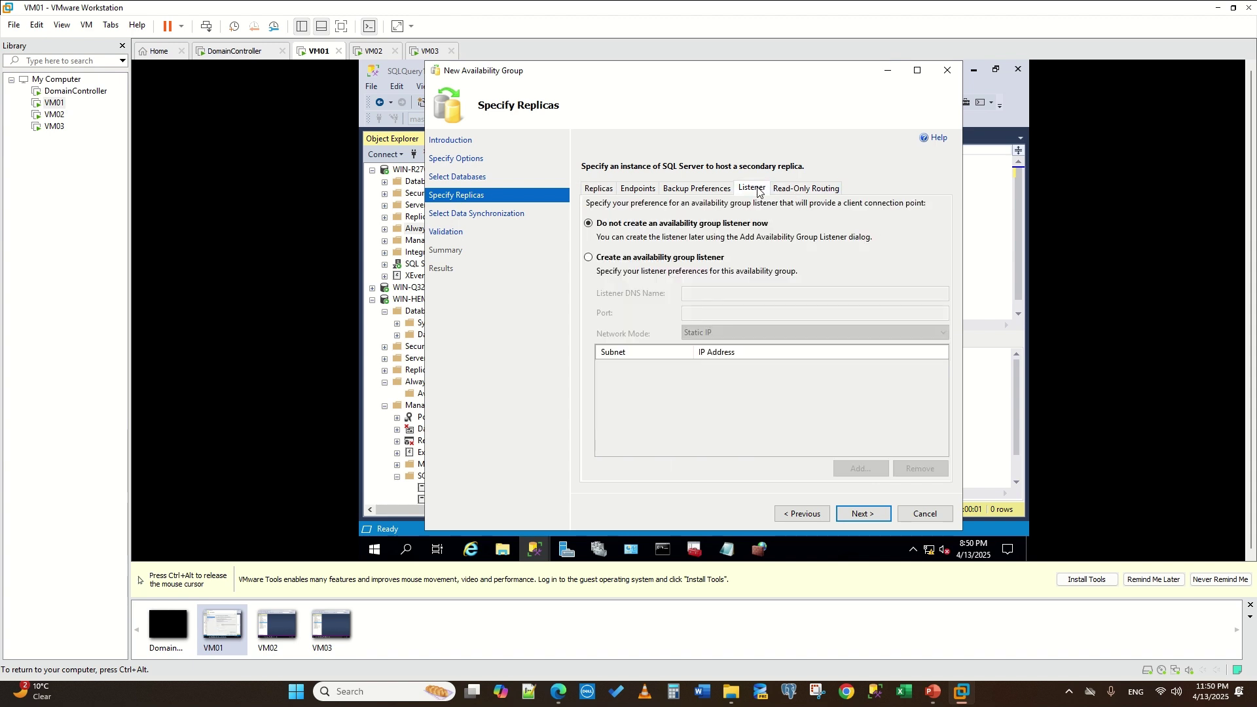
- Create an availability group listener named AGLISTENERNew on port 1433
{"action": "left_click", "coordinate": [589, 257]}
{"action": "left_click", "coordinate": [741, 295]}
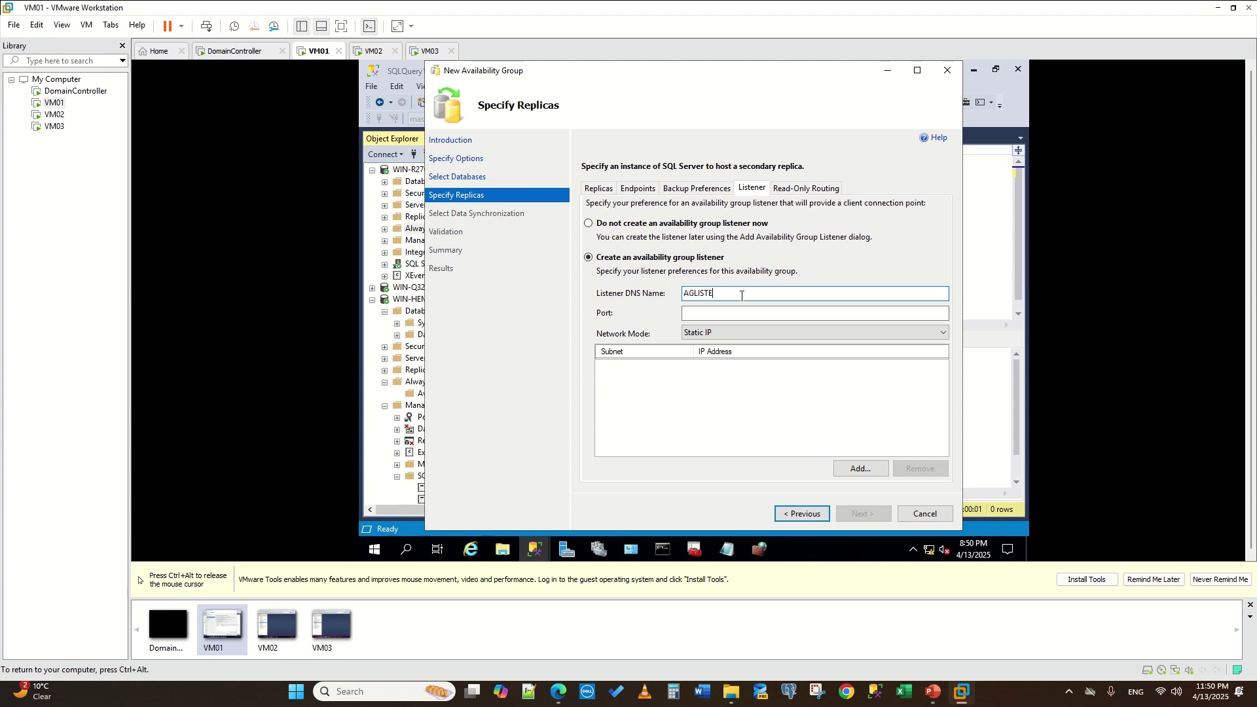
{"action": "type", "text": "AGLISTENERNew"}
{"action": "left_click", "coordinate": [728, 312]}
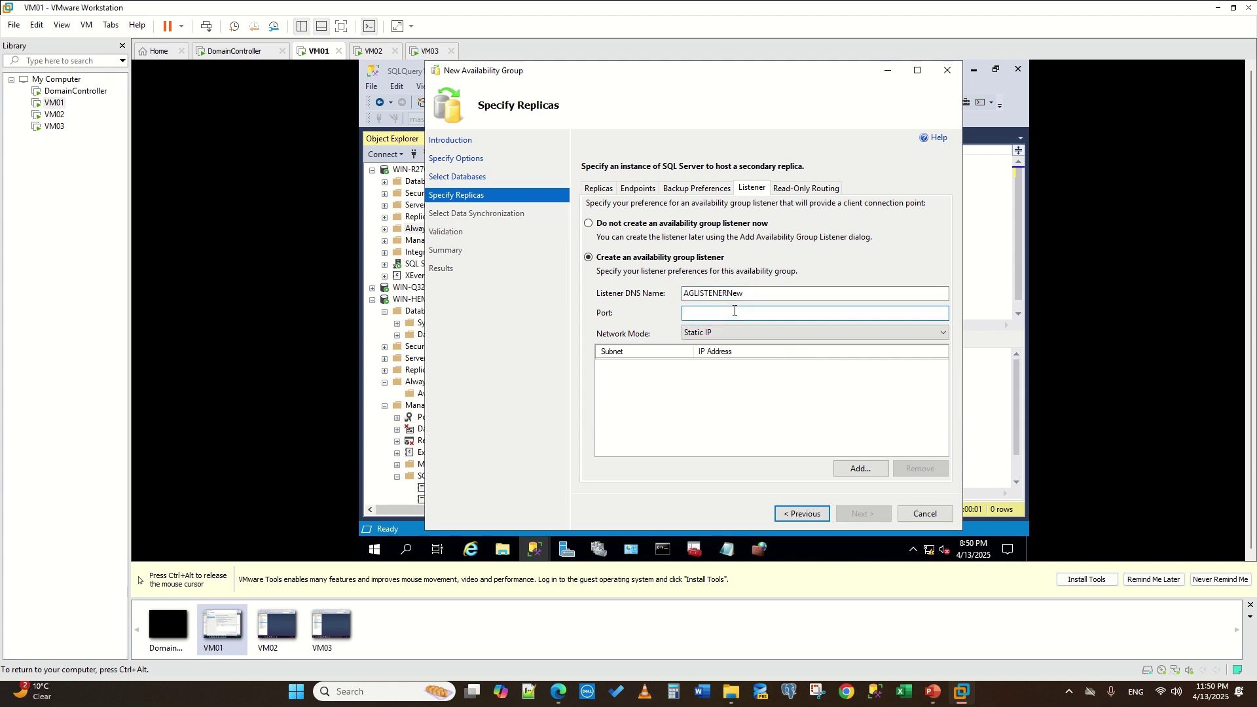
{"action": "type", "text": "1433"}
- Add static listener IP 192.168.1.26 on the 192.168.1.0/24 subnet
{"action": "left_click", "coordinate": [857, 469]}
{"action": "left_click", "coordinate": [623, 264]}
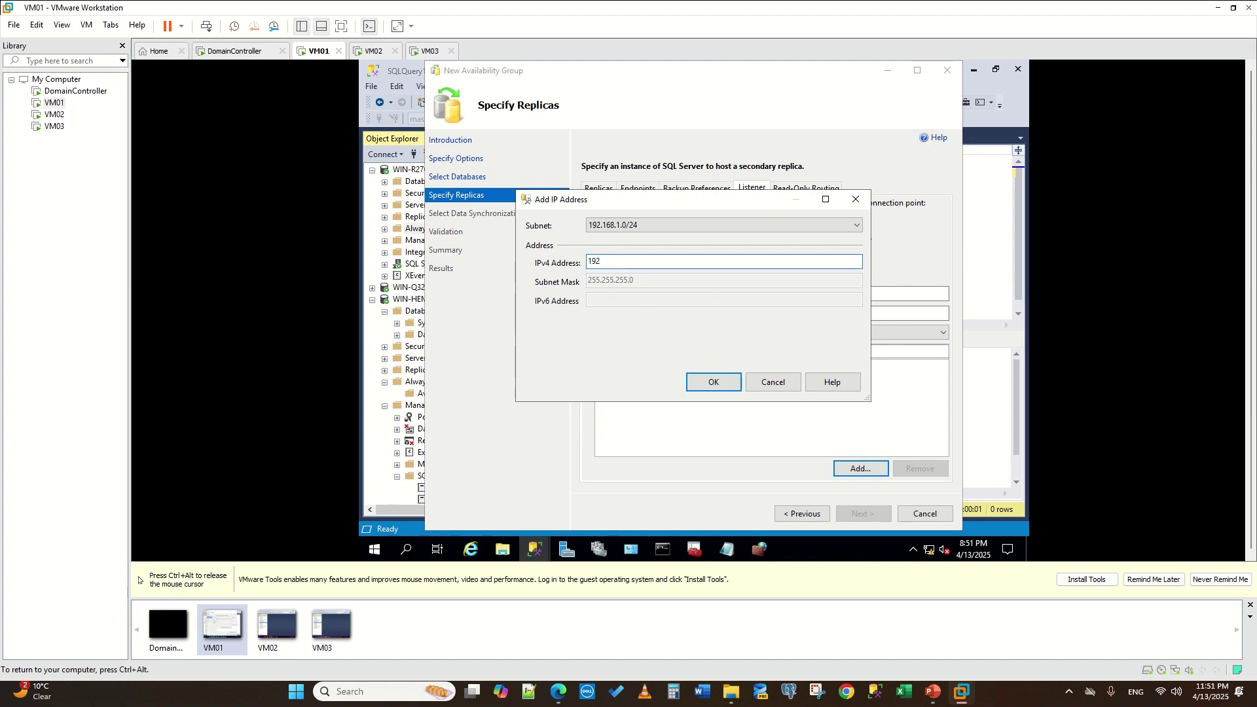
{"action": "type", "text": "192.168.1.26"}
{"action": "left_click", "coordinate": [715, 383]}
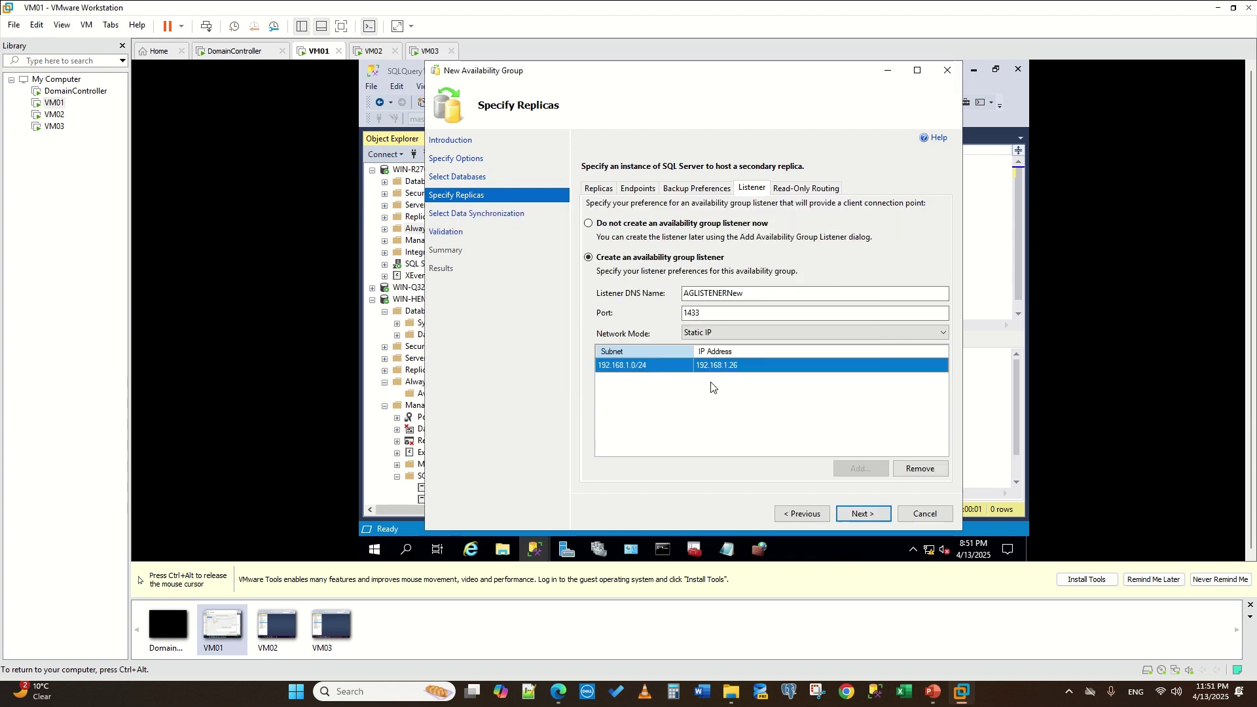
- Proceed through data synchronization and validation to the myAGNew summary
{"action": "left_click", "coordinate": [857, 515]}
{"action": "left_click", "coordinate": [858, 514]}
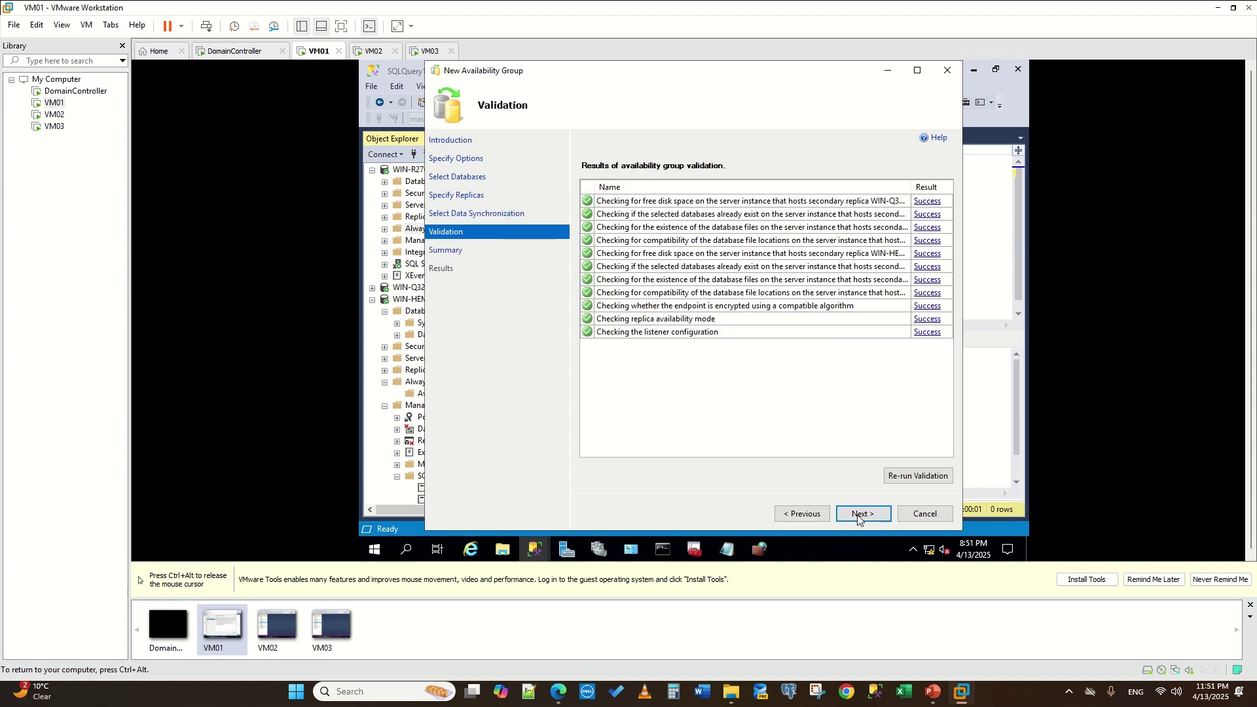
{"action": "left_click", "coordinate": [857, 515]}
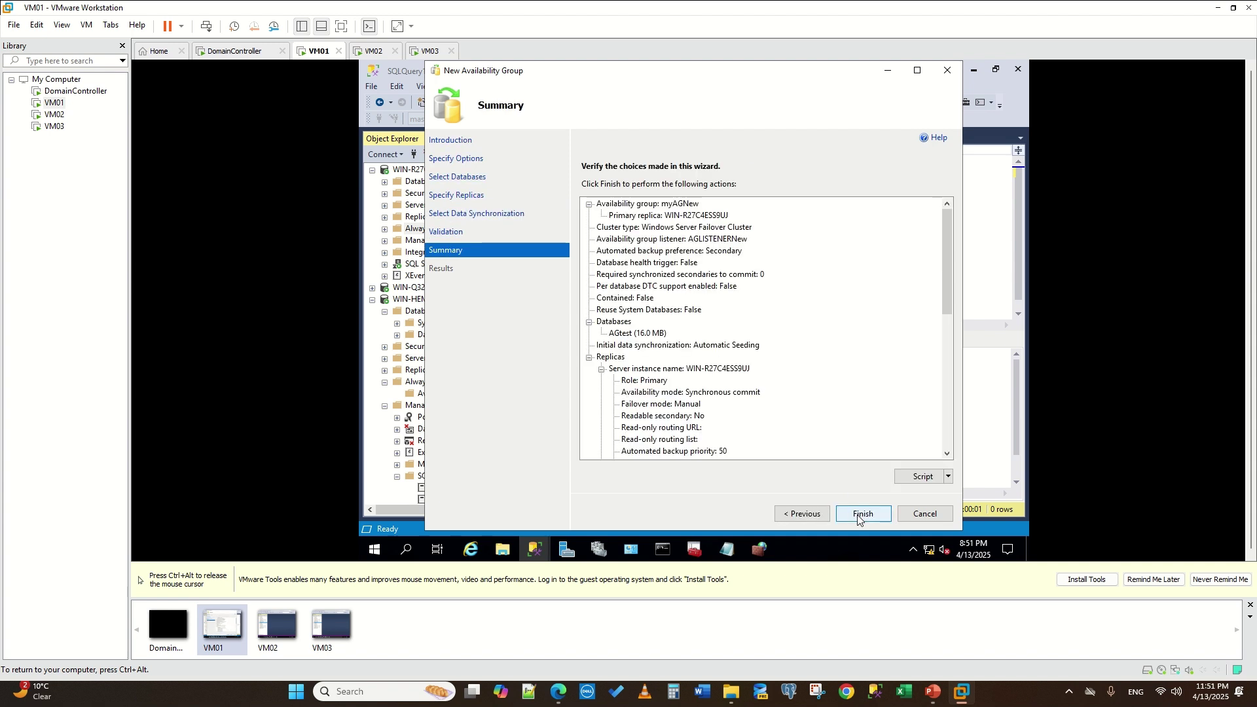
{"action": "key", "text": "ctrl+alt"}
{"action": "left_click", "coordinate": [338, 193]}
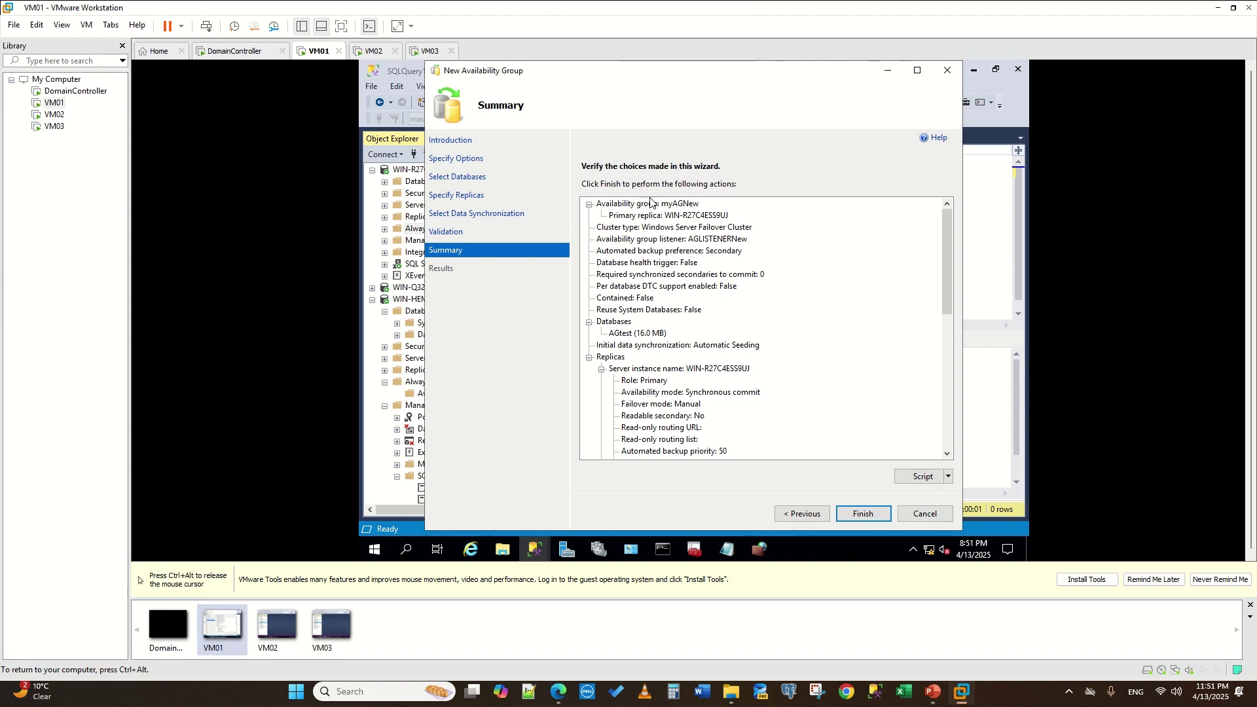
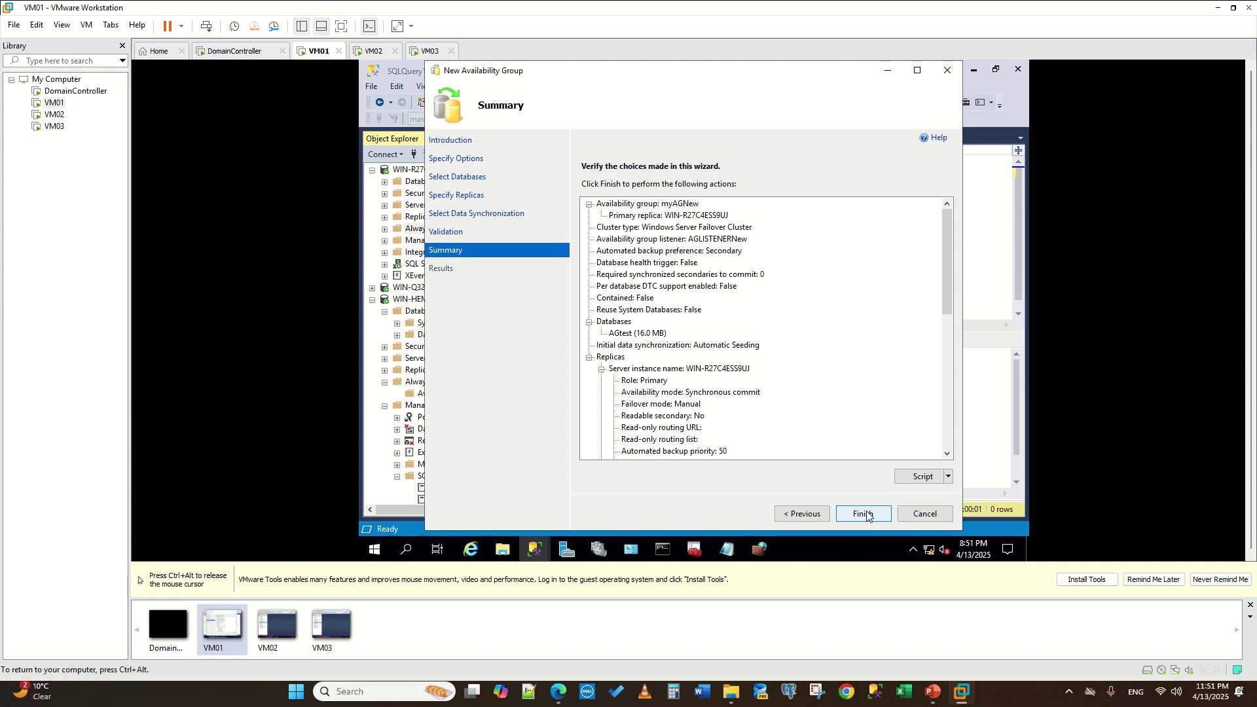
- Finish the wizard creating myAGNew with listener AGLISTENERNew, and review the per-task Success results
{"action": "left_click", "coordinate": [865, 513]}
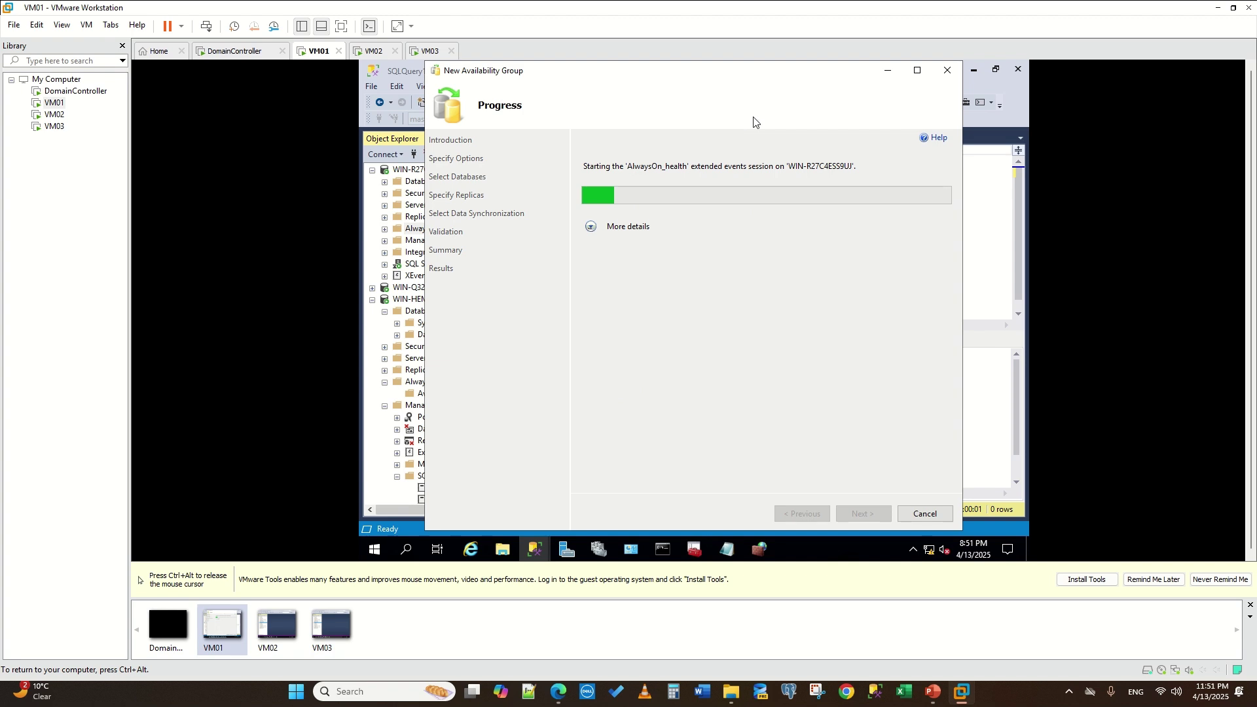
{"action": "left_click", "coordinate": [592, 229]}
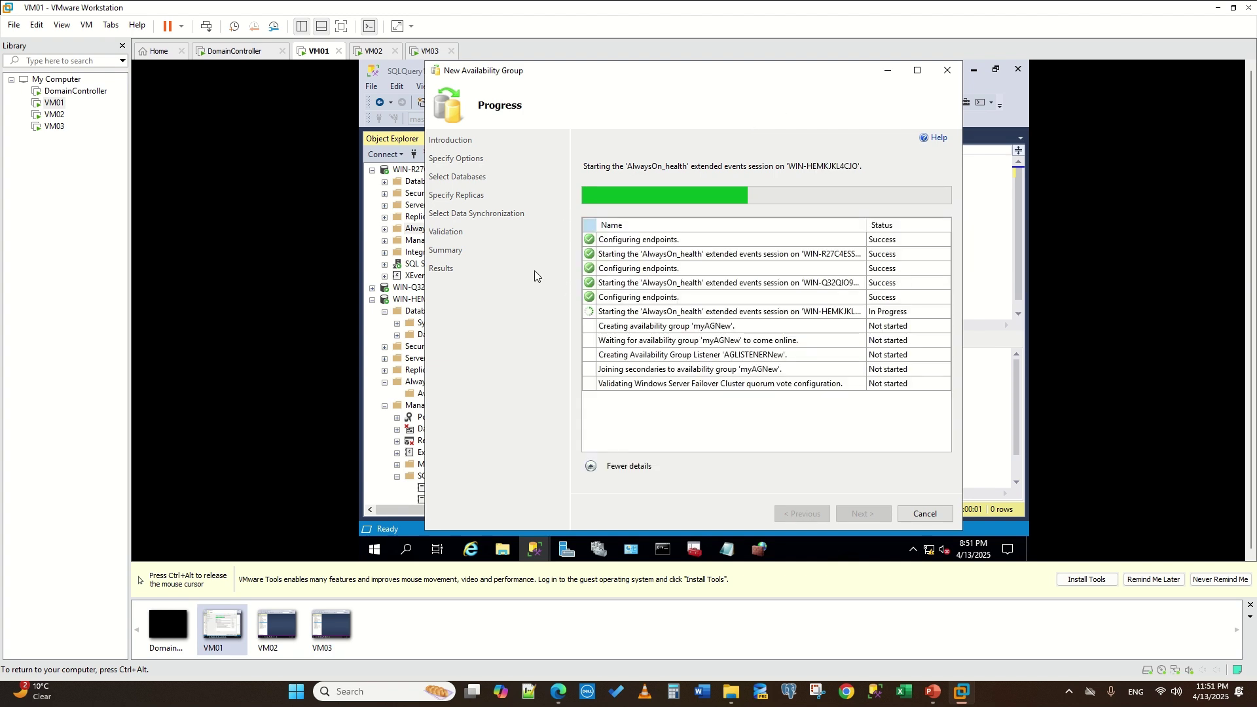
{"action": "left_click", "coordinate": [372, 170]}
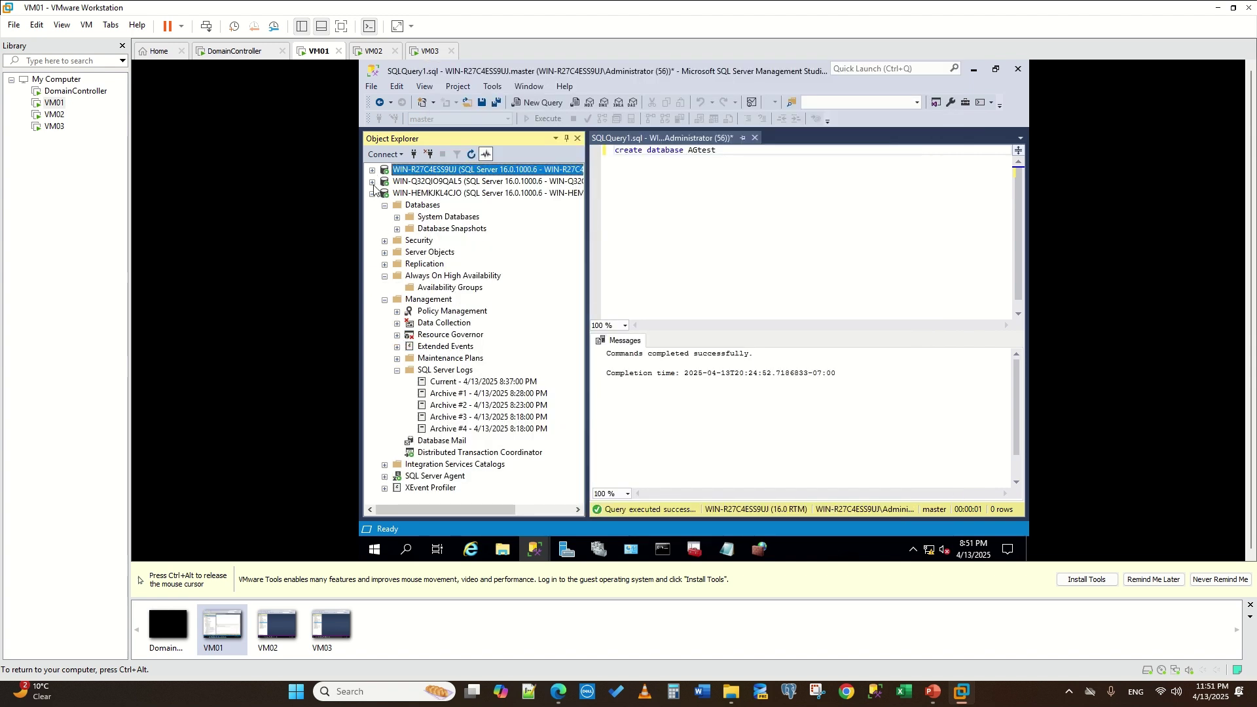
{"action": "left_click", "coordinate": [371, 193]}
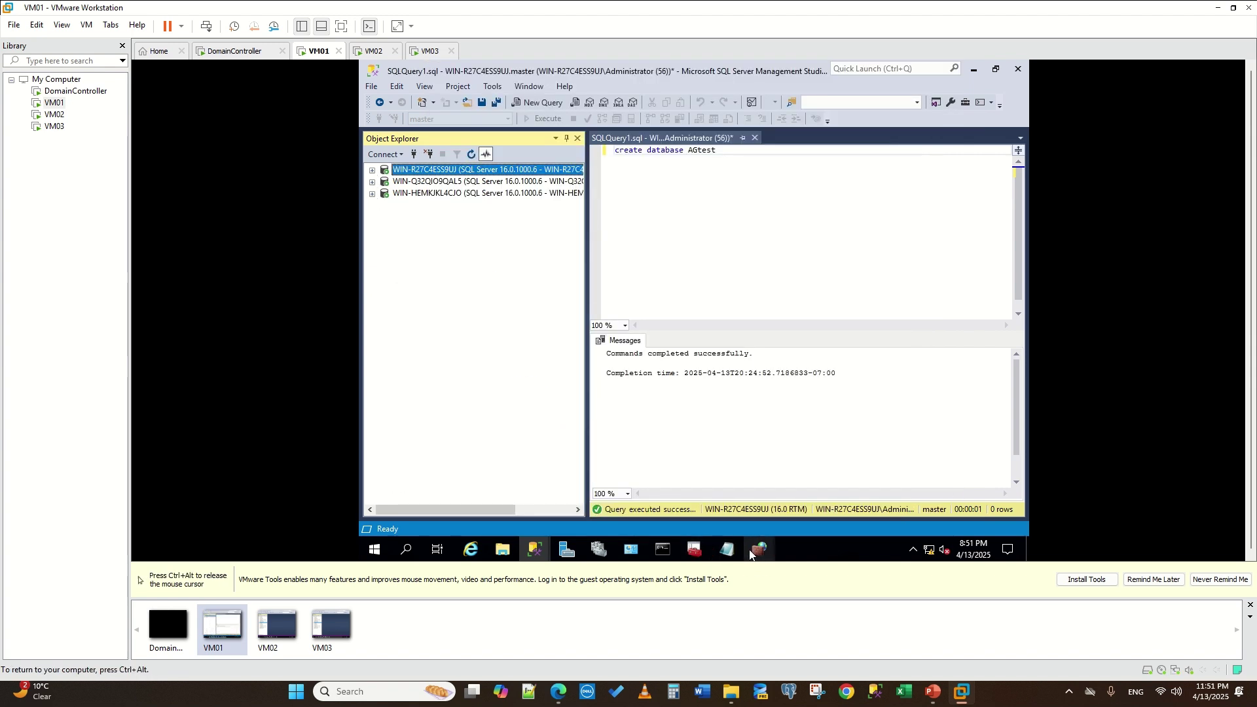
{"action": "mouse_move", "coordinate": [535, 550]}
{"action": "left_click", "coordinate": [694, 488]}
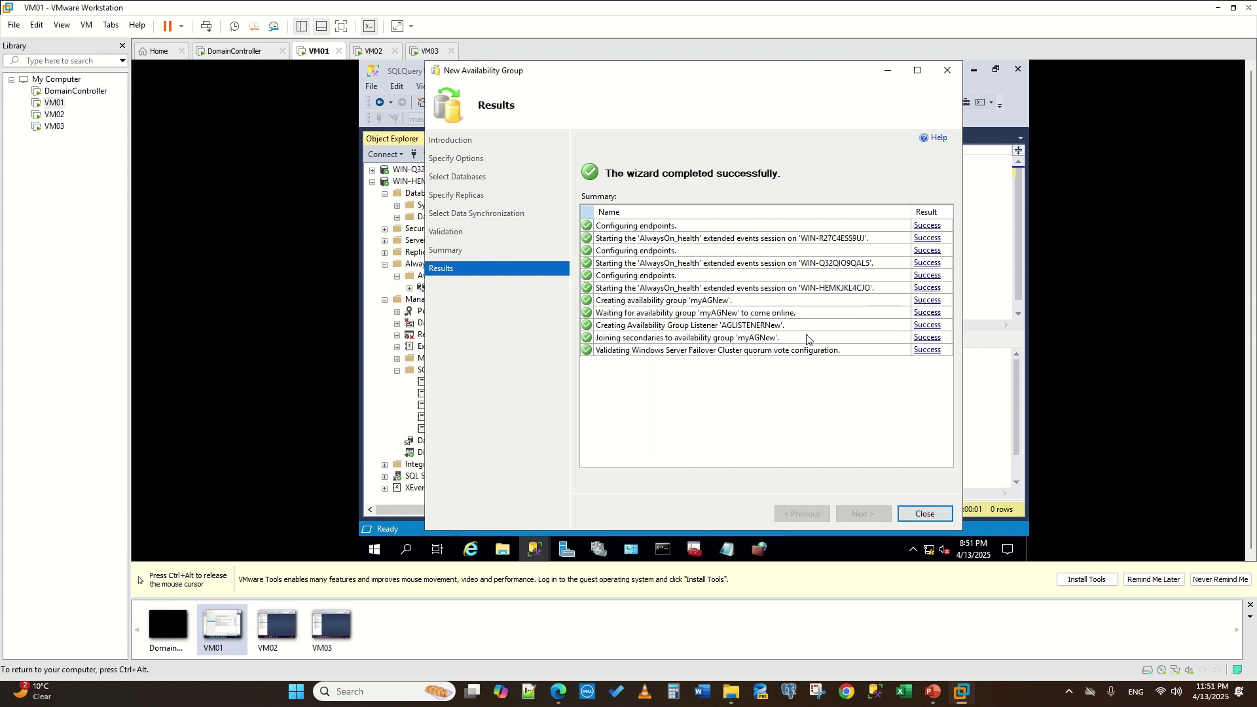
- Close the wizard and expand myAGNew on WIN-R27C4ESS9UJ to show its replicas, AGtest and AGLISTENERNew
{"action": "left_click", "coordinate": [923, 515]}
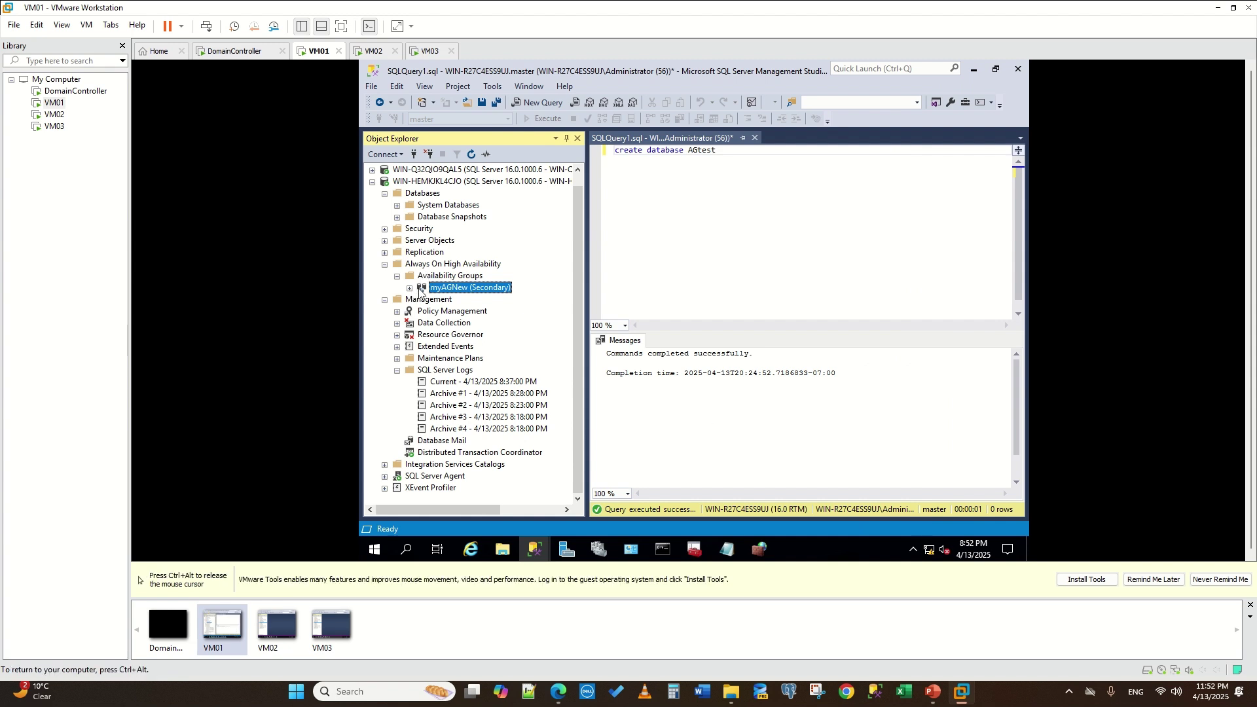
{"action": "left_click", "coordinate": [371, 182]}
{"action": "left_click", "coordinate": [373, 171]}
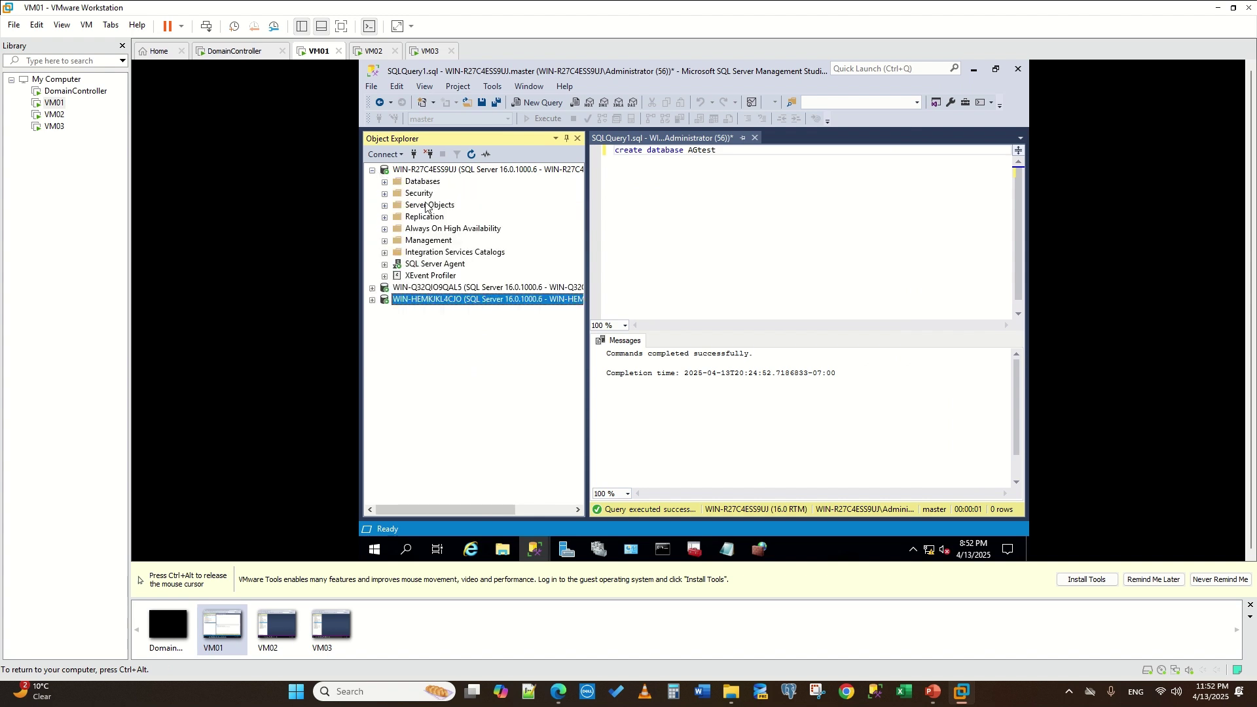
{"action": "left_click", "coordinate": [385, 229]}
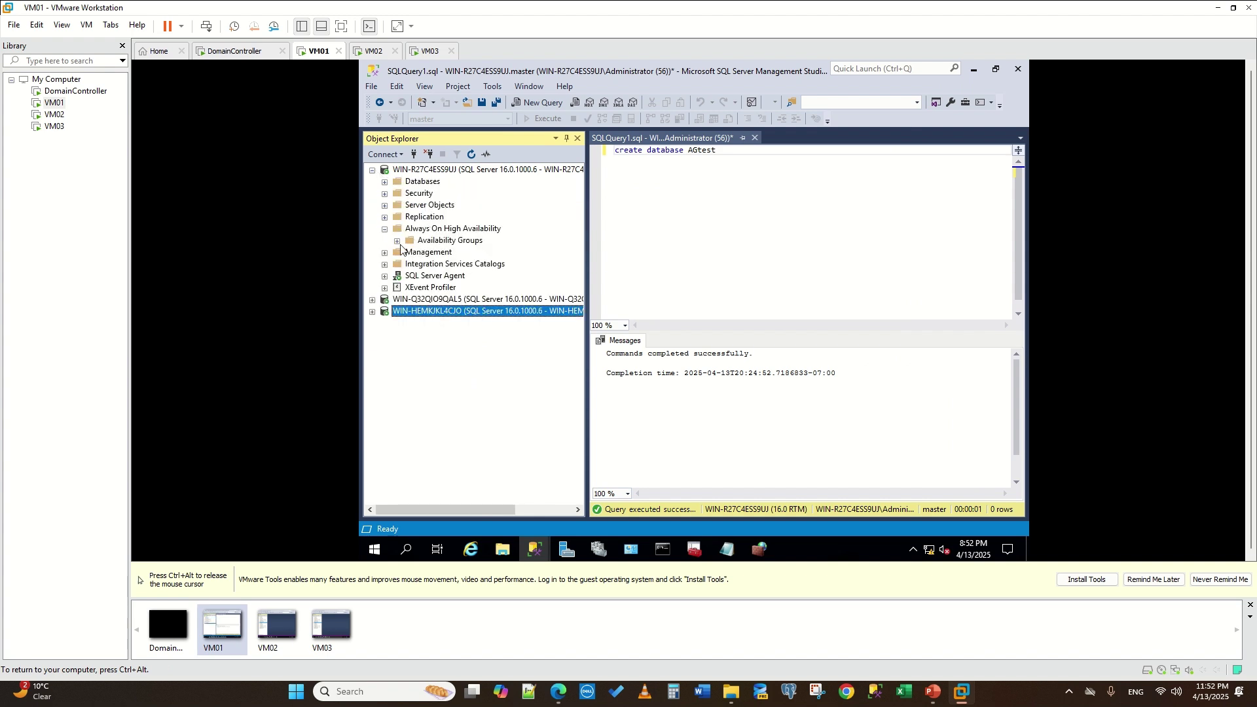
{"action": "left_click", "coordinate": [397, 241]}
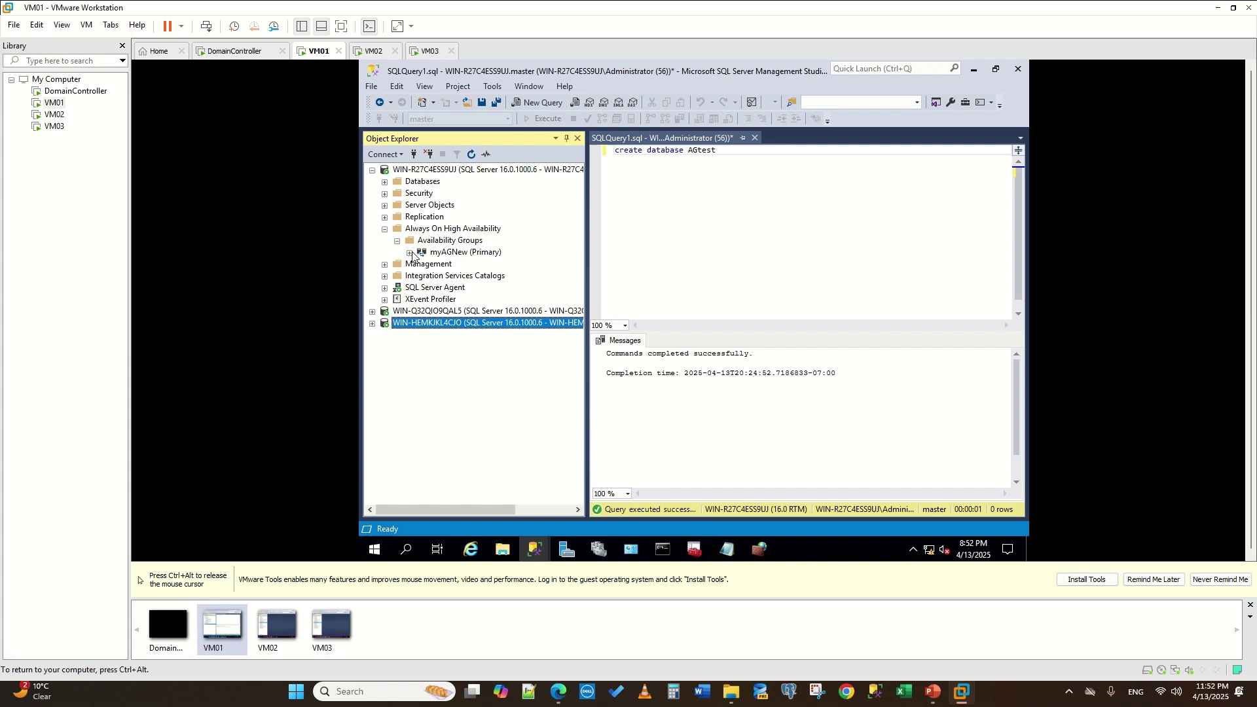
{"action": "left_click", "coordinate": [409, 252]}
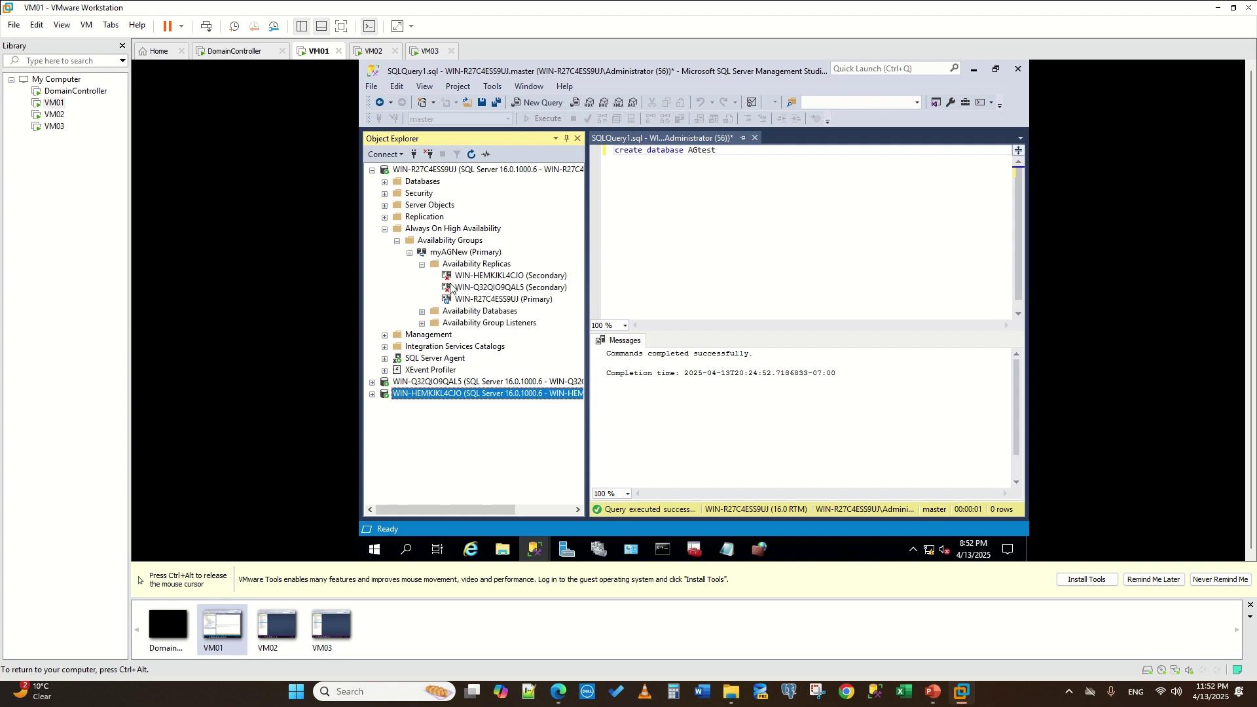
{"action": "left_click", "coordinate": [422, 313]}
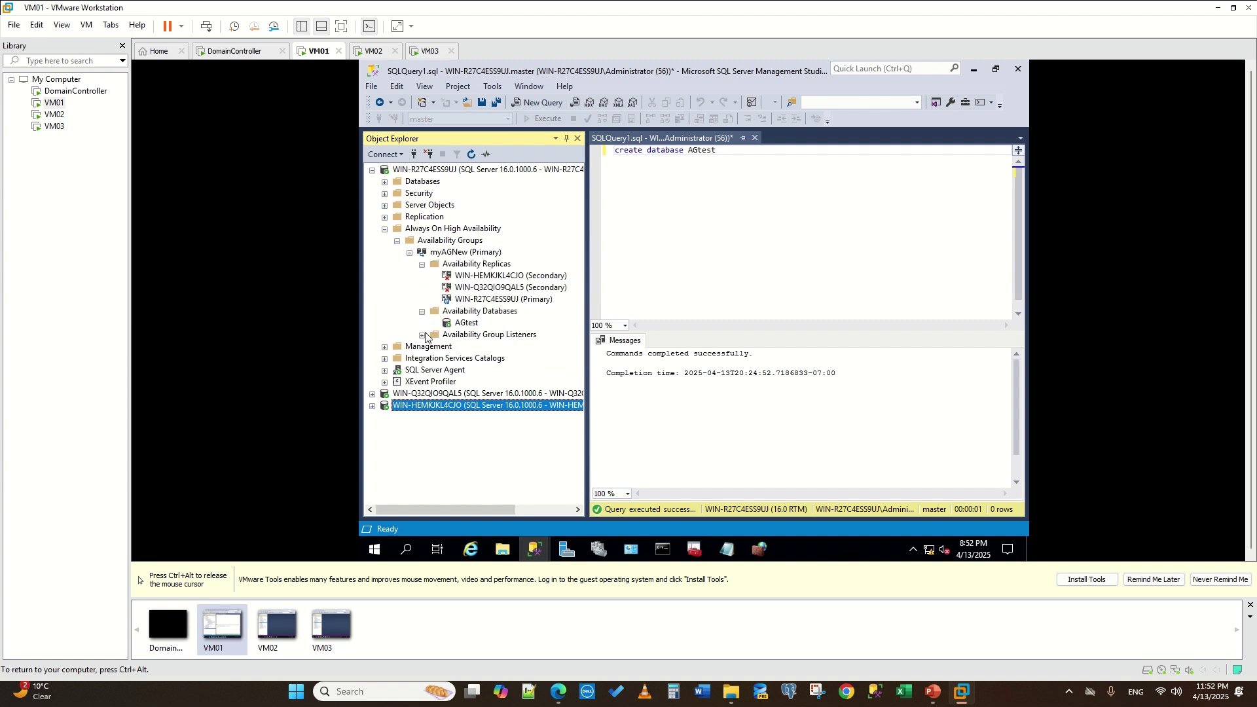
{"action": "left_click", "coordinate": [422, 335]}
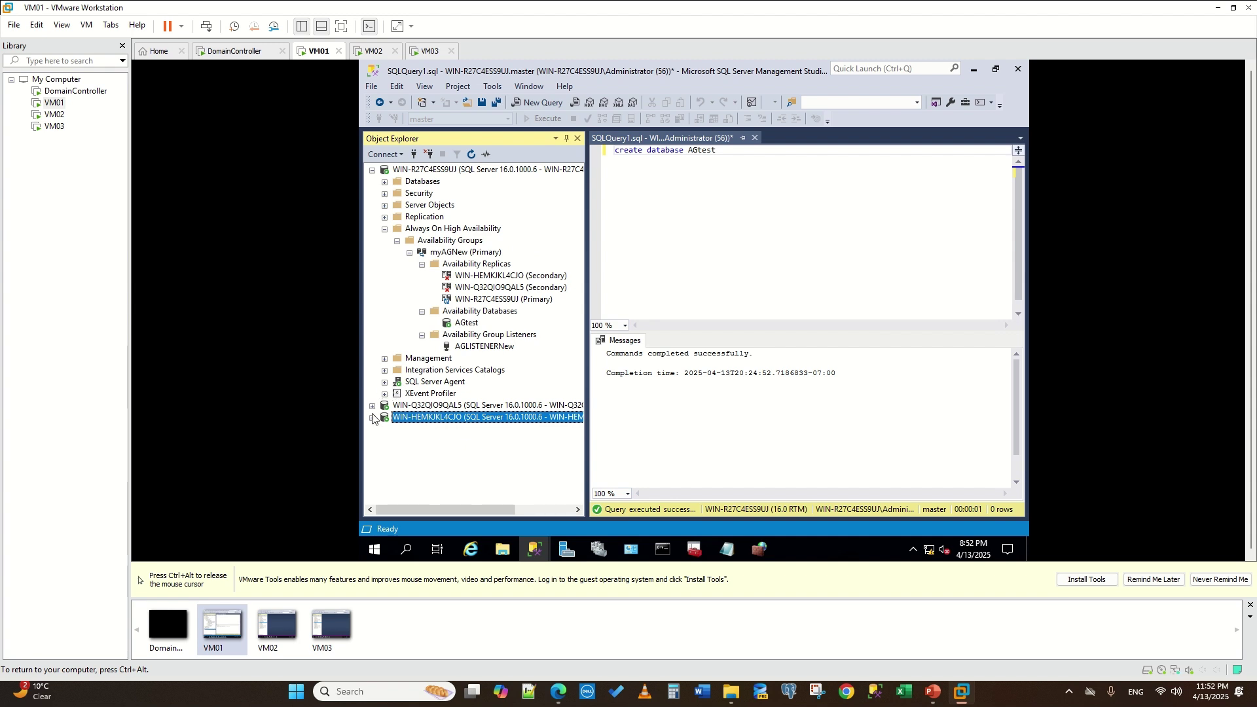
- Expand WIN-Q32QIO9QAL5 and WIN-HEMKJKL4CJO, refresh, and open WIN-HEMKJKL4CJO's current SQL Server log
{"action": "left_click", "coordinate": [372, 406]}
{"action": "left_click", "coordinate": [398, 371]}
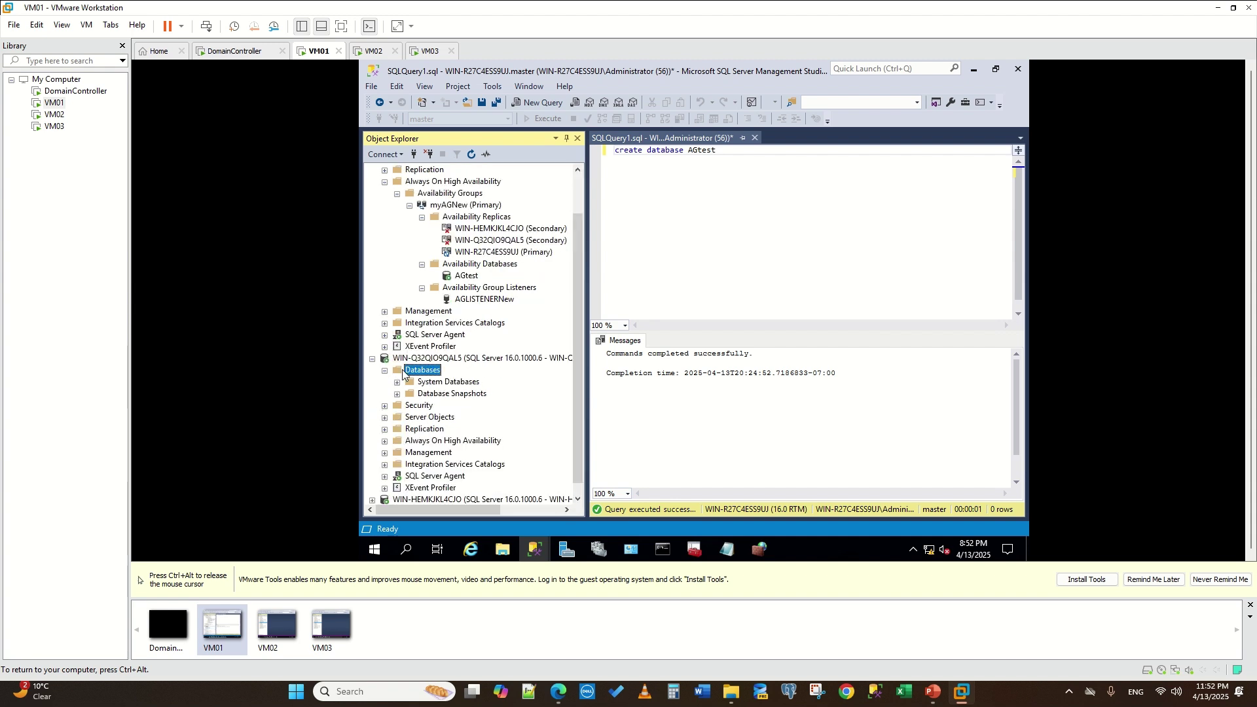
{"action": "left_click", "coordinate": [471, 155]}
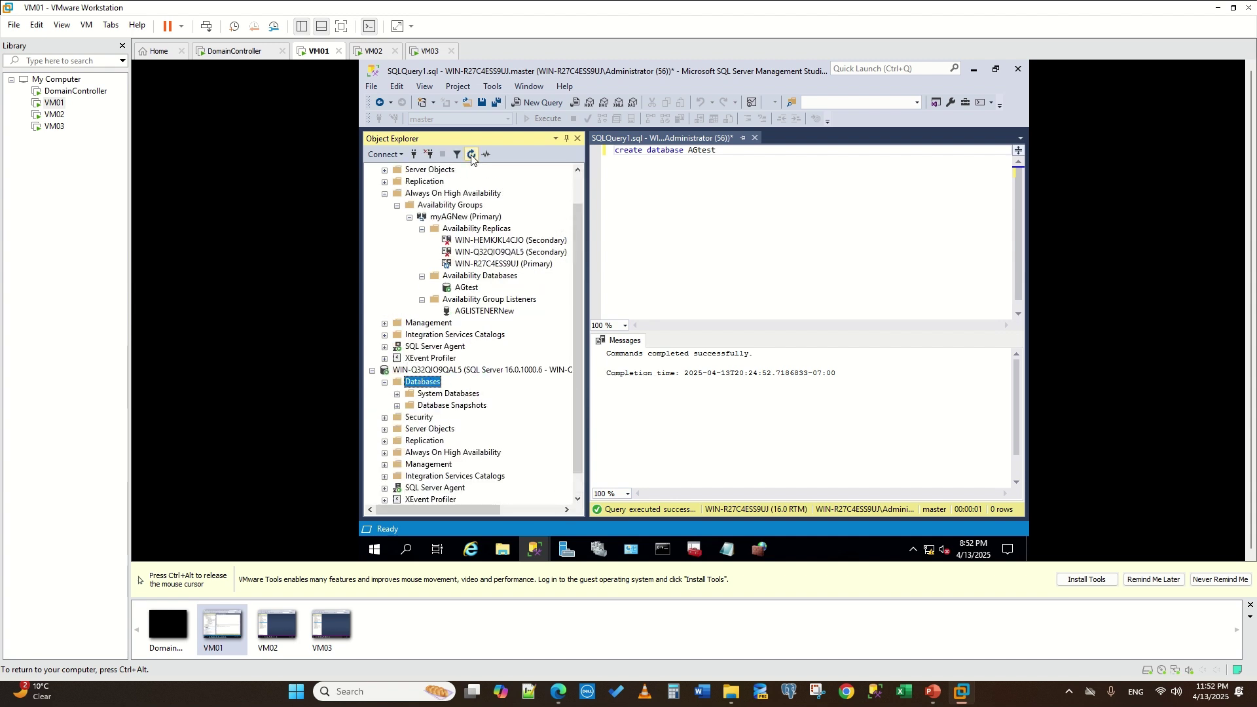
{"action": "scroll", "coordinate": [491, 360], "scroll_direction": "down", "scroll_amount": 1}
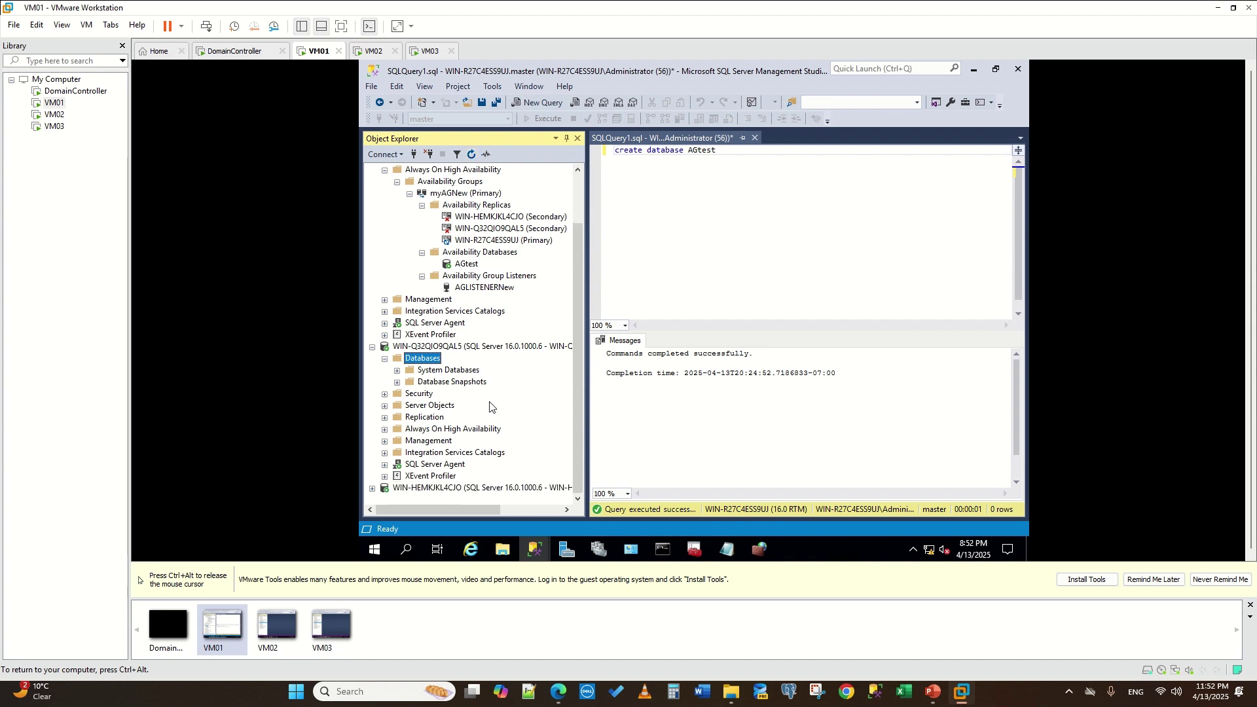
{"action": "left_click", "coordinate": [372, 488]}
{"action": "scroll", "coordinate": [452, 371], "scroll_direction": "up", "scroll_amount": 3}
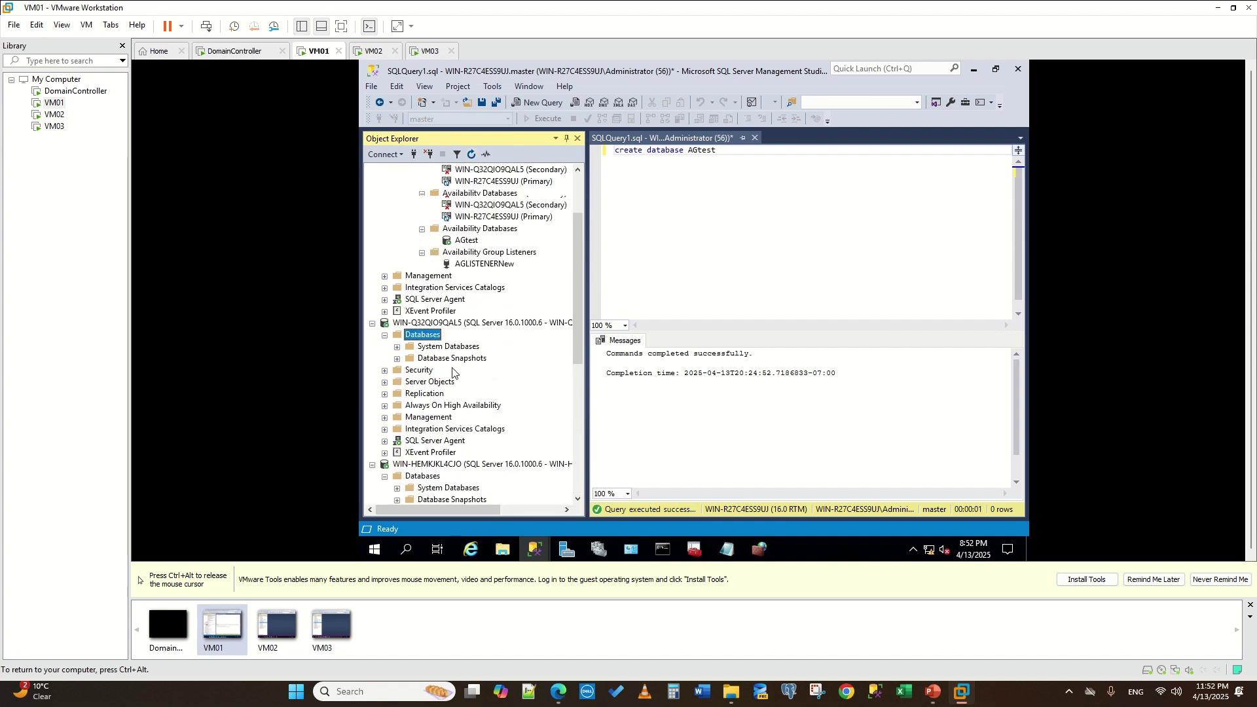
{"action": "scroll", "coordinate": [453, 371], "scroll_direction": "down", "scroll_amount": 6}
{"action": "scroll", "coordinate": [456, 374], "scroll_direction": "down", "scroll_amount": 2}
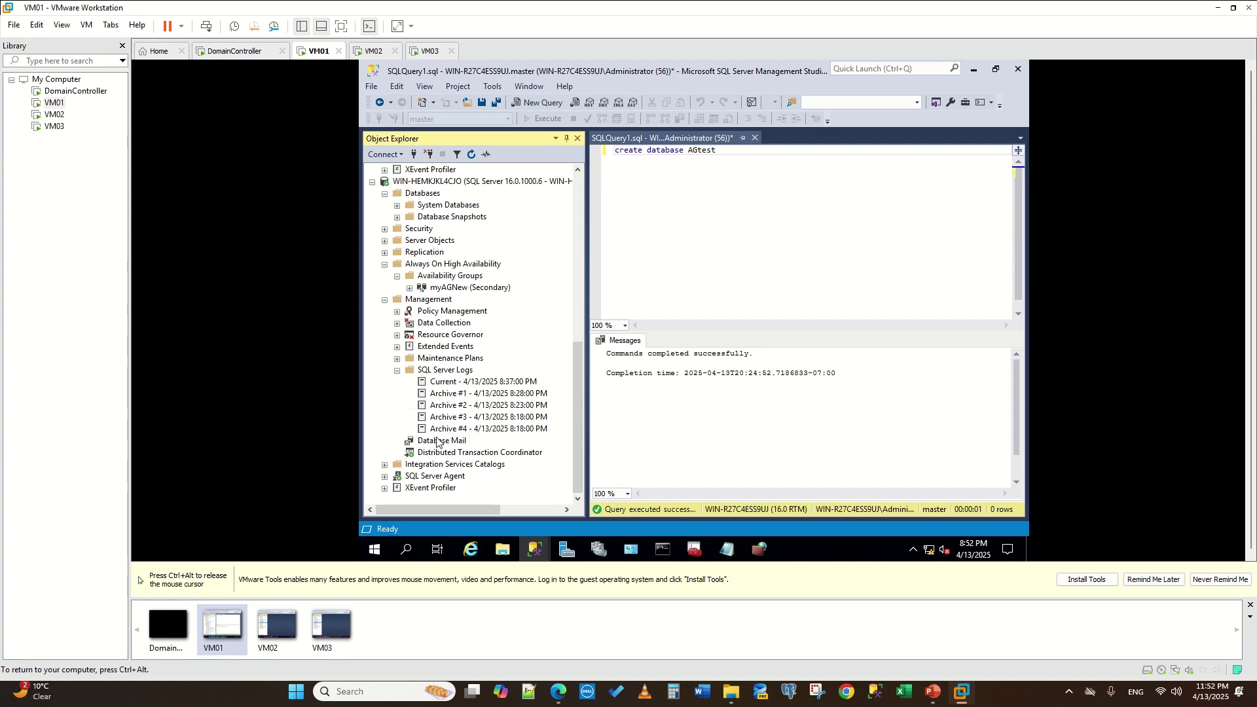
{"action": "left_click", "coordinate": [451, 382]}
{"action": "double_click", "coordinate": [451, 383]}
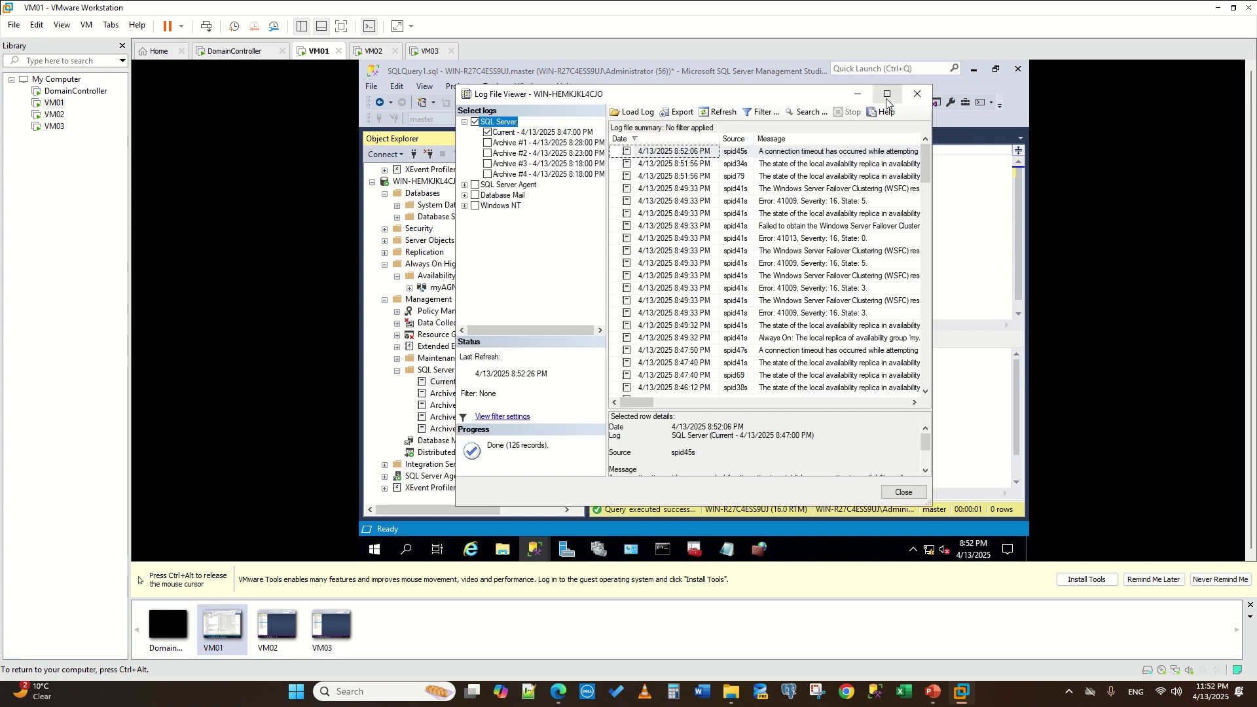
- Refresh the current SQL Server log, read its WSFC errors, then bring up SQL Server Configuration Manager
{"action": "left_click", "coordinate": [720, 112]}
{"action": "scroll", "coordinate": [730, 387], "scroll_direction": "down", "scroll_amount": 6}
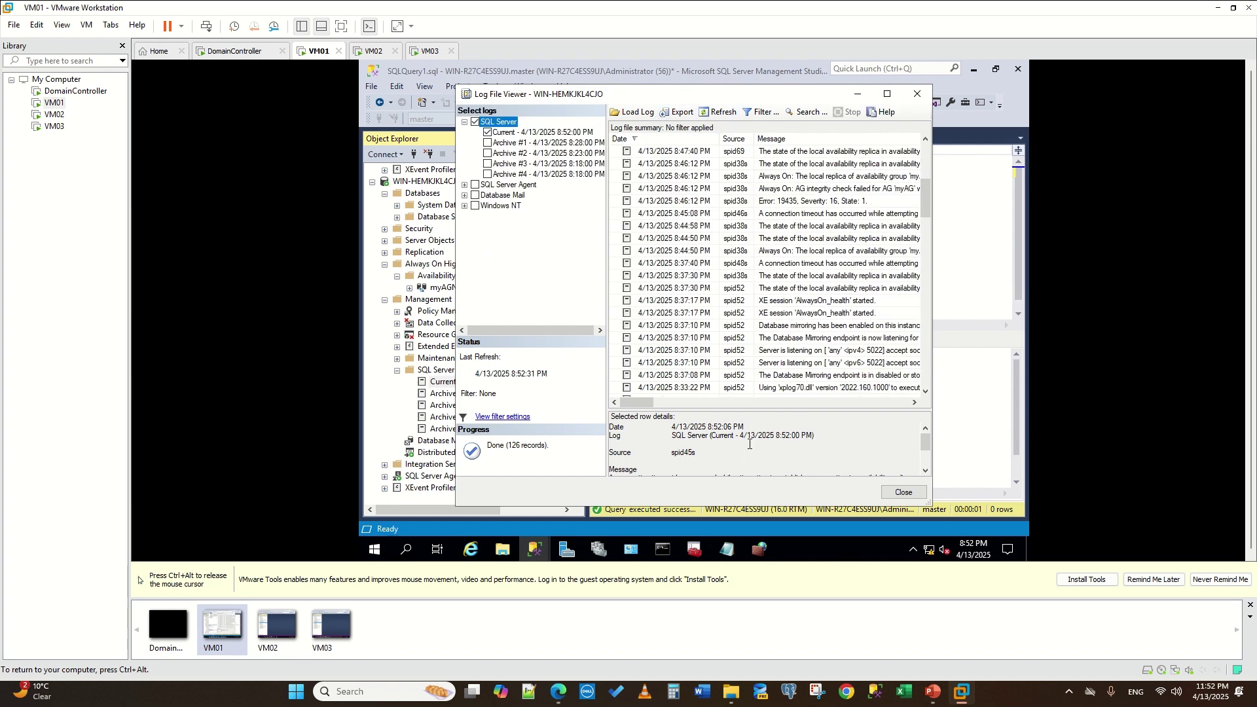
{"action": "scroll", "coordinate": [750, 444], "scroll_direction": "down", "scroll_amount": 3}
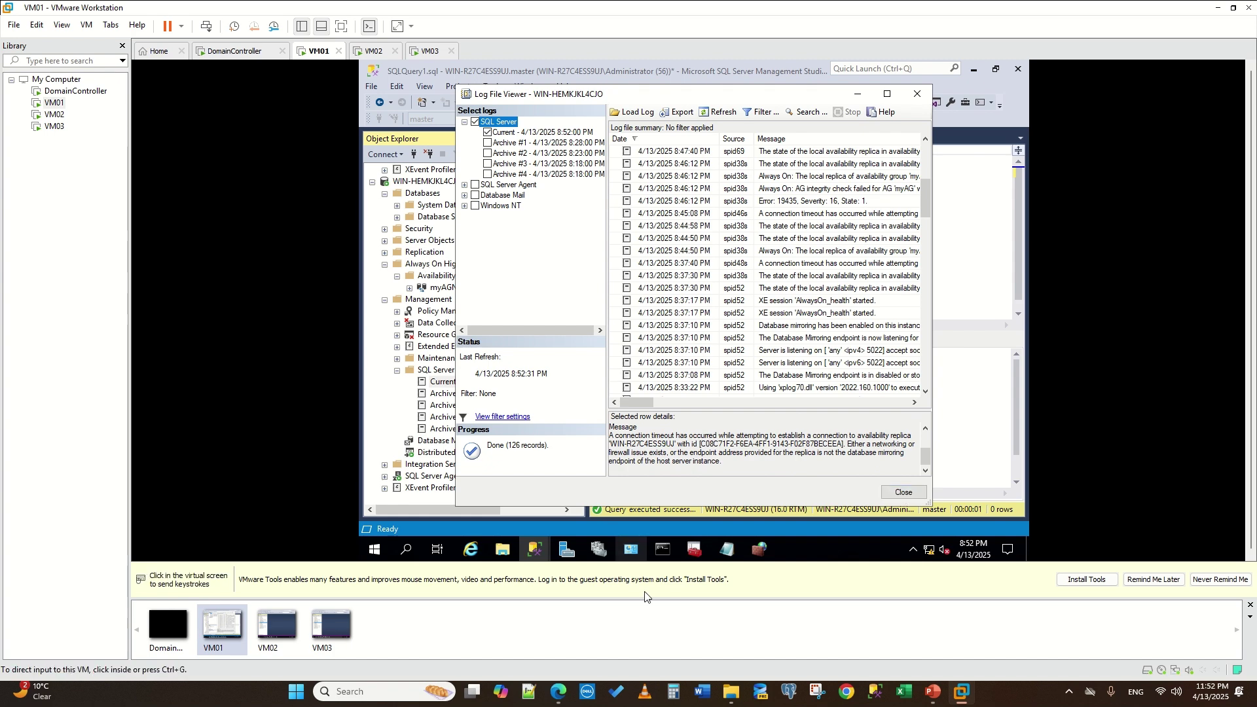
{"action": "left_click", "coordinate": [692, 550]}
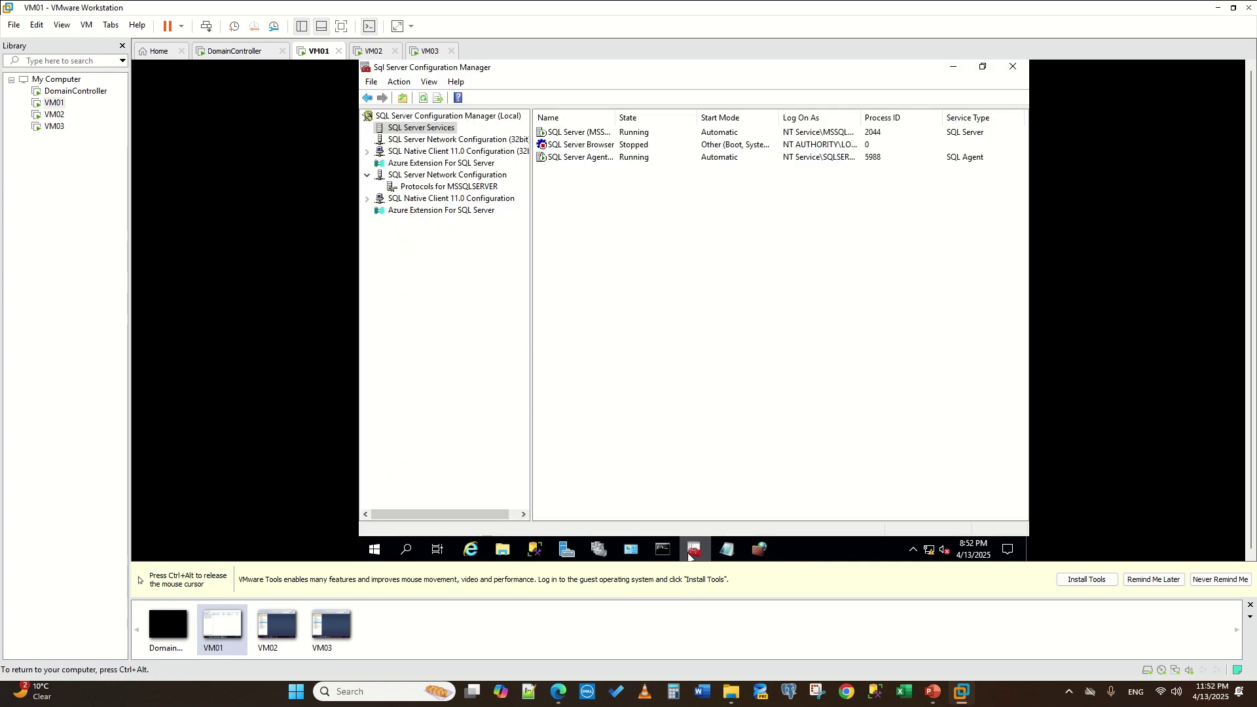
- Open the SQL Server (MSSQLSERVER) service's actions, then switch to the VM02 machine
{"action": "right_click", "coordinate": [561, 137]}
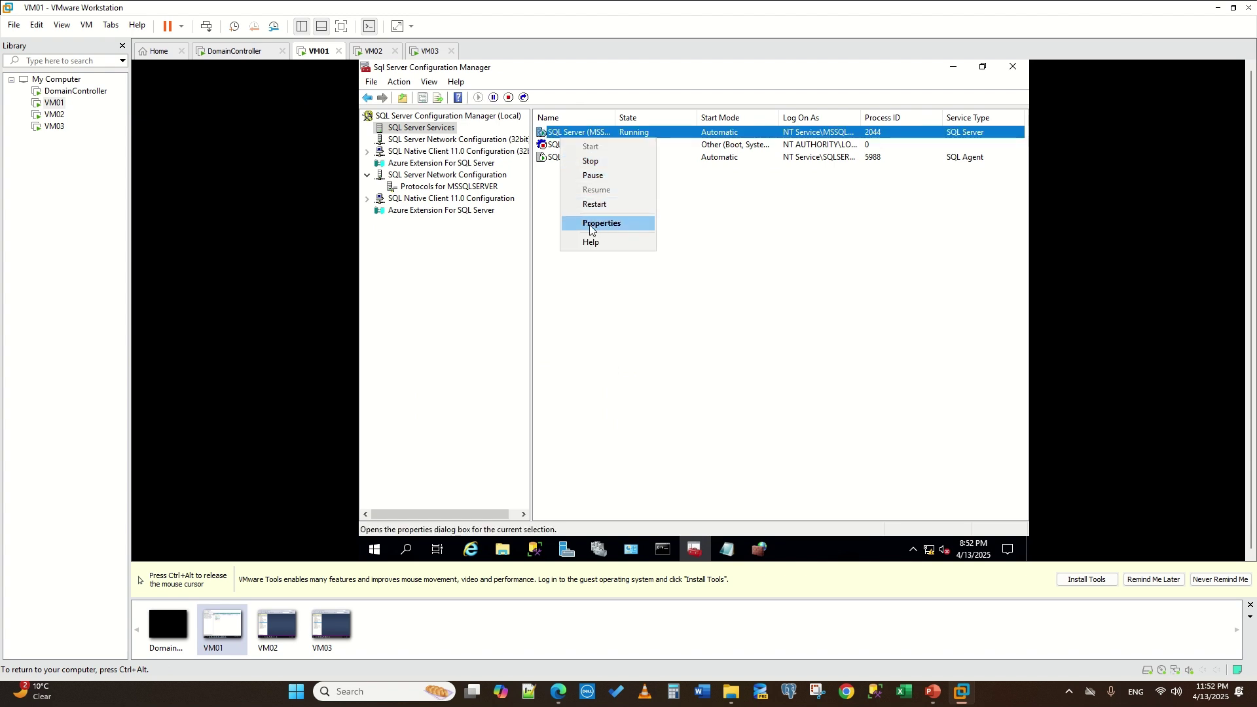
{"action": "left_click", "coordinate": [370, 51]}
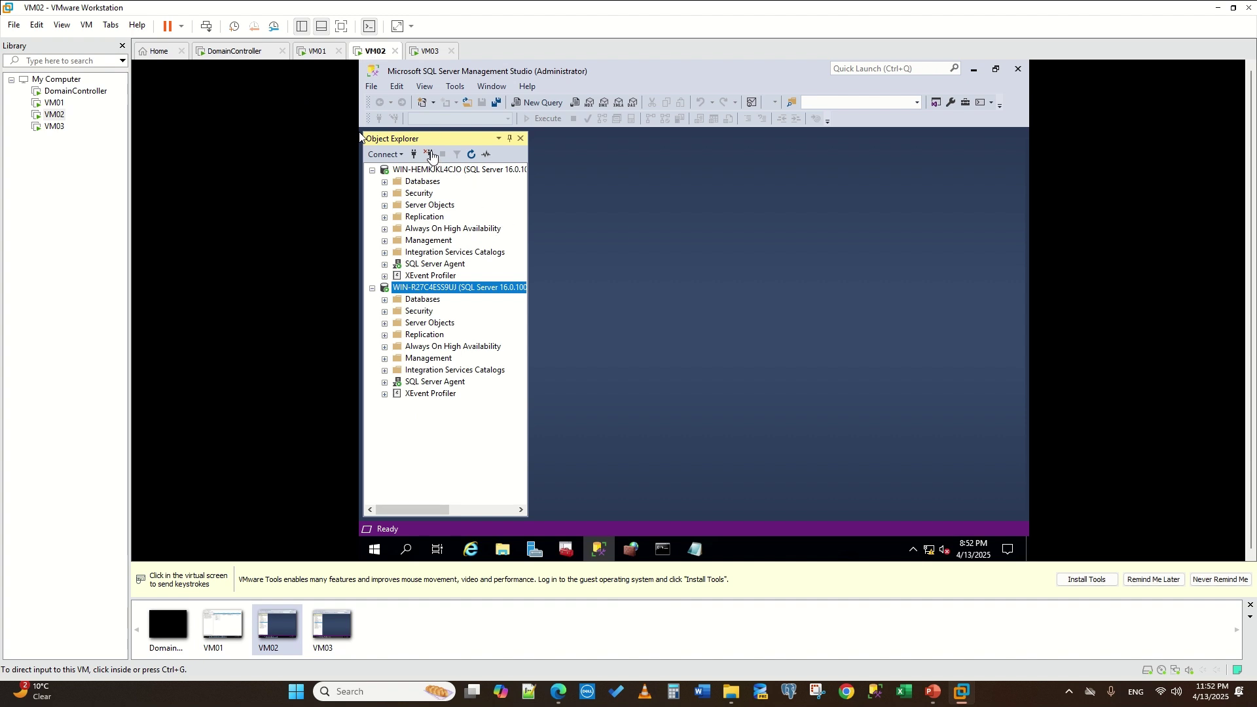
- Disconnect and reconnect WIN-R27C4ESS9UJ, then try connecting on port 5022, which fails
{"action": "left_click", "coordinate": [431, 155]}
{"action": "left_click", "coordinate": [431, 155]}
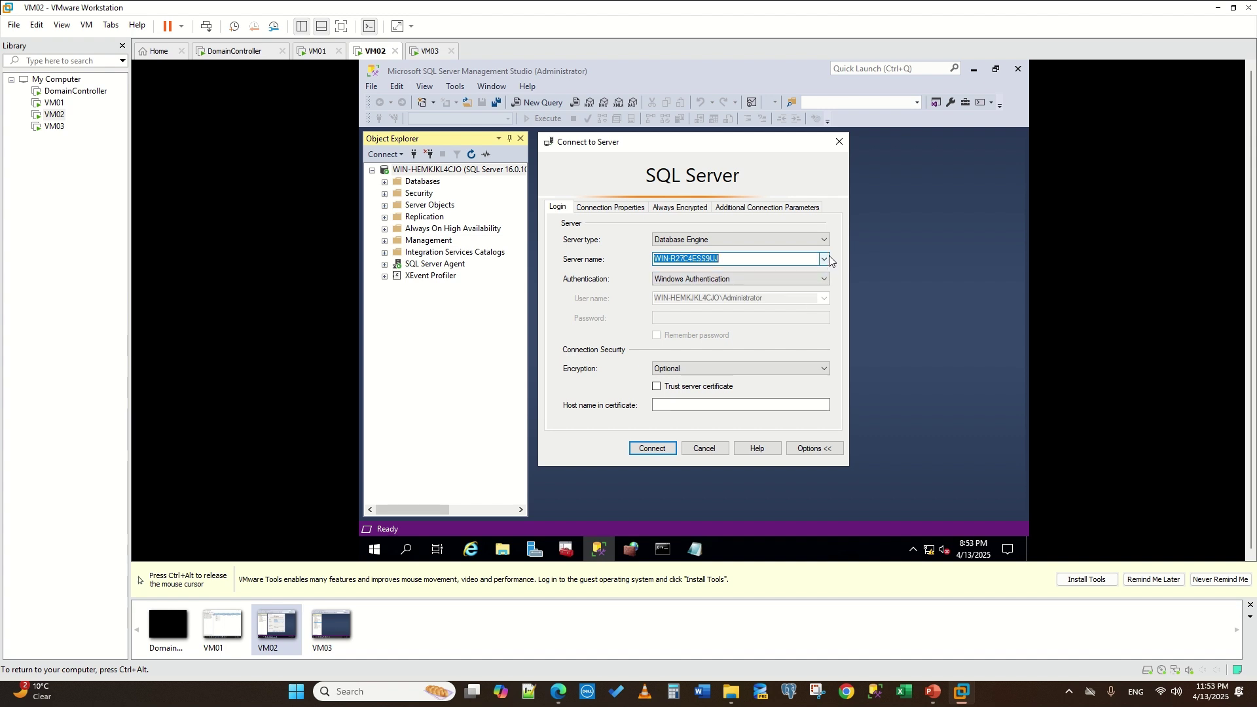
{"action": "left_click", "coordinate": [650, 451]}
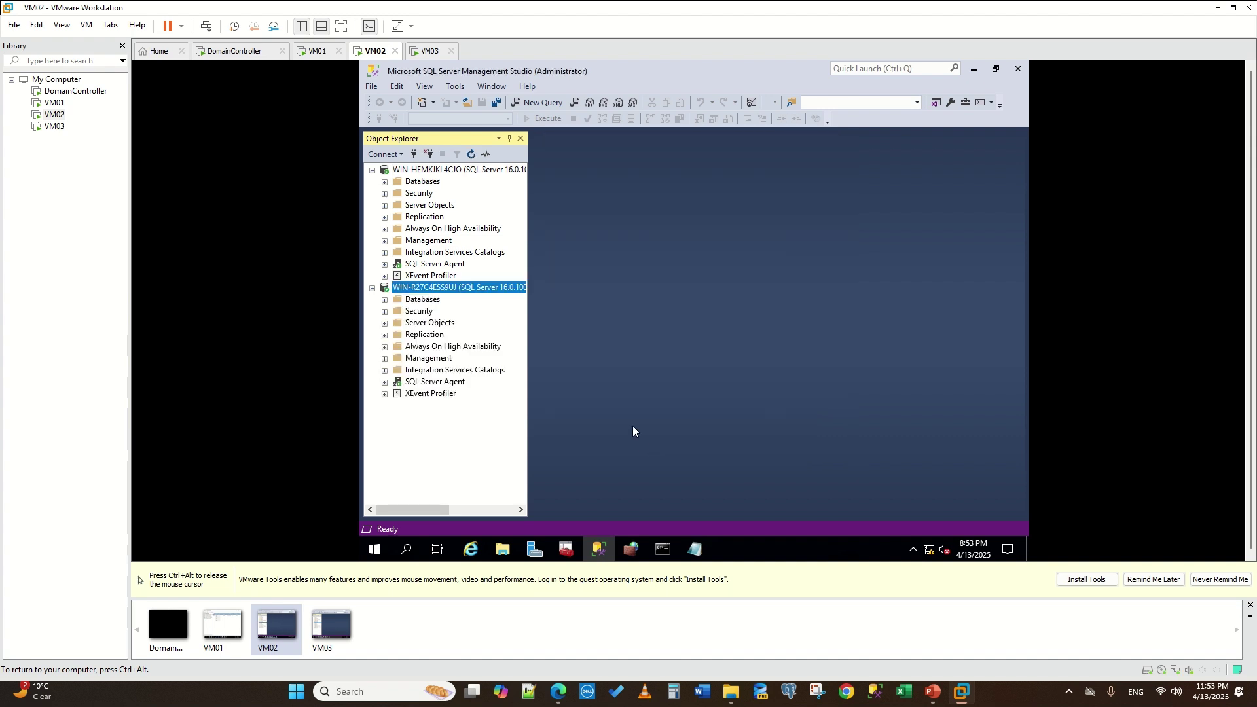
{"action": "left_click", "coordinate": [399, 155]}
{"action": "left_click", "coordinate": [421, 169]}
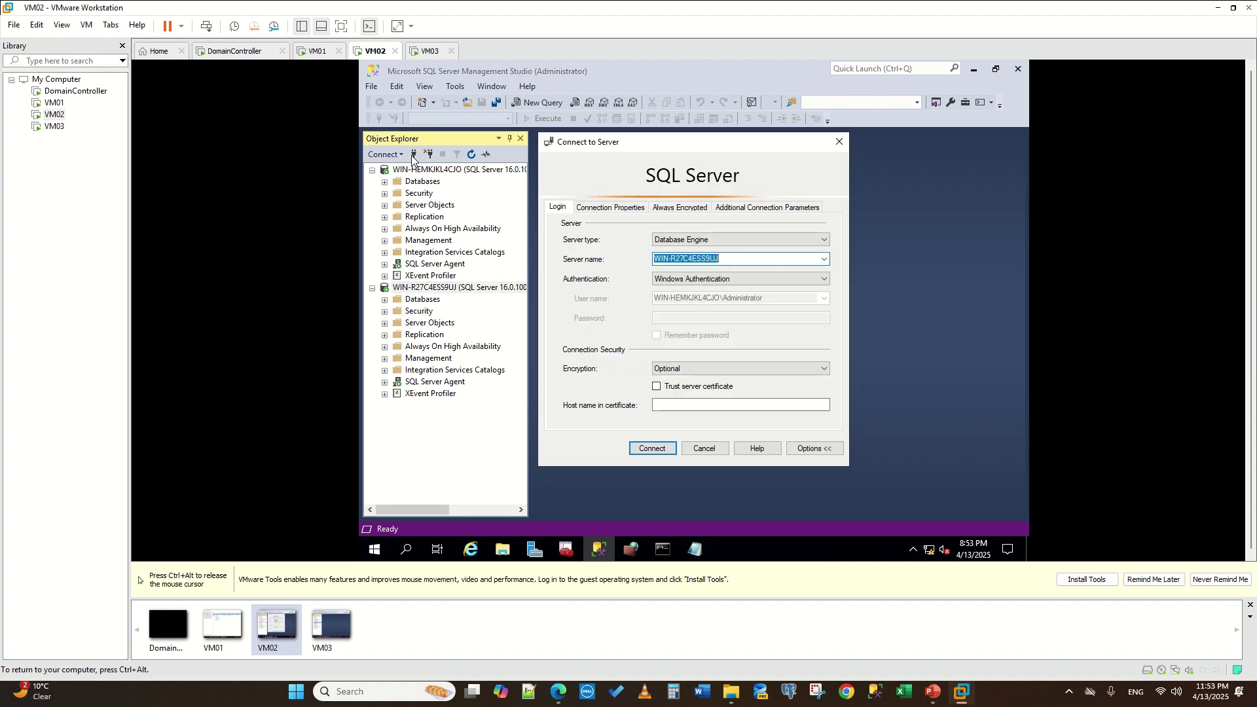
{"action": "left_click", "coordinate": [759, 258]}
{"action": "type", "text": ",5022"}
{"action": "key", "text": "Return"}
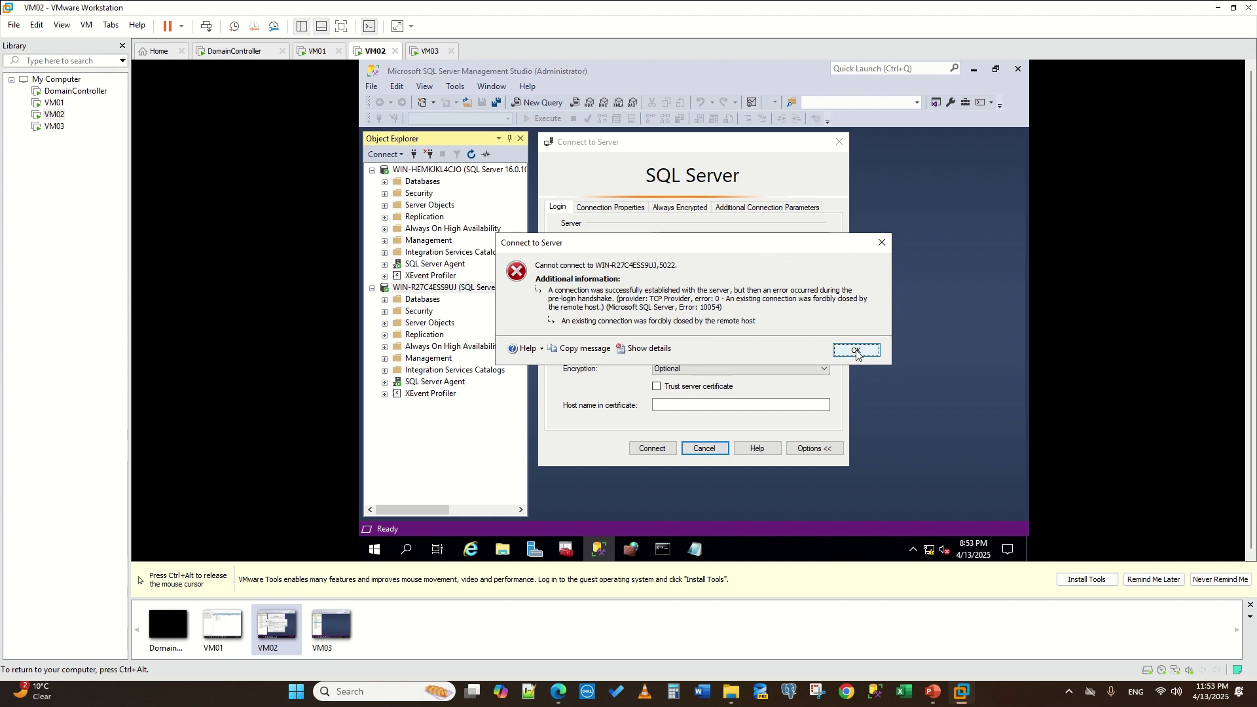
{"action": "left_click", "coordinate": [881, 242]}
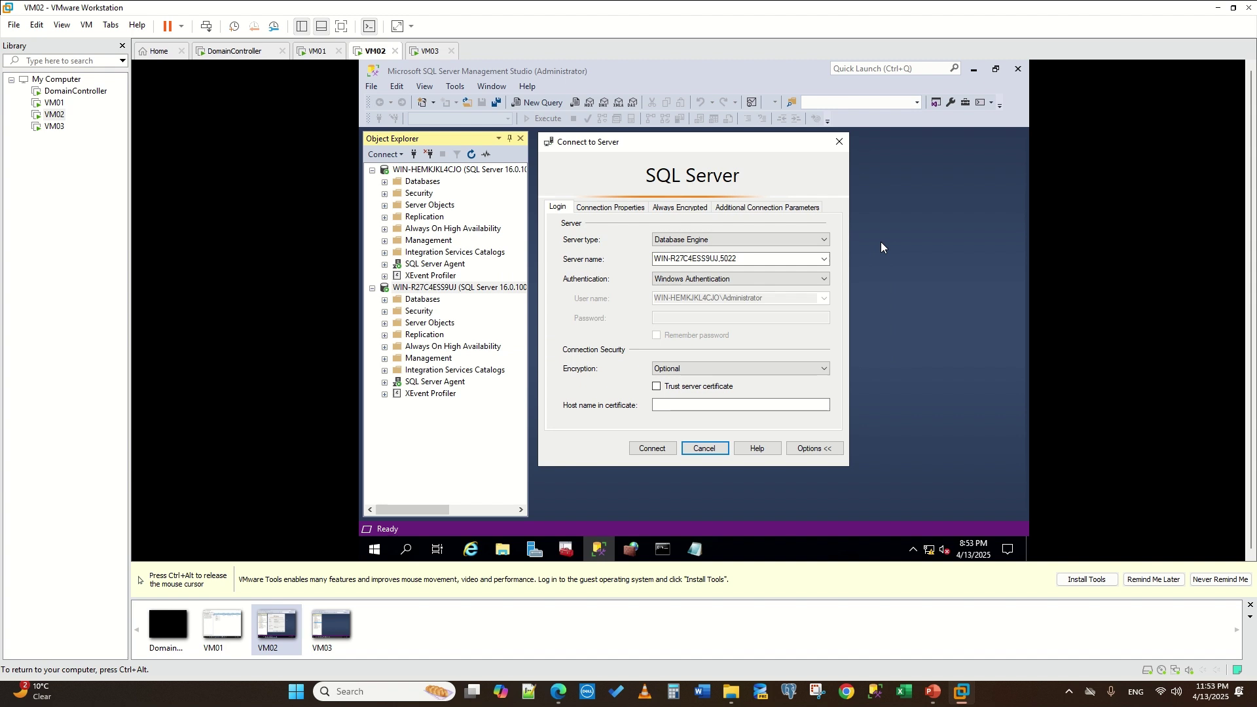
- Change the server name's port from 5022 to 1433 and connect to WIN-R27C4ESS9UJ,1433
{"action": "left_click", "coordinate": [734, 260]}
{"action": "left_click", "coordinate": [733, 261]}
{"action": "left_click_drag", "start_coordinate": [719, 262], "coordinate": [746, 261]}
{"action": "key", "text": "BackSpace"}
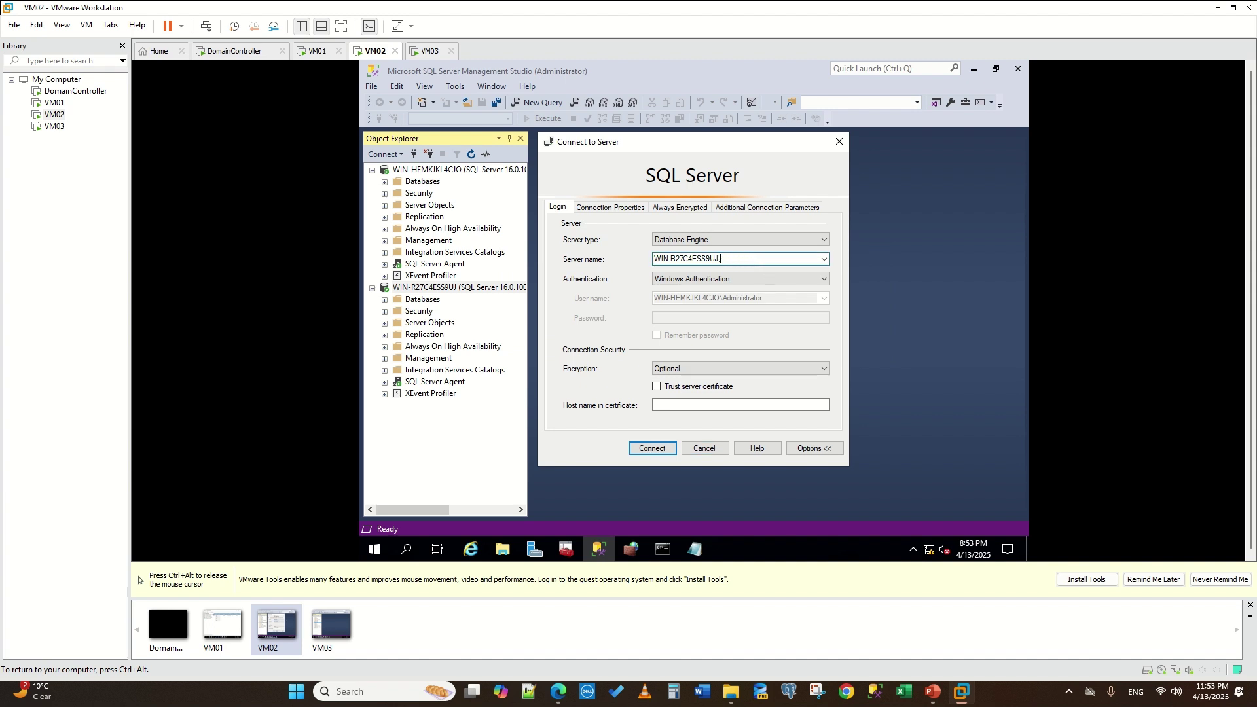
{"action": "type", "text": "1433"}
{"action": "key", "text": "Return"}
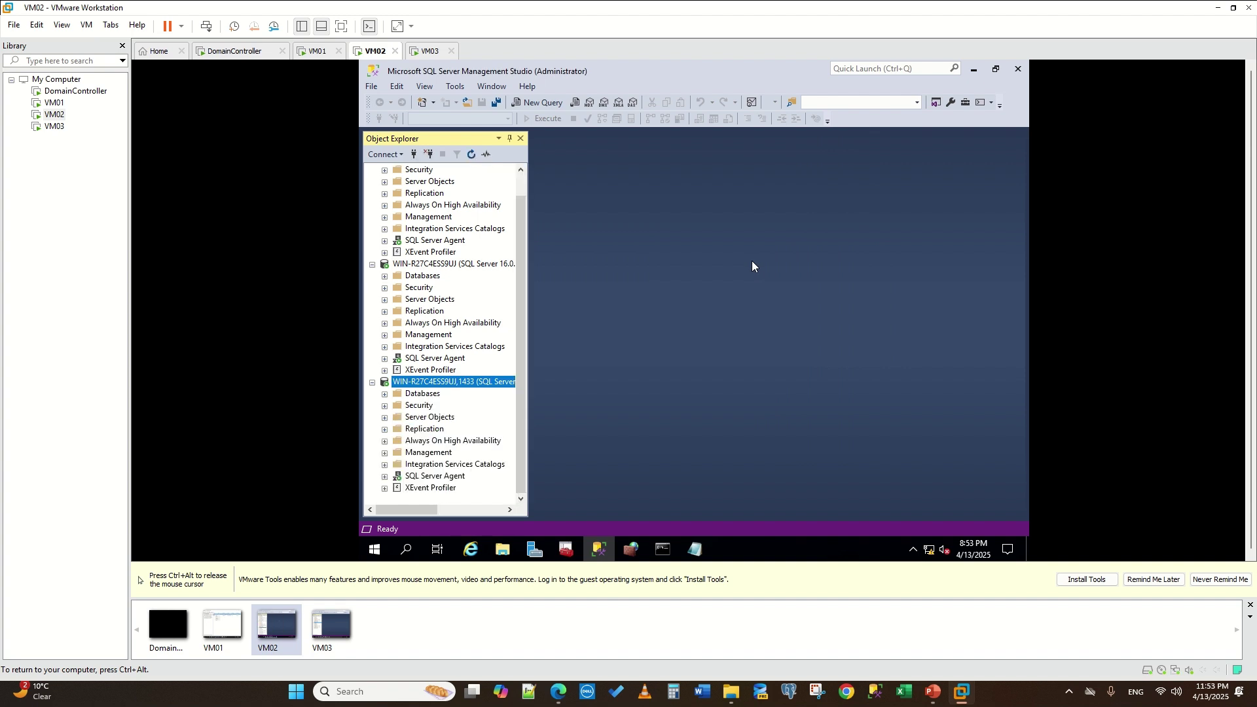
- Disconnect the port-1433 connection and start a new connection to server aglistenernew
{"action": "left_click", "coordinate": [428, 154]}
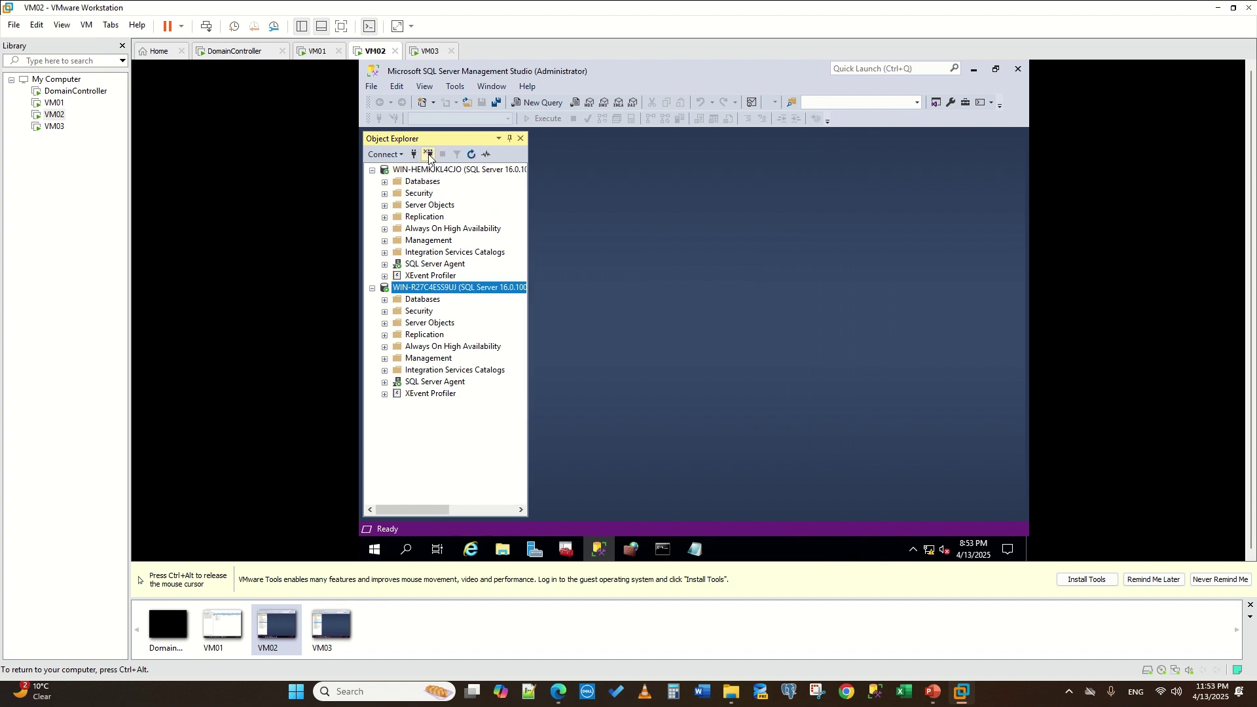
{"action": "left_click", "coordinate": [413, 156]}
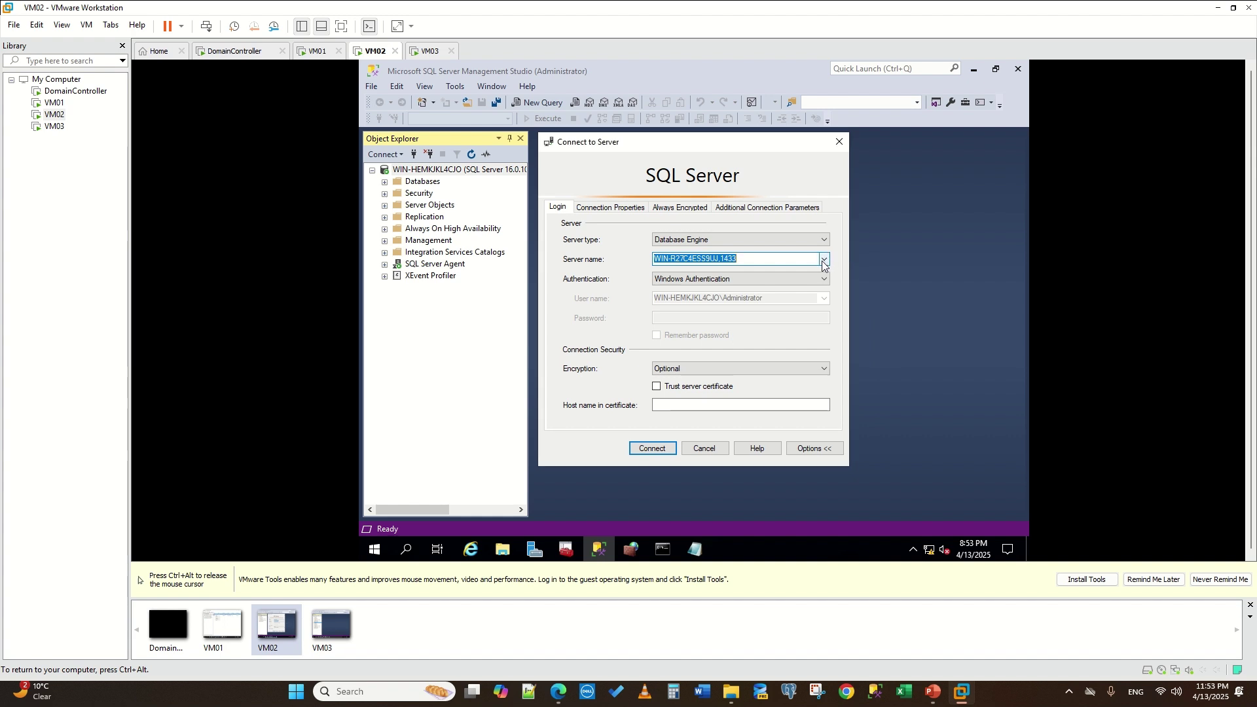
{"action": "type", "text": "aglistenernew"}
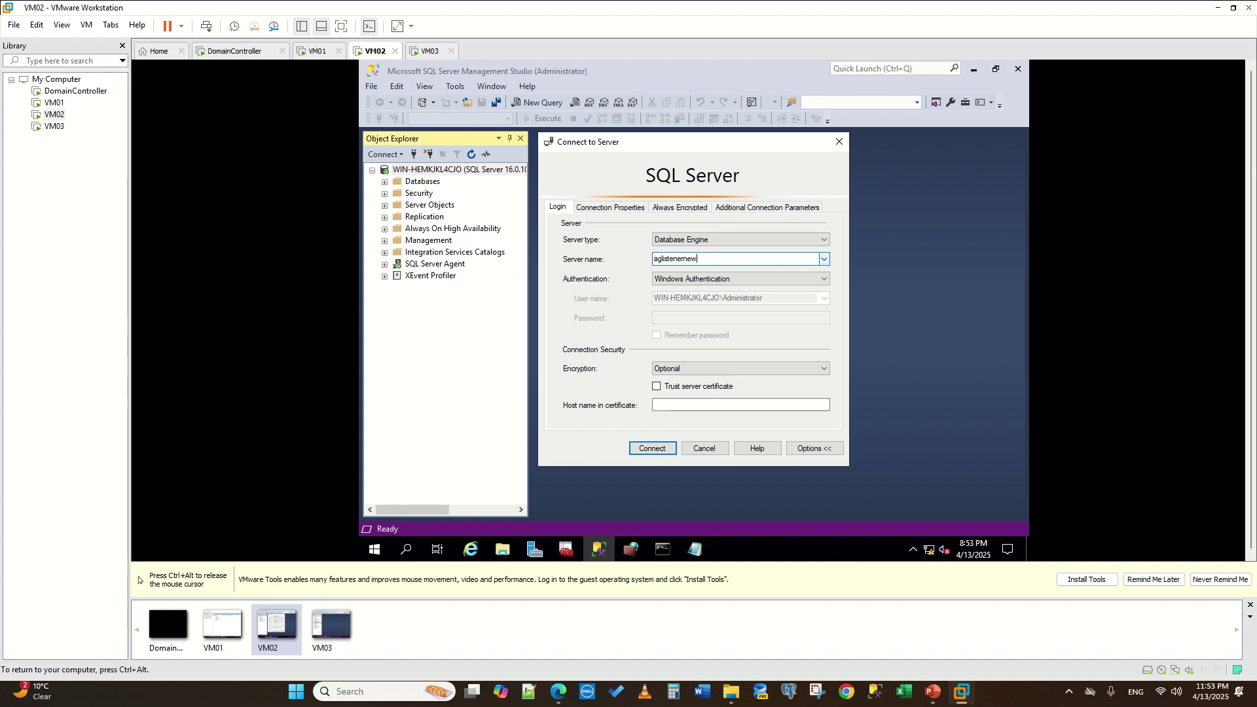
- Connect through aglistenernew, expand Availability Groups, and open the myAGNew dashboard
{"action": "left_click", "coordinate": [654, 448]}
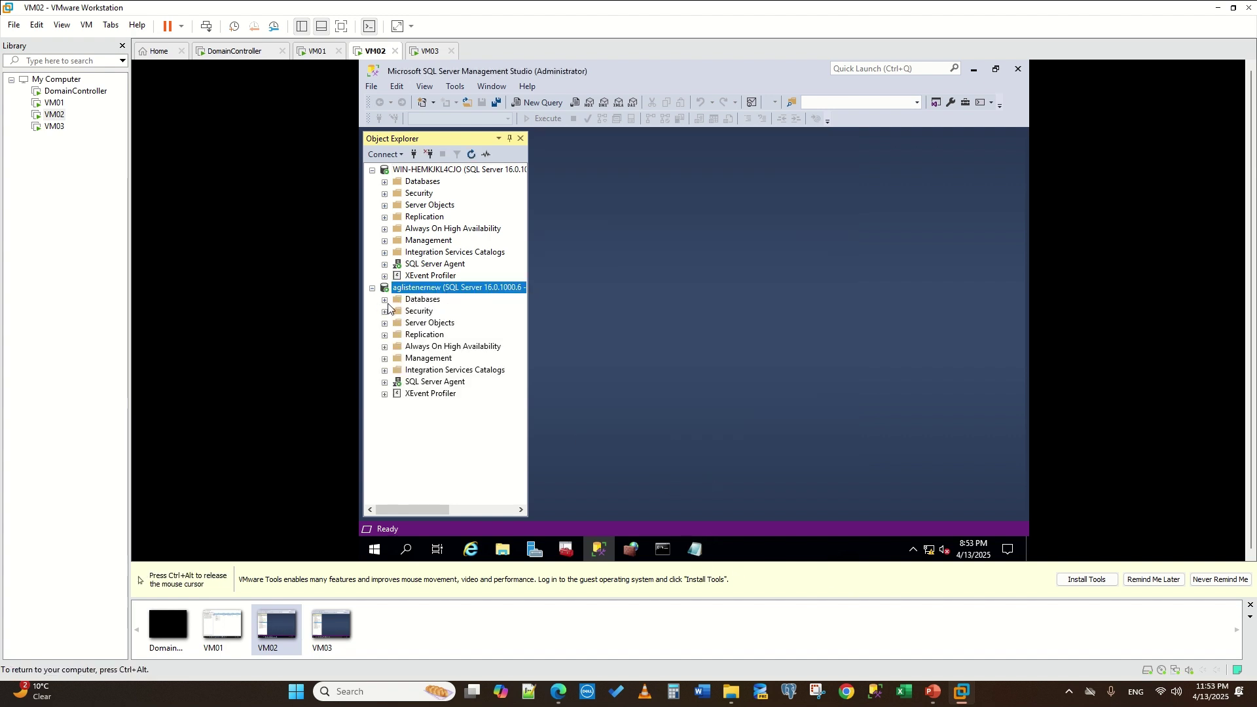
{"action": "left_click", "coordinate": [385, 301]}
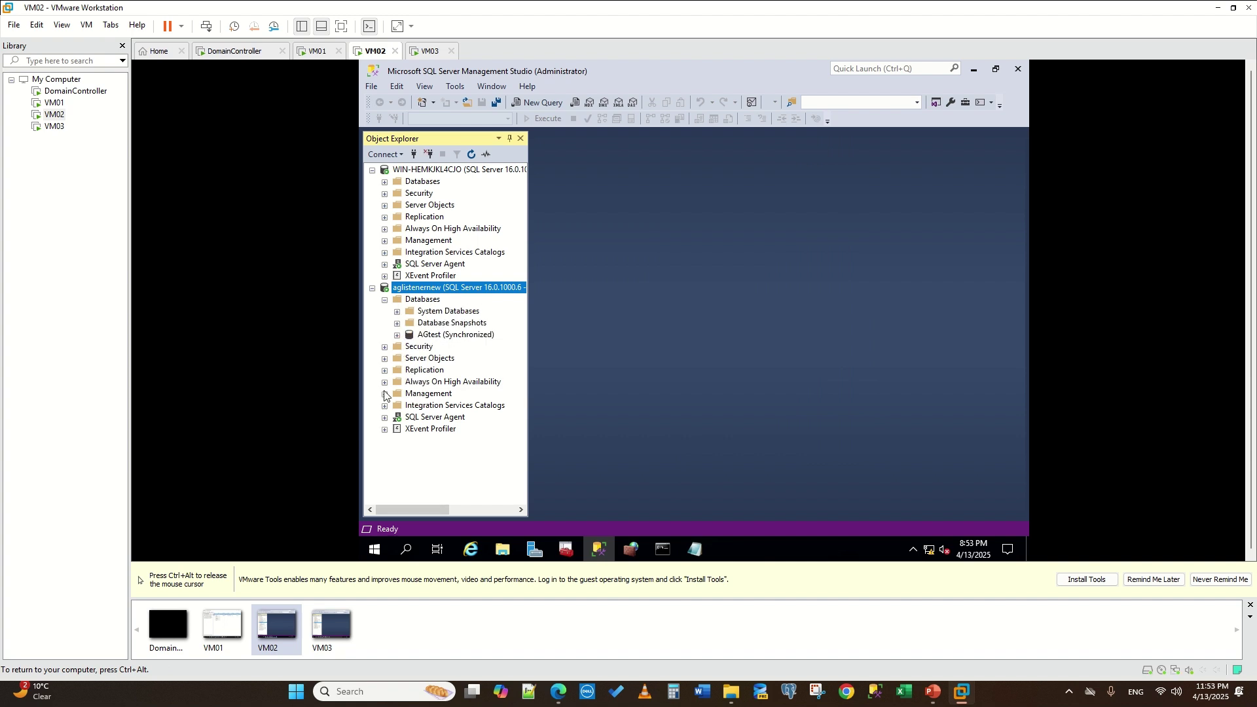
{"action": "left_click", "coordinate": [385, 382]}
{"action": "left_click", "coordinate": [396, 394]}
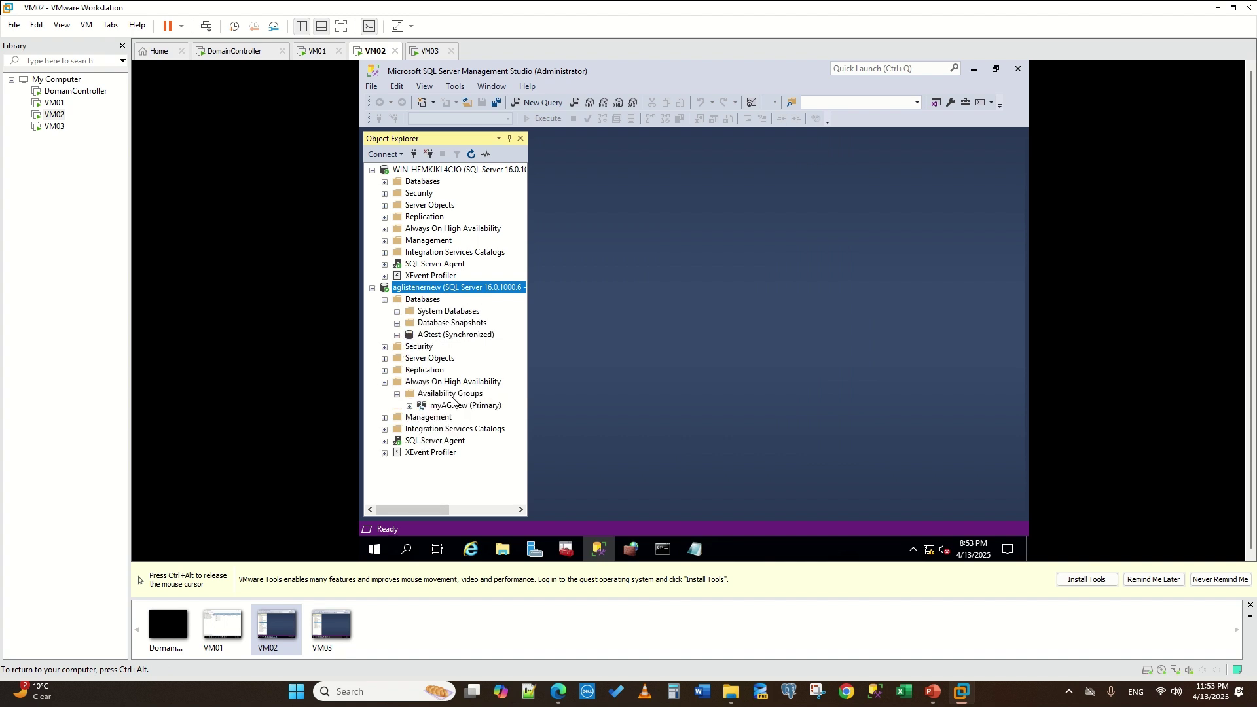
{"action": "left_click", "coordinate": [445, 406]}
{"action": "right_click", "coordinate": [445, 406]}
{"action": "left_click", "coordinate": [509, 429]}
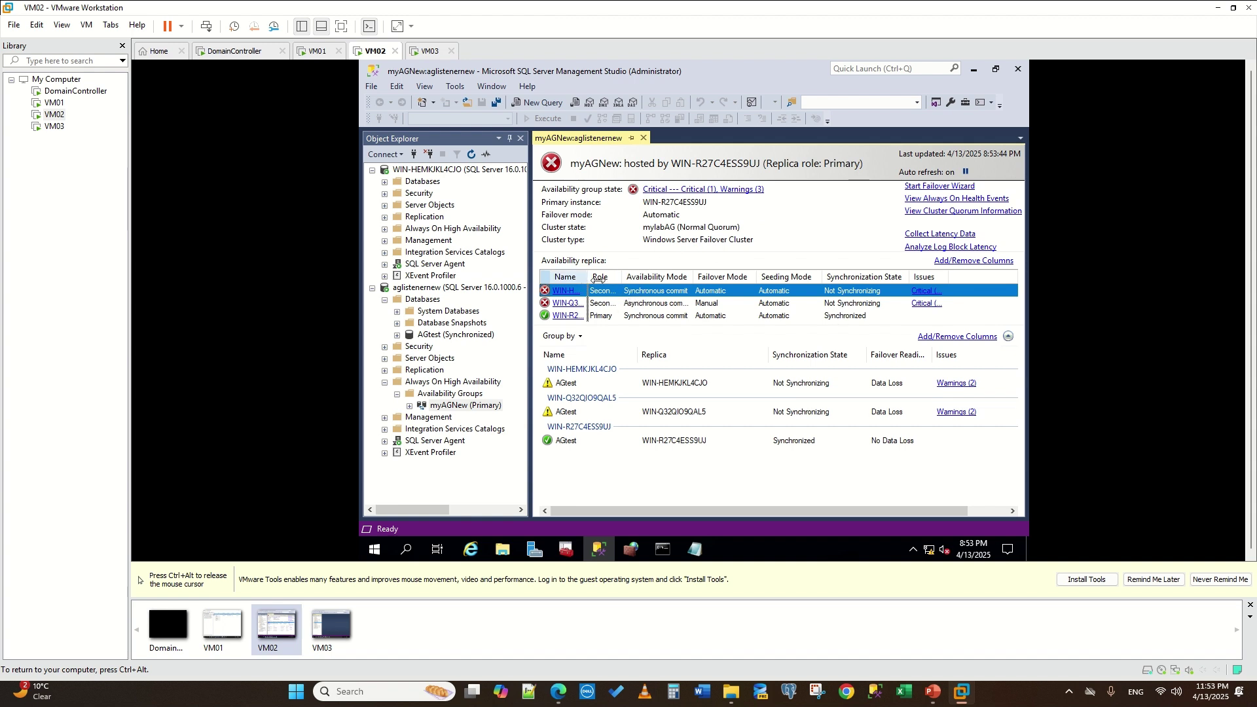
- Sort the replica grid by name and check the first replica's critical issues showing it disconnected
{"action": "left_click_drag", "start_coordinate": [659, 275], "coordinate": [560, 315]}
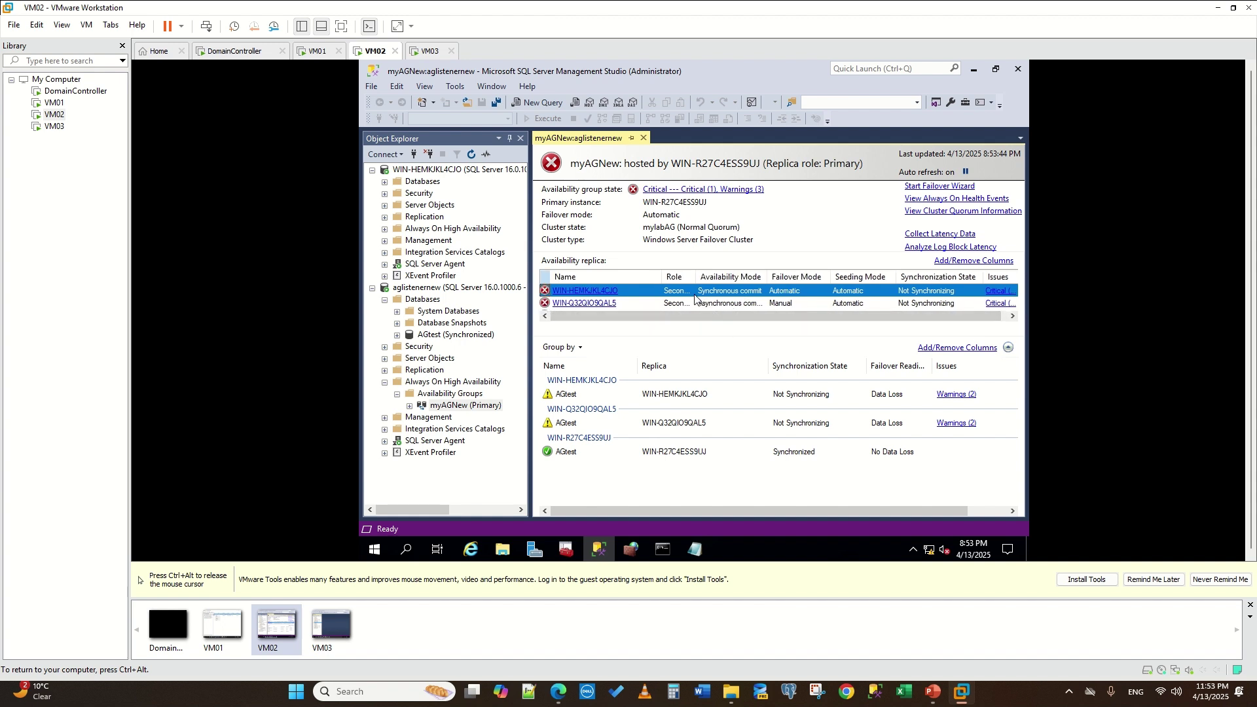
{"action": "left_click", "coordinate": [657, 278]}
{"action": "left_click_drag", "start_coordinate": [665, 277], "coordinate": [637, 278]}
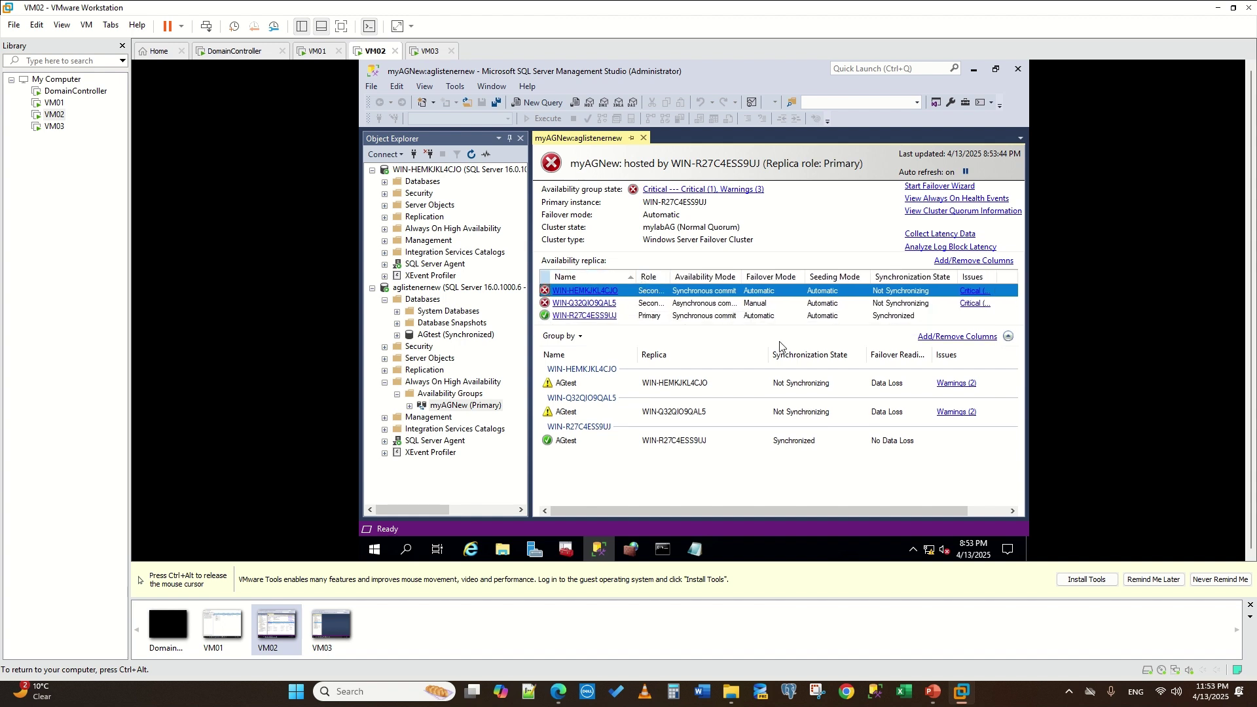
{"action": "left_click", "coordinate": [975, 292]}
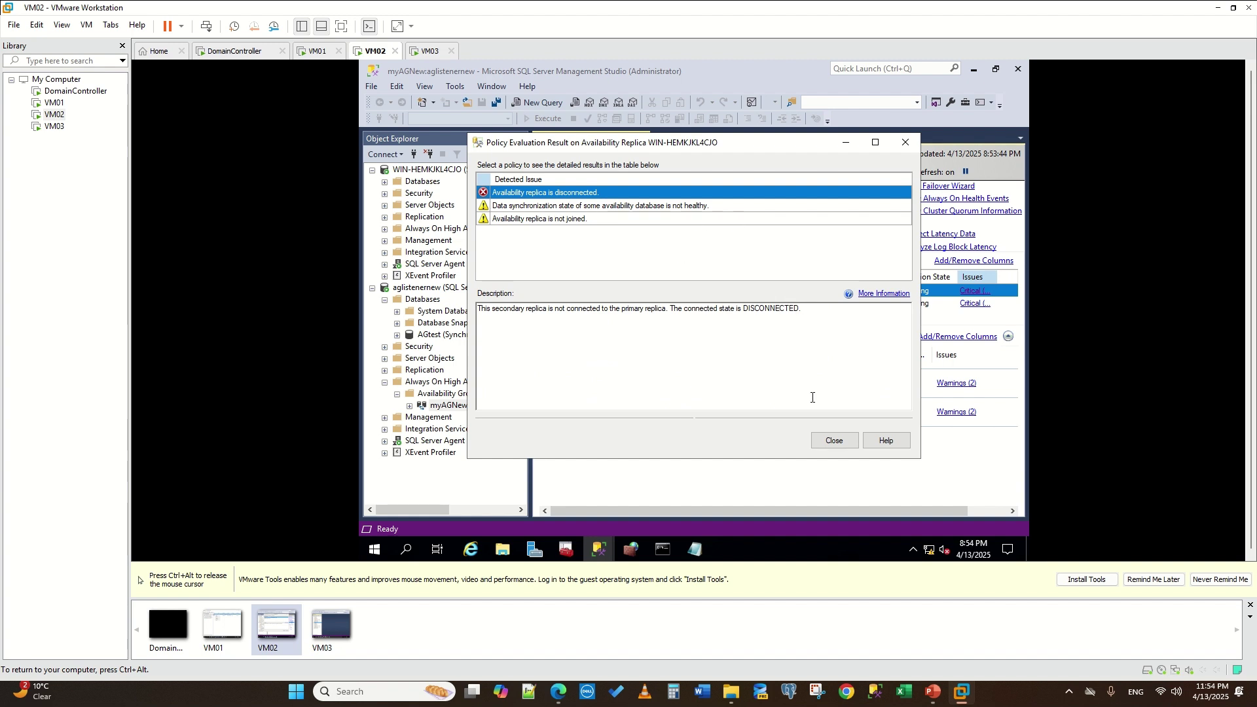
{"action": "left_click", "coordinate": [842, 443]}
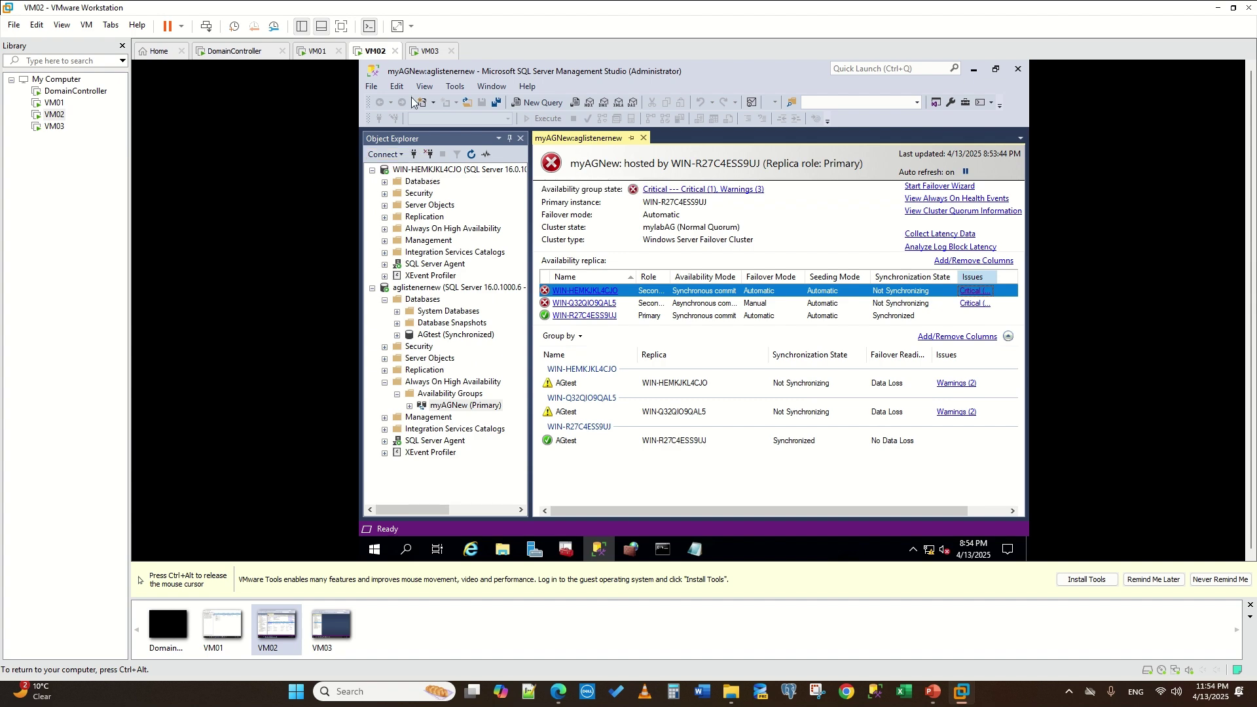
- Switch to VM01 and preview its open SQL windows
{"action": "key", "text": "ctrl+alt"}
{"action": "left_click", "coordinate": [317, 51]}
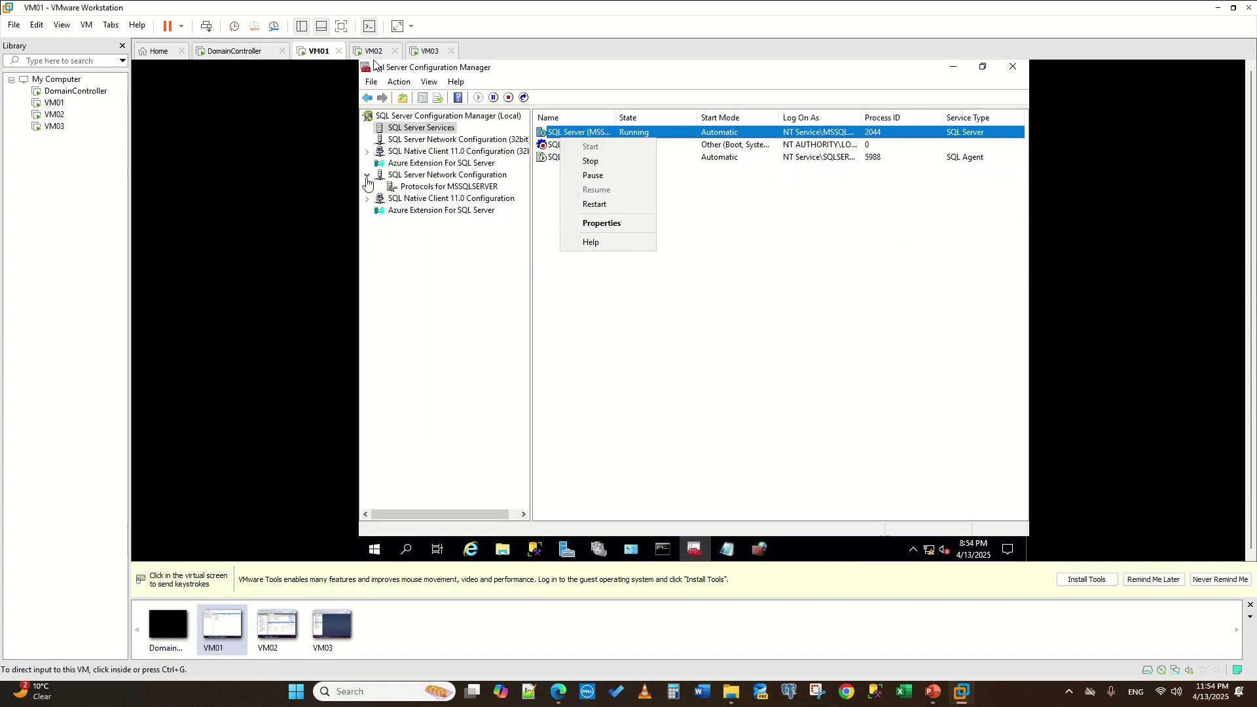
{"action": "left_click", "coordinate": [534, 548]}
- On VM01, bring up SQL Server Configuration Manager and widen Log On As to show NT Service\MSSQLSERVER
{"action": "left_click", "coordinate": [488, 483]}
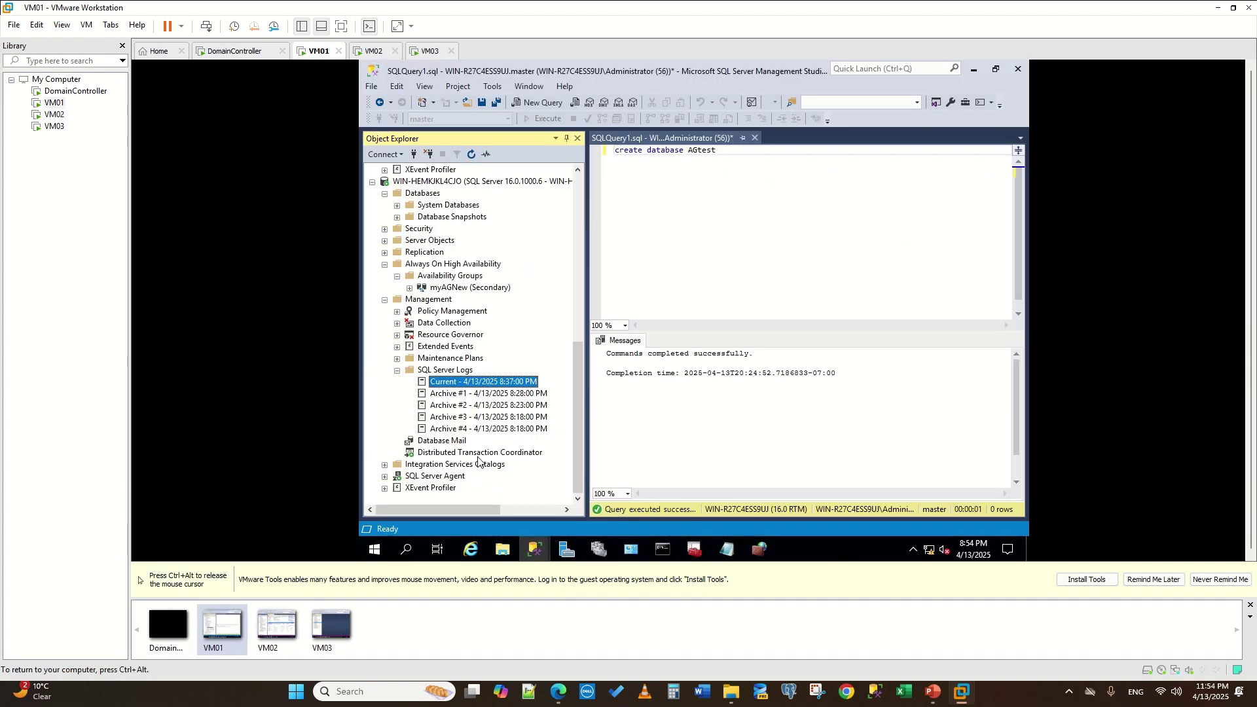
{"action": "key", "text": "ctrl+alt"}
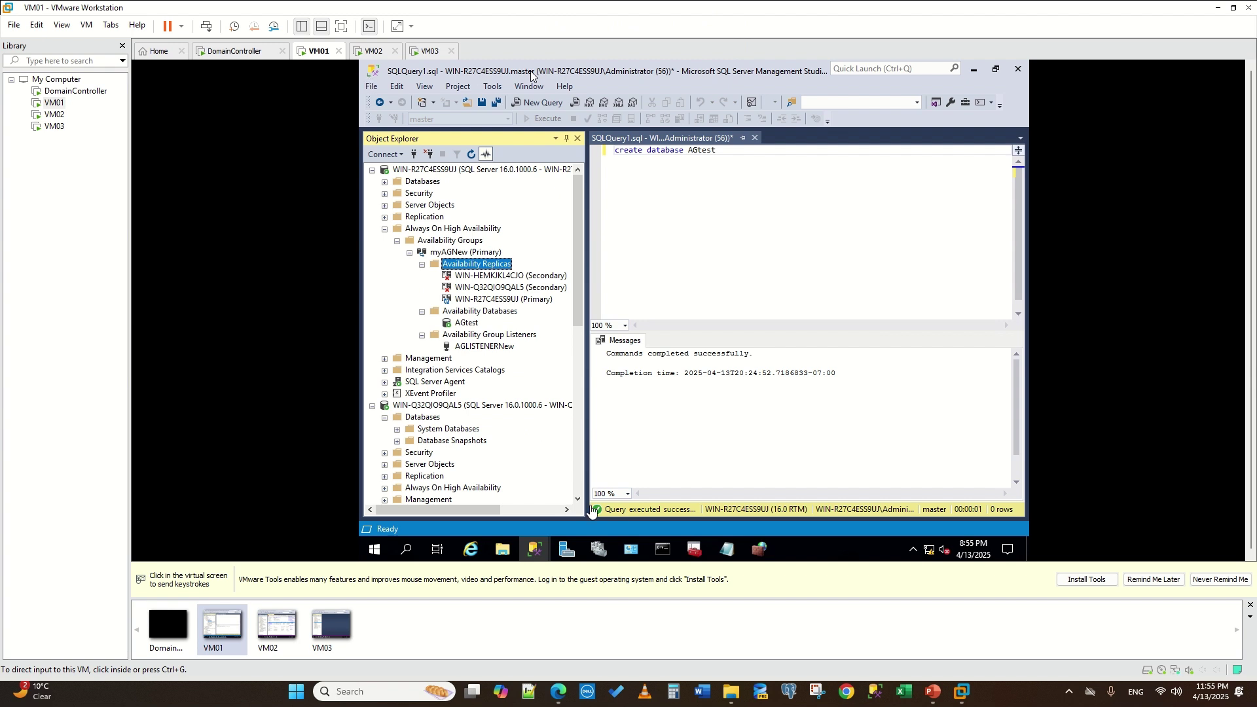
{"action": "left_click", "coordinate": [693, 559]}
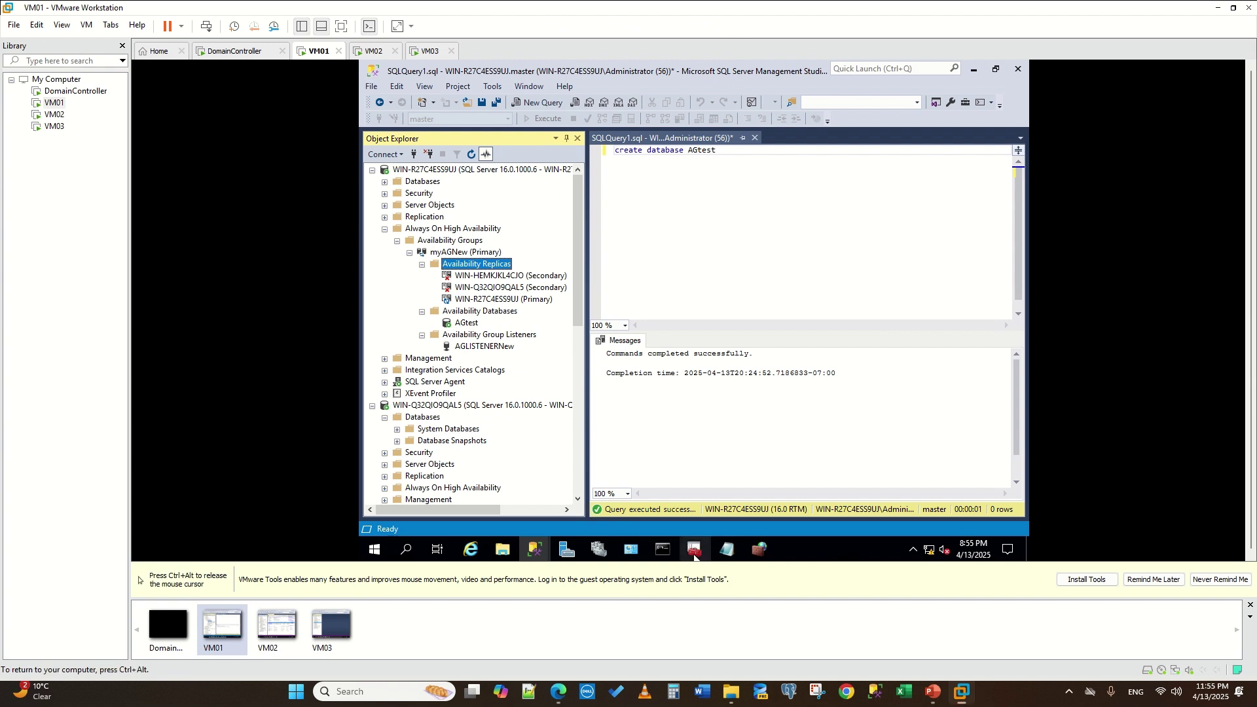
{"action": "left_click", "coordinate": [678, 511]}
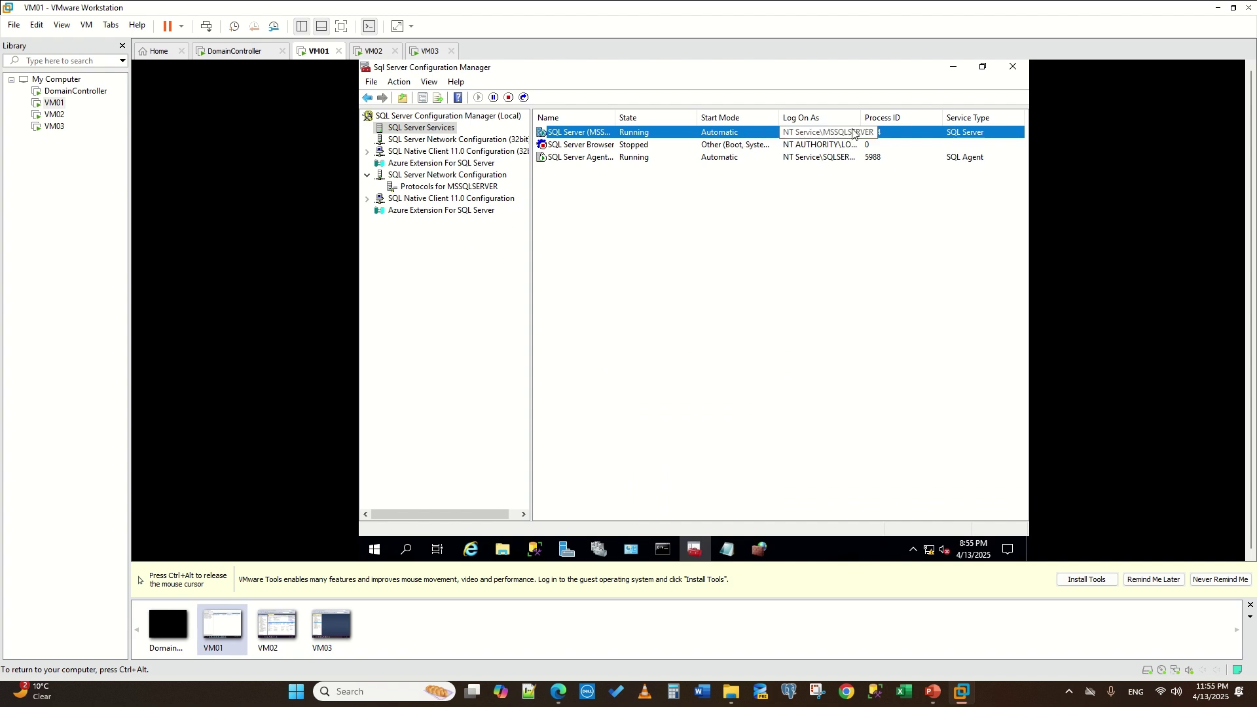
{"action": "left_click_drag", "start_coordinate": [860, 118], "coordinate": [929, 128]}
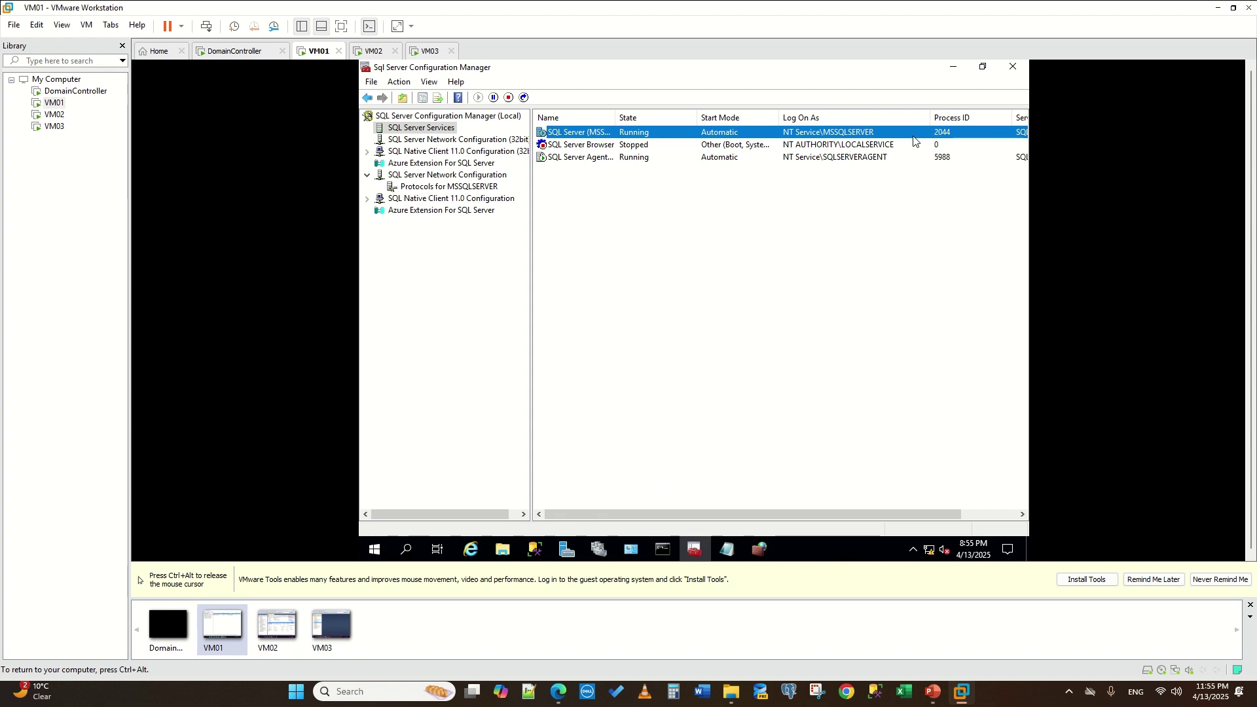
{"action": "right_click", "coordinate": [579, 132]}
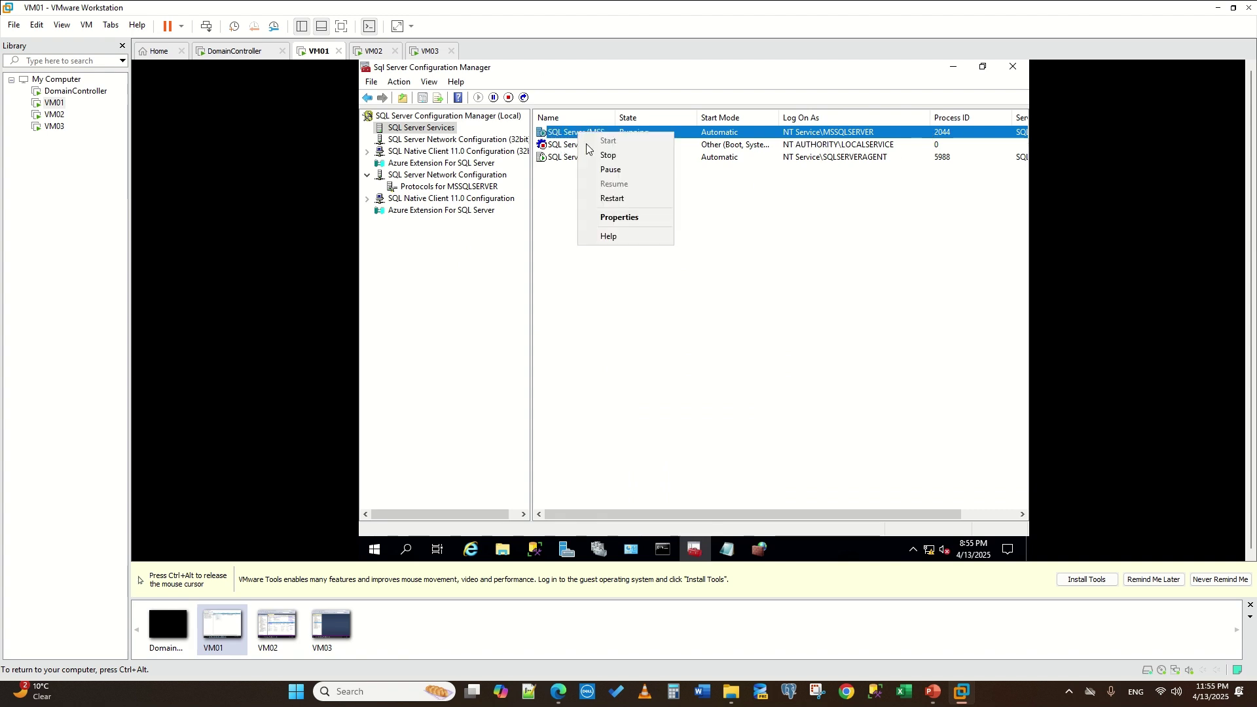
- Set the MSSQLSERVER service to log on as .\Administrator with the account password and apply
{"action": "left_click", "coordinate": [618, 218]}
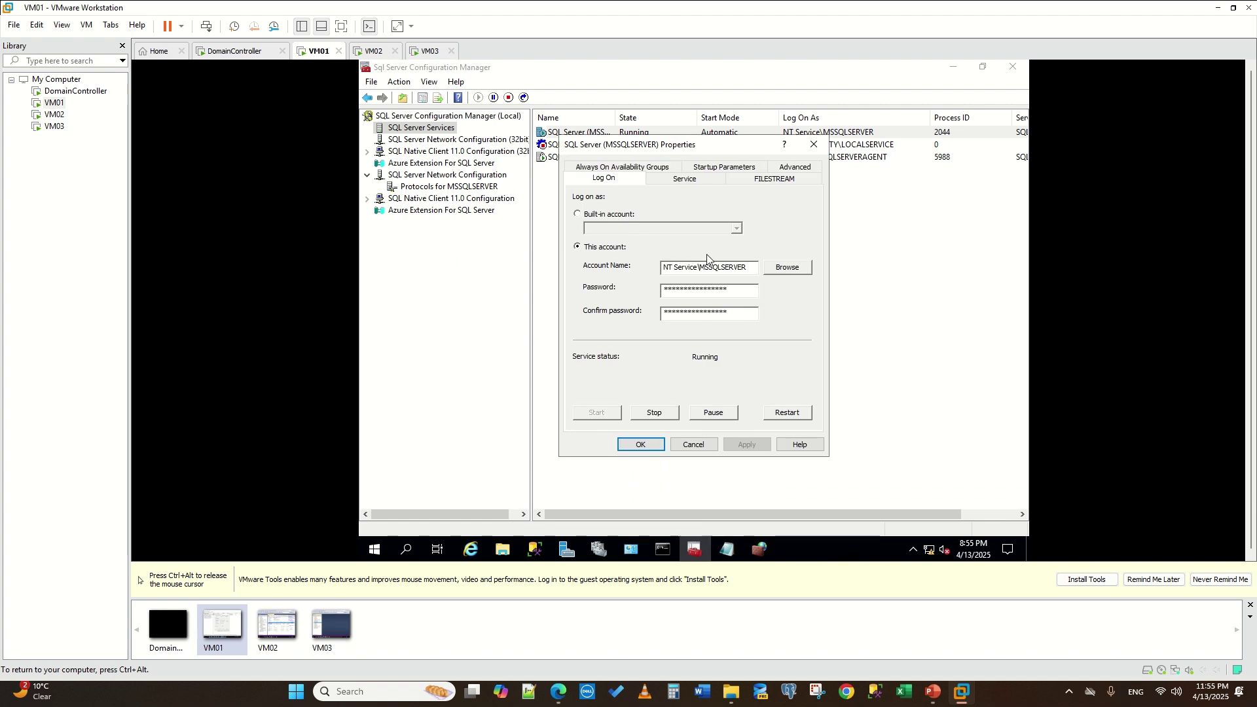
{"action": "left_click", "coordinate": [779, 269]}
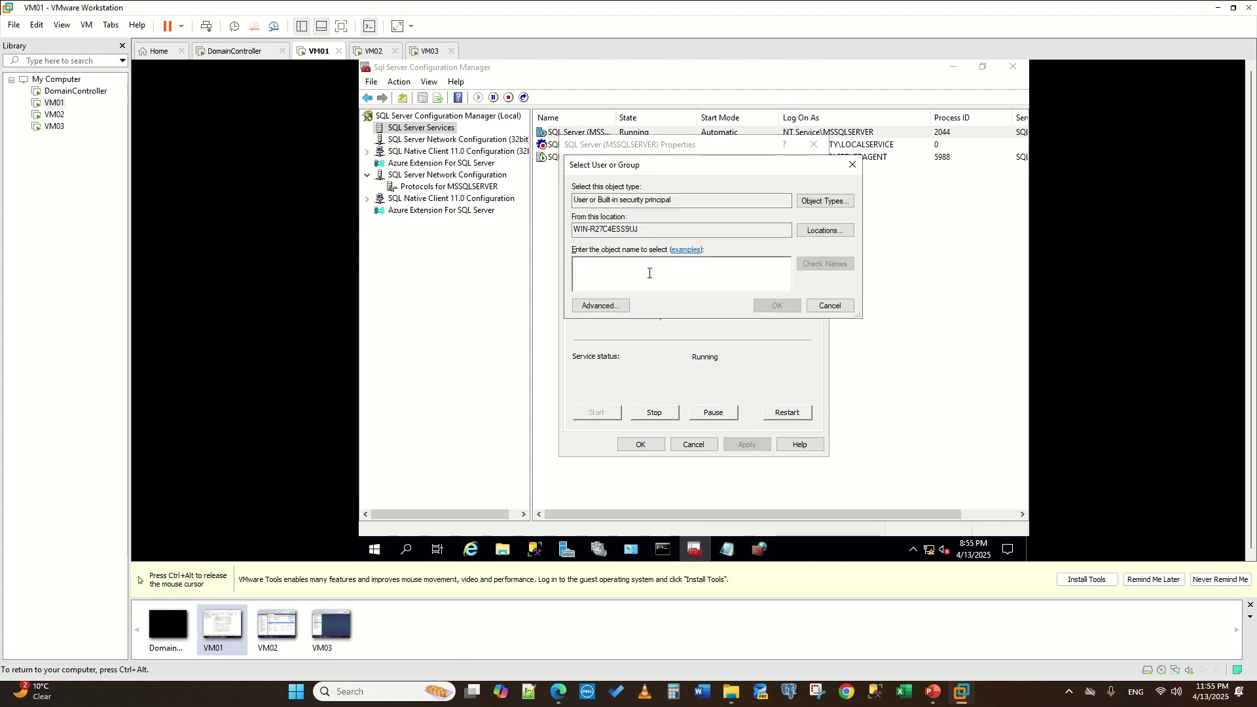
{"action": "type", "text": "administrator"}
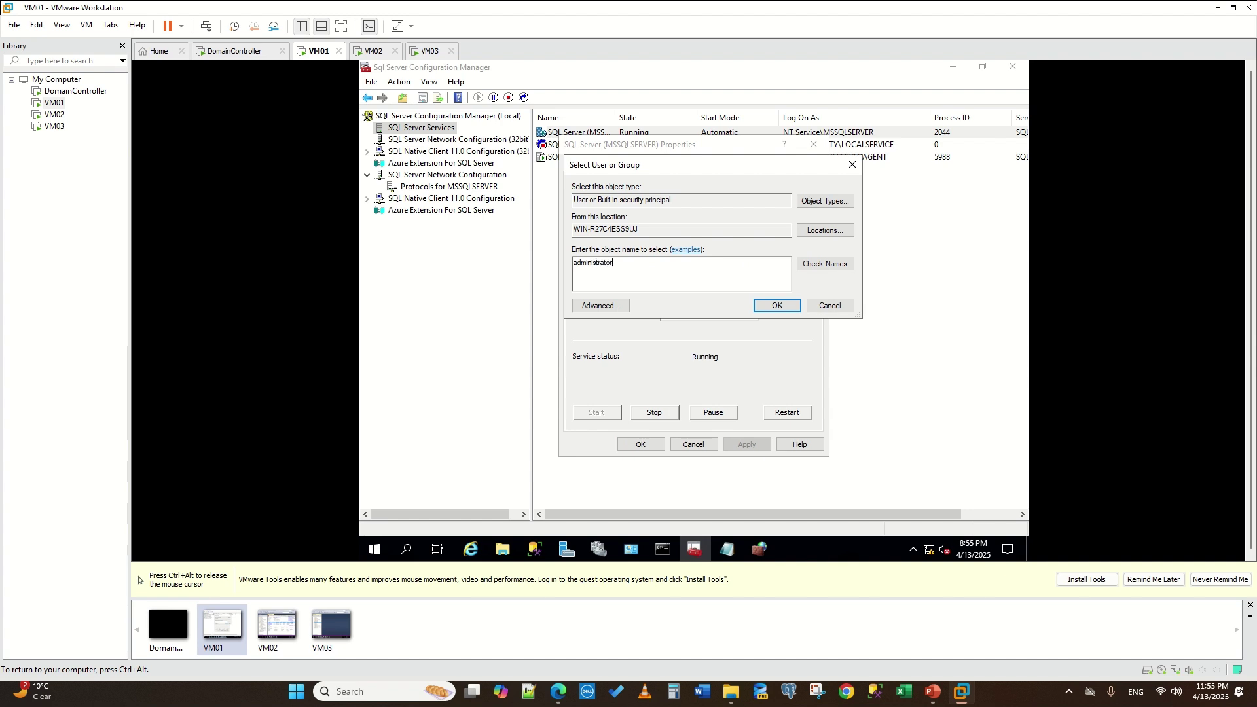
{"action": "left_click", "coordinate": [825, 264]}
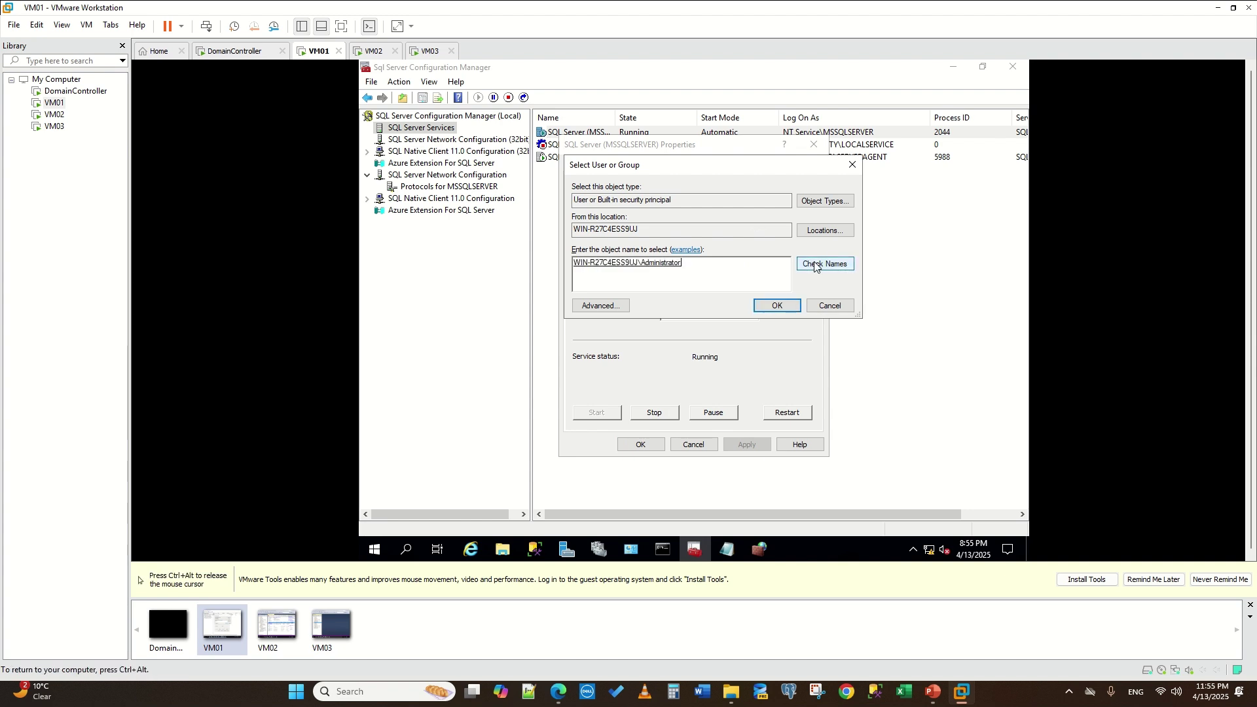
{"action": "left_click", "coordinate": [777, 306]}
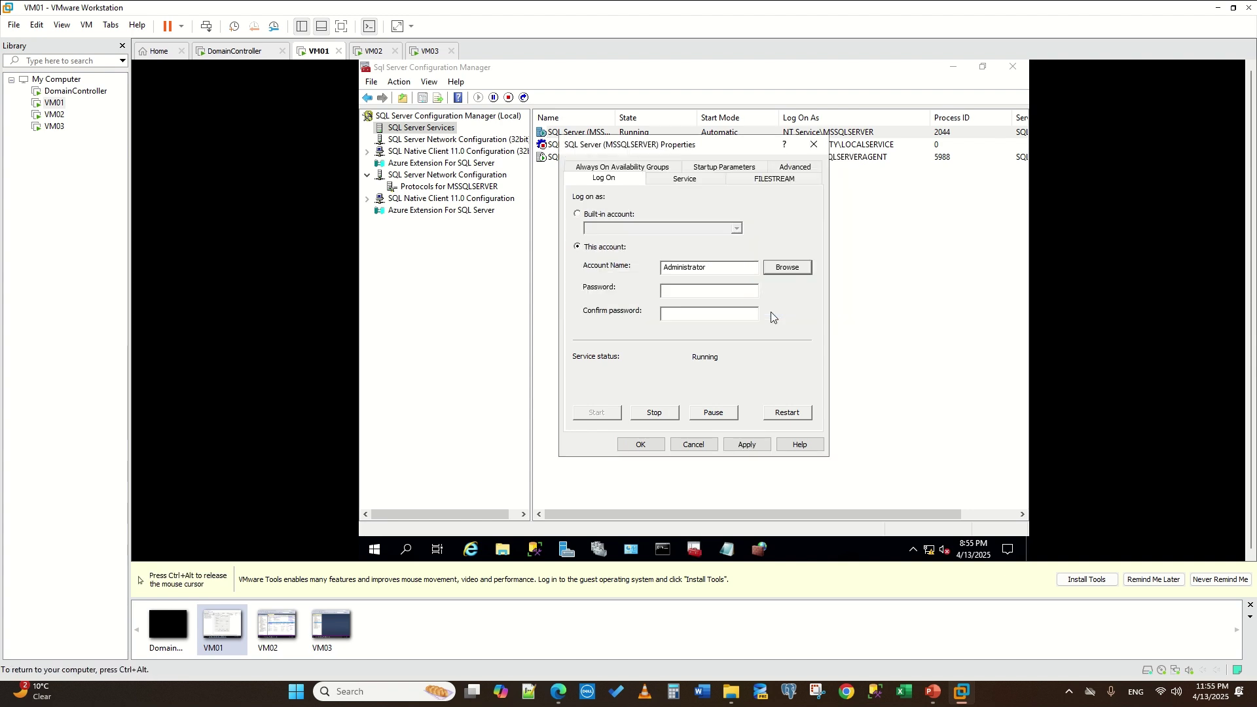
{"action": "left_click", "coordinate": [691, 291]}
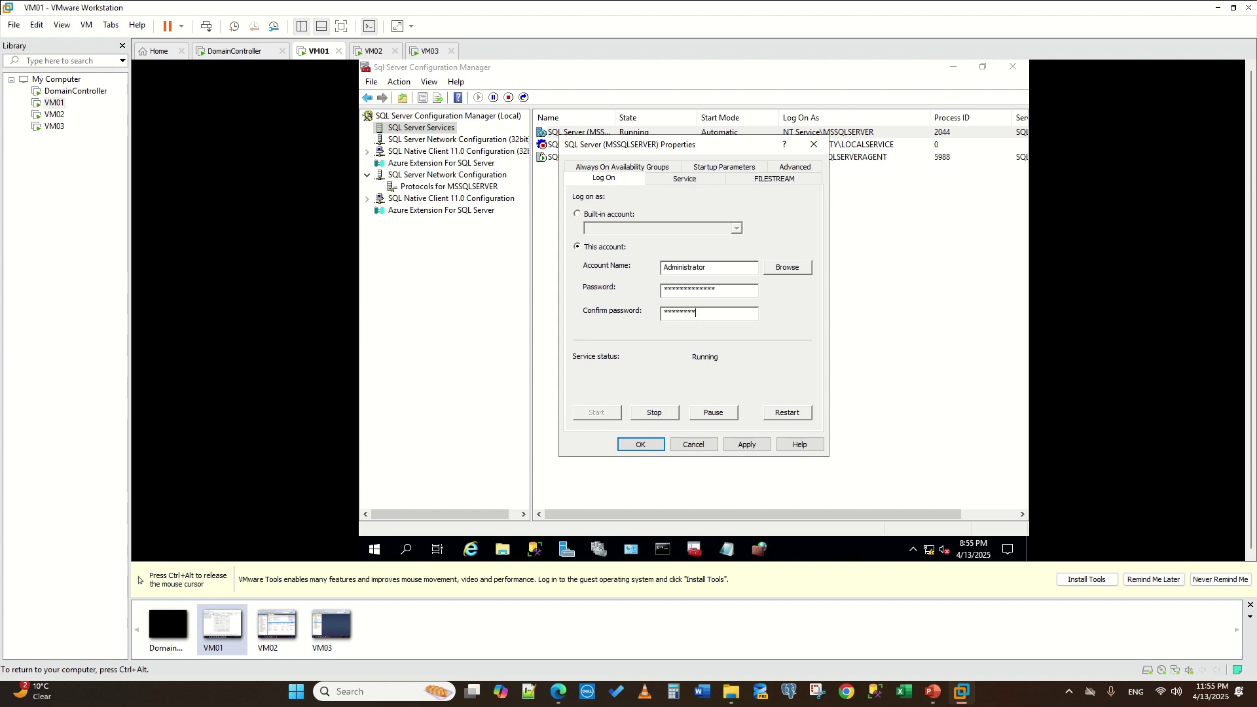
{"action": "type", "text": "**"}
{"action": "left_click", "coordinate": [747, 445]}
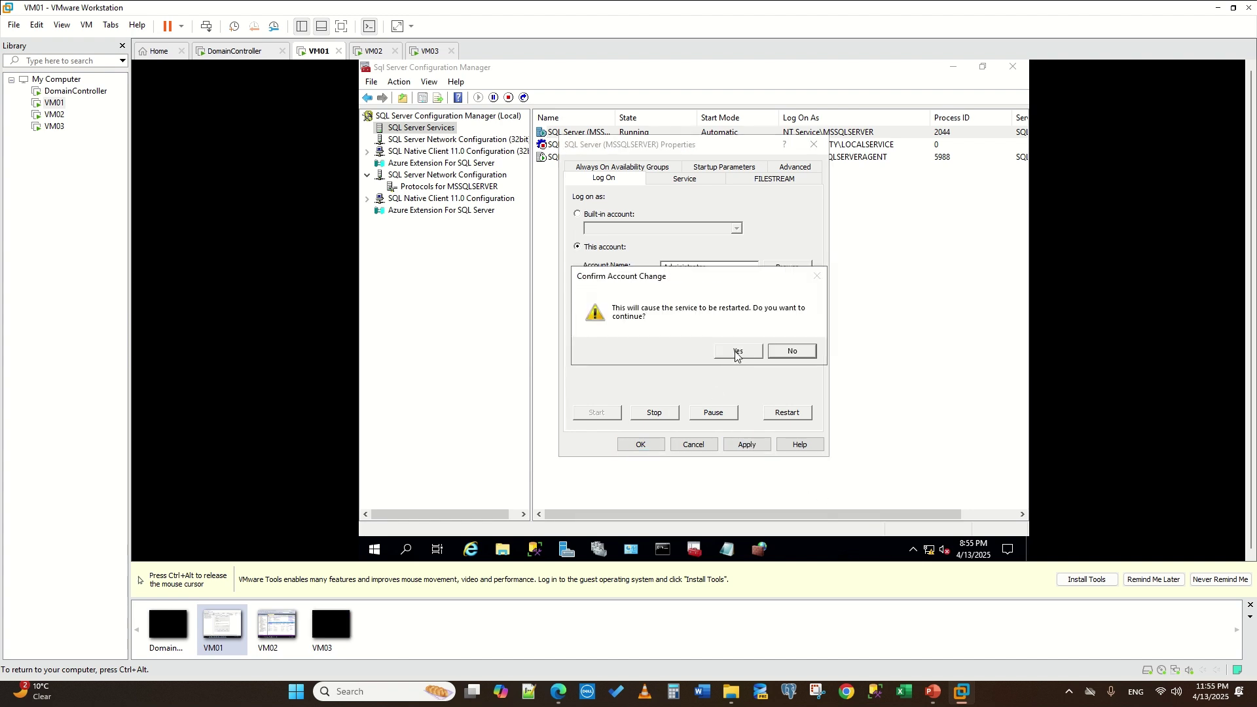
- Accept the restart prompt, close the properties, and restart SQL Server (MSSQLSERVER) on VM01
{"action": "left_click", "coordinate": [737, 351]}
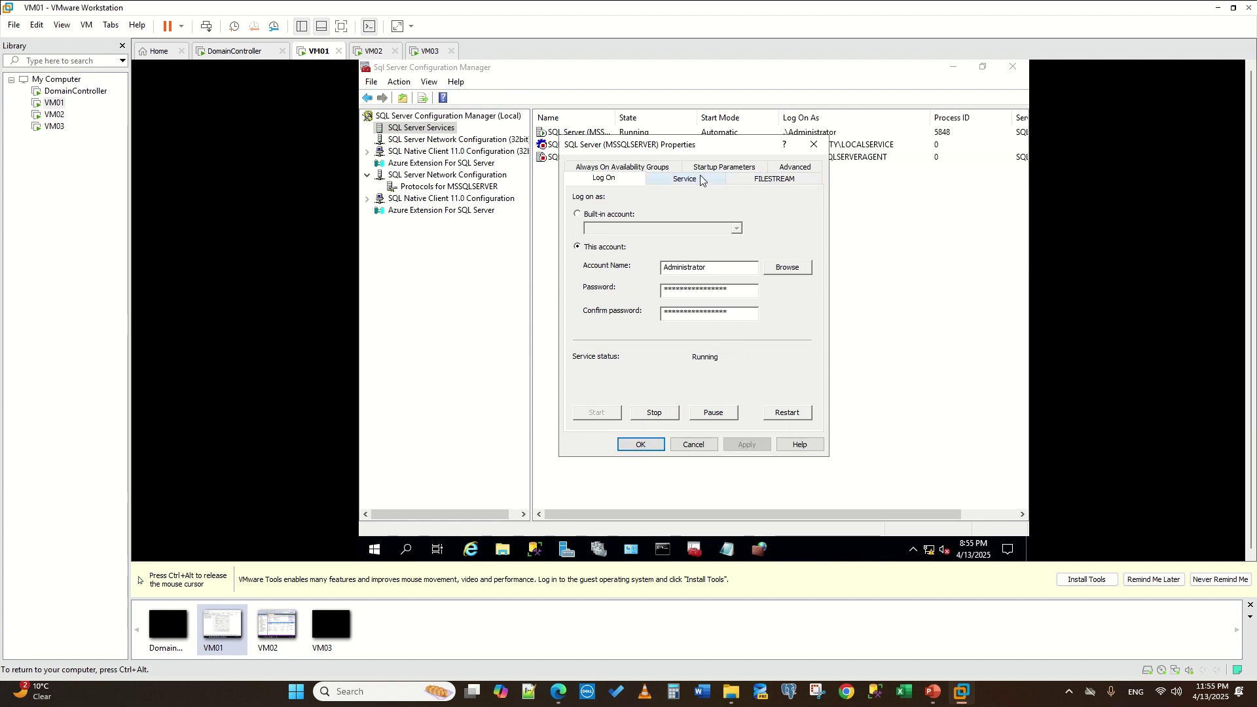
{"action": "left_click", "coordinate": [645, 446]}
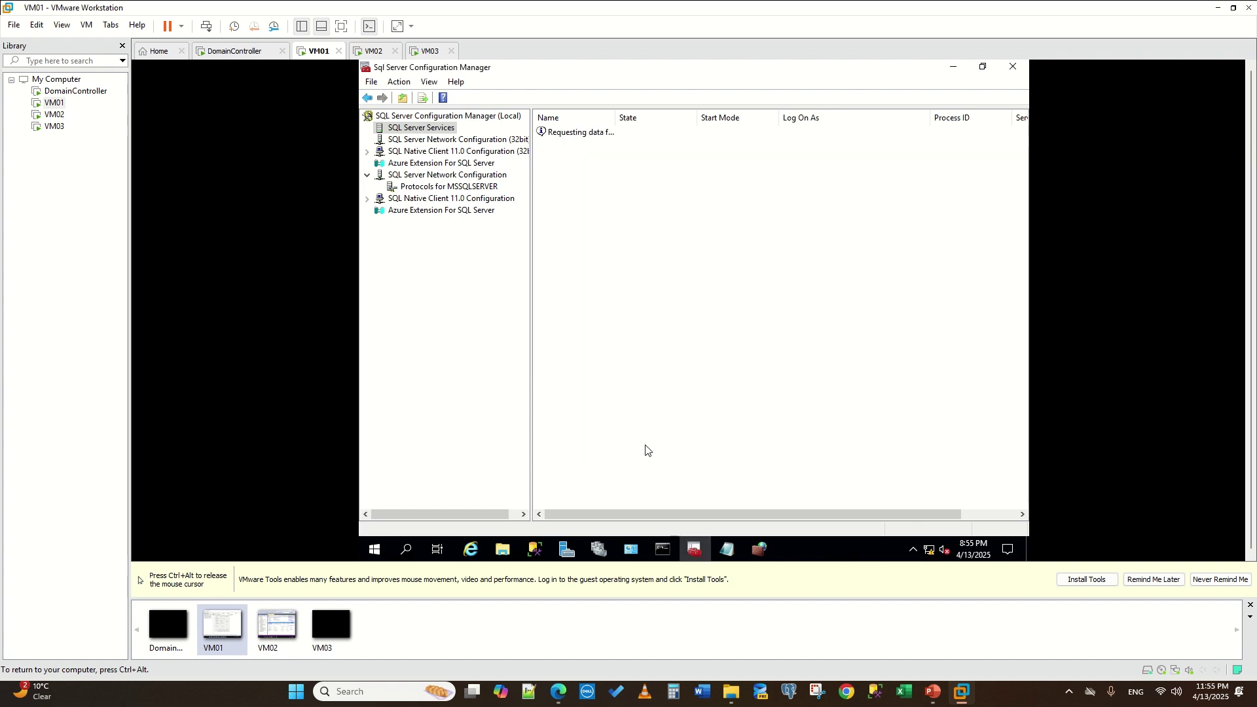
{"action": "right_click", "coordinate": [569, 133]}
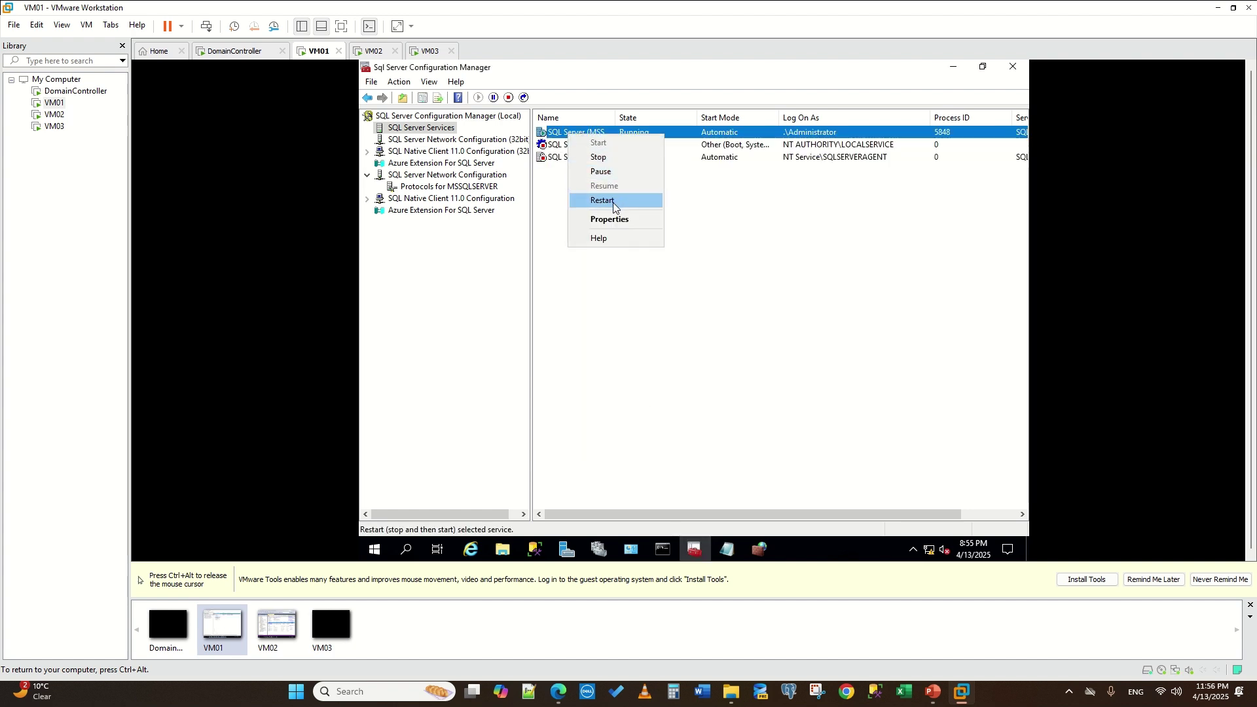
{"action": "left_click", "coordinate": [613, 206]}
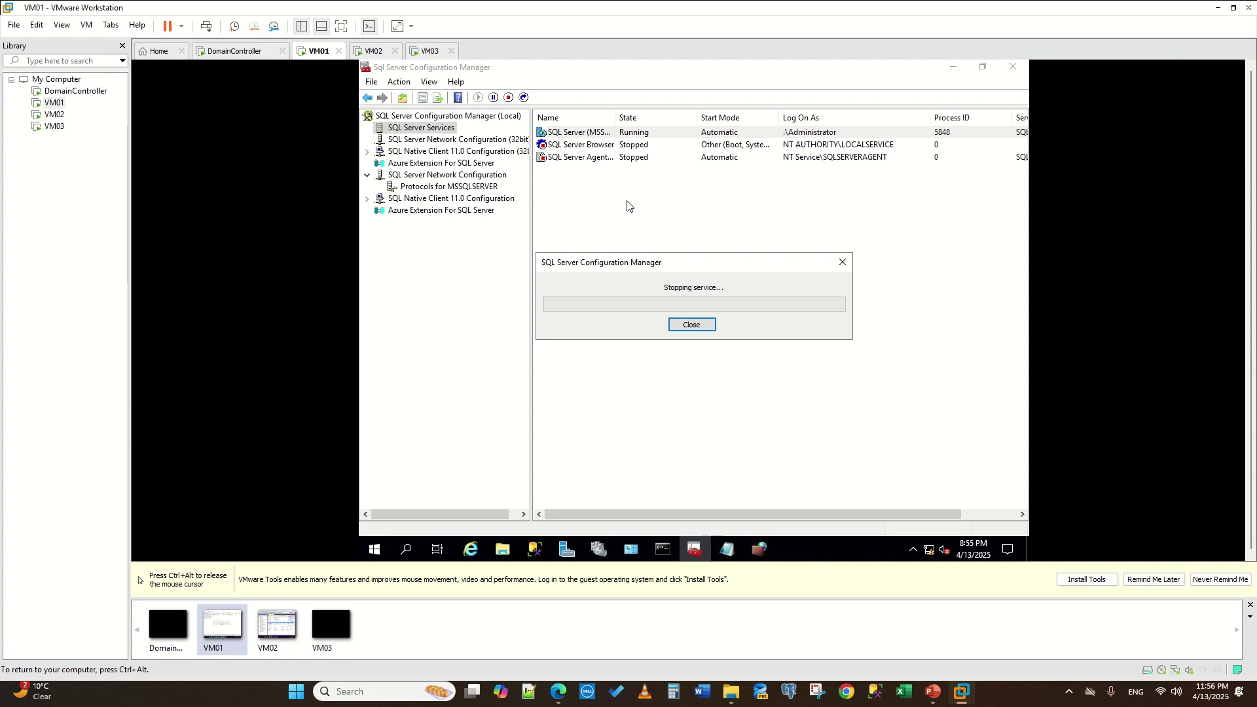
- On VM02, open the SQL Server Browser service properties in Configuration Manager
{"action": "left_click", "coordinate": [370, 53]}
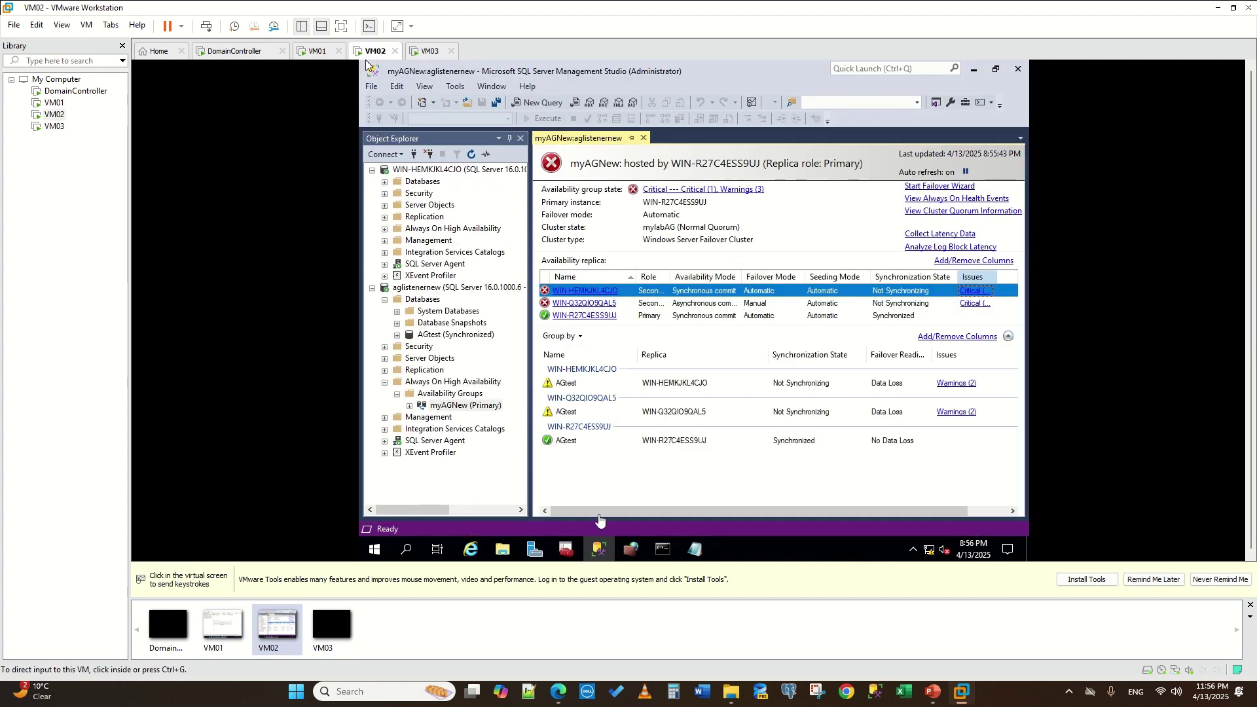
{"action": "left_click", "coordinate": [566, 550]}
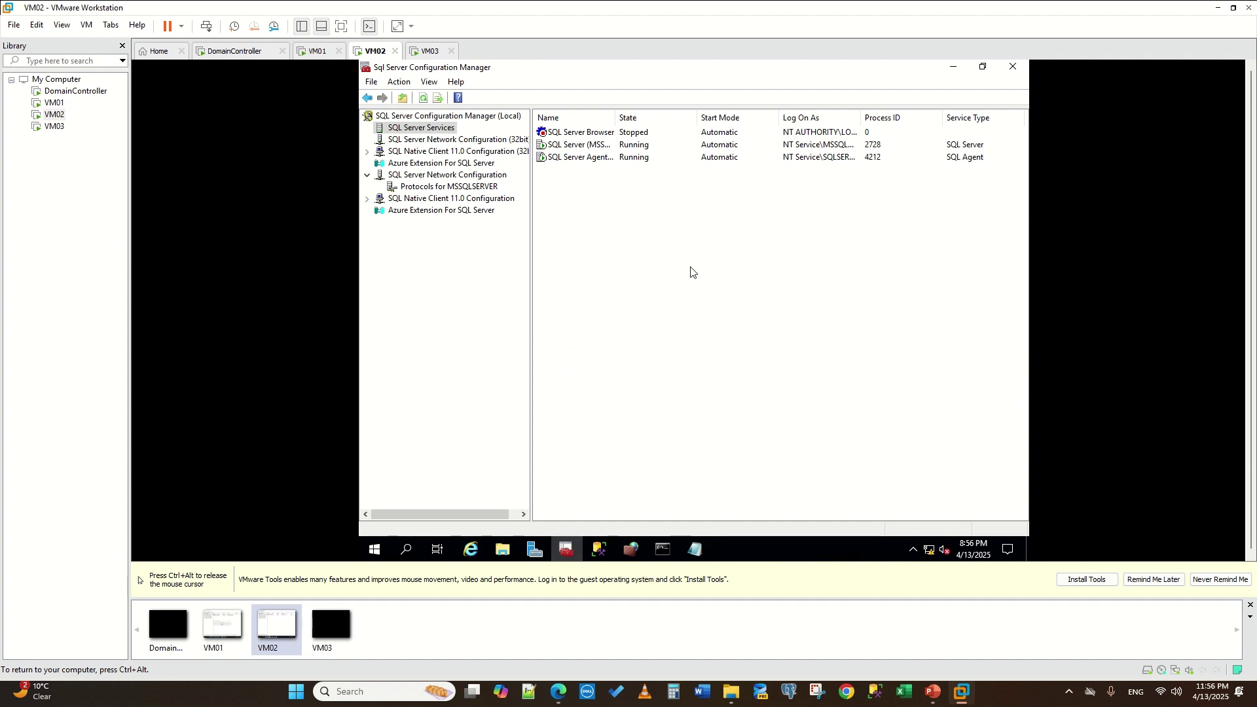
{"action": "right_click", "coordinate": [557, 142]}
{"action": "right_click", "coordinate": [559, 134]}
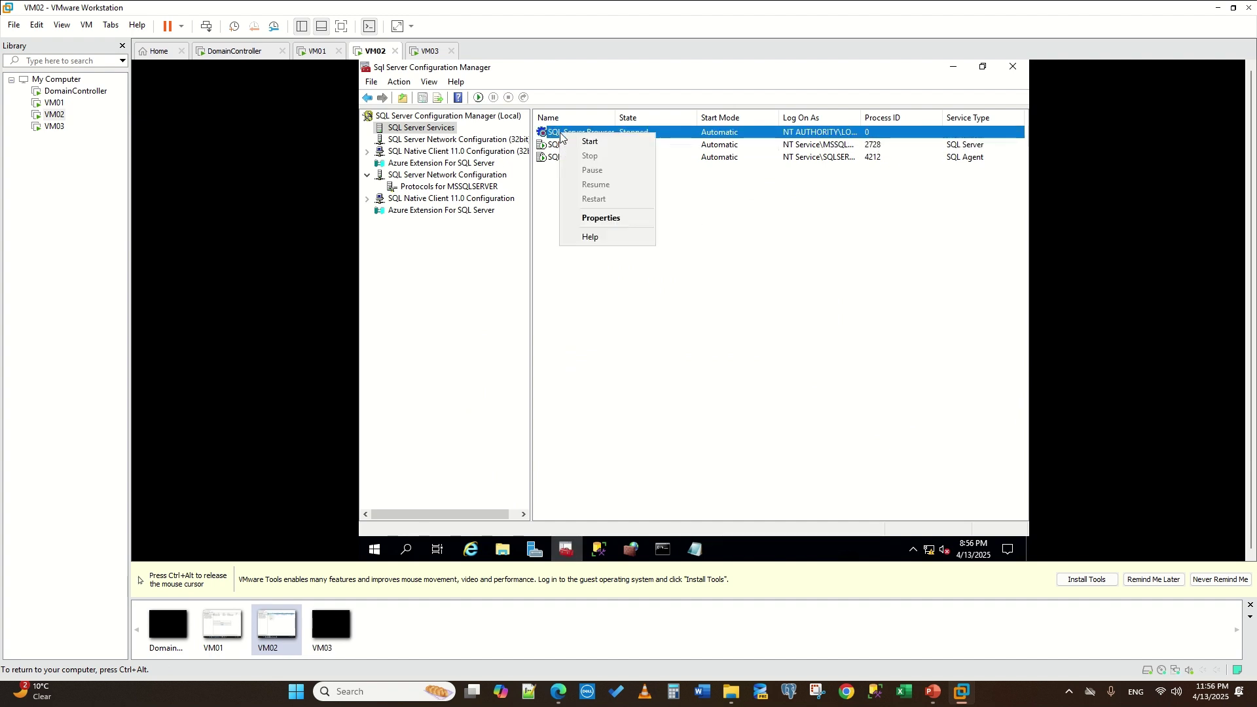
{"action": "left_click", "coordinate": [621, 219]}
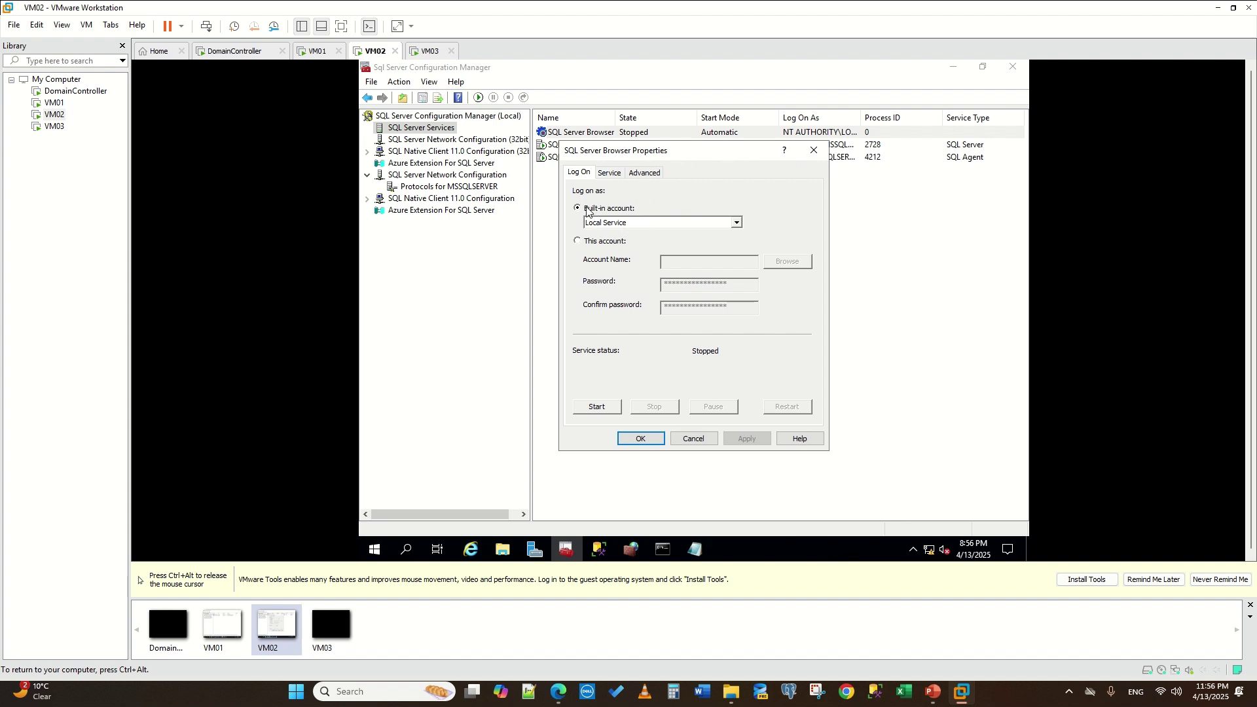
- Set SQL Server Browser to log on as .\Administrator with the account password, then switch to VM03
{"action": "left_click", "coordinate": [576, 242]}
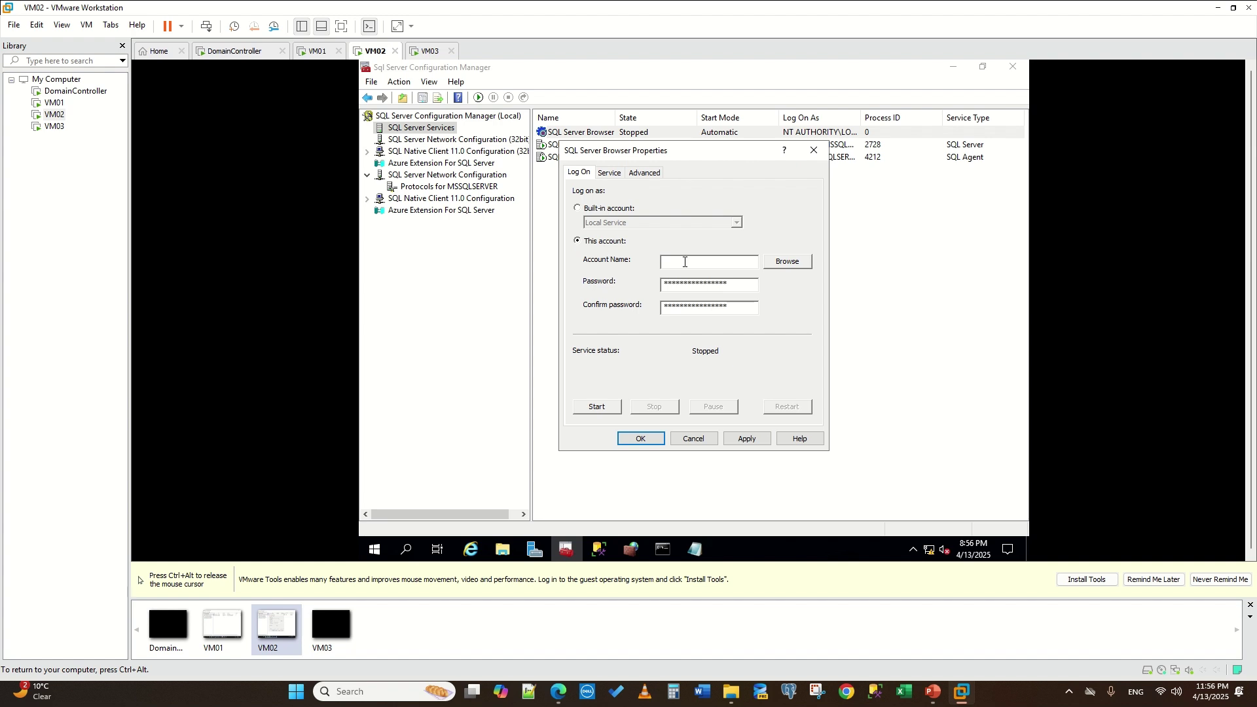
{"action": "left_click", "coordinate": [775, 262]}
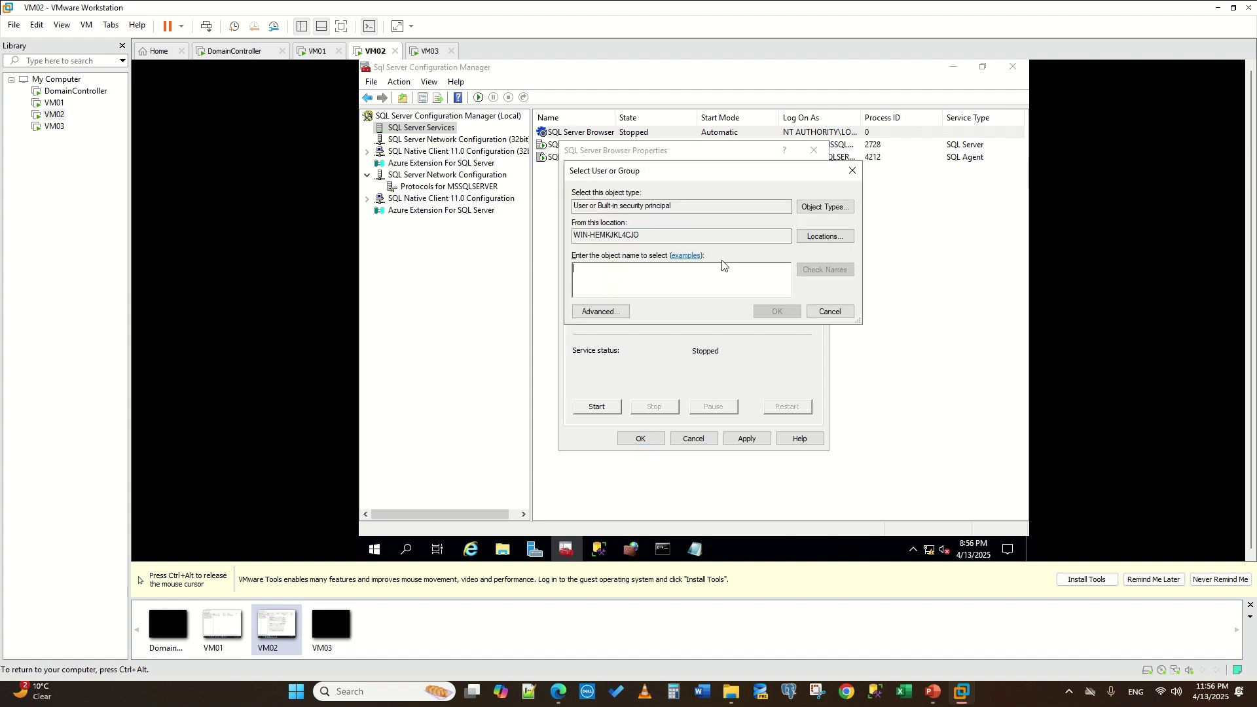
{"action": "type", "text": "admin"}
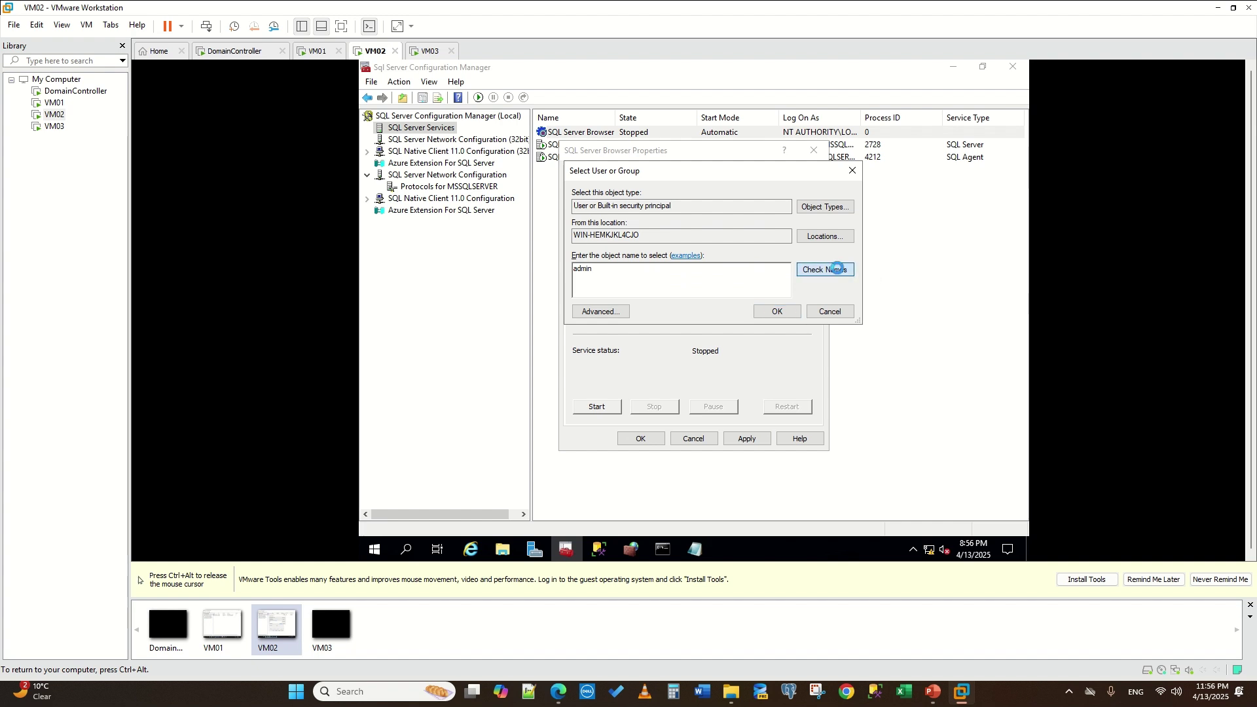
{"action": "left_click", "coordinate": [826, 269]}
{"action": "left_click", "coordinate": [719, 266]}
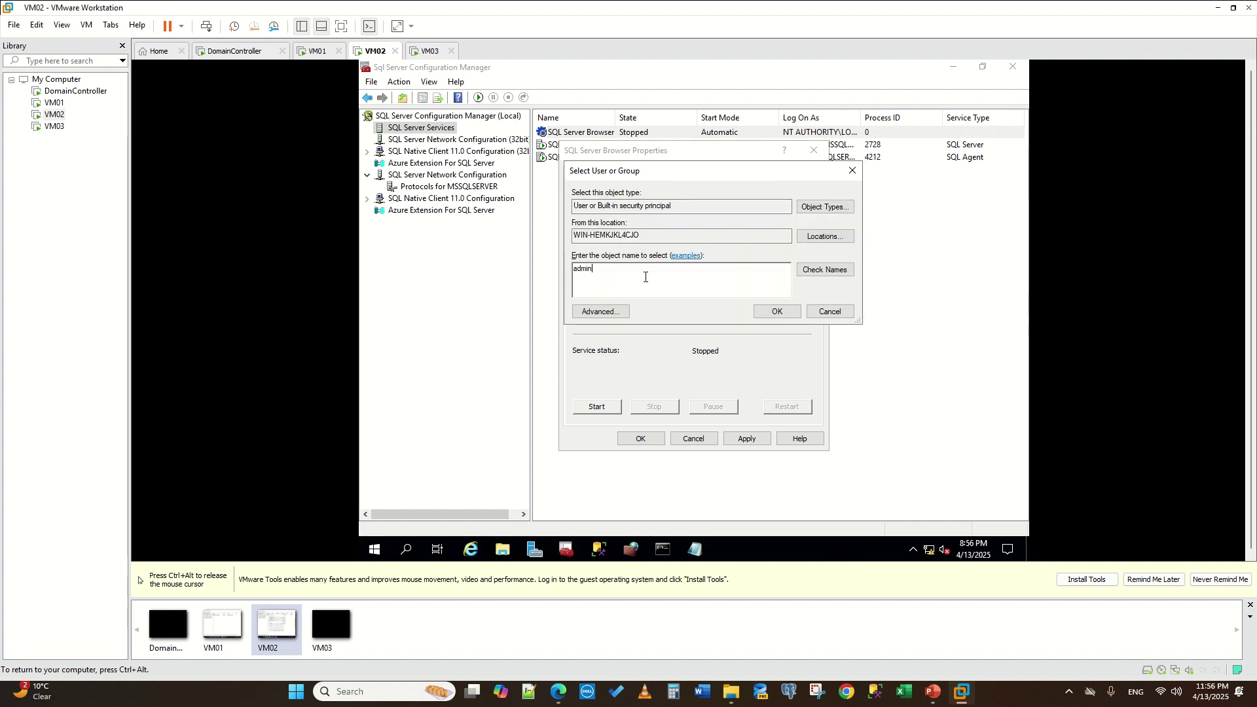
{"action": "type", "text": "istrator"}
{"action": "left_click", "coordinate": [822, 274]}
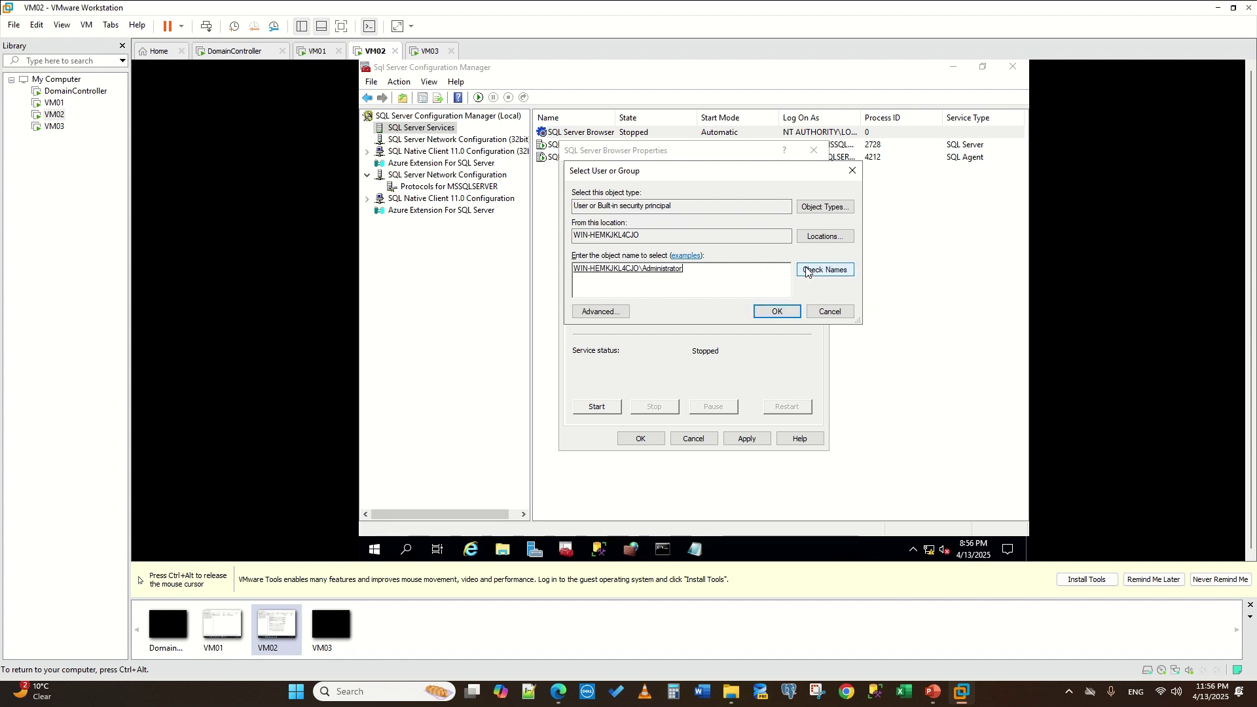
{"action": "left_click", "coordinate": [773, 314]}
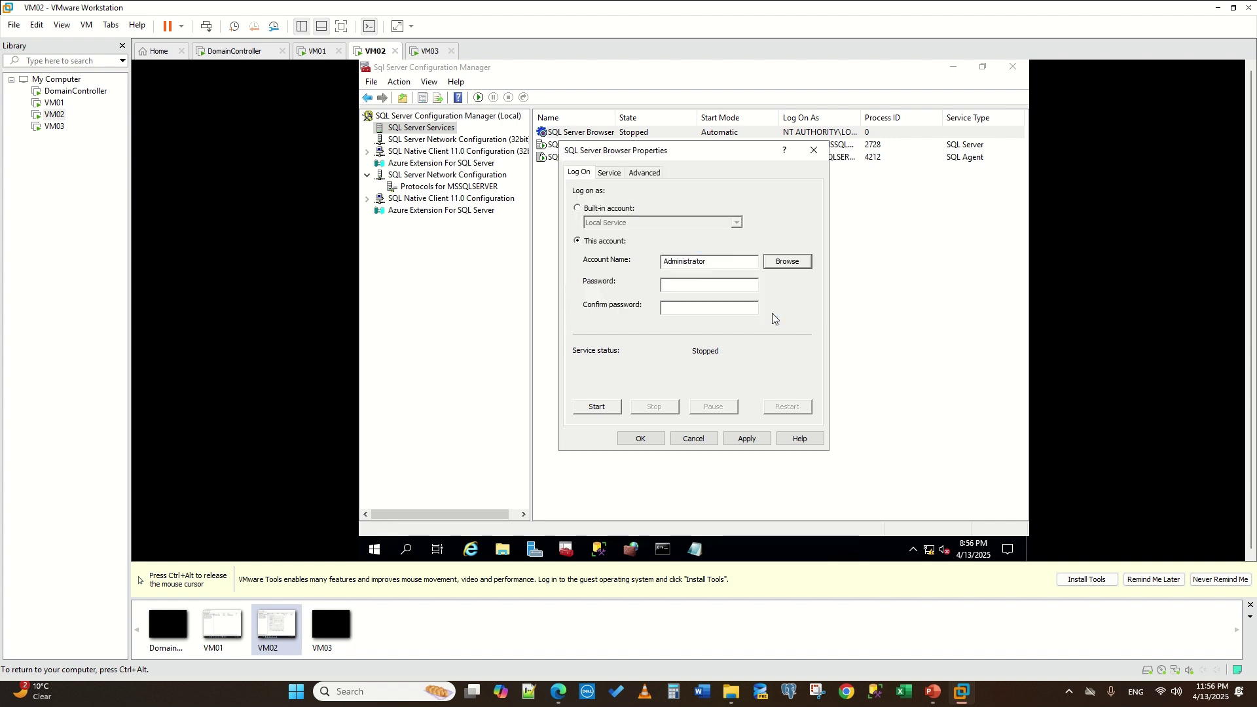
{"action": "left_click", "coordinate": [723, 288]}
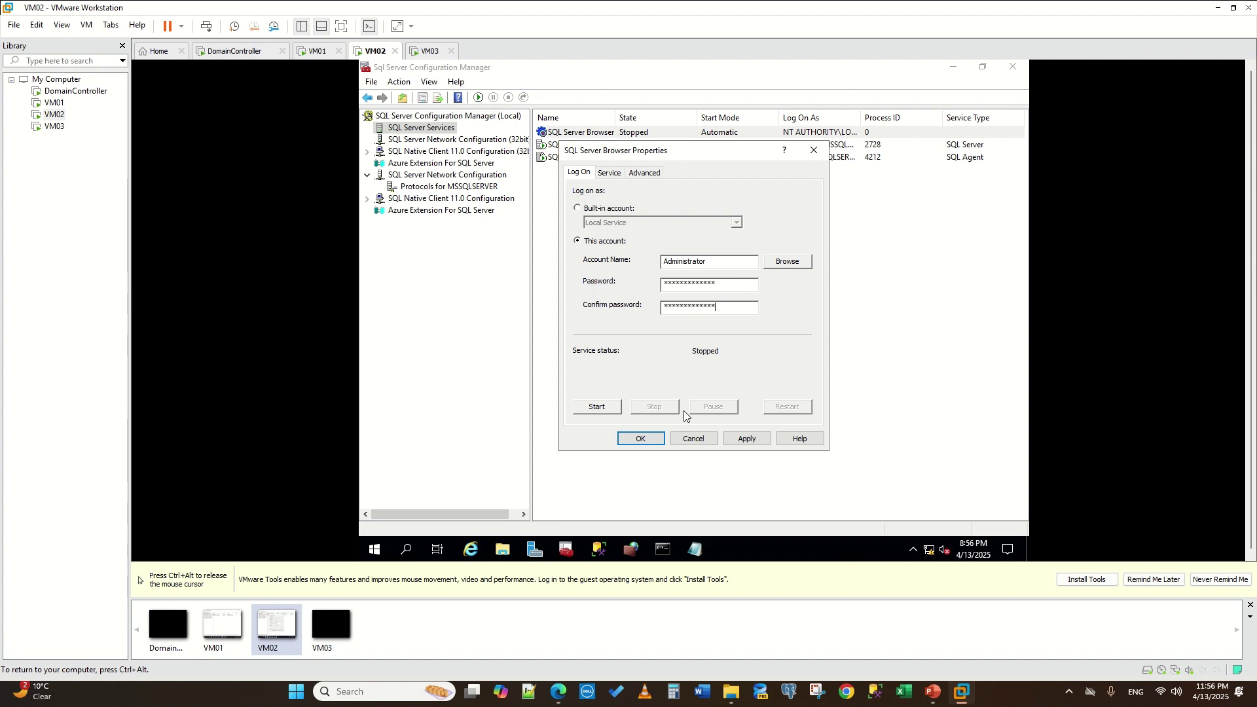
{"action": "left_click", "coordinate": [746, 438]}
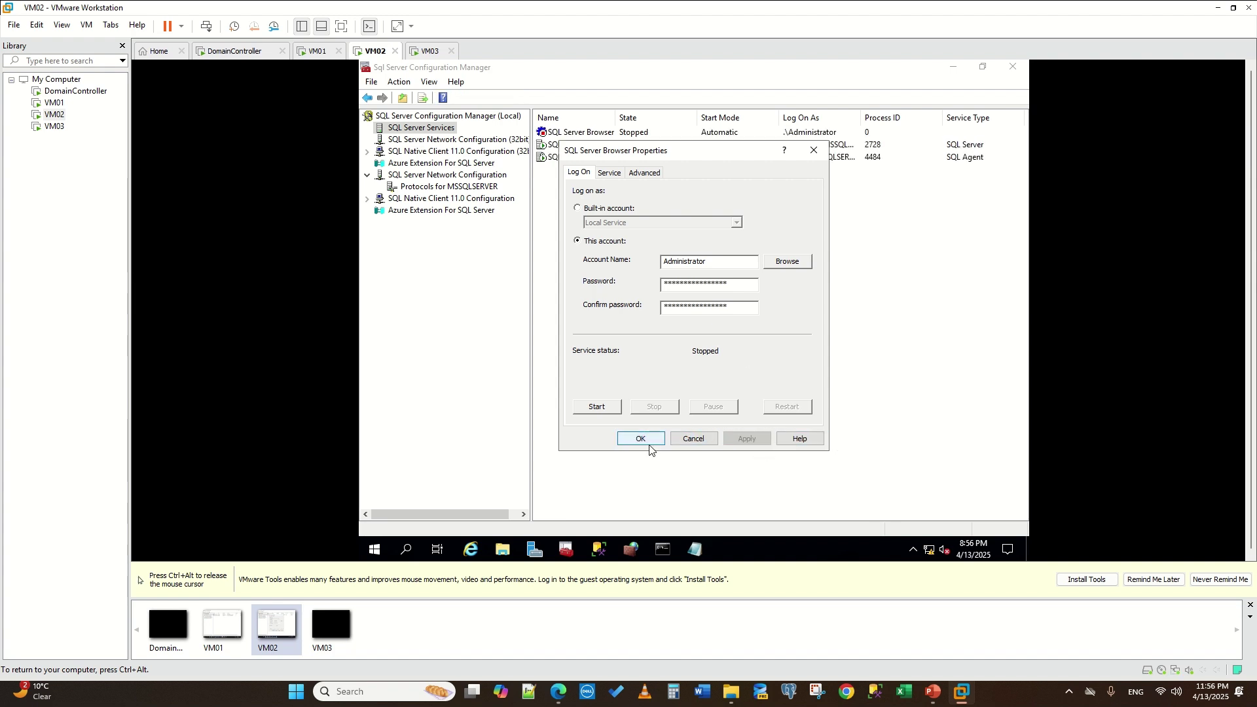
{"action": "left_click", "coordinate": [644, 437]}
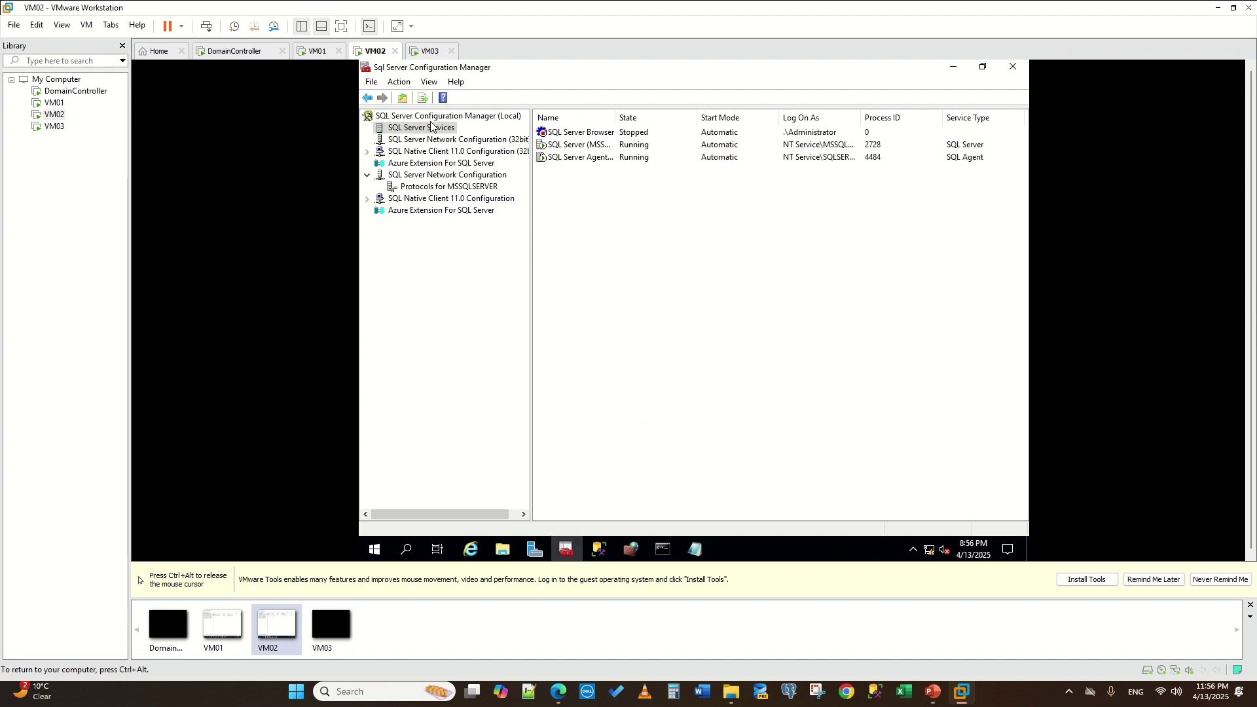
{"action": "left_click", "coordinate": [418, 54]}
- Unlock VM03 by signing in with the account password
{"action": "left_click", "coordinate": [562, 320]}
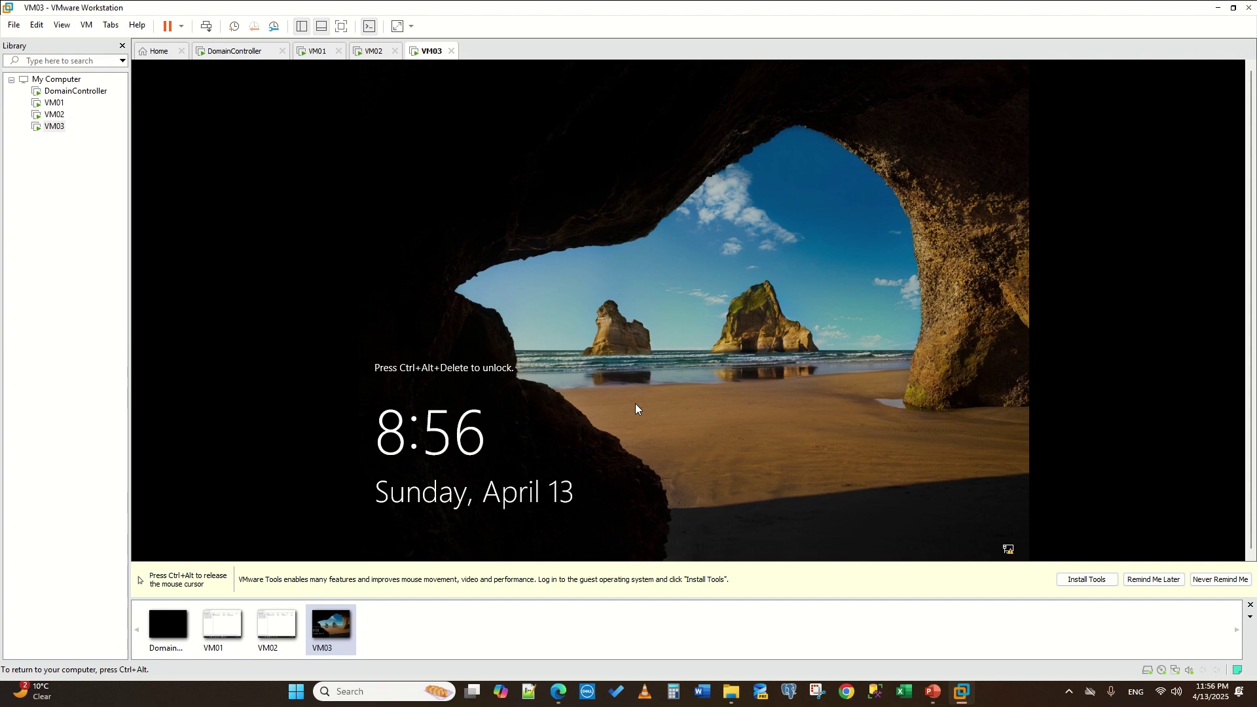
{"action": "key", "text": "ctrl+alt+Delete"}
{"action": "key", "text": "Escape"}
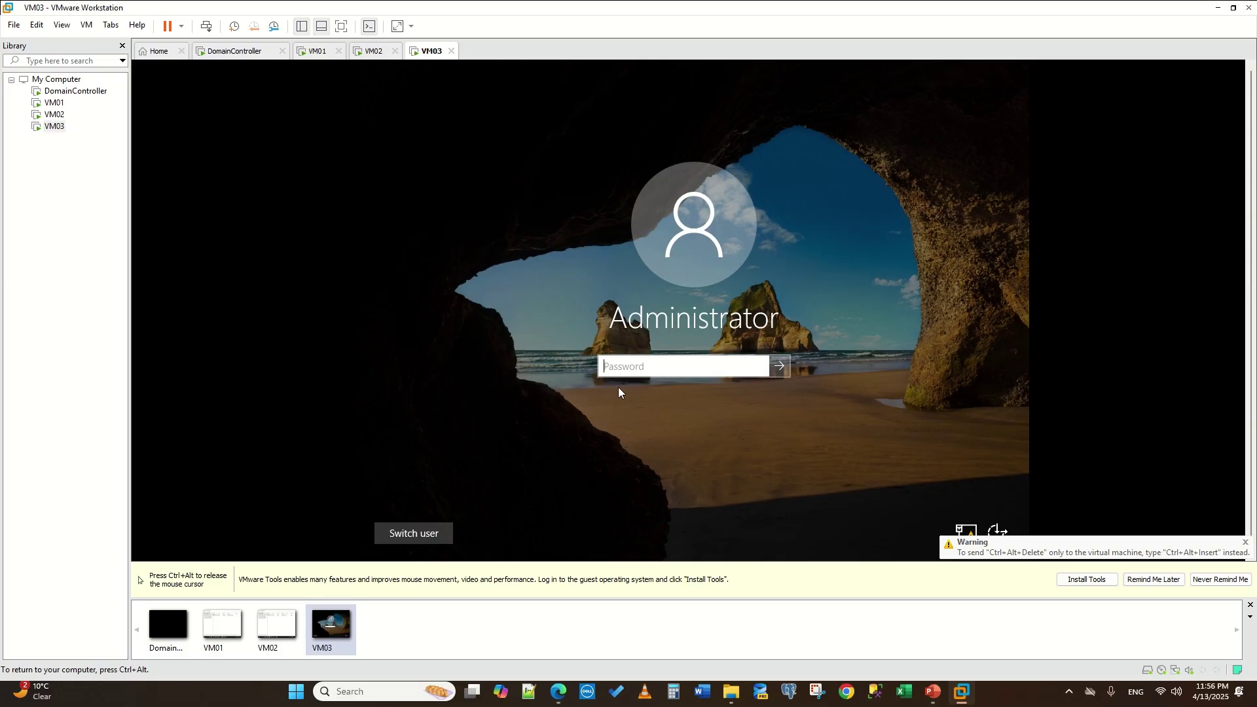
{"action": "type", "text": "P"}
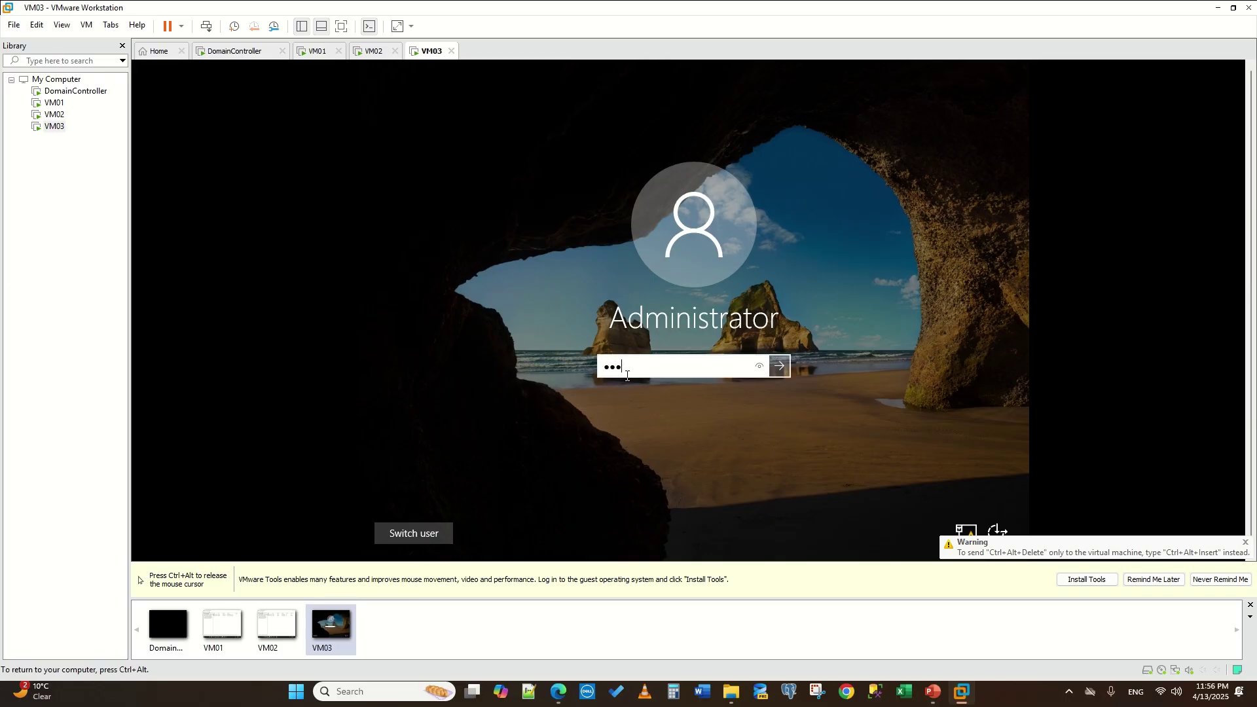
{"action": "type", "text": "••••••••••••"}
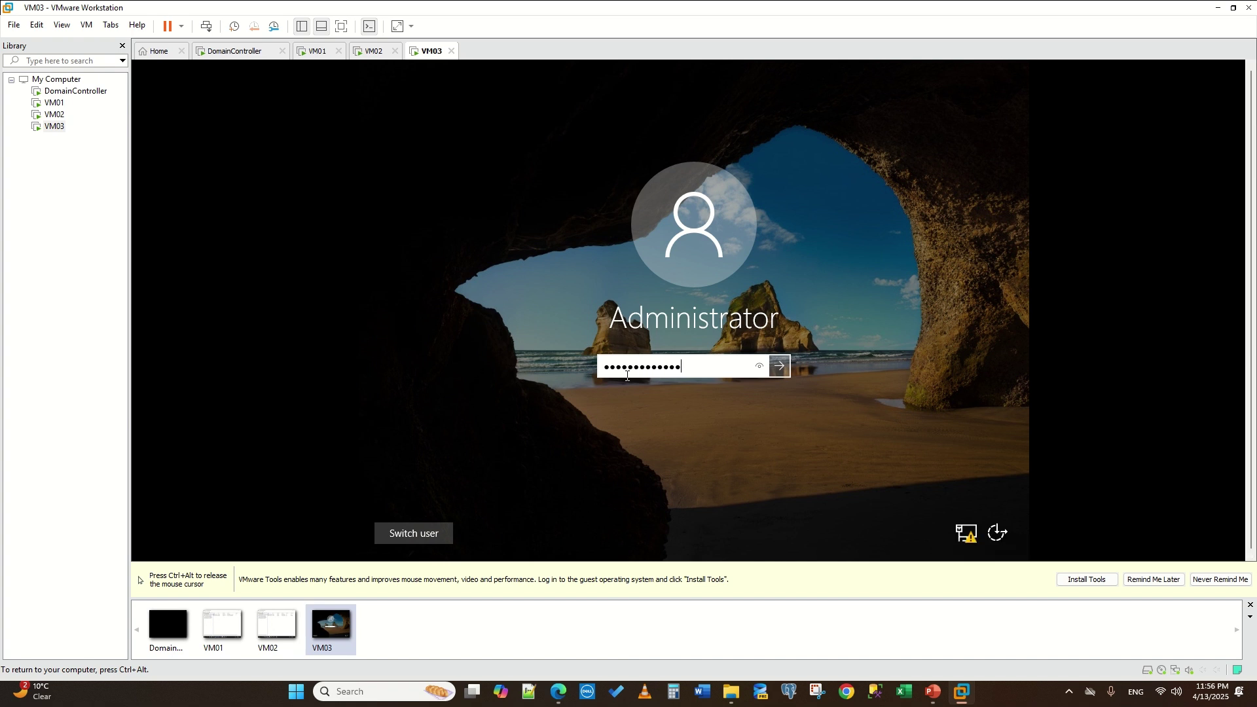
{"action": "key", "text": "Return"}
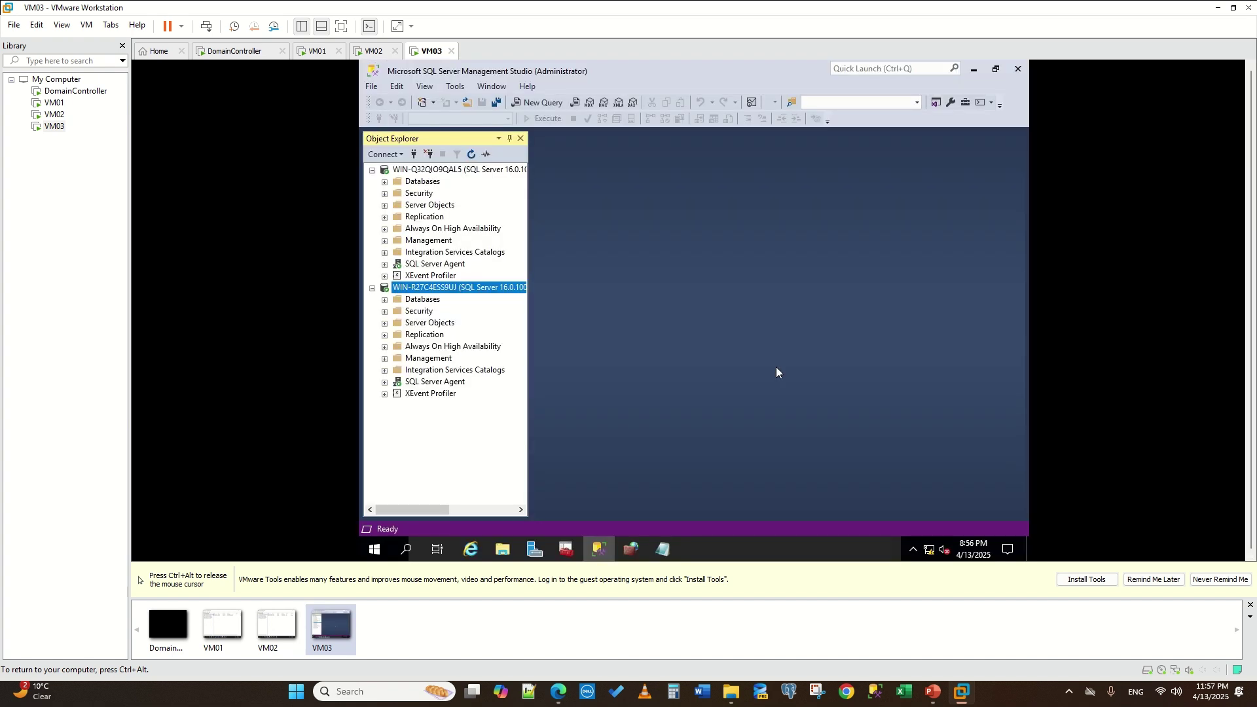
- Run VM03's SQL Server (MSSQLSERVER) service under .\Administrator and go back to VM02
{"action": "left_click", "coordinate": [566, 549]}
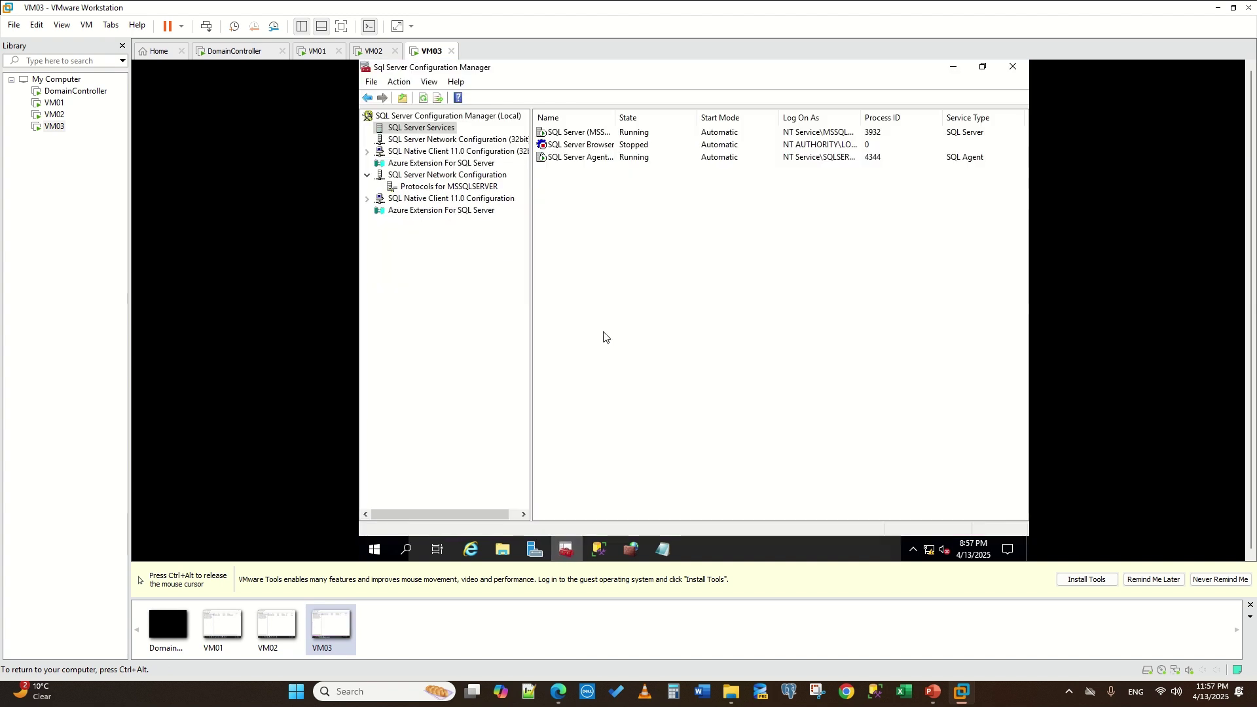
{"action": "right_click", "coordinate": [573, 144]}
{"action": "right_click", "coordinate": [564, 133]}
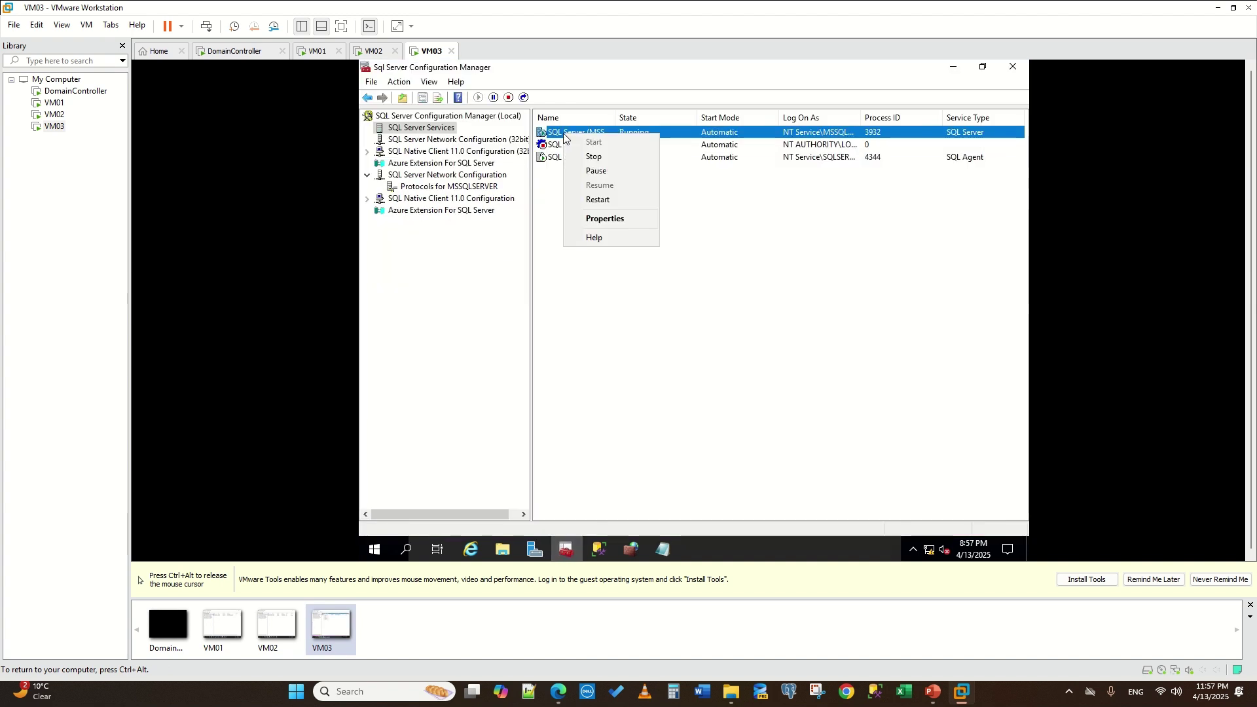
{"action": "left_click", "coordinate": [622, 217]}
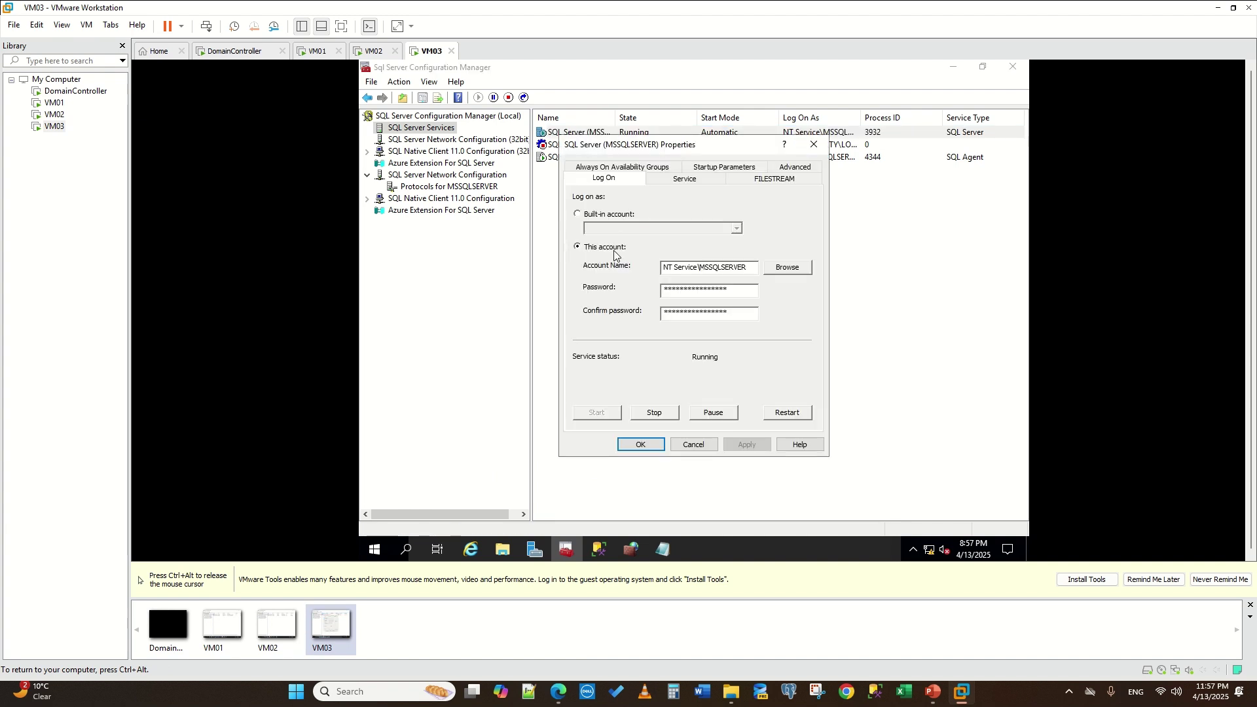
{"action": "left_click", "coordinate": [785, 269]}
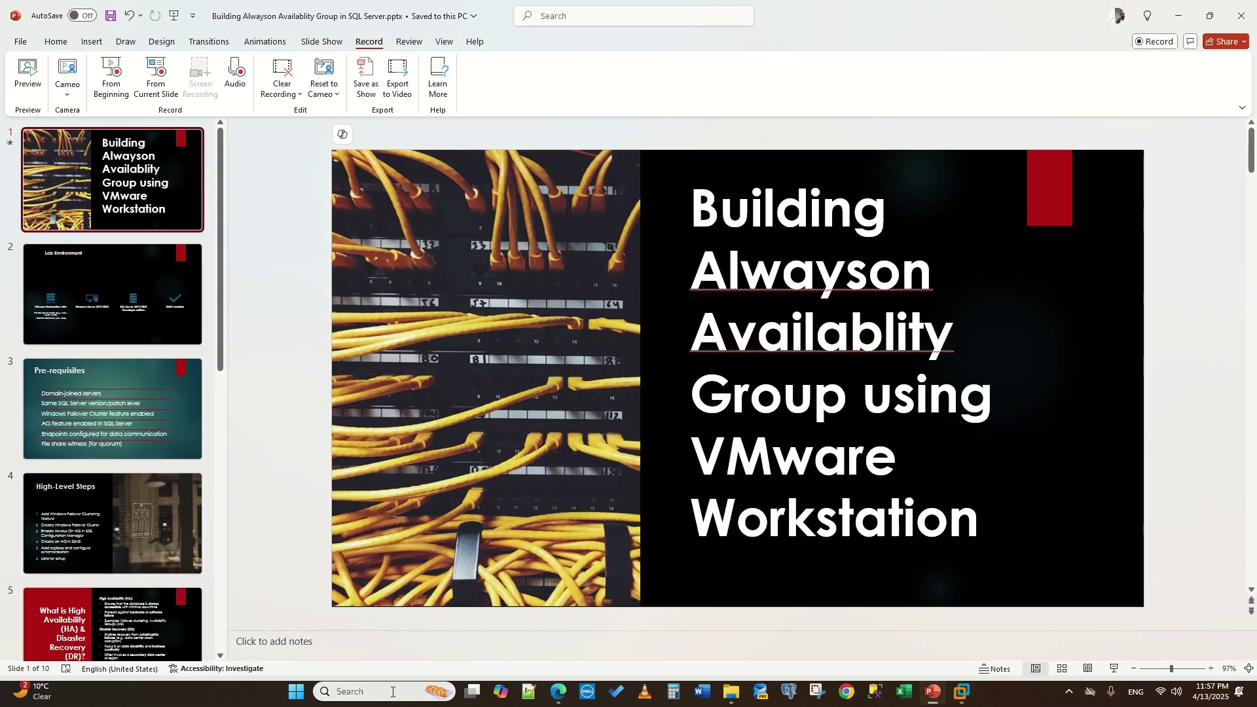
{"action": "left_click", "coordinate": [396, 692]}
{"action": "type", "text": "d"}
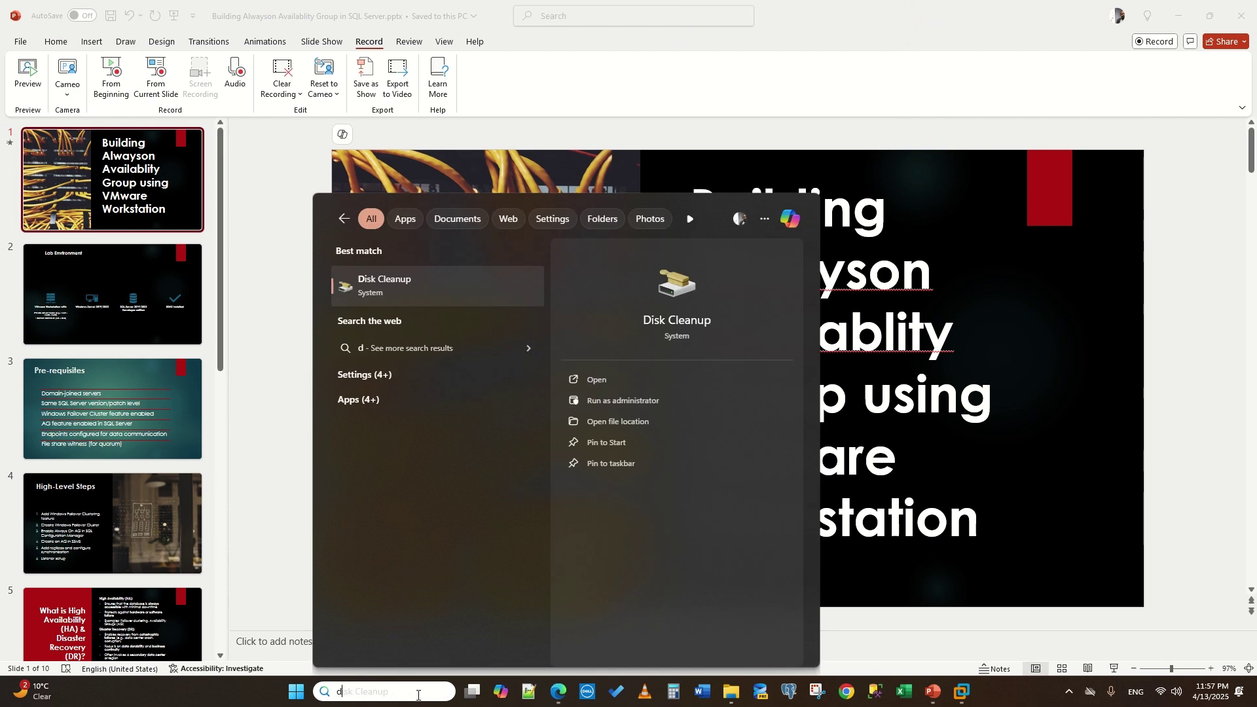
{"action": "left_click", "coordinate": [960, 691]}
{"action": "left_click", "coordinate": [736, 421]}
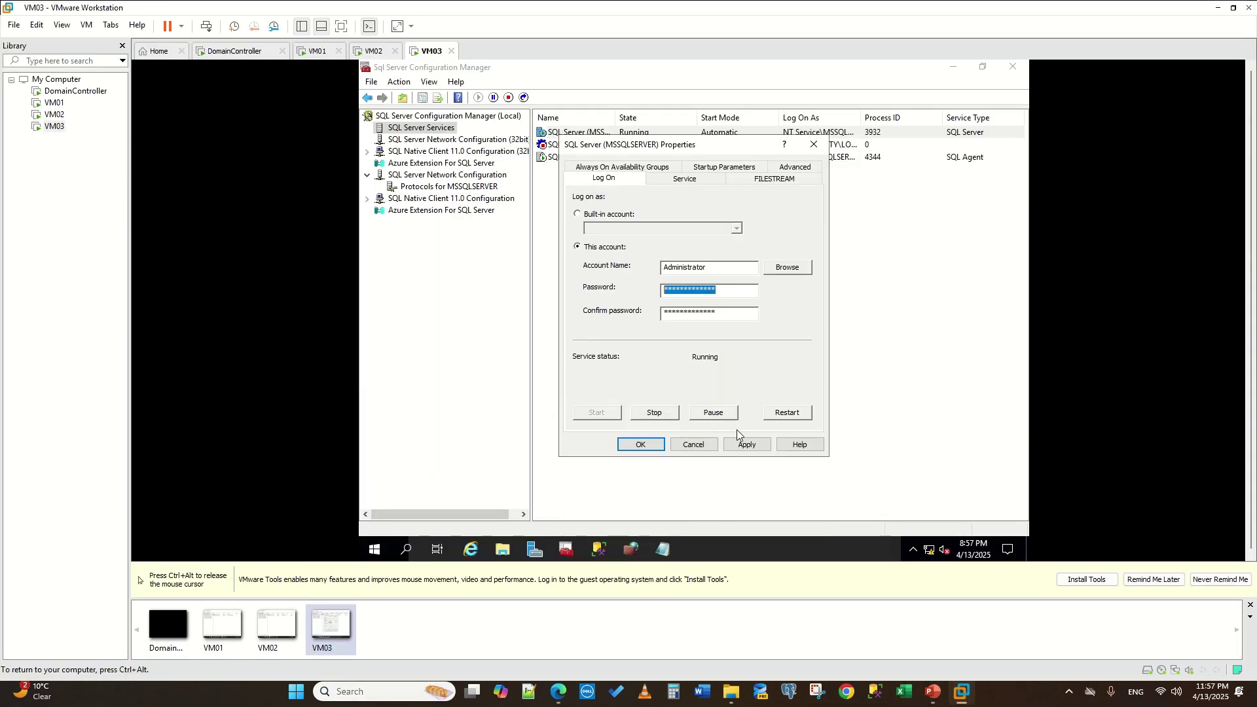
{"action": "left_click", "coordinate": [744, 438]}
{"action": "left_click", "coordinate": [731, 346]}
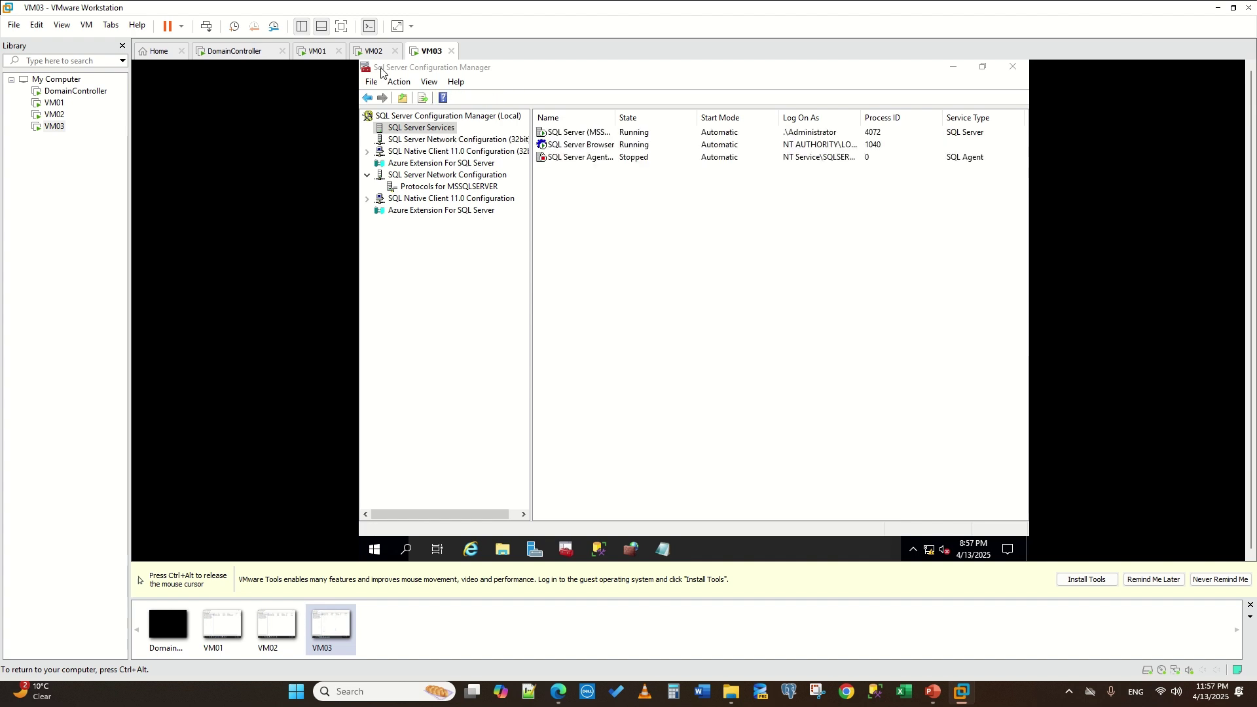
{"action": "key", "text": "ctrl+alt"}
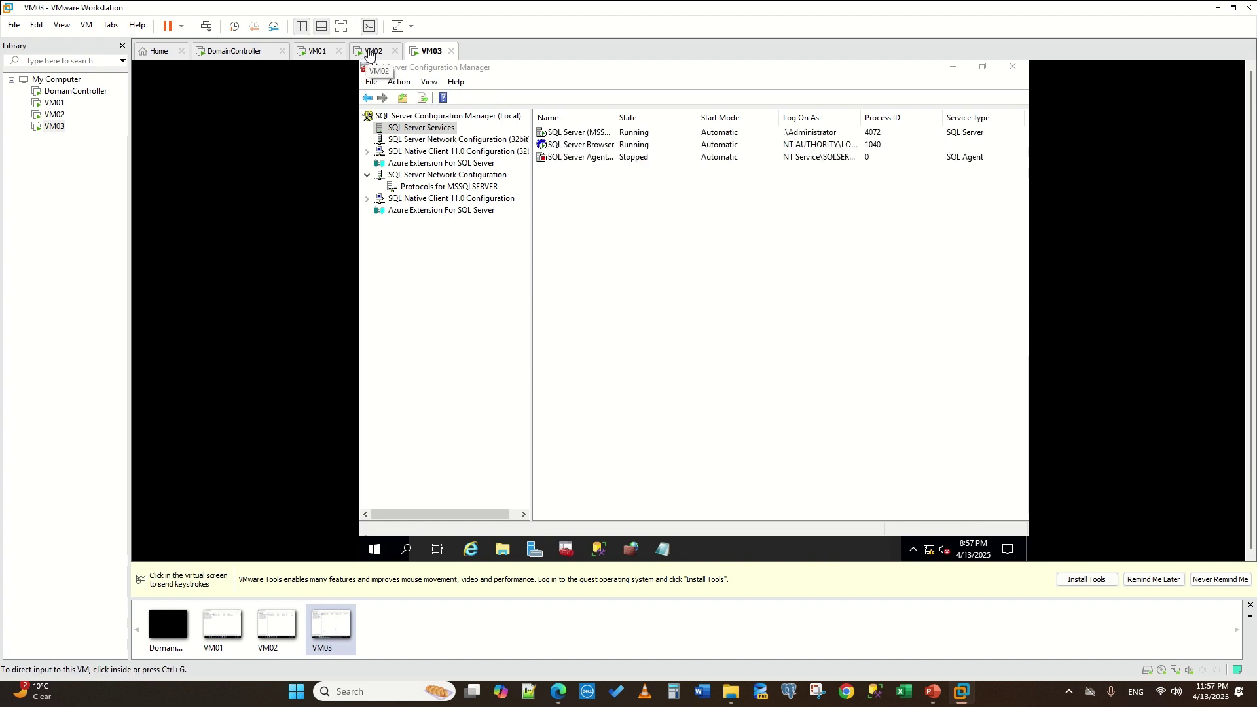
{"action": "left_click", "coordinate": [371, 52]}
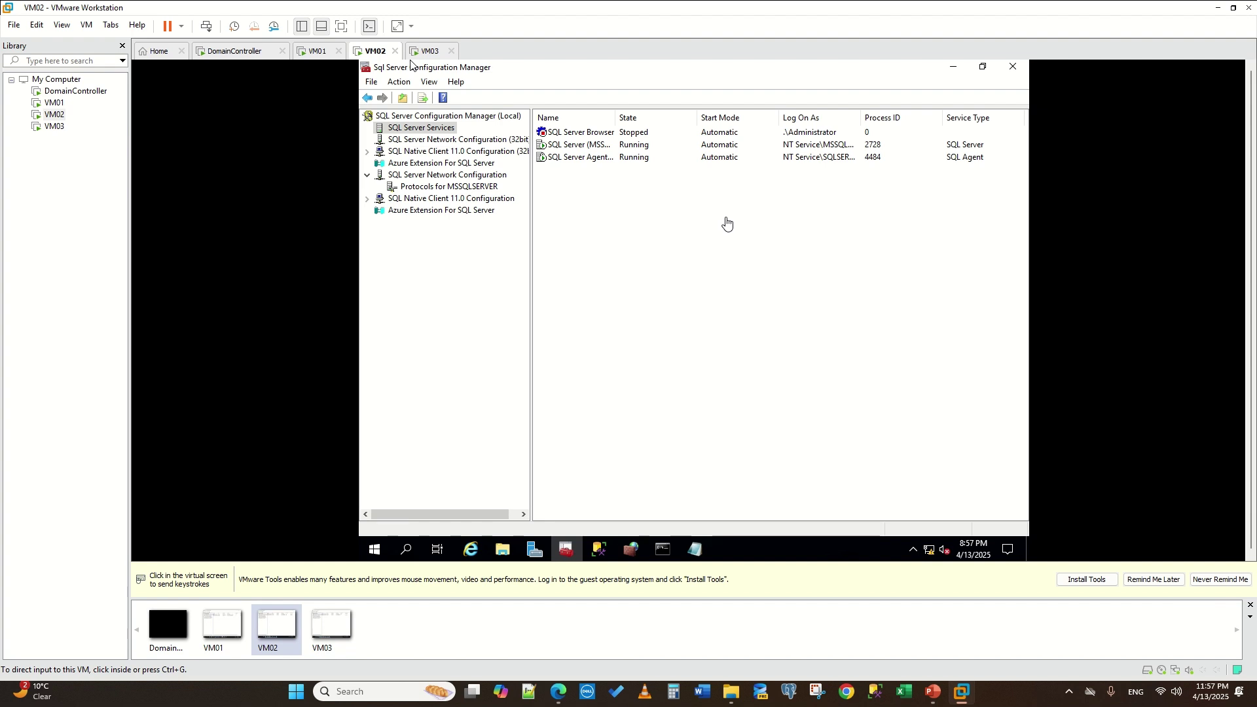
- Change VM02's SQL Server (MSSQLSERVER) log-on account to .\Administrator and accept the restart warning
{"action": "left_click", "coordinate": [665, 244]}
{"action": "right_click", "coordinate": [639, 244]}
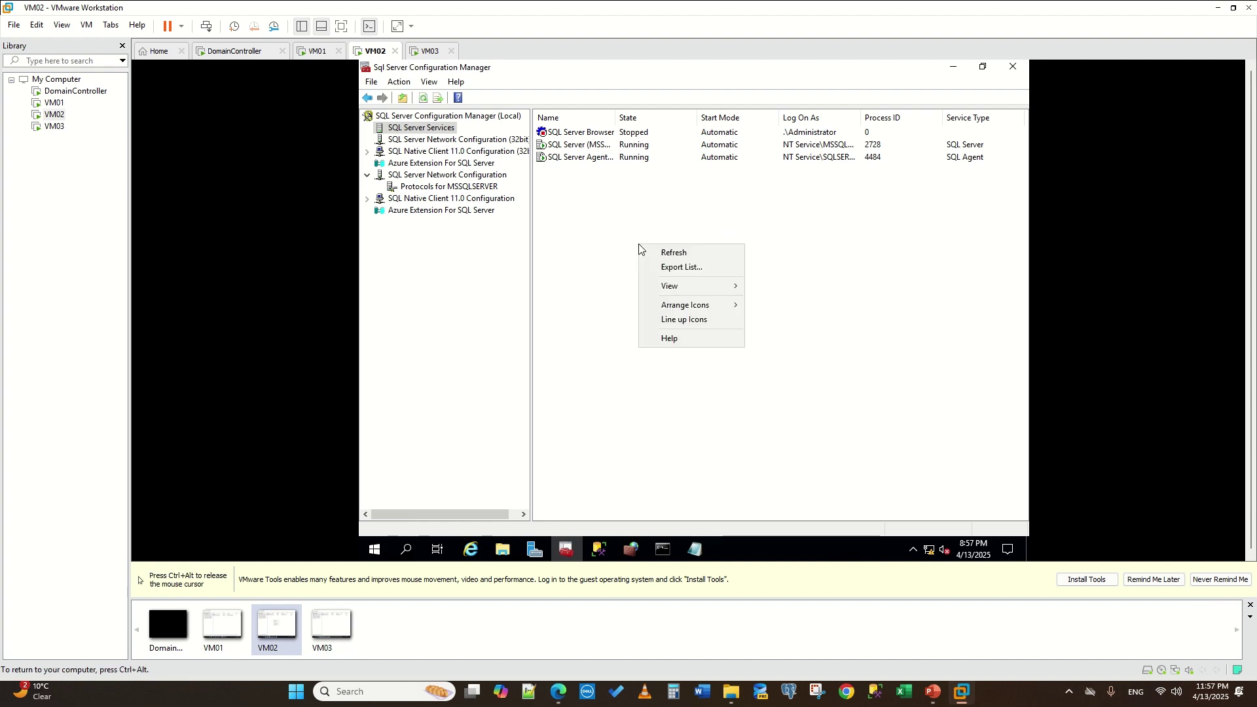
{"action": "left_click", "coordinate": [685, 254]}
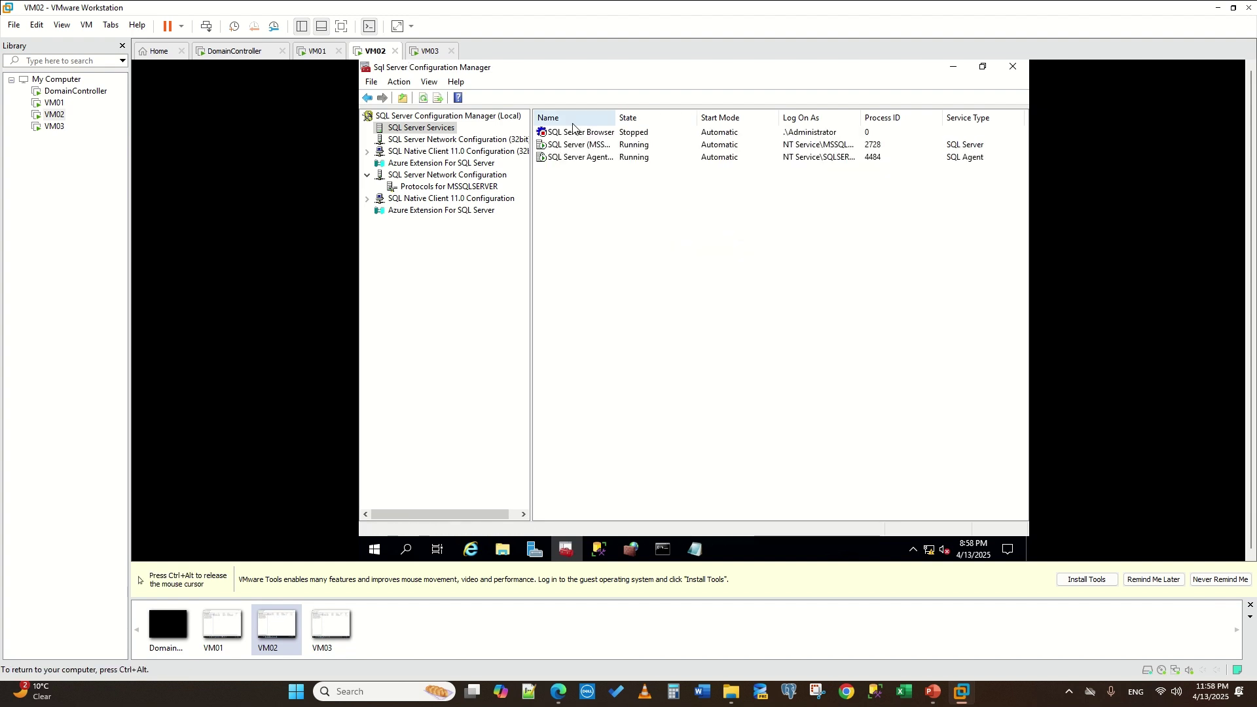
{"action": "left_click", "coordinate": [565, 143]}
{"action": "right_click", "coordinate": [565, 143]}
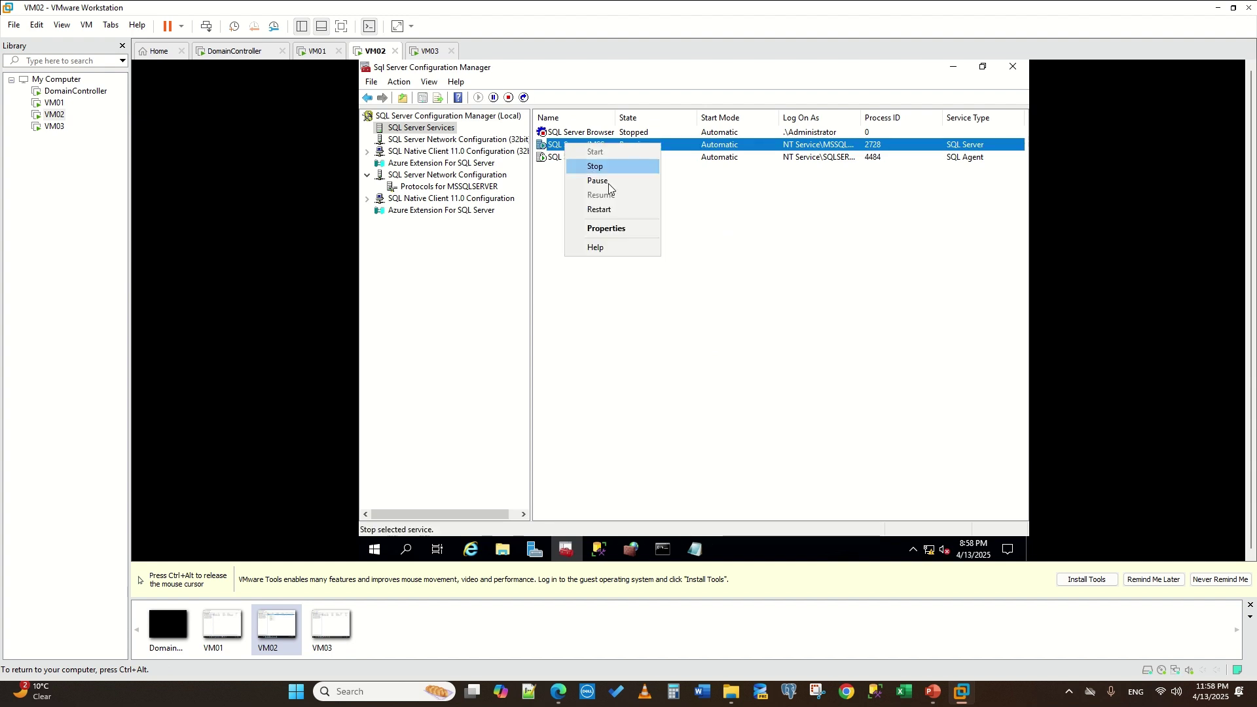
{"action": "left_click", "coordinate": [619, 230]}
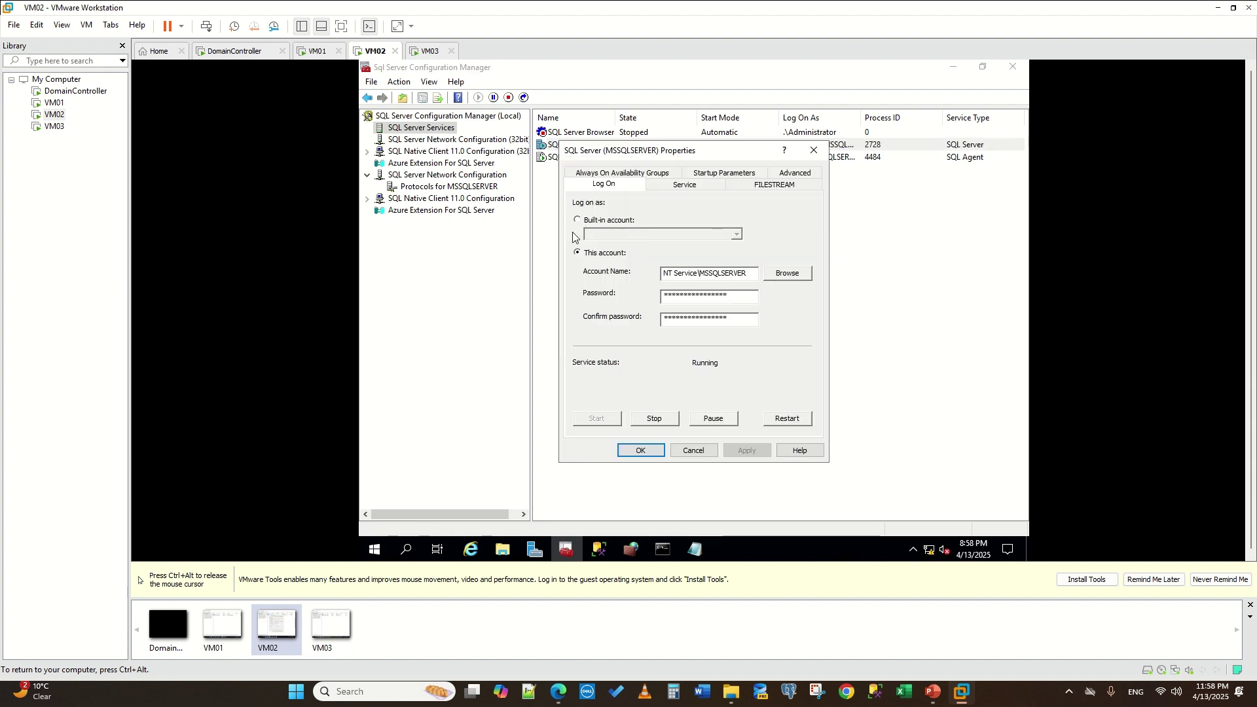
{"action": "left_click", "coordinate": [787, 274]}
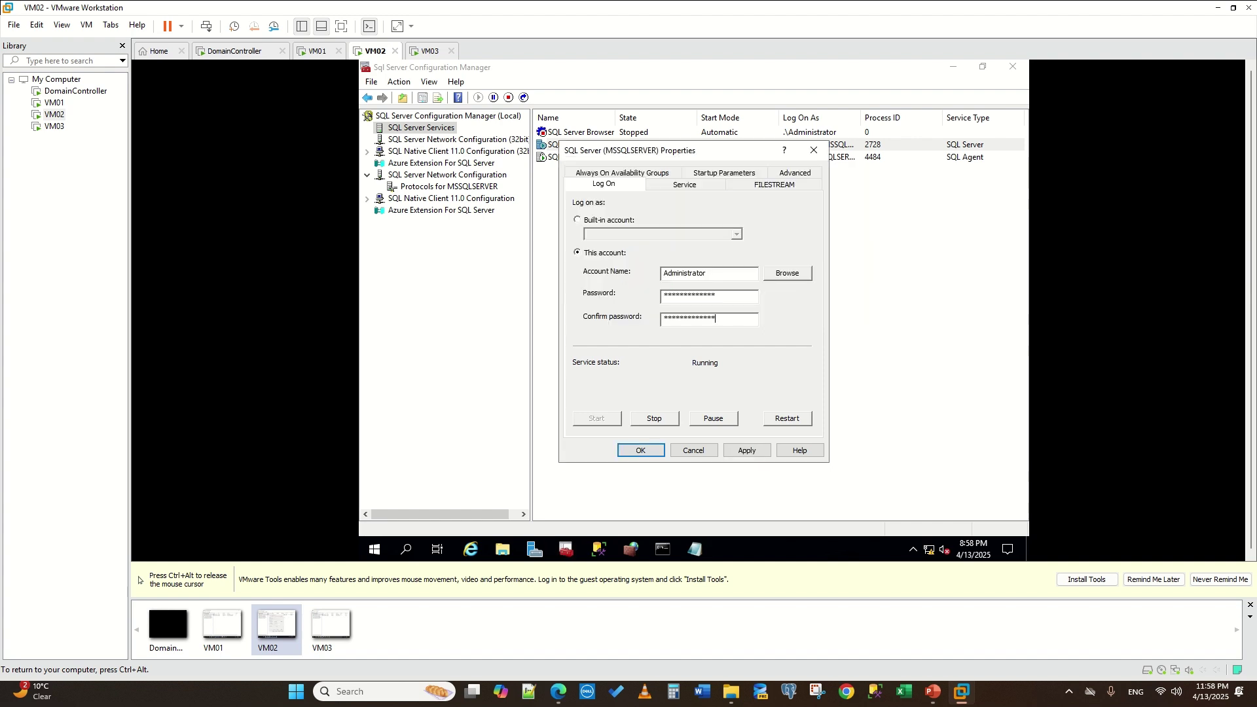
{"action": "key", "text": "Return"}
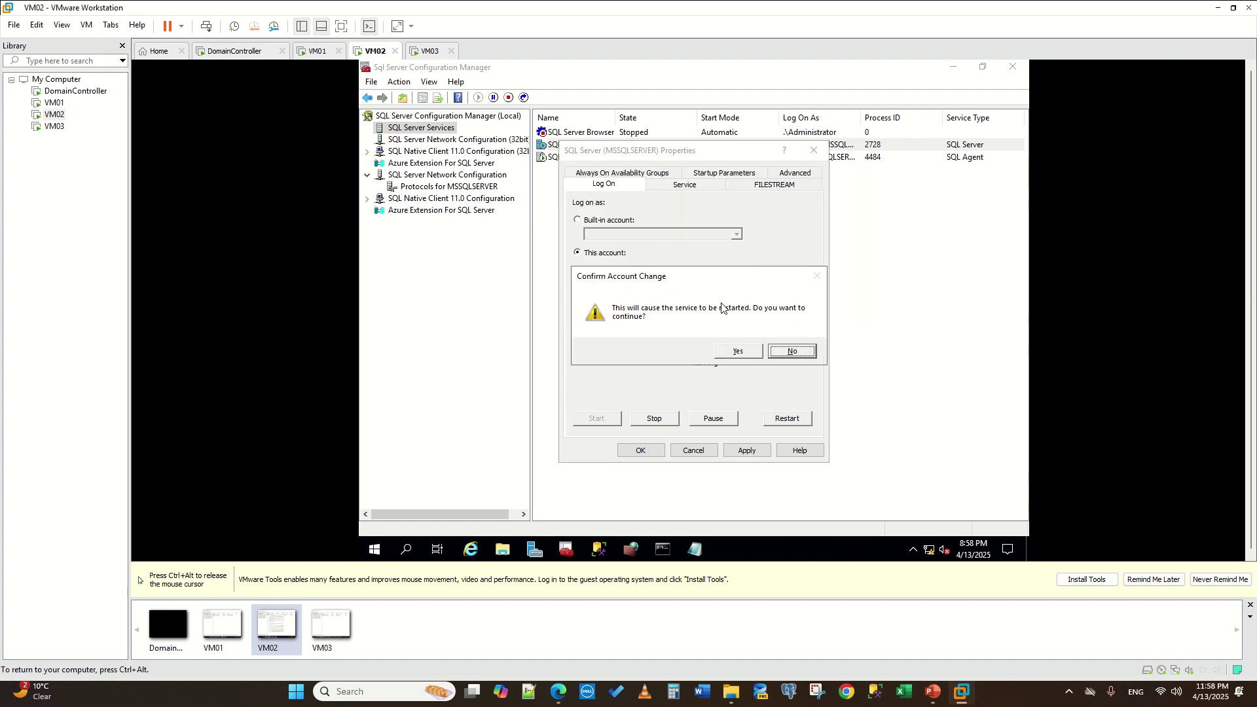
{"action": "left_click", "coordinate": [736, 351]}
{"action": "key", "text": "ctrl+alt"}
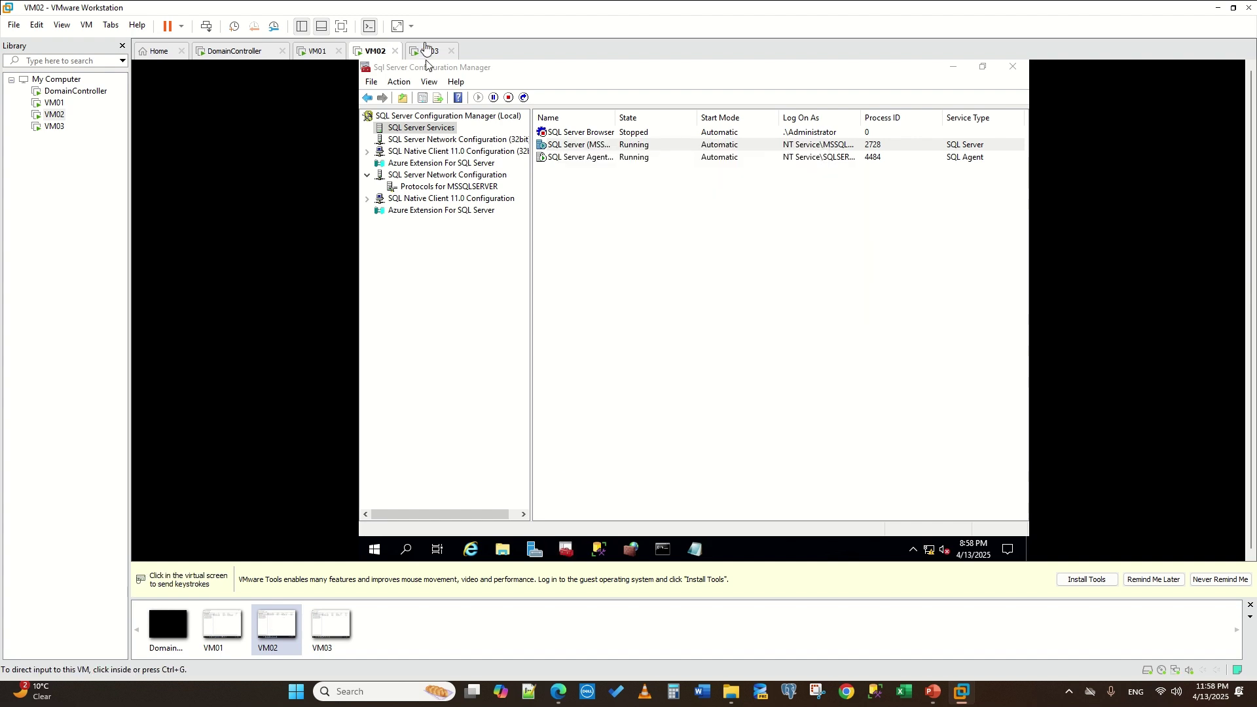
- Refresh VM02's services list to show the new account and stopped Agent, then move to VM01
{"action": "left_click", "coordinate": [425, 49]}
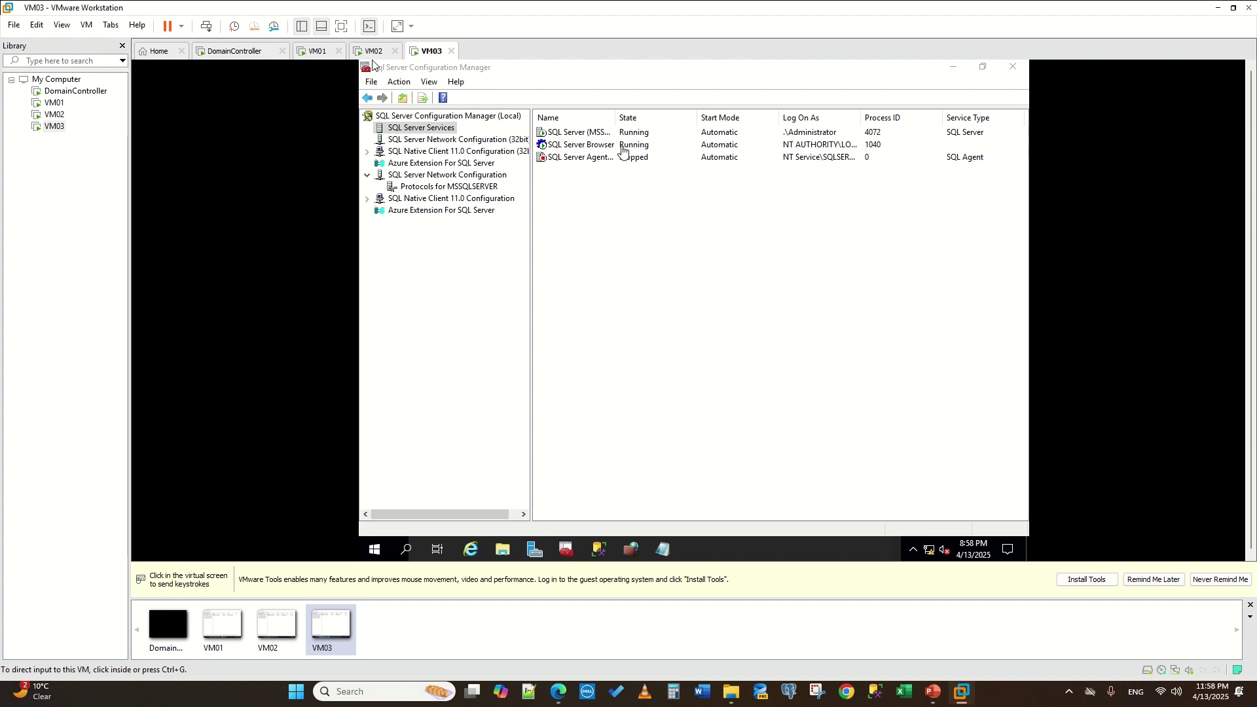
{"action": "left_click", "coordinate": [373, 51]}
{"action": "left_click", "coordinate": [679, 229]}
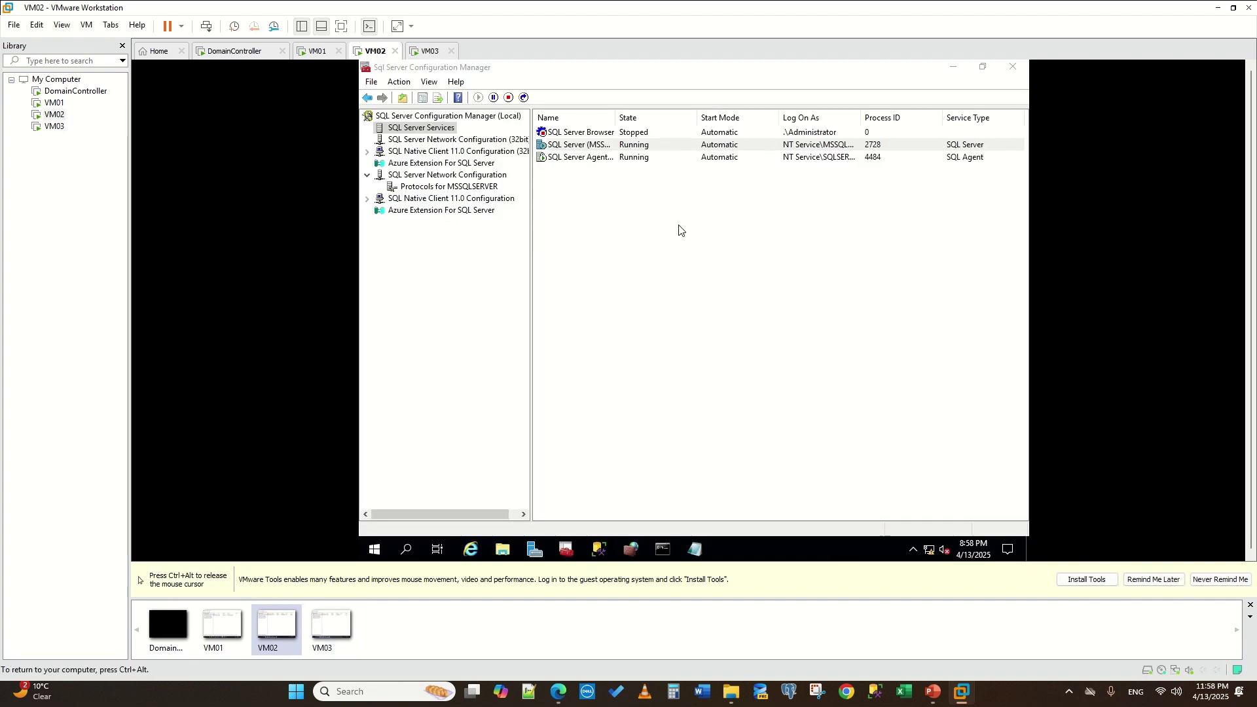
{"action": "right_click", "coordinate": [695, 255]}
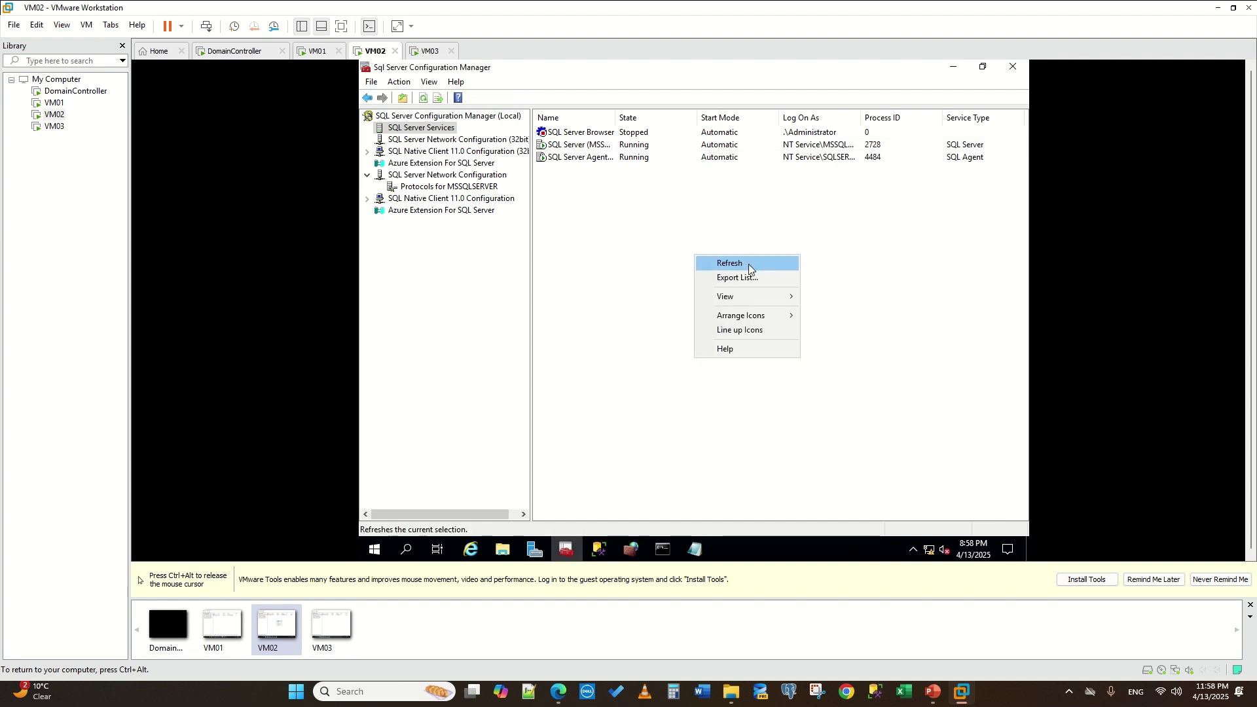
{"action": "left_click", "coordinate": [748, 264]}
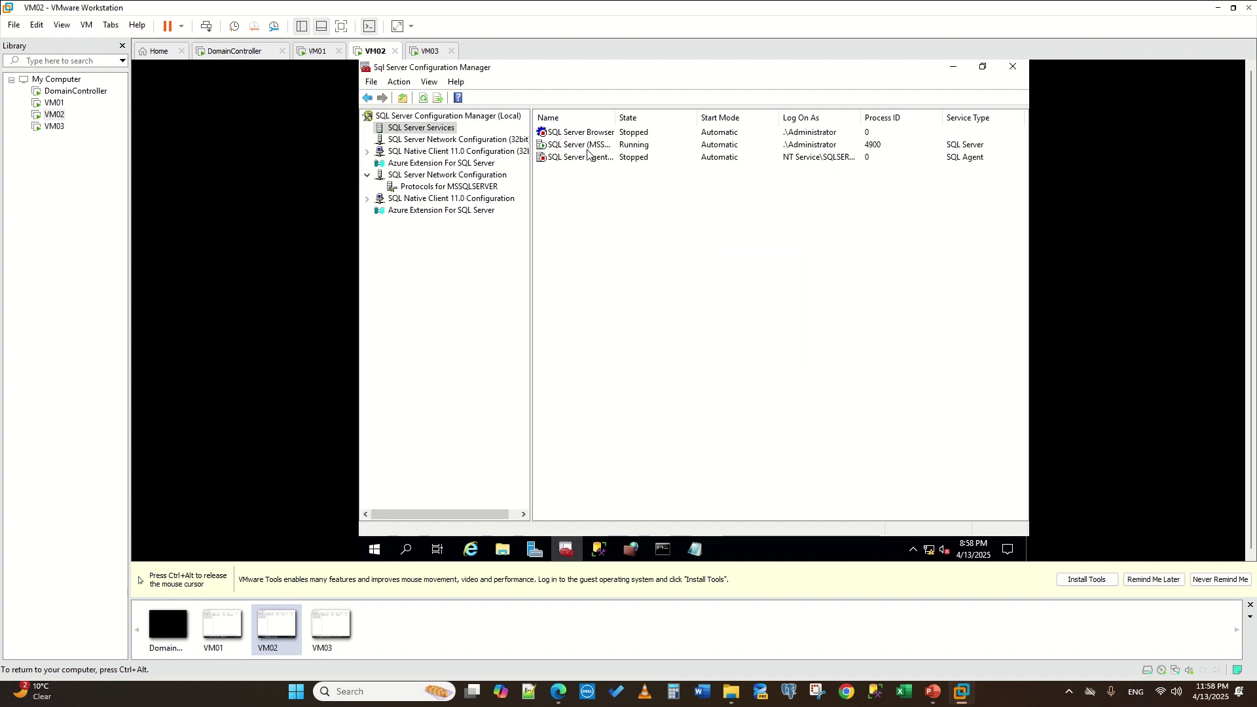
{"action": "key", "text": "ctrl+alt"}
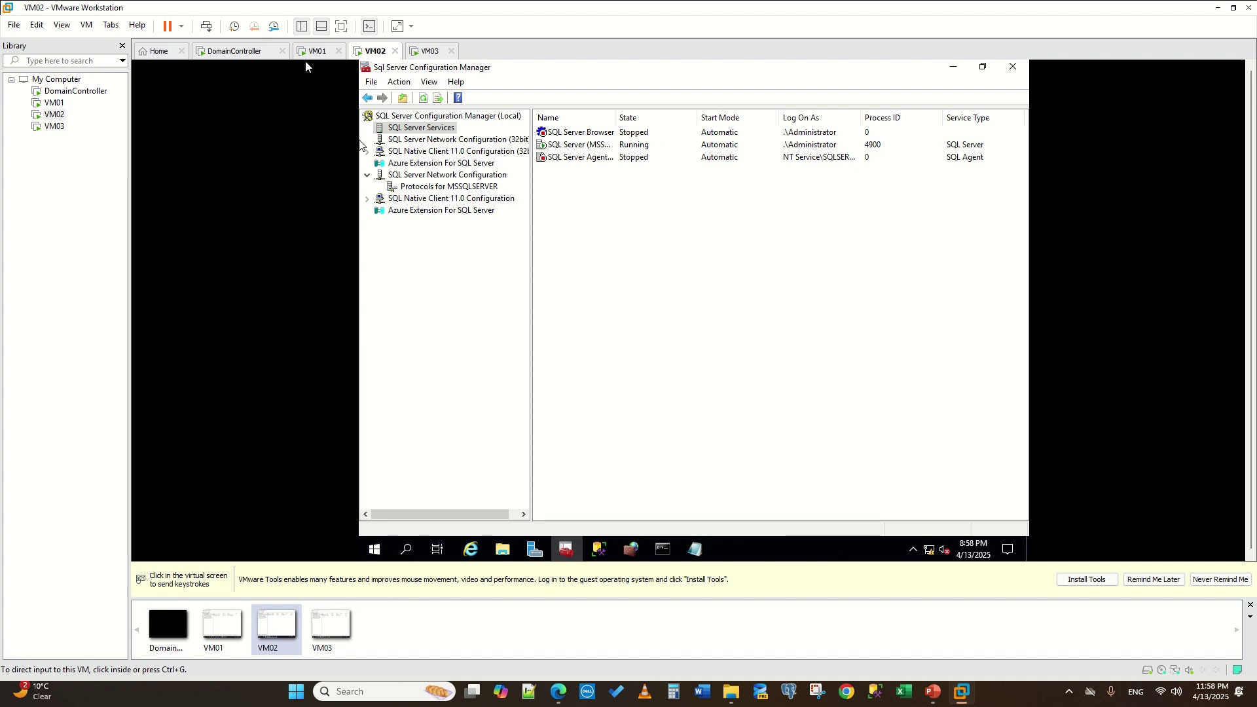
{"action": "left_click", "coordinate": [307, 51]}
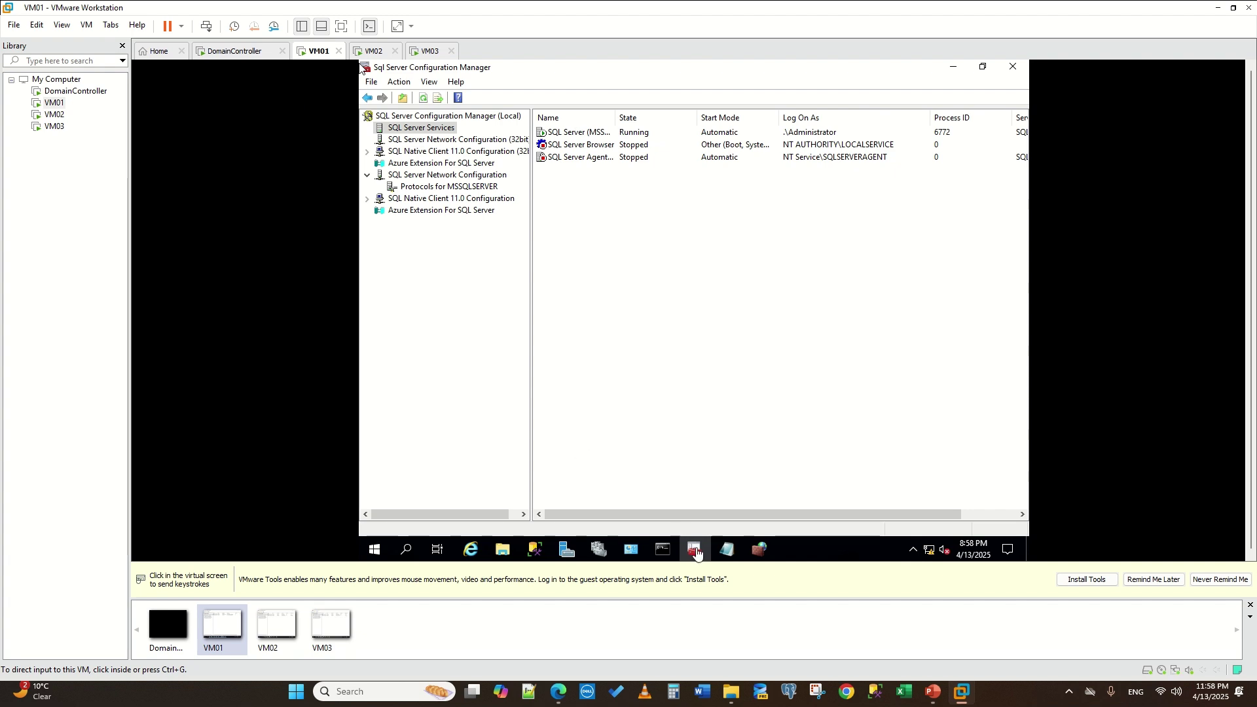
- Remove secondary replicas WIN-HEMKJKL4CJO and WIN-Q32QIO9QAL5 from myAGNew in VM01's Management Studio
{"action": "mouse_move", "coordinate": [540, 556]}
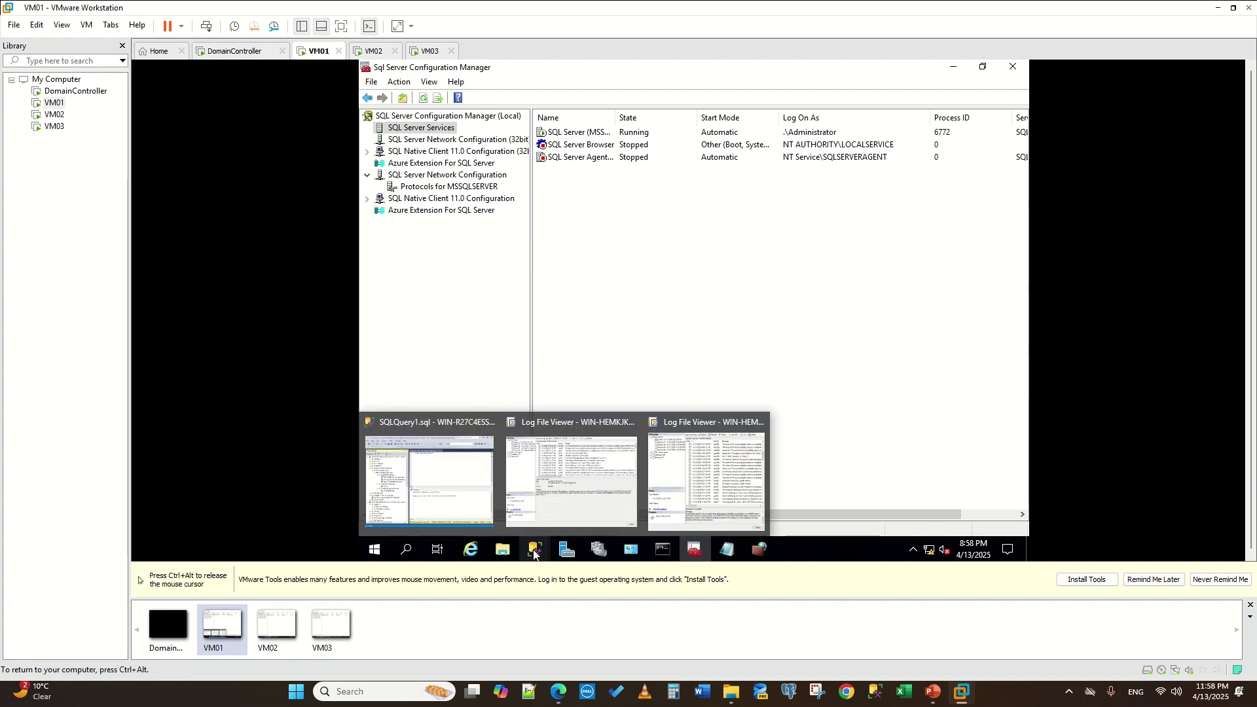
{"action": "left_click", "coordinate": [475, 484]}
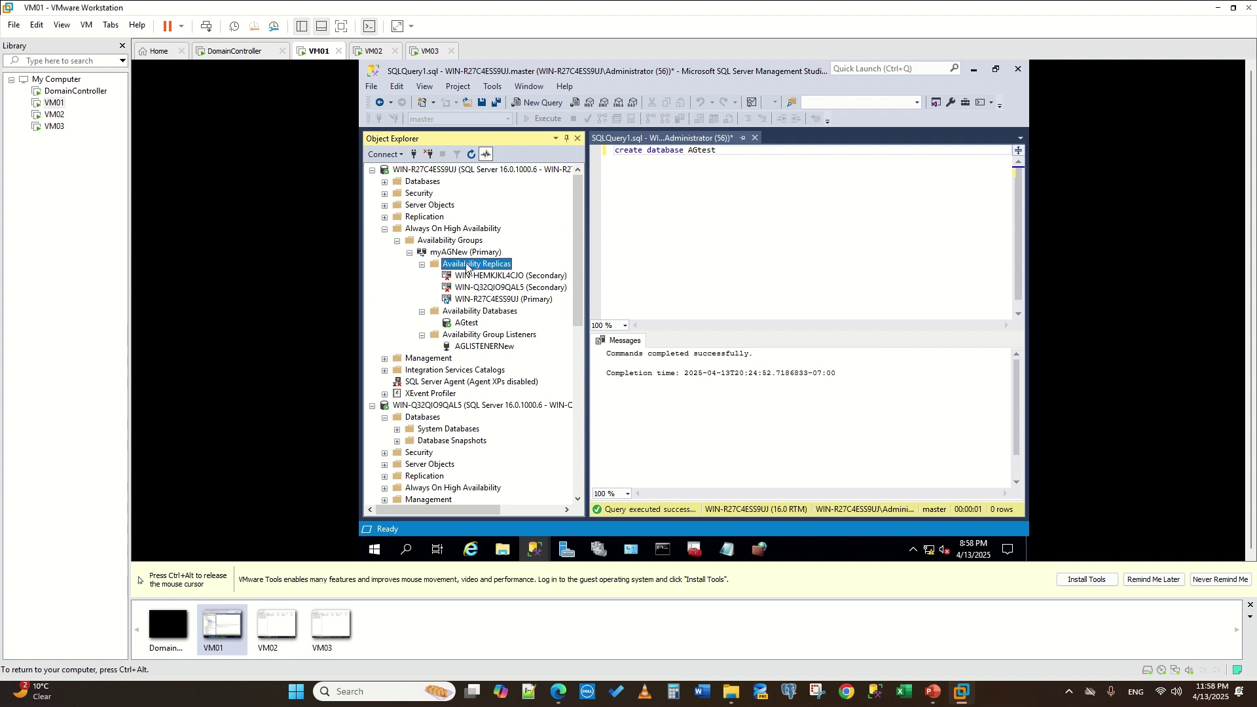
{"action": "scroll", "coordinate": [467, 262], "scroll_direction": "down", "scroll_amount": 2}
{"action": "scroll", "coordinate": [485, 233], "scroll_direction": "up", "scroll_amount": 2}
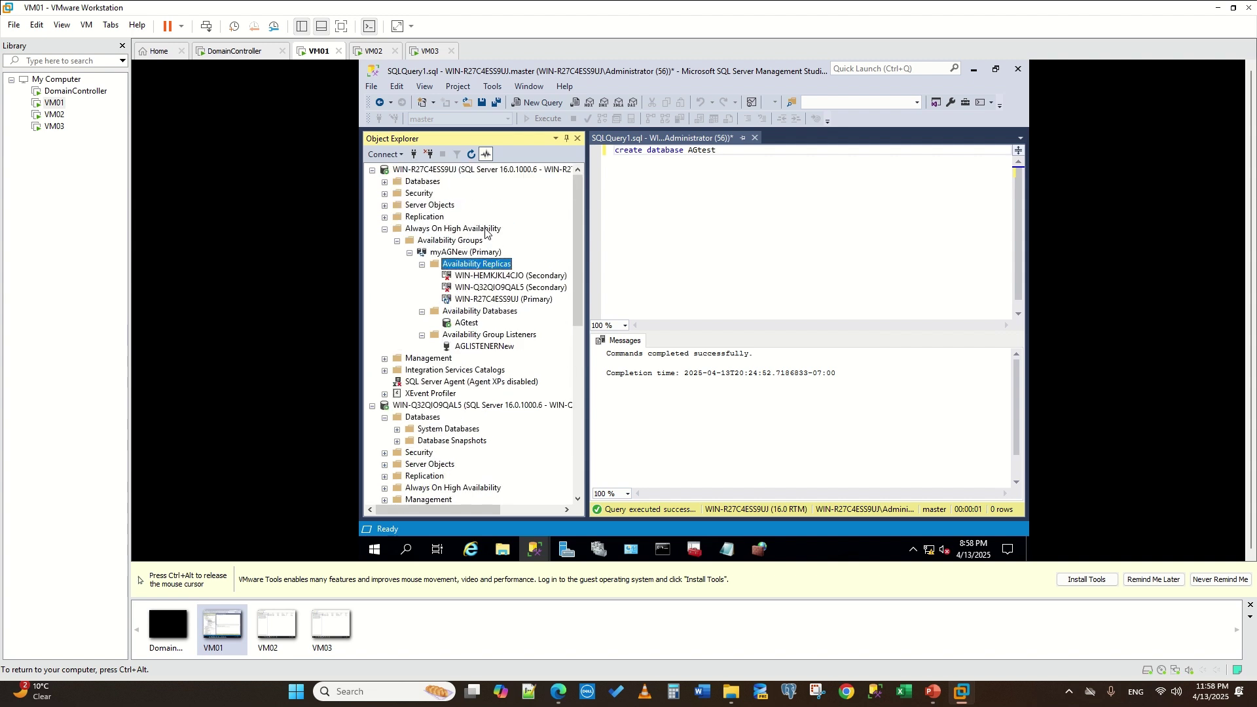
{"action": "right_click", "coordinate": [464, 265]}
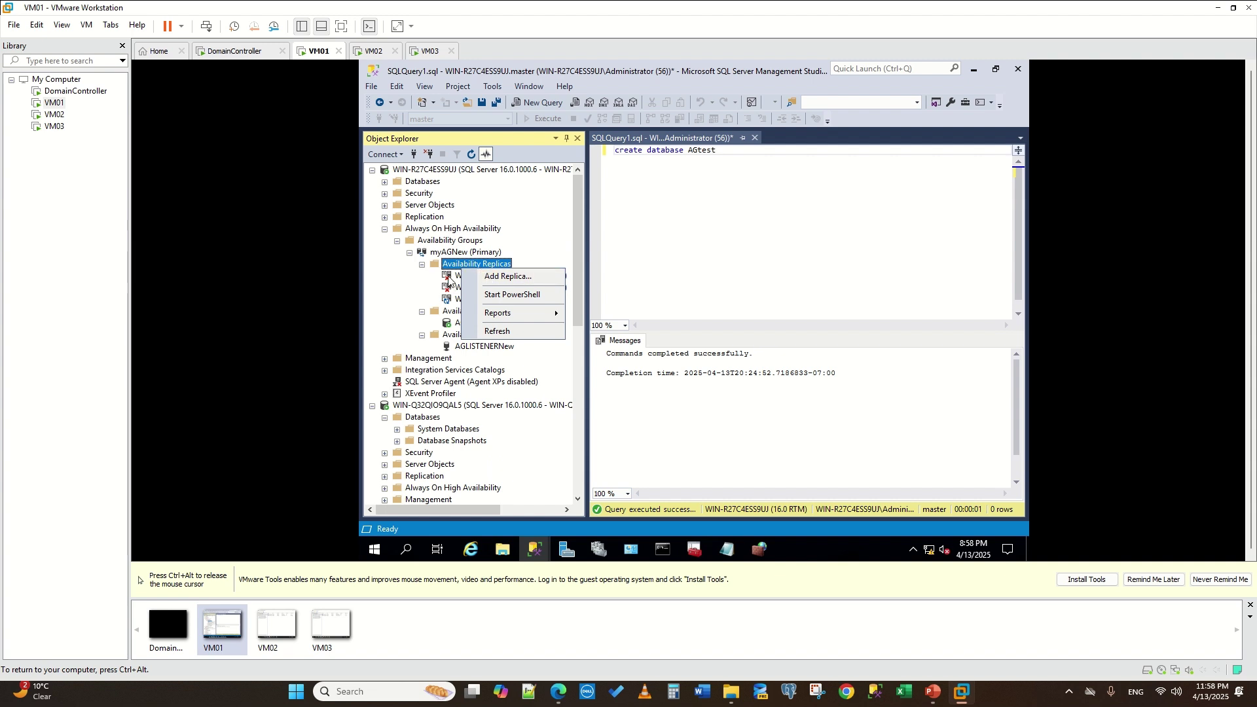
{"action": "right_click", "coordinate": [449, 275]}
{"action": "left_click", "coordinate": [521, 296]}
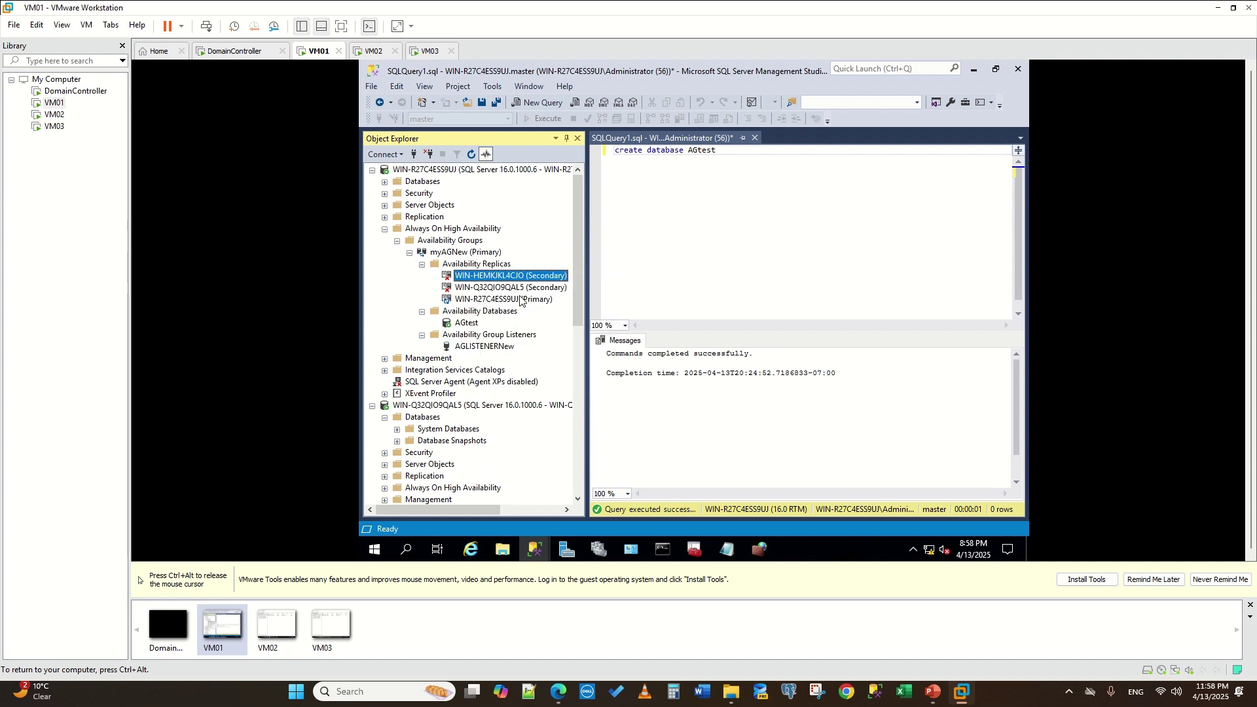
{"action": "left_click", "coordinate": [805, 459]}
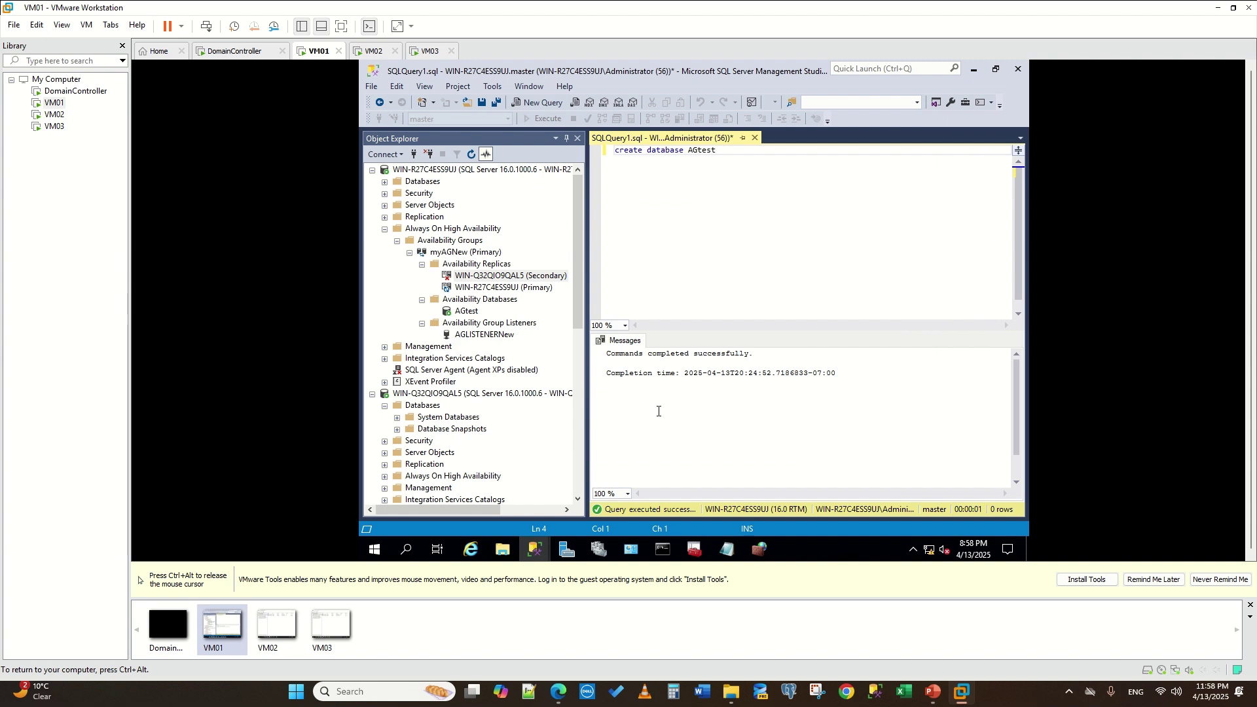
{"action": "right_click", "coordinate": [449, 278]}
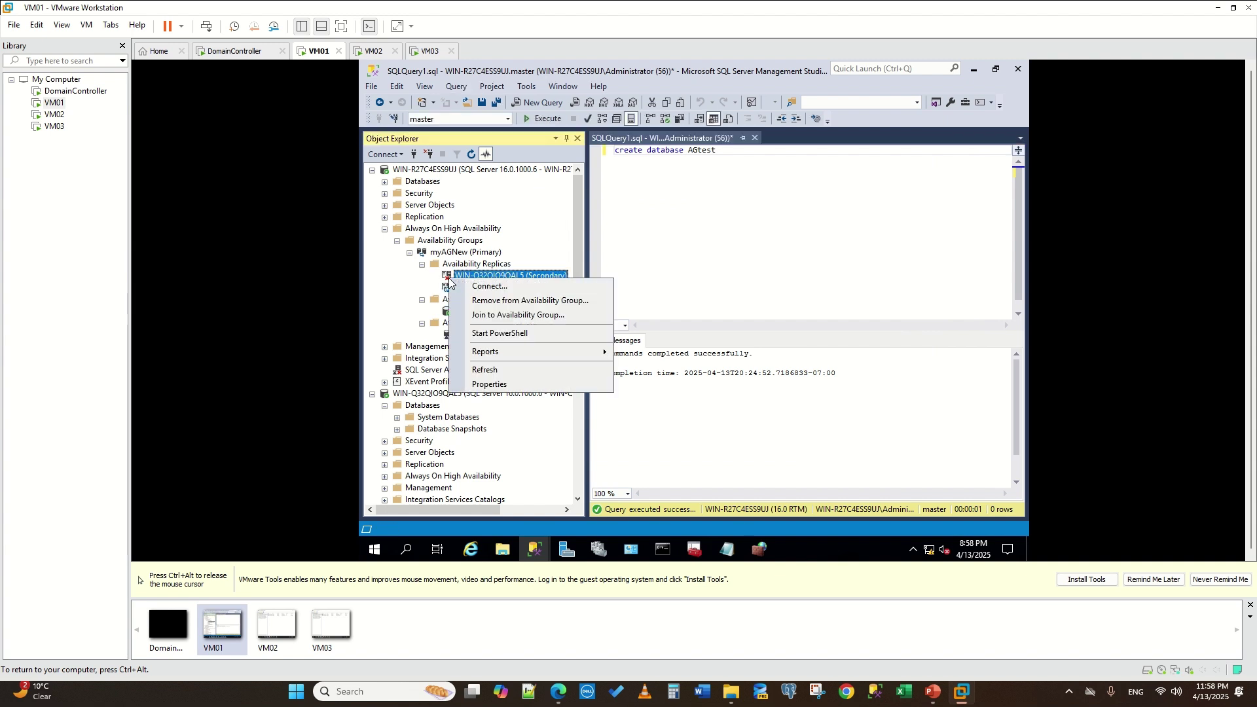
{"action": "left_click", "coordinate": [524, 301]}
{"action": "left_click", "coordinate": [804, 454]}
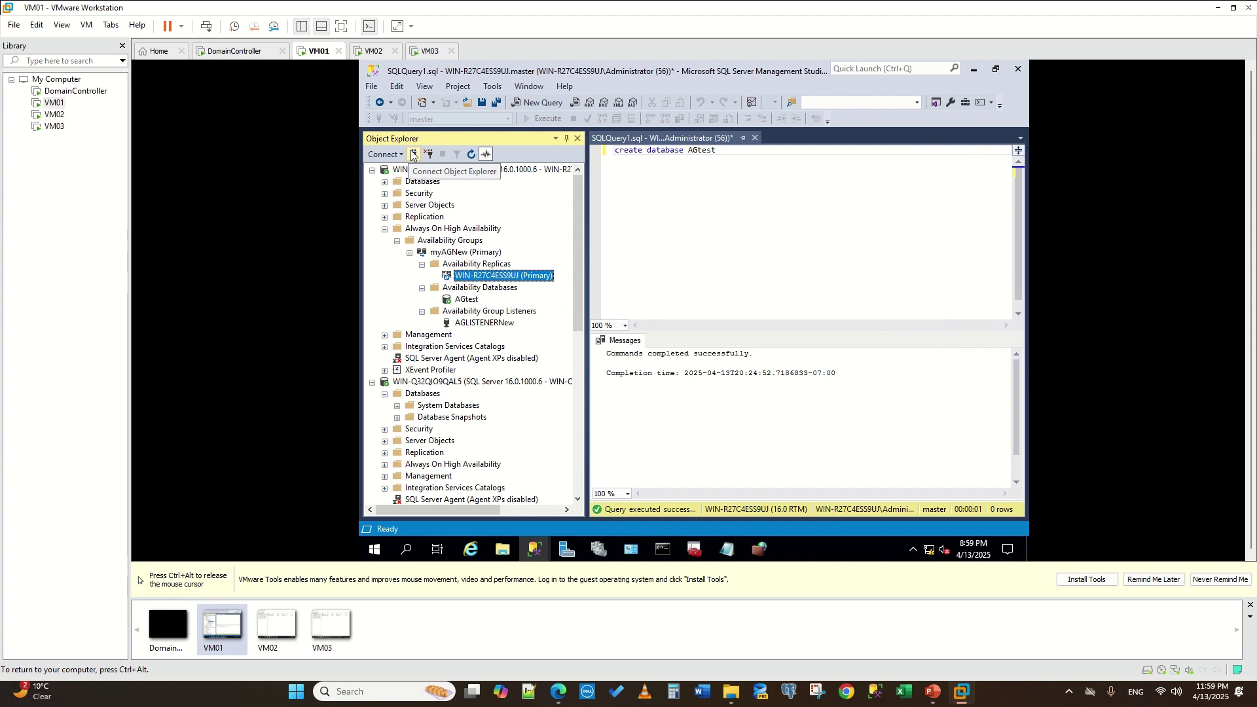
- Add WIN-HEMKJKL4CJO and WIN-Q32QIO9QAL5 as myAGNew replicas, with automatic failover for WIN-HEMKJKL4CJO
{"action": "right_click", "coordinate": [476, 264]}
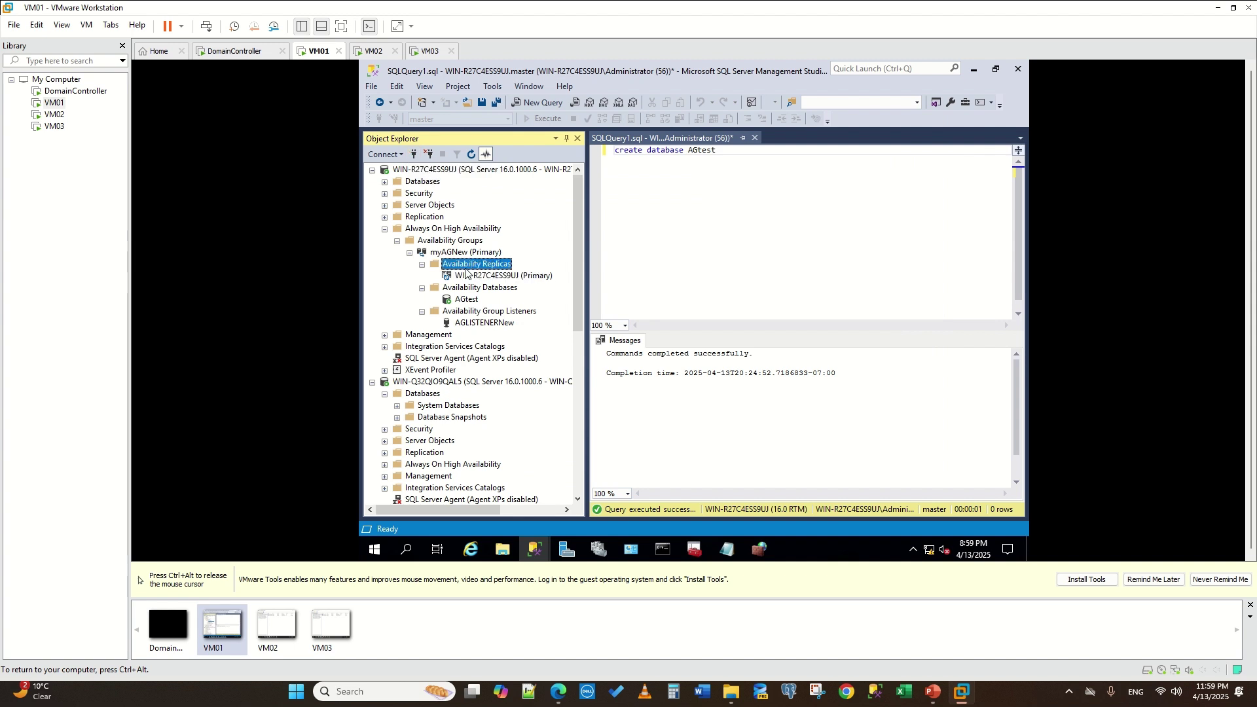
{"action": "left_click", "coordinate": [517, 277]}
{"action": "left_click", "coordinate": [858, 514]}
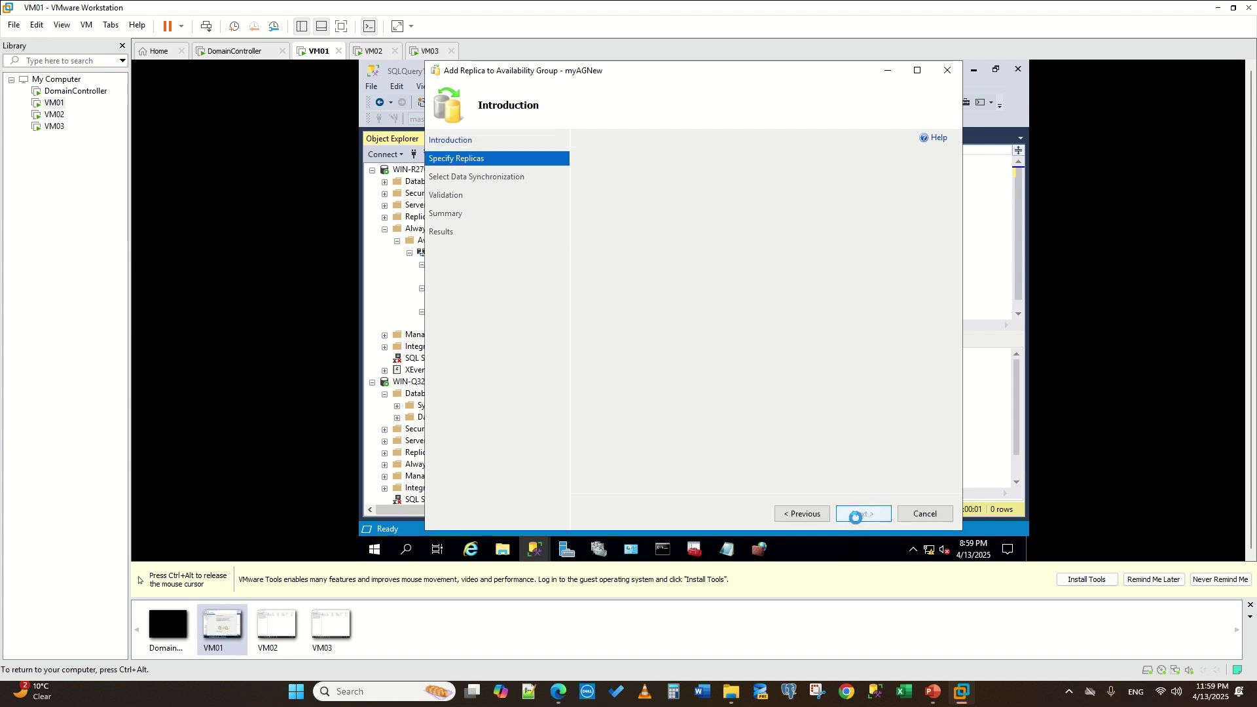
{"action": "left_click", "coordinate": [623, 348]}
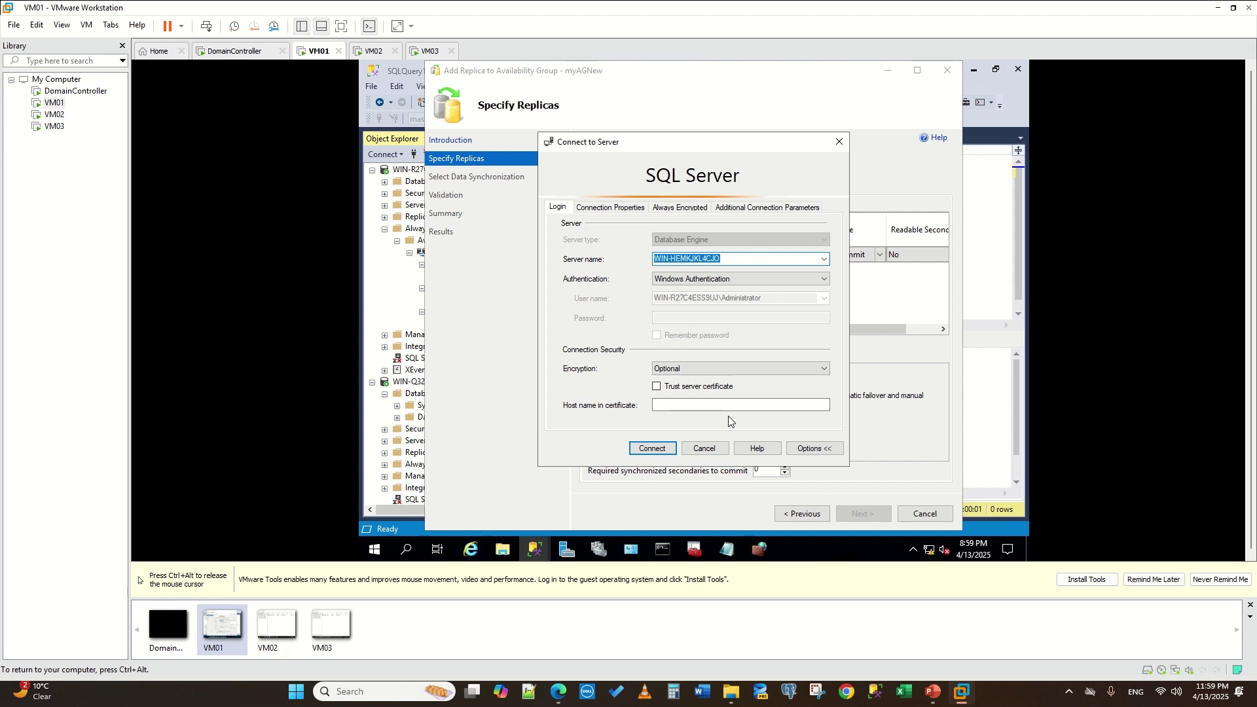
{"action": "left_click", "coordinate": [657, 450]}
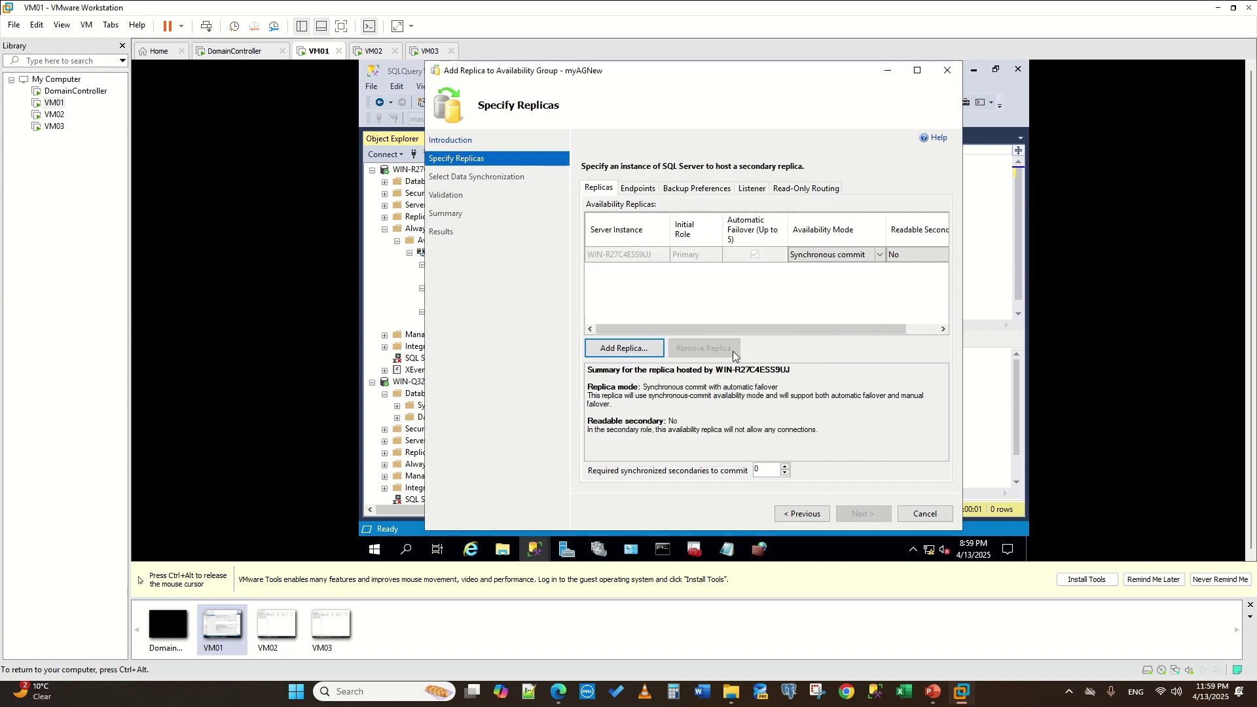
{"action": "left_click", "coordinate": [632, 347]}
{"action": "left_click", "coordinate": [824, 259]}
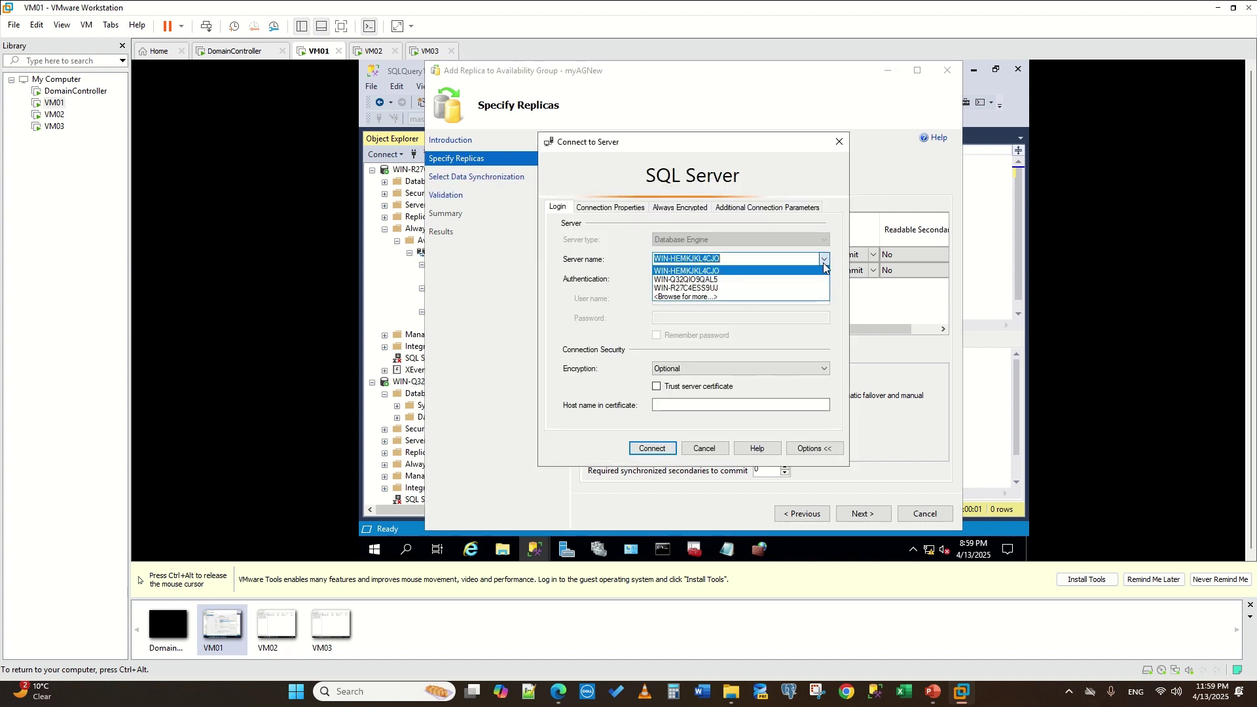
{"action": "left_click", "coordinate": [778, 283]}
{"action": "left_click", "coordinate": [652, 448]}
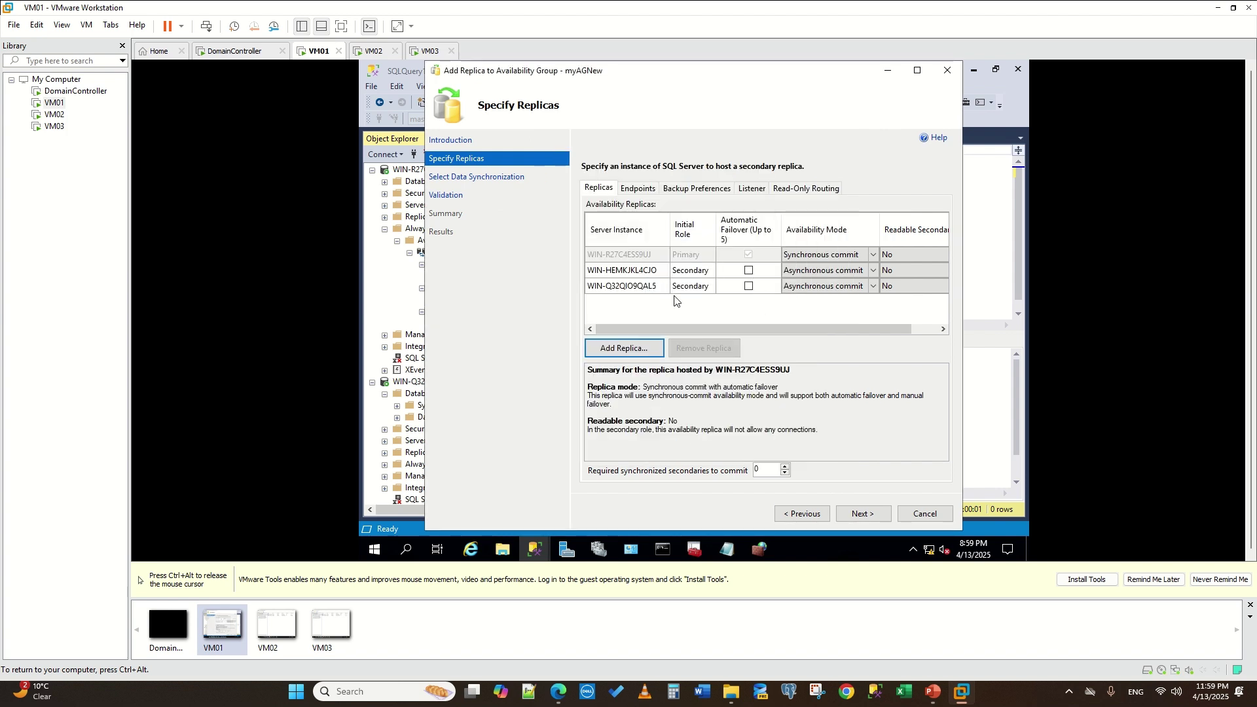
{"action": "left_click", "coordinate": [725, 550]}
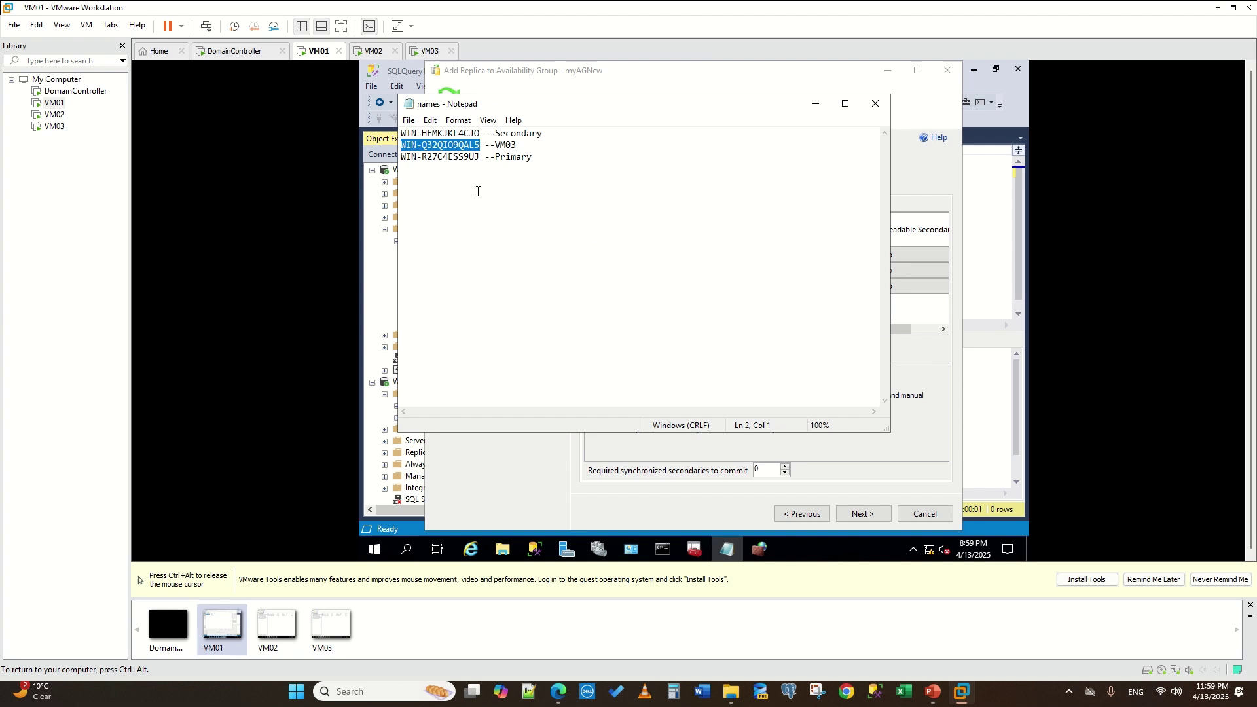
{"action": "left_click", "coordinate": [726, 549]}
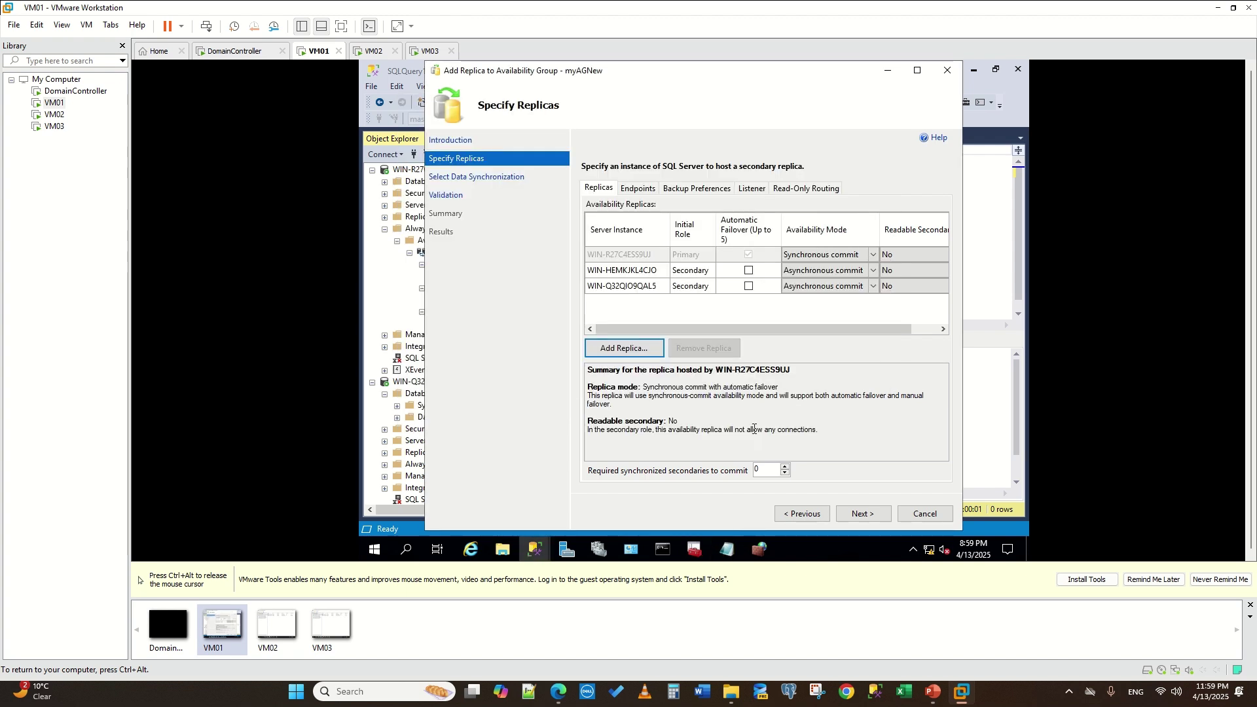
{"action": "left_click", "coordinate": [748, 271]}
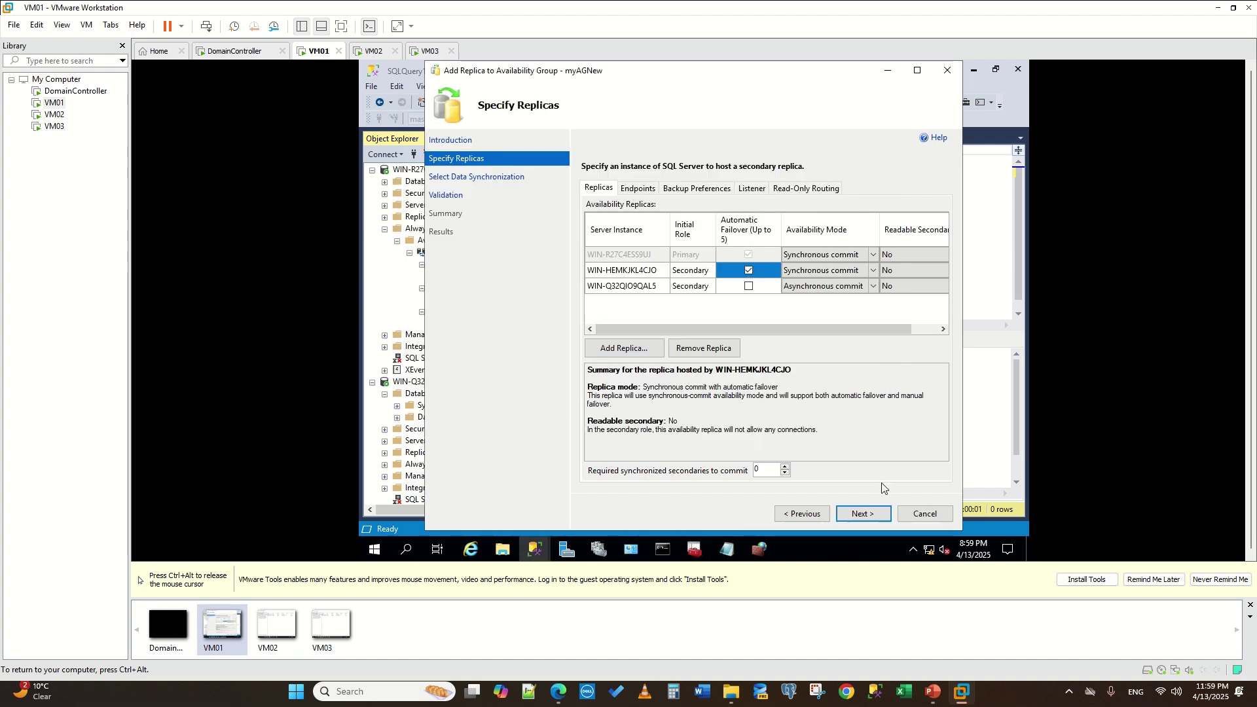
- Accept the listed endpoints and advance to Validation, then return to the main SSMS window
{"action": "left_click", "coordinate": [863, 515]}
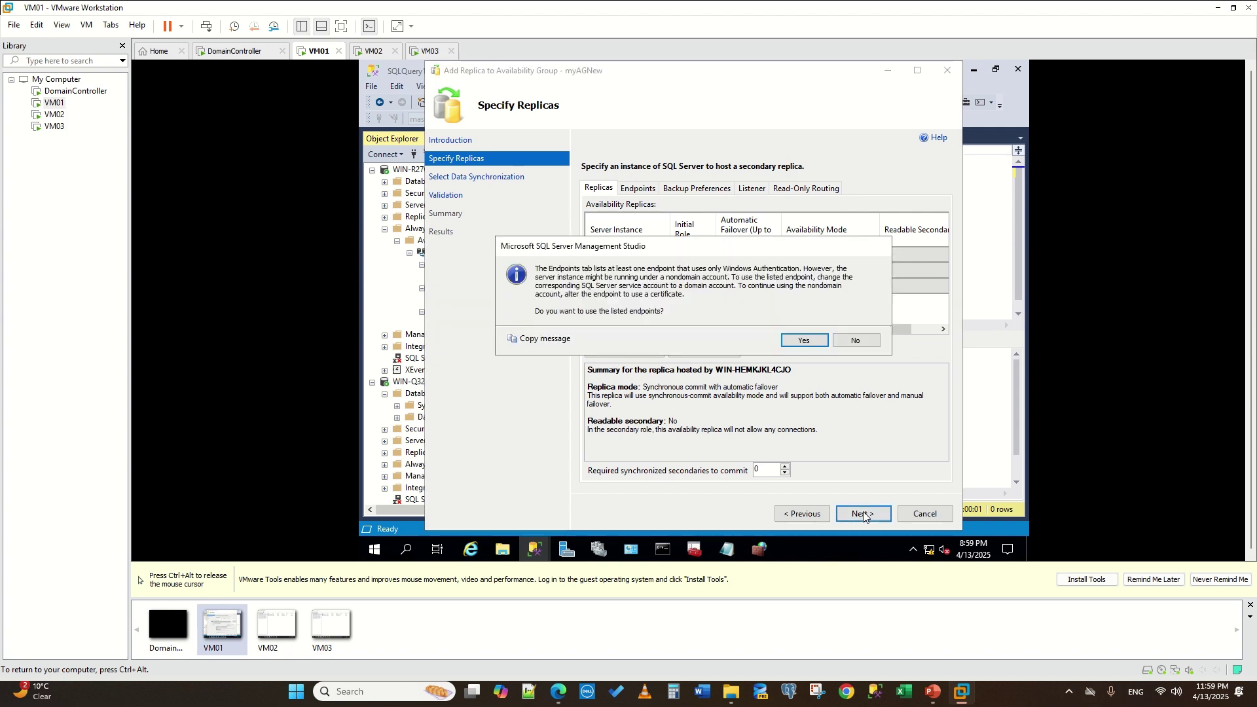
{"action": "left_click", "coordinate": [800, 341]}
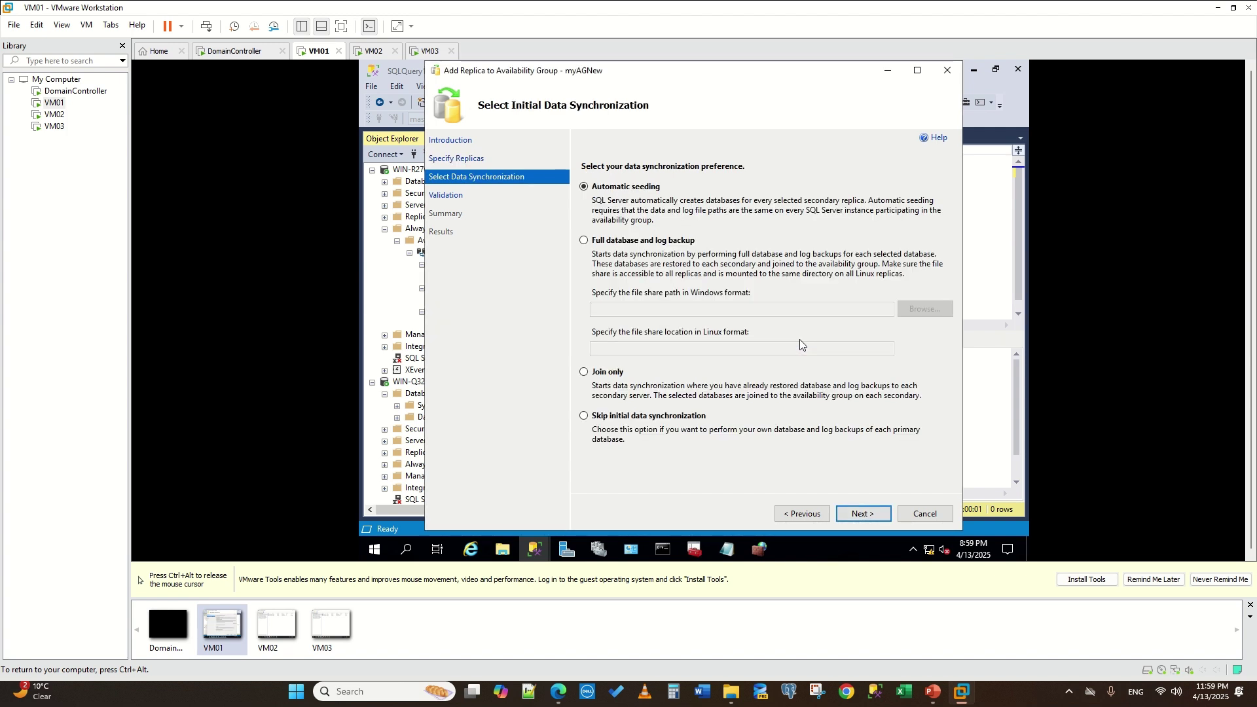
{"action": "left_click", "coordinate": [800, 513]}
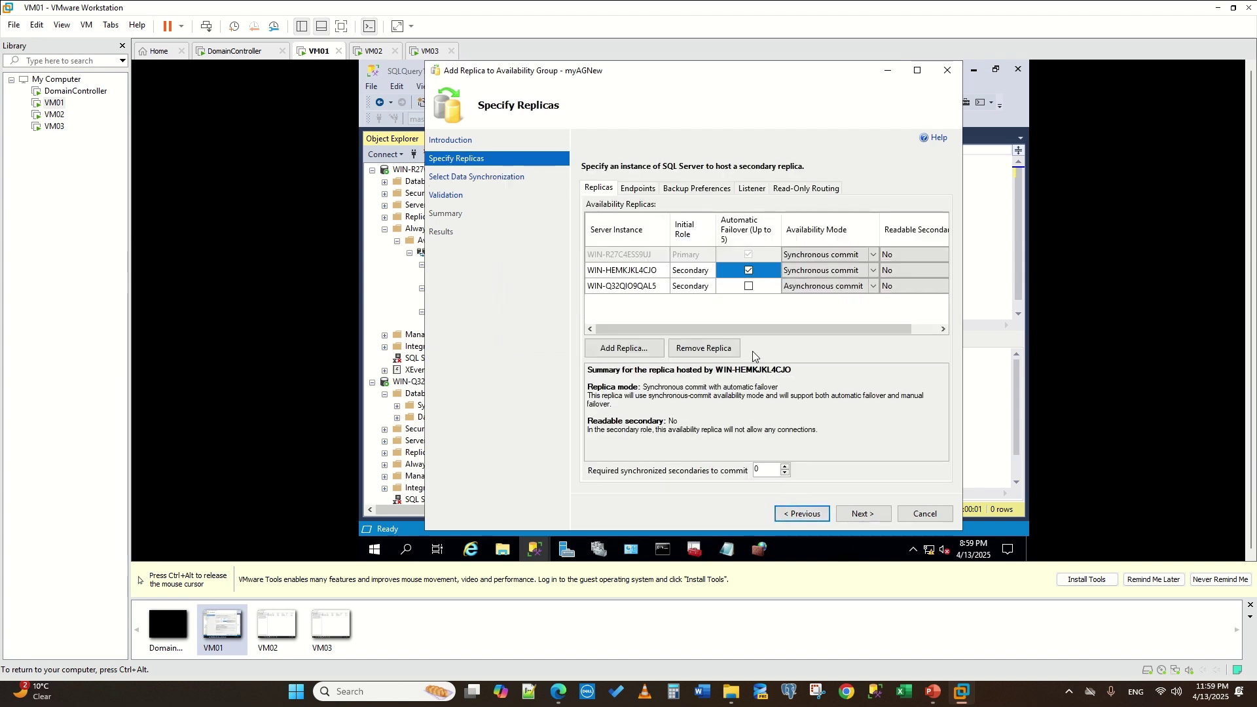
{"action": "left_click", "coordinate": [648, 192]}
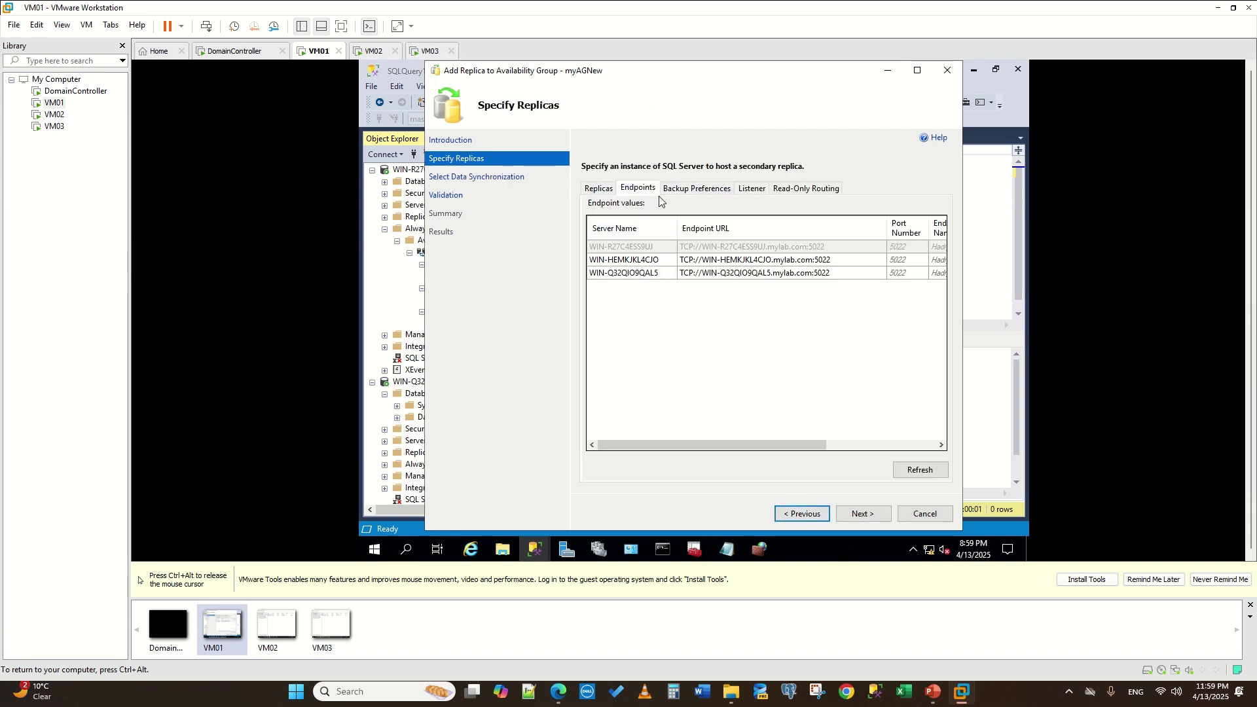
{"action": "left_click", "coordinate": [861, 517]}
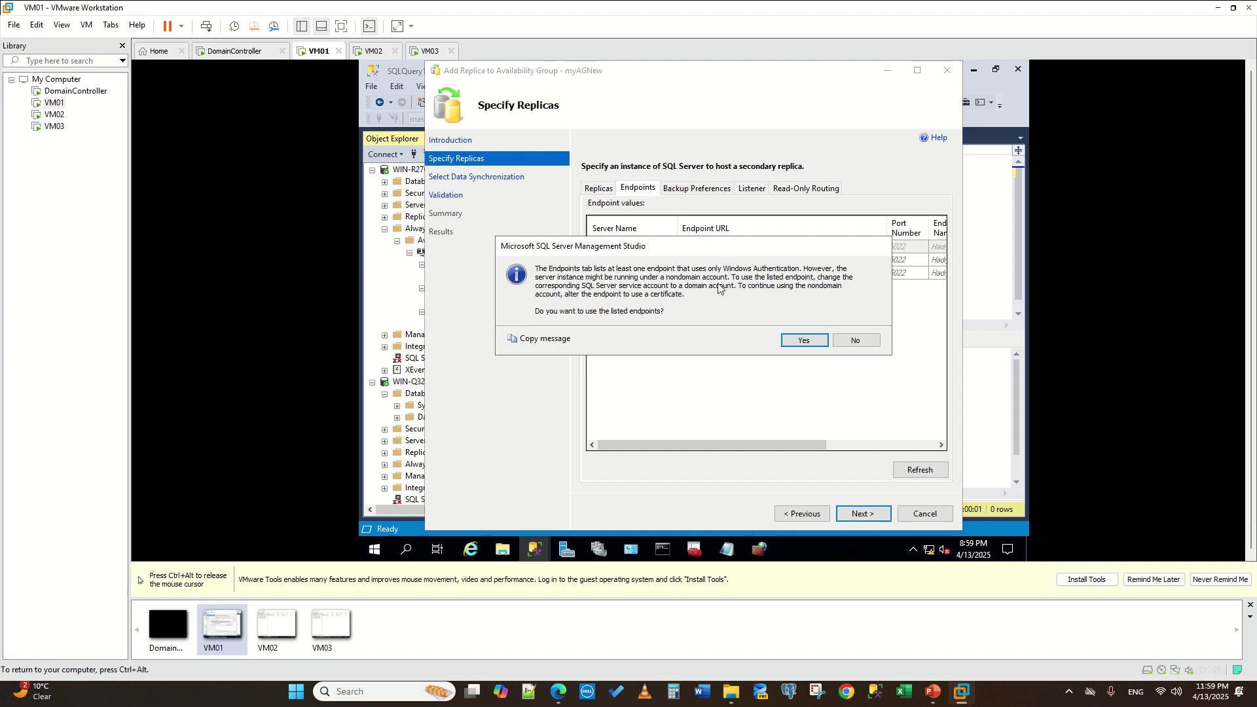
{"action": "left_click", "coordinate": [811, 345]}
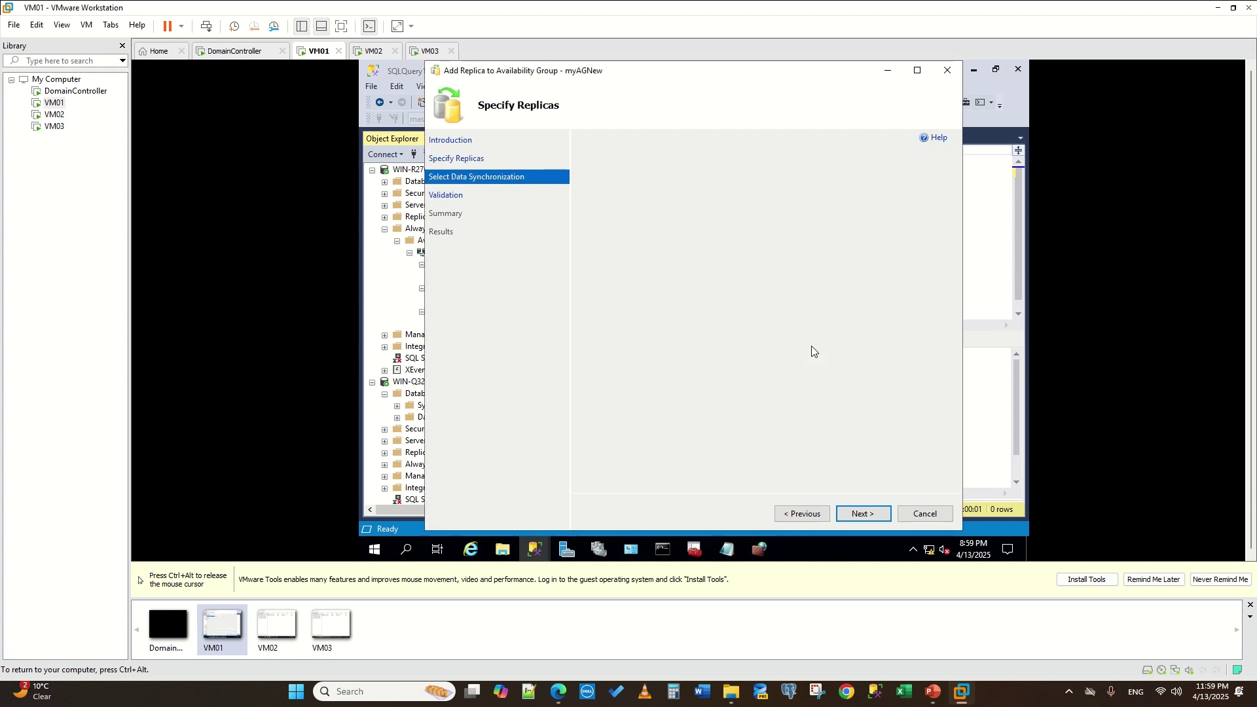
{"action": "left_click", "coordinate": [858, 515]}
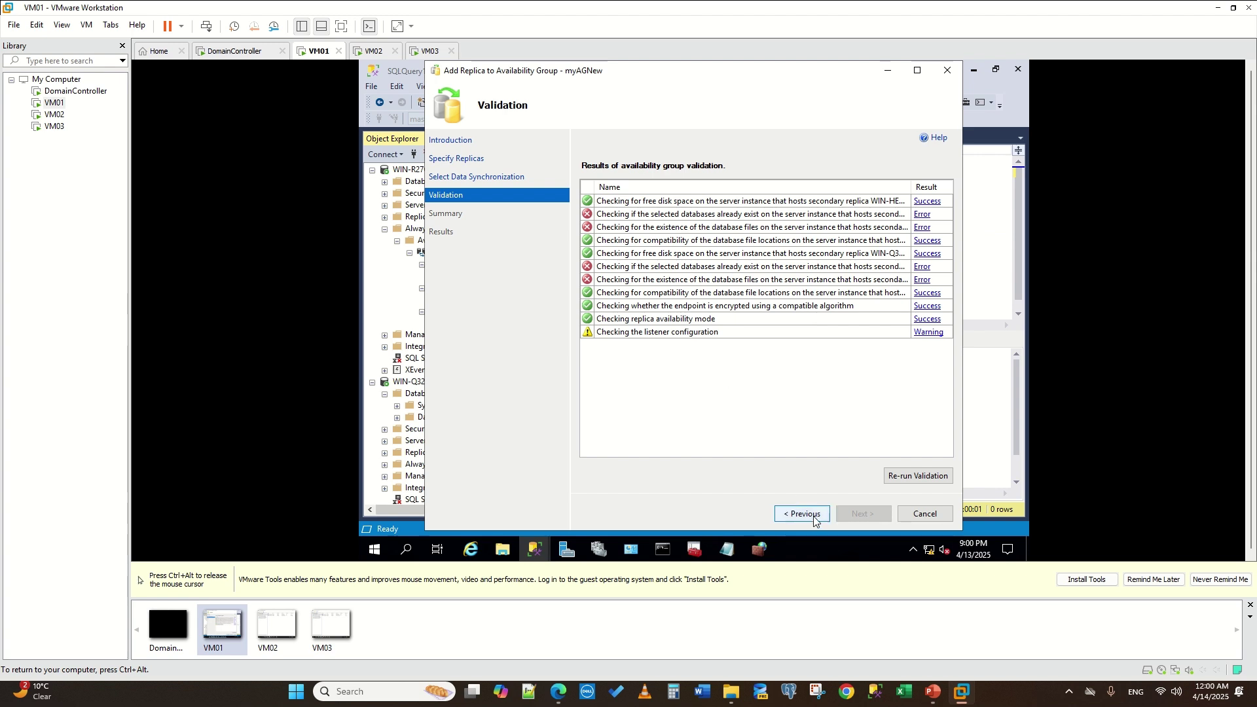
{"action": "left_click", "coordinate": [404, 163]}
{"action": "left_click", "coordinate": [411, 381]}
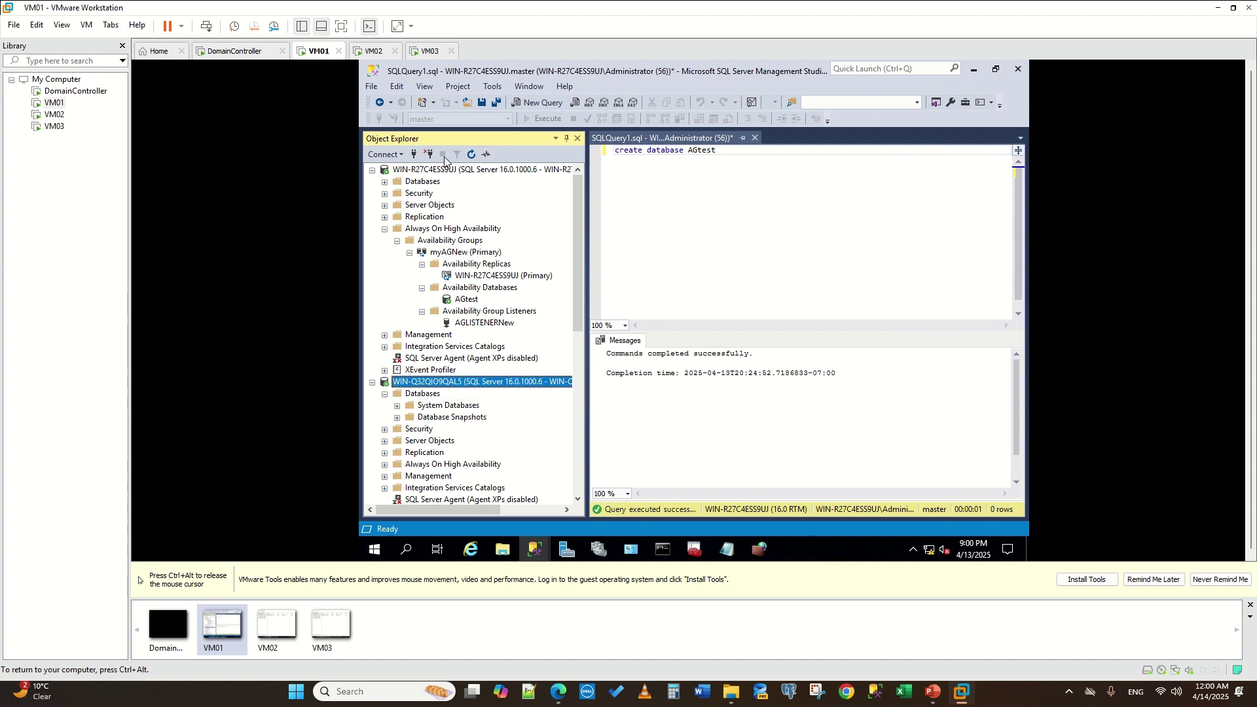
- Refresh and expand both secondaries' Databases to confirm AGtest shows Restoring
{"action": "left_click", "coordinate": [472, 154]}
{"action": "scroll", "coordinate": [450, 355], "scroll_direction": "down", "scroll_amount": 3}
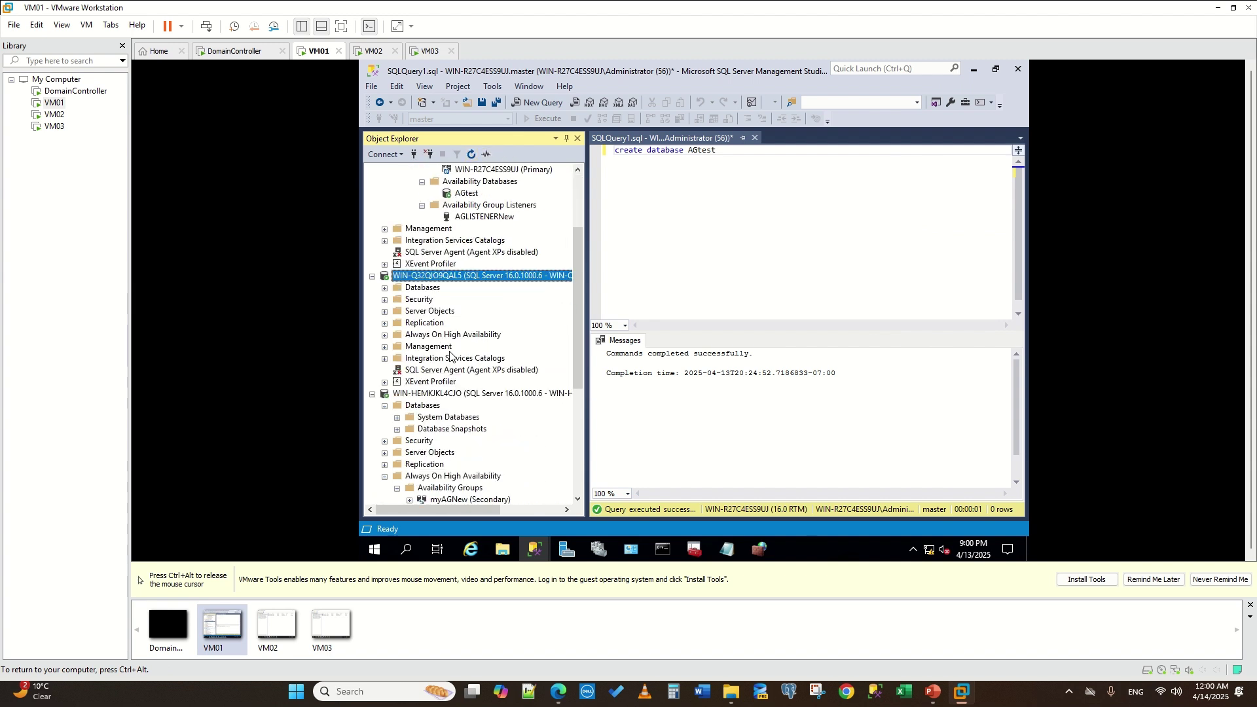
{"action": "left_click", "coordinate": [385, 288]}
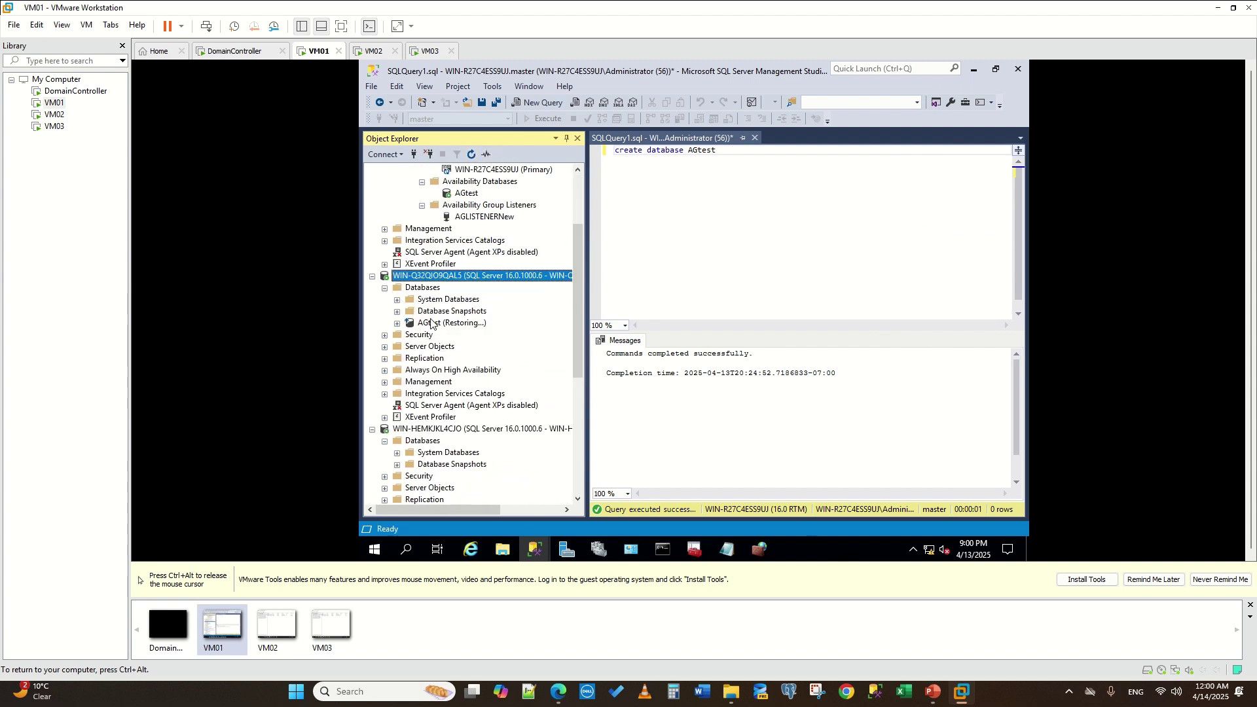
{"action": "scroll", "coordinate": [409, 383], "scroll_direction": "down", "scroll_amount": 6}
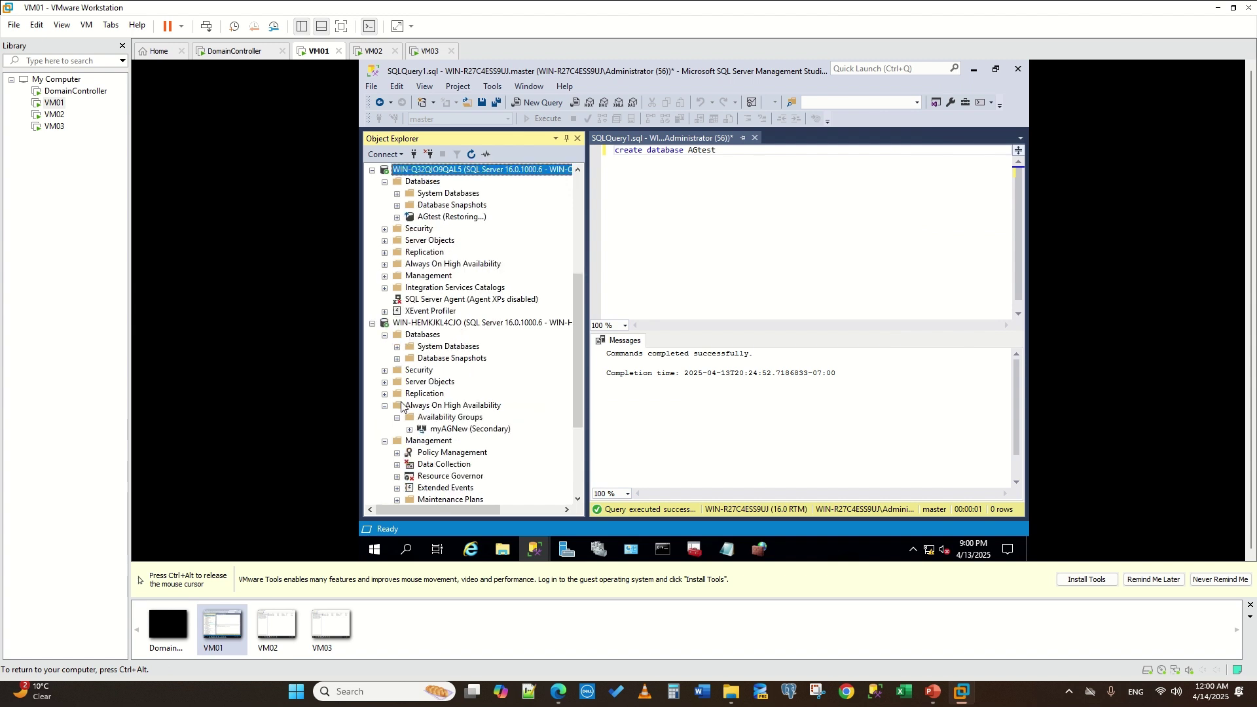
{"action": "scroll", "coordinate": [396, 352], "scroll_direction": "down", "scroll_amount": 1}
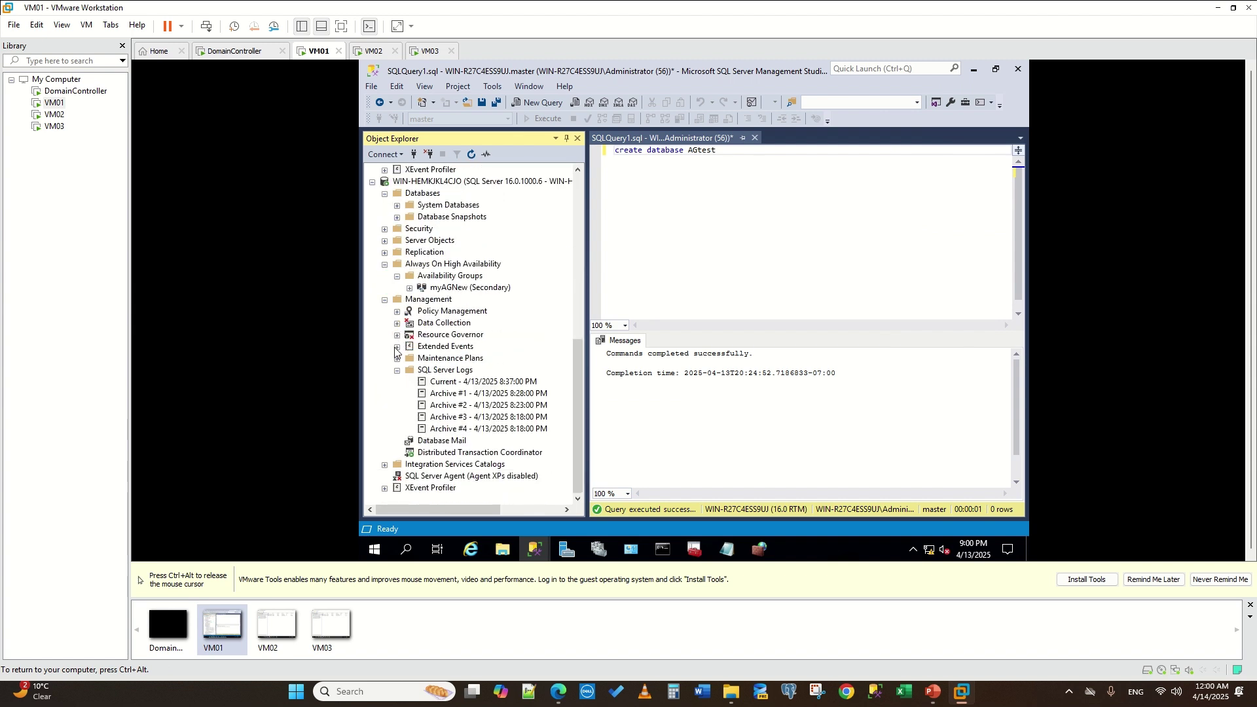
{"action": "scroll", "coordinate": [402, 392], "scroll_direction": "up", "scroll_amount": 3}
{"action": "left_click", "coordinate": [419, 300]}
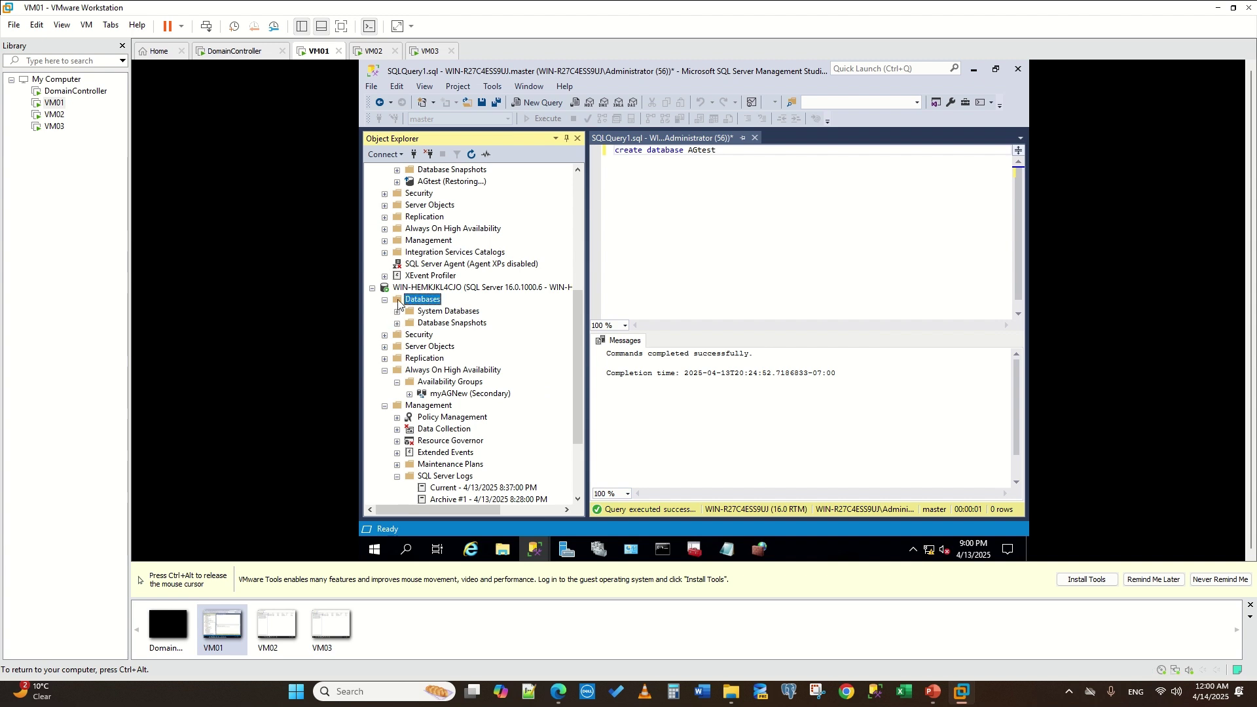
{"action": "left_click", "coordinate": [471, 155]}
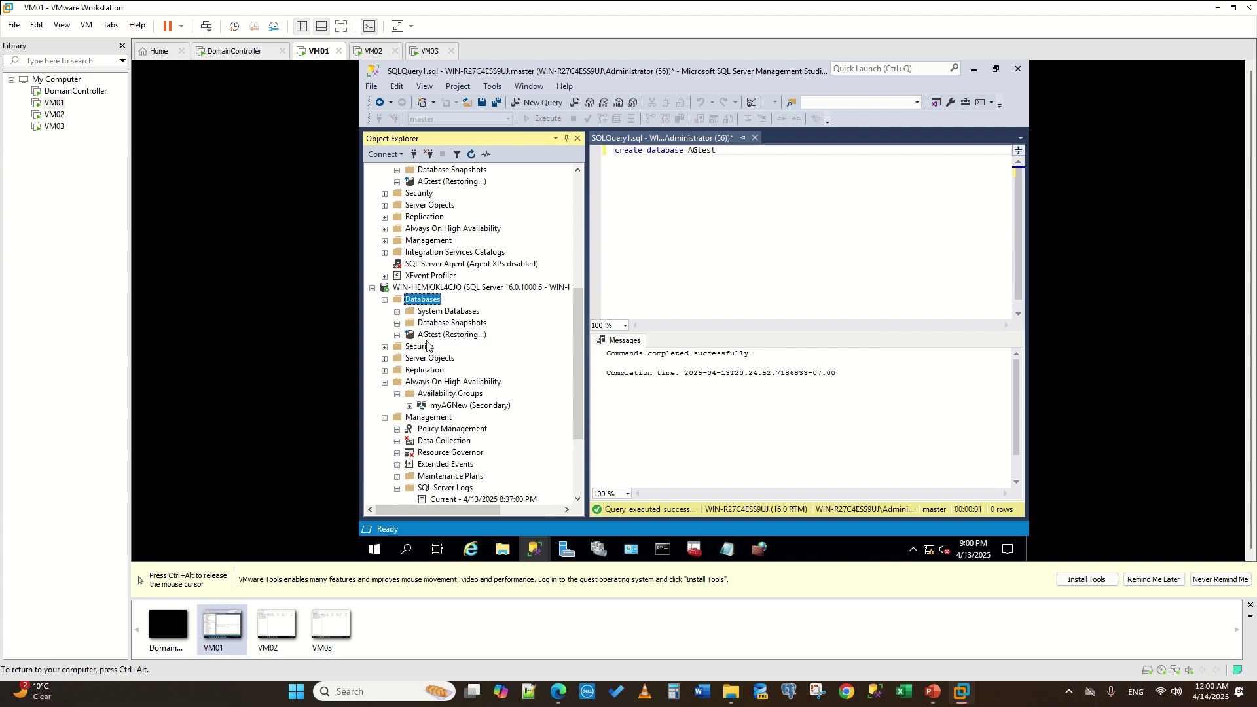
{"action": "right_click", "coordinate": [435, 336]}
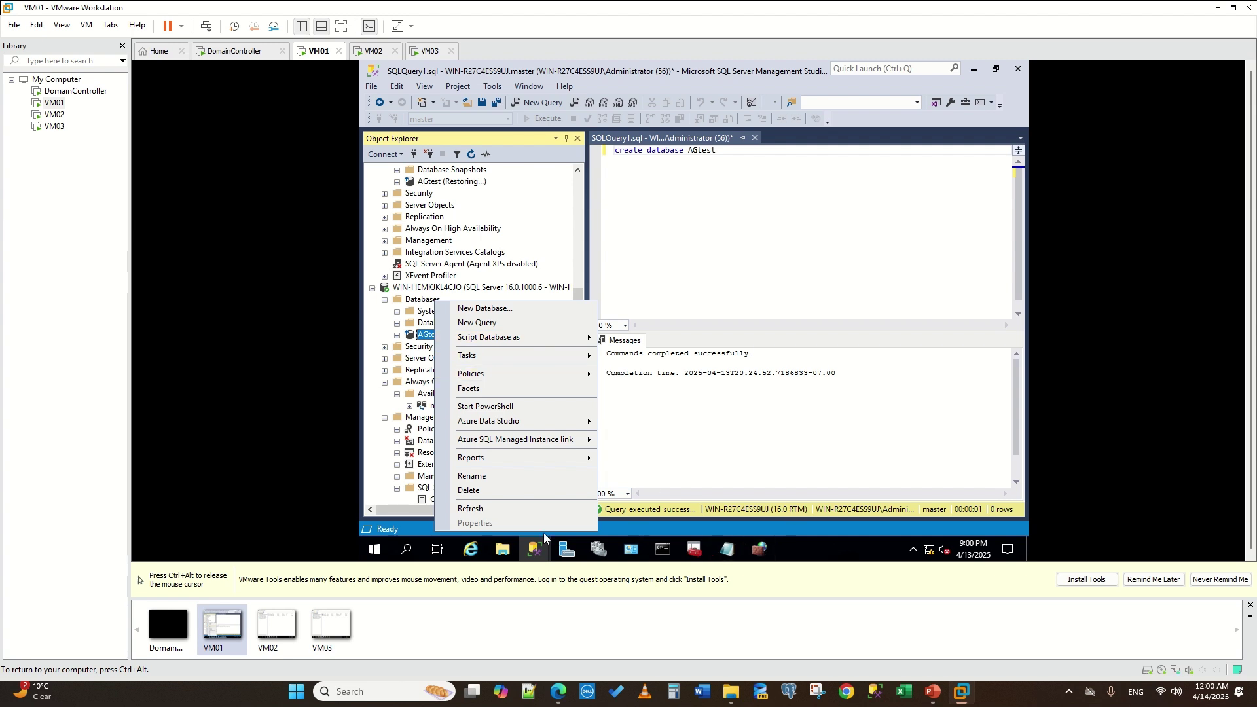
- Close the open Log File Viewer windows
{"action": "scroll", "coordinate": [451, 287], "scroll_direction": "up", "scroll_amount": 4}
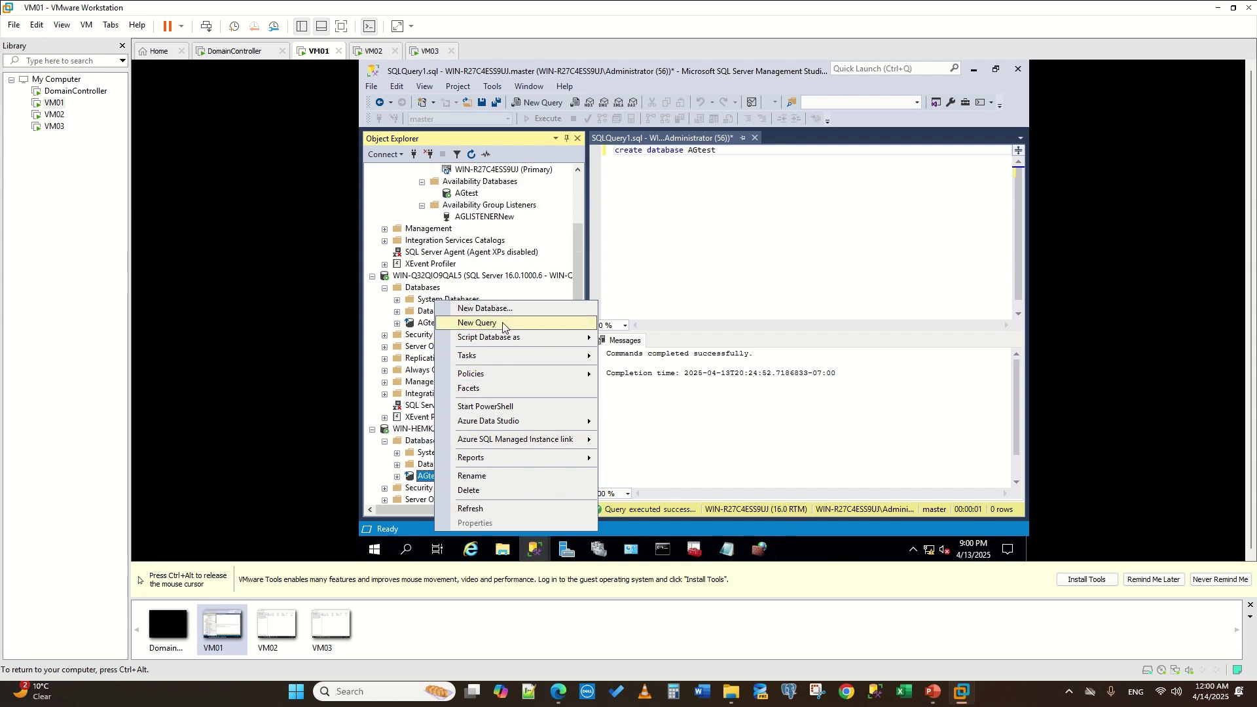
{"action": "left_click", "coordinate": [535, 555]}
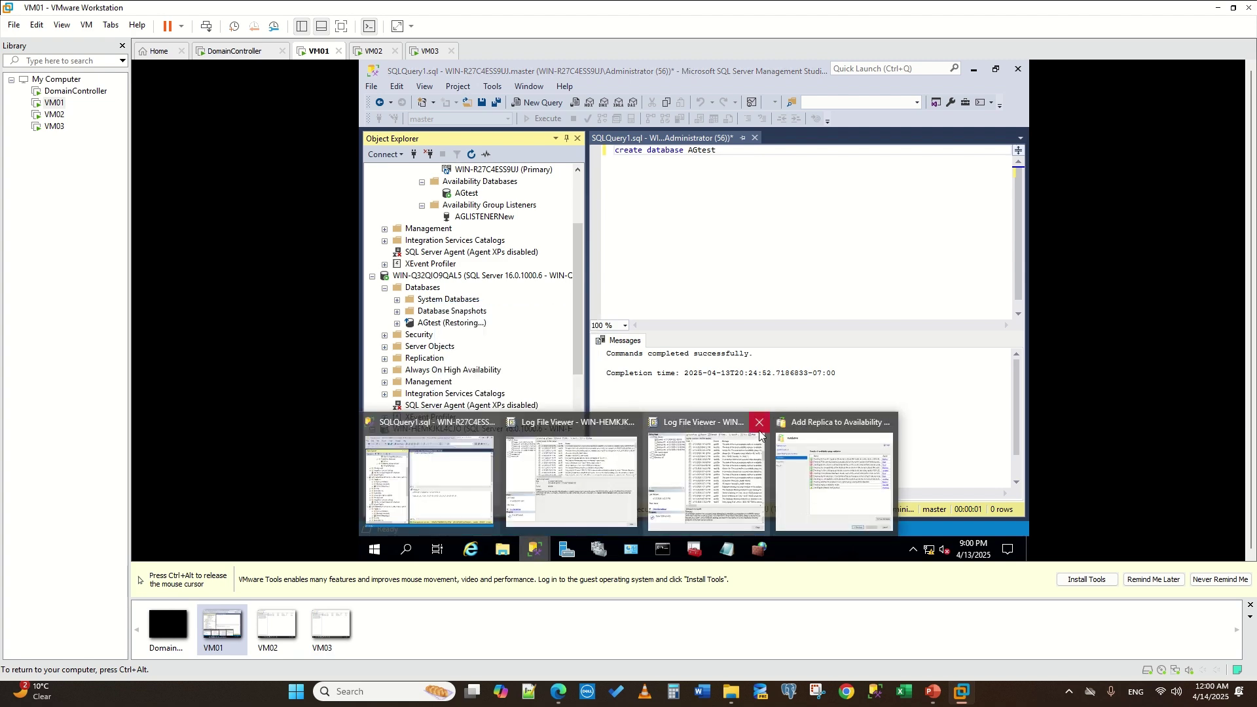
{"action": "left_click", "coordinate": [759, 427]}
{"action": "left_click", "coordinate": [612, 424]}
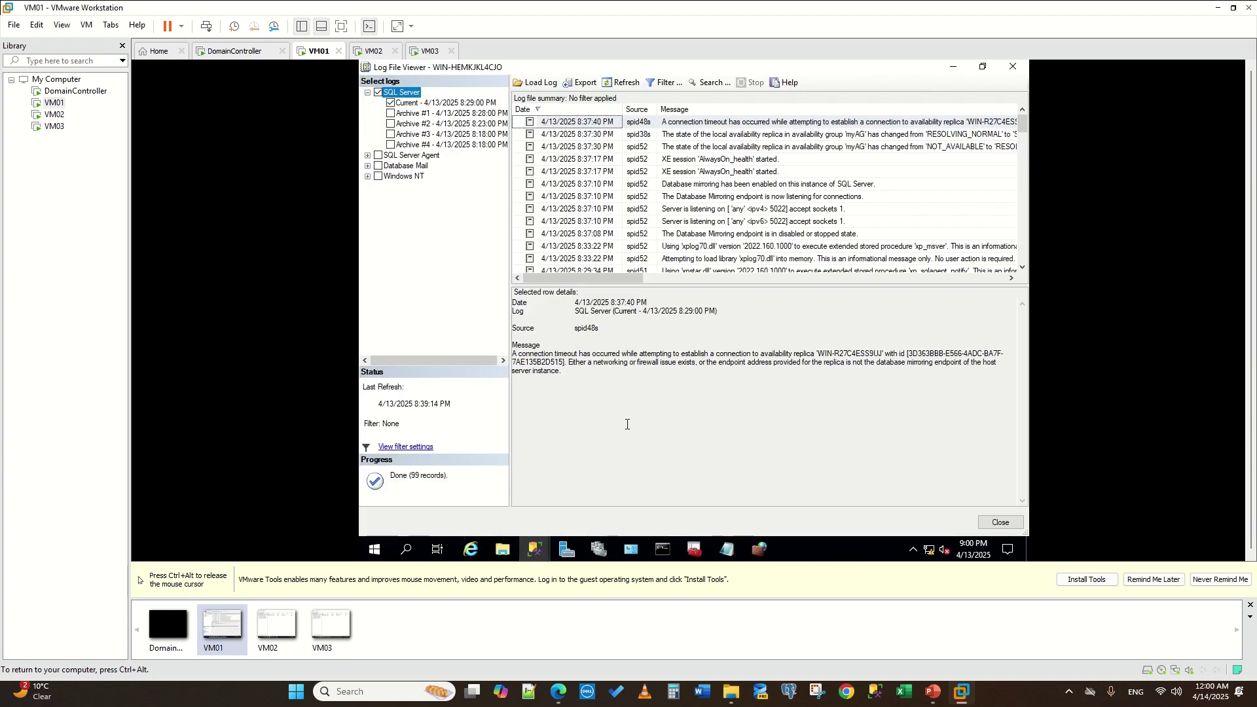
{"action": "left_click", "coordinate": [1012, 66]}
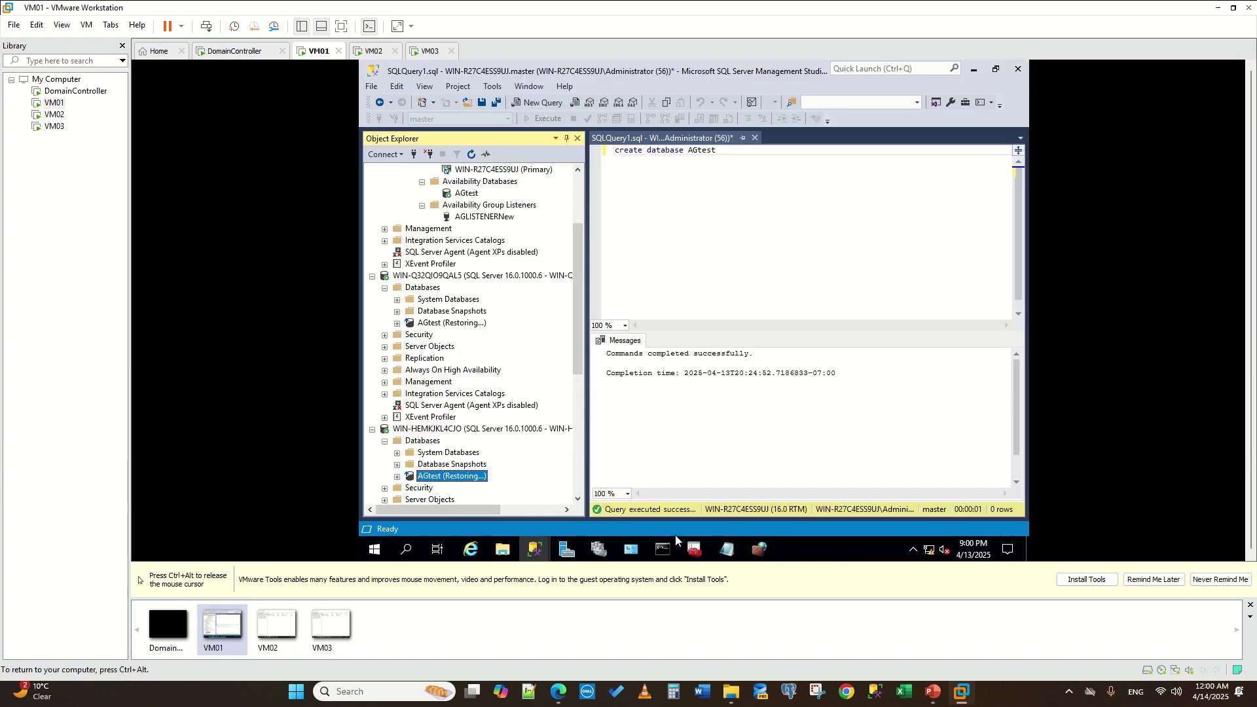
- Delete the myAGNew availability group and launch a New Availability Group wizard
{"action": "scroll", "coordinate": [515, 378], "scroll_direction": "up", "scroll_amount": 3}
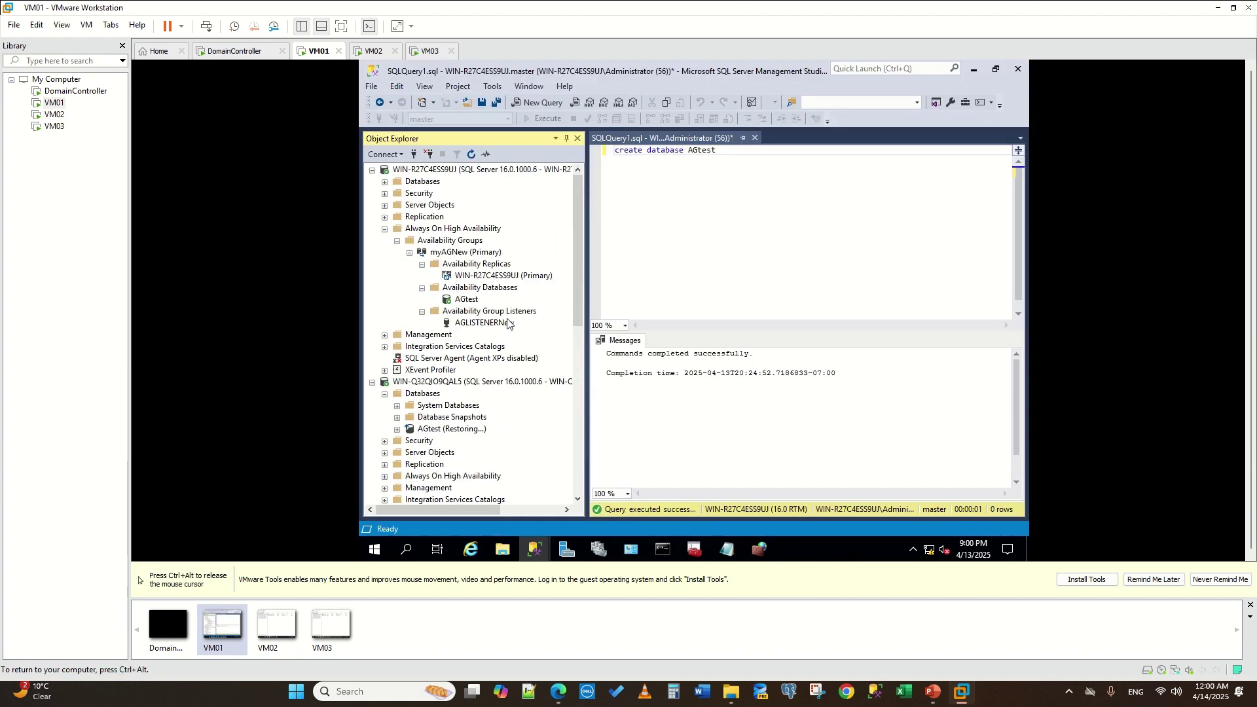
{"action": "right_click", "coordinate": [461, 254]}
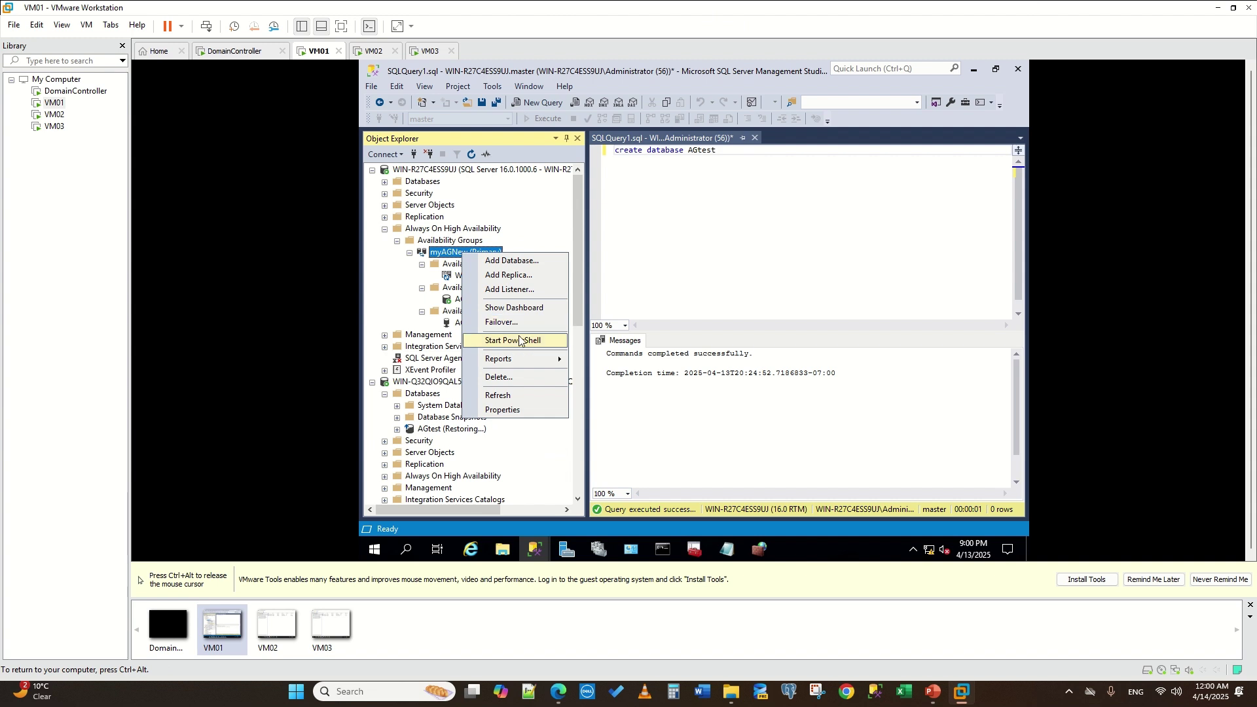
{"action": "left_click", "coordinate": [510, 377]}
{"action": "left_click", "coordinate": [802, 456]}
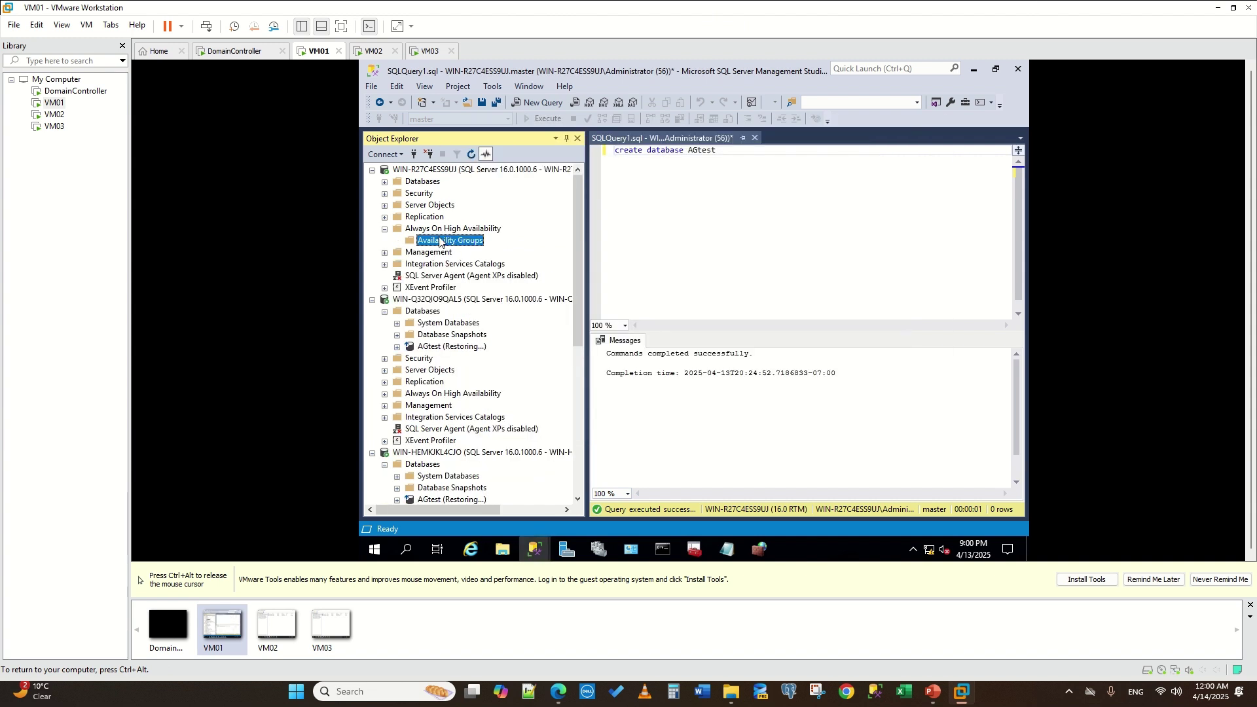
{"action": "right_click", "coordinate": [446, 241]}
{"action": "left_click", "coordinate": [530, 255]}
- Name the availability group AG and include the AGtest database
{"action": "left_click", "coordinate": [854, 513]}
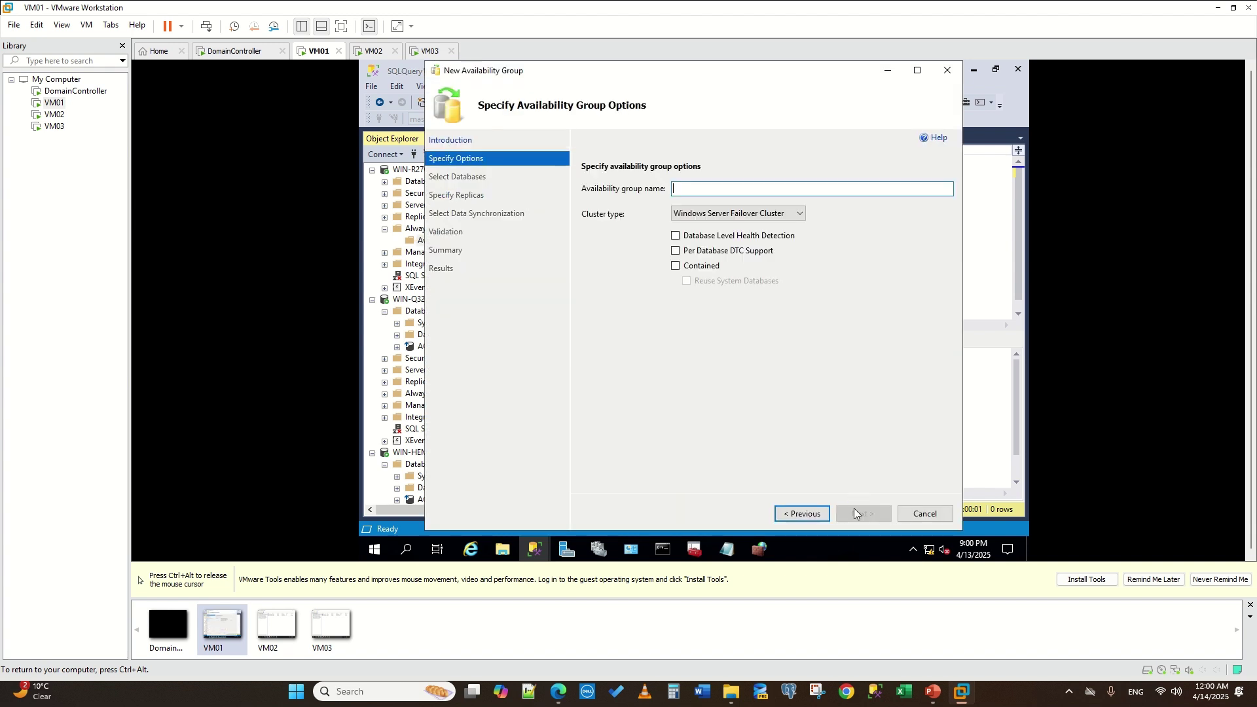
{"action": "type", "text": "AG"}
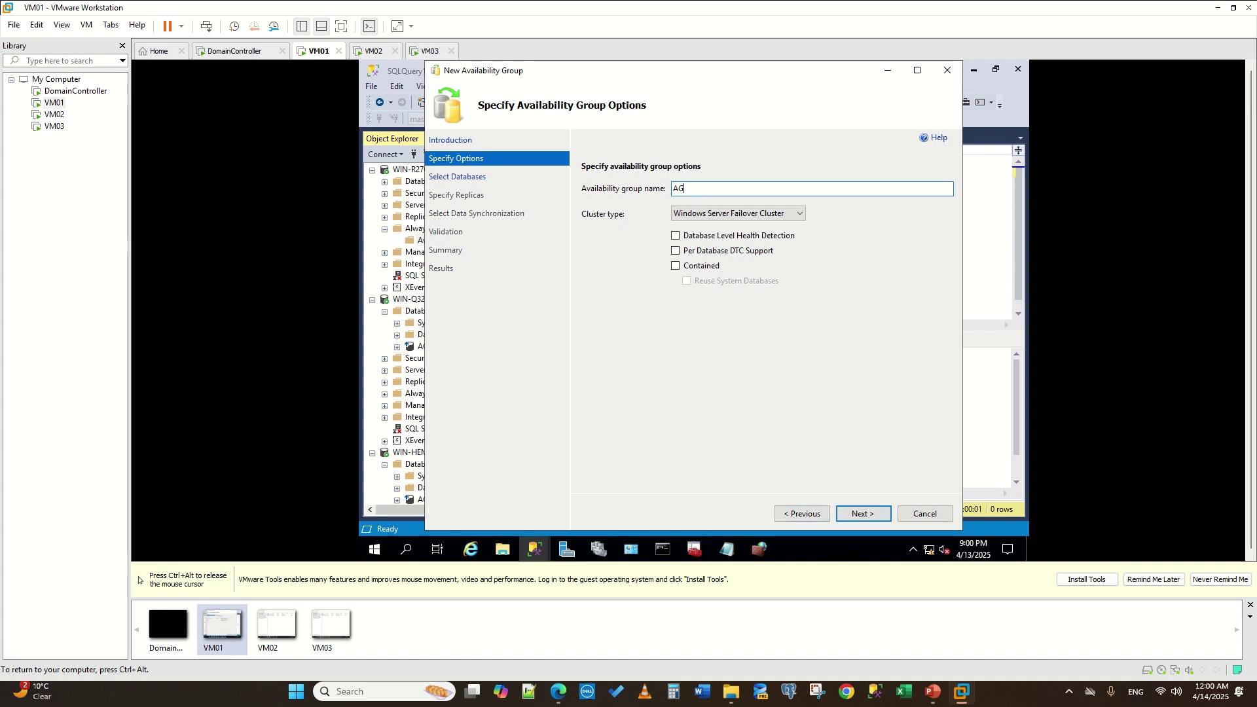
{"action": "left_click", "coordinate": [846, 512]}
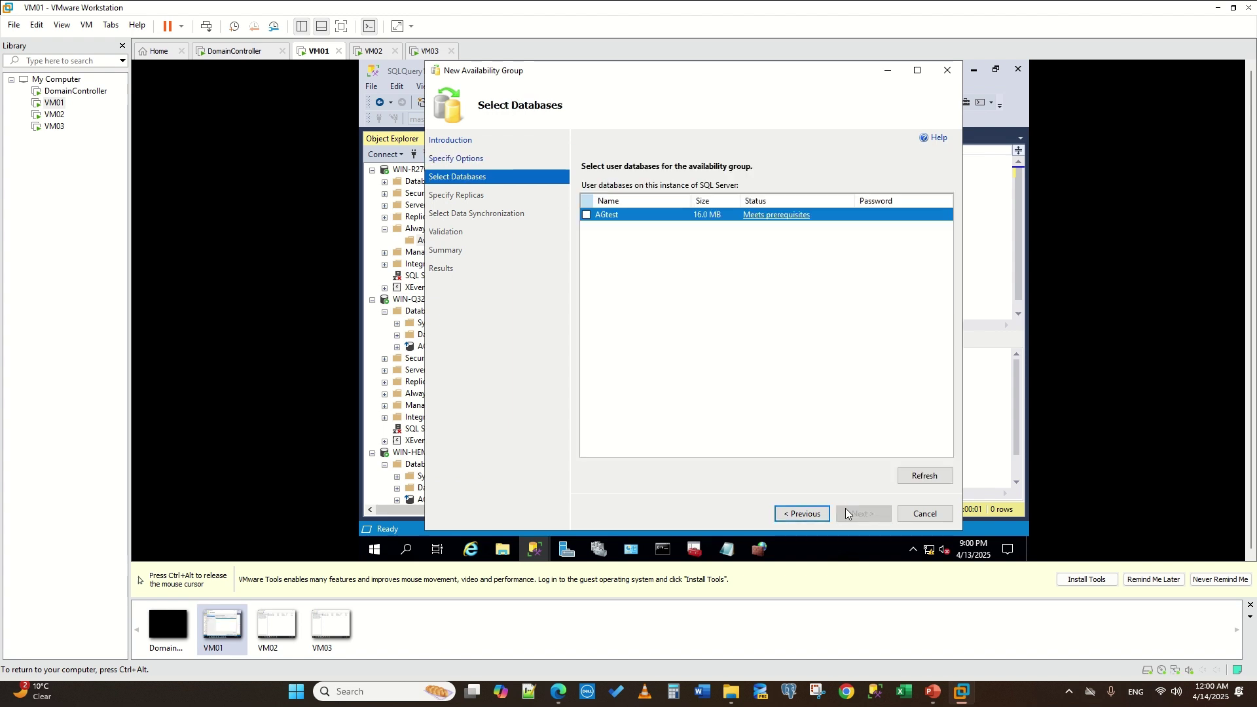
{"action": "left_click", "coordinate": [586, 214]}
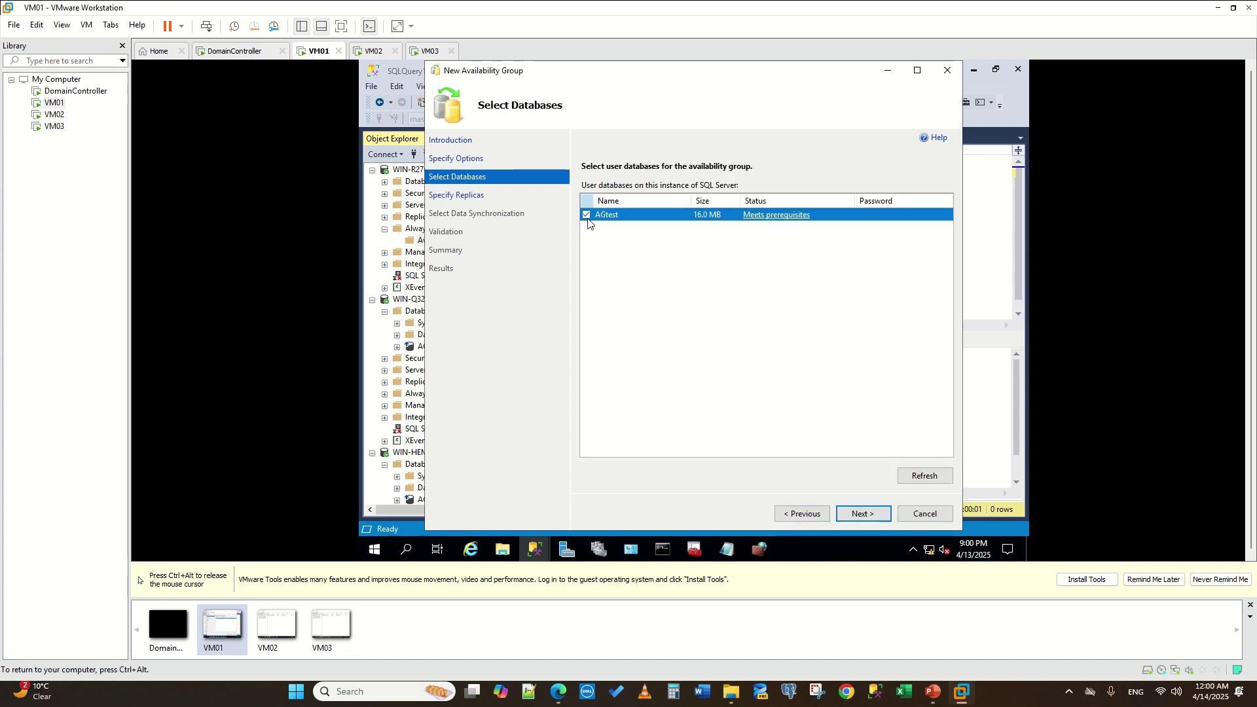
{"action": "left_click", "coordinate": [862, 514]}
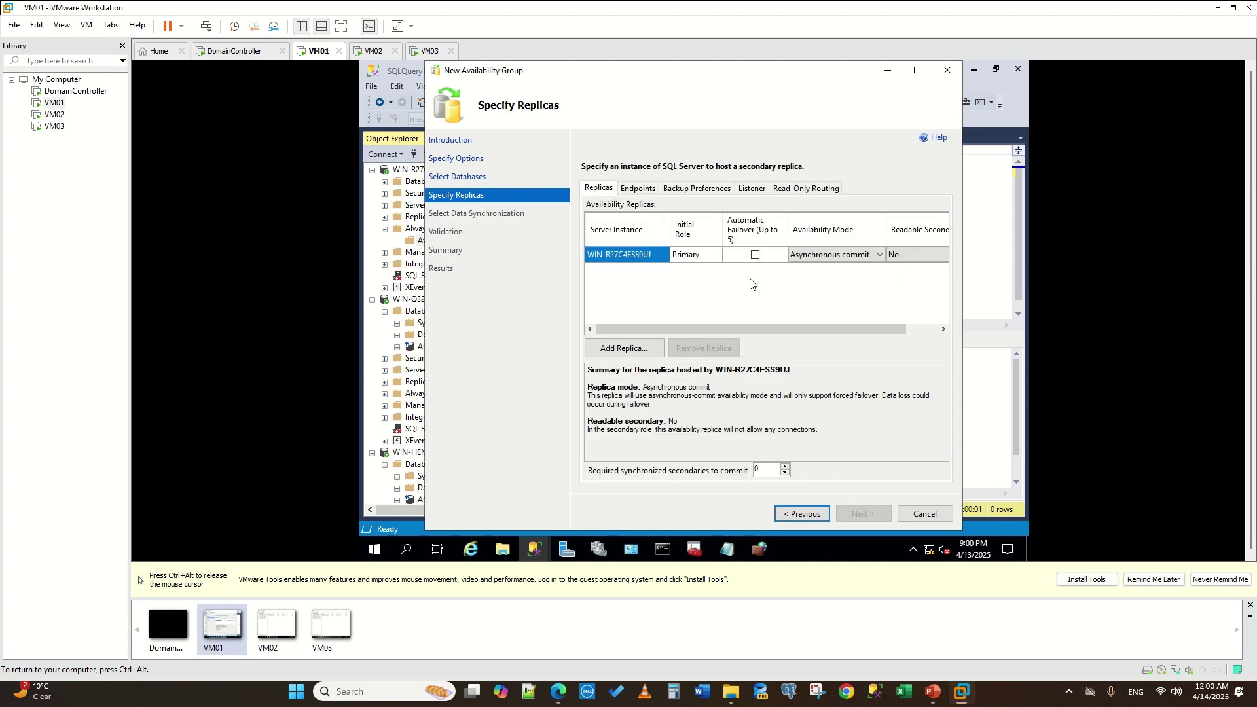
- Add WIN-Q32QIO9QAL5 and WIN-HEMKJKL4CJO as replicas, with automatic failover on primary and WIN-Q32QIO9QAL5
{"action": "left_click", "coordinate": [646, 349]}
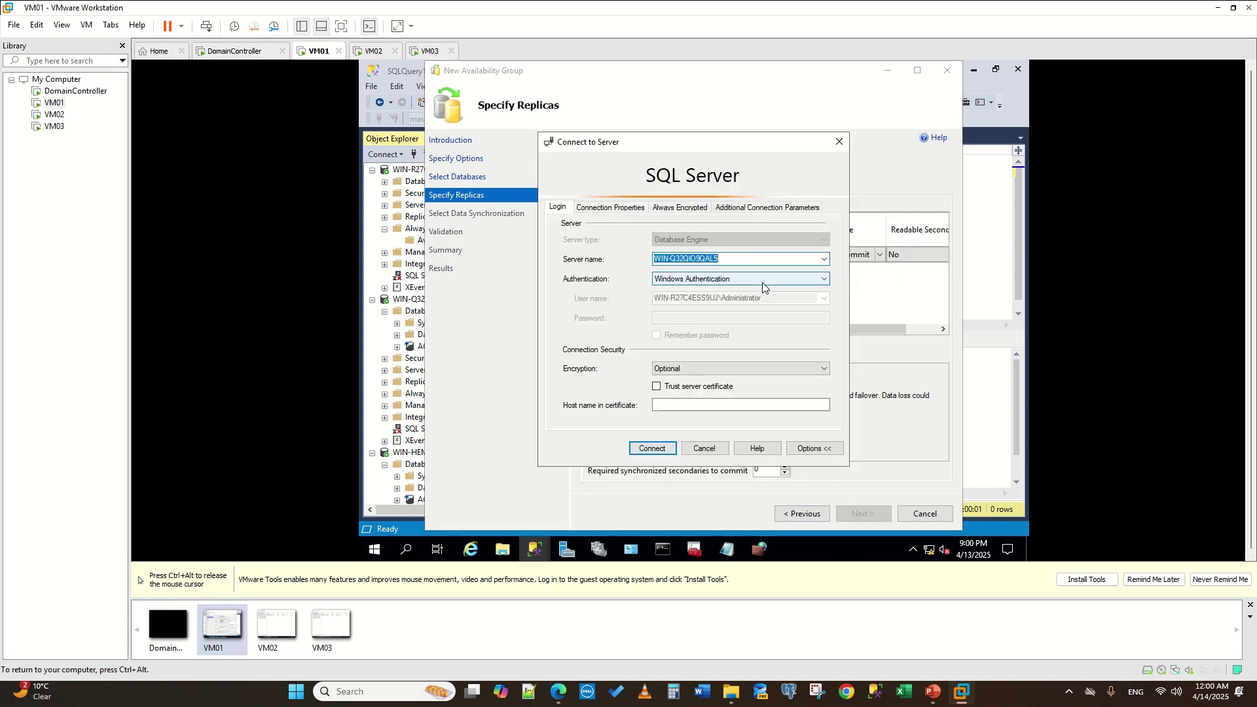
{"action": "left_click", "coordinate": [650, 449]}
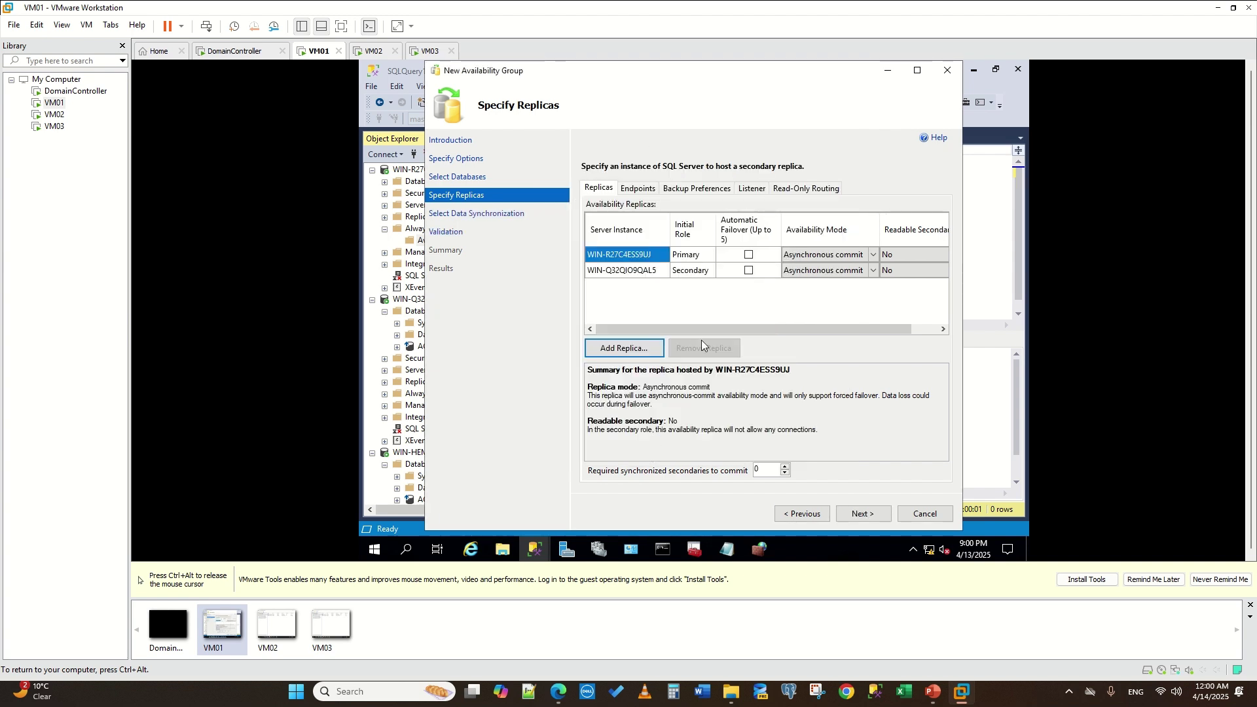
{"action": "left_click", "coordinate": [748, 270]}
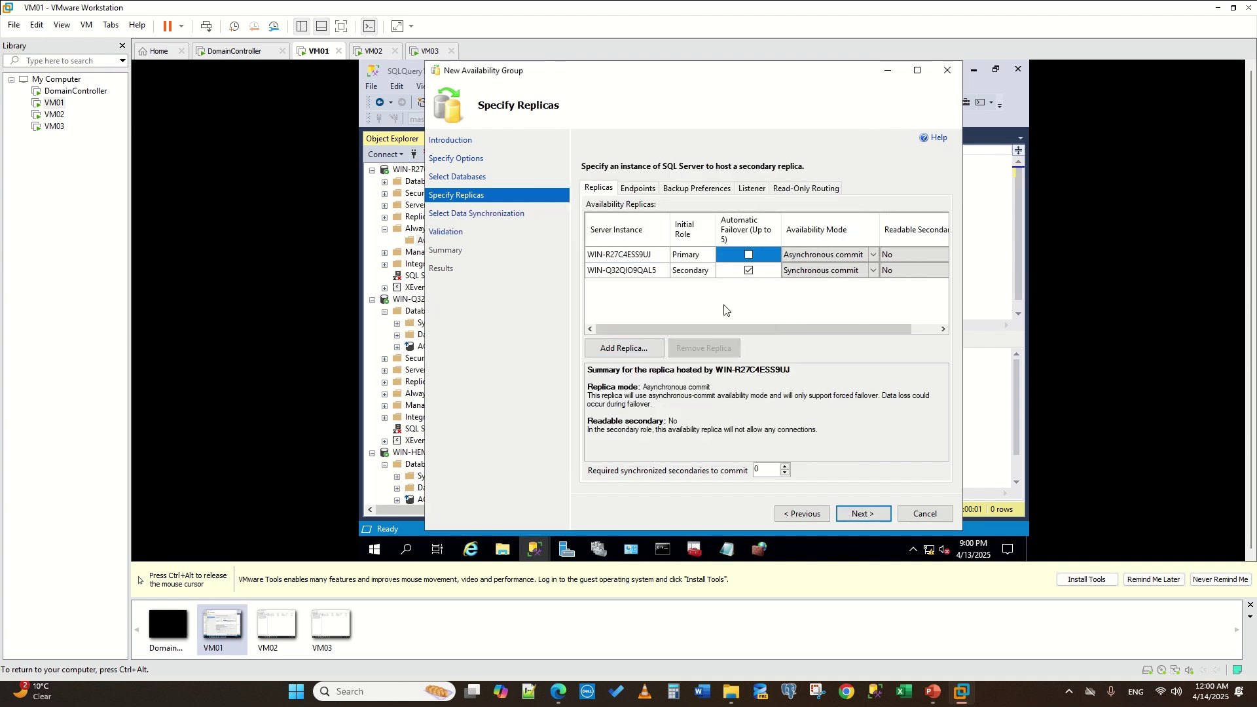
{"action": "left_click", "coordinate": [748, 254]}
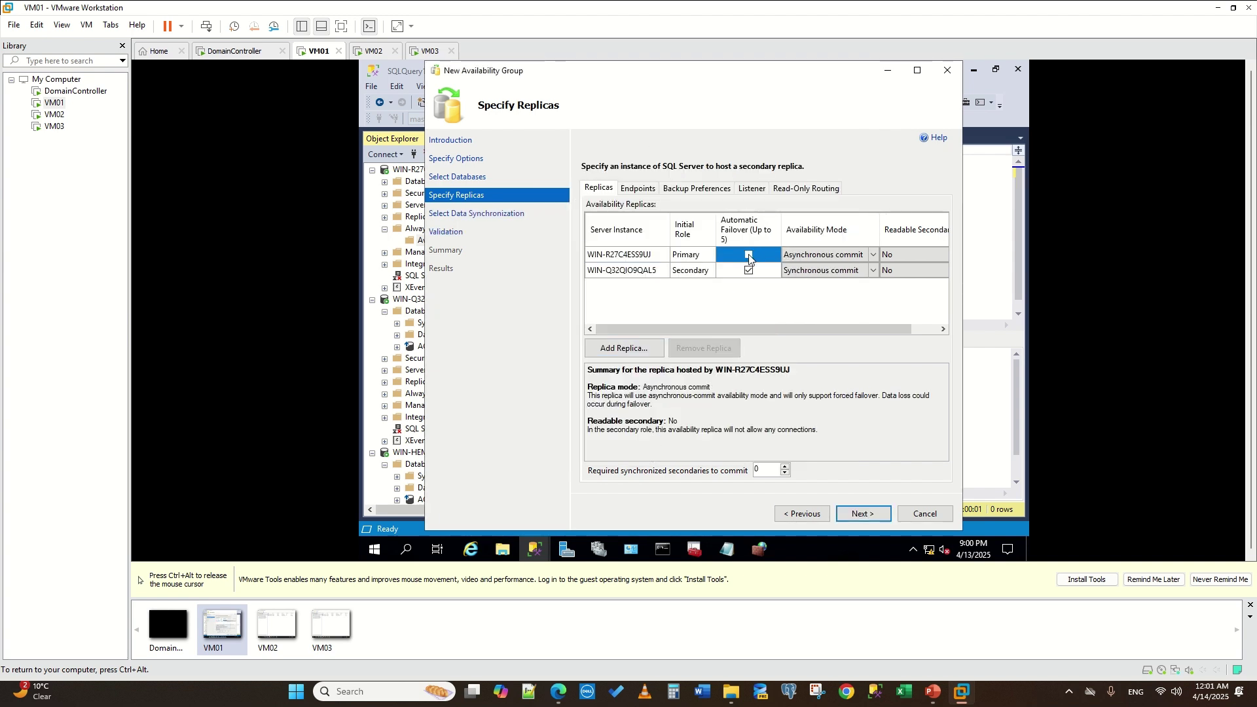
{"action": "left_click", "coordinate": [627, 348]}
{"action": "left_click", "coordinate": [824, 259]}
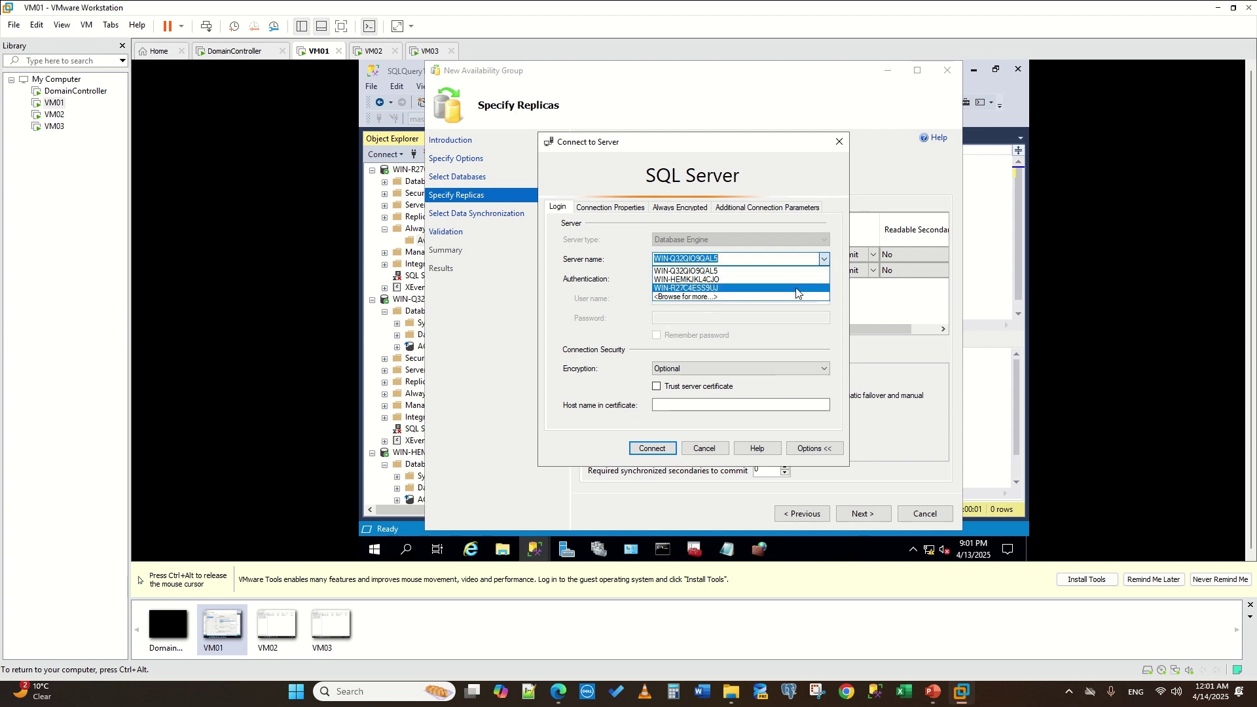
{"action": "left_click", "coordinate": [720, 279]}
{"action": "left_click", "coordinate": [652, 448]}
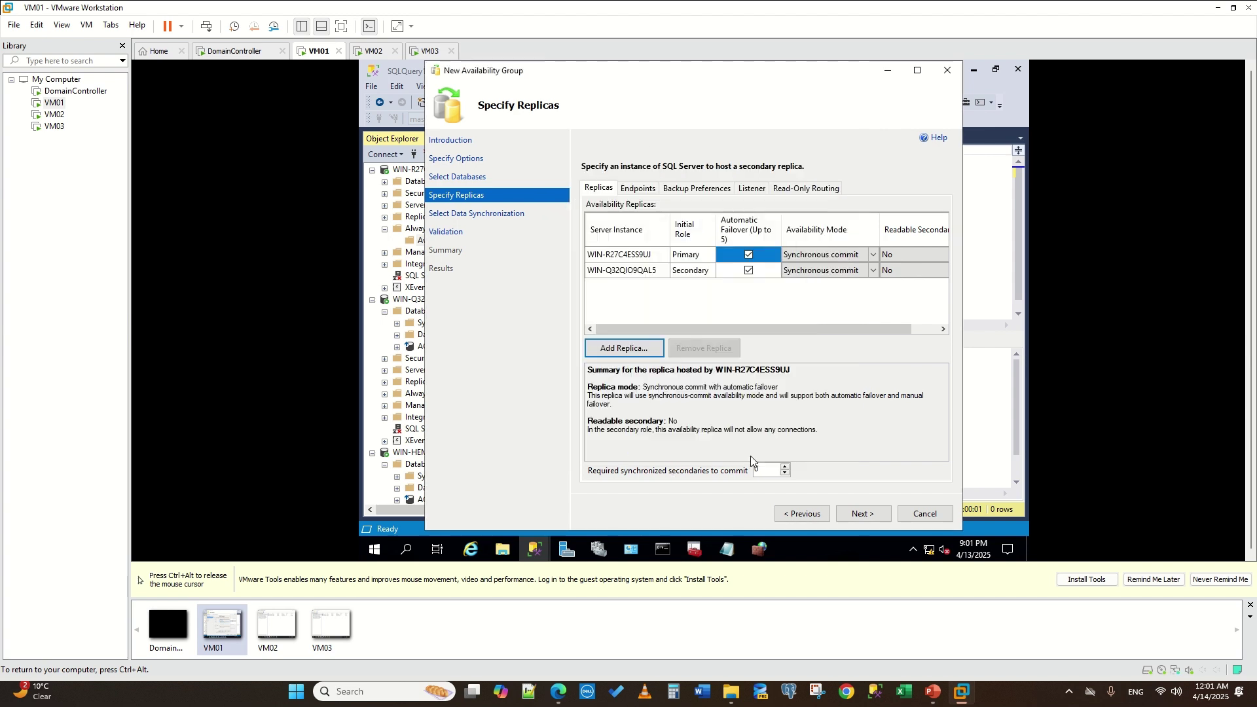
- Review the port 5022 endpoints and choose to create an availability group listener
{"action": "left_click", "coordinate": [874, 517]}
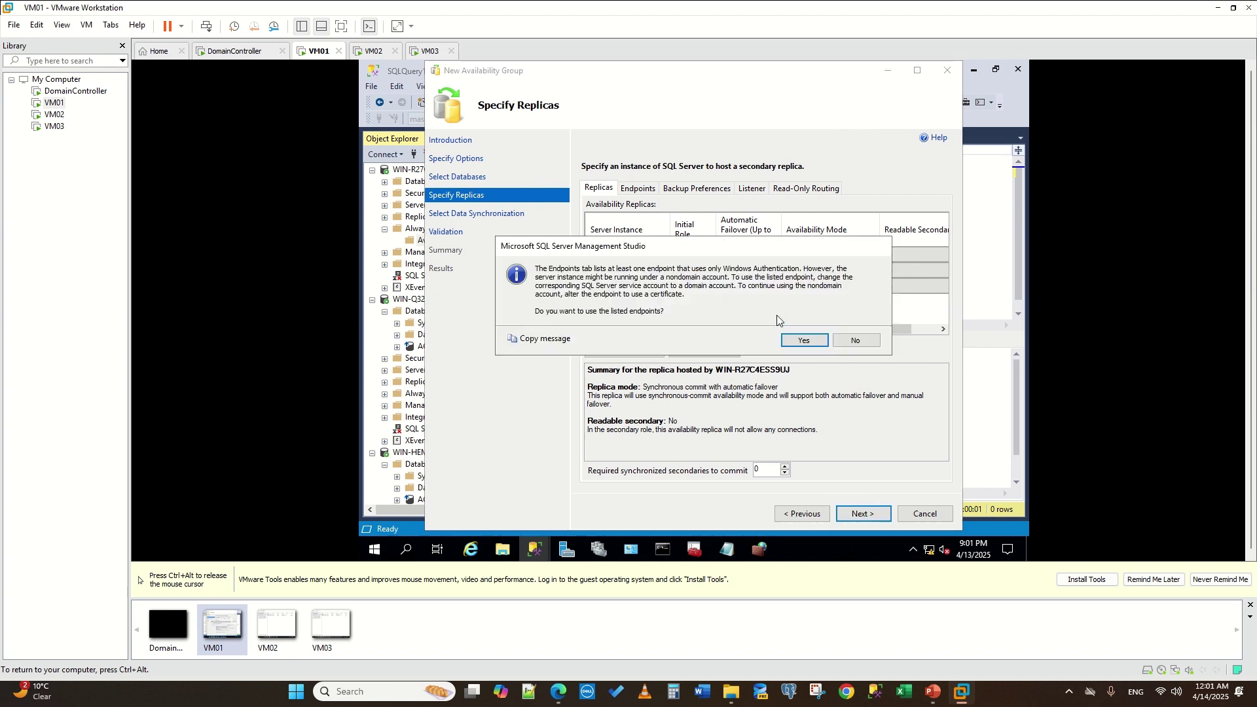
{"action": "left_click", "coordinate": [858, 337]}
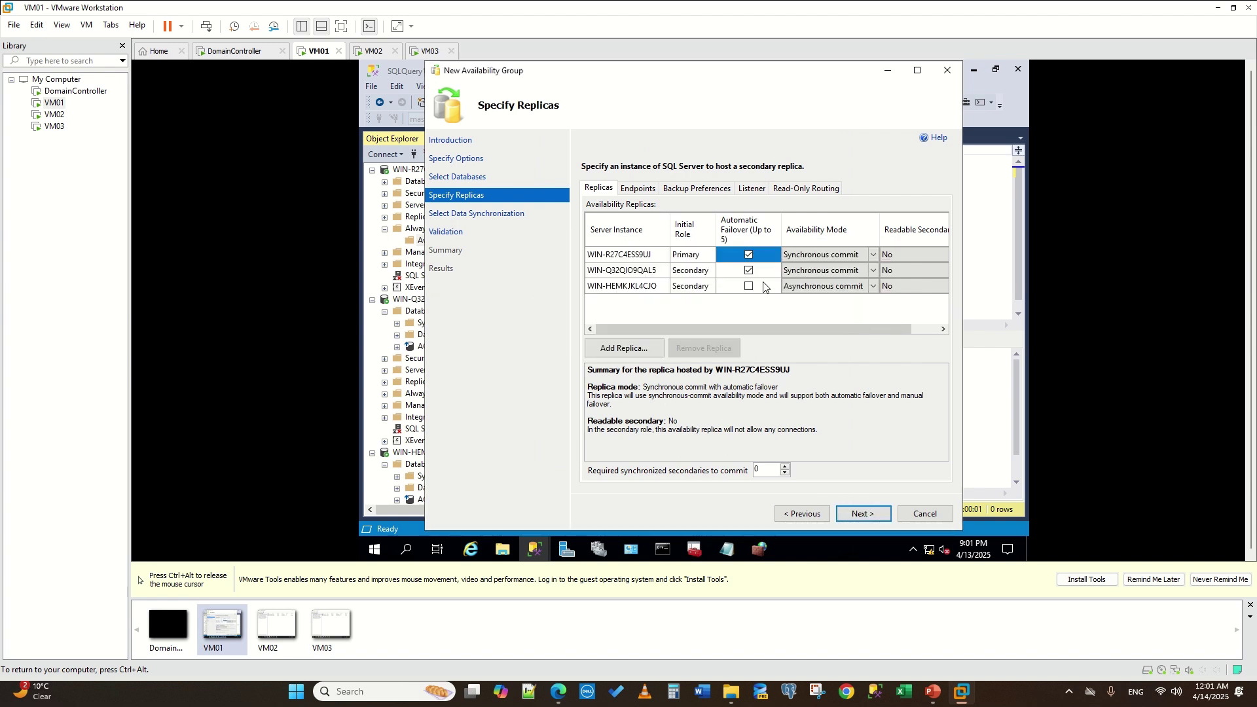
{"action": "left_click", "coordinate": [649, 190]}
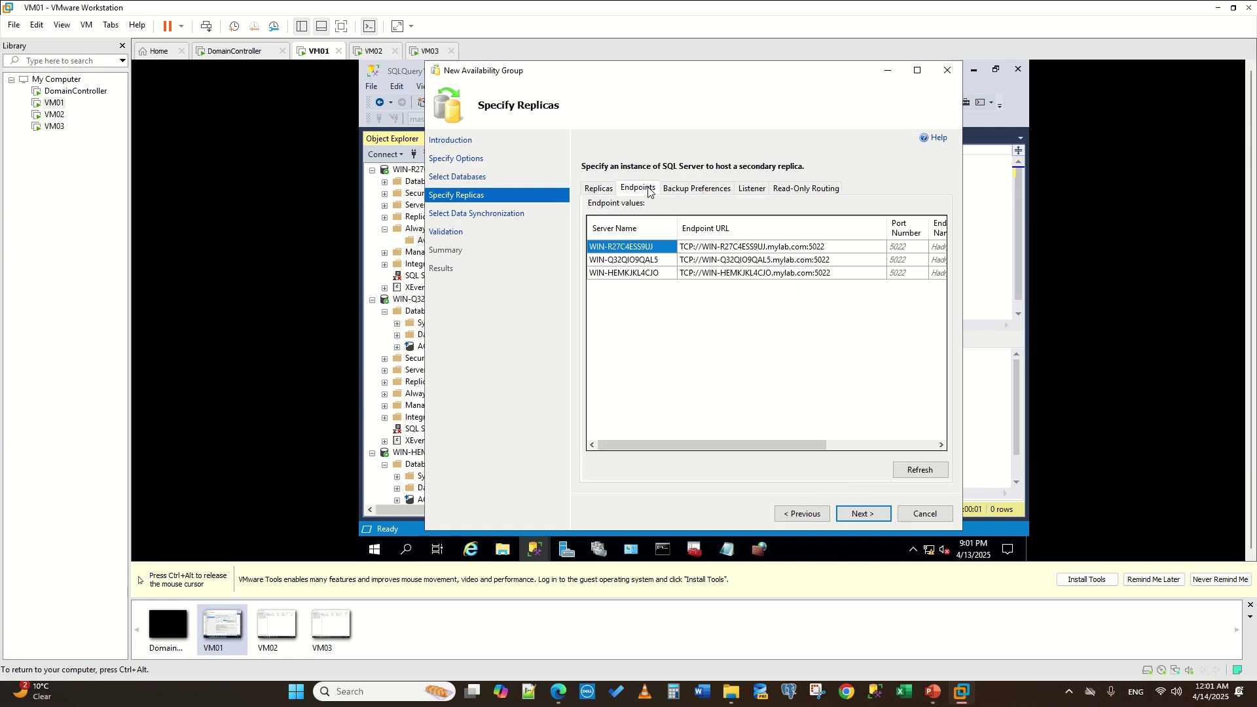
{"action": "left_click", "coordinate": [682, 190]}
{"action": "left_click", "coordinate": [752, 192]}
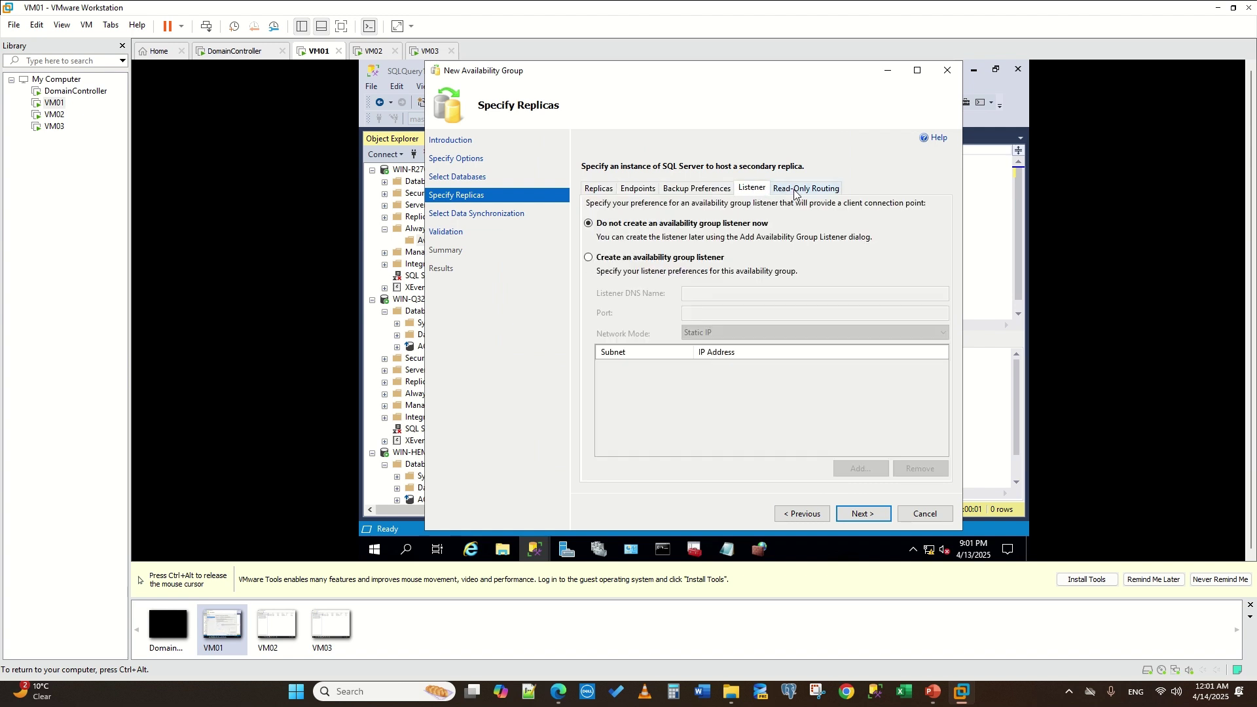
{"action": "left_click", "coordinate": [623, 259]}
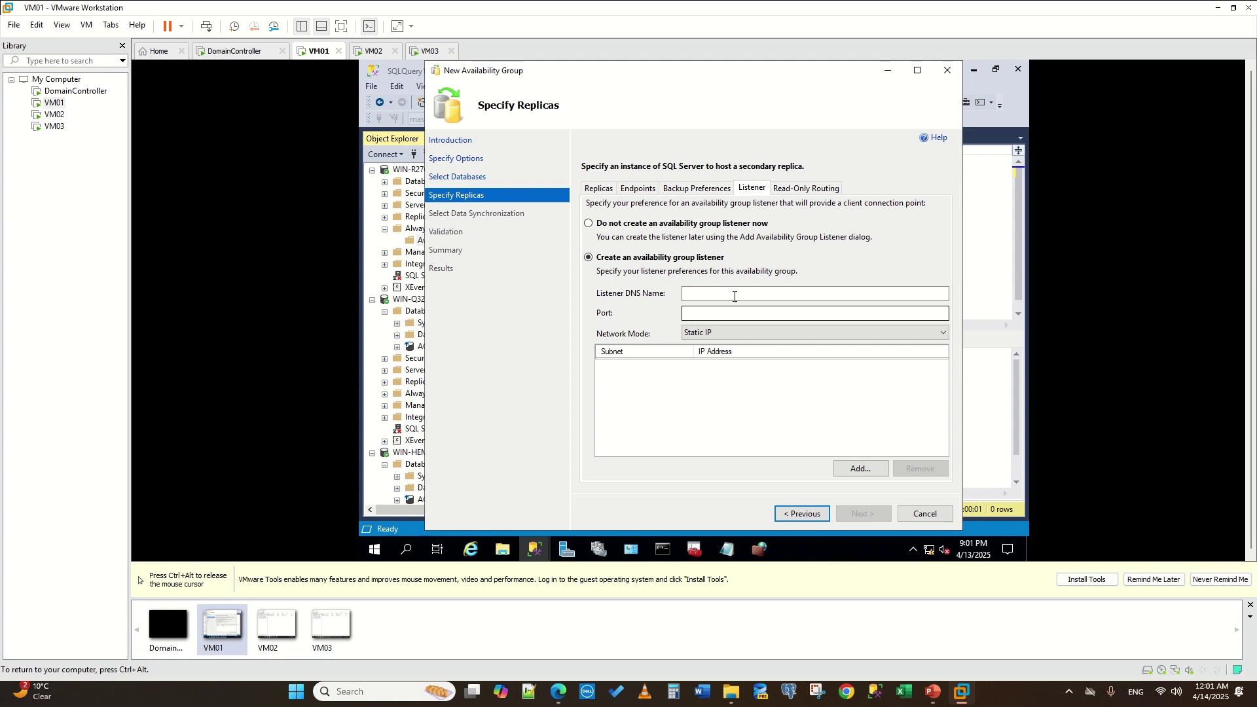
- Configure listener Mylistener on port 1433 with static IP 192.168.1.25
{"action": "left_click", "coordinate": [731, 292]}
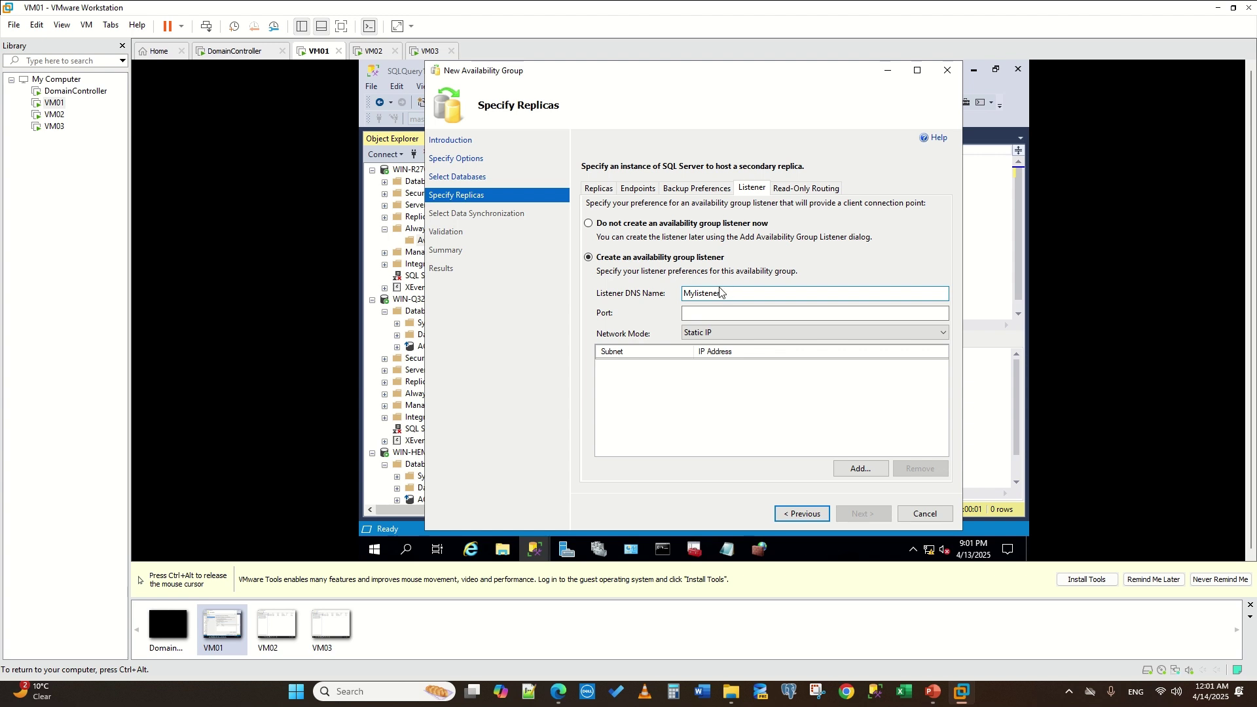
{"action": "left_click", "coordinate": [708, 314]}
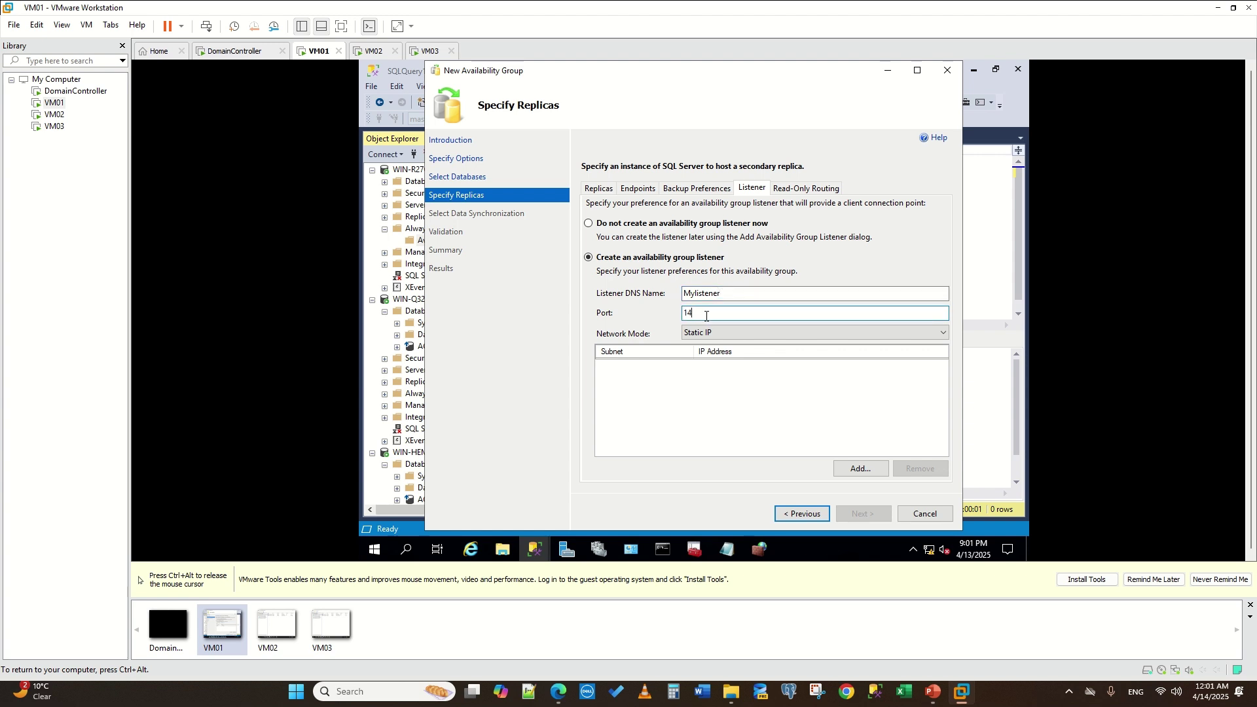
{"action": "left_click", "coordinate": [857, 468]}
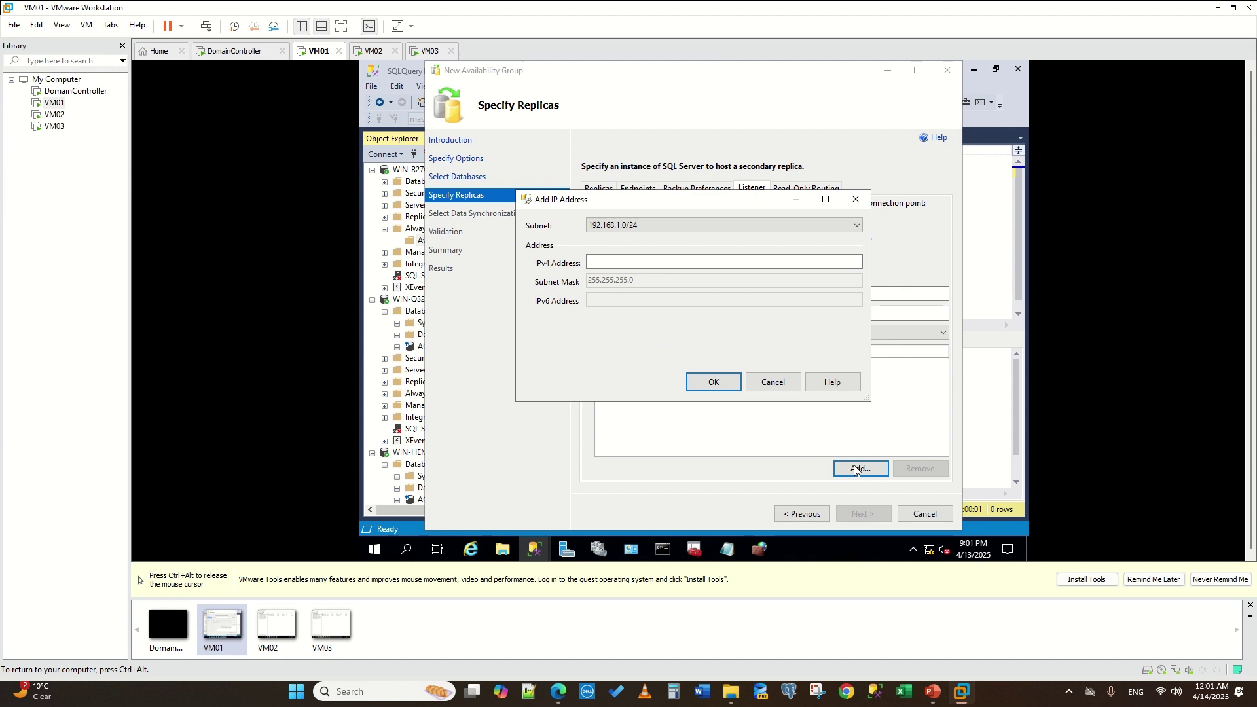
{"action": "left_click", "coordinate": [614, 264]}
{"action": "type", "text": "192.168."}
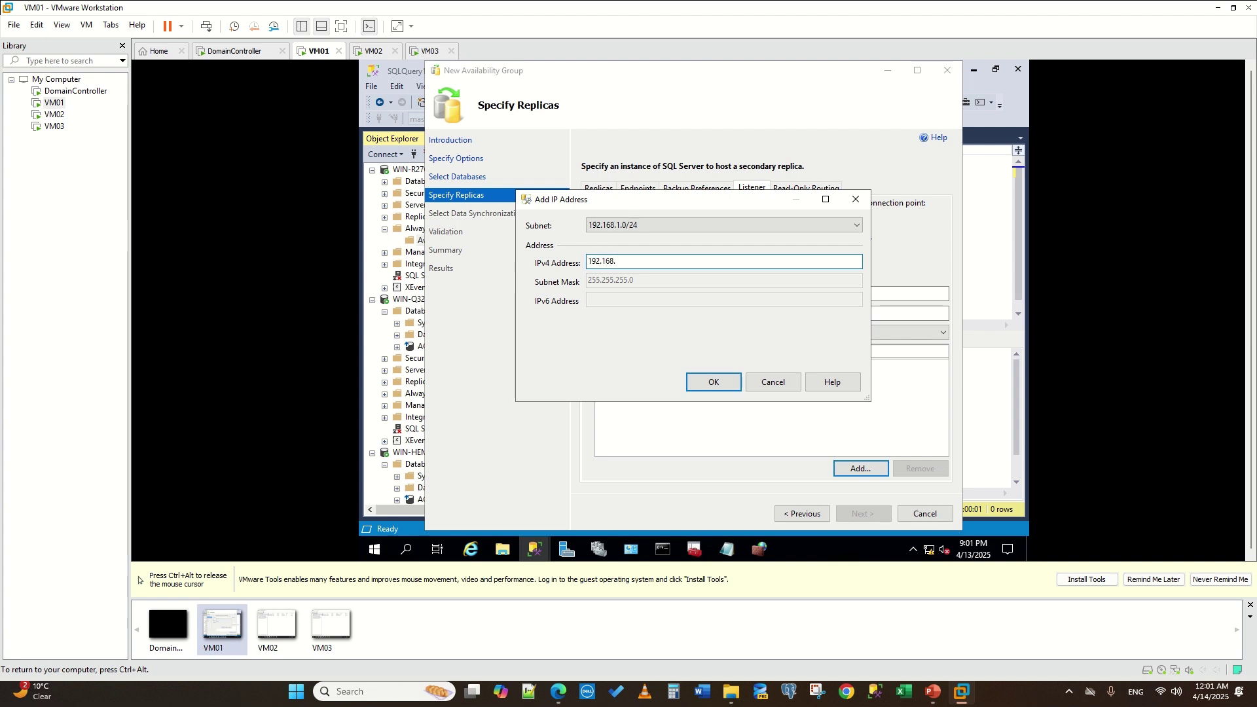
{"action": "type", "text": "1.25"}
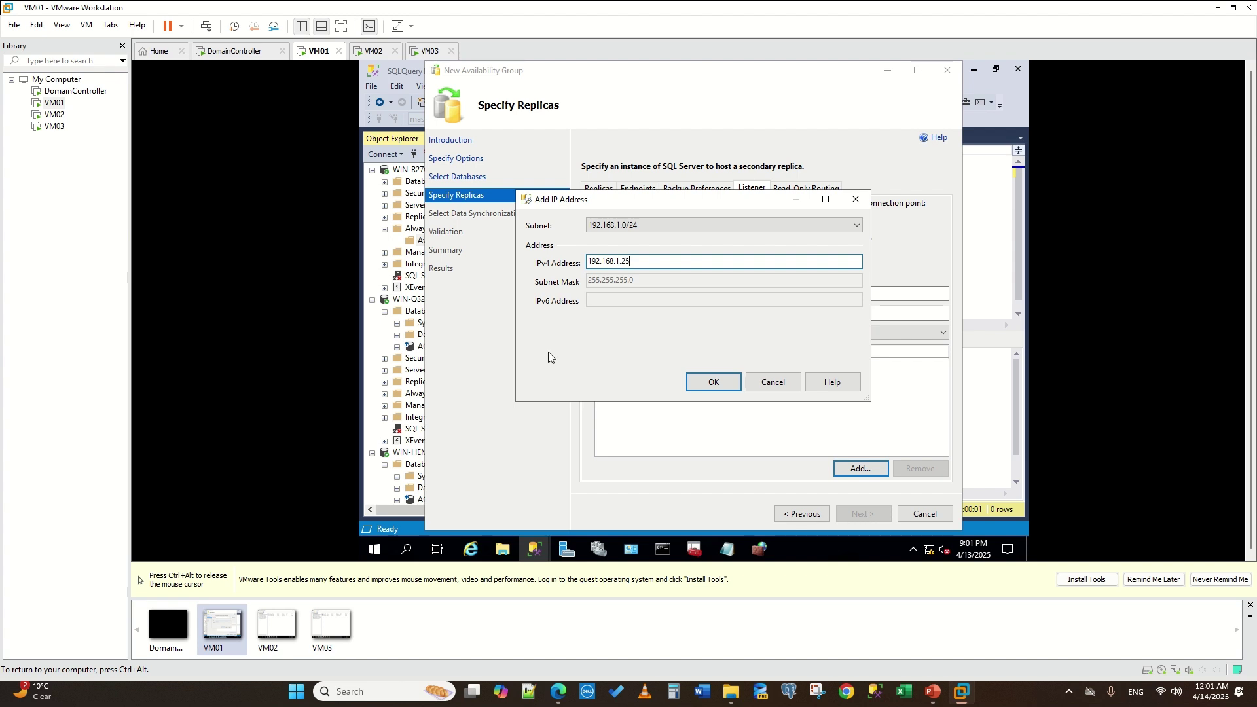
{"action": "left_click", "coordinate": [717, 383]}
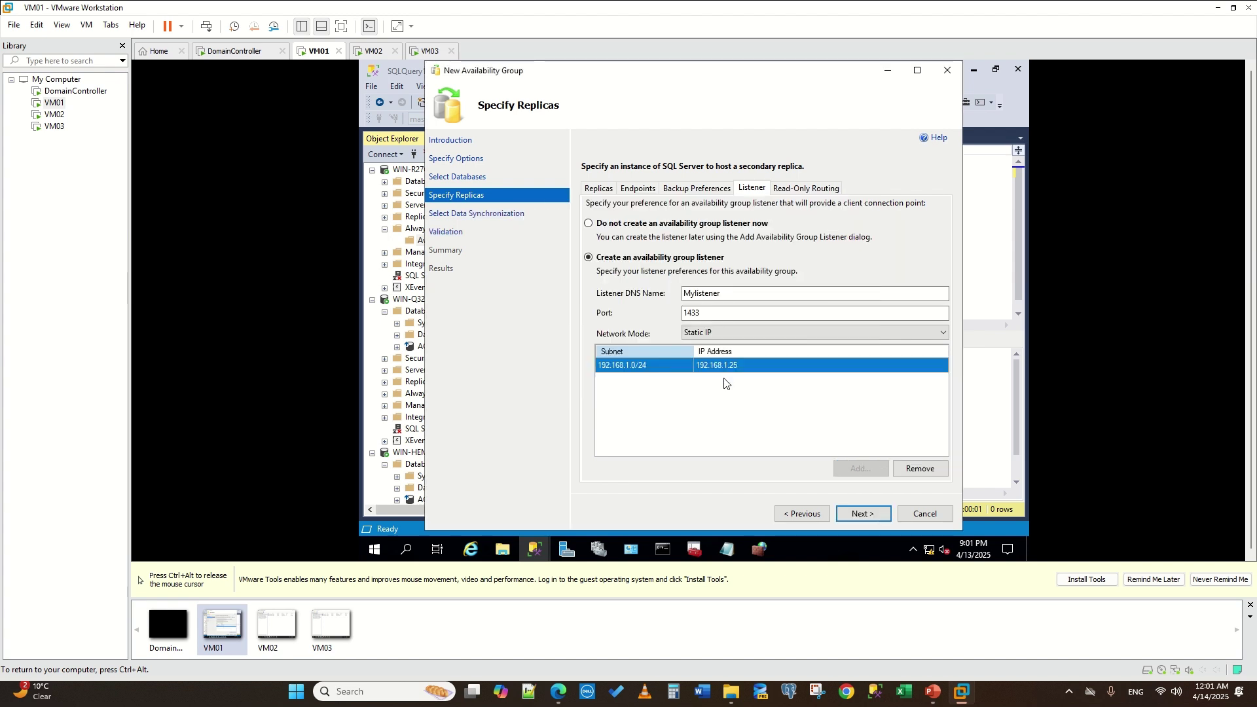
- Accept the listed endpoints and proceed with automatic seeding to Validation
{"action": "left_click", "coordinate": [866, 514]}
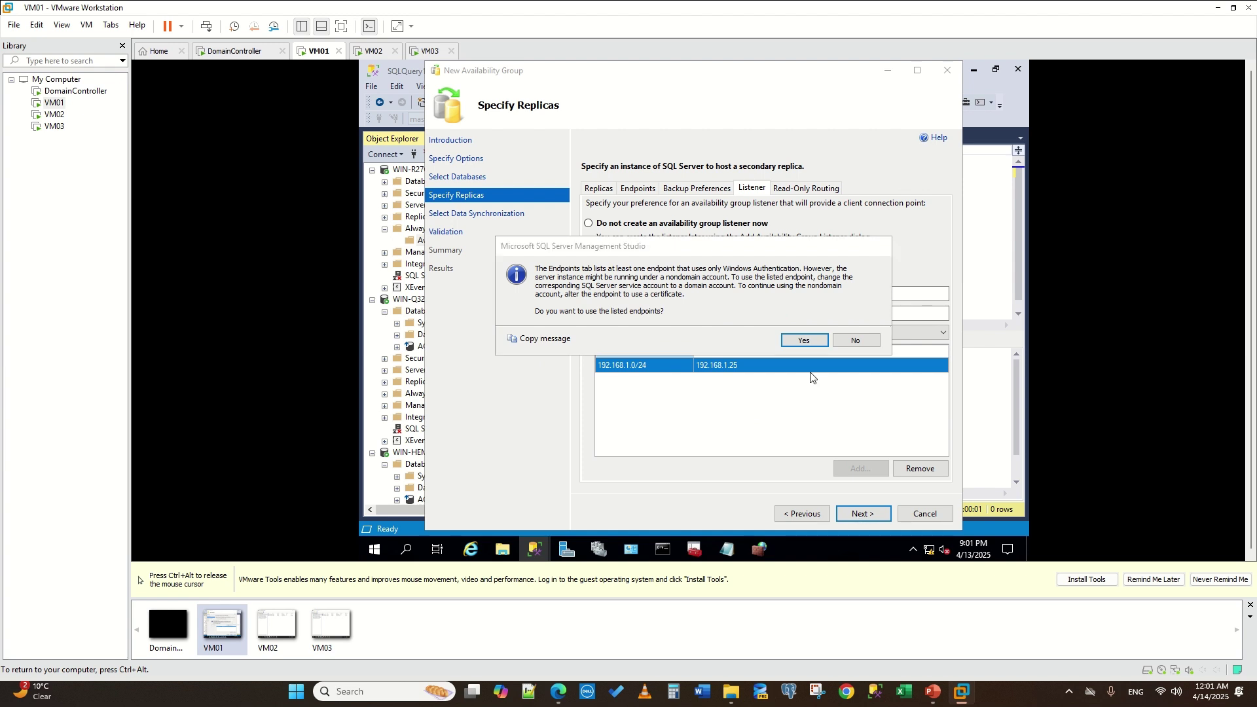
{"action": "left_click", "coordinate": [804, 341]}
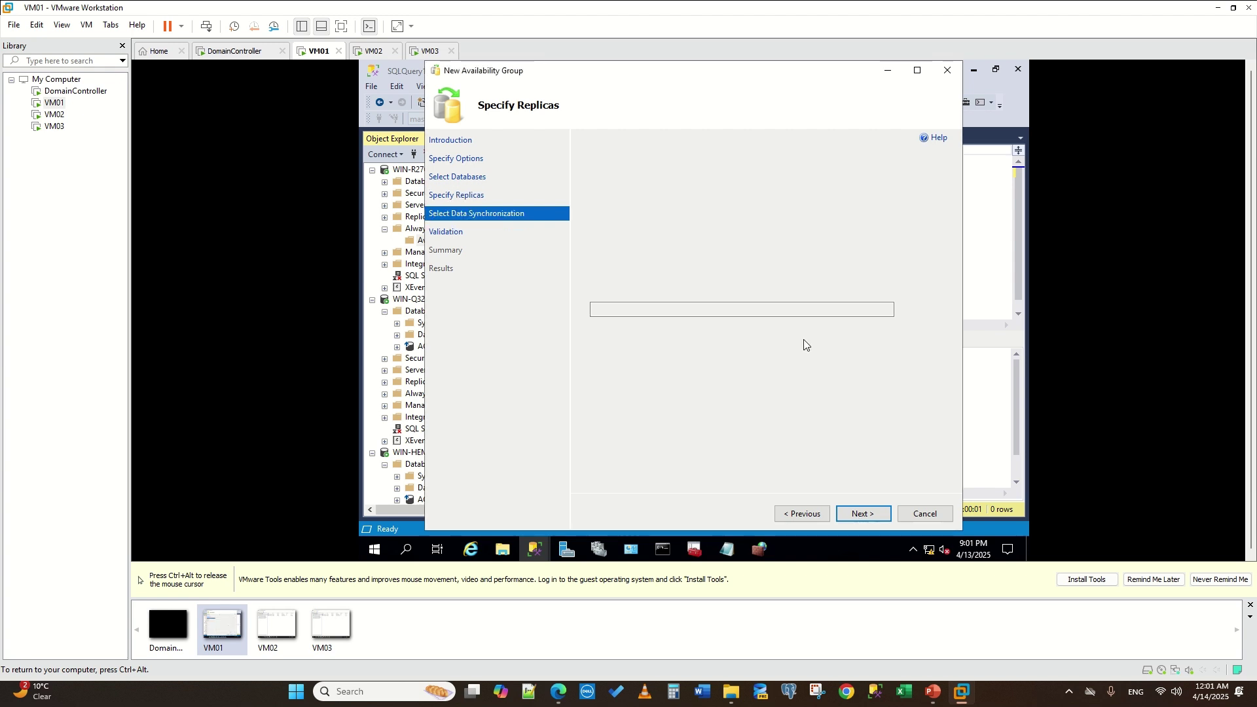
{"action": "left_click", "coordinate": [860, 513]}
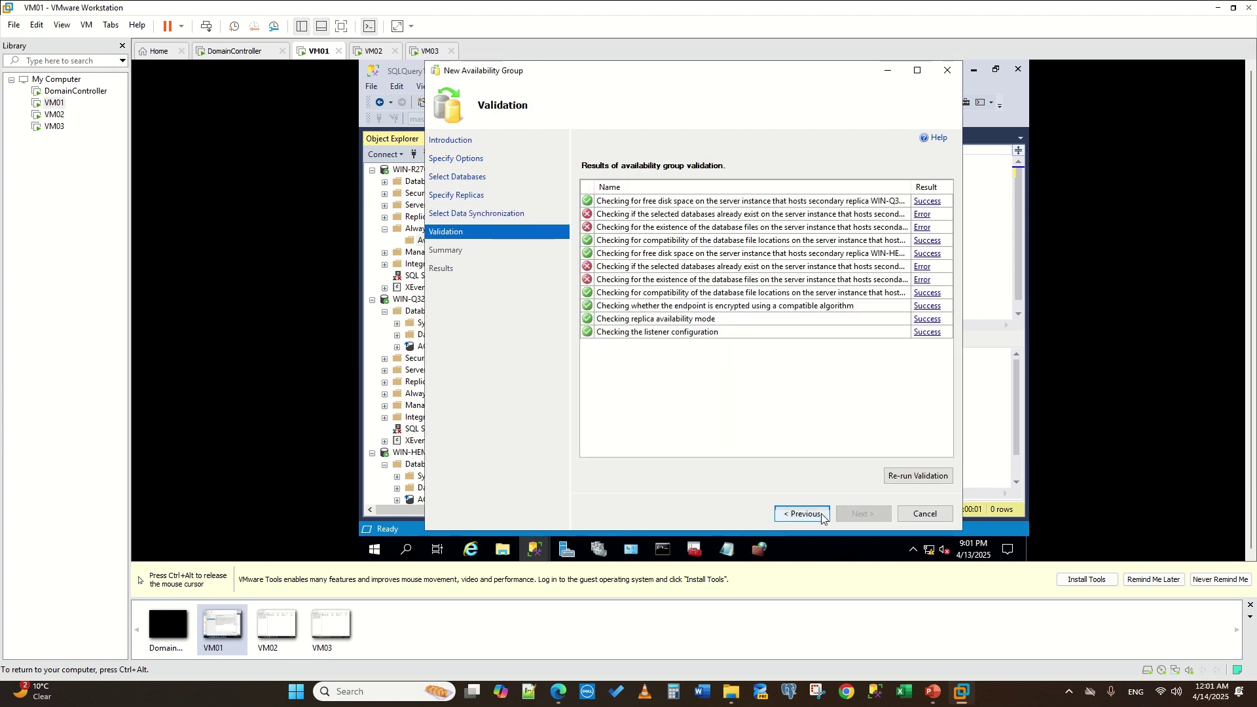
- Refresh the primary's Availability Groups node to check it, then return to the wizard
{"action": "left_click", "coordinate": [413, 194]}
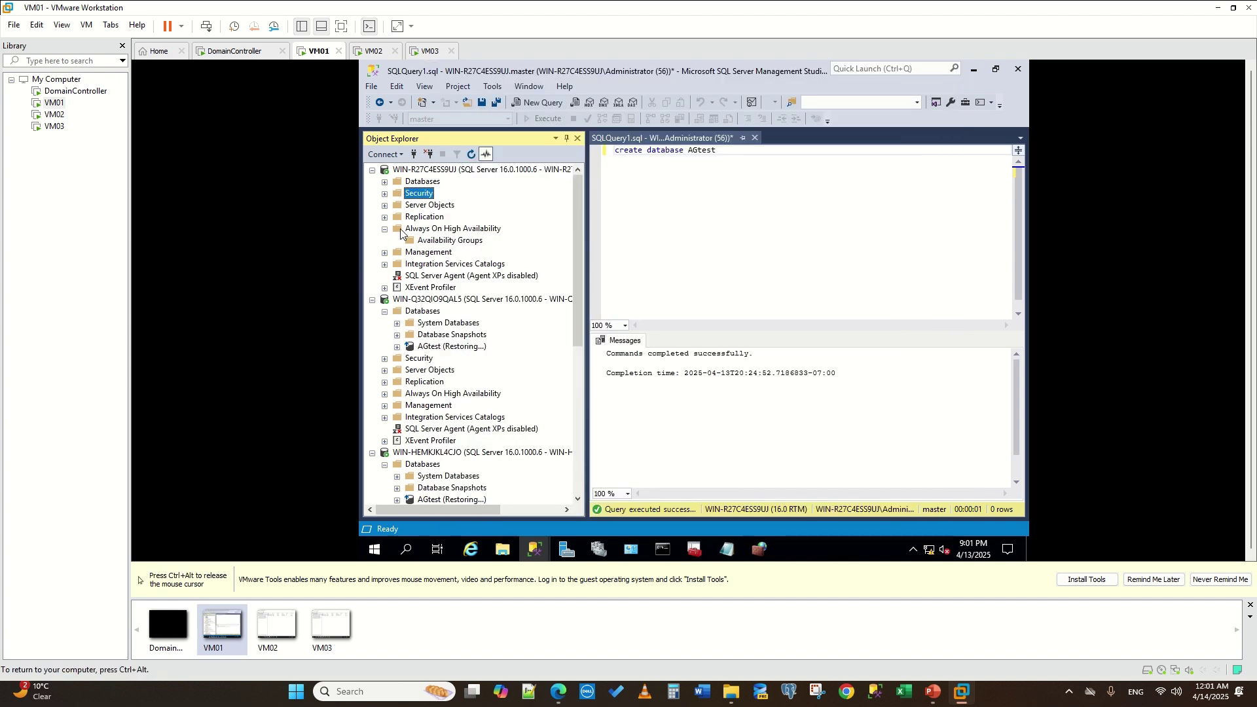
{"action": "left_click", "coordinate": [432, 241]}
{"action": "left_click", "coordinate": [471, 155]}
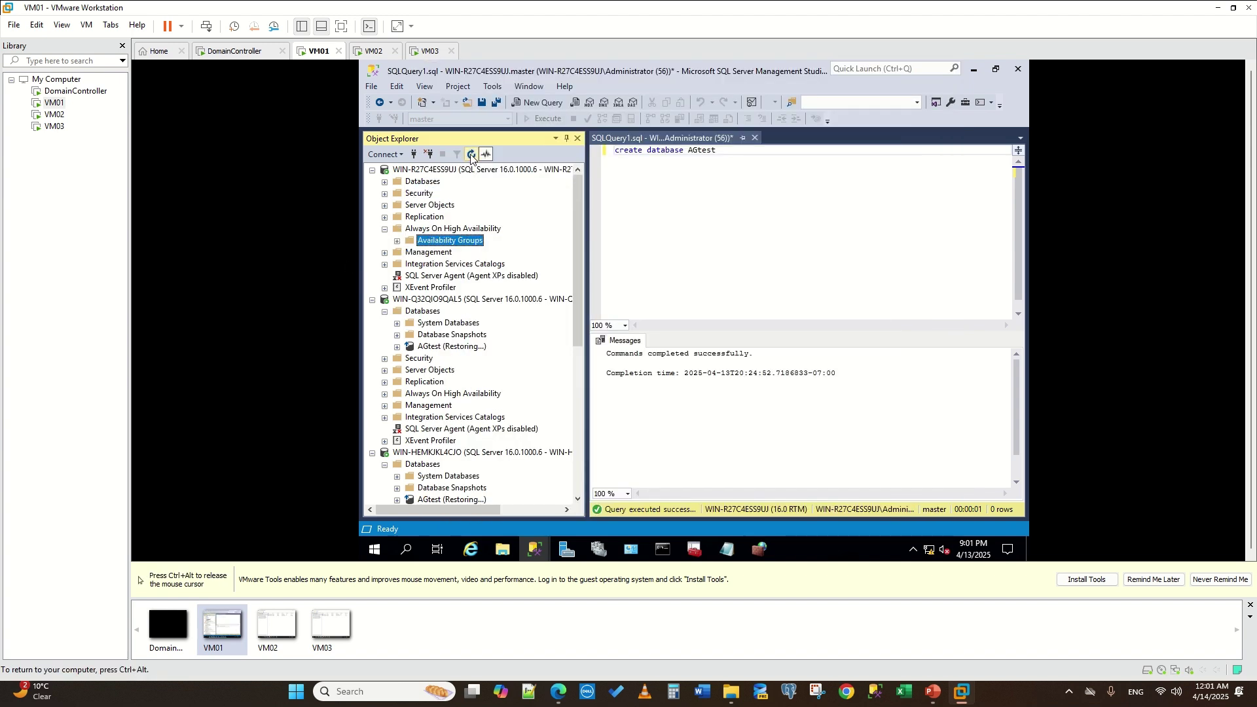
{"action": "left_click", "coordinate": [397, 241]}
{"action": "mouse_move", "coordinate": [535, 550]}
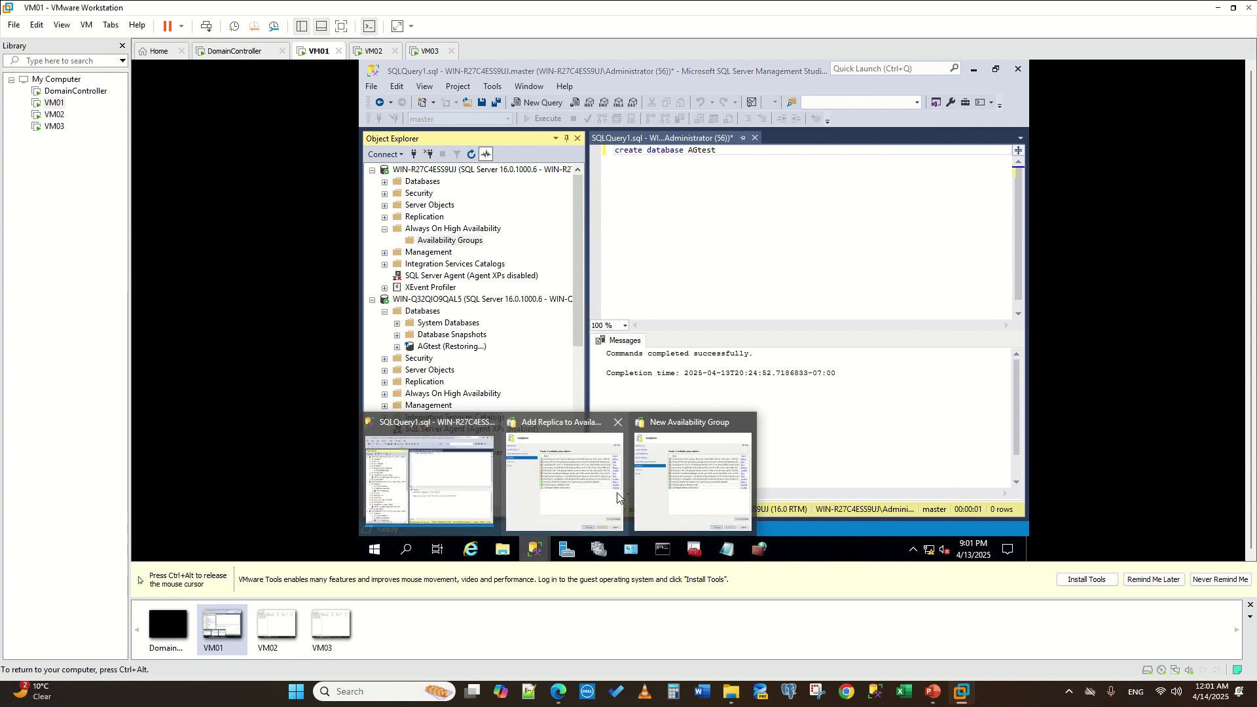
{"action": "left_click", "coordinate": [673, 471]}
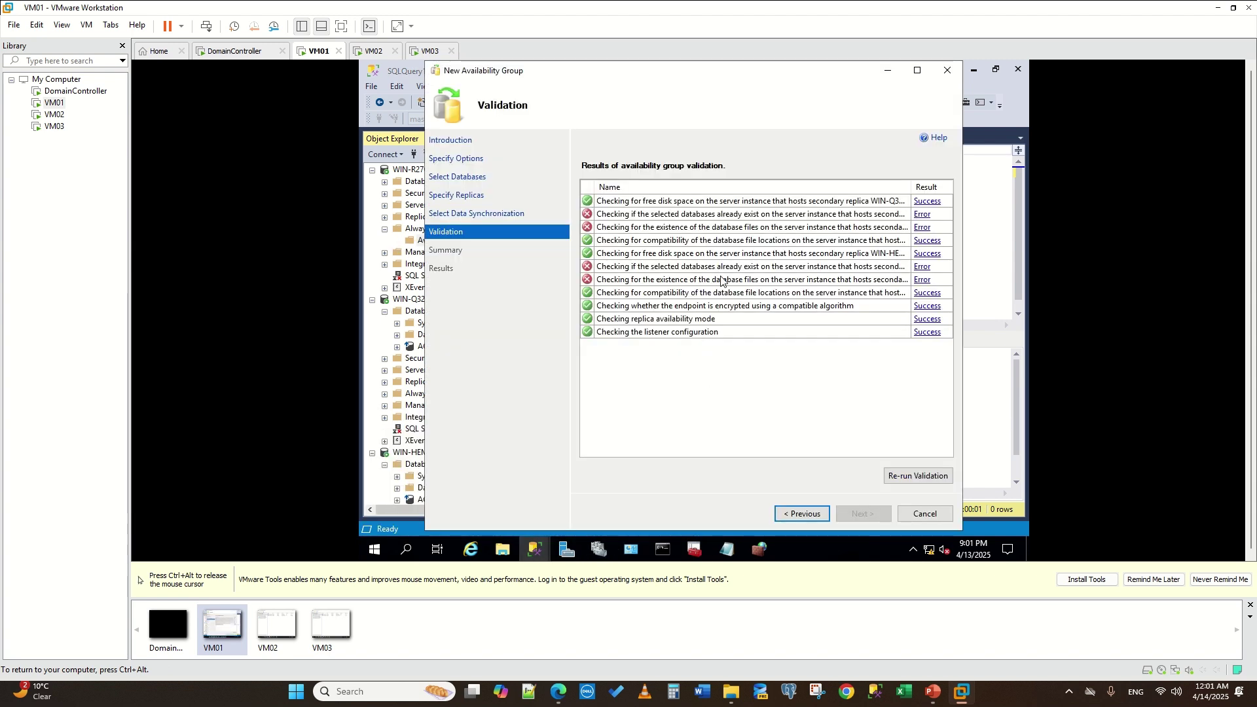
- Delete the restoring AGtest database on WIN-Q32QIO9QAL5 and WIN-HEMKJKL4CJO
{"action": "left_click", "coordinate": [414, 313]}
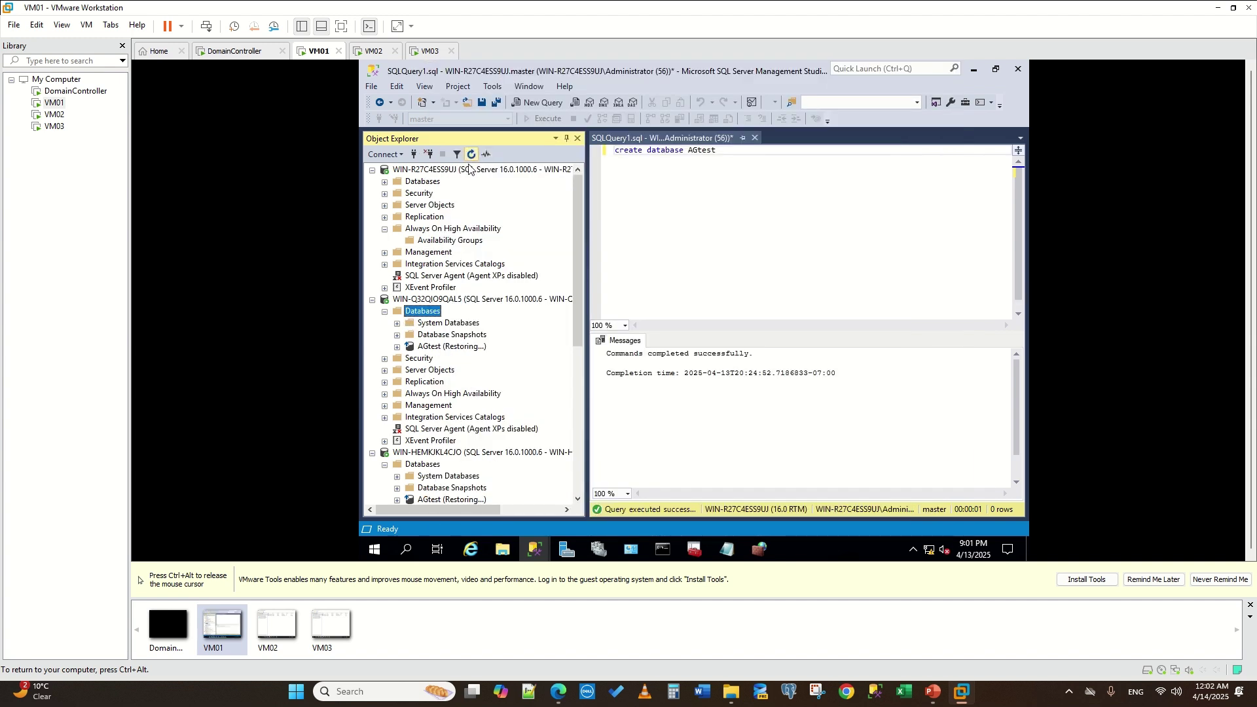
{"action": "right_click", "coordinate": [427, 346]}
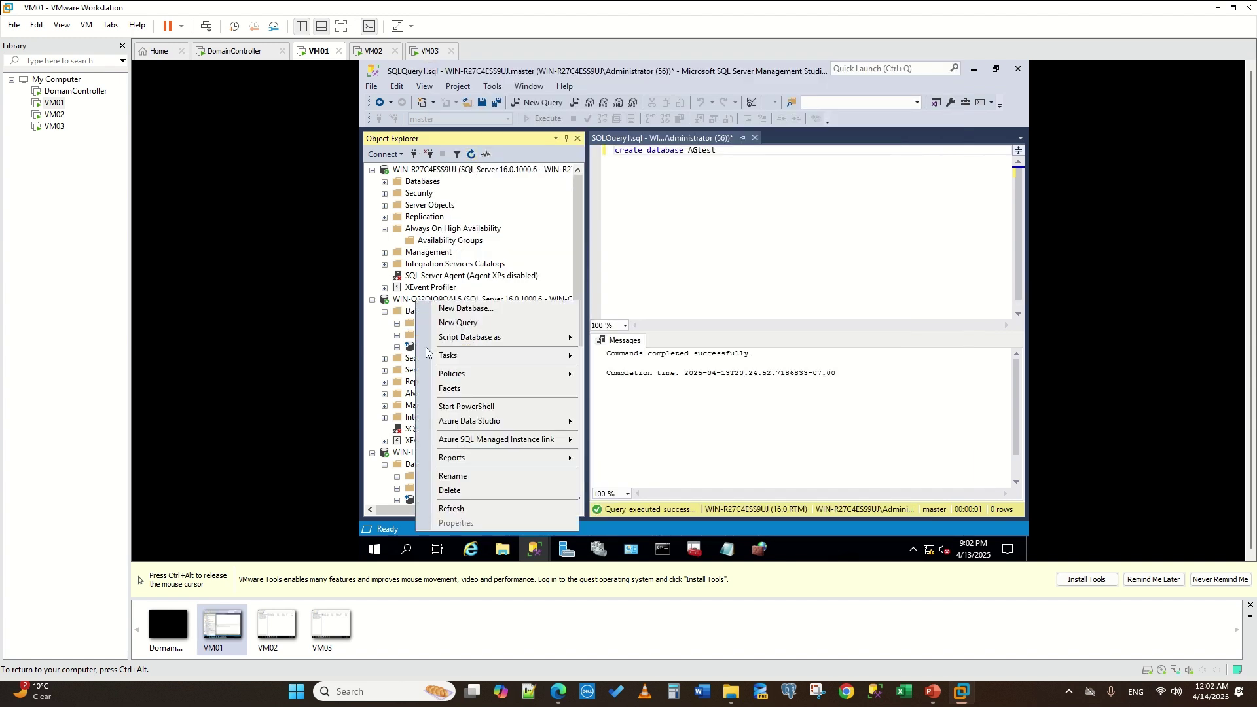
{"action": "left_click", "coordinate": [472, 493]}
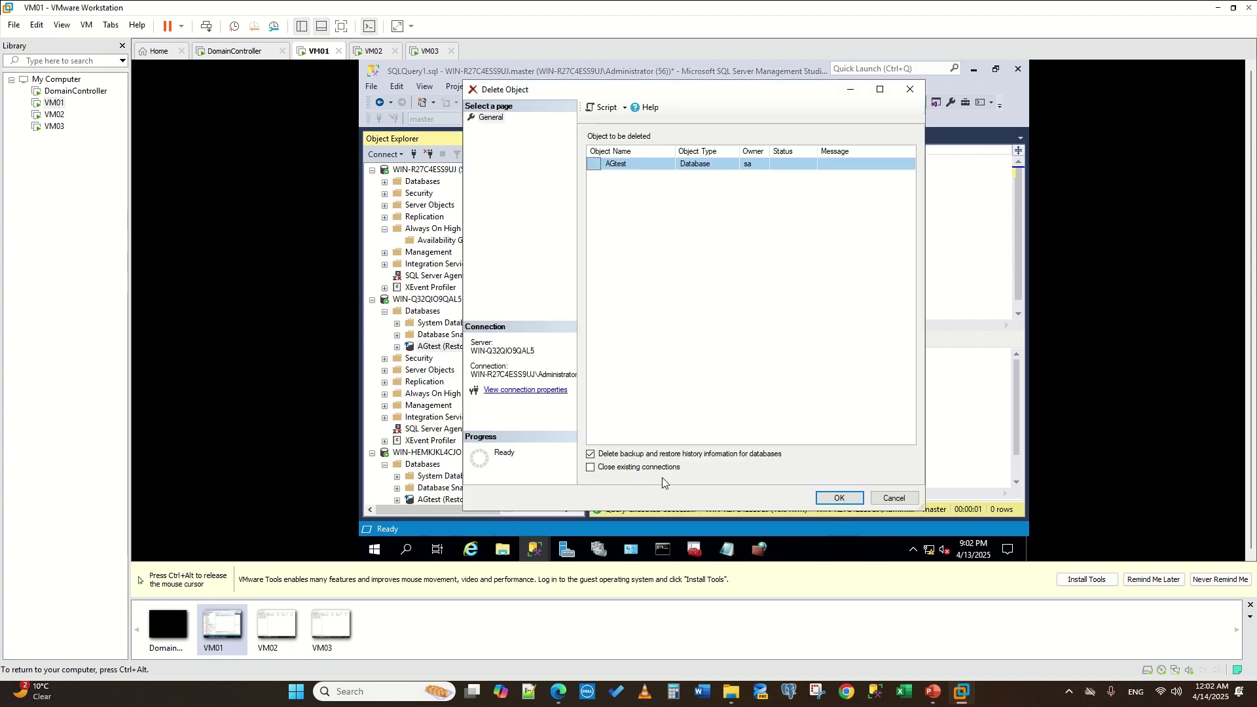
{"action": "left_click", "coordinate": [840, 499]}
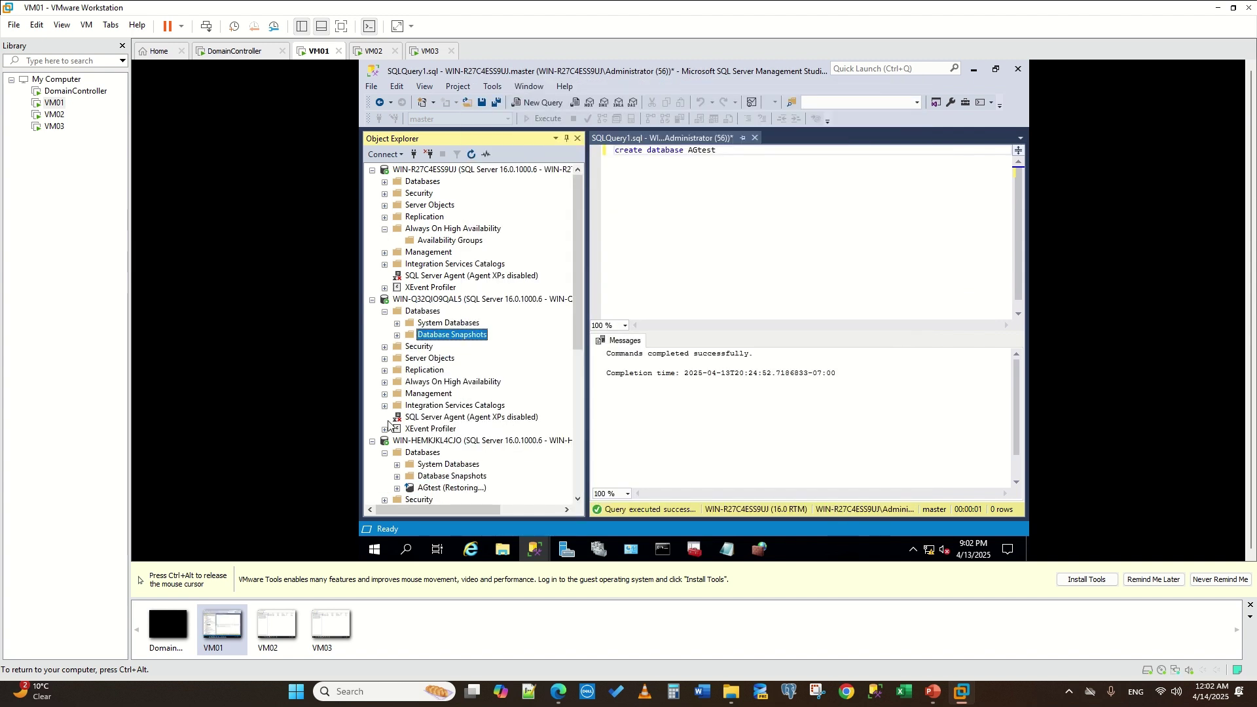
{"action": "right_click", "coordinate": [436, 488]}
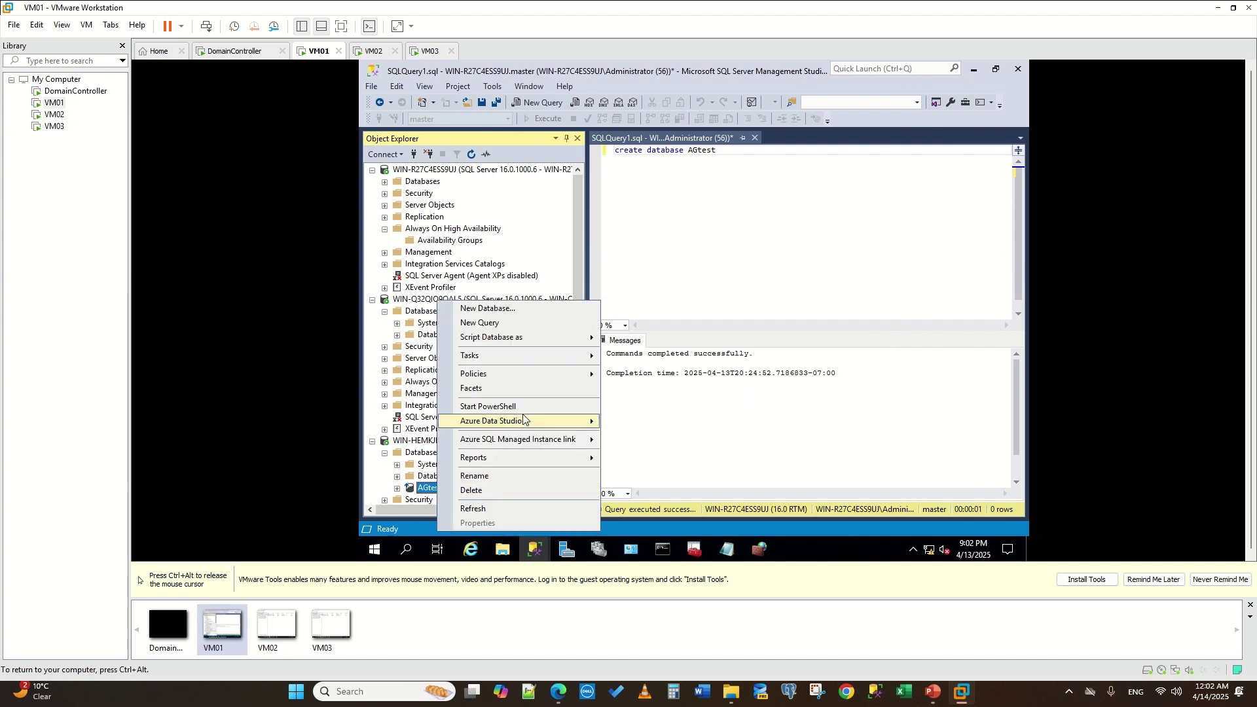
{"action": "left_click", "coordinate": [498, 490]}
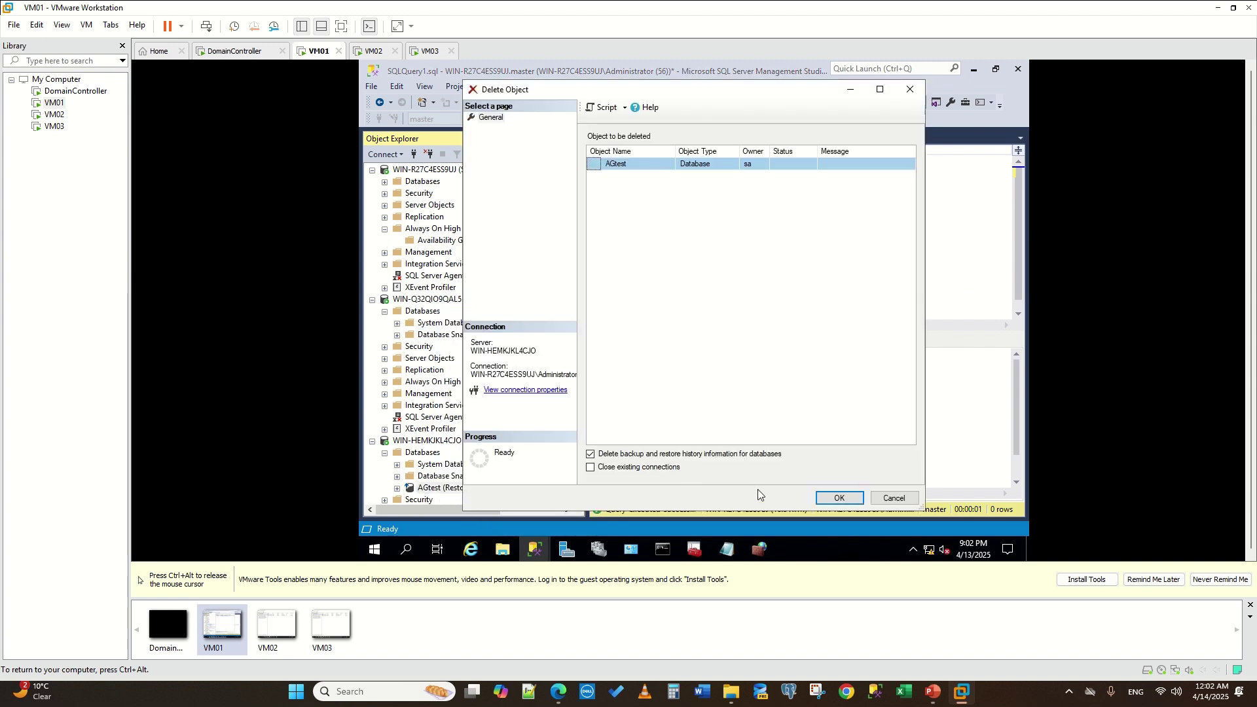
{"action": "left_click", "coordinate": [840, 497]}
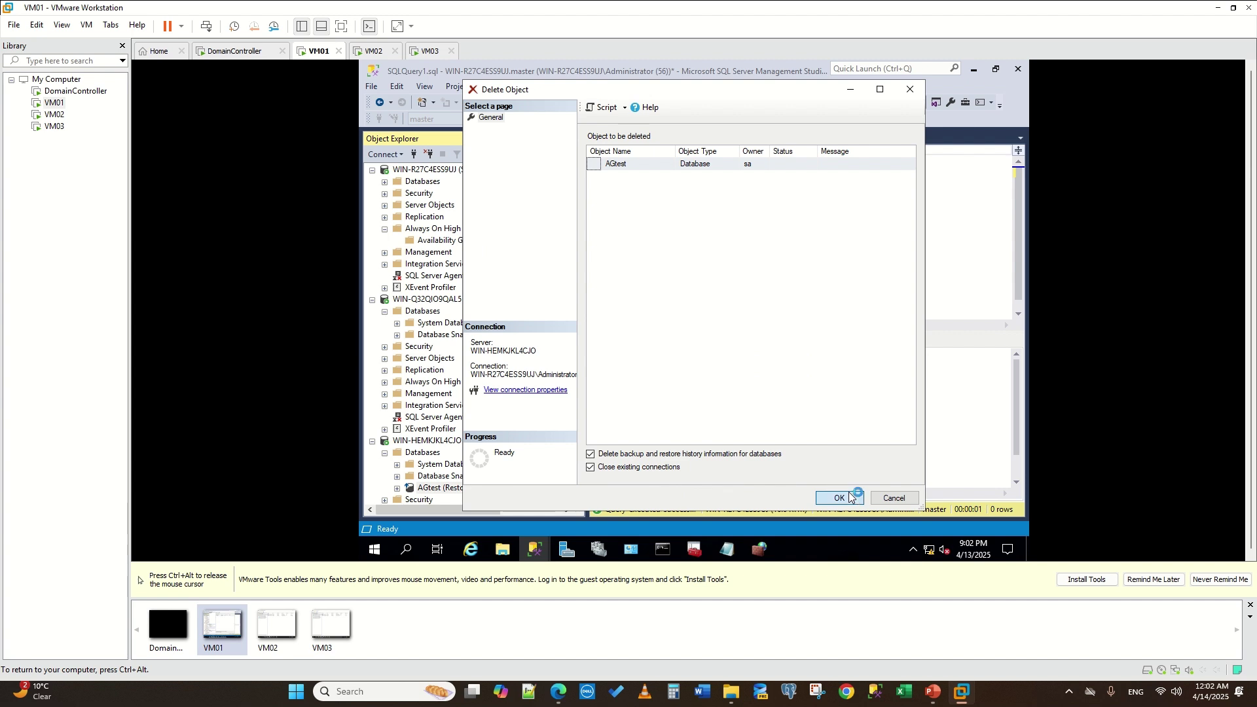
{"action": "left_click", "coordinate": [535, 549]}
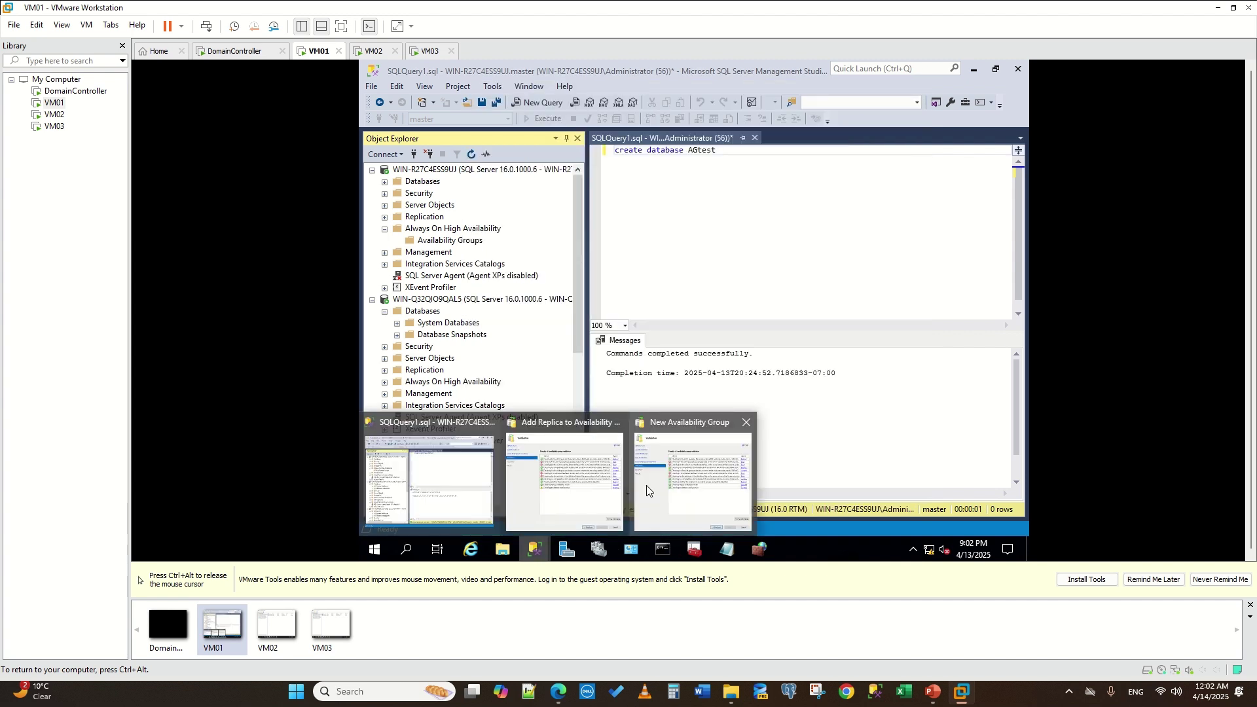
- Re-run validation and finish the wizard to create AG with listener Mylistener, viewing progress details
{"action": "left_click", "coordinate": [707, 487]}
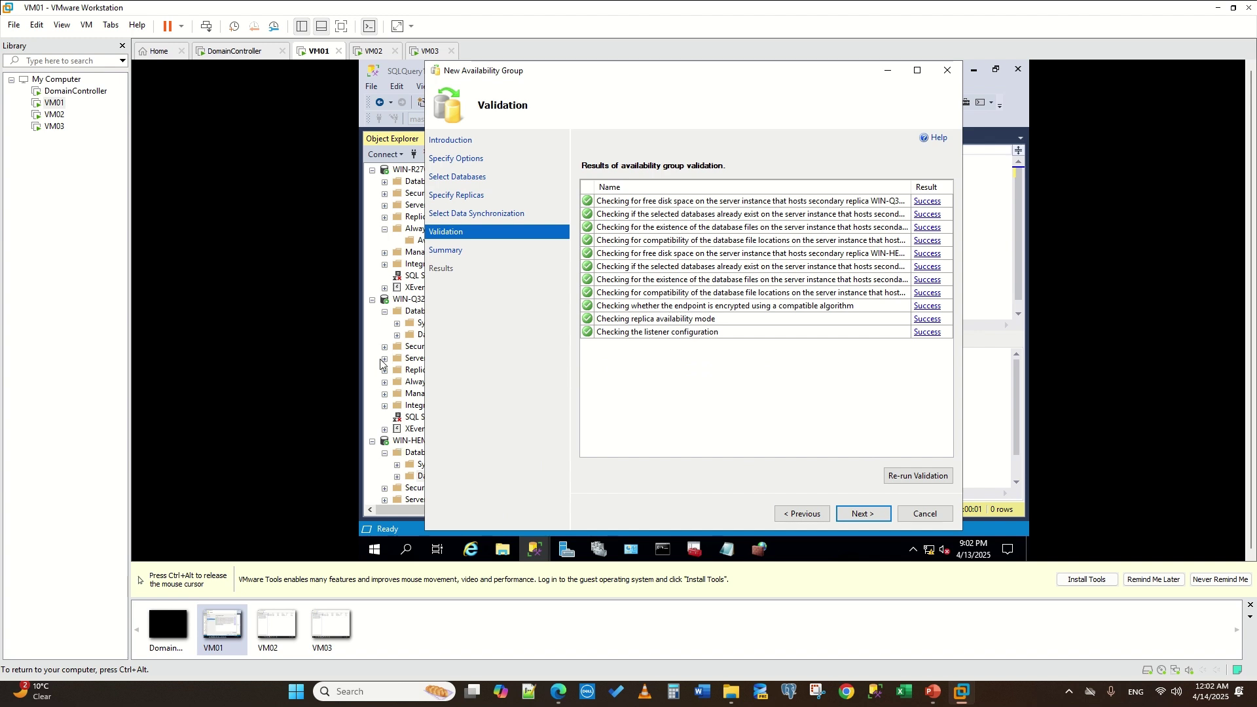
{"action": "left_click", "coordinate": [908, 472]}
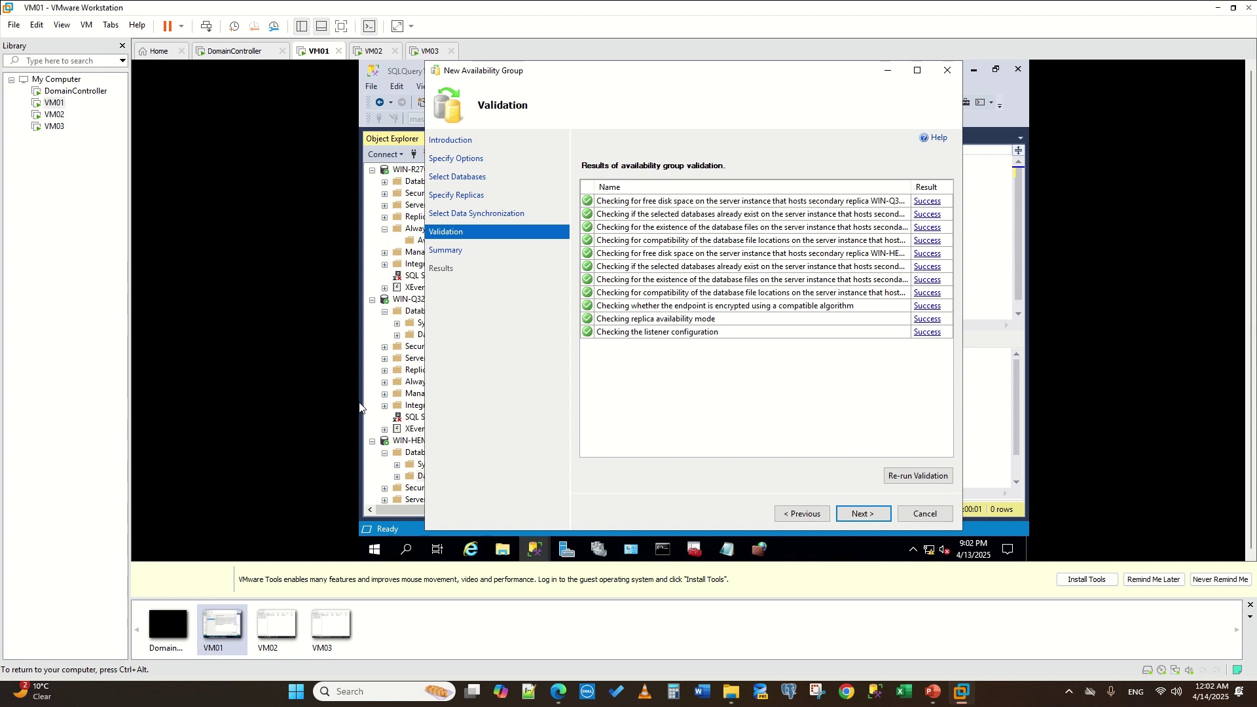
{"action": "left_click", "coordinate": [851, 513]}
{"action": "left_click", "coordinate": [851, 513]}
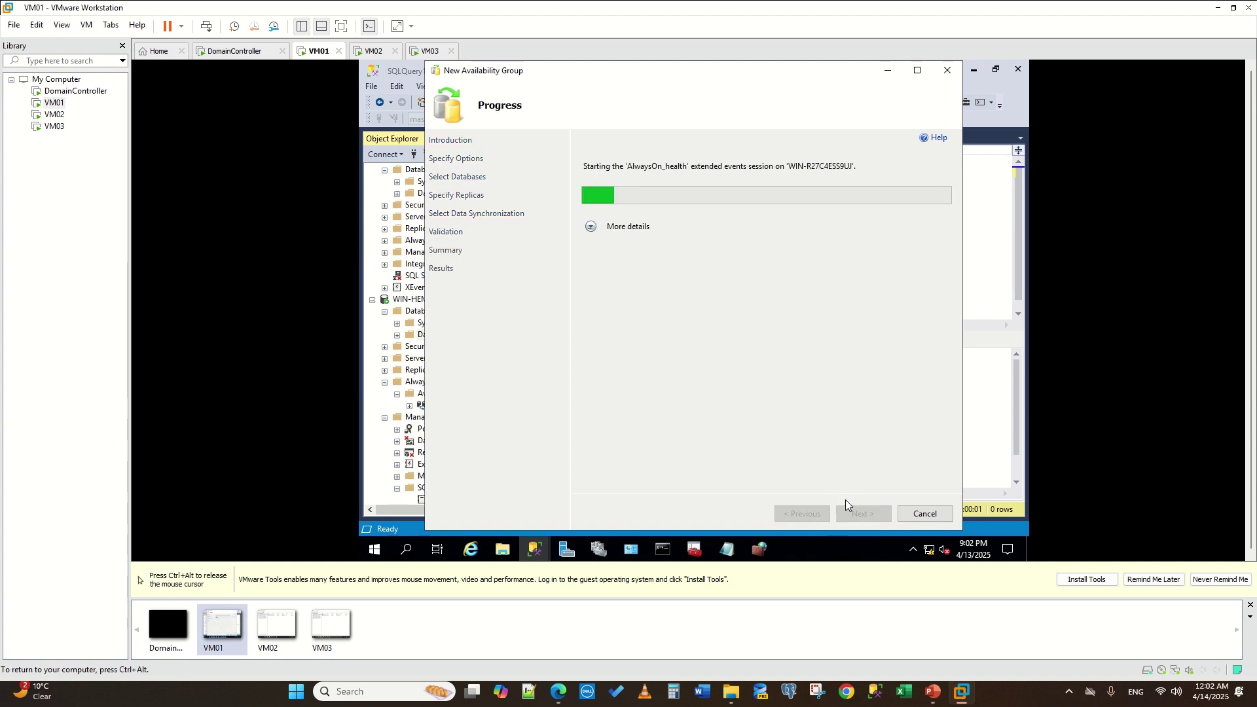
{"action": "left_click", "coordinate": [594, 227]}
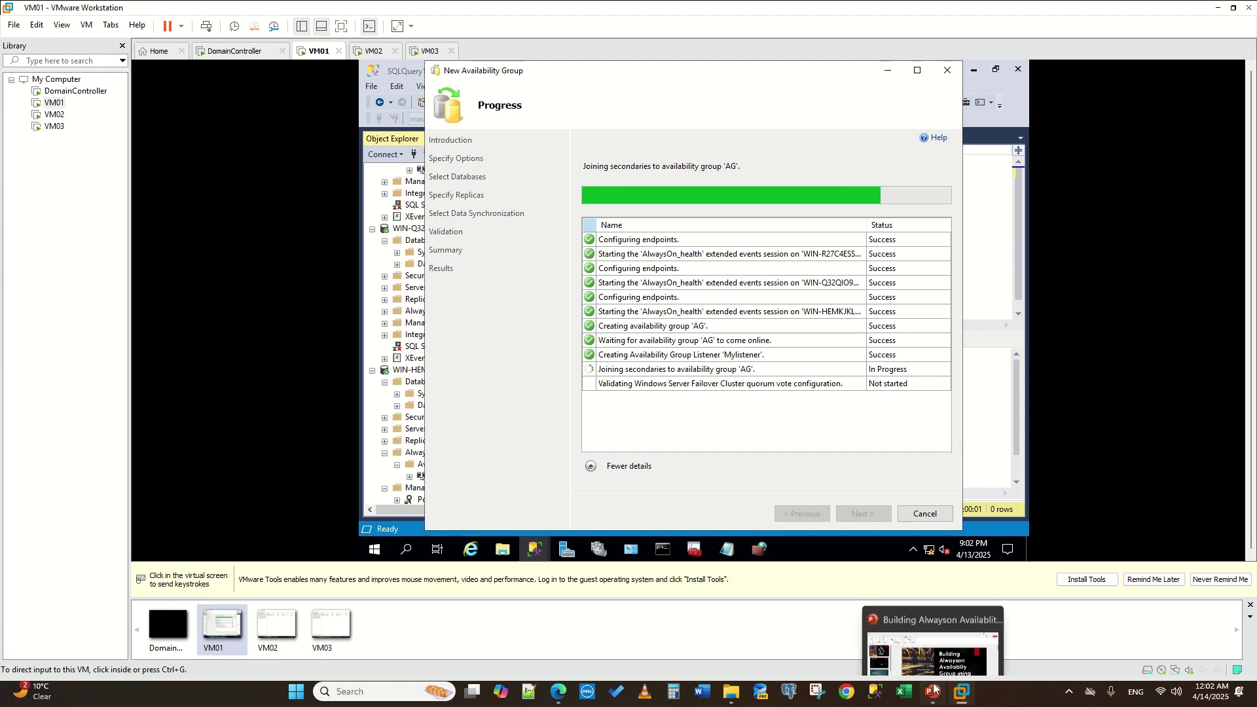
- Close the finished wizard and expand AG's Replicas, Databases and Listeners nodes to show Mylistener
{"action": "left_click", "coordinate": [923, 513]}
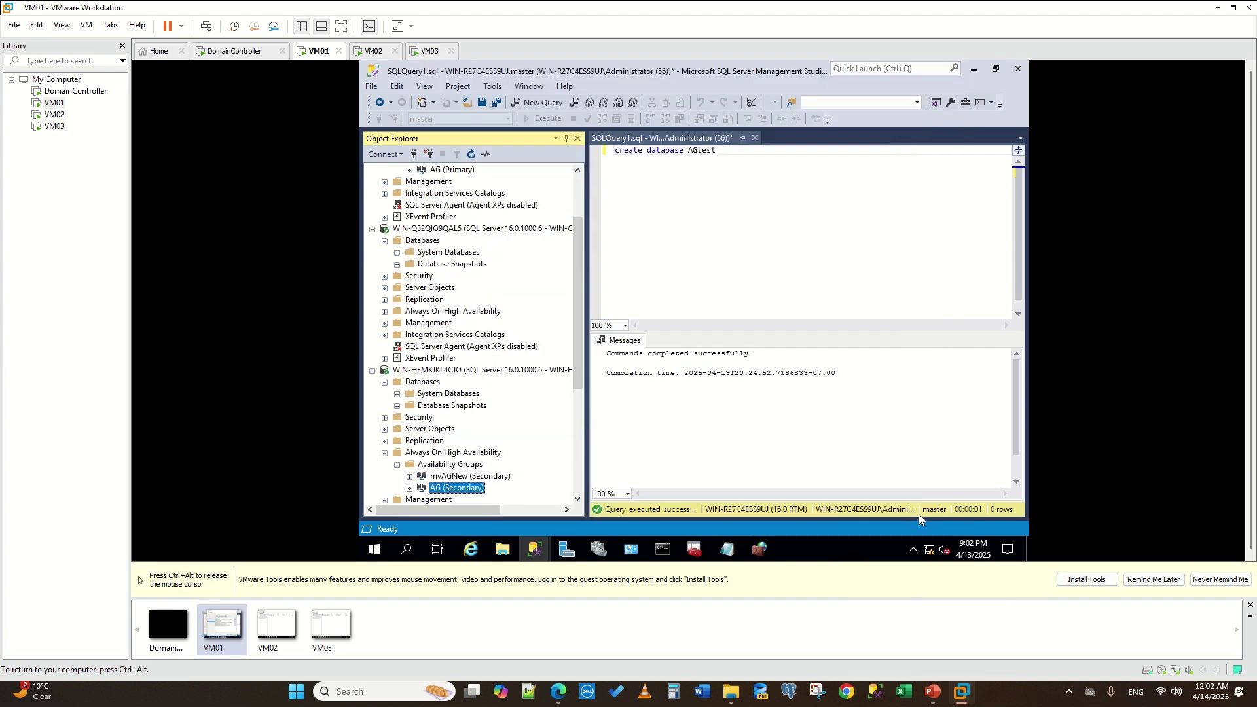
{"action": "scroll", "coordinate": [419, 275], "scroll_direction": "up", "scroll_amount": 3}
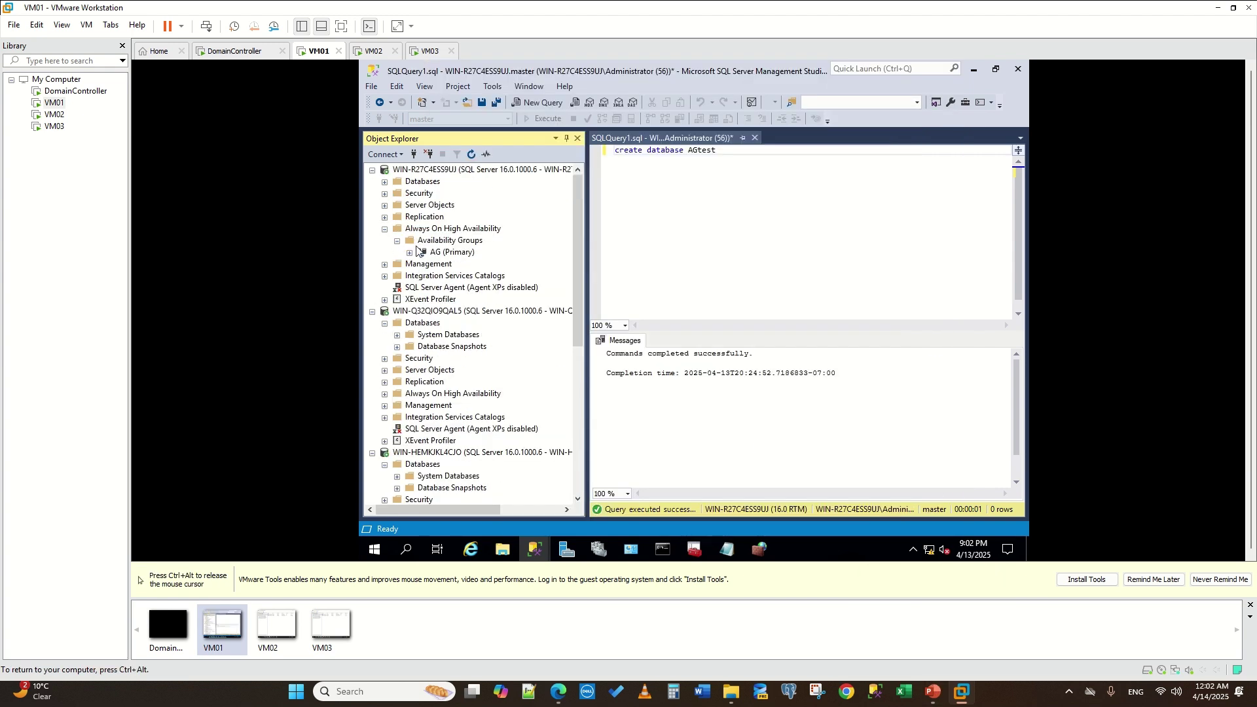
{"action": "left_click", "coordinate": [409, 252]}
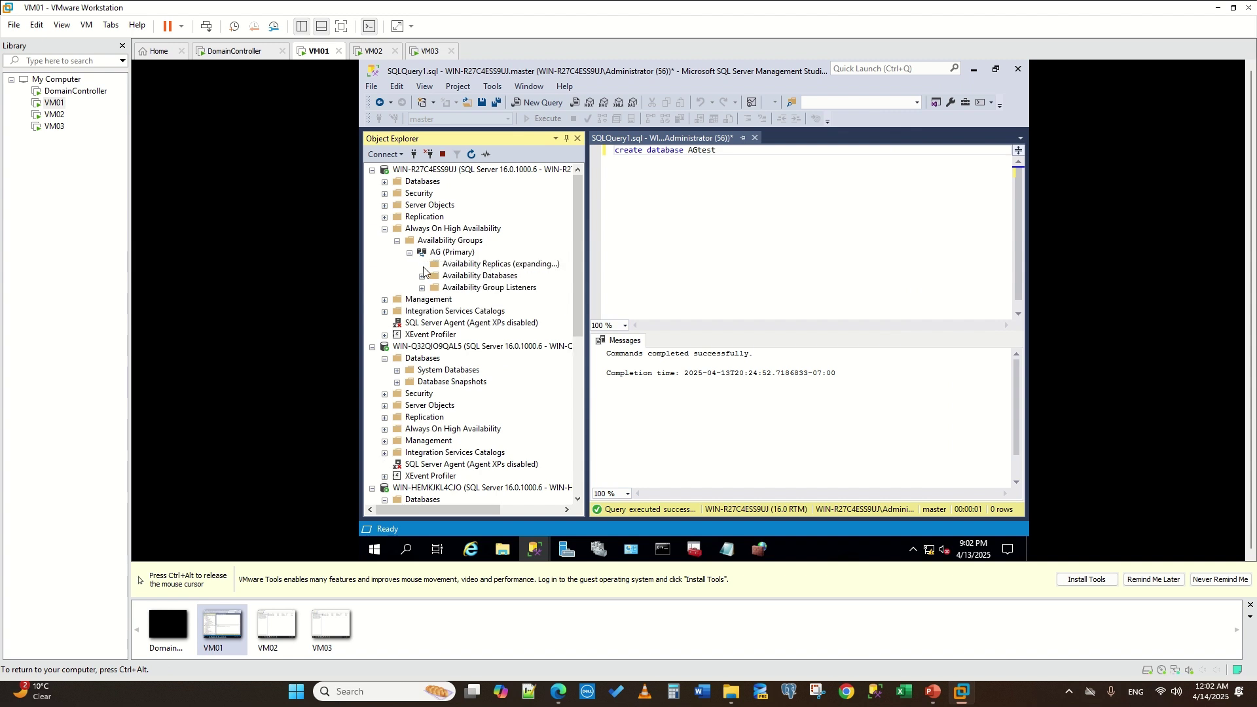
{"action": "left_click", "coordinate": [421, 265]}
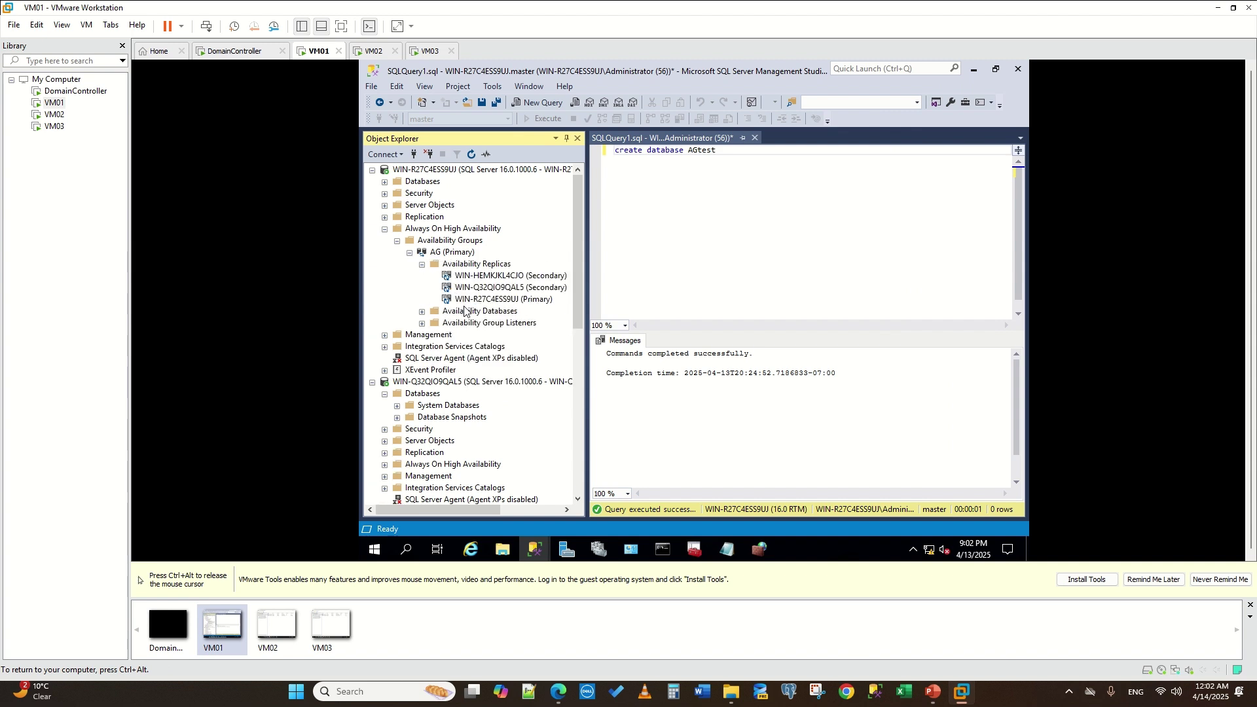
{"action": "left_click", "coordinate": [422, 312]}
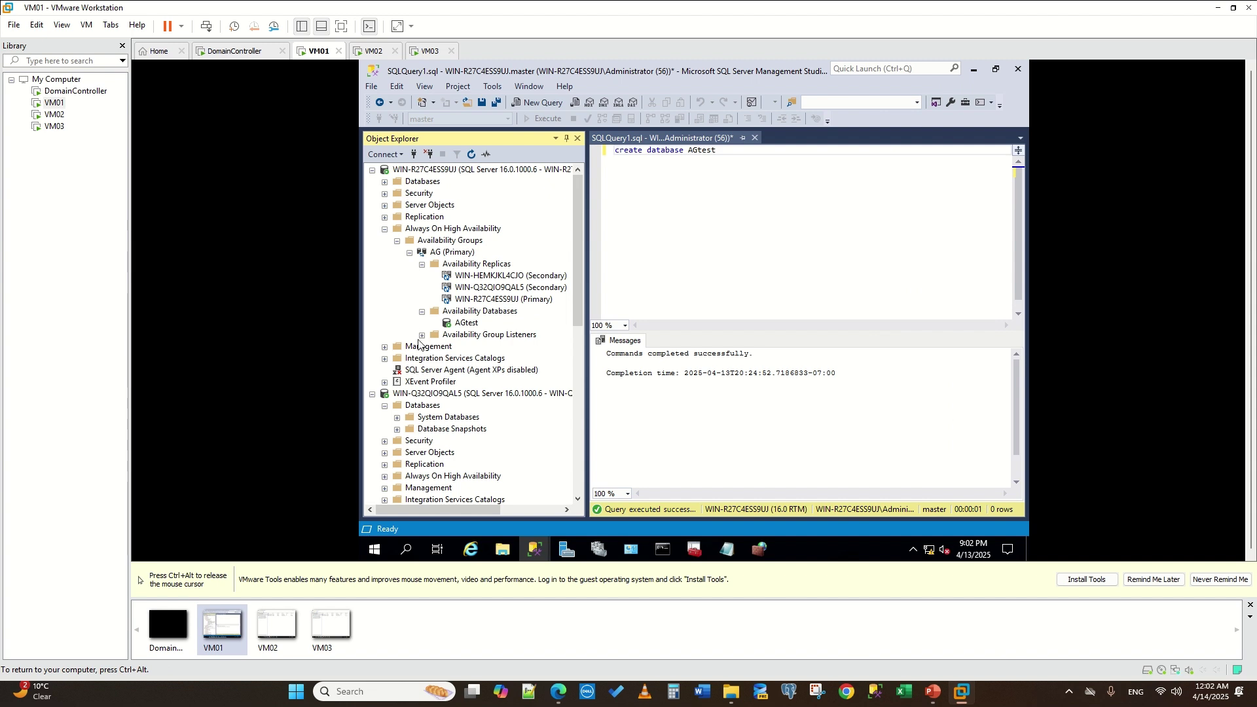
{"action": "left_click", "coordinate": [422, 336]}
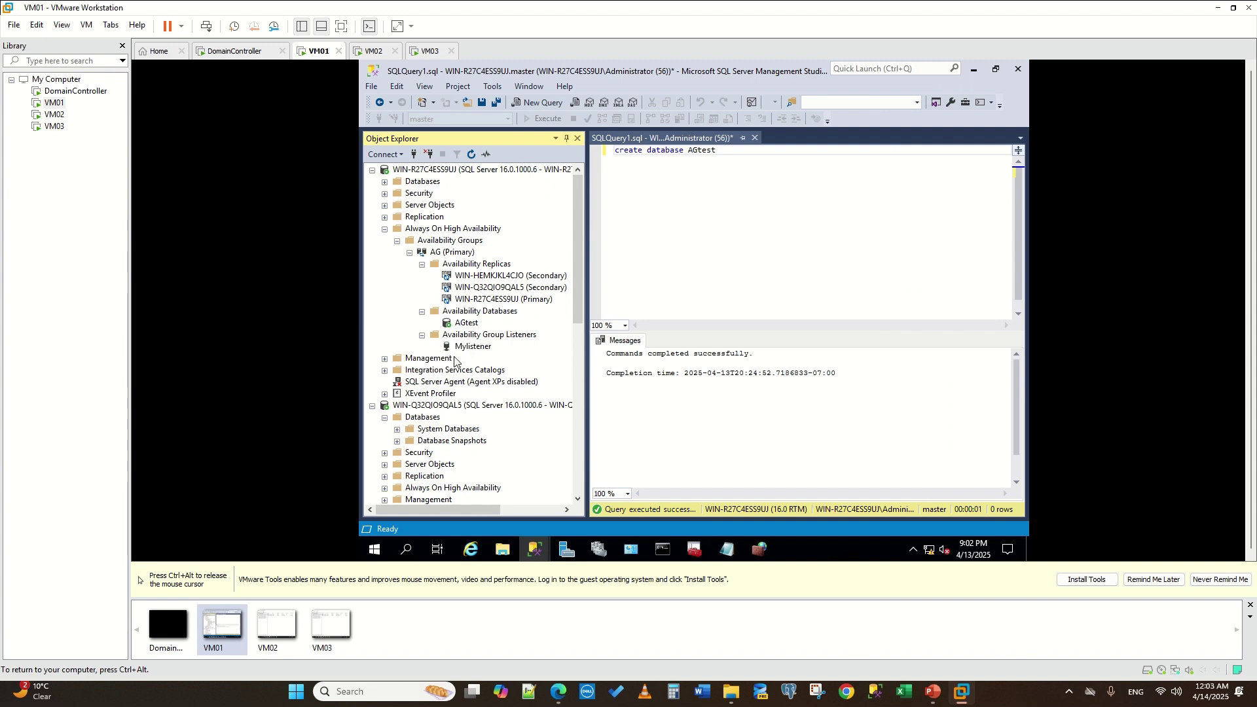
- Refresh both secondary servers' Databases folders so AGtest appears with its synchronization state
{"action": "scroll", "coordinate": [441, 230], "scroll_direction": "down", "scroll_amount": 6}
{"action": "scroll", "coordinate": [414, 282], "scroll_direction": "up", "scroll_amount": 2}
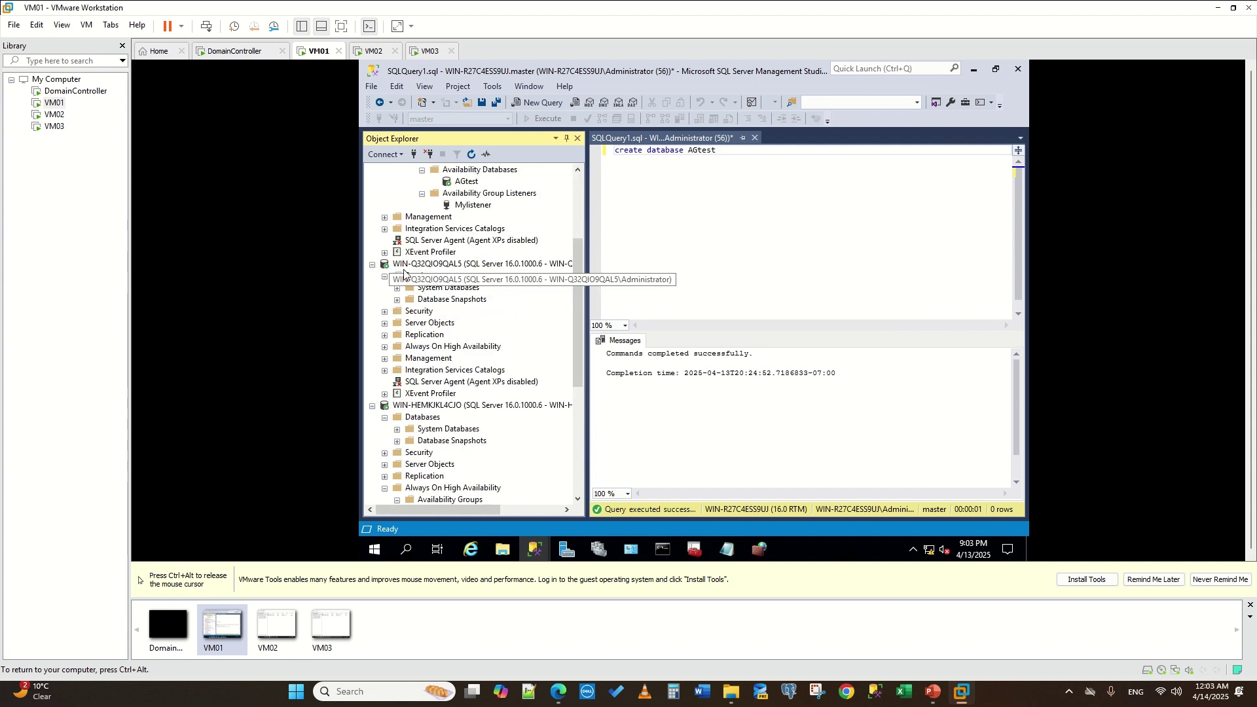
{"action": "left_click", "coordinate": [419, 276]}
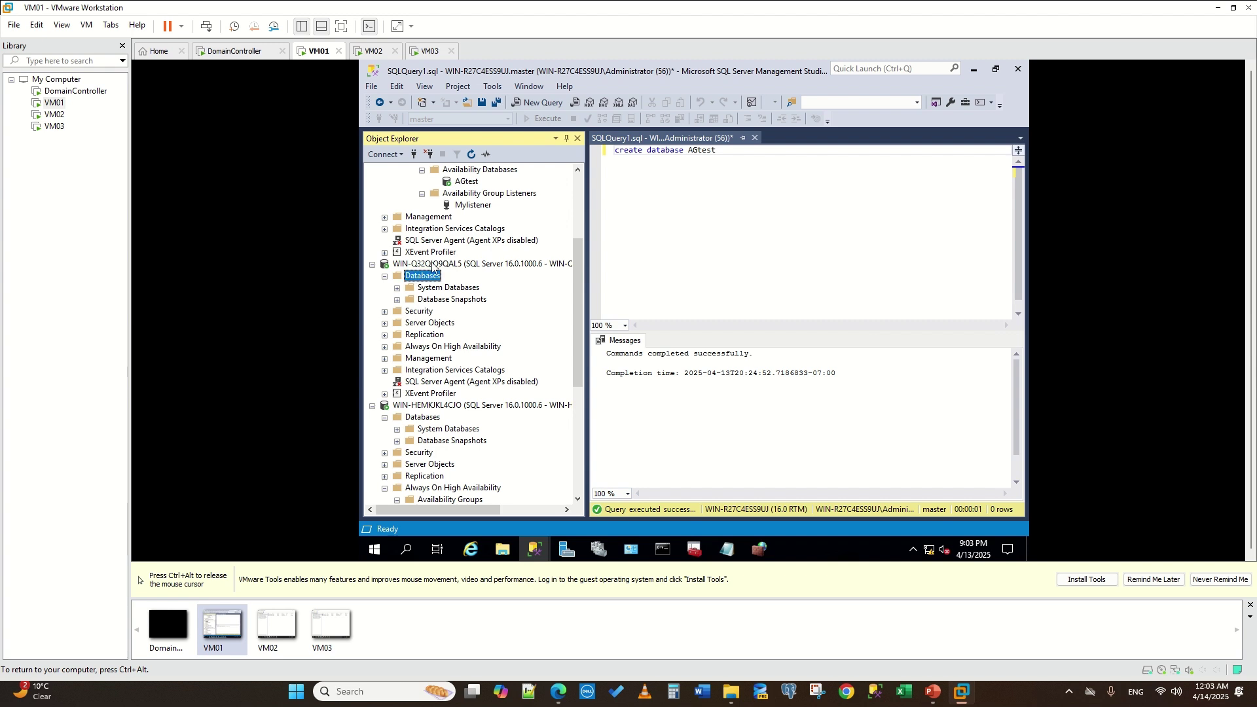
{"action": "left_click", "coordinate": [474, 157]}
{"action": "scroll", "coordinate": [451, 320], "scroll_direction": "down", "scroll_amount": 5}
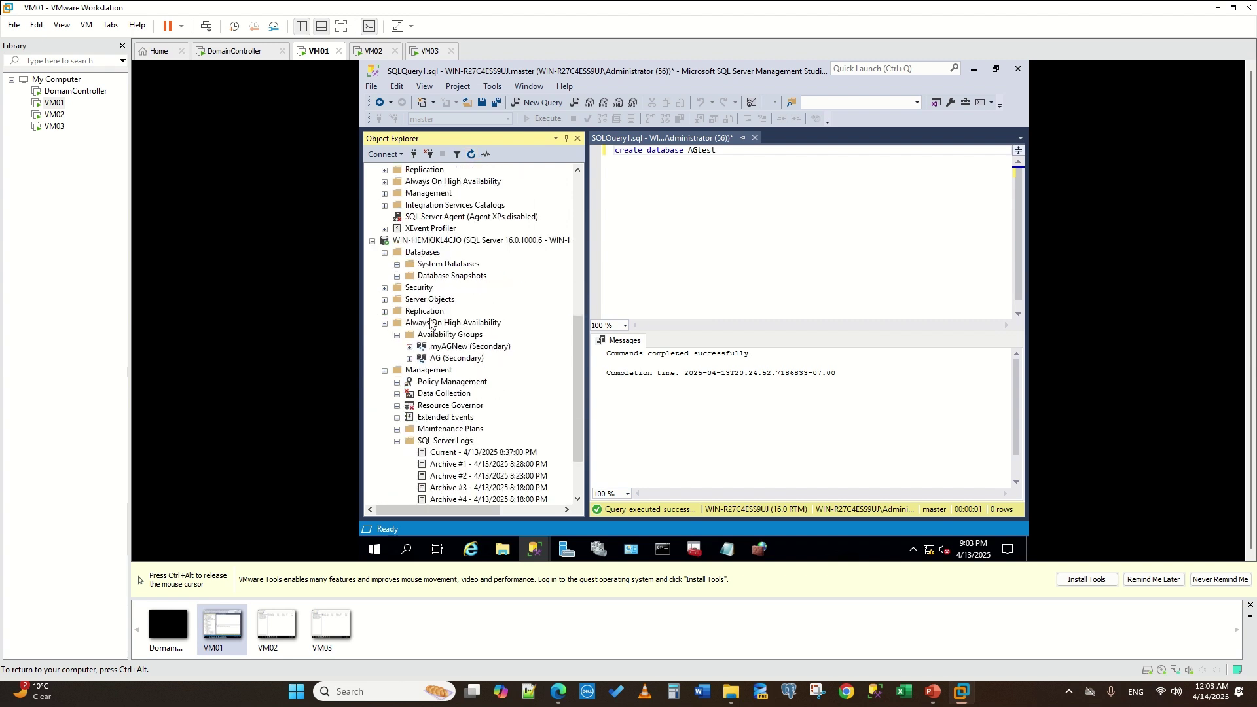
{"action": "left_click", "coordinate": [425, 252]}
{"action": "key", "text": "F5"}
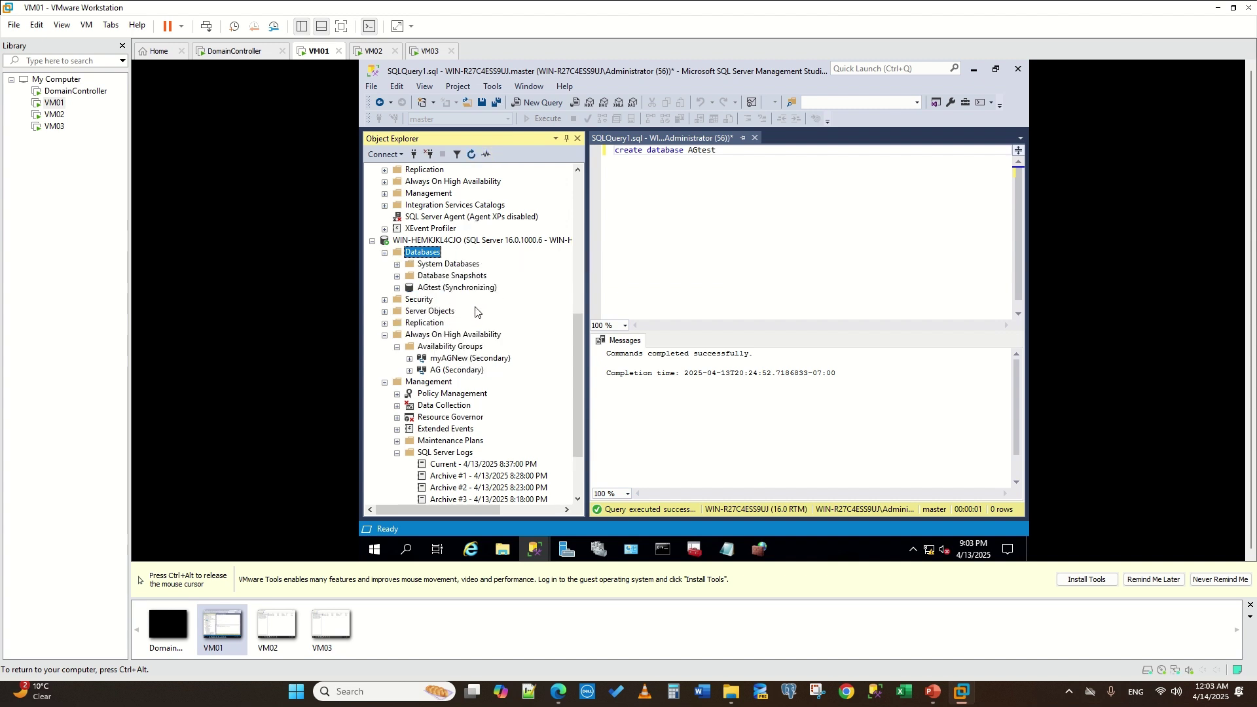
{"action": "scroll", "coordinate": [500, 288], "scroll_direction": "up", "scroll_amount": 4}
{"action": "scroll", "coordinate": [504, 284], "scroll_direction": "up", "scroll_amount": 4}
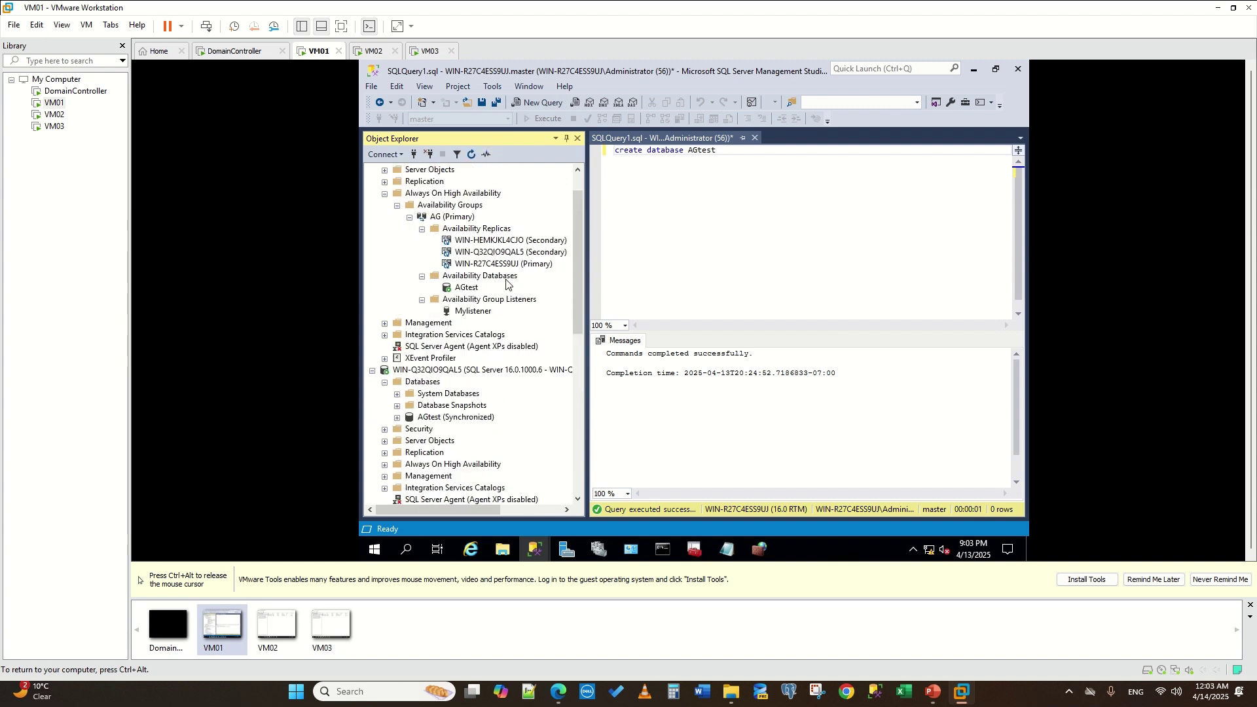
{"action": "scroll", "coordinate": [501, 301], "scroll_direction": "down", "scroll_amount": 9}
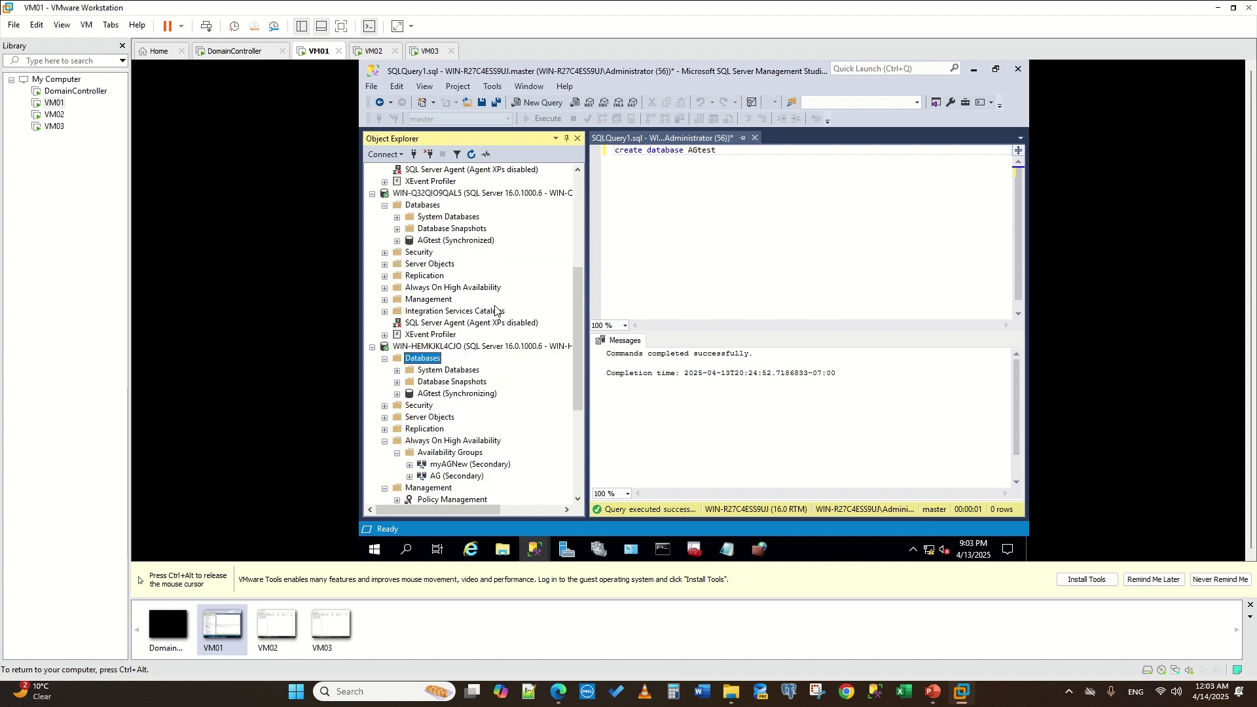
{"action": "scroll", "coordinate": [492, 322], "scroll_direction": "down", "scroll_amount": 1}
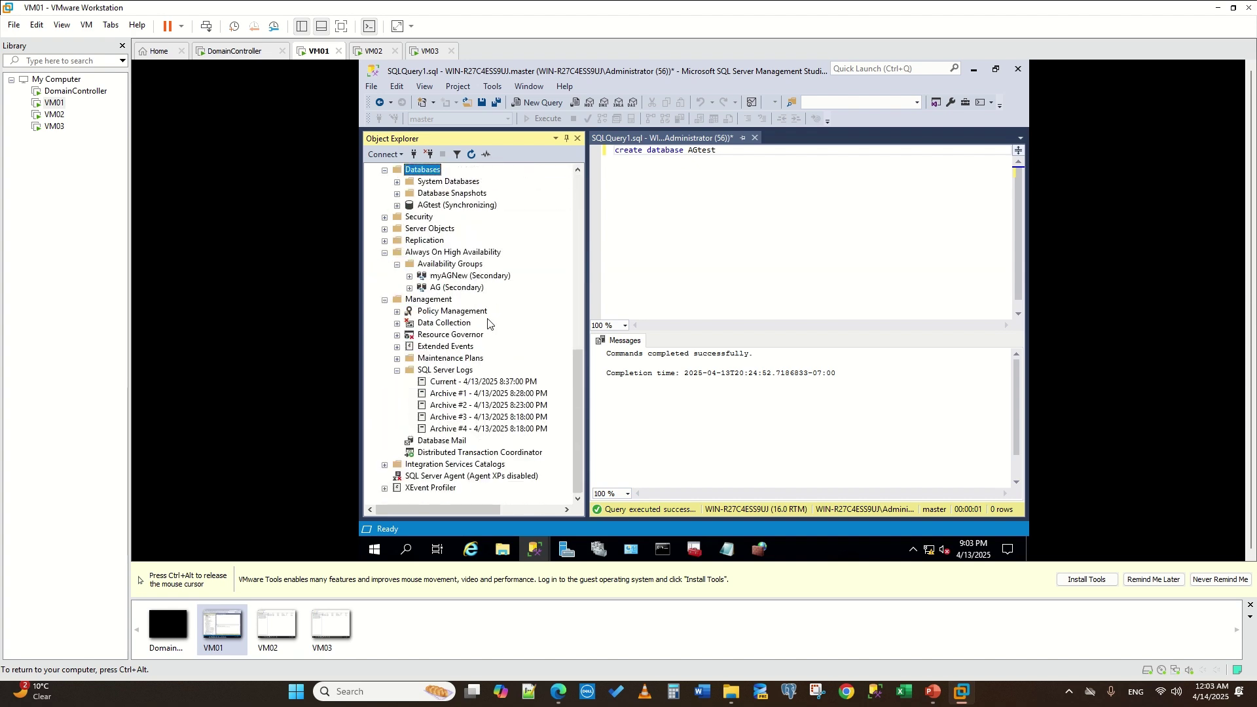
{"action": "scroll", "coordinate": [487, 322], "scroll_direction": "up", "scroll_amount": 13}
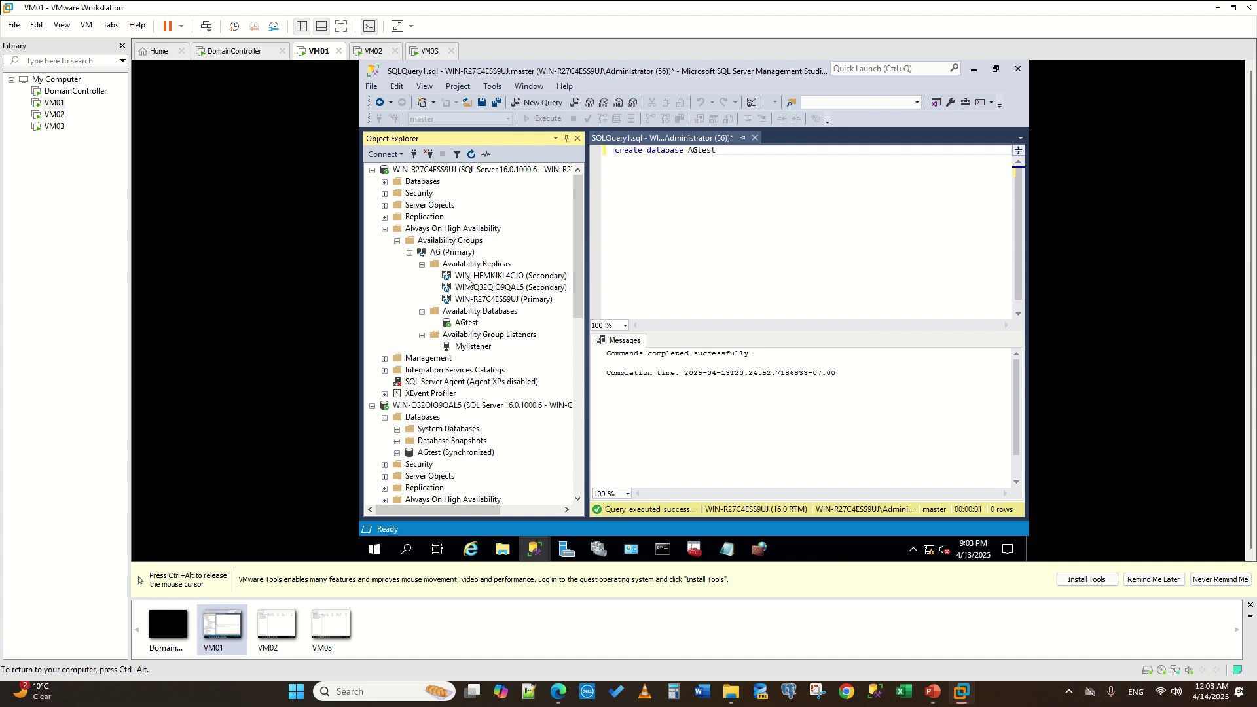
- Show the AG dashboard, widening the pane and the replica Name column
{"action": "right_click", "coordinate": [456, 254]}
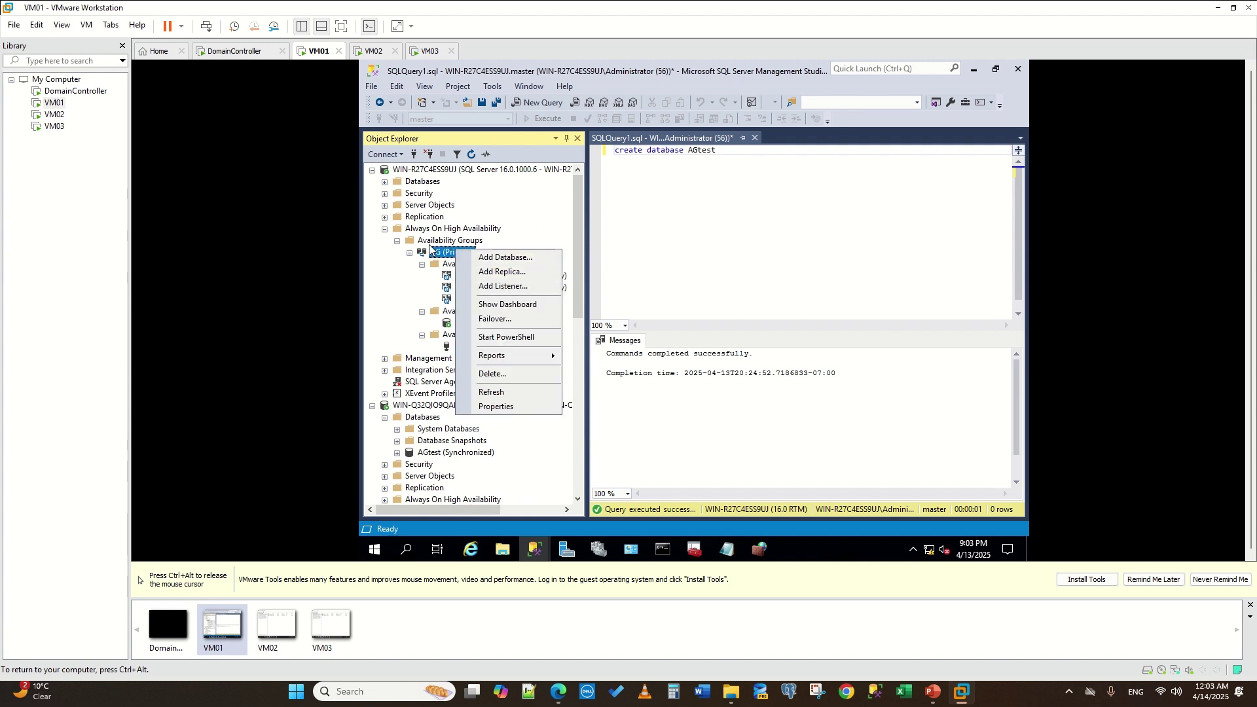
{"action": "left_click", "coordinate": [507, 304]}
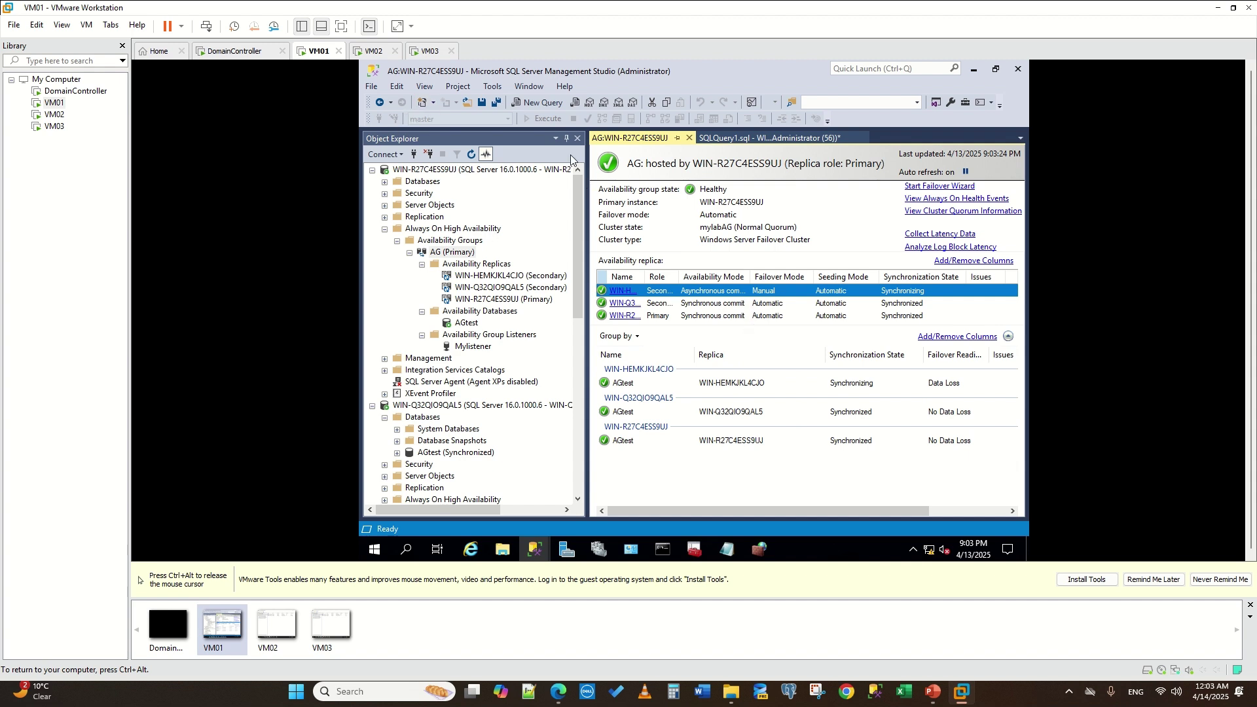
{"action": "left_click_drag", "start_coordinate": [587, 204], "coordinate": [546, 207]}
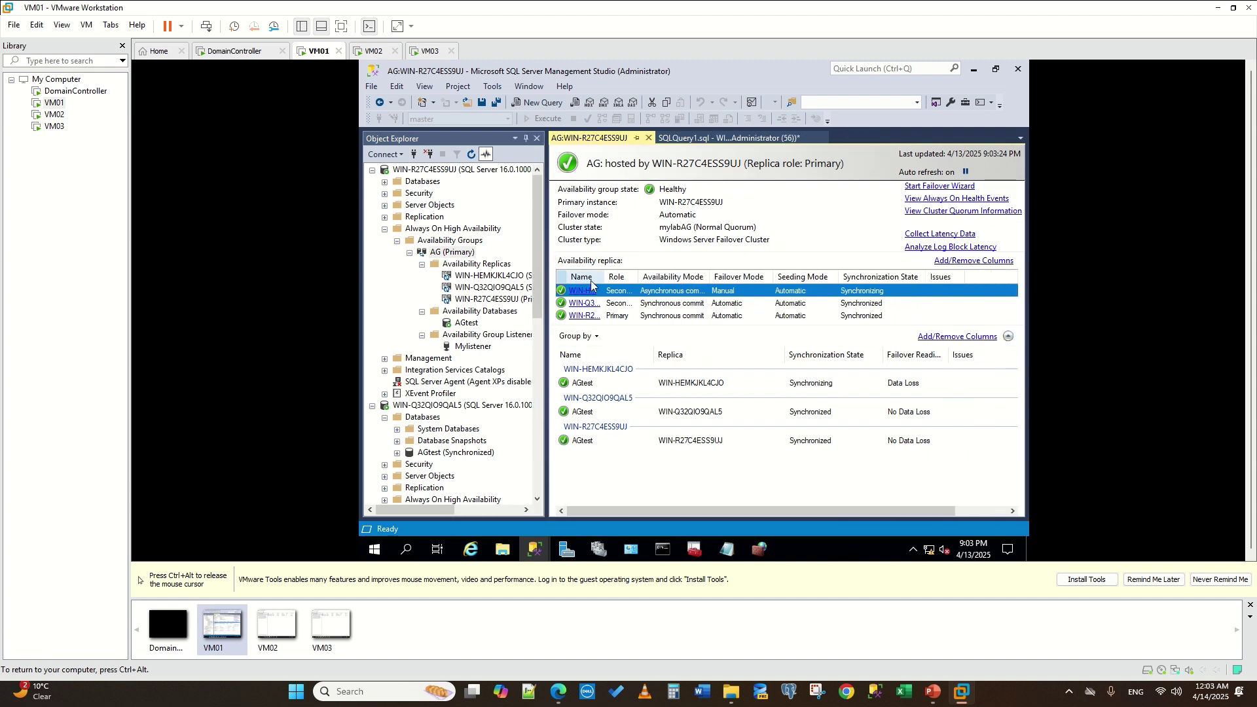
{"action": "left_click_drag", "start_coordinate": [603, 277], "coordinate": [656, 276]}
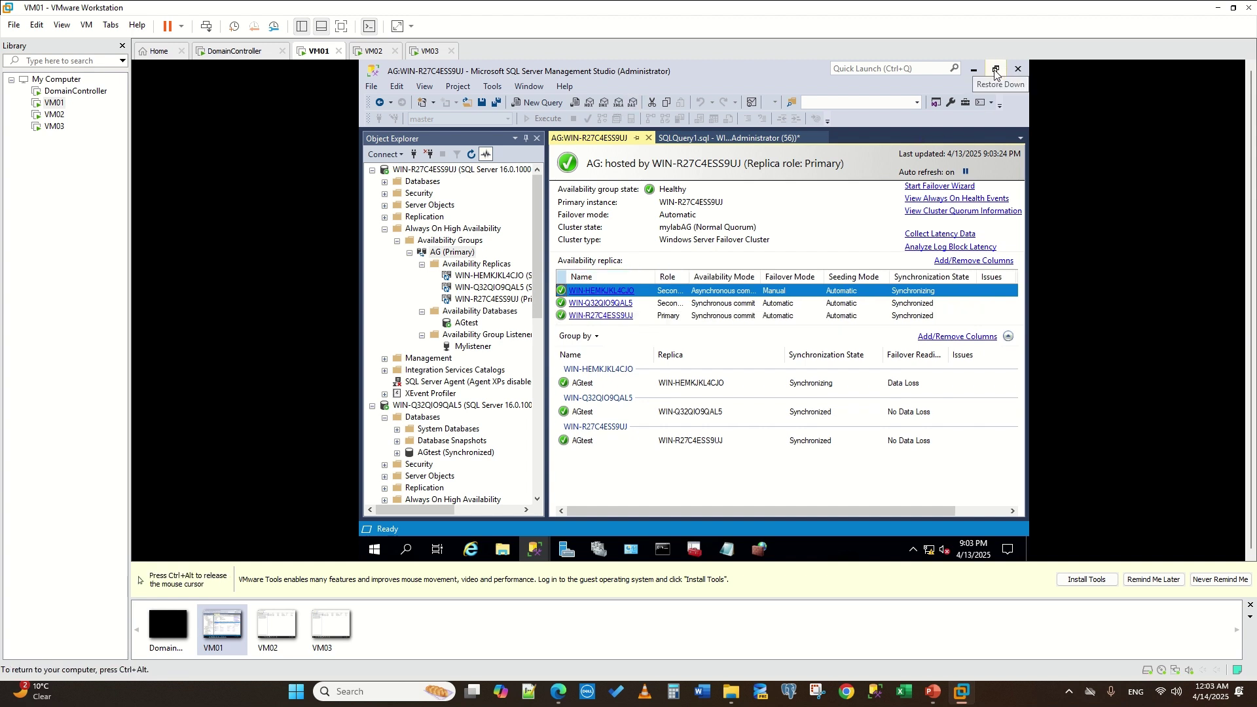
- Close the SQLQuery1 tab without saving its changes
{"action": "left_click", "coordinate": [772, 139]}
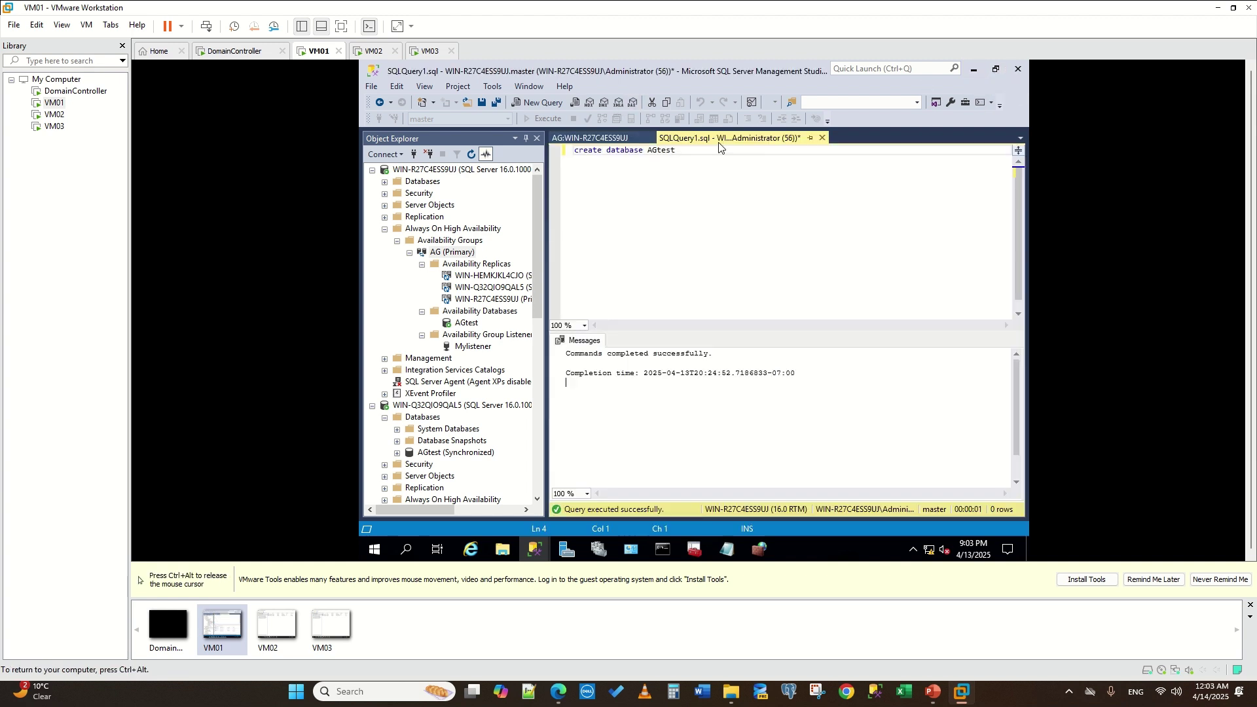
{"action": "left_click", "coordinate": [822, 137]}
{"action": "left_click", "coordinate": [740, 373]}
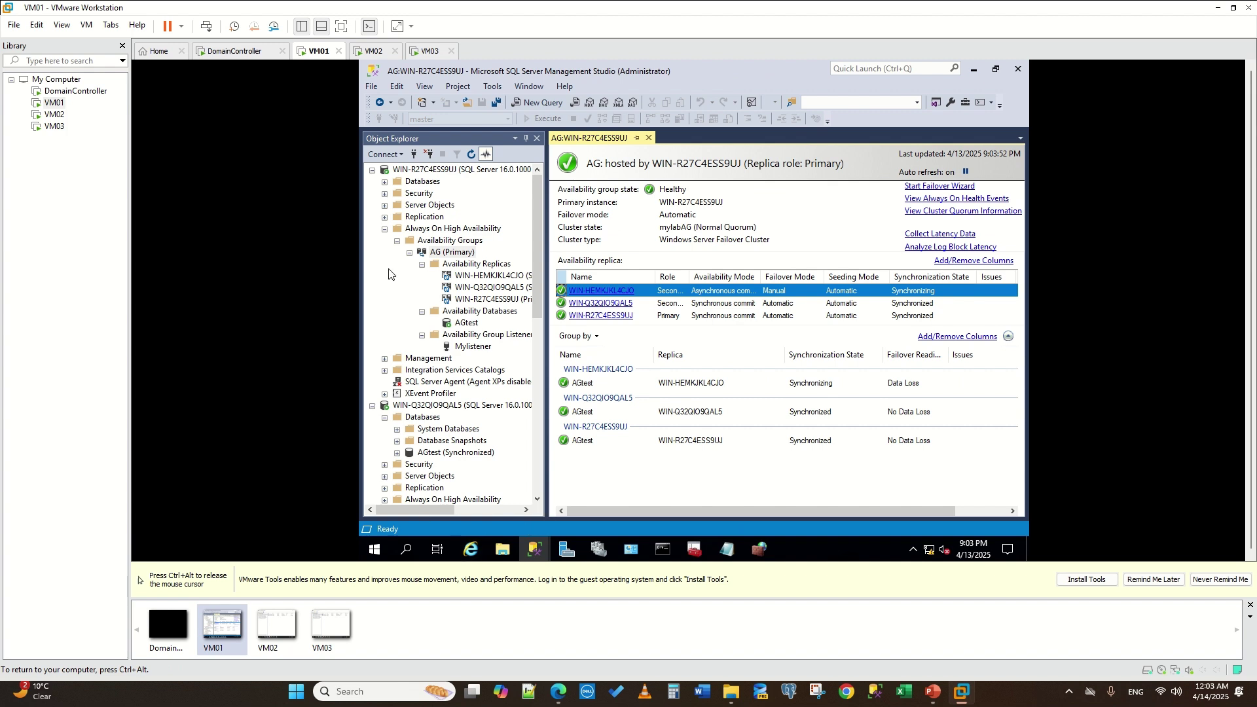
{"action": "key", "text": "ctrl+alt"}
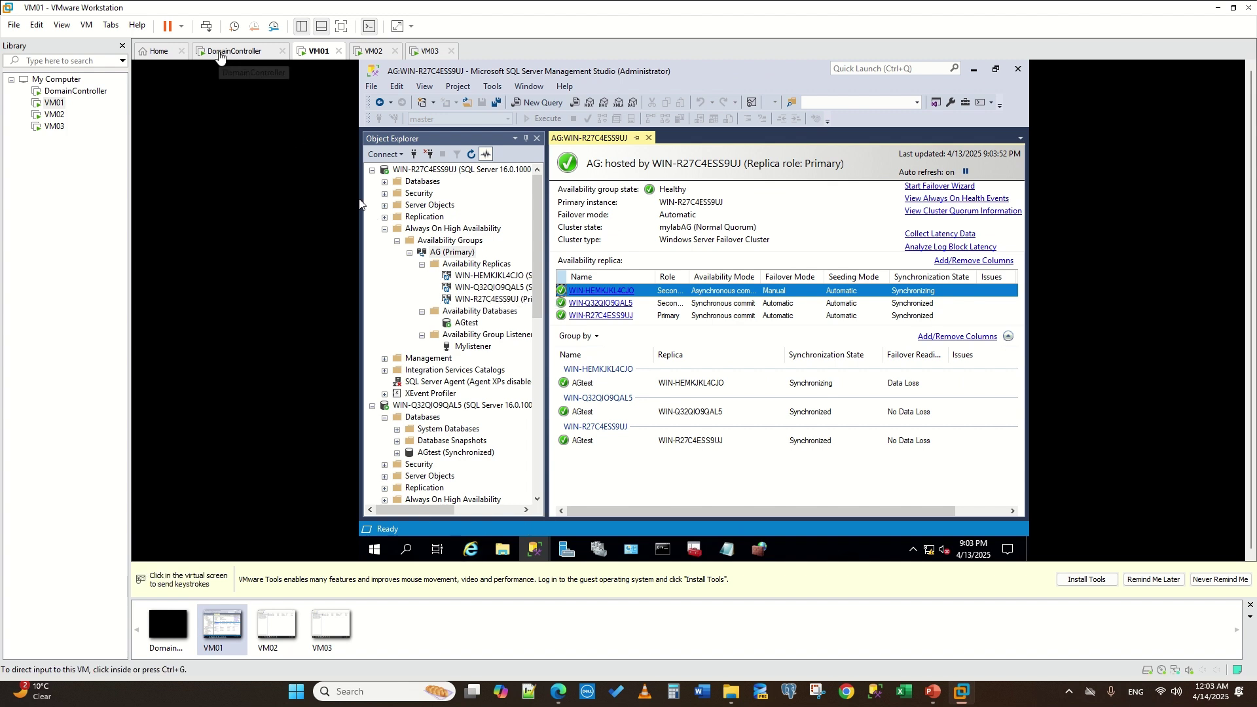
- Switch to the DomainController VM and sign in with the administrator password
{"action": "left_click", "coordinate": [222, 57]}
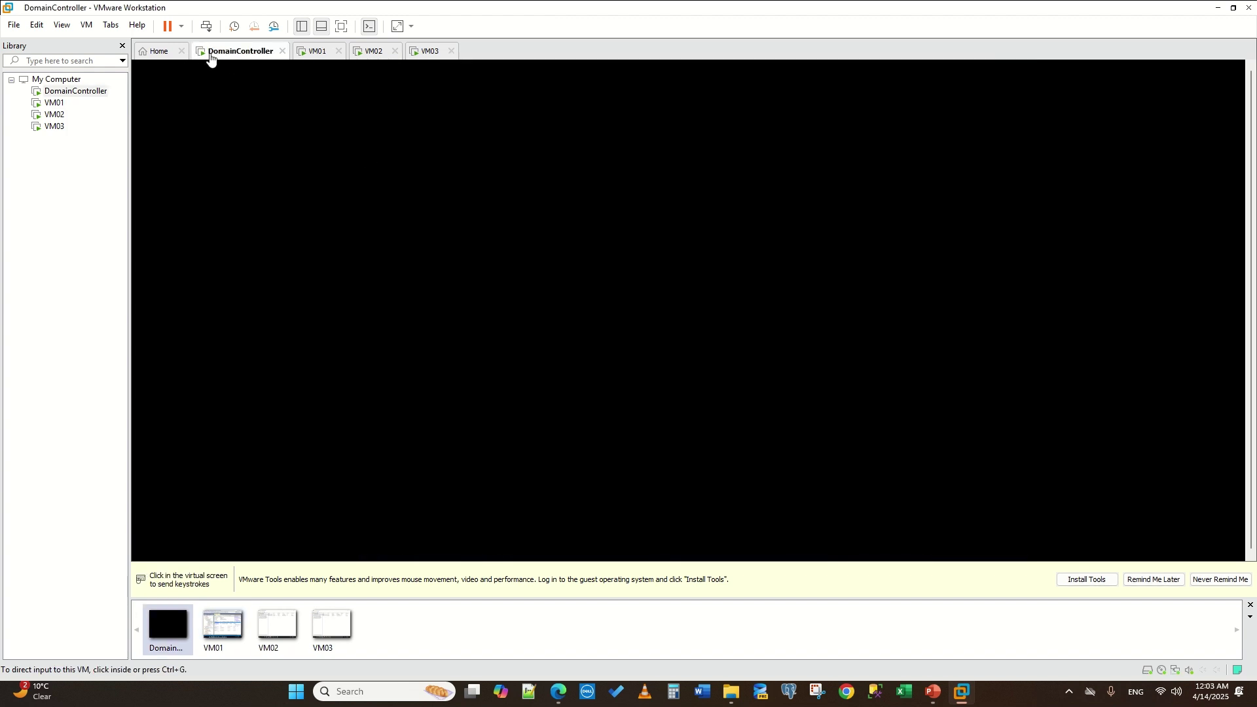
{"action": "left_click", "coordinate": [615, 296]}
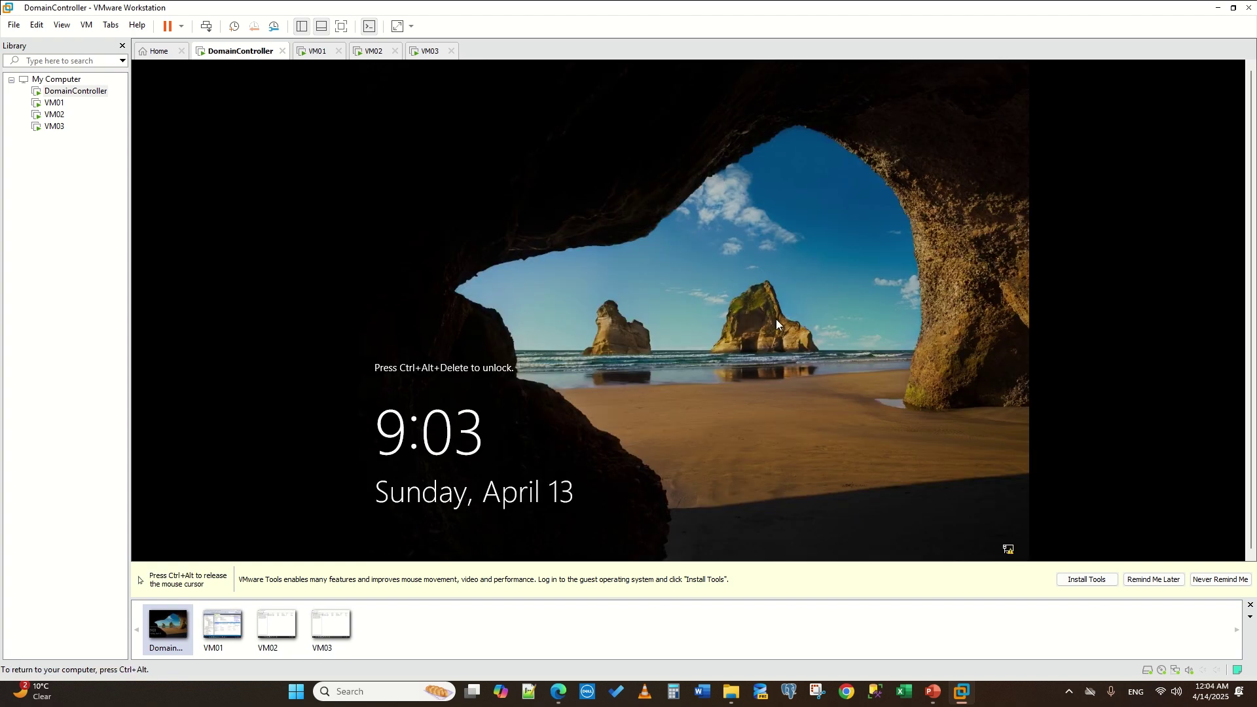
{"action": "key", "text": "ctrl+alt+Delete"}
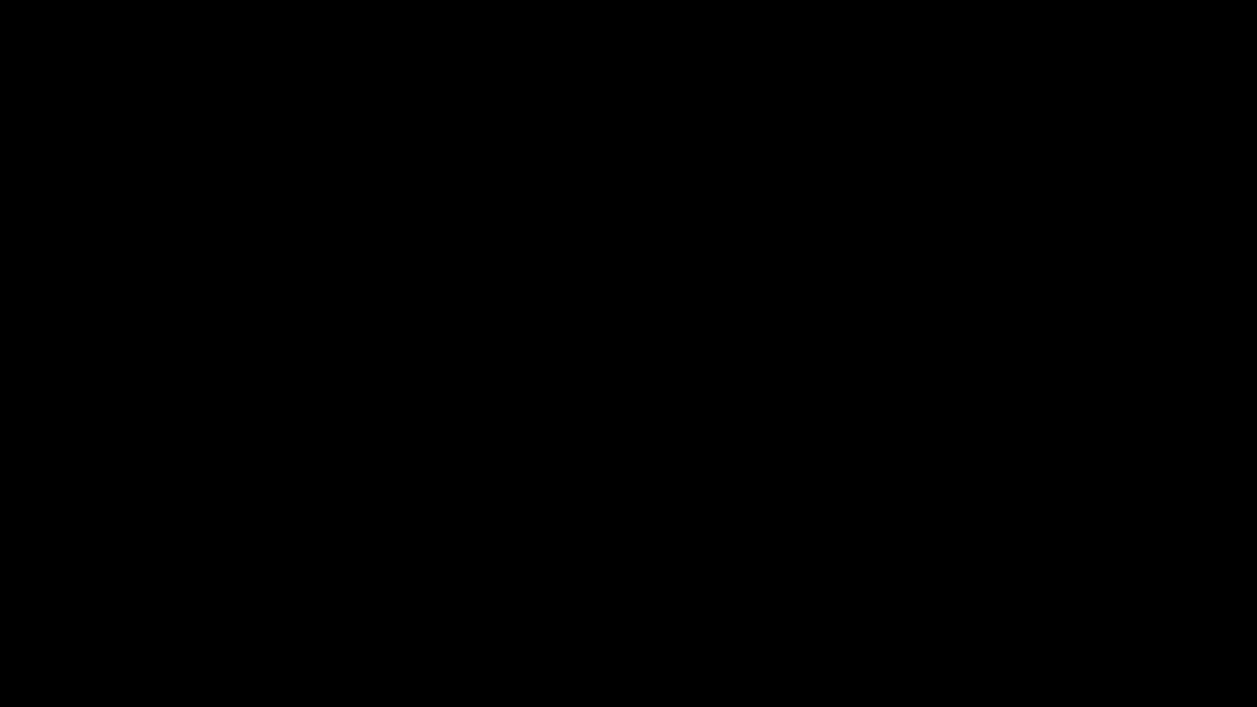
{"action": "key", "text": "Escape"}
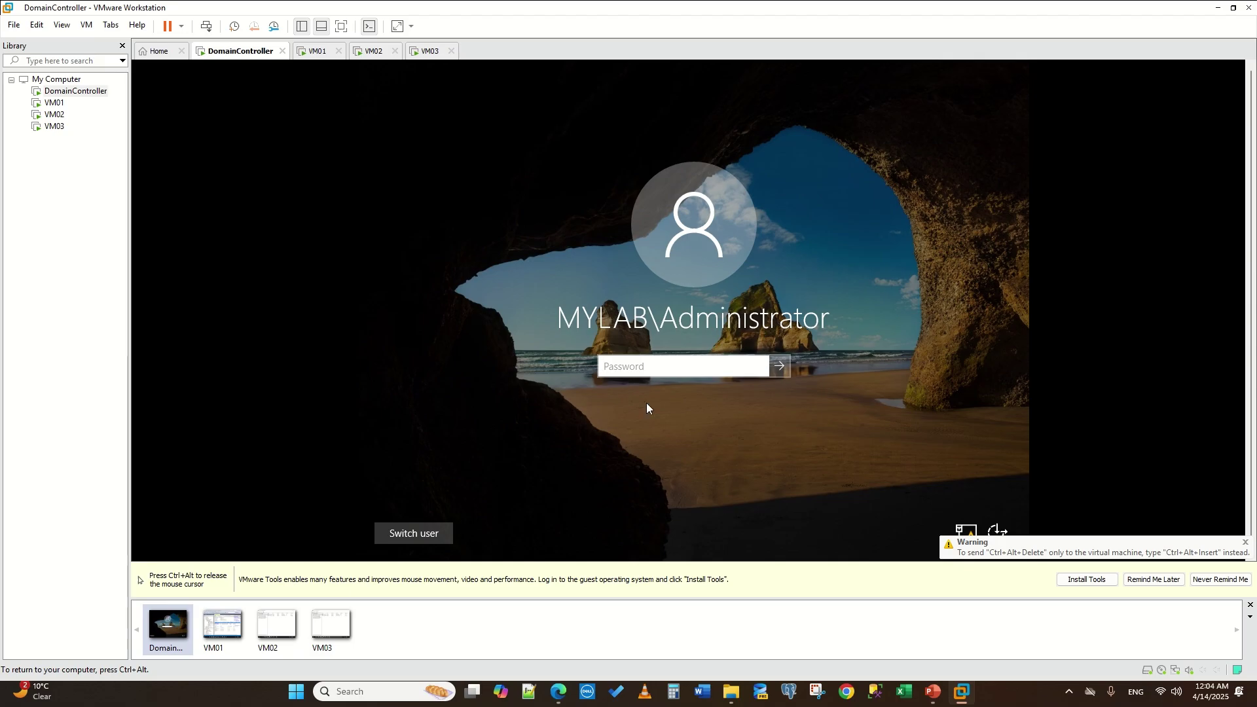
{"action": "type", "text": "•••••••••••••"}
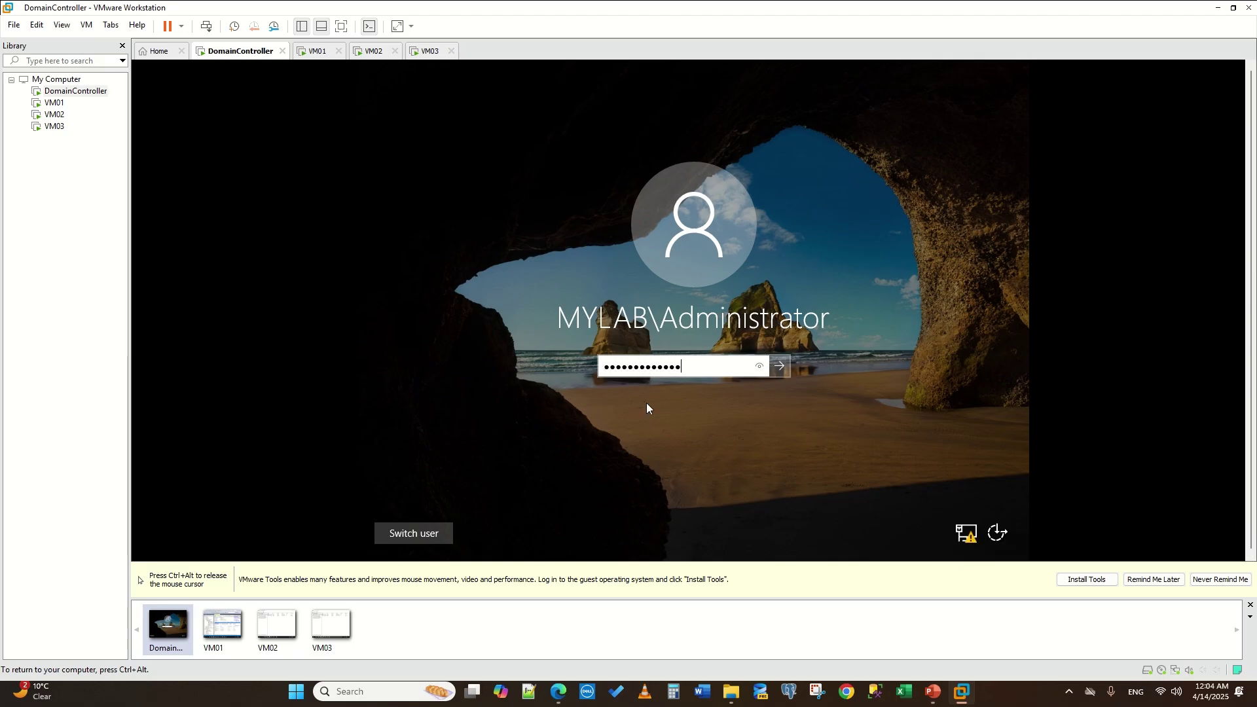
{"action": "key", "text": "Return"}
{"action": "key", "text": "ctrl+alt"}
- Close File Explorer, show the Server Manager Dashboard, and glance at the notifications flag
{"action": "left_click", "coordinate": [495, 106]}
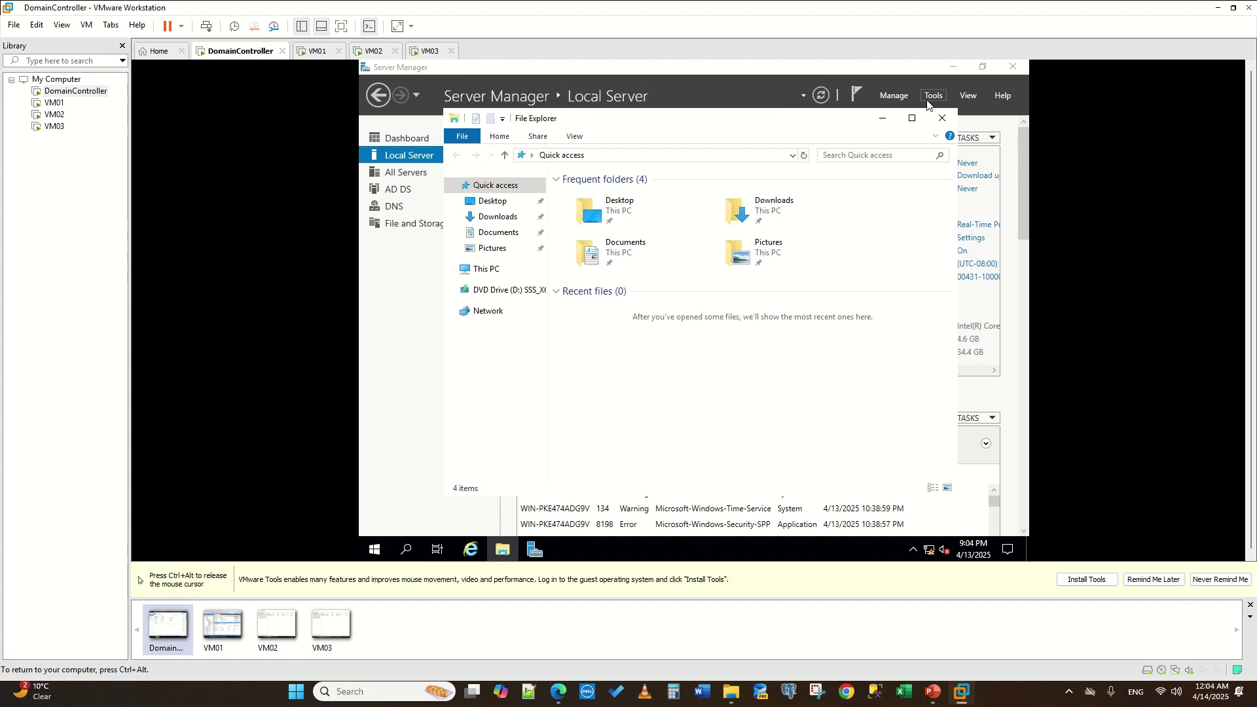
{"action": "left_click", "coordinate": [942, 119]}
{"action": "key", "text": "ctrl+alt"}
{"action": "left_click", "coordinate": [822, 72]}
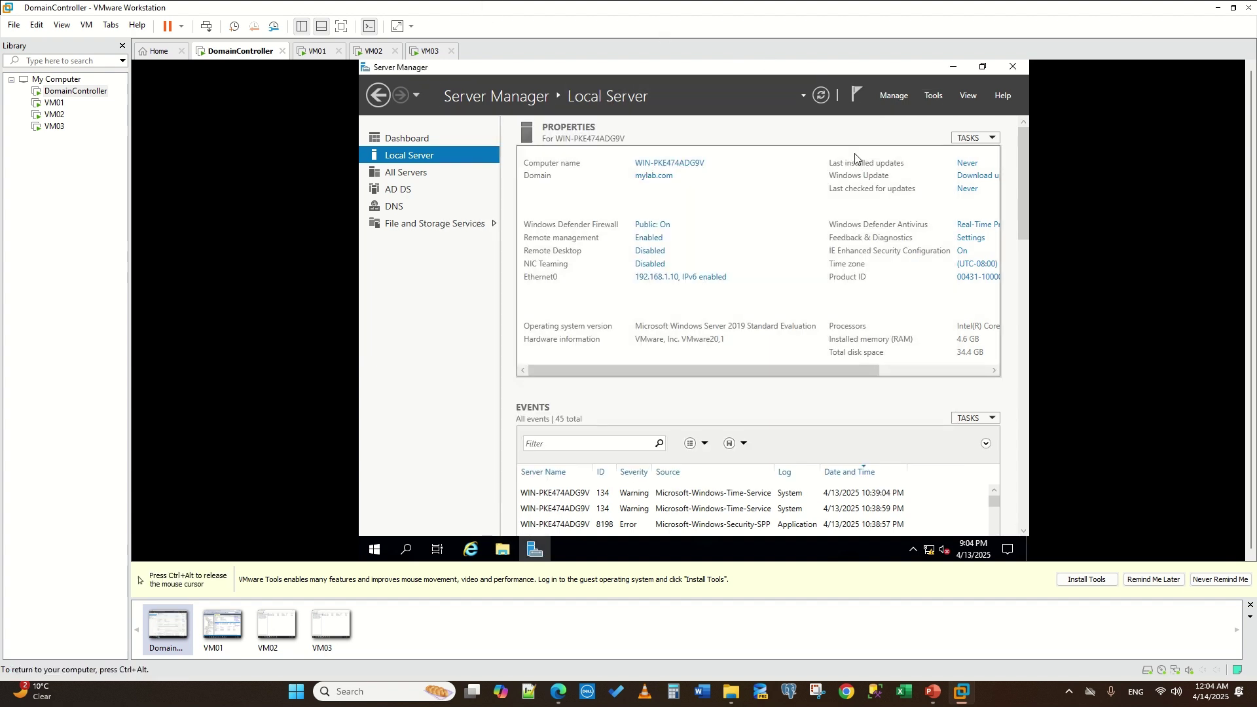
{"action": "left_click", "coordinate": [404, 144]}
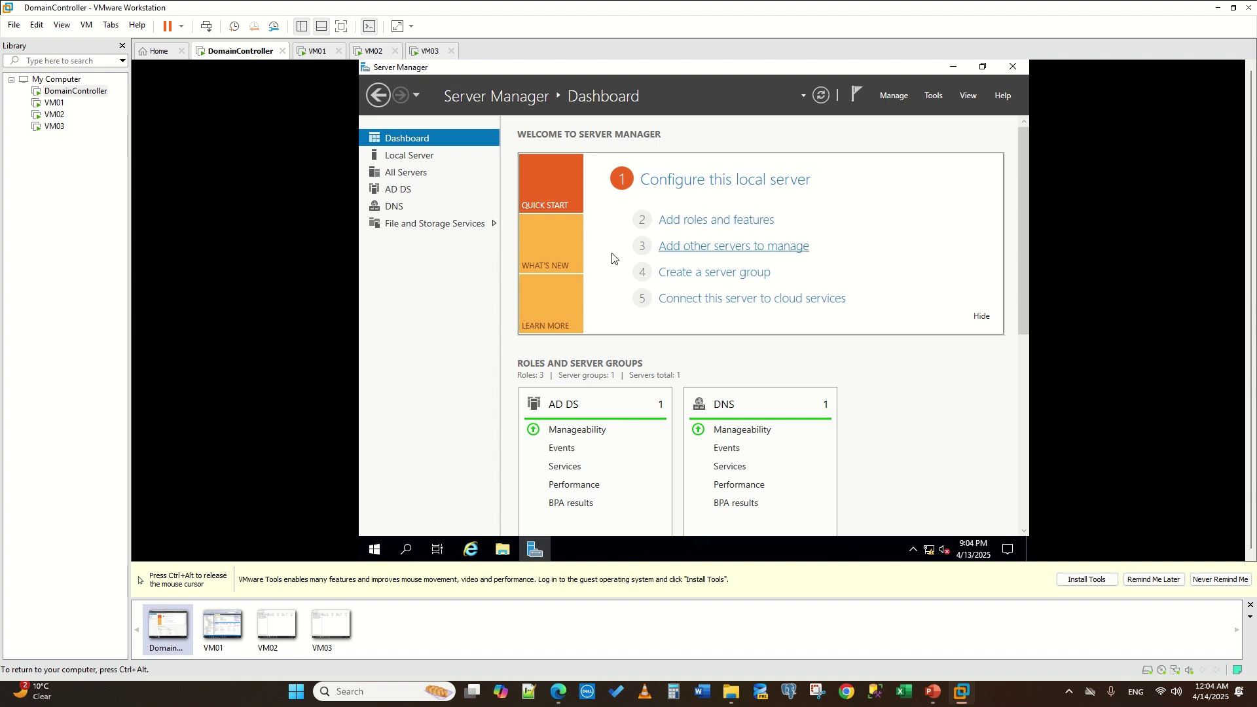
{"action": "key", "text": "ctrl+alt"}
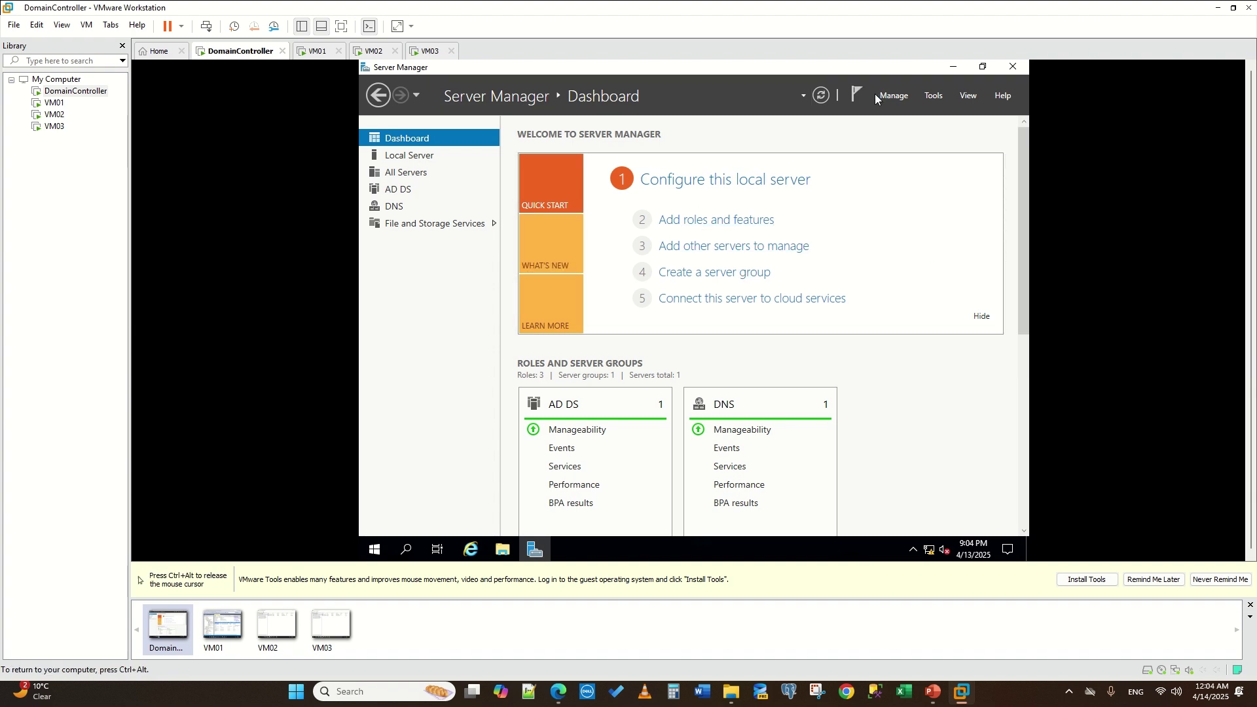
{"action": "left_click", "coordinate": [859, 95]}
{"action": "left_click", "coordinate": [858, 94]}
{"action": "key", "text": "ctrl+alt"}
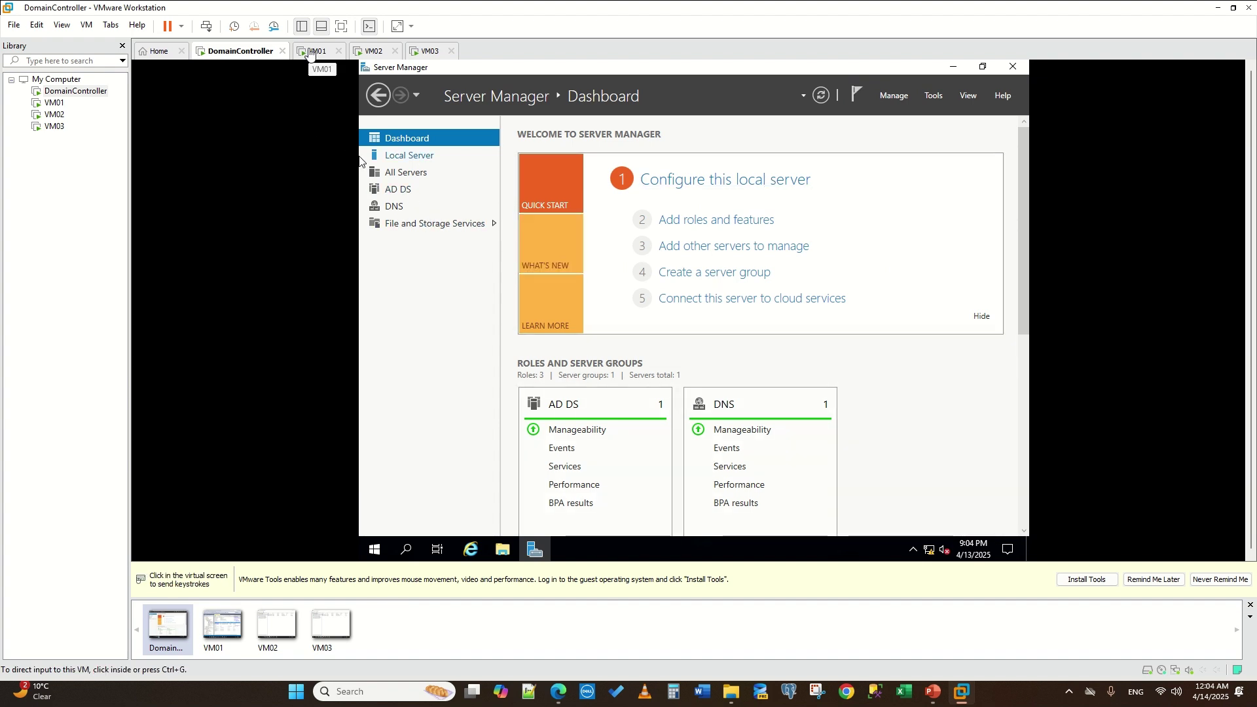
- On VM01, refresh the mylabAG cluster in Failover Cluster Manager and expand it to show its IP
{"action": "left_click", "coordinate": [310, 52]}
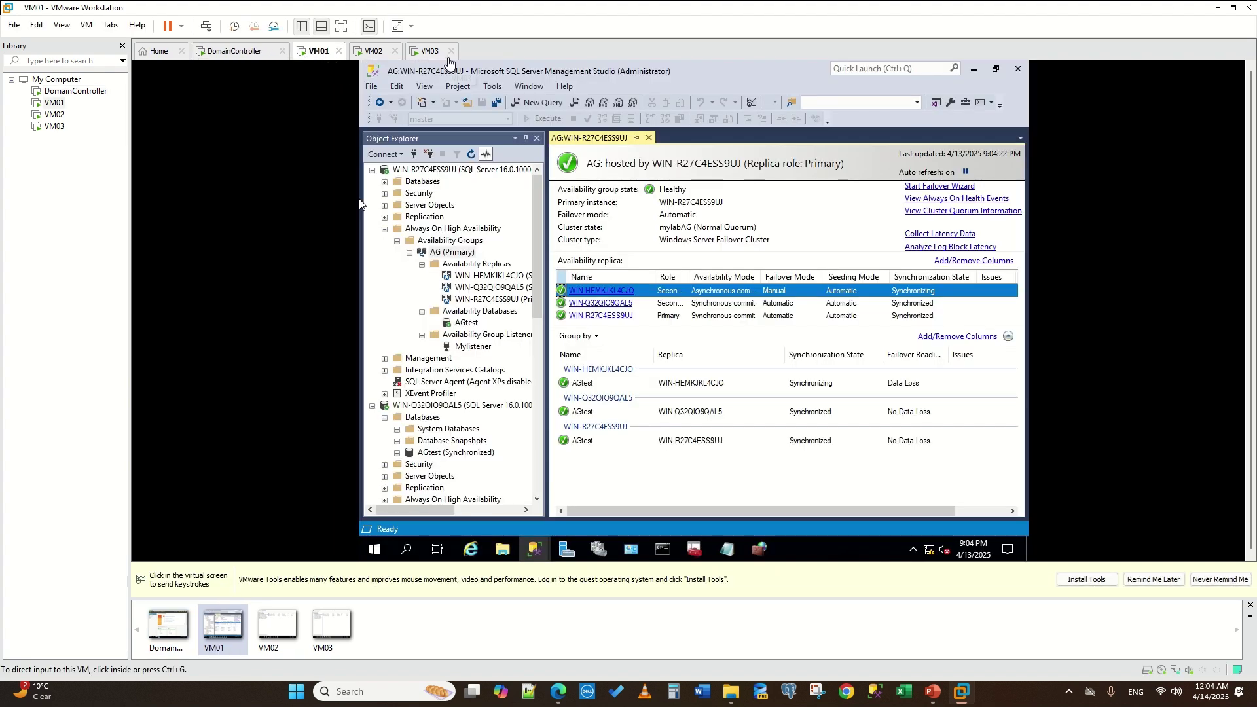
{"action": "left_click", "coordinate": [604, 547]}
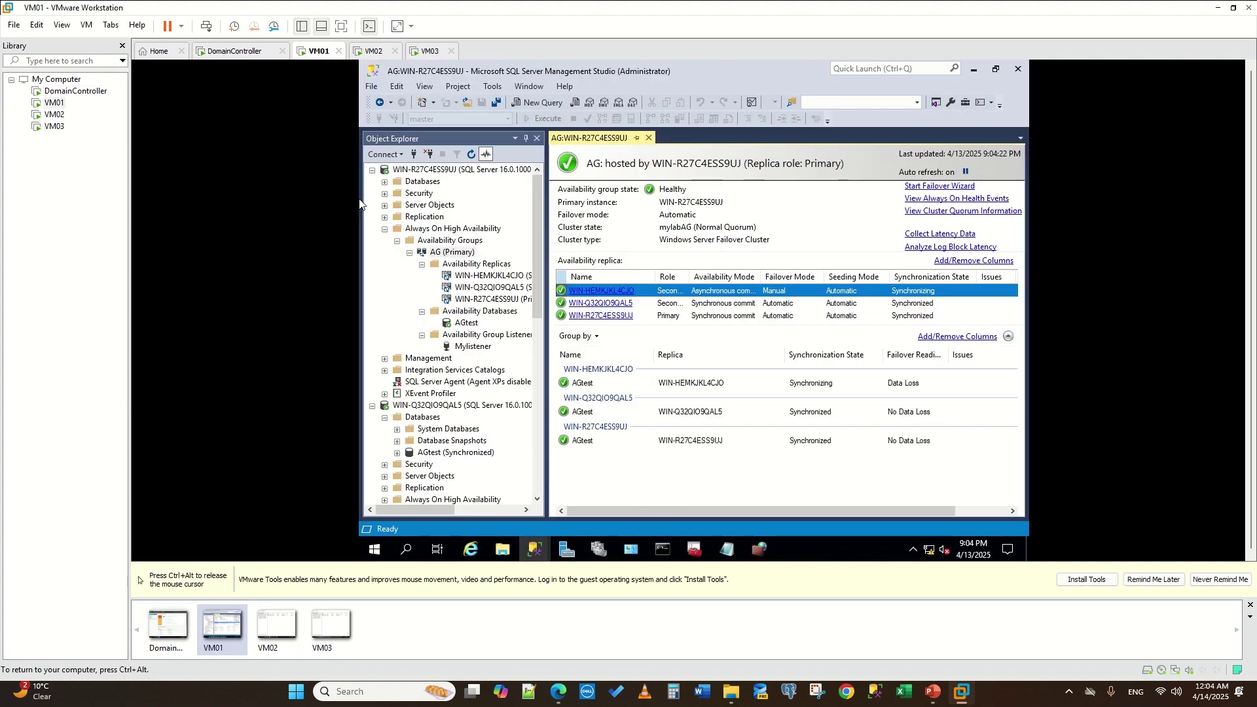
{"action": "left_click", "coordinate": [604, 552]}
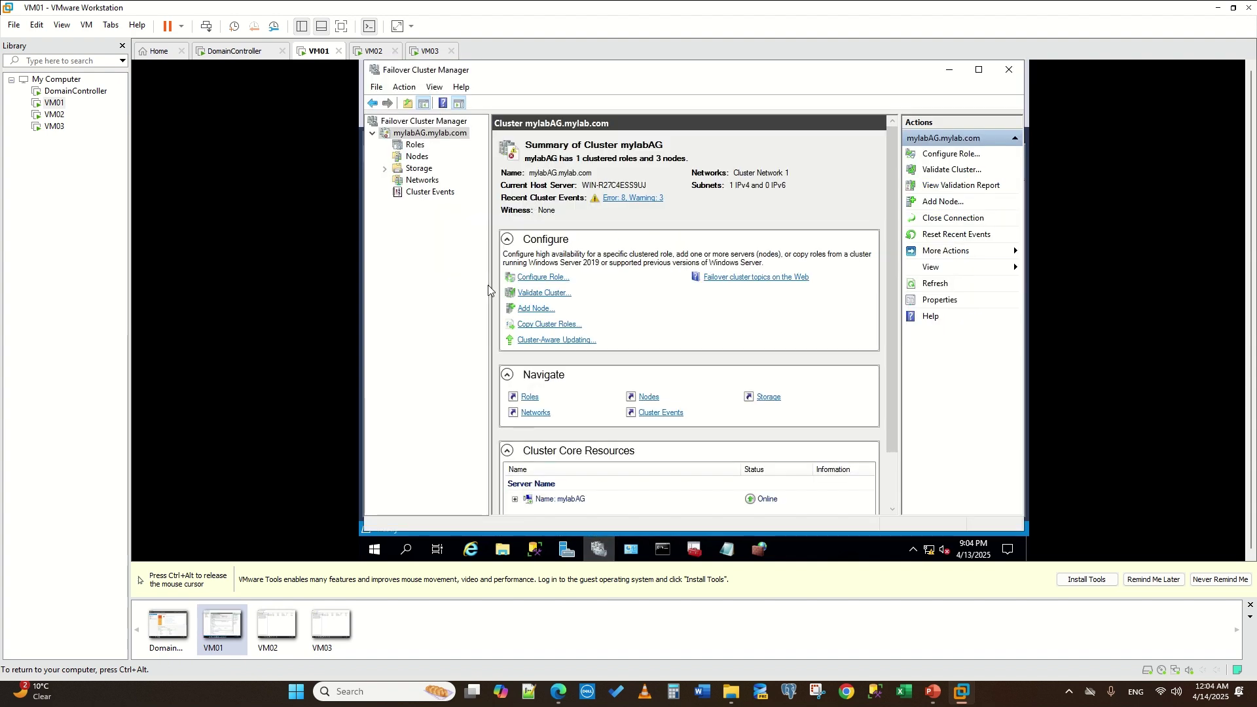
{"action": "right_click", "coordinate": [412, 136]}
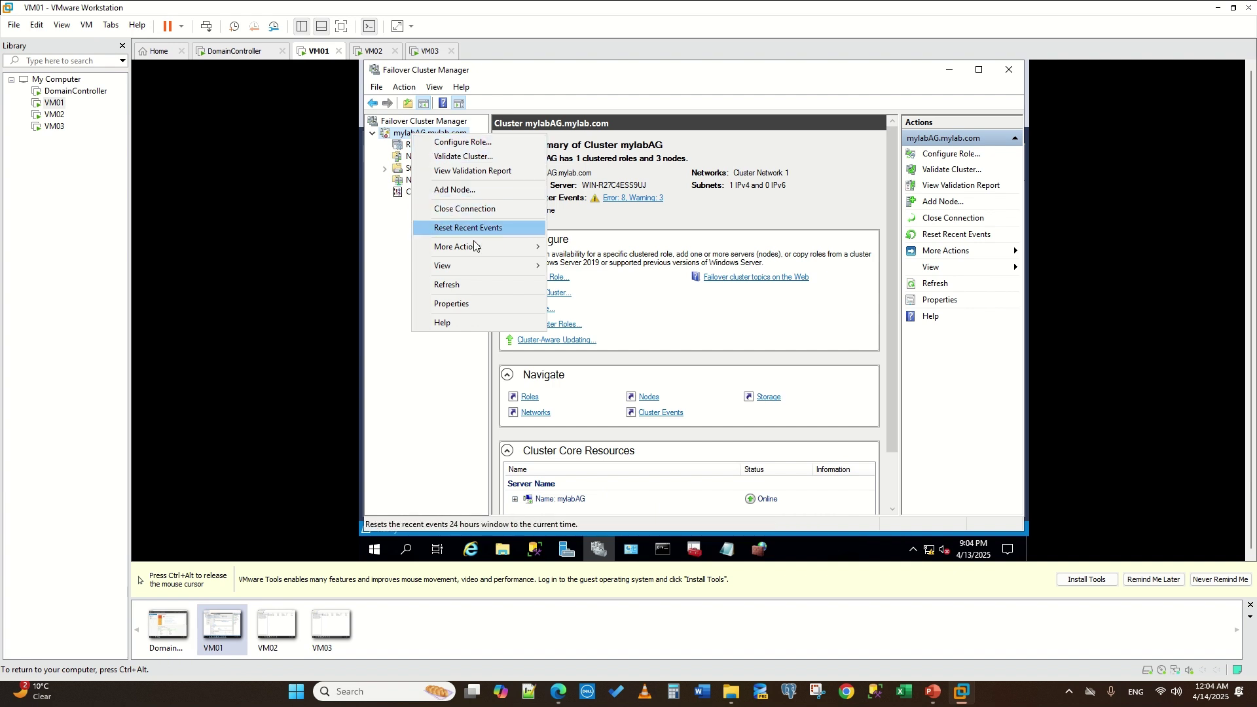
{"action": "left_click", "coordinate": [468, 285]}
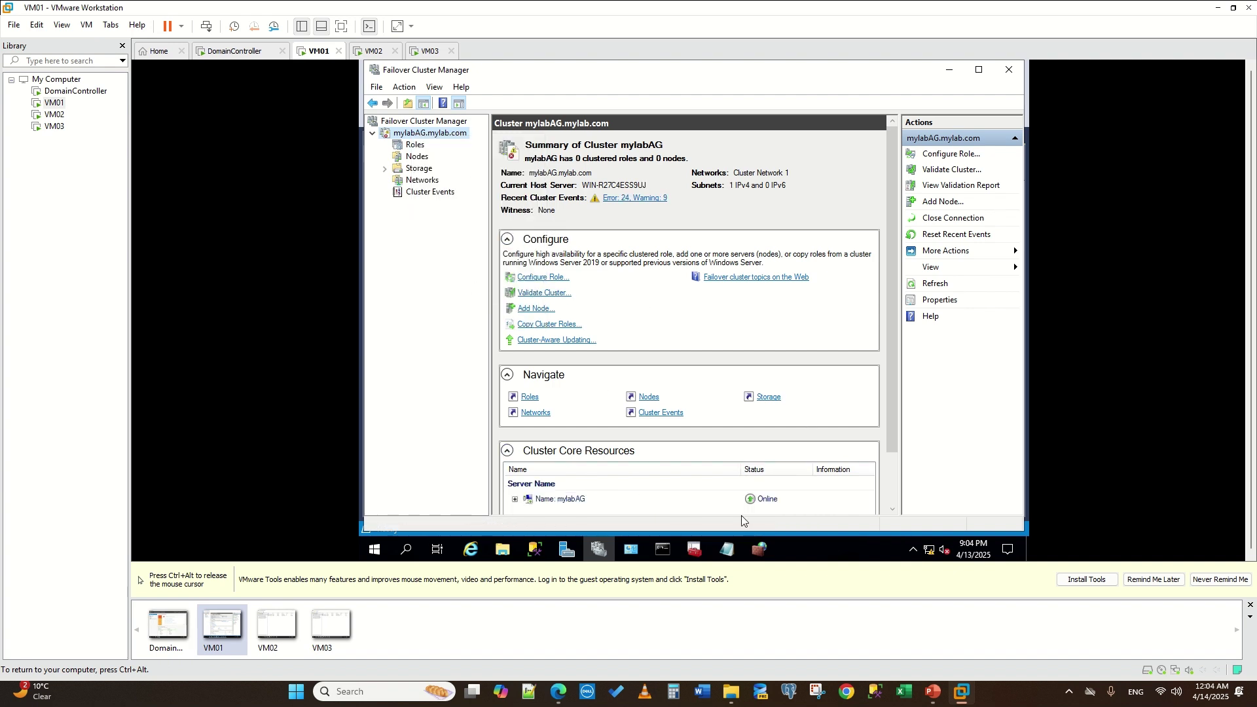
{"action": "left_click", "coordinate": [514, 502]}
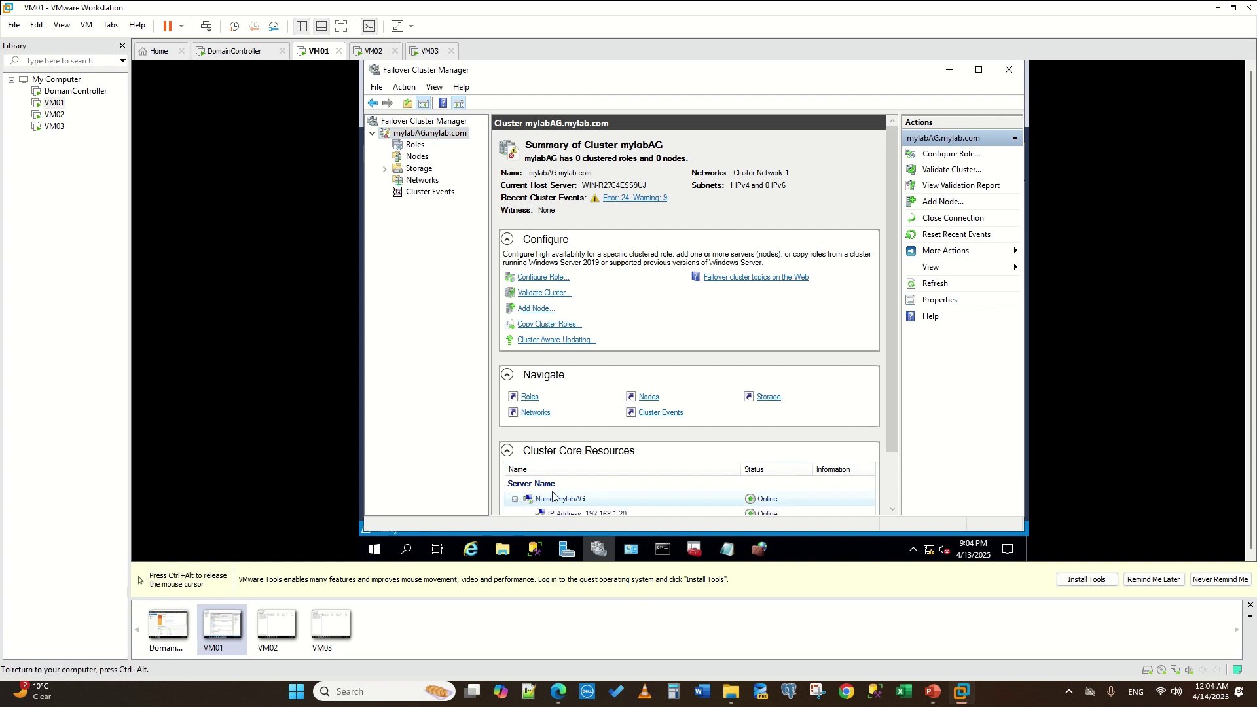
{"action": "scroll", "coordinate": [517, 498], "scroll_direction": "down", "scroll_amount": 1}
{"action": "key", "text": "ctrl+alt"}
{"action": "left_click", "coordinate": [649, 393]}
{"action": "scroll", "coordinate": [649, 392], "scroll_direction": "down", "scroll_amount": 1}
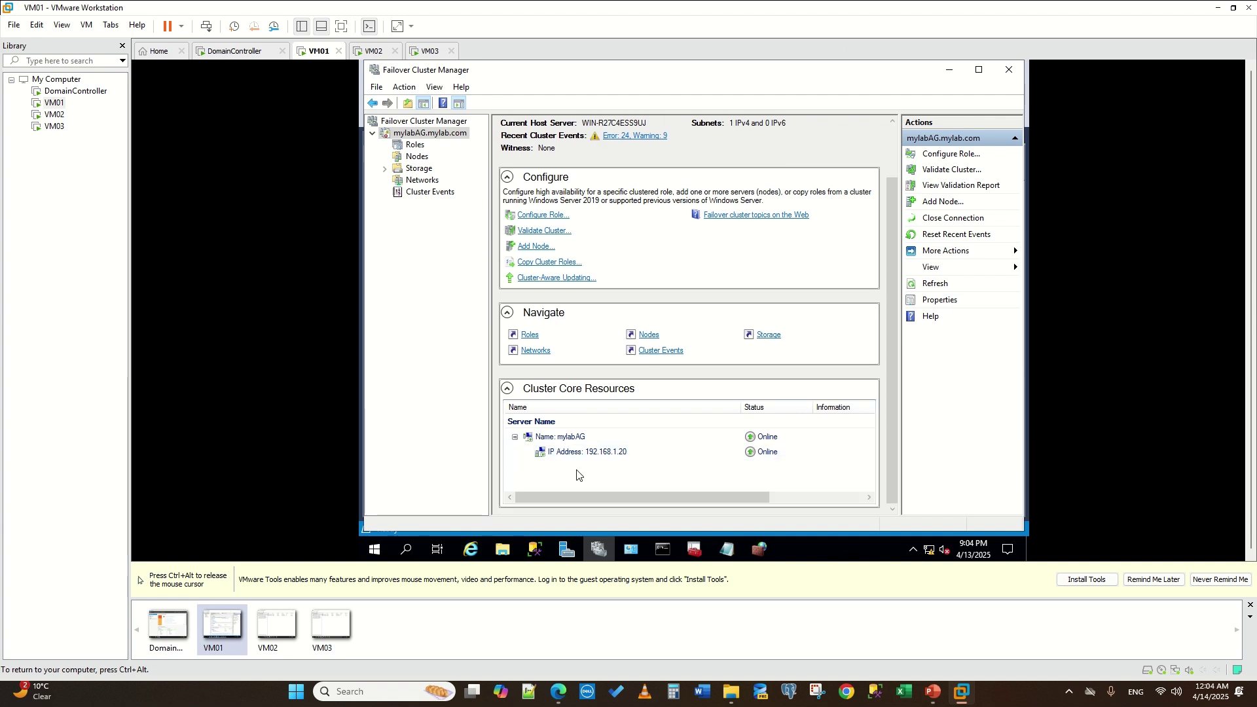
- Open the AG role's resources and expand Mylistener to confirm its 192.168.1.25 address
{"action": "left_click", "coordinate": [413, 145]}
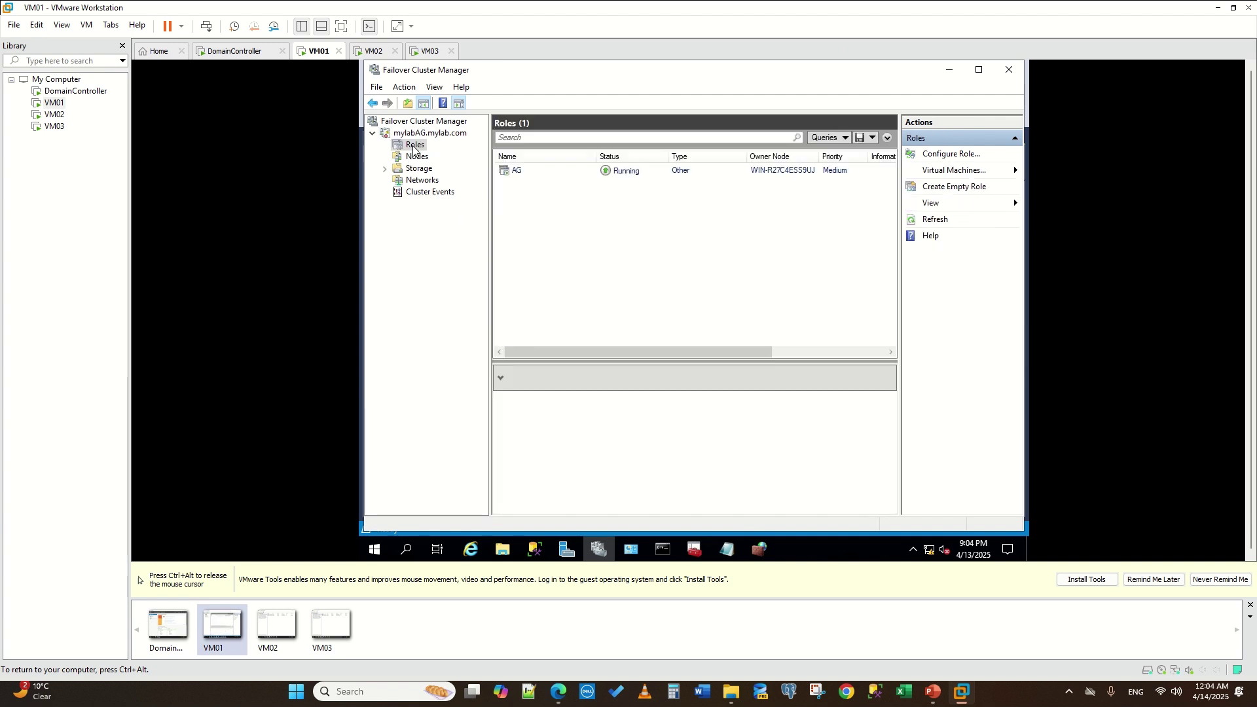
{"action": "left_click", "coordinate": [516, 172]}
{"action": "left_click", "coordinate": [562, 509]}
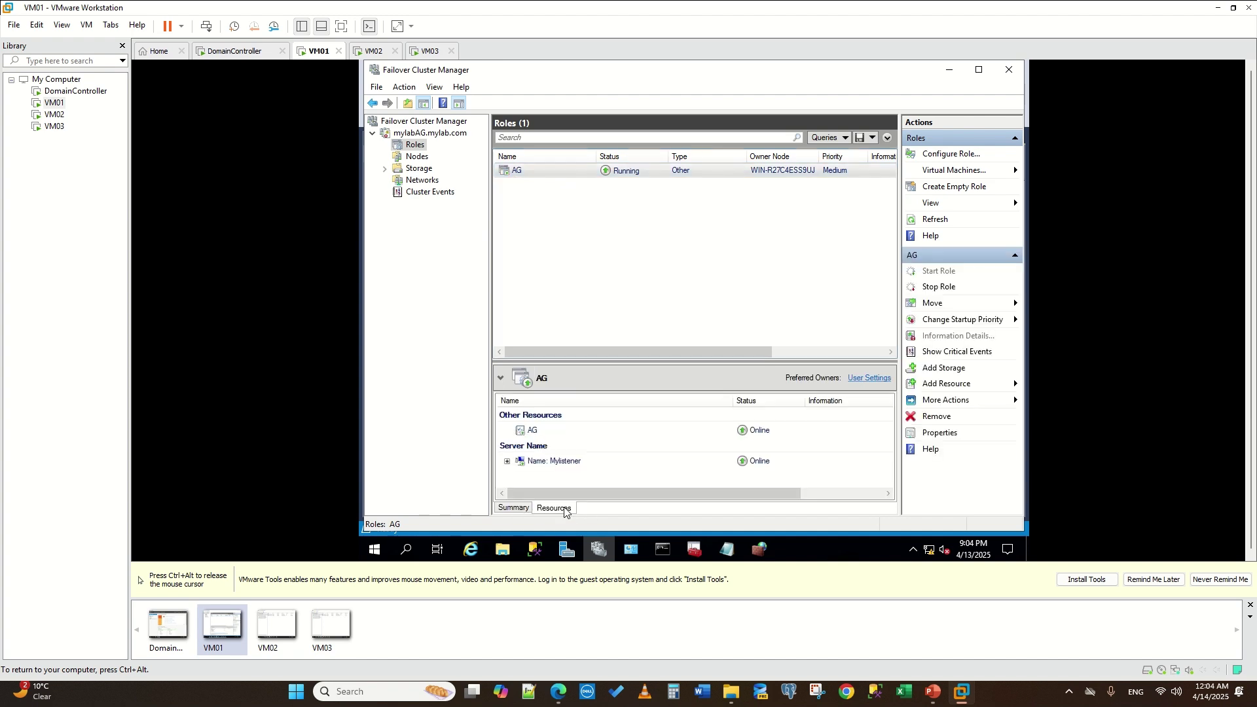
{"action": "left_click", "coordinate": [527, 432]}
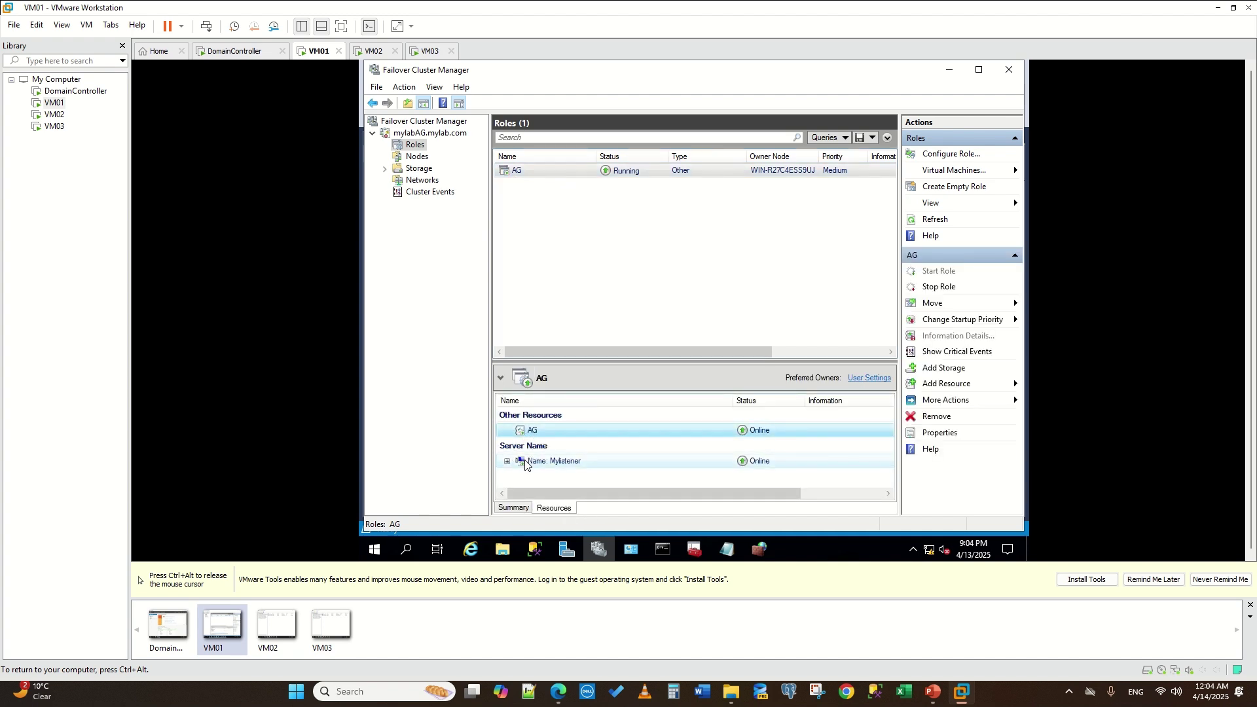
{"action": "left_click", "coordinate": [507, 461]}
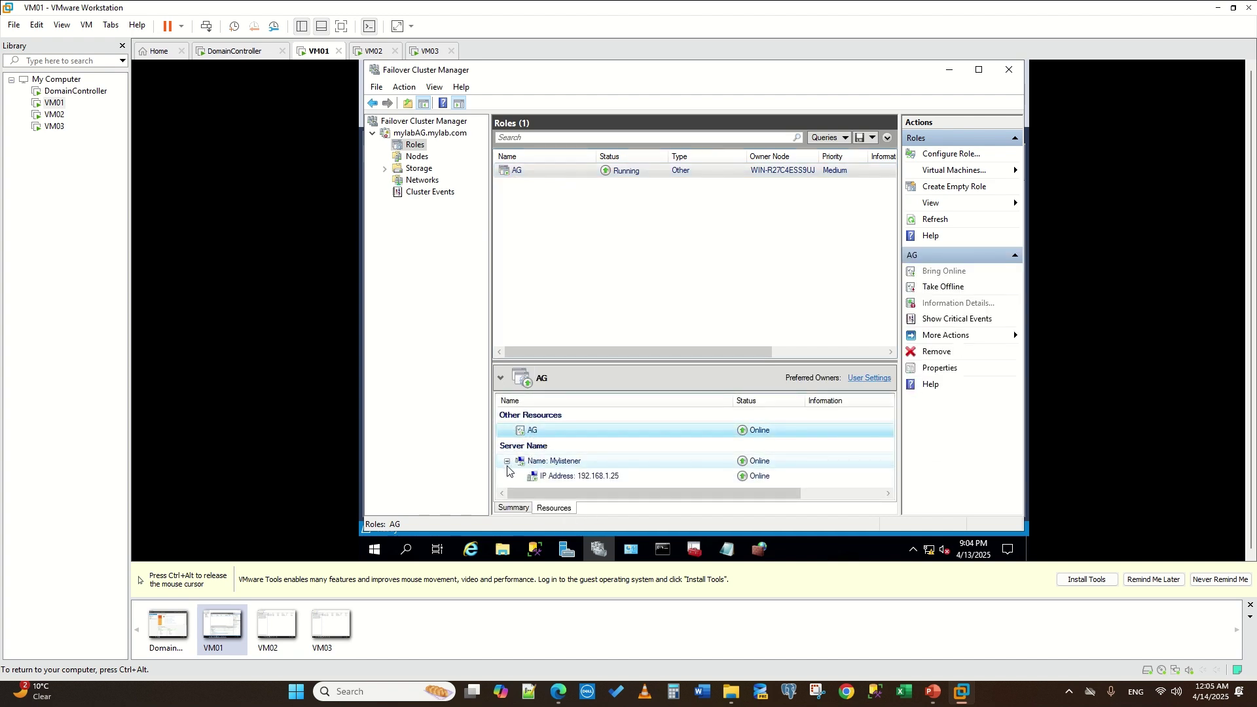
{"action": "left_click", "coordinate": [595, 481]}
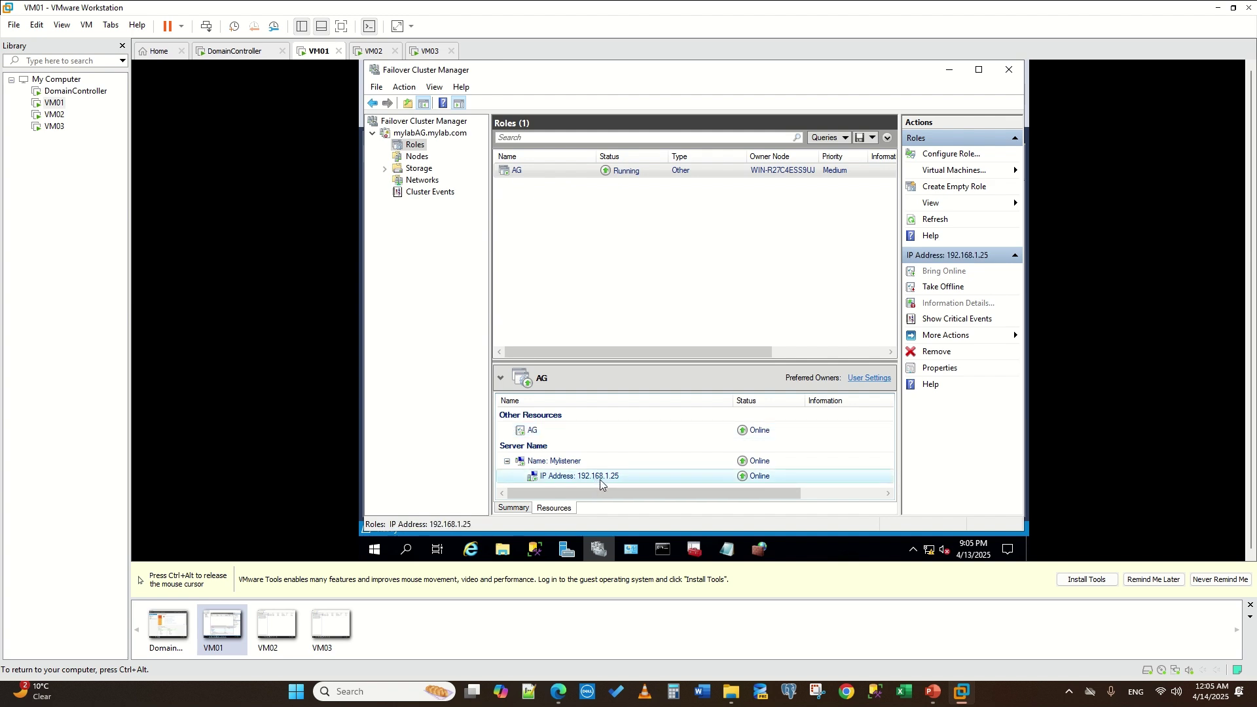
{"action": "left_click", "coordinate": [572, 463]}
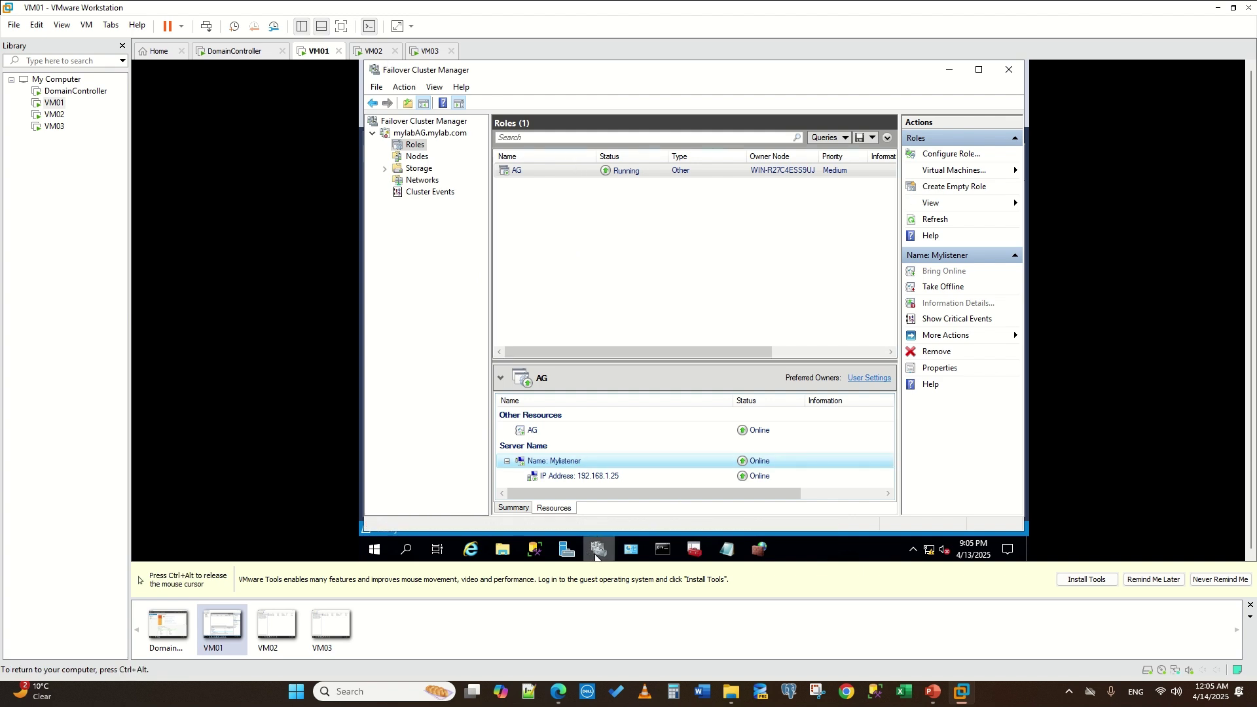
- Return to the mylabAG cluster summary in Failover Cluster Manager
{"action": "mouse_move", "coordinate": [592, 552]}
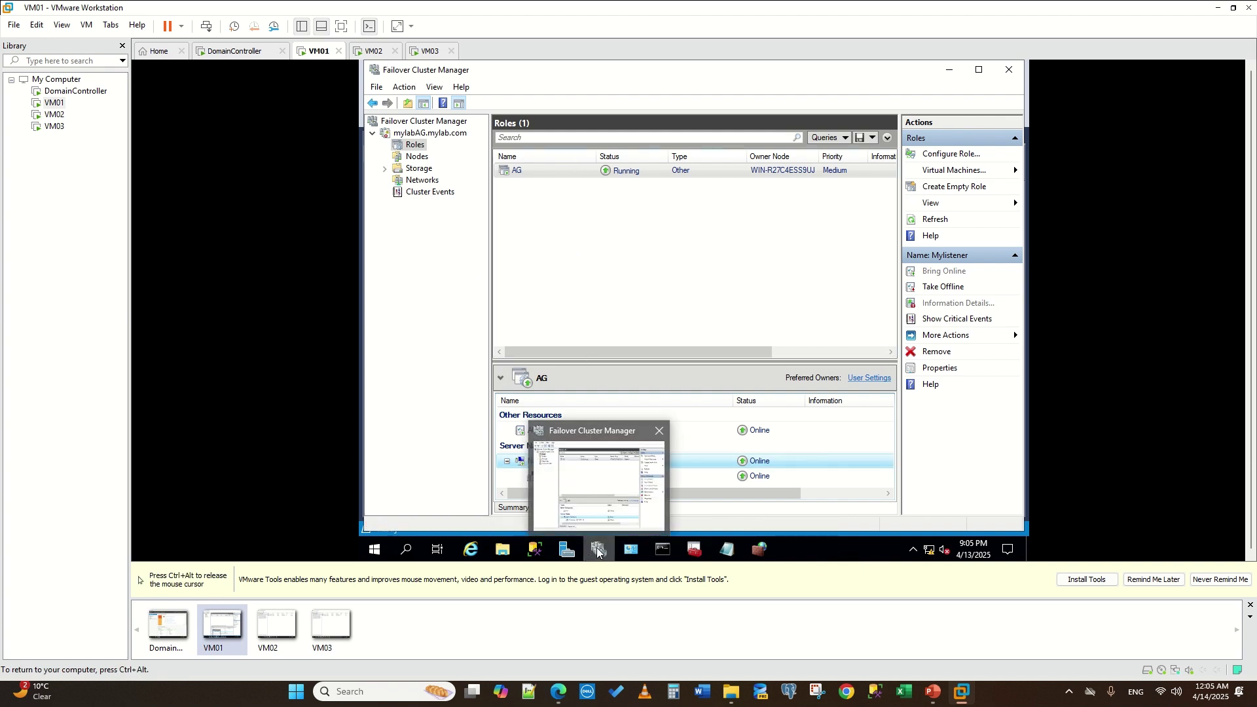
{"action": "left_click", "coordinate": [534, 549]}
{"action": "left_click", "coordinate": [599, 543]}
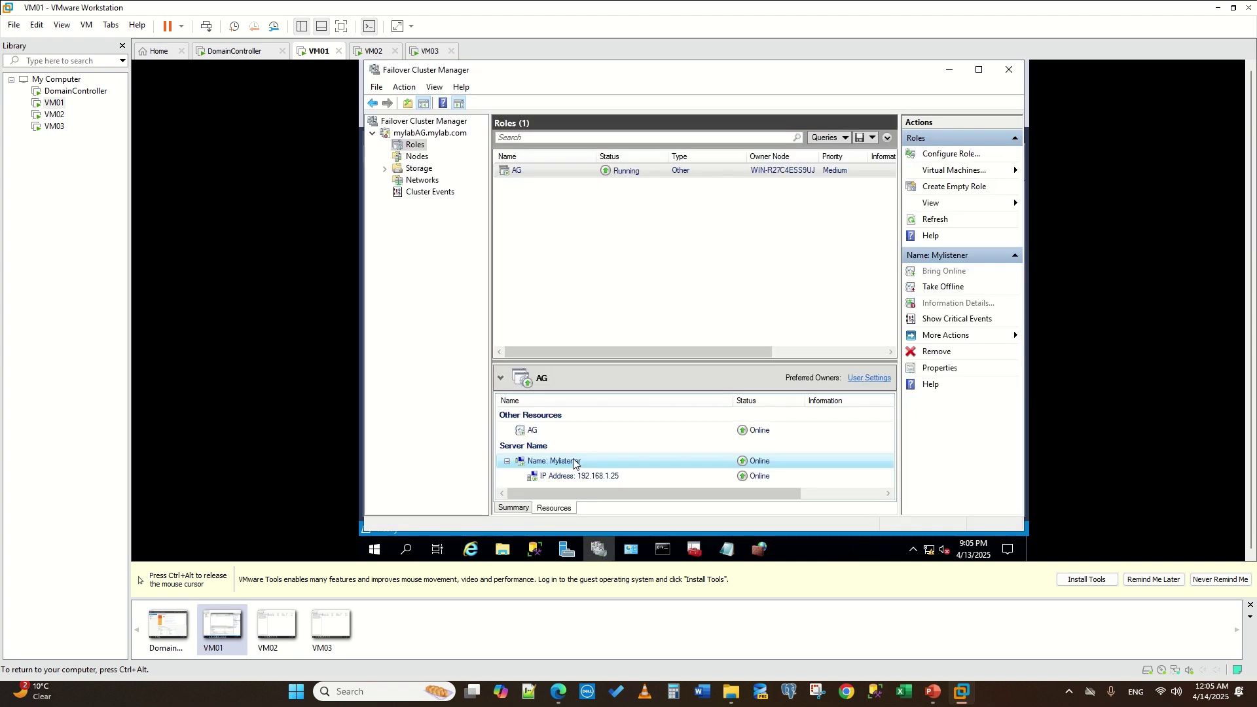
{"action": "left_click", "coordinate": [414, 136]}
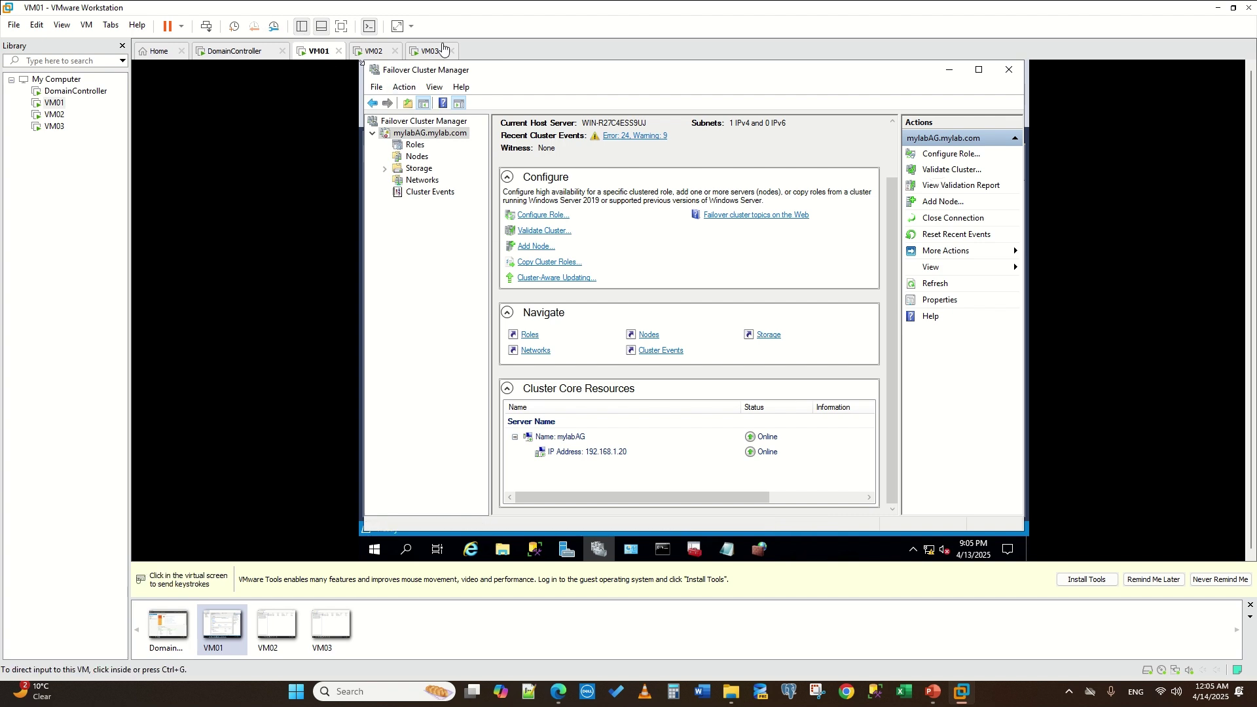
- In SQL Server Configuration Manager, confirm Always On availability groups is enabled for MSSQLSERVER
{"action": "left_click", "coordinate": [695, 551]}
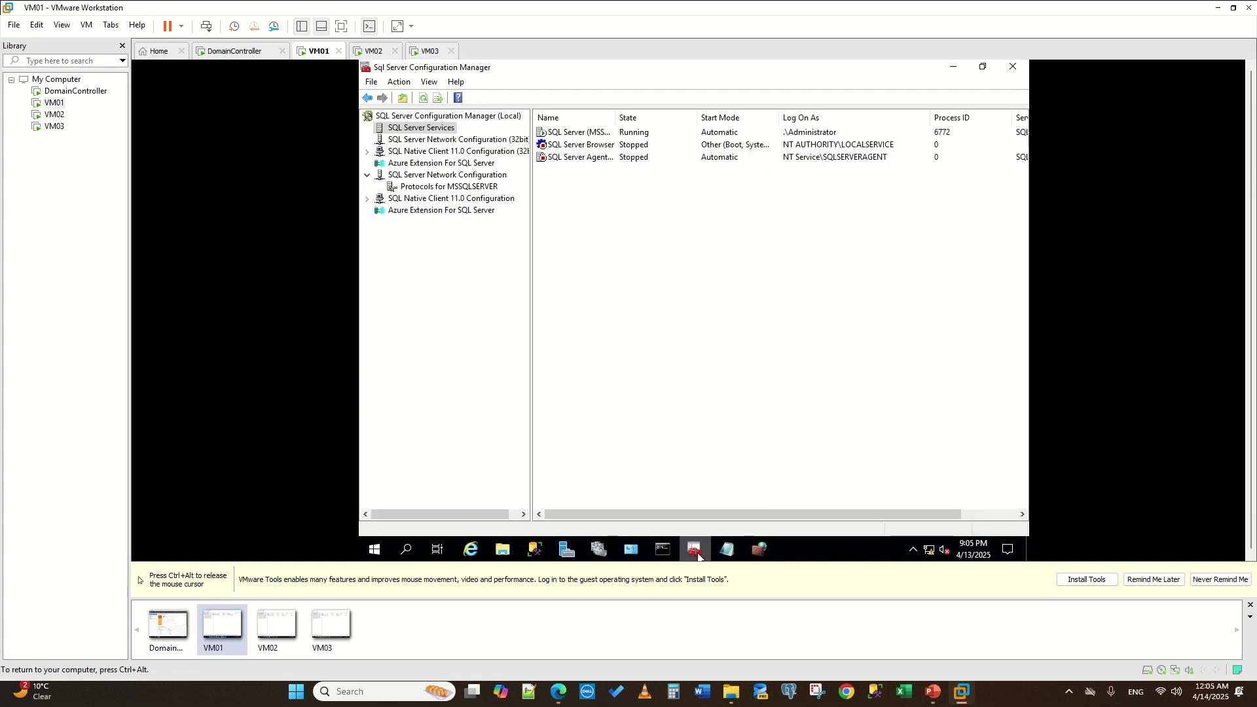
{"action": "right_click", "coordinate": [567, 130]}
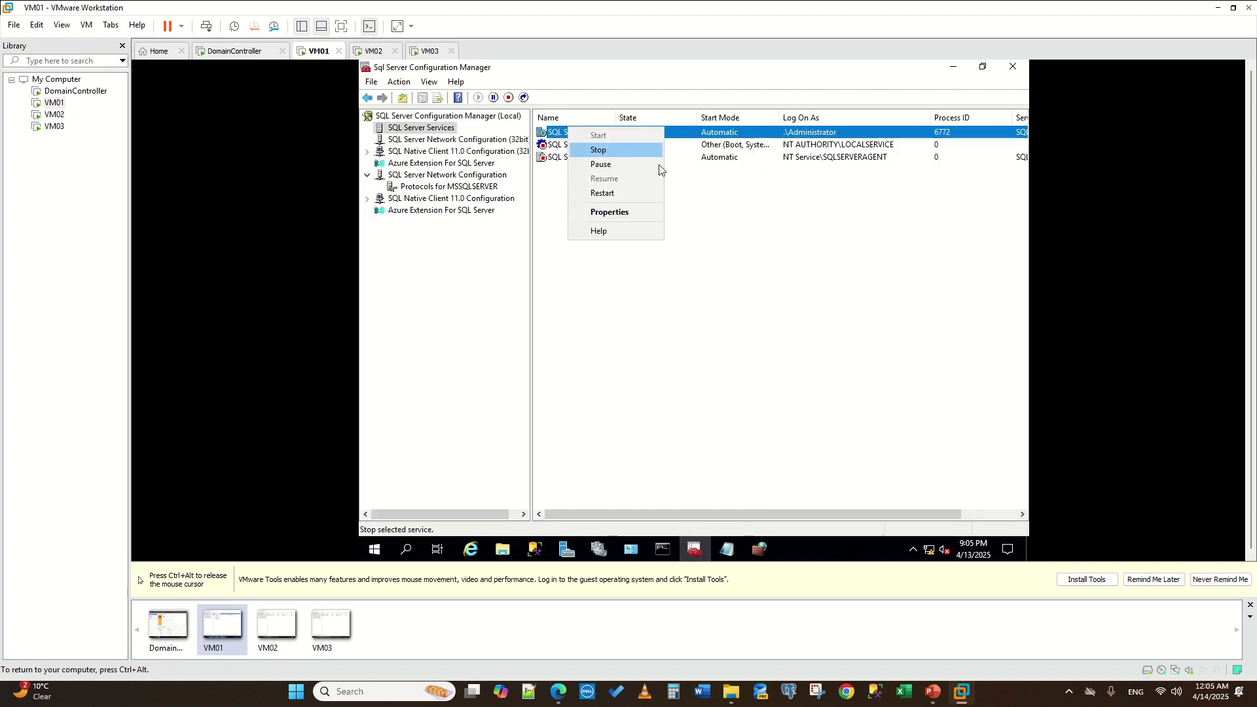
{"action": "left_click", "coordinate": [616, 211]}
{"action": "left_click", "coordinate": [622, 167]}
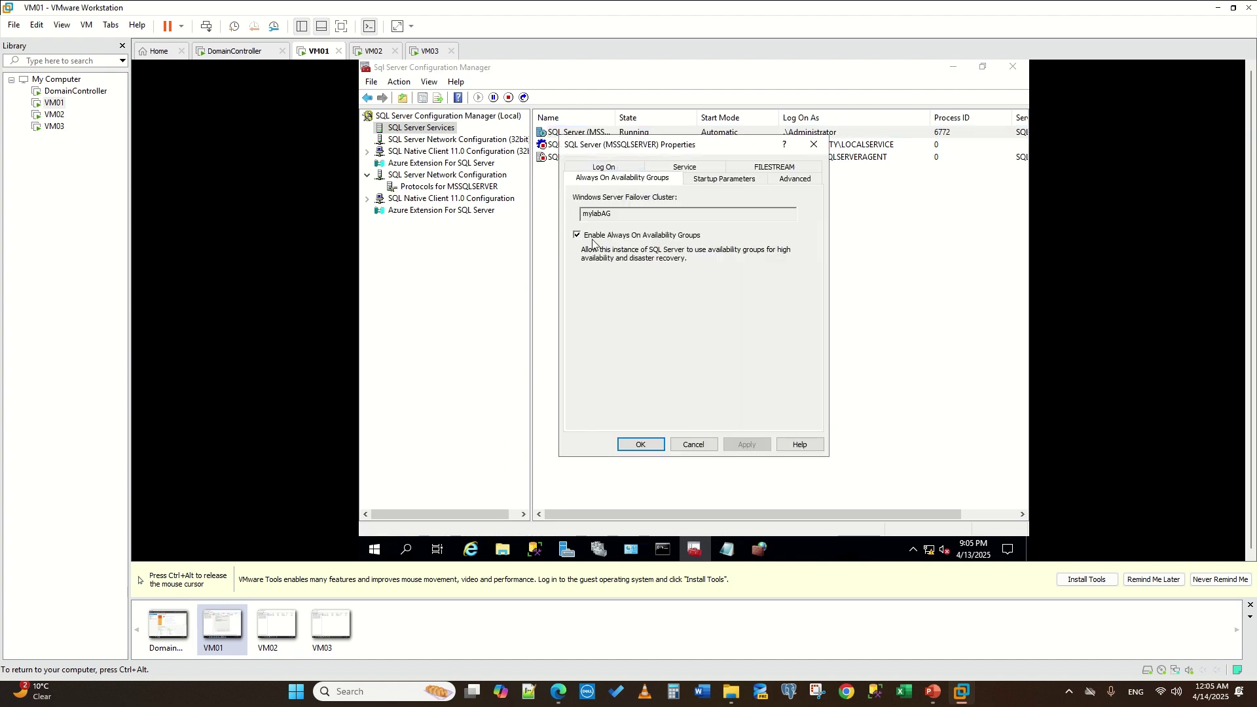
{"action": "left_click", "coordinate": [692, 445]}
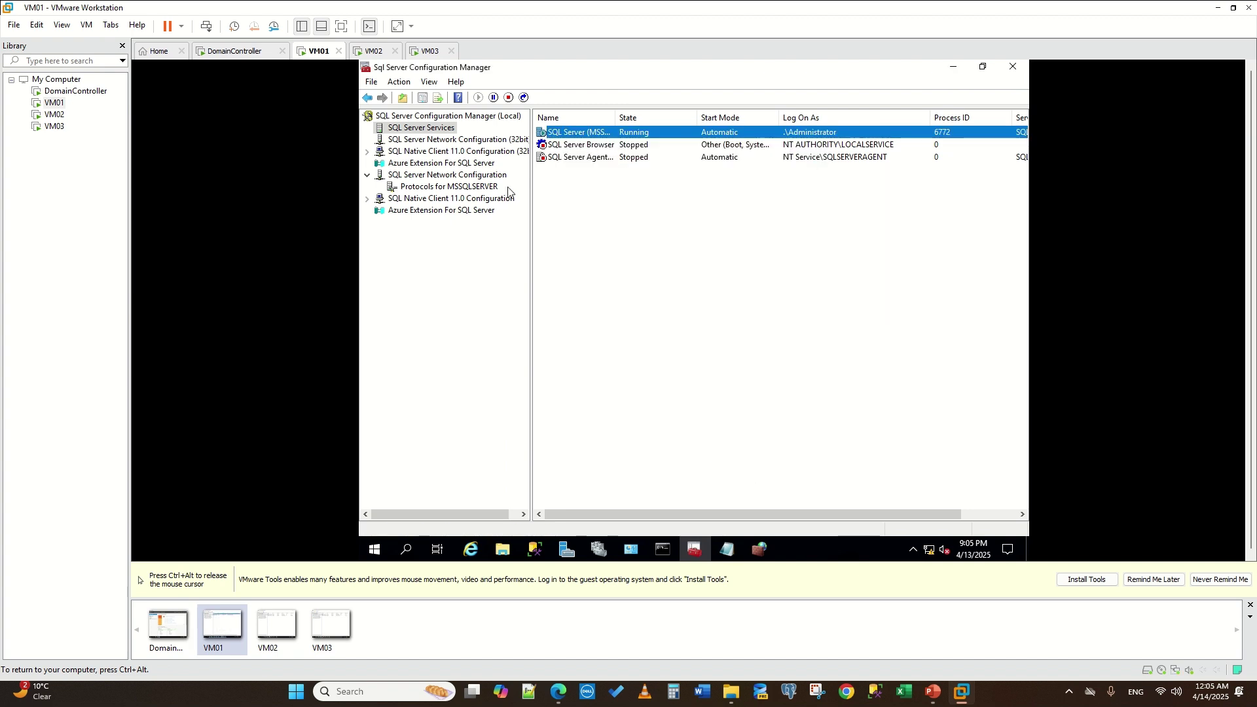
- View MSSQLSERVER's network protocols, then cycle through VM02 and VM03 to the DomainController VM
{"action": "left_click", "coordinate": [415, 188]}
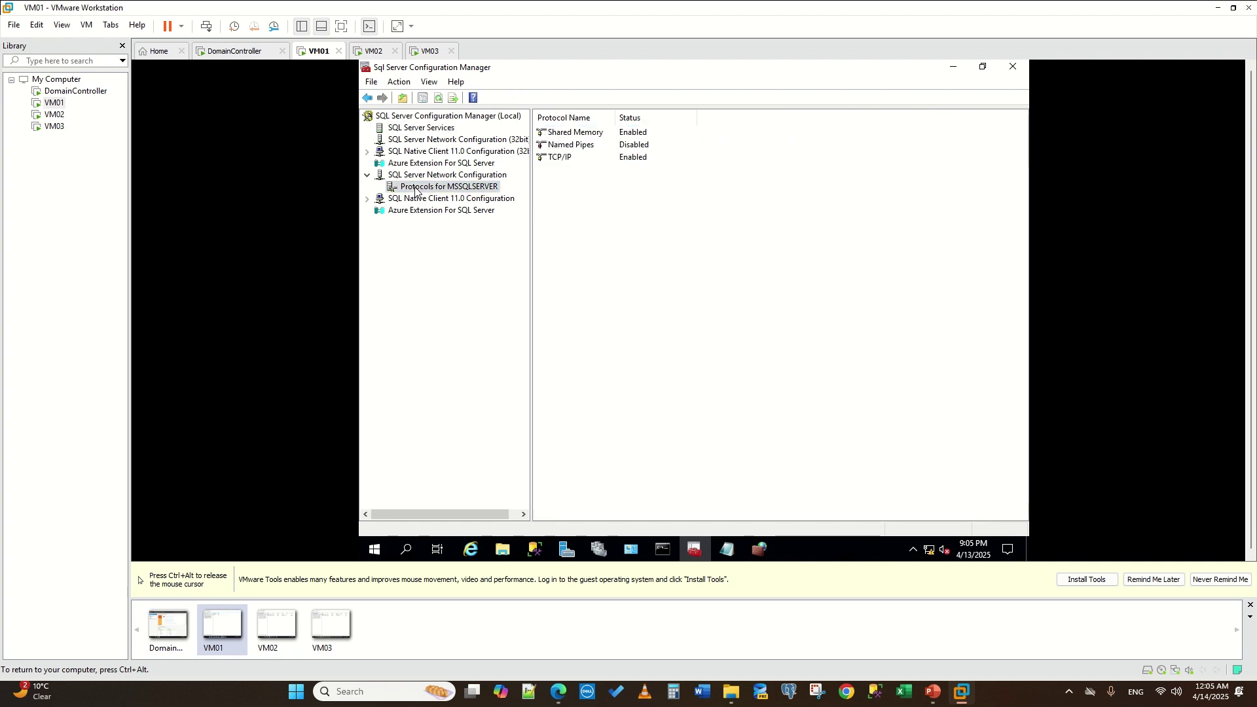
{"action": "left_click", "coordinate": [580, 160]}
{"action": "key", "text": "ctrl+alt"}
{"action": "left_click", "coordinate": [373, 51]}
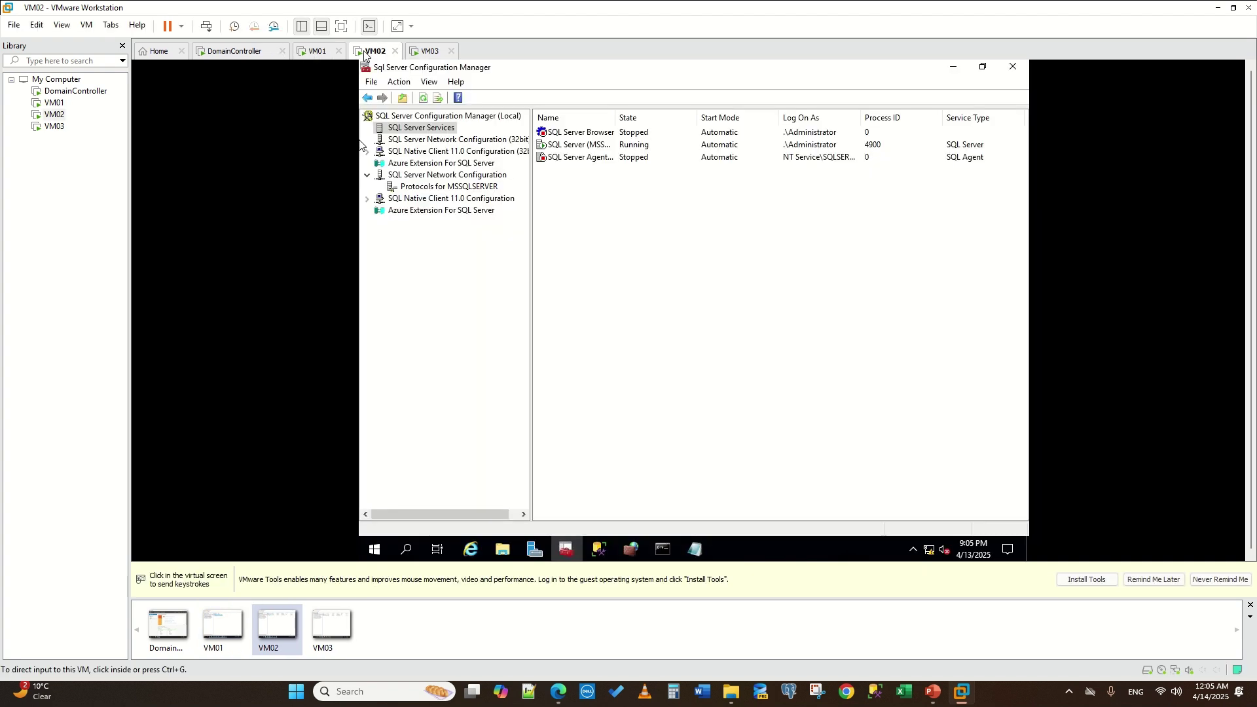
{"action": "left_click", "coordinate": [429, 51]}
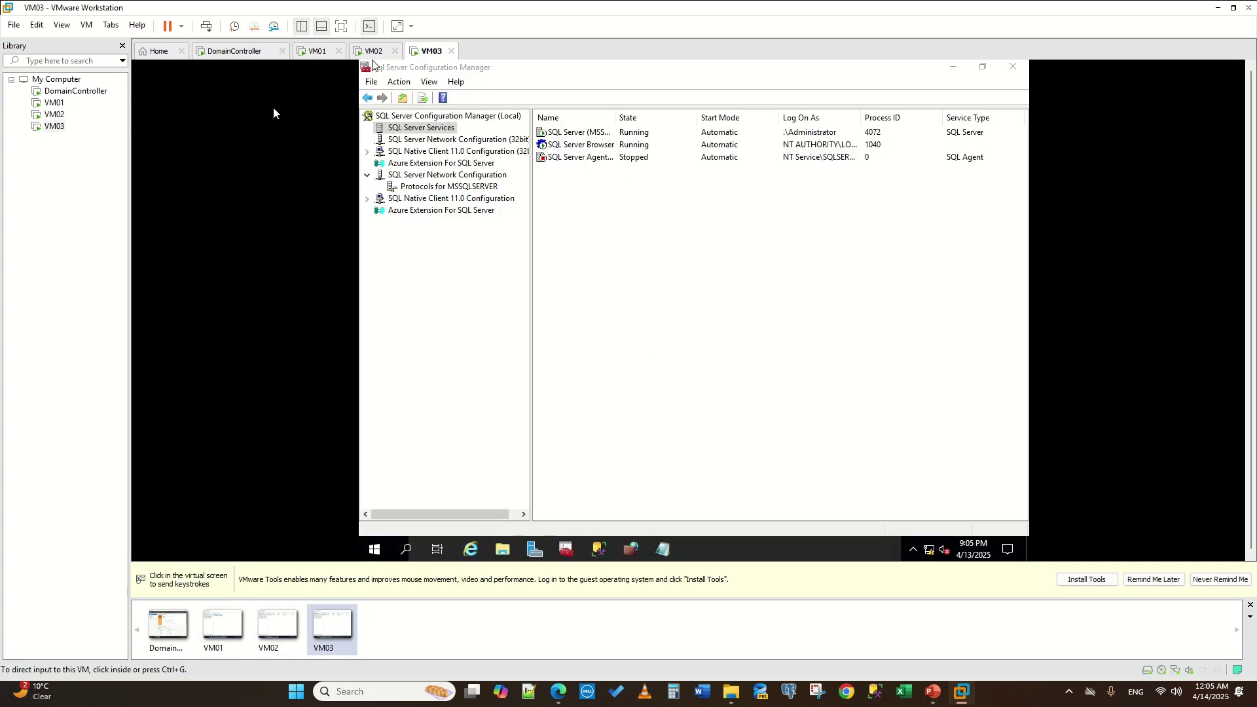
{"action": "left_click", "coordinate": [228, 52]}
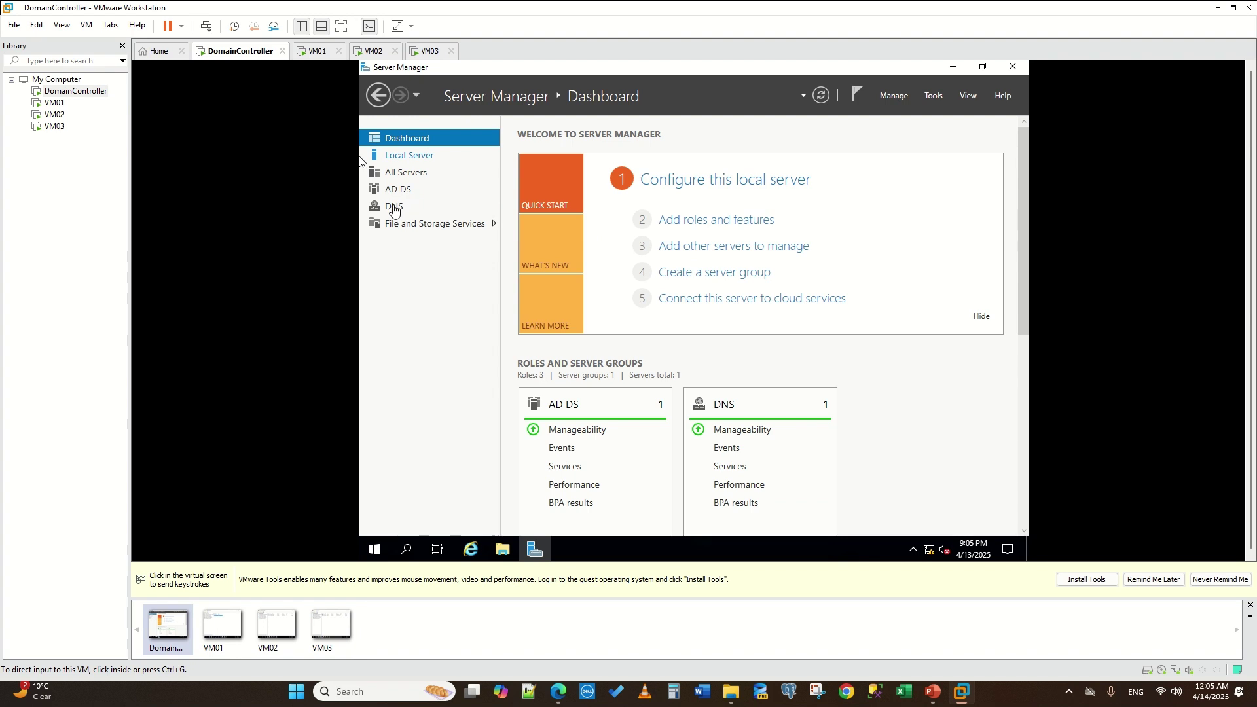
- On the domain controller, launch Active Directory Users and Computers from Server Manager's Tools menu
{"action": "left_click", "coordinate": [359, 161]}
{"action": "left_click", "coordinate": [495, 212]}
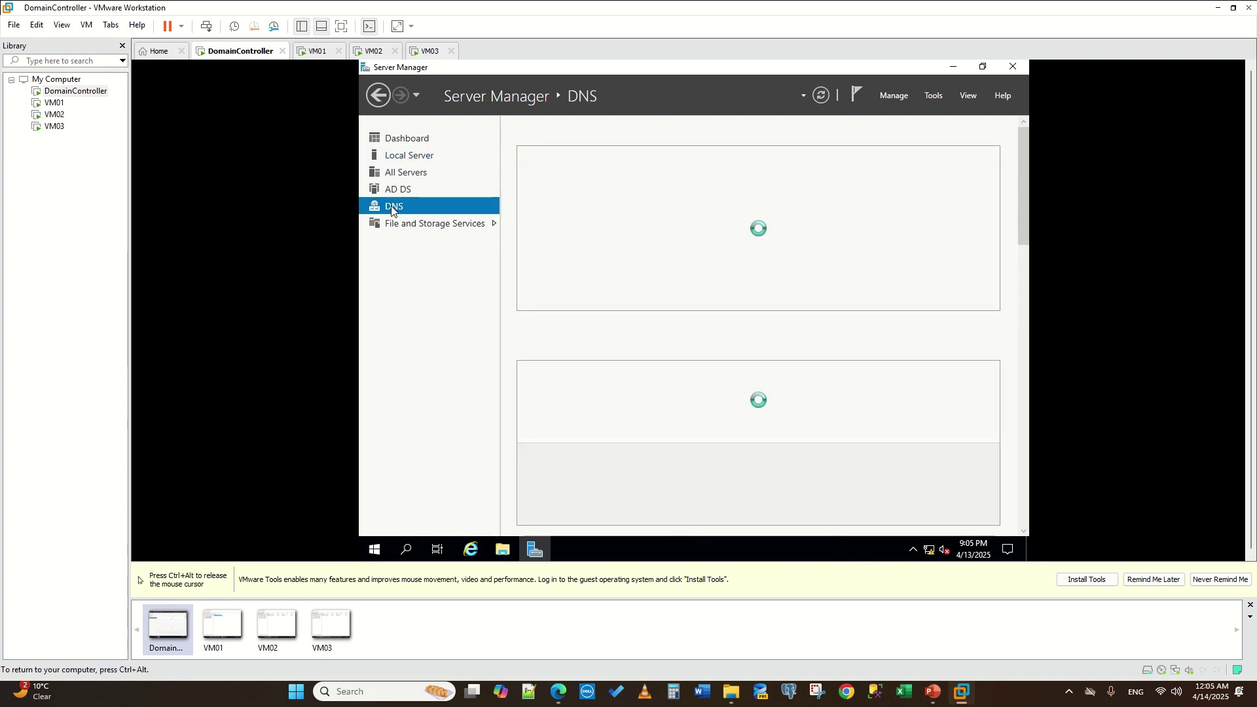
{"action": "left_click", "coordinate": [406, 549]}
{"action": "left_click", "coordinate": [926, 99]}
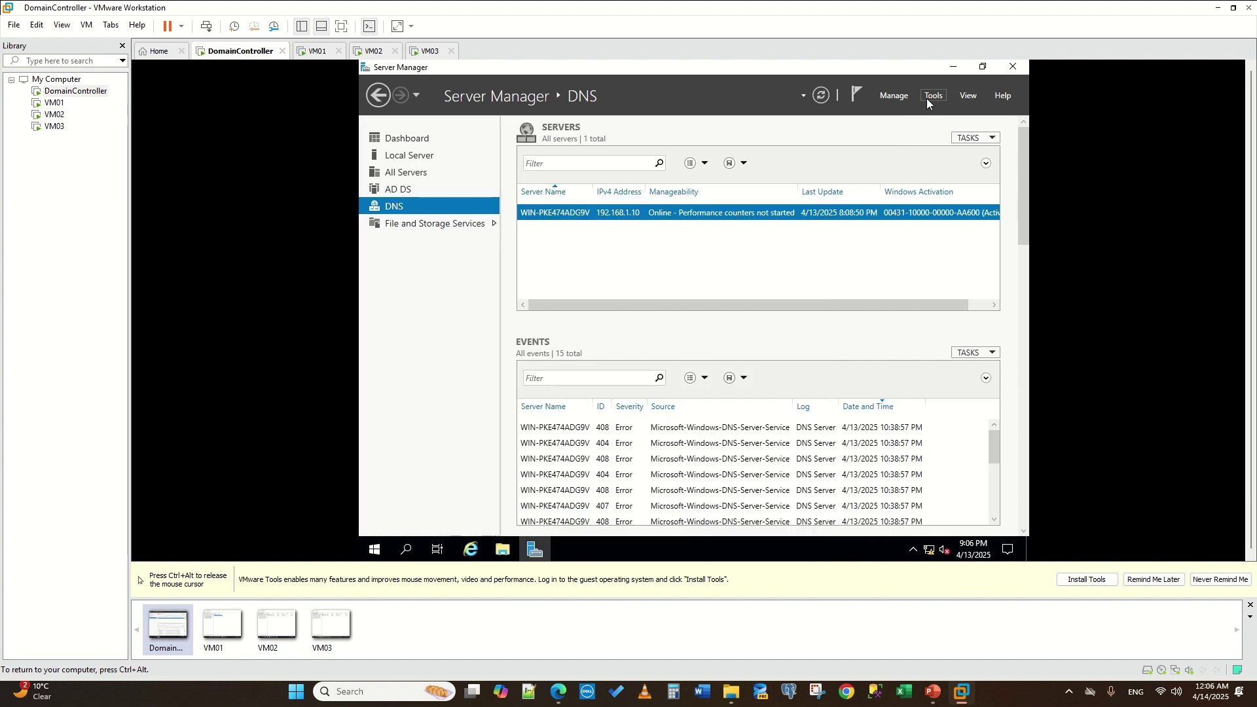
{"action": "left_click", "coordinate": [925, 99]}
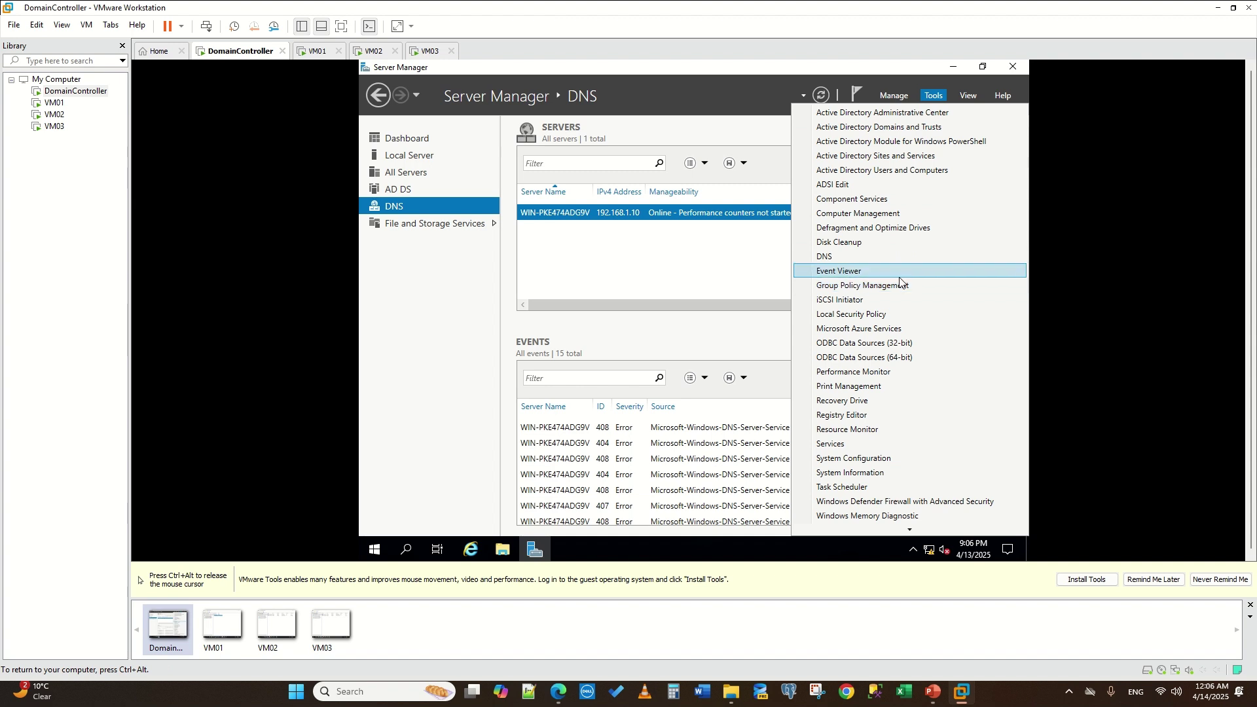
{"action": "left_click", "coordinate": [914, 171]}
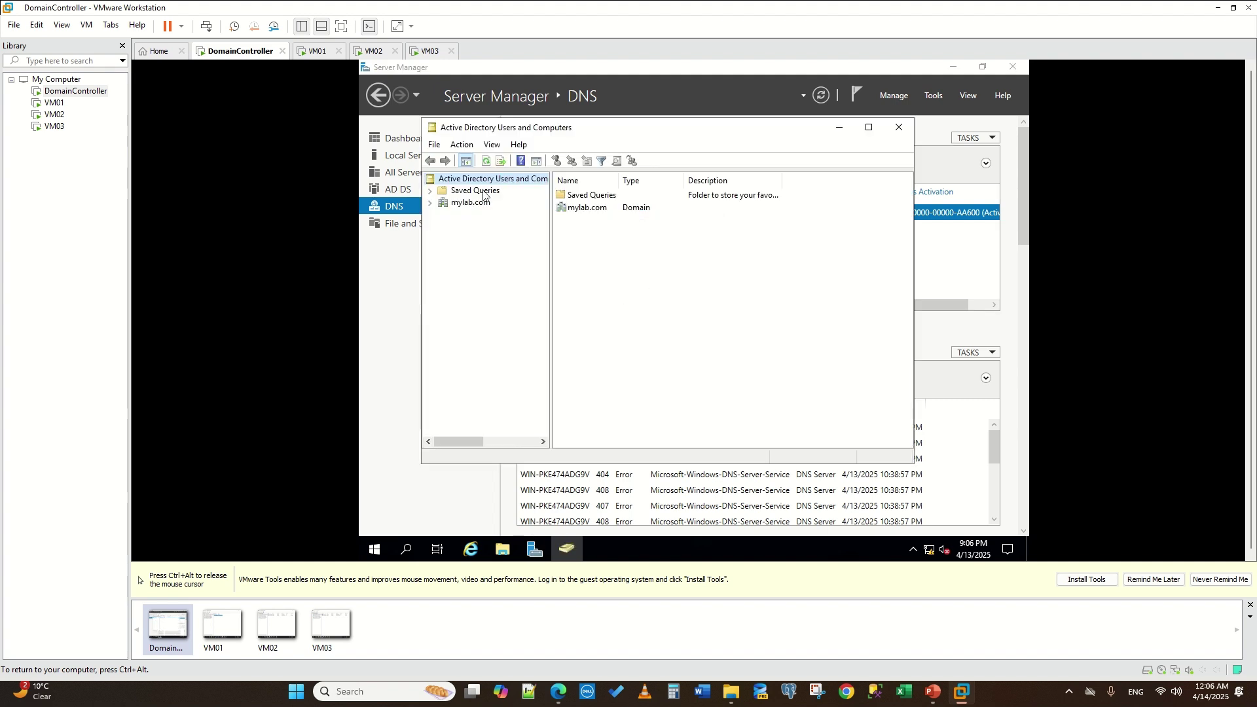
- Show mylab.com's Users container and widen the Name column to read full group names
{"action": "left_click", "coordinate": [430, 203]}
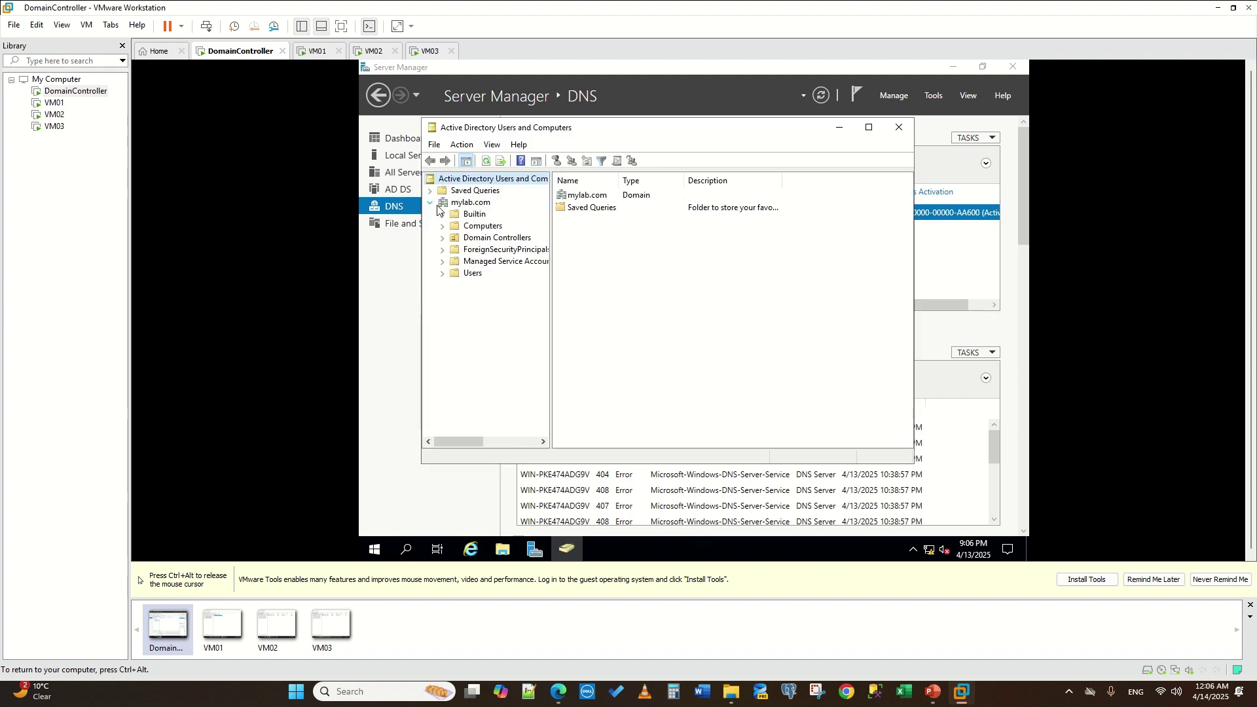
{"action": "left_click", "coordinate": [473, 274]}
{"action": "scroll", "coordinate": [629, 340], "scroll_direction": "down", "scroll_amount": 1}
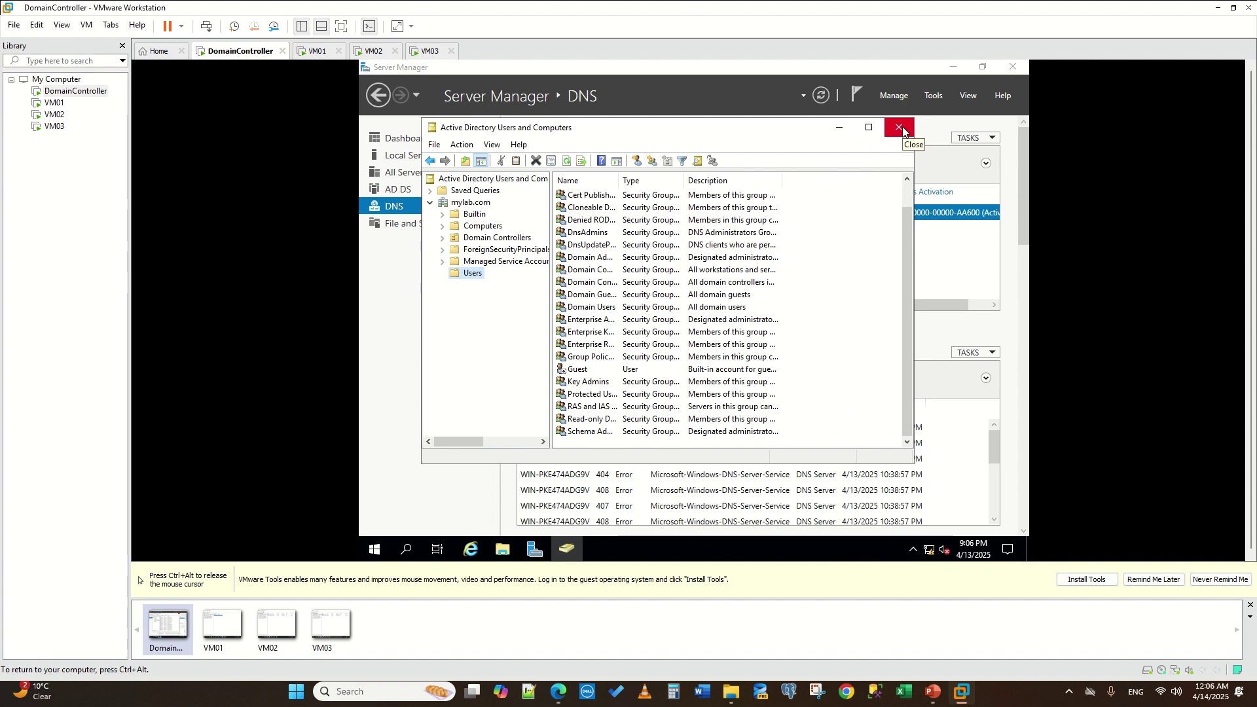
{"action": "key", "text": "ctrl+alt"}
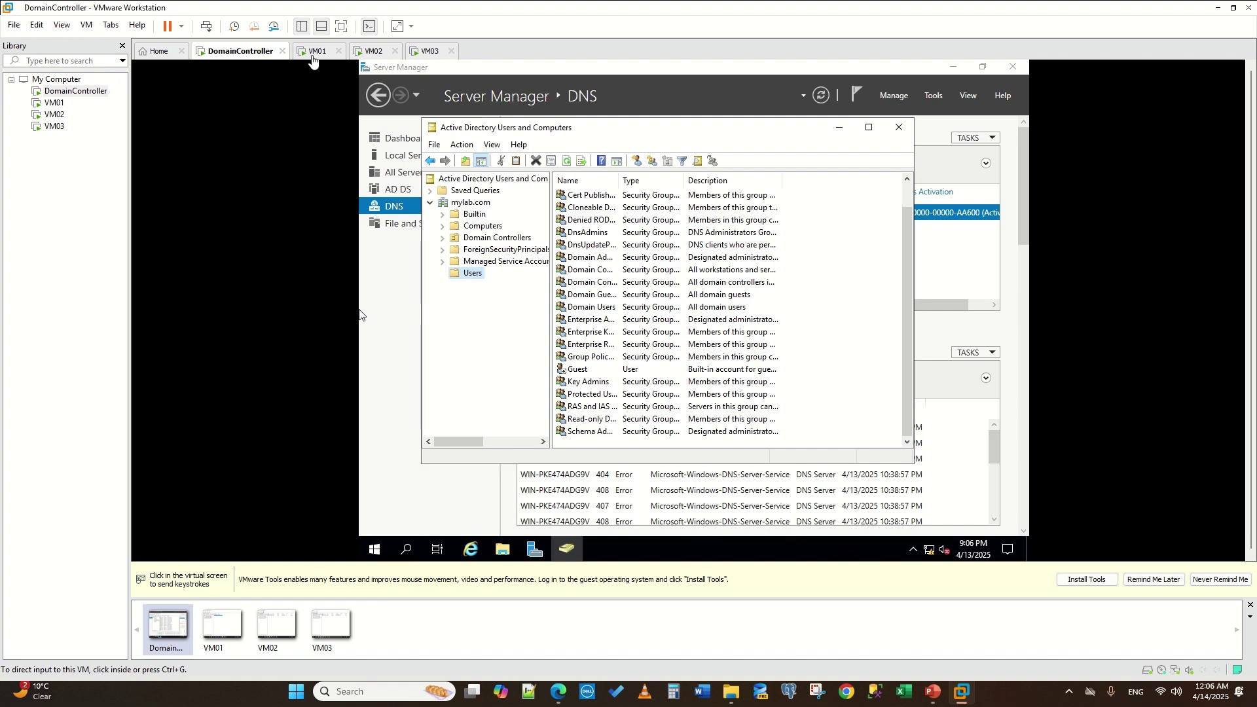
{"action": "left_click", "coordinate": [312, 57]}
{"action": "left_click", "coordinate": [239, 53]}
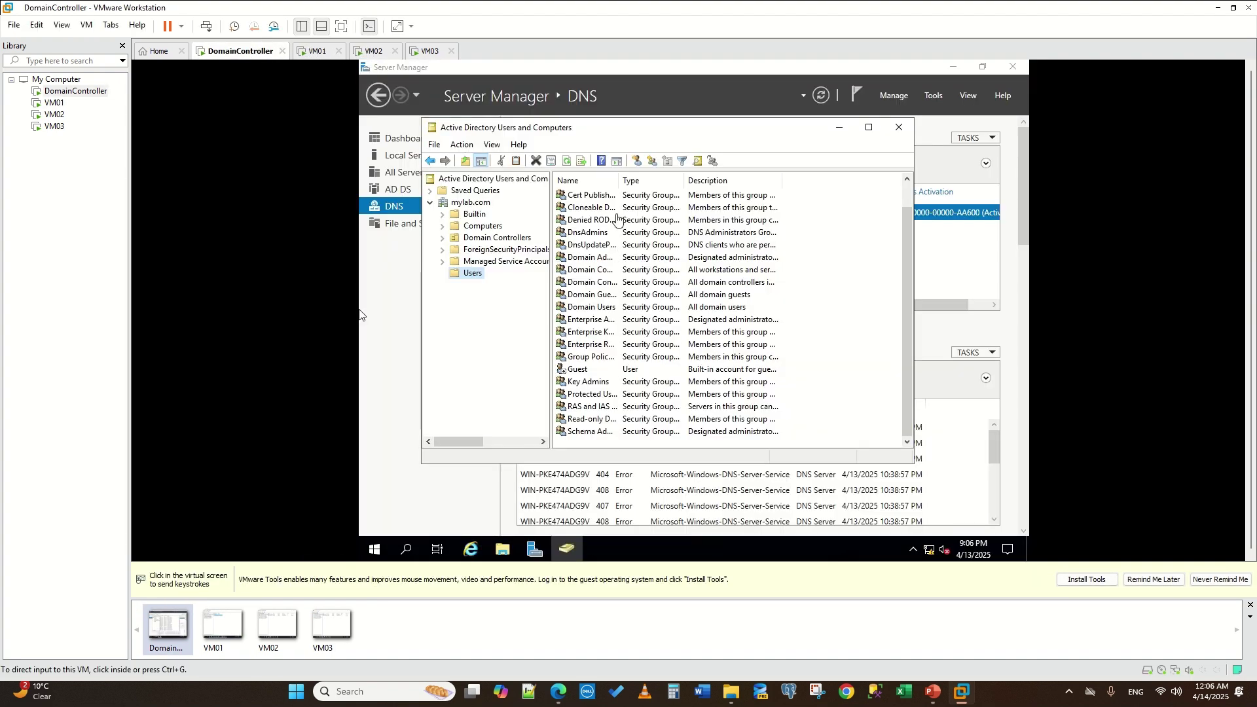
{"action": "left_click", "coordinate": [360, 314]}
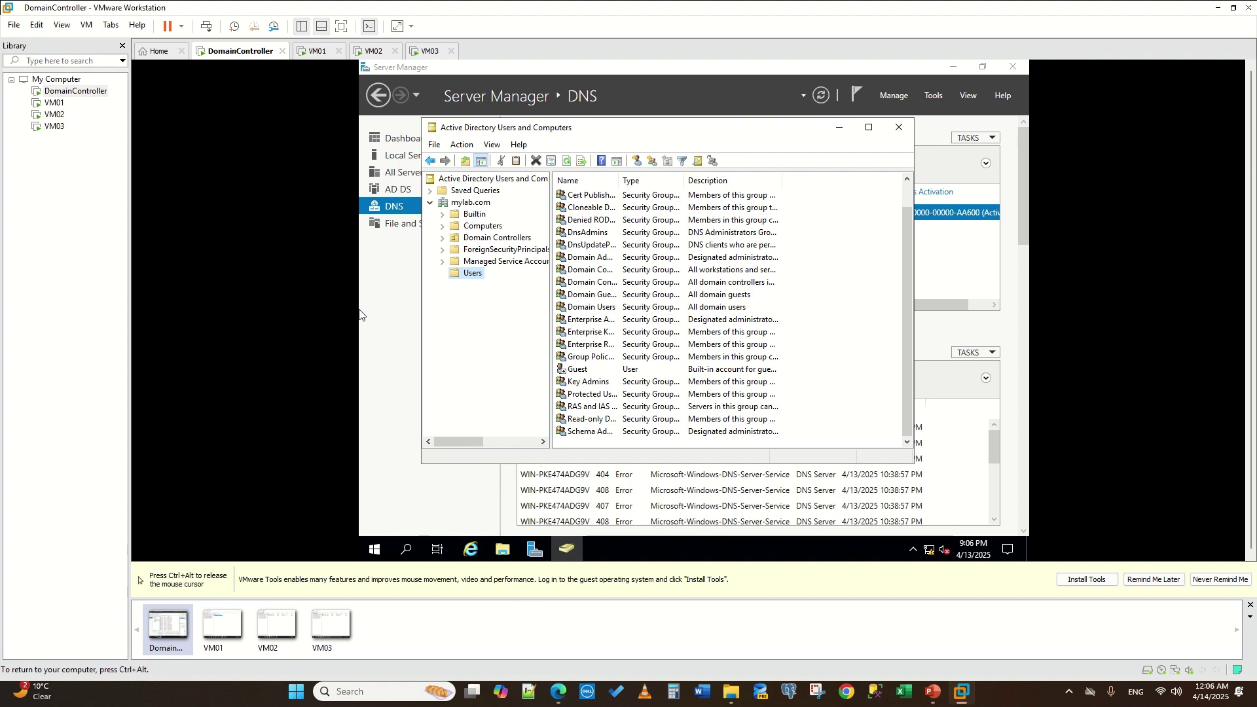
{"action": "left_click_drag", "start_coordinate": [617, 179], "coordinate": [709, 179]}
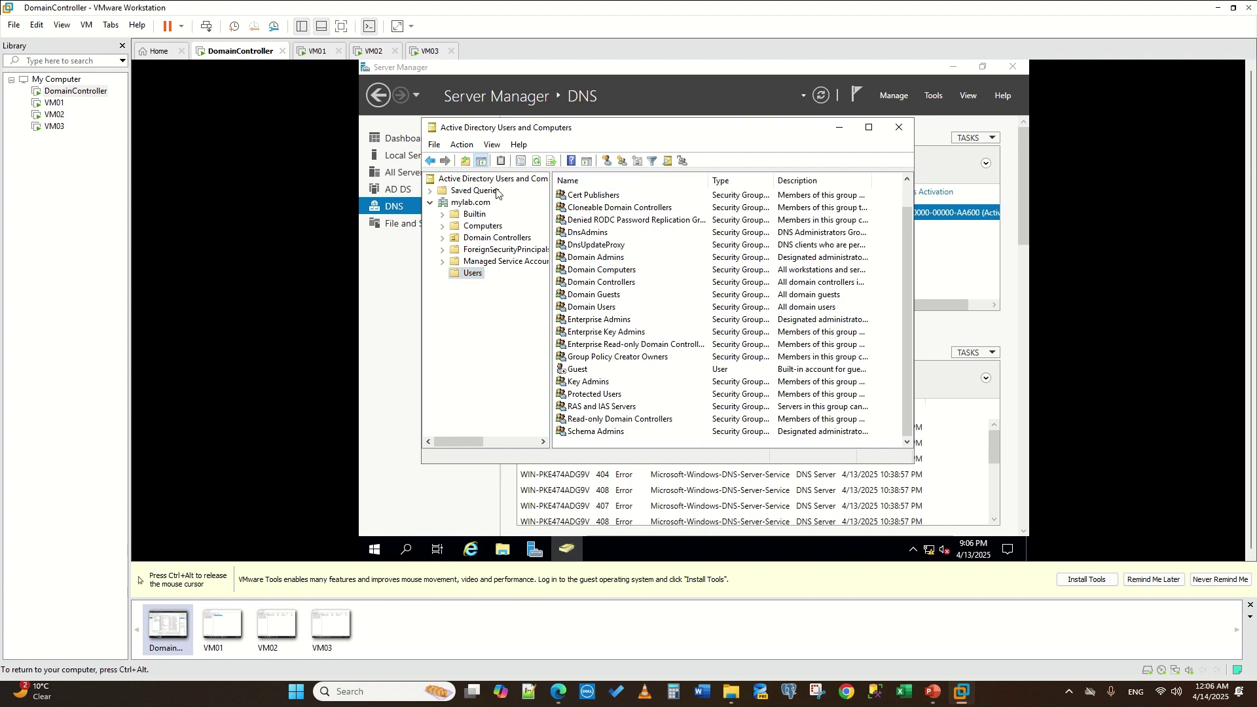
{"action": "key", "text": "ctrl+alt"}
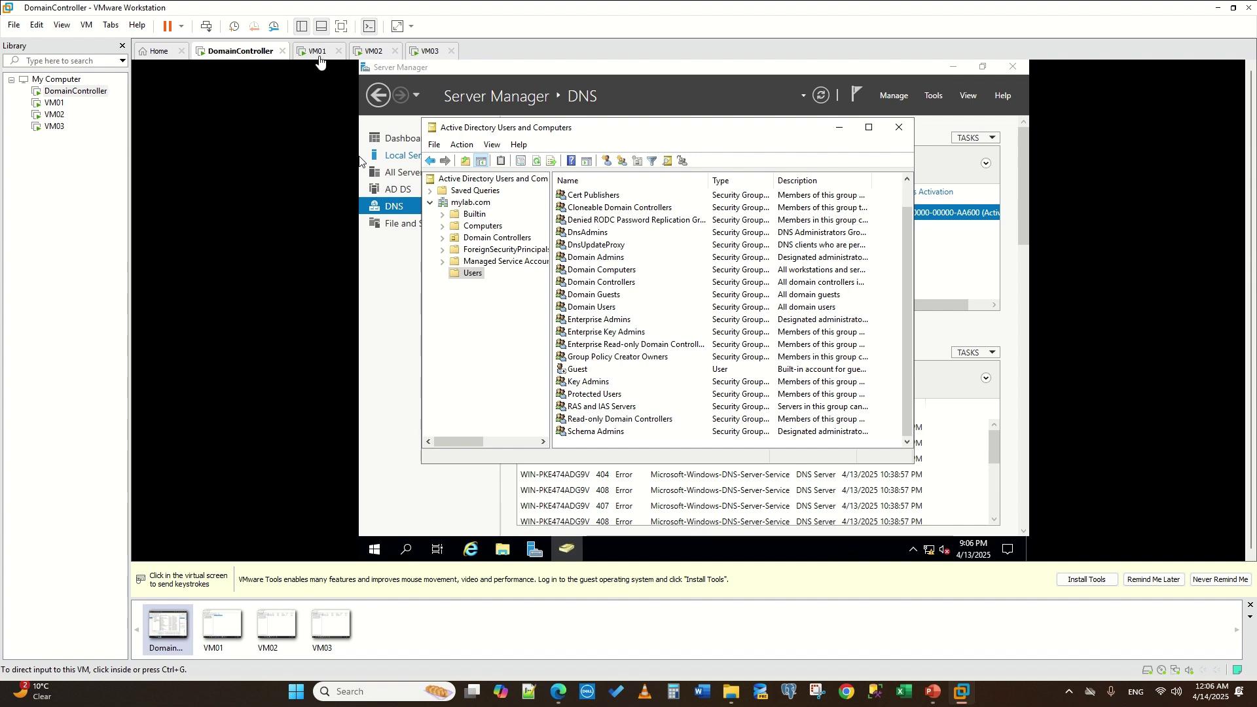
{"action": "left_click", "coordinate": [318, 51]}
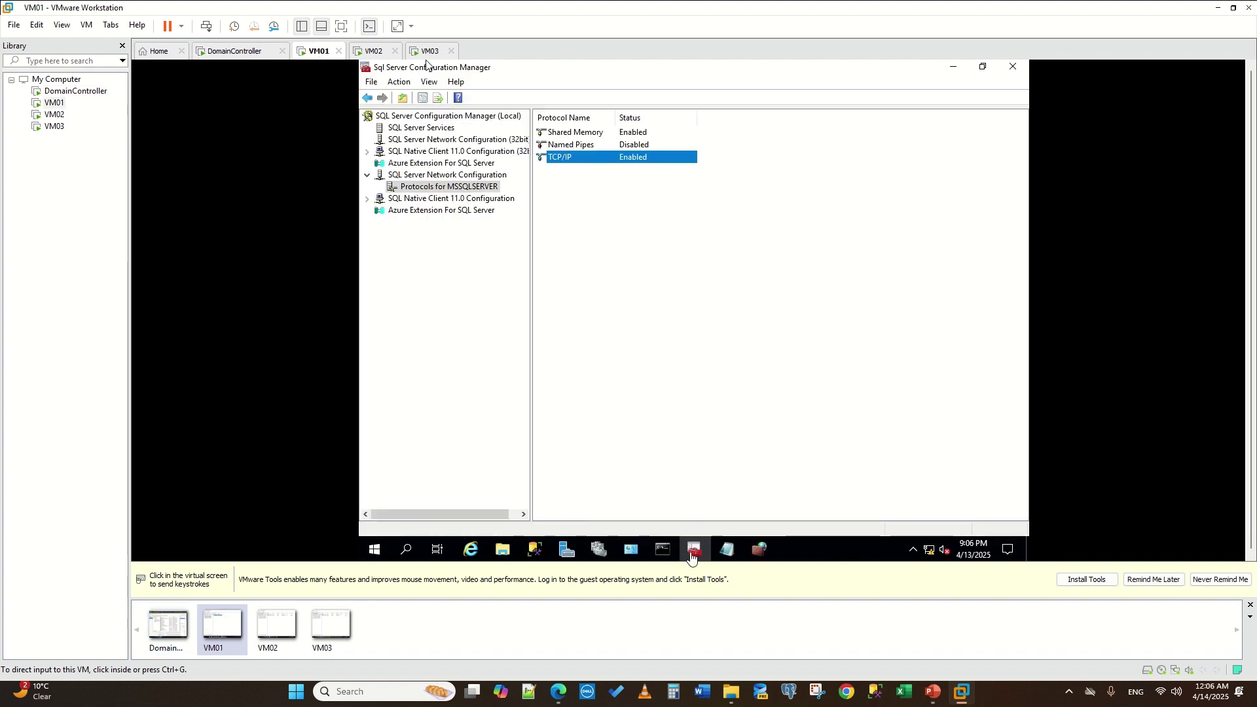
- Bring VM01's Management Studio with the AG dashboard to the front
{"action": "left_click", "coordinate": [404, 551]}
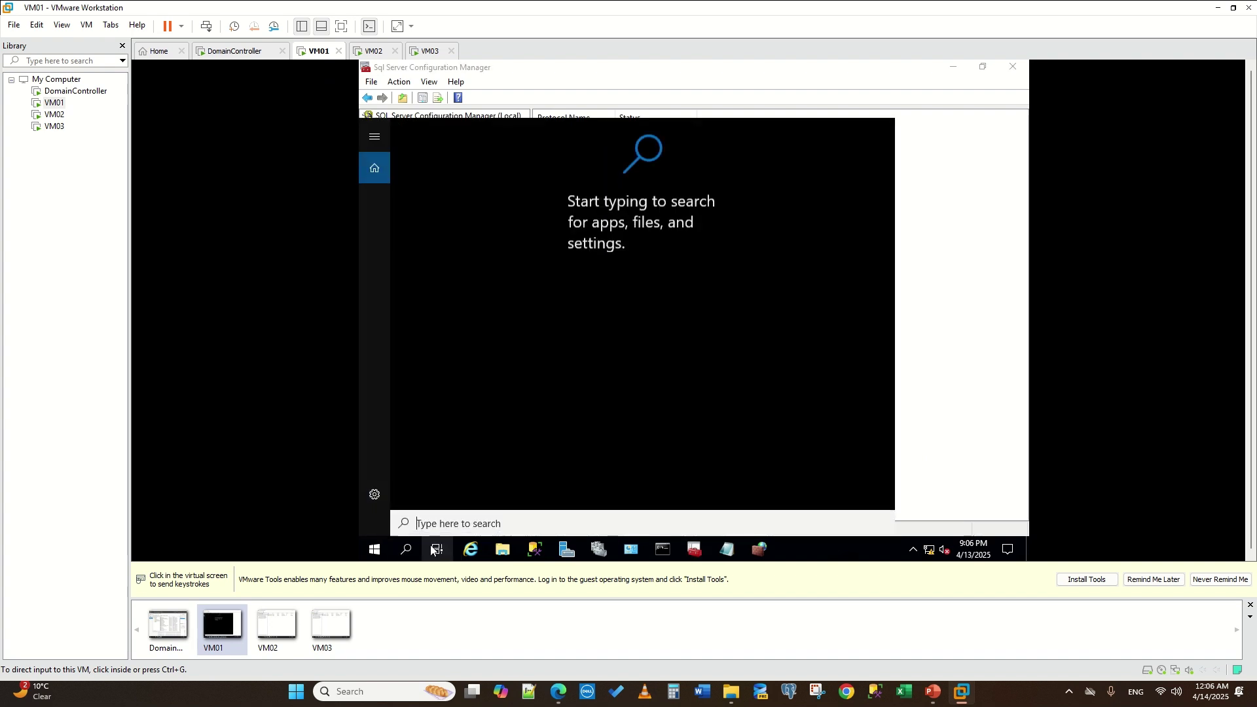
{"action": "left_click", "coordinate": [969, 418]}
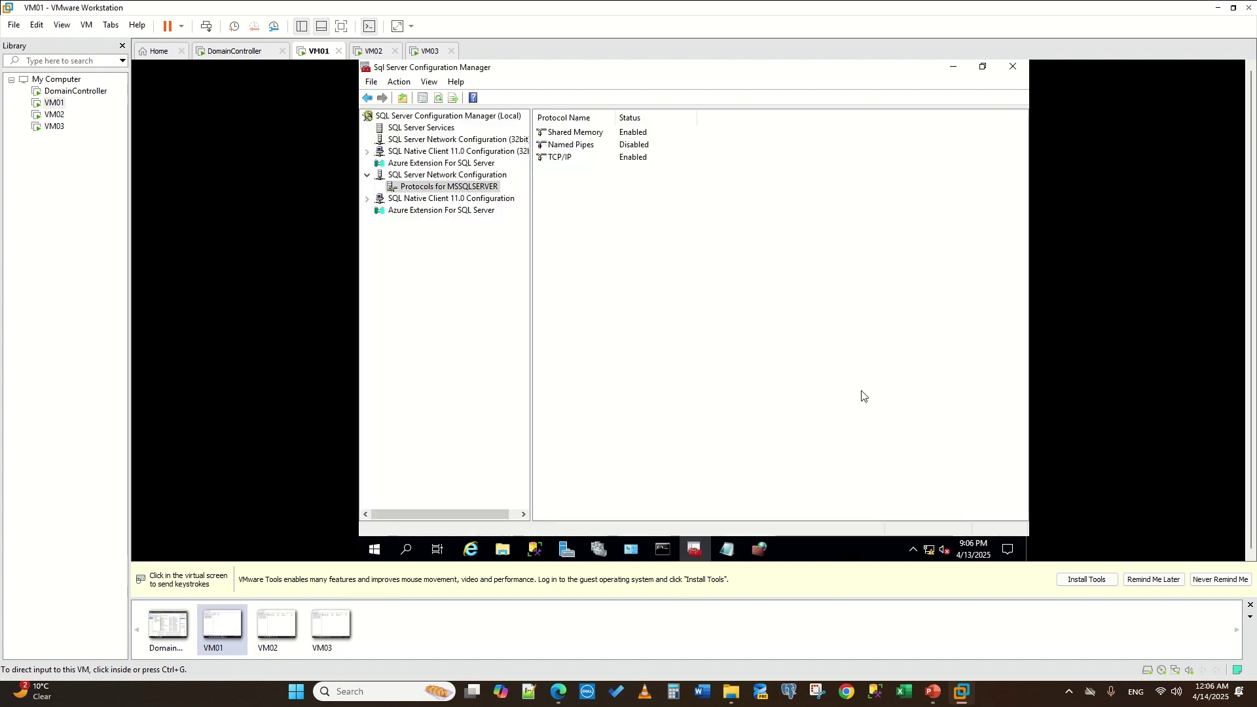
{"action": "left_click", "coordinate": [542, 547]}
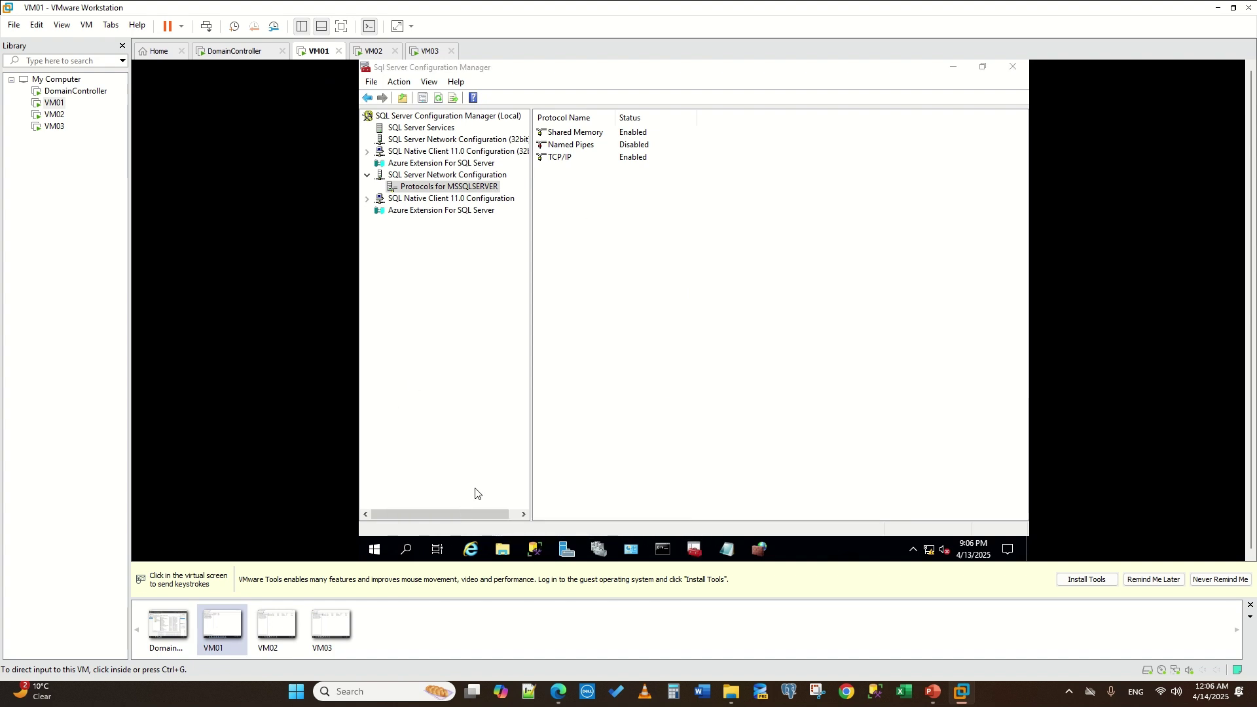
{"action": "mouse_move", "coordinate": [534, 548]}
{"action": "left_click", "coordinate": [465, 451]}
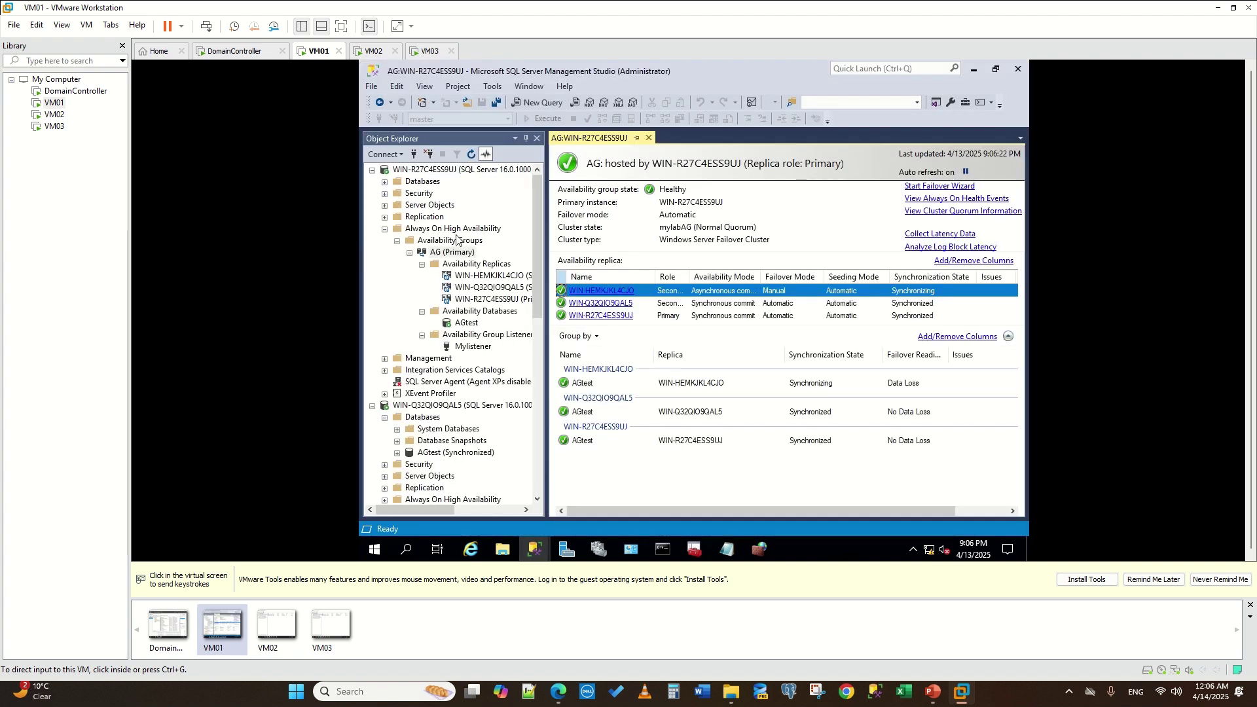
{"action": "right_click", "coordinate": [445, 242]}
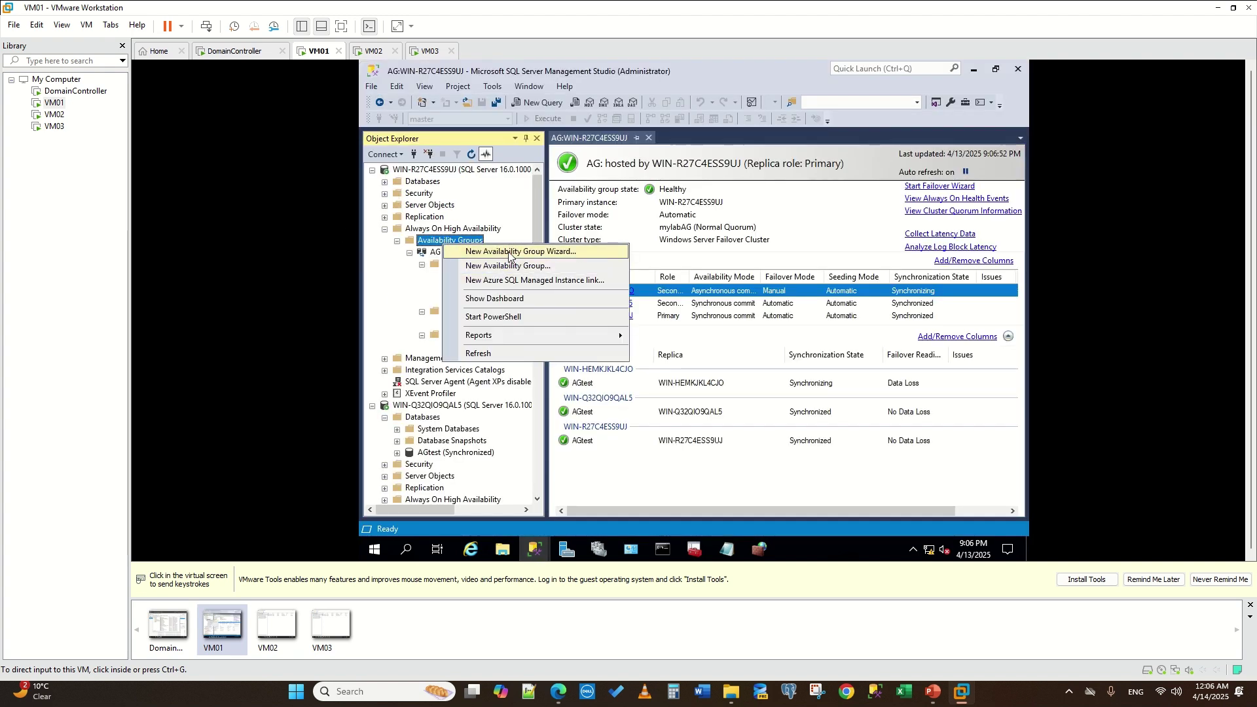
{"action": "left_click", "coordinate": [848, 209]}
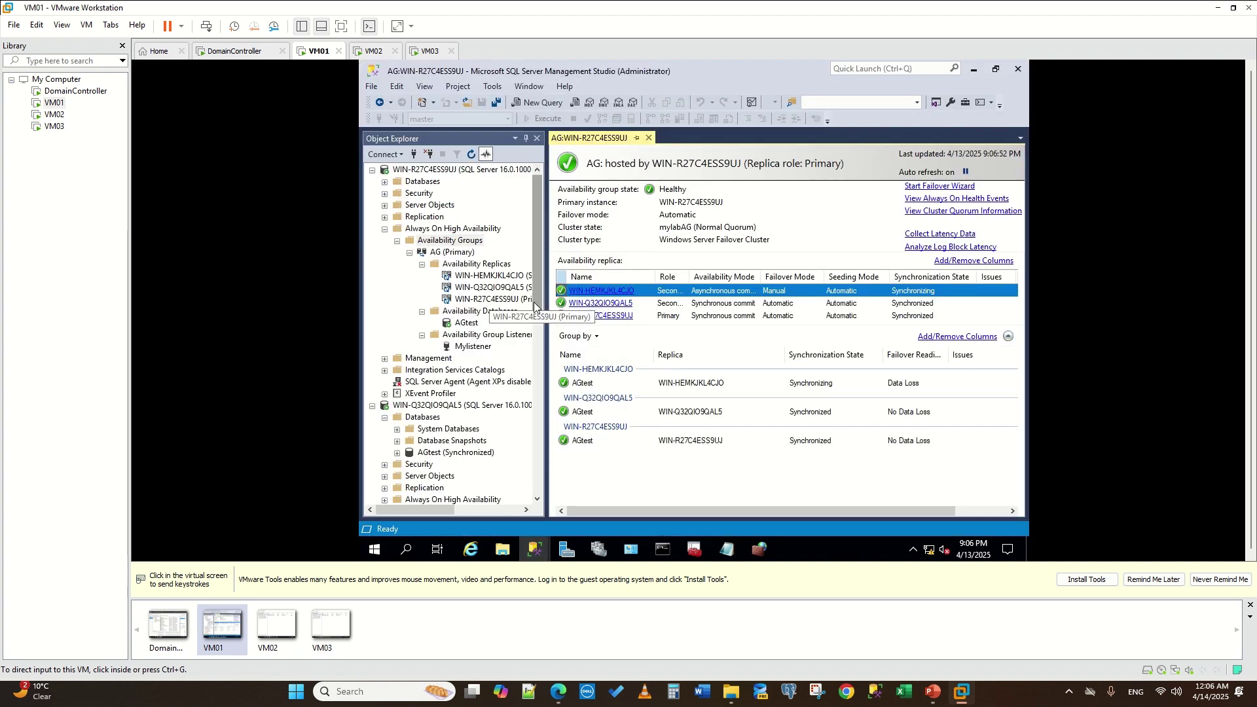
- Start the New Availability Group Wizard and cancel it without creating a group
{"action": "right_click", "coordinate": [423, 242]}
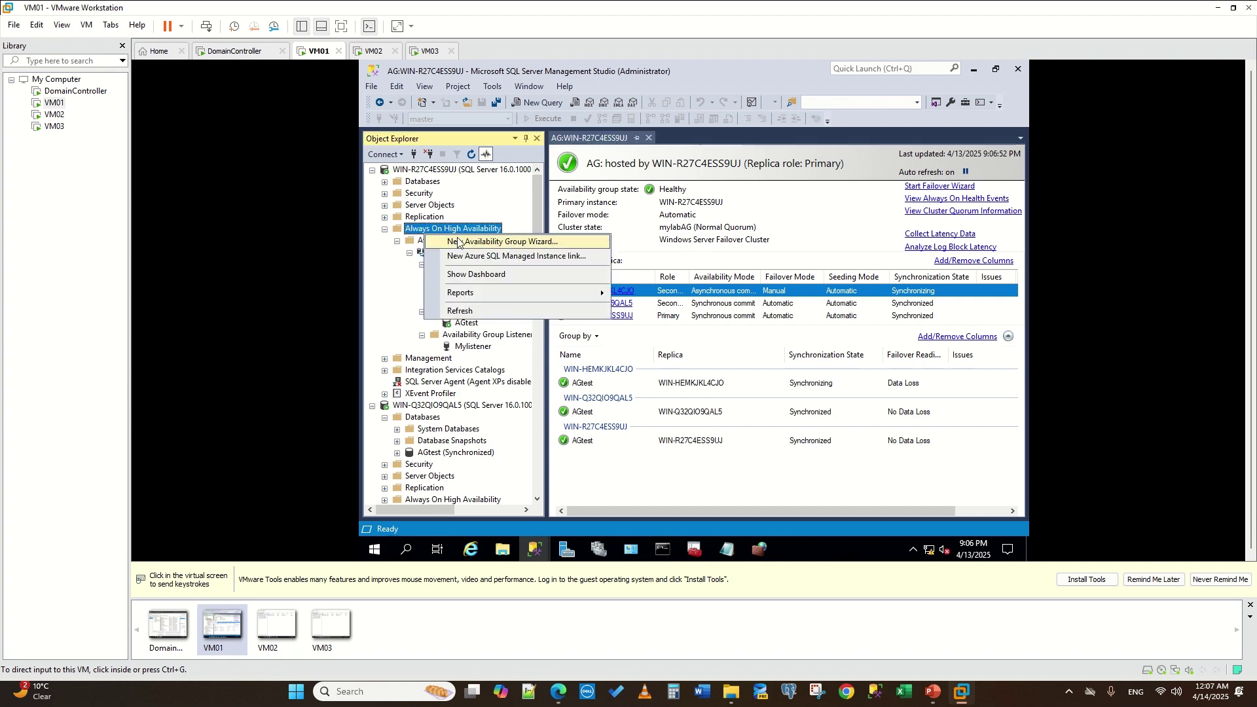
{"action": "key", "text": "Escape"}
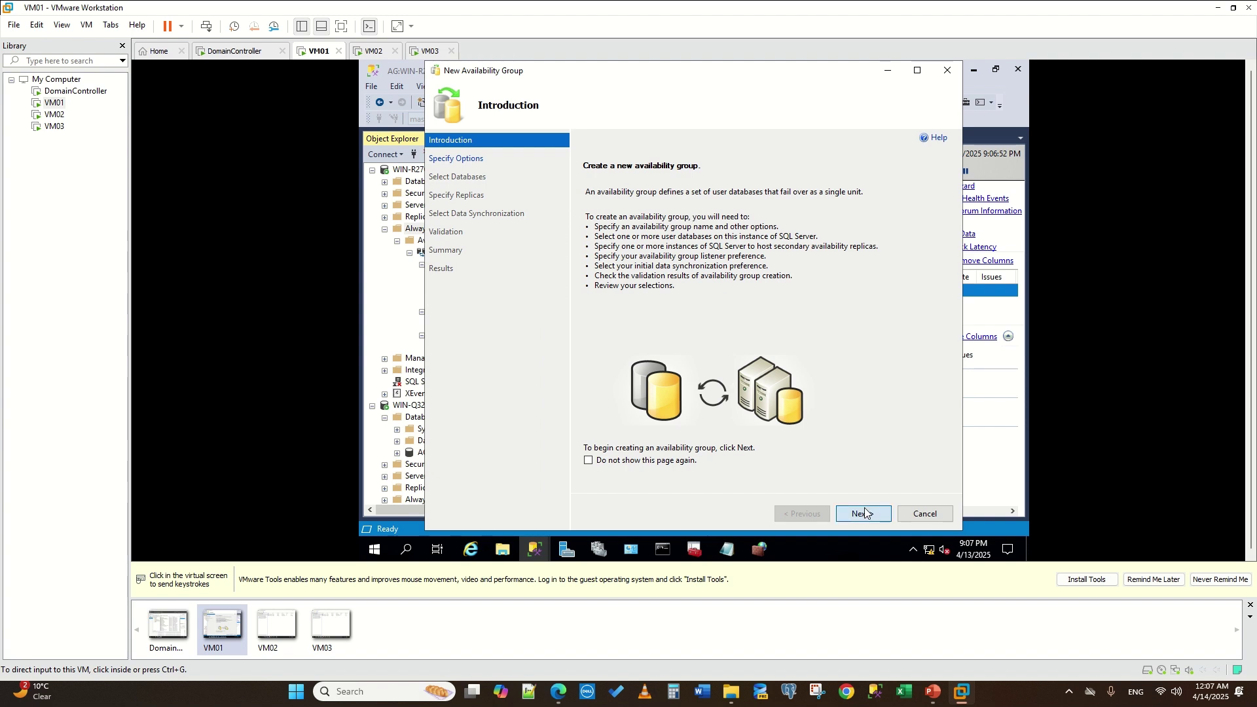
{"action": "left_click", "coordinate": [860, 513]}
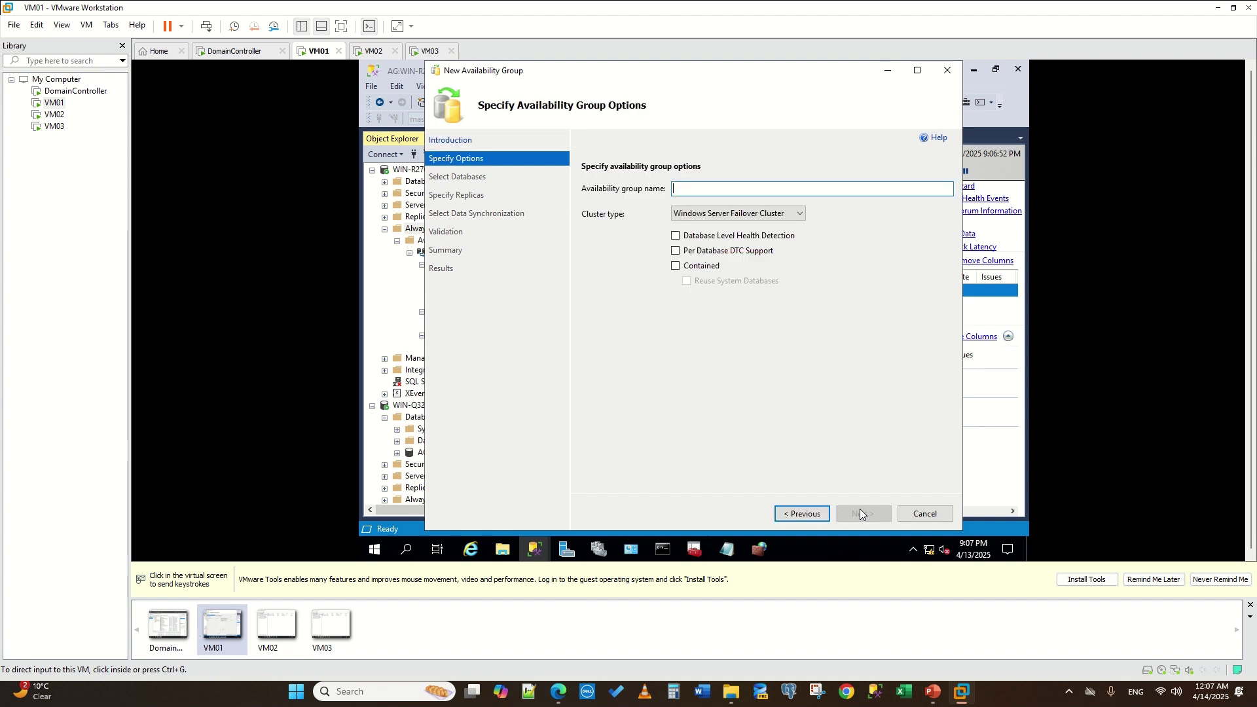
{"action": "left_click", "coordinate": [925, 513]}
{"action": "left_click", "coordinate": [752, 365]}
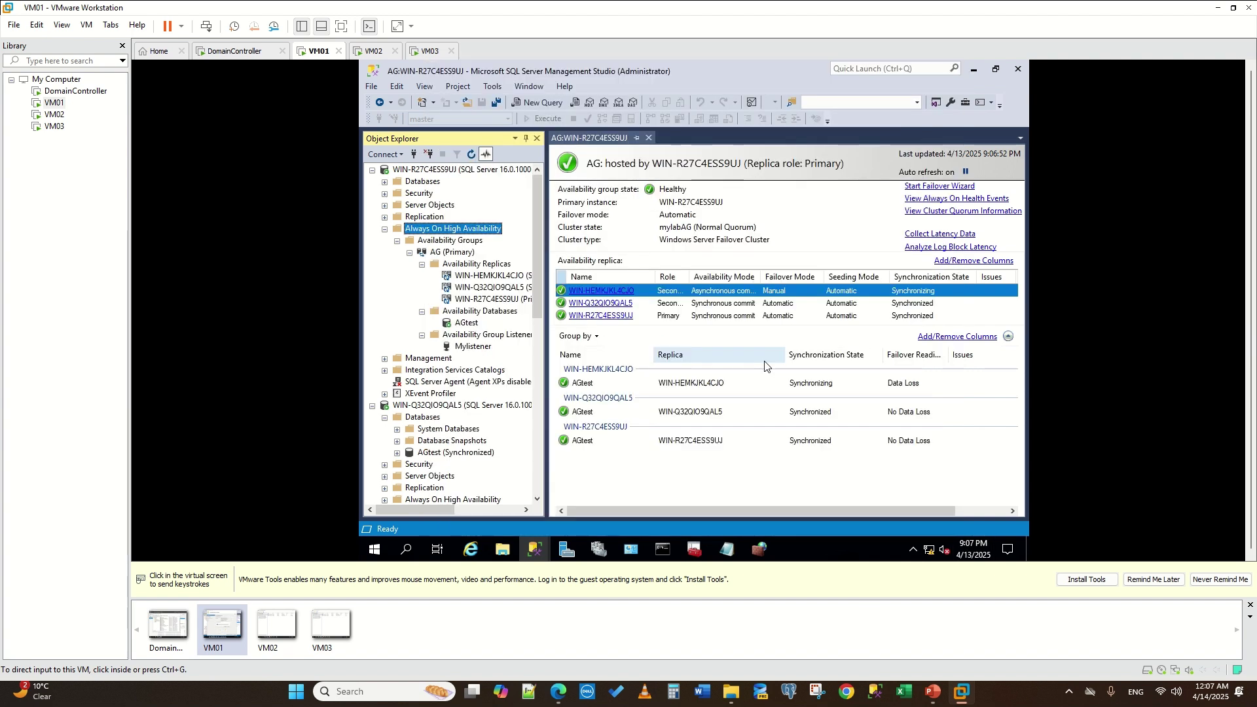
- Disconnect servers WIN-R27C4ESS9UJ and WIN-Q32QIO9QAL5 and close Management Studio
{"action": "left_click", "coordinate": [428, 155]}
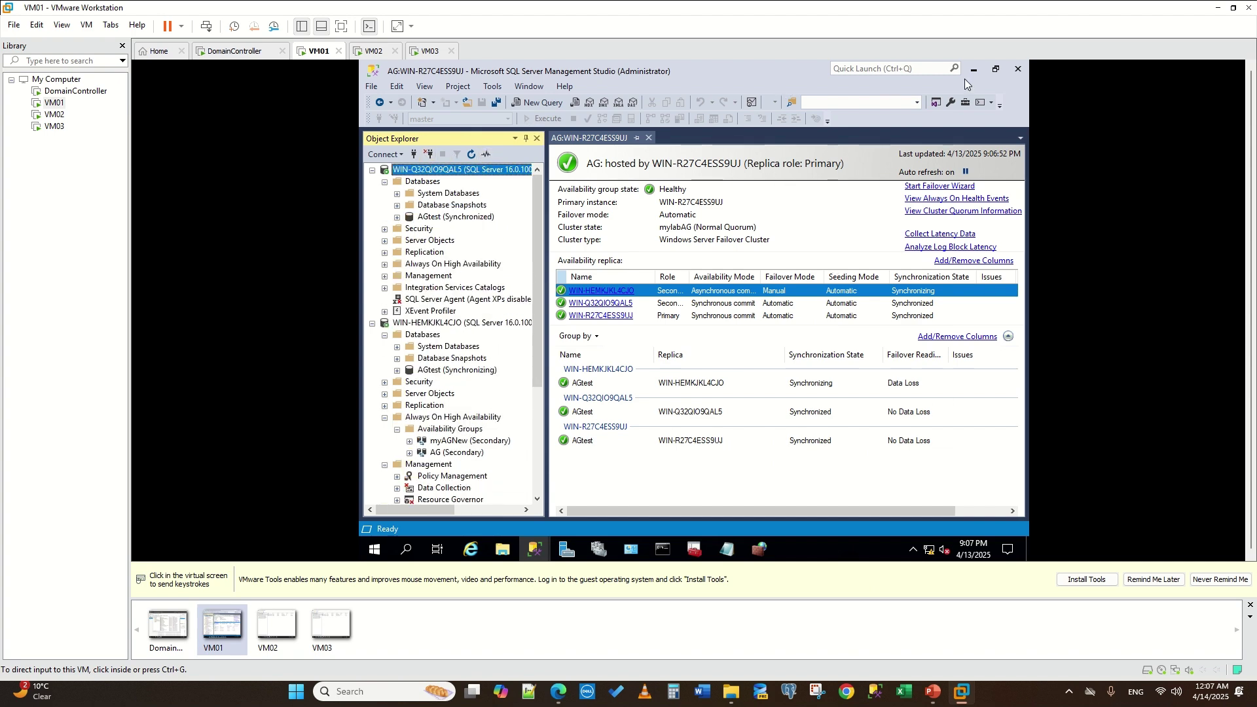
{"action": "left_click", "coordinate": [429, 155]}
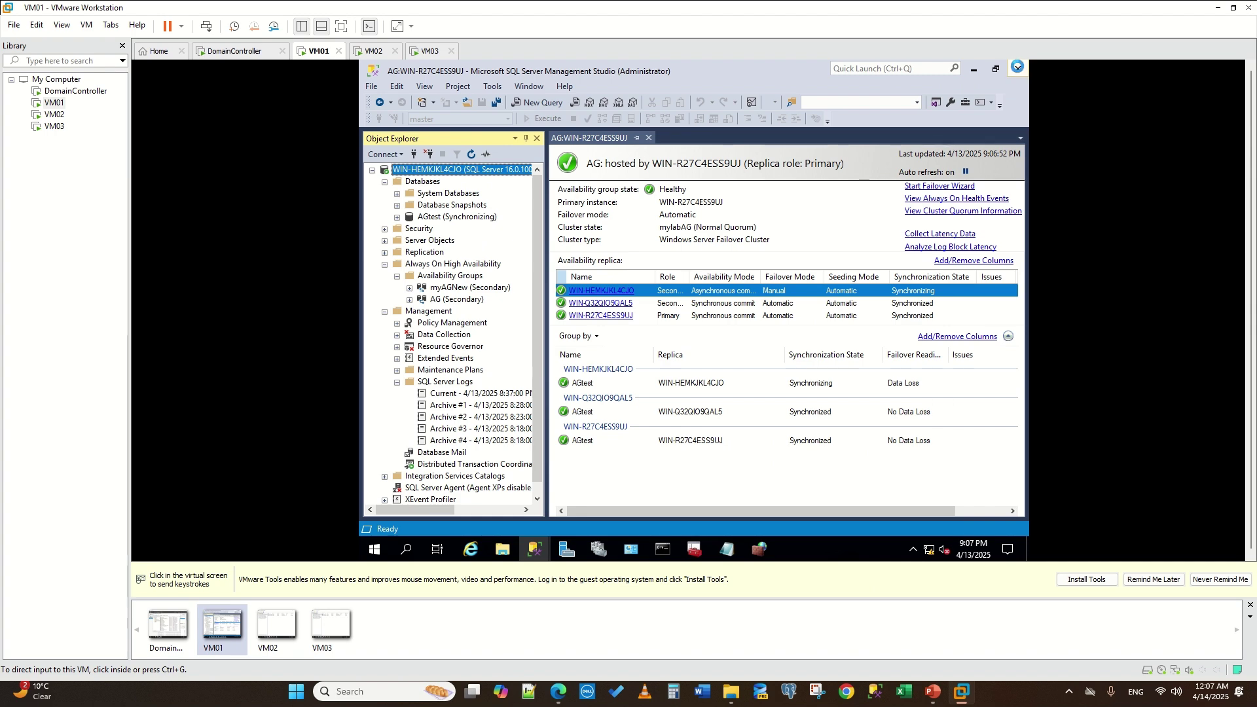
{"action": "left_click", "coordinate": [1018, 68]}
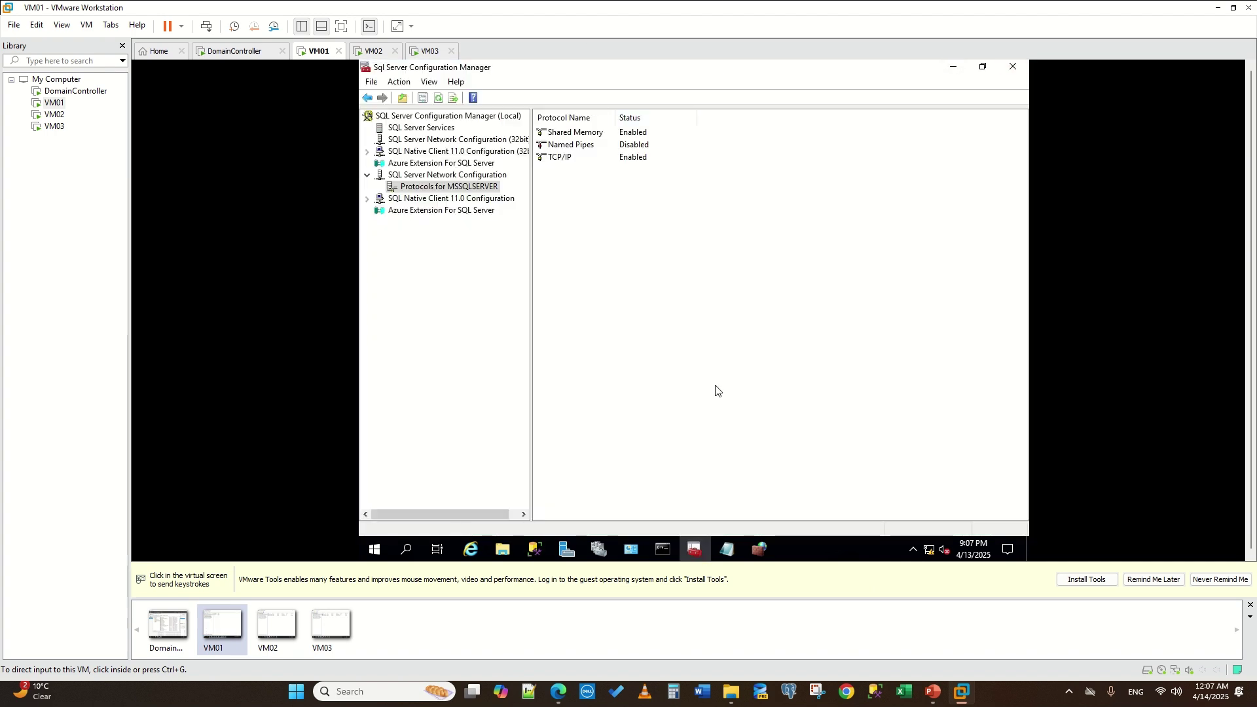